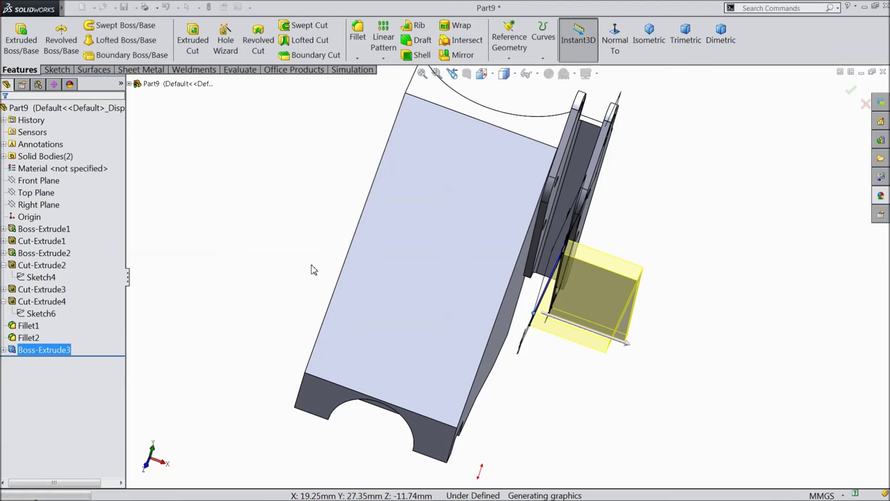
# Create Plane1 offset 12.5 mm from the Front Plane, flipped to its opposite side
pyautogui.moveTo(308, 266); pyautogui.dragTo(261, 212, button='middle')
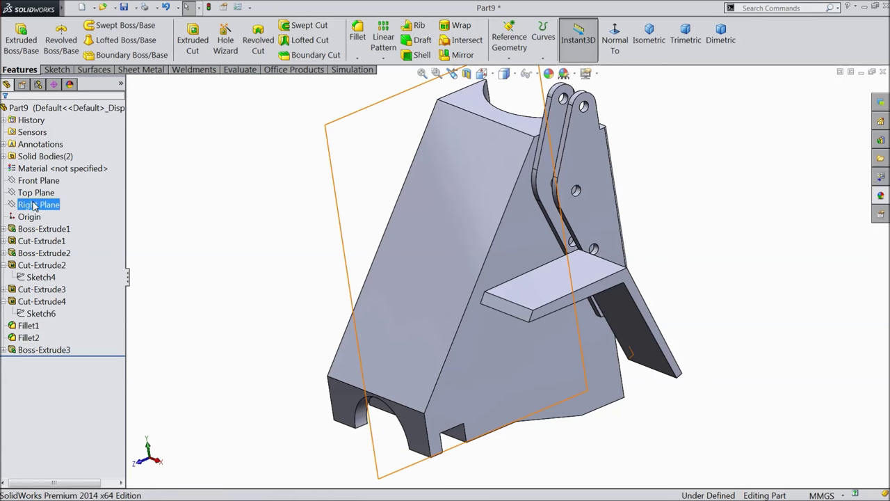
pyautogui.click(38, 181)
pyautogui.click(506, 62)
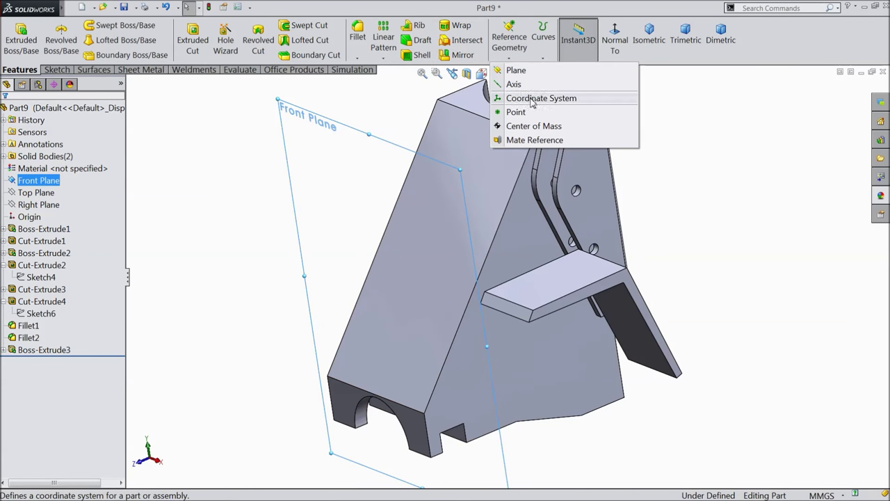
pyautogui.click(516, 70)
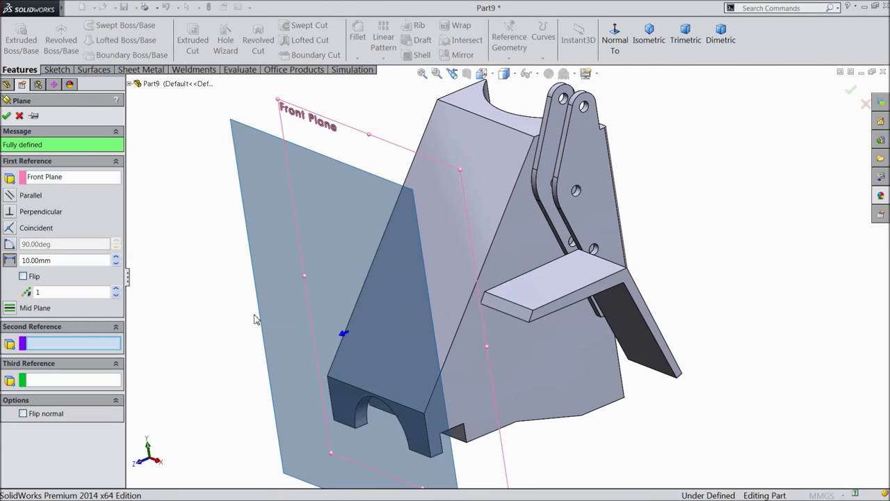
pyautogui.write('12.5')
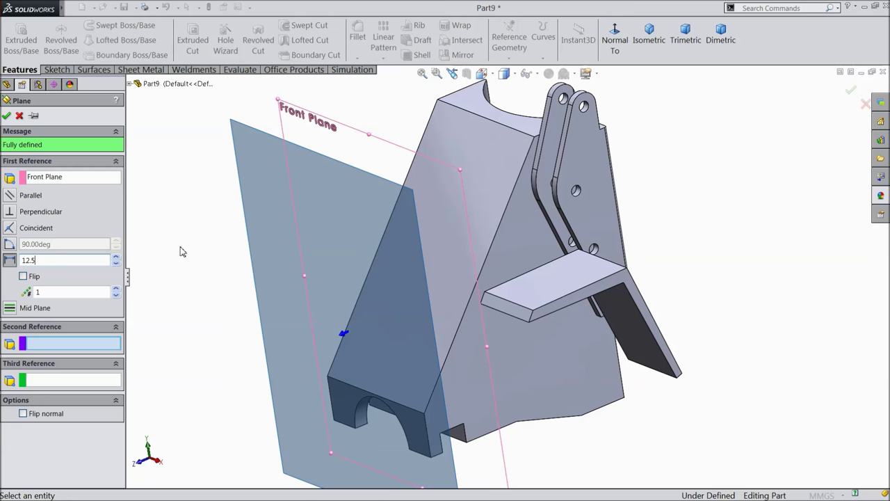
pyautogui.press('Return')
pyautogui.click(23, 276)
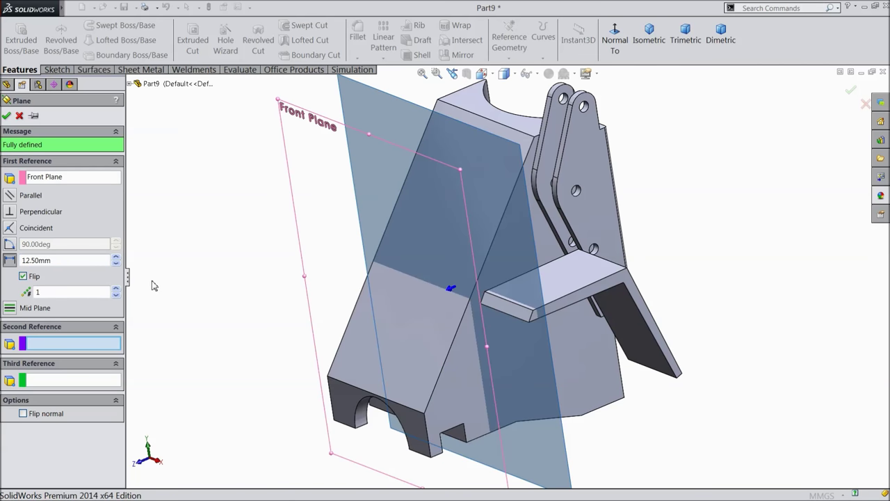
pyautogui.click(6, 116)
pyautogui.click(56, 70)
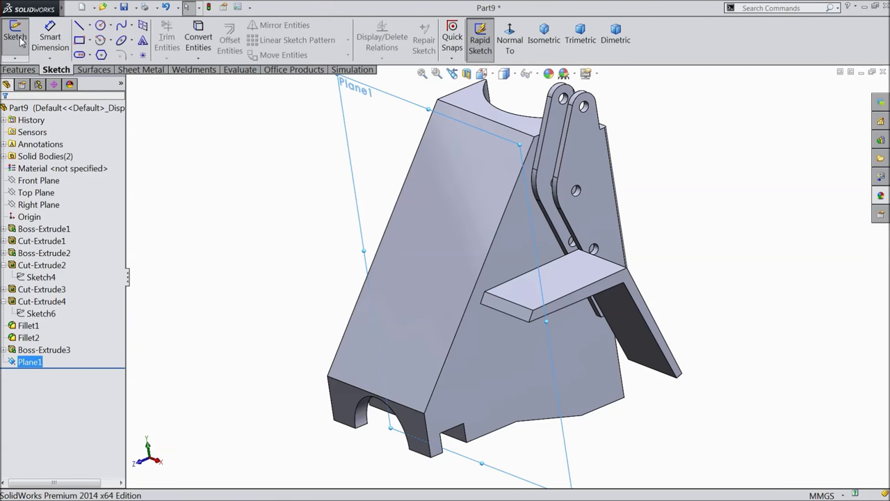
# Start a face-on sketch on Plane1 and draw a four-line trapezoid outline on the ledge
pyautogui.click(15, 38)
pyautogui.click(510, 39)
pyautogui.scroll(-4, 631, 264)
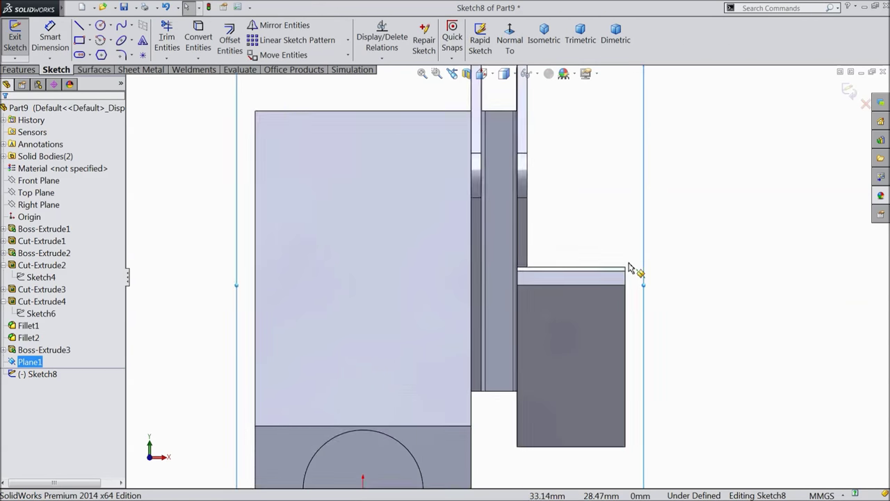
pyautogui.click(80, 25)
pyautogui.scroll(-3, 591, 257)
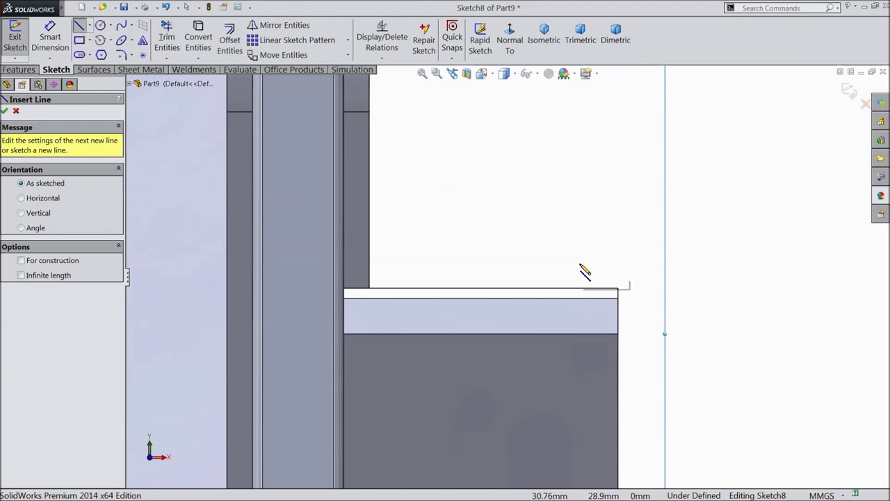
pyautogui.click(500, 298)
pyautogui.click(595, 298)
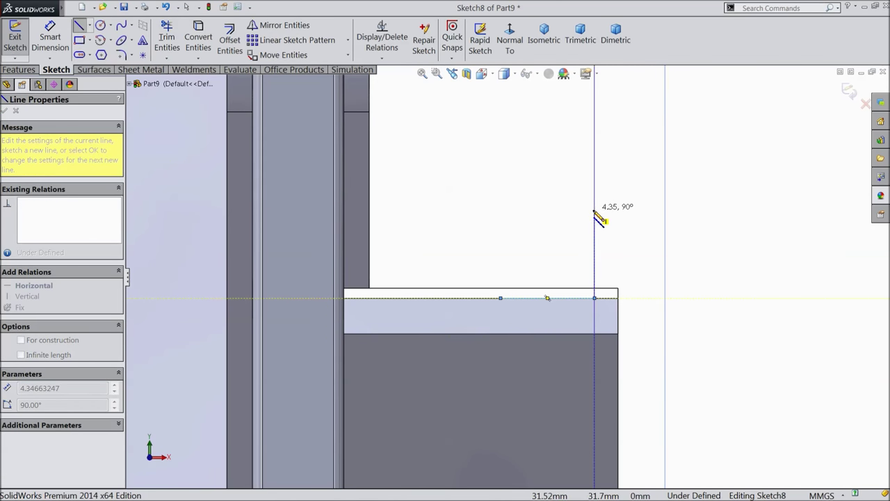
pyautogui.click(595, 209)
pyautogui.click(532, 209)
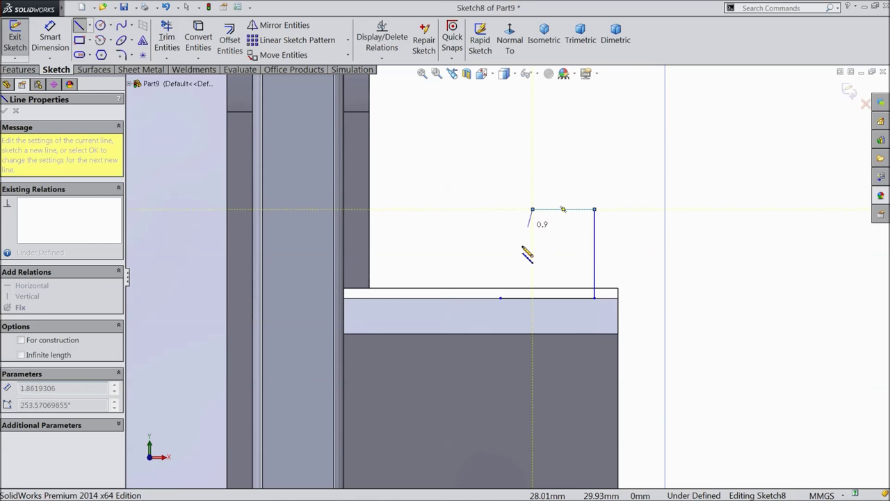
pyautogui.click(500, 298)
pyautogui.rightClick(517, 163)
pyautogui.click(535, 143)
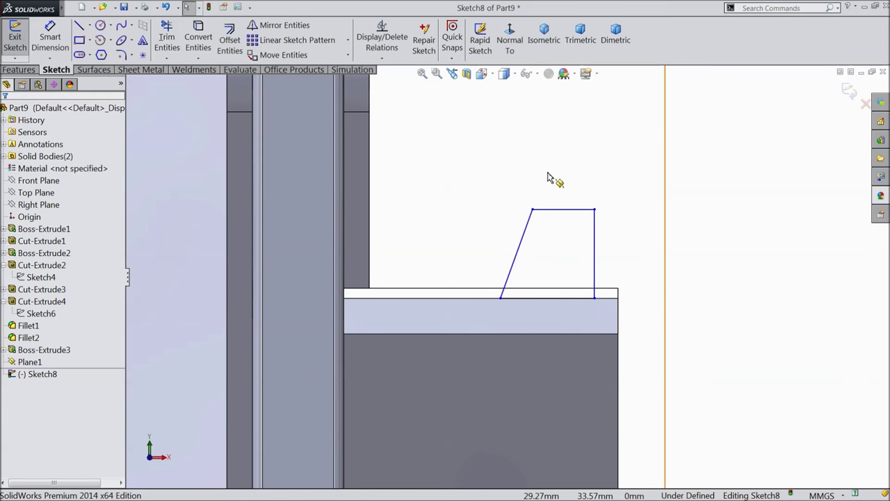
# Dimension the trapezoid's height to 4 mm and its top width to 5 mm
pyautogui.click(50, 38)
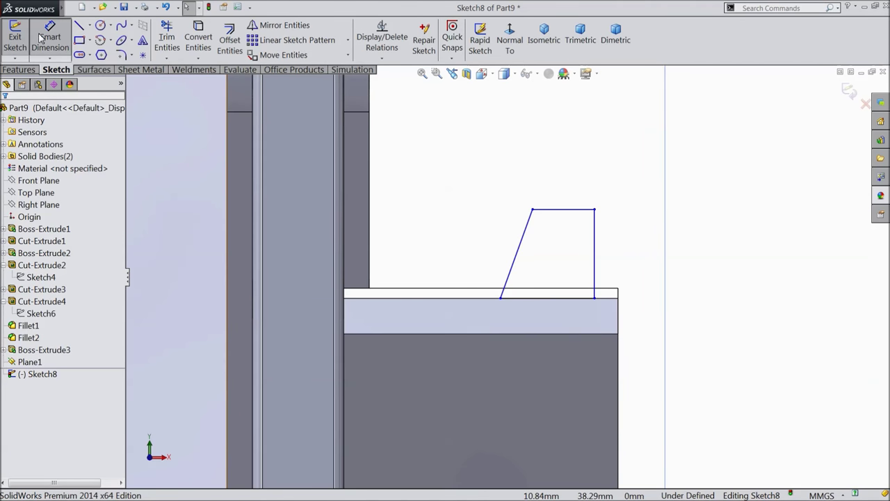
pyautogui.click(595, 251)
pyautogui.click(696, 259)
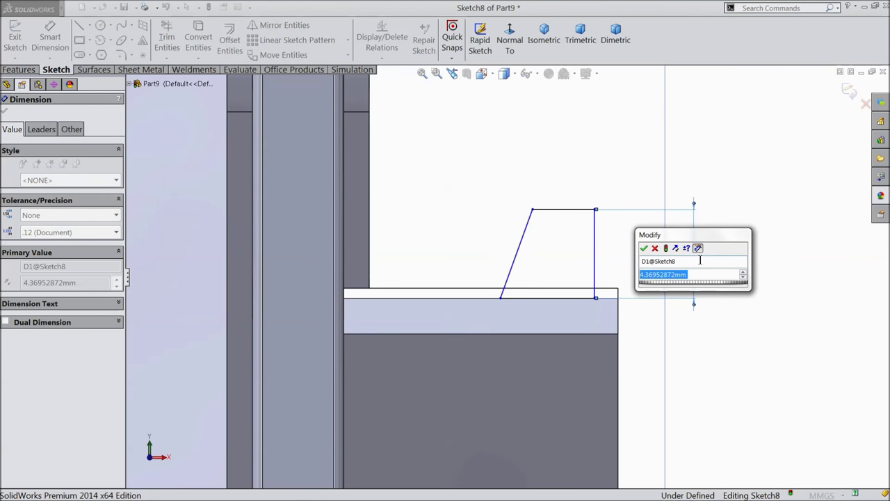
pyautogui.write('4')
pyautogui.press('Return')
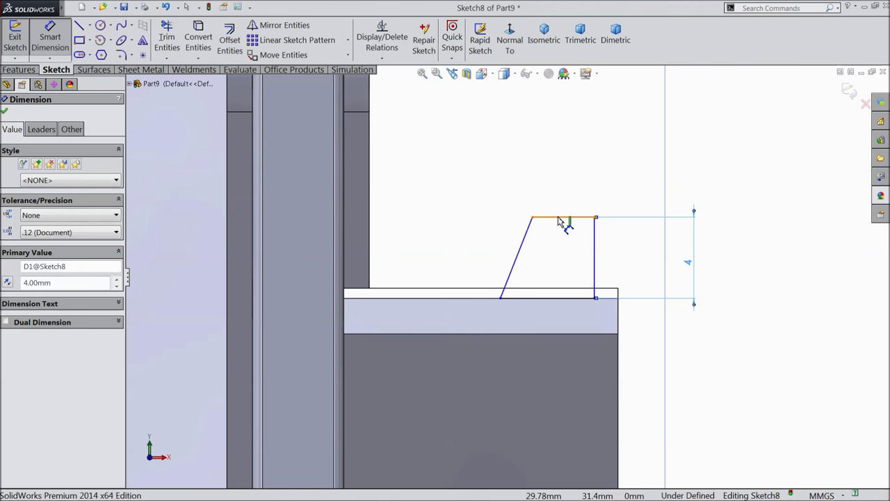
pyautogui.click(562, 219)
pyautogui.click(572, 201)
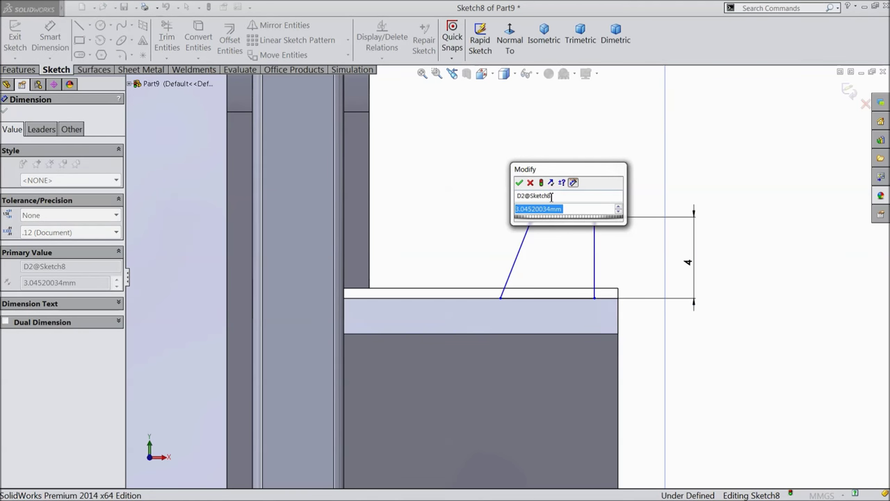
pyautogui.write('5')
pyautogui.press('Return')
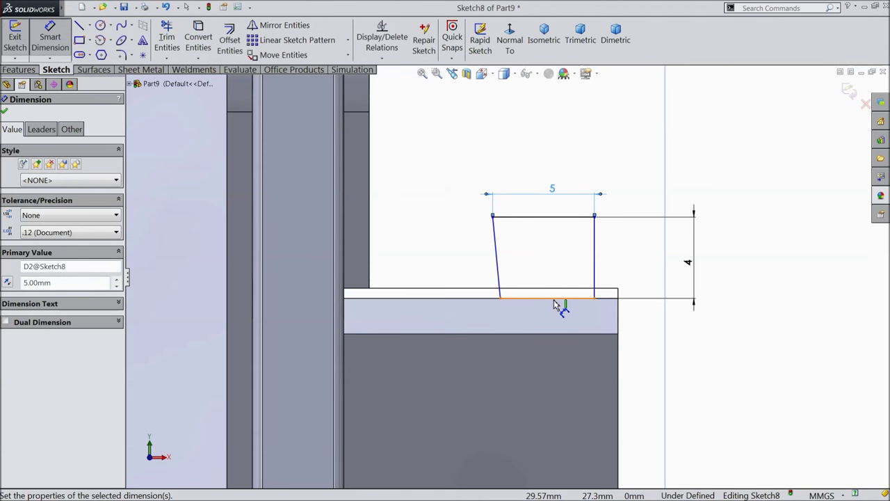
# Dimension the 6 mm base and the 0.5 mm offset from the ledge end, fully defining the sketch
pyautogui.click(556, 303)
pyautogui.click(560, 321)
pyautogui.write('6')
pyautogui.press('Return')
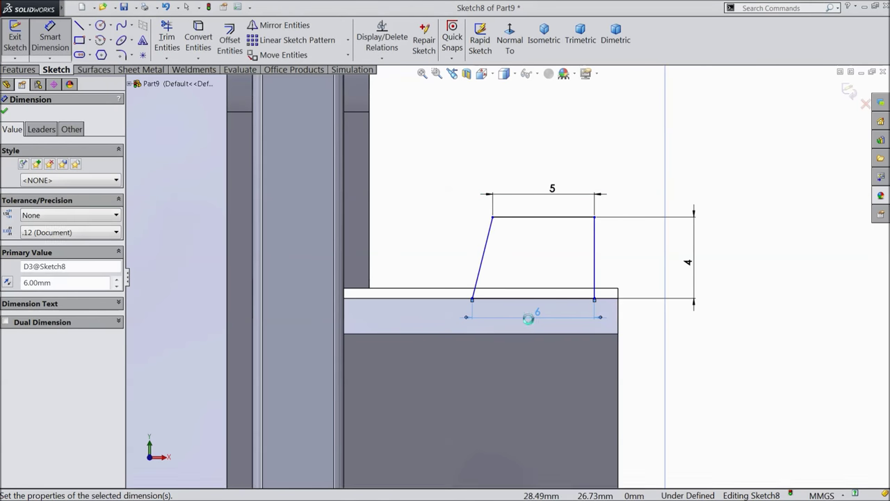
pyautogui.click(595, 283)
pyautogui.click(617, 292)
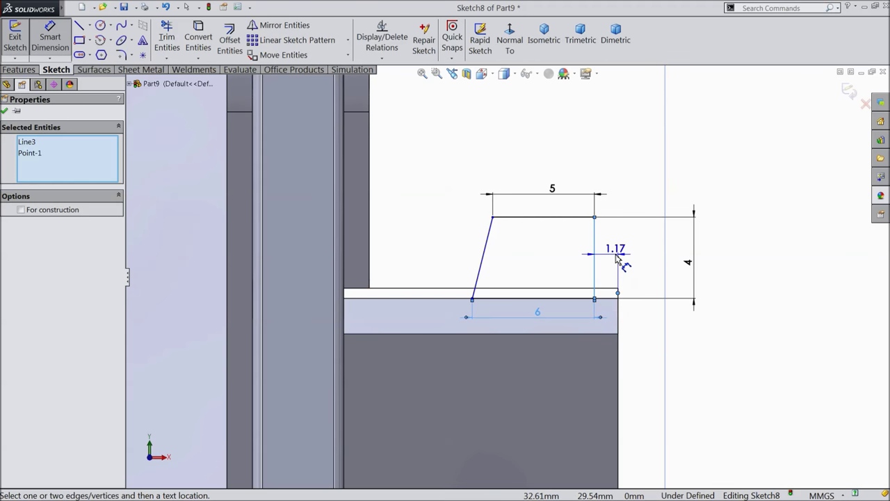
pyautogui.click(618, 252)
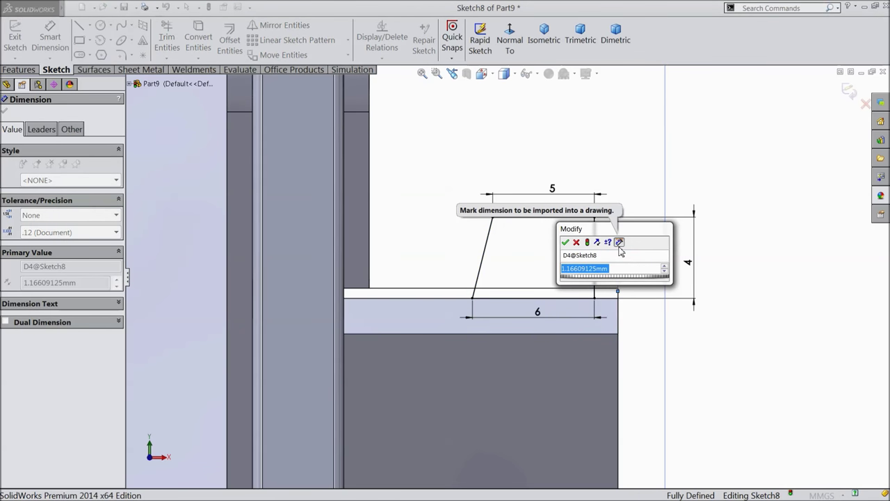
pyautogui.write('0.5')
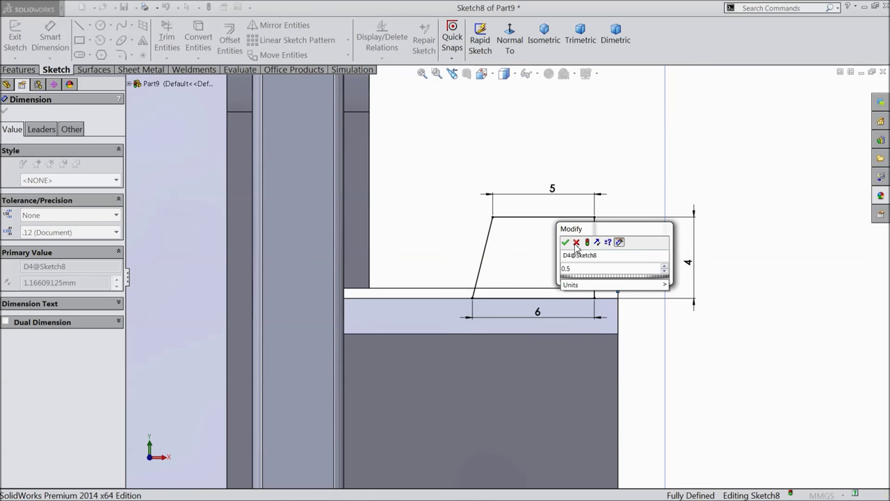
pyautogui.click(566, 242)
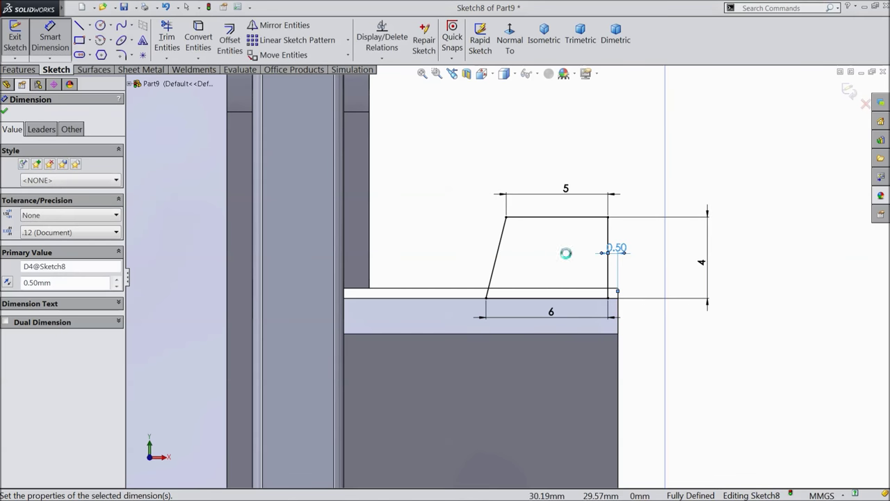
pyautogui.click(4, 112)
pyautogui.click(19, 69)
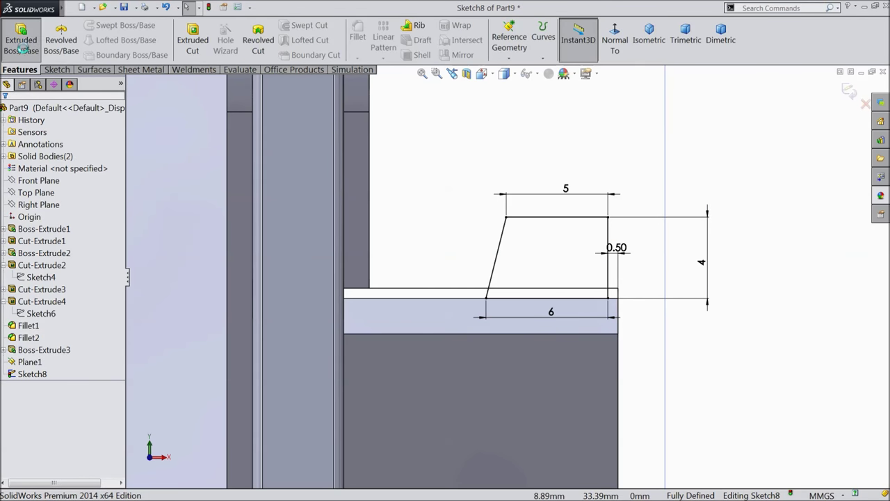
# Extrude the trapezoid 3 mm in the reversed direction into a block
pyautogui.click(22, 43)
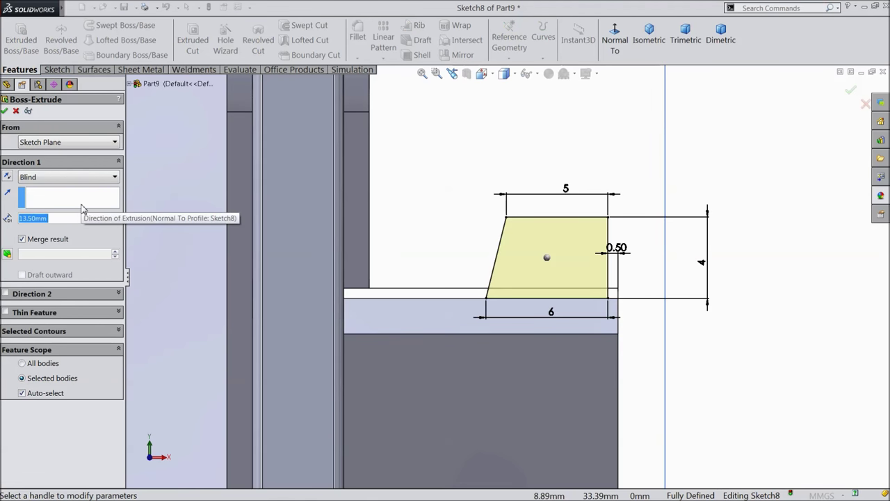
pyautogui.write('3')
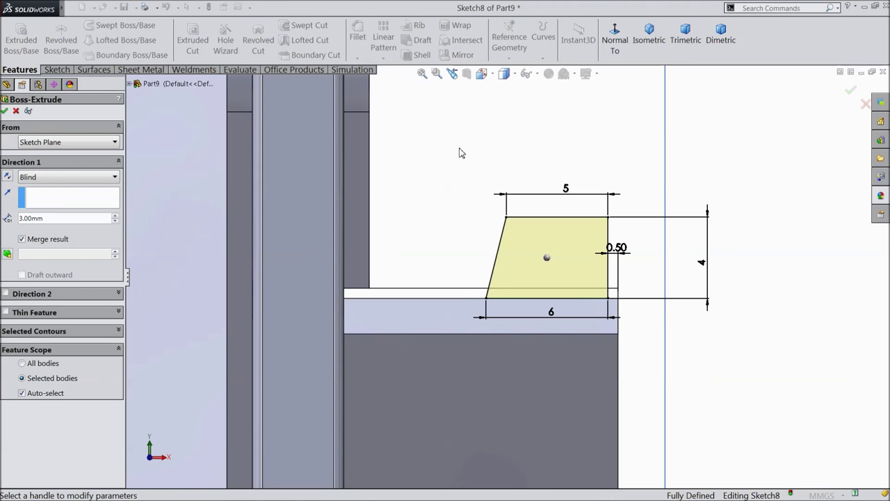
pyautogui.moveTo(429, 195); pyautogui.dragTo(417, 220, button='middle')
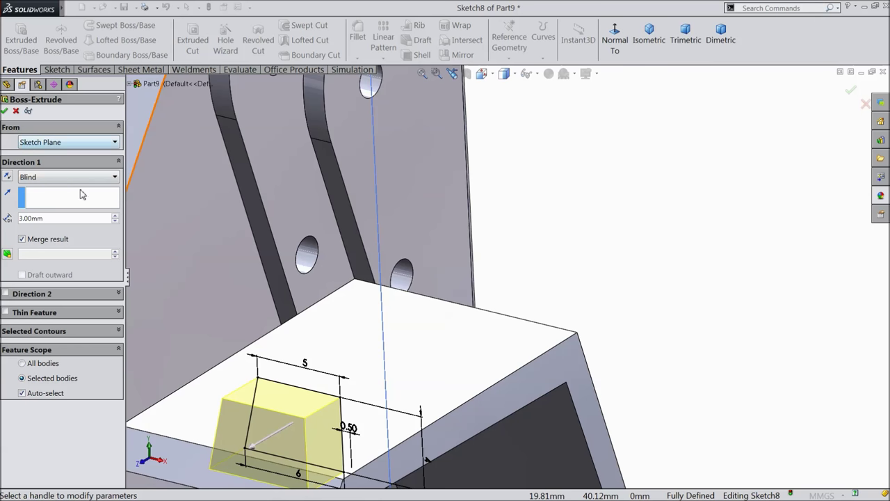
pyautogui.scroll(3, 418, 275)
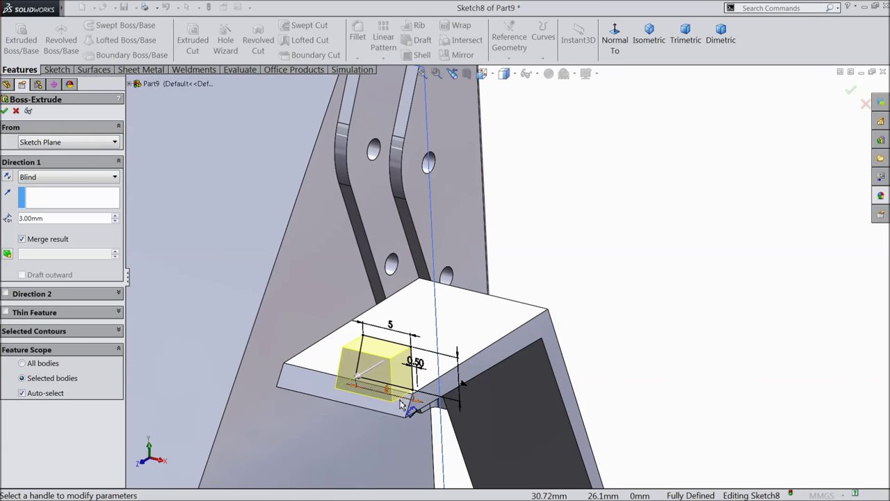
pyautogui.scroll(-2, 396, 403)
pyautogui.click(7, 178)
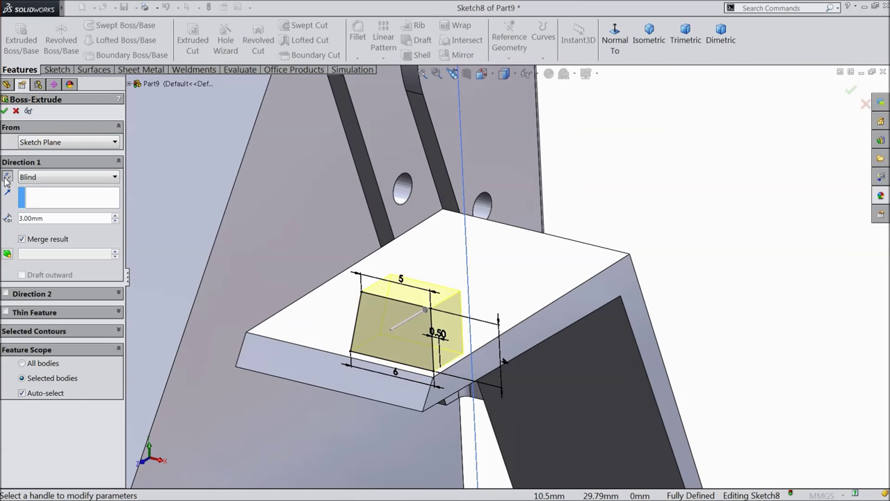
pyautogui.click(5, 111)
pyautogui.moveTo(414, 332); pyautogui.dragTo(310, 354, button='middle')
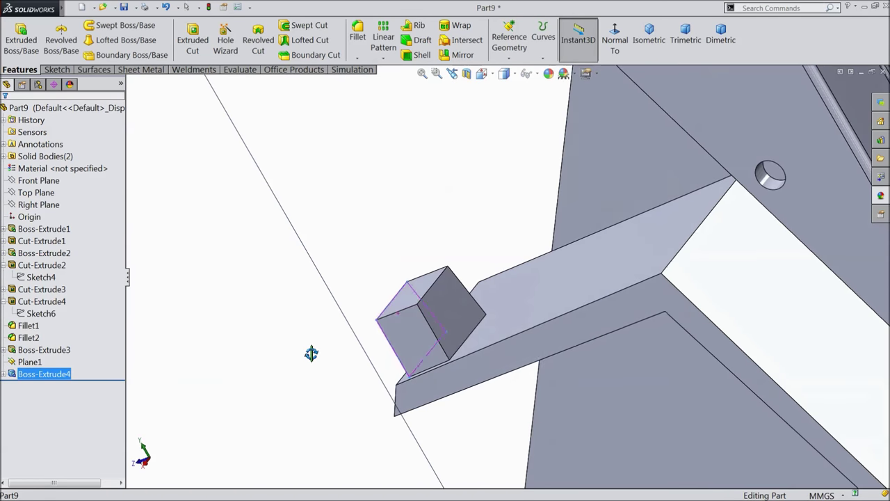
# Draft the block's side face 3° using the ledge top face as neutral plane
pyautogui.click(418, 42)
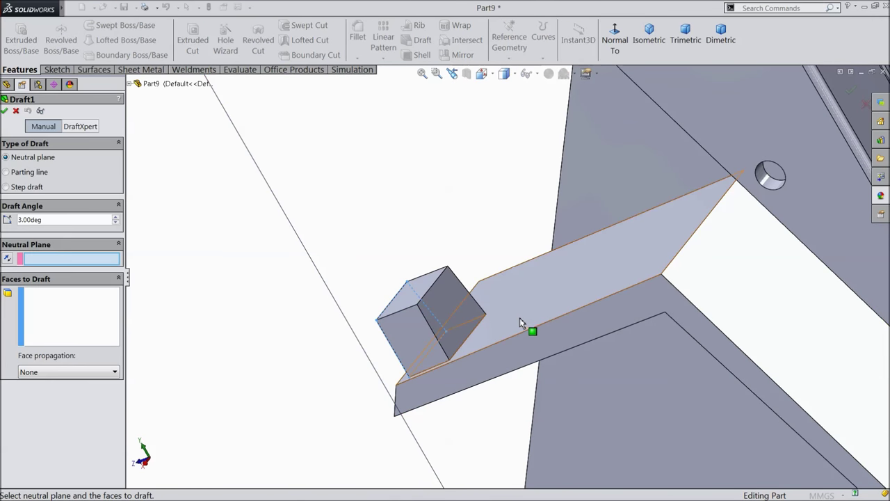
pyautogui.click(523, 316)
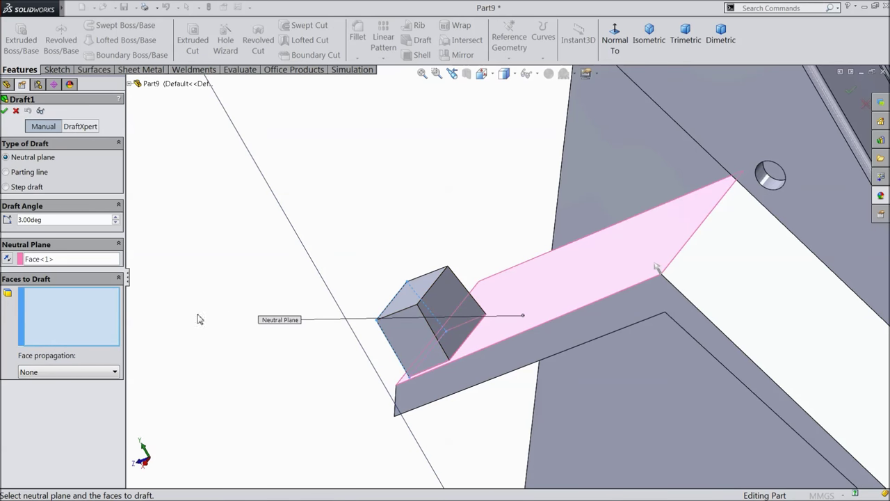
pyautogui.click(441, 304)
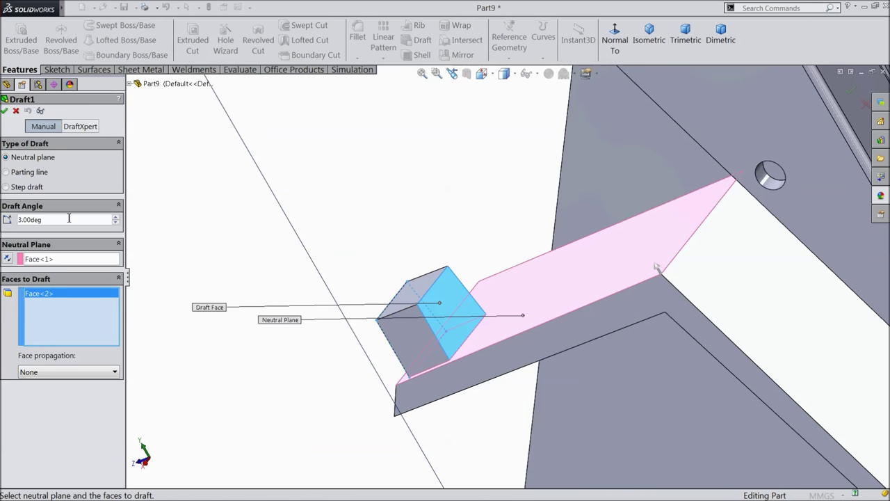
pyautogui.click(5, 111)
pyautogui.moveTo(206, 241); pyautogui.dragTo(299, 202, button='middle')
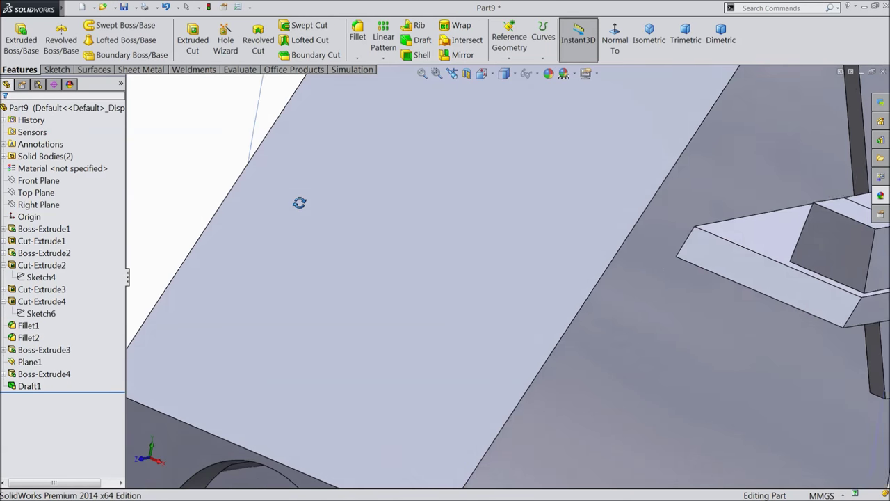
# Sketch on the block's sloped face and offset its outline 0.25 mm bi-directionally
pyautogui.scroll(-3, 397, 254)
pyautogui.scroll(4, 584, 258)
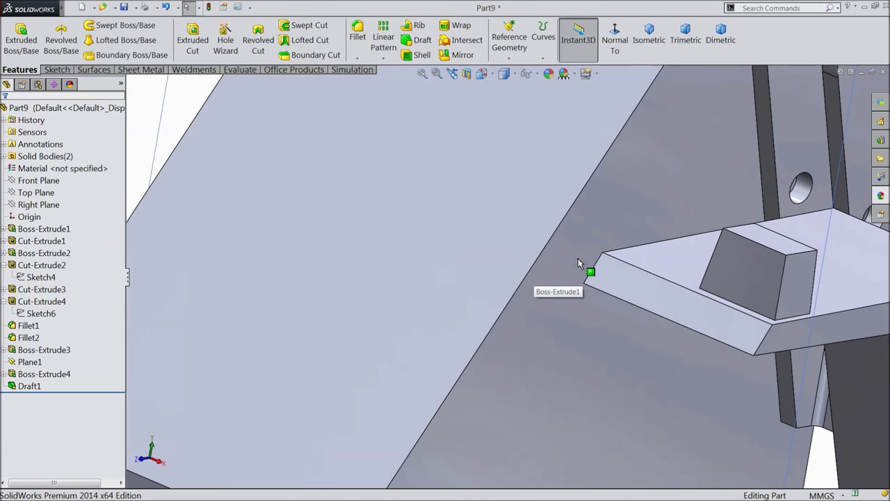
pyautogui.click(752, 268)
pyautogui.click(786, 240)
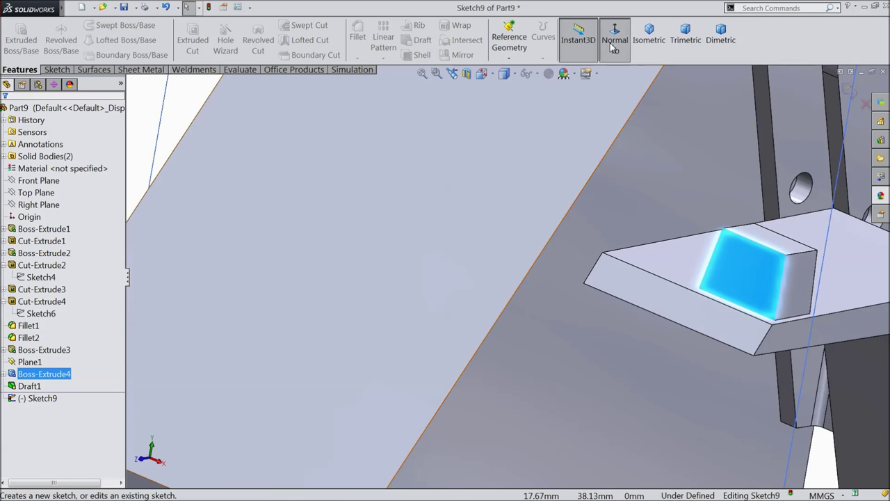
pyautogui.click(614, 40)
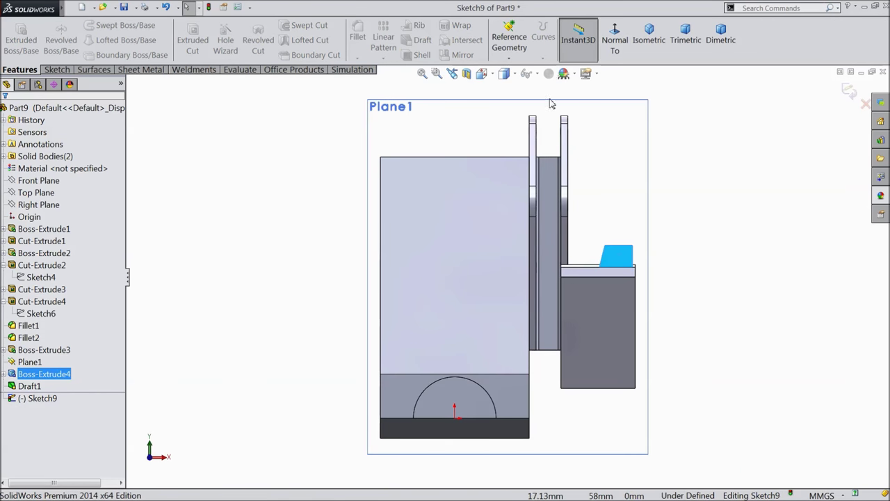
pyautogui.scroll(6, 625, 265)
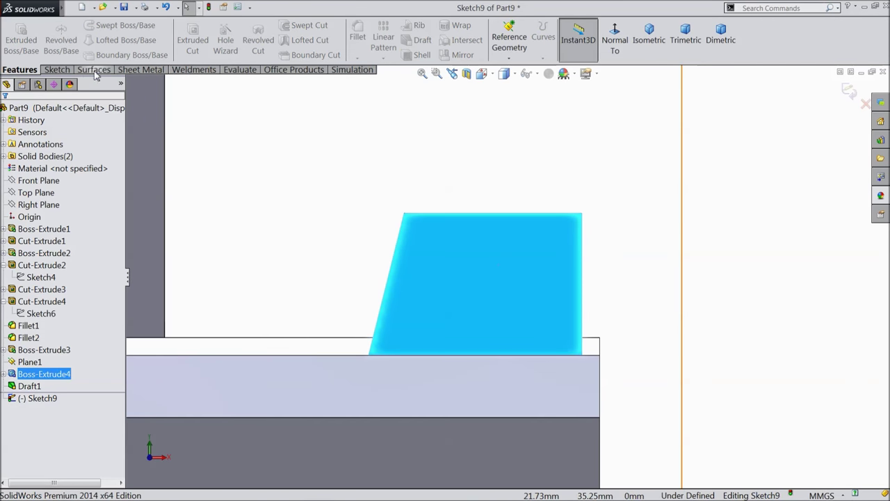
pyautogui.click(58, 70)
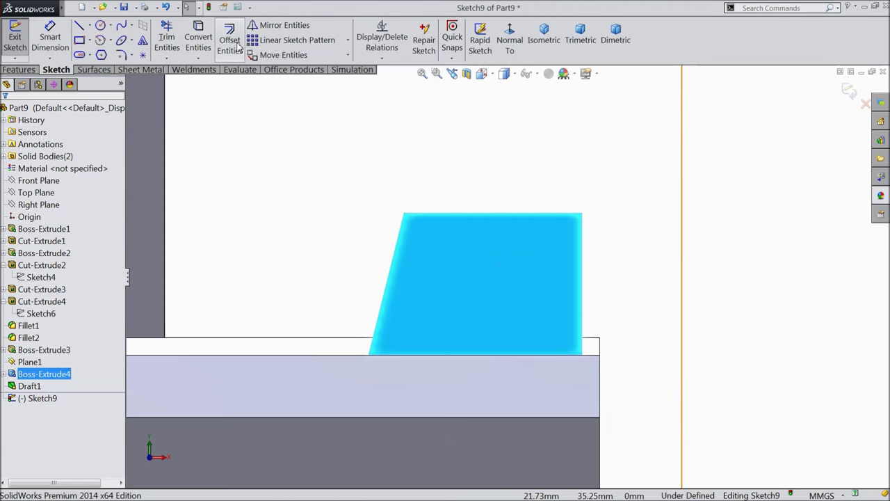
pyautogui.click(236, 46)
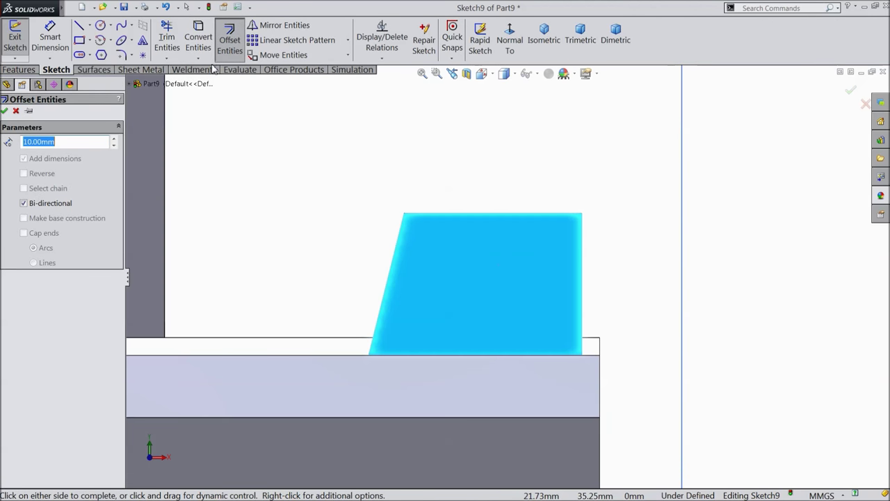
pyautogui.write('0.25')
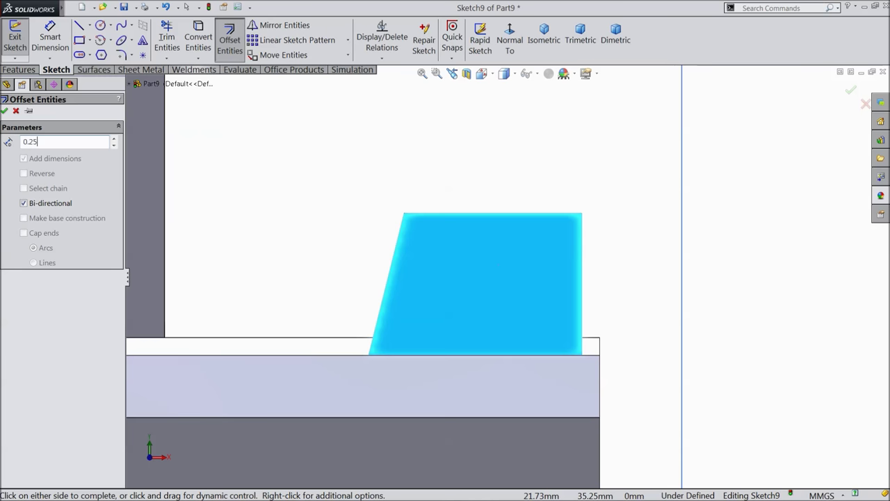
pyautogui.click(494, 213)
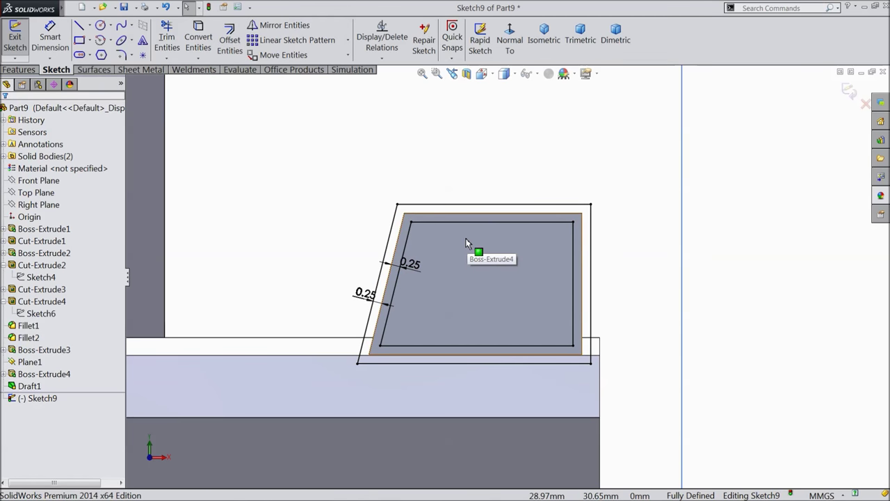
# Delete the outer offset lines, keeping only the inner inset outline
pyautogui.click(384, 259)
pyautogui.press('Escape')
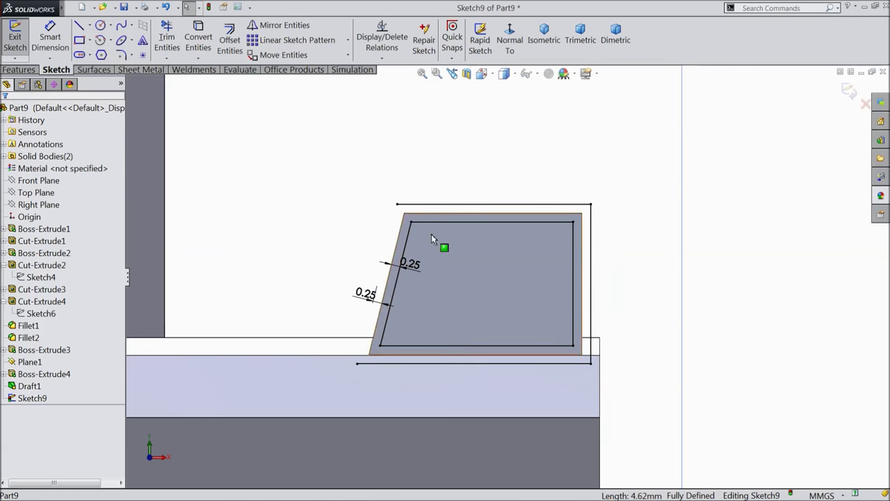
pyautogui.click(591, 261)
pyautogui.press('Delete')
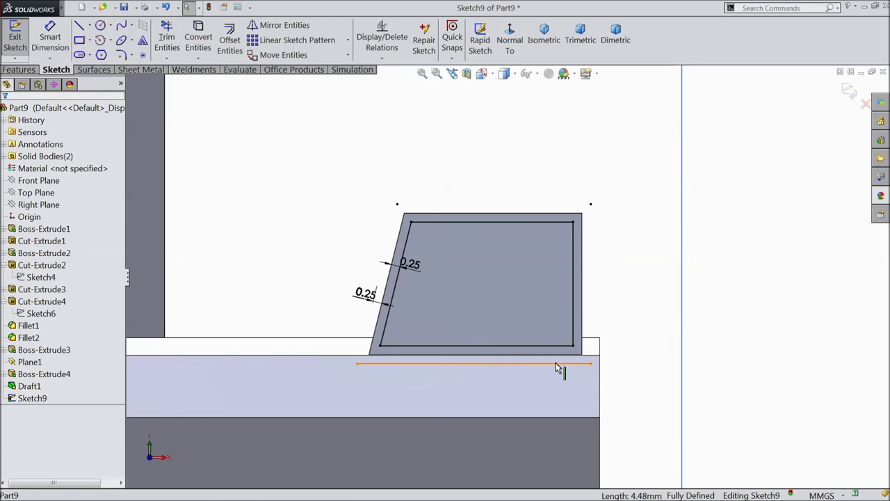
pyautogui.click(558, 363)
pyautogui.press('Delete')
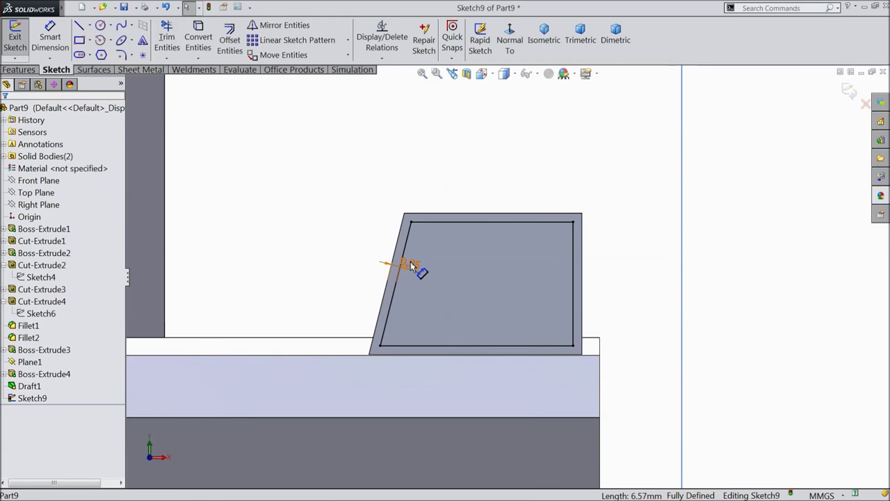
# Cut the inner outline 0.10 mm deep into the sloped face, creating Cut-Extrude5
pyautogui.click(19, 69)
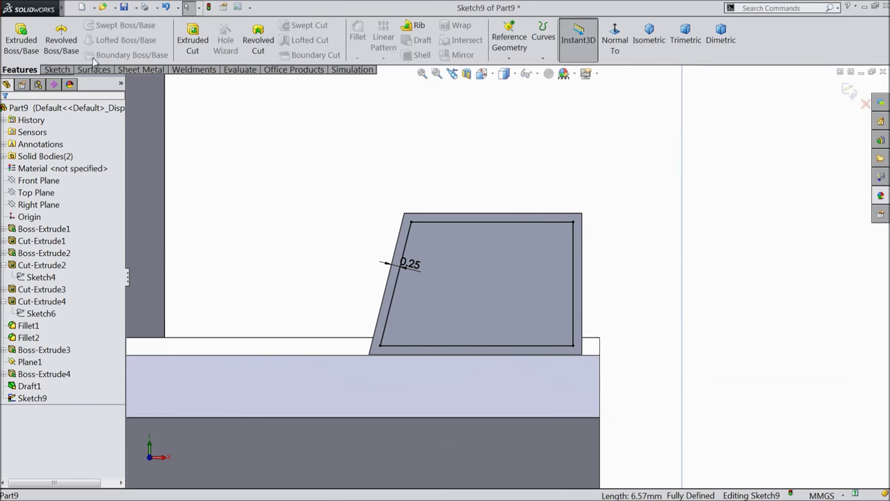
pyautogui.click(193, 40)
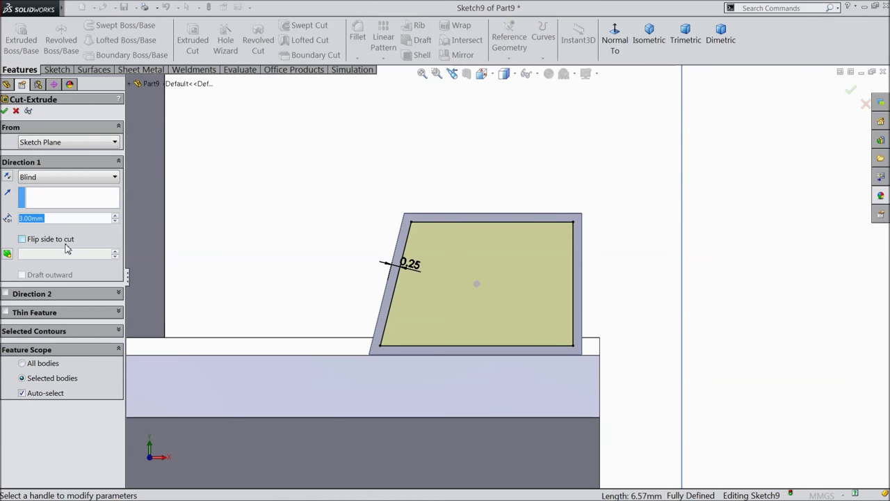
pyautogui.write('0.1')
pyautogui.press('Return')
pyautogui.moveTo(327, 149); pyautogui.dragTo(313, 182, button='middle')
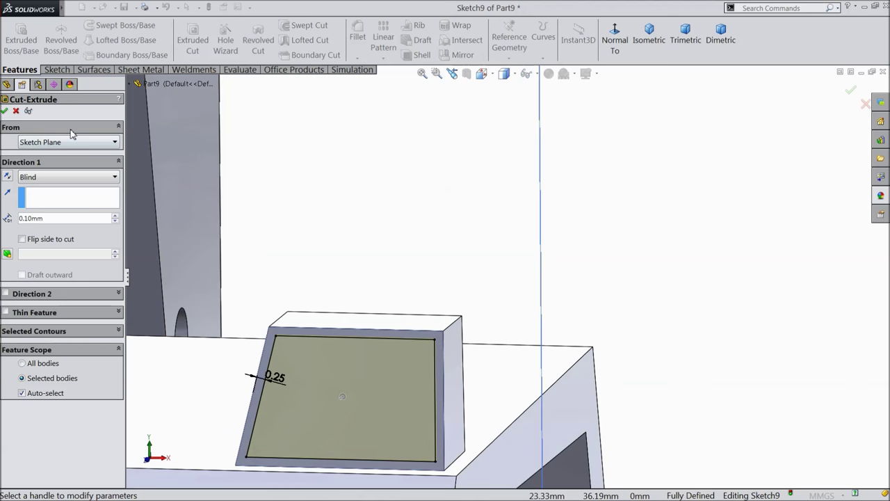
pyautogui.click(5, 111)
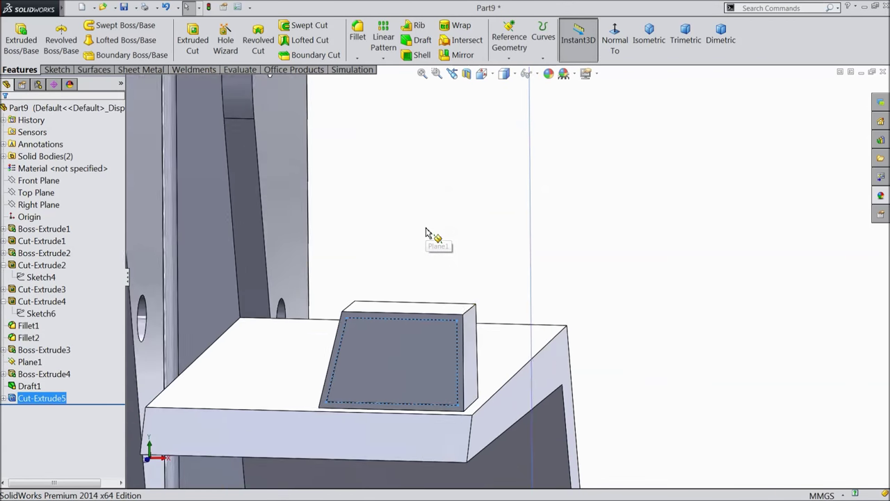
pyautogui.click(419, 352)
pyautogui.click(880, 197)
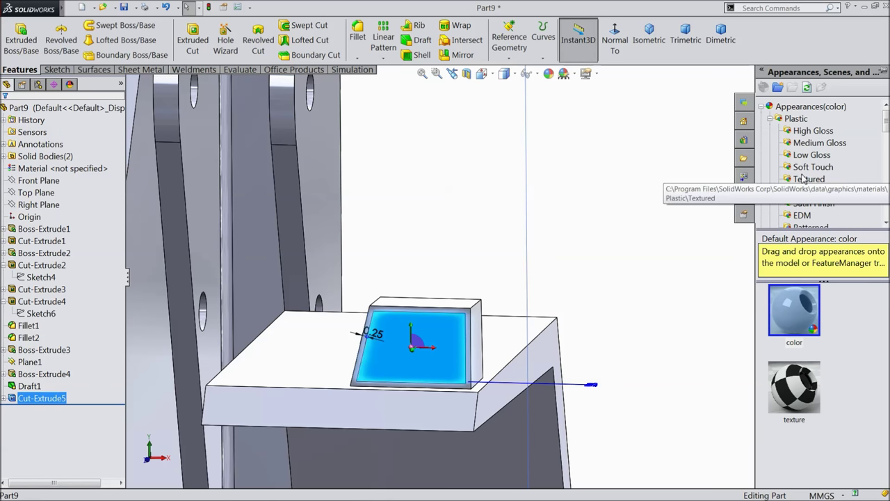
# Apply the Glass > Gloss mirror appearance to the recessed pocket face
pyautogui.scroll(-5, 804, 182)
pyautogui.scroll(1, 803, 171)
pyautogui.scroll(-6, 801, 174)
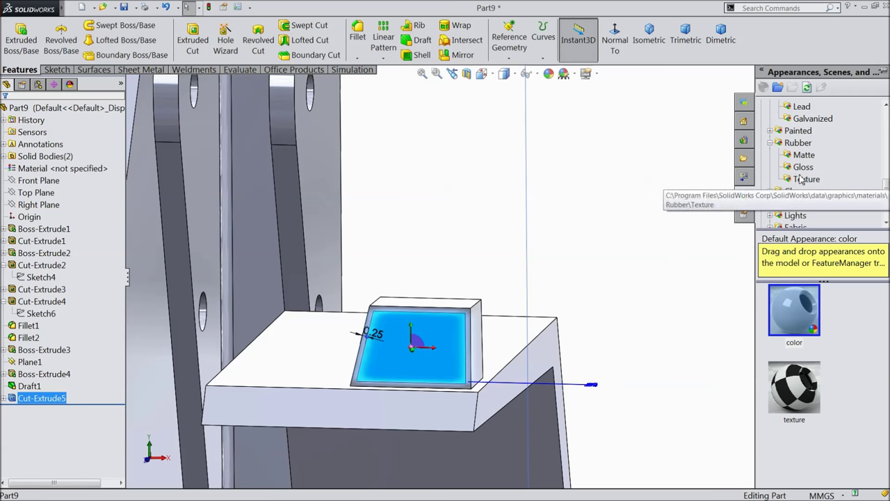
pyautogui.click(794, 192)
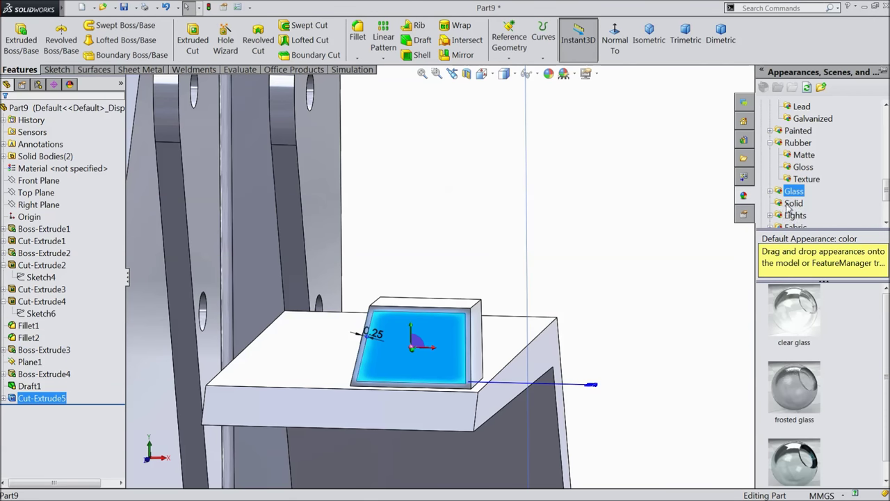
pyautogui.scroll(-1, 827, 344)
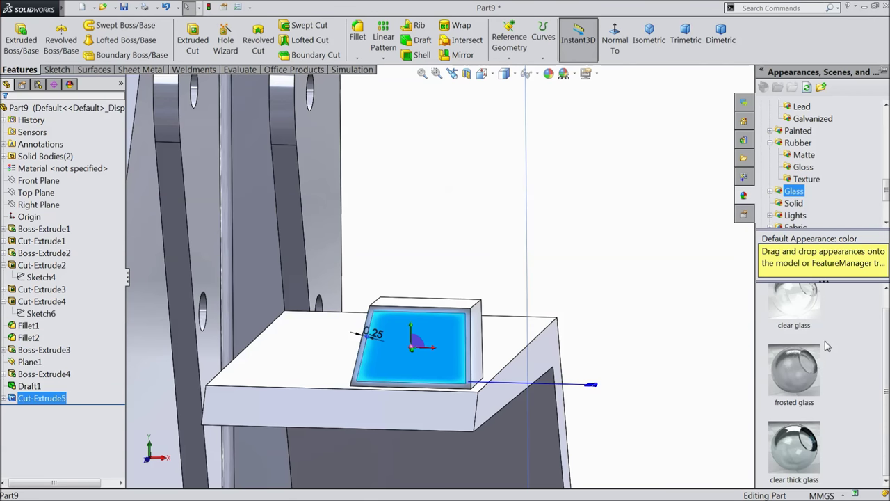
pyautogui.click(771, 192)
pyautogui.click(803, 192)
pyautogui.scroll(-3, 831, 361)
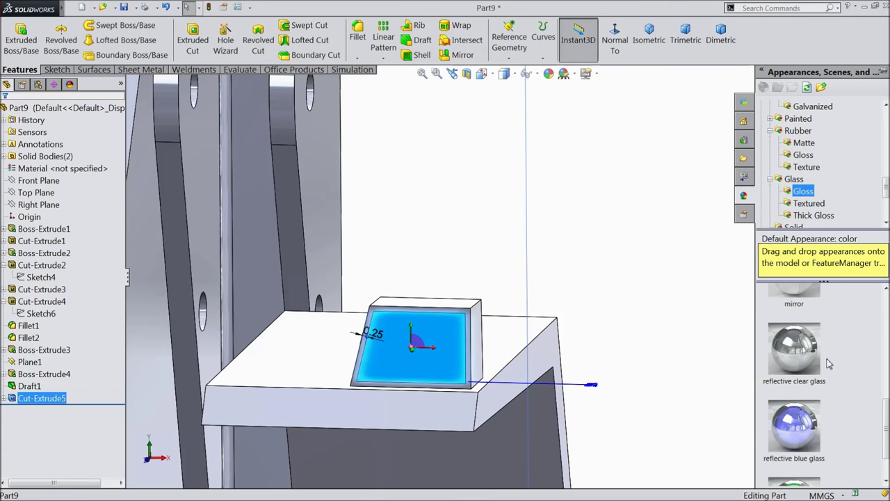
pyautogui.scroll(-3, 804, 386)
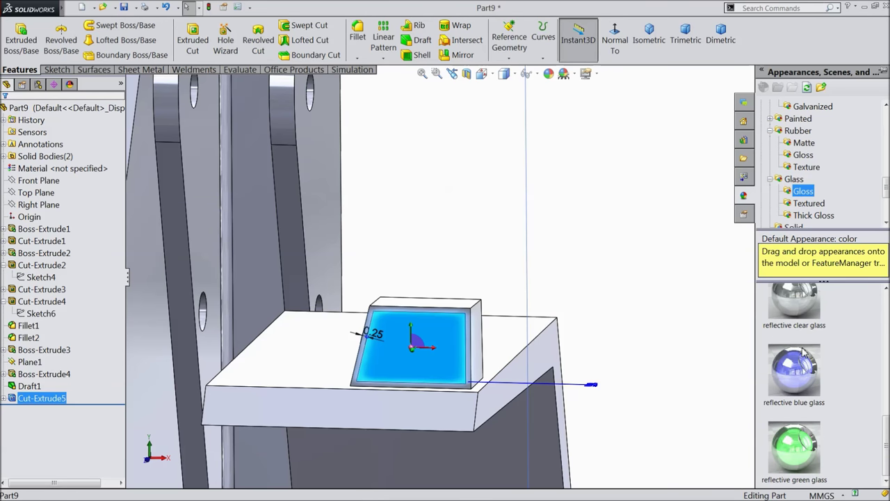
pyautogui.moveTo(805, 353)
pyautogui.scroll(5, 805, 353)
pyautogui.click(801, 352)
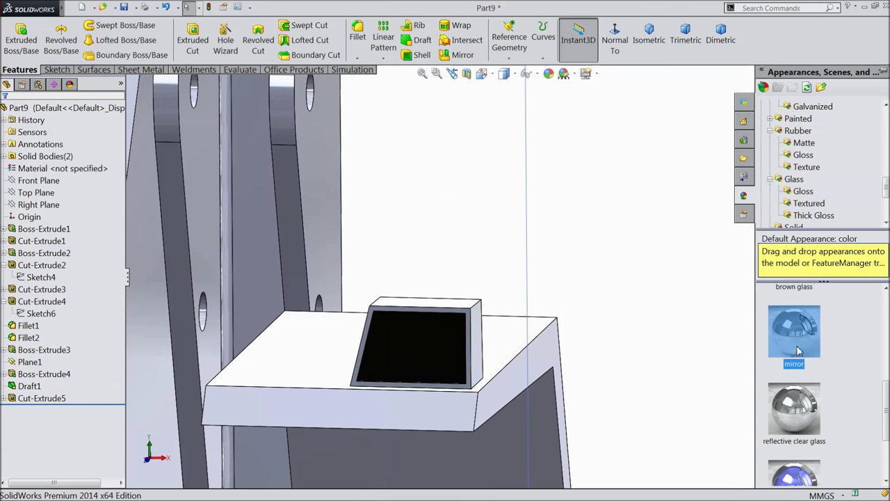
pyautogui.click(447, 353)
pyautogui.moveTo(449, 351); pyautogui.dragTo(588, 224, button='middle')
pyautogui.click(548, 248)
# Fillet the raised block's top and vertical edges with a 0.15 mm radius
pyautogui.moveTo(549, 248); pyautogui.dragTo(540, 306, button='middle')
pyautogui.scroll(10, 540, 306)
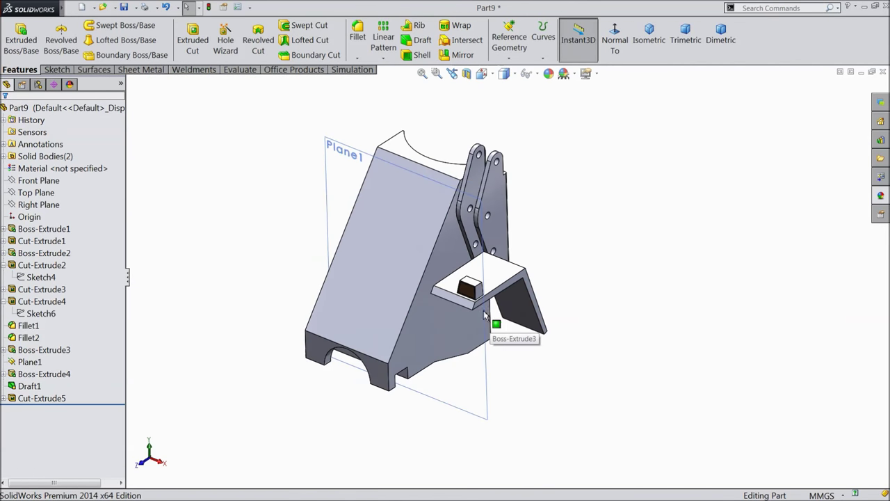
pyautogui.moveTo(483, 282); pyautogui.dragTo(459, 298, button='middle')
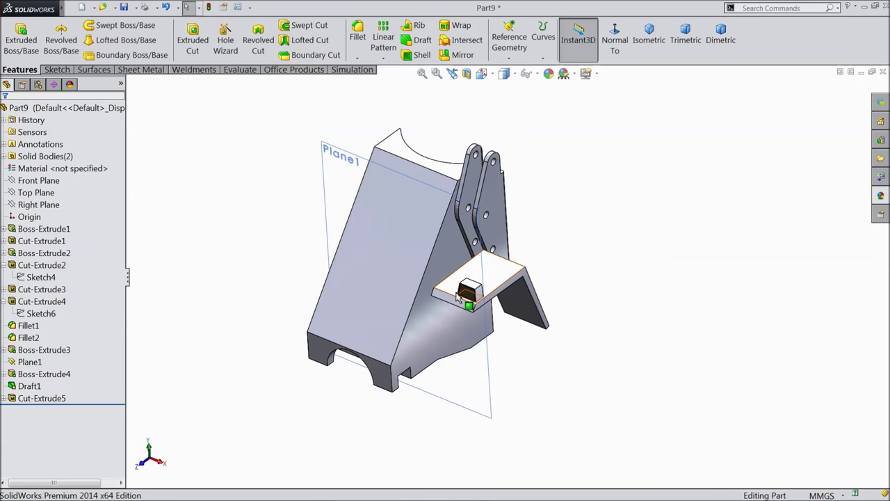
pyautogui.scroll(-4, 425, 230)
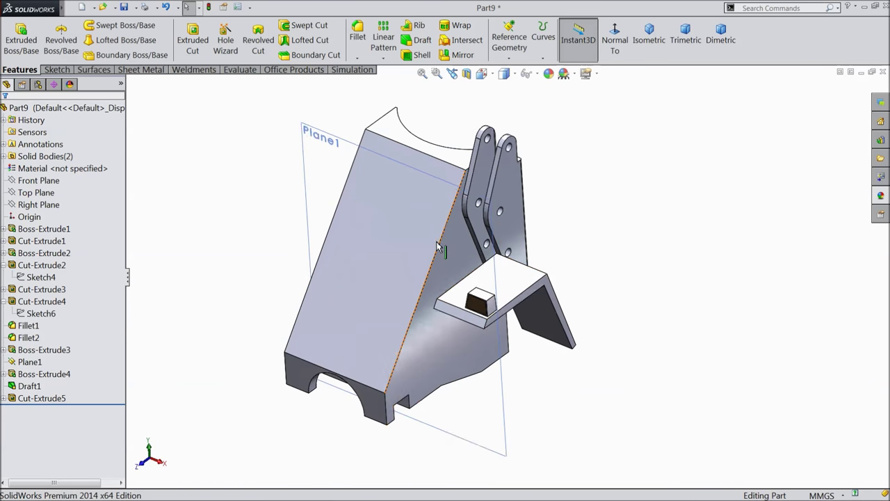
pyautogui.click(359, 42)
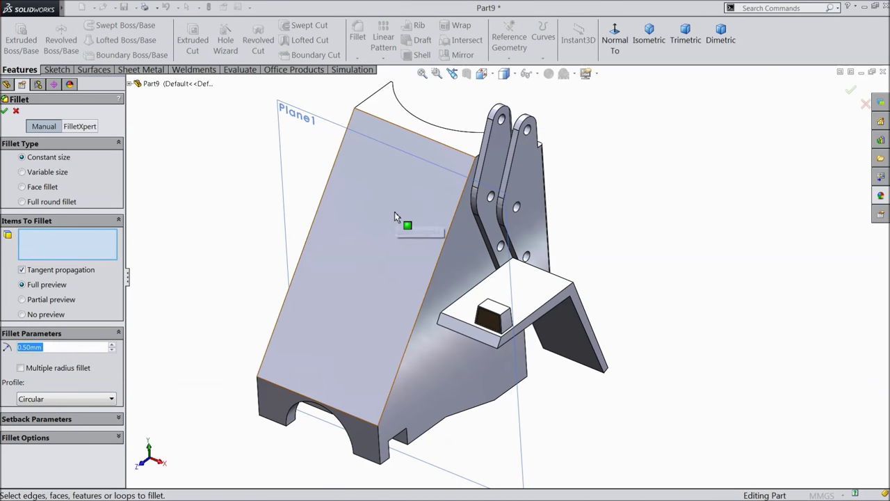
pyautogui.write('0.15')
pyautogui.scroll(-5, 486, 309)
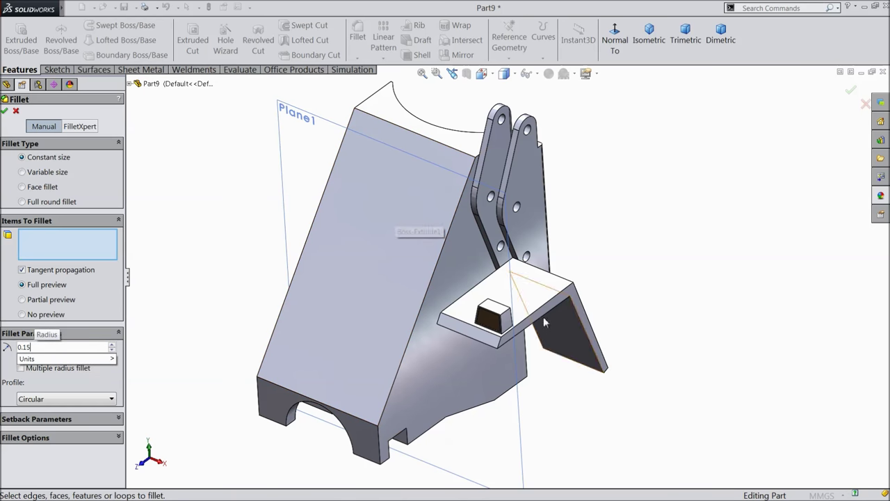
pyautogui.scroll(-2, 462, 300)
pyautogui.click(460, 287)
pyautogui.scroll(-3, 465, 317)
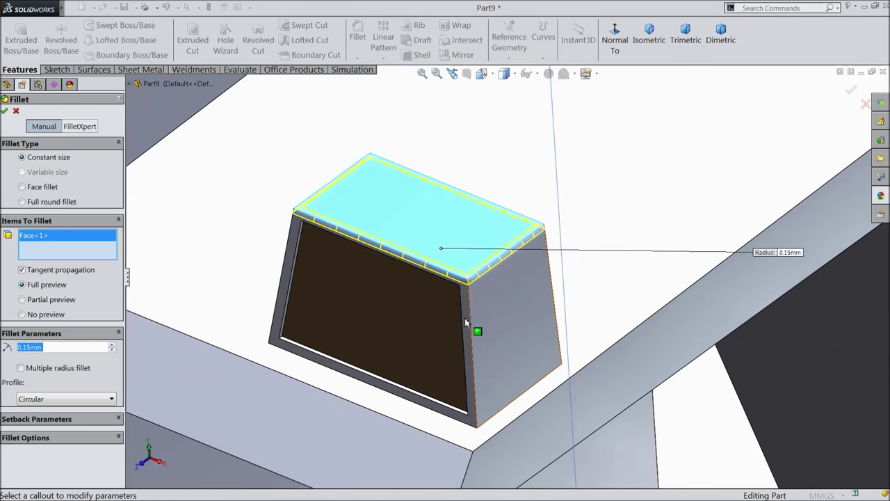
pyautogui.click(471, 320)
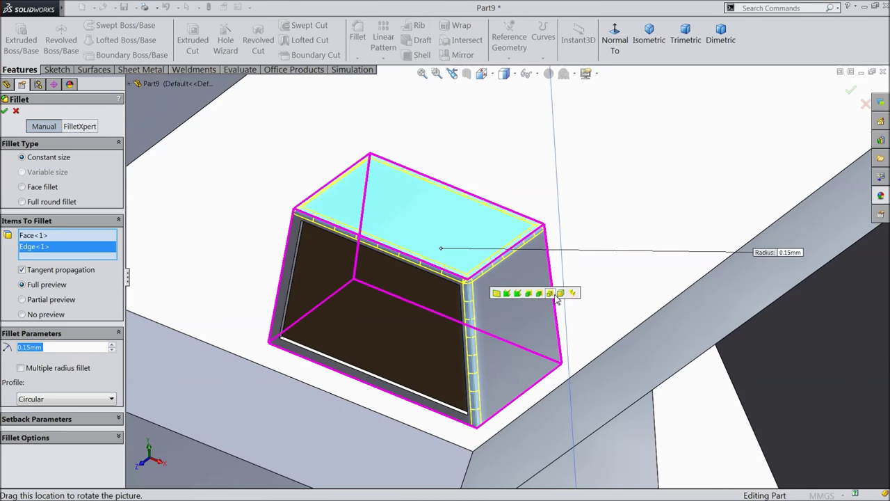
pyautogui.click(555, 284)
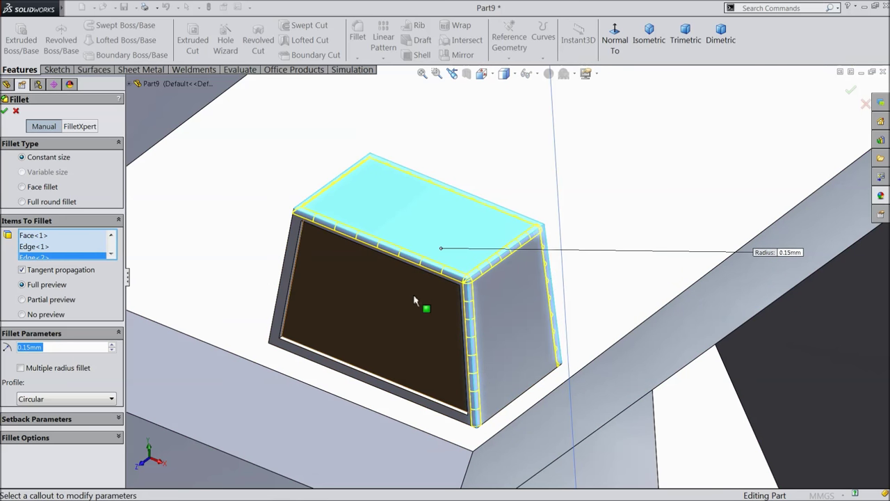
pyautogui.click(285, 265)
pyautogui.moveTo(286, 265); pyautogui.dragTo(397, 392, button='middle')
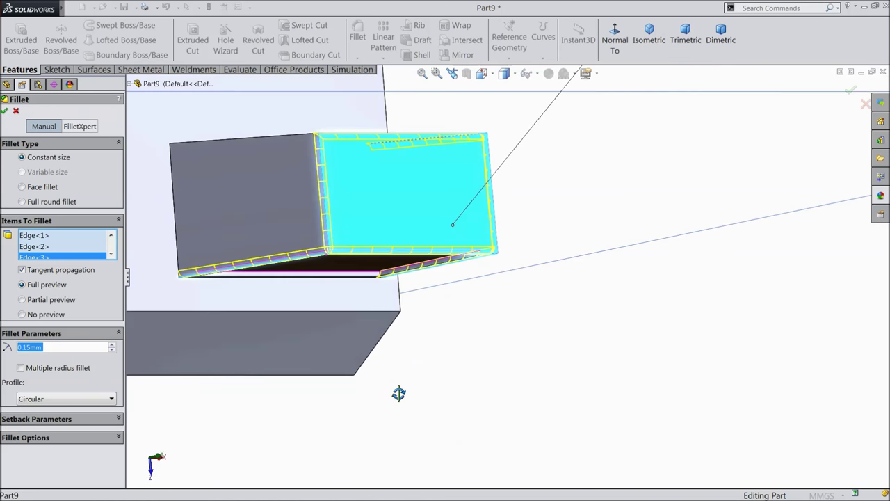
pyautogui.click(267, 138)
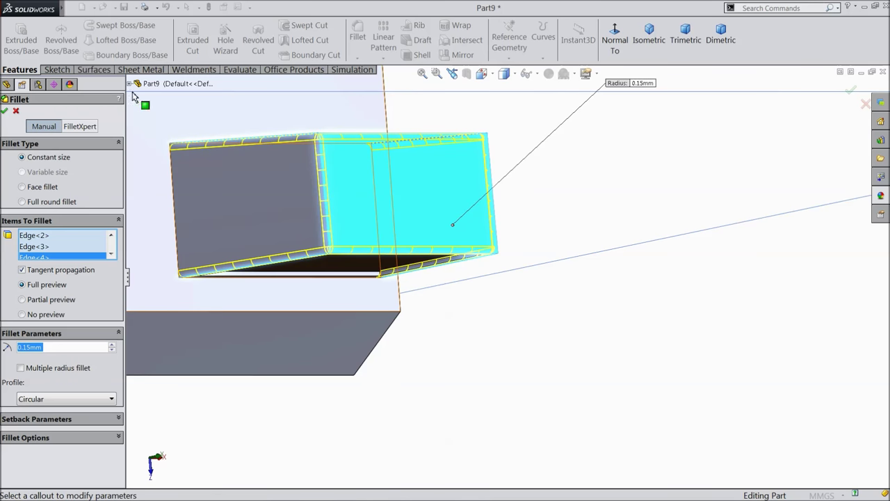
pyautogui.click(5, 112)
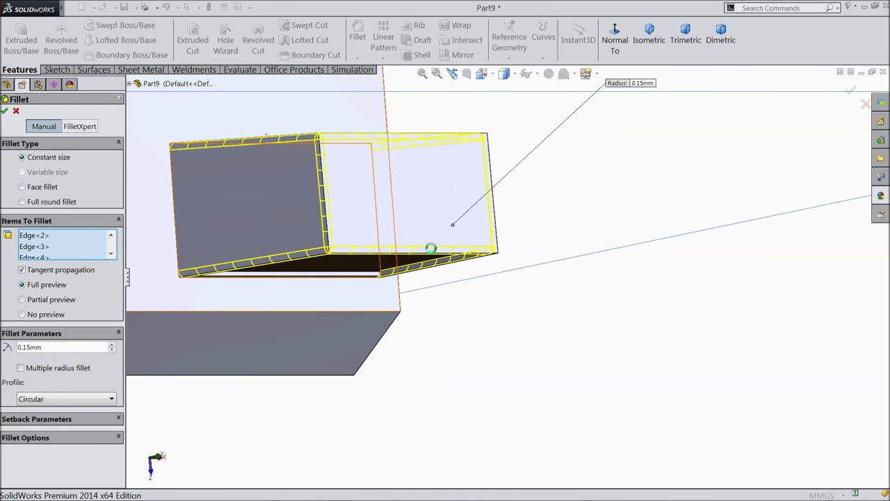
# Fit the whole part in view and select the tall plate's face
pyautogui.moveTo(437, 257); pyautogui.dragTo(410, 227, button='middle')
pyautogui.press('f')
pyautogui.moveTo(612, 252)
pyautogui.mouseDown(button='middle')
pyautogui.moveTo(596, 229)
pyautogui.moveTo(602, 244)
pyautogui.mouseUp(button='middle')
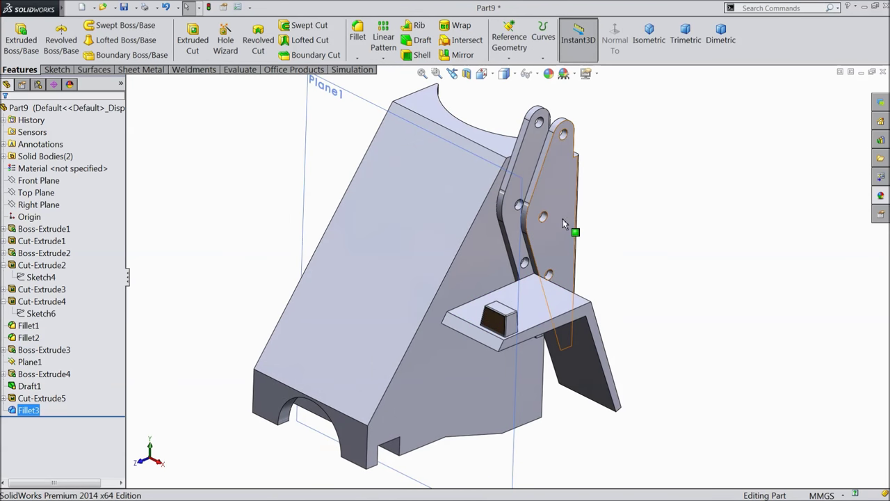
pyautogui.click(560, 193)
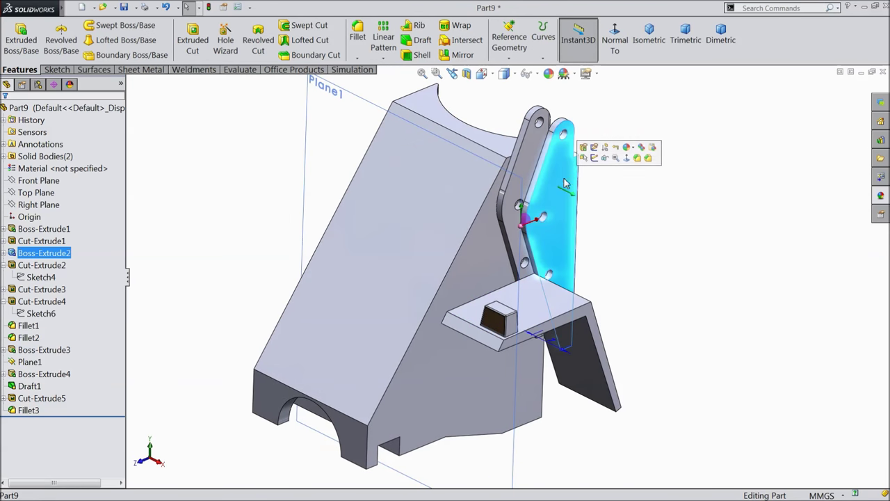
# Start a sketch on the tall plate and draw a vertical centerline up from the upper hole's centre
pyautogui.click(595, 159)
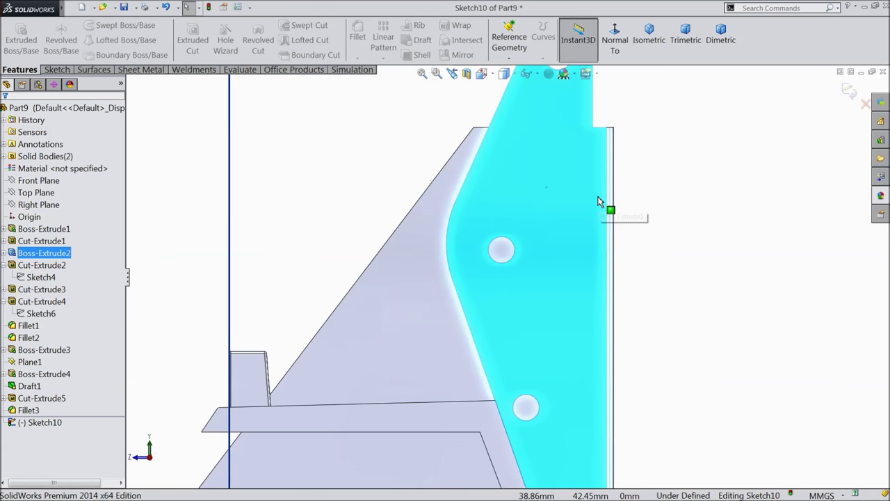
pyautogui.click(57, 70)
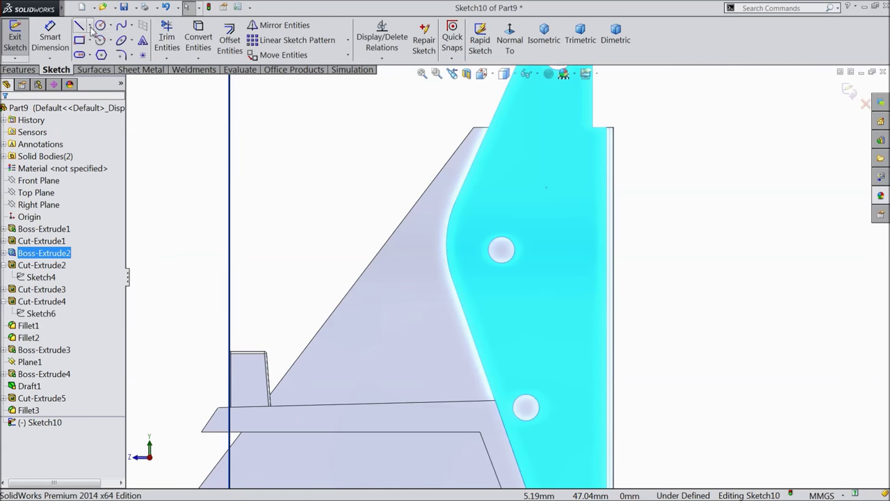
pyautogui.click(88, 26)
pyautogui.click(104, 55)
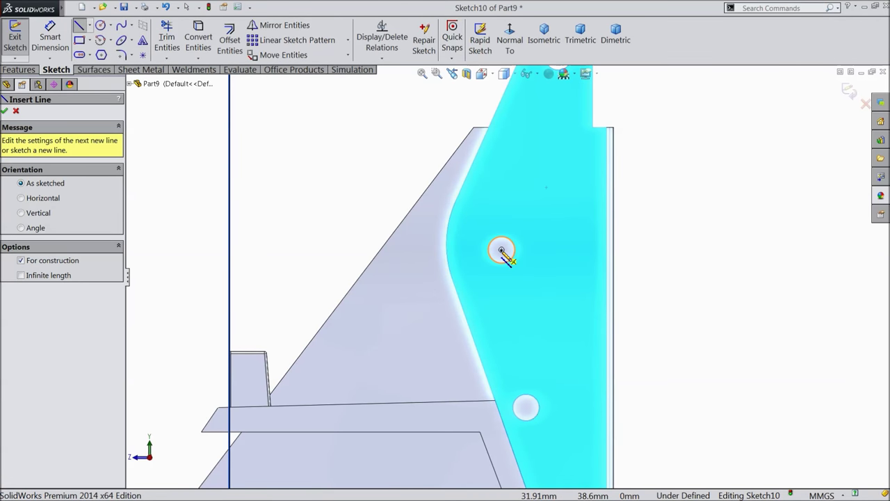
pyautogui.click(502, 250)
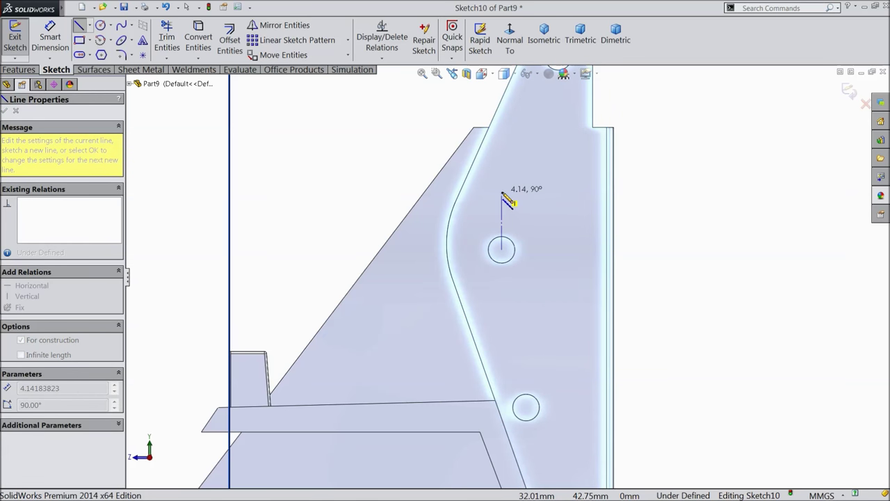
pyautogui.click(501, 207)
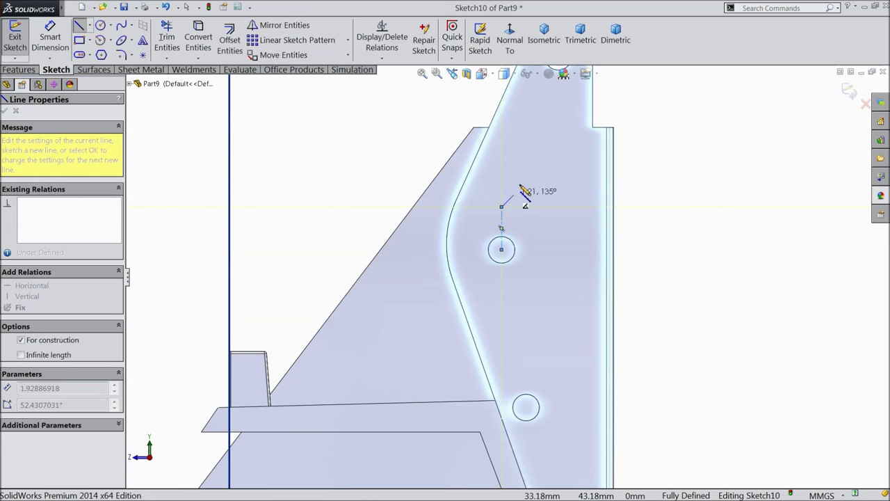
pyautogui.rightClick(526, 83)
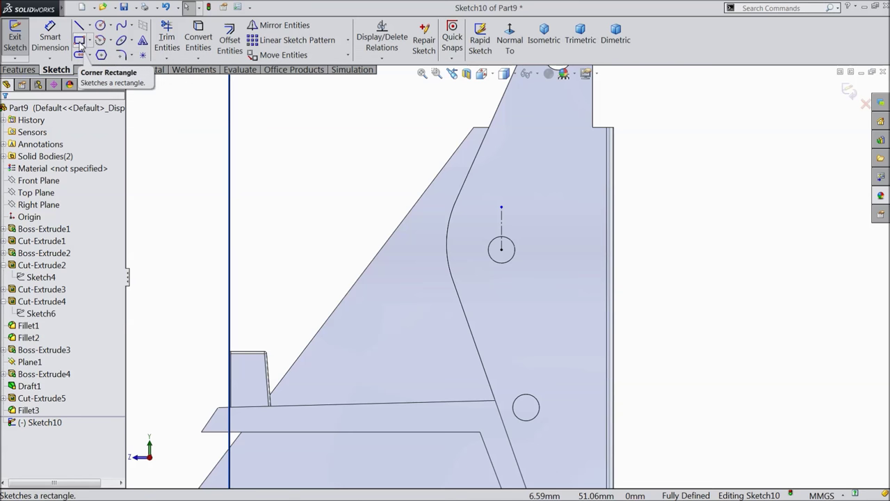
# Draw a corner rectangle above the hole and make it symmetric about the centerline
pyautogui.click(80, 42)
pyautogui.scroll(-3, 500, 203)
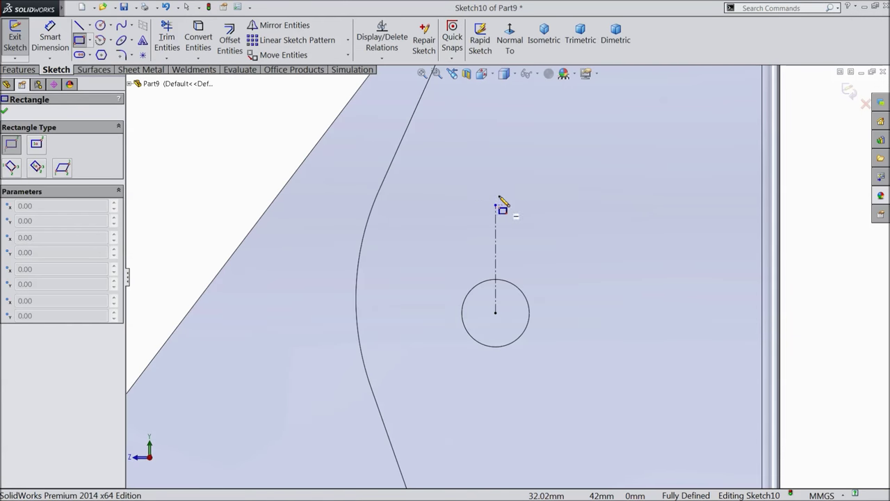
pyautogui.click(453, 136)
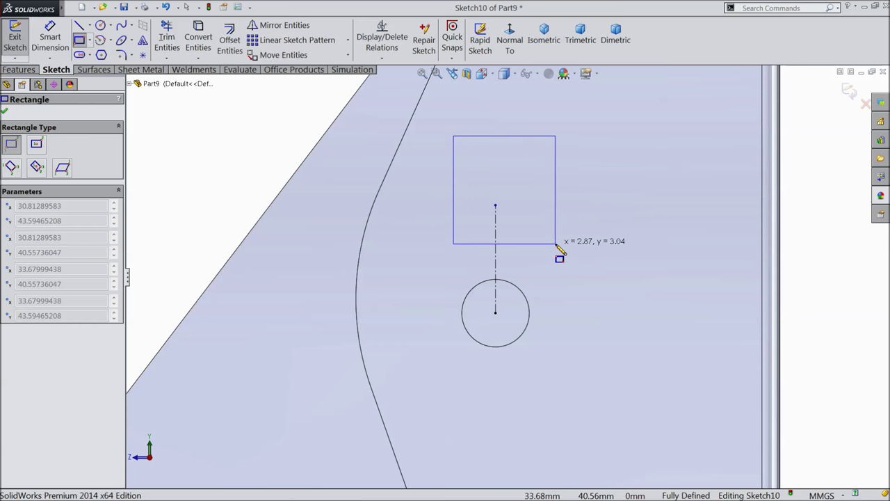
pyautogui.click(555, 243)
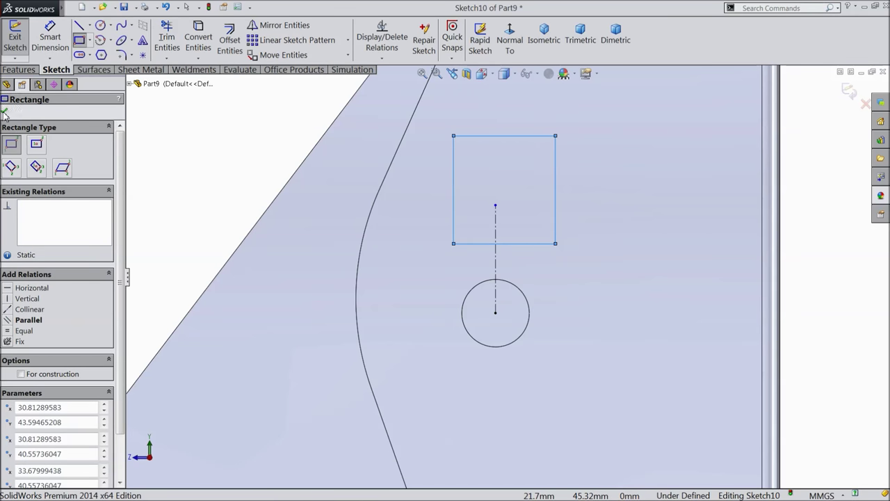
pyautogui.click(4, 112)
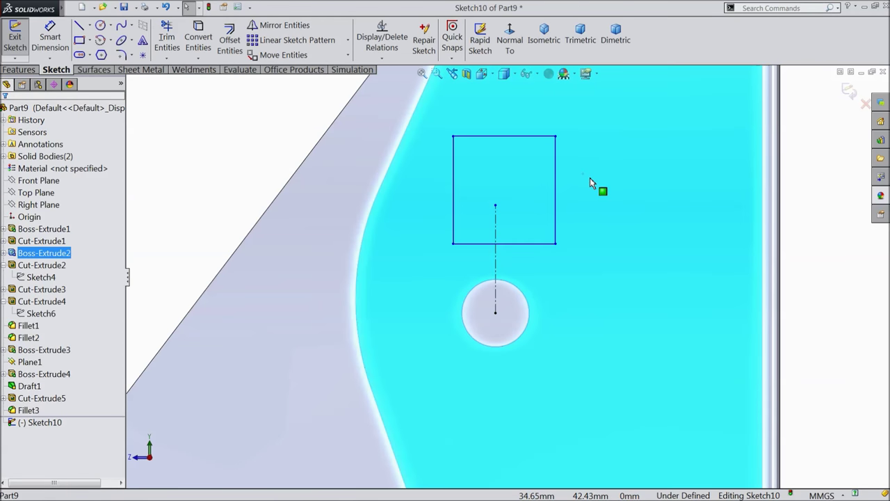
pyautogui.moveTo(592, 176)
pyautogui.mouseDown()
pyautogui.moveTo(464, 225)
pyautogui.moveTo(410, 228)
pyautogui.moveTo(419, 229)
pyautogui.mouseUp()
pyautogui.click(486, 193)
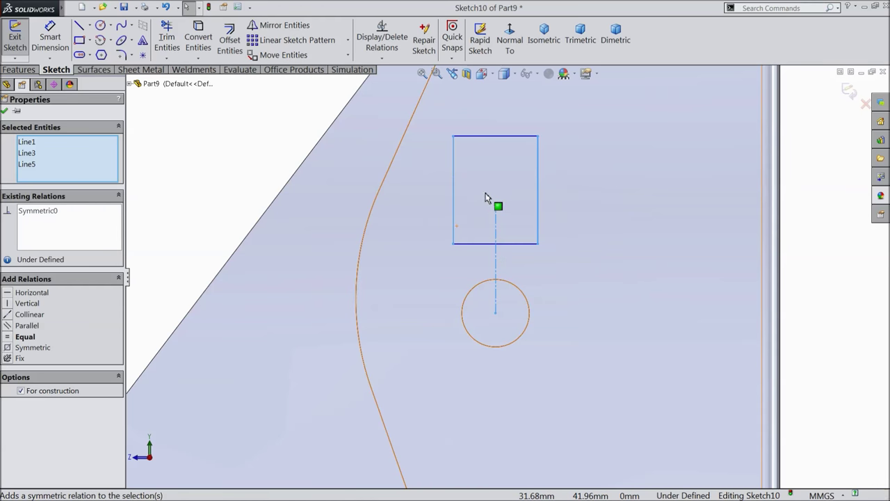
# Dimension the rectangle's bottom edge 1.80 from the hole's centre
pyautogui.click(50, 38)
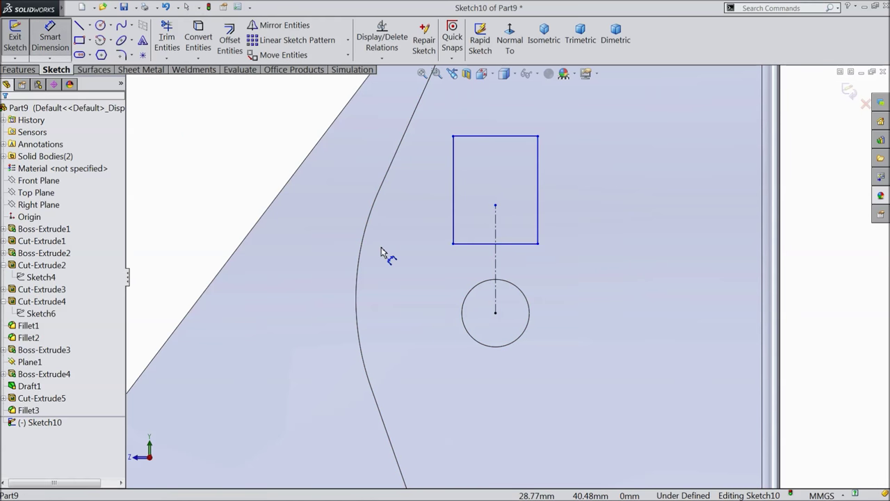
pyautogui.click(495, 314)
pyautogui.click(527, 244)
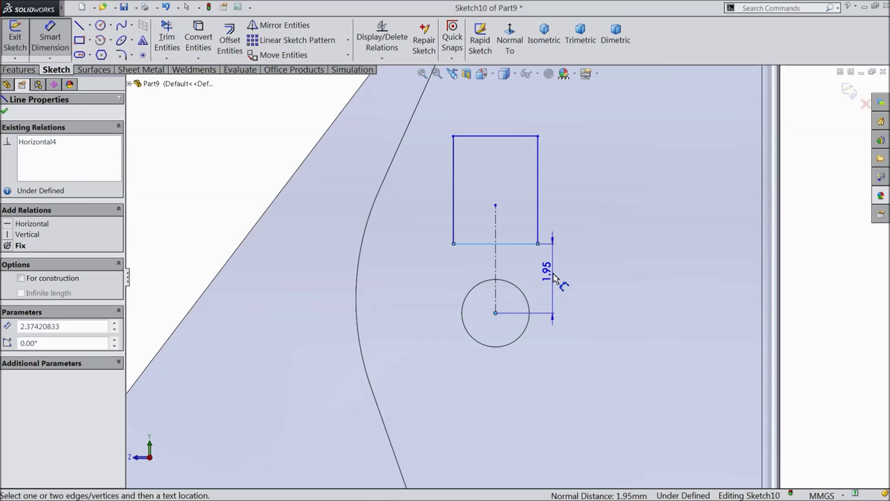
pyautogui.click(555, 280)
pyautogui.write('1.8')
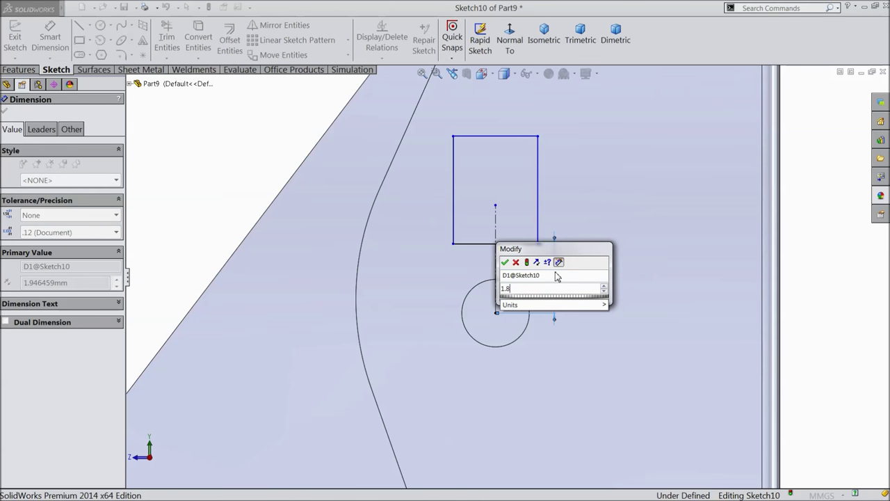
pyautogui.press('Return')
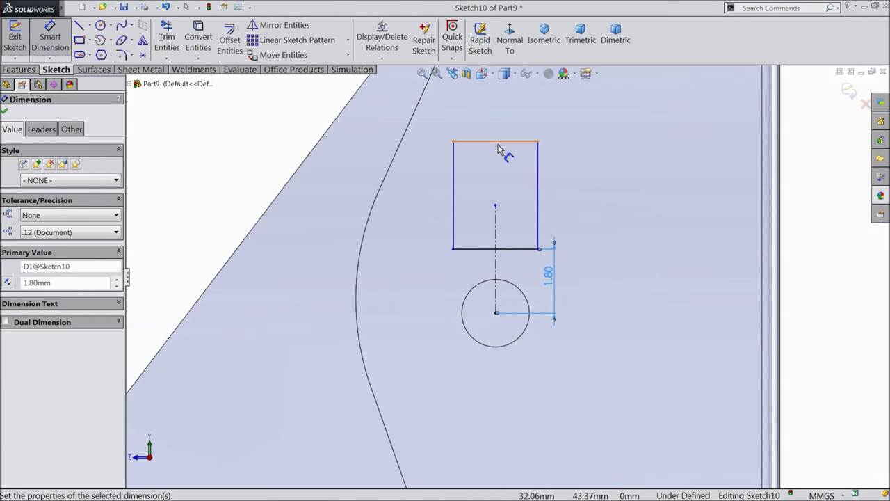
# Dimension the rectangle 2.50 wide and 3.50 tall to fully define it
pyautogui.click(497, 142)
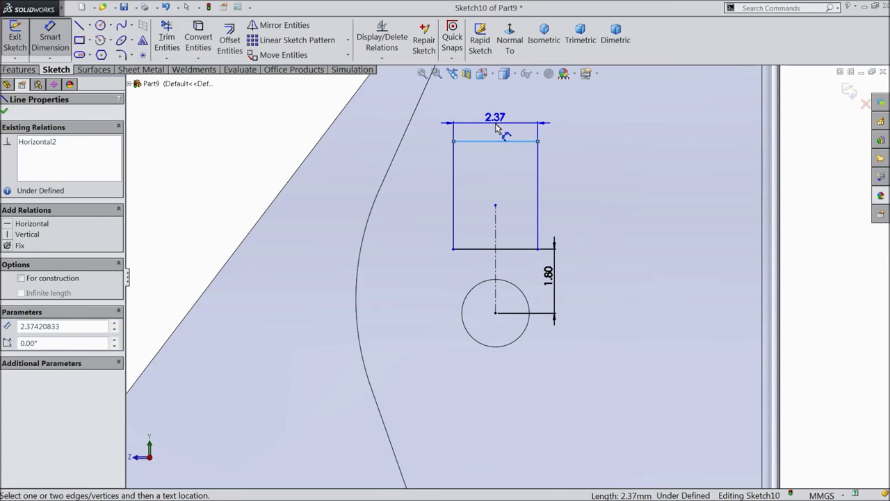
pyautogui.click(498, 125)
pyautogui.write('2.')
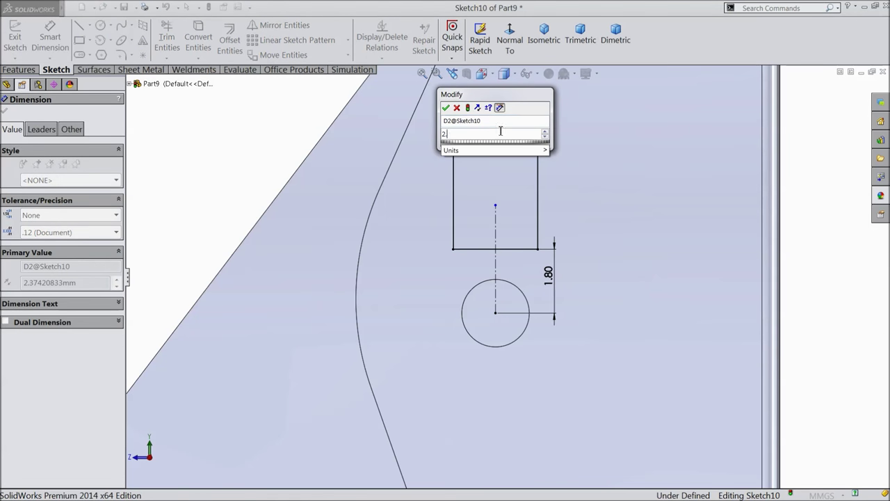
pyautogui.press('Return')
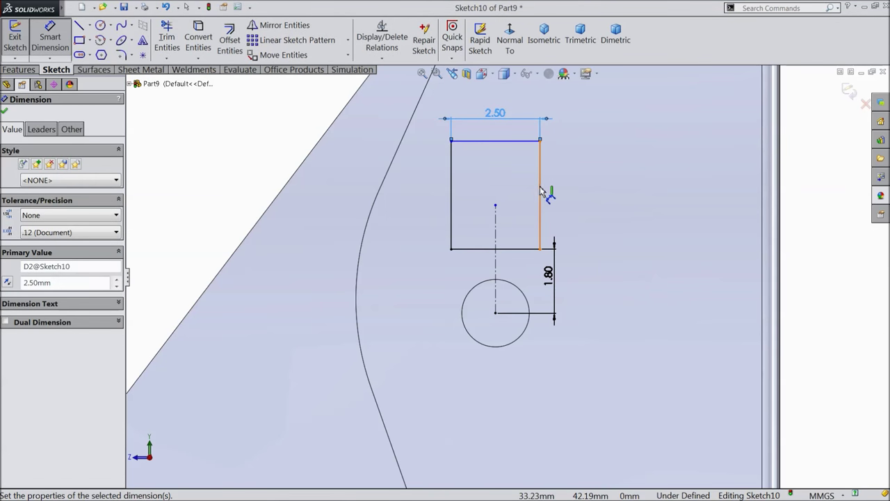
pyautogui.click(540, 192)
pyautogui.click(576, 192)
pyautogui.write('3.5')
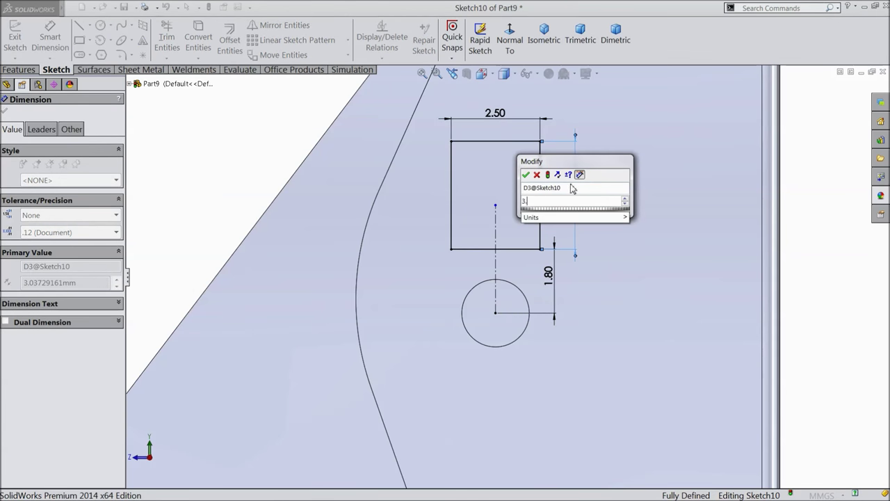
pyautogui.click(526, 175)
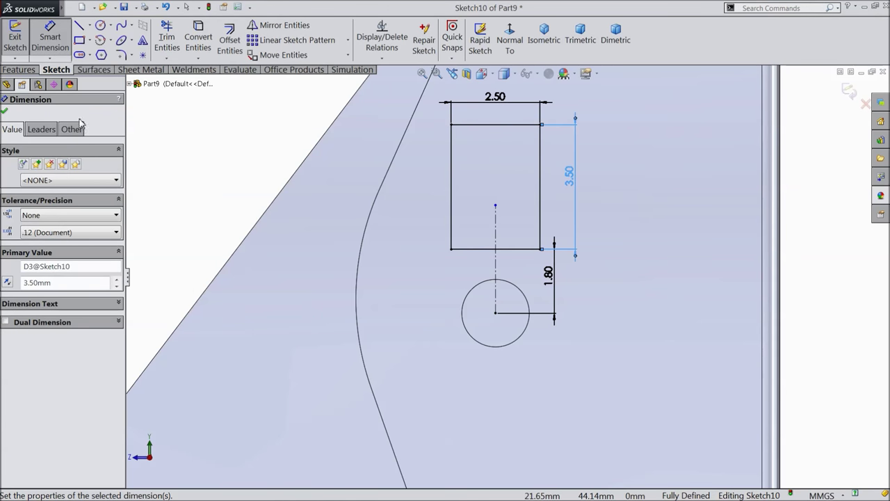
pyautogui.click(5, 111)
pyautogui.click(20, 70)
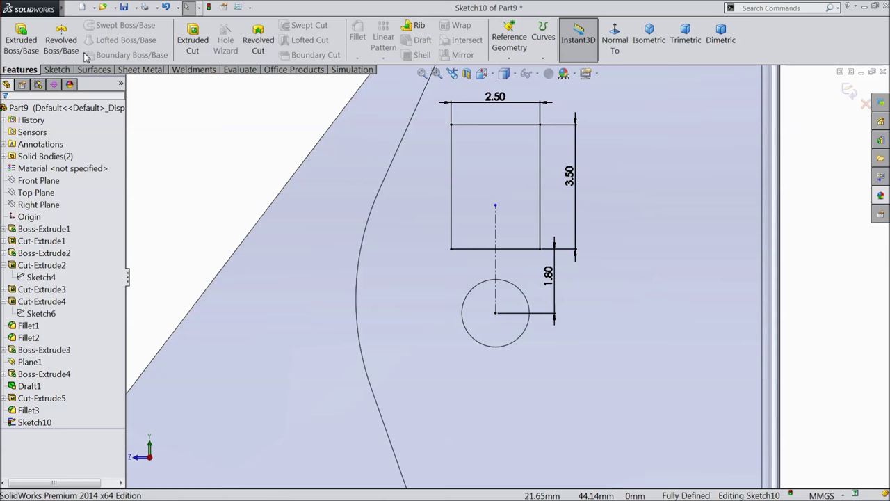
# Extrude the rectangle 4 mm with a 10° draft to create Boss-Extrude5
pyautogui.click(21, 42)
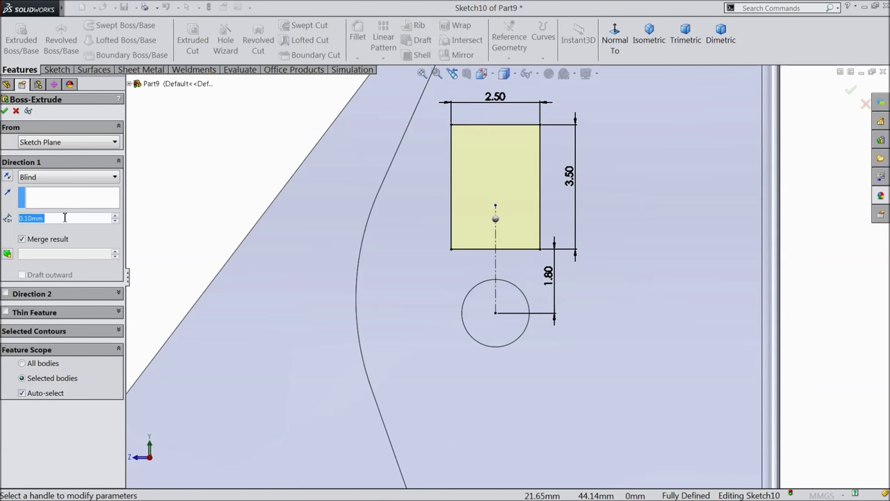
pyautogui.write('4')
pyautogui.press('Return')
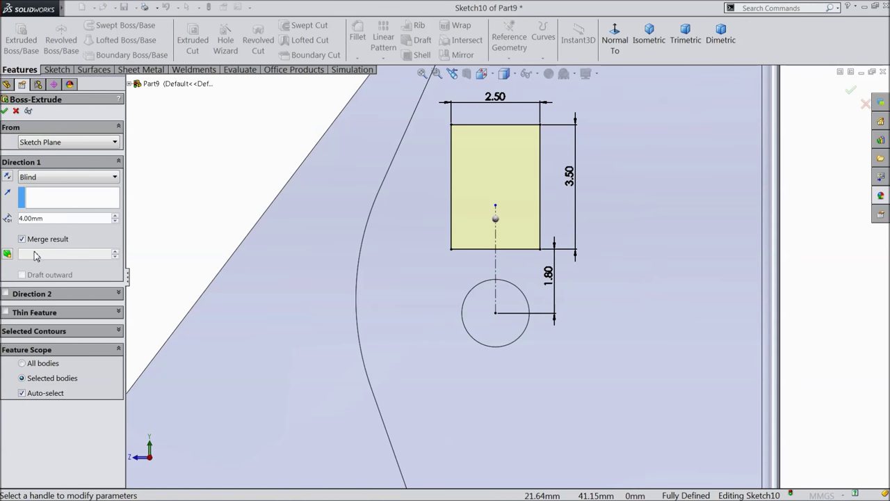
pyautogui.click(7, 254)
pyautogui.write('10')
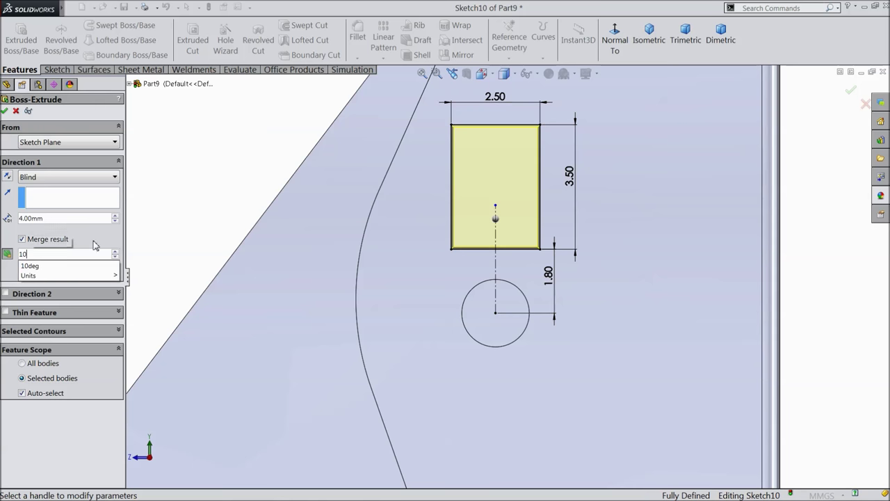
pyautogui.press('Return')
pyautogui.moveTo(163, 193); pyautogui.dragTo(258, 244, button='middle')
pyautogui.click(5, 111)
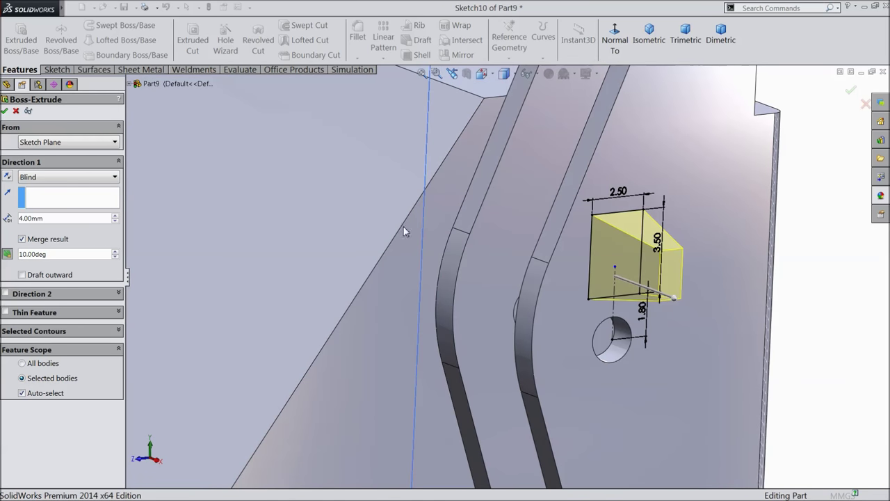
pyautogui.scroll(-3, 699, 251)
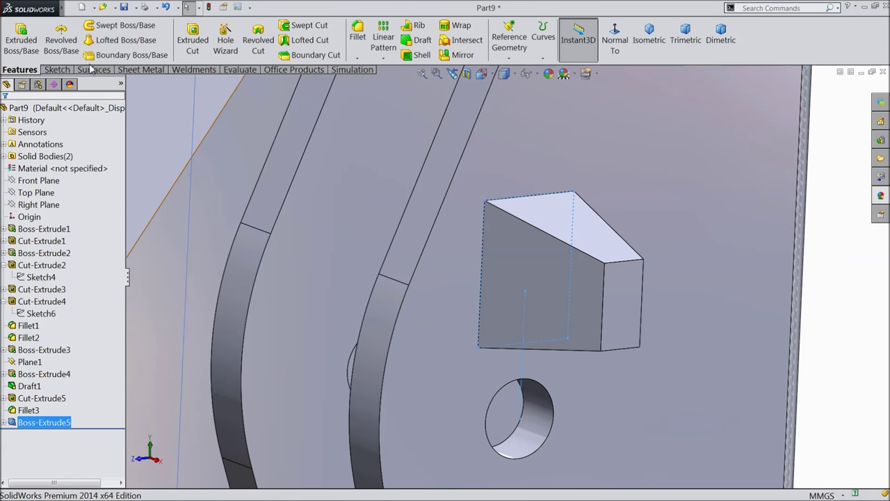
# Create a reference plane through two edge points of the tapered block and its end face
pyautogui.click(510, 39)
pyautogui.click(516, 71)
pyautogui.scroll(-4, 635, 298)
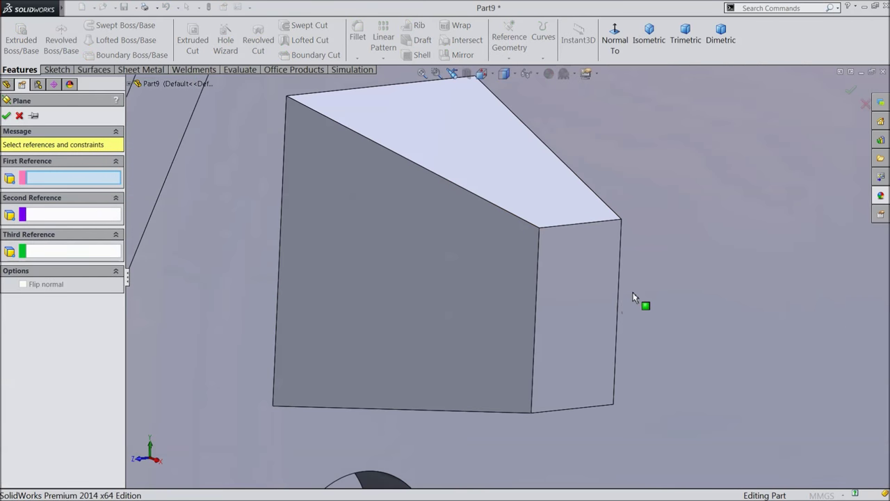
pyautogui.click(534, 322)
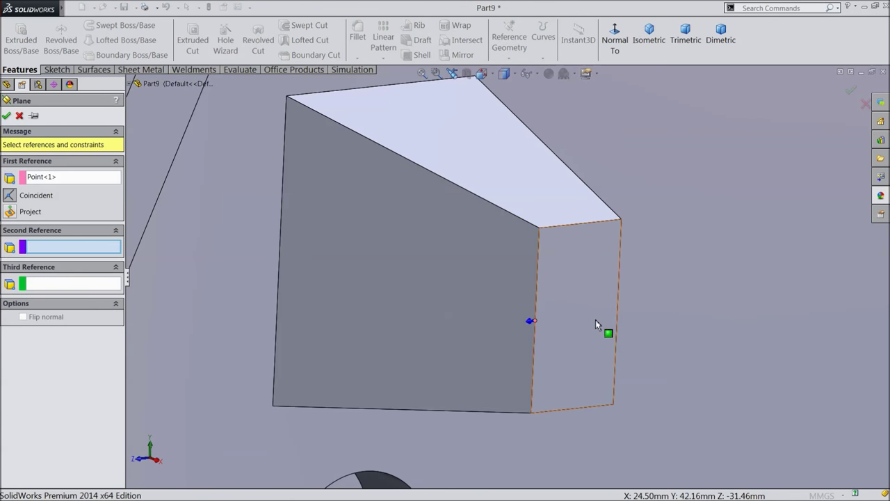
pyautogui.click(618, 313)
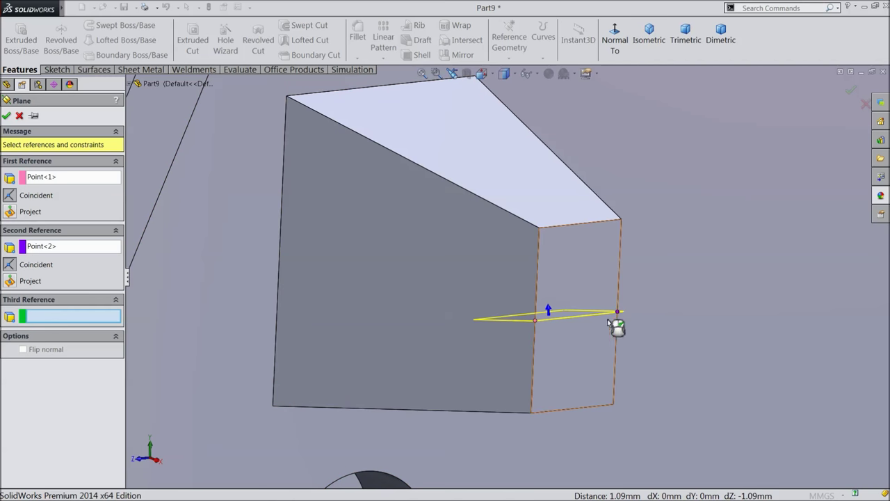
pyautogui.click(560, 352)
pyautogui.moveTo(568, 353); pyautogui.dragTo(607, 350, button='middle')
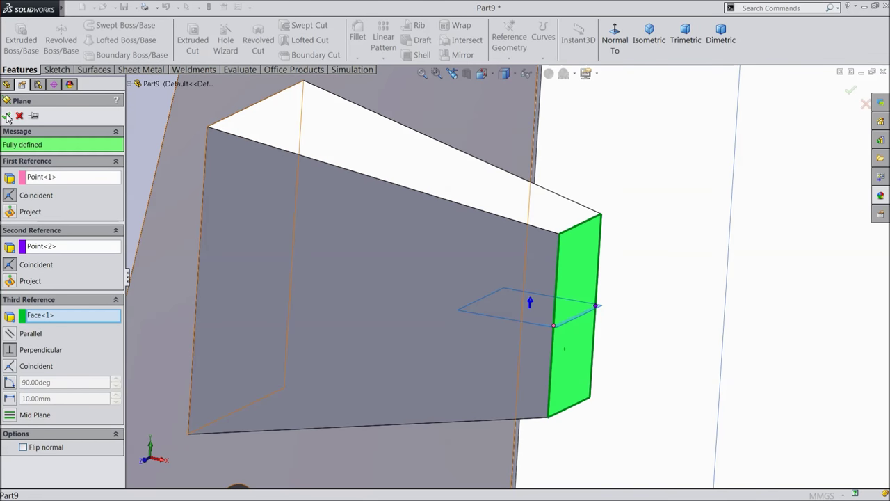
pyautogui.click(7, 116)
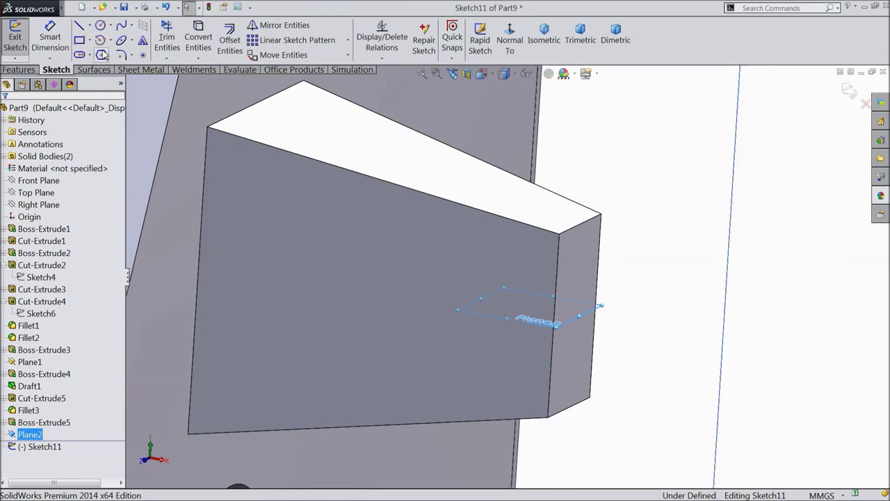
# View Plane2 face-on and draw a horizontal centerline from the plane's edge
pyautogui.click(508, 44)
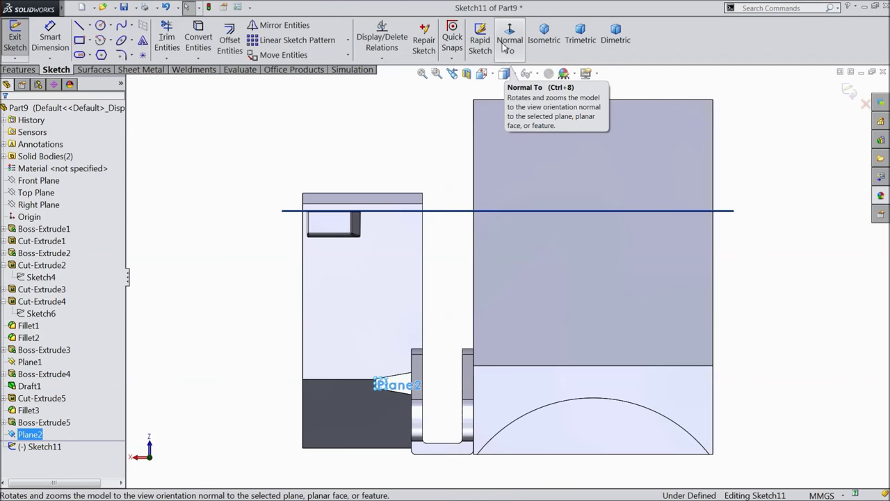
pyautogui.scroll(-4, 427, 406)
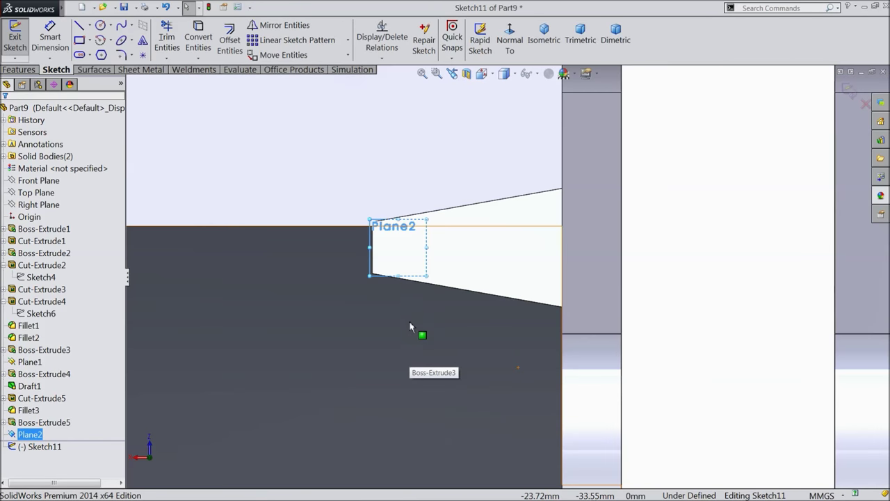
pyautogui.click(89, 26)
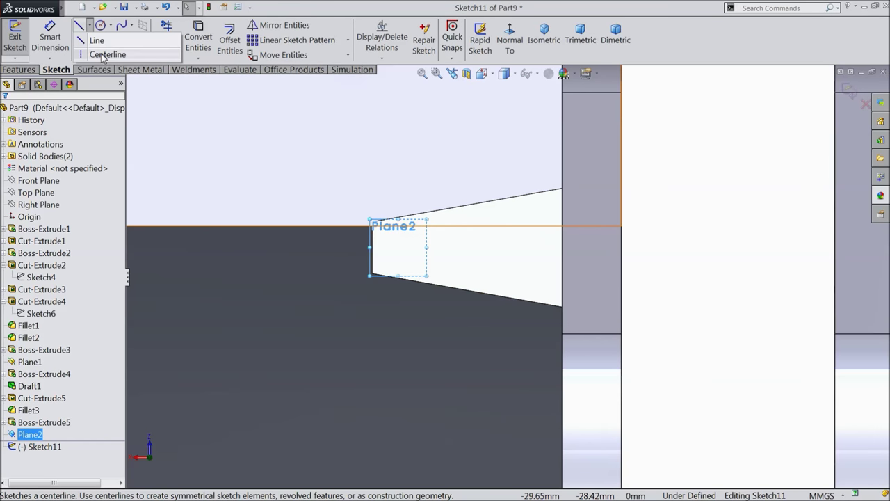
pyautogui.click(108, 55)
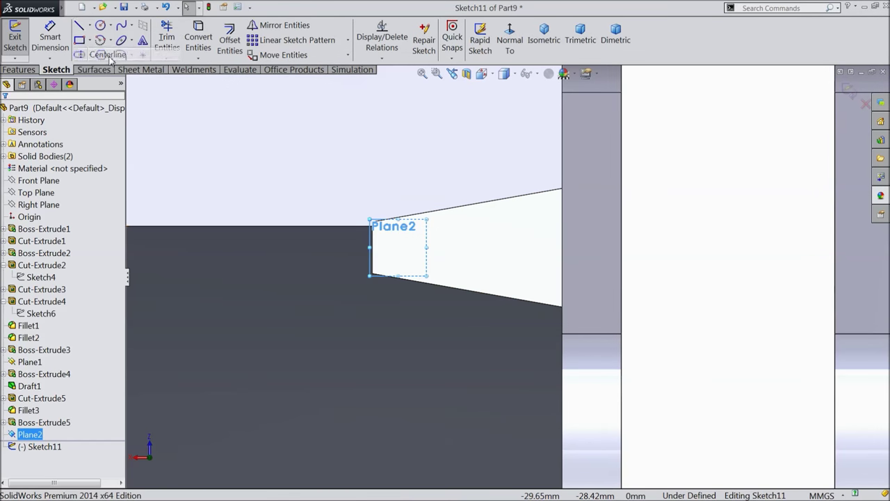
pyautogui.click(372, 247)
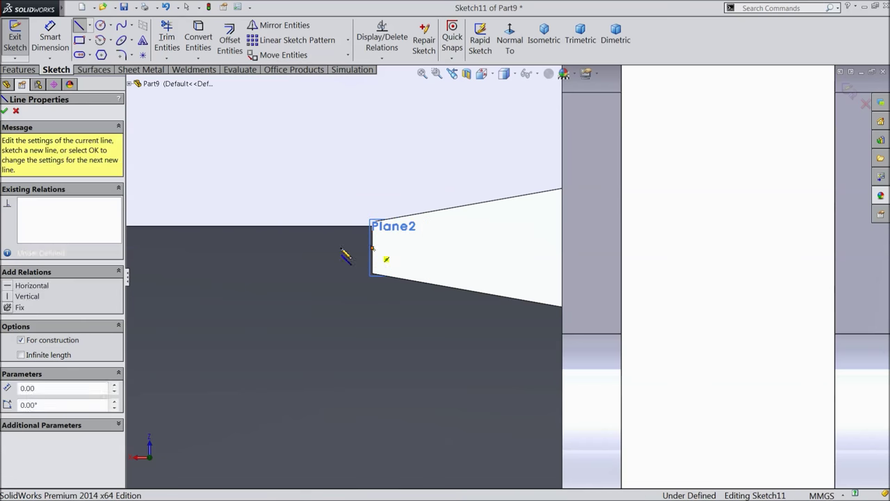
pyautogui.click(240, 248)
pyautogui.rightClick(224, 79)
pyautogui.click(247, 109)
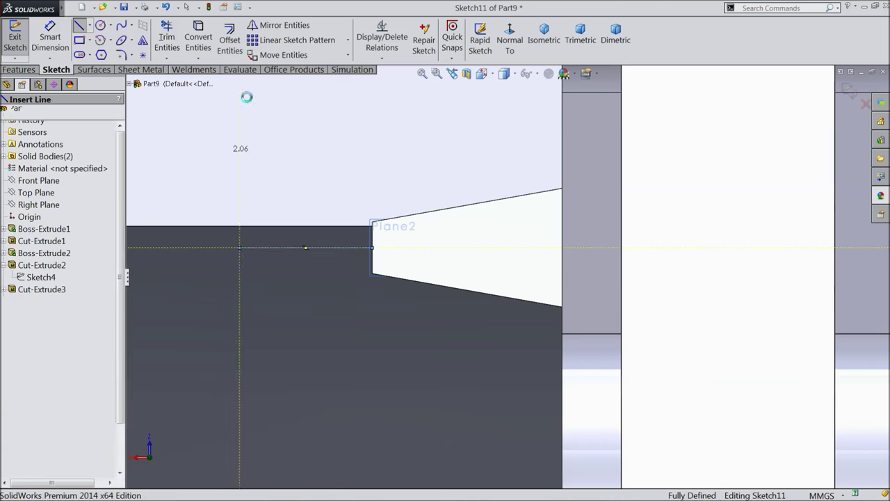
pyautogui.press('Escape')
# Draw a top horizontal line joined to a long vertical line extending below the centerline
pyautogui.click(79, 27)
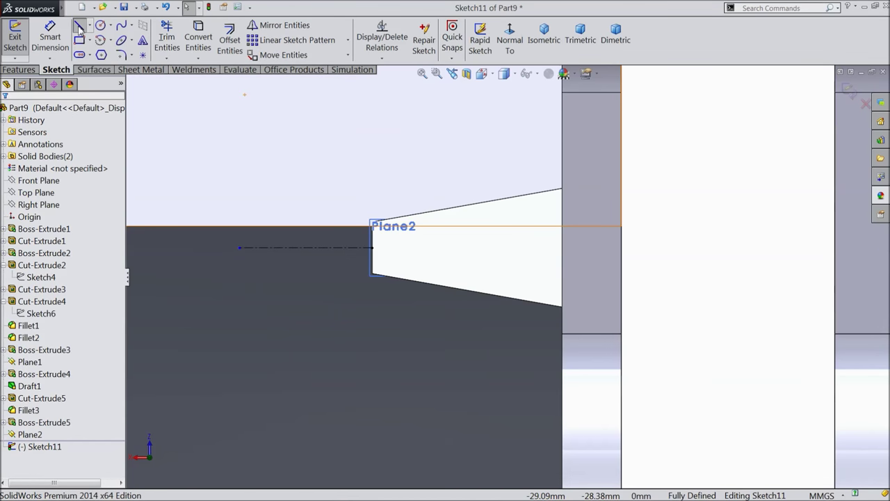
pyautogui.click(409, 169)
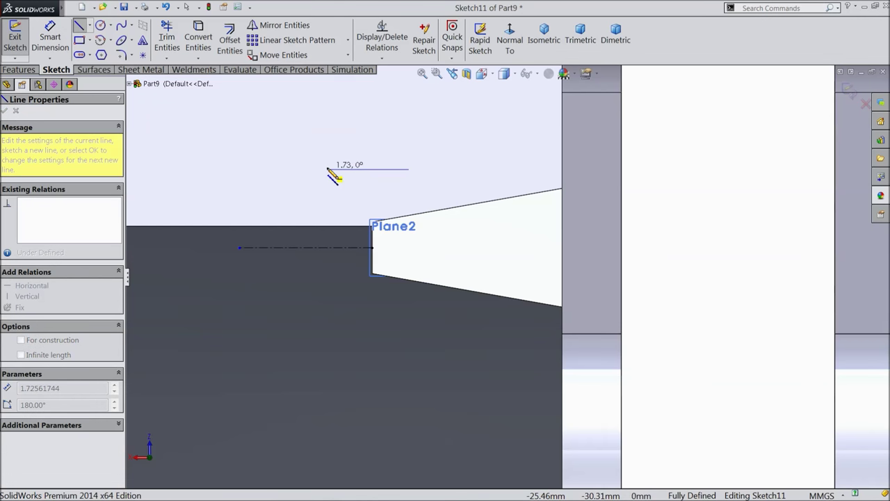
pyautogui.click(326, 169)
pyautogui.click(327, 332)
pyautogui.rightClick(357, 317)
pyautogui.click(365, 86)
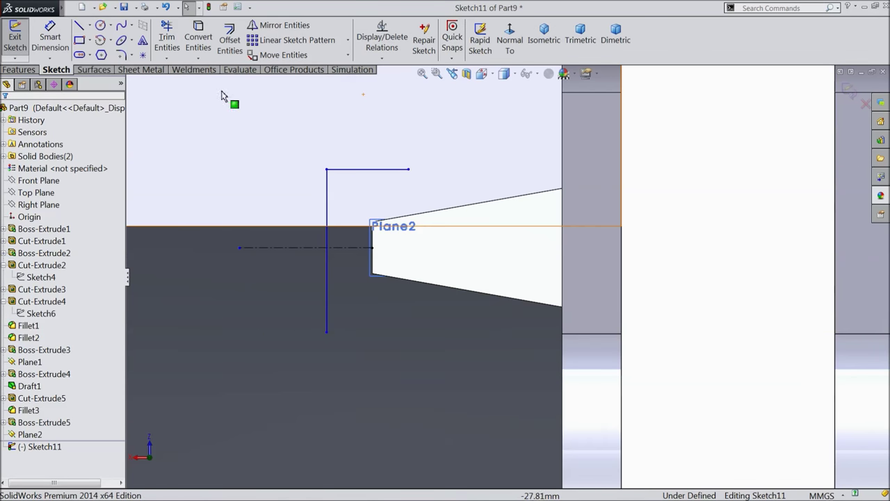
pyautogui.click(121, 25)
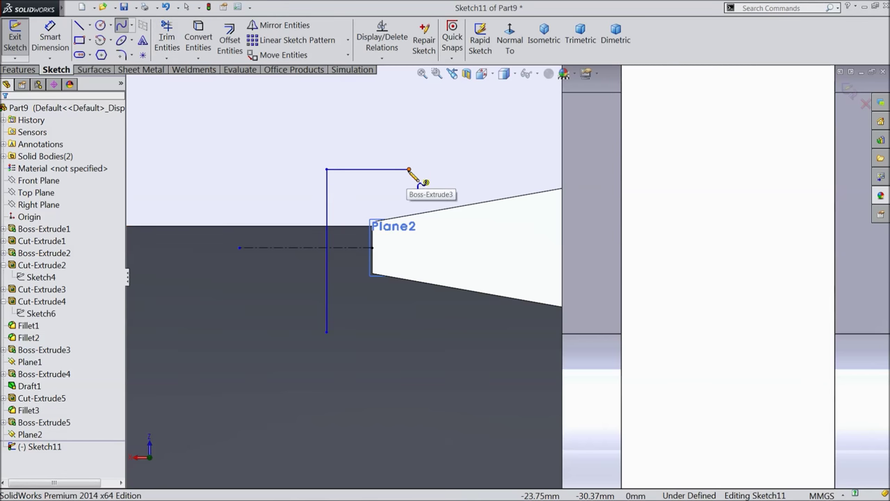
# Draw a spline from the top line's end to the vertical line's bottom and bend it concave
pyautogui.click(409, 169)
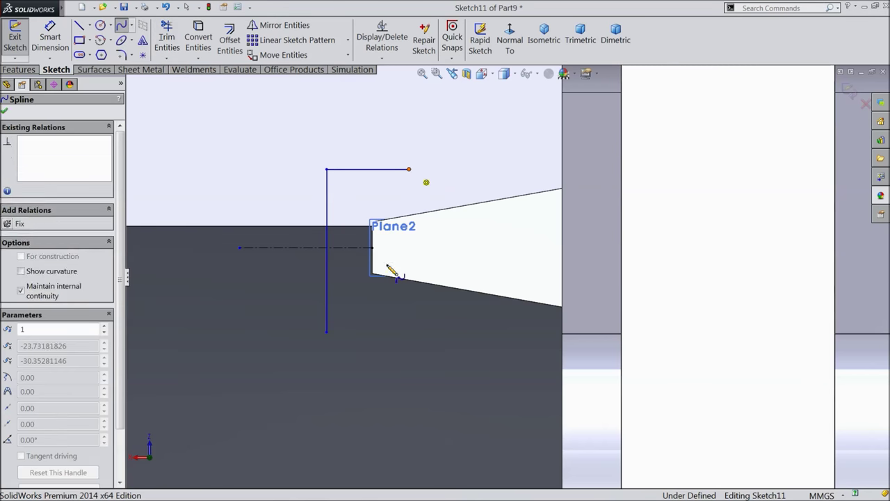
pyautogui.click(327, 331)
pyautogui.rightClick(356, 320)
pyautogui.click(373, 139)
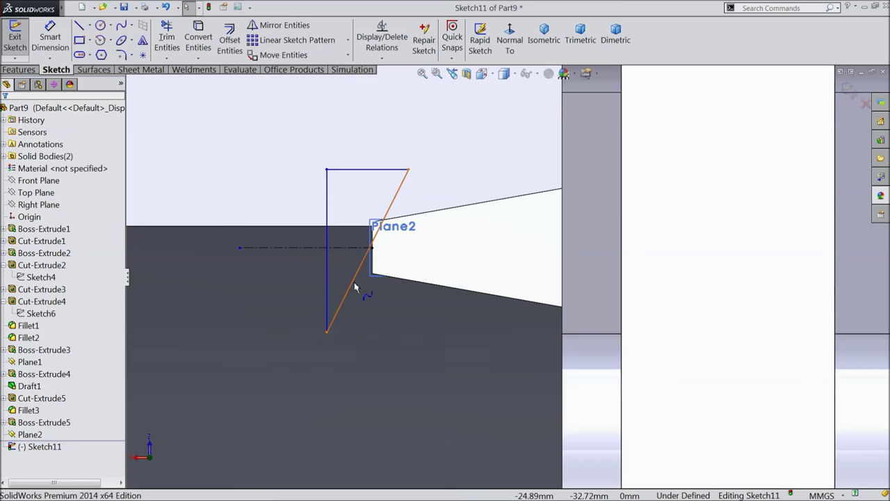
pyautogui.click(355, 288)
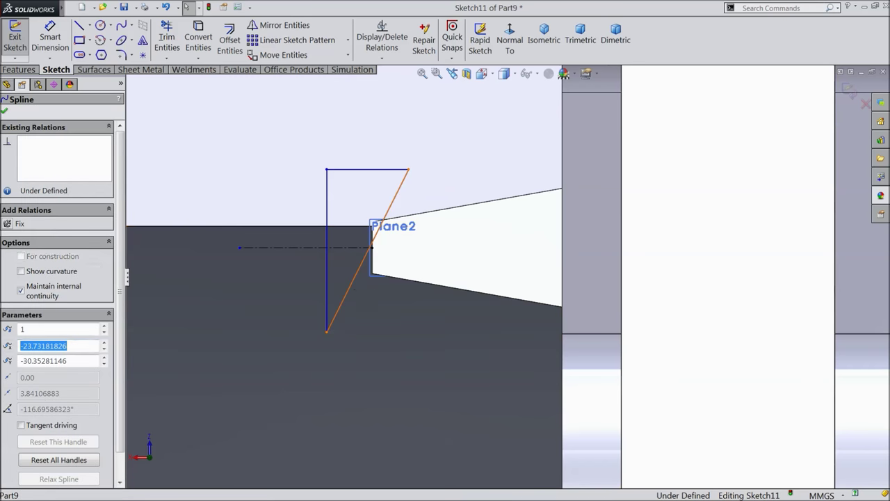
pyautogui.click(360, 276)
pyautogui.moveTo(347, 297); pyautogui.dragTo(371, 299)
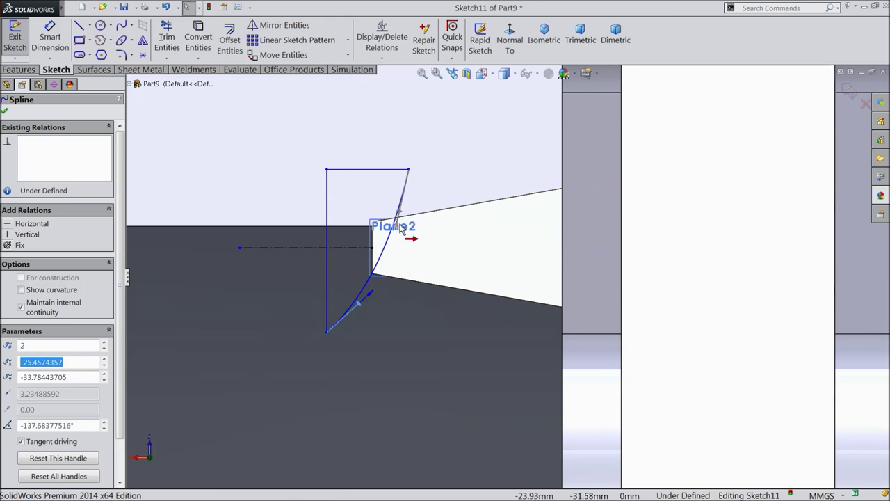
pyautogui.moveTo(401, 214); pyautogui.dragTo(411, 225)
pyautogui.press('d')
pyautogui.scroll(-3, 421, 230)
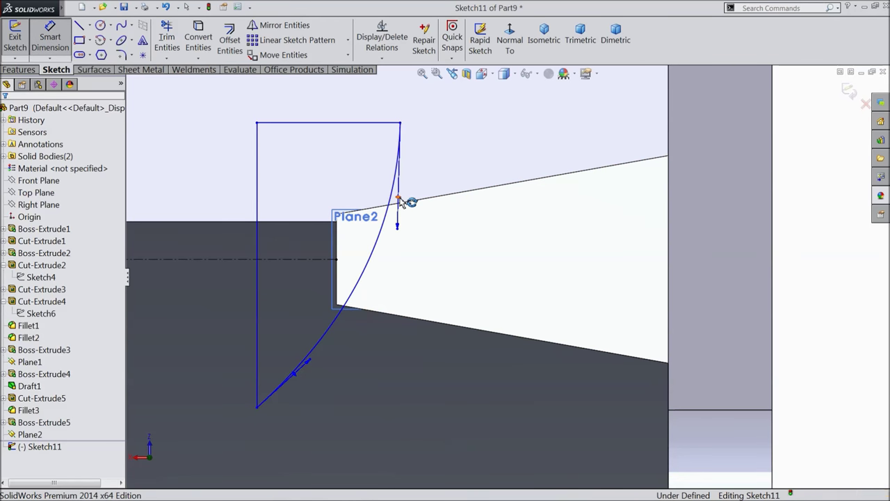
# Add angle dimensions between the spline and vertical line, then discard them
pyautogui.click(401, 201)
pyautogui.click(258, 190)
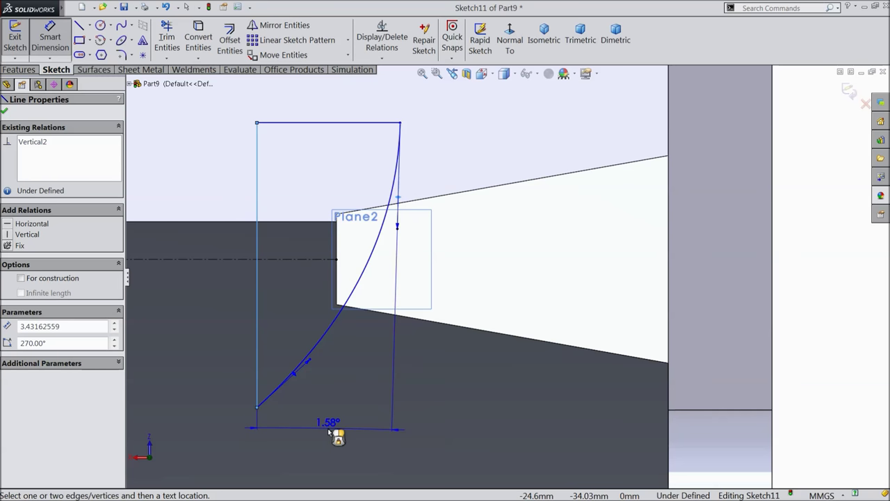
pyautogui.scroll(1, 332, 431)
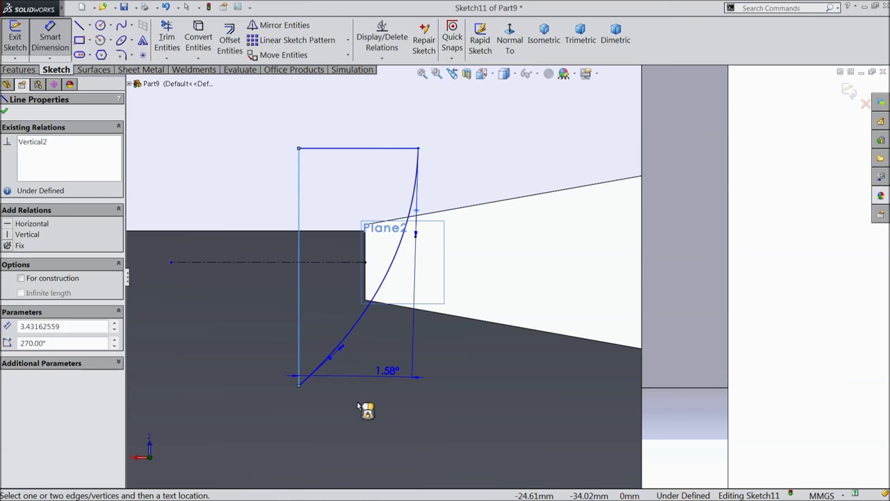
pyautogui.click(358, 407)
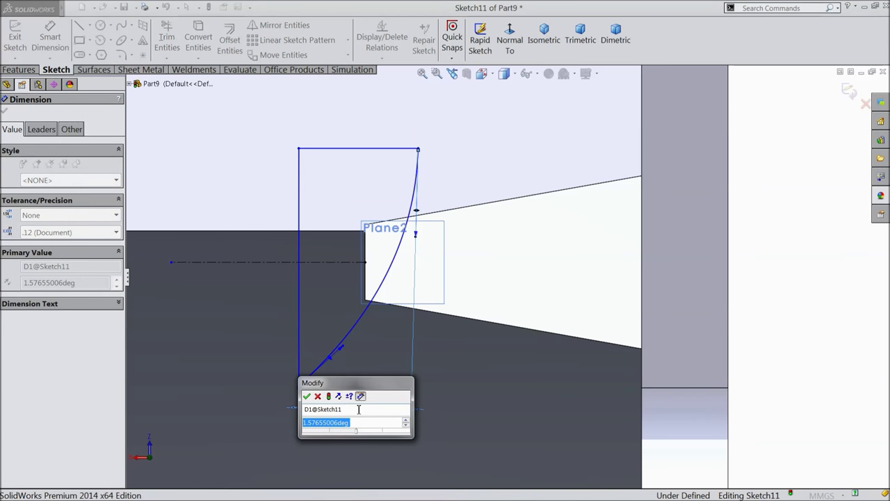
pyautogui.click(318, 396)
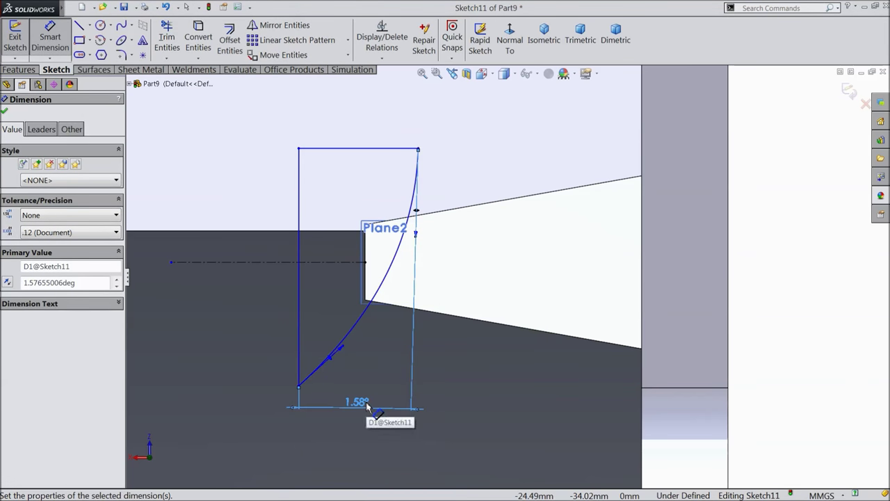
pyautogui.press('Delete')
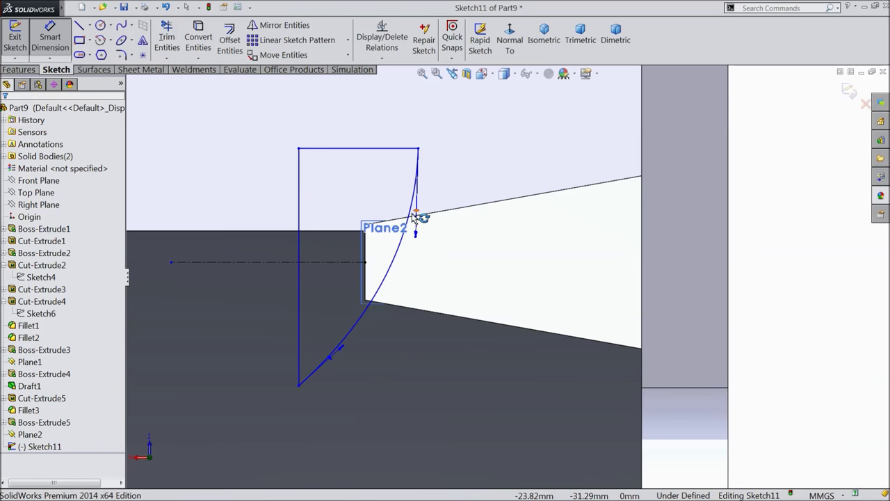
pyautogui.click(417, 213)
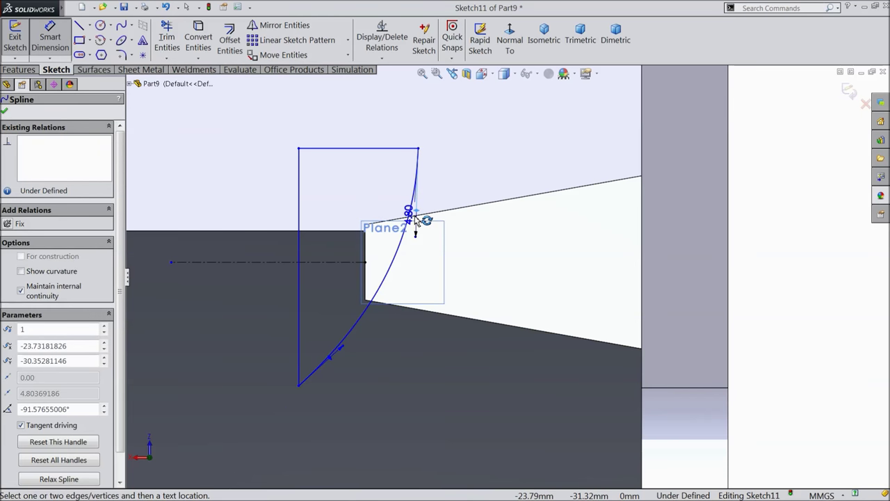
pyautogui.click(300, 201)
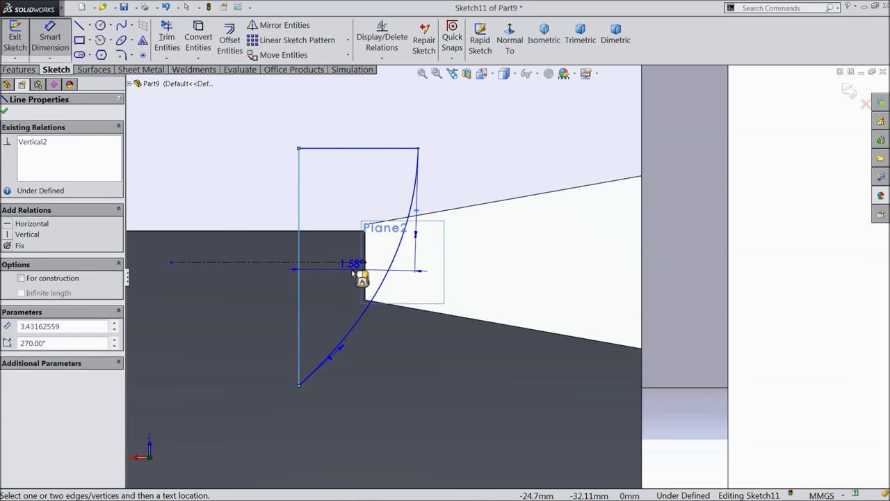
pyautogui.press('Escape')
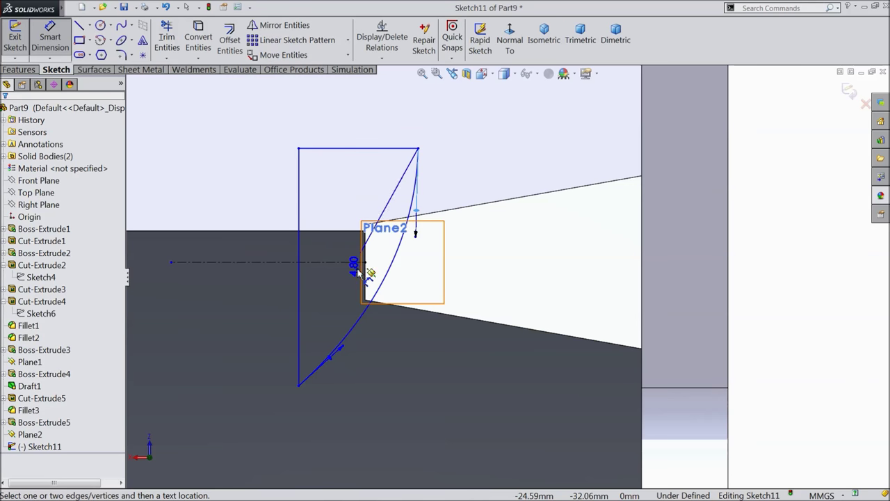
# Dimension the top line 1.50 from the centerline and the vertical line 4.50 from the part edge
pyautogui.click(368, 151)
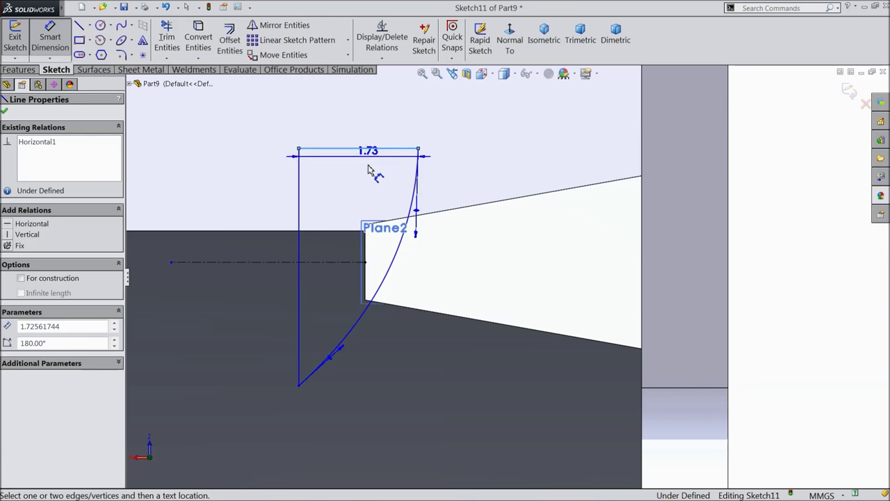
pyautogui.click(339, 262)
pyautogui.click(499, 200)
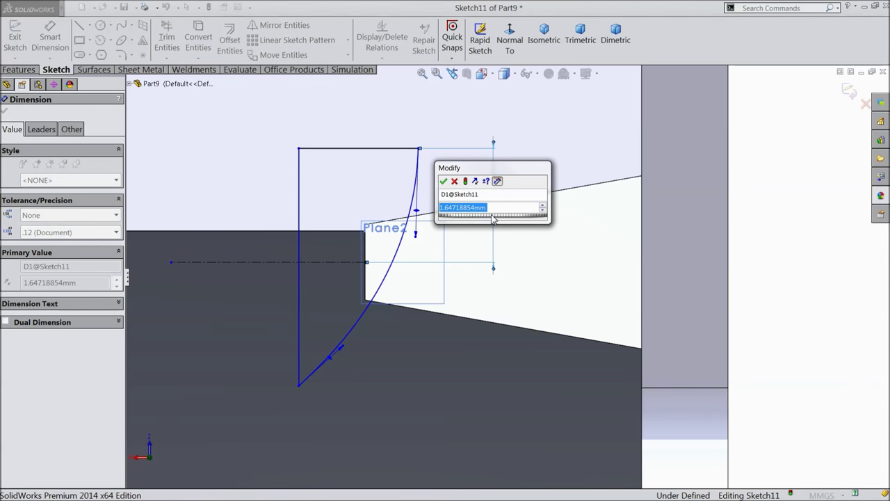
pyautogui.write('1.5')
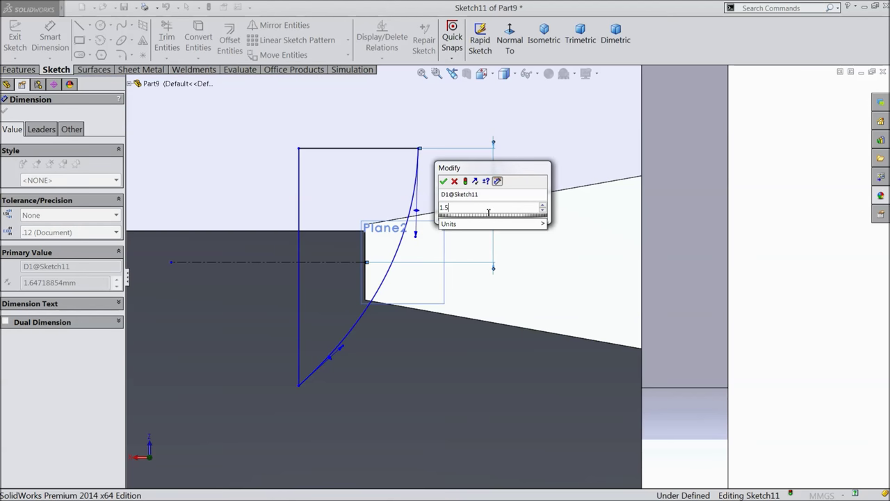
pyautogui.click(443, 182)
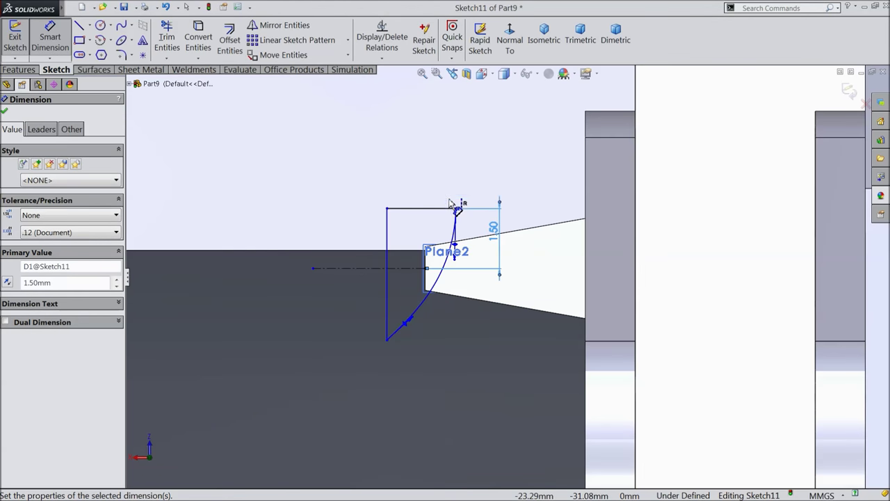
pyautogui.click(388, 226)
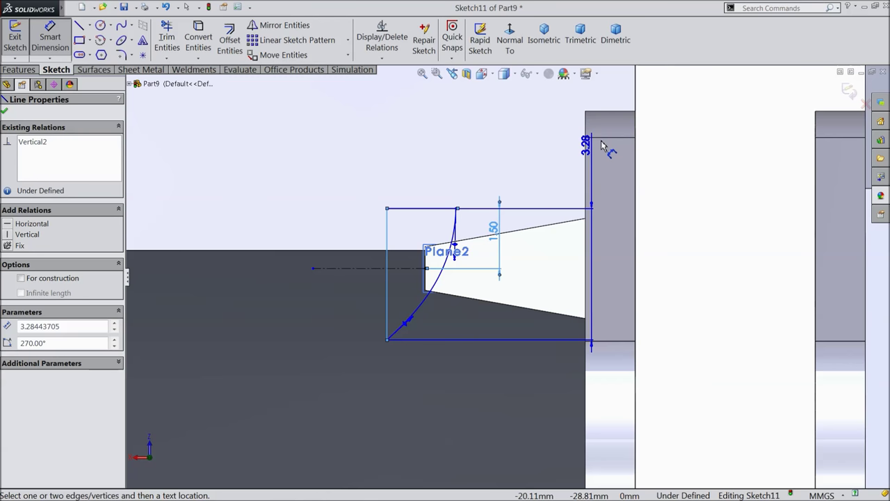
pyautogui.click(586, 125)
pyautogui.click(509, 120)
pyautogui.write('4.5')
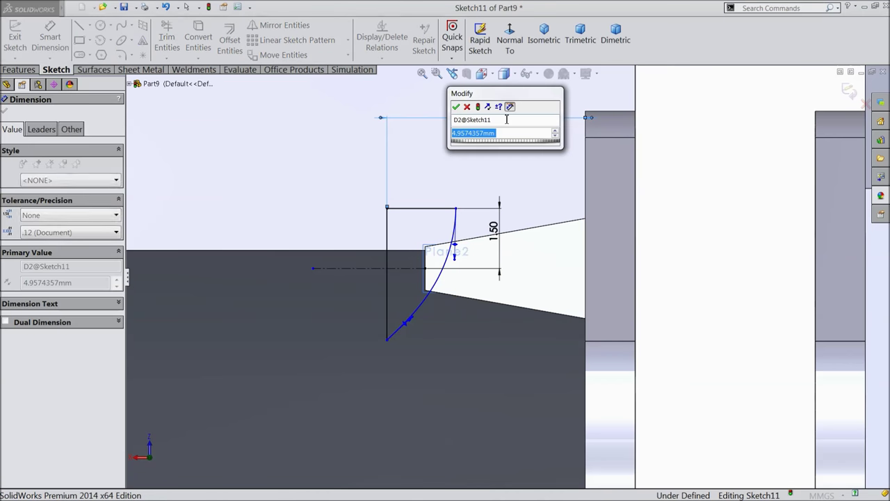
pyautogui.click(457, 107)
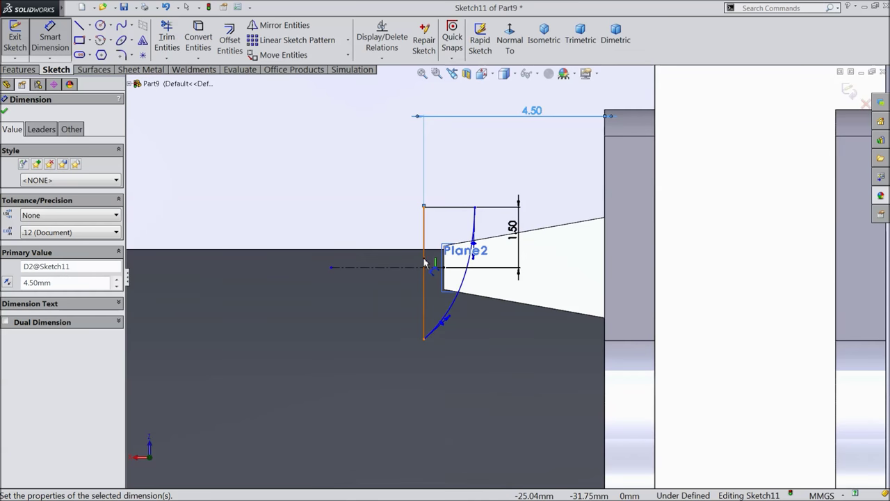
# Dimension the vertical line 3.75 long and the top line 2.50 wide
pyautogui.click(421, 263)
pyautogui.click(382, 268)
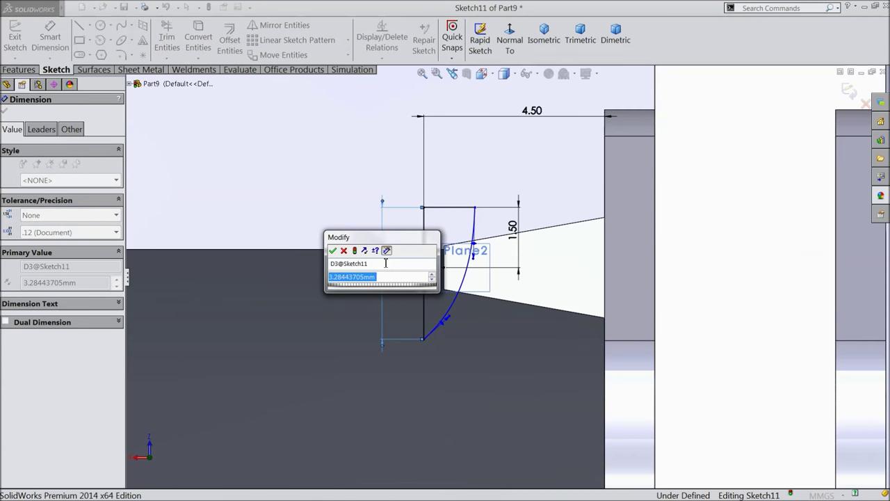
pyautogui.write('3.75')
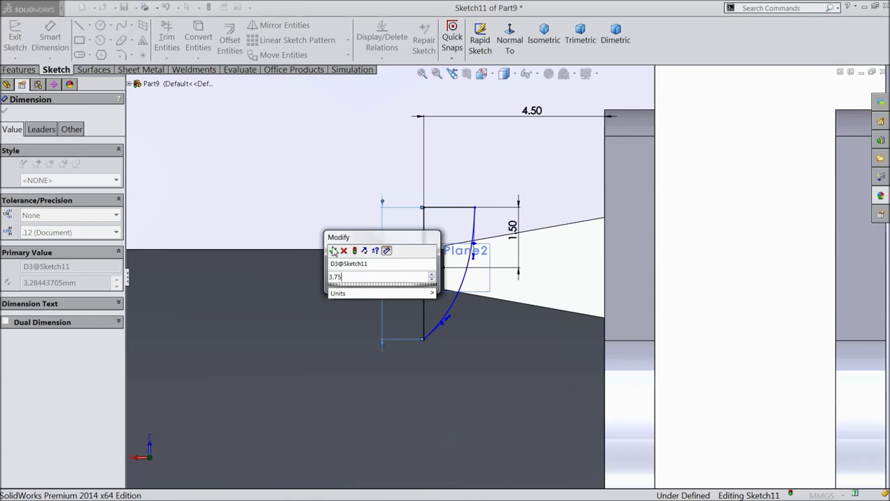
pyautogui.click(333, 250)
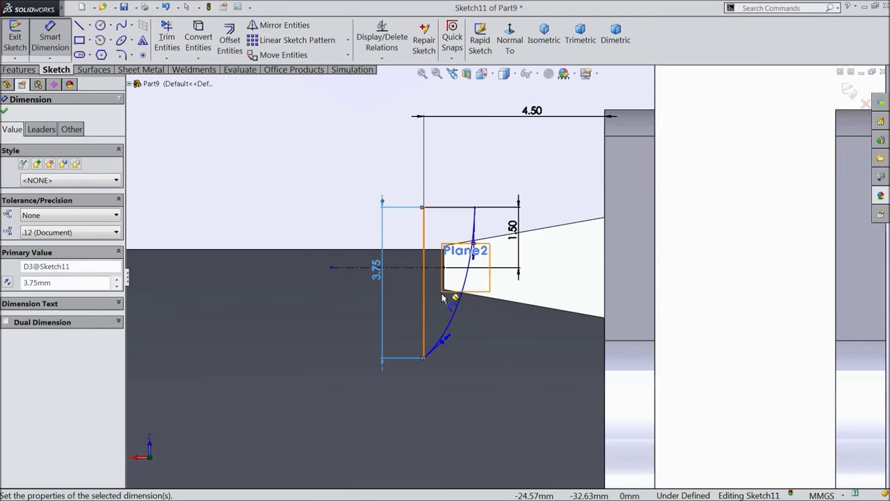
pyautogui.click(454, 210)
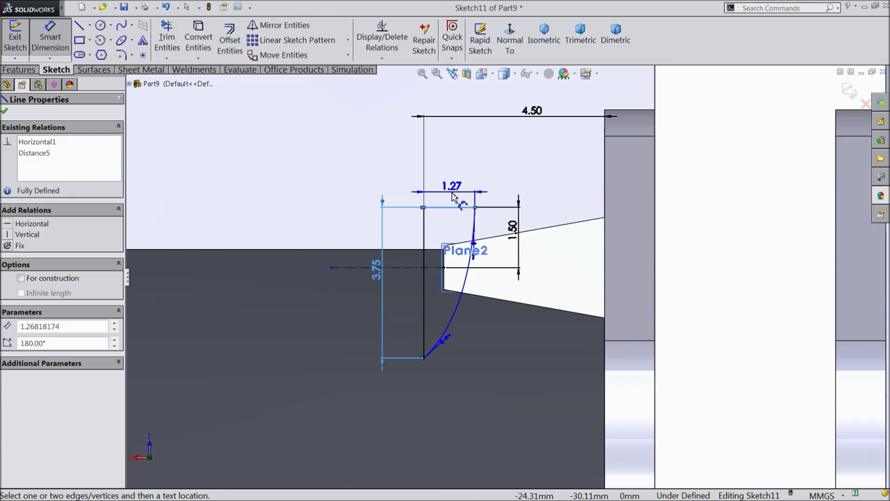
pyautogui.click(452, 200)
pyautogui.write('2.5')
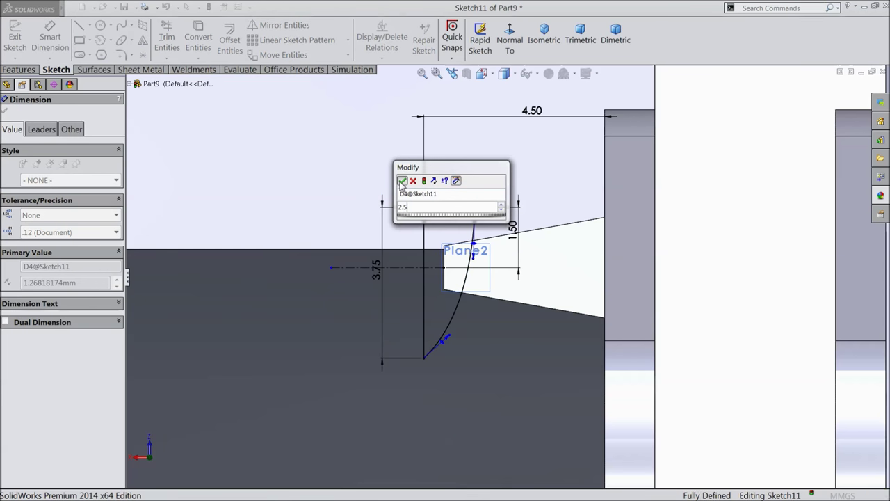
pyautogui.press('Return')
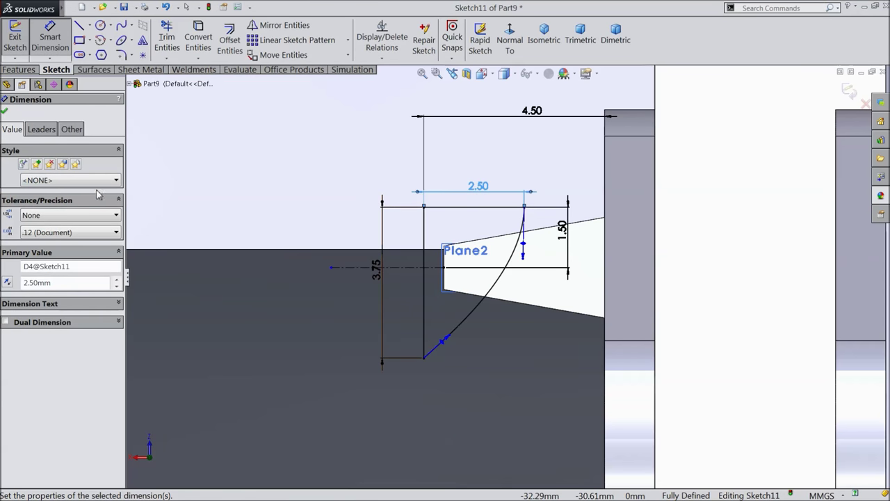
# Drag the spline's bottom tangent to reshape the curve
pyautogui.click(4, 113)
pyautogui.scroll(-4, 472, 339)
pyautogui.moveTo(461, 346); pyautogui.dragTo(493, 368)
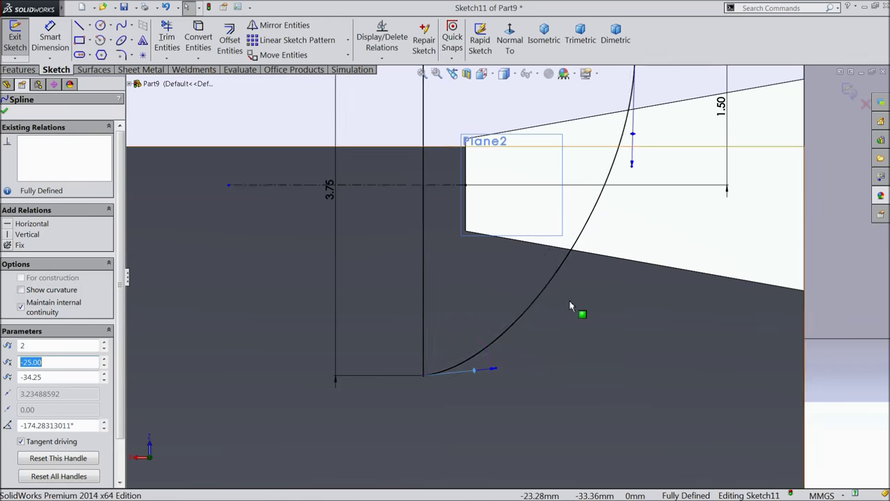
pyautogui.scroll(3, 568, 313)
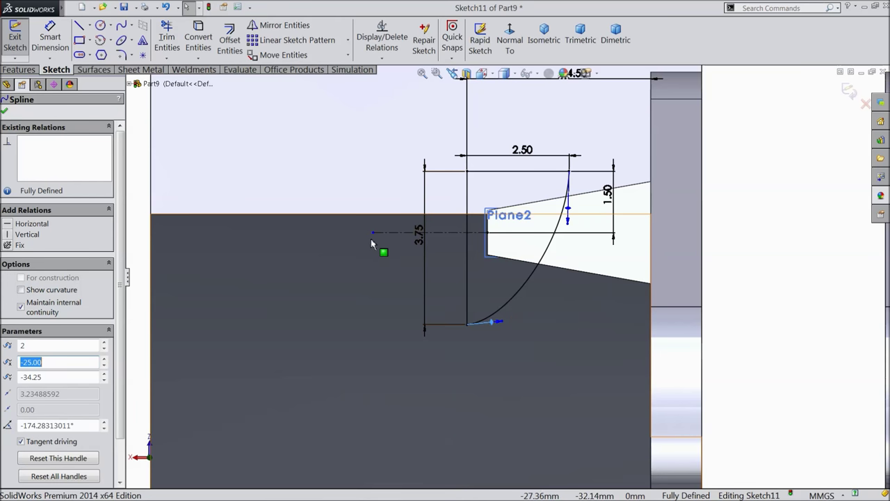
pyautogui.click(5, 113)
# Preview a Revolved Boss/Base of the profile about the vertical line
pyautogui.click(520, 171)
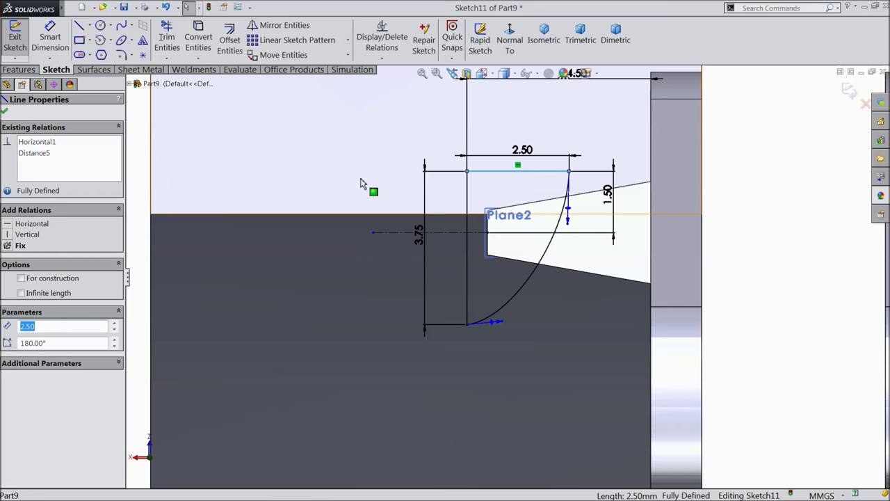
pyautogui.click(468, 225)
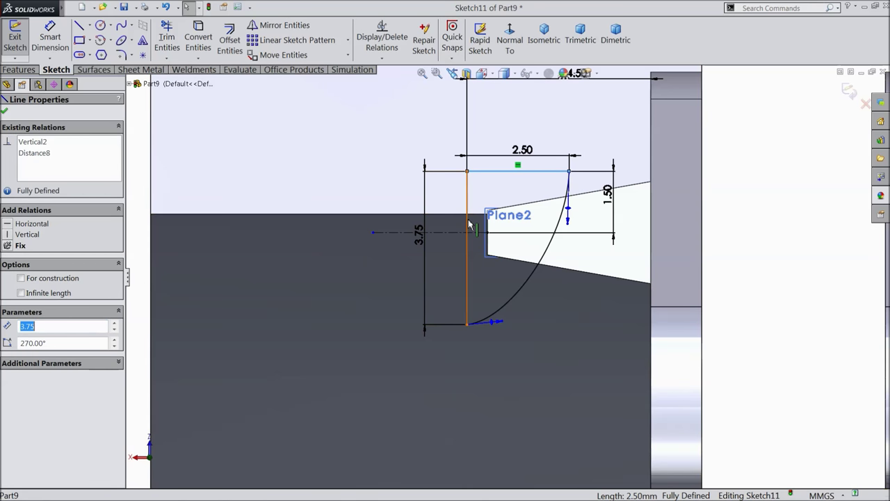
pyautogui.click(19, 69)
pyautogui.click(61, 40)
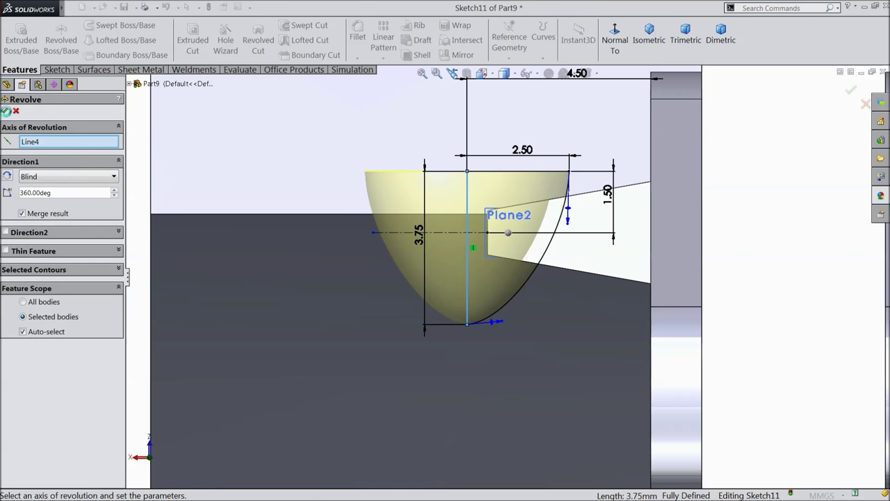
# Accept the revolve to create Revolve1 and orbit to a tilted 3-D view
pyautogui.click(6, 111)
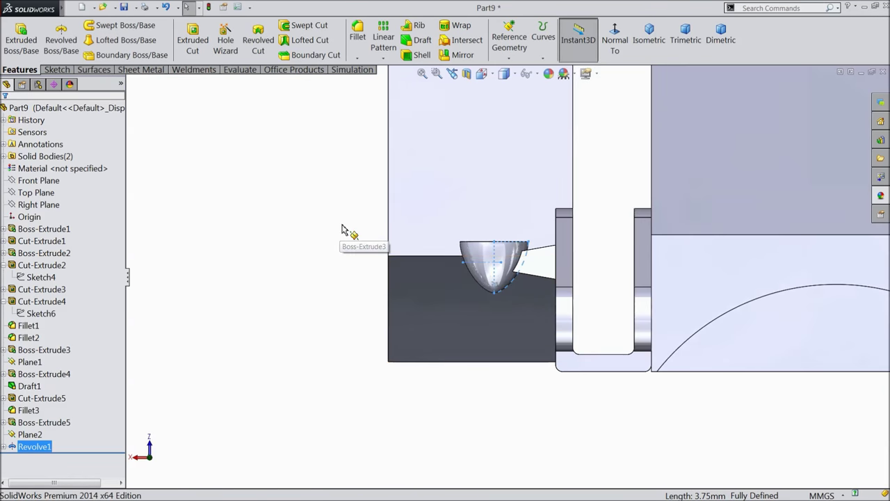
pyautogui.scroll(-3, 334, 231)
pyautogui.moveTo(324, 232); pyautogui.dragTo(498, 249, button='middle')
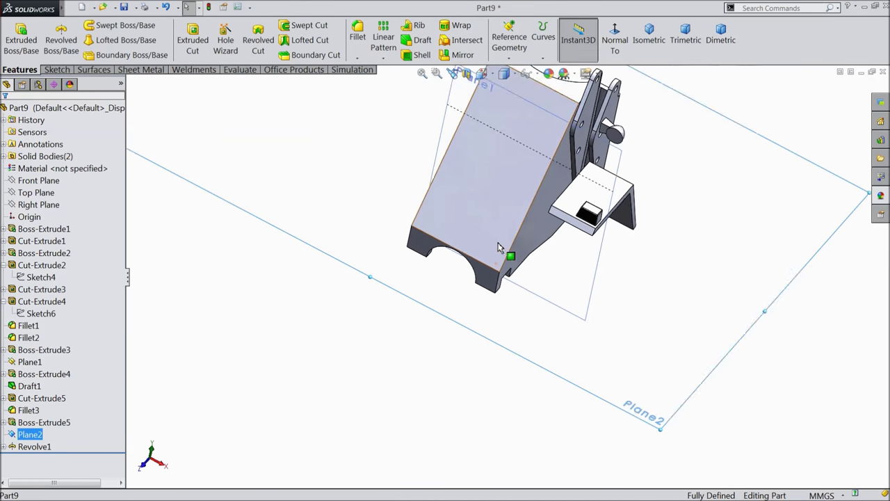
pyautogui.scroll(8, 605, 191)
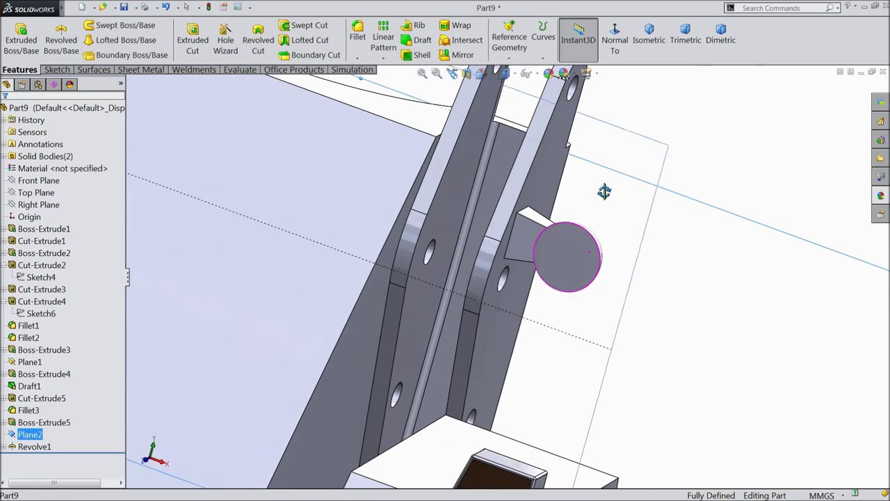
pyautogui.scroll(6, 591, 265)
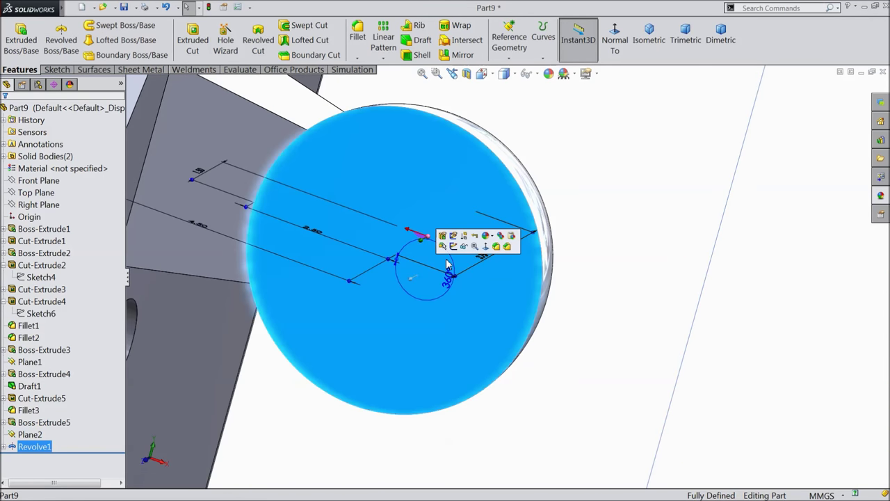
# Sketch a circle offset 0.50 mm inward from the edge of the pin's end face
pyautogui.click(454, 248)
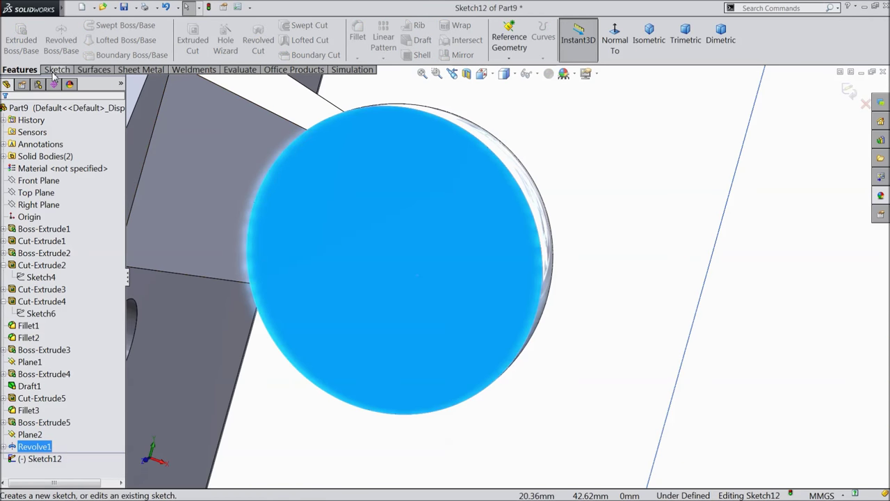
pyautogui.click(55, 70)
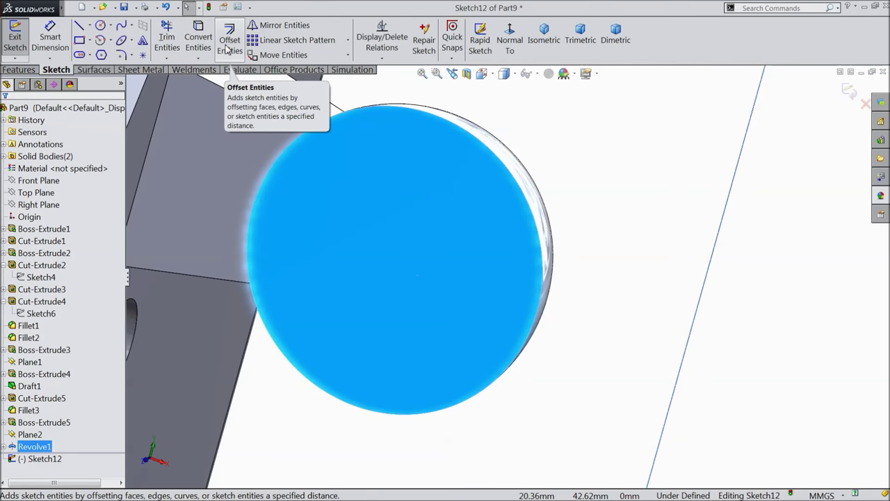
pyautogui.click(230, 48)
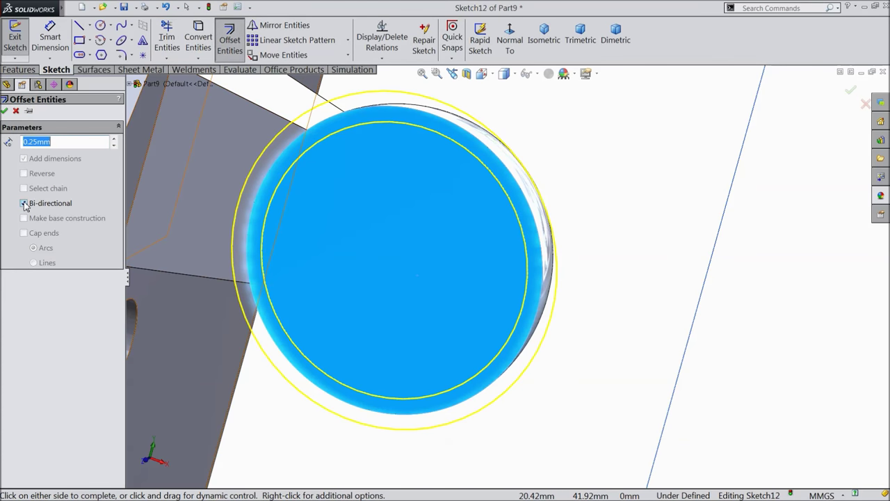
pyautogui.click(24, 203)
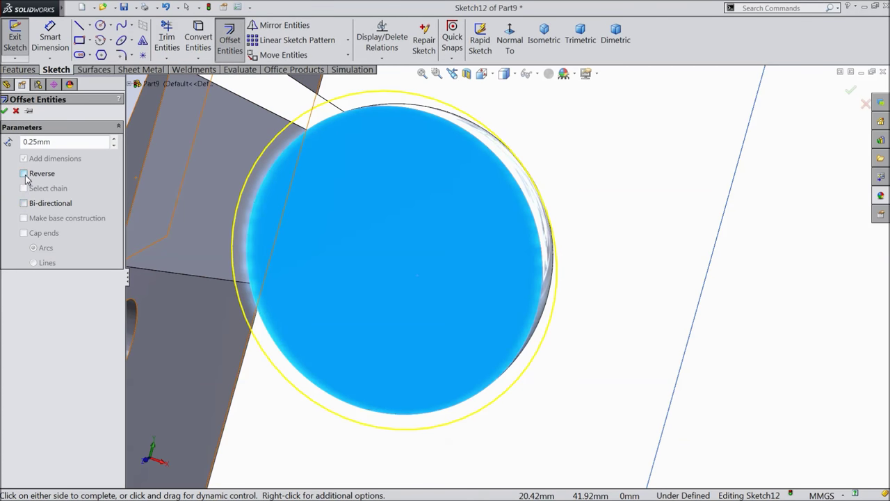
pyautogui.click(25, 176)
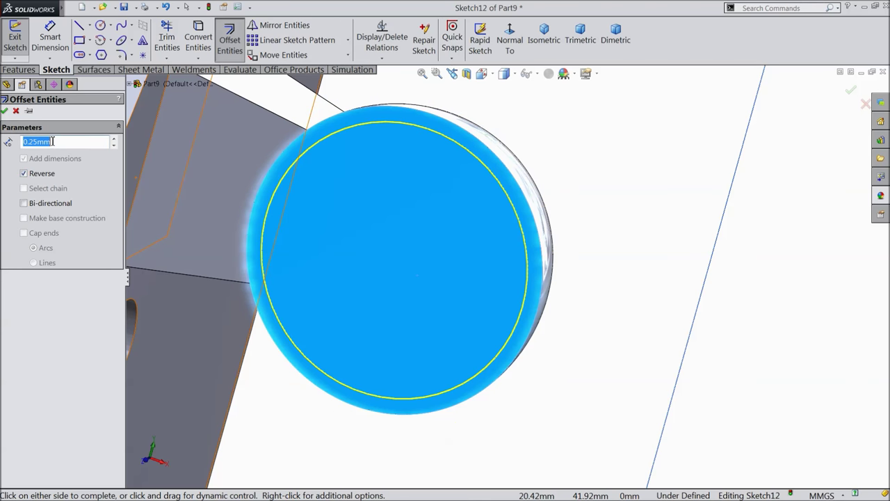
pyautogui.write('0.')
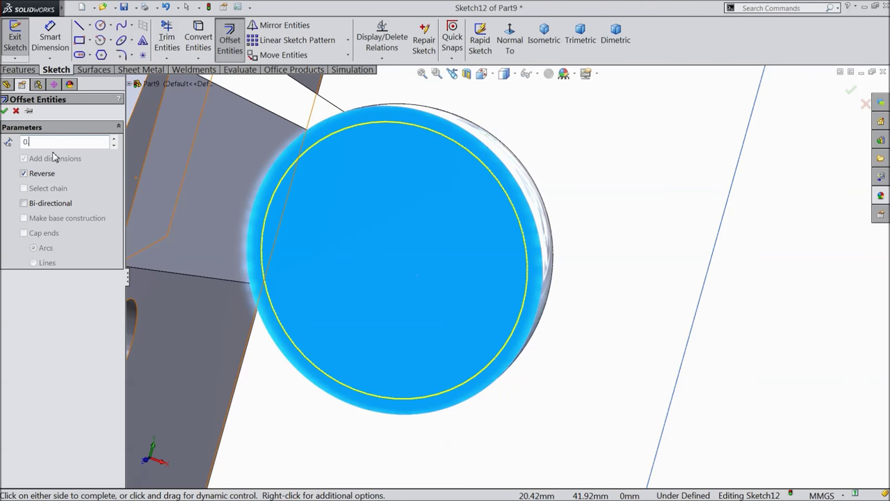
pyautogui.write('5')
pyautogui.press('Return')
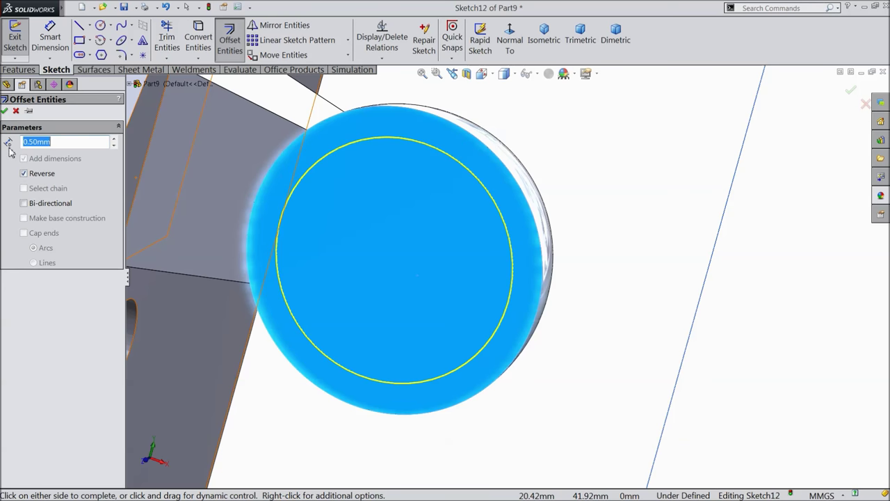
pyautogui.click(5, 111)
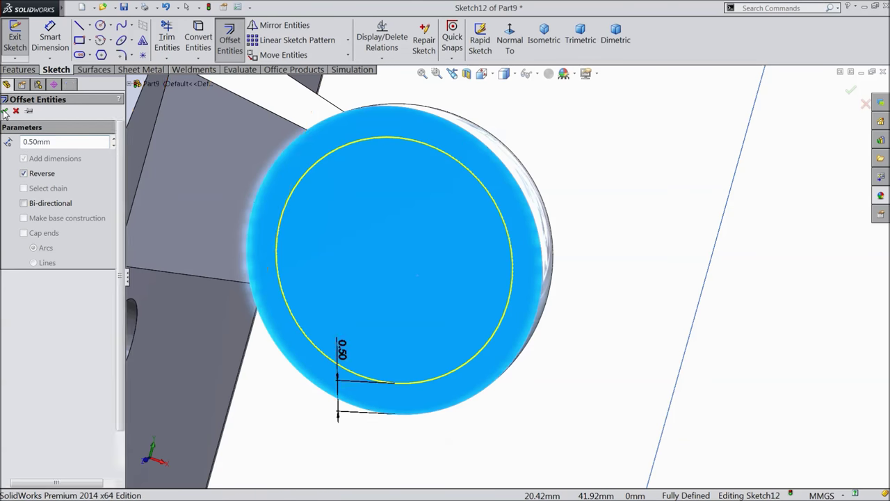
pyautogui.click(19, 71)
pyautogui.click(62, 70)
pyautogui.click(21, 69)
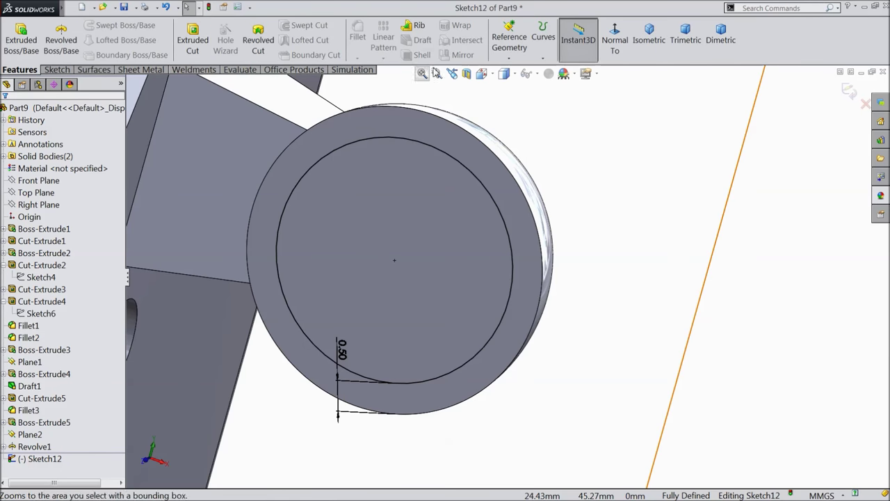
# Split the pin's end face along the sketched circle with a Split Line
pyautogui.click(543, 42)
pyautogui.click(561, 71)
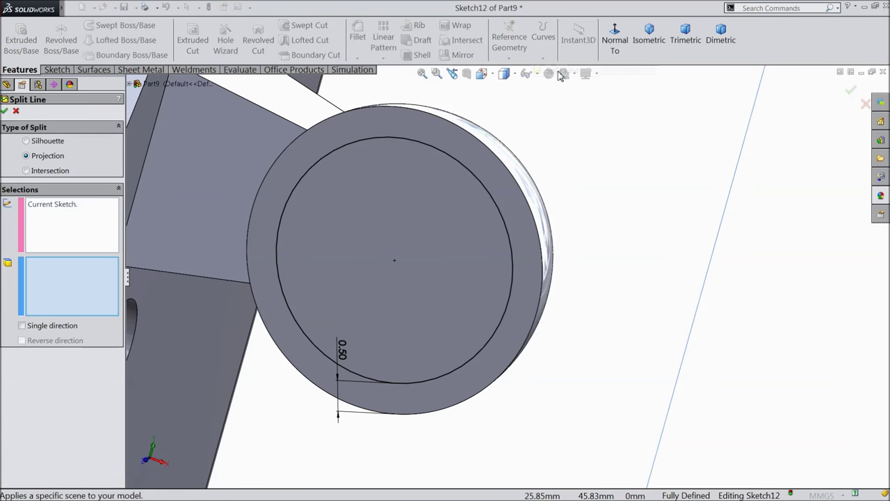
pyautogui.click(402, 233)
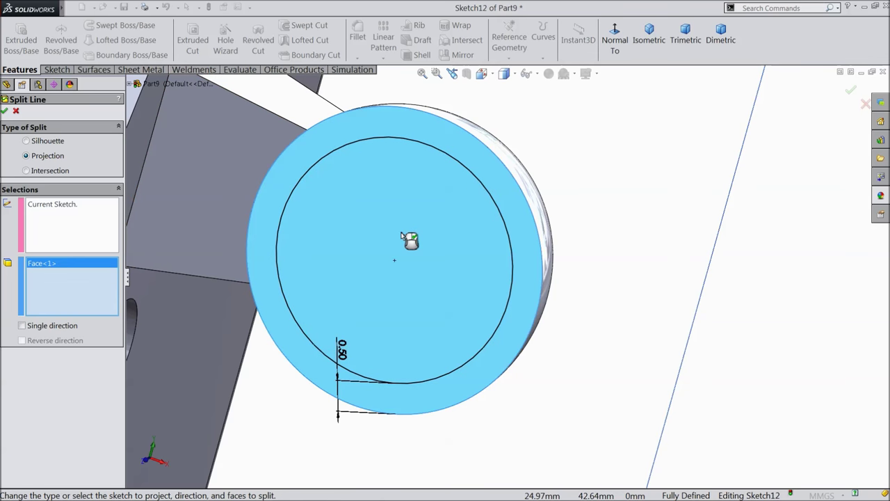
pyautogui.click(5, 111)
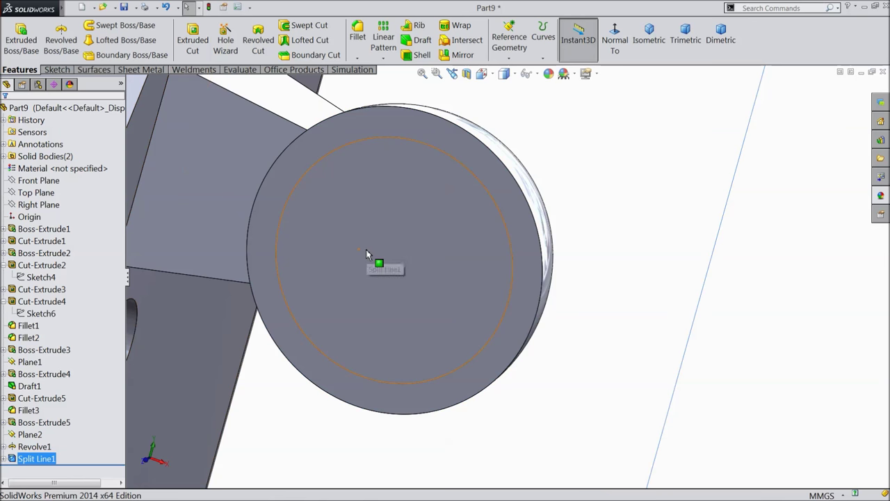
# Create a 0.25 mm Dome on the inner circular face of the pin
pyautogui.click(367, 255)
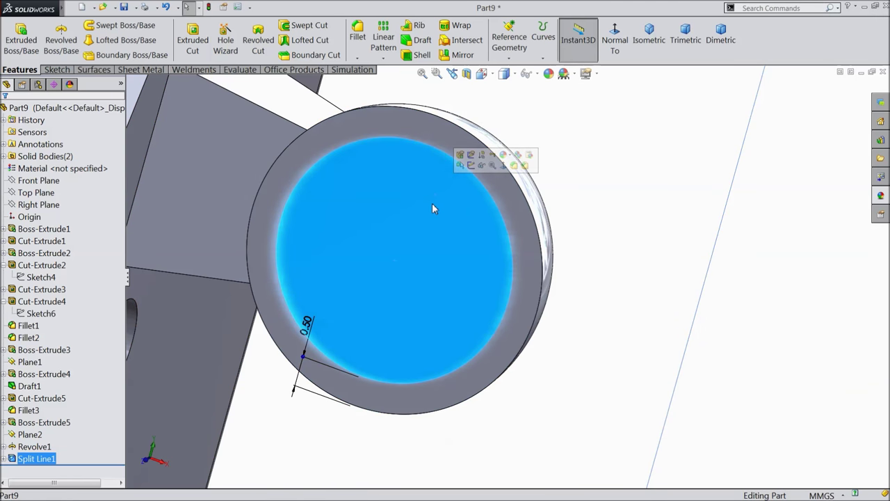
pyautogui.click(116, 8)
pyautogui.moveTo(146, 10)
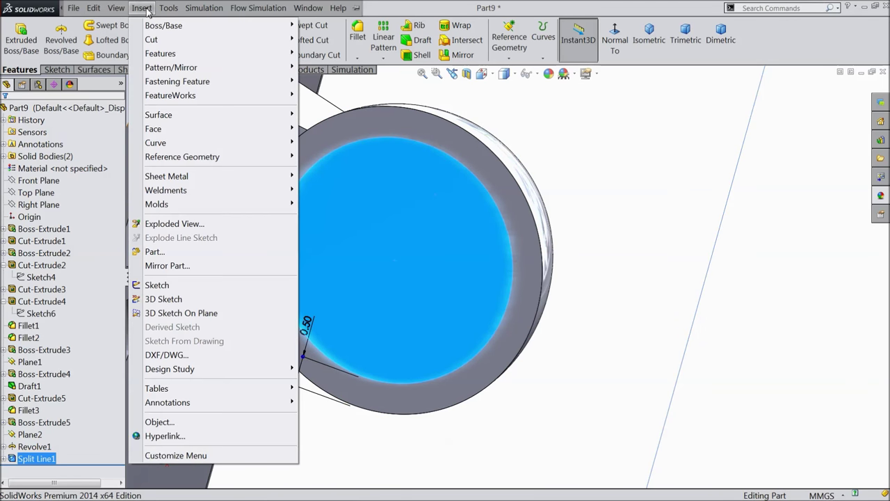
pyautogui.moveTo(171, 55)
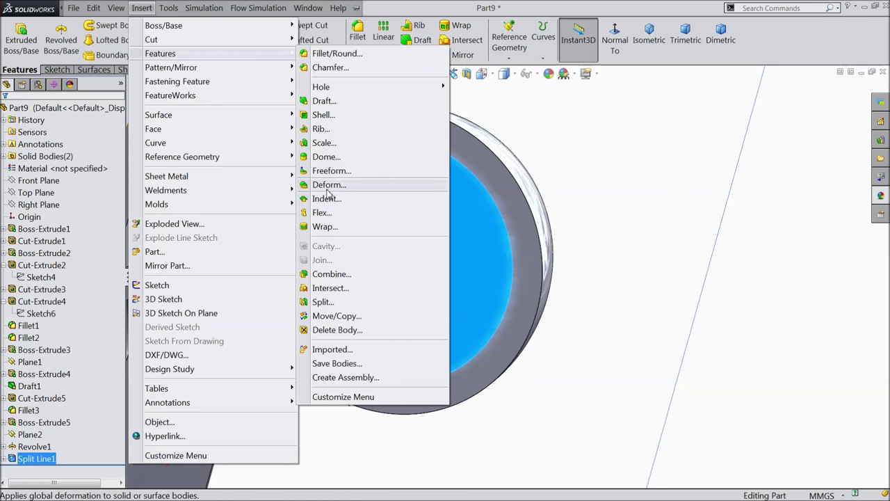
pyautogui.click(326, 157)
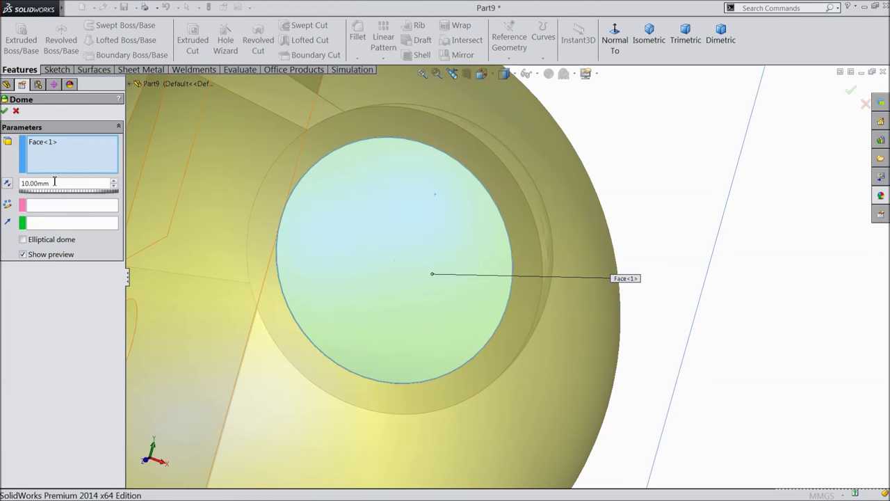
pyautogui.write('0.25')
pyautogui.press('Return')
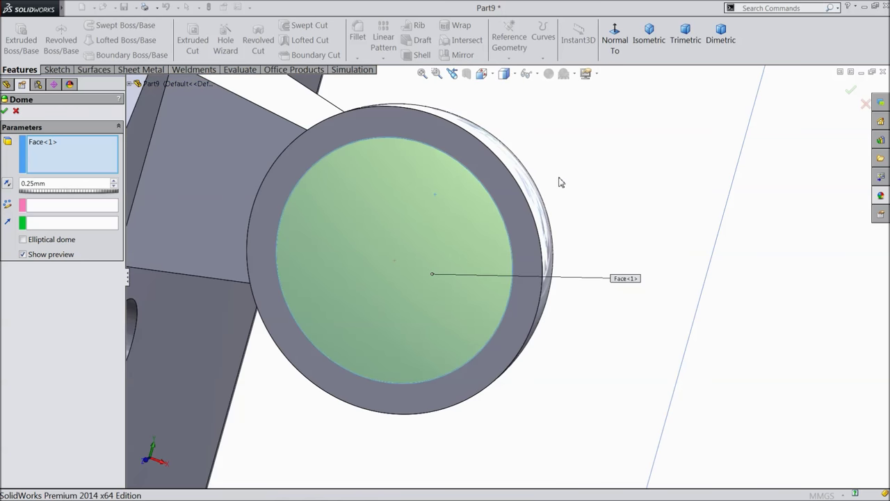
# Check the 0.25 mm dome preview from the side and accept Dome1
pyautogui.moveTo(562, 182); pyautogui.dragTo(531, 188, button='middle')
pyautogui.scroll(5, 455, 215)
pyautogui.moveTo(455, 215); pyautogui.dragTo(234, 287, button='middle')
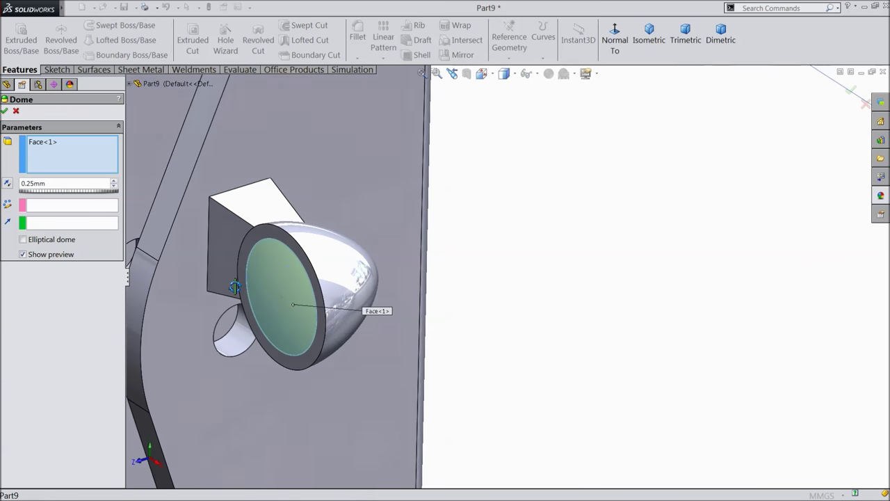
pyautogui.moveTo(288, 282); pyautogui.dragTo(225, 258, button='middle')
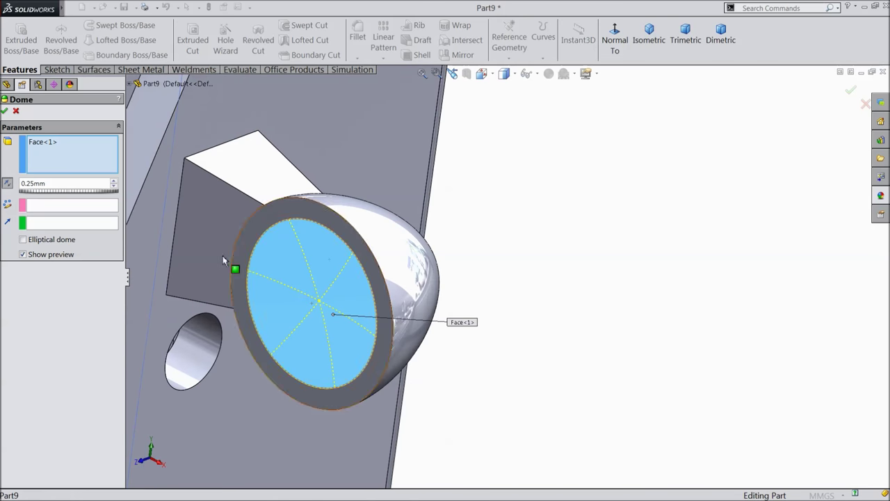
pyautogui.click(3, 111)
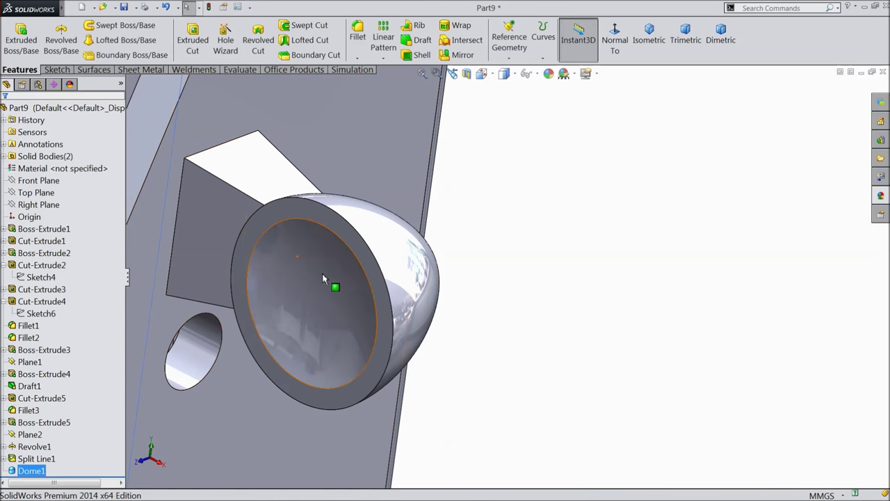
pyautogui.moveTo(322, 271); pyautogui.dragTo(350, 304, button='middle')
pyautogui.scroll(8, 382, 304)
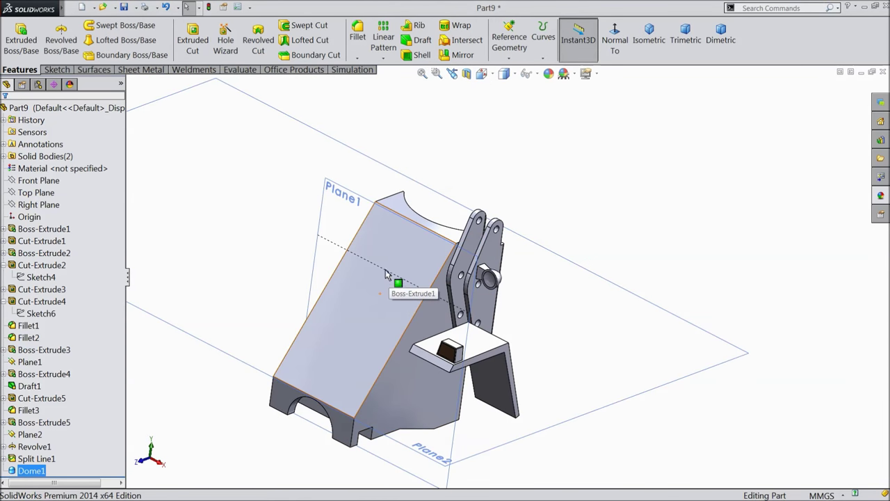
# Hide Plane2 and Plane1 so only the solid bracket shows
pyautogui.click(559, 189)
pyautogui.moveTo(560, 189); pyautogui.dragTo(554, 222, button='middle')
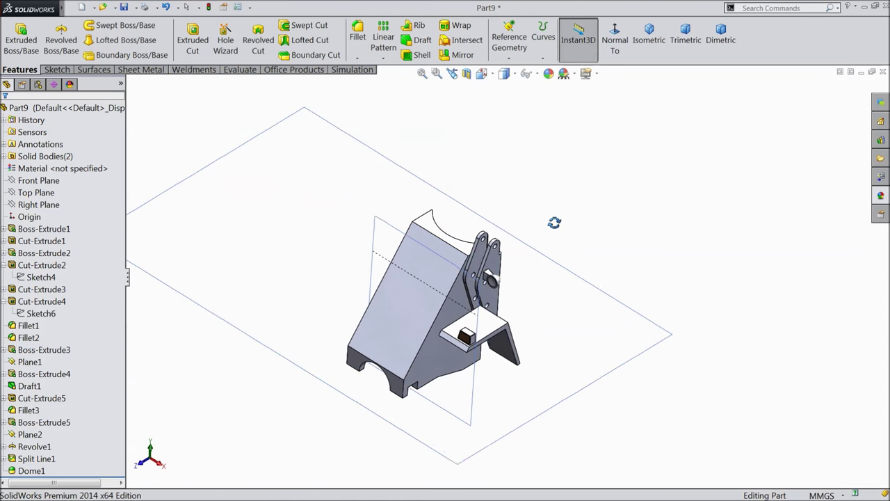
pyautogui.click(624, 328)
pyautogui.click(668, 294)
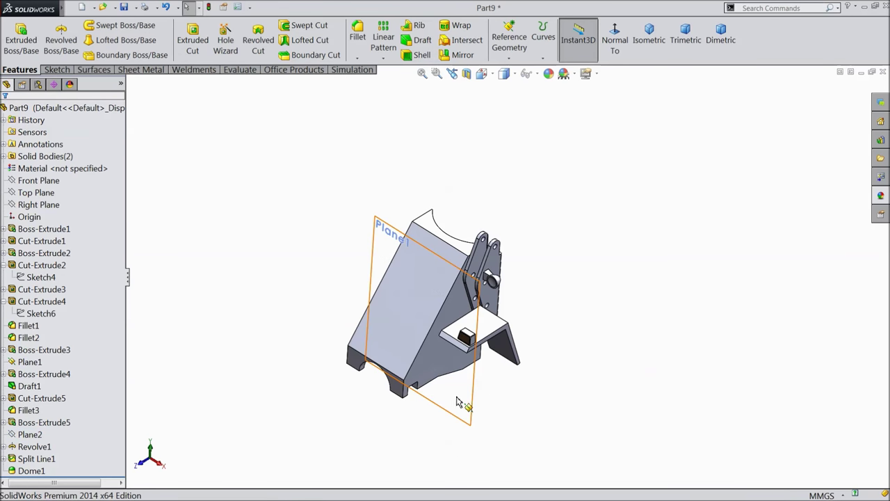
pyautogui.click(466, 407)
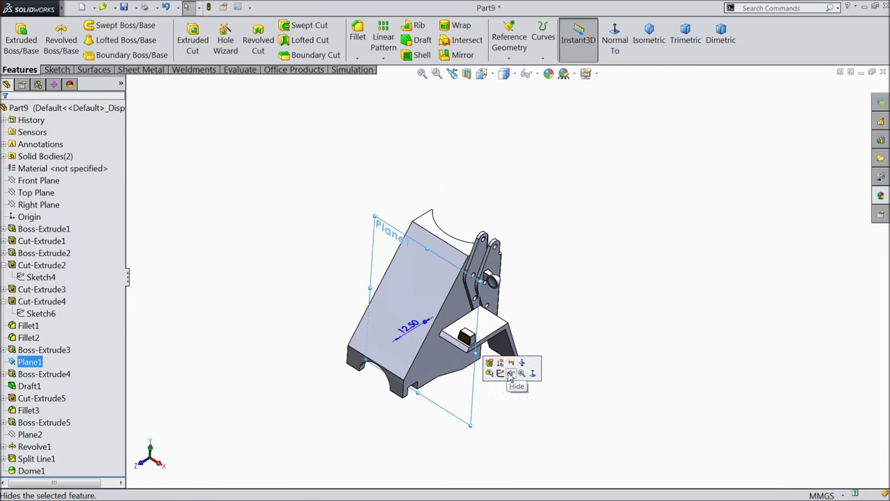
pyautogui.click(511, 374)
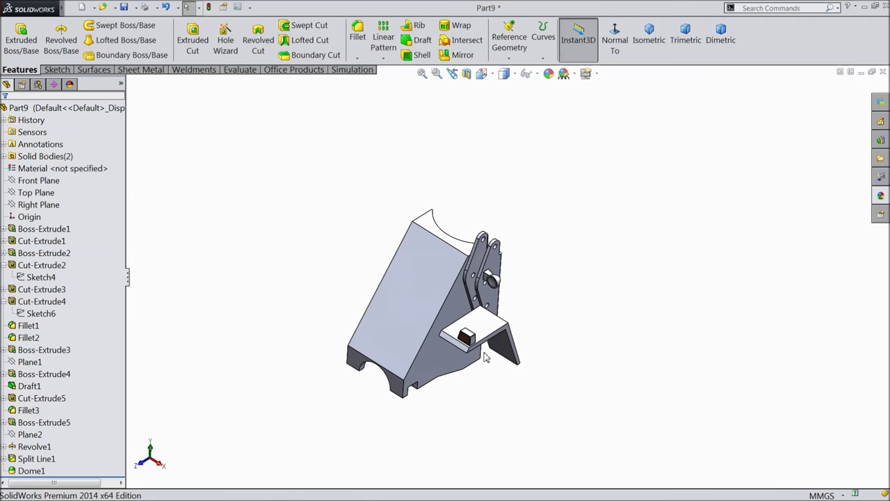
# Select the Right Plane in the feature tree as the mirror plane
pyautogui.moveTo(474, 338); pyautogui.dragTo(440, 283, button='middle')
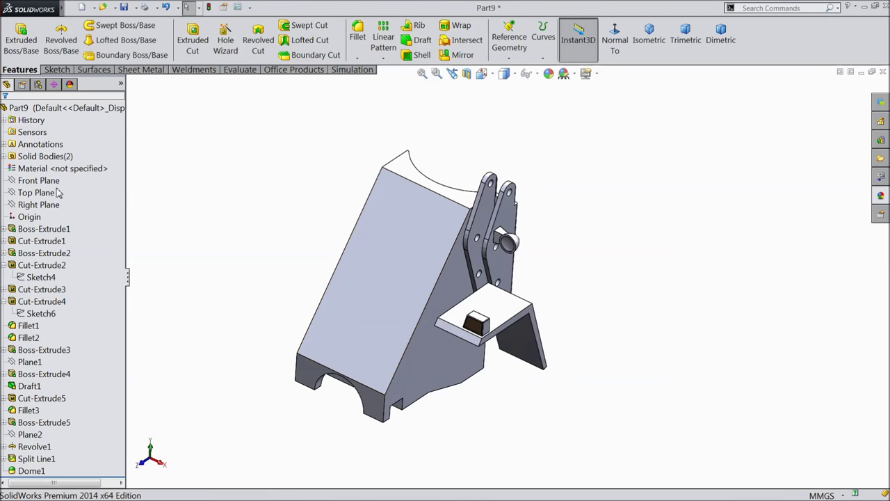
pyautogui.click(42, 205)
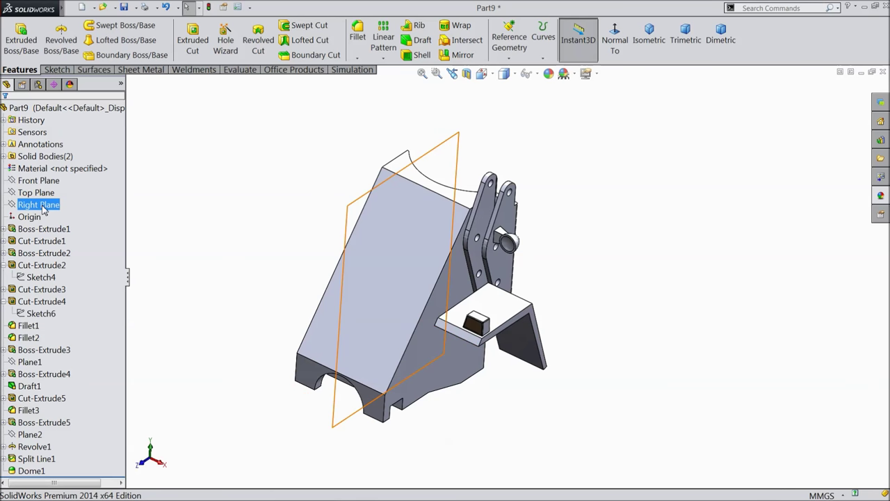
pyautogui.moveTo(292, 229); pyautogui.dragTo(279, 205, button='middle')
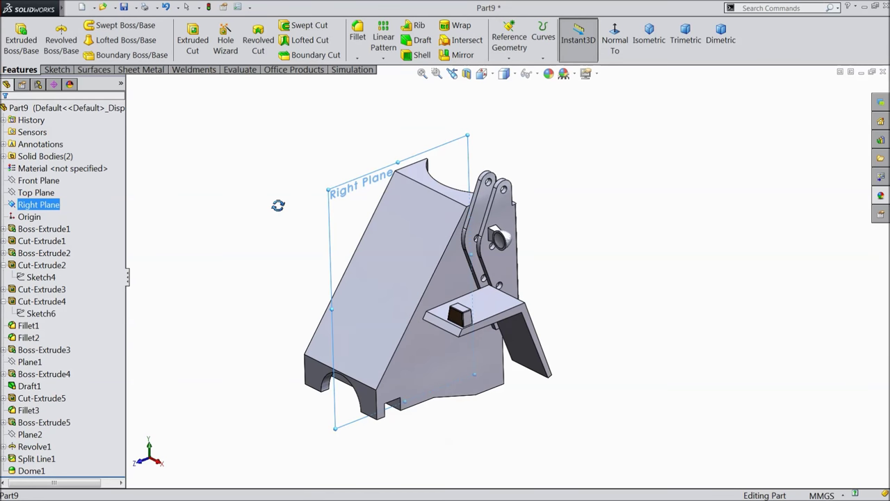
# Mirror the Dome1 bracket body across the Right Plane to form the opposite bracket
pyautogui.click(459, 55)
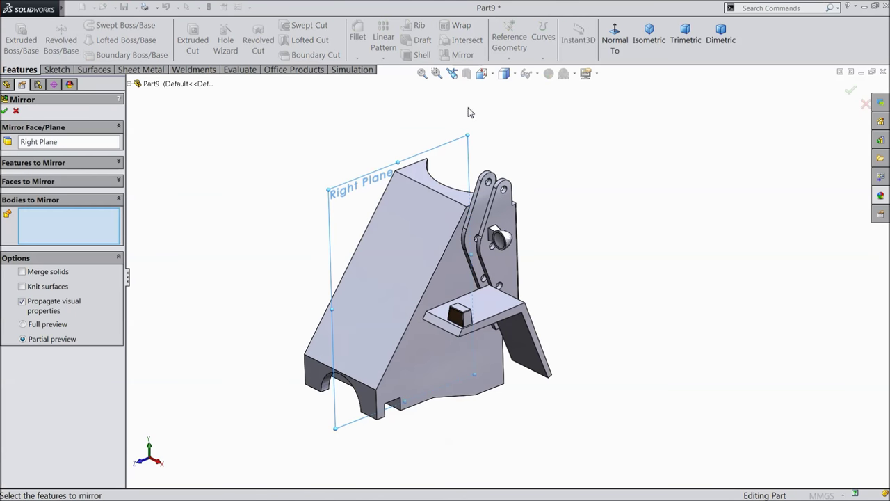
pyautogui.click(494, 222)
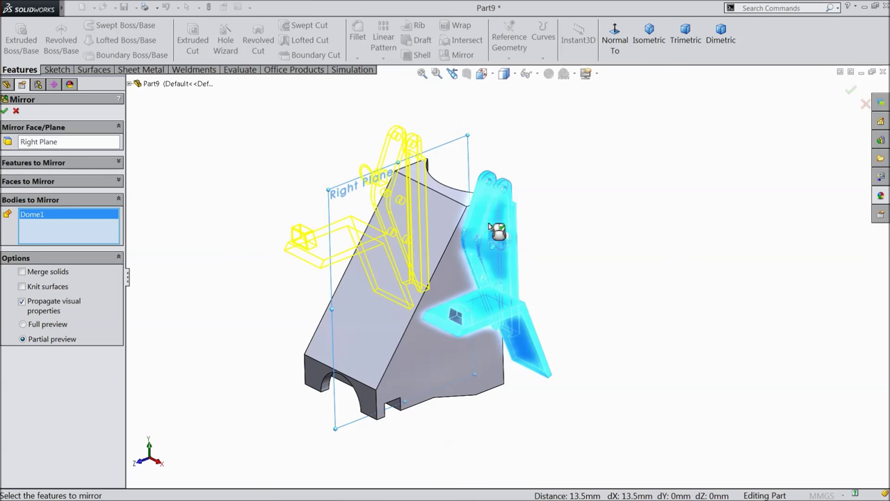
pyautogui.moveTo(572, 251); pyautogui.dragTo(627, 238, button='middle')
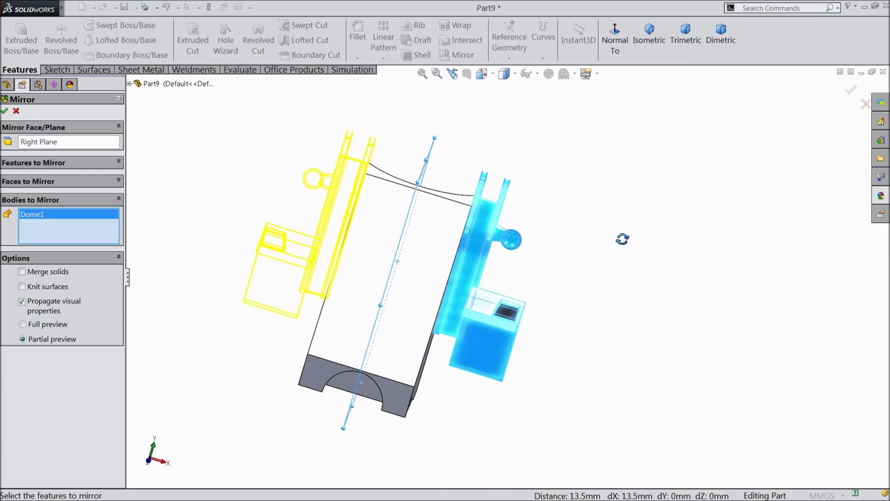
pyautogui.hotkey('ctrl', '7')
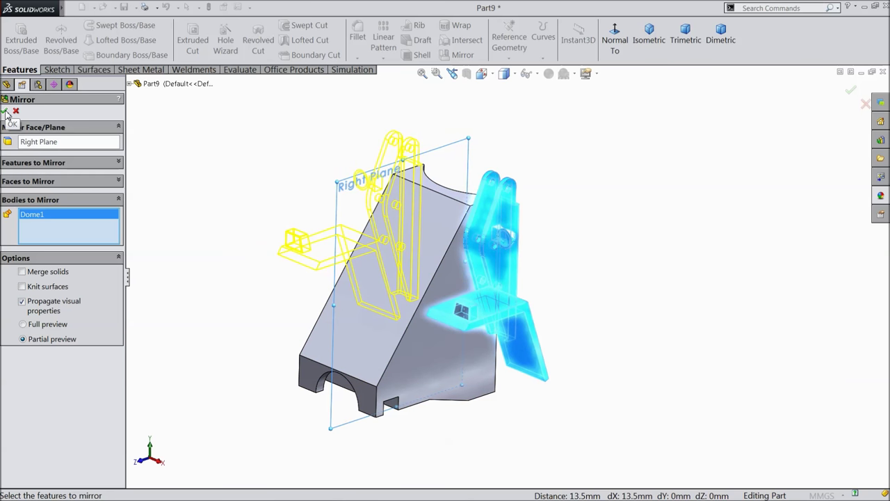
pyautogui.click(6, 111)
pyautogui.moveTo(218, 193); pyautogui.dragTo(281, 189, button='middle')
pyautogui.hotkey('ctrl', '7')
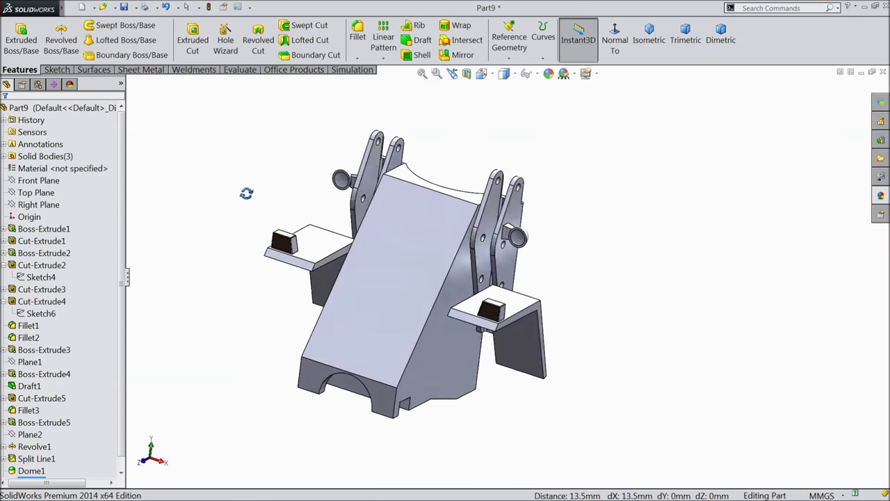
# Combine the Dome1, Fillet1 and Mirror1 bodies with Add into a single solid
pyautogui.moveTo(66, 8)
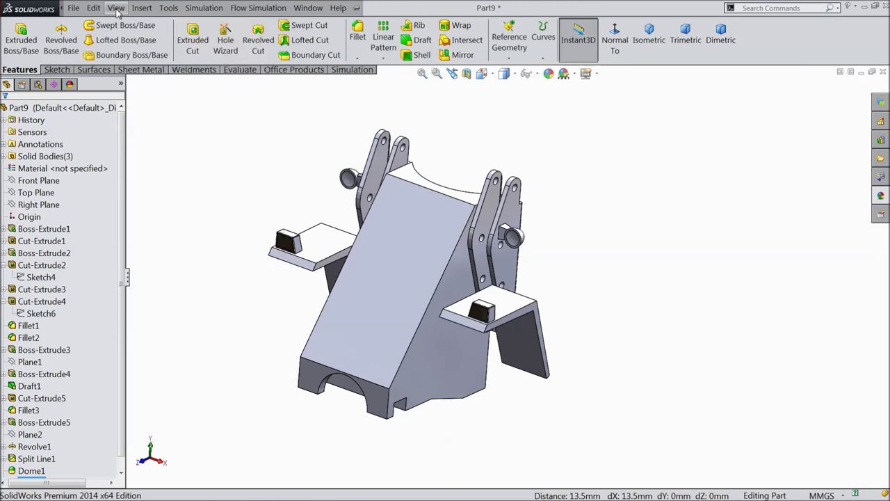
pyautogui.click(141, 8)
pyautogui.moveTo(154, 53)
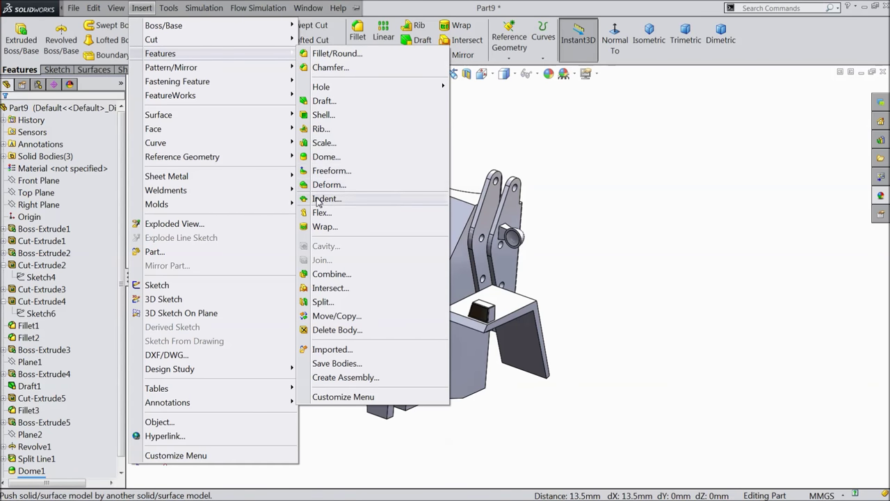
pyautogui.click(323, 276)
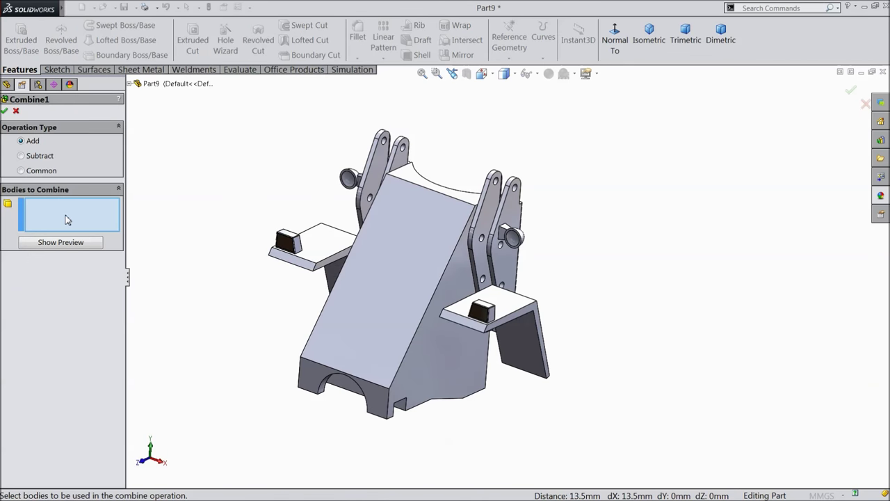
pyautogui.click(503, 271)
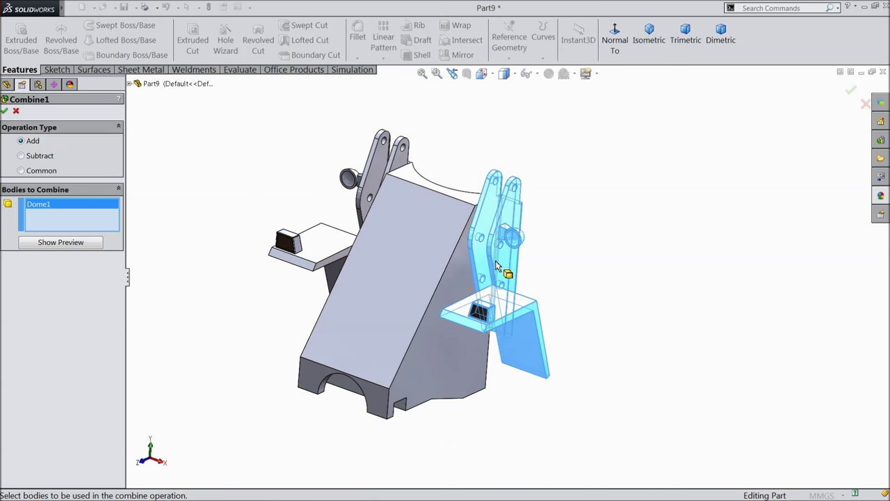
pyautogui.click(406, 265)
pyautogui.click(335, 256)
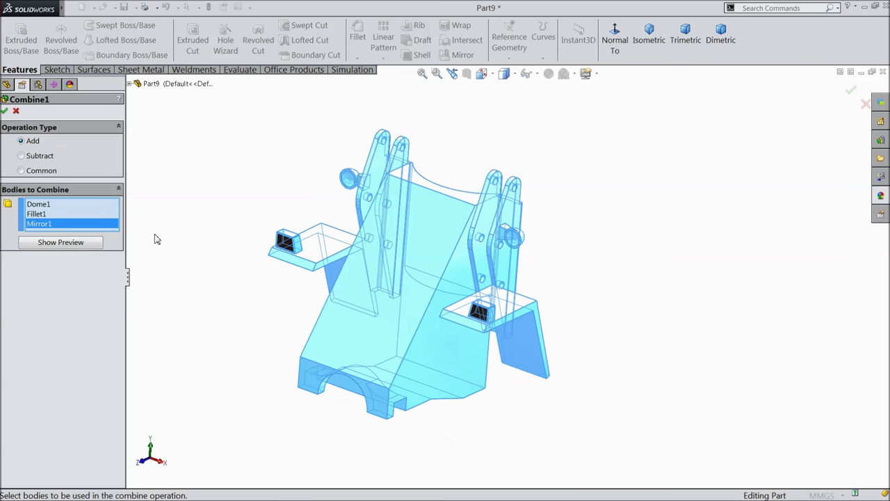
pyautogui.click(5, 112)
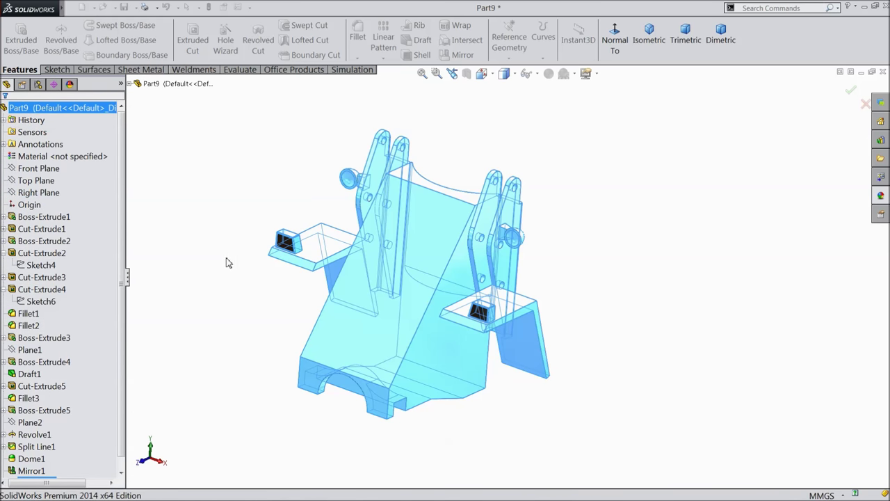
pyautogui.moveTo(222, 268)
pyautogui.mouseDown(button='middle')
pyautogui.moveTo(303, 274)
pyautogui.moveTo(232, 266)
pyautogui.moveTo(232, 242)
pyautogui.moveTo(237, 257)
pyautogui.moveTo(215, 262)
pyautogui.mouseUp(button='middle')
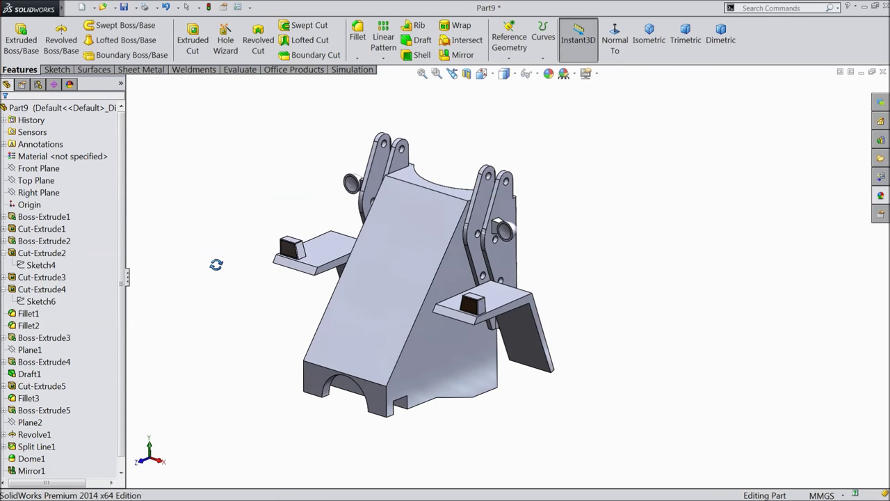
pyautogui.scroll(-2, 407, 306)
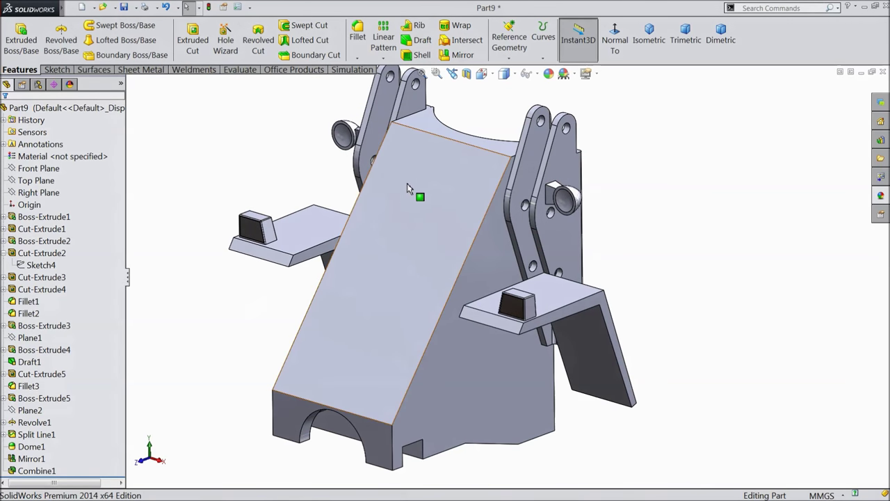
# Start a new sketch on the main body's flat lower face
pyautogui.press('z')
pyautogui.press('z')
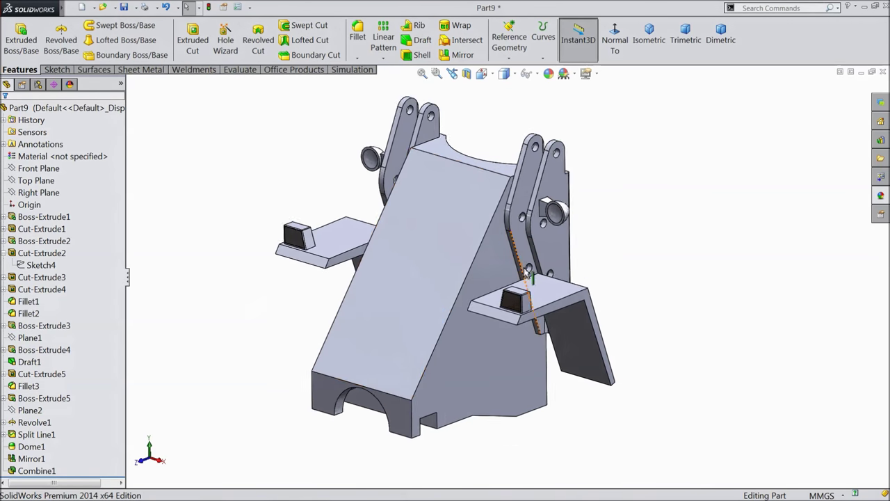
pyautogui.moveTo(548, 400); pyautogui.dragTo(529, 177, button='middle')
pyautogui.scroll(-2, 473, 306)
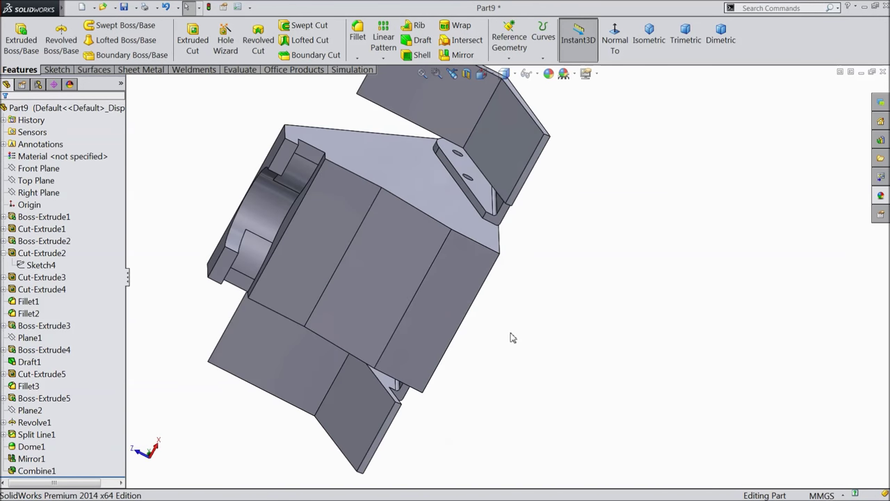
pyautogui.click(471, 306)
pyautogui.click(504, 277)
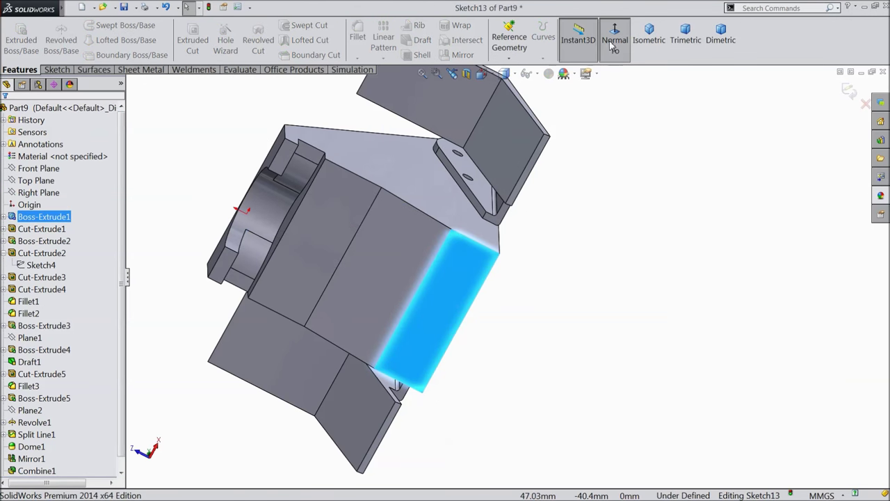
# Convert the face's bottom edge into a 27 mm sketch line
pyautogui.scroll(-1, 522, 428)
pyautogui.scroll(1, 522, 427)
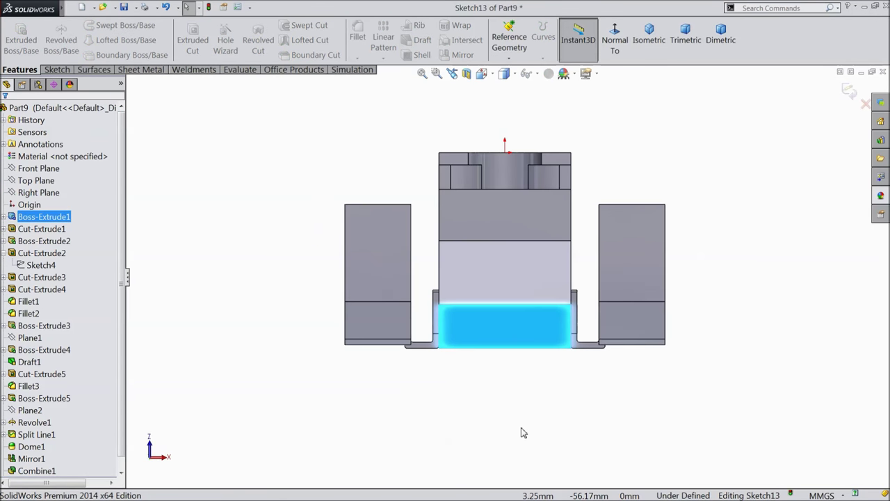
pyautogui.scroll(-2, 500, 347)
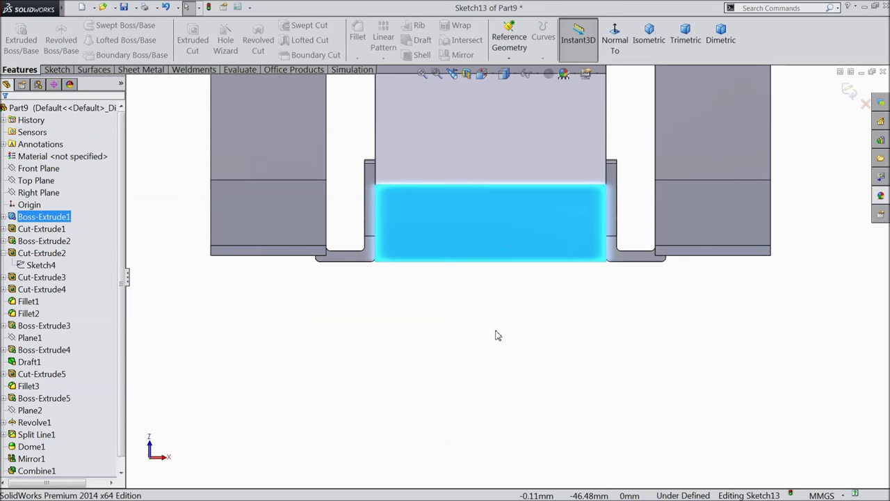
pyautogui.click(461, 265)
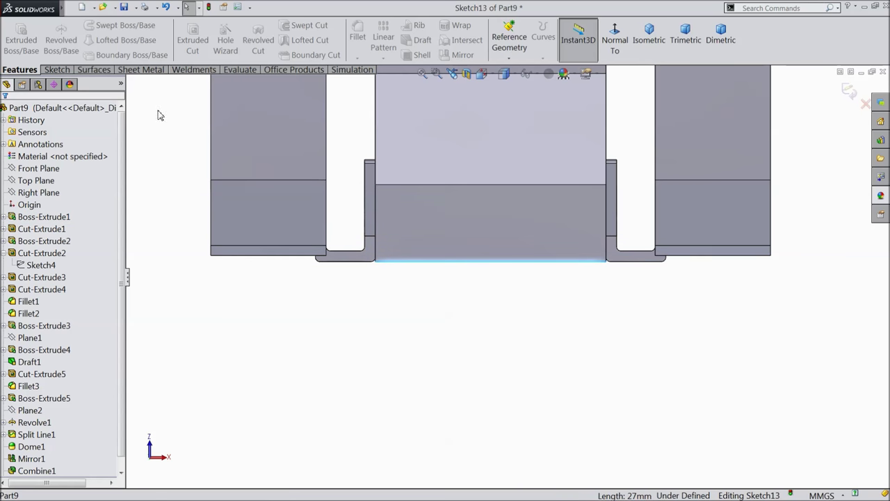
pyautogui.click(57, 69)
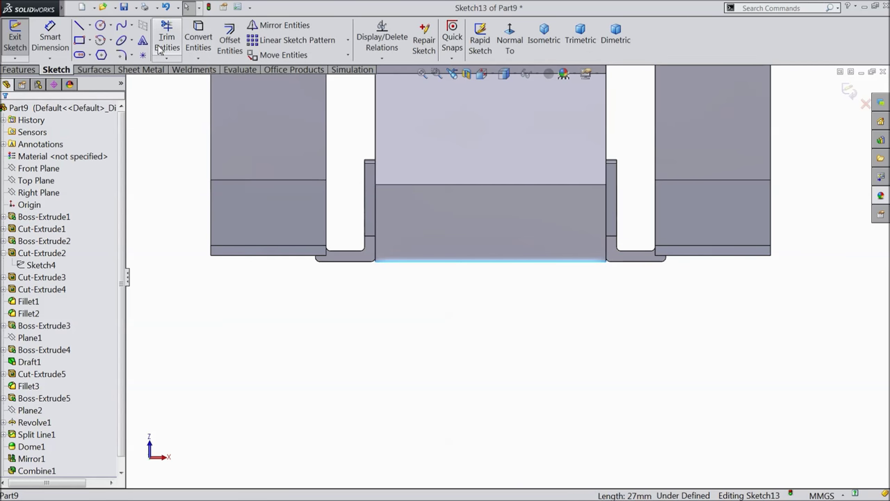
pyautogui.click(201, 41)
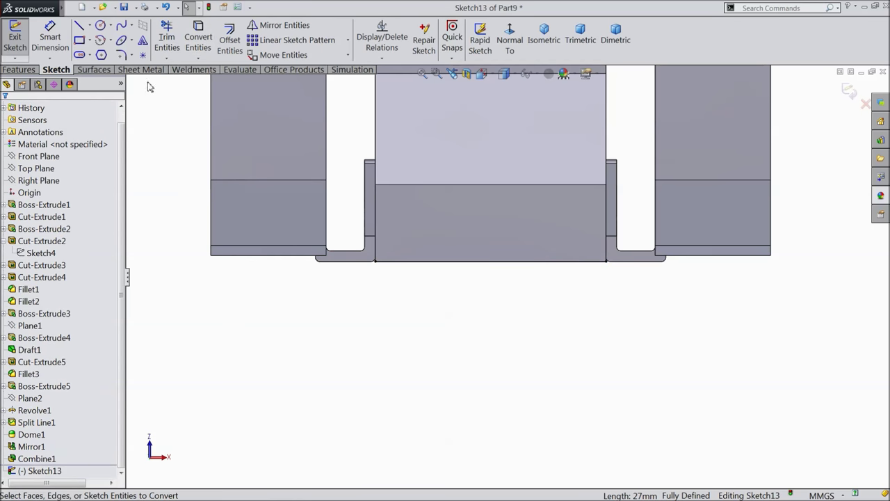
pyautogui.click(91, 26)
pyautogui.click(106, 51)
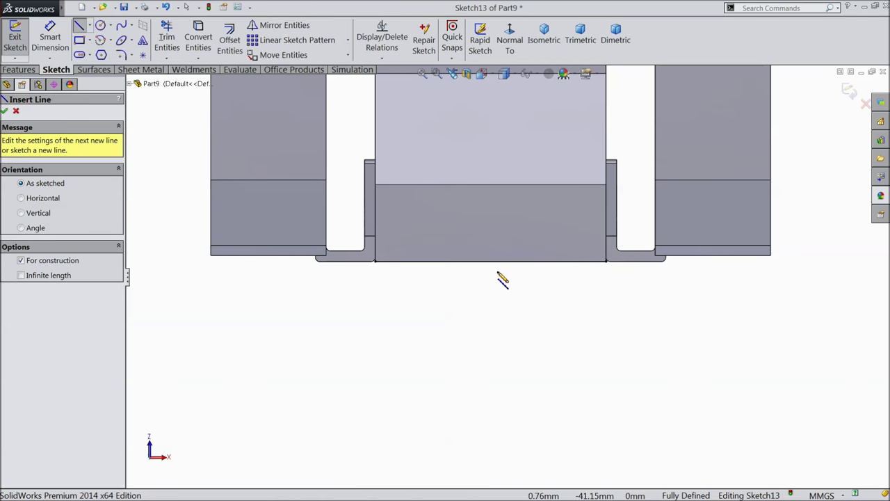
# Draw a vertical centerline down from the bottom edge's midpoint
pyautogui.click(491, 261)
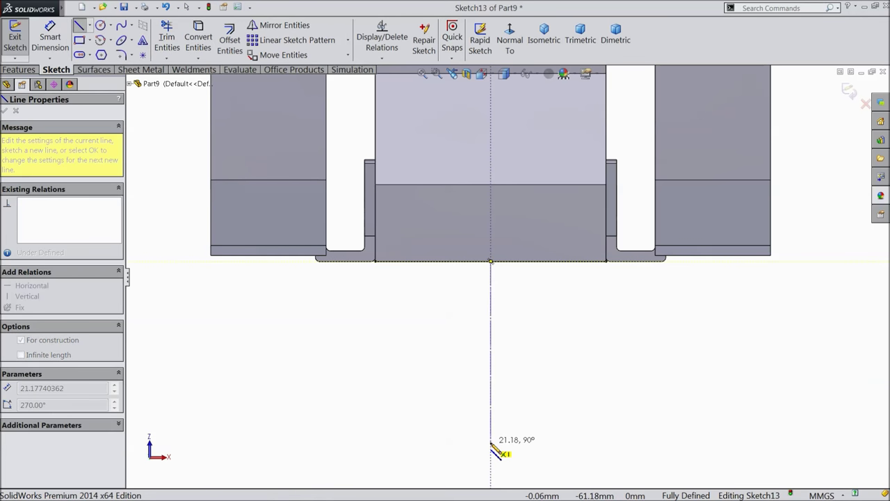
pyautogui.click(510, 432)
pyautogui.rightClick(512, 432)
pyautogui.click(527, 92)
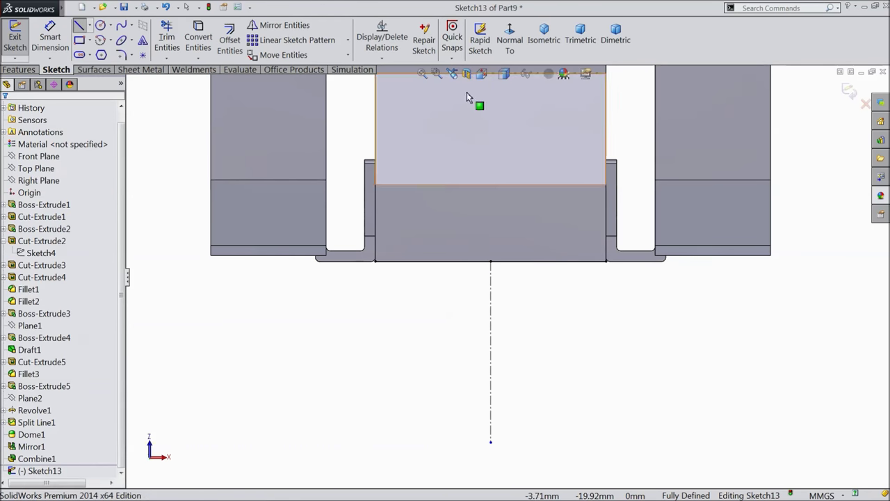
# Sketch the right side as a vertical line followed by a slanted line toward the centerline
pyautogui.click(80, 26)
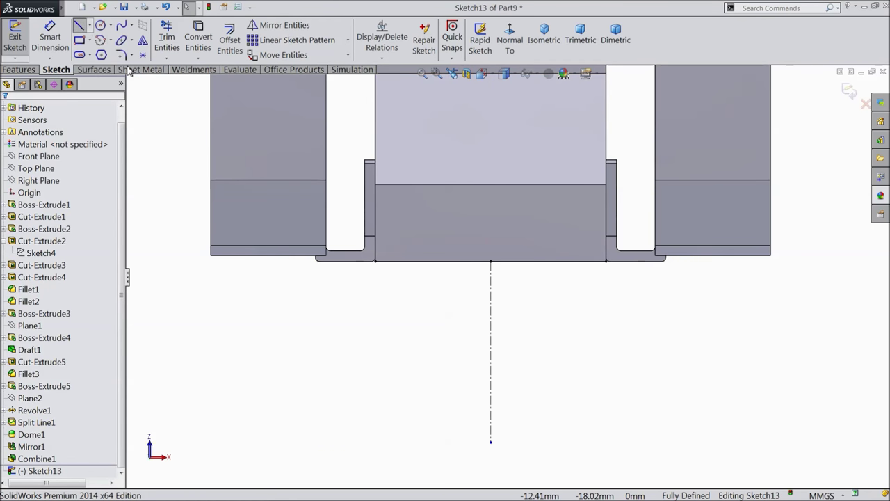
pyautogui.scroll(-2, 539, 435)
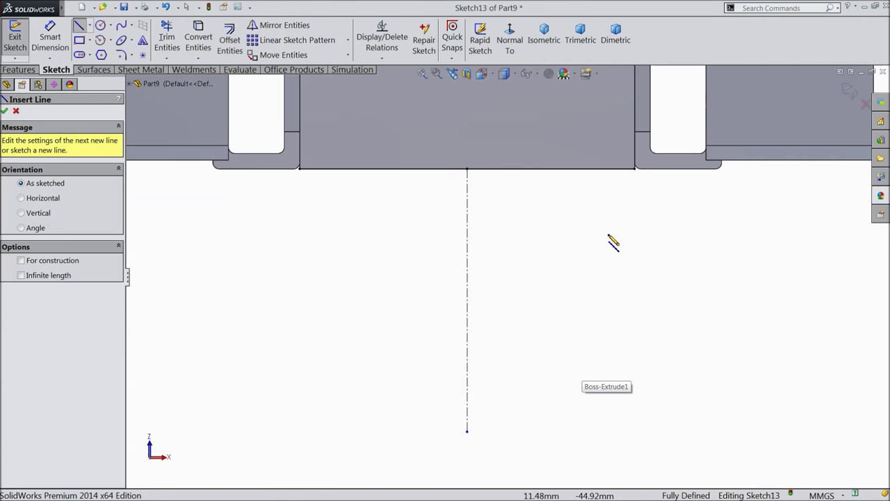
pyautogui.click(634, 169)
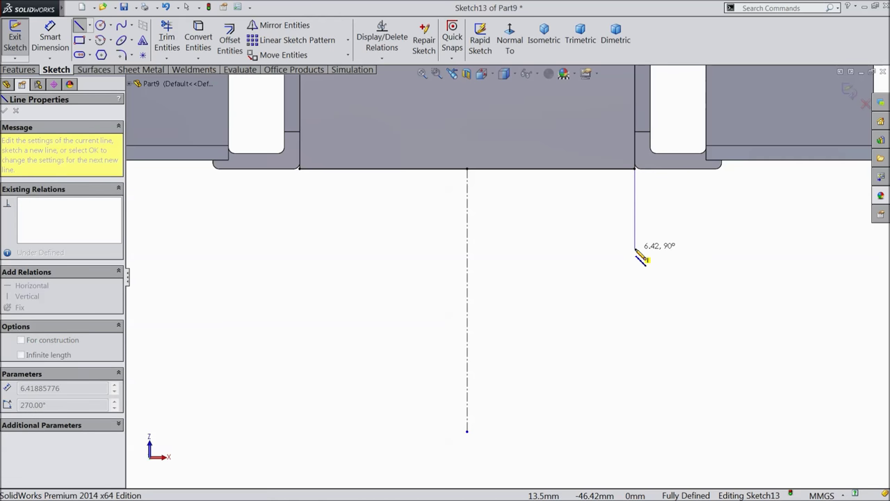
pyautogui.click(634, 248)
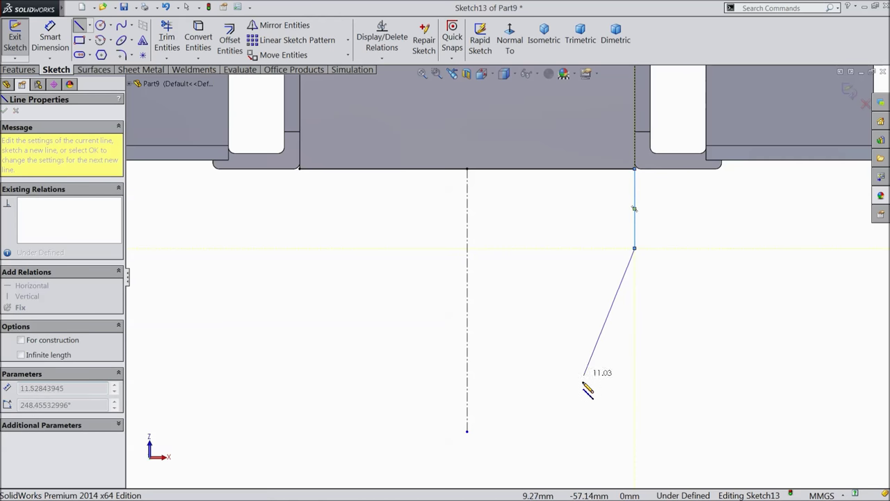
pyautogui.click(543, 417)
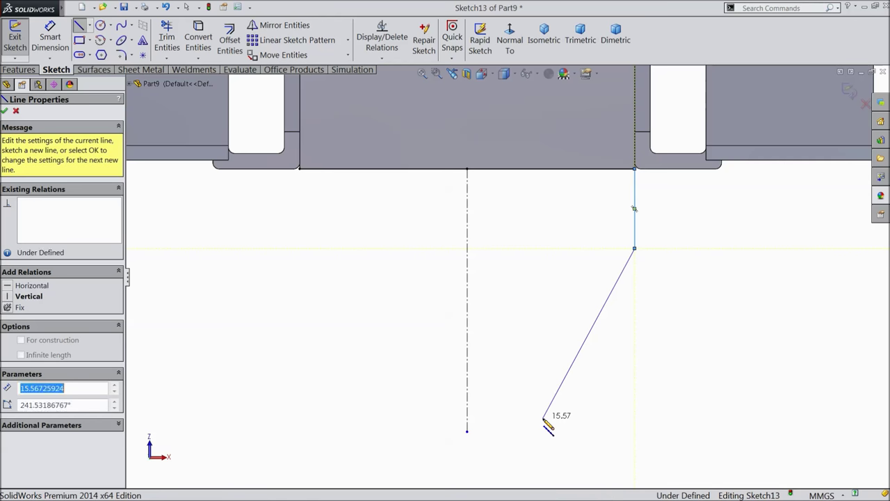
pyautogui.rightClick(543, 417)
pyautogui.click(546, 89)
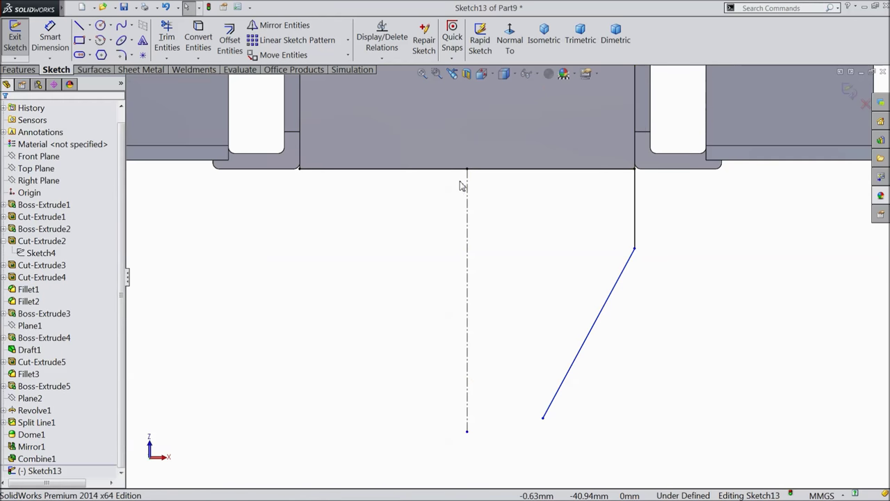
# Mirror the vertical and slanted lines about the centerline to create the left side
pyautogui.click(296, 26)
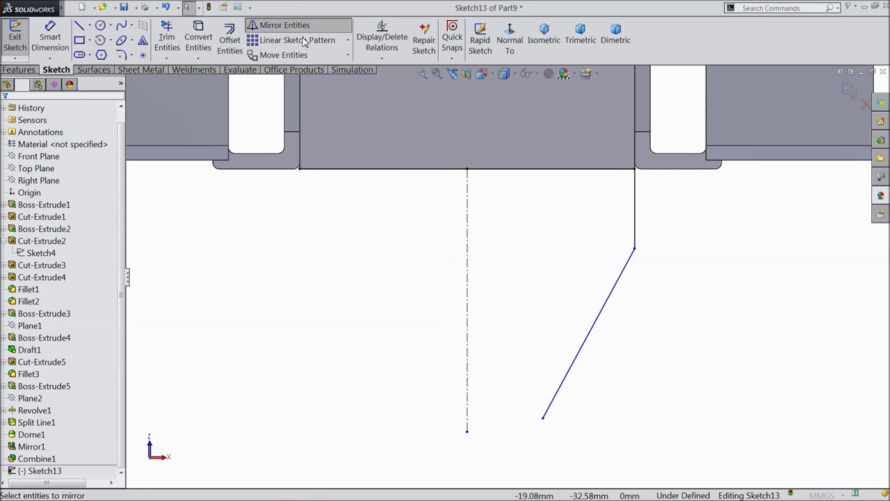
pyautogui.click(607, 303)
pyautogui.click(635, 221)
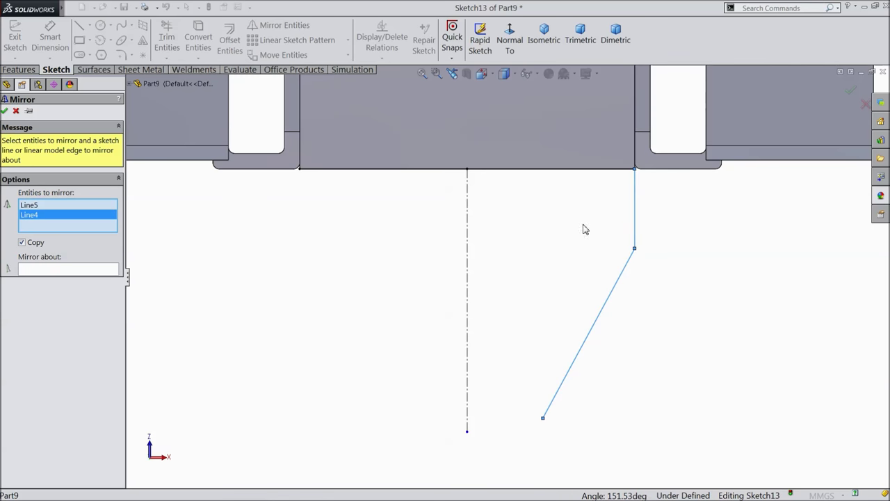
pyautogui.click(99, 270)
pyautogui.click(468, 276)
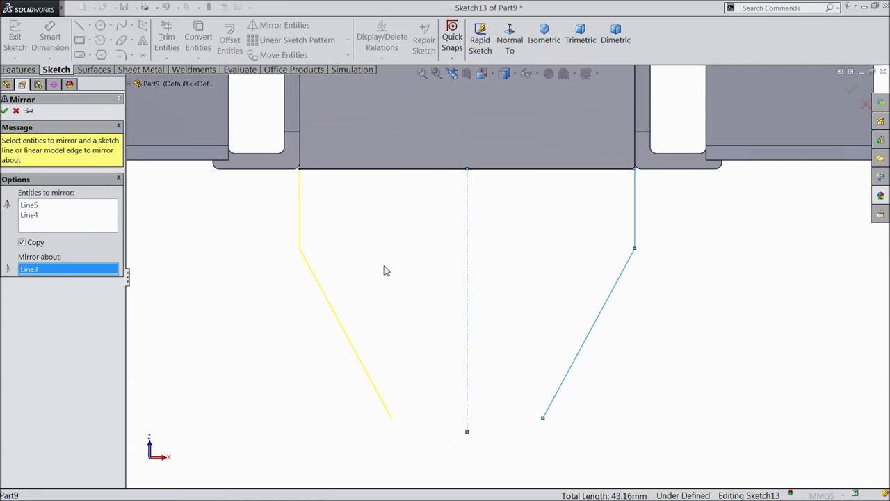
pyautogui.click(4, 112)
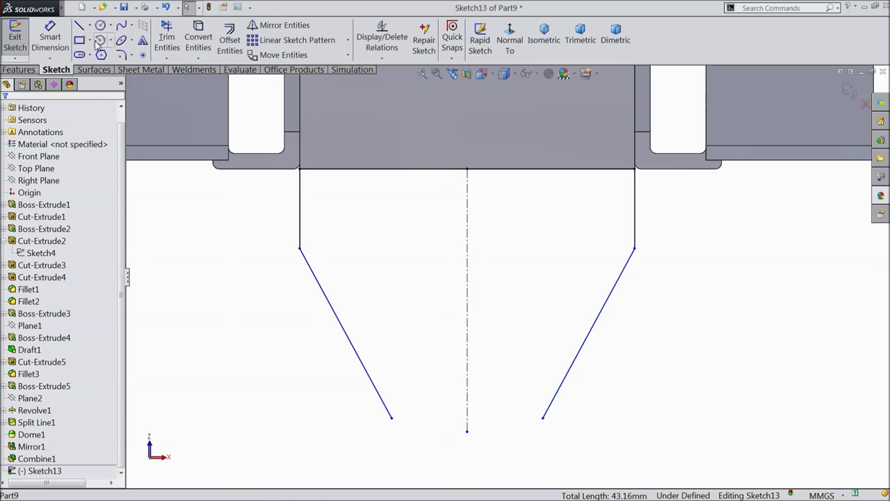
# Close the profile with a horizontal bottom line between the slanted ends
pyautogui.click(79, 25)
pyautogui.scroll(1, 427, 361)
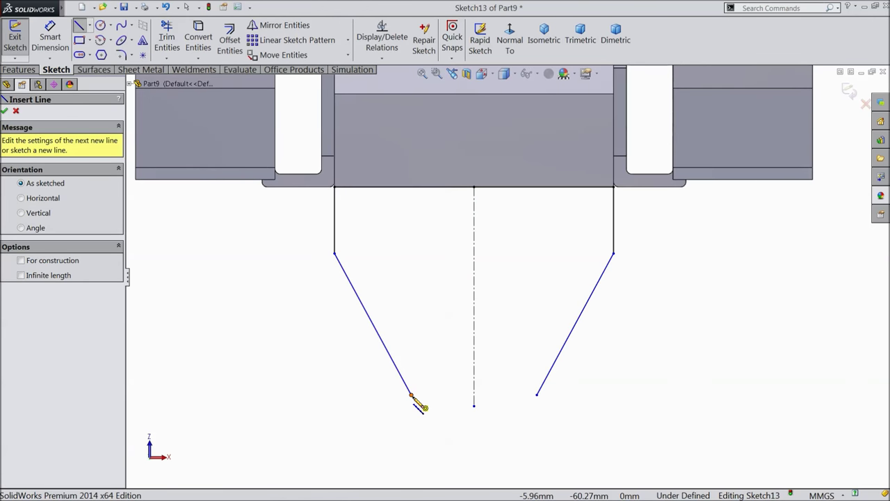
pyautogui.click(410, 394)
pyautogui.click(537, 394)
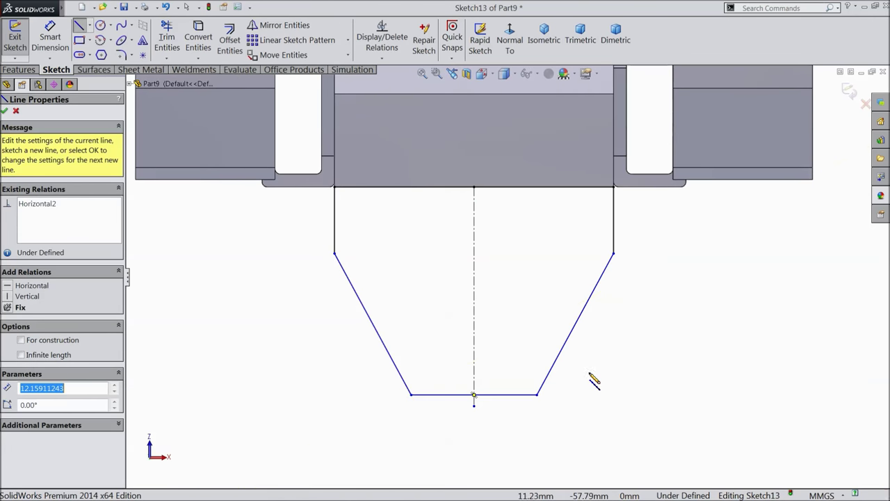
pyautogui.rightClick(599, 306)
pyautogui.click(625, 133)
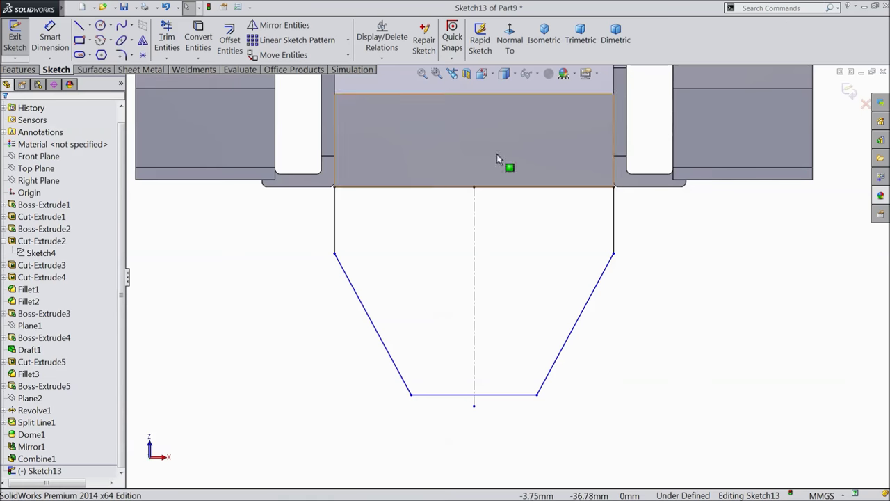
# Dimension the tapered profile: 13.5 overall height, 5 bottom width, 10 taper height
pyautogui.click(61, 50)
pyautogui.click(594, 187)
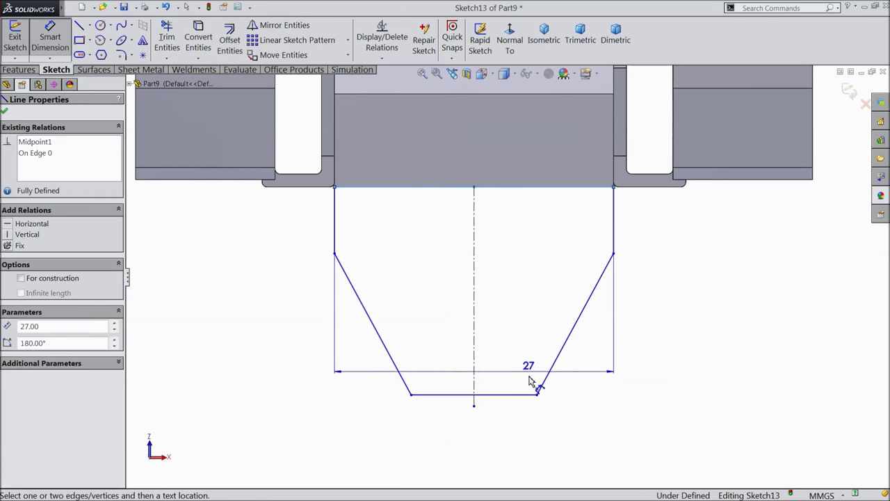
pyautogui.click(527, 395)
pyautogui.click(694, 313)
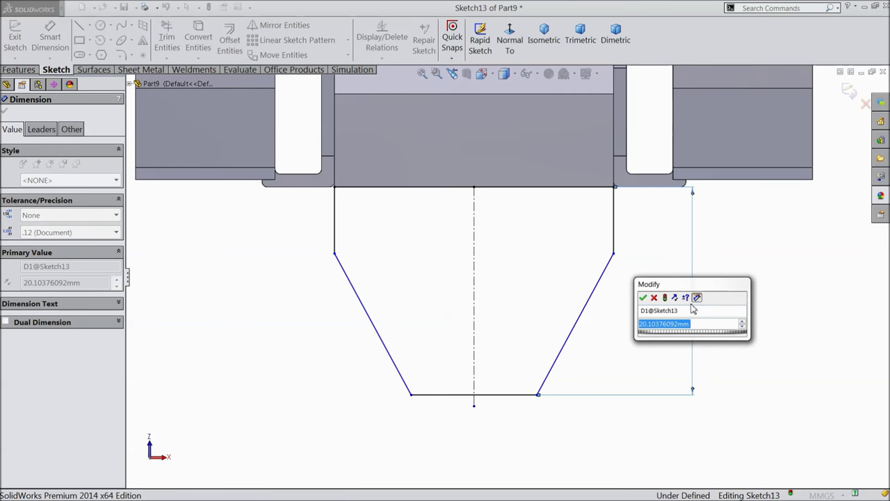
pyautogui.write('13')
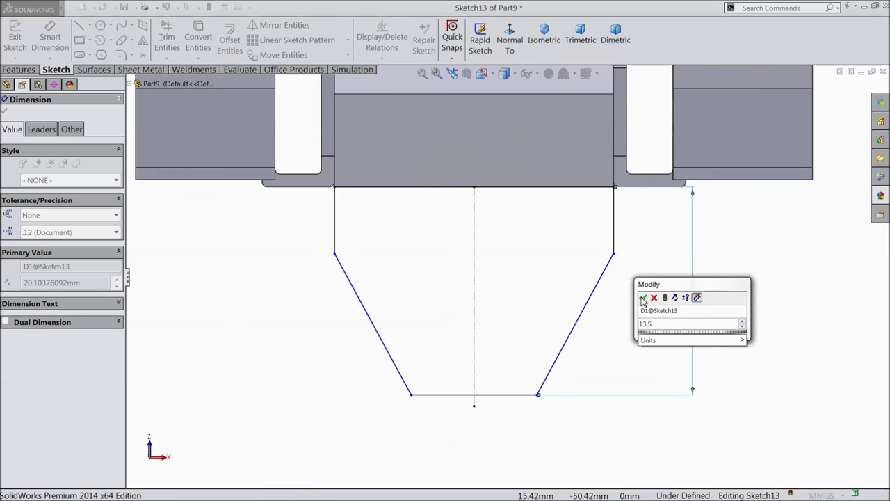
pyautogui.write('.5')
pyautogui.click(643, 298)
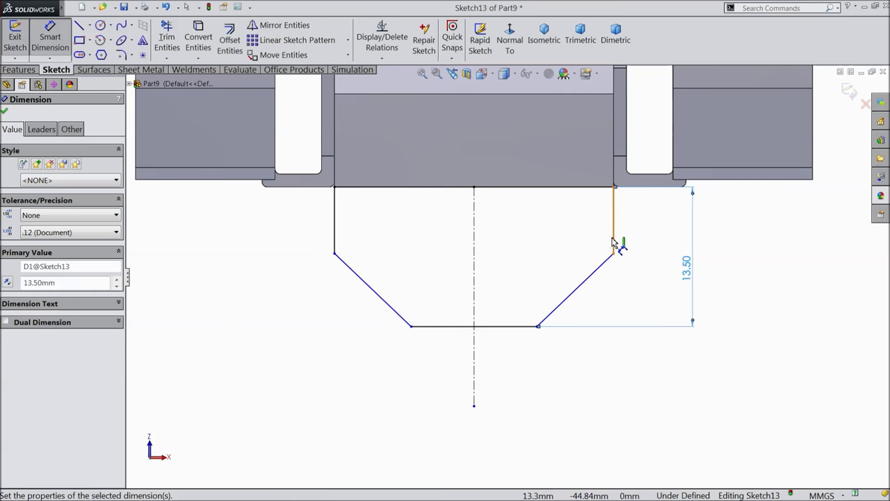
pyautogui.click(491, 333)
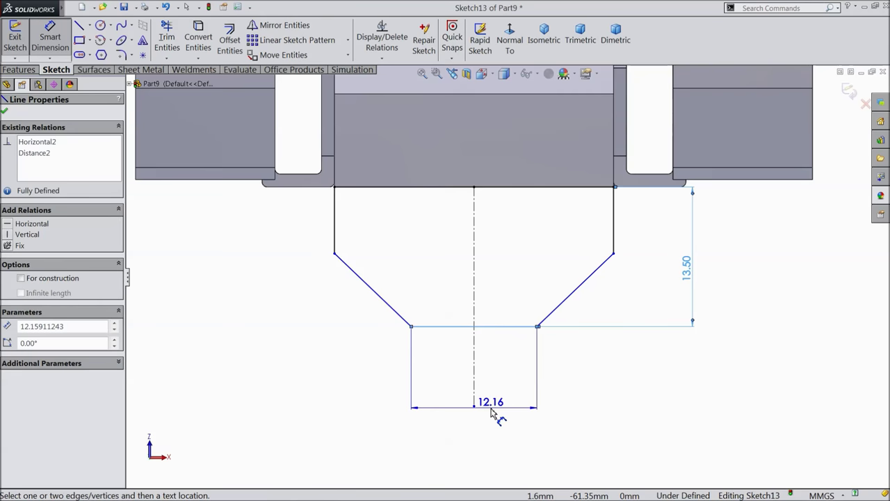
pyautogui.click(485, 406)
pyautogui.write('5')
pyautogui.click(440, 397)
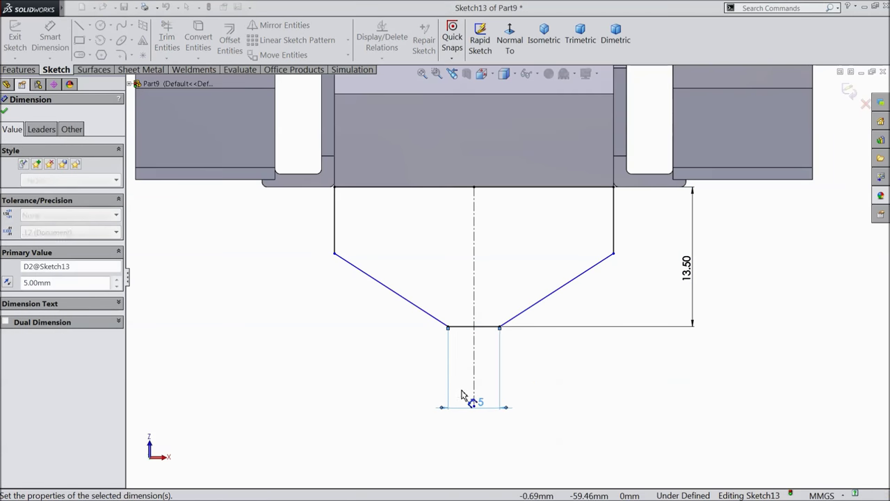
pyautogui.click(614, 253)
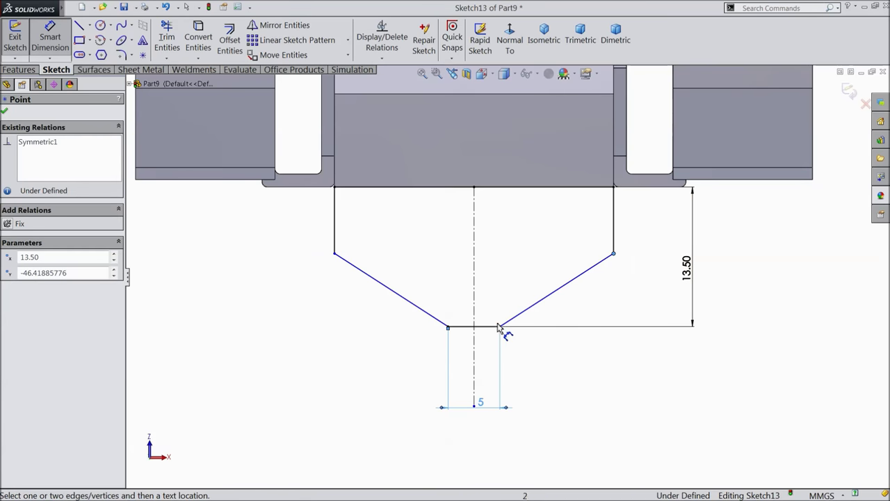
pyautogui.click(491, 328)
pyautogui.click(281, 311)
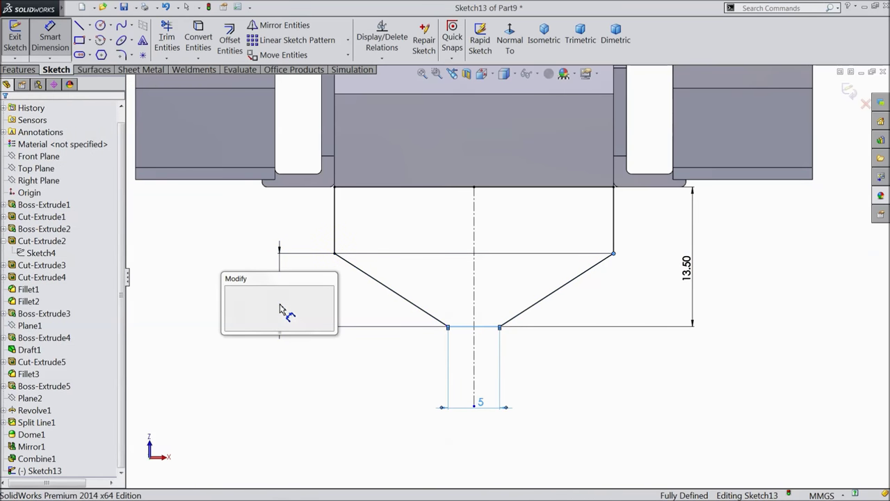
pyautogui.write('10')
pyautogui.click(230, 293)
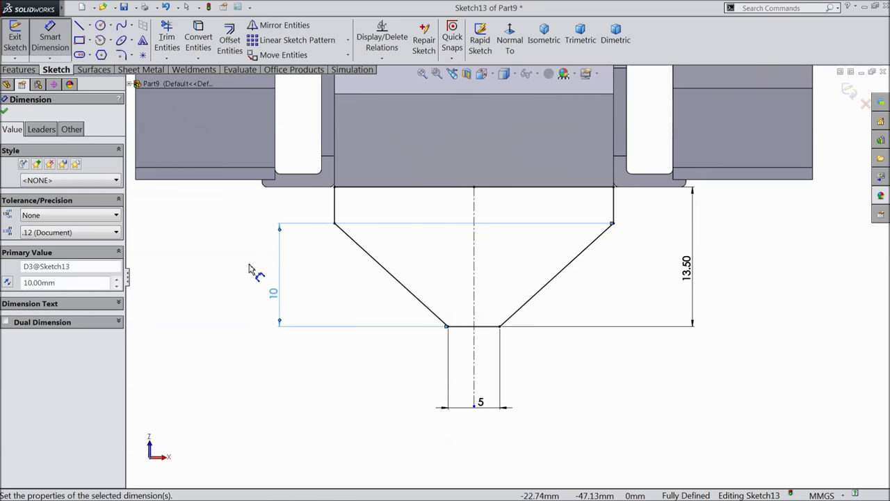
# Draw a hole circle centred on the centerline
pyautogui.click(101, 25)
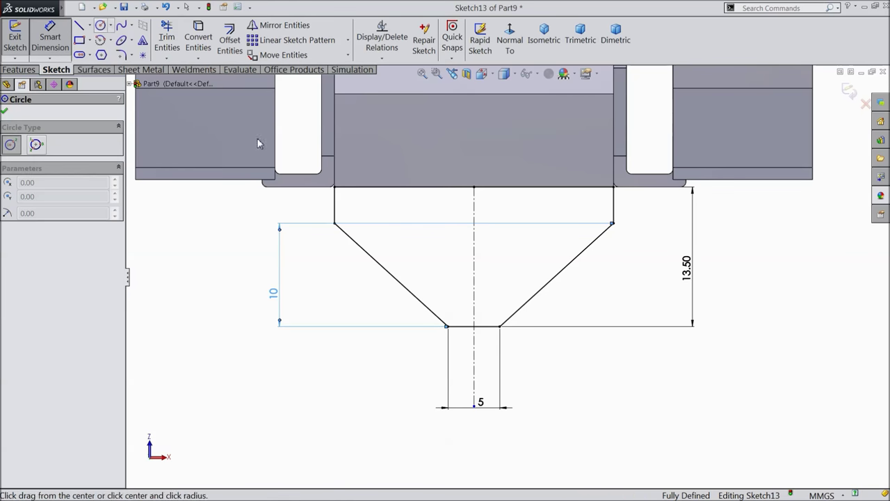
pyautogui.click(474, 278)
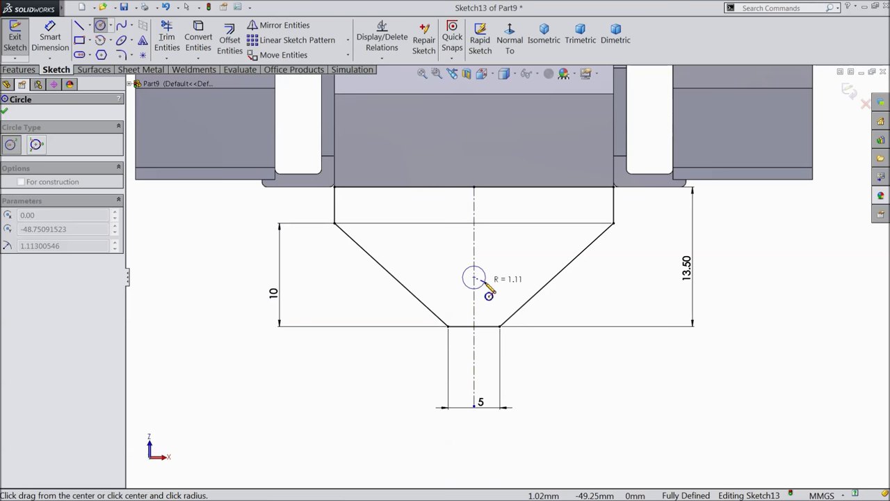
pyautogui.click(483, 286)
pyautogui.scroll(3, 480, 288)
# Dimension the circle 3.25 above the bottom line with a 1.9 mm diameter
pyautogui.click(50, 38)
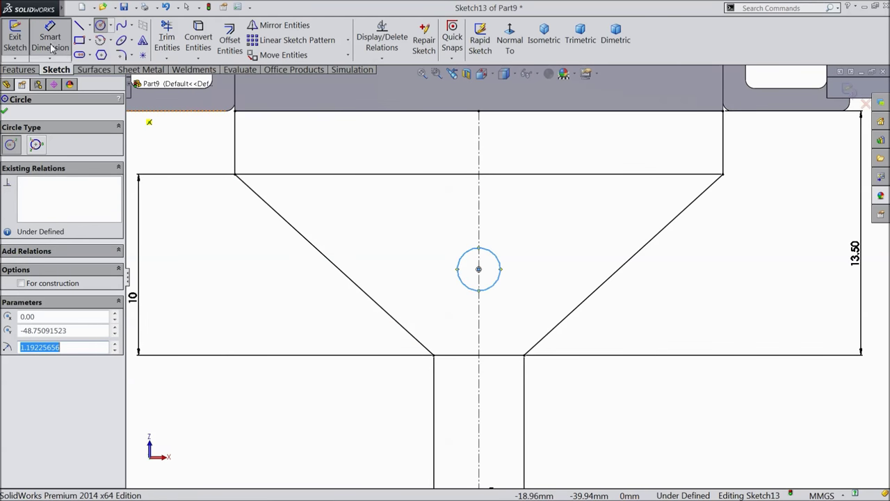
pyautogui.click(479, 270)
pyautogui.click(516, 355)
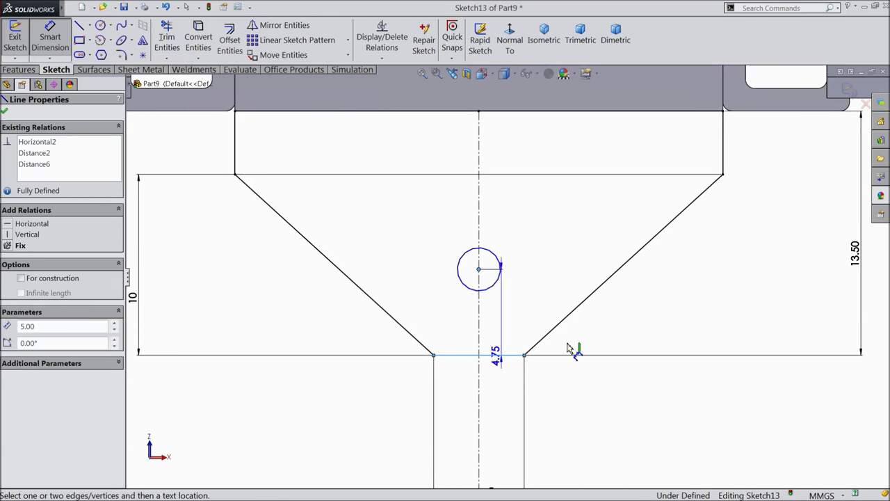
pyautogui.click(614, 321)
pyautogui.write('3.25')
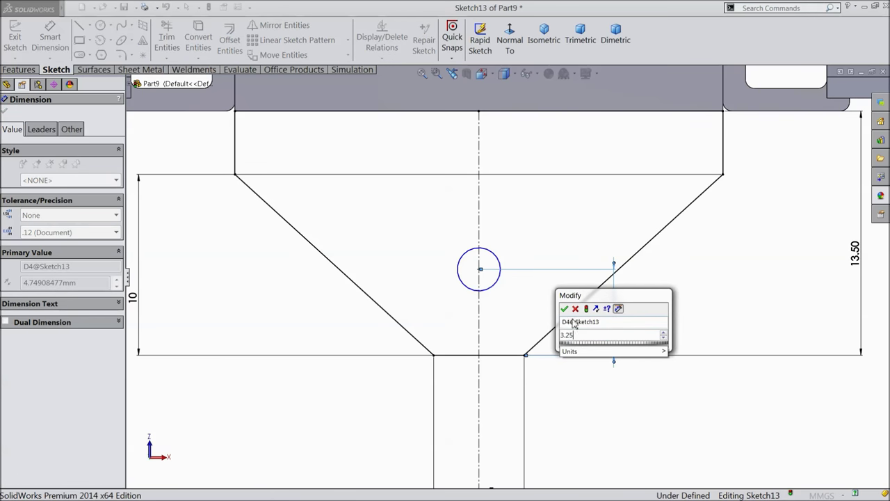
pyautogui.press('Return')
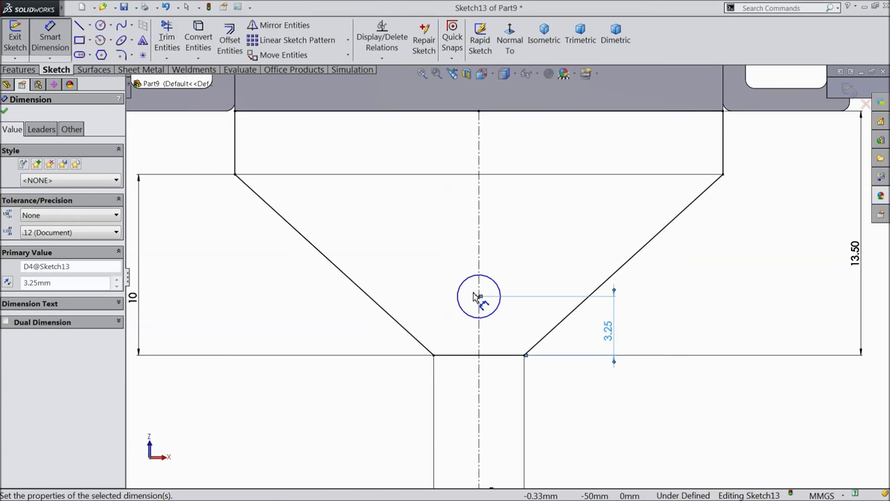
pyautogui.click(428, 264)
pyautogui.write('1.9')
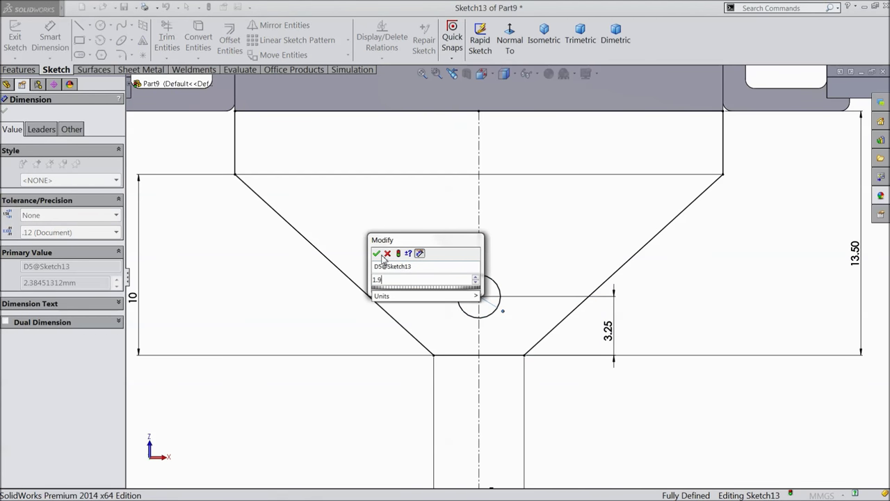
pyautogui.press('Return')
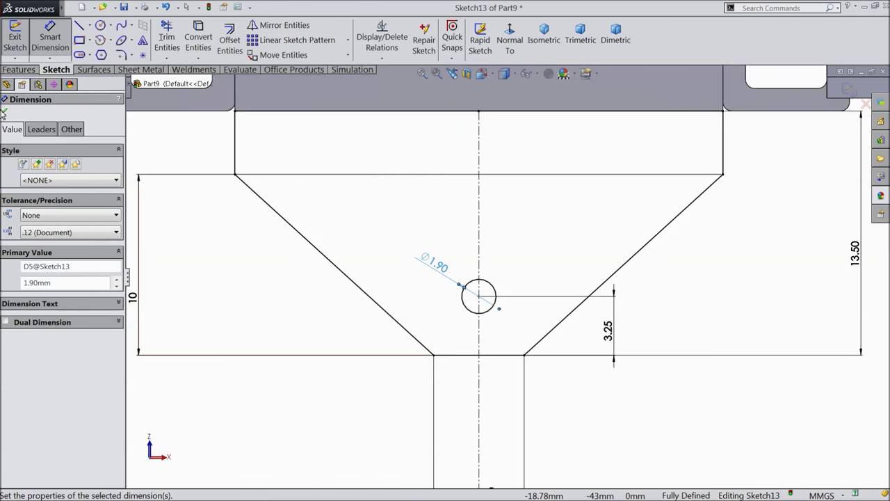
pyautogui.click(5, 112)
# Extrude Sketch13 1.25 mm Blind into a holed tab as Boss-Extrude6
pyautogui.click(19, 69)
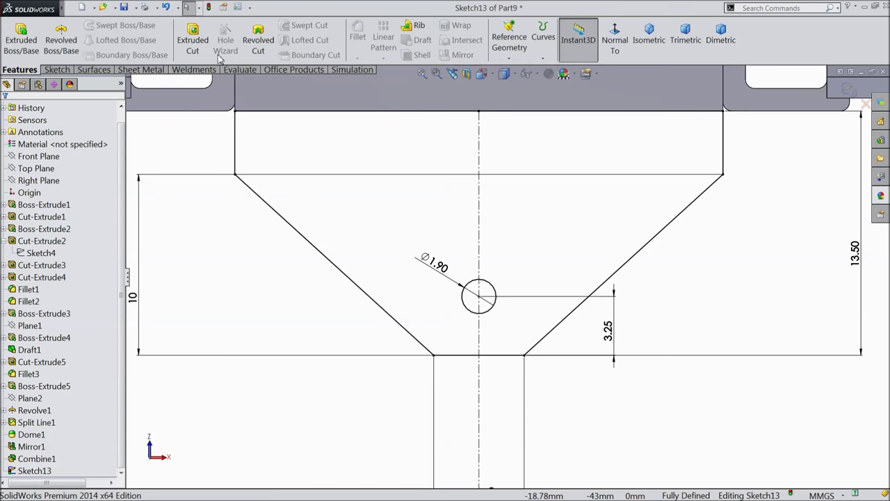
pyautogui.click(21, 38)
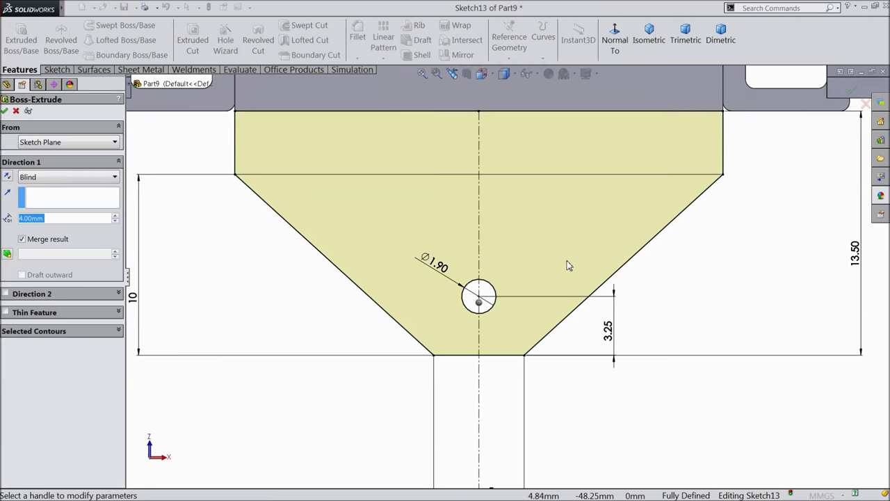
pyautogui.moveTo(512, 283)
pyautogui.mouseDown(button='middle')
pyautogui.moveTo(427, 264)
pyautogui.moveTo(418, 310)
pyautogui.moveTo(480, 256)
pyautogui.mouseUp(button='middle')
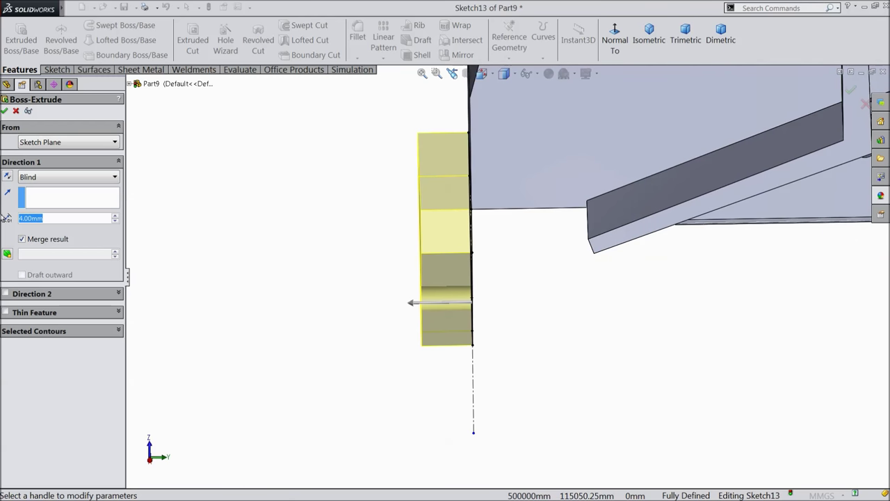
pyautogui.write('1.25')
pyautogui.press('Return')
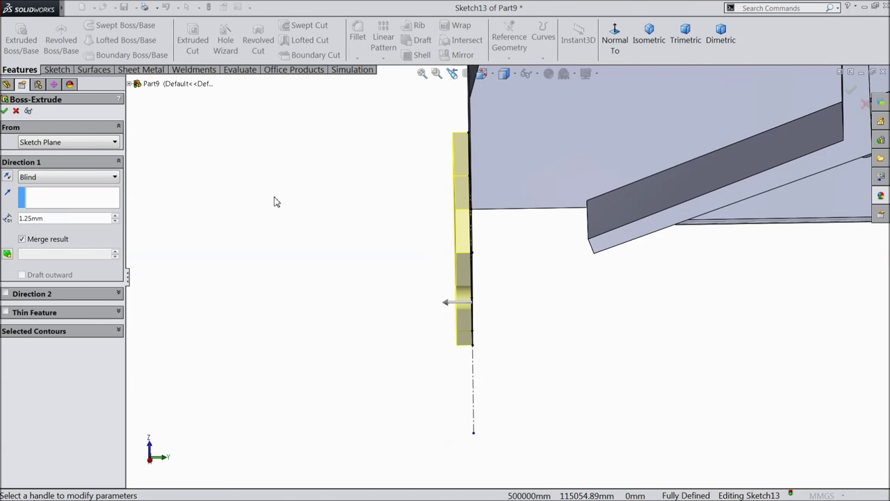
pyautogui.moveTo(278, 257); pyautogui.dragTo(317, 215, button='middle')
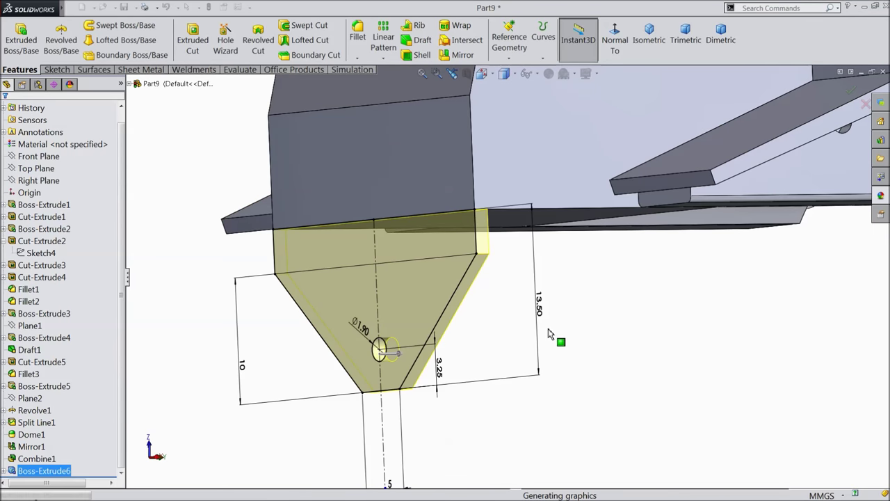
pyautogui.moveTo(559, 338); pyautogui.dragTo(469, 272, button='middle')
# Sketch on the opposite bracket face and convert Sketch13's outline into it
pyautogui.click(439, 221)
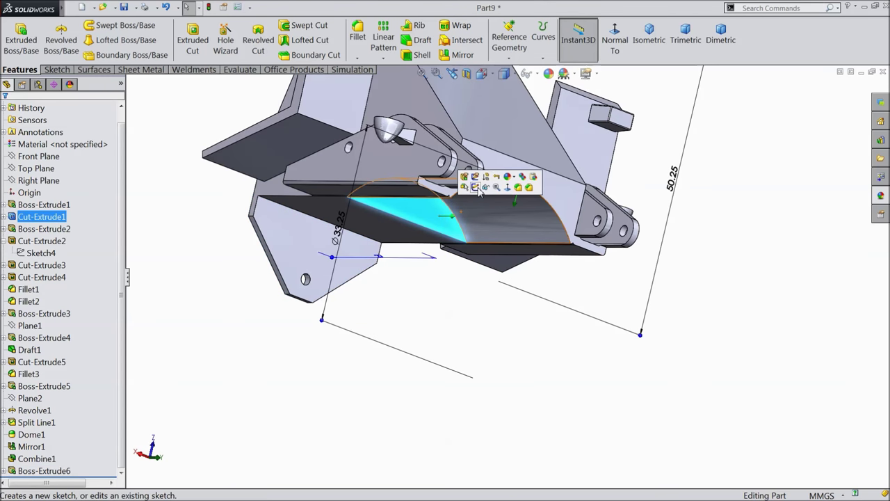
pyautogui.click(479, 194)
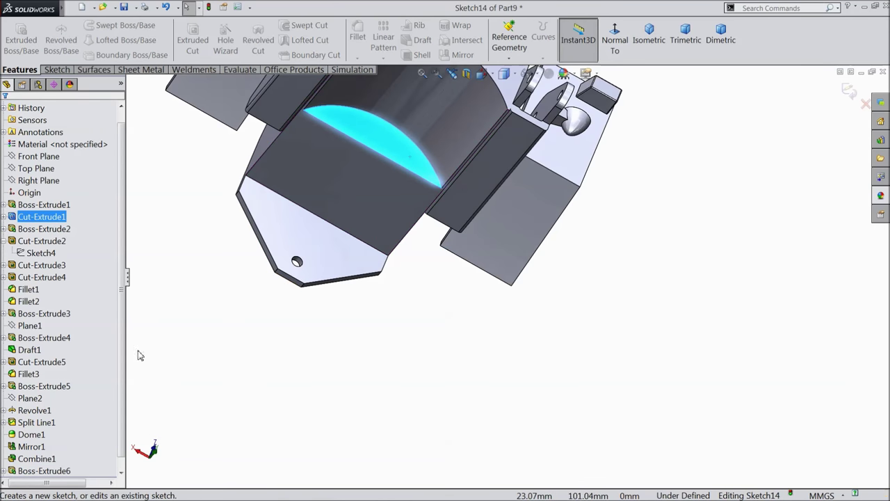
pyautogui.scroll(-1, 125, 367)
pyautogui.click(4, 458)
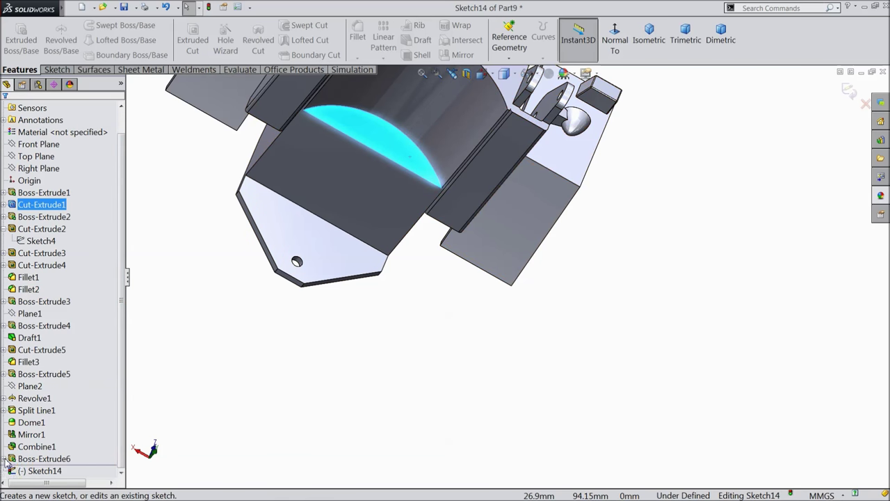
pyautogui.click(40, 471)
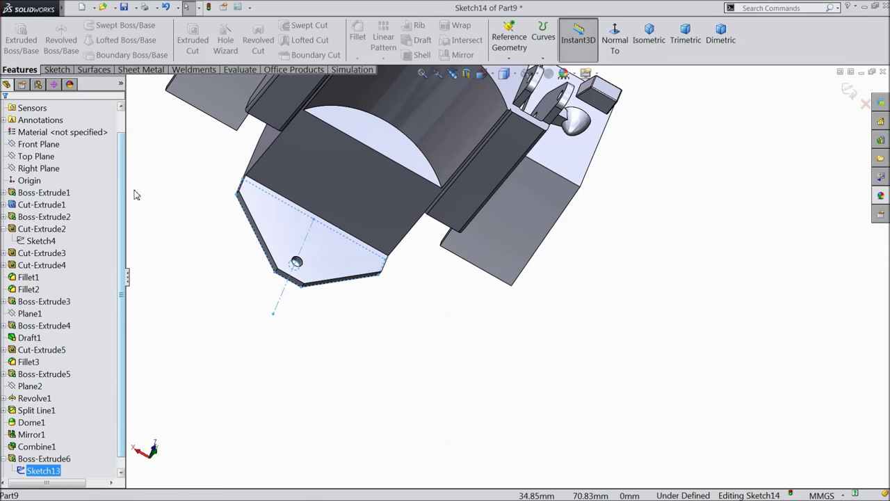
pyautogui.click(57, 70)
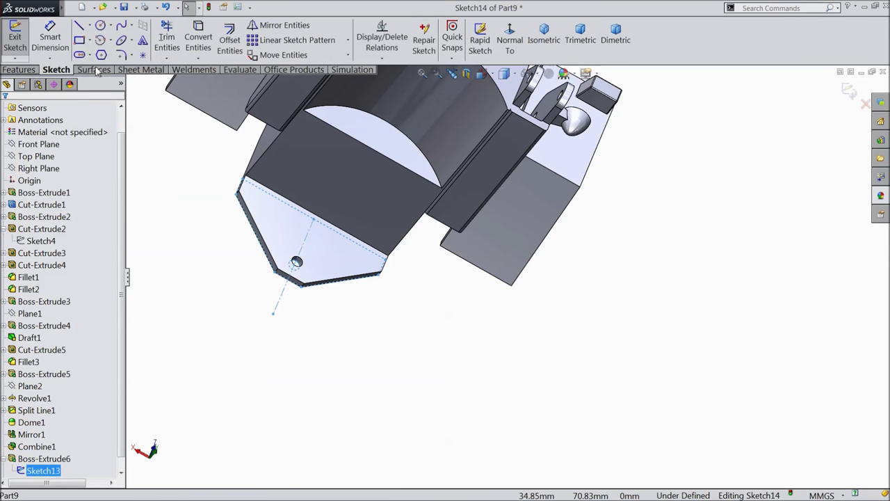
pyautogui.click(201, 46)
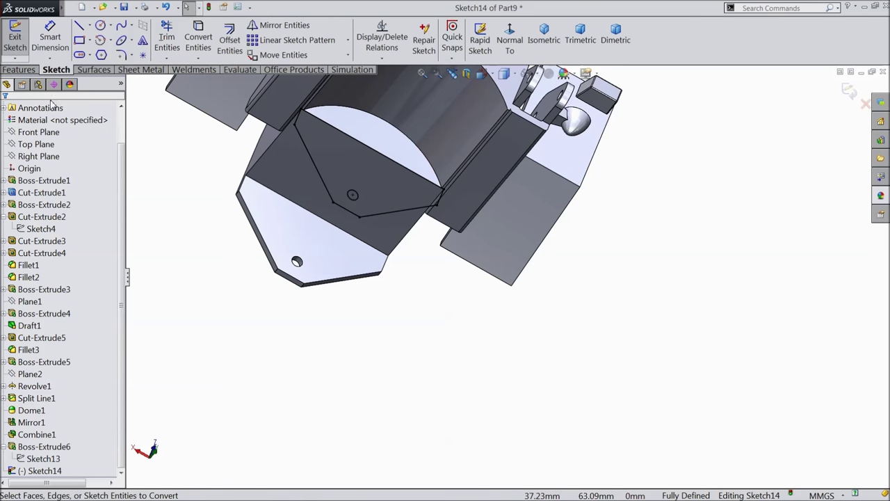
# Extrude the copied outline 1.25 mm in the reversed direction as Boss-Extrude7
pyautogui.click(30, 72)
pyautogui.click(28, 48)
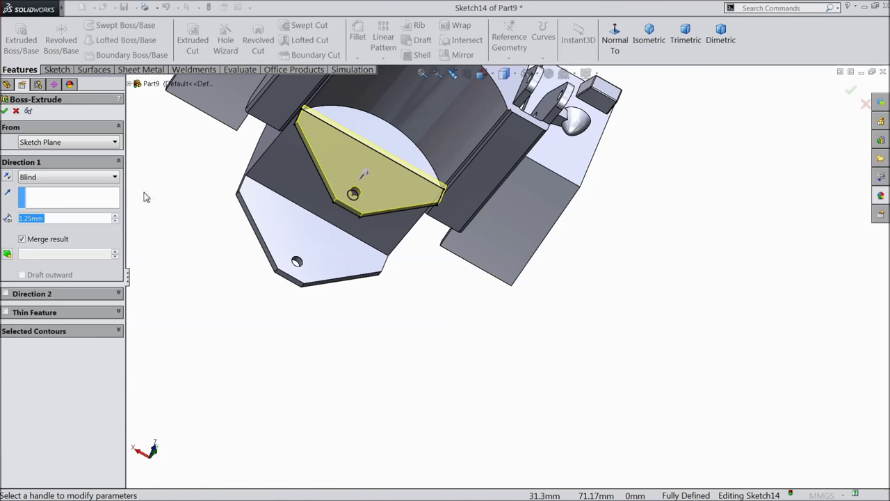
pyautogui.moveTo(193, 235)
pyautogui.mouseDown(button='middle')
pyautogui.moveTo(242, 243)
pyautogui.moveTo(390, 183)
pyautogui.mouseUp(button='middle')
pyautogui.scroll(-5, 359, 123)
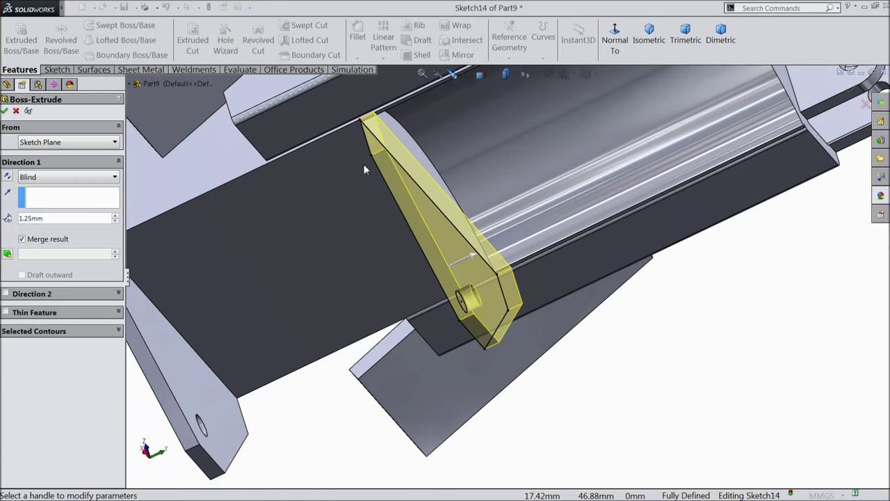
pyautogui.click(7, 177)
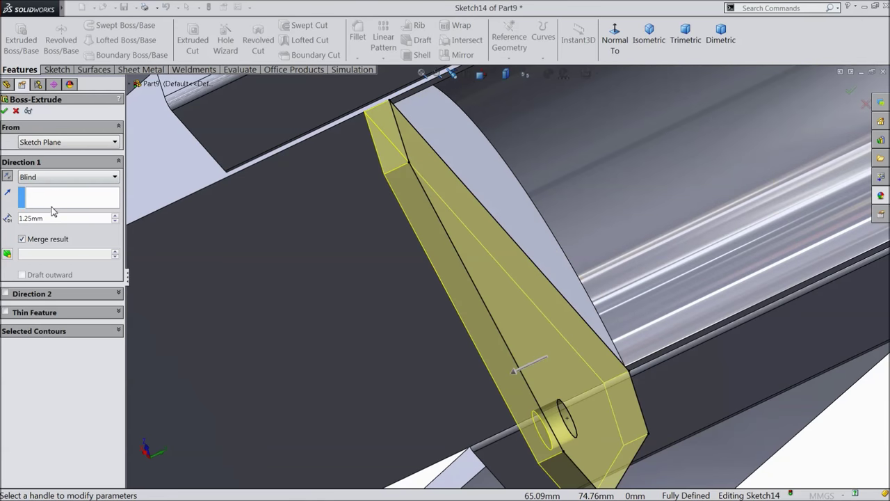
pyautogui.click(6, 111)
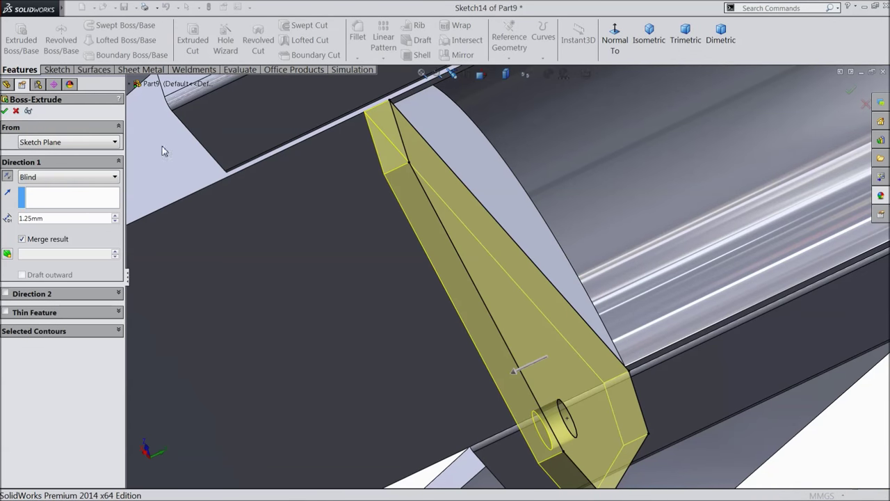
# Orbit and tilt the part to compare the two holed plates underneath
pyautogui.scroll(6, 312, 231)
pyautogui.moveTo(264, 290); pyautogui.dragTo(292, 341, button='middle')
pyautogui.scroll(-3, 404, 372)
pyautogui.click(409, 367)
pyautogui.scroll(-8, 409, 368)
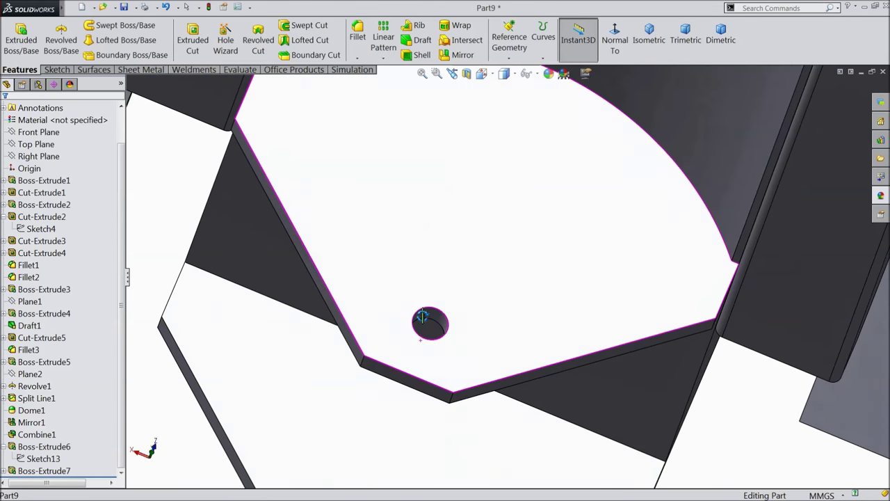
pyautogui.moveTo(422, 317); pyautogui.dragTo(418, 343, button='middle')
pyautogui.scroll(10, 426, 346)
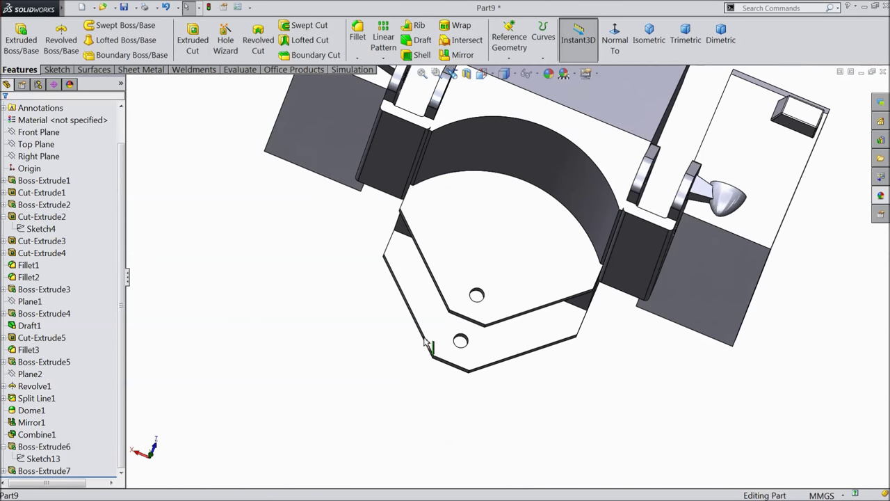
pyautogui.moveTo(437, 290); pyautogui.dragTo(458, 220, button='middle')
pyautogui.scroll(-5, 481, 221)
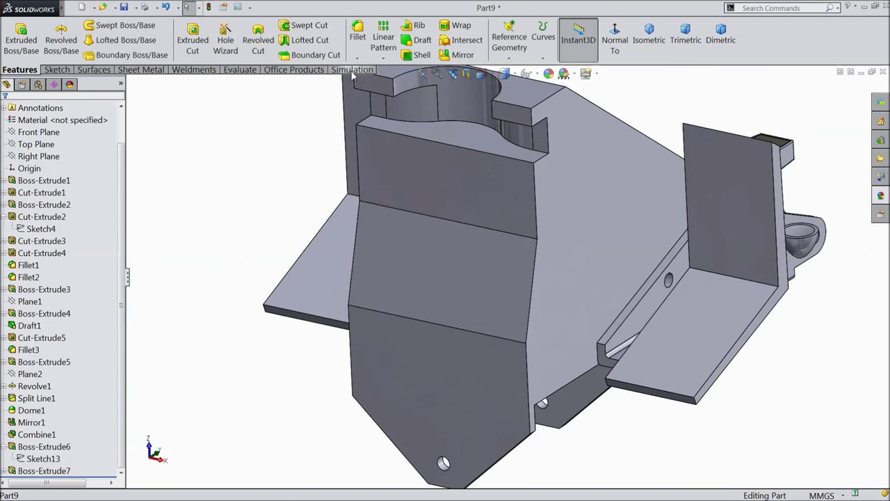
pyautogui.click(357, 38)
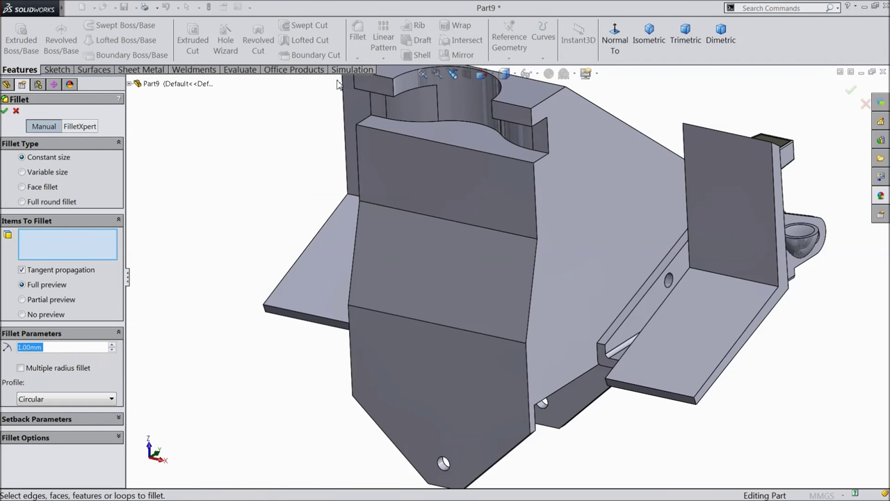
# Round the upper and lower bend edges on the front face with 5 mm fillets
pyautogui.write('5')
pyautogui.click(426, 216)
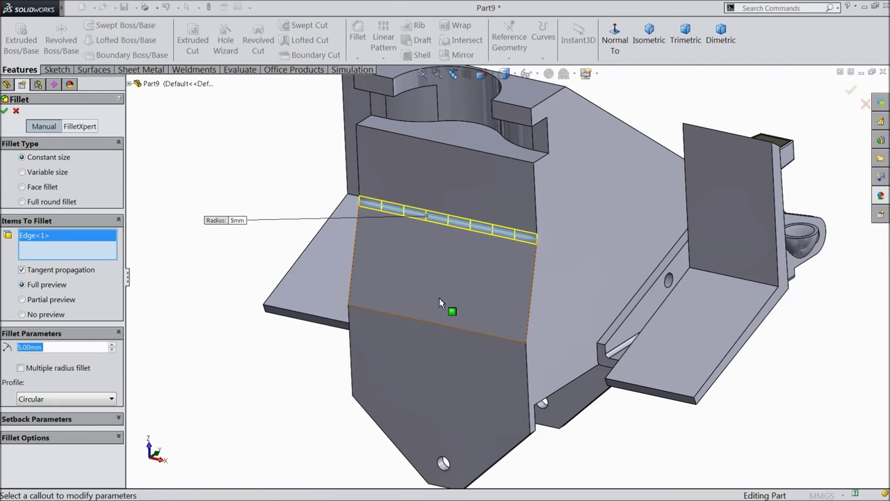
pyautogui.click(437, 329)
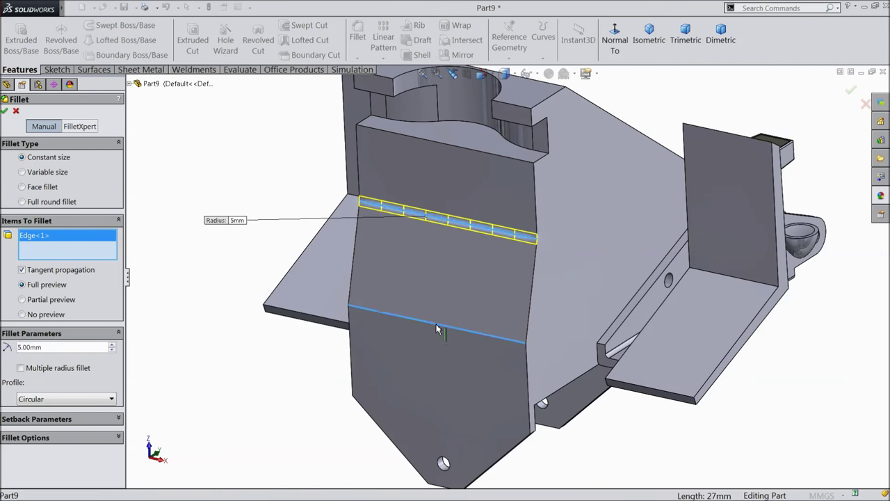
pyautogui.click(6, 112)
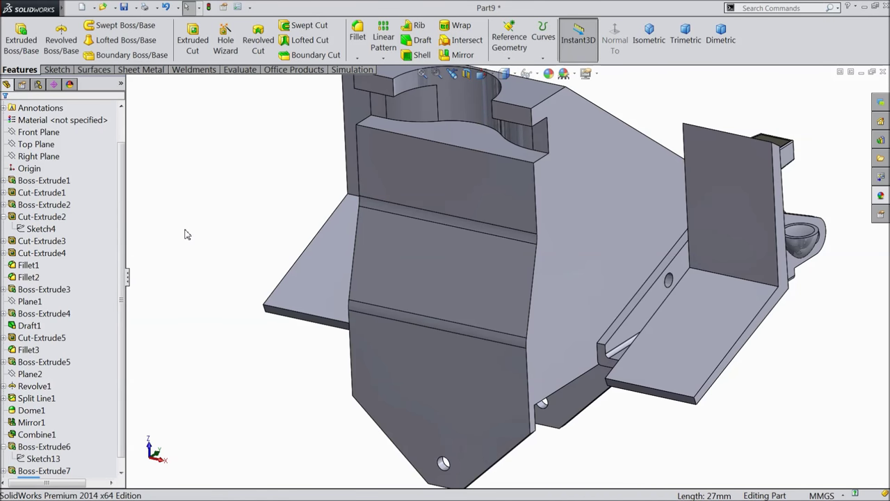
# Zoom out to view the whole part and select the semicircular cutout face
pyautogui.moveTo(296, 254); pyautogui.dragTo(423, 352, button='middle')
pyautogui.scroll(5, 294, 232)
pyautogui.click(509, 325)
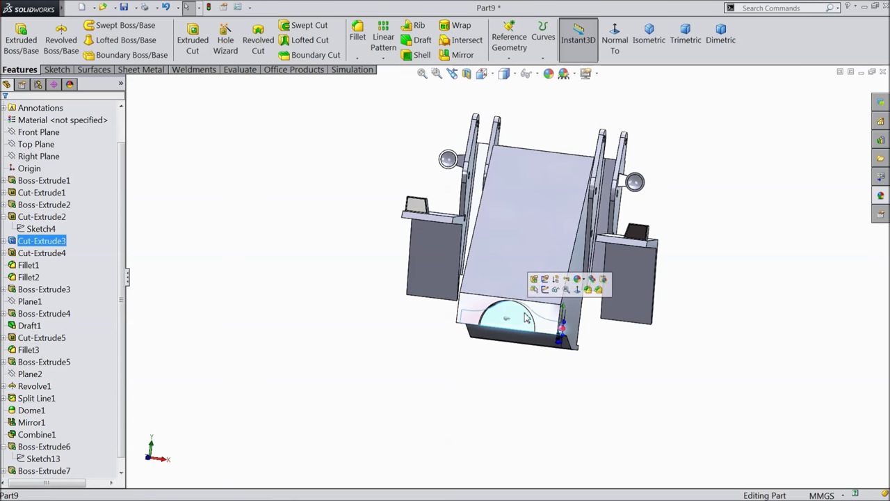
# Start a sketch on the cutout face and draw a circle centred on the origin
pyautogui.click(544, 291)
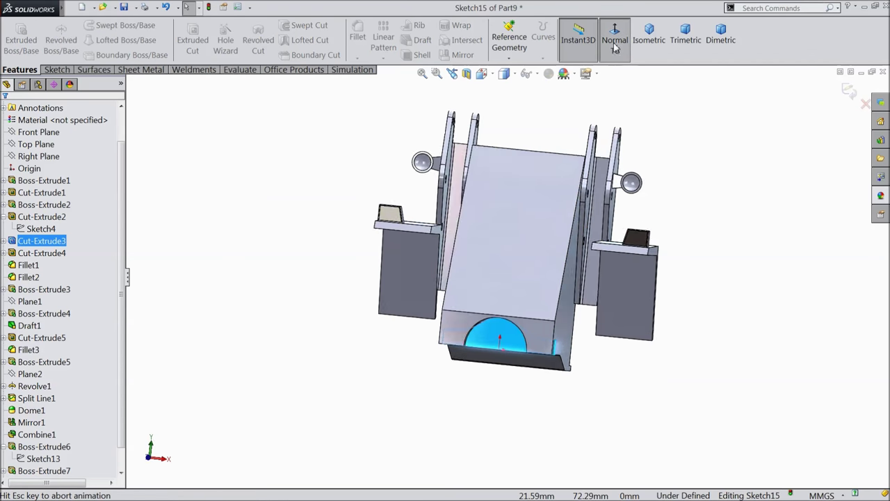
pyautogui.scroll(-4, 528, 384)
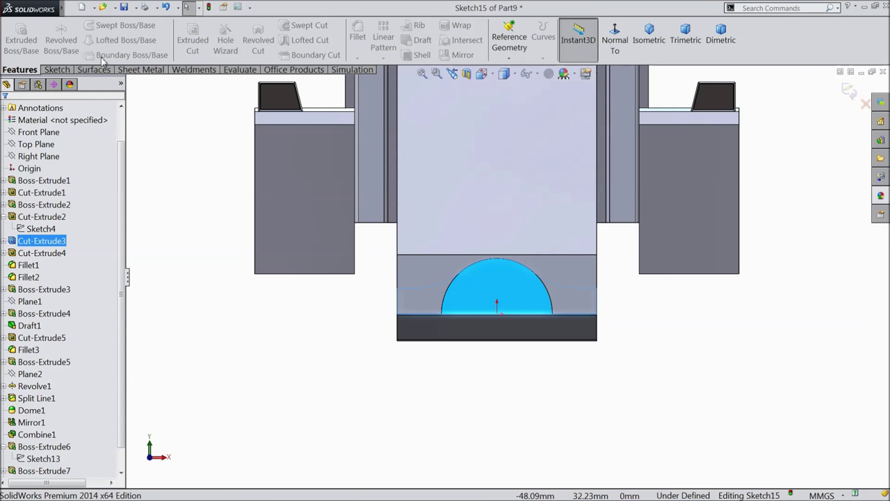
pyautogui.click(57, 70)
pyautogui.click(101, 28)
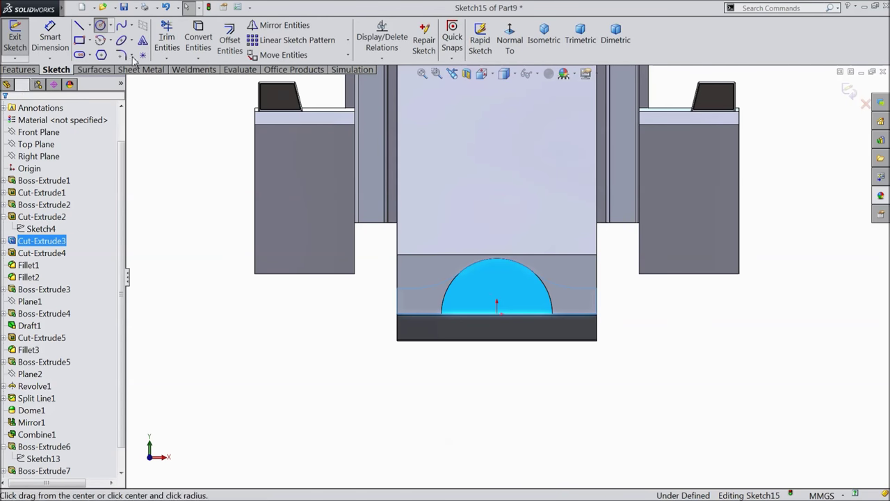
pyautogui.scroll(-3, 519, 362)
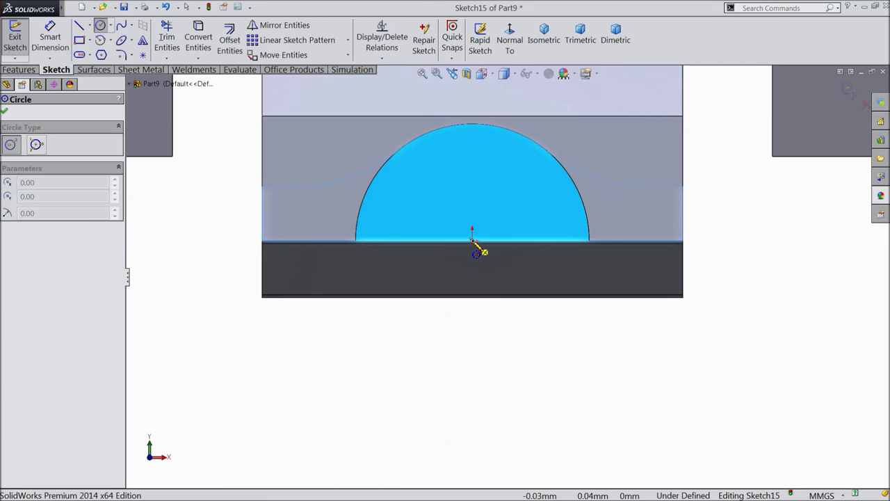
pyautogui.click(473, 241)
pyautogui.click(438, 188)
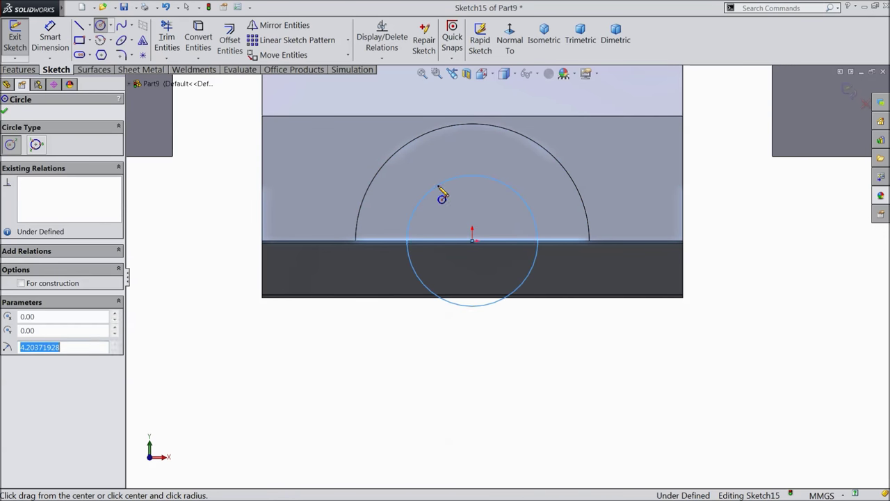
# Dimension the circle to 8.5 mm diameter, fully defining Sketch15
pyautogui.click(53, 39)
pyautogui.click(511, 300)
pyautogui.click(495, 366)
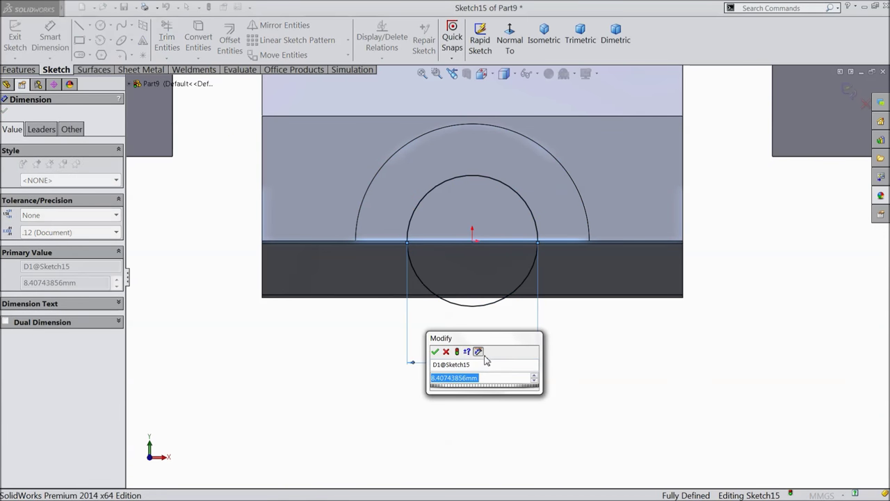
pyautogui.write('8.5')
pyautogui.click(435, 351)
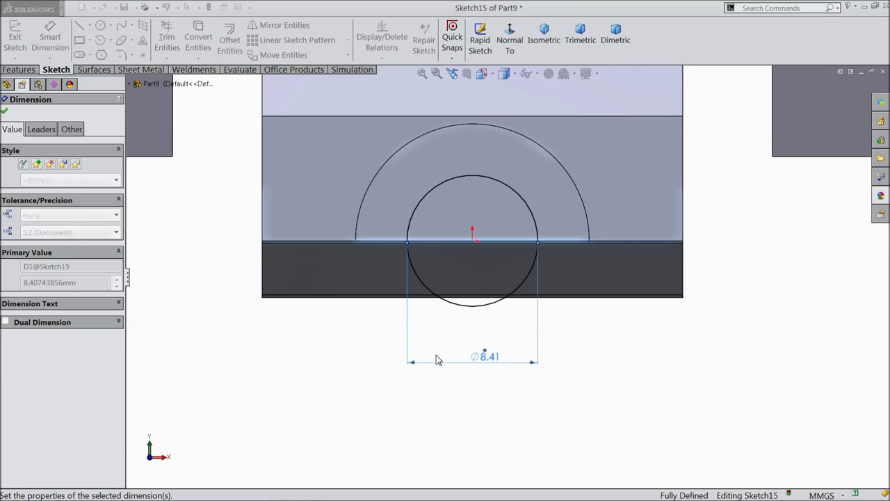
pyautogui.scroll(3, 487, 357)
pyautogui.moveTo(487, 358); pyautogui.dragTo(346, 338, button='middle')
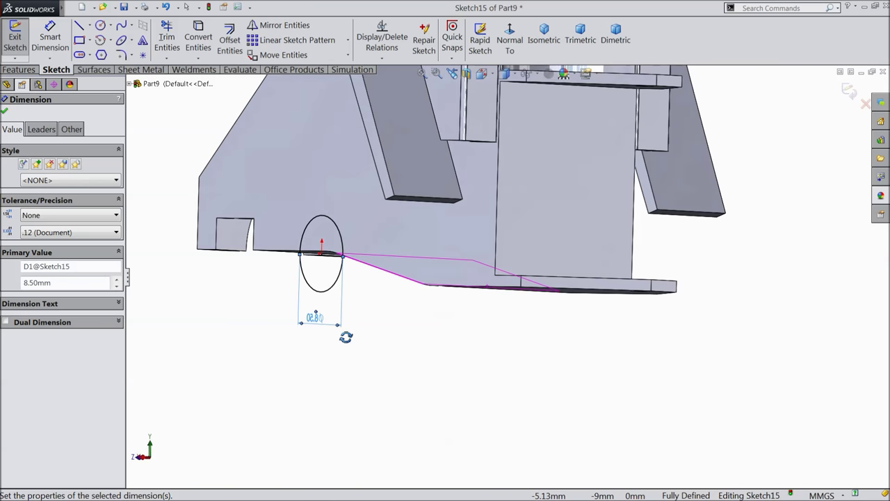
pyautogui.click(19, 69)
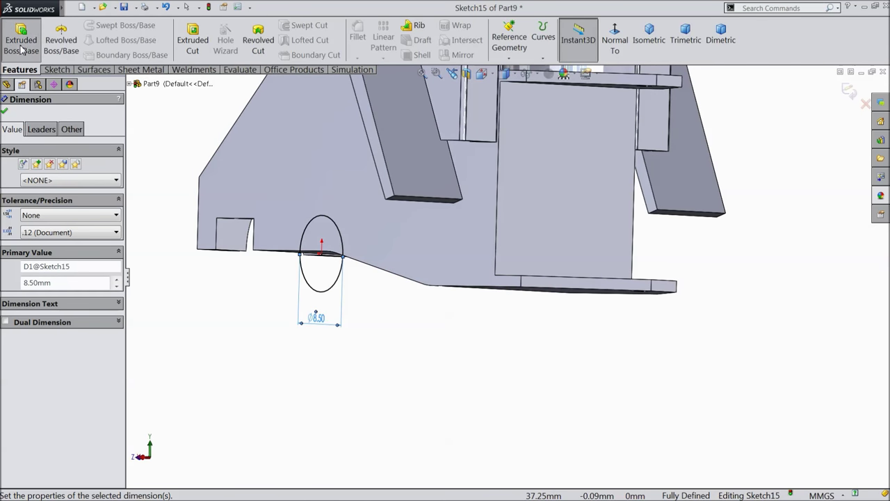
pyautogui.click(22, 45)
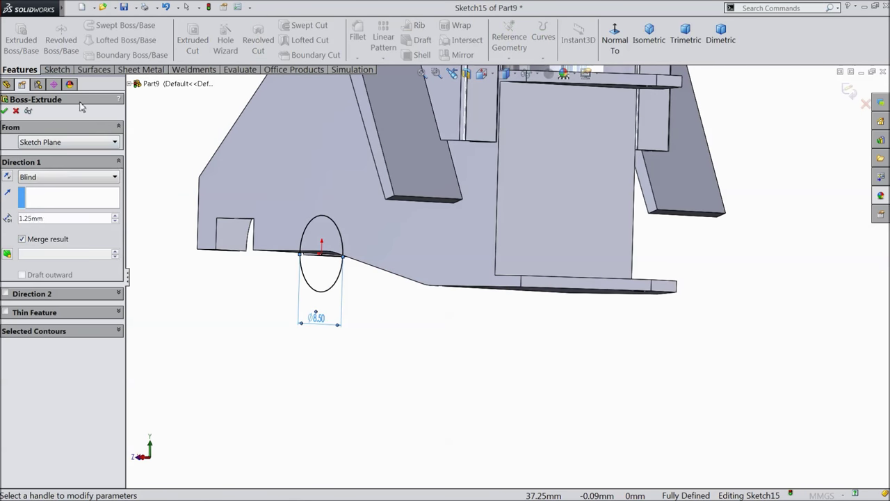
pyautogui.click(7, 177)
pyautogui.click(49, 178)
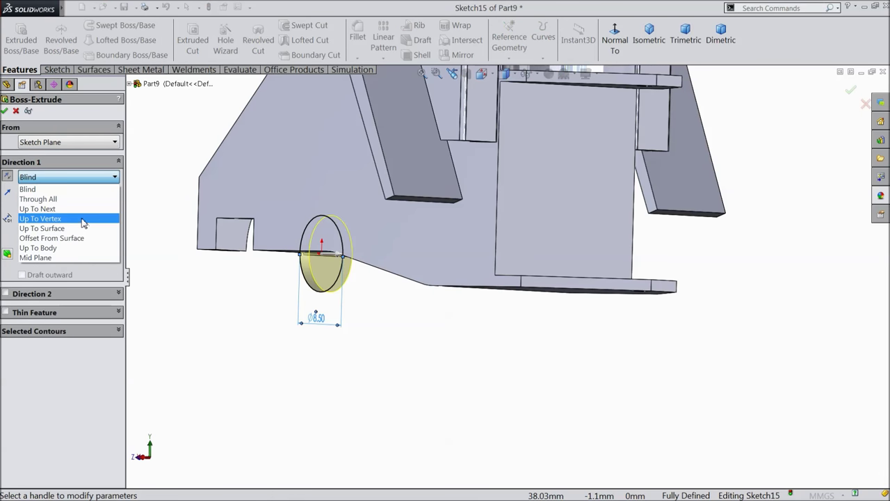
pyautogui.click(38, 209)
pyautogui.moveTo(254, 304); pyautogui.dragTo(295, 305, button='middle')
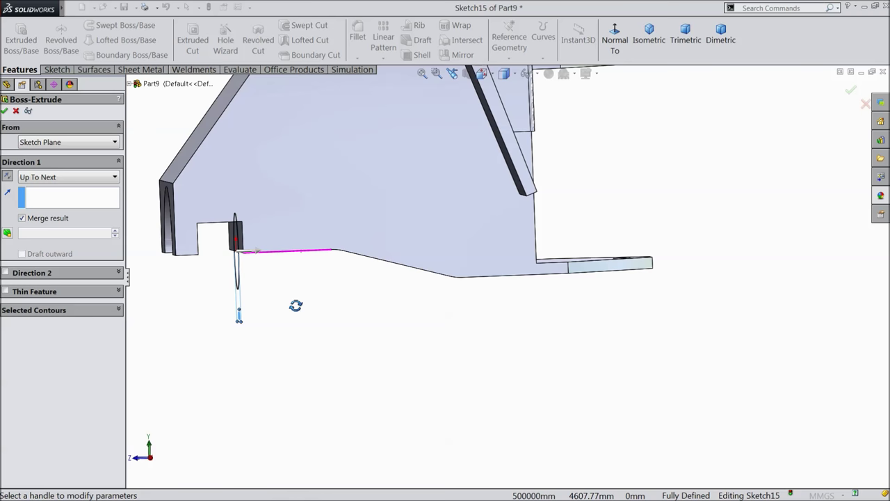
pyautogui.click(16, 110)
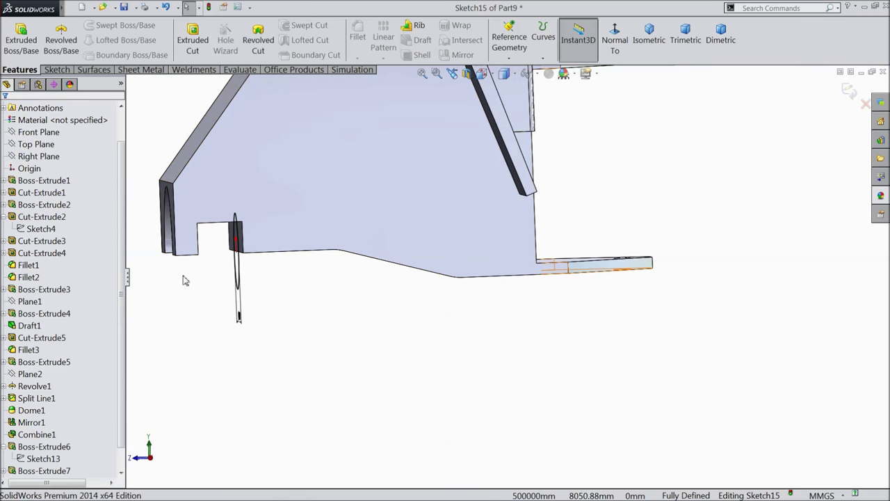
# Change the circle's diameter from 8.50 to 4.25 mm
pyautogui.moveTo(213, 304); pyautogui.dragTo(215, 315, button='middle')
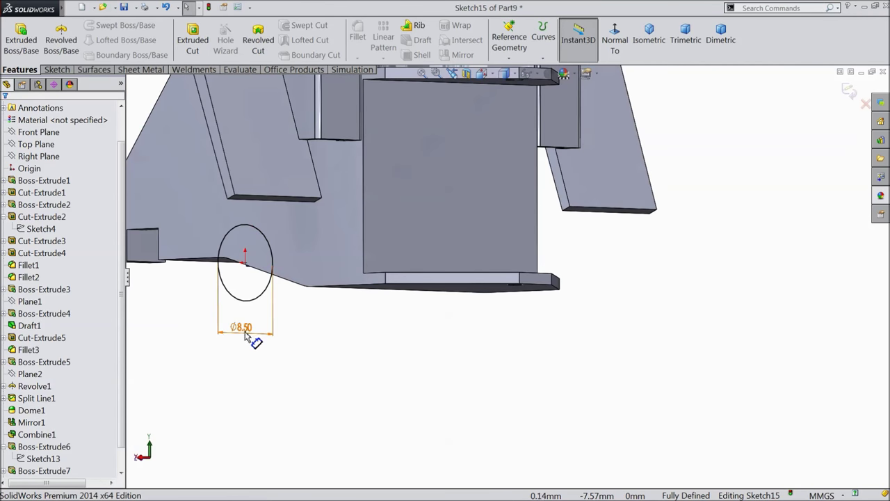
pyautogui.doubleClick(245, 335)
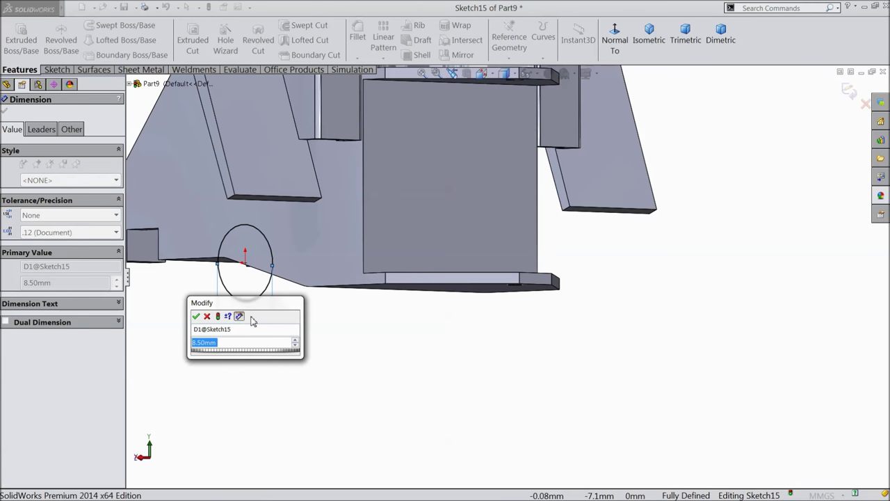
pyautogui.write('4.25')
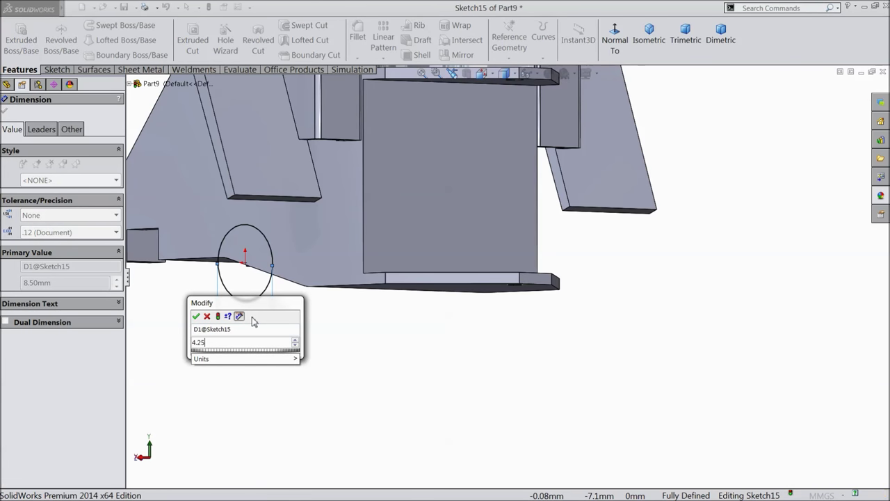
pyautogui.click(196, 316)
# Change the circle's diameter again, this time to 6 mm
pyautogui.moveTo(213, 322); pyautogui.dragTo(297, 318, button='middle')
pyautogui.scroll(-3, 310, 317)
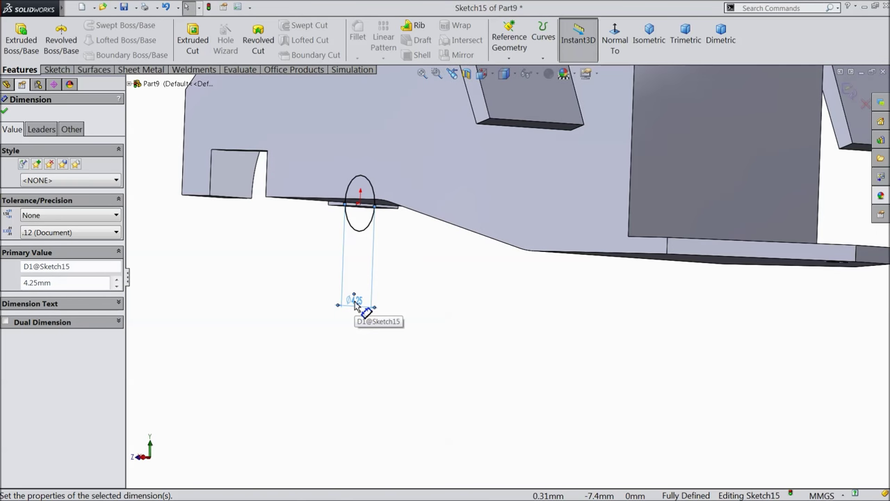
pyautogui.moveTo(448, 280); pyautogui.dragTo(426, 306, button='middle')
pyautogui.doubleClick(420, 308)
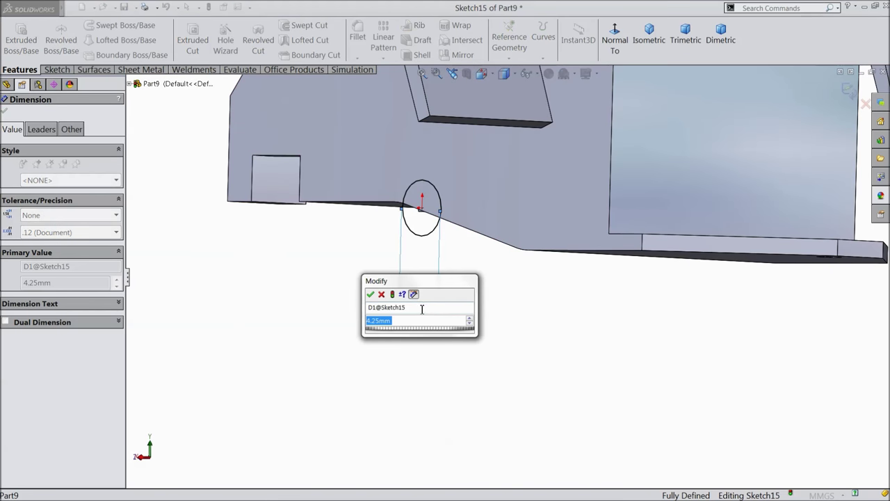
pyautogui.write('6')
pyautogui.click(370, 294)
pyautogui.moveTo(372, 302)
pyautogui.mouseDown(button='middle')
pyautogui.moveTo(394, 288)
pyautogui.moveTo(414, 292)
pyautogui.moveTo(388, 294)
pyautogui.mouseUp(button='middle')
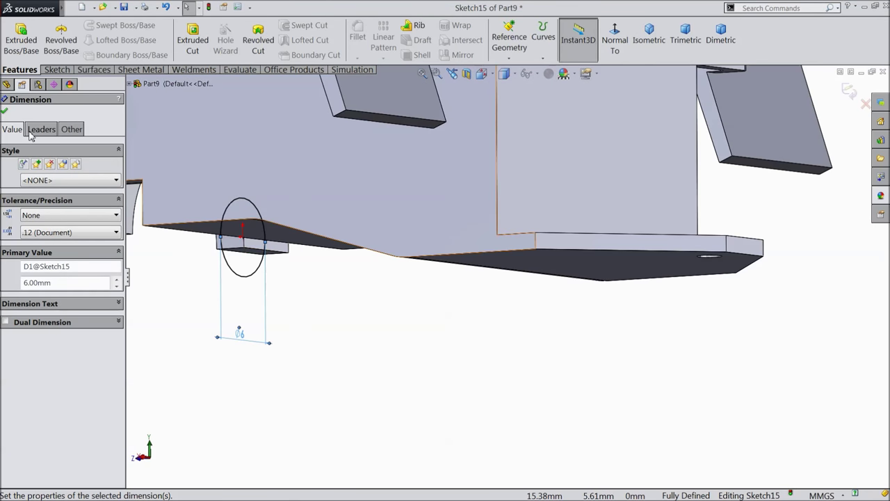
pyautogui.click(6, 112)
# Extrude the Ø6 circle as a reversed boss with end condition Up To Next
pyautogui.click(21, 39)
pyautogui.click(62, 178)
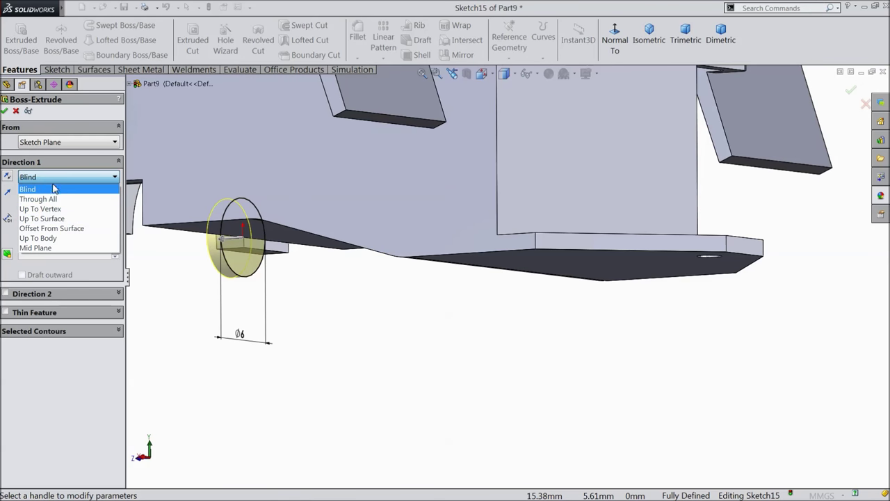
pyautogui.click(50, 183)
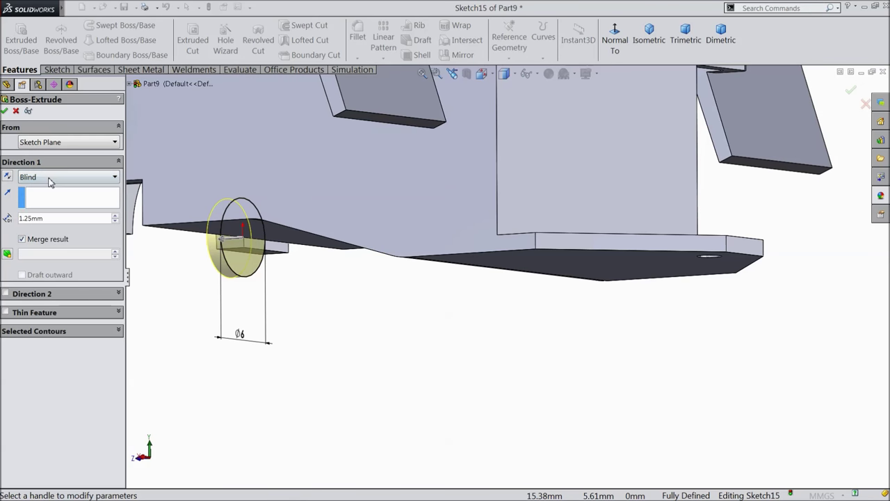
pyautogui.click(8, 176)
pyautogui.click(49, 181)
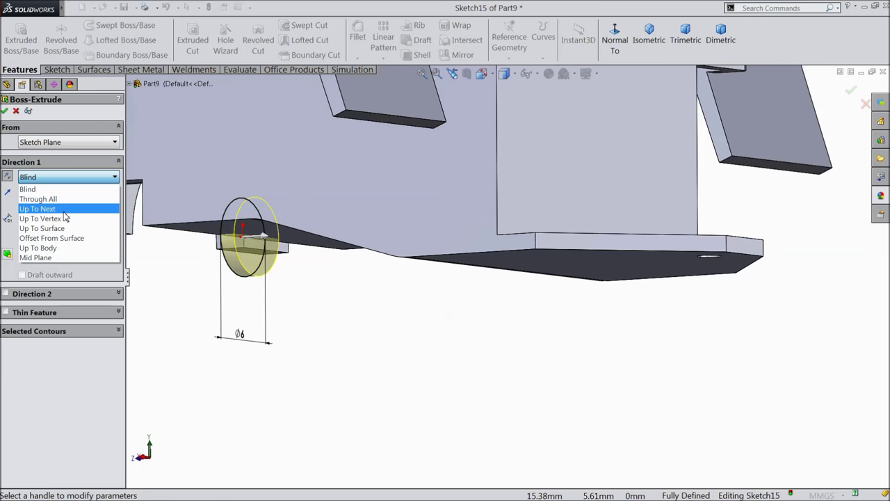
pyautogui.click(65, 208)
pyautogui.moveTo(376, 299); pyautogui.dragTo(474, 250, button='middle')
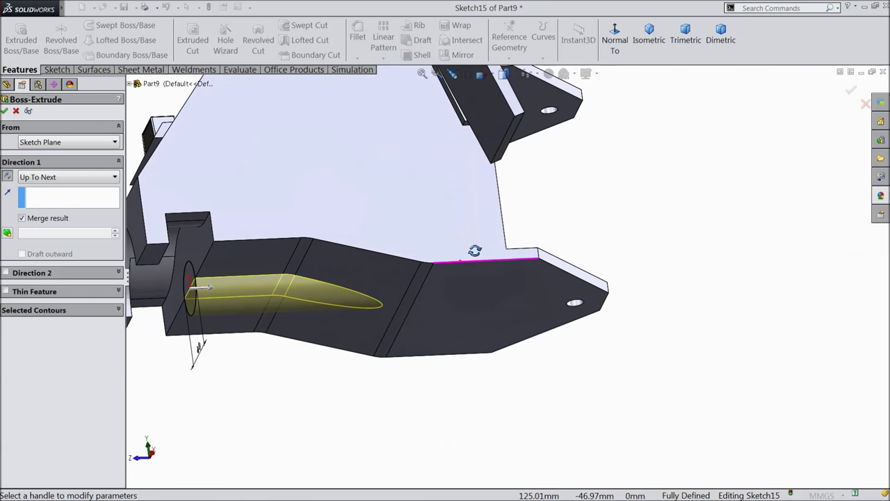
pyautogui.click(5, 110)
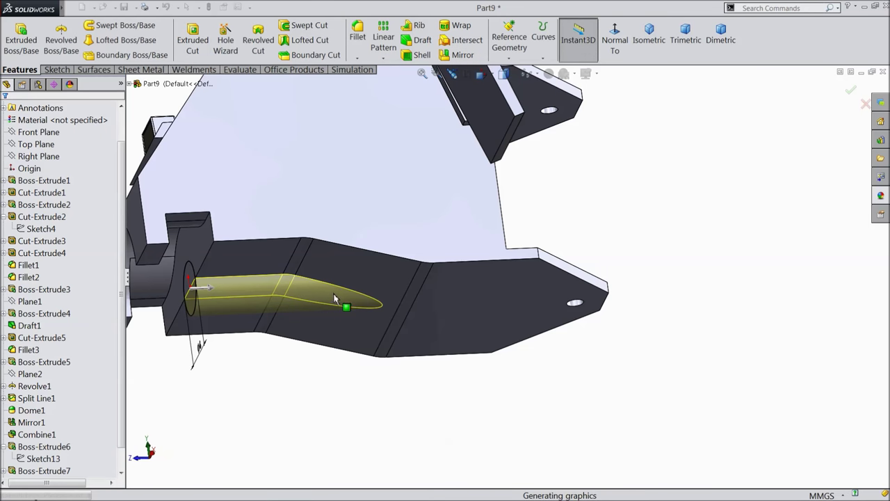
pyautogui.scroll(-4, 327, 300)
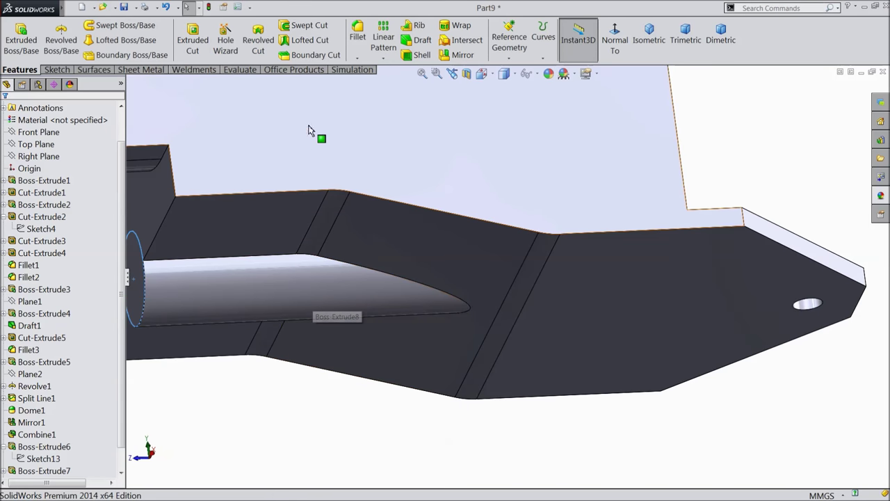
pyautogui.click(358, 34)
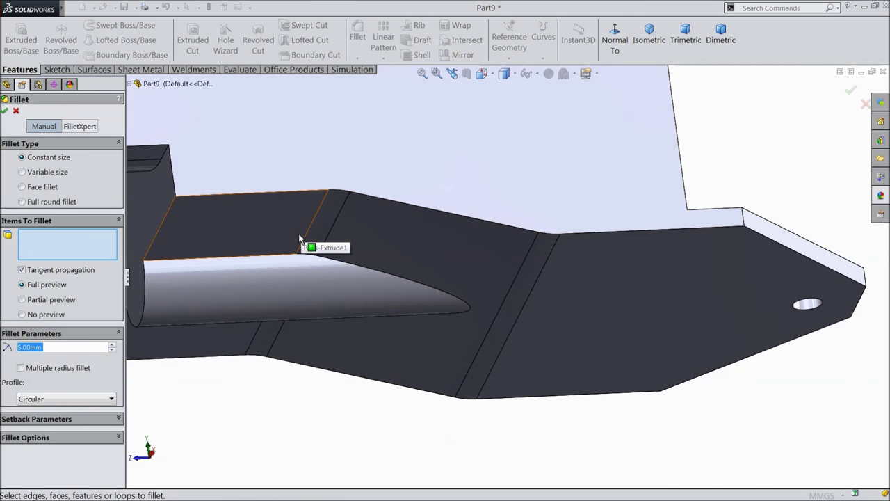
# Fillet the edge where the Ø6 boss meets the body with a 1 mm radius
pyautogui.write('1')
pyautogui.click(338, 312)
pyautogui.moveTo(338, 312); pyautogui.dragTo(299, 222, button='middle')
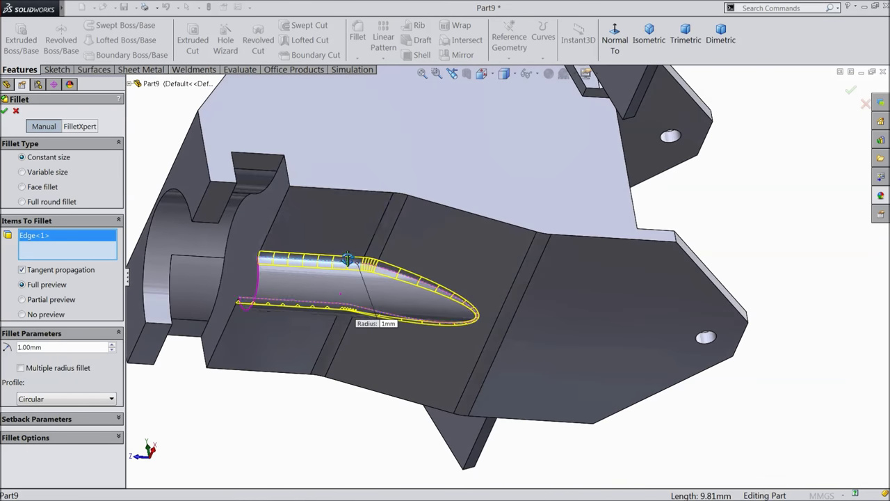
pyautogui.click(5, 111)
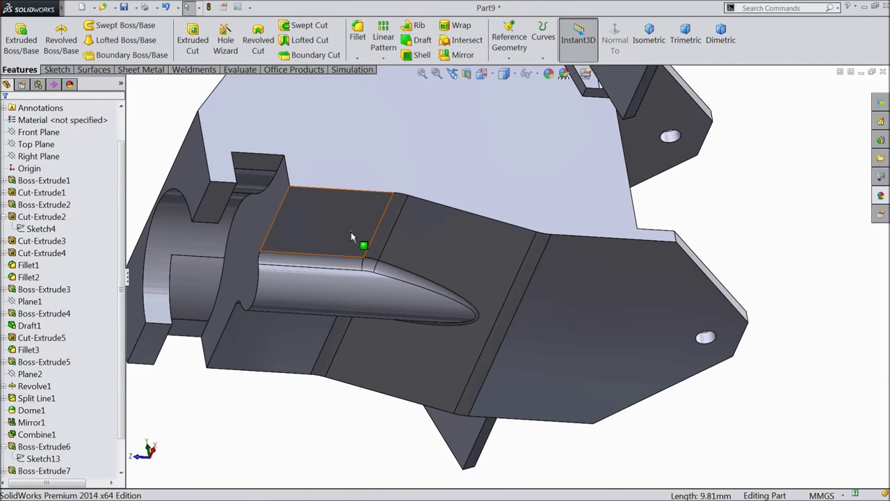
pyautogui.hotkey('ctrl', 'shift', 'z')
# Apply the yellow medium gloss plastic appearance from Plastic > Medium Gloss to Part9
pyautogui.moveTo(359, 208); pyautogui.dragTo(404, 338, button='middle')
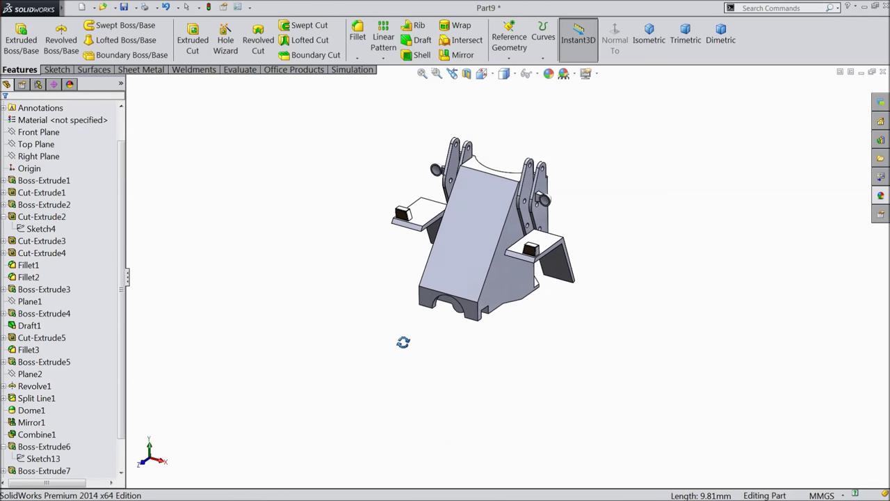
pyautogui.scroll(-3, 501, 209)
pyautogui.click(42, 108)
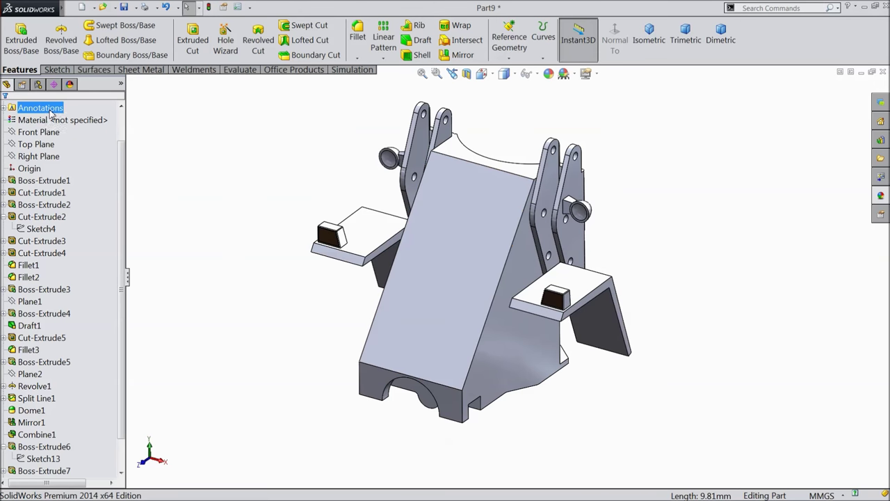
pyautogui.scroll(1, 111, 156)
pyautogui.click(28, 108)
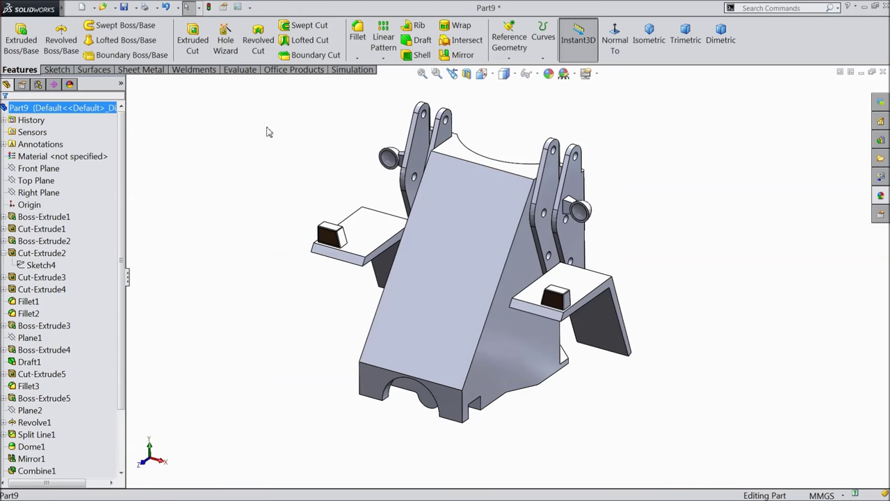
pyautogui.click(880, 197)
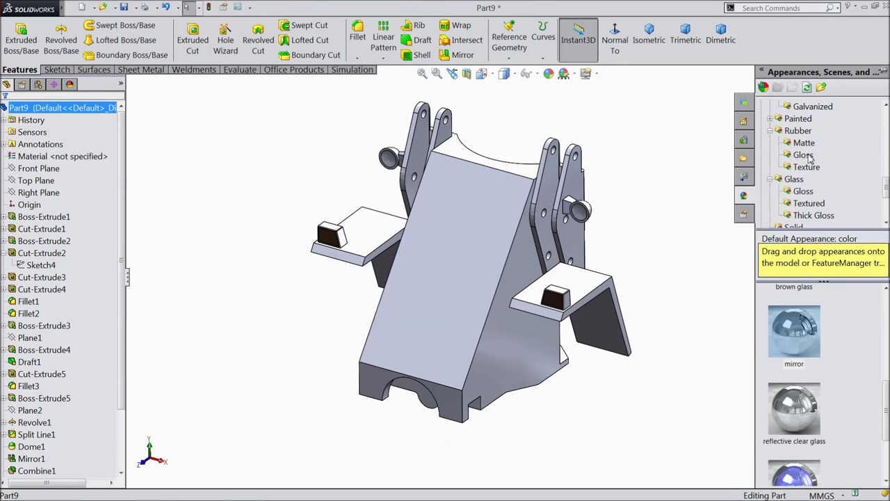
pyautogui.scroll(5, 809, 158)
pyautogui.click(813, 132)
pyautogui.scroll(-1, 809, 375)
pyautogui.scroll(-3, 809, 375)
pyautogui.doubleClick(794, 438)
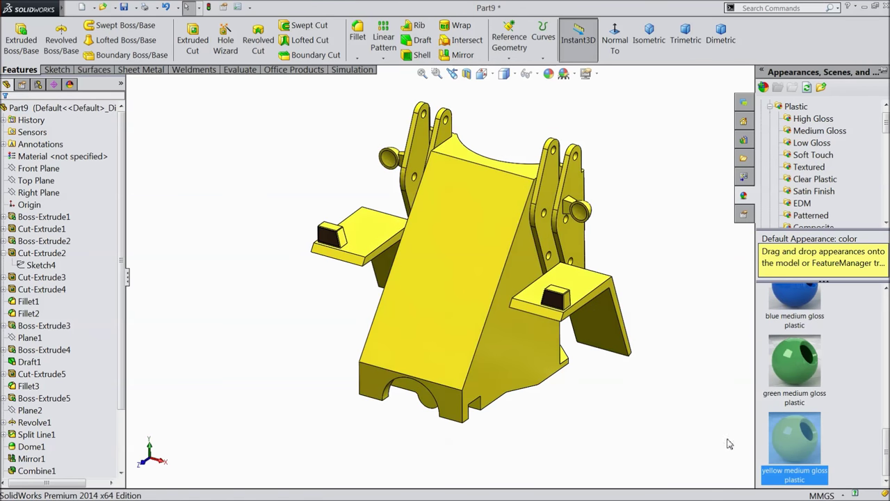
# Inspect the yellow part and bring up its appearance colour settings
pyautogui.moveTo(658, 396)
pyautogui.mouseDown(button='middle')
pyautogui.moveTo(658, 415)
pyautogui.moveTo(643, 384)
pyautogui.moveTo(661, 397)
pyautogui.mouseUp(button='middle')
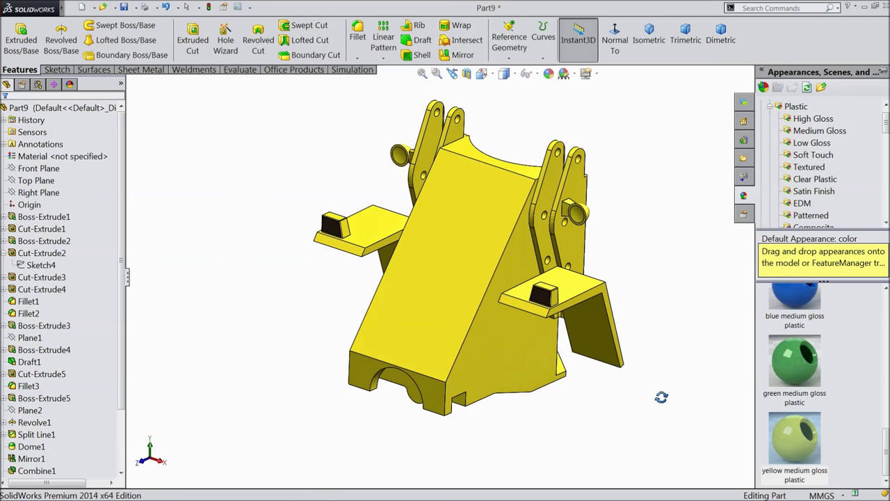
pyautogui.scroll(-2, 557, 299)
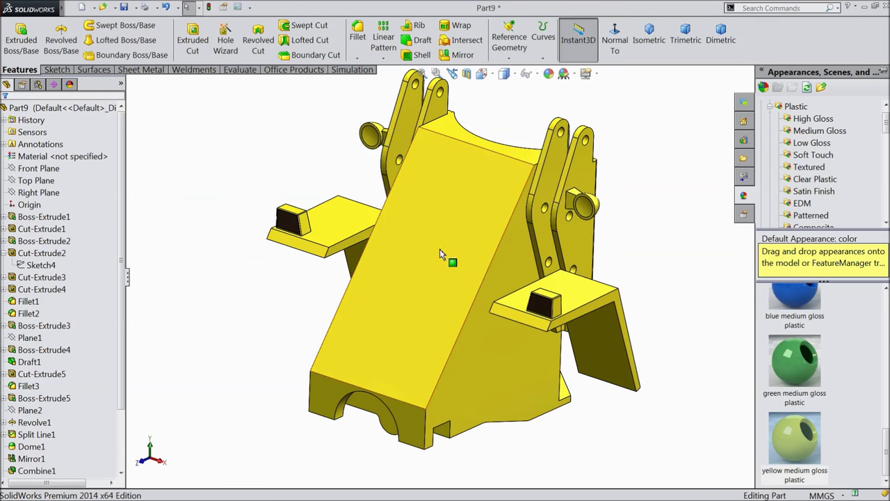
pyautogui.click(549, 73)
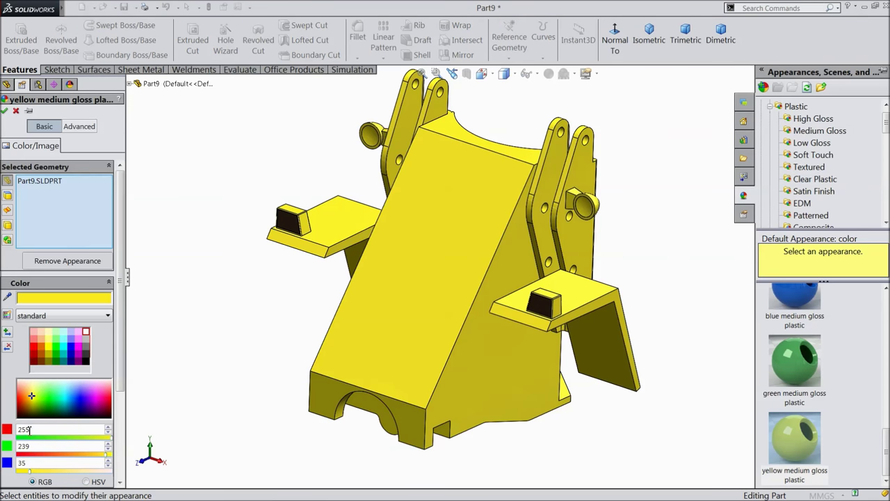
# Lower the green RGB value from 239 to 203, giving colour 255, 203, 35
pyautogui.doubleClick(36, 446)
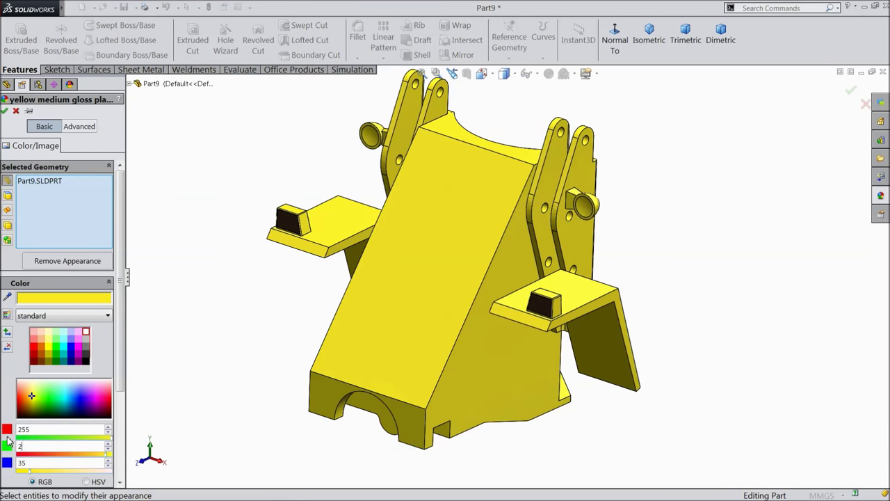
pyautogui.press('Return')
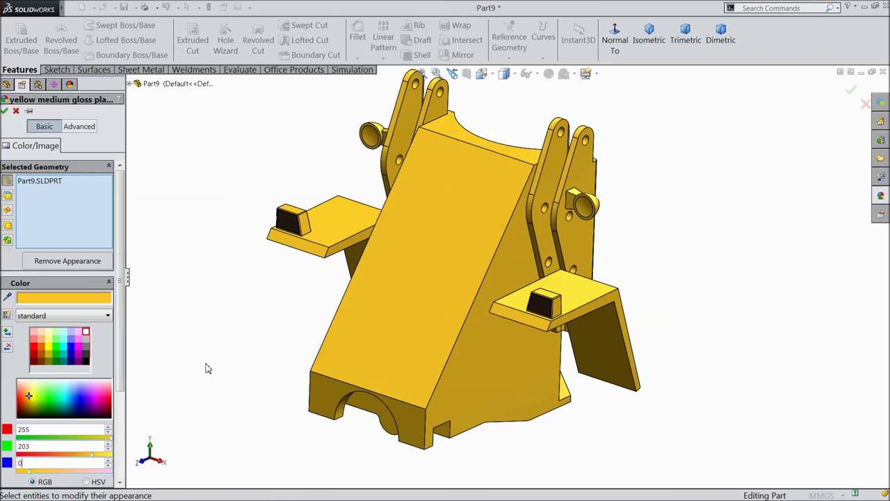
# Apply the Glass > Gloss mirror appearance to the right dome face
pyautogui.click(6, 111)
pyautogui.moveTo(205, 254); pyautogui.dragTo(224, 265, button='middle')
pyautogui.moveTo(224, 266); pyautogui.dragTo(239, 253, button='middle')
pyautogui.scroll(-3, 665, 171)
pyautogui.scroll(-2, 496, 273)
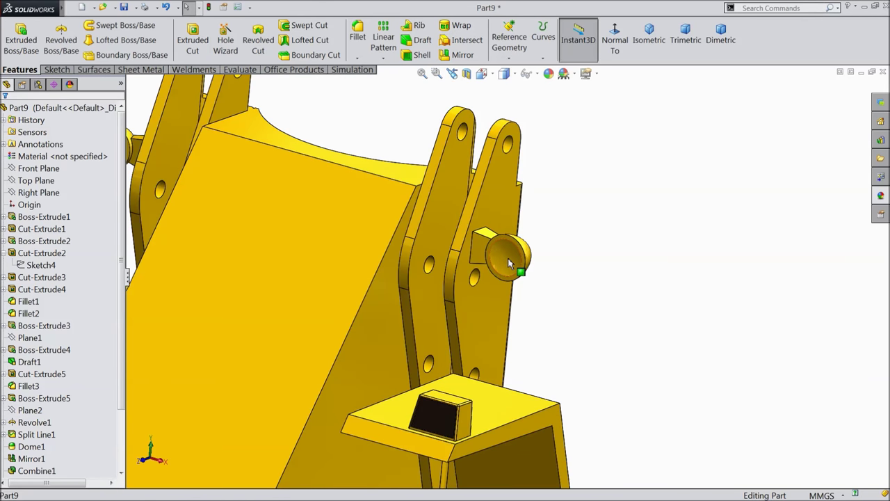
pyautogui.click(496, 274)
pyautogui.click(881, 195)
pyautogui.scroll(-6, 822, 181)
pyautogui.scroll(-2, 817, 180)
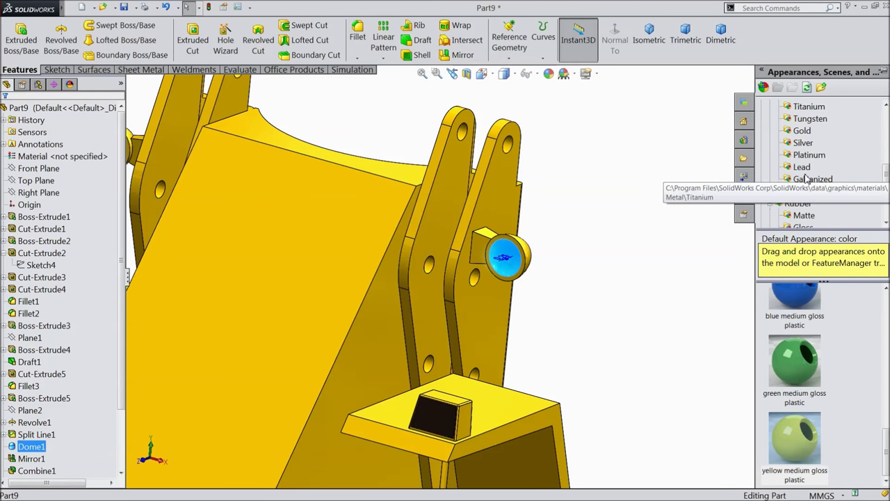
pyautogui.scroll(8, 814, 177)
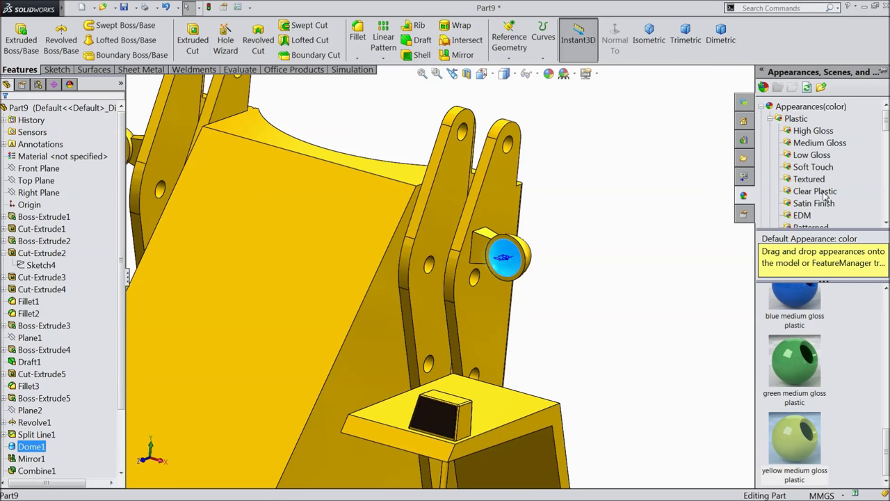
pyautogui.scroll(-7, 825, 197)
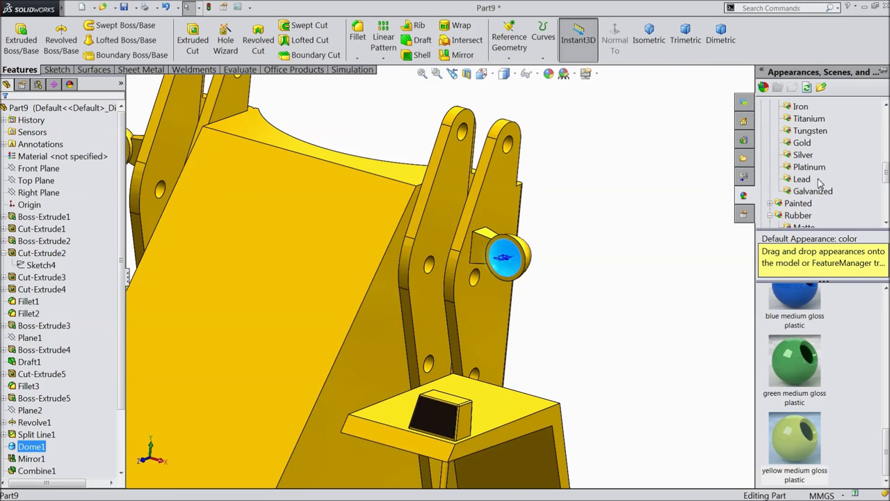
pyautogui.scroll(-2, 819, 182)
pyautogui.click(803, 203)
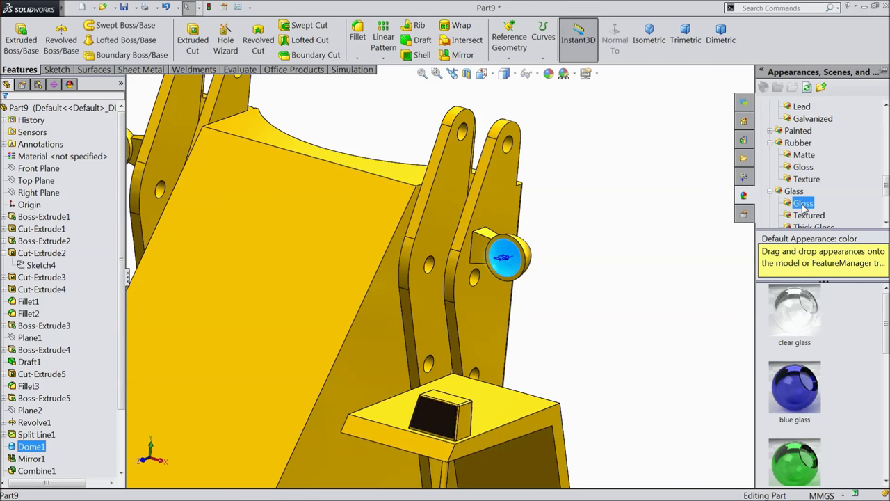
pyautogui.scroll(-5, 815, 317)
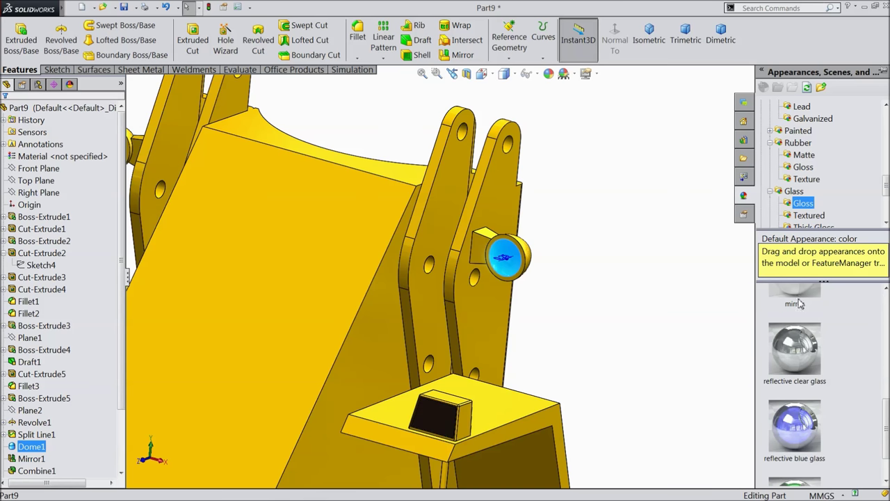
pyautogui.doubleClick(799, 303)
pyautogui.scroll(3, 567, 295)
# Give the left dome the same mirror finish and inspect both chrome domes
pyautogui.moveTo(523, 277)
pyautogui.mouseDown(button='middle')
pyautogui.moveTo(540, 252)
pyautogui.moveTo(536, 276)
pyautogui.mouseUp(button='middle')
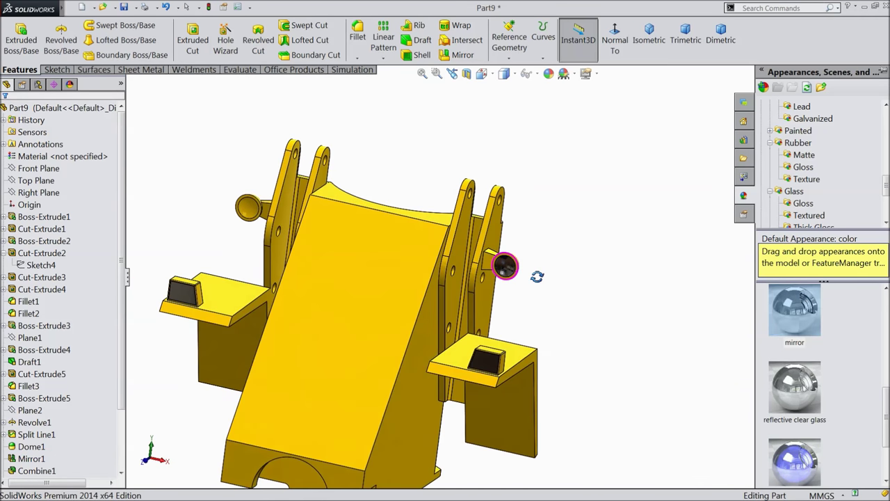
pyautogui.click(252, 208)
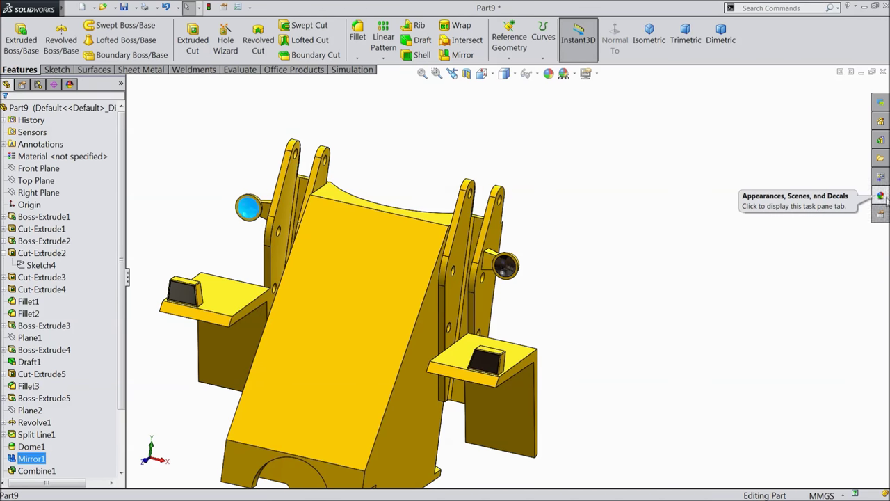
pyautogui.click(880, 197)
pyautogui.click(803, 318)
pyautogui.moveTo(711, 314); pyautogui.dragTo(712, 248, button='middle')
pyautogui.scroll(-8, 481, 276)
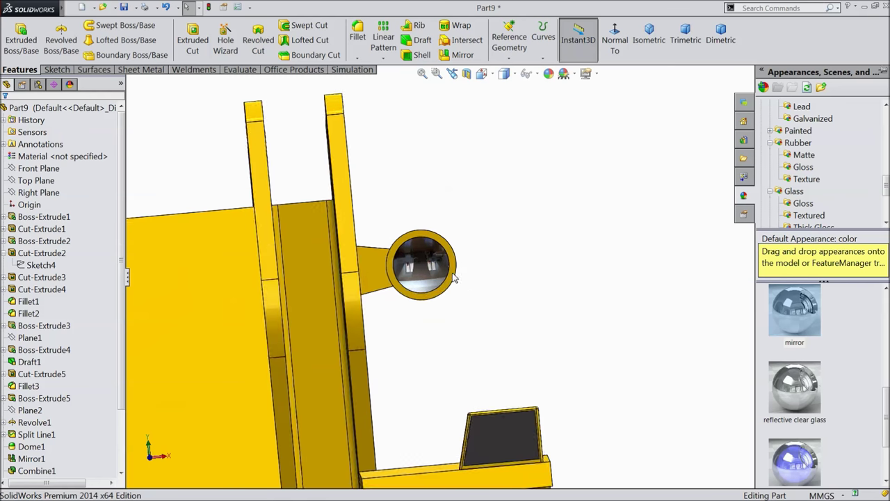
pyautogui.scroll(10, 457, 308)
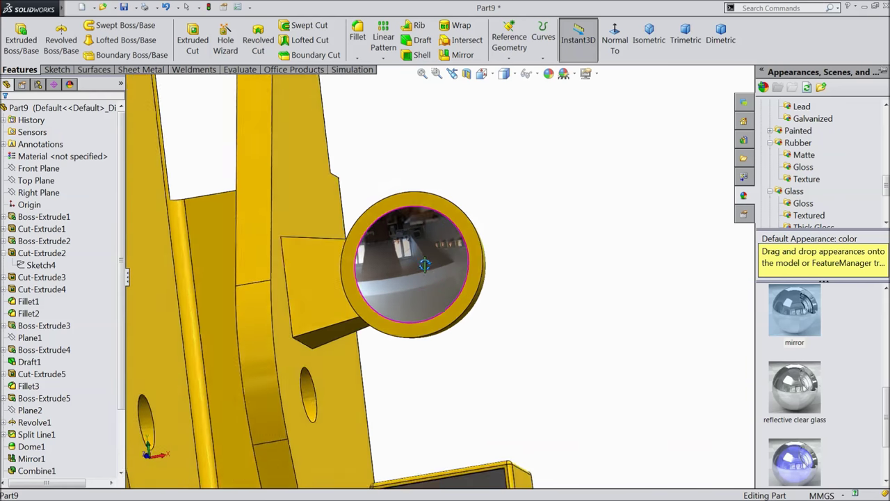
pyautogui.scroll(4, 487, 317)
pyautogui.moveTo(636, 269); pyautogui.dragTo(614, 282, button='middle')
pyautogui.scroll(-5, 505, 296)
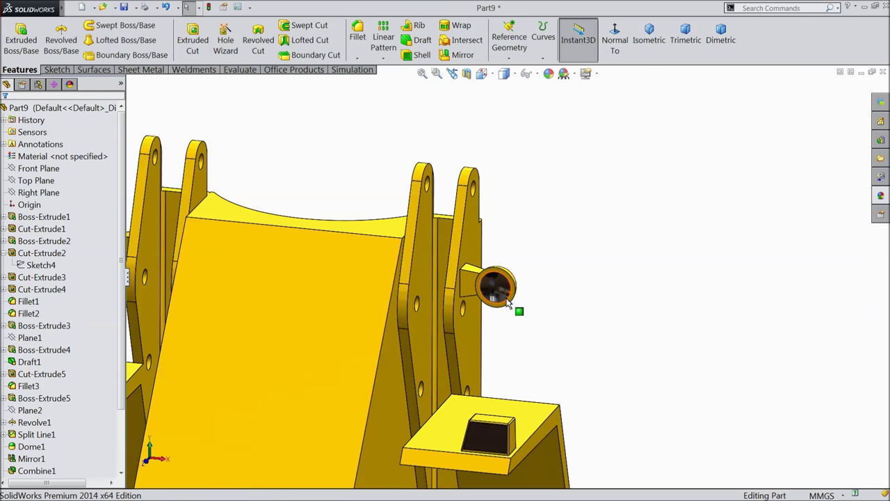
pyautogui.scroll(5, 498, 283)
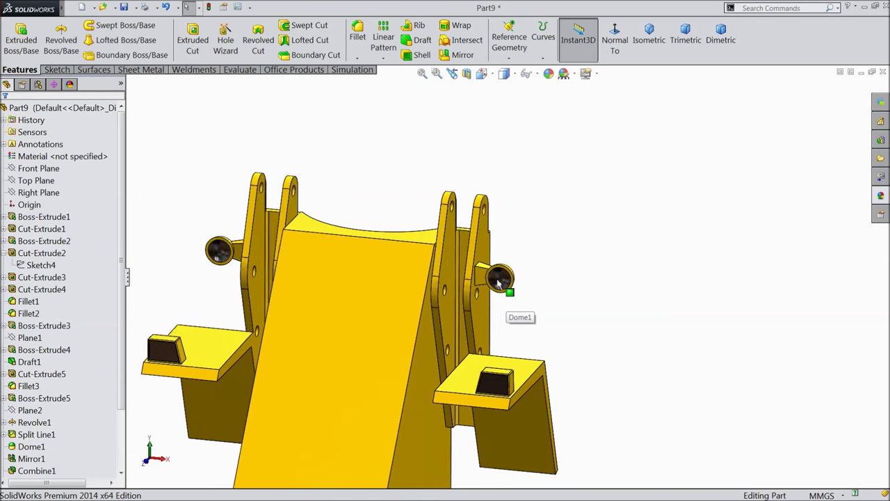
pyautogui.moveTo(517, 312)
pyautogui.mouseDown(button='middle')
pyautogui.moveTo(487, 295)
pyautogui.moveTo(507, 310)
pyautogui.mouseUp(button='middle')
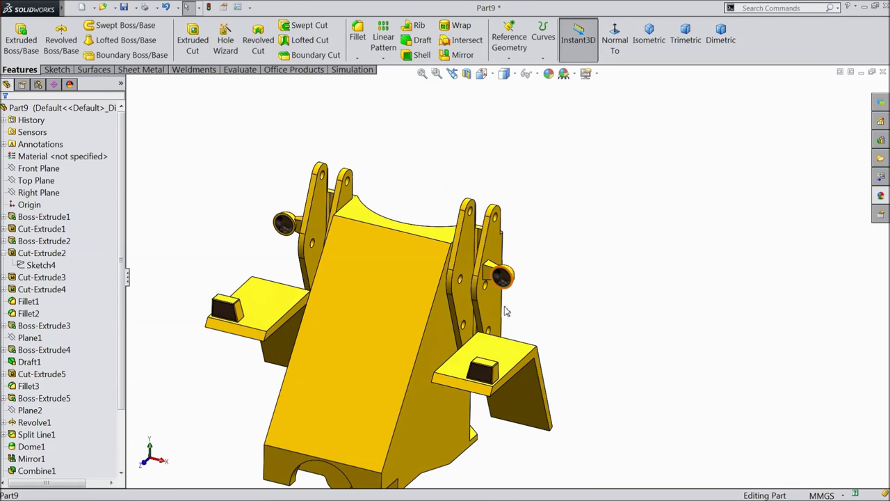
pyautogui.scroll(-3, 508, 306)
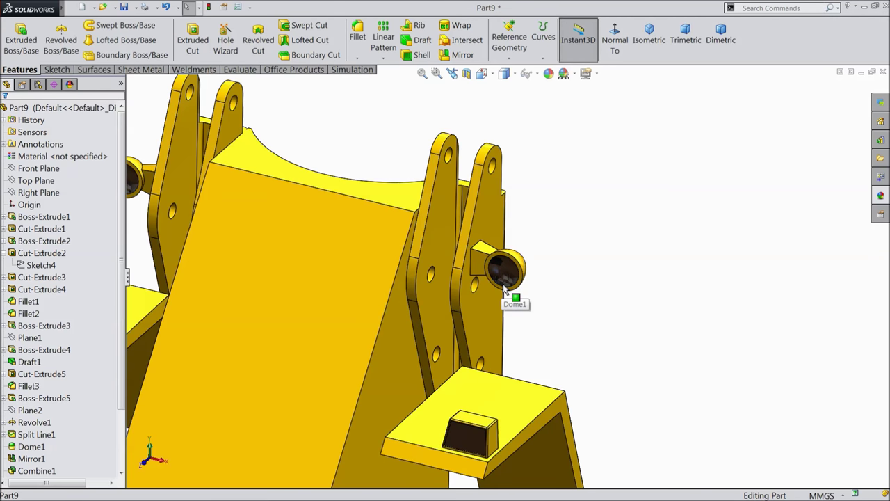
pyautogui.scroll(5, 508, 296)
pyautogui.click(492, 359)
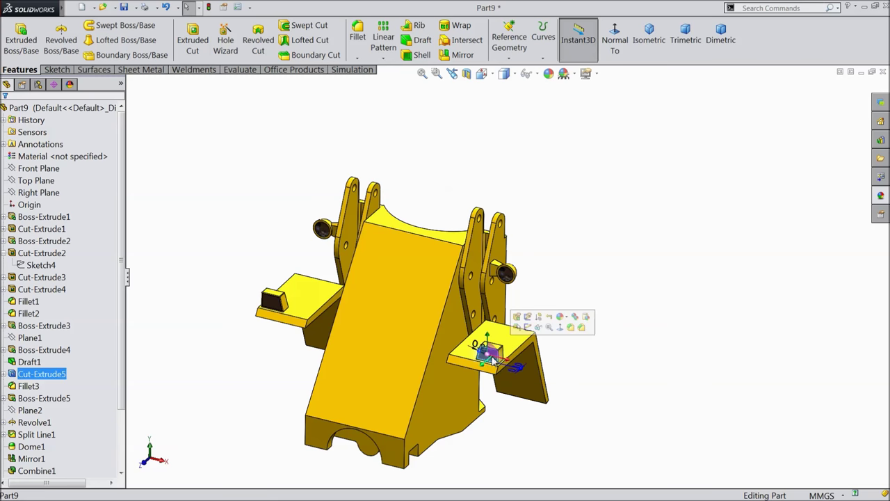
pyautogui.keyDown('ctrl'); pyautogui.click(281, 303); pyautogui.keyUp('ctrl')
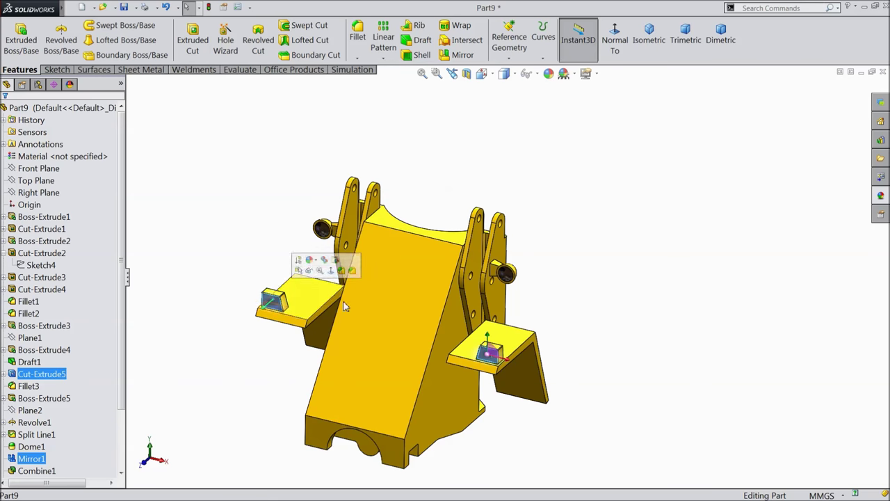
pyautogui.click(880, 197)
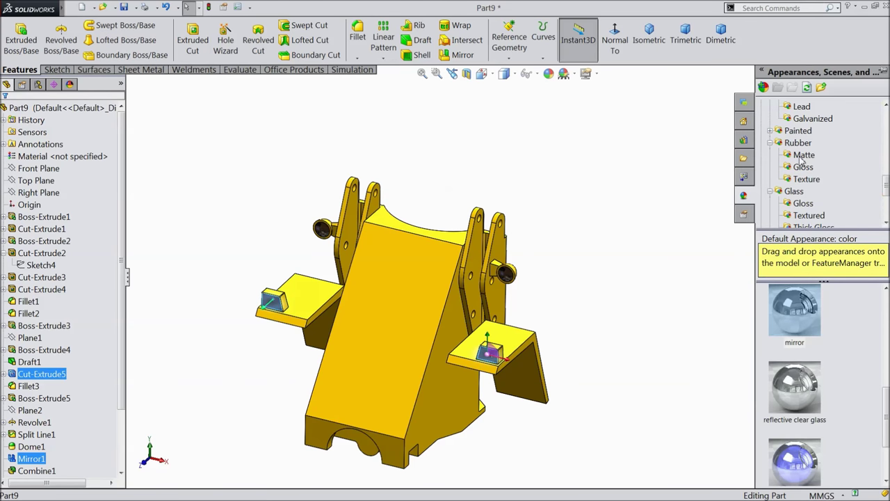
pyautogui.scroll(-3, 806, 158)
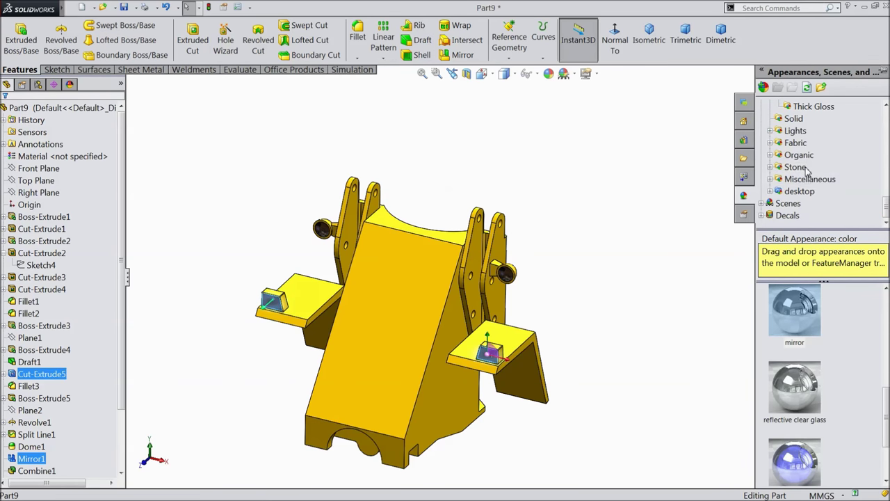
pyautogui.click(795, 131)
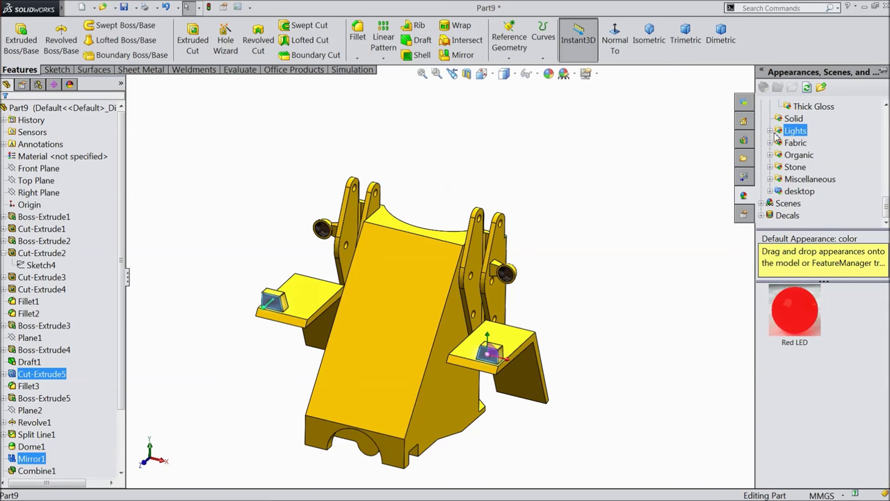
pyautogui.doubleClick(799, 325)
pyautogui.moveTo(661, 347); pyautogui.dragTo(634, 334, button='middle')
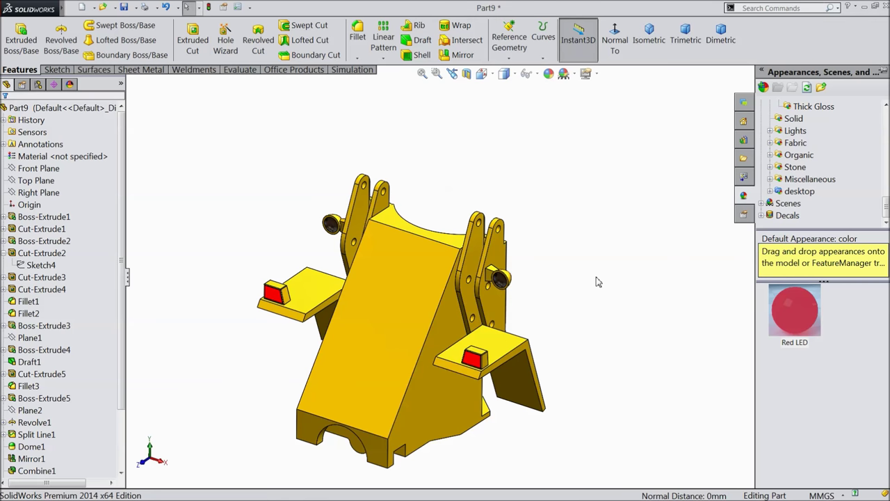
pyautogui.scroll(-5, 514, 285)
pyautogui.click(496, 274)
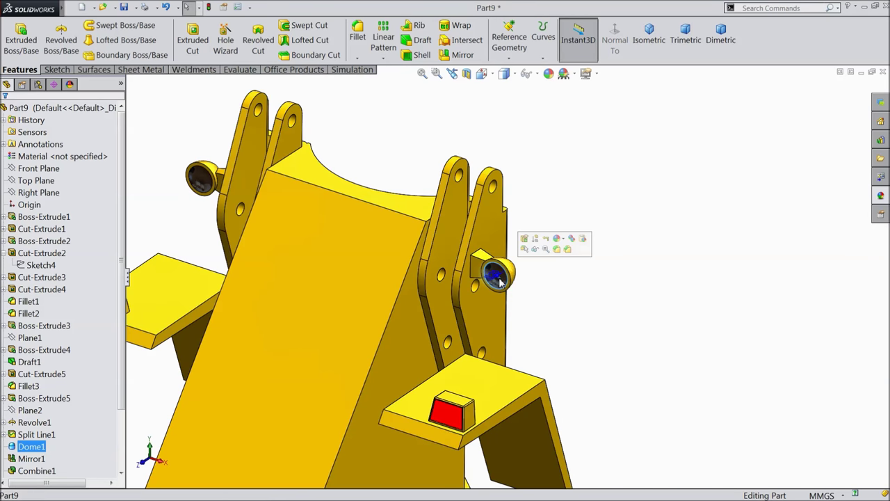
pyautogui.keyDown('ctrl'); pyautogui.click(201, 178); pyautogui.keyUp('ctrl')
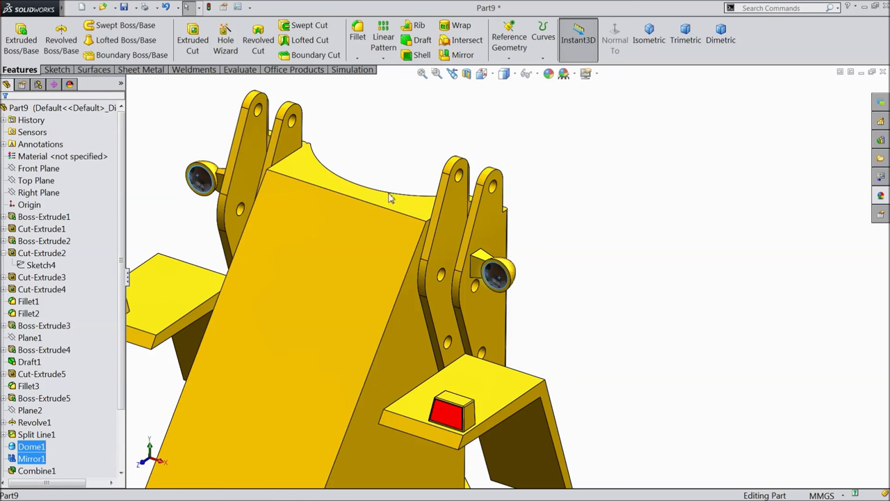
pyautogui.click(881, 196)
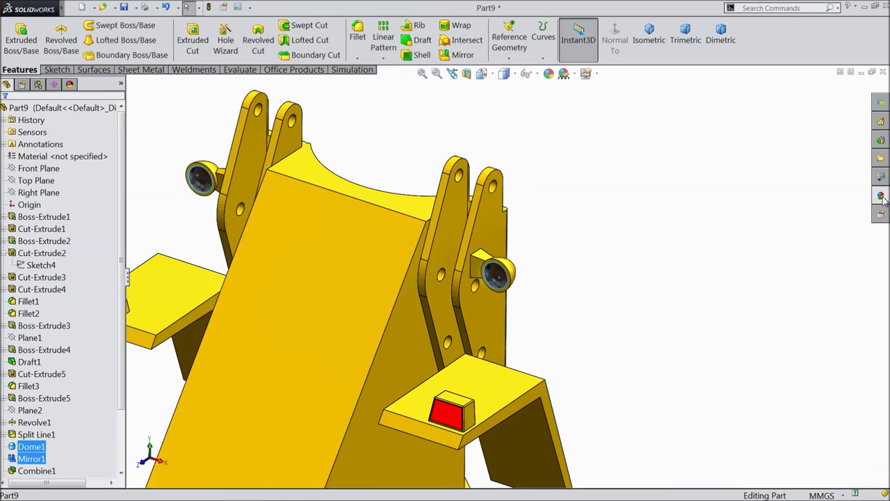
pyautogui.click(772, 133)
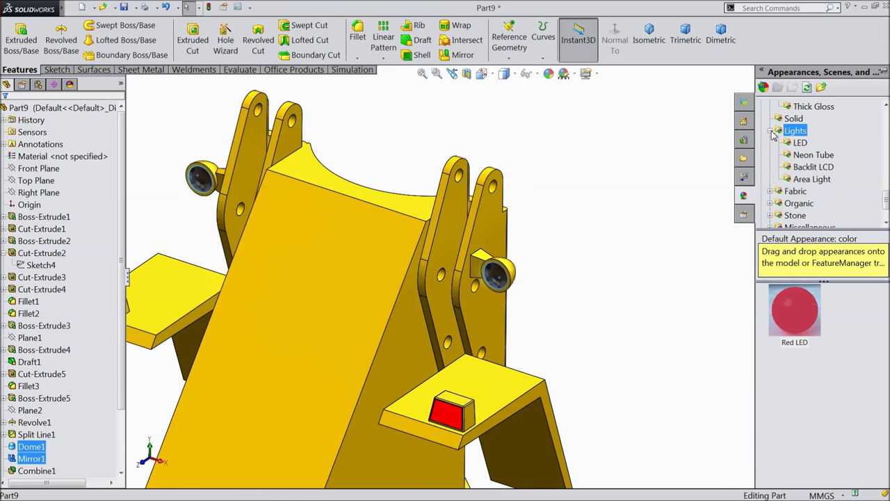
pyautogui.click(808, 156)
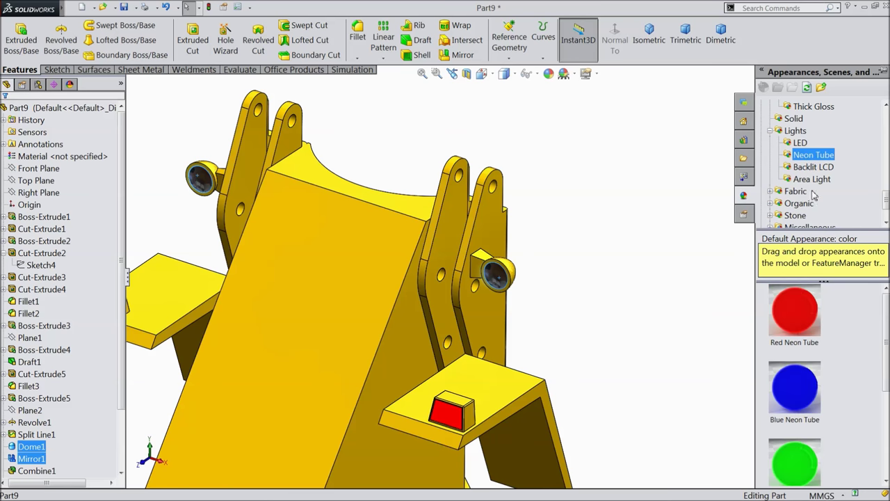
pyautogui.click(798, 143)
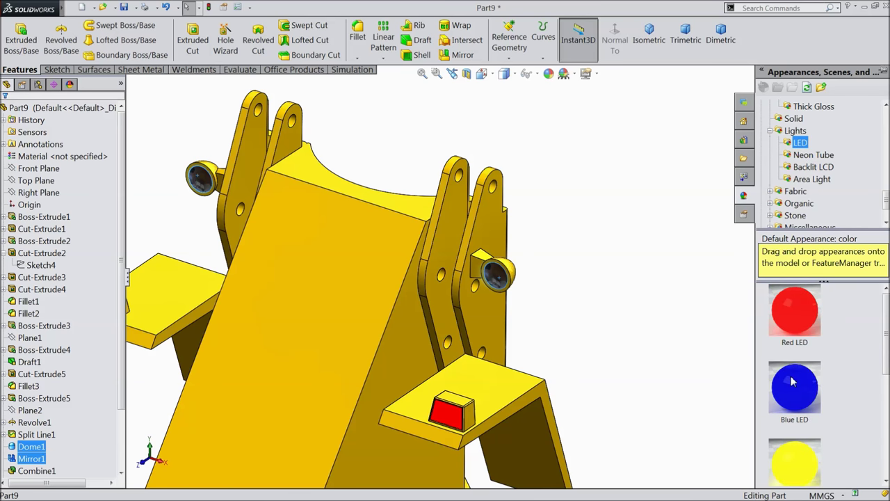
pyautogui.scroll(-3, 791, 381)
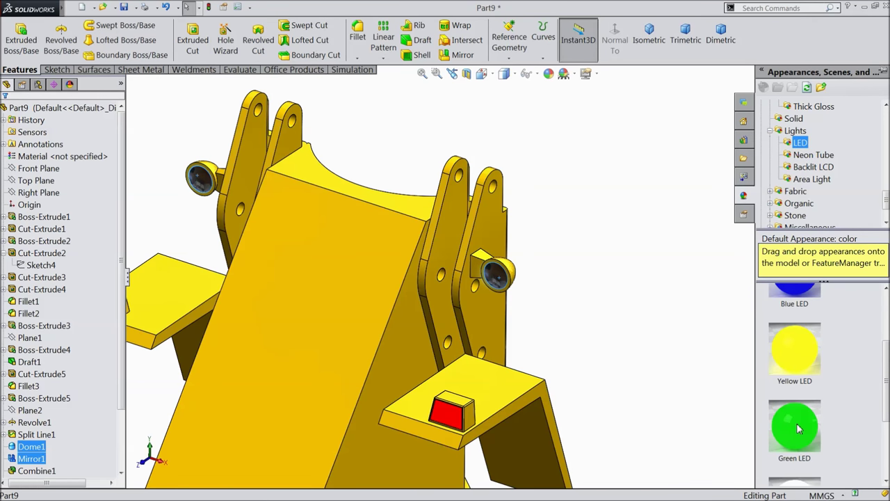
pyautogui.scroll(-3, 798, 429)
pyautogui.moveTo(799, 429)
pyautogui.click(796, 400)
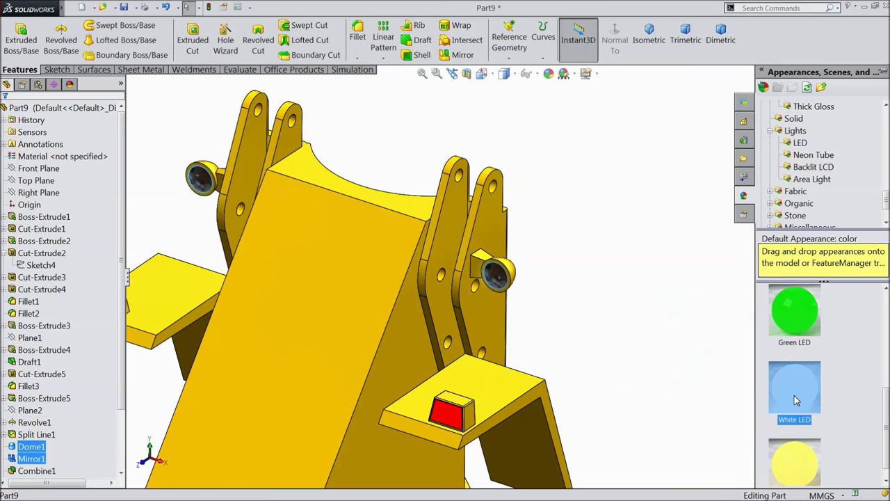
pyautogui.press('f')
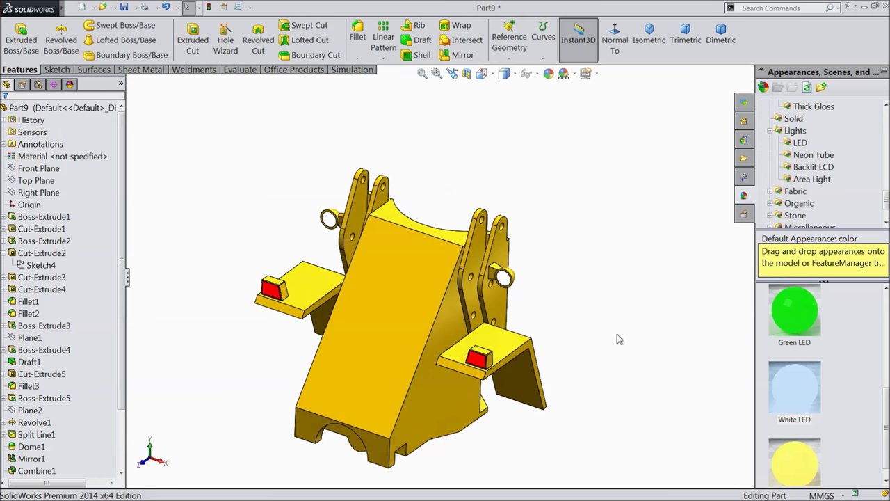
pyautogui.scroll(-1, 797, 363)
pyautogui.moveTo(644, 348)
pyautogui.mouseDown(button='middle')
pyautogui.moveTo(630, 352)
pyautogui.moveTo(648, 348)
pyautogui.mouseUp(button='middle')
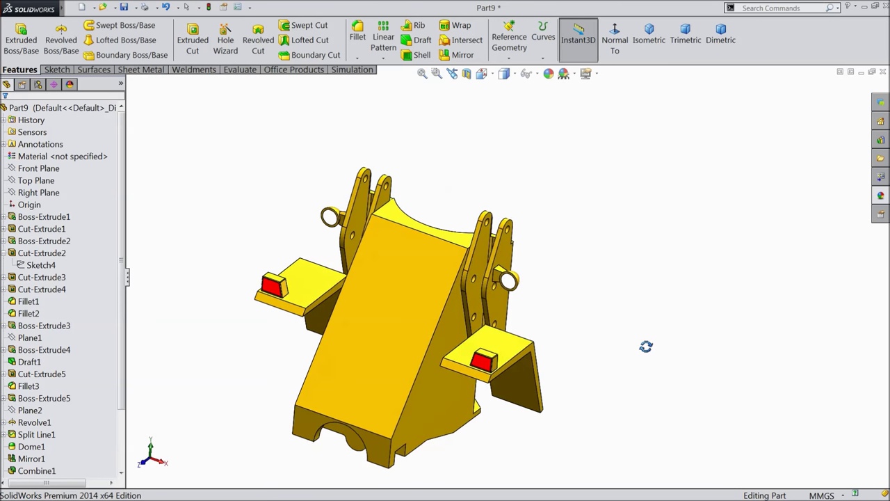
pyautogui.scroll(-3, 397, 396)
pyautogui.moveTo(405, 356); pyautogui.dragTo(450, 313, button='middle')
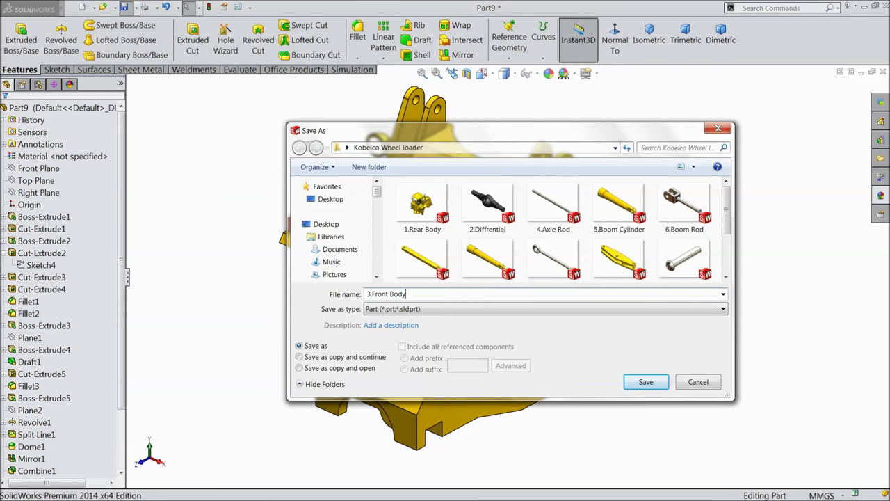
# Save the front body part as 3.Front Body
pyautogui.click(644, 382)
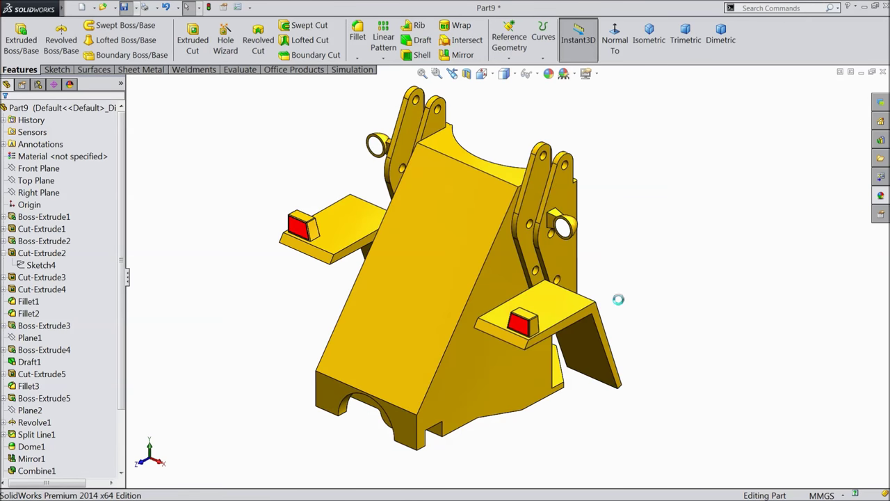
pyautogui.moveTo(623, 282); pyautogui.dragTo(489, 268, button='middle')
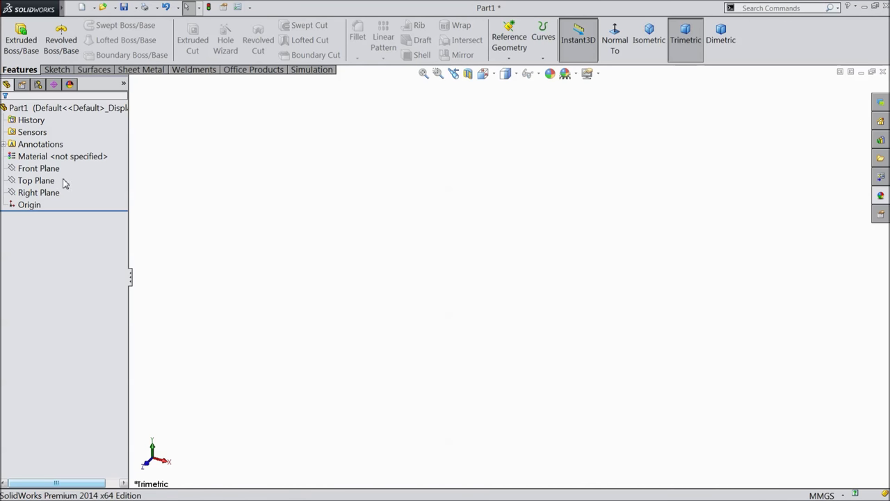
# Sketch a 2.5 mm diameter circle at the origin on the Right Plane
pyautogui.click(39, 192)
pyautogui.click(55, 180)
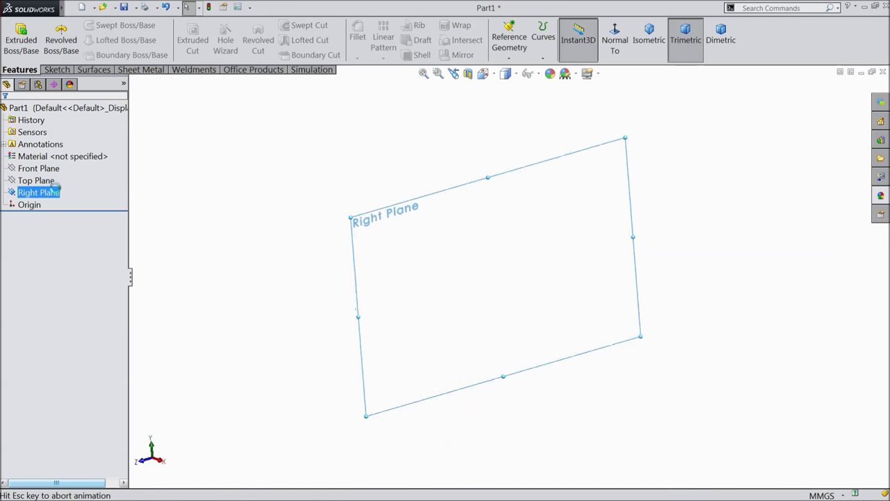
pyautogui.click(101, 27)
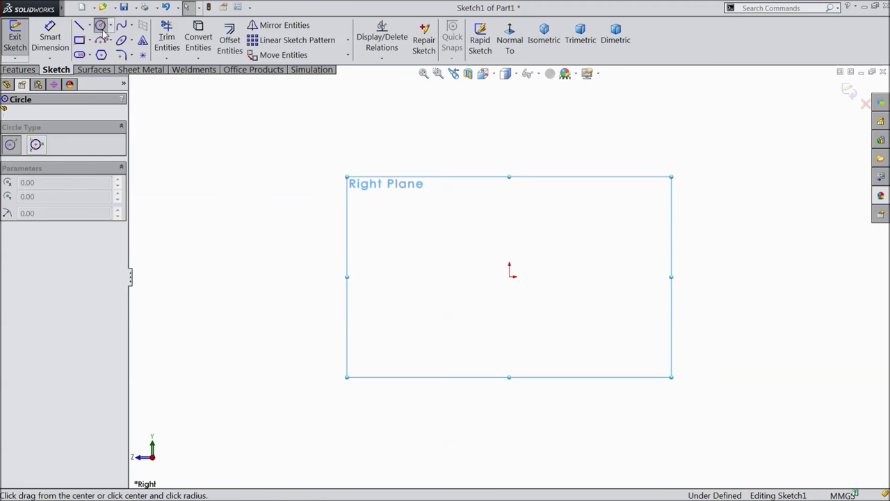
pyautogui.moveTo(509, 275)
pyautogui.mouseDown()
pyautogui.moveTo(518, 284)
pyautogui.moveTo(377, 262)
pyautogui.mouseUp()
pyautogui.click(50, 38)
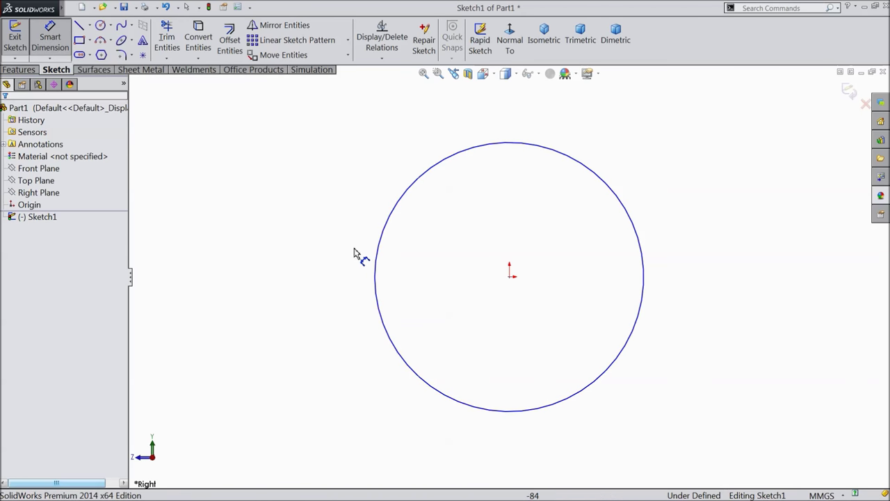
pyautogui.click(383, 264)
pyautogui.click(348, 274)
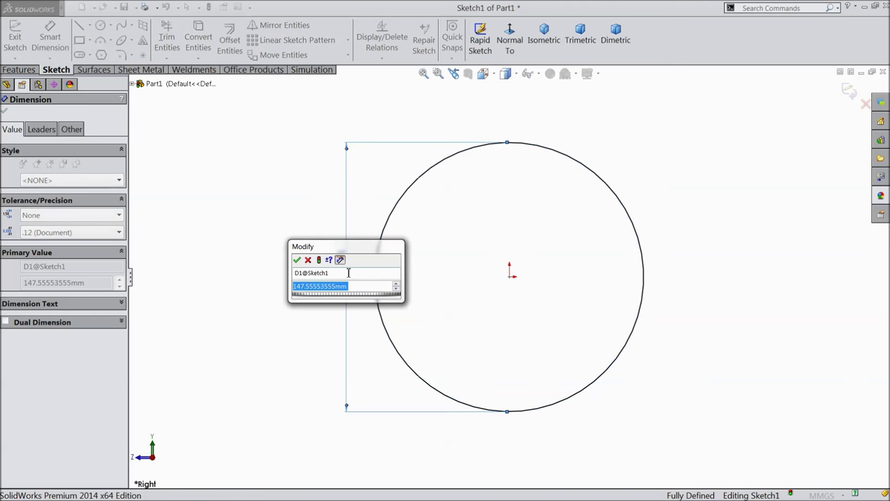
pyautogui.write('2.5')
pyautogui.press('Return')
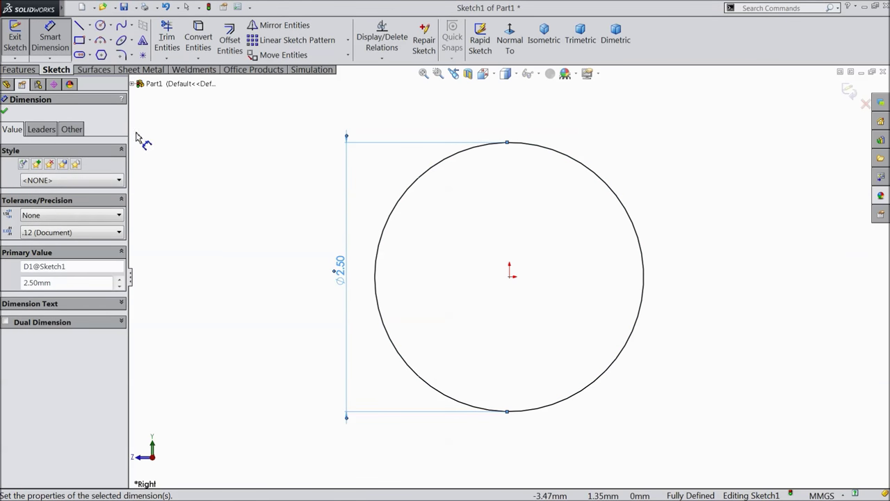
# Extrude the circle Mid Plane to 59.5 mm to form the rod
pyautogui.click(19, 70)
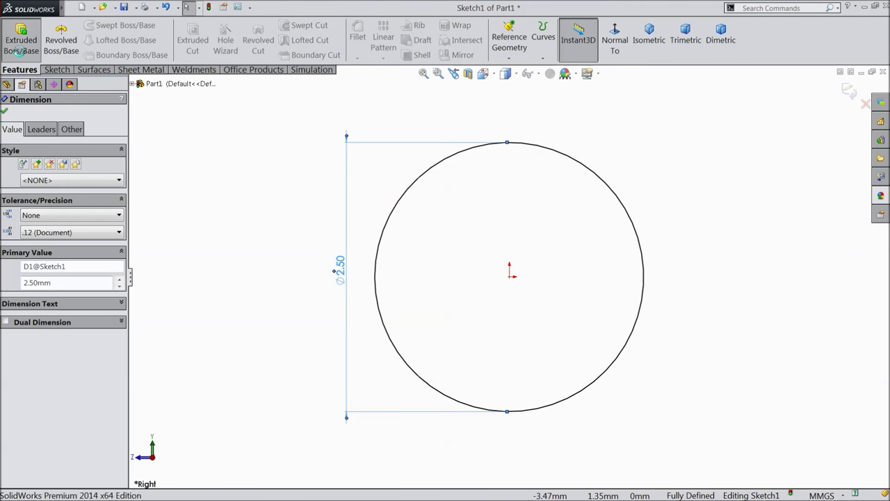
pyautogui.click(18, 51)
pyautogui.click(48, 177)
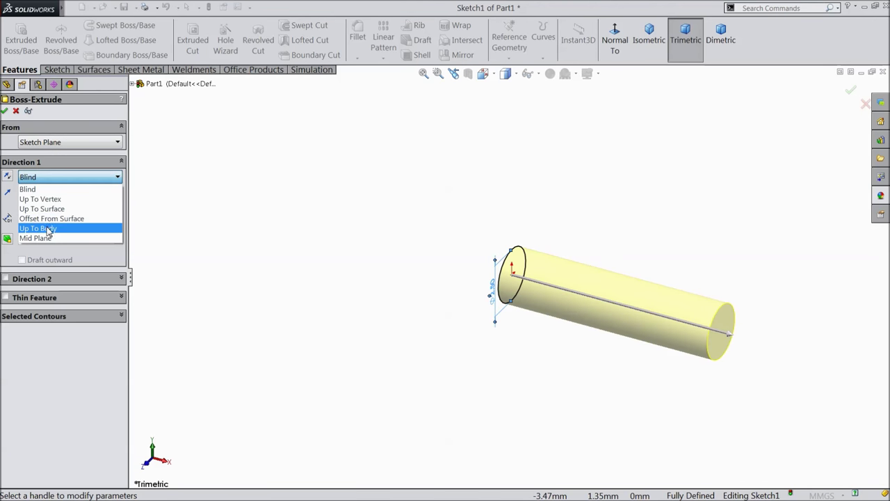
pyautogui.click(36, 238)
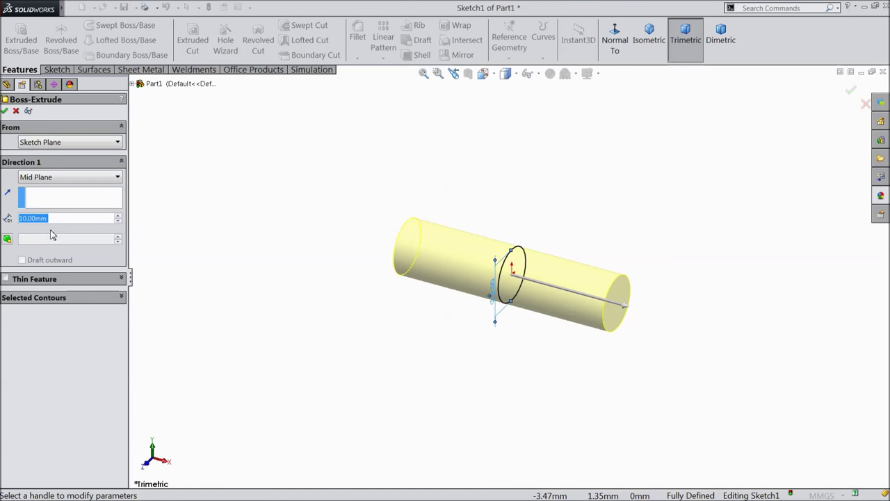
pyautogui.write('59.5')
pyautogui.press('Return')
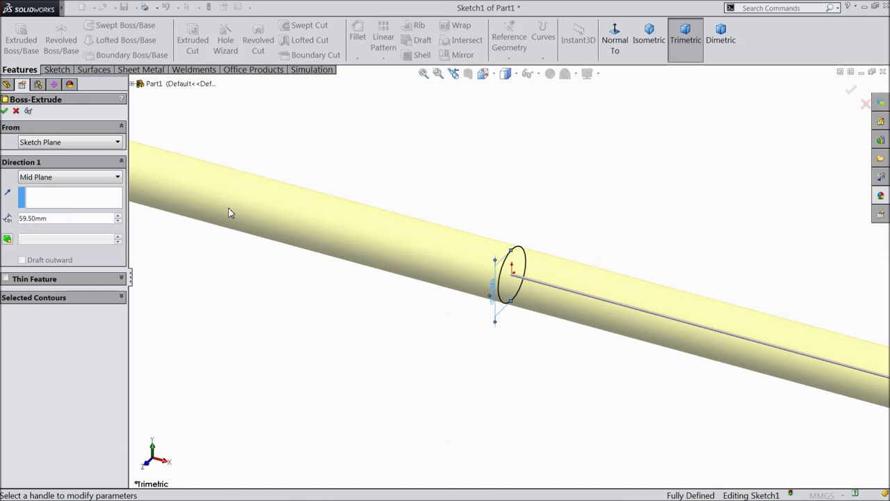
pyautogui.click(4, 111)
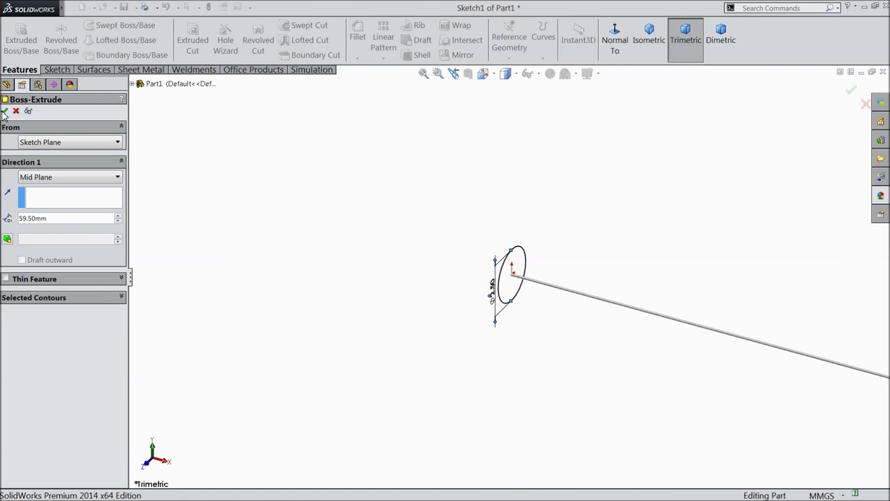
pyautogui.press('f')
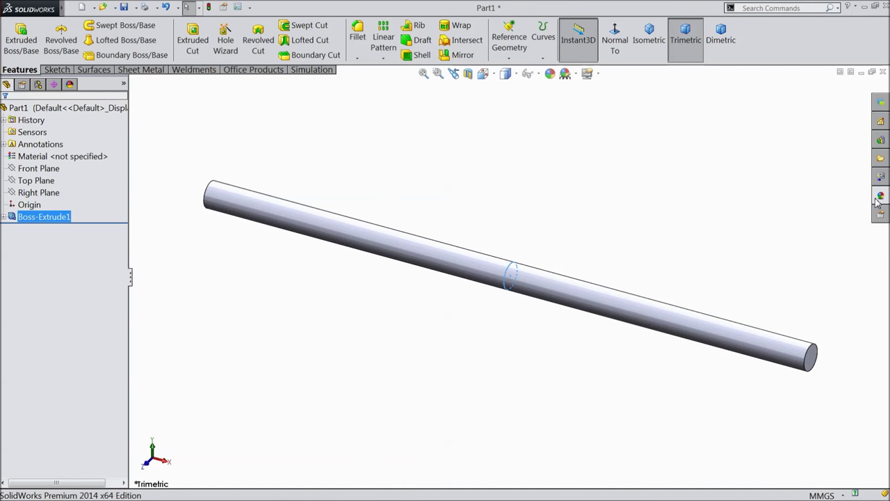
pyautogui.click(879, 197)
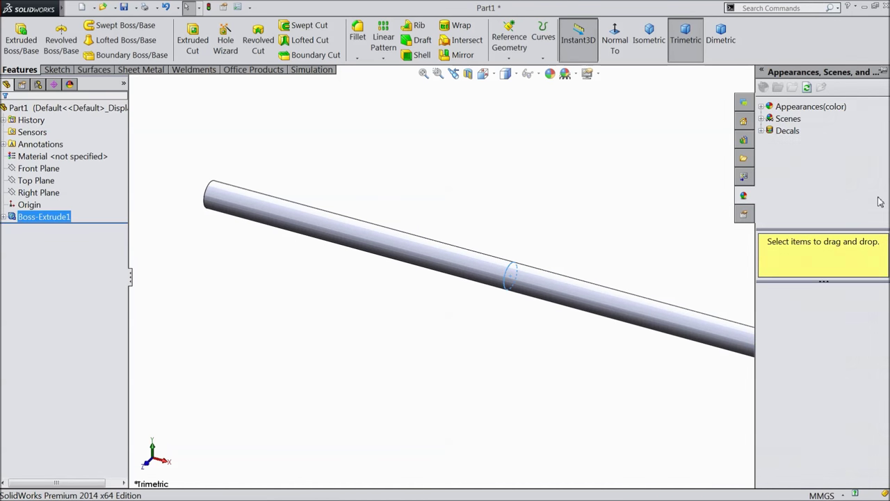
# Apply satin finish stainless steel from Metal > Steel to Boss-Extrude1
pyautogui.click(762, 108)
pyautogui.click(771, 131)
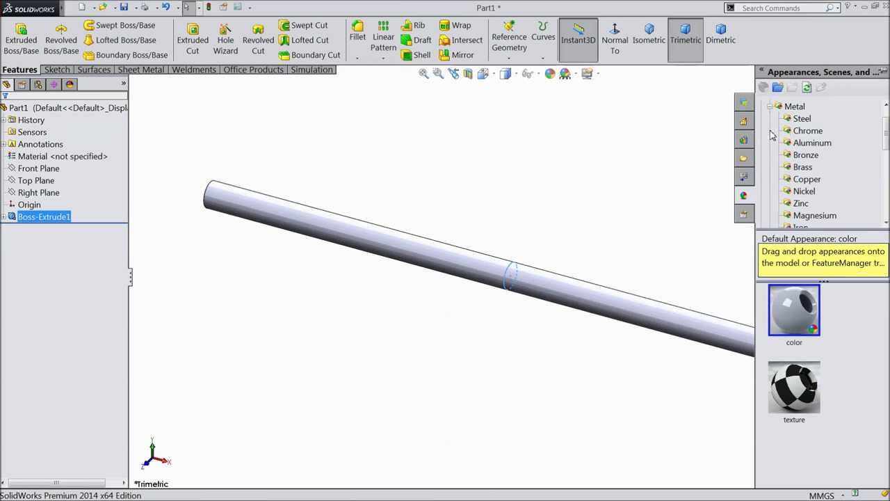
pyautogui.click(801, 120)
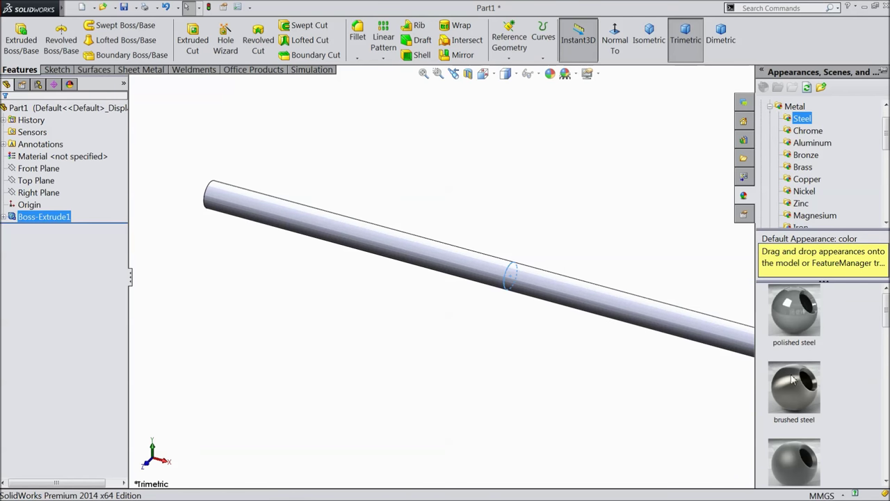
pyautogui.scroll(-1, 798, 393)
pyautogui.scroll(1, 797, 389)
pyautogui.doubleClick(790, 393)
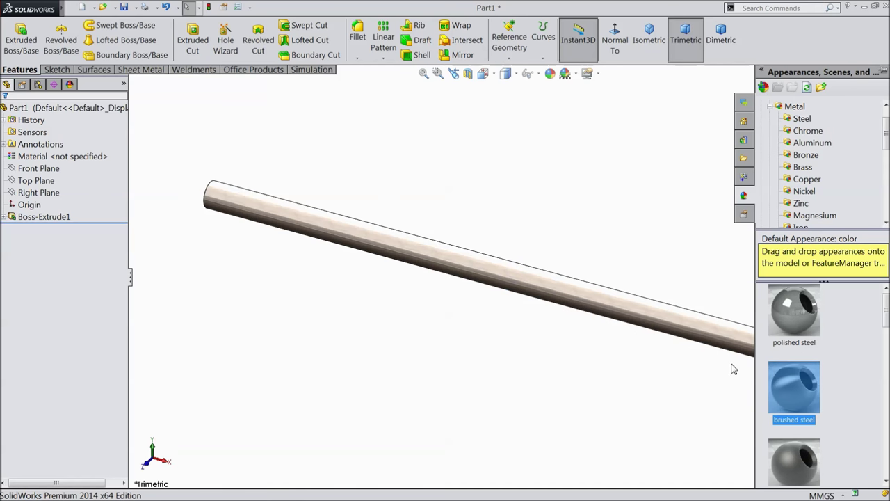
pyautogui.click(781, 446)
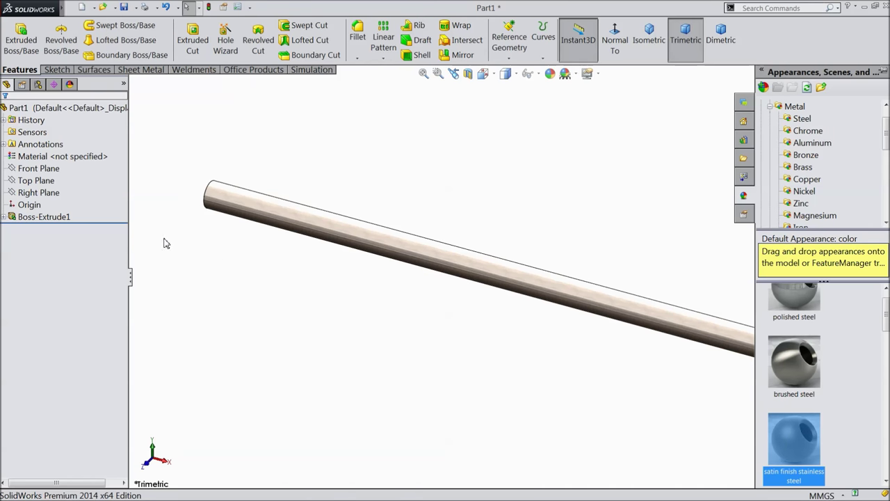
pyautogui.click(73, 217)
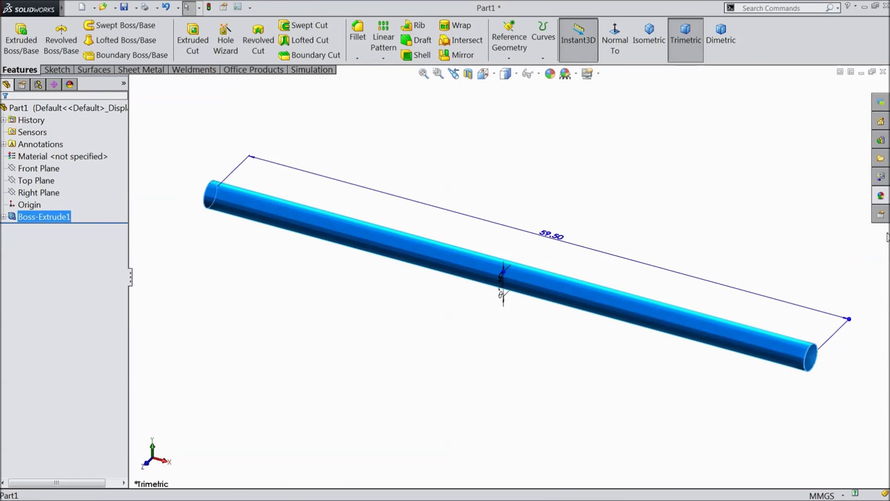
pyautogui.click(880, 199)
pyautogui.click(804, 431)
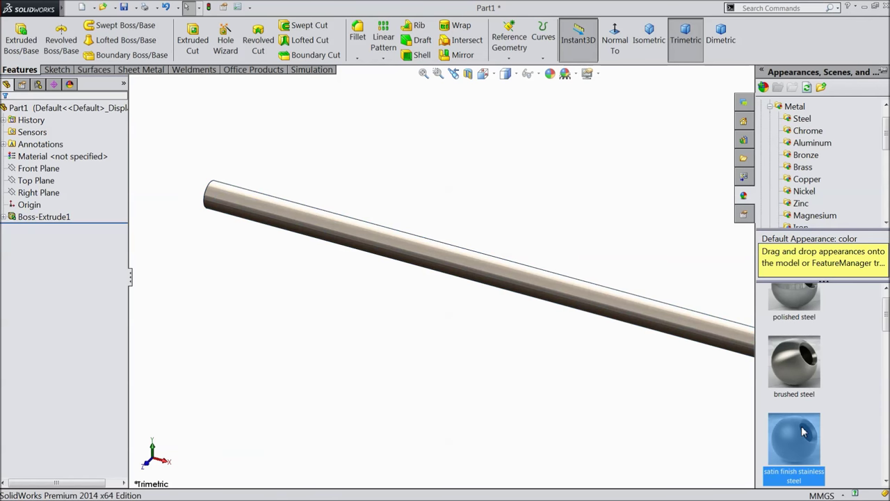
# Replace it with the polished steel appearance on Boss-Extrude1
pyautogui.moveTo(689, 353); pyautogui.dragTo(525, 285, button='middle')
pyautogui.scroll(-2, 525, 285)
pyautogui.click(807, 295)
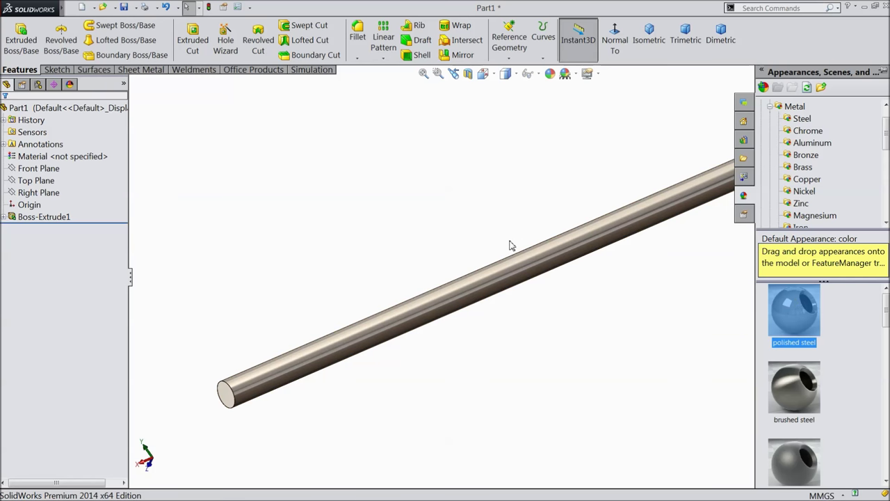
pyautogui.click(43, 216)
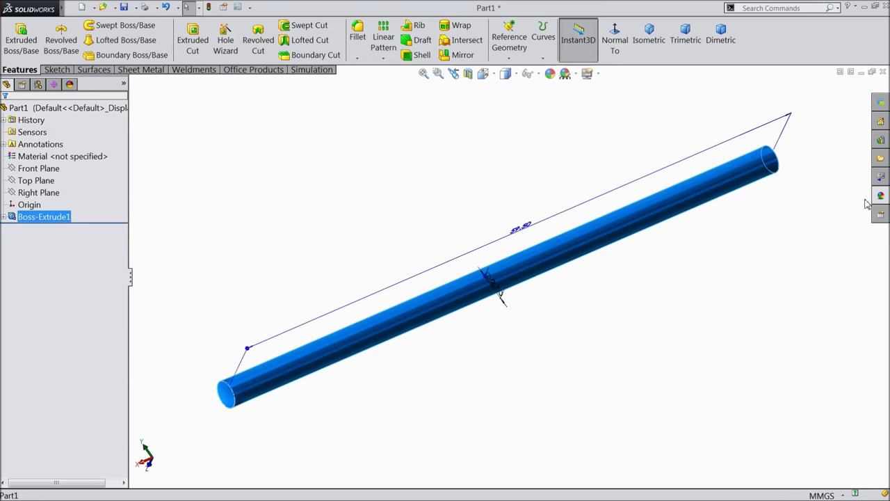
pyautogui.click(883, 196)
pyautogui.click(789, 329)
pyautogui.moveTo(673, 294); pyautogui.dragTo(658, 279, button='middle')
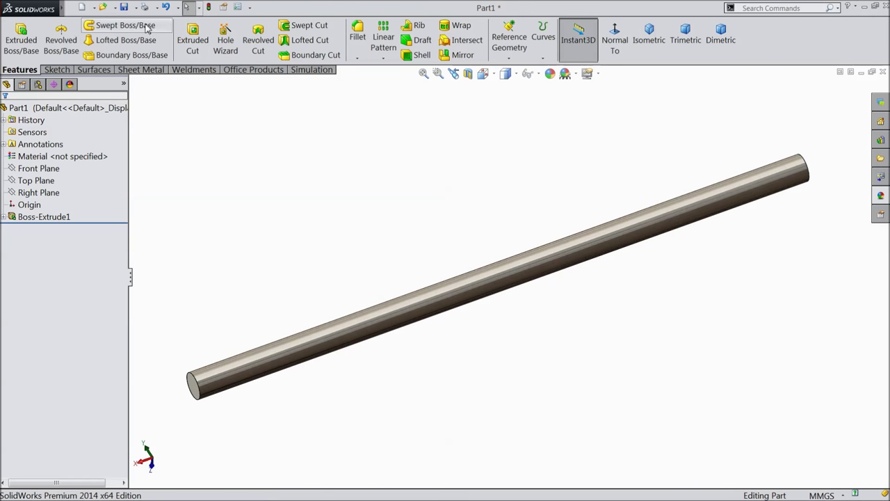
pyautogui.click(124, 7)
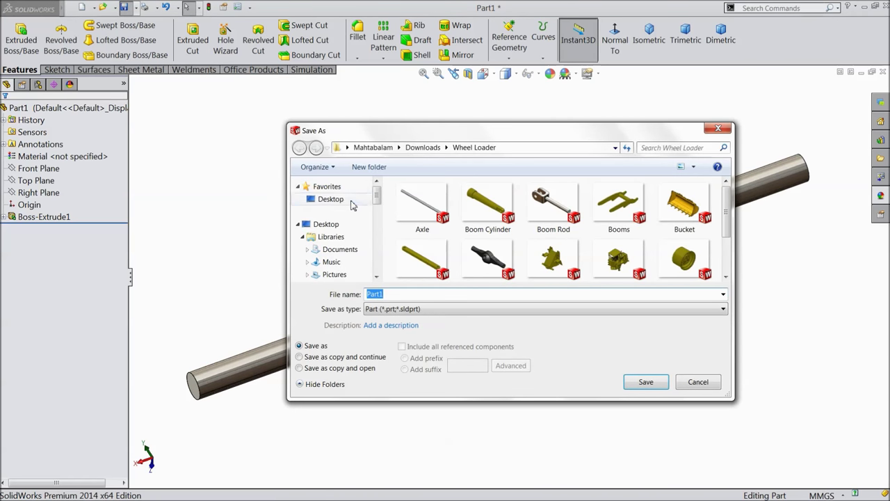
# Save the rod as 4.Axle Rod in the Desktop's Kobelco Wheel loader folder
pyautogui.click(351, 204)
pyautogui.moveTo(727, 197); pyautogui.dragTo(731, 243)
pyautogui.click(581, 211)
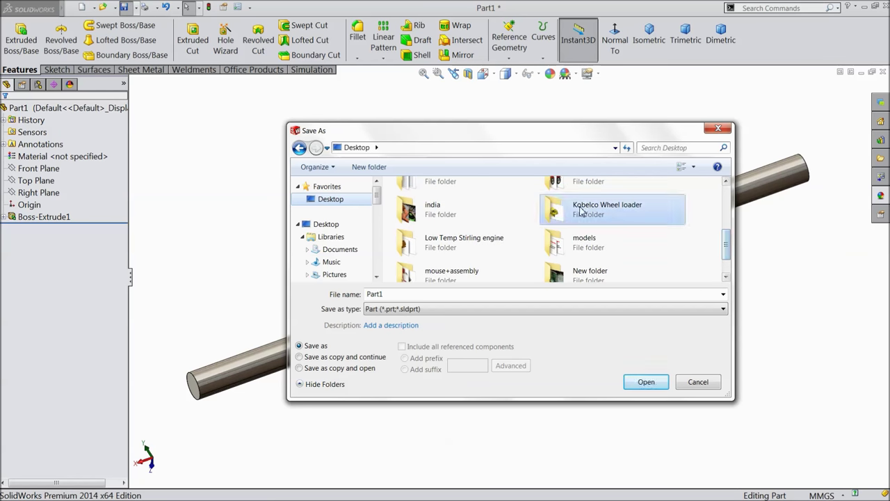
pyautogui.doubleClick(582, 212)
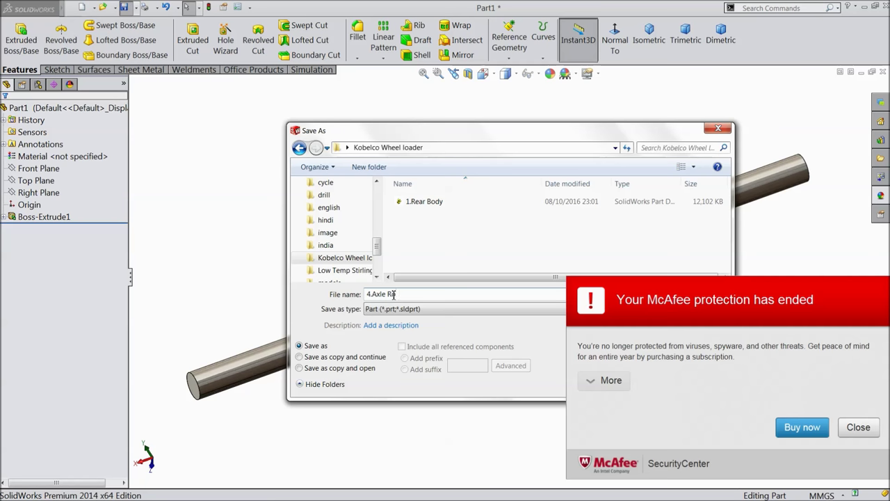
pyautogui.click(858, 427)
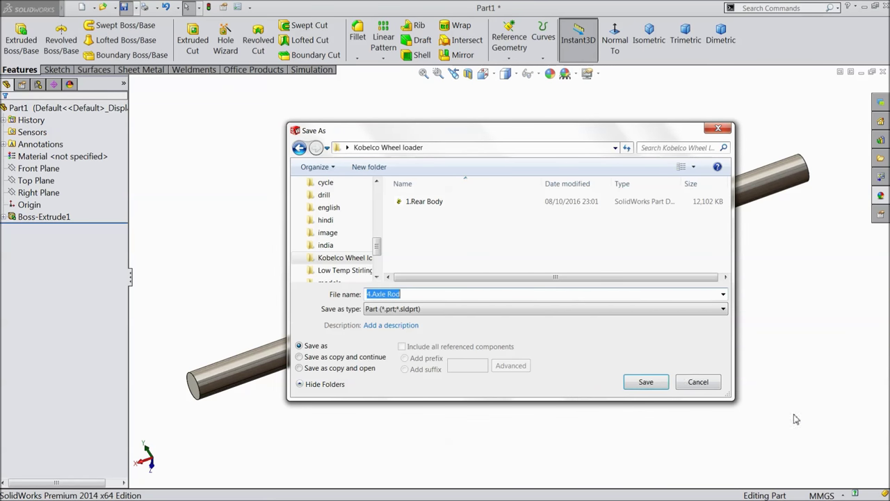
pyautogui.click(644, 381)
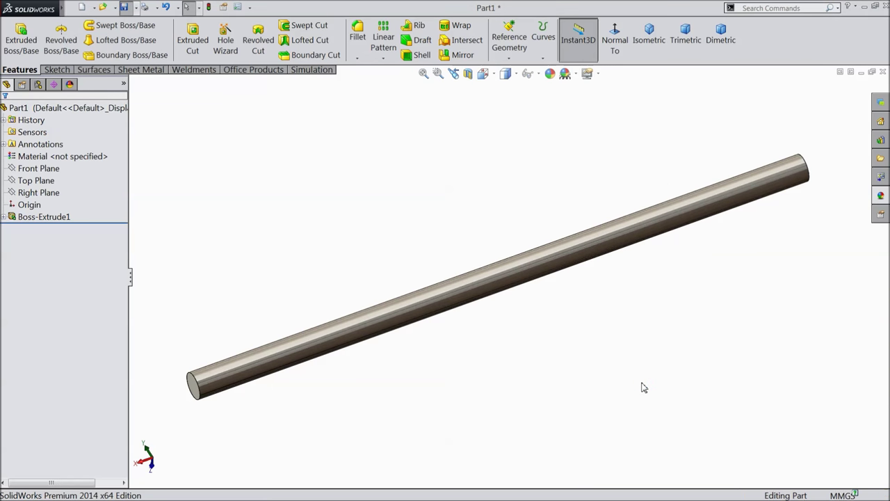
# Start Sketch1 on the Front Plane of the new part
pyautogui.moveTo(607, 298)
pyautogui.mouseDown(button='middle')
pyautogui.moveTo(620, 290)
pyautogui.moveTo(608, 284)
pyautogui.mouseUp(button='middle')
pyautogui.scroll(-1, 593, 270)
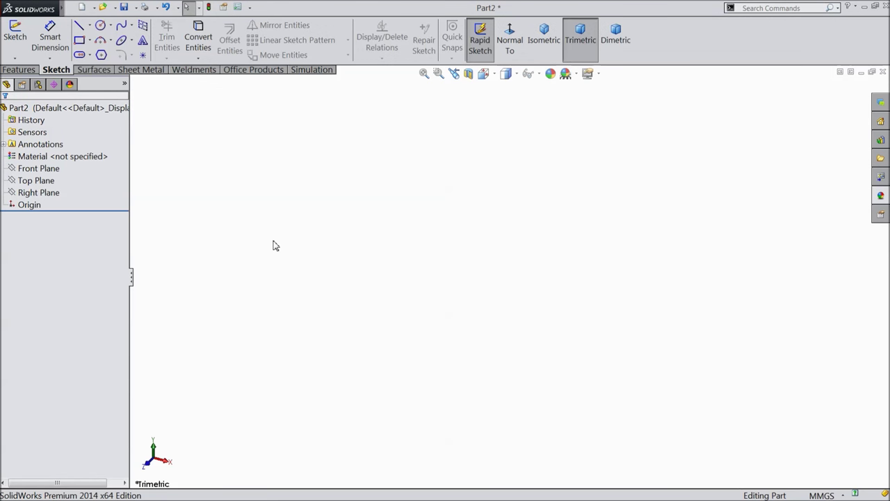
pyautogui.click(45, 168)
pyautogui.click(48, 155)
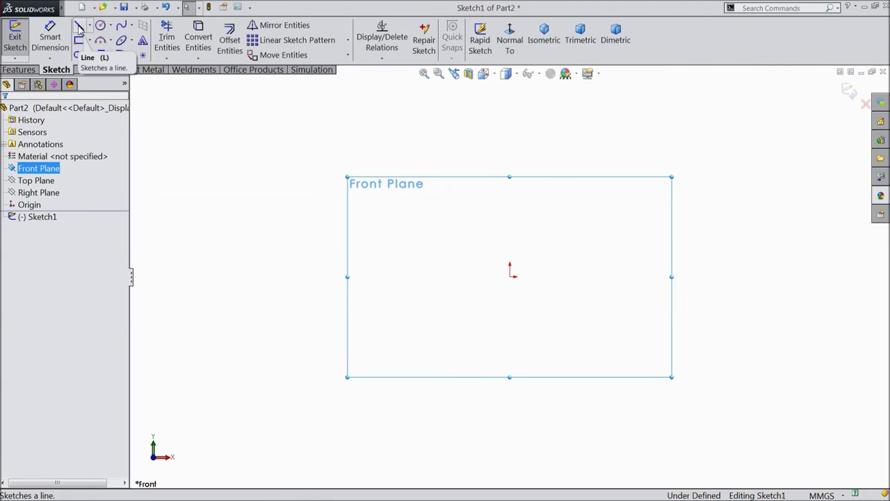
# Draw a closed six-line tapered profile with a small step, starting and ending at the origin
pyautogui.click(79, 28)
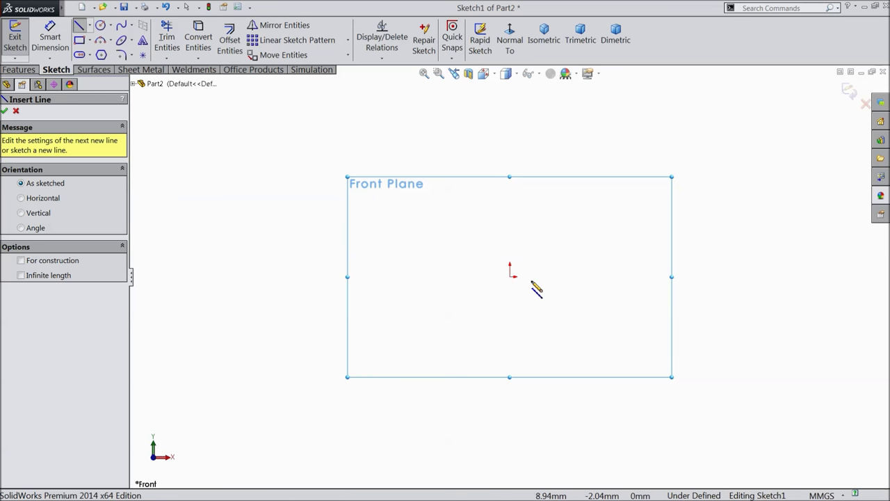
pyautogui.click(512, 275)
pyautogui.click(510, 239)
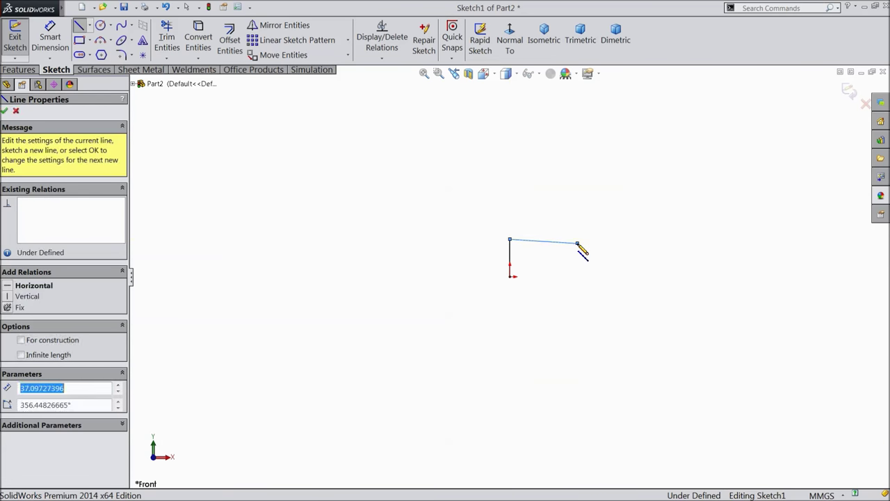
pyautogui.click(577, 245)
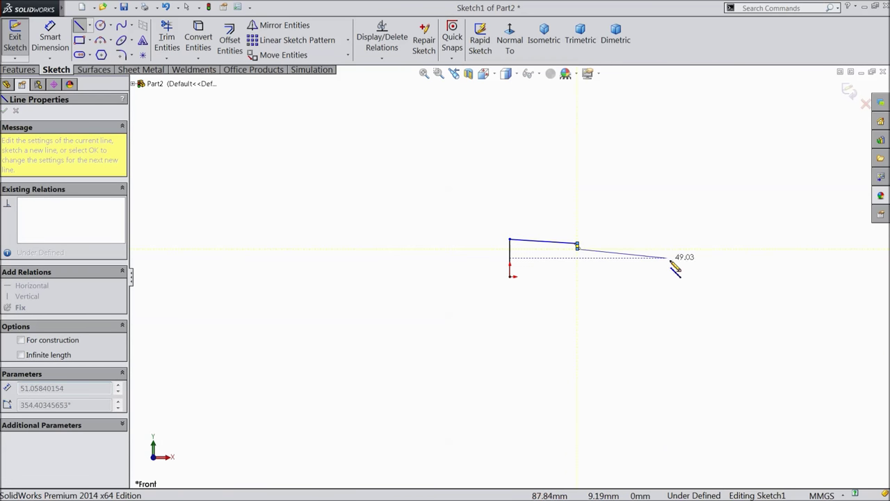
pyautogui.click(748, 259)
pyautogui.click(747, 277)
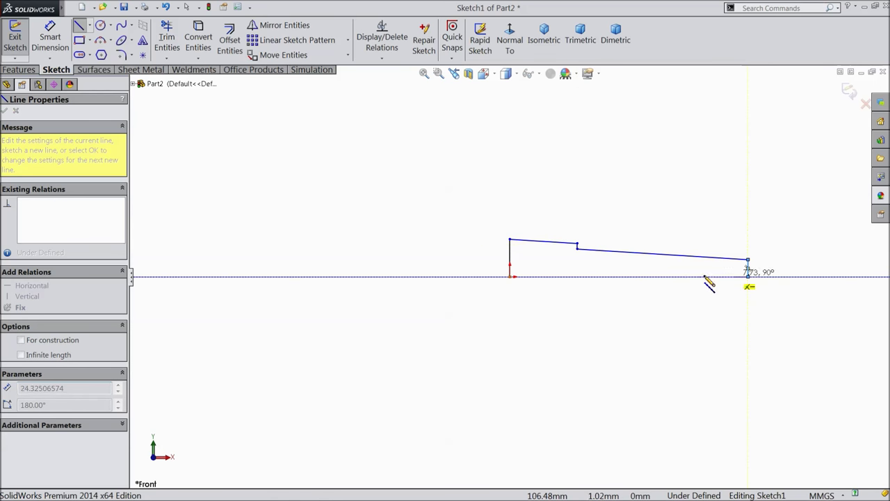
pyautogui.click(511, 276)
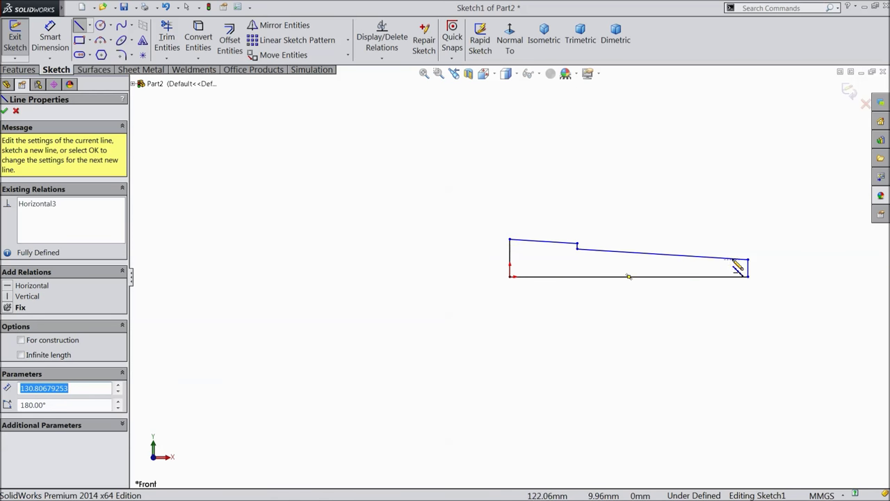
pyautogui.scroll(-3, 728, 265)
pyautogui.scroll(-1, 497, 295)
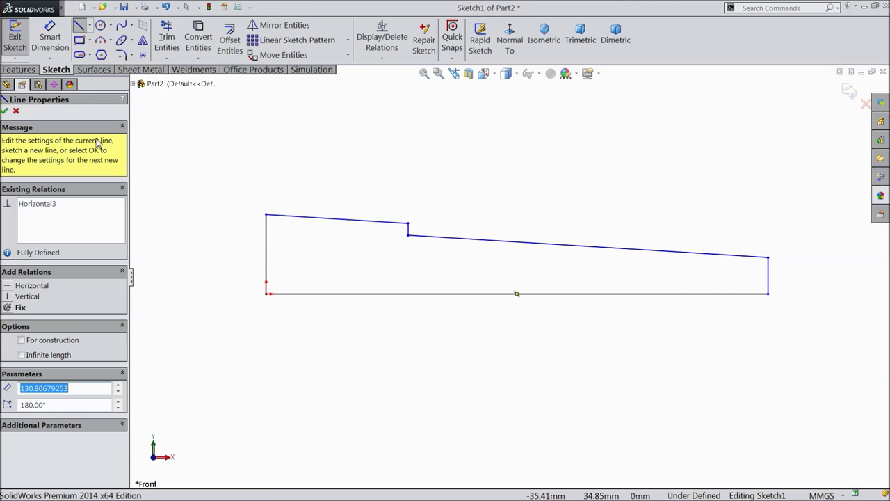
pyautogui.click(4, 112)
pyautogui.click(50, 38)
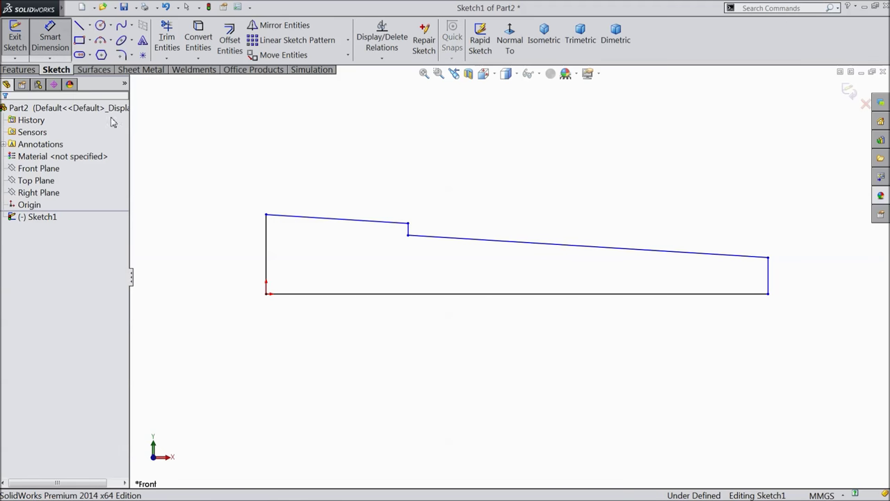
# Dimension the left edge height to 5.5/2 (2.75) and the step height to 5.25/2 (2.63)
pyautogui.click(267, 244)
pyautogui.click(231, 257)
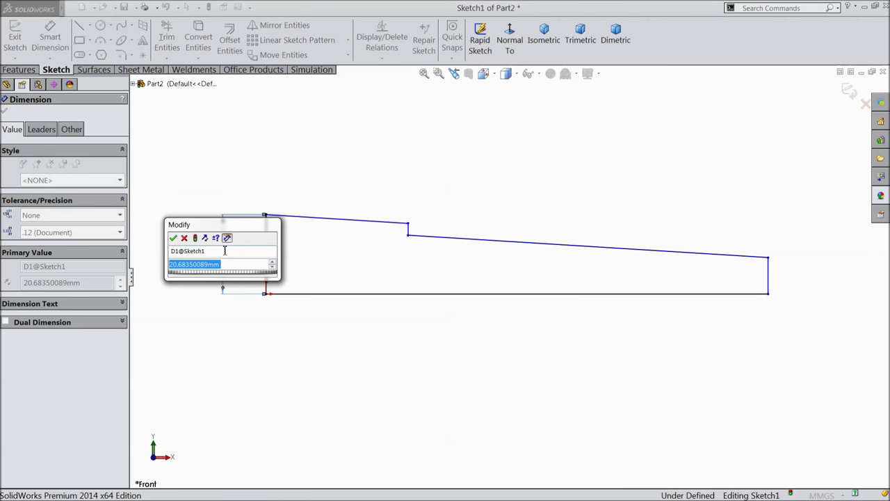
pyautogui.write('5.5/2')
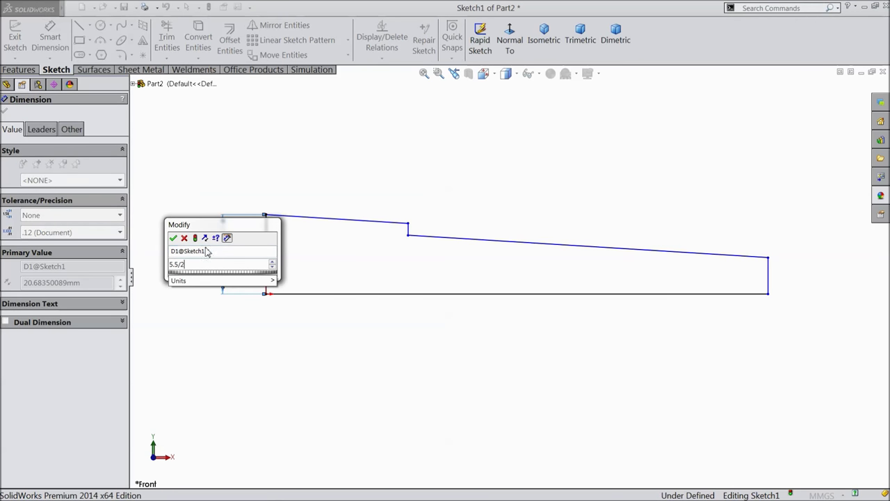
pyautogui.click(173, 239)
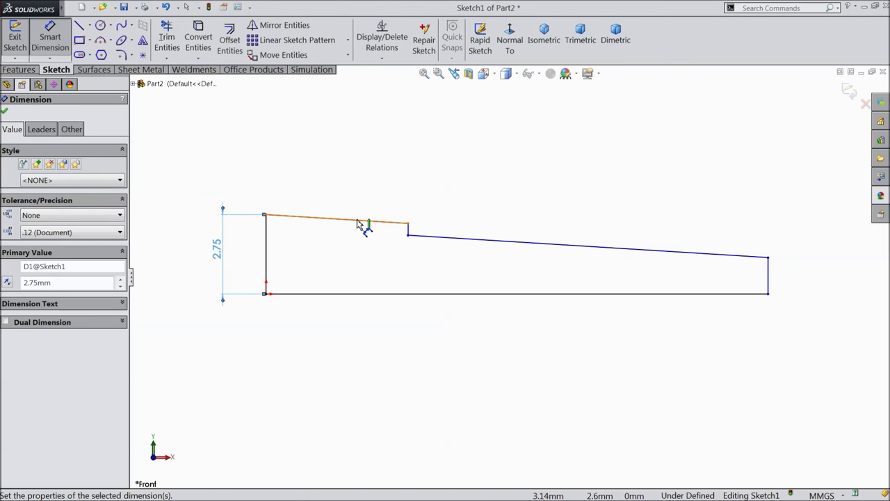
pyautogui.click(408, 224)
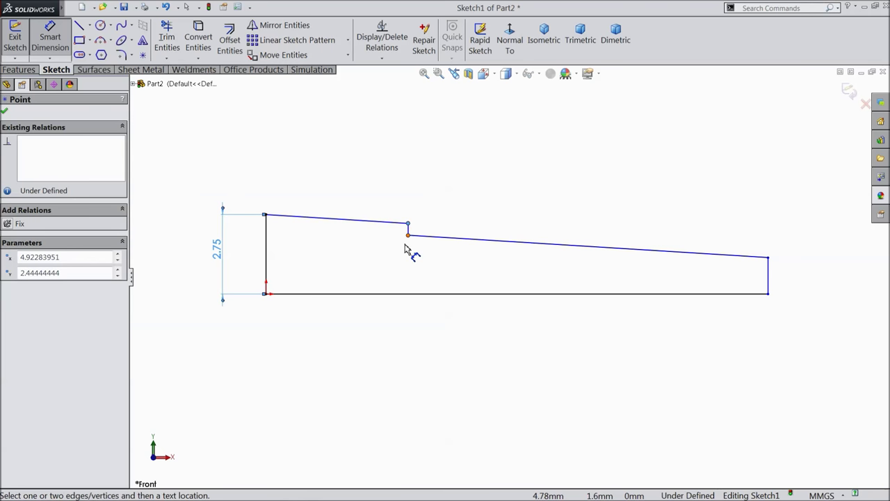
pyautogui.click(408, 299)
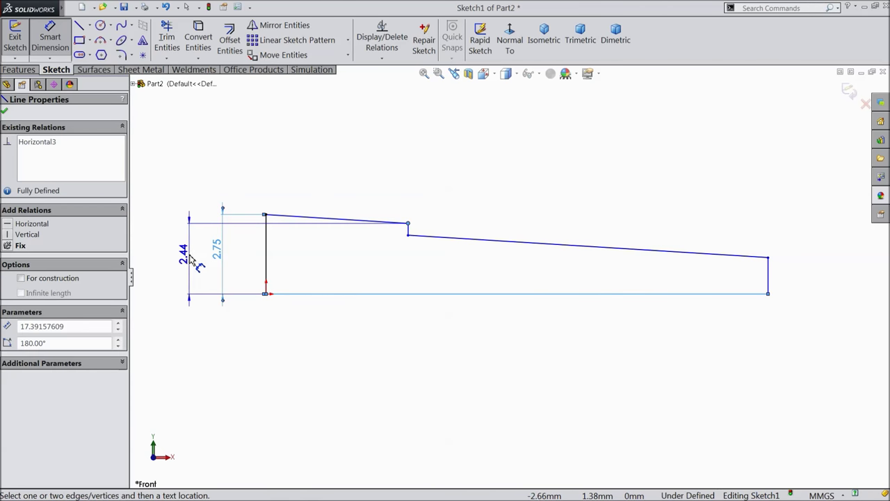
pyautogui.click(189, 257)
pyautogui.write('5.25/2')
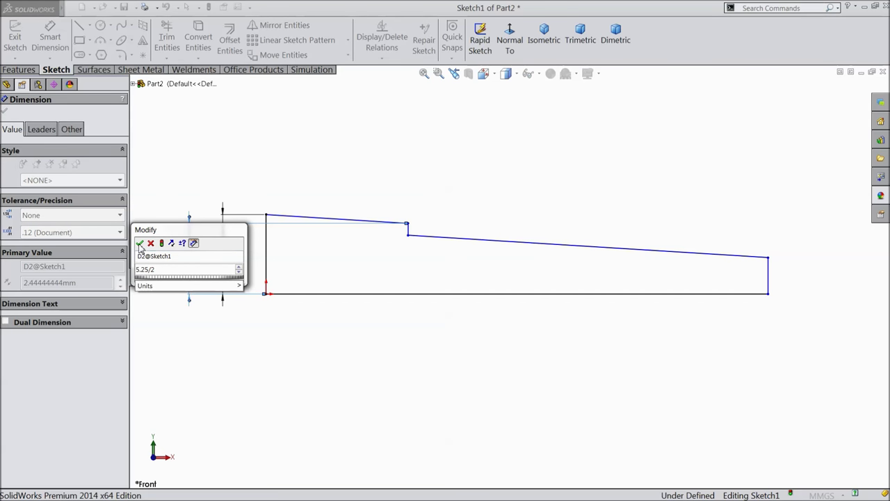
pyautogui.click(140, 243)
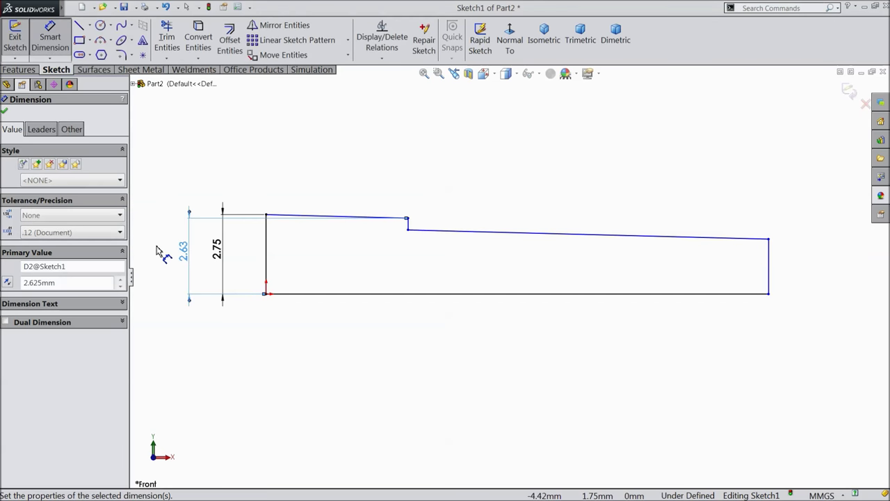
# Dimension the mid-profile height to 4.5/2 (2.25) and the right end height to 3.5/2 (1.75)
pyautogui.click(409, 232)
pyautogui.click(411, 295)
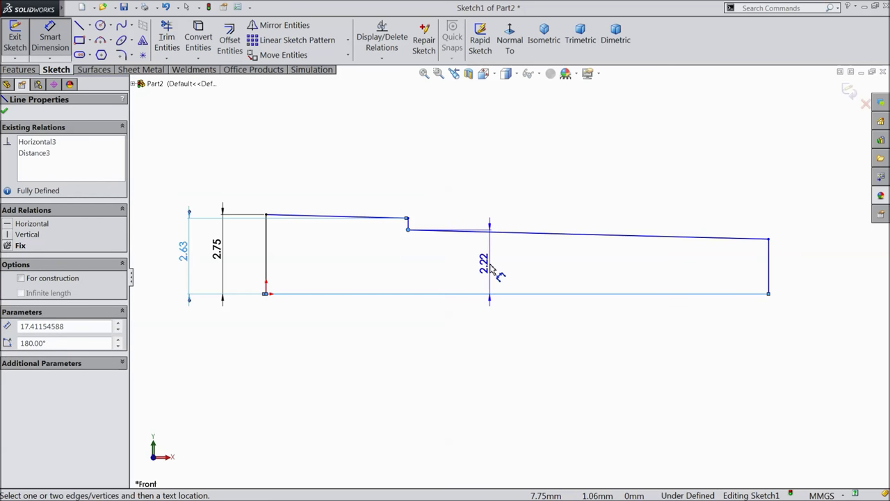
pyautogui.click(495, 270)
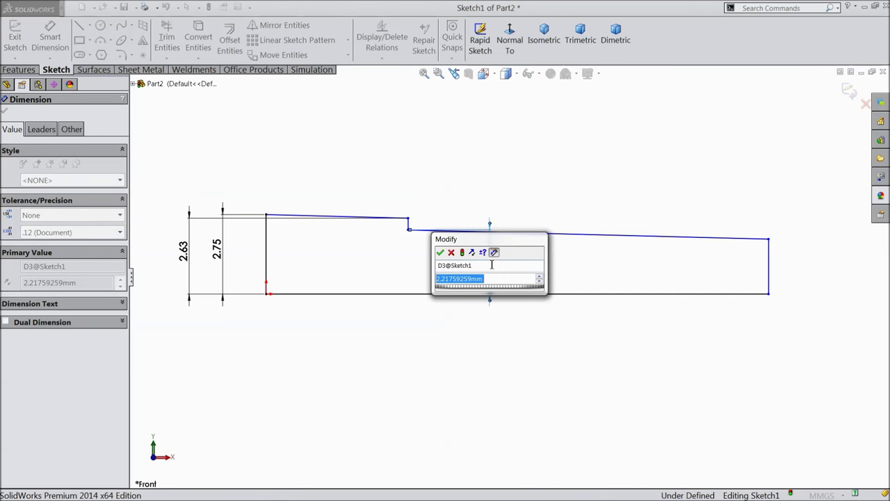
pyautogui.write('4.5/2')
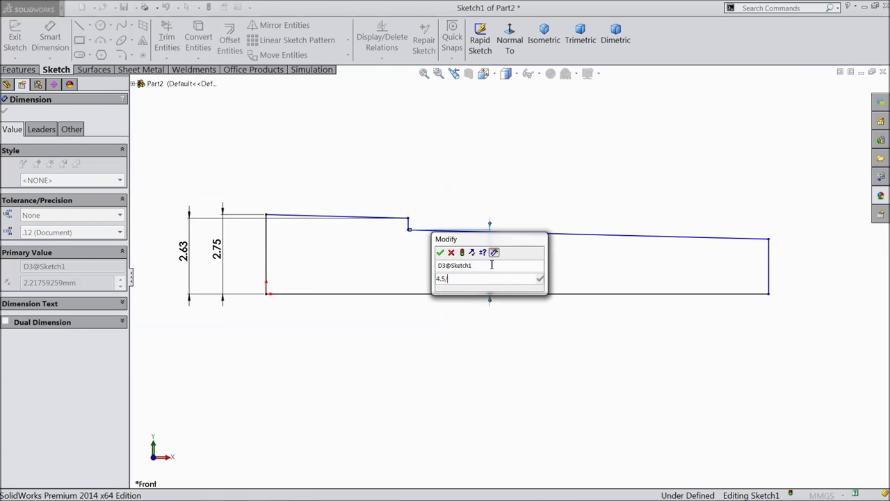
pyautogui.click(439, 252)
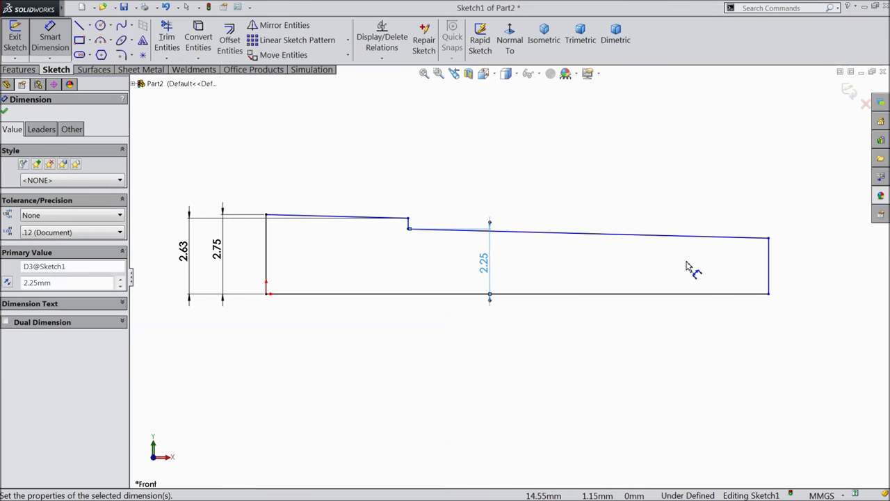
pyautogui.click(769, 271)
pyautogui.click(791, 264)
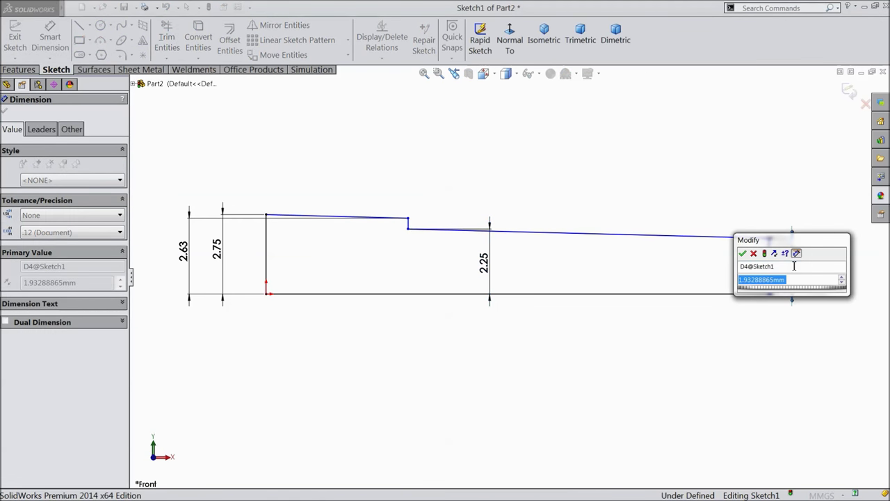
pyautogui.write('3.5/2')
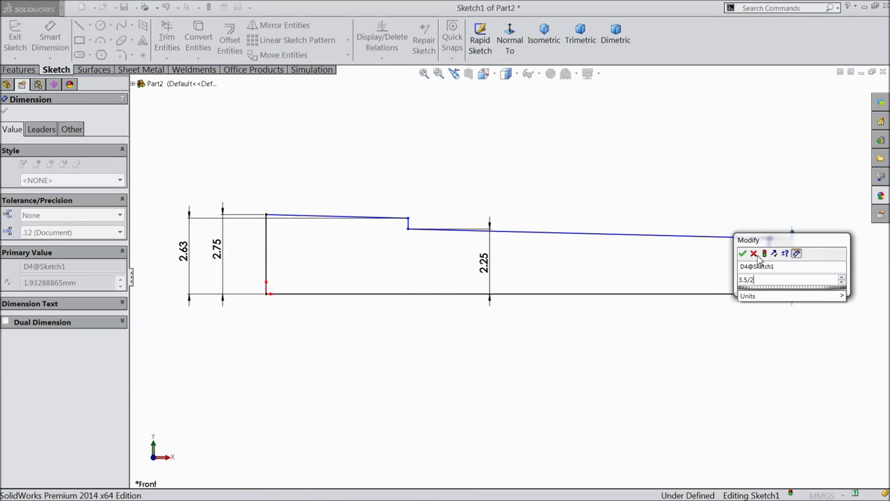
pyautogui.click(742, 253)
# Set the overall base length to 24.50 and dimension the short top edge
pyautogui.press('z')
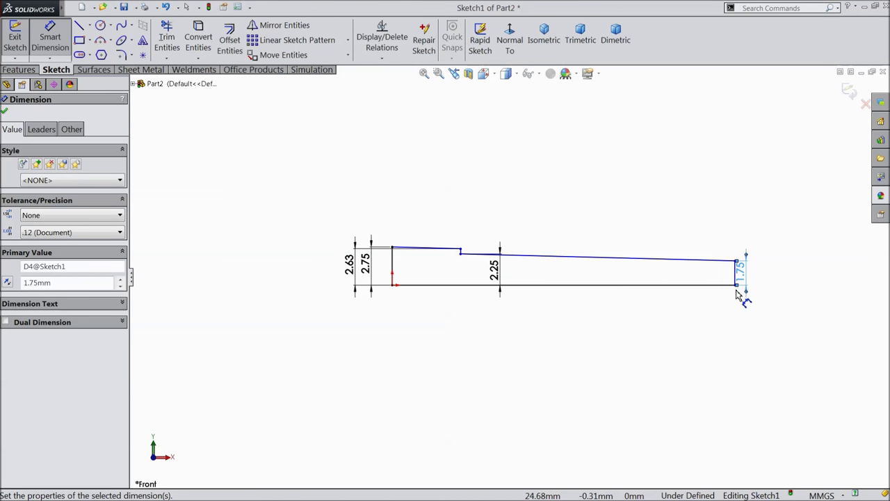
pyautogui.click(560, 286)
pyautogui.click(556, 322)
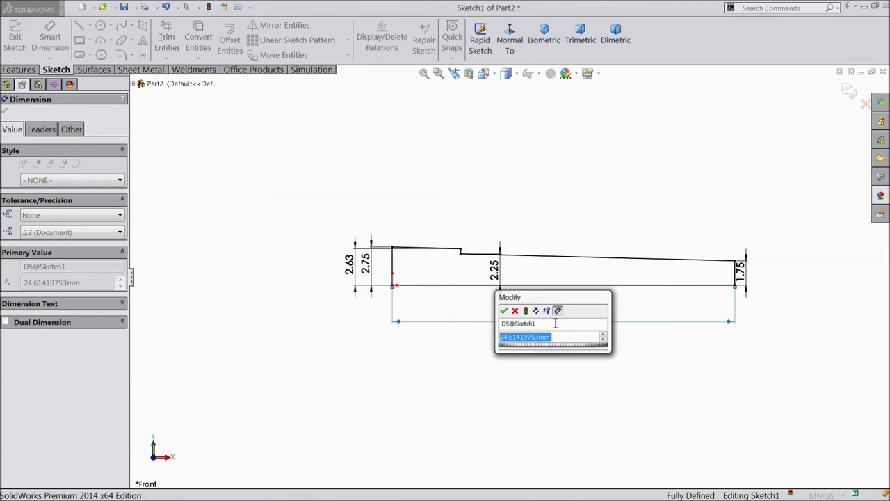
pyautogui.write('24.5')
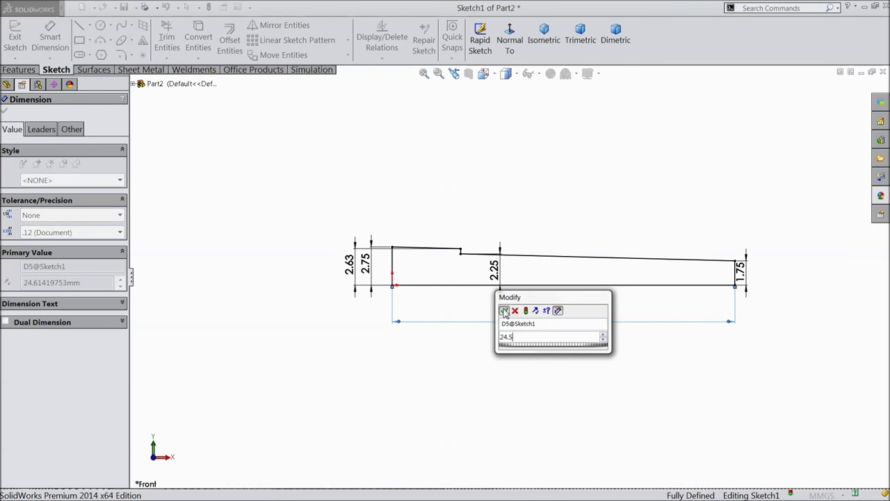
pyautogui.click(503, 311)
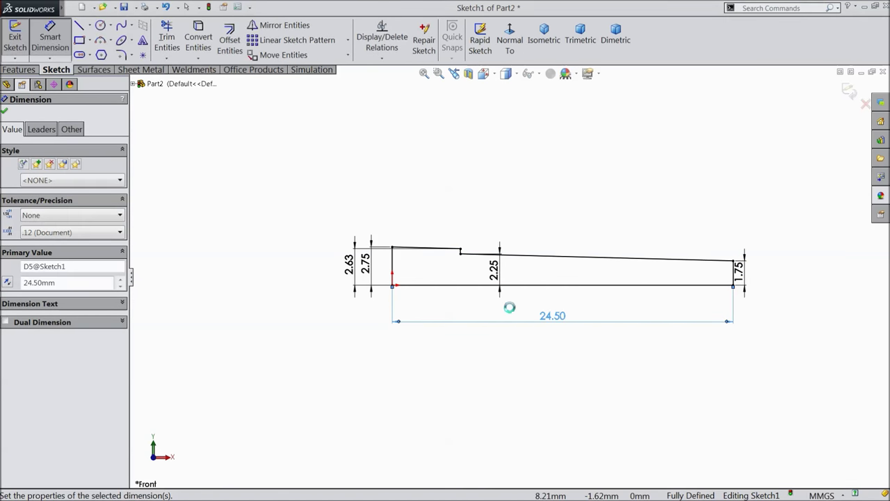
pyautogui.click(425, 252)
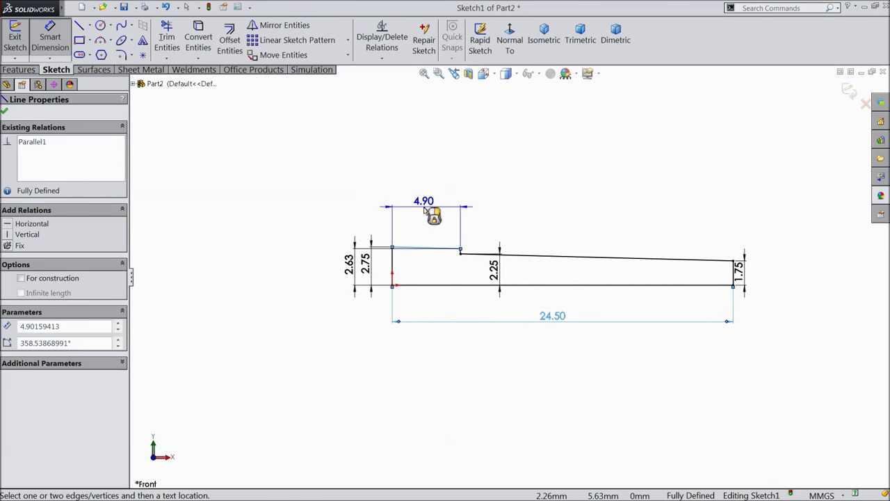
pyautogui.click(427, 214)
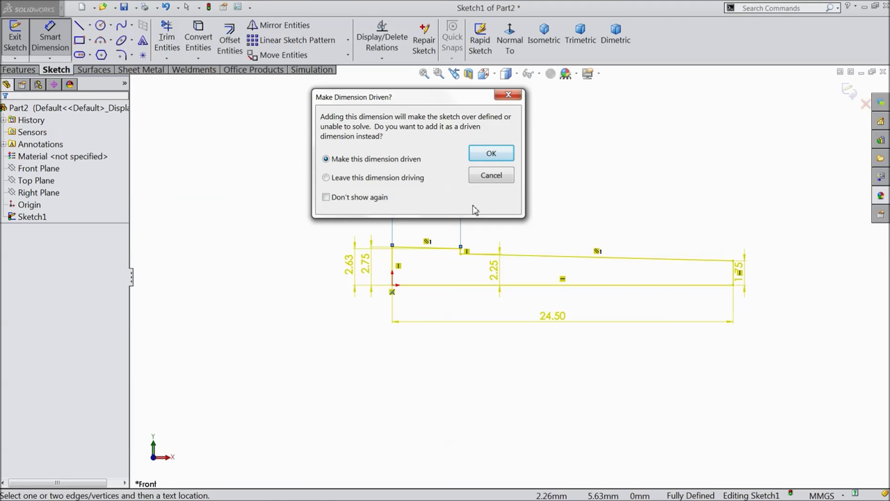
# Delete the driven 4.90 dimension and the sloped top line's Parallel relation
pyautogui.click(492, 155)
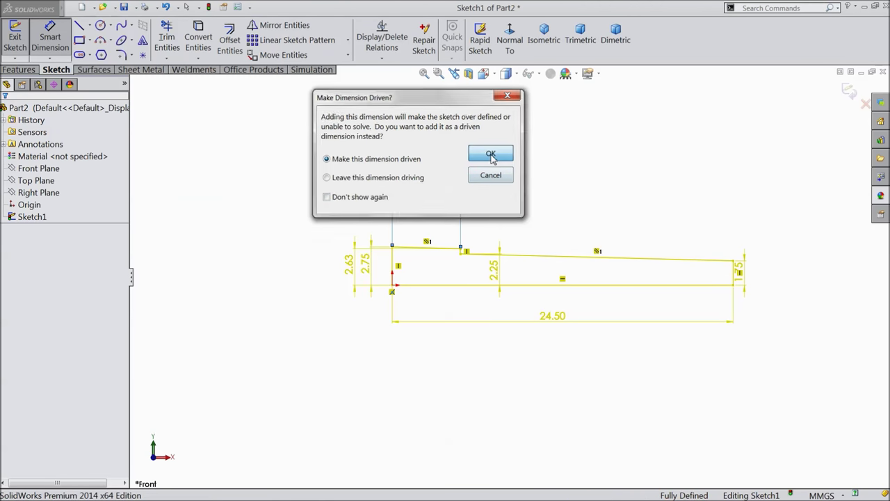
pyautogui.scroll(-4, 445, 212)
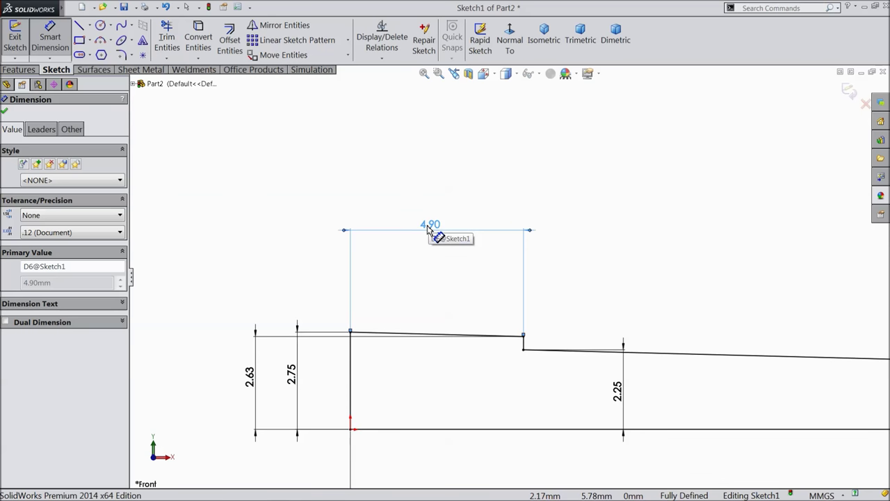
pyautogui.press('Delete')
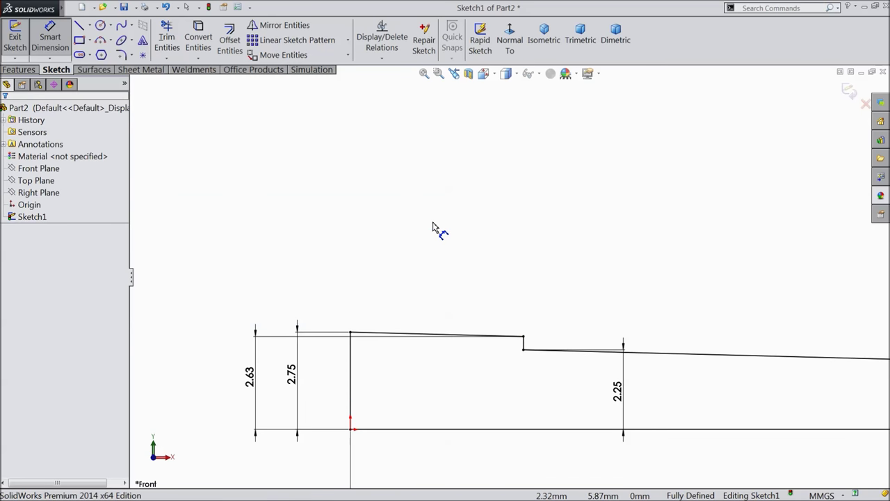
pyautogui.scroll(-4, 469, 341)
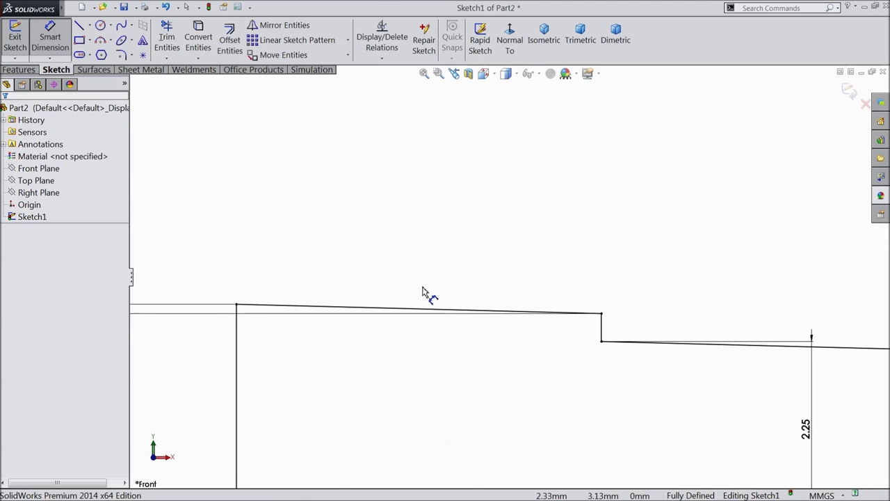
pyautogui.click(60, 43)
pyautogui.click(388, 308)
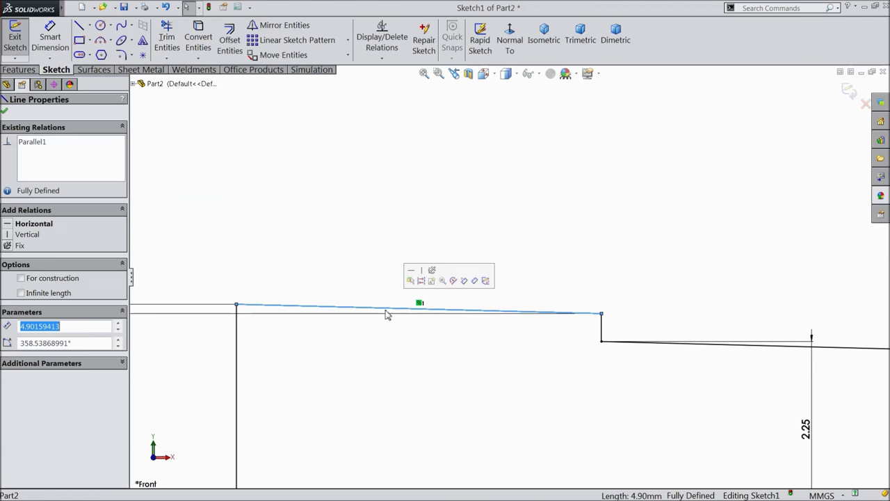
pyautogui.click(420, 304)
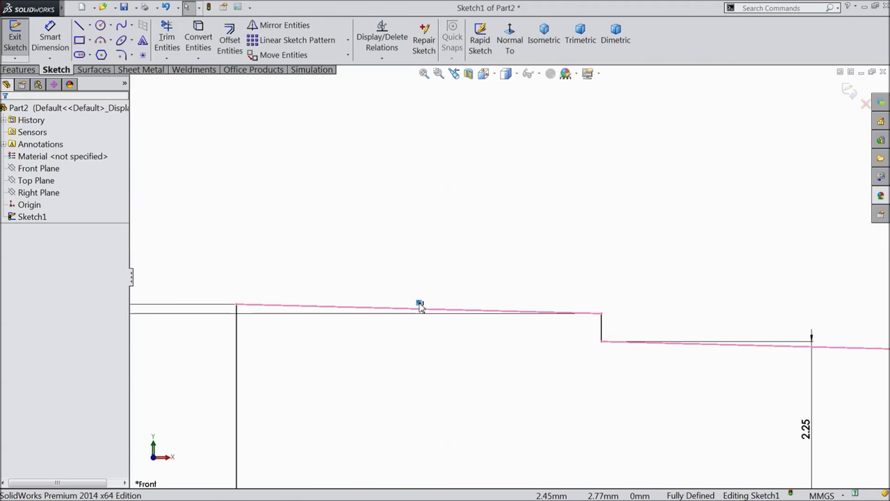
pyautogui.press('Escape')
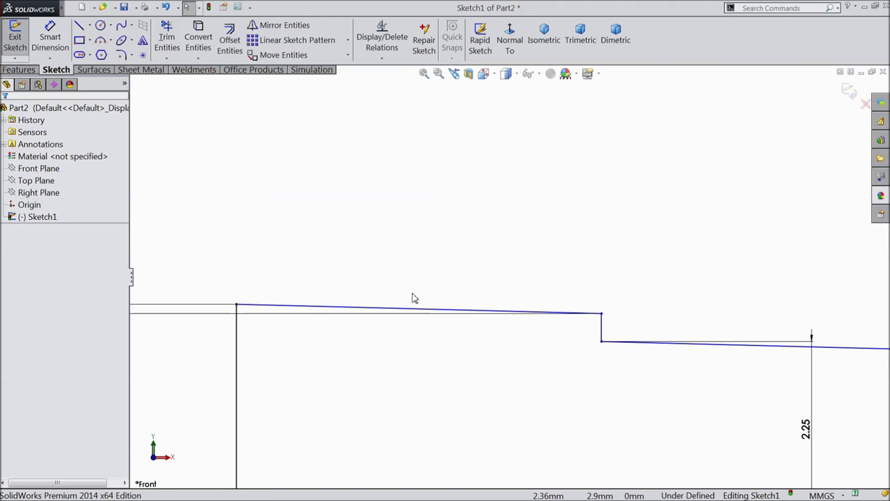
pyautogui.scroll(3, 445, 310)
# Dimension the short shoulder line to 4 mm, fully defining the sketch
pyautogui.click(50, 39)
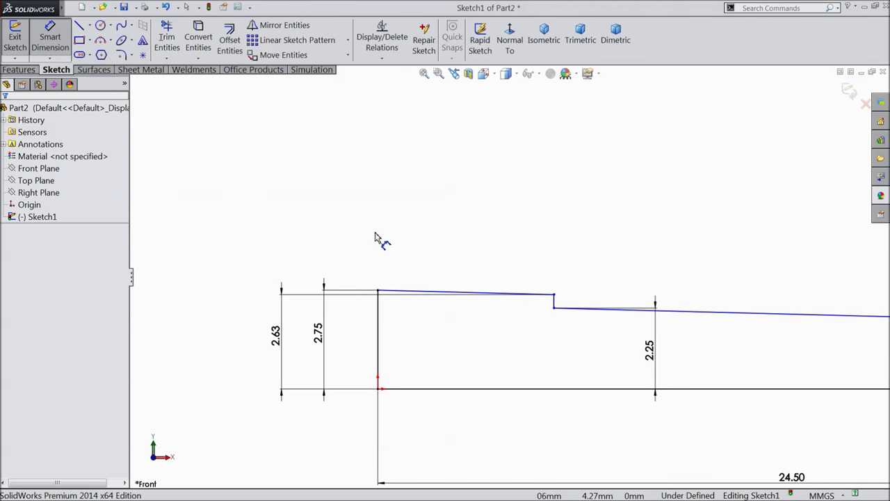
pyautogui.click(452, 295)
pyautogui.click(457, 248)
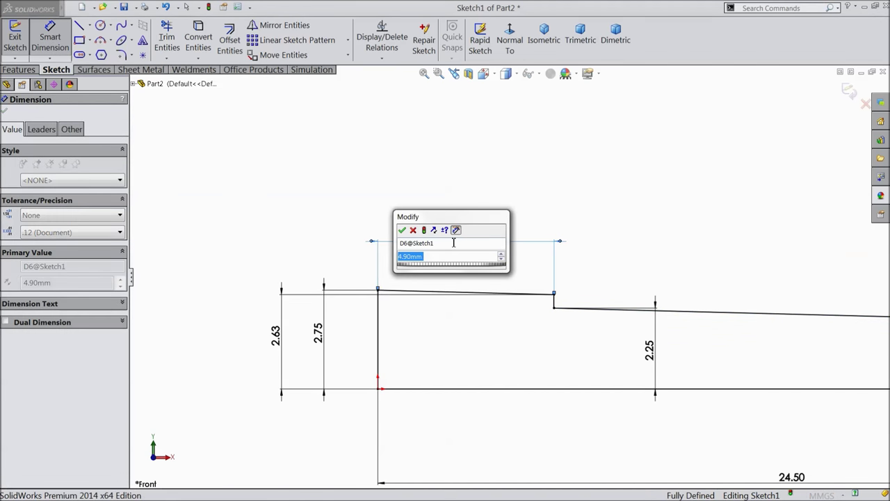
pyautogui.write('4')
pyautogui.press('Return')
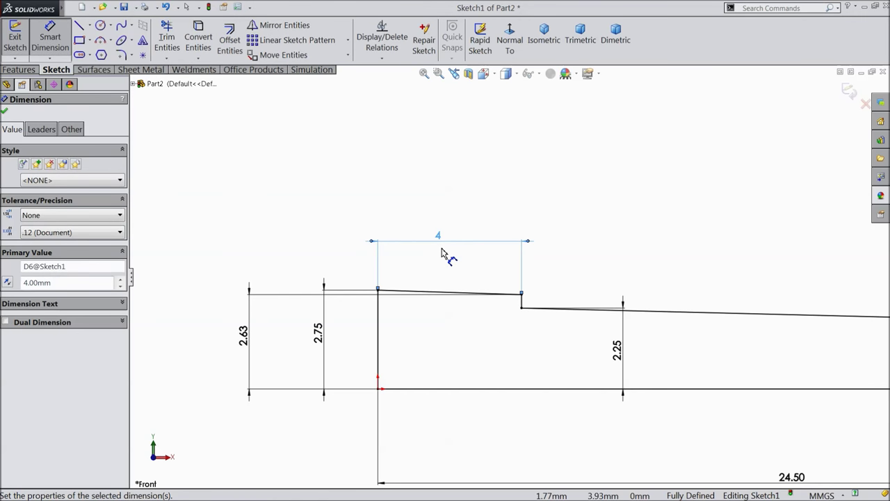
pyautogui.scroll(3, 476, 270)
pyautogui.scroll(2, 700, 302)
pyautogui.scroll(-3, 719, 302)
pyautogui.scroll(1, 490, 284)
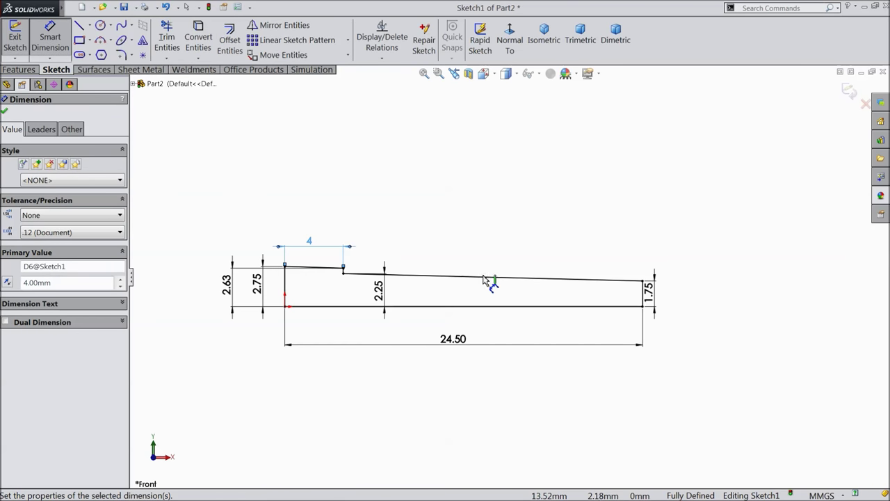
pyautogui.click(5, 112)
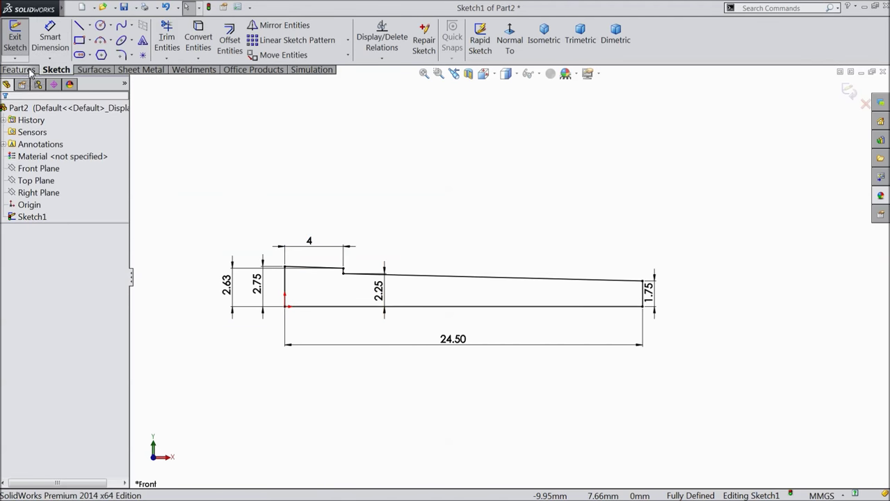
pyautogui.click(19, 70)
# Revolve the profile 360° about its bottom line into a solid rod
pyautogui.click(61, 41)
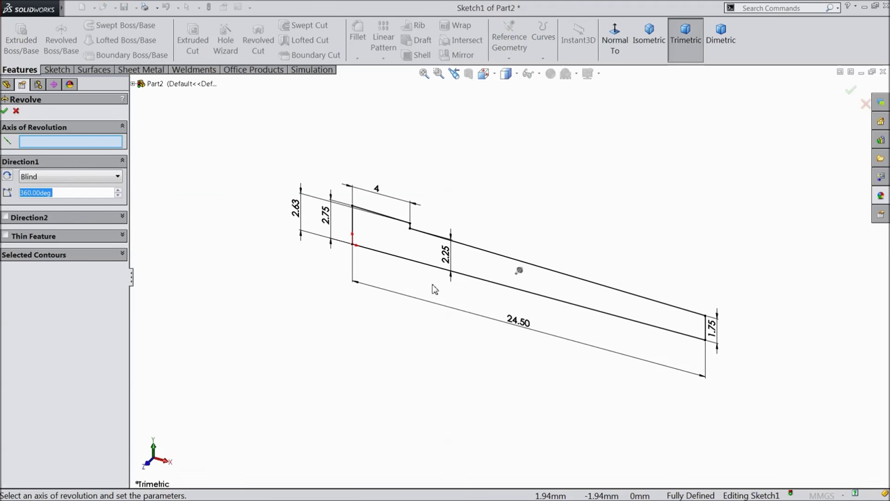
pyautogui.click(463, 277)
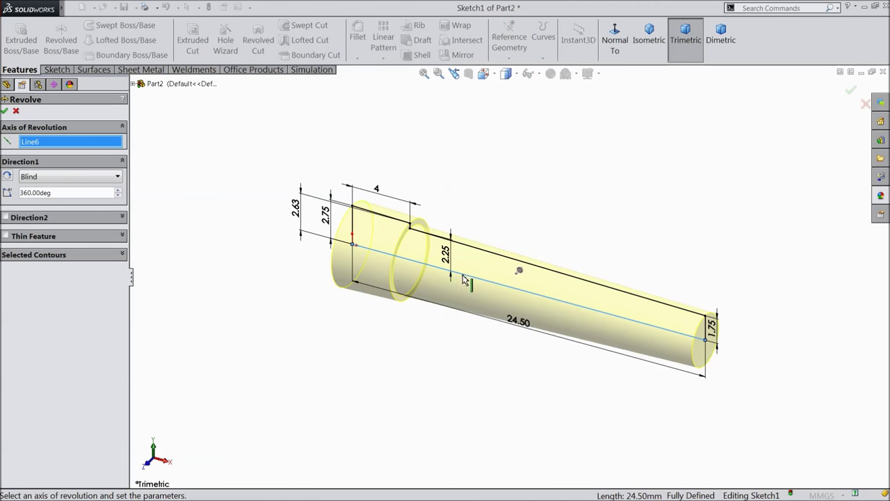
pyautogui.click(4, 112)
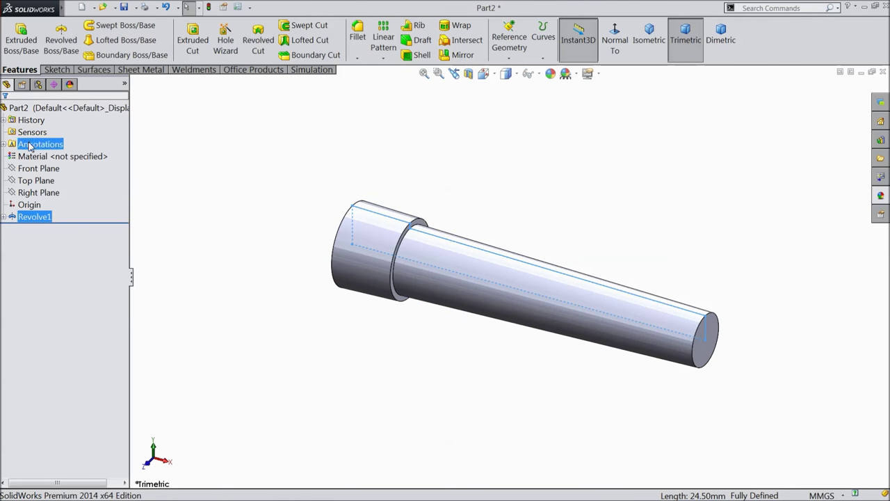
# Start Sketch2 on the Front Plane and view it normal-to
pyautogui.click(38, 168)
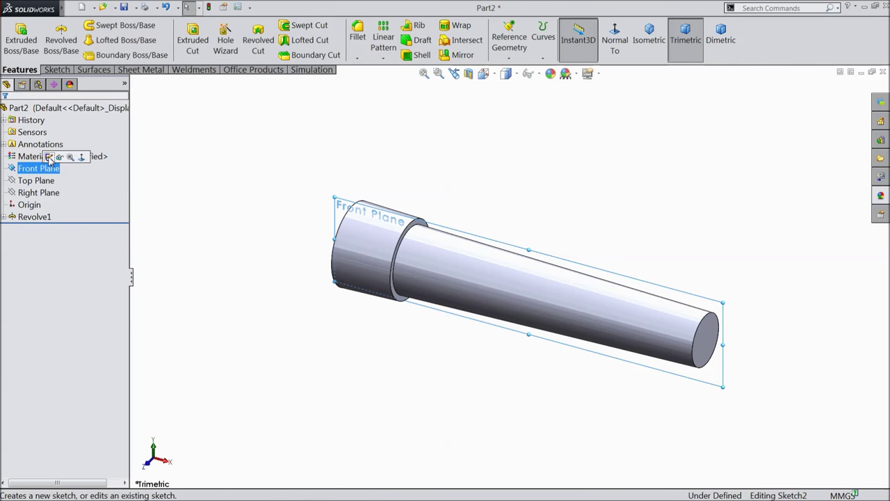
pyautogui.click(50, 154)
pyautogui.click(615, 40)
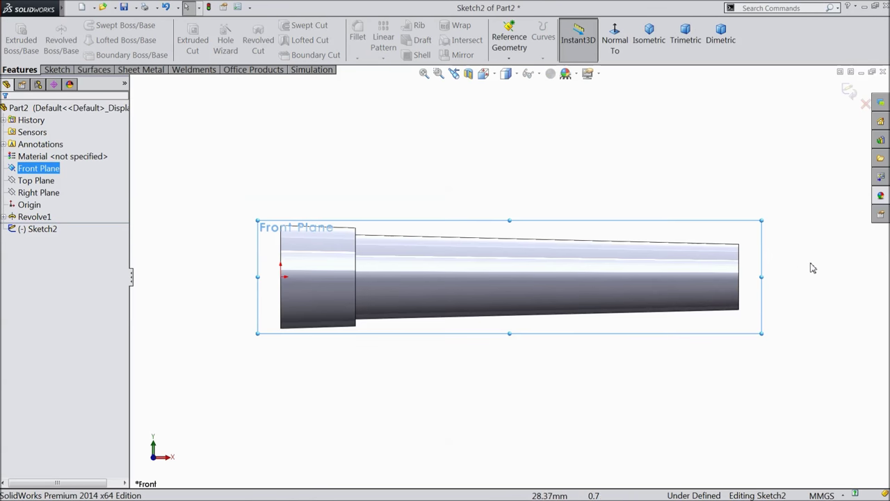
# Draw a horizontal centerline from the rod's narrow-end center out past the rod
pyautogui.scroll(-2, 786, 277)
pyautogui.click(49, 72)
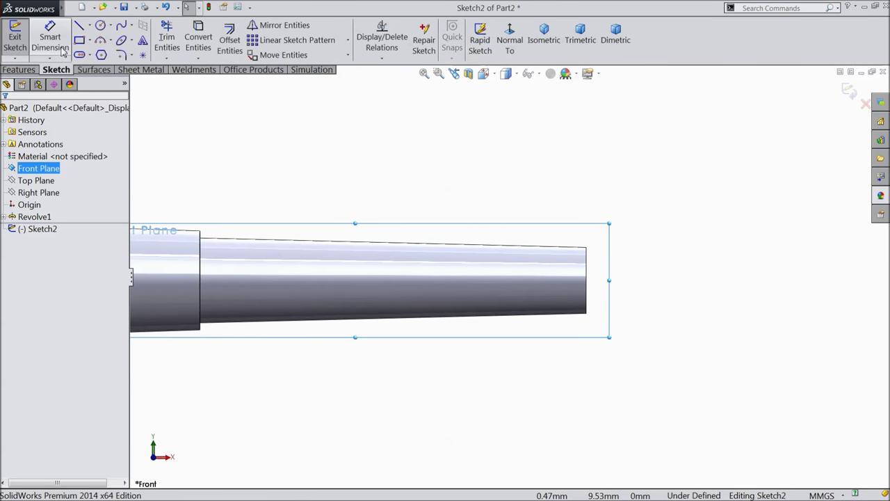
pyautogui.click(90, 26)
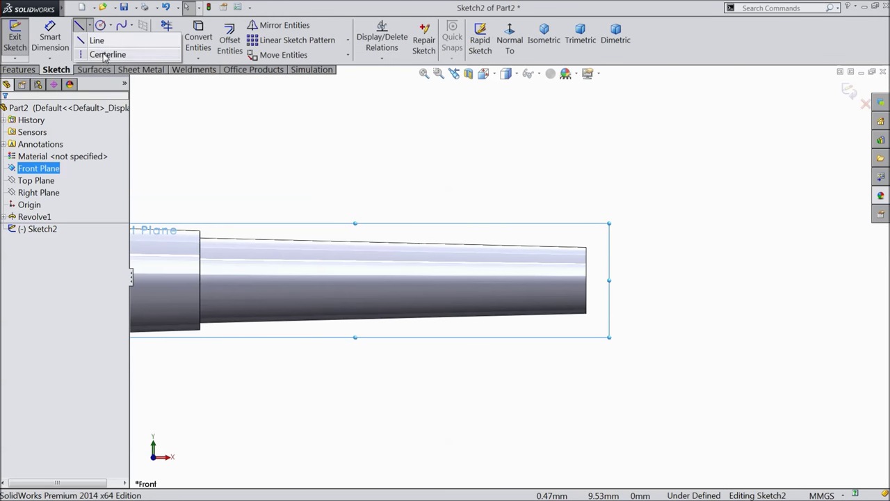
pyautogui.click(105, 55)
pyautogui.click(586, 280)
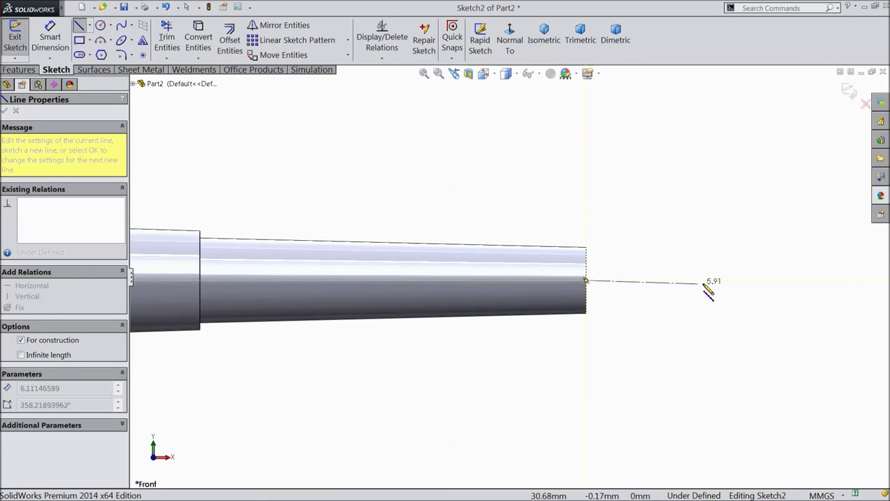
pyautogui.click(708, 280)
pyautogui.rightClick(710, 249)
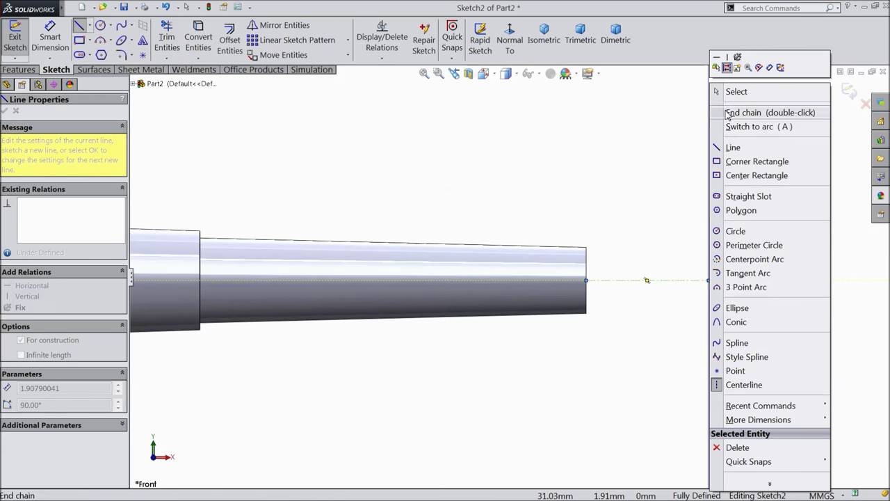
pyautogui.click(737, 113)
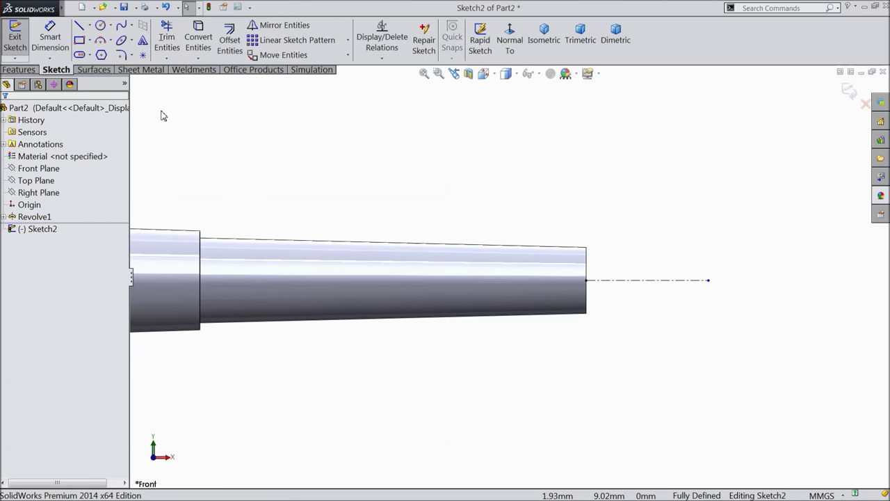
# Draw the tab outline: a sloped top line, a rounded arc tip and a bottom line back to the rod corner
pyautogui.click(78, 25)
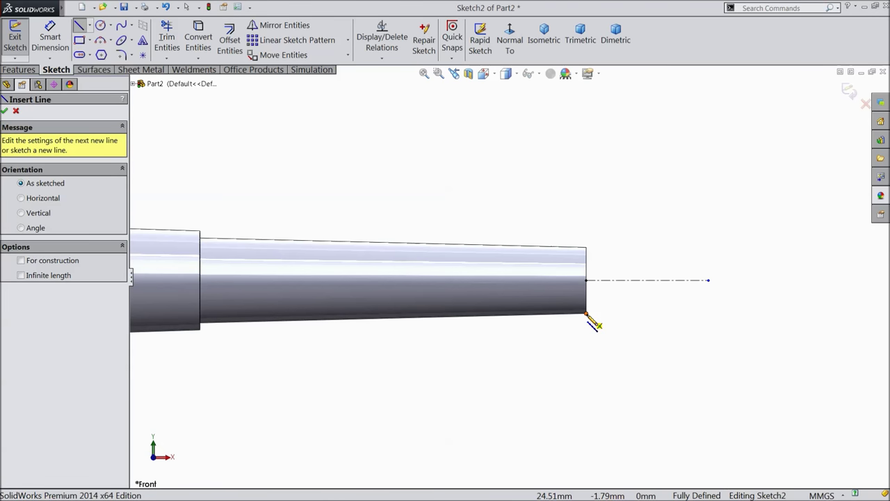
pyautogui.click(587, 313)
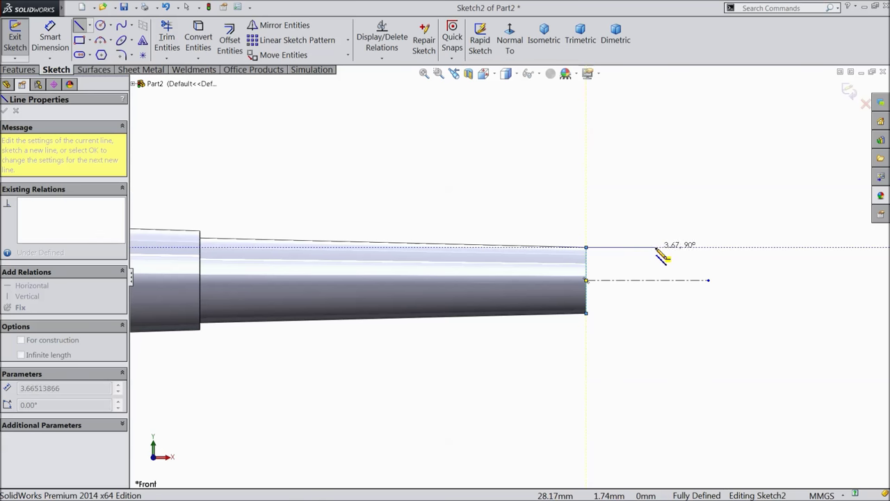
pyautogui.click(703, 253)
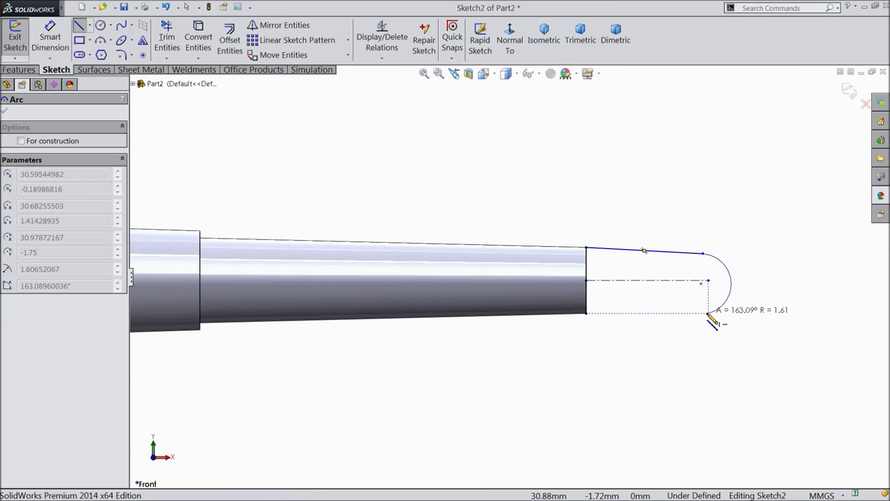
pyautogui.click(704, 313)
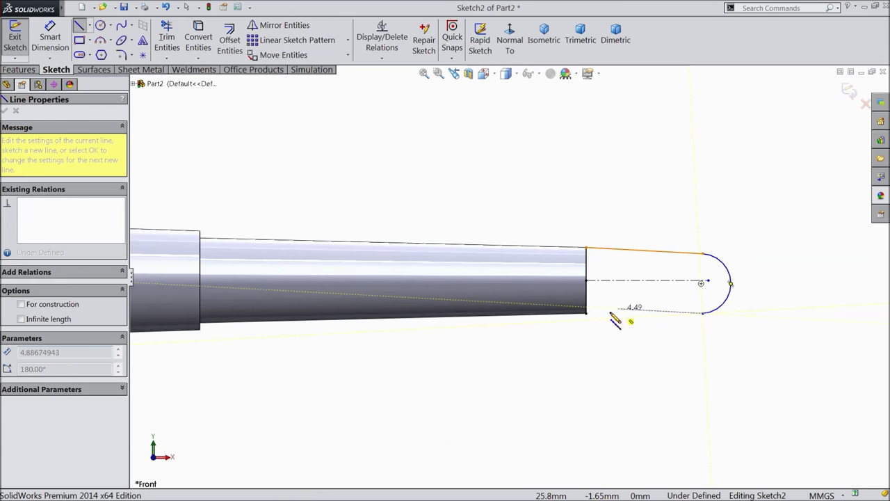
pyautogui.click(586, 313)
pyautogui.rightClick(588, 341)
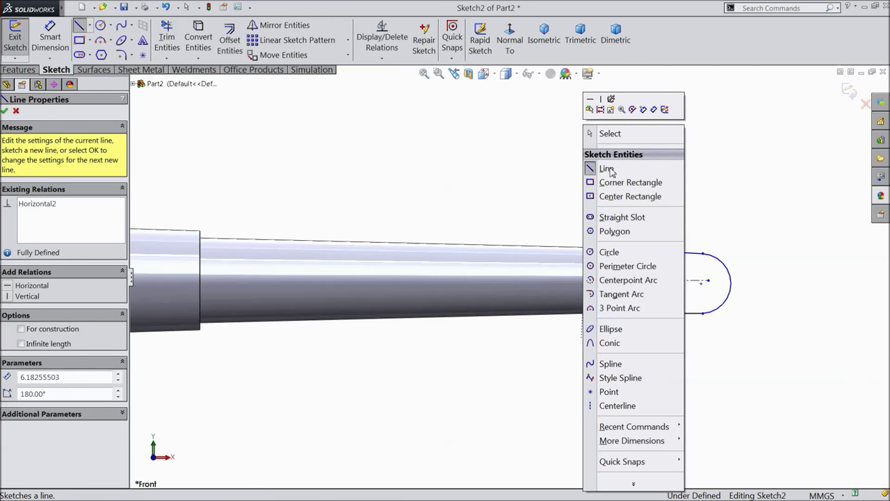
pyautogui.click(589, 132)
pyautogui.scroll(-5, 609, 268)
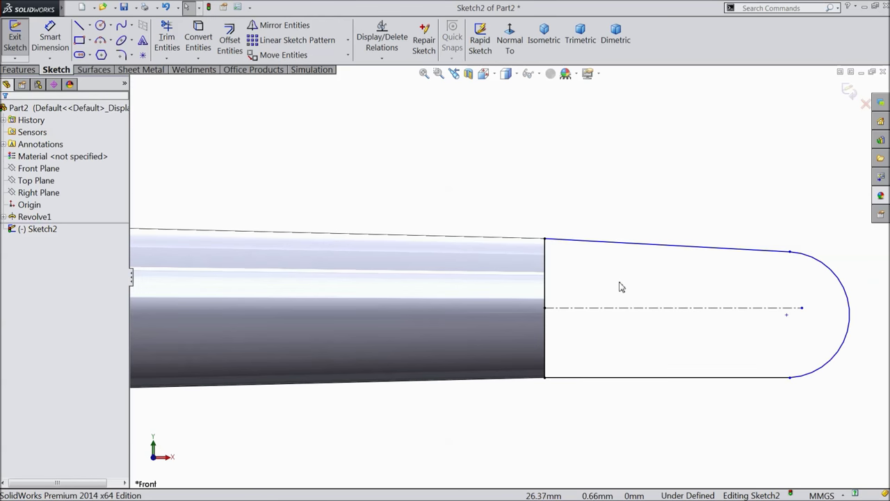
# Make the tab's top line collinear with the rod's upper edge, deleting the conflicting bottom collinear relation
pyautogui.click(512, 241)
pyautogui.keyDown('ctrl'); pyautogui.click(567, 247); pyautogui.keyUp('ctrl')
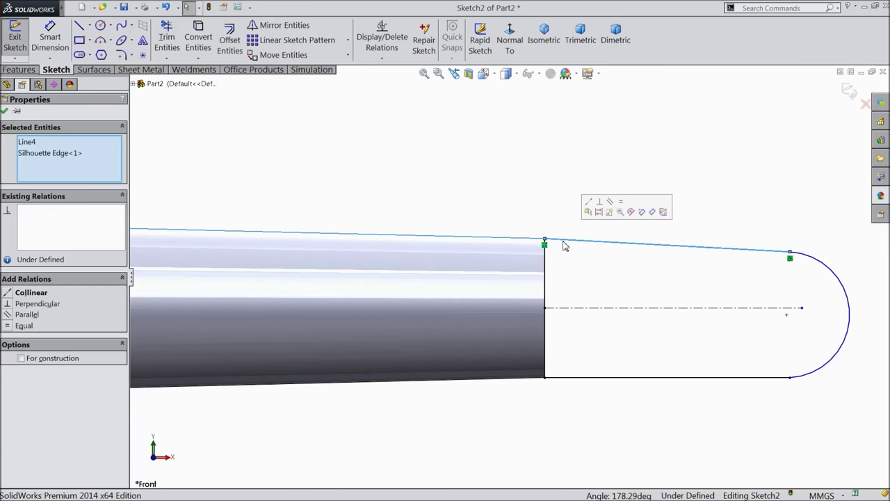
pyautogui.click(589, 206)
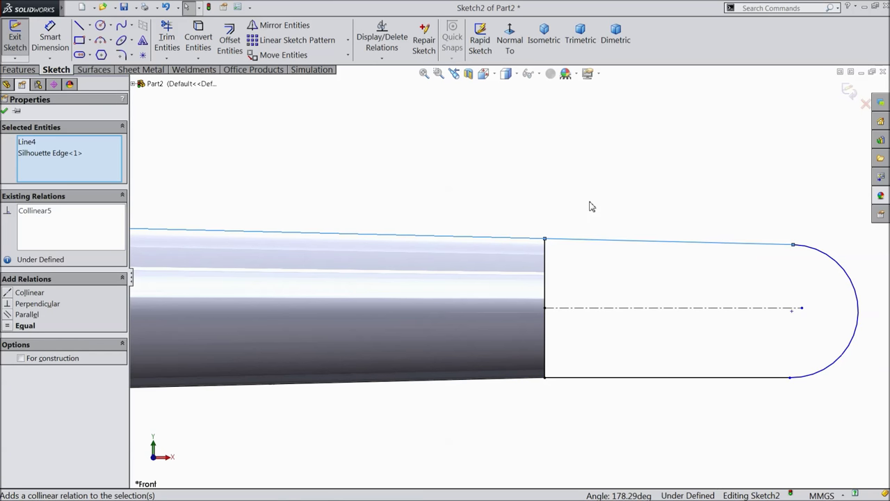
pyautogui.click(530, 382)
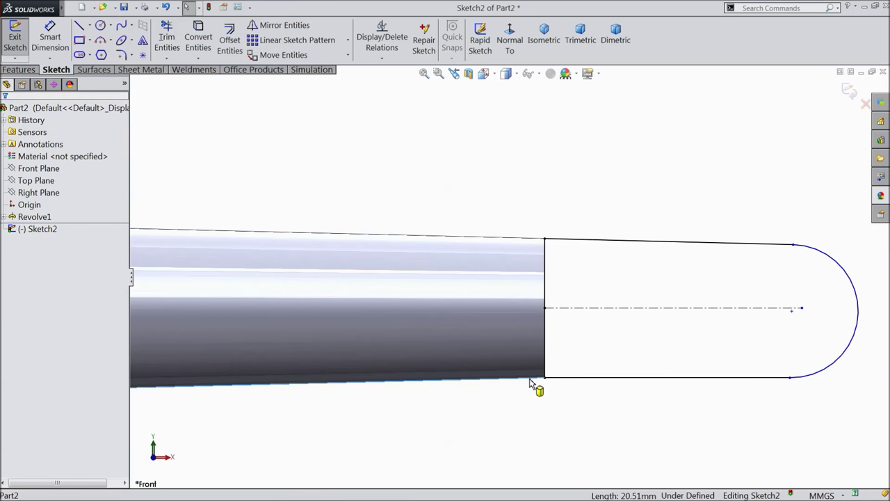
pyautogui.keyDown('ctrl'); pyautogui.click(569, 379); pyautogui.keyUp('ctrl')
pyautogui.click(595, 343)
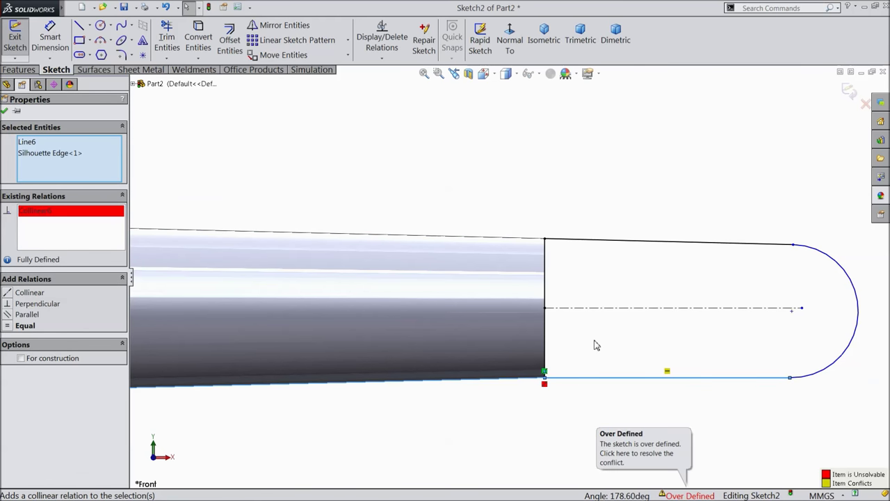
pyautogui.rightClick(26, 215)
pyautogui.click(55, 228)
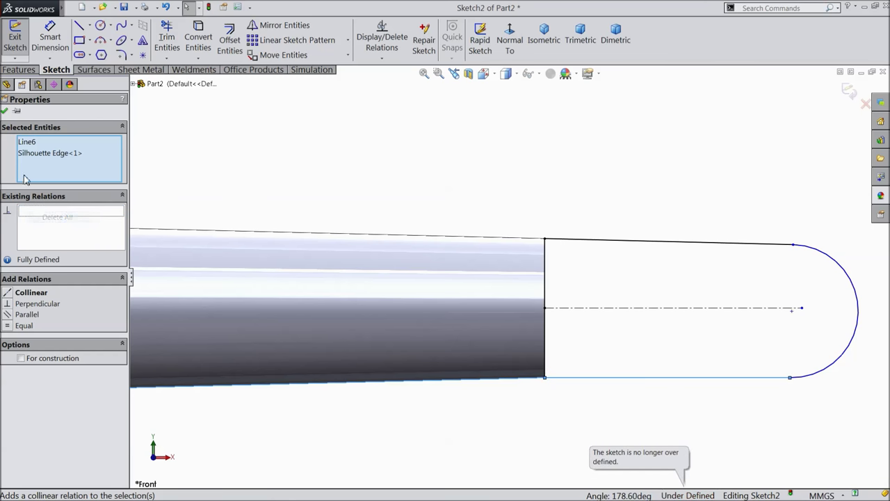
pyautogui.click(5, 111)
# Apply a vertical relation to the arc's two endpoints and its centre point
pyautogui.scroll(3, 645, 302)
pyautogui.scroll(-2, 675, 302)
pyautogui.scroll(-1, 674, 301)
pyautogui.click(564, 228)
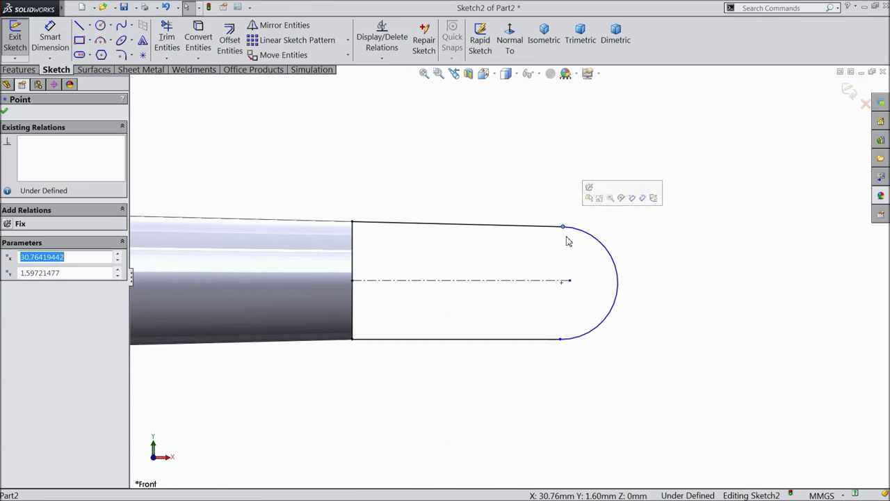
pyautogui.keyDown('ctrl'); pyautogui.click(563, 284); pyautogui.keyUp('ctrl')
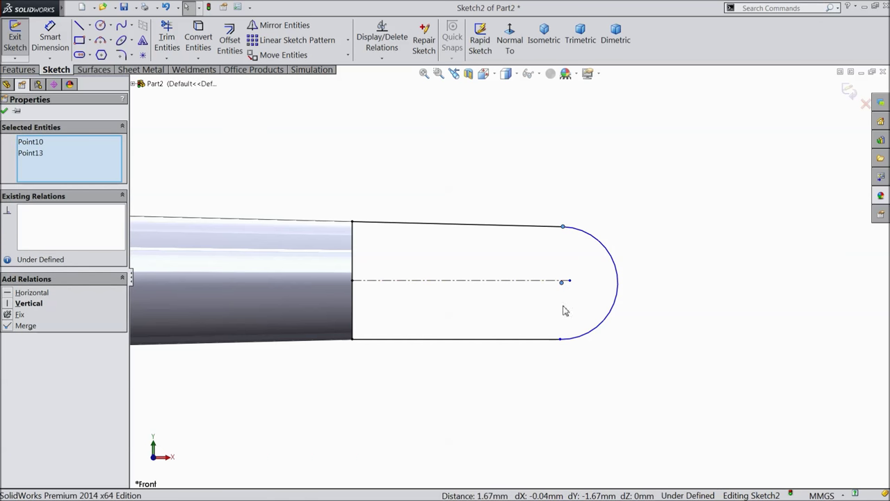
pyautogui.keyDown('ctrl'); pyautogui.click(562, 340); pyautogui.keyUp('ctrl')
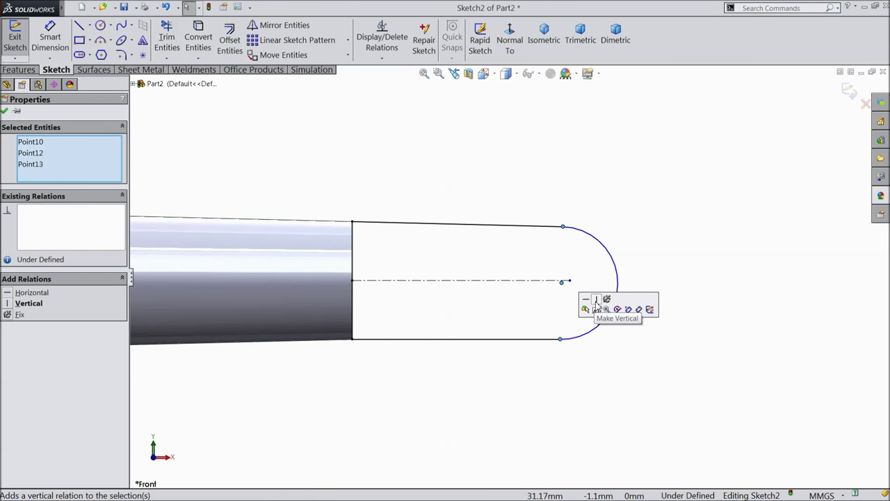
pyautogui.click(597, 304)
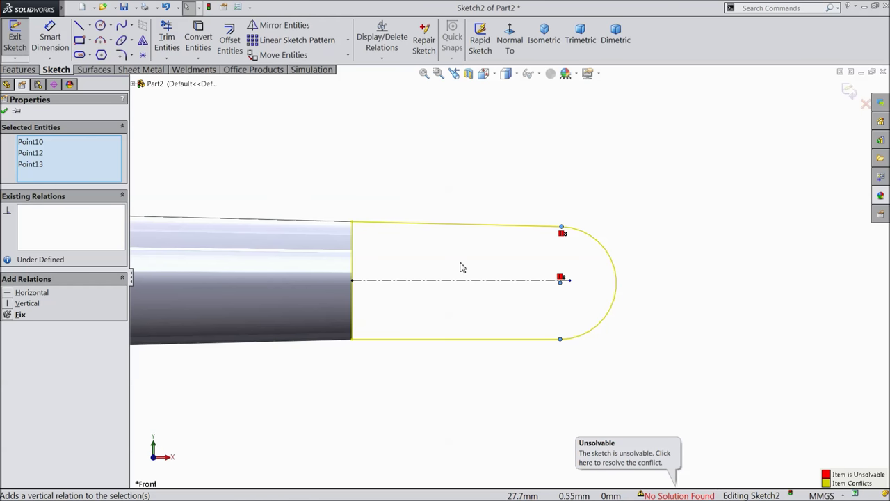
pyautogui.click(5, 111)
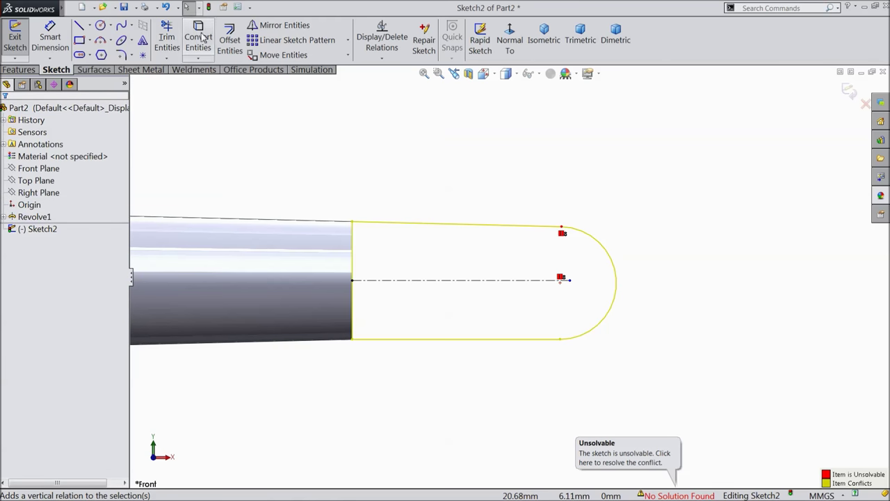
# Undo the vertical relation, put the arc centre on the centerline, and delete the conflicting coincident relation
pyautogui.click(167, 7)
pyautogui.scroll(-2, 547, 292)
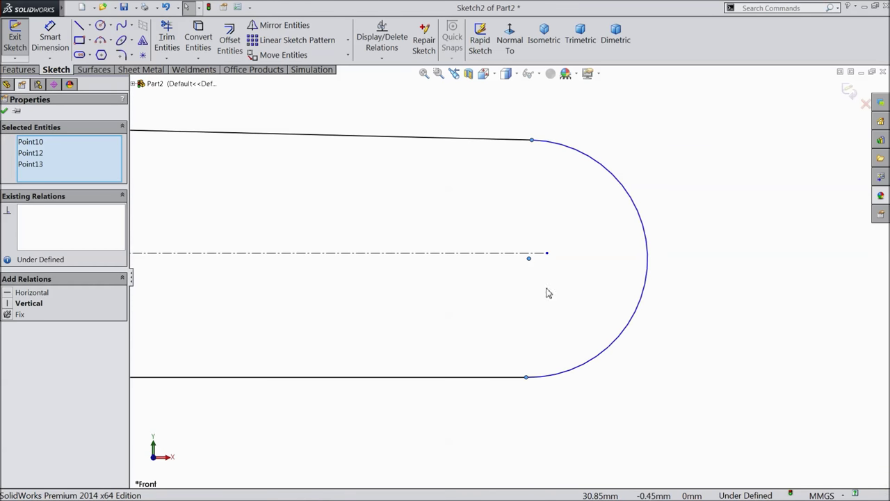
pyautogui.scroll(1, 498, 281)
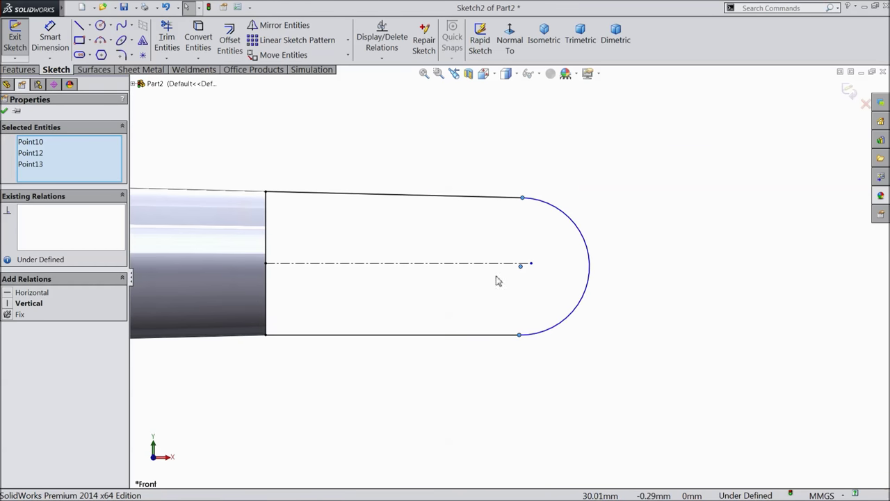
pyautogui.click(456, 264)
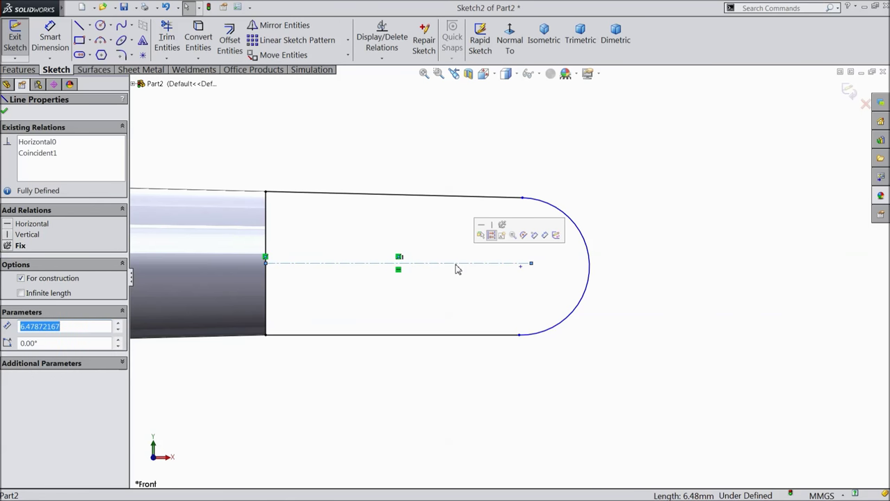
pyautogui.scroll(-3, 569, 271)
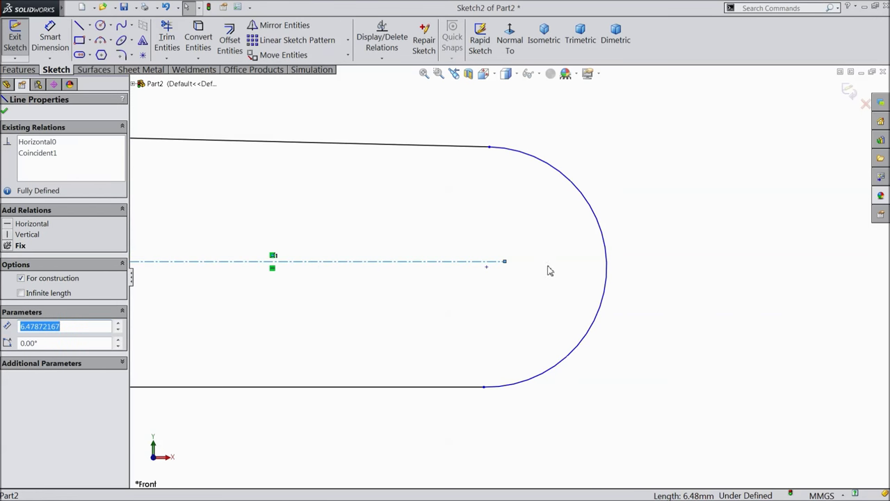
pyautogui.click(487, 266)
pyautogui.keyDown('ctrl'); pyautogui.click(480, 262); pyautogui.keyUp('ctrl')
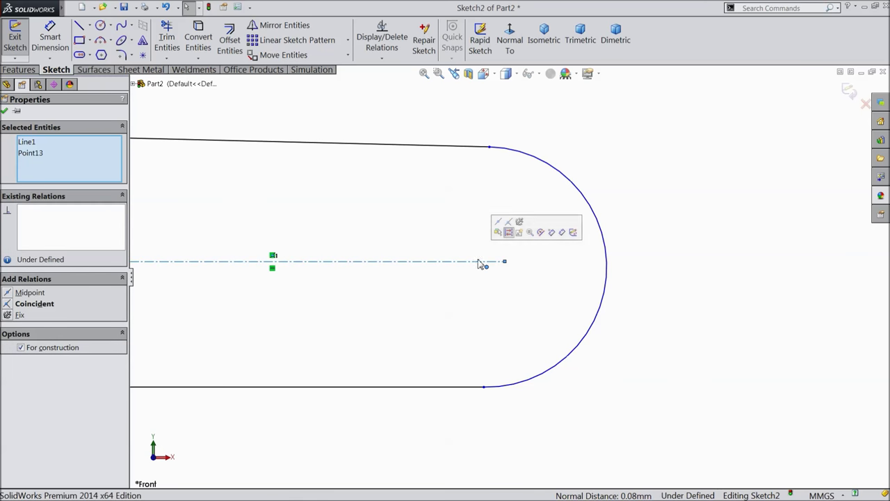
pyautogui.click(510, 228)
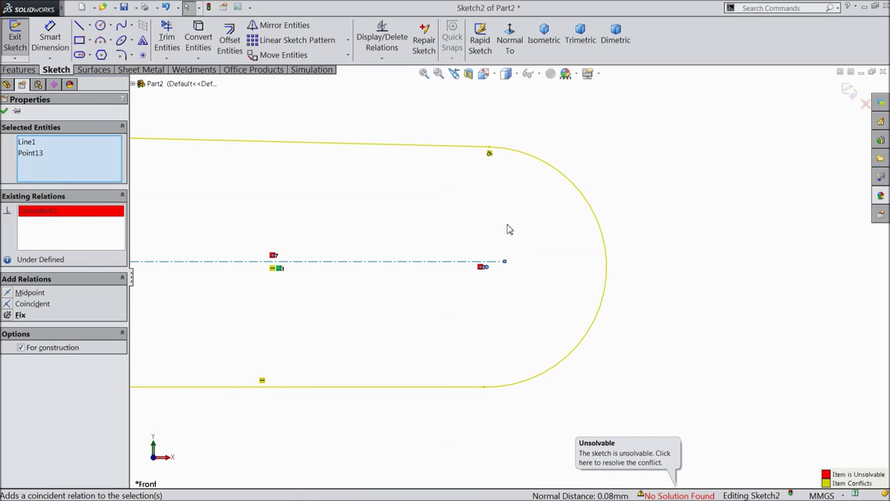
pyautogui.scroll(3, 485, 242)
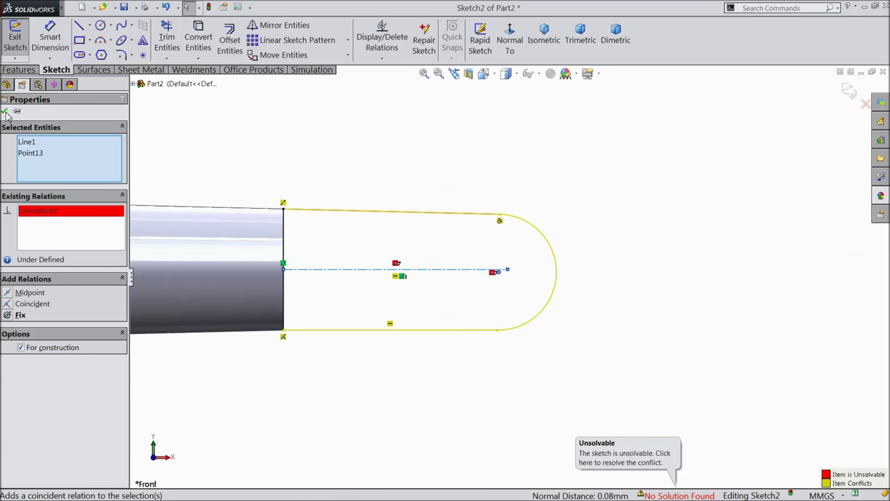
pyautogui.rightClick(48, 221)
pyautogui.click(78, 221)
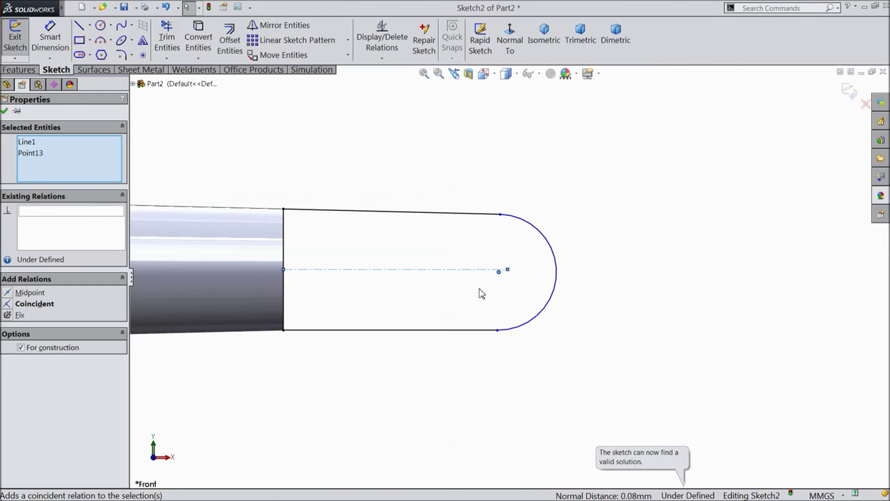
# Delete the rounded end arc and make the tab's bottom line collinear with the rod's lower edge
pyautogui.click(555, 299)
pyautogui.press('Delete')
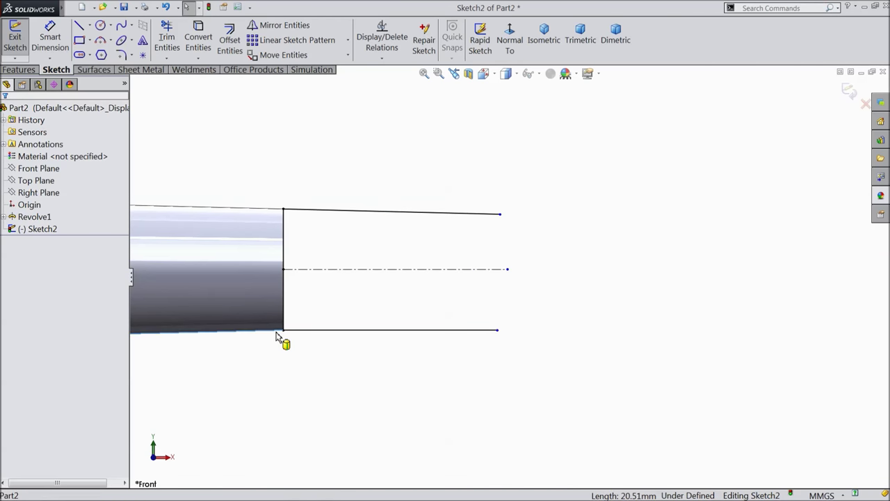
pyautogui.click(317, 333)
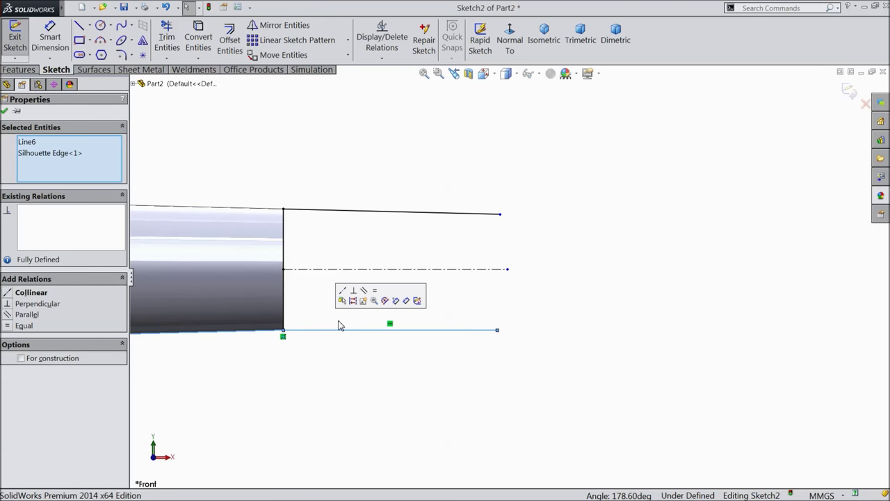
pyautogui.click(459, 301)
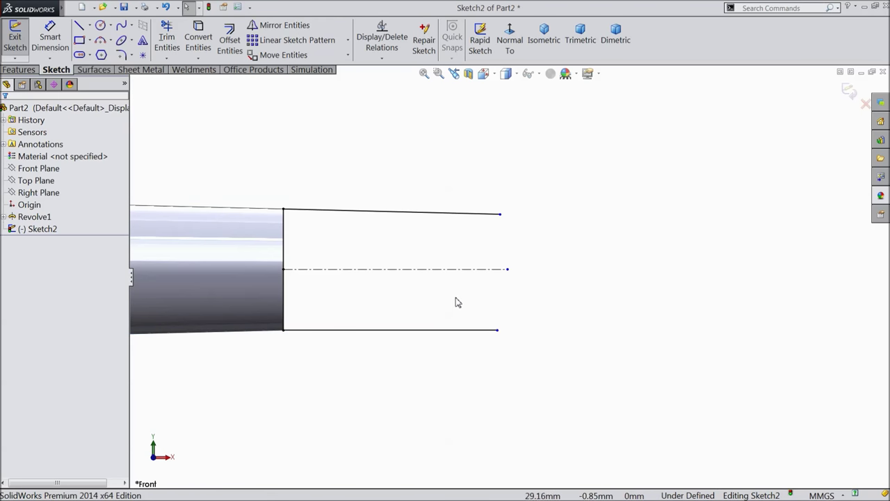
pyautogui.click(390, 331)
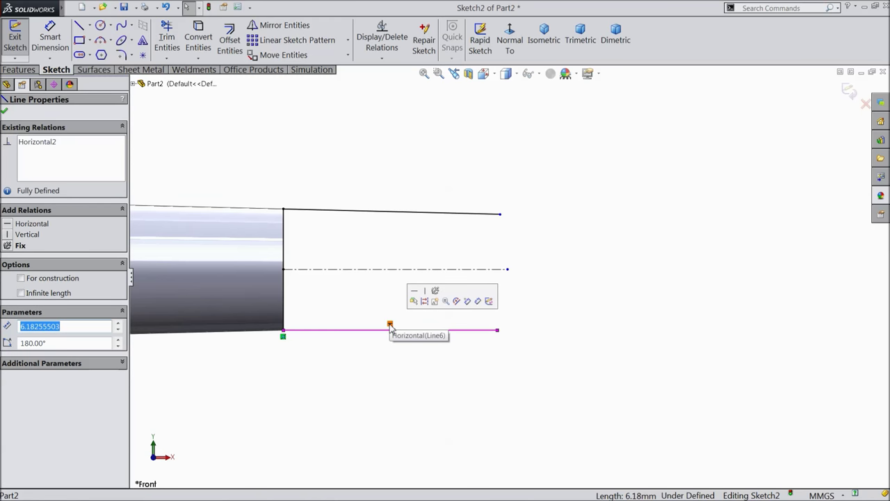
pyautogui.press('Escape')
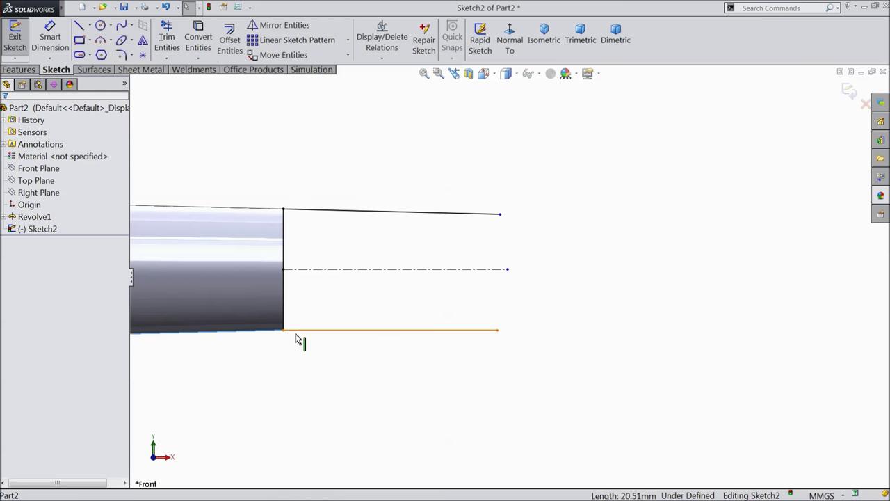
pyautogui.keyDown('ctrl'); pyautogui.click(335, 332); pyautogui.keyUp('ctrl')
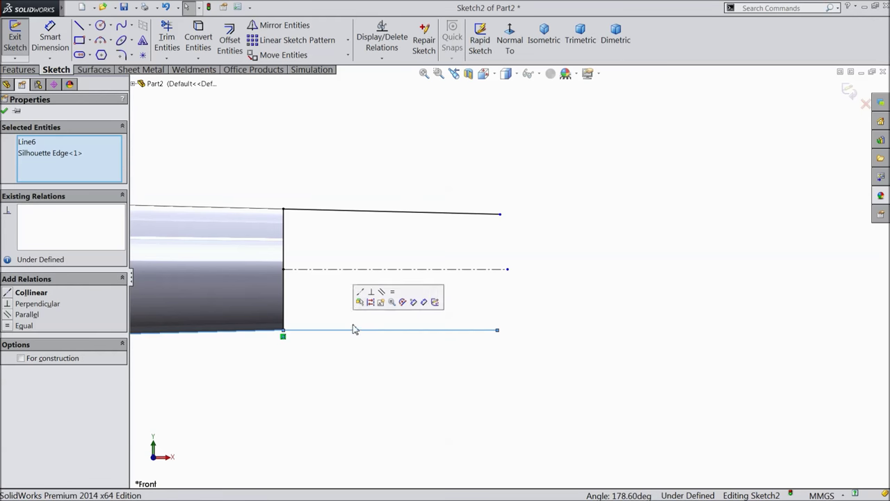
pyautogui.click(364, 297)
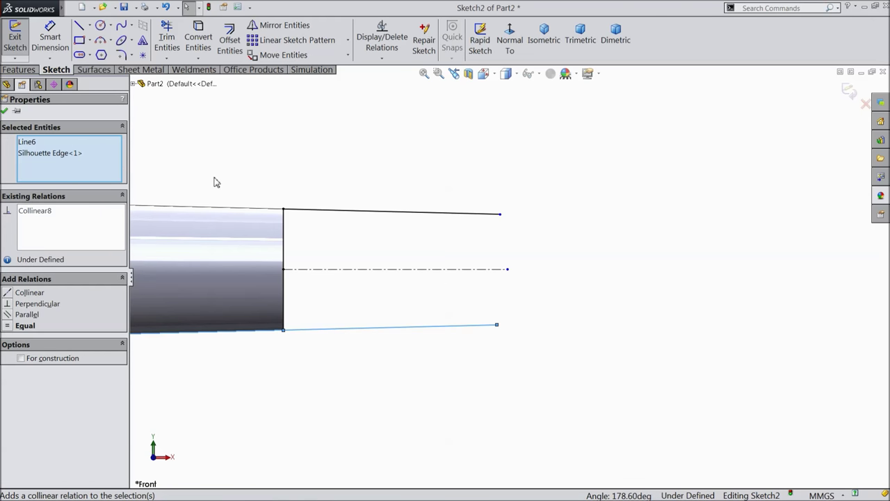
pyautogui.click(100, 41)
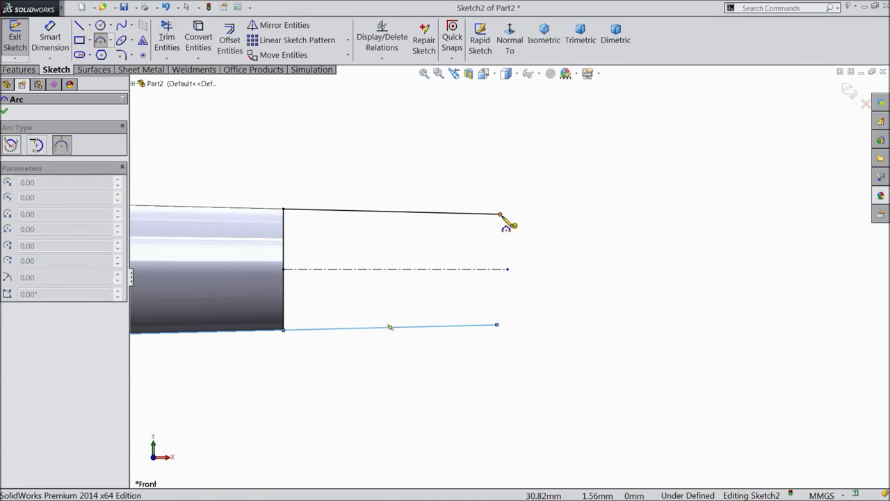
# Redraw the rounded tip as a three-point arc between the two line ends
pyautogui.moveTo(506, 232); pyautogui.dragTo(498, 325)
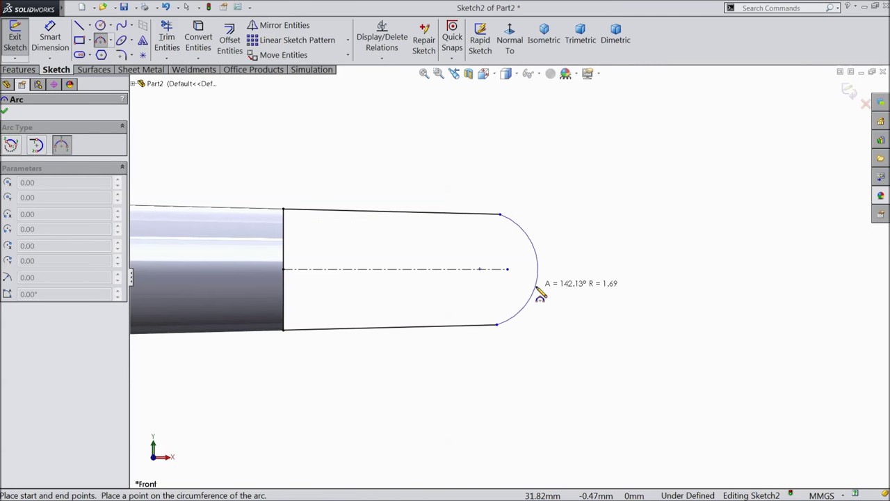
pyautogui.click(559, 287)
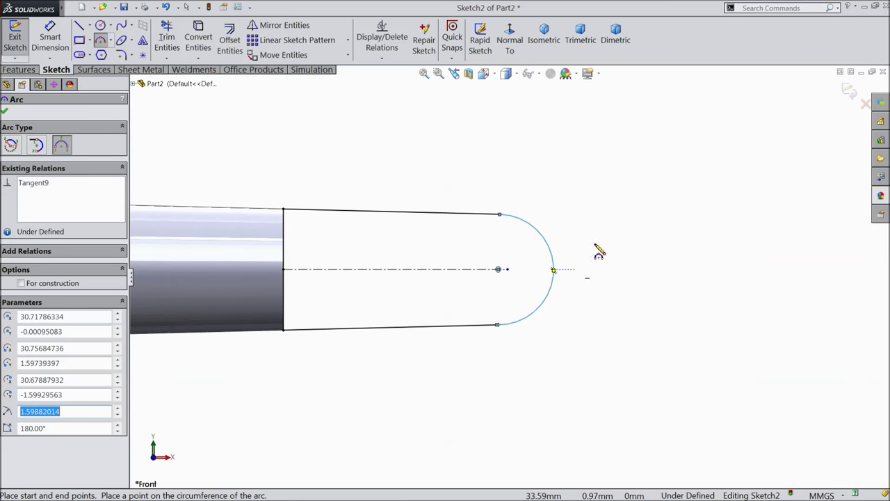
pyautogui.rightClick(605, 250)
pyautogui.click(637, 117)
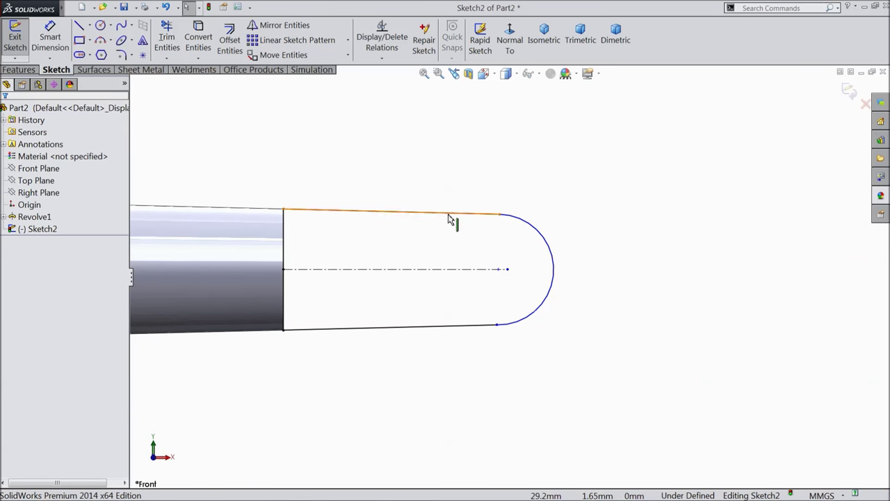
# Make the bottom line collinear with the rod's lower edge and extend the centreline past the arc
pyautogui.click(262, 332)
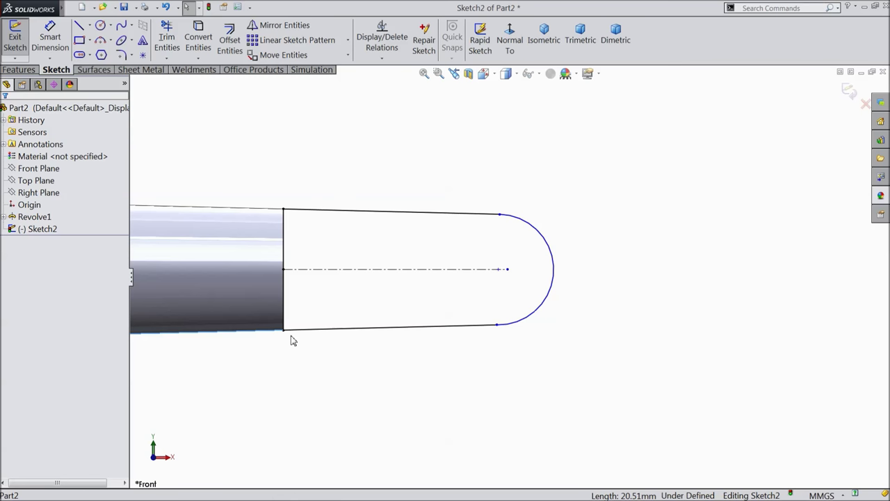
pyautogui.keyDown('ctrl'); pyautogui.click(330, 331); pyautogui.keyUp('ctrl')
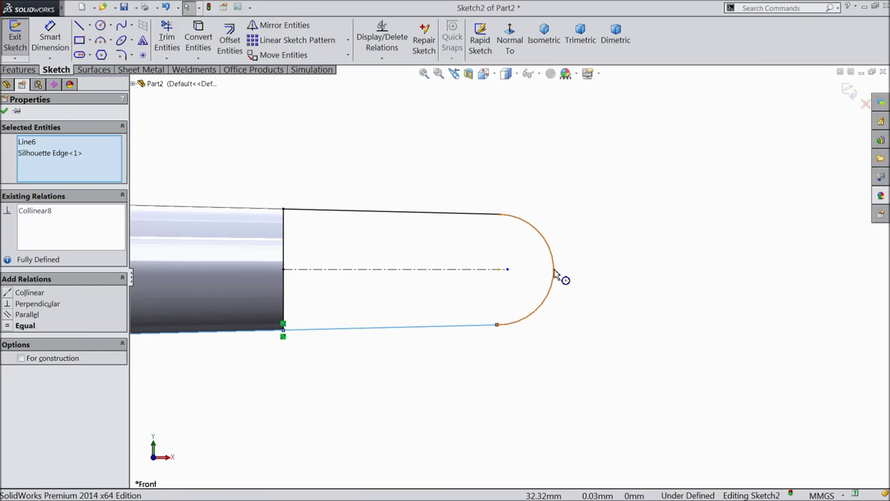
pyautogui.click(4, 112)
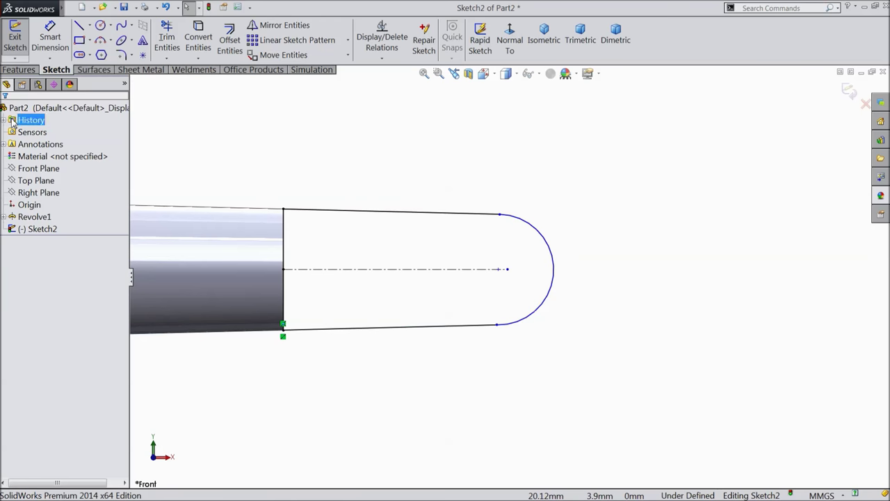
pyautogui.moveTo(508, 273); pyautogui.dragTo(541, 275)
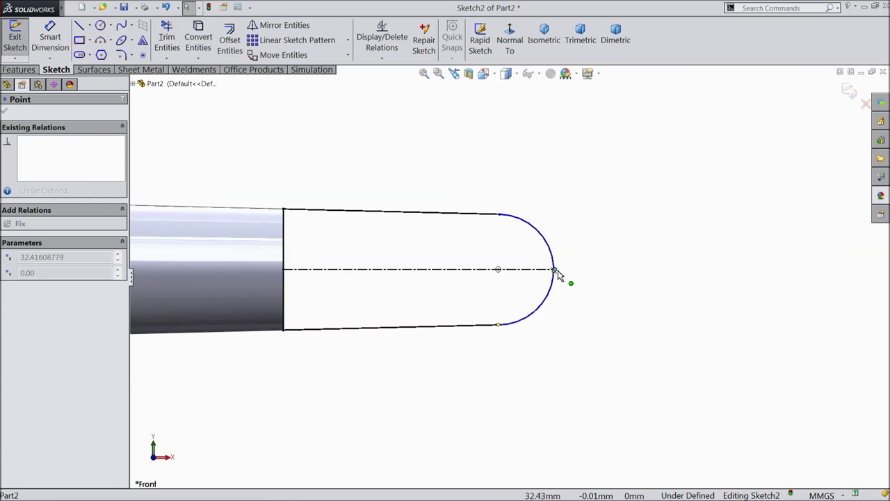
pyautogui.moveTo(571, 275); pyautogui.dragTo(572, 276)
pyautogui.scroll(-3, 559, 276)
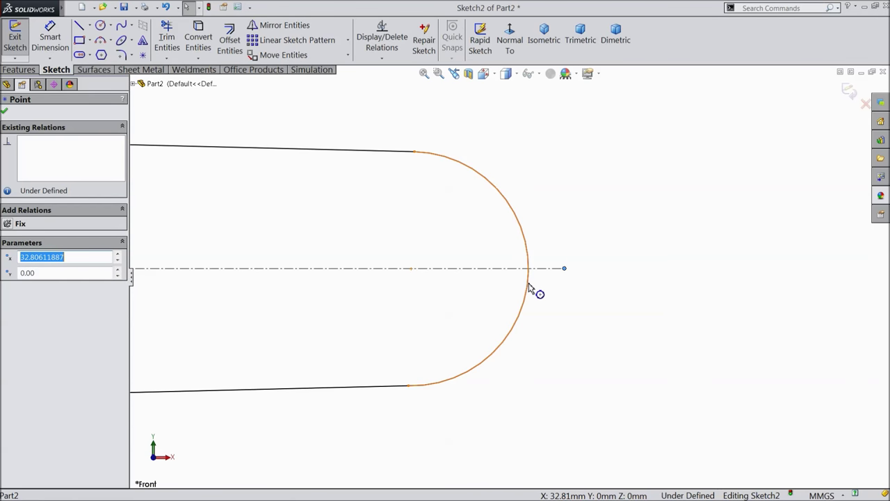
# Try a tangent relation between the arc and the centreline, then undo it
pyautogui.click(533, 288)
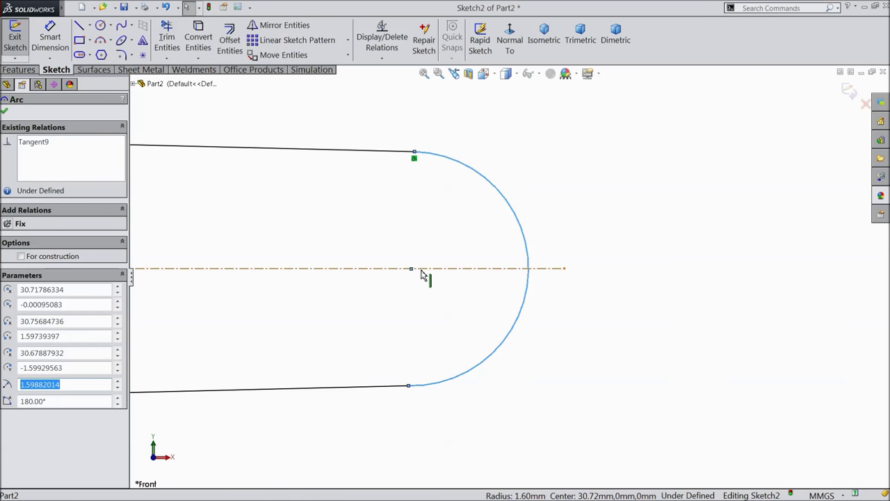
pyautogui.keyDown('ctrl'); pyautogui.click(453, 270); pyautogui.keyUp('ctrl')
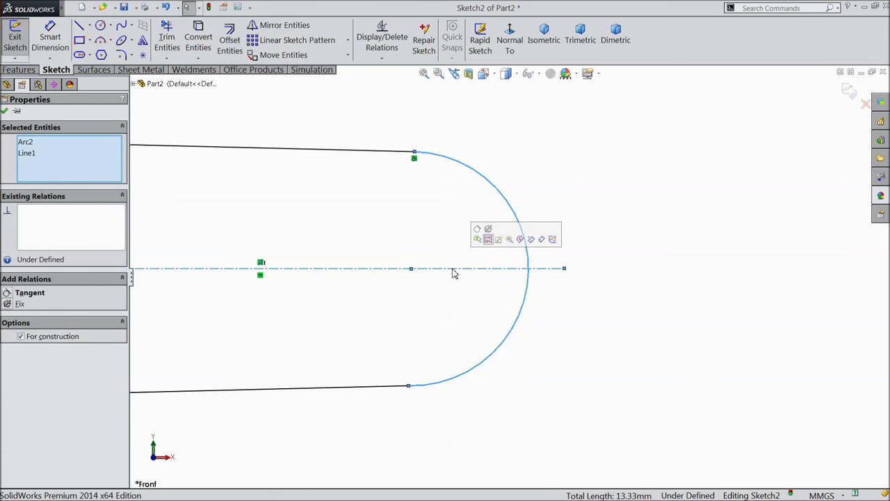
pyautogui.click(479, 235)
pyautogui.scroll(4, 446, 257)
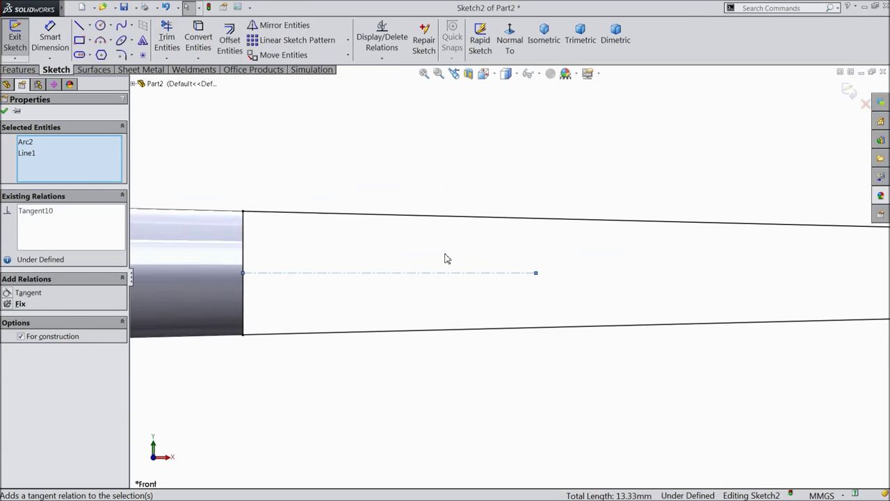
pyautogui.click(165, 13)
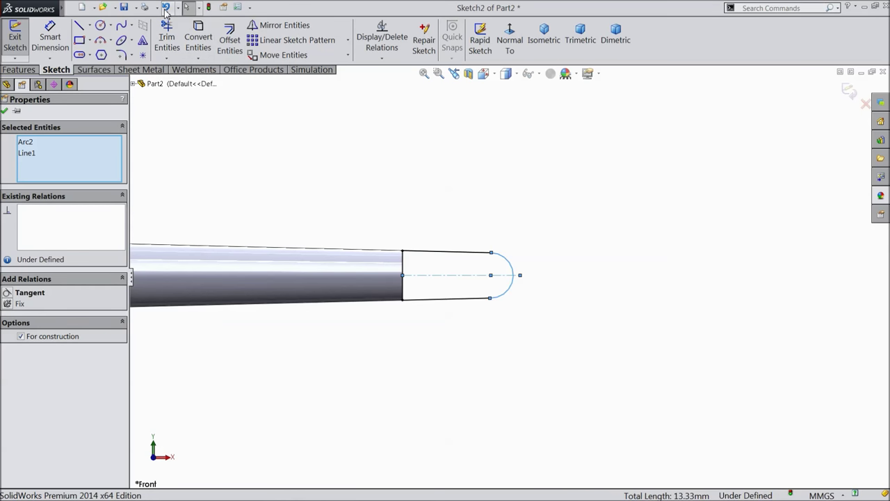
pyautogui.scroll(-3, 422, 286)
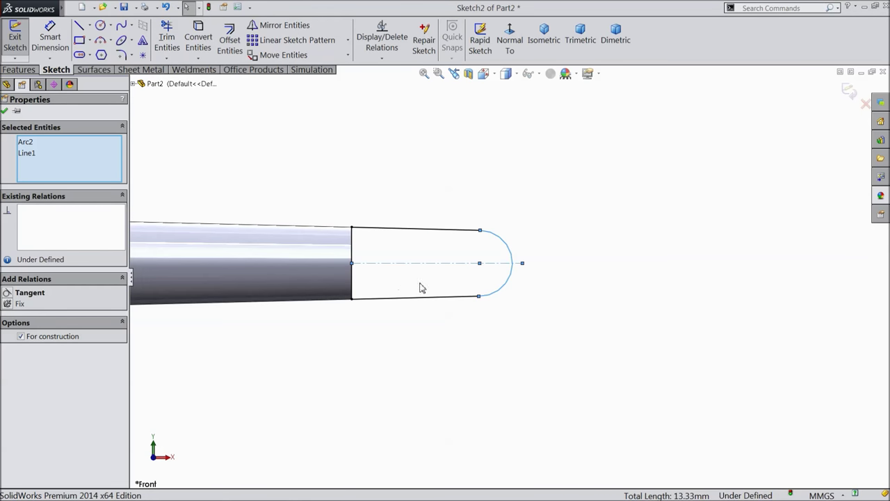
pyautogui.click(469, 338)
pyautogui.scroll(-2, 584, 274)
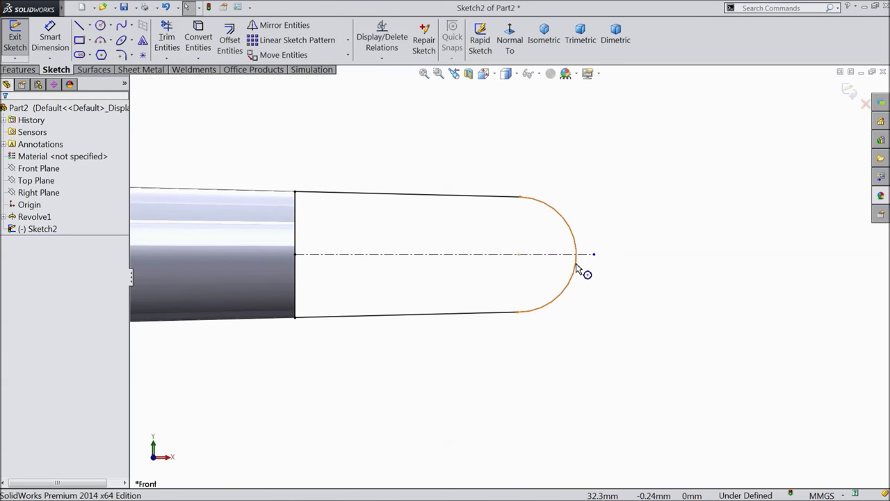
pyautogui.click(453, 257)
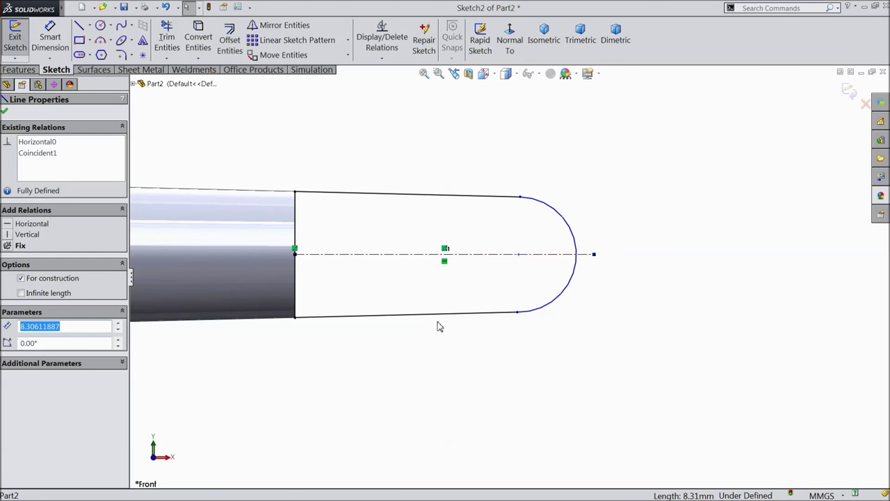
pyautogui.click(438, 327)
# Make the tab's top and bottom lines symmetric about the centreline and place a point at the arc midpoint
pyautogui.moveTo(473, 181); pyautogui.dragTo(395, 342)
pyautogui.click(476, 305)
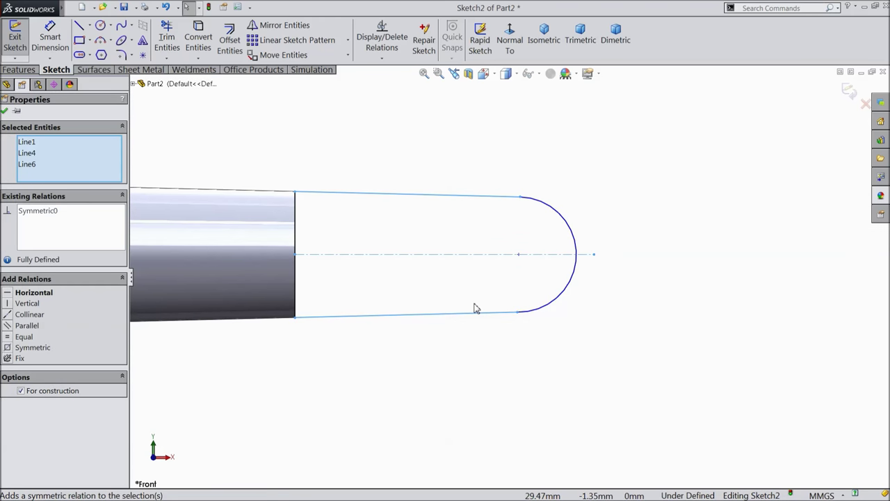
pyautogui.click(5, 112)
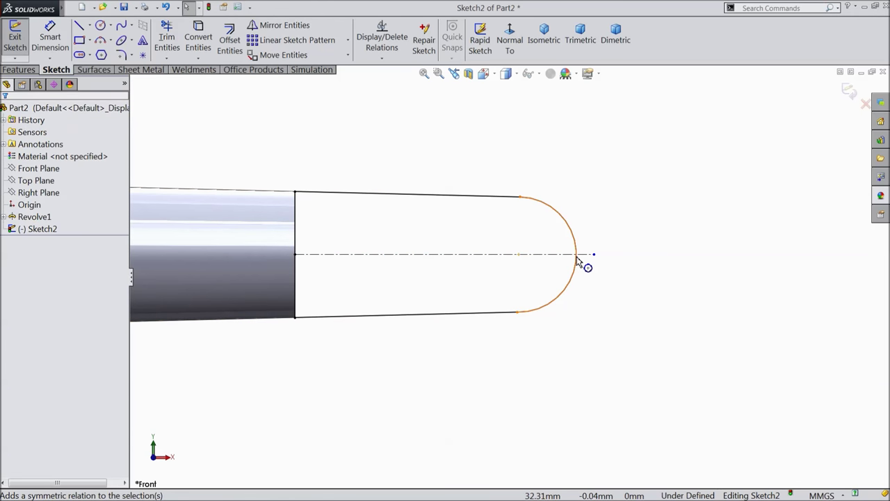
pyautogui.click(142, 56)
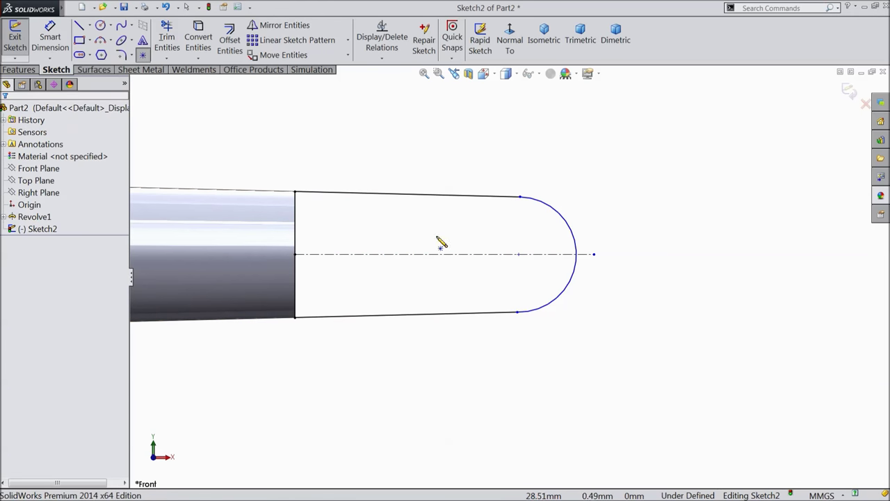
pyautogui.click(577, 255)
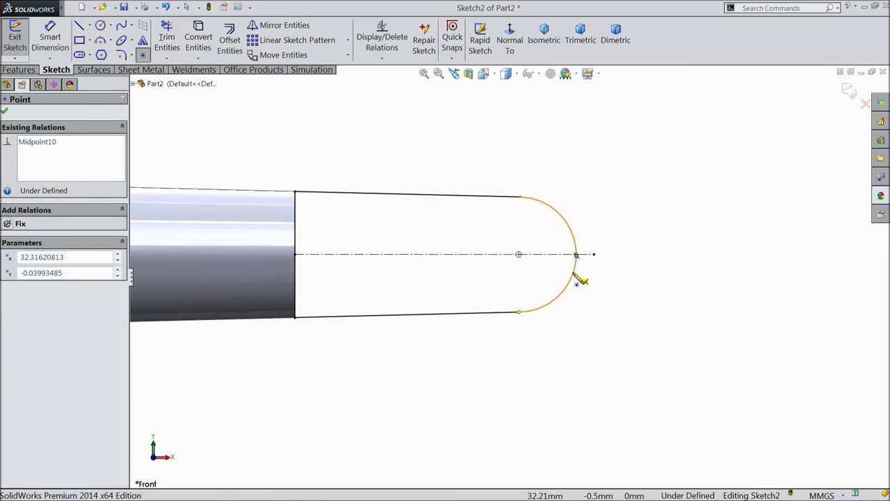
pyautogui.click(43, 44)
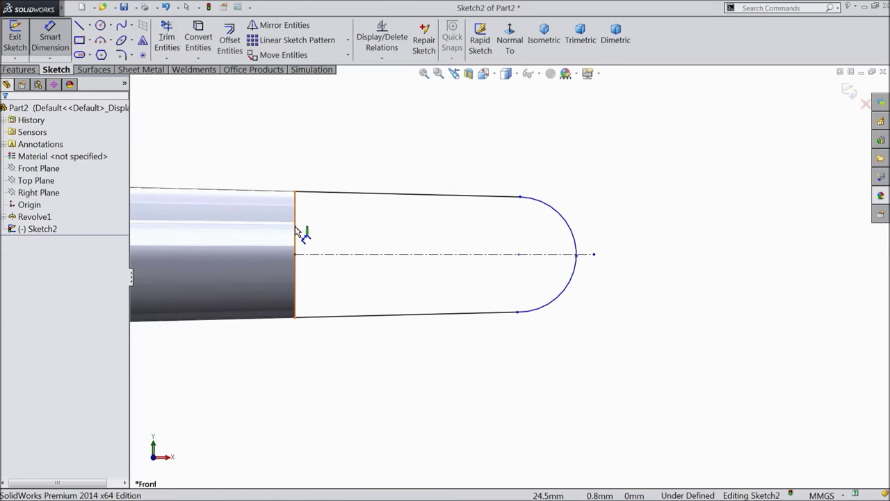
# Dimension the tab length from its base line to the arc midpoint as 4.75 mm
pyautogui.click(295, 232)
pyautogui.click(576, 255)
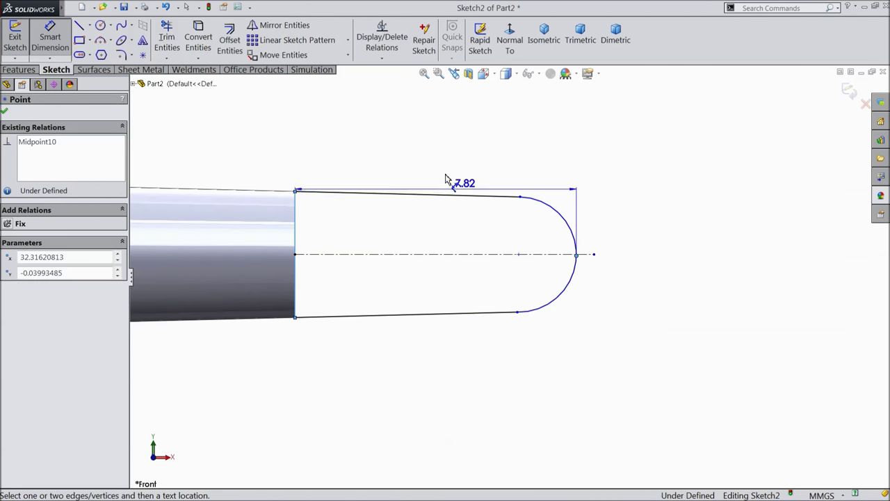
pyautogui.click(424, 150)
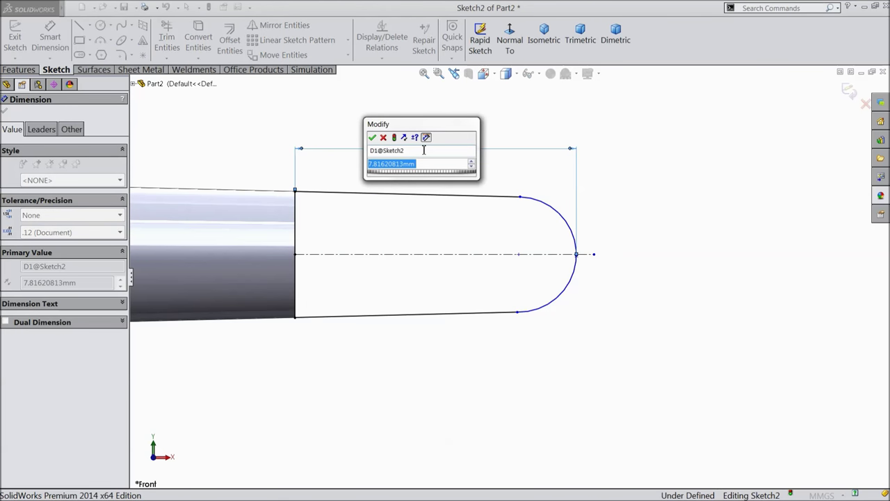
pyautogui.write('4.75')
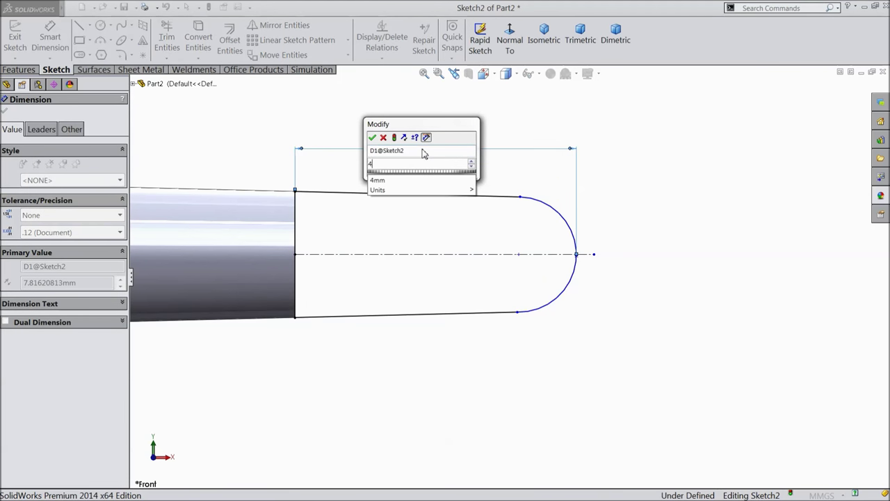
pyautogui.click(373, 137)
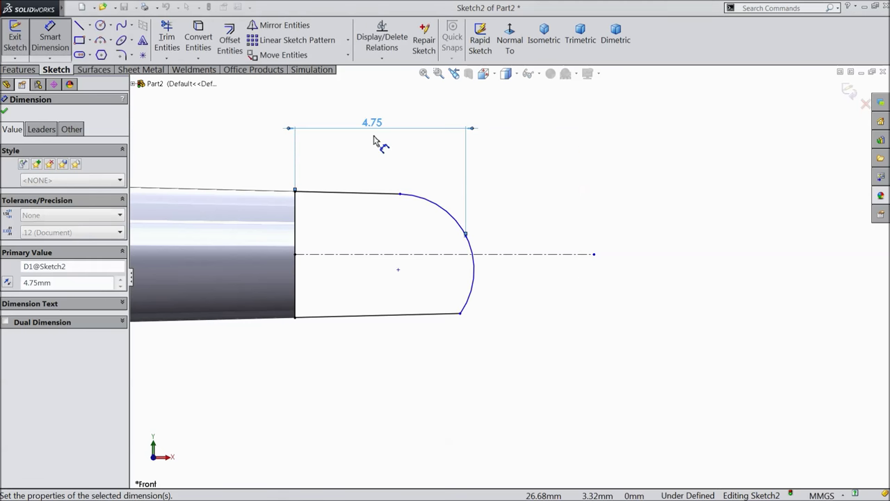
pyautogui.click(4, 112)
# Make the arc's two endpoints vertical so the sketch becomes fully defined
pyautogui.click(457, 314)
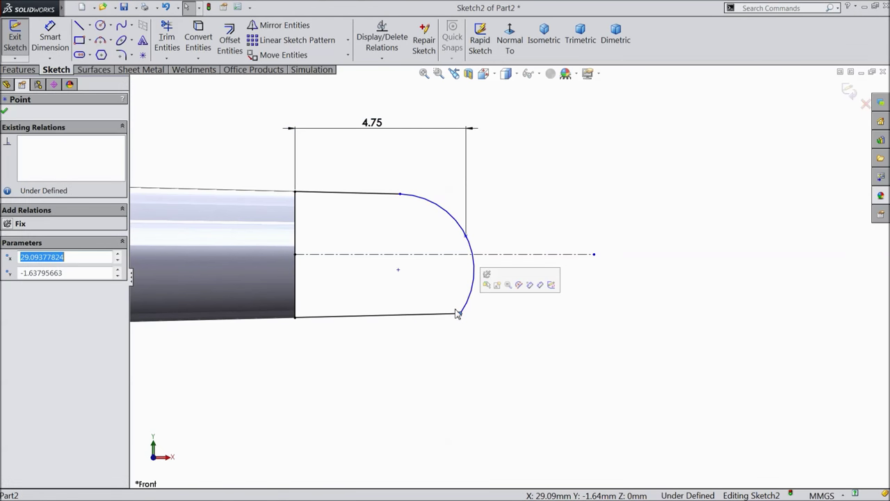
pyautogui.keyDown('ctrl'); pyautogui.click(400, 195); pyautogui.keyUp('ctrl')
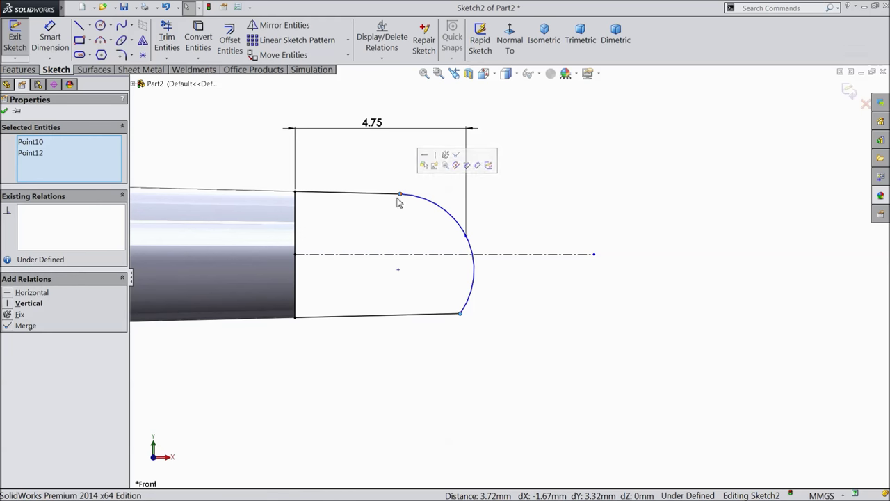
pyautogui.click(436, 155)
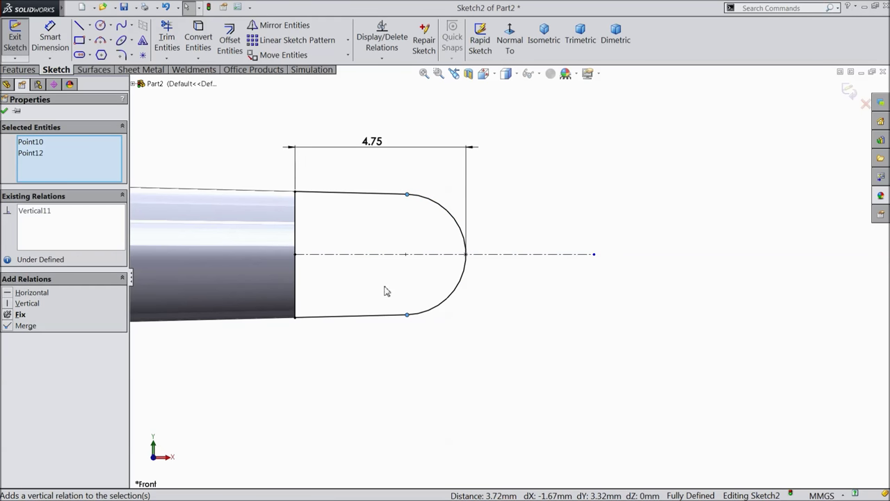
pyautogui.click(5, 112)
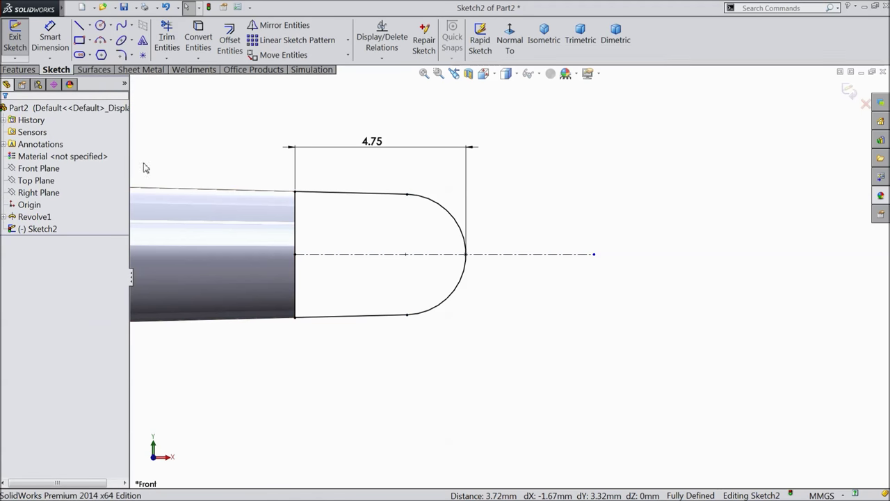
pyautogui.scroll(3, 487, 272)
pyautogui.click(23, 70)
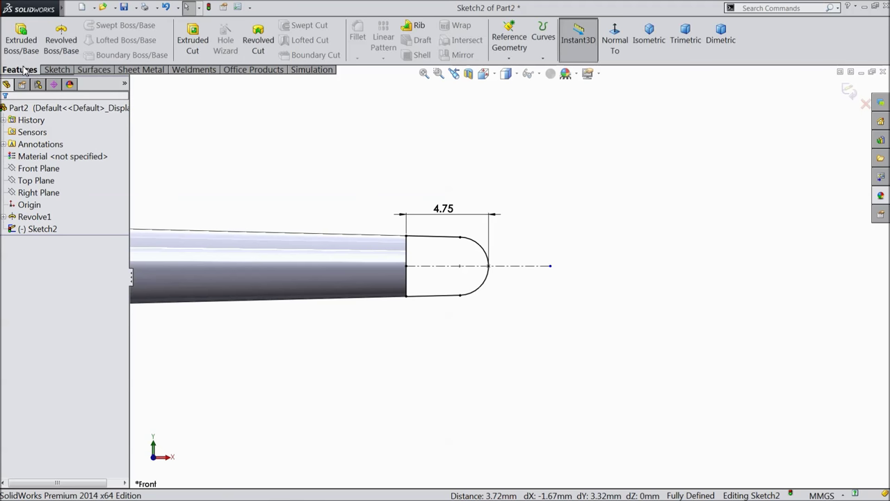
# Extrude the rounded tab sketch 2 mm with a Mid Plane end condition
pyautogui.click(20, 38)
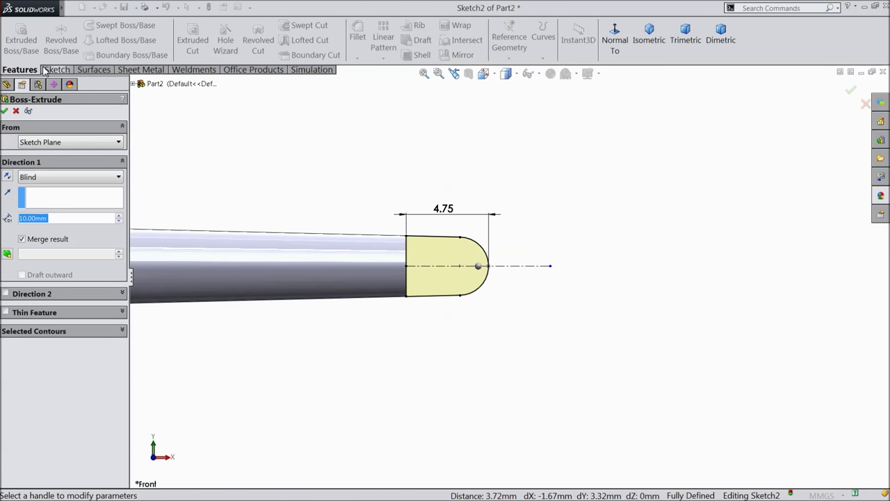
pyautogui.write('2')
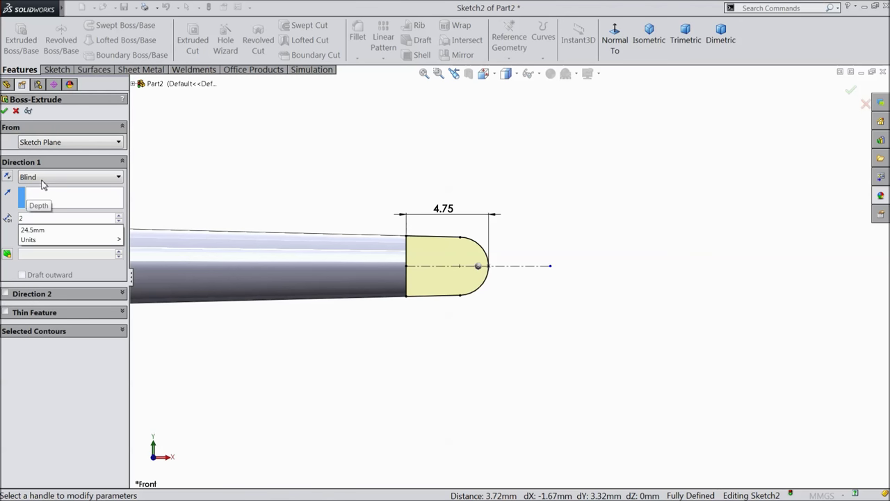
pyautogui.click(42, 178)
pyautogui.click(52, 258)
pyautogui.moveTo(218, 180); pyautogui.dragTo(260, 204, button='middle')
pyautogui.click(5, 111)
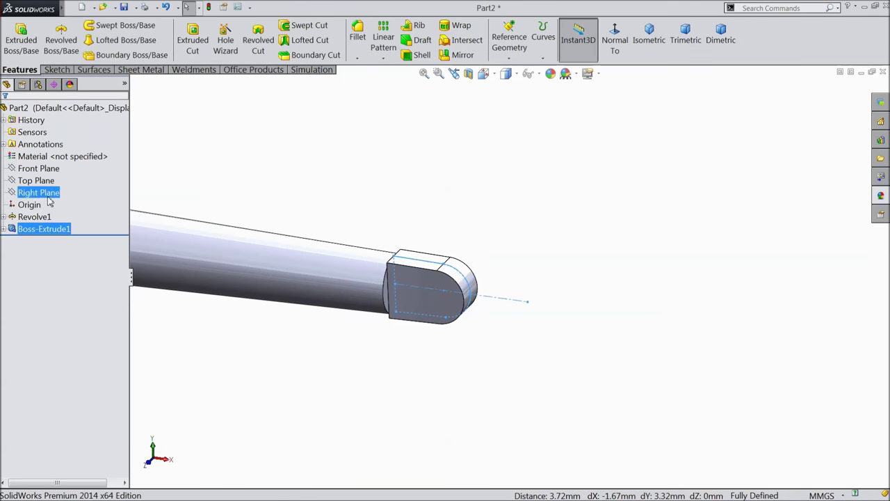
pyautogui.click(38, 169)
# Start a sketch on the Front Plane and draw a closed four-sided profile over the tab
pyautogui.click(62, 155)
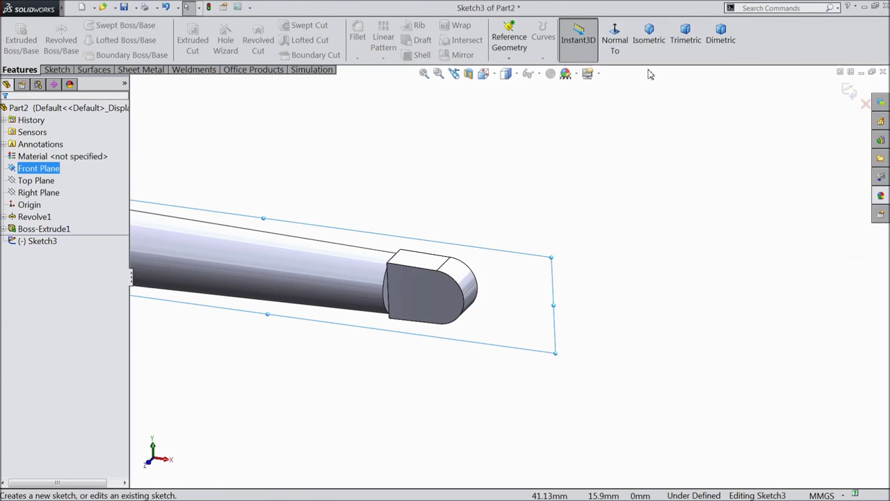
pyautogui.click(615, 40)
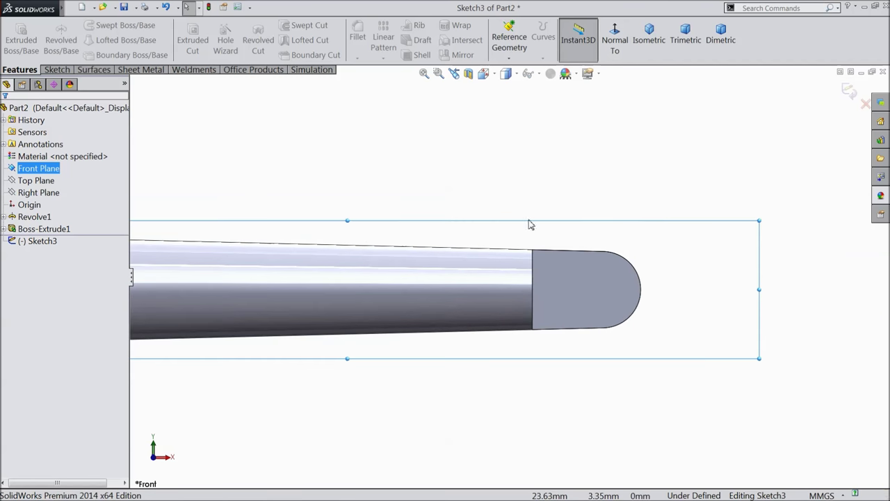
pyautogui.click(57, 69)
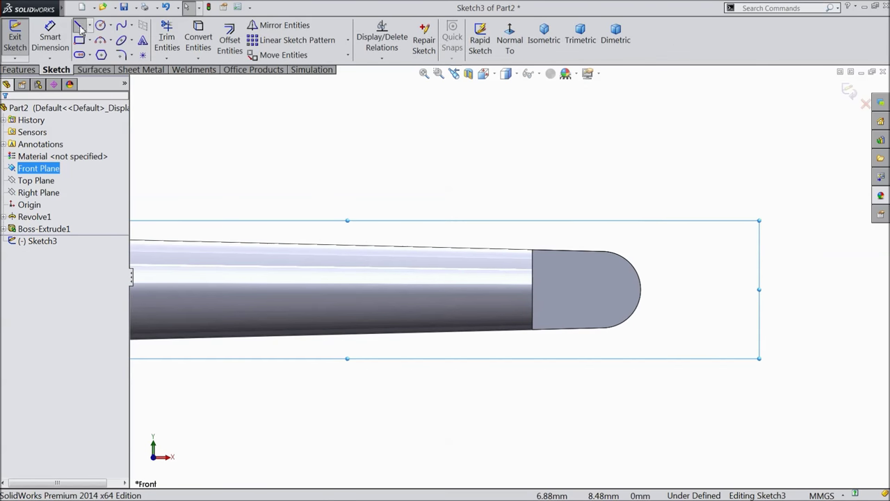
pyautogui.click(81, 28)
pyautogui.scroll(-2, 631, 299)
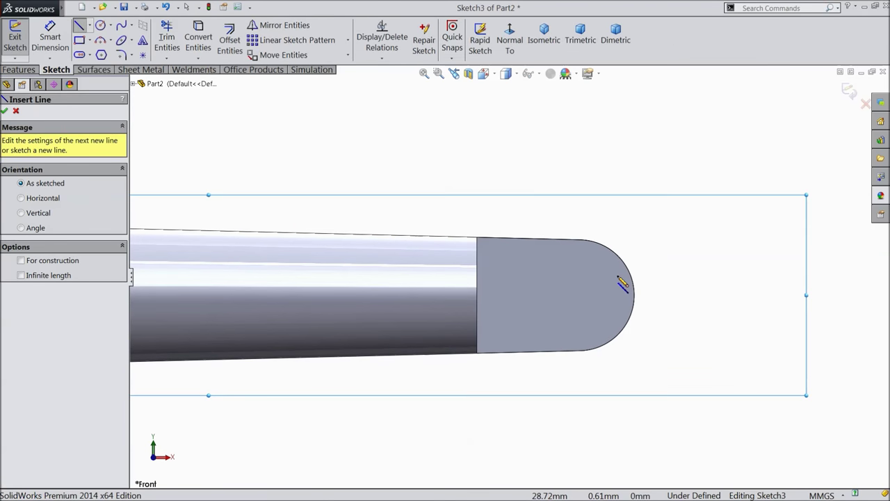
pyautogui.click(477, 238)
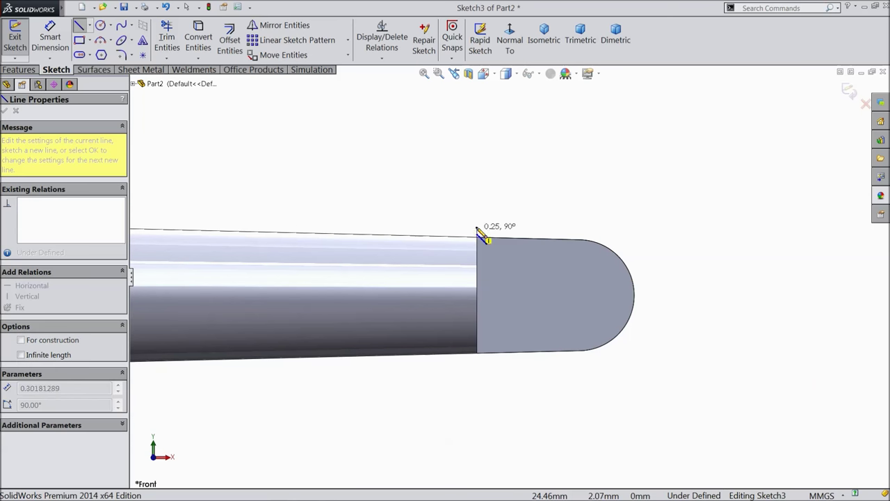
pyautogui.click(477, 208)
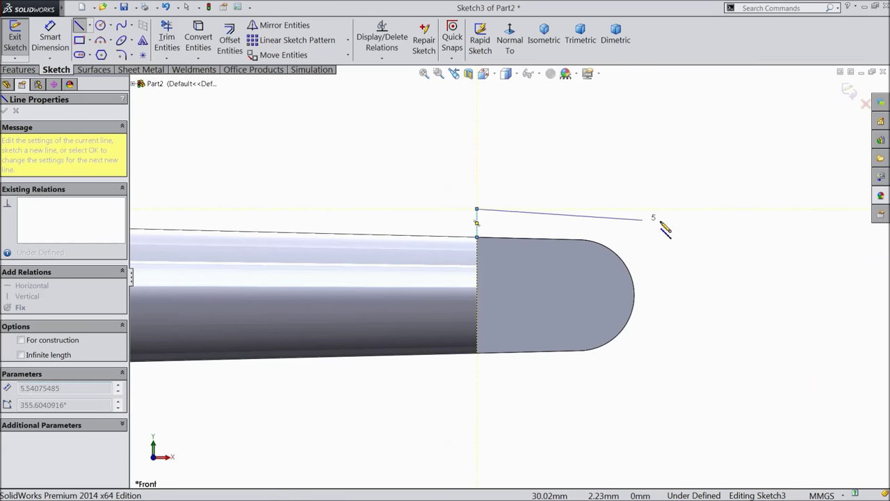
pyautogui.click(704, 208)
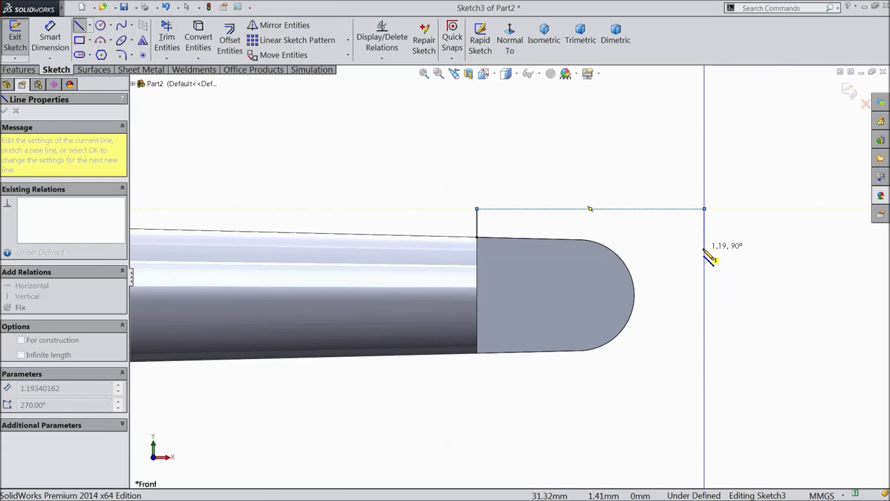
pyautogui.click(704, 247)
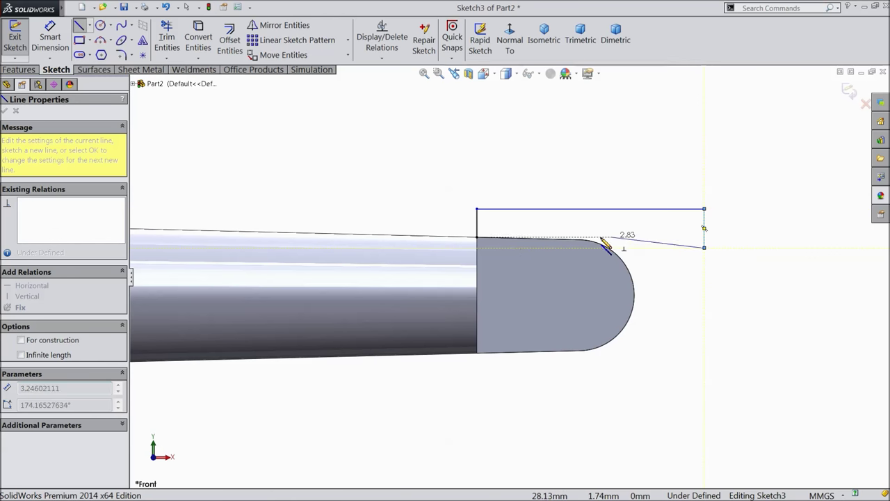
pyautogui.click(479, 237)
pyautogui.rightClick(507, 183)
pyautogui.click(530, 134)
# Make the profile's bottom line collinear with the tab's tapered top edge
pyautogui.scroll(-5, 556, 248)
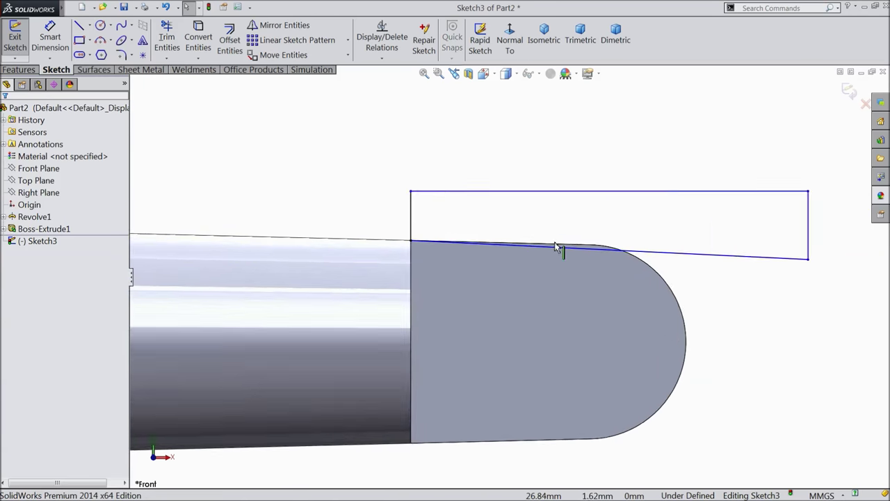
pyautogui.click(562, 255)
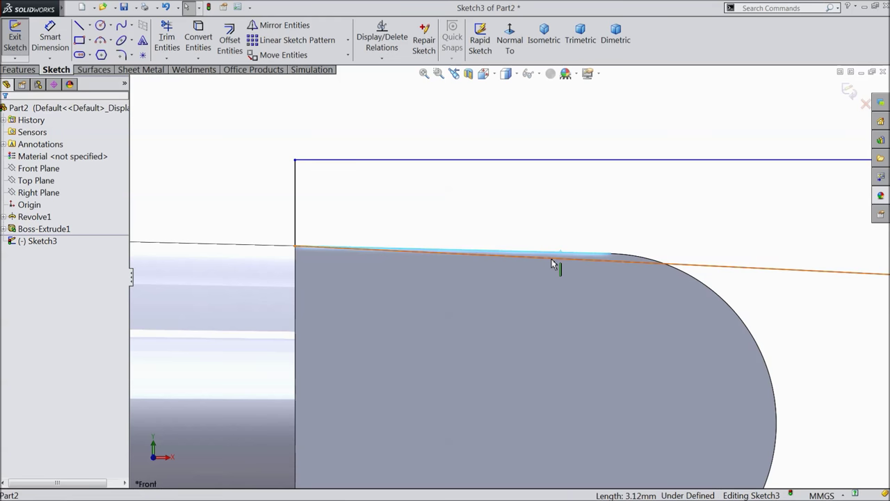
pyautogui.keyDown('ctrl'); pyautogui.click(548, 259); pyautogui.keyUp('ctrl')
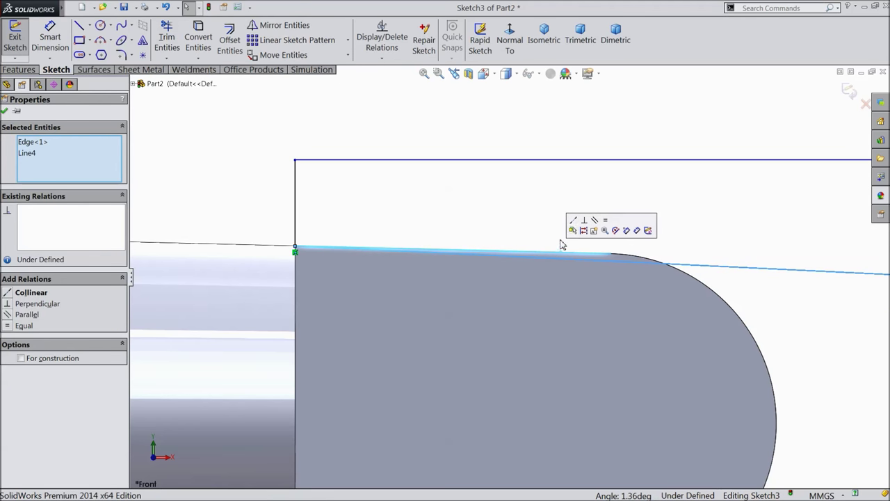
pyautogui.click(573, 224)
pyautogui.scroll(5, 550, 241)
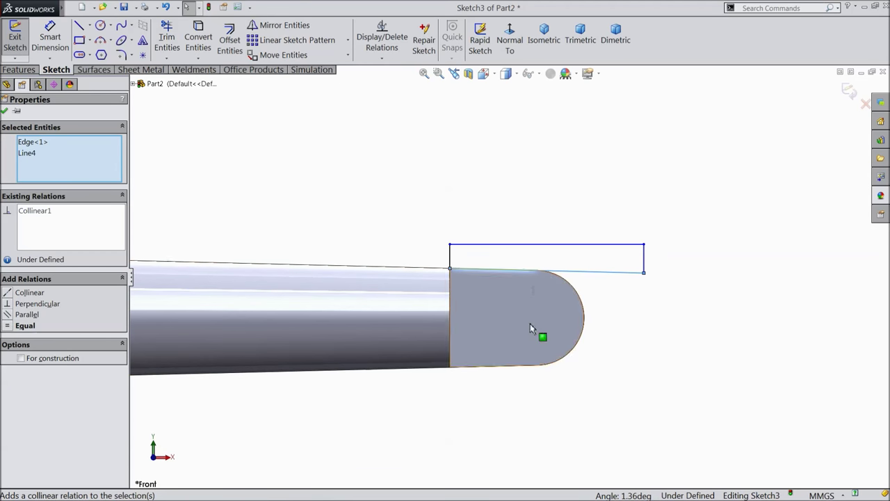
# Add a centreline along the tab and dimension the profile 2.50 mm from it
pyautogui.click(90, 25)
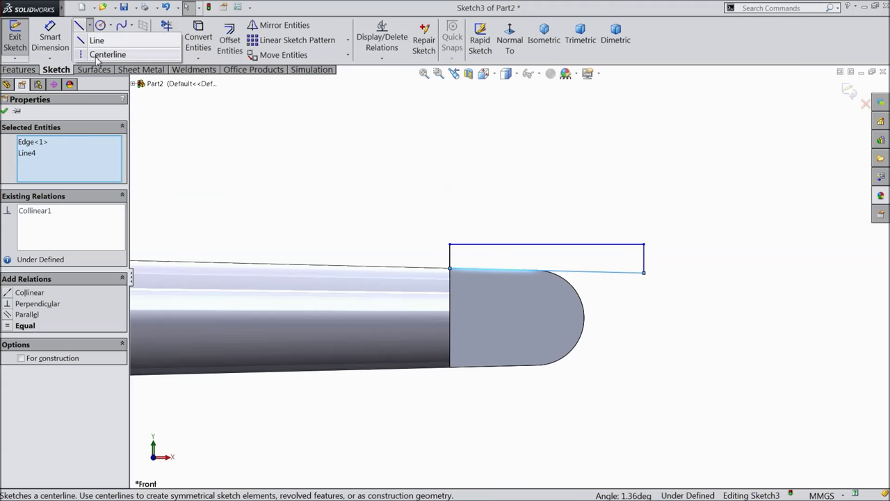
pyautogui.click(106, 54)
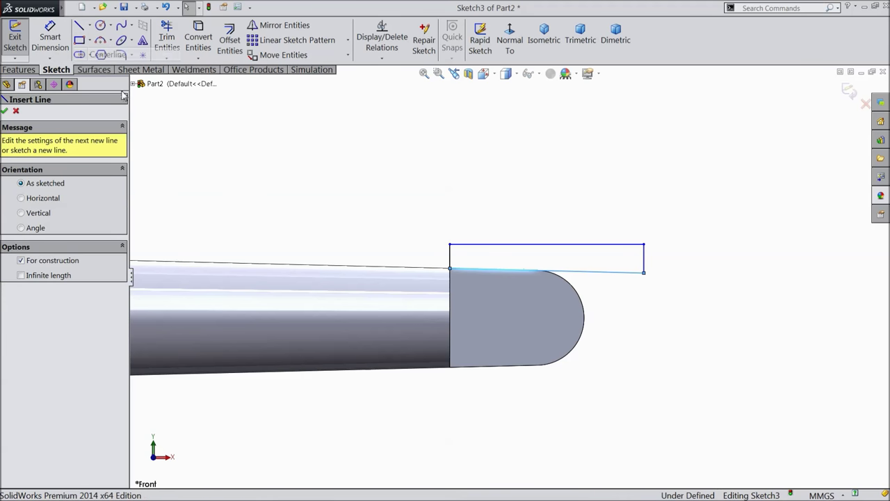
pyautogui.click(450, 317)
pyautogui.click(658, 317)
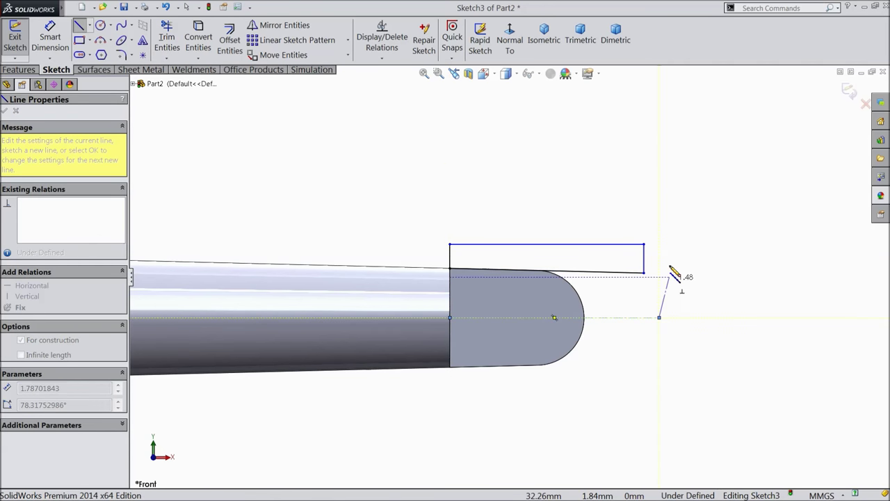
pyautogui.rightClick(683, 217)
pyautogui.click(713, 90)
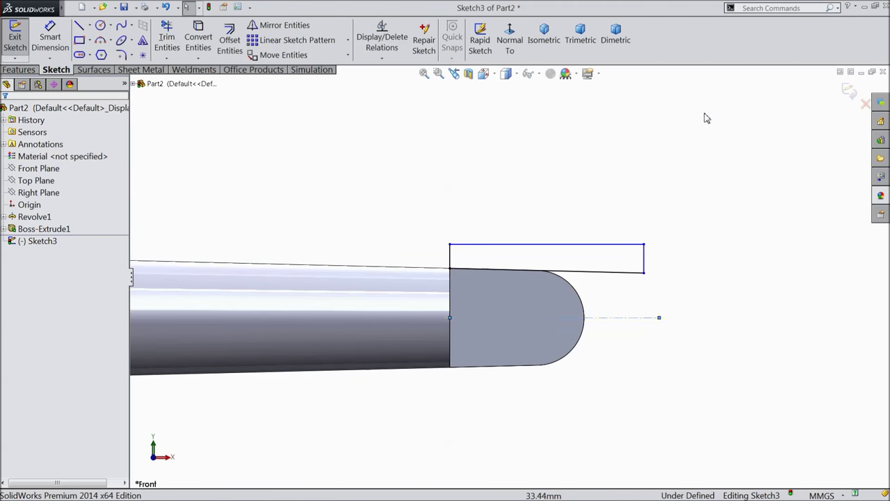
pyautogui.click(50, 38)
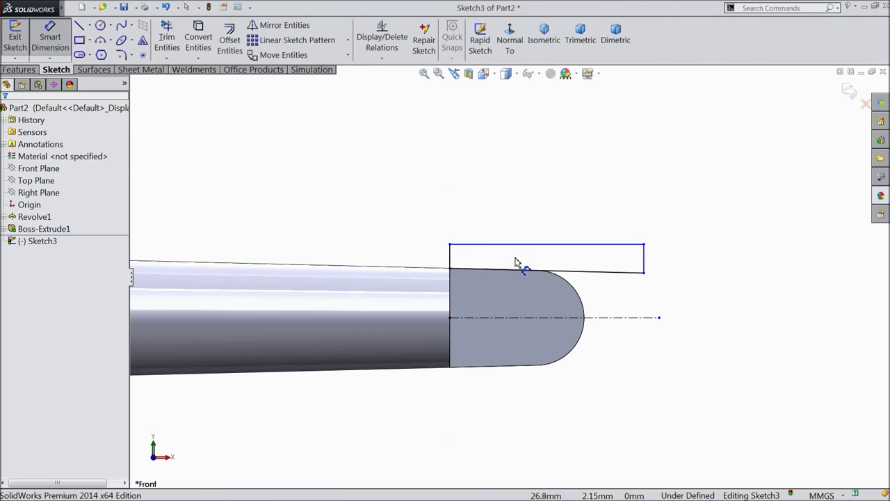
pyautogui.click(520, 317)
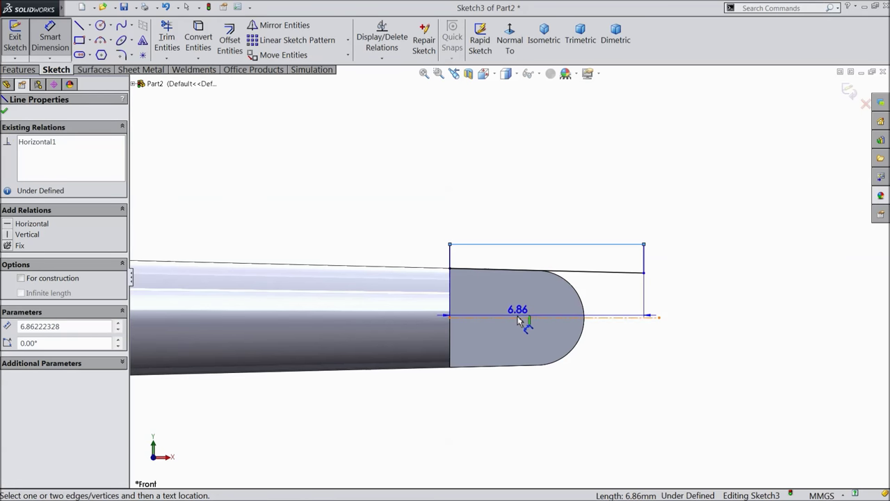
pyautogui.click(523, 318)
pyautogui.click(699, 291)
pyautogui.write('2.5')
pyautogui.click(648, 271)
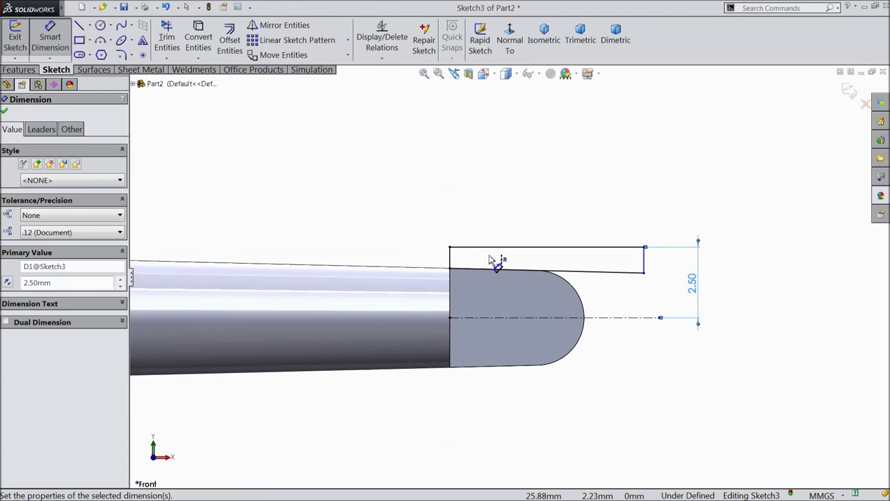
# Revolve-cut the profile a full 360° around the centreline to trim the tab end
pyautogui.click(18, 70)
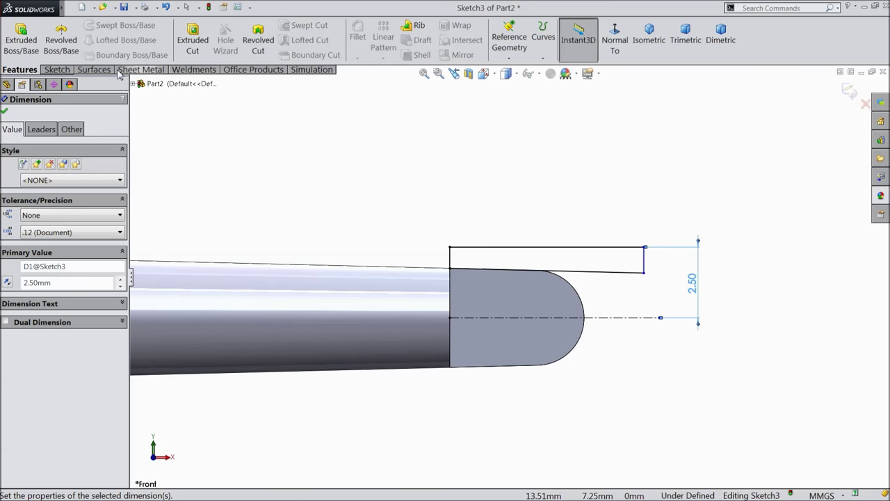
pyautogui.click(258, 42)
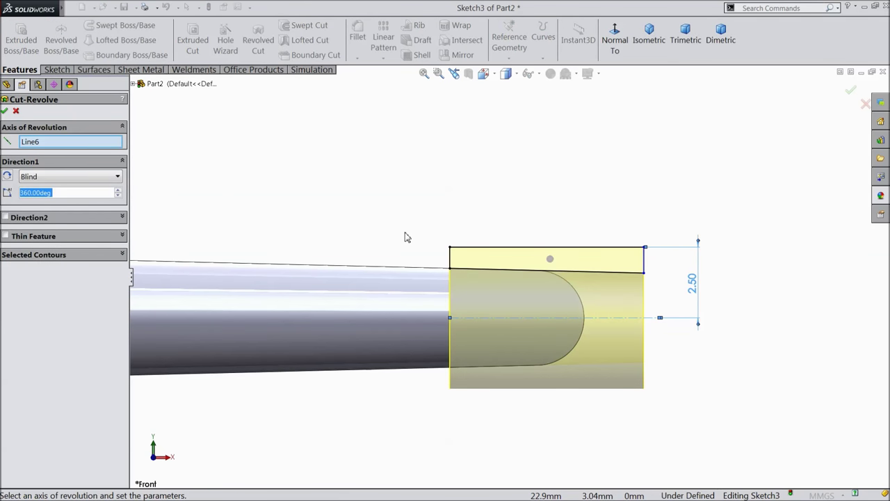
pyautogui.click(5, 111)
pyautogui.moveTo(340, 212); pyautogui.dragTo(331, 233, button='middle')
pyautogui.click(516, 337)
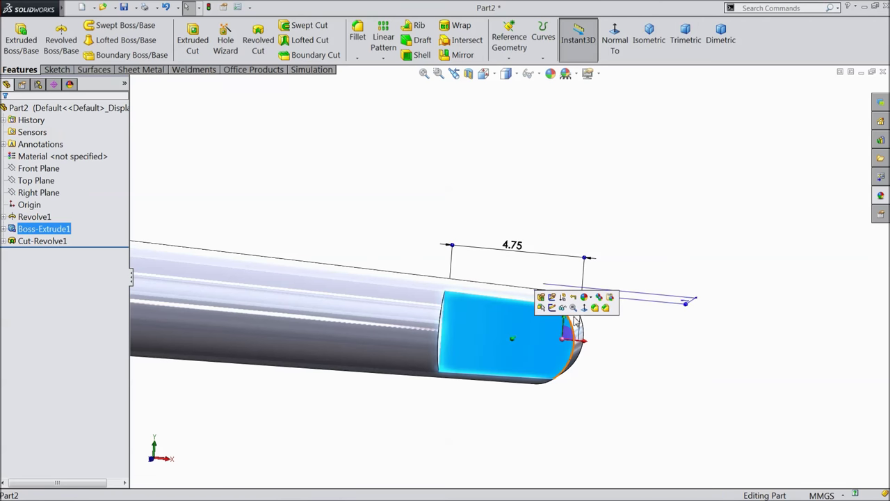
# Sketch a circle on the end tab face and dimension its diameter to 1.90
pyautogui.click(551, 307)
pyautogui.click(615, 35)
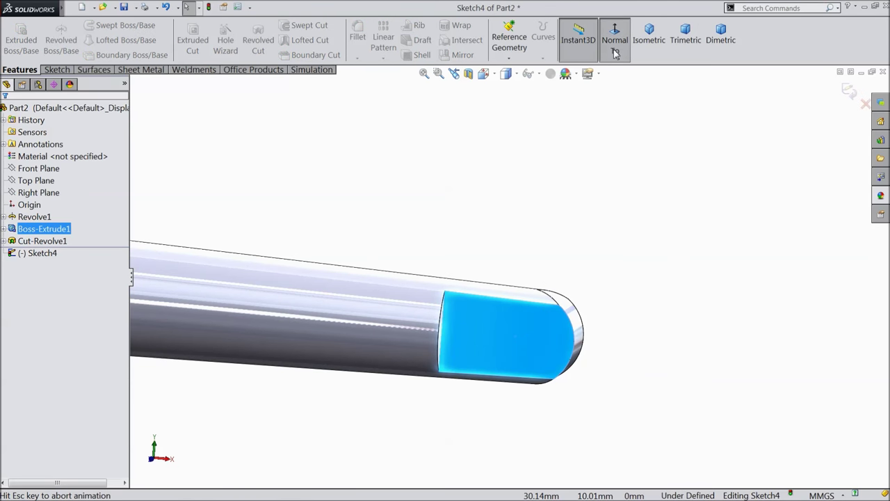
pyautogui.scroll(-3, 695, 279)
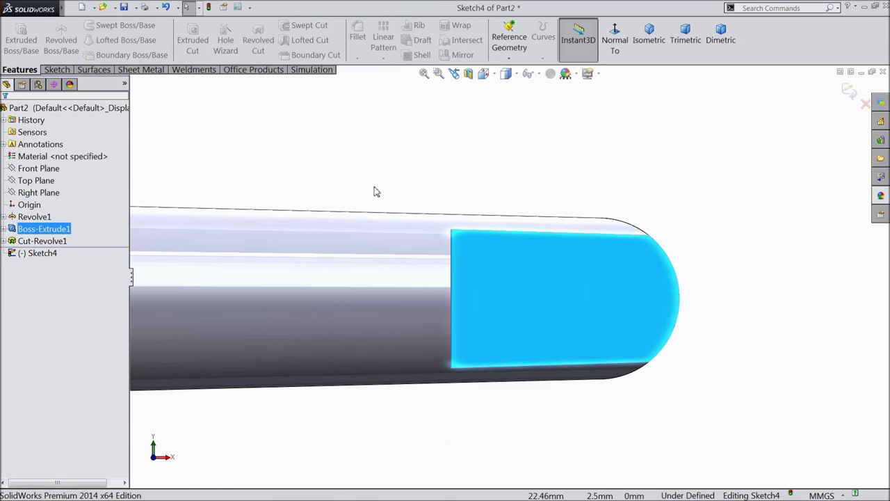
pyautogui.click(59, 69)
pyautogui.click(101, 27)
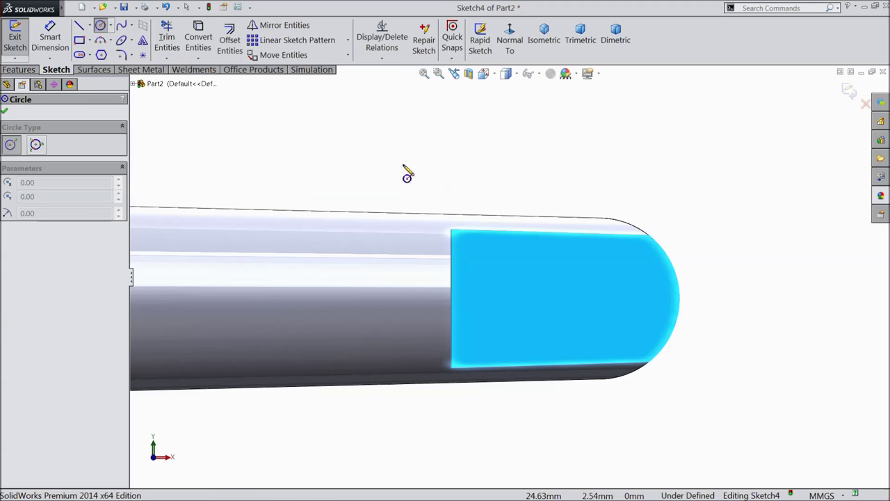
pyautogui.click(598, 298)
pyautogui.click(630, 266)
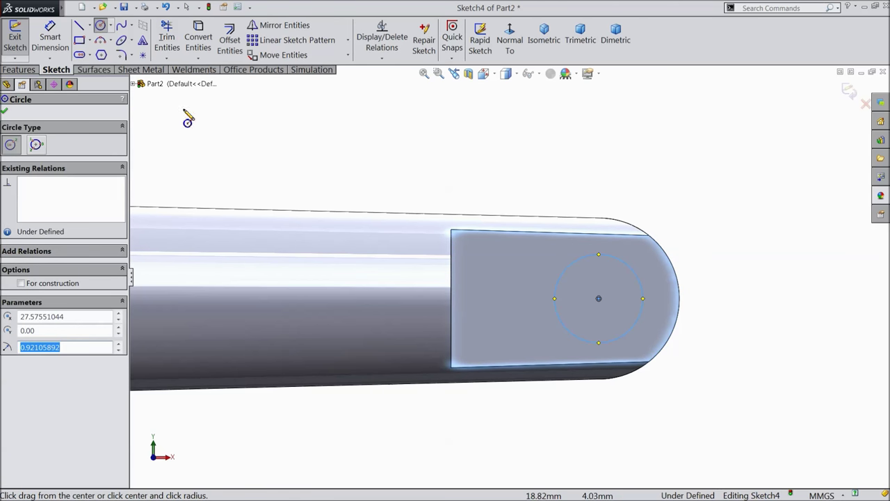
pyautogui.click(50, 38)
pyautogui.click(574, 274)
pyautogui.click(586, 191)
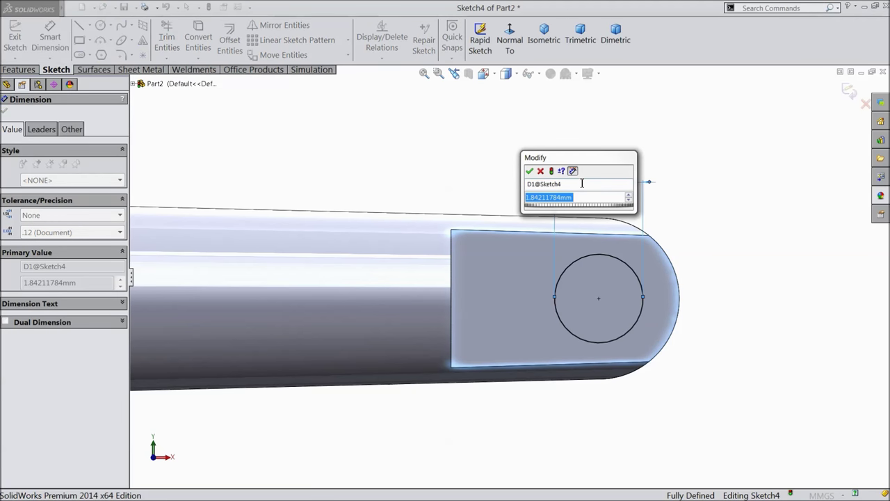
pyautogui.write('1.90')
pyautogui.click(529, 170)
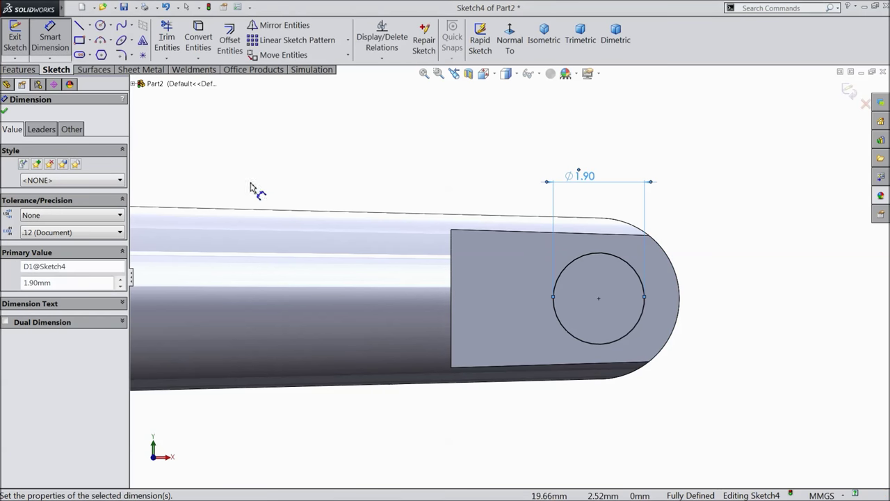
pyautogui.click(4, 112)
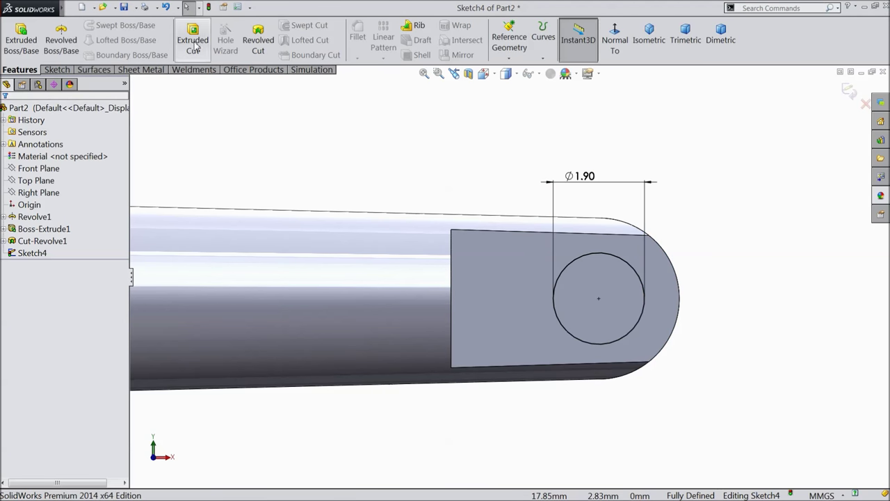
# Extrude-cut the 1.90 circle Through All to pierce the tab
pyautogui.click(193, 42)
pyautogui.click(78, 180)
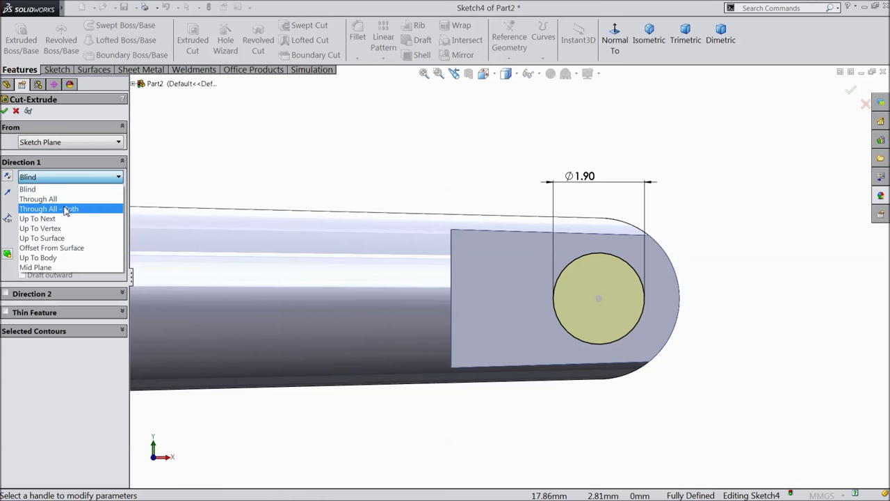
pyautogui.click(64, 198)
pyautogui.click(6, 112)
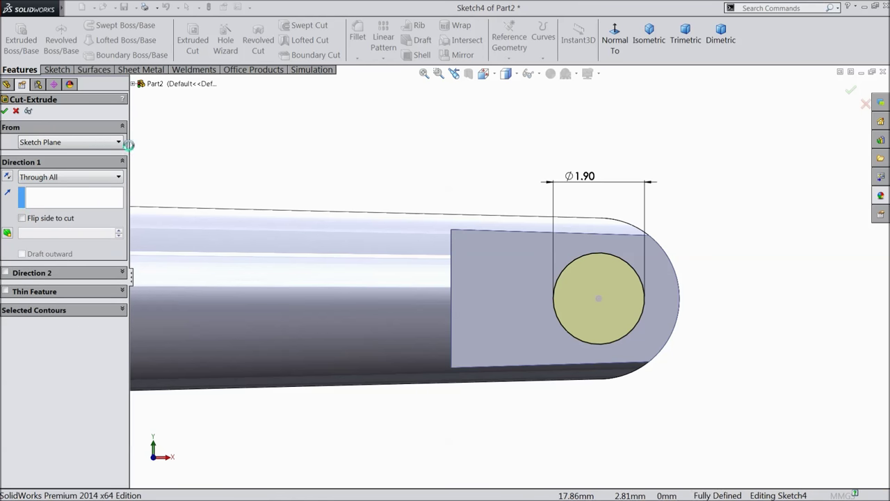
pyautogui.moveTo(454, 179); pyautogui.dragTo(429, 229, button='middle')
pyautogui.click(362, 50)
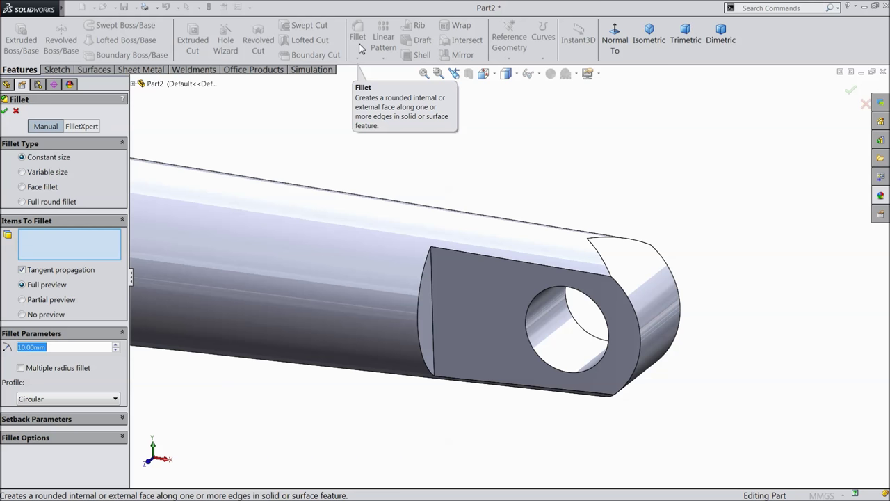
# Fillet the rod's top end edge and the tab's curved, lower and vertical edges at 0.5 mm
pyautogui.write('0.5')
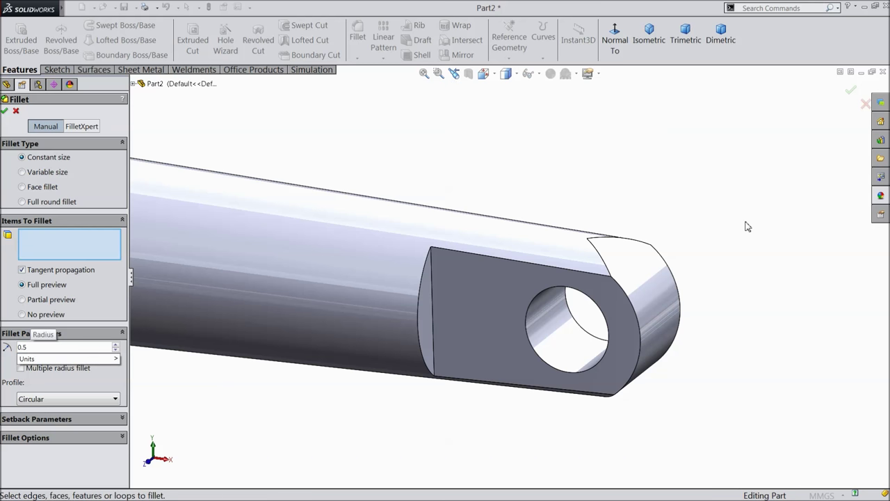
pyautogui.click(598, 245)
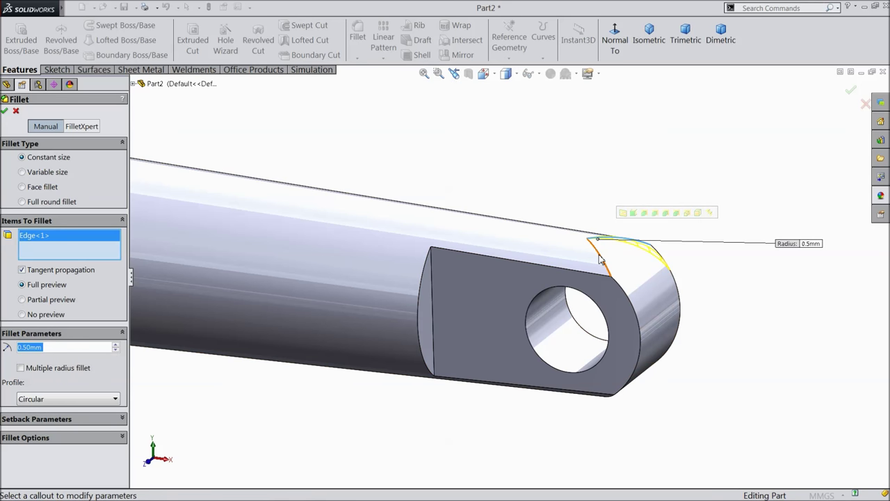
pyautogui.click(672, 309)
pyautogui.scroll(2, 671, 313)
pyautogui.moveTo(610, 352); pyautogui.dragTo(621, 193, button='middle')
pyautogui.scroll(-2, 541, 333)
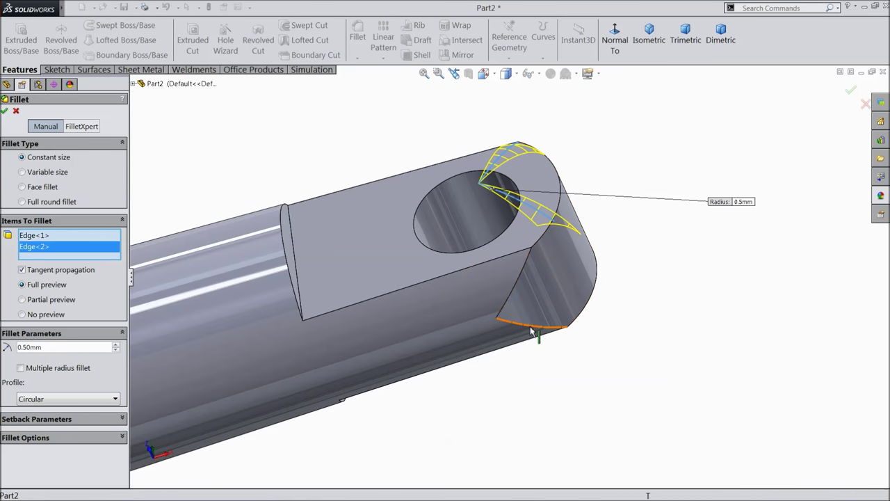
pyautogui.click(532, 329)
pyautogui.click(513, 294)
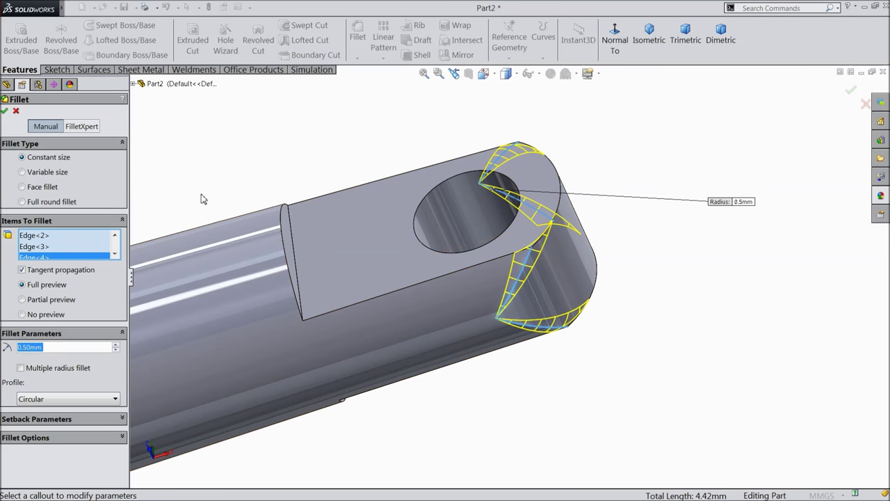
pyautogui.click(5, 112)
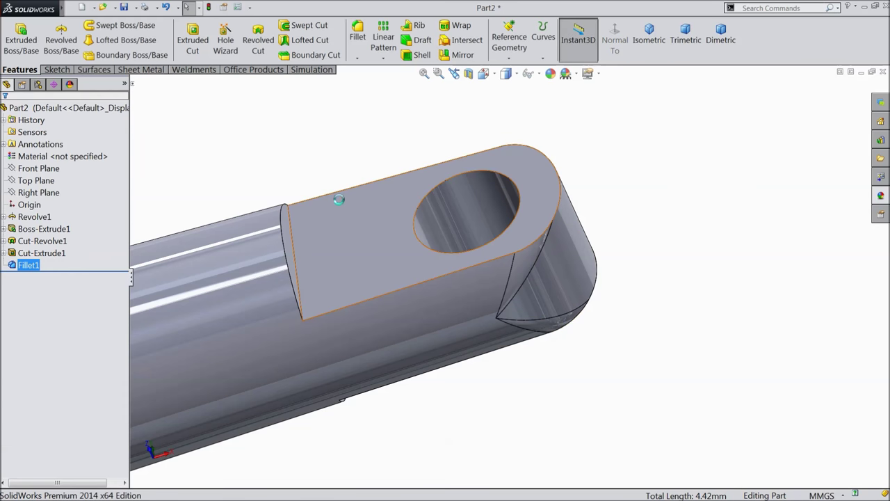
pyautogui.scroll(3, 338, 205)
pyautogui.moveTo(338, 204); pyautogui.dragTo(316, 304, button='middle')
pyautogui.scroll(-2, 450, 292)
pyautogui.scroll(-2, 450, 292)
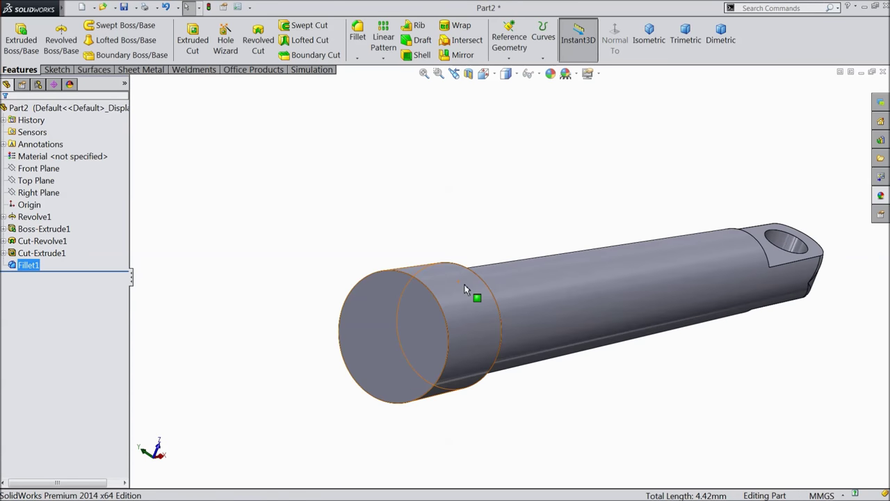
# Sketch a 2 mm diameter circle centred at the origin on the rod's wide end face
pyautogui.click(398, 348)
pyautogui.click(429, 310)
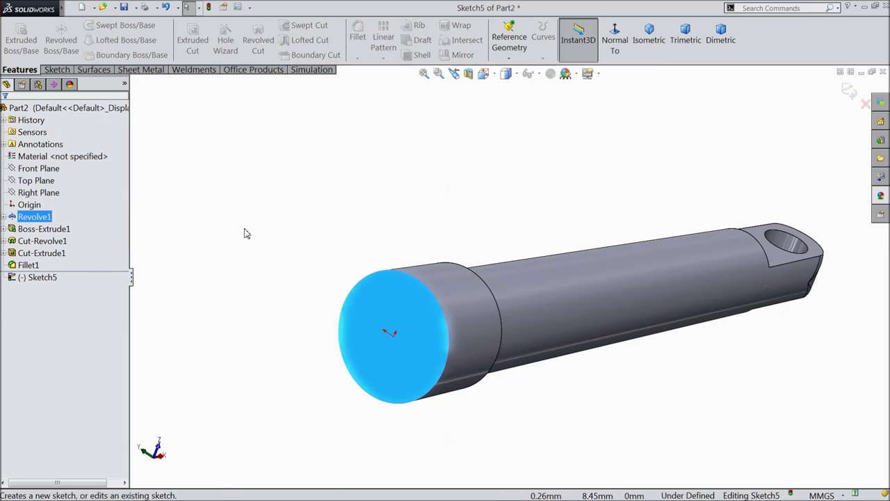
pyautogui.click(100, 26)
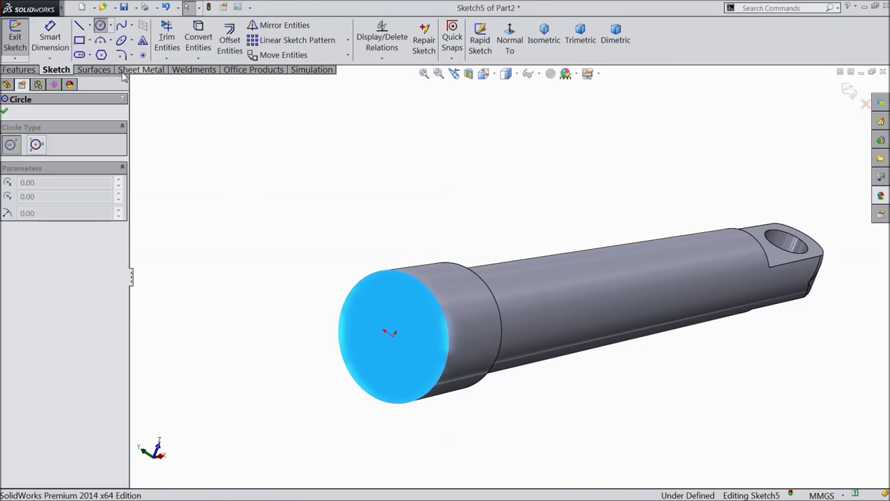
pyautogui.scroll(-3, 414, 344)
pyautogui.click(386, 306)
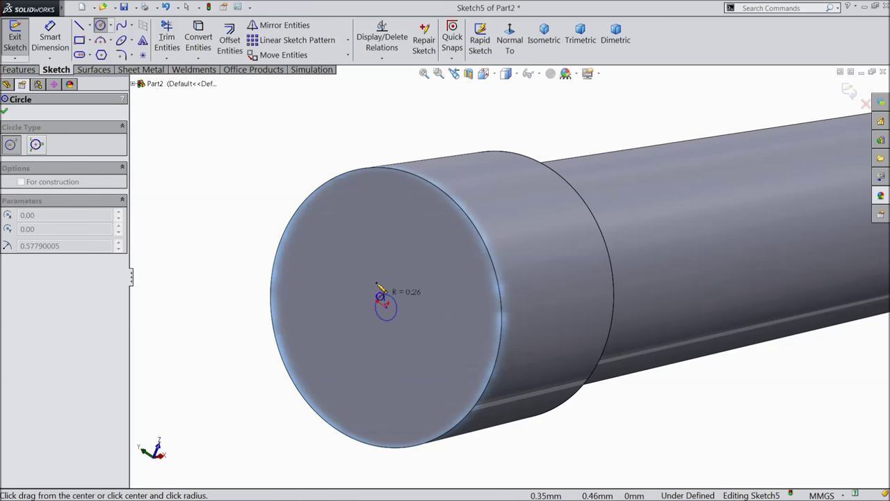
pyautogui.click(370, 243)
pyautogui.click(50, 38)
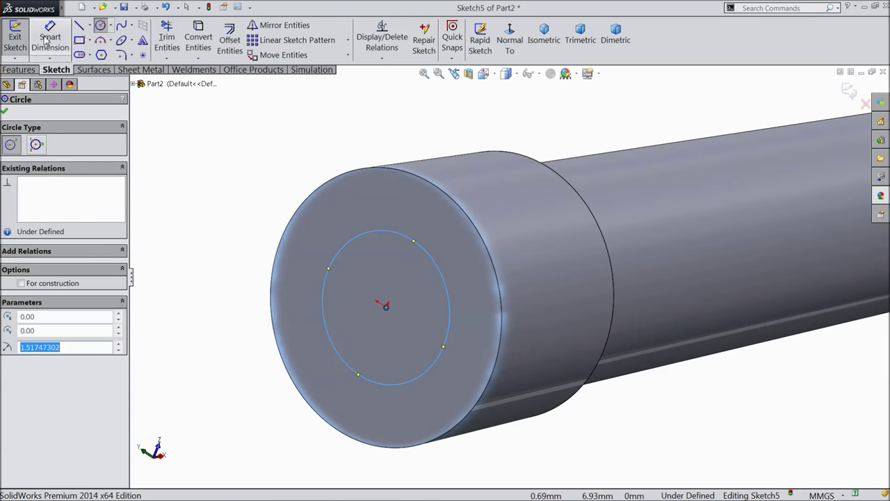
pyautogui.click(329, 272)
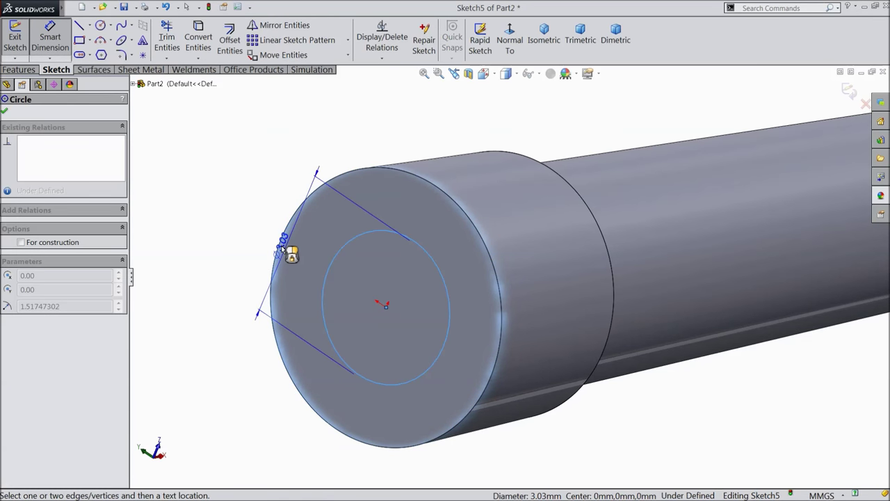
pyautogui.click(247, 220)
pyautogui.write('2')
pyautogui.press('Return')
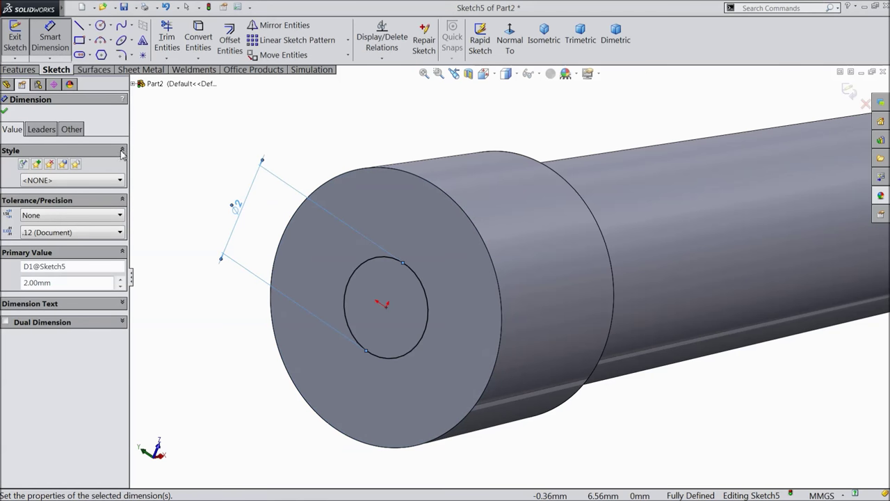
pyautogui.click(5, 110)
# Cut the 2 mm circle into the rod as a 15 mm deep blind hole
pyautogui.click(19, 70)
pyautogui.click(193, 41)
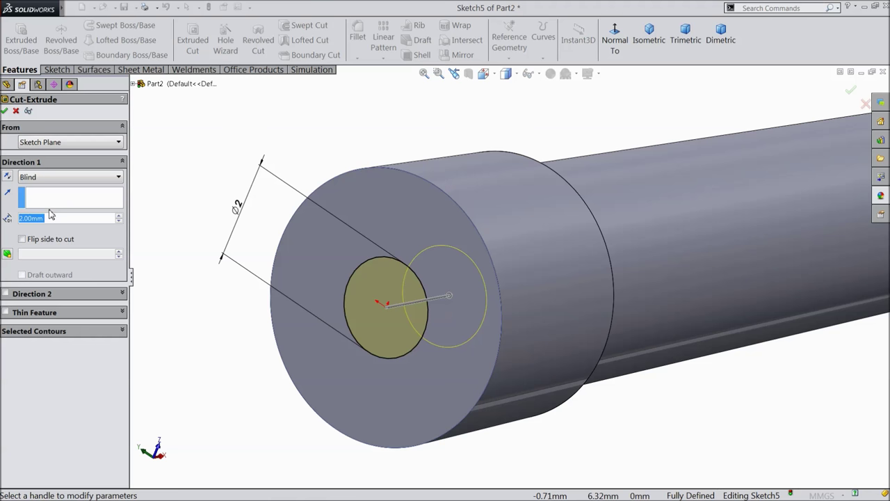
pyautogui.write('15')
pyautogui.press('Return')
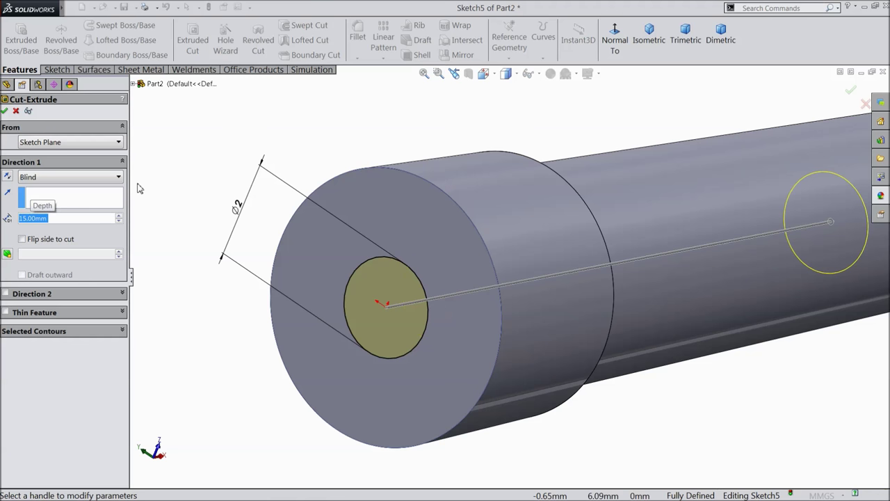
pyautogui.scroll(1, 193, 166)
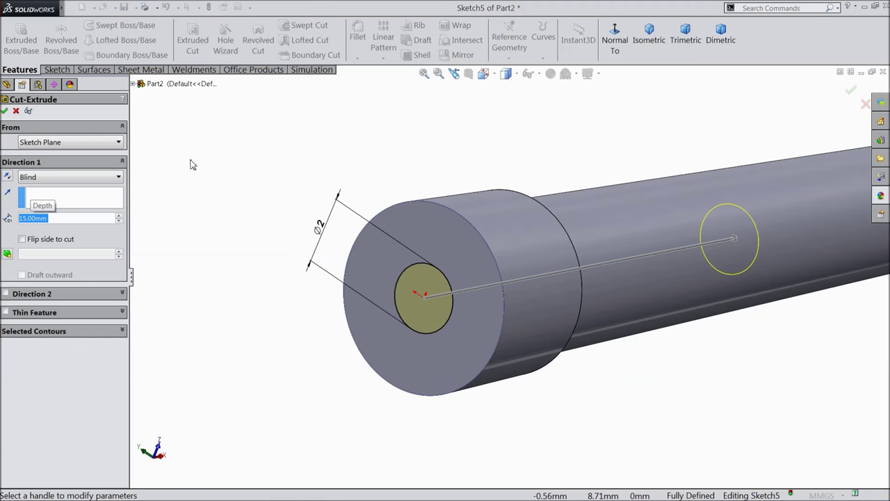
pyautogui.click(6, 112)
pyautogui.moveTo(248, 190); pyautogui.dragTo(174, 205, button='middle')
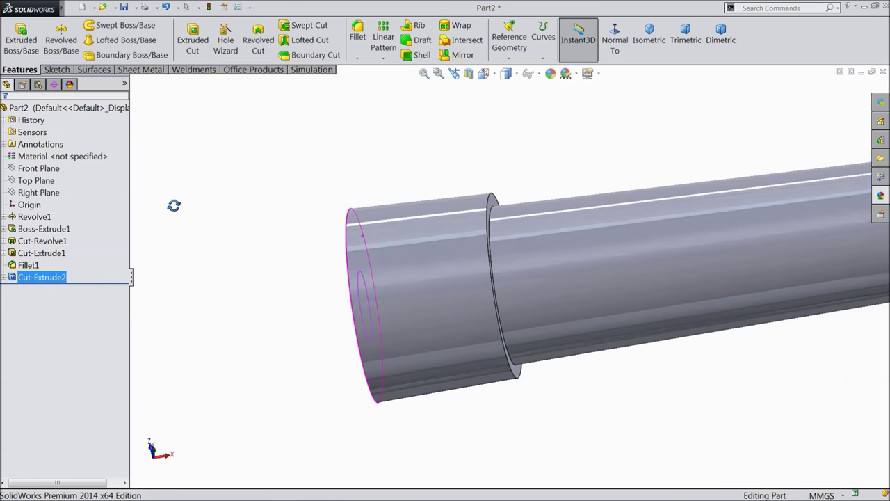
pyautogui.press('f')
pyautogui.moveTo(295, 189); pyautogui.dragTo(292, 253, button='middle')
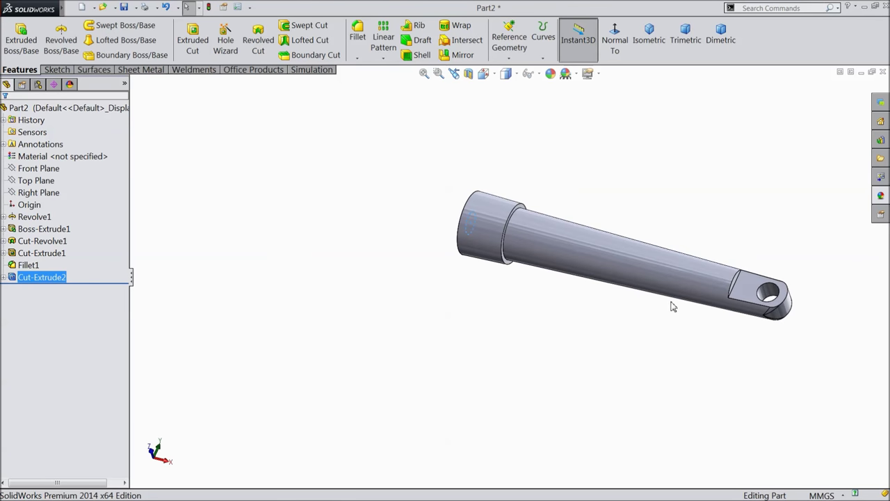
# Apply the yellow Medium Gloss plastic appearance to the whole part
pyautogui.scroll(-4, 751, 256)
pyautogui.moveTo(538, 202); pyautogui.dragTo(457, 174, button='middle')
pyautogui.click(99, 110)
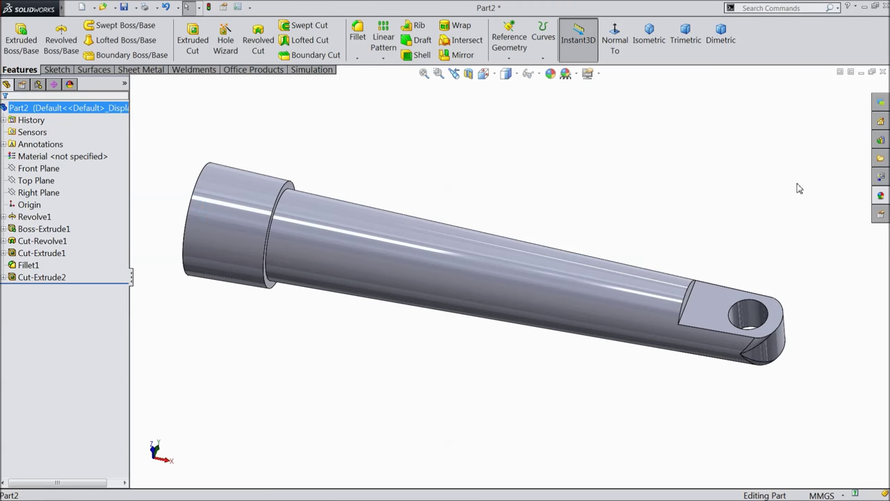
pyautogui.click(880, 196)
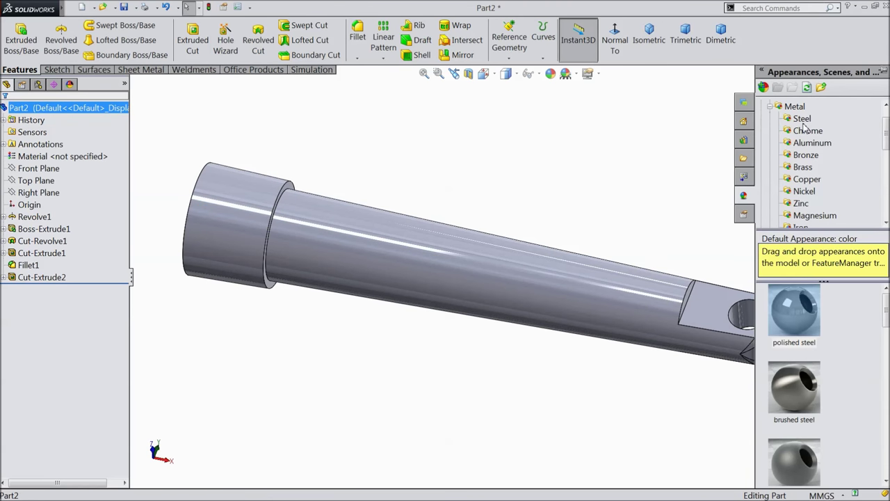
pyautogui.scroll(2, 793, 126)
pyautogui.click(771, 119)
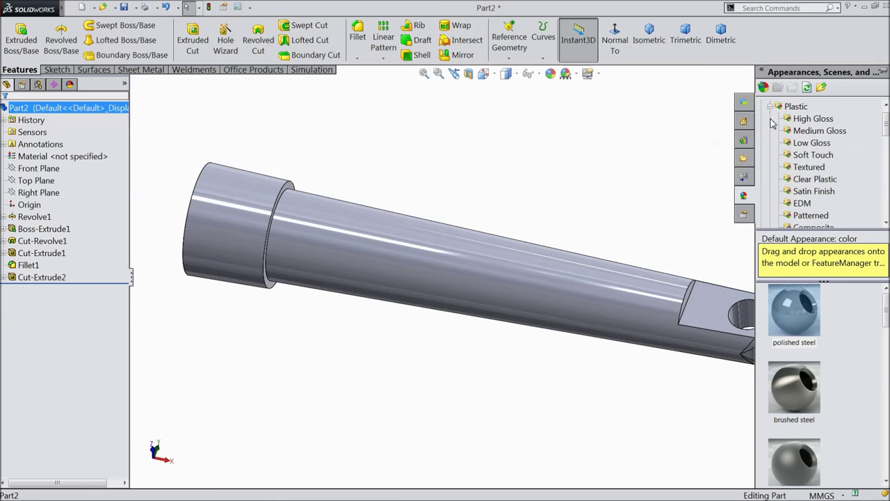
pyautogui.click(818, 131)
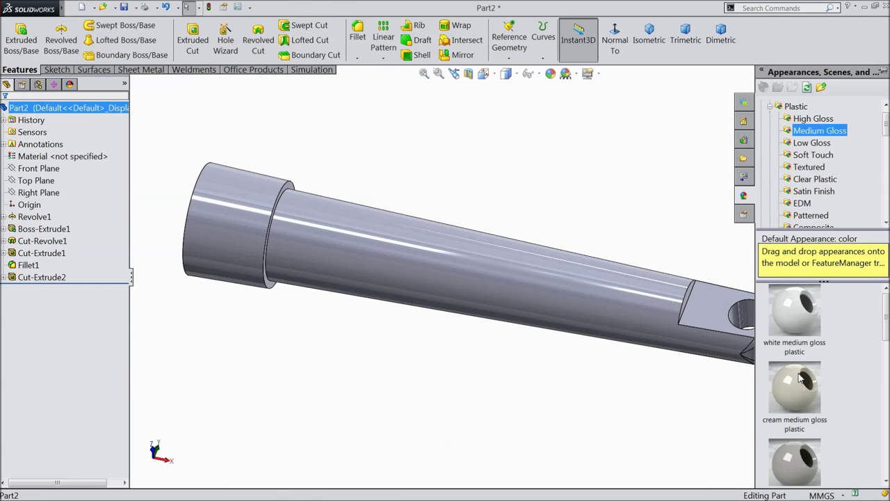
pyautogui.scroll(-5, 803, 377)
pyautogui.doubleClick(803, 437)
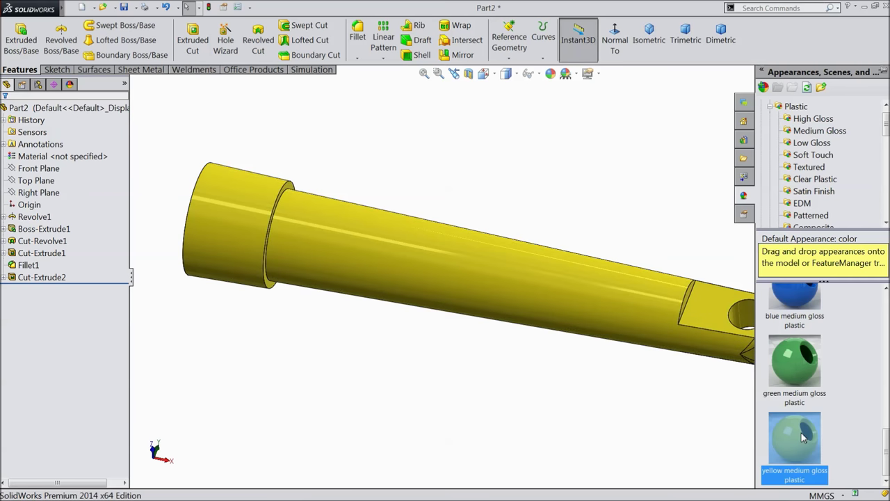
pyautogui.scroll(3, 625, 350)
pyautogui.moveTo(622, 350); pyautogui.dragTo(555, 274, button='middle')
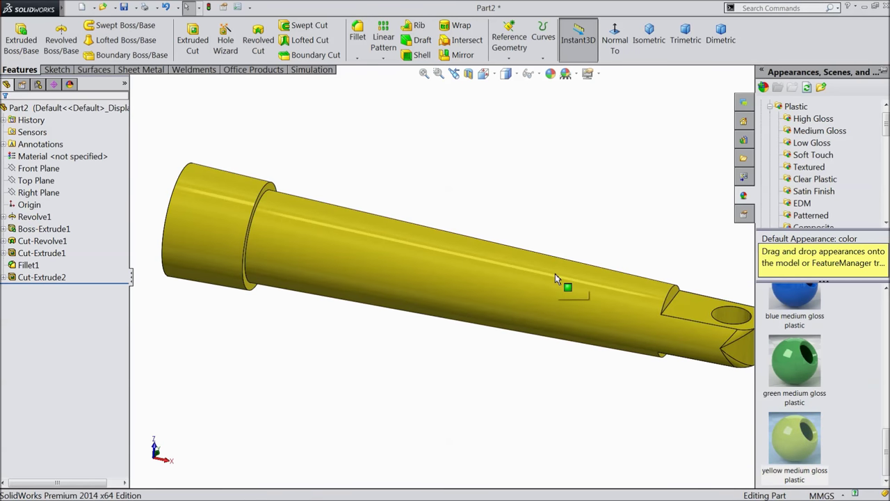
# Save the part as 5.Boom Cylinder
pyautogui.click(126, 7)
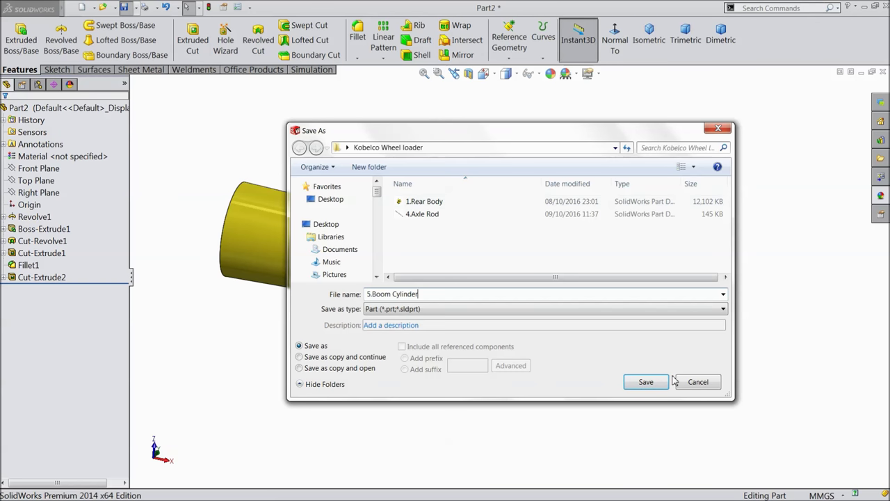
pyautogui.click(646, 382)
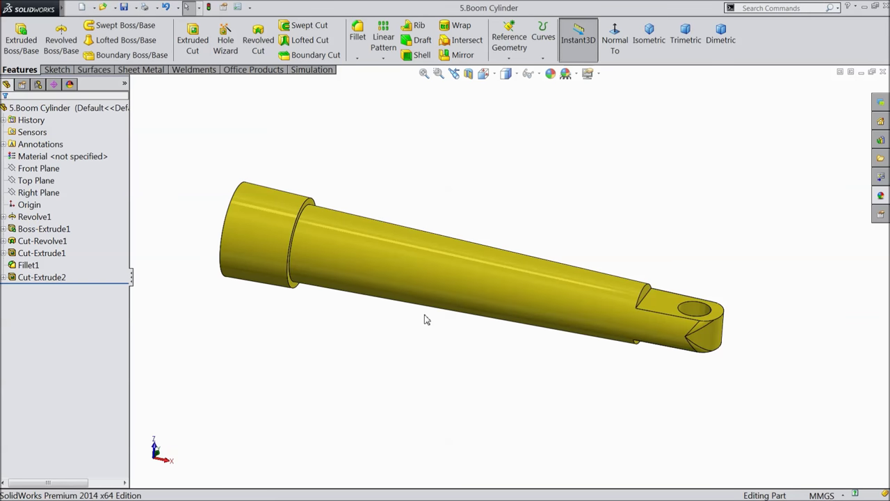
pyautogui.moveTo(406, 322); pyautogui.dragTo(404, 360, button='middle')
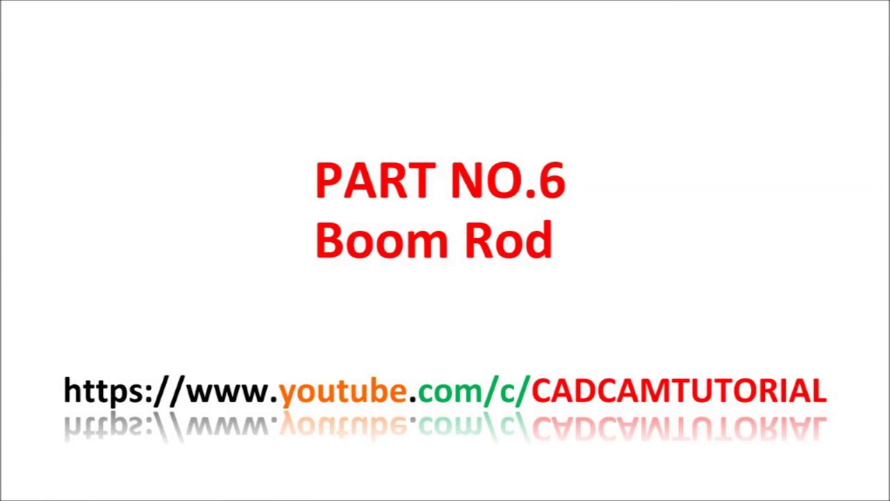
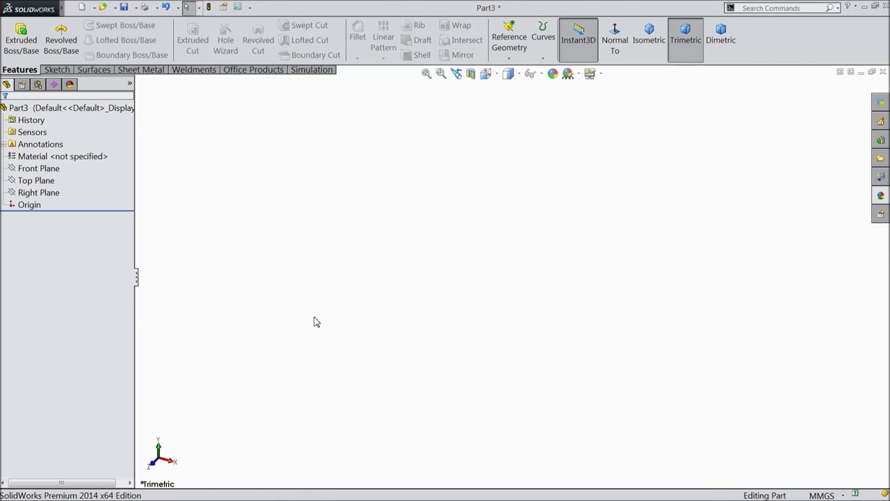
# Sketch a circle at the origin on the Right Plane and dimension it to Ø2 mm
pyautogui.click(57, 196)
pyautogui.click(70, 184)
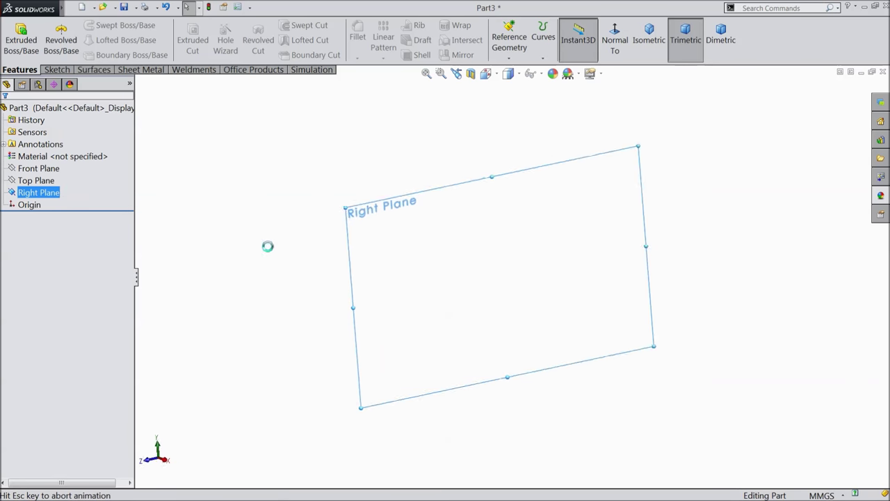
pyautogui.click(57, 69)
pyautogui.click(101, 25)
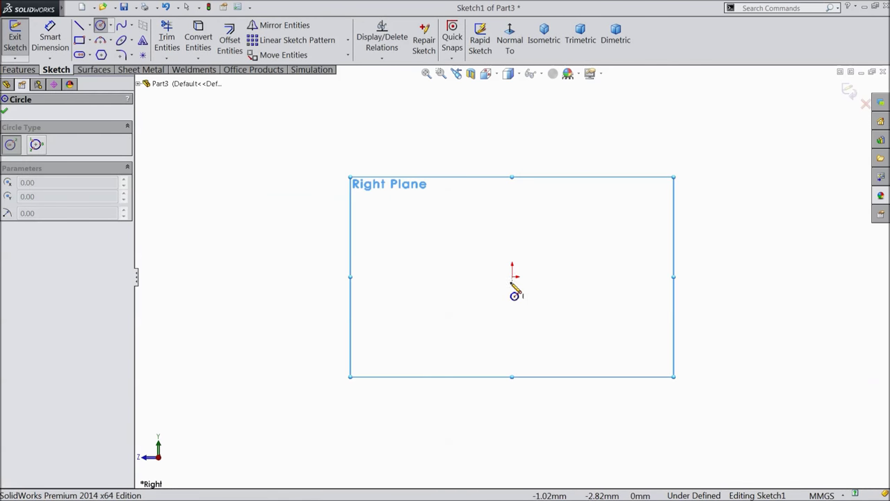
pyautogui.moveTo(514, 277); pyautogui.dragTo(457, 260)
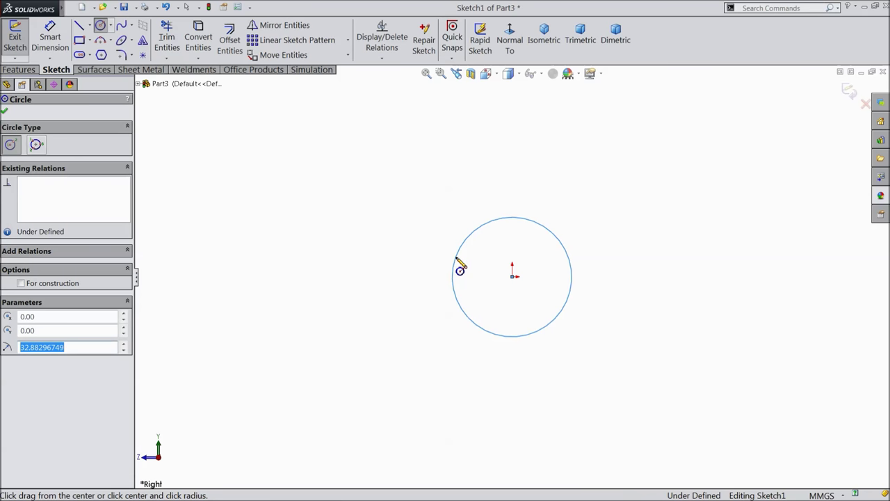
pyautogui.press('d')
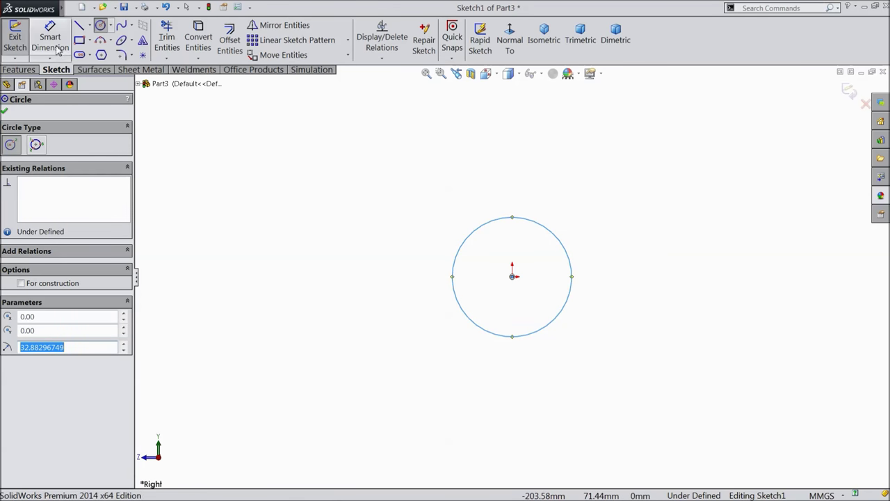
pyautogui.click(454, 282)
pyautogui.click(416, 290)
pyautogui.write('2')
pyautogui.press('Return')
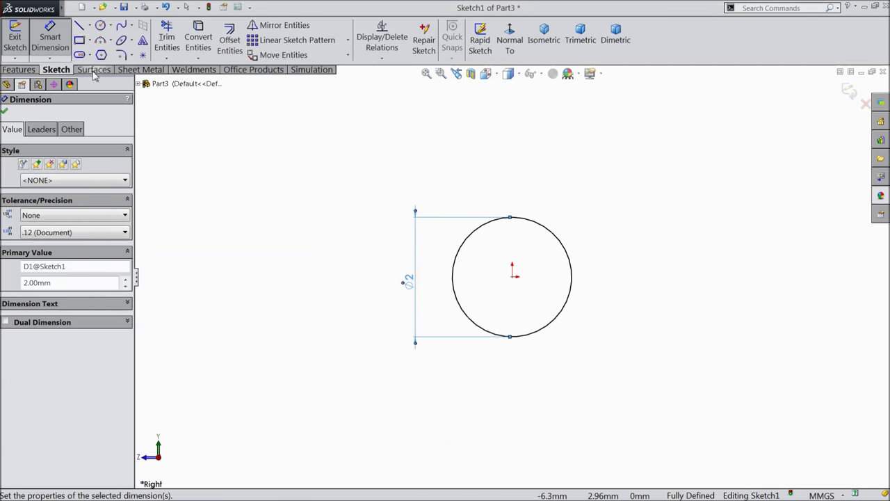
# Extrude the circle as a Boss-Extrude, Blind, 16 mm deep
pyautogui.click(19, 69)
pyautogui.click(22, 44)
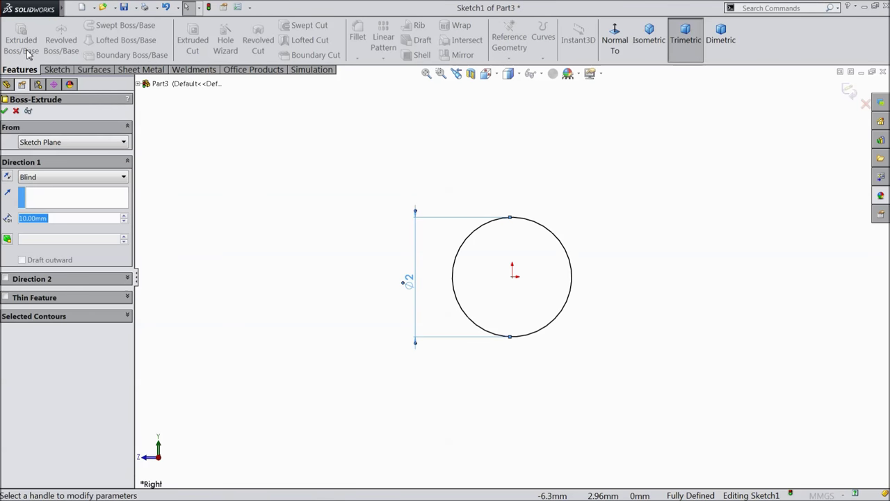
pyautogui.write('16')
pyautogui.press('Return')
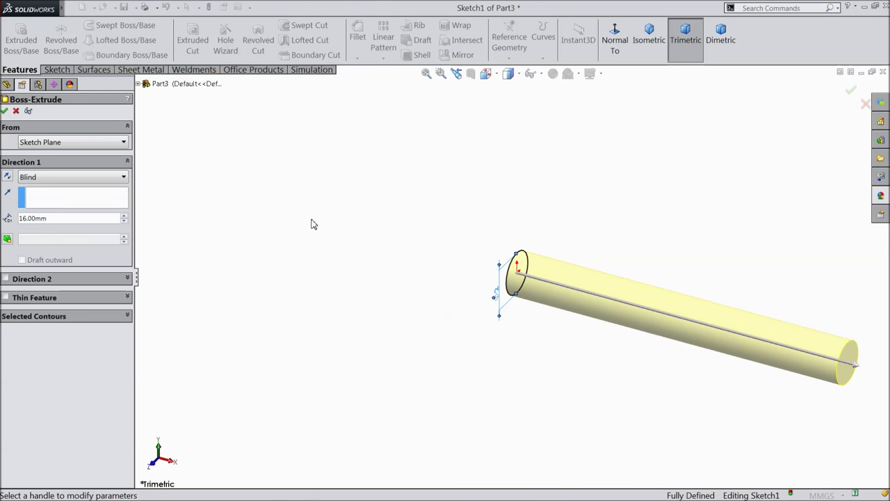
pyautogui.press('f')
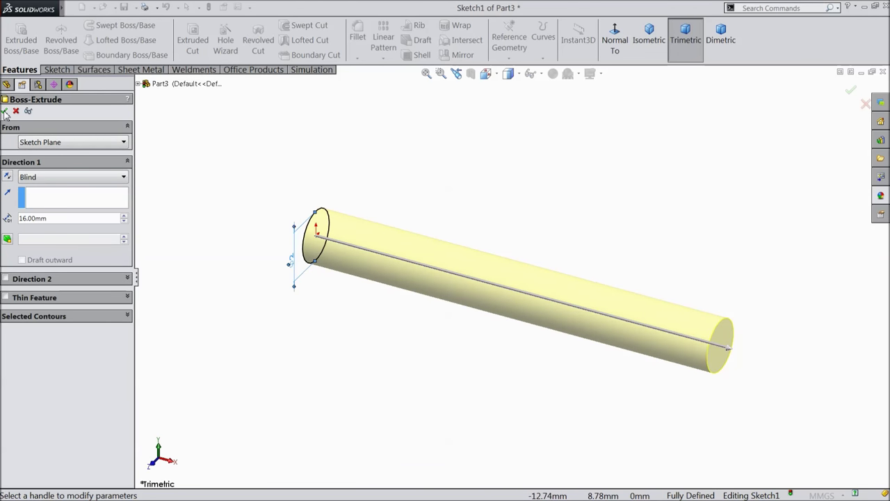
pyautogui.click(5, 111)
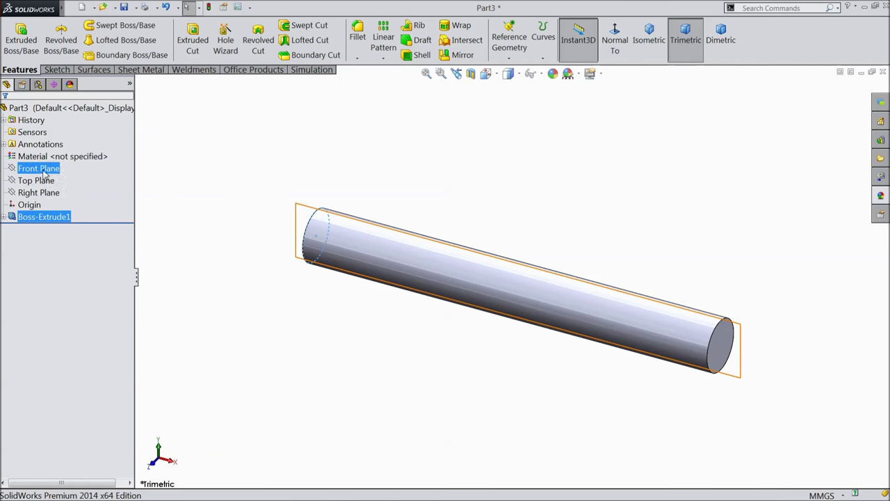
# Start a Front Plane sketch viewed normal and draw a centreline left from the cylinder's end
pyautogui.click(43, 171)
pyautogui.click(58, 157)
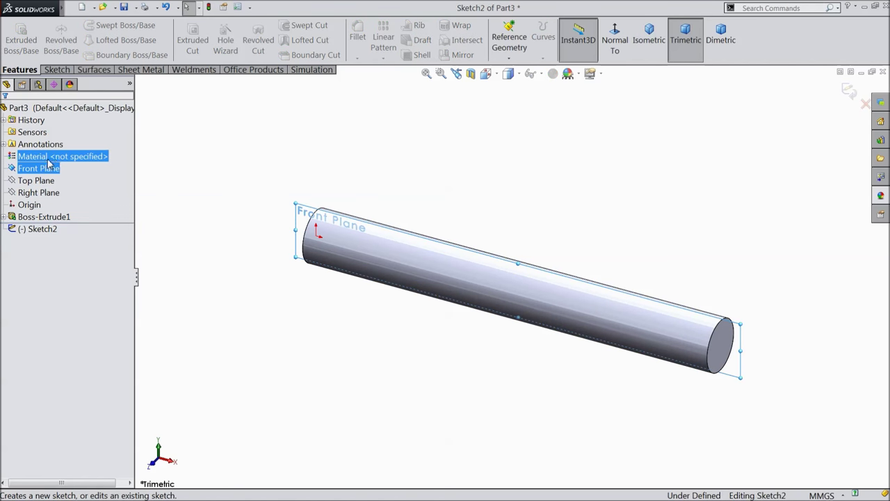
pyautogui.click(613, 52)
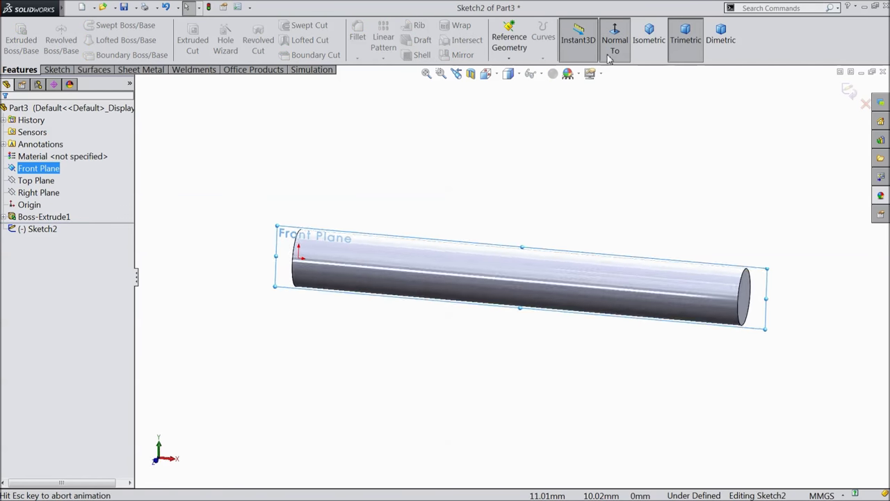
pyautogui.click(56, 70)
pyautogui.click(89, 25)
pyautogui.click(99, 56)
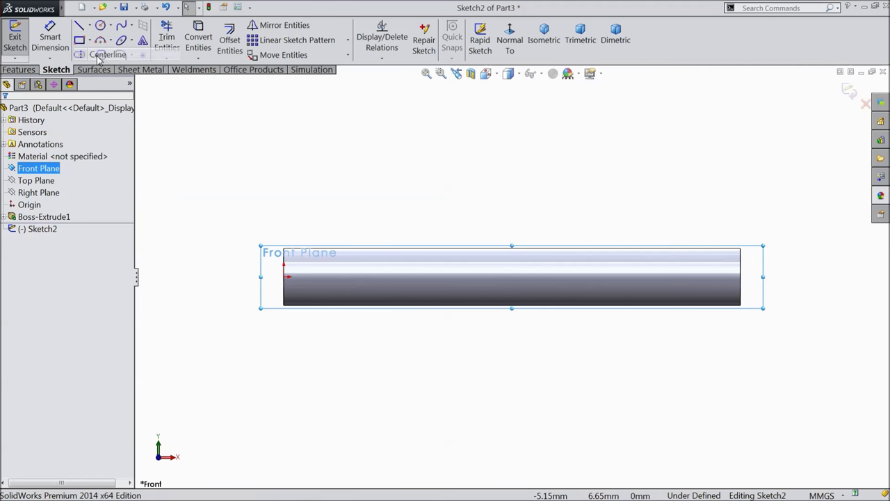
pyautogui.scroll(2, 243, 255)
pyautogui.scroll(-2, 237, 260)
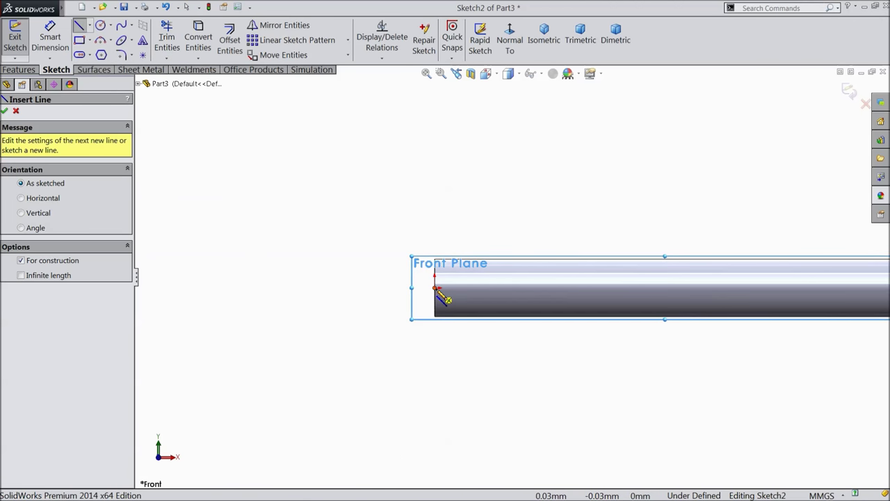
pyautogui.click(434, 287)
pyautogui.click(279, 287)
pyautogui.rightClick(262, 249)
pyautogui.click(284, 89)
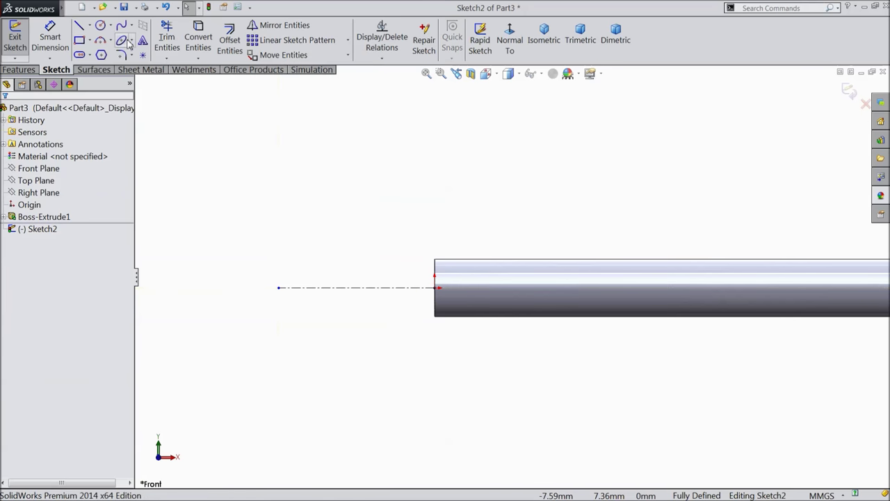
# Dimension the centreline length to 7.75 mm
pyautogui.click(50, 38)
pyautogui.click(346, 288)
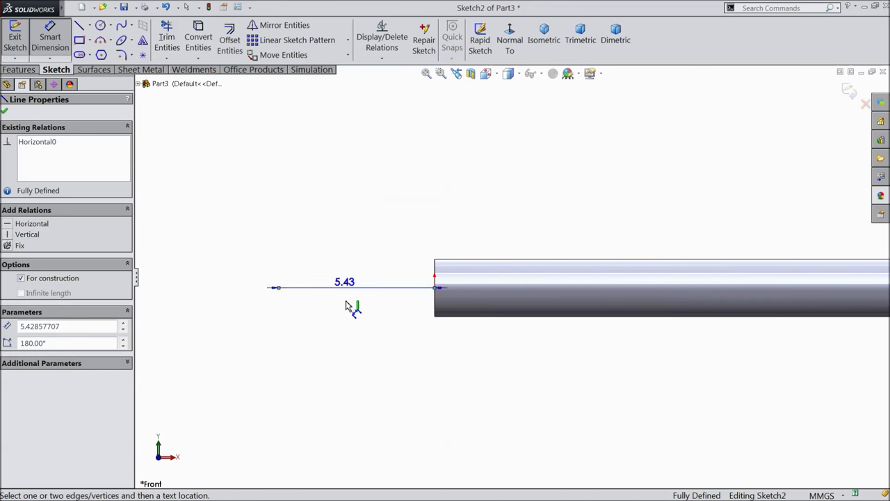
pyautogui.click(351, 389)
pyautogui.write('7')
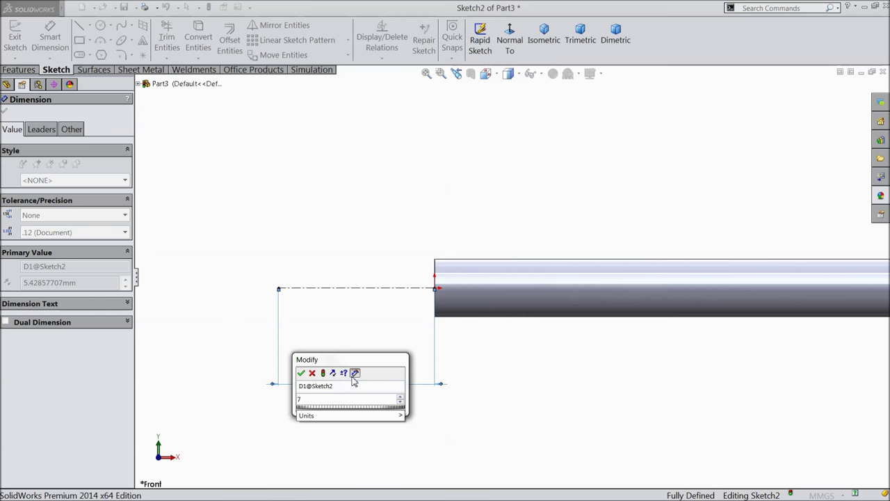
pyautogui.press('Return')
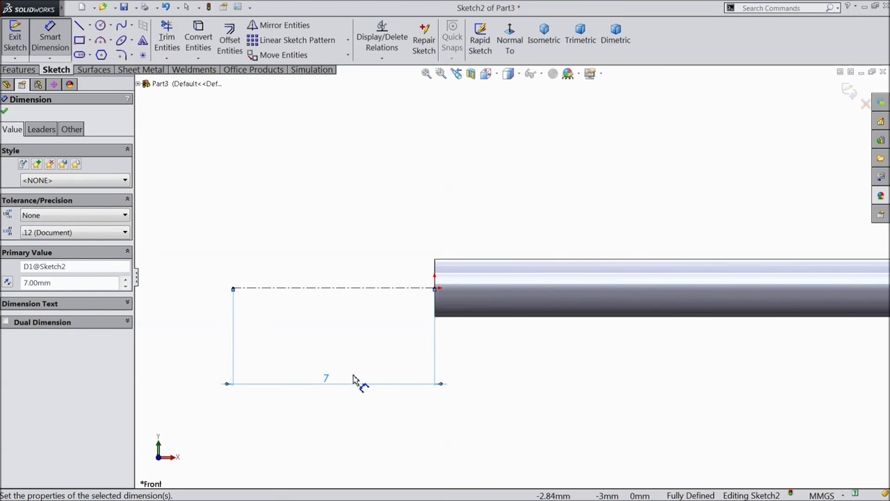
pyautogui.doubleClick(328, 379)
pyautogui.write('7.75')
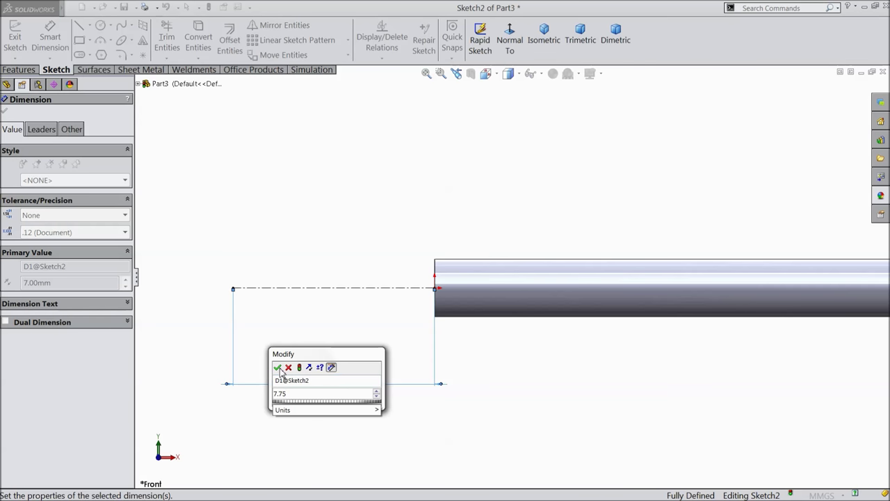
pyautogui.click(278, 369)
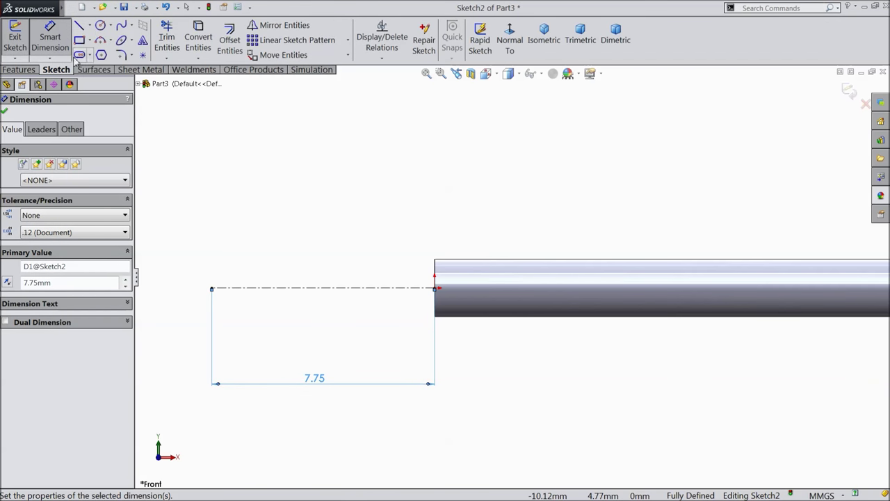
pyautogui.click(100, 26)
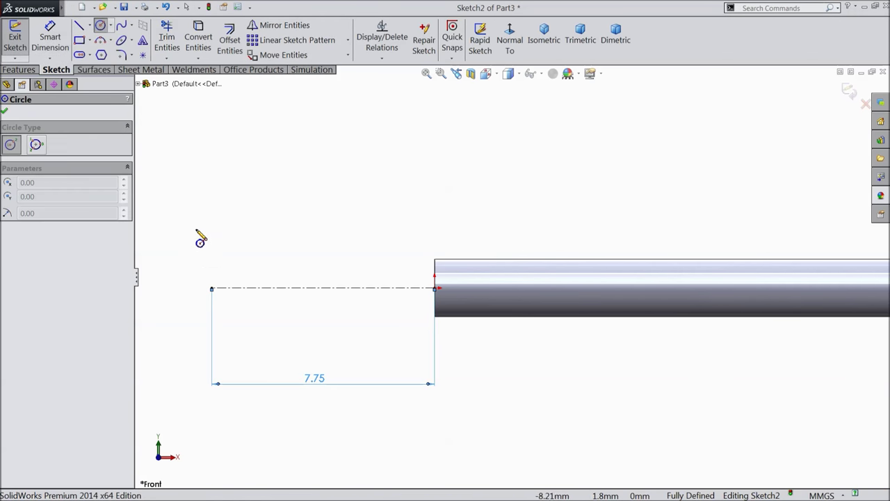
# Draw a small inner circle and a larger concentric outer circle on the centreline
pyautogui.click(211, 287)
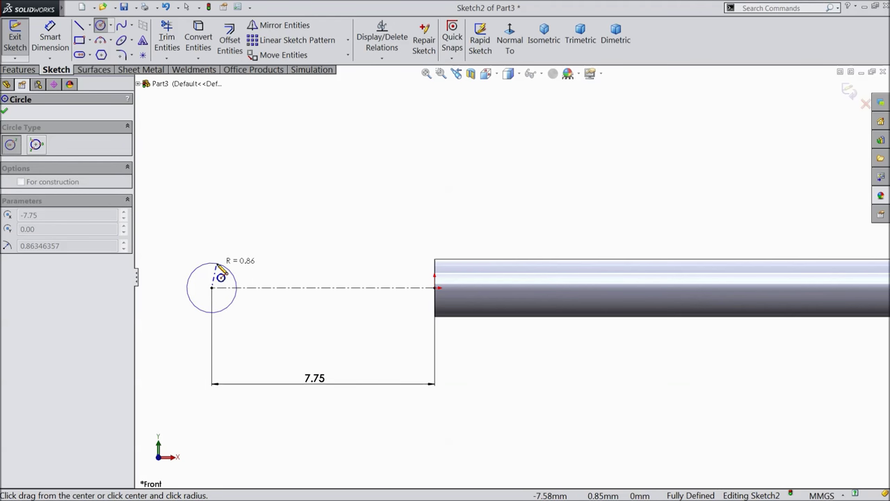
pyautogui.press('Escape')
pyautogui.click(101, 26)
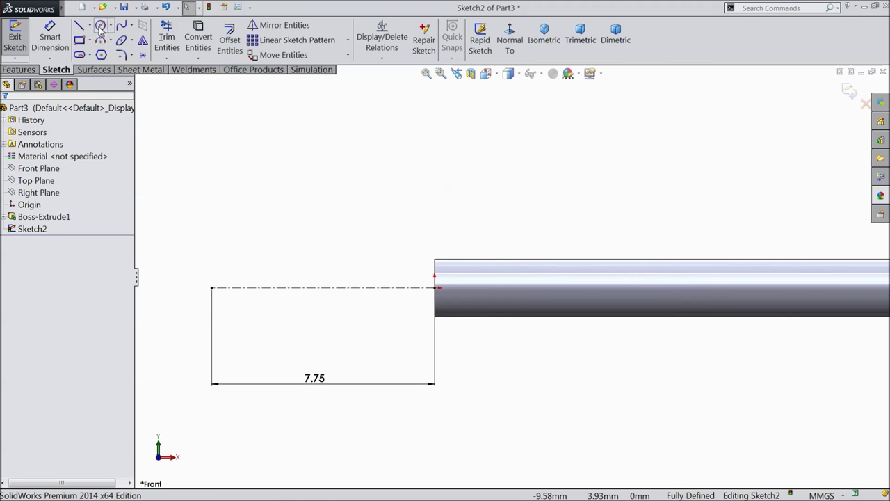
pyautogui.click(240, 287)
pyautogui.click(248, 269)
pyautogui.click(239, 286)
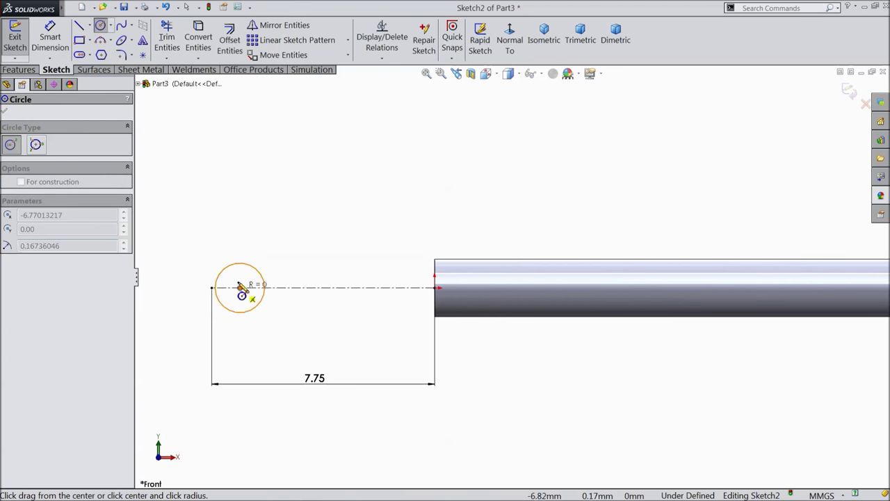
pyautogui.click(226, 233)
pyautogui.rightClick(263, 174)
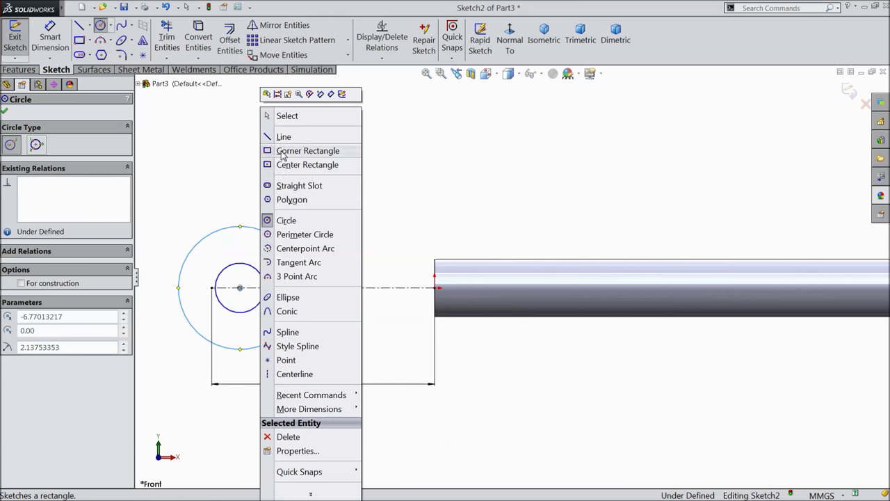
pyautogui.click(288, 116)
pyautogui.press('f')
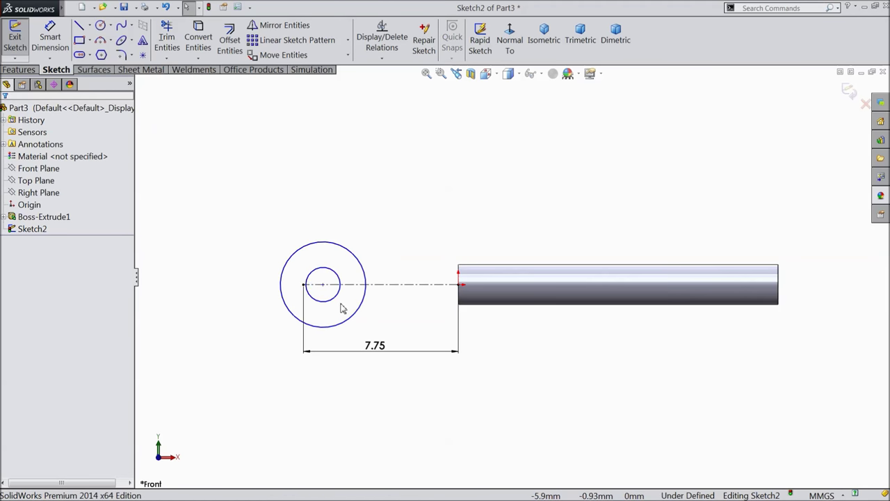
pyautogui.scroll(-3, 342, 308)
# Make the outer circle pass through the centreline's left end point
pyautogui.click(307, 267)
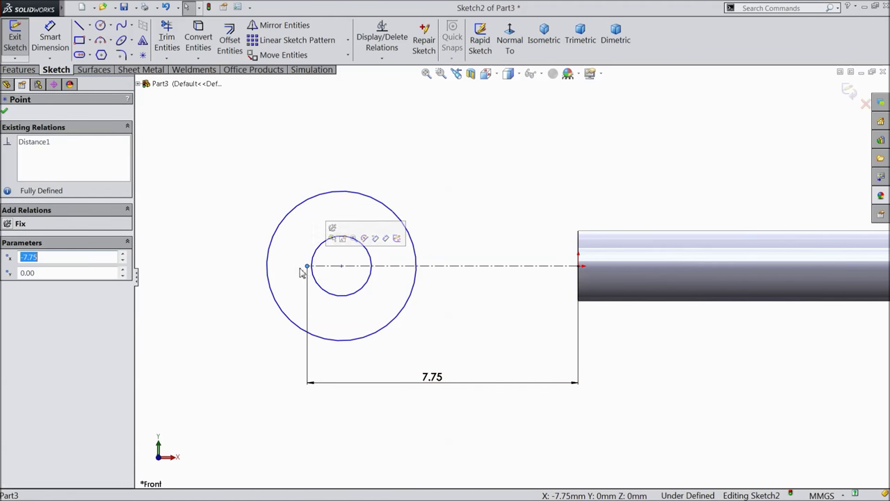
pyautogui.keyDown('ctrl'); pyautogui.click(267, 270); pyautogui.keyUp('ctrl')
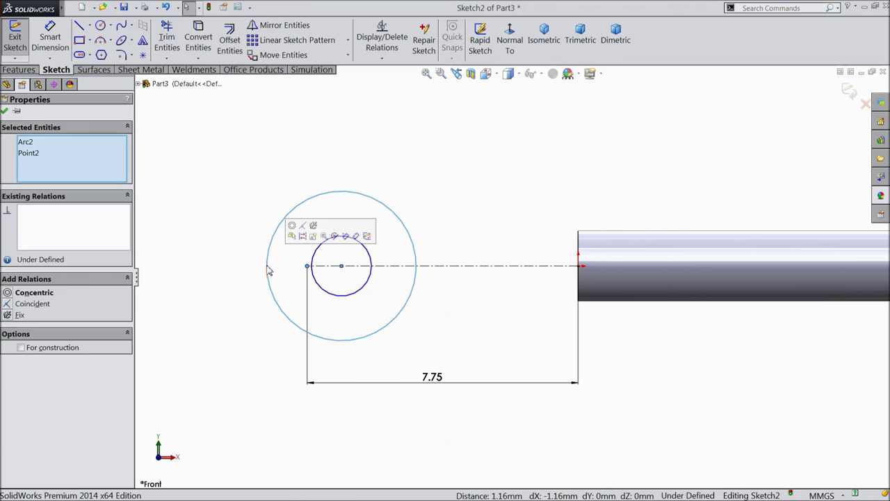
pyautogui.click(303, 230)
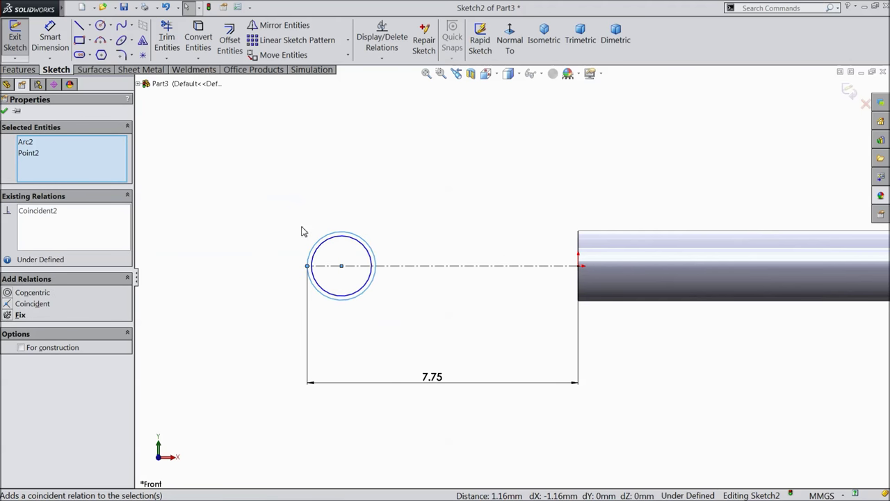
pyautogui.scroll(-3, 356, 285)
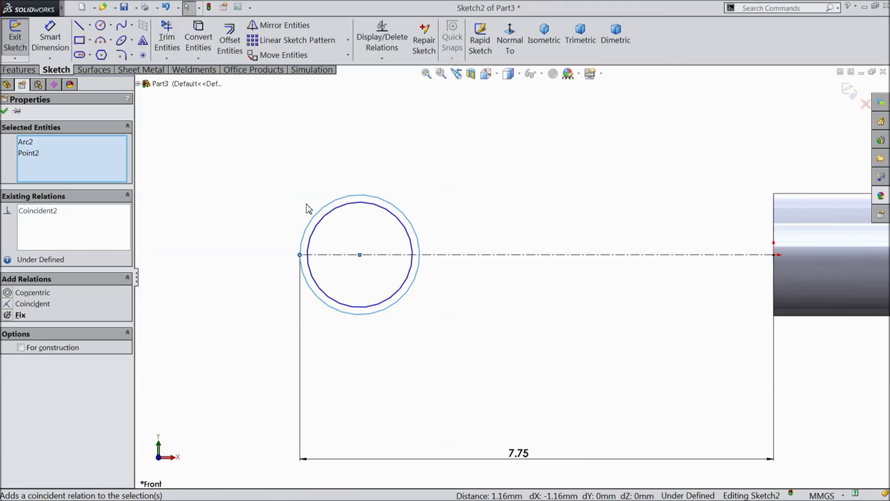
# Dimension the outer circle to Ø5 mm and the inner circle to Ø1.9 mm
pyautogui.click(50, 39)
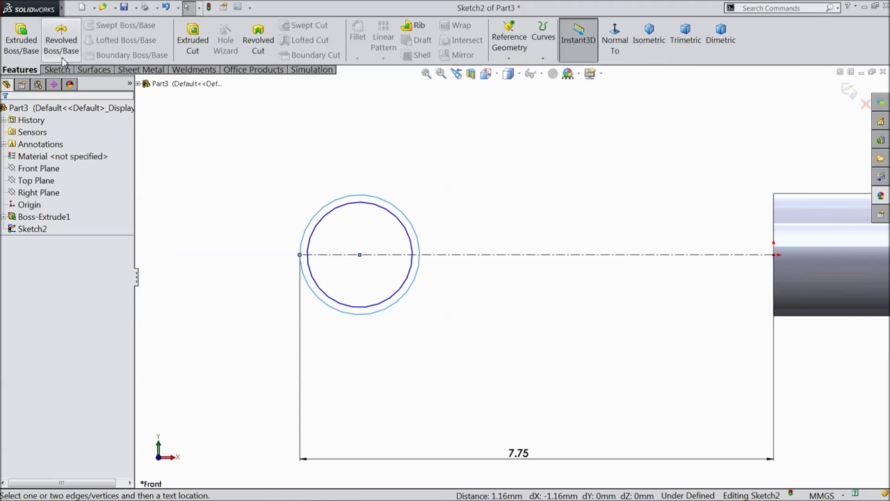
pyautogui.click(301, 242)
pyautogui.click(249, 248)
pyautogui.write('5')
pyautogui.press('Return')
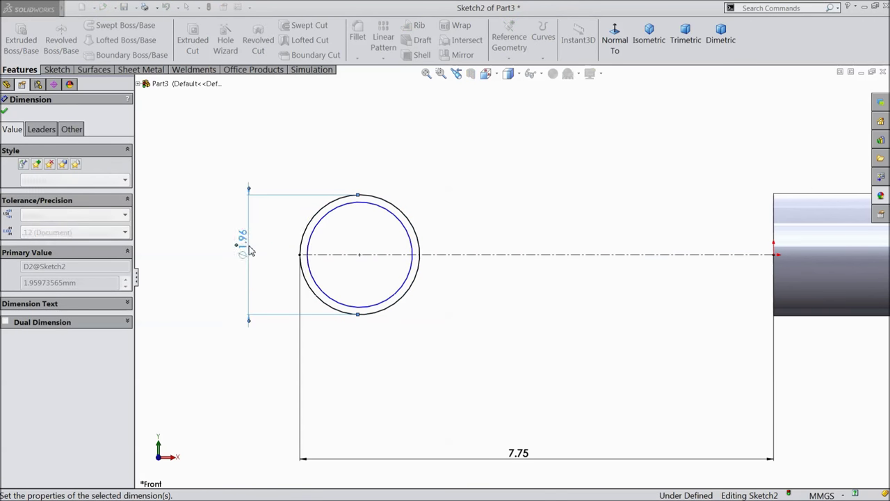
pyautogui.click(400, 253)
pyautogui.click(392, 220)
pyautogui.write('1.9')
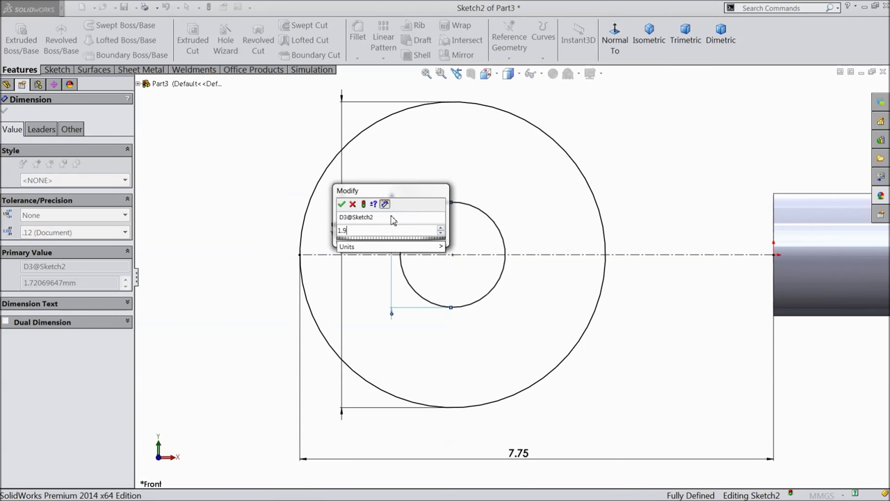
pyautogui.press('Return')
pyautogui.click(5, 111)
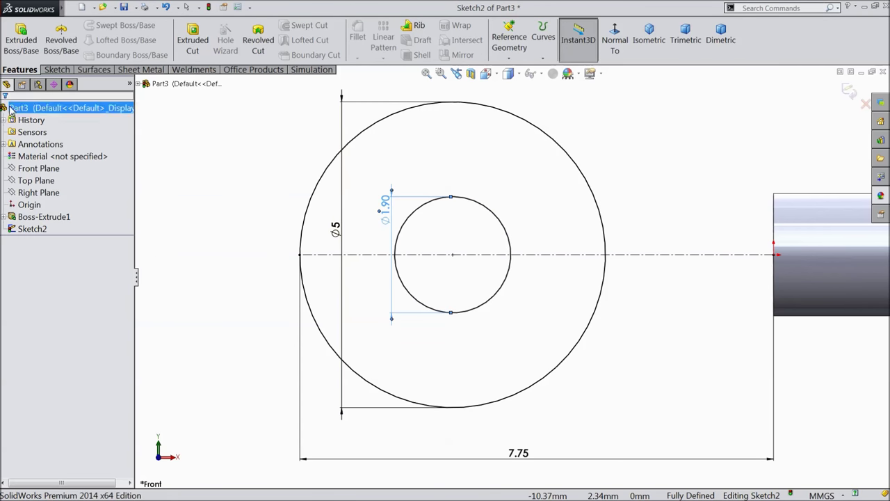
pyautogui.click(56, 69)
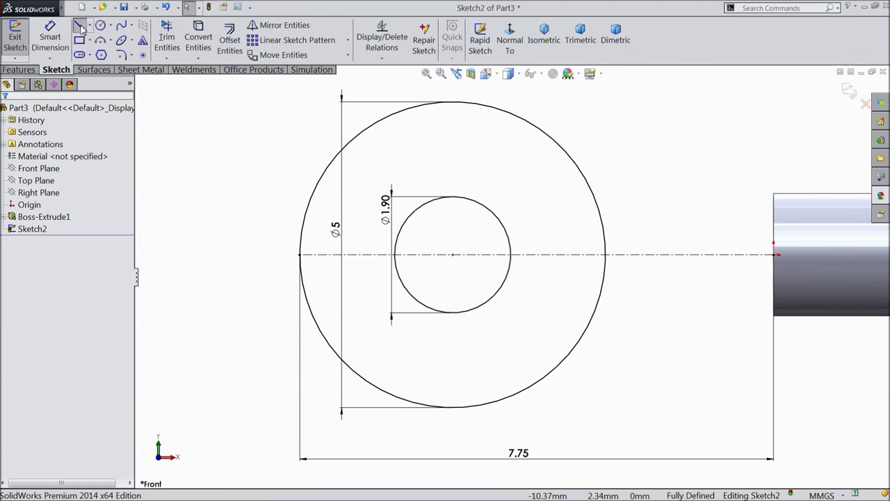
# Draw a vertical line up from the centreline end, then a slanted line to the outer circle's top
pyautogui.click(80, 27)
pyautogui.scroll(4, 461, 192)
pyautogui.scroll(-2, 616, 222)
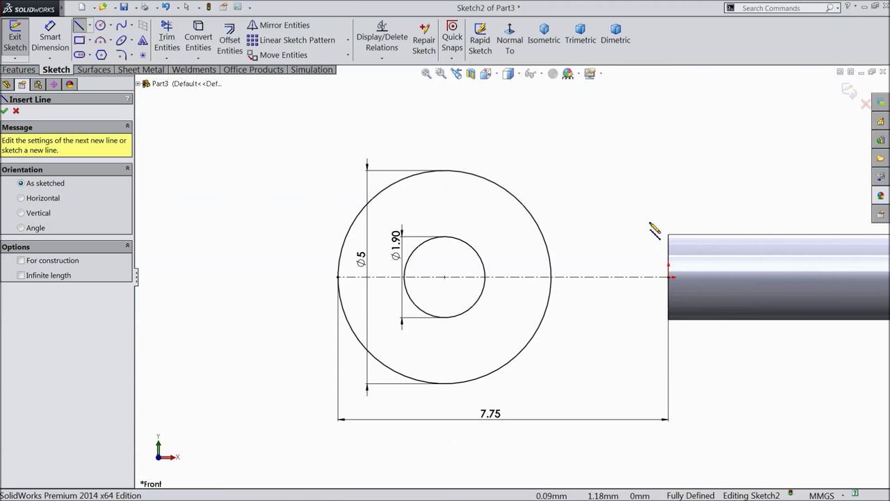
pyautogui.click(669, 277)
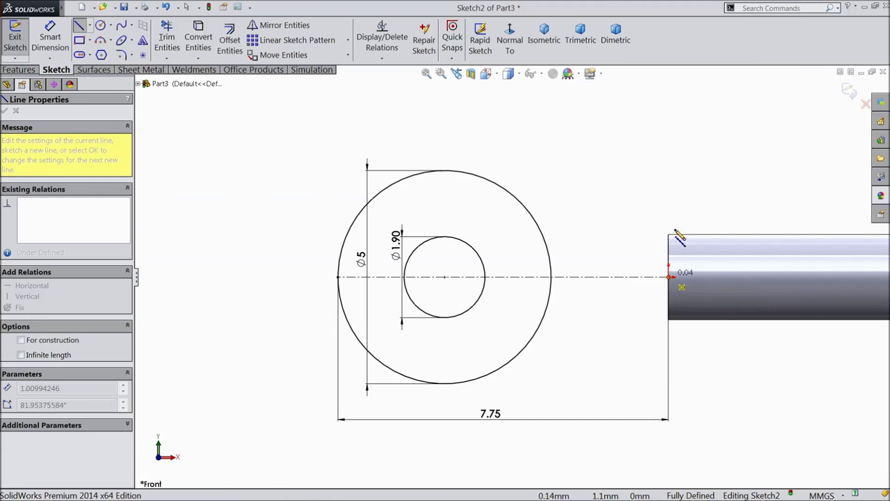
pyautogui.click(669, 188)
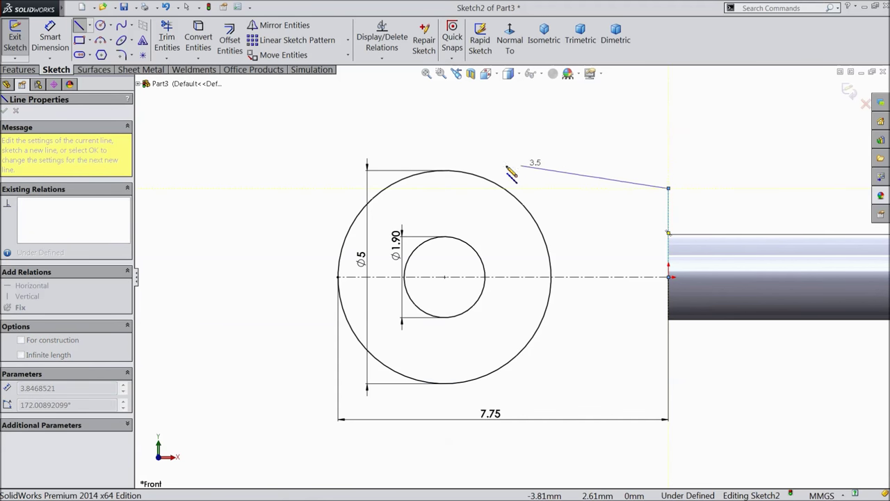
pyautogui.click(471, 175)
pyautogui.rightClick(475, 174)
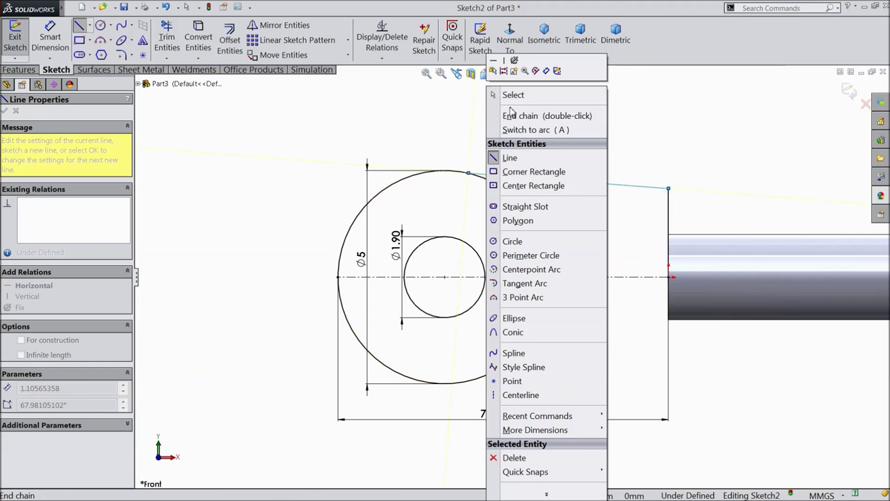
pyautogui.click(508, 94)
# Add a Tangent relation between the slanted line and the outer circle
pyautogui.scroll(-1, 476, 173)
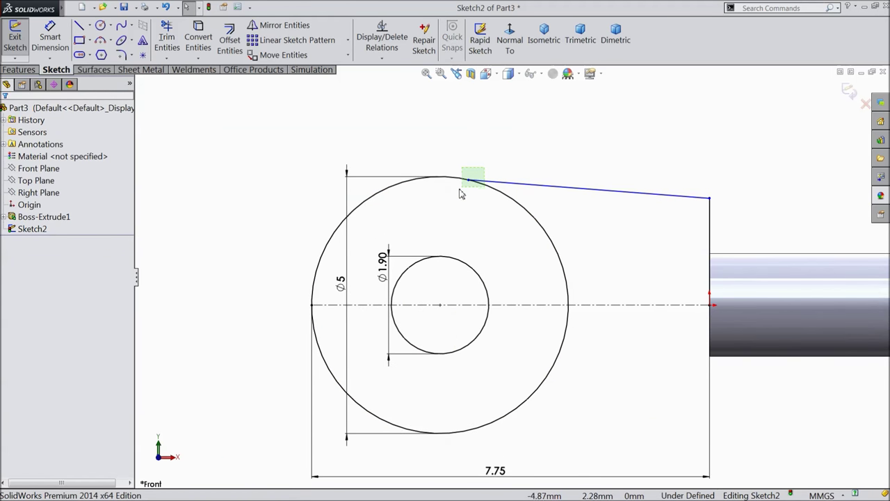
pyautogui.click(461, 191)
pyautogui.keyDown('ctrl'); pyautogui.click(475, 174); pyautogui.keyUp('ctrl')
pyautogui.click(477, 162)
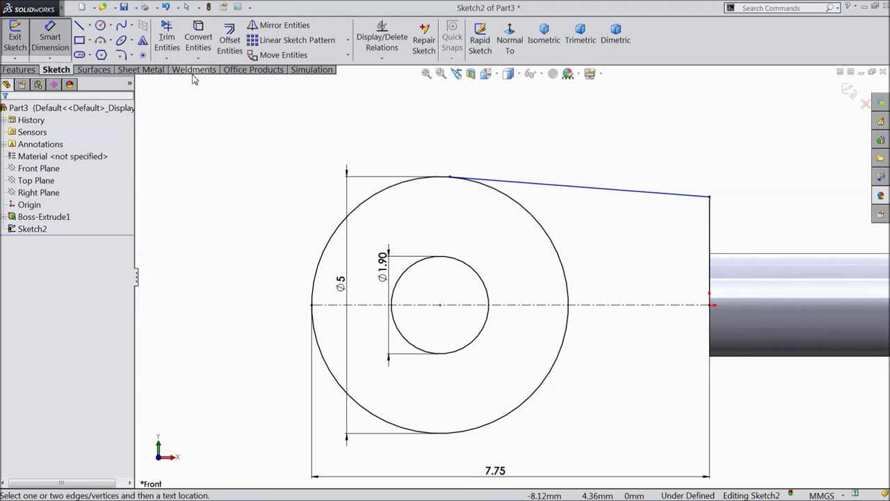
pyautogui.press('Escape')
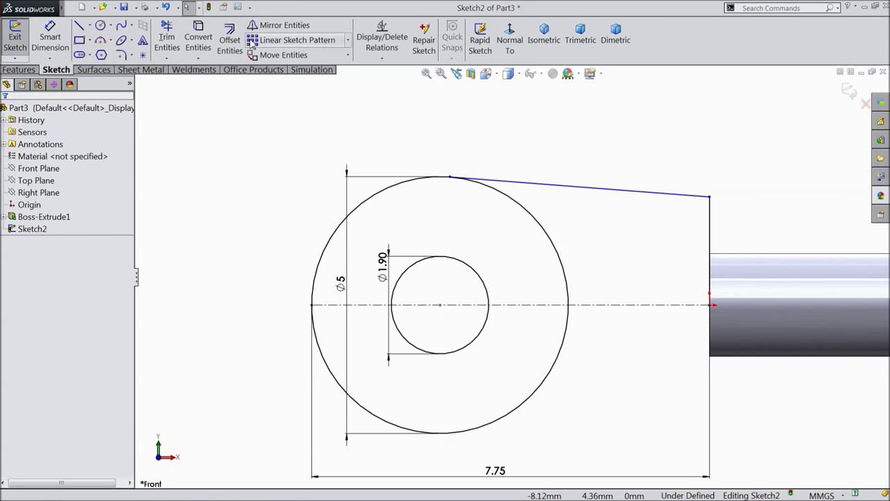
pyautogui.click(284, 26)
# Mirror the slanted and vertical lines about the horizontal centreline
pyautogui.scroll(3, 540, 265)
pyautogui.scroll(2, 594, 318)
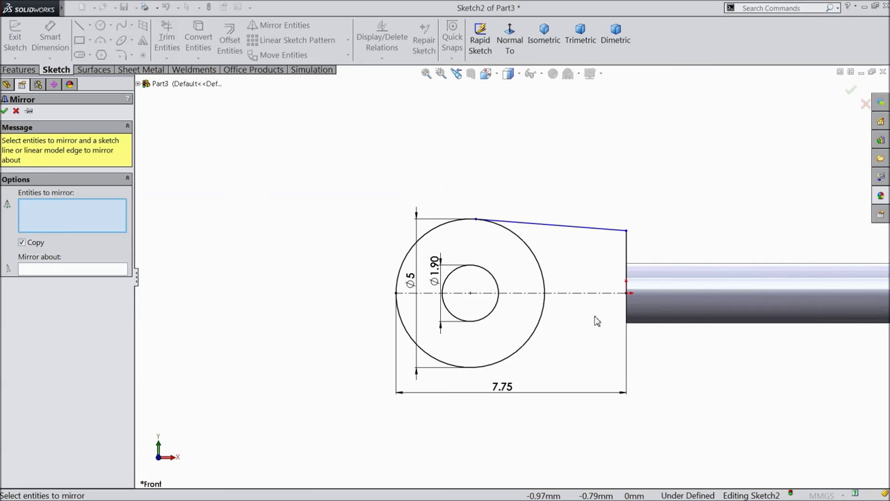
pyautogui.scroll(-3, 594, 318)
pyautogui.click(576, 185)
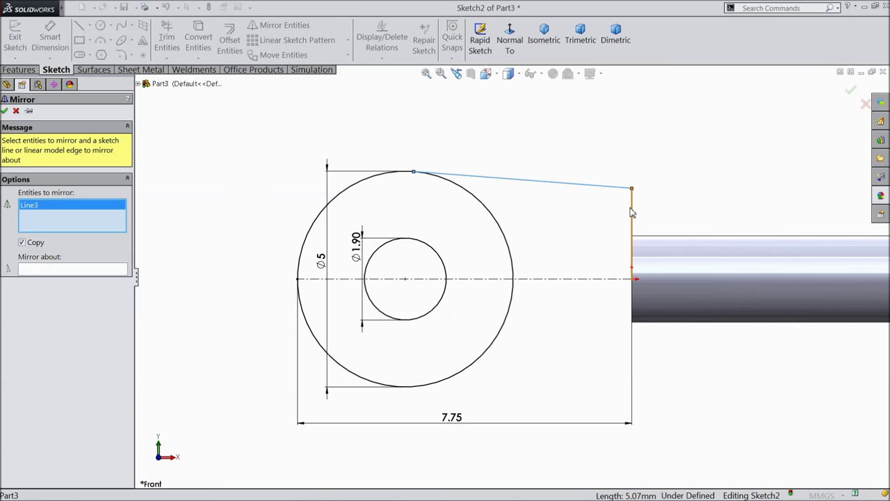
pyautogui.click(631, 212)
pyautogui.click(108, 273)
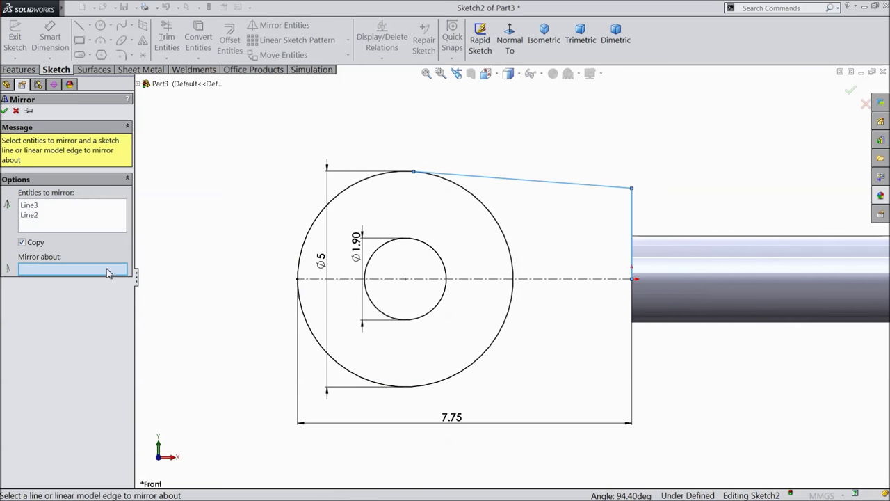
pyautogui.click(550, 280)
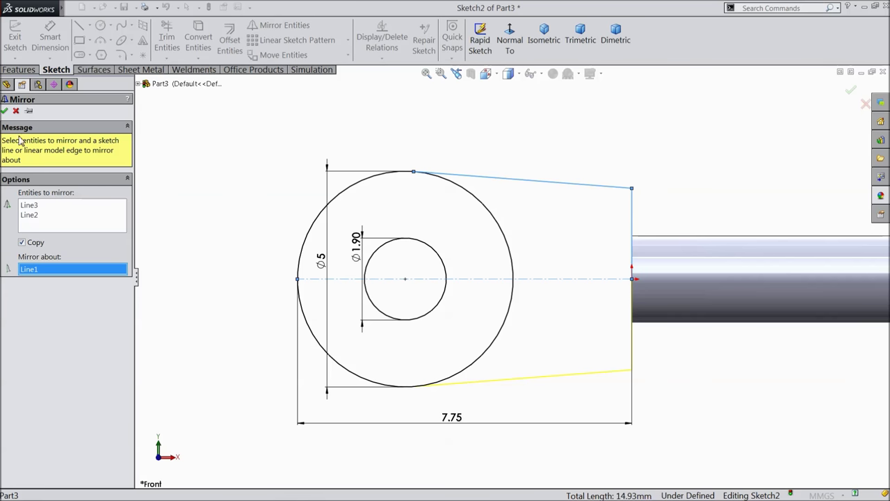
pyautogui.click(4, 110)
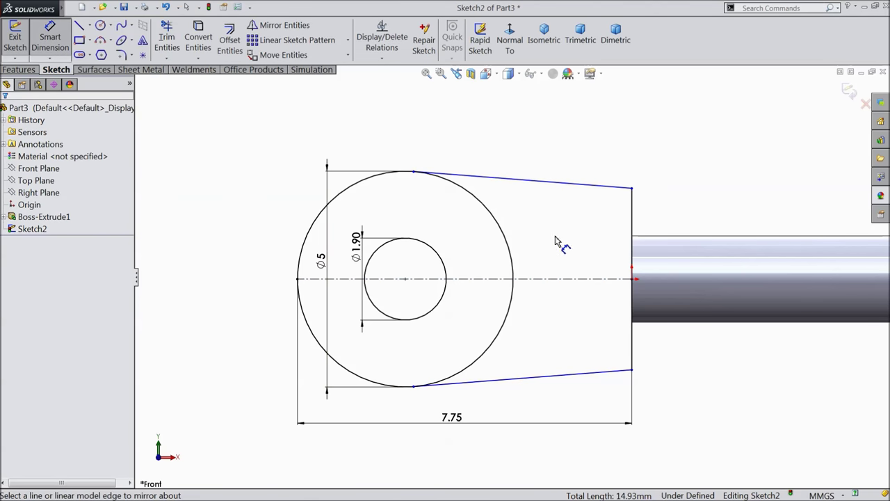
# Dimension the tapered end height between the line endpoints to 4.25 mm and move the diameter dimensions left
pyautogui.click(631, 187)
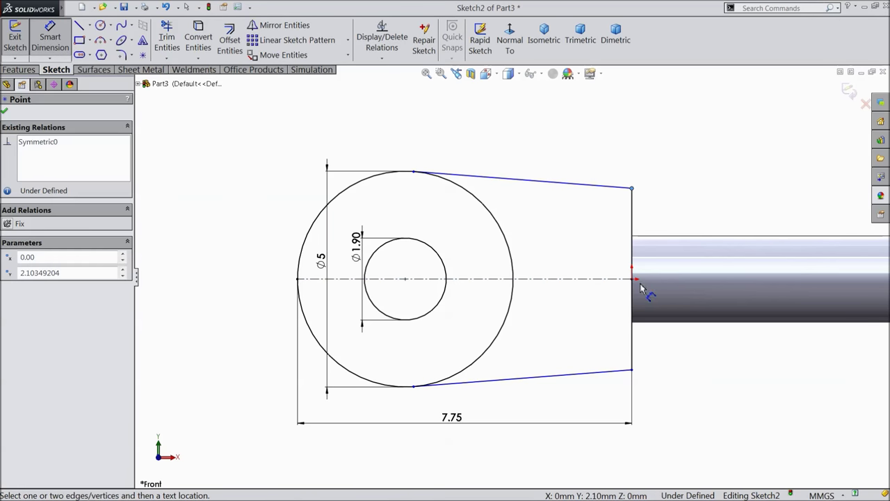
pyautogui.click(631, 370)
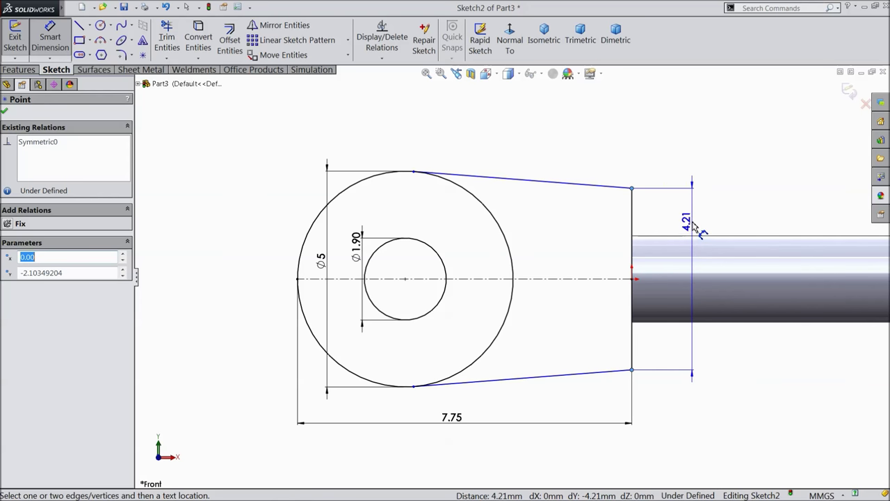
pyautogui.click(691, 230)
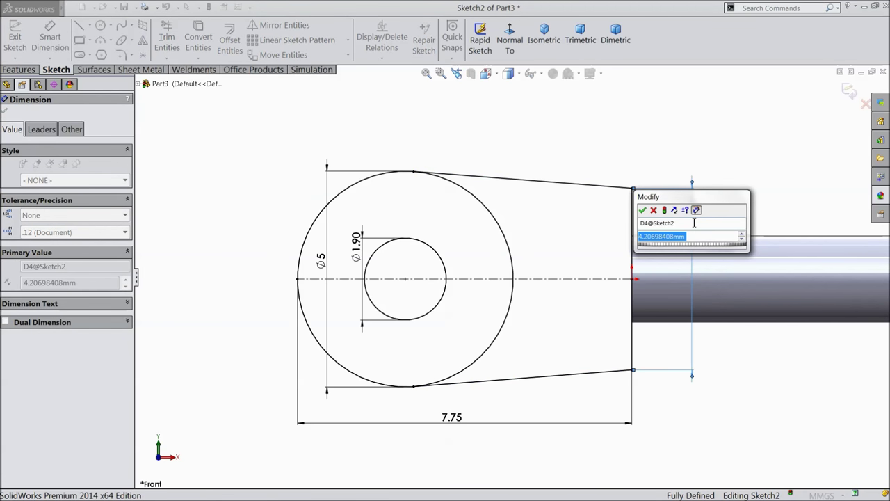
pyautogui.write('4.25')
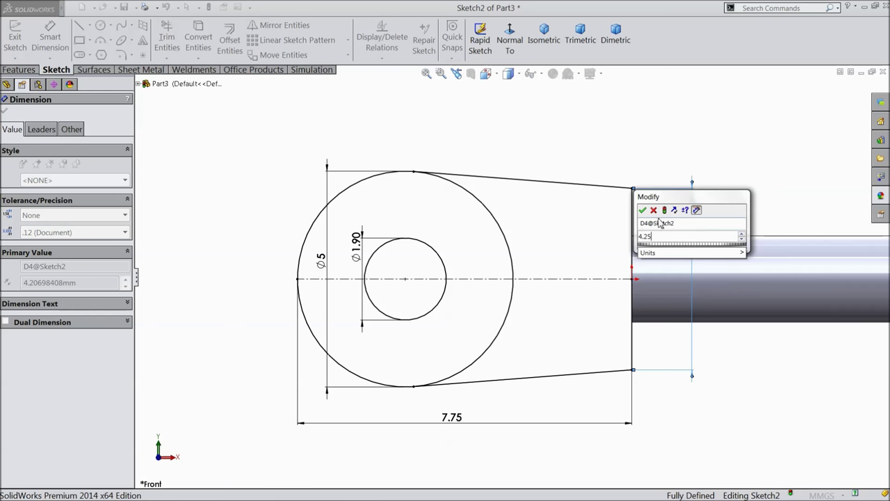
pyautogui.click(644, 211)
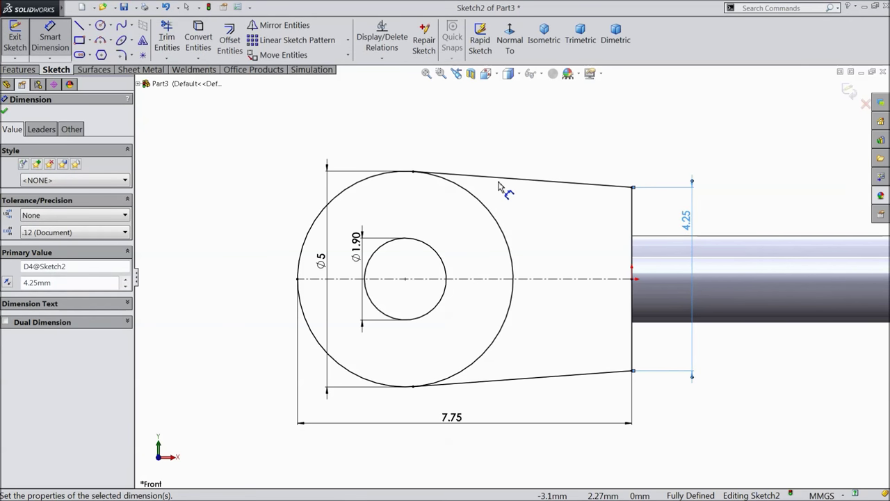
pyautogui.moveTo(322, 259); pyautogui.dragTo(198, 250)
pyautogui.moveTo(362, 249); pyautogui.dragTo(234, 249)
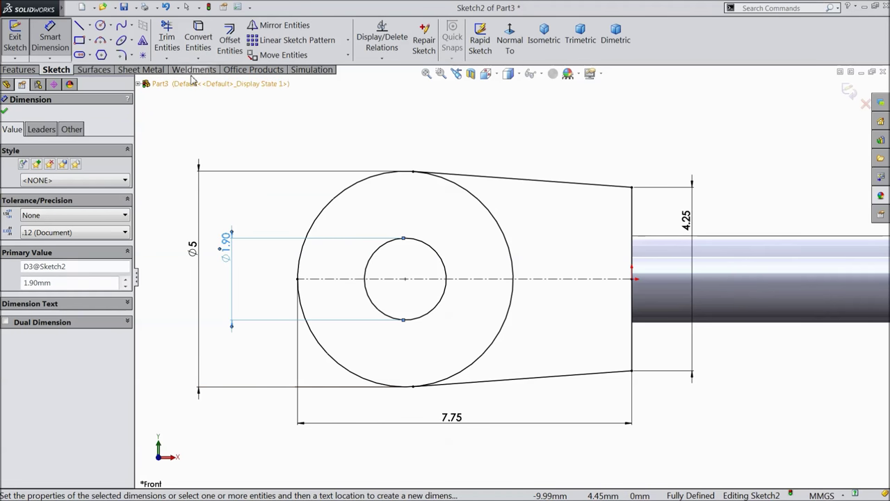
# Trim away the outer circle's upper-right and lower-right arcs
pyautogui.click(167, 40)
pyautogui.click(502, 253)
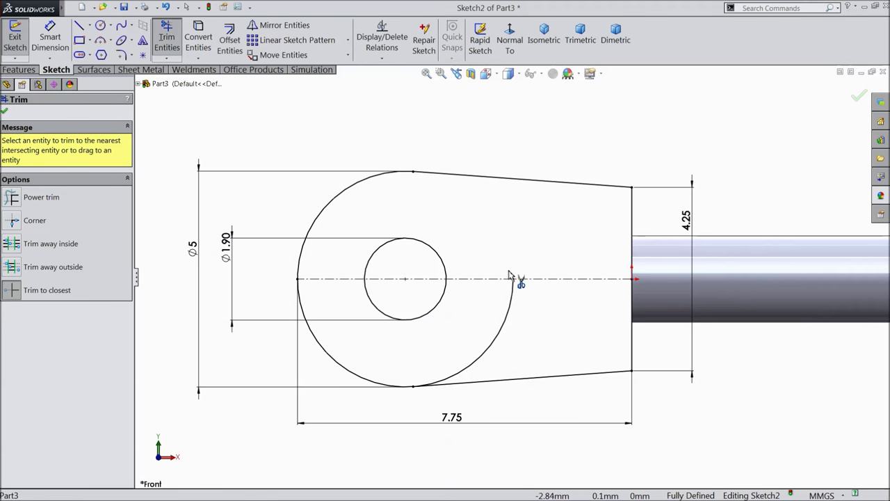
pyautogui.click(503, 325)
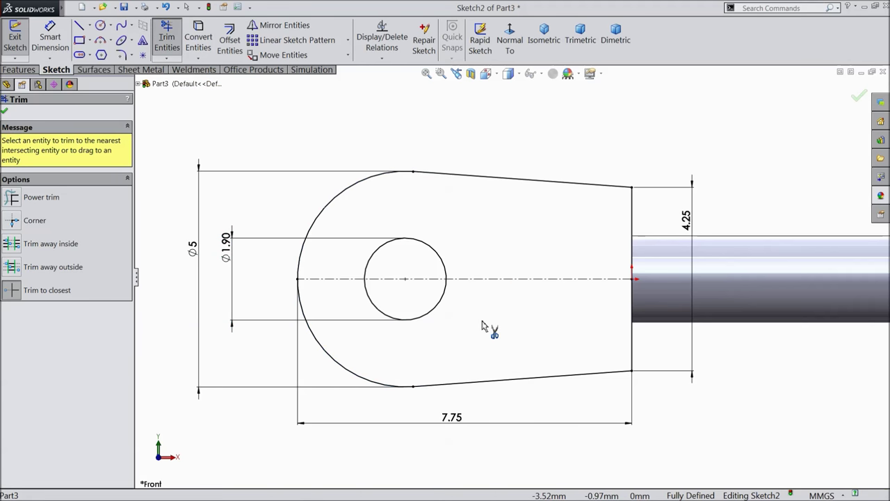
pyautogui.click(4, 112)
pyautogui.click(19, 70)
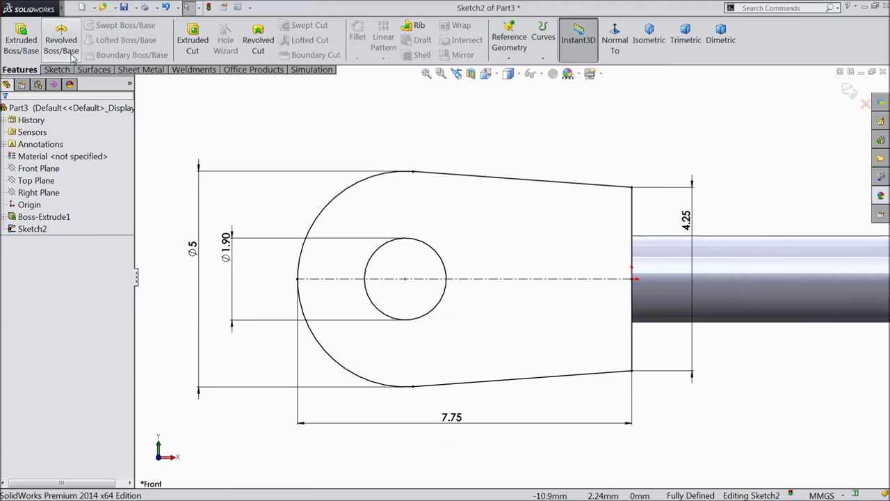
# Extrude the tab profile Mid Plane 5 mm as Boss-Extrude2, then start Sketch3 on the Top Plane
pyautogui.click(21, 35)
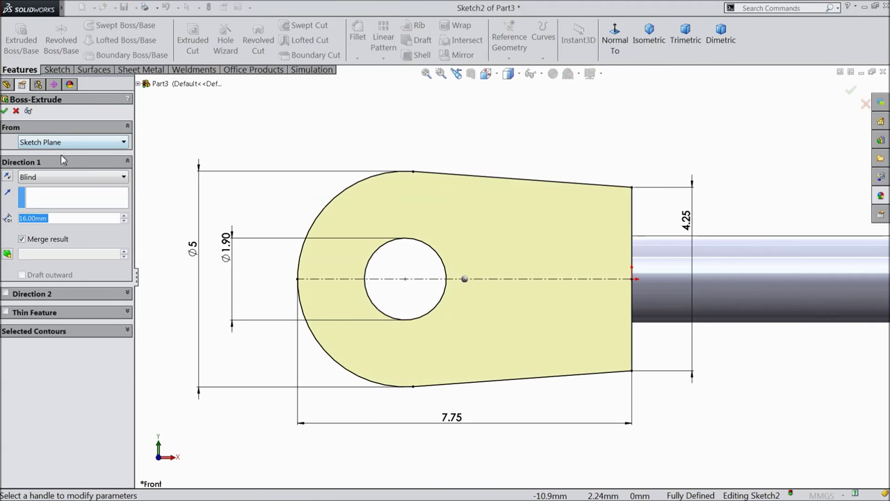
pyautogui.click(50, 178)
pyautogui.click(54, 244)
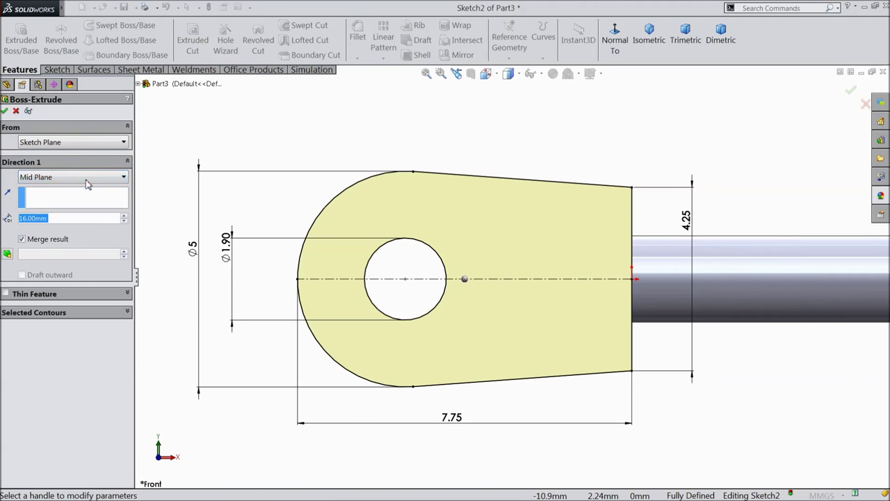
pyautogui.write('5')
pyautogui.press('Return')
pyautogui.press('z')
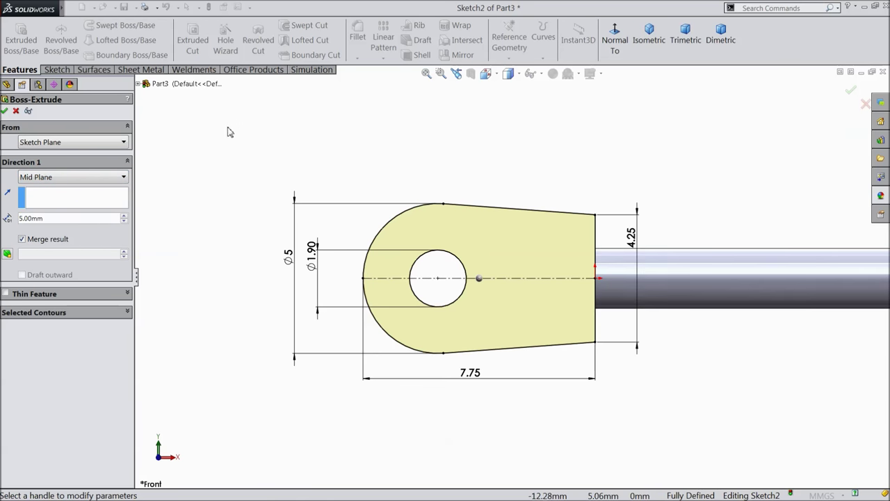
pyautogui.moveTo(229, 133); pyautogui.dragTo(215, 179, button='middle')
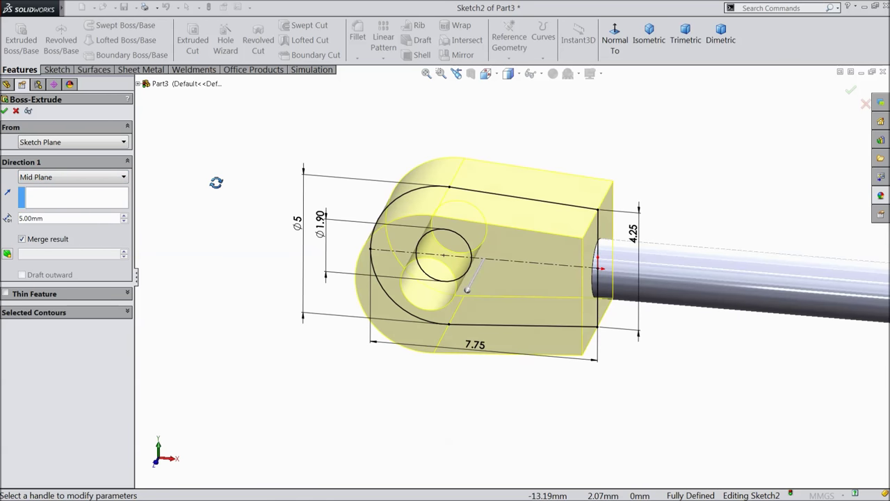
pyautogui.click(6, 111)
pyautogui.click(44, 183)
pyautogui.click(59, 169)
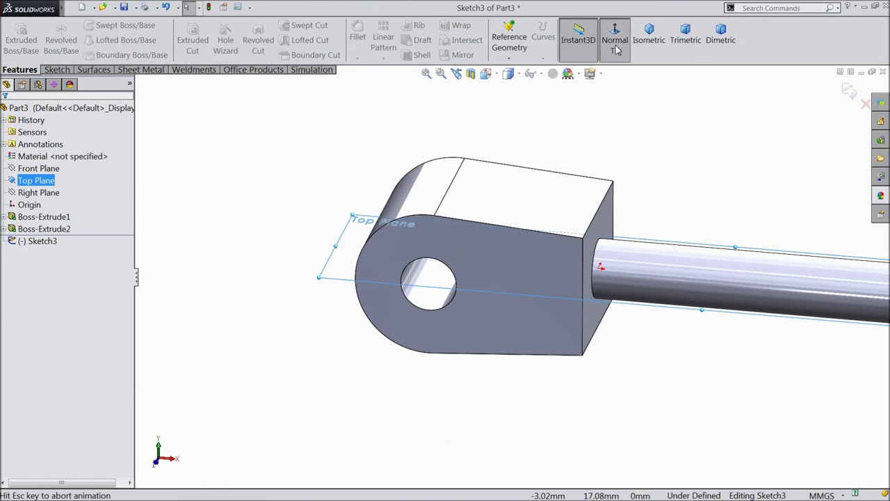
# Draw a horizontal construction centerline from the origin to the part's left edge
pyautogui.click(57, 70)
pyautogui.click(89, 25)
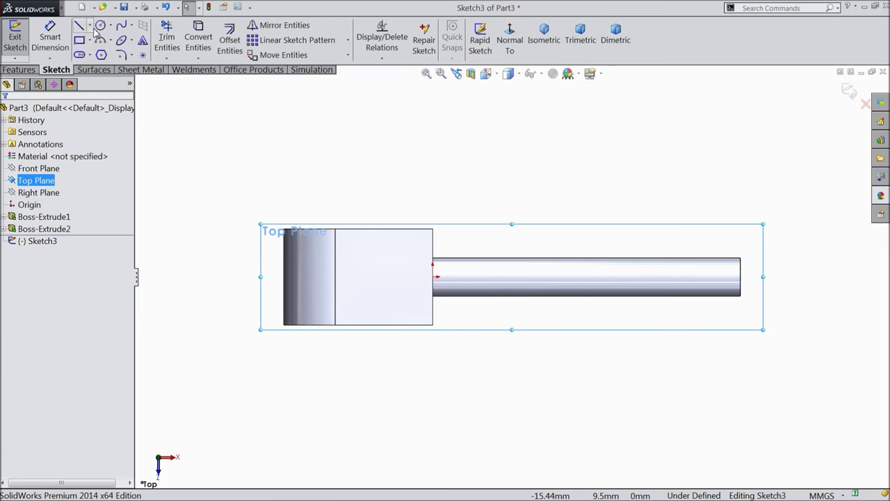
pyautogui.click(103, 54)
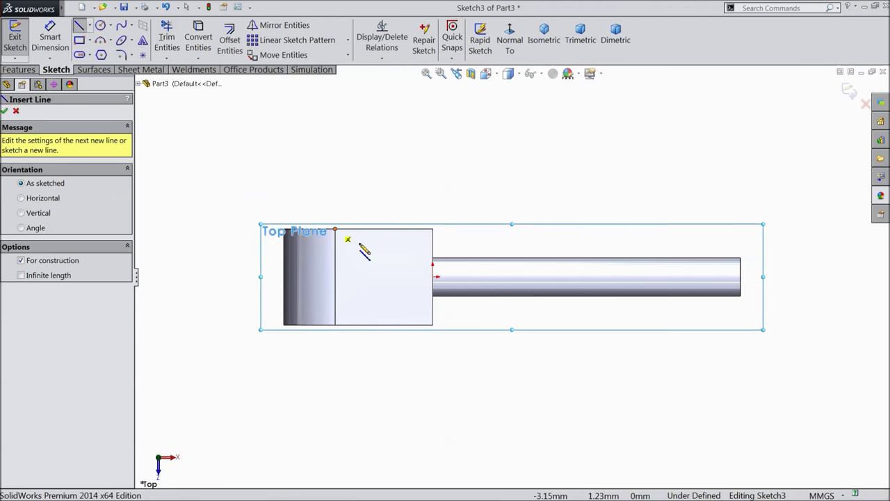
pyautogui.click(437, 276)
pyautogui.click(285, 277)
pyautogui.rightClick(269, 174)
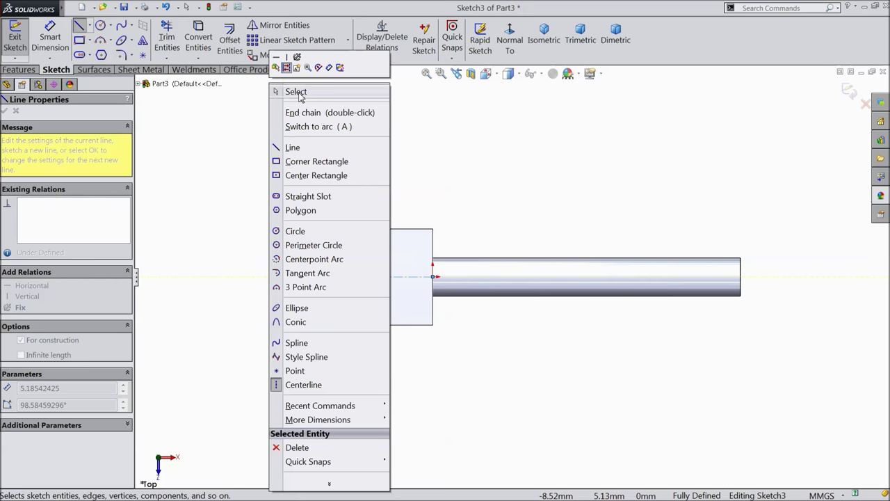
pyautogui.click(296, 91)
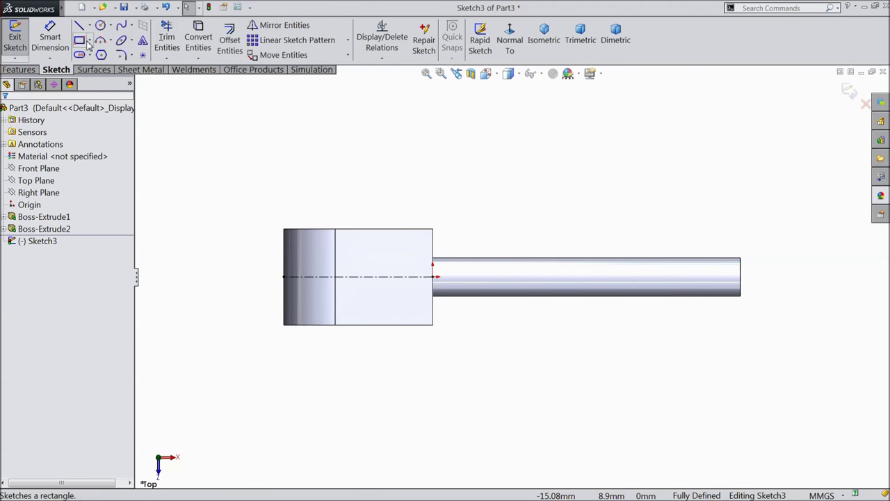
# Draw a center rectangle with its center on the centerline
pyautogui.click(89, 39)
pyautogui.click(101, 68)
pyautogui.scroll(-3, 310, 264)
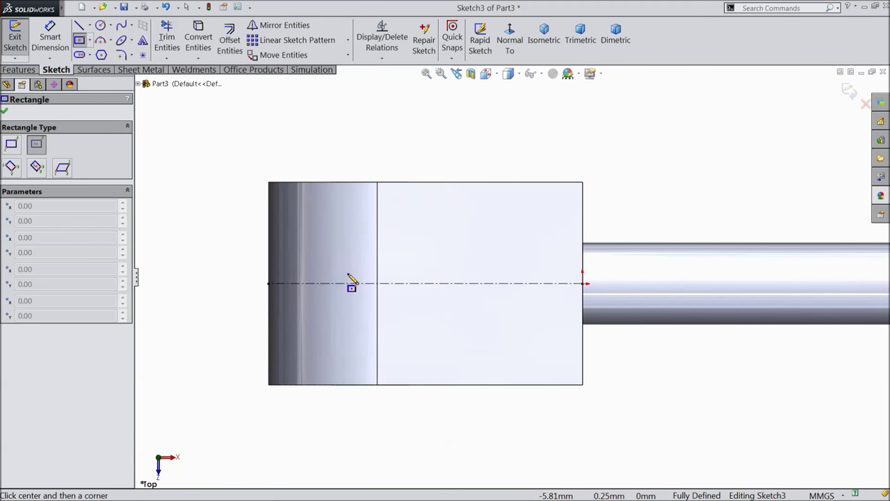
pyautogui.click(408, 283)
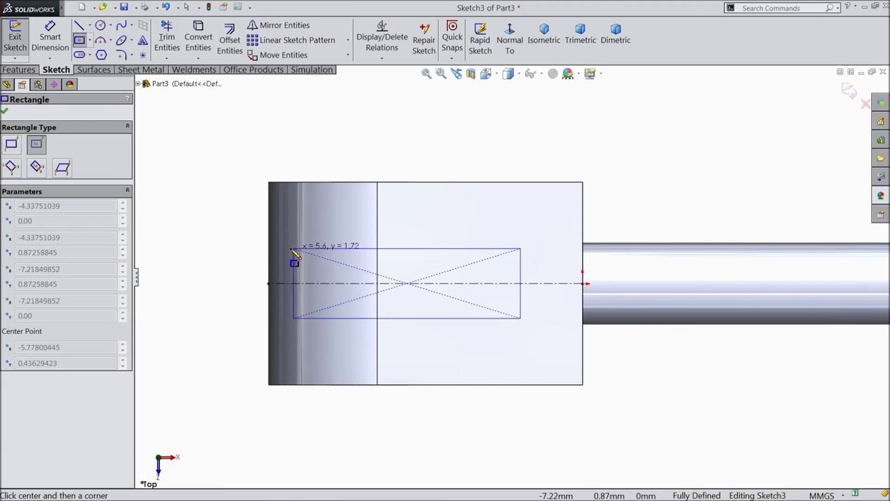
pyautogui.click(270, 245)
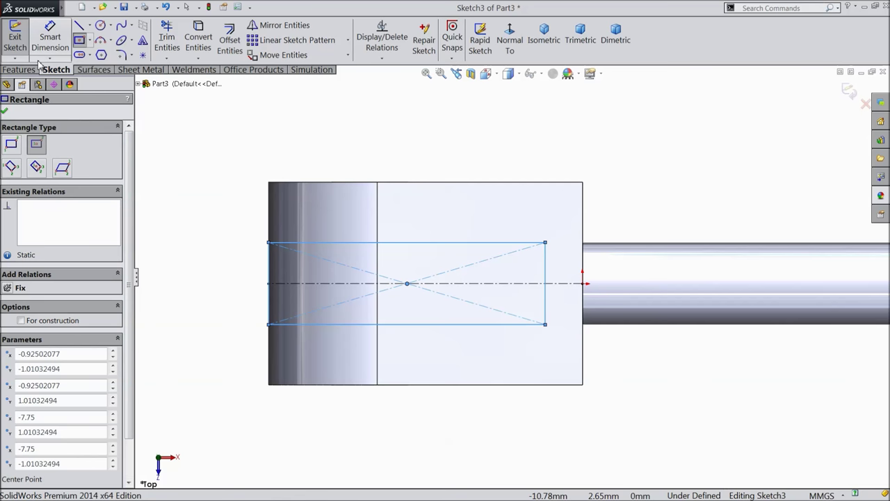
# Dimension the rectangle 1.25 mm in from the head's right edge and top edge
pyautogui.click(50, 39)
pyautogui.scroll(1, 514, 275)
pyautogui.click(540, 263)
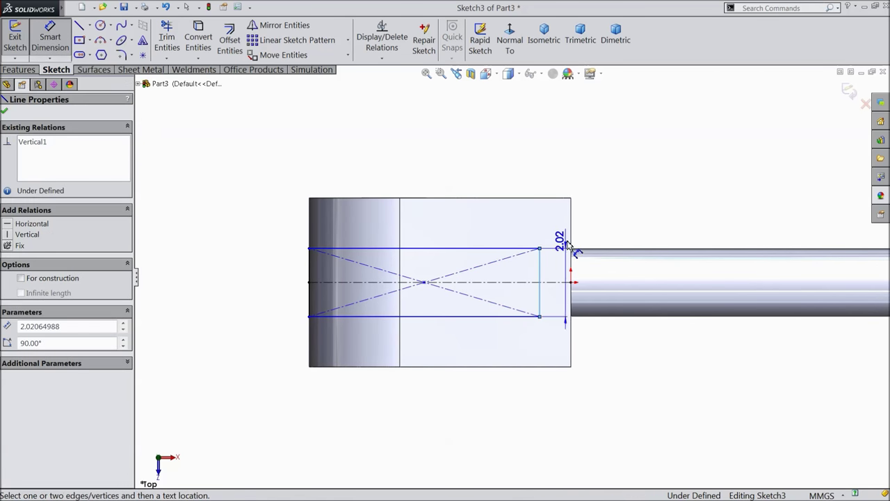
pyautogui.click(569, 232)
pyautogui.click(547, 185)
pyautogui.write('1.25')
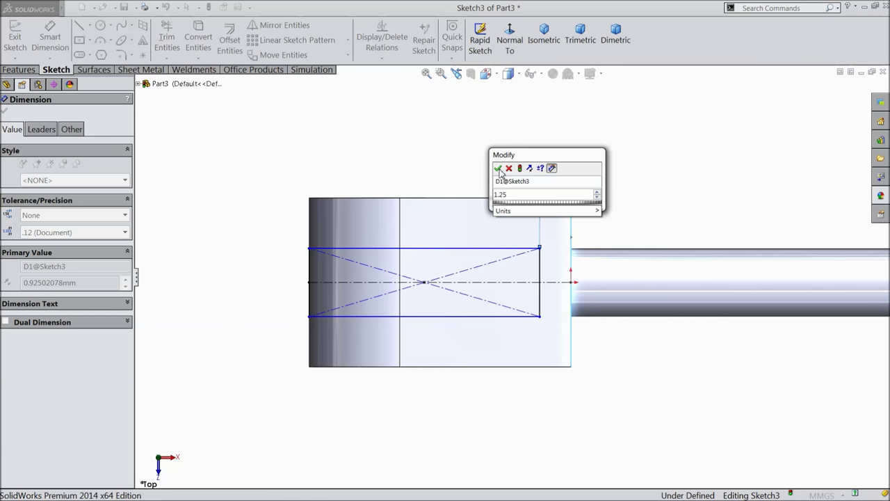
pyautogui.click(498, 168)
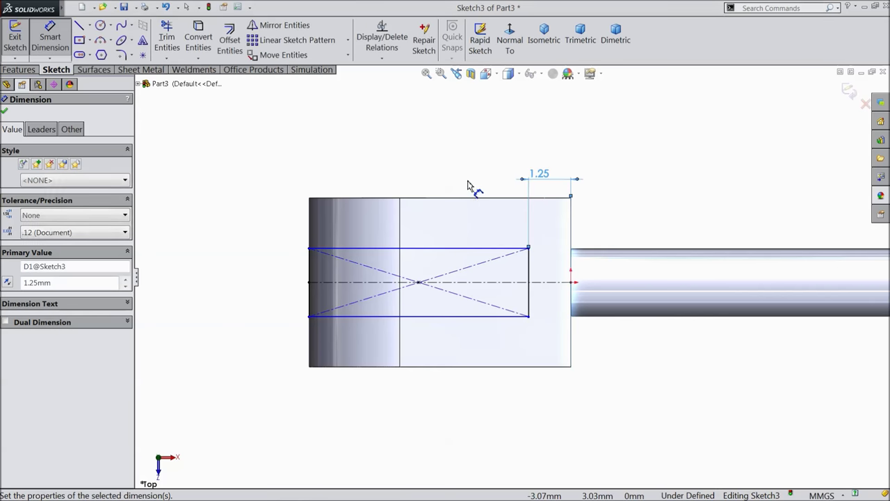
pyautogui.click(456, 198)
pyautogui.click(456, 250)
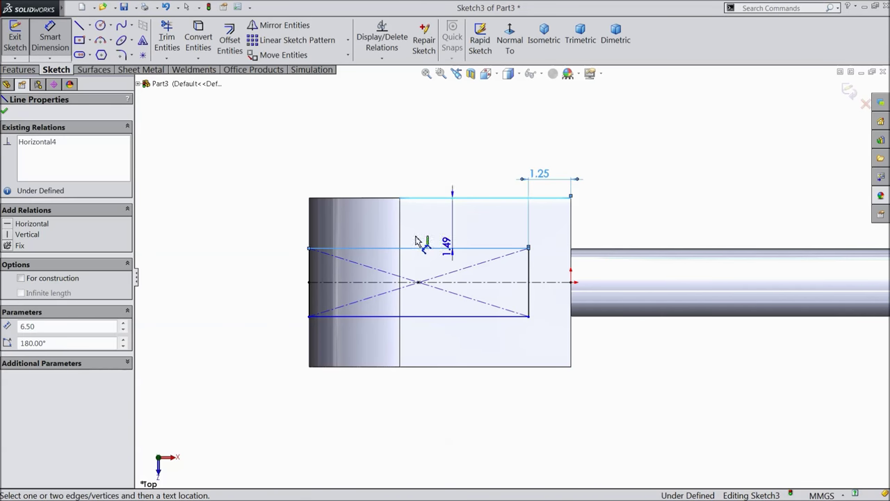
pyautogui.click(277, 224)
pyautogui.write('1.25')
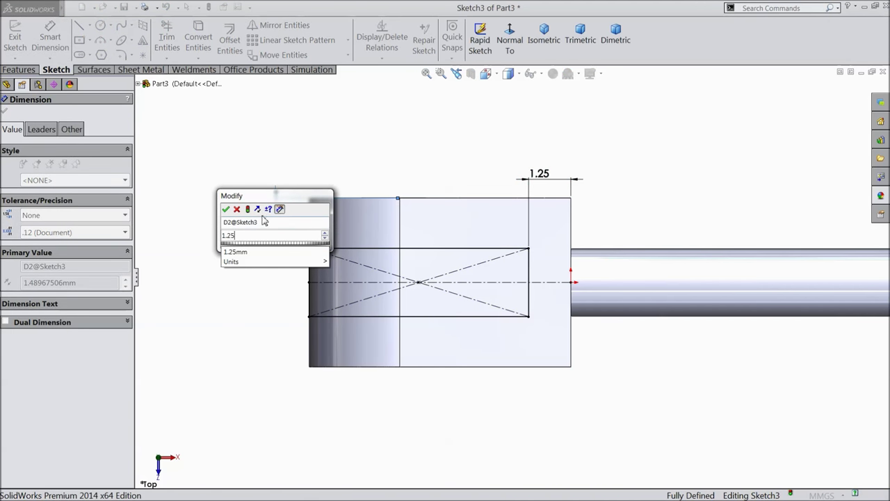
pyautogui.click(226, 209)
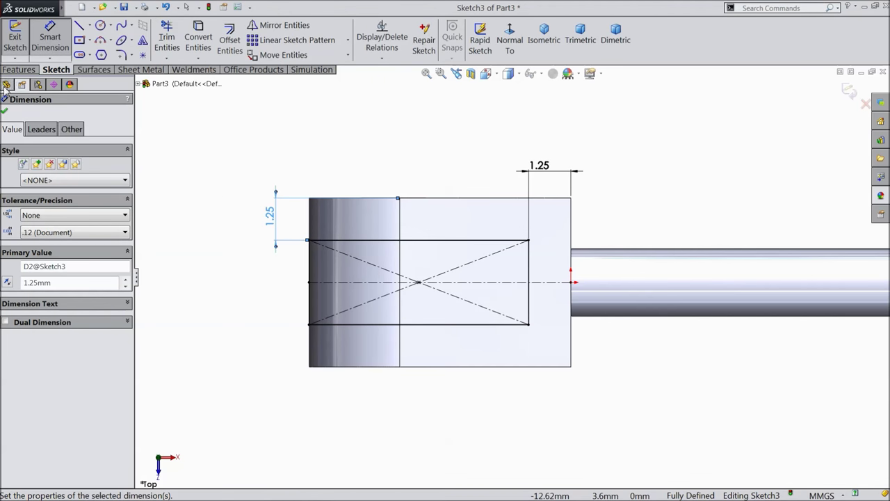
pyautogui.click(4, 110)
pyautogui.click(19, 69)
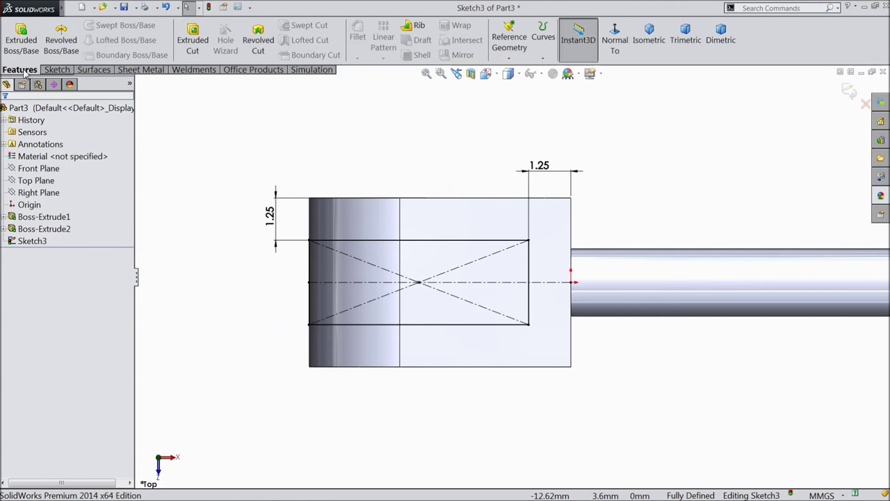
# Extrude-cut the rectangle Through All - Both, slotting the rounded tab into a clevis fork
pyautogui.click(186, 46)
pyautogui.click(51, 176)
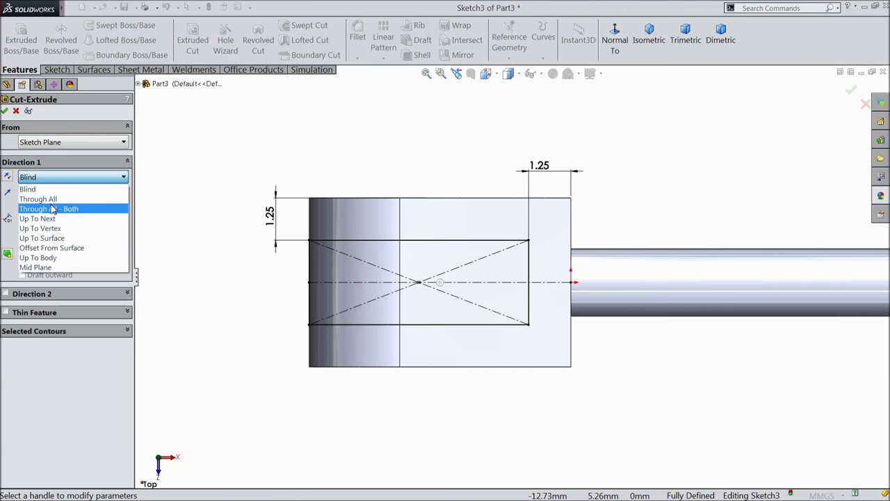
pyautogui.click(56, 212)
pyautogui.scroll(3, 221, 193)
pyautogui.moveTo(278, 284); pyautogui.dragTo(280, 143, button='middle')
pyautogui.scroll(-3, 521, 266)
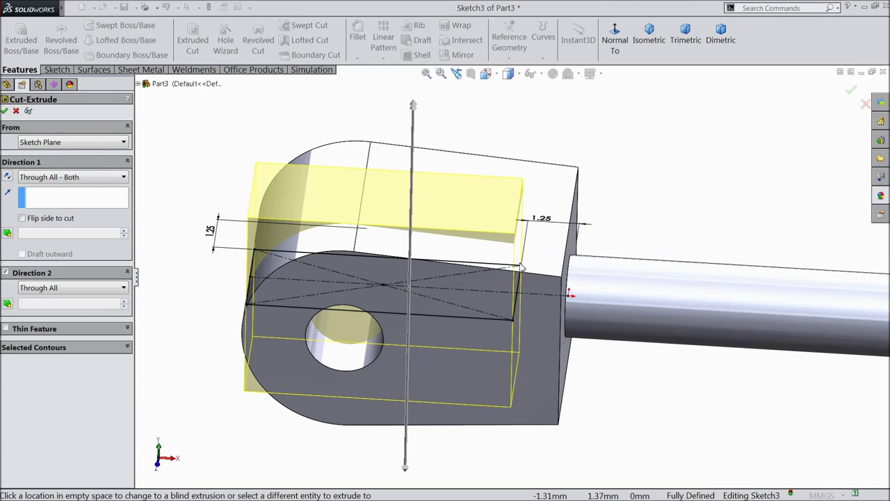
pyautogui.click(4, 111)
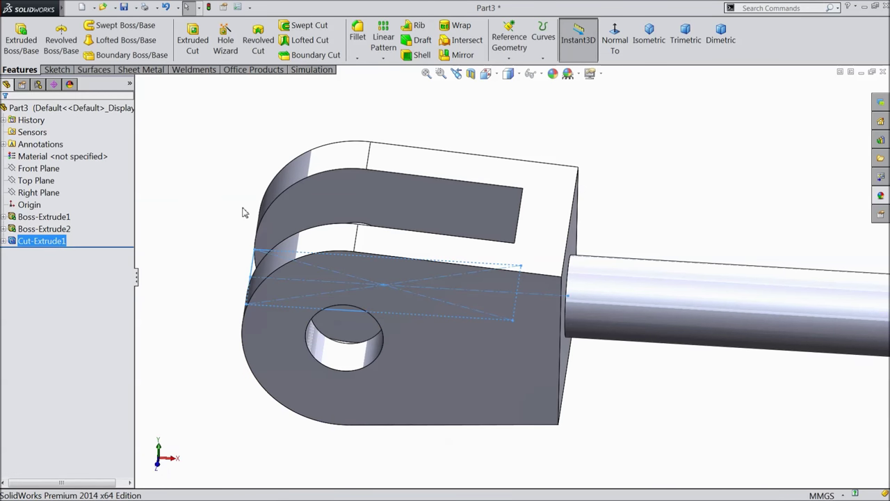
pyautogui.moveTo(244, 201)
pyautogui.mouseDown(button='middle')
pyautogui.moveTo(254, 185)
pyautogui.moveTo(258, 272)
pyautogui.moveTo(254, 208)
pyautogui.mouseUp(button='middle')
# Fillet the head's two back corner edges beside the rod at 1 mm
pyautogui.click(254, 208)
pyautogui.click(358, 35)
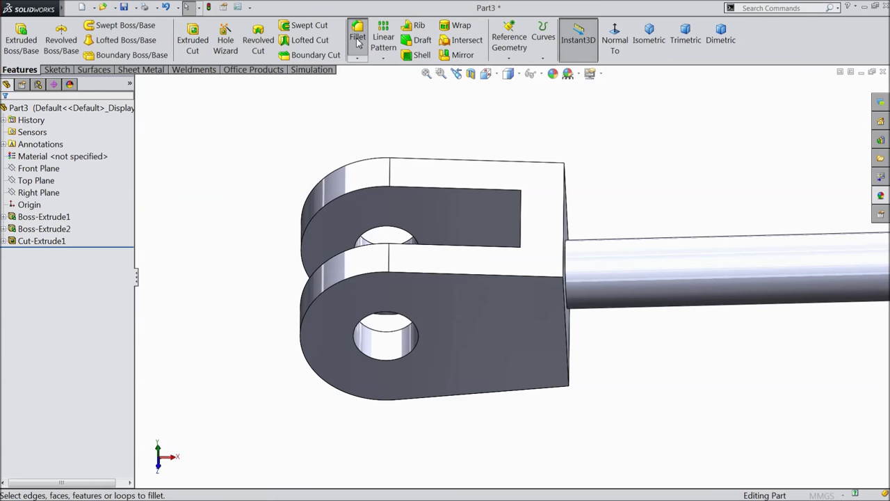
pyautogui.write('1')
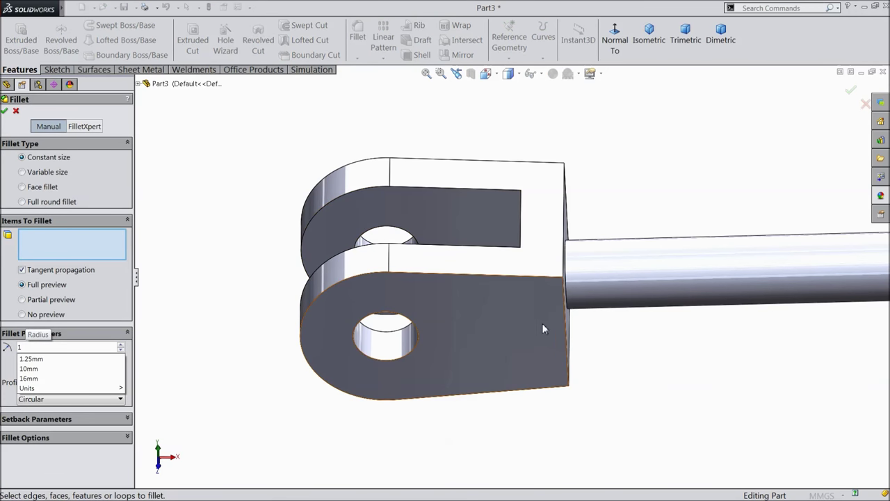
pyautogui.click(567, 339)
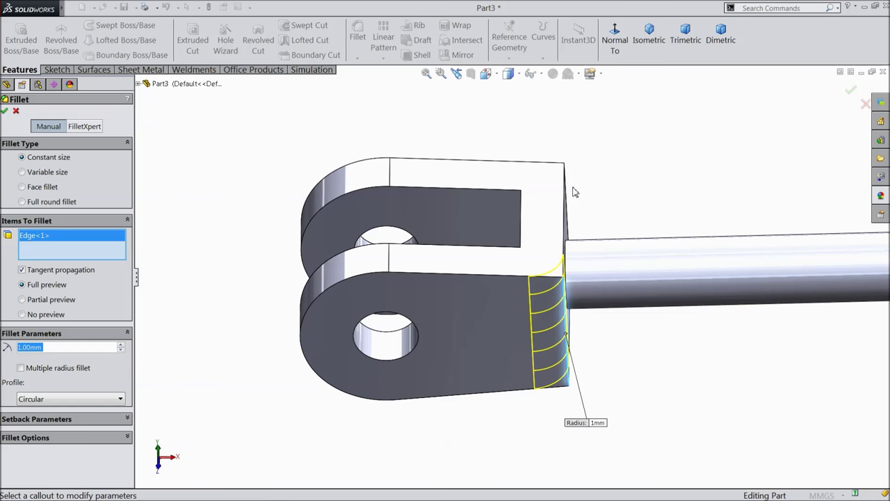
pyautogui.moveTo(597, 202); pyautogui.dragTo(573, 213, button='middle')
pyautogui.click(568, 209)
pyautogui.click(6, 112)
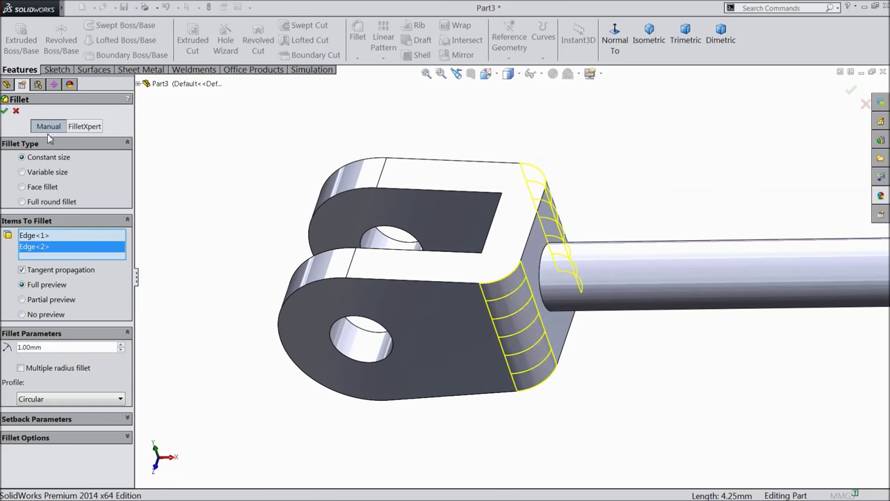
# Fillet the fork's outer and inner edges and the slot edges at 0.25 mm
pyautogui.click(357, 54)
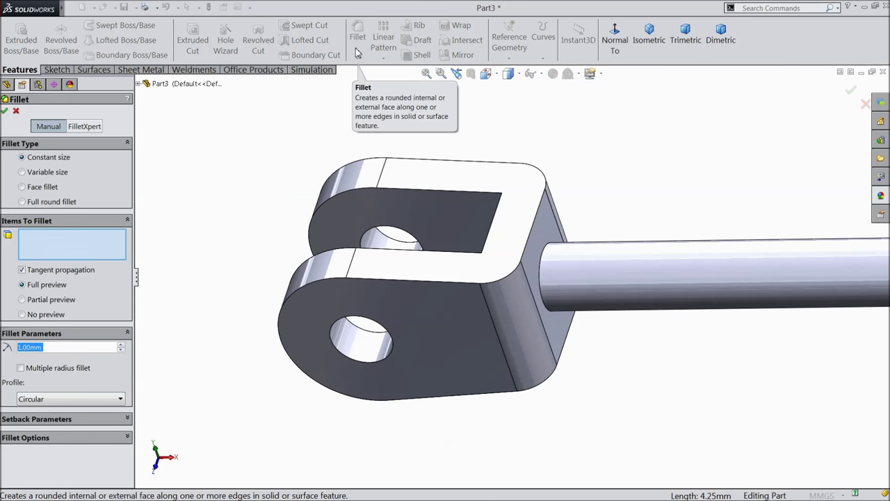
pyautogui.write('0.25')
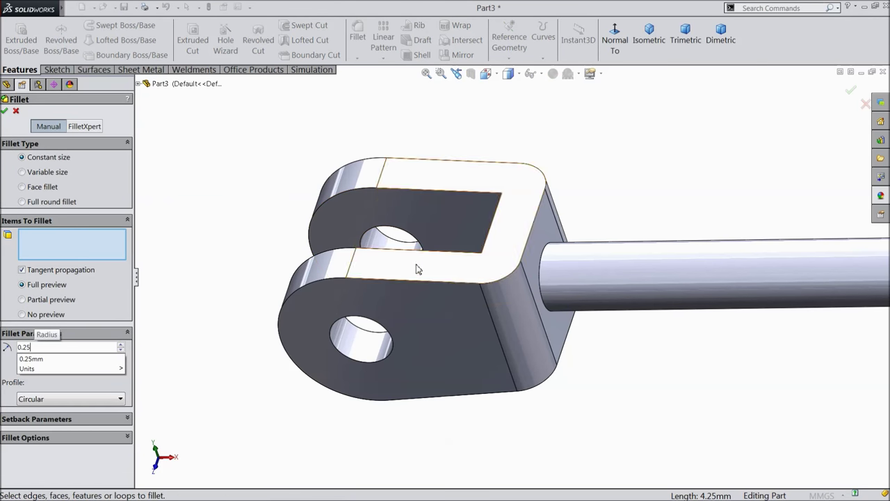
pyautogui.click(430, 283)
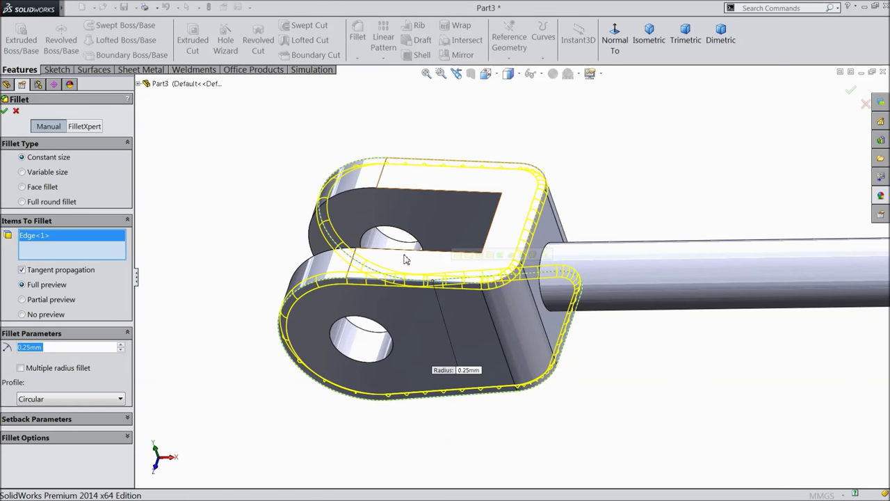
pyautogui.click(415, 255)
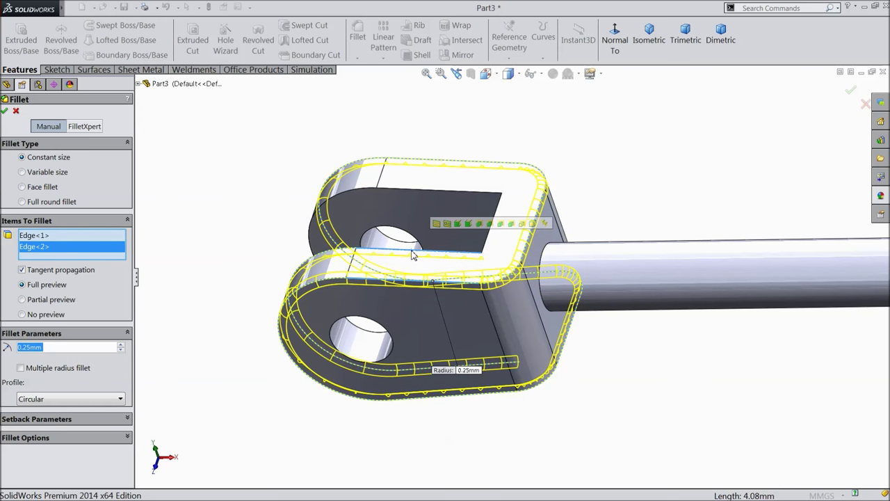
pyautogui.click(427, 193)
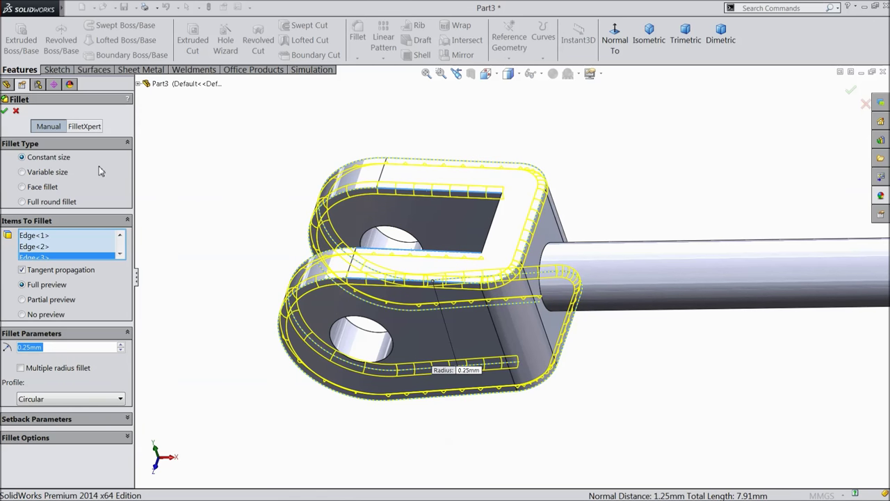
pyautogui.moveTo(186, 201); pyautogui.dragTo(252, 230, button='middle')
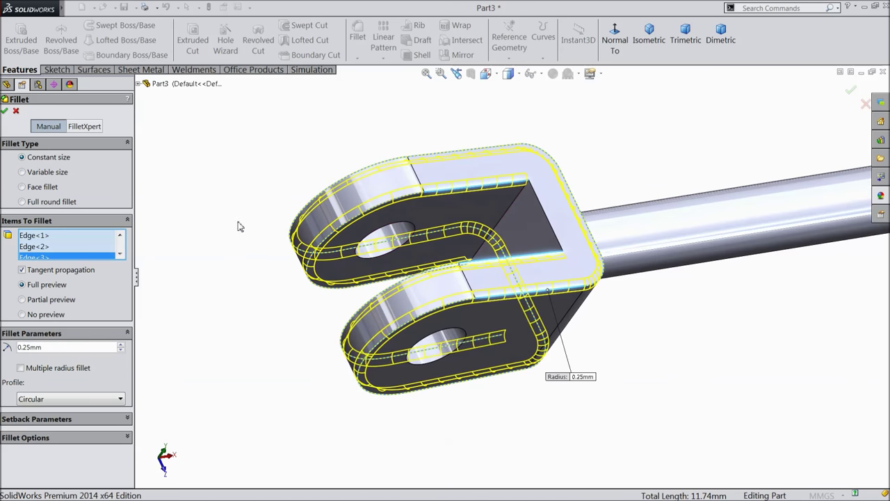
pyautogui.click(541, 228)
pyautogui.moveTo(541, 229); pyautogui.dragTo(397, 300, button='middle')
pyautogui.click(393, 299)
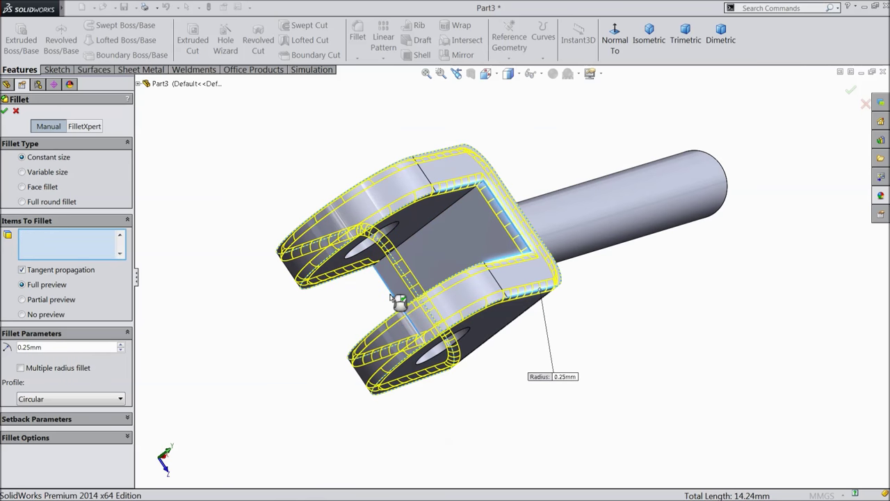
pyautogui.click(5, 112)
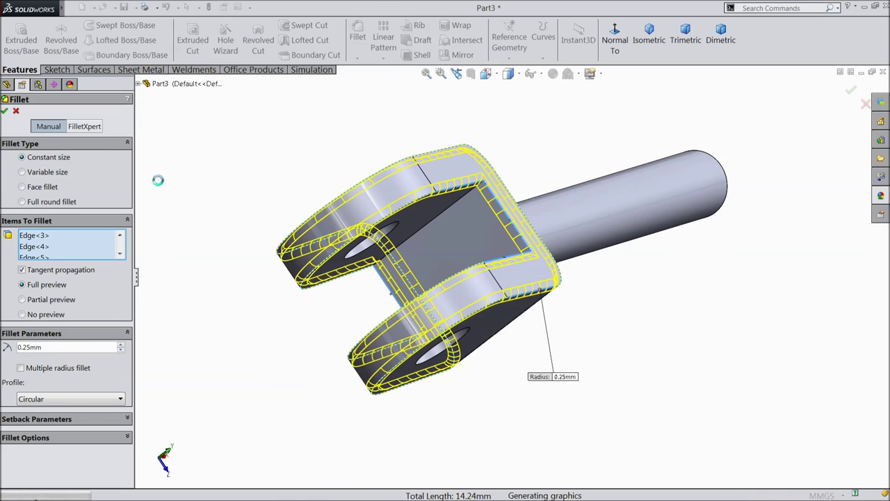
# Return to the isometric view, select the part, and open the appearances library
pyautogui.click(649, 35)
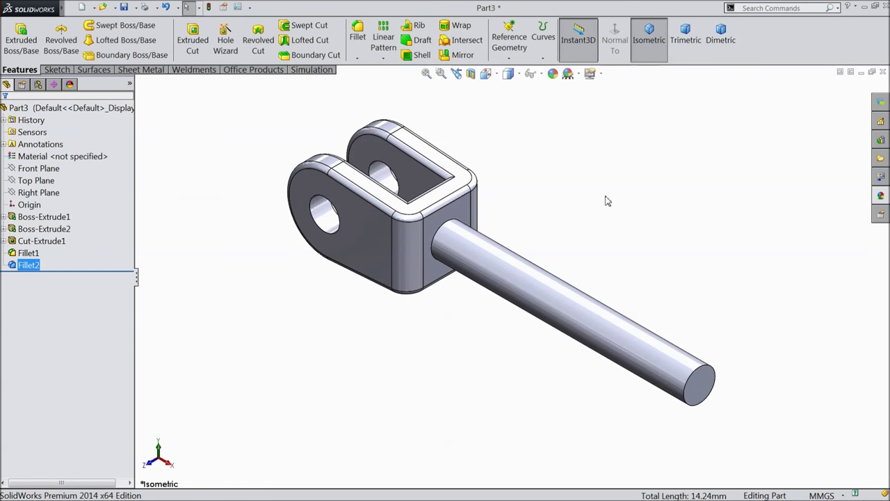
pyautogui.click(98, 108)
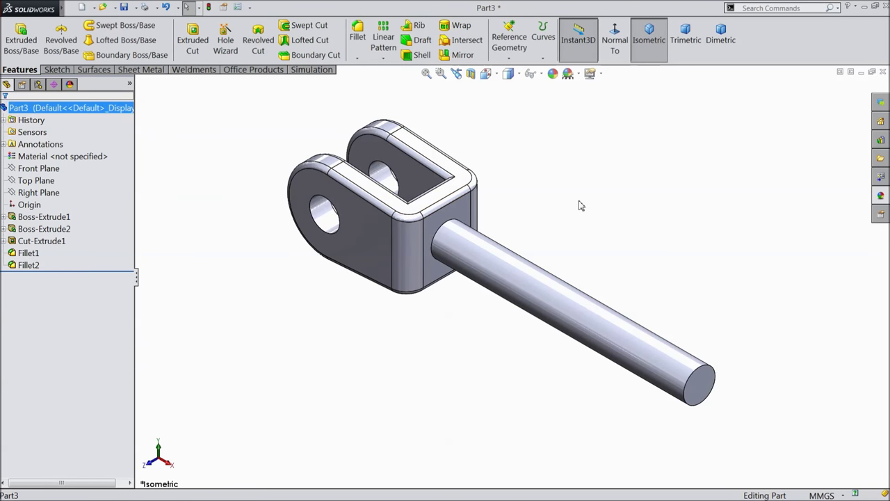
pyautogui.click(882, 196)
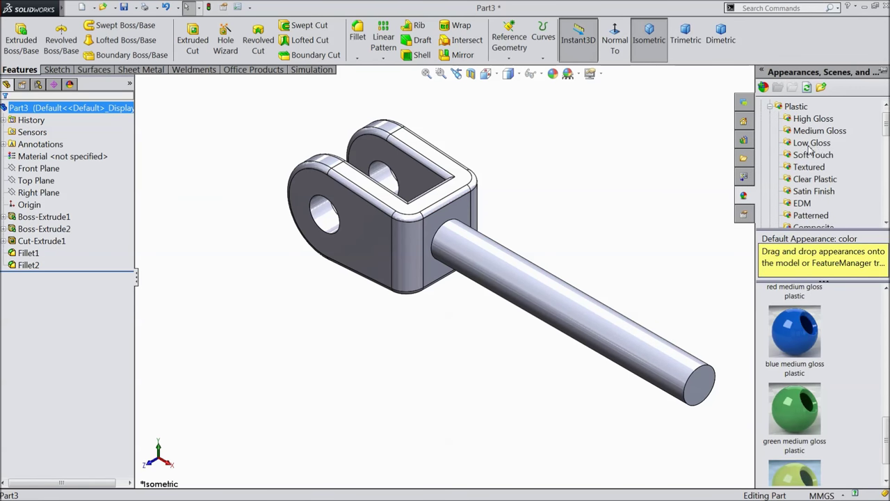
# Apply the Chrome chromium plate appearance to the whole part
pyautogui.click(770, 107)
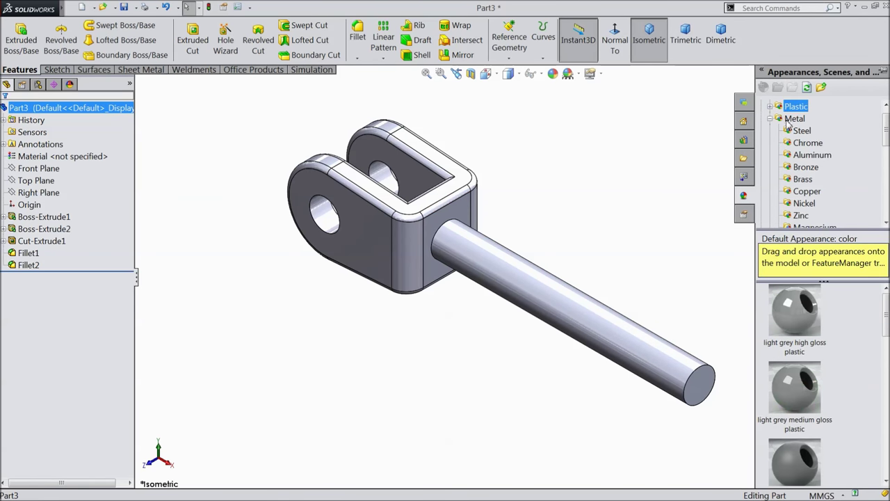
pyautogui.click(806, 143)
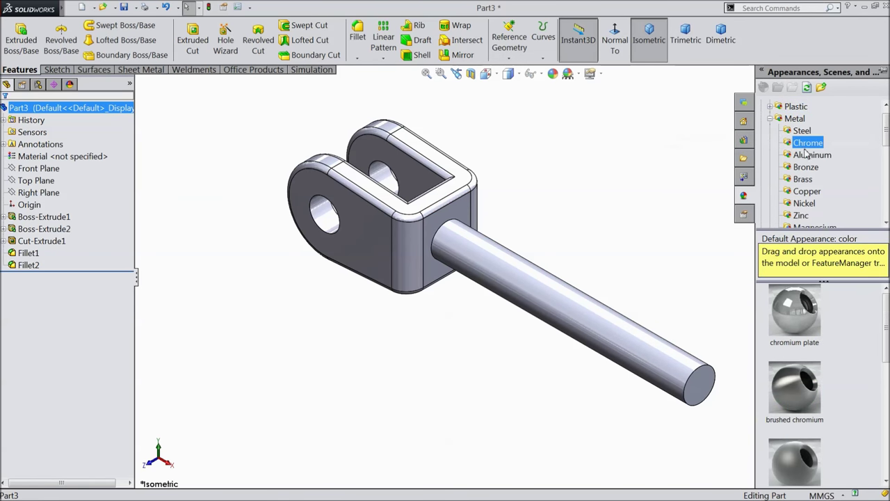
pyautogui.doubleClick(795, 329)
pyautogui.moveTo(594, 223); pyautogui.dragTo(612, 230, button='middle')
pyautogui.scroll(-2, 573, 246)
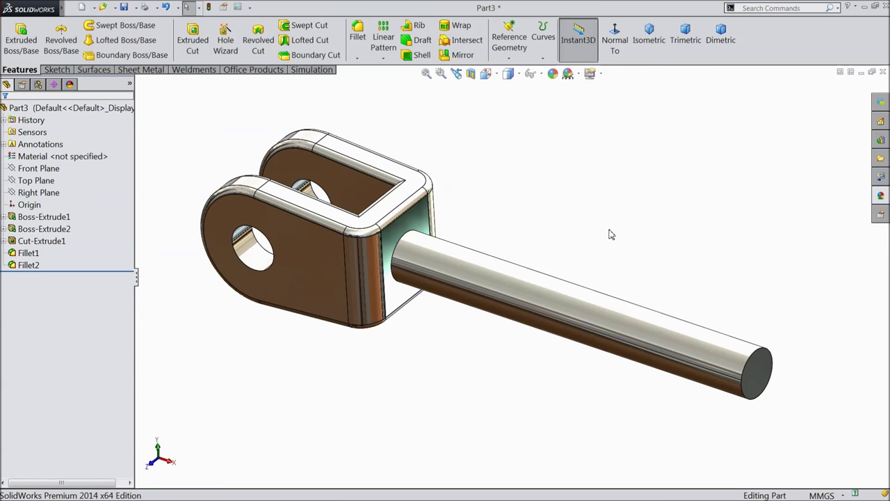
# Save the part as 6.Boom Rod
pyautogui.click(124, 8)
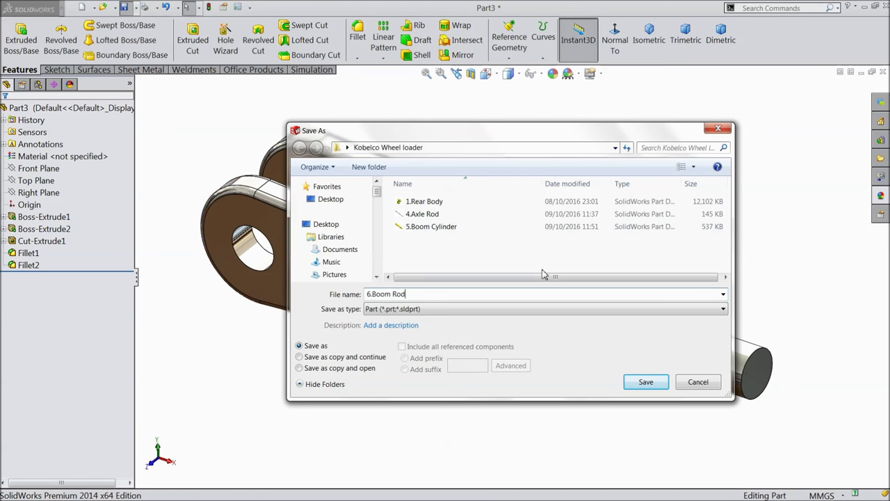
pyautogui.click(646, 385)
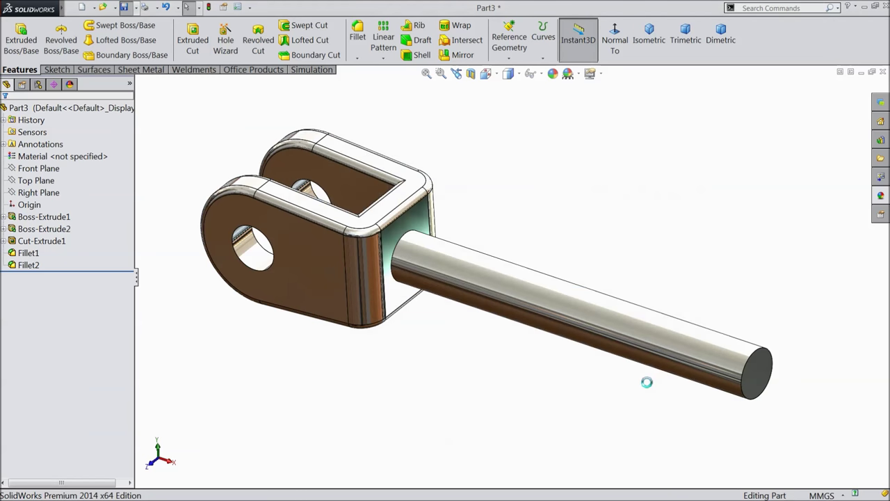
pyautogui.scroll(-2, 477, 308)
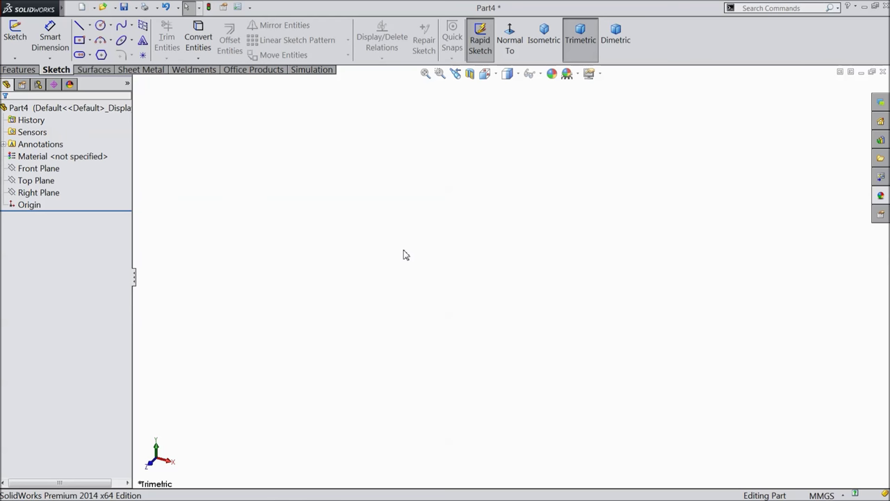
# Sketch a centrepoint straight slot centred on the origin on the Top Plane
pyautogui.click(38, 180)
pyautogui.click(56, 168)
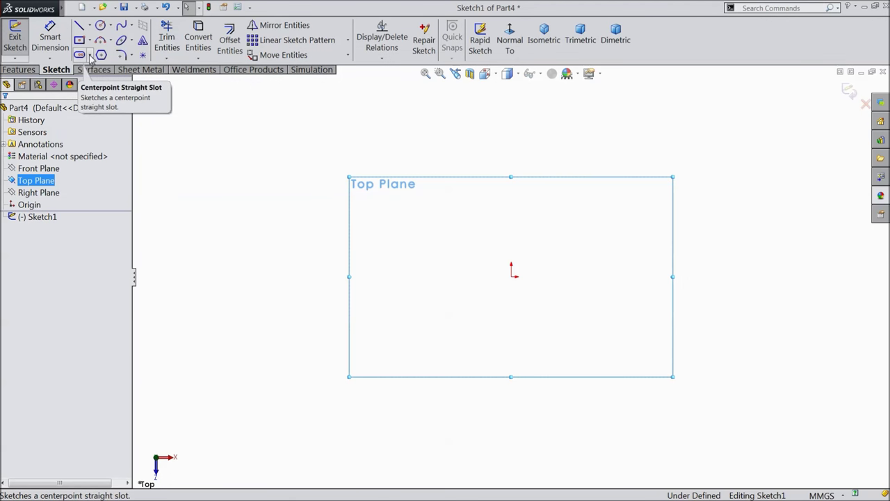
pyautogui.click(89, 56)
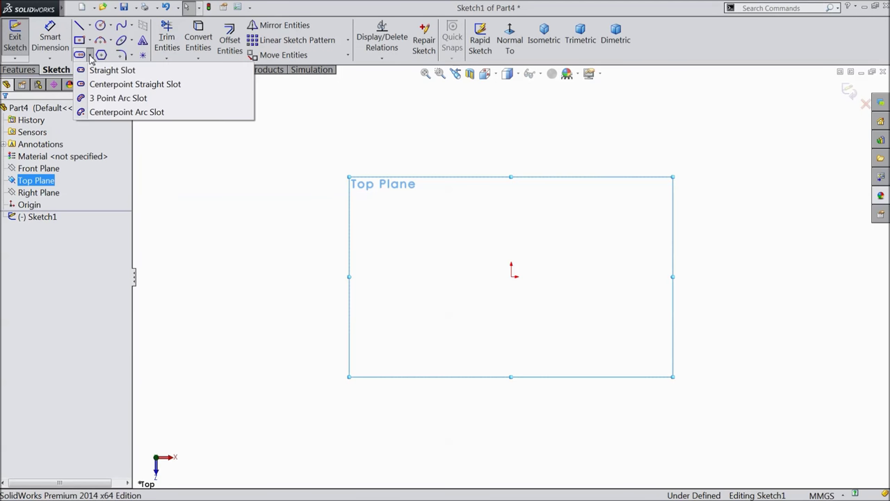
pyautogui.click(113, 84)
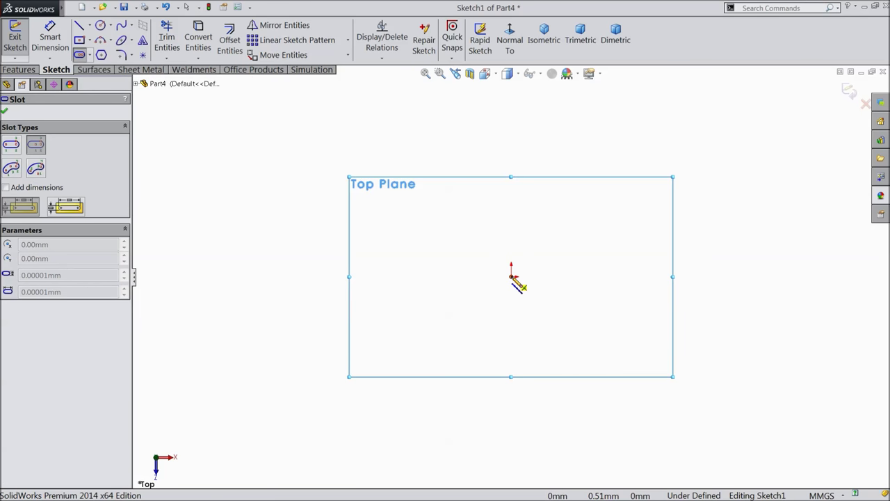
pyautogui.click(512, 277)
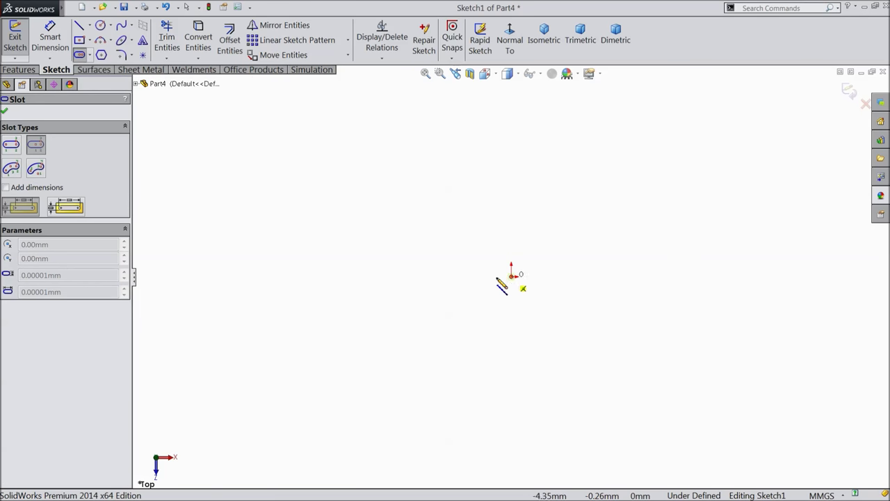
pyautogui.click(347, 284)
pyautogui.click(318, 237)
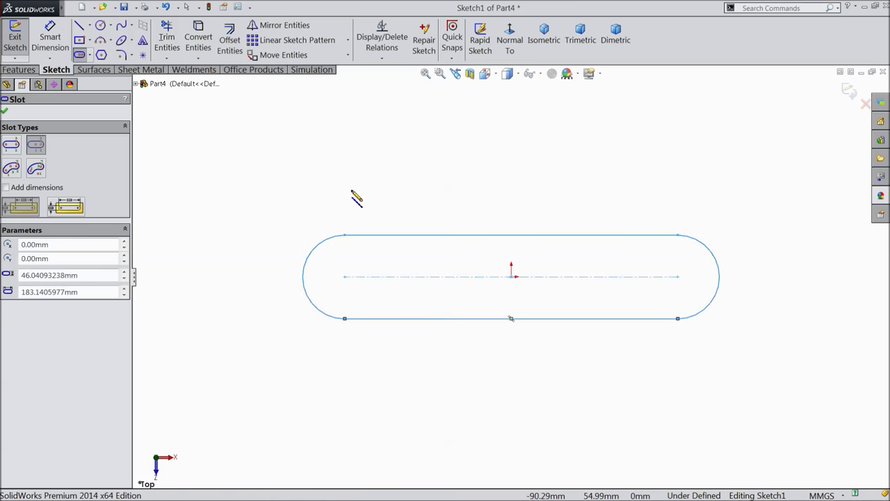
pyautogui.rightClick(352, 193)
pyautogui.click(363, 104)
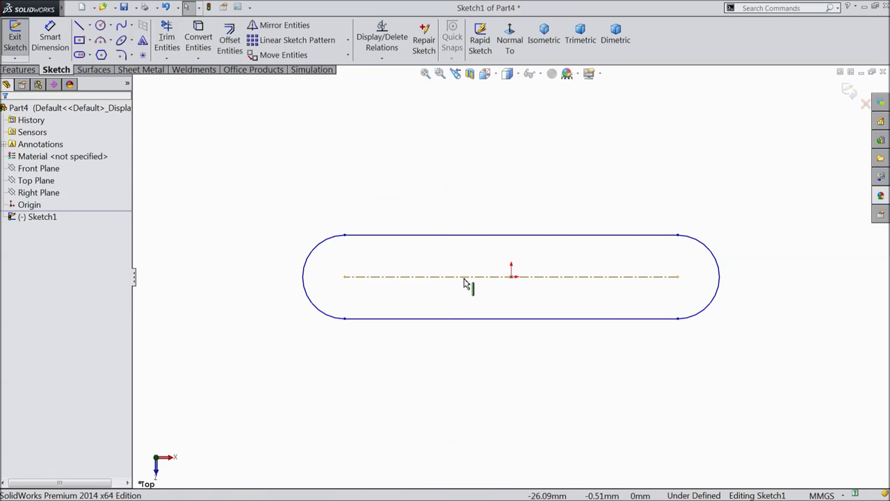
pyautogui.click(465, 278)
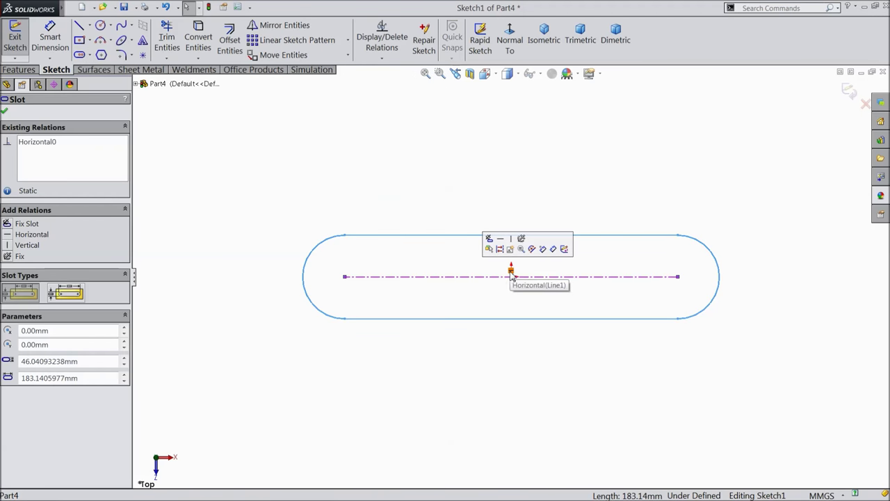
# Dimension the slot 41 long with an R2 end radius
pyautogui.click(50, 40)
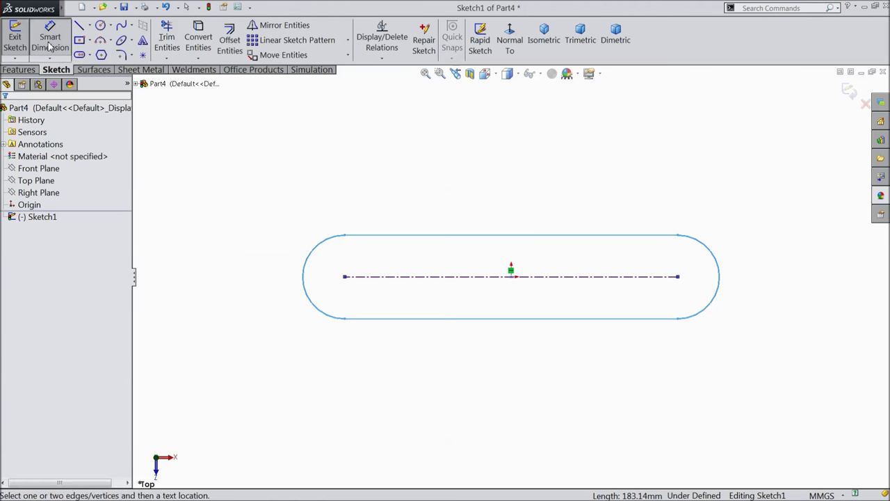
pyautogui.click(345, 276)
pyautogui.click(678, 277)
pyautogui.click(515, 182)
pyautogui.write('41')
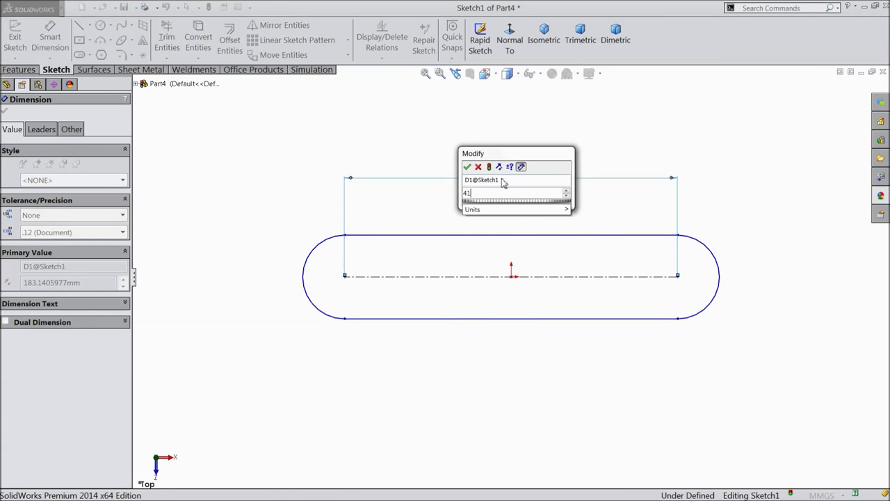
pyautogui.click(467, 167)
pyautogui.click(305, 276)
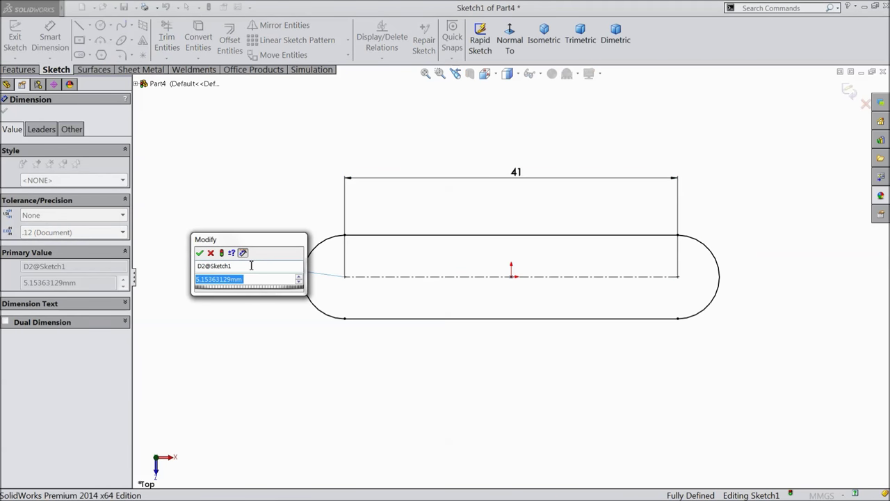
pyautogui.write('2')
pyautogui.click(200, 252)
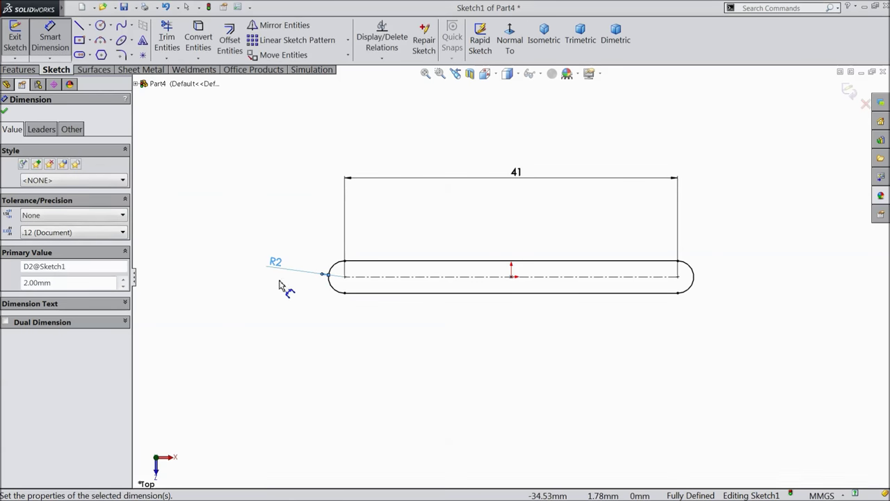
pyautogui.scroll(-2, 539, 287)
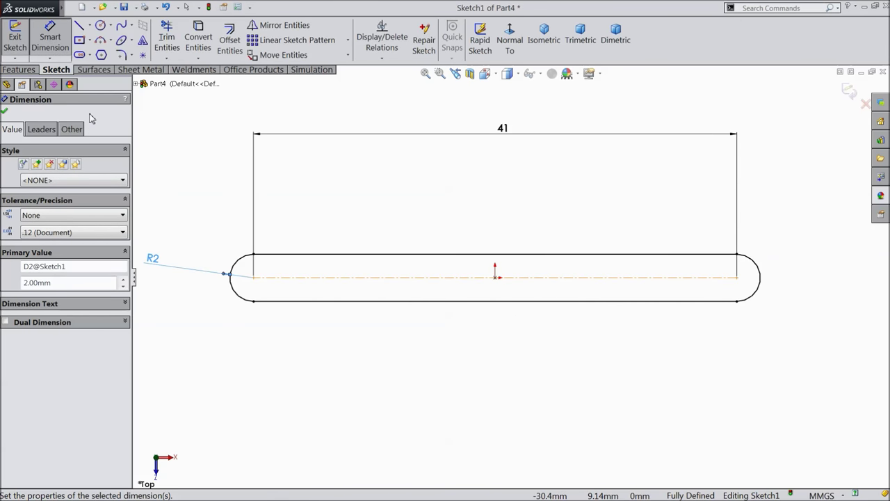
# Draw a small circle at the centre of each slot end arc
pyautogui.click(100, 25)
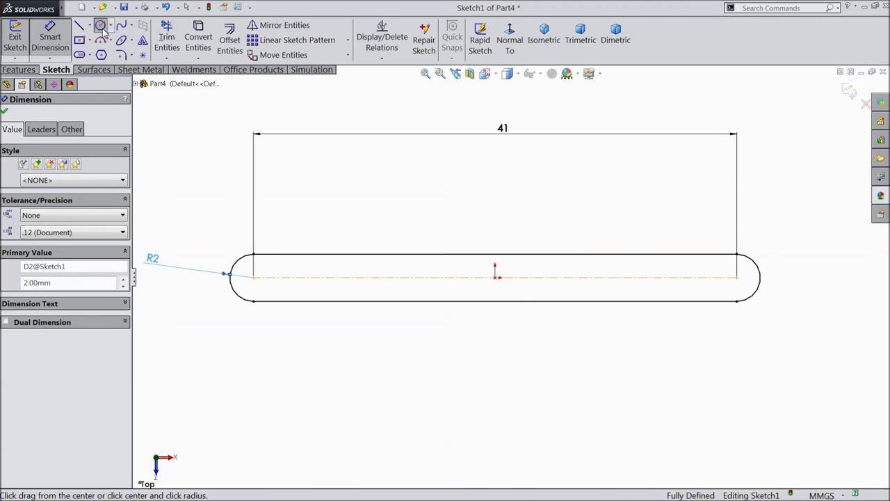
pyautogui.click(253, 277)
pyautogui.click(266, 280)
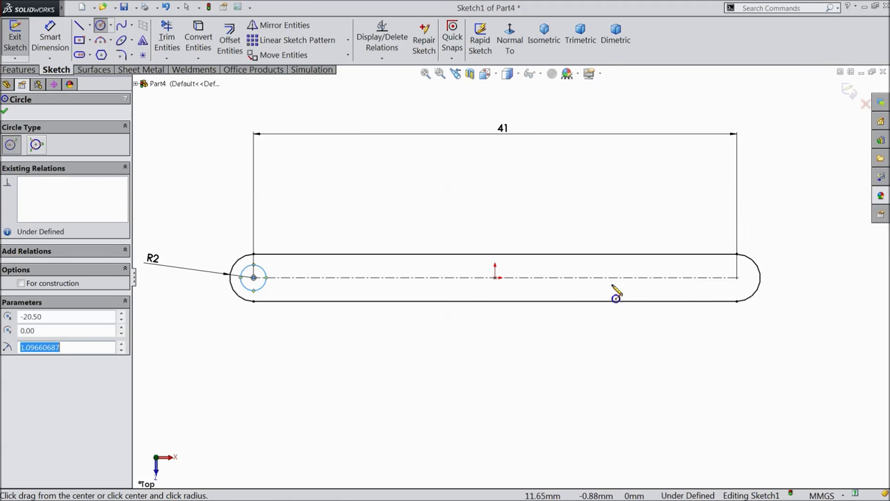
pyautogui.click(742, 291)
pyautogui.click(745, 298)
pyautogui.rightClick(628, 341)
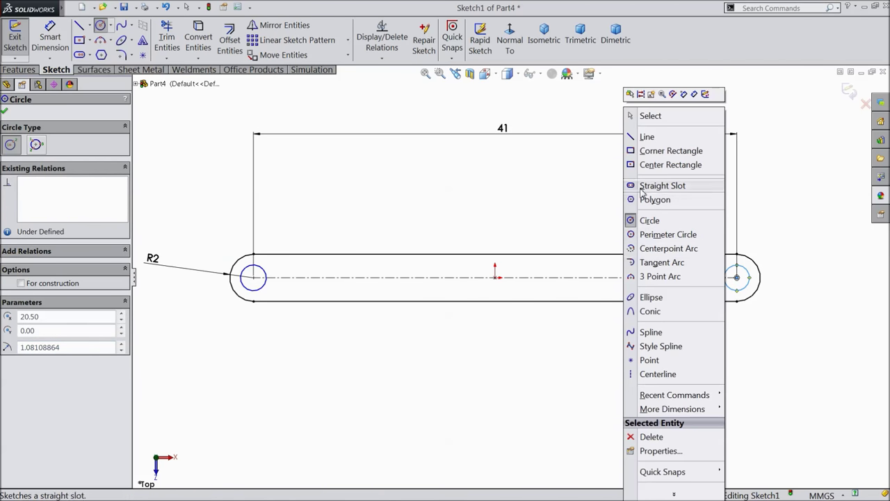
pyautogui.click(650, 116)
# Dimension both end circles to Ø1.90
pyautogui.click(50, 38)
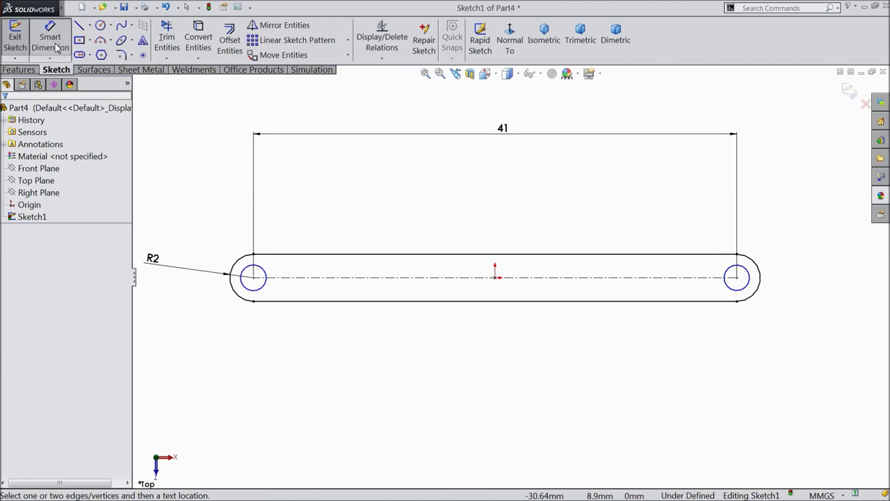
pyautogui.scroll(-1, 300, 284)
pyautogui.click(252, 295)
pyautogui.click(221, 332)
pyautogui.write('1.8')
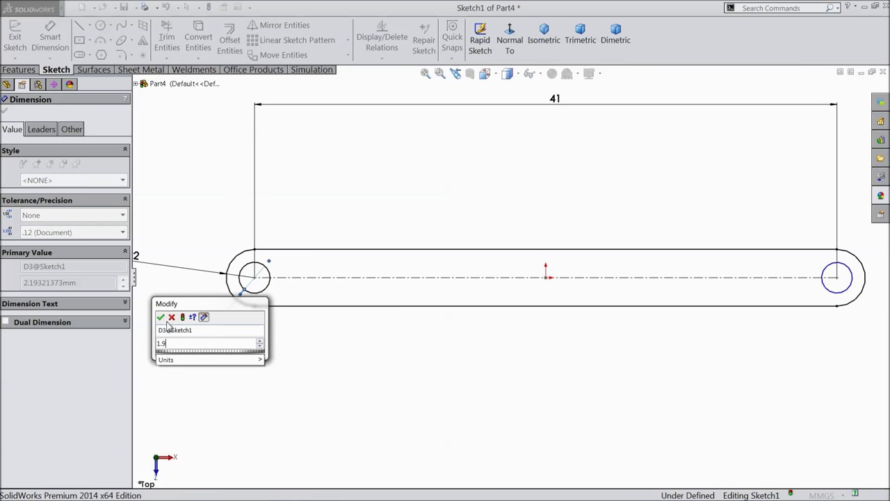
pyautogui.click(160, 317)
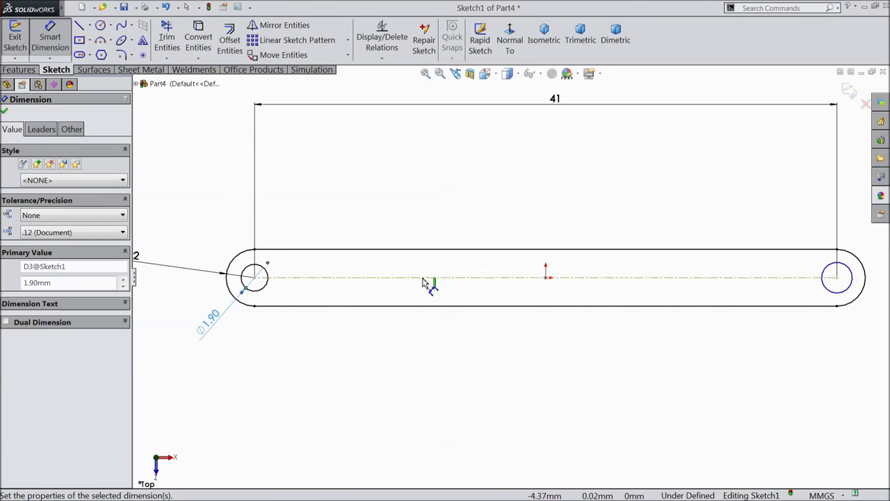
pyautogui.click(837, 297)
pyautogui.click(803, 331)
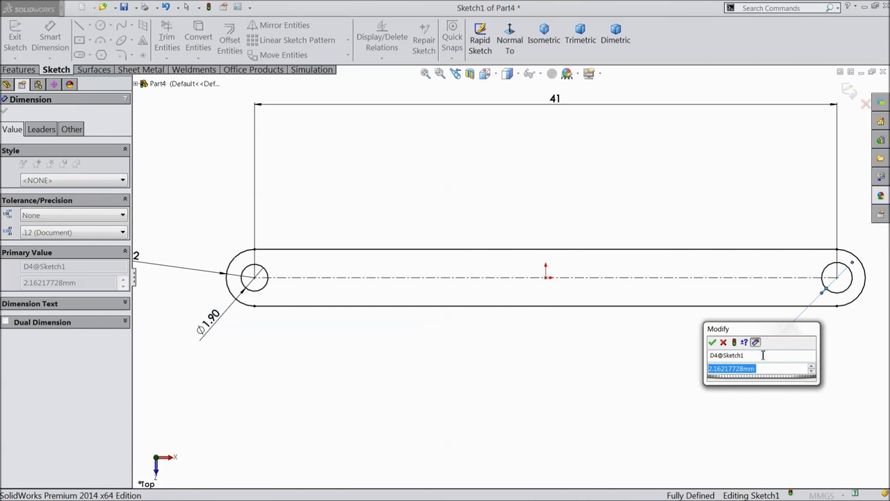
pyautogui.write('1.9')
pyautogui.click(712, 342)
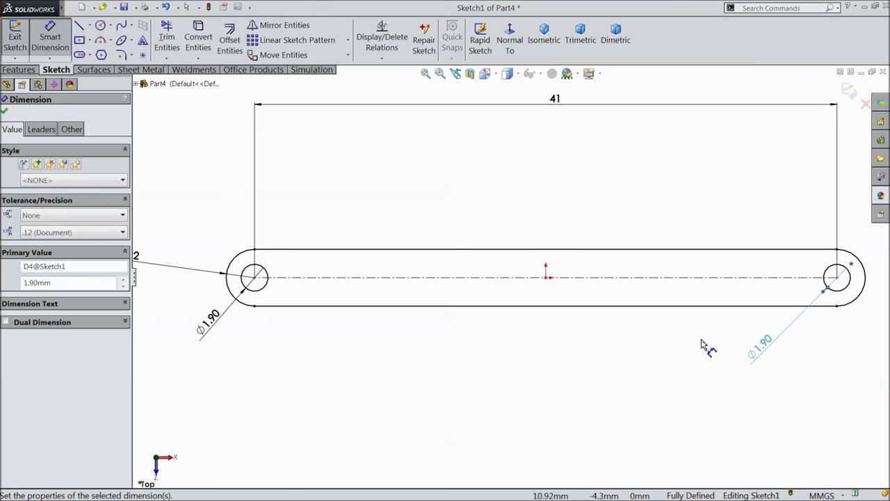
pyautogui.click(18, 70)
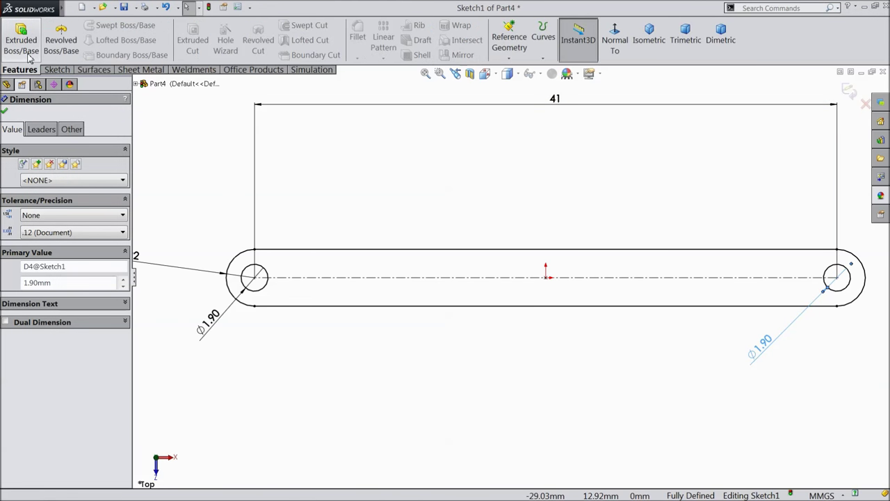
# Extrude the slot sketch 2 mm thick, symmetric about the sketch plane
pyautogui.click(21, 38)
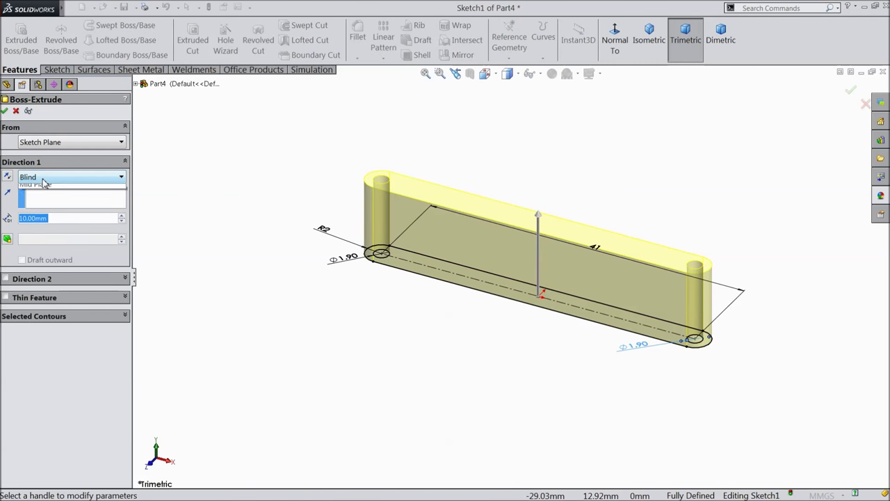
pyautogui.click(43, 179)
pyautogui.click(43, 240)
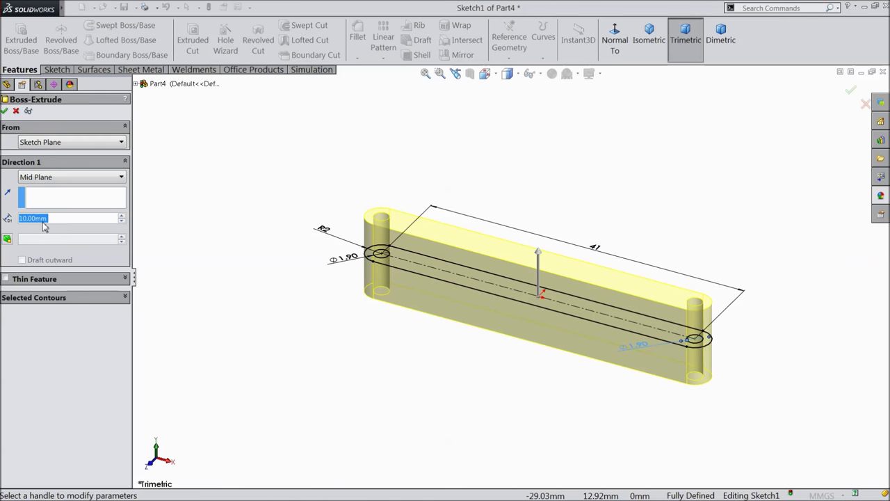
pyautogui.write('2')
pyautogui.press('Return')
pyautogui.scroll(-3, 556, 303)
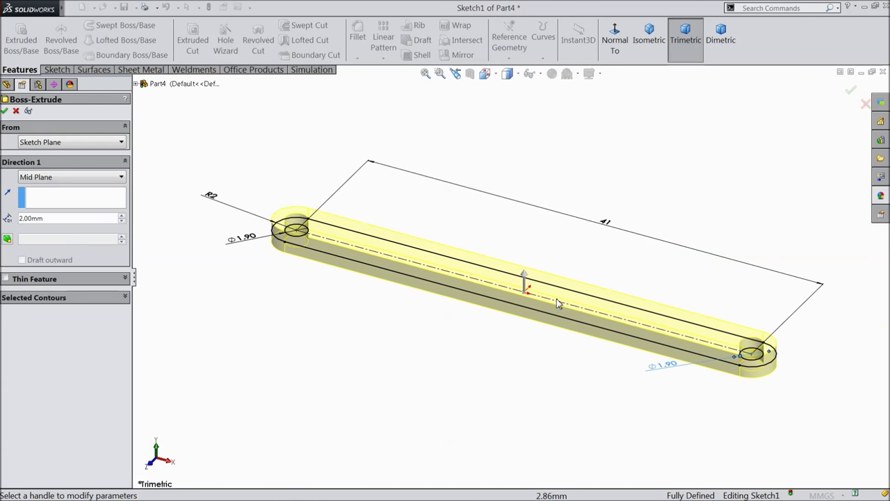
pyautogui.scroll(-2, 557, 303)
pyautogui.click(4, 111)
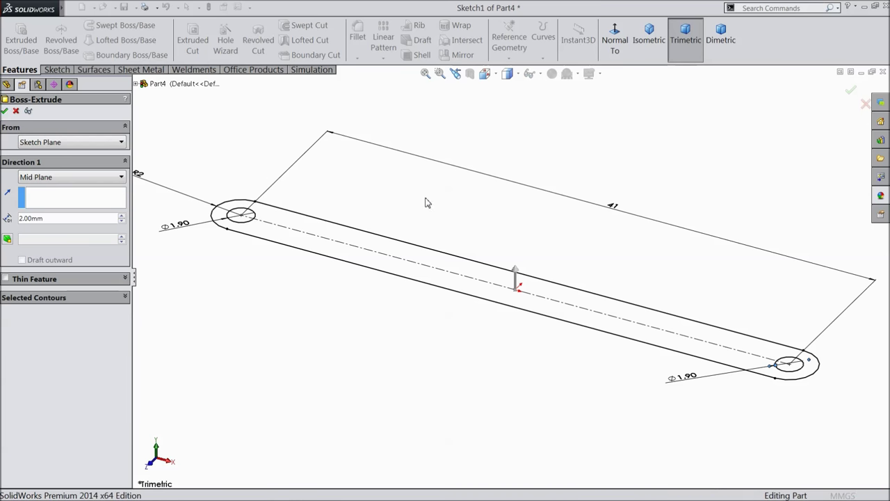
# Give the part the yellow medium gloss plastic appearance
pyautogui.click(880, 197)
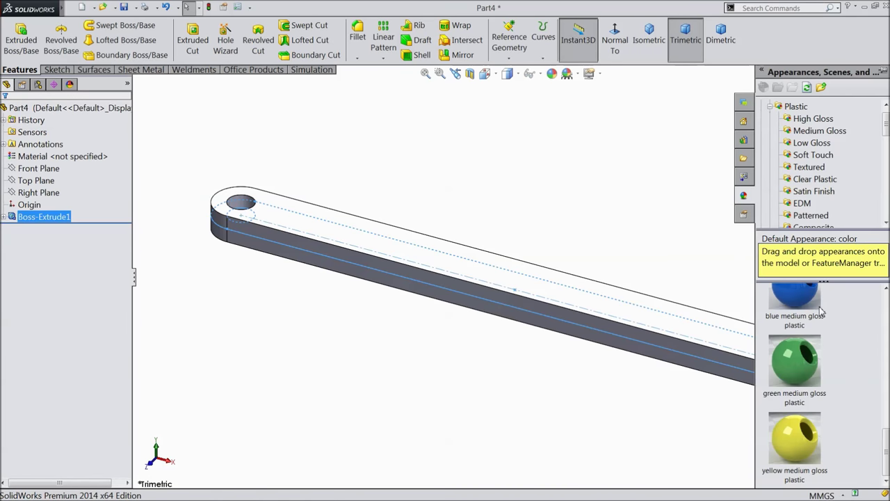
pyautogui.doubleClick(789, 448)
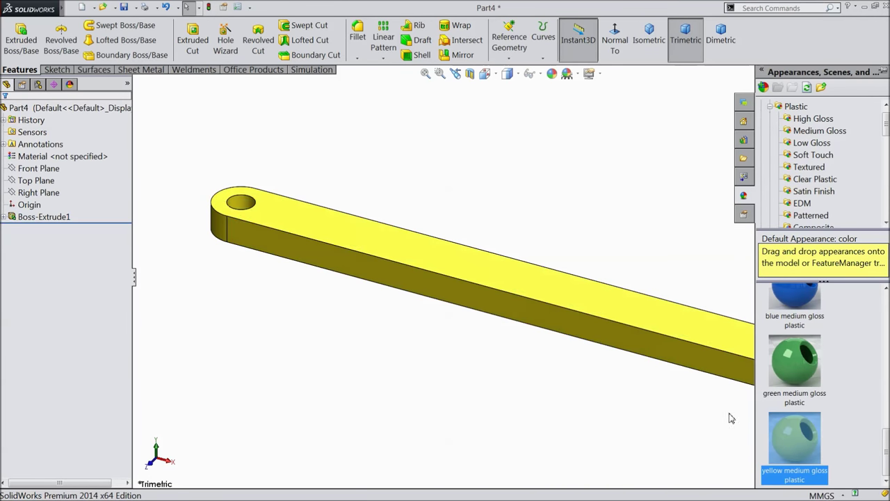
pyautogui.moveTo(549, 235); pyautogui.dragTo(541, 266, button='middle')
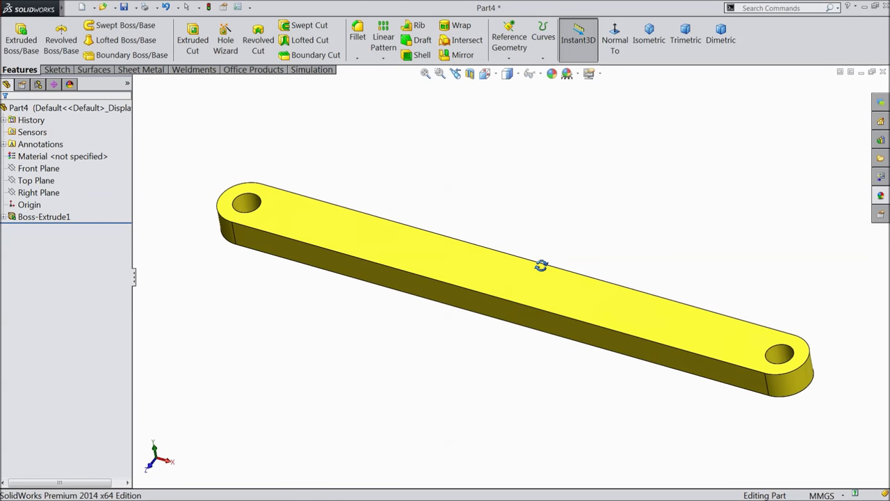
pyautogui.scroll(-2, 542, 270)
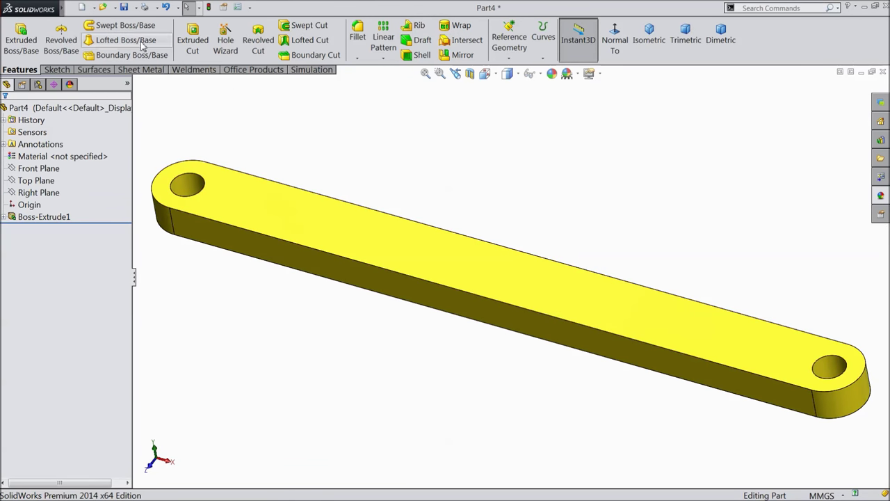
# Save the part as 7.Connecting Rod
pyautogui.click(125, 8)
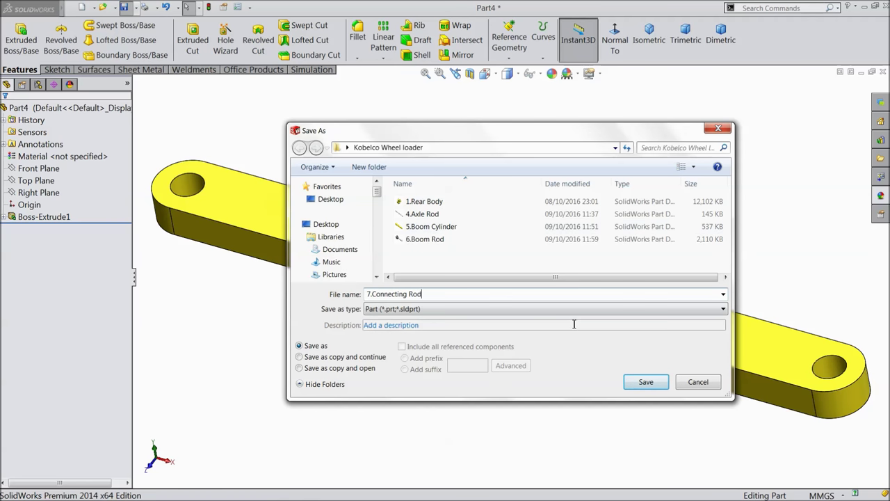
pyautogui.click(646, 382)
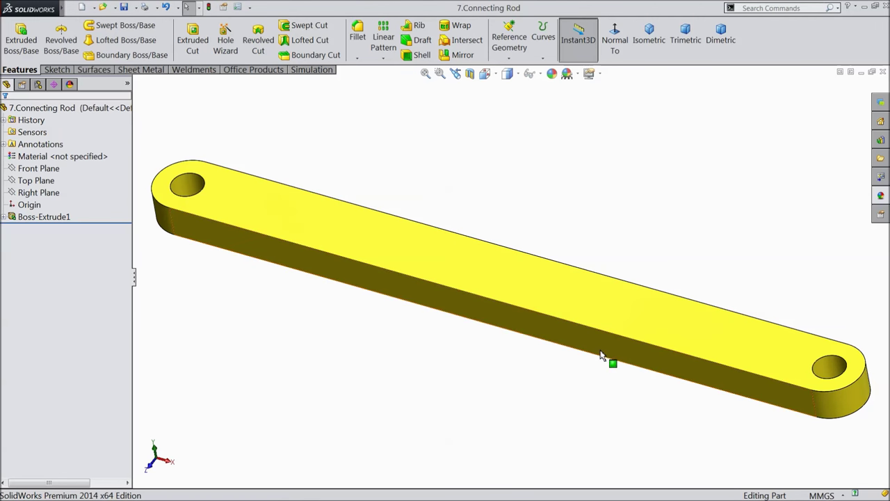
pyautogui.moveTo(418, 355)
pyautogui.mouseDown(button='middle')
pyautogui.moveTo(429, 344)
pyautogui.moveTo(417, 345)
pyautogui.mouseUp(button='middle')
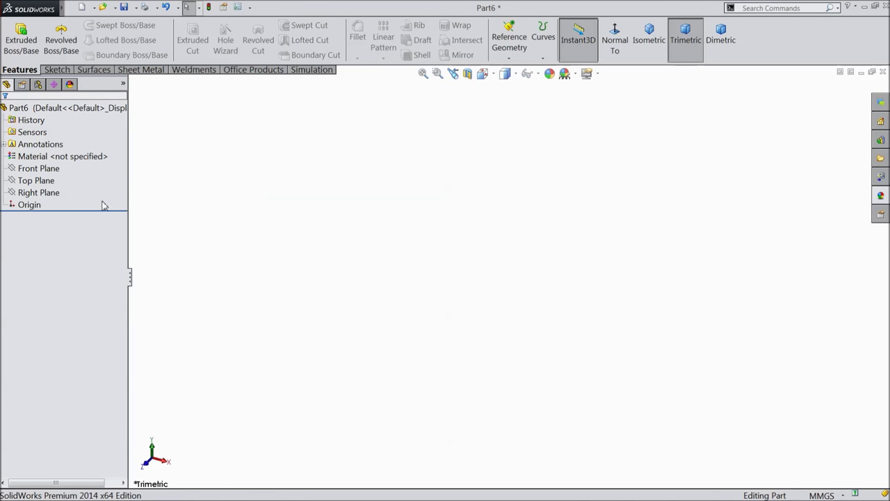
# Start a new sketch on the Front Plane with straight lines
pyautogui.click(38, 168)
pyautogui.click(43, 180)
pyautogui.click(41, 171)
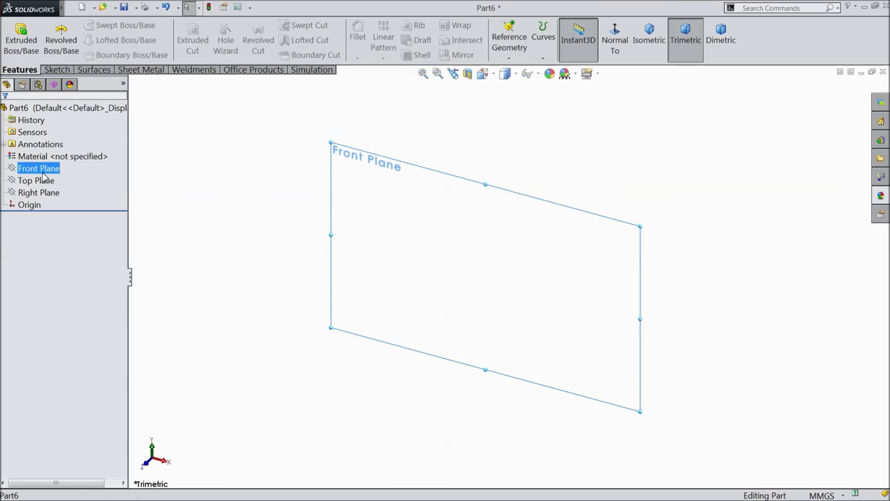
pyautogui.click(48, 160)
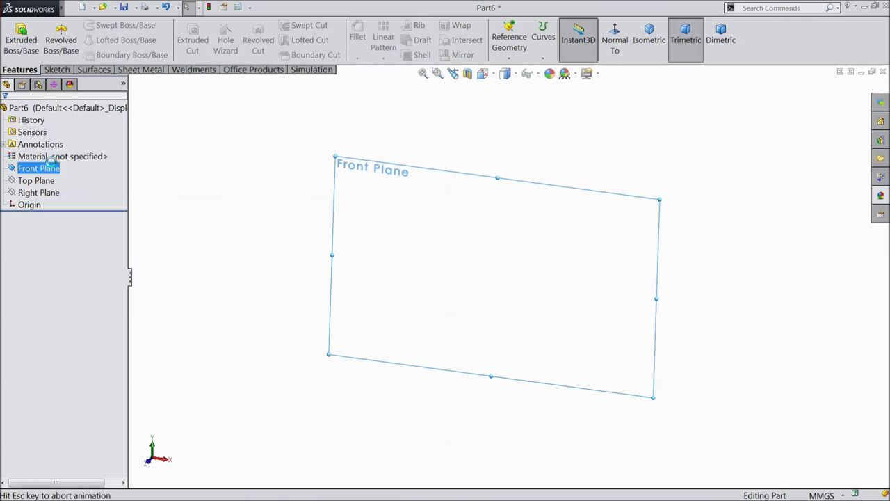
pyautogui.click(56, 71)
pyautogui.click(80, 26)
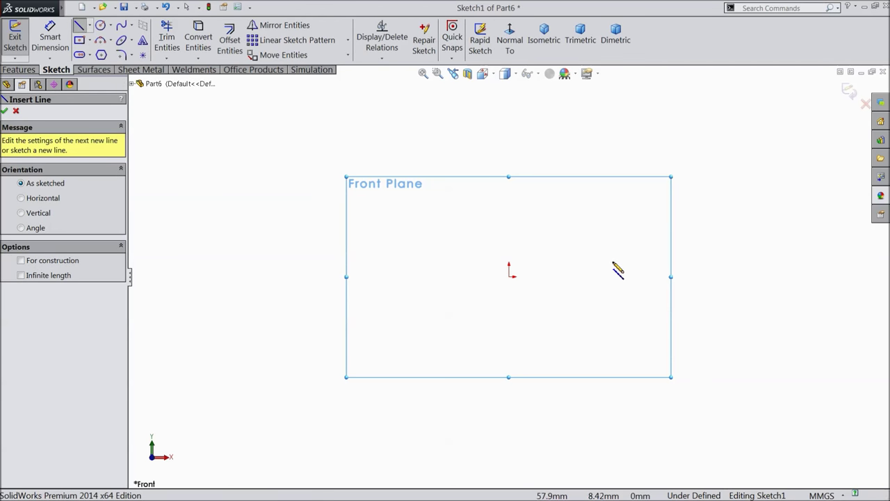
# Draw a closed tapering outline from the origin with a small step near the tall end
pyautogui.click(661, 271)
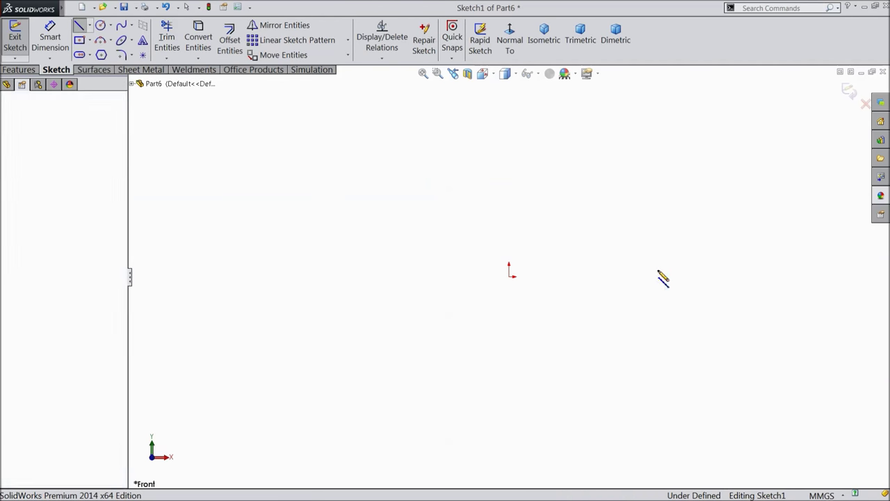
pyautogui.click(509, 277)
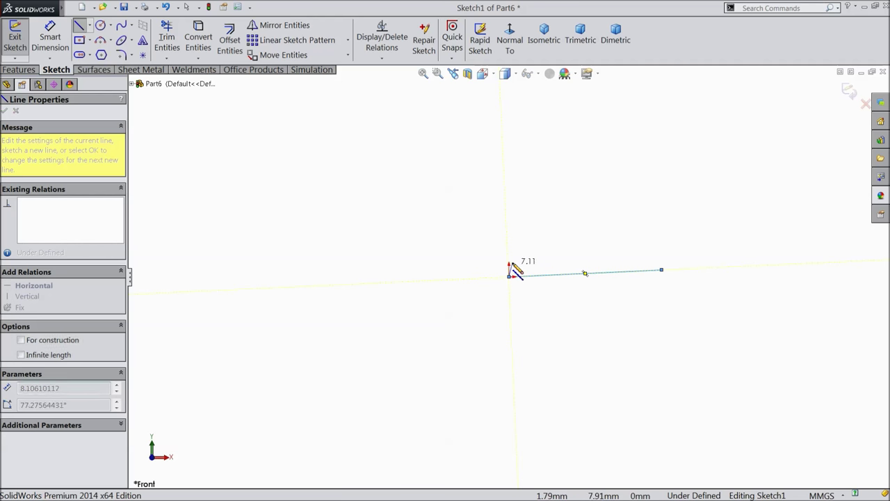
pyautogui.scroll(-3, 509, 249)
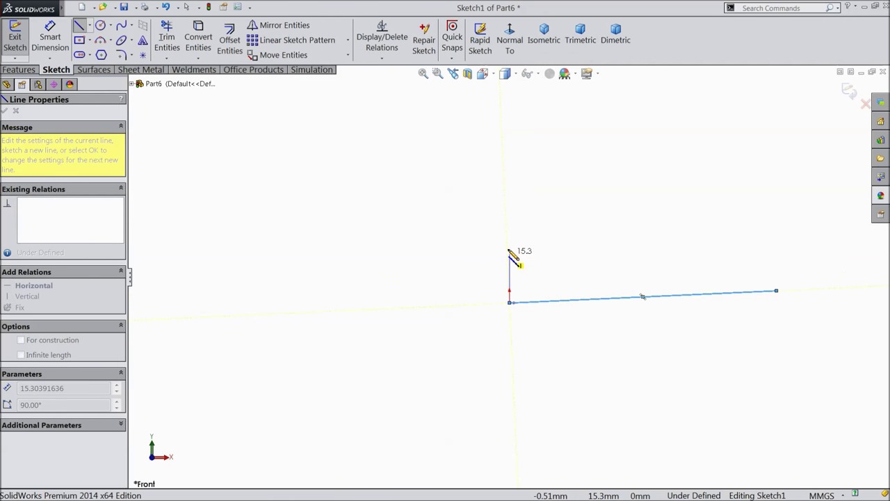
pyautogui.click(511, 246)
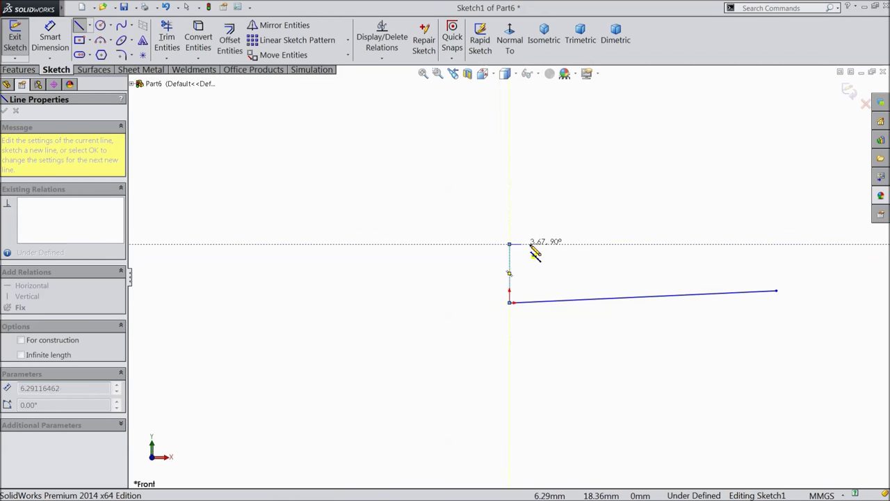
pyautogui.click(570, 250)
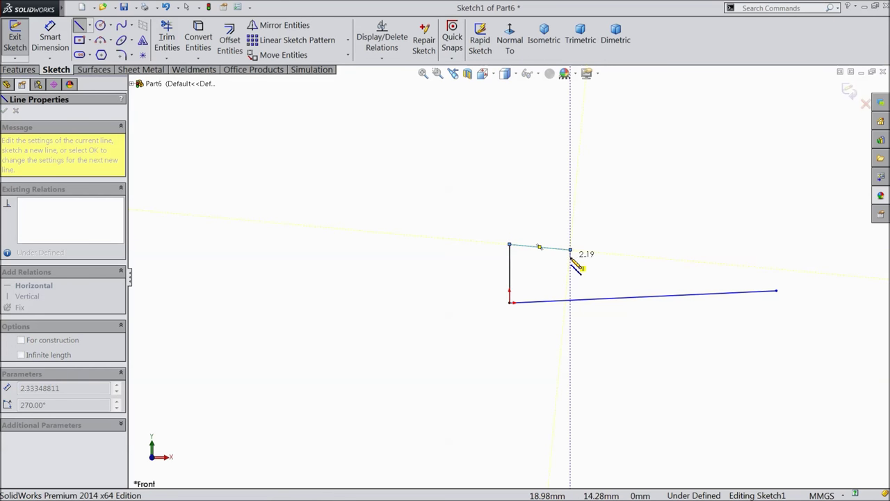
pyautogui.click(571, 255)
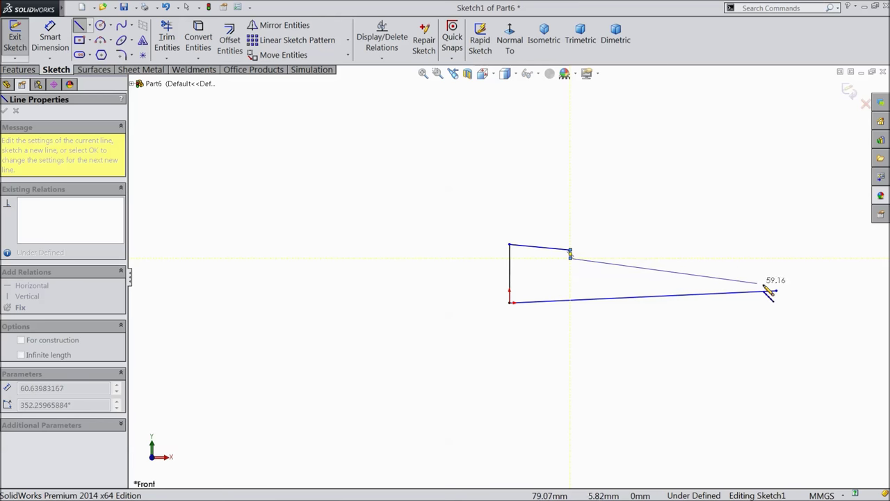
pyautogui.click(771, 282)
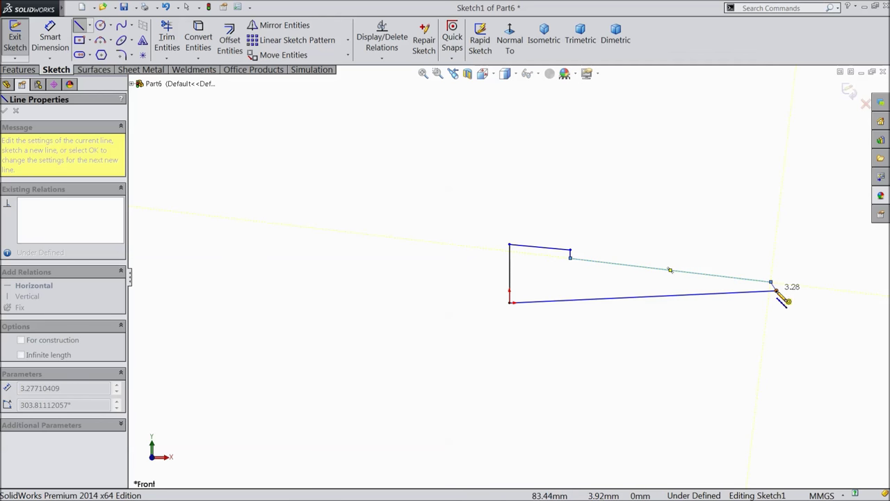
pyautogui.click(776, 291)
pyautogui.rightClick(675, 234)
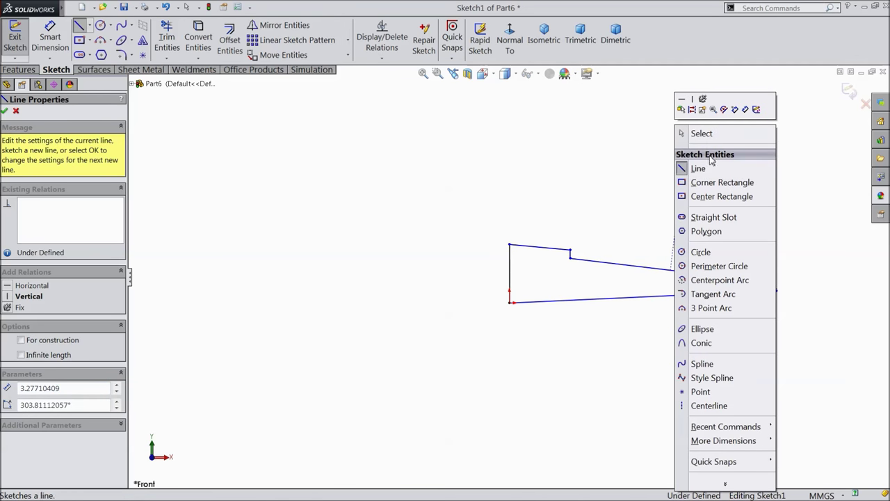
pyautogui.click(694, 133)
pyautogui.scroll(3, 751, 286)
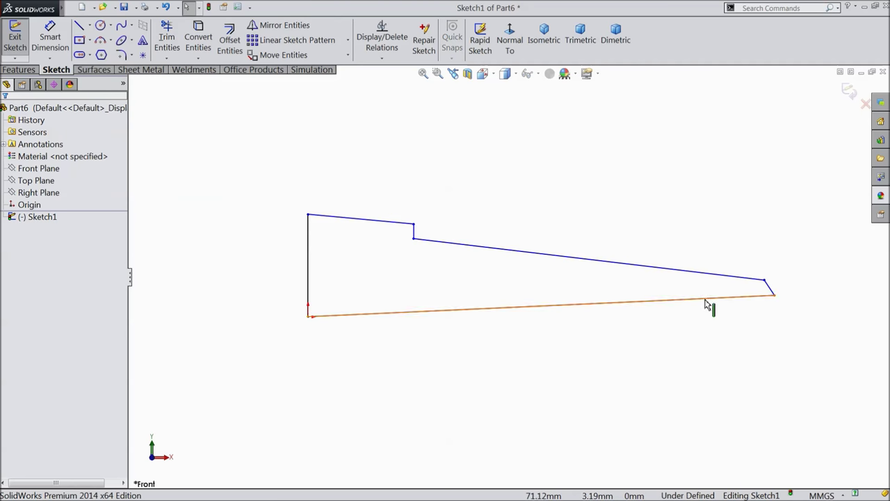
pyautogui.click(578, 306)
# Make the profile's bottom edge horizontal and its slanted right edge vertical
pyautogui.click(603, 265)
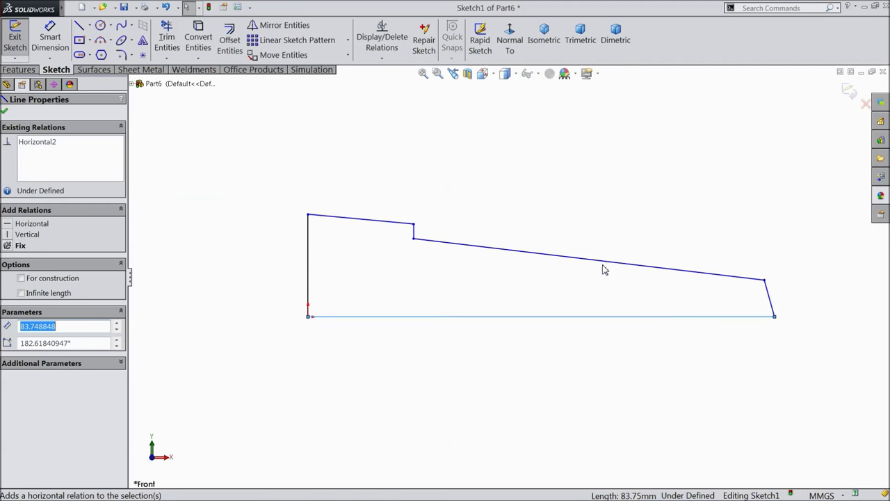
pyautogui.click(769, 304)
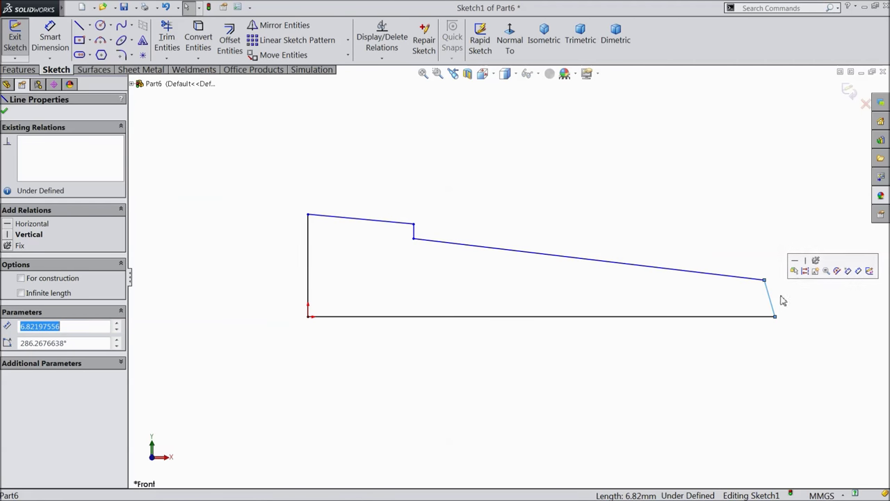
pyautogui.click(805, 263)
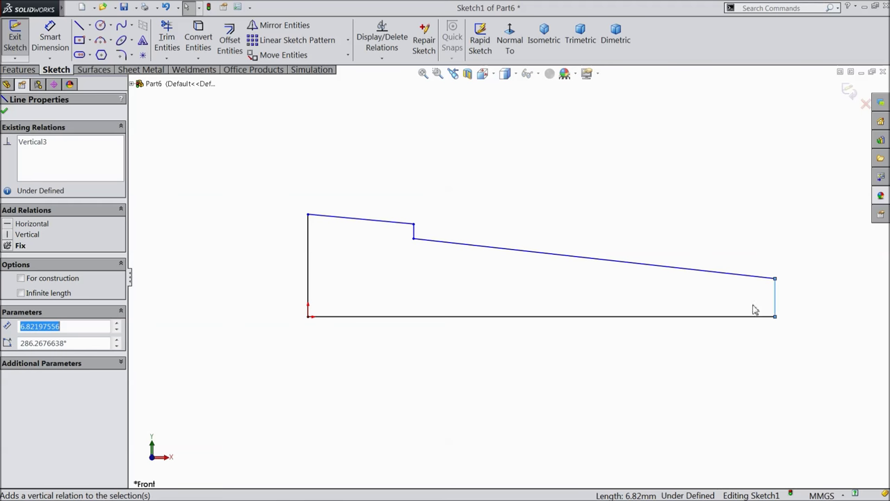
# Dimension the left edge height as 5.5/2 (2.75) and the upper step as 5.25/2 (2.625)
pyautogui.click(50, 38)
pyautogui.click(309, 255)
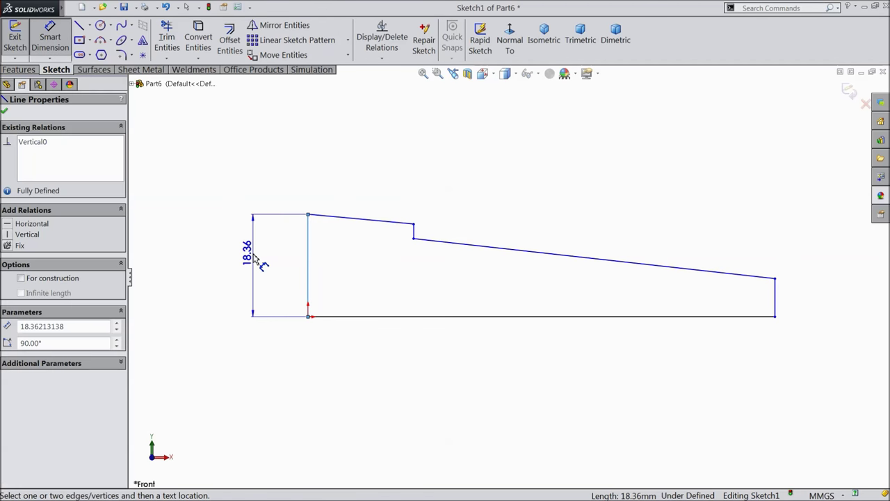
pyautogui.click(255, 255)
pyautogui.write('5.5/2')
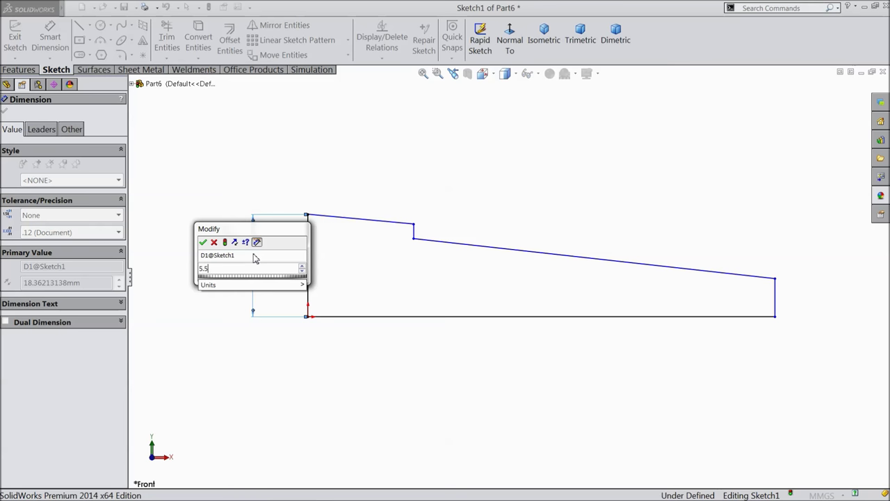
pyautogui.click(203, 242)
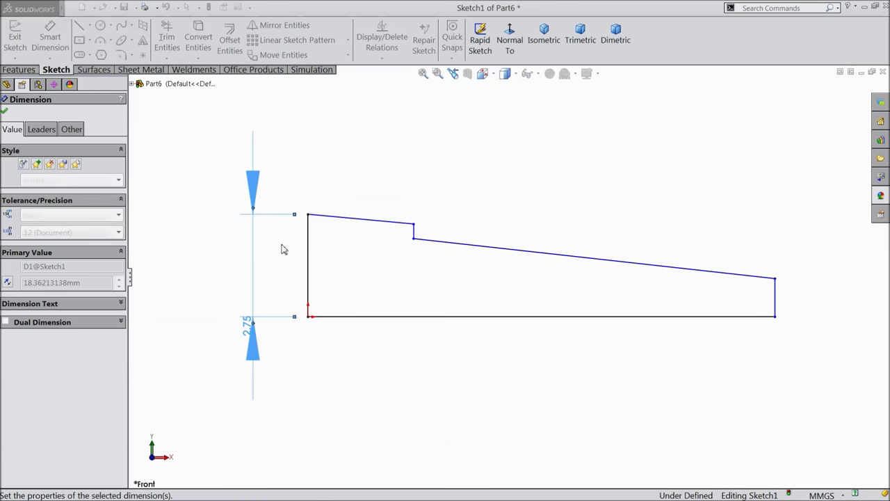
pyautogui.click(413, 224)
pyautogui.click(399, 317)
pyautogui.click(285, 278)
pyautogui.write('5.25/2')
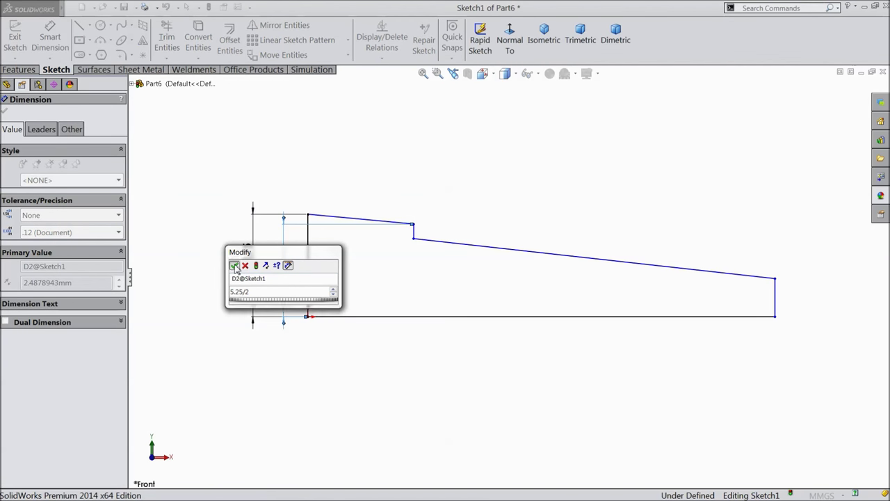
pyautogui.click(235, 265)
# Dimension the lower step height as 4.5/2 (2.25) and the right edge as 3.5/2 (1.75)
pyautogui.click(415, 233)
pyautogui.click(412, 317)
pyautogui.click(388, 295)
pyautogui.write('4.5/2')
pyautogui.click(335, 276)
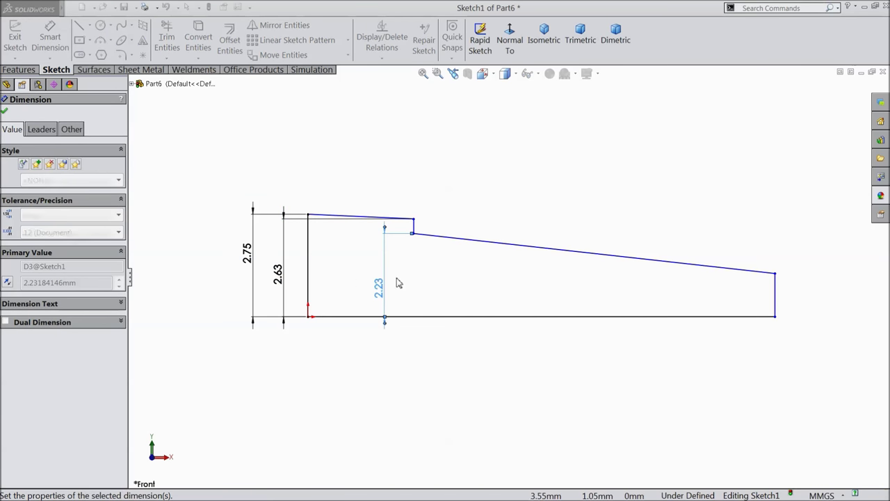
pyautogui.click(776, 294)
pyautogui.click(800, 298)
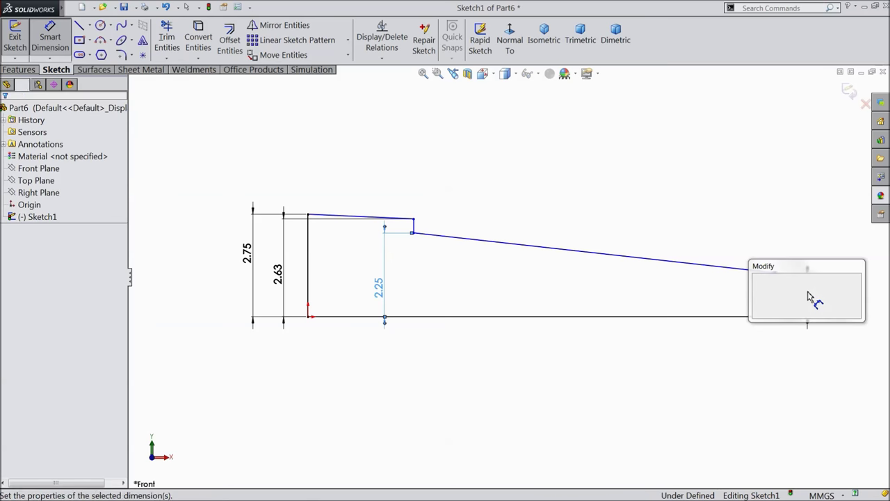
pyautogui.write('3.5/2')
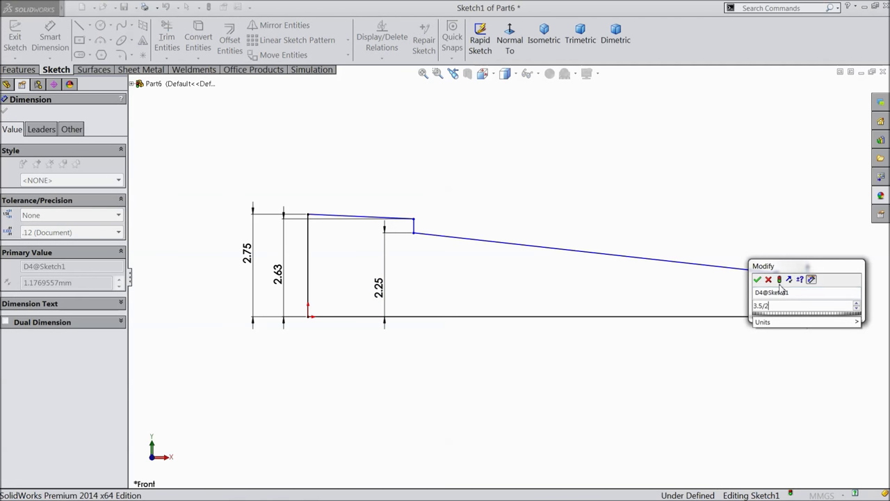
pyautogui.click(758, 279)
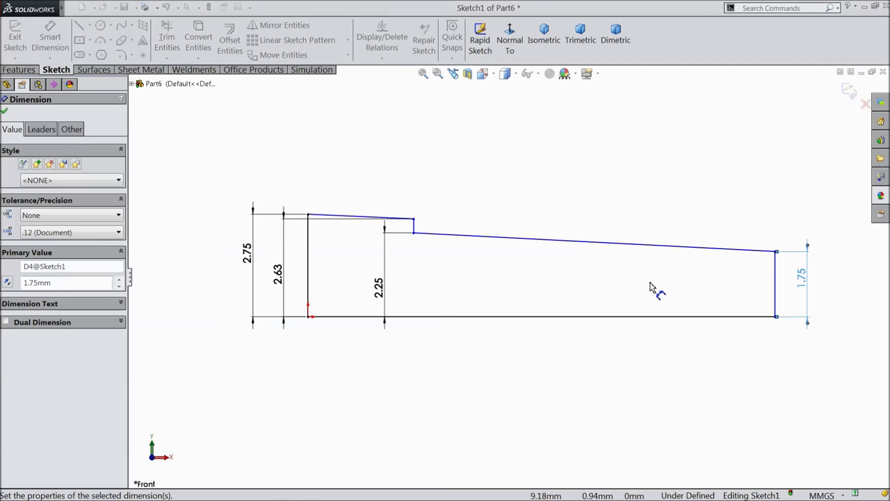
# Set the overall bottom length to 31.50 and the top head line to 6.25
pyautogui.click(587, 317)
pyautogui.click(512, 395)
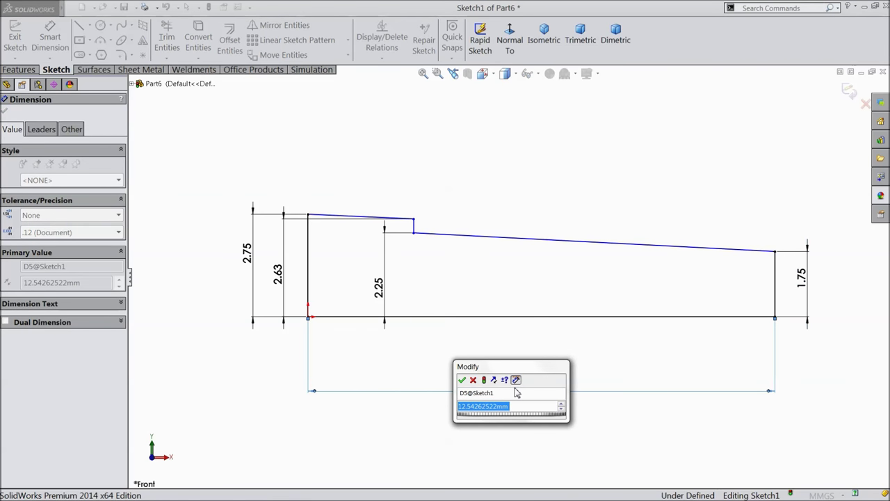
pyautogui.write('31')
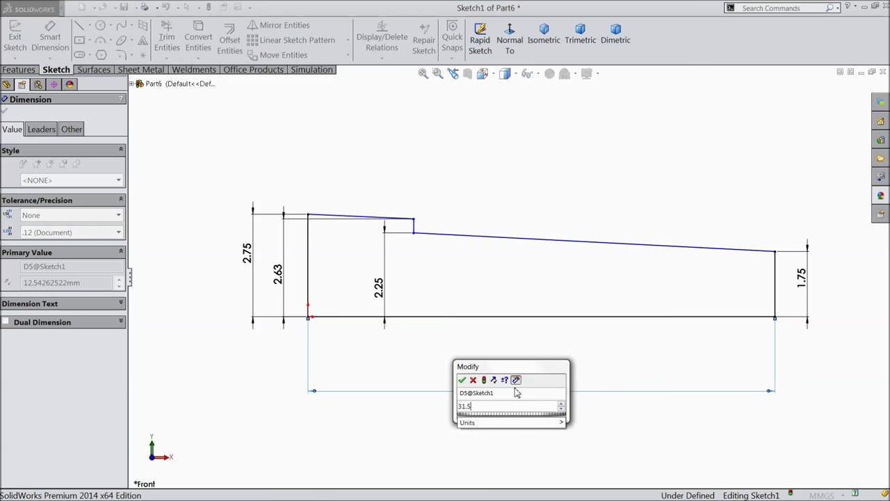
pyautogui.write('.5')
pyautogui.click(463, 379)
pyautogui.scroll(3, 515, 348)
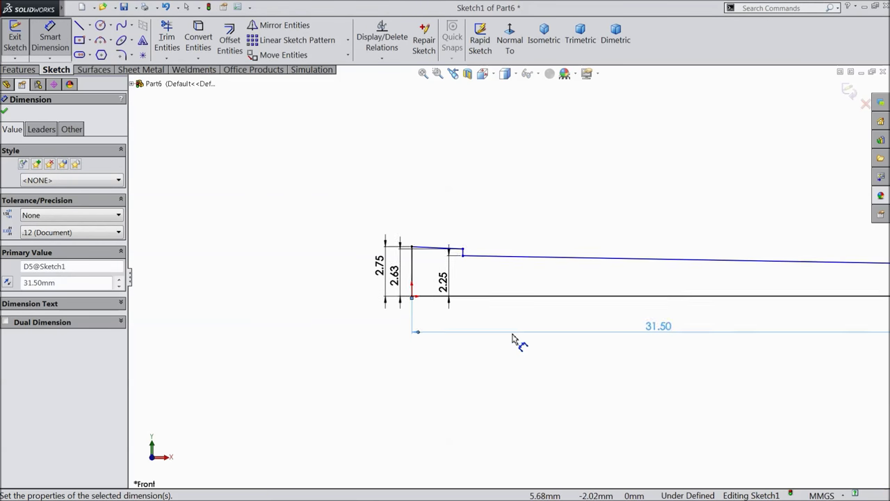
pyautogui.scroll(-6, 638, 278)
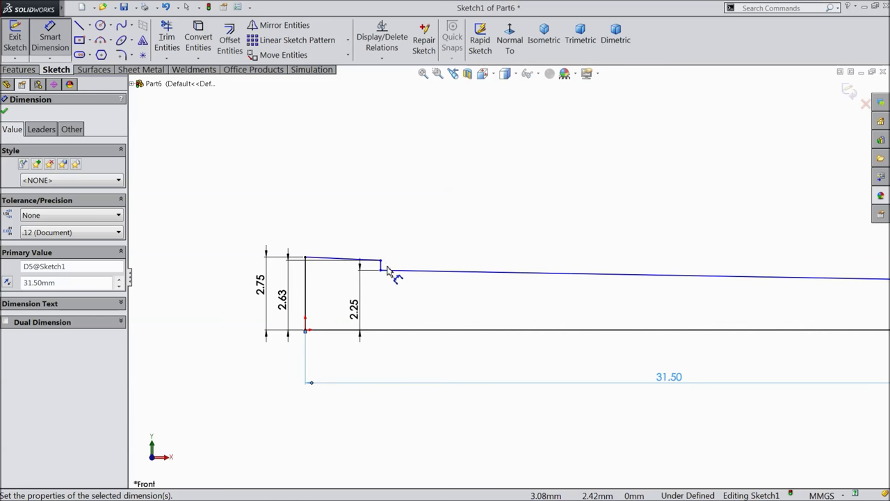
pyautogui.click(348, 252)
pyautogui.click(357, 206)
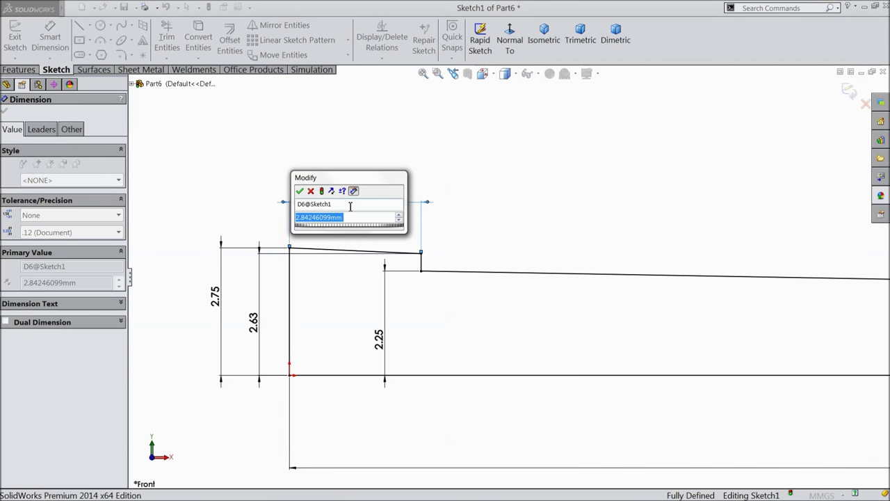
pyautogui.write('6.2')
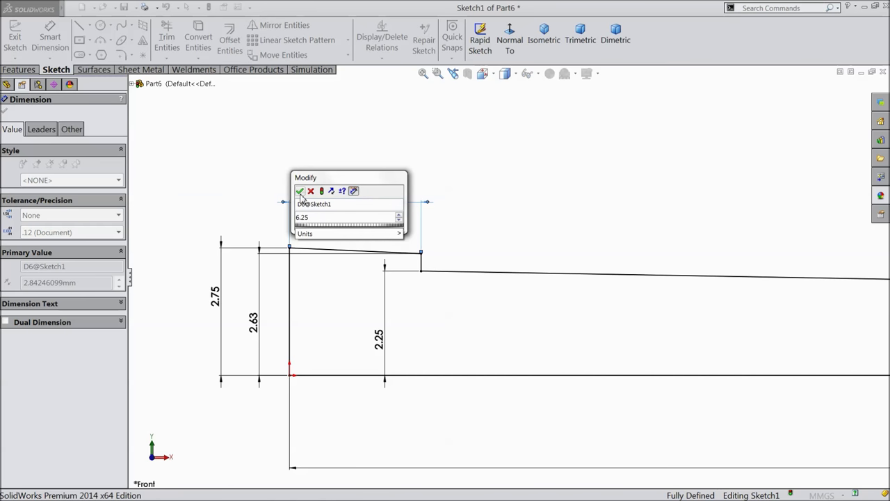
pyautogui.write('5')
pyautogui.click(300, 191)
# Reposition the 2.75, 2.63, 2.25, 1.75 and 6.25 dimensions so they no longer overlap
pyautogui.scroll(5, 536, 308)
pyautogui.scroll(3, 544, 304)
pyautogui.scroll(-4, 666, 294)
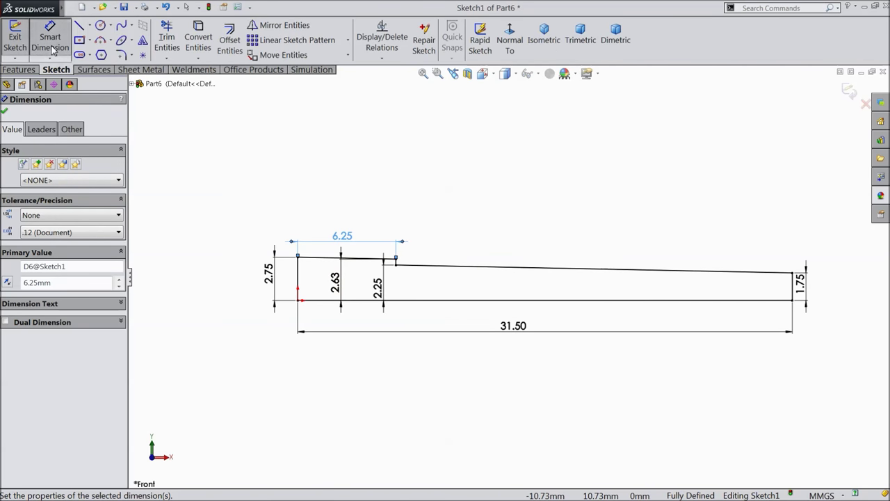
pyautogui.moveTo(270, 274); pyautogui.dragTo(197, 273)
pyautogui.moveTo(336, 292); pyautogui.dragTo(256, 292)
pyautogui.moveTo(380, 292); pyautogui.dragTo(277, 292)
pyautogui.moveTo(800, 292); pyautogui.dragTo(816, 292)
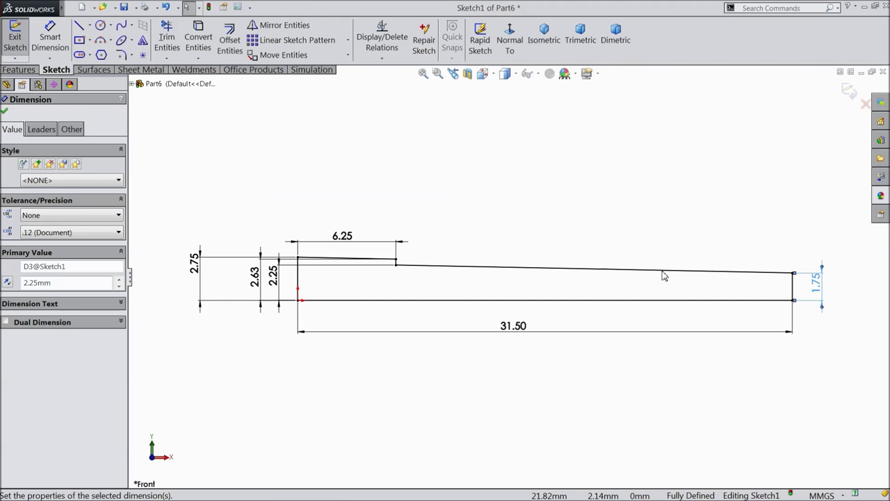
pyautogui.moveTo(347, 239); pyautogui.dragTo(344, 193)
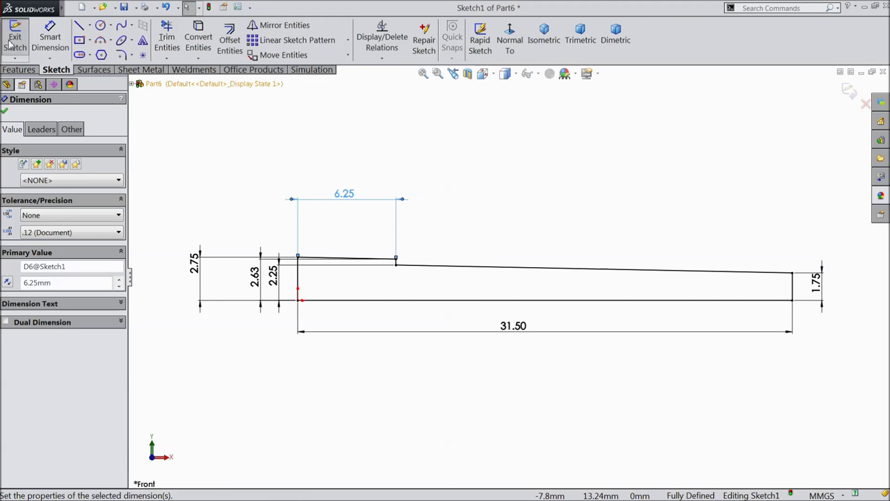
# Revolve the sketch 360° about the bottom line into a stepped solid shaft
pyautogui.click(20, 70)
pyautogui.click(61, 40)
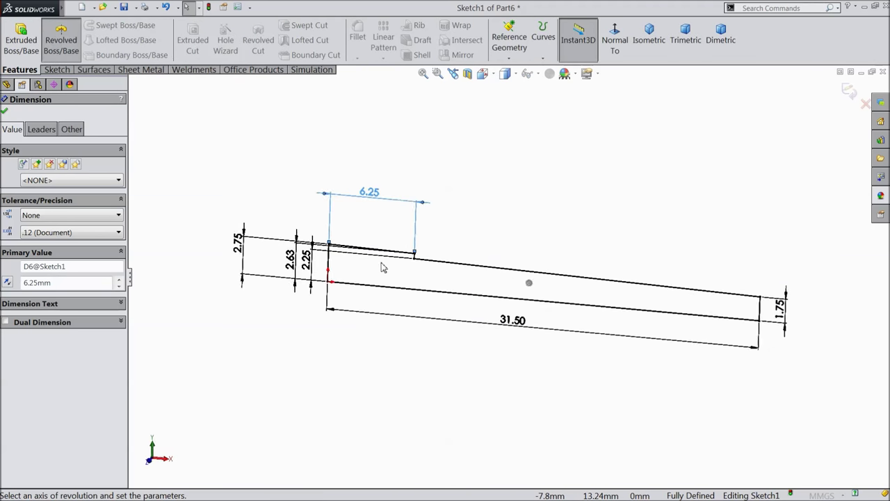
pyautogui.click(442, 289)
pyautogui.scroll(-2, 548, 310)
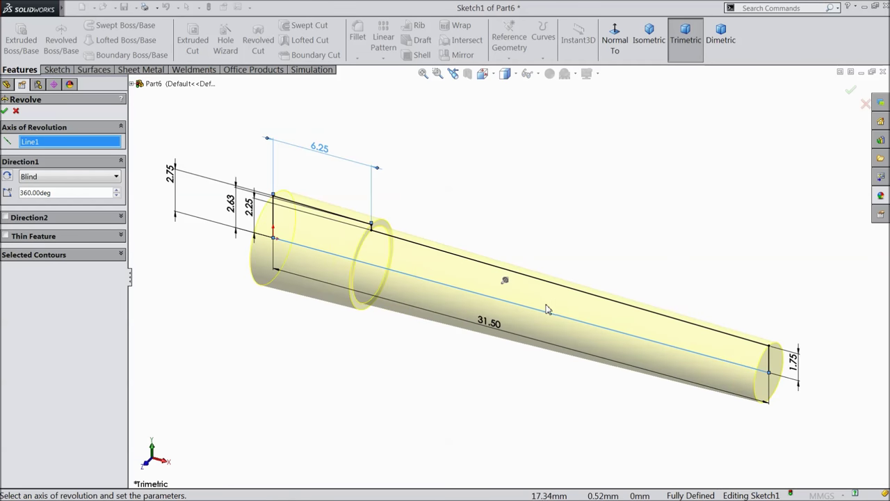
pyautogui.click(5, 111)
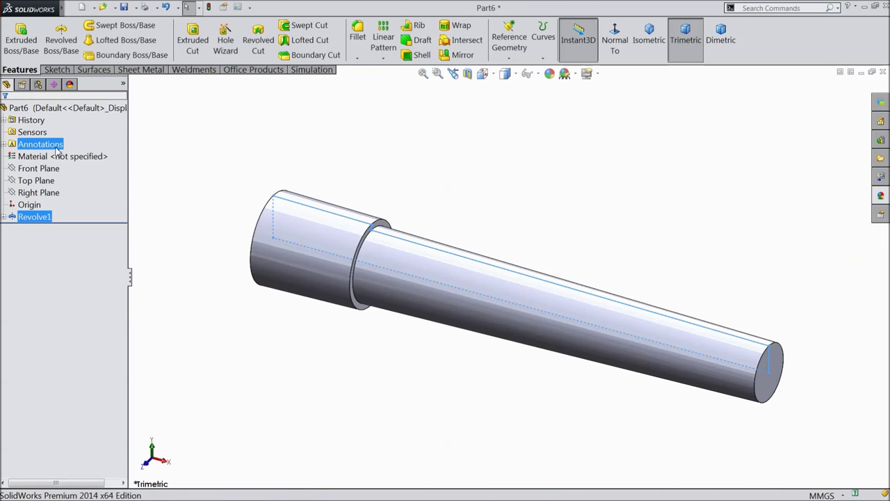
pyautogui.click(30, 172)
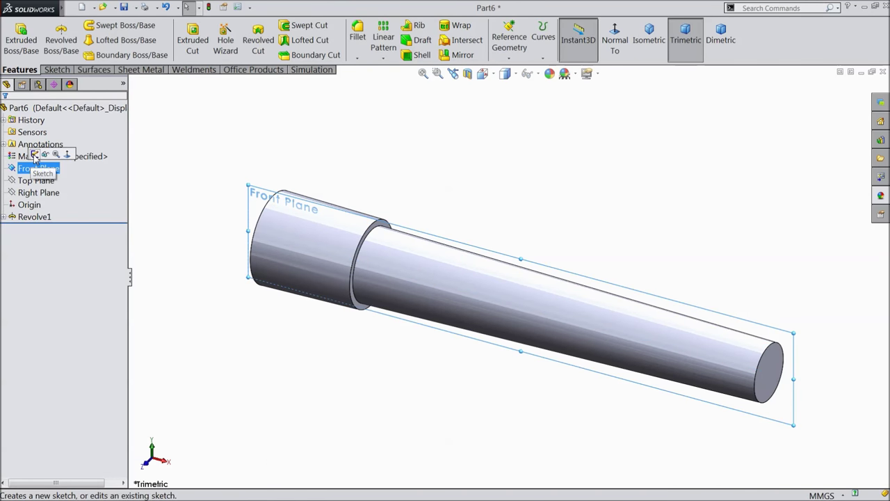
# Start a sketch on the Front Plane and view it normal to the screen
pyautogui.click(36, 153)
pyautogui.click(612, 40)
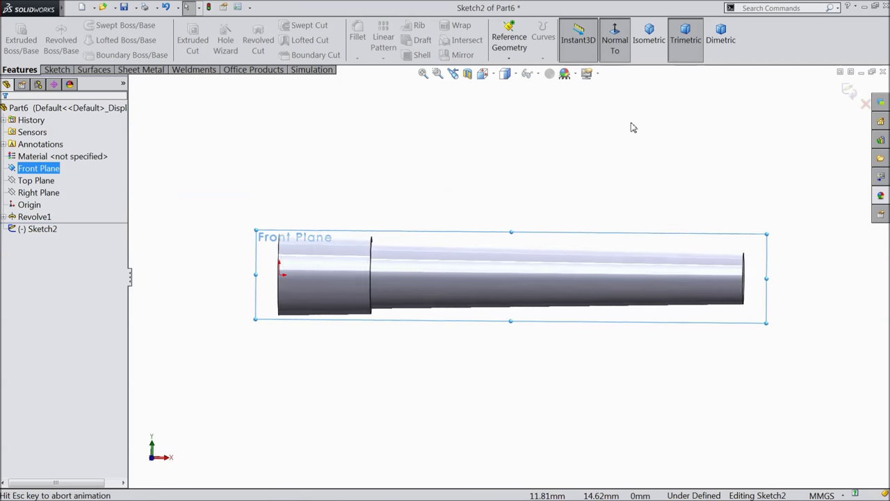
pyautogui.scroll(-5, 778, 275)
pyautogui.scroll(1, 513, 276)
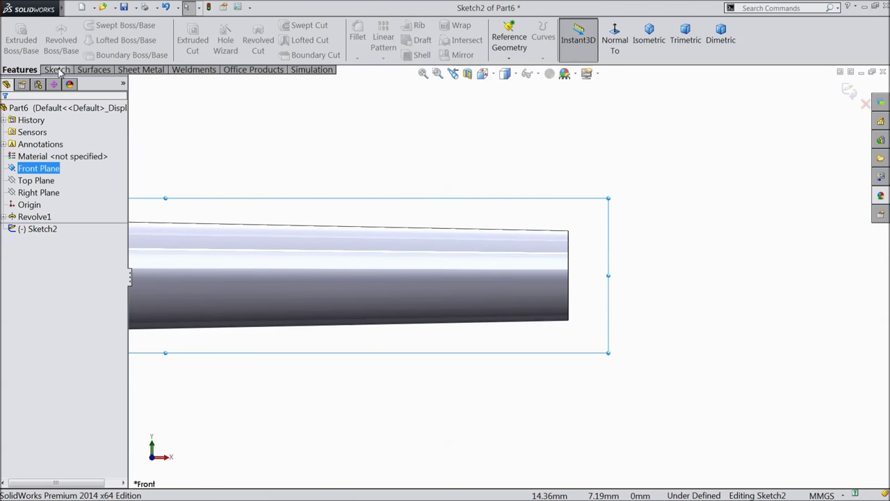
# Draw a horizontal centreline from the narrow end's centre and dimension it 4.75
pyautogui.click(57, 69)
pyautogui.click(89, 26)
pyautogui.click(95, 51)
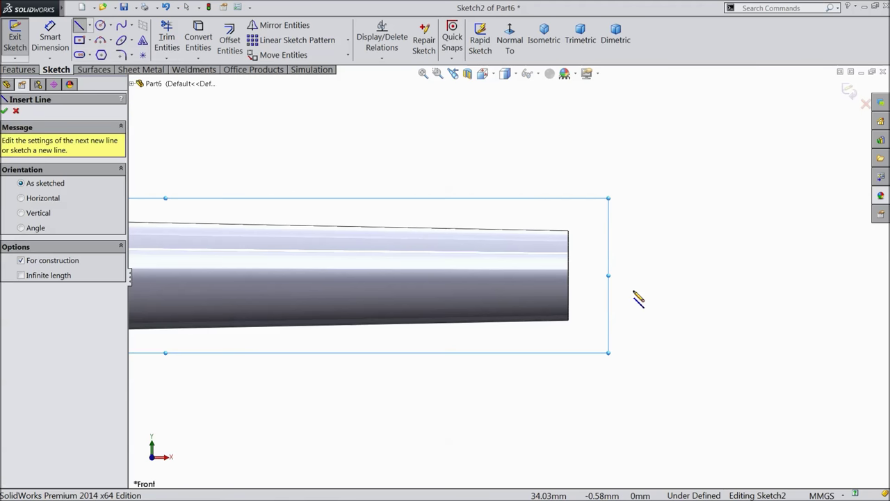
pyautogui.click(569, 276)
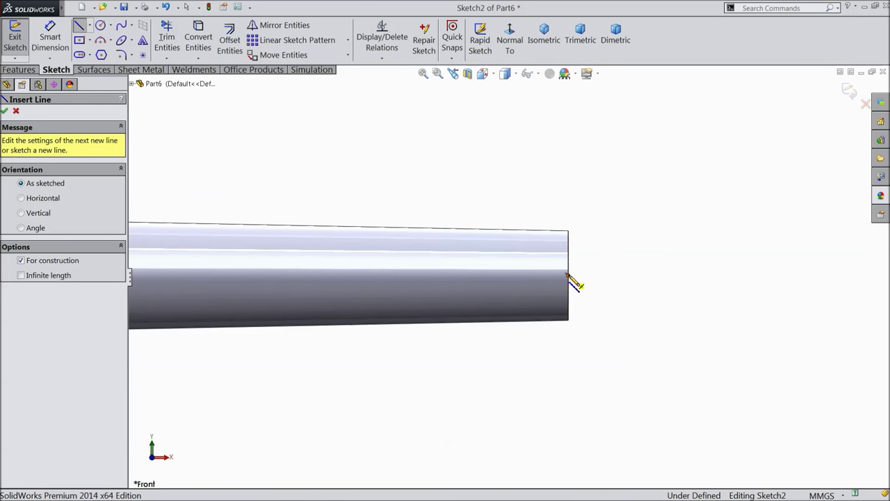
pyautogui.click(725, 275)
pyautogui.rightClick(727, 276)
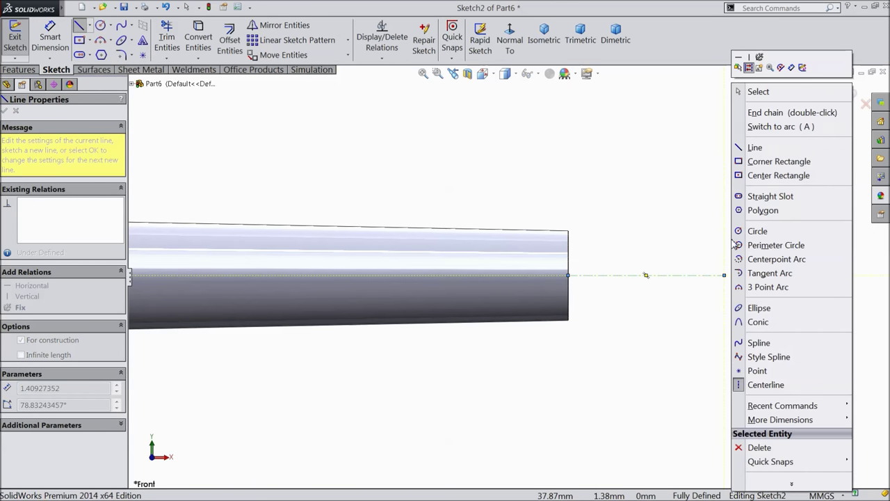
pyautogui.click(757, 91)
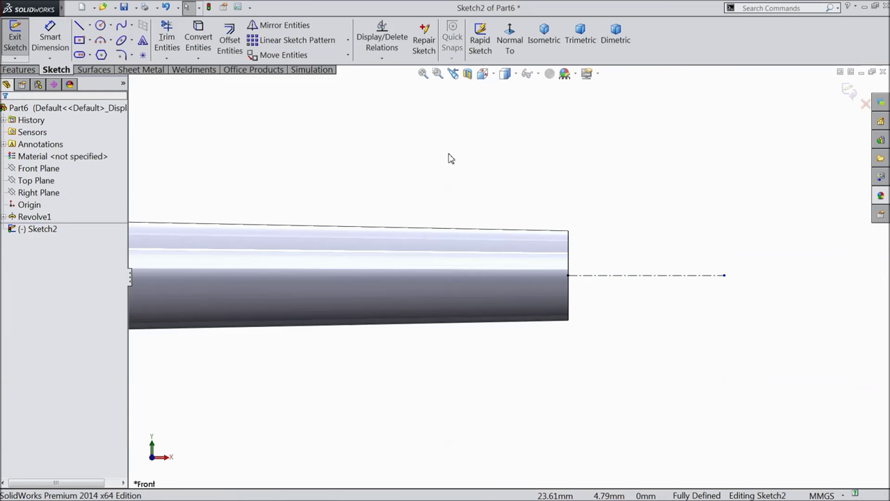
pyautogui.click(60, 46)
pyautogui.click(644, 278)
pyautogui.click(645, 366)
pyautogui.write('4.')
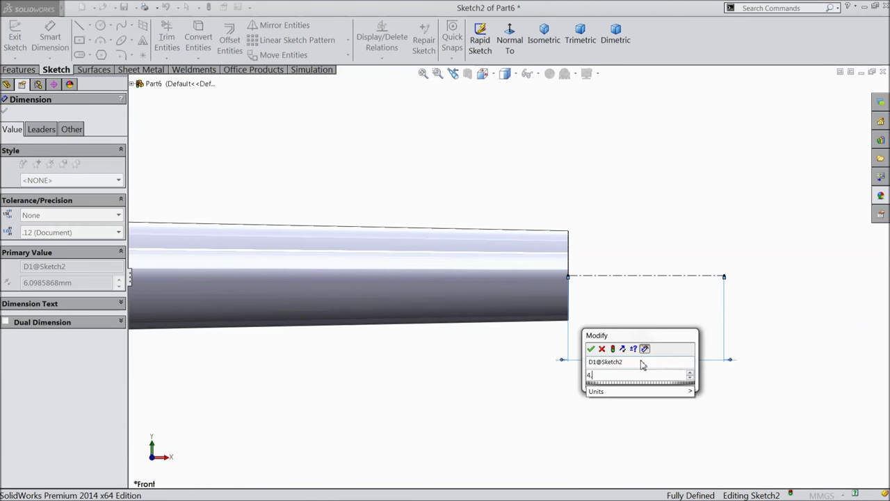
pyautogui.write('75')
pyautogui.click(591, 348)
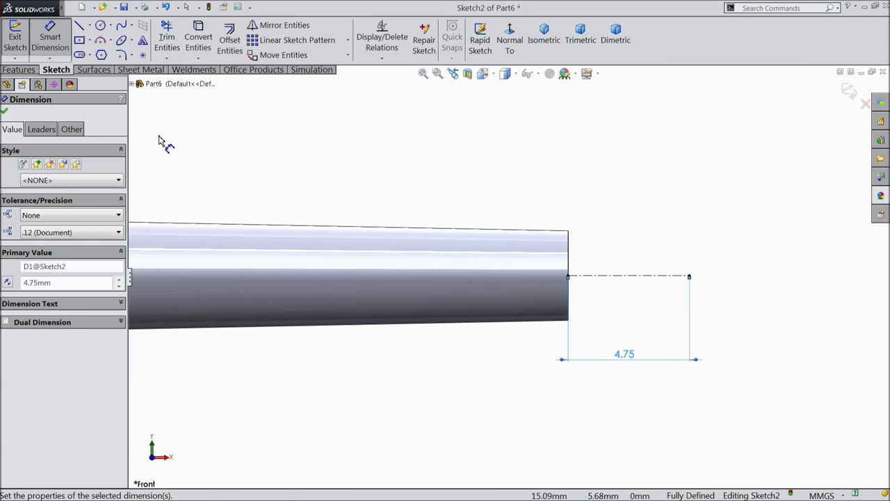
# Draw a slanted line from the part's top-right corner to above the centreline's end
pyautogui.click(79, 25)
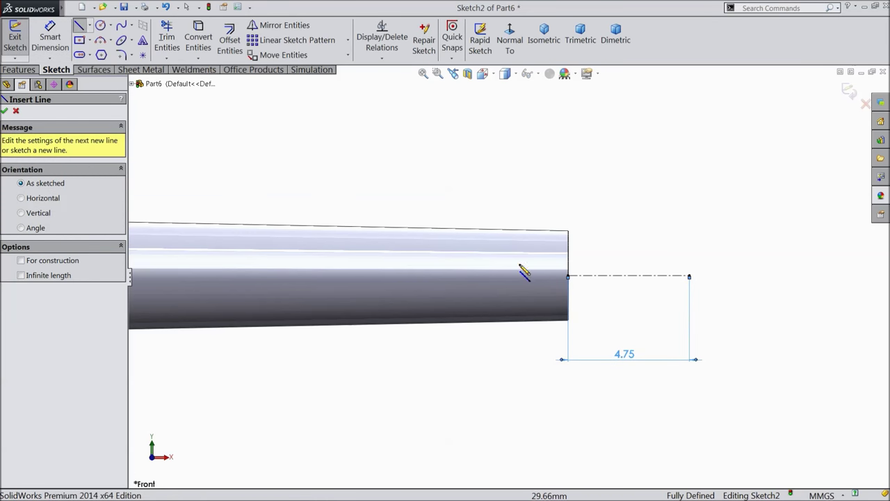
pyautogui.click(569, 232)
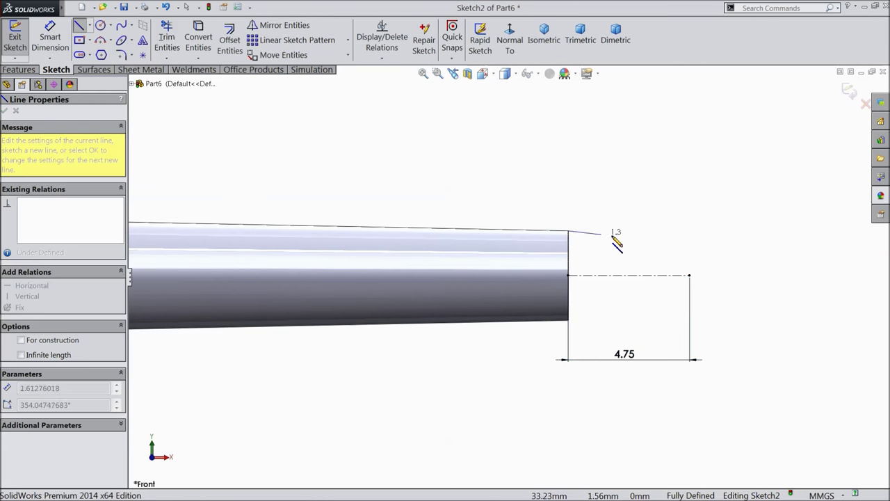
pyautogui.click(654, 238)
pyautogui.rightClick(659, 235)
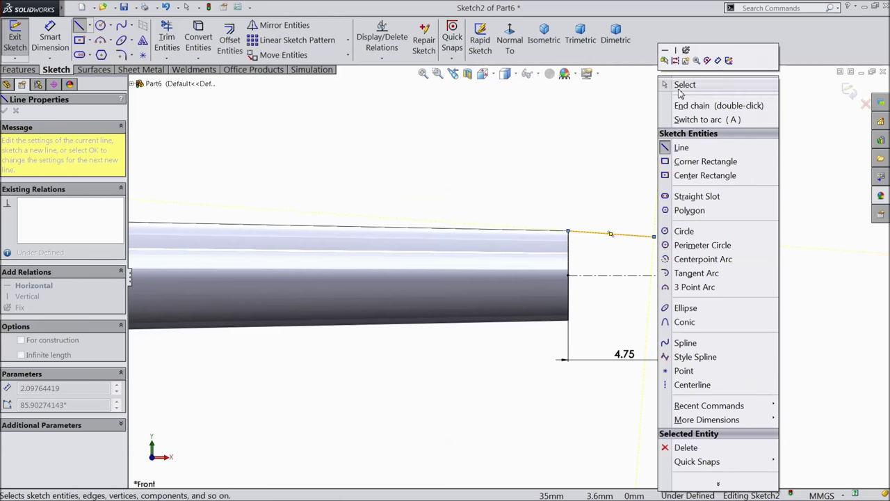
pyautogui.click(678, 89)
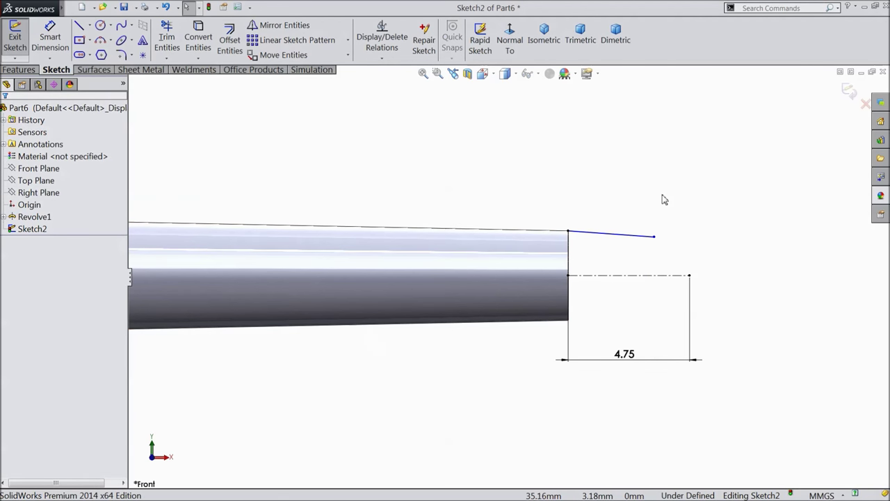
pyautogui.scroll(-1, 609, 248)
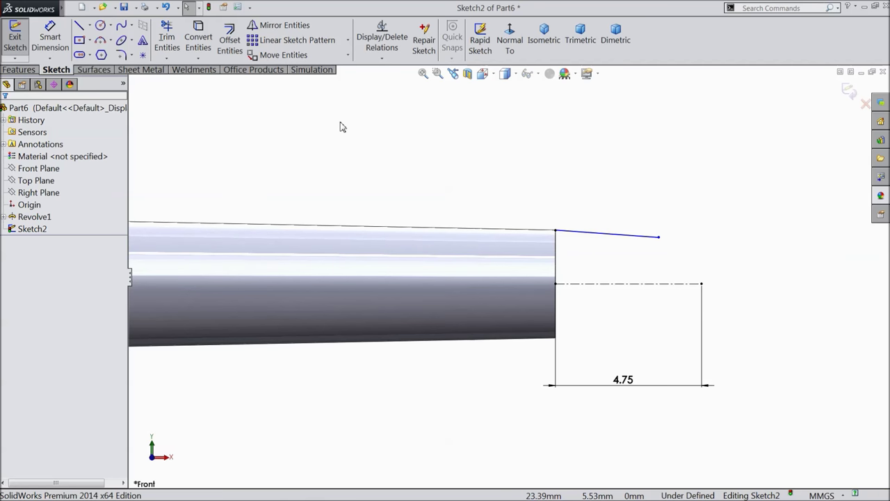
pyautogui.click(100, 42)
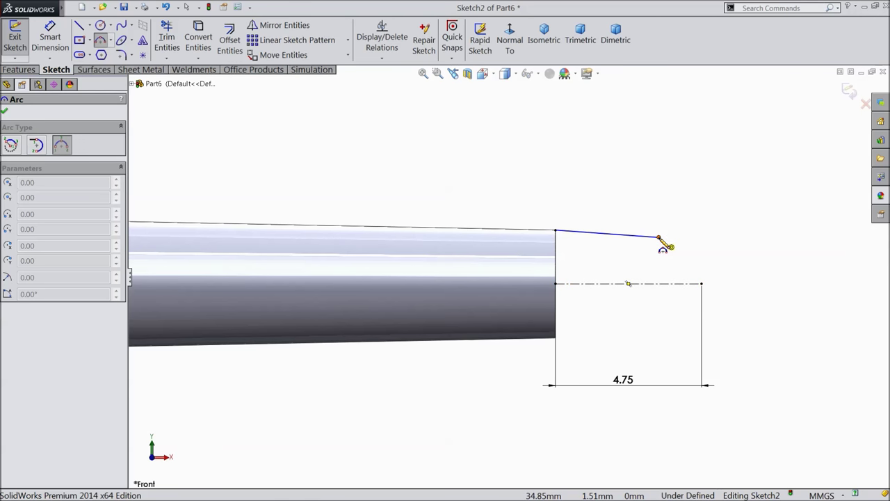
# Mirror the slanted line about the centreline to create the lower side
pyautogui.click(285, 27)
pyautogui.click(568, 235)
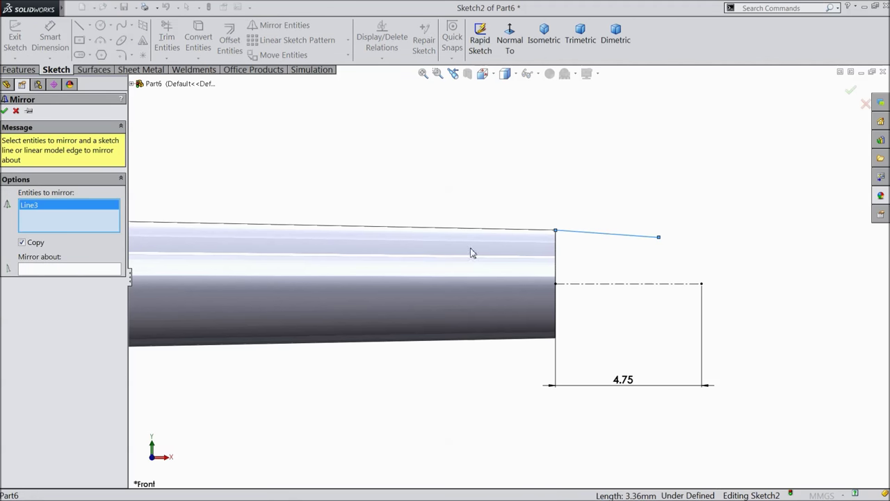
pyautogui.click(97, 271)
pyautogui.click(585, 285)
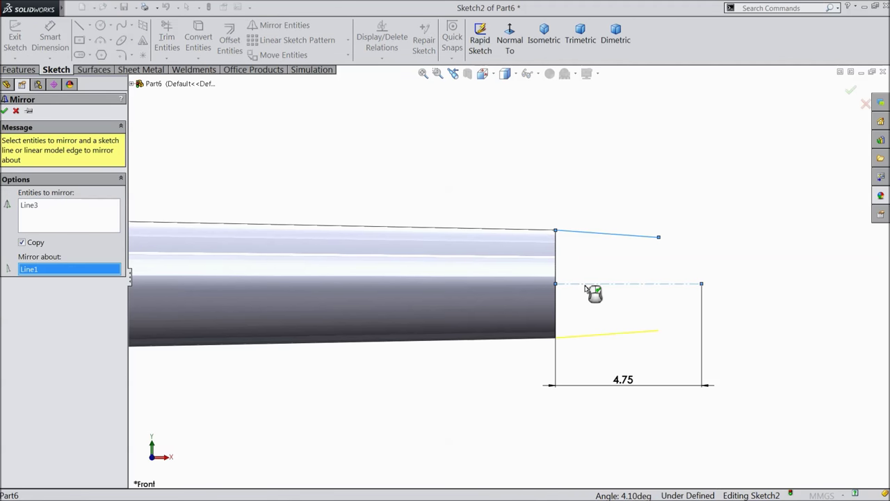
pyautogui.click(4, 110)
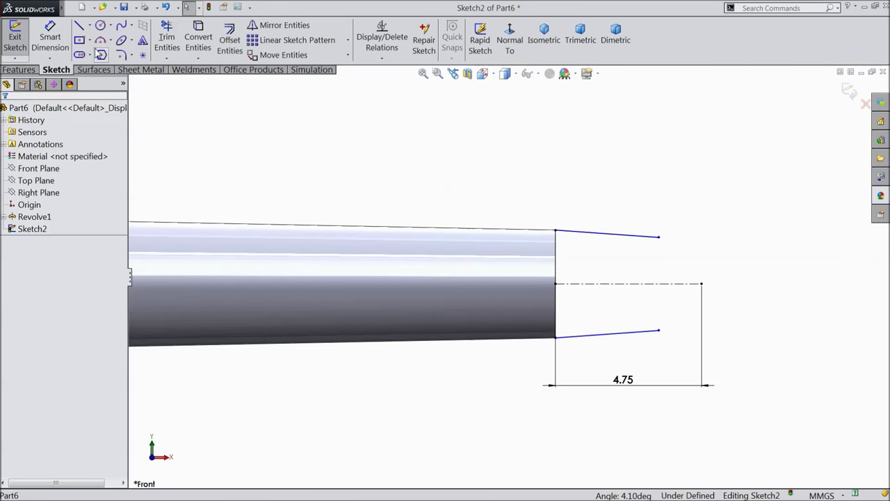
pyautogui.click(101, 39)
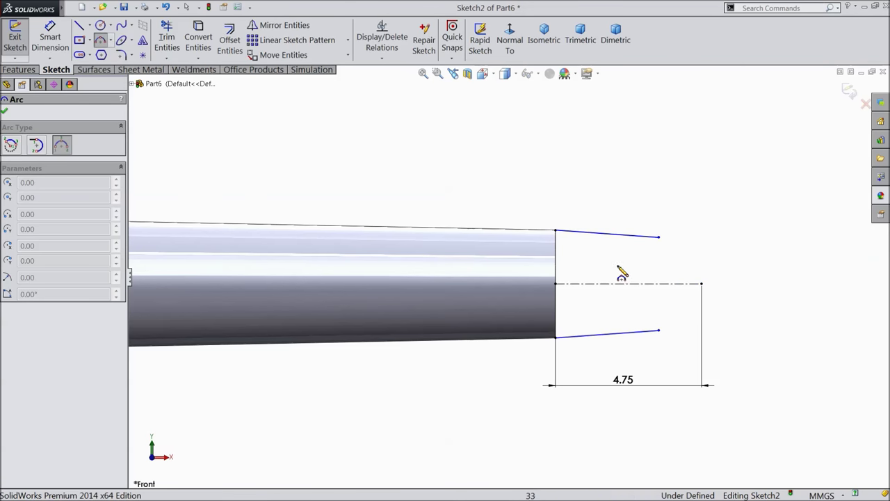
# Draw a three-point arc joining the two line ends to form the rounded tab end
pyautogui.click(659, 238)
pyautogui.click(659, 331)
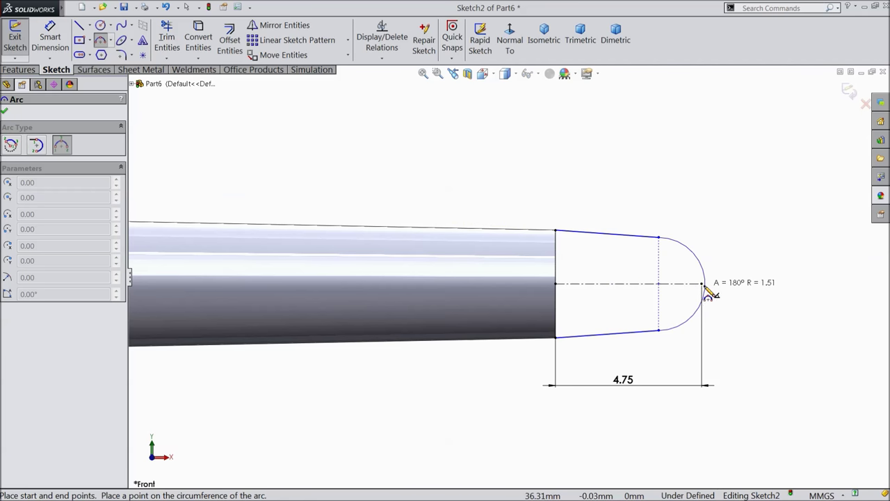
pyautogui.click(705, 289)
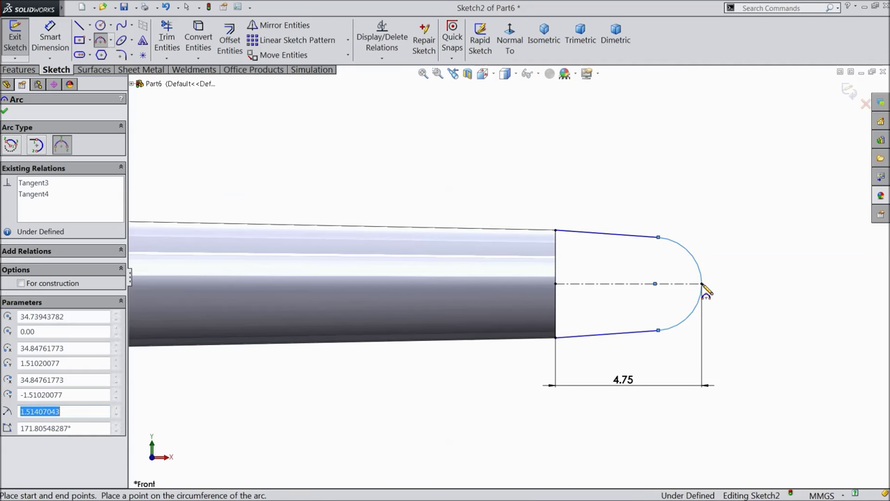
pyautogui.rightClick(710, 223)
pyautogui.click(736, 117)
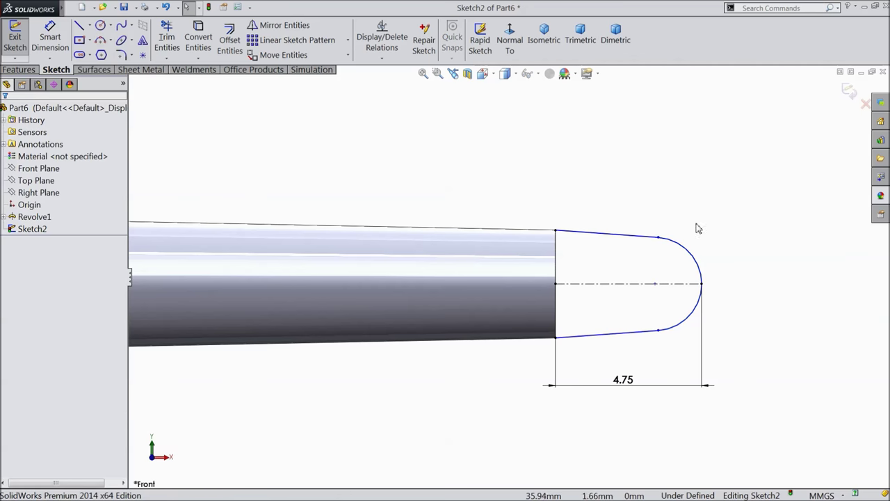
# Make the top and bottom tab lines collinear with the shaft's silhouette edges
pyautogui.click(538, 234)
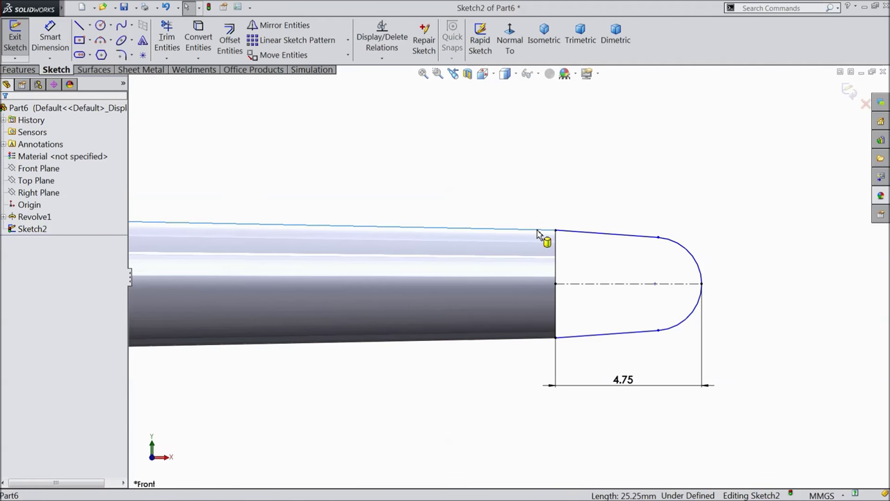
pyautogui.keyDown('ctrl'); pyautogui.click(591, 236); pyautogui.keyUp('ctrl')
pyautogui.click(613, 195)
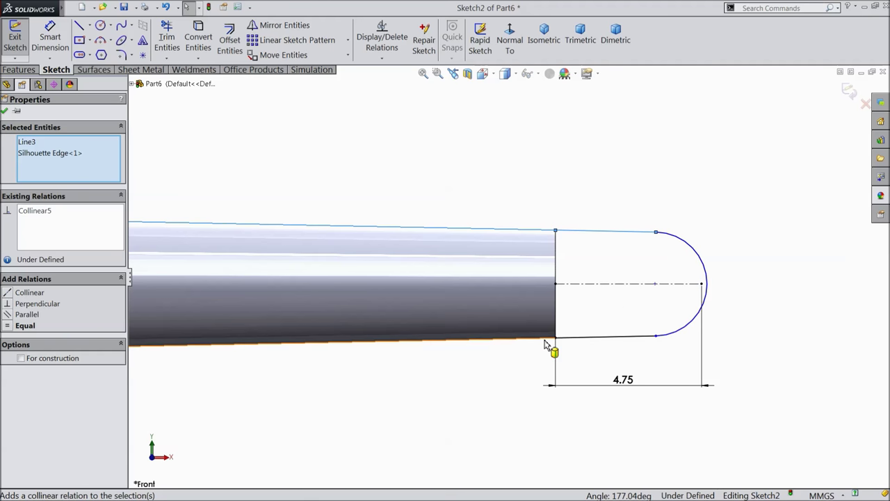
pyautogui.press('Escape')
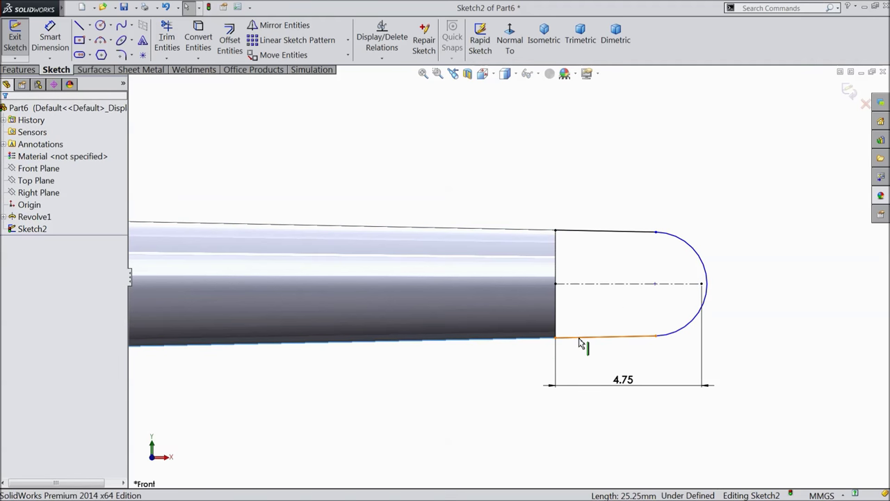
pyautogui.keyDown('ctrl'); pyautogui.click(579, 339); pyautogui.keyUp('ctrl')
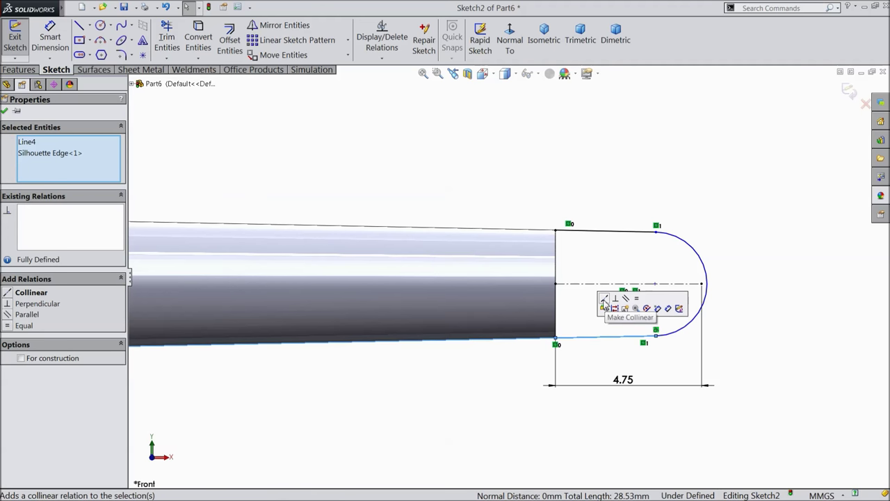
pyautogui.click(605, 298)
# Make the arc coincident with the centreline's end point, fully defining the sketch
pyautogui.scroll(-3, 703, 299)
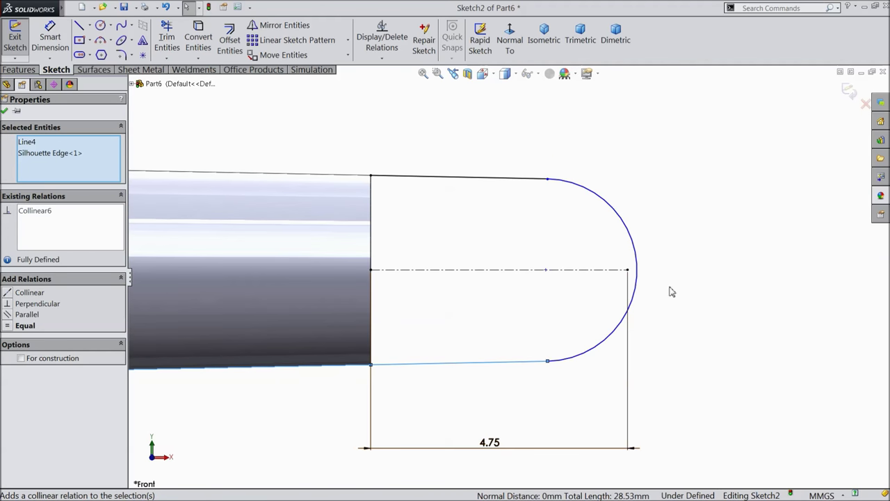
pyautogui.click(628, 272)
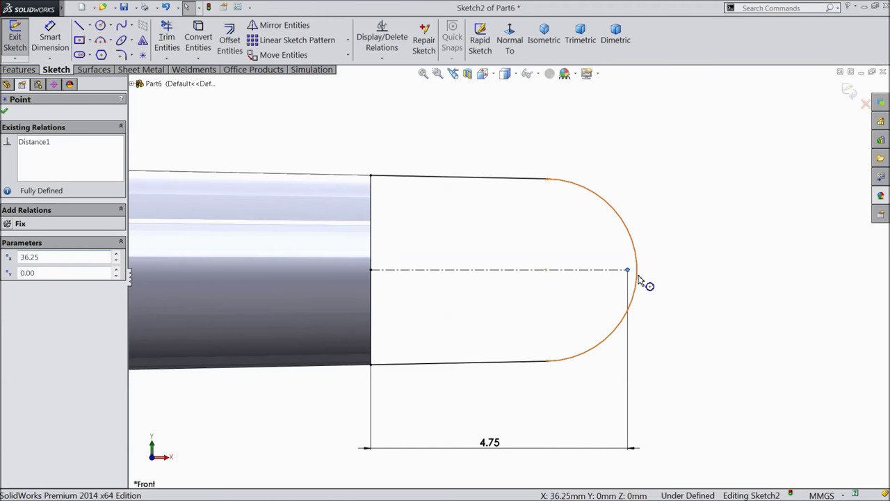
pyautogui.keyDown('ctrl'); pyautogui.click(638, 280); pyautogui.keyUp('ctrl')
pyautogui.click(685, 237)
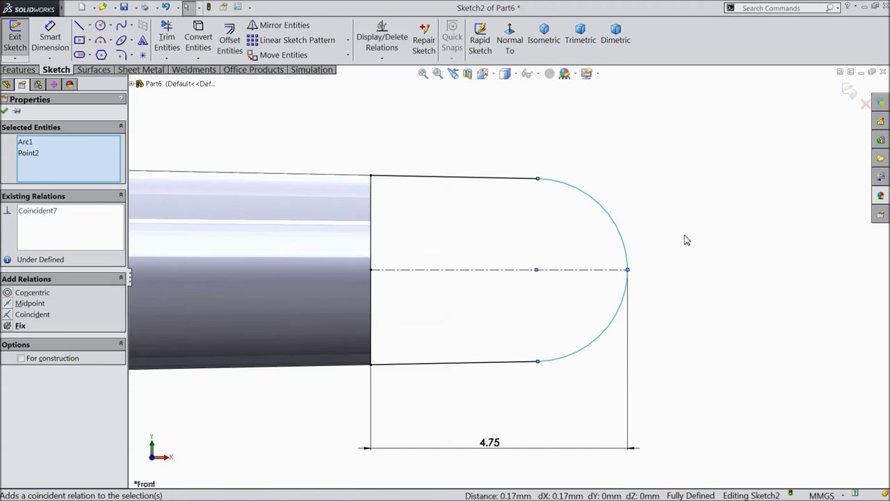
pyautogui.press('z')
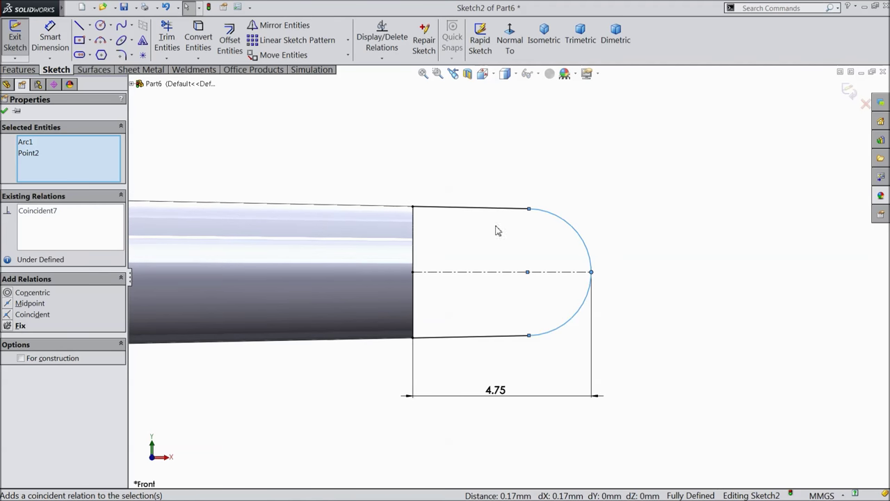
pyautogui.click(4, 111)
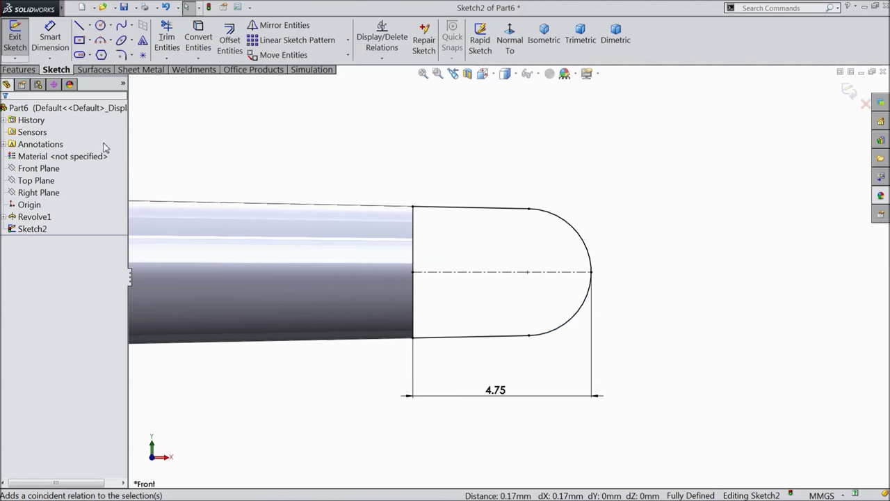
# Close the tab profile with a vertical line down the shaft end
pyautogui.click(21, 70)
pyautogui.click(21, 41)
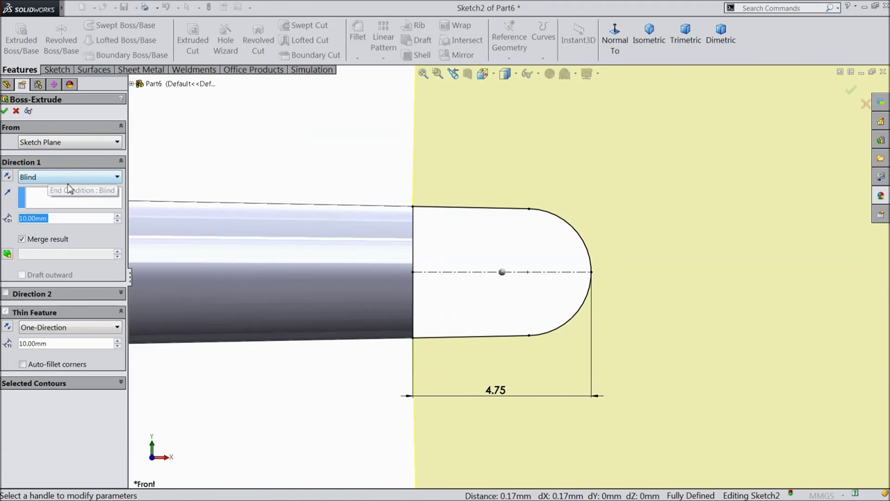
pyautogui.click(16, 111)
pyautogui.click(57, 69)
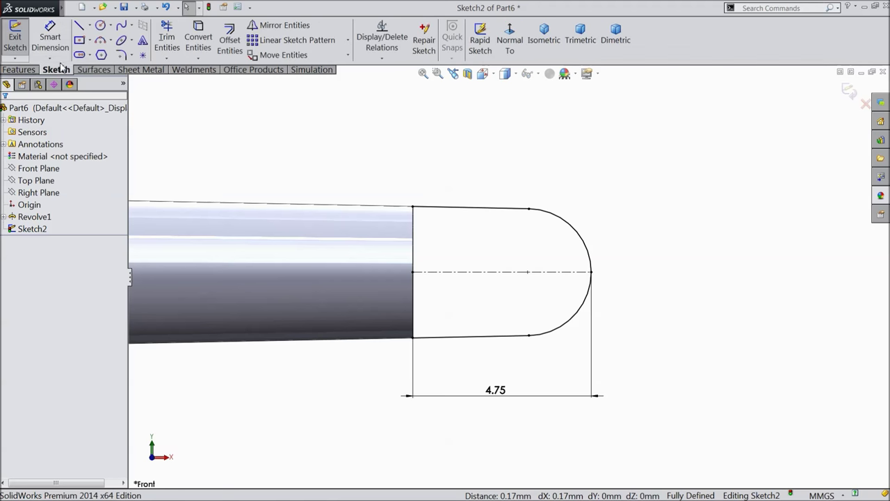
pyautogui.click(79, 28)
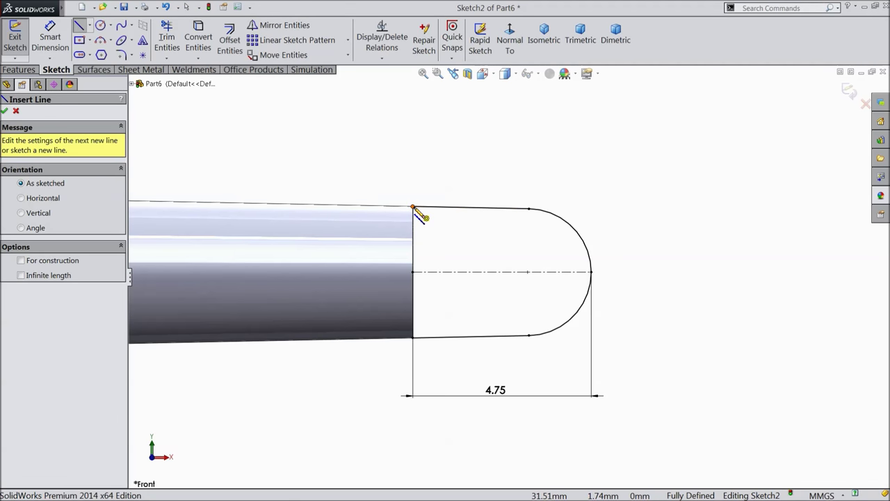
pyautogui.click(413, 208)
pyautogui.click(413, 338)
pyautogui.click(413, 338)
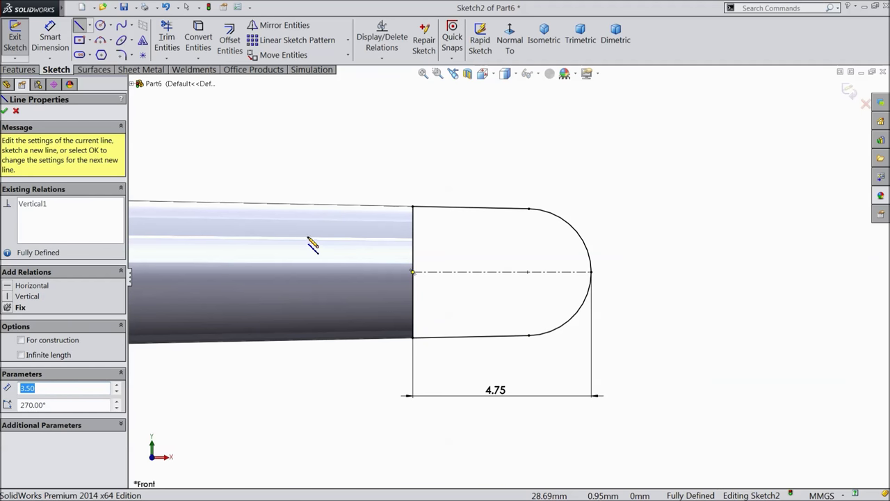
pyautogui.rightClick(249, 165)
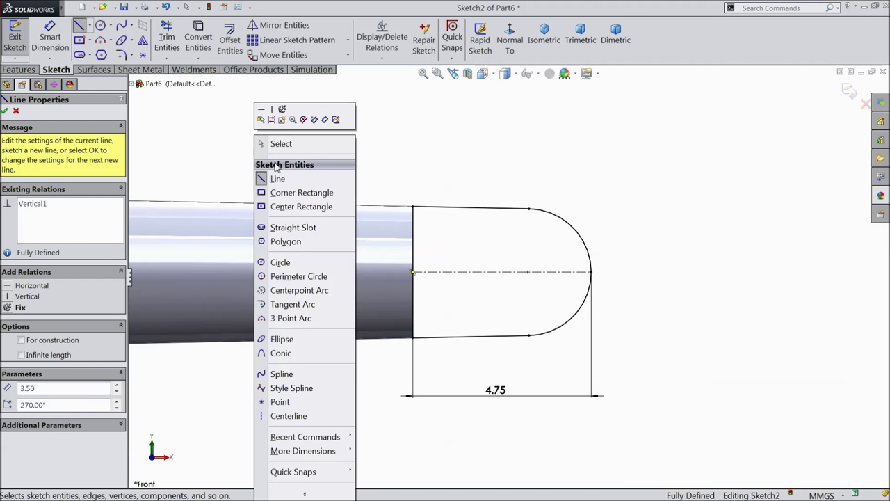
pyautogui.click(286, 146)
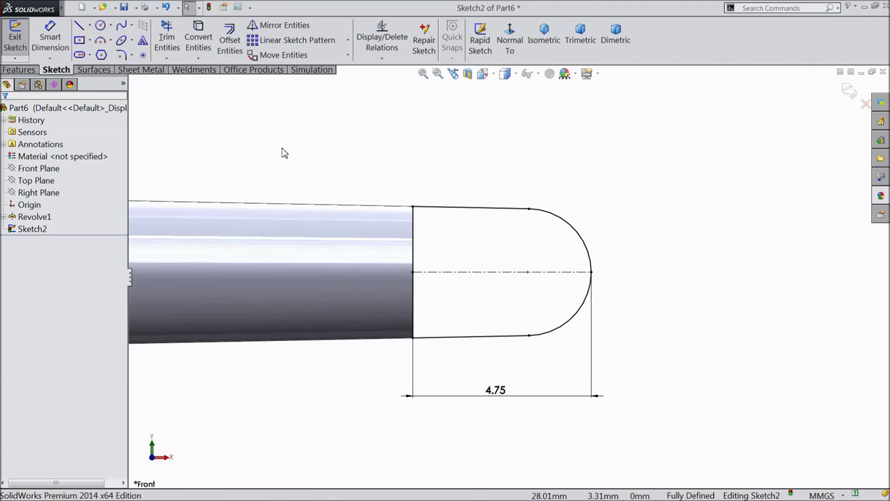
# Extrude the tab profile 2 mm with a Mid Plane end condition
pyautogui.click(26, 71)
pyautogui.click(23, 46)
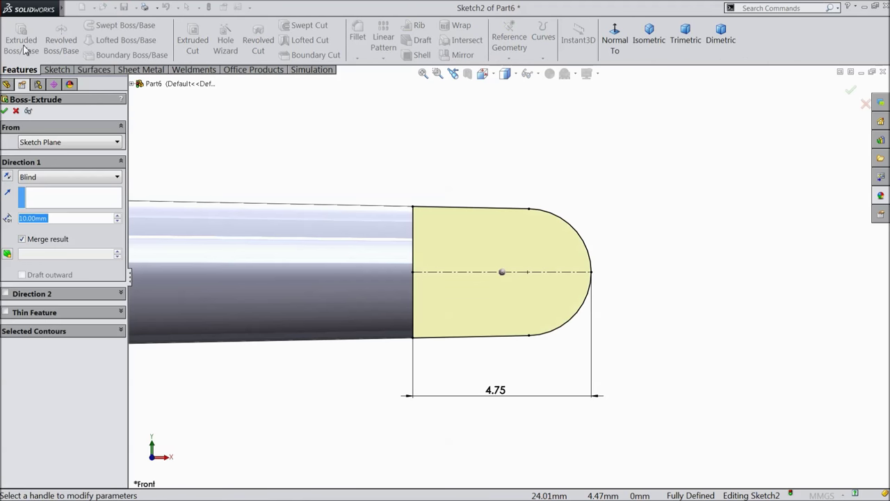
pyautogui.click(33, 179)
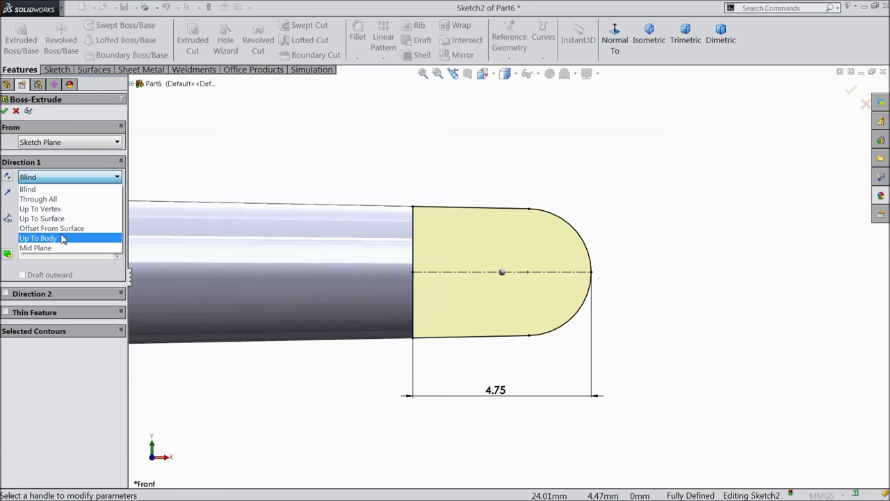
pyautogui.click(48, 247)
pyautogui.moveTo(282, 133); pyautogui.dragTo(254, 179, button='middle')
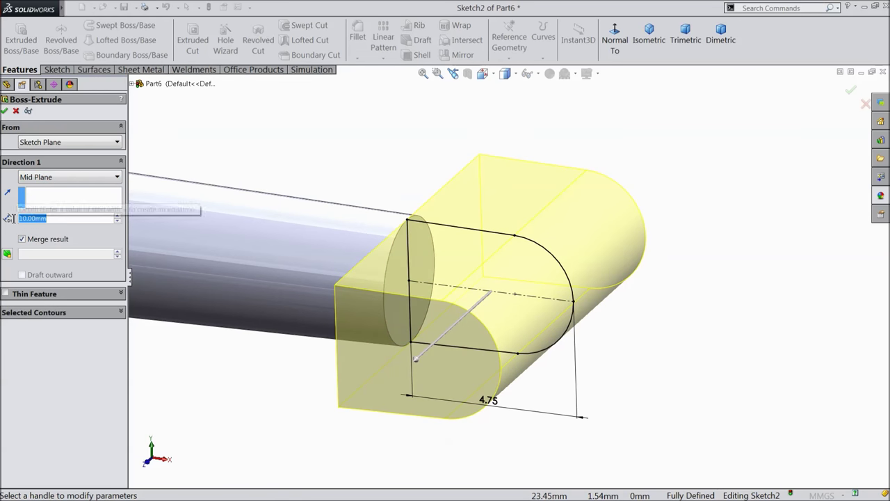
pyautogui.write('2')
pyautogui.press('Return')
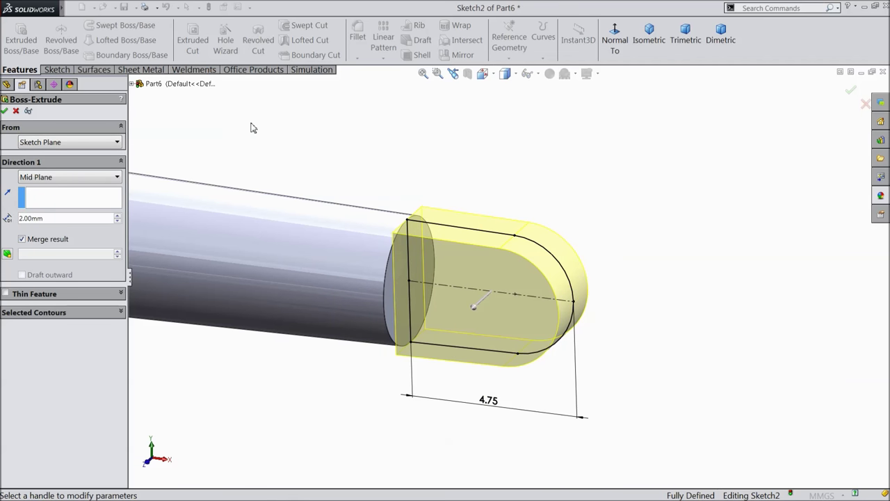
pyautogui.click(4, 112)
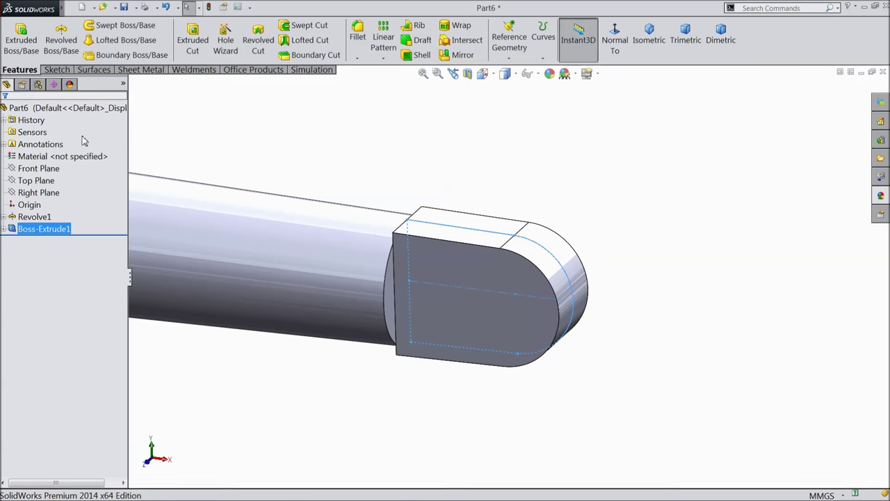
pyautogui.click(38, 168)
# Sketch a rectangle on the Front Plane above the tab, starting from the tab's top corner
pyautogui.click(54, 156)
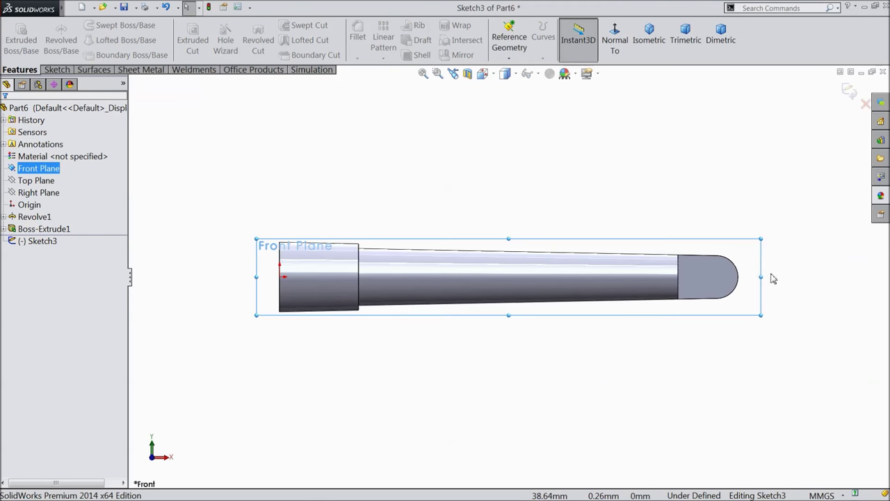
pyautogui.scroll(-5, 771, 277)
pyautogui.click(57, 70)
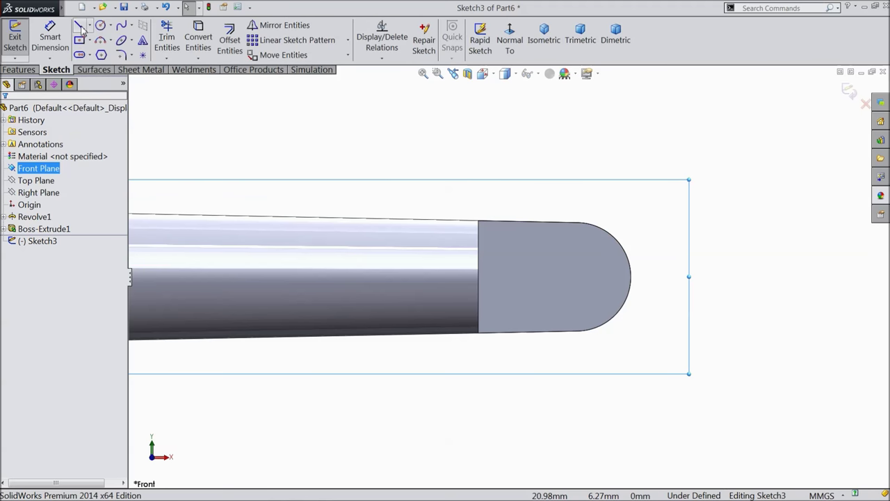
pyautogui.click(79, 25)
pyautogui.scroll(-2, 475, 209)
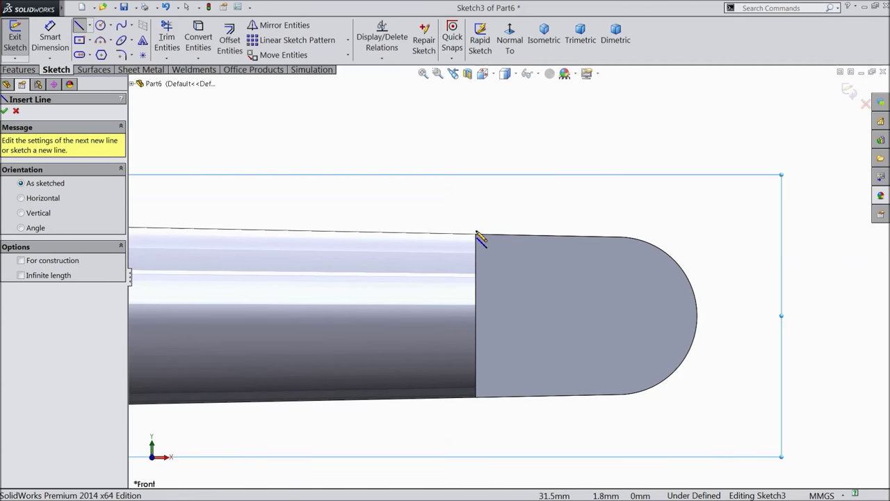
pyautogui.click(475, 233)
pyautogui.click(475, 194)
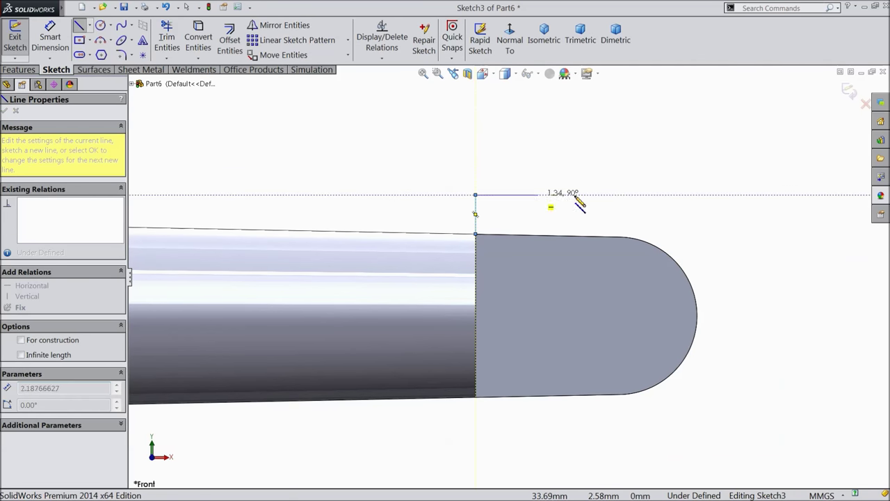
pyautogui.click(724, 195)
pyautogui.click(724, 238)
pyautogui.click(476, 235)
pyautogui.rightClick(436, 192)
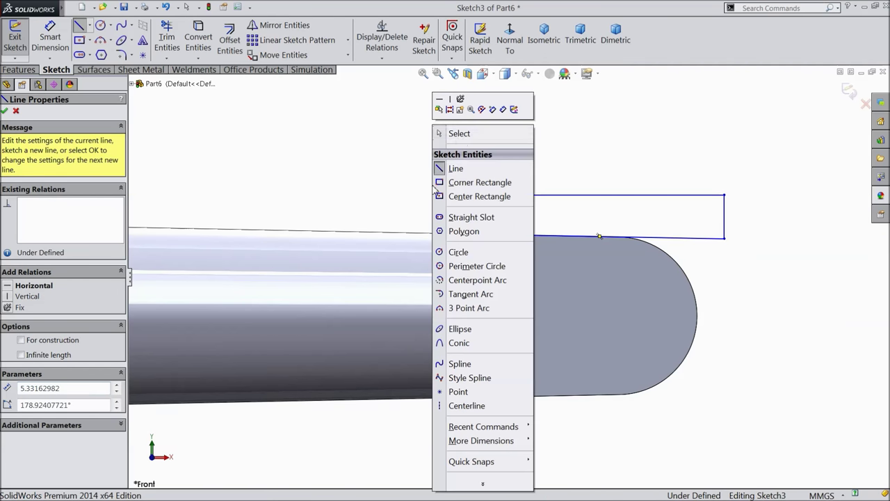
pyautogui.click(457, 133)
# Make the rectangle's bottom line collinear with the tab's top edge
pyautogui.scroll(-3, 551, 220)
pyautogui.scroll(-4, 582, 247)
pyautogui.scroll(2, 542, 255)
pyautogui.scroll(-2, 605, 272)
pyautogui.scroll(-1, 628, 287)
pyautogui.click(574, 280)
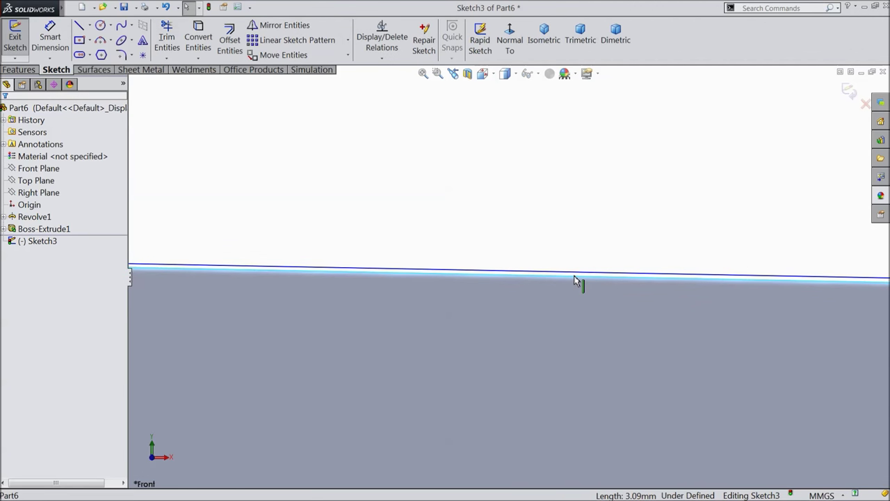
pyautogui.keyDown('ctrl'); pyautogui.click(577, 278); pyautogui.keyUp('ctrl')
pyautogui.click(600, 237)
# Draw a construction centerline along the pin's axis, past the rounded end
pyautogui.scroll(5, 520, 252)
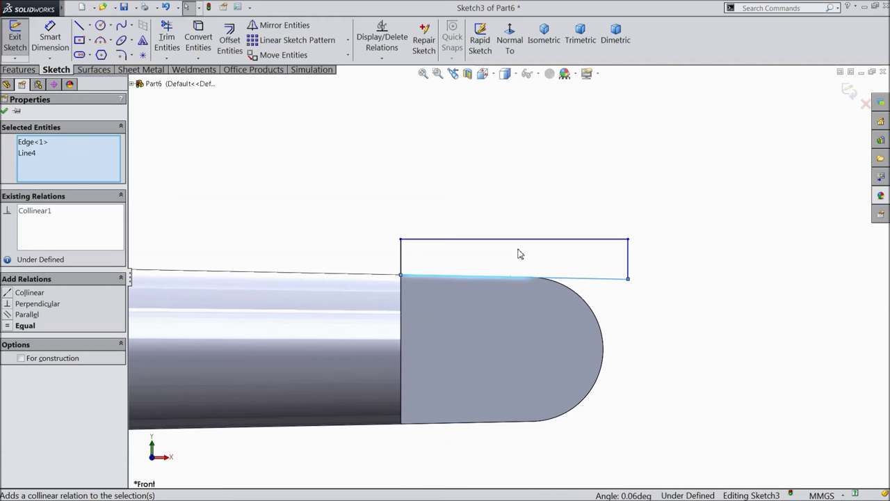
pyautogui.scroll(-2, 487, 279)
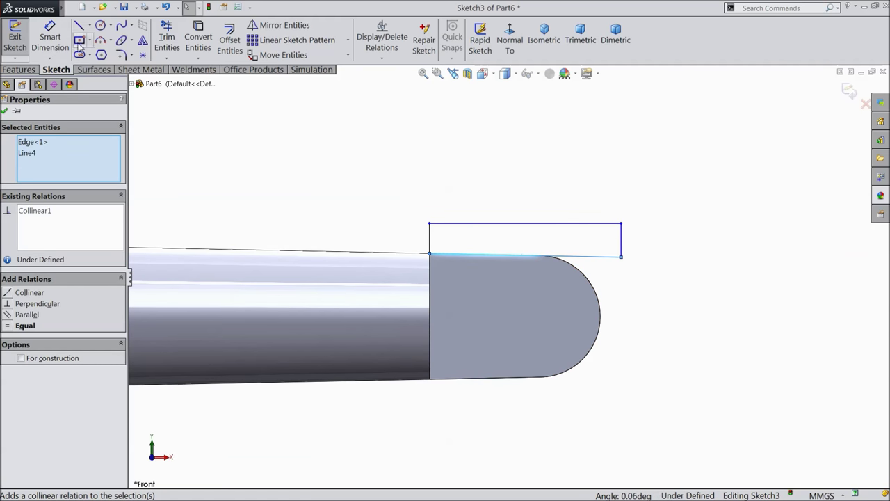
pyautogui.click(90, 27)
pyautogui.click(106, 52)
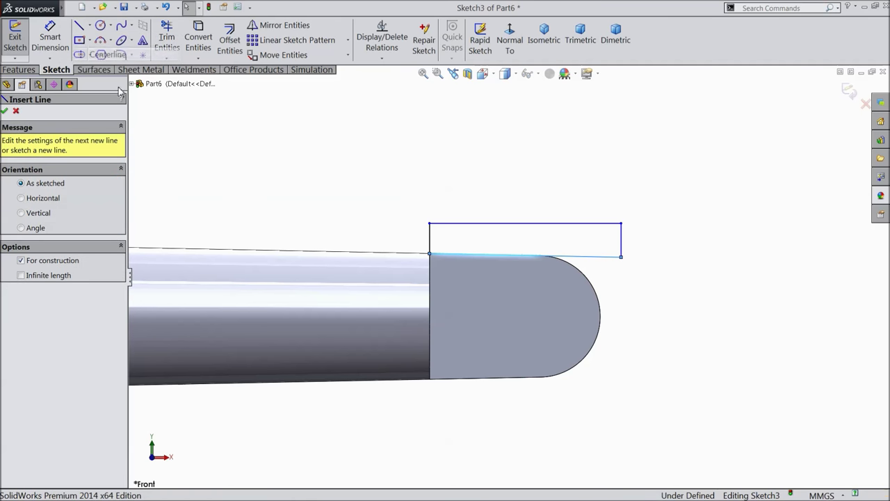
pyautogui.click(430, 317)
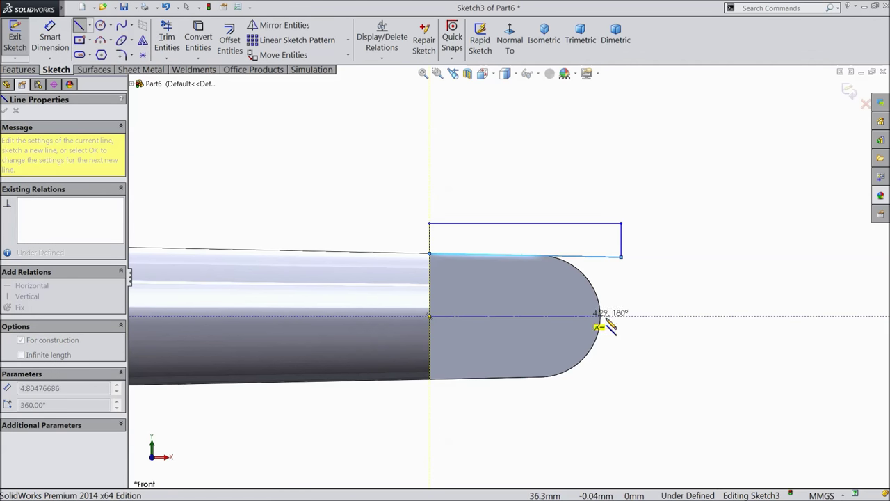
pyautogui.rightClick(637, 291)
pyautogui.click(661, 91)
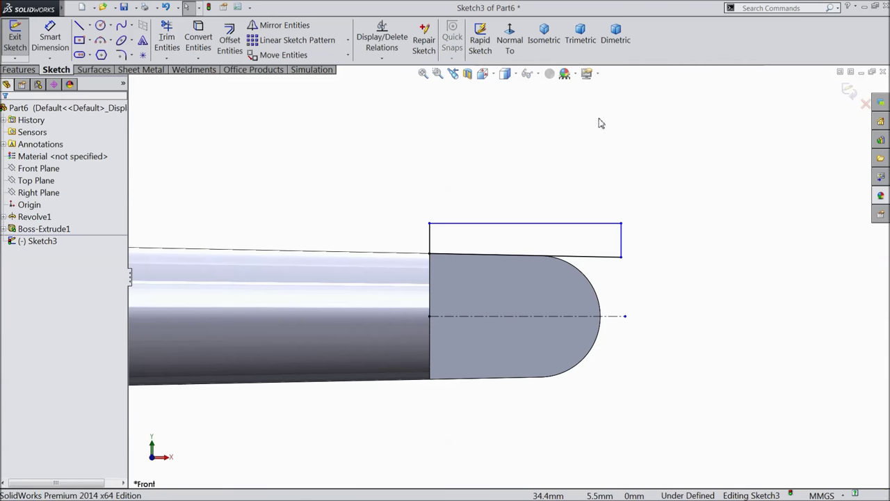
# Dimension the rectangle's top edge 2.5 mm from the centerline
pyautogui.click(527, 317)
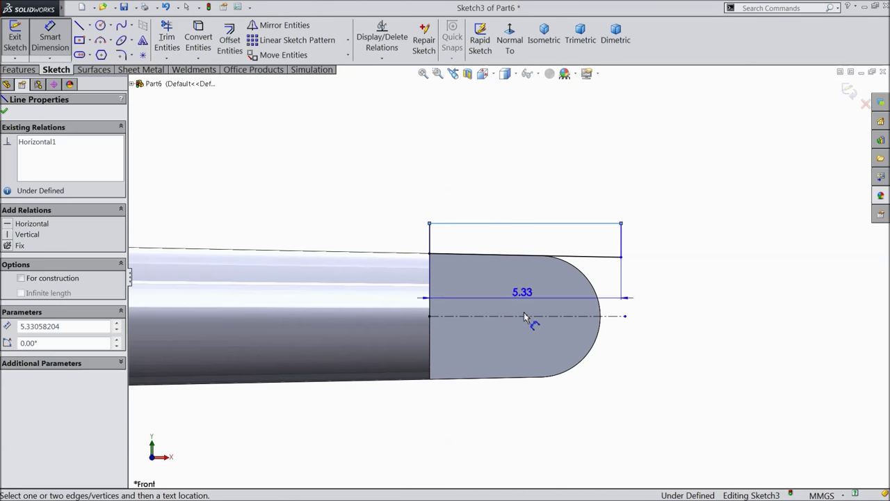
pyautogui.click(601, 223)
pyautogui.click(650, 281)
pyautogui.write('2.5')
pyautogui.press('Return')
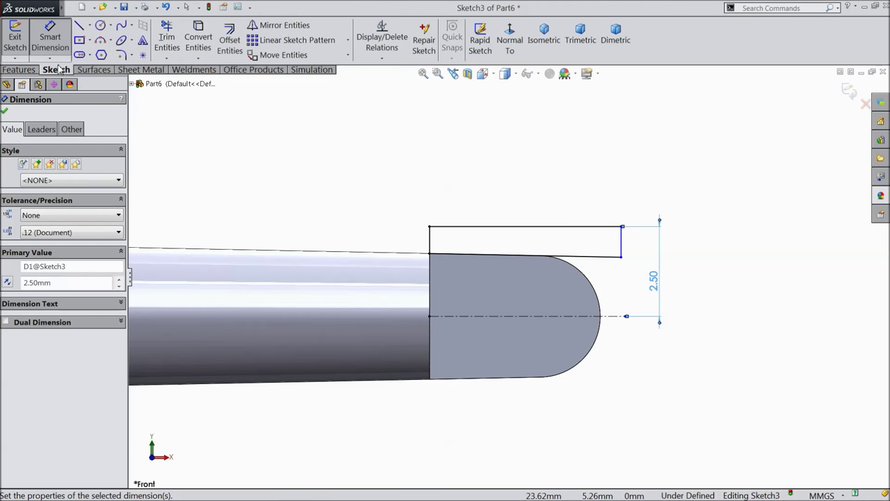
pyautogui.click(29, 69)
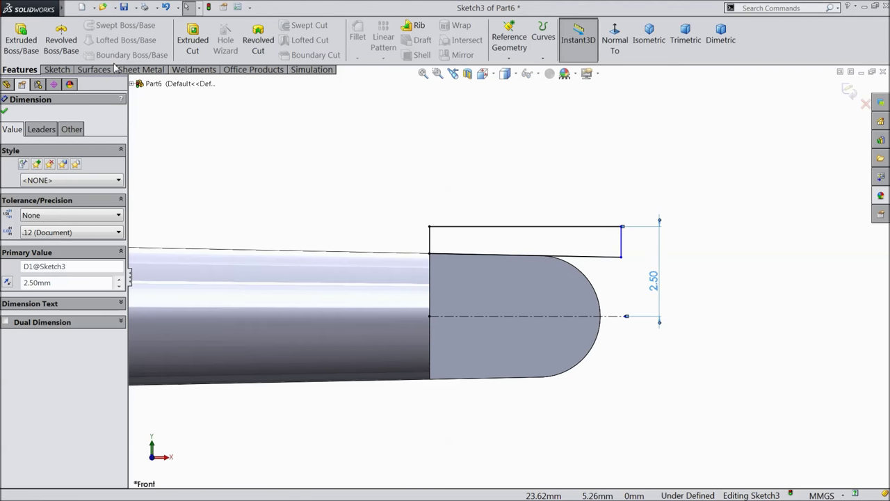
# Revolve-cut the rectangle 360° about the centerline, then start a sketch on the flat face, viewed Normal To
pyautogui.click(255, 55)
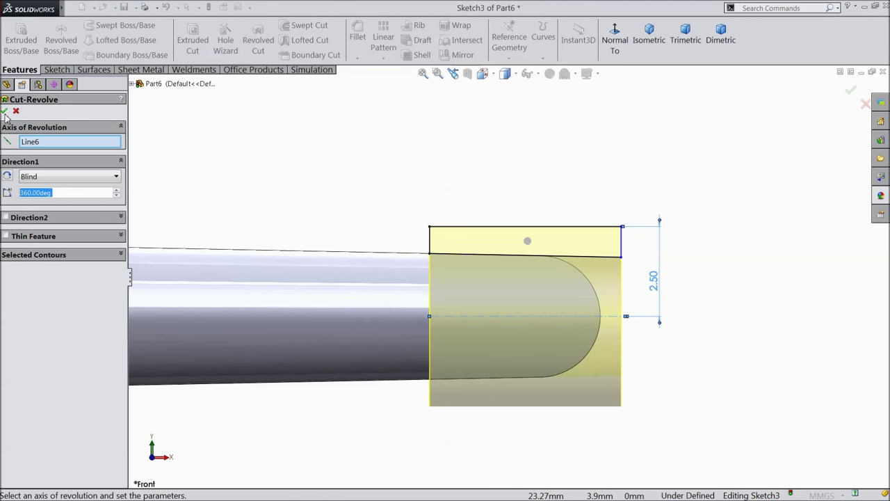
pyautogui.click(6, 112)
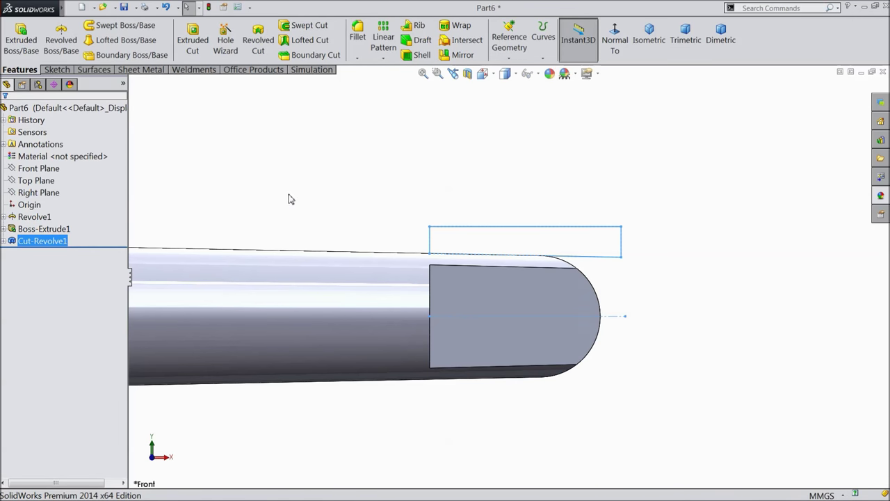
pyautogui.click(578, 289)
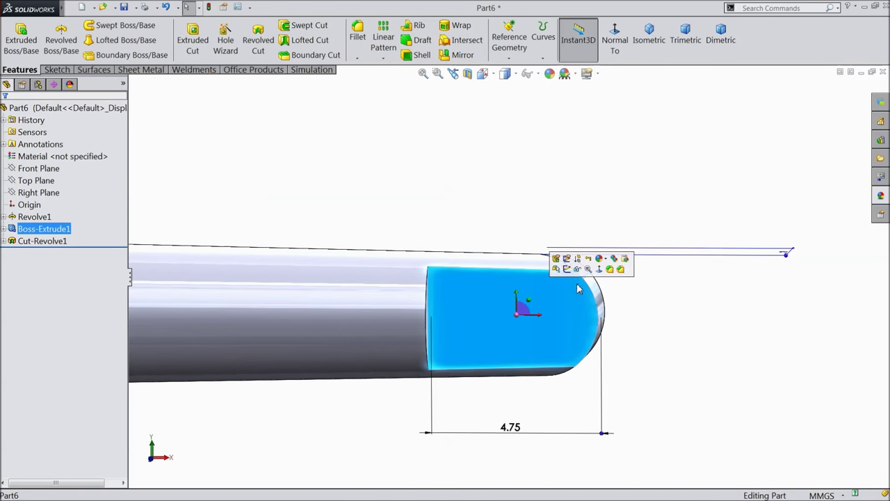
pyautogui.click(567, 268)
pyautogui.click(614, 40)
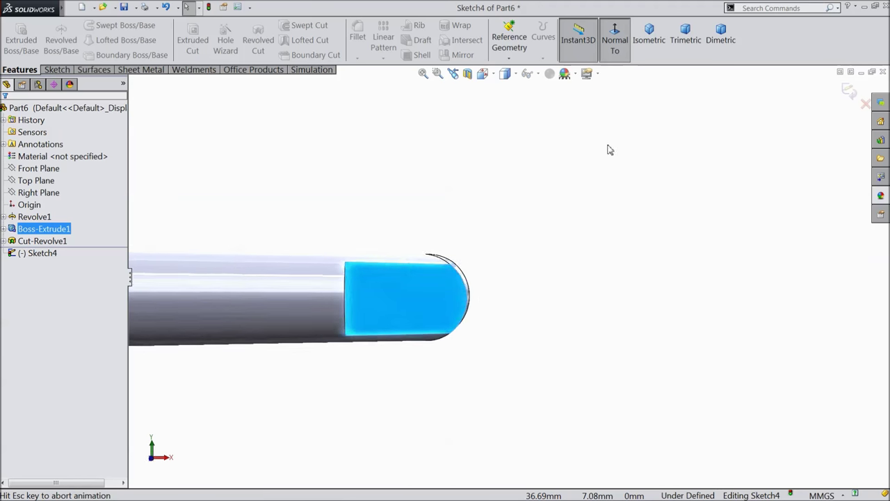
# Draw a centerline from the flat face's left edge to near its centre
pyautogui.scroll(-3, 728, 284)
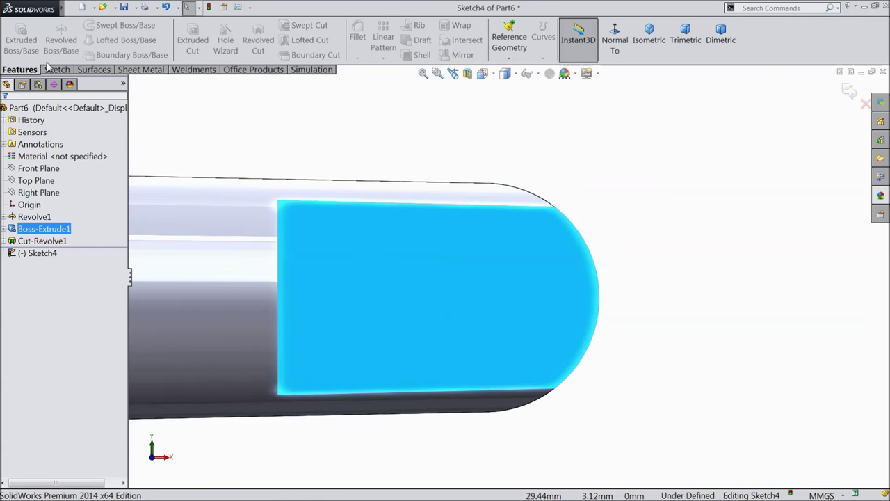
pyautogui.click(52, 71)
pyautogui.click(86, 25)
pyautogui.click(97, 52)
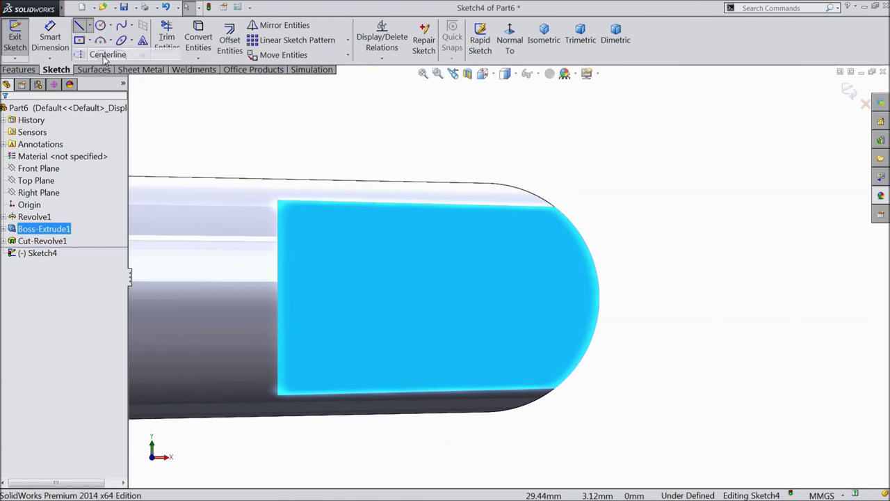
pyautogui.click(278, 297)
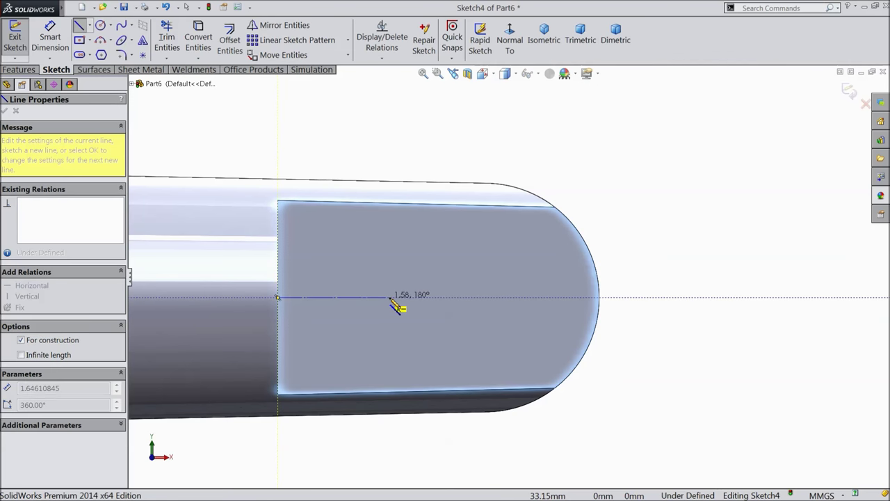
pyautogui.click(463, 298)
pyautogui.rightClick(467, 302)
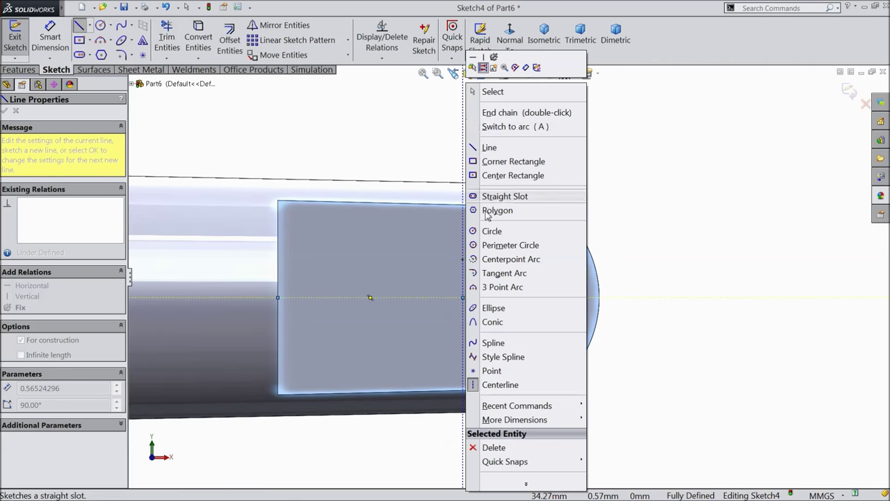
pyautogui.click(477, 89)
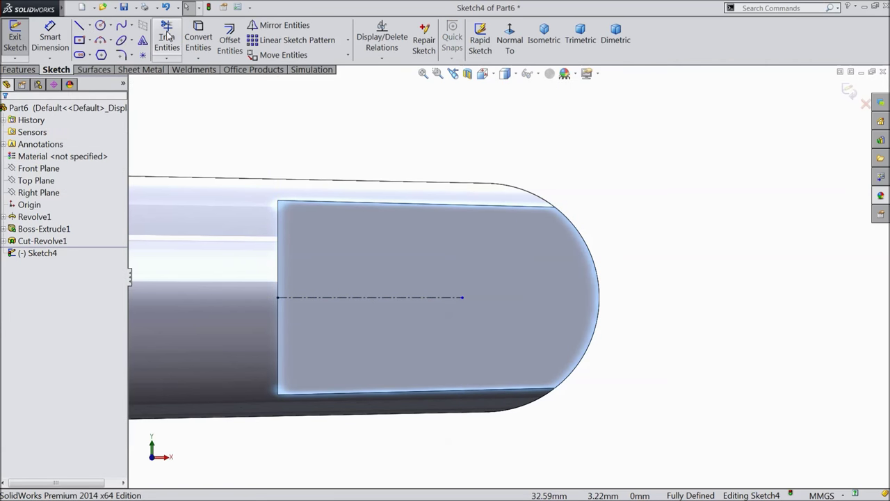
# Draw a circle centred on the centerline and dimension it Ø1.9 mm
pyautogui.click(101, 26)
pyautogui.click(426, 297)
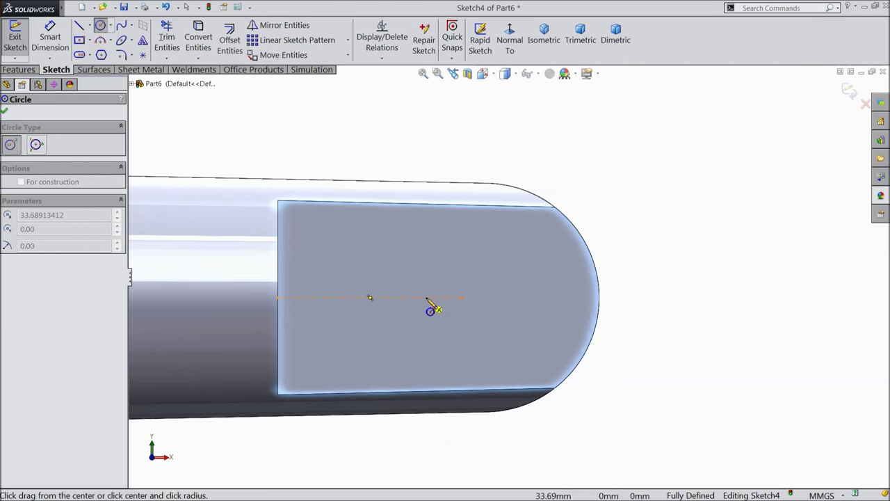
pyautogui.click(468, 258)
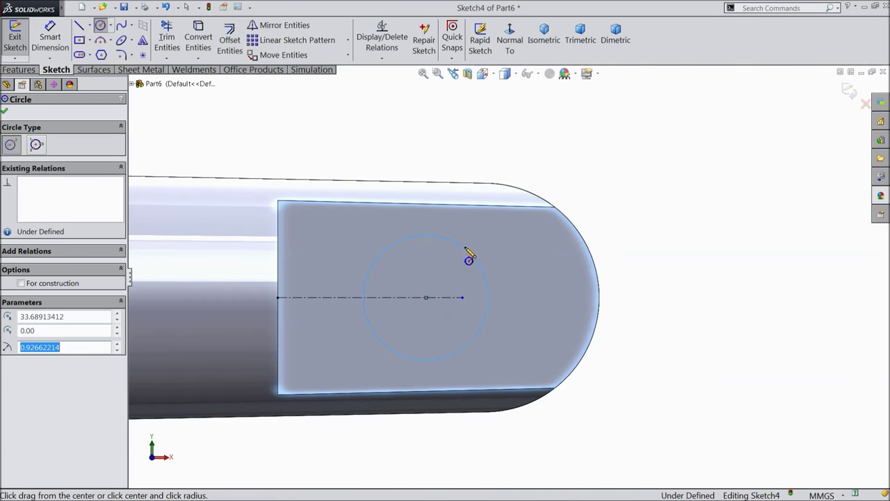
pyautogui.press('Escape')
pyautogui.click(370, 274)
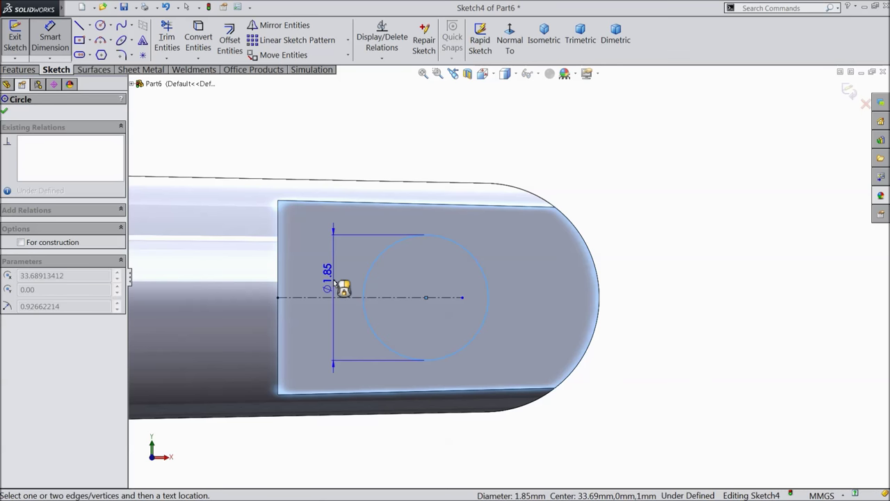
pyautogui.click(334, 286)
pyautogui.write('1.9')
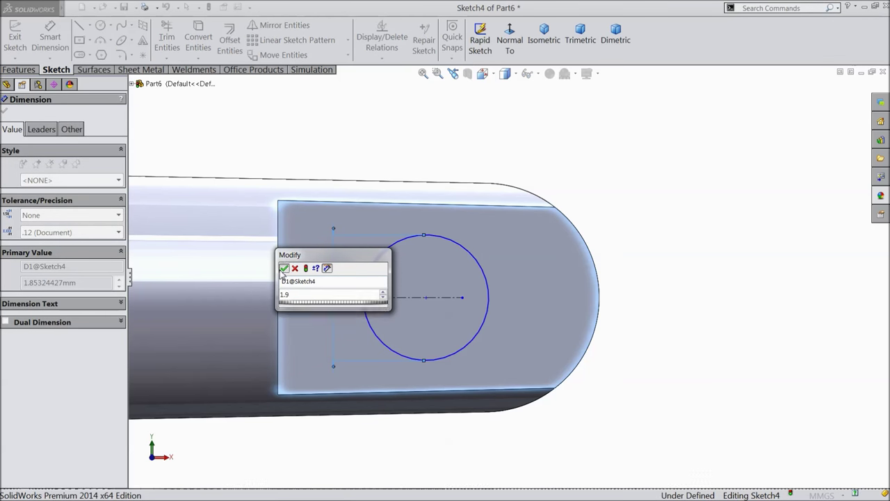
pyautogui.press('Return')
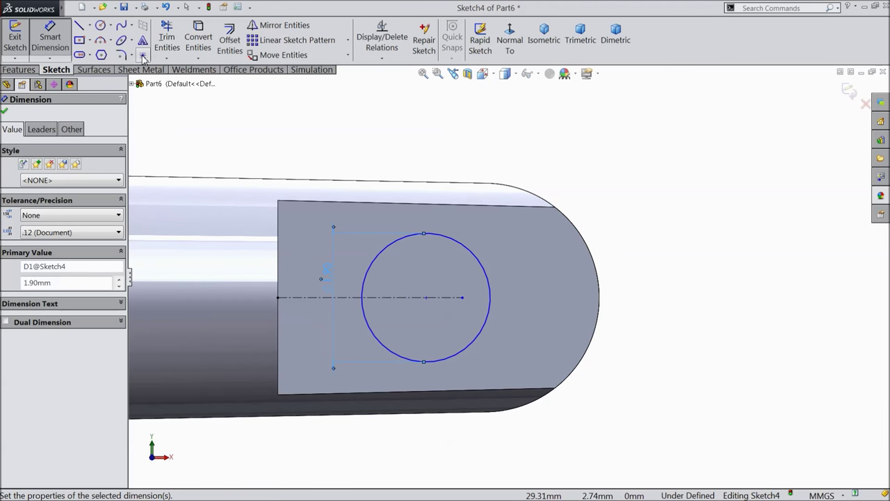
# Place sketch points on the circle and rounded end, dimensioning them 1.5 mm apart
pyautogui.click(142, 55)
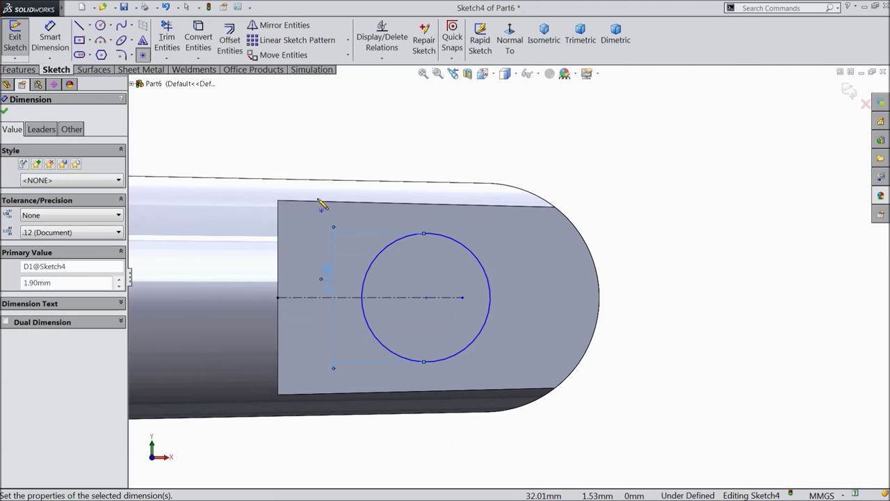
pyautogui.click(492, 299)
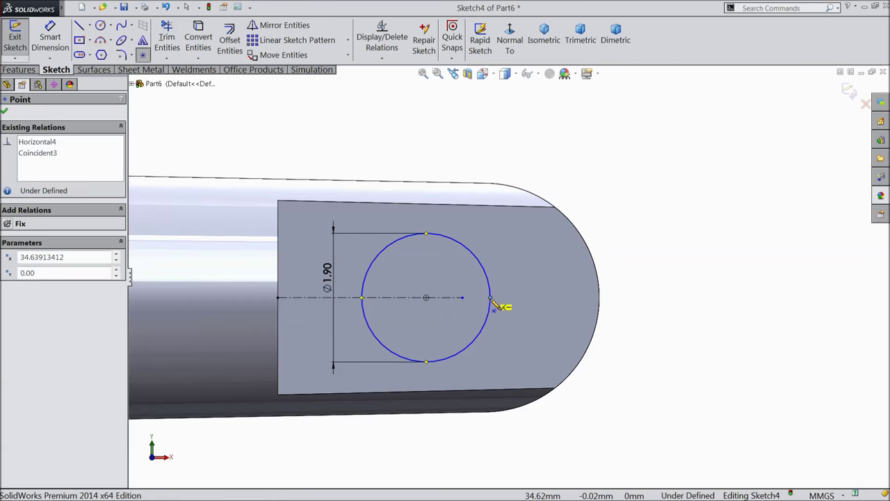
pyautogui.click(601, 298)
pyautogui.click(50, 38)
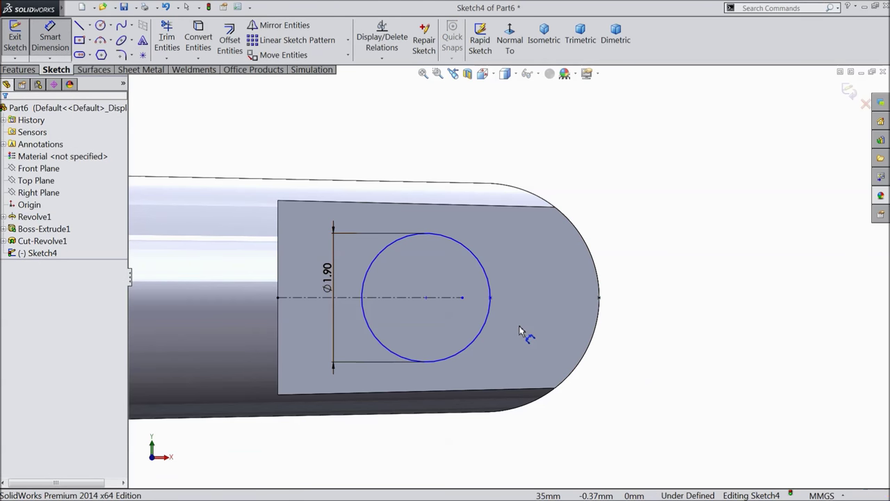
pyautogui.click(491, 298)
pyautogui.click(600, 299)
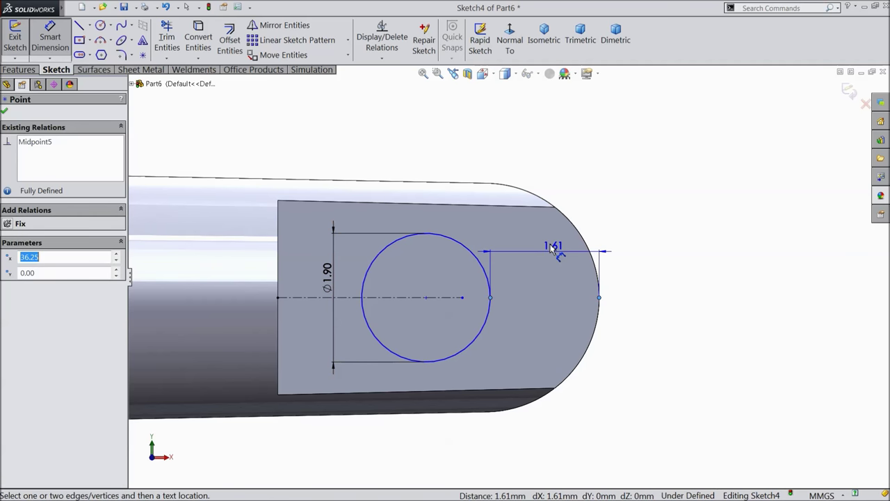
pyautogui.click(528, 150)
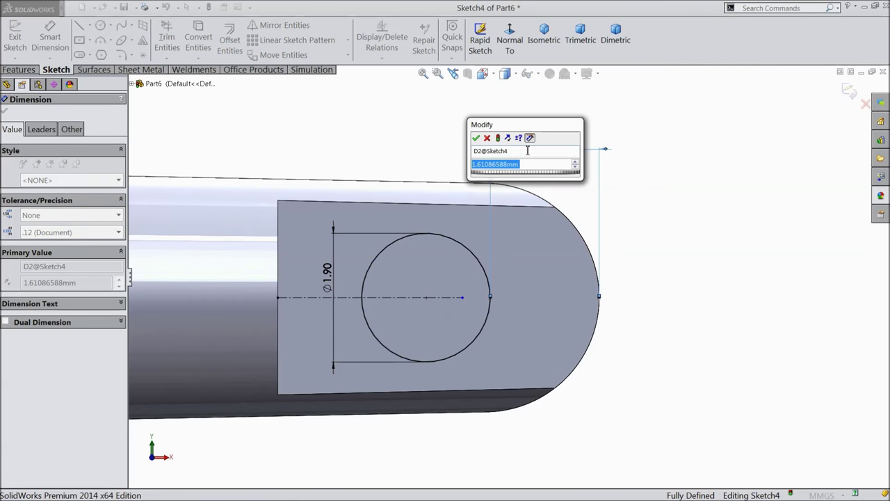
pyautogui.write('1.5')
pyautogui.click(476, 138)
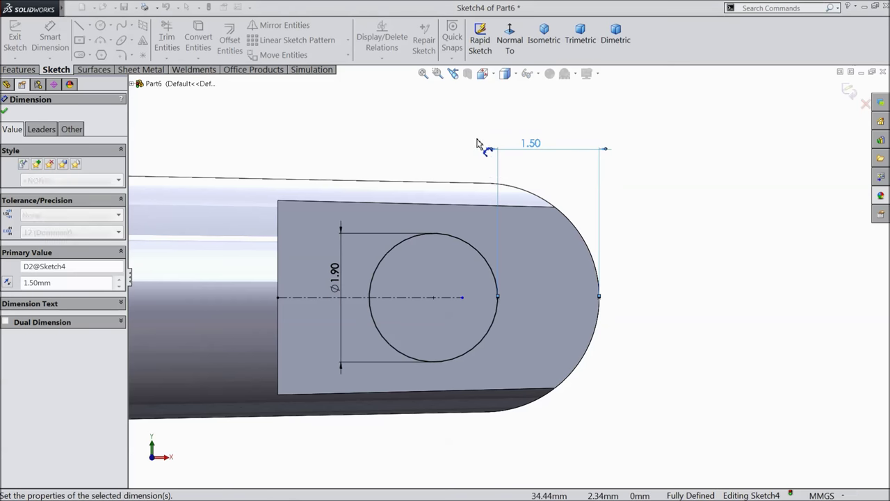
pyautogui.click(5, 110)
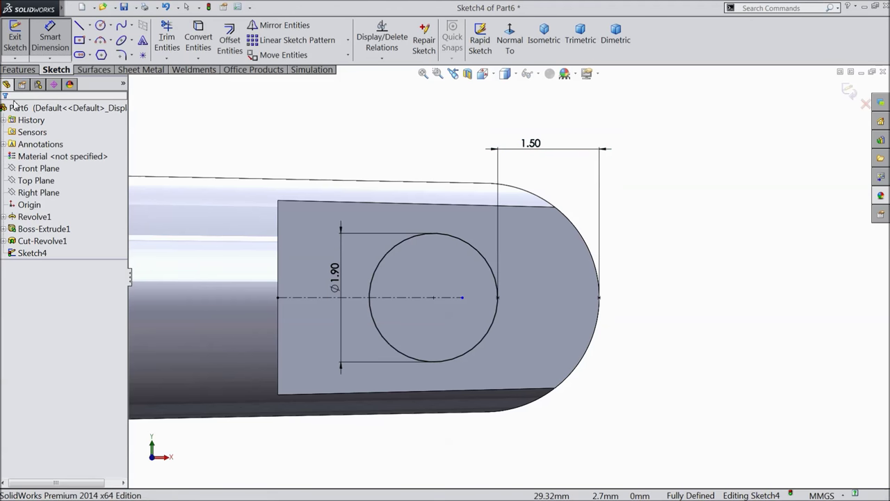
# Extruded-cut the circle Through All to make the hole
pyautogui.click(19, 69)
pyautogui.click(76, 176)
pyautogui.click(39, 199)
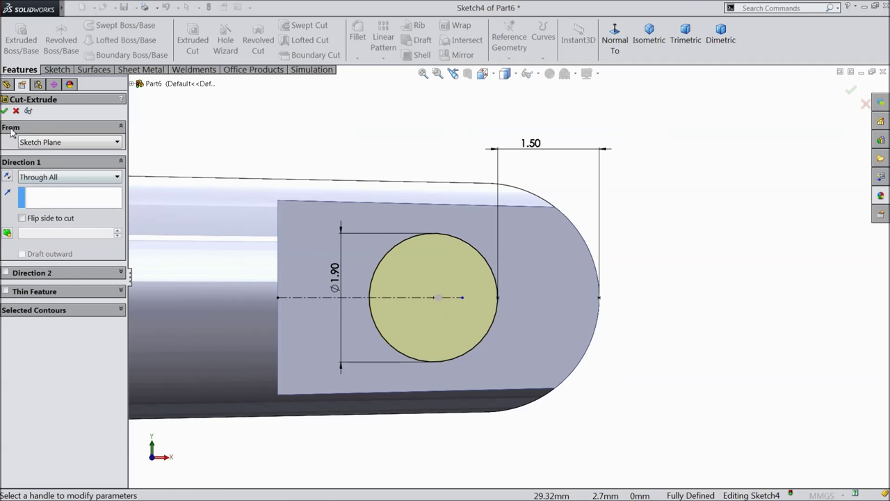
pyautogui.click(5, 109)
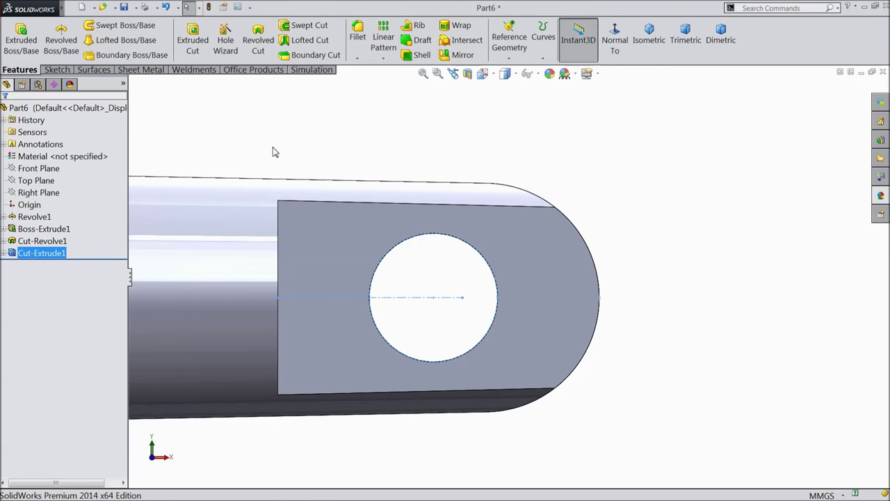
pyautogui.click(357, 35)
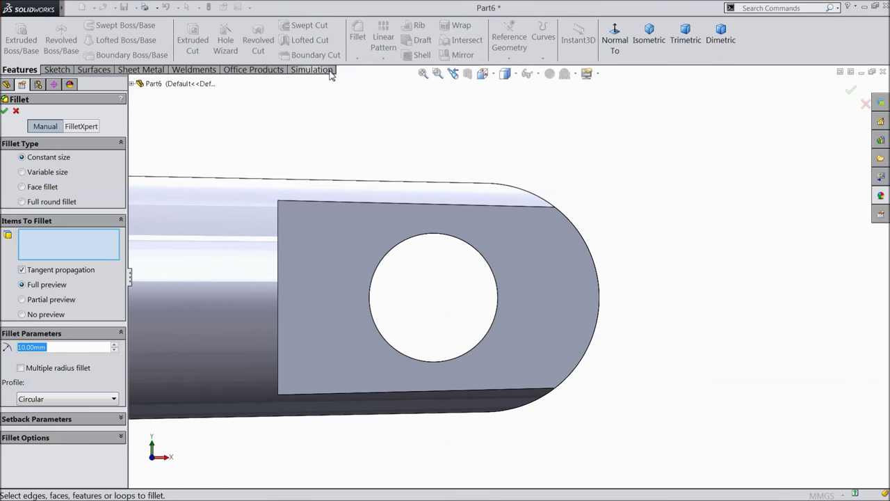
# Fillet the tab's top curved edge, end edges and vertical edge at 0.5 mm
pyautogui.write('0.5')
pyautogui.moveTo(450, 141); pyautogui.dragTo(511, 233, button='middle')
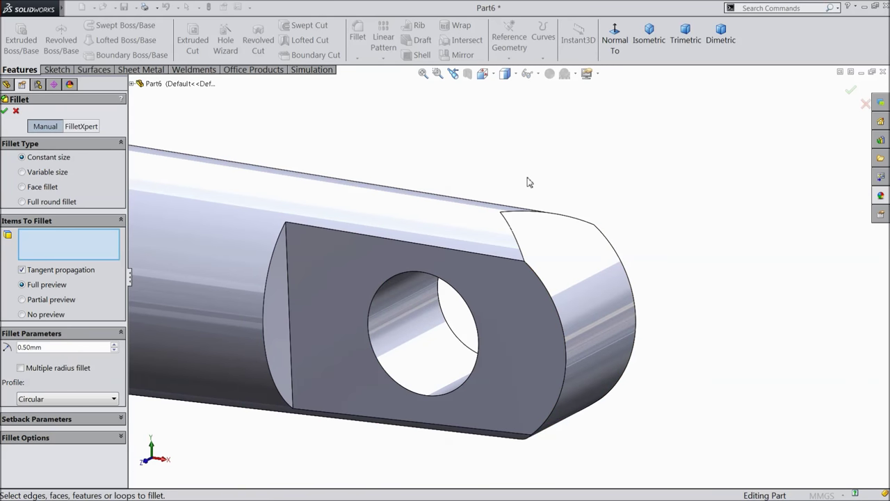
pyautogui.click(510, 232)
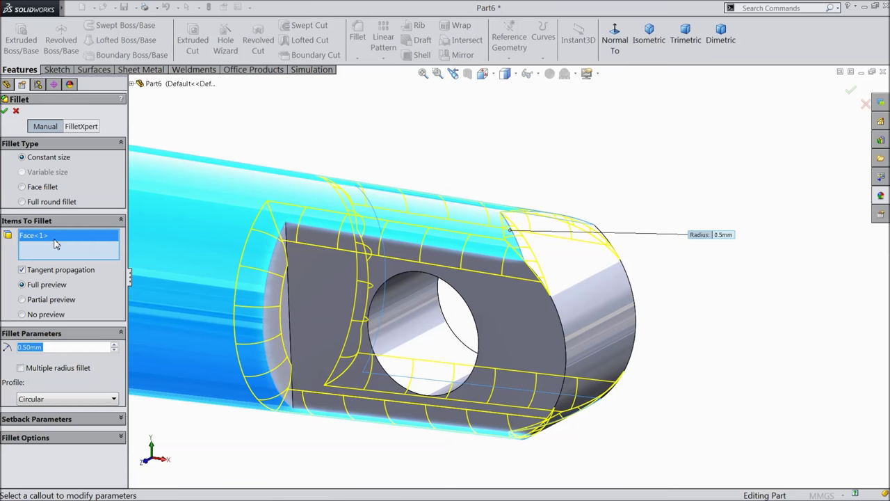
pyautogui.rightClick(56, 244)
pyautogui.click(96, 241)
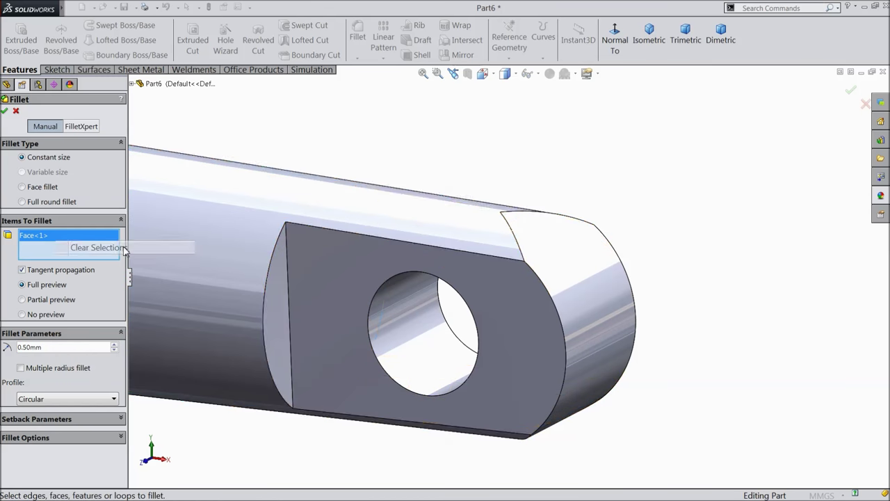
pyautogui.click(514, 239)
pyautogui.click(550, 270)
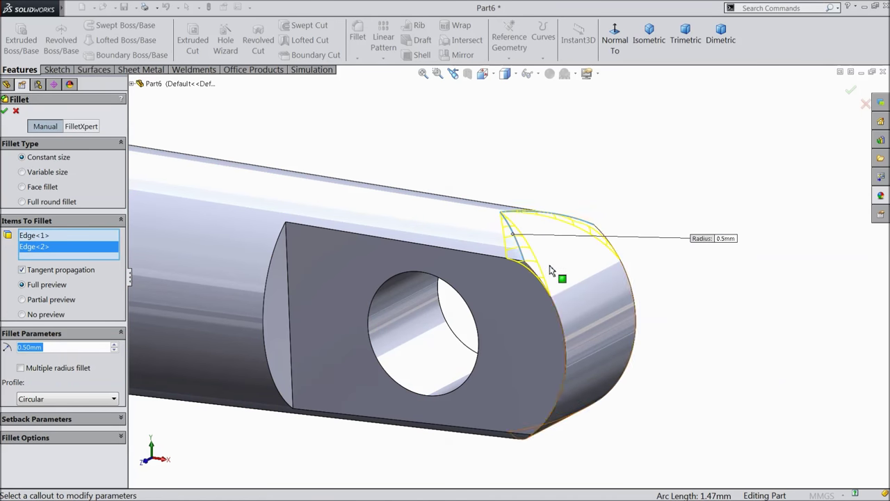
pyautogui.moveTo(570, 378); pyautogui.dragTo(547, 413, button='middle')
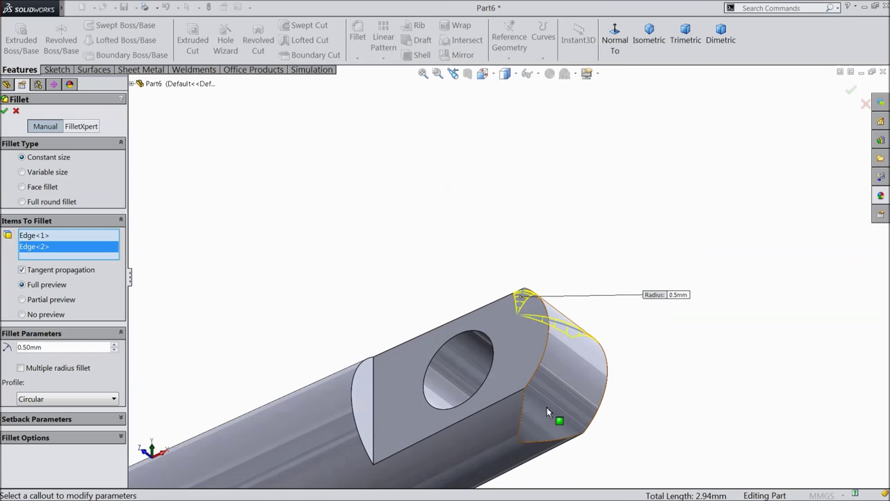
pyautogui.scroll(-3, 548, 411)
pyautogui.click(502, 411)
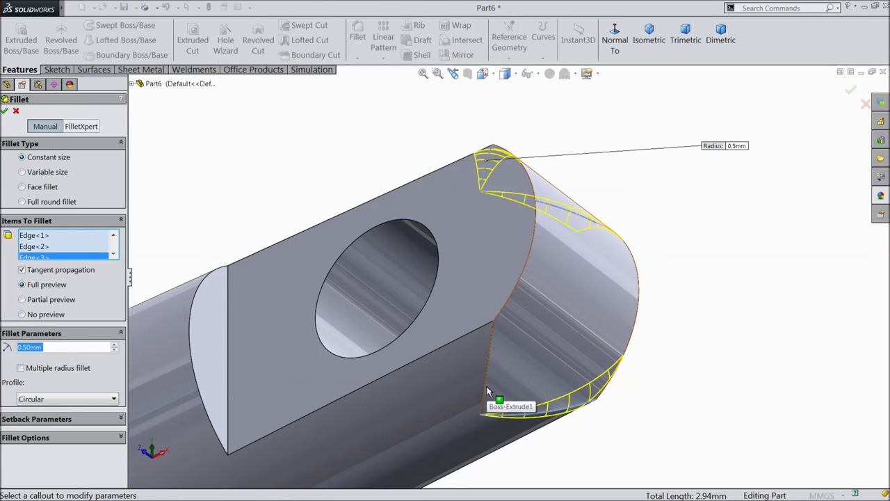
pyautogui.click(487, 390)
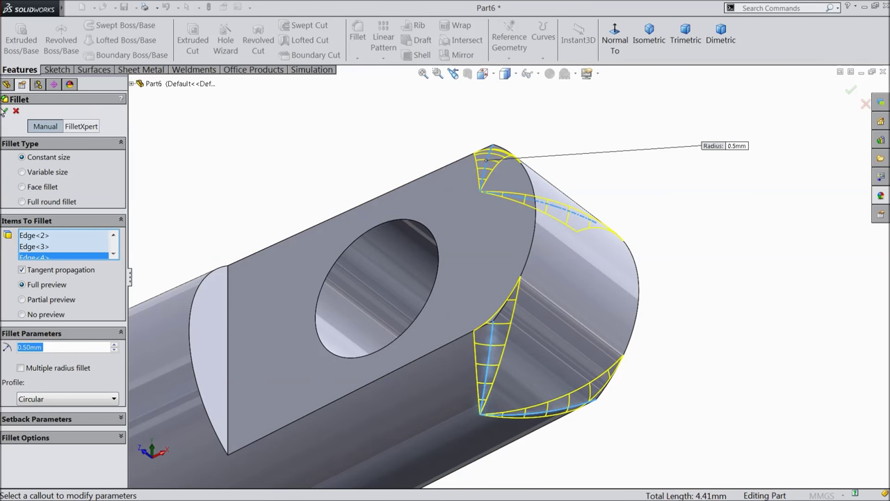
pyautogui.click(5, 111)
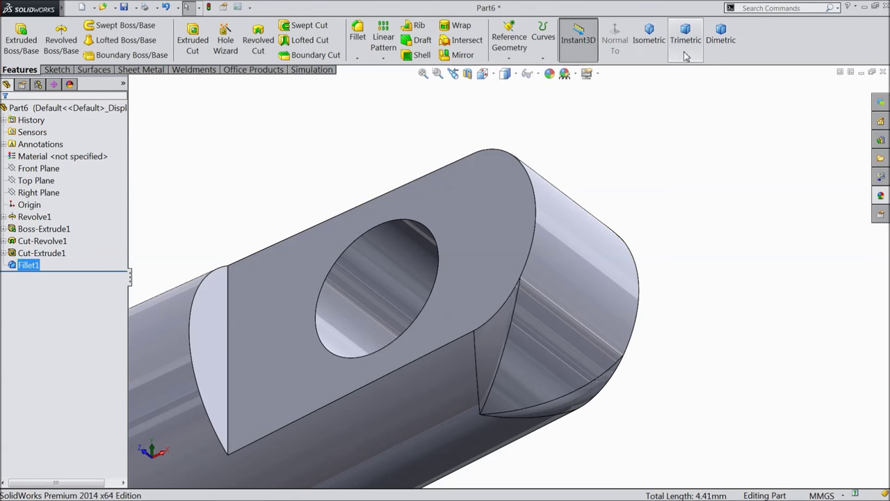
# Start a new sketch on the pin's large flat end face
pyautogui.click(656, 42)
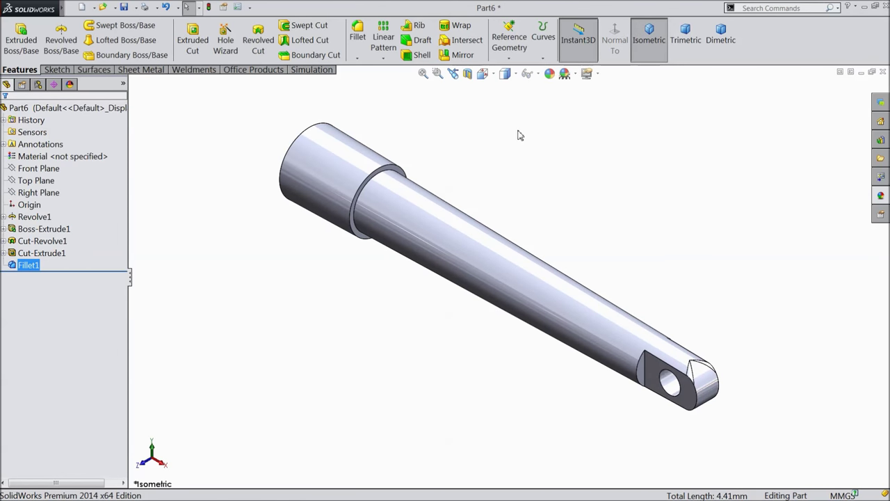
pyautogui.moveTo(517, 135); pyautogui.dragTo(625, 239, button='middle')
pyautogui.scroll(-3, 533, 254)
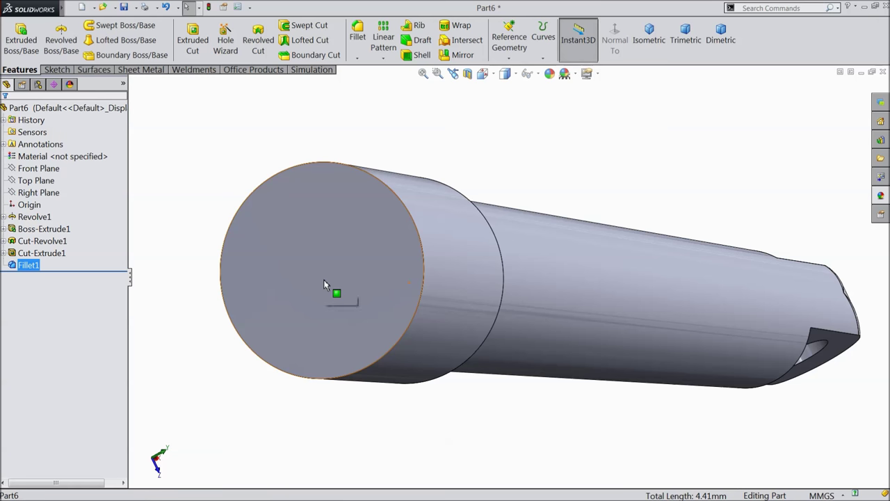
pyautogui.click(341, 294)
pyautogui.click(367, 259)
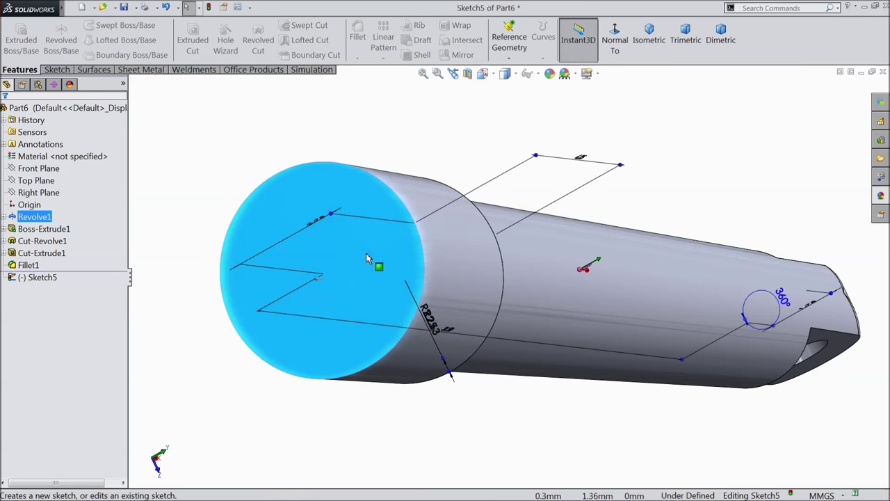
# Sketch a circle centred on the origin and dimension it Ø2 mm
pyautogui.click(56, 70)
pyautogui.click(100, 25)
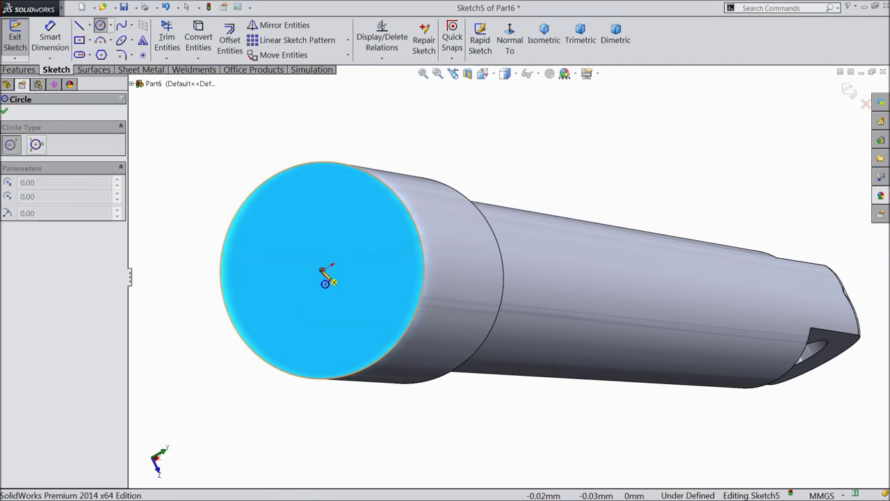
pyautogui.click(322, 270)
pyautogui.click(301, 228)
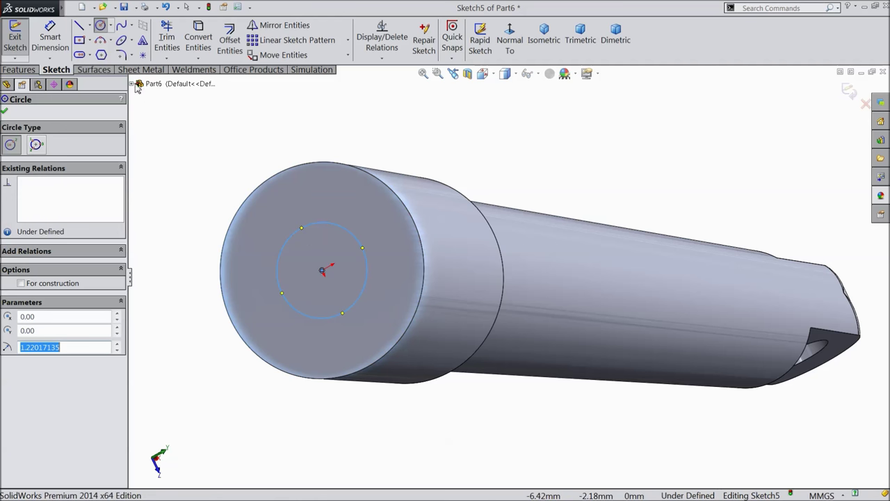
pyautogui.click(64, 46)
pyautogui.click(282, 257)
pyautogui.click(274, 243)
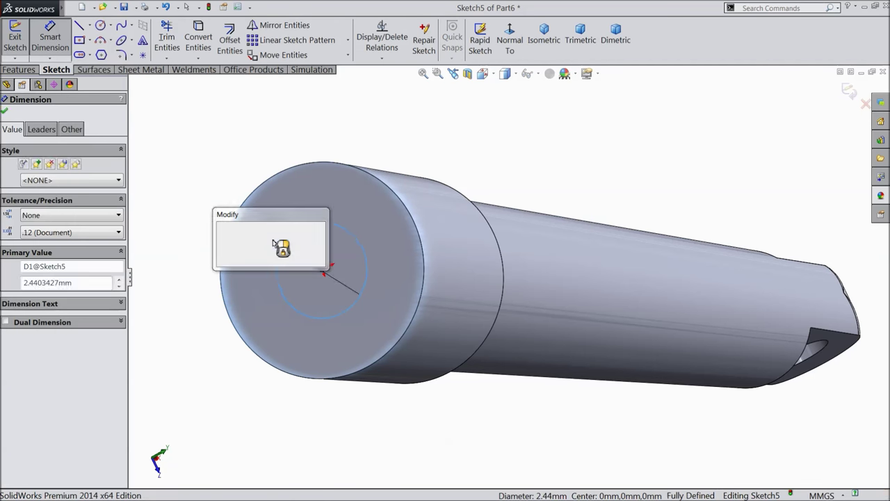
pyautogui.write('2')
pyautogui.press('Return')
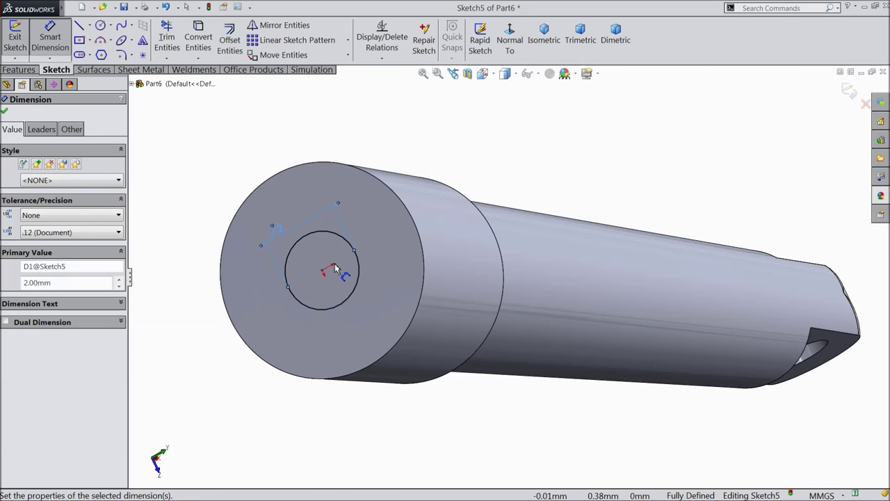
# Extruded-cut the circle Blind to a depth of 26.5 mm
pyautogui.click(20, 70)
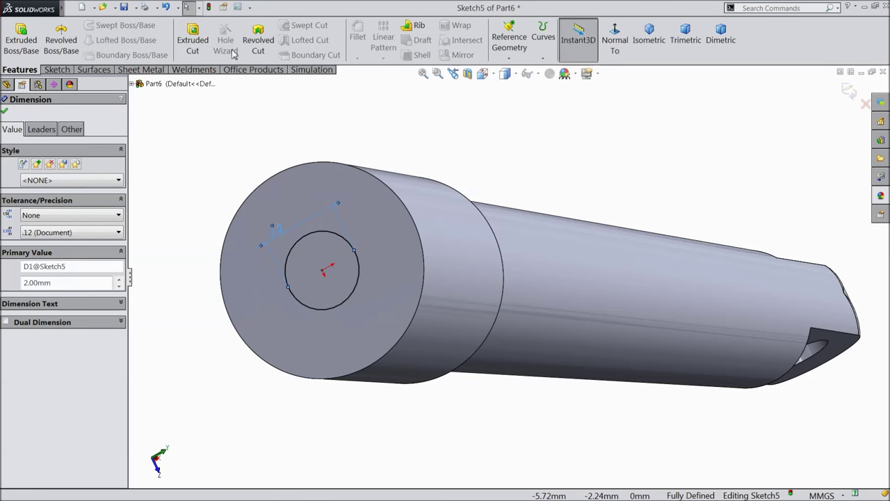
pyautogui.click(195, 43)
pyautogui.write('26.5')
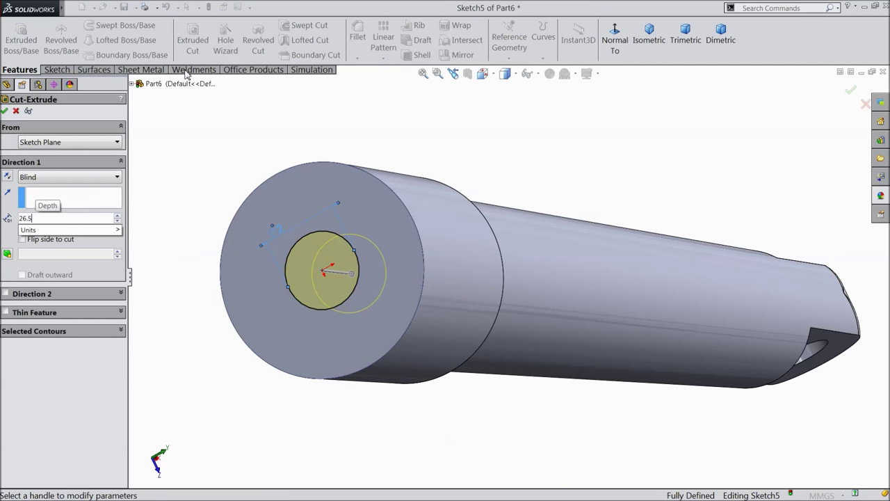
pyautogui.press('Return')
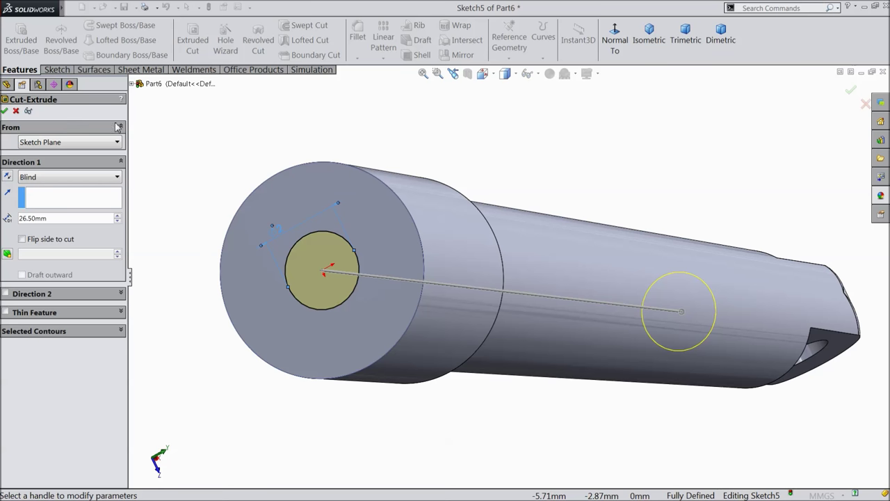
pyautogui.click(5, 111)
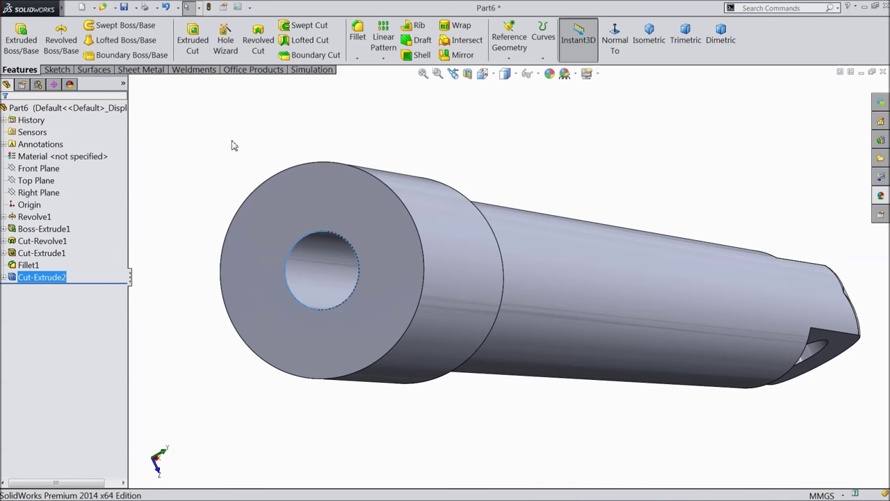
# Apply the yellow medium gloss plastic appearance to the whole pin in isometric view
pyautogui.click(649, 39)
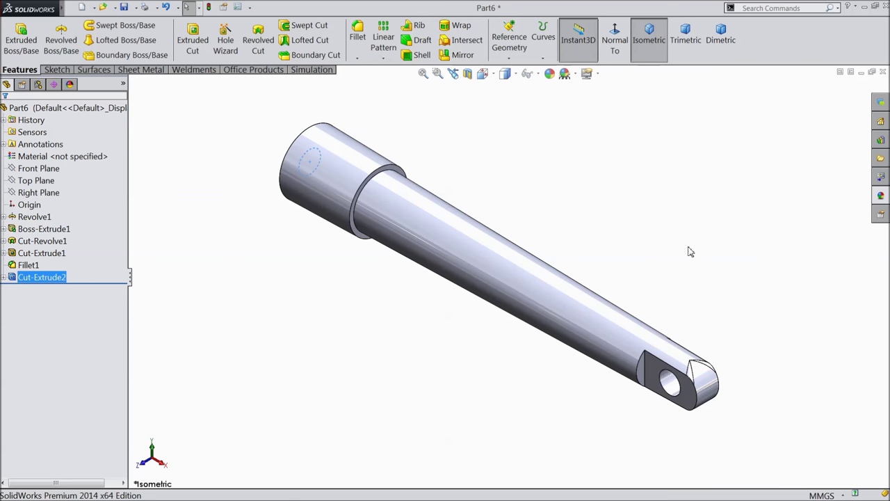
pyautogui.click(880, 197)
pyautogui.scroll(-1, 818, 330)
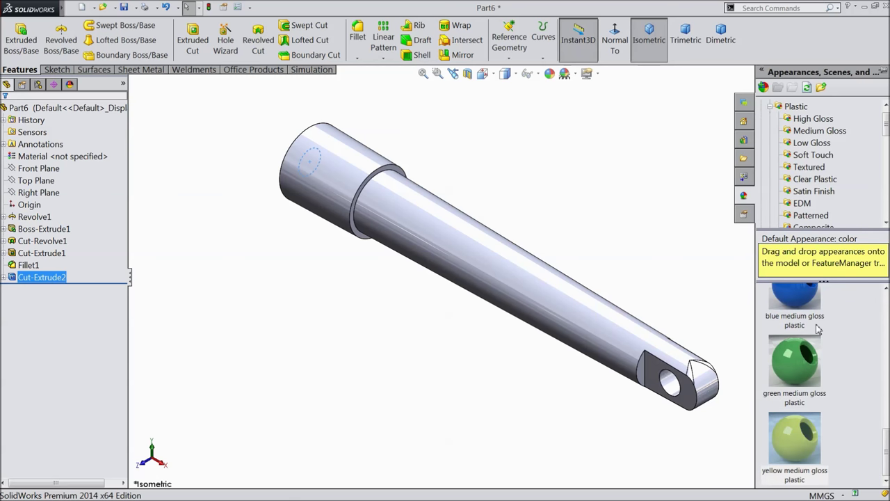
pyautogui.doubleClick(798, 446)
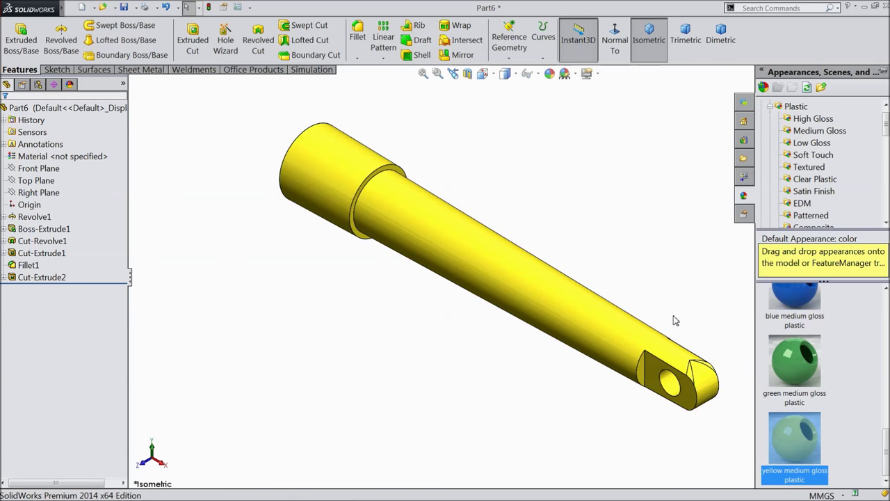
pyautogui.moveTo(614, 233); pyautogui.dragTo(576, 240, button='middle')
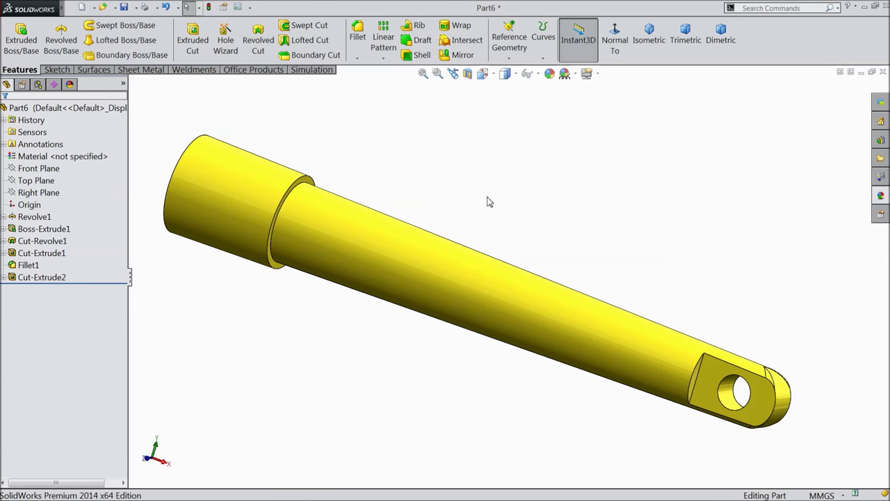
pyautogui.click(125, 7)
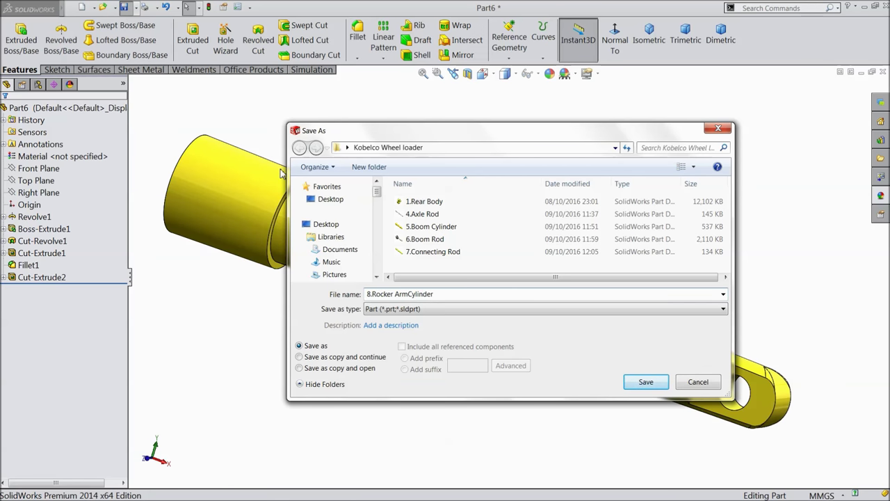
# Confirm saving the pin as 8.Rocker ArmCylinder and orbit to inspect it
pyautogui.click(631, 379)
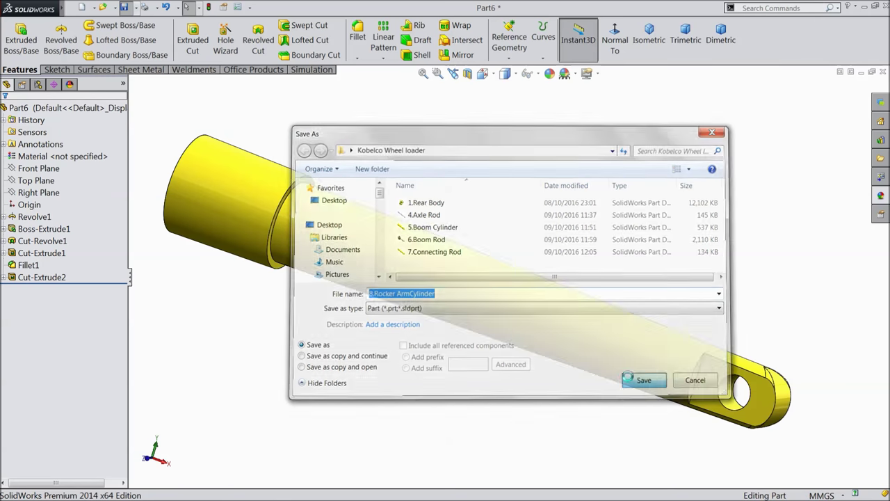
pyautogui.moveTo(506, 218); pyautogui.dragTo(491, 232, button='middle')
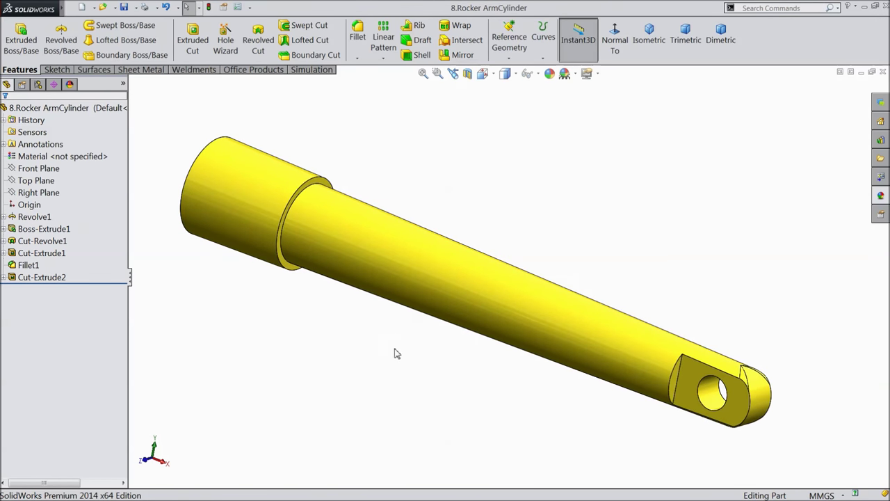
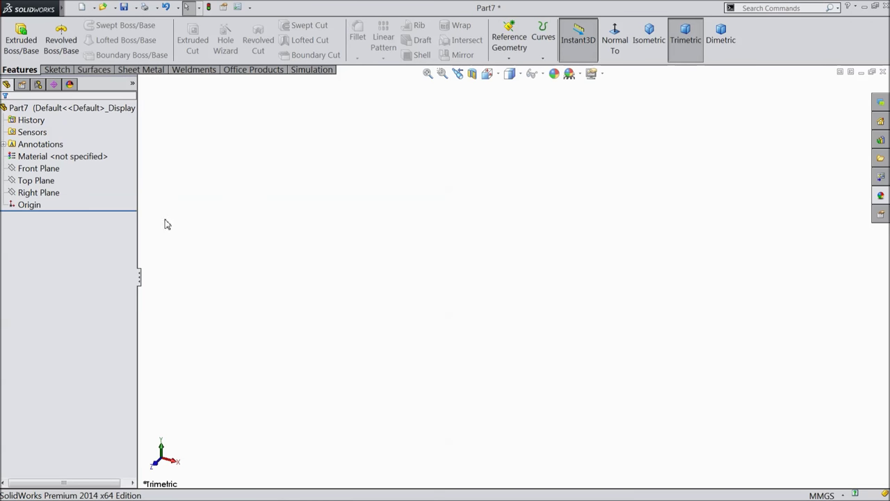
# Start a sketch on the Front Plane with a horizontal centerline running left from the origin
pyautogui.click(42, 169)
pyautogui.click(66, 154)
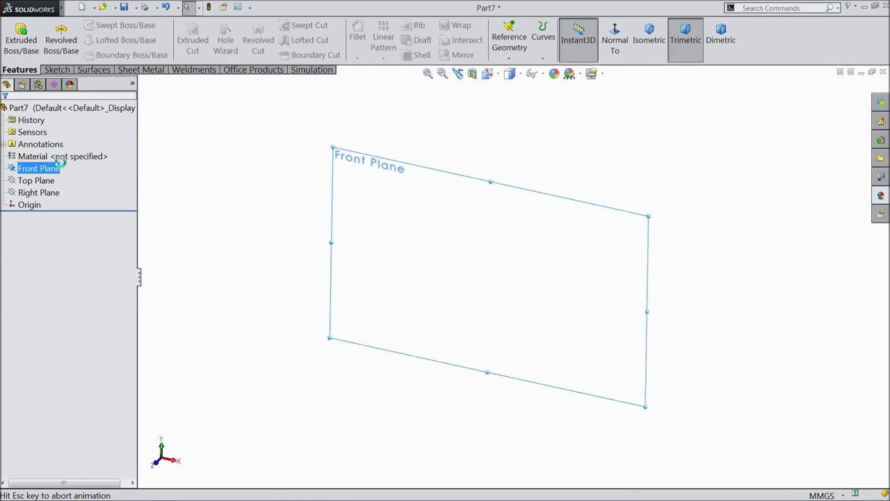
pyautogui.click(55, 69)
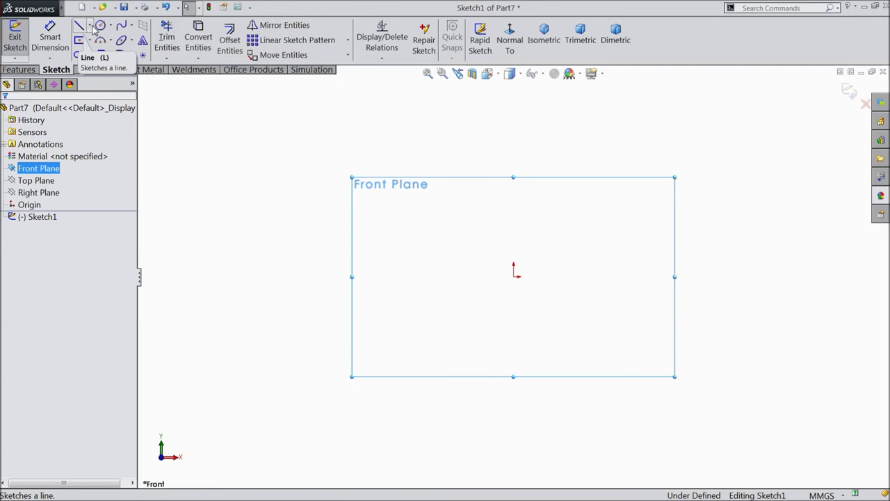
pyautogui.click(110, 40)
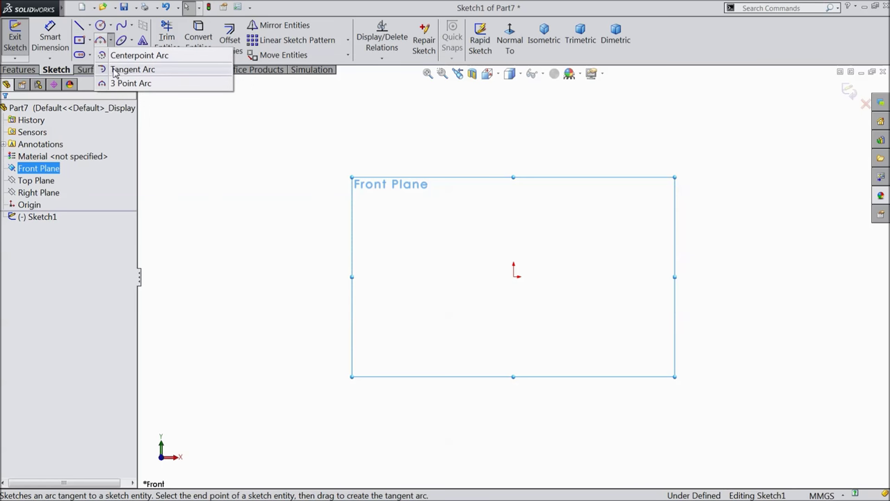
pyautogui.click(89, 25)
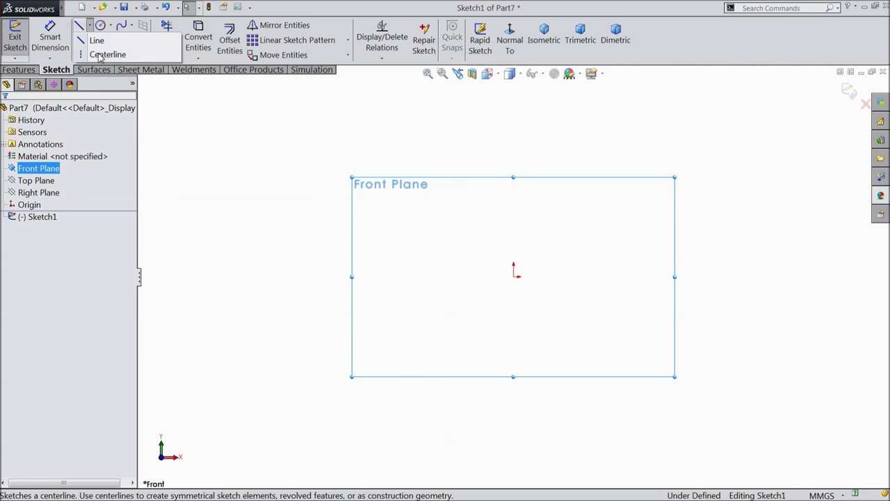
pyautogui.click(104, 54)
pyautogui.click(514, 278)
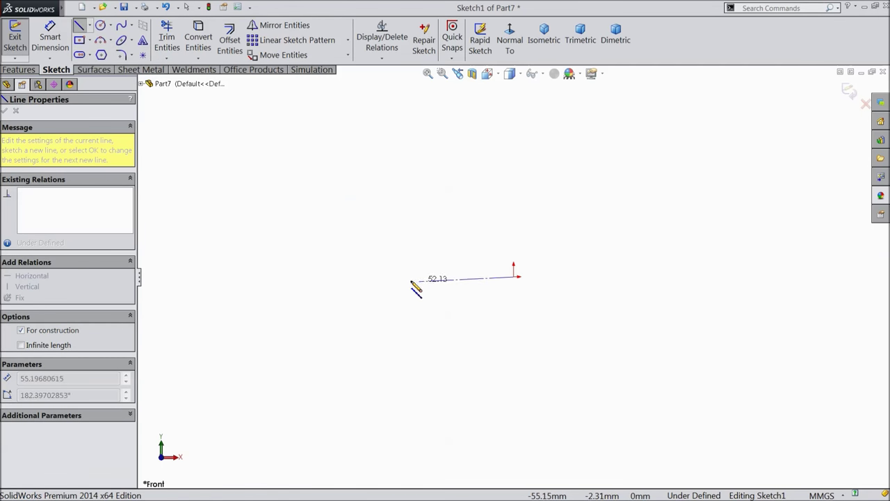
pyautogui.rightClick(400, 278)
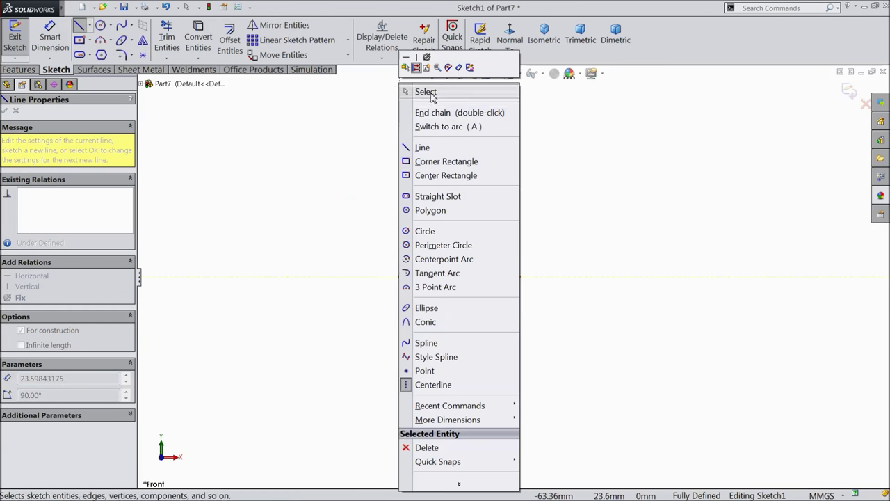
pyautogui.click(413, 92)
# Dimension the centerline's length to 6 mm
pyautogui.click(58, 48)
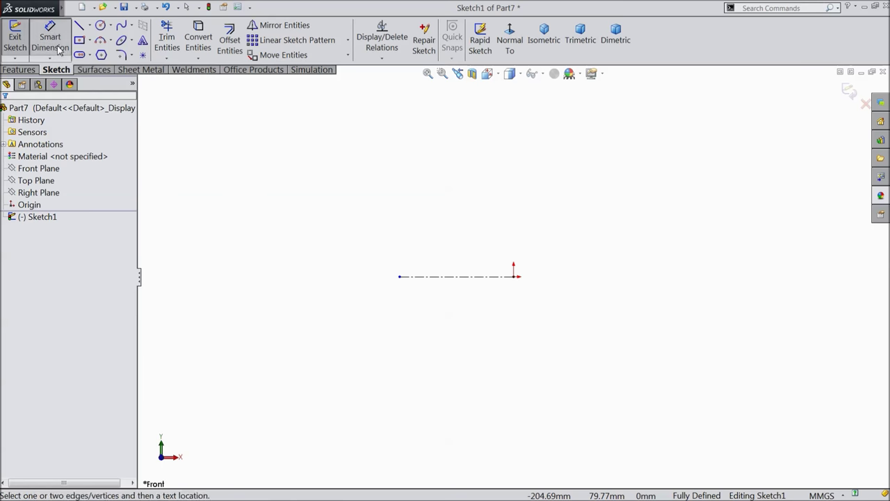
pyautogui.click(445, 278)
pyautogui.click(447, 339)
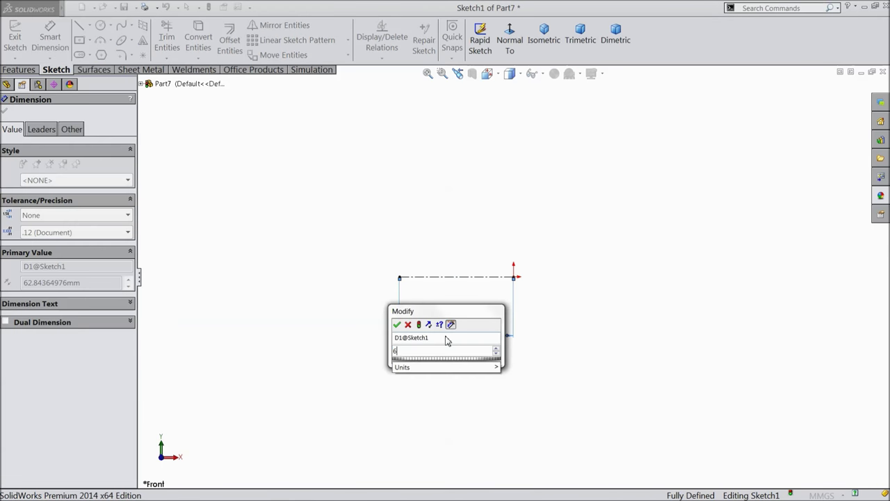
pyautogui.write('6')
pyautogui.click(397, 324)
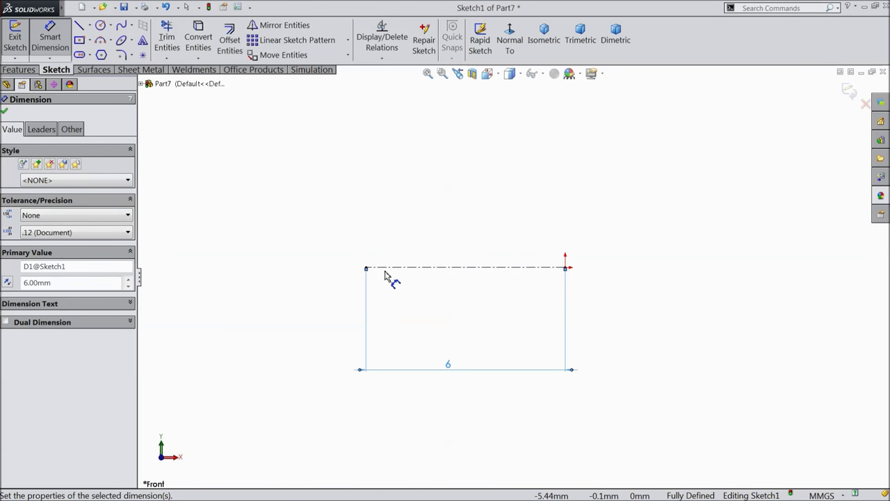
pyautogui.click(110, 40)
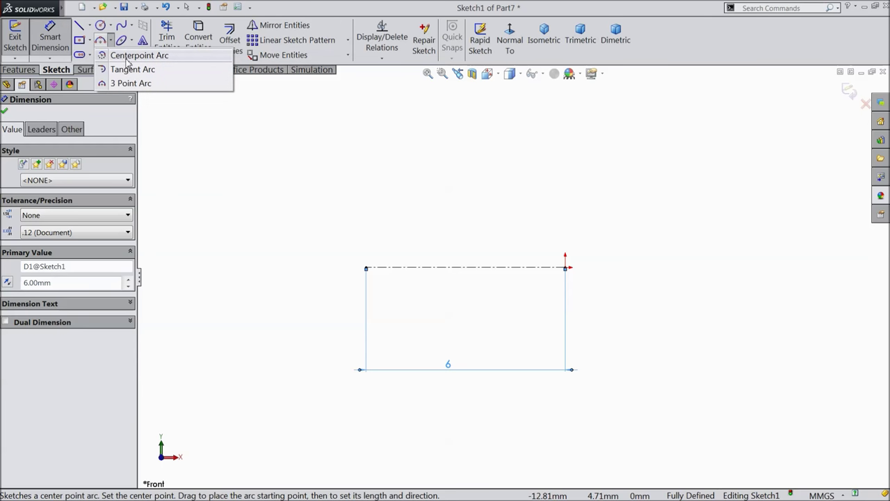
# Draw a centre-point arc at the centerline's left end and a line from it to the origin
pyautogui.click(132, 56)
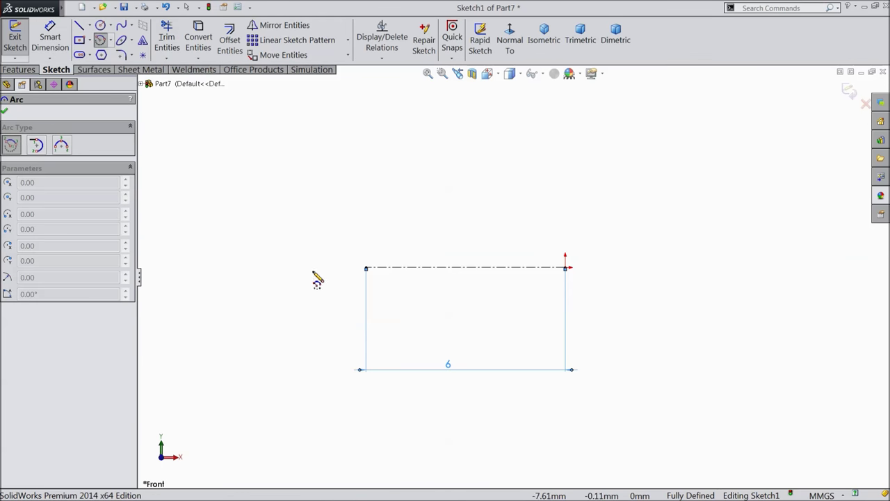
pyautogui.click(367, 268)
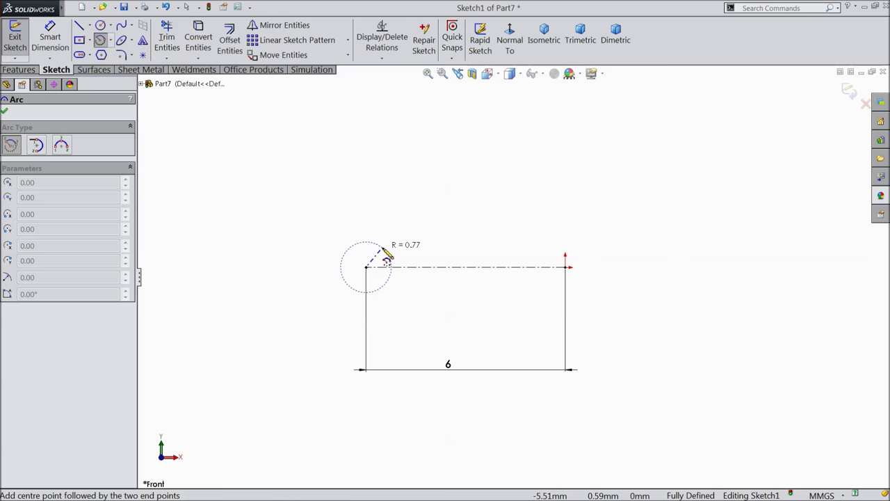
pyautogui.click(438, 267)
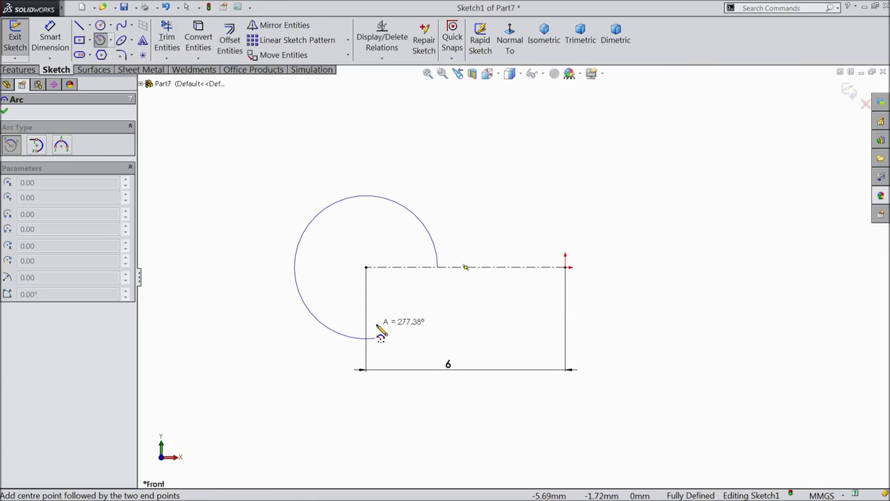
pyautogui.click(418, 316)
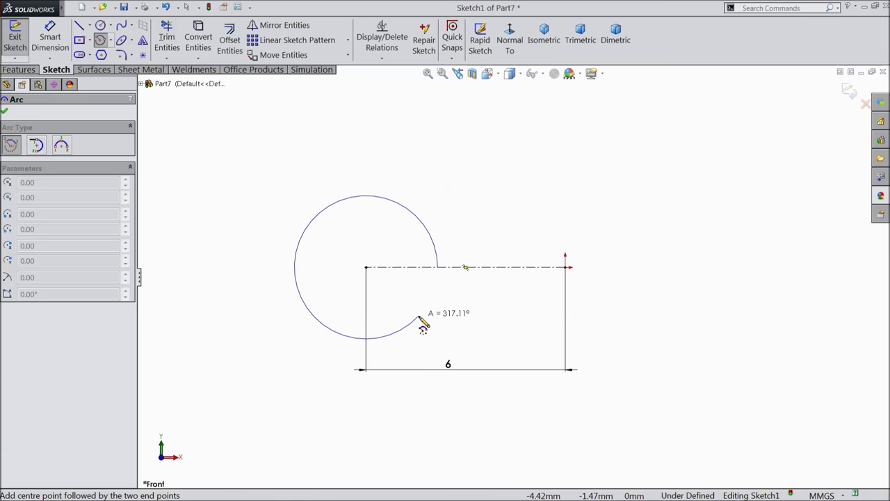
pyautogui.rightClick(442, 305)
pyautogui.click(471, 118)
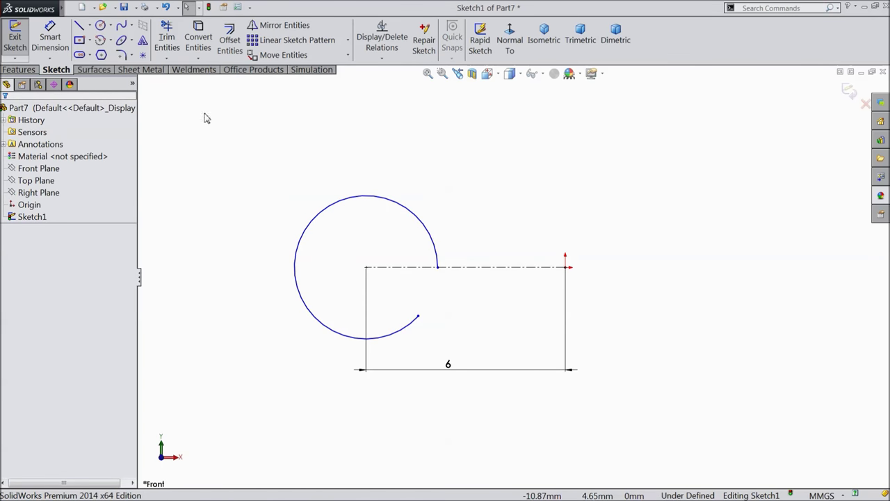
pyautogui.click(80, 26)
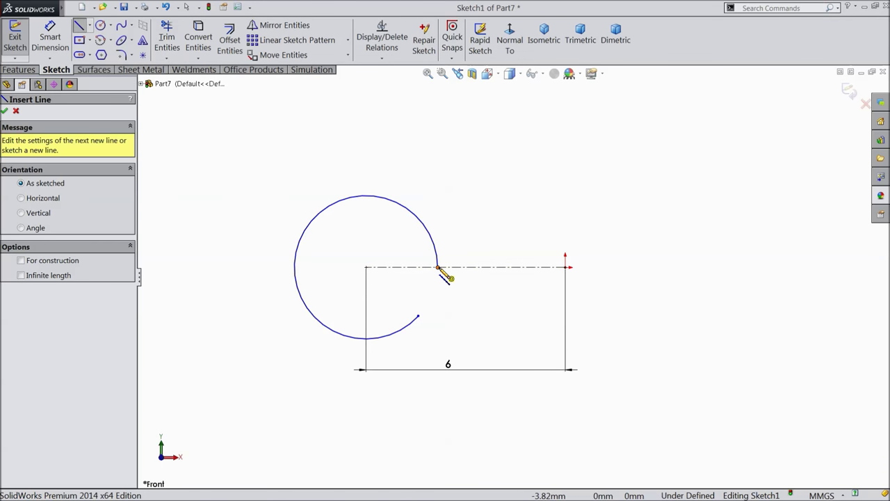
pyautogui.click(438, 267)
pyautogui.rightClick(501, 267)
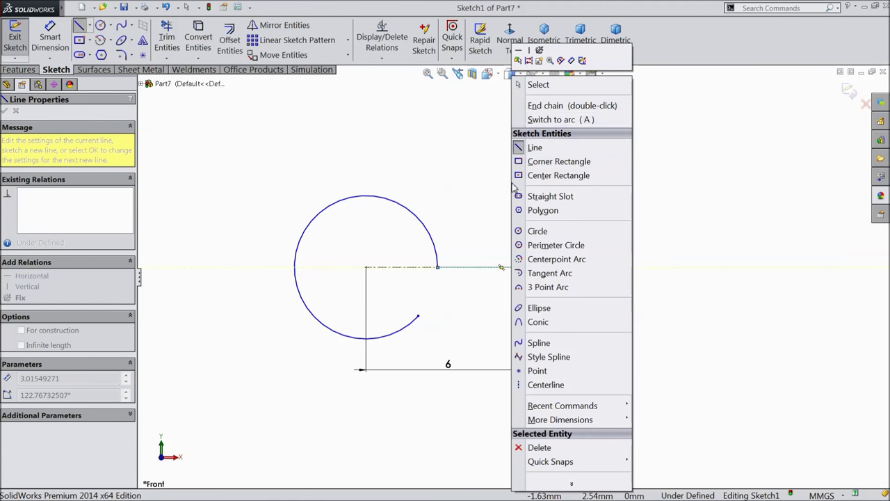
pyautogui.click(541, 106)
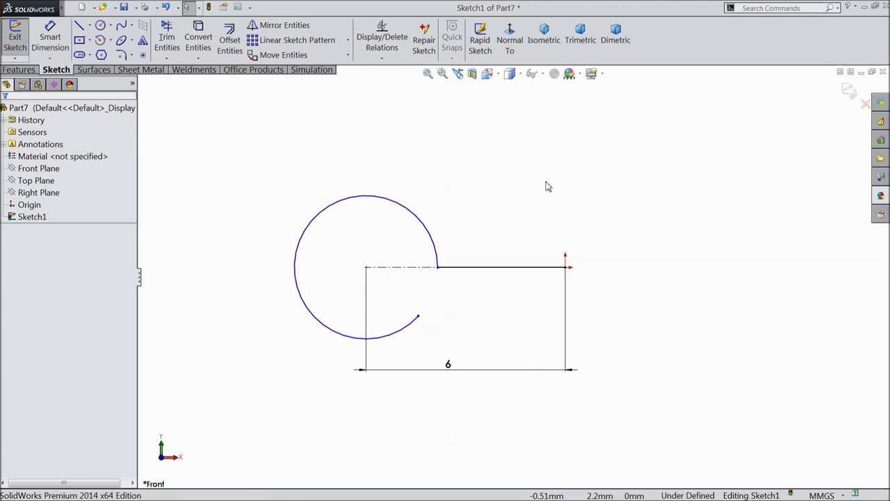
# Dimension the arc's radius to 2.5
pyautogui.click(50, 38)
pyautogui.click(296, 273)
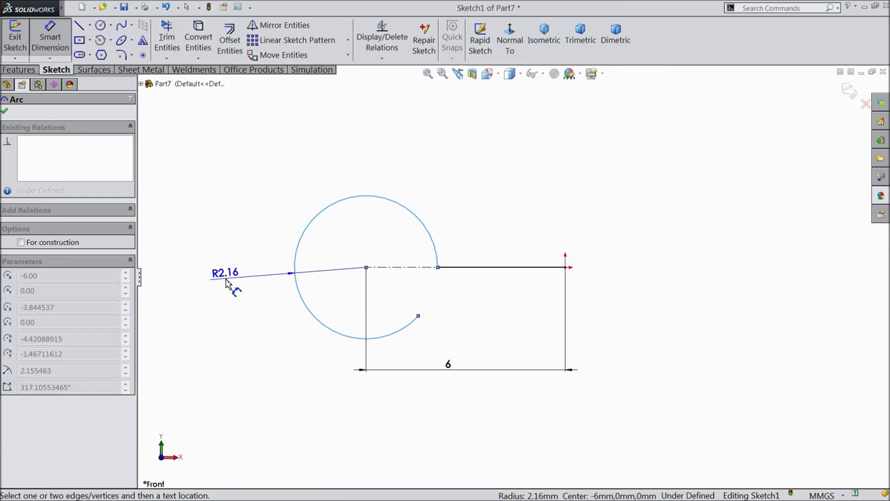
pyautogui.click(232, 286)
pyautogui.write('2.5')
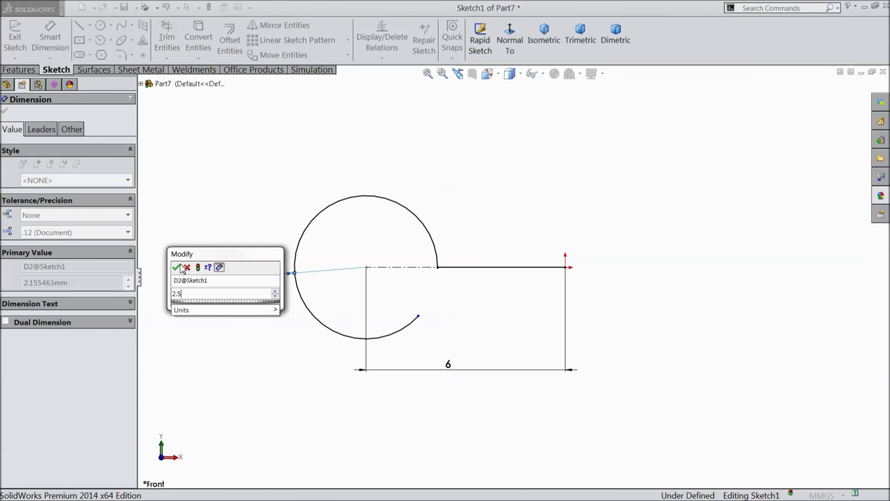
pyautogui.press('Return')
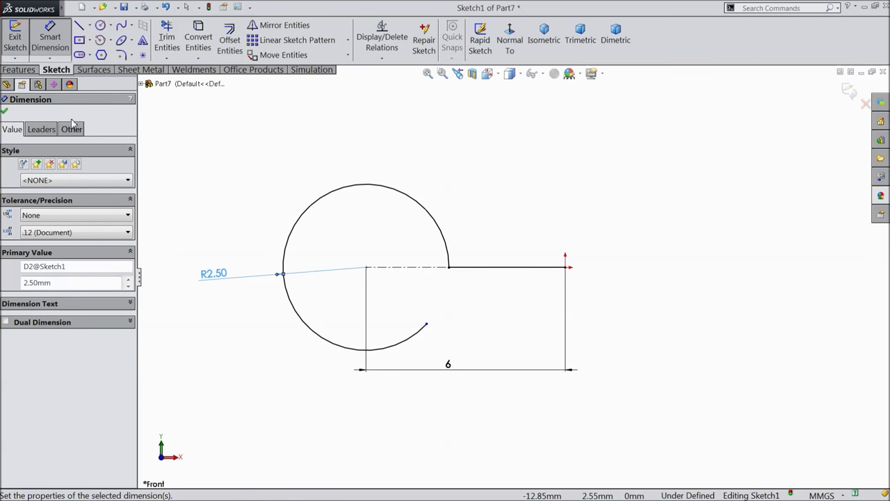
pyautogui.click(50, 38)
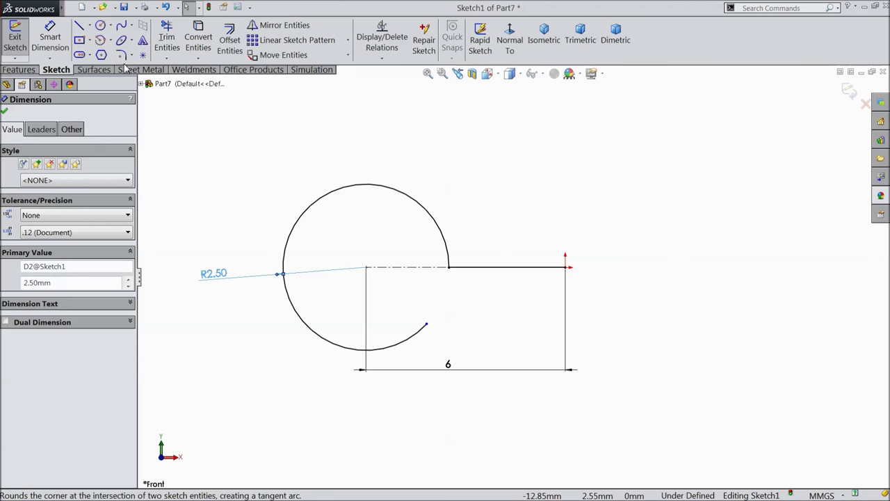
# Add a construction centerline from the arc centre to the arc's endpoint
pyautogui.click(90, 25)
pyautogui.click(102, 54)
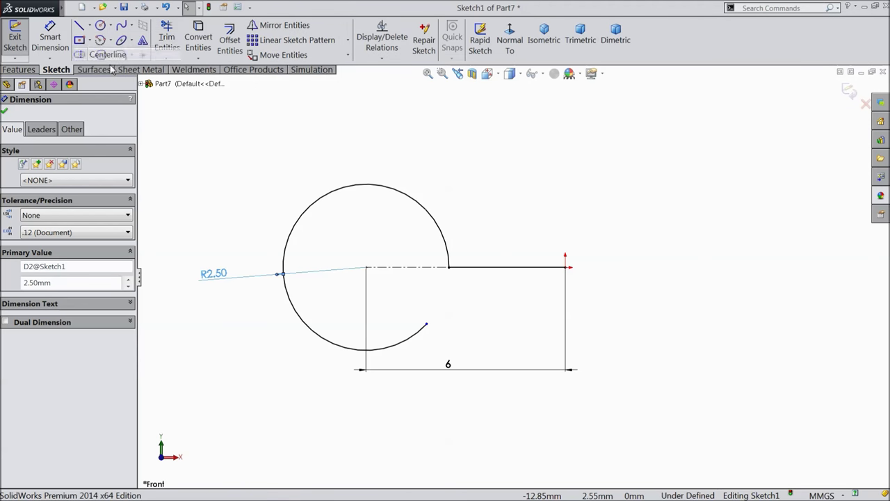
pyautogui.click(365, 267)
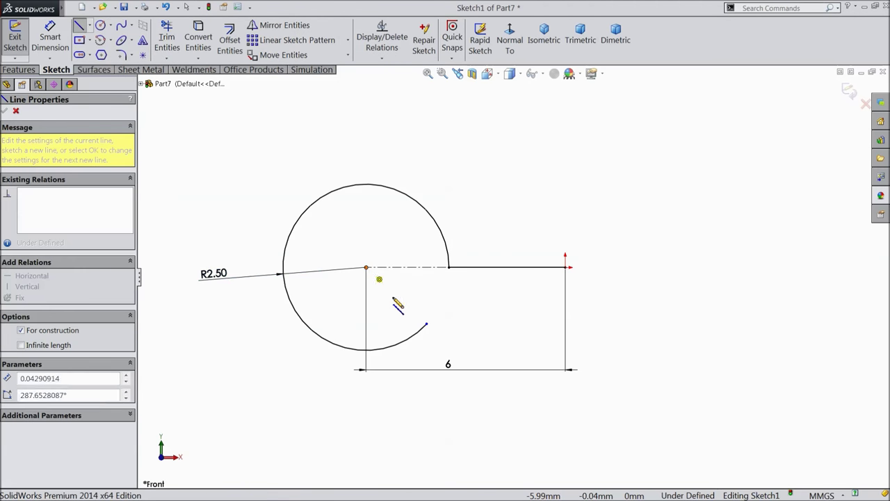
pyautogui.click(427, 324)
pyautogui.rightClick(427, 324)
pyautogui.click(466, 91)
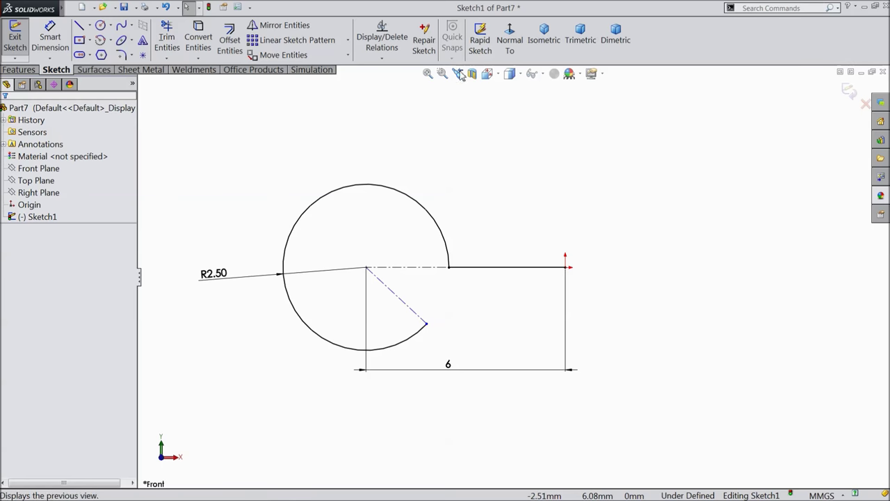
# Dimension the angle between the diagonal construction line and the horizontal to 40°
pyautogui.click(50, 39)
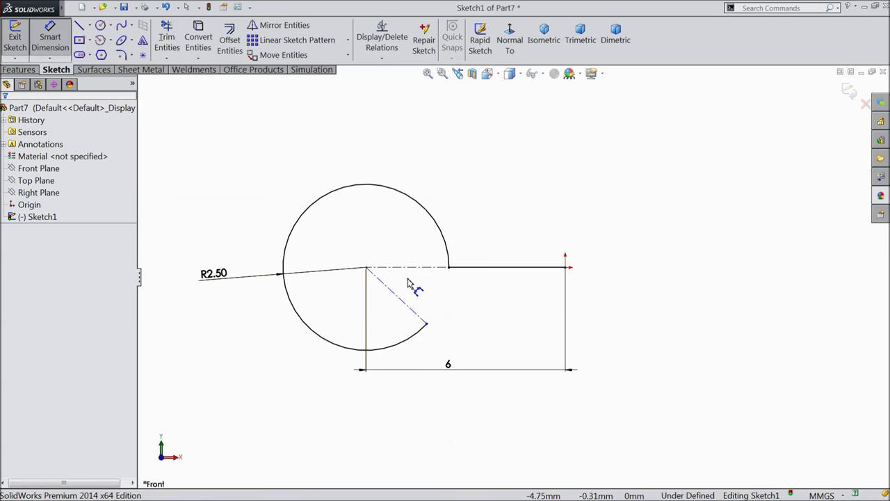
pyautogui.click(407, 304)
pyautogui.click(402, 301)
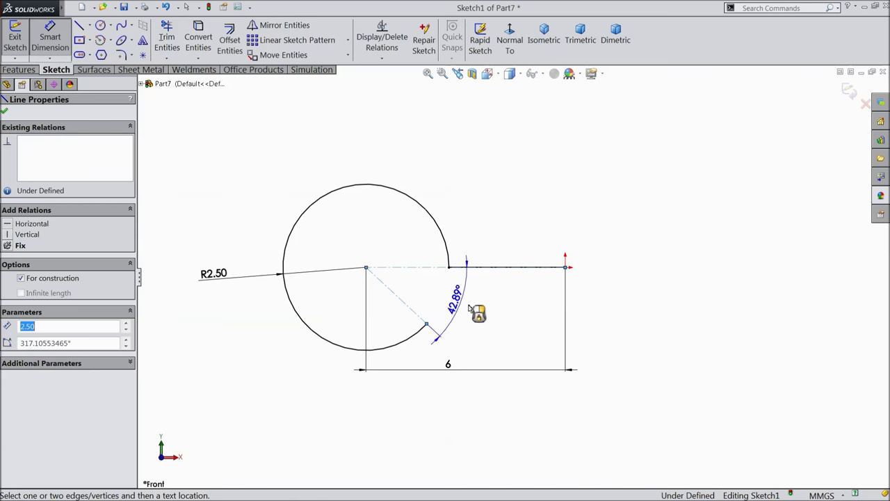
pyautogui.click(466, 312)
pyautogui.write('40')
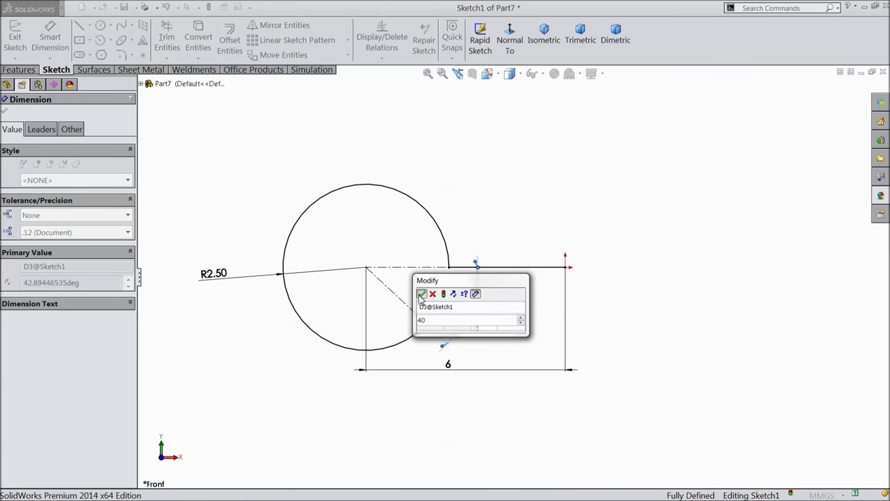
pyautogui.click(422, 293)
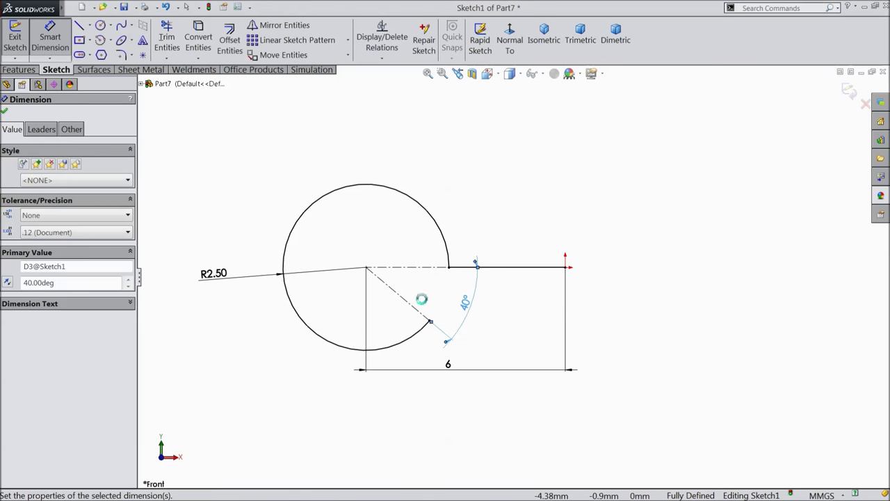
pyautogui.click(123, 55)
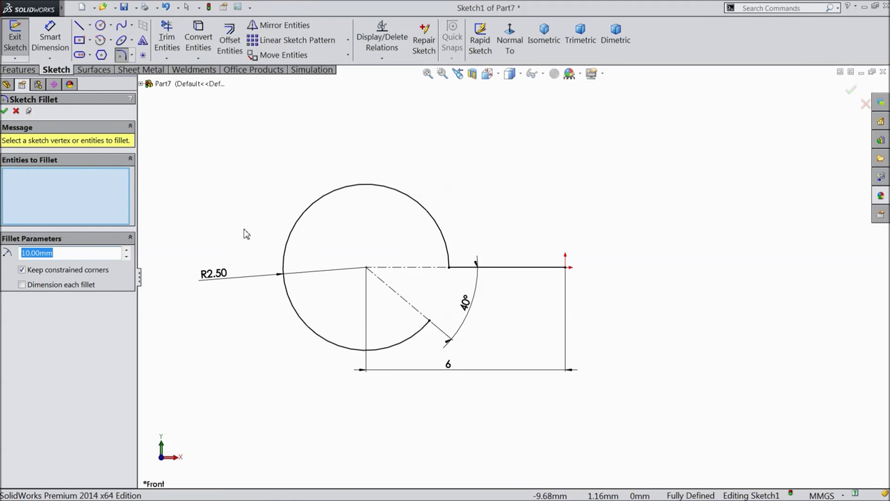
# Round the corner between the horizontal line and the arc with an R2 sketch fillet
pyautogui.click(451, 266)
pyautogui.click(448, 264)
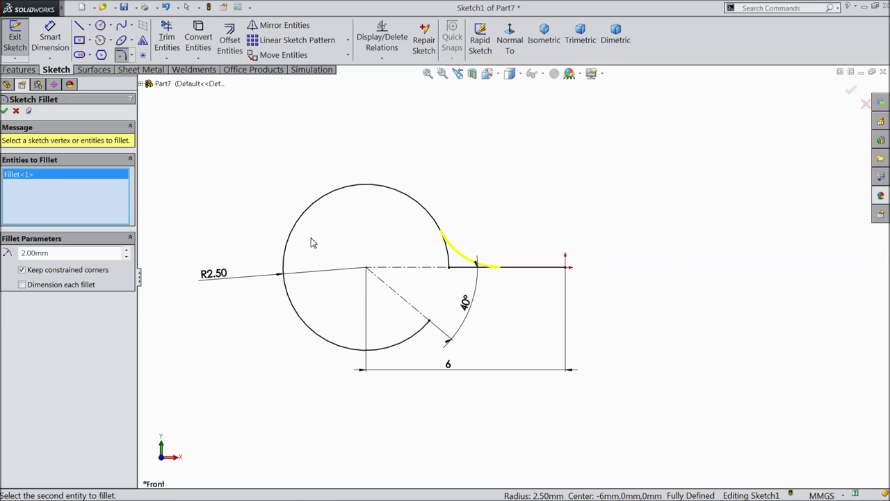
pyautogui.click(4, 112)
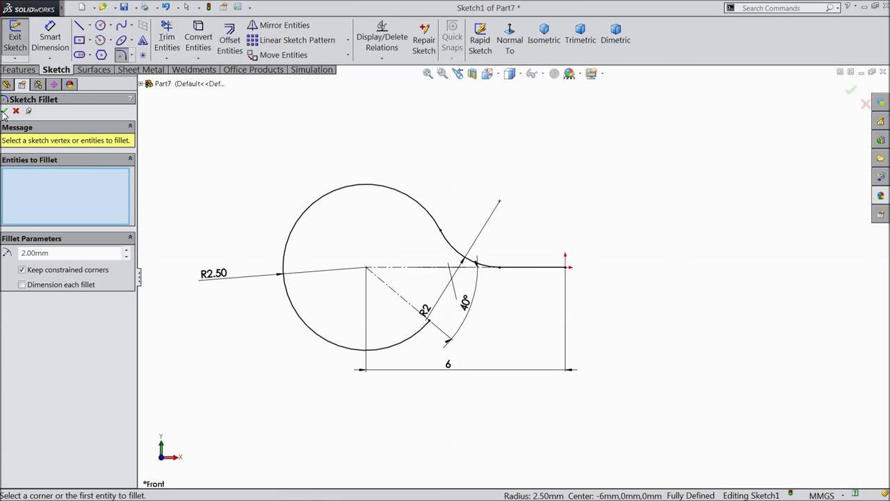
pyautogui.click(4, 112)
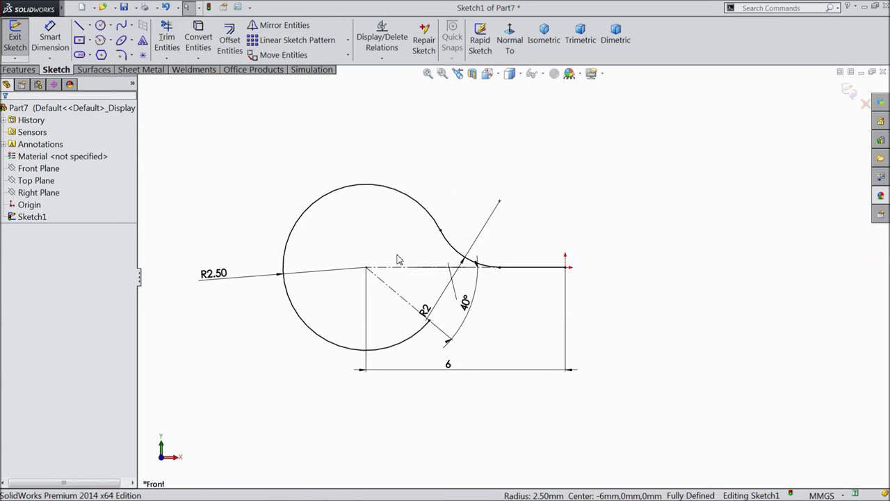
# Move the R2 and 40° dimensions clear of the sketch and exit Sketch1
pyautogui.moveTo(427, 309)
pyautogui.mouseDown()
pyautogui.moveTo(498, 195)
pyautogui.moveTo(496, 205)
pyautogui.mouseUp()
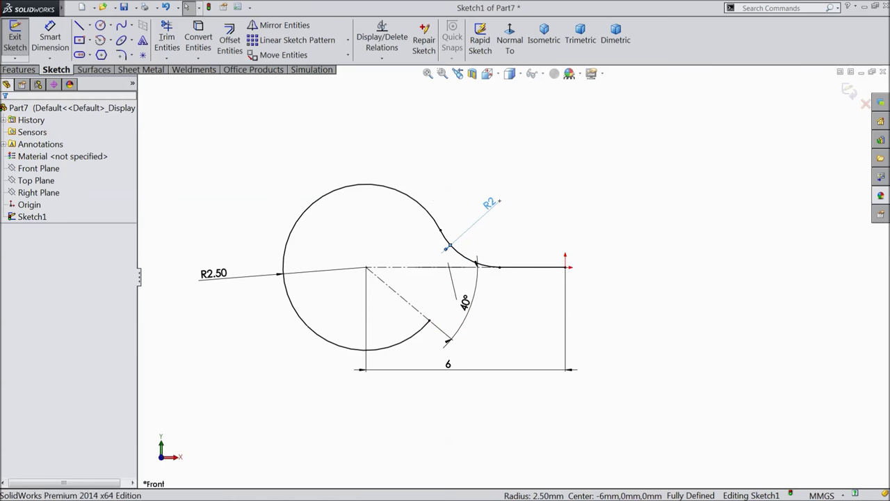
pyautogui.moveTo(471, 304); pyautogui.dragTo(504, 324)
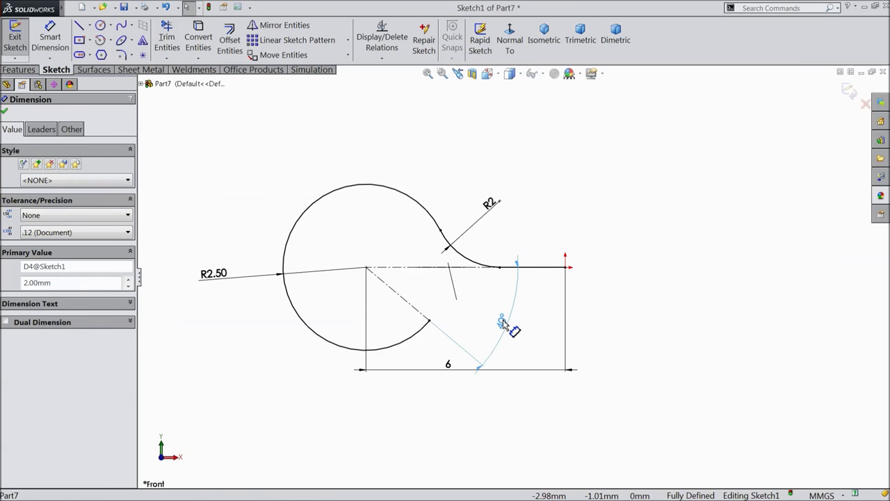
pyautogui.click(502, 322)
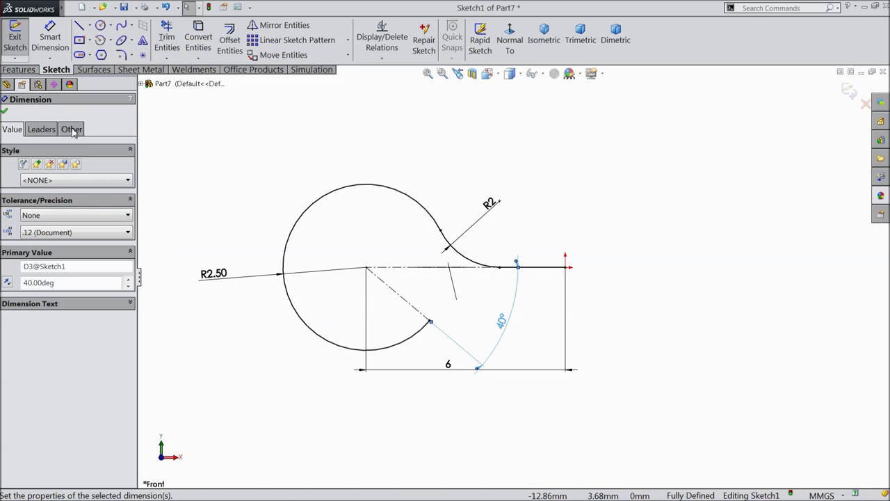
pyautogui.click(5, 112)
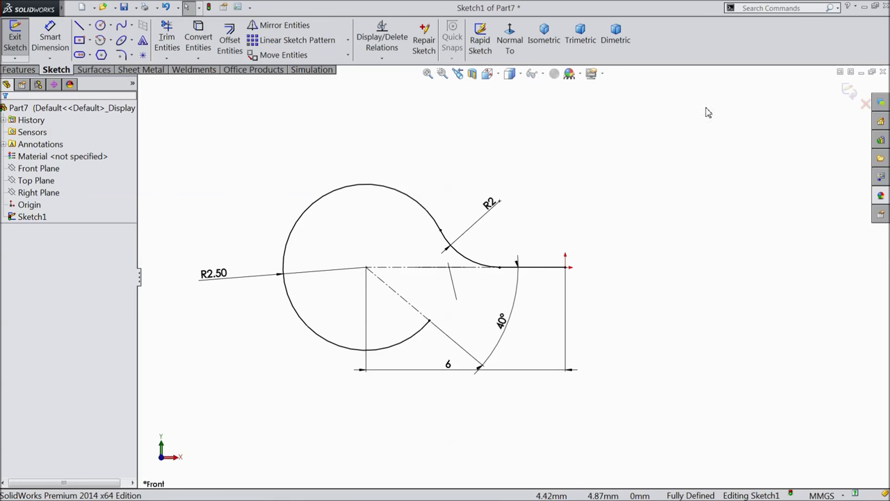
pyautogui.click(849, 89)
pyautogui.moveTo(551, 176); pyautogui.dragTo(507, 209, button='middle')
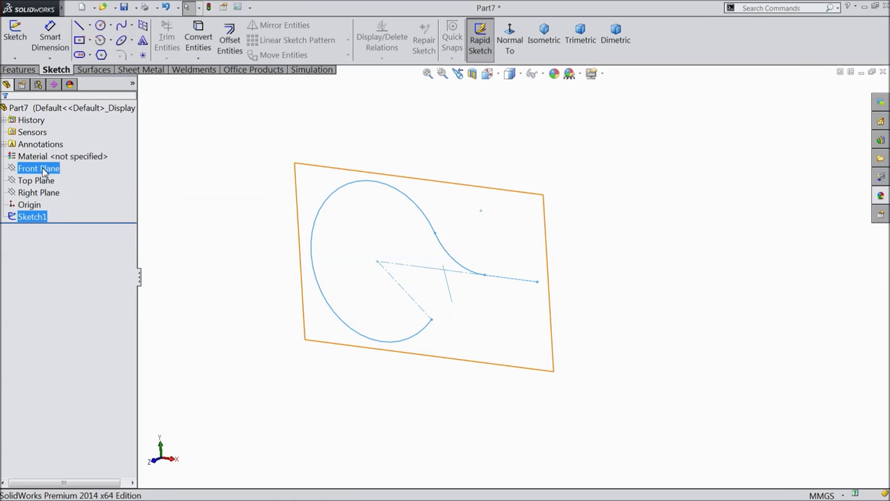
# Start a sketch on the Right Plane, face it head-on, and draw a circle centred on the origin
pyautogui.click(39, 193)
pyautogui.moveTo(292, 198)
pyautogui.mouseDown(button='middle')
pyautogui.moveTo(215, 208)
pyautogui.moveTo(171, 175)
pyautogui.mouseUp(button='middle')
pyautogui.click(14, 35)
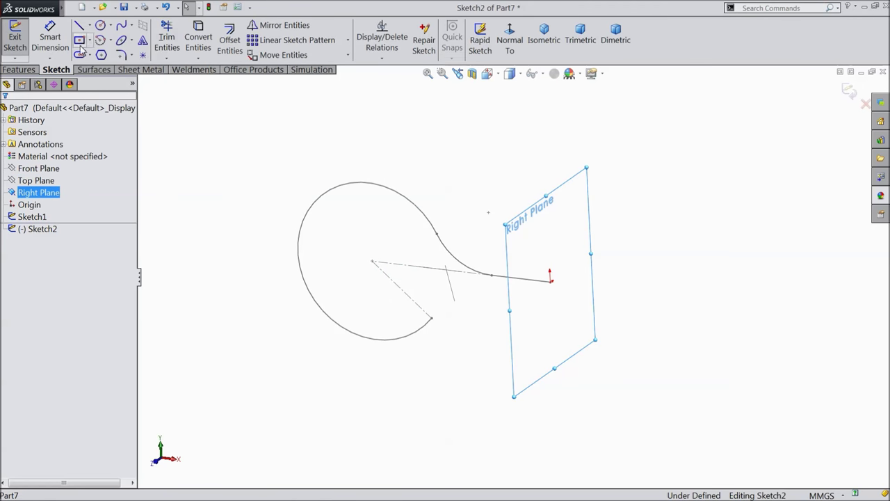
pyautogui.click(510, 43)
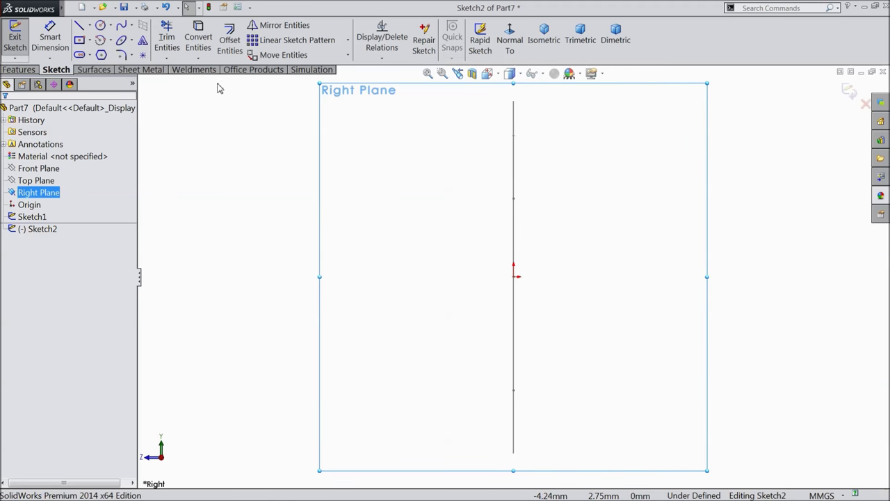
pyautogui.click(100, 26)
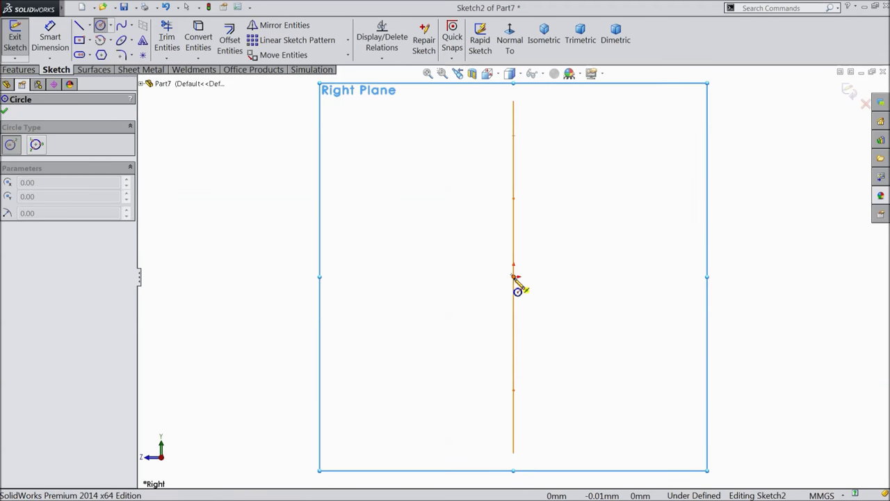
pyautogui.click(513, 276)
pyautogui.click(460, 251)
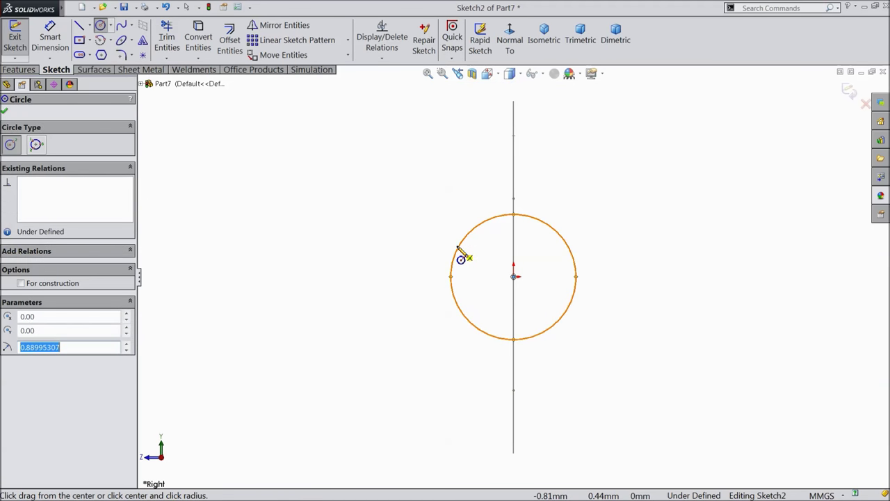
# Dimension the circle to 2 mm diameter and exit the profile sketch
pyautogui.click(44, 39)
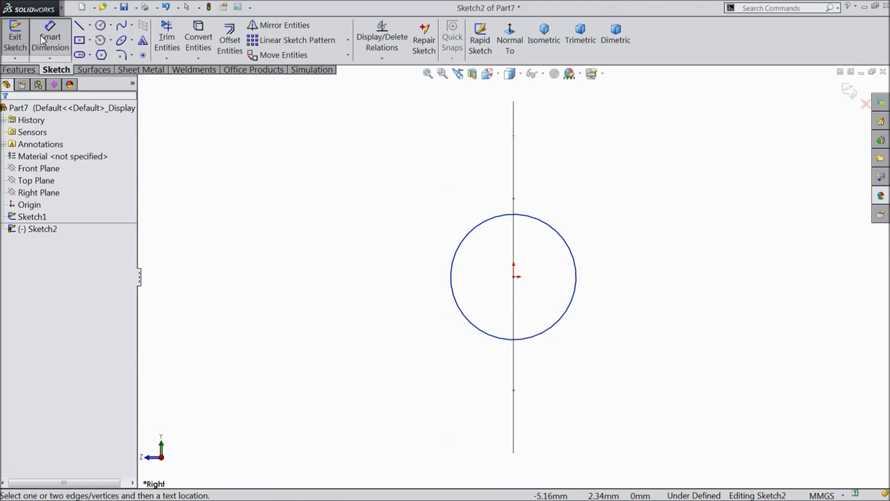
pyautogui.click(449, 270)
pyautogui.click(409, 259)
pyautogui.write('2')
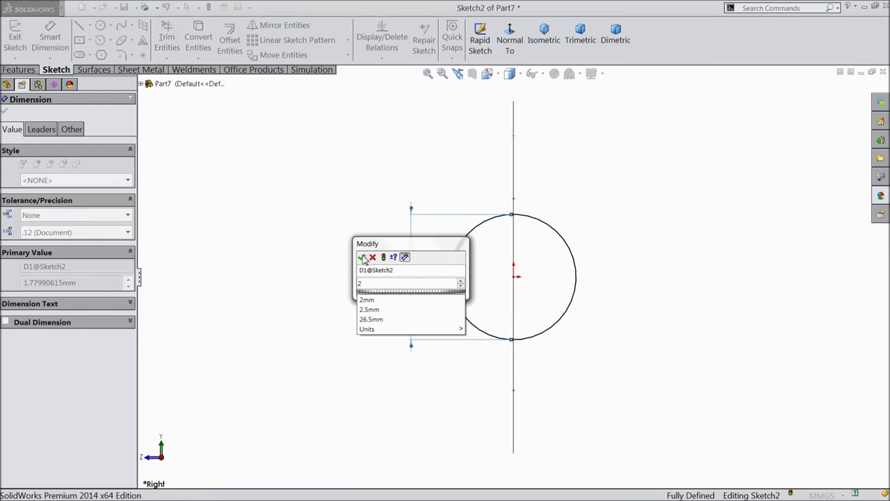
pyautogui.click(362, 257)
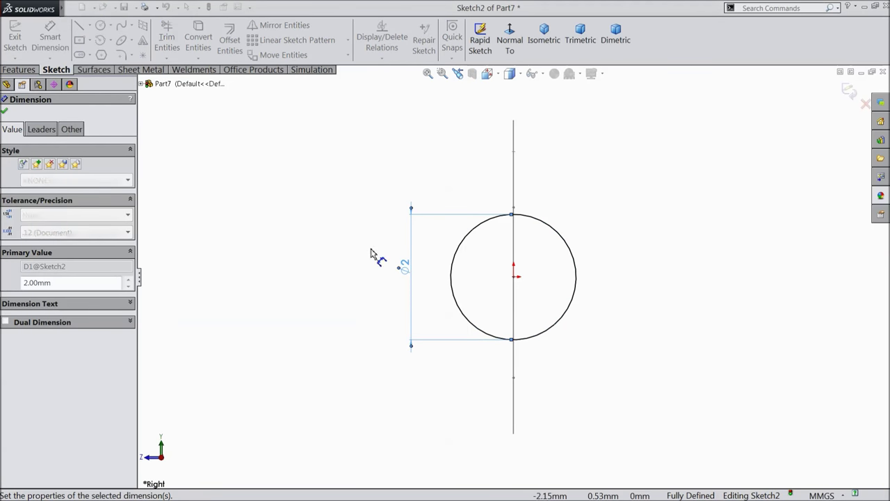
pyautogui.click(848, 94)
pyautogui.moveTo(314, 135)
pyautogui.mouseDown(button='middle')
pyautogui.moveTo(383, 163)
pyautogui.moveTo(381, 193)
pyautogui.mouseUp(button='middle')
pyautogui.moveTo(550, 294); pyautogui.dragTo(575, 304, button='middle')
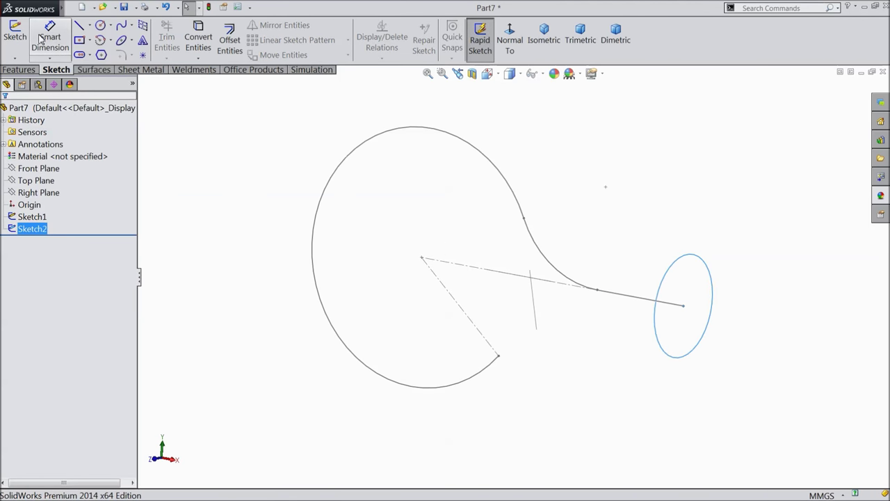
pyautogui.click(19, 69)
# Sweep the ⌀2 mm circle Sketch2 along the hooked Sketch1 path to create Sweep1
pyautogui.click(139, 25)
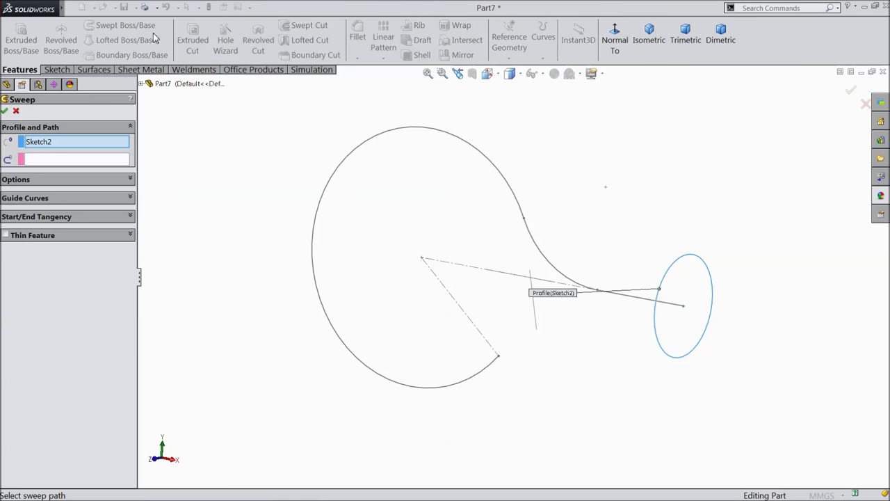
pyautogui.click(114, 160)
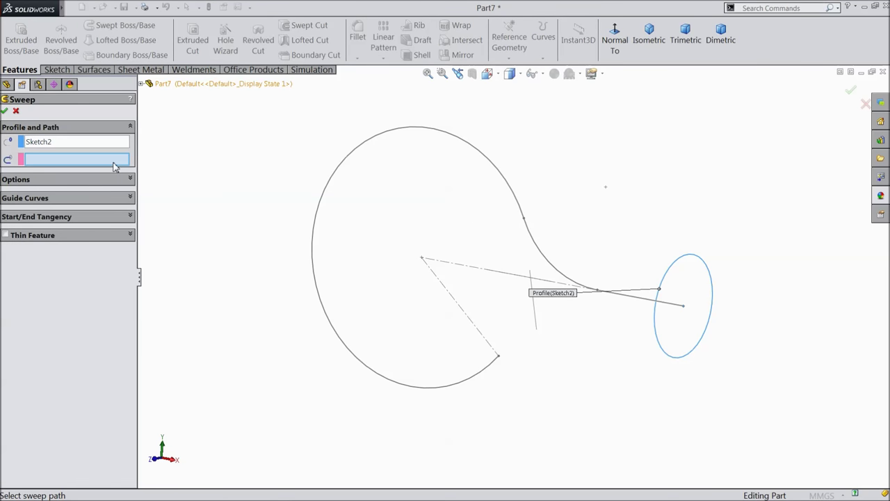
pyautogui.click(629, 303)
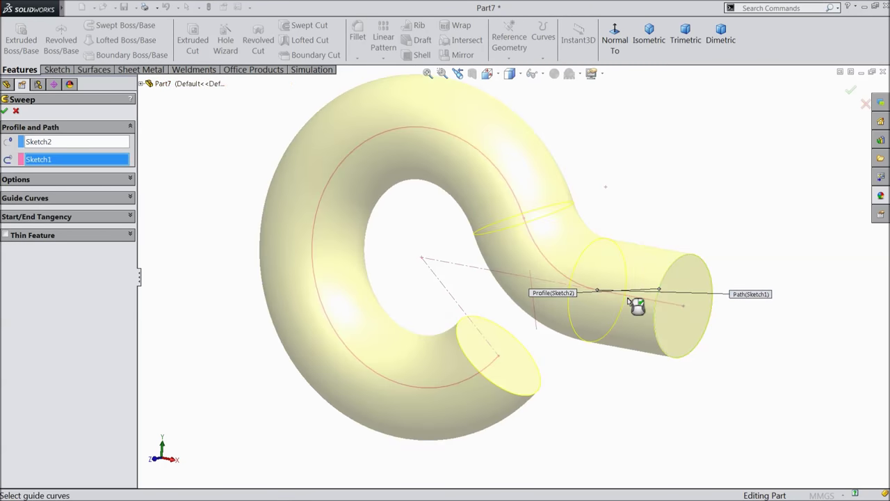
pyautogui.click(6, 111)
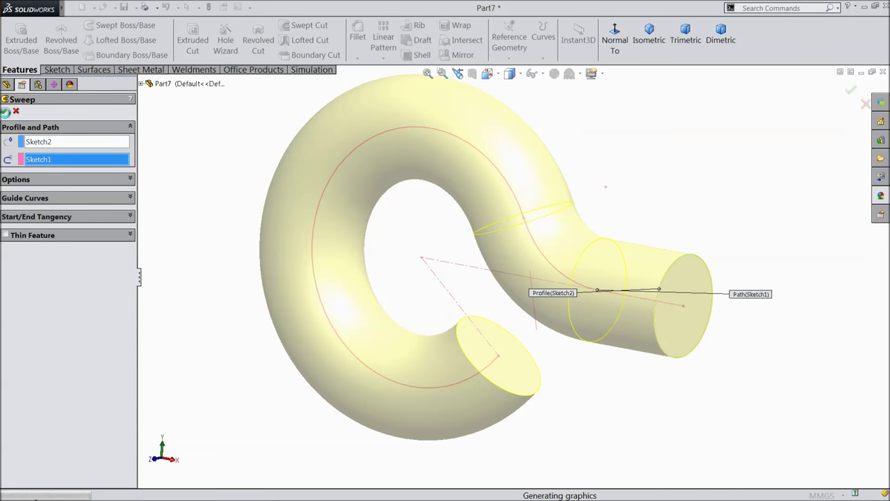
pyautogui.press('z')
pyautogui.press('z')
pyautogui.press('z')
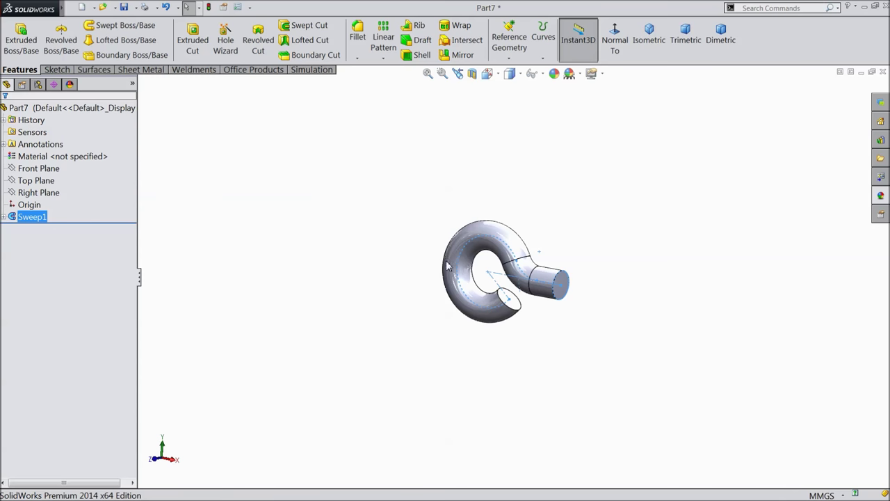
# Sketch on the tube's straight end face, converting its circular edge into the sketch
pyautogui.scroll(-5, 591, 286)
pyautogui.click(560, 300)
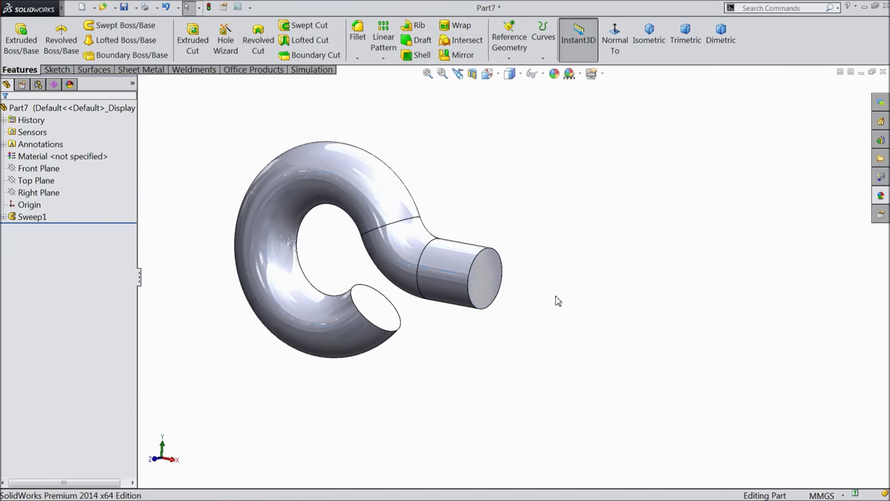
pyautogui.moveTo(561, 300); pyautogui.dragTo(538, 299, button='middle')
pyautogui.click(478, 295)
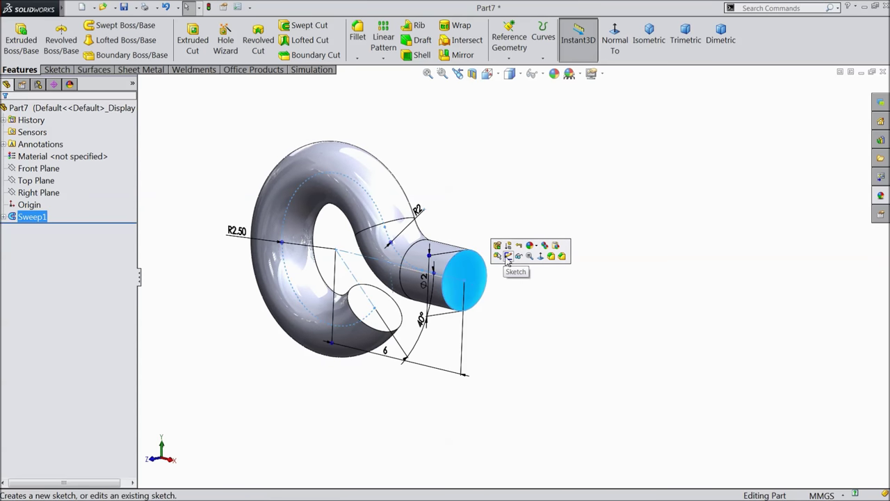
pyautogui.click(509, 257)
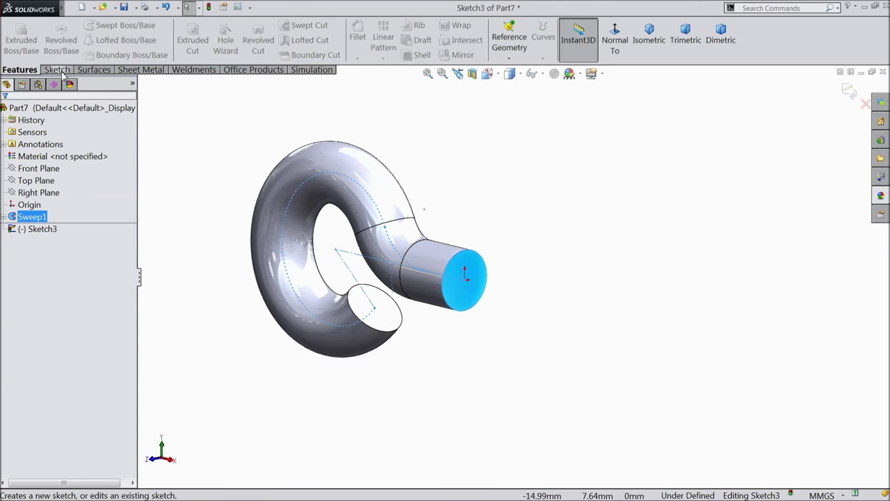
pyautogui.click(198, 39)
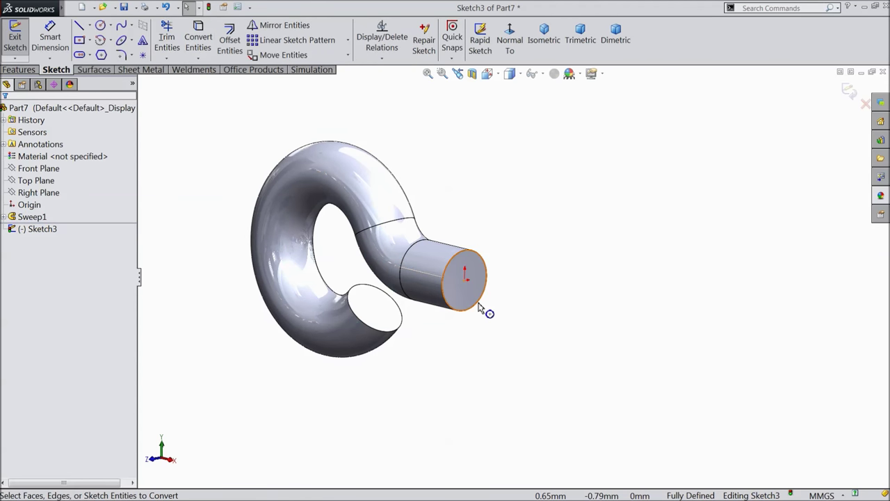
# Extrude the converted circle 30 mm out from the end face
pyautogui.click(19, 70)
pyautogui.click(22, 45)
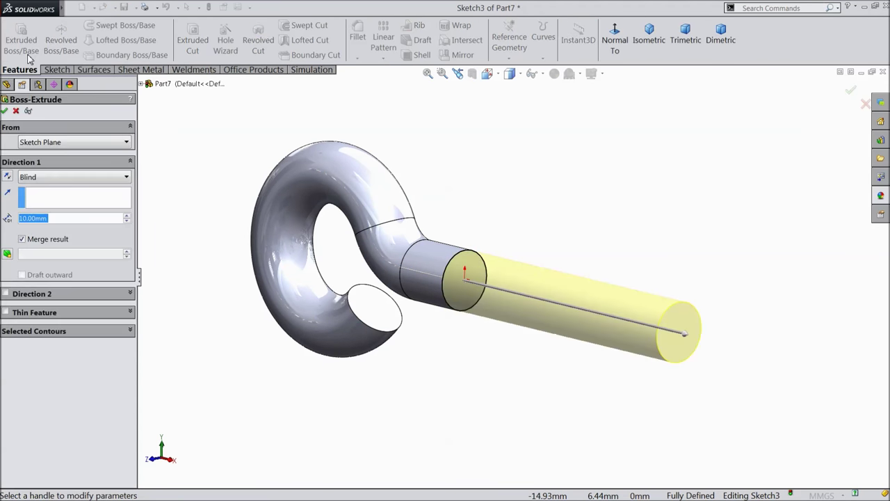
pyautogui.write('30')
pyautogui.press('Return')
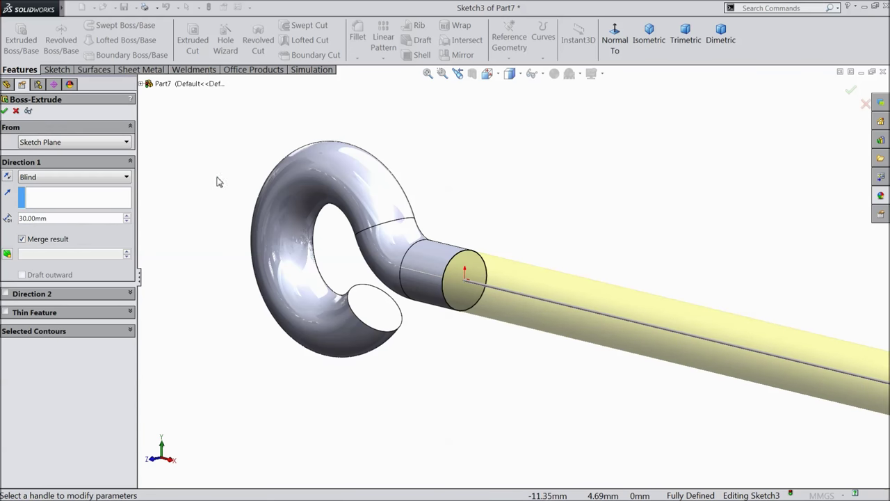
pyautogui.press('z')
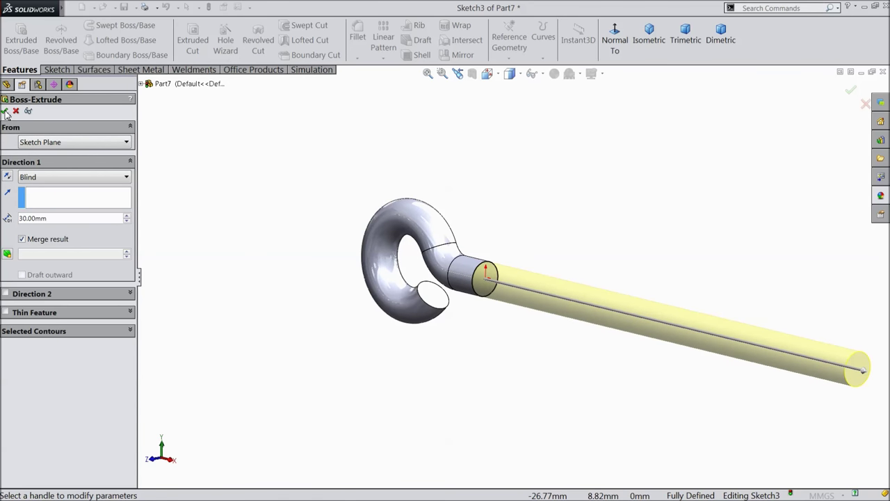
pyautogui.click(5, 111)
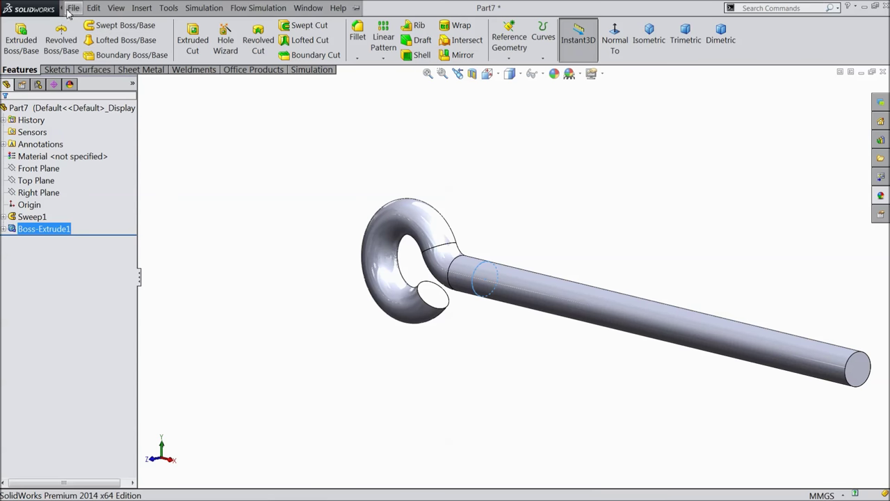
# Cap the hook's open curled end face with a 1 mm dome
pyautogui.click(73, 9)
pyautogui.moveTo(141, 8)
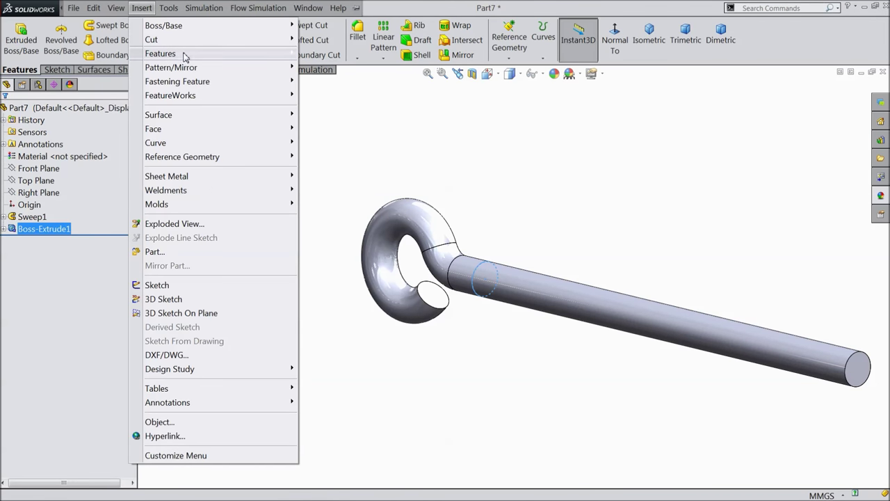
pyautogui.moveTo(185, 55)
pyautogui.click(326, 160)
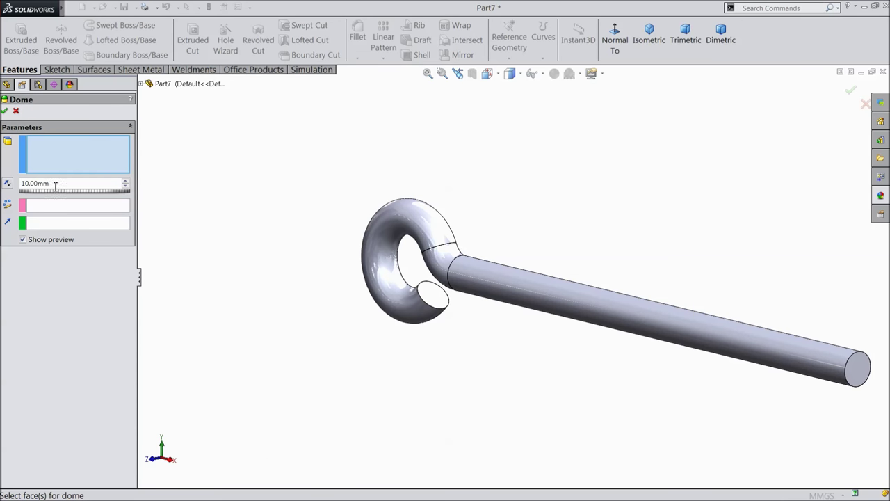
pyautogui.scroll(-3, 417, 296)
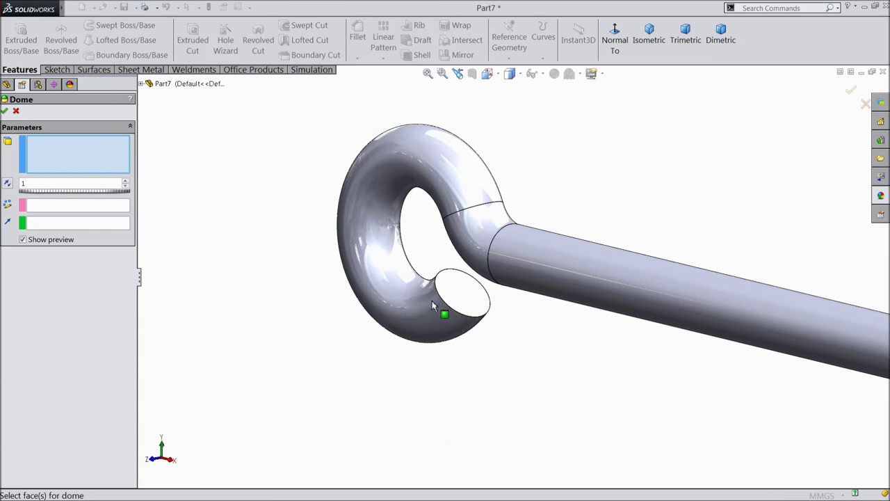
pyautogui.click(459, 303)
pyautogui.moveTo(459, 303); pyautogui.dragTo(472, 295, button='middle')
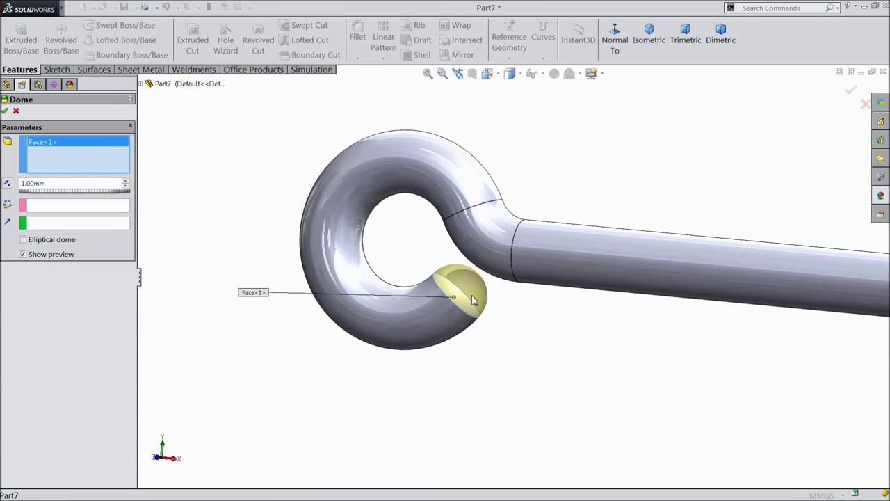
pyautogui.scroll(-3, 471, 295)
pyautogui.click(4, 111)
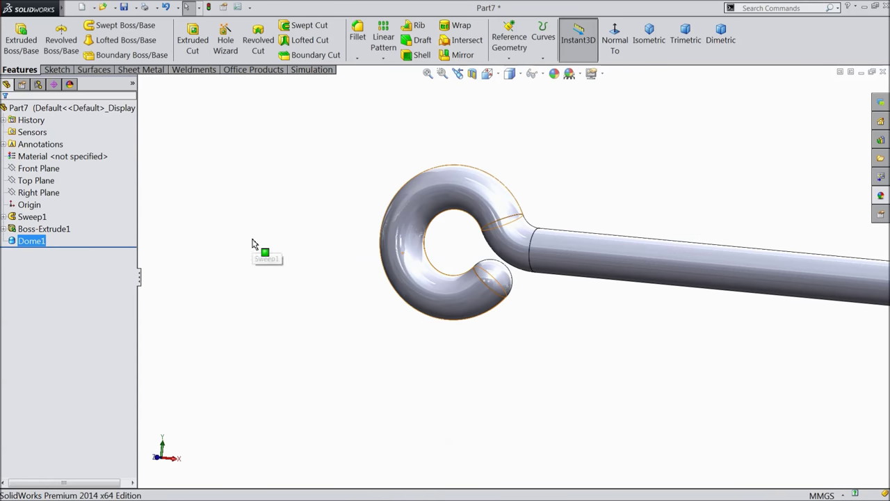
# Fit the whole hook rod in view and orbit it to an angled view
pyautogui.press('z')
pyautogui.moveTo(683, 267); pyautogui.dragTo(770, 297, button='middle')
pyautogui.scroll(-3, 770, 296)
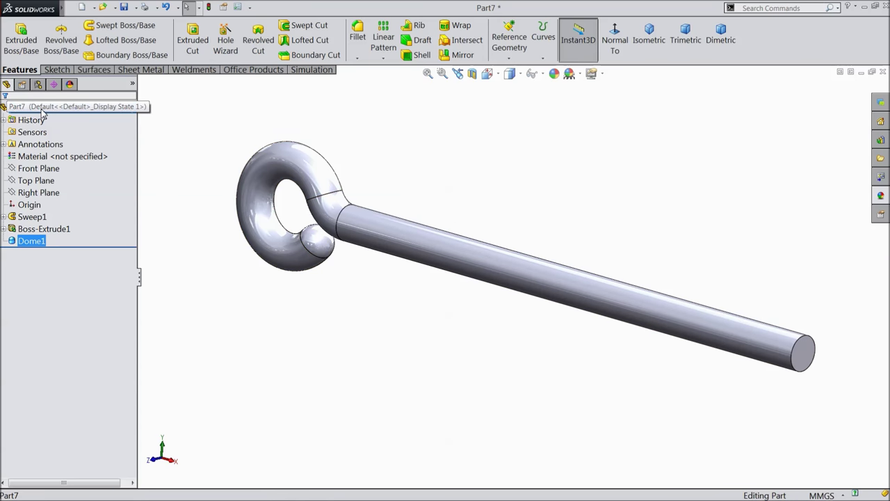
# Apply the Metal > Chrome 'chromium plate' appearance to the whole Part7
pyautogui.click(40, 108)
pyautogui.click(883, 197)
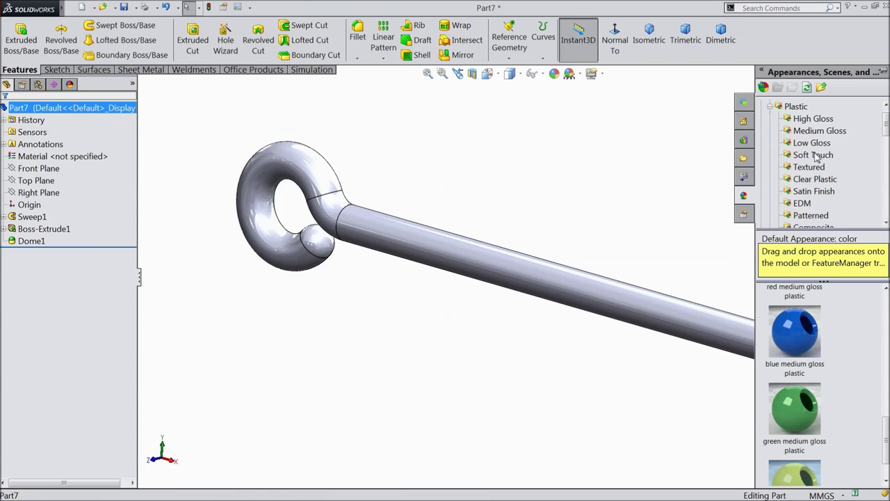
pyautogui.doubleClick(775, 109)
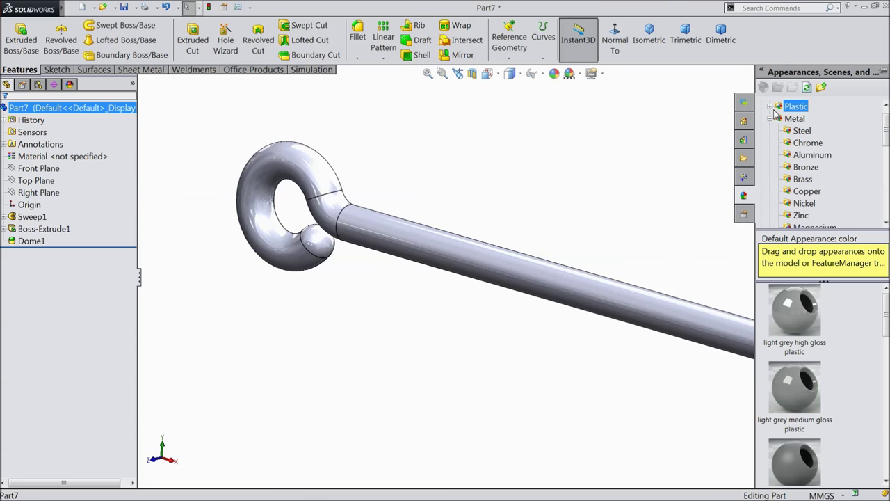
pyautogui.click(806, 143)
pyautogui.doubleClick(799, 318)
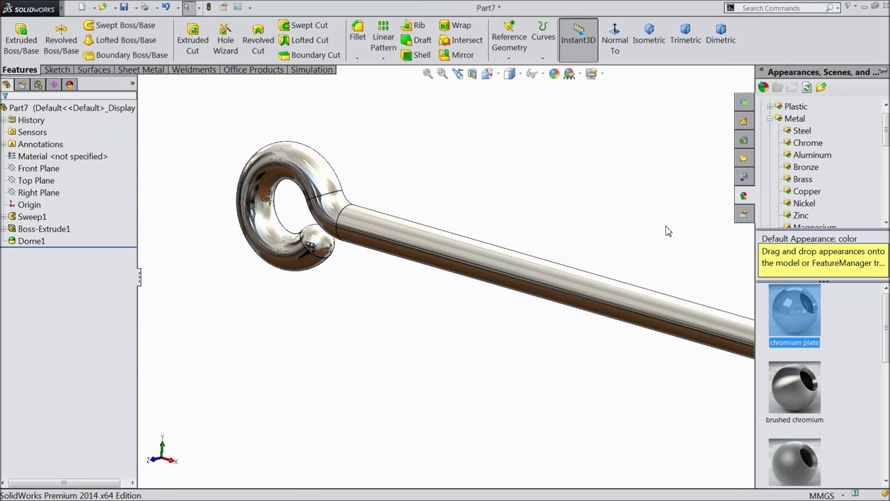
pyautogui.moveTo(648, 206); pyautogui.dragTo(666, 218, button='middle')
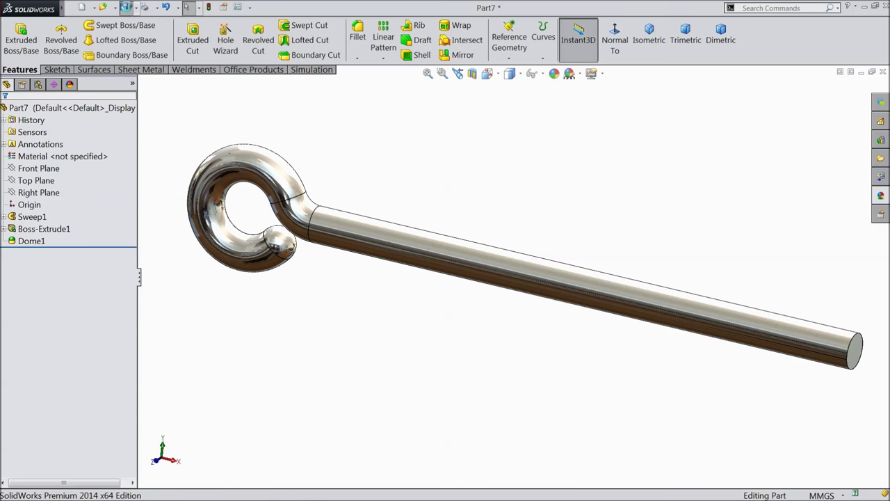
# Save the part as '9.Rocke rarm Rod' in the Kobelco Wheel loader folder
pyautogui.click(125, 7)
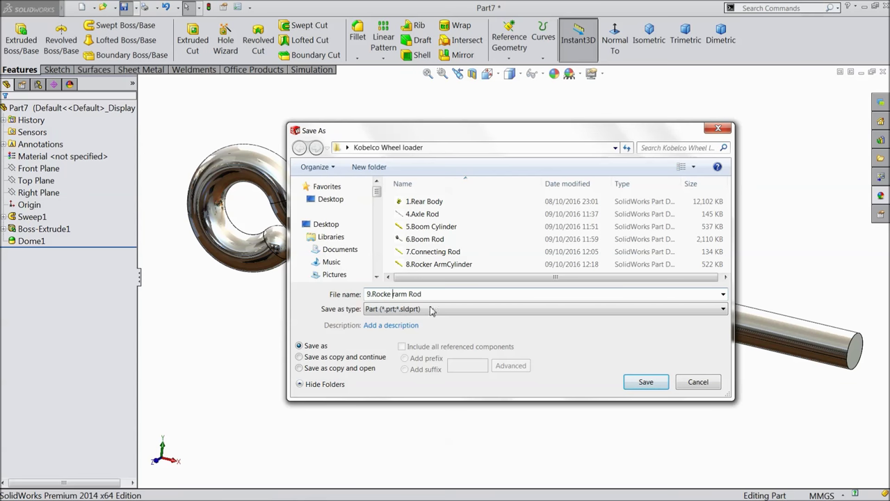
pyautogui.click(645, 384)
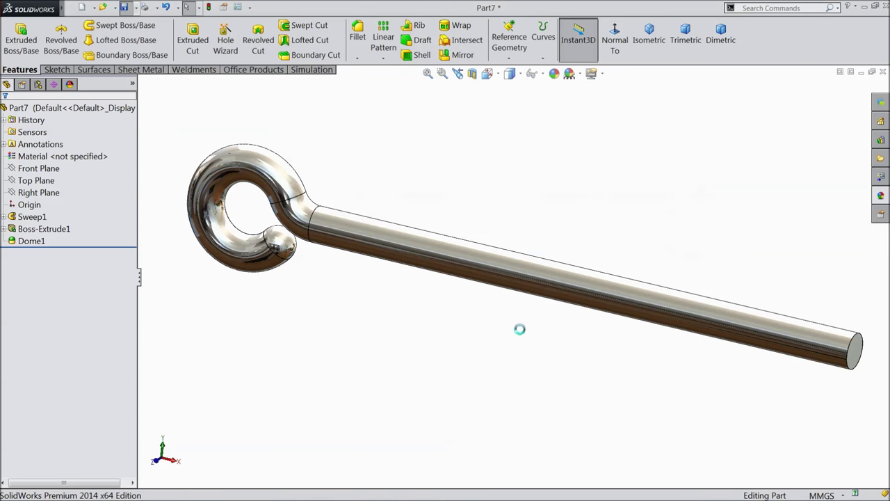
pyautogui.moveTo(480, 324); pyautogui.dragTo(420, 345, button='middle')
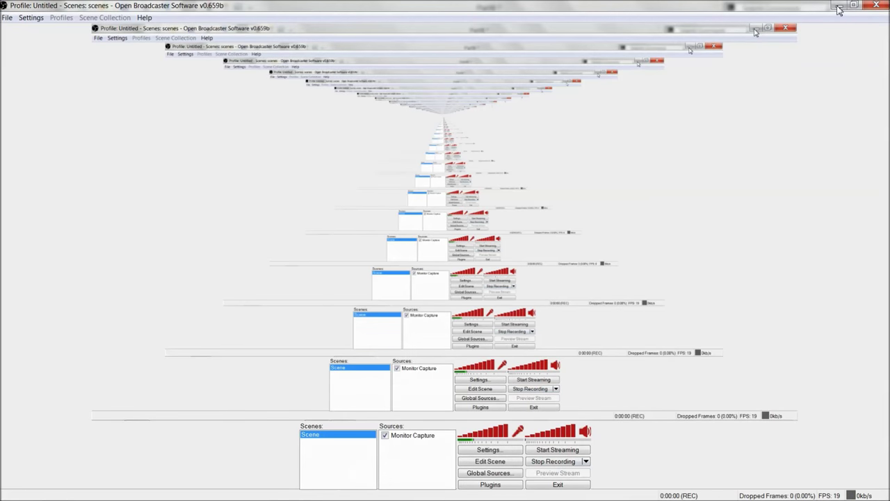
# Minimise the OBS window to reveal the new SolidWorks part Part8
pyautogui.click(839, 7)
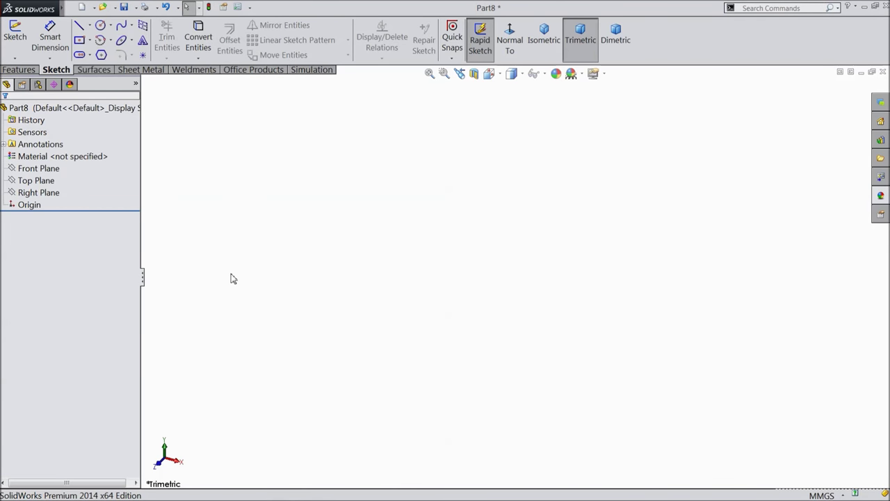
# Start a sketch on the Top Plane and draw a horizontal centerline across the origin
pyautogui.click(36, 181)
pyautogui.click(64, 169)
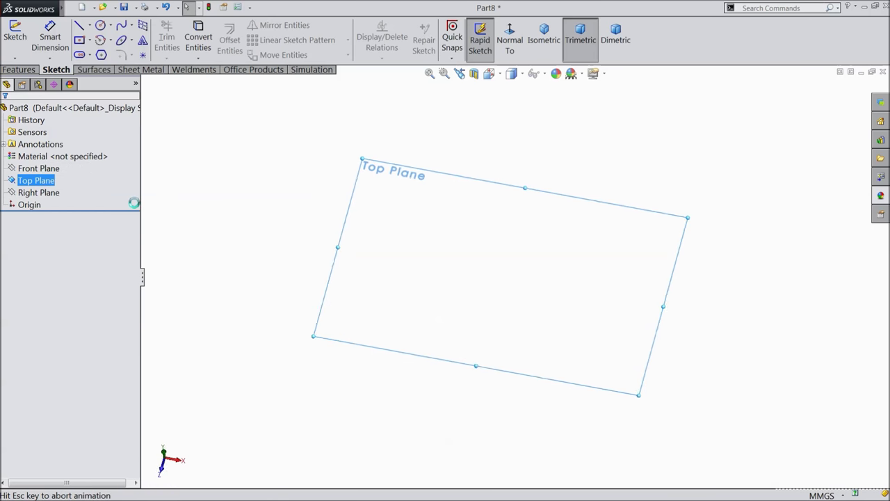
pyautogui.click(89, 25)
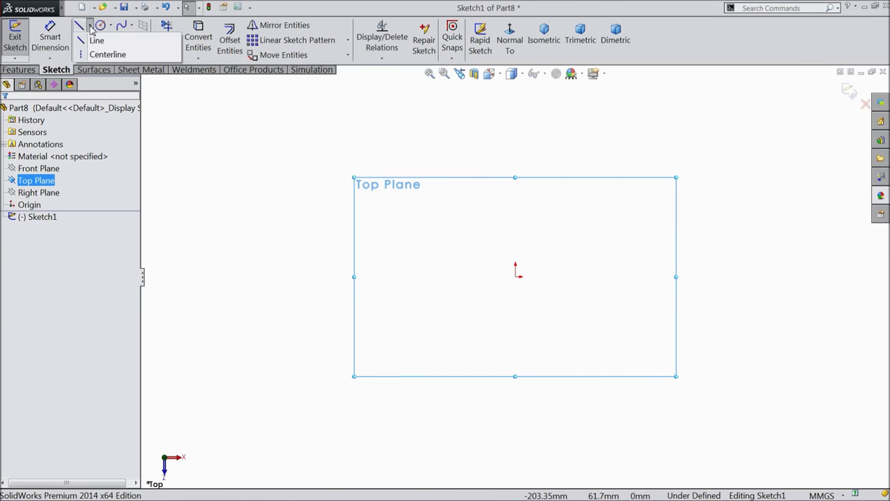
pyautogui.click(106, 55)
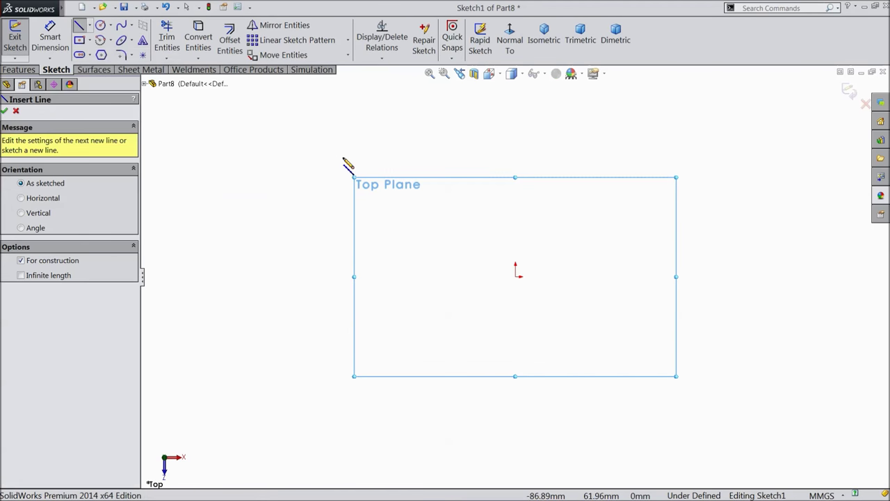
pyautogui.click(693, 276)
pyautogui.click(327, 276)
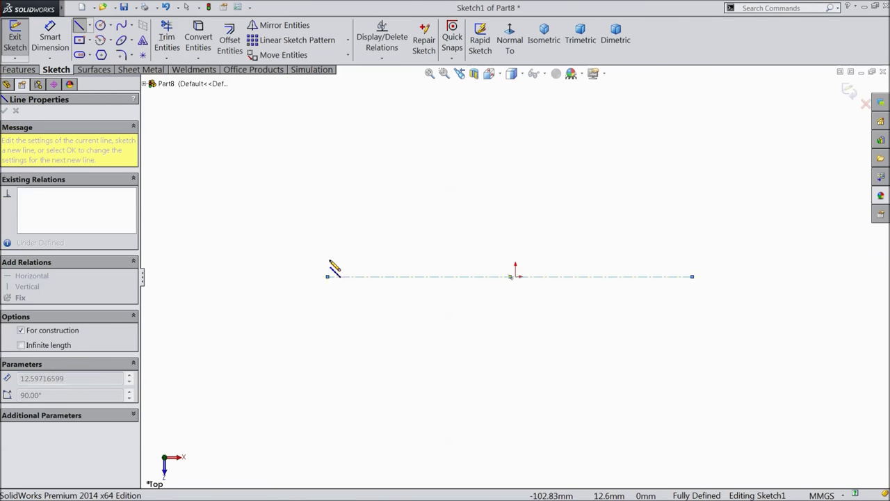
pyautogui.rightClick(330, 263)
pyautogui.click(368, 91)
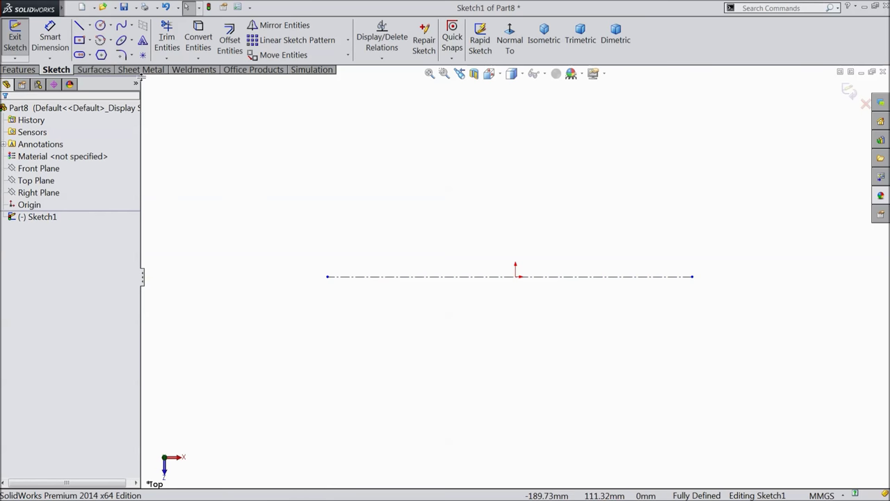
# Draw a vertical centerline running from above to below the origin
pyautogui.click(90, 26)
pyautogui.click(91, 51)
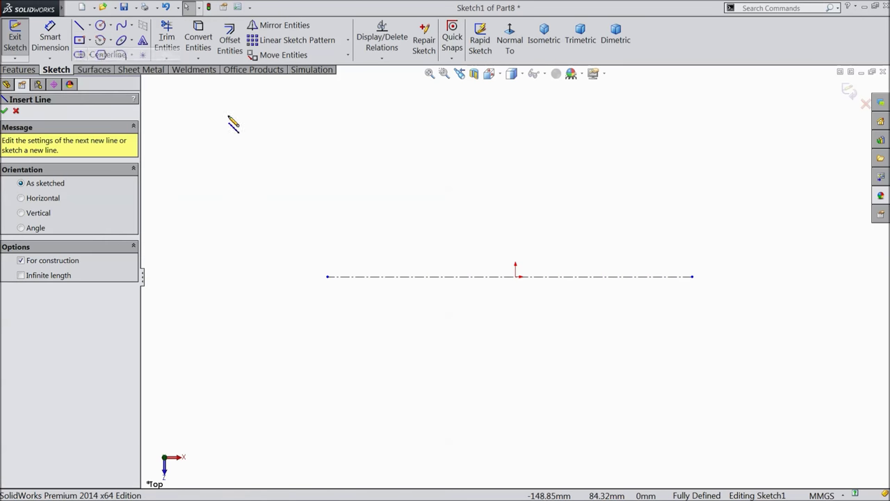
pyautogui.click(515, 205)
pyautogui.click(515, 336)
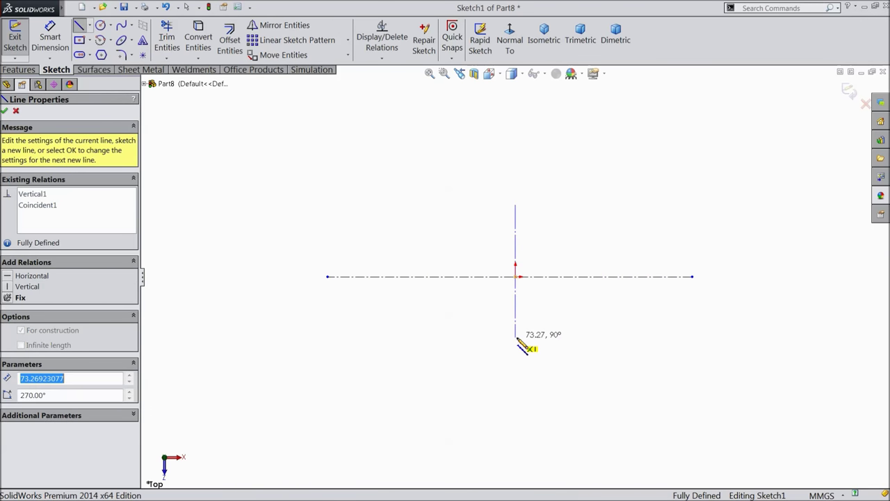
pyautogui.rightClick(528, 339)
pyautogui.click(557, 91)
# Add Midpoint relations so both centerlines are centred on the origin
pyautogui.scroll(-2, 550, 324)
pyautogui.scroll(-1, 528, 273)
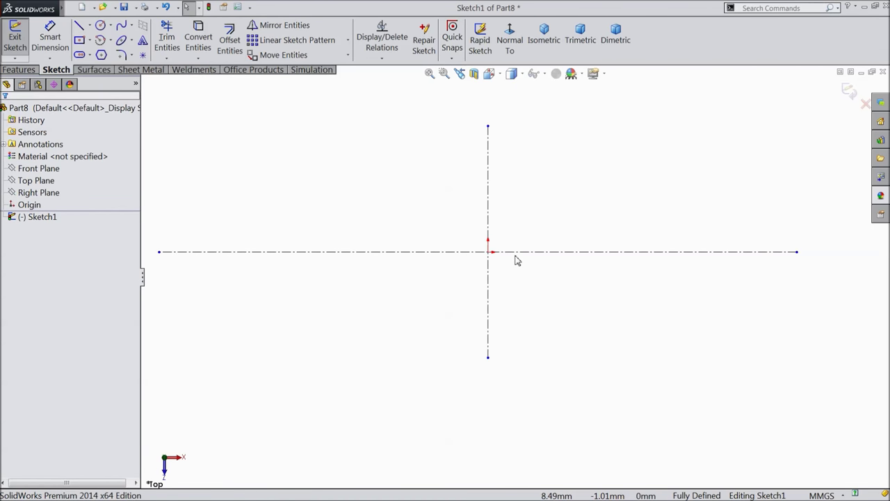
pyautogui.scroll(1, 517, 260)
pyautogui.click(493, 256)
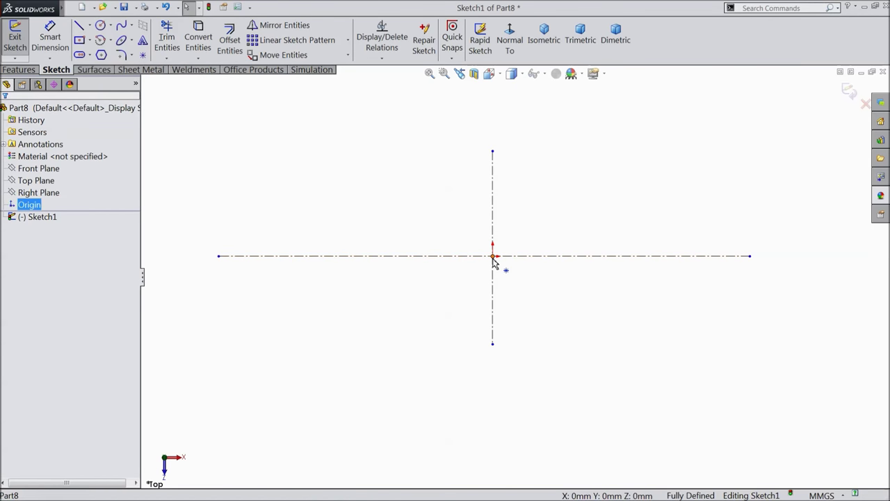
pyautogui.keyDown('ctrl'); pyautogui.click(521, 256); pyautogui.keyUp('ctrl')
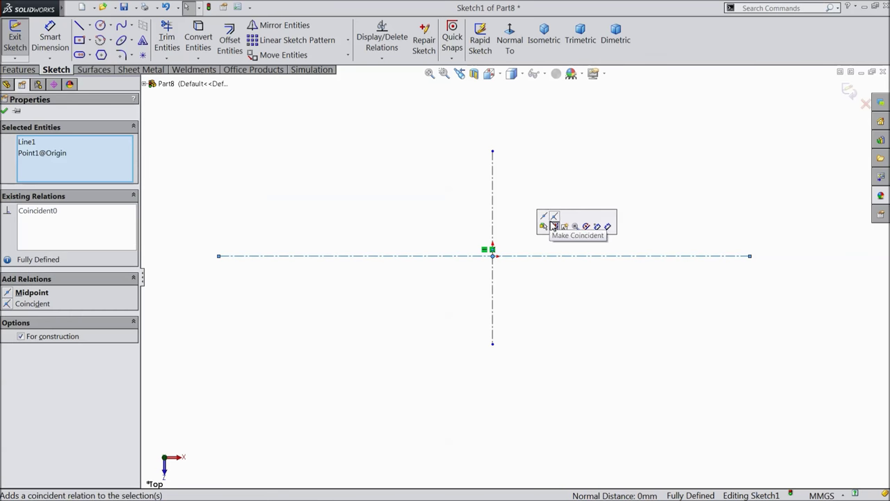
pyautogui.click(554, 217)
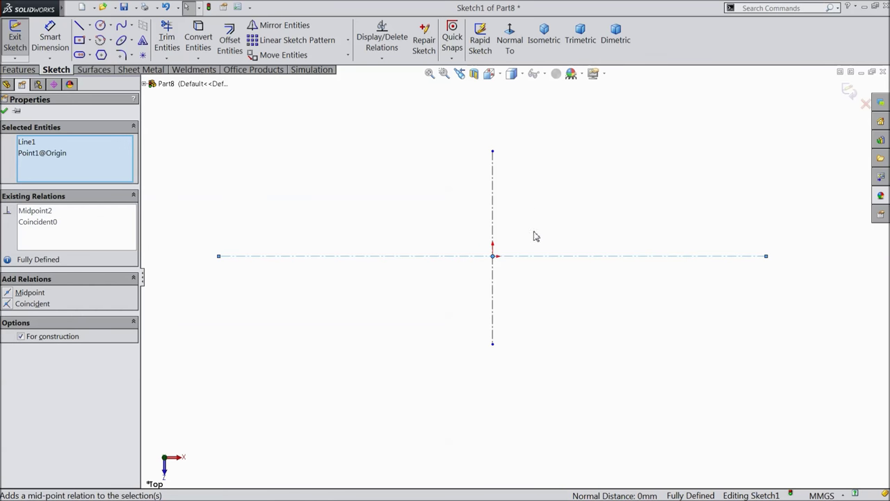
pyautogui.click(493, 228)
pyautogui.keyDown('ctrl'); pyautogui.click(494, 254); pyautogui.keyUp('ctrl')
pyautogui.click(518, 221)
pyautogui.click(50, 38)
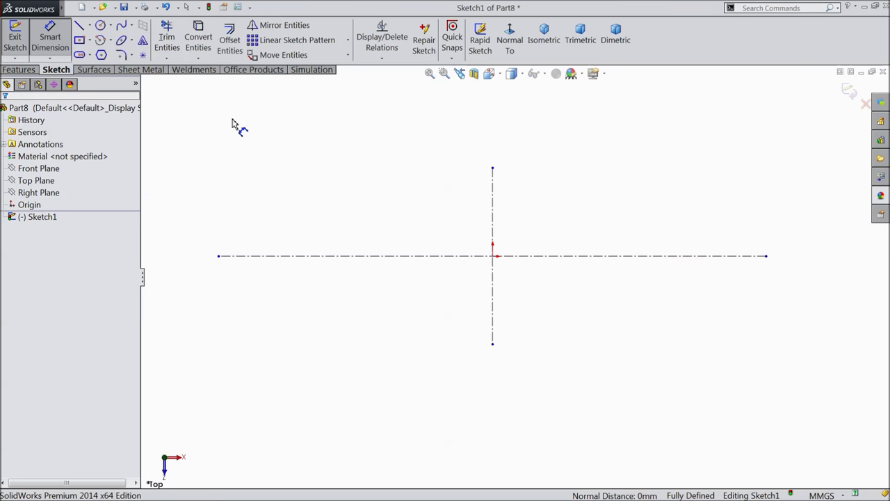
# Dimension the horizontal centerline to 34 mm and the vertical centerline to 8 mm
pyautogui.click(409, 256)
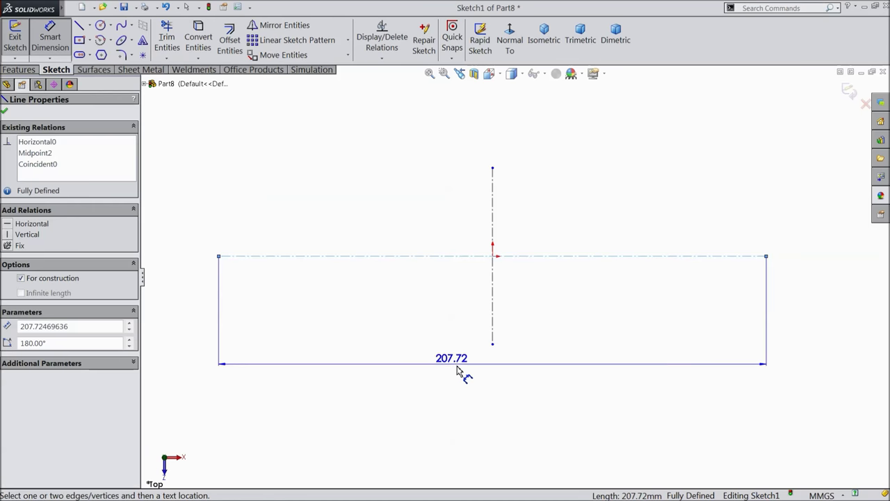
pyautogui.click(462, 371)
pyautogui.write('3')
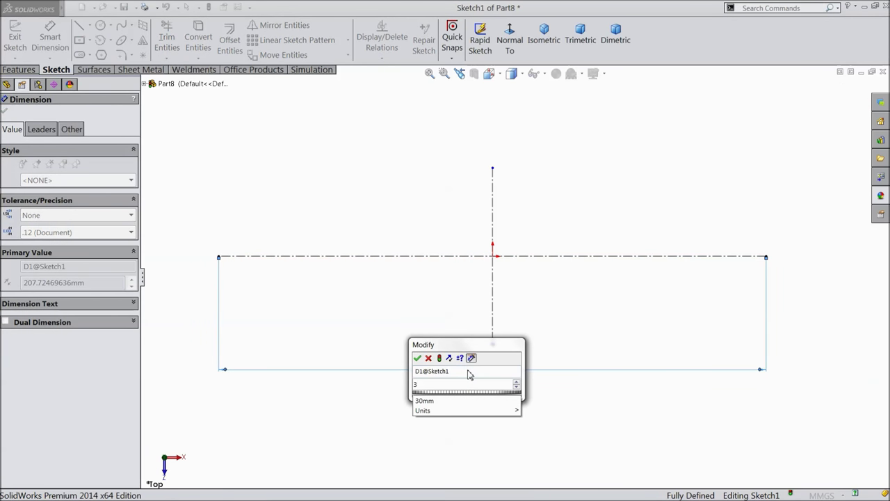
pyautogui.write('4')
pyautogui.click(418, 358)
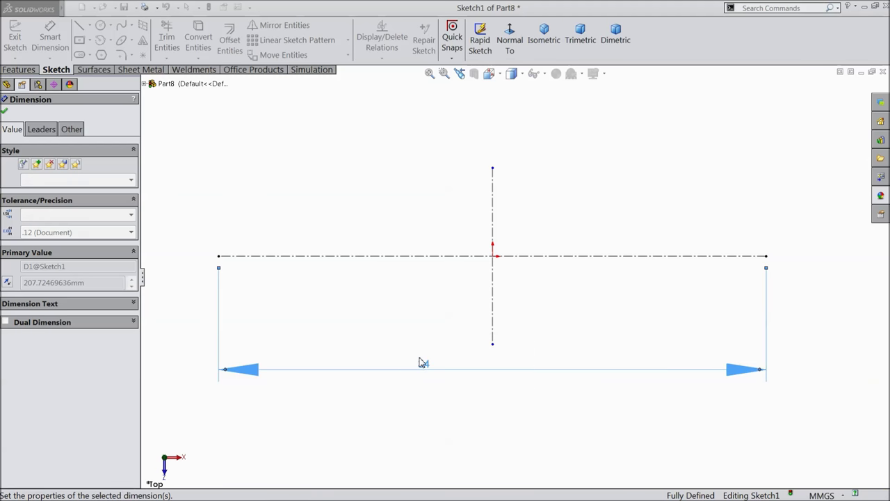
pyautogui.click(493, 291)
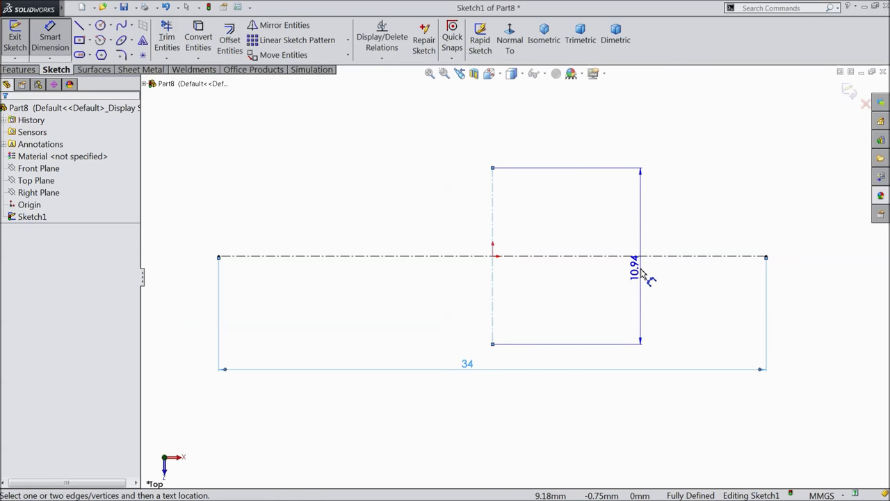
pyautogui.press('Escape')
pyautogui.press('Escape')
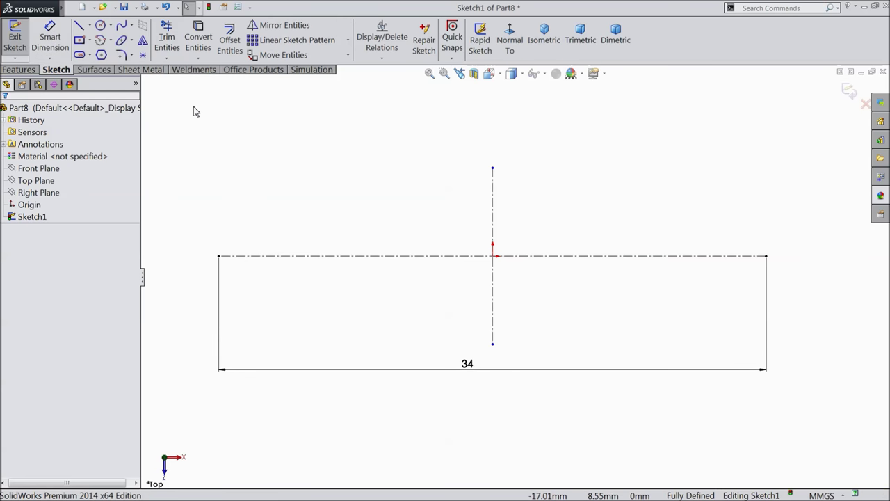
pyautogui.click(493, 224)
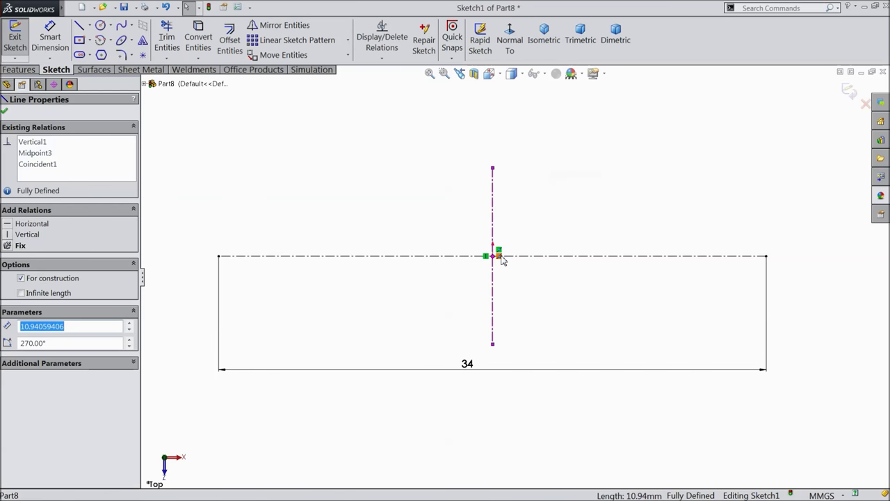
pyautogui.press('Escape')
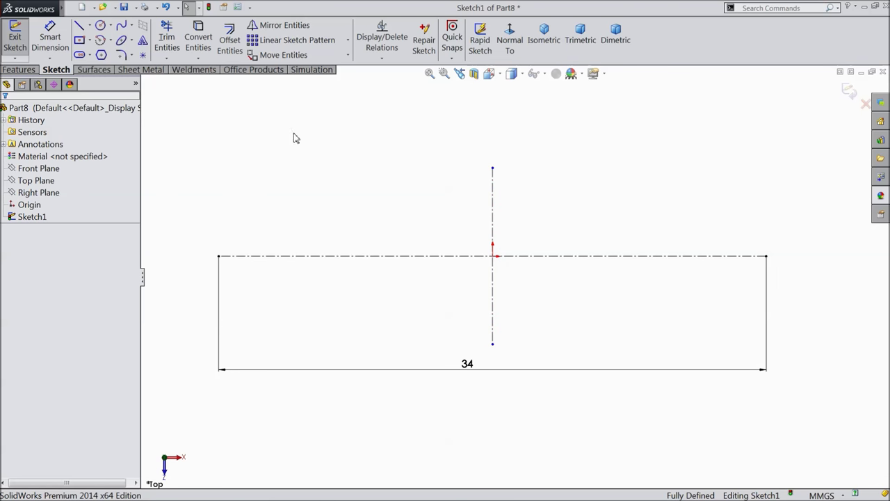
pyautogui.click(50, 38)
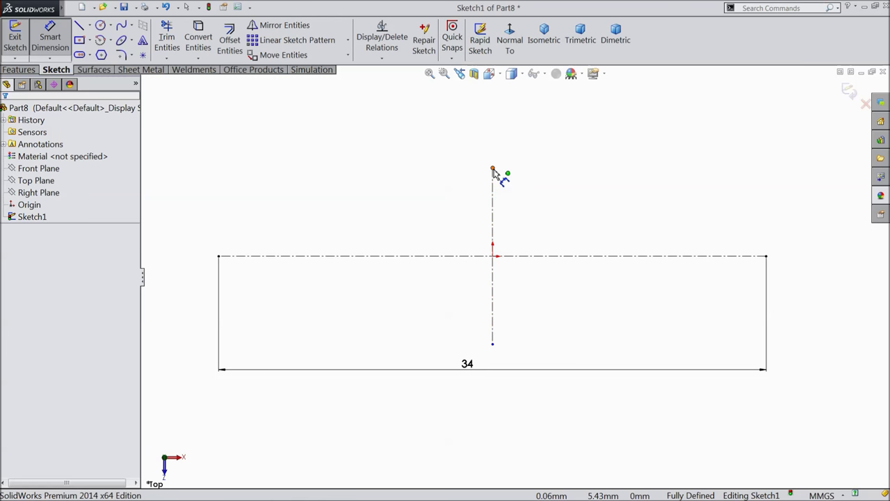
pyautogui.click(493, 204)
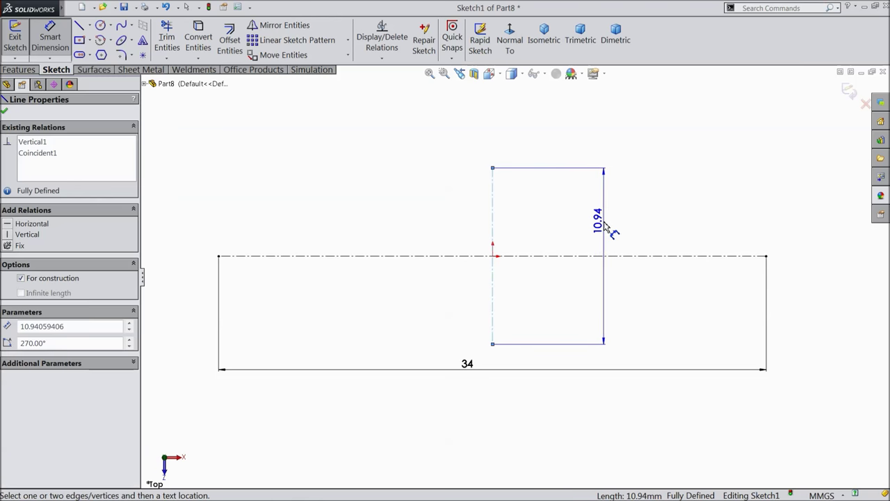
pyautogui.click(603, 226)
pyautogui.write('8')
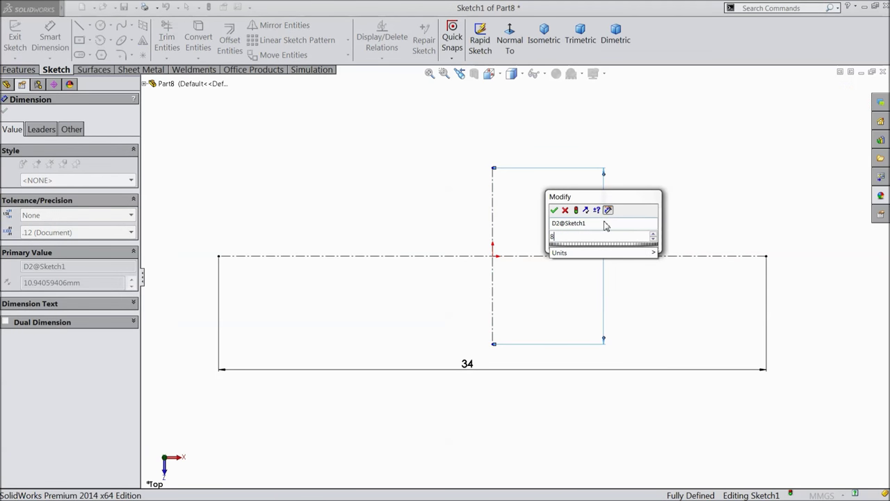
pyautogui.click(555, 211)
# Set the vertical centerline's top point 3.35 mm above the horizontal centerline
pyautogui.click(494, 216)
pyautogui.click(525, 255)
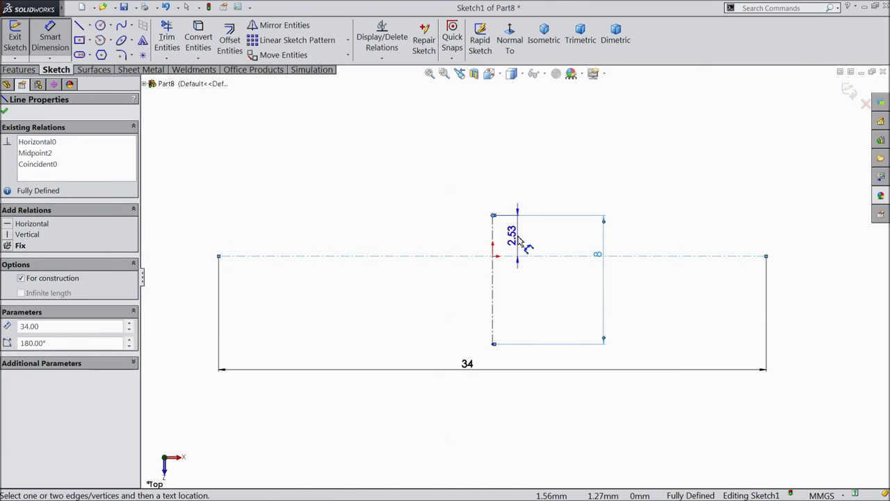
pyautogui.click(517, 236)
pyautogui.write('3')
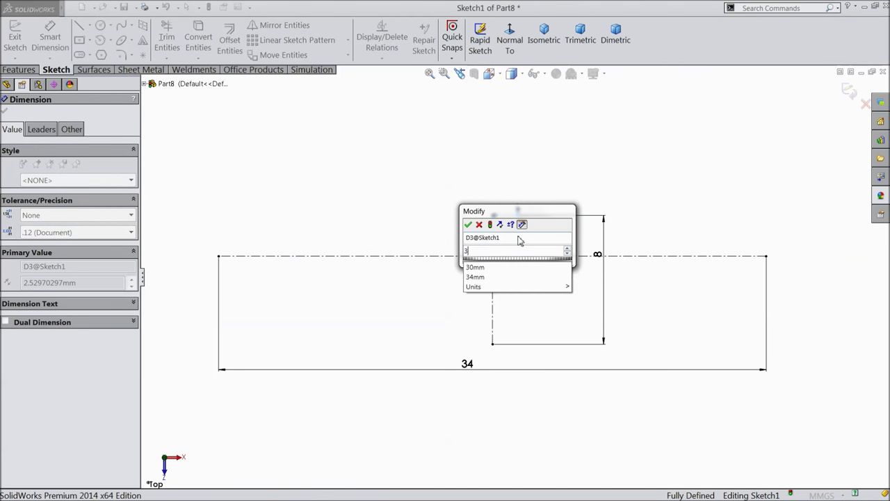
pyautogui.write('.35')
pyautogui.click(468, 224)
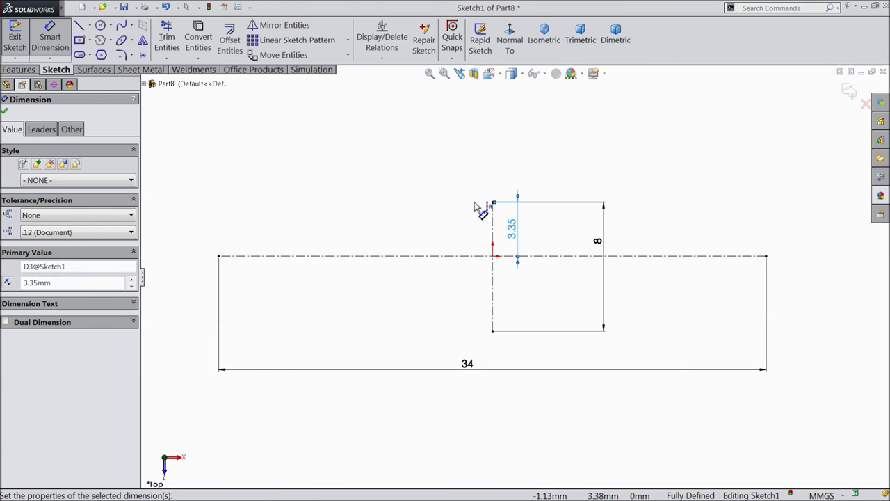
pyautogui.click(100, 25)
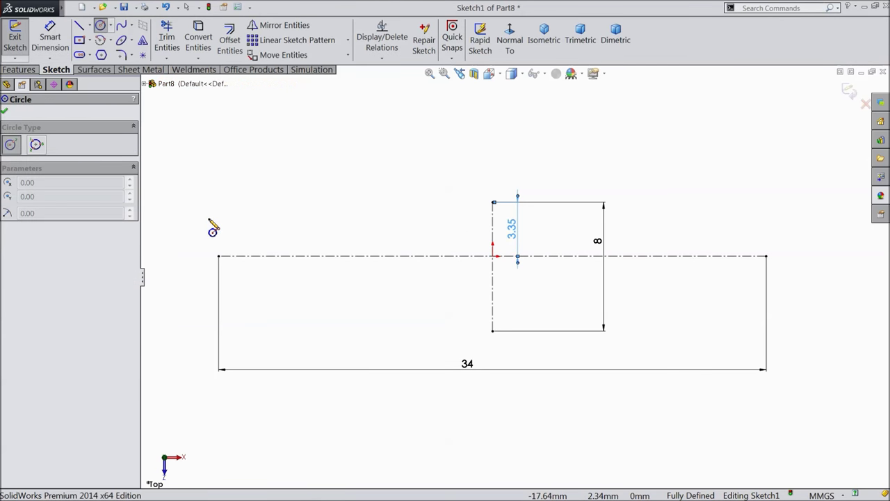
# Draw a small and a larger concentric circle at each end of the horizontal centerline
pyautogui.click(218, 256)
pyautogui.click(230, 278)
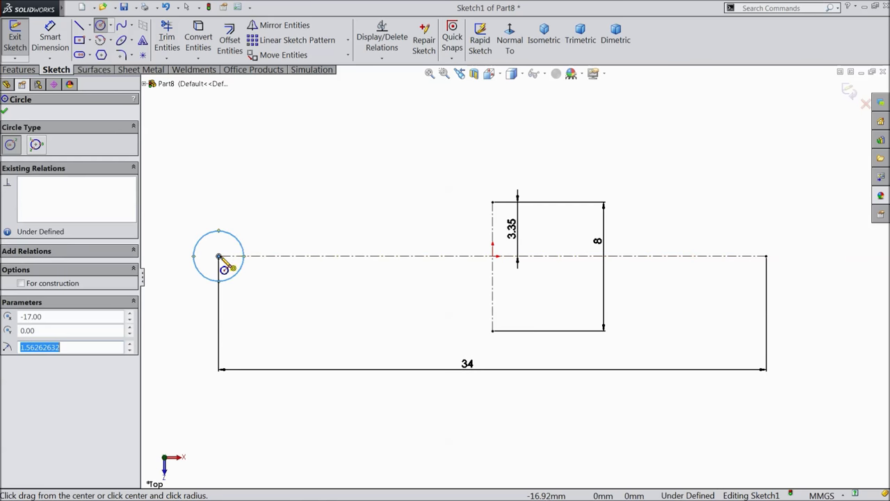
pyautogui.click(218, 256)
pyautogui.click(183, 219)
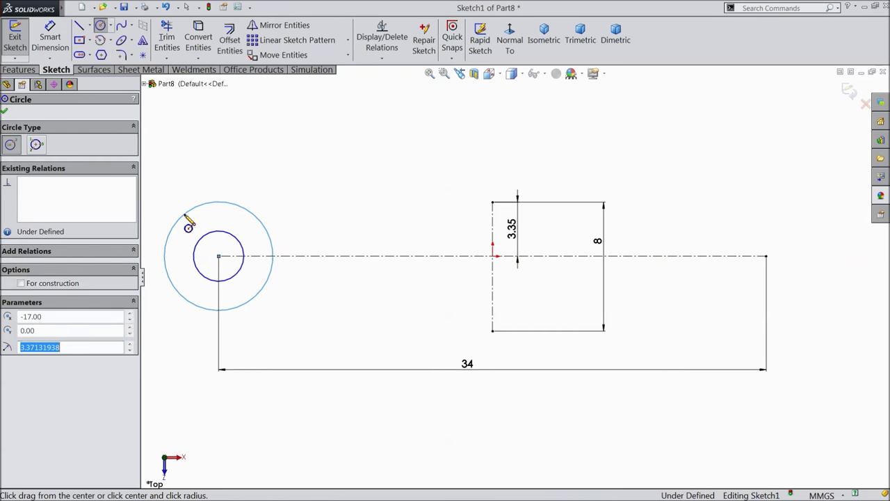
pyautogui.click(766, 256)
pyautogui.click(771, 278)
pyautogui.click(766, 256)
pyautogui.click(759, 208)
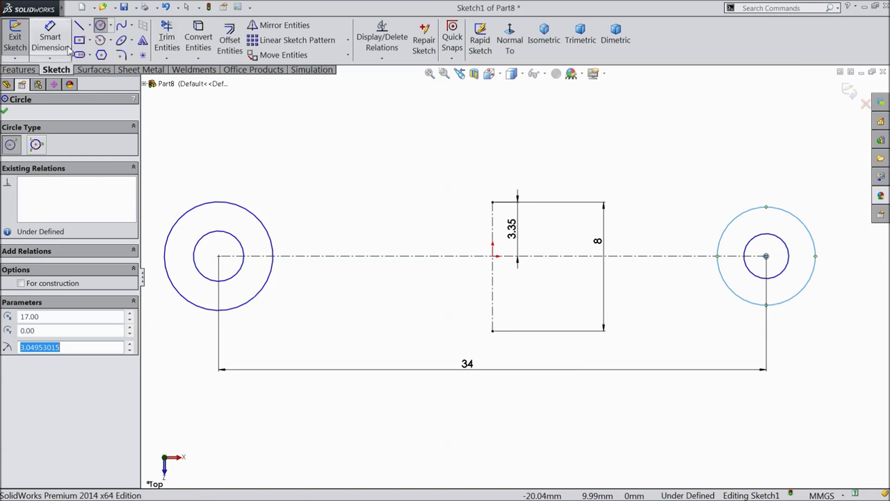
# Draw a sloped line from the vertical centerline's top to the left outer circle
pyautogui.click(79, 25)
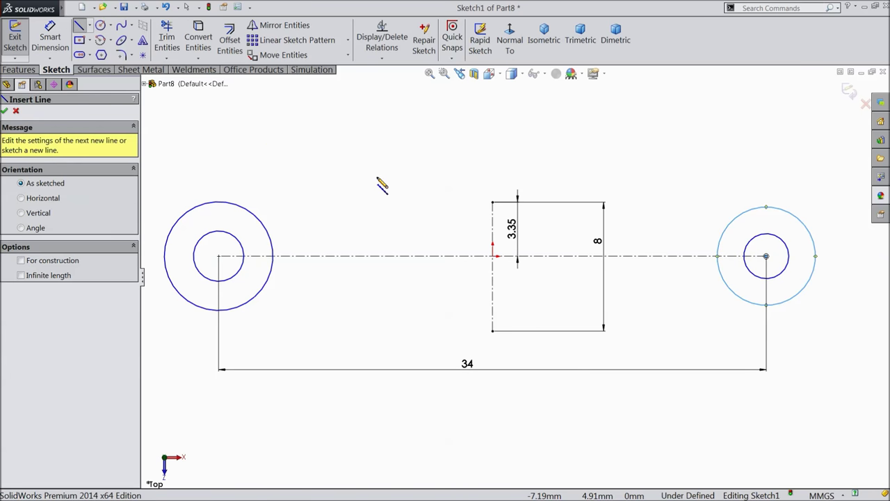
pyautogui.click(492, 202)
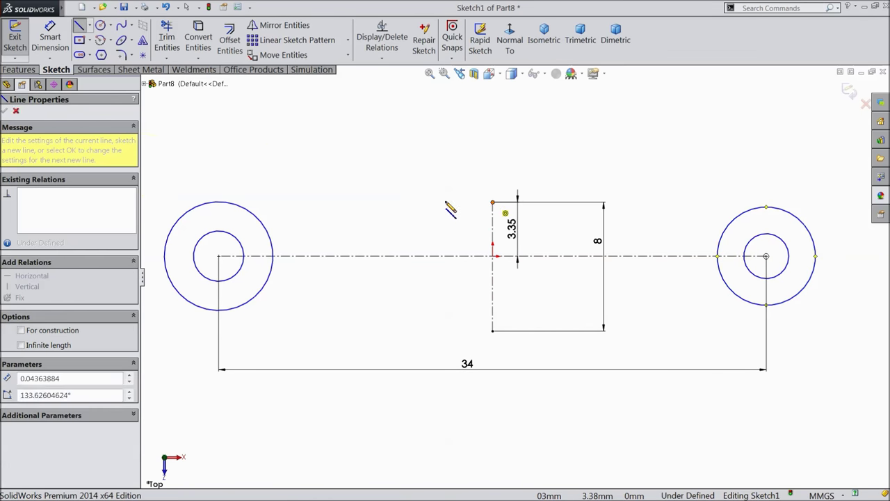
pyautogui.click(265, 223)
pyautogui.rightClick(315, 76)
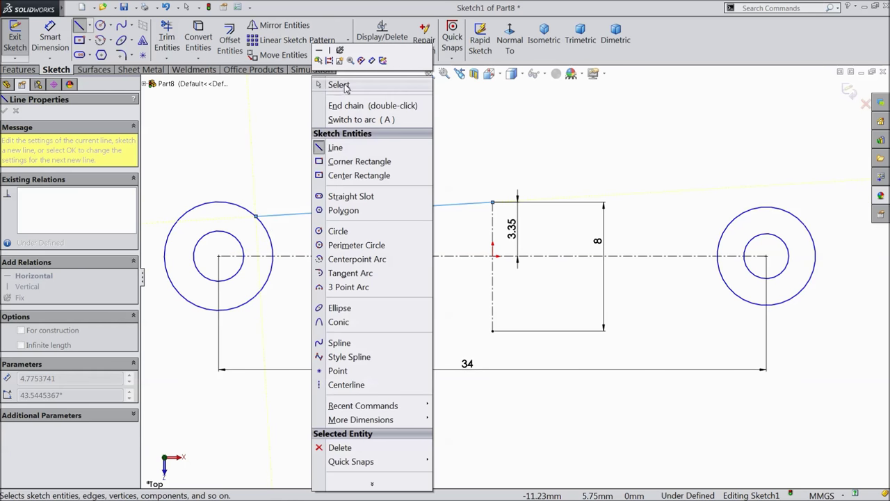
pyautogui.click(340, 85)
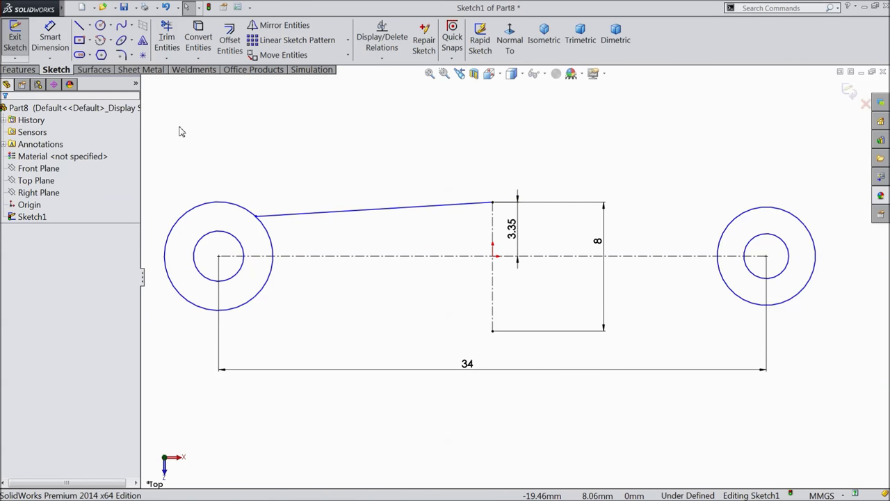
# Mirror the sloped line about the horizontal centerline to create the lower-left line
pyautogui.click(278, 25)
pyautogui.click(374, 209)
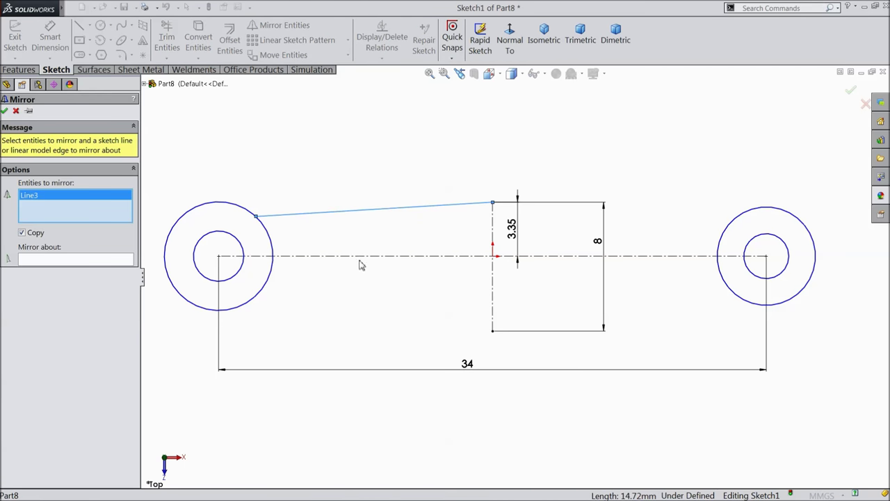
pyautogui.click(125, 259)
pyautogui.click(296, 256)
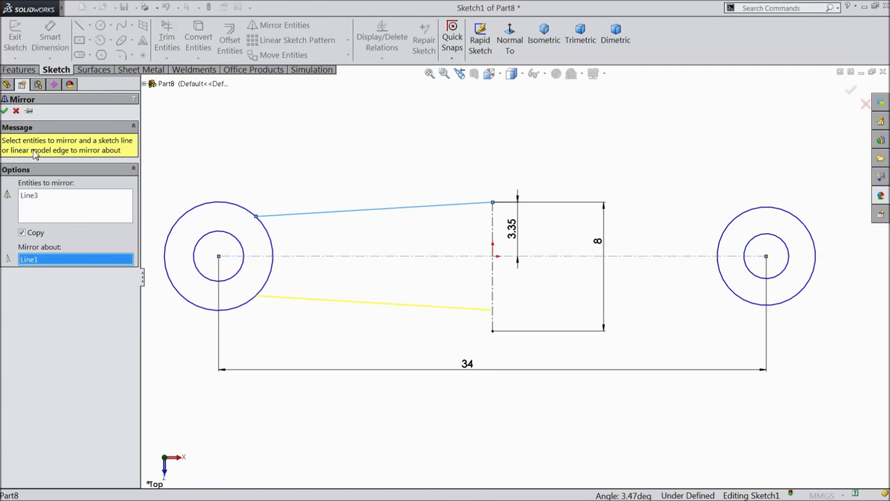
pyautogui.click(4, 111)
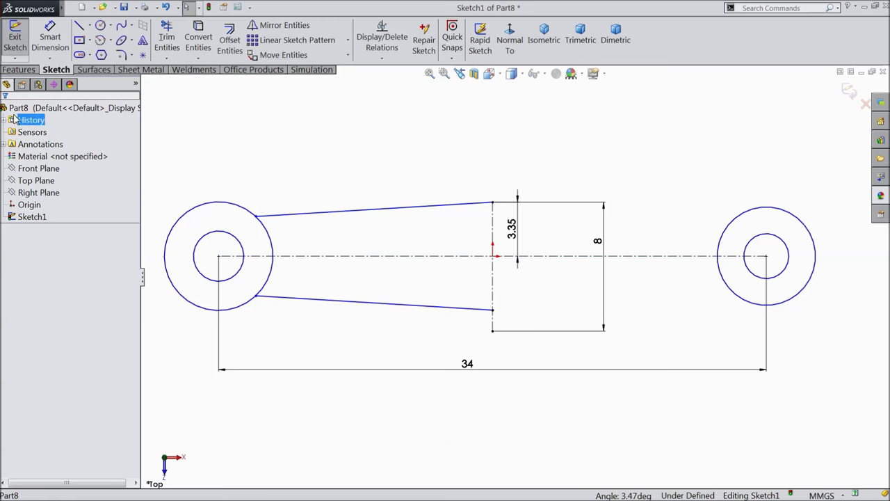
# Mirror both left sloped lines about the vertical centerline and fit the sketch in view
pyautogui.click(429, 211)
pyautogui.click(279, 25)
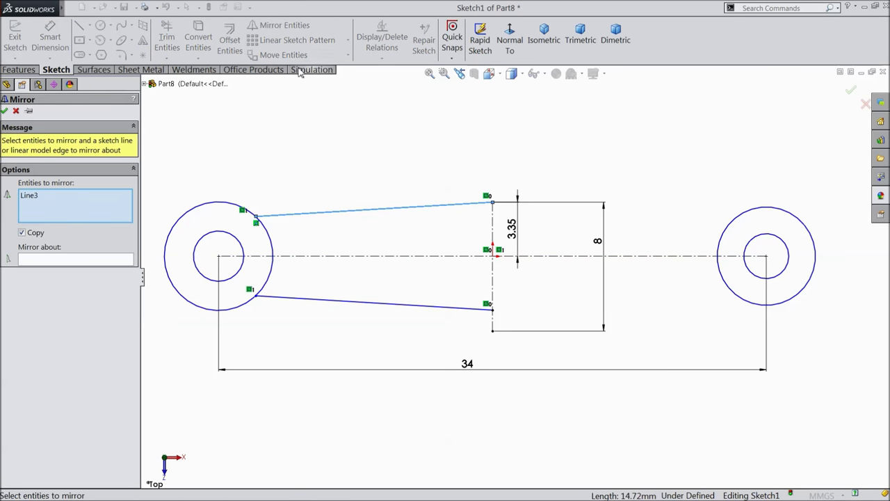
pyautogui.click(97, 259)
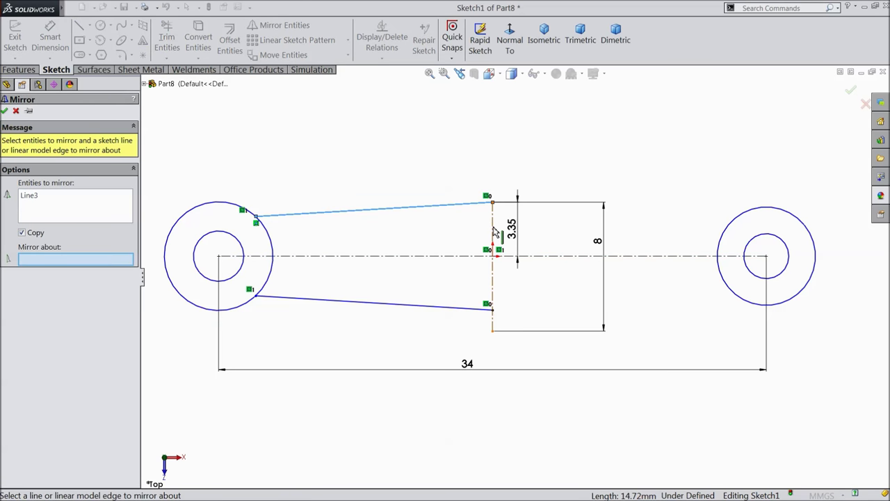
pyautogui.click(493, 230)
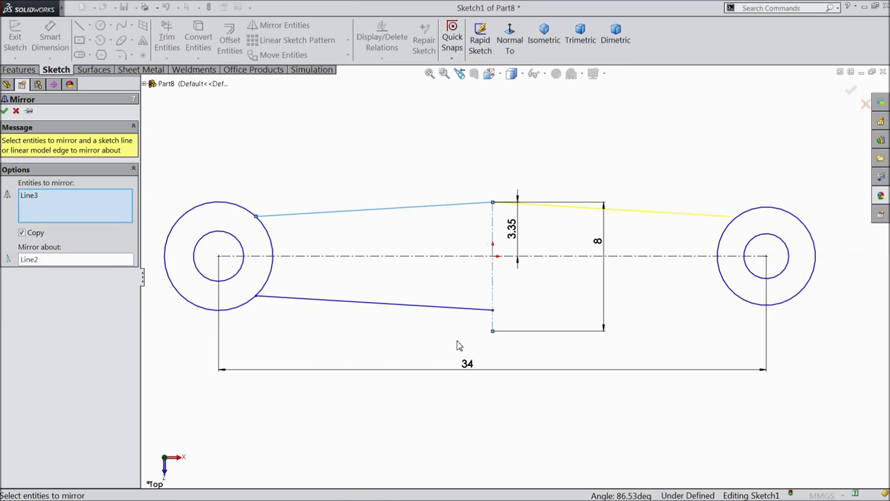
pyautogui.click(459, 307)
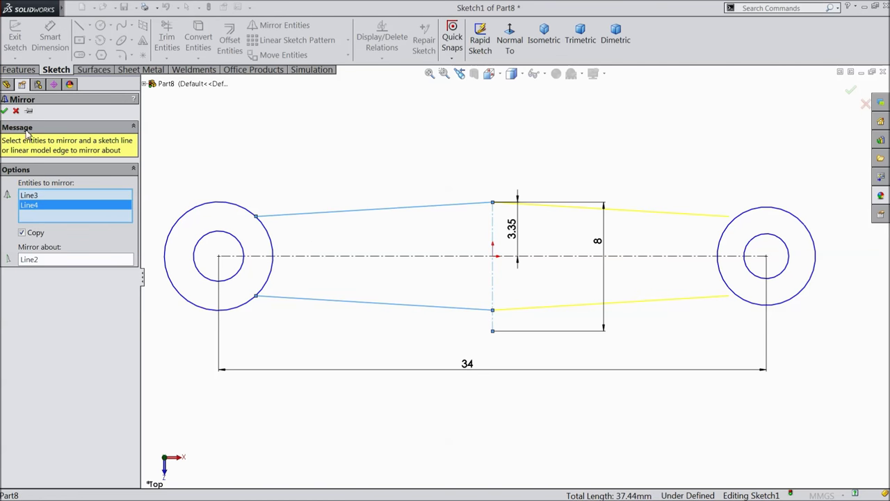
pyautogui.click(5, 111)
pyautogui.press('f')
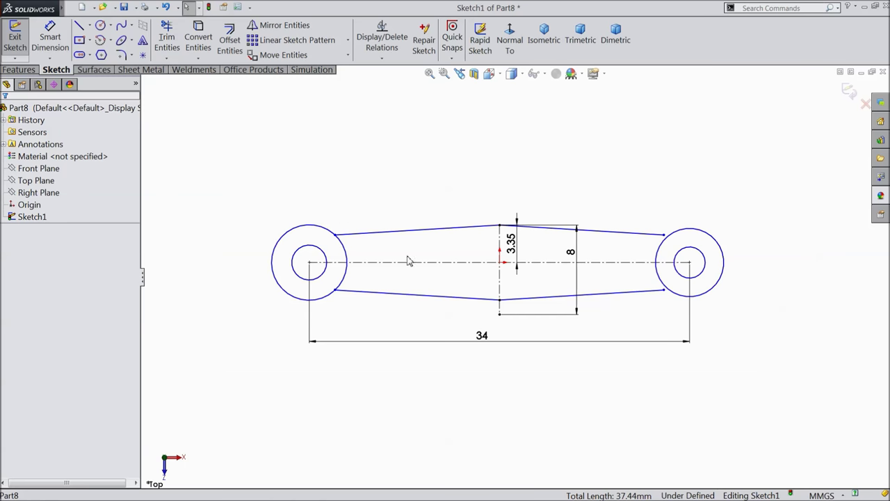
pyautogui.click(577, 280)
pyautogui.scroll(-1, 624, 308)
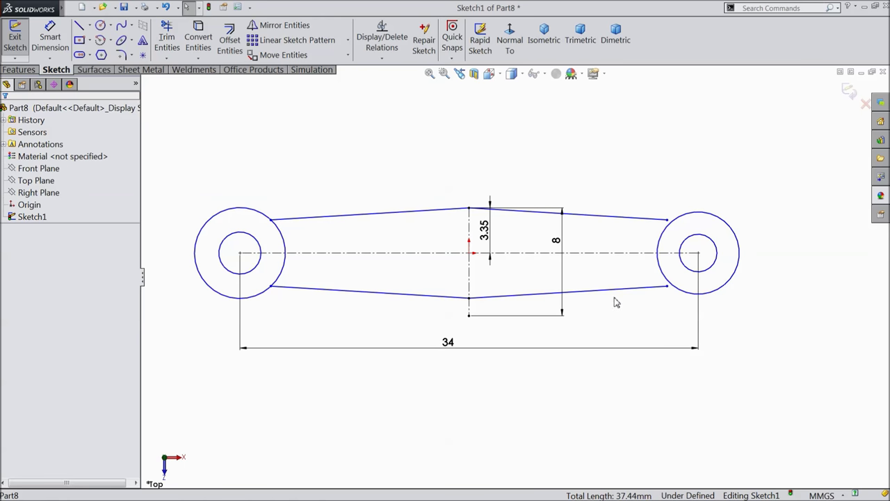
# Zoom to the whole link and check the 17 mm origin-to-right-circle distance without keeping it
pyautogui.scroll(-1, 716, 205)
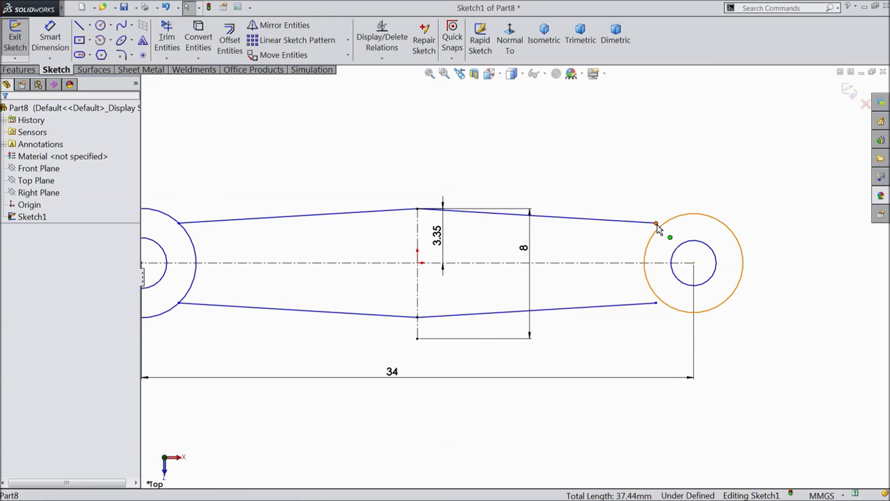
pyautogui.press('z')
pyautogui.press('z')
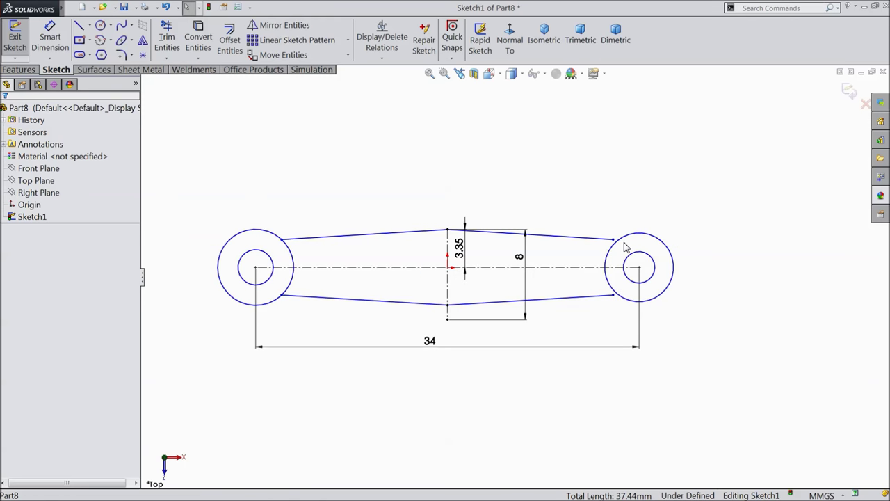
pyautogui.click(50, 39)
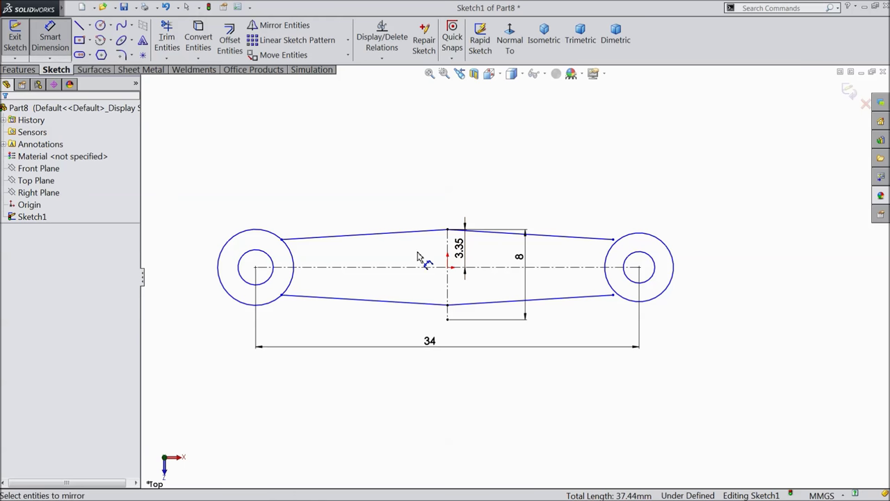
pyautogui.click(449, 271)
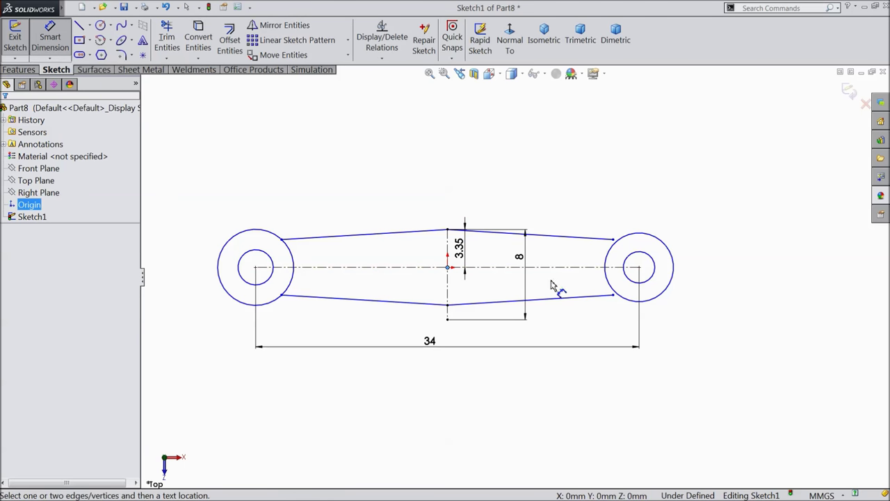
pyautogui.click(639, 268)
pyautogui.press('Escape')
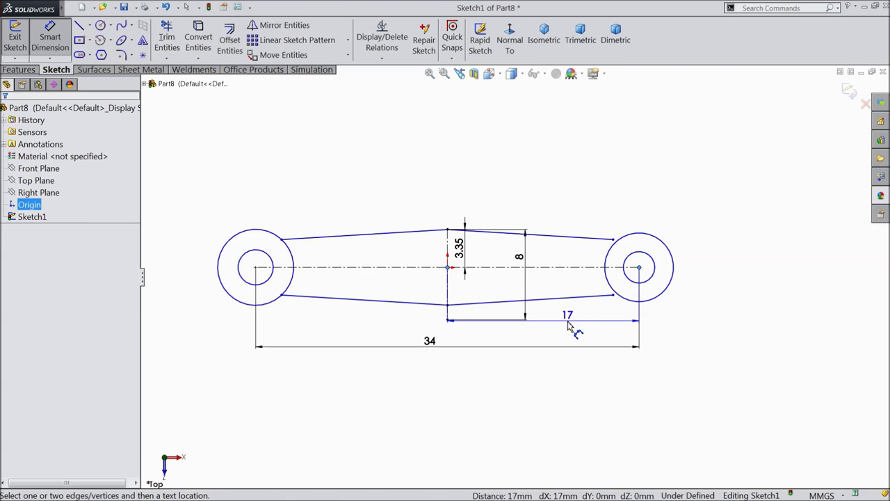
pyautogui.rightClick(439, 158)
pyautogui.click(465, 143)
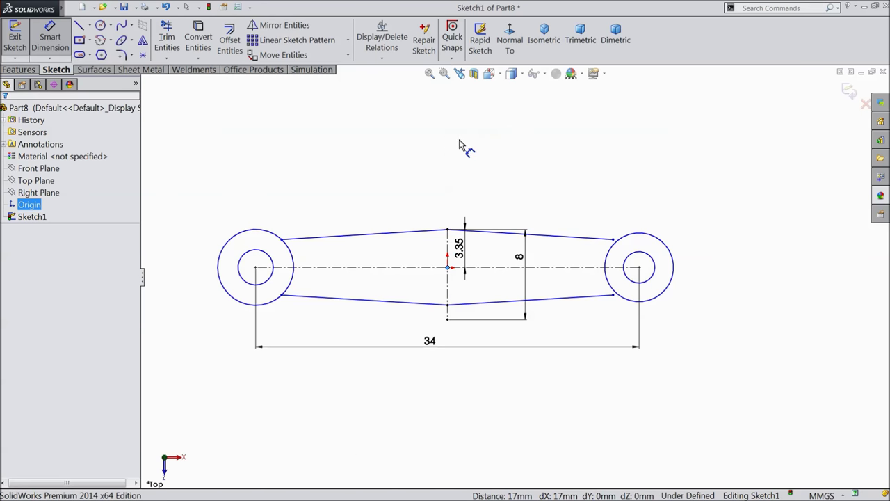
pyautogui.rightClick(457, 156)
pyautogui.click(485, 161)
# Delete the upper-right and lower-right sloped lines
pyautogui.scroll(-2, 605, 254)
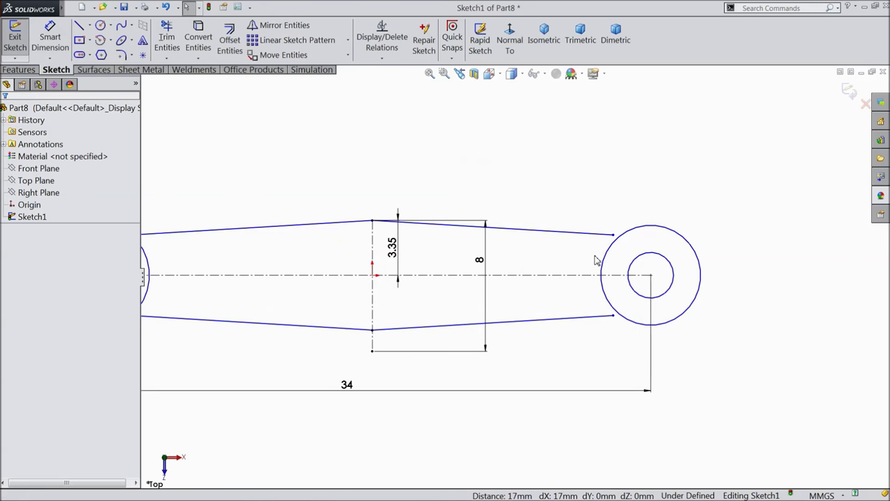
pyautogui.click(614, 237)
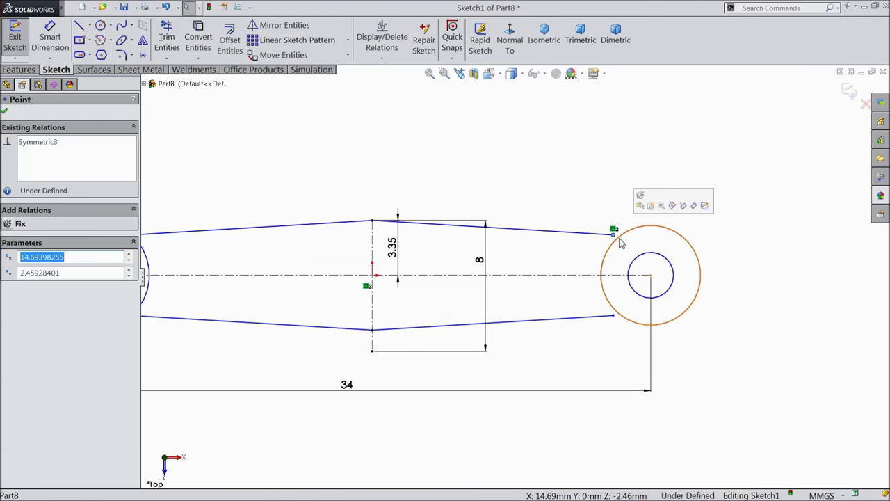
pyautogui.click(575, 235)
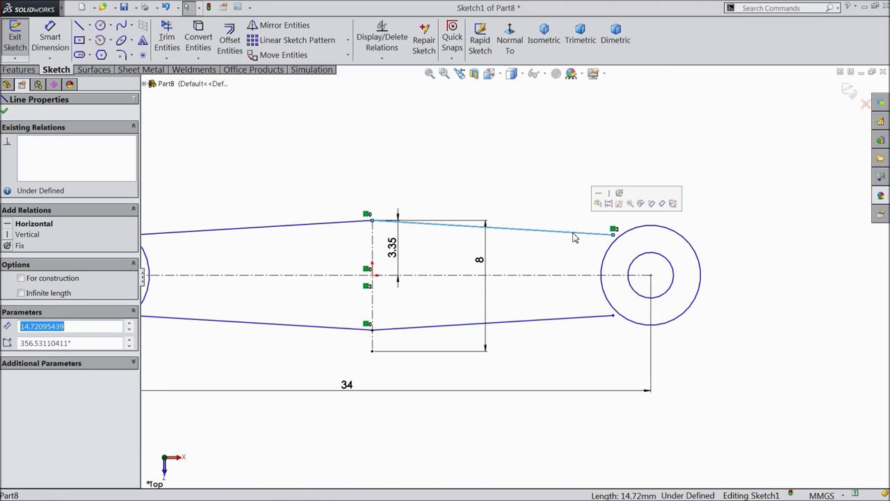
pyautogui.press('Escape')
pyautogui.click(569, 325)
pyautogui.press('Delete')
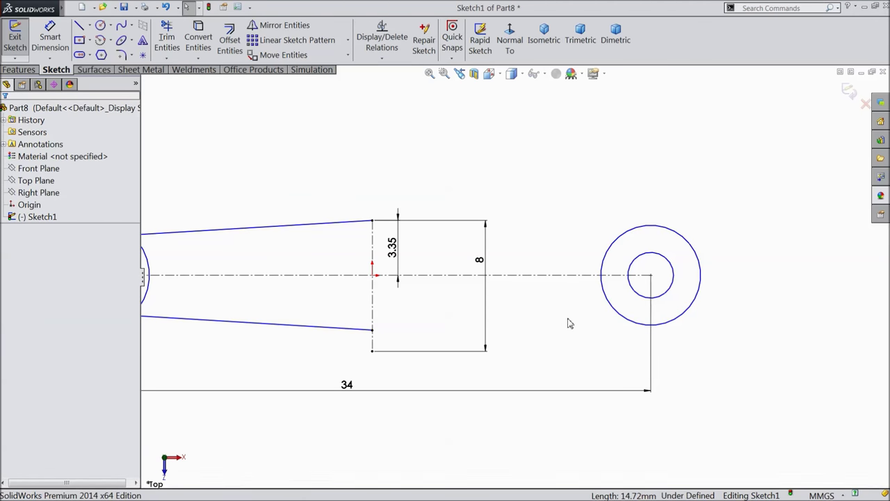
# Redraw the upper-right sloped line from the top corner to the right outer circle
pyautogui.click(78, 25)
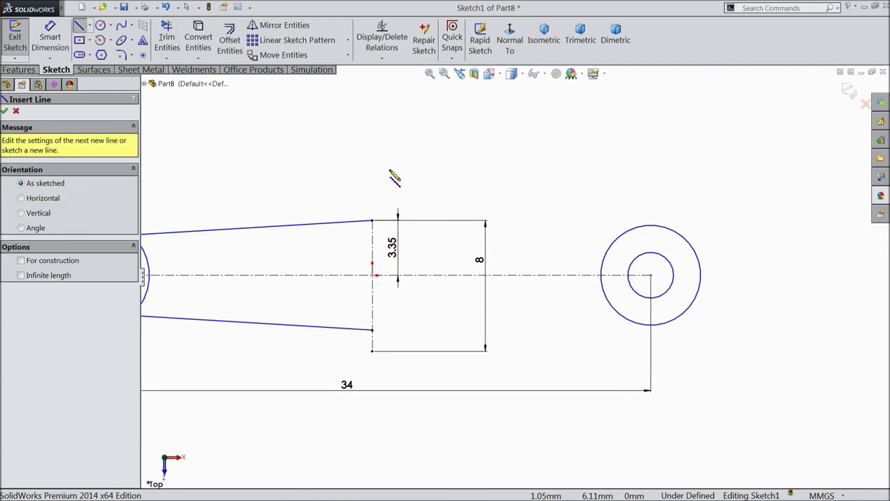
pyautogui.click(372, 221)
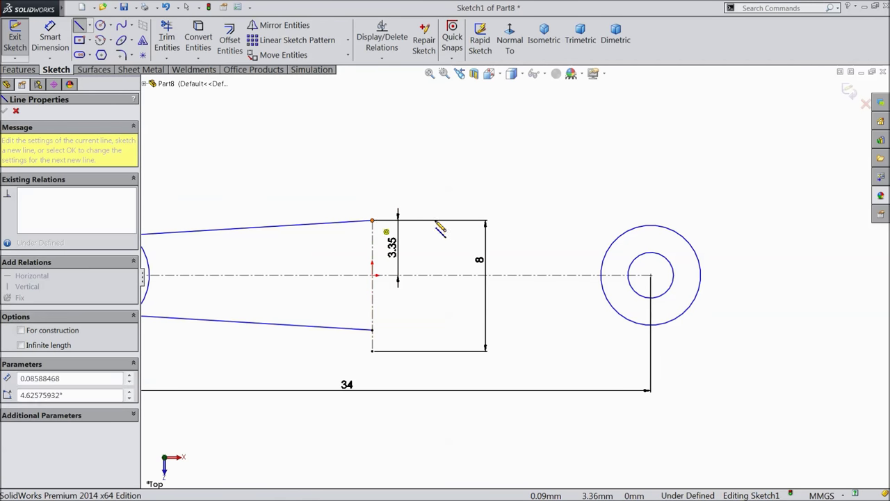
pyautogui.rightClick(606, 246)
pyautogui.click(592, 84)
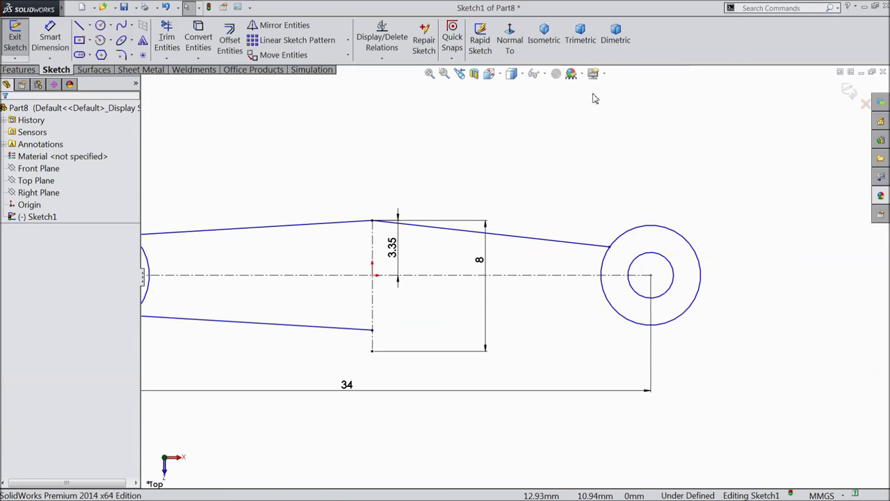
# Mirror the upper-right line about the horizontal centreline to create the lower-right line
pyautogui.click(282, 25)
pyautogui.click(490, 235)
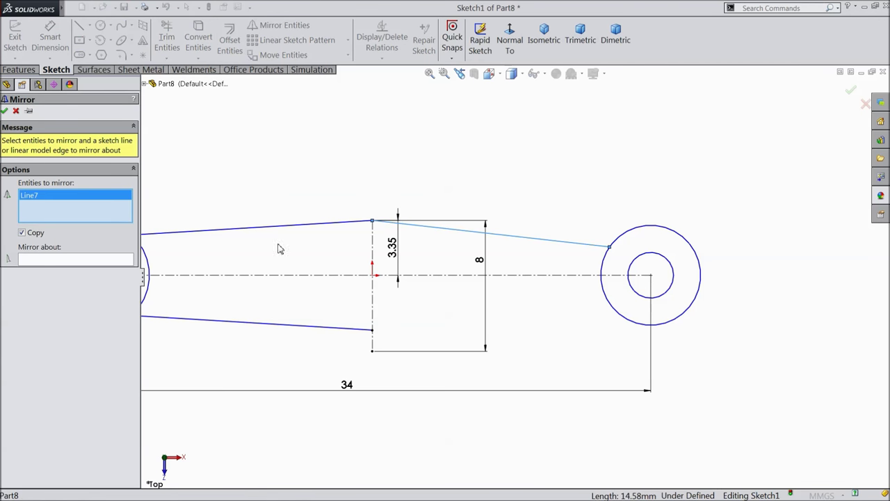
pyautogui.click(110, 260)
pyautogui.click(429, 275)
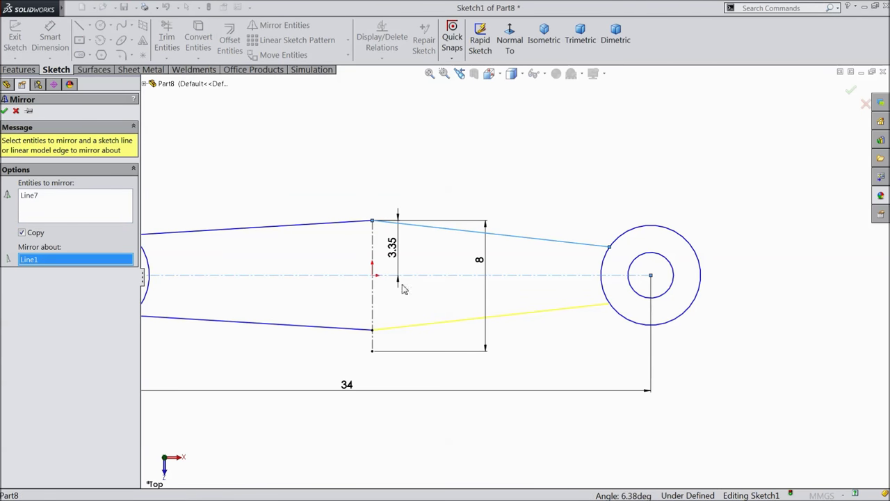
pyautogui.click(5, 112)
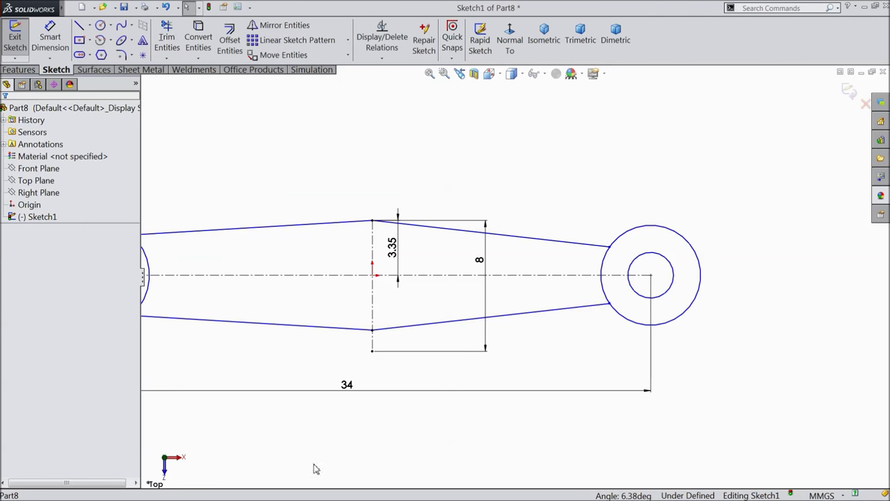
pyautogui.click(314, 491)
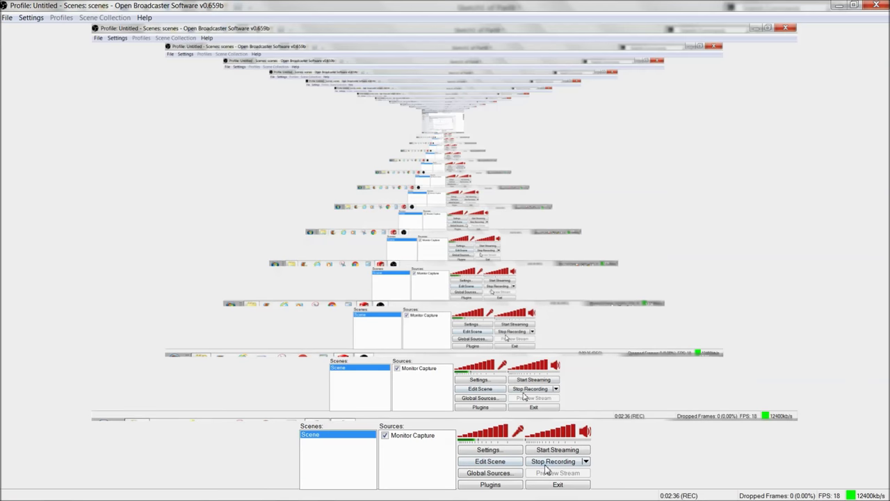
pyautogui.click(546, 462)
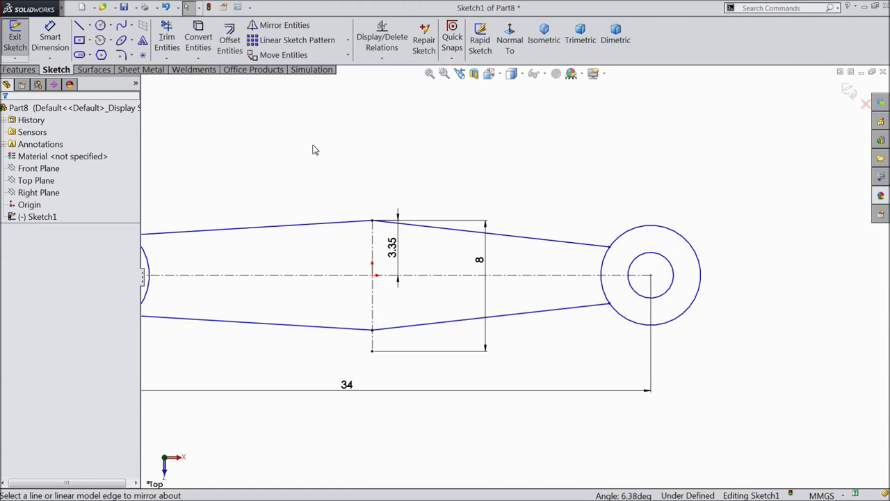
pyautogui.click(50, 38)
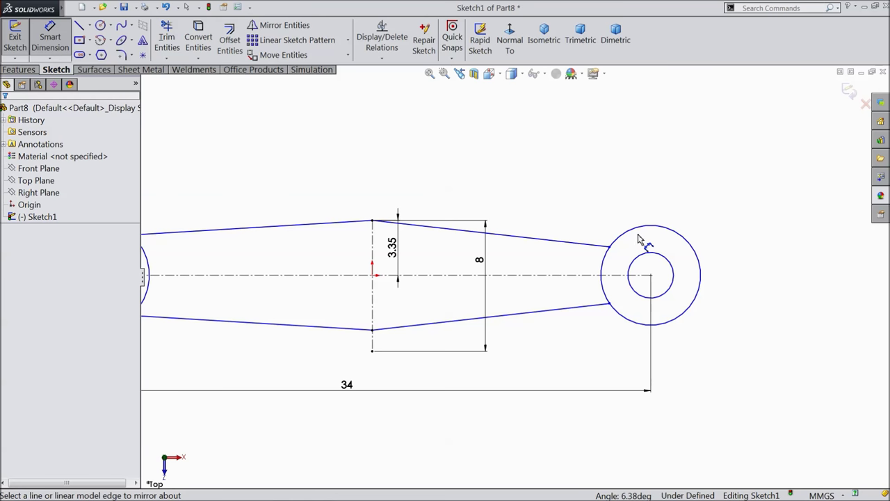
# Dimension the right outer circle to Ø4 and its inner hole to Ø1.9
pyautogui.click(702, 274)
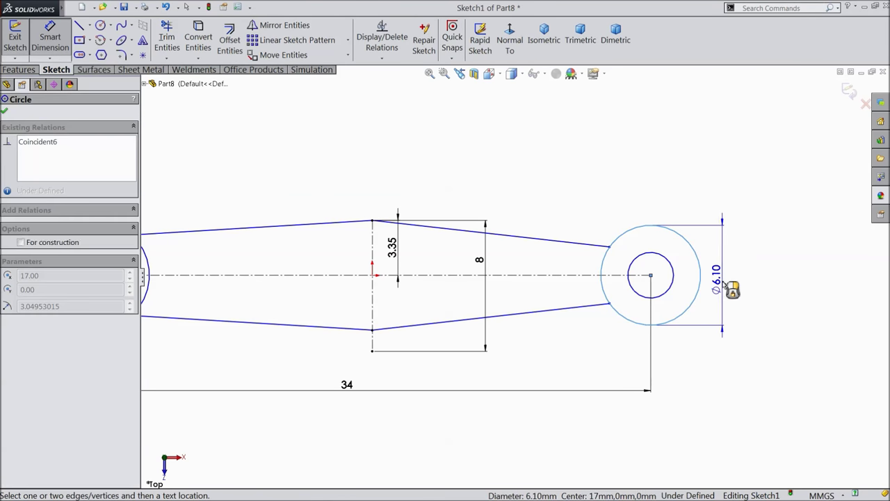
pyautogui.click(722, 281)
pyautogui.write('4')
pyautogui.press('Return')
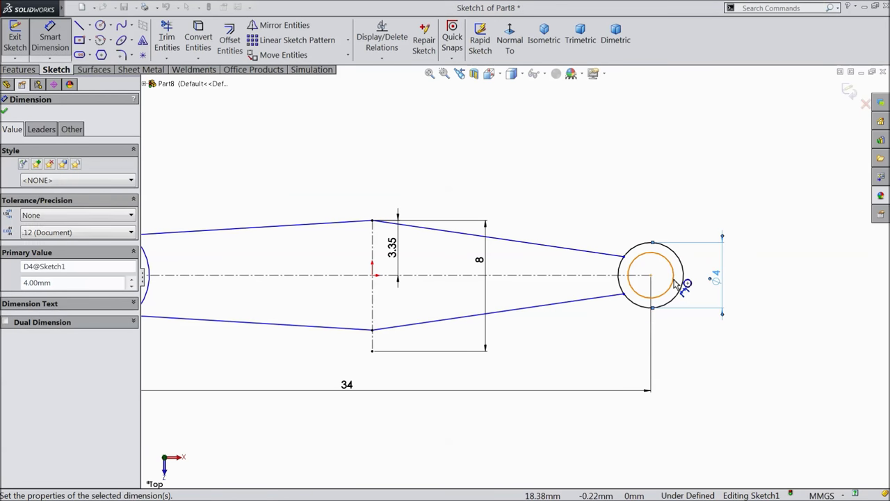
pyautogui.click(676, 280)
pyautogui.click(697, 217)
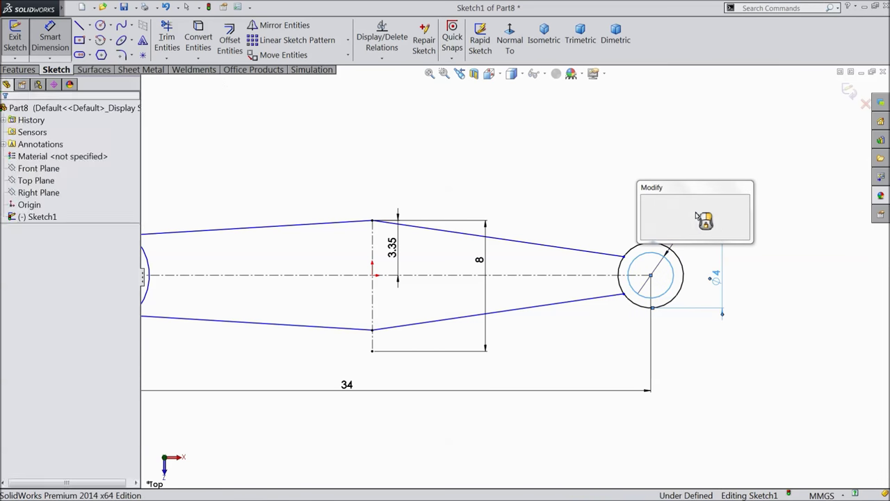
pyautogui.write('1.9')
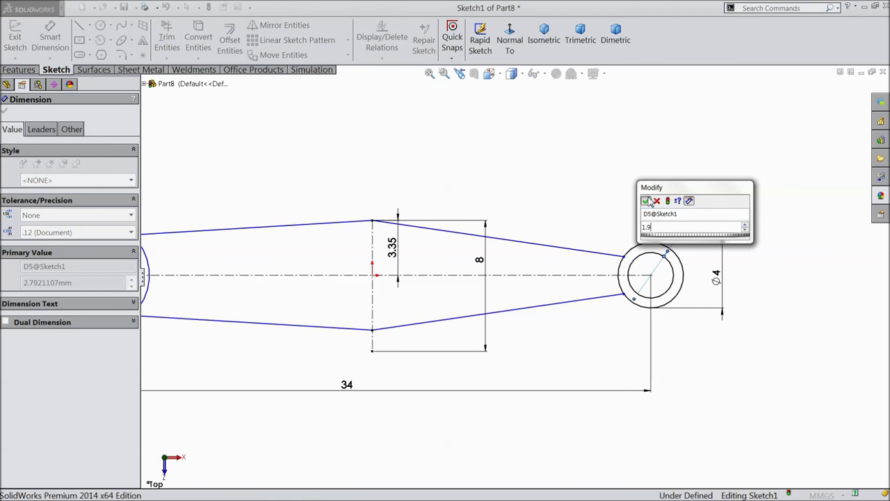
pyautogui.press('Return')
# Dimension the left outer circle to Ø4 and its inner hole to Ø1.9
pyautogui.scroll(-2, 512, 277)
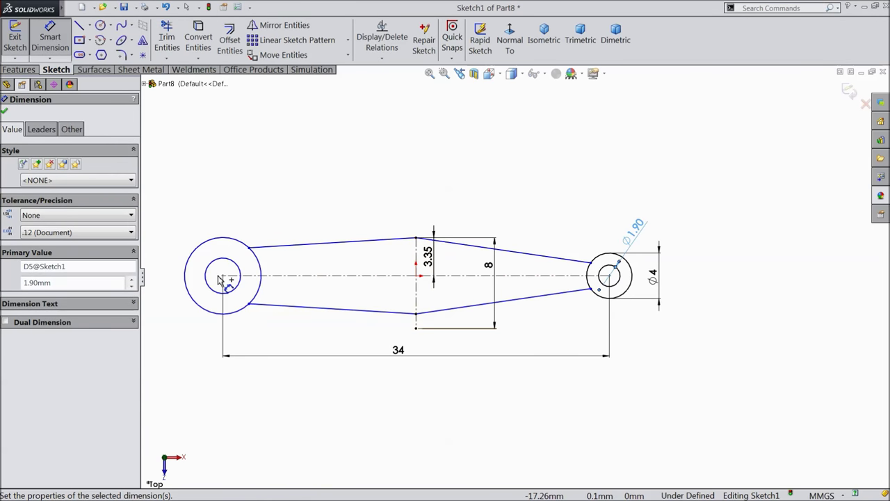
pyautogui.click(192, 276)
pyautogui.click(181, 281)
pyautogui.write('4')
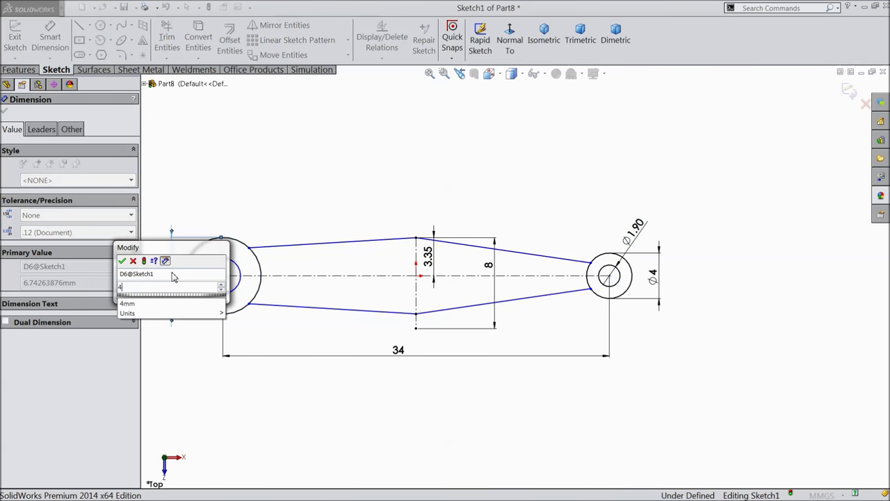
pyautogui.click(123, 261)
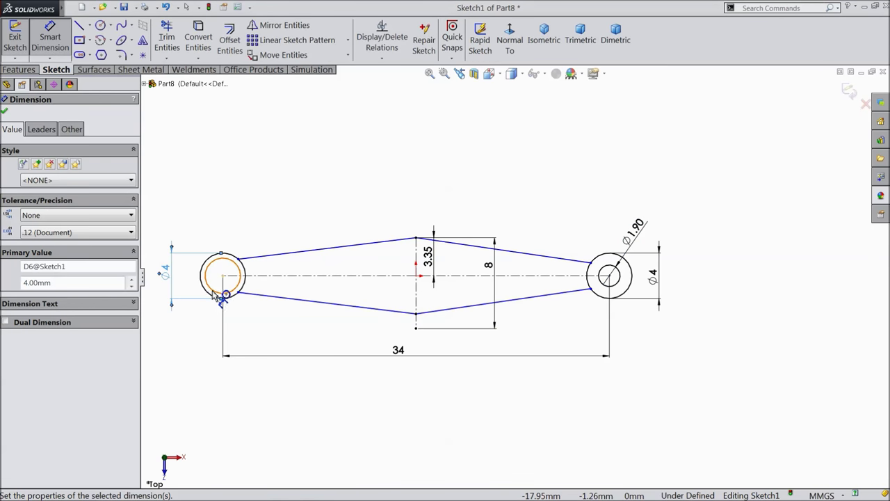
pyautogui.click(210, 291)
pyautogui.click(196, 327)
pyautogui.write('1.9')
pyautogui.click(144, 313)
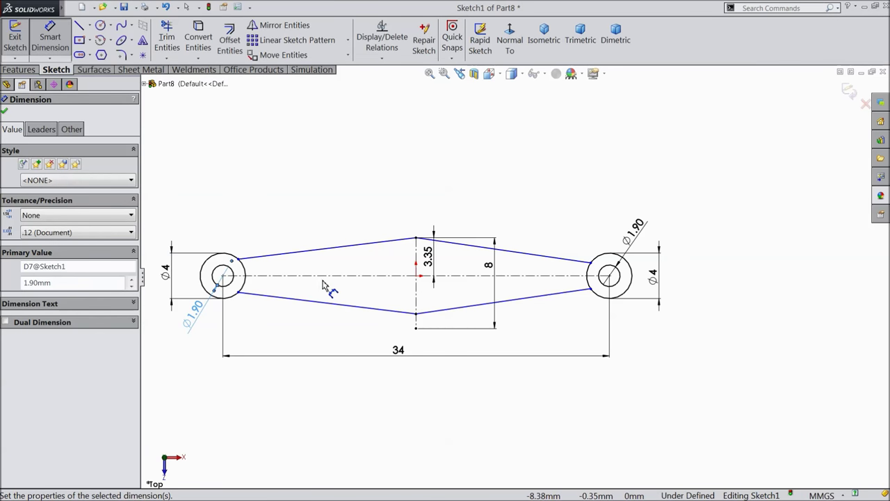
pyautogui.click(6, 113)
# Select the left outer circle together with the upper-left sloped line
pyautogui.scroll(-3, 275, 254)
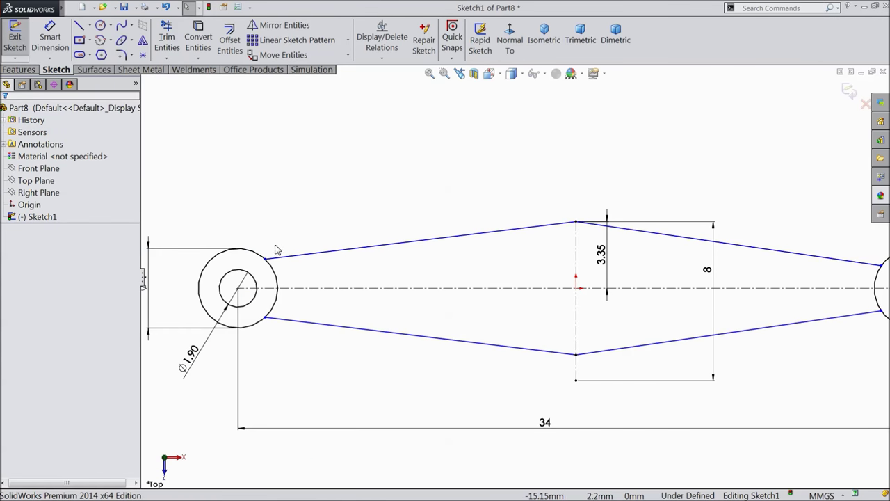
pyautogui.click(264, 258)
pyautogui.keyDown('ctrl'); pyautogui.click(275, 254); pyautogui.keyUp('ctrl')
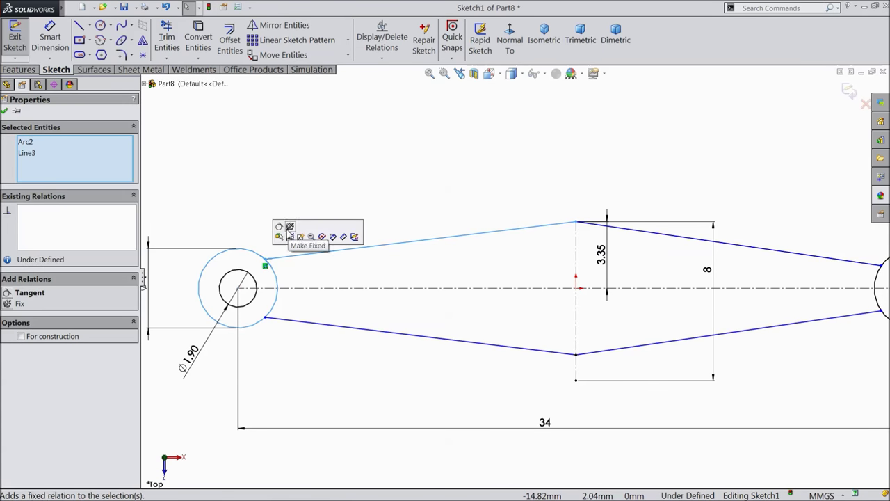
# Make the upper-left and upper-right lines tangent to their outer circles
pyautogui.click(282, 237)
pyautogui.scroll(3, 503, 292)
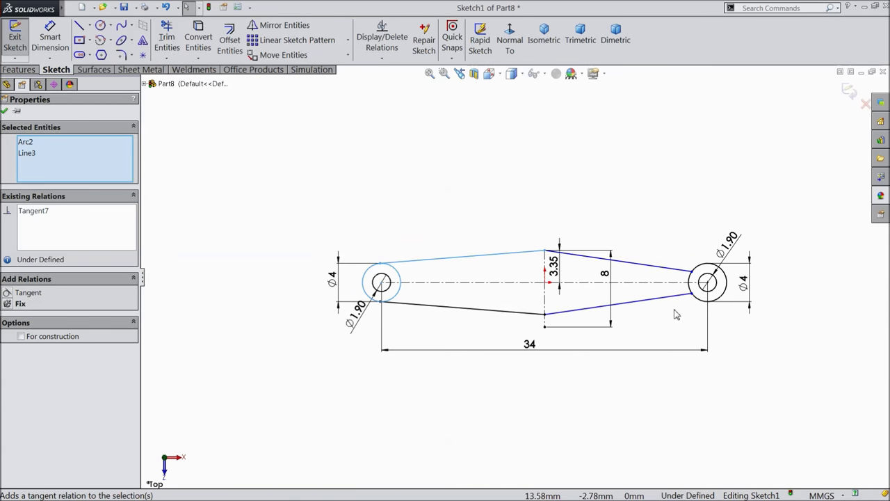
pyautogui.scroll(-5, 678, 299)
pyautogui.click(599, 278)
pyautogui.click(560, 278)
pyautogui.keyDown('ctrl'); pyautogui.click(572, 293); pyautogui.keyUp('ctrl')
pyautogui.click(578, 255)
pyautogui.scroll(5, 586, 259)
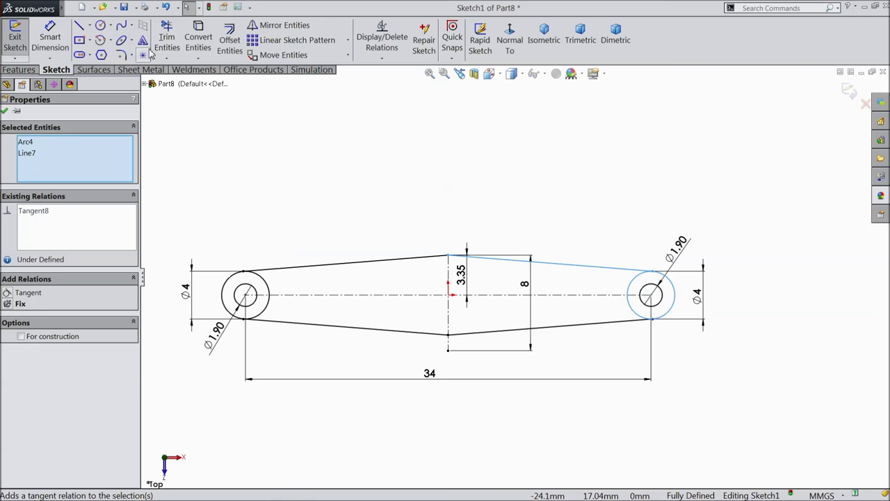
# Trim away the inner arcs of both outer circles with Trim Entities
pyautogui.click(166, 39)
pyautogui.moveTo(282, 309)
pyautogui.mouseDown()
pyautogui.moveTo(257, 314)
pyautogui.moveTo(272, 290)
pyautogui.moveTo(258, 278)
pyautogui.mouseUp()
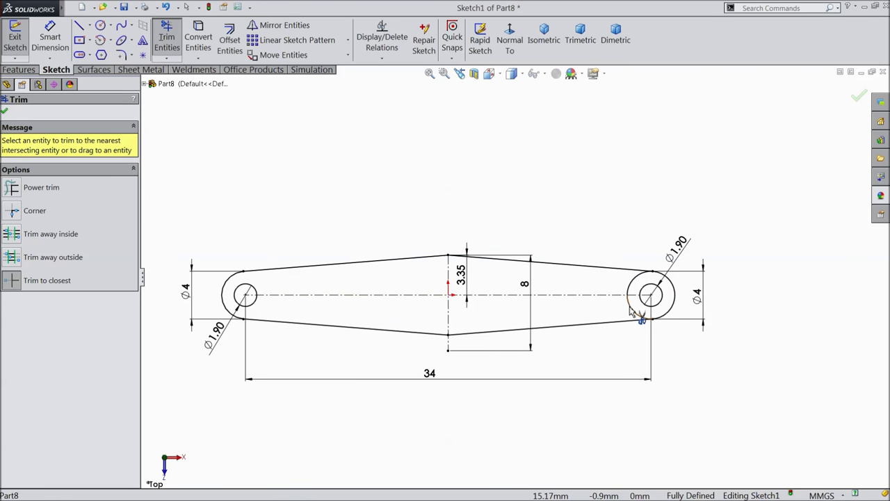
pyautogui.moveTo(630, 293); pyautogui.dragTo(436, 205)
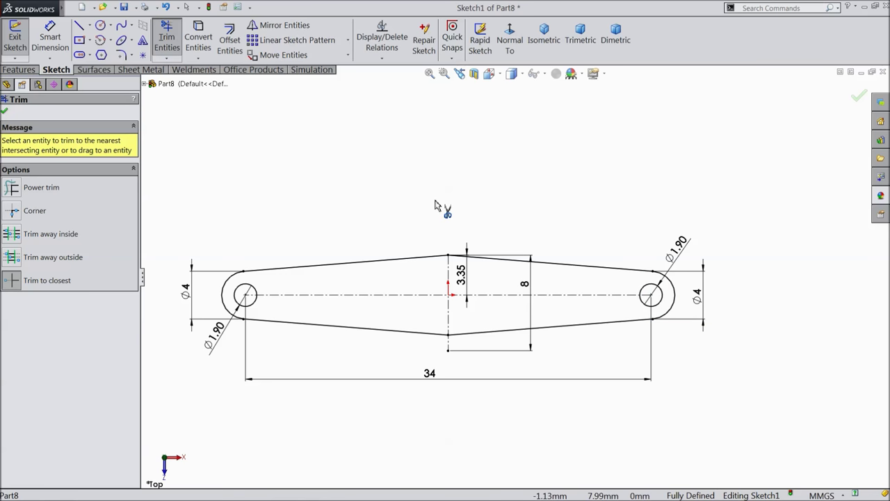
pyautogui.click(4, 112)
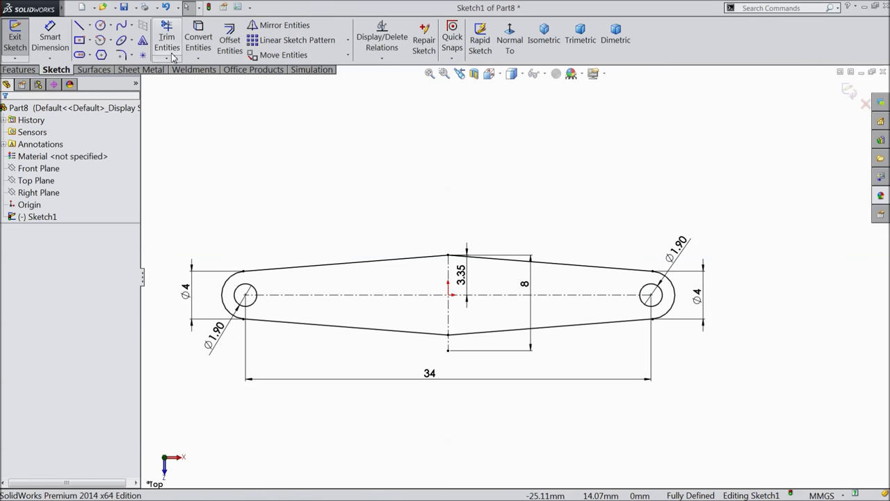
# Fillet the top middle corner at 5 mm and the bottom middle corner at 2.50 mm
pyautogui.click(124, 58)
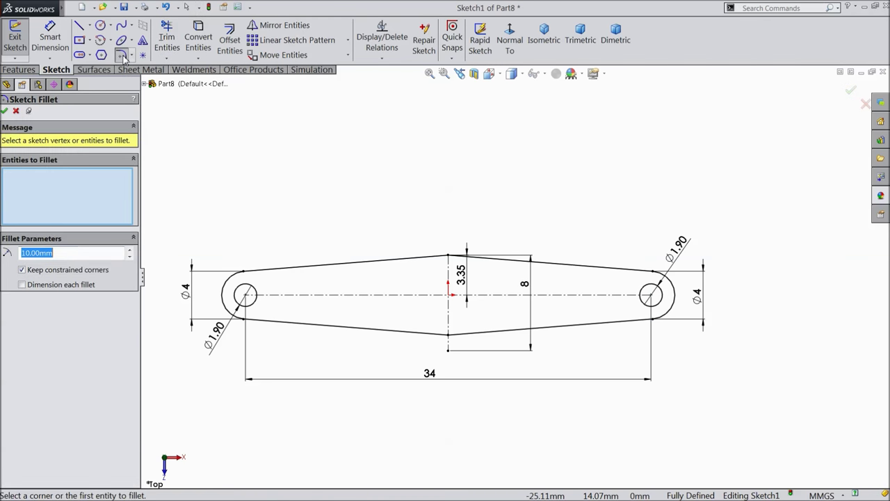
pyautogui.write('5')
pyautogui.scroll(-5, 482, 302)
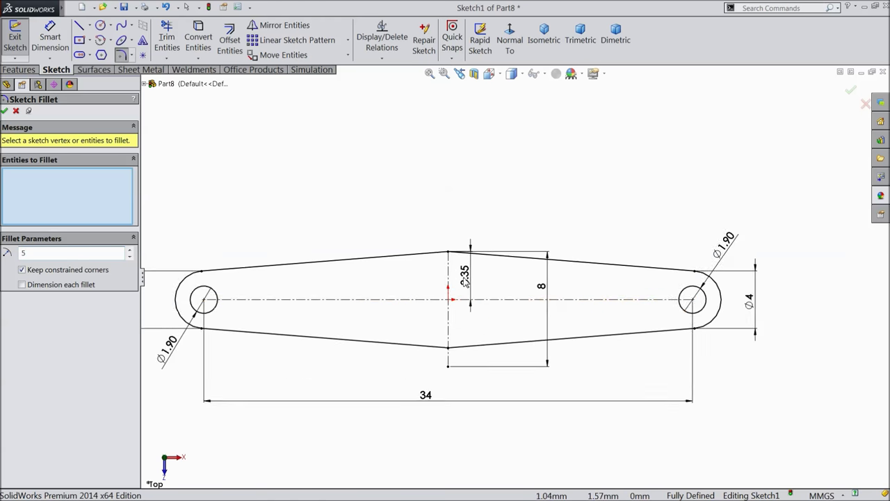
pyautogui.click(479, 202)
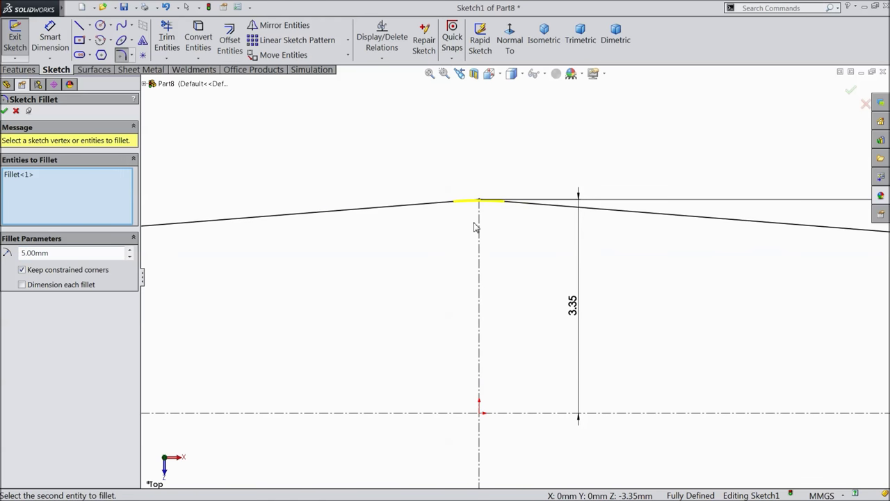
pyautogui.click(5, 111)
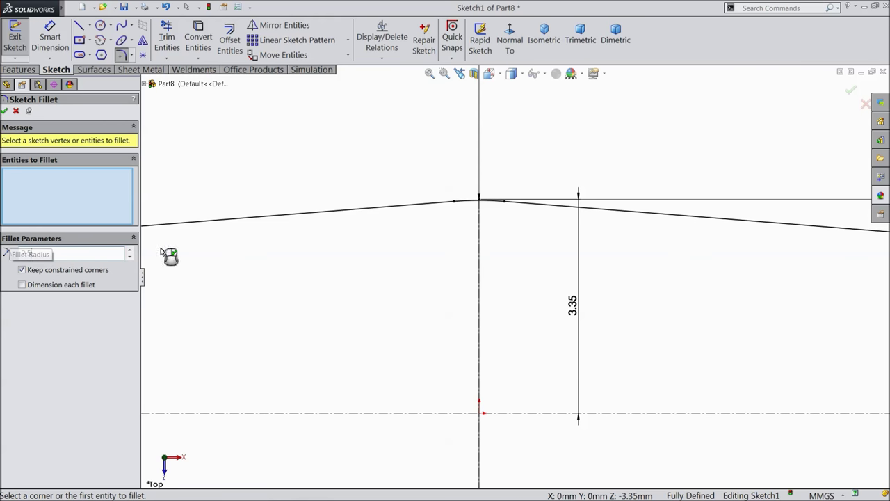
pyautogui.scroll(4, 413, 302)
pyautogui.scroll(-5, 491, 355)
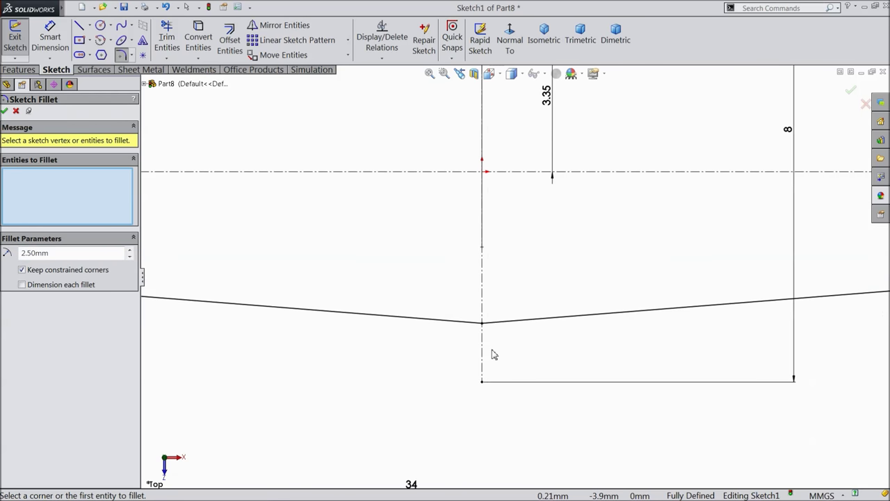
pyautogui.click(483, 324)
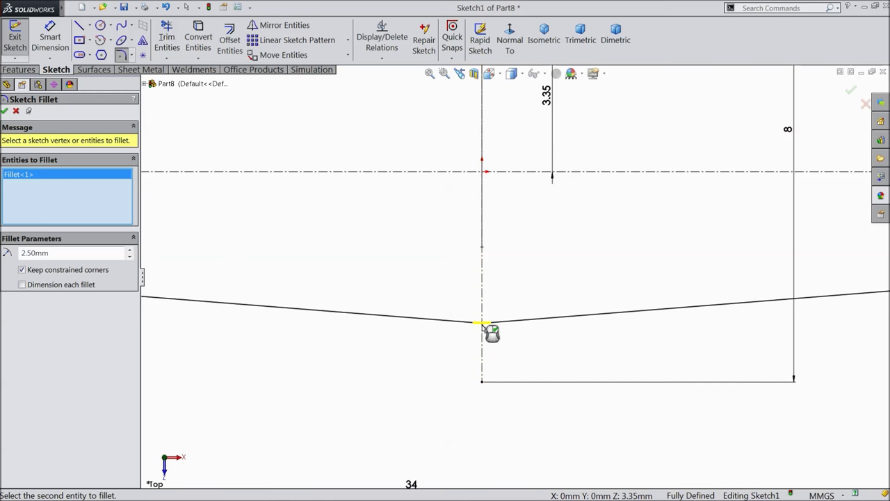
pyautogui.click(5, 111)
pyautogui.click(5, 111)
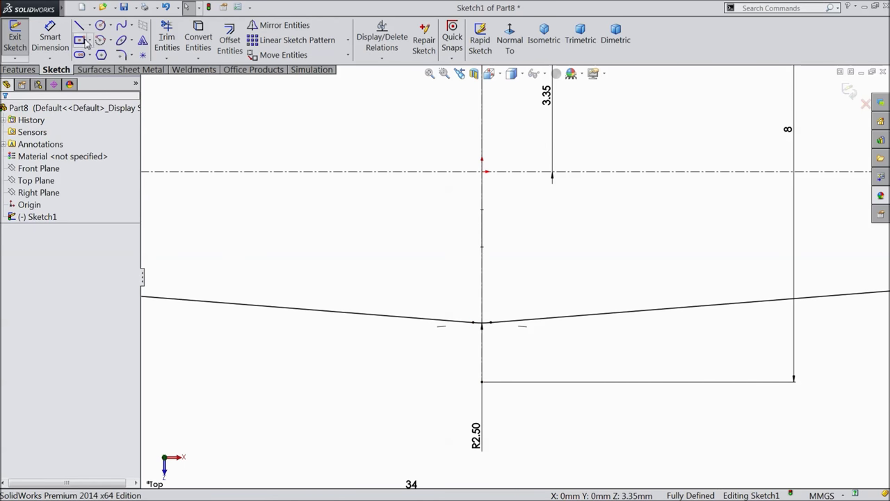
pyautogui.click(101, 25)
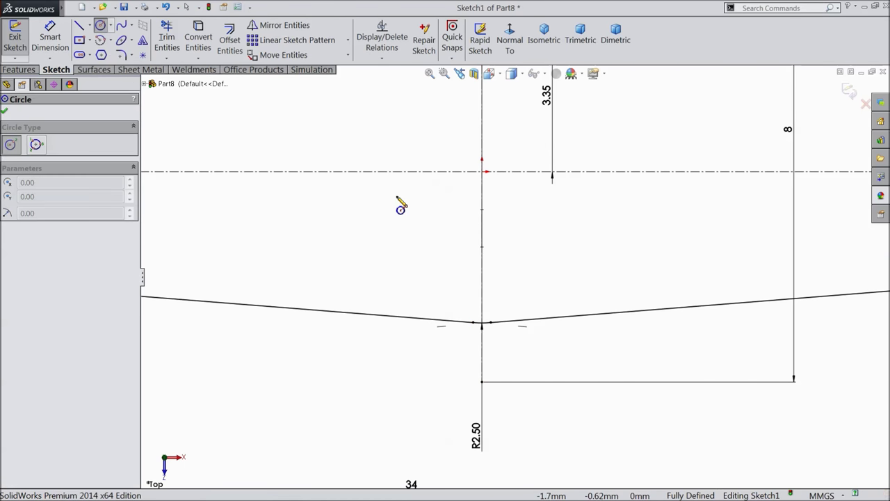
# Draw a small circle on the vertical centerline and dimension it 1.75 mm from the horizontal centerline
pyautogui.click(482, 229)
pyautogui.click(502, 257)
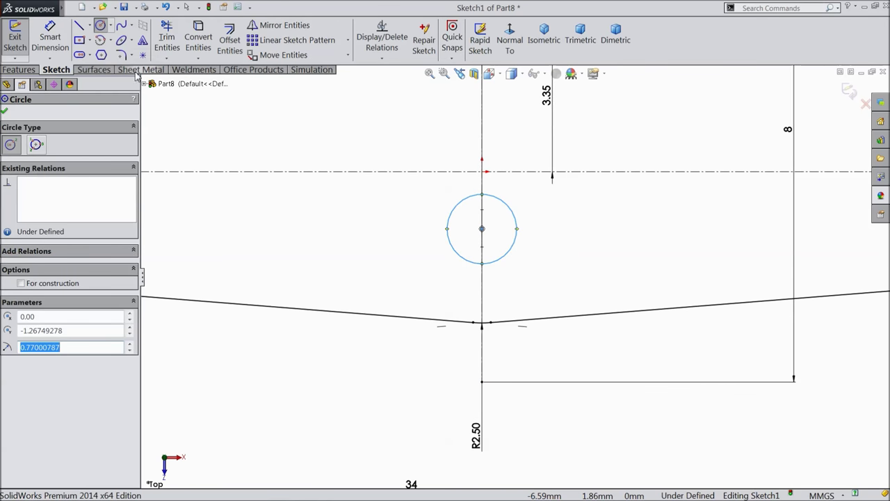
pyautogui.click(50, 42)
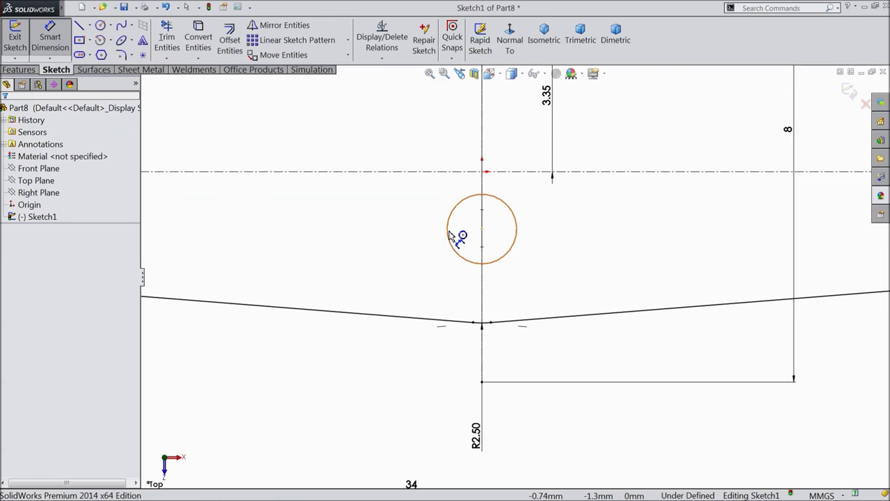
pyautogui.click(449, 237)
pyautogui.click(448, 171)
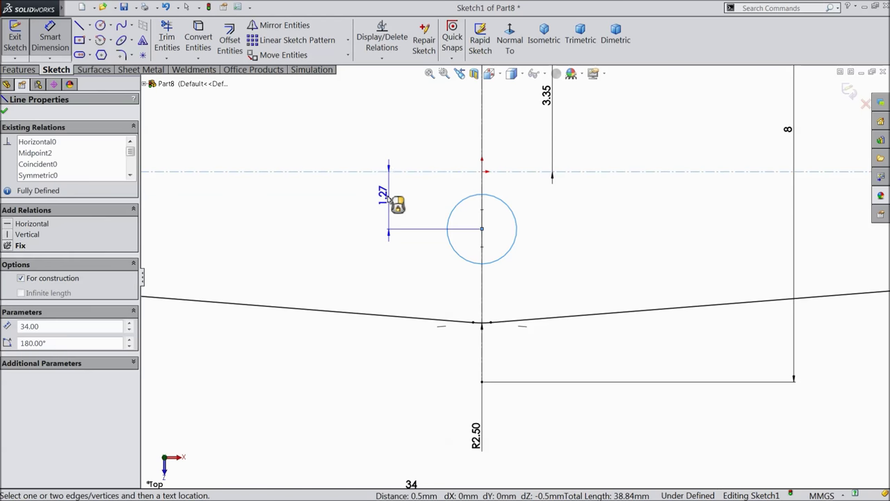
pyautogui.click(393, 201)
pyautogui.write('1.75')
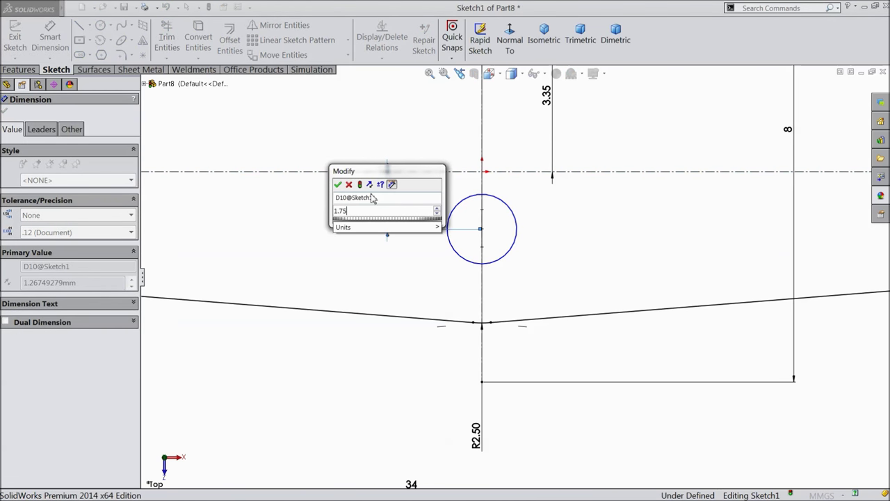
pyautogui.click(337, 184)
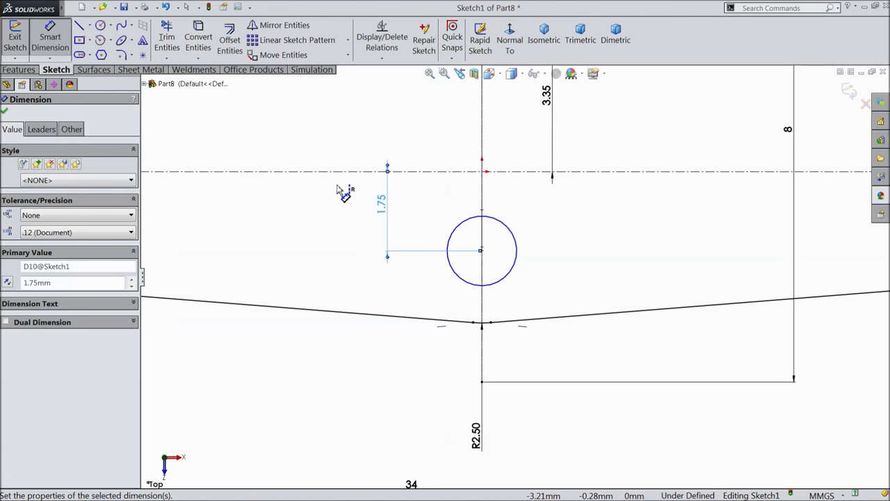
# Give the small circle a 1.90 mm diameter
pyautogui.click(515, 265)
pyautogui.click(536, 265)
pyautogui.write('1.9')
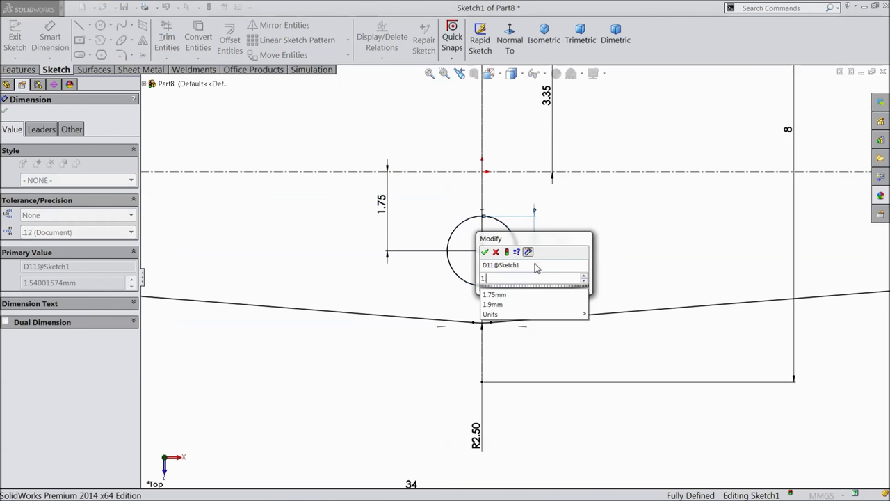
pyautogui.click(485, 251)
pyautogui.press('f')
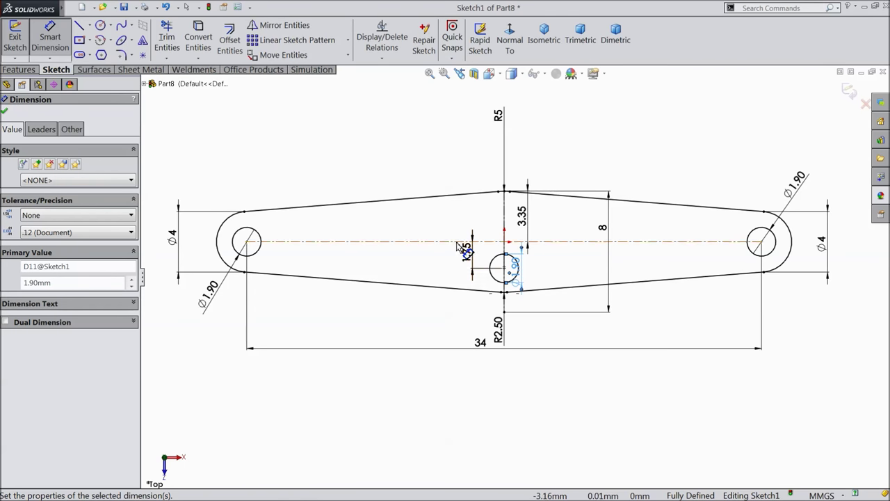
pyautogui.scroll(-3, 487, 259)
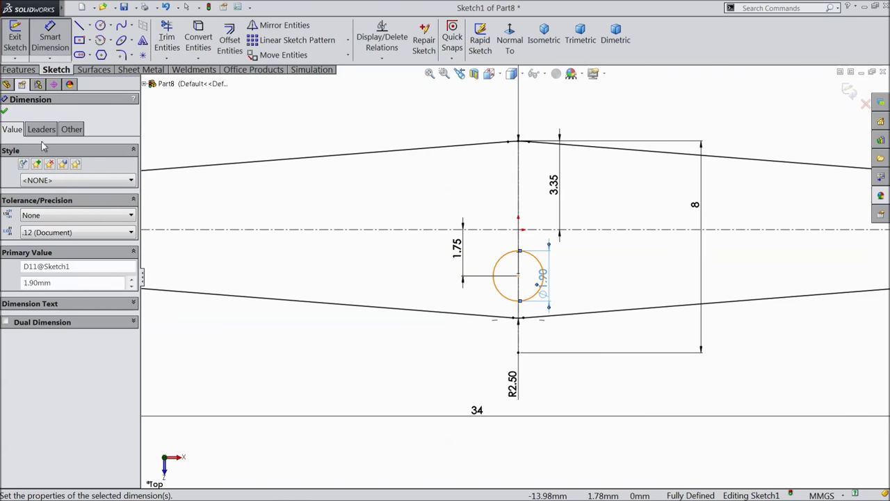
pyautogui.click(5, 113)
pyautogui.press('f')
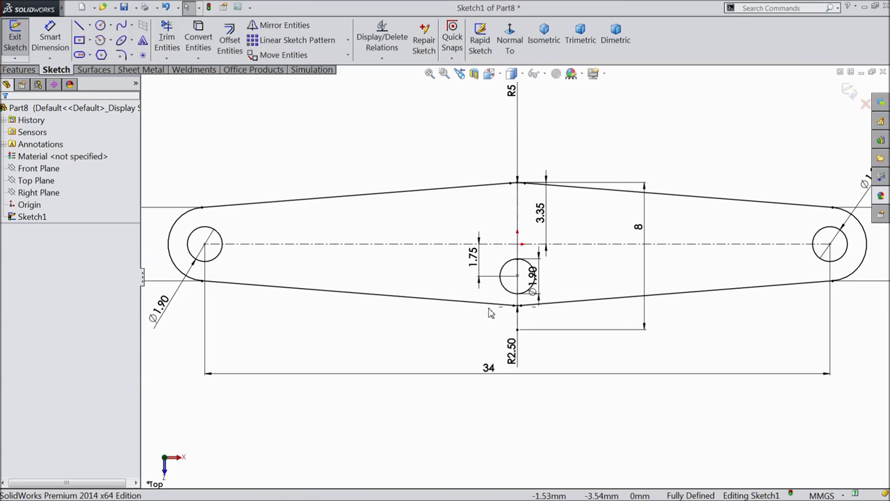
pyautogui.scroll(-2, 527, 328)
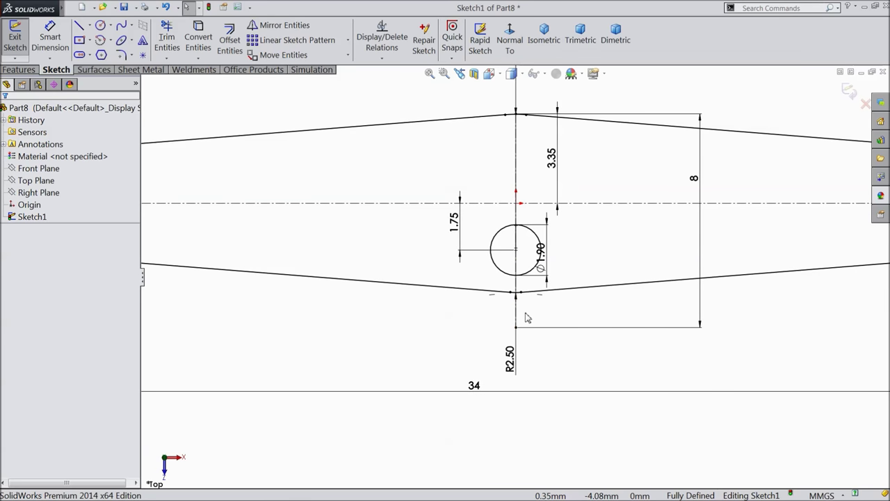
pyautogui.scroll(3, 526, 318)
pyautogui.scroll(-1, 450, 287)
pyautogui.scroll(-1, 451, 287)
pyautogui.scroll(1, 417, 285)
# Delete the relation on the lower-left sloping line and inspect the lower vertex and lines
pyautogui.click(404, 279)
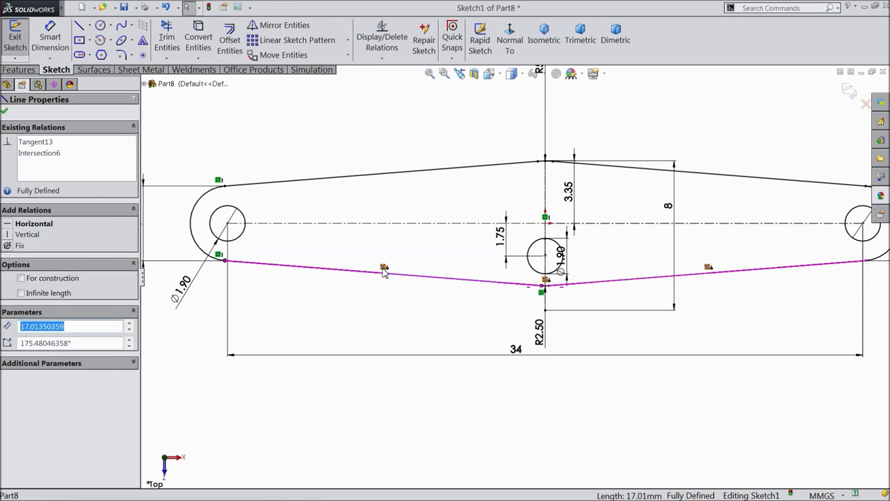
pyautogui.click(384, 270)
pyautogui.press('Delete')
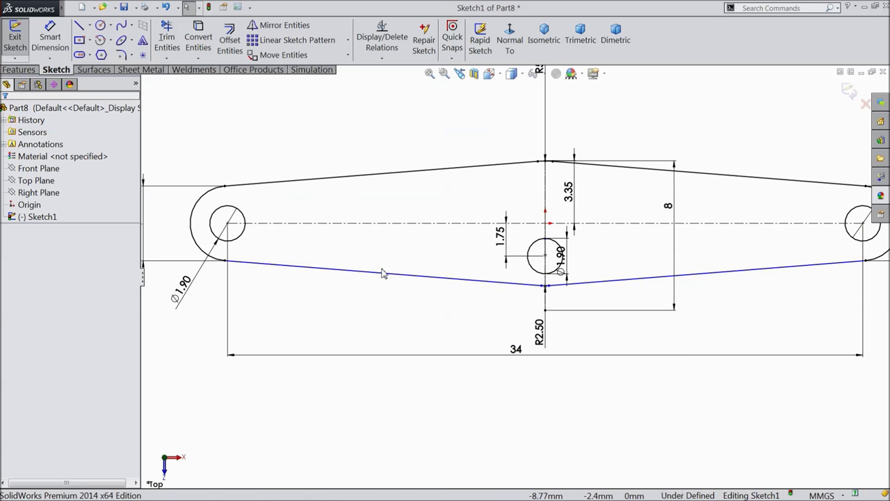
pyautogui.click(545, 286)
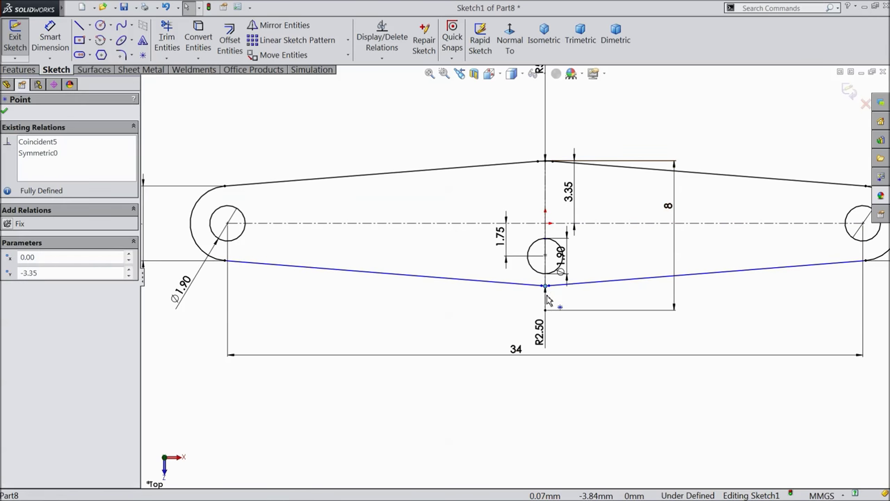
pyautogui.click(543, 285)
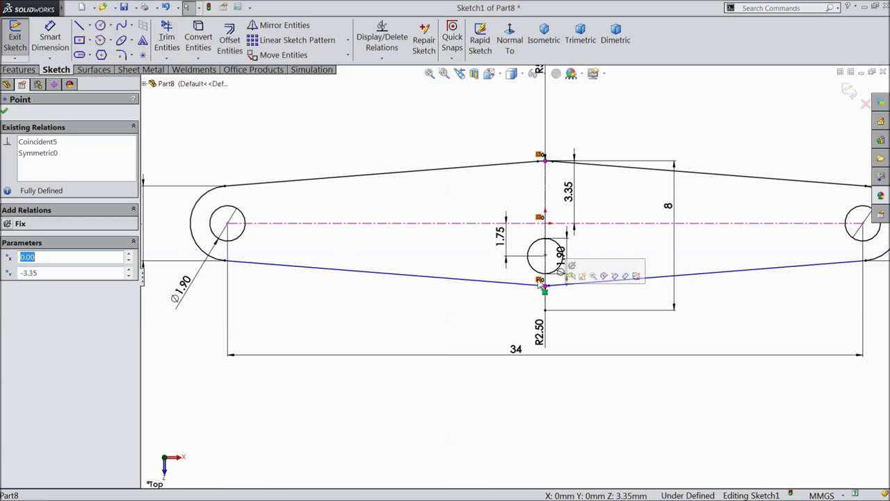
pyautogui.click(596, 281)
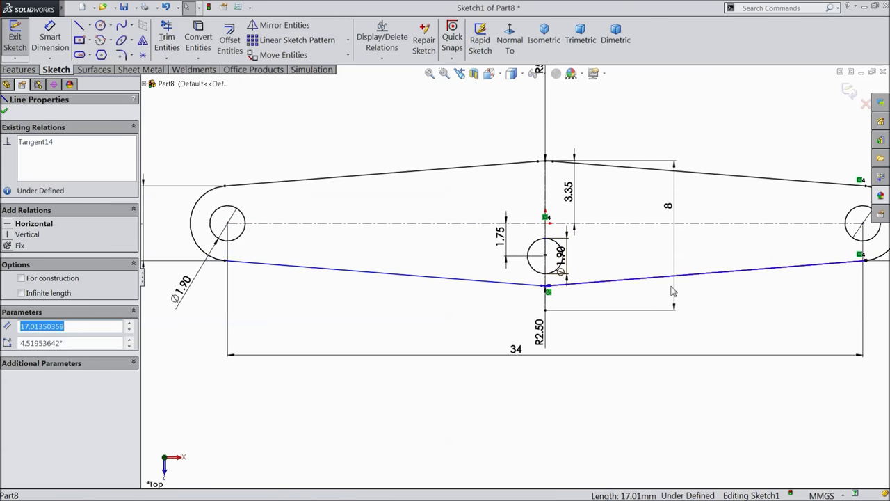
pyautogui.scroll(2, 675, 292)
pyautogui.scroll(-4, 786, 262)
pyautogui.press('Escape')
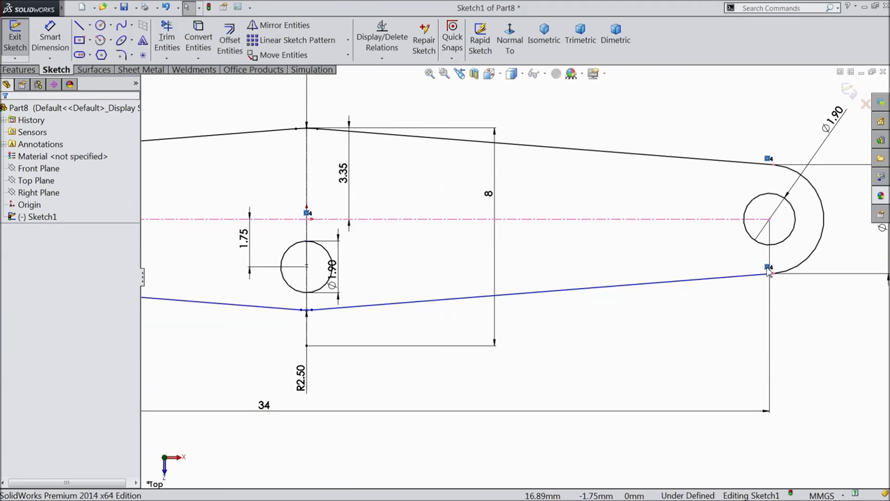
pyautogui.scroll(4, 546, 274)
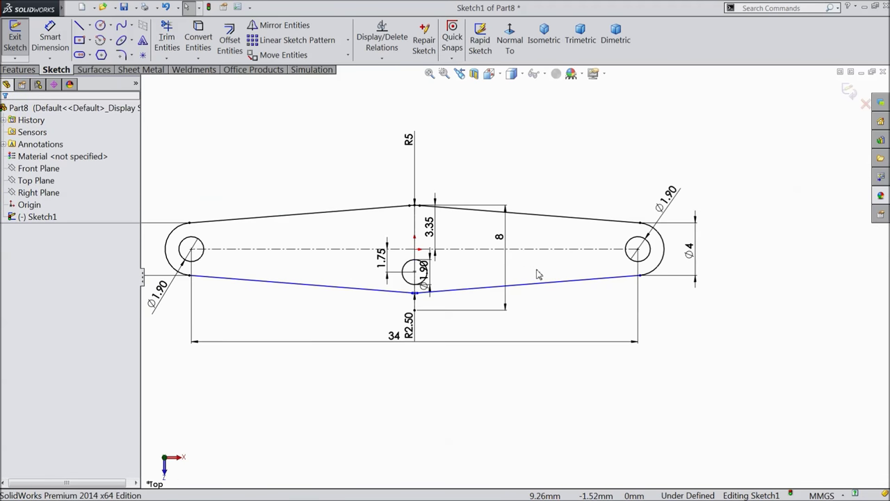
pyautogui.scroll(-3, 181, 265)
pyautogui.click(332, 294)
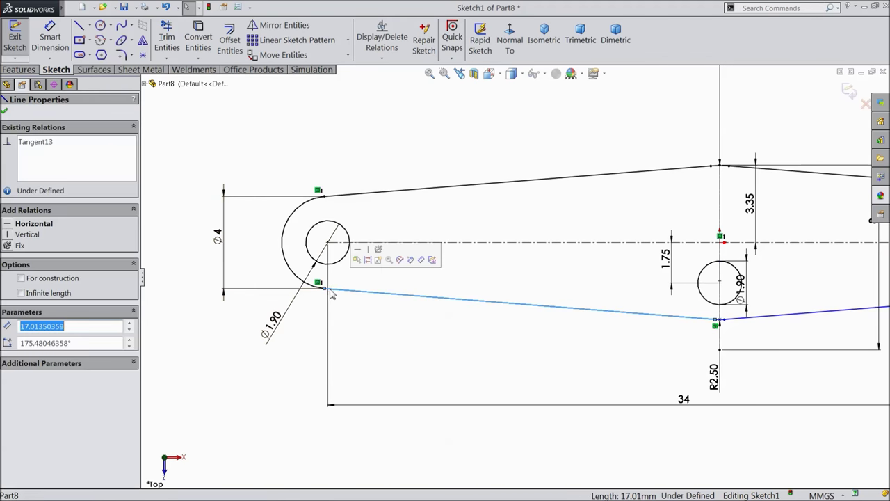
pyautogui.press('Escape')
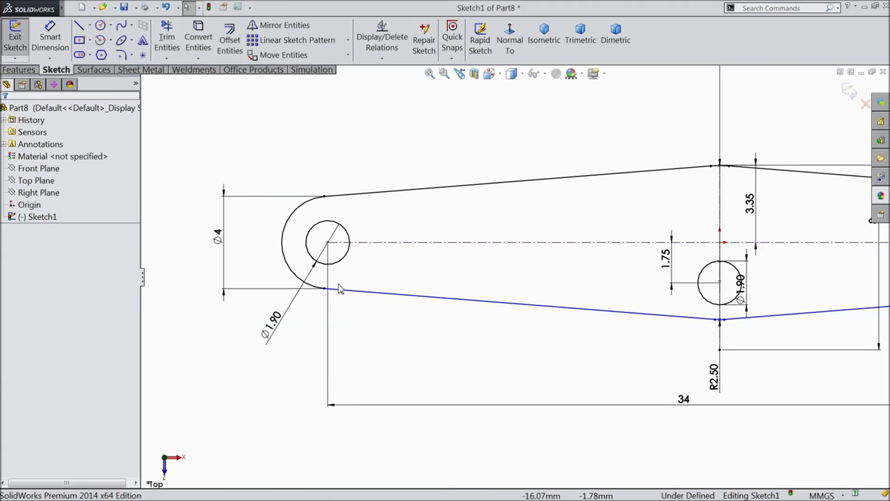
# Drag the centerline point and the lower fillet arc downward
pyautogui.scroll(3, 581, 325)
pyautogui.scroll(-4, 566, 293)
pyautogui.scroll(-2, 566, 294)
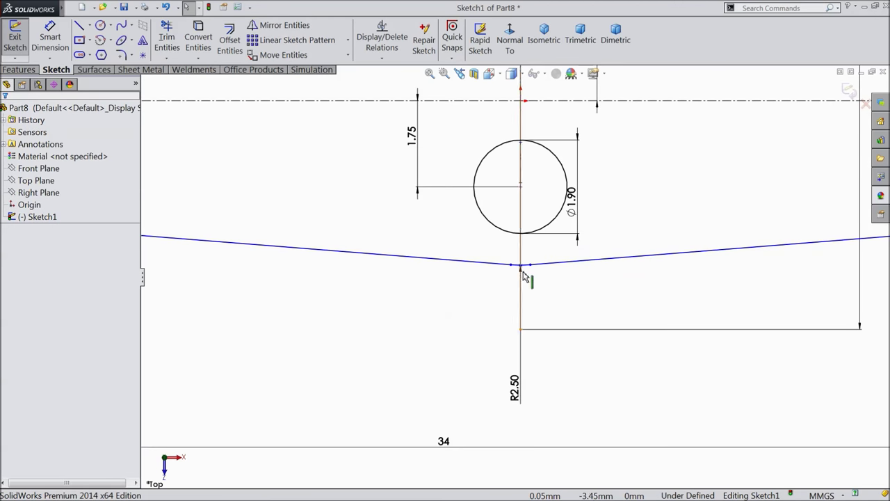
pyautogui.click(546, 289)
pyautogui.moveTo(523, 292); pyautogui.dragTo(523, 304)
pyautogui.click(533, 284)
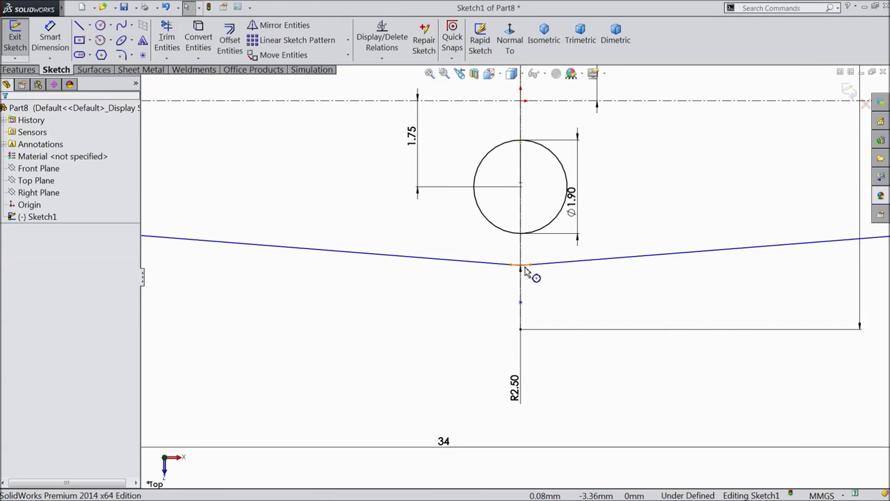
pyautogui.click(526, 270)
pyautogui.moveTo(528, 269)
pyautogui.mouseDown()
pyautogui.moveTo(526, 283)
pyautogui.moveTo(522, 267)
pyautogui.mouseUp()
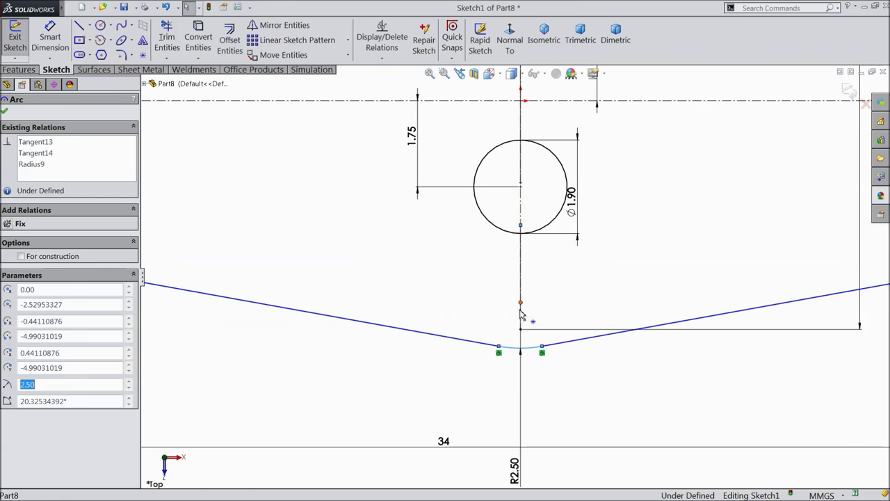
# Dimension the lower fillet arc with an R2.50 radius
pyautogui.scroll(5, 518, 278)
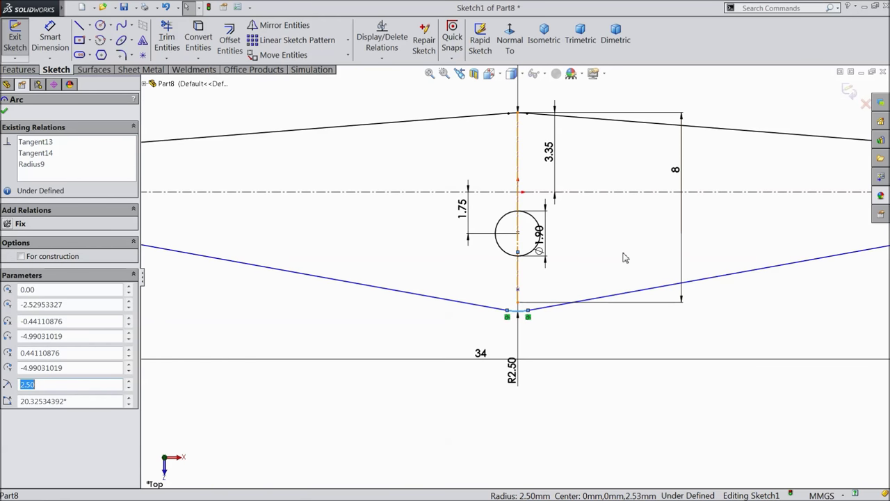
pyautogui.scroll(-4, 518, 291)
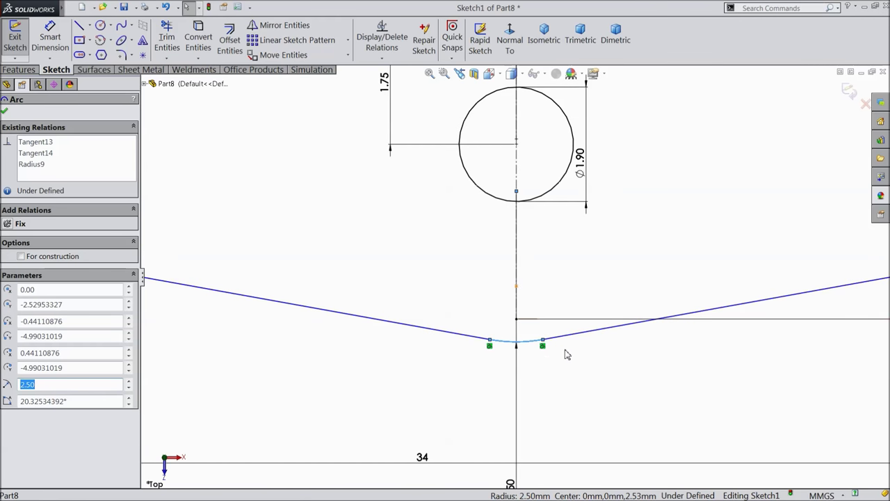
pyautogui.click(529, 388)
pyautogui.scroll(5, 518, 271)
pyautogui.click(515, 312)
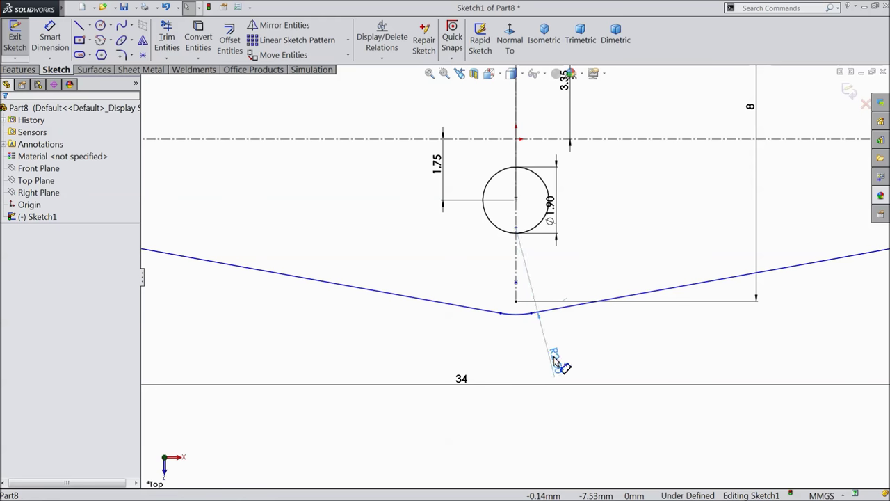
pyautogui.click(580, 342)
pyautogui.scroll(-2, 516, 319)
pyautogui.scroll(-3, 515, 319)
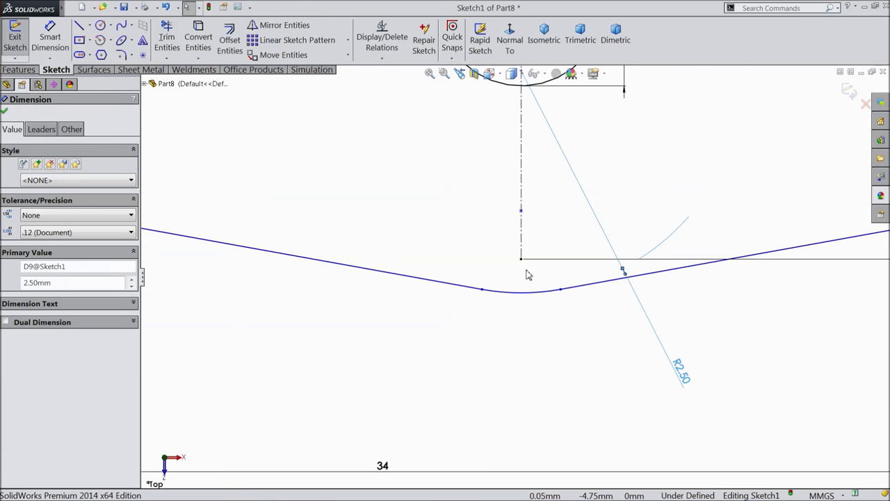
# Make the centerline point coincident with the fillet arc
pyautogui.click(522, 212)
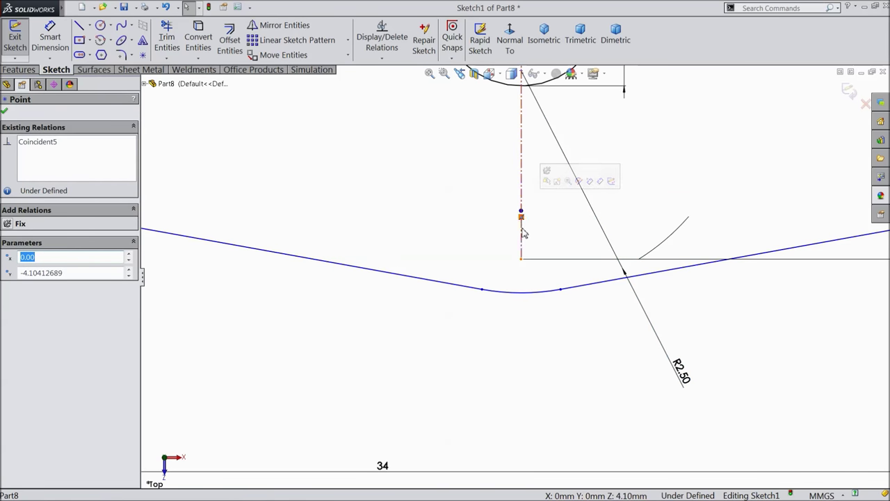
pyautogui.keyDown('ctrl'); pyautogui.click(518, 296); pyautogui.keyUp('ctrl')
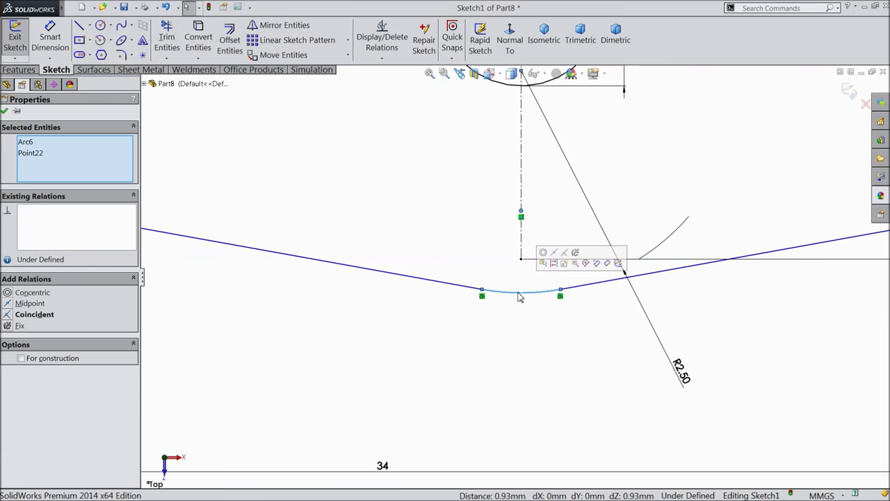
pyautogui.click(565, 257)
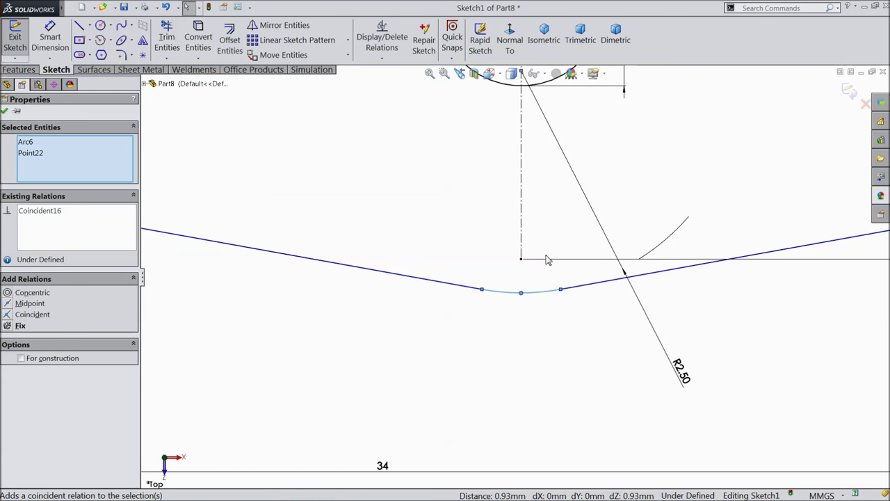
pyautogui.scroll(3, 526, 263)
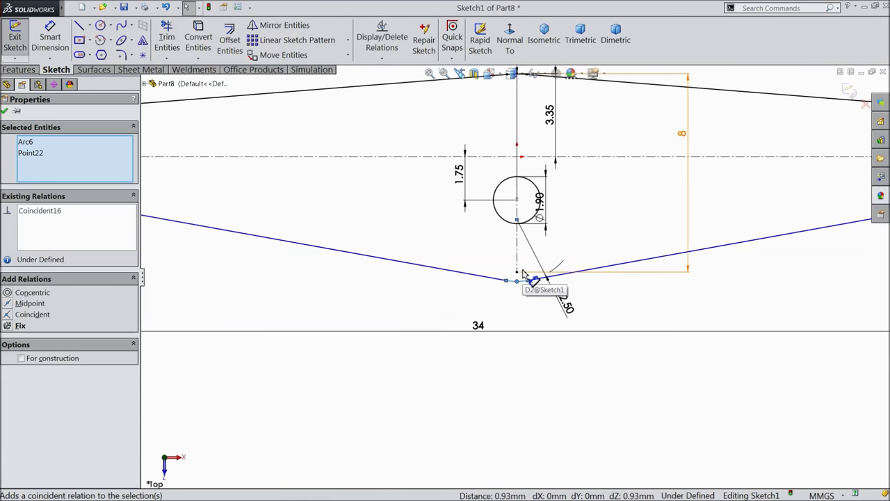
pyautogui.scroll(1, 524, 270)
pyautogui.scroll(-1, 528, 271)
pyautogui.scroll(1, 531, 272)
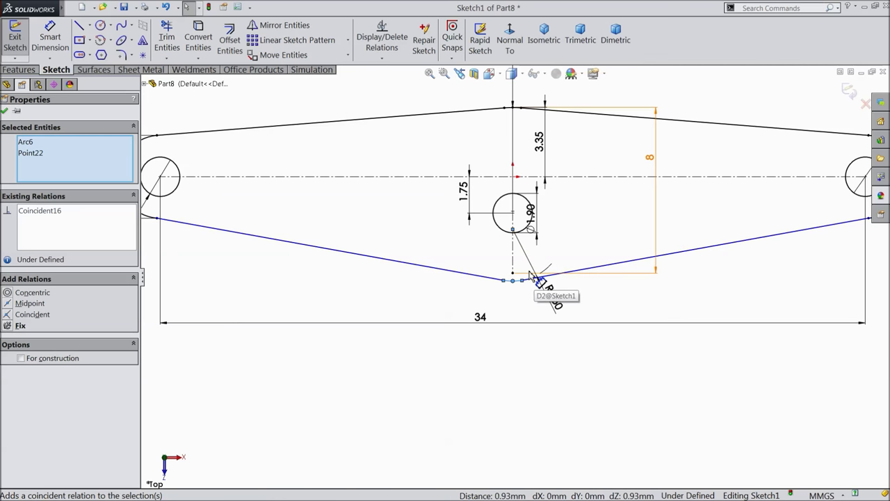
# Delete the vertical 8 dimension
pyautogui.click(650, 158)
pyautogui.press('Delete')
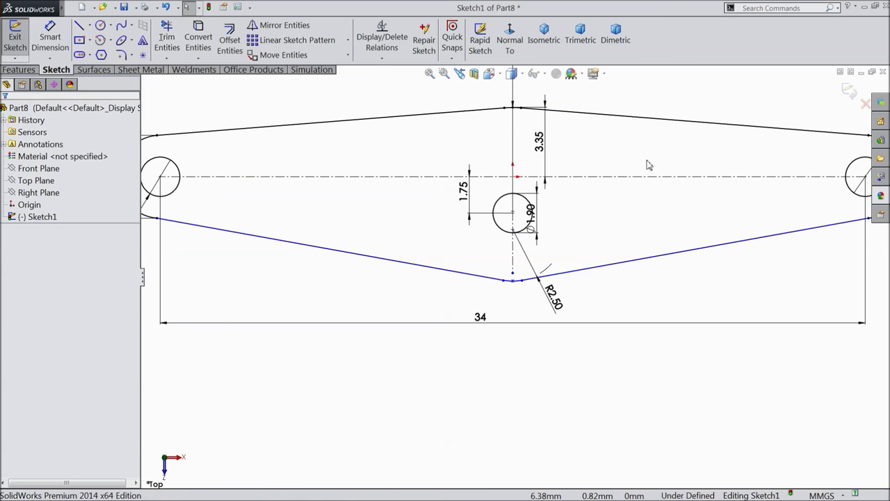
pyautogui.click(50, 38)
pyautogui.scroll(-1, 515, 97)
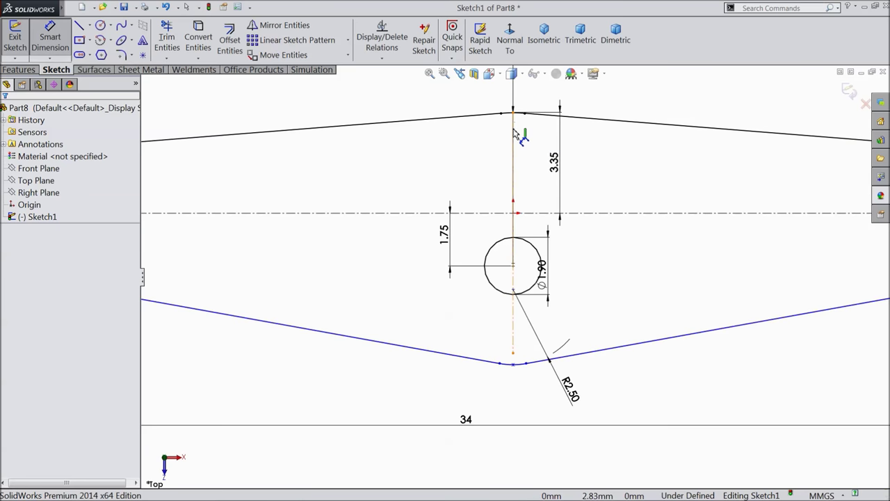
pyautogui.scroll(-5, 514, 120)
pyautogui.scroll(-4, 520, 145)
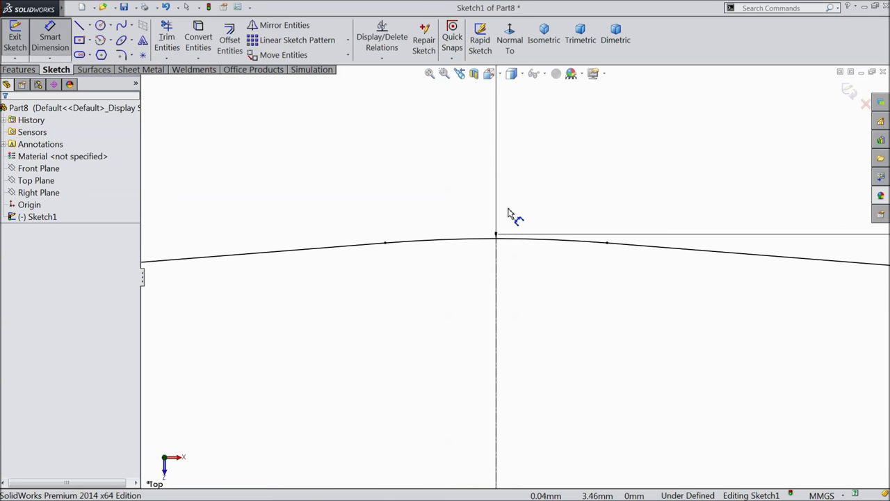
pyautogui.click(494, 252)
# Dismiss the failed-dimension warning
pyautogui.scroll(3, 526, 268)
pyautogui.scroll(3, 515, 275)
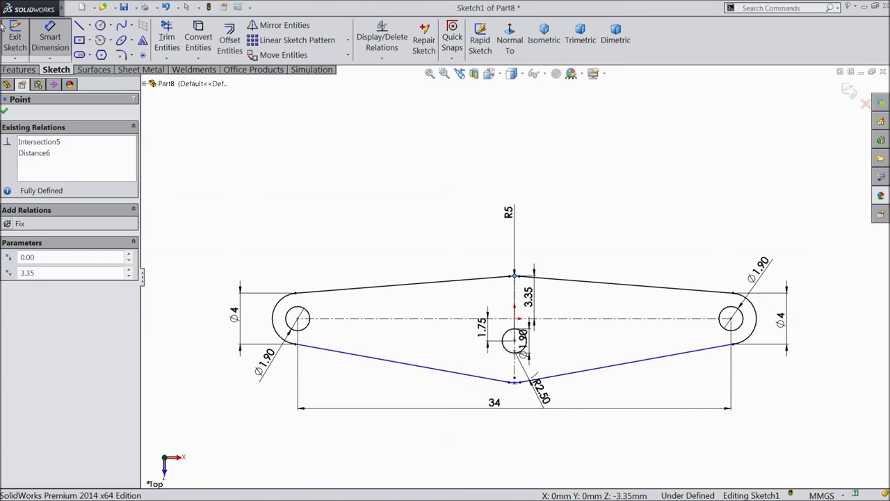
pyautogui.click(93, 8)
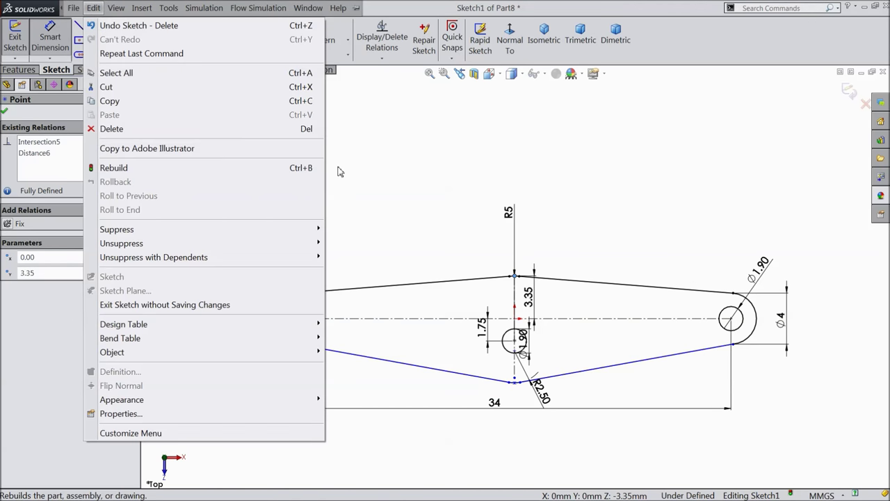
pyautogui.click(567, 221)
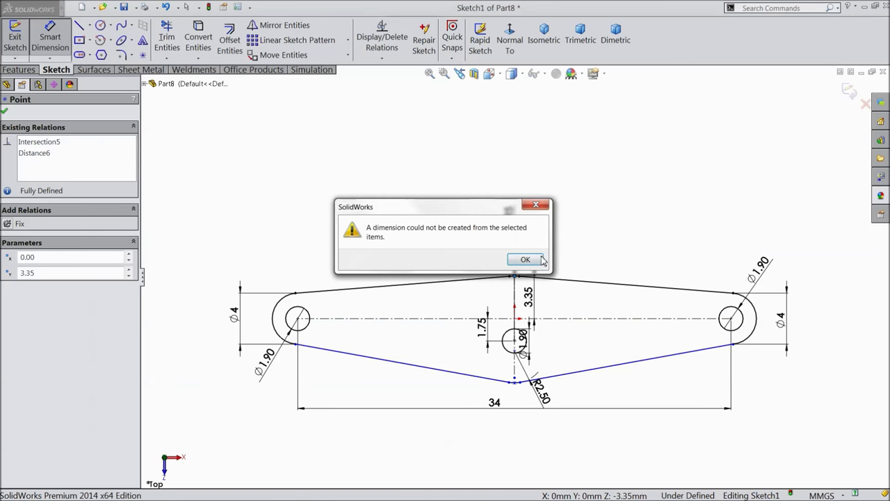
pyautogui.click(526, 259)
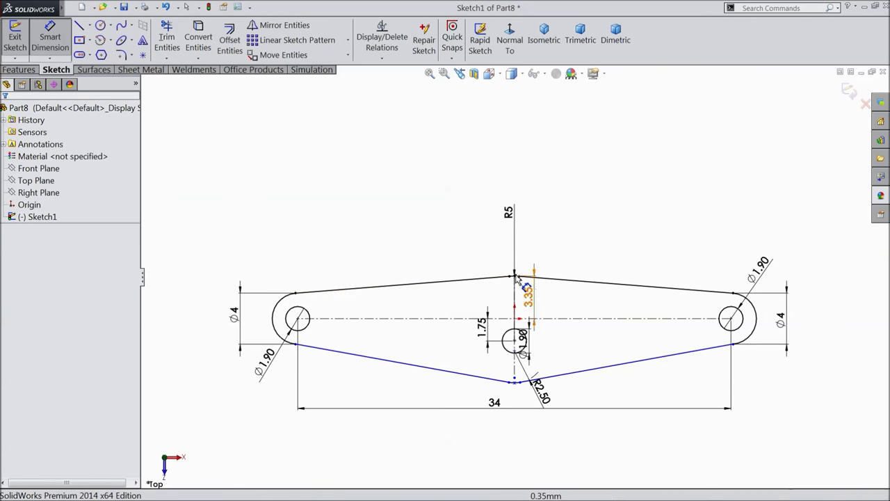
pyautogui.scroll(-5, 512, 276)
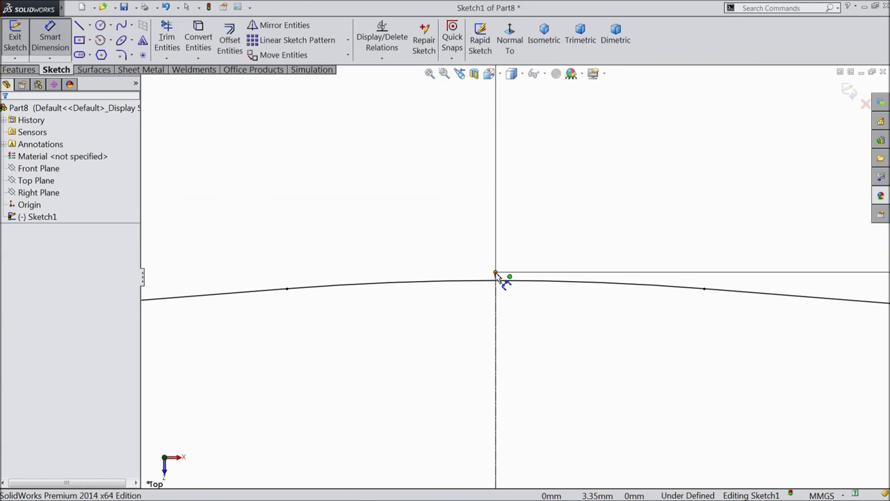
# Dimension the top apex to the bottom vertex vertically at 8 mm
pyautogui.click(496, 273)
pyautogui.scroll(3, 459, 273)
pyautogui.scroll(4, 465, 273)
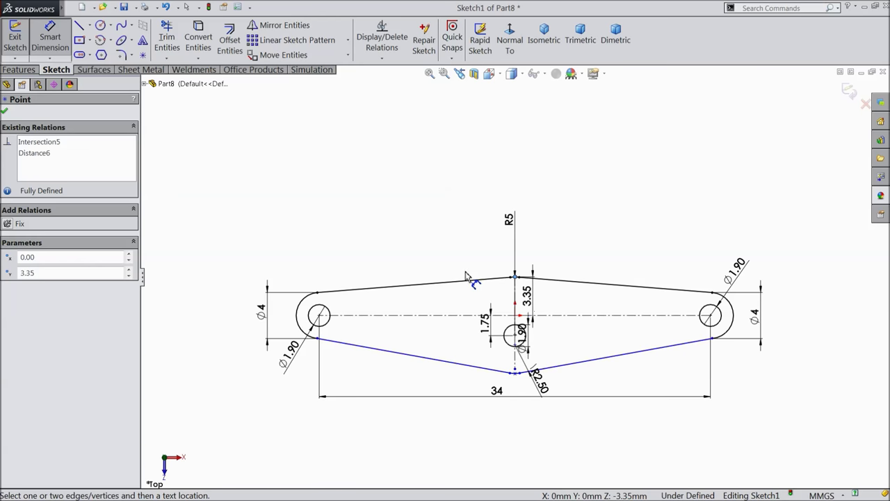
pyautogui.scroll(-6, 530, 368)
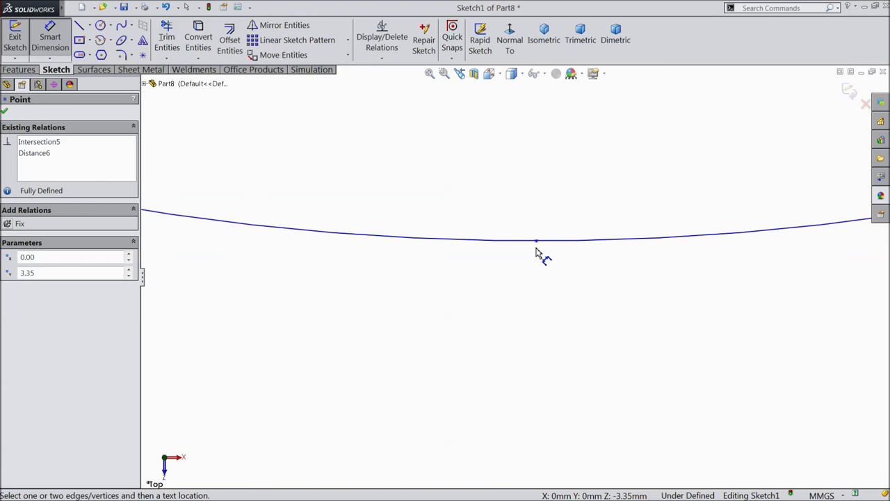
pyautogui.click(536, 243)
pyautogui.scroll(4, 536, 248)
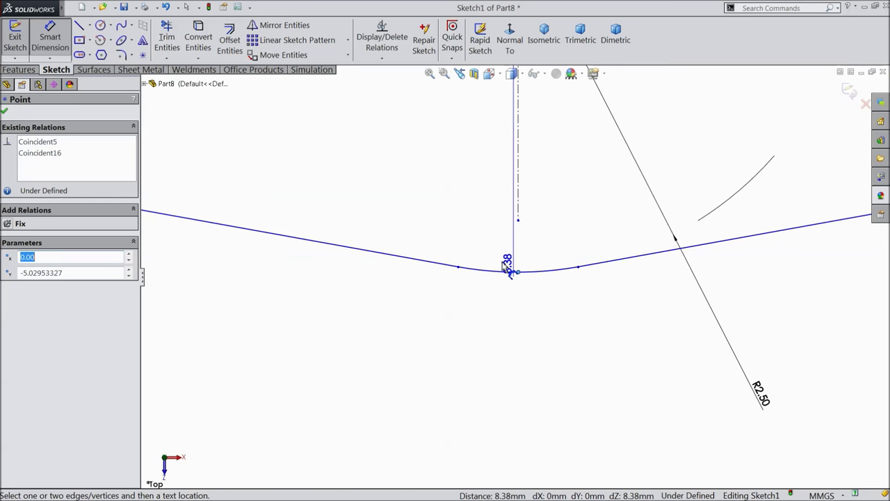
pyautogui.scroll(4, 506, 267)
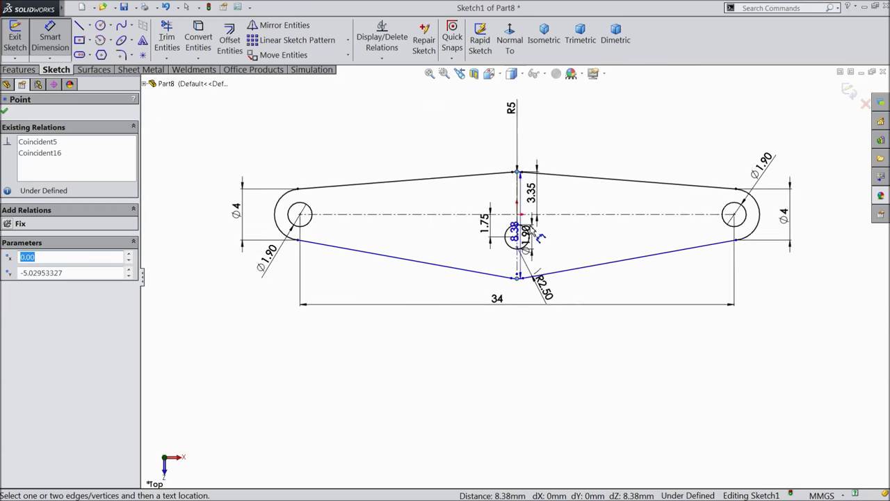
pyautogui.click(574, 231)
pyautogui.write('8')
pyautogui.press('Return')
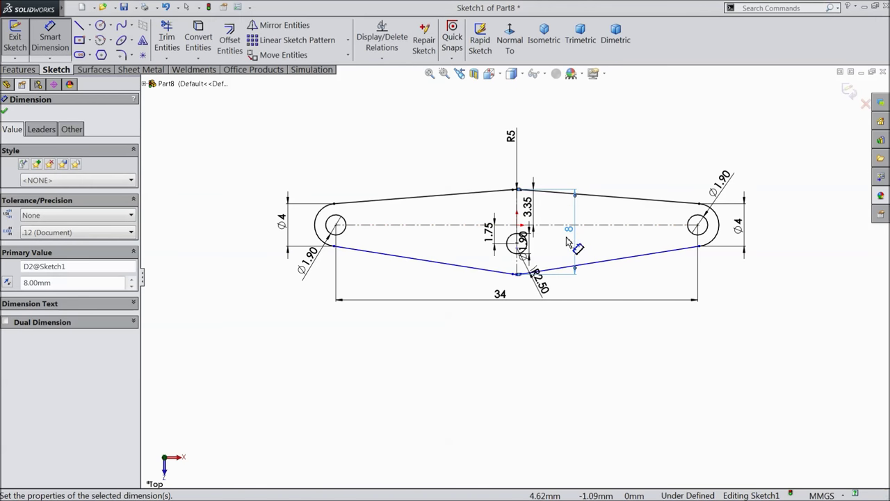
pyautogui.scroll(-3, 529, 251)
pyautogui.scroll(-1, 530, 254)
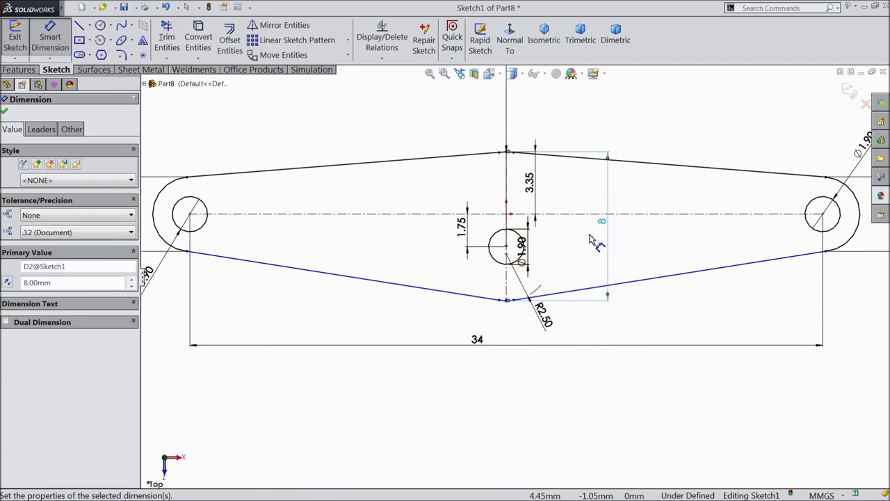
pyautogui.click(5, 114)
pyautogui.scroll(2, 249, 233)
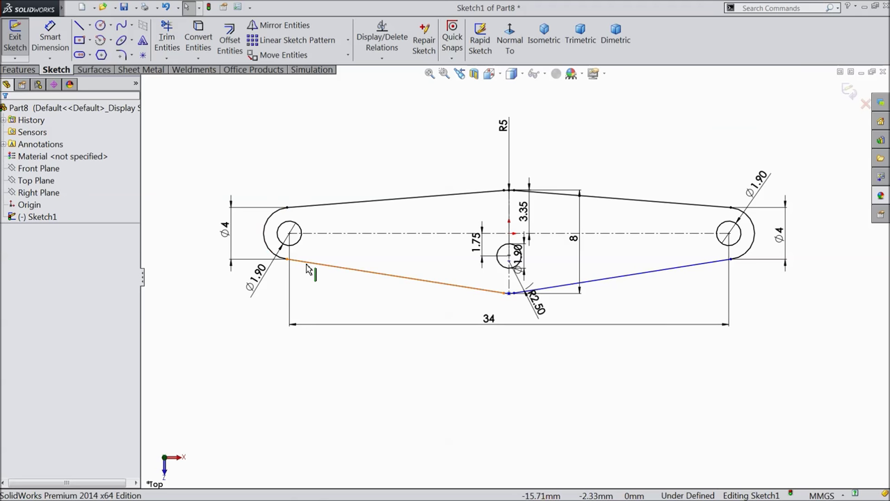
# Make the right end arc tangent to the lower-right line
pyautogui.scroll(-5, 700, 248)
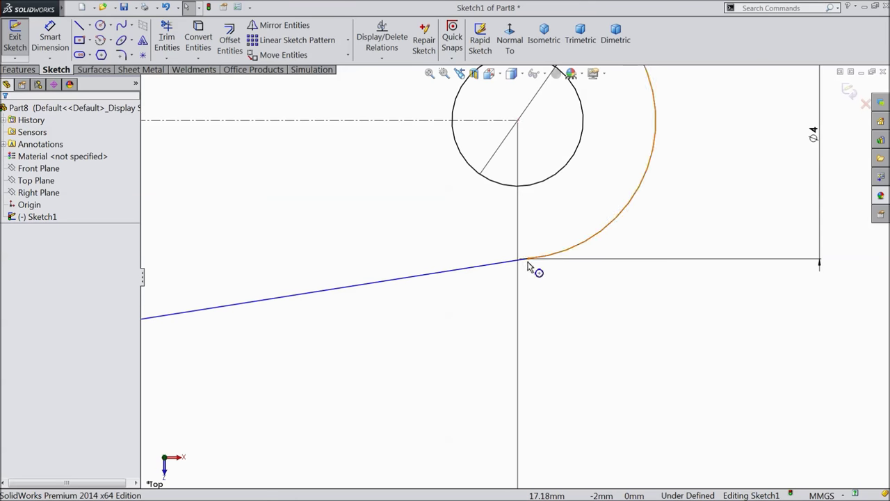
pyautogui.scroll(-2, 544, 266)
pyautogui.click(539, 267)
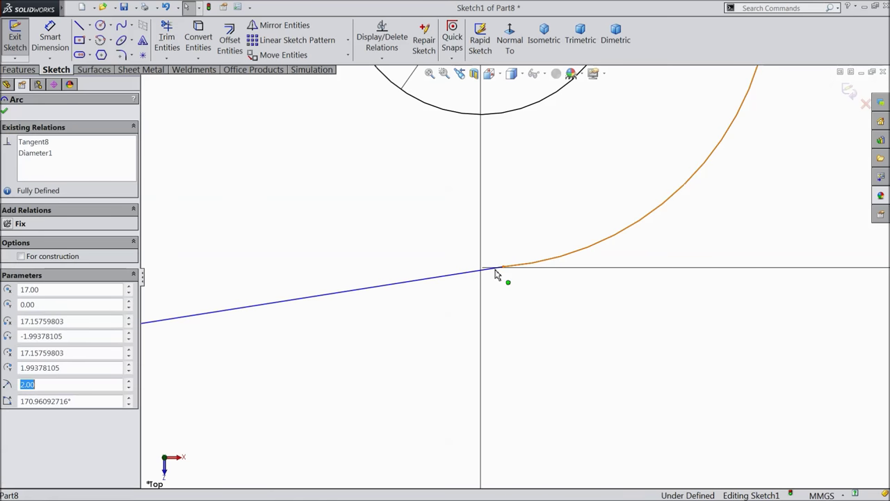
pyautogui.keyDown('ctrl'); pyautogui.click(469, 277); pyautogui.keyUp('ctrl')
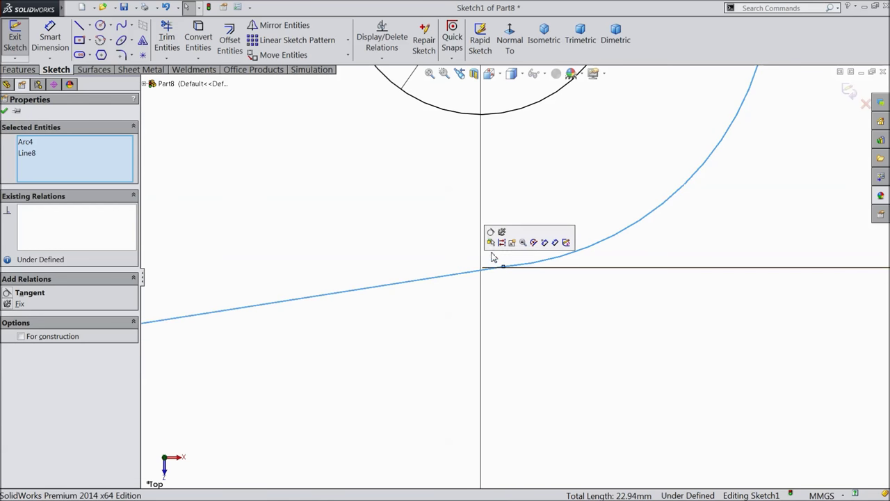
pyautogui.click(494, 241)
pyautogui.scroll(5, 571, 279)
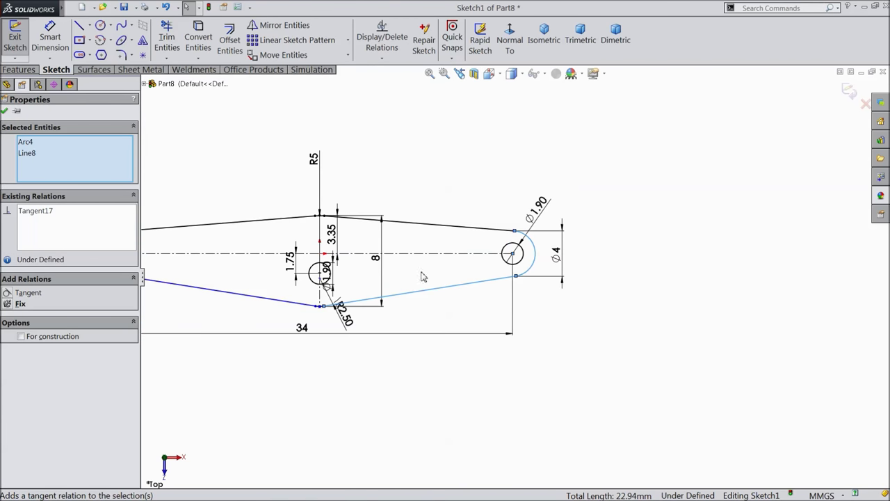
pyautogui.scroll(-6, 375, 304)
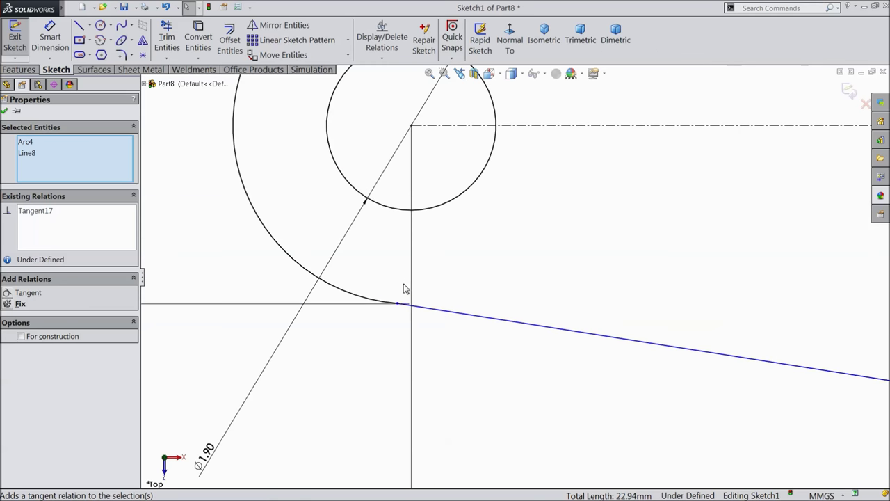
# Make the left end arc tangent to the lower-left line
pyautogui.click(371, 304)
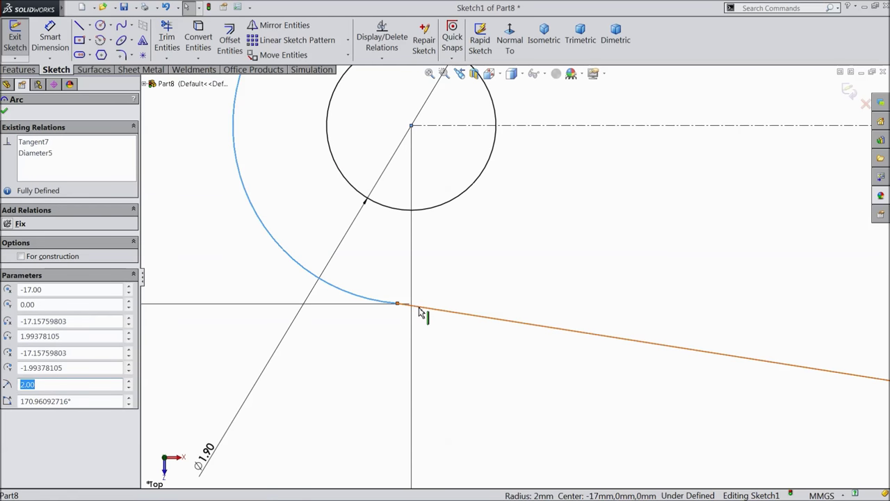
pyautogui.keyDown('ctrl'); pyautogui.click(422, 311); pyautogui.keyUp('ctrl')
pyautogui.click(444, 269)
pyautogui.scroll(5, 387, 272)
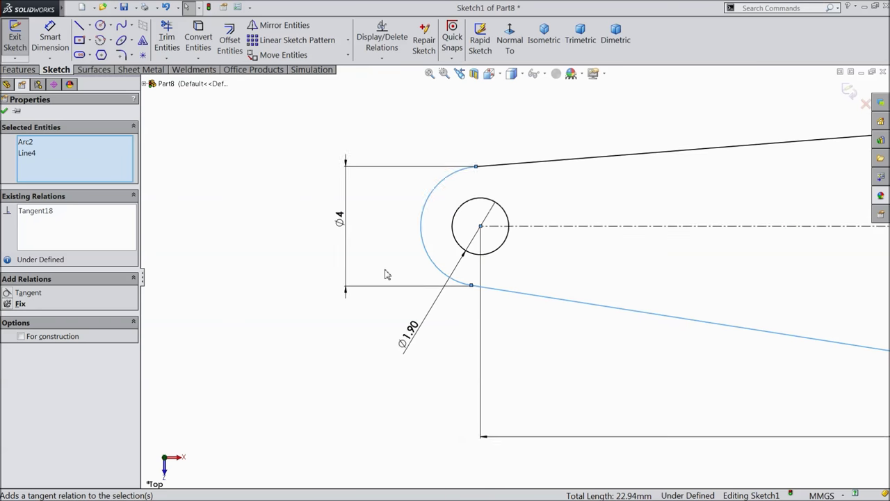
pyautogui.press('f')
pyautogui.click(628, 198)
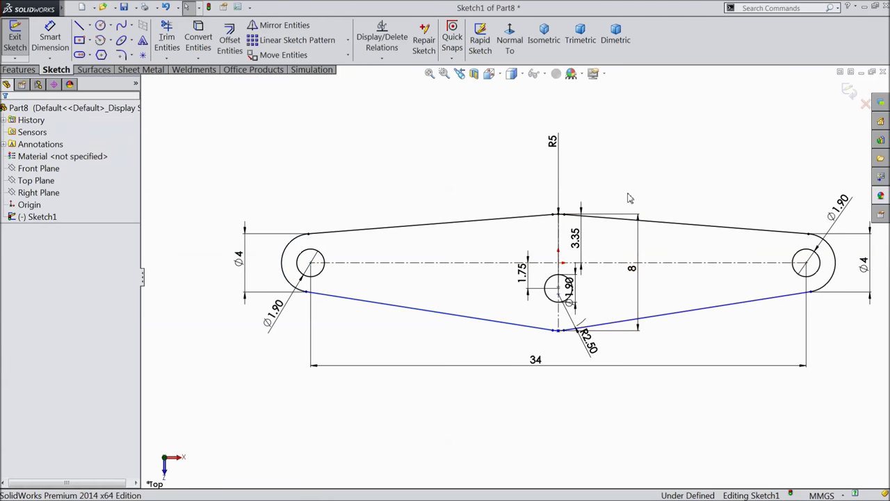
pyautogui.scroll(-2, 666, 226)
pyautogui.scroll(3, 591, 219)
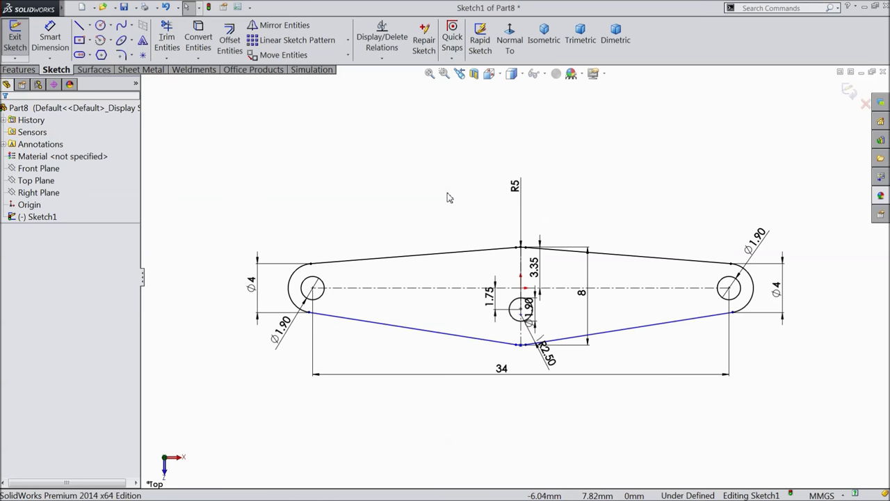
# Extrude the link sketch Mid Plane to a depth of 5.25 mm
pyautogui.click(30, 72)
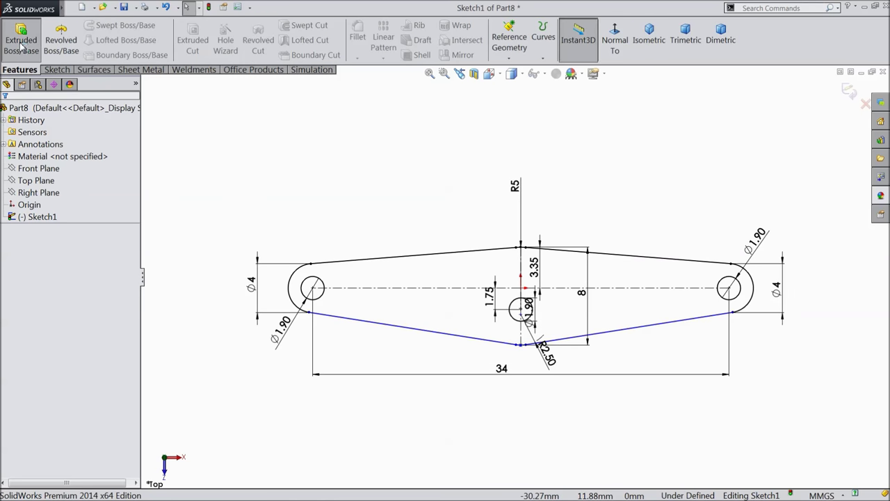
pyautogui.click(21, 38)
pyautogui.click(55, 178)
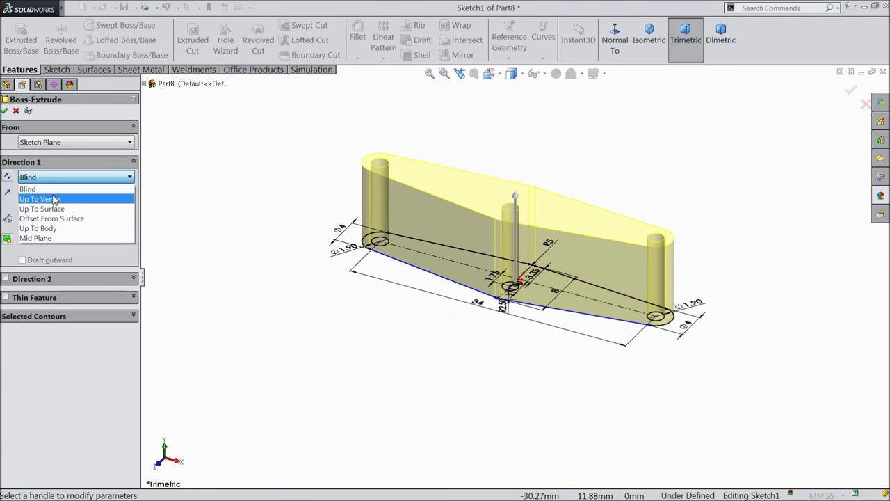
pyautogui.click(51, 238)
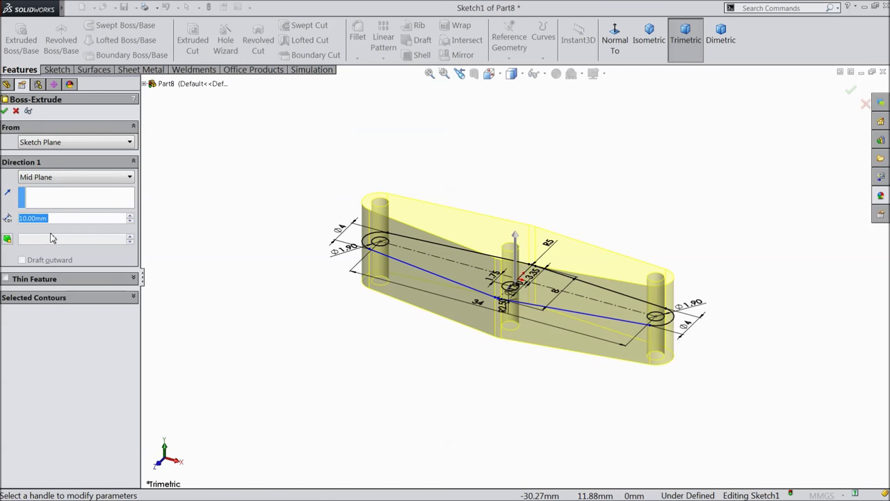
pyautogui.write('5.25')
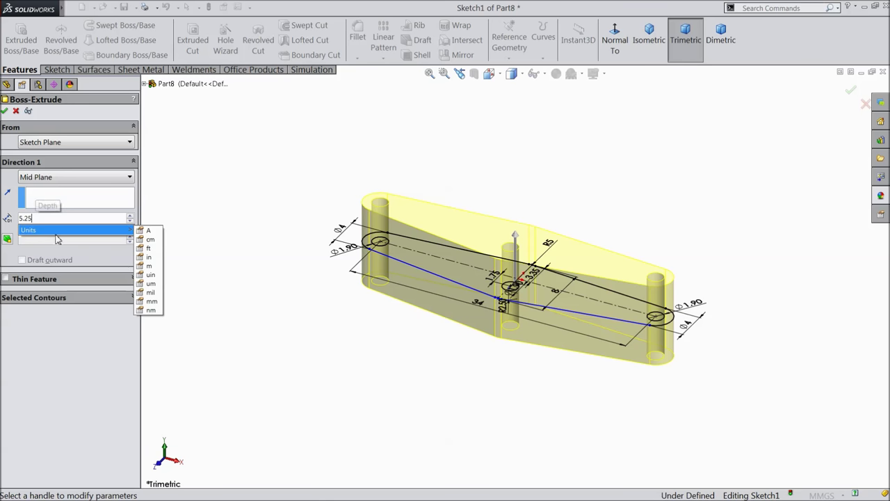
pyautogui.press('Return')
pyautogui.click(4, 111)
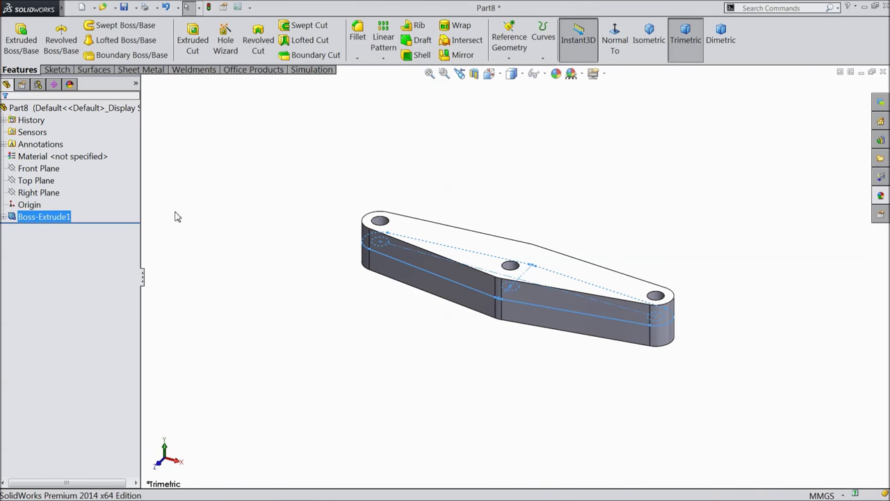
# Start a sketch on the Front Plane and draw a centre rectangle spanning the part's length
pyautogui.click(53, 171)
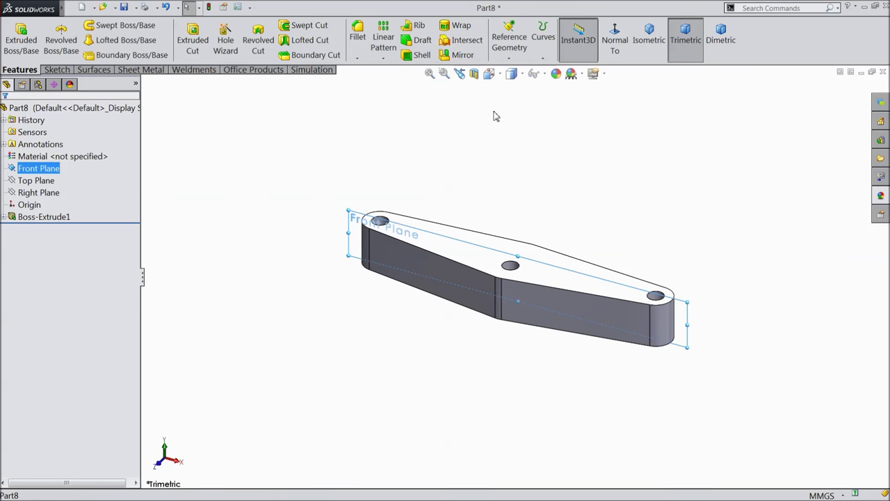
pyautogui.click(56, 70)
pyautogui.click(17, 42)
pyautogui.click(509, 42)
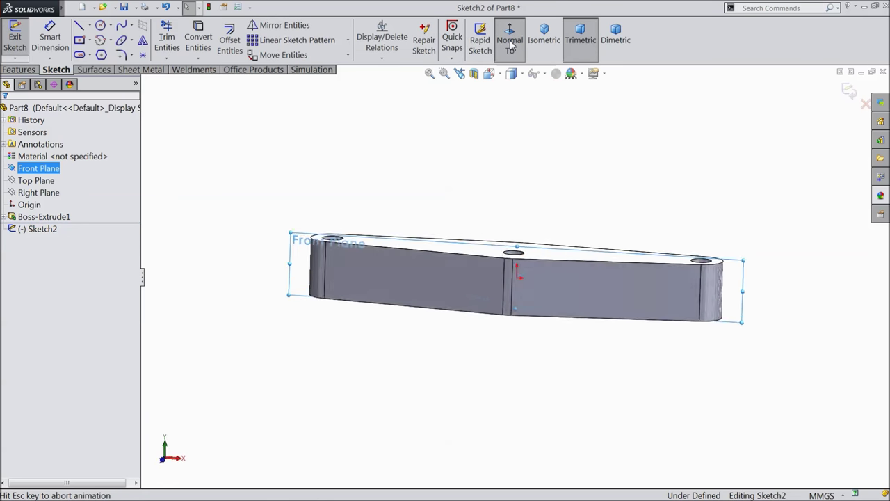
pyautogui.click(79, 41)
pyautogui.click(515, 277)
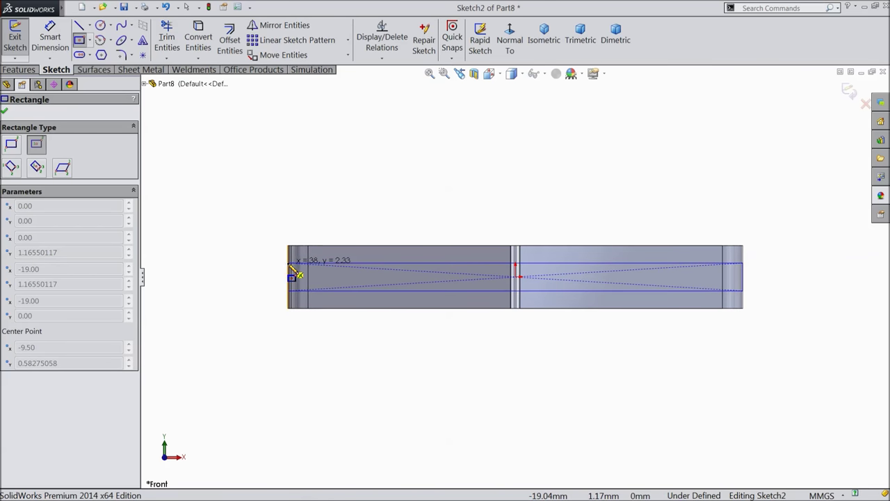
pyautogui.click(291, 266)
pyautogui.scroll(-2, 452, 289)
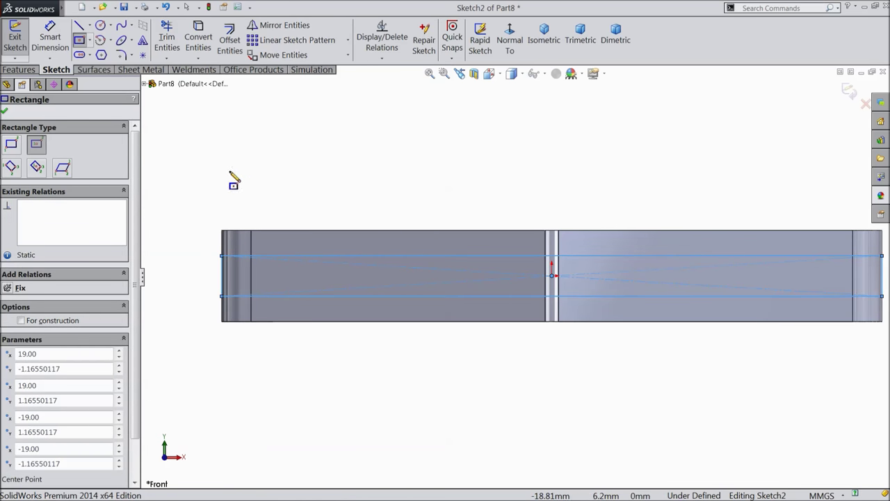
# Dimension the rectangle's top edge 1.25 mm from the face
pyautogui.click(41, 44)
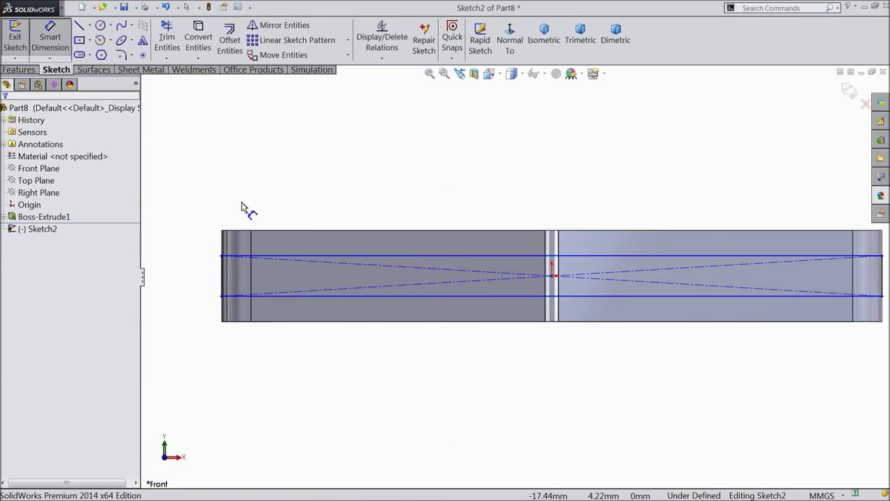
pyautogui.click(286, 258)
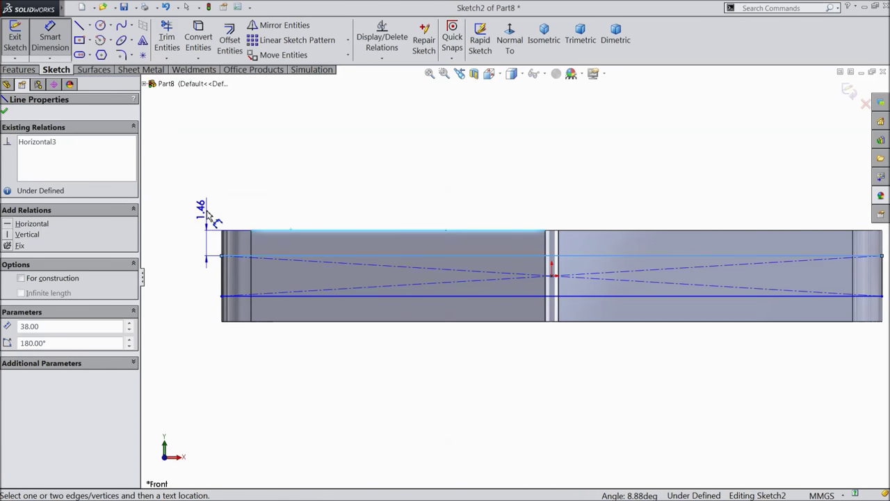
pyautogui.click(207, 213)
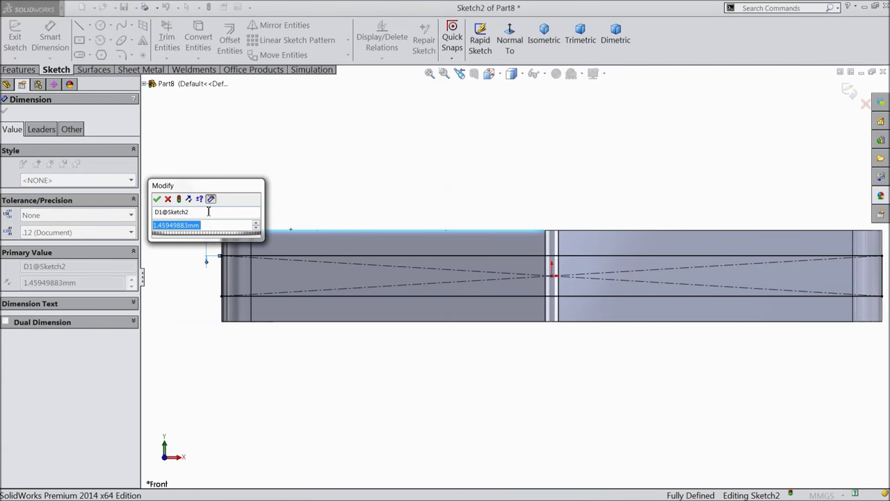
pyautogui.write('1.25')
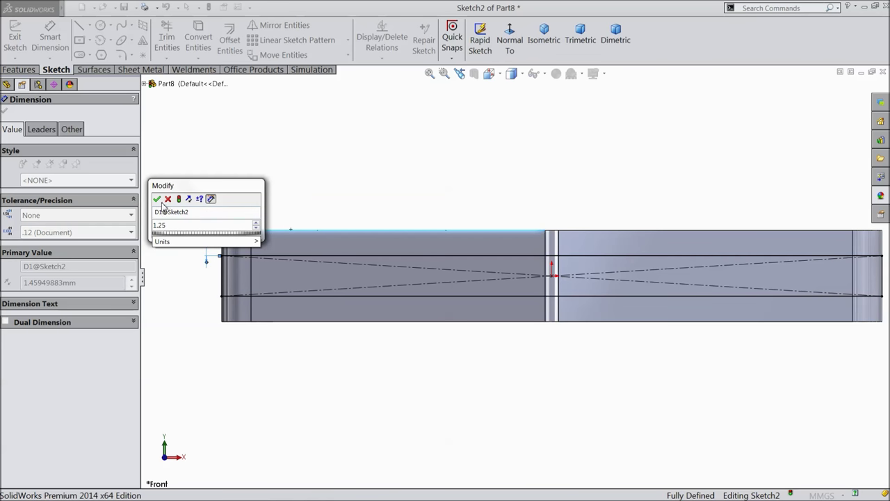
pyautogui.click(157, 198)
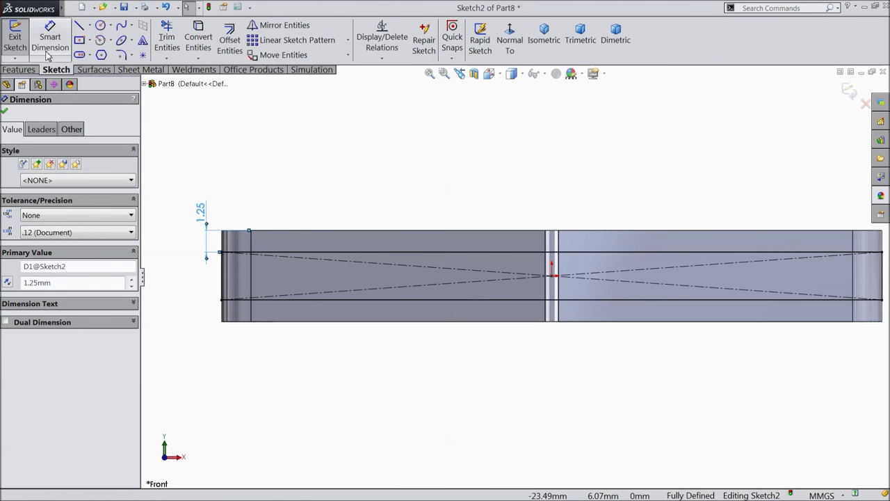
pyautogui.click(21, 70)
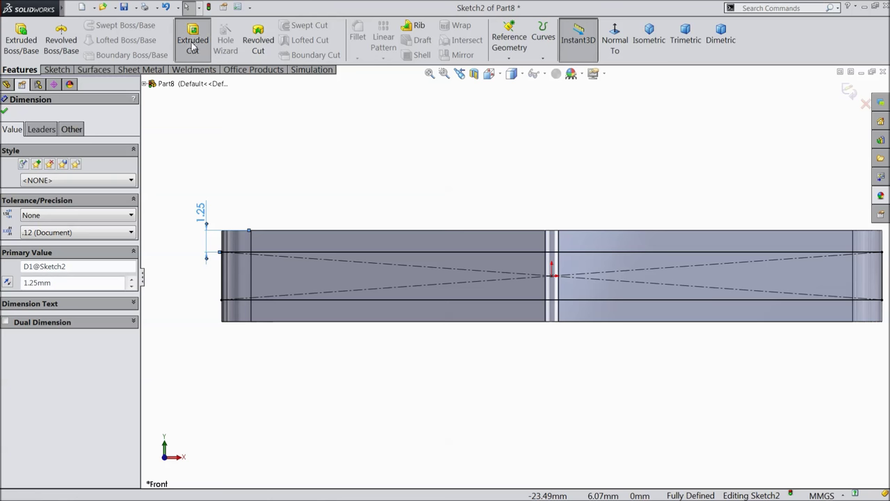
# Extrude-cut a Mid Plane 13.25 mm slice through the link and keep all resulting bodies
pyautogui.click(192, 43)
pyautogui.moveTo(384, 242); pyautogui.dragTo(345, 126, button='middle')
pyautogui.scroll(-5, 521, 299)
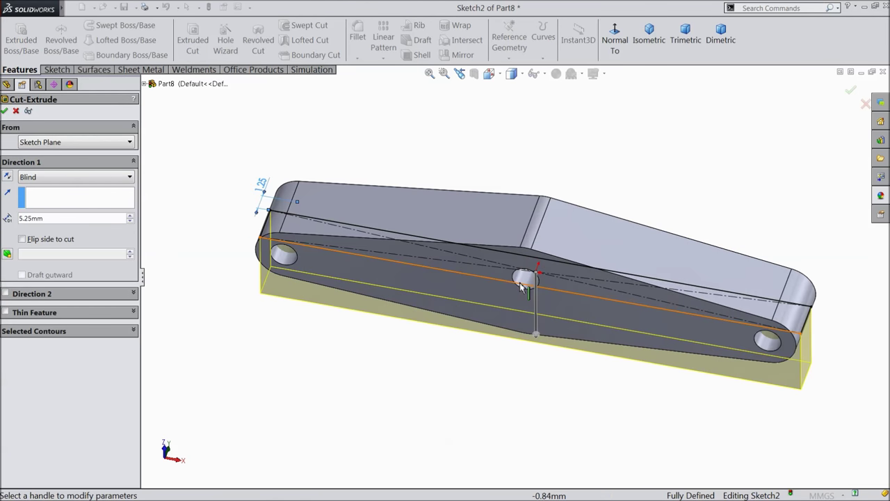
pyautogui.click(26, 178)
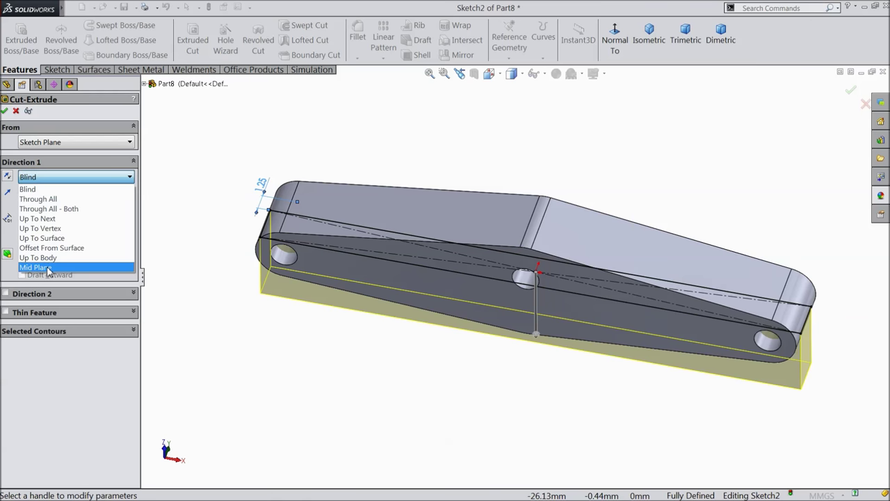
pyautogui.click(52, 272)
pyautogui.moveTo(189, 261); pyautogui.dragTo(198, 195, button='middle')
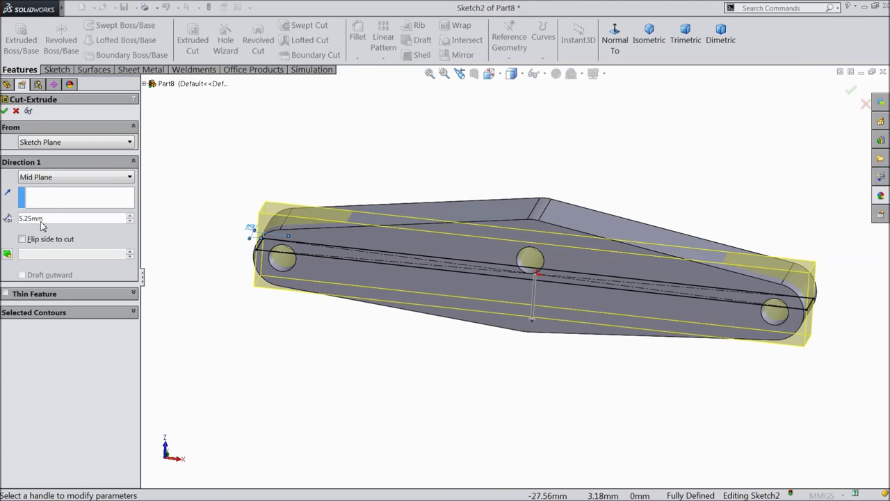
pyautogui.moveTo(532, 323); pyautogui.dragTo(533, 372)
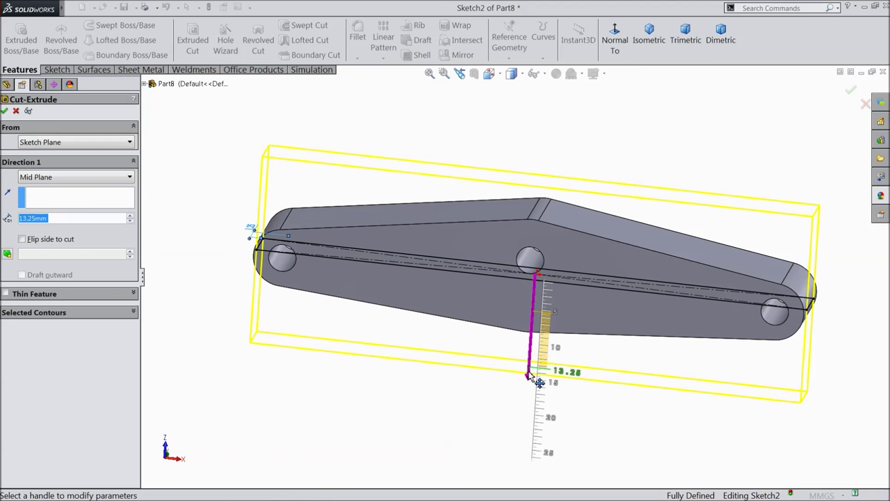
pyautogui.click(4, 111)
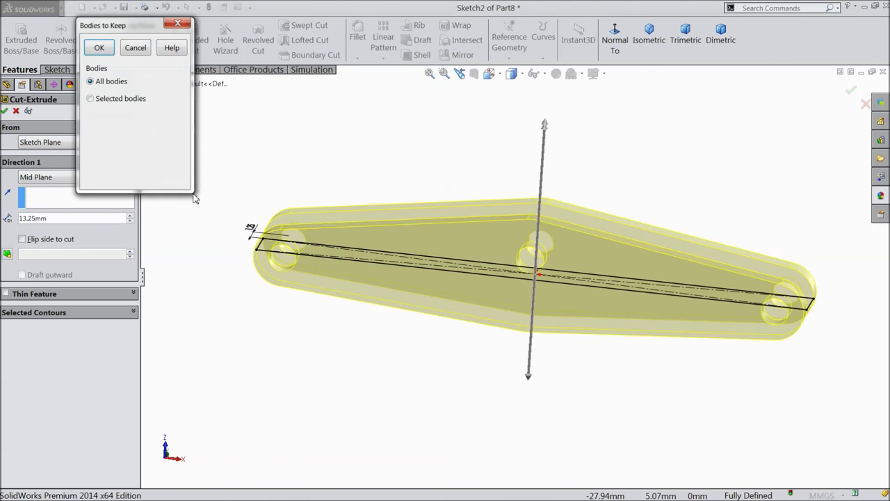
pyautogui.click(98, 48)
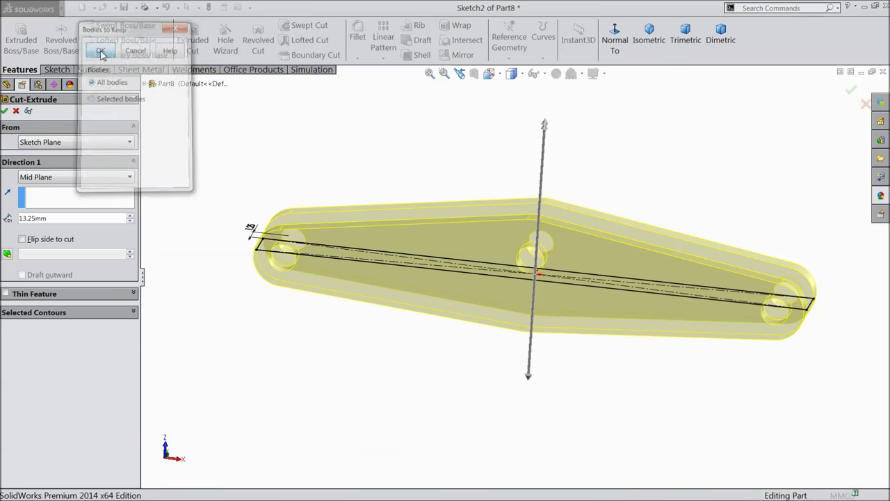
pyautogui.moveTo(284, 160); pyautogui.dragTo(291, 217, button='middle')
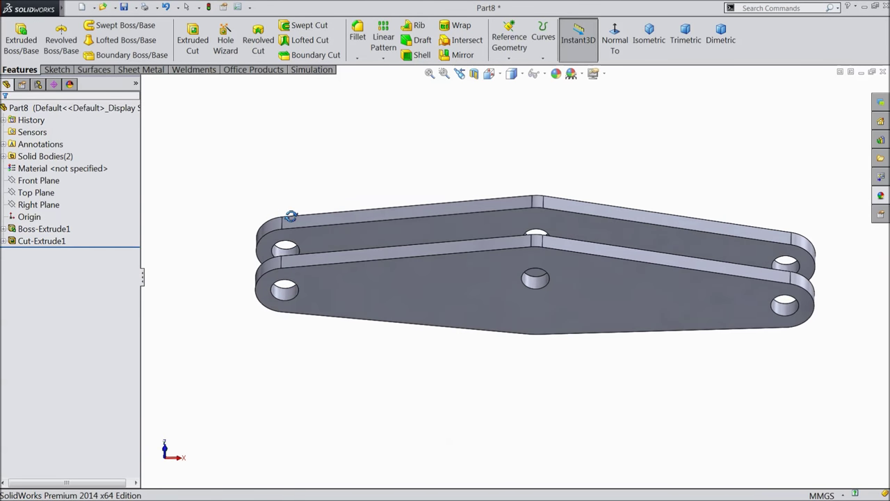
# Start a new sketch on the Top Plane, viewed Normal To
pyautogui.click(41, 180)
pyautogui.moveTo(189, 224)
pyautogui.mouseDown(button='middle')
pyautogui.moveTo(204, 148)
pyautogui.moveTo(184, 221)
pyautogui.mouseUp(button='middle')
pyautogui.click(45, 192)
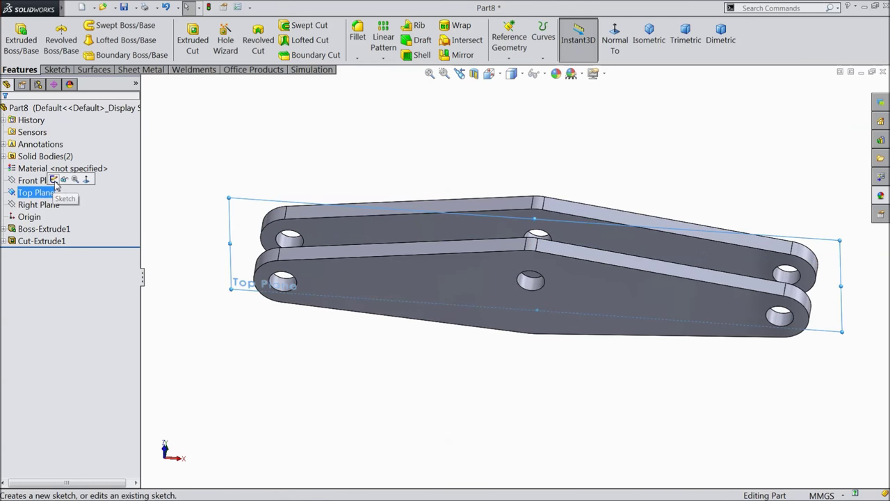
pyautogui.click(55, 179)
pyautogui.click(614, 39)
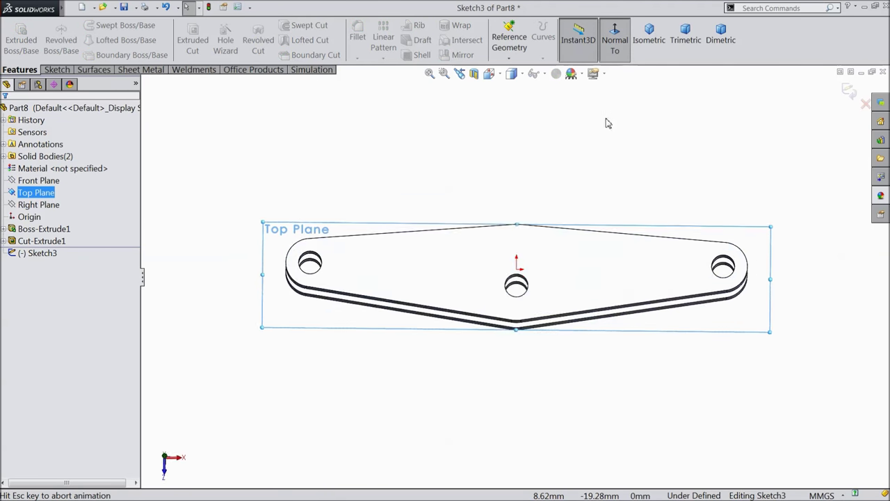
pyautogui.scroll(-3, 549, 289)
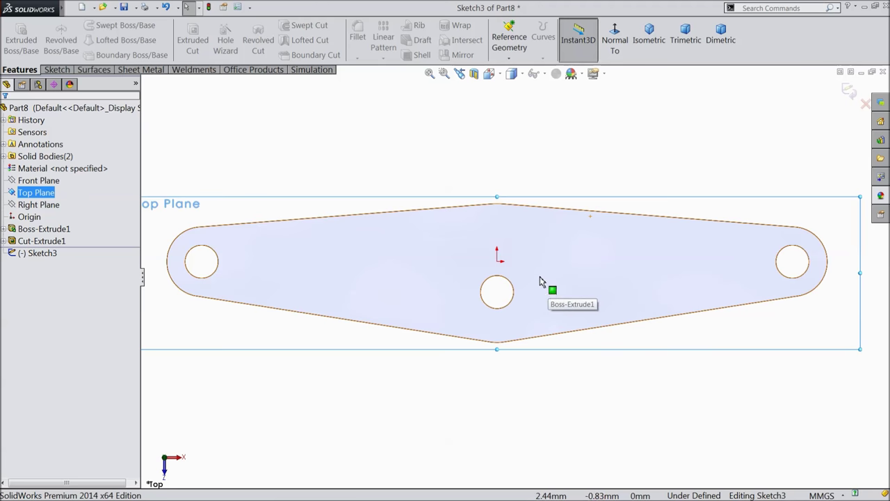
pyautogui.click(56, 70)
# Draw two parallel horizontal centerlines: one rightward from the origin, a shorter one just above
pyautogui.click(90, 25)
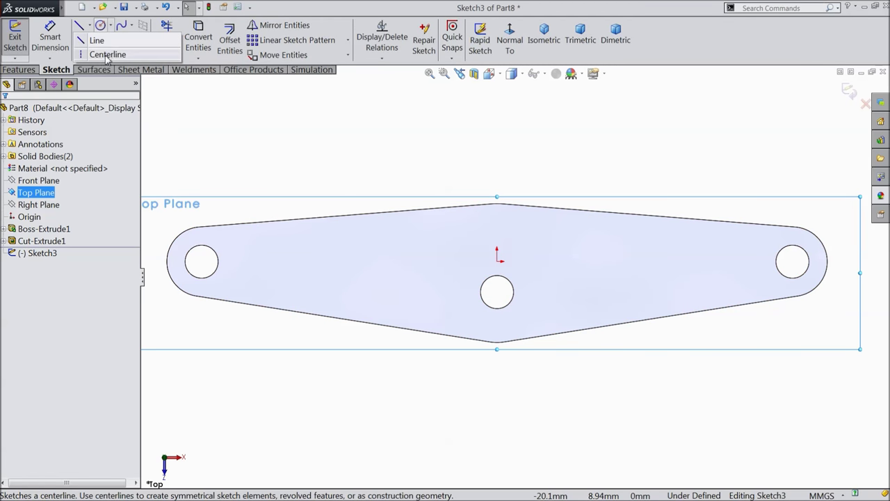
pyautogui.click(93, 54)
pyautogui.click(497, 262)
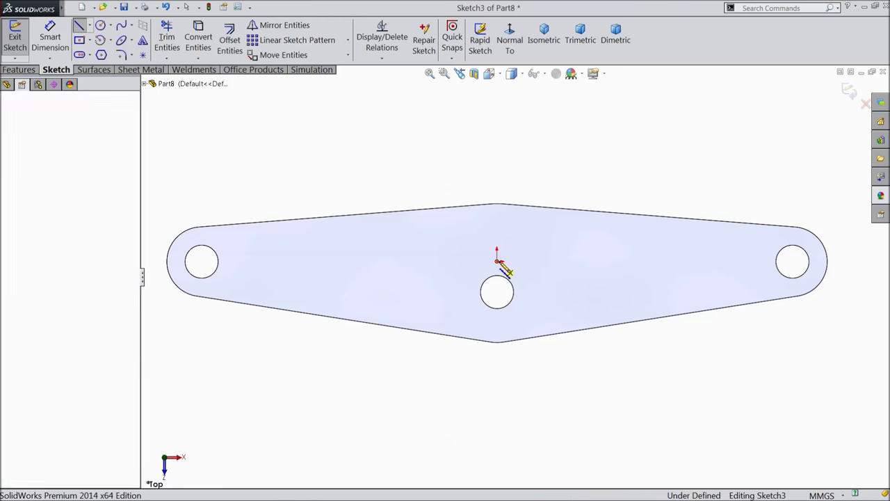
pyautogui.click(713, 262)
pyautogui.rightClick(716, 258)
pyautogui.click(739, 92)
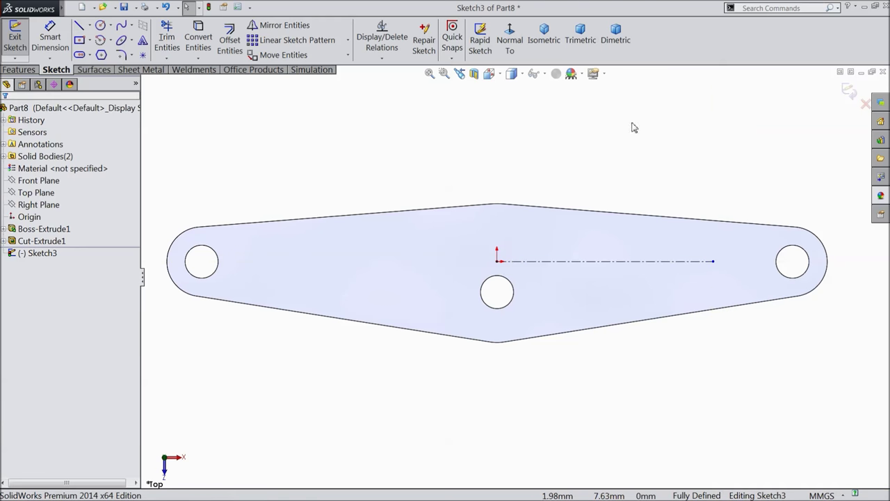
pyautogui.click(91, 25)
pyautogui.click(104, 54)
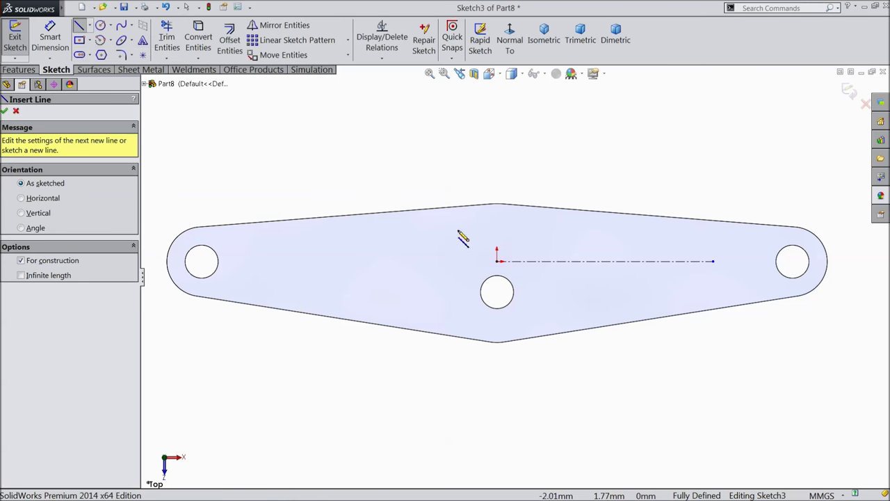
pyautogui.click(508, 252)
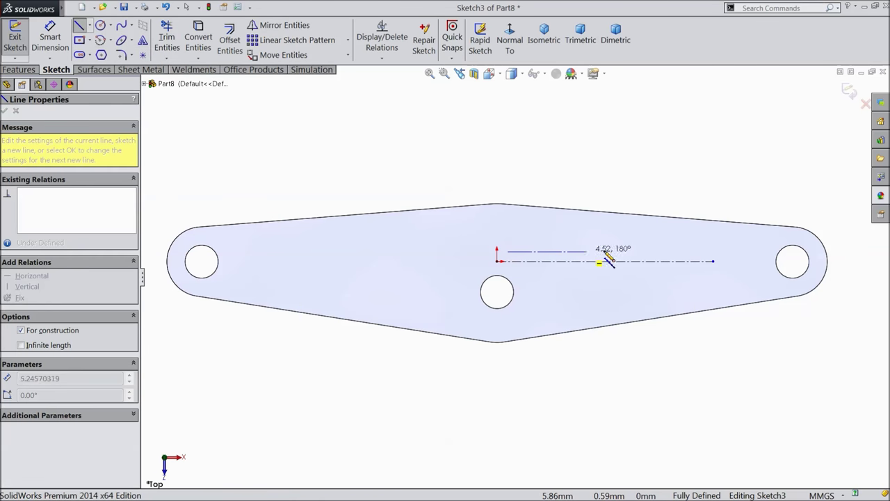
pyautogui.rightClick(687, 253)
pyautogui.click(653, 91)
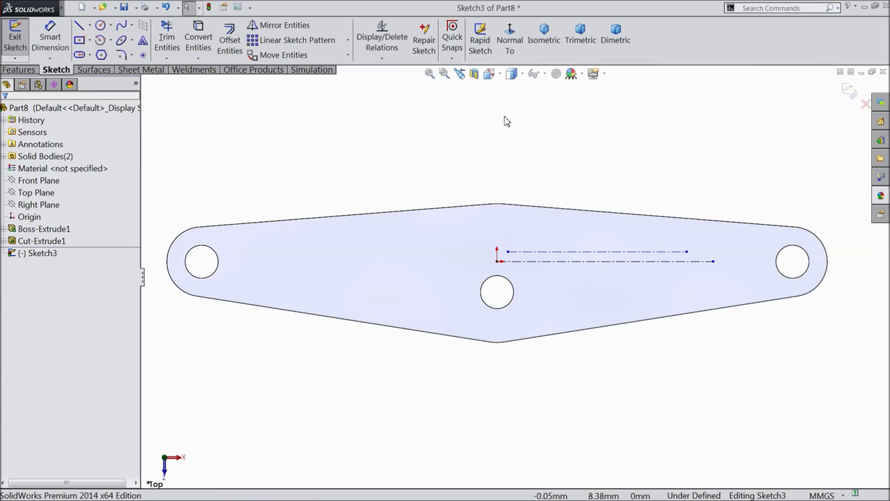
pyautogui.click(91, 55)
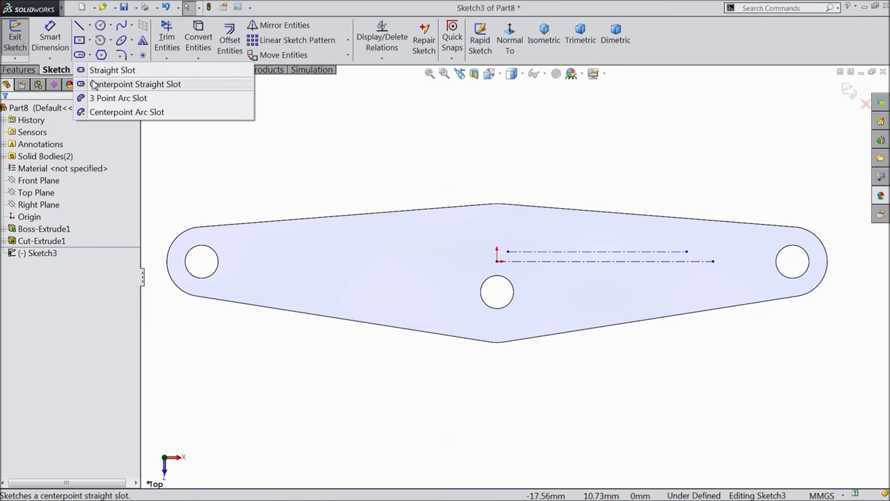
# Draw an angled centerpoint straight slot in Sketch3
pyautogui.click(96, 83)
pyautogui.scroll(-3, 646, 291)
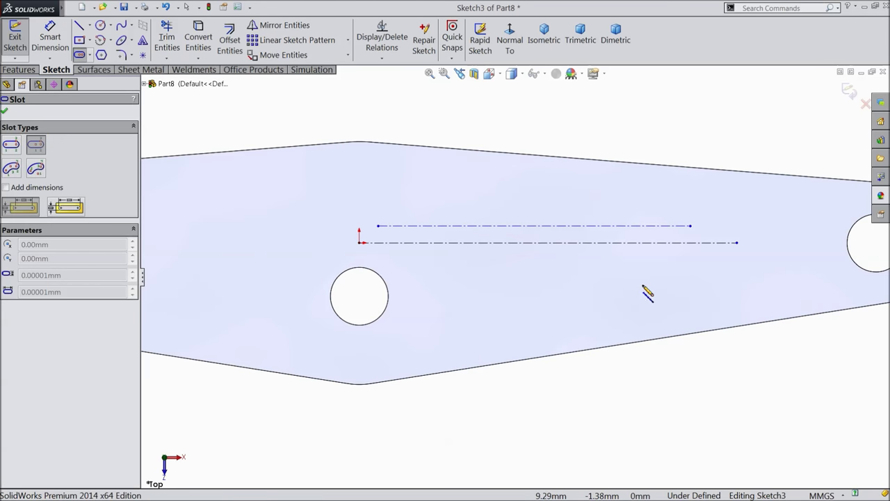
pyautogui.click(614, 271)
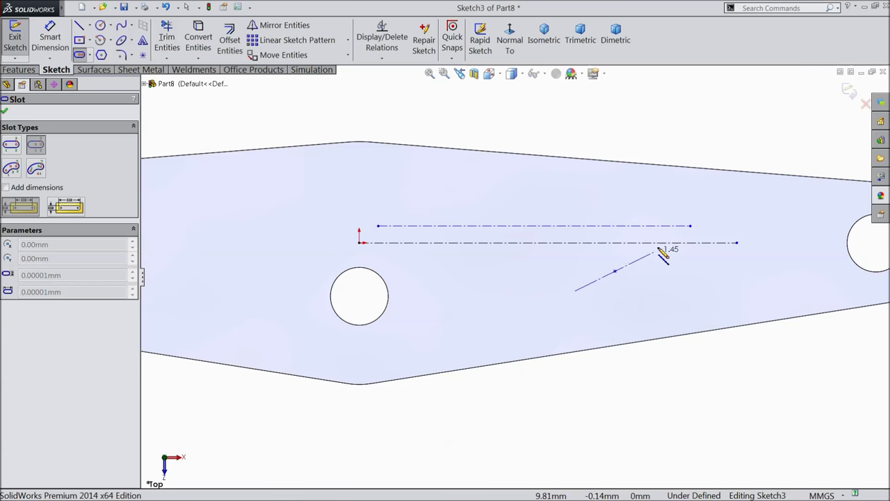
pyautogui.click(690, 226)
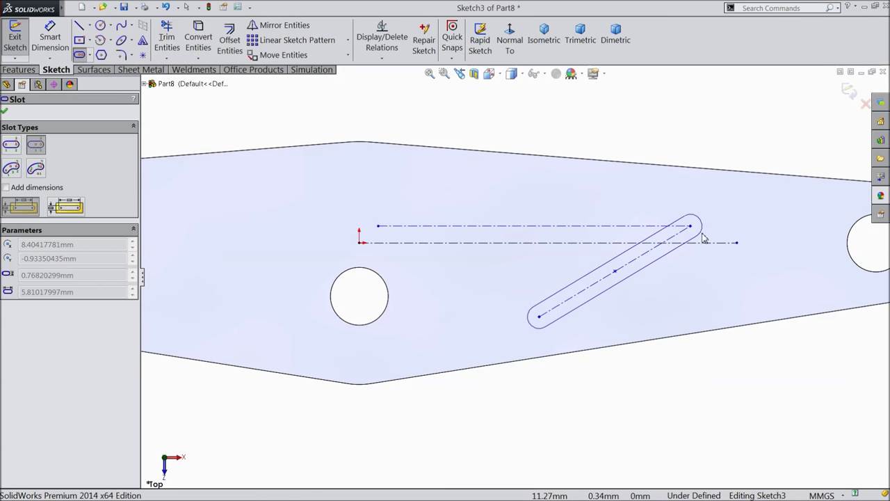
pyautogui.click(711, 243)
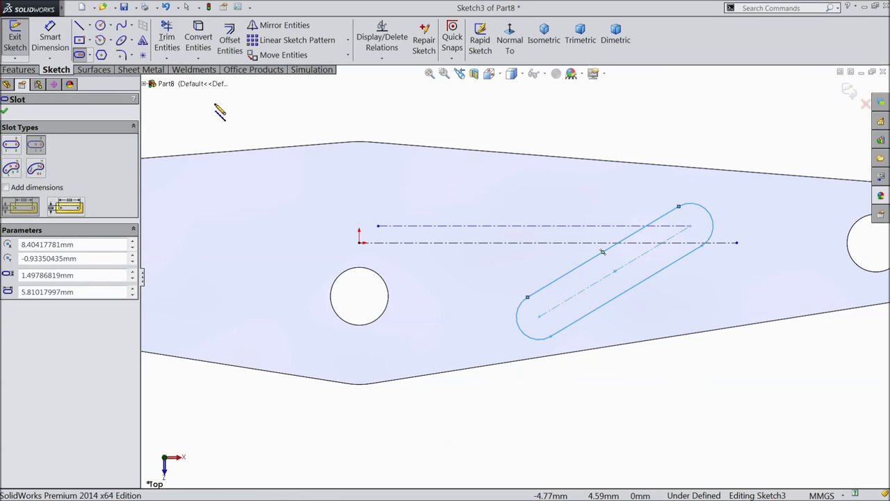
# Dimension the slot with a 5.8 mm length and a 0.6 mm end radius
pyautogui.click(50, 40)
pyautogui.scroll(2, 369, 163)
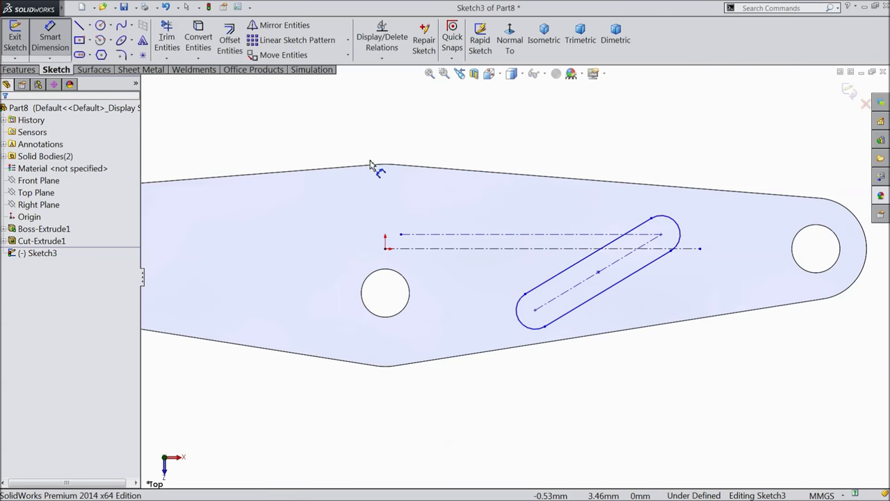
pyautogui.click(538, 313)
pyautogui.click(661, 236)
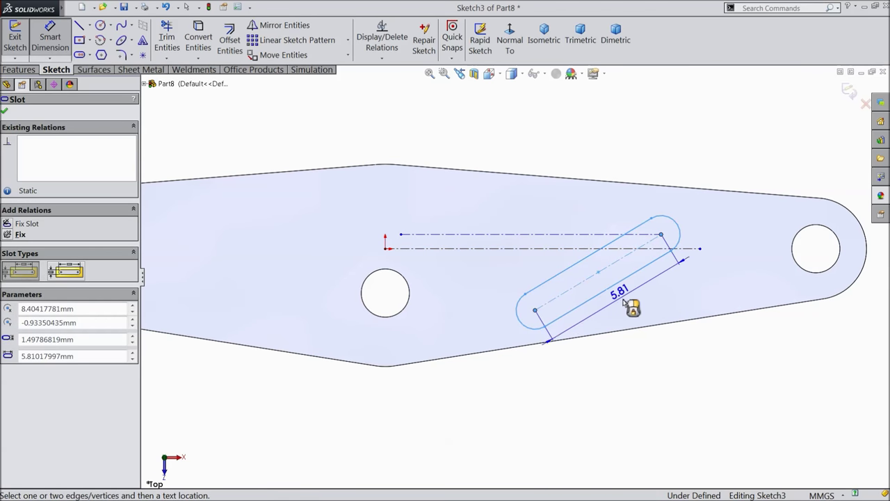
pyautogui.click(640, 311)
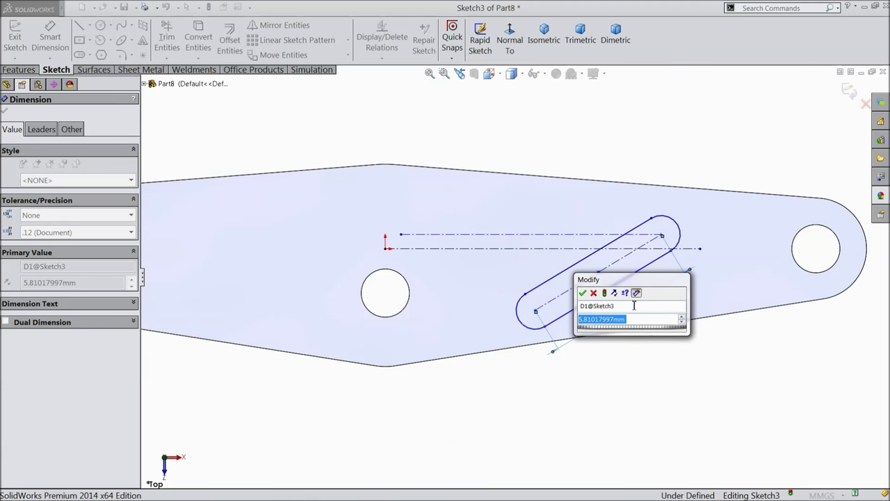
pyautogui.write('5.8')
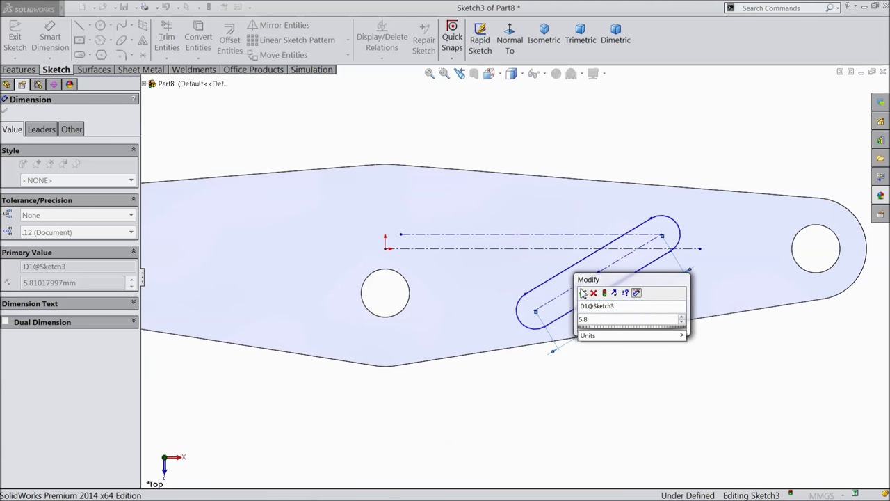
pyautogui.click(583, 292)
pyautogui.click(683, 231)
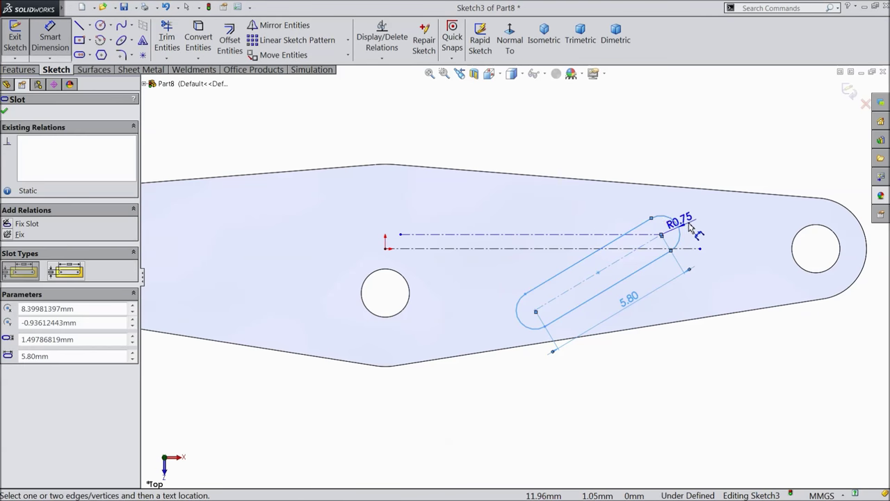
pyautogui.click(703, 226)
pyautogui.write('0.6')
pyautogui.click(657, 202)
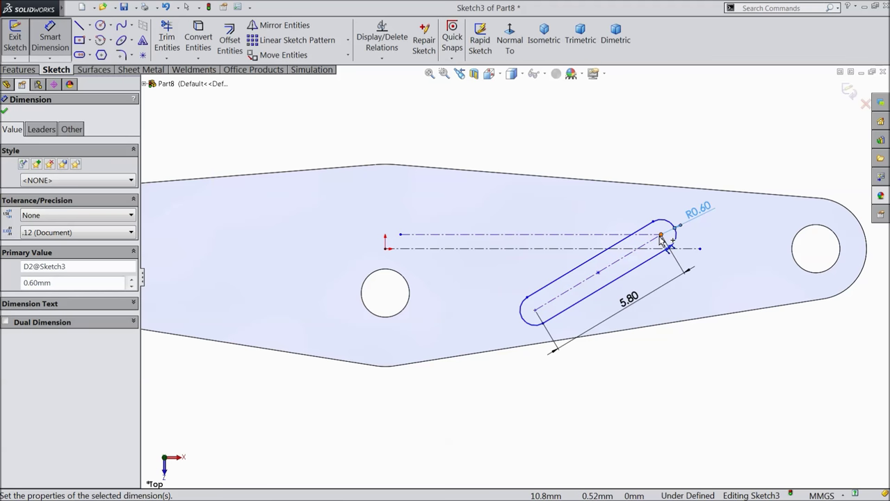
pyautogui.scroll(-2, 462, 238)
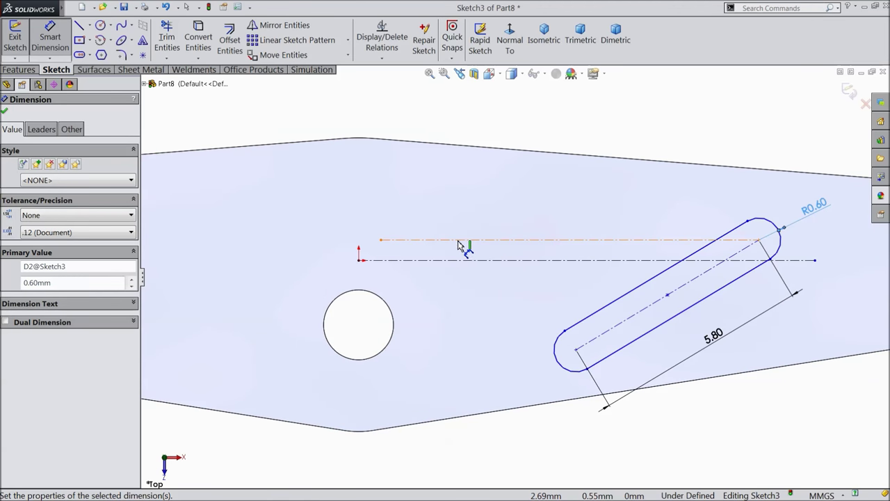
# Dimension the centerline gap to 0.45 and the slot centre 2.25 below the horizontal centerline
pyautogui.click(461, 242)
pyautogui.click(459, 240)
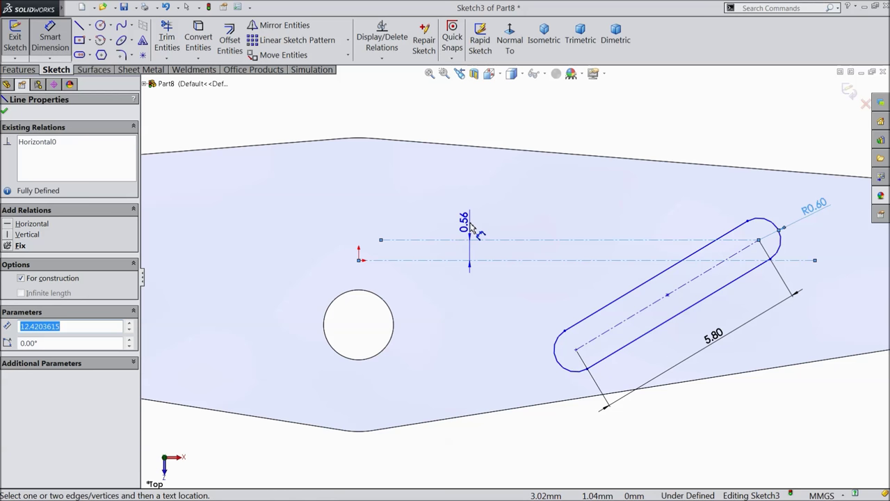
pyautogui.click(470, 228)
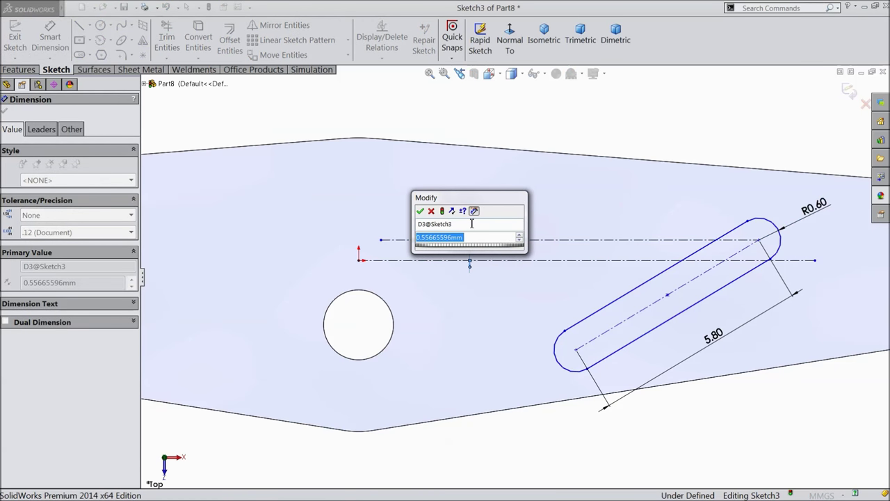
pyautogui.write('0.45')
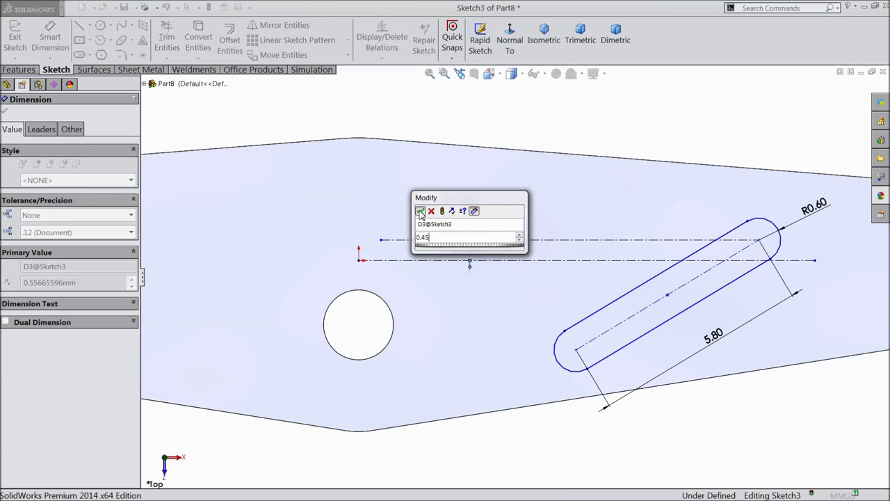
pyautogui.click(420, 210)
pyautogui.scroll(1, 634, 292)
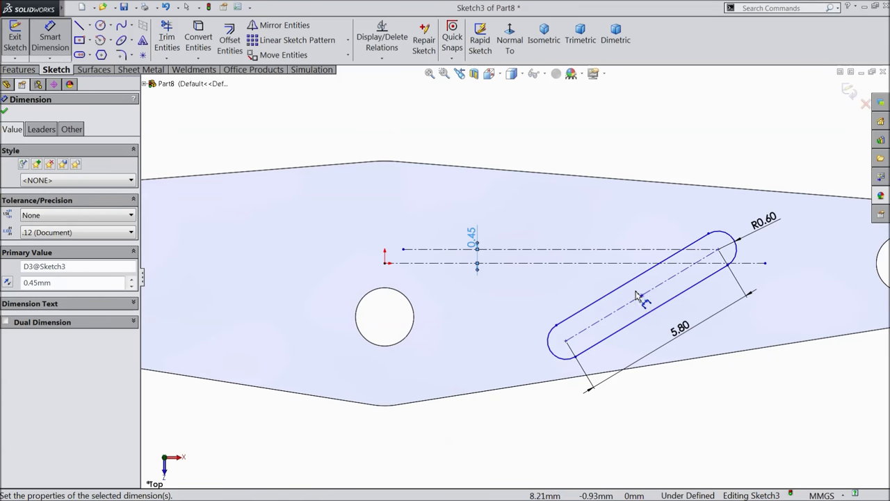
pyautogui.click(567, 341)
pyautogui.click(541, 263)
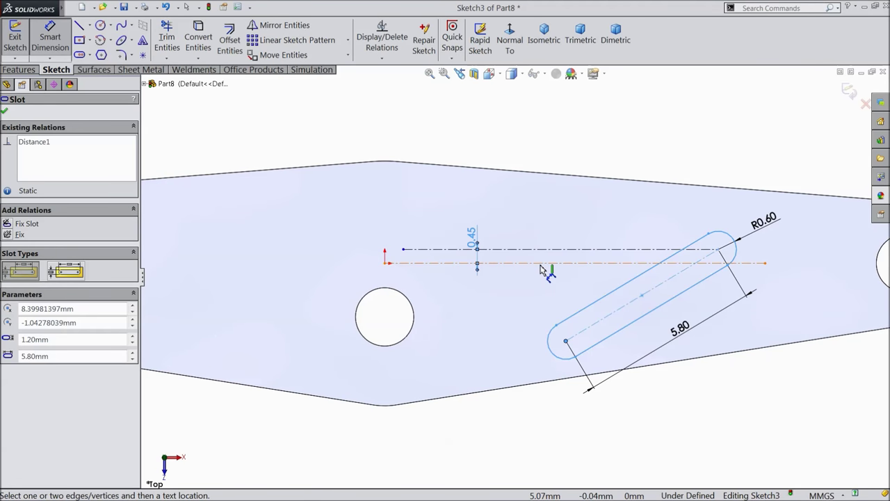
pyautogui.click(513, 311)
pyautogui.write('2.25')
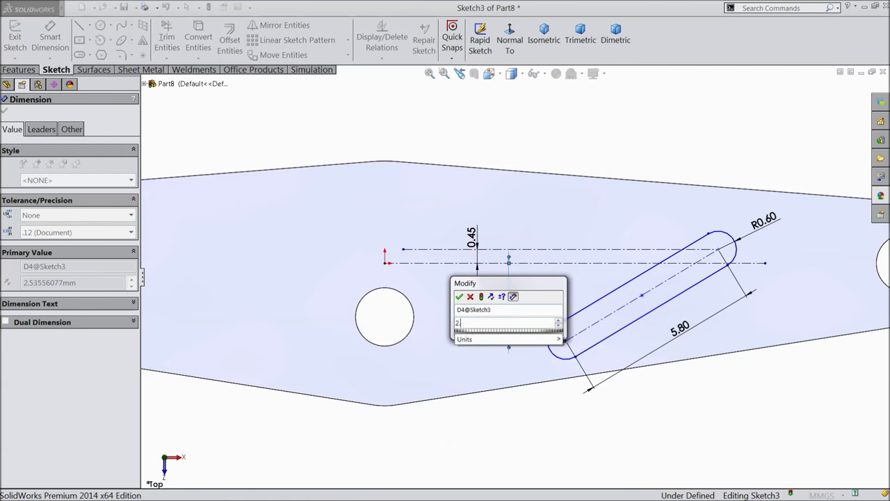
pyautogui.click(459, 296)
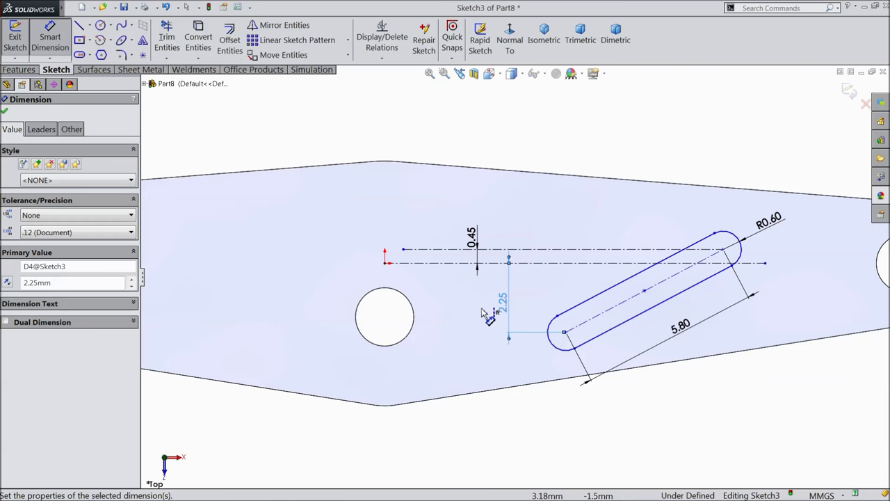
# Locate the slot centre 7 mm horizontally from the origin, fully defining Sketch3
pyautogui.click(567, 336)
pyautogui.click(385, 263)
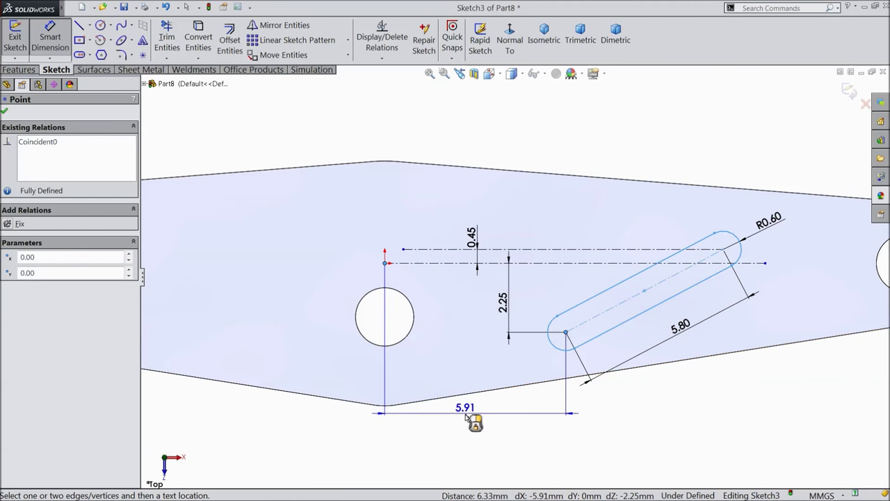
pyautogui.click(463, 415)
pyautogui.write('7')
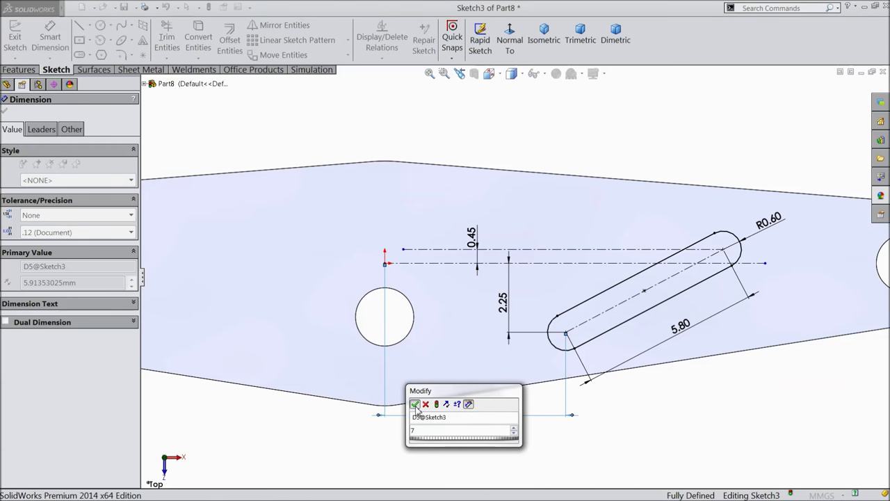
pyautogui.click(415, 404)
pyautogui.scroll(1, 563, 330)
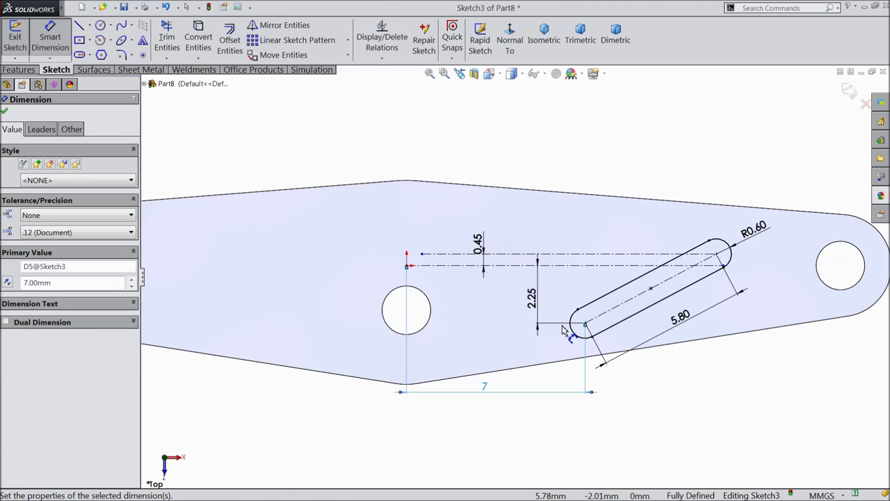
pyautogui.click(4, 113)
pyautogui.click(20, 70)
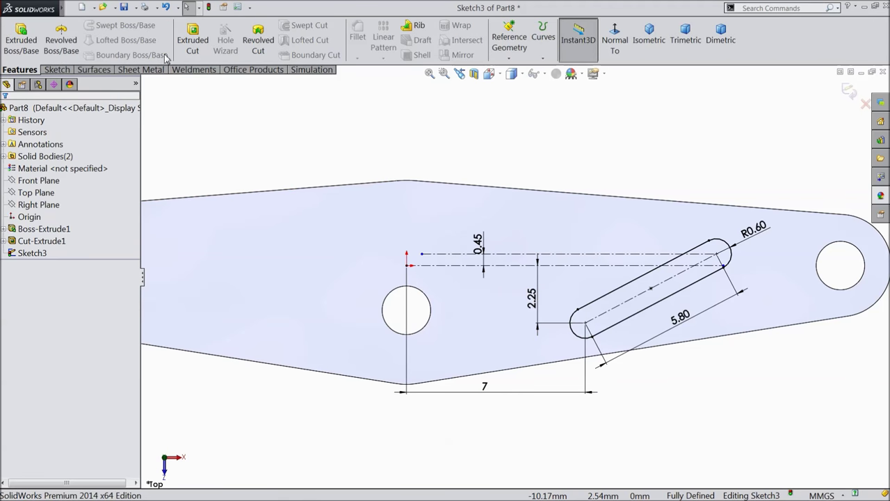
# Start a boss extrusion of the slot sketch, trying Mid Plane at 5.25 mm depth
pyautogui.click(21, 38)
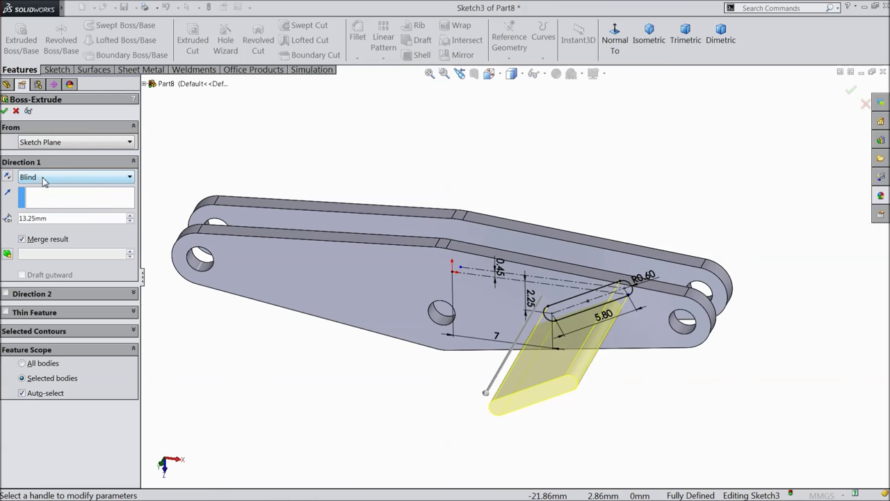
pyautogui.click(43, 179)
pyautogui.click(46, 243)
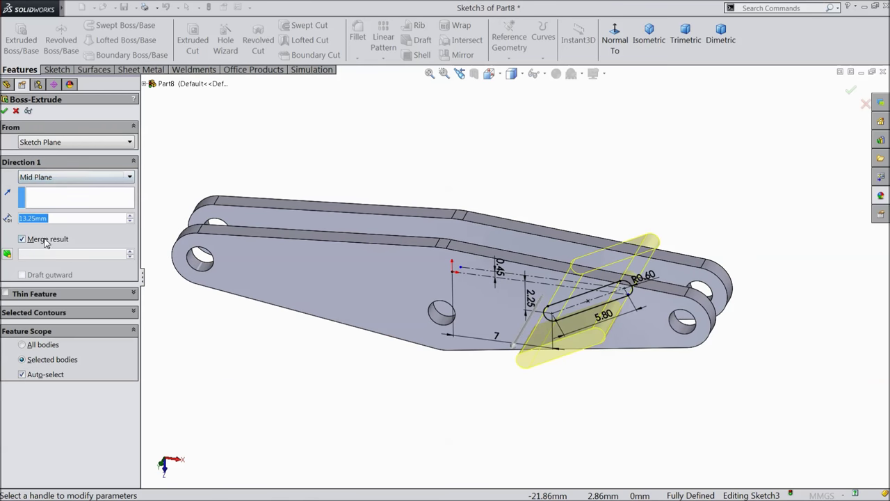
pyautogui.write('5.25')
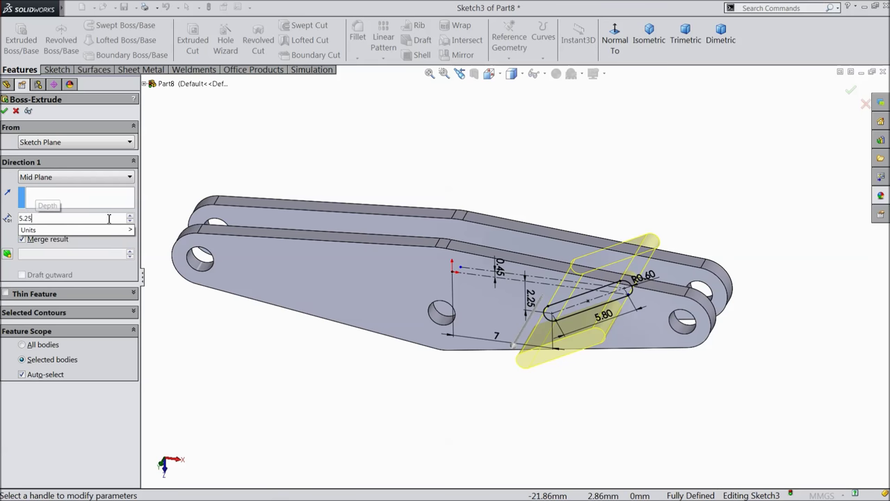
pyautogui.press('Return')
pyautogui.moveTo(313, 144); pyautogui.dragTo(323, 194, button='middle')
pyautogui.moveTo(308, 249); pyautogui.dragTo(311, 204, button='middle')
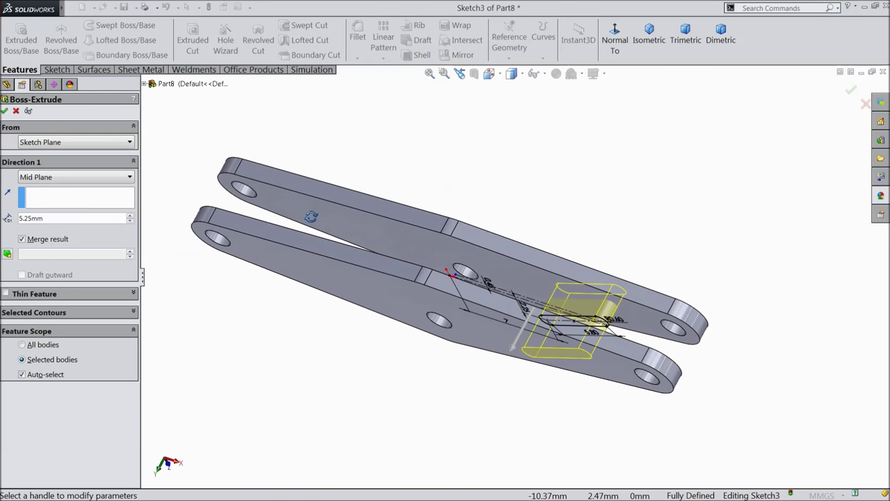
# Set both extrusion directions to Up To Next so the slot boss bridges the plates
pyautogui.click(87, 180)
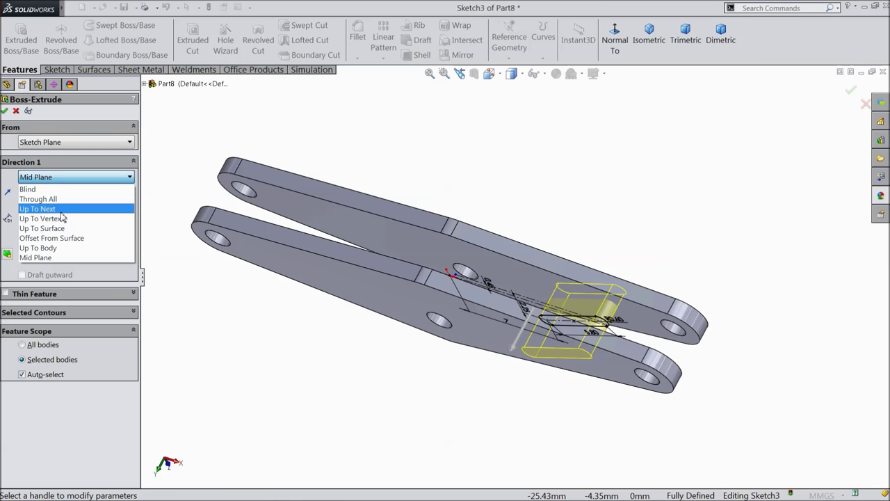
pyautogui.click(49, 209)
pyautogui.moveTo(154, 225); pyautogui.dragTo(146, 253, button='middle')
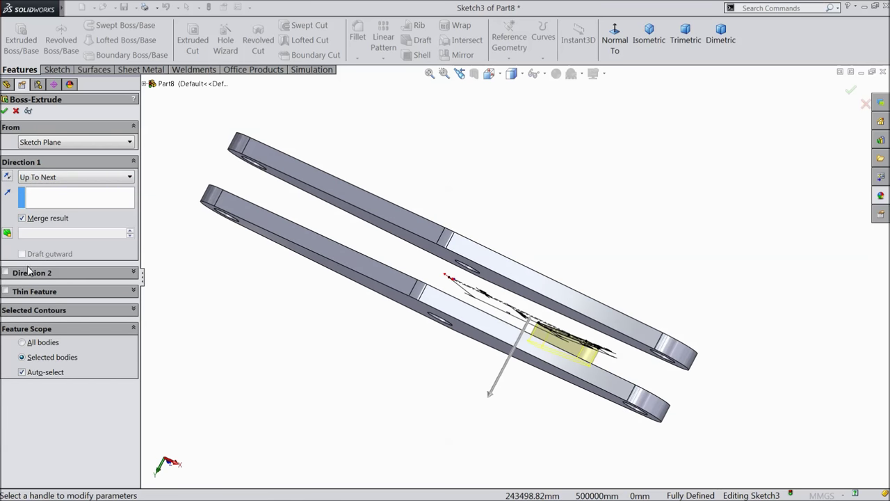
pyautogui.click(7, 273)
pyautogui.click(43, 288)
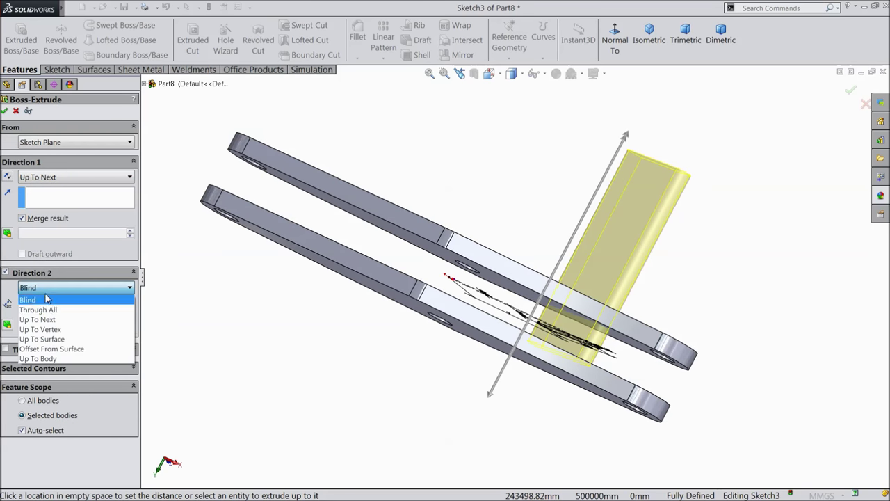
pyautogui.click(46, 320)
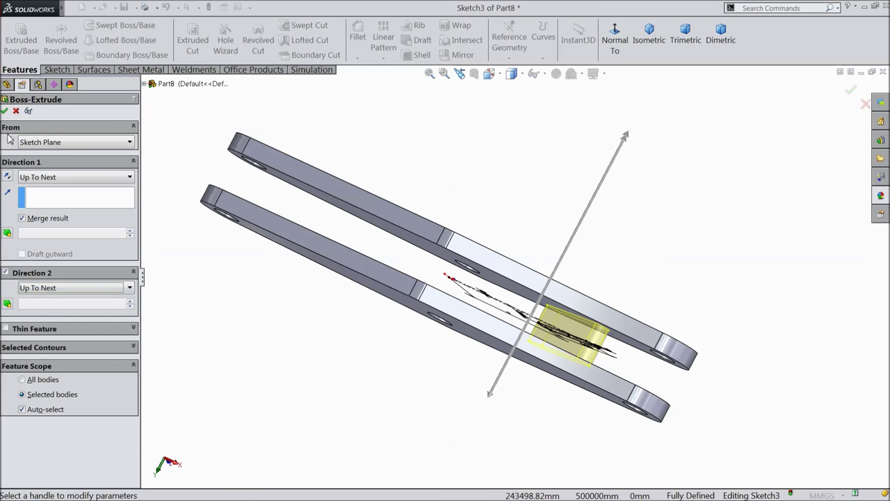
pyautogui.click(5, 111)
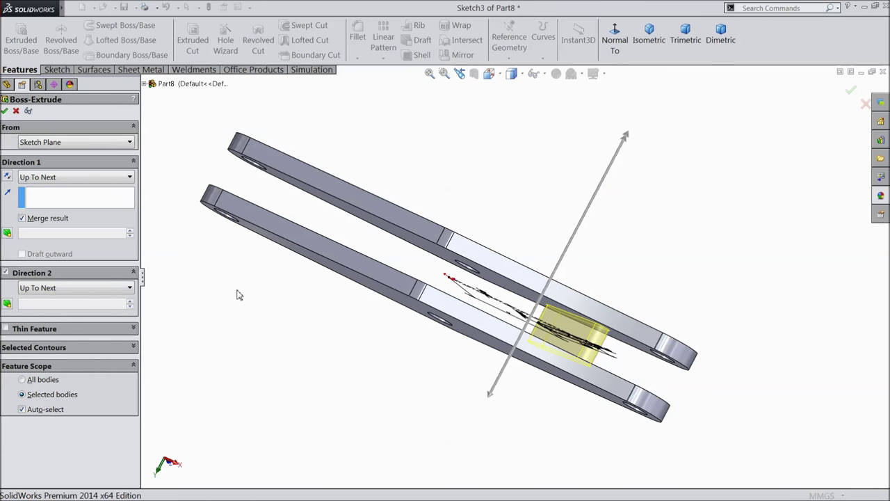
pyautogui.moveTo(241, 296); pyautogui.dragTo(284, 243, button='middle')
pyautogui.click(90, 109)
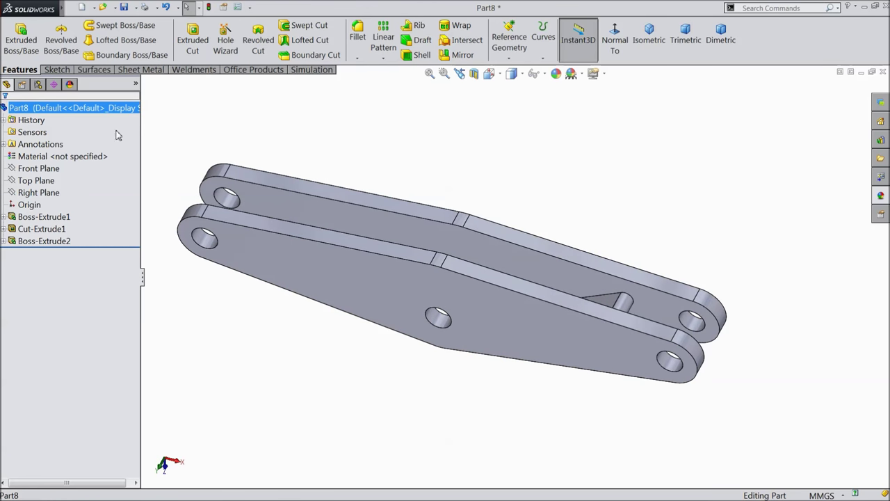
# Apply the yellow Plastic > Medium Gloss appearance to the entire Part8 rocker arm
pyautogui.click(883, 197)
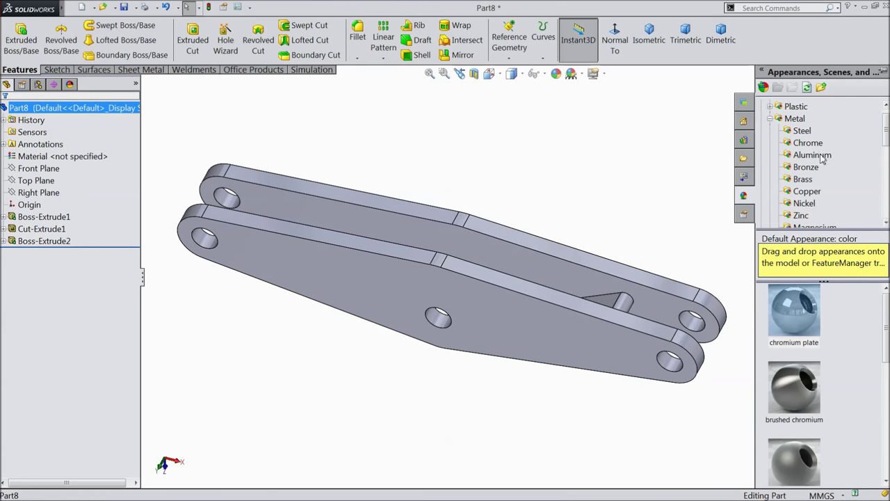
pyautogui.click(770, 107)
pyautogui.scroll(-1, 817, 198)
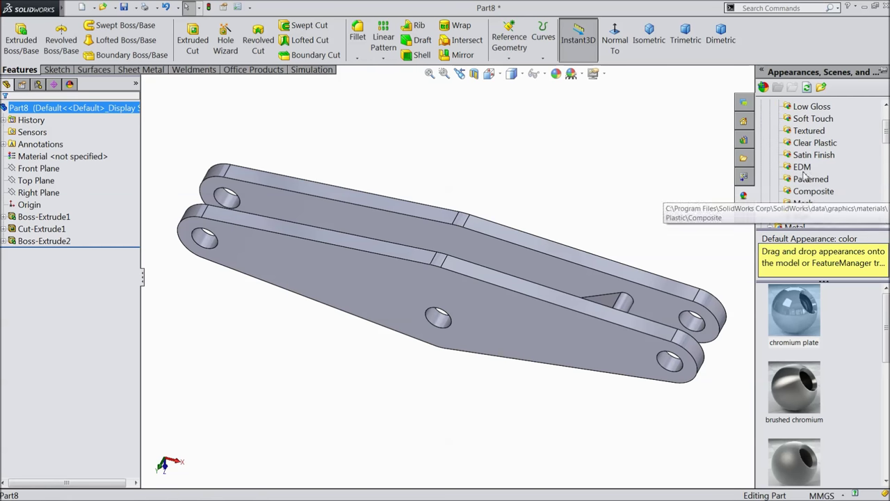
pyautogui.scroll(2, 815, 174)
pyautogui.click(814, 148)
pyautogui.scroll(-5, 812, 381)
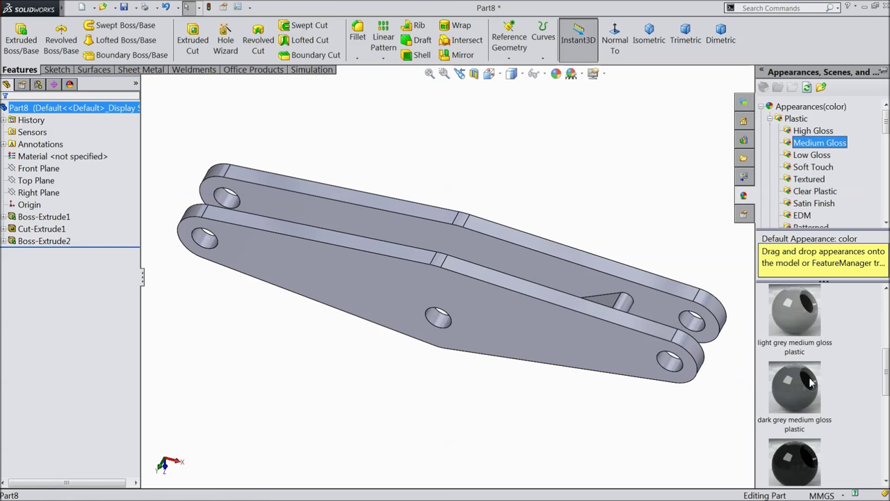
pyautogui.moveTo(783, 447); pyautogui.dragTo(500, 236)
pyautogui.moveTo(552, 180)
pyautogui.mouseDown(button='middle')
pyautogui.moveTo(557, 135)
pyautogui.moveTo(550, 177)
pyautogui.mouseUp(button='middle')
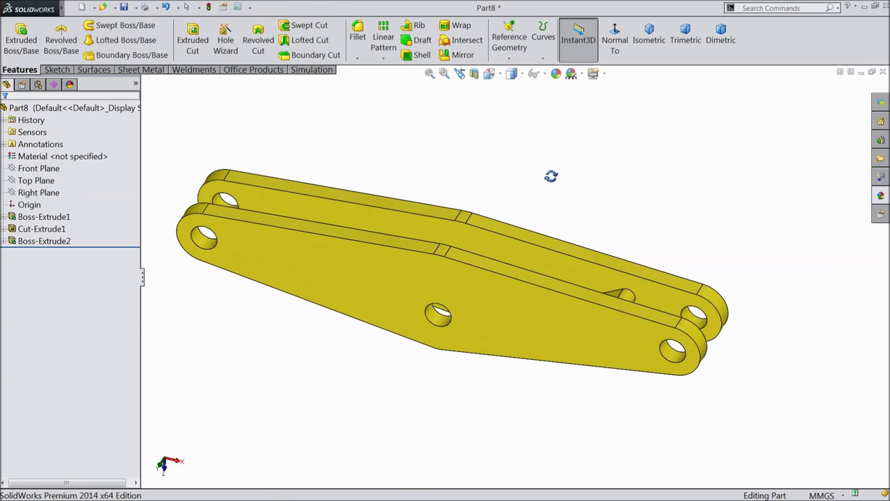
pyautogui.scroll(-1, 443, 252)
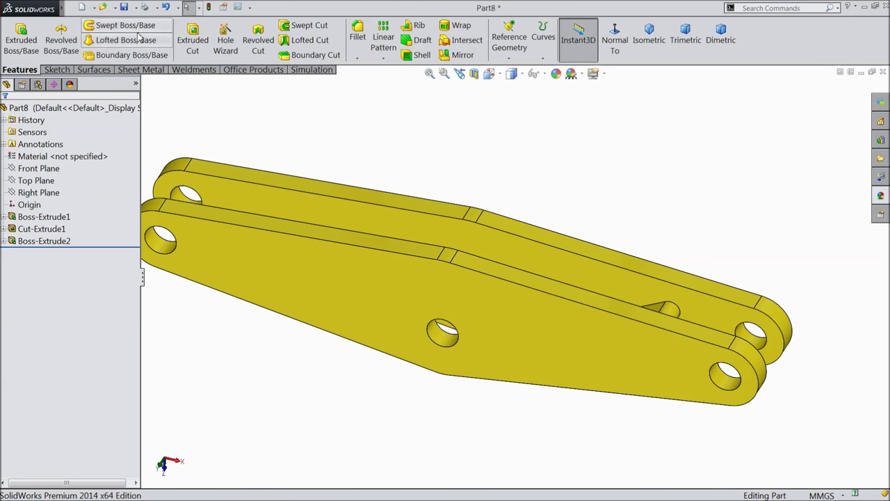
# Save the yellow rocker arm as part file '10.Rocker Arm' in the Kobelco Wheel loader folder
pyautogui.hotkey('ctrl', 's')
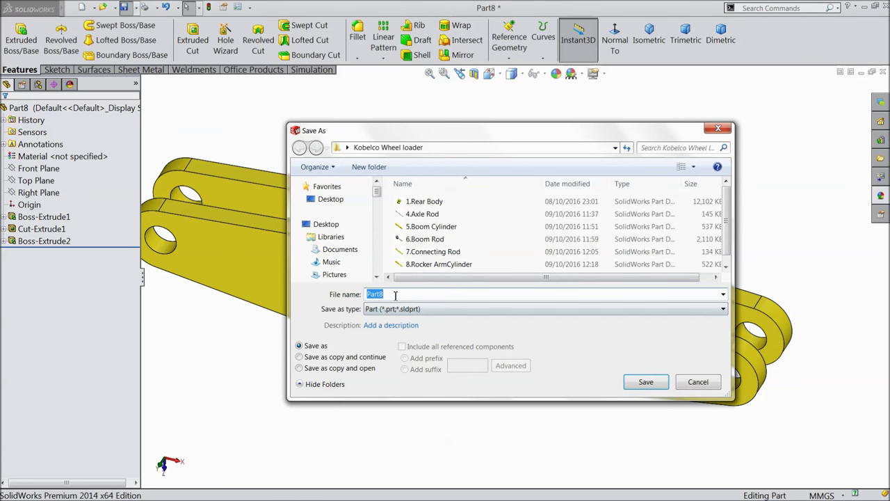
pyautogui.scroll(-1, 487, 238)
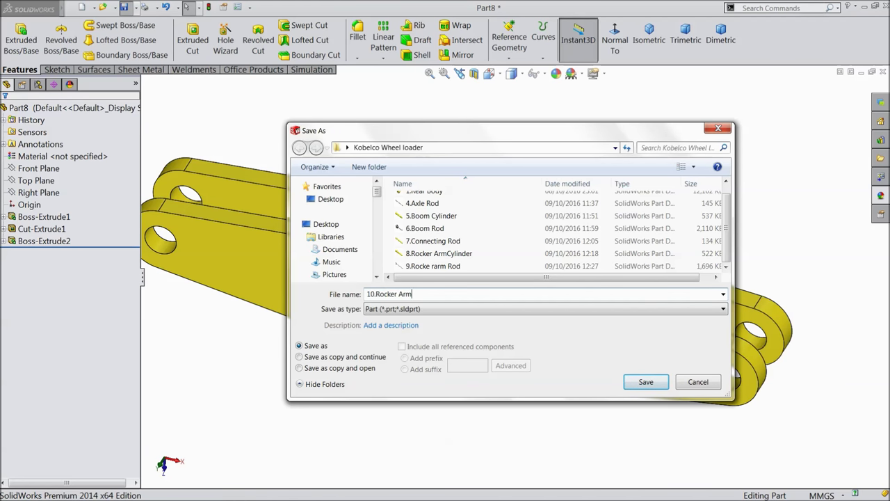
pyautogui.click(657, 388)
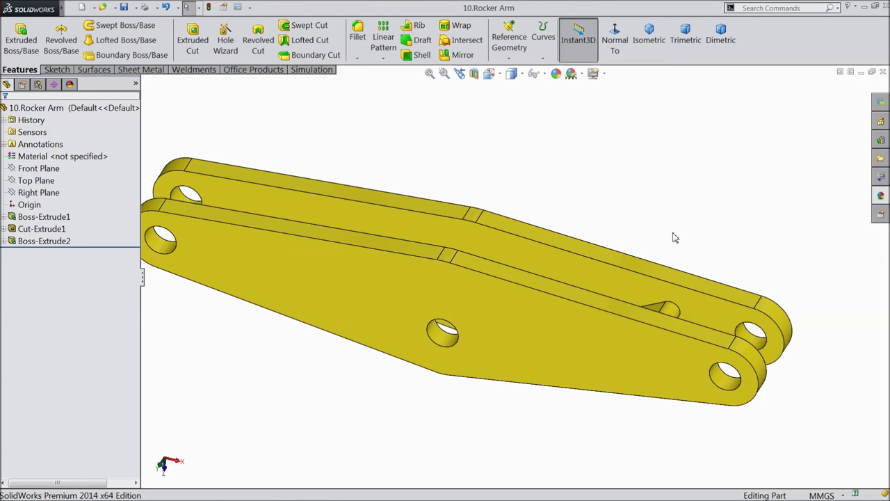
pyautogui.moveTo(733, 174); pyautogui.dragTo(723, 173, button='middle')
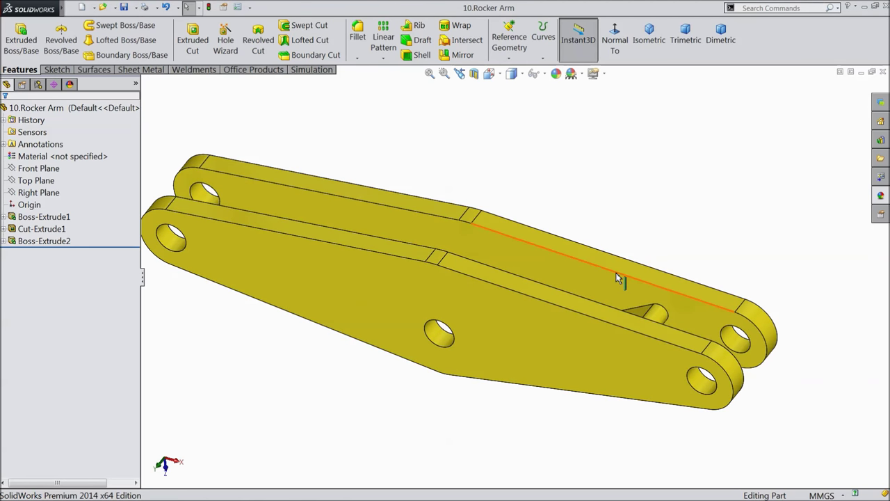
pyautogui.click(327, 493)
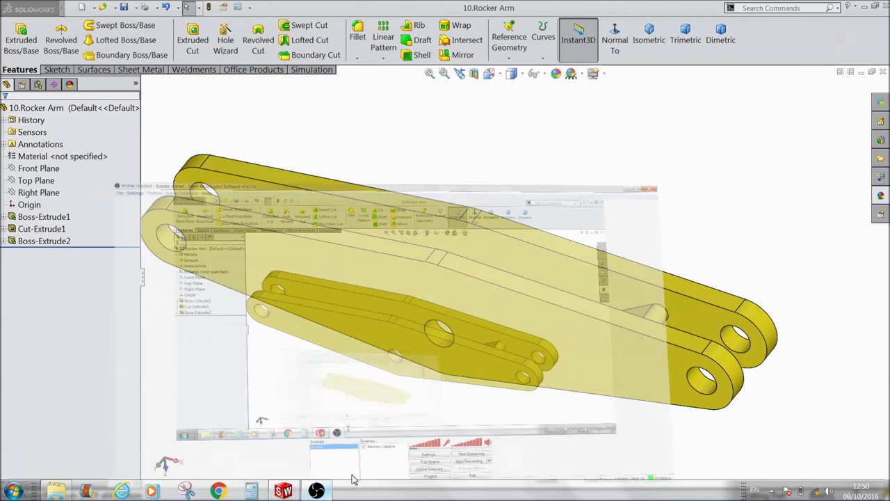
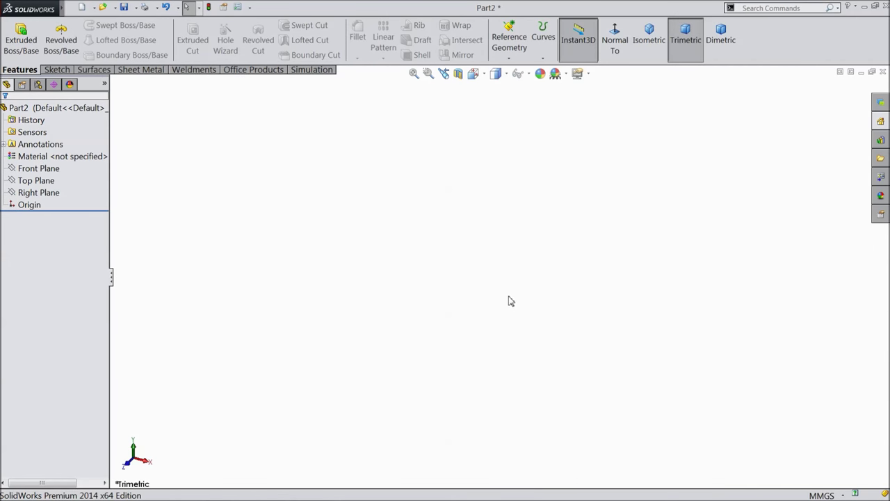
# Start a new sketch on the Right Plane with the Line tool
pyautogui.click(46, 194)
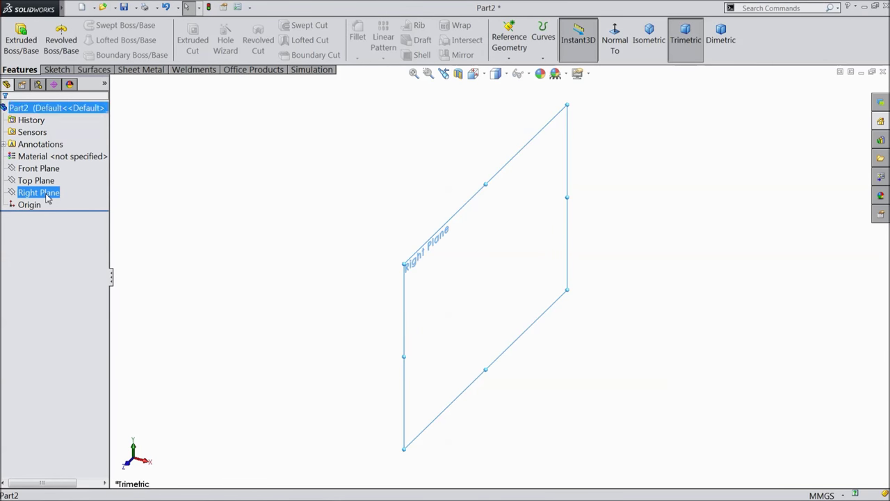
pyautogui.click(52, 181)
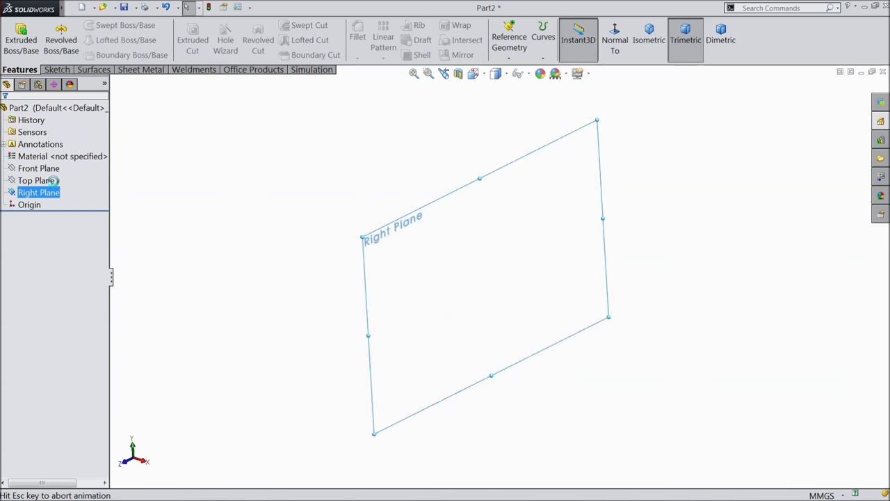
pyautogui.click(54, 71)
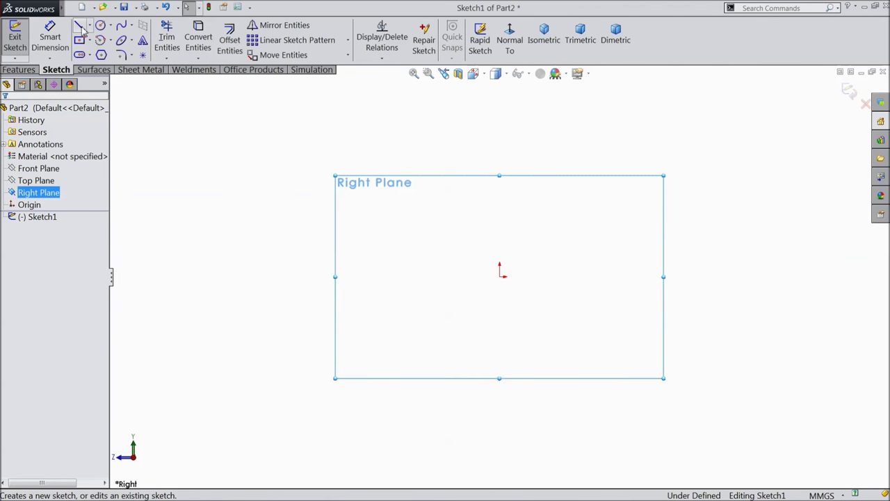
pyautogui.click(80, 28)
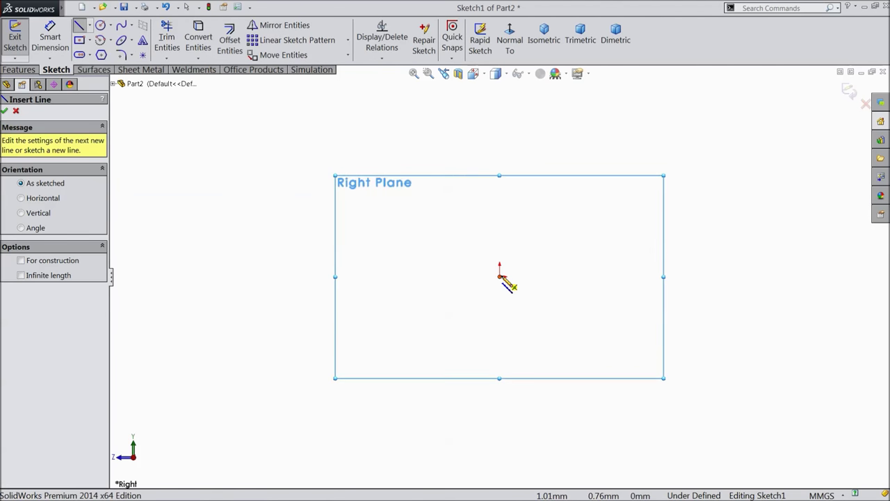
# Draw the long strip outline with a stepped left end and a curved arc closing at the origin
pyautogui.moveTo(500, 276); pyautogui.dragTo(697, 276)
pyautogui.click(697, 256)
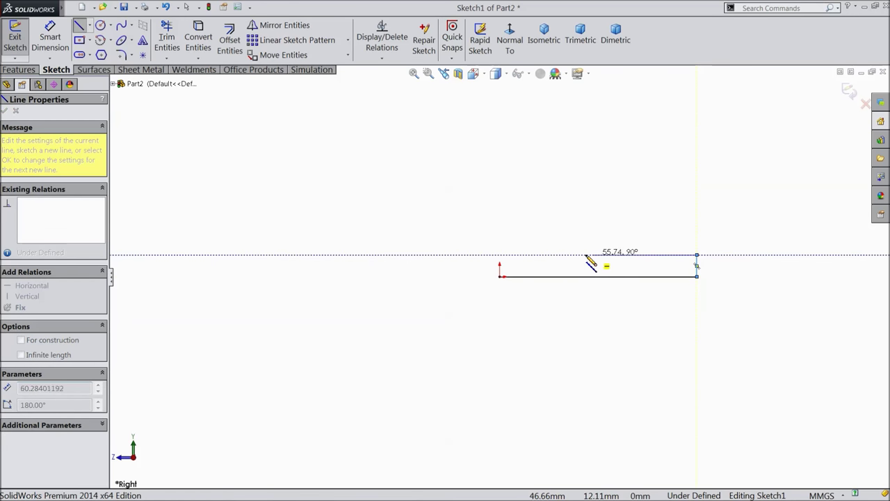
pyautogui.click(535, 255)
pyautogui.scroll(-3, 529, 254)
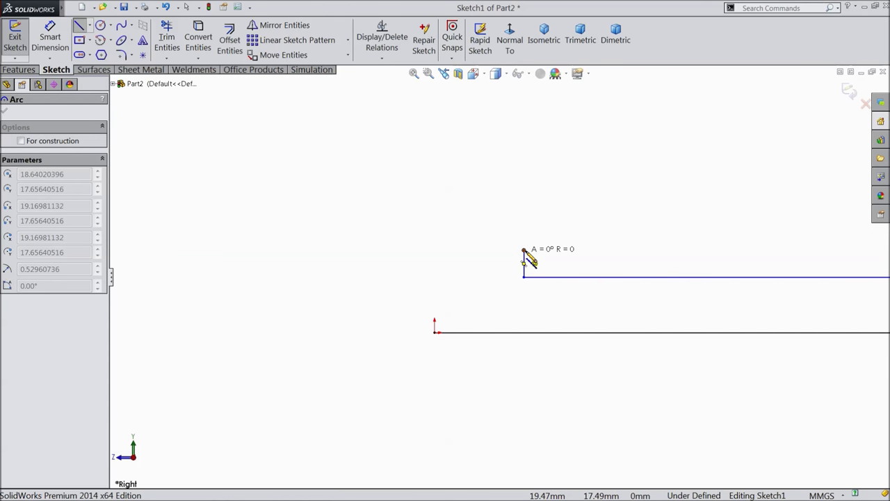
pyautogui.click(436, 333)
pyautogui.rightClick(338, 264)
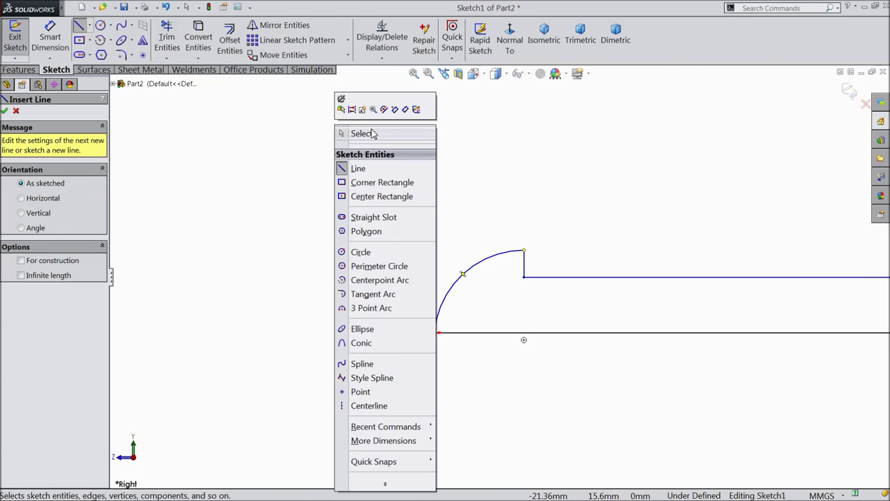
pyautogui.click(362, 134)
pyautogui.scroll(3, 733, 284)
pyautogui.scroll(-2, 693, 283)
pyautogui.scroll(1, 425, 341)
pyautogui.scroll(-1, 412, 348)
pyautogui.click(50, 38)
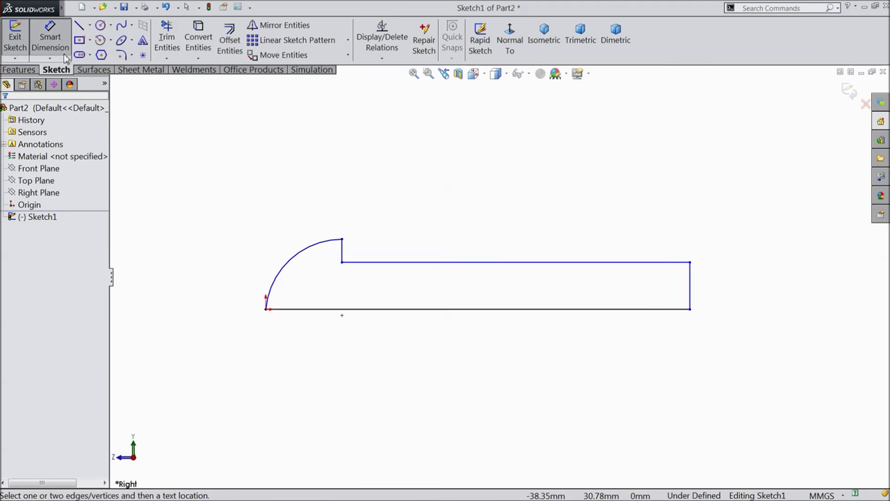
# Dimension the bottom line 12 long and the right edge 1.9/2 (0.95) tall
pyautogui.click(459, 310)
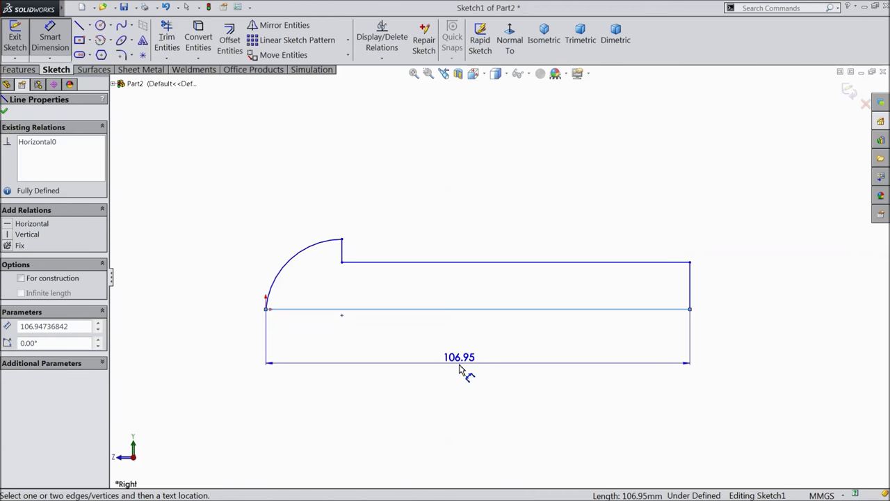
pyautogui.click(459, 370)
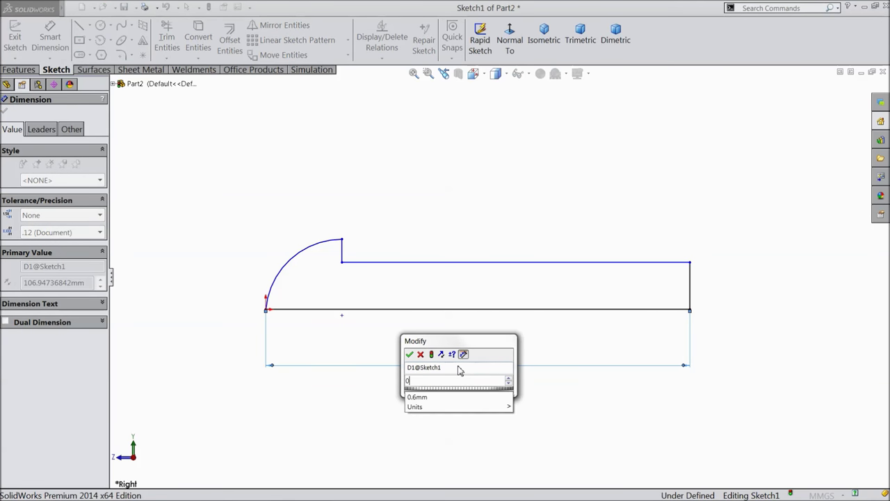
pyautogui.write('12')
pyautogui.press('Return')
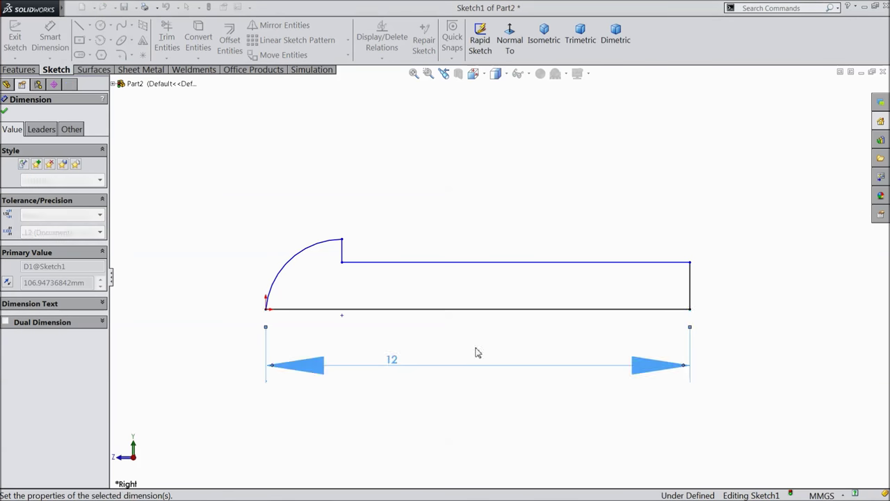
pyautogui.click(690, 287)
pyautogui.click(735, 289)
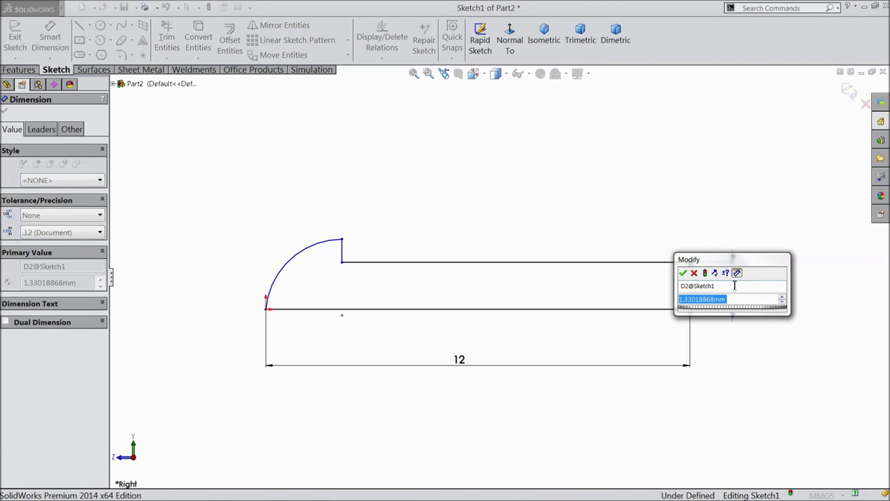
pyautogui.write('1.9/2')
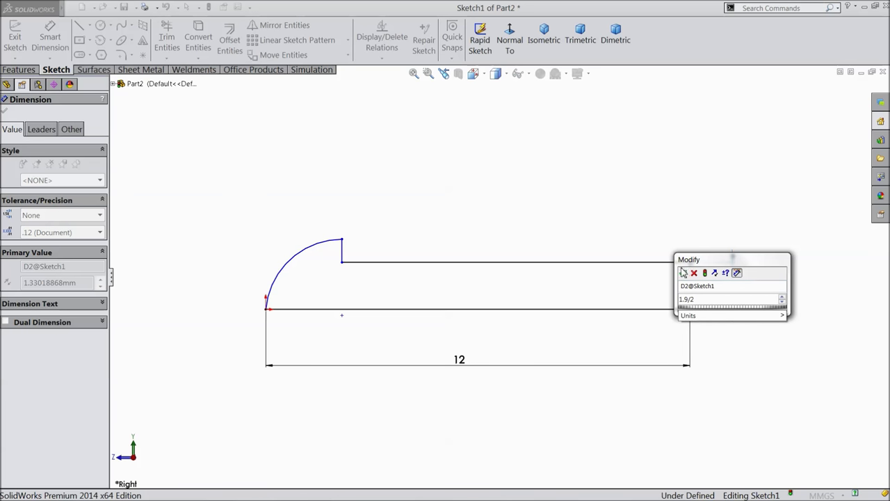
pyautogui.click(684, 272)
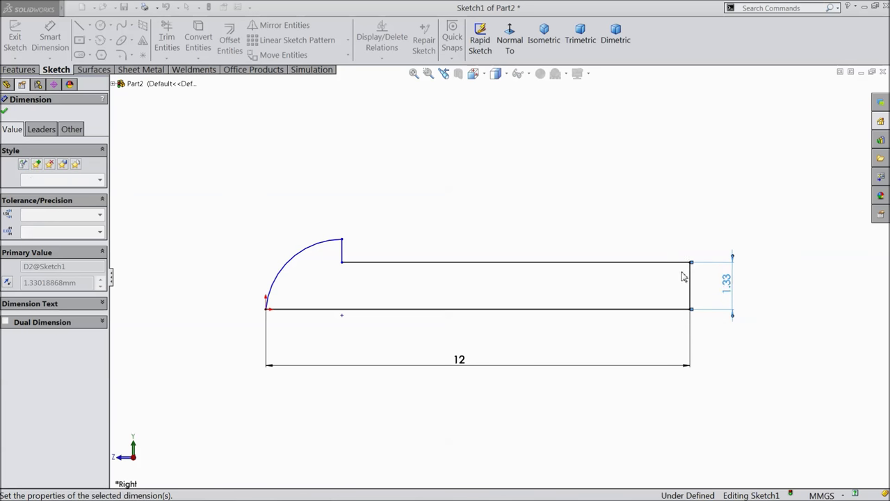
# Dimension the arc endpoint height 3.25/2 (1.63) and the step 1.25 from the origin
pyautogui.click(341, 240)
pyautogui.click(341, 309)
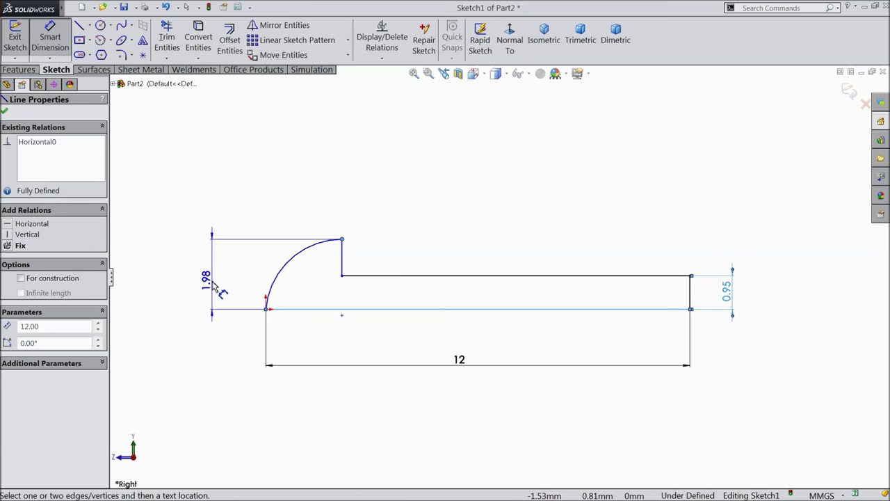
pyautogui.click(214, 284)
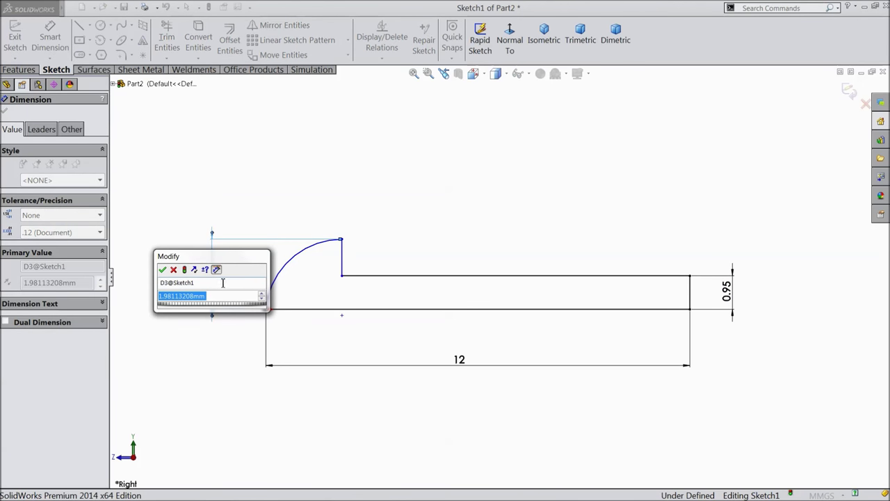
pyautogui.write('3.25/2')
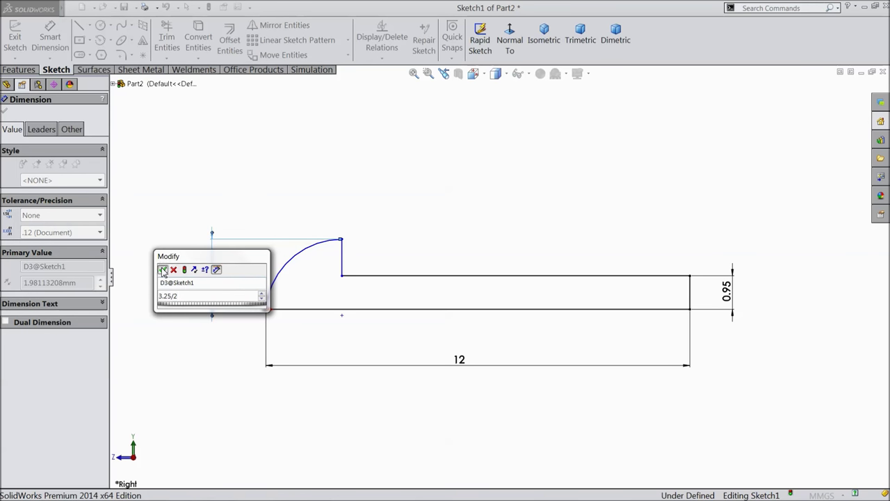
pyautogui.click(163, 270)
pyautogui.click(342, 269)
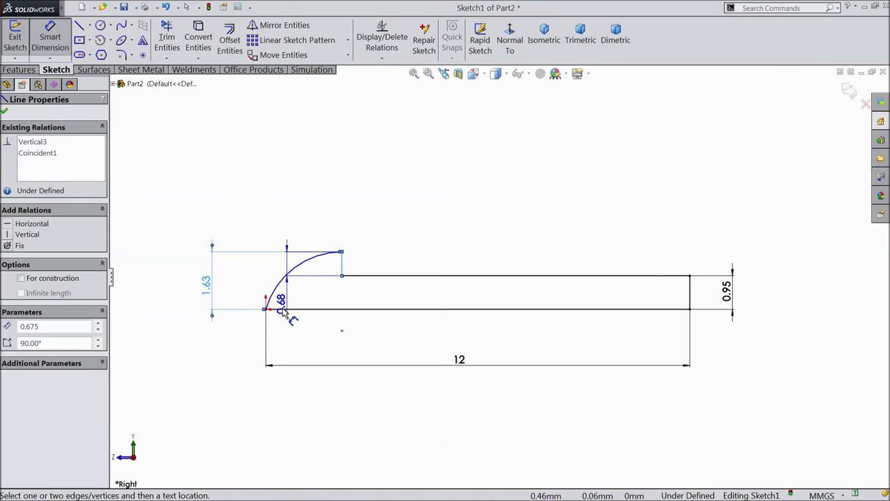
pyautogui.click(265, 309)
pyautogui.click(300, 335)
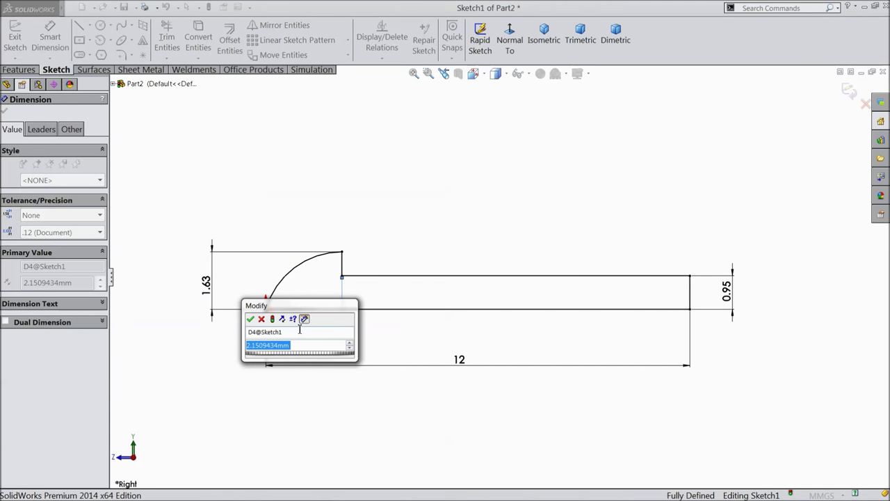
pyautogui.write('1.25')
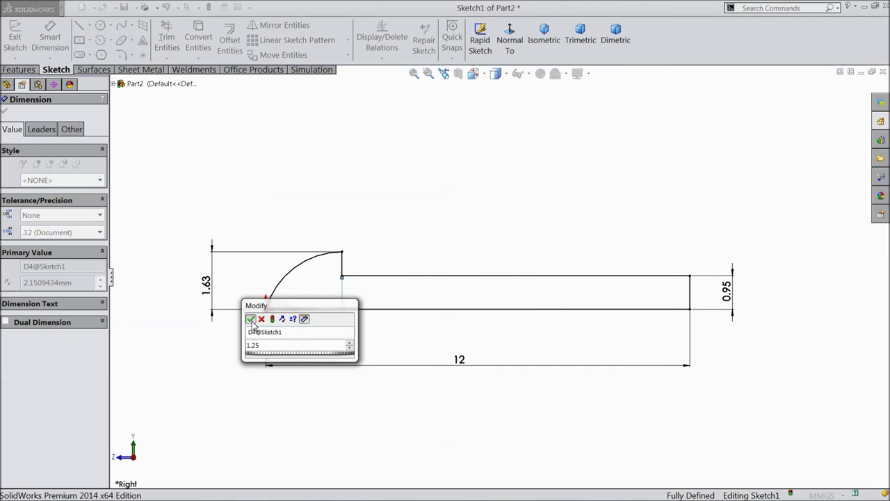
pyautogui.press('Return')
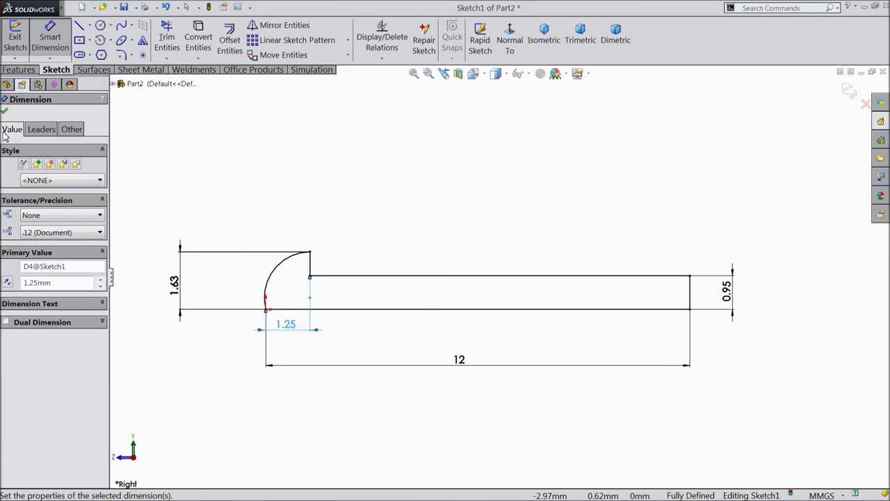
pyautogui.click(5, 113)
pyautogui.scroll(1, 297, 306)
# Replace the curved end with a three-point arc from the step's top corner to the origin
pyautogui.scroll(-5, 348, 299)
pyautogui.scroll(-3, 310, 283)
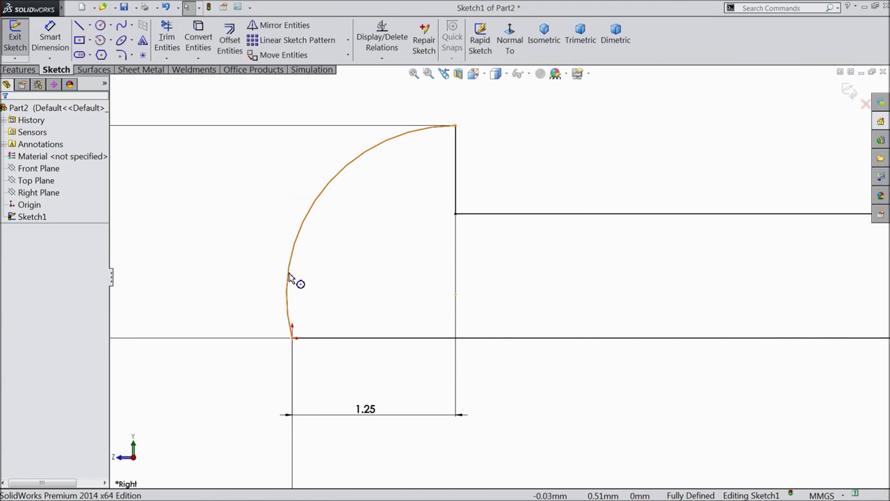
pyautogui.click(290, 274)
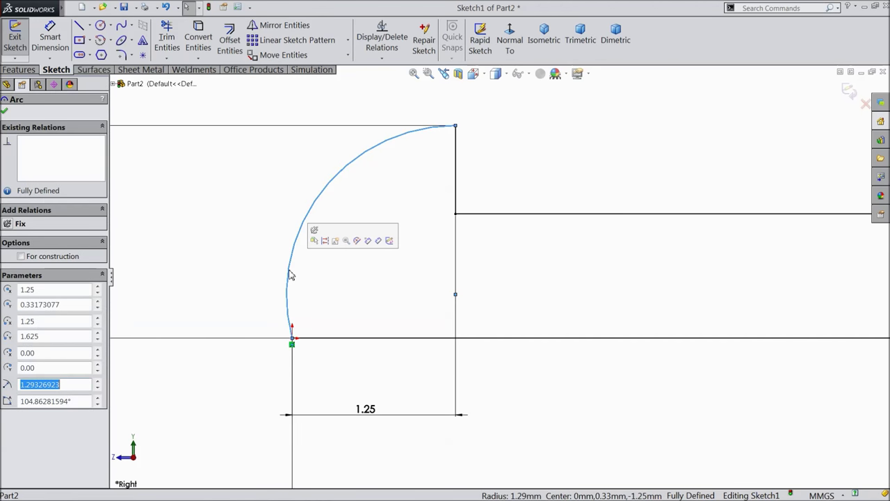
pyautogui.press('Delete')
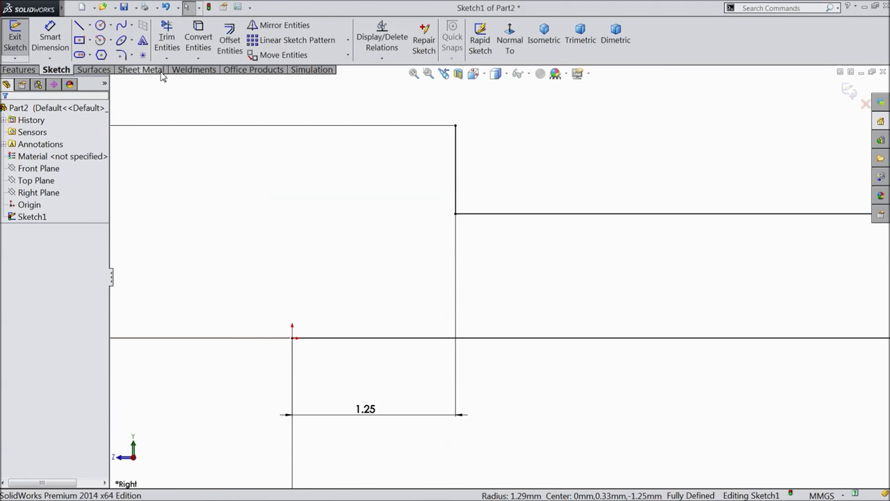
pyautogui.click(110, 42)
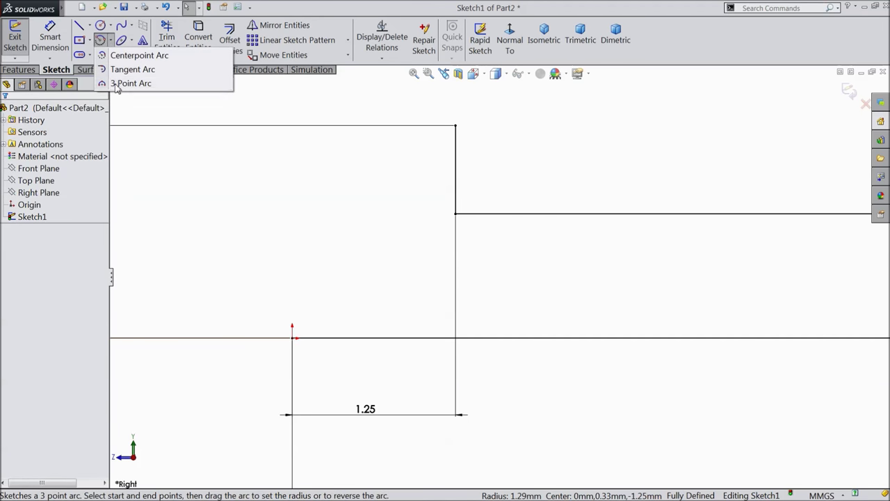
pyautogui.click(119, 82)
pyautogui.click(456, 126)
pyautogui.click(293, 338)
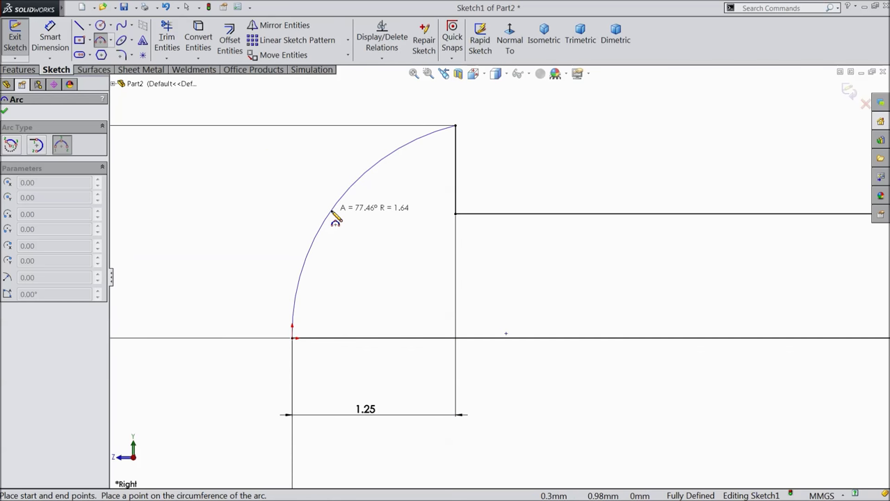
pyautogui.click(332, 210)
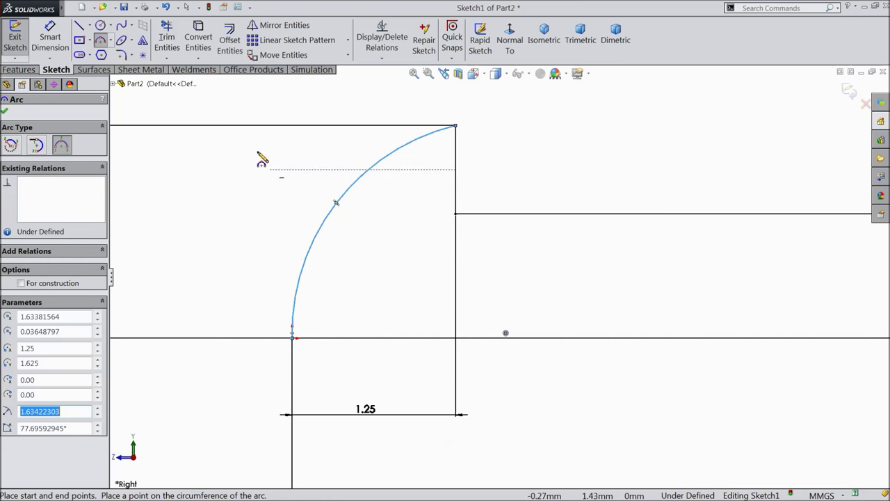
pyautogui.rightClick(259, 91)
pyautogui.click(290, 115)
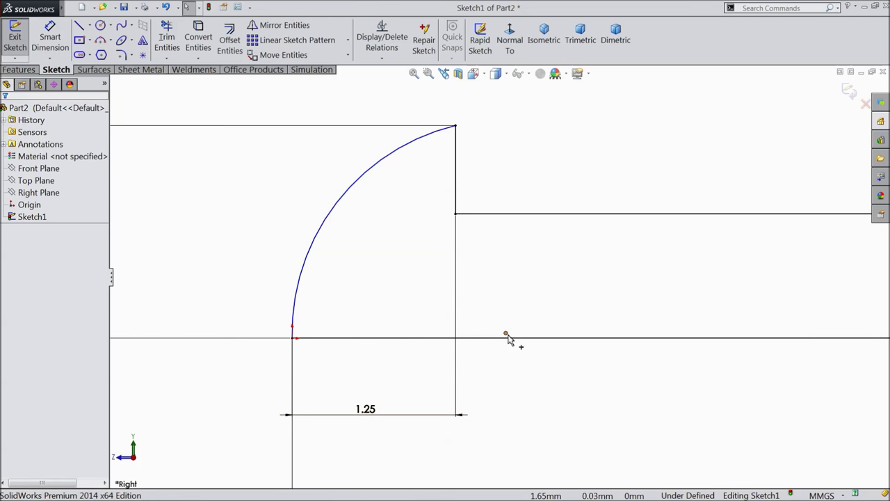
# Make the loose sketch point coincident with the bottom line to fully define the sketch
pyautogui.click(506, 333)
pyautogui.keyDown('ctrl'); pyautogui.click(513, 339); pyautogui.keyUp('ctrl')
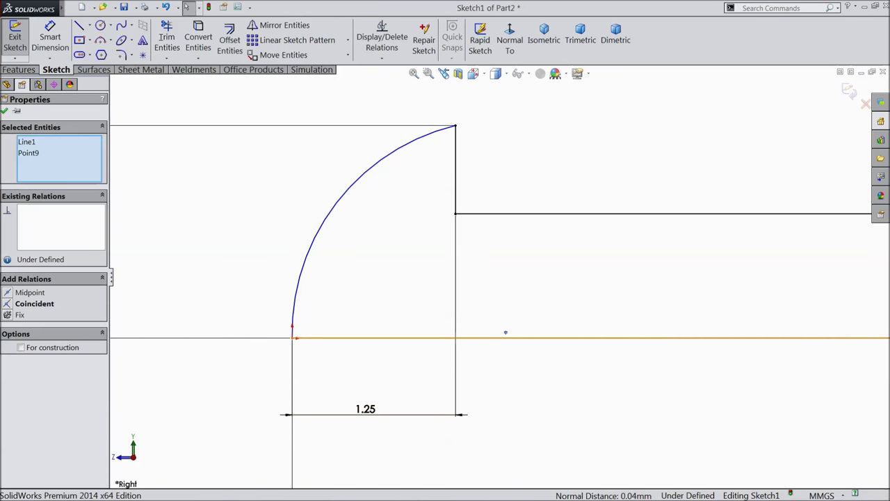
pyautogui.click(31, 304)
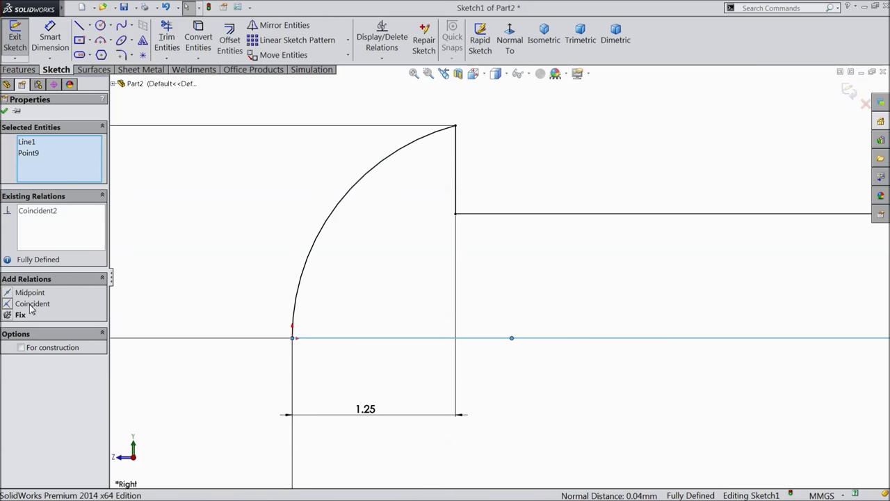
pyautogui.click(4, 112)
pyautogui.scroll(5, 234, 219)
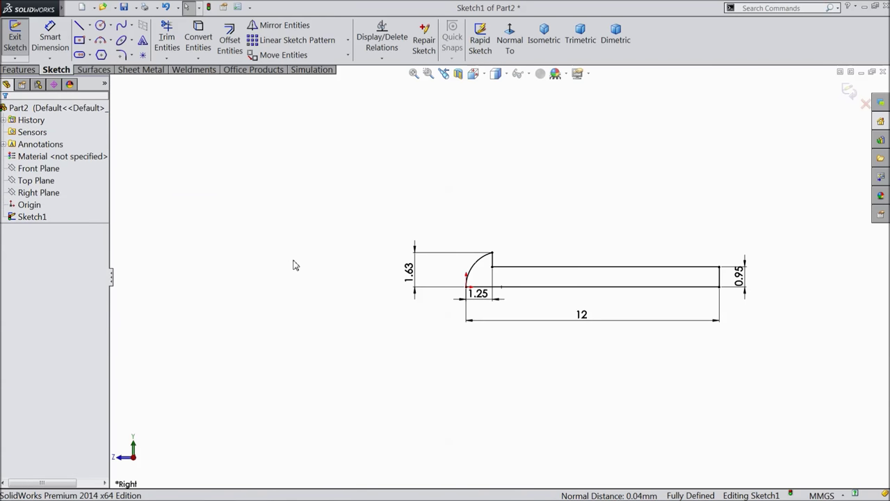
pyautogui.scroll(-3, 675, 288)
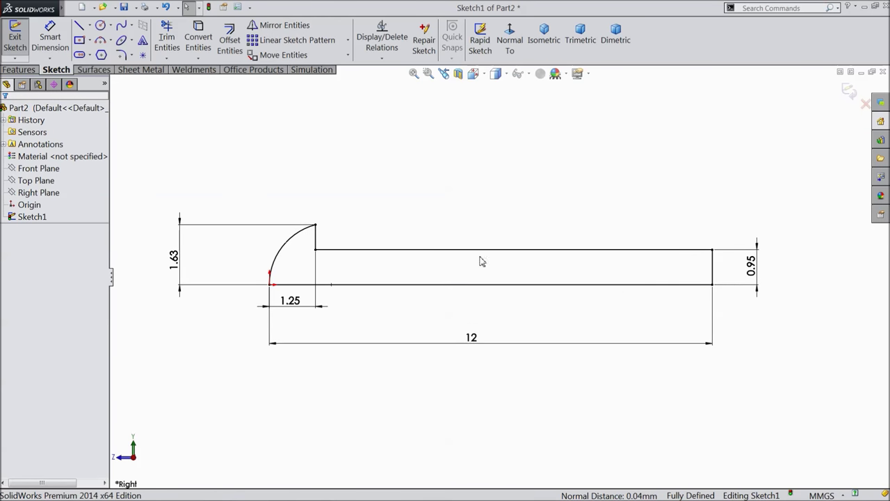
# Revolve the profile 360° around the centerline into a domed-head pin
pyautogui.click(31, 70)
pyautogui.click(61, 39)
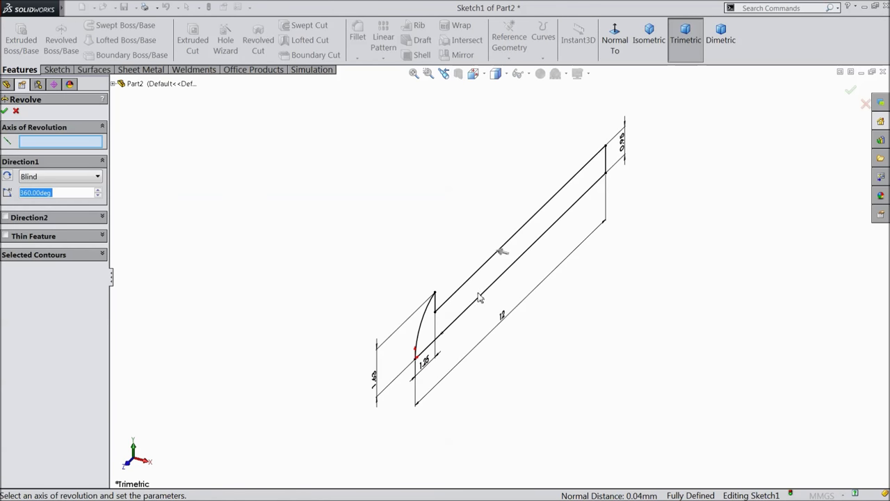
pyautogui.click(480, 297)
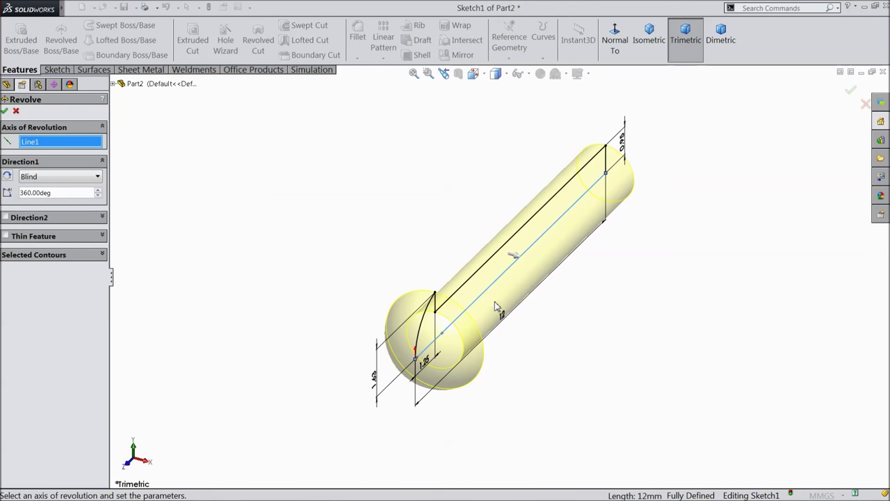
pyautogui.click(4, 111)
pyautogui.moveTo(118, 181); pyautogui.dragTo(212, 321, button='middle')
# Start a new sketch on the Front Plane, viewed normal to it
pyautogui.click(38, 171)
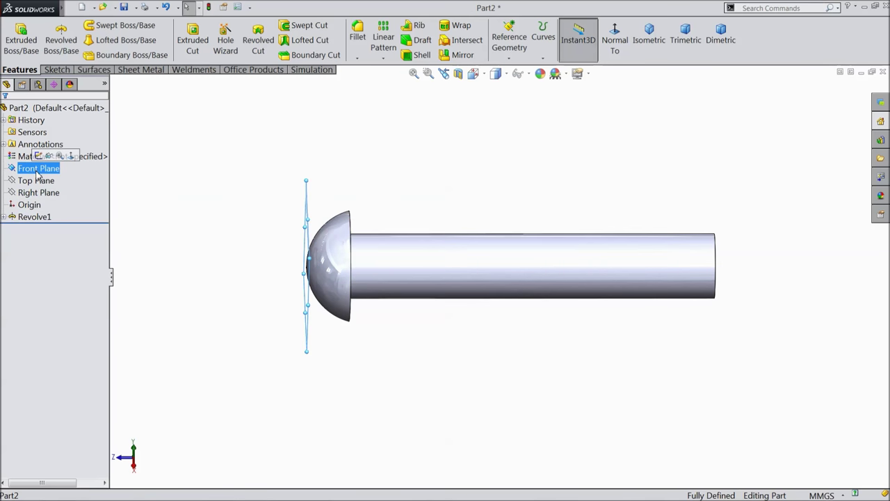
pyautogui.click(39, 156)
pyautogui.click(614, 44)
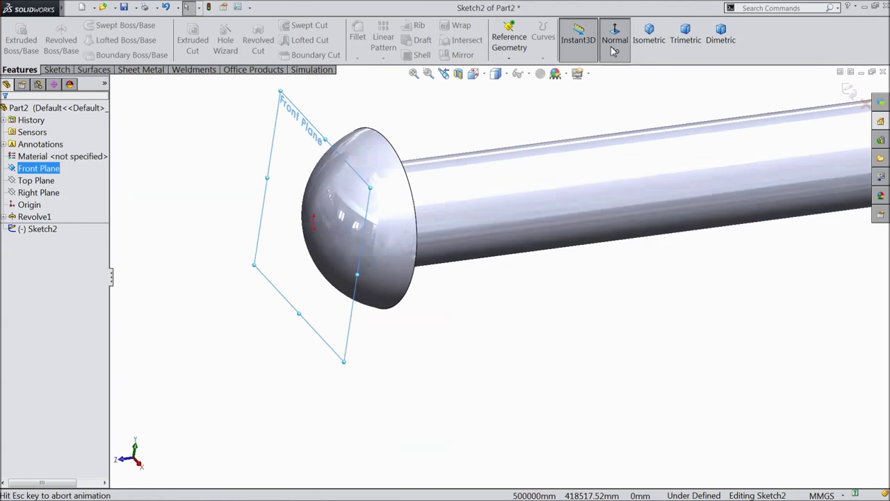
# Draw a center rectangle on the origin and dimension its width 0.75
pyautogui.click(57, 70)
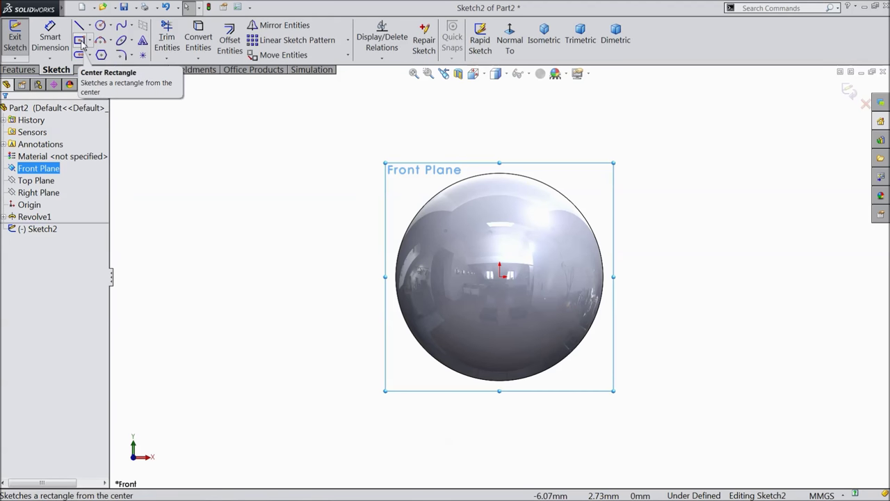
pyautogui.click(81, 42)
pyautogui.moveTo(500, 277); pyautogui.dragTo(480, 133)
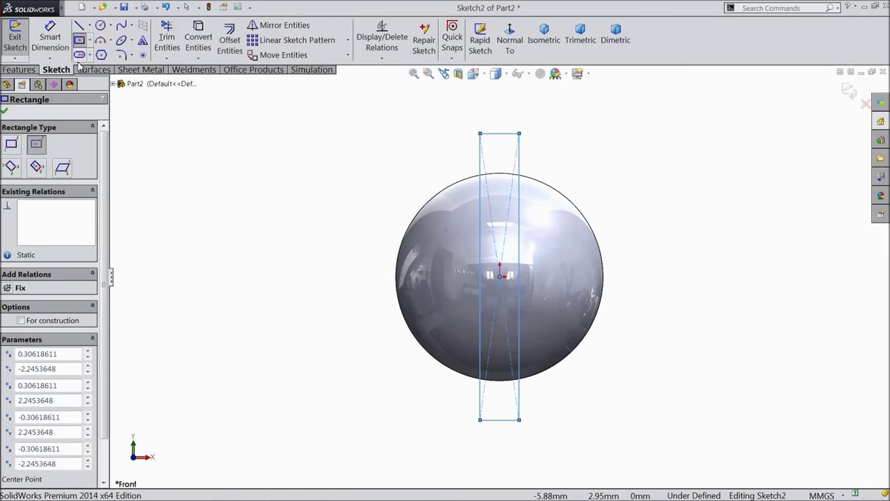
pyautogui.click(50, 38)
pyautogui.click(499, 133)
pyautogui.click(496, 120)
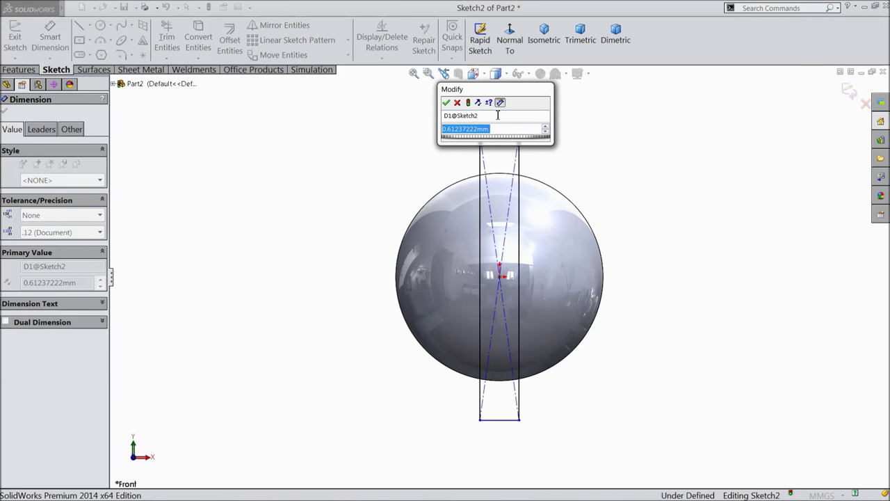
pyautogui.write('0.61')
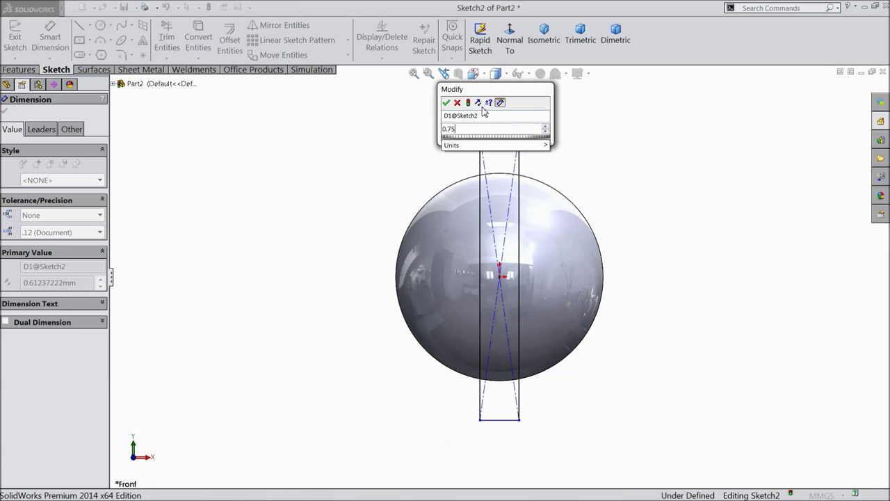
pyautogui.click(447, 103)
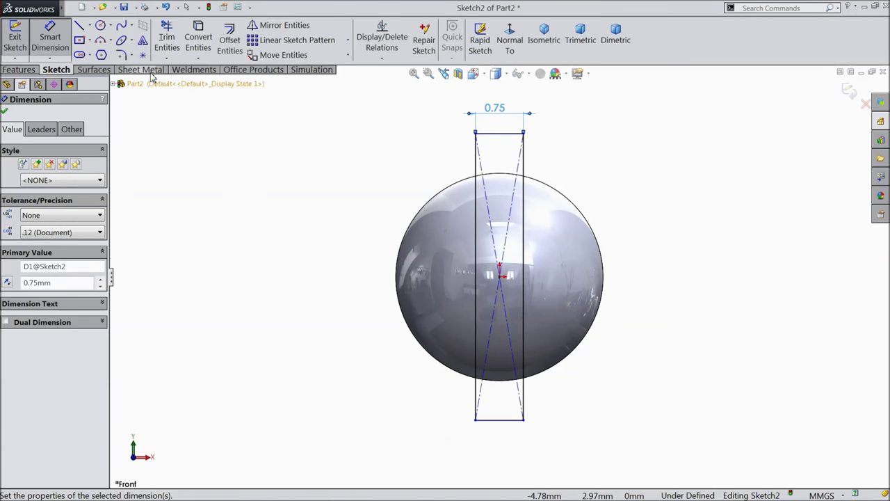
# Draw a circle centred on the origin and give it a 1.50 diameter
pyautogui.click(100, 26)
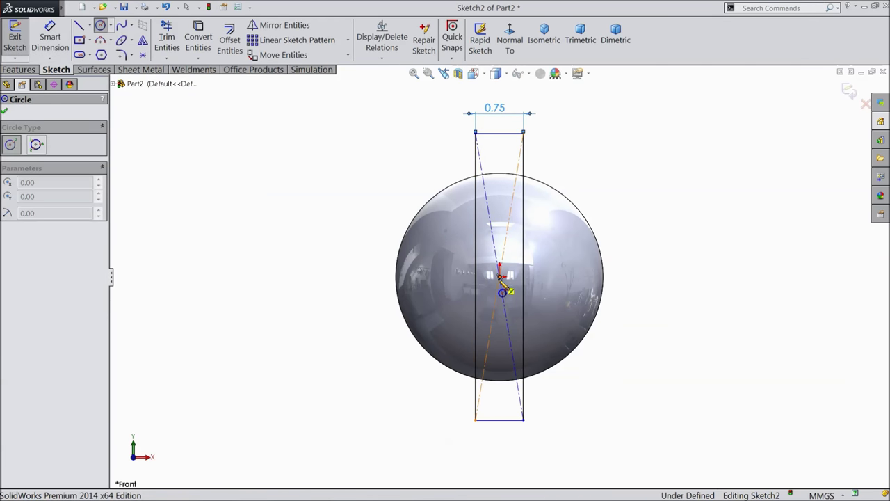
pyautogui.click(500, 276)
pyautogui.click(464, 241)
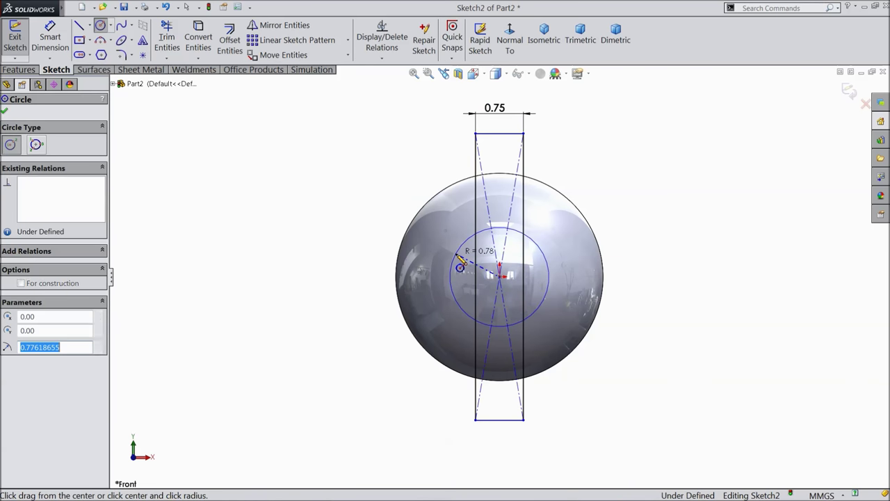
pyautogui.click(56, 38)
pyautogui.click(453, 278)
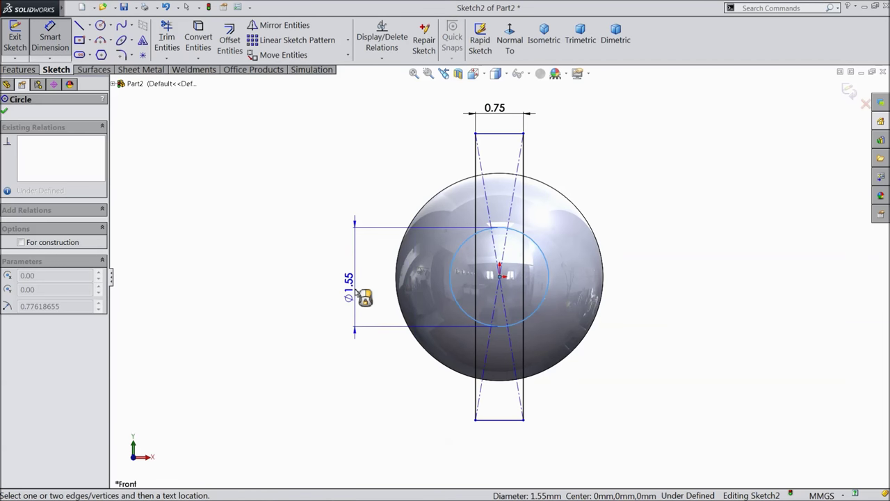
pyautogui.click(358, 293)
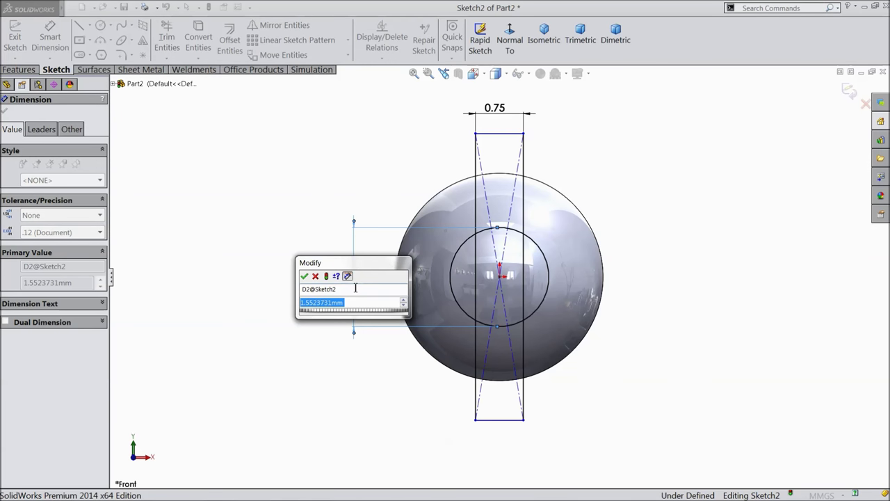
pyautogui.write('1.5')
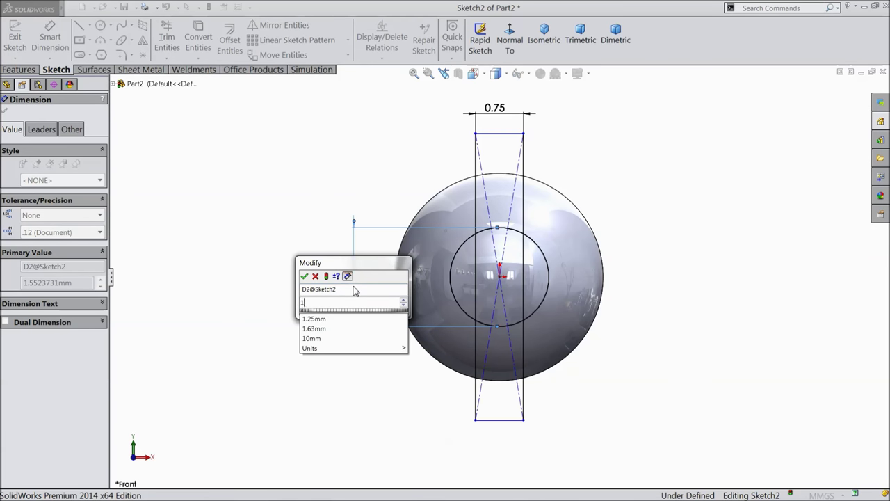
pyautogui.click(305, 276)
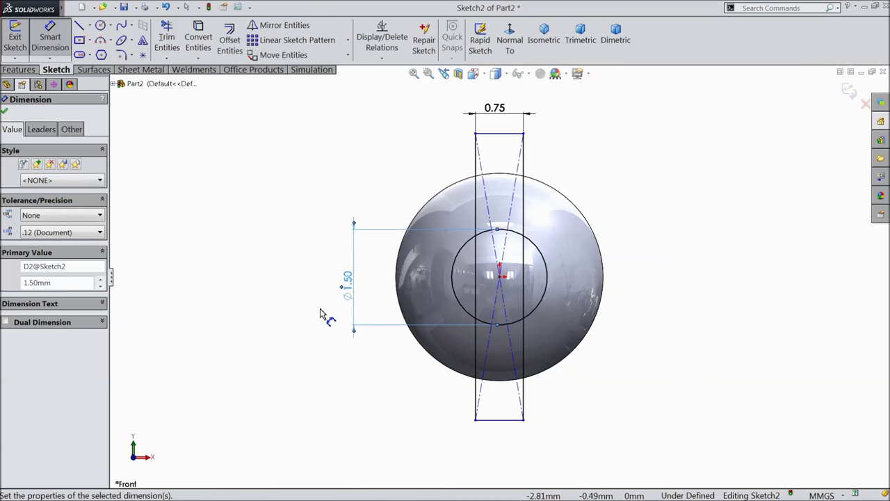
# Trim the overlapping circle arcs and rectangle lines into one combined outline
pyautogui.click(4, 111)
pyautogui.click(167, 38)
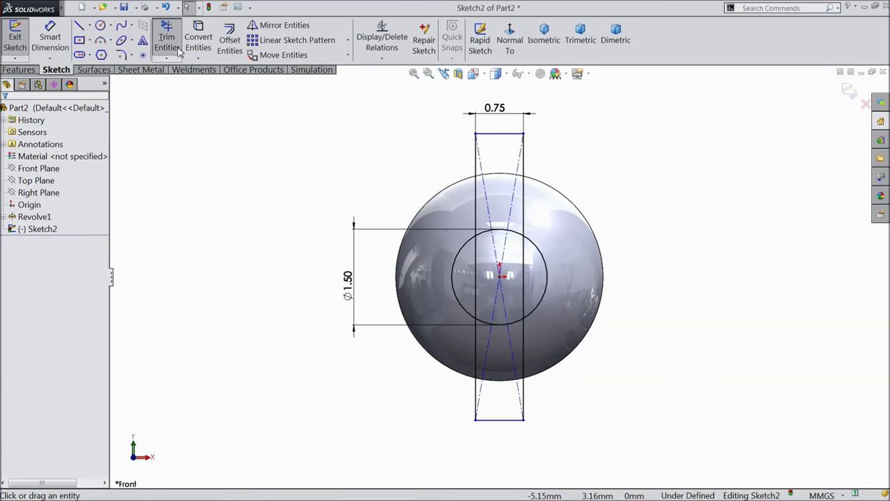
pyautogui.scroll(-3, 532, 281)
pyautogui.click(445, 203)
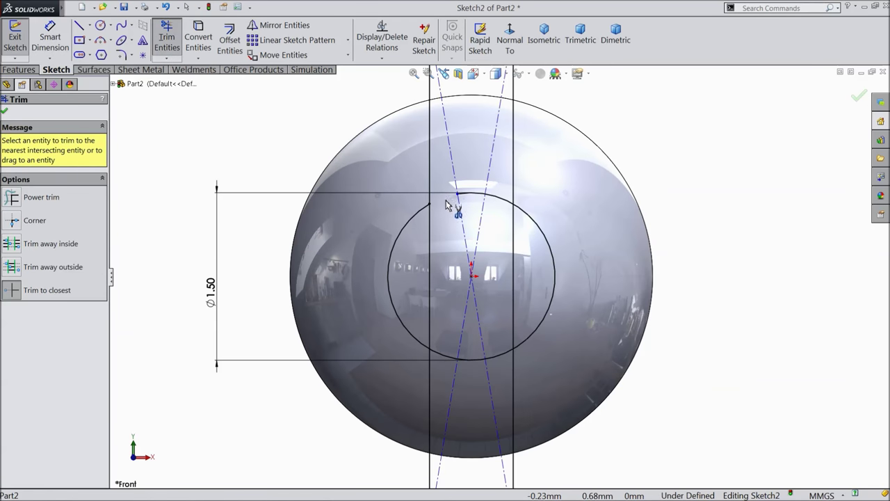
pyautogui.click(430, 233)
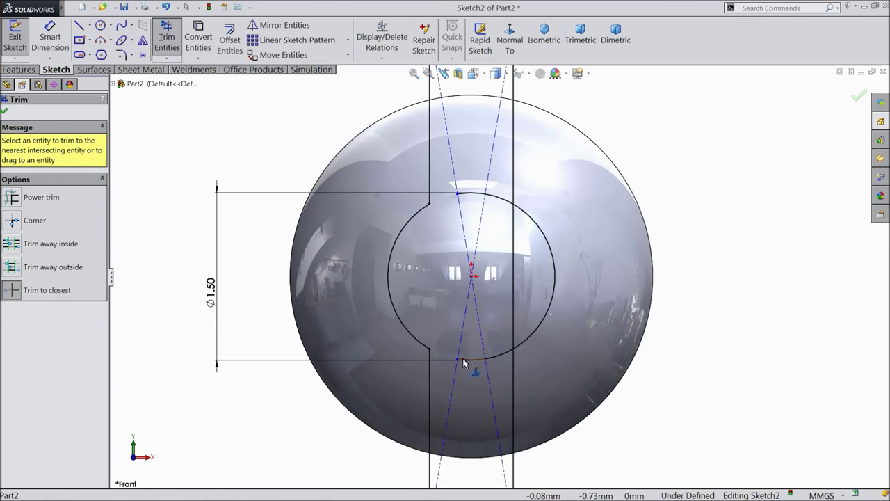
pyautogui.click(513, 324)
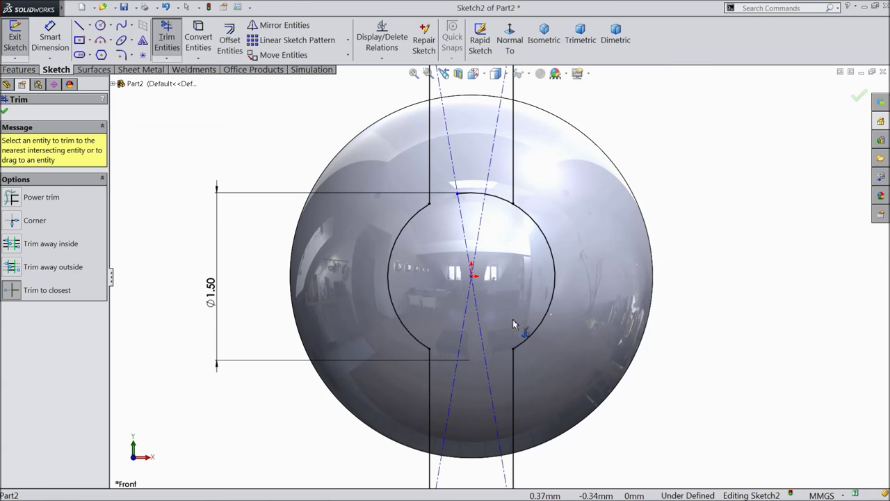
pyautogui.click(487, 197)
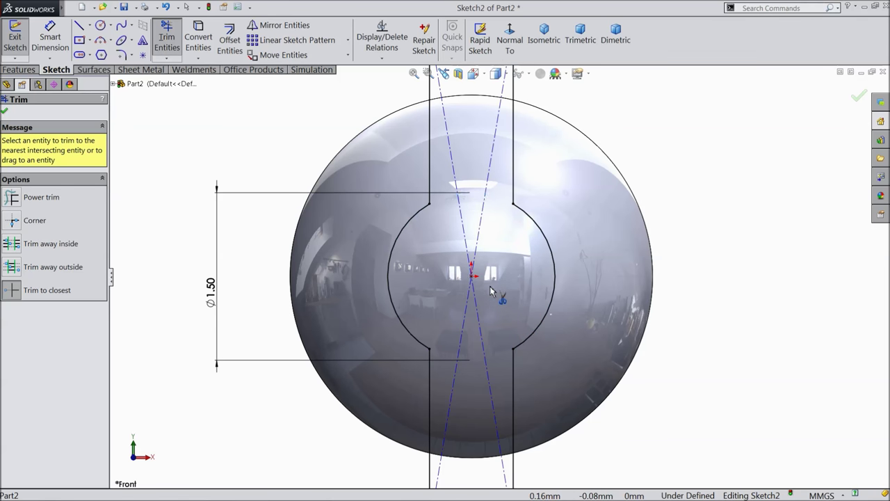
pyautogui.scroll(3, 490, 290)
pyautogui.click(5, 113)
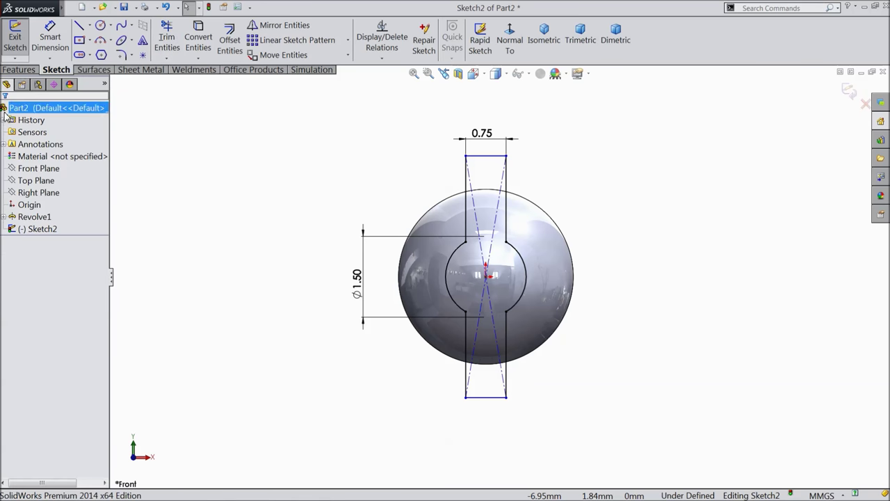
# Extruded-cut the trimmed outline 0.6 mm deep into the pin head
pyautogui.click(19, 69)
pyautogui.click(188, 43)
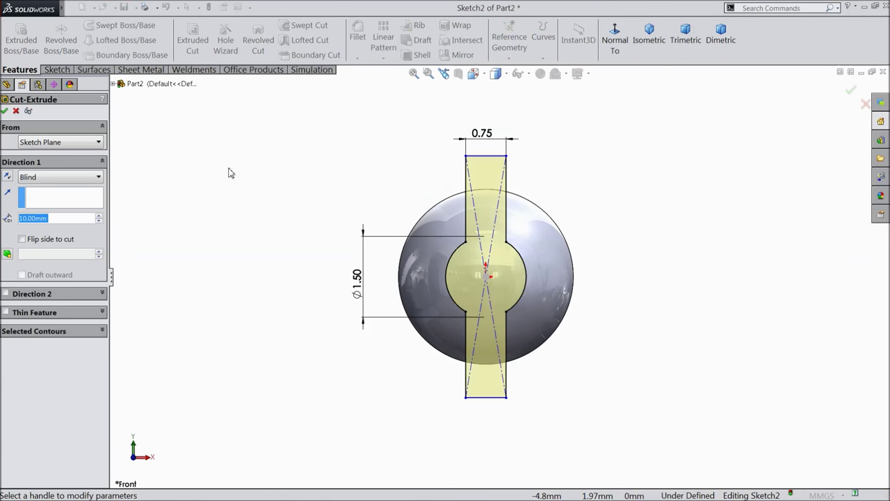
pyautogui.write('0.6')
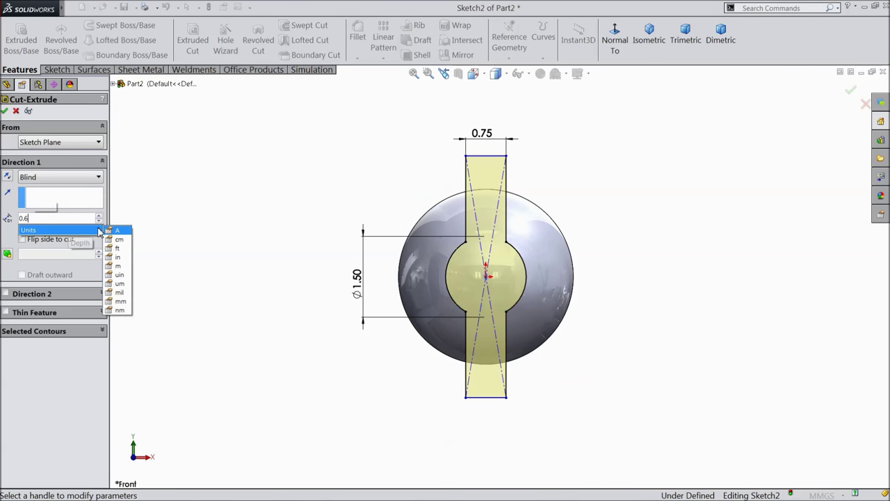
pyautogui.press('Return')
pyautogui.moveTo(304, 202); pyautogui.dragTo(262, 222, button='middle')
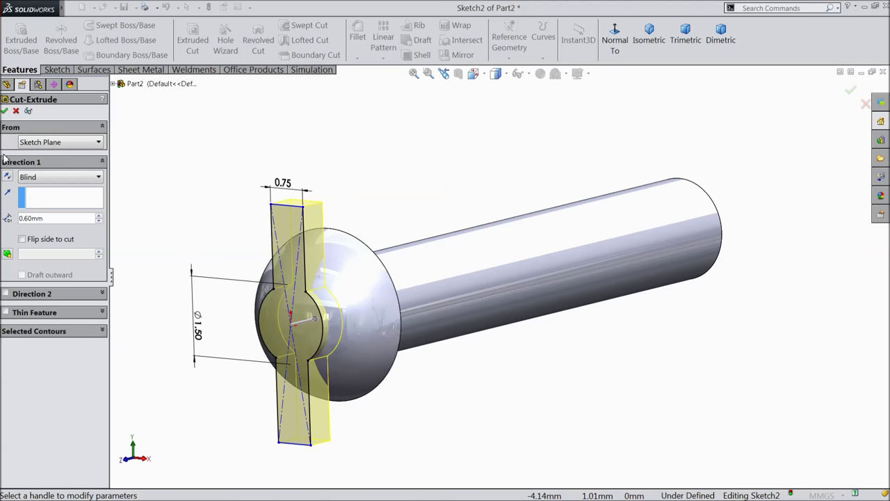
pyautogui.click(5, 110)
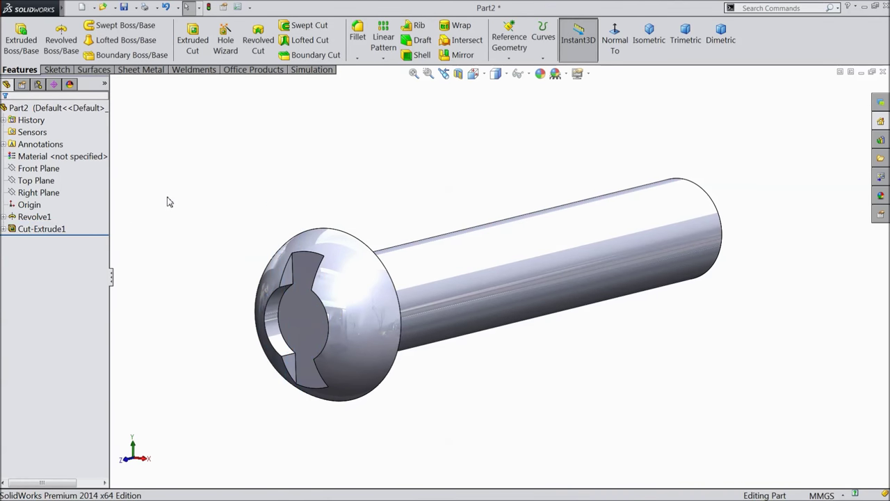
pyautogui.moveTo(206, 226); pyautogui.dragTo(189, 228, button='middle')
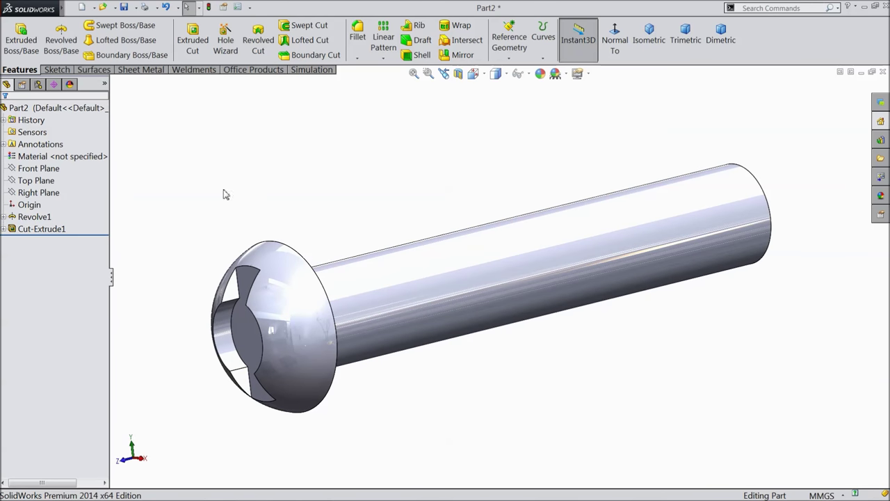
pyautogui.click(356, 56)
# Fillet the shaft end edge and head edge with a 0.15 mm radius
pyautogui.moveTo(364, 139); pyautogui.dragTo(296, 197, button='middle')
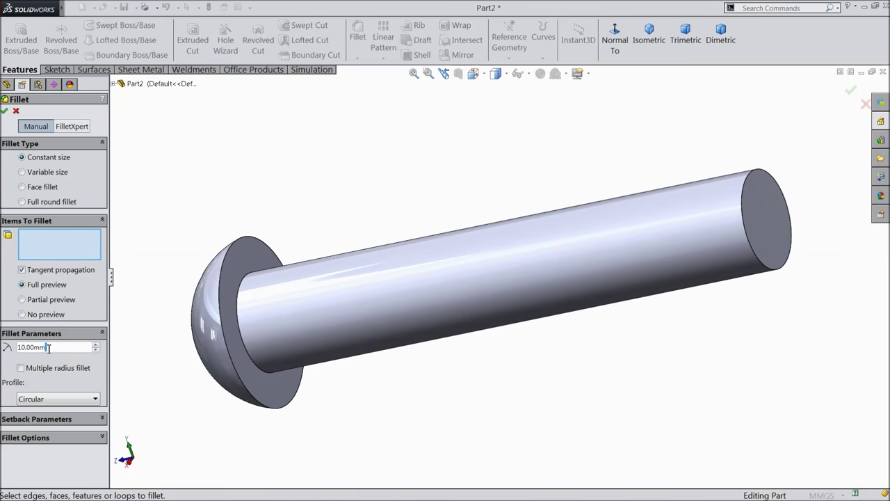
pyautogui.write('0.15')
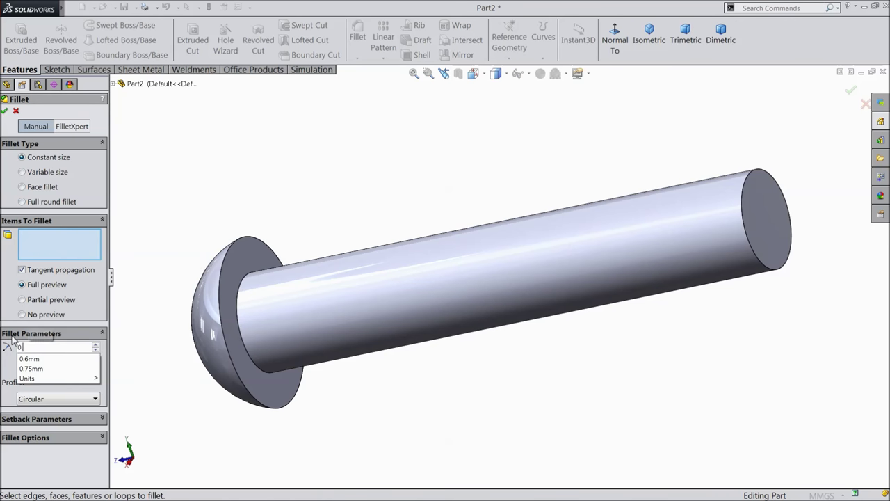
pyautogui.click(754, 257)
pyautogui.click(232, 360)
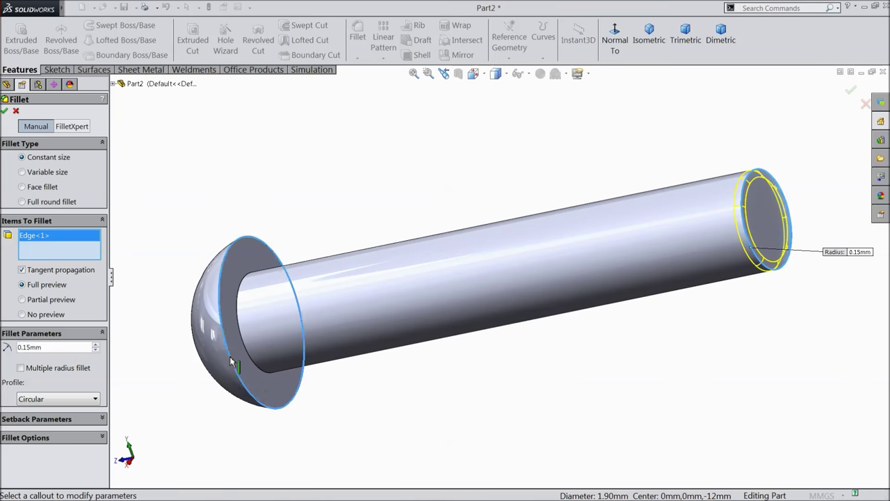
pyautogui.click(5, 111)
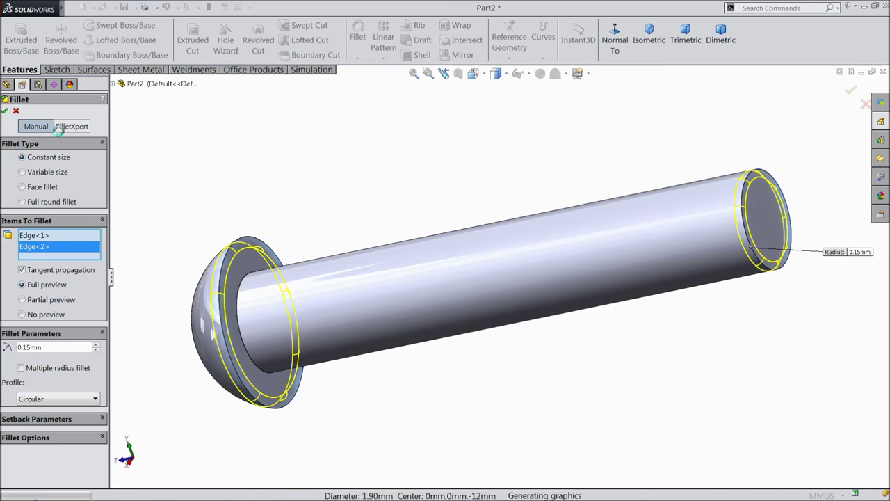
# Apply the chromium plate appearance from the Metal library to the part
pyautogui.click(89, 113)
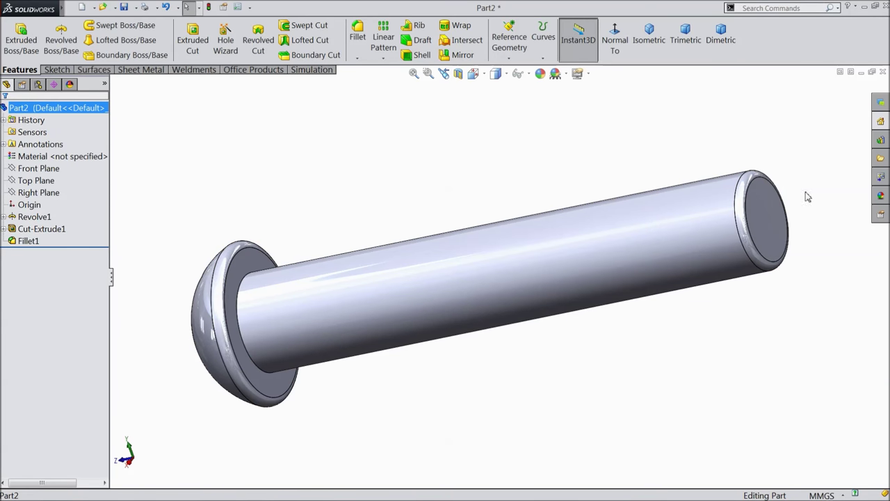
pyautogui.click(881, 196)
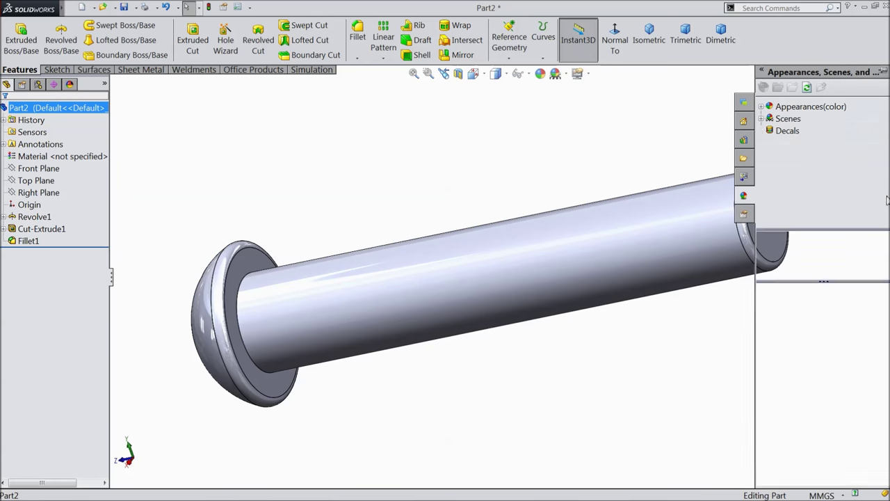
pyautogui.click(761, 106)
pyautogui.click(793, 131)
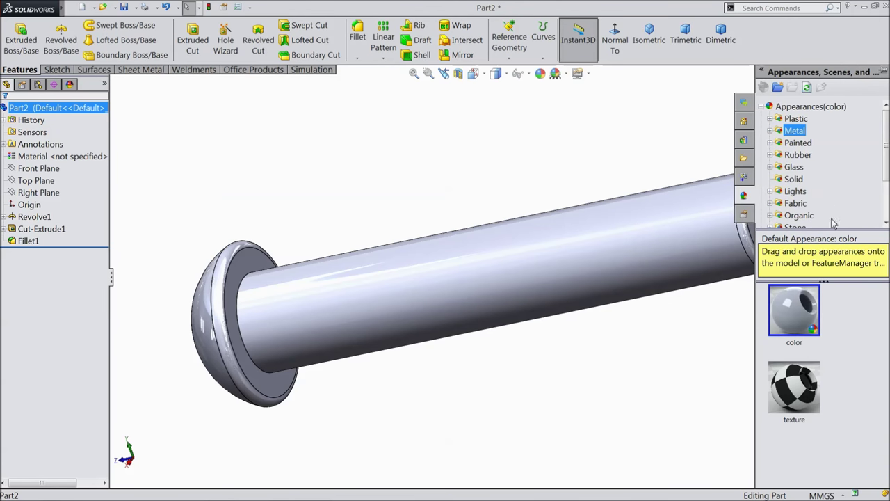
pyautogui.click(801, 393)
pyautogui.scroll(3, 547, 375)
pyautogui.moveTo(538, 371); pyautogui.dragTo(567, 297, button='middle')
pyautogui.scroll(-3, 403, 254)
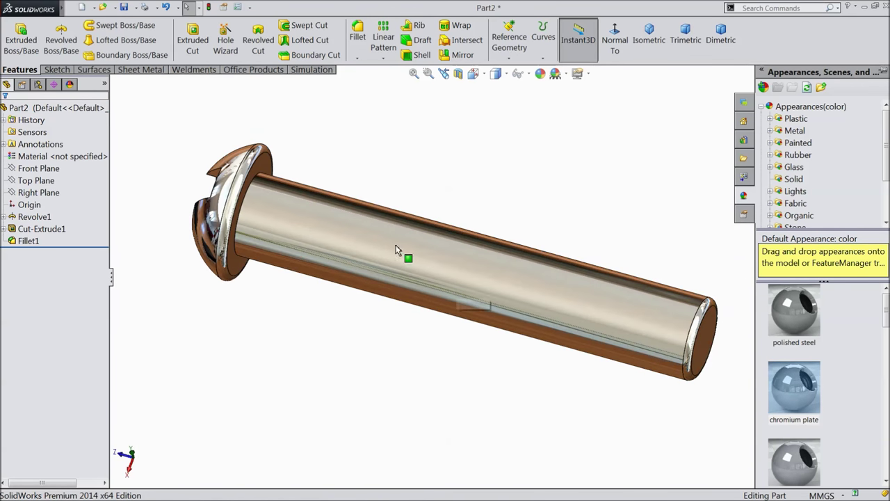
pyautogui.click(125, 7)
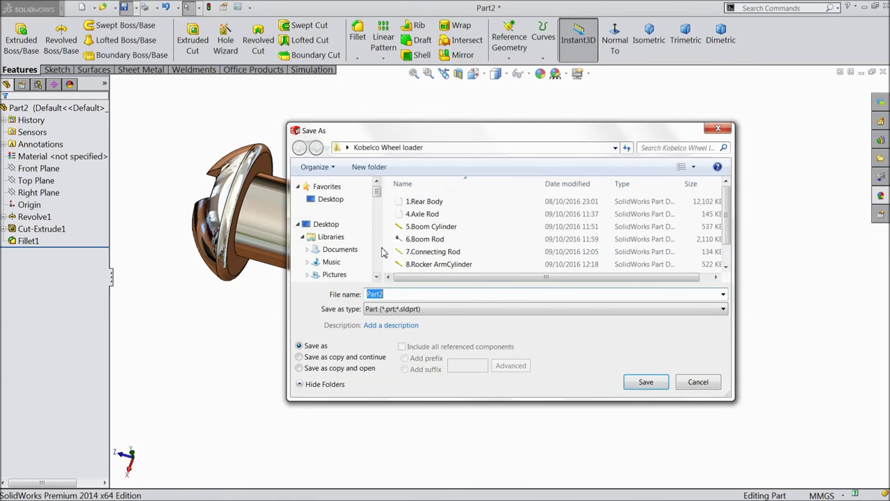
# Save the part under the file name 11.Screw
pyautogui.moveTo(728, 236); pyautogui.dragTo(730, 266)
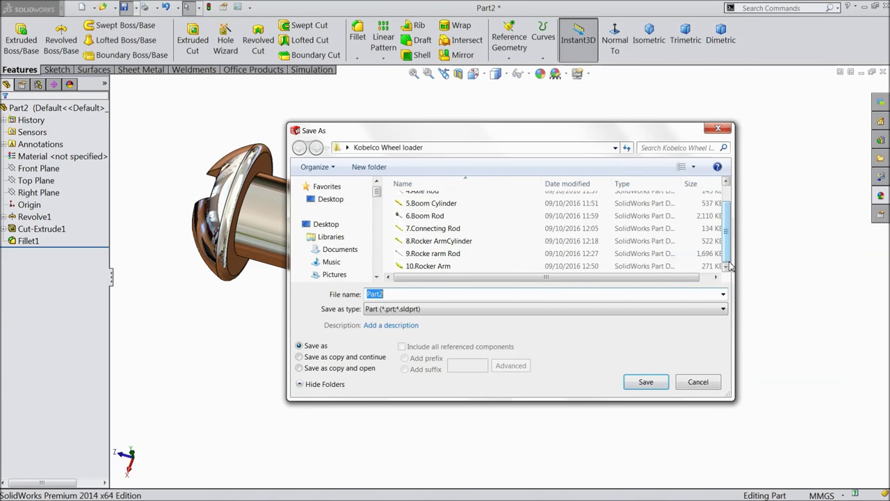
pyautogui.write('11.Screw')
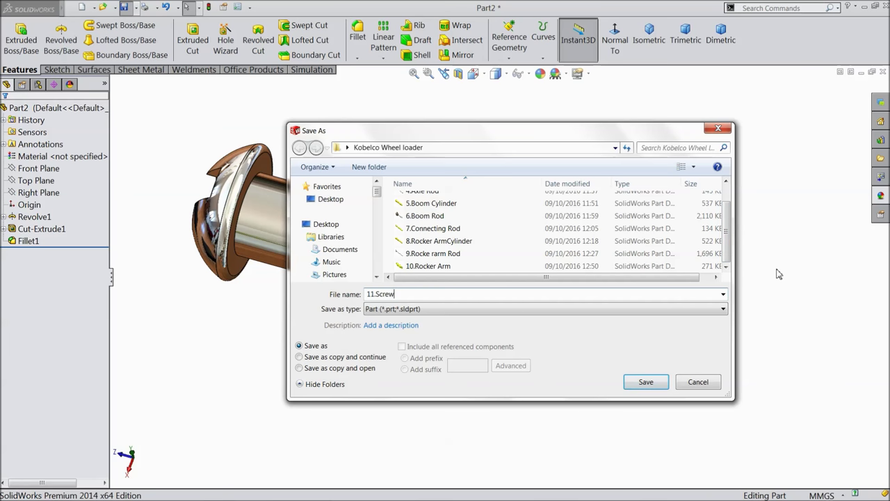
pyautogui.click(645, 388)
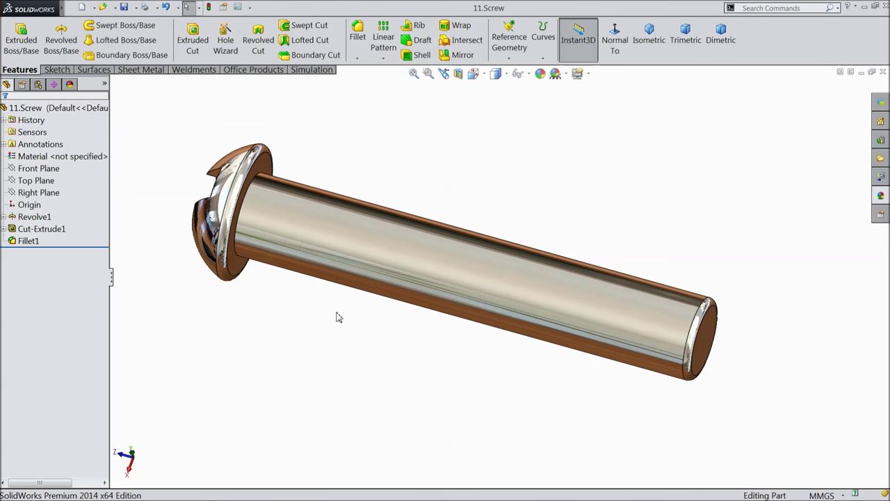
pyautogui.moveTo(334, 306); pyautogui.dragTo(338, 279, button='middle')
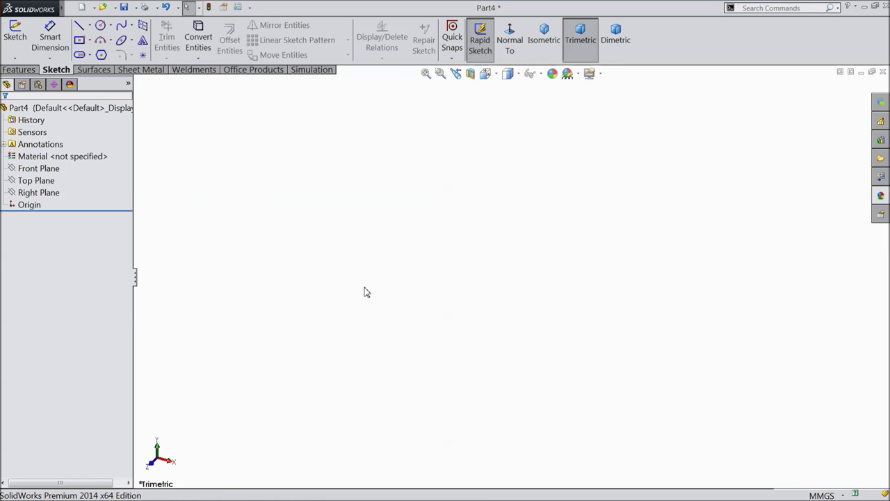
# Start a sketch on the Right Plane with vertical and horizontal centerlines from the origin
pyautogui.click(38, 192)
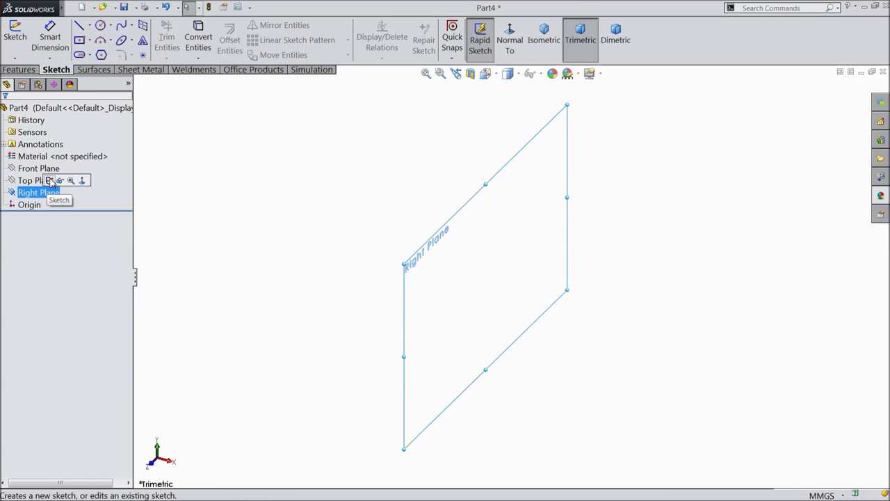
pyautogui.click(49, 181)
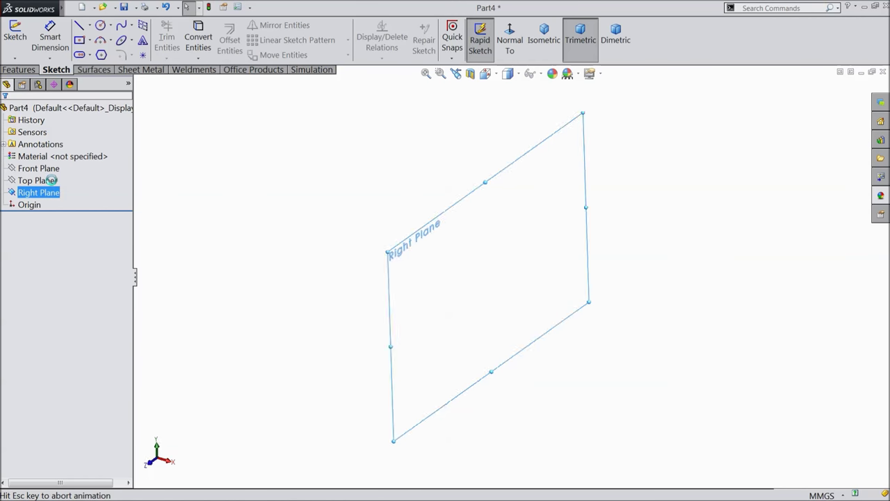
pyautogui.click(88, 27)
pyautogui.click(100, 52)
pyautogui.click(511, 235)
pyautogui.click(512, 276)
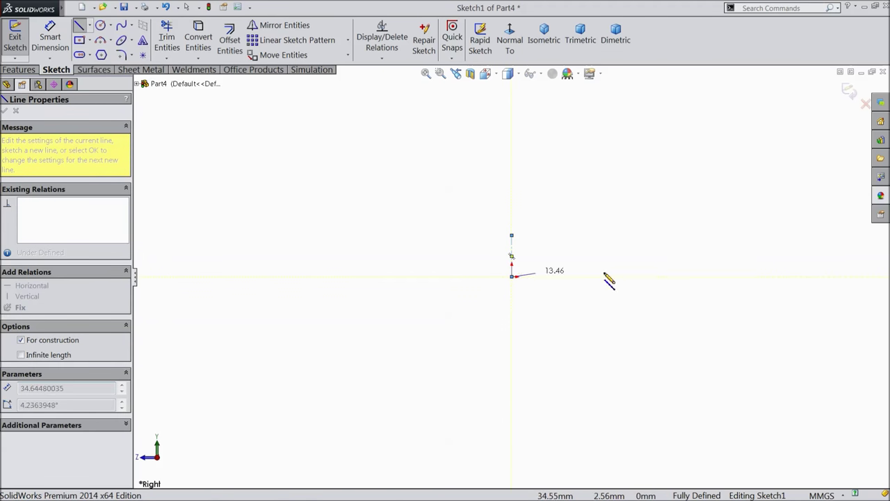
pyautogui.click(803, 276)
pyautogui.rightClick(763, 224)
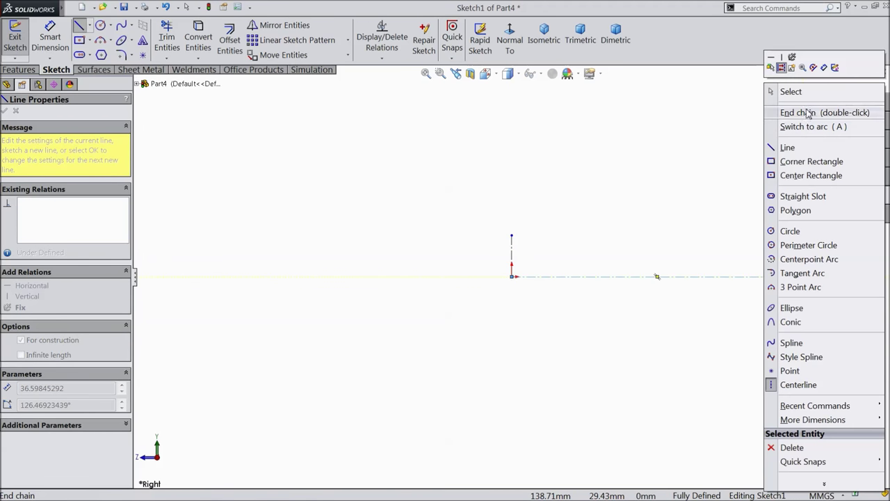
pyautogui.click(791, 91)
pyautogui.press('f')
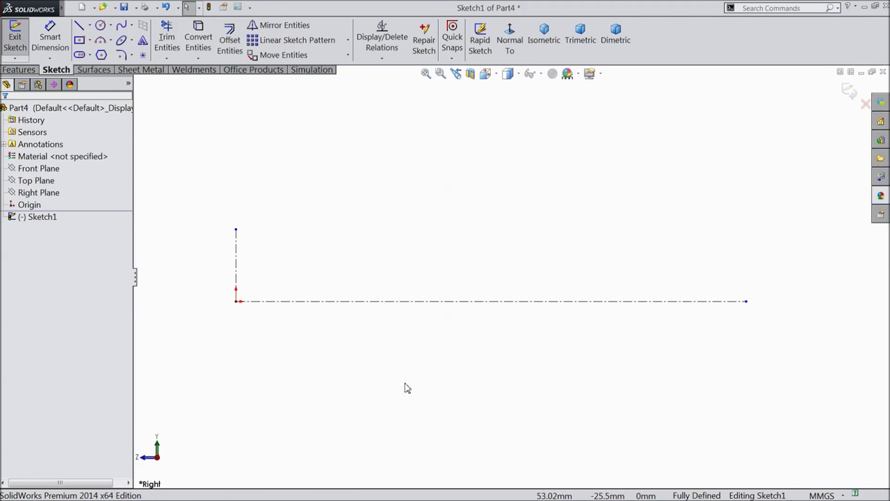
# Draw four circles: one on the origin and three further right
pyautogui.click(101, 26)
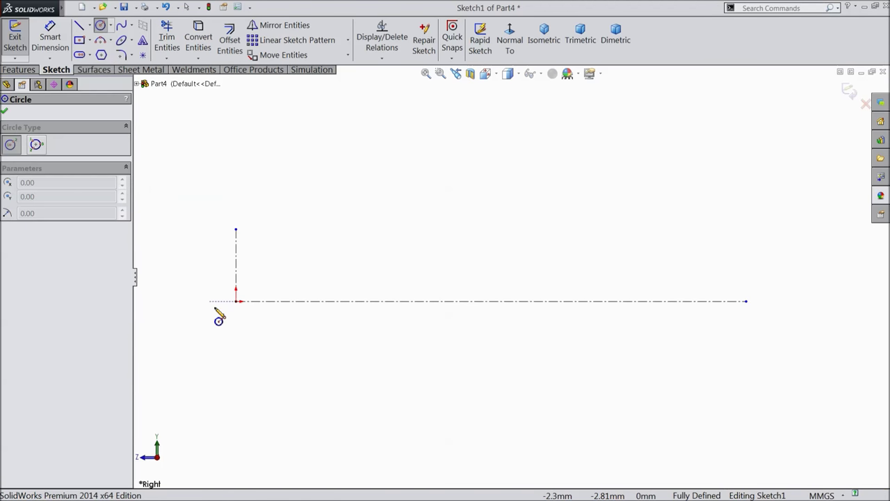
pyautogui.click(236, 300)
pyautogui.click(242, 318)
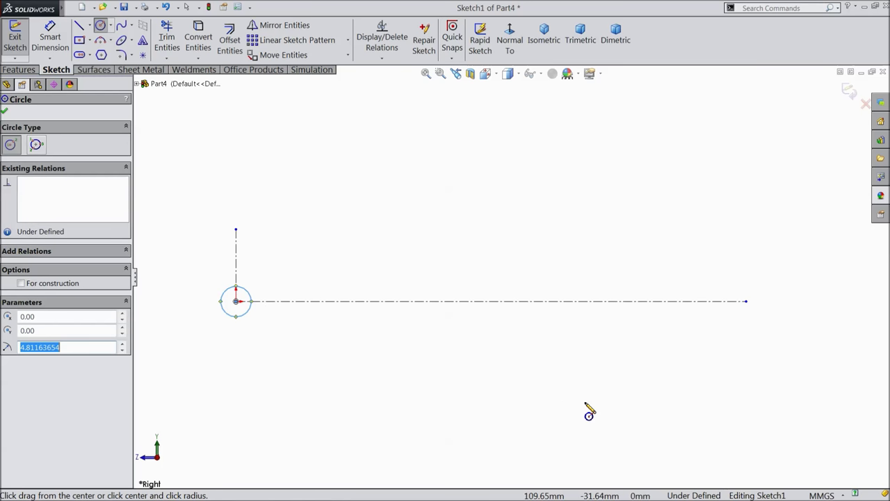
pyautogui.click(524, 388)
pyautogui.click(536, 405)
pyautogui.click(582, 339)
pyautogui.click(593, 350)
pyautogui.click(769, 390)
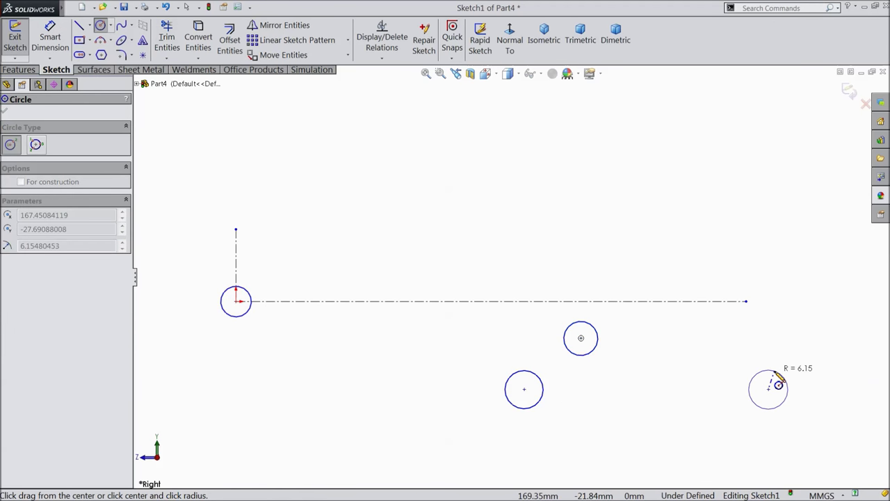
pyautogui.click(785, 379)
pyautogui.press('z')
pyautogui.rightClick(310, 155)
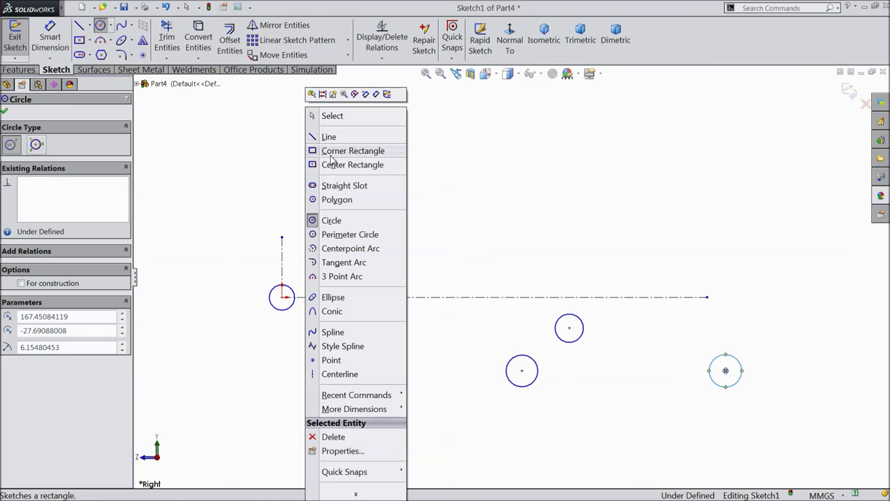
pyautogui.click(319, 115)
# Dimension the origin circle's diameter, correcting it to Ø1.90
pyautogui.scroll(-1, 281, 277)
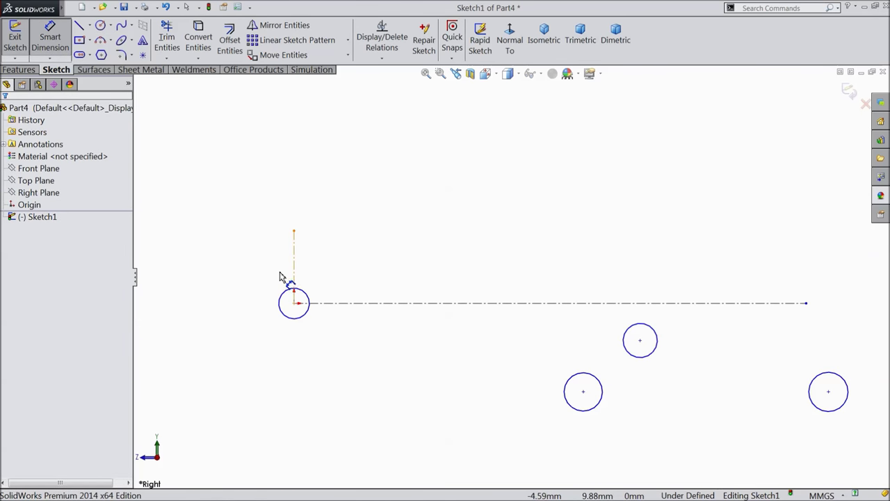
pyautogui.click(285, 311)
pyautogui.click(250, 312)
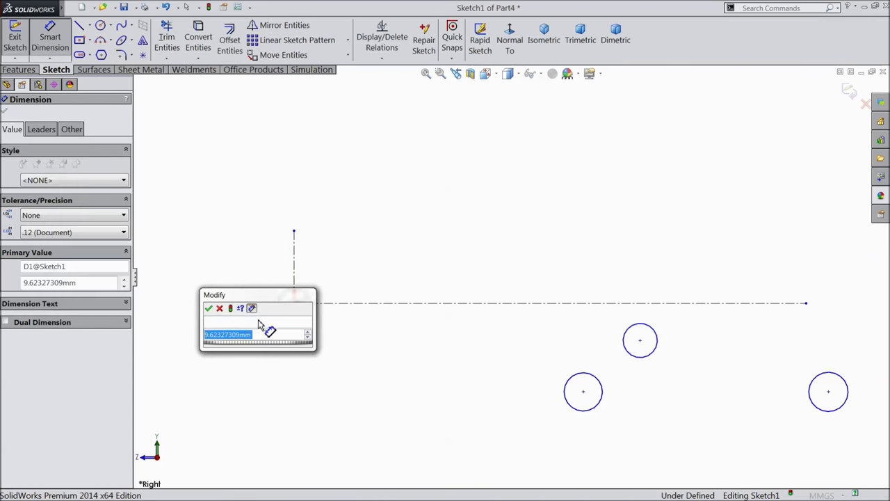
pyautogui.write('1.95')
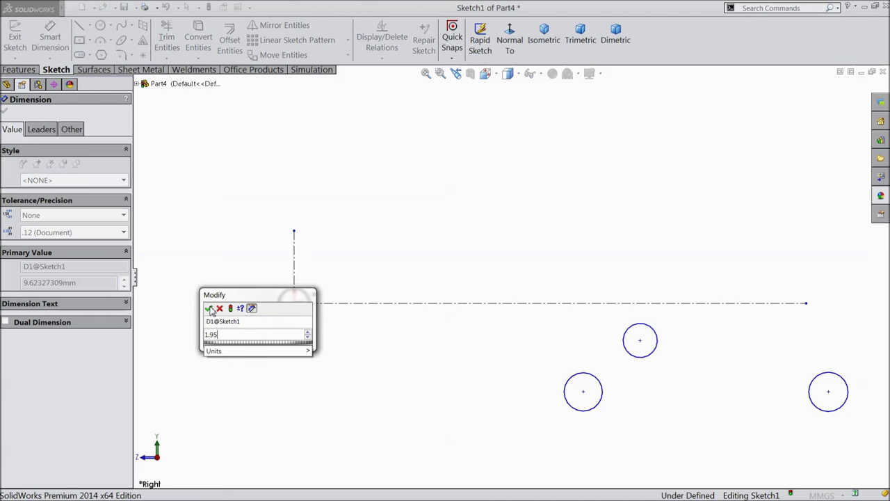
pyautogui.click(209, 308)
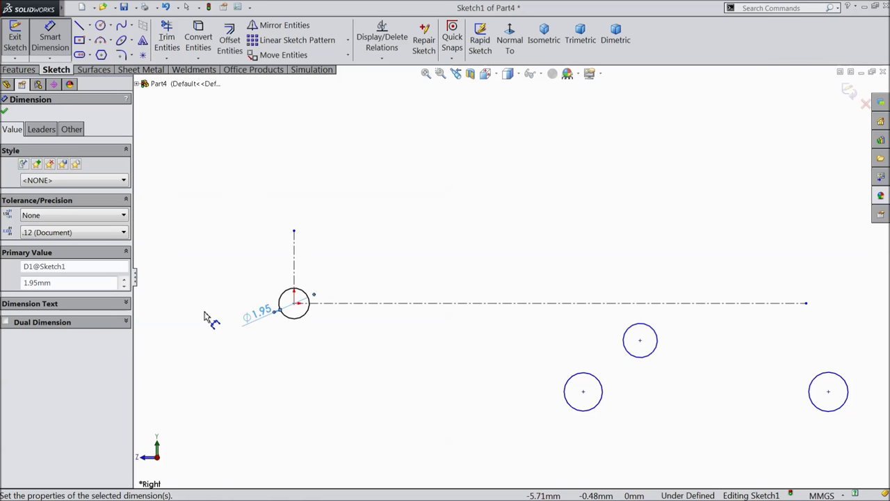
pyautogui.doubleClick(263, 311)
pyautogui.write('1.95')
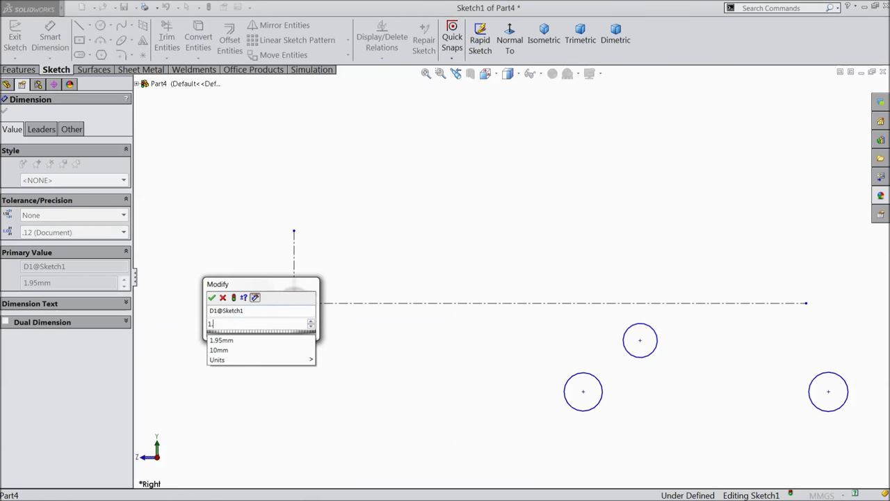
pyautogui.click(212, 298)
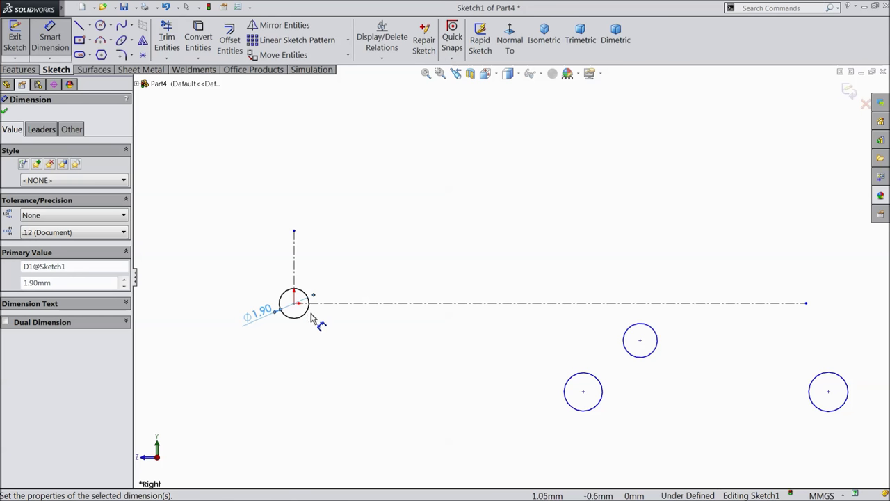
# Place the lower-left circle 39.75 horizontally from the origin circle
pyautogui.press('z')
pyautogui.scroll(-2, 628, 380)
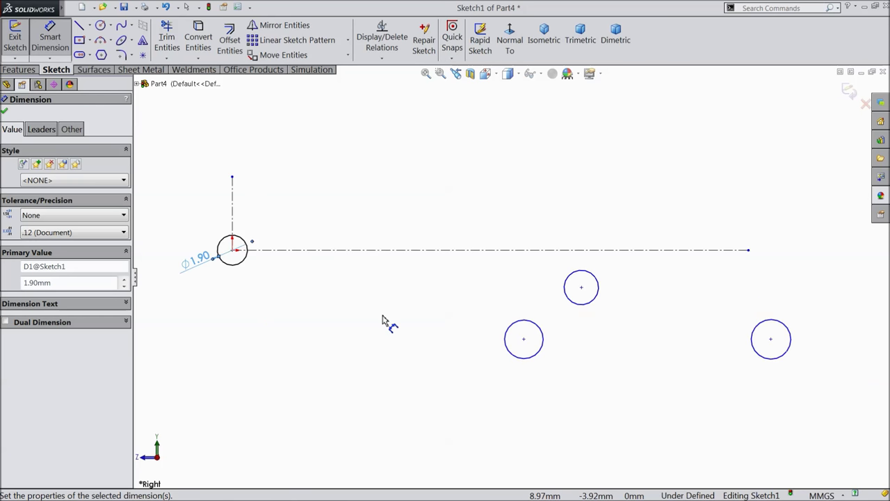
pyautogui.click(232, 250)
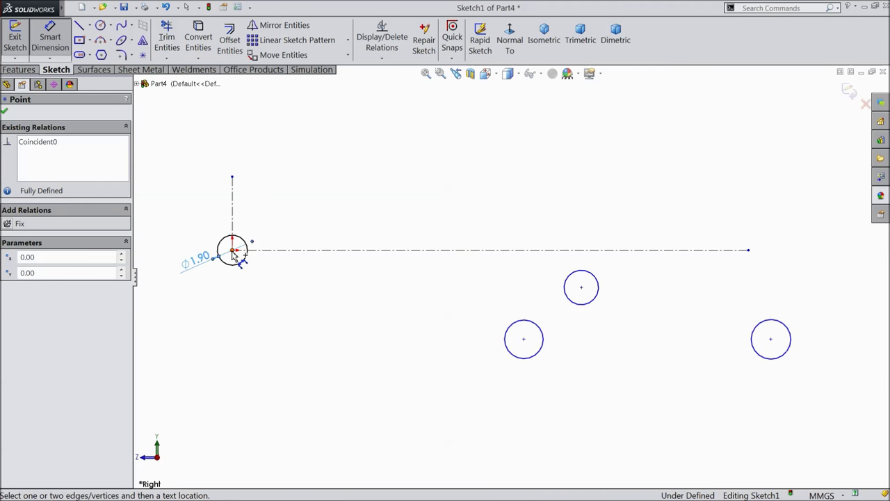
pyautogui.click(524, 340)
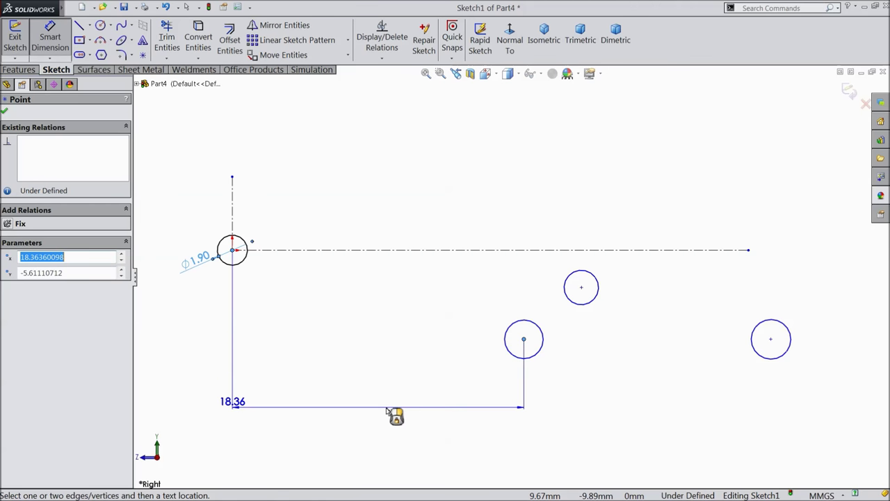
pyautogui.click(394, 415)
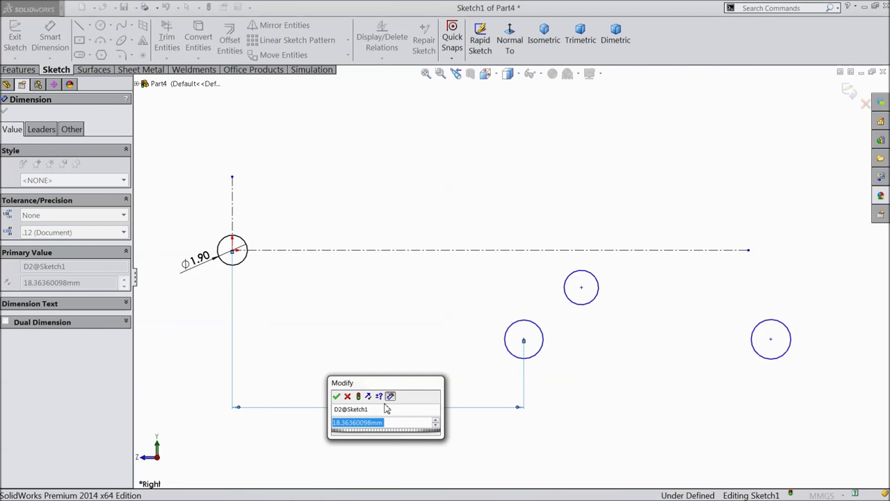
pyautogui.write('39.')
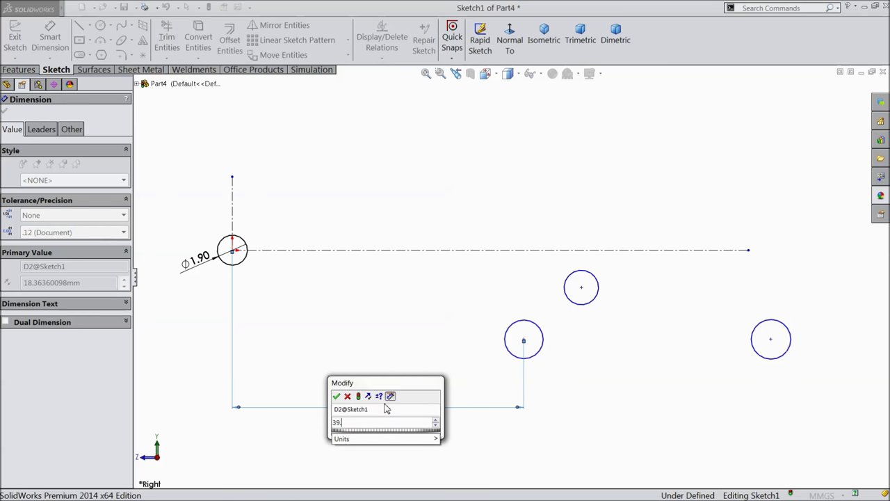
pyautogui.write('75')
pyautogui.click(337, 397)
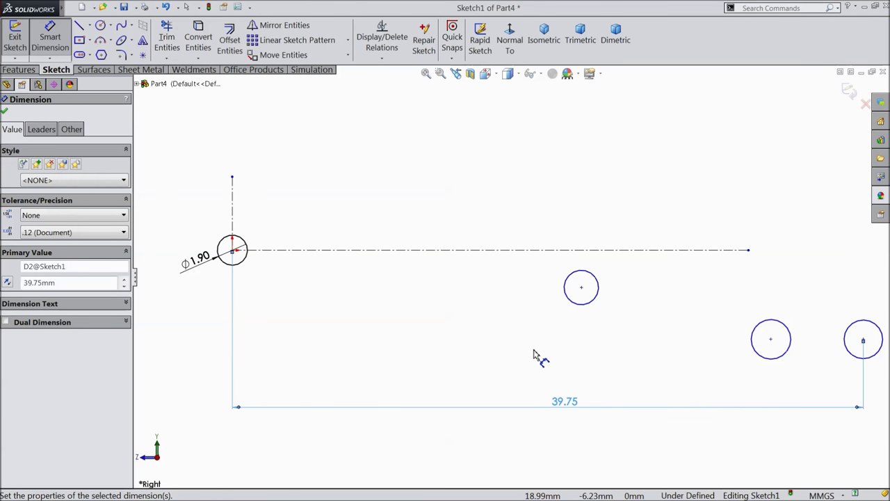
# Dimension the right circle's centre 8.75 vertically from the centerline
pyautogui.scroll(2, 546, 379)
pyautogui.scroll(-1, 702, 342)
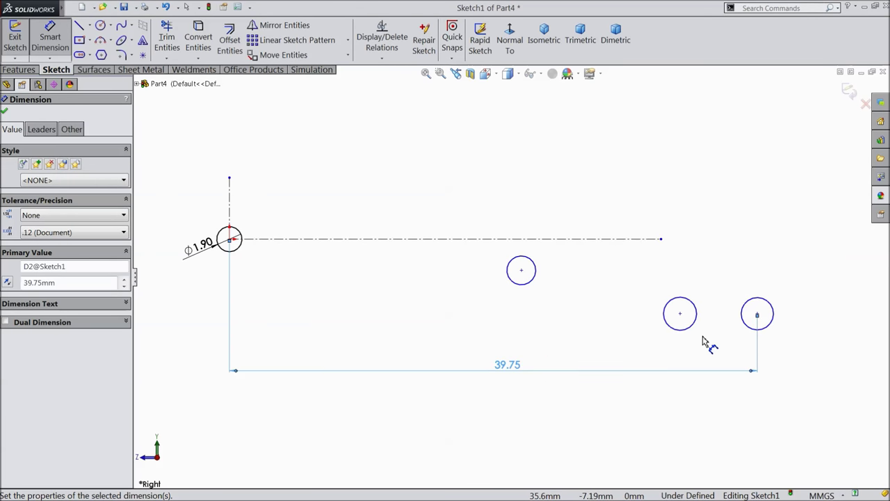
pyautogui.click(758, 314)
pyautogui.click(628, 239)
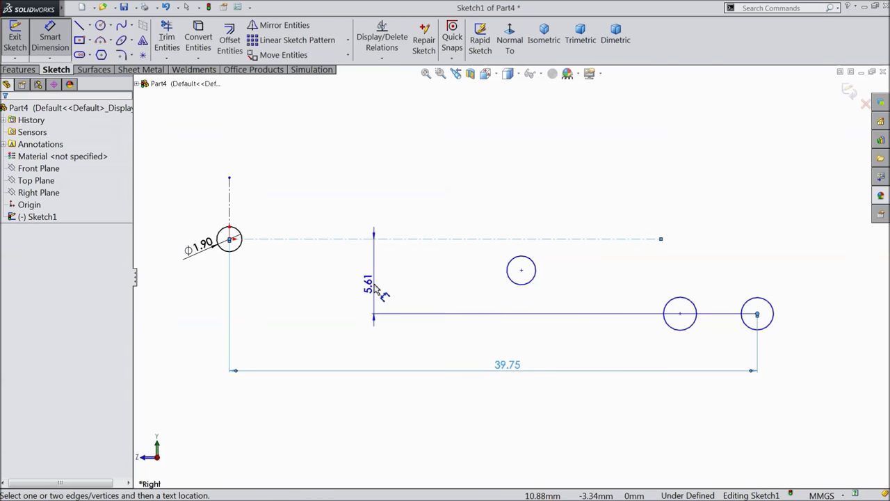
pyautogui.click(375, 285)
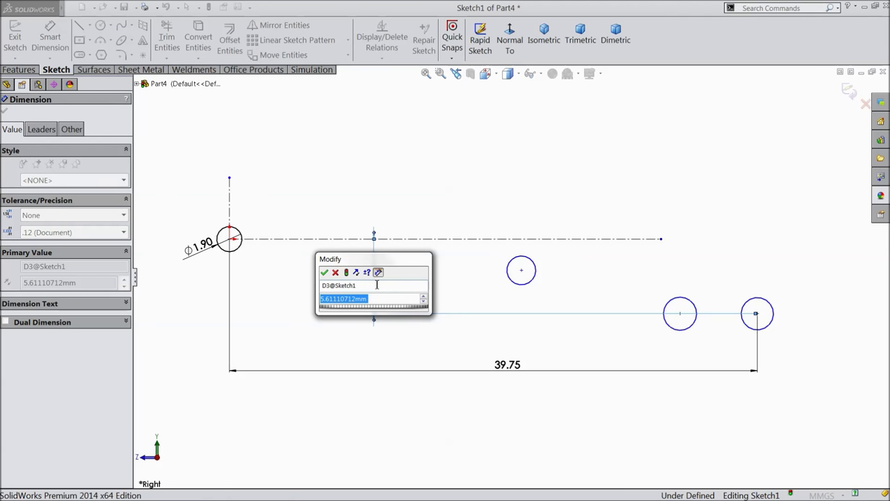
pyautogui.write('8.75')
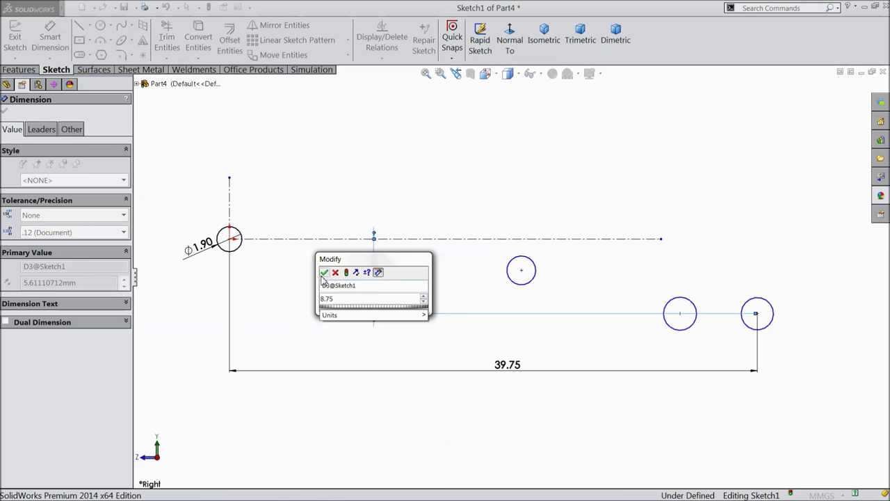
pyautogui.click(324, 271)
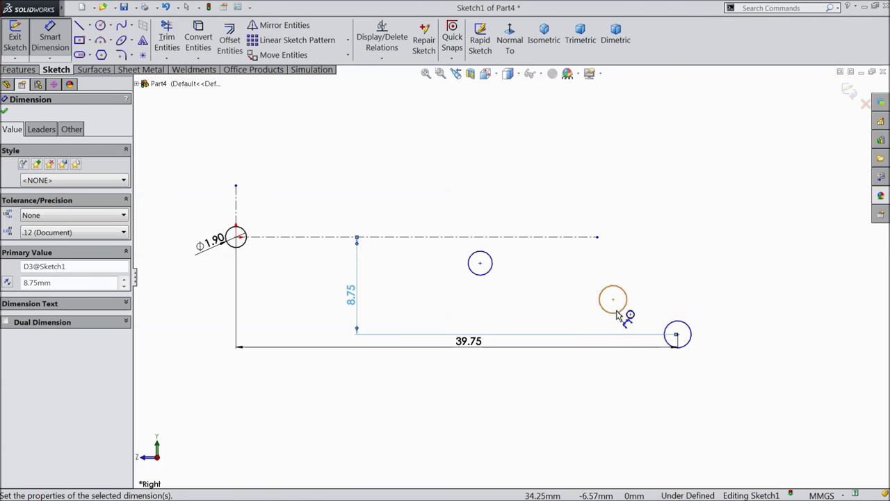
# Drag the circles further right to rearrange the sketch
pyautogui.click(50, 39)
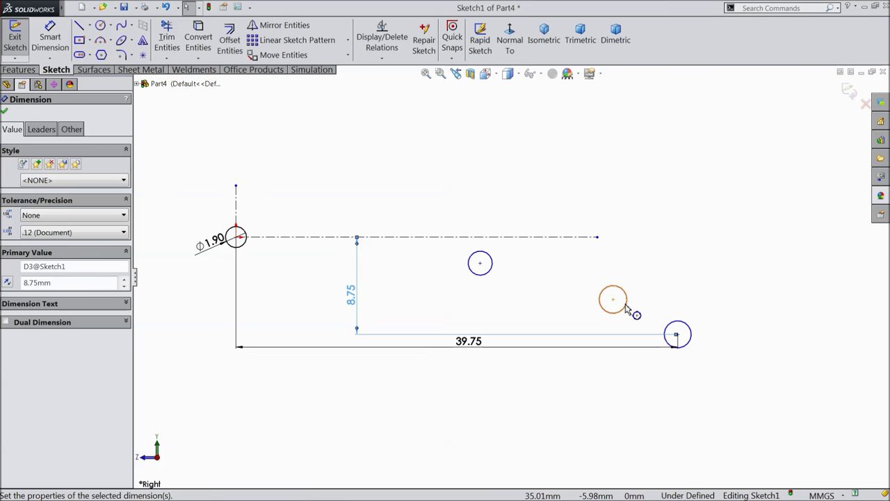
pyautogui.moveTo(613, 299); pyautogui.dragTo(740, 297)
pyautogui.moveTo(481, 265)
pyautogui.mouseDown()
pyautogui.moveTo(586, 276)
pyautogui.moveTo(846, 261)
pyautogui.moveTo(859, 279)
pyautogui.mouseUp()
pyautogui.press('z')
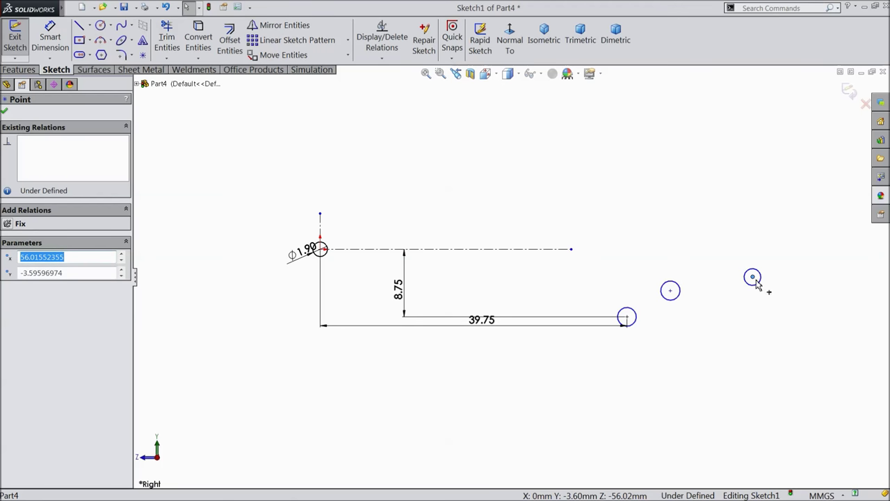
pyautogui.moveTo(754, 278); pyautogui.dragTo(795, 284)
pyautogui.scroll(-1, 729, 292)
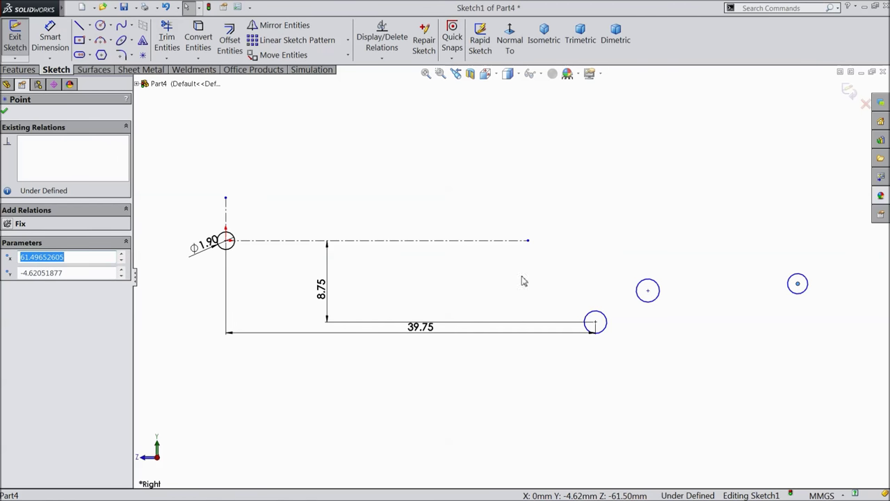
# Locate the next circle 44.10 from the origin and 5.60 below the centerline
pyautogui.click(50, 42)
pyautogui.click(647, 292)
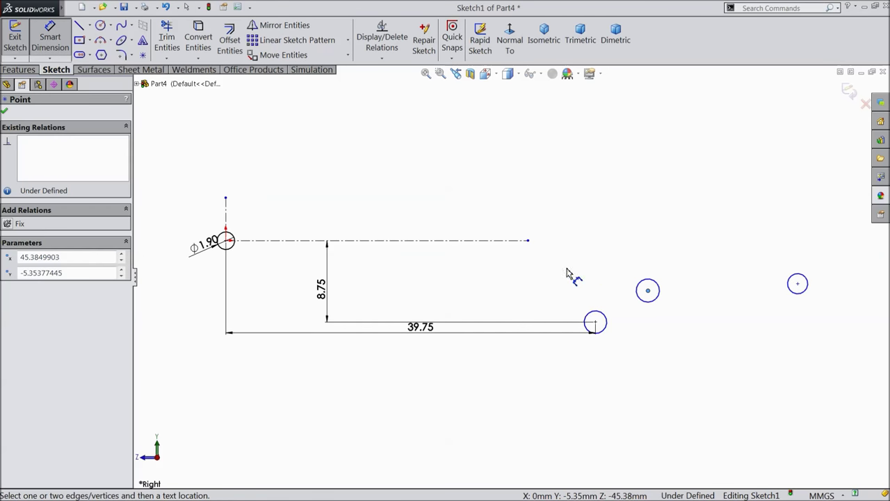
pyautogui.click(227, 240)
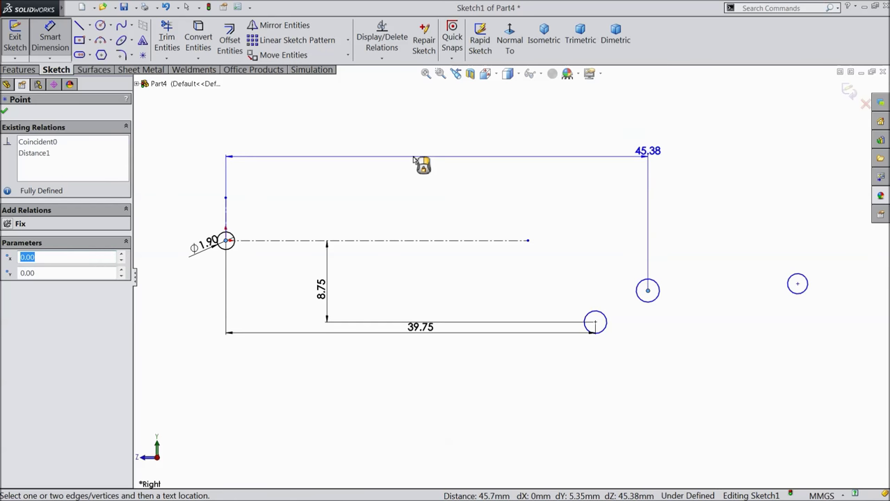
pyautogui.click(414, 157)
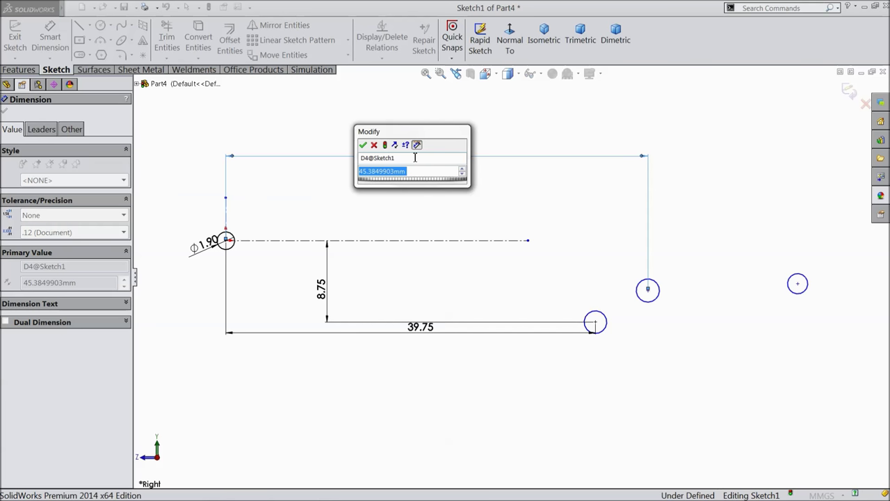
pyautogui.write('44.1')
pyautogui.click(362, 145)
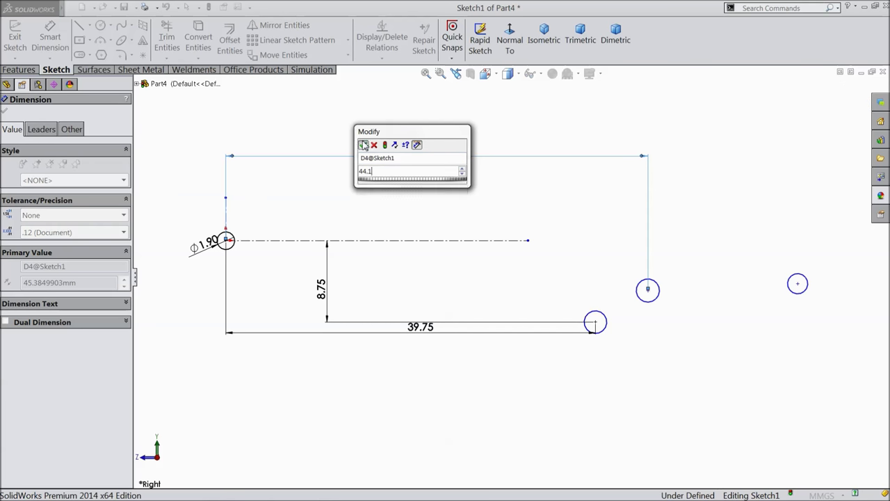
pyautogui.click(635, 291)
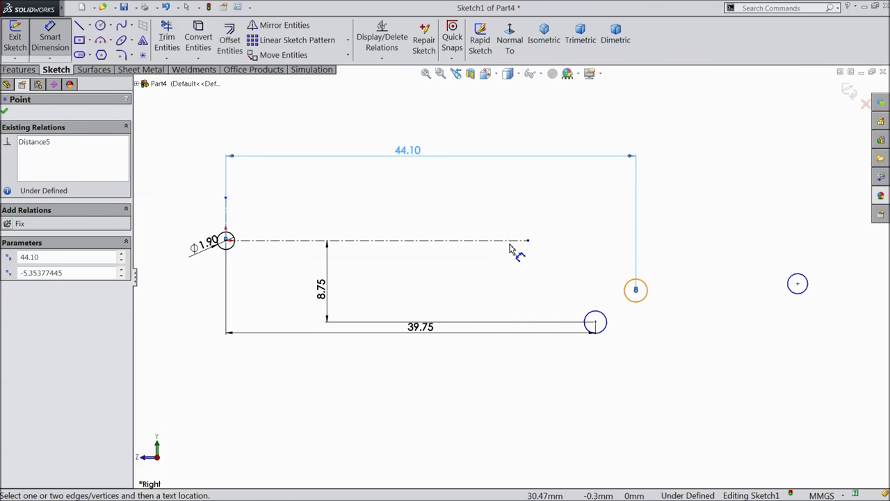
pyautogui.click(515, 241)
pyautogui.click(527, 279)
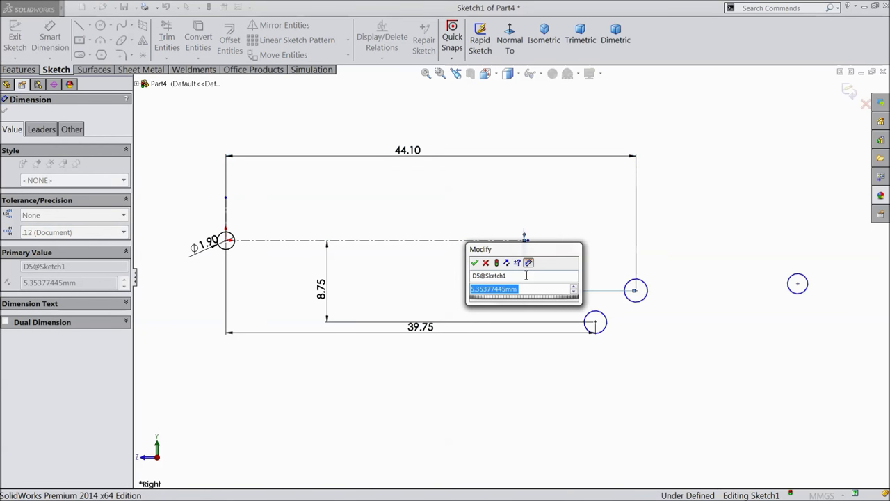
pyautogui.write('5.6')
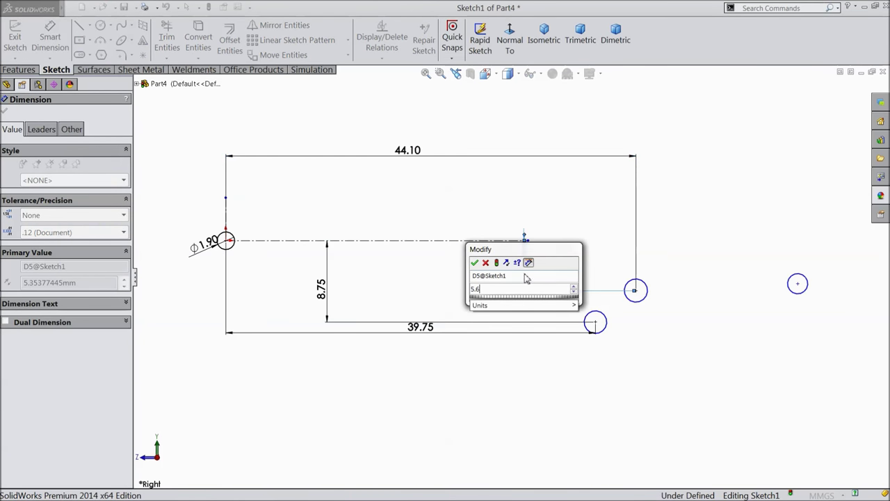
pyautogui.click(474, 262)
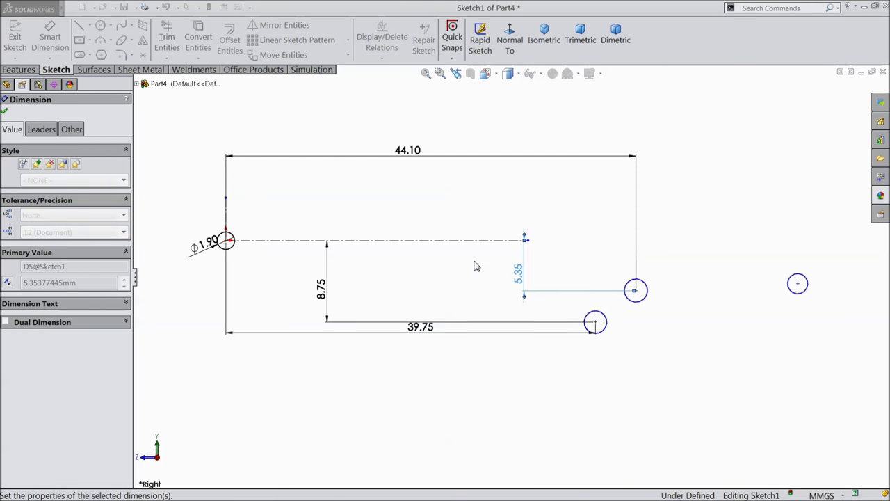
# Set the rightmost circle 77 horizontally from the origin circle
pyautogui.click(798, 283)
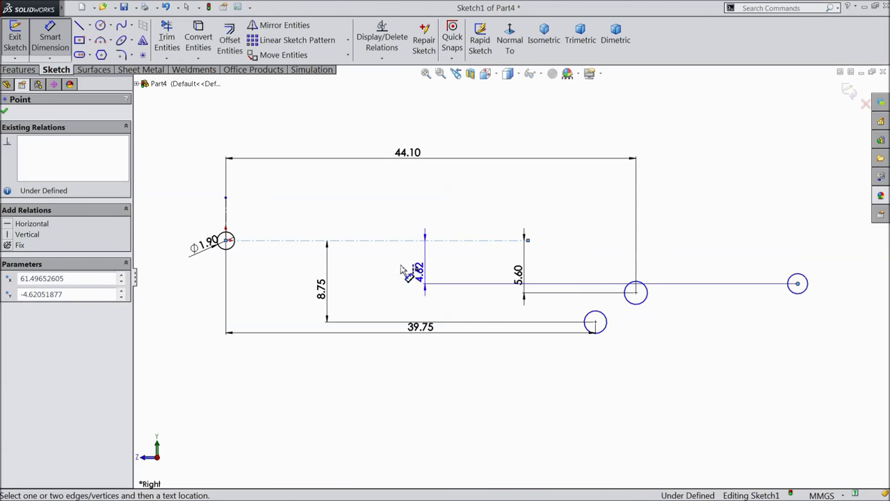
pyautogui.click(226, 241)
pyautogui.click(427, 384)
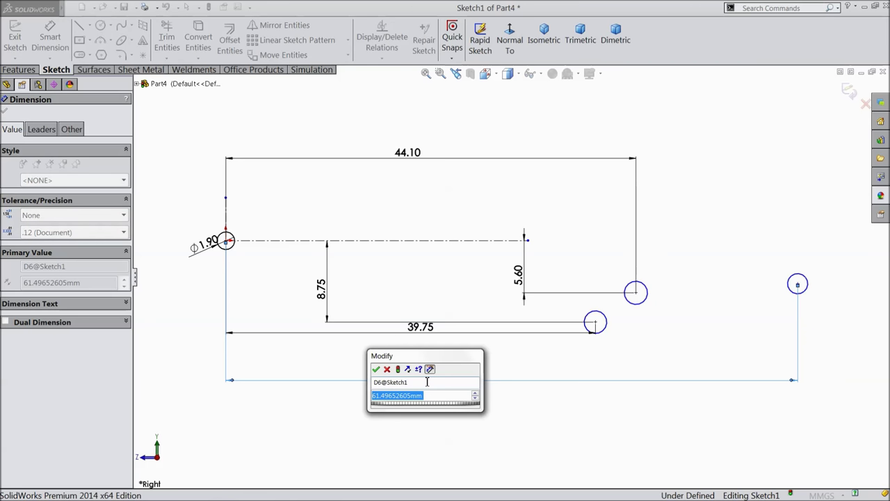
pyautogui.write('77')
pyautogui.click(376, 369)
pyautogui.scroll(3, 647, 331)
pyautogui.scroll(-2, 628, 294)
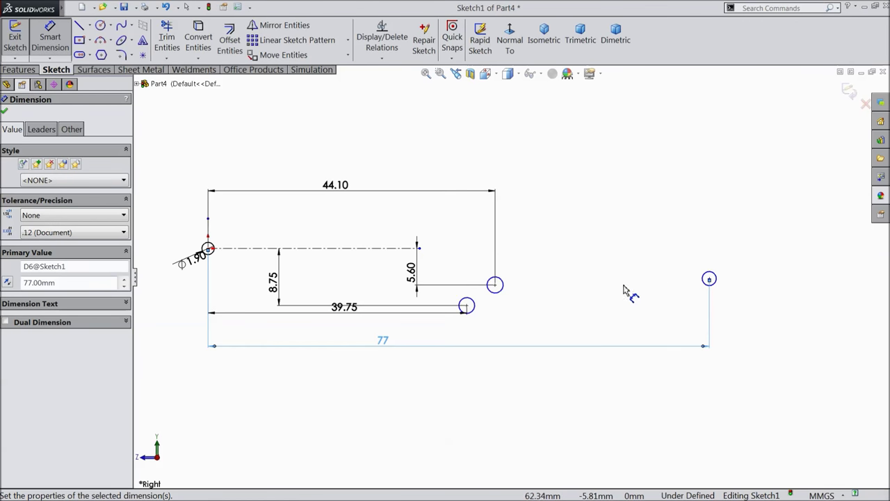
pyautogui.click(5, 113)
# Extend the centerline past the rightmost circle and tidy the 5.60, Ø1.90, 77 and 39.75 labels
pyautogui.moveTo(417, 247); pyautogui.dragTo(776, 272)
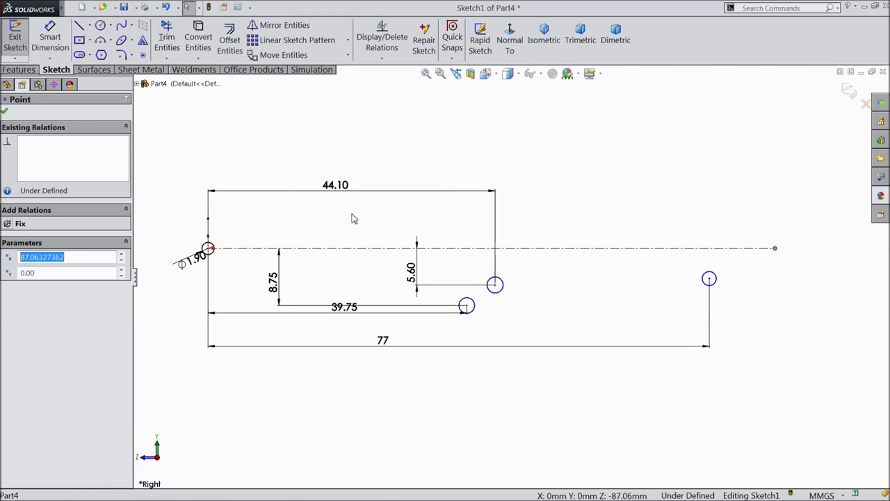
pyautogui.moveTo(422, 284); pyautogui.dragTo(417, 284)
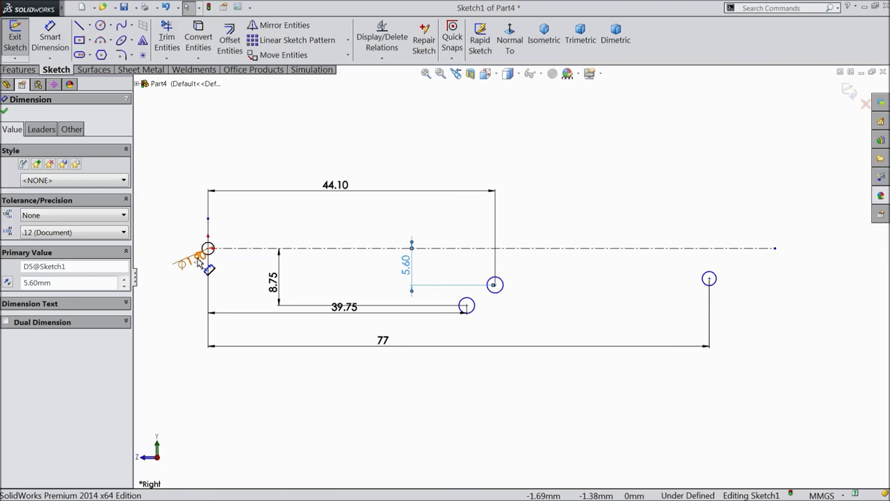
pyautogui.moveTo(200, 261); pyautogui.dragTo(177, 278)
pyautogui.moveTo(391, 344); pyautogui.dragTo(405, 383)
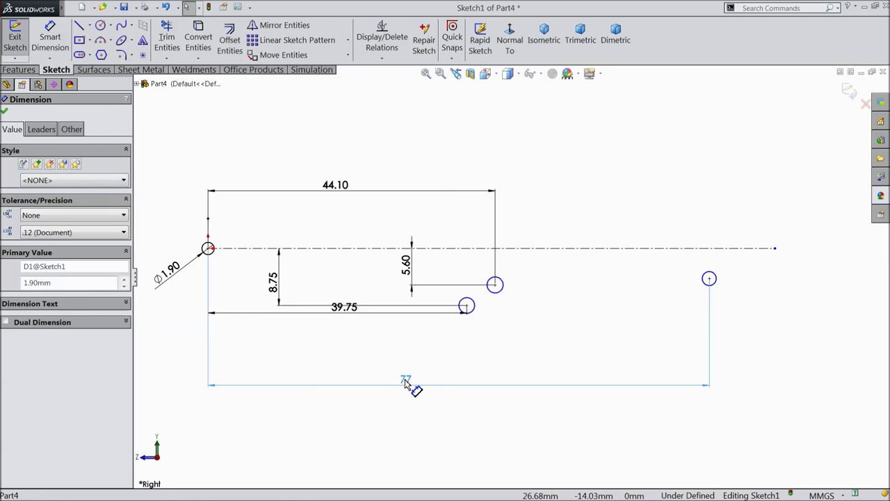
pyautogui.moveTo(358, 308); pyautogui.dragTo(365, 343)
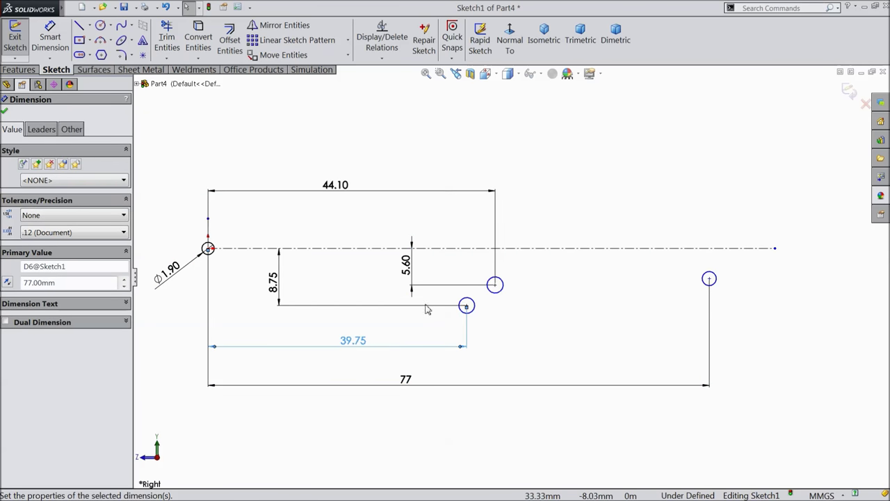
# Add an 8.75 vertical dimension from the rightmost circle to the centerline
pyautogui.press('d')
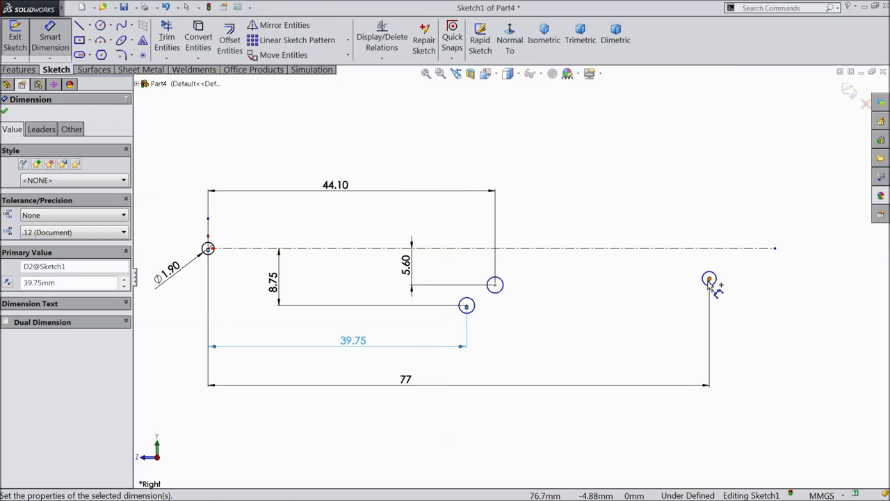
pyautogui.click(708, 278)
pyautogui.click(704, 248)
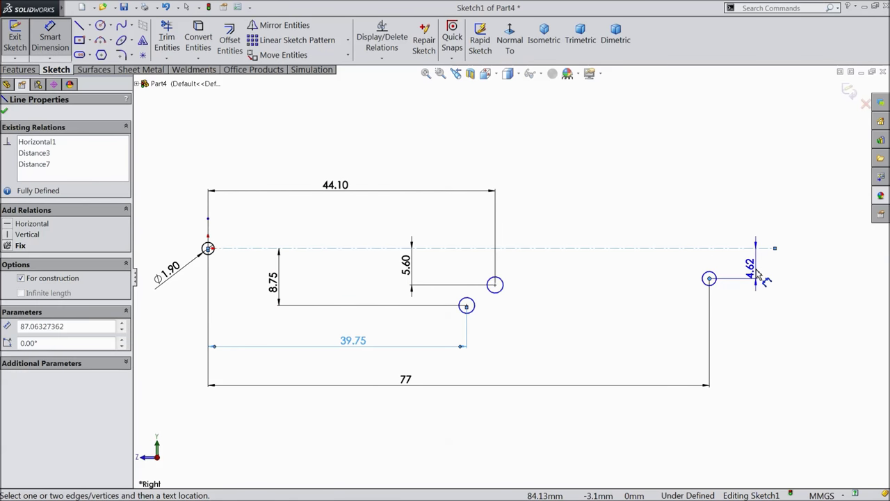
pyautogui.click(762, 263)
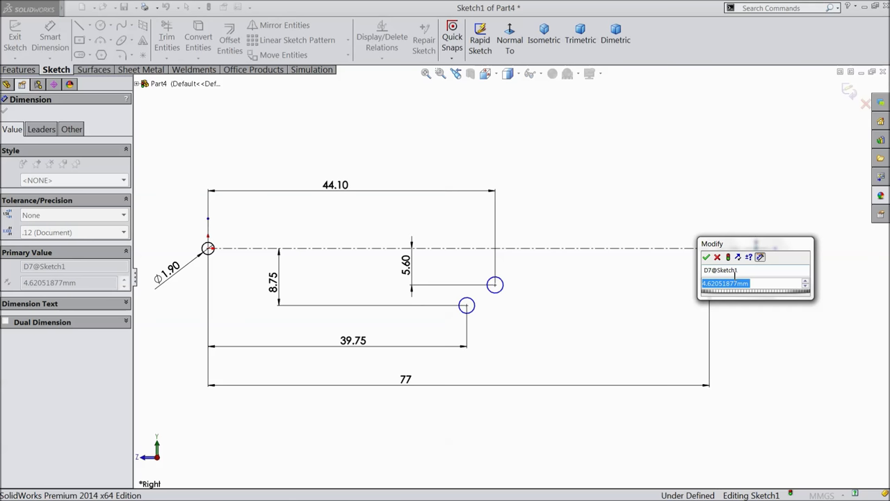
pyautogui.write('8.75')
pyautogui.click(706, 257)
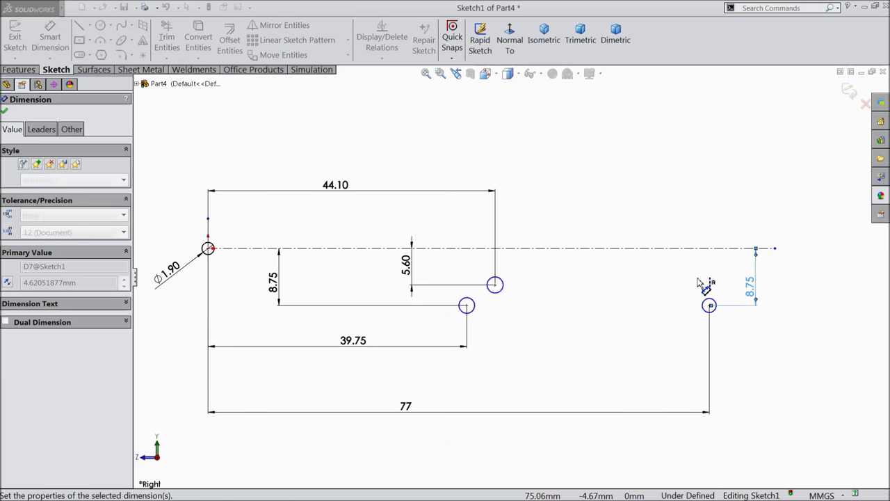
pyautogui.click(5, 110)
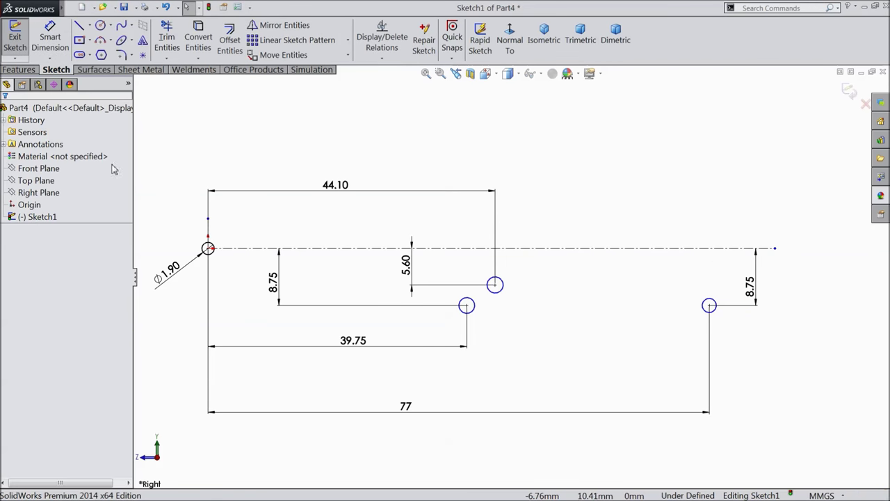
# Select all four circles and apply an Equal relation so each becomes Ø1.90
pyautogui.click(211, 252)
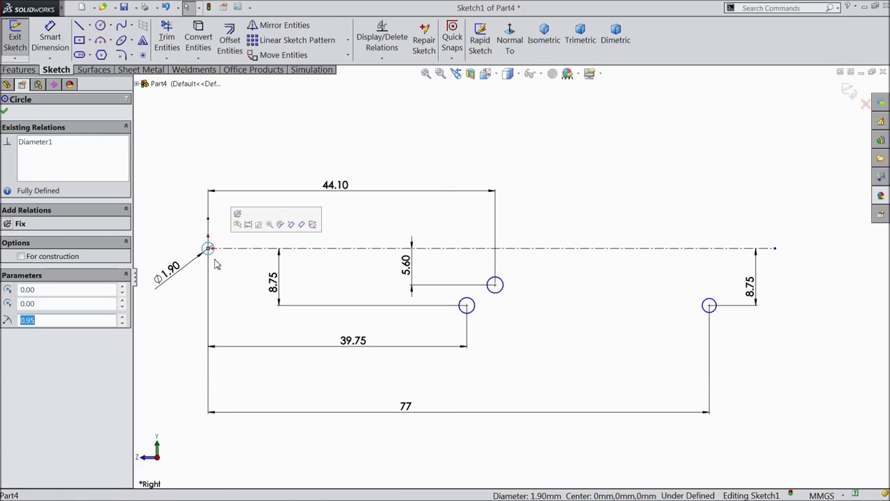
pyautogui.keyDown('ctrl'); pyautogui.click(476, 313); pyautogui.keyUp('ctrl')
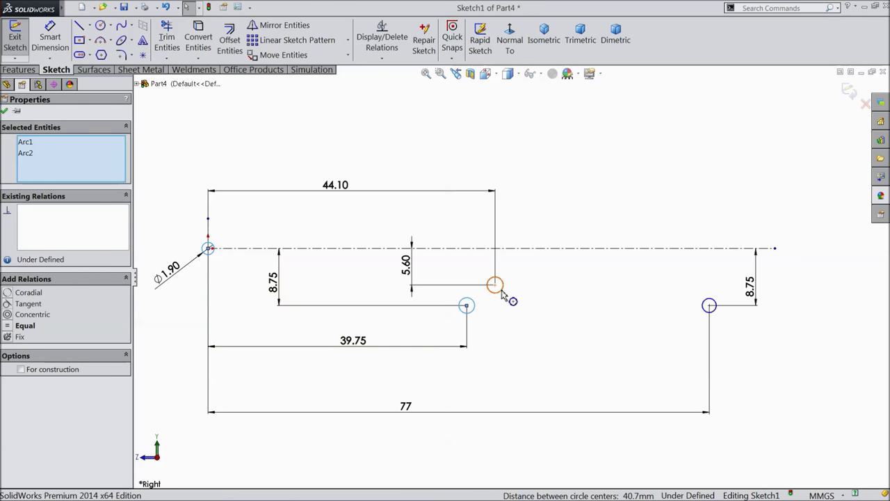
pyautogui.keyDown('ctrl'); pyautogui.click(500, 290); pyautogui.keyUp('ctrl')
pyautogui.keyDown('ctrl'); pyautogui.click(715, 310); pyautogui.keyUp('ctrl')
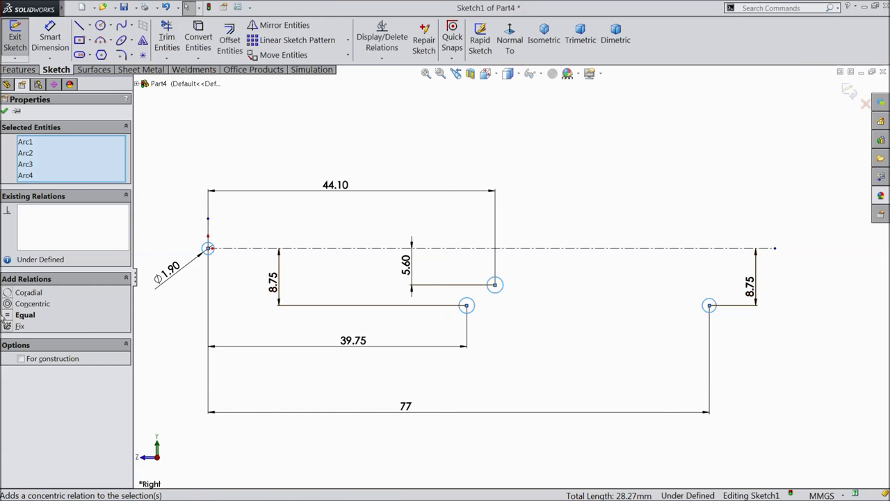
pyautogui.click(25, 315)
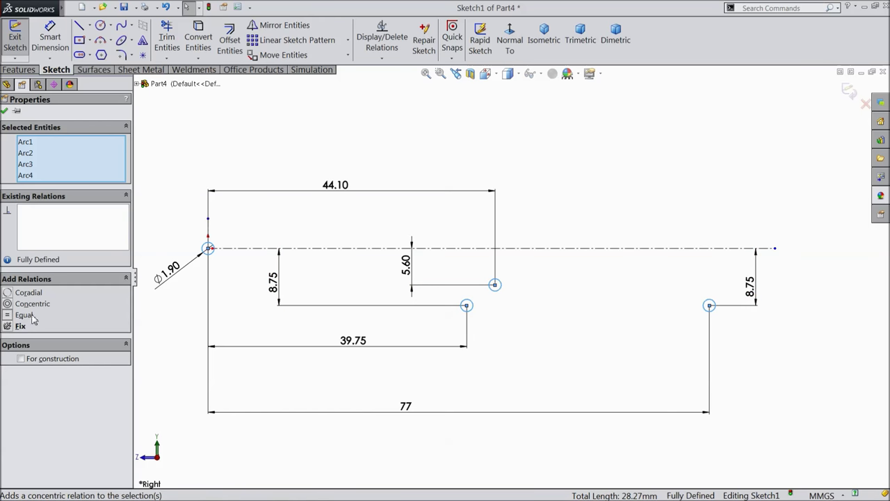
pyautogui.click(4, 112)
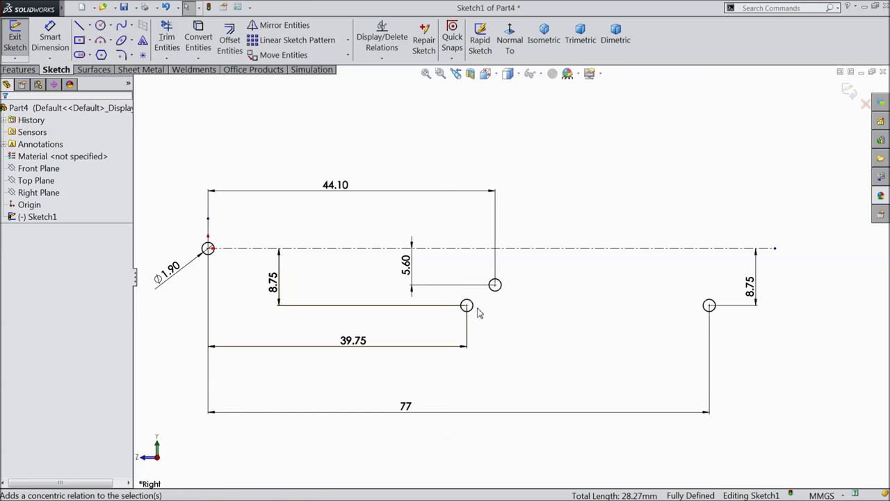
# Draw a centre-point arc around the origin circle, starting straight above it
pyautogui.click(110, 40)
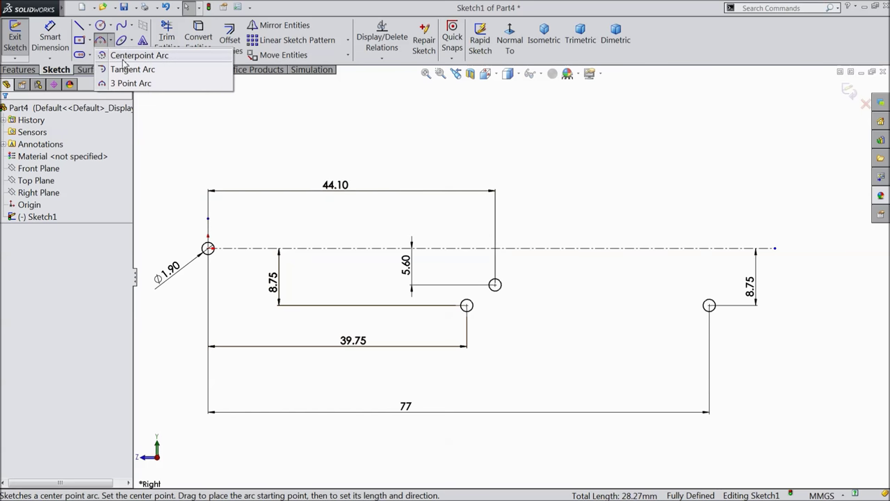
pyautogui.click(123, 61)
pyautogui.scroll(-5, 188, 259)
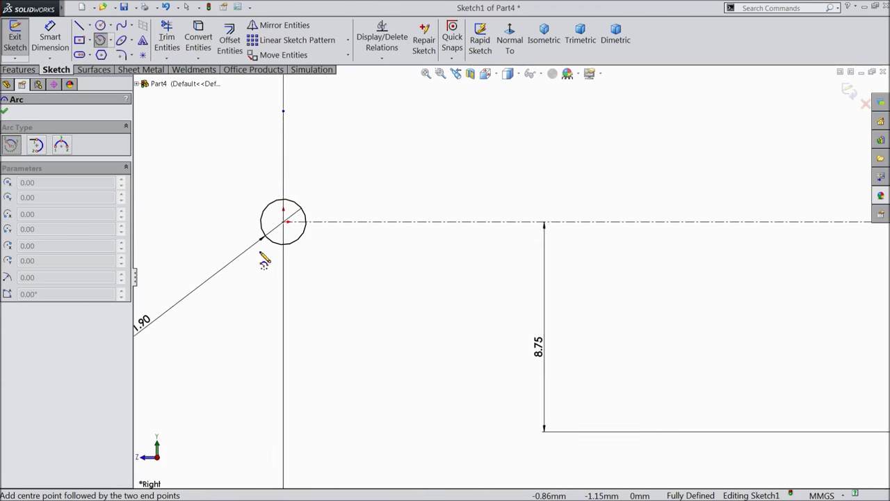
pyautogui.click(283, 221)
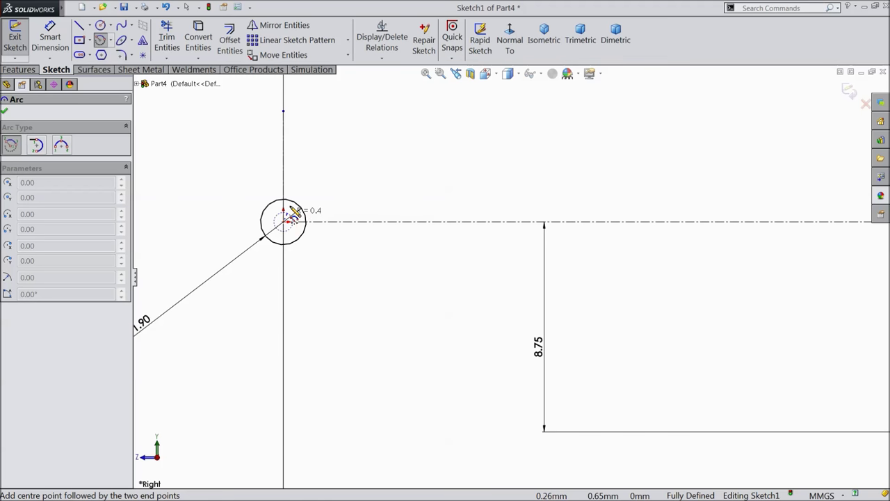
pyautogui.click(283, 138)
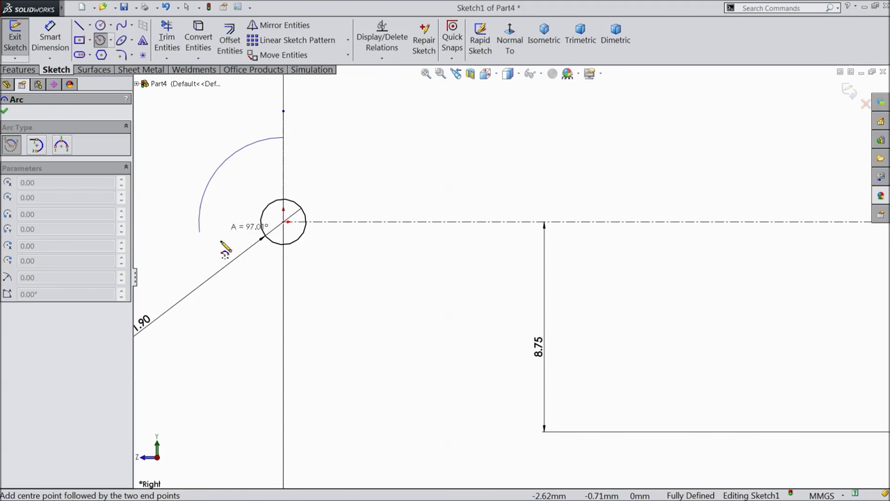
pyautogui.click(262, 304)
pyautogui.rightClick(267, 282)
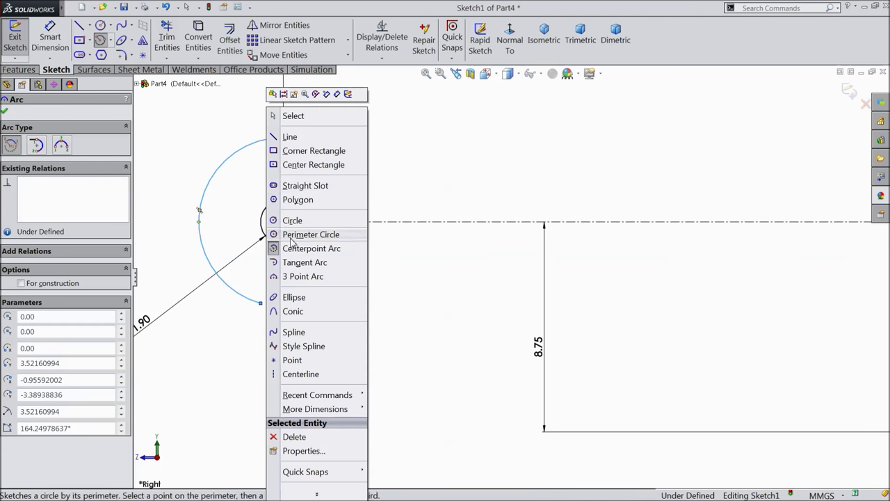
pyautogui.click(295, 117)
# Dimension the arc radius as 6.25/2, giving R3.13
pyautogui.scroll(2, 510, 275)
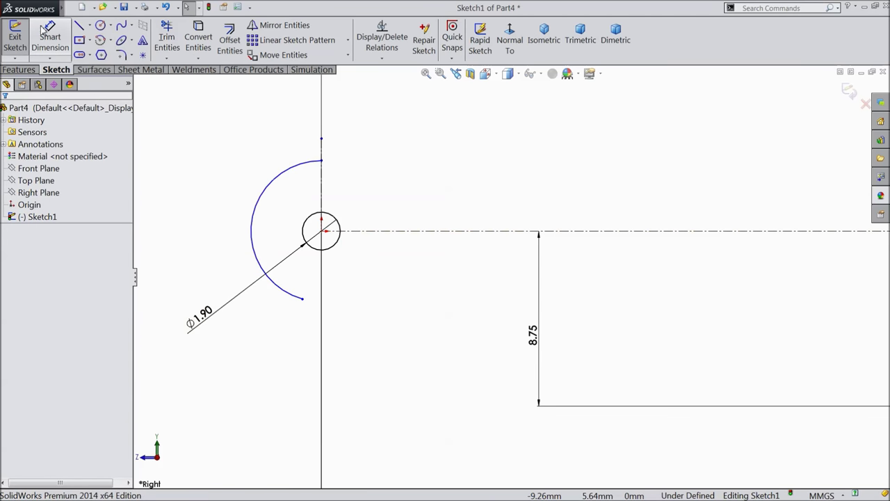
pyautogui.click(53, 43)
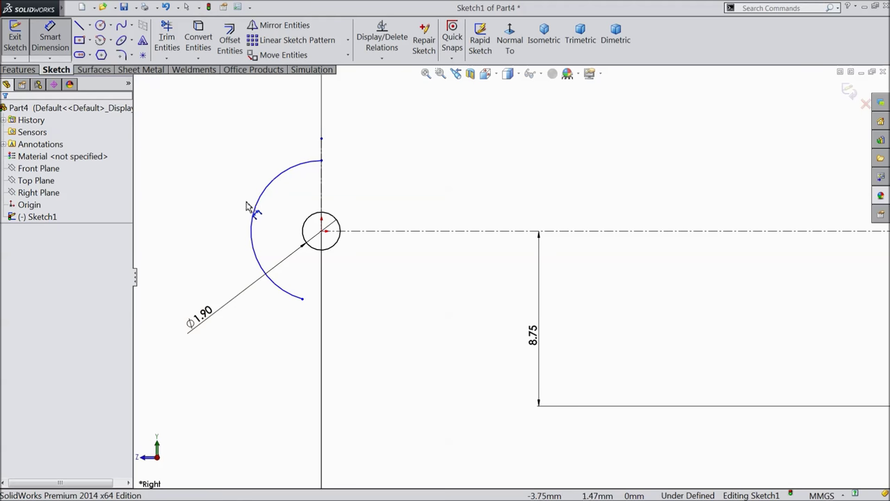
pyautogui.click(253, 221)
pyautogui.click(203, 208)
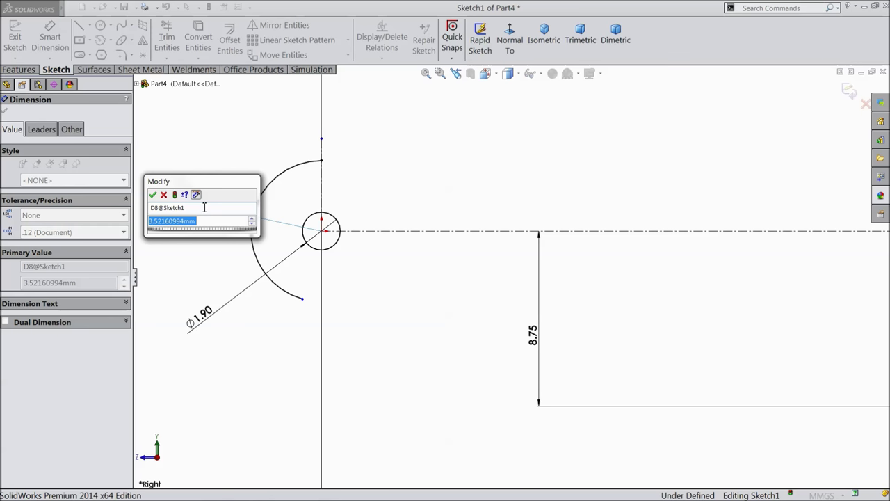
pyautogui.write('6.25/2')
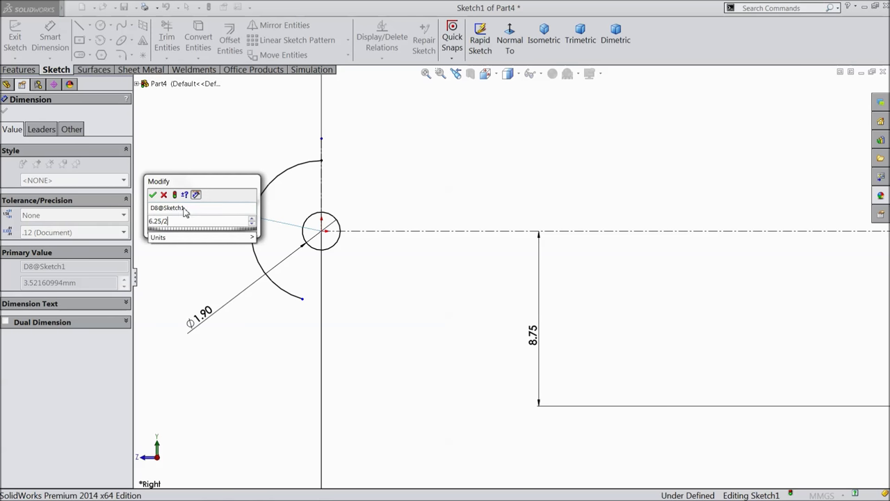
pyautogui.click(153, 195)
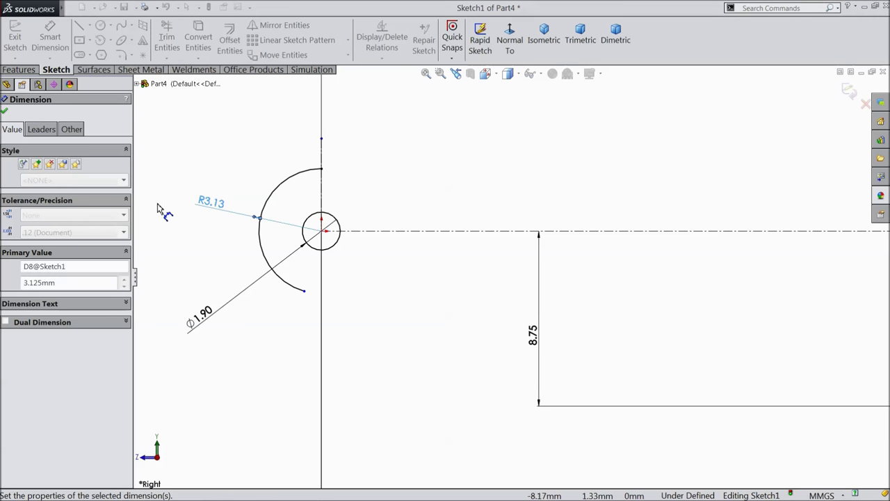
pyautogui.press('f')
pyautogui.click(79, 26)
pyautogui.scroll(-3, 514, 273)
pyautogui.scroll(-2, 668, 292)
pyautogui.scroll(3, 737, 282)
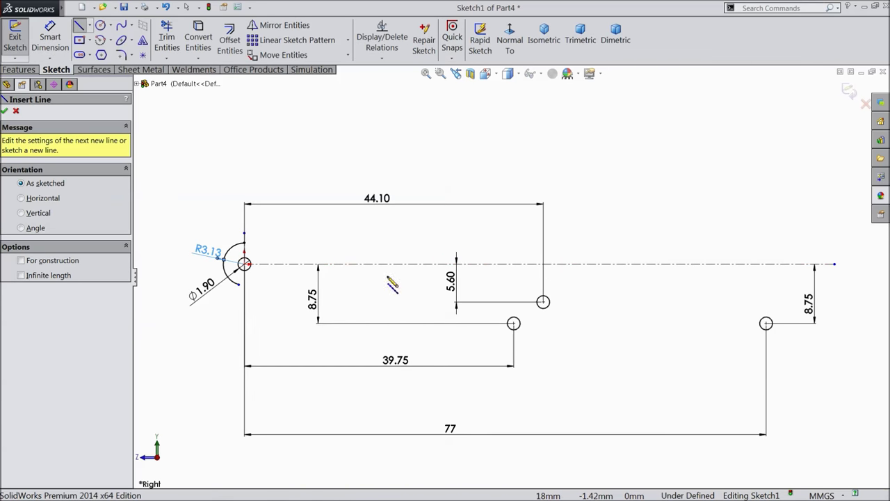
# Chain a horizontal top line and two progressively steeper angled lines from the R3.13 arc
pyautogui.click(245, 243)
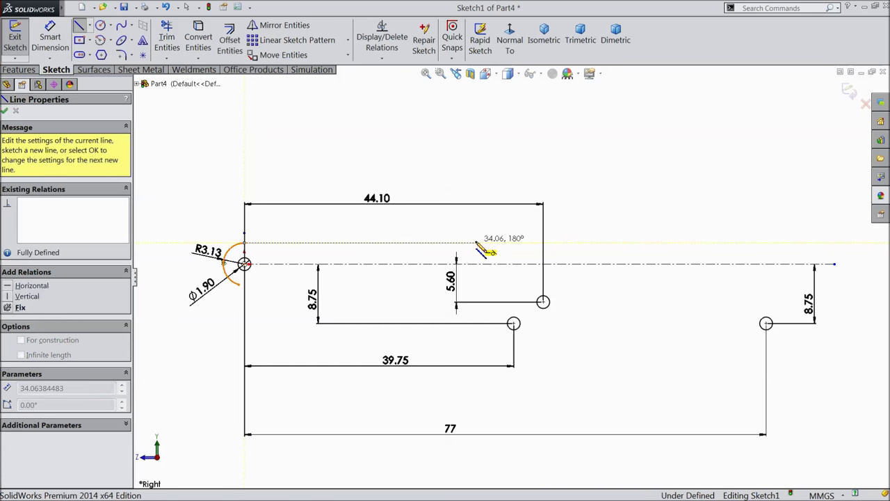
pyautogui.click(475, 242)
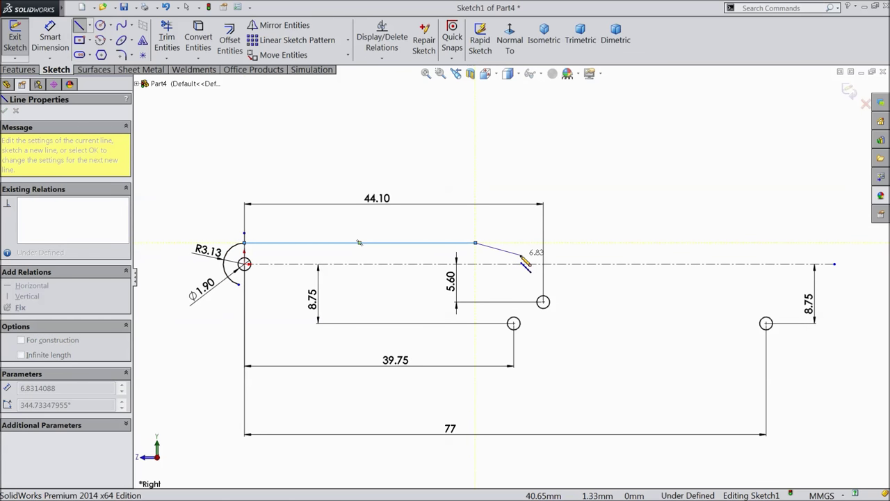
pyautogui.click(561, 255)
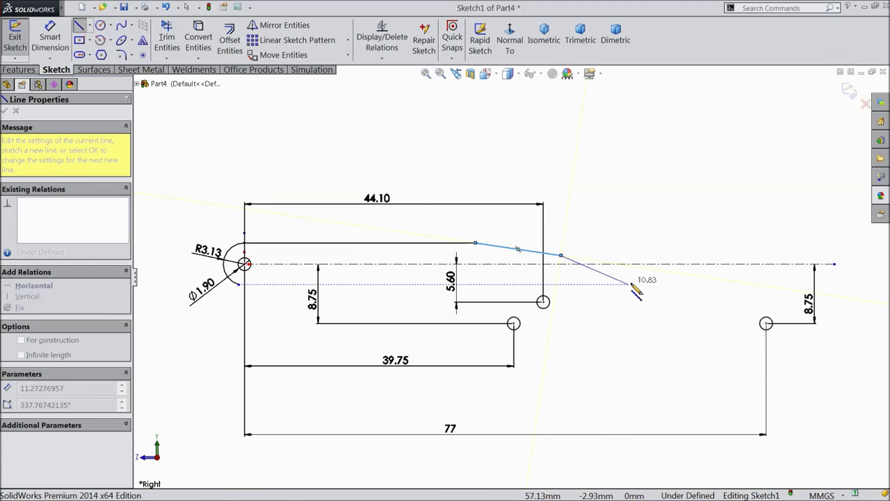
pyautogui.click(659, 286)
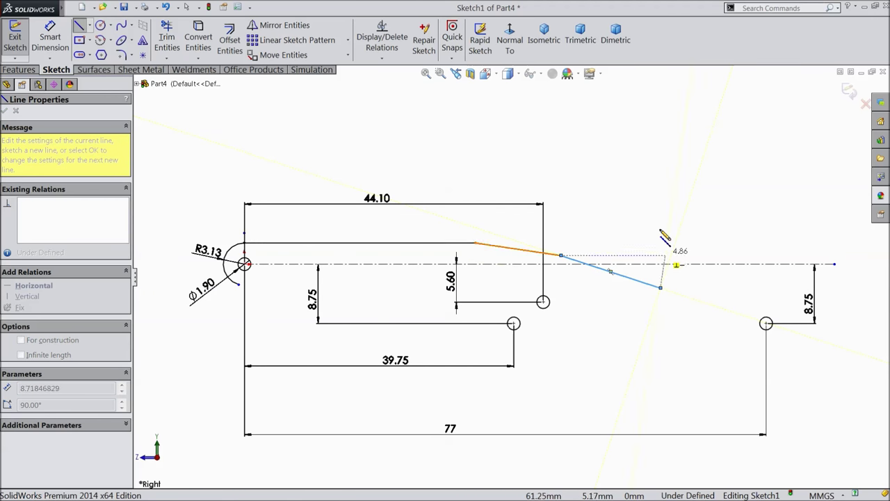
pyautogui.rightClick(660, 213)
pyautogui.click(685, 85)
pyautogui.moveTo(660, 287); pyautogui.dragTo(694, 313)
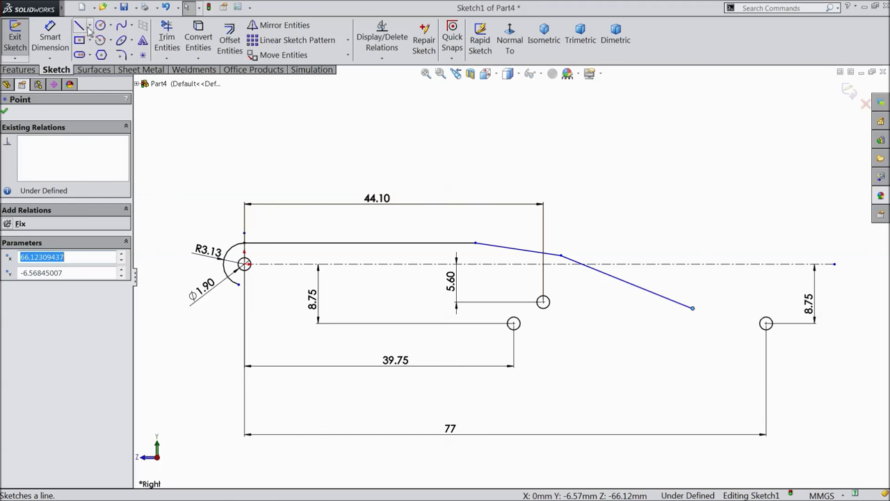
# Add a vertical centerline at the right circle
pyautogui.click(90, 25)
pyautogui.click(97, 53)
pyautogui.scroll(-4, 739, 358)
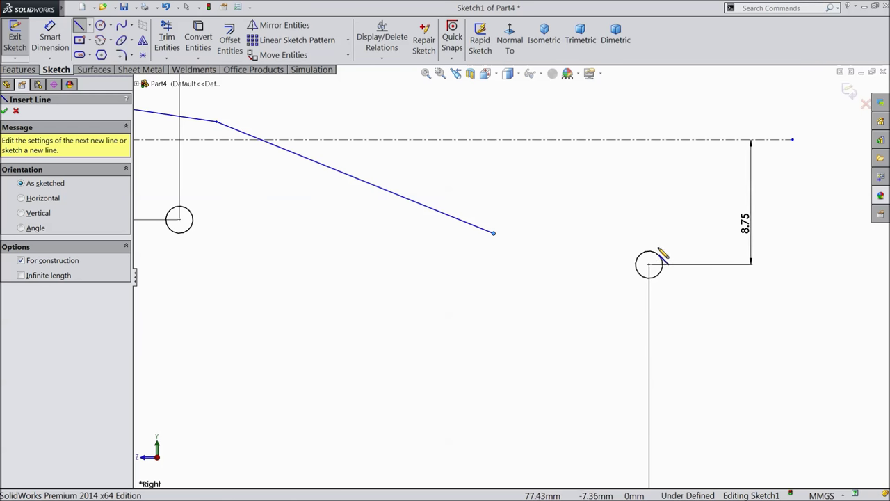
pyautogui.click(650, 239)
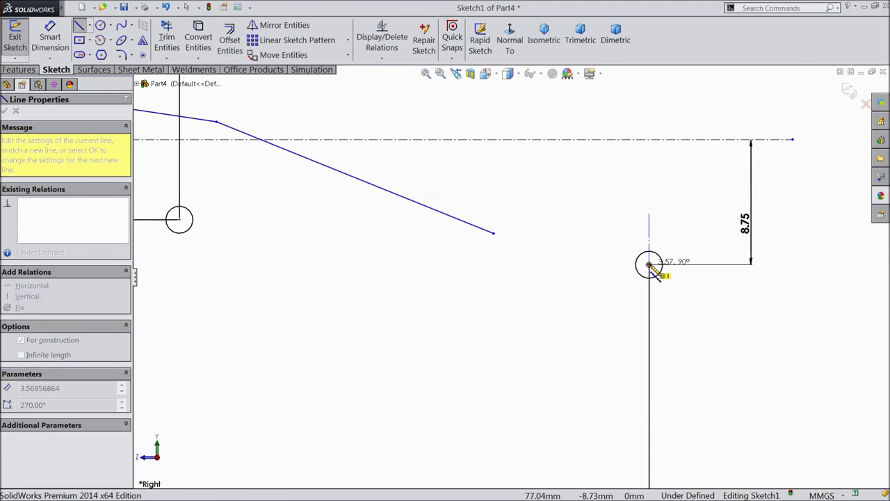
pyautogui.rightClick(717, 268)
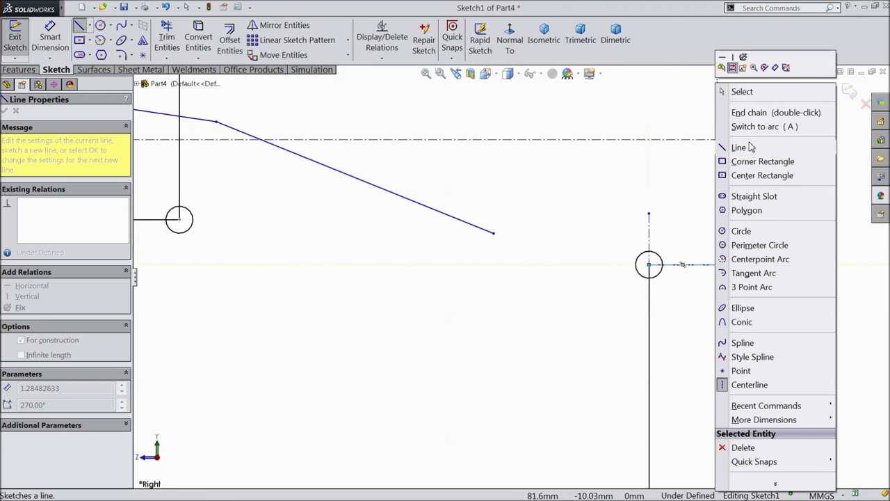
pyautogui.click(727, 91)
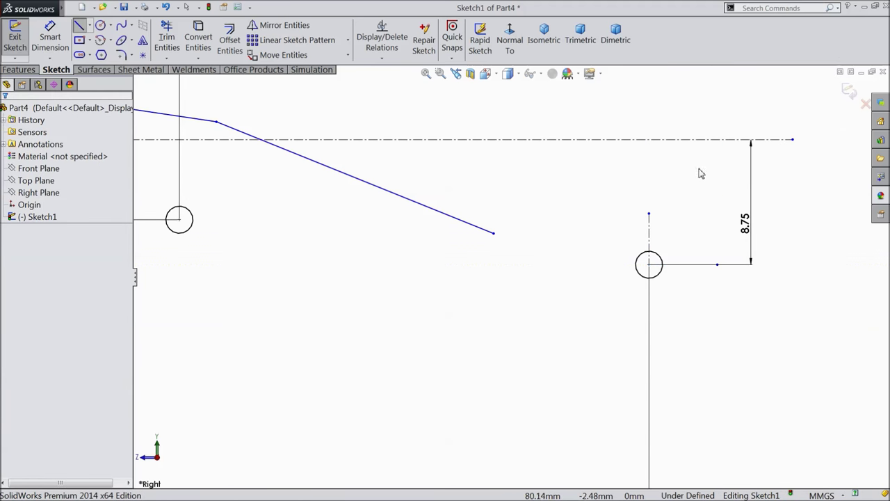
pyautogui.click(111, 39)
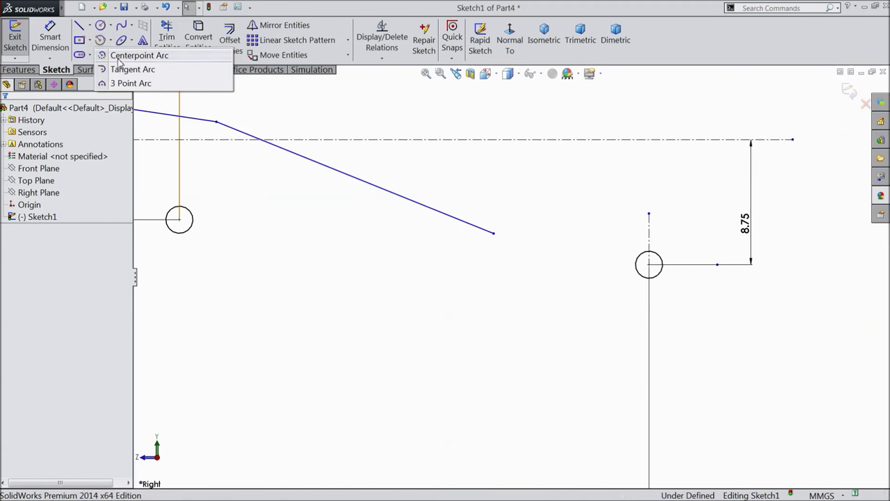
# Draw a centre-point arc around the right circle, from above it to below it
pyautogui.click(120, 56)
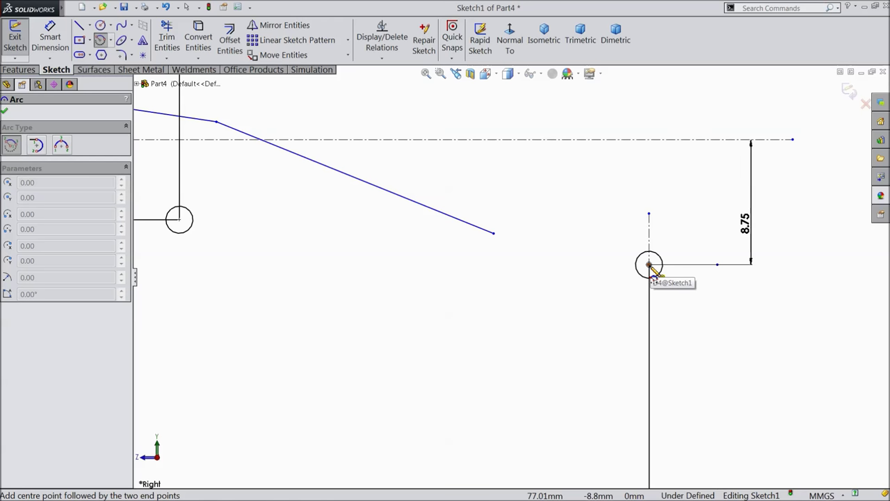
pyautogui.click(649, 264)
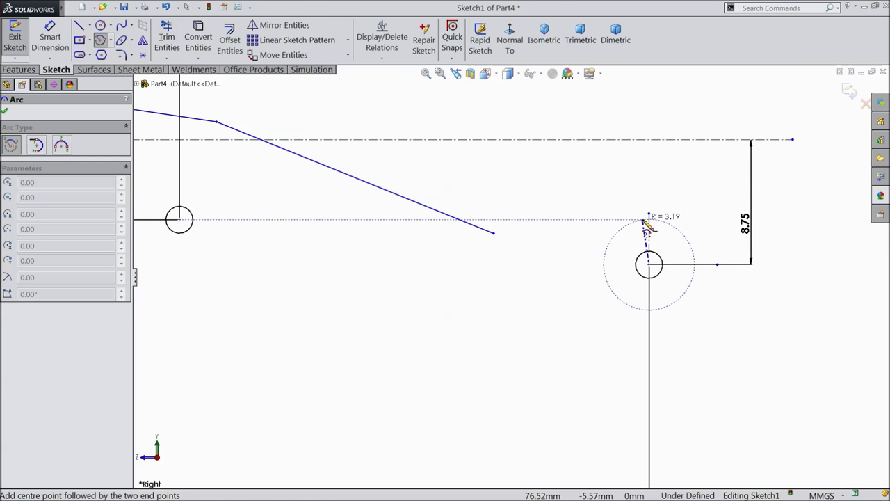
pyautogui.click(648, 219)
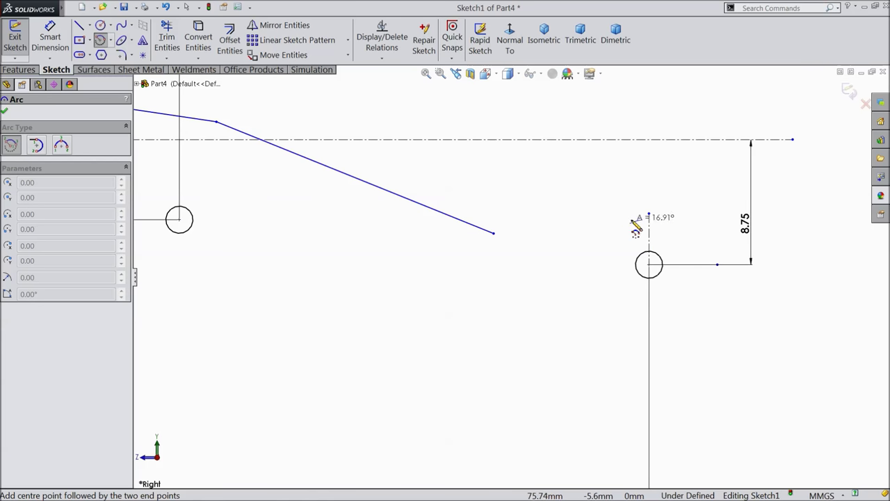
pyautogui.click(664, 311)
pyautogui.rightClick(687, 314)
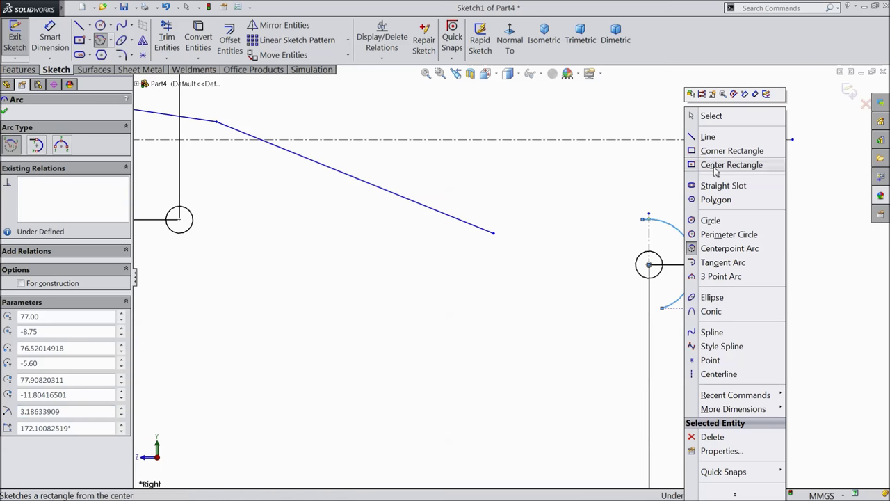
pyautogui.click(711, 116)
# Dimension the right end arc's radius to 2.275 mm, correcting a first 2.275/2 entry
pyautogui.click(51, 39)
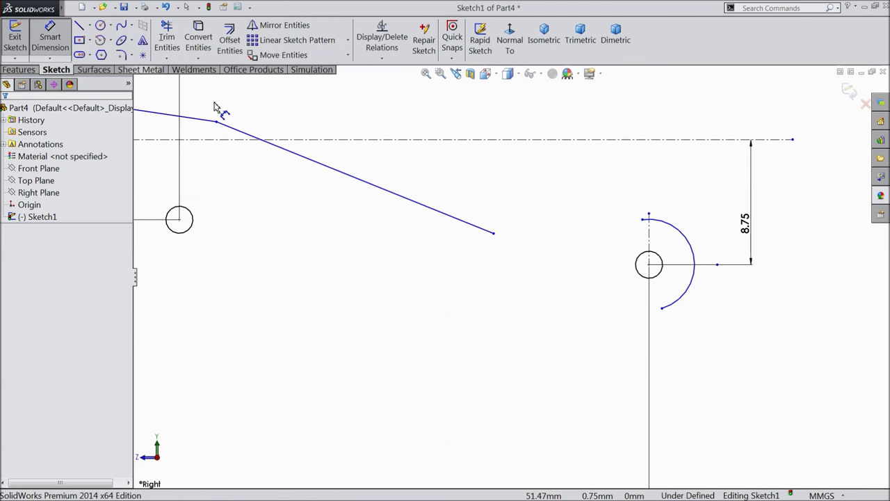
pyautogui.click(689, 245)
pyautogui.click(772, 229)
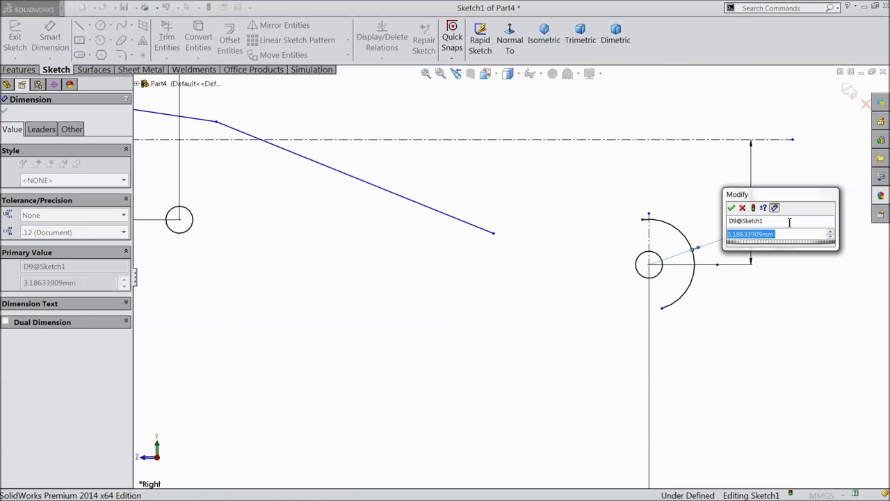
pyautogui.write('2')
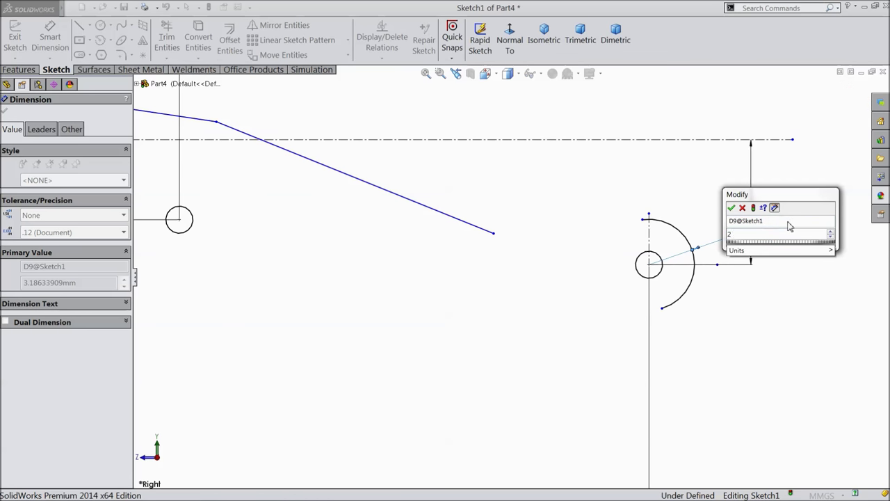
pyautogui.write('.275/2')
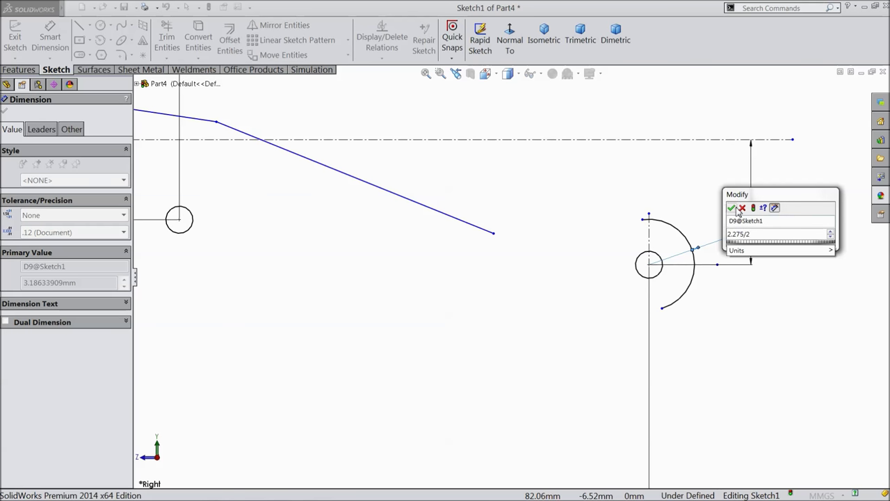
pyautogui.click(733, 208)
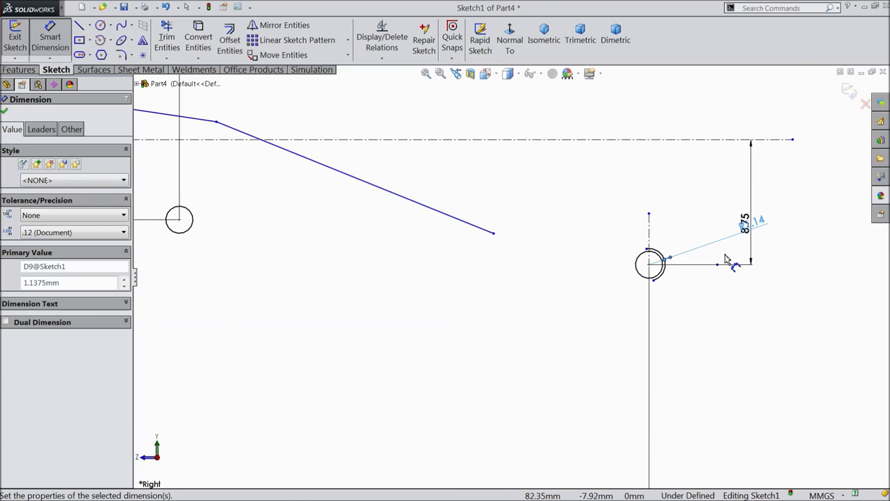
pyautogui.doubleClick(758, 226)
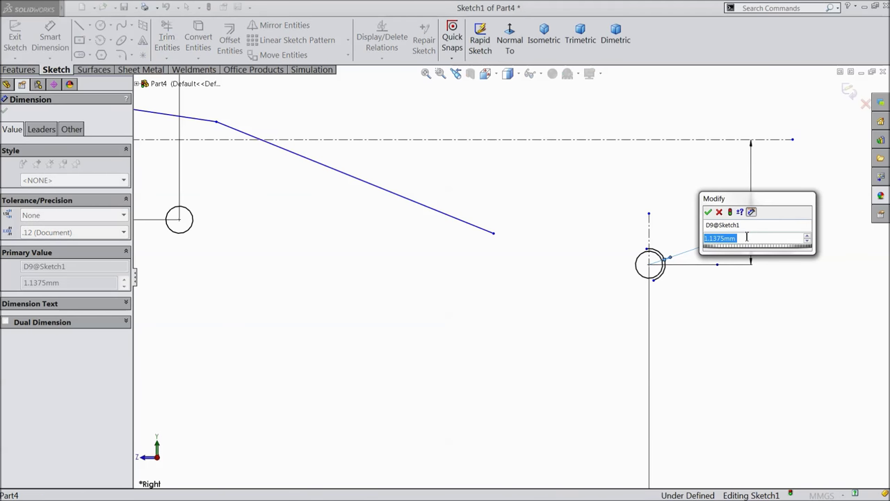
pyautogui.scroll(2, 676, 281)
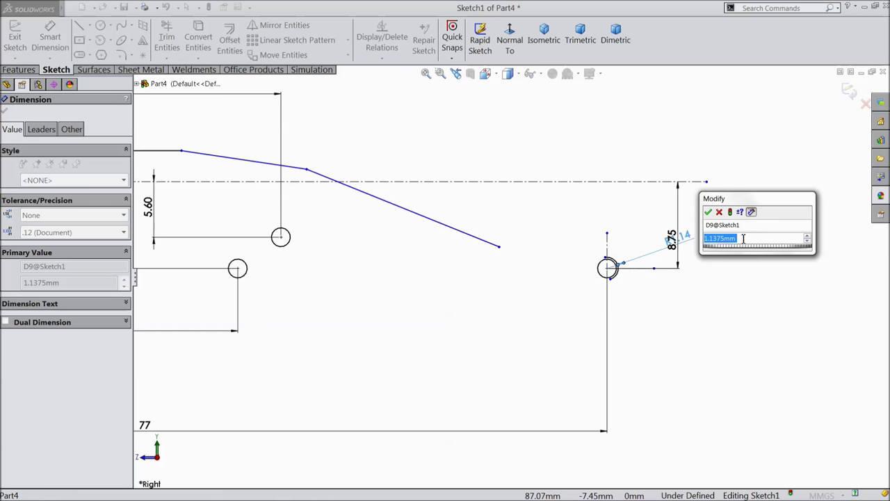
pyautogui.write('2')
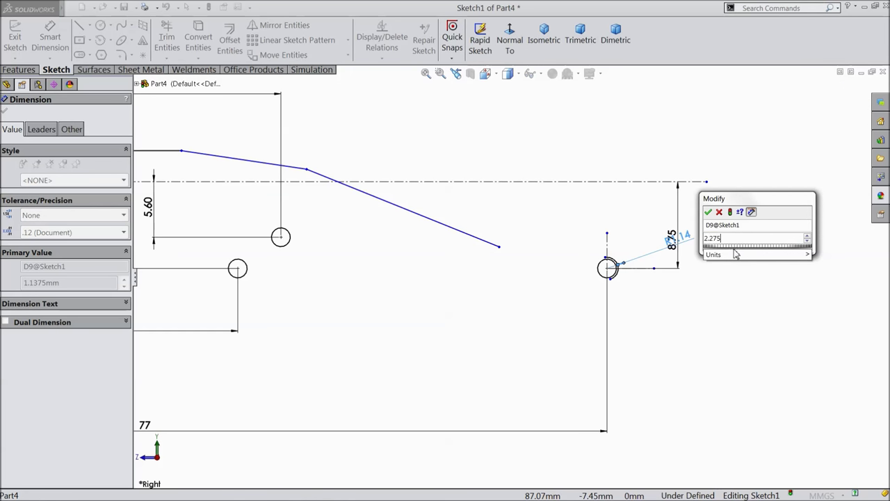
pyautogui.write('.275')
pyautogui.click(708, 212)
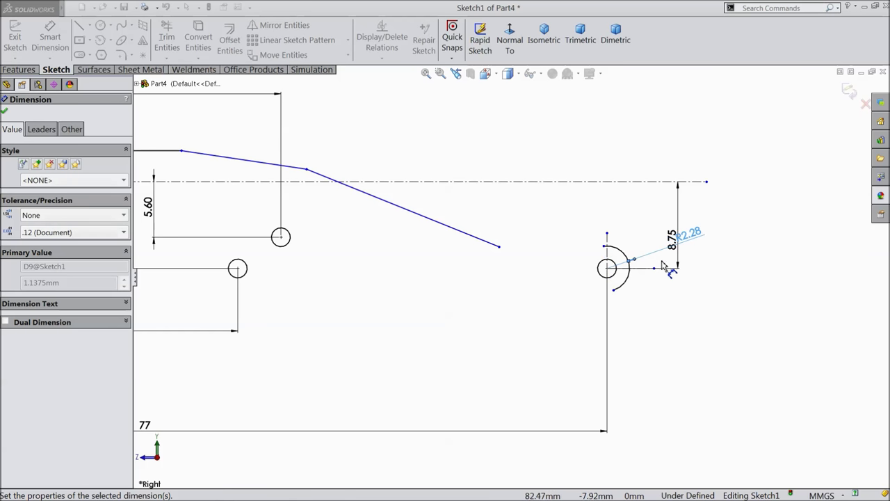
# Draw a short horizontal line from the arc's top end to the sloped line's end
pyautogui.click(79, 25)
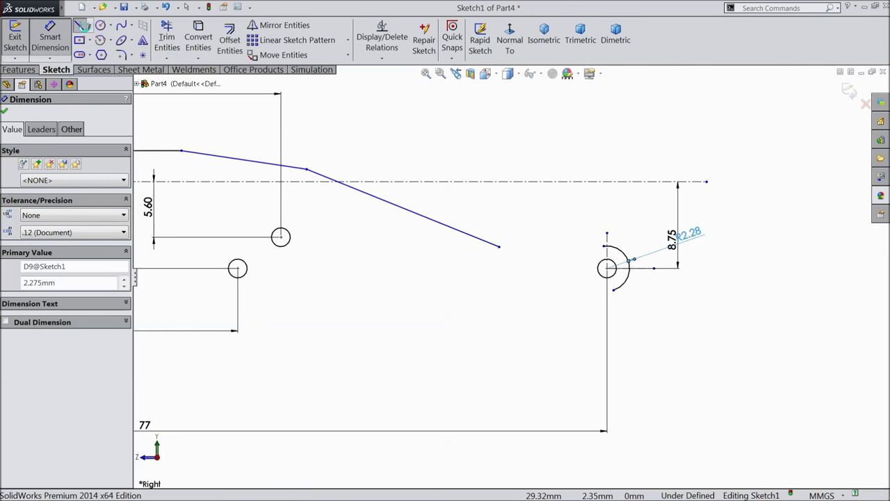
pyautogui.click(603, 247)
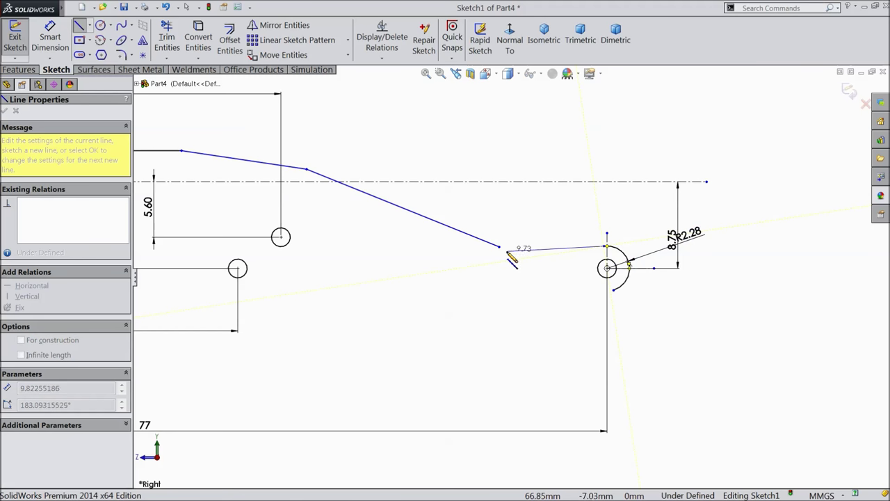
pyautogui.click(500, 246)
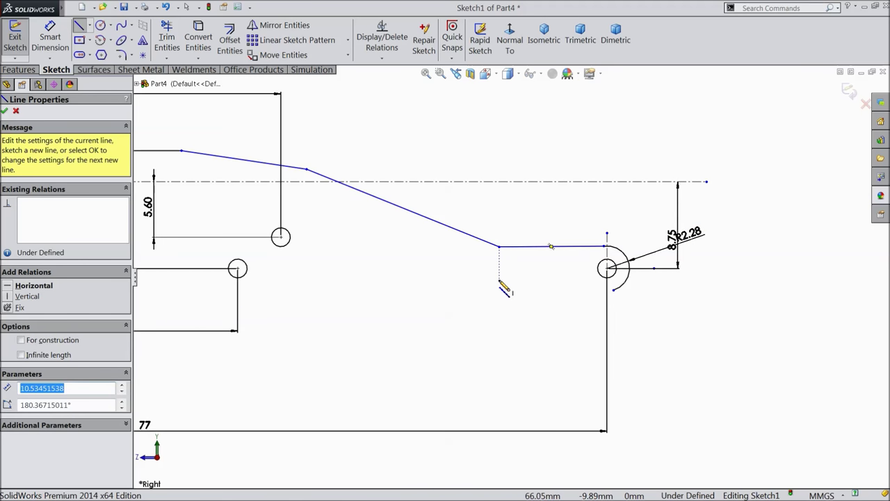
pyautogui.scroll(3, 463, 252)
pyautogui.rightClick(462, 220)
pyautogui.click(487, 143)
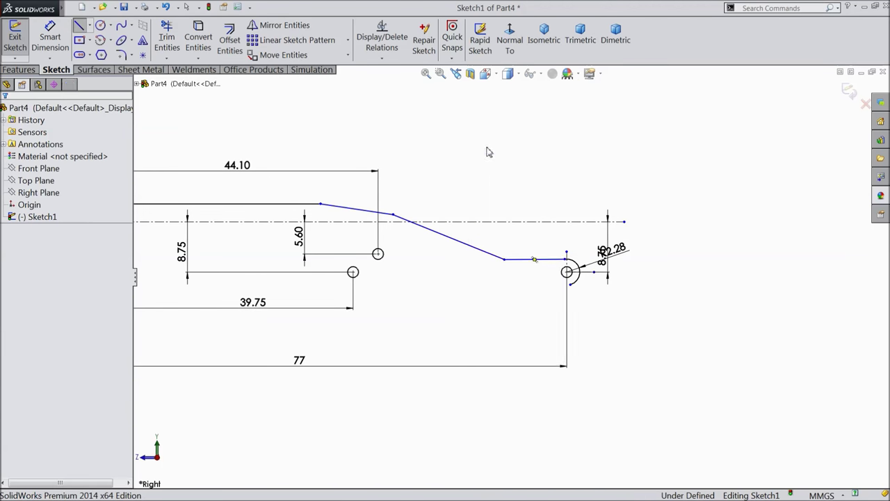
pyautogui.press('f')
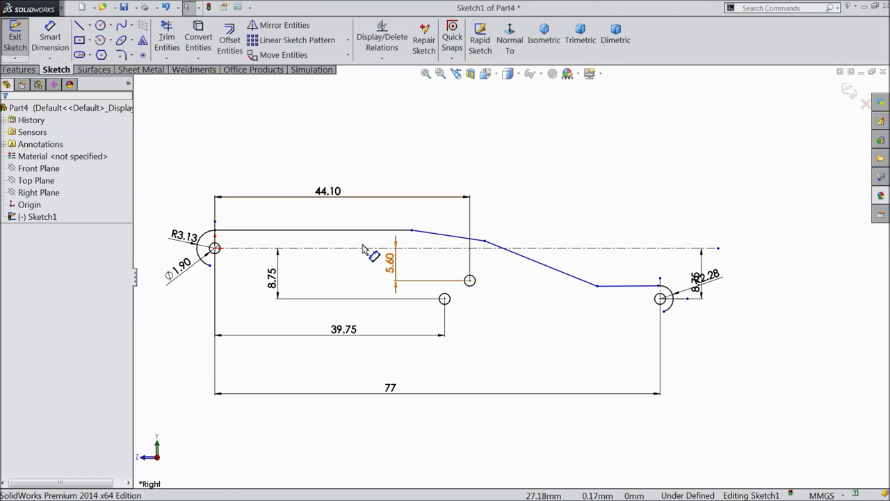
pyautogui.click(50, 39)
pyautogui.scroll(-2, 279, 205)
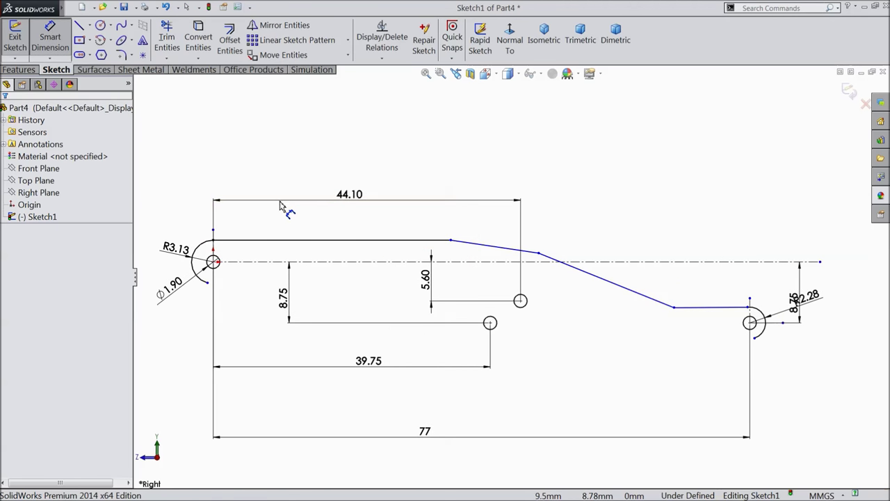
pyautogui.click(450, 241)
# Dimension three bend vertices horizontally from the sketch origin: 31.1, 46.5 and 63 mm
pyautogui.click(214, 262)
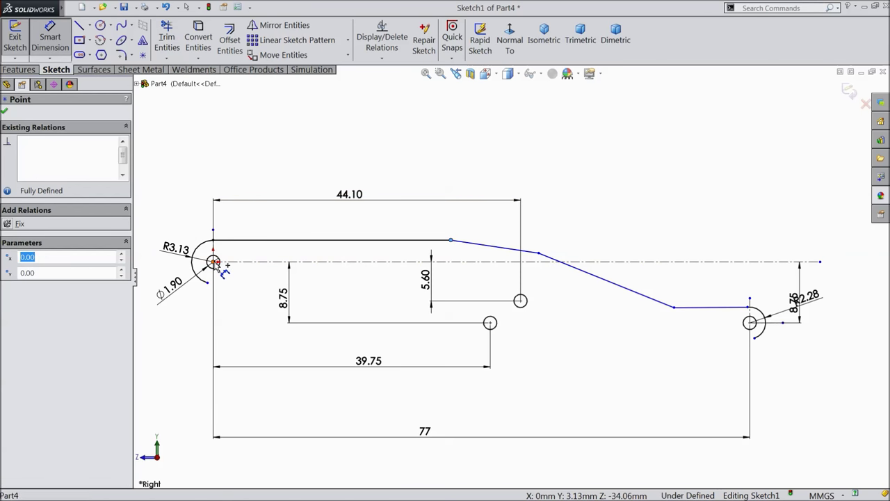
pyautogui.click(317, 155)
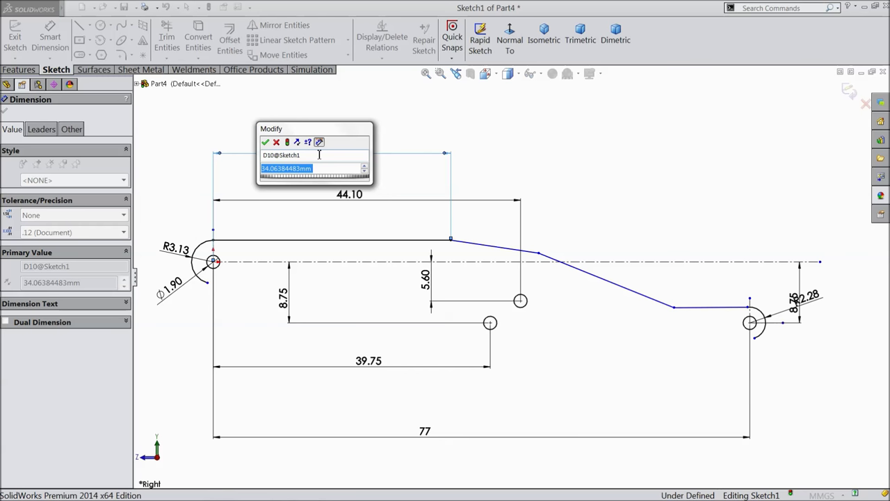
pyautogui.write('31.')
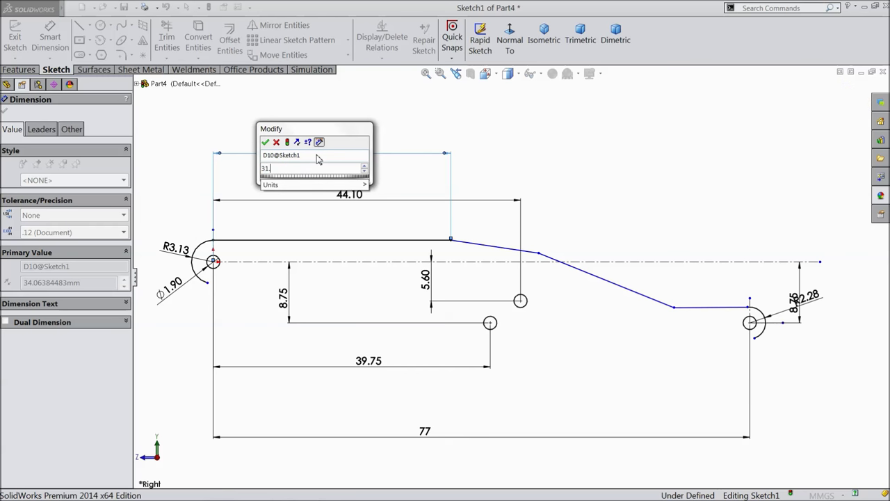
pyautogui.write('1')
pyautogui.click(265, 142)
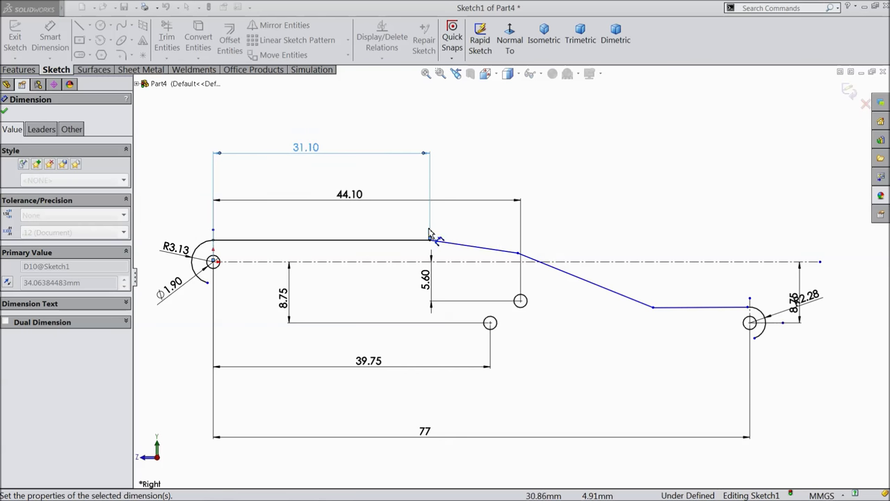
pyautogui.click(518, 255)
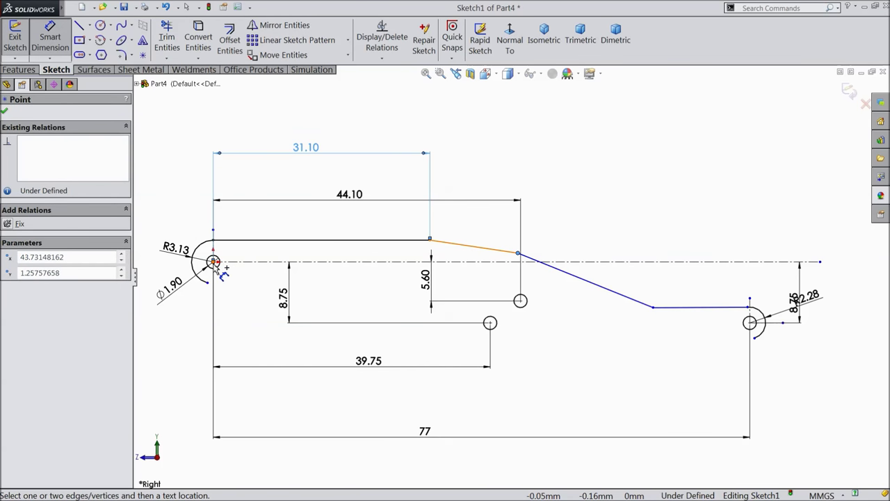
pyautogui.click(213, 261)
pyautogui.click(336, 118)
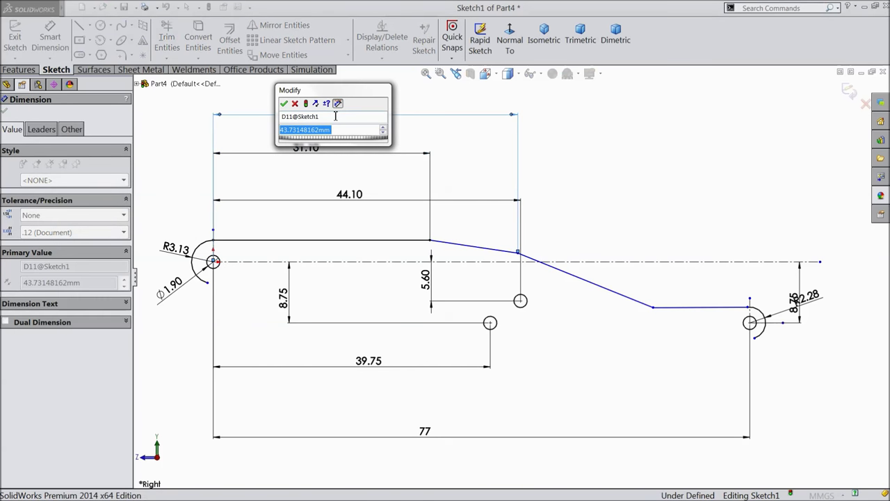
pyautogui.write('46.5')
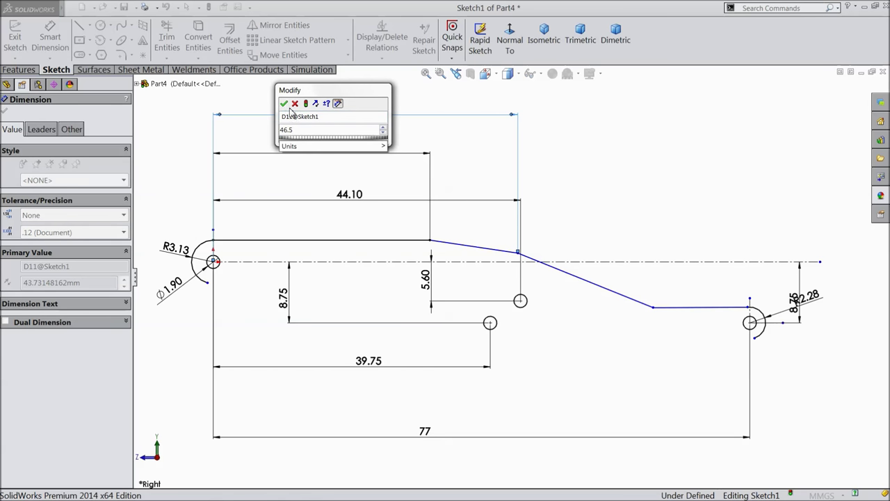
pyautogui.click(285, 104)
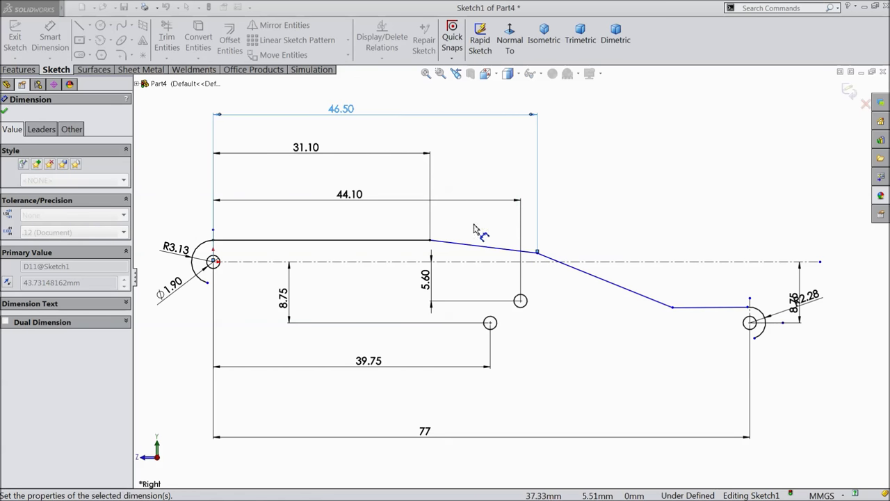
pyautogui.click(673, 308)
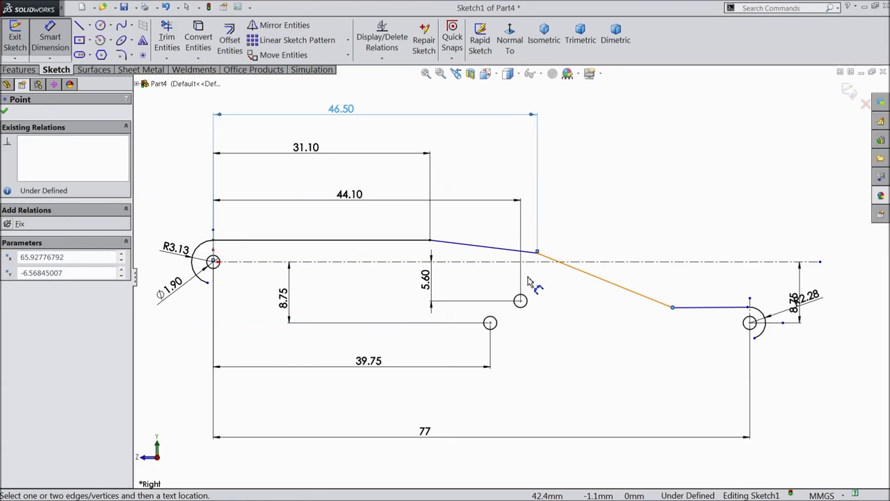
pyautogui.click(214, 262)
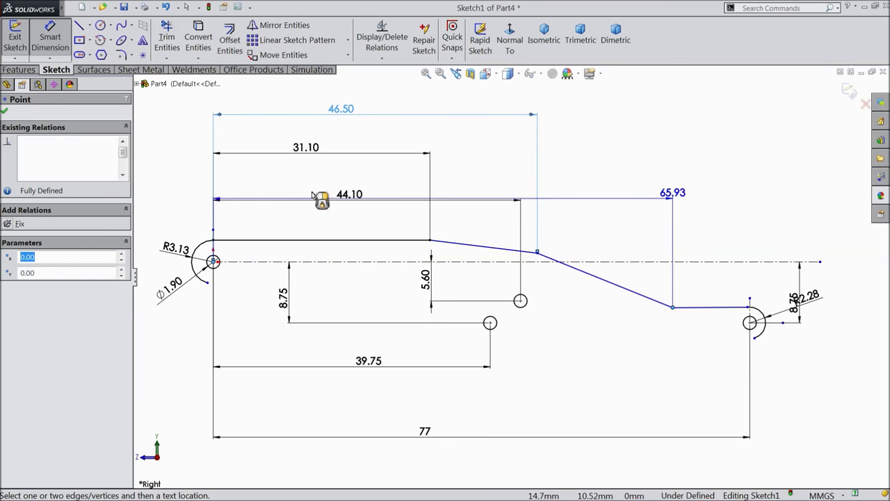
pyautogui.click(383, 97)
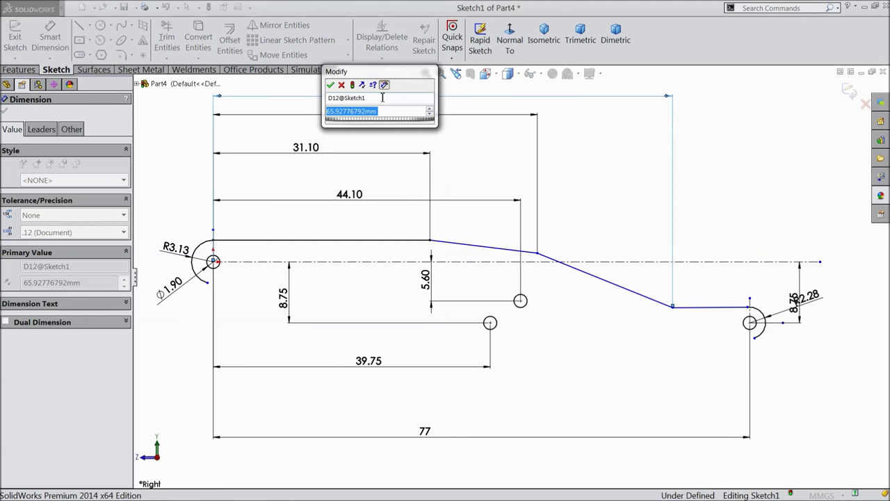
pyautogui.write('63')
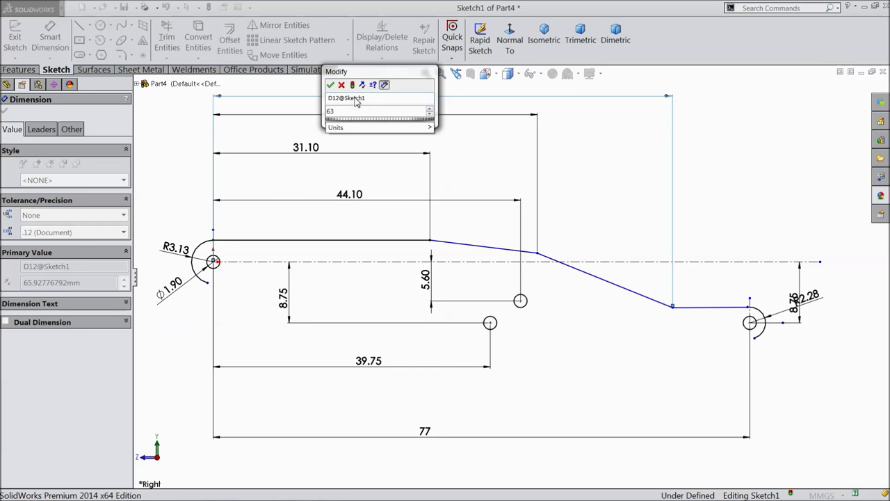
pyautogui.click(330, 85)
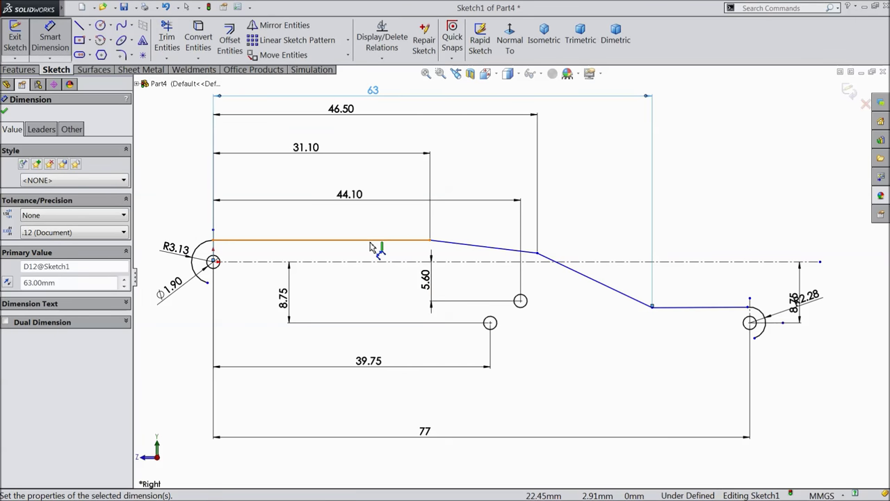
pyautogui.scroll(-4, 445, 260)
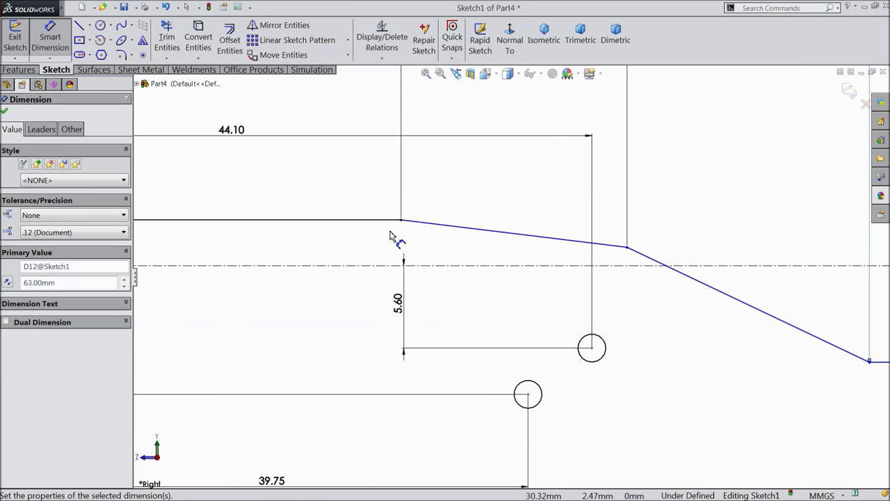
# Add angle dimensions of 175° and 176.65° between the top, sloped and down-sloping lines
pyautogui.click(414, 235)
pyautogui.click(432, 224)
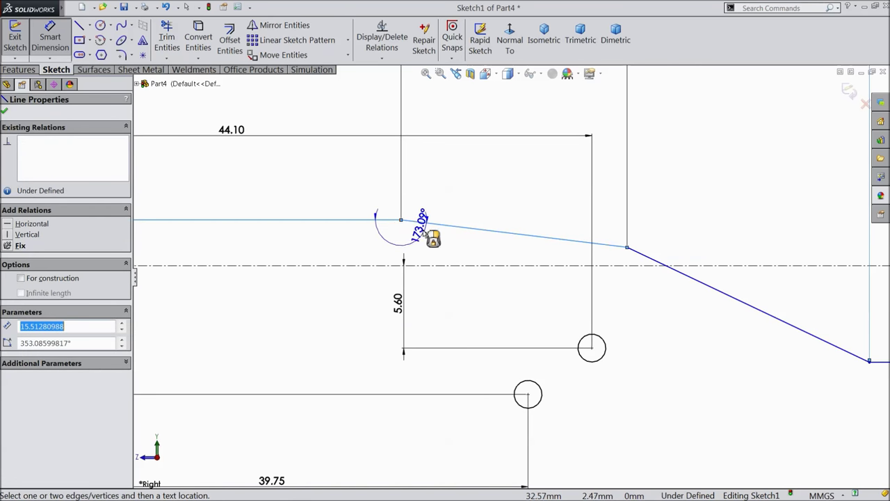
pyautogui.click(398, 247)
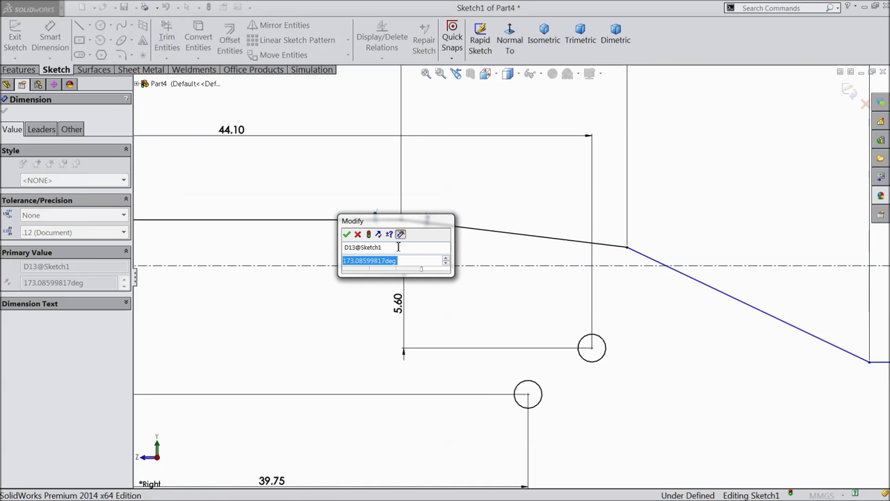
pyautogui.write('17')
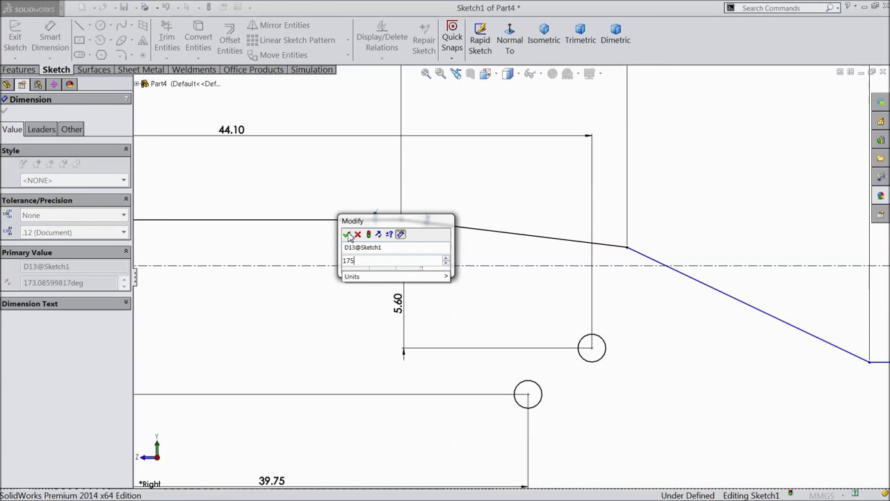
pyautogui.write('5')
pyautogui.click(347, 234)
pyautogui.click(624, 242)
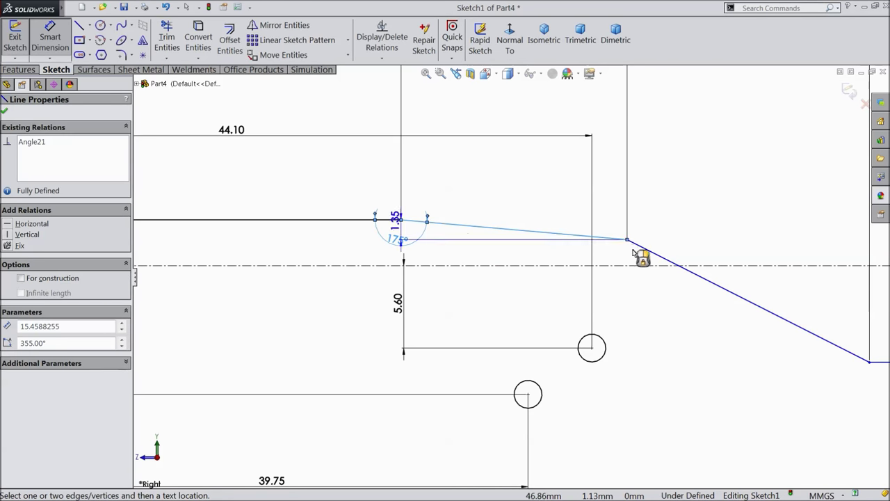
pyautogui.click(649, 251)
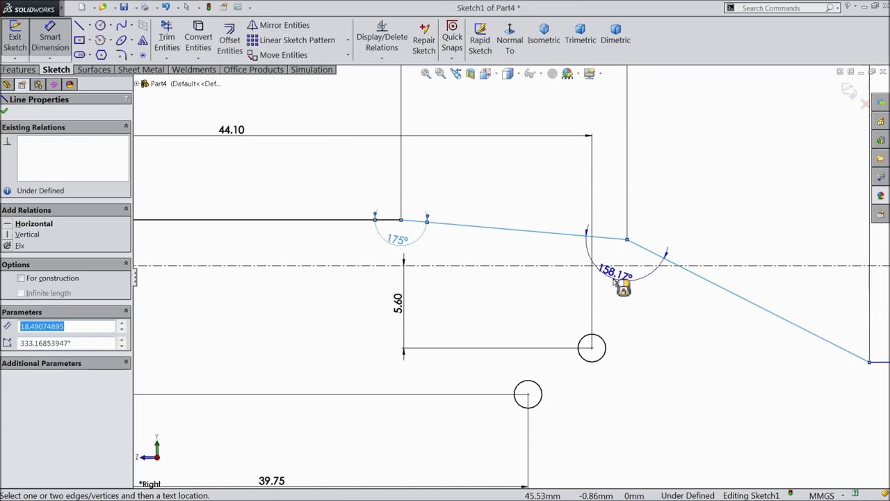
pyautogui.click(614, 278)
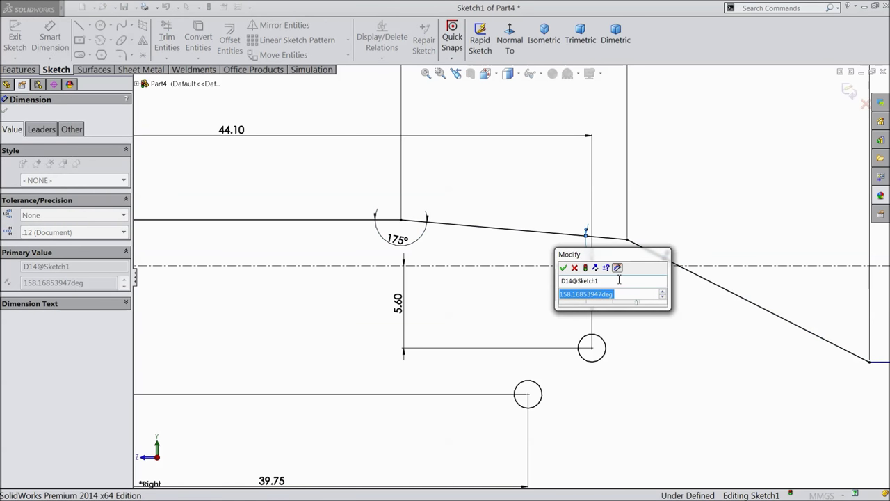
pyautogui.write('176')
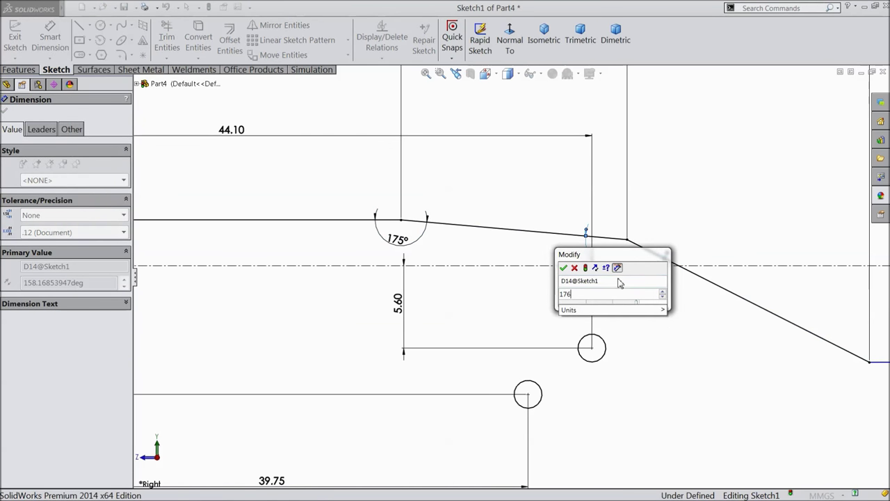
pyautogui.write('.65')
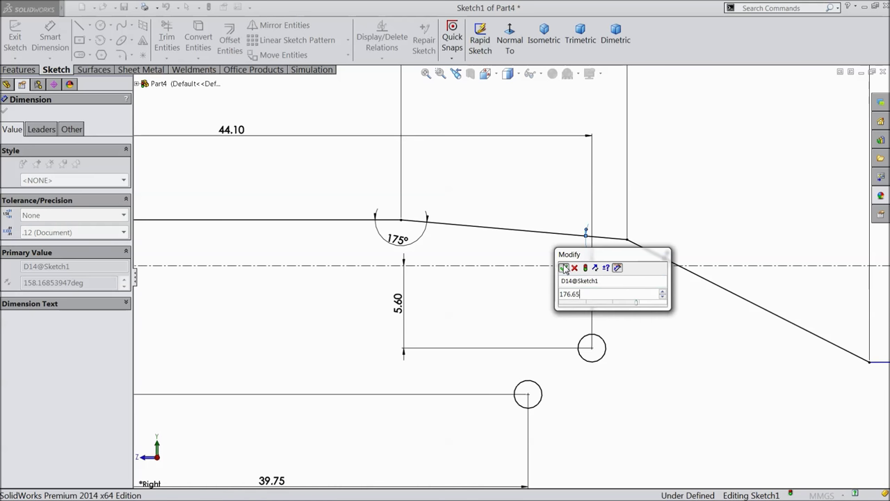
pyautogui.press('Return')
# Set the angle at the steep line's corner to 154.5°
pyautogui.press('z')
pyautogui.press('z')
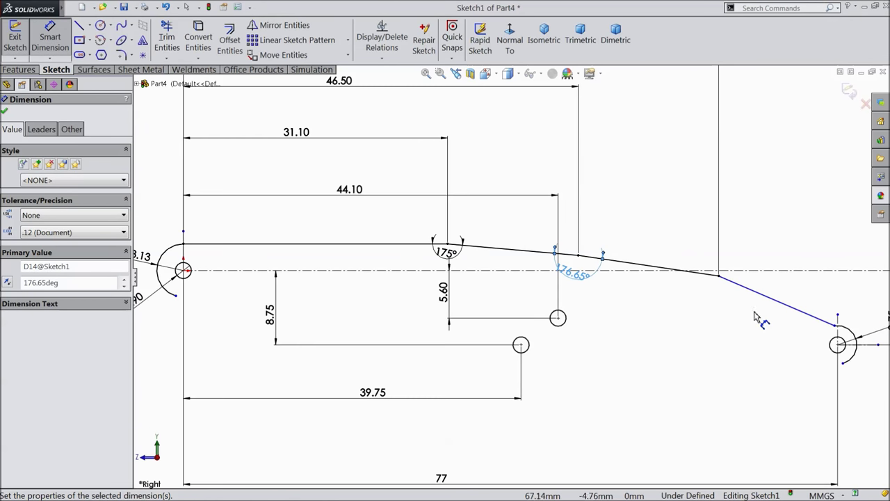
pyautogui.scroll(-1, 757, 316)
pyautogui.scroll(-1, 666, 256)
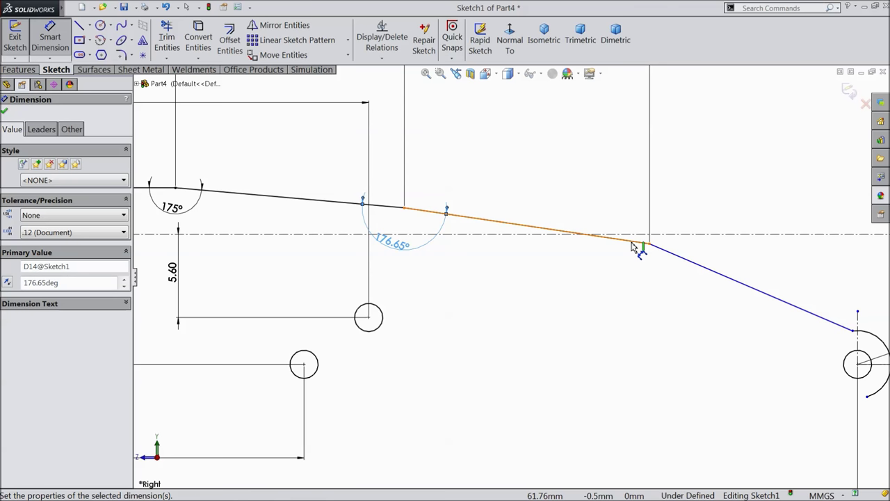
pyautogui.click(635, 244)
pyautogui.click(680, 258)
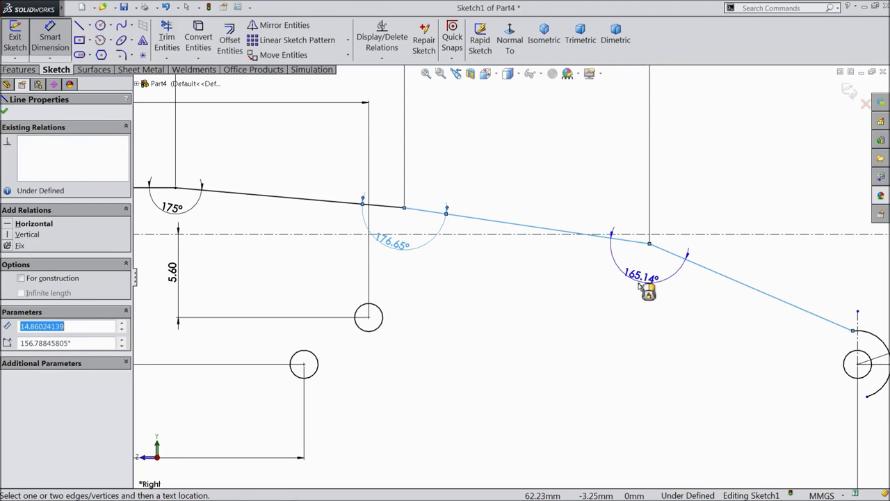
pyautogui.click(646, 288)
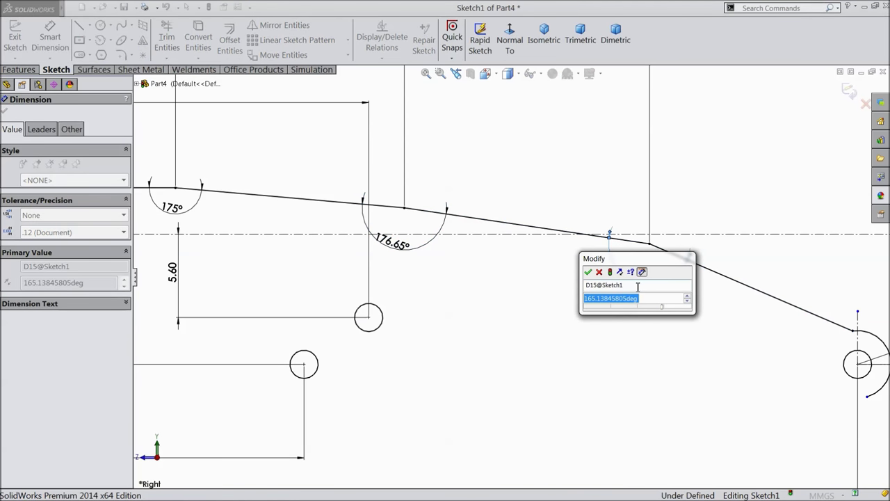
pyautogui.write('154.')
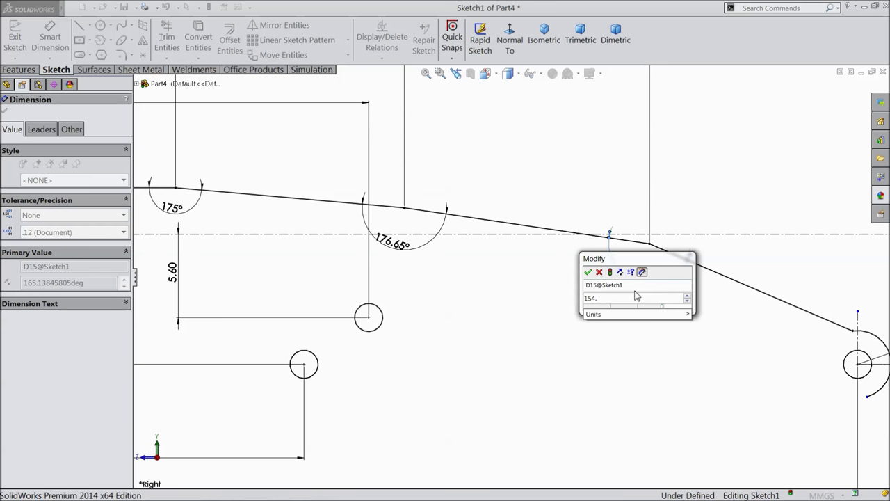
pyautogui.write('5')
pyautogui.click(588, 271)
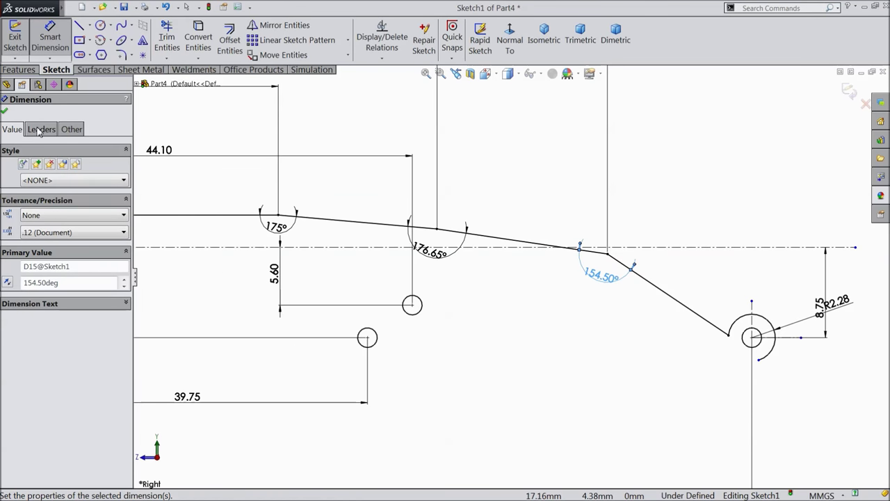
pyautogui.click(5, 112)
pyautogui.scroll(-3, 658, 326)
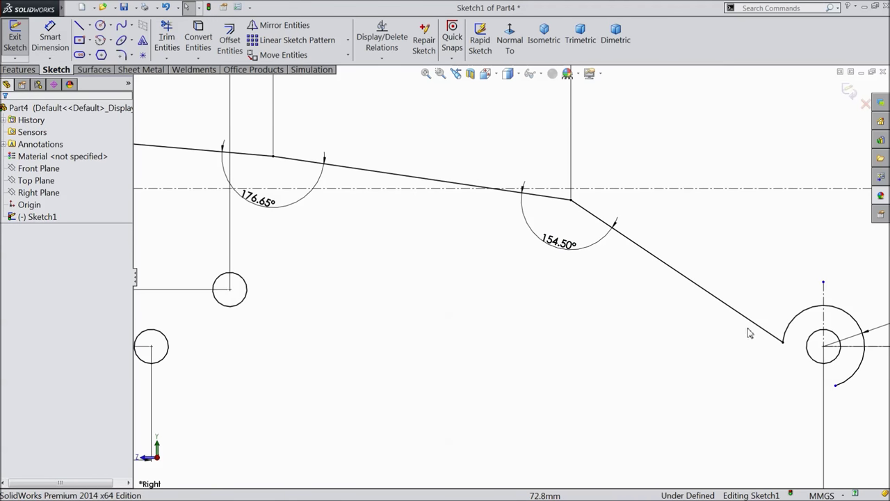
# Try a Tangent relation between the end arc and steep line, then delete the conflicting relation
pyautogui.click(783, 344)
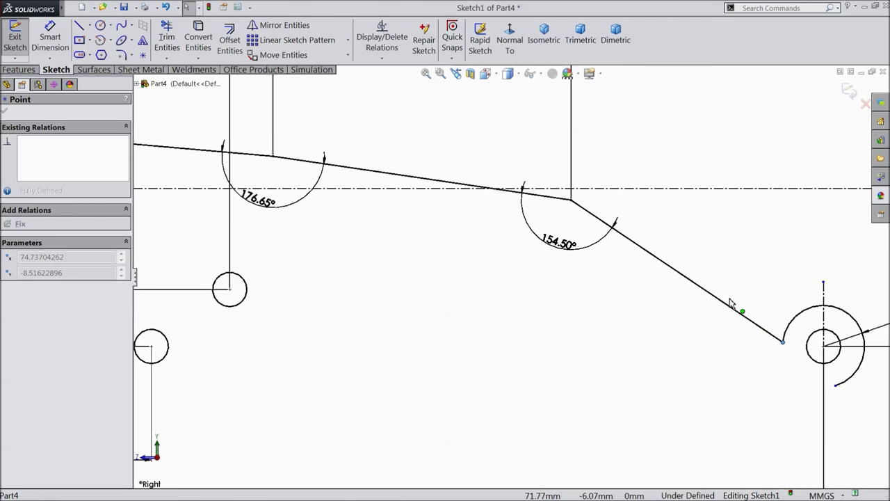
pyautogui.click(783, 342)
pyautogui.click(770, 337)
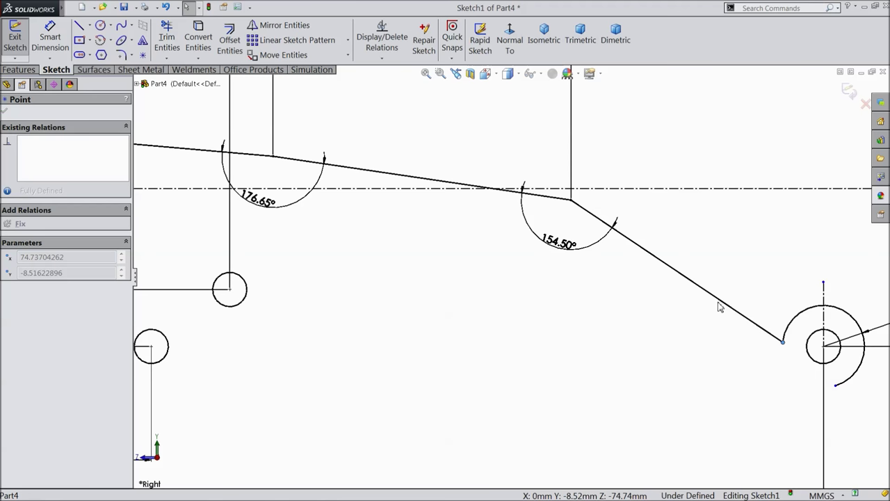
pyautogui.click(787, 327)
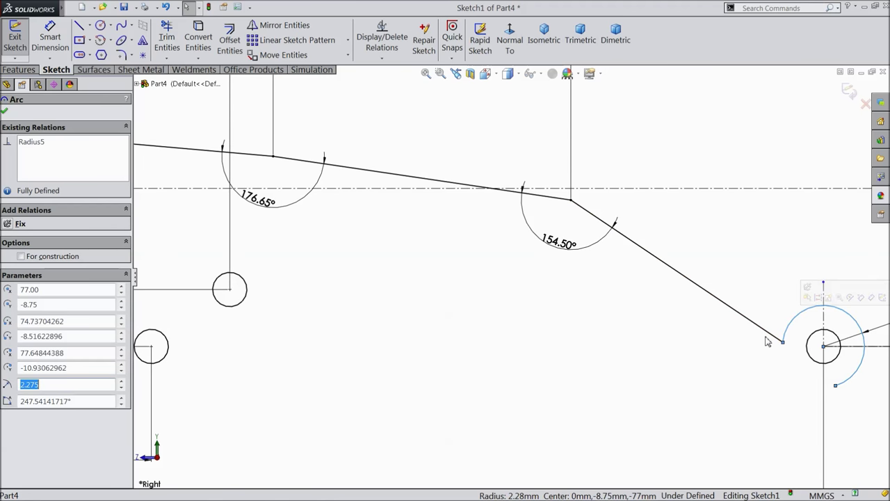
pyautogui.keyDown('ctrl'); pyautogui.click(769, 337); pyautogui.keyUp('ctrl')
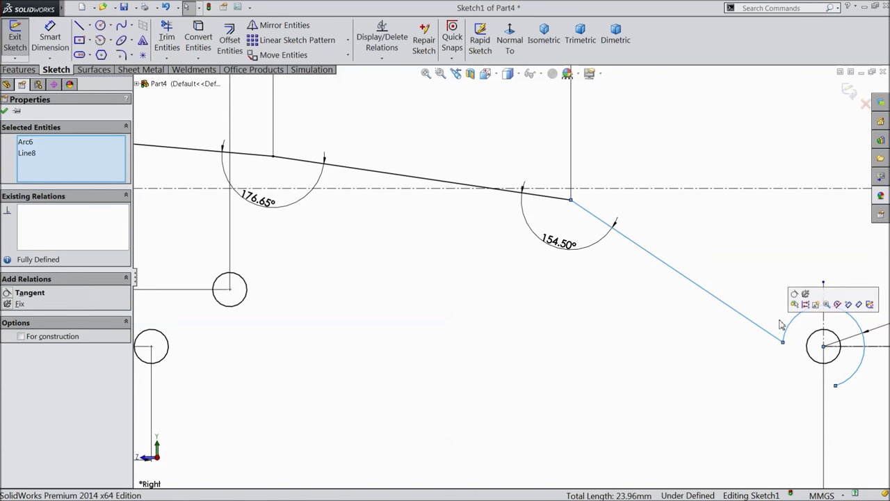
pyautogui.click(797, 294)
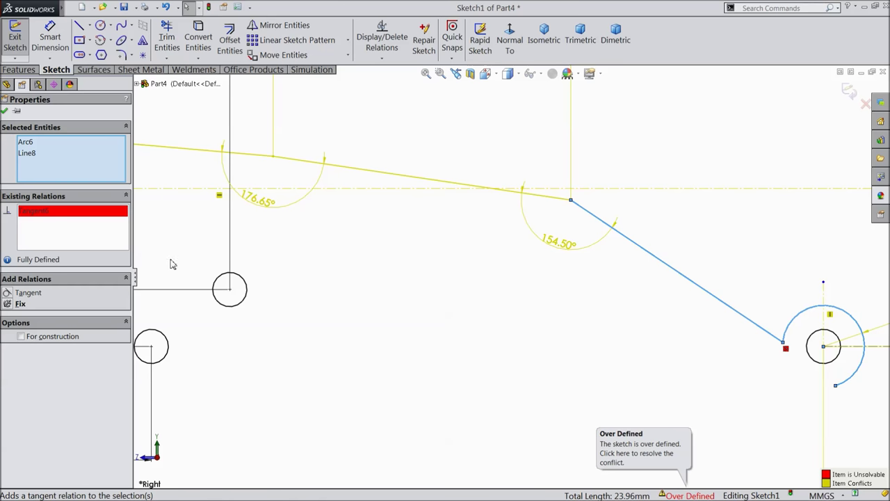
pyautogui.rightClick(34, 210)
pyautogui.click(64, 212)
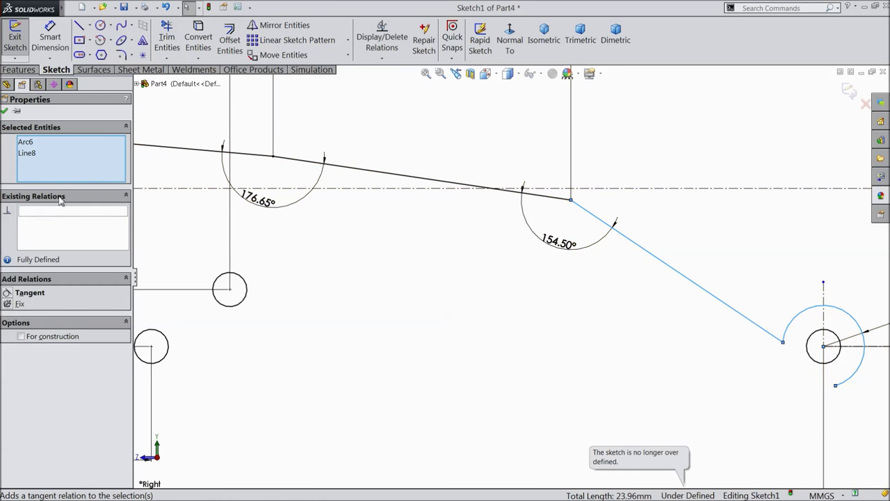
pyautogui.click(4, 112)
# Delete the R2.28 end arc around the right circle along with its dimension
pyautogui.press('f')
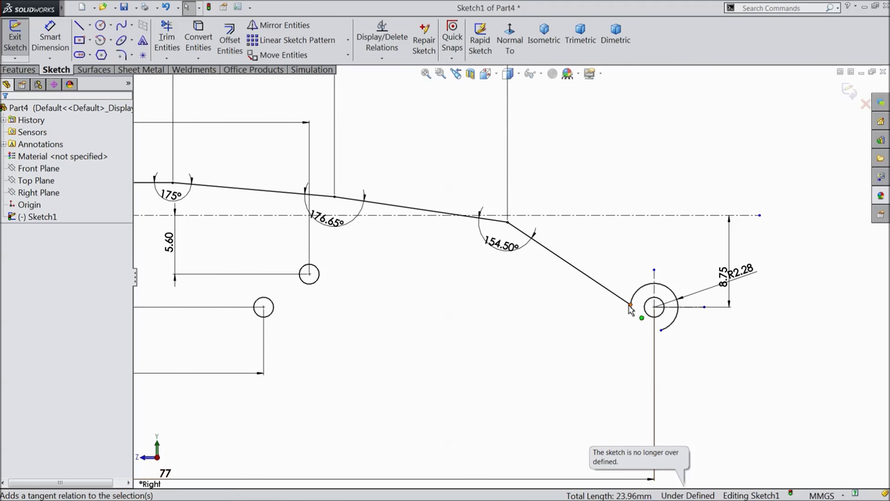
pyautogui.click(625, 300)
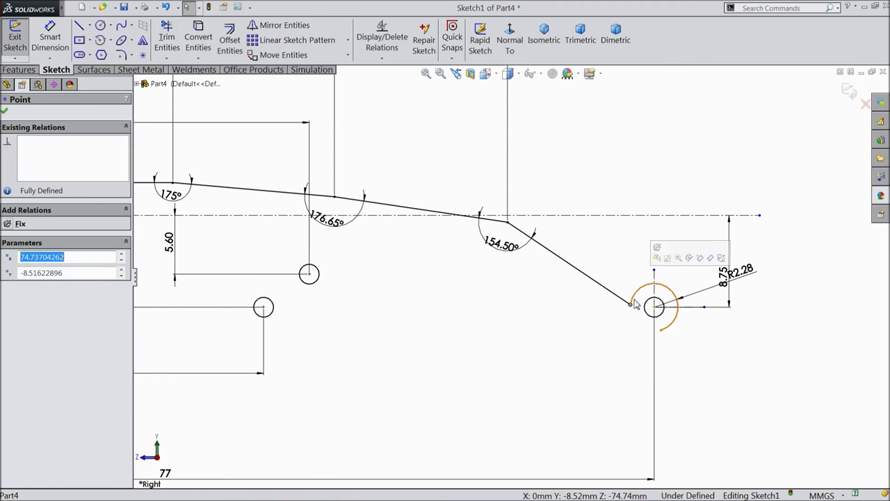
pyautogui.click(637, 297)
pyautogui.press('Delete')
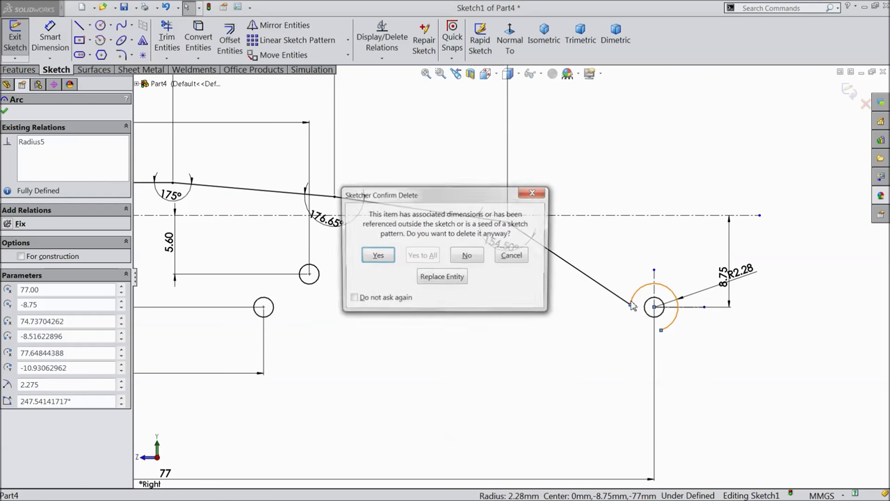
pyautogui.click(379, 257)
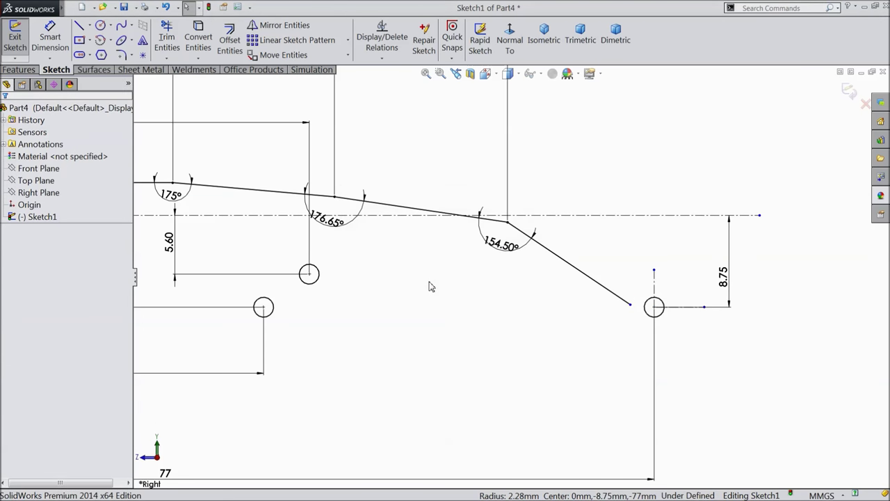
pyautogui.click(101, 40)
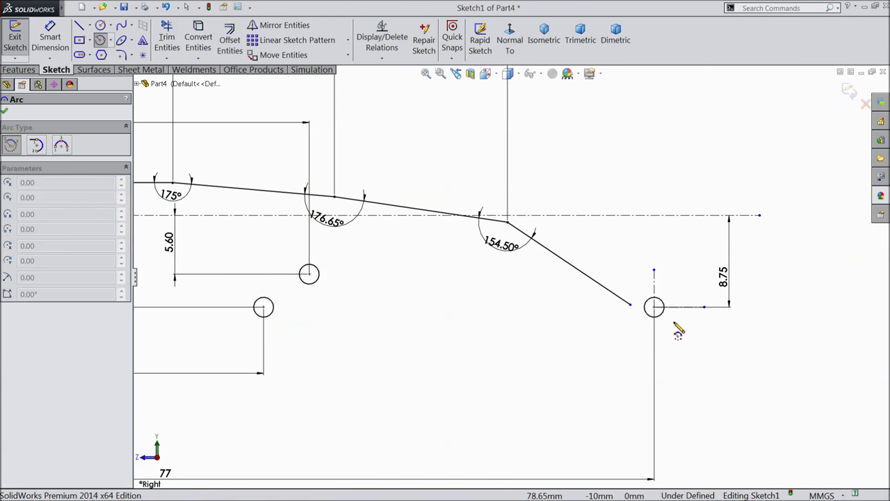
# Redraw a centre-point arc around the right circle, from above it to below it
pyautogui.click(654, 307)
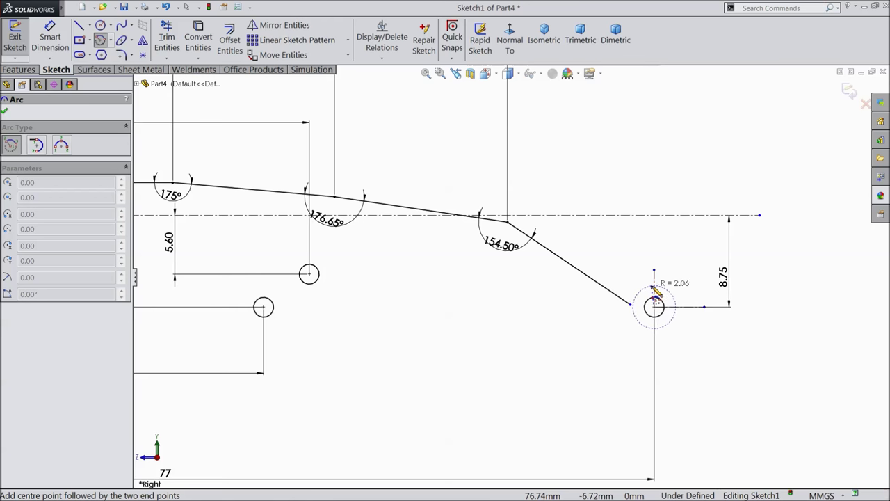
pyautogui.click(652, 287)
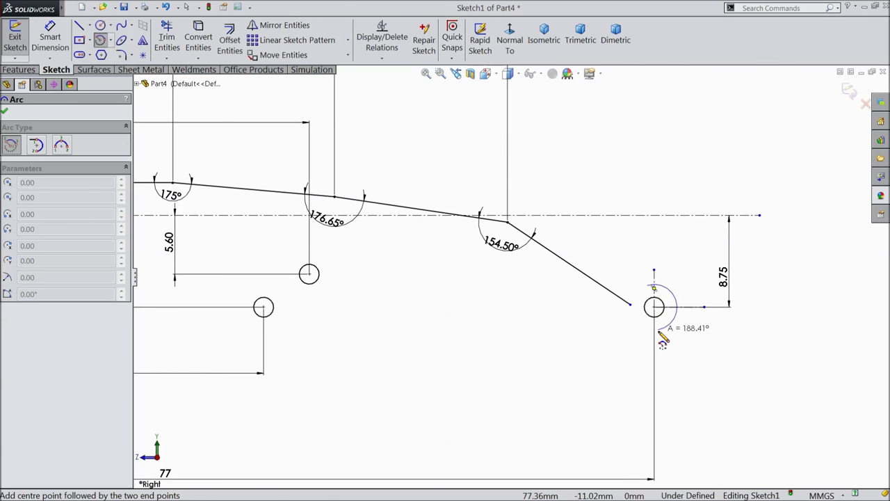
pyautogui.click(662, 338)
pyautogui.rightClick(695, 338)
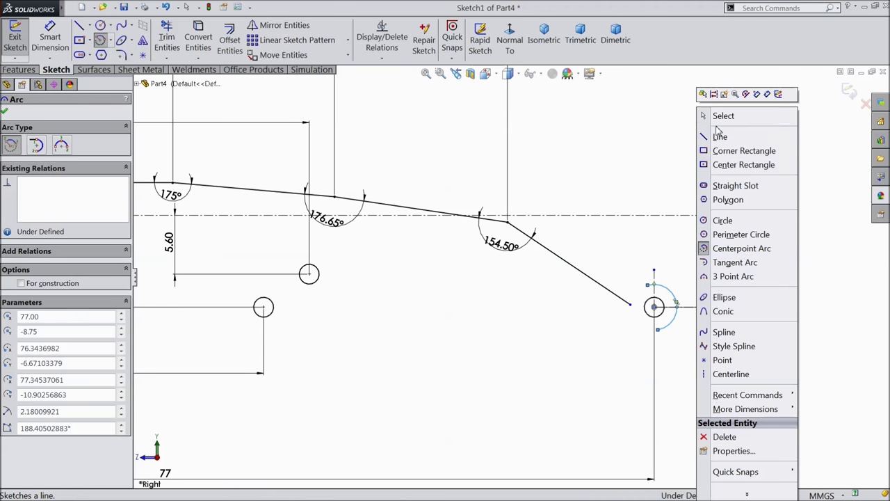
pyautogui.click(723, 116)
# Shorten the steep and angled profile lines by dragging their endpoints back
pyautogui.scroll(-5, 636, 312)
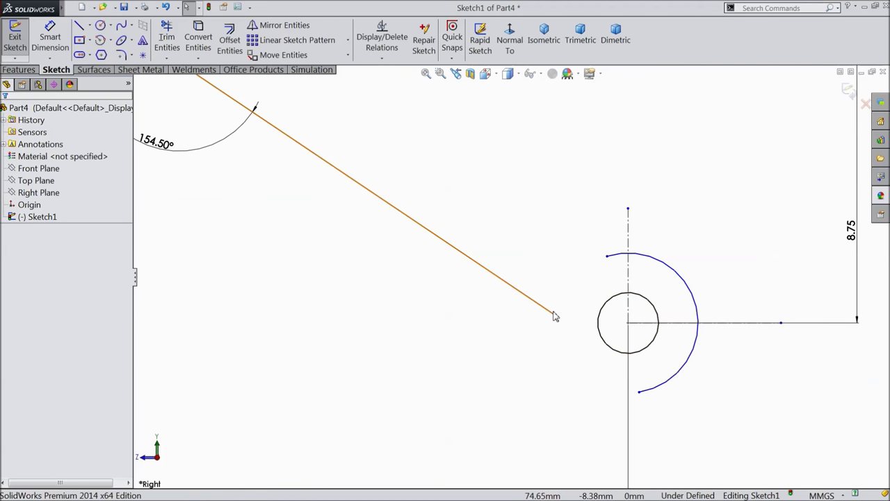
pyautogui.moveTo(555, 317); pyautogui.dragTo(503, 333)
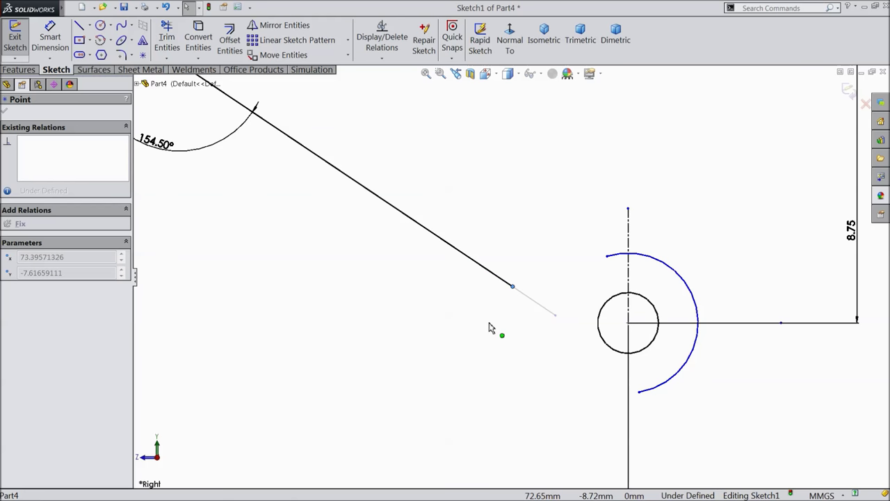
pyautogui.moveTo(471, 318); pyautogui.dragTo(470, 281)
# Dimension the new right end arc's radius to 2.275 mm
pyautogui.click(51, 38)
pyautogui.scroll(2, 501, 278)
pyautogui.scroll(7, 751, 313)
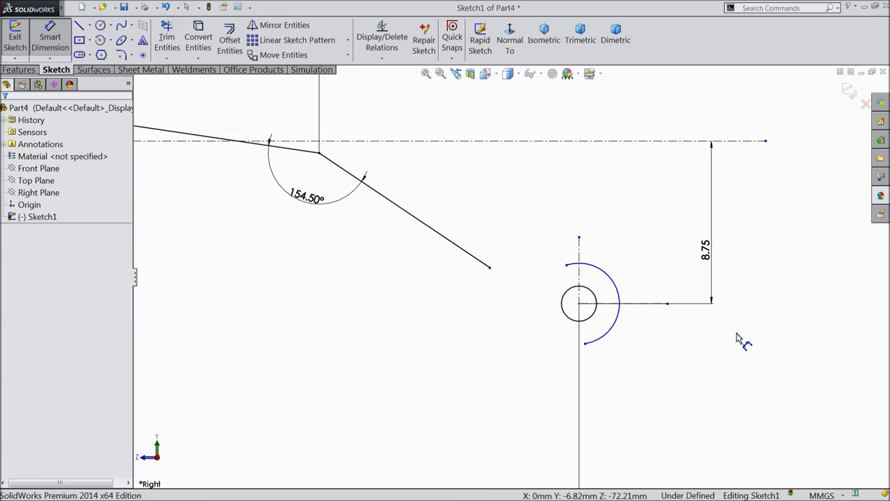
pyautogui.scroll(-4, 497, 294)
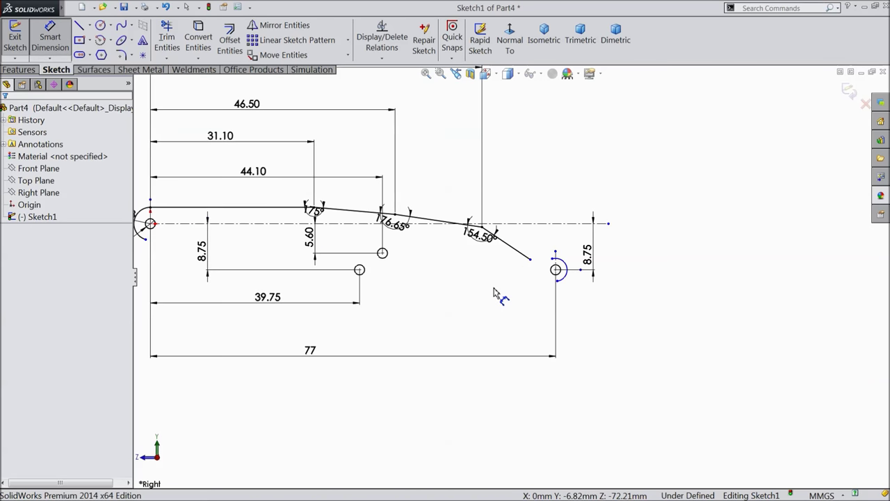
pyautogui.scroll(-2, 528, 298)
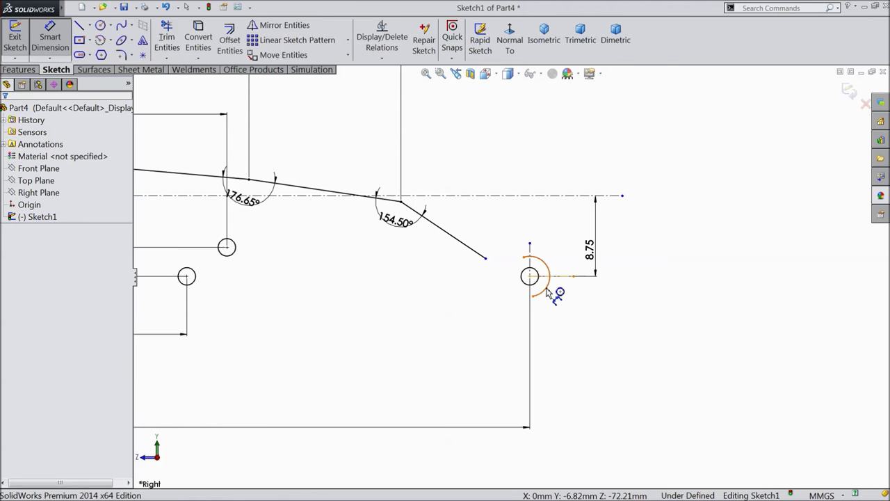
pyautogui.click(549, 294)
pyautogui.click(639, 306)
pyautogui.write('2.2')
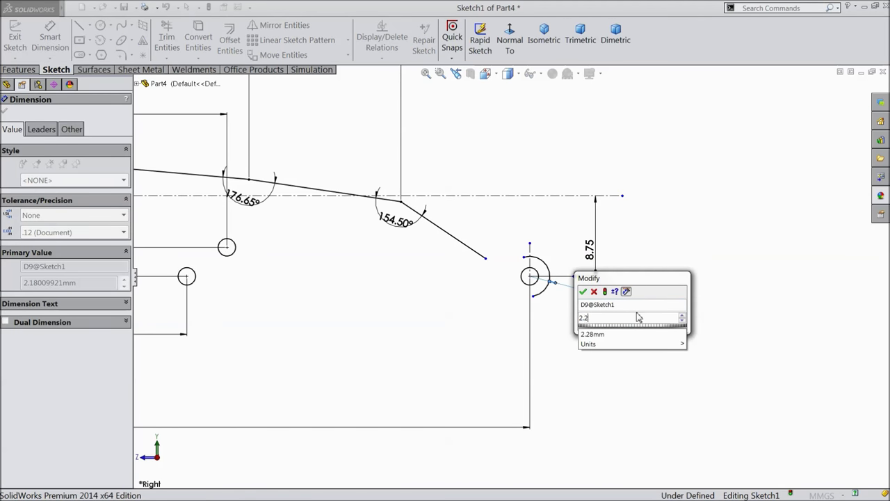
pyautogui.write('75')
pyautogui.click(584, 292)
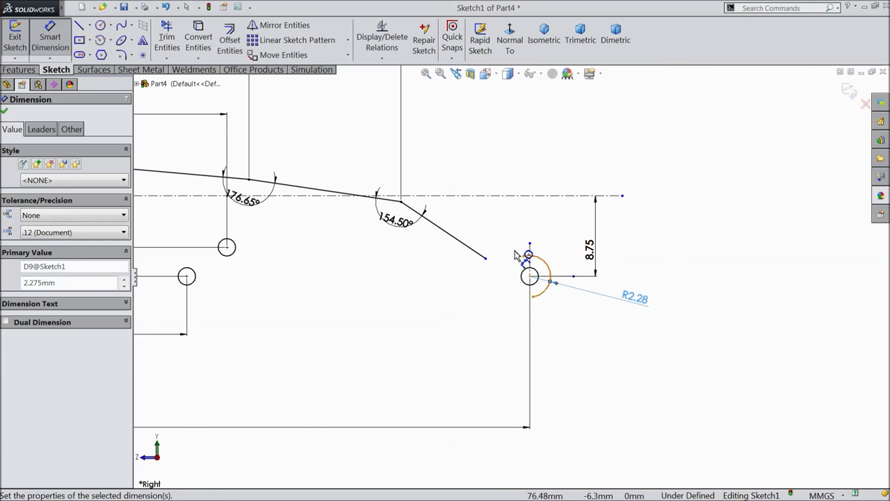
pyautogui.scroll(-1, 476, 245)
pyautogui.click(79, 25)
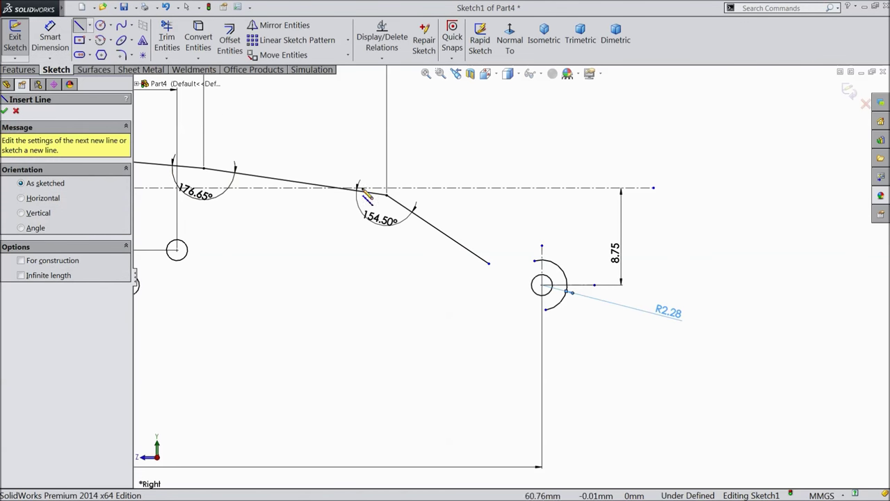
# Draw a line from the end arc's top to the angled line's end, tangent to the arc
pyautogui.click(541, 260)
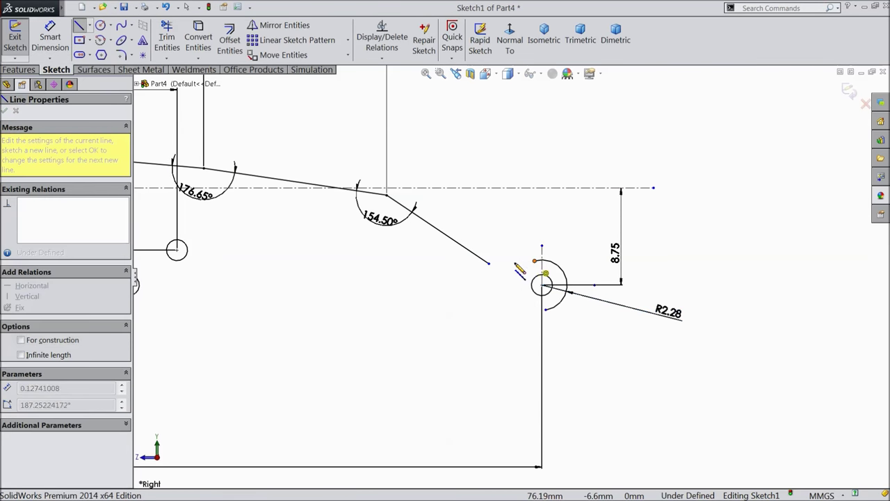
pyautogui.click(490, 265)
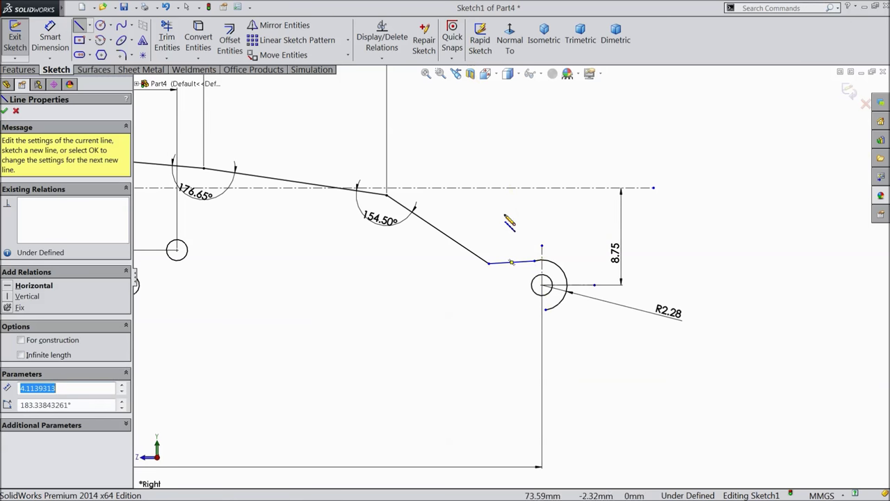
pyautogui.rightClick(508, 217)
pyautogui.click(530, 134)
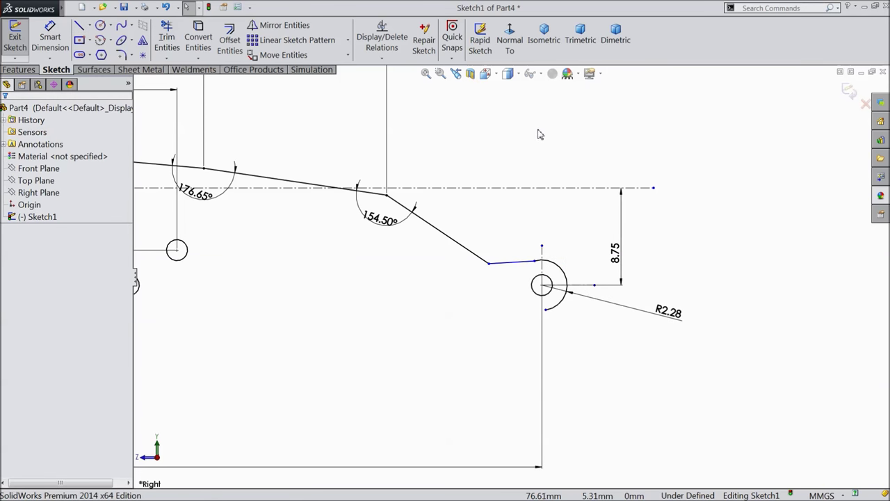
pyautogui.scroll(-5, 550, 184)
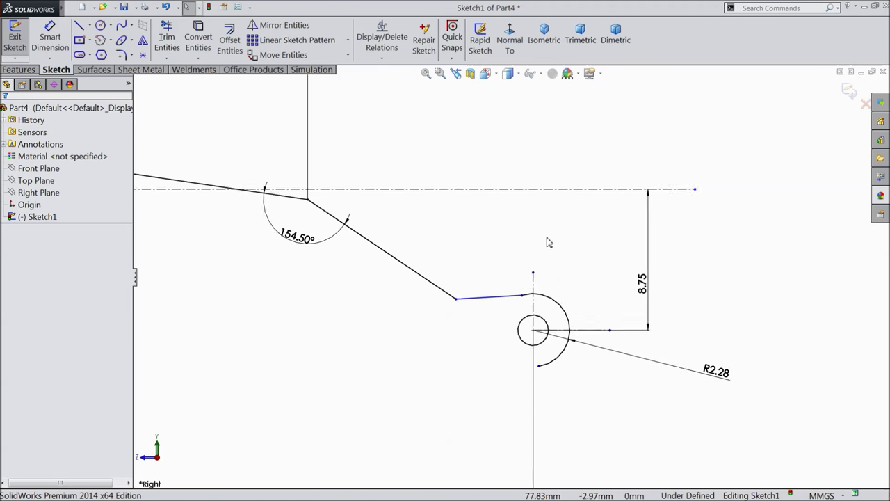
pyautogui.click(521, 322)
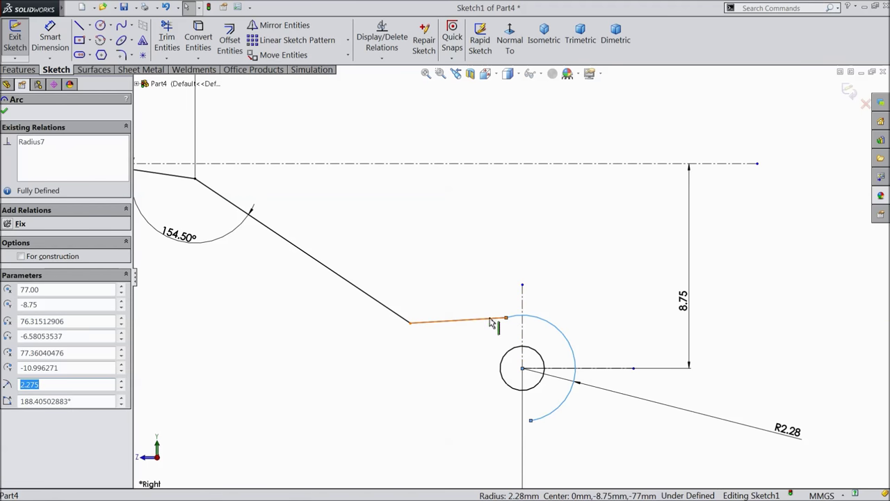
pyautogui.keyDown('ctrl'); pyautogui.click(491, 319); pyautogui.keyUp('ctrl')
pyautogui.click(514, 278)
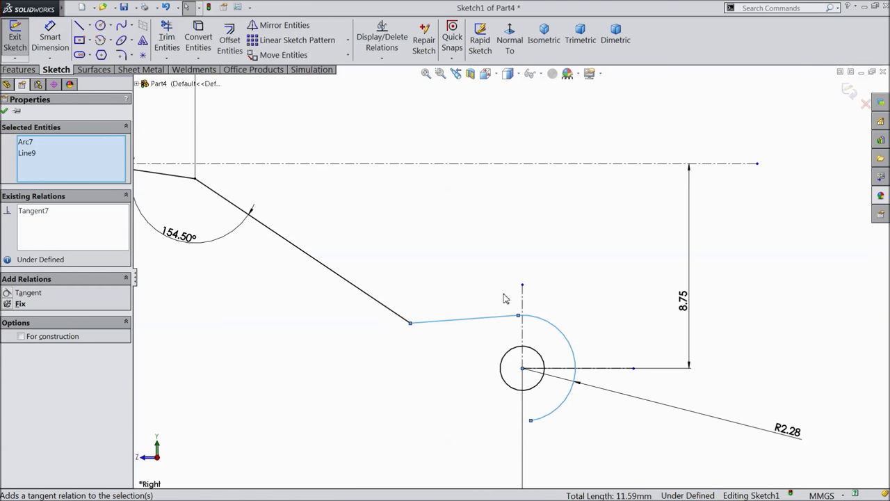
pyautogui.scroll(3, 418, 274)
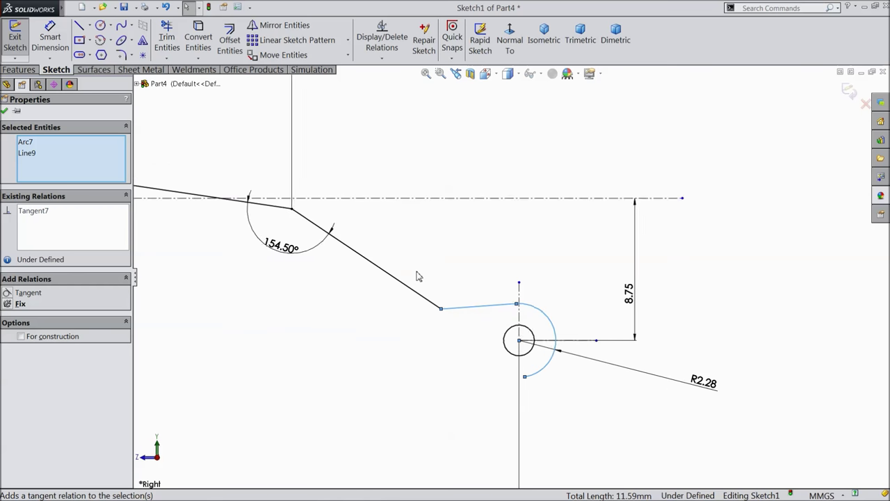
# Dimension the horizontal distance from the profile corner to the line's end as 10 mm, first tried at 8
pyautogui.click(50, 34)
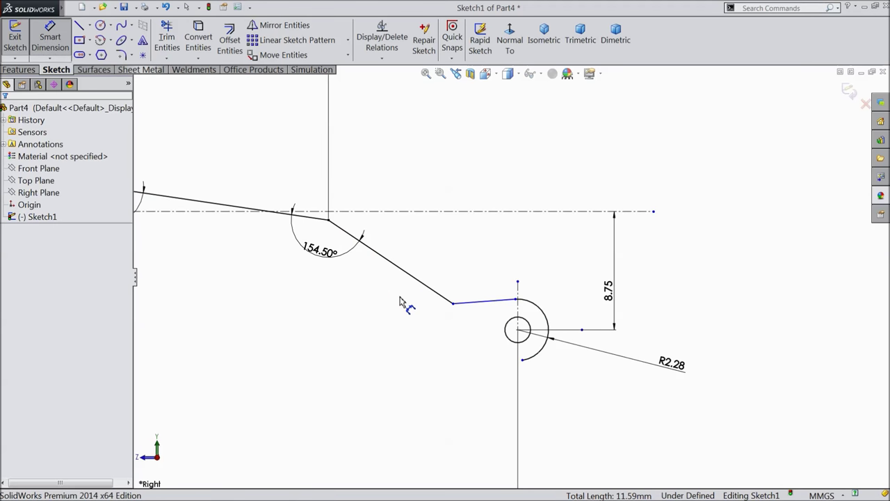
pyautogui.click(454, 304)
pyautogui.click(328, 219)
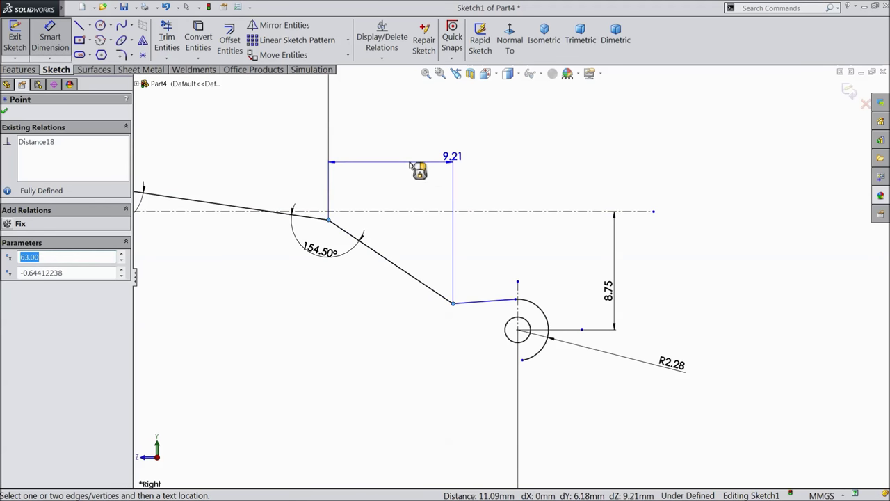
pyautogui.click(412, 166)
pyautogui.write('9')
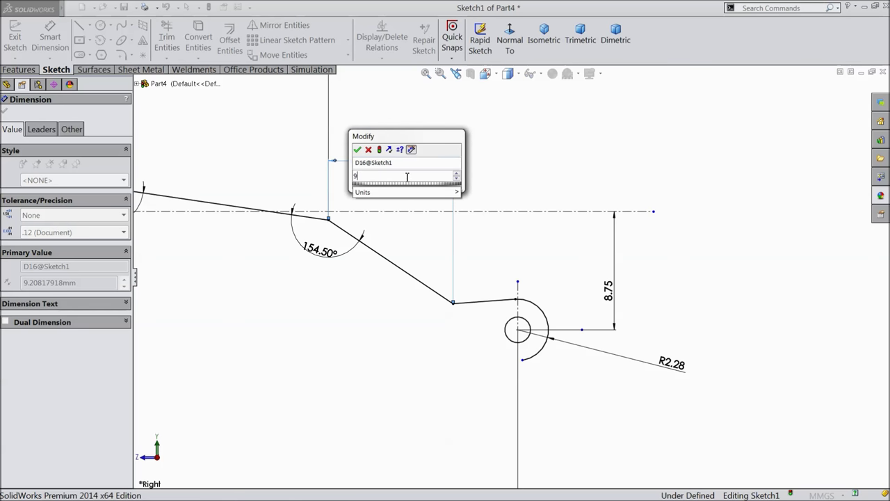
pyautogui.press('BackSpace')
pyautogui.write('8')
pyautogui.click(357, 149)
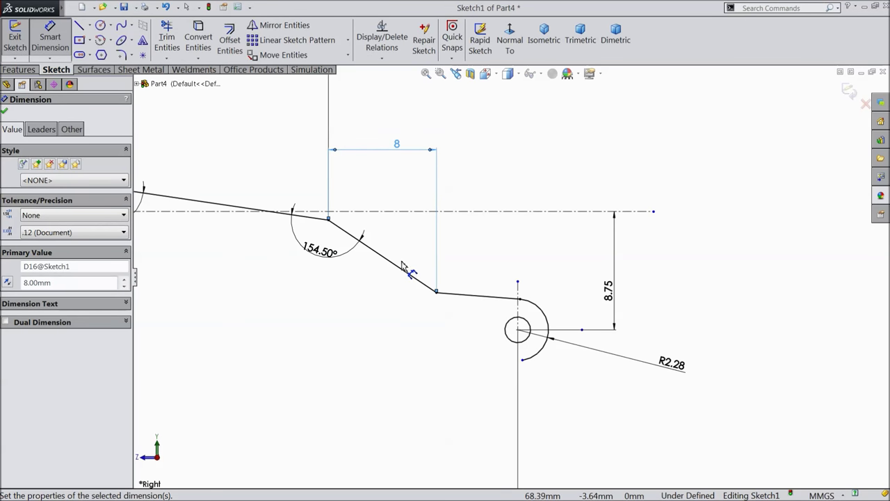
pyautogui.doubleClick(397, 146)
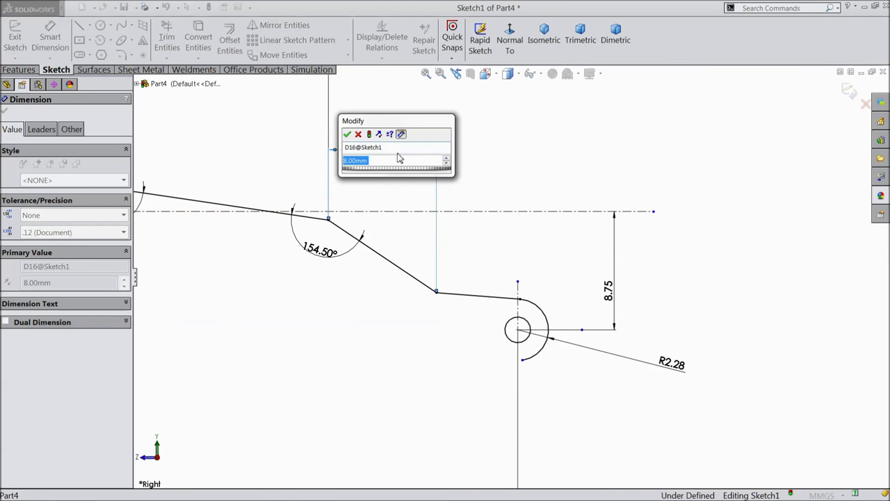
pyautogui.write('10')
pyautogui.press('Return')
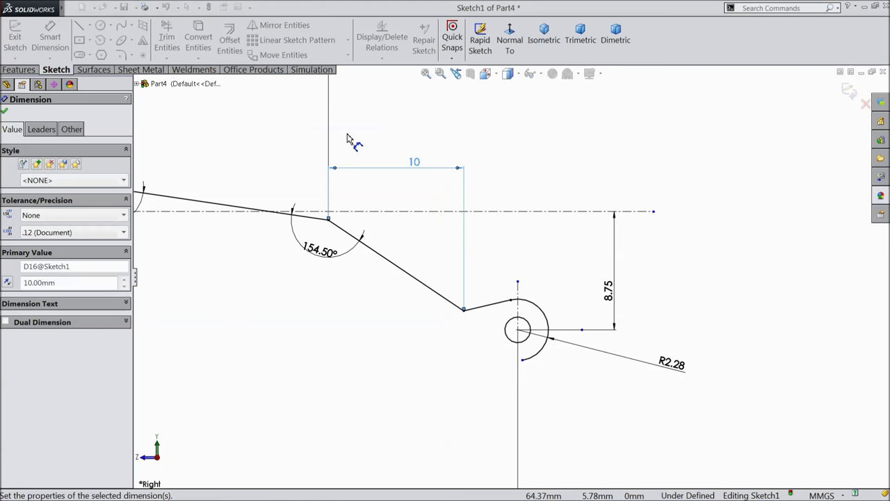
pyautogui.scroll(3, 373, 259)
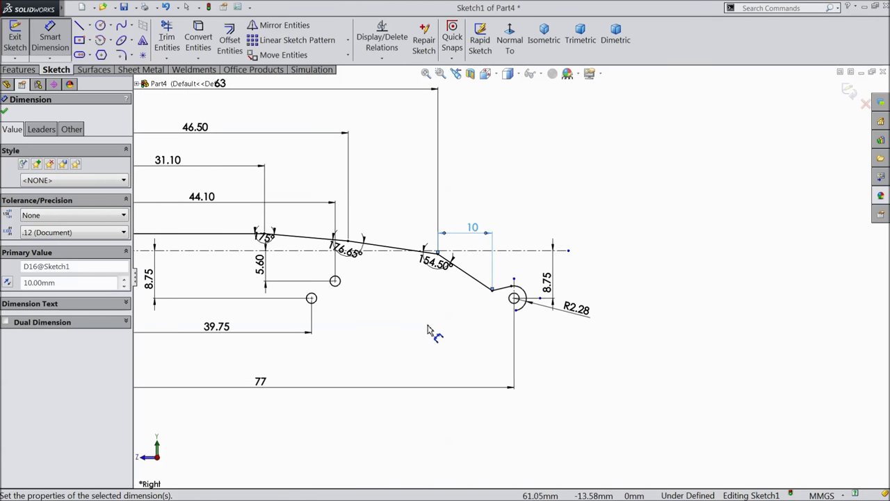
pyautogui.click(79, 26)
pyautogui.scroll(2, 397, 345)
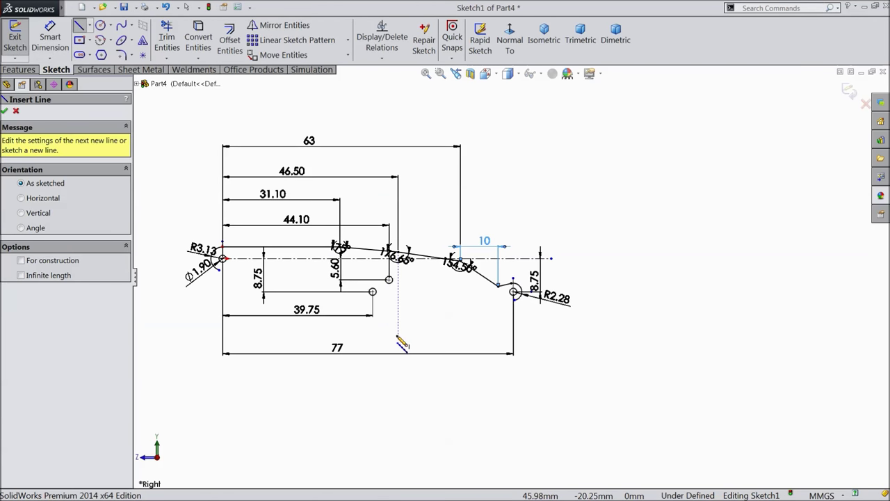
# Draw the first line segment from the lower part of the left R3.13 arc toward the right
pyautogui.scroll(-4, 311, 293)
pyautogui.scroll(2, 310, 294)
pyautogui.scroll(-5, 318, 240)
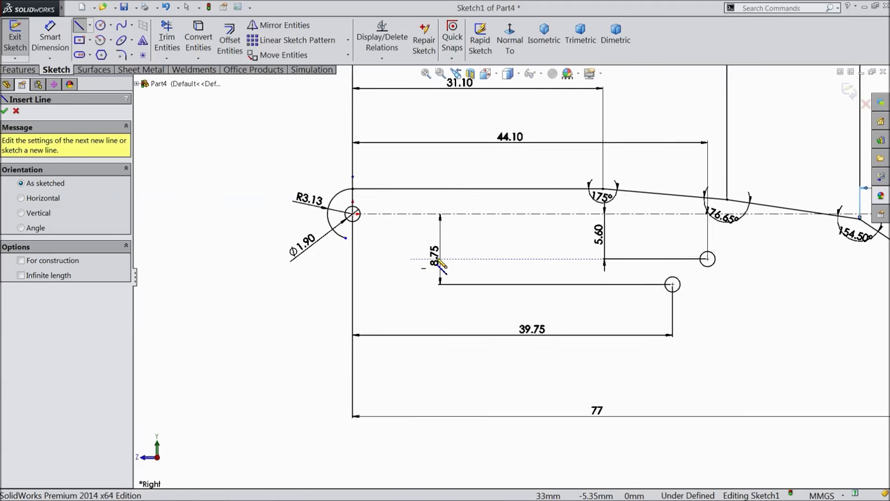
pyautogui.click(311, 232)
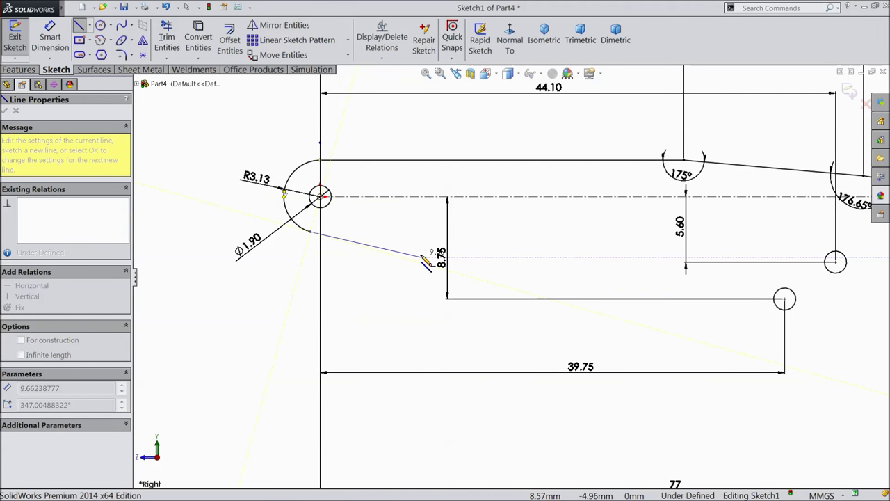
pyautogui.click(418, 251)
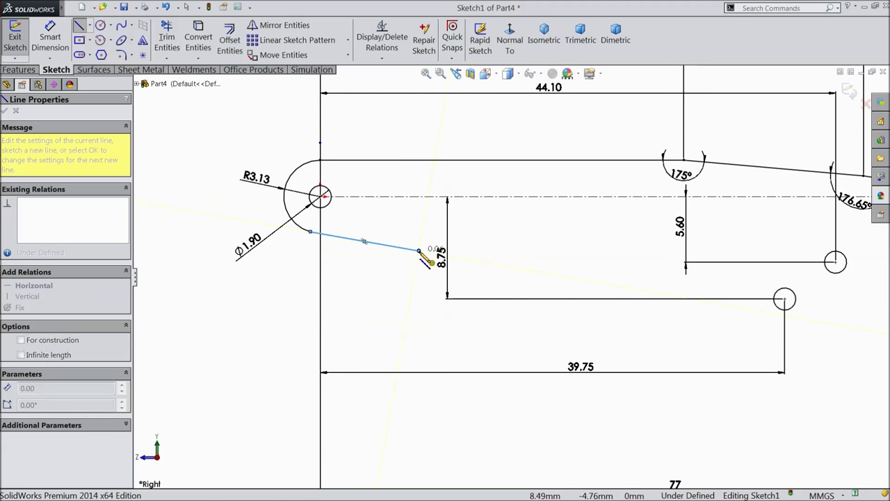
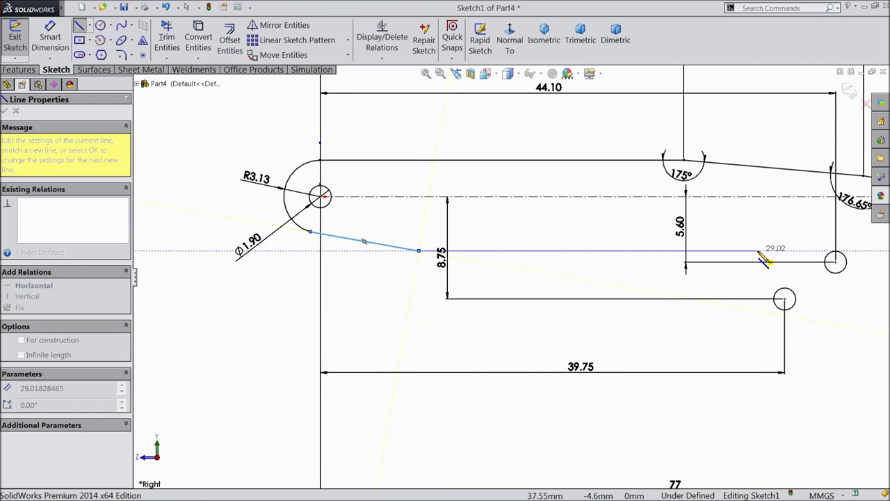
# Draw the lower outline as connected lines from the left end to the right-end arc, then nudge a bend point up
pyautogui.click(761, 251)
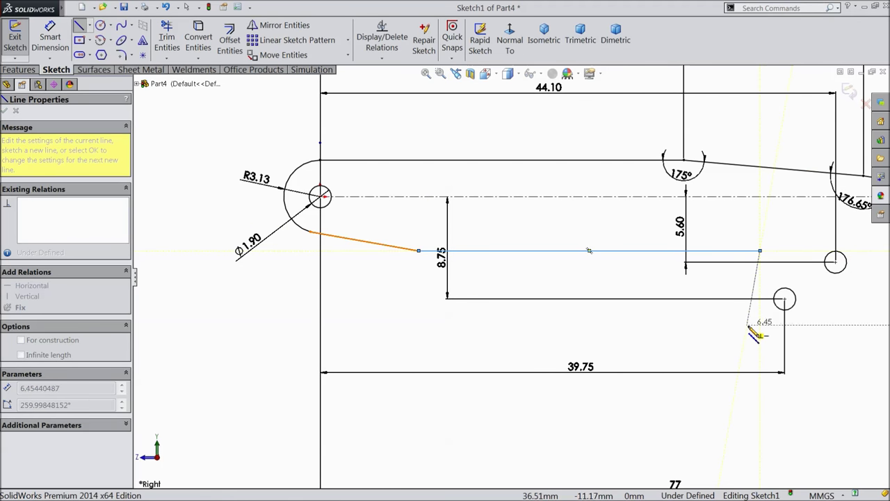
pyautogui.scroll(5, 754, 338)
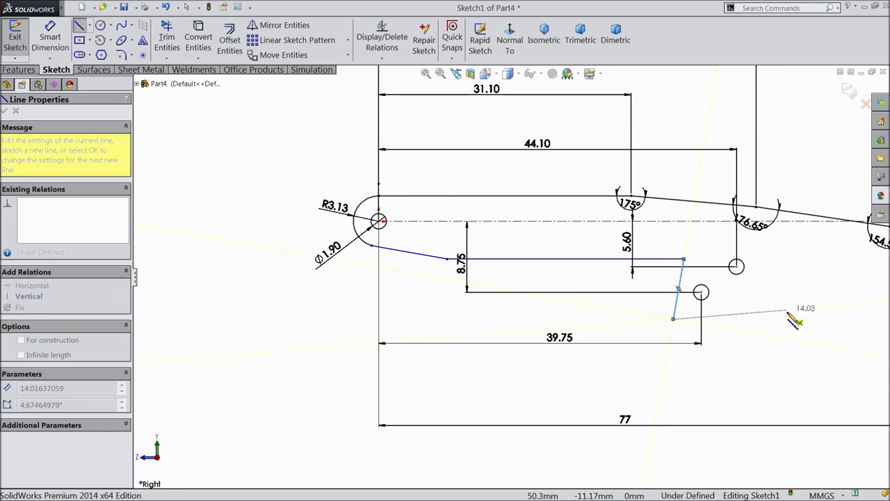
pyautogui.click(753, 327)
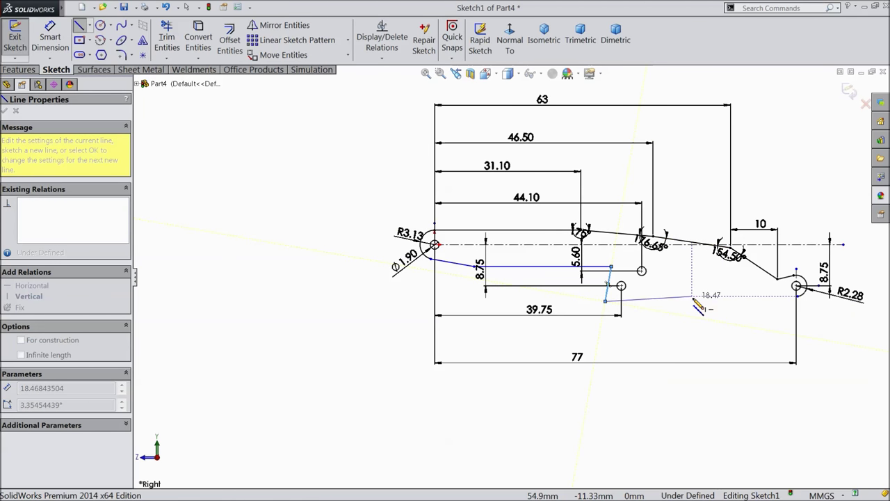
pyautogui.click(694, 294)
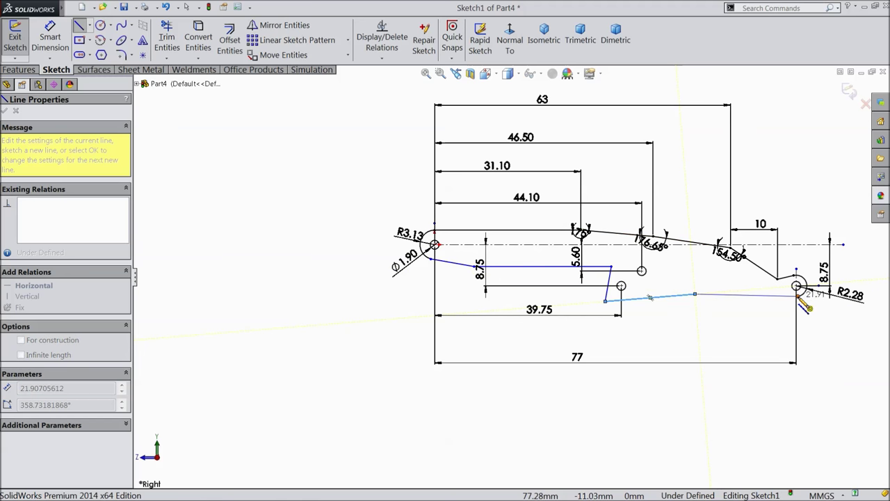
pyautogui.click(797, 295)
pyautogui.rightClick(746, 320)
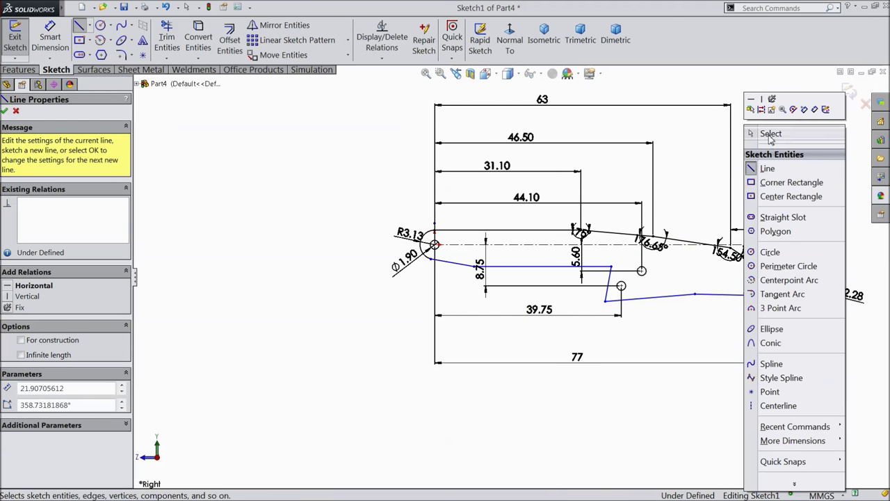
pyautogui.click(772, 132)
pyautogui.scroll(-3, 742, 292)
pyautogui.moveTo(643, 298); pyautogui.dragTo(644, 291)
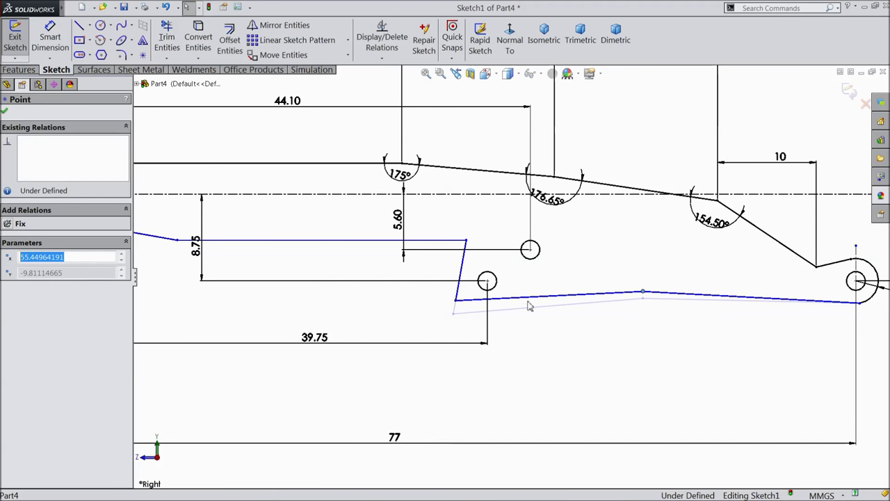
# Drag the lower line's endpoint back down and discard an unwanted 9.26 dimension
pyautogui.moveTo(457, 304); pyautogui.dragTo(461, 316)
pyautogui.scroll(4, 461, 317)
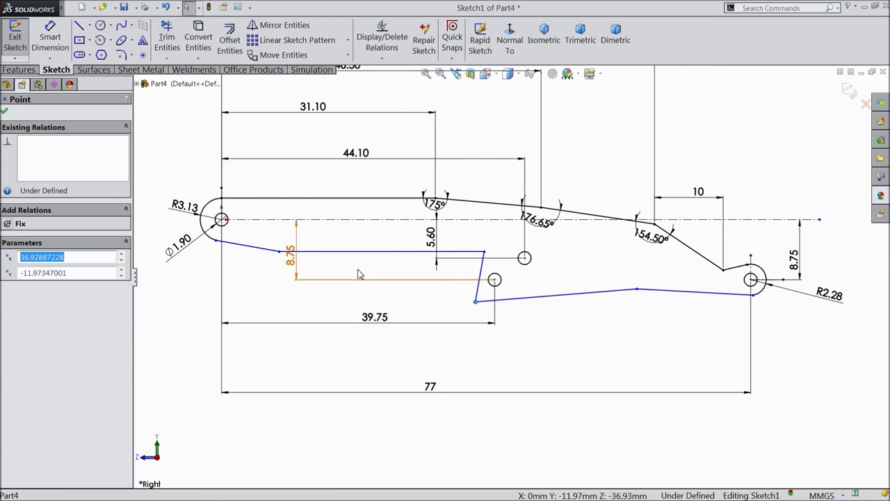
pyautogui.scroll(-4, 212, 199)
pyautogui.click(50, 38)
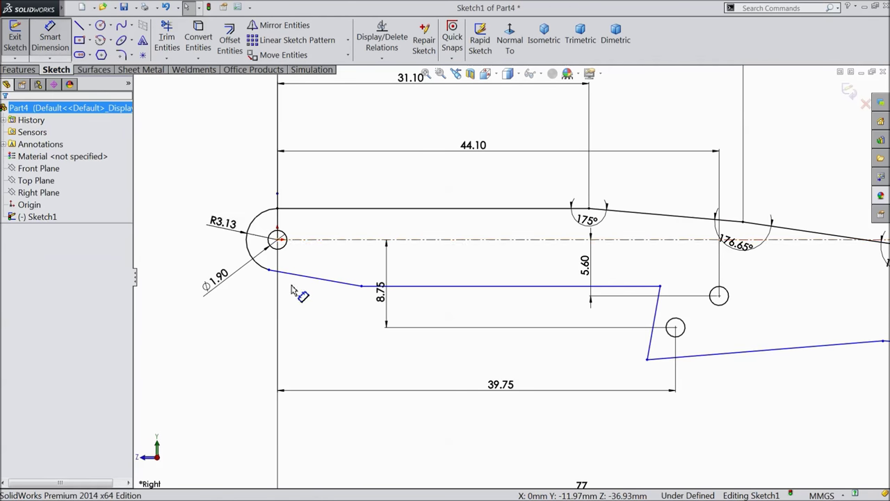
pyautogui.scroll(-3, 240, 289)
pyautogui.click(292, 260)
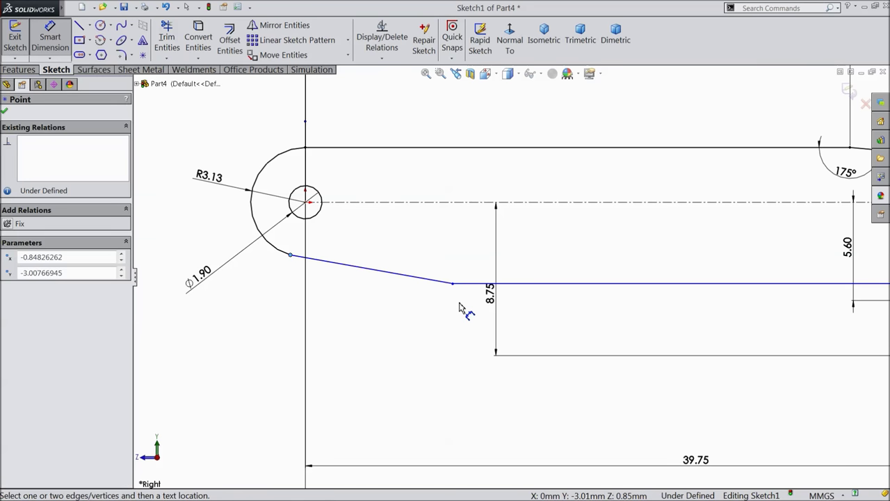
pyautogui.click(452, 284)
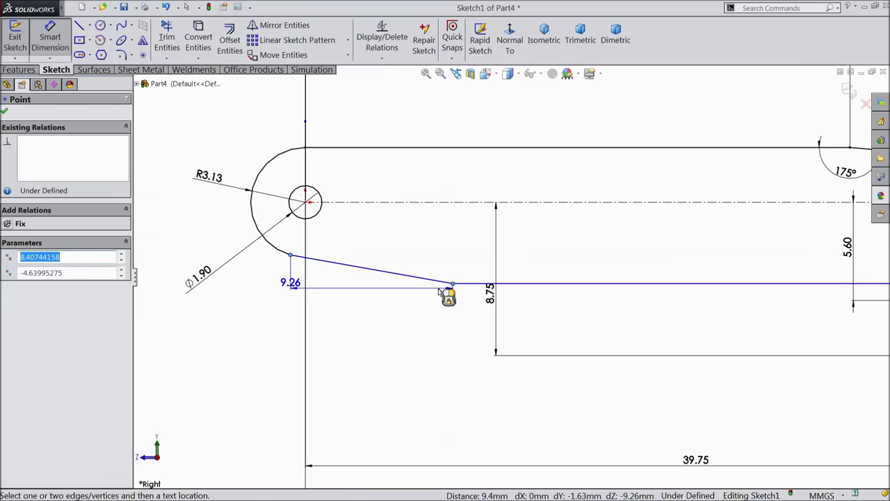
pyautogui.press('Escape')
pyautogui.click(51, 38)
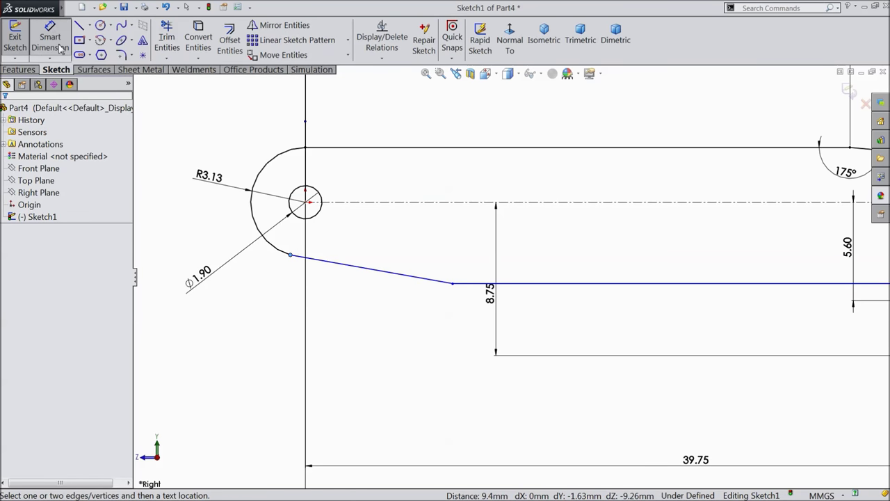
pyautogui.scroll(-3, 221, 228)
# Make the slanted lower line tangent to the left rounded-end arc
pyautogui.click(337, 274)
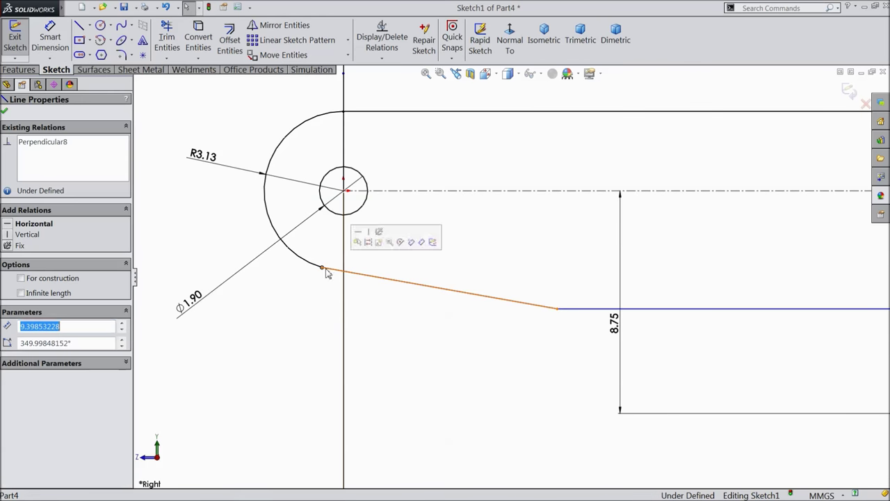
pyautogui.keyDown('ctrl'); pyautogui.click(298, 257); pyautogui.keyUp('ctrl')
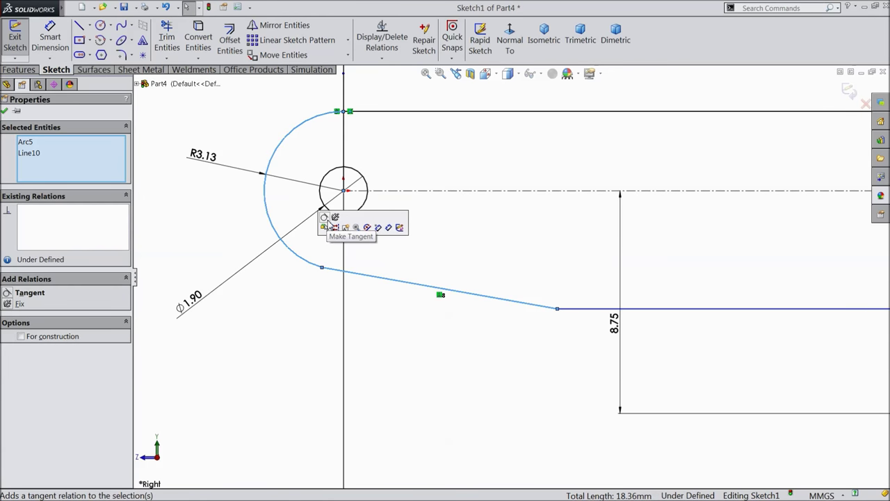
pyautogui.click(324, 216)
pyautogui.click(50, 38)
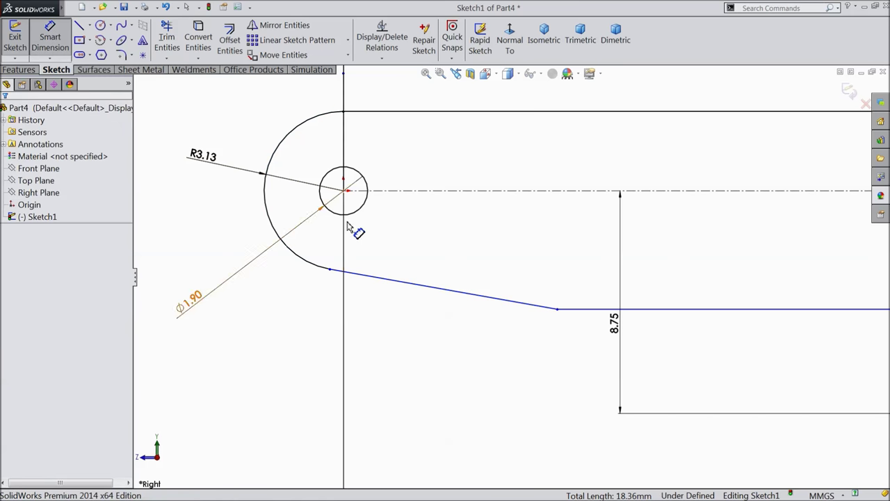
pyautogui.click(343, 190)
# Dimension the slanted line's right endpoint 7 mm horizontally from the origin circle centre
pyautogui.click(561, 312)
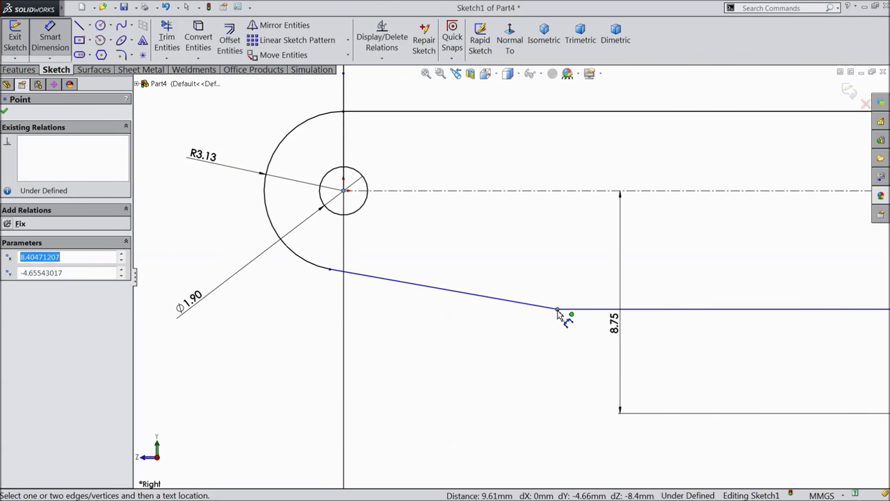
pyautogui.click(440, 342)
pyautogui.write('7')
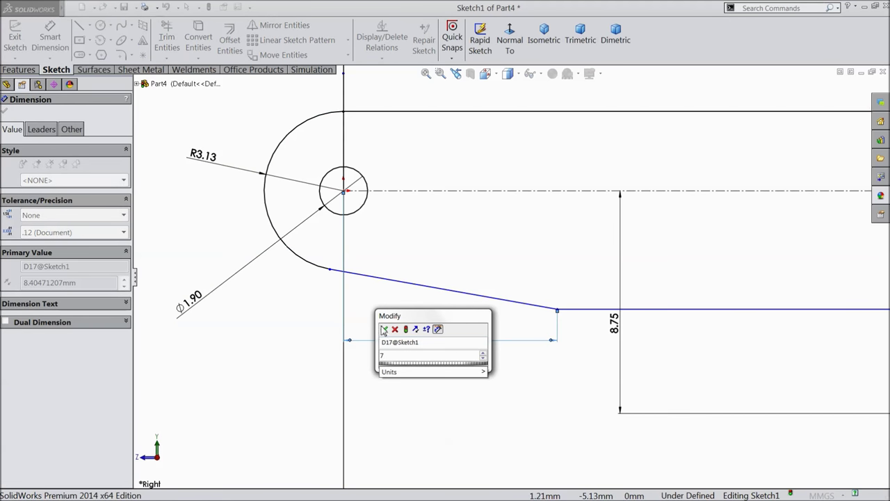
pyautogui.click(383, 329)
pyautogui.scroll(-2, 602, 325)
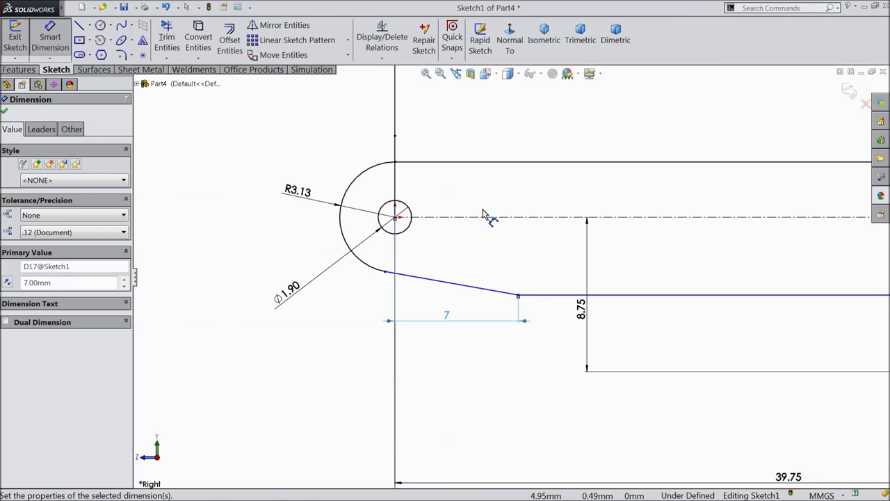
# Set the bend angle between the horizontal and slanted lines to 167°
pyautogui.click(459, 283)
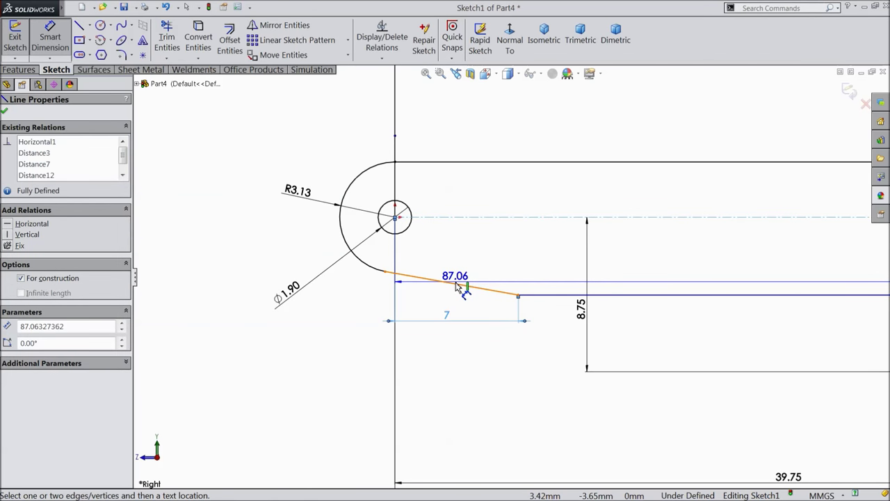
pyautogui.press('Escape')
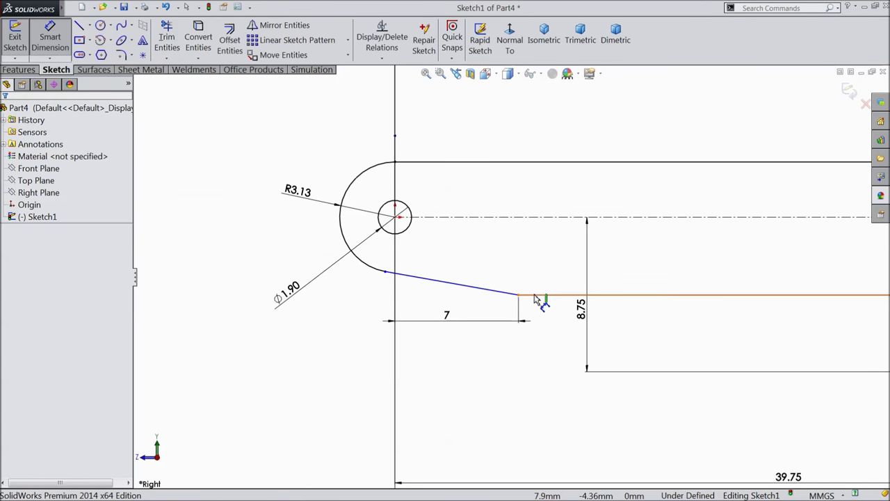
pyautogui.click(535, 296)
pyautogui.click(511, 293)
pyautogui.click(513, 276)
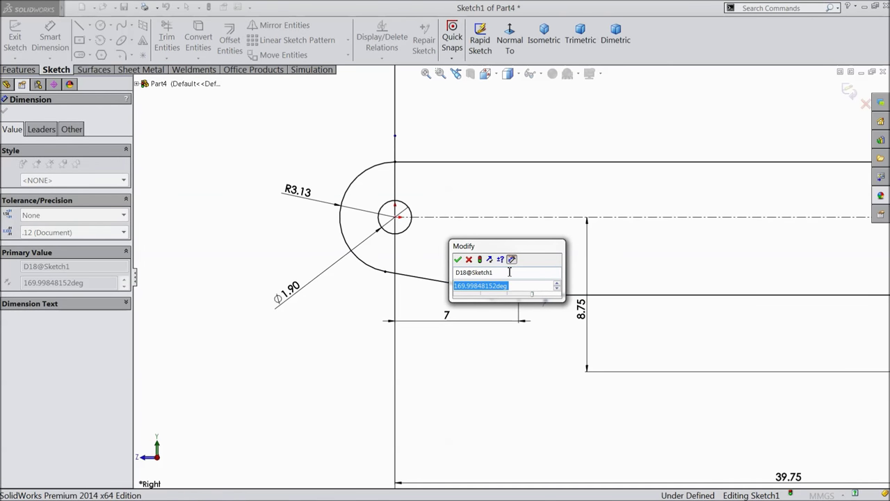
pyautogui.write('170')
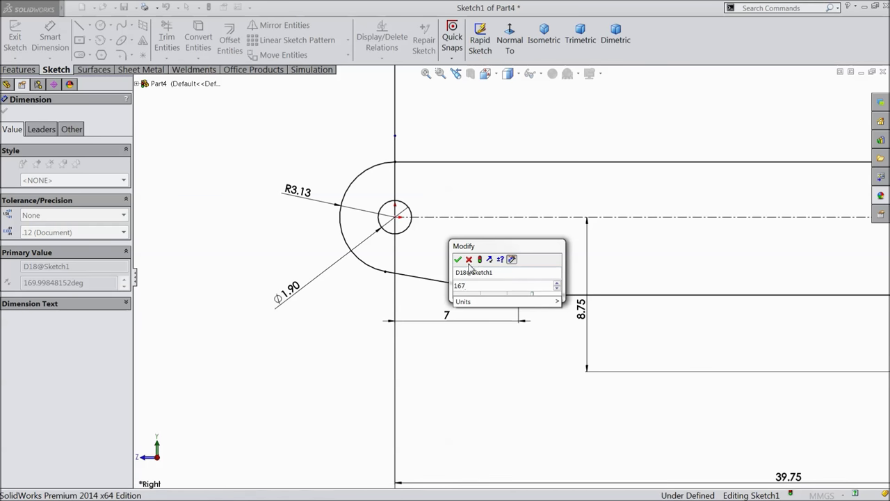
pyautogui.click(457, 259)
pyautogui.scroll(3, 532, 328)
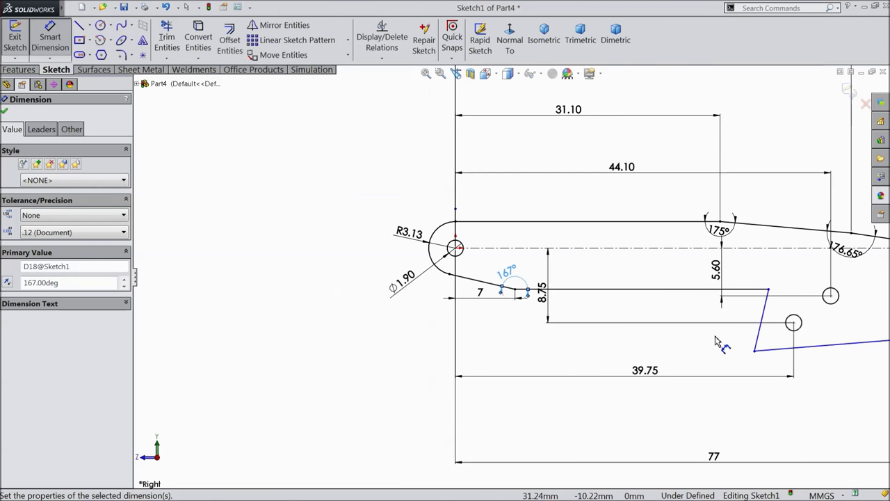
pyautogui.scroll(-3, 777, 334)
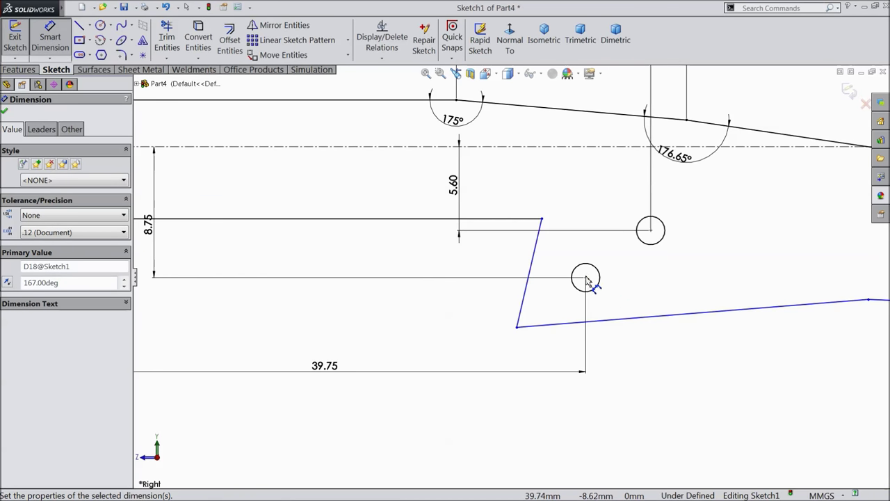
pyautogui.scroll(3, 463, 255)
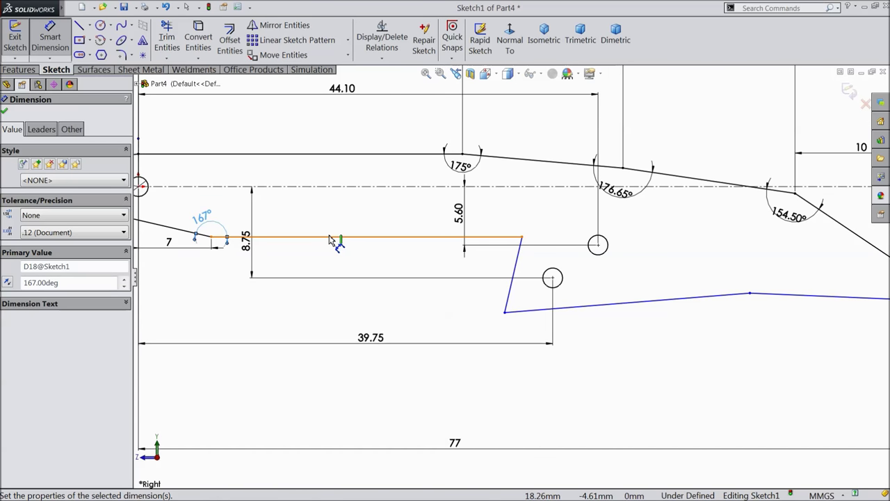
# Give the horizontal lower line a length of 30 mm
pyautogui.click(332, 240)
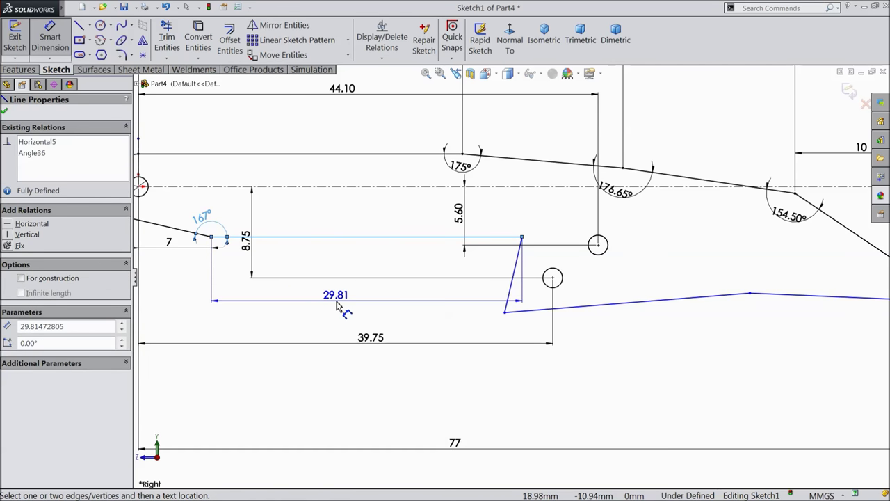
pyautogui.click(337, 307)
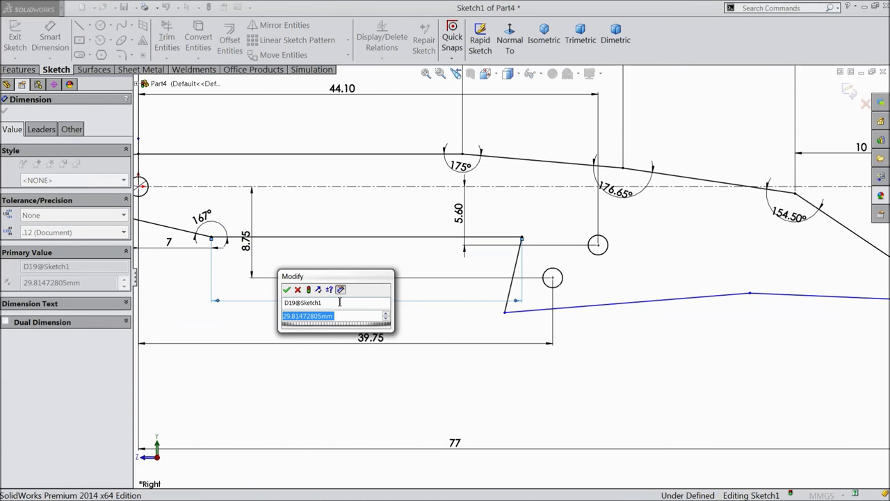
pyautogui.write('30')
pyautogui.click(287, 290)
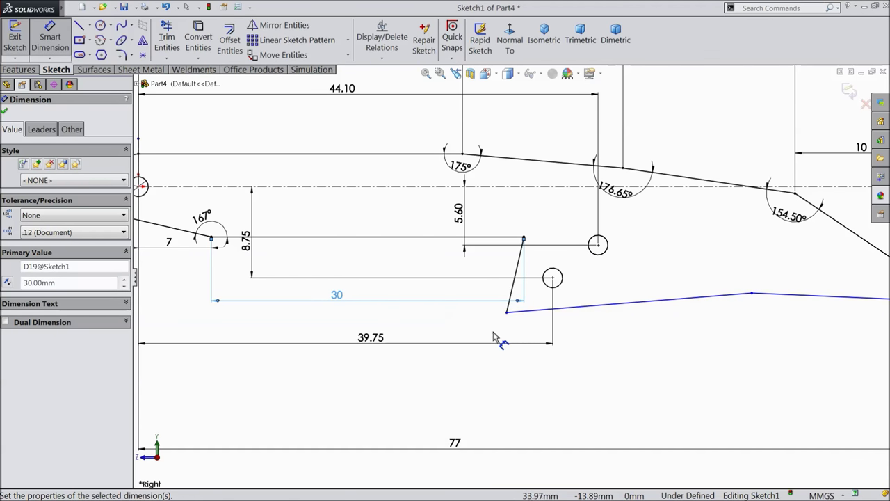
pyautogui.scroll(-3, 518, 278)
pyautogui.scroll(1, 535, 318)
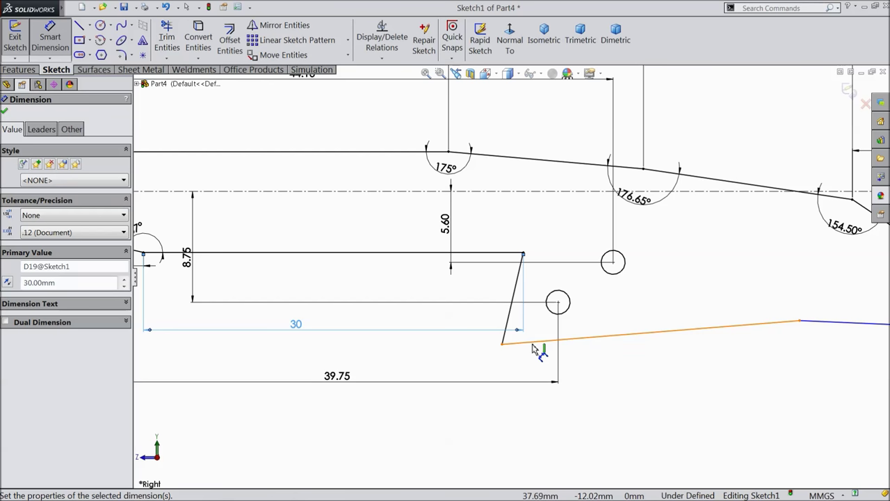
# Set the steep slanted edge's angle to 73.56°
pyautogui.scroll(-3, 541, 342)
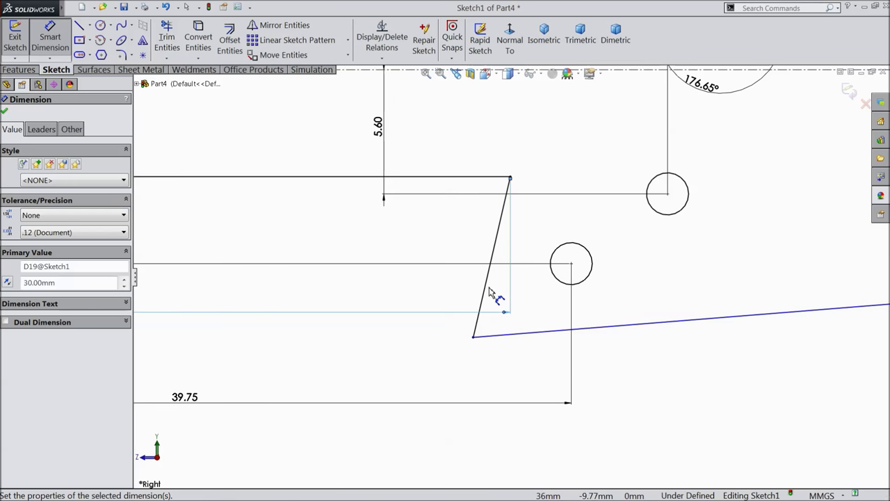
pyautogui.click(490, 293)
pyautogui.click(596, 327)
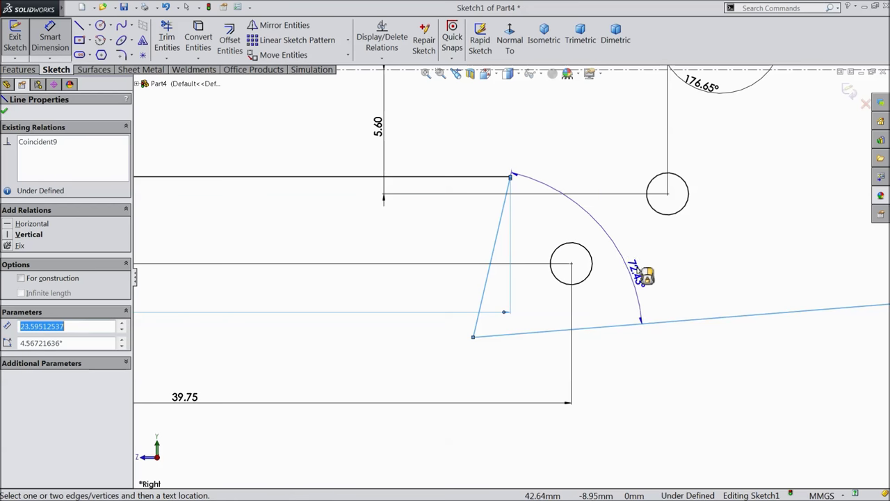
pyautogui.click(631, 142)
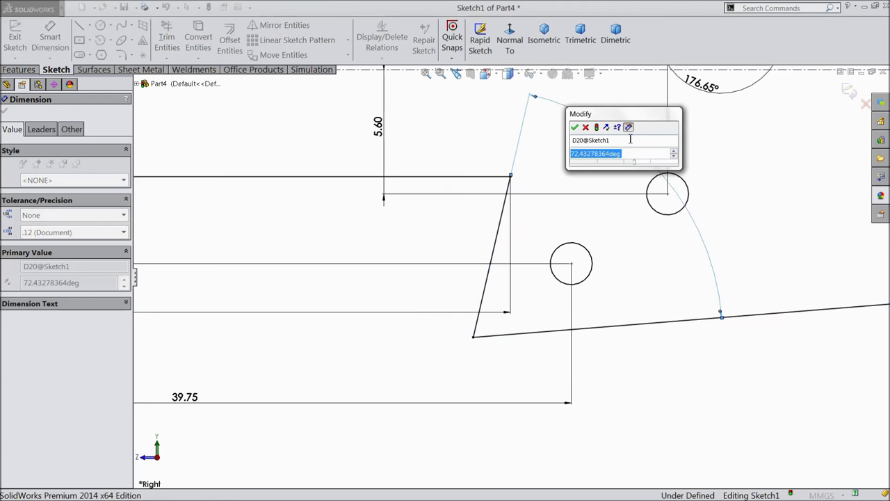
pyautogui.write('7')
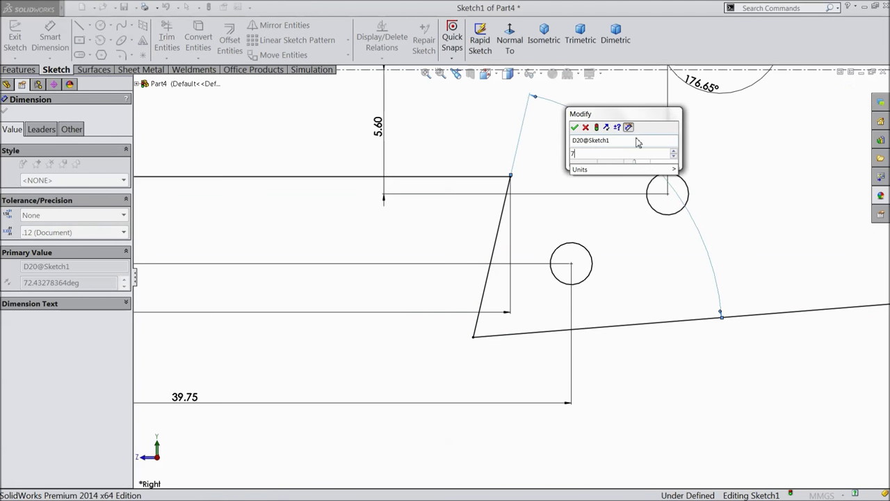
pyautogui.write('3.56')
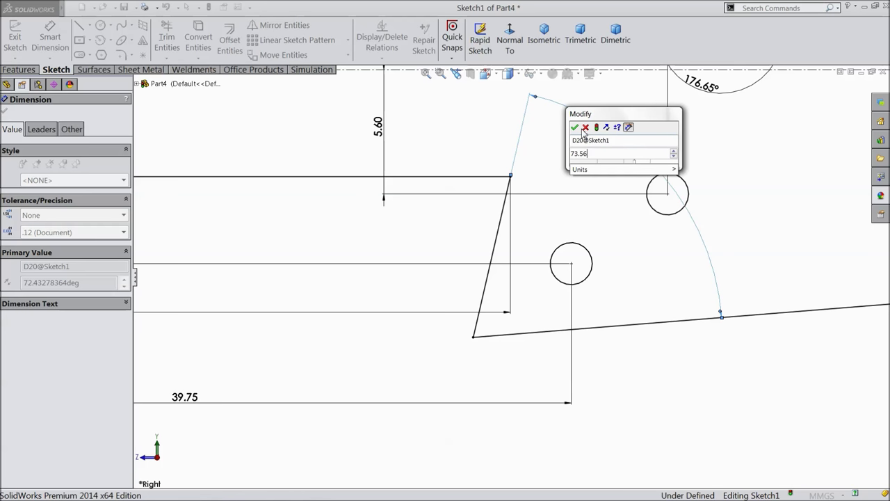
pyautogui.click(575, 126)
pyautogui.scroll(2, 560, 290)
pyautogui.scroll(1, 636, 303)
pyautogui.scroll(-1, 729, 285)
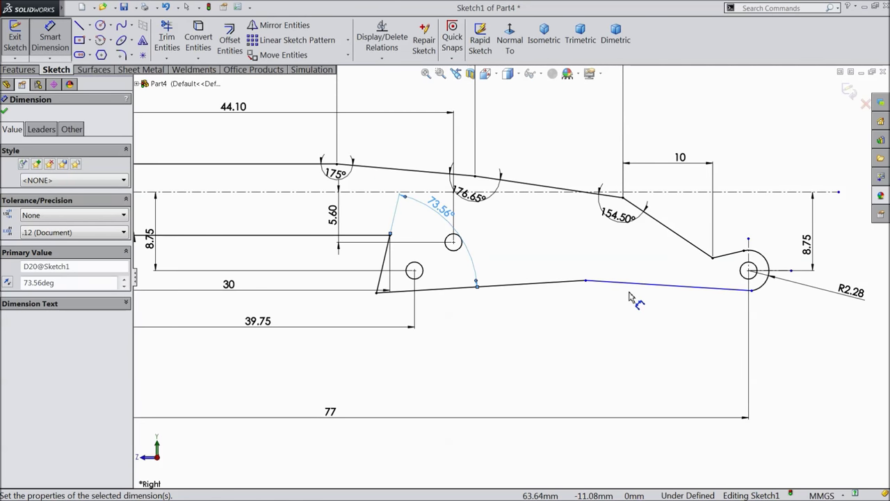
pyautogui.scroll(-2, 405, 263)
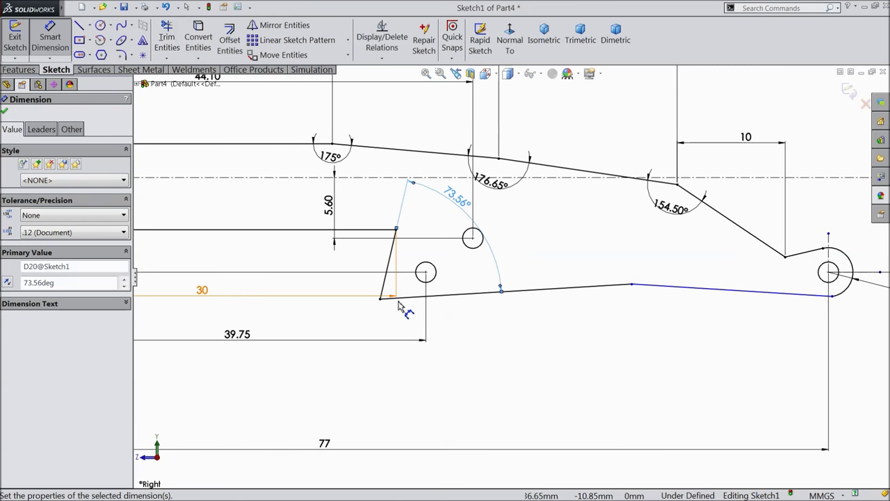
# Dimension the horizontal distance from the circle centre to the lower vertex as 16 mm
pyautogui.click(384, 307)
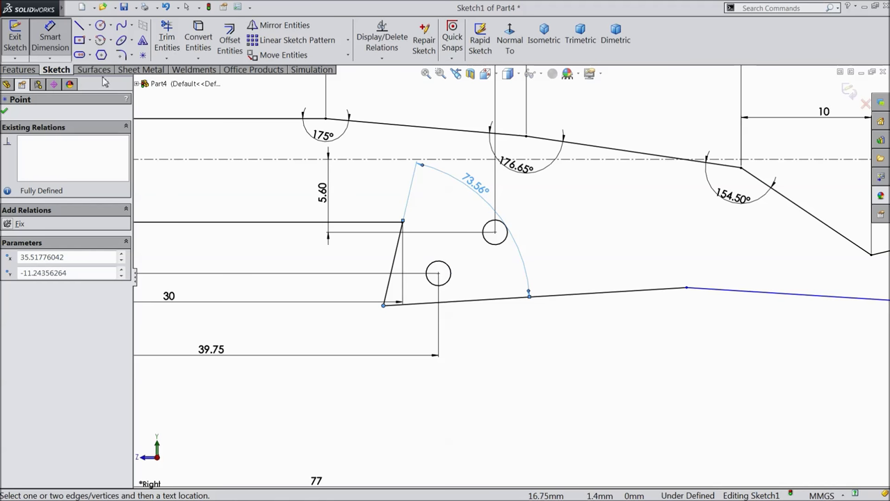
pyautogui.click(495, 234)
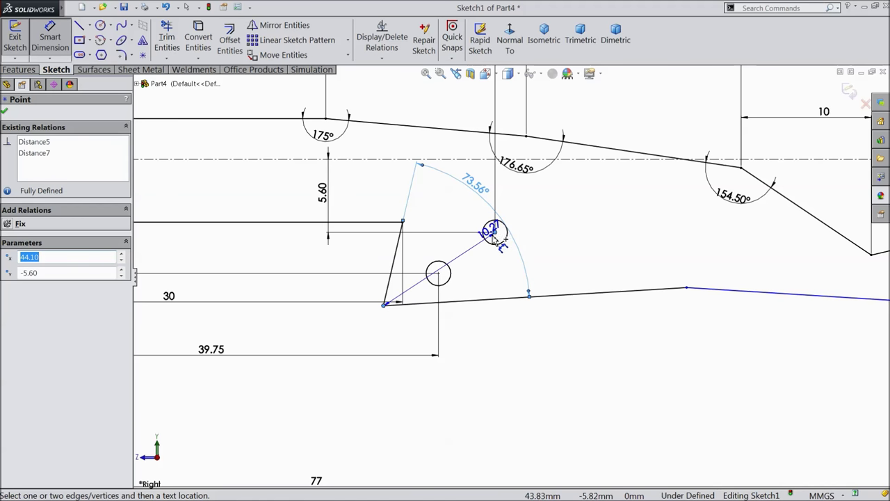
pyautogui.press('Escape')
pyautogui.click(494, 234)
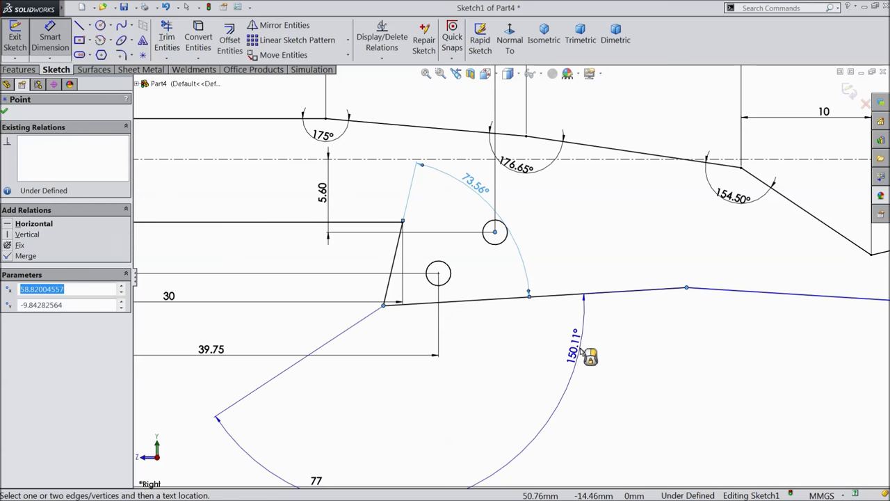
pyautogui.press('Escape')
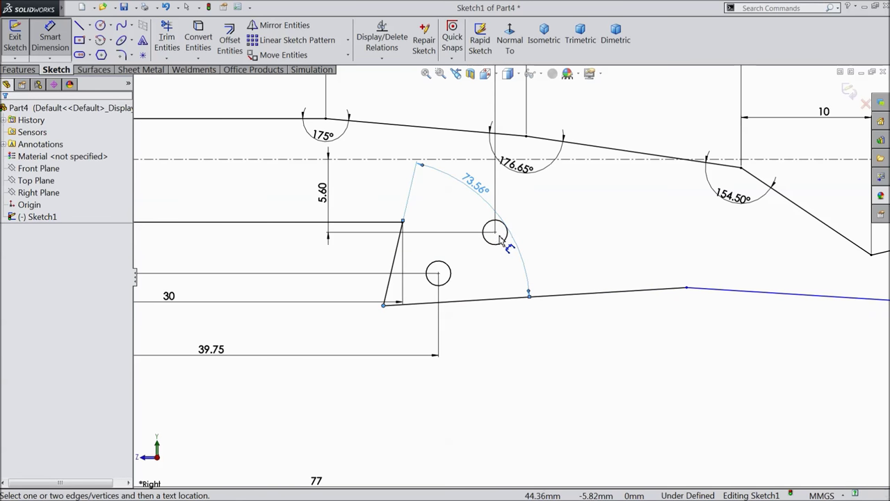
pyautogui.click(501, 237)
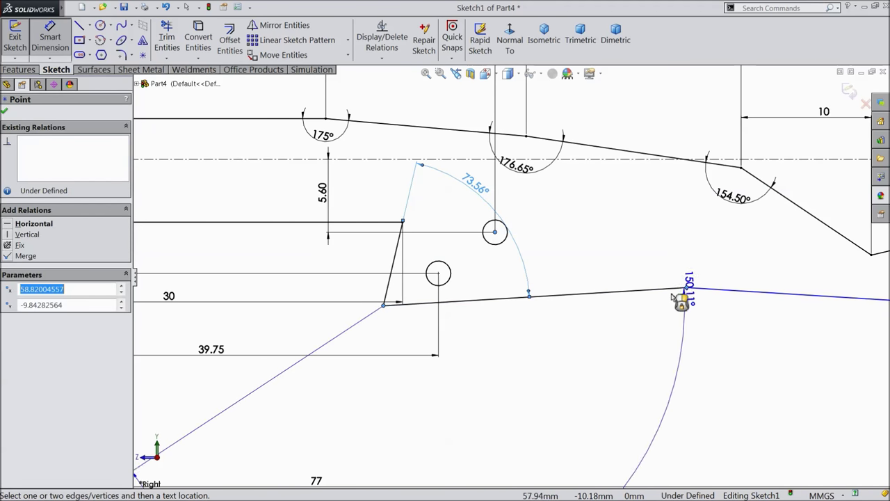
pyautogui.press('Escape')
pyautogui.click(494, 233)
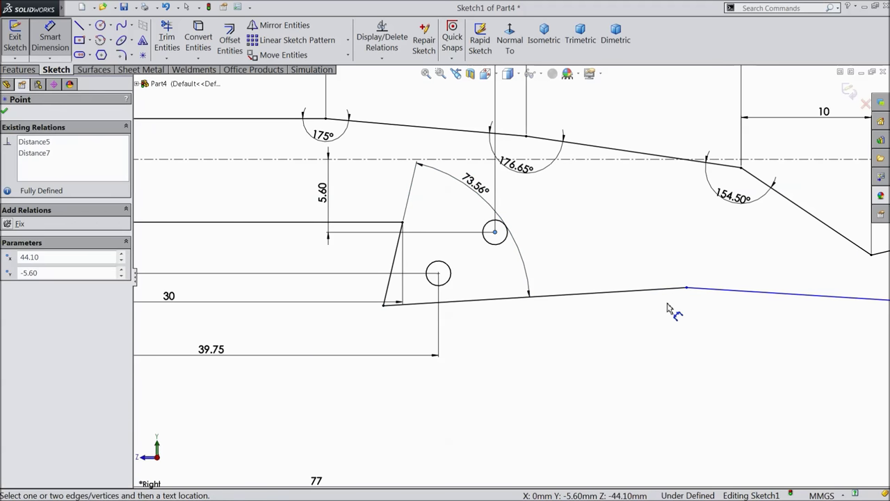
pyautogui.click(686, 287)
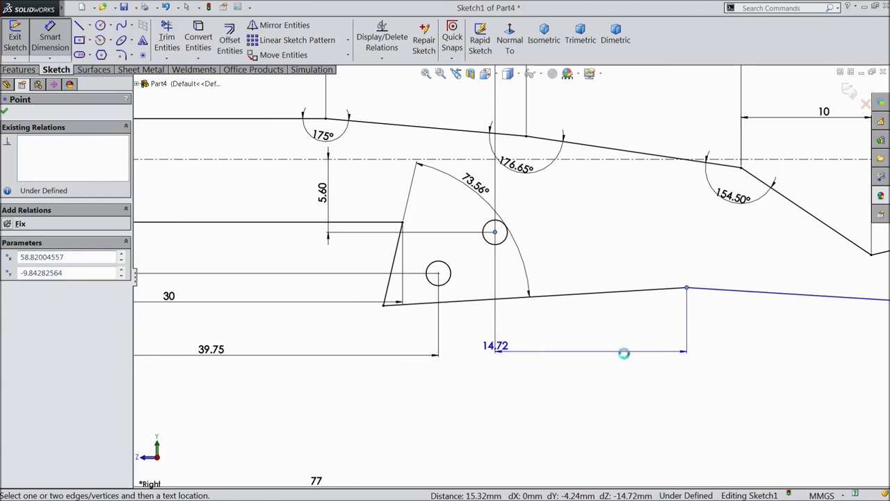
pyautogui.click(624, 351)
pyautogui.write('16')
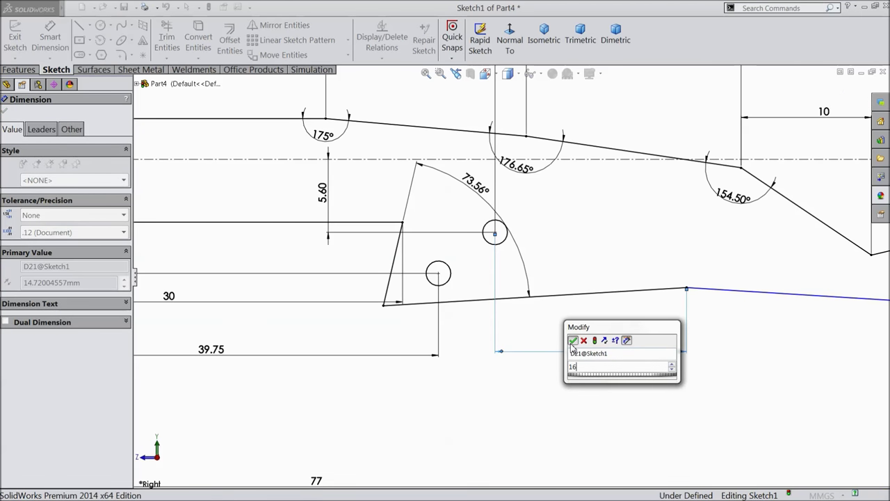
pyautogui.press('Return')
pyautogui.press('z')
pyautogui.scroll(-2, 664, 353)
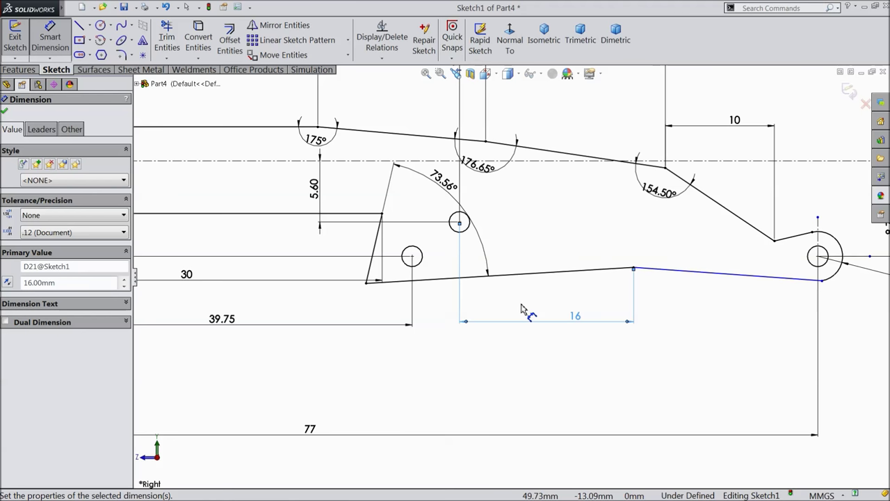
pyautogui.scroll(-2, 591, 280)
# Try a 148° angle between the sloped lines and delete it as unsolvable
pyautogui.click(615, 264)
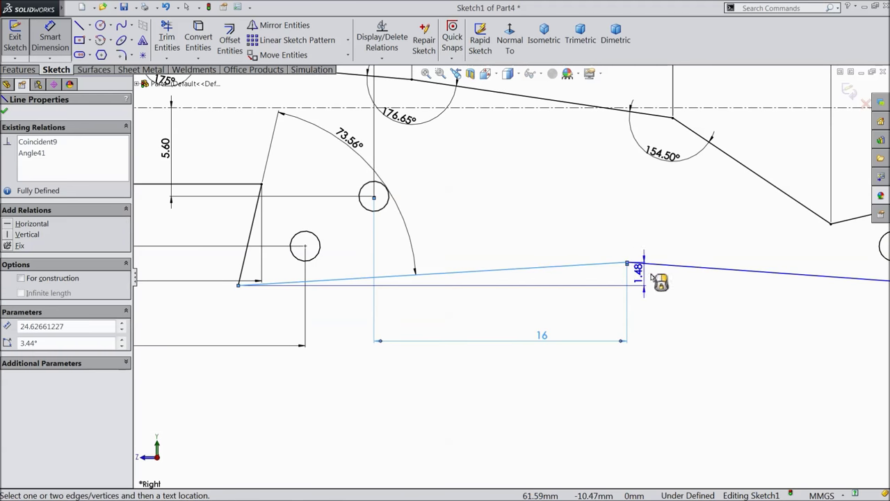
pyautogui.click(664, 271)
pyautogui.click(664, 314)
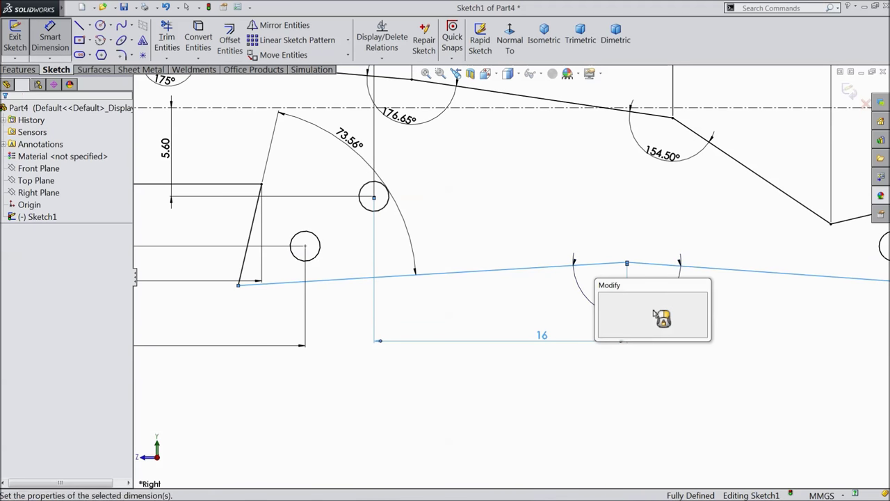
pyautogui.write('148')
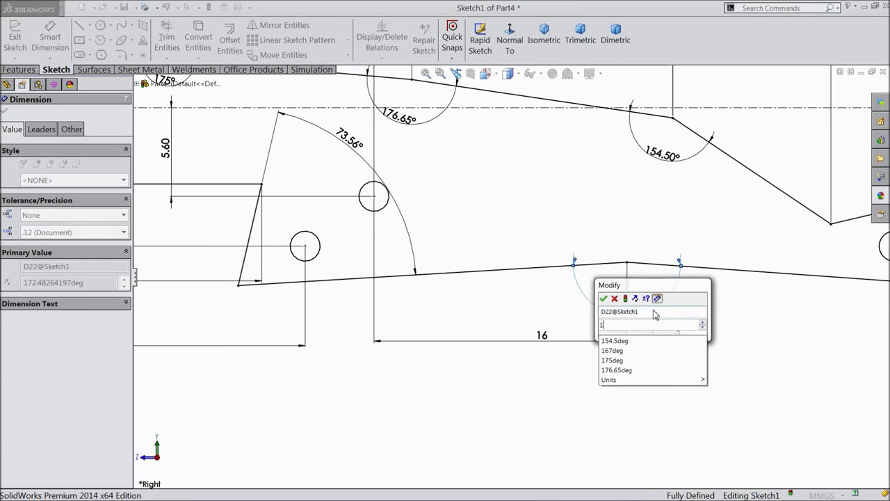
pyautogui.click(605, 299)
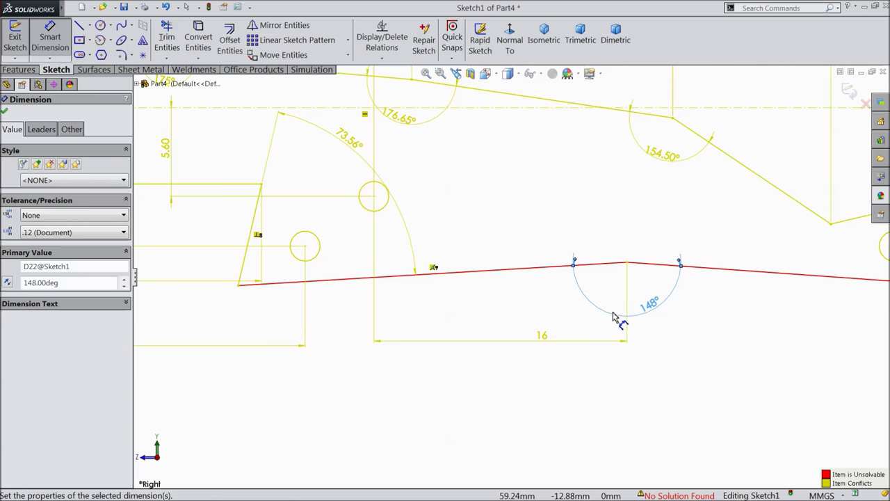
pyautogui.press('Delete')
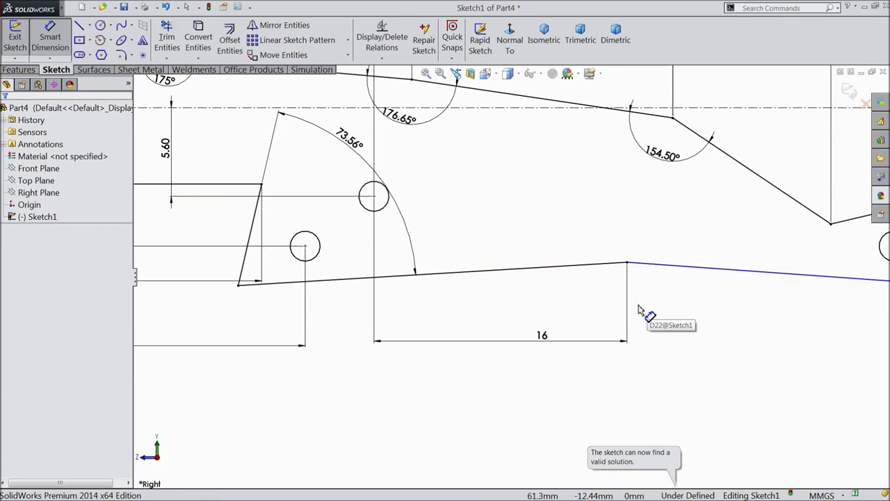
# Delete the lower line segment running to the pivot circle
pyautogui.rightClick(501, 209)
pyautogui.click(577, 147)
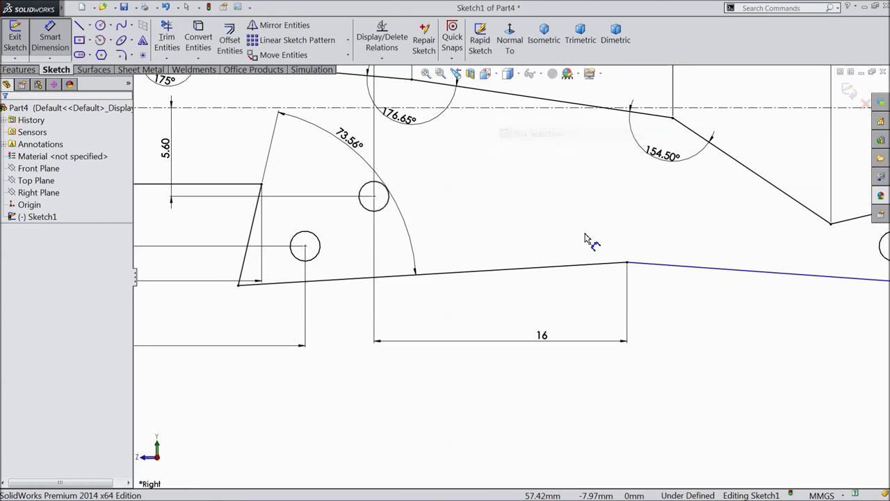
pyautogui.scroll(3, 584, 236)
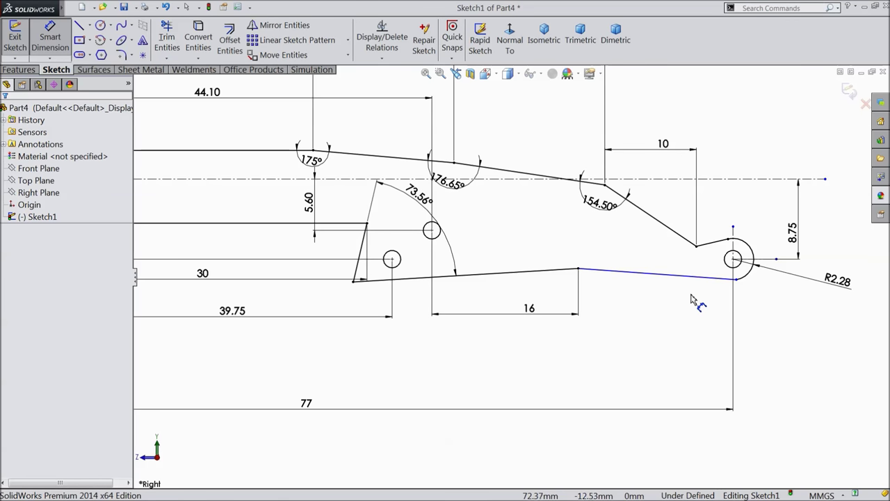
pyautogui.scroll(-2, 741, 292)
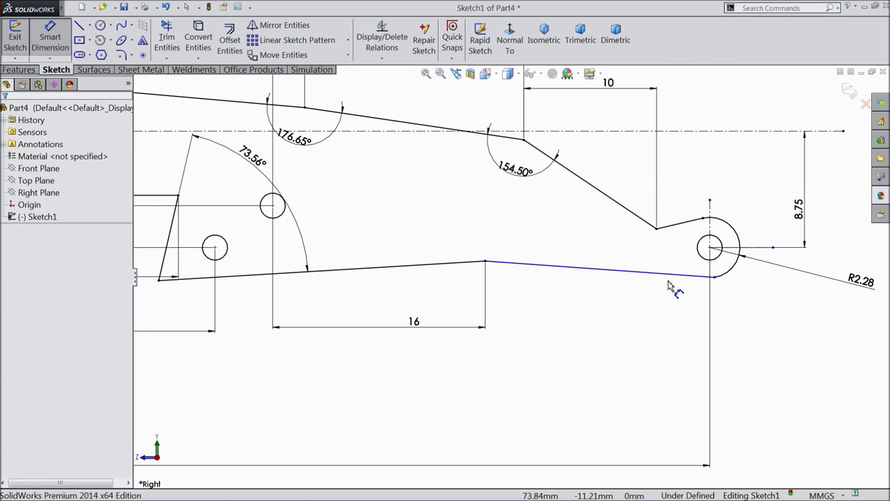
pyautogui.click(643, 274)
pyautogui.press('Delete')
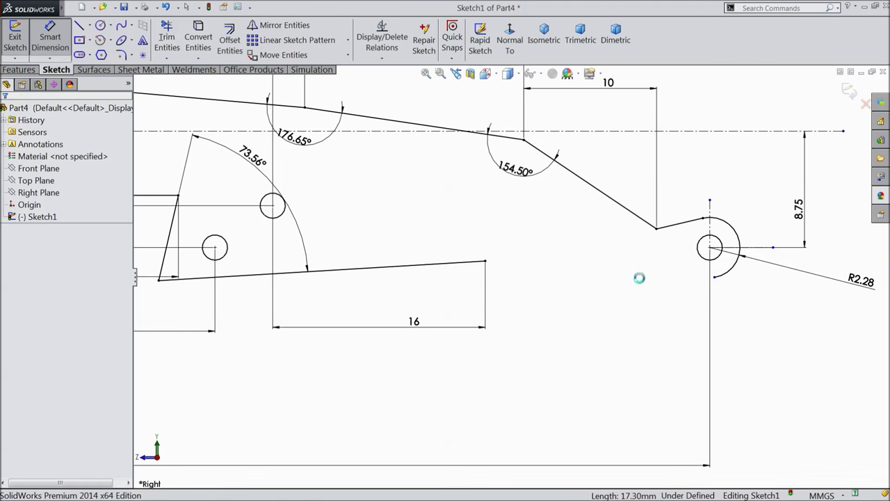
# Draw a new bent lower edge from the right-end arc to the 16 mm dimension's vertex
pyautogui.click(79, 25)
pyautogui.click(714, 277)
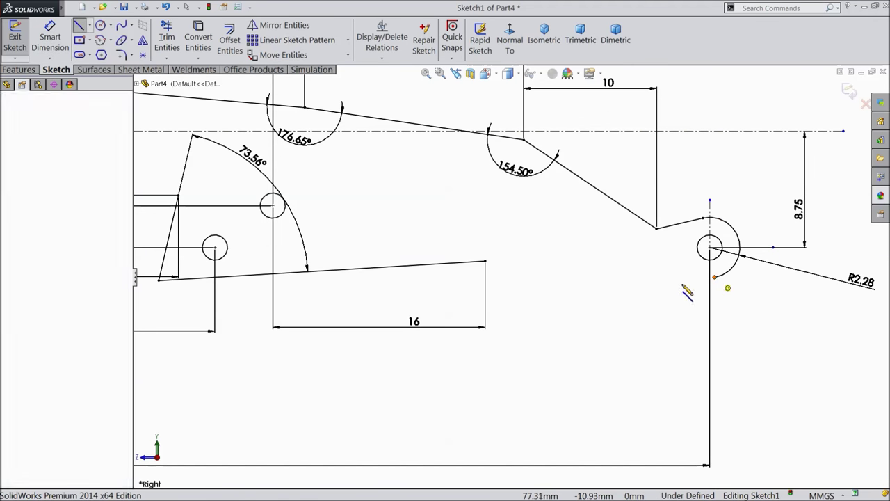
pyautogui.click(609, 306)
pyautogui.click(485, 262)
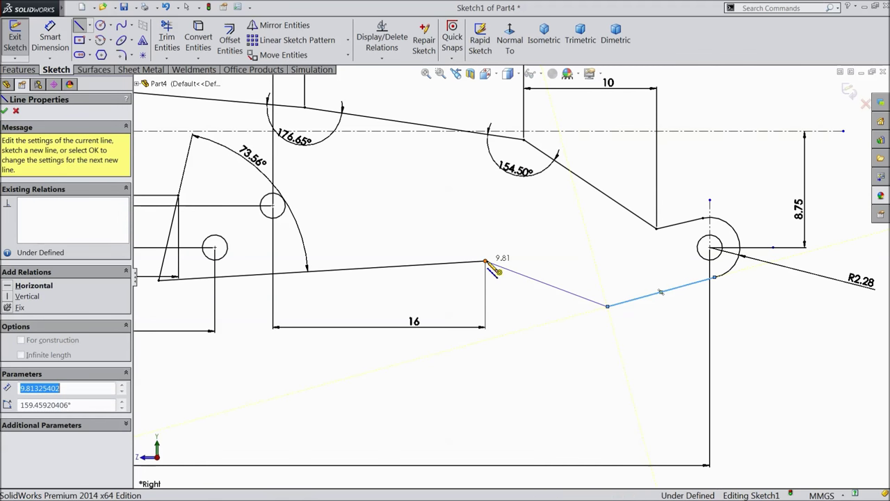
pyautogui.rightClick(489, 263)
pyautogui.click(514, 132)
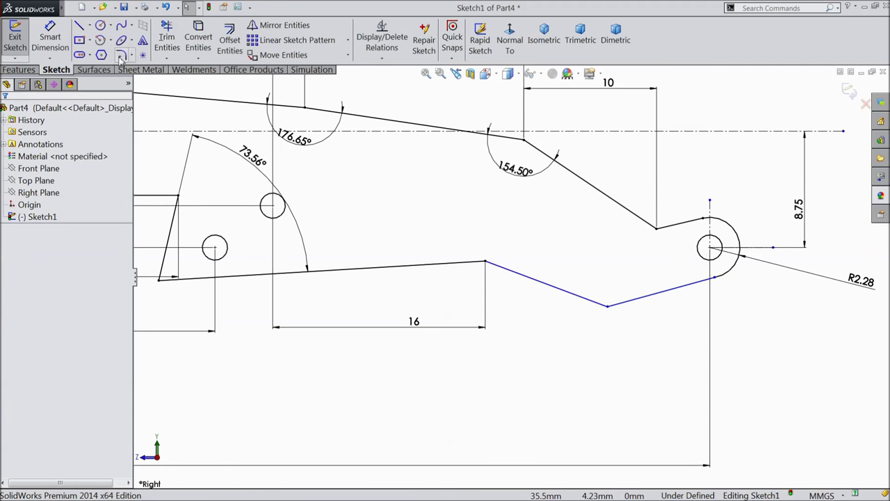
# Add a driven vertical dimension and set the angle between the lower lines to 148°
pyautogui.click(50, 39)
pyautogui.click(461, 264)
pyautogui.click(513, 278)
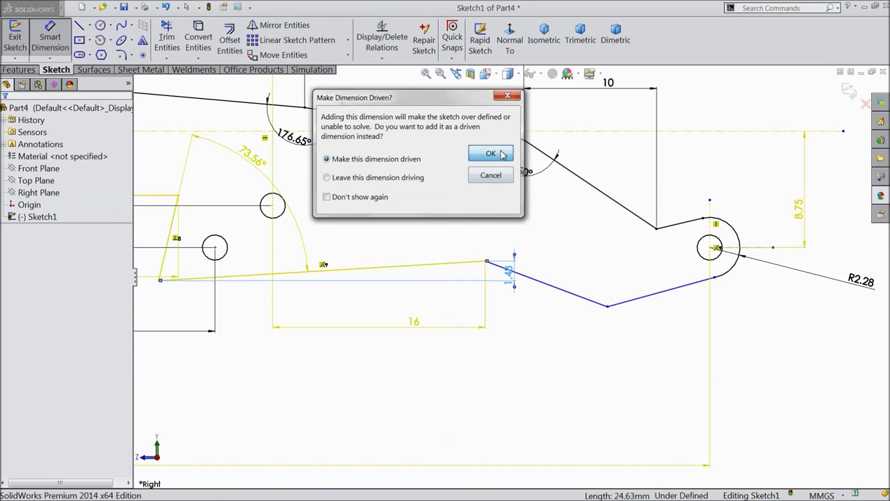
pyautogui.click(499, 159)
pyautogui.press('Escape')
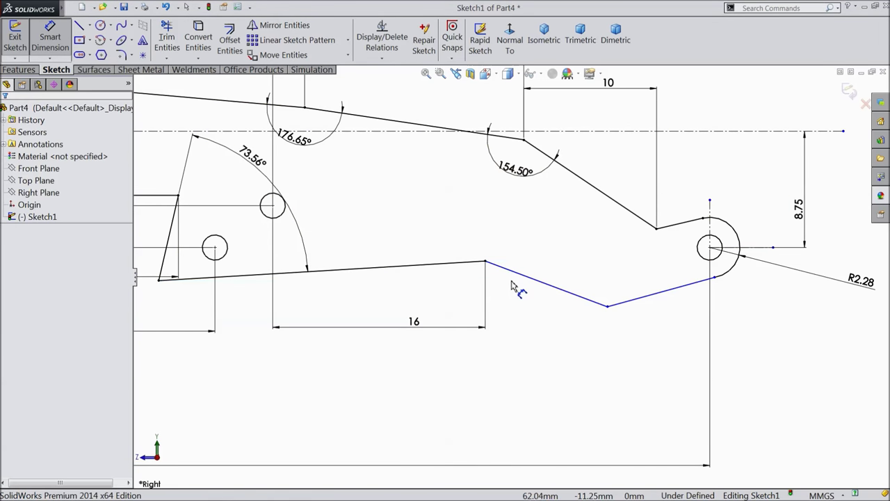
pyautogui.click(522, 276)
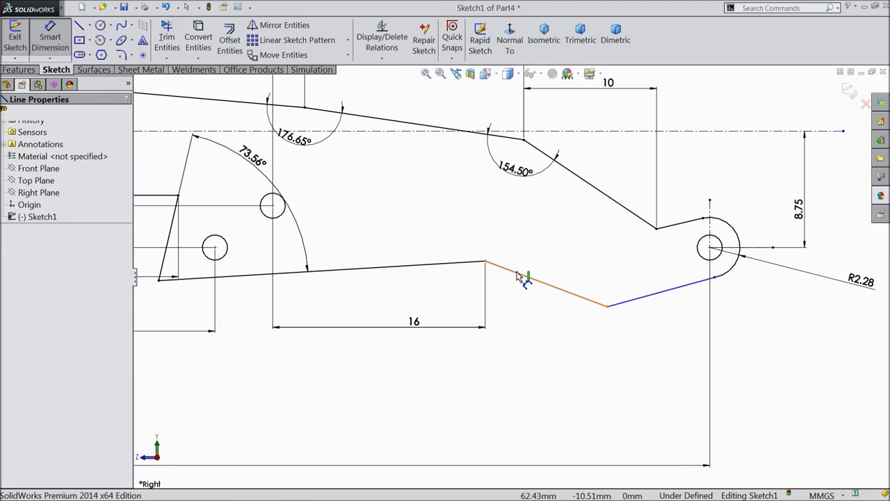
pyautogui.click(453, 265)
pyautogui.click(477, 292)
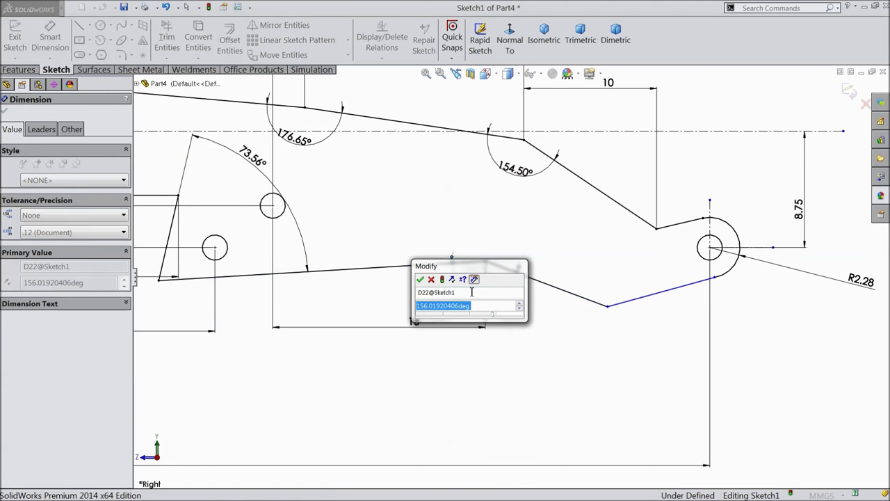
pyautogui.write('14')
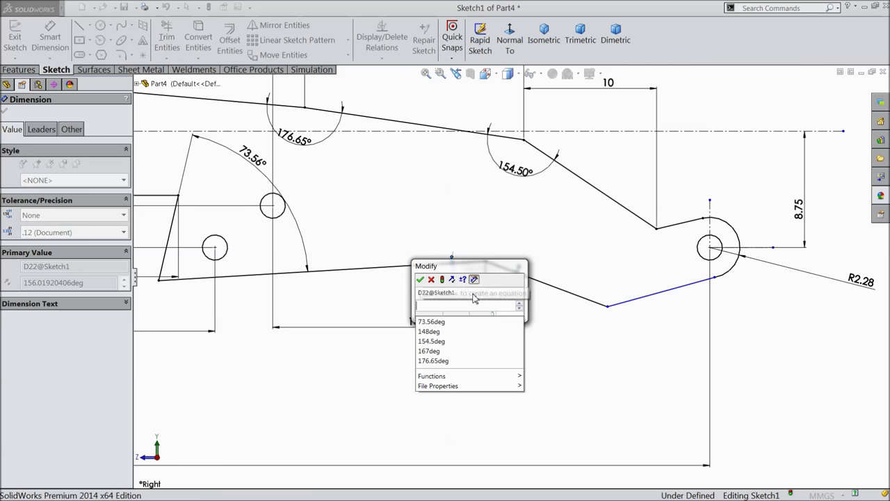
pyautogui.write('8')
pyautogui.press('Return')
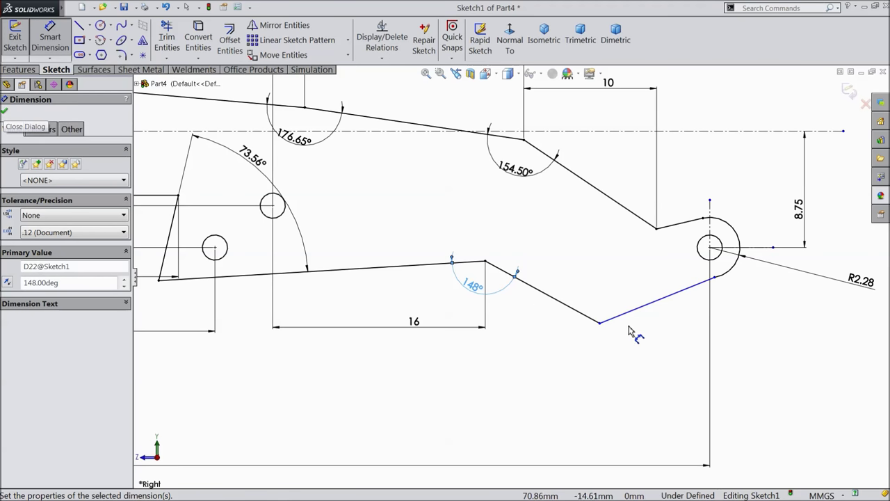
pyautogui.click(6, 111)
# Check the hinge arc's relation to the lower line, then set the lower V-corner angle to 130°
pyautogui.scroll(-3, 695, 279)
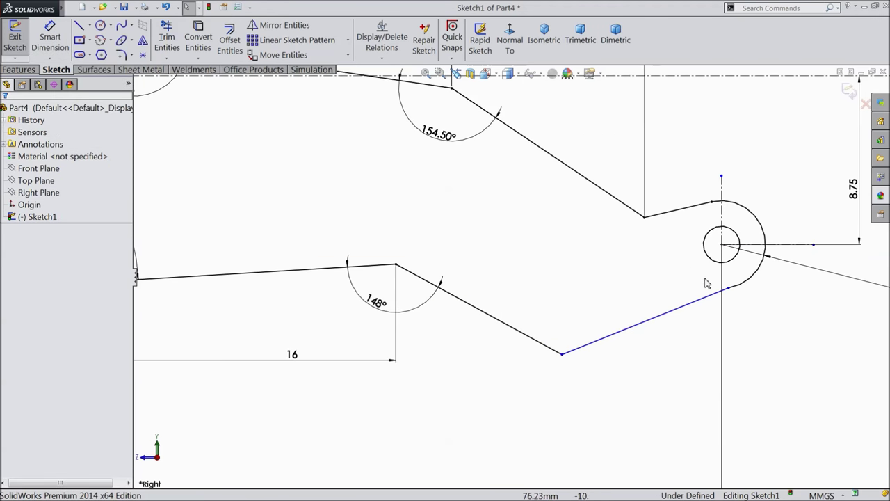
pyautogui.click(730, 290)
pyautogui.keyDown('ctrl'); pyautogui.click(711, 298); pyautogui.keyUp('ctrl')
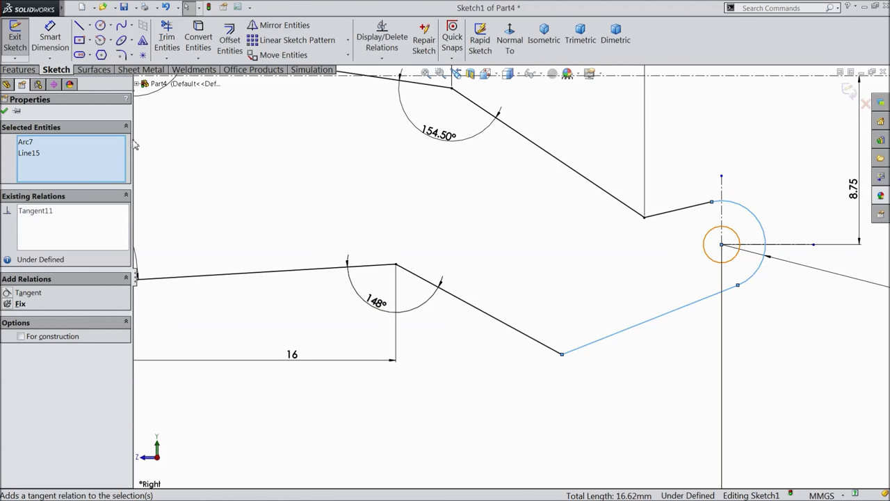
pyautogui.click(50, 38)
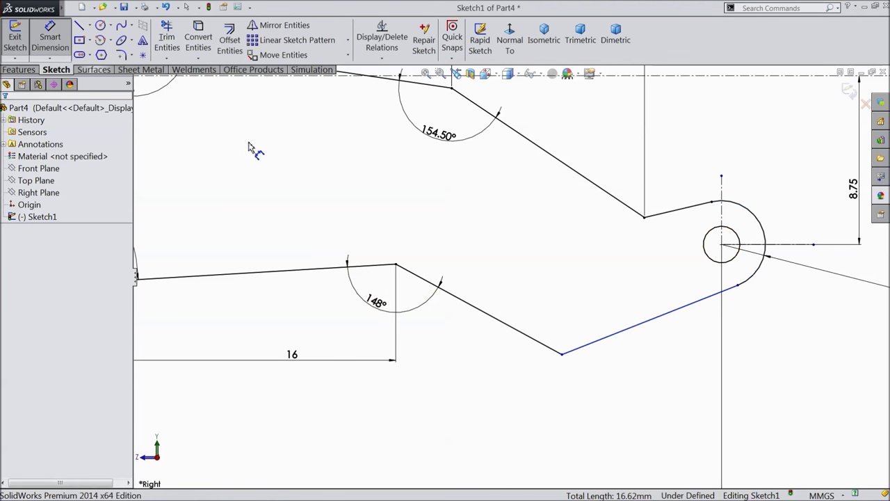
pyautogui.click(550, 351)
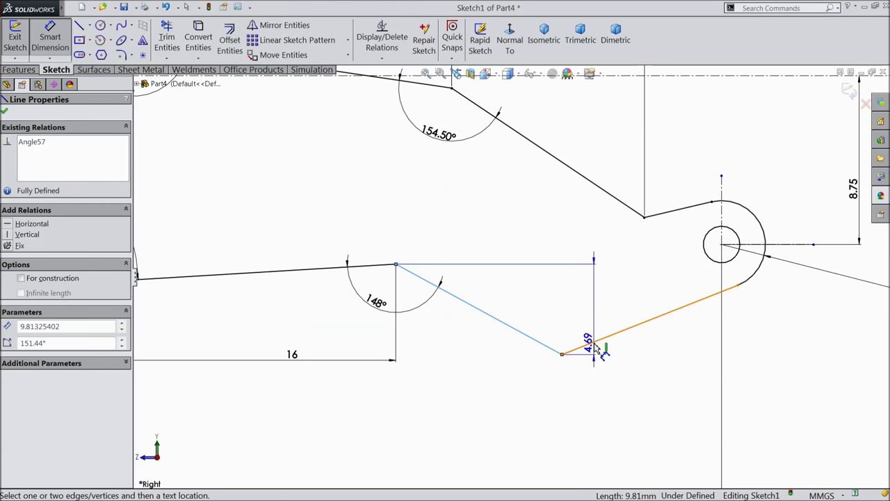
pyautogui.click(604, 337)
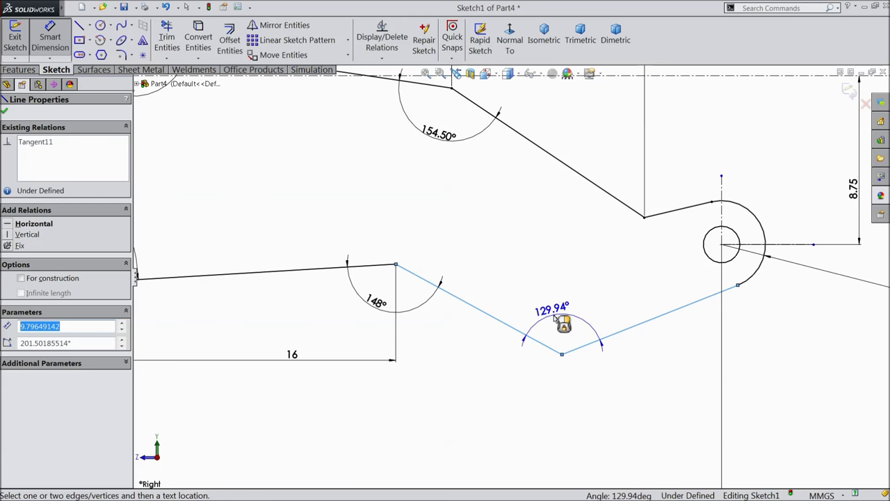
pyautogui.click(556, 317)
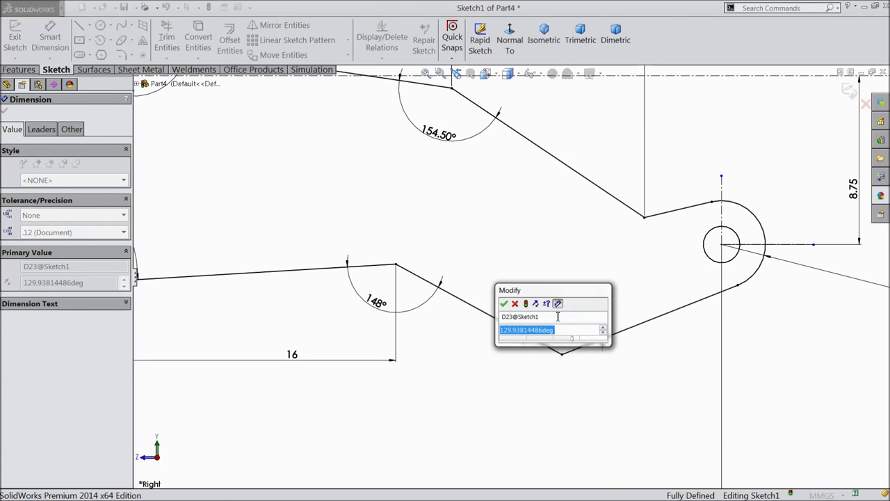
pyautogui.write('1')
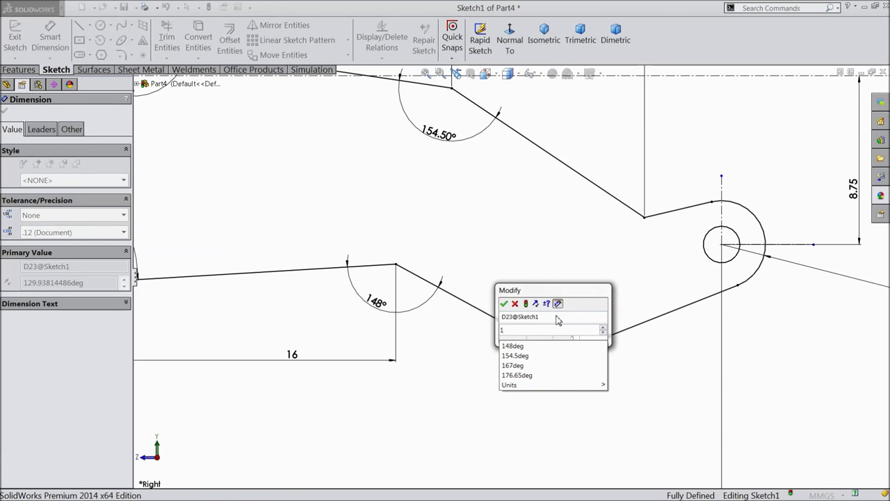
pyautogui.write('30')
pyautogui.click(504, 305)
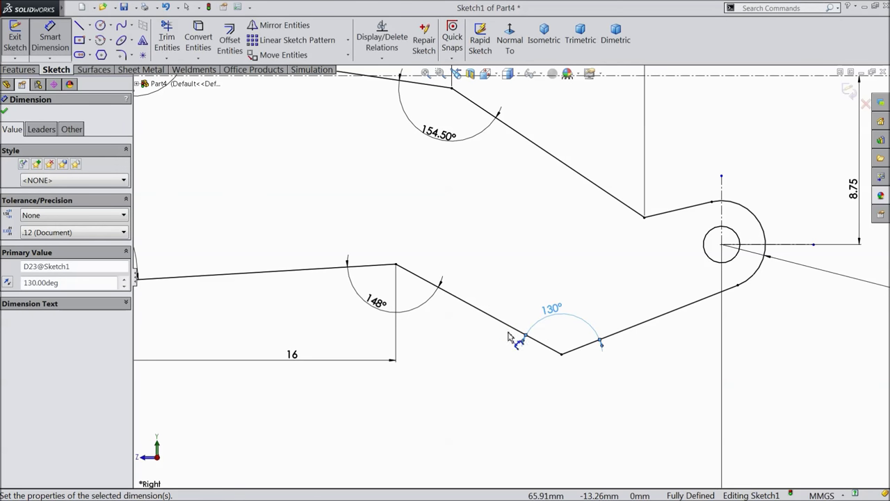
pyautogui.click(5, 114)
# Round the 130° corner, the corner near the hinge hole and the 148° corner with 6 mm fillets
pyautogui.press('z')
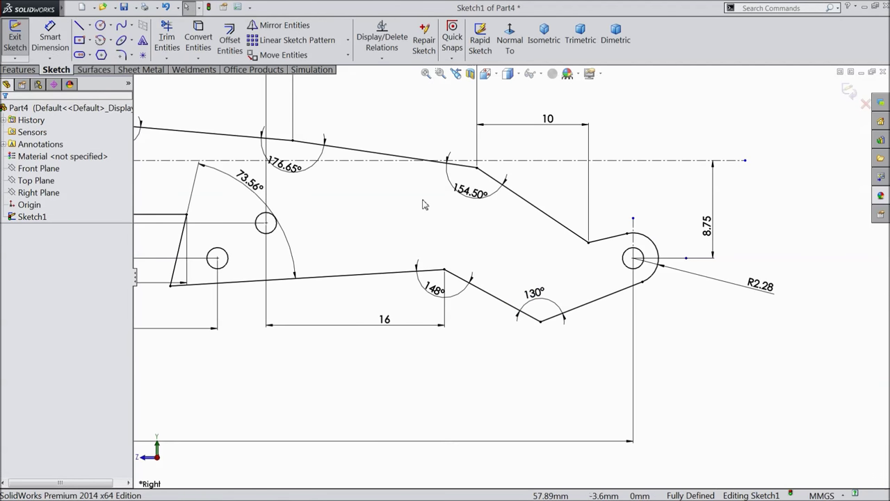
pyautogui.click(121, 54)
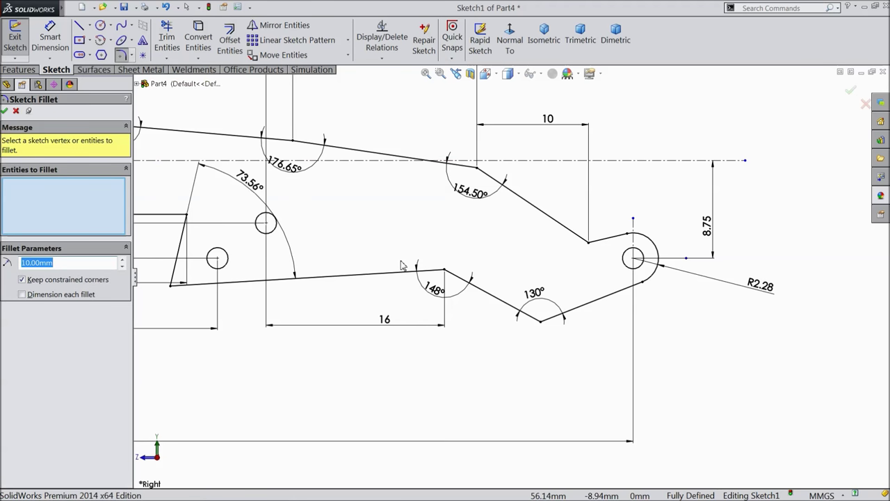
pyautogui.write('12.5')
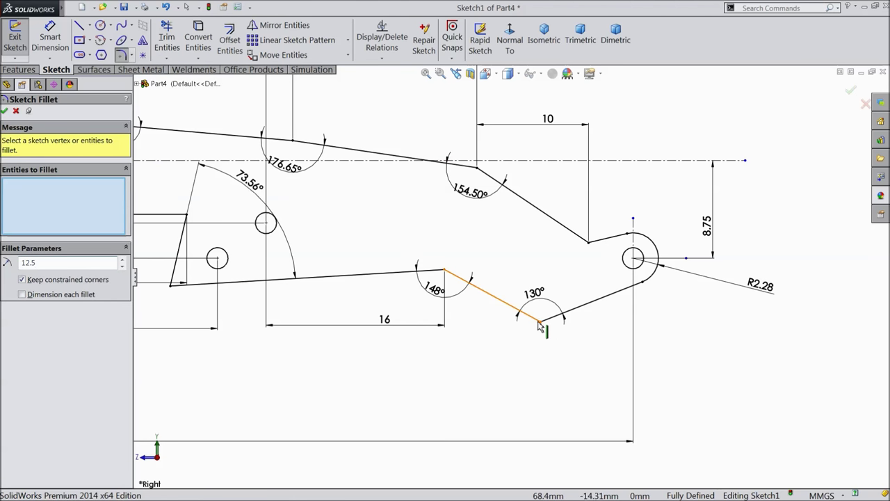
pyautogui.click(540, 326)
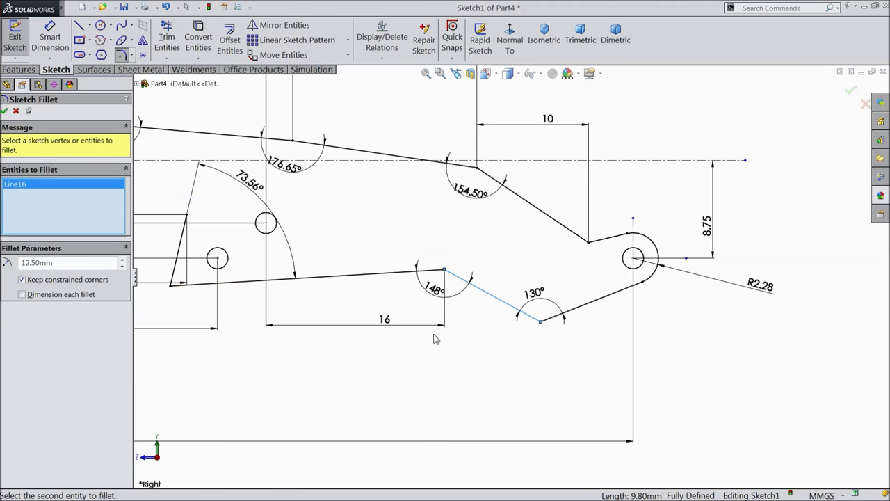
pyautogui.click(543, 326)
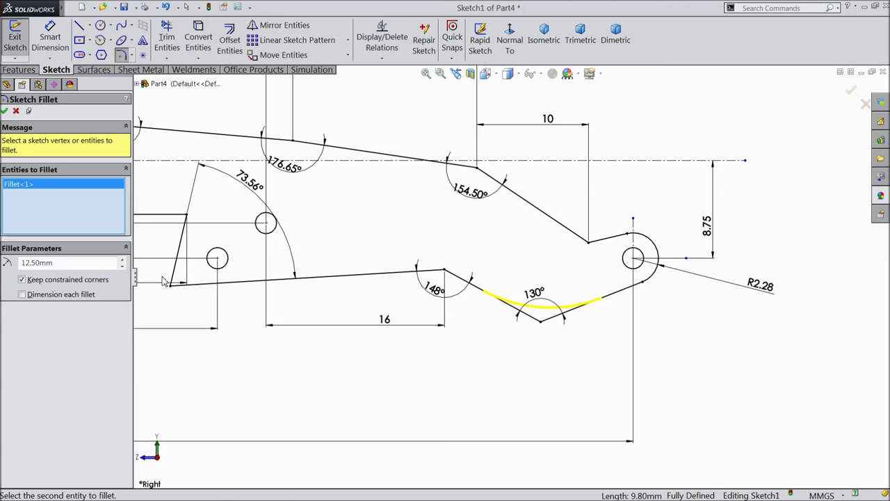
pyautogui.doubleClick(61, 265)
pyautogui.press('Return')
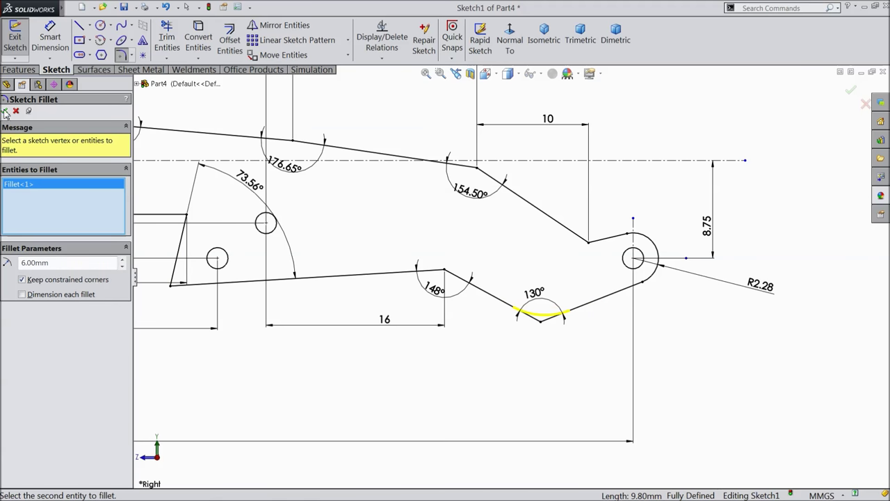
pyautogui.click(589, 243)
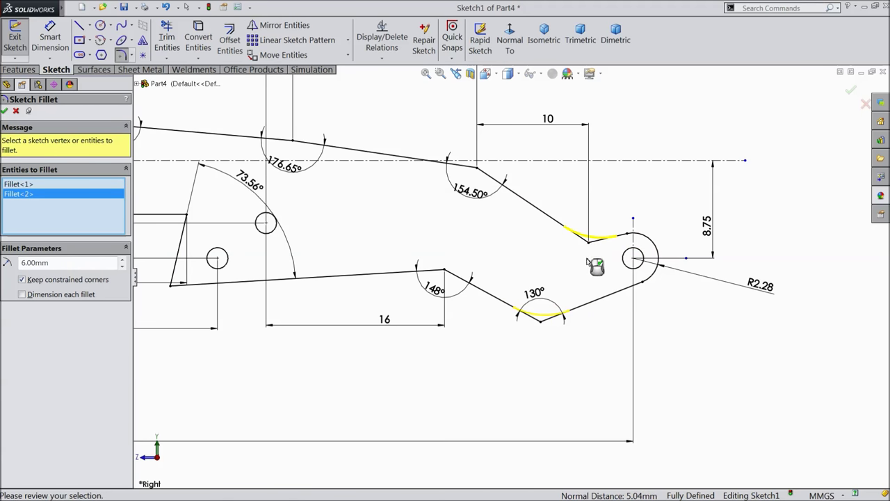
pyautogui.scroll(1, 528, 273)
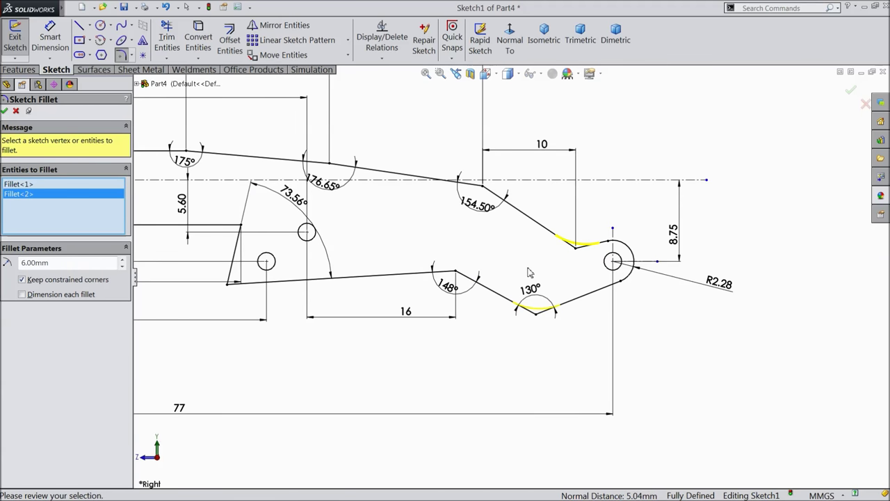
pyautogui.click(455, 273)
pyautogui.scroll(1, 510, 281)
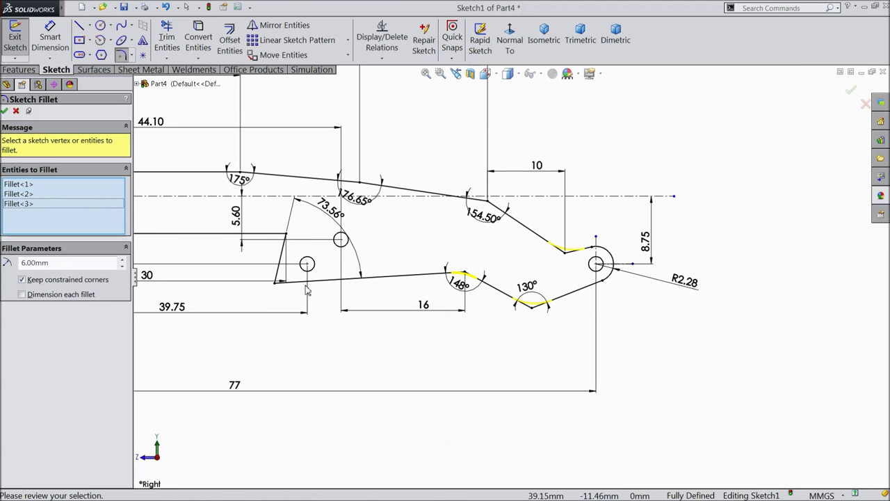
pyautogui.click(4, 111)
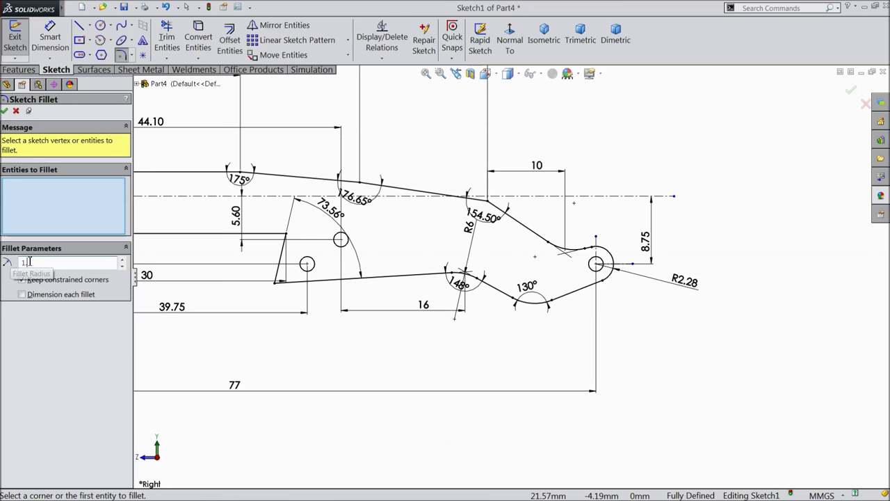
# Round the left notch's top and bottom corners with 1.45 mm fillets
pyautogui.scroll(-3, 287, 274)
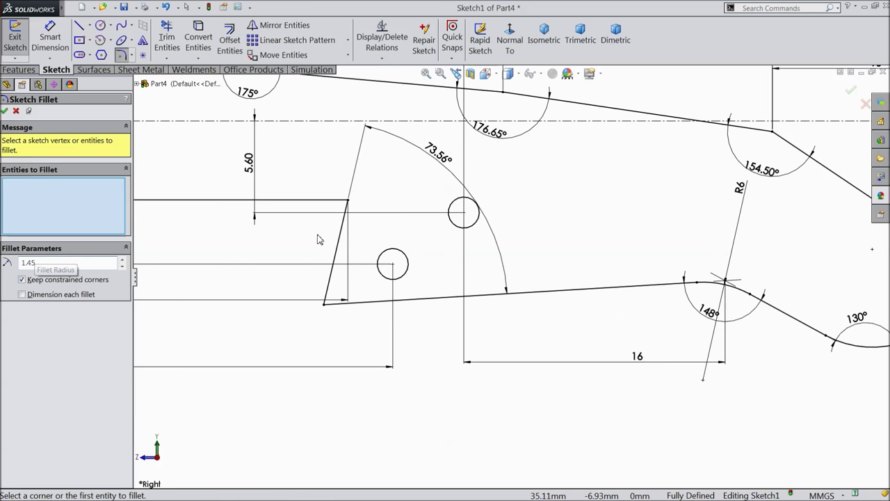
pyautogui.click(349, 201)
pyautogui.click(341, 200)
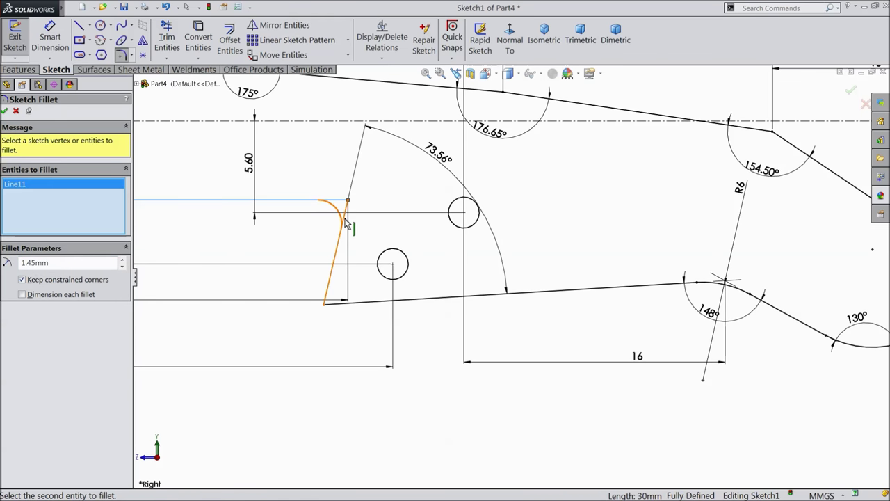
pyautogui.click(332, 294)
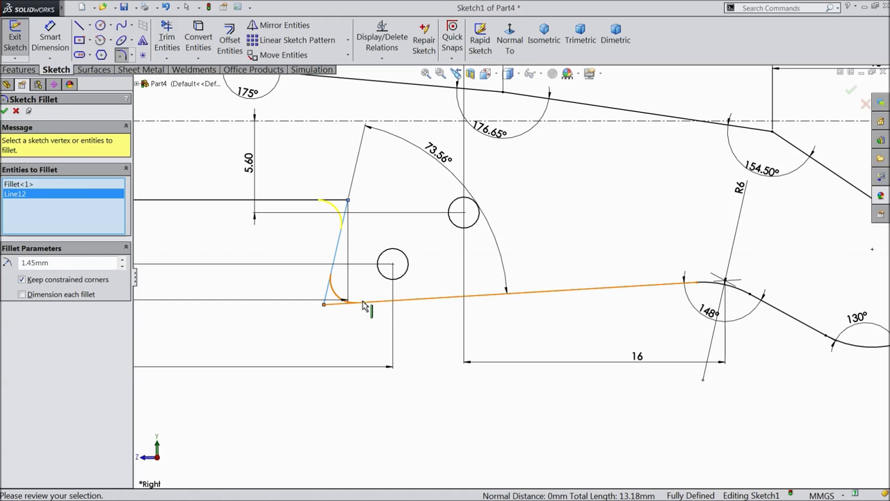
pyautogui.click(5, 112)
pyautogui.scroll(3, 504, 231)
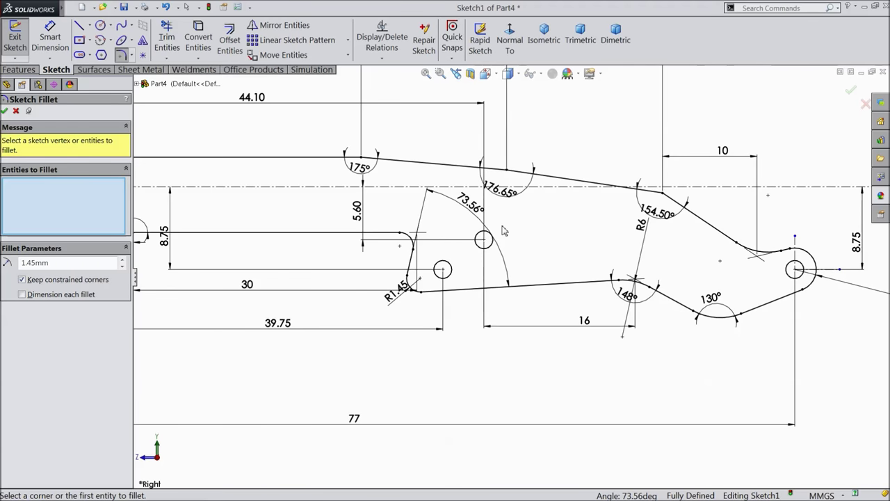
pyautogui.scroll(3, 506, 257)
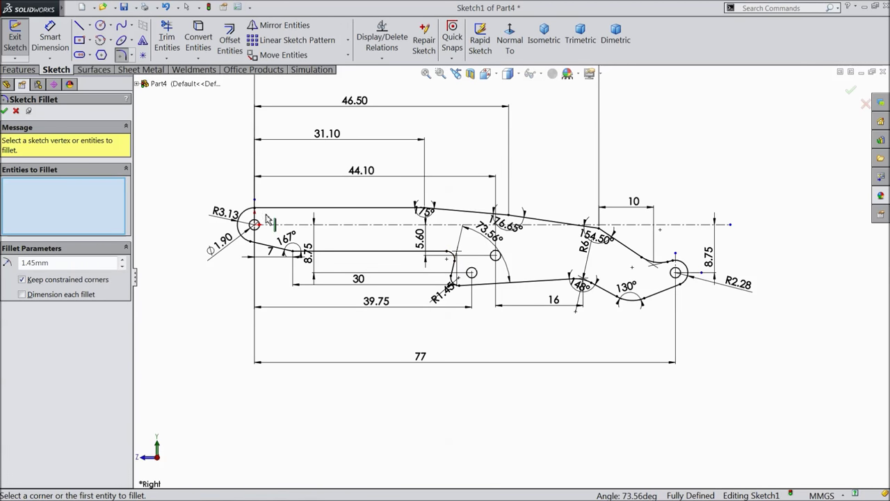
pyautogui.click(5, 111)
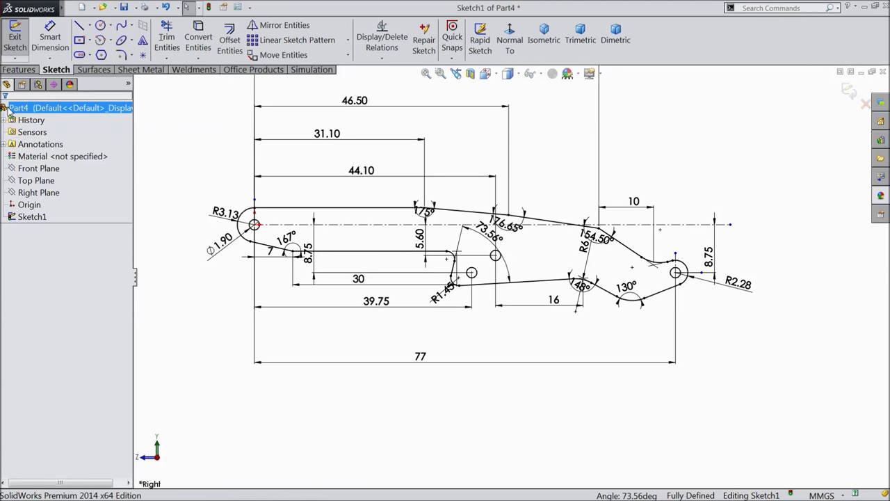
# Extrude Sketch1 mid-plane 36 mm into a solid bucket body and orbit to view its top
pyautogui.click(23, 70)
pyautogui.click(26, 47)
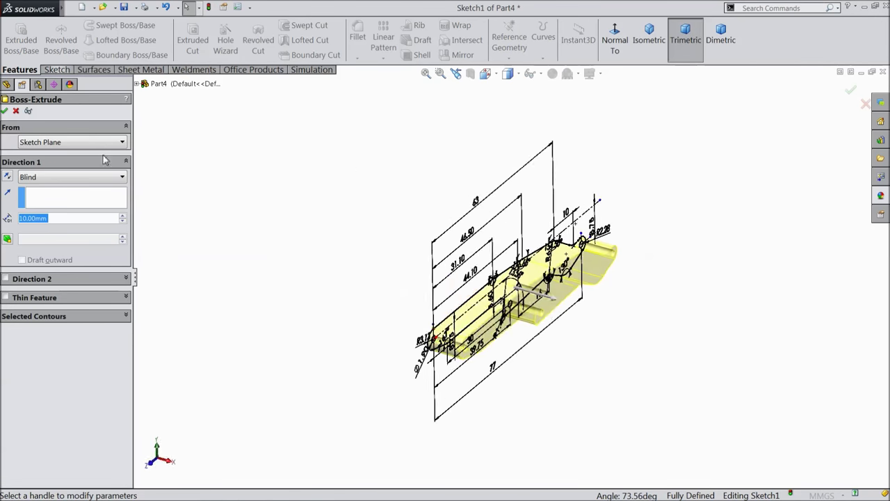
pyautogui.click(45, 177)
pyautogui.click(38, 238)
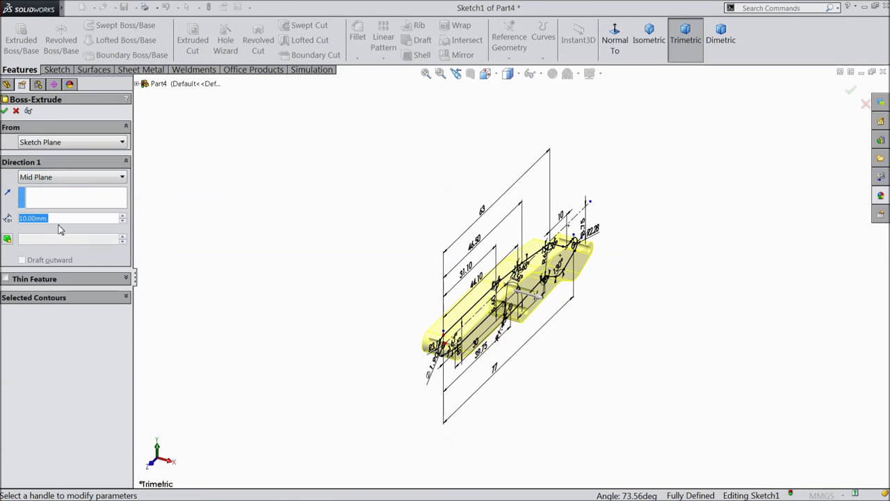
pyautogui.write('36')
pyautogui.press('Return')
pyautogui.scroll(-3, 530, 320)
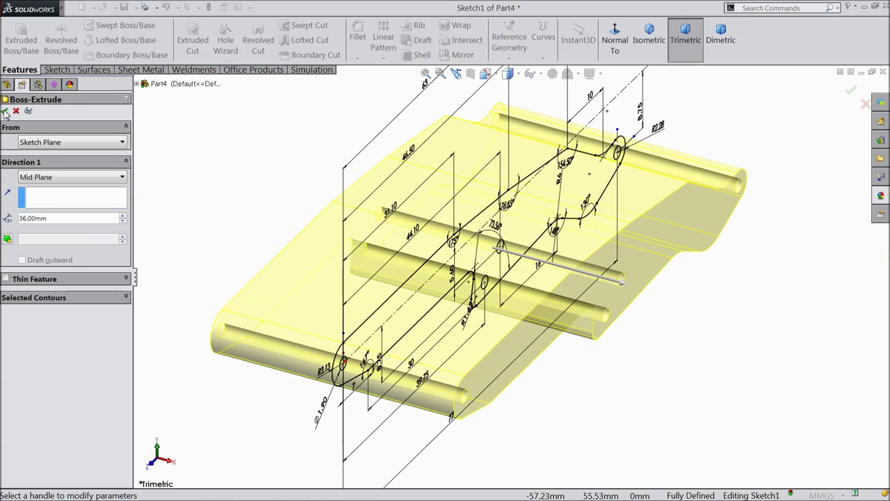
pyautogui.click(5, 111)
pyautogui.moveTo(241, 243)
pyautogui.mouseDown(button='middle')
pyautogui.moveTo(253, 209)
pyautogui.moveTo(232, 237)
pyautogui.moveTo(243, 211)
pyautogui.mouseUp(button='middle')
pyautogui.click(245, 212)
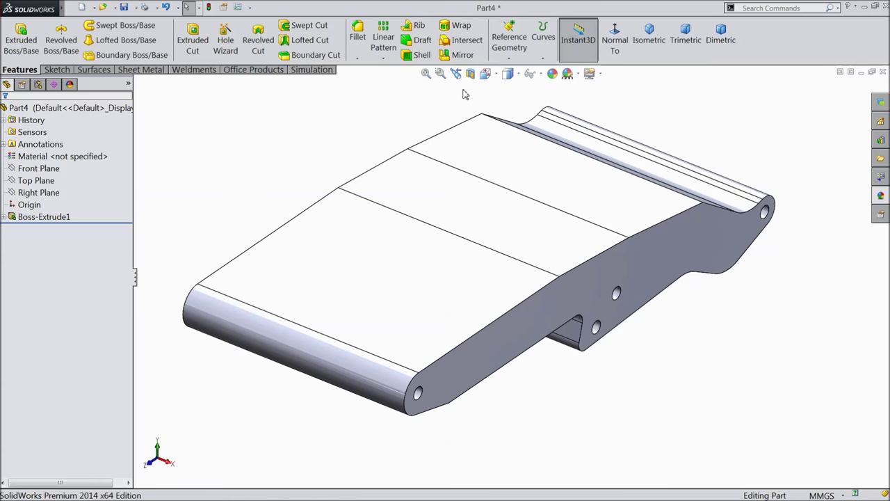
# Fillet two top and two underside crease edges of the bucket with a 2 mm radius
pyautogui.click(361, 38)
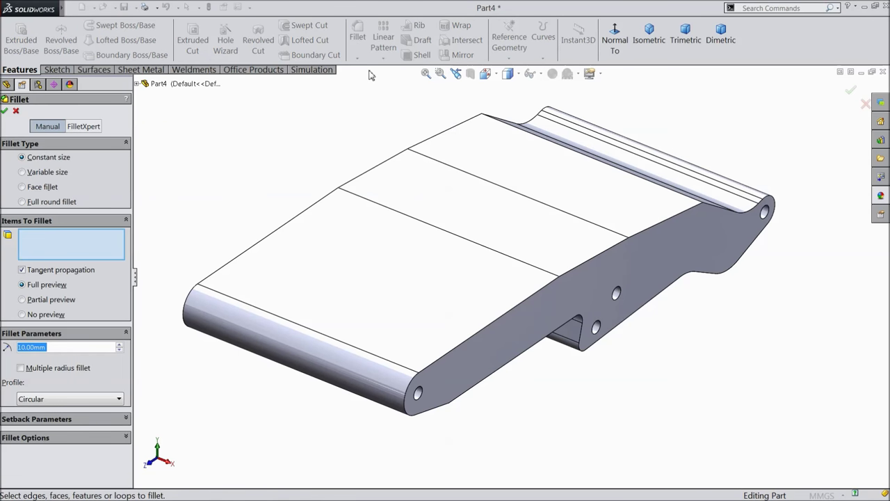
pyautogui.write('2')
pyautogui.click(487, 246)
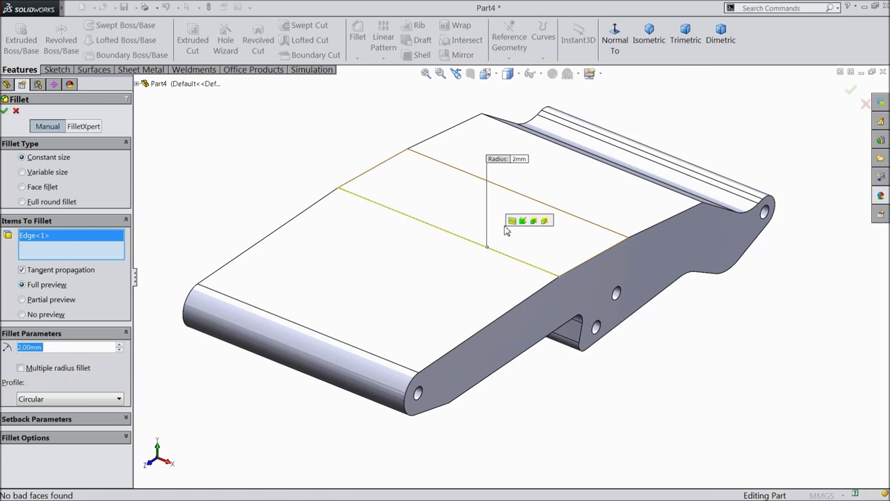
pyautogui.click(536, 201)
pyautogui.moveTo(596, 173); pyautogui.dragTo(640, 183, button='middle')
pyautogui.click(650, 170)
pyautogui.moveTo(620, 304); pyautogui.dragTo(325, 294, button='middle')
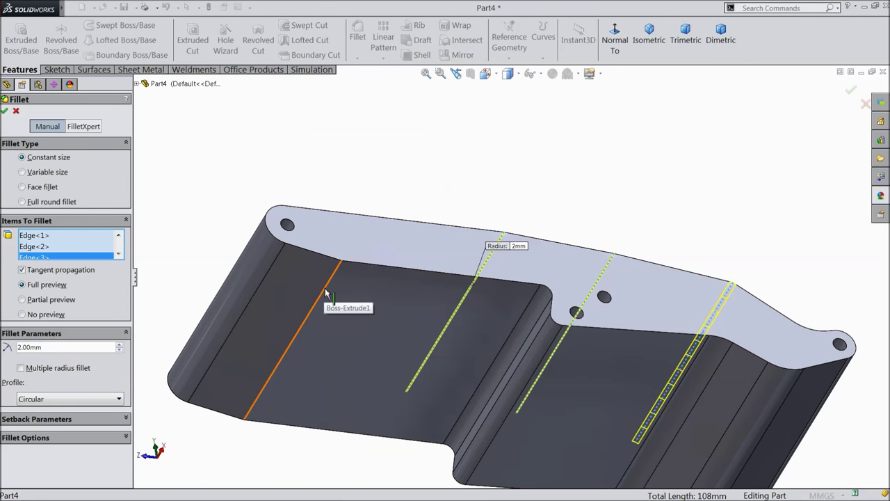
pyautogui.click(325, 293)
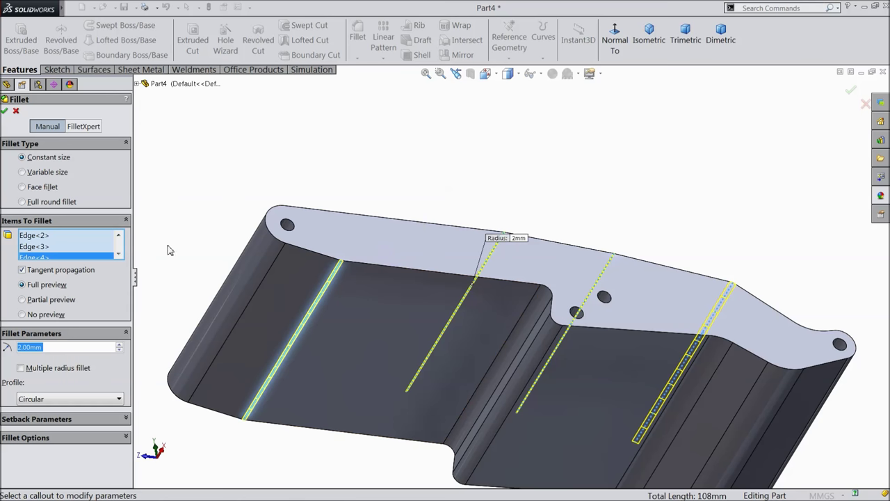
pyautogui.click(5, 111)
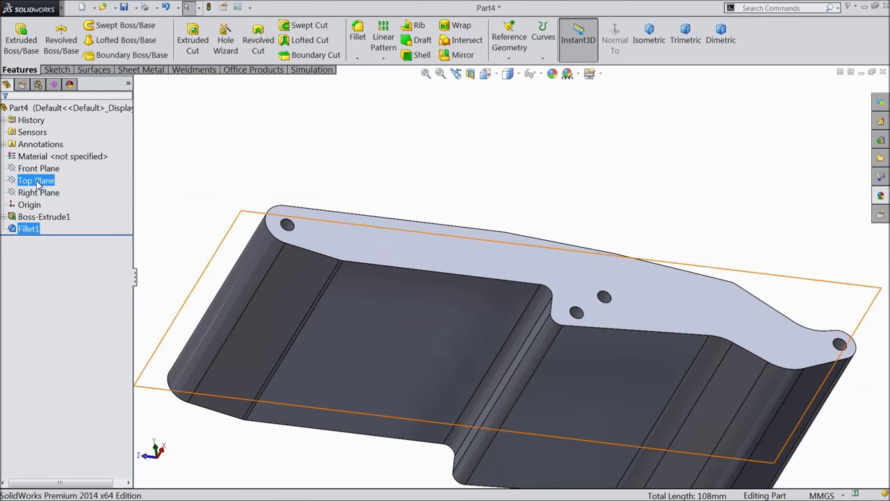
# Start a sketch on the Top Plane, view it normal, and draw a corner rectangle across the bucket
pyautogui.click(38, 182)
pyautogui.click(43, 166)
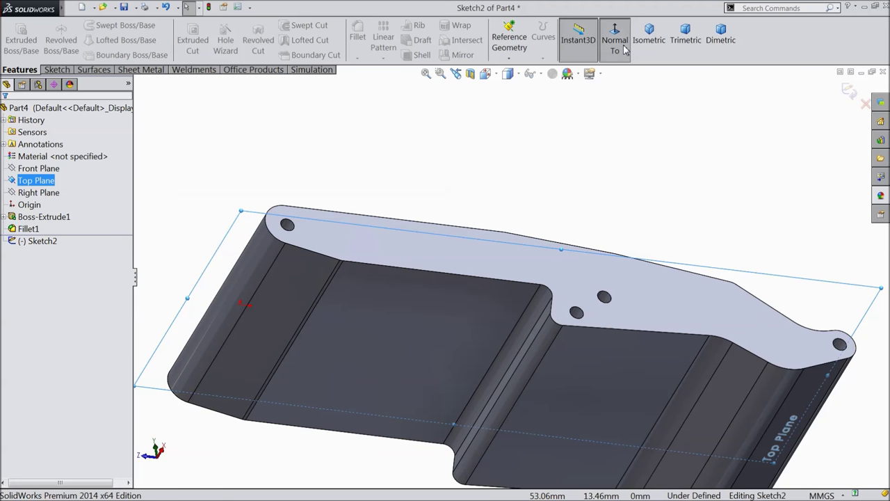
pyautogui.click(624, 47)
pyautogui.click(55, 71)
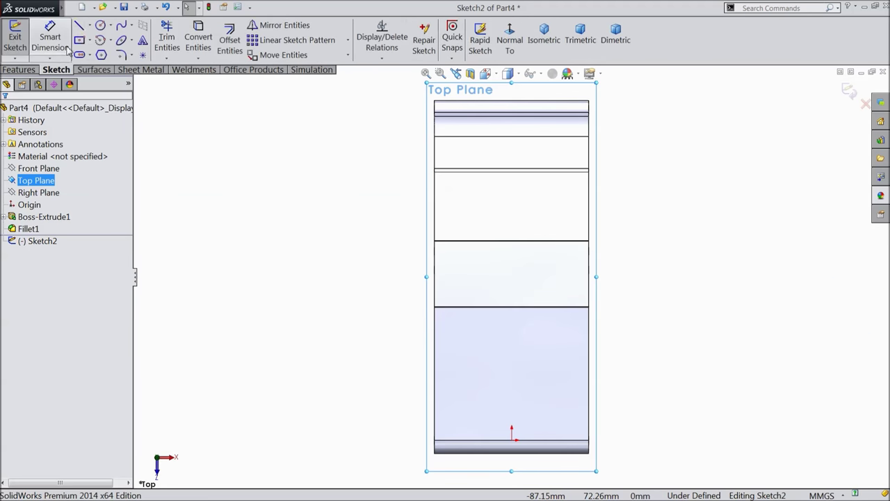
pyautogui.click(89, 41)
pyautogui.click(111, 53)
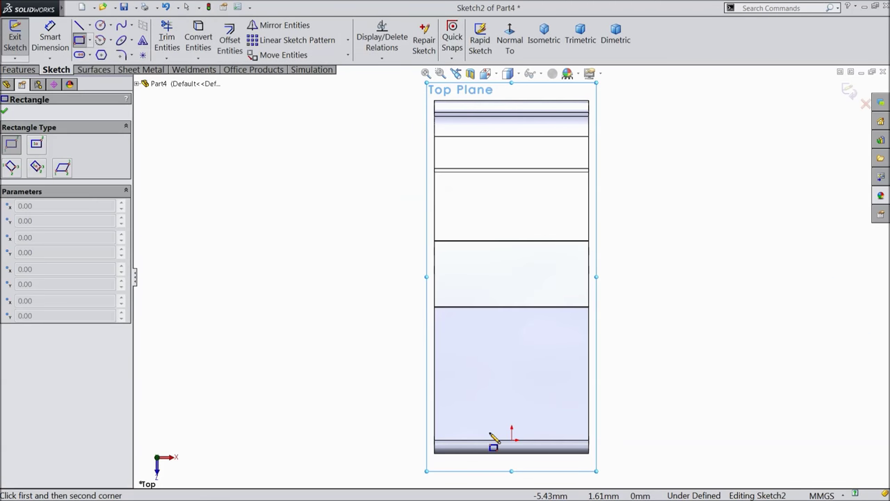
pyautogui.click(445, 453)
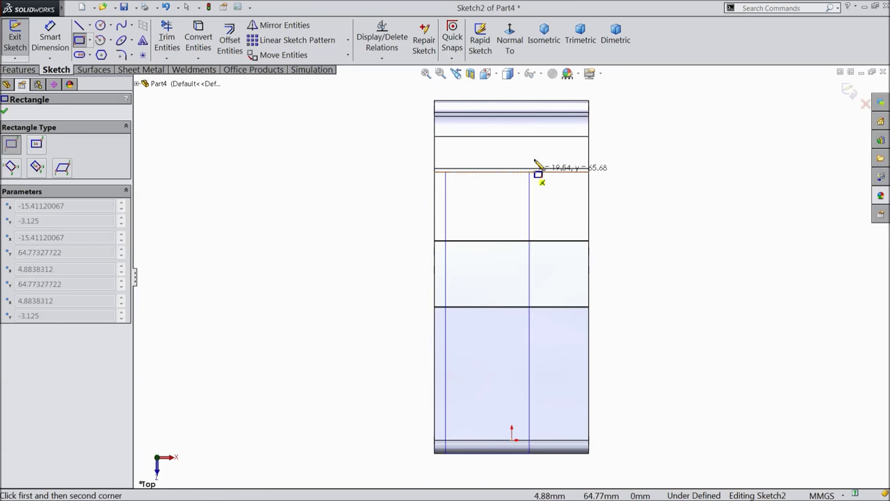
pyautogui.click(573, 103)
pyautogui.rightClick(642, 119)
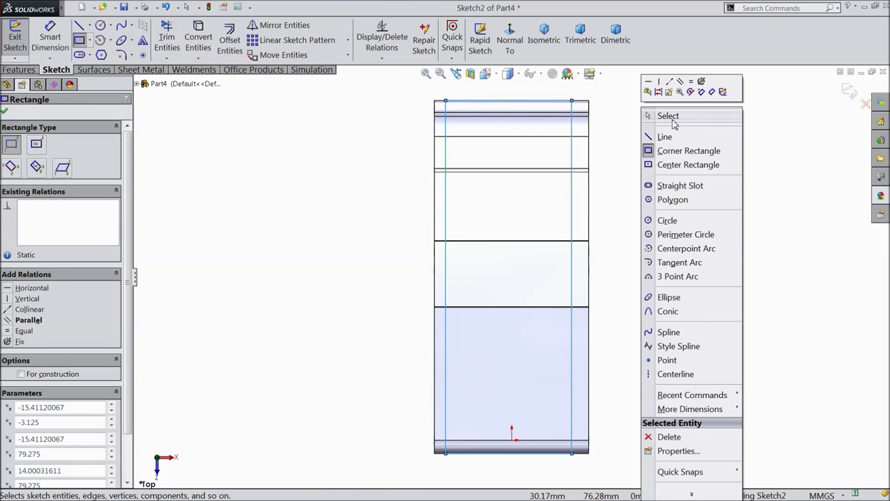
pyautogui.click(654, 119)
# Dimension the rectangle's right side 2 mm inside the bucket's right edge
pyautogui.click(50, 42)
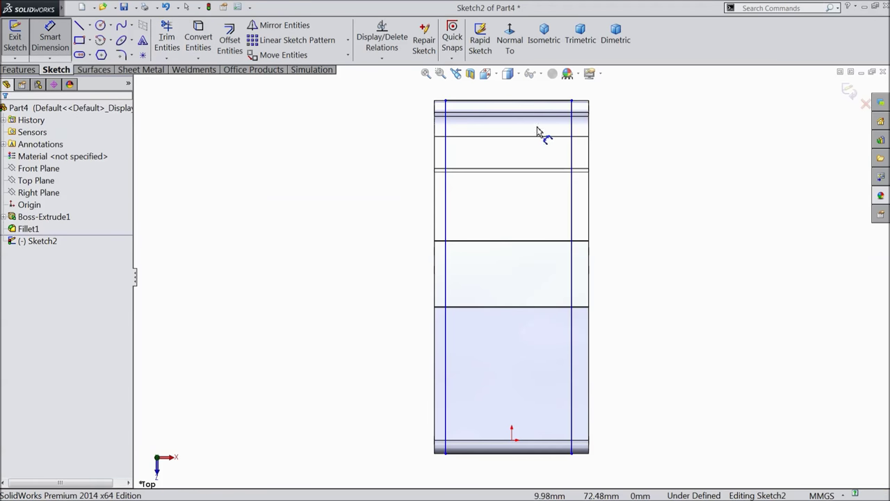
pyautogui.click(589, 152)
pyautogui.click(571, 150)
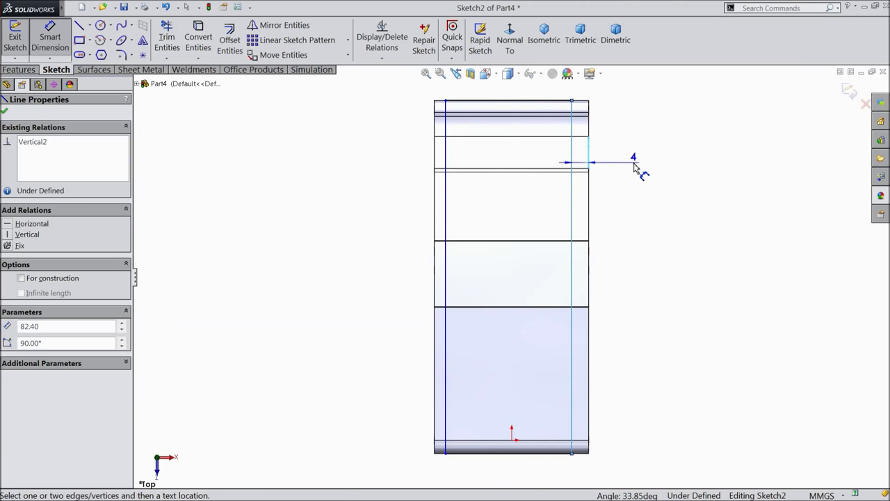
pyautogui.click(634, 167)
pyautogui.write('2')
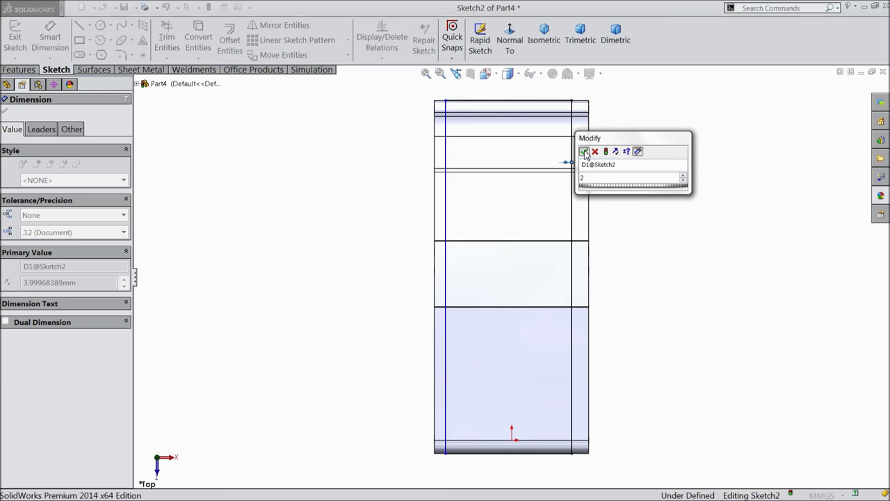
pyautogui.click(583, 151)
# Dimension the rectangle's left side 2 mm inside the bucket's left edge
pyautogui.scroll(-3, 445, 215)
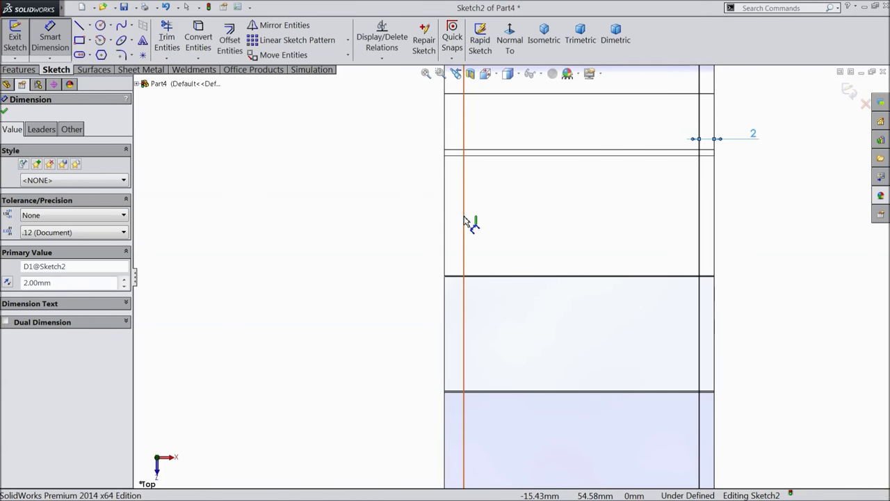
pyautogui.click(464, 221)
pyautogui.click(447, 233)
pyautogui.click(396, 238)
pyautogui.write('2')
pyautogui.click(345, 221)
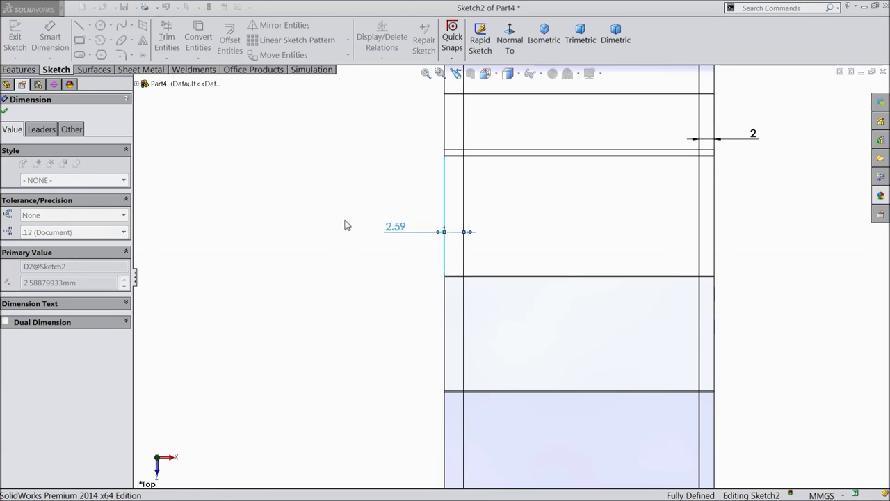
pyautogui.click(4, 114)
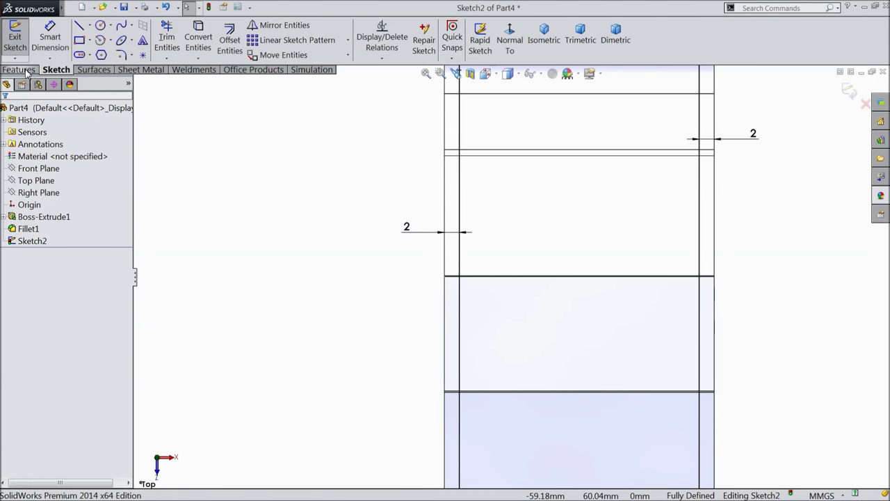
pyautogui.click(18, 70)
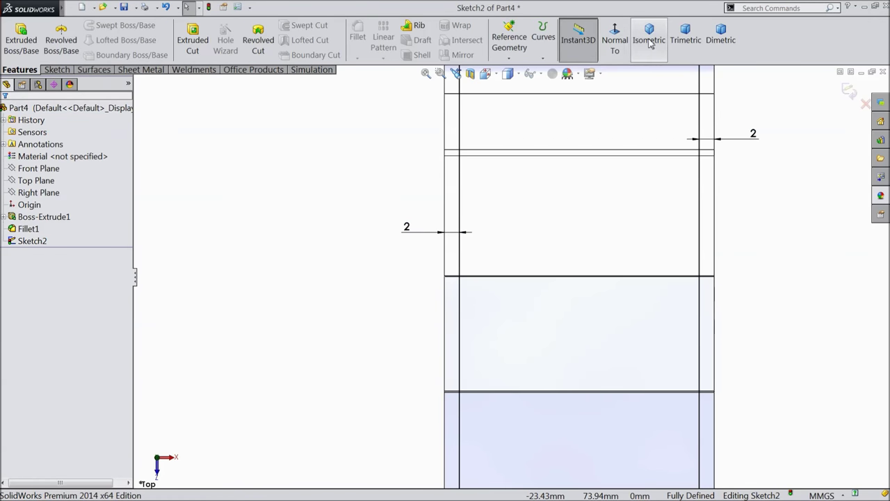
# Extrude-cut the rectangle Through All - Both, keeping both resulting side-plate bodies
pyautogui.click(651, 42)
pyautogui.click(192, 39)
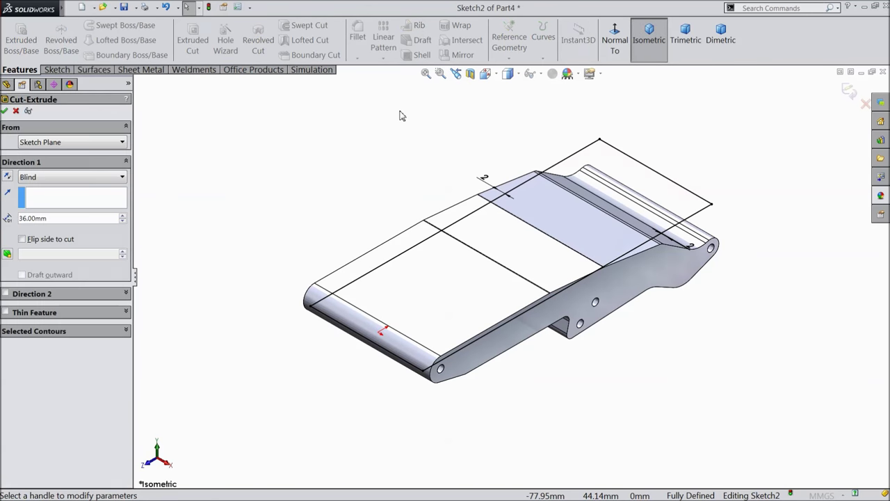
pyautogui.click(49, 178)
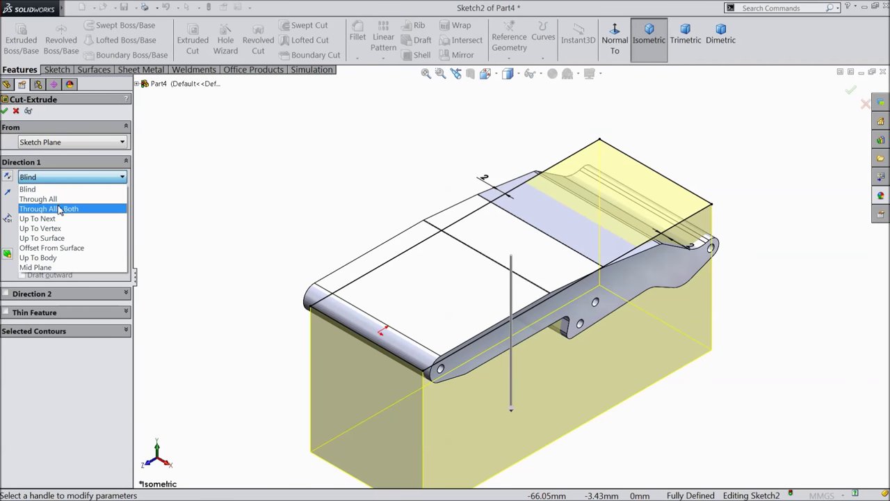
pyautogui.click(58, 209)
pyautogui.moveTo(251, 290); pyautogui.dragTo(256, 243, button='middle')
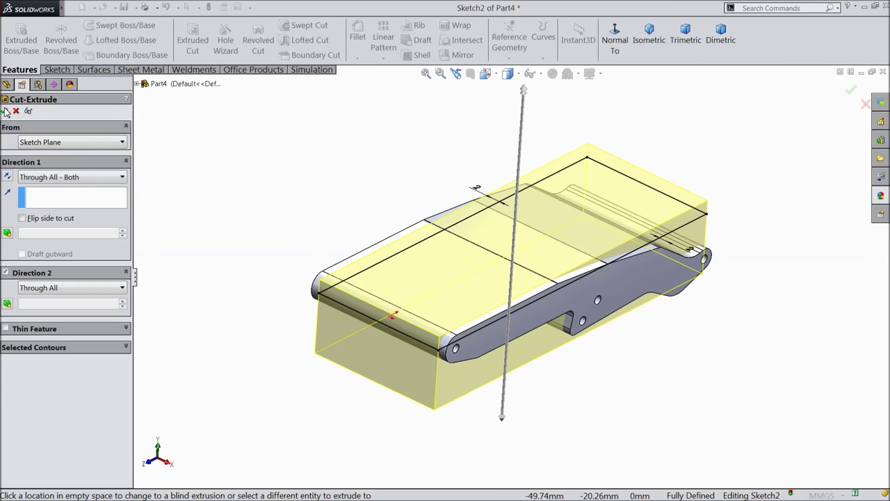
pyautogui.click(6, 111)
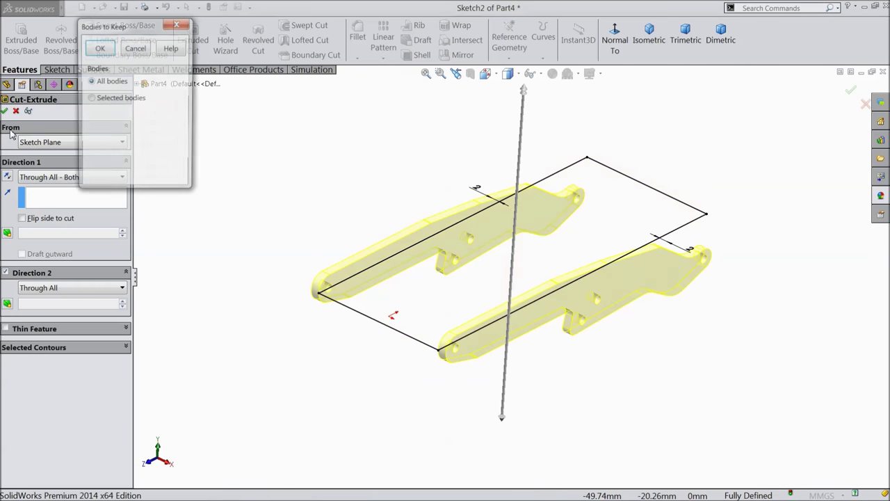
pyautogui.click(99, 48)
# Start a new sketch on the Right Plane
pyautogui.moveTo(292, 237)
pyautogui.mouseDown(button='middle')
pyautogui.moveTo(327, 289)
pyautogui.moveTo(285, 208)
pyautogui.moveTo(298, 232)
pyautogui.mouseUp(button='middle')
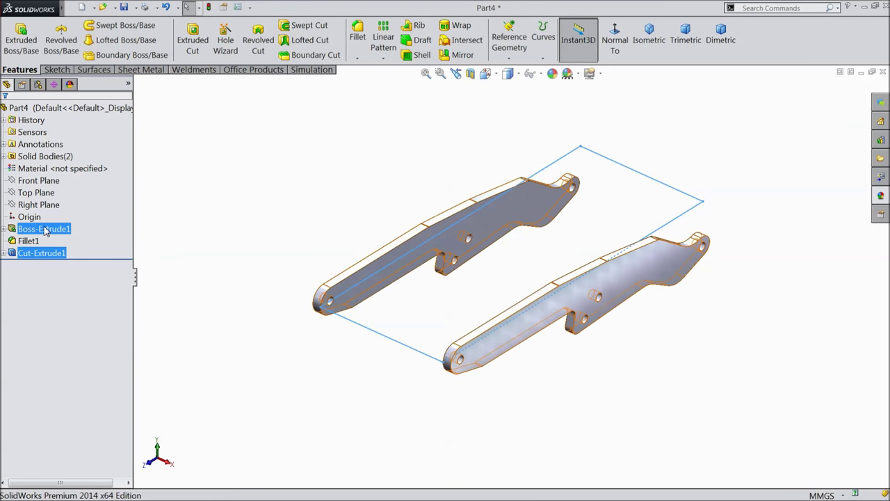
pyautogui.click(39, 204)
pyautogui.click(54, 196)
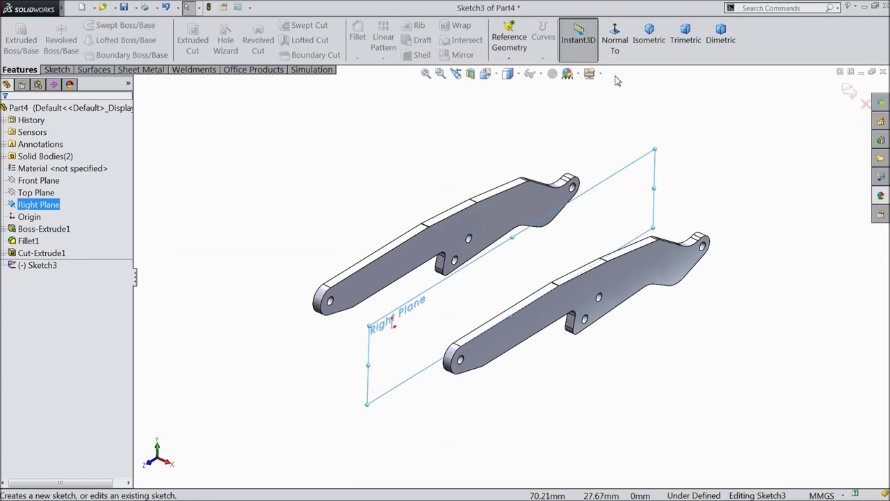
# Draw a circle on the side plate, viewed normal, and set its diameter to 7.50 mm
pyautogui.click(615, 40)
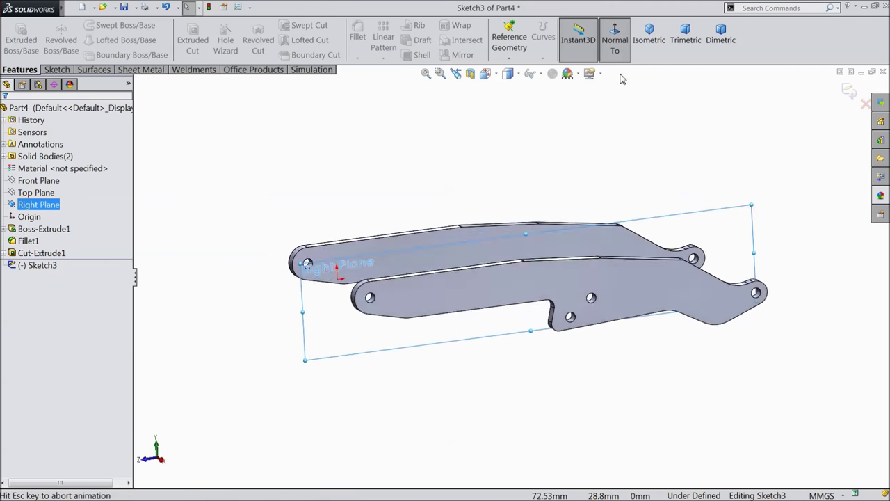
pyautogui.click(57, 70)
pyautogui.click(101, 26)
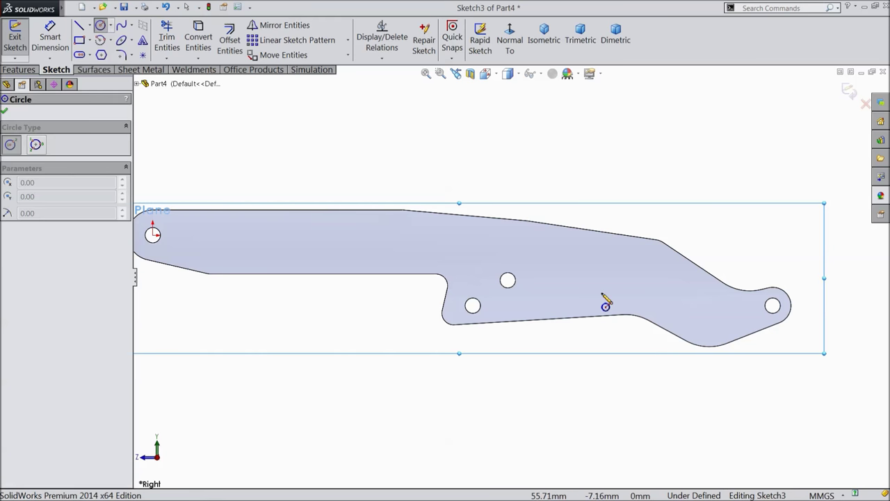
pyautogui.click(645, 279)
pyautogui.click(646, 309)
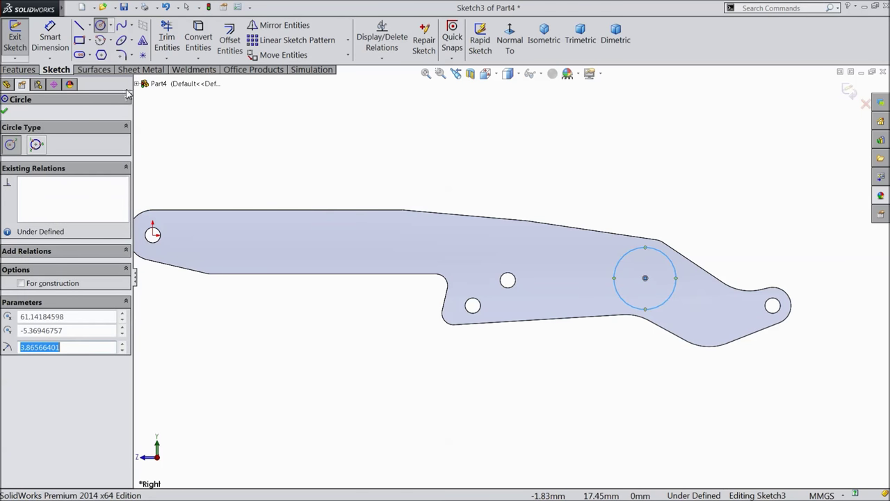
pyautogui.click(50, 43)
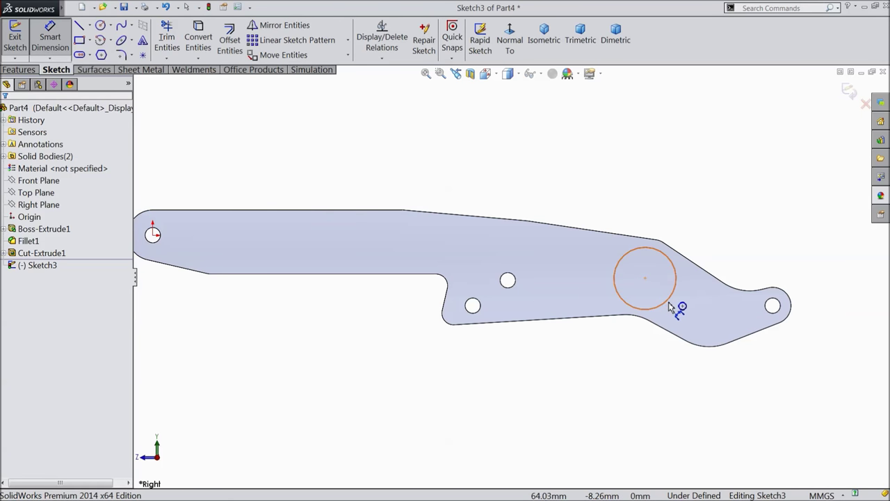
pyautogui.click(666, 306)
pyautogui.click(683, 313)
pyautogui.write('7.5')
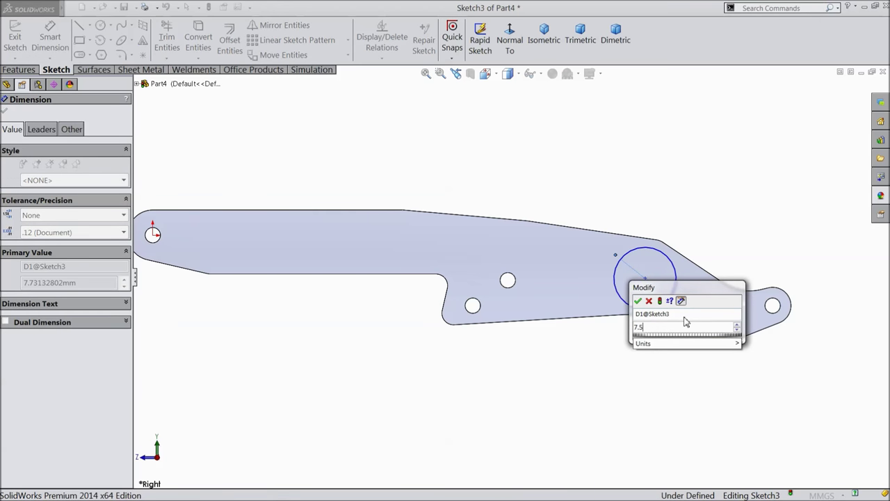
pyautogui.press('Return')
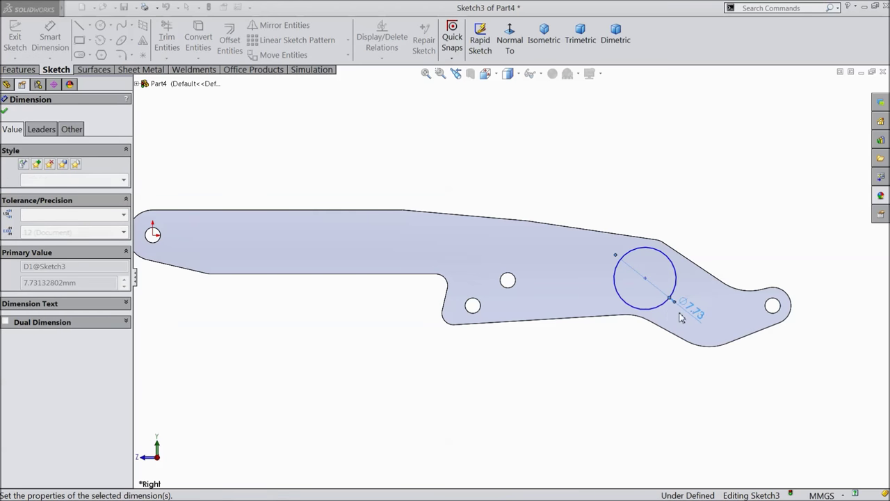
# Locate the circle centre 58.65 mm horizontally from the origin
pyautogui.scroll(2, 596, 283)
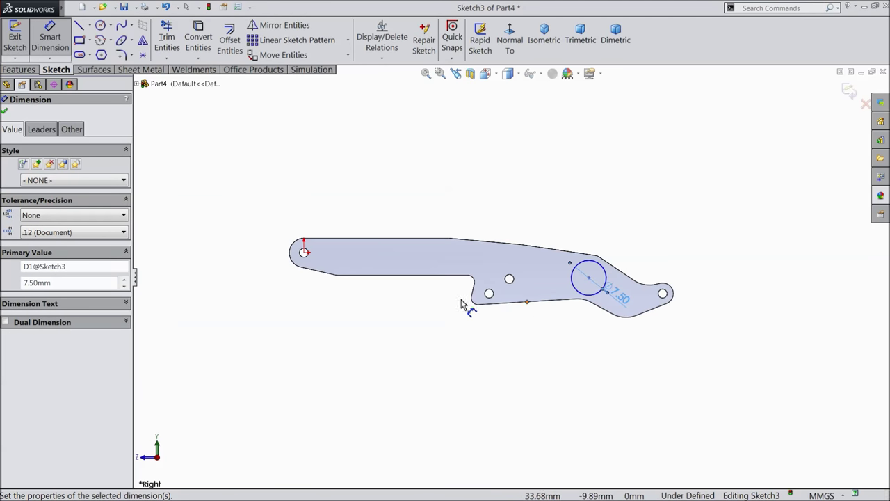
pyautogui.click(304, 252)
pyautogui.click(588, 278)
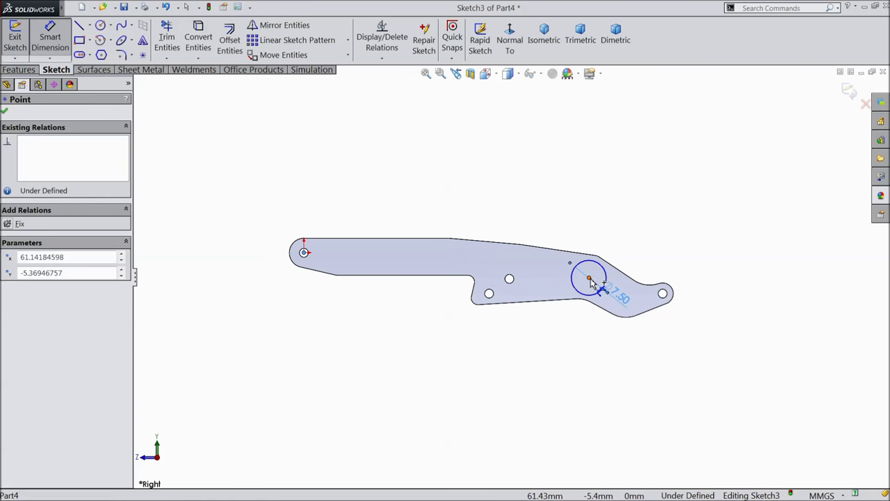
pyautogui.click(477, 189)
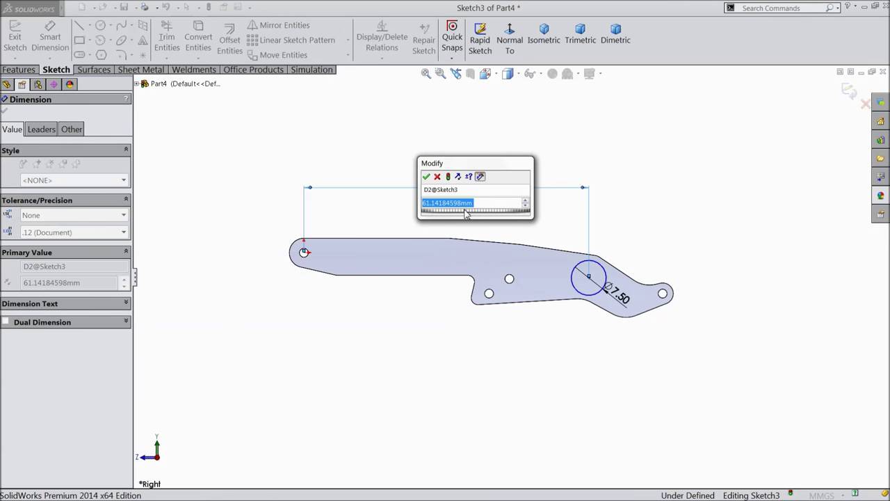
pyautogui.write('58.65')
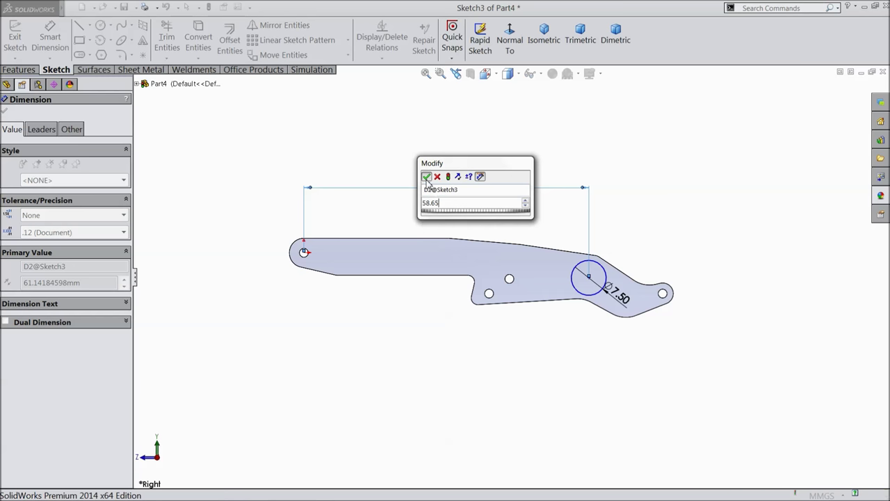
pyautogui.click(426, 176)
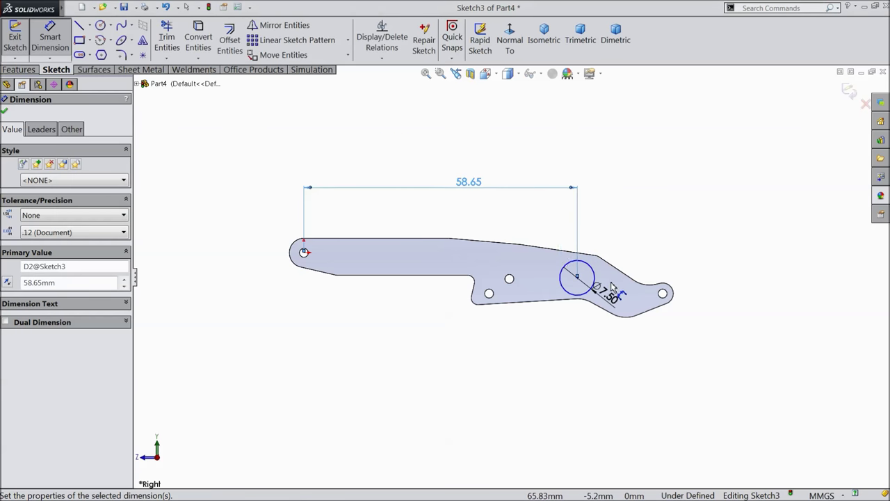
# Locate the circle centre 5.75 mm vertically from the origin, fully defining the sketch
pyautogui.scroll(-3, 668, 292)
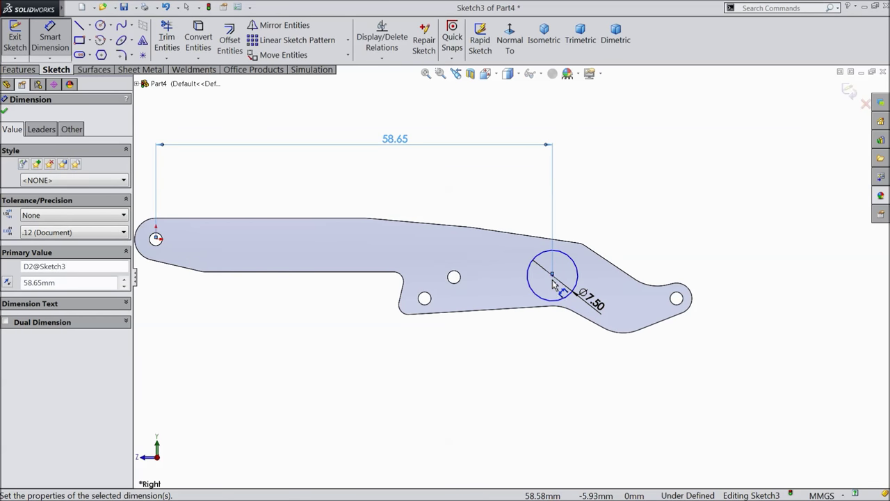
pyautogui.click(553, 276)
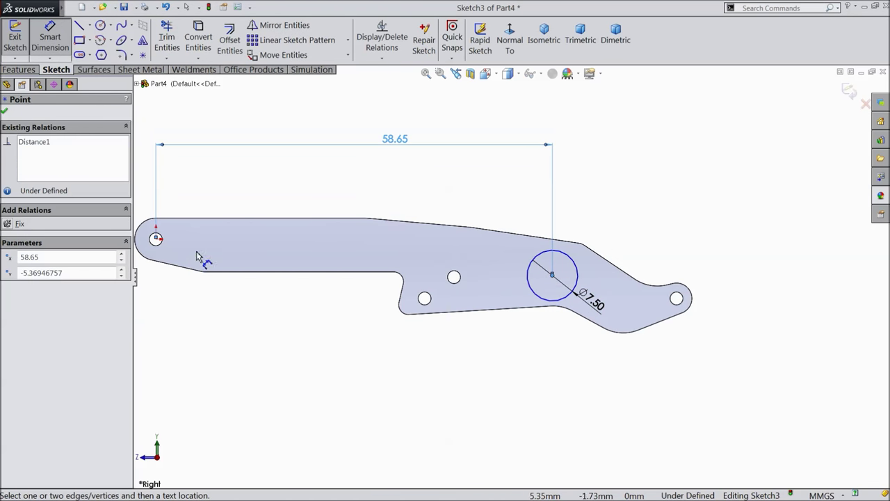
pyautogui.click(156, 239)
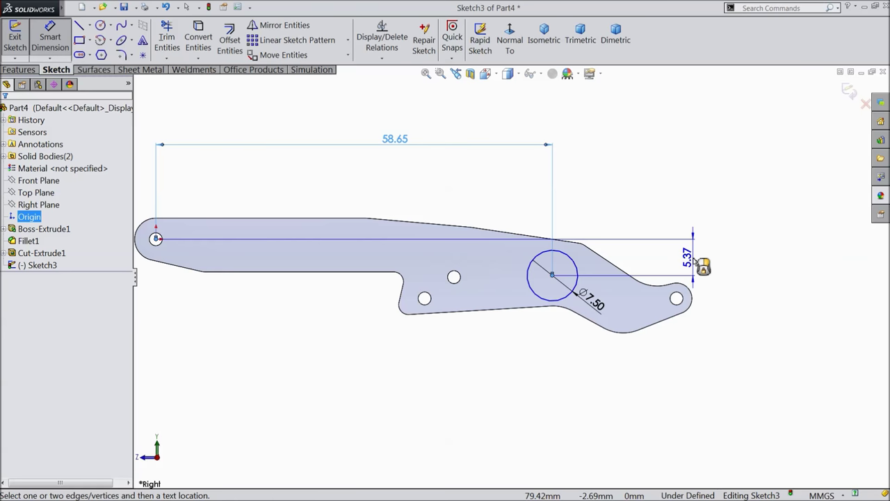
pyautogui.click(699, 263)
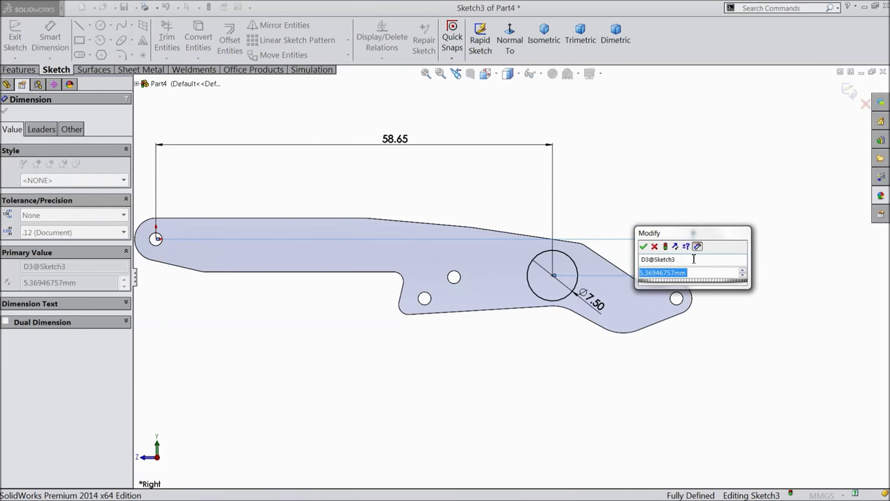
pyautogui.write('5.75')
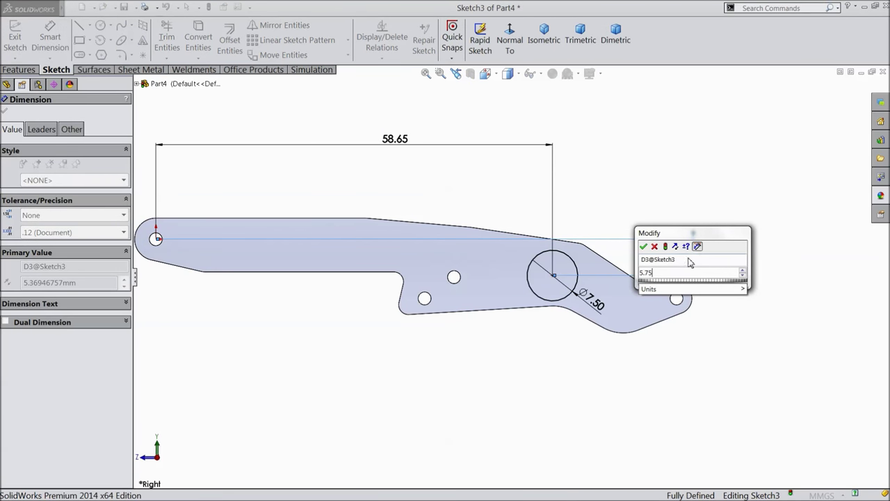
pyautogui.click(644, 247)
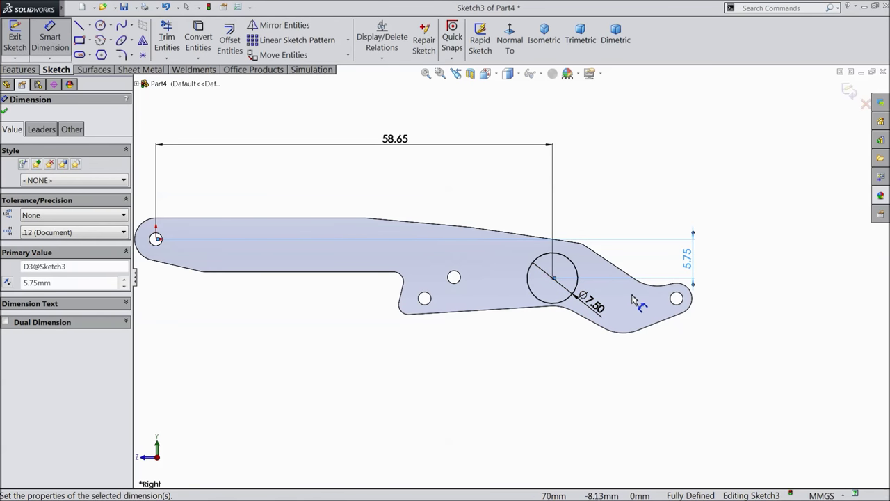
pyautogui.press('z')
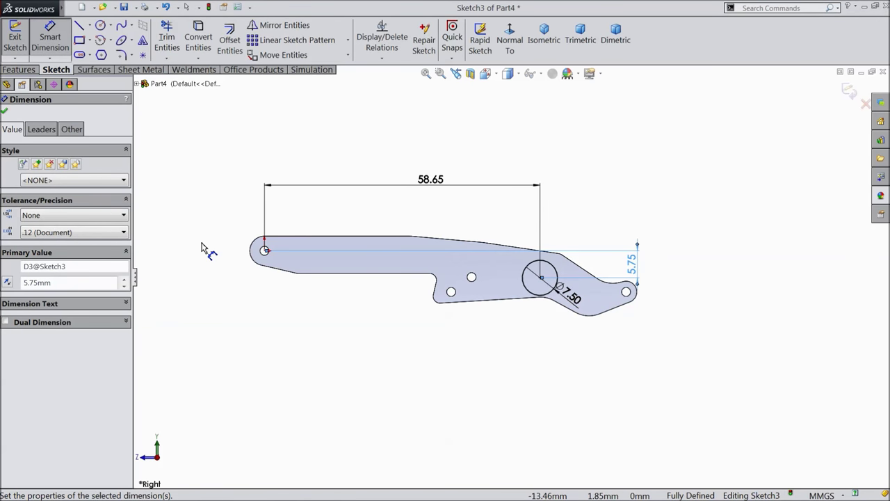
pyautogui.click(5, 112)
pyautogui.moveTo(213, 223)
pyautogui.mouseDown(button='middle')
pyautogui.moveTo(236, 218)
pyautogui.moveTo(289, 297)
pyautogui.moveTo(277, 300)
pyautogui.mouseUp(button='middle')
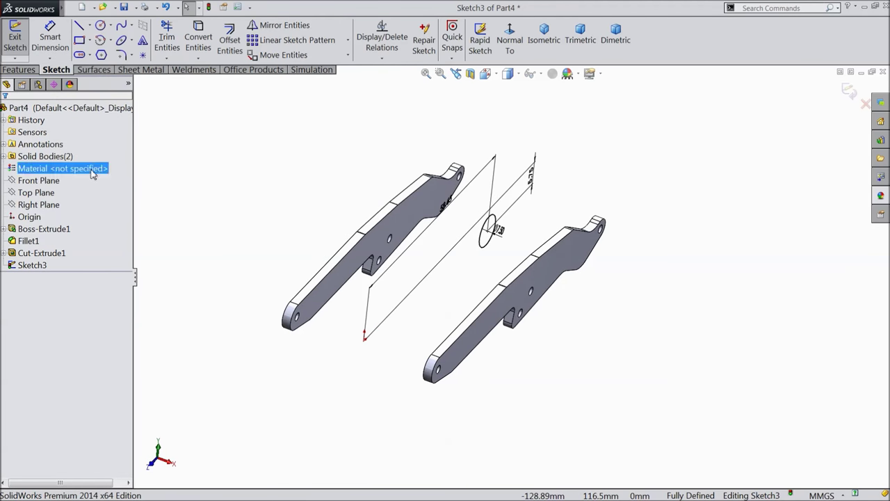
# Extrude the Ø7.50 circle Mid Plane 36 mm into a pin joining both side plates
pyautogui.click(19, 70)
pyautogui.click(21, 40)
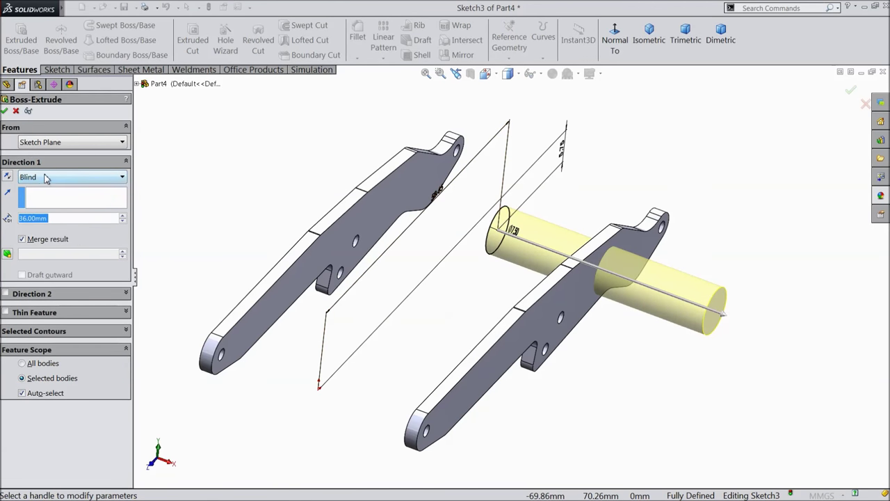
pyautogui.click(45, 178)
pyautogui.click(38, 258)
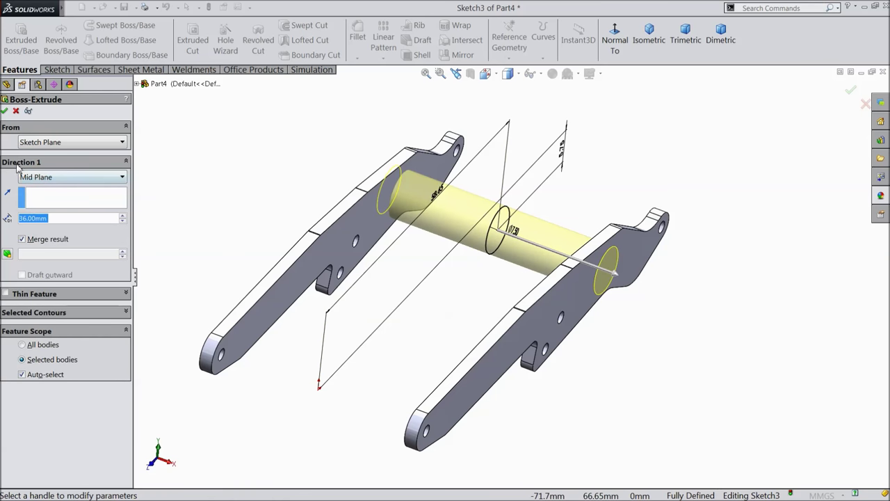
pyautogui.click(5, 110)
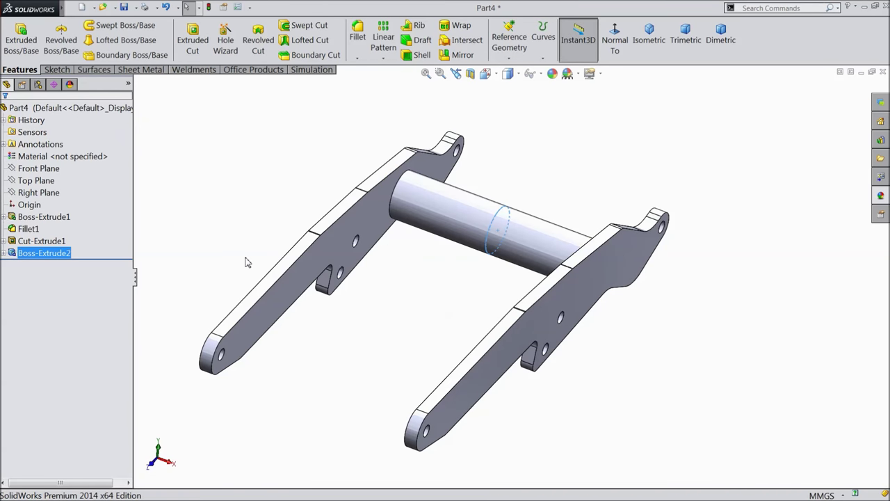
pyautogui.moveTo(247, 261); pyautogui.dragTo(218, 232, button='middle')
pyautogui.moveTo(281, 268); pyautogui.dragTo(284, 302, button='middle')
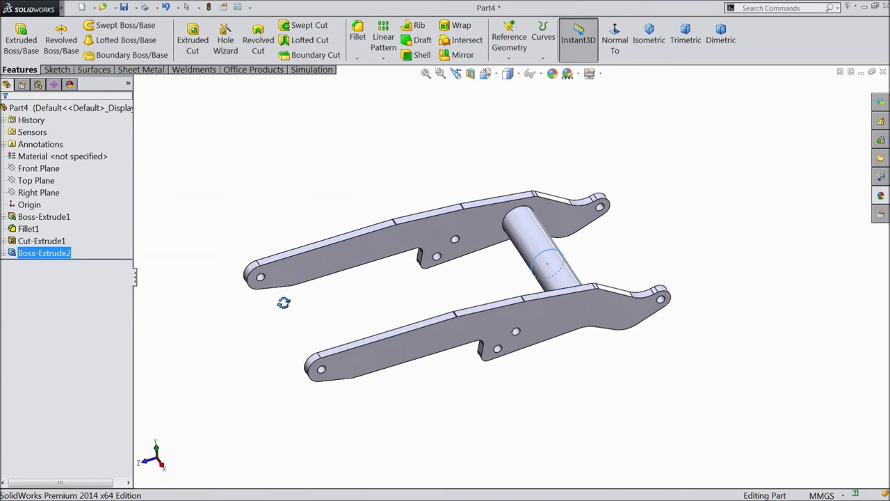
pyautogui.scroll(-2, 473, 315)
pyautogui.click(70, 108)
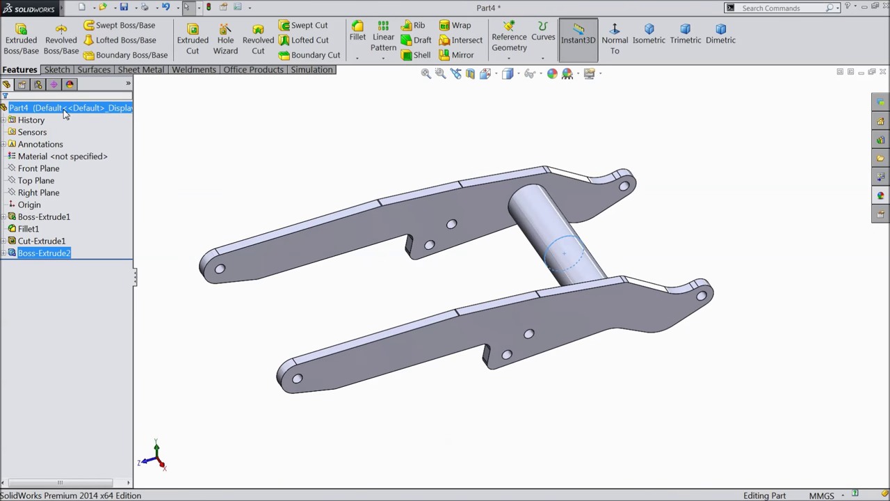
# Apply the yellow Medium Gloss plastic appearance to the whole Part4 boom
pyautogui.click(880, 198)
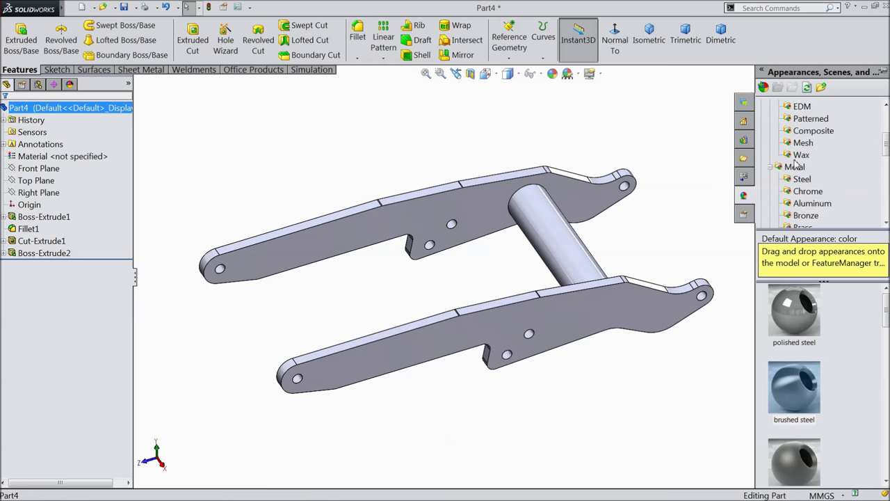
pyautogui.click(810, 143)
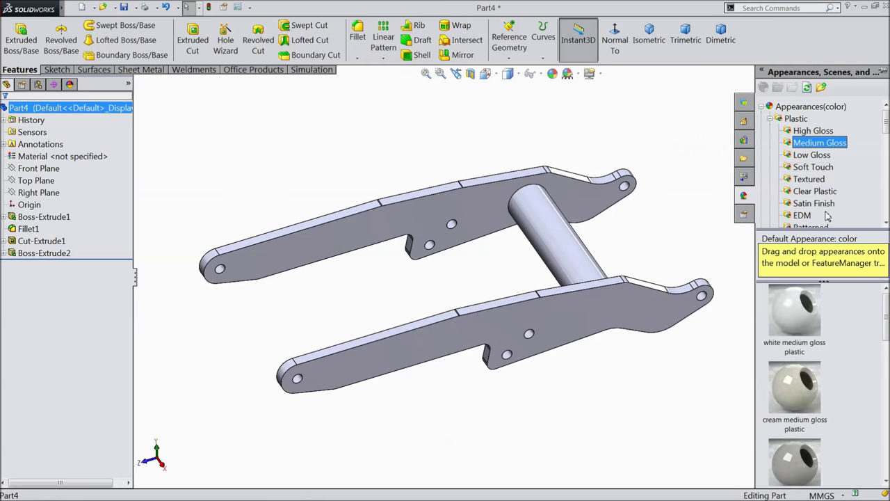
pyautogui.scroll(-3, 794, 383)
pyautogui.doubleClick(794, 437)
pyautogui.moveTo(652, 404); pyautogui.dragTo(580, 282, button='middle')
pyautogui.moveTo(621, 438); pyautogui.dragTo(623, 419, button='middle')
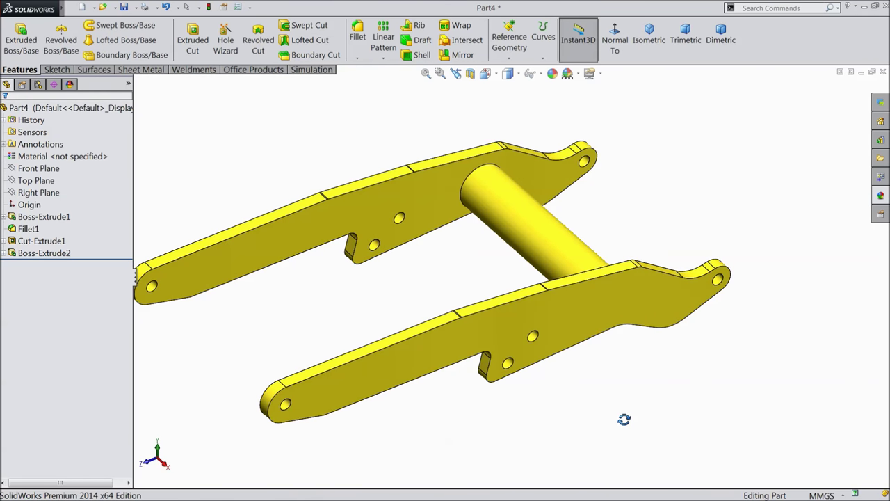
pyautogui.moveTo(512, 369); pyautogui.dragTo(473, 339, button='middle')
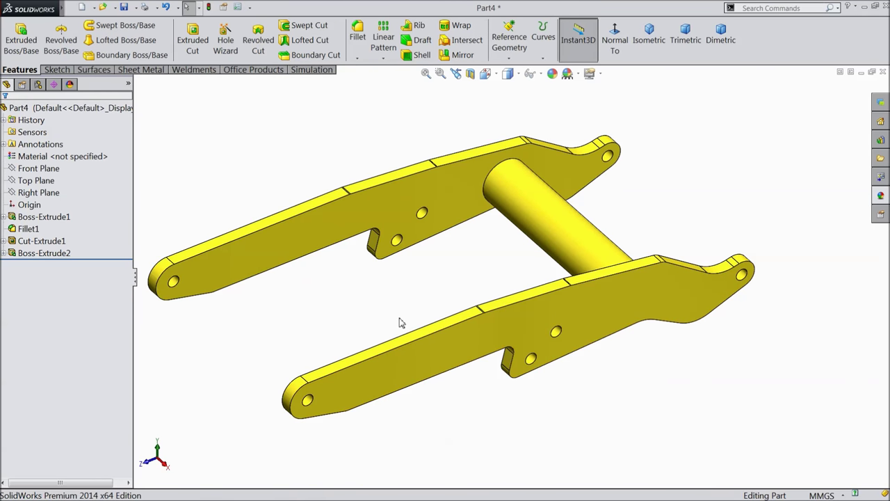
pyautogui.click(125, 8)
# Save the part as 12.Boom in the Desktop's Kobelco Wheel loader folder
pyautogui.click(341, 203)
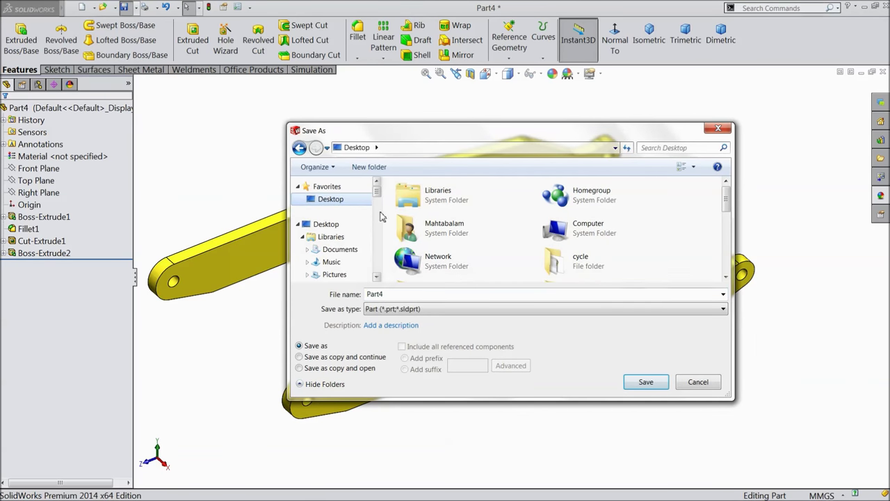
pyautogui.moveTo(728, 201); pyautogui.dragTo(729, 227)
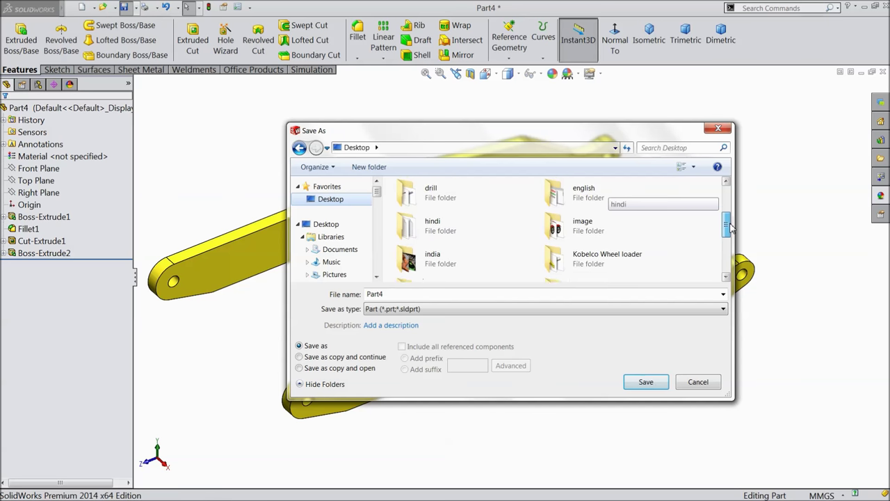
pyautogui.click(592, 259)
pyautogui.doubleClick(592, 259)
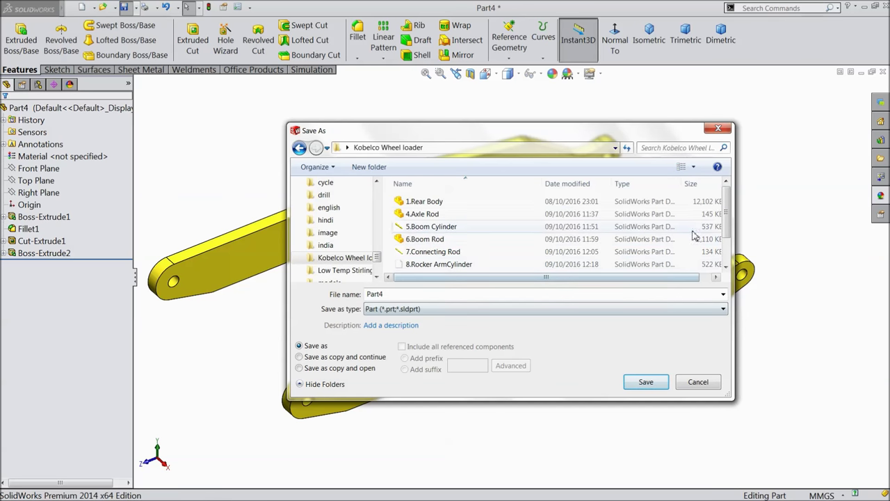
pyautogui.moveTo(727, 201); pyautogui.dragTo(737, 251)
pyautogui.doubleClick(386, 294)
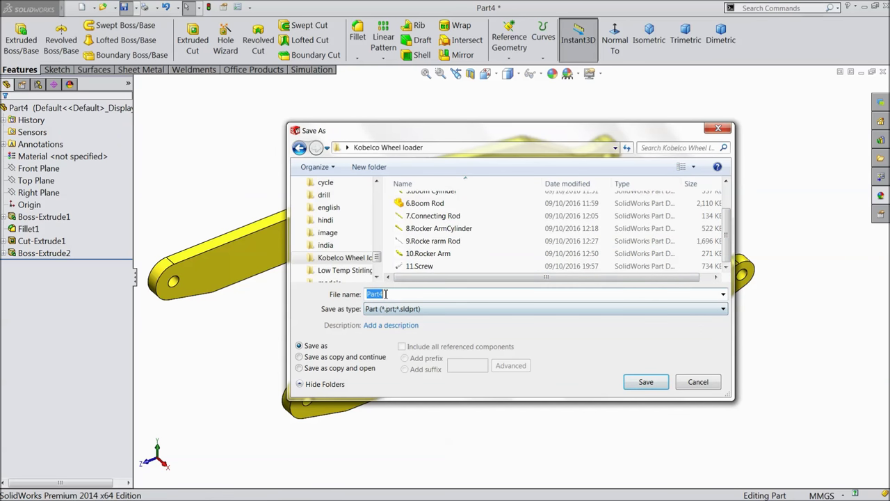
pyautogui.write('12.Boom')
pyautogui.click(625, 384)
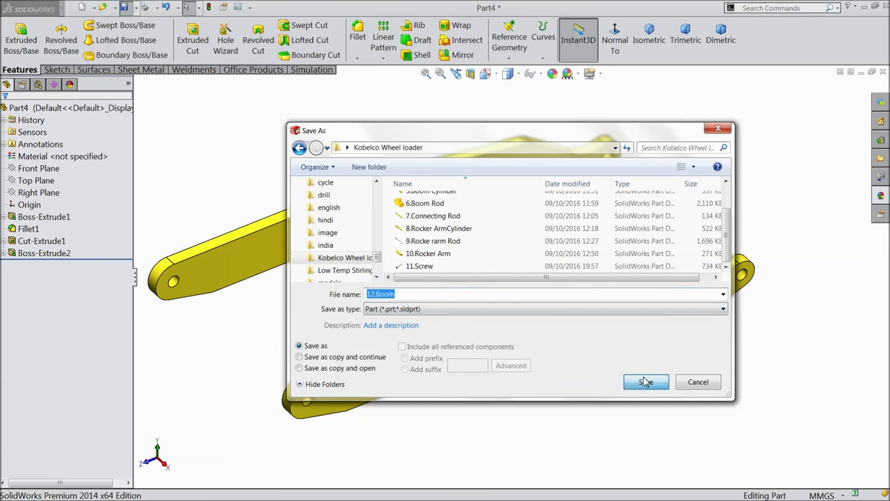
pyautogui.scroll(-3, 466, 258)
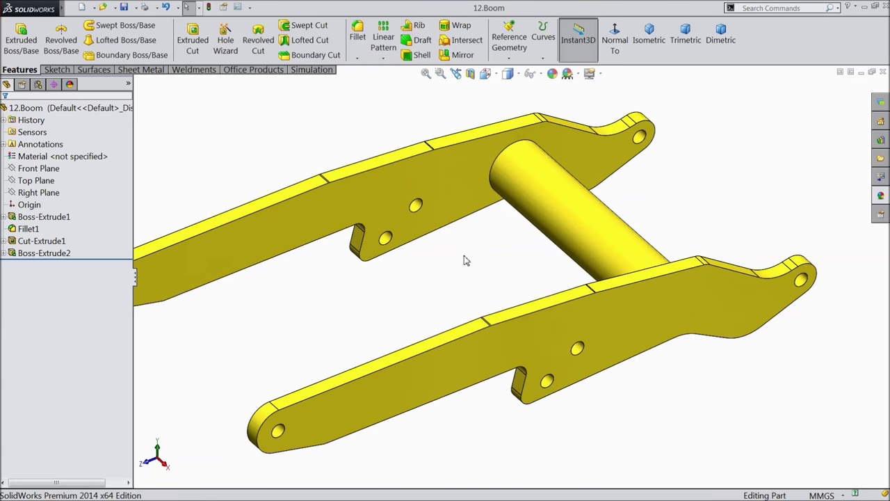
pyautogui.moveTo(465, 258)
pyautogui.mouseDown(button='middle')
pyautogui.moveTo(489, 251)
pyautogui.moveTo(473, 254)
pyautogui.mouseUp(button='middle')
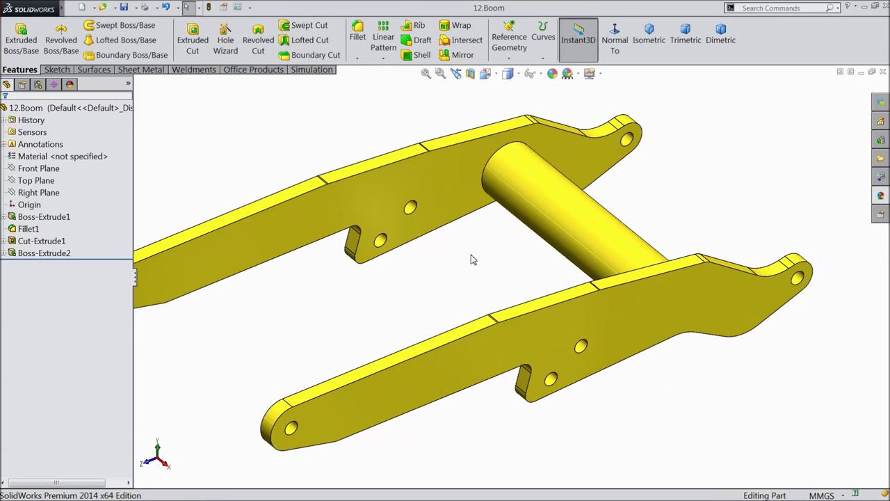
pyautogui.scroll(2, 467, 259)
pyautogui.moveTo(444, 285); pyautogui.dragTo(431, 285, button='middle')
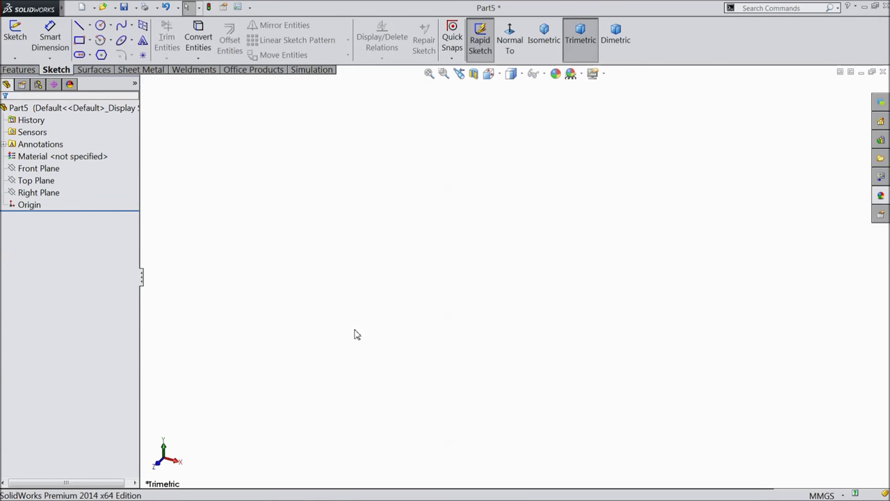
# Sketch on the Right Plane: a bottom line ending at the origin, then a short vertical line
pyautogui.click(39, 193)
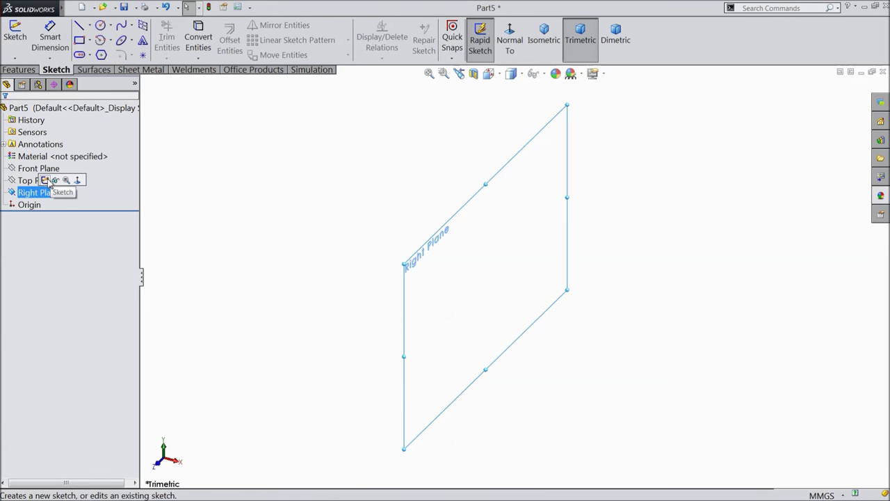
pyautogui.click(46, 180)
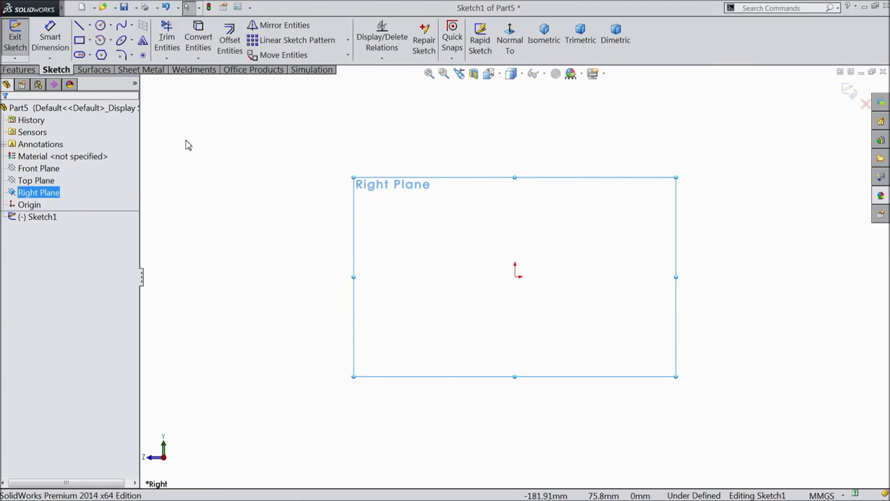
pyautogui.click(80, 25)
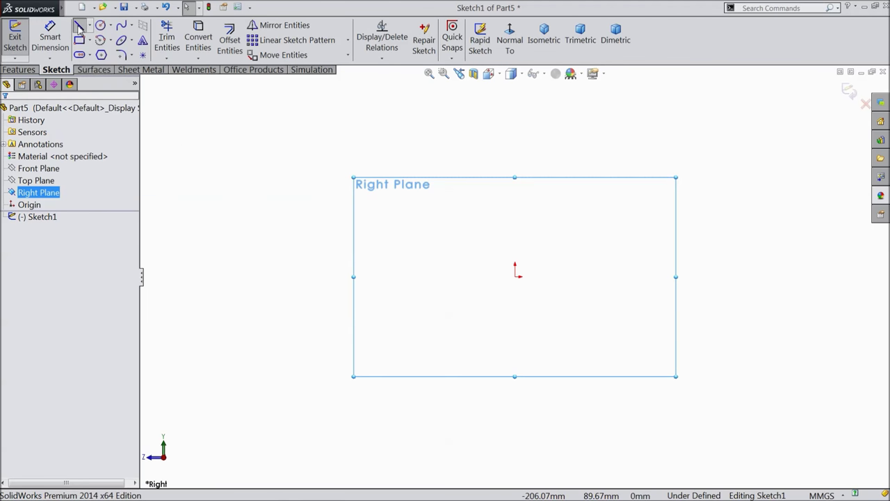
pyautogui.click(628, 276)
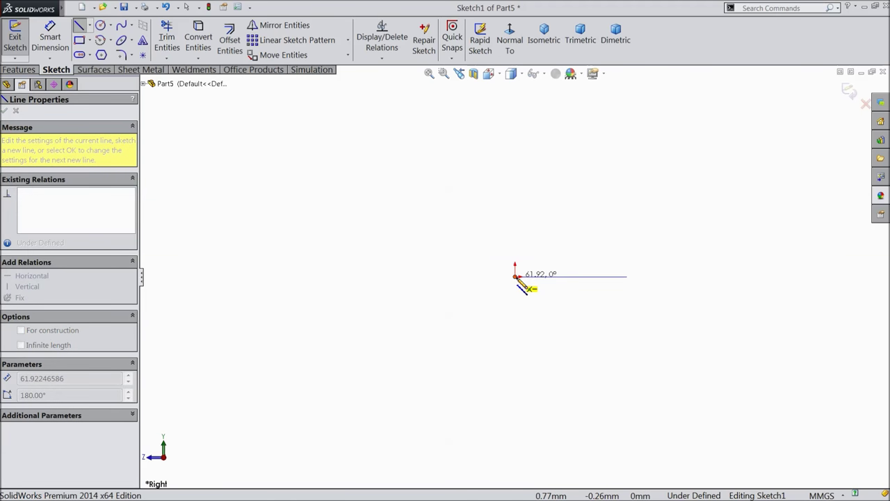
pyautogui.click(514, 276)
pyautogui.click(515, 245)
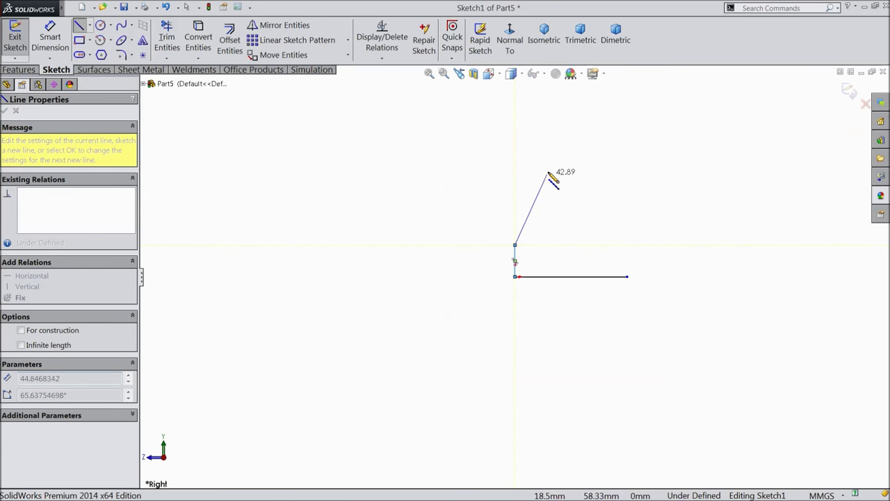
# Add the slanted and steep top lines to complete the four-line profile chain
pyautogui.click(558, 146)
pyautogui.scroll(2, 578, 128)
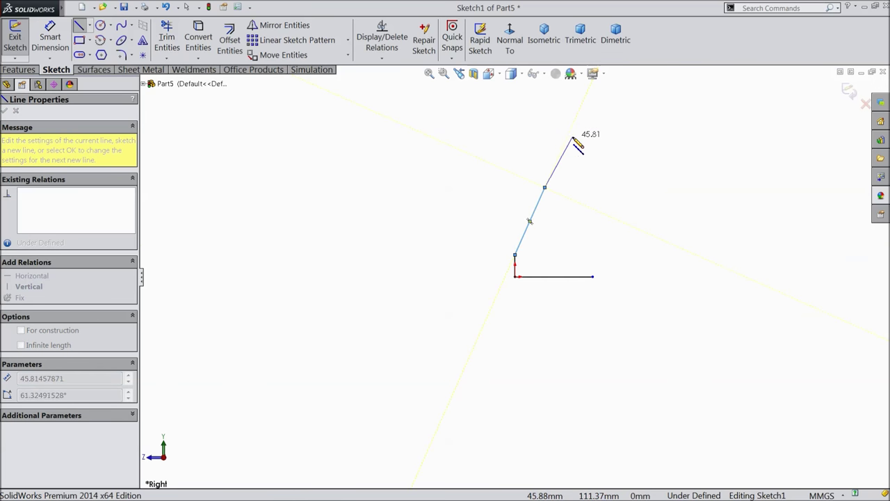
pyautogui.click(560, 112)
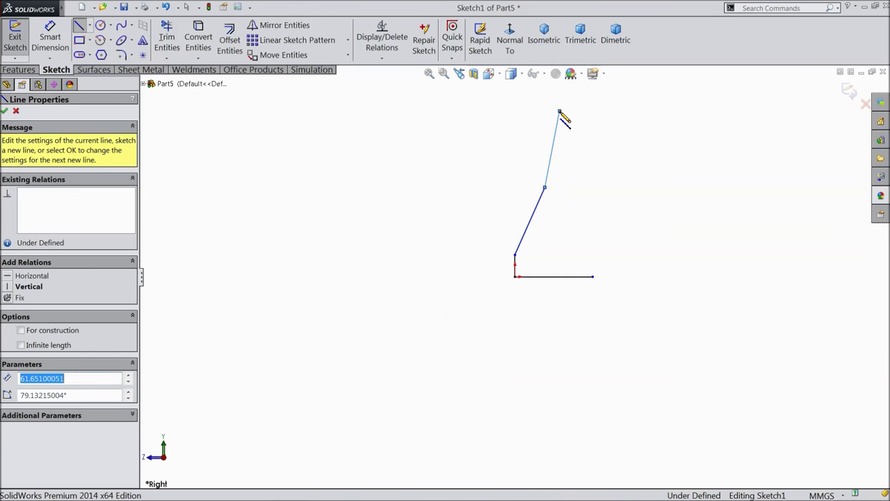
pyautogui.rightClick(533, 119)
pyautogui.click(553, 94)
pyautogui.scroll(-2, 576, 146)
pyautogui.scroll(-1, 576, 146)
pyautogui.click(50, 39)
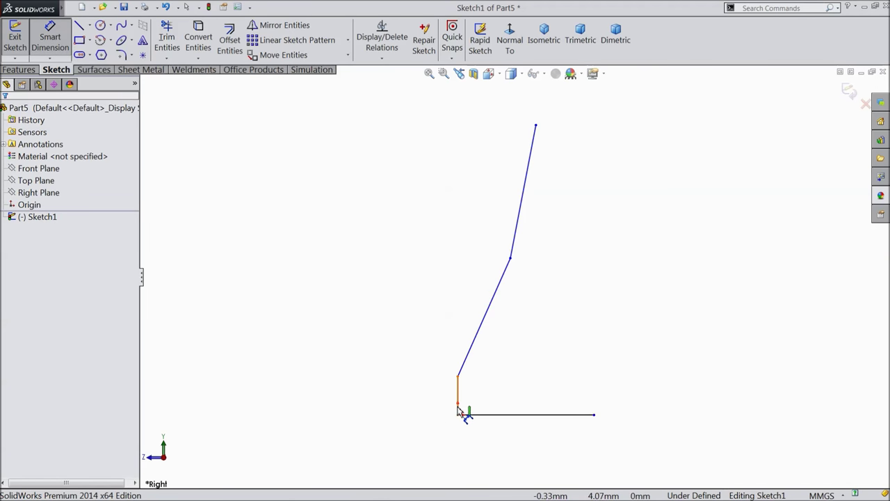
# Dimension the short vertical segment to 1 mm and the slanted segment's height to 16 mm
pyautogui.click(458, 406)
pyautogui.click(449, 402)
pyautogui.write('1')
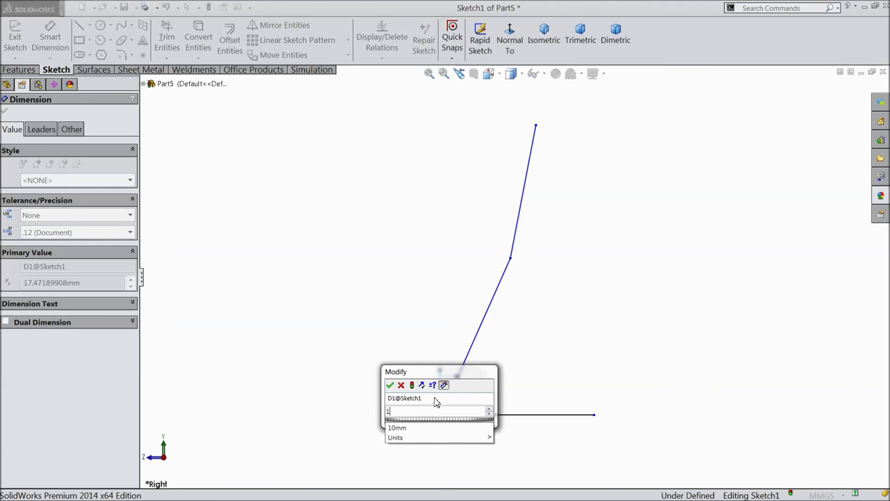
pyautogui.click(390, 385)
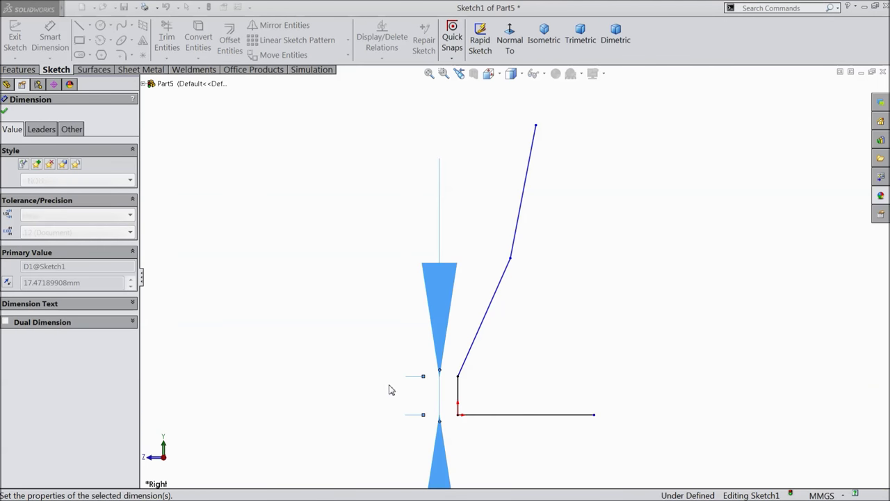
pyautogui.click(509, 260)
pyautogui.click(494, 414)
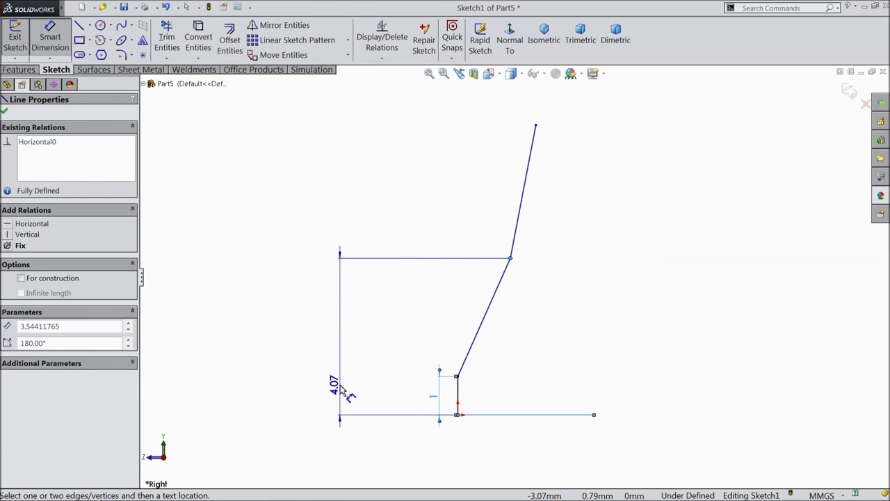
pyautogui.click(341, 389)
pyautogui.write('16')
pyautogui.click(291, 373)
# Add a 7.25 mm offset to the upper vertex and a 28.50 mm overall height from the origin
pyautogui.scroll(-1, 459, 292)
pyautogui.scroll(-1, 518, 202)
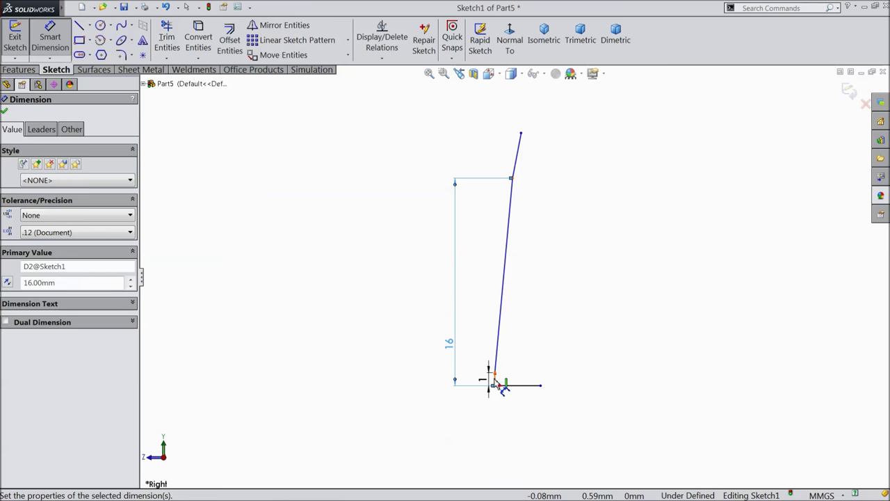
pyautogui.click(494, 375)
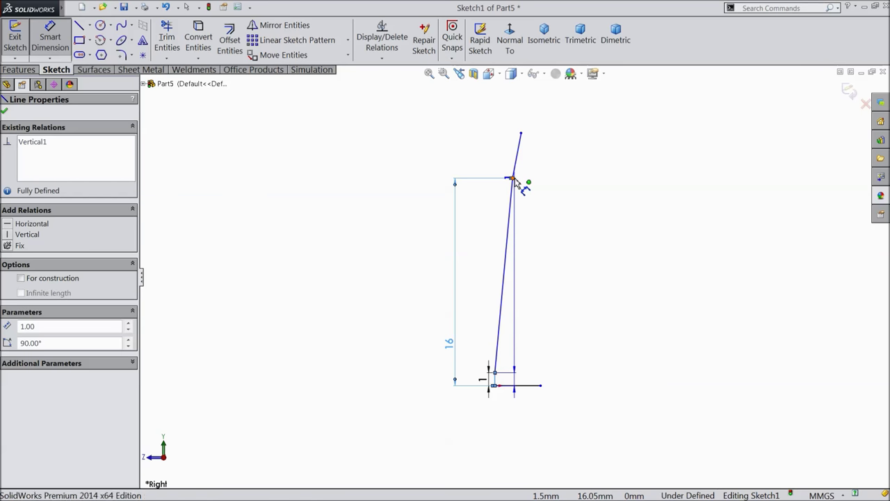
pyautogui.click(513, 179)
pyautogui.click(508, 150)
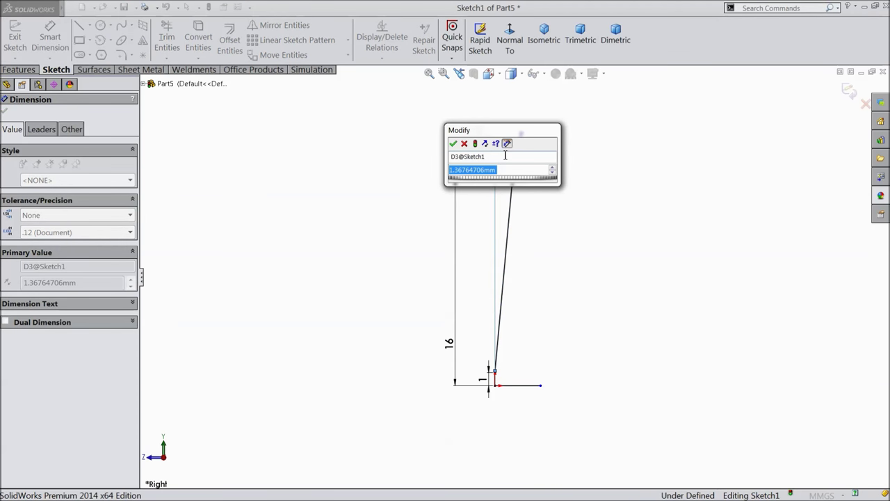
pyautogui.write('7.25')
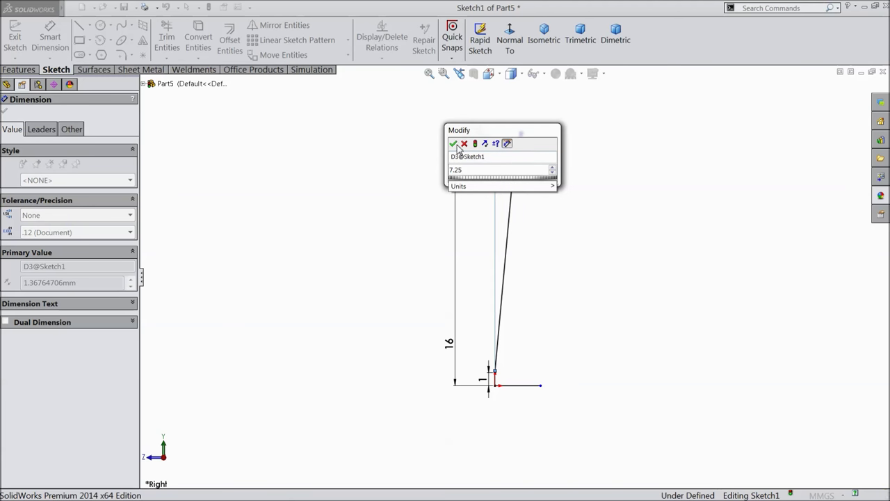
pyautogui.click(453, 144)
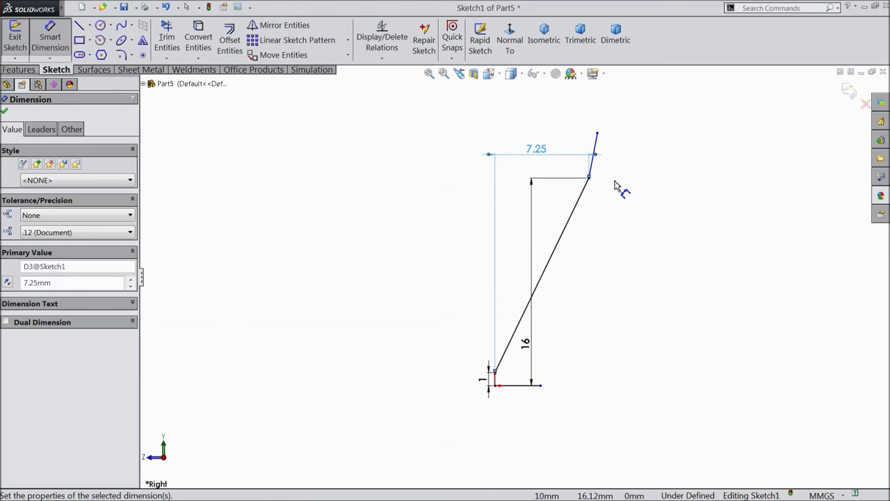
pyautogui.click(584, 159)
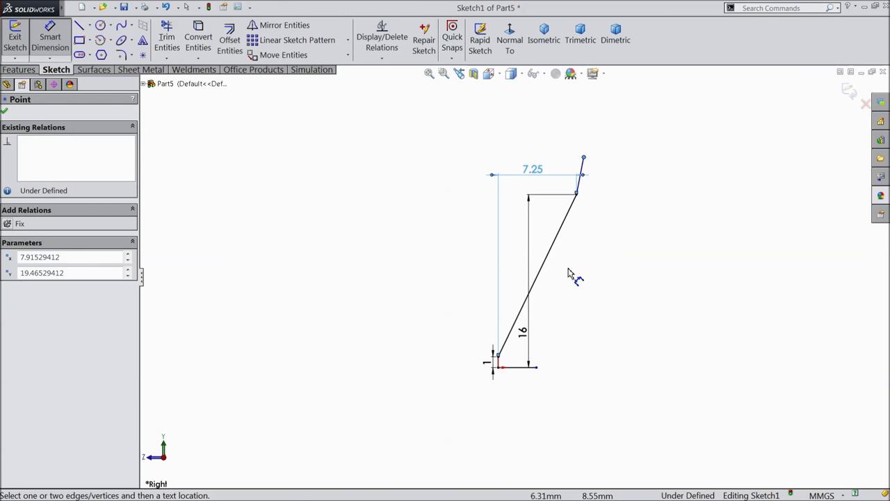
pyautogui.click(498, 368)
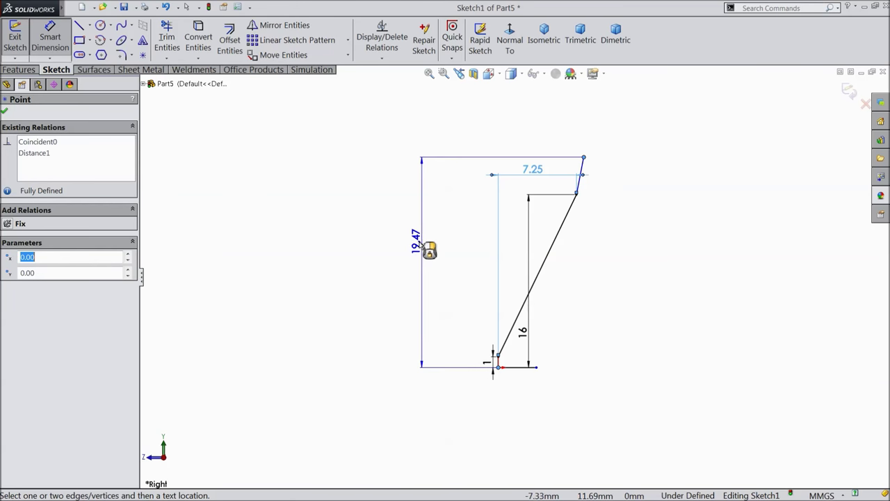
pyautogui.click(413, 256)
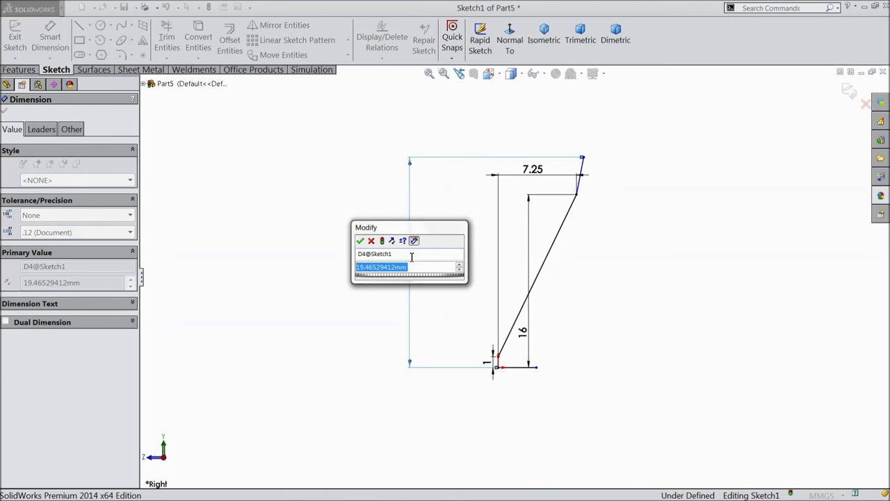
pyautogui.write('28.5')
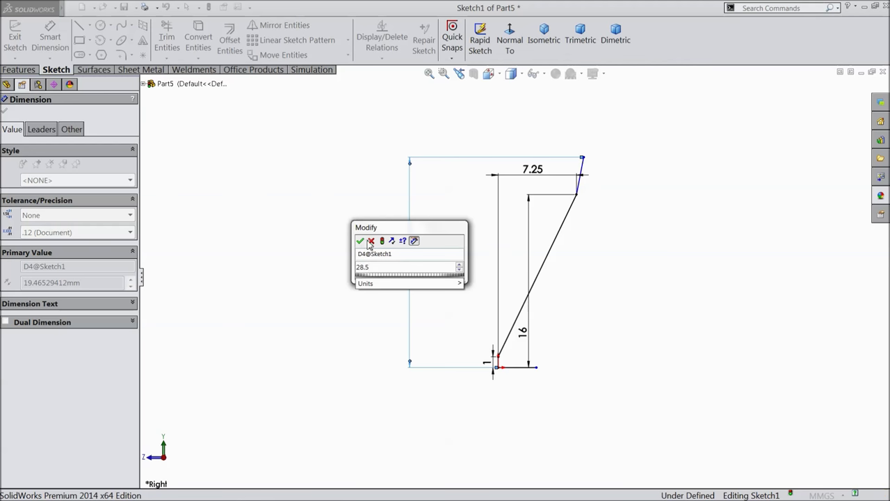
pyautogui.click(360, 240)
# Dimension the top width at 8.75 mm from the origin
pyautogui.scroll(-2, 560, 150)
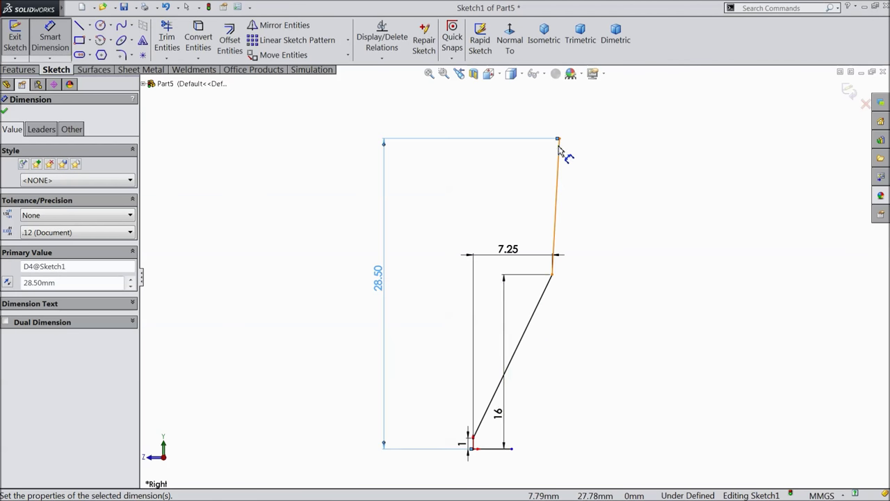
pyautogui.click(473, 449)
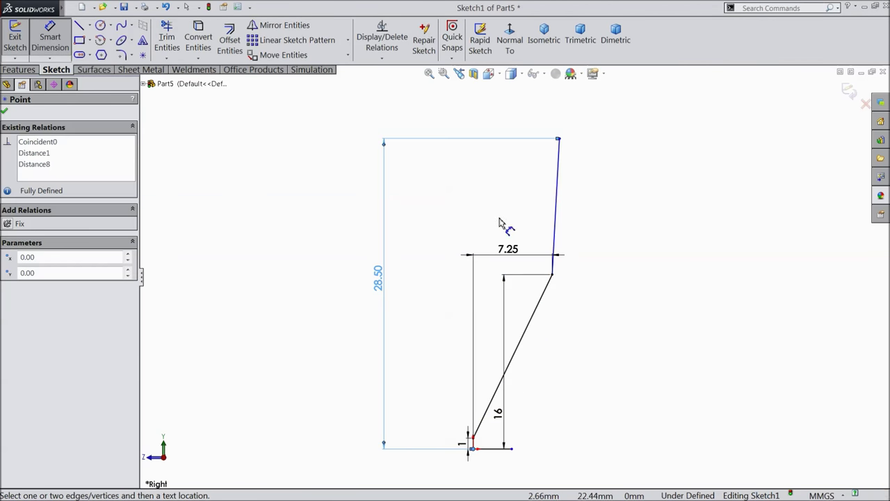
pyautogui.click(559, 140)
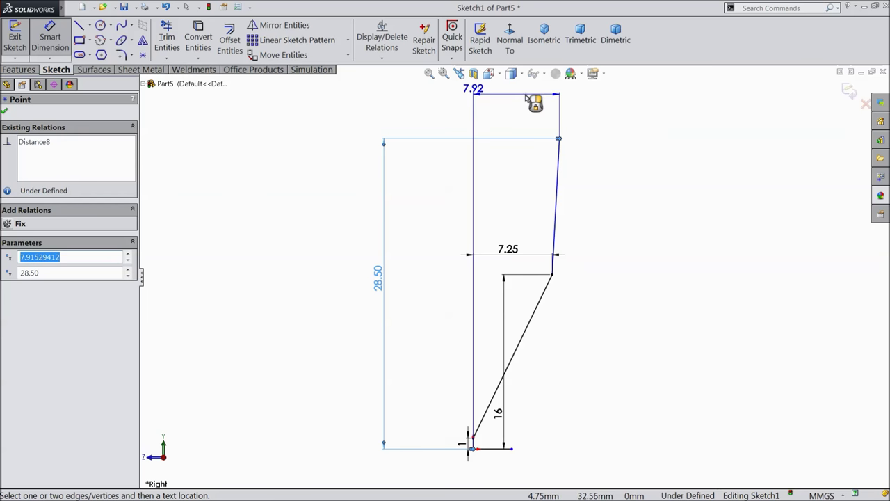
pyautogui.click(529, 97)
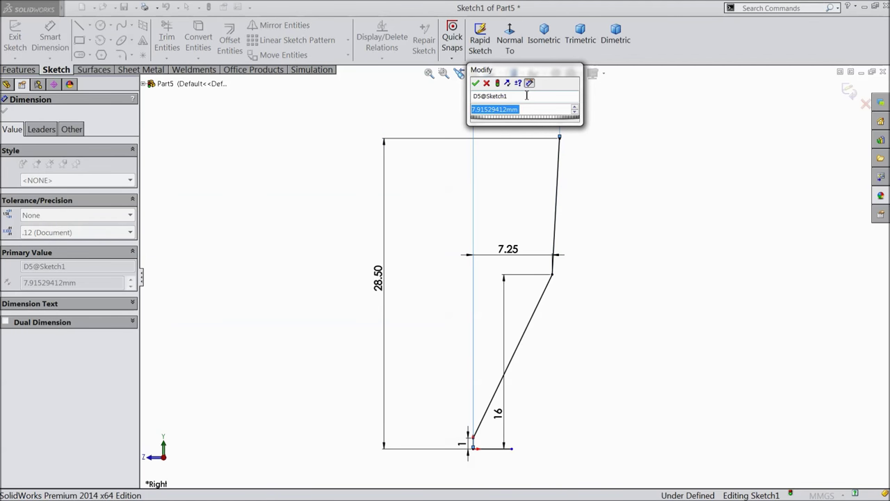
pyautogui.write('8.')
pyautogui.press('Return')
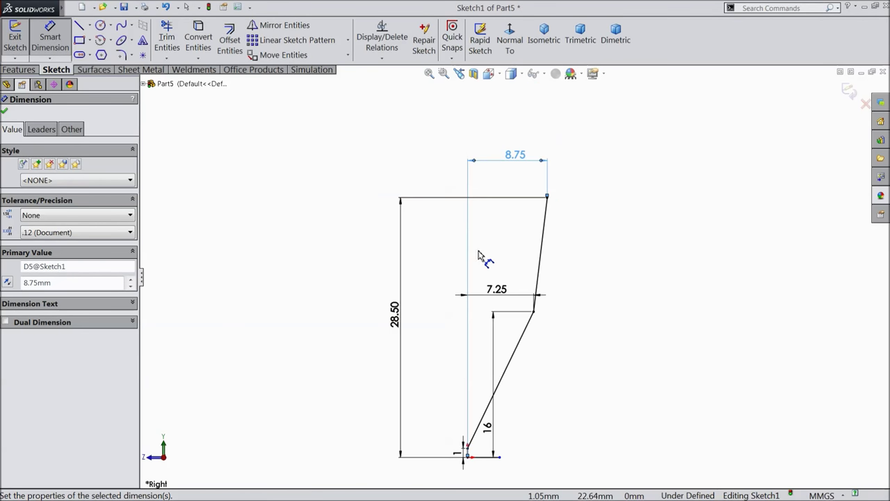
# Dimension the bottom line to 15.25 mm and move the 16 mm dimension further left
pyautogui.scroll(-5, 477, 405)
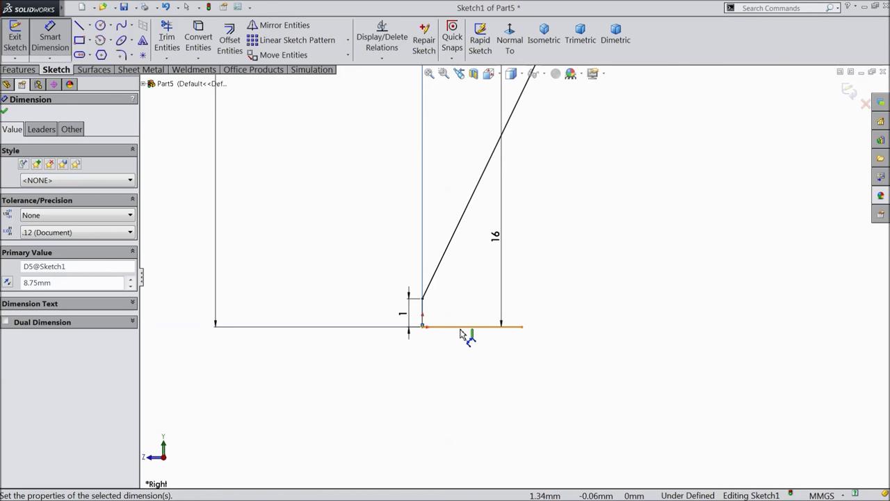
pyautogui.click(466, 326)
pyautogui.click(470, 359)
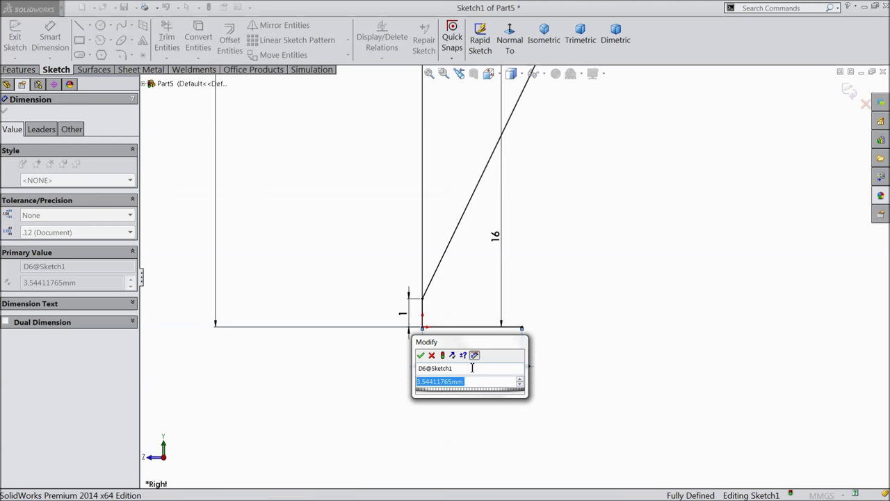
pyautogui.write('15.25')
pyautogui.click(420, 354)
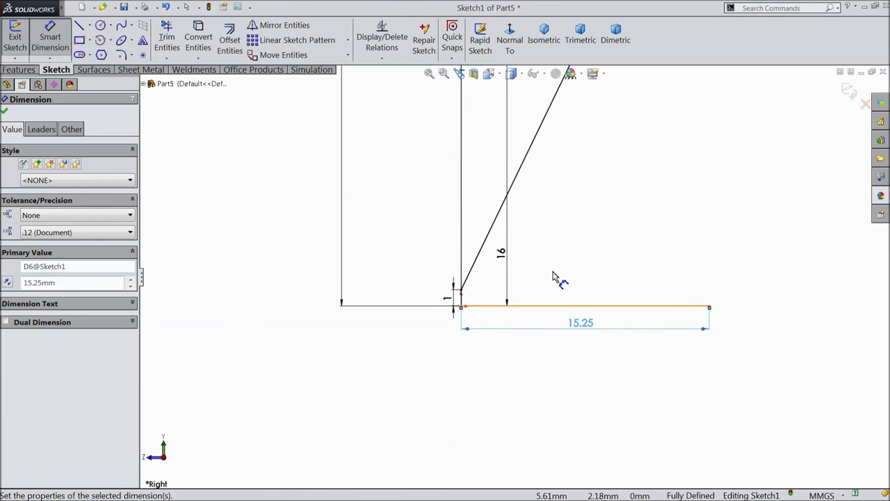
pyautogui.scroll(3, 553, 276)
pyautogui.moveTo(515, 265); pyautogui.dragTo(456, 245)
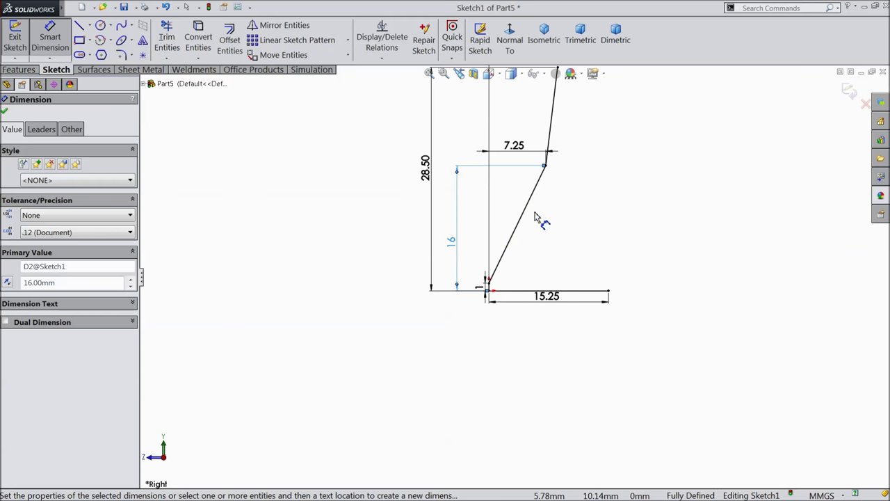
pyautogui.scroll(3, 536, 217)
pyautogui.scroll(-3, 542, 139)
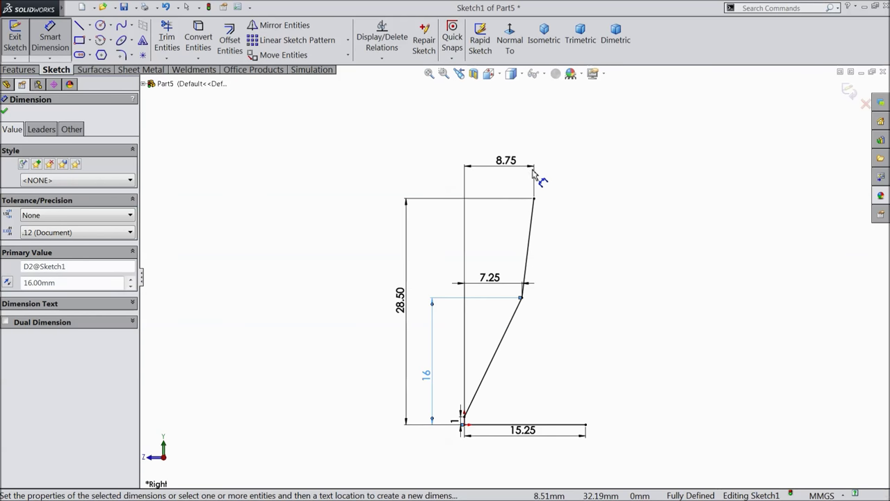
pyautogui.click(5, 112)
pyautogui.press('l')
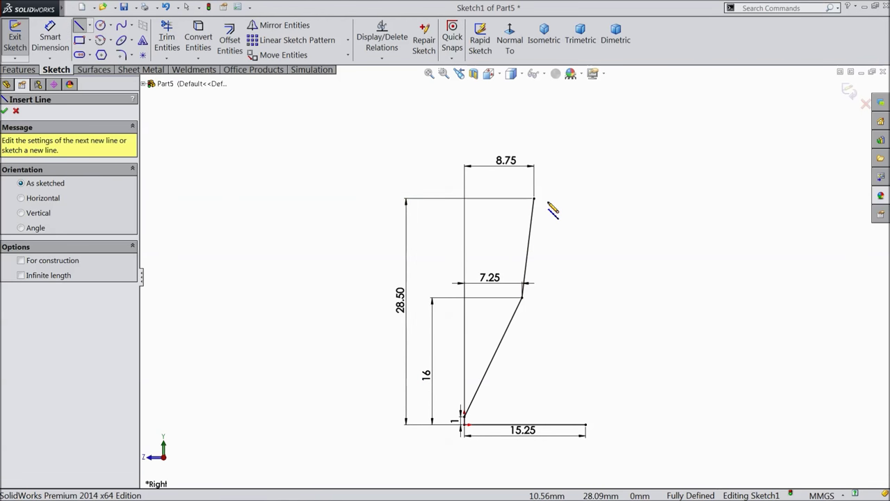
# Draw lines from the top corner forming the lip tip and a segment back toward the profile
pyautogui.scroll(-5, 550, 206)
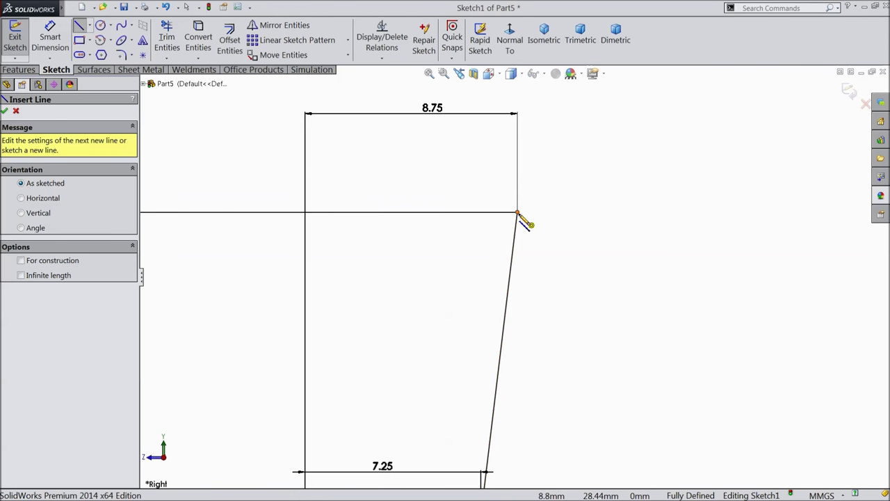
pyautogui.click(517, 212)
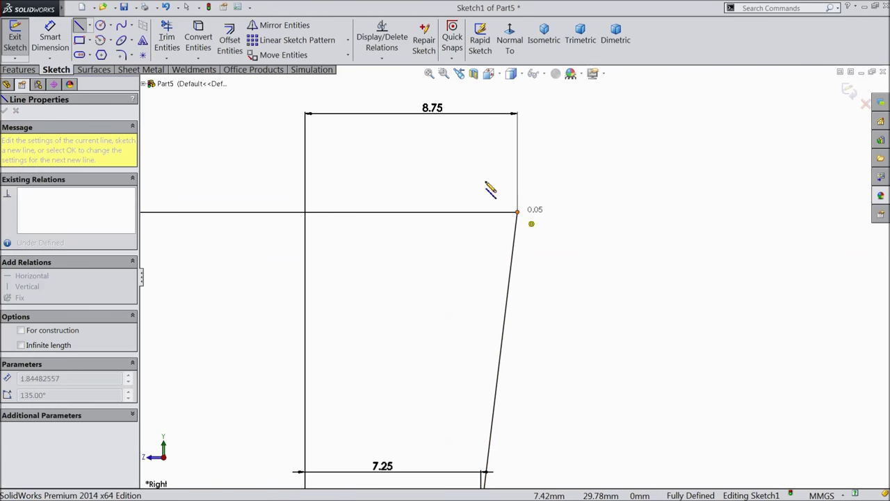
pyautogui.click(412, 152)
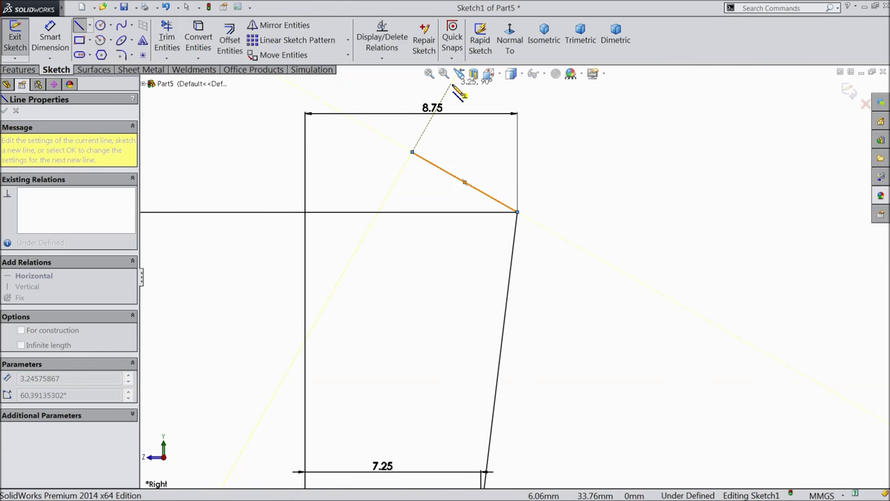
pyautogui.scroll(2, 459, 94)
pyautogui.click(475, 134)
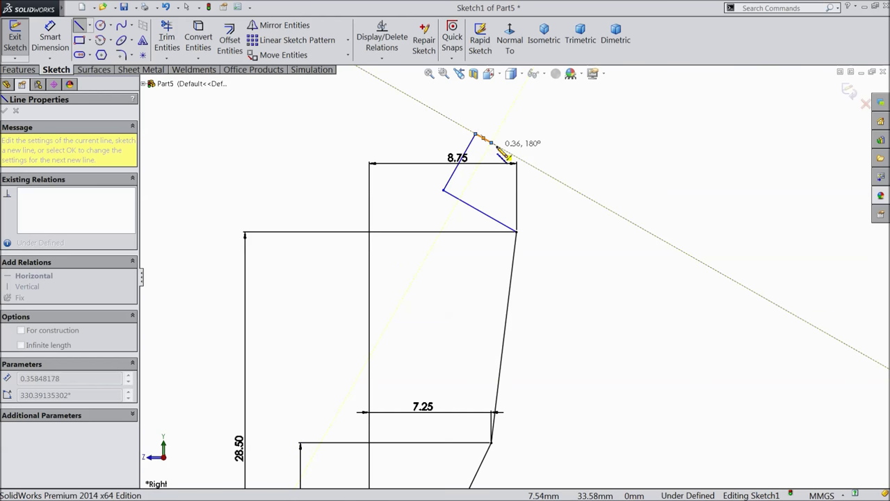
pyautogui.click(493, 143)
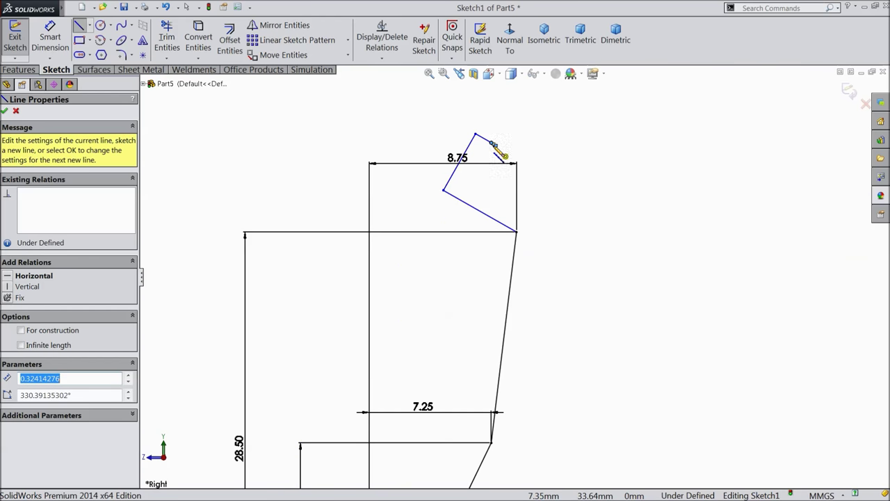
pyautogui.scroll(-4, 496, 149)
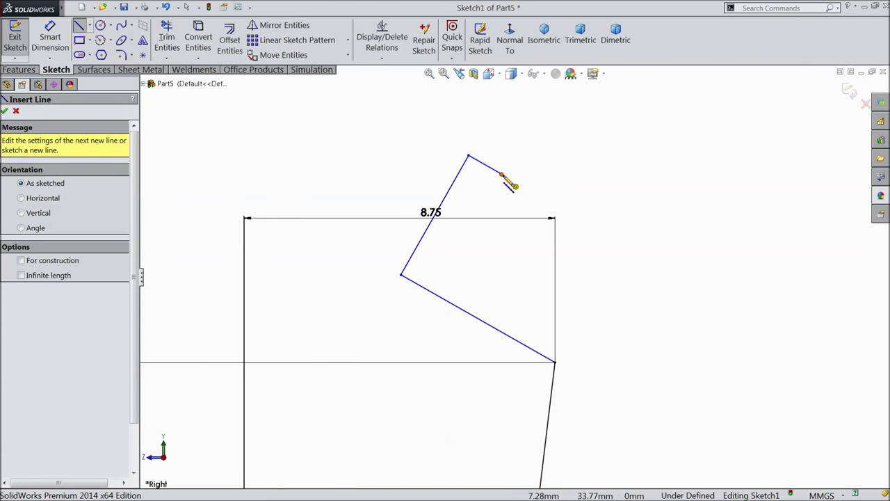
pyautogui.click(502, 174)
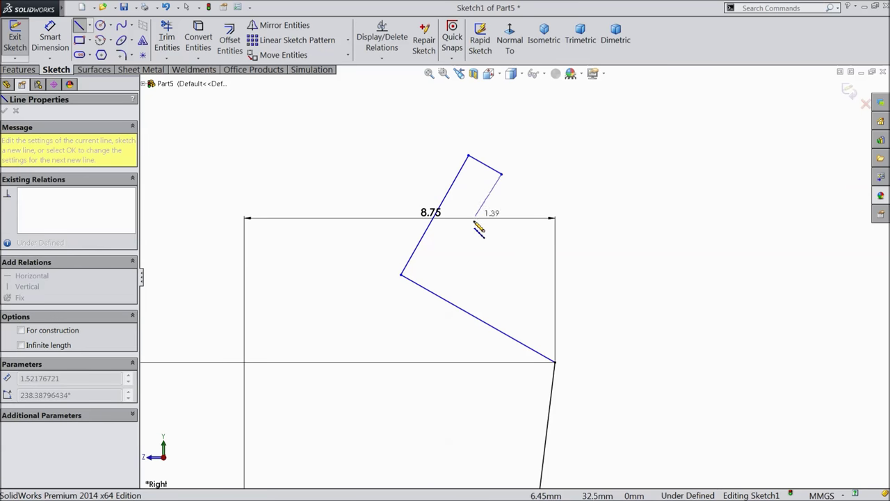
pyautogui.click(456, 260)
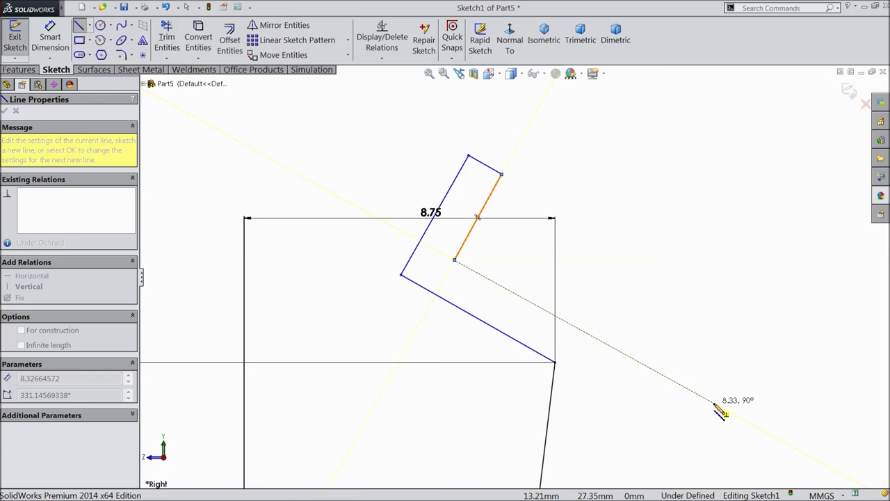
# Continue with the long parallel segment and the 11.72 downward segment, ending with an arc at the base line's end
pyautogui.click(715, 403)
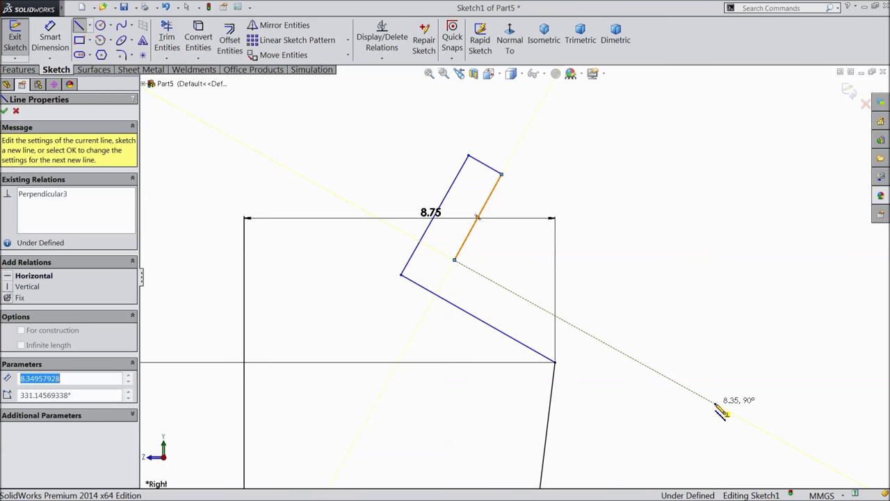
pyautogui.scroll(4, 715, 404)
pyautogui.scroll(2, 647, 406)
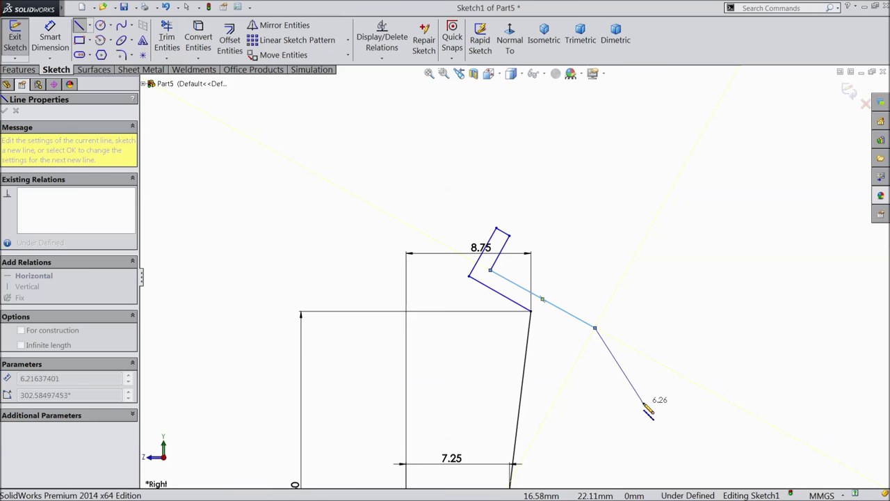
pyautogui.click(634, 389)
pyautogui.scroll(2, 652, 415)
pyautogui.scroll(1, 657, 410)
pyautogui.click(628, 399)
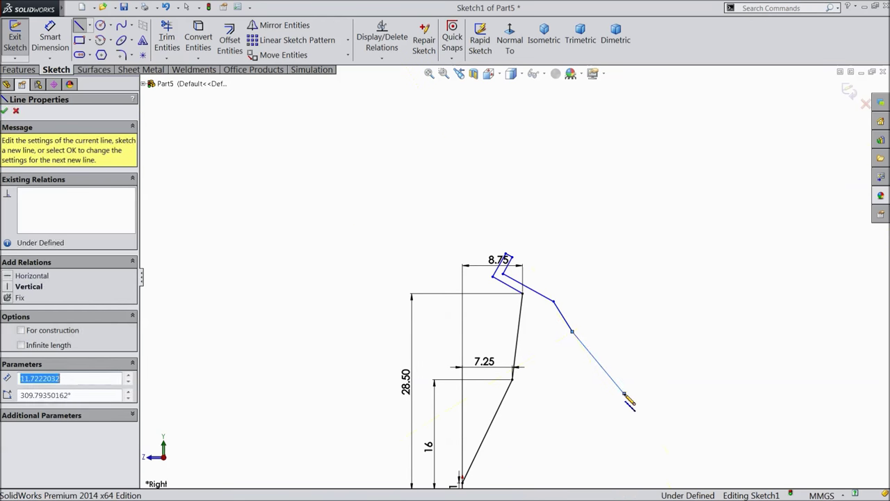
pyautogui.scroll(2, 631, 397)
pyautogui.scroll(-3, 562, 331)
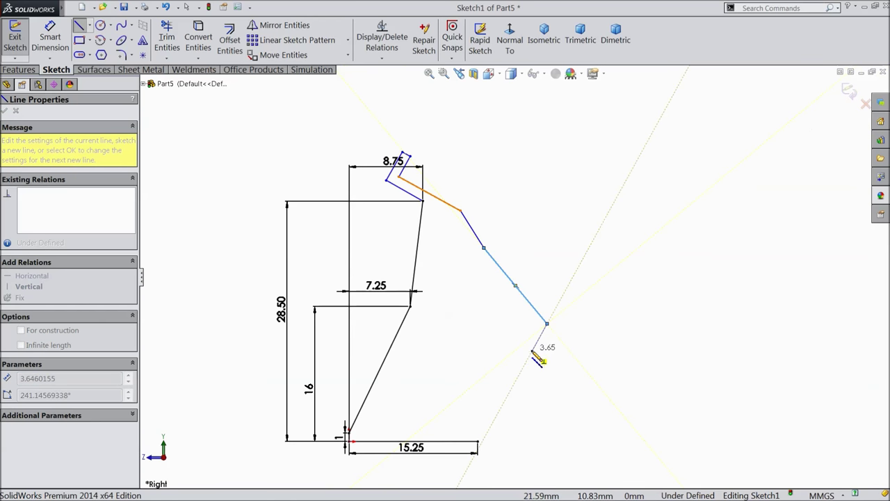
pyautogui.scroll(-2, 548, 327)
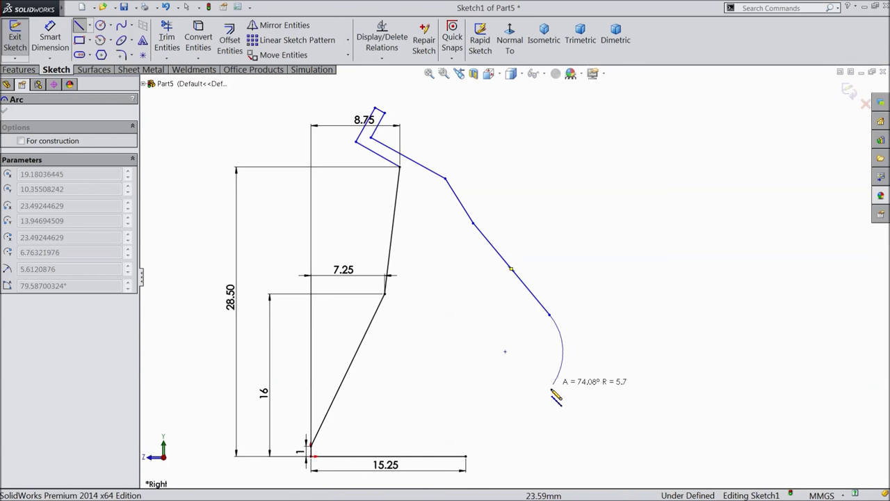
pyautogui.click(470, 459)
# Make the closing arc tangent to the 15.25 mm base line
pyautogui.rightClick(457, 375)
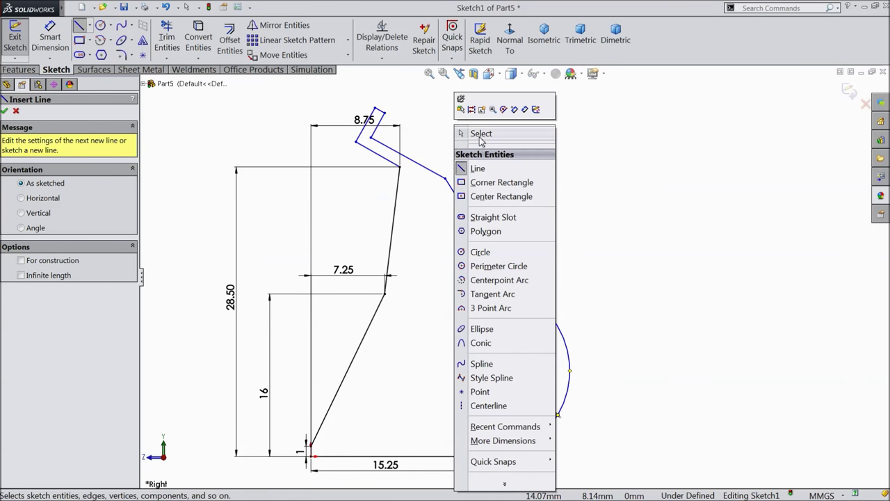
pyautogui.click(480, 133)
pyautogui.scroll(1, 471, 312)
pyautogui.scroll(-3, 476, 396)
pyautogui.scroll(-2, 475, 396)
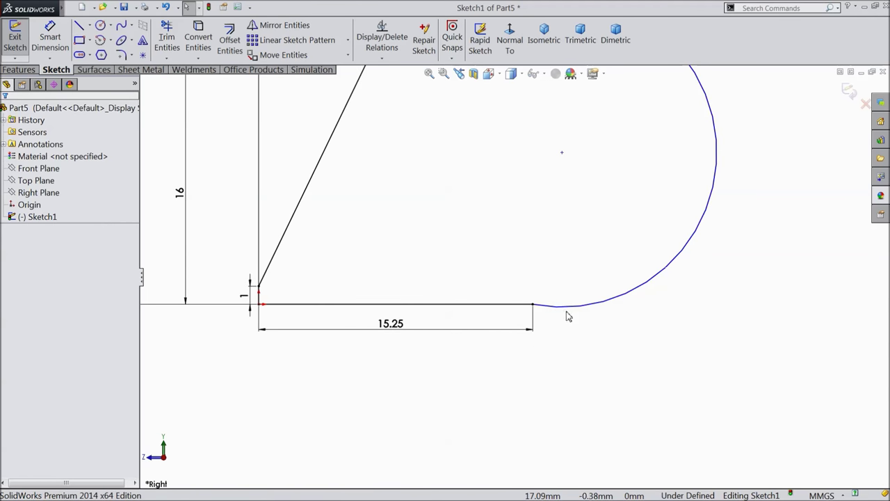
pyautogui.click(536, 310)
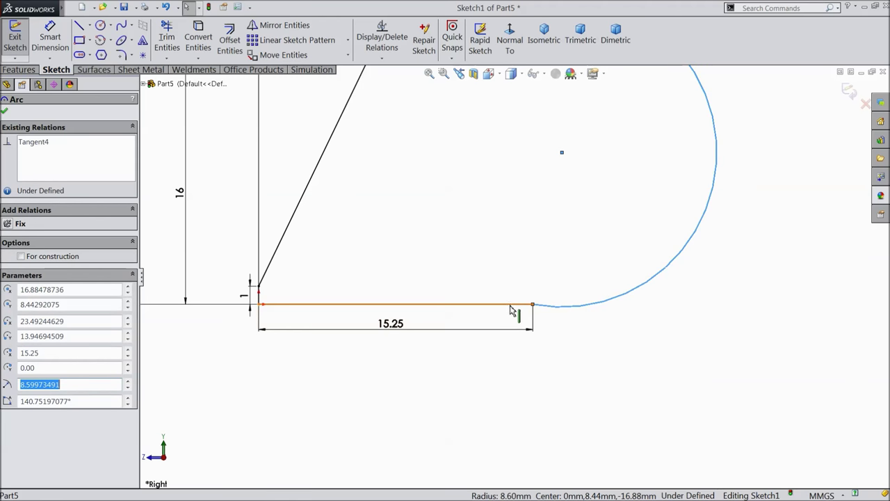
pyautogui.keyDown('ctrl'); pyautogui.click(516, 306); pyautogui.keyUp('ctrl')
pyautogui.click(536, 270)
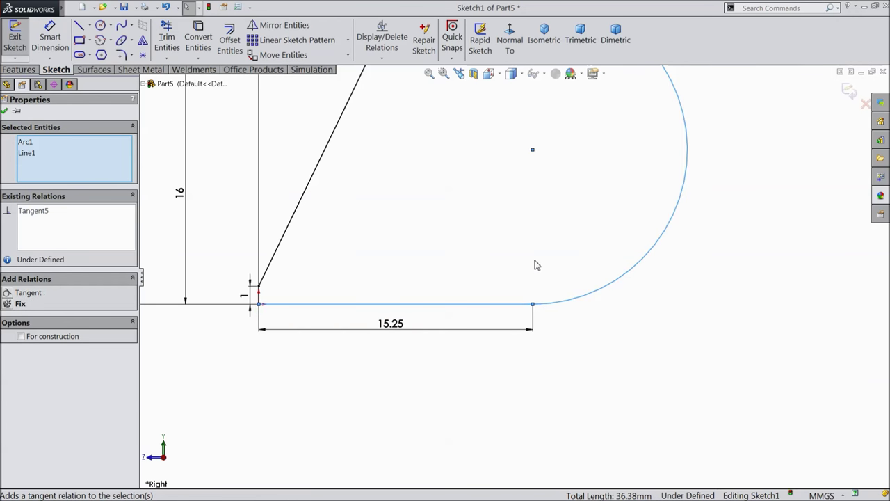
pyautogui.scroll(5, 522, 216)
pyautogui.scroll(-5, 497, 199)
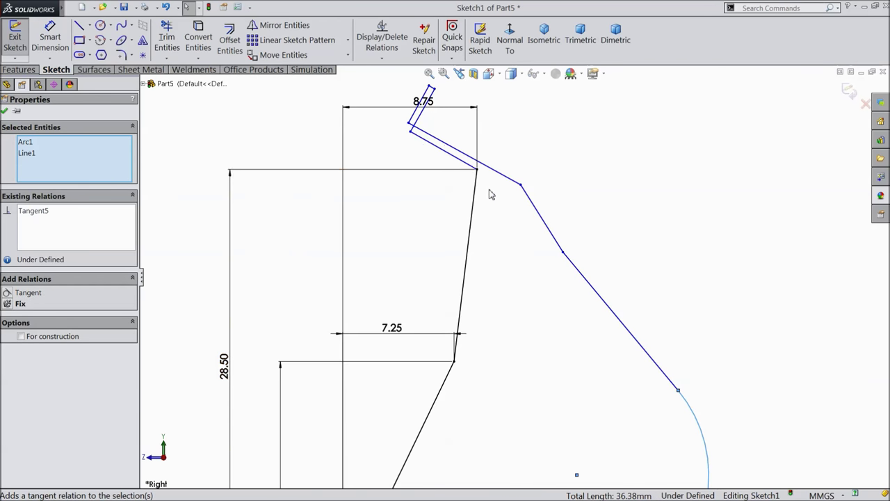
# Drag the lip's top endpoint to reshape the lip
pyautogui.click(5, 111)
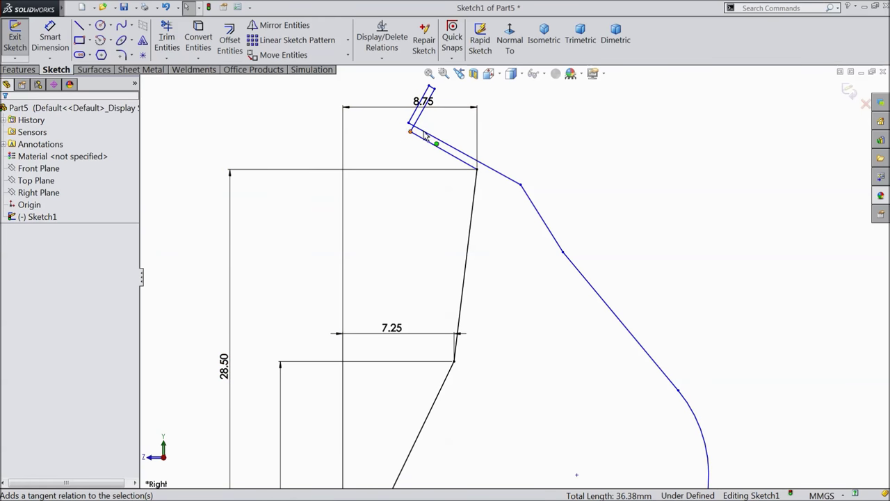
pyautogui.scroll(-3, 491, 134)
pyautogui.moveTo(392, 83); pyautogui.dragTo(418, 97)
# Dimension the lip's long line at 3.45 and its short end line at 2
pyautogui.press('z')
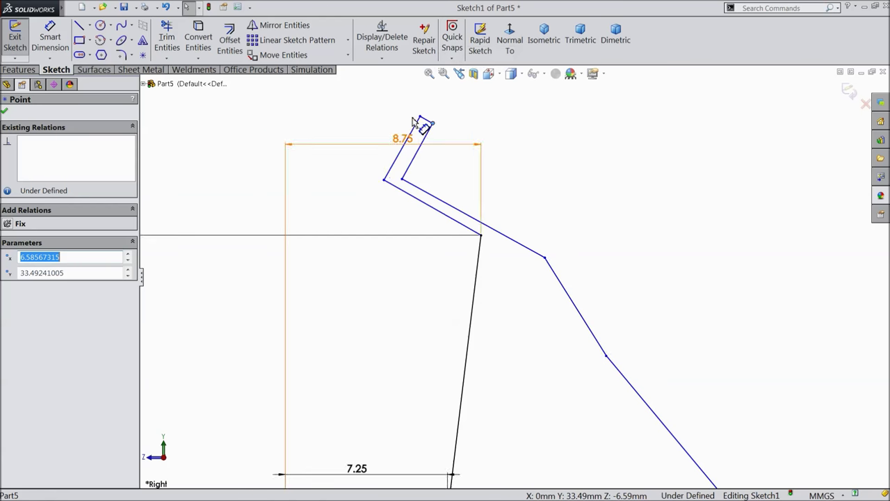
pyautogui.click(50, 38)
pyautogui.scroll(-3, 474, 203)
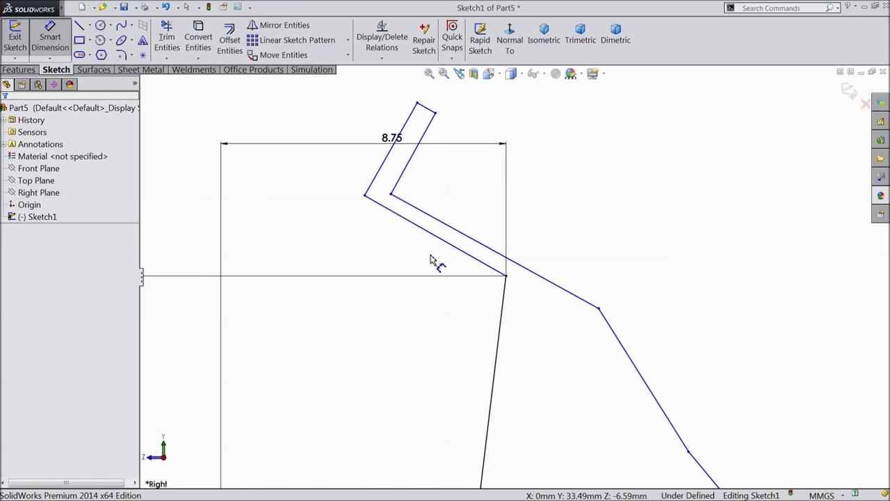
pyautogui.click(431, 239)
pyautogui.click(427, 247)
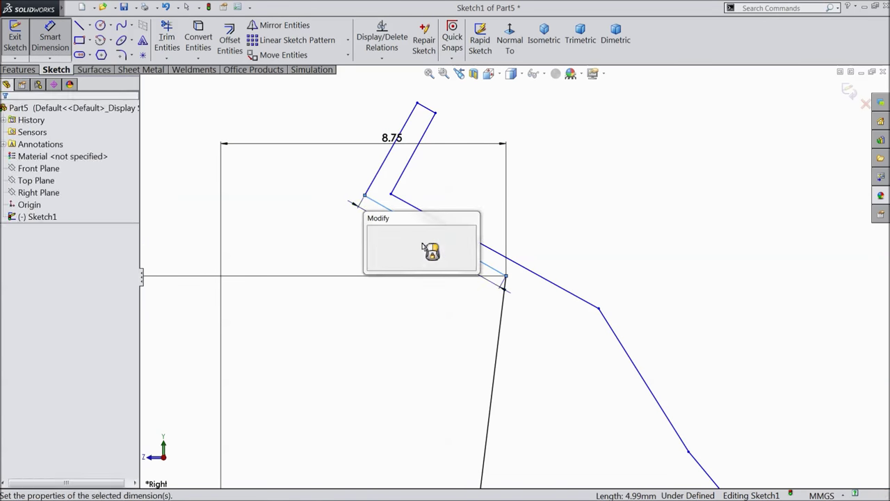
pyautogui.write('3')
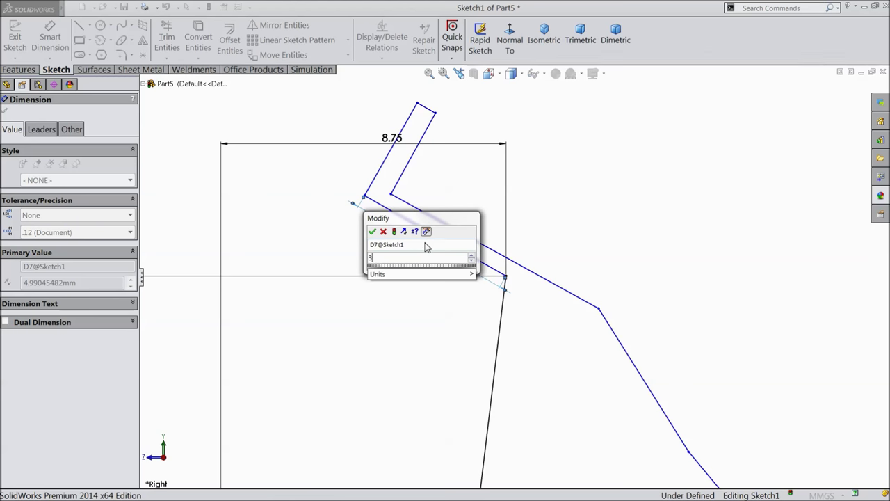
pyautogui.click(373, 232)
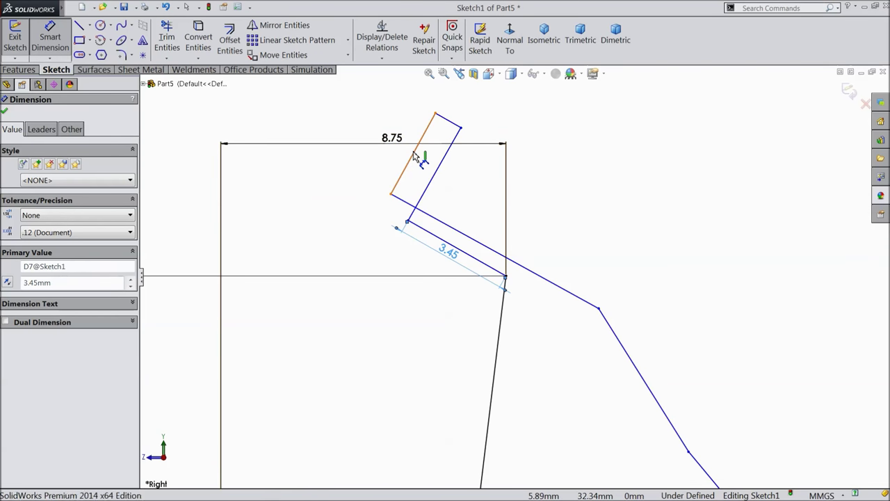
pyautogui.click(413, 157)
pyautogui.click(412, 155)
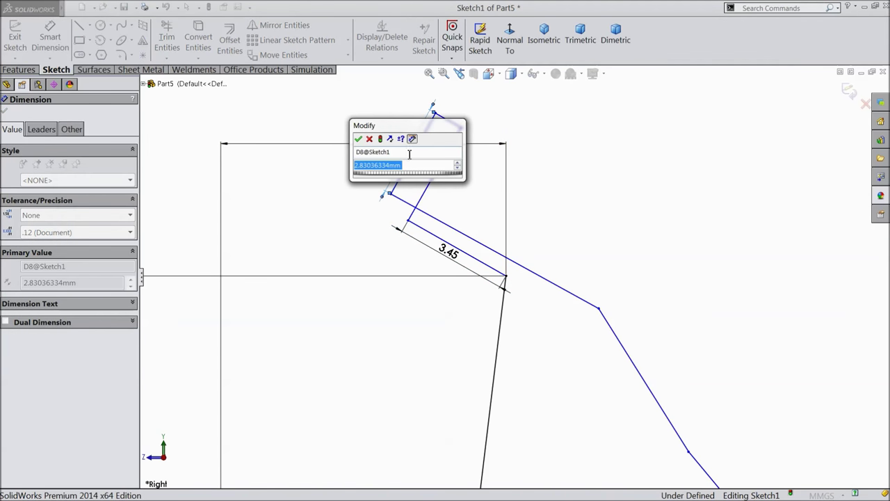
pyautogui.write('2')
pyautogui.press('Return')
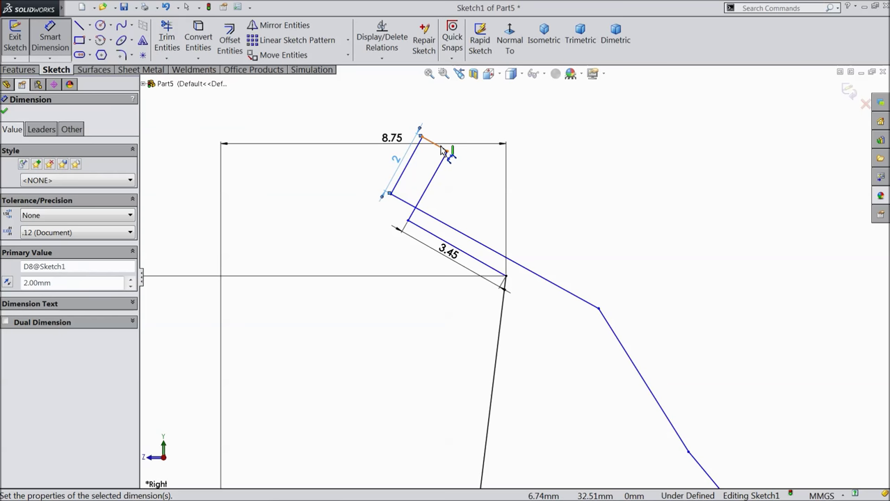
# Adjust the lip's corner and short line, then dimension the end line to 1
pyautogui.press('Escape')
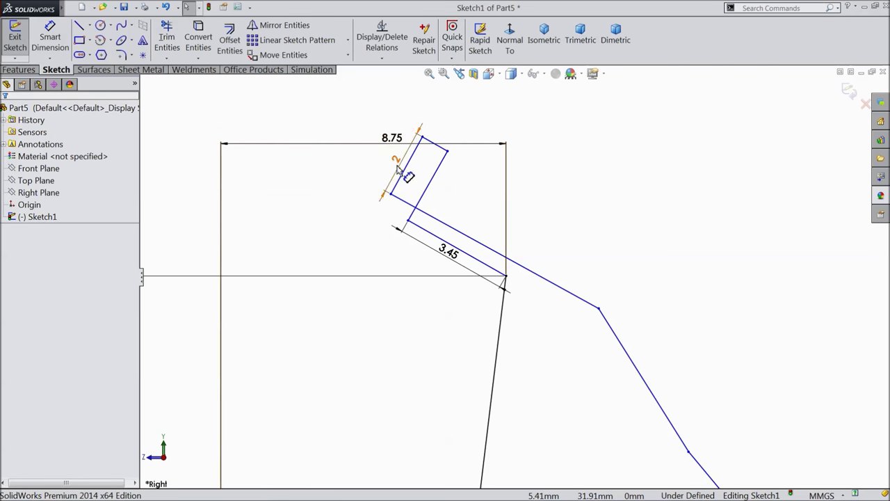
pyautogui.moveTo(422, 138)
pyautogui.mouseDown()
pyautogui.moveTo(460, 159)
pyautogui.moveTo(430, 134)
pyautogui.mouseUp()
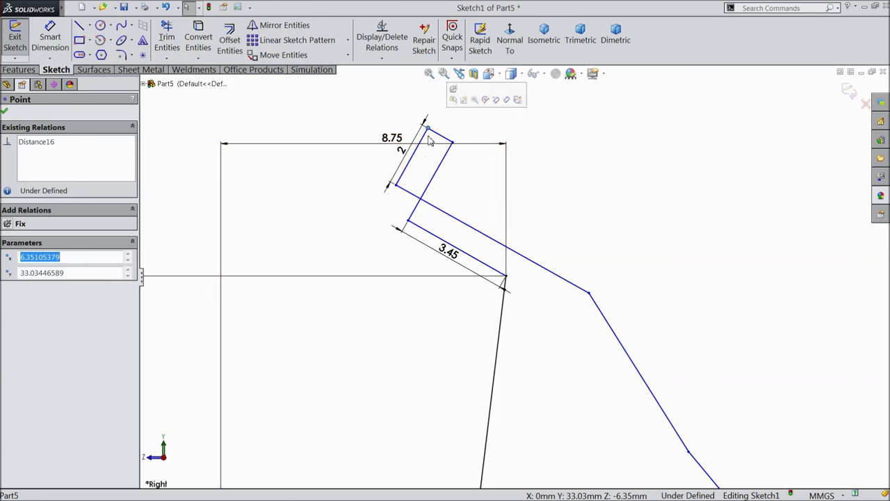
pyautogui.click(440, 174)
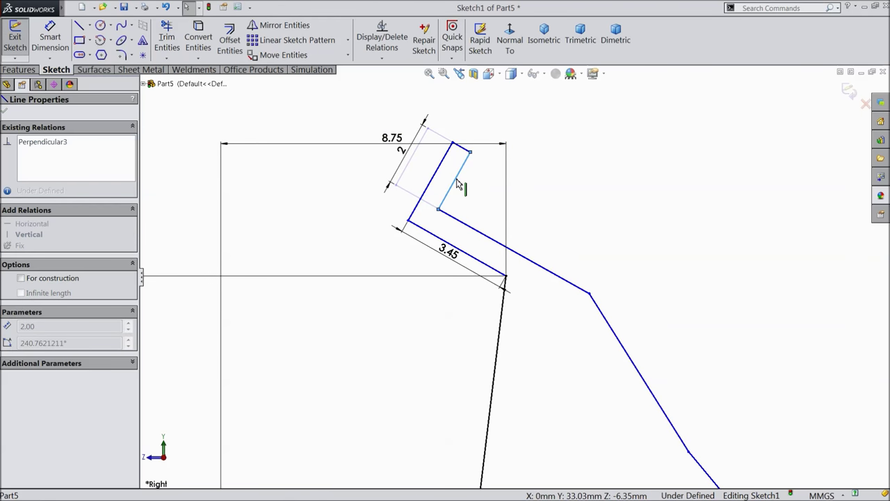
pyautogui.moveTo(462, 187); pyautogui.dragTo(460, 182)
pyautogui.click(51, 39)
pyautogui.click(470, 151)
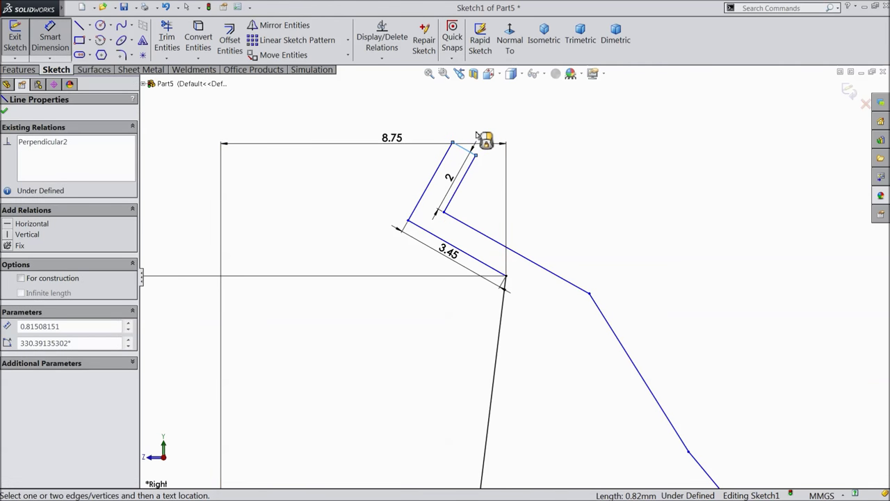
pyautogui.click(502, 132)
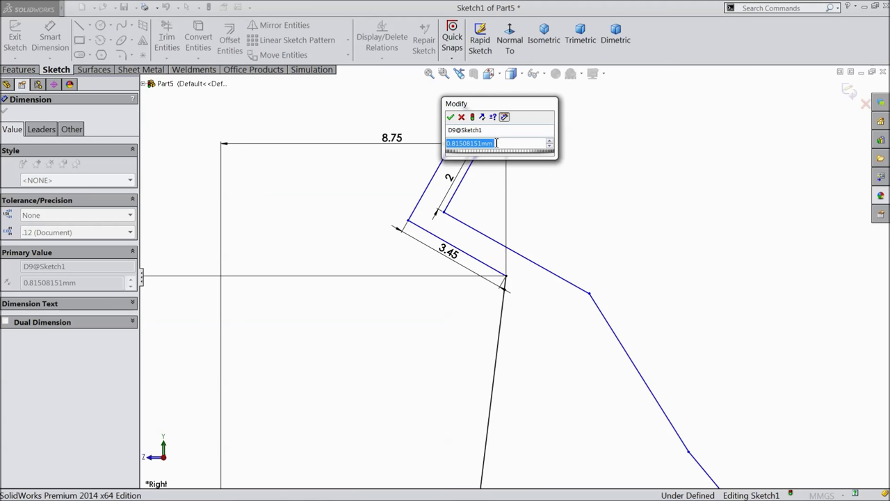
pyautogui.write('1')
pyautogui.click(450, 117)
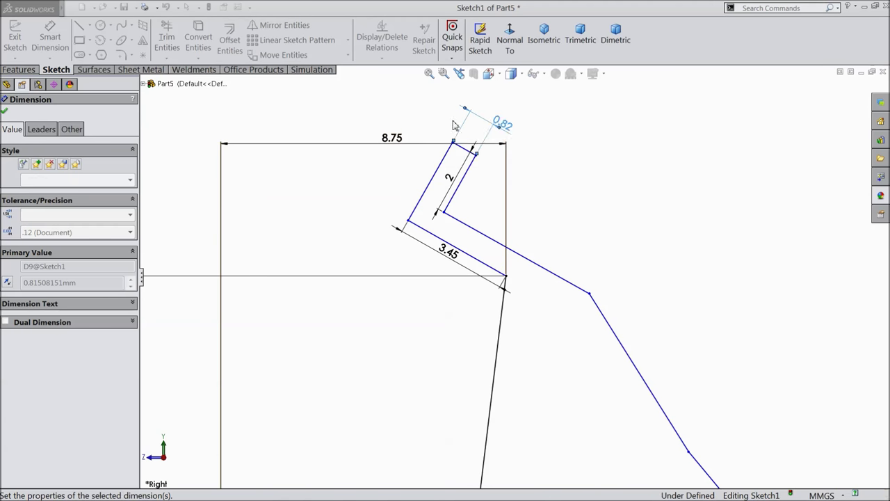
# Discard the unwanted angle dimension and make the two slanted lip lines parallel
pyautogui.click(486, 236)
pyautogui.click(462, 248)
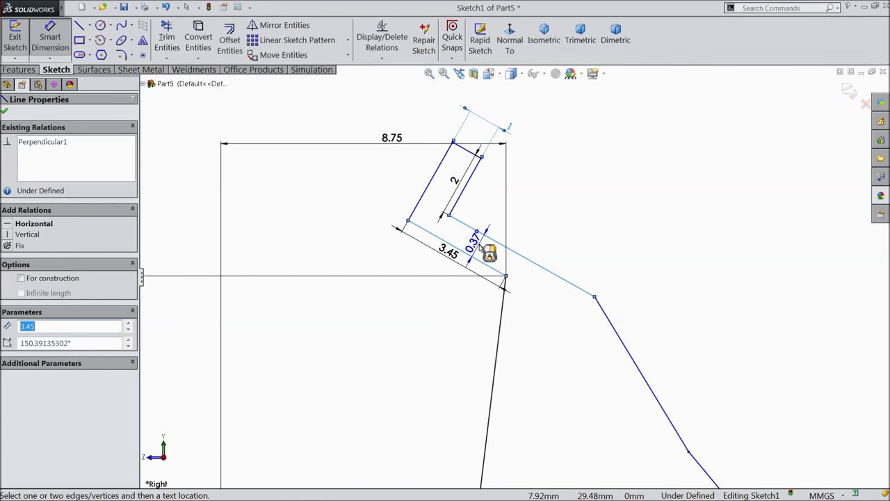
pyautogui.click(480, 243)
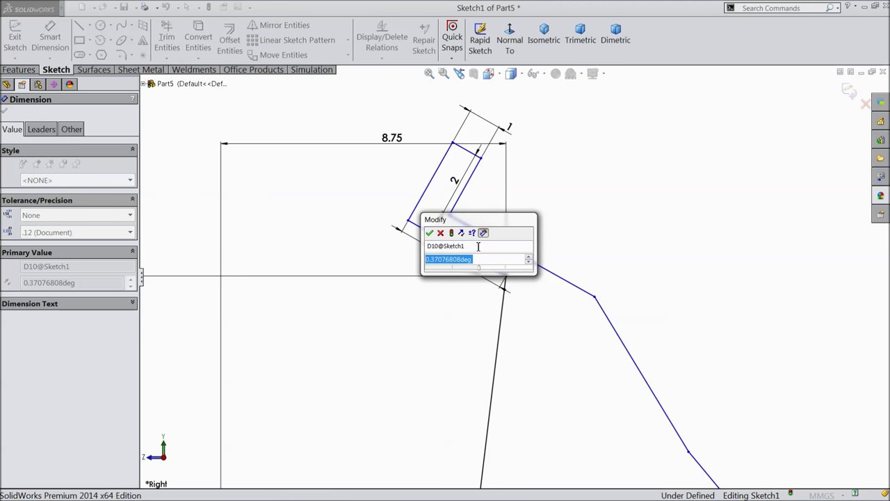
pyautogui.write('0')
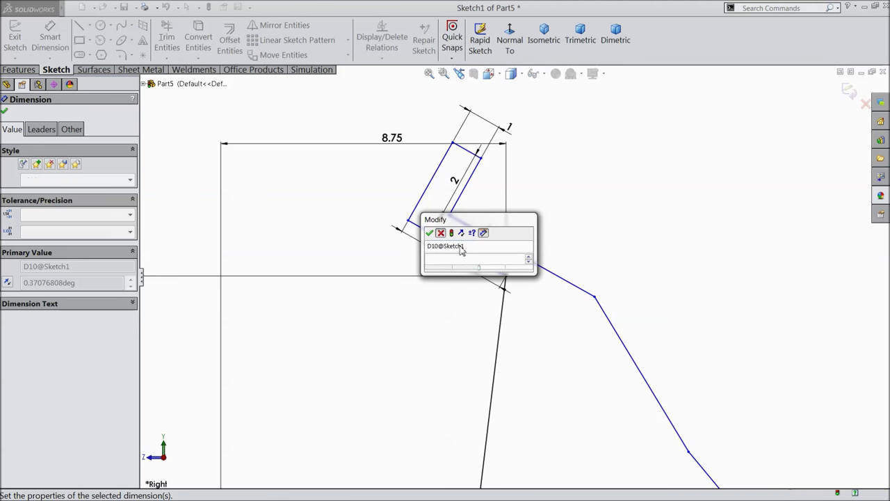
pyautogui.press('Return')
pyautogui.press('Delete')
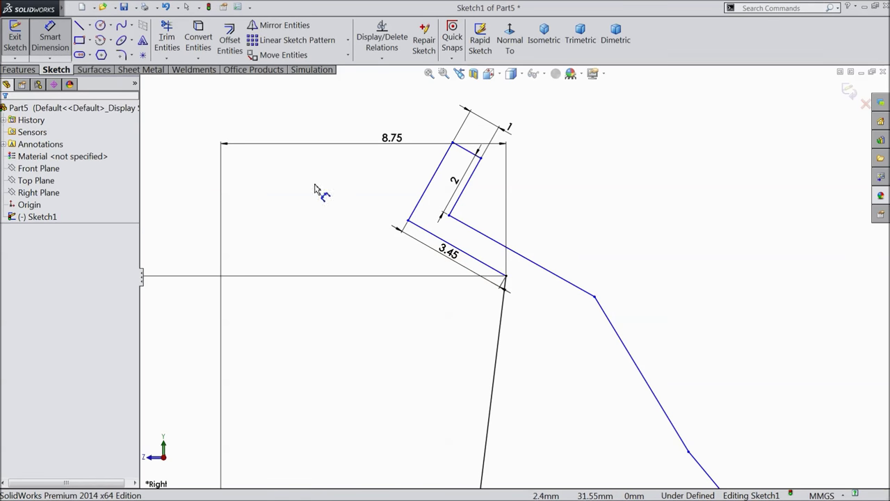
pyautogui.press('Escape')
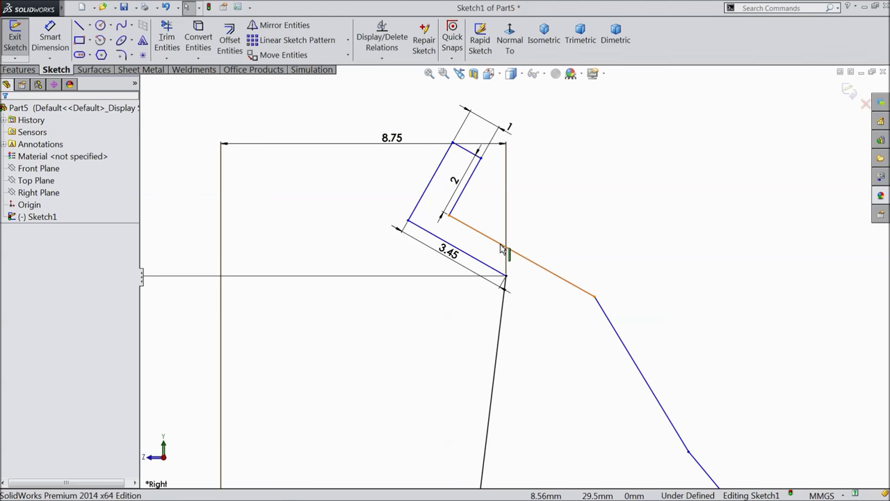
pyautogui.click(504, 248)
pyautogui.keyDown('ctrl'); pyautogui.click(472, 264); pyautogui.keyUp('ctrl')
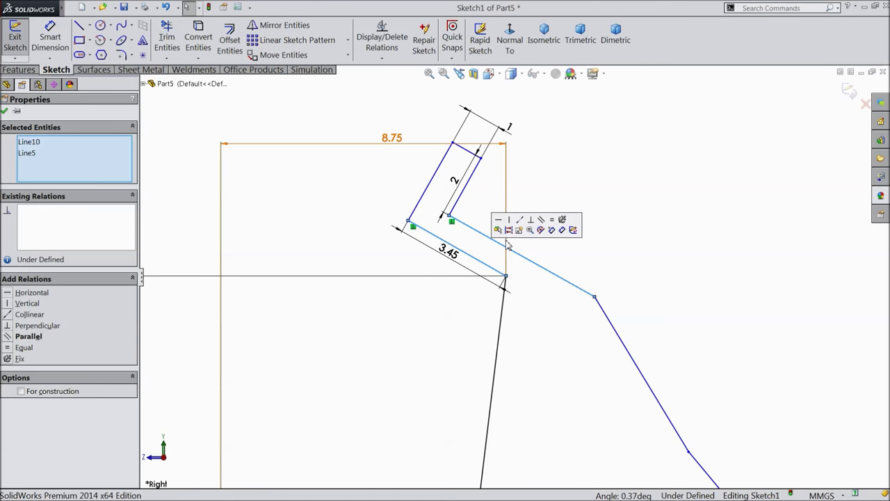
pyautogui.click(543, 224)
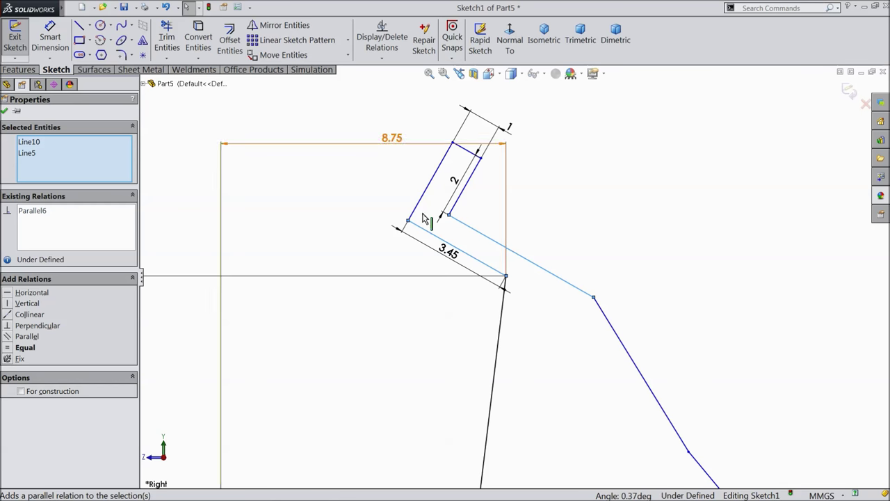
# Set the spacing between the parallel lip lines to 1 mm
pyautogui.press('d')
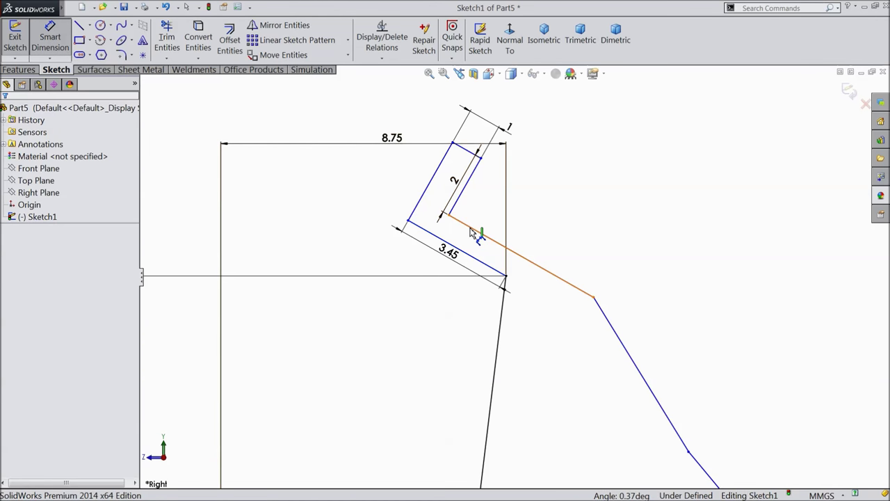
pyautogui.click(467, 231)
pyautogui.click(478, 261)
pyautogui.click(477, 244)
pyautogui.write('1')
pyautogui.press('Return')
pyautogui.scroll(3, 522, 283)
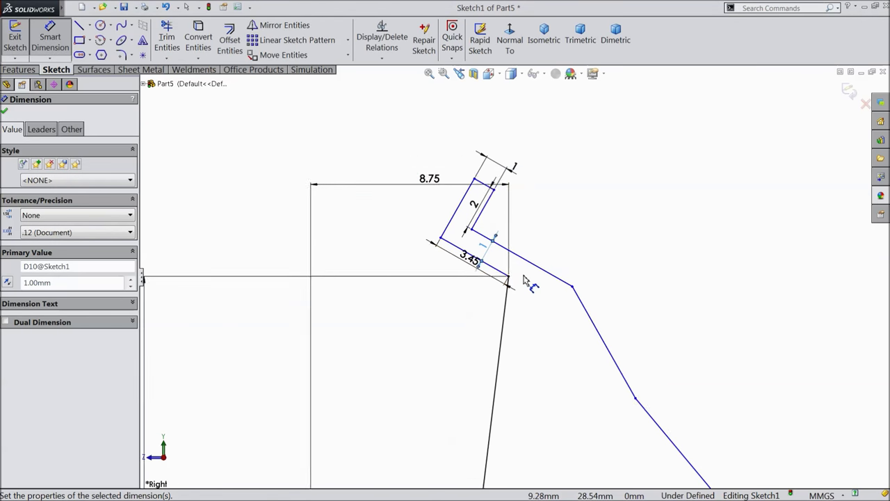
pyautogui.scroll(-4, 591, 368)
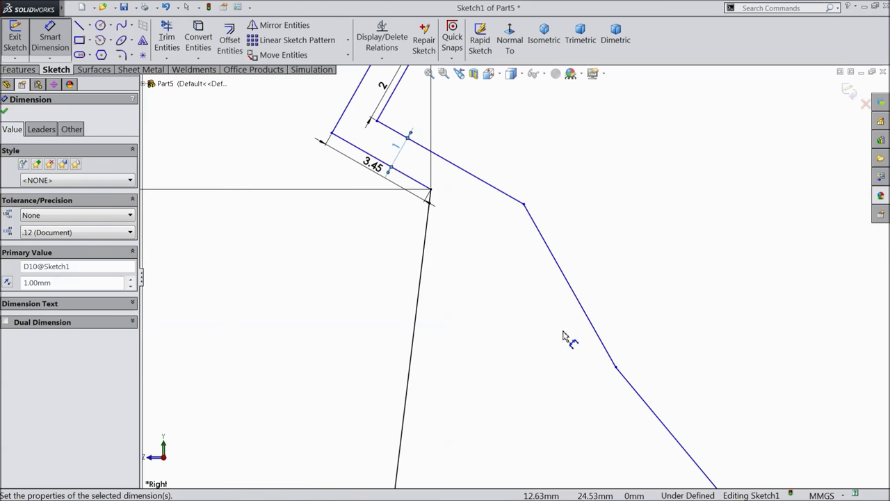
pyautogui.click(512, 200)
# Set the upper outer bend angle to 130°
pyautogui.click(546, 242)
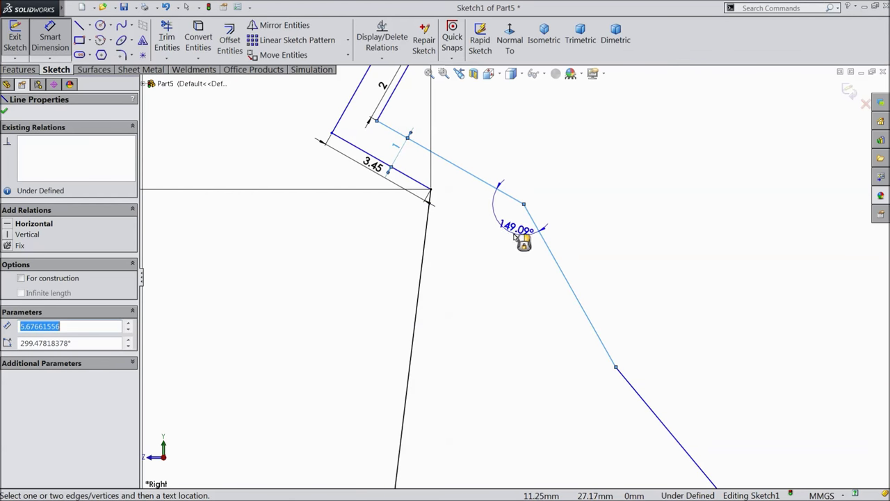
pyautogui.click(516, 235)
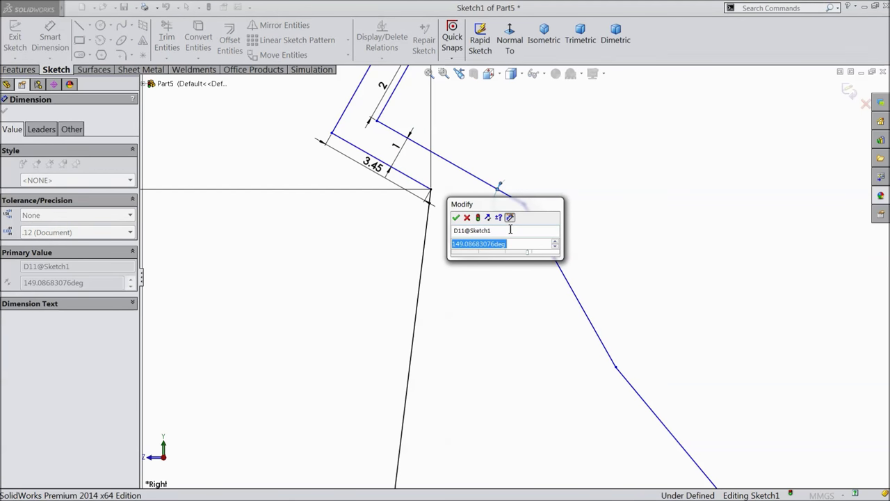
pyautogui.write('130')
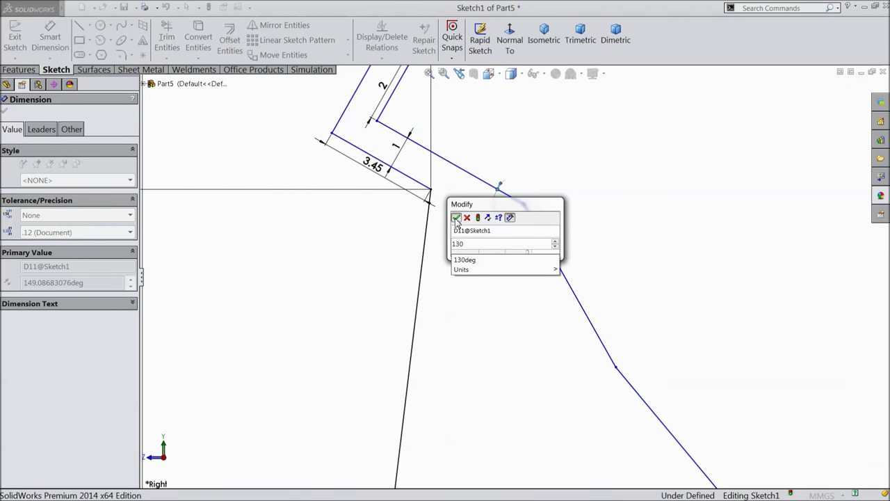
pyautogui.click(457, 219)
pyautogui.scroll(2, 546, 313)
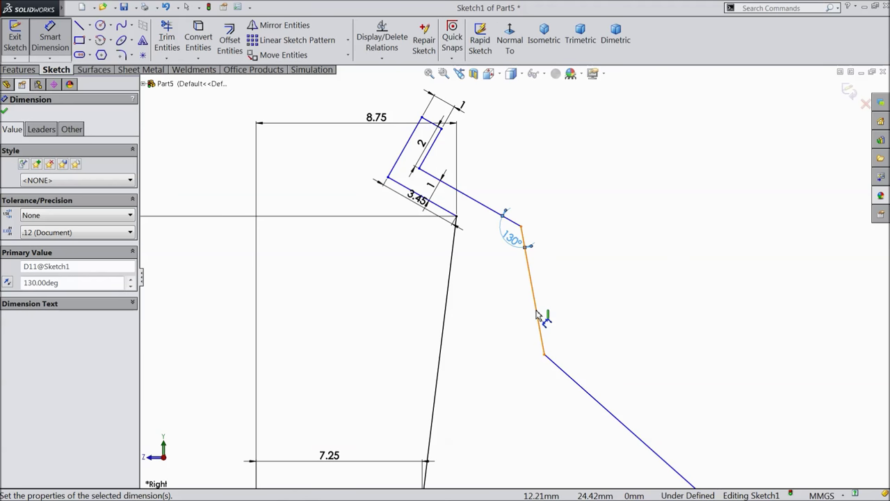
pyautogui.scroll(1, 536, 318)
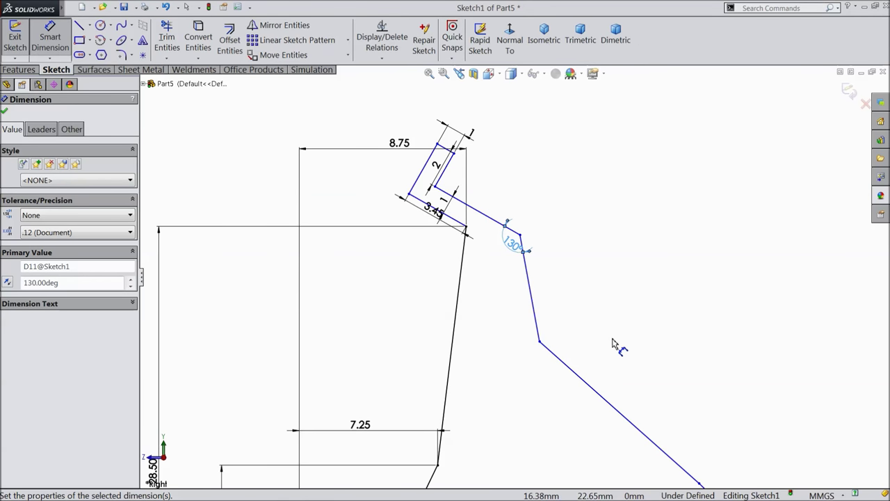
pyautogui.scroll(-2, 620, 350)
# Set the angle between the steep slanted line and the line below to 153°
pyautogui.click(494, 316)
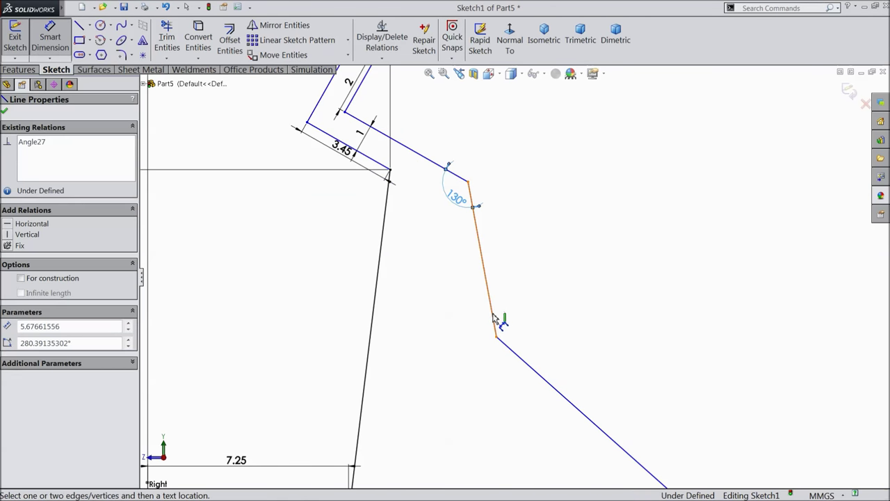
pyautogui.click(520, 358)
pyautogui.click(546, 320)
pyautogui.write('153')
pyautogui.click(494, 307)
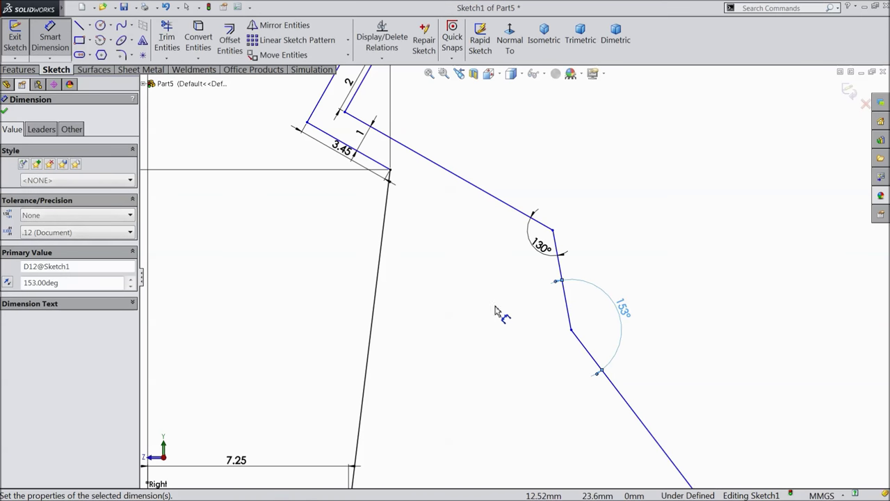
pyautogui.scroll(3, 580, 328)
pyautogui.scroll(-3, 582, 352)
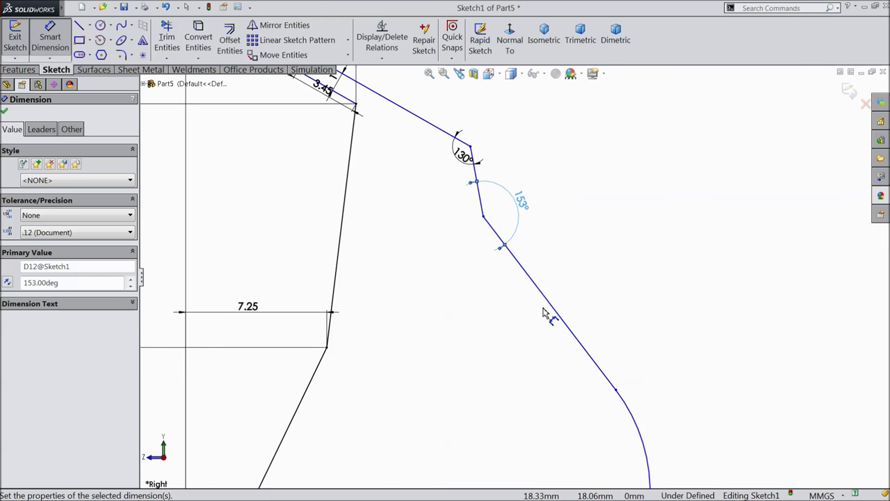
pyautogui.scroll(1, 489, 196)
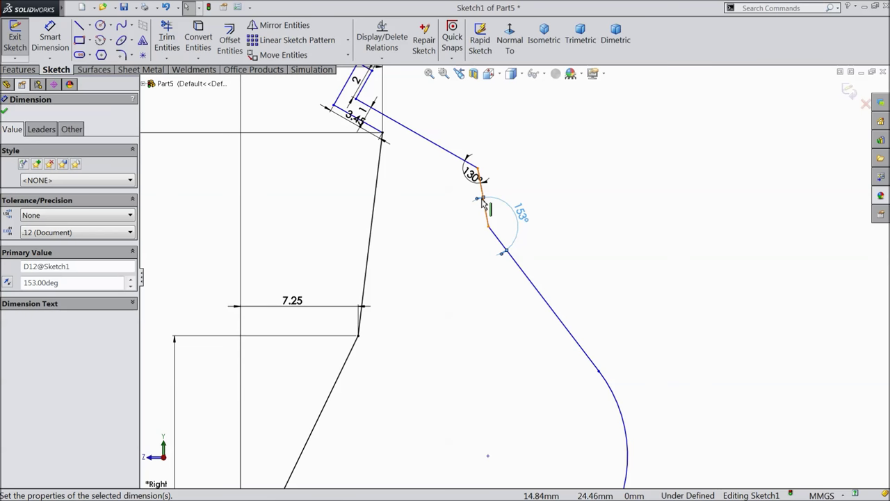
# Add a 6.35 mm vertical distance between the 130° and 153° corners
pyautogui.press('d')
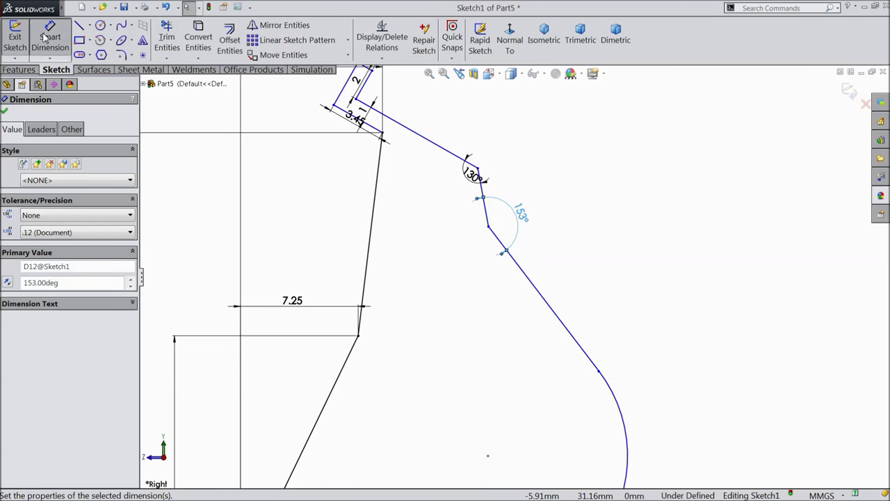
pyautogui.click(479, 174)
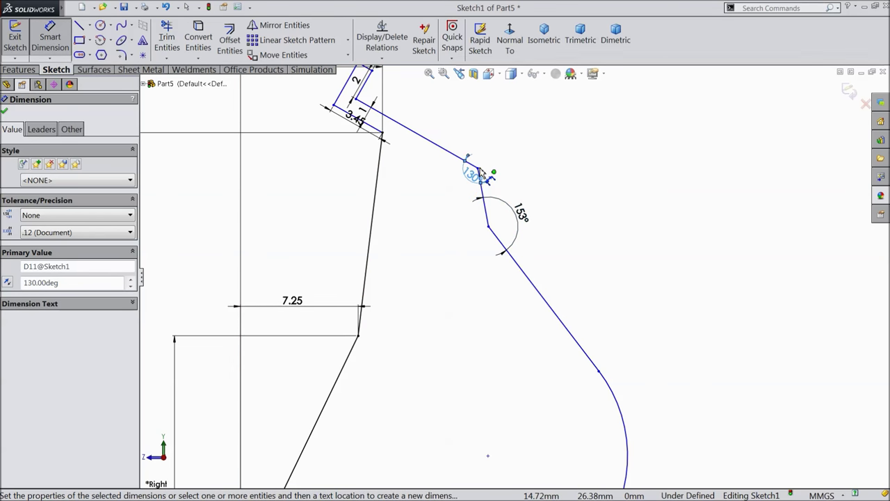
pyautogui.click(479, 169)
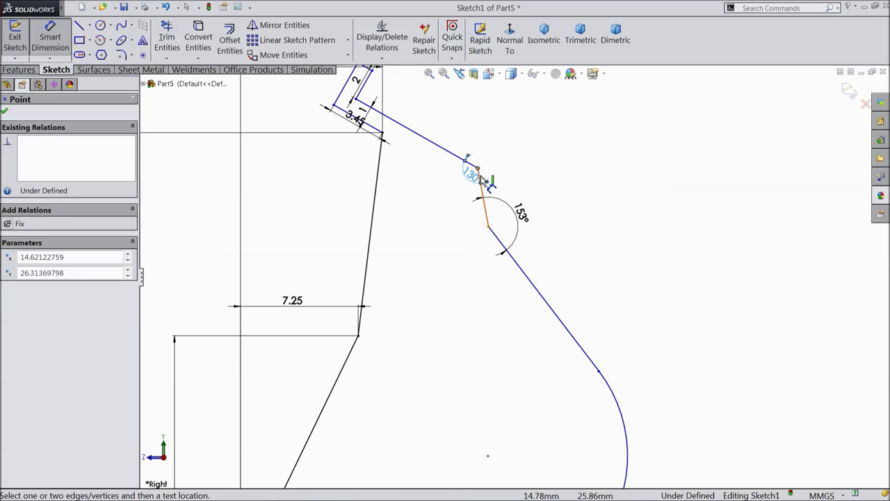
pyautogui.click(488, 226)
pyautogui.click(617, 199)
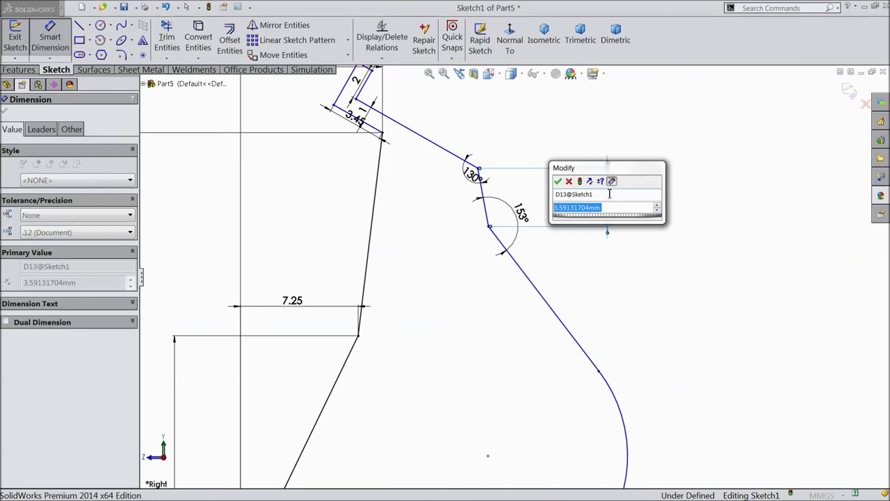
pyautogui.write('6.')
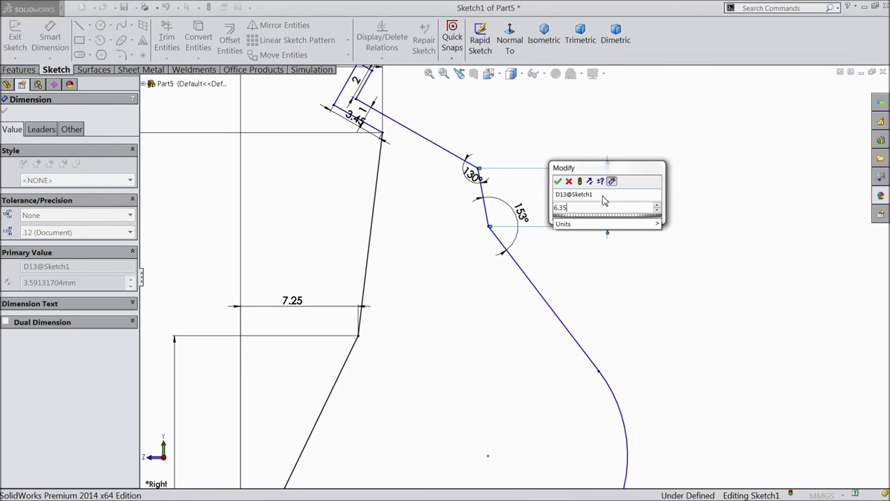
pyautogui.write('35')
pyautogui.click(558, 182)
# Fix the lower sloped line's vertical height at 5.85 mm and fit the sketch in view
pyautogui.scroll(1, 595, 348)
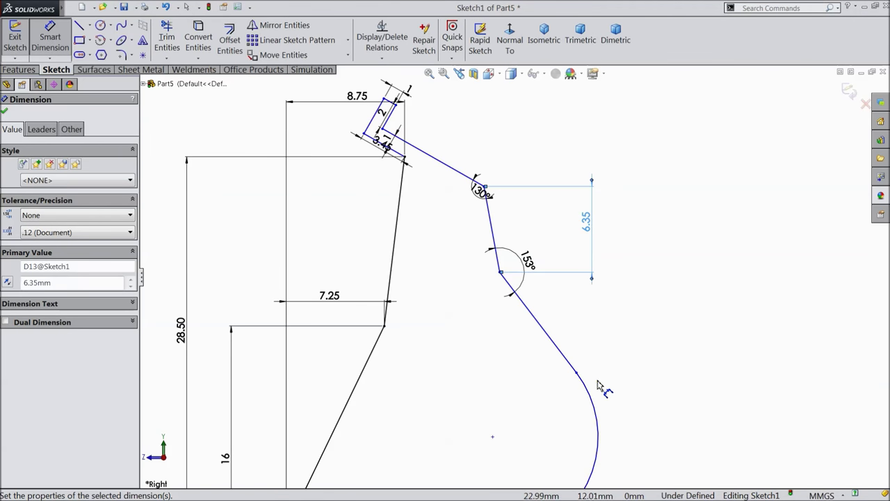
pyautogui.click(576, 373)
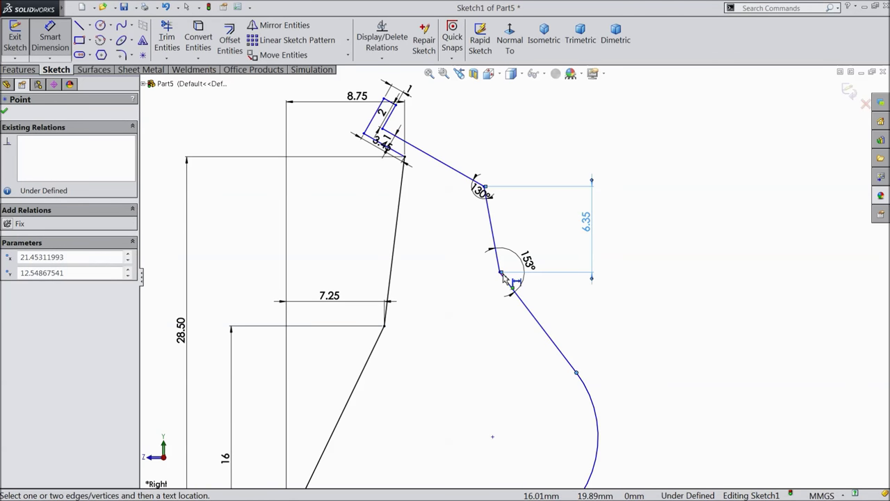
pyautogui.click(500, 273)
pyautogui.click(631, 307)
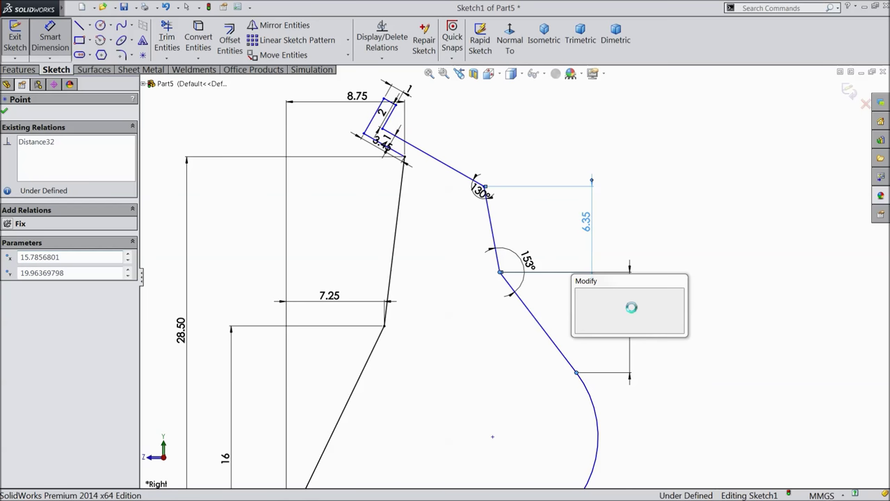
pyautogui.write('5.8')
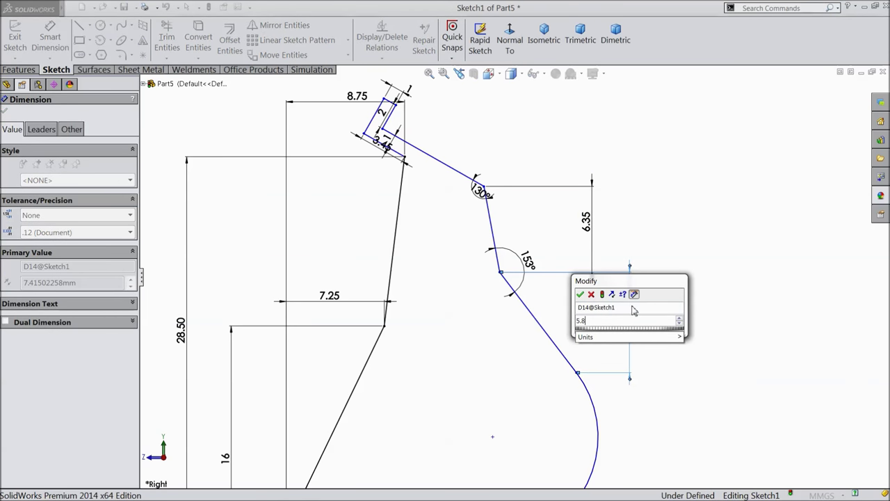
pyautogui.click(581, 296)
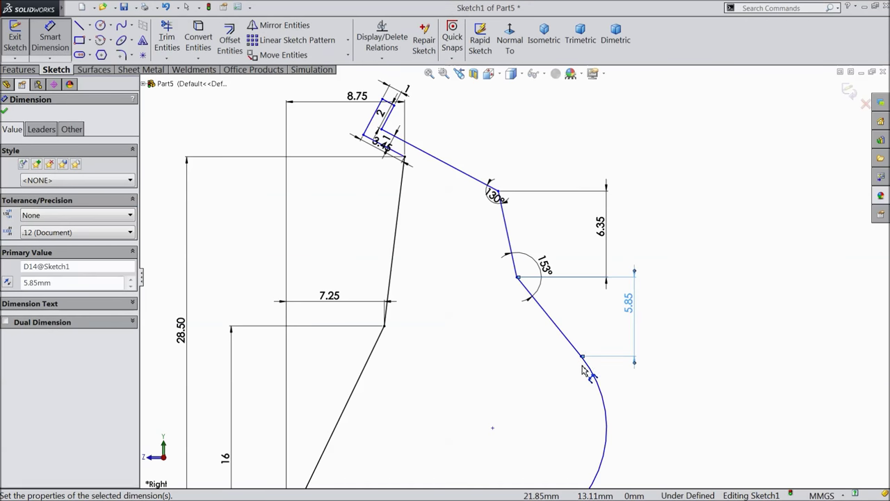
pyautogui.press('f')
pyautogui.scroll(-2, 545, 314)
# Move the 130° and 153° angle dimensions to clearer spots
pyautogui.moveTo(484, 185); pyautogui.dragTo(461, 207)
pyautogui.moveTo(526, 252); pyautogui.dragTo(541, 249)
pyautogui.click(541, 249)
pyautogui.press('f')
pyautogui.scroll(-3, 572, 403)
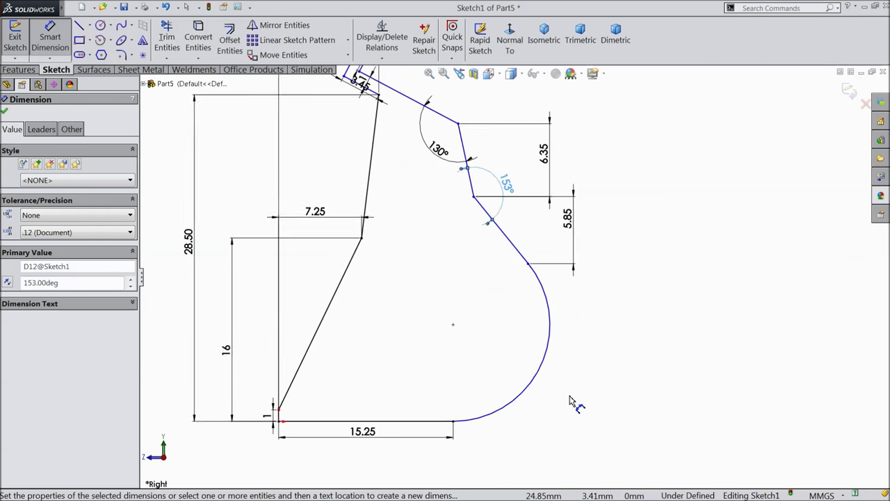
# Give the lower closing arc a 9 mm radius dimension
pyautogui.click(540, 353)
pyautogui.click(550, 363)
pyautogui.write('9')
pyautogui.click(528, 356)
pyautogui.press('f')
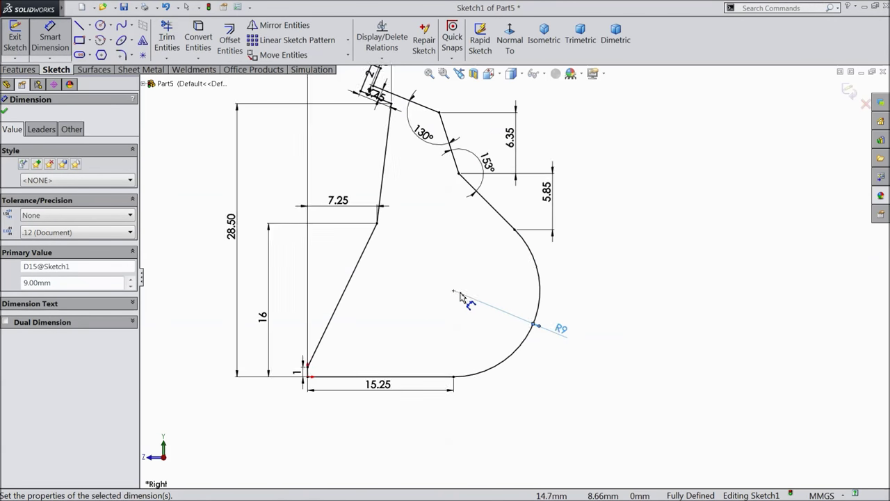
# Spread out the 3.45, 1 and 2 mm dimensions legibly and close the Dimension panel
pyautogui.scroll(-3, 427, 138)
pyautogui.scroll(-3, 448, 180)
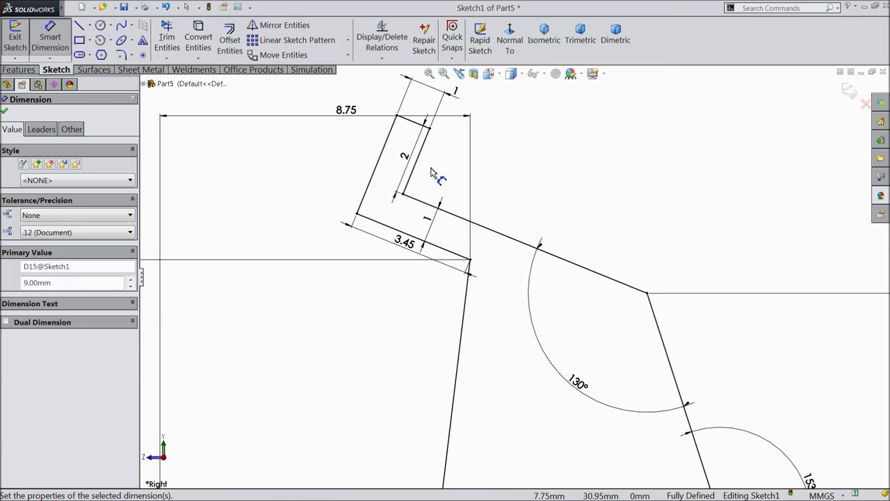
pyautogui.moveTo(407, 267); pyautogui.dragTo(388, 367)
pyautogui.moveTo(433, 242); pyautogui.dragTo(258, 188)
pyautogui.moveTo(383, 155); pyautogui.dragTo(278, 124)
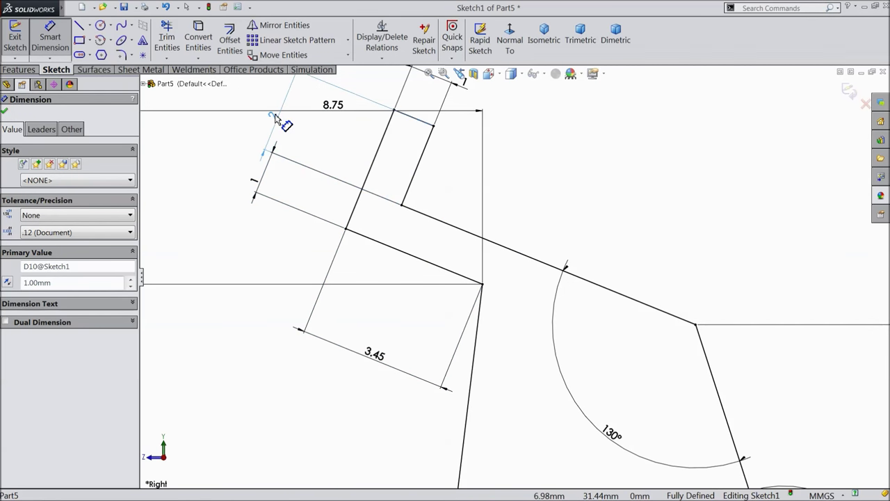
pyautogui.scroll(6, 364, 151)
pyautogui.scroll(6, 466, 271)
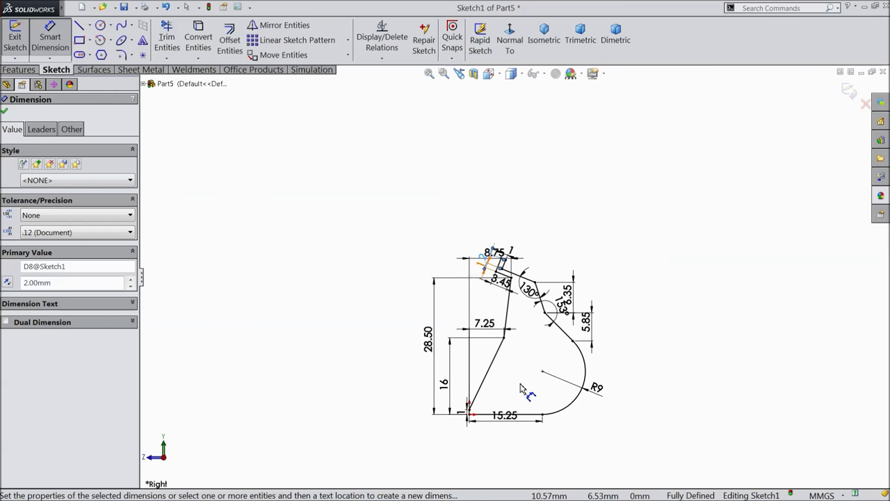
pyautogui.scroll(-4, 532, 377)
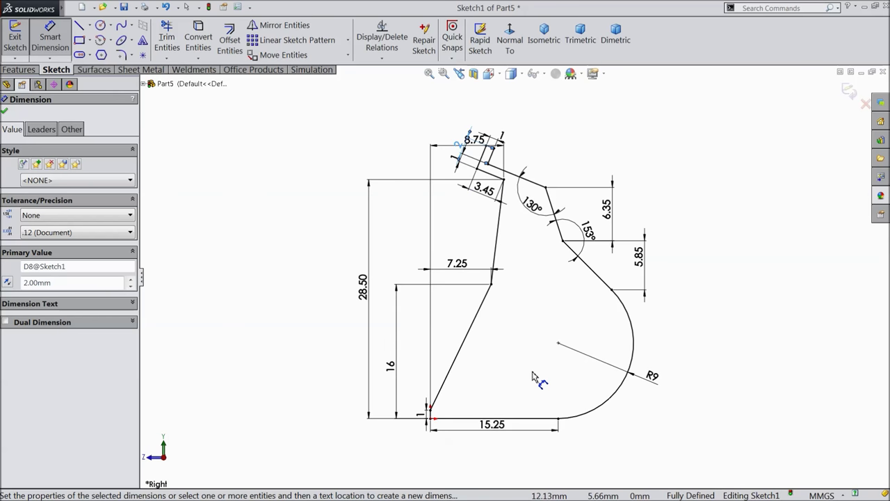
pyautogui.click(5, 111)
pyautogui.click(18, 69)
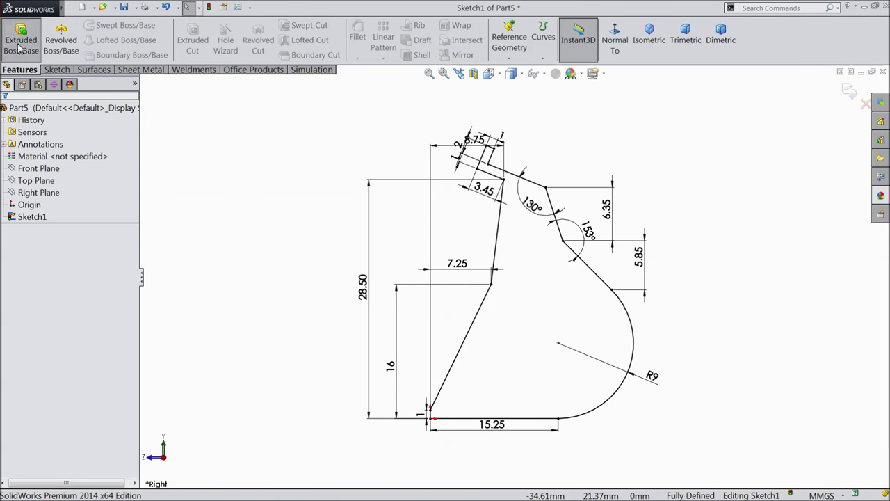
# Extrude Sketch1 to a 38.375 mm depth and orbit to inspect the solid body
pyautogui.click(21, 41)
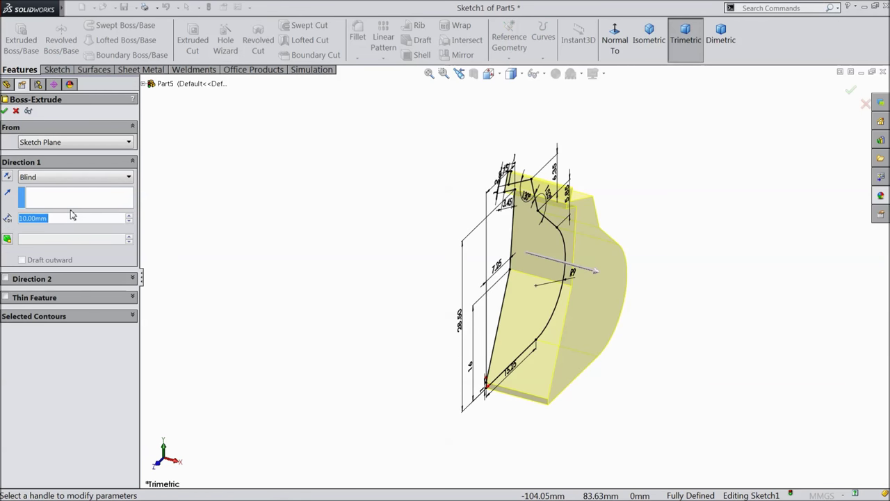
pyautogui.write('38.375')
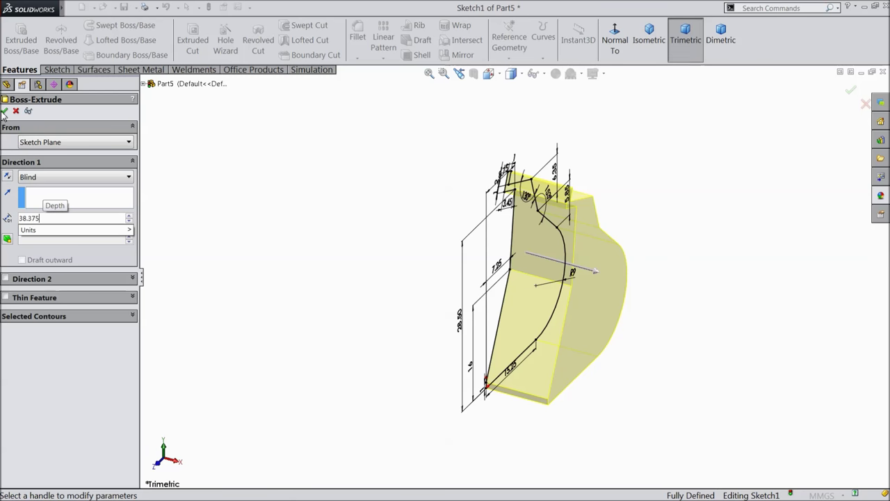
pyautogui.press('Return')
pyautogui.click(5, 112)
pyautogui.moveTo(244, 240); pyautogui.dragTo(289, 244, button='middle')
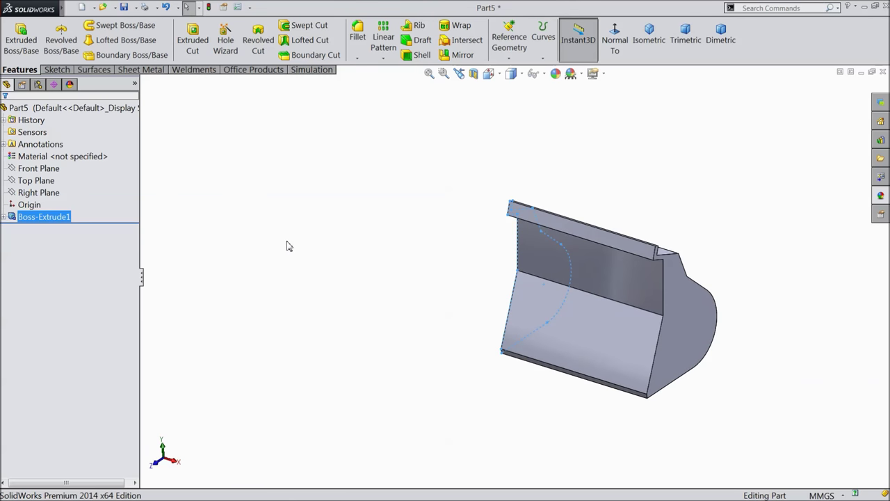
pyautogui.moveTo(323, 251); pyautogui.dragTo(240, 270, button='middle')
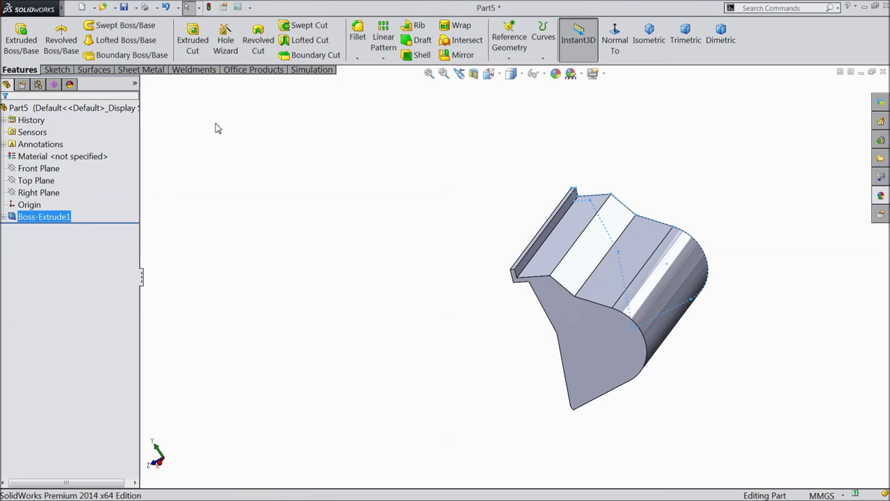
# Fillet the crease edge at 5 mm and the edge beside the lip at 2 mm
pyautogui.click(358, 40)
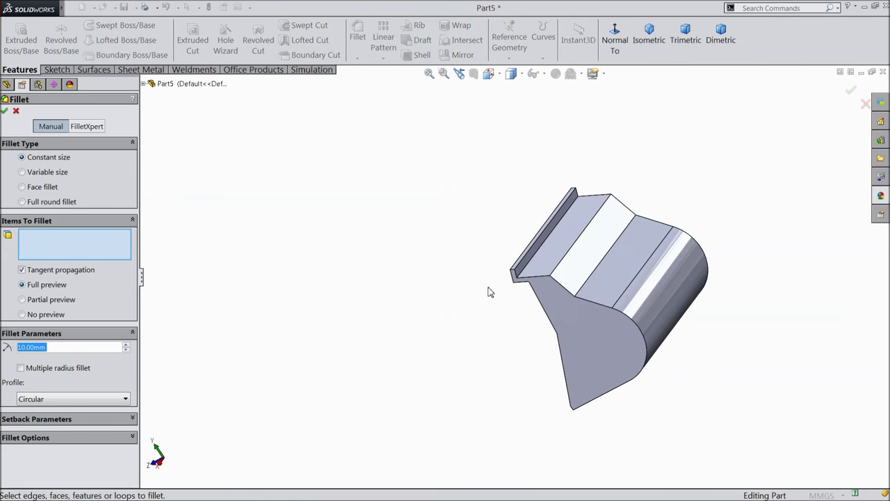
pyautogui.write('5')
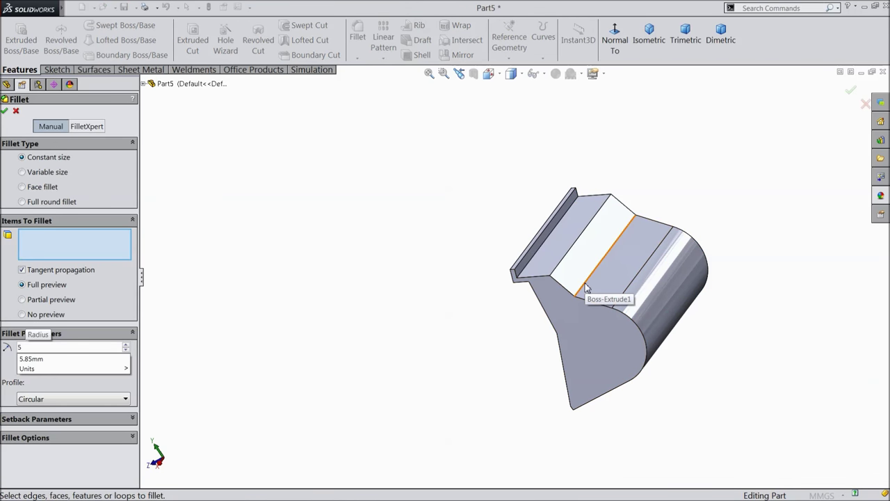
pyautogui.click(586, 287)
pyautogui.click(4, 112)
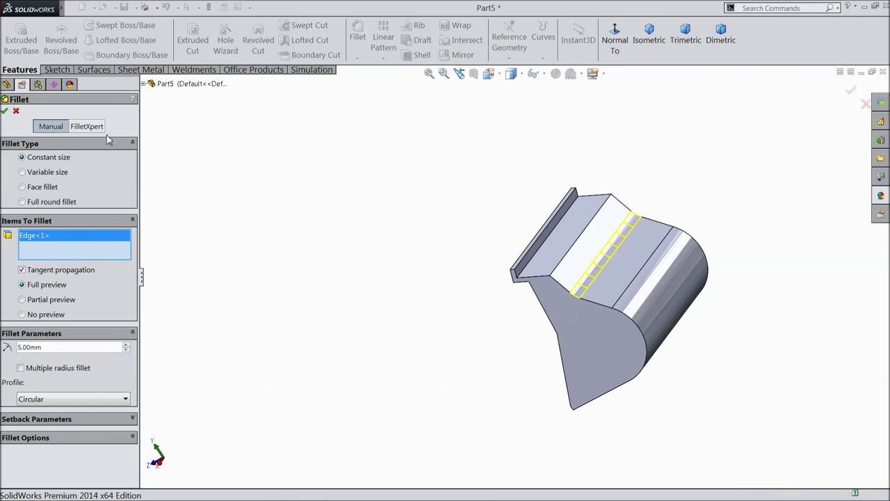
pyautogui.click(358, 39)
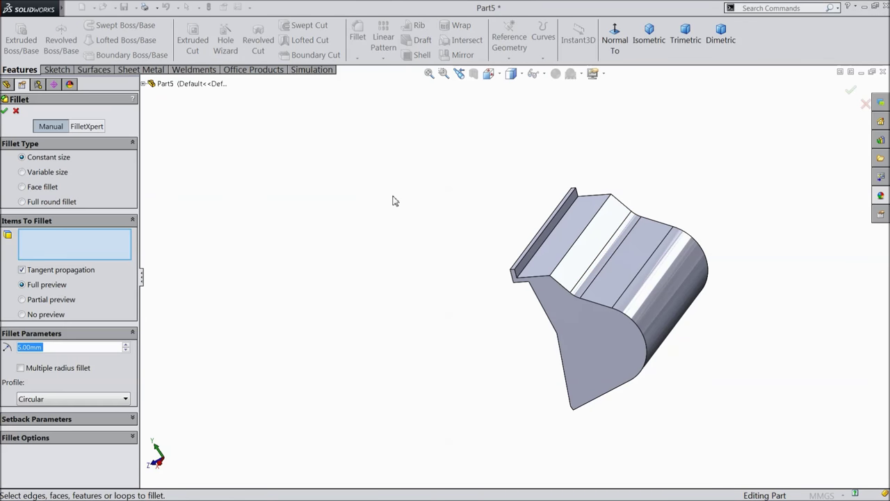
pyautogui.write('2')
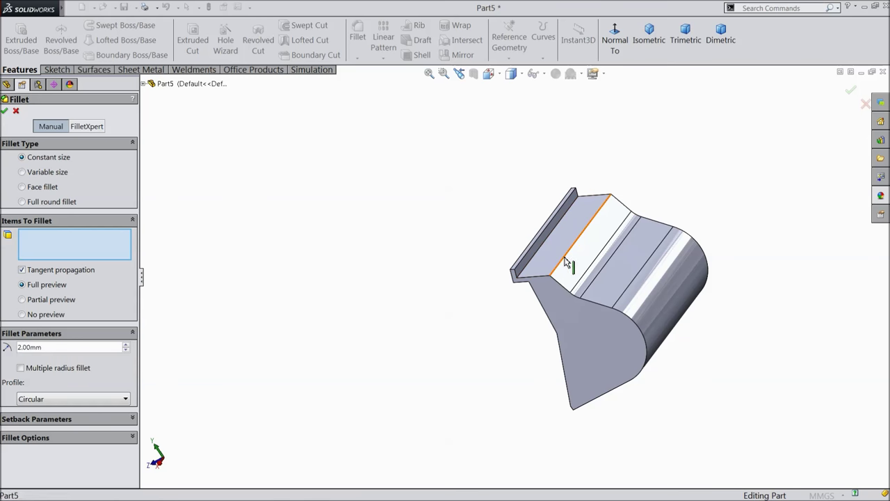
pyautogui.click(564, 257)
pyautogui.click(5, 111)
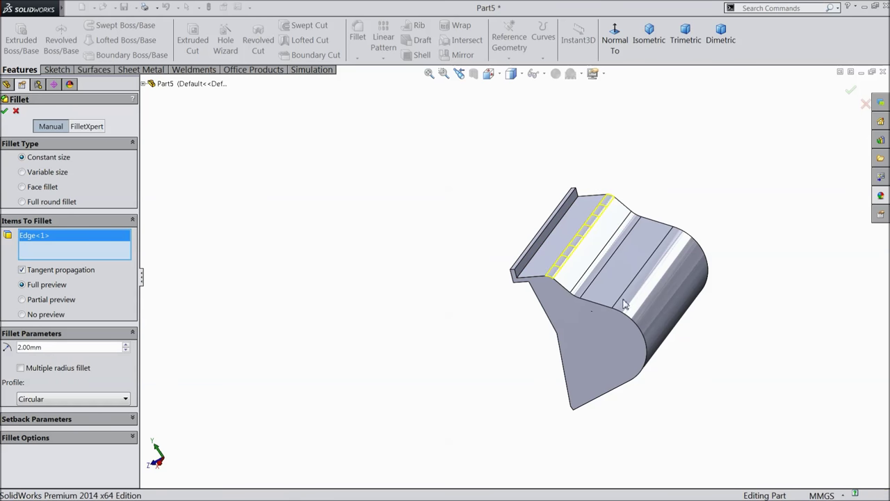
# Fillet the inner crease edge at 5 mm and check the rounded edges
pyautogui.scroll(-3, 690, 273)
pyautogui.moveTo(329, 333); pyautogui.dragTo(407, 288, button='middle')
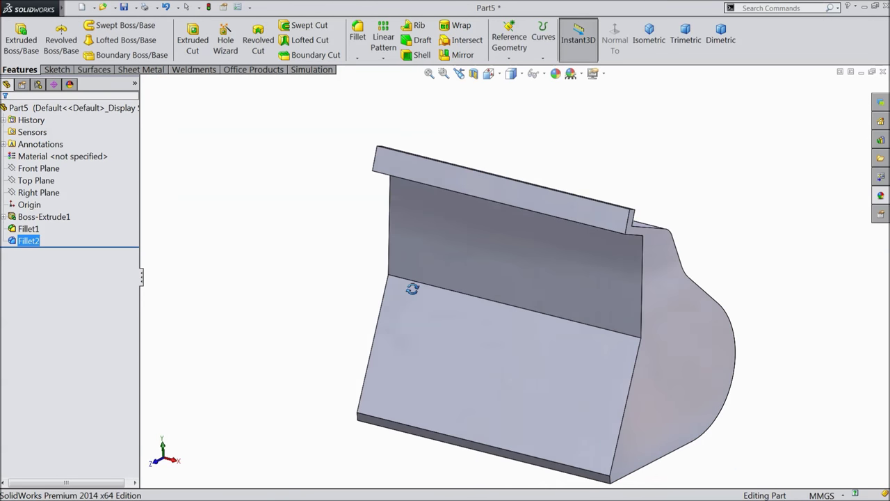
pyautogui.click(356, 46)
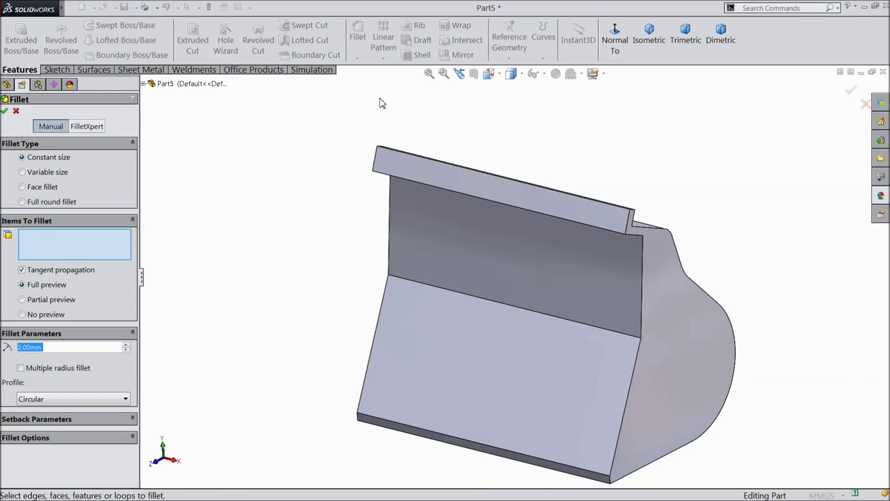
pyautogui.write('5')
pyautogui.click(611, 335)
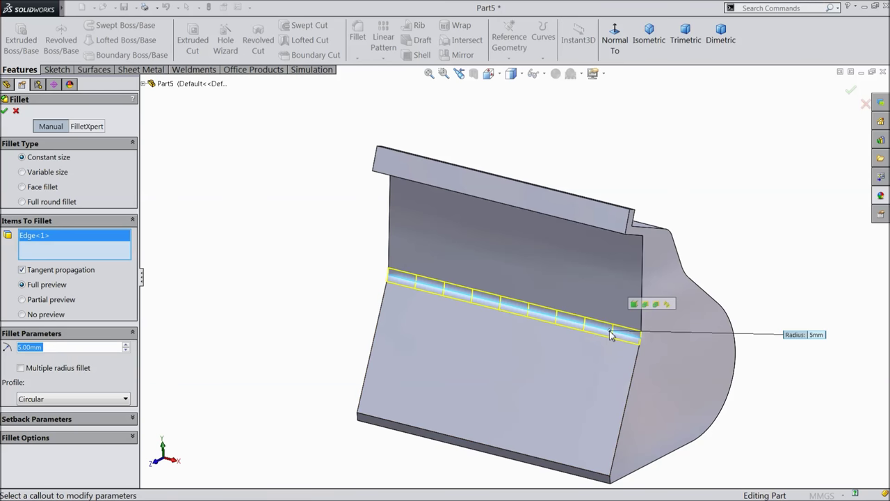
pyautogui.click(5, 111)
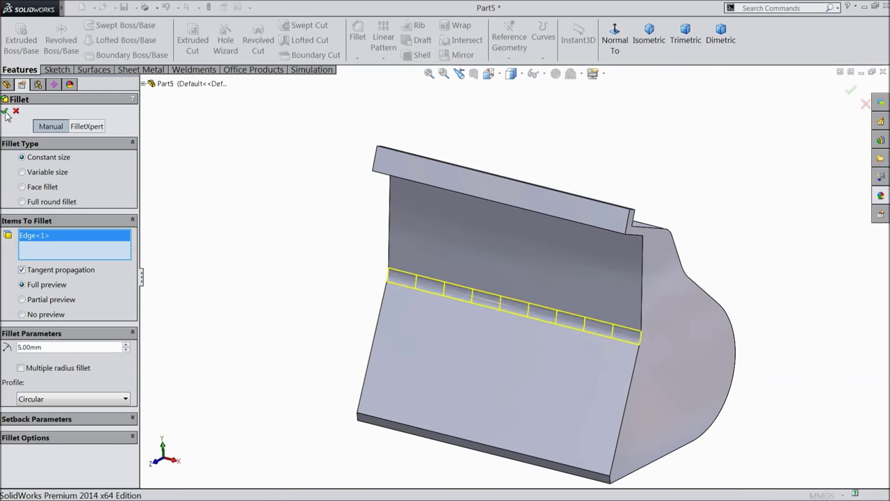
pyautogui.moveTo(495, 254); pyautogui.dragTo(404, 232, button='middle')
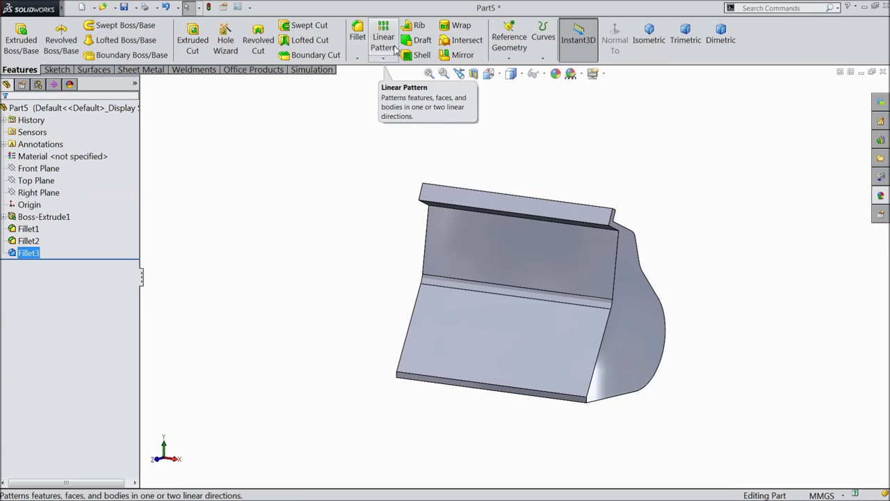
pyautogui.click(417, 56)
# Shell the bucket to 1 mm walls, removing the five inner faces to leave it open
pyautogui.click(503, 260)
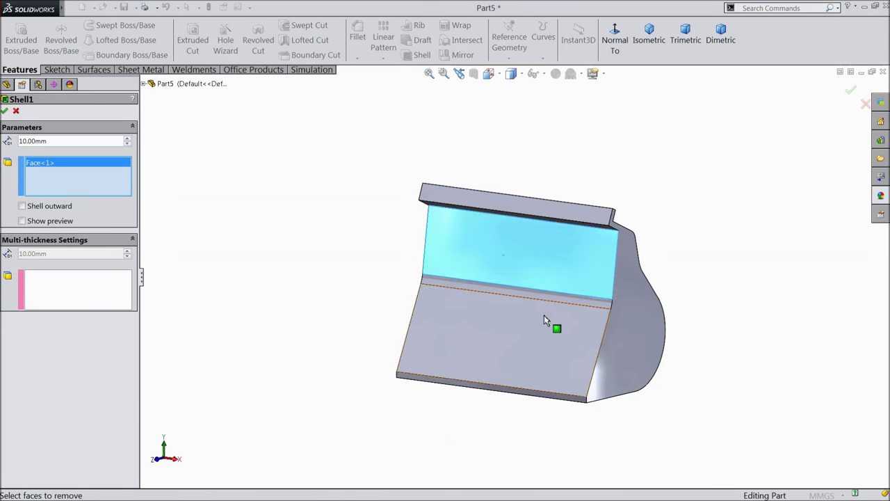
pyautogui.scroll(-2, 544, 315)
pyautogui.click(551, 272)
pyautogui.click(538, 328)
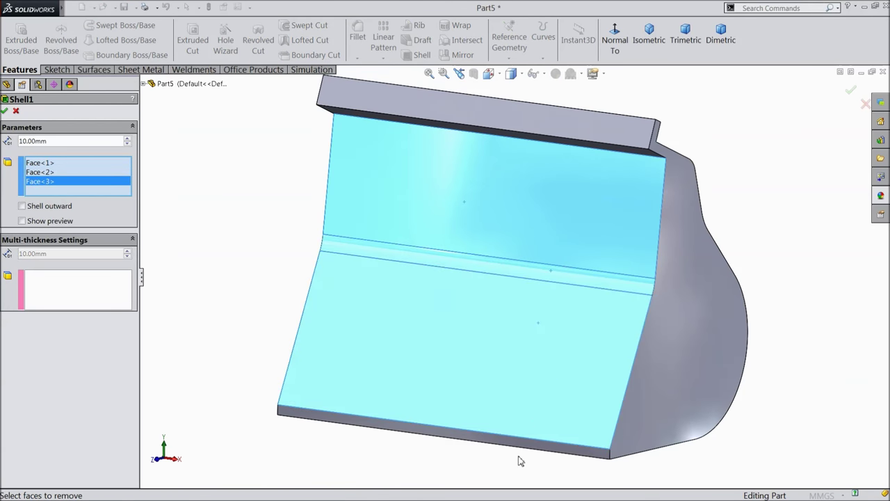
pyautogui.click(523, 442)
pyautogui.moveTo(449, 365); pyautogui.dragTo(447, 324, button='middle')
pyautogui.click(361, 302)
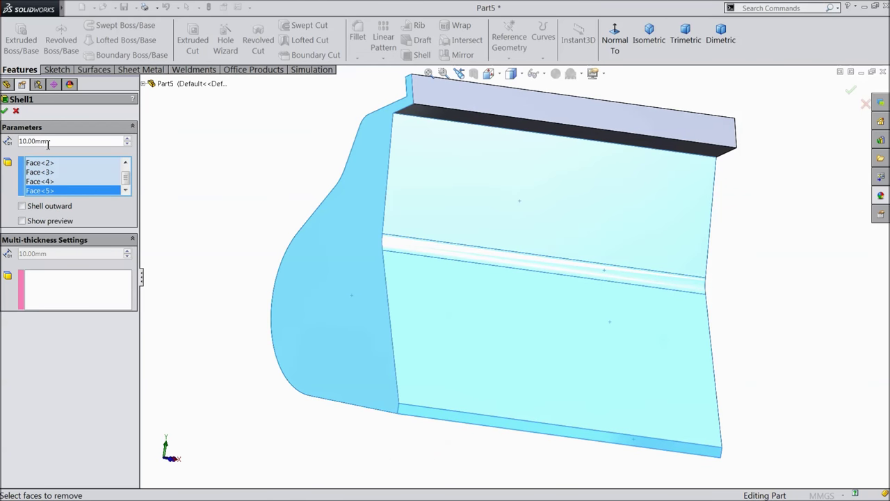
pyautogui.write('1')
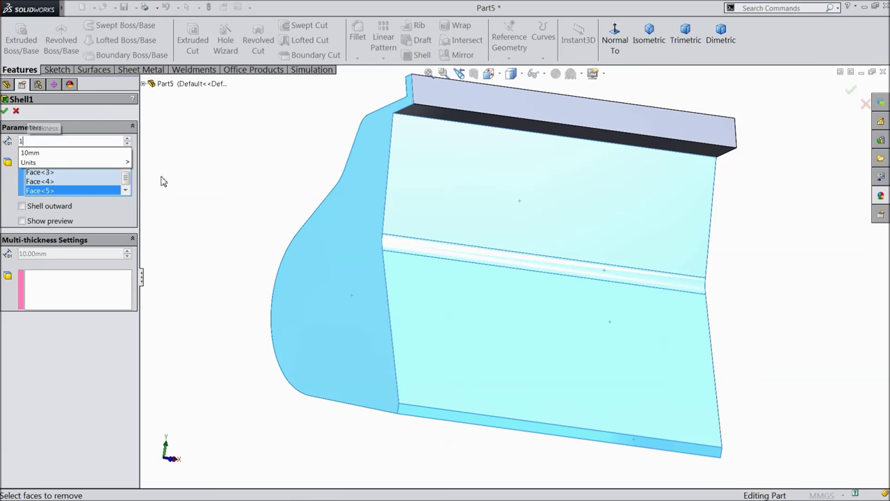
pyautogui.press('Return')
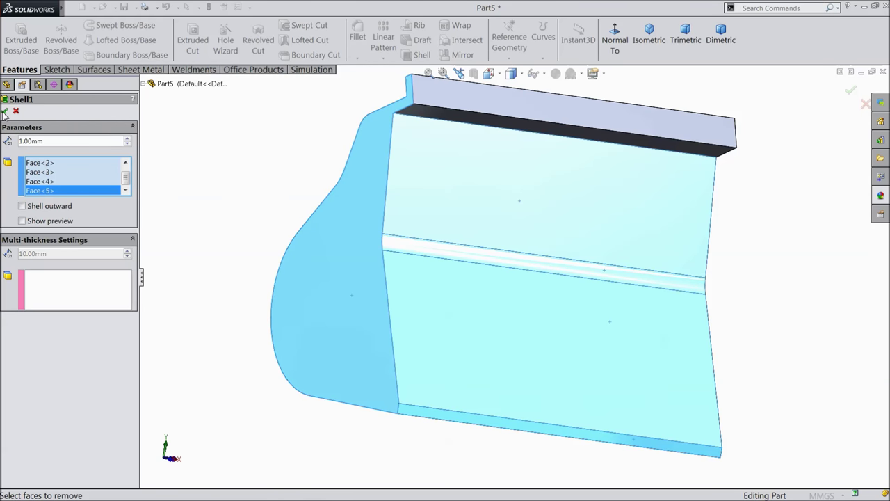
pyautogui.click(5, 112)
pyautogui.moveTo(282, 170); pyautogui.dragTo(218, 208, button='middle')
pyautogui.press('f')
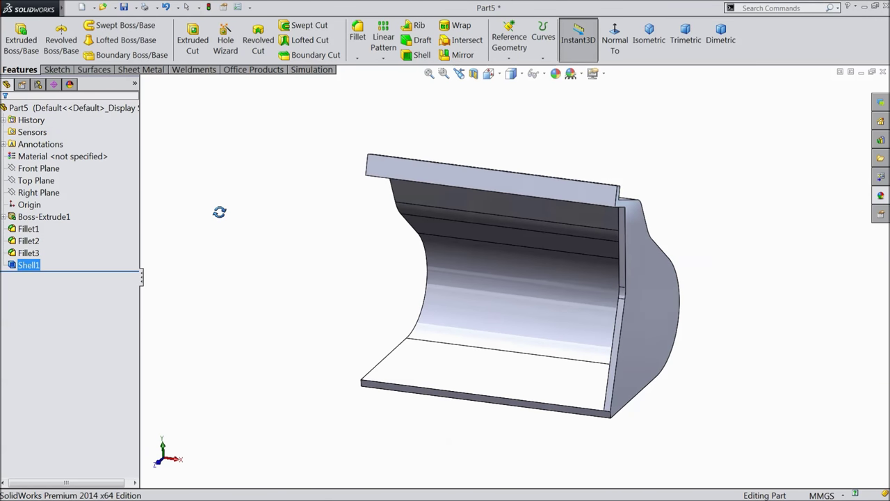
pyautogui.click(39, 193)
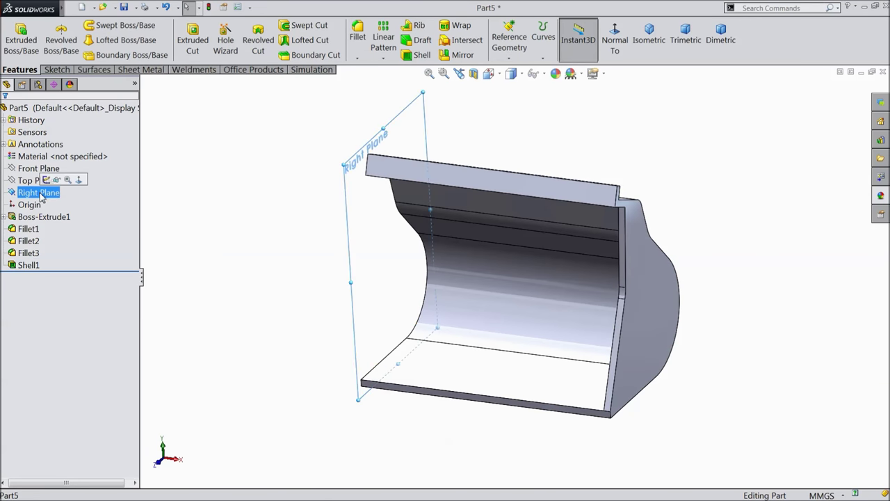
# Start a sketch on the Right Plane, viewed normal to it and zoomed to the floor tip
pyautogui.click(49, 182)
pyautogui.click(615, 43)
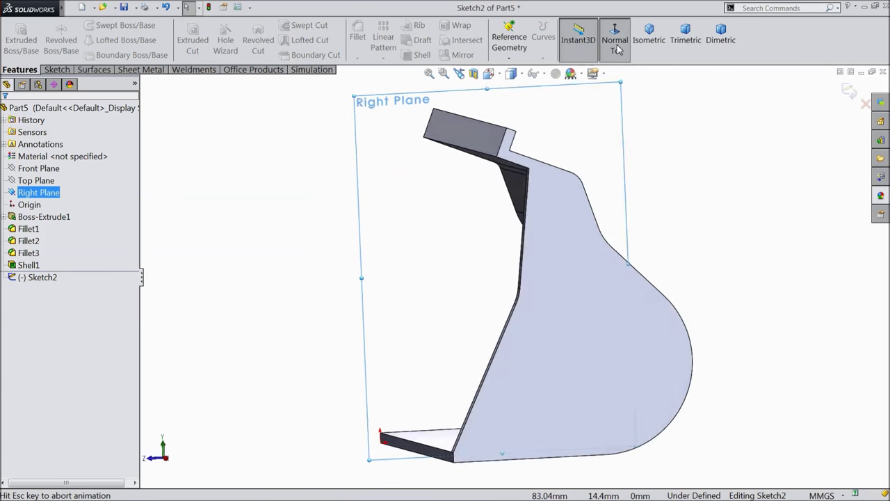
pyautogui.click(616, 46)
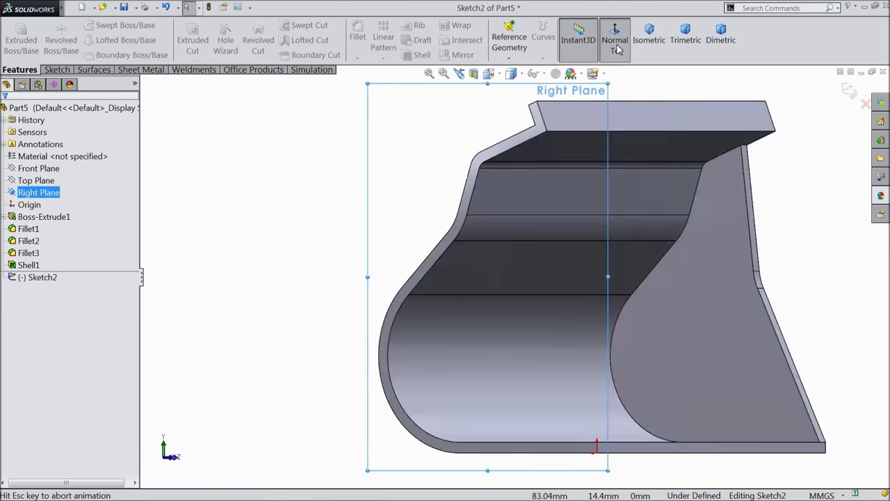
pyautogui.scroll(-4, 577, 379)
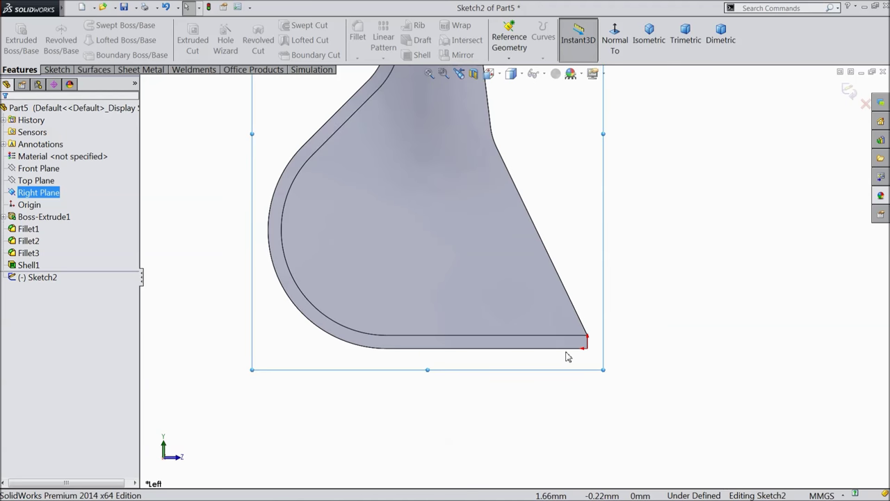
pyautogui.scroll(-3, 584, 356)
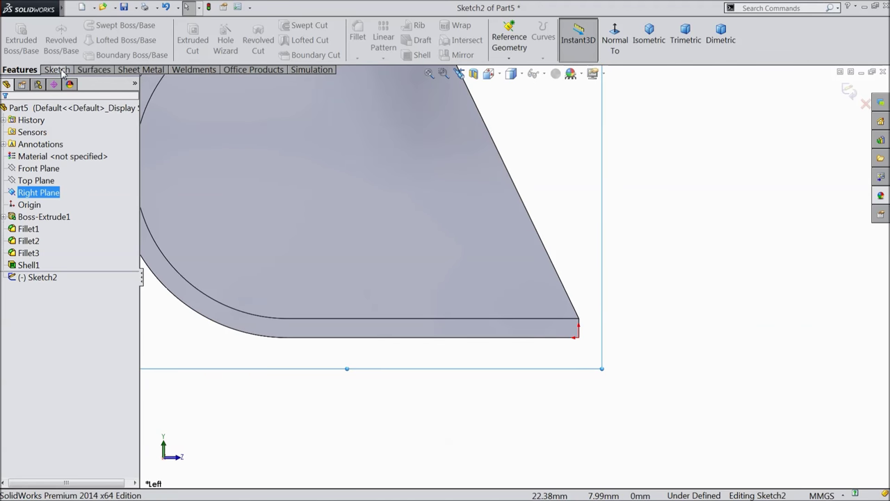
# Draw a corner rectangle around the front tip of the bucket floor
pyautogui.click(57, 69)
pyautogui.click(80, 40)
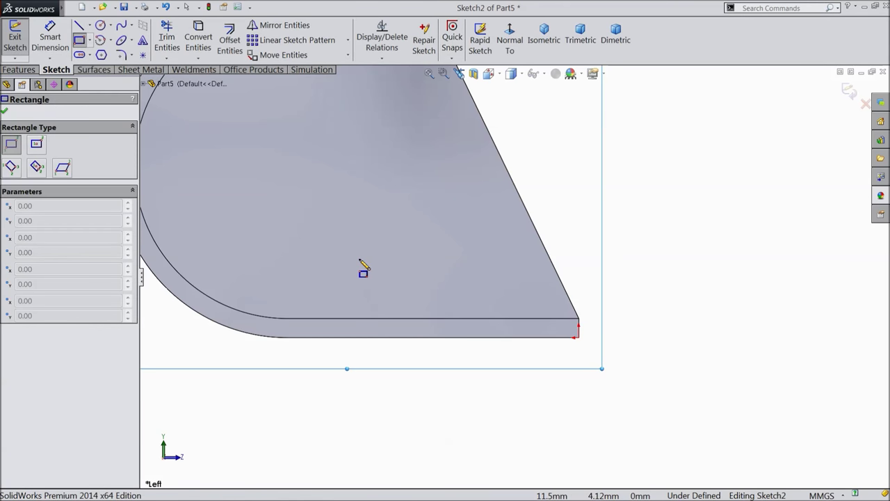
pyautogui.scroll(-2, 427, 348)
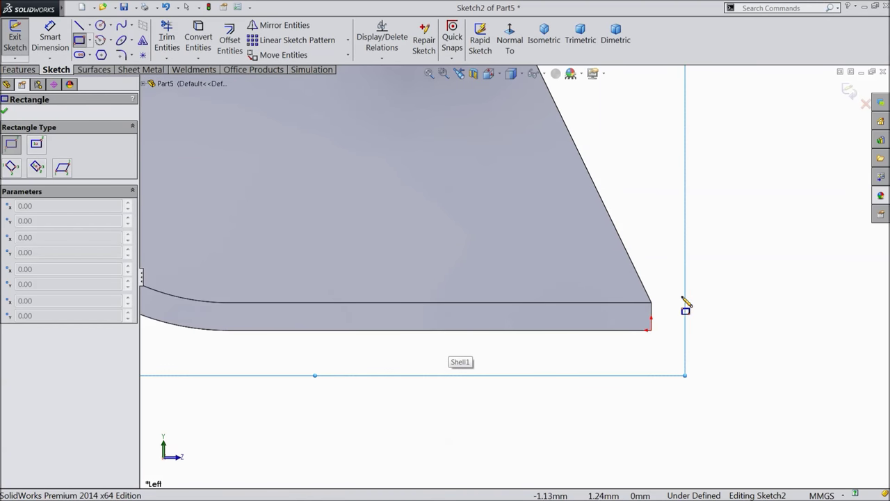
pyautogui.moveTo(698, 283)
pyautogui.mouseDown()
pyautogui.moveTo(533, 363)
pyautogui.moveTo(462, 363)
pyautogui.mouseUp()
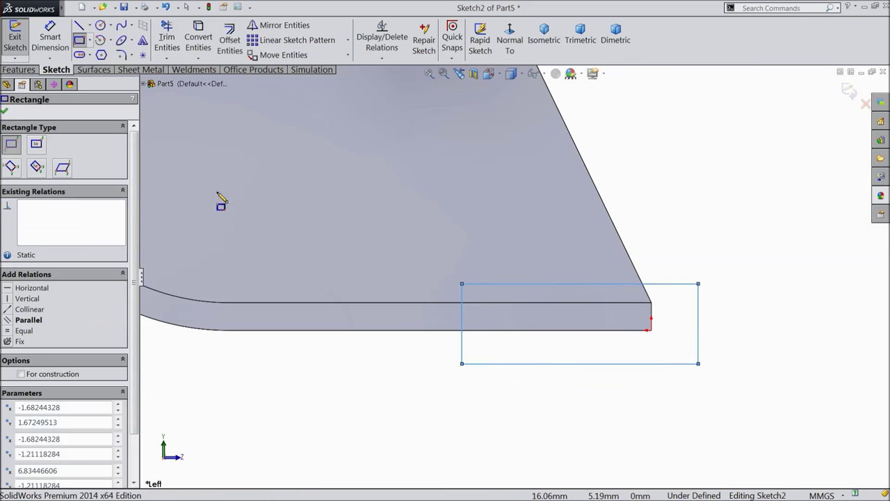
pyautogui.moveTo(220, 202); pyautogui.dragTo(243, 150, button='right')
pyautogui.click(577, 366)
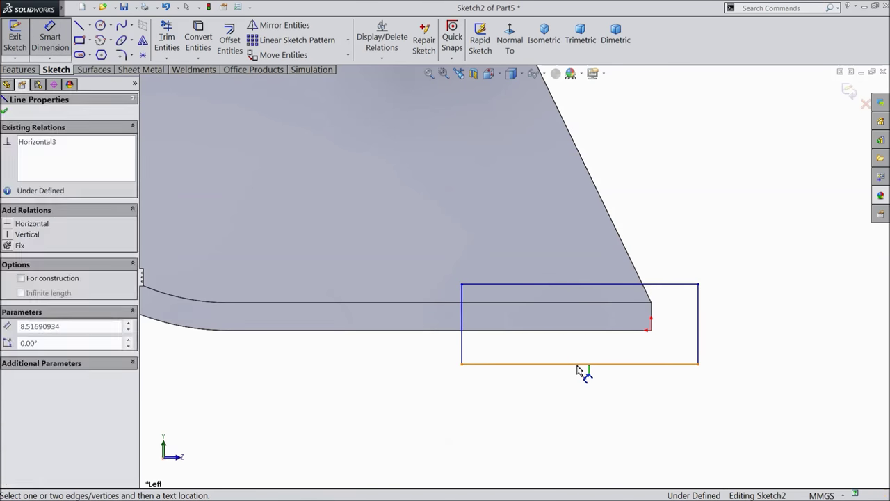
# Dimension the rectangle 6.25 wide and 1.35 high
pyautogui.click(578, 395)
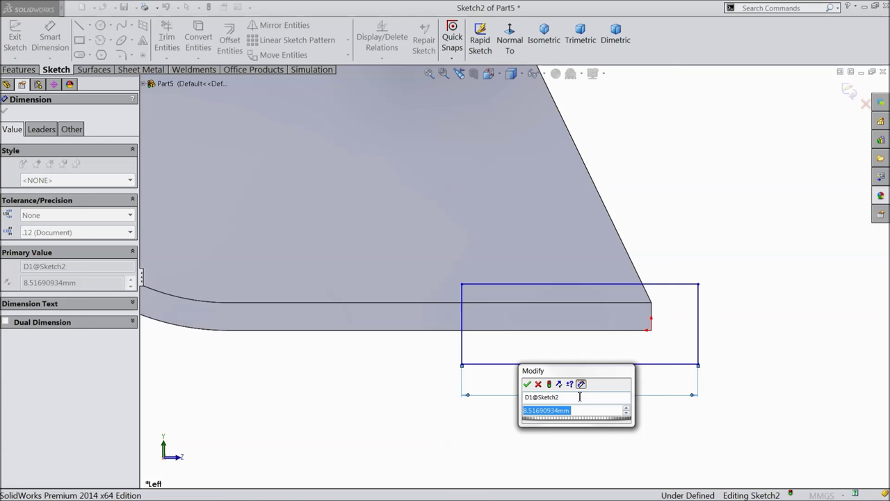
pyautogui.write('6.25')
pyautogui.press('Return')
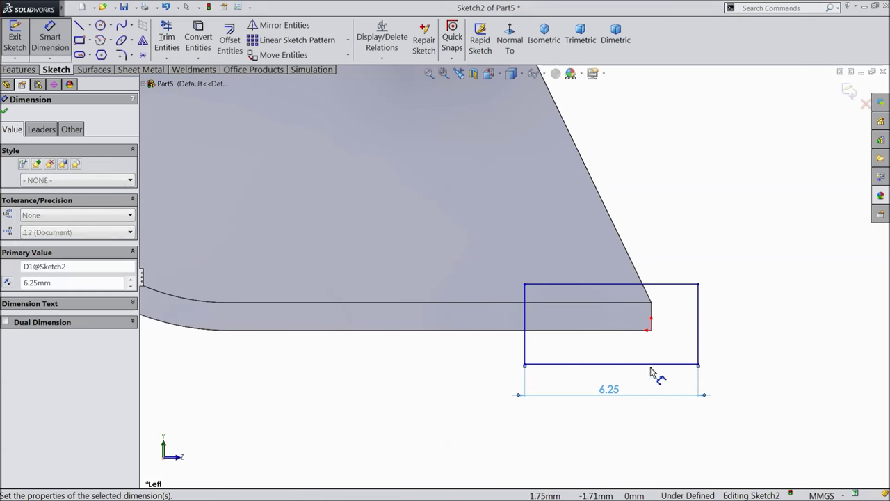
pyautogui.click(698, 338)
pyautogui.click(748, 341)
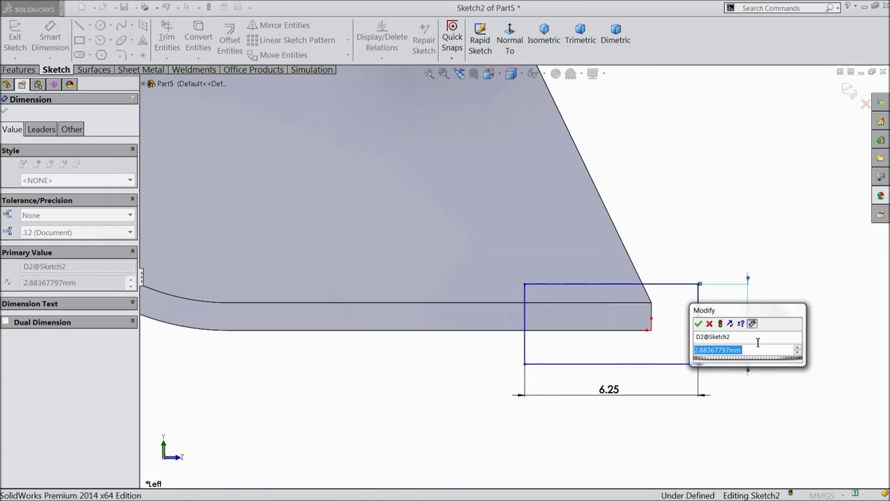
pyautogui.write('1.35')
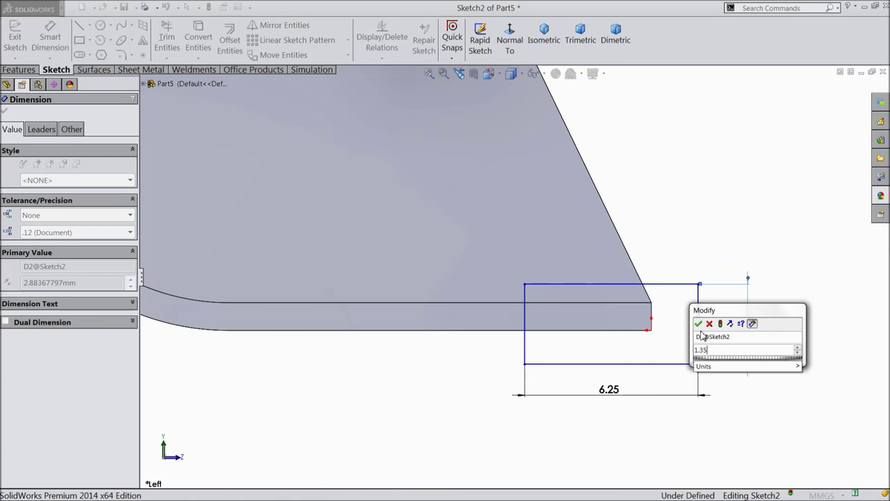
pyautogui.click(699, 324)
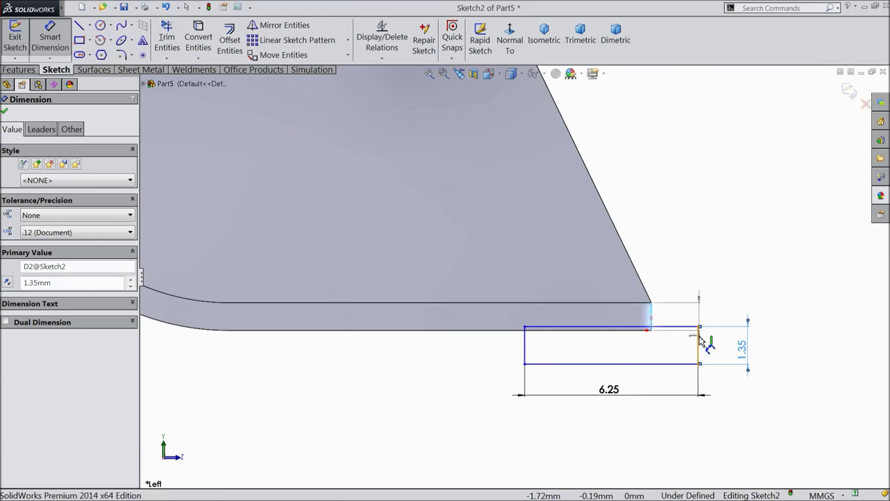
# Set a 2 mm offset from the floor tip and reposition the rectangle
pyautogui.click(687, 326)
pyautogui.click(674, 279)
pyautogui.write('2')
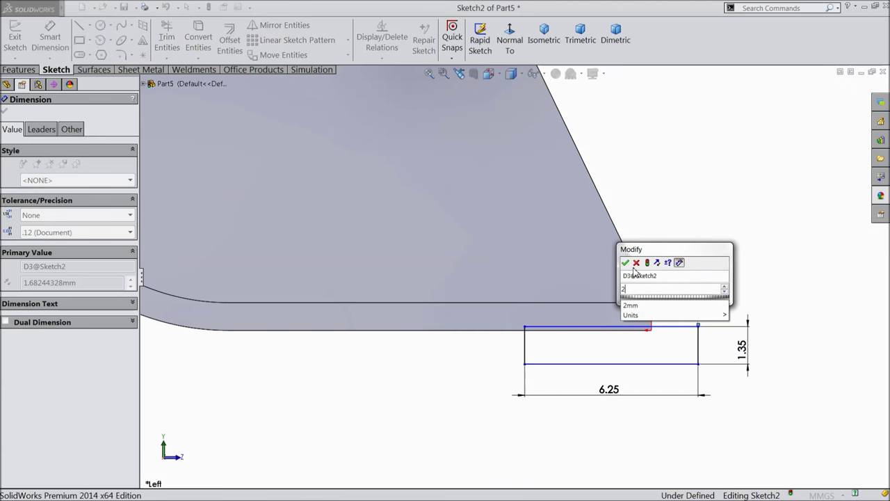
pyautogui.press('Return')
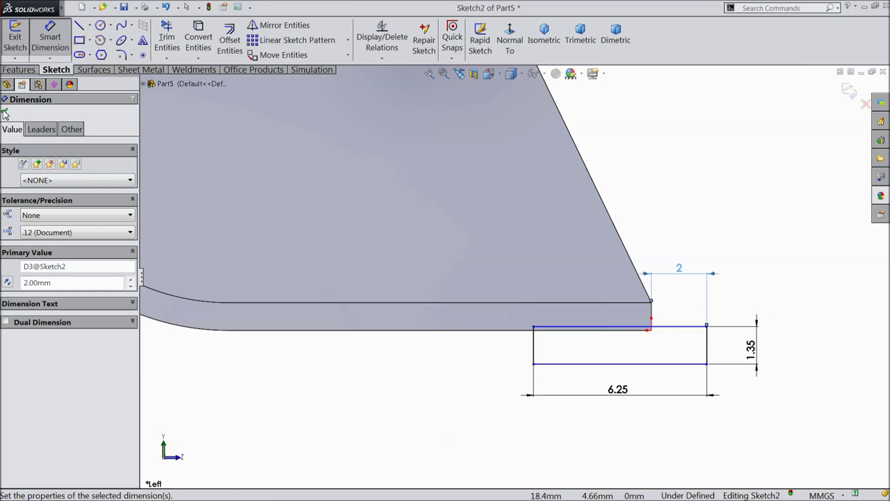
pyautogui.click(5, 114)
pyautogui.moveTo(707, 326); pyautogui.dragTo(707, 290)
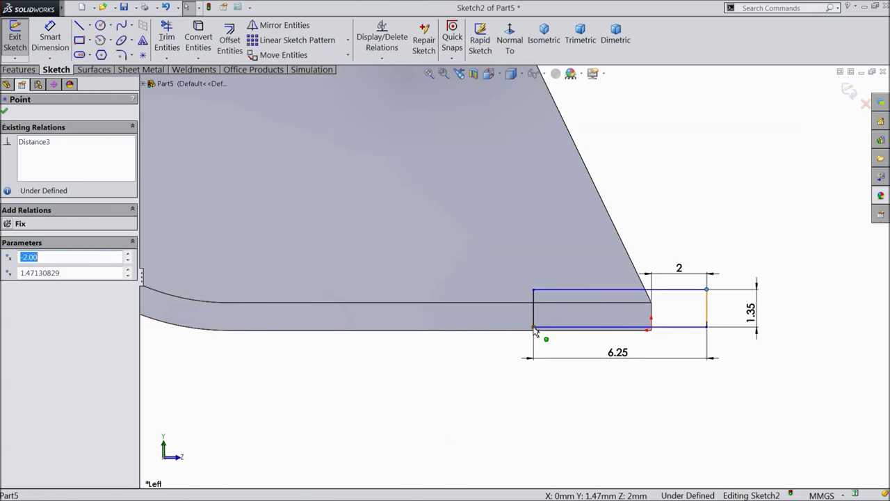
pyautogui.moveTo(534, 329); pyautogui.dragTo(536, 341)
# Add a 0.25 vertical offset below the floor, then start an Extruded Boss/Base
pyautogui.click(50, 38)
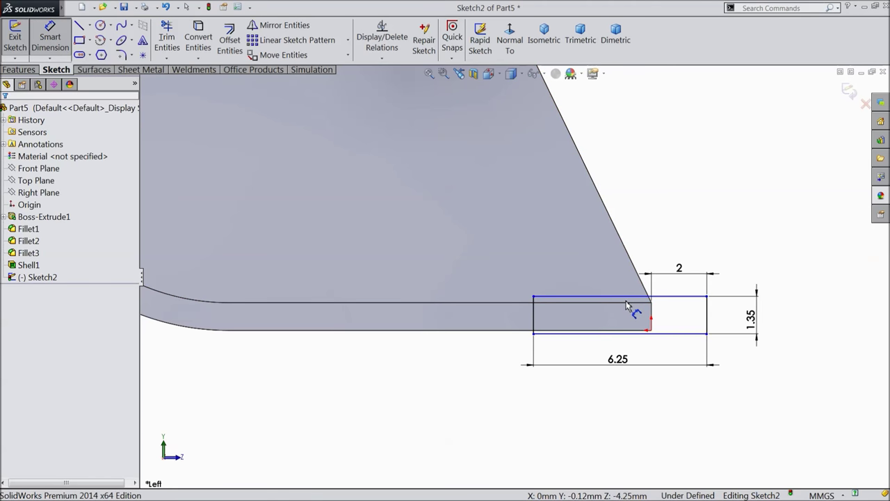
pyautogui.scroll(-3, 633, 327)
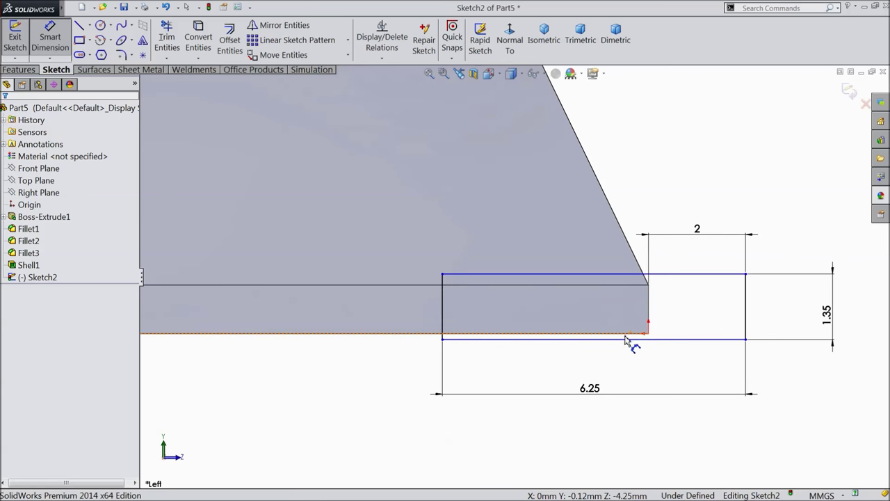
pyautogui.click(467, 342)
pyautogui.click(417, 333)
pyautogui.click(402, 351)
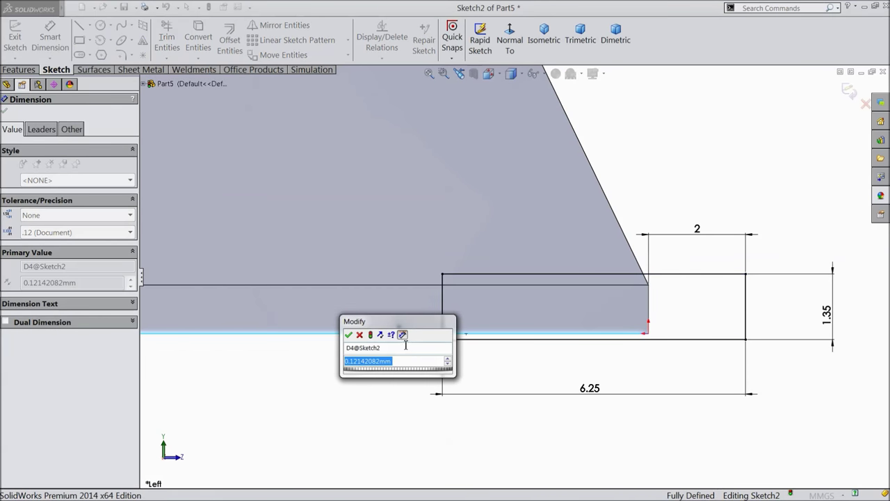
pyautogui.write('0.25')
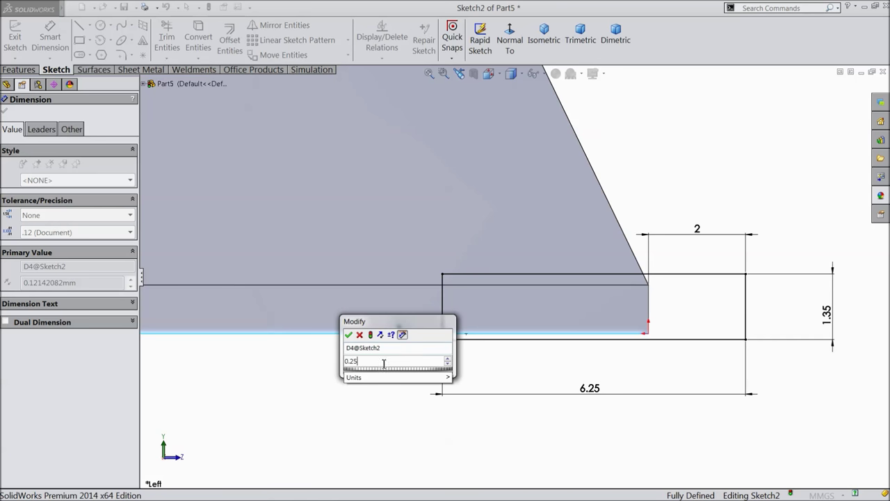
pyautogui.click(348, 336)
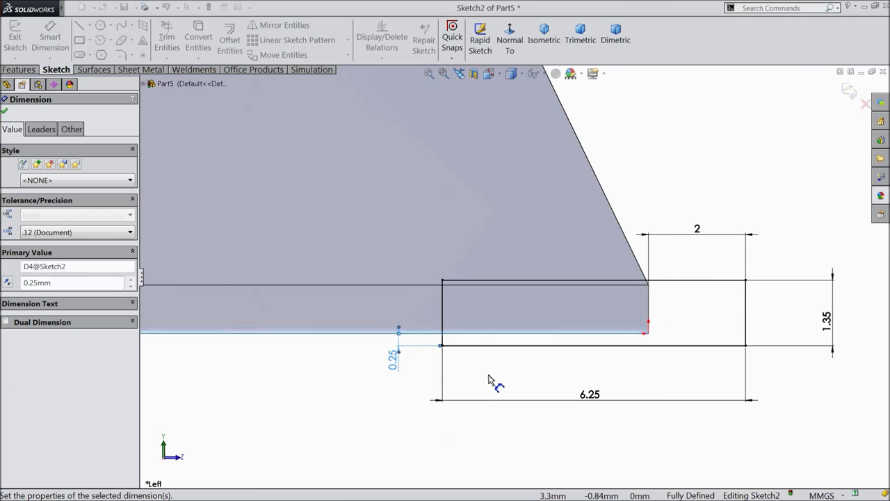
pyautogui.click(4, 112)
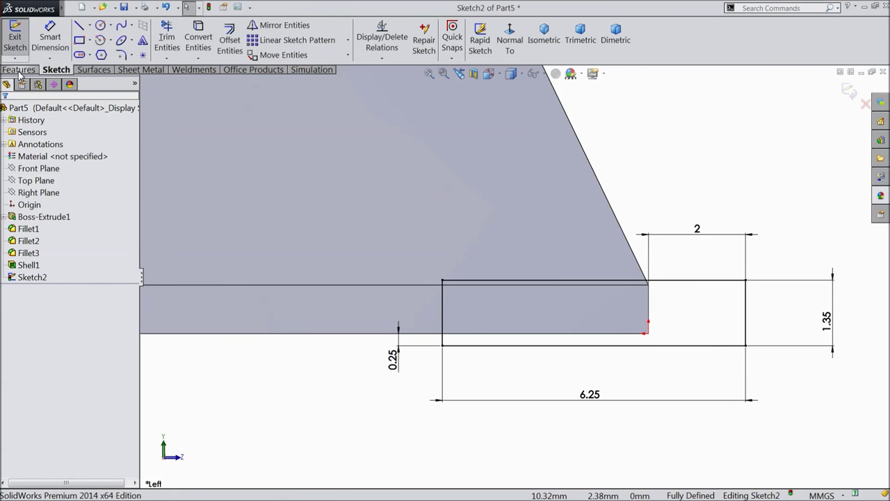
pyautogui.click(20, 70)
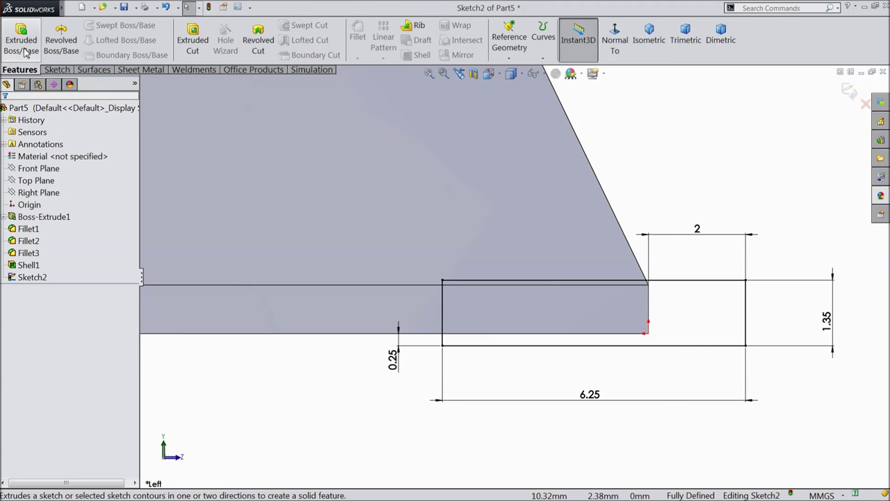
pyautogui.click(20, 42)
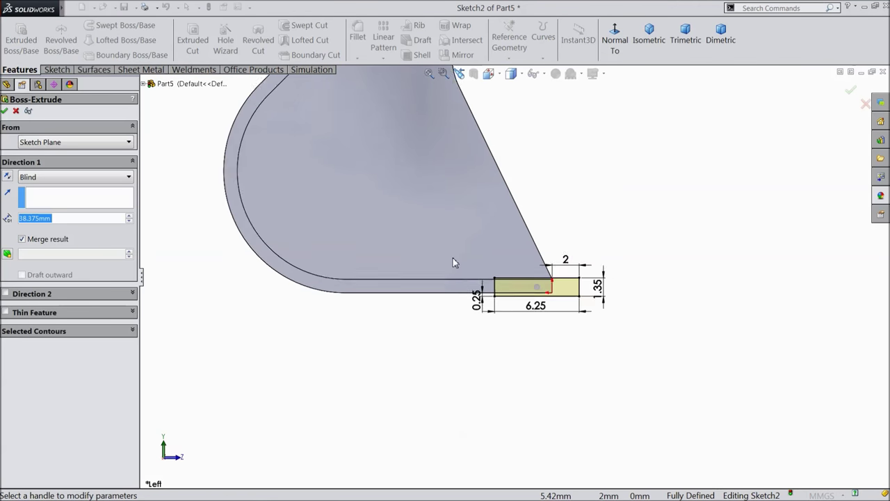
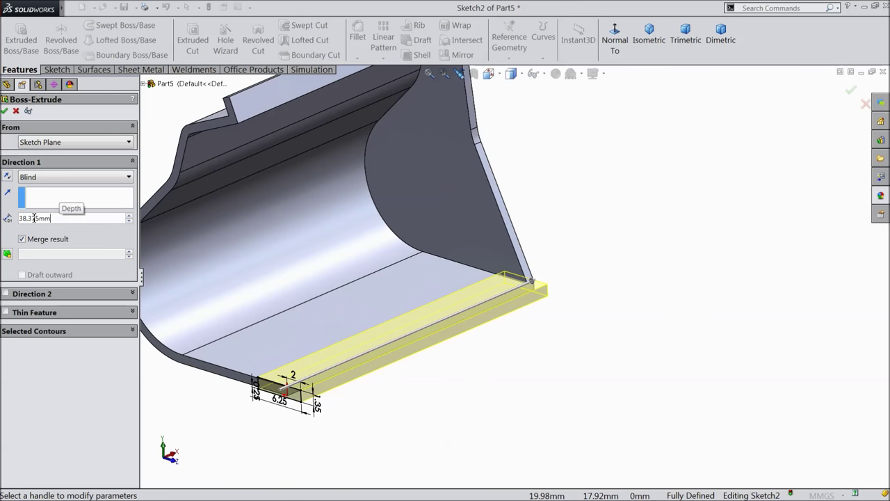
# Extrude the lip profile to a depth of 39.875 mm, creating Boss-Extrude2
pyautogui.click(26, 218)
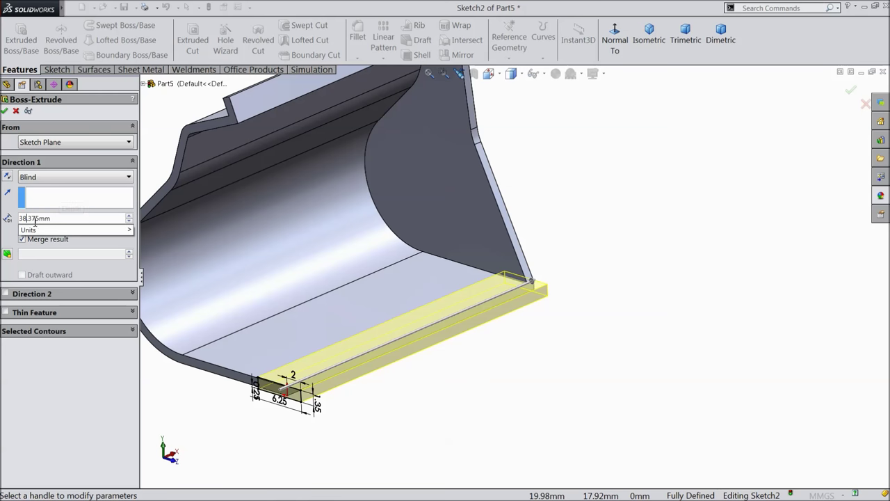
pyautogui.press('BackSpace')
pyautogui.write('9')
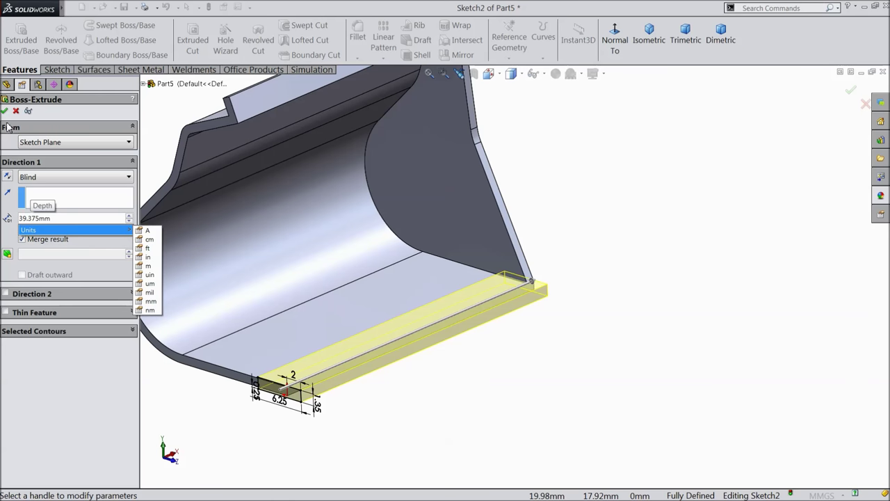
pyautogui.click(29, 219)
pyautogui.press('Delete')
pyautogui.write('8')
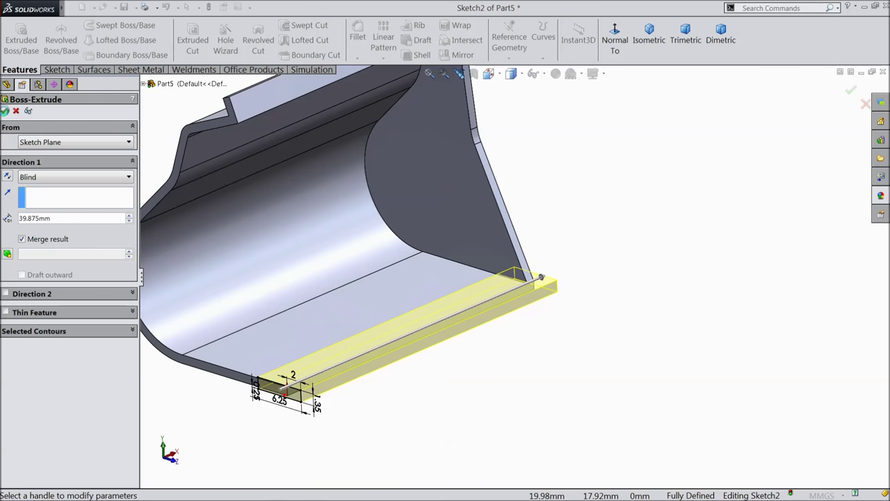
pyautogui.click(6, 111)
pyautogui.moveTo(592, 292)
pyautogui.mouseDown(button='middle')
pyautogui.moveTo(535, 328)
pyautogui.moveTo(552, 335)
pyautogui.moveTo(580, 299)
pyautogui.mouseUp(button='middle')
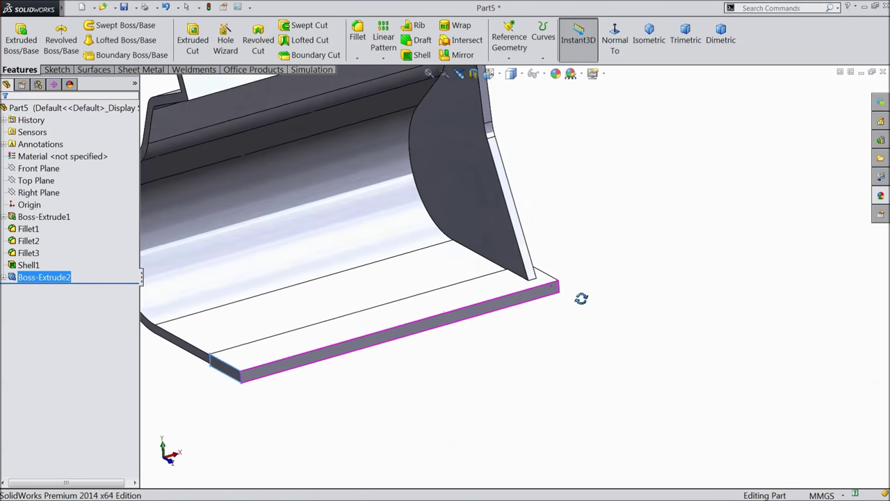
pyautogui.click(38, 193)
# On the Right Plane, viewed normal to it, draw a corner rectangle beside the lip bar
pyautogui.click(46, 183)
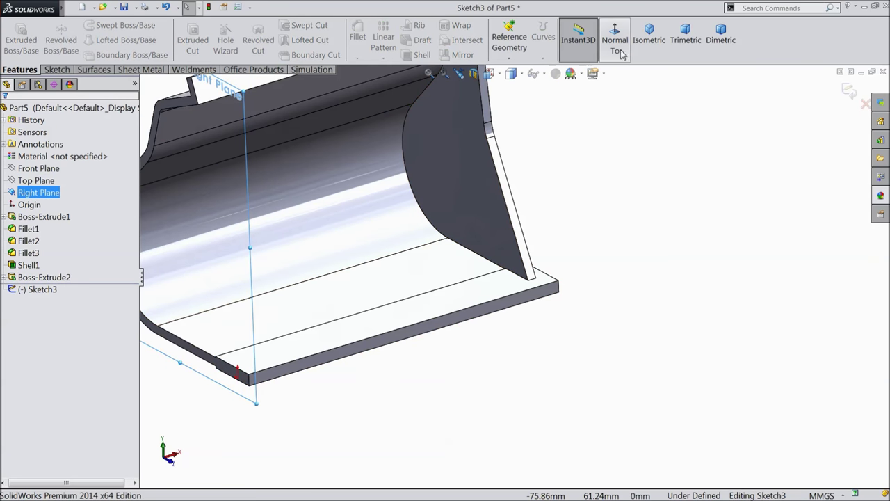
pyautogui.click(621, 50)
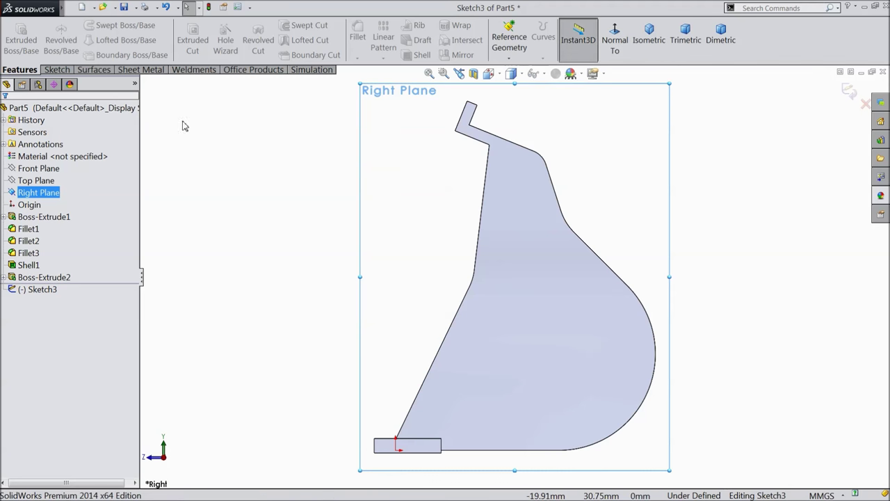
pyautogui.click(57, 70)
pyautogui.click(79, 40)
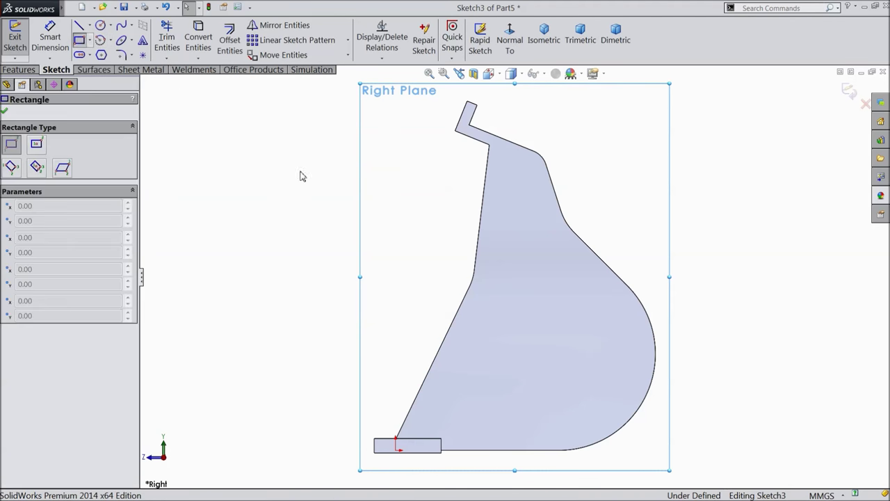
pyautogui.scroll(-3, 509, 442)
pyautogui.scroll(-4, 434, 431)
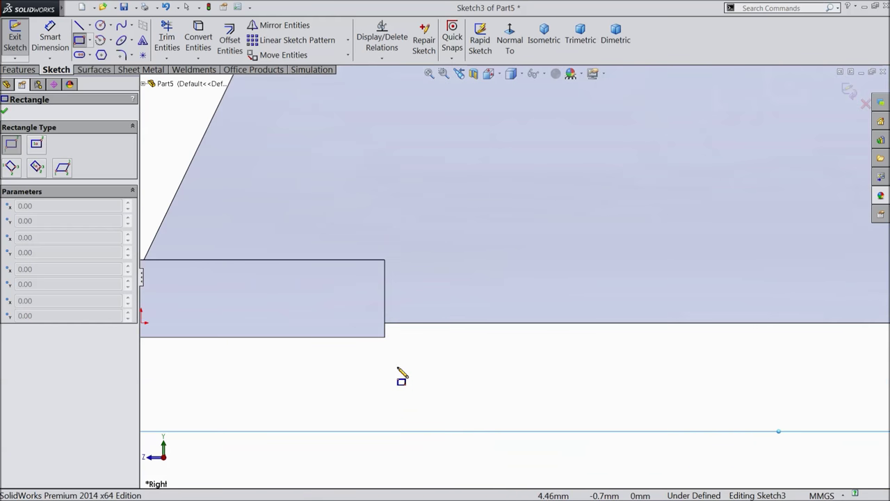
pyautogui.click(384, 322)
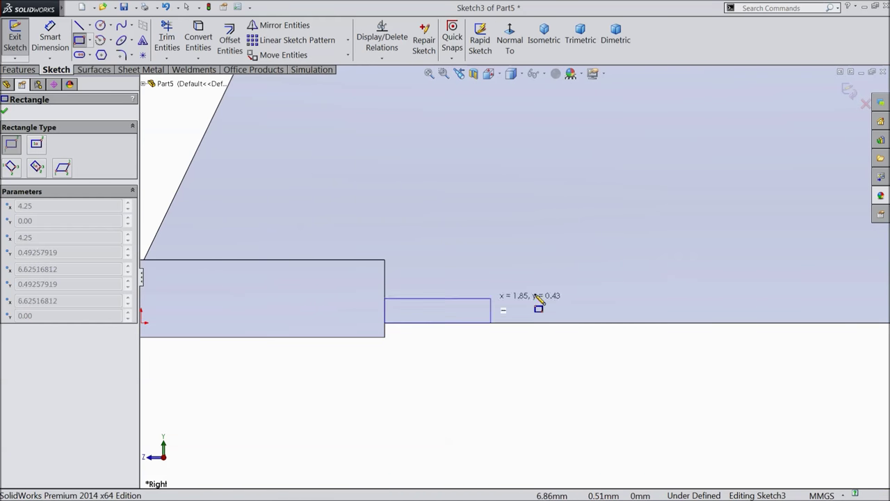
pyautogui.click(779, 275)
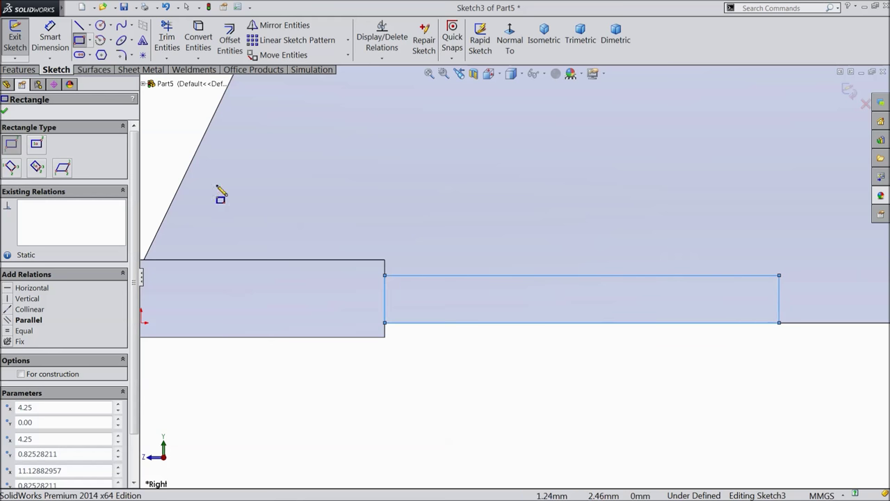
# Dimension the rectangle 10.25 long and 0.80 tall, then exit the sketch
pyautogui.click(50, 38)
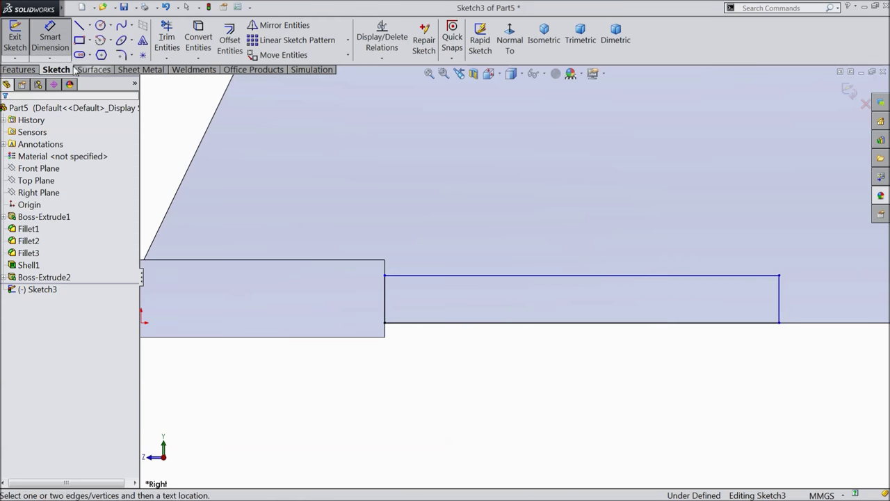
pyautogui.click(489, 284)
pyautogui.click(512, 392)
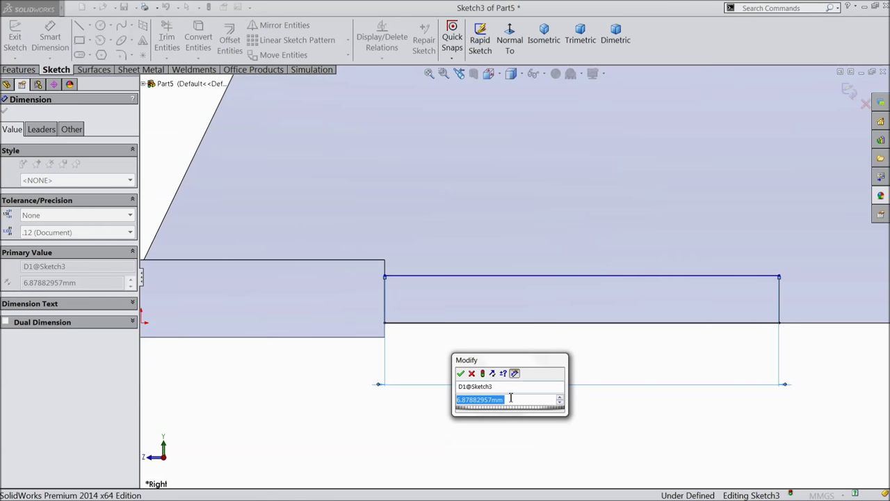
pyautogui.write('10.25')
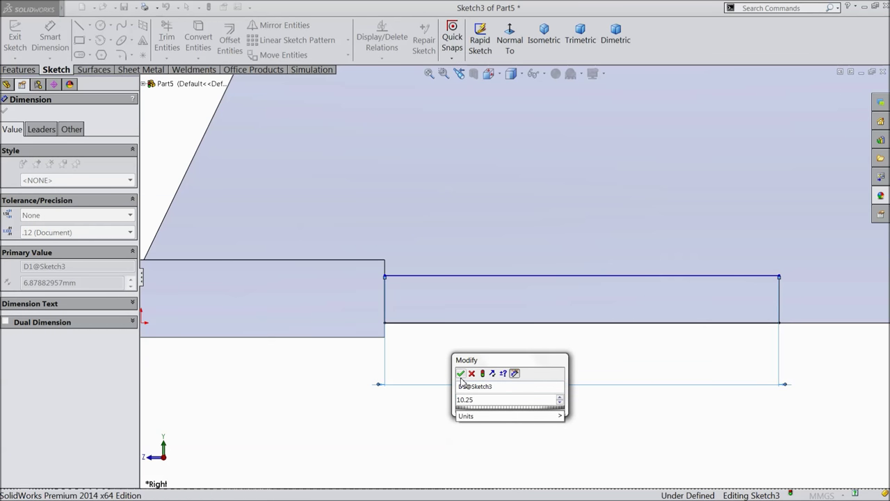
pyautogui.click(461, 373)
pyautogui.scroll(-2, 738, 316)
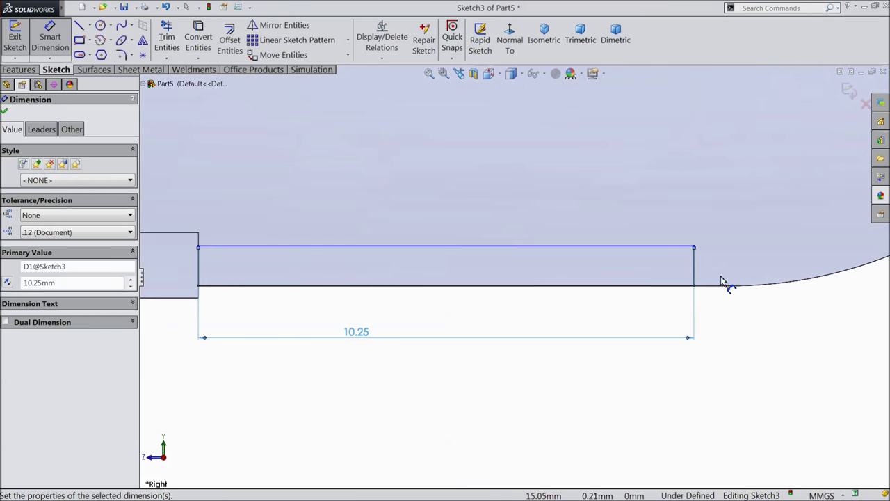
pyautogui.click(694, 268)
pyautogui.click(723, 267)
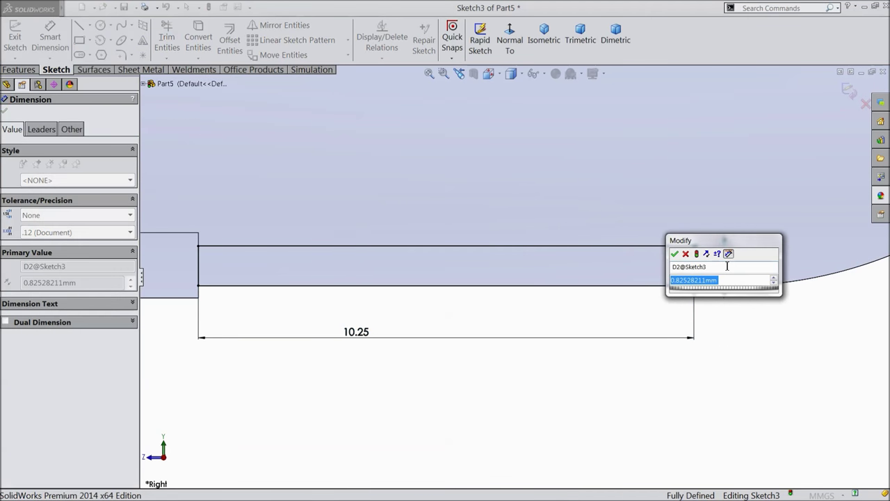
pyautogui.write('0.8')
pyautogui.press('Return')
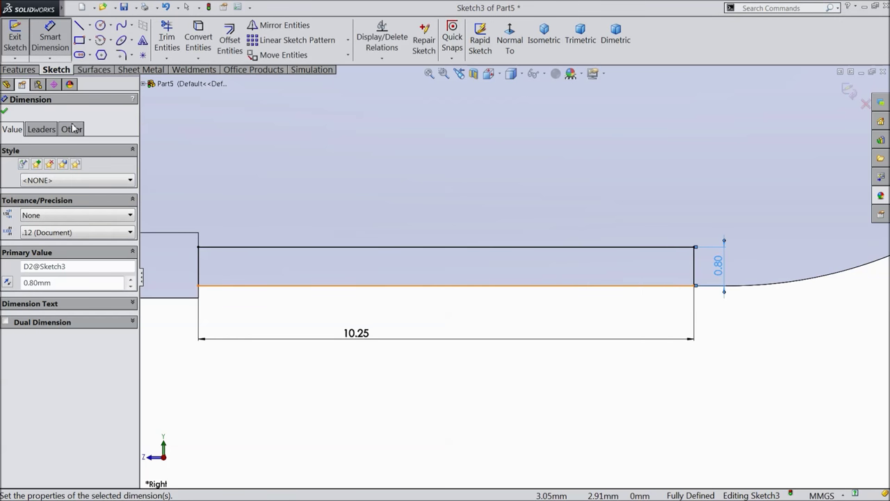
pyautogui.click(5, 112)
pyautogui.click(19, 69)
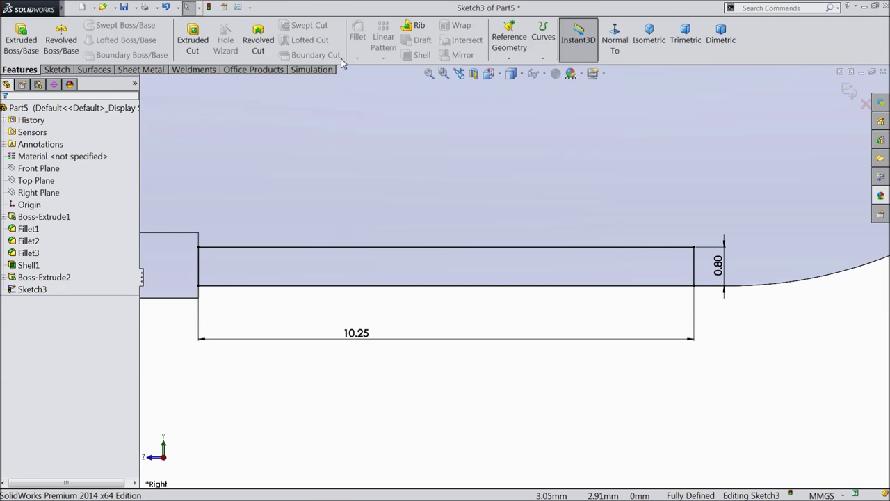
pyautogui.click(22, 38)
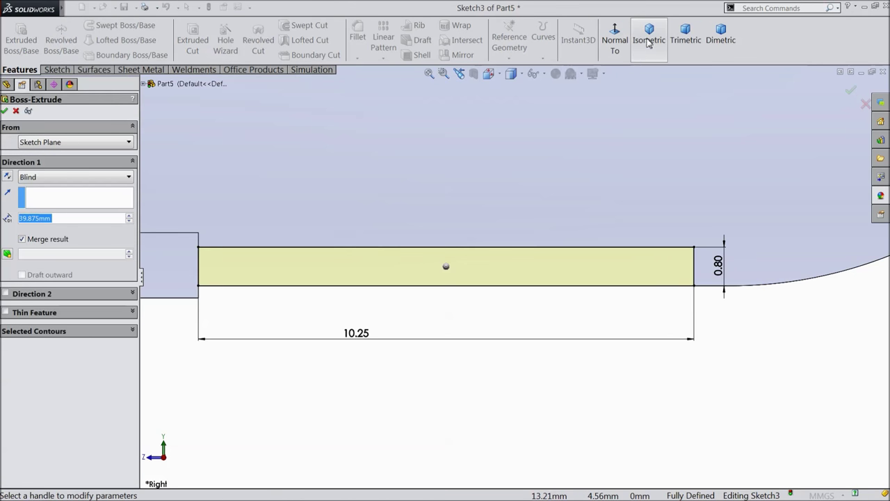
# Accept the rectangle extrusion as Boss-Extrude3 in isometric view
pyautogui.click(647, 42)
pyautogui.scroll(5, 647, 431)
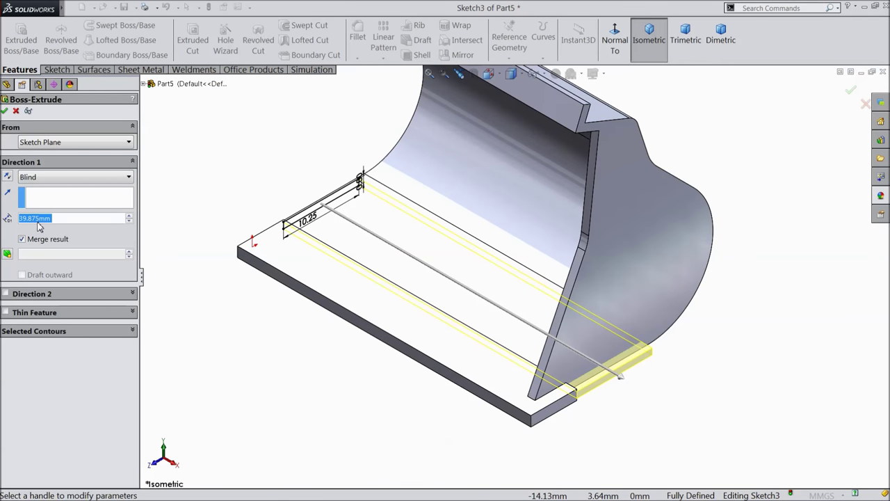
pyautogui.click(5, 111)
pyautogui.moveTo(211, 310)
pyautogui.mouseDown(button='middle')
pyautogui.moveTo(234, 332)
pyautogui.moveTo(202, 300)
pyautogui.moveTo(224, 316)
pyautogui.mouseUp(button='middle')
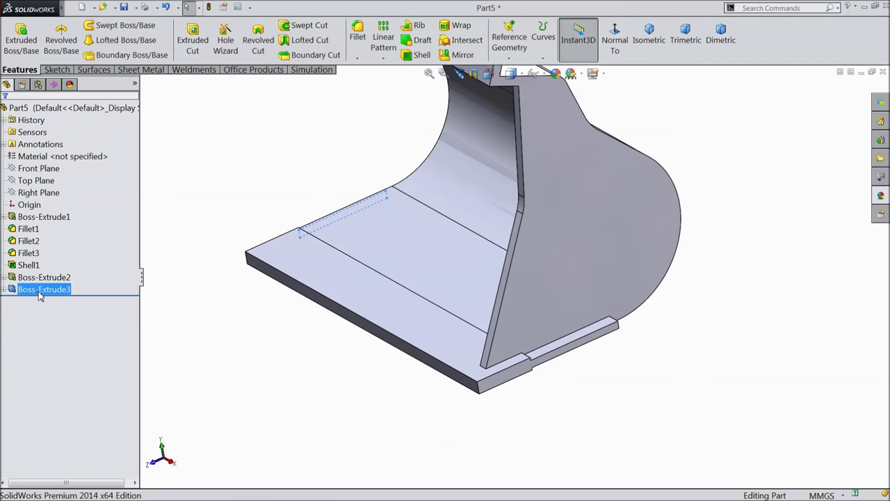
# Edit Boss-Extrude3 and change its depth to 38.625 mm
pyautogui.click(13, 289)
pyautogui.click(18, 266)
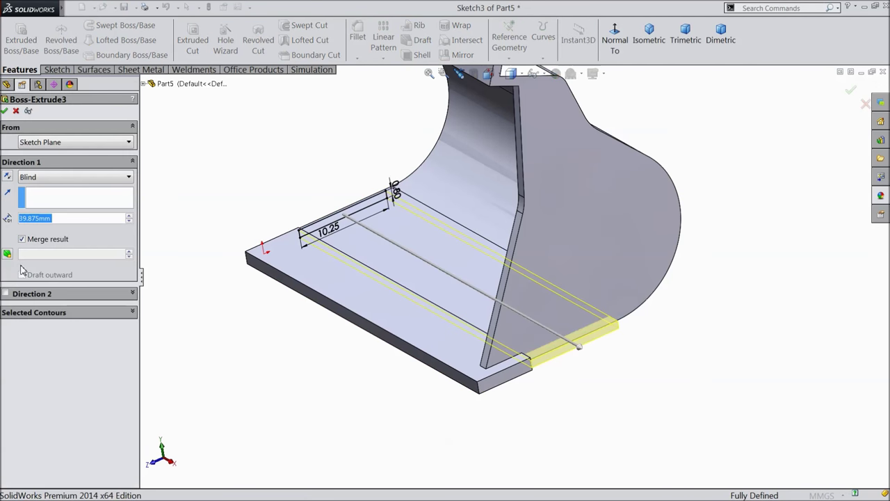
pyautogui.click(33, 219)
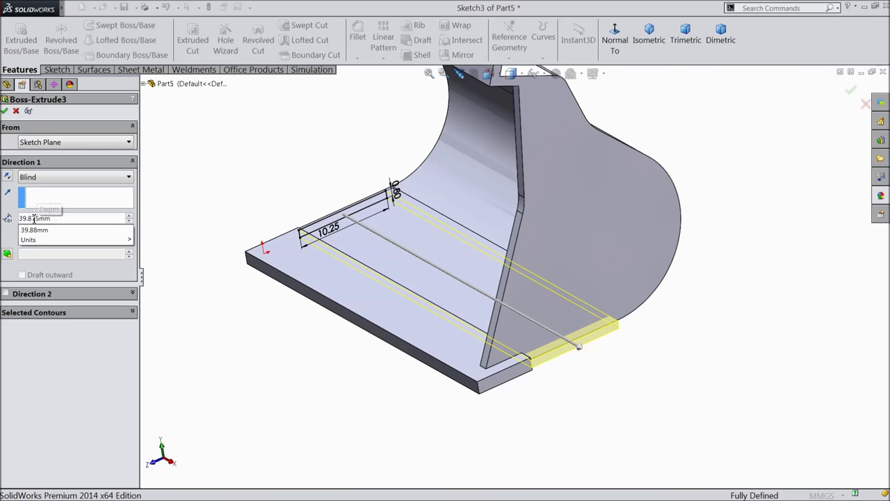
pyautogui.moveTo(35, 232)
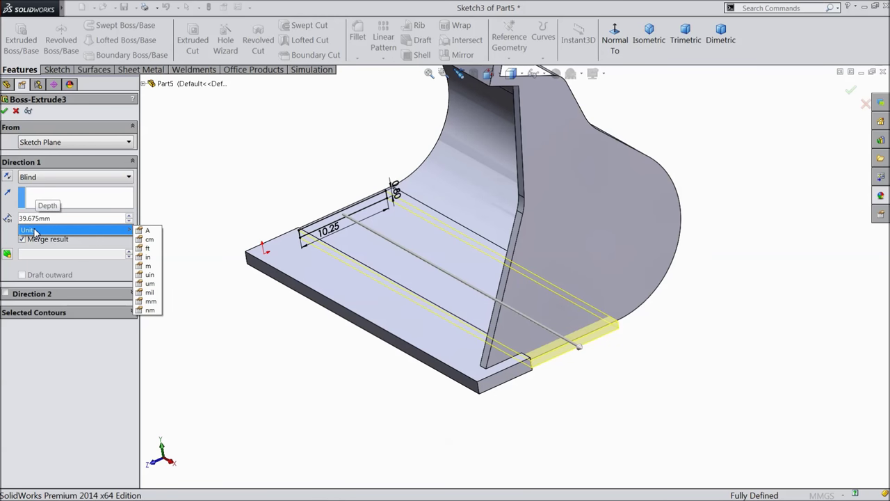
pyautogui.doubleClick(47, 218)
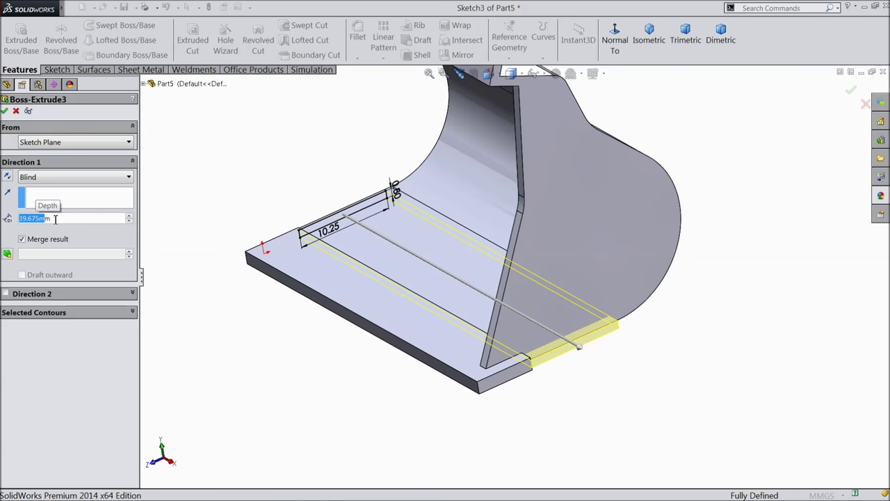
pyautogui.write('39')
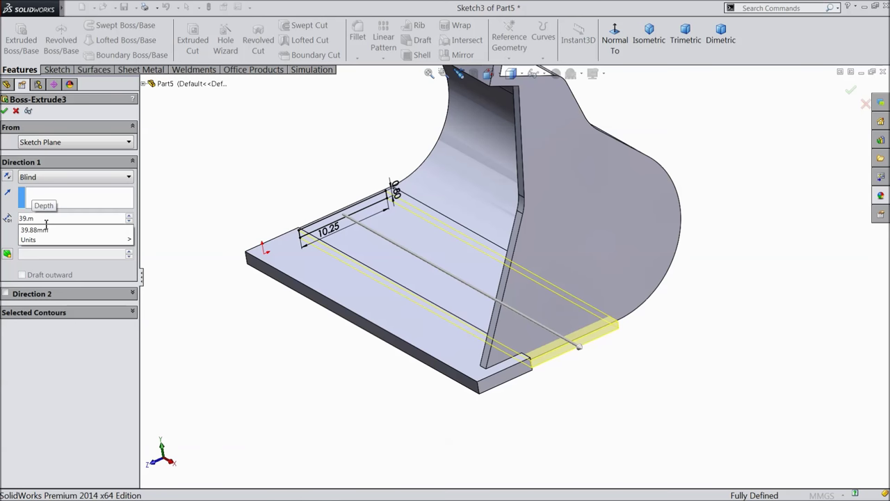
pyautogui.moveTo(46, 220); pyautogui.dragTo(27, 217)
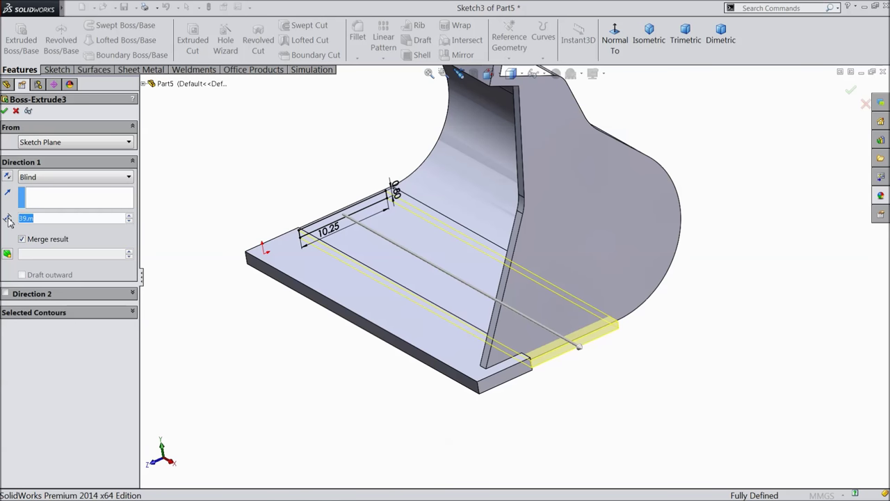
pyautogui.write('38.625')
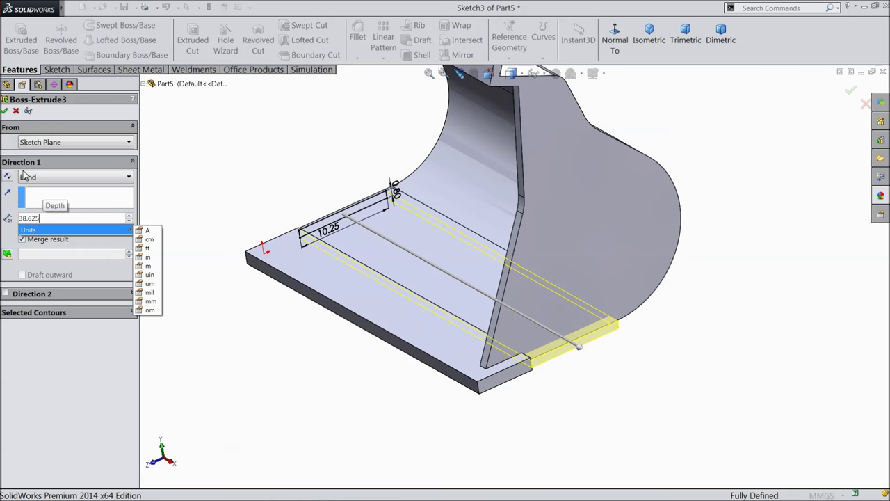
pyautogui.click(6, 114)
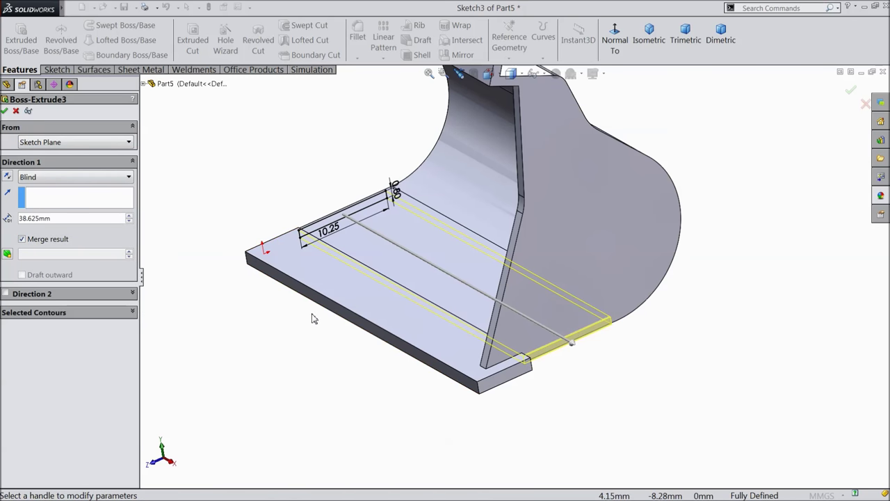
pyautogui.click(6, 110)
pyautogui.moveTo(288, 323)
pyautogui.mouseDown(button='middle')
pyautogui.moveTo(306, 349)
pyautogui.moveTo(320, 332)
pyautogui.moveTo(303, 320)
pyautogui.mouseUp(button='middle')
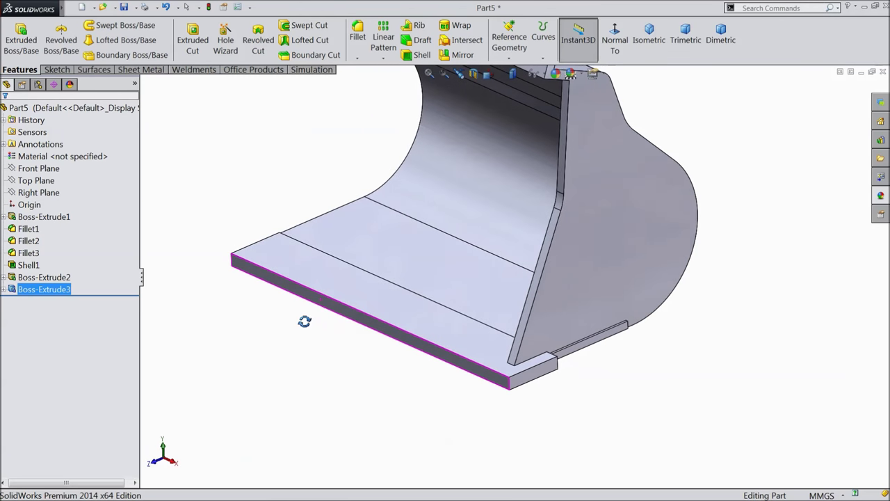
pyautogui.click(586, 284)
# Sketch a slanted four-sided line outline on the bucket's side face, starting at the base block
pyautogui.click(619, 249)
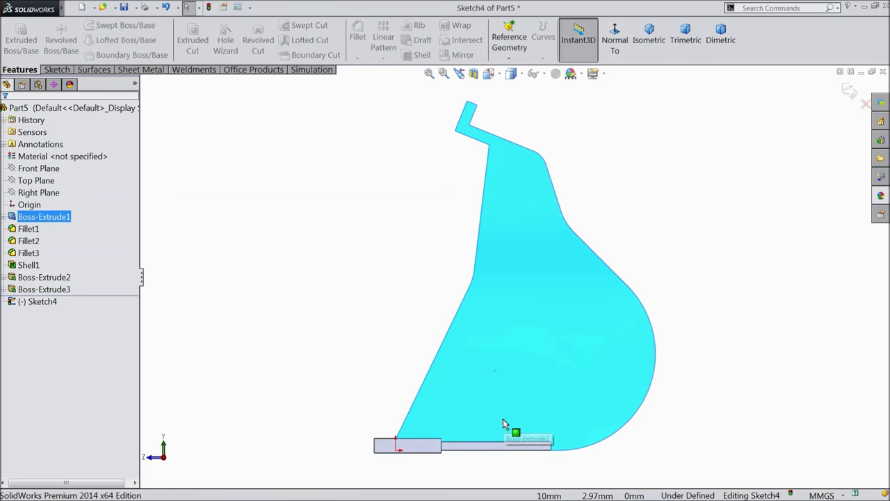
pyautogui.scroll(2, 486, 427)
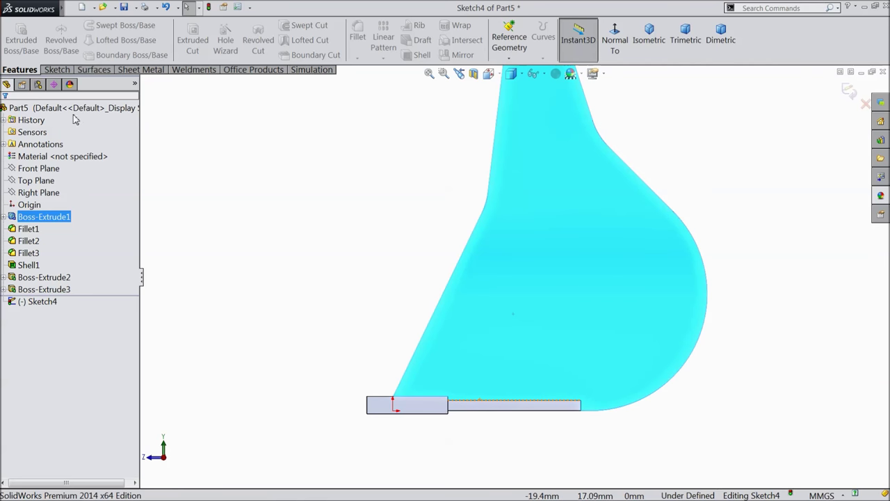
pyautogui.click(58, 72)
pyautogui.click(79, 25)
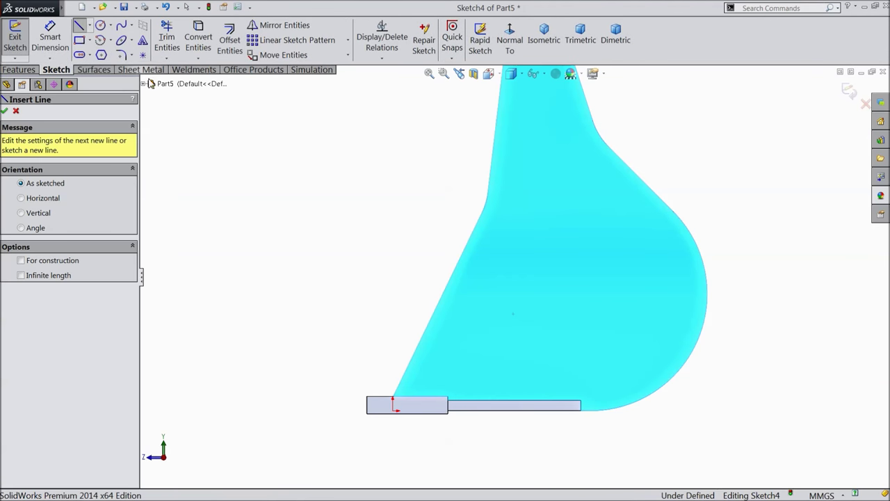
pyautogui.scroll(3, 410, 391)
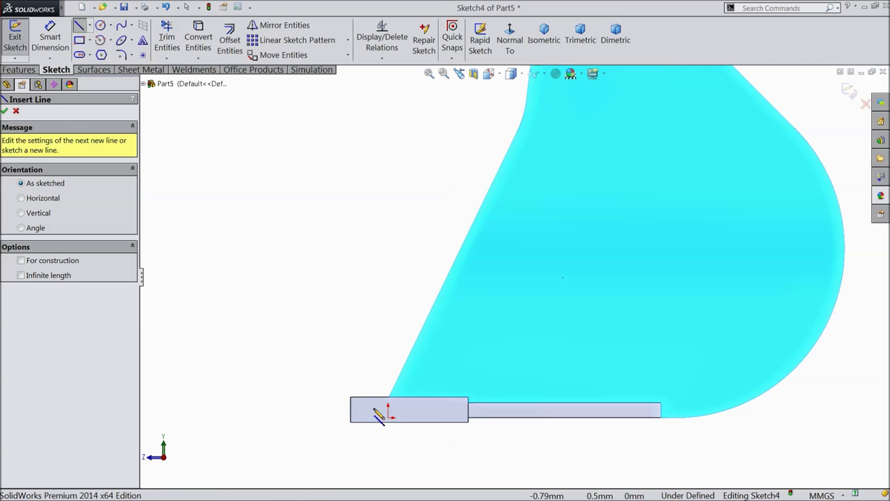
pyautogui.click(374, 407)
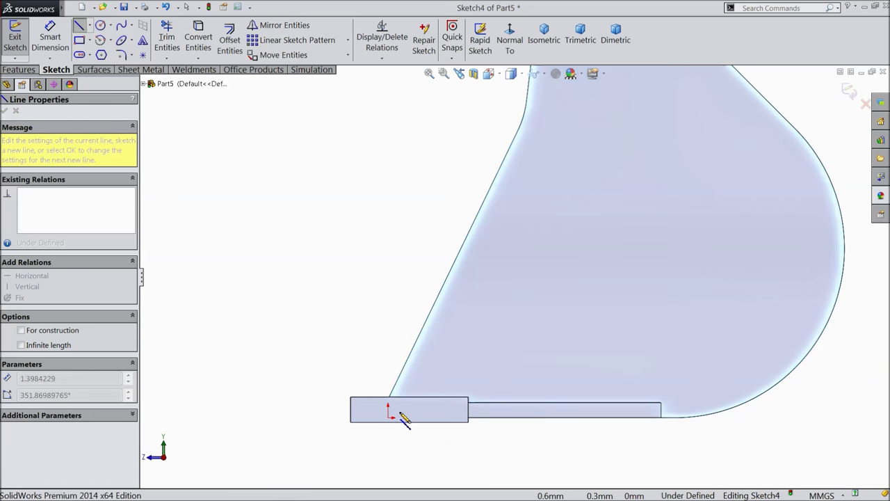
pyautogui.click(454, 408)
pyautogui.scroll(3, 588, 159)
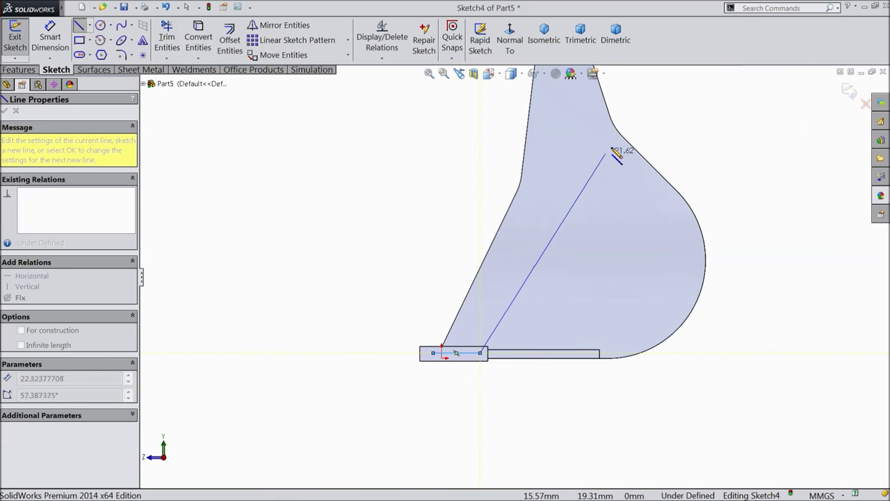
pyautogui.click(598, 123)
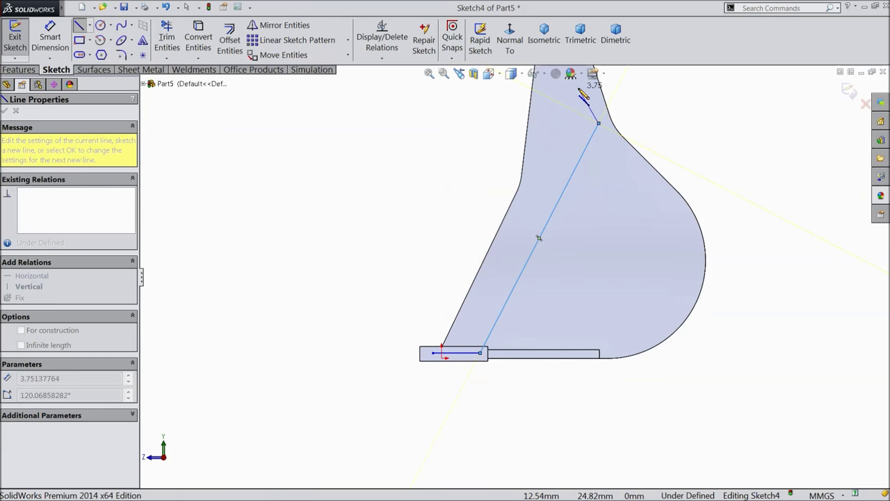
pyautogui.scroll(2, 588, 115)
pyautogui.scroll(-3, 556, 161)
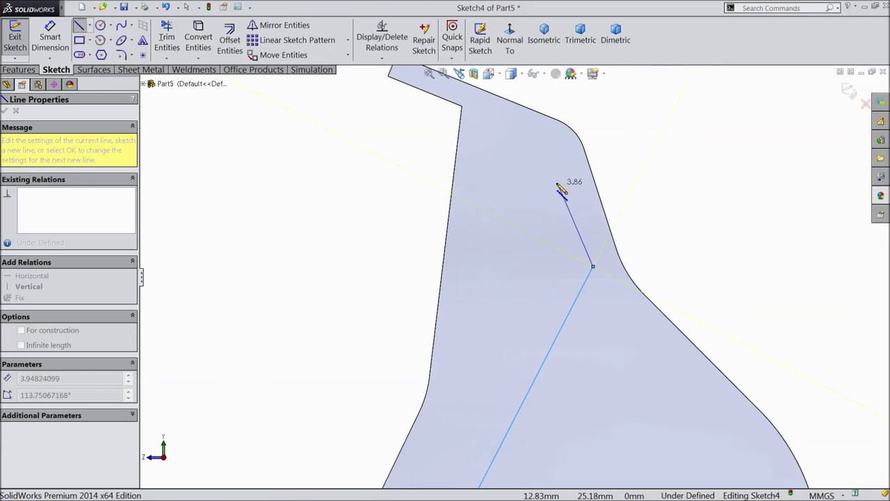
pyautogui.click(562, 189)
pyautogui.scroll(5, 540, 199)
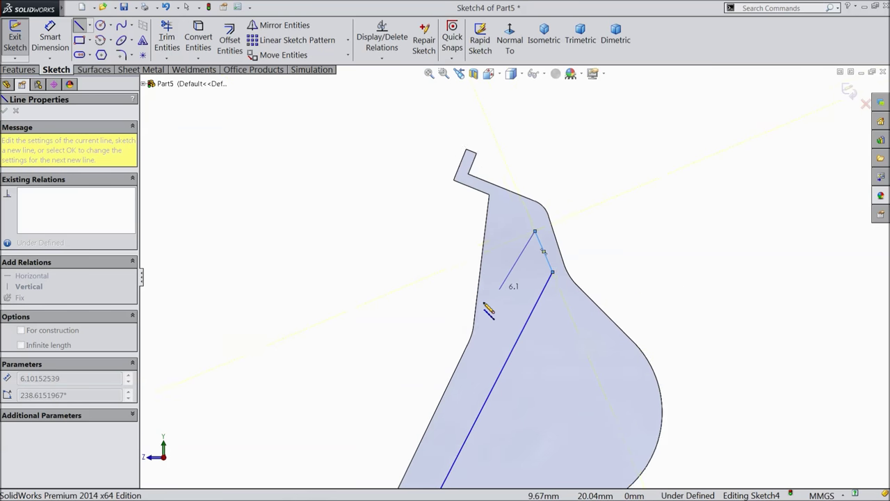
pyautogui.click(415, 466)
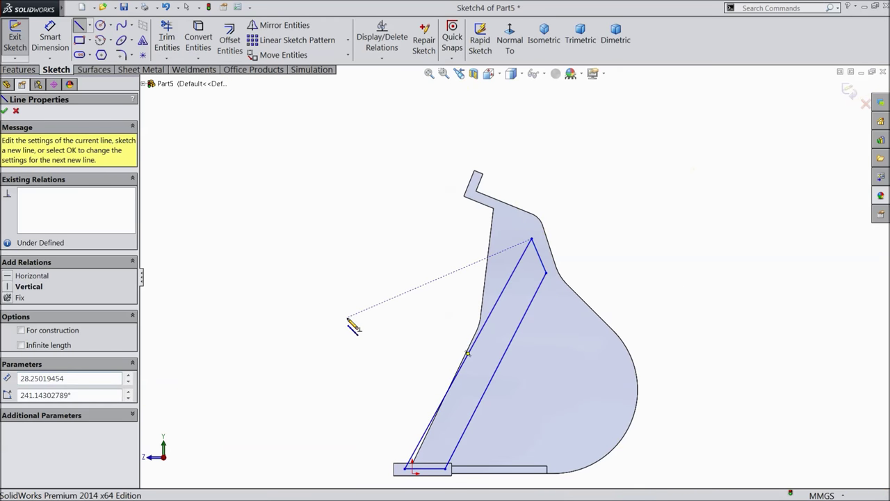
# Make the short top line parallel to the outer edge and offset 1 mm from it
pyautogui.rightClick(348, 318)
pyautogui.click(383, 136)
pyautogui.scroll(-3, 546, 288)
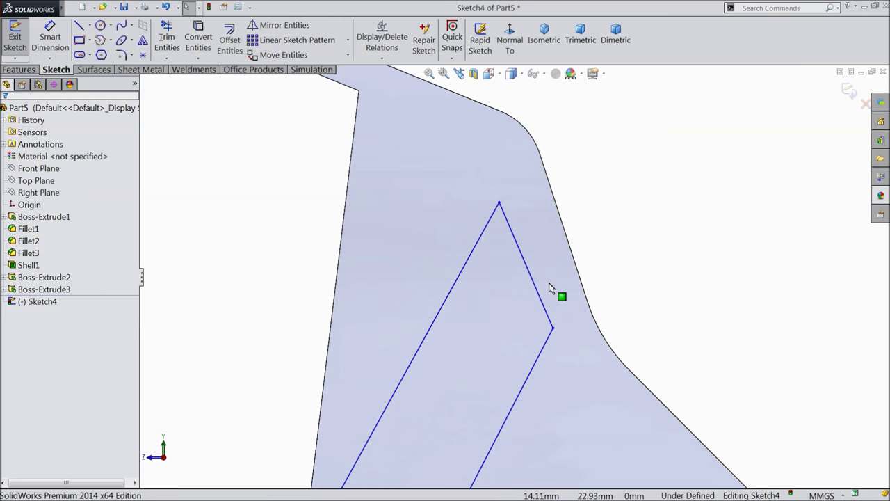
pyautogui.click(536, 288)
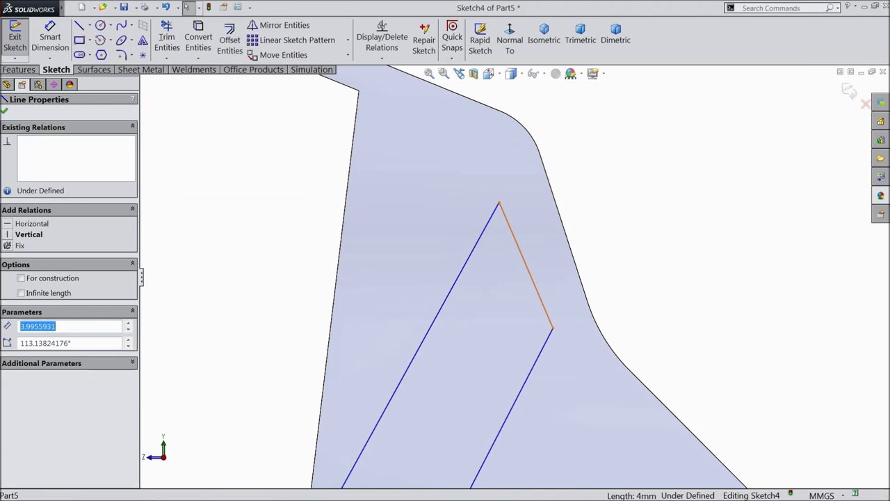
pyautogui.keyDown('ctrl'); pyautogui.click(576, 269); pyautogui.keyUp('ctrl')
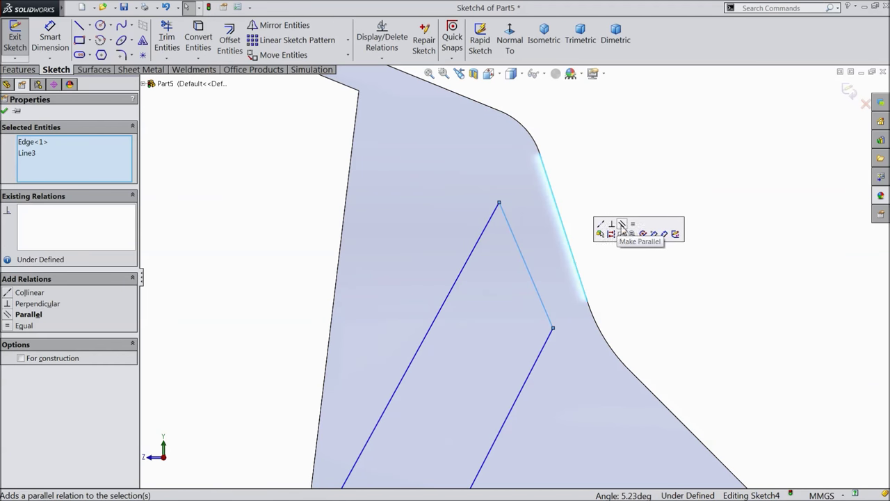
pyautogui.click(624, 232)
pyautogui.click(50, 38)
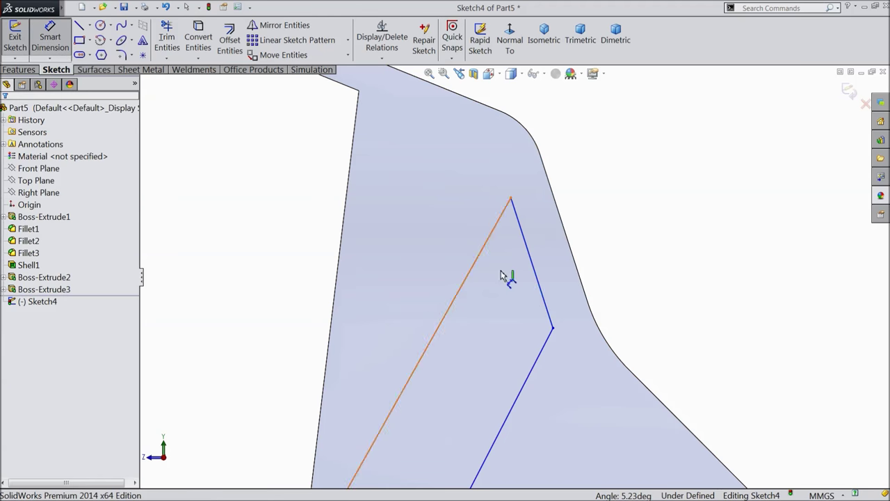
pyautogui.click(536, 281)
pyautogui.click(574, 267)
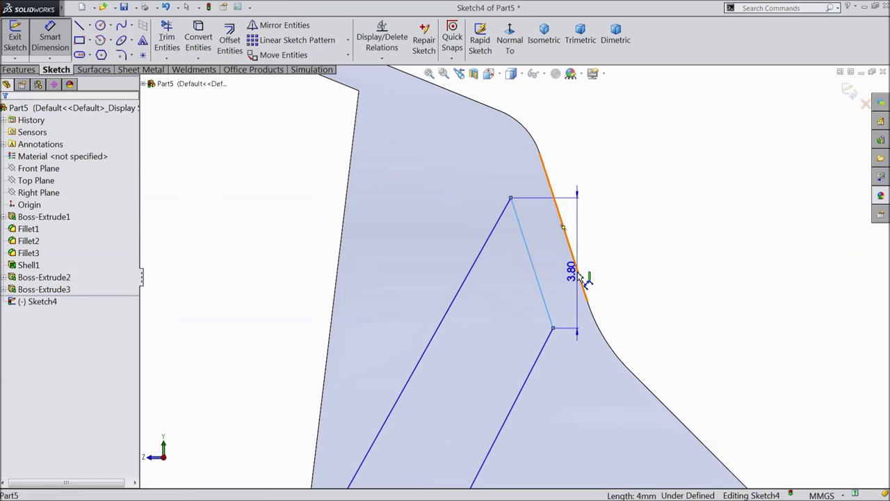
pyautogui.click(566, 277)
pyautogui.write('1')
pyautogui.click(508, 260)
# Set a 2° angle between the two slanted lines
pyautogui.scroll(3, 527, 313)
pyautogui.scroll(-3, 523, 311)
pyautogui.click(527, 320)
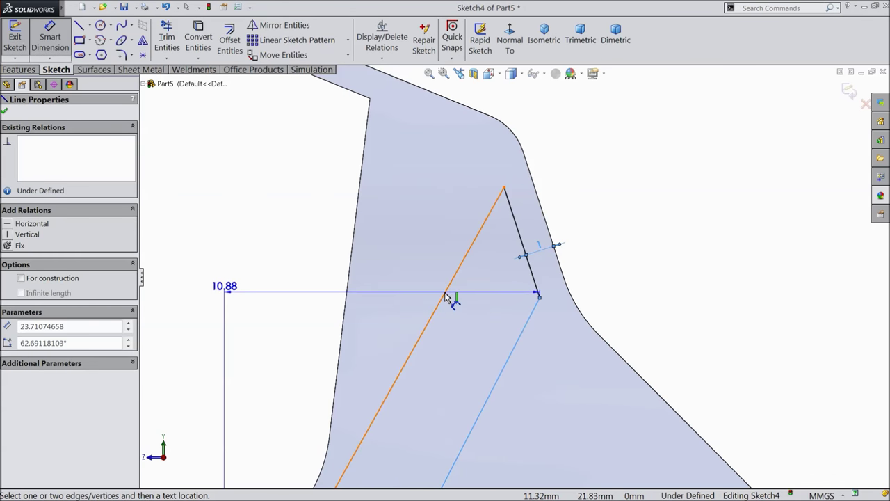
pyautogui.click(445, 292)
pyautogui.click(567, 197)
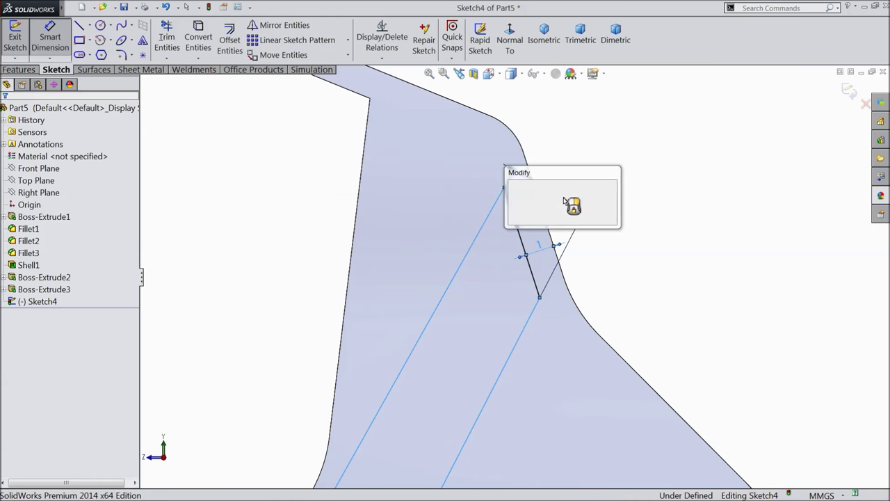
pyautogui.write('2')
pyautogui.click(512, 186)
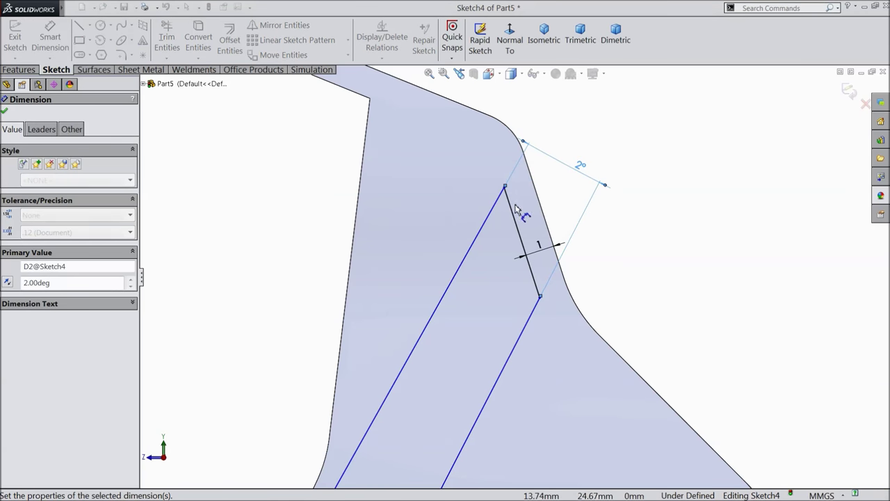
# Locate the outline's bottom-left corner 0.60 horizontally and 0.30 vertically from the base block
pyautogui.scroll(5, 471, 319)
pyautogui.scroll(-6, 467, 384)
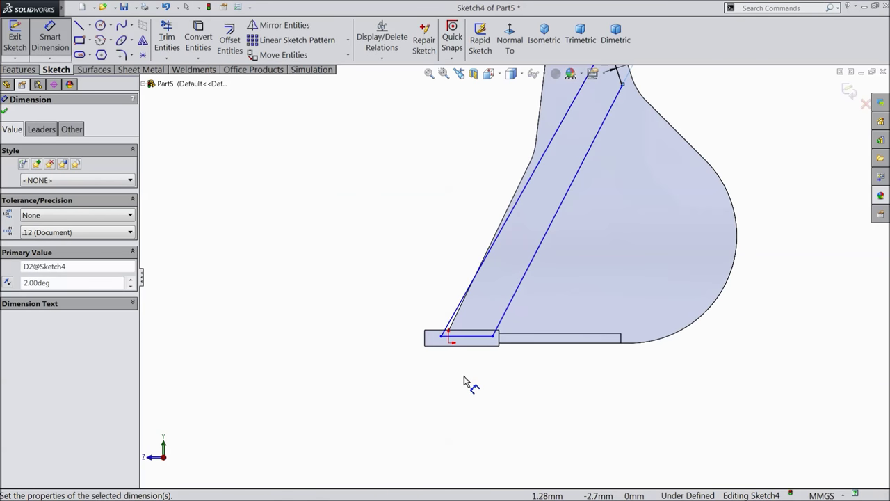
pyautogui.scroll(-2, 459, 334)
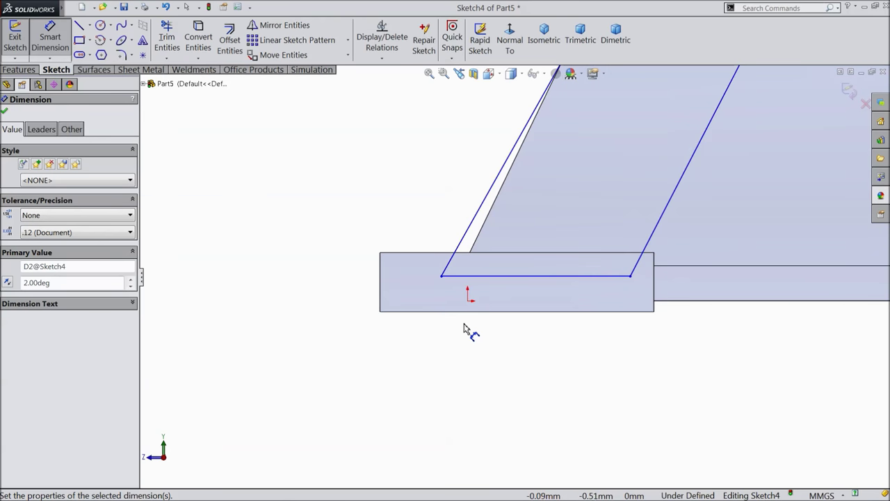
pyautogui.scroll(-1, 445, 306)
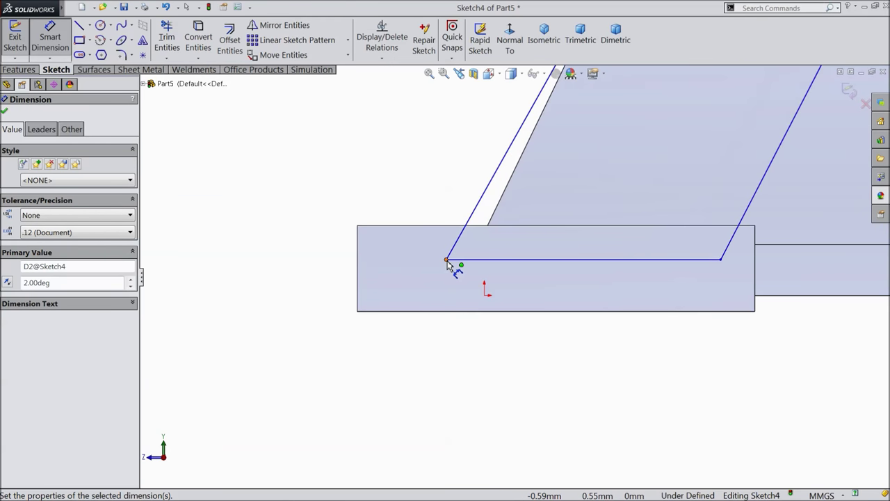
pyautogui.click(447, 262)
pyautogui.click(357, 282)
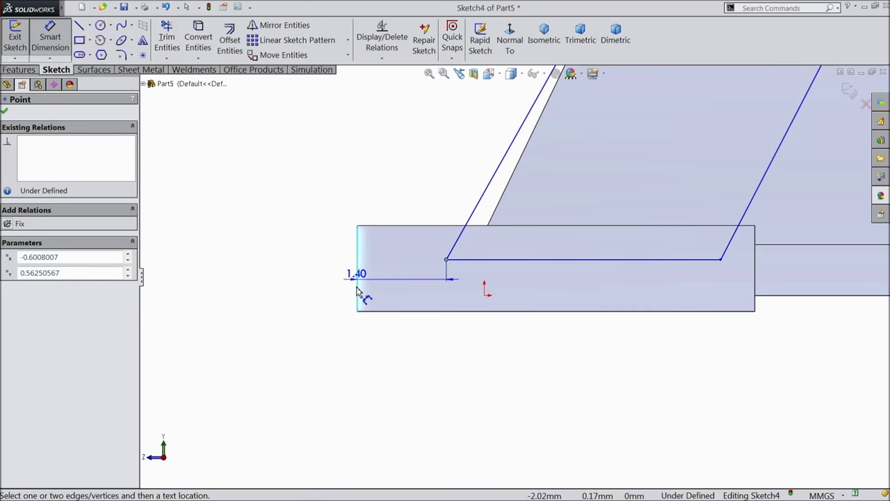
pyautogui.click(399, 363)
pyautogui.write('0.6')
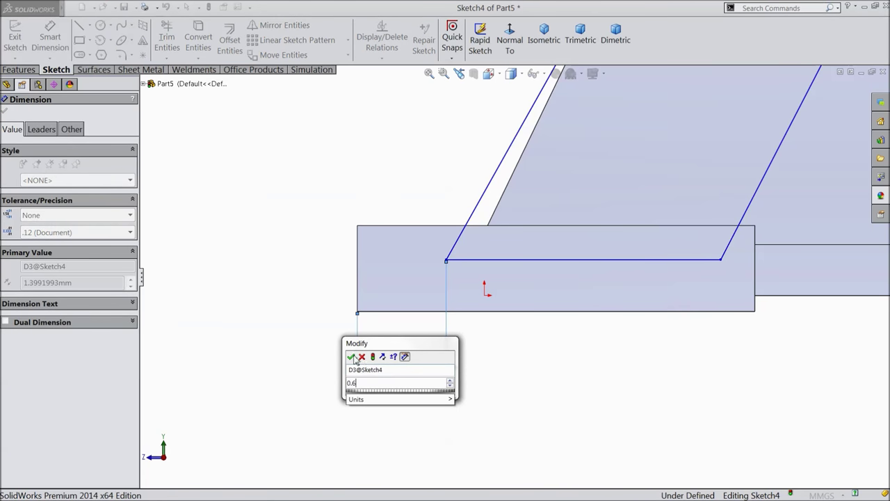
pyautogui.press('Return')
pyautogui.click(429, 263)
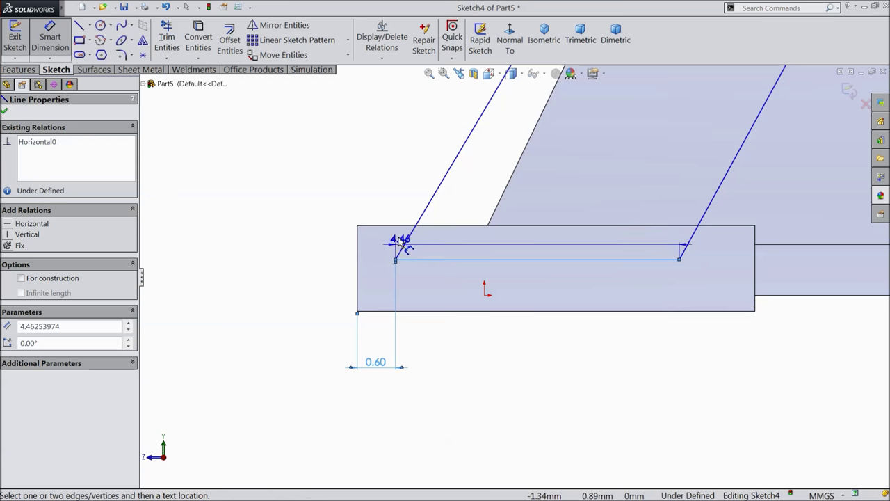
pyautogui.click(404, 226)
pyautogui.click(321, 242)
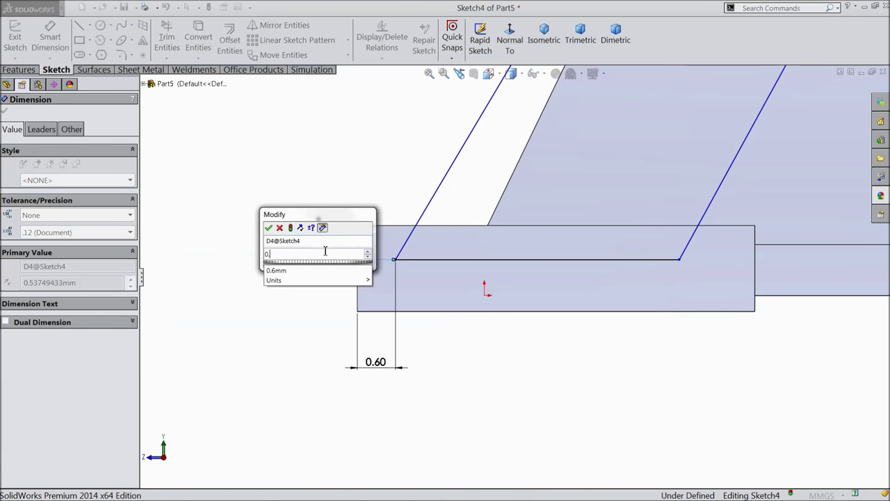
pyautogui.click(268, 227)
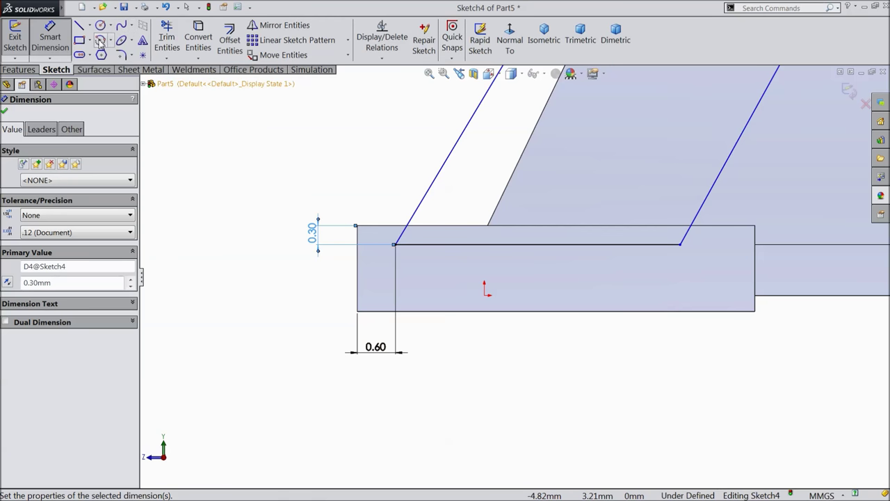
pyautogui.click(101, 41)
pyautogui.scroll(2, 447, 185)
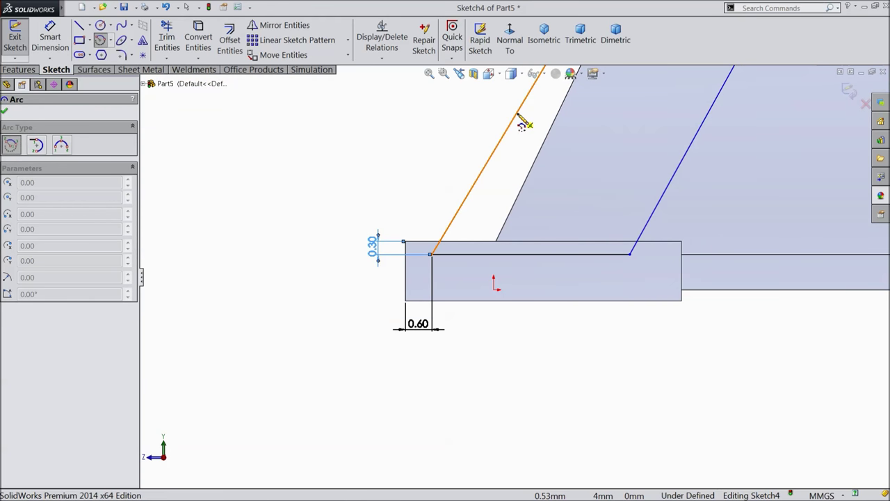
# Draw a three-point arc along the slanted line, ending at its lower endpoint
pyautogui.click(516, 113)
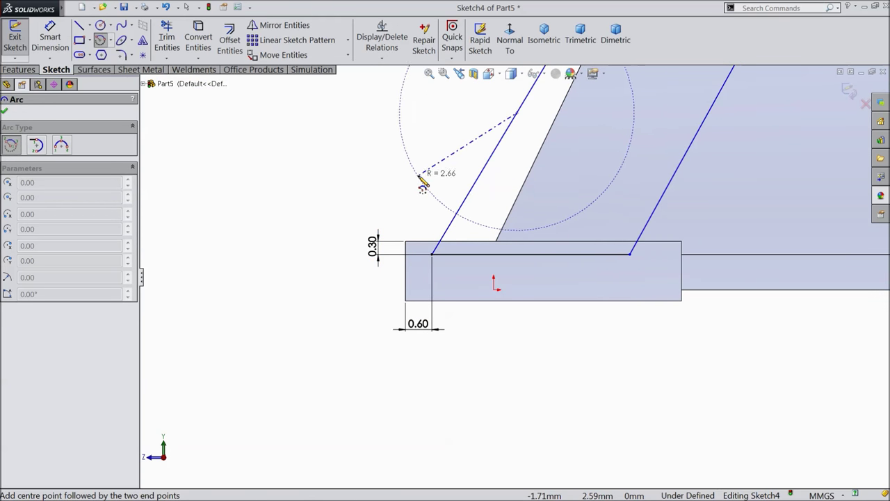
pyautogui.press('Escape')
pyautogui.click(112, 43)
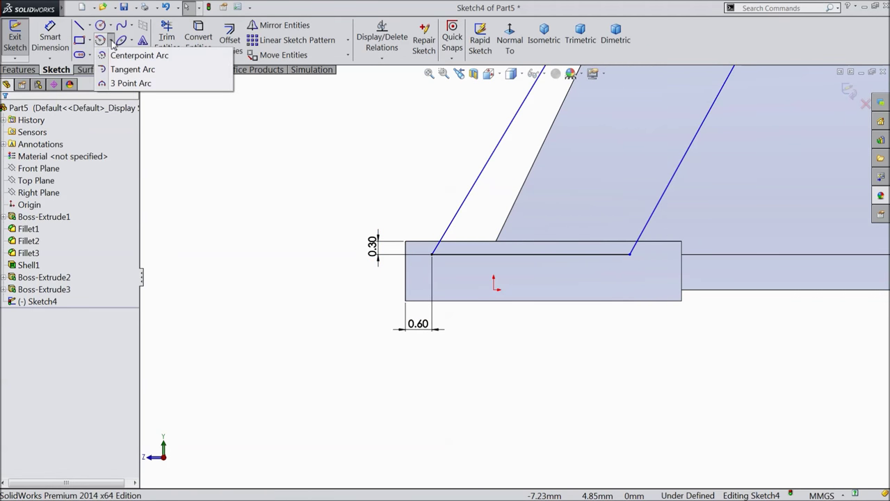
pyautogui.click(129, 83)
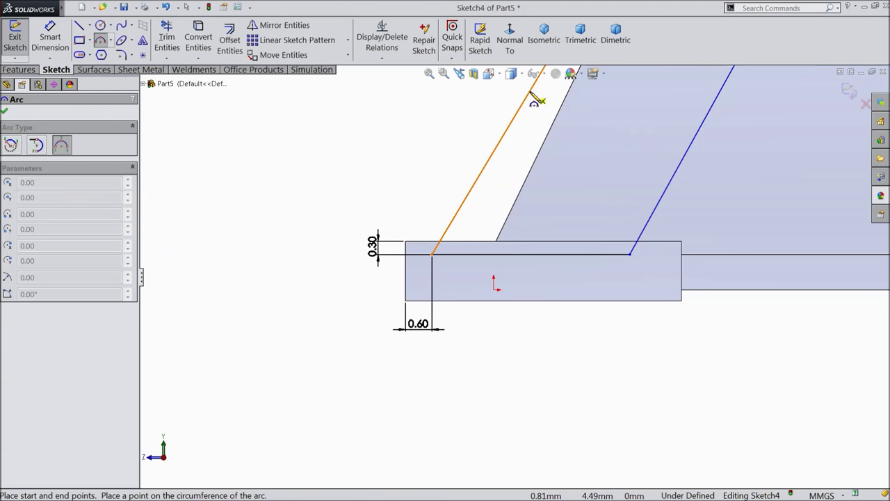
pyautogui.click(533, 93)
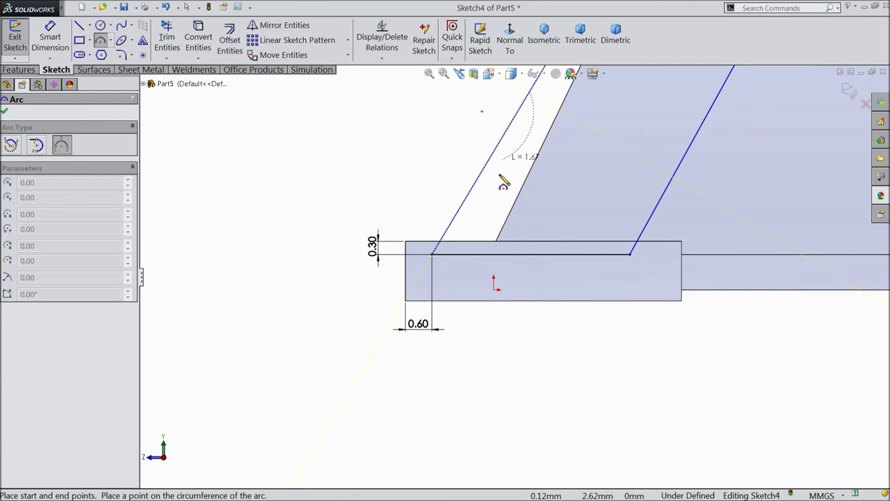
pyautogui.click(432, 255)
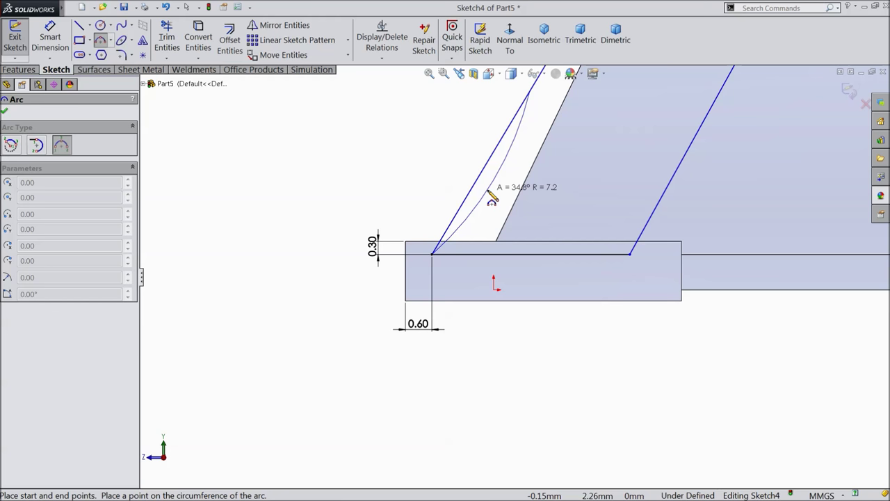
pyautogui.click(491, 197)
# Dimension the arc to radius 7.30 with its top 4.45 above the base line
pyautogui.click(50, 42)
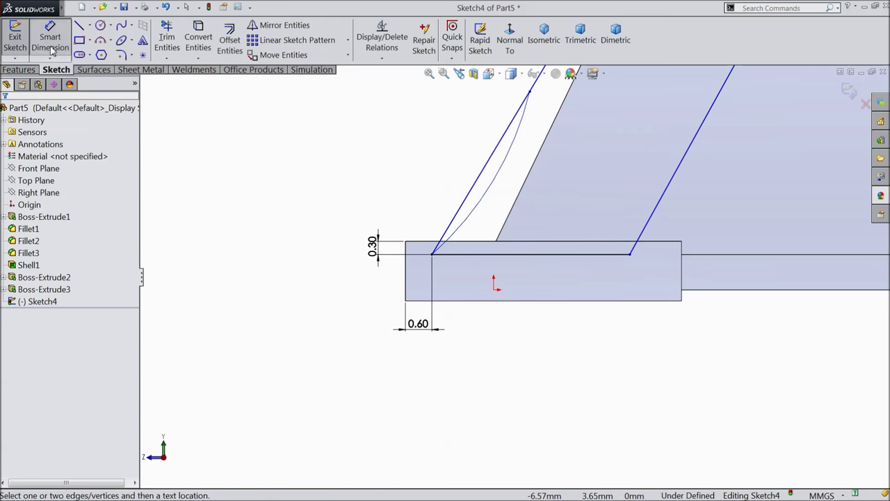
pyautogui.click(491, 197)
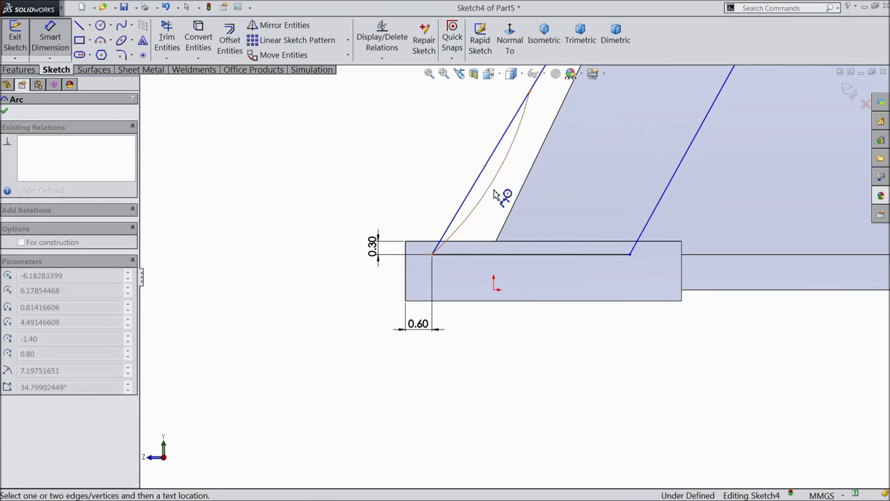
pyautogui.click(535, 202)
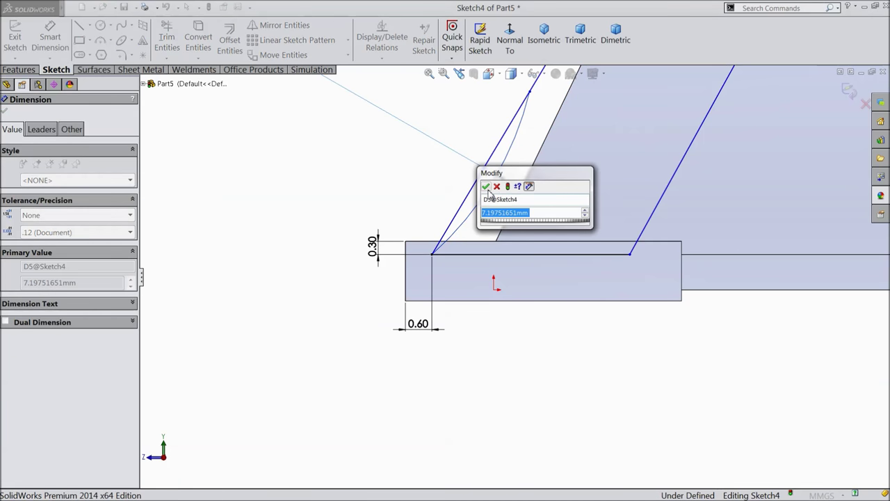
pyautogui.write('7.3')
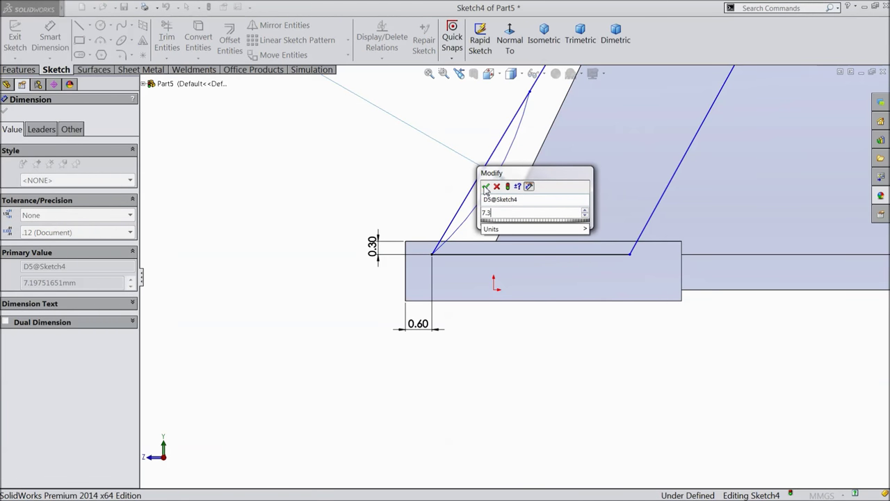
pyautogui.click(484, 187)
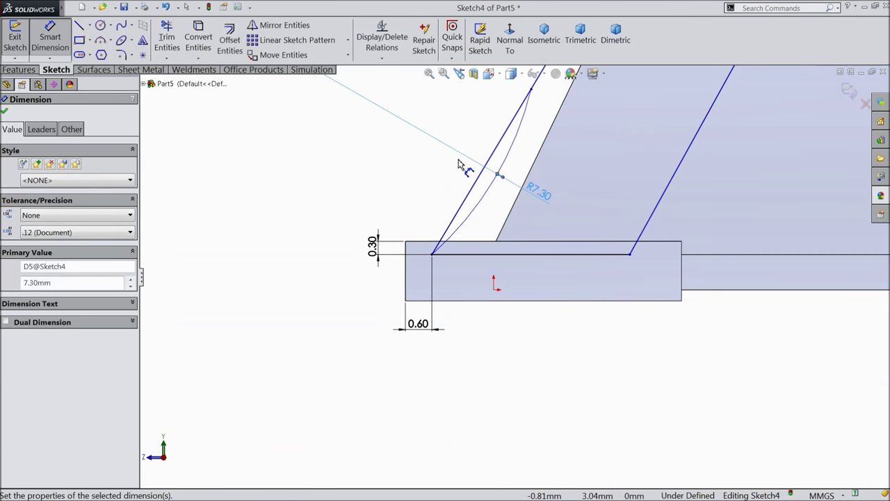
pyautogui.click(532, 91)
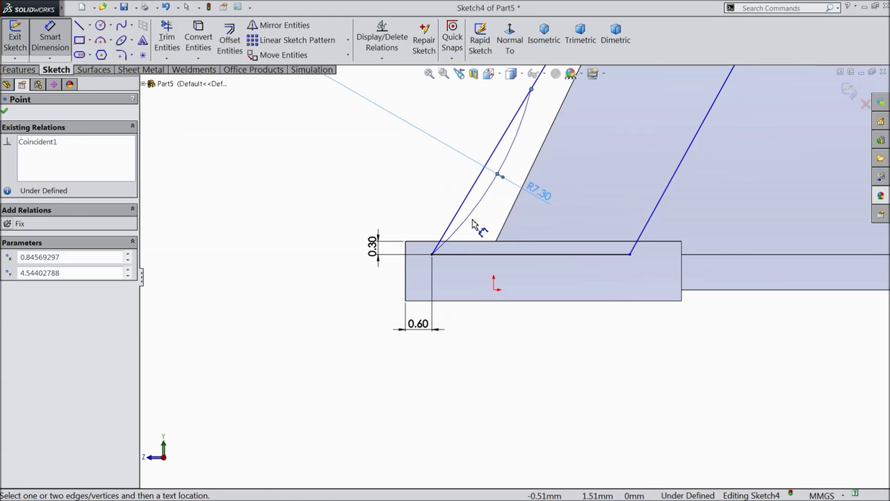
pyautogui.click(463, 254)
pyautogui.click(312, 193)
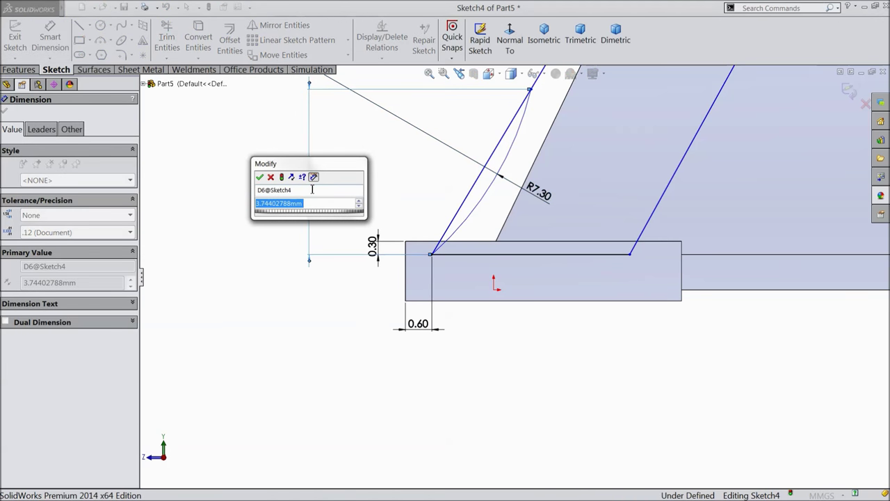
pyautogui.write('4.45')
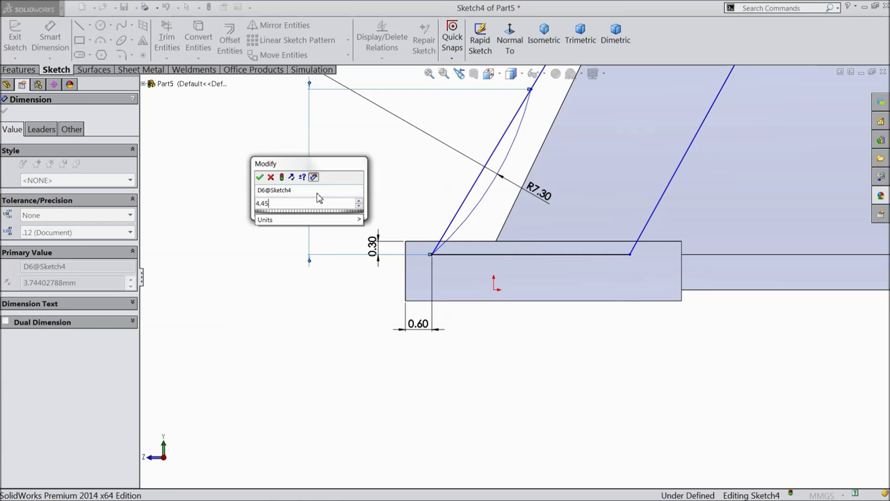
pyautogui.press('Return')
# Trim away the leftover straight segment under the arc
pyautogui.scroll(3, 409, 191)
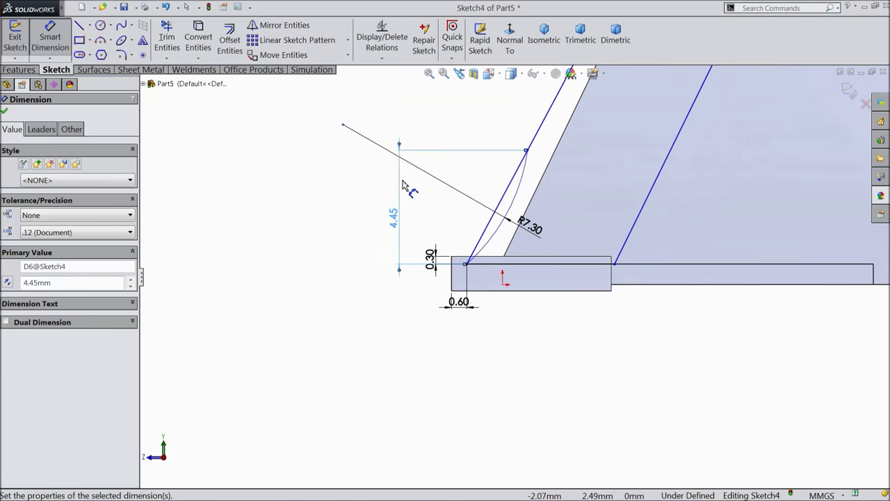
pyautogui.scroll(3, 518, 198)
pyautogui.scroll(-2, 536, 195)
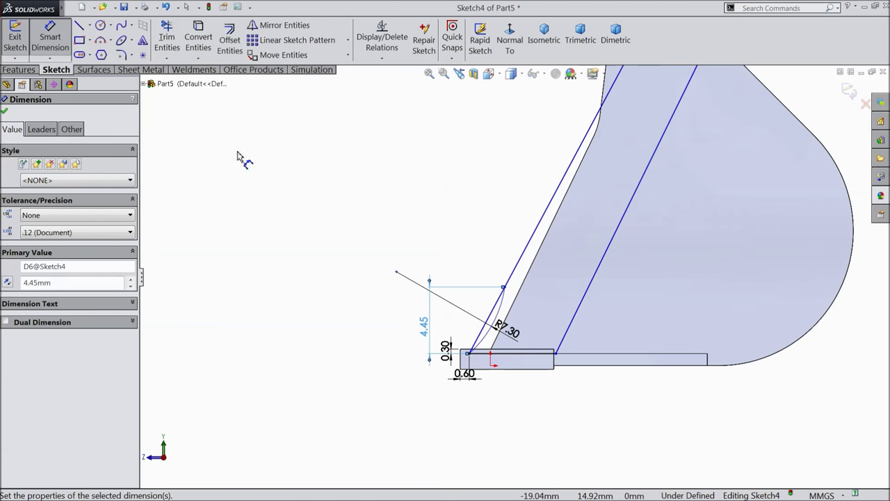
pyautogui.click(167, 40)
pyautogui.scroll(-3, 526, 327)
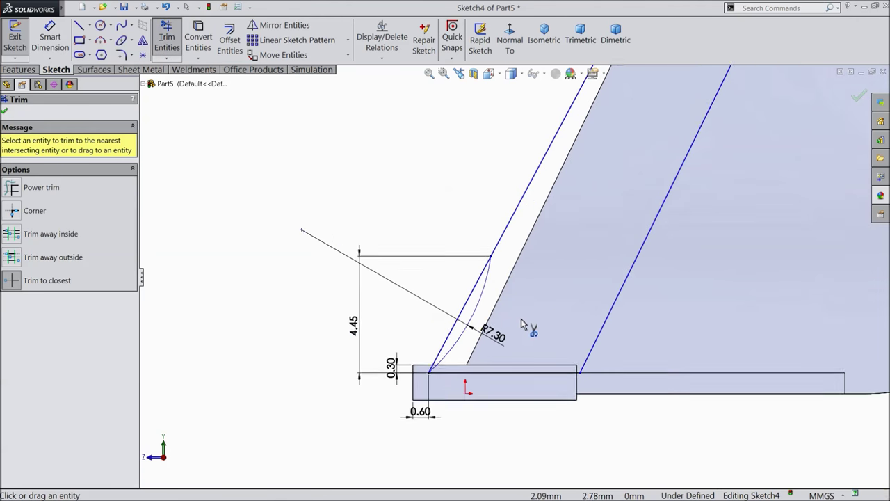
pyautogui.click(451, 305)
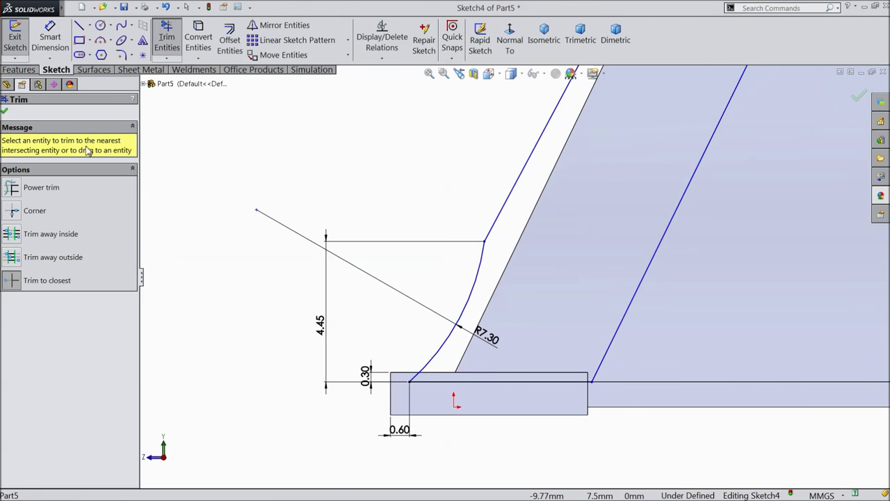
pyautogui.click(5, 114)
pyautogui.scroll(4, 507, 254)
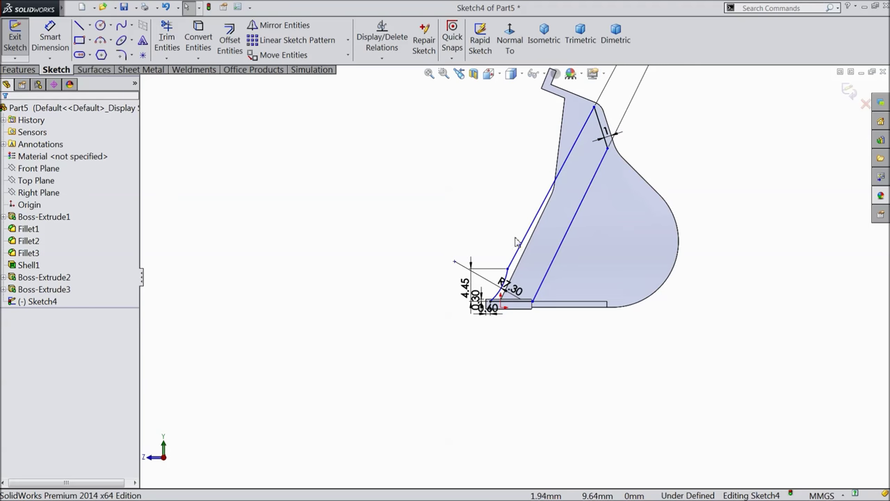
# Drag the upper line endpoint down, delete the small angle dimension, and make the strip lines parallel
pyautogui.scroll(-2, 569, 156)
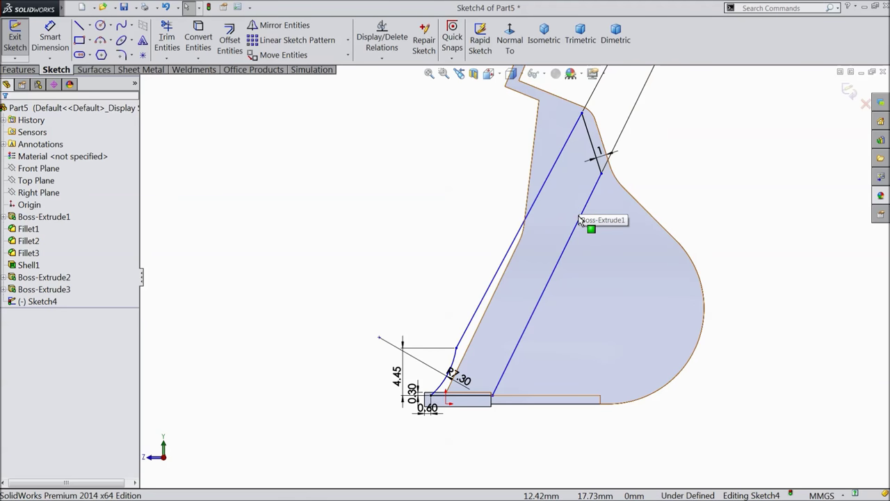
pyautogui.scroll(2, 645, 157)
pyautogui.scroll(-1, 631, 144)
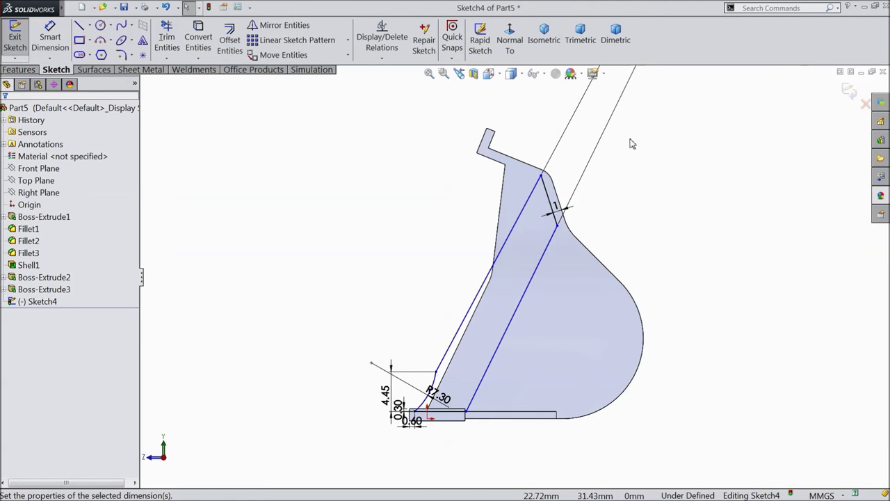
pyautogui.scroll(4, 626, 146)
pyautogui.scroll(-2, 523, 161)
pyautogui.moveTo(527, 167)
pyautogui.mouseDown()
pyautogui.moveTo(498, 256)
pyautogui.moveTo(394, 438)
pyautogui.moveTo(407, 408)
pyautogui.mouseUp()
pyautogui.scroll(-2, 443, 343)
pyautogui.scroll(-2, 522, 312)
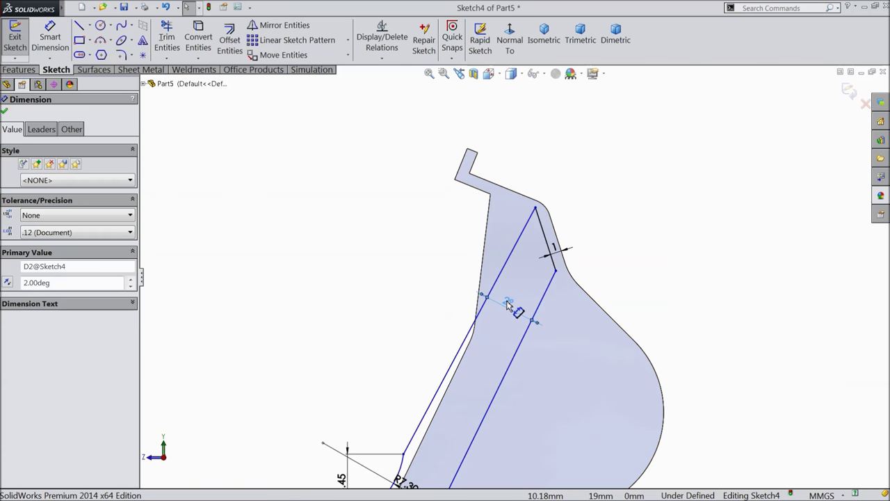
pyautogui.press('Delete')
pyautogui.scroll(2, 513, 313)
pyautogui.scroll(-3, 511, 326)
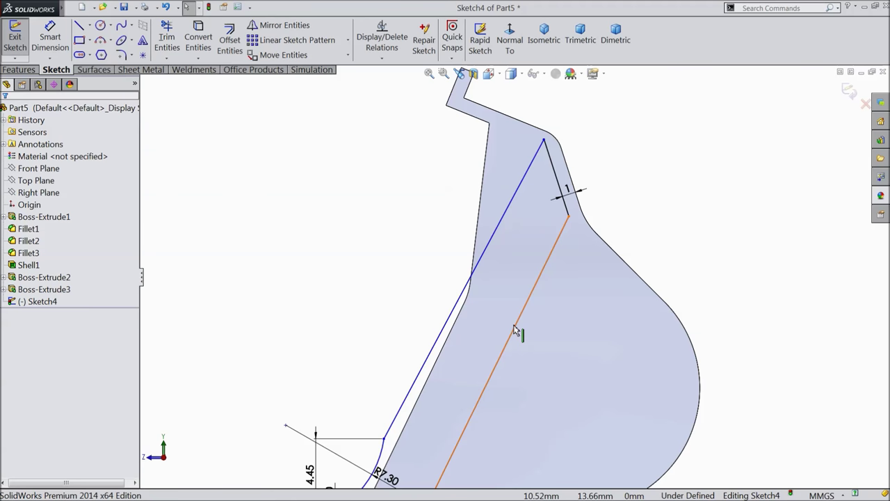
pyautogui.click(515, 330)
pyautogui.keyDown('ctrl'); pyautogui.click(487, 252); pyautogui.keyUp('ctrl')
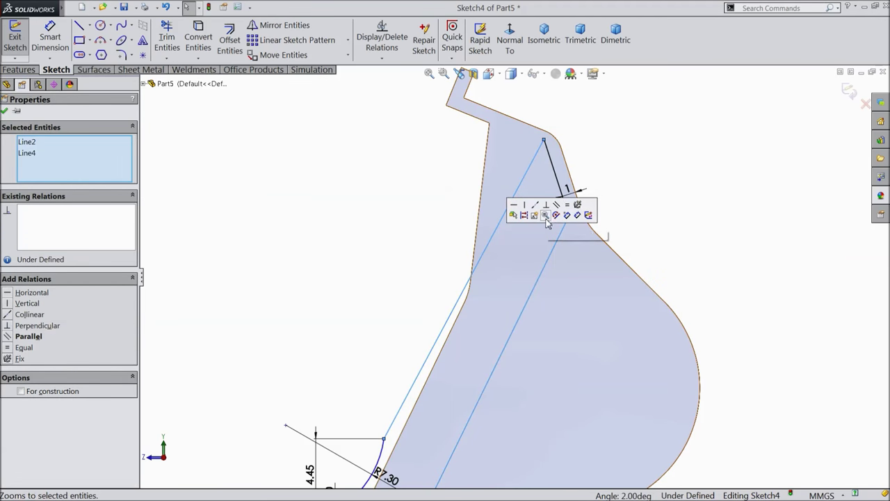
pyautogui.click(557, 205)
# Dimension the angle between the bottom line and the diagonal line as 61°
pyautogui.scroll(3, 530, 300)
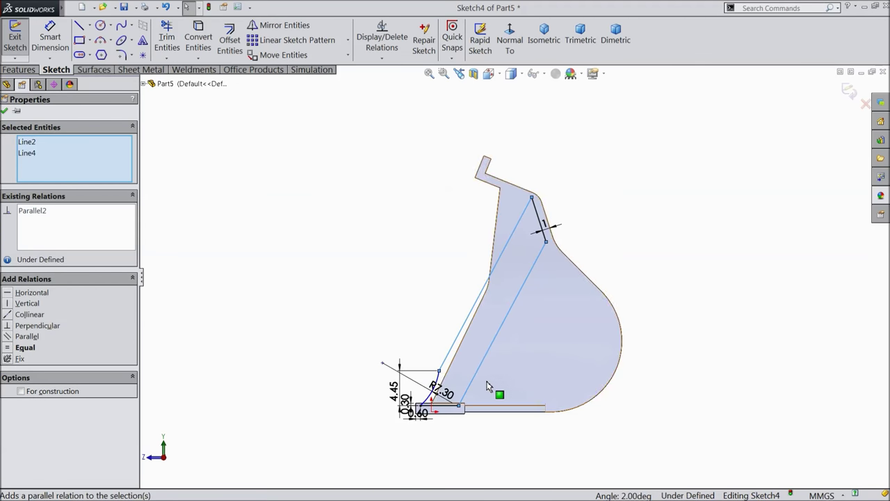
pyautogui.scroll(-2, 487, 386)
pyautogui.click(50, 40)
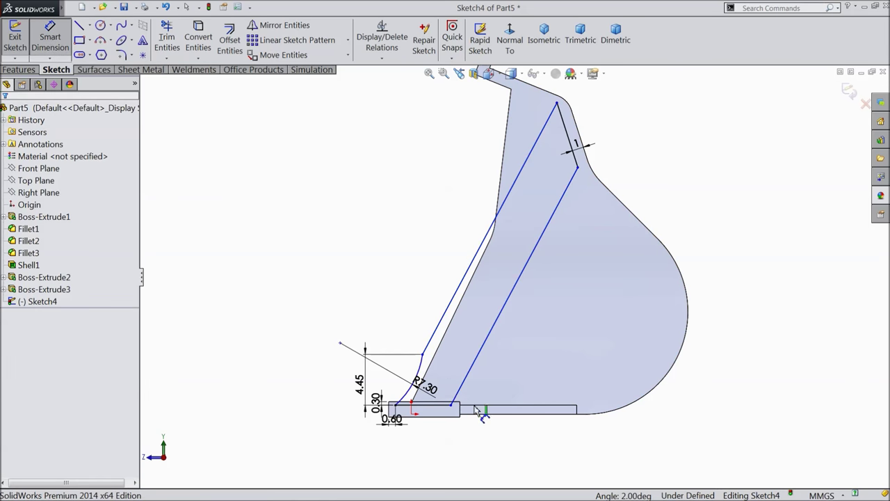
pyautogui.scroll(-2, 479, 411)
pyautogui.click(422, 392)
pyautogui.click(421, 394)
pyautogui.click(556, 300)
pyautogui.write('61')
pyautogui.click(504, 284)
# Set the spacing between the two parallel strip lines to 4.25 mm and place the label beside the strip
pyautogui.scroll(3, 516, 259)
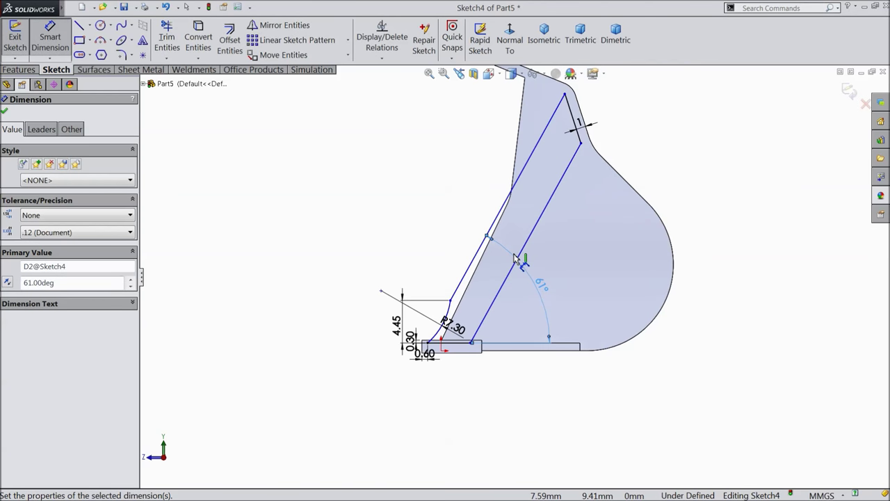
pyautogui.scroll(-3, 584, 139)
pyautogui.click(477, 201)
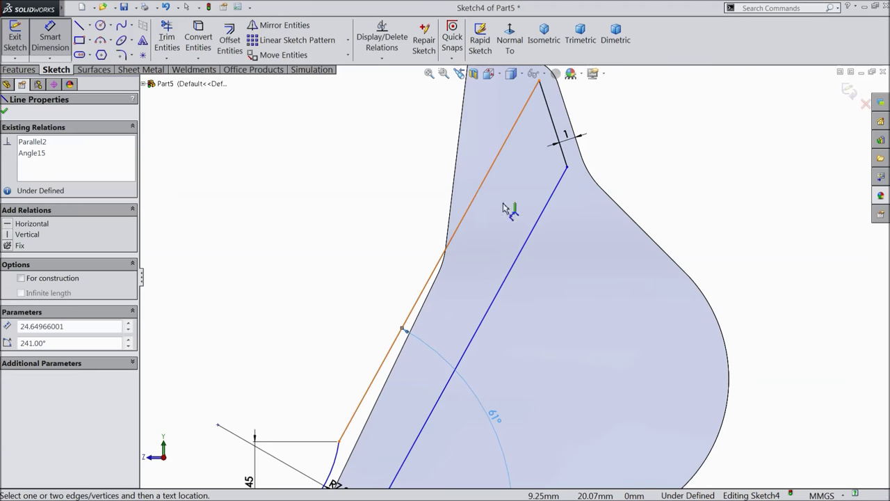
pyautogui.click(526, 235)
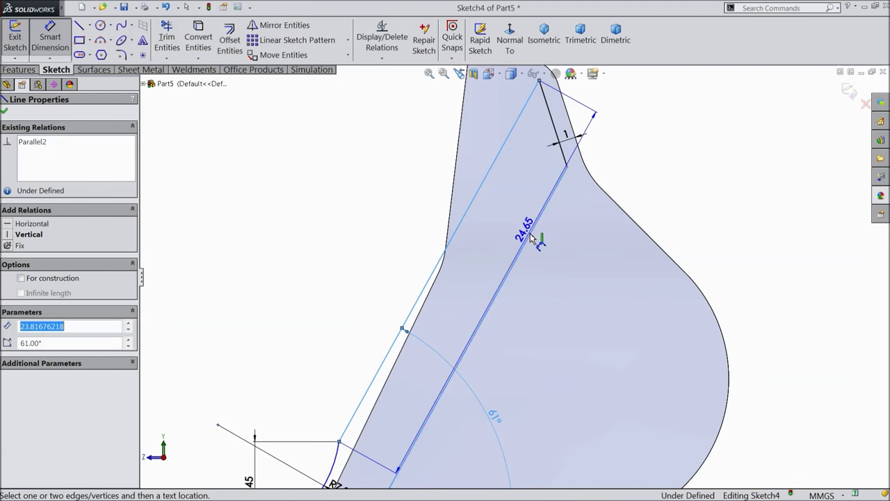
pyautogui.click(627, 115)
pyautogui.write('4.25')
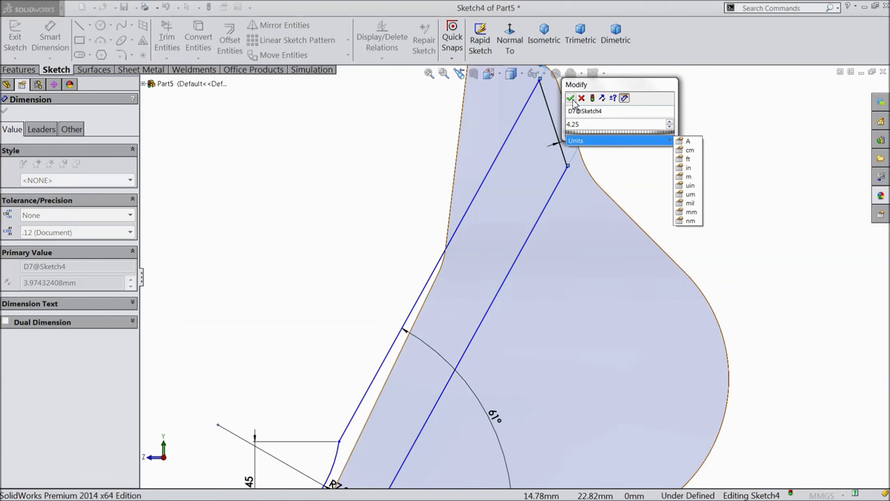
pyautogui.click(570, 98)
pyautogui.scroll(3, 541, 254)
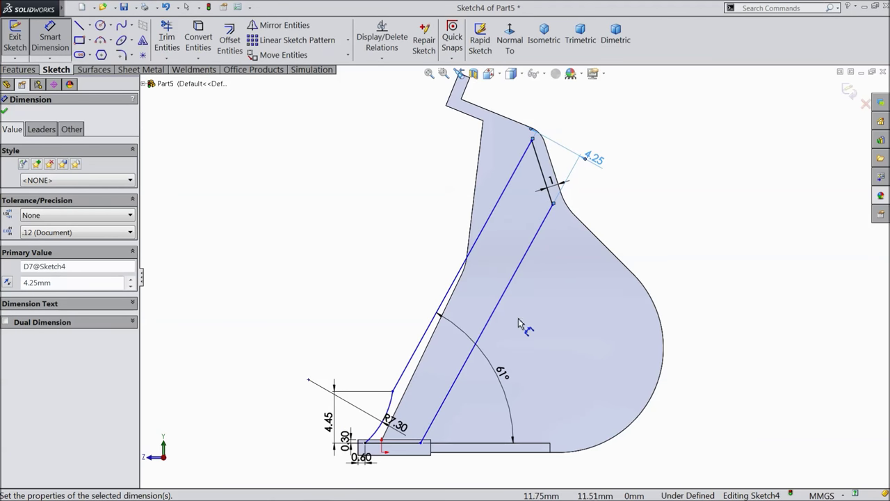
pyautogui.scroll(-2, 450, 435)
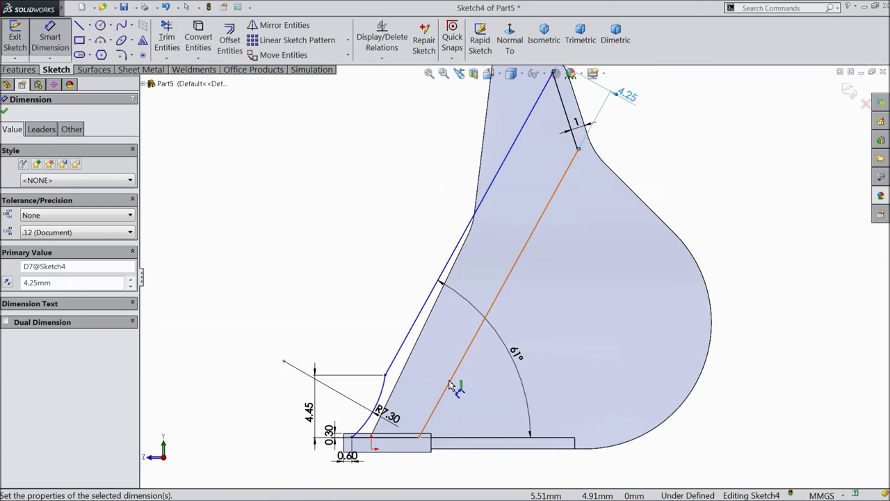
pyautogui.scroll(-1, 450, 384)
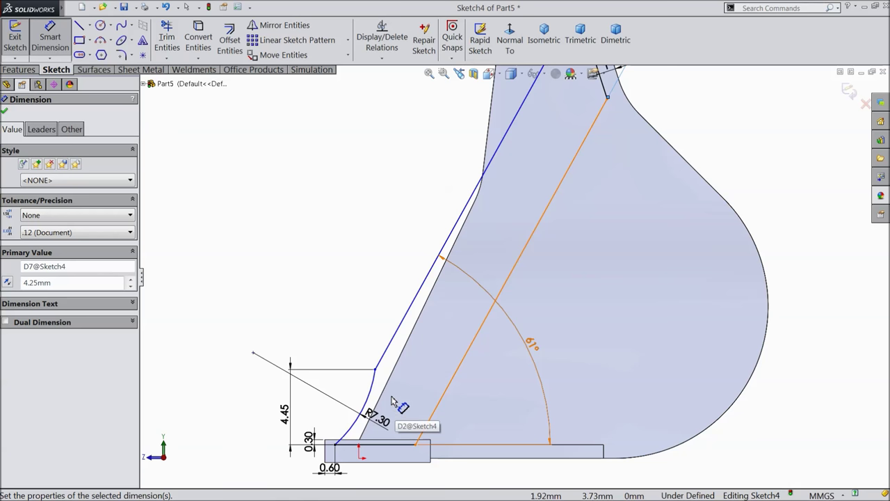
pyautogui.scroll(2, 514, 282)
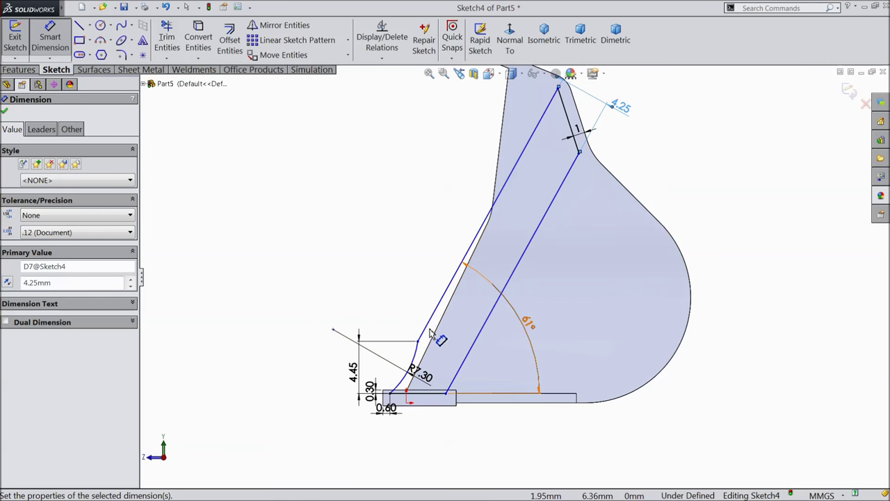
pyautogui.scroll(3, 391, 317)
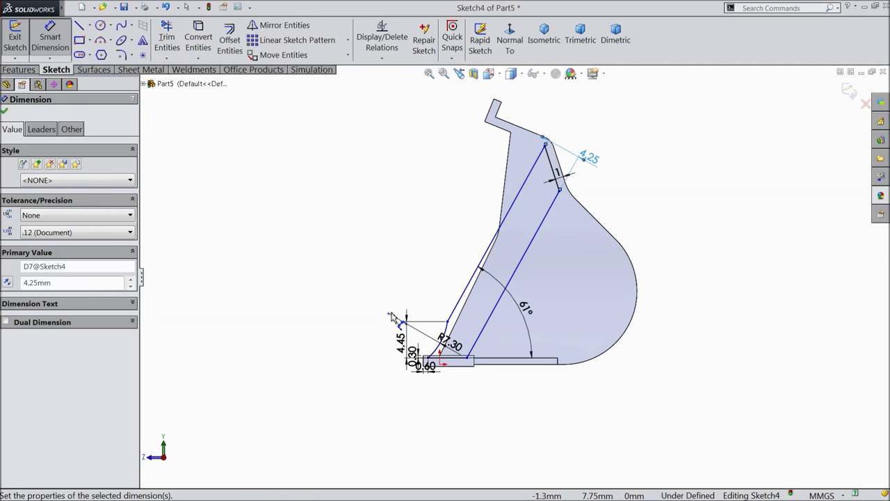
pyautogui.scroll(-2, 605, 200)
pyautogui.moveTo(581, 159)
pyautogui.mouseDown()
pyautogui.moveTo(480, 238)
pyautogui.moveTo(475, 265)
pyautogui.mouseUp()
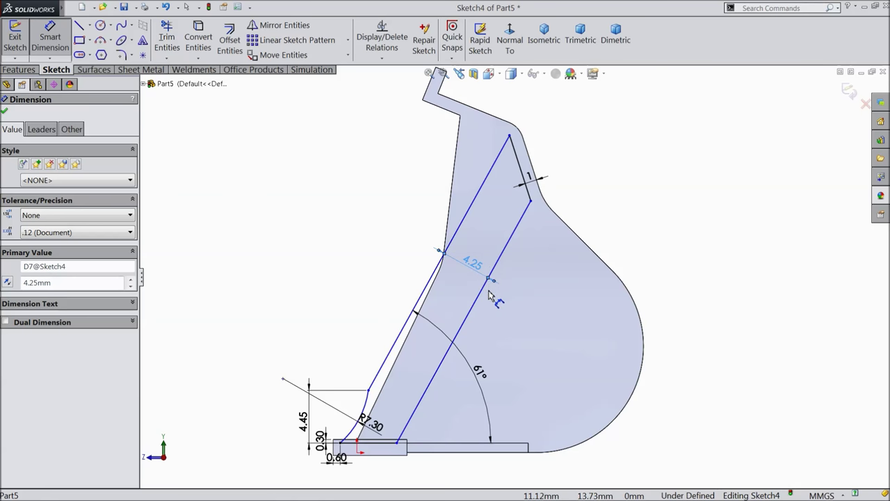
pyautogui.scroll(2, 489, 295)
pyautogui.click(19, 69)
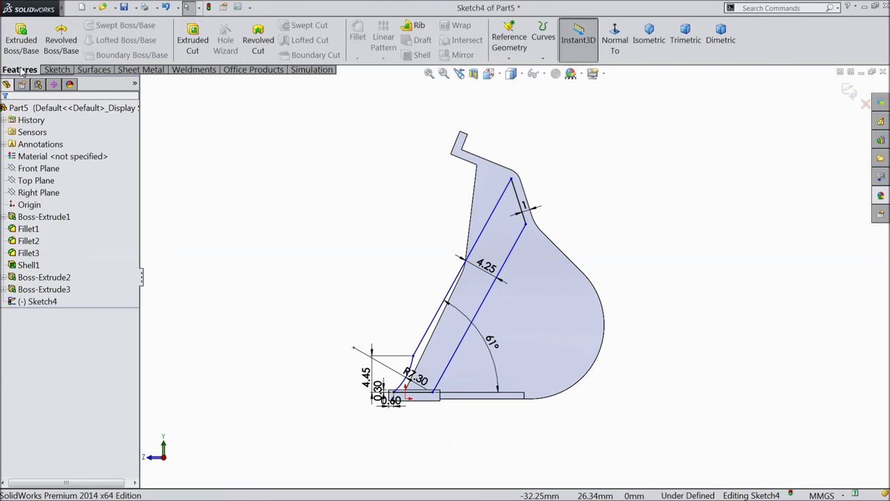
# Extrude Sketch4 Blind to 0.8 mm, creating the thin rib Boss-Extrude4
pyautogui.click(21, 40)
pyautogui.moveTo(236, 193); pyautogui.dragTo(267, 225, button='middle')
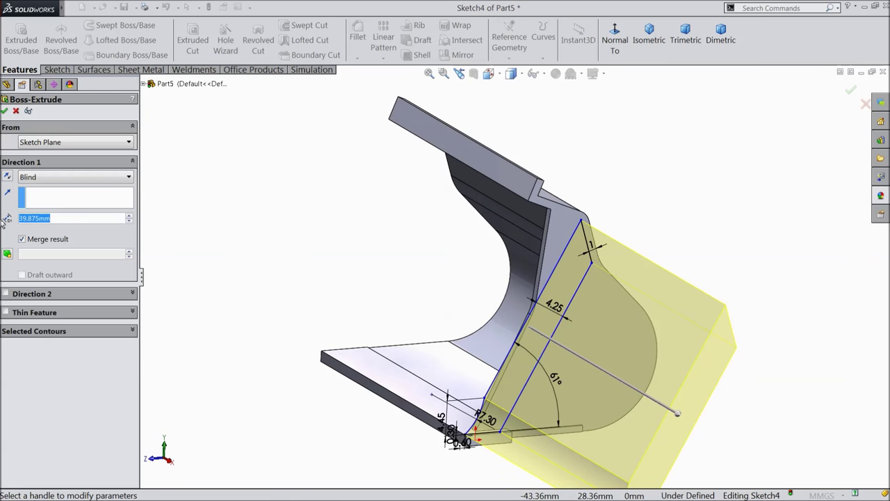
pyautogui.write('0.5')
pyautogui.press('Return')
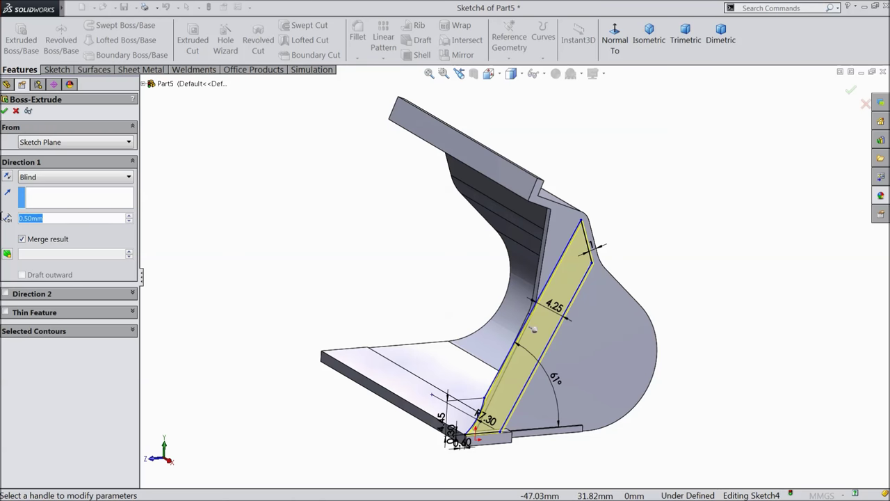
pyautogui.write('0.8')
pyautogui.press('Return')
pyautogui.moveTo(248, 222); pyautogui.dragTo(291, 247, button='middle')
pyautogui.scroll(-5, 505, 380)
pyautogui.moveTo(484, 393)
pyautogui.mouseDown(button='middle')
pyautogui.moveTo(463, 362)
pyautogui.moveTo(485, 383)
pyautogui.mouseUp(button='middle')
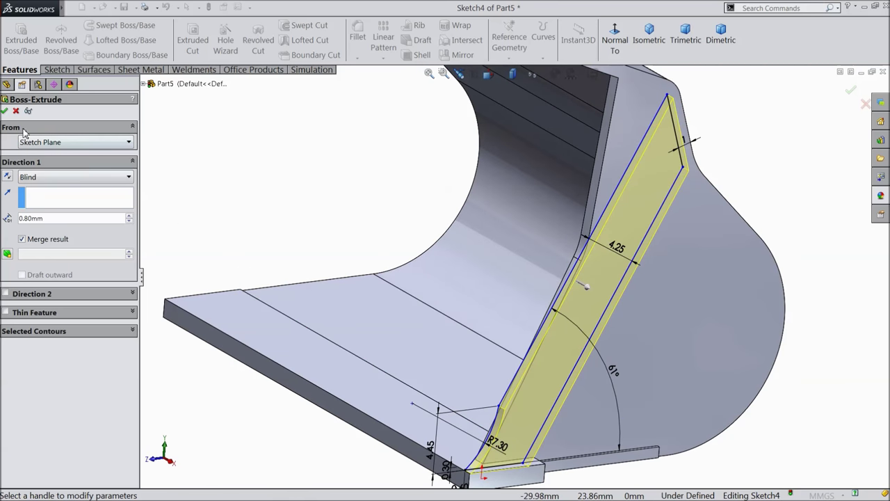
pyautogui.click(5, 111)
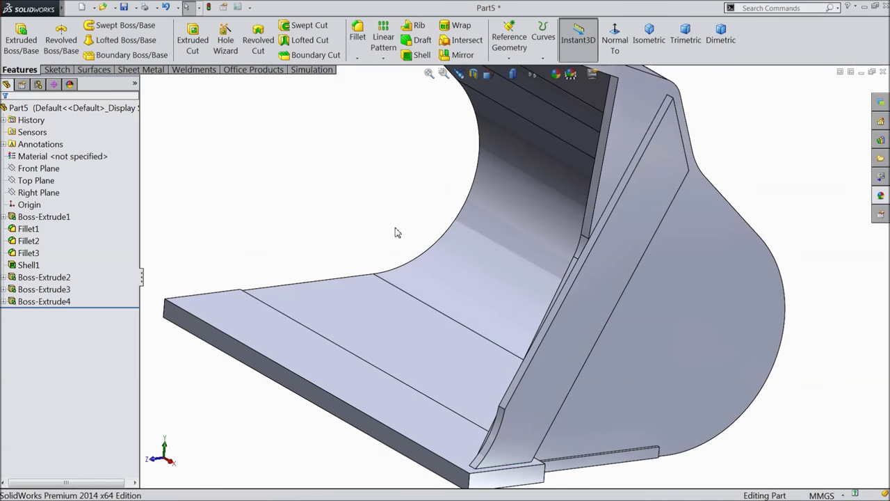
pyautogui.moveTo(393, 232); pyautogui.dragTo(412, 248, button='middle')
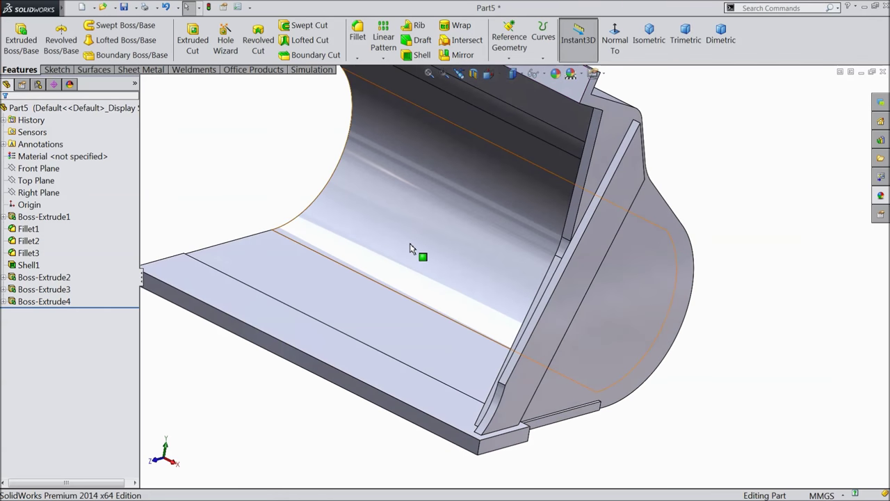
# Reopen Sketch4 under Boss-Extrude4 for editing and view it Normal To the sketch plane
pyautogui.scroll(3, 522, 179)
pyautogui.moveTo(522, 179)
pyautogui.mouseDown(button='middle')
pyautogui.moveTo(437, 175)
pyautogui.moveTo(420, 232)
pyautogui.mouseUp(button='middle')
pyautogui.scroll(3, 420, 232)
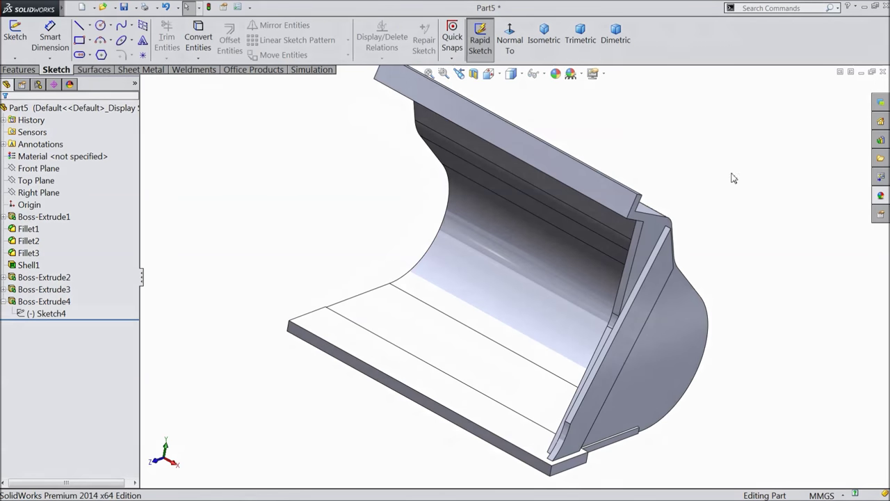
pyautogui.scroll(2, 629, 410)
pyautogui.moveTo(590, 420); pyautogui.dragTo(526, 408, button='middle')
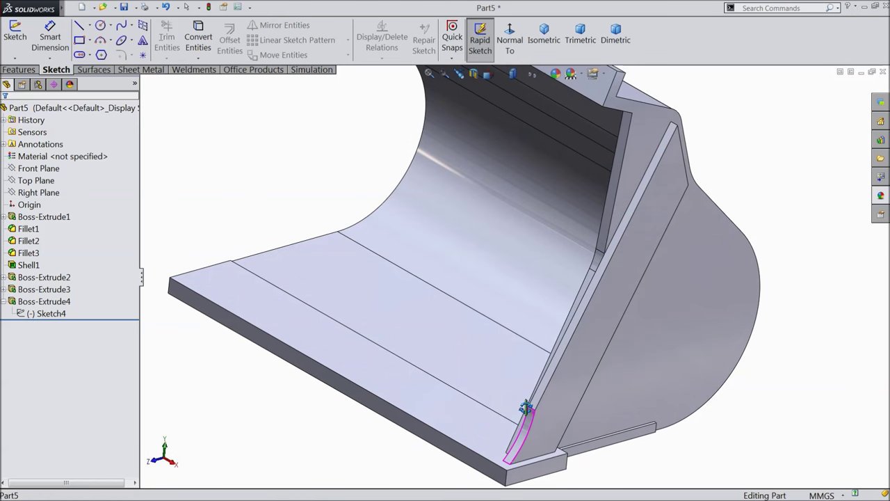
pyautogui.click(12, 306)
pyautogui.click(23, 313)
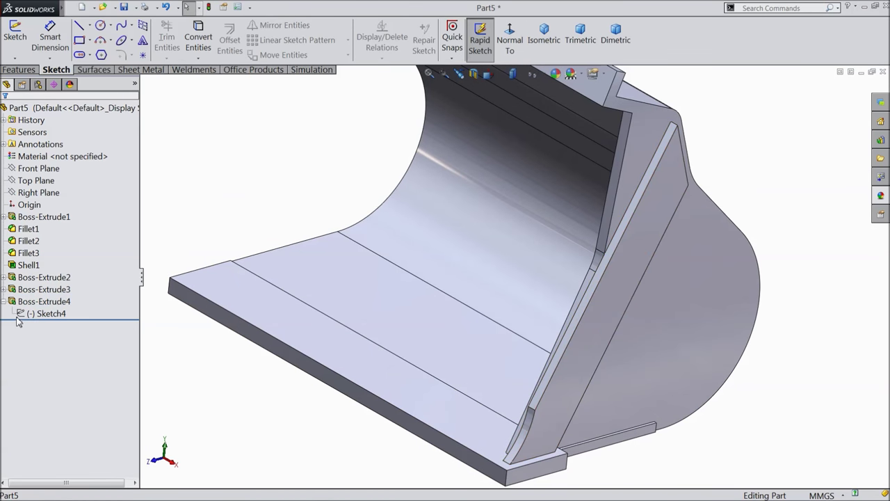
pyautogui.click(31, 287)
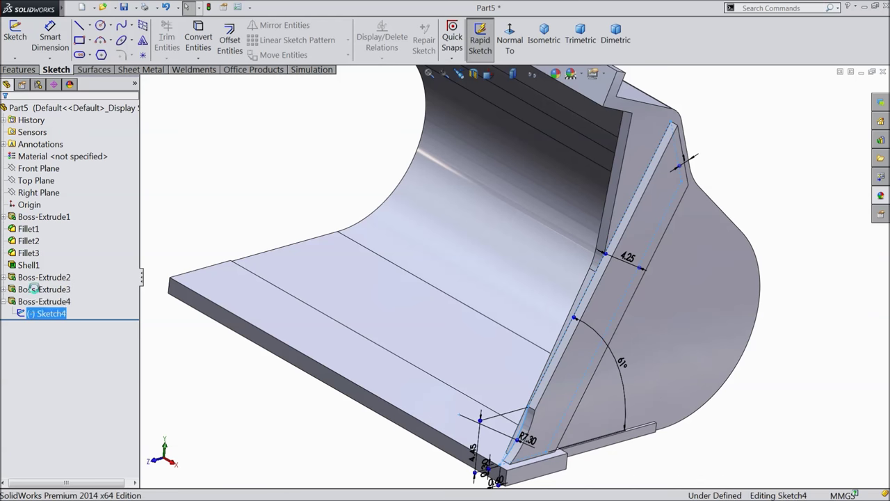
pyautogui.click(512, 46)
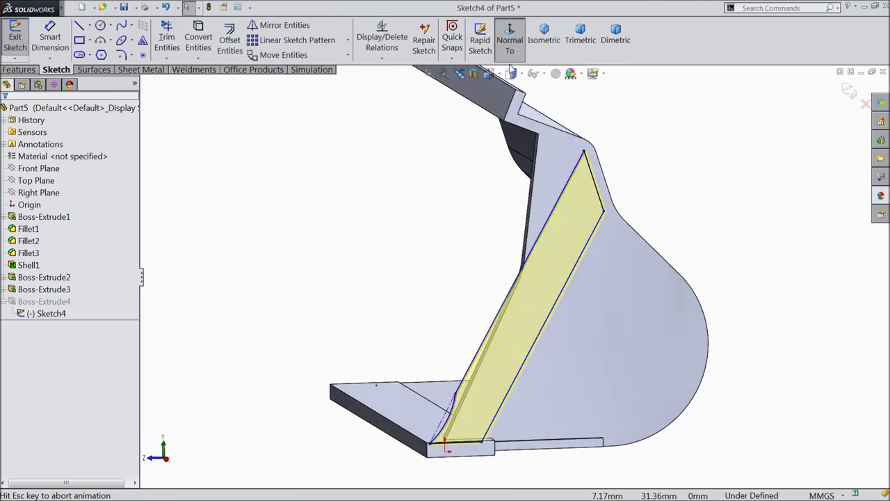
# Make the dash-dot construction line collinear with the strip edge, then exit the sketch to rebuild the rib
pyautogui.scroll(-5, 446, 338)
pyautogui.scroll(-2, 418, 344)
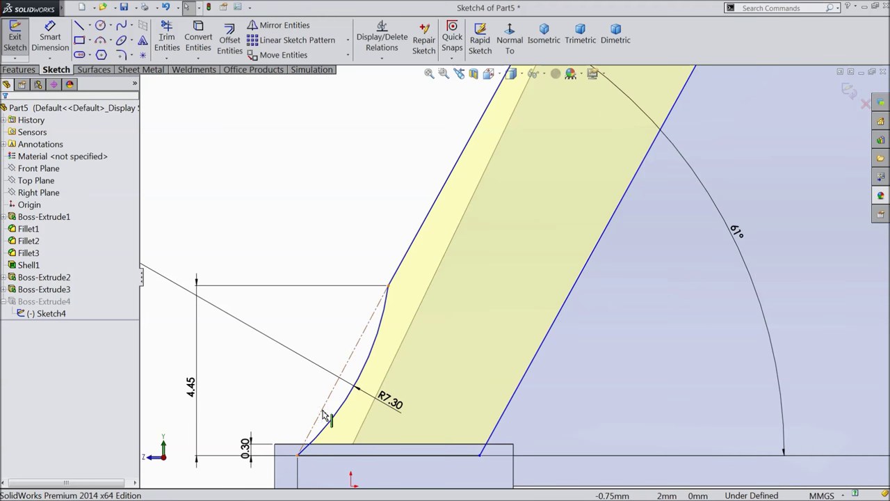
pyautogui.click(352, 362)
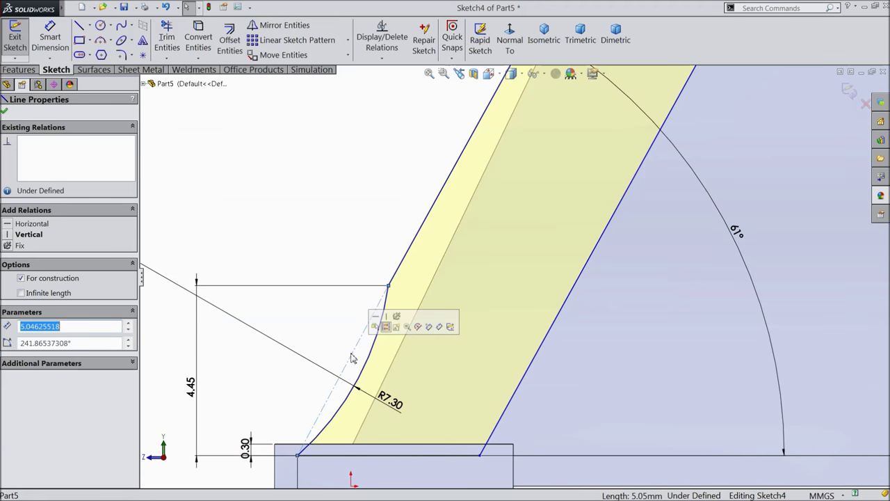
pyautogui.keyDown('ctrl'); pyautogui.click(408, 261); pyautogui.keyUp('ctrl')
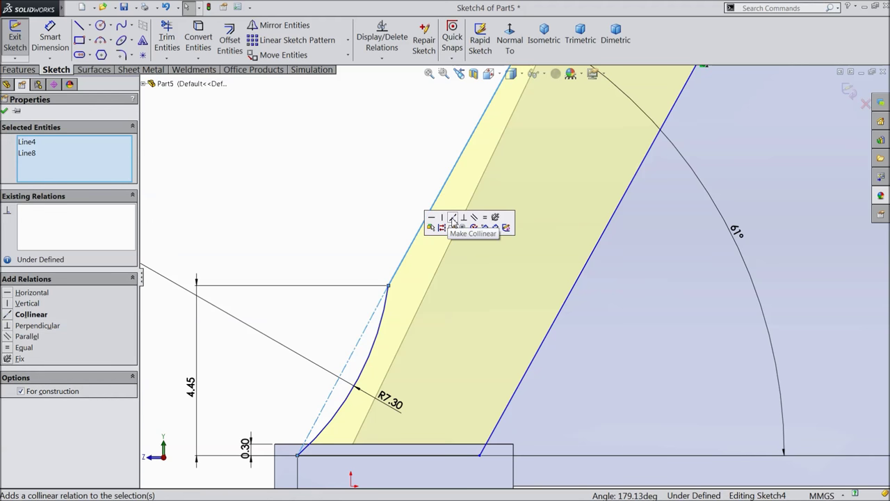
pyautogui.click(452, 219)
pyautogui.scroll(2, 473, 265)
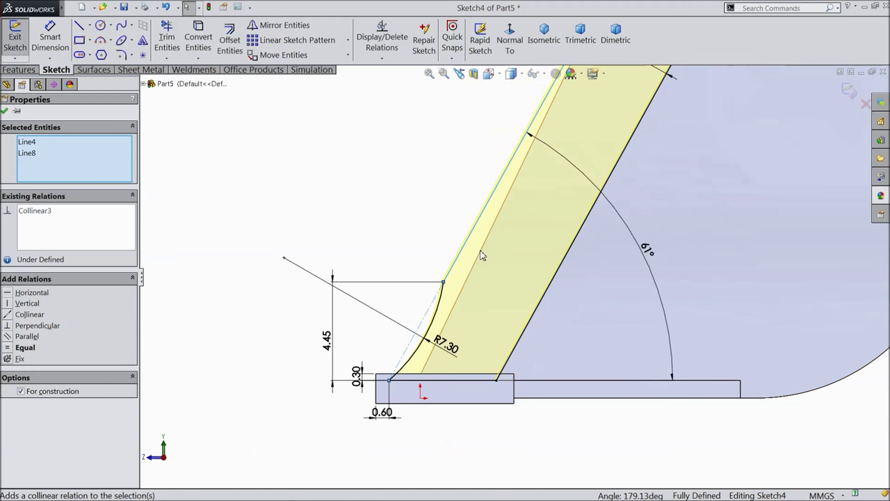
pyautogui.click(4, 111)
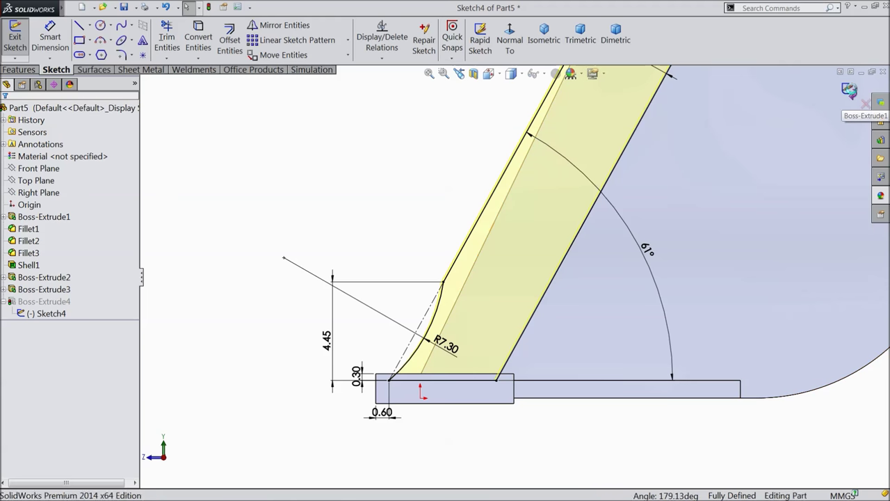
pyautogui.click(850, 90)
pyautogui.moveTo(540, 268)
pyautogui.mouseDown(button='middle')
pyautogui.moveTo(466, 204)
pyautogui.moveTo(501, 238)
pyautogui.moveTo(499, 252)
pyautogui.mouseUp(button='middle')
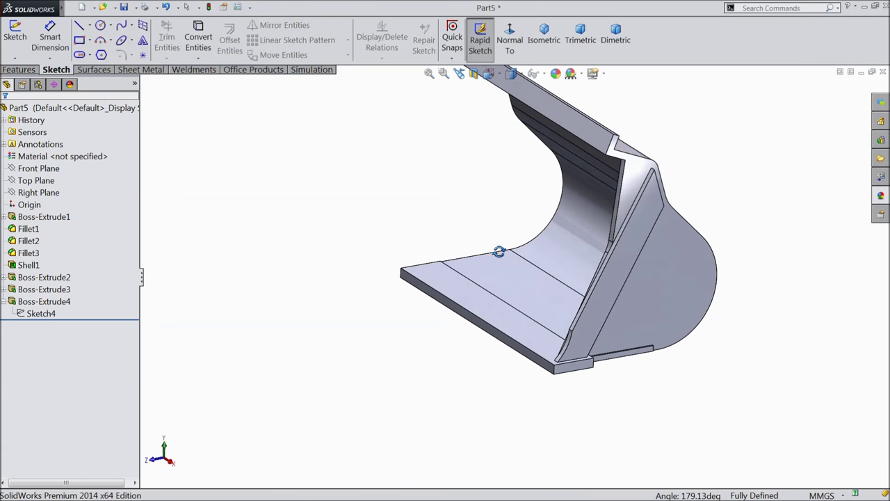
pyautogui.click(29, 69)
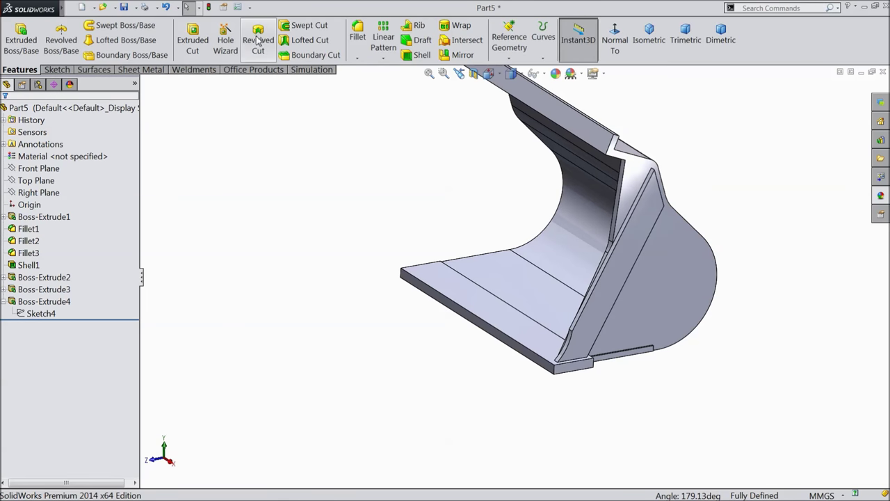
# Fillet the rib's upper edge, a second edge and its base edge with a 0.2 mm radius as Fillet4
pyautogui.click(358, 35)
pyautogui.write('0.2')
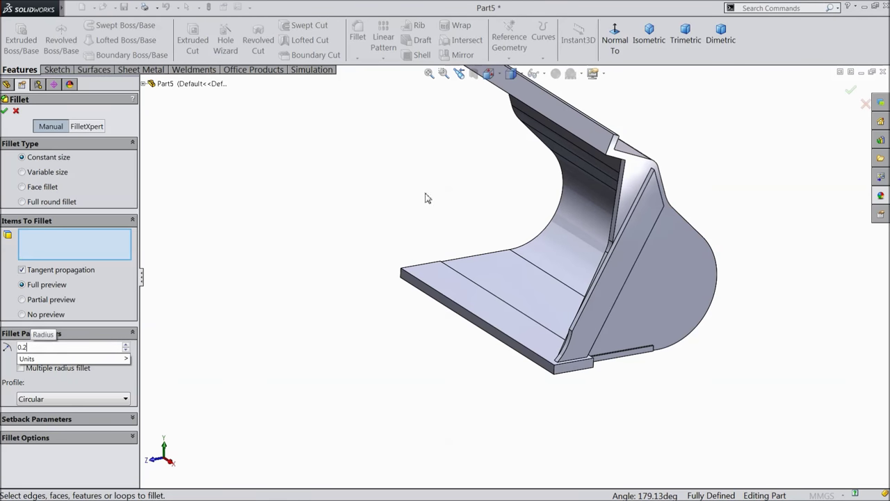
pyautogui.scroll(-10, 649, 160)
pyautogui.scroll(-2, 716, 205)
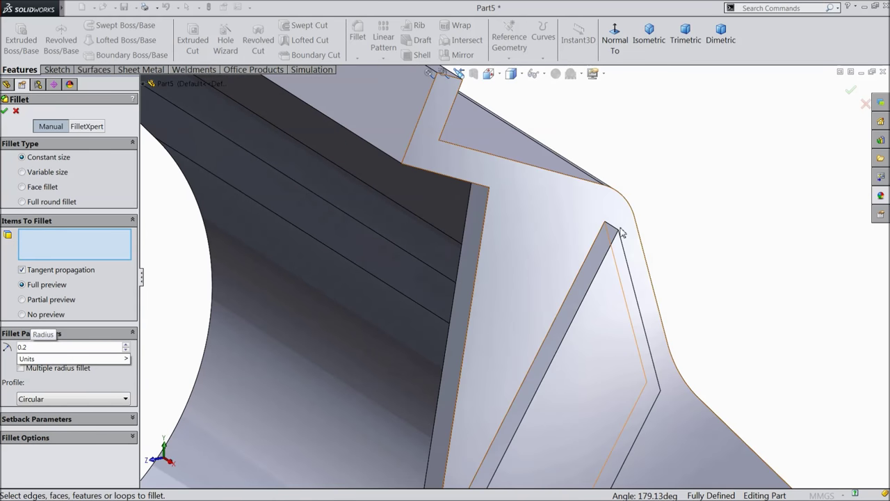
pyautogui.click(615, 232)
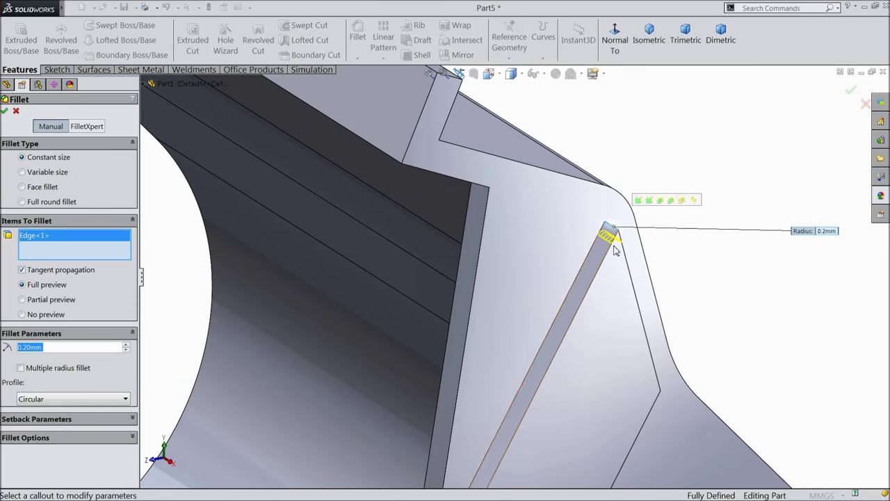
pyautogui.click(655, 398)
pyautogui.scroll(6, 640, 407)
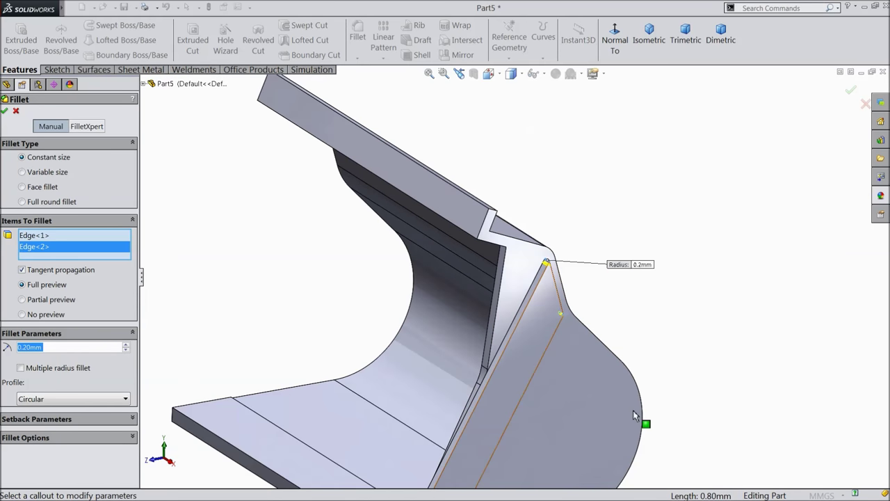
pyautogui.scroll(-6, 487, 404)
pyautogui.scroll(-3, 473, 344)
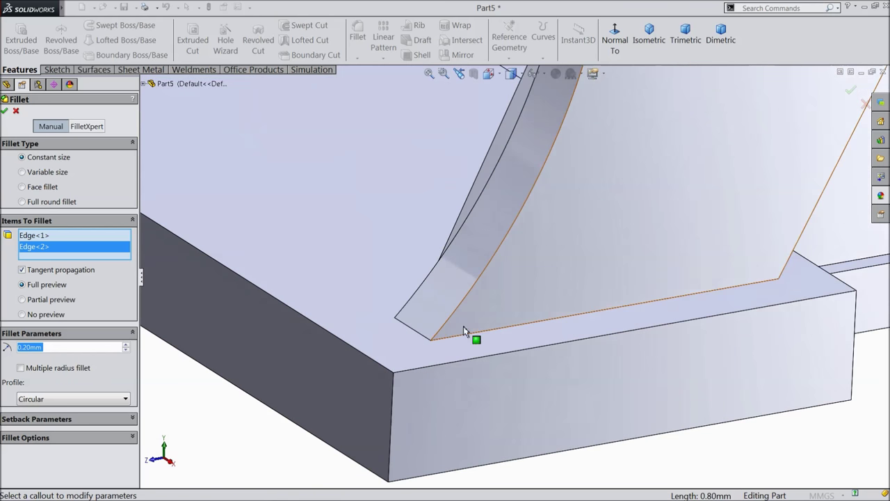
pyautogui.click(417, 338)
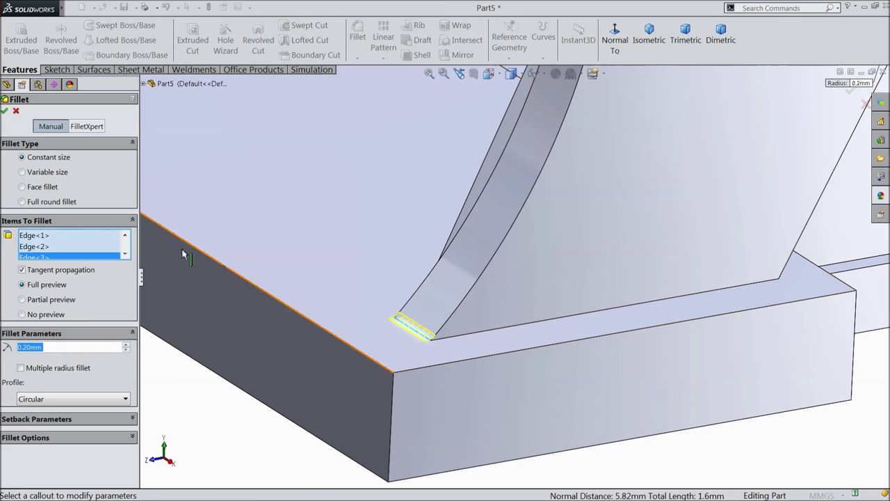
pyautogui.click(7, 115)
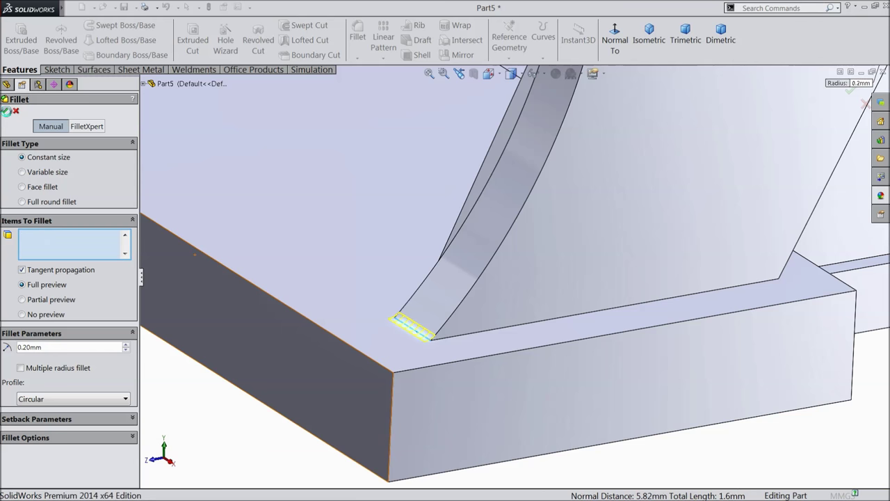
pyautogui.scroll(8, 411, 266)
pyautogui.scroll(3, 414, 268)
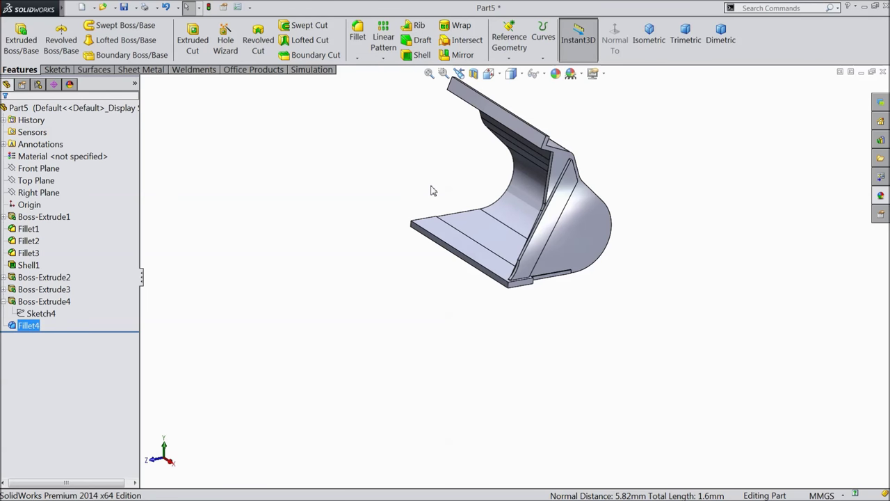
# Start a new sketch on the first extrusion's flat face, viewed Normal To with Hidden Lines Visible
pyautogui.moveTo(492, 200); pyautogui.dragTo(463, 205, button='middle')
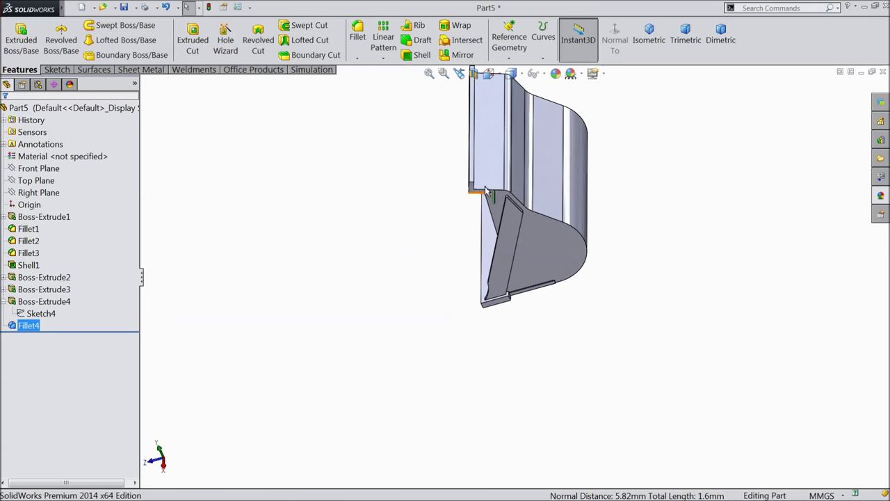
pyautogui.scroll(-5, 477, 215)
pyautogui.click(473, 228)
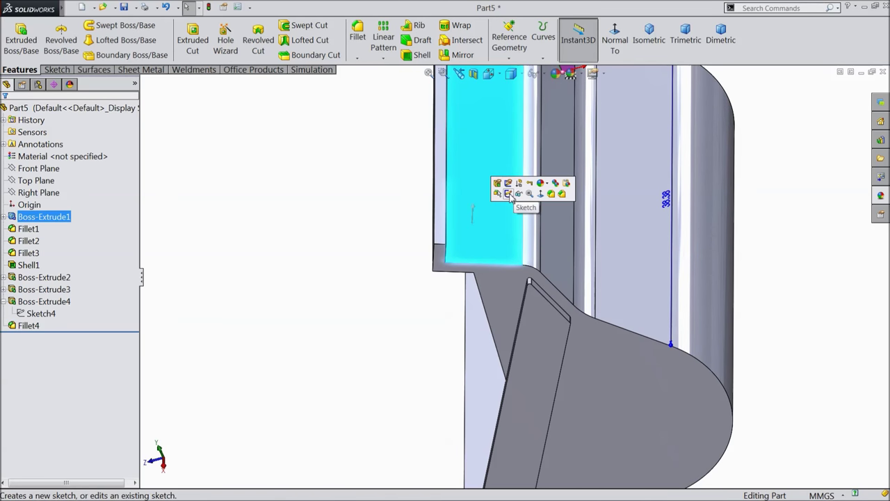
pyautogui.click(527, 194)
pyautogui.click(615, 46)
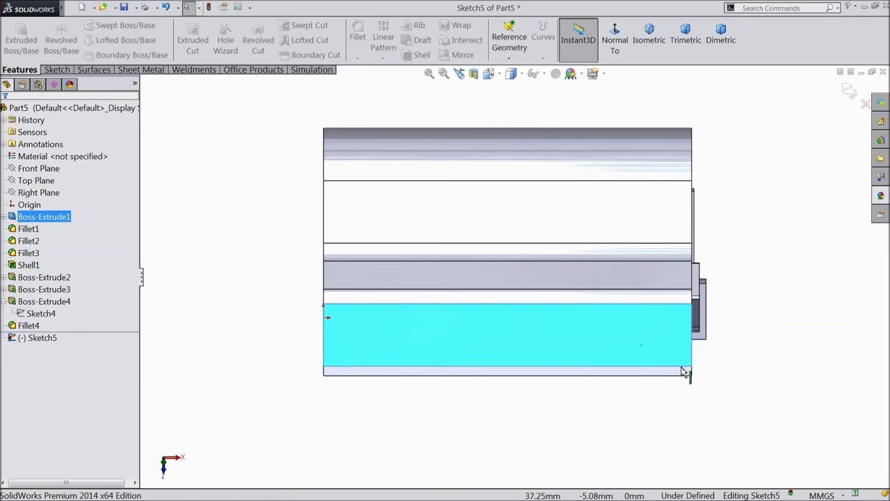
pyautogui.scroll(-3, 685, 365)
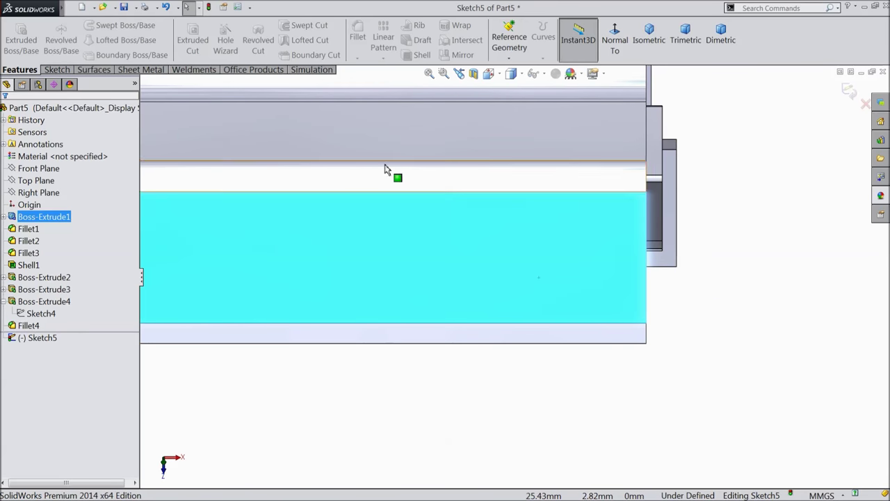
pyautogui.click(520, 74)
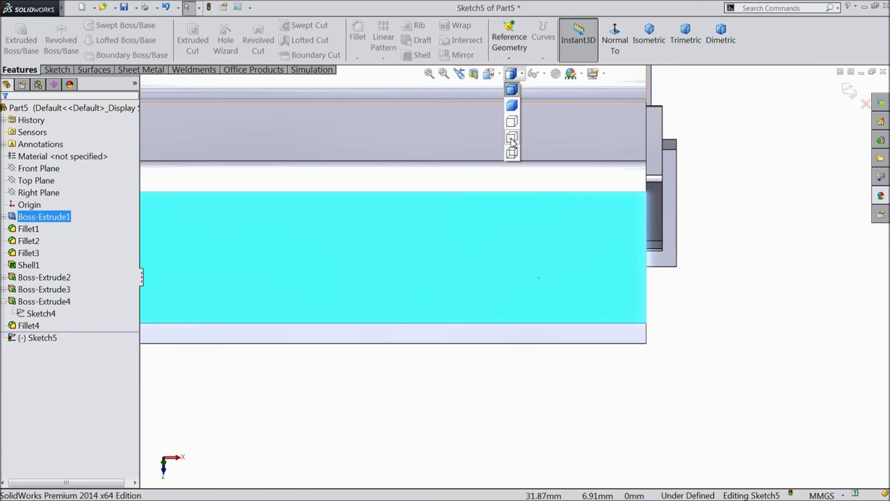
pyautogui.click(512, 138)
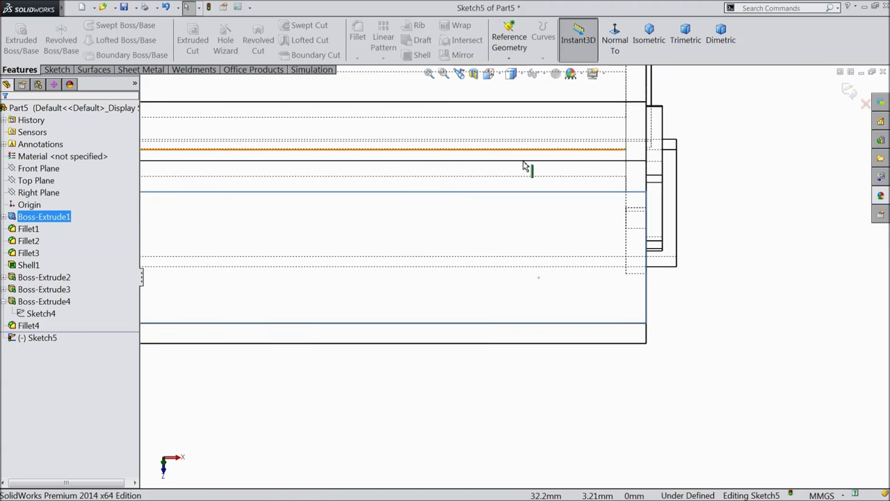
# Draw a closed right-triangle outline of lines at the corner of the part outline
pyautogui.click(57, 70)
pyautogui.click(79, 27)
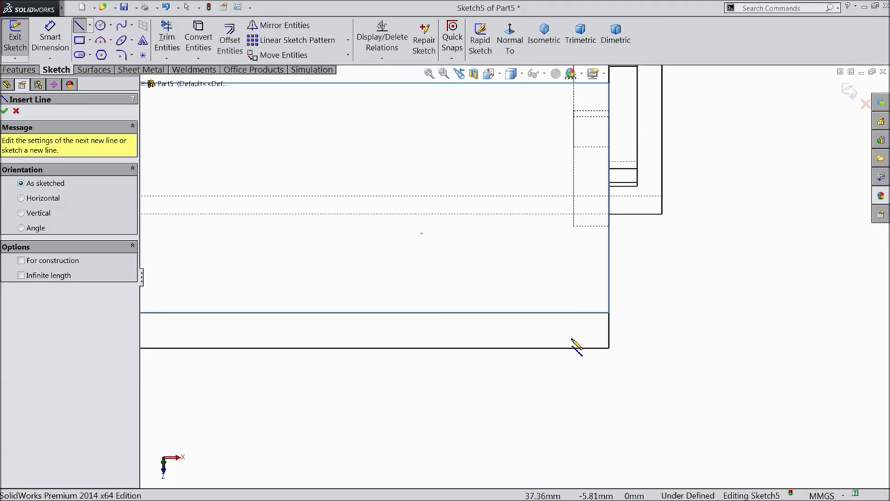
pyautogui.scroll(-3, 597, 342)
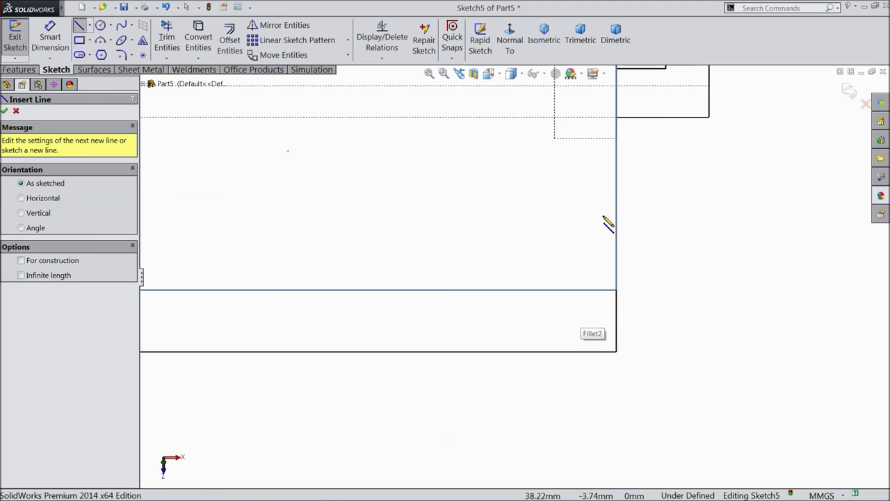
pyautogui.click(616, 138)
pyautogui.click(616, 352)
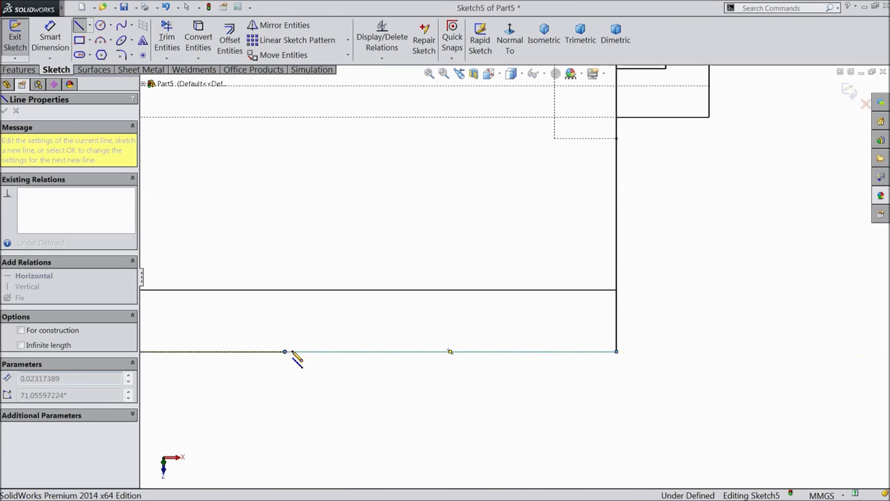
pyautogui.click(616, 138)
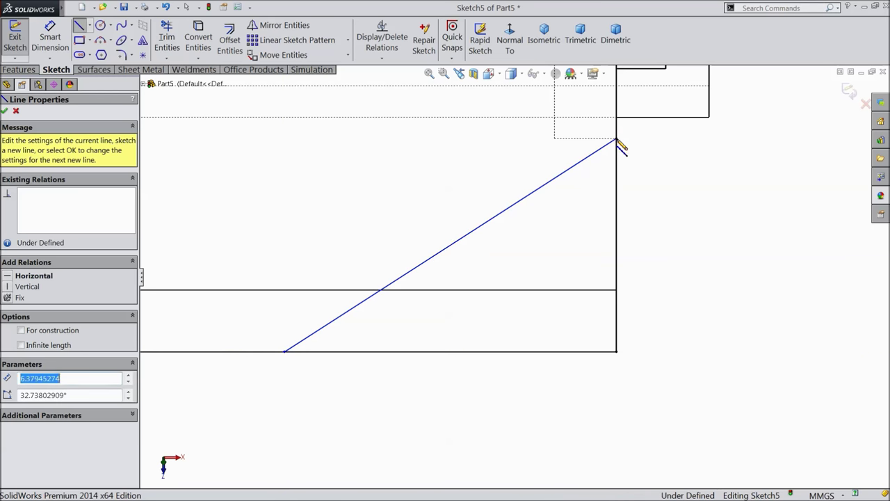
pyautogui.rightClick(653, 138)
pyautogui.click(674, 145)
# Dimension the triangle's bottom line as 5 mm
pyautogui.click(50, 38)
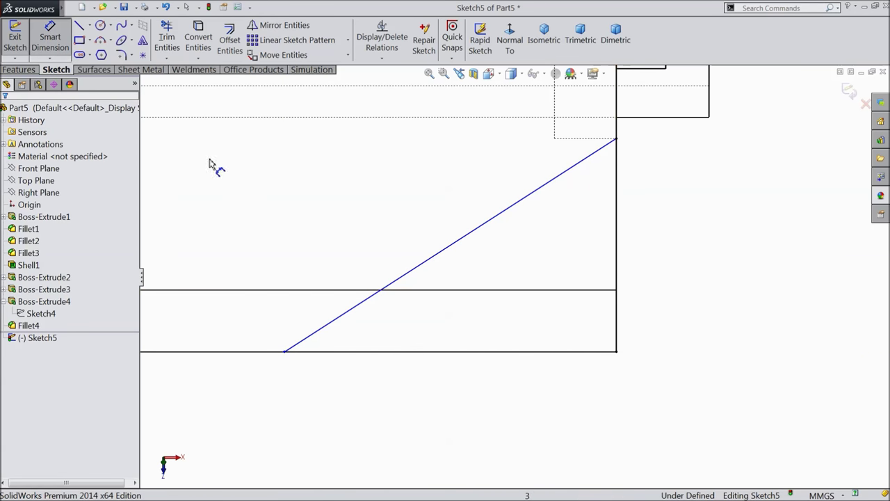
pyautogui.click(417, 352)
pyautogui.click(438, 394)
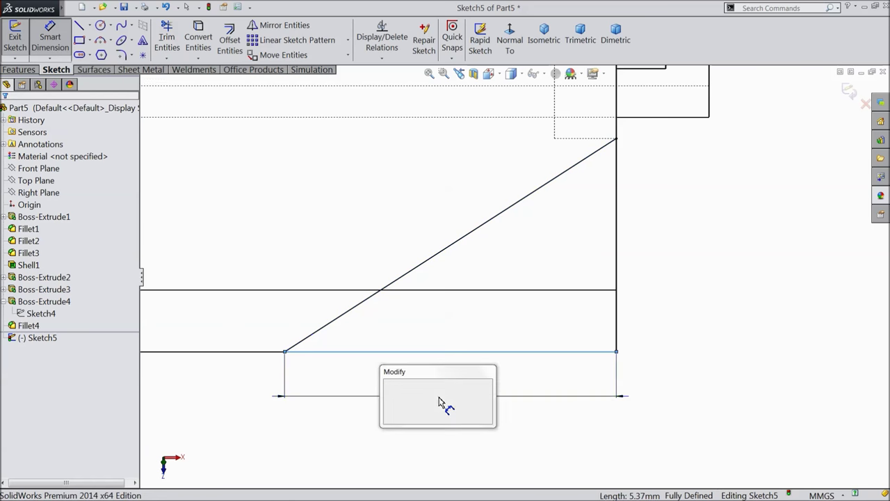
pyautogui.write('5')
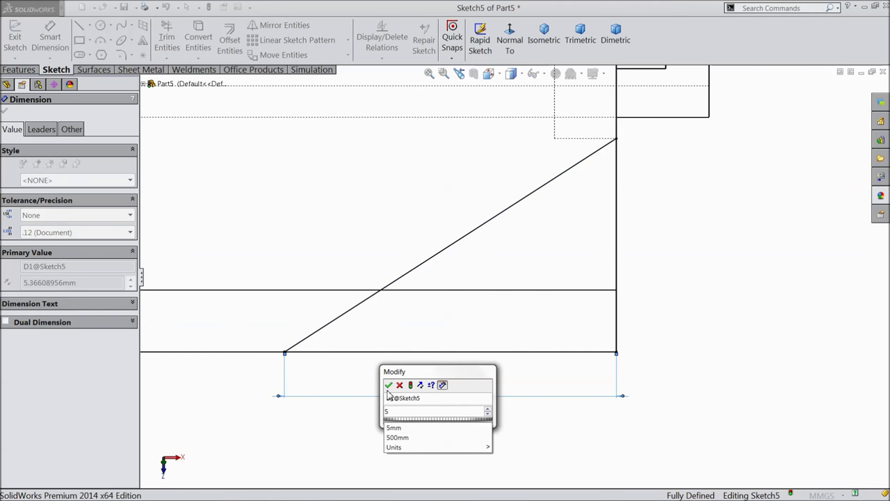
pyautogui.click(388, 385)
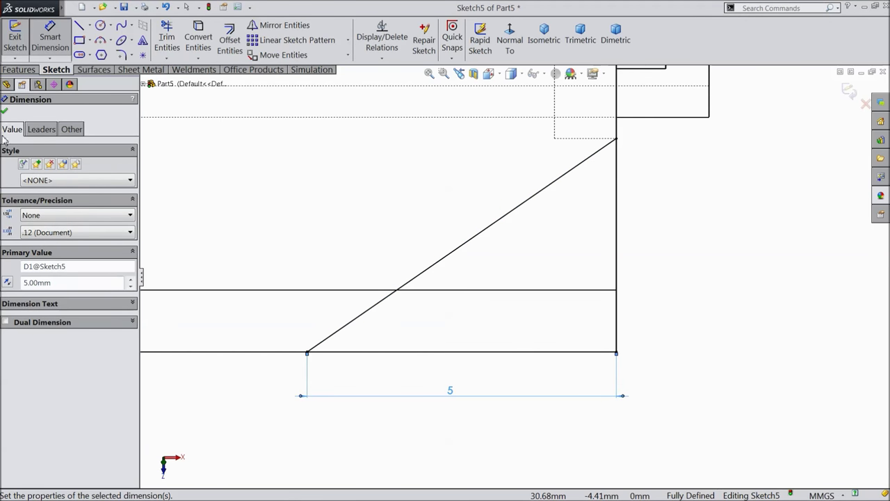
pyautogui.click(5, 114)
pyautogui.click(18, 69)
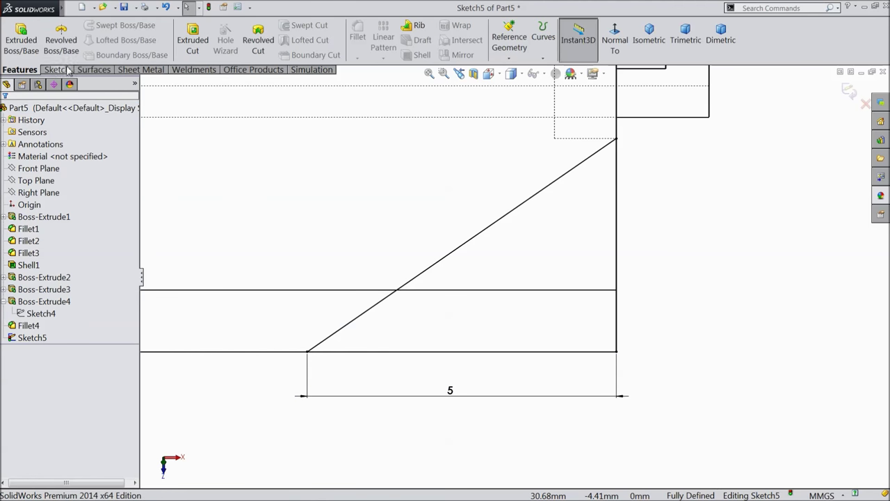
# Return to Shaded display and cut the triangle Up To Next in Direction 1 and Through All in Direction 2
pyautogui.click(520, 73)
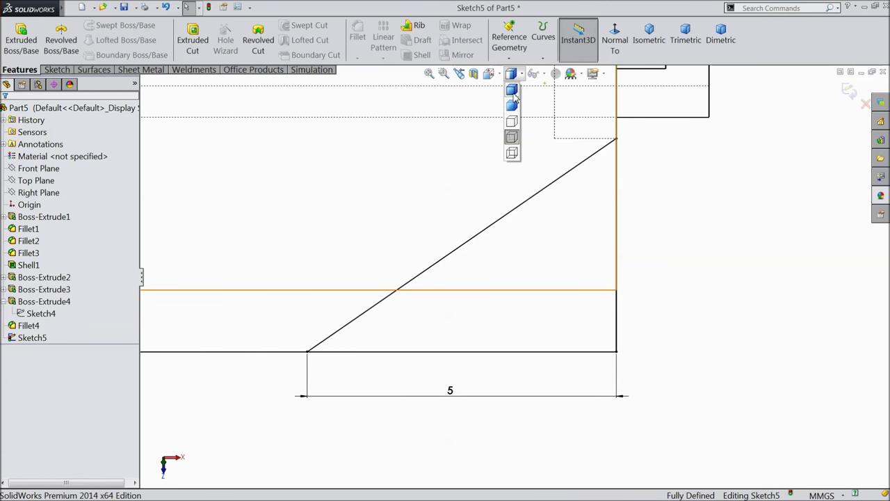
pyautogui.click(513, 90)
pyautogui.click(192, 44)
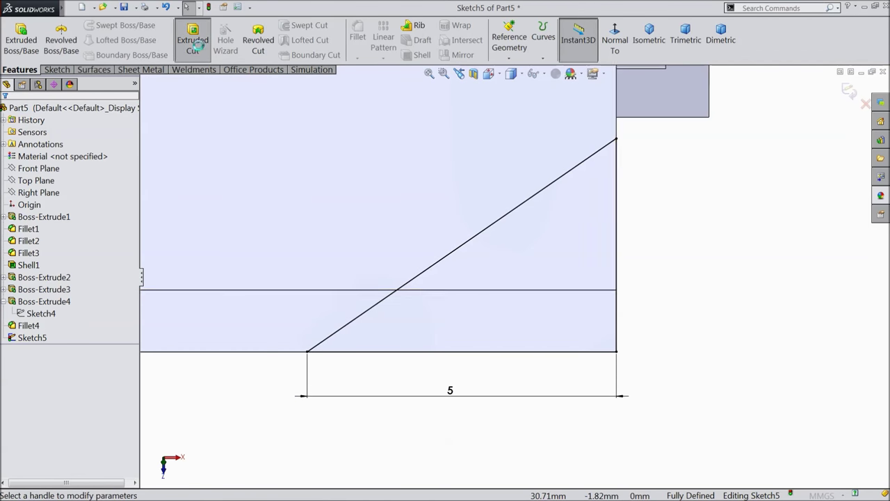
pyautogui.moveTo(473, 286); pyautogui.dragTo(443, 254, button='middle')
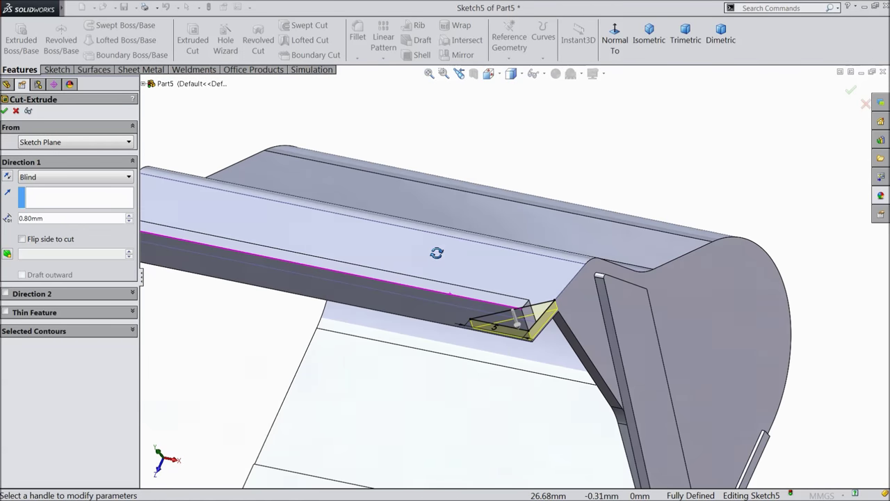
pyautogui.click(78, 181)
pyautogui.click(60, 219)
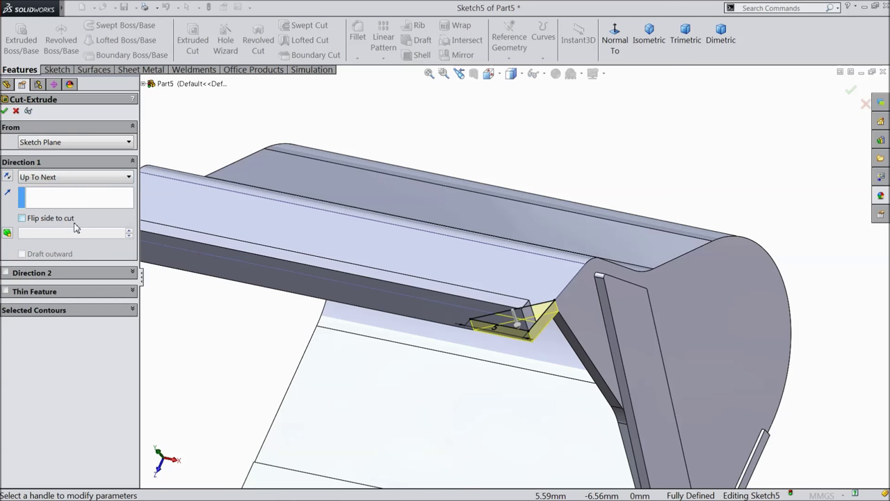
pyautogui.click(6, 274)
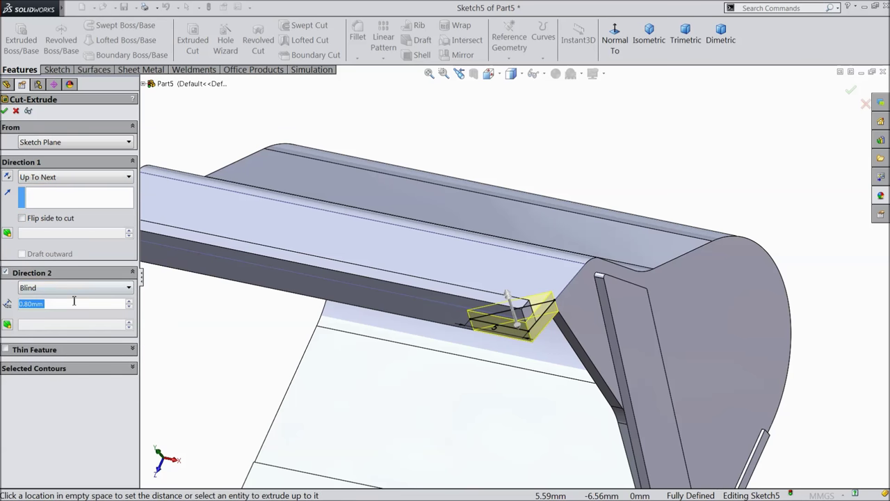
pyautogui.click(75, 289)
pyautogui.click(58, 308)
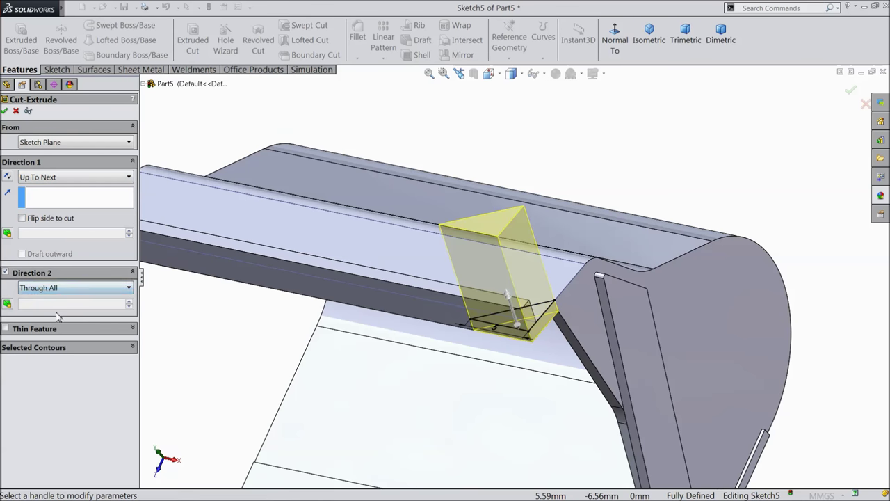
pyautogui.click(5, 112)
pyautogui.moveTo(682, 162)
pyautogui.mouseDown(button='middle')
pyautogui.moveTo(696, 179)
pyautogui.moveTo(691, 169)
pyautogui.mouseUp(button='middle')
pyautogui.press('f')
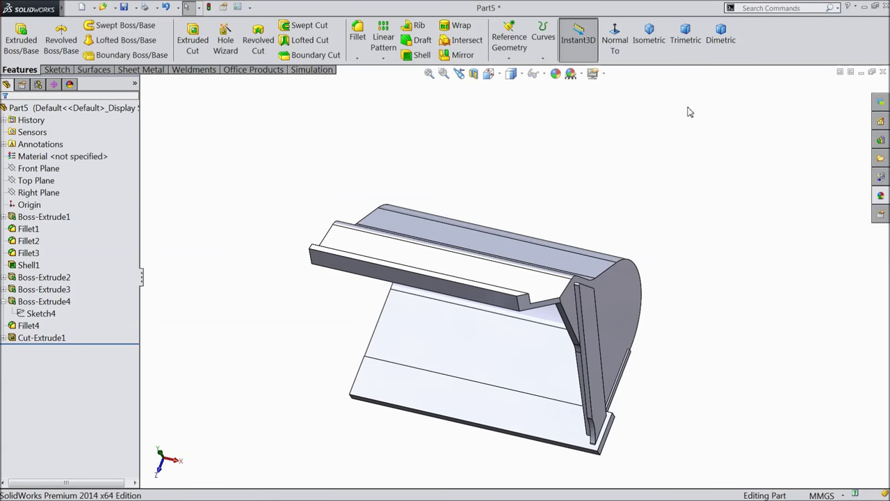
# Start Sketch6 on the Right Plane and view it Normal To
pyautogui.moveTo(442, 188); pyautogui.dragTo(507, 165, button='middle')
pyautogui.click(56, 194)
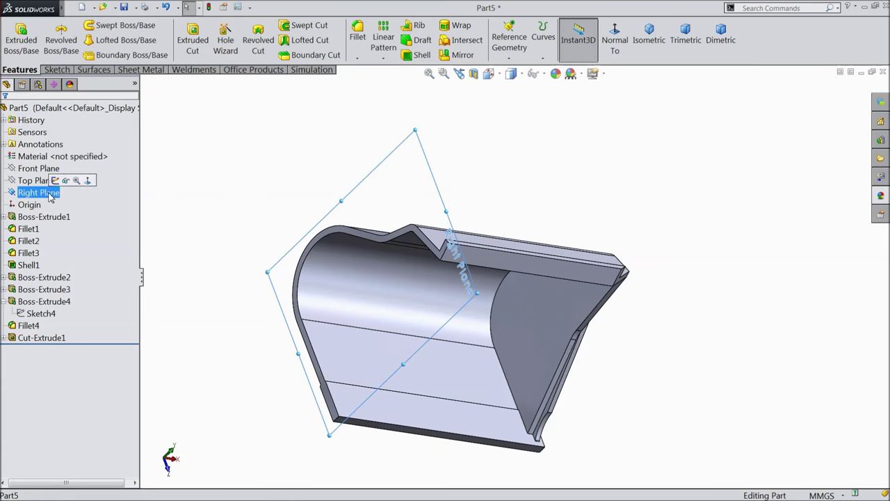
pyautogui.click(59, 182)
pyautogui.click(623, 48)
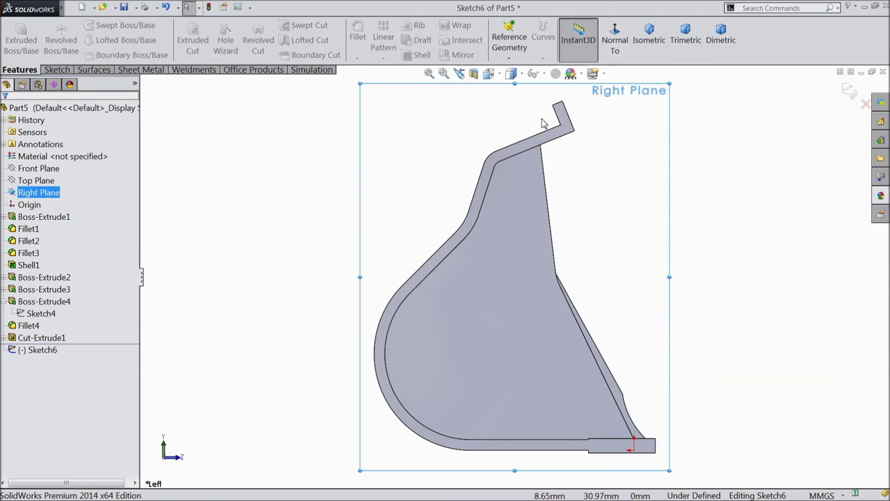
pyautogui.scroll(-2, 567, 97)
# Convert the profile's outer top edge and fillet arc into sketch entities
pyautogui.click(56, 70)
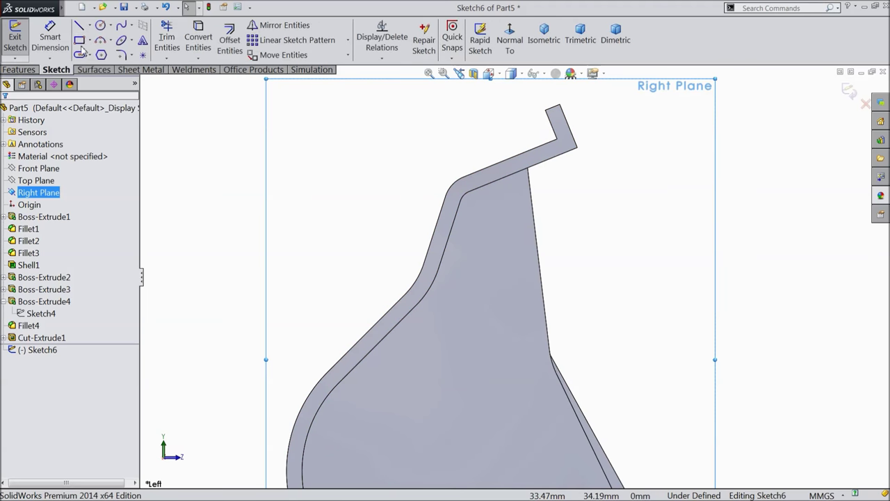
pyautogui.click(81, 26)
pyautogui.scroll(-2, 529, 151)
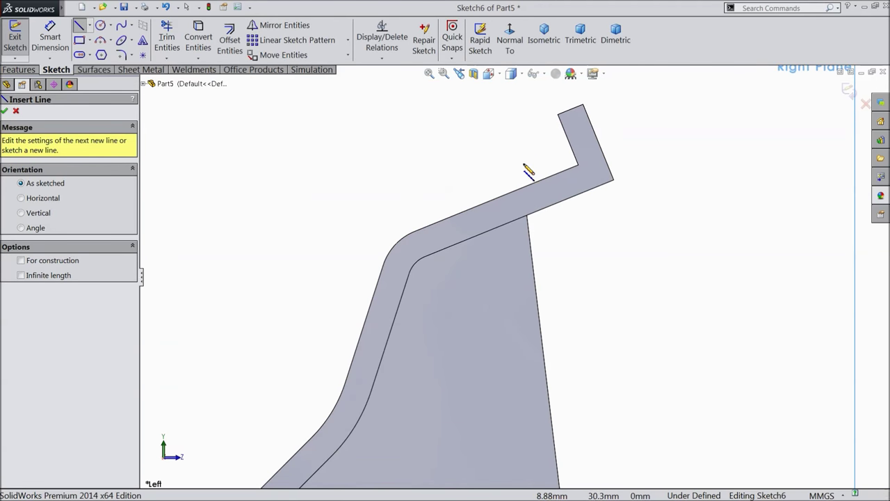
pyautogui.click(16, 112)
pyautogui.click(480, 210)
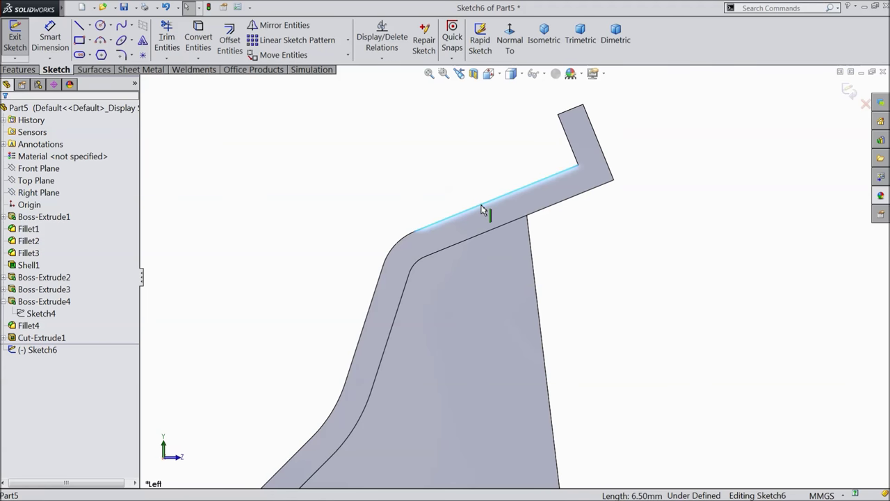
pyautogui.keyDown('ctrl'); pyautogui.click(395, 257); pyautogui.keyUp('ctrl')
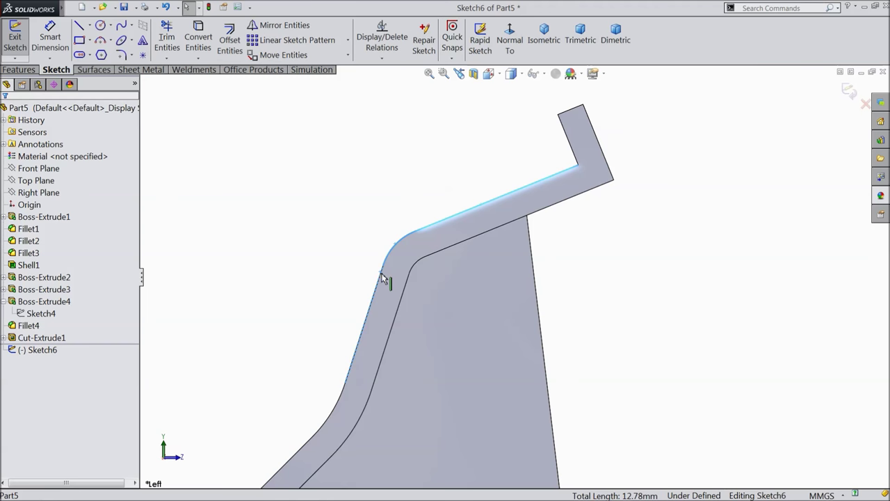
pyautogui.click(199, 42)
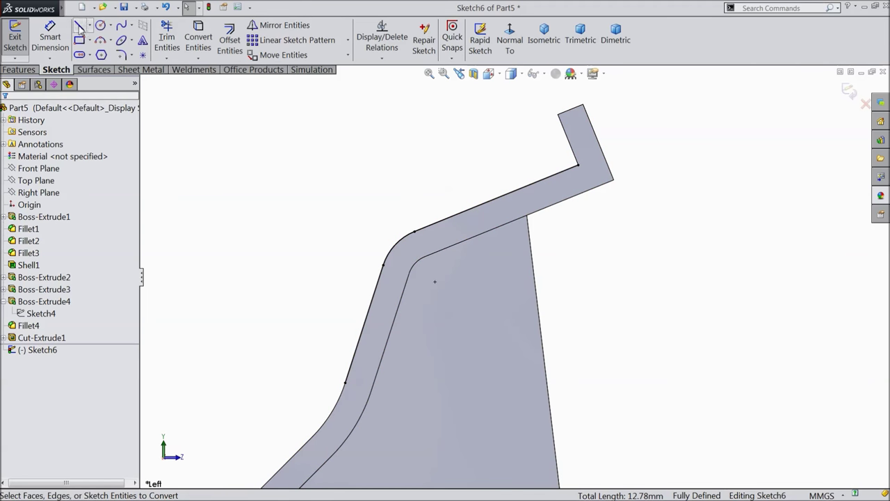
# Draw a four-segment line outline for the plate, starting on the converted top edge and running down beside the slanted edge
pyautogui.click(80, 28)
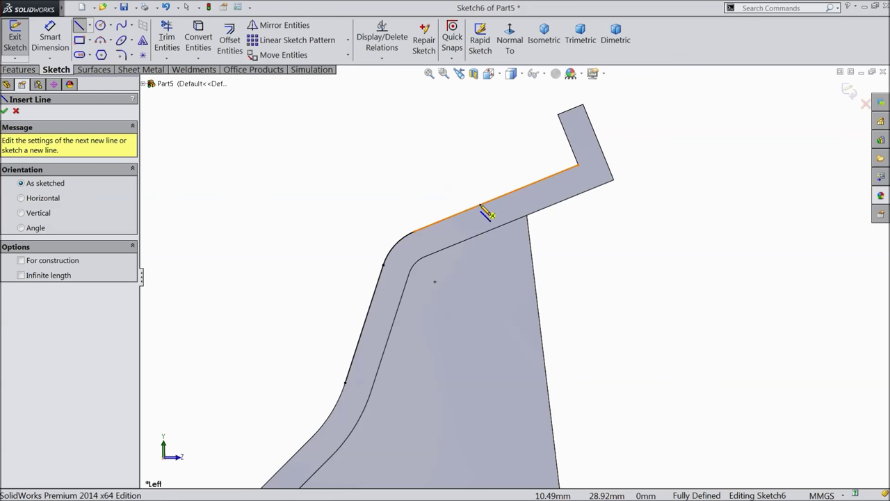
pyautogui.click(483, 206)
pyautogui.click(467, 174)
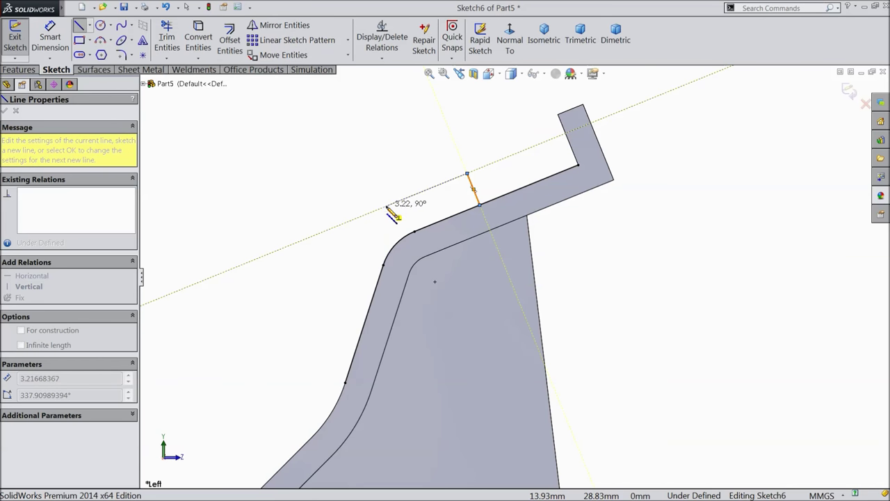
pyautogui.click(380, 208)
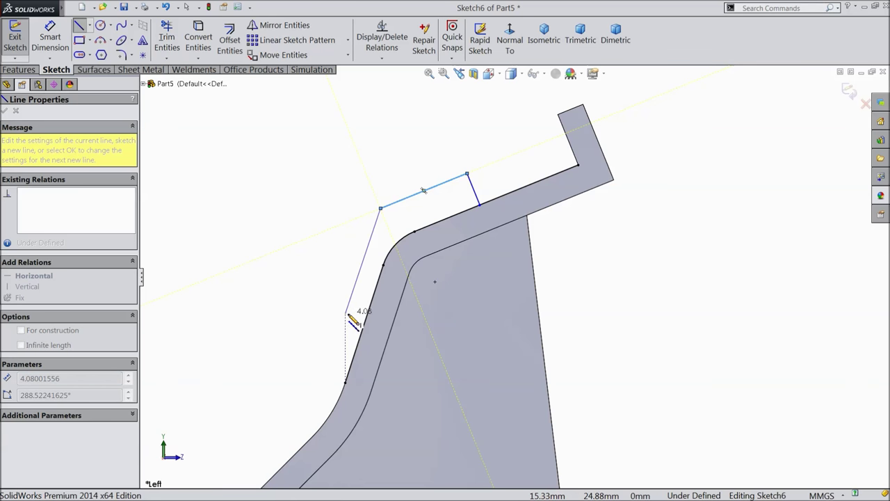
pyautogui.click(350, 312)
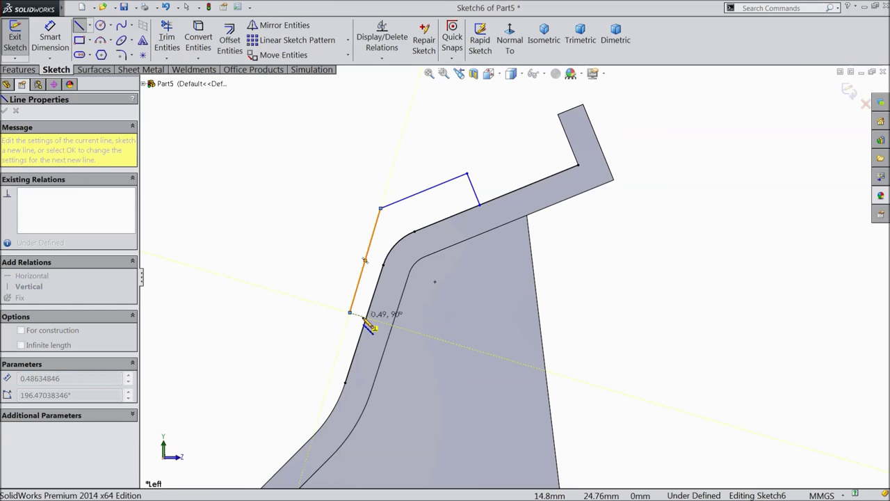
# Make the plate's top line and left line parallel to the matching bucket edge lines
pyautogui.rightClick(295, 78)
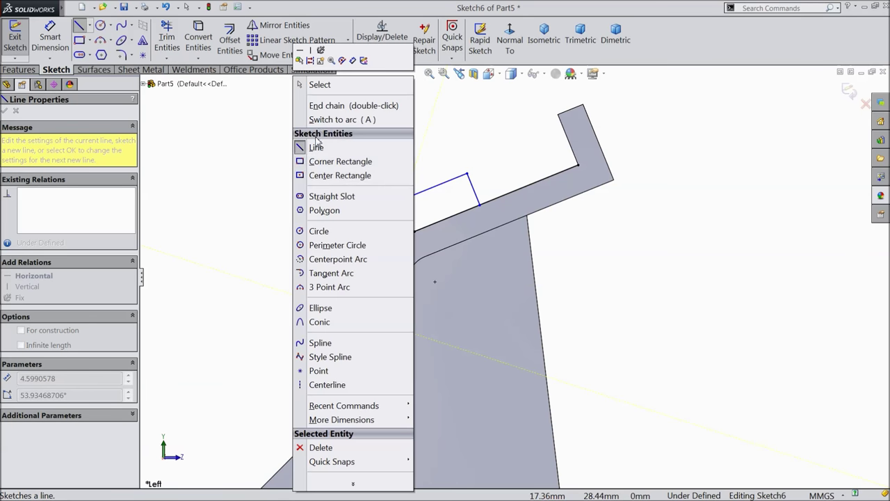
pyautogui.click(320, 85)
pyautogui.scroll(-3, 431, 233)
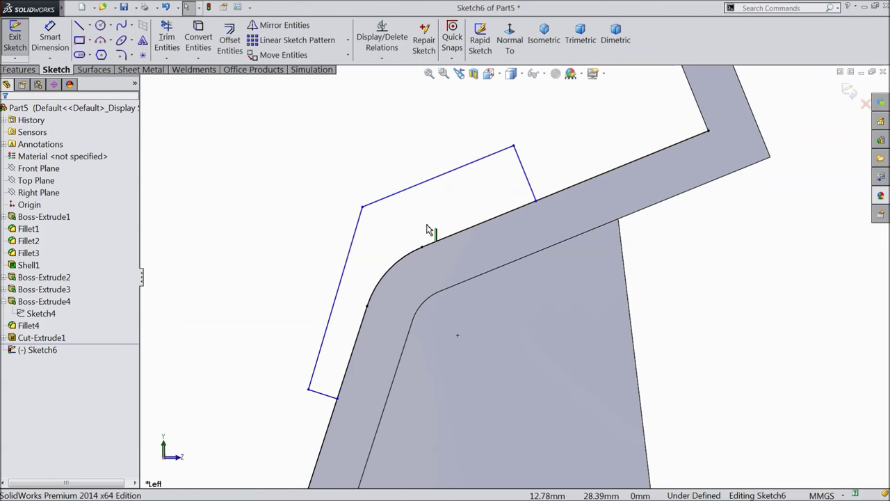
pyautogui.click(460, 239)
pyautogui.keyDown('ctrl'); pyautogui.click(442, 175); pyautogui.keyUp('ctrl')
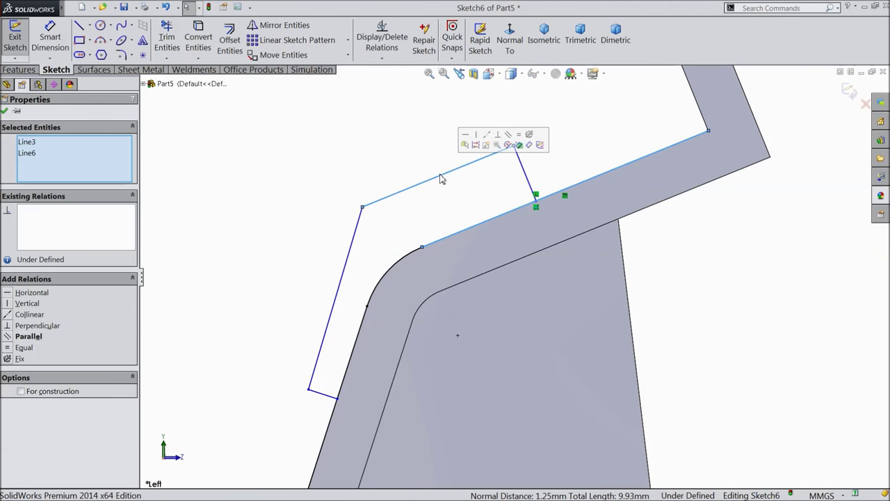
pyautogui.click(509, 136)
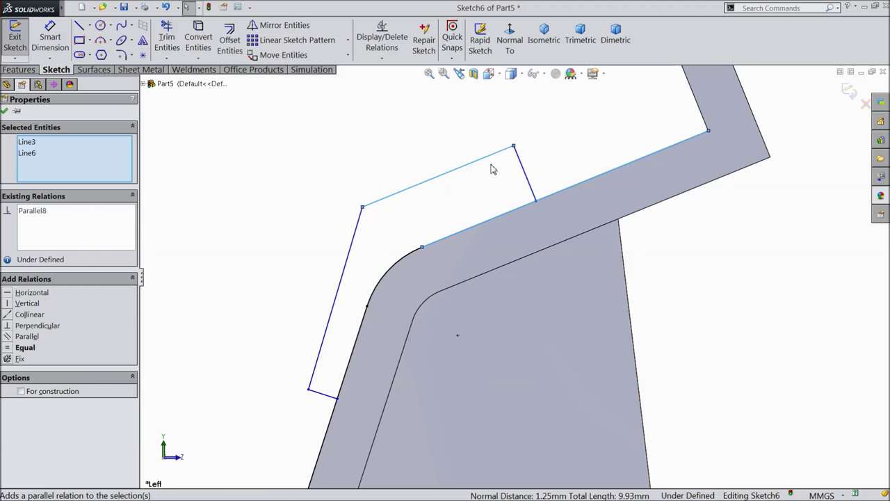
pyautogui.click(359, 341)
pyautogui.keyDown('ctrl'); pyautogui.click(324, 338); pyautogui.keyUp('ctrl')
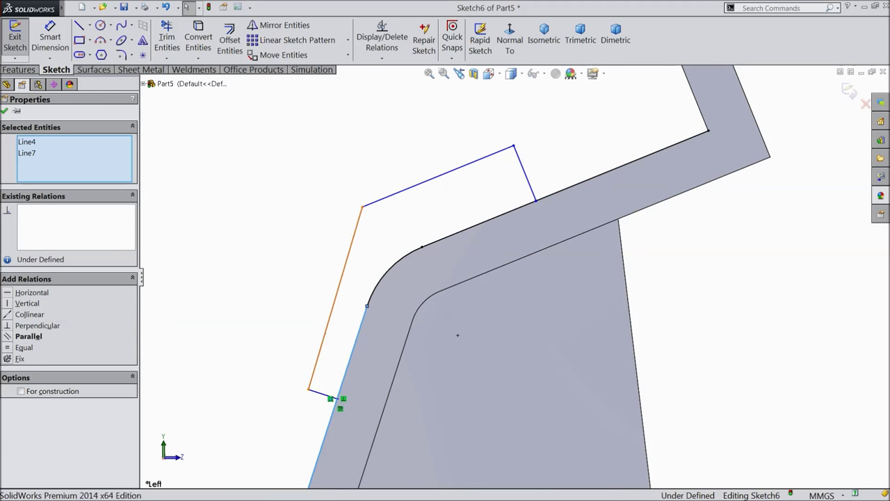
pyautogui.click(393, 296)
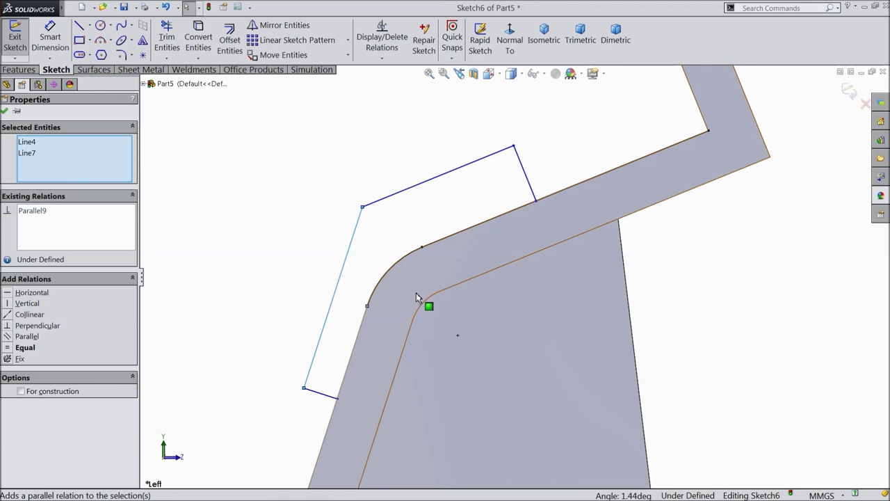
pyautogui.click(51, 38)
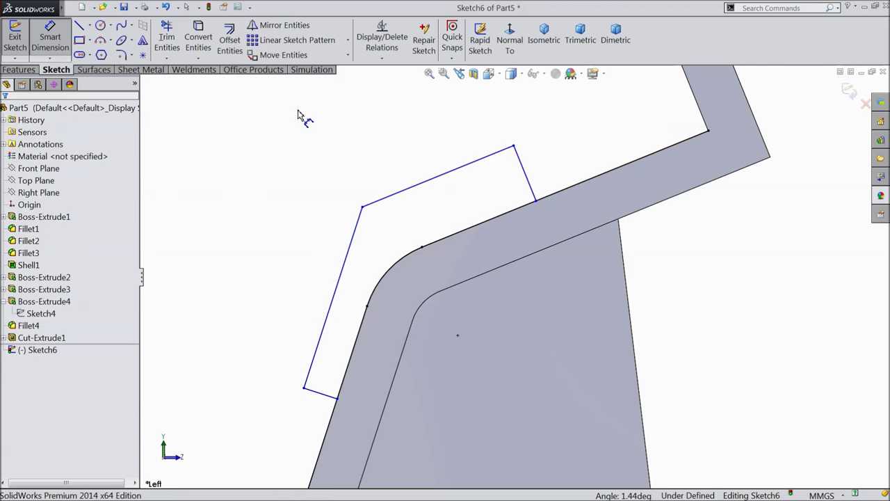
# Dimension the plate's short end lines to 0.75 at the top and 0.65 at the bottom
pyautogui.click(525, 174)
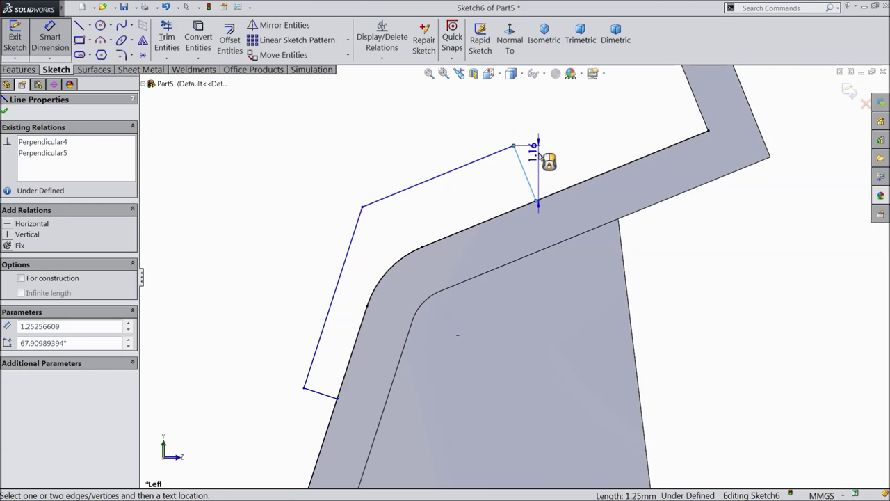
pyautogui.click(513, 118)
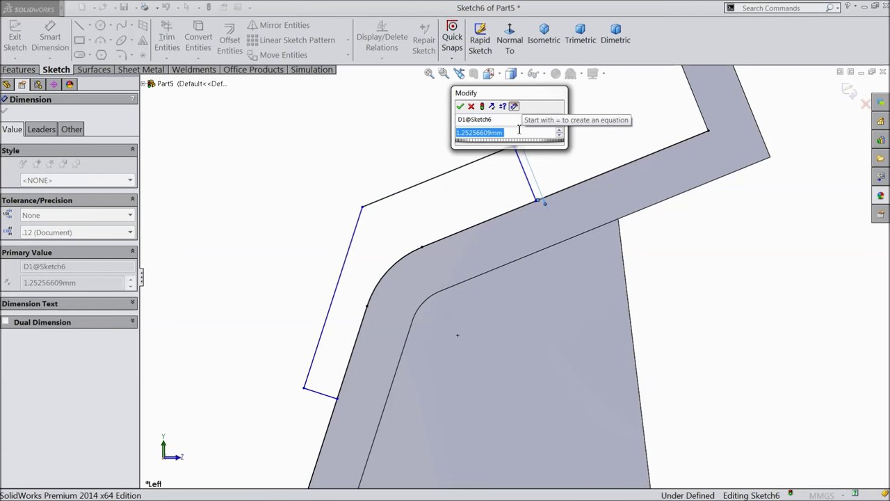
pyautogui.write('0.75')
pyautogui.click(460, 108)
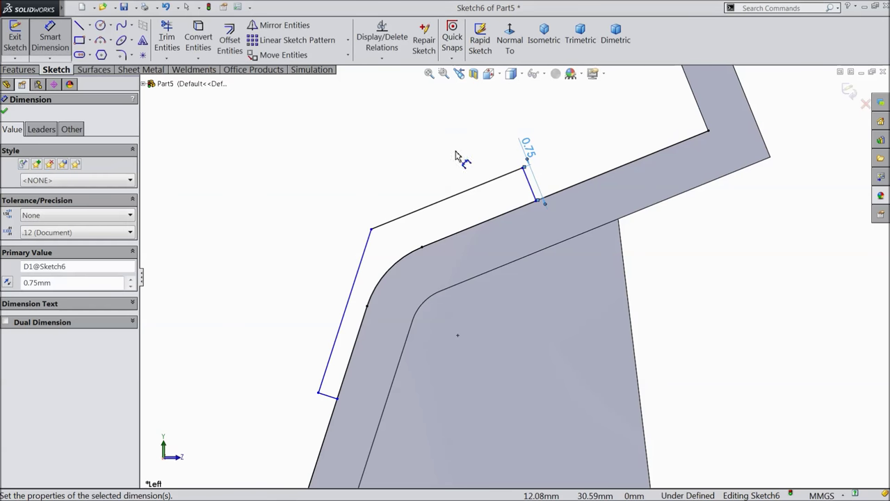
pyautogui.click(327, 398)
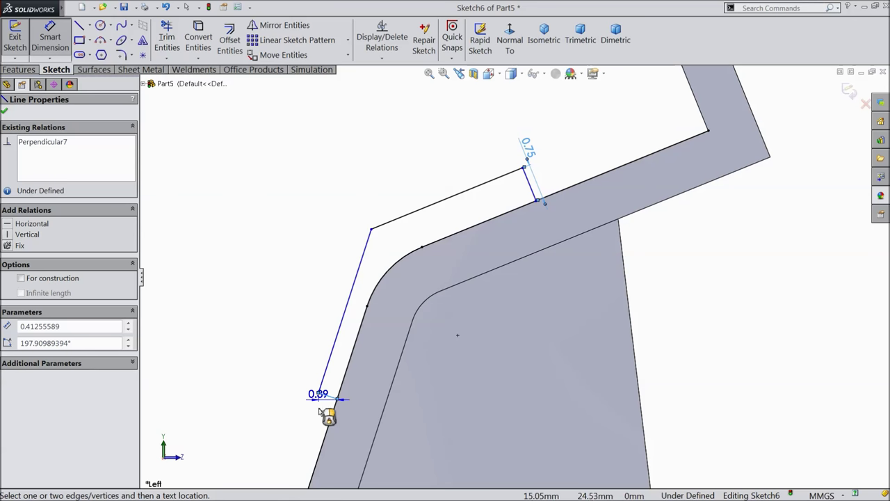
pyautogui.click(293, 358)
pyautogui.write('0.65mm')
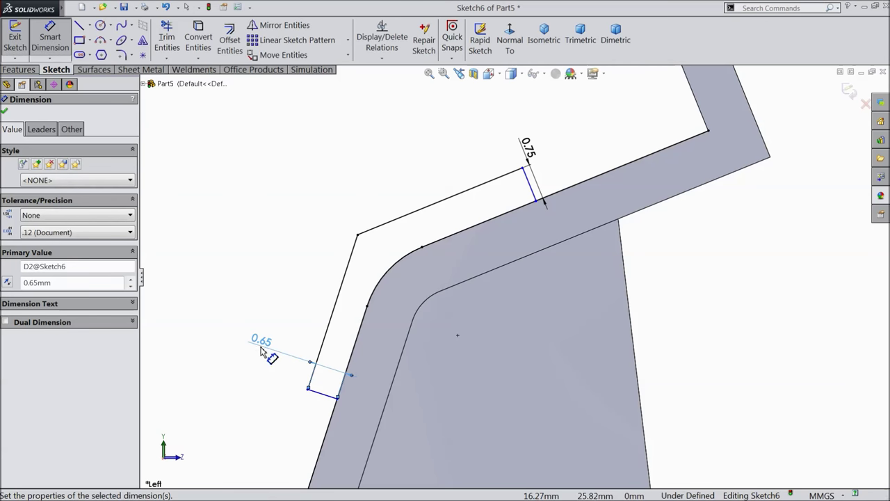
# Dimension the bend centre point 4 from the plate's top line and 4 from its left line
pyautogui.click(458, 337)
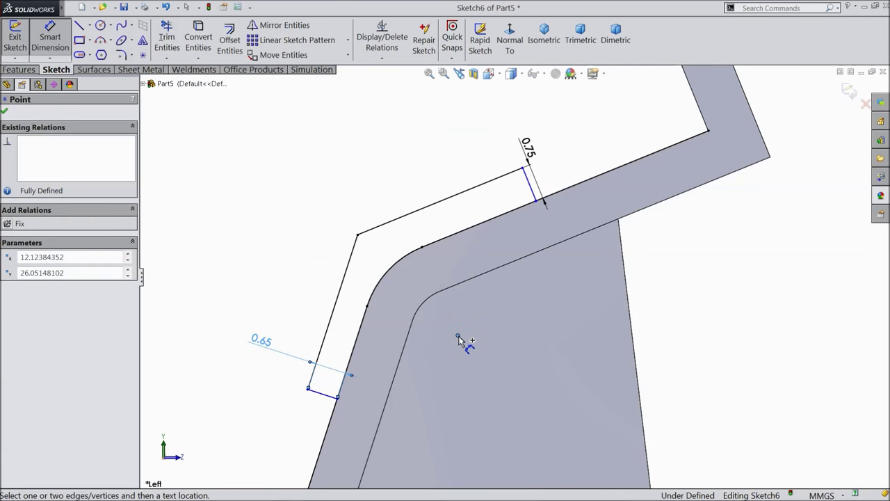
pyautogui.click(533, 192)
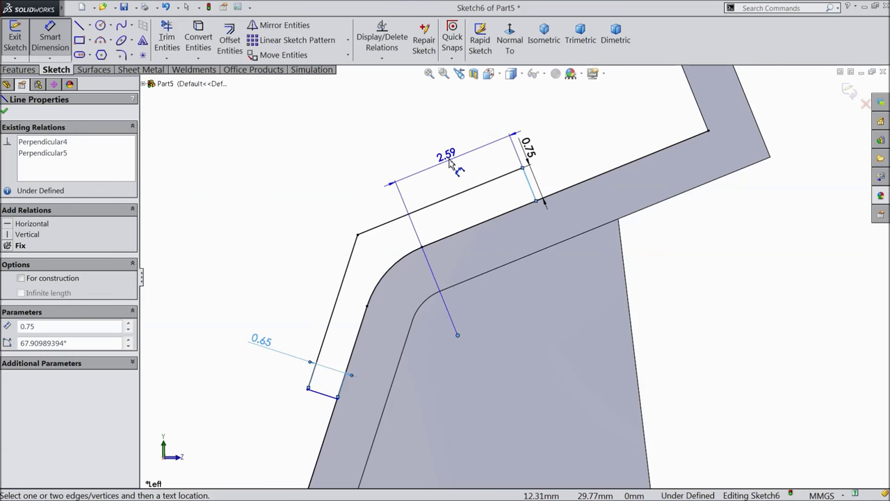
pyautogui.click(449, 162)
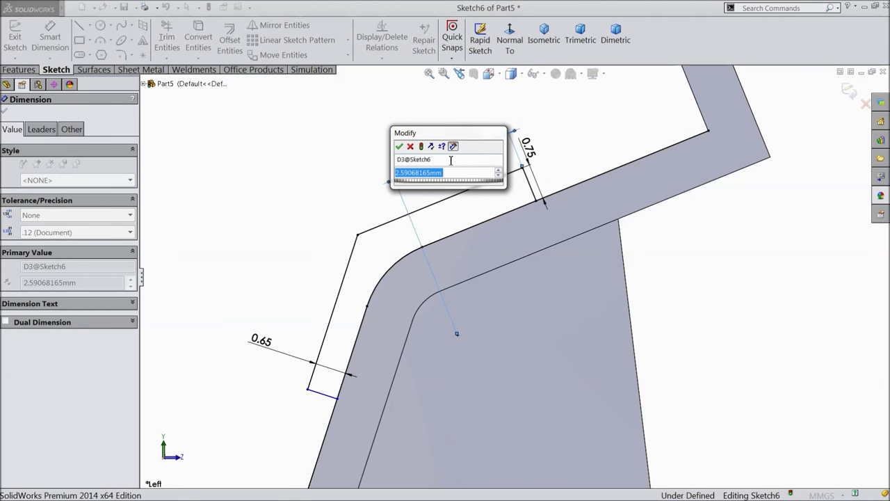
pyautogui.write('4')
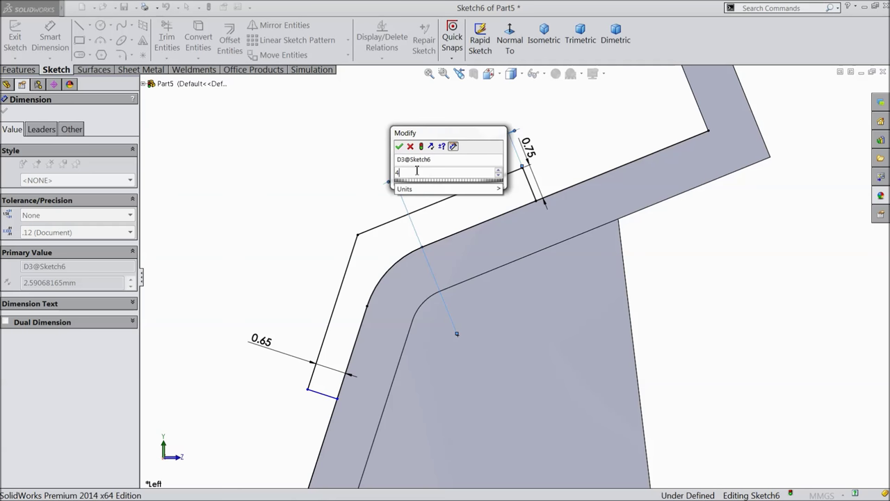
pyautogui.press('Return')
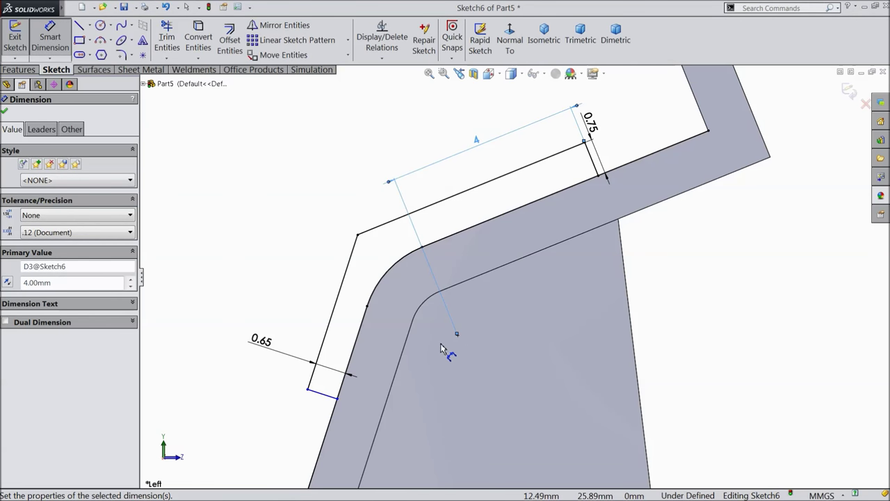
pyautogui.click(322, 396)
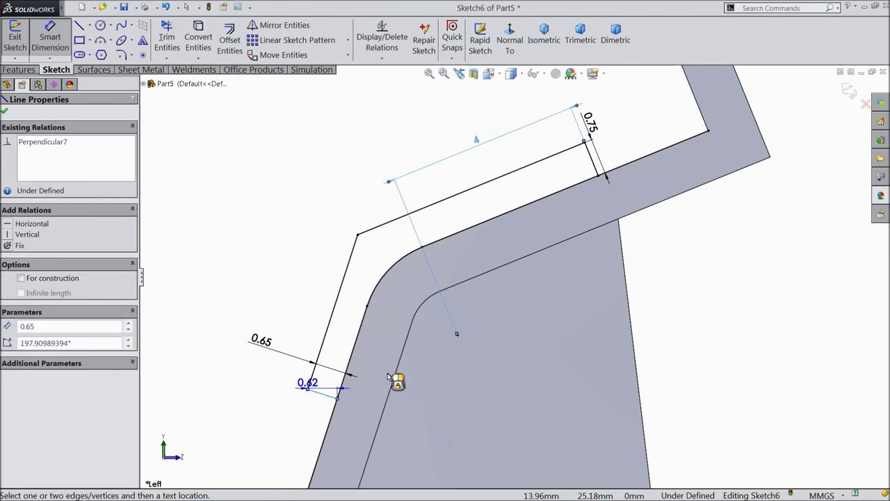
pyautogui.click(456, 334)
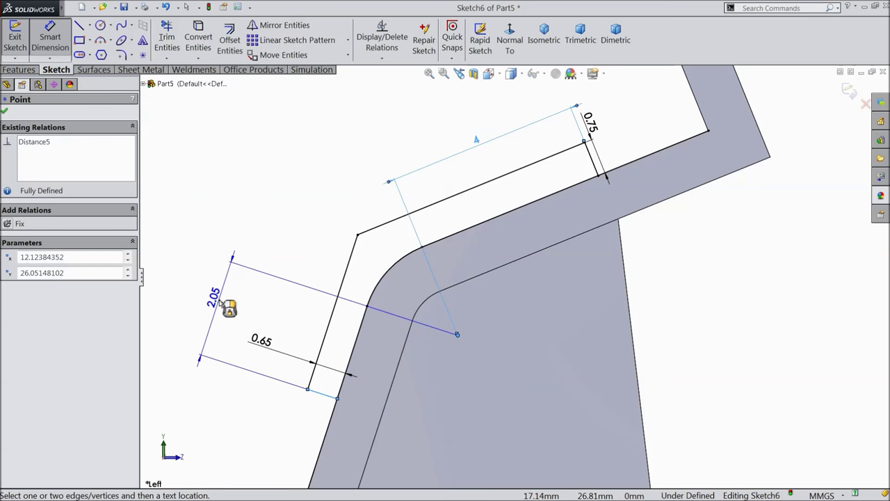
pyautogui.click(228, 311)
pyautogui.write('4')
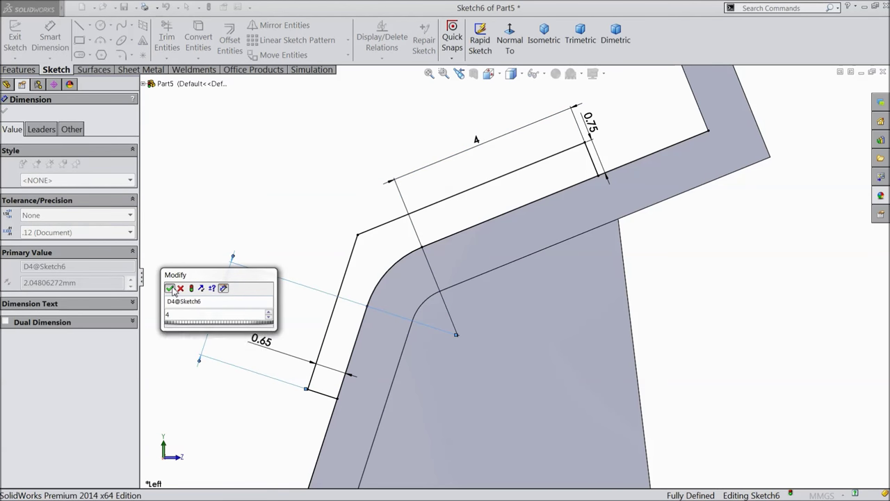
pyautogui.click(170, 288)
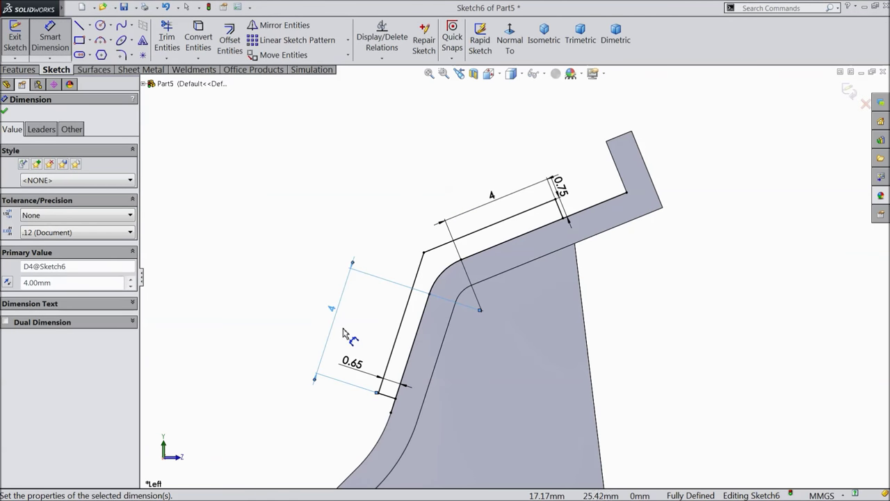
# Change the left-side distance from 4 to 3 to fully define the sketch
pyautogui.doubleClick(333, 309)
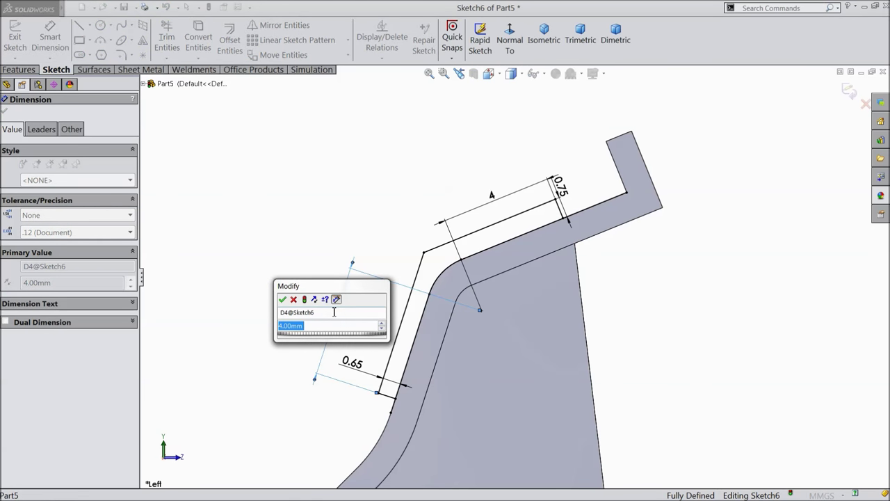
pyautogui.write('3')
pyautogui.click(283, 300)
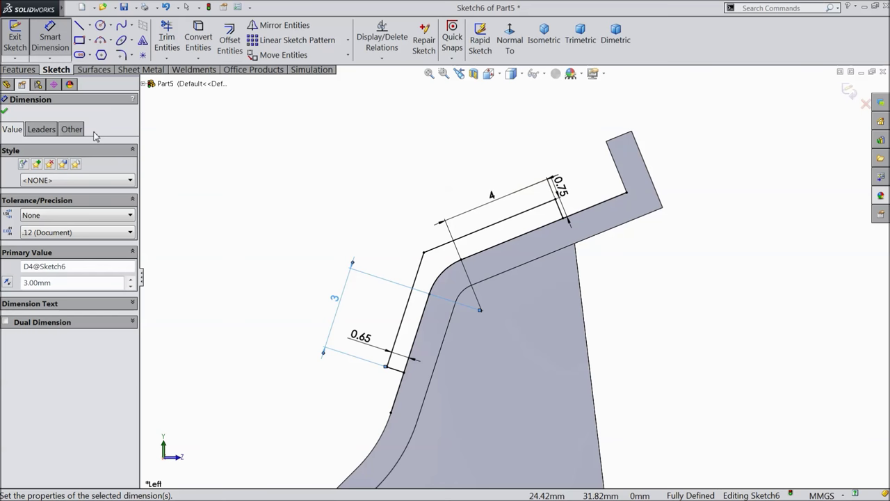
pyautogui.click(4, 113)
pyautogui.click(19, 69)
pyautogui.click(20, 39)
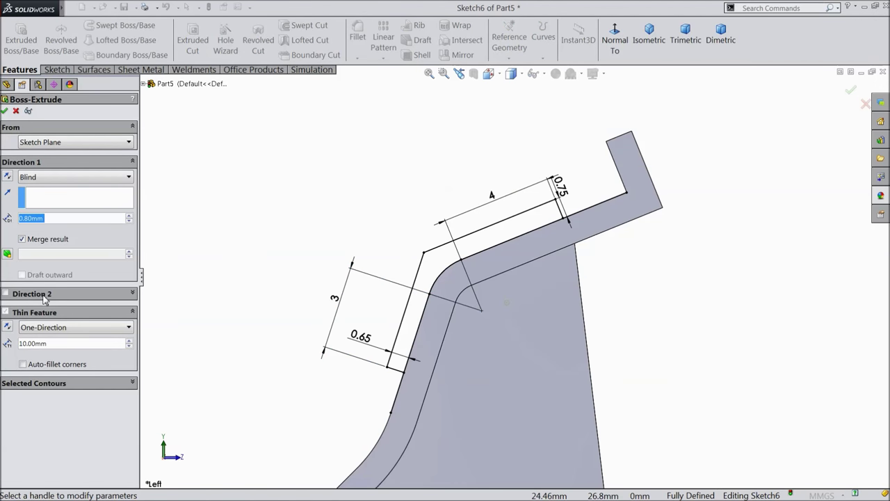
# Extrude the selected plate region as a solid 1.25 mm blind boss, with thin-wall turned off
pyautogui.click(70, 382)
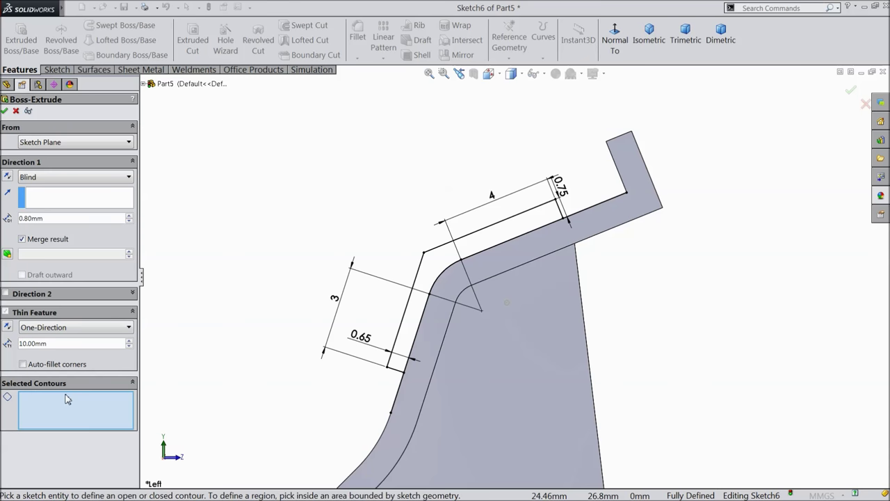
pyautogui.click(438, 267)
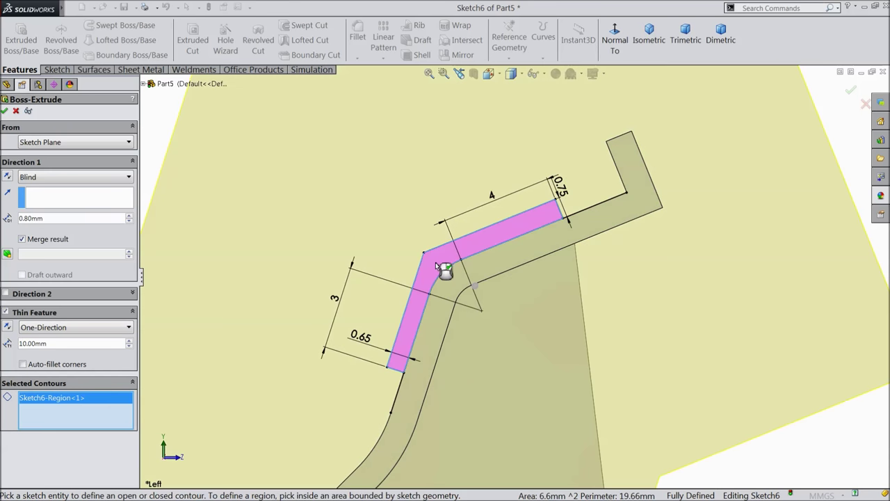
pyautogui.click(5, 313)
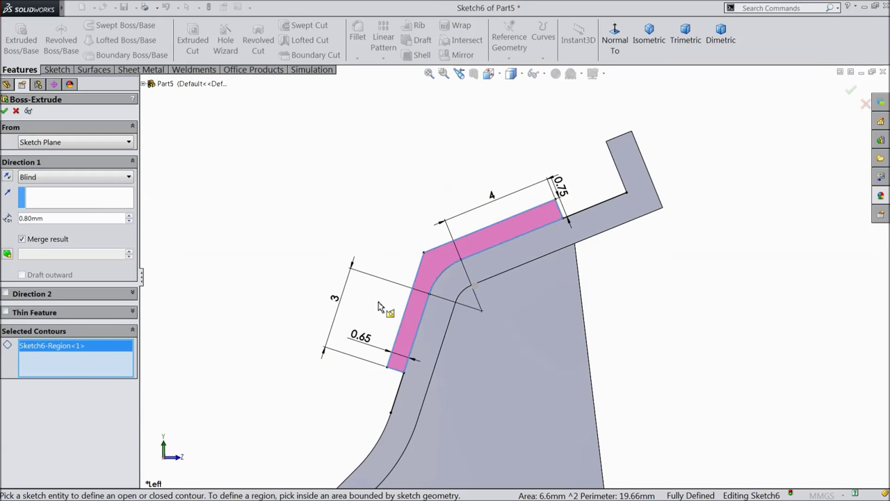
pyautogui.moveTo(396, 251); pyautogui.dragTo(459, 285, button='middle')
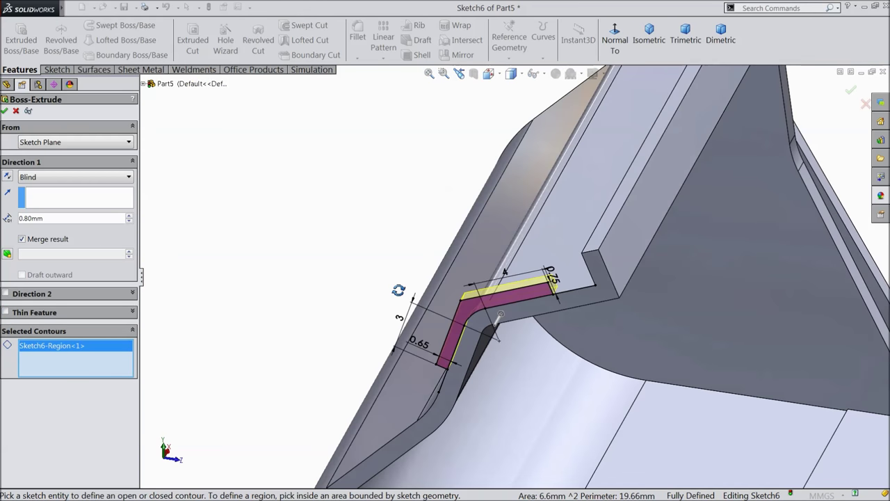
pyautogui.scroll(-4, 480, 294)
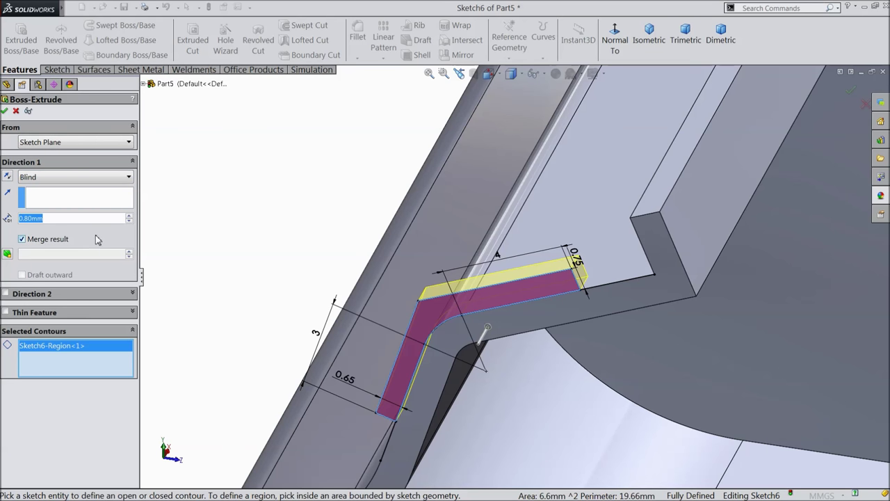
pyautogui.write('1.25')
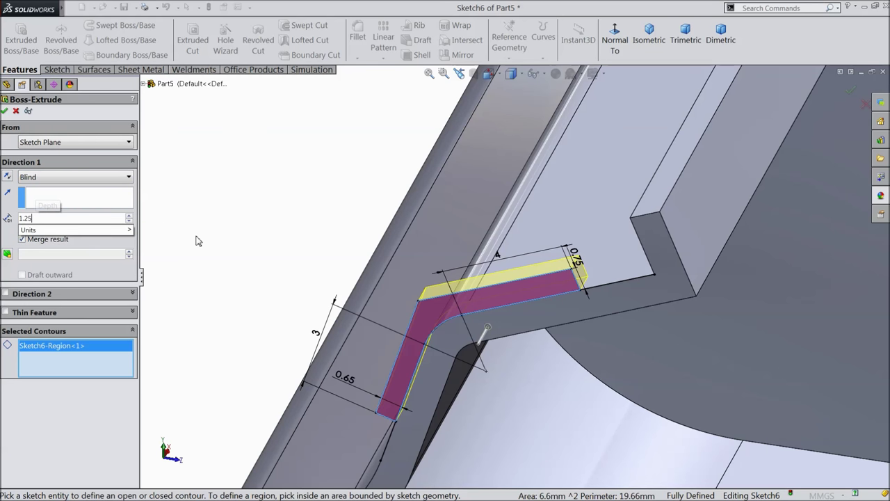
pyautogui.press('Return')
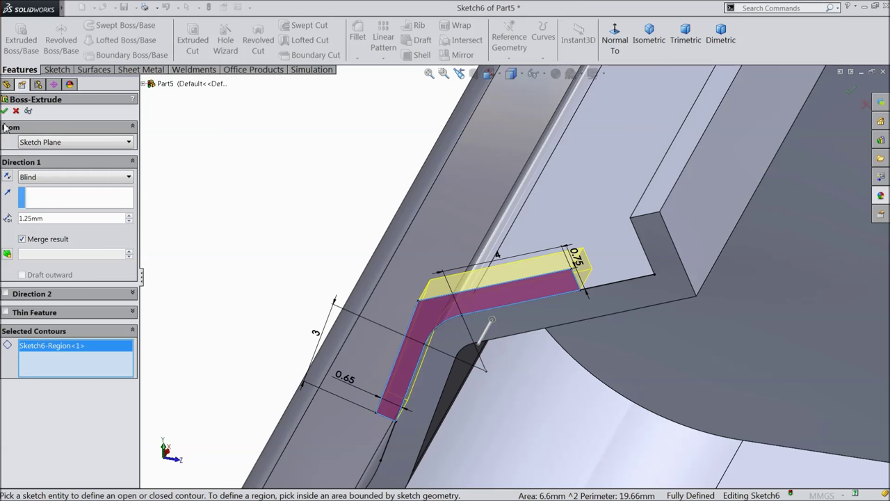
pyautogui.click(7, 112)
# Orbit to see the whole part and select the flat rail face
pyautogui.moveTo(300, 221); pyautogui.dragTo(417, 279, button='middle')
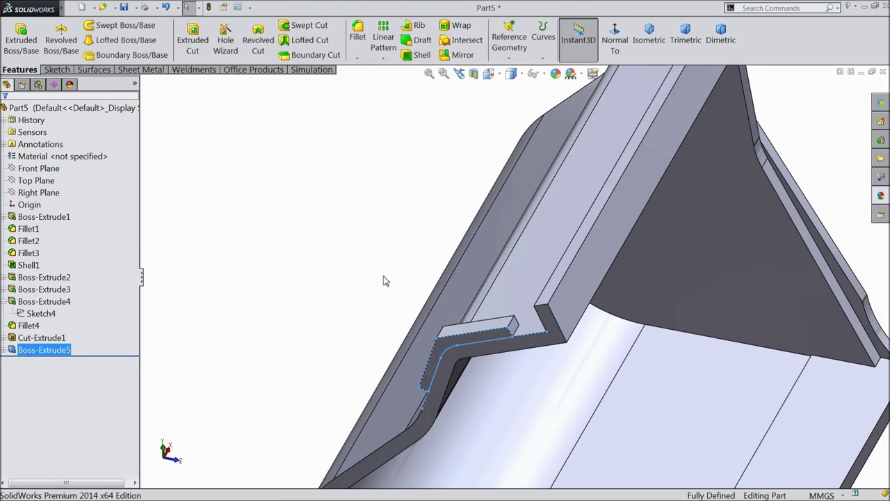
pyautogui.moveTo(381, 276)
pyautogui.mouseDown(button='middle')
pyautogui.moveTo(367, 236)
pyautogui.moveTo(368, 274)
pyautogui.moveTo(389, 284)
pyautogui.moveTo(587, 342)
pyautogui.moveTo(614, 322)
pyautogui.moveTo(582, 312)
pyautogui.mouseUp(button='middle')
pyautogui.click(575, 297)
# Start a sketch on the rail face and draw two corner rectangles spanning the face's top and bottom edges
pyautogui.click(608, 280)
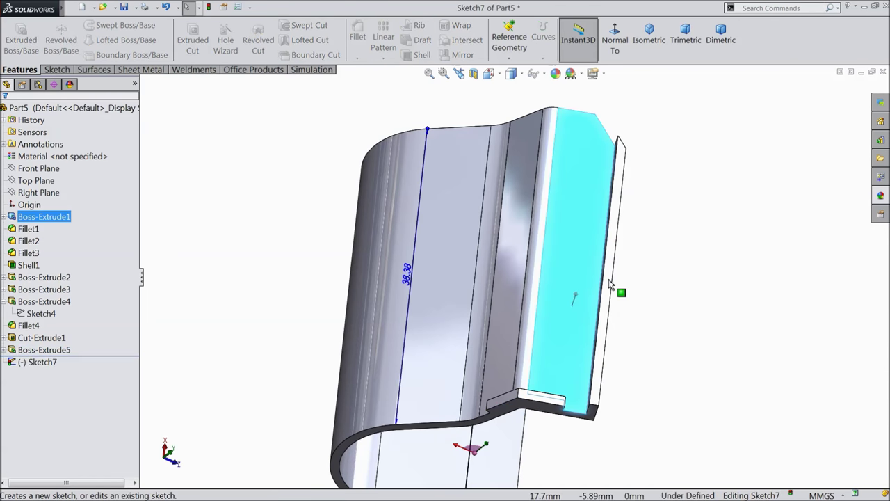
pyautogui.scroll(-2, 542, 336)
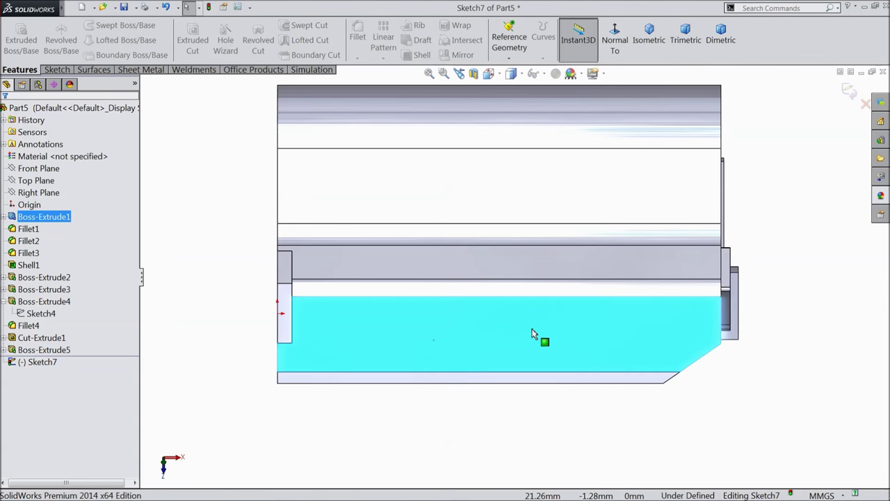
pyautogui.click(57, 70)
pyautogui.click(80, 40)
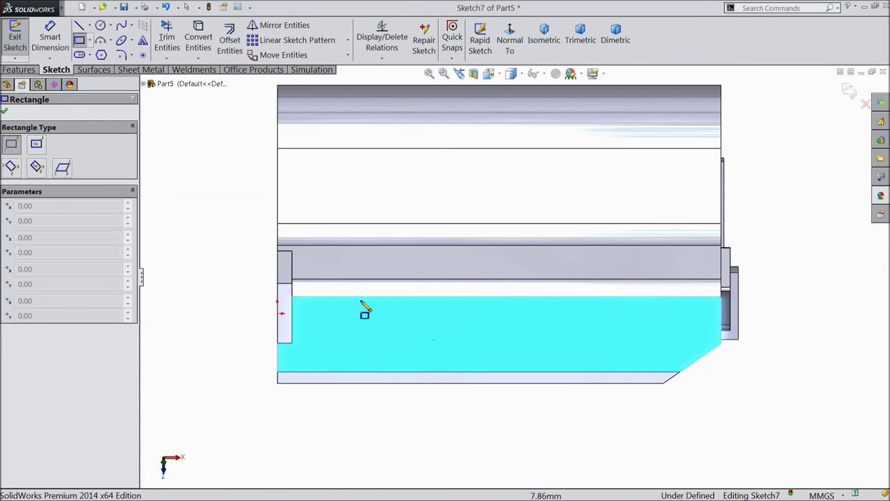
pyautogui.scroll(-3, 440, 390)
pyautogui.click(361, 203)
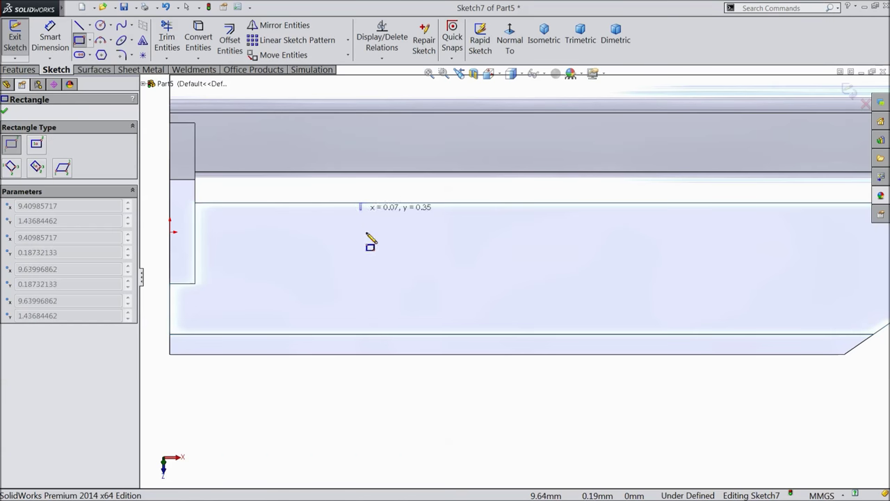
pyautogui.click(406, 335)
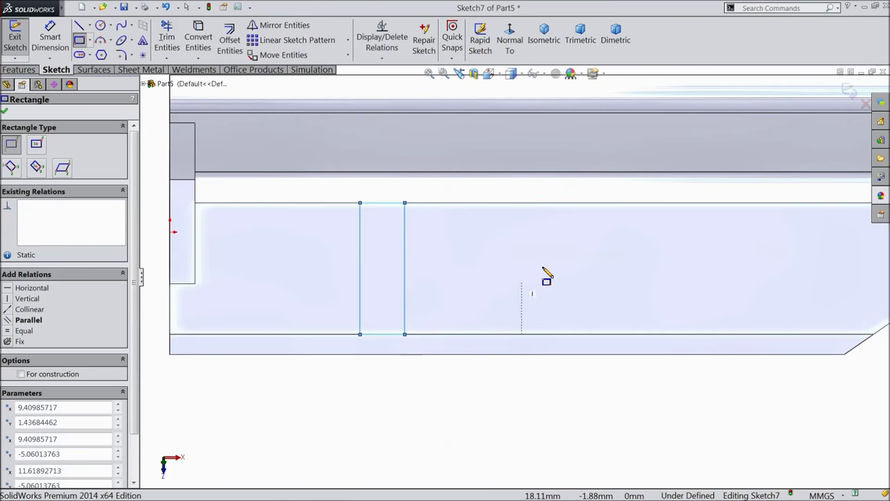
pyautogui.click(587, 203)
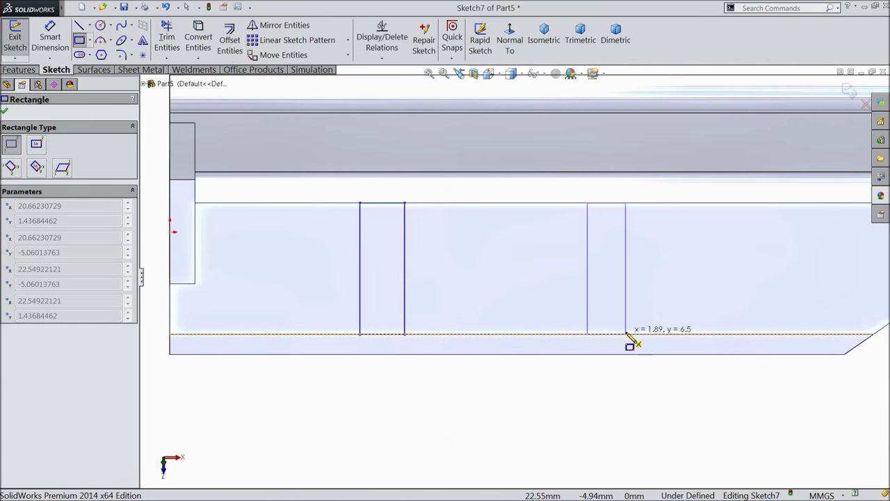
pyautogui.click(625, 335)
# Dimension the rectangles 20.50 apart, with the first one 5.50 from the face's left edge
pyautogui.press('d')
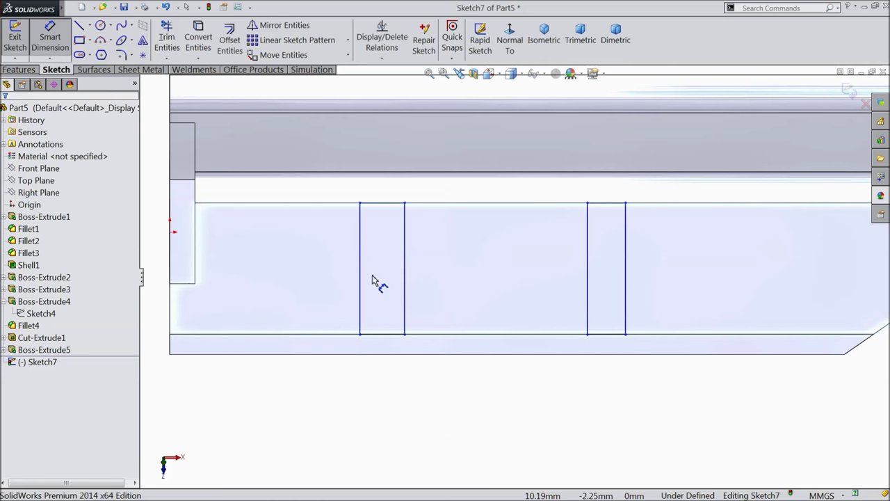
pyautogui.click(406, 308)
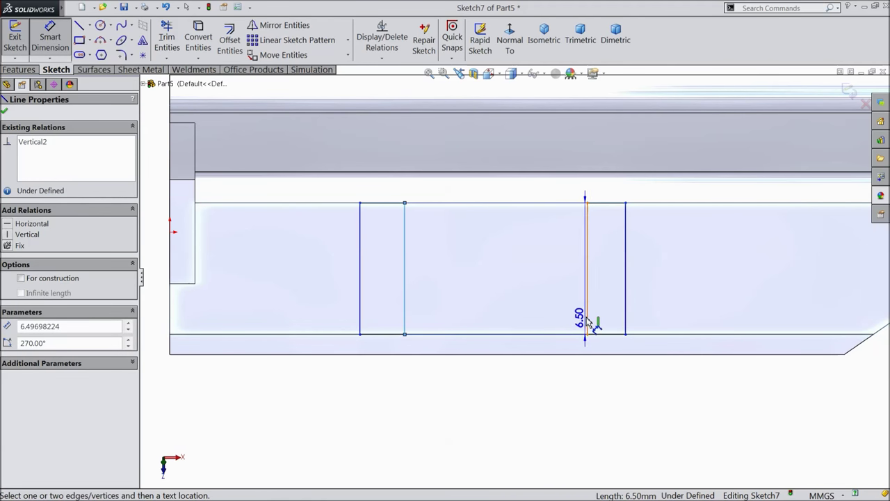
pyautogui.click(589, 324)
pyautogui.click(517, 393)
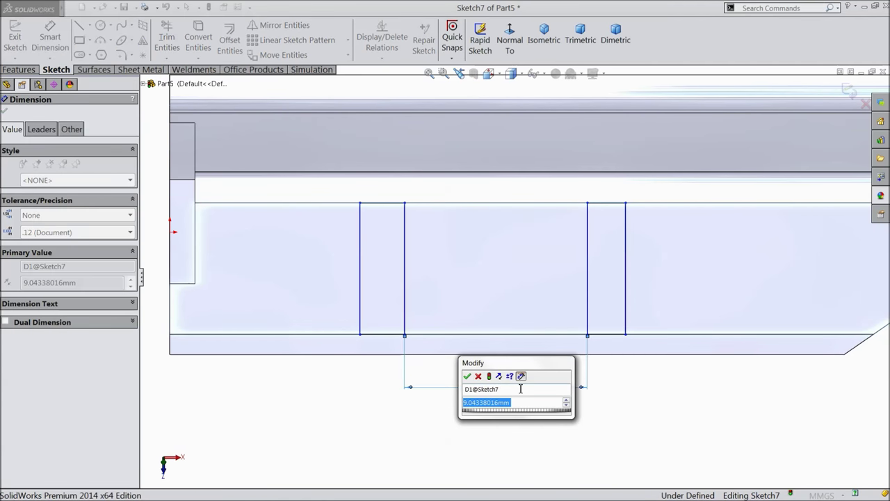
pyautogui.write('20')
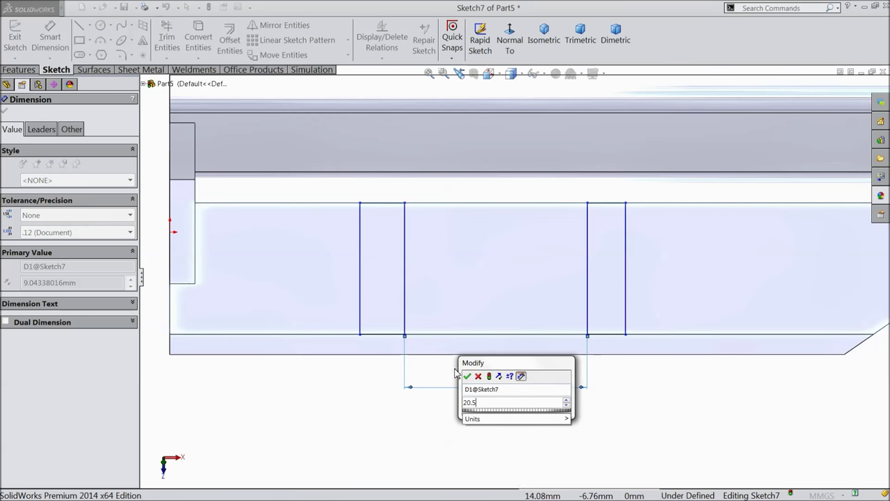
pyautogui.write('.5')
pyautogui.click(467, 376)
pyautogui.click(362, 318)
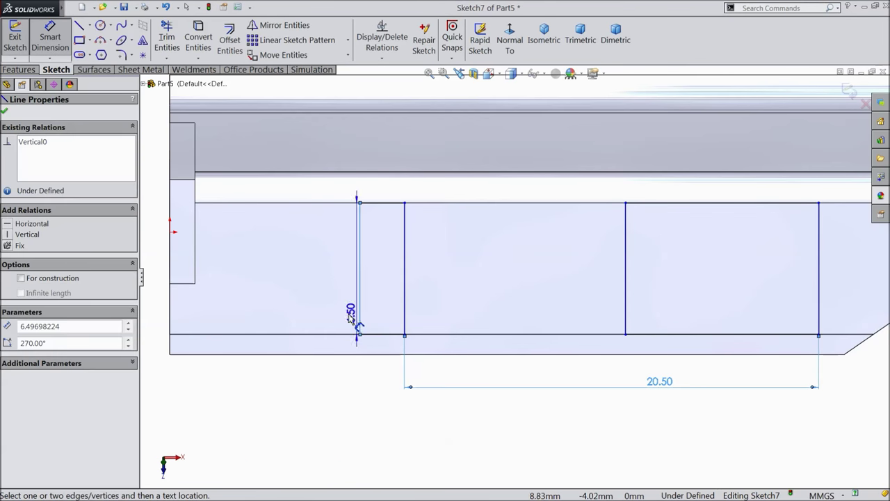
pyautogui.click(169, 318)
pyautogui.click(235, 403)
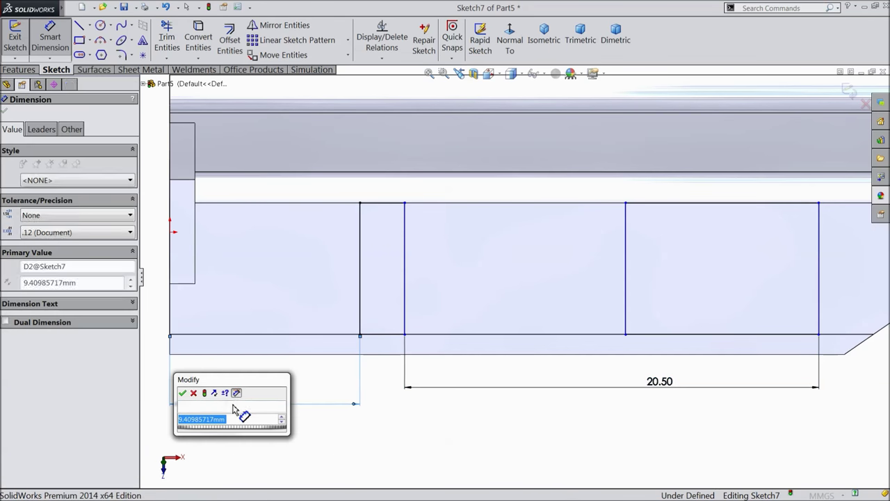
pyautogui.write('5.')
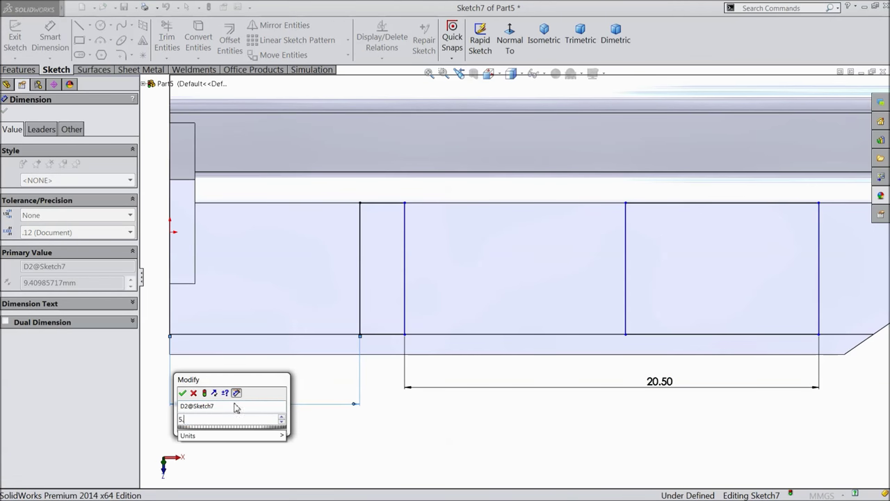
pyautogui.write('5')
pyautogui.press('Return')
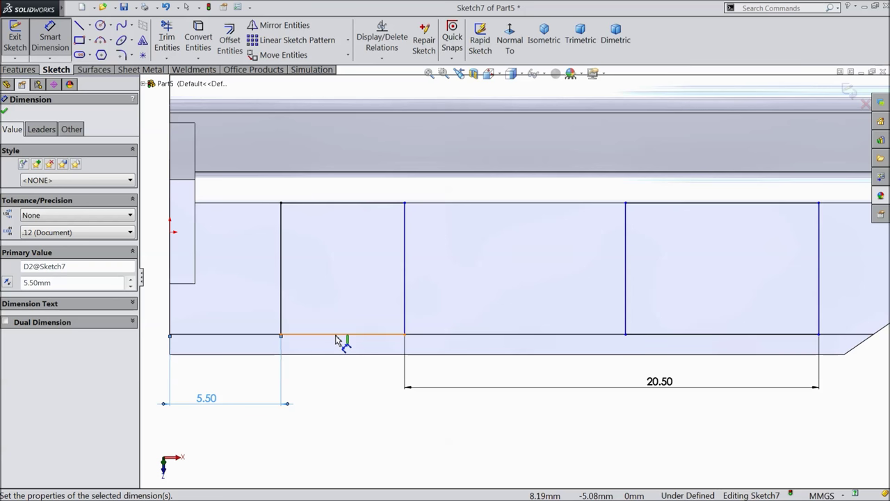
# Set both rectangles' widths to 1 and fit the fully defined sketch in view
pyautogui.click(336, 336)
pyautogui.click(402, 376)
pyautogui.write('1')
pyautogui.press('Return')
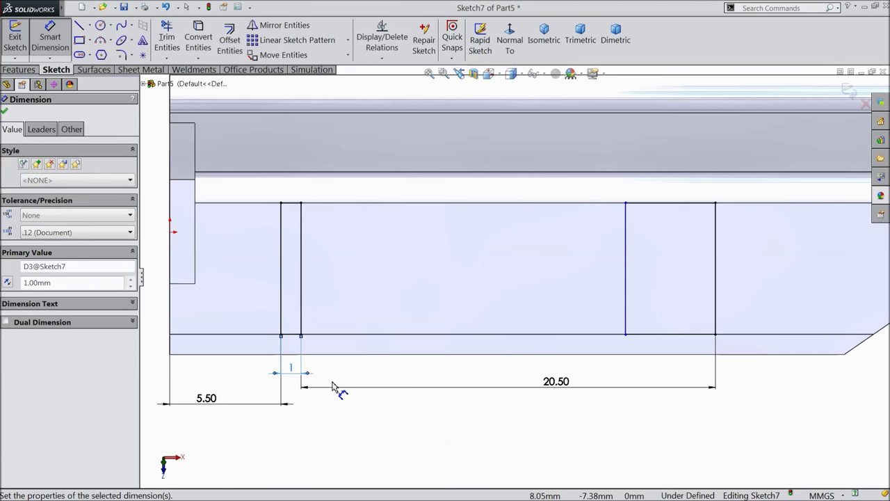
pyautogui.click(658, 342)
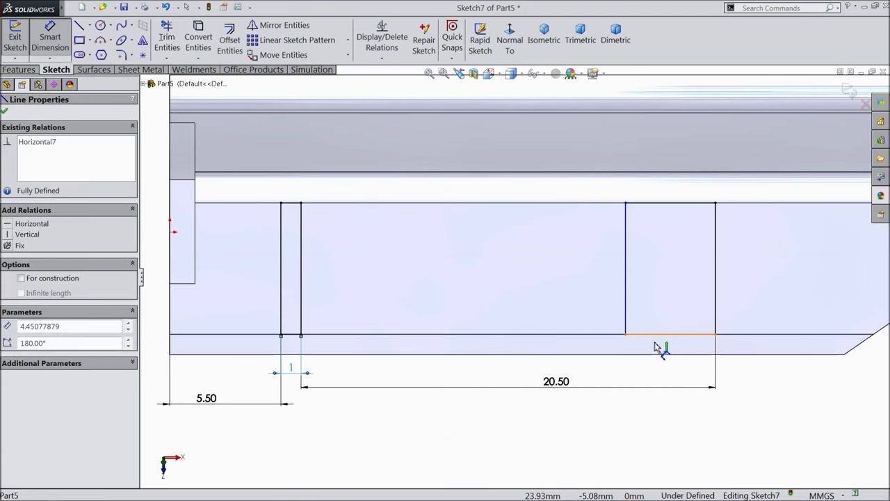
pyautogui.click(655, 379)
pyautogui.write('1')
pyautogui.press('Return')
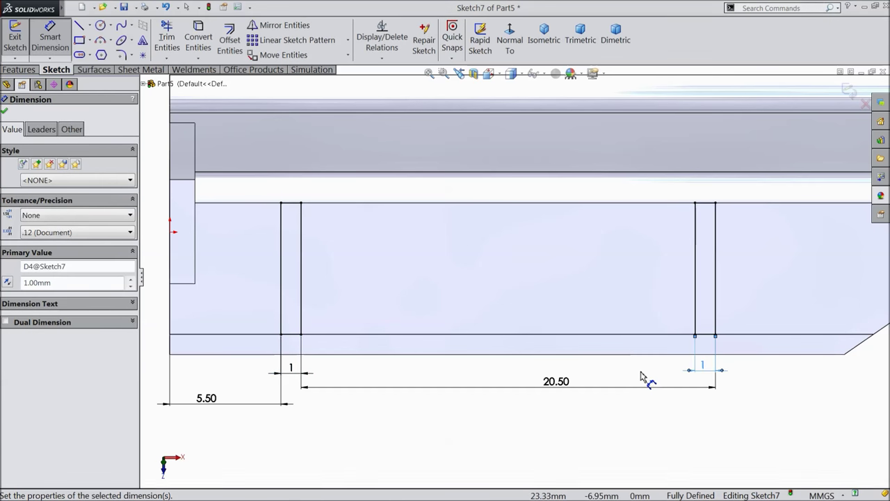
pyautogui.hotkey('ctrl', '8')
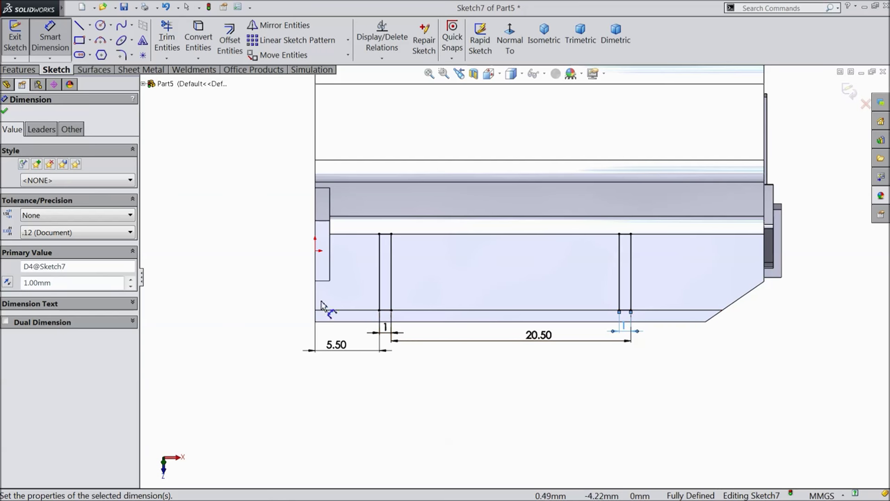
pyautogui.click(6, 111)
pyautogui.click(19, 69)
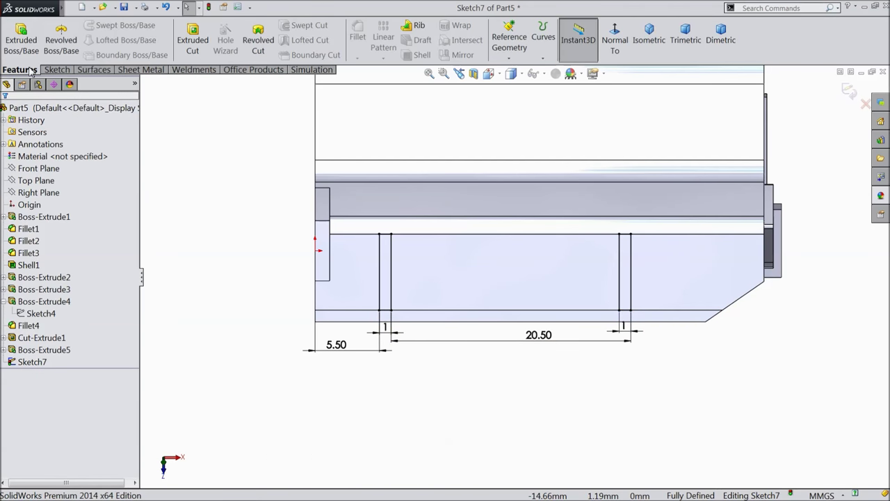
# Extrude both rectangles 1 mm blind to form two posts on the rail
pyautogui.click(21, 38)
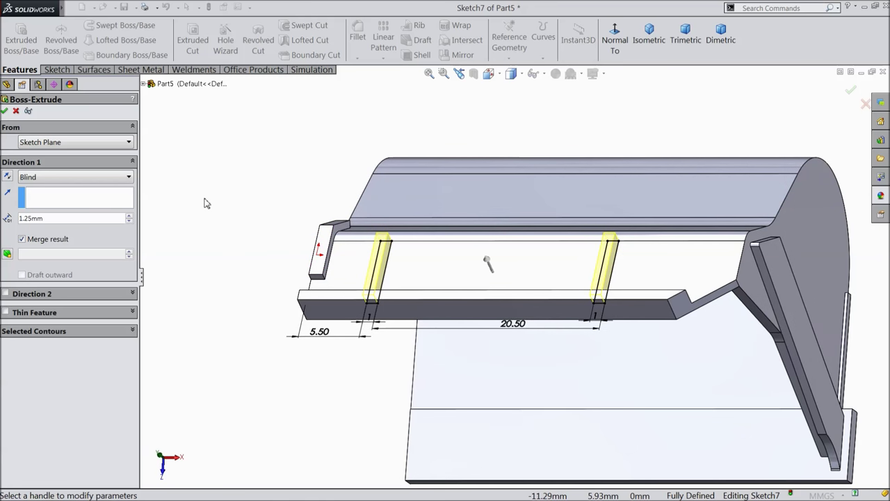
pyautogui.write('1')
pyautogui.press('Return')
pyautogui.moveTo(264, 190); pyautogui.dragTo(249, 203, button='middle')
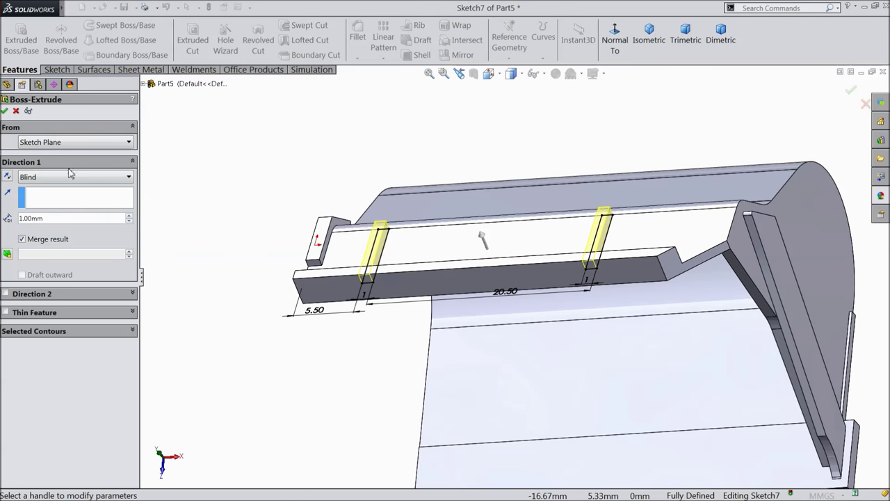
pyautogui.click(5, 111)
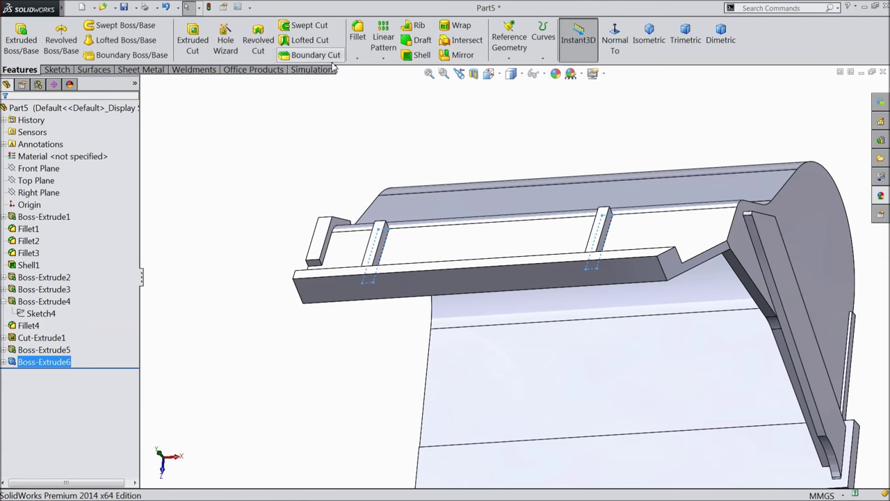
pyautogui.click(358, 58)
# Chamfer the top edges of both posts at 0.75 mm and 75°
pyautogui.click(379, 84)
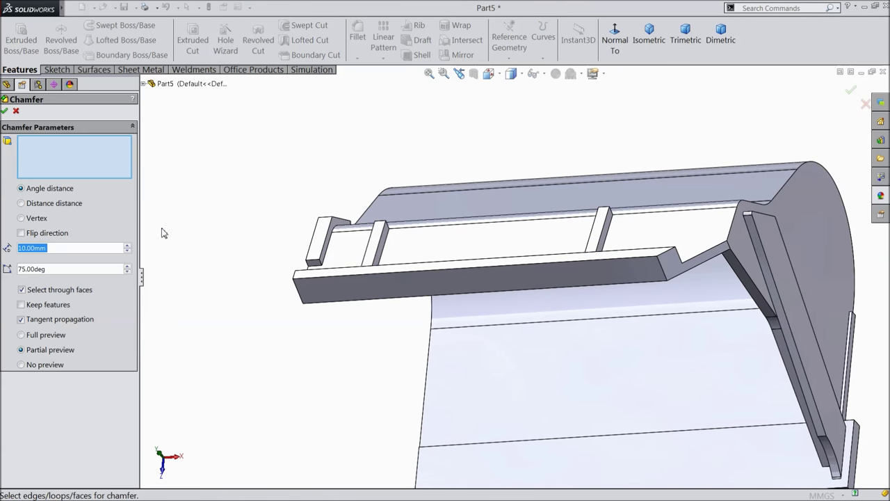
pyautogui.write('0.75')
pyautogui.press('Return')
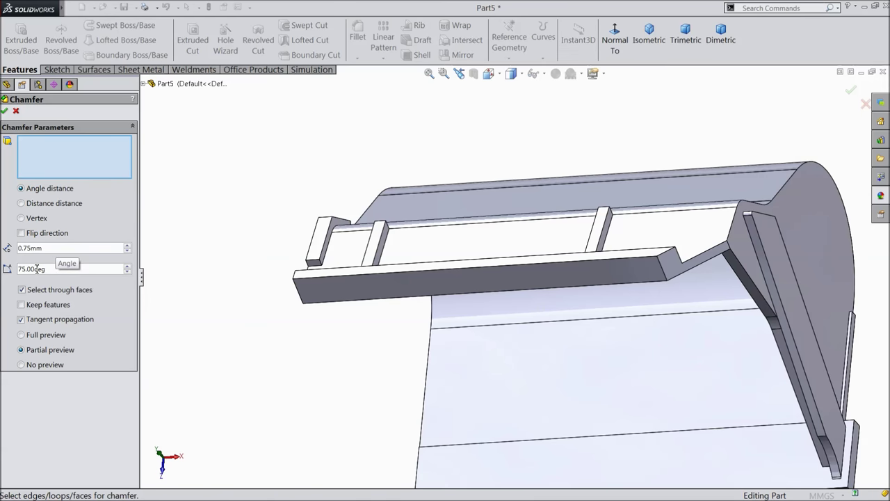
pyautogui.scroll(-5, 425, 209)
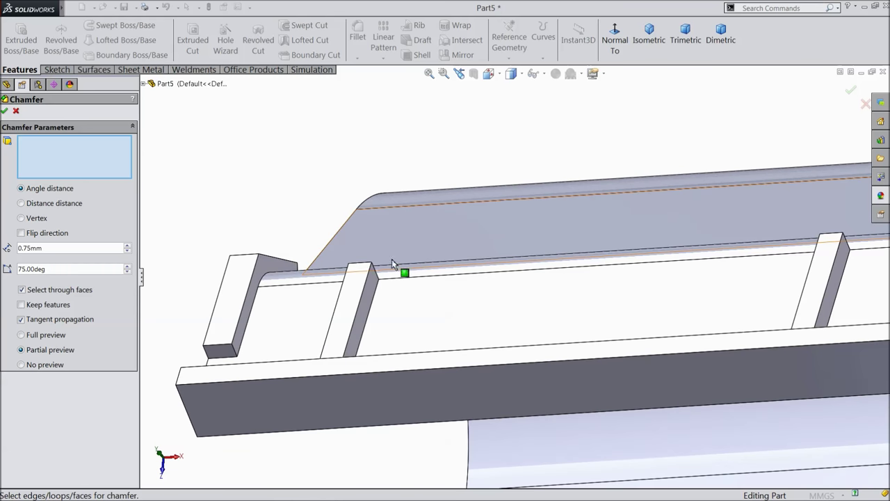
pyautogui.click(359, 268)
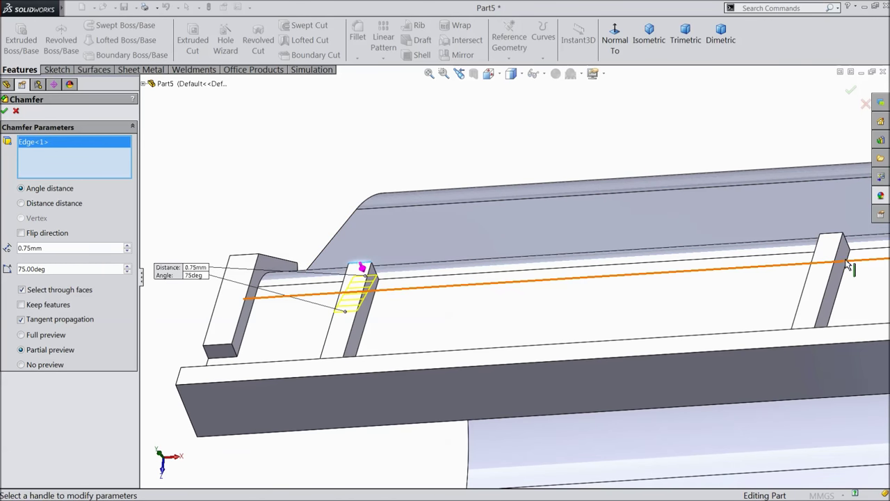
pyautogui.click(840, 239)
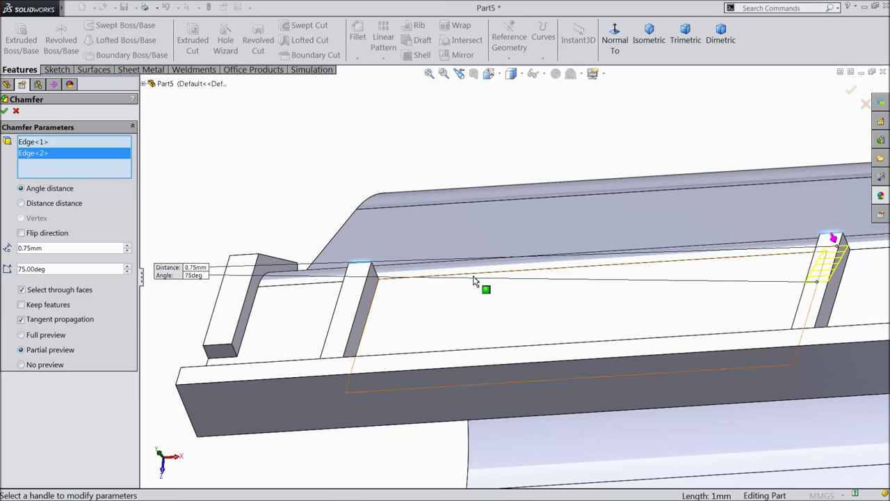
pyautogui.click(6, 111)
# Orbit and zoom to inspect the chamfered posts along the whole rail
pyautogui.moveTo(317, 252); pyautogui.dragTo(322, 267, button='middle')
pyautogui.scroll(5, 378, 301)
pyautogui.moveTo(377, 302); pyautogui.dragTo(443, 260, button='middle')
pyautogui.scroll(5, 441, 317)
pyautogui.scroll(-5, 556, 318)
pyautogui.moveTo(566, 324); pyautogui.dragTo(553, 296, button='middle')
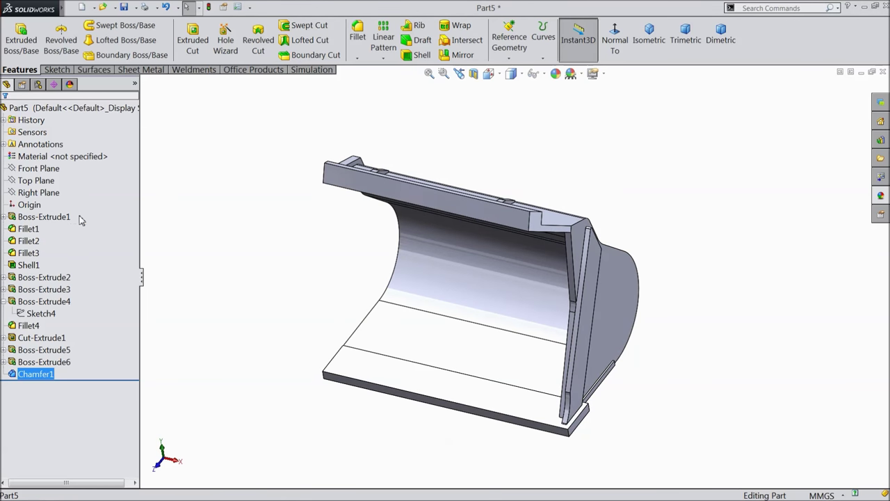
# Mirror the bucket body across the Right Plane into a full-width symmetric bucket
pyautogui.click(33, 193)
pyautogui.click(461, 54)
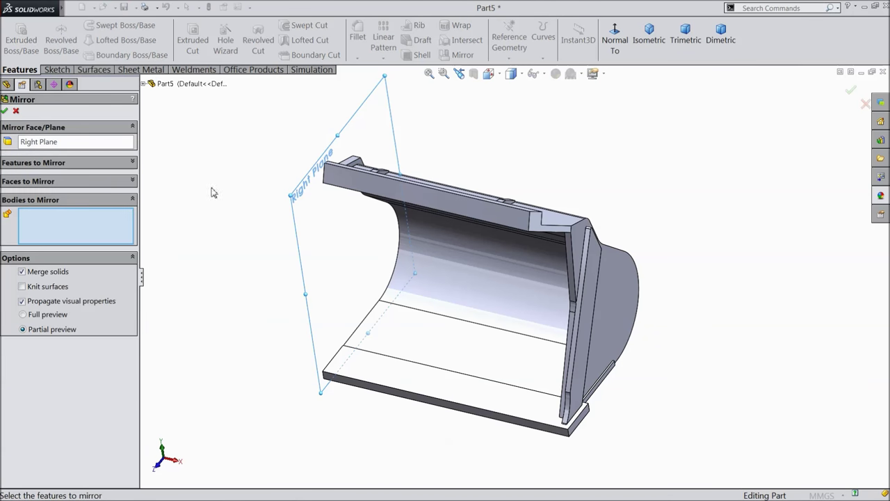
pyautogui.click(510, 271)
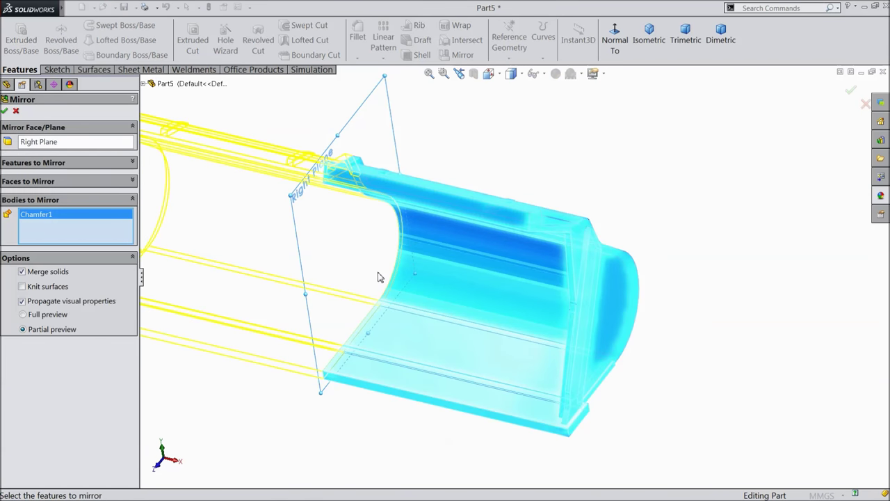
pyautogui.moveTo(513, 270); pyautogui.dragTo(386, 277, button='middle')
pyautogui.scroll(-3, 342, 252)
pyautogui.scroll(-3, 563, 290)
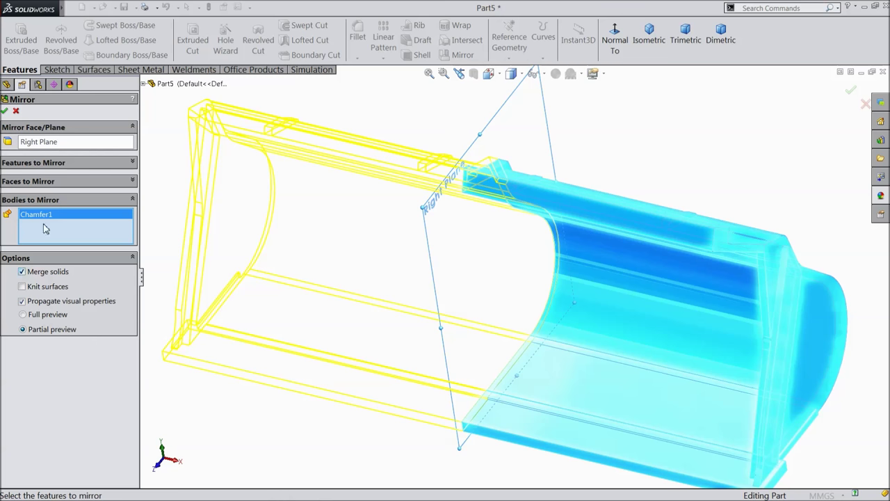
pyautogui.click(5, 112)
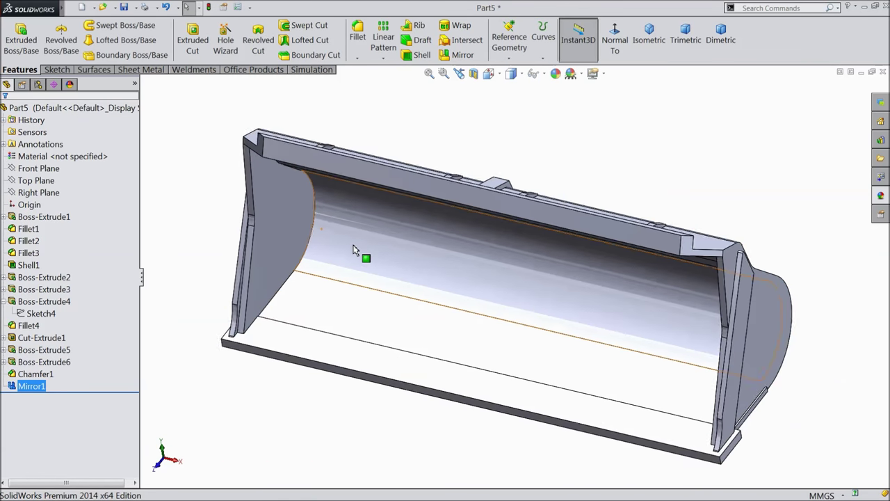
# Turn on perspective view and orbit to inspect the bucket's curved back
pyautogui.click(594, 73)
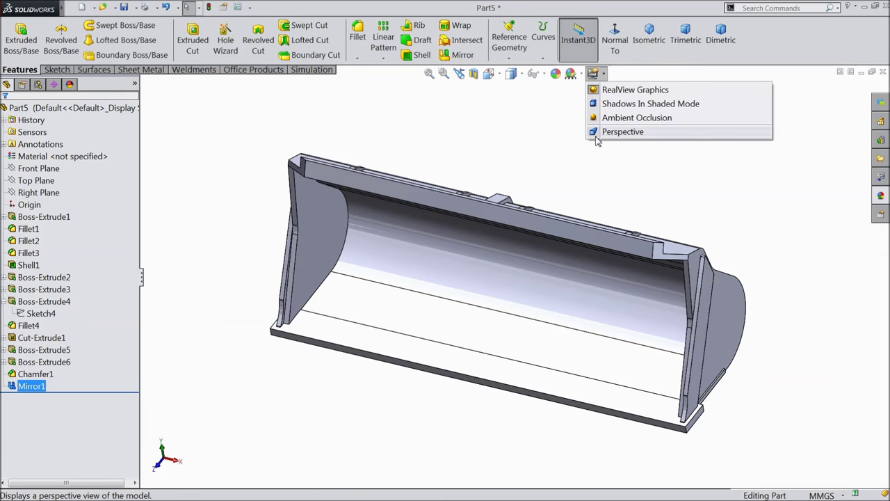
pyautogui.click(596, 132)
pyautogui.moveTo(531, 253); pyautogui.dragTo(518, 337, button='middle')
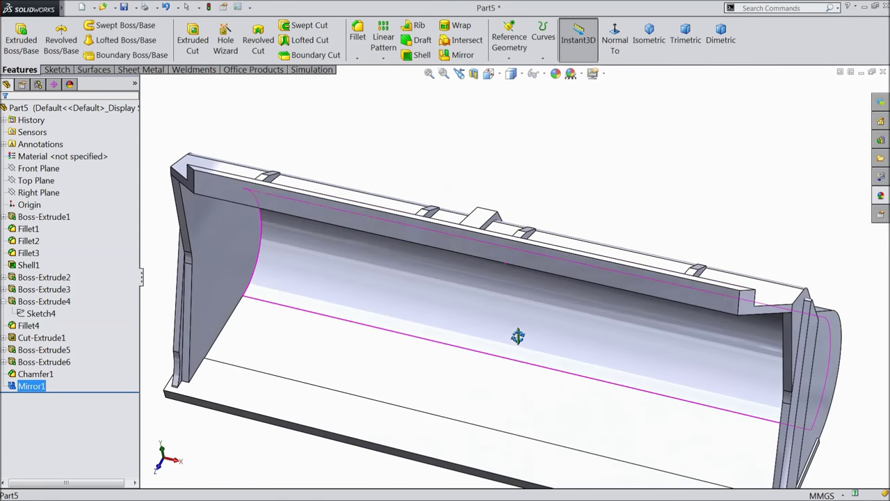
pyautogui.scroll(3, 514, 322)
pyautogui.scroll(2, 506, 296)
pyautogui.moveTo(454, 282)
pyautogui.mouseDown(button='middle')
pyautogui.moveTo(469, 285)
pyautogui.moveTo(471, 272)
pyautogui.moveTo(497, 302)
pyautogui.mouseUp(button='middle')
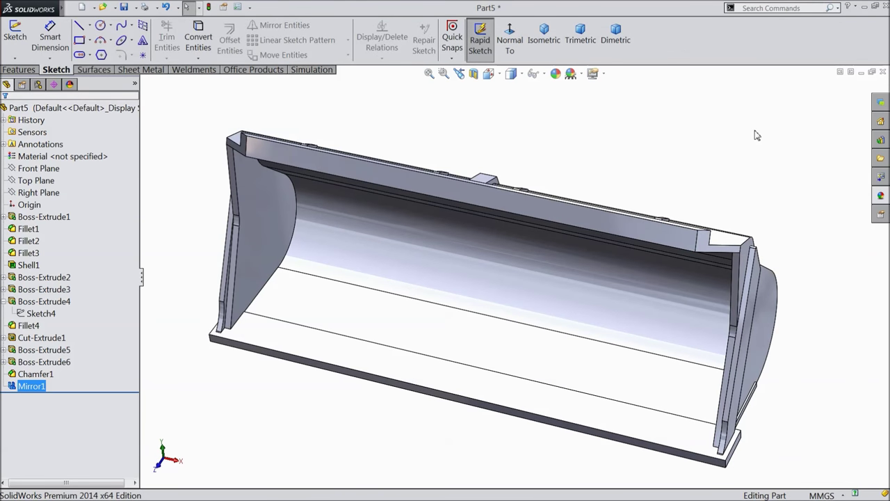
# Start a sketch on the Right Plane and view it normal, facing the plane
pyautogui.moveTo(538, 174); pyautogui.dragTo(160, 260, button='middle')
pyautogui.click(52, 193)
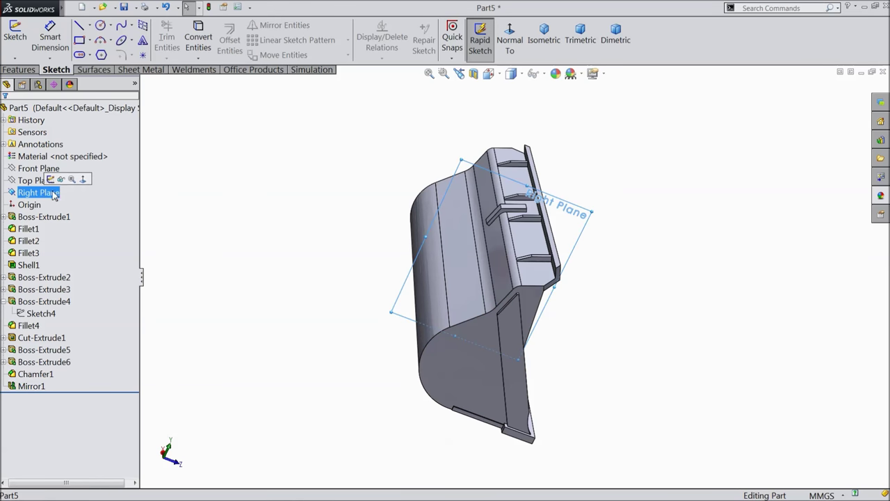
pyautogui.click(56, 180)
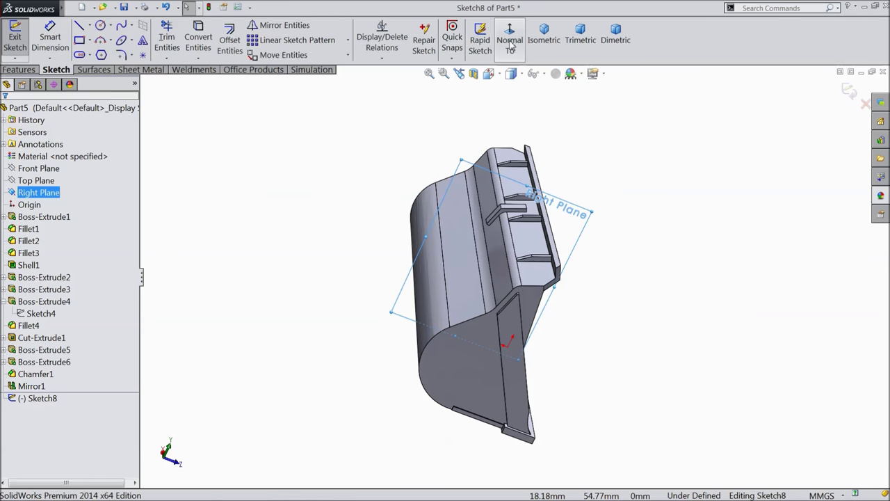
pyautogui.click(510, 42)
pyautogui.click(510, 42)
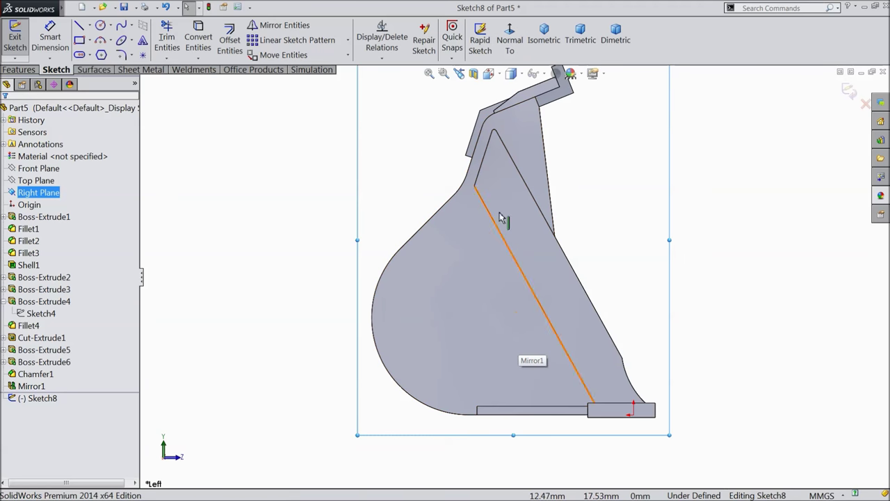
pyautogui.press('Escape')
pyautogui.scroll(-5, 490, 174)
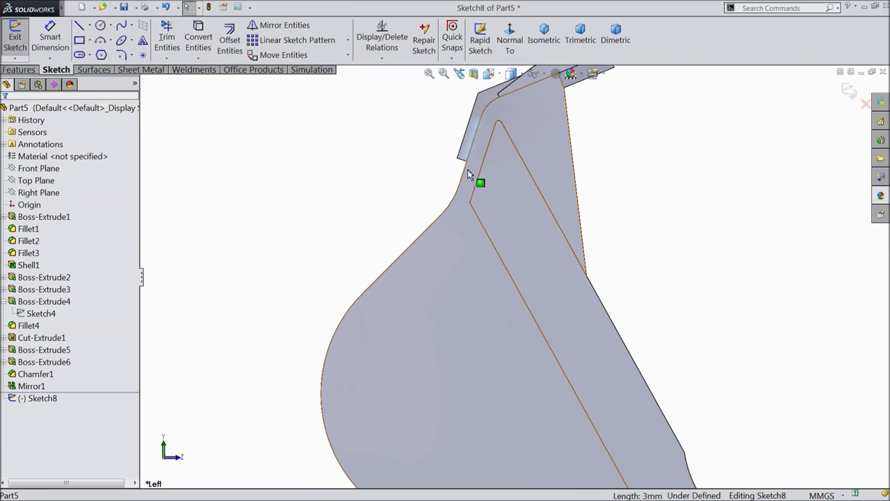
# Convert the upper edge, small arc, straight edge and large curve of the side profile into sketch entities
pyautogui.click(467, 170)
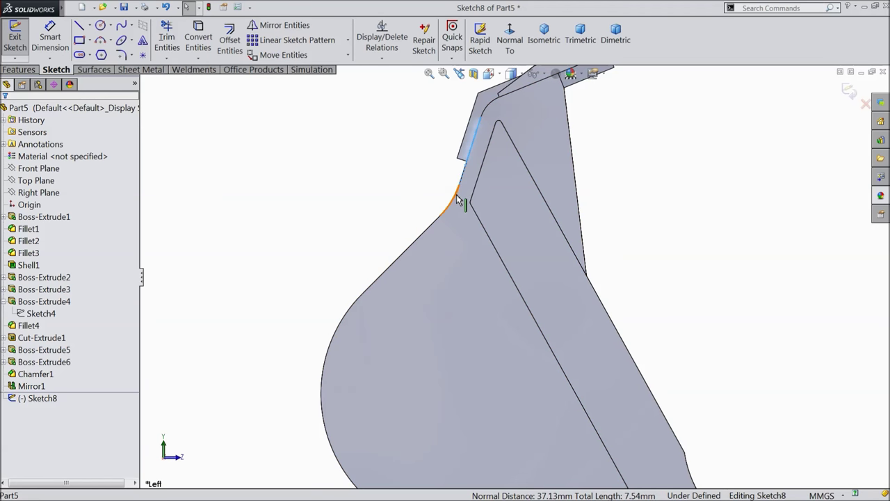
pyautogui.keyDown('ctrl'); pyautogui.click(456, 200); pyautogui.keyUp('ctrl')
pyautogui.keyDown('ctrl'); pyautogui.click(433, 230); pyautogui.keyUp('ctrl')
pyautogui.keyDown('ctrl'); pyautogui.click(349, 324); pyautogui.keyUp('ctrl')
pyautogui.click(199, 40)
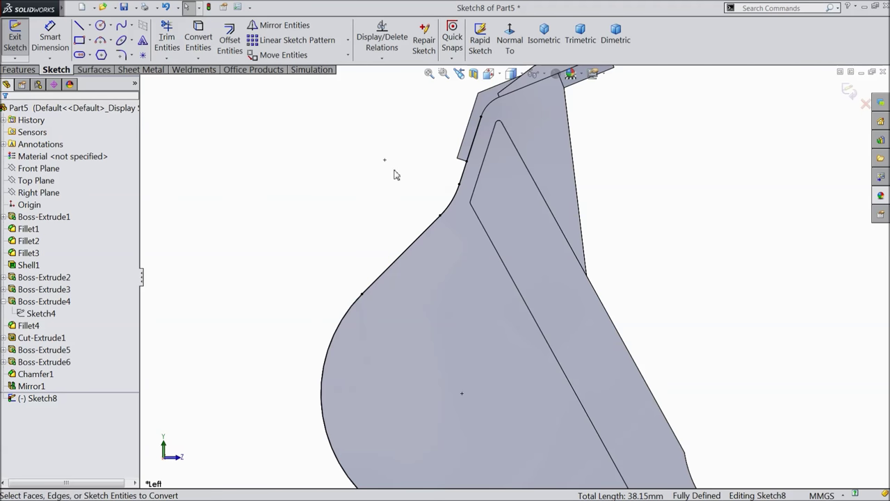
# Convert the short arc-to-base edge and the bottom edge into sketch lines
pyautogui.scroll(4, 399, 189)
pyautogui.scroll(-3, 549, 418)
pyautogui.scroll(-3, 491, 391)
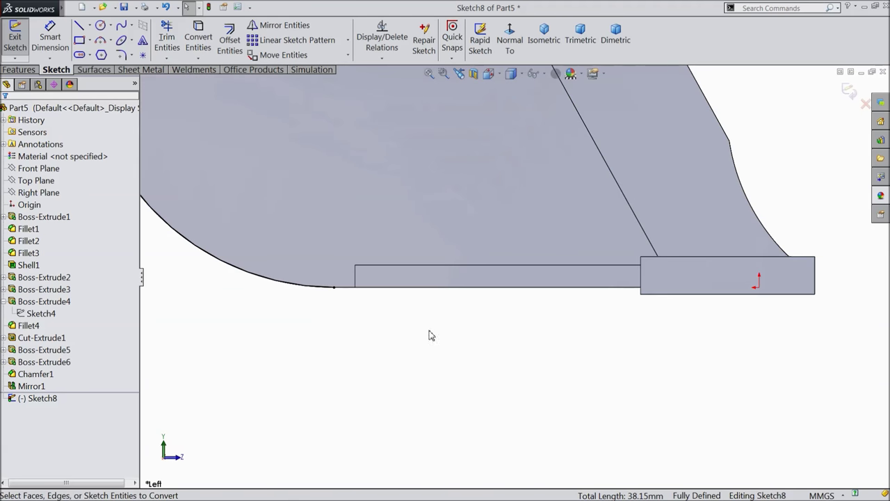
pyautogui.click(345, 292)
pyautogui.keyDown('ctrl'); pyautogui.click(376, 288); pyautogui.keyUp('ctrl')
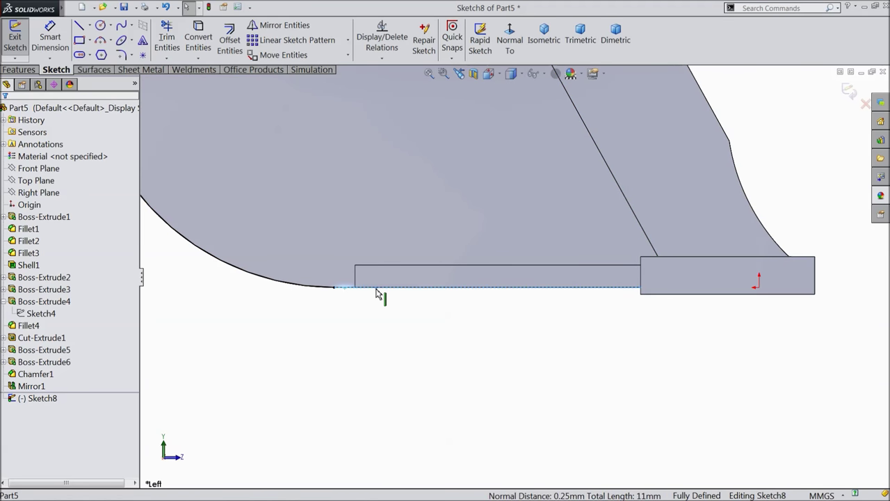
pyautogui.click(198, 40)
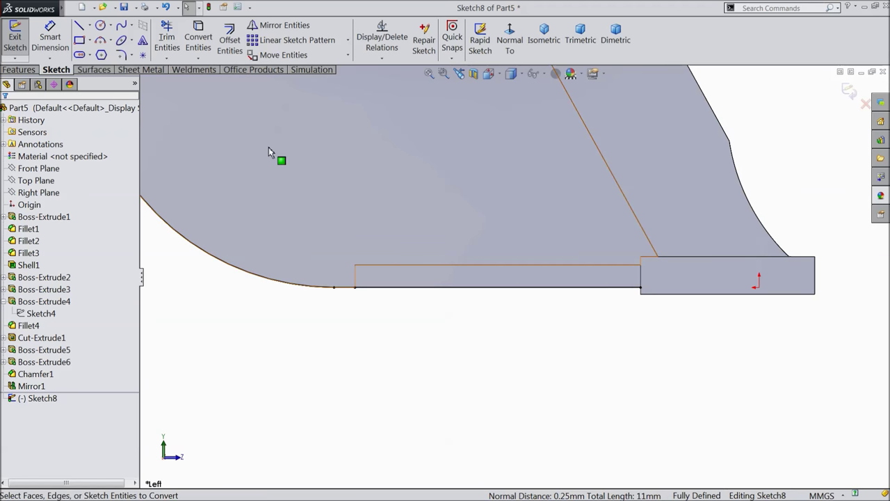
# Sketch a horizontal base line from the bottom corner and an angled side line rising from it
pyautogui.click(79, 25)
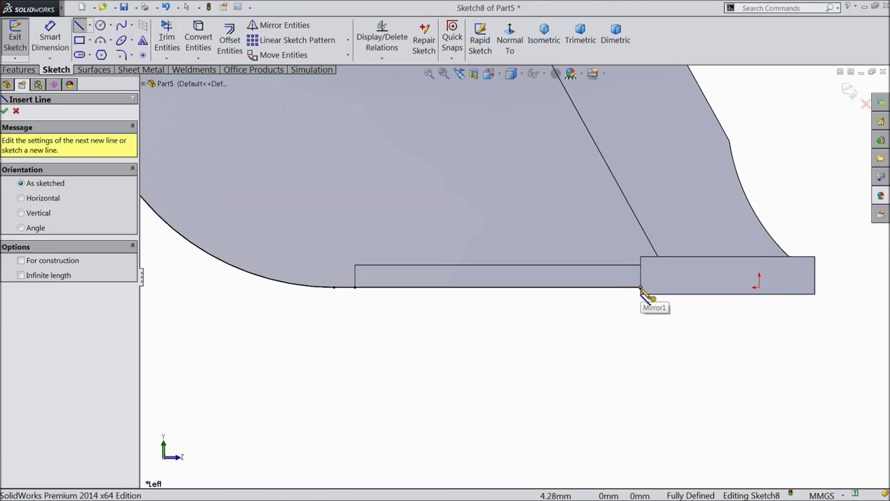
pyautogui.scroll(-5, 647, 295)
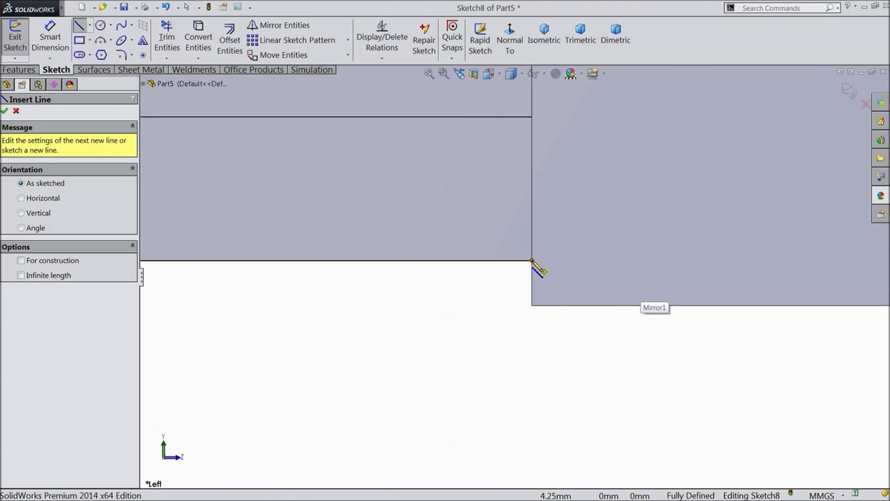
pyautogui.click(532, 260)
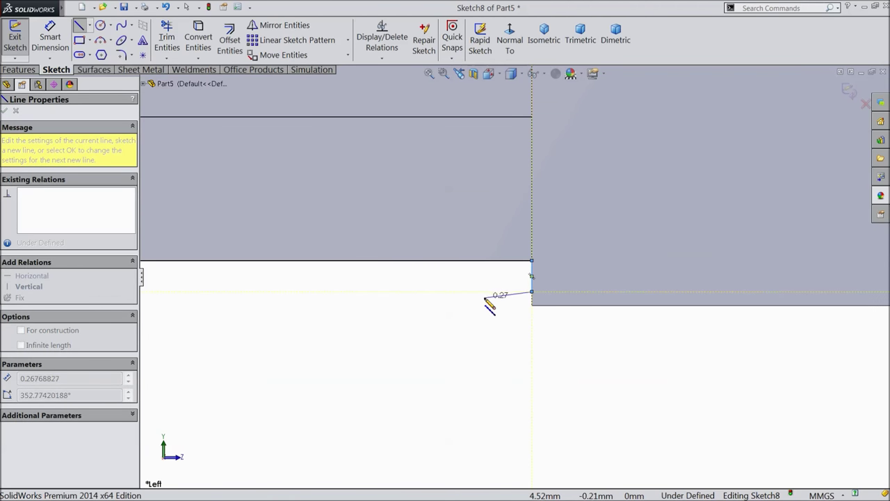
pyautogui.scroll(5, 480, 304)
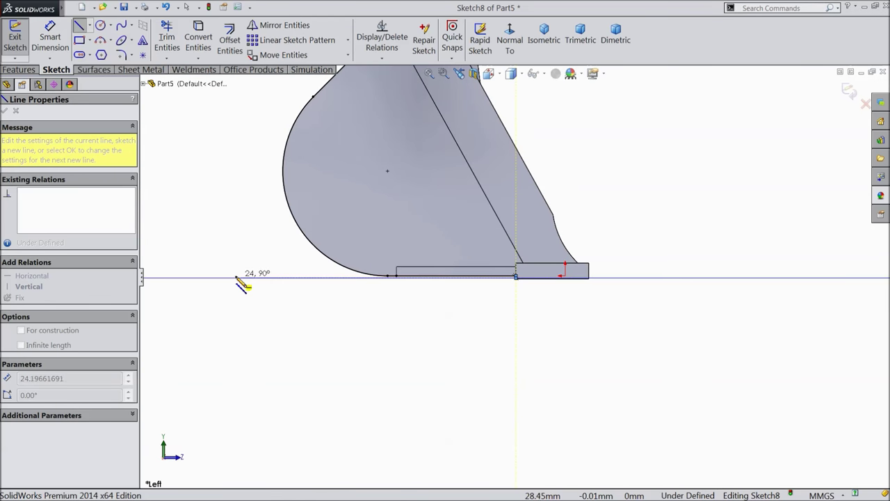
pyautogui.click(201, 278)
pyautogui.click(227, 173)
pyautogui.scroll(-3, 250, 164)
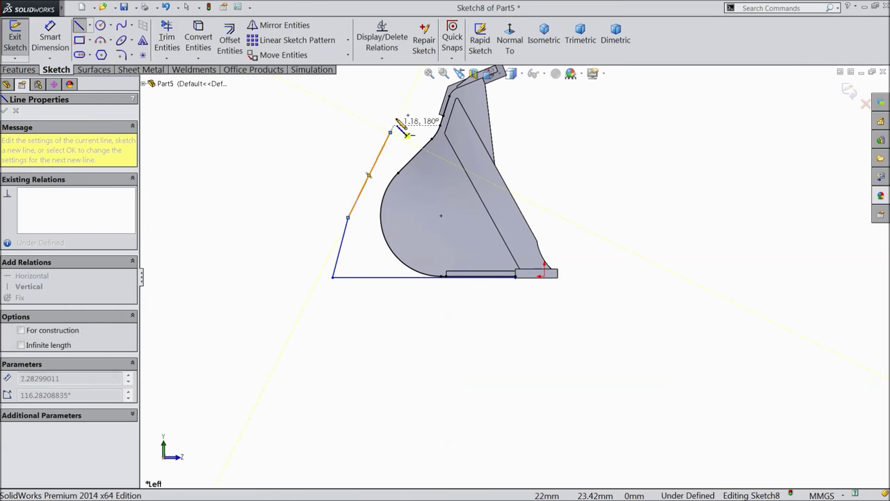
pyautogui.rightClick(402, 101)
pyautogui.click(417, 95)
pyautogui.press('f')
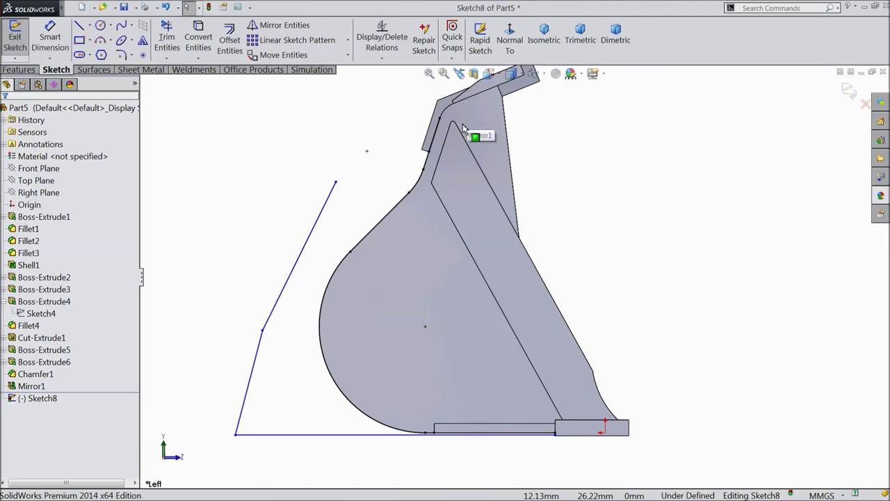
# Draw the top line leftward from the profile's upper edge
pyautogui.click(79, 25)
pyautogui.scroll(-3, 448, 153)
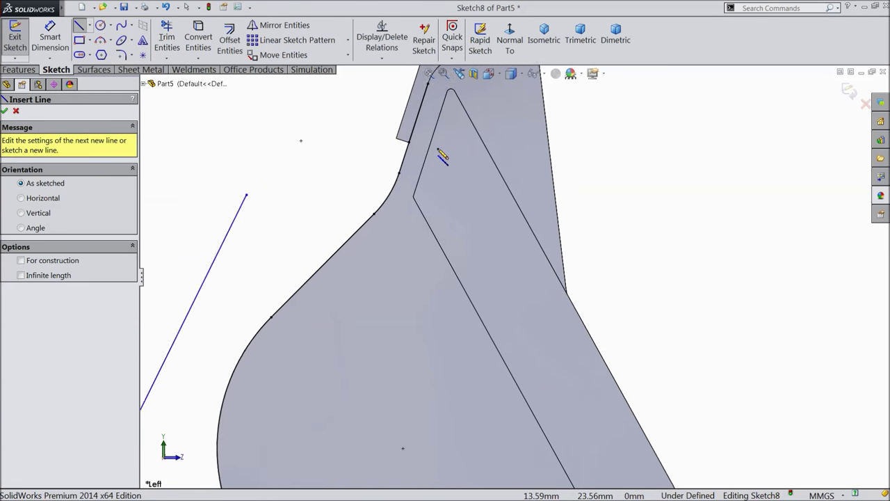
pyautogui.scroll(-1, 447, 137)
pyautogui.click(445, 120)
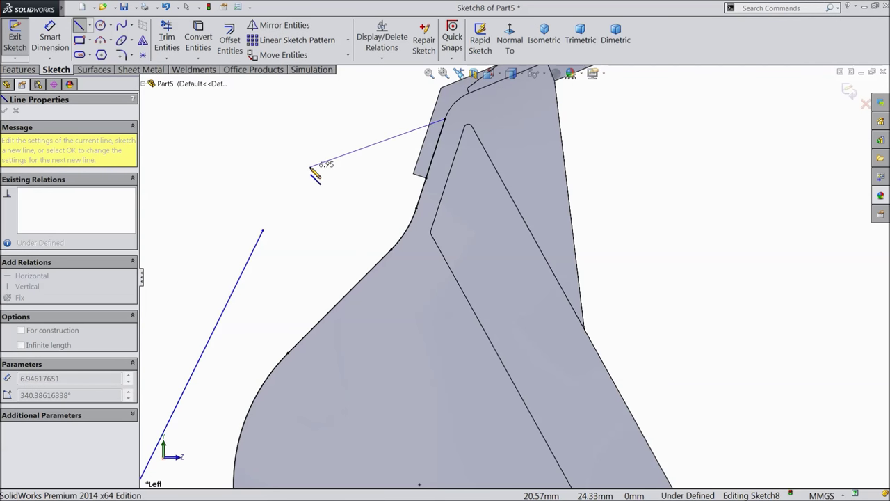
pyautogui.click(310, 167)
pyautogui.rightClick(310, 169)
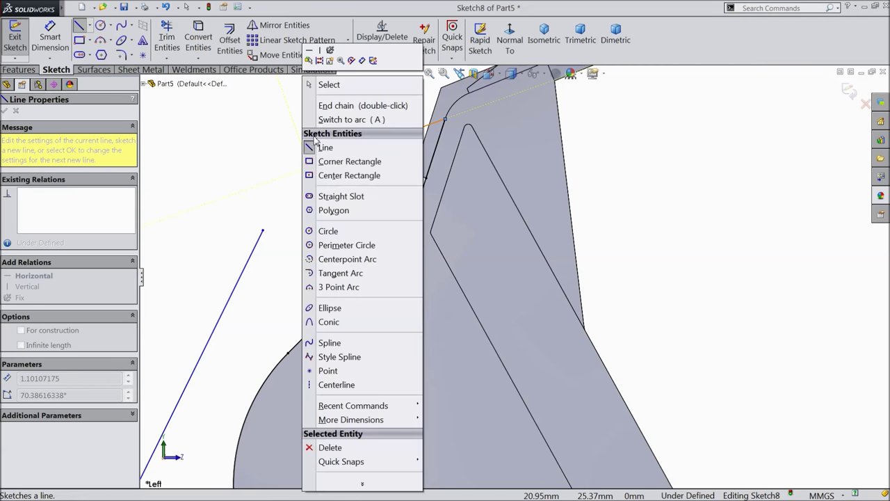
pyautogui.click(318, 83)
# Join the angled line's top end to the top line and select the upper model edge
pyautogui.moveTo(263, 231); pyautogui.dragTo(309, 170)
pyautogui.click(376, 203)
pyautogui.scroll(5, 376, 203)
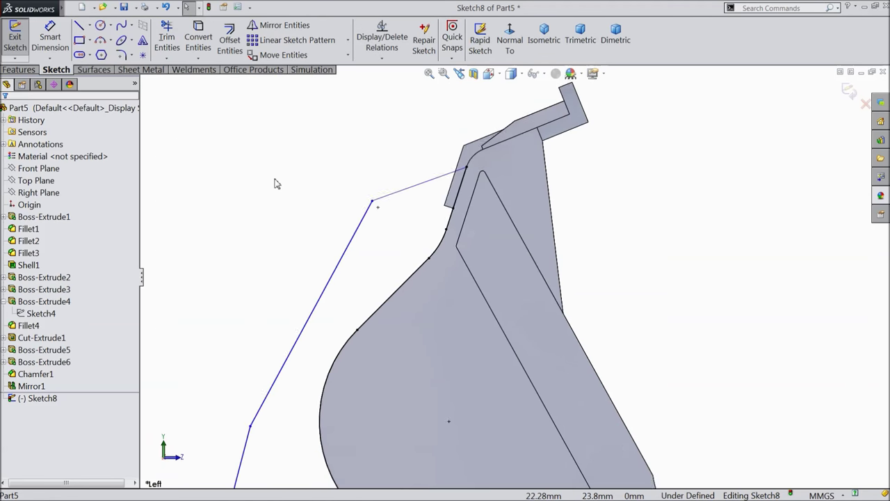
pyautogui.scroll(-4, 502, 236)
pyautogui.scroll(-3, 518, 179)
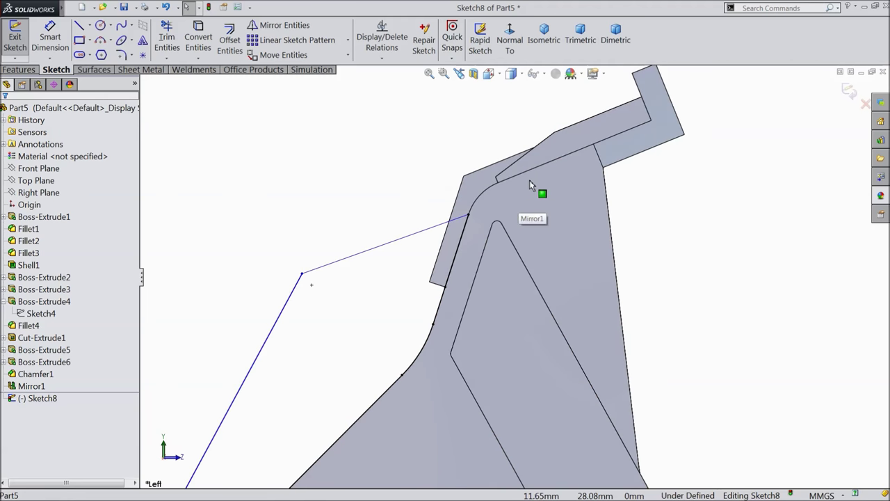
pyautogui.click(536, 173)
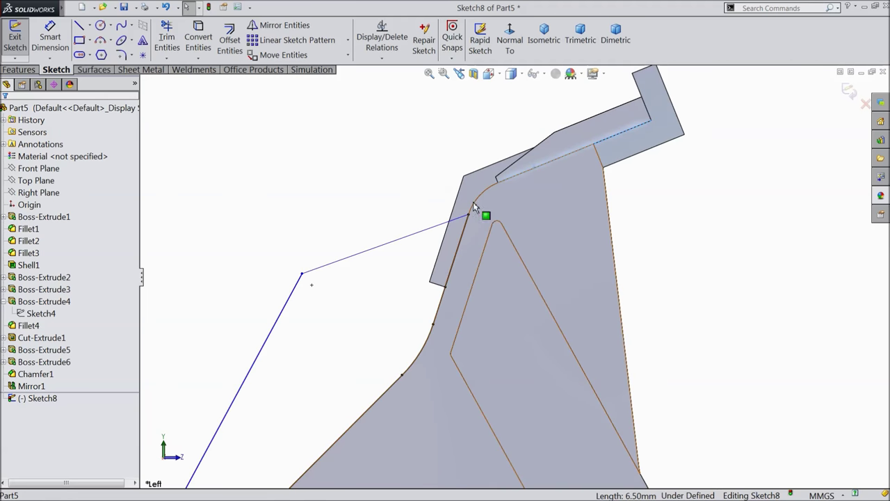
# Make the new top line parallel to the upper model edge
pyautogui.keyDown('ctrl'); pyautogui.click(420, 233); pyautogui.keyUp('ctrl')
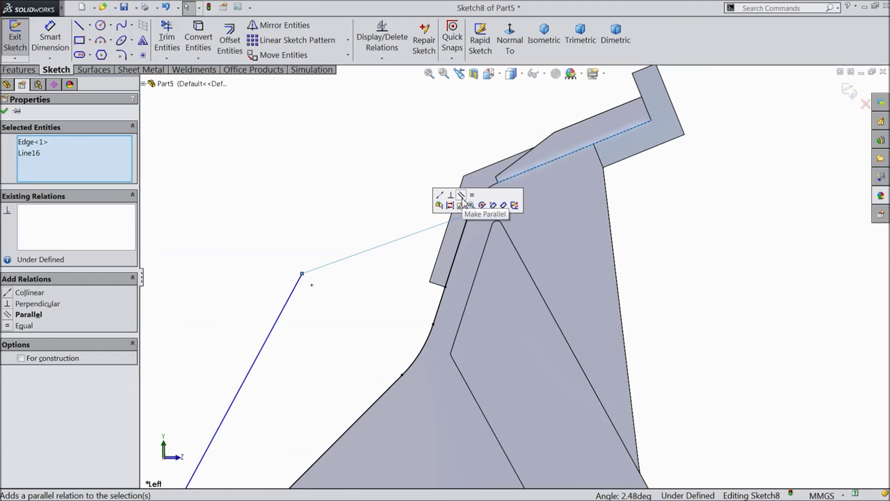
pyautogui.click(460, 197)
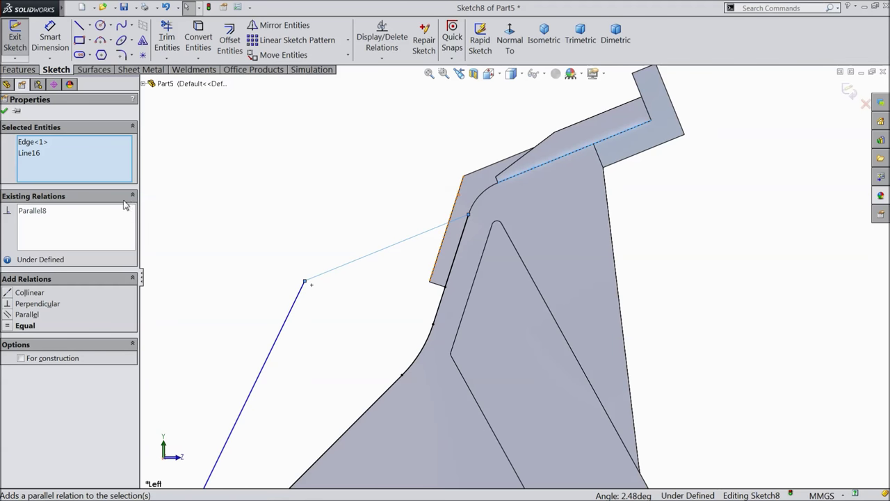
pyautogui.click(5, 111)
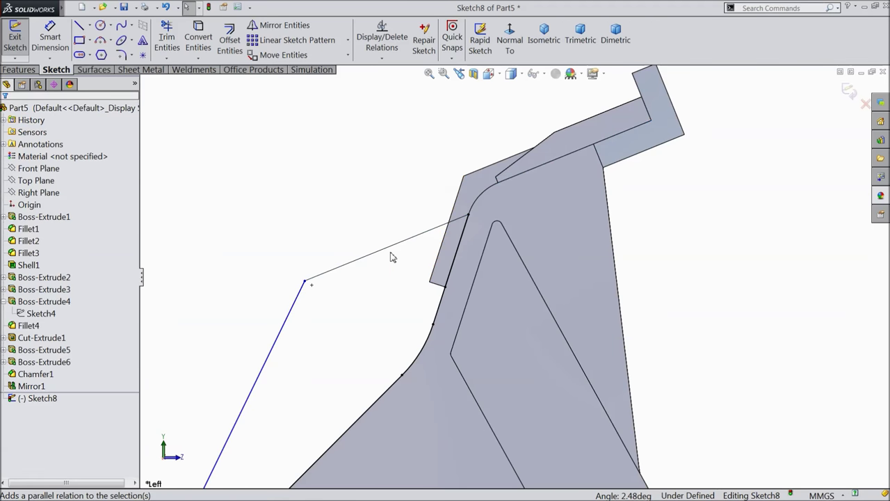
# Dimension the top line at 5.5 mm and the bottom line at 25 mm
pyautogui.press('d')
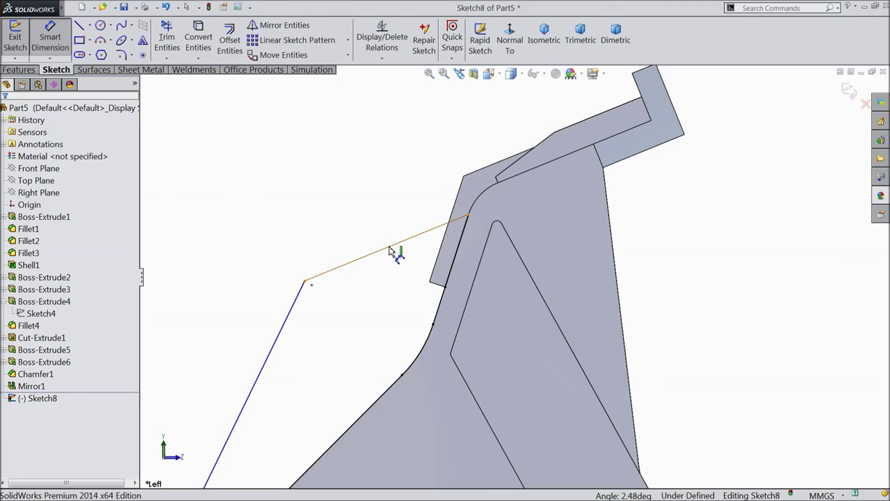
pyautogui.click(390, 252)
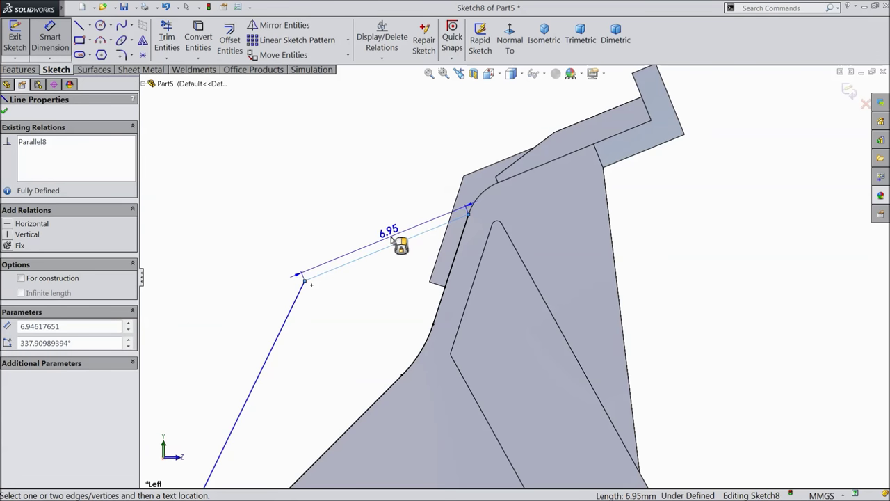
pyautogui.click(388, 233)
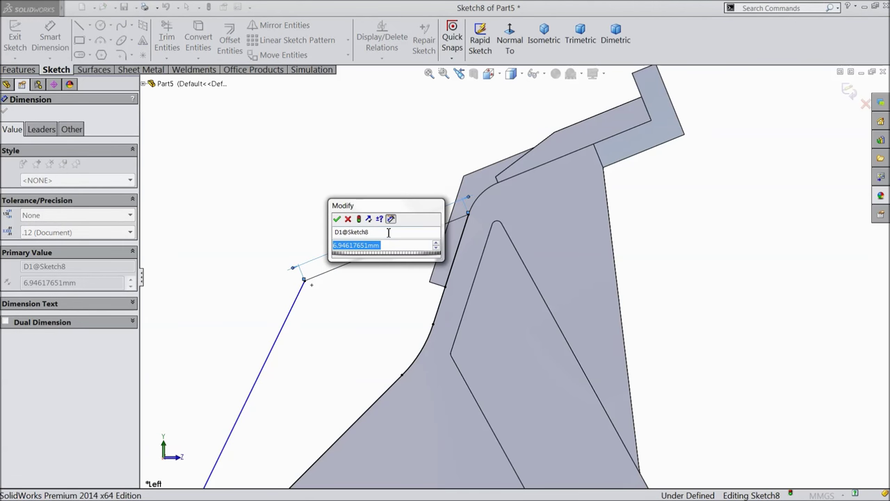
pyautogui.write('5.')
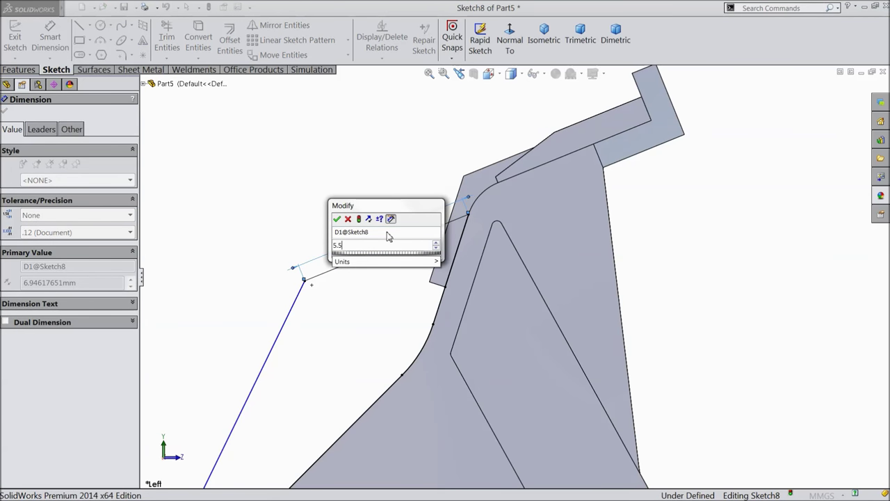
pyautogui.write('5')
pyautogui.click(337, 218)
pyautogui.scroll(5, 410, 292)
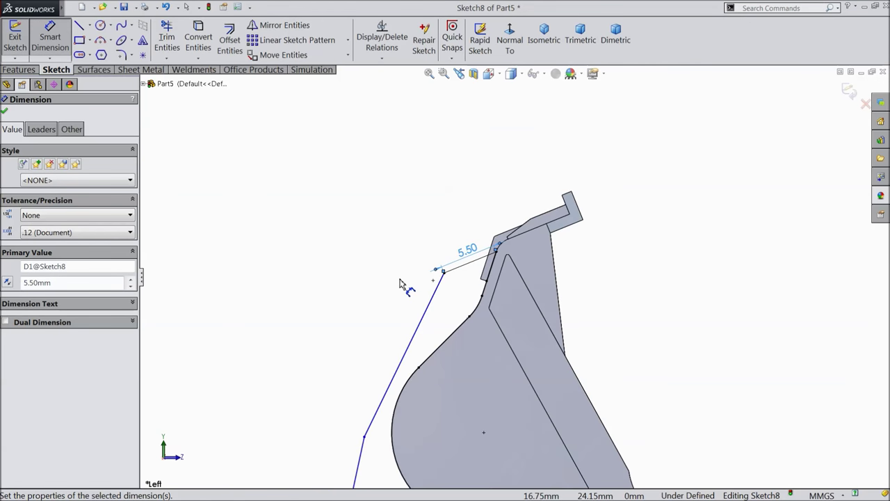
pyautogui.scroll(-7, 518, 376)
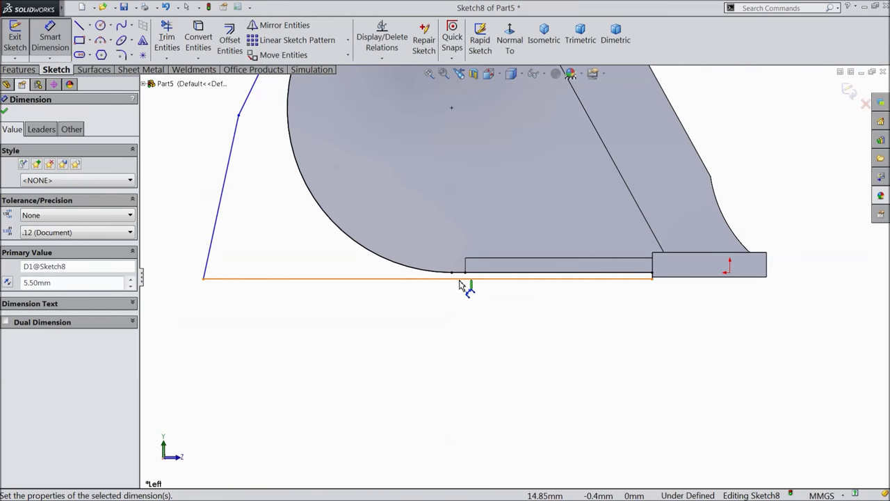
pyautogui.click(461, 279)
pyautogui.click(457, 328)
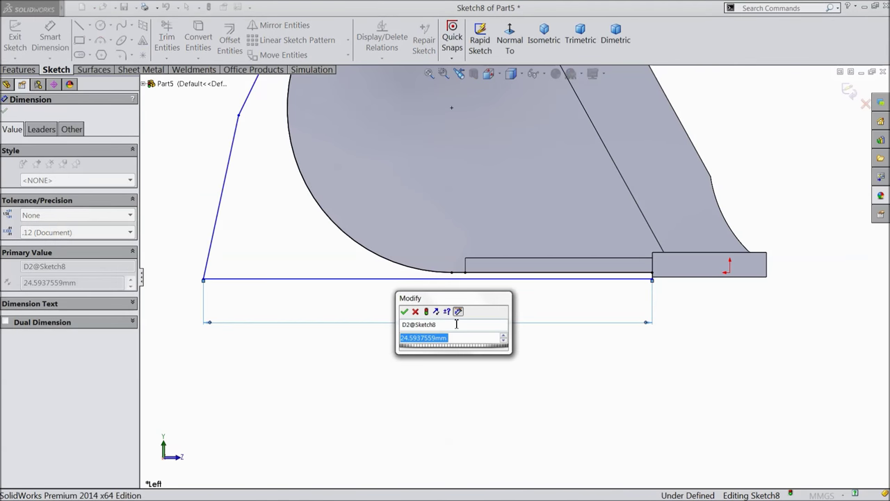
pyautogui.write('25')
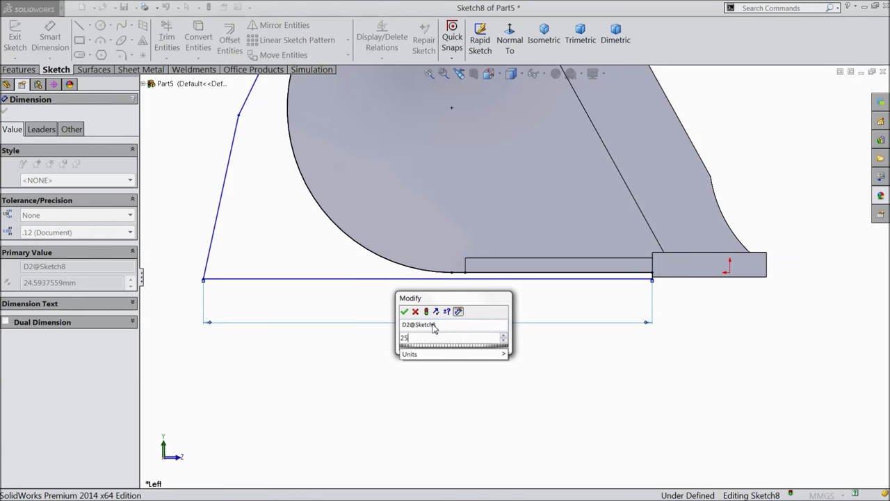
pyautogui.click(404, 313)
# Dimension the vertical step 0.125 mm, lower slant 13 mm and upper slant 14.5 mm
pyautogui.scroll(-6, 625, 292)
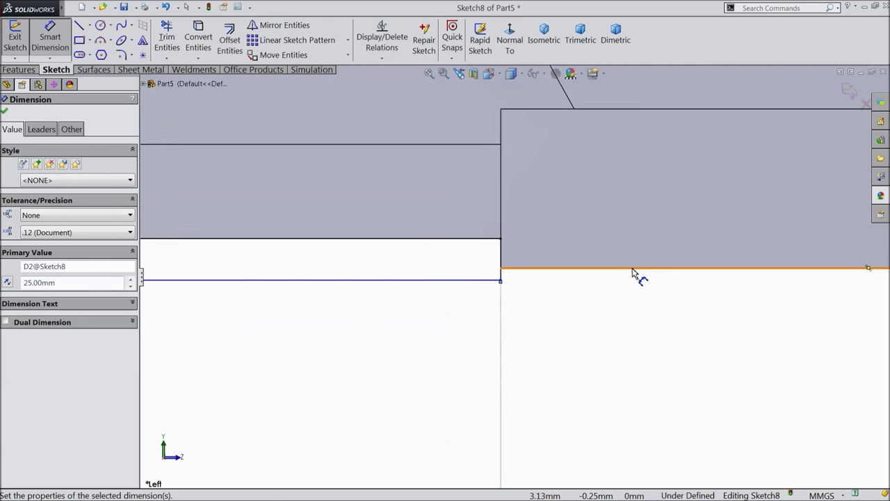
pyautogui.click(471, 265)
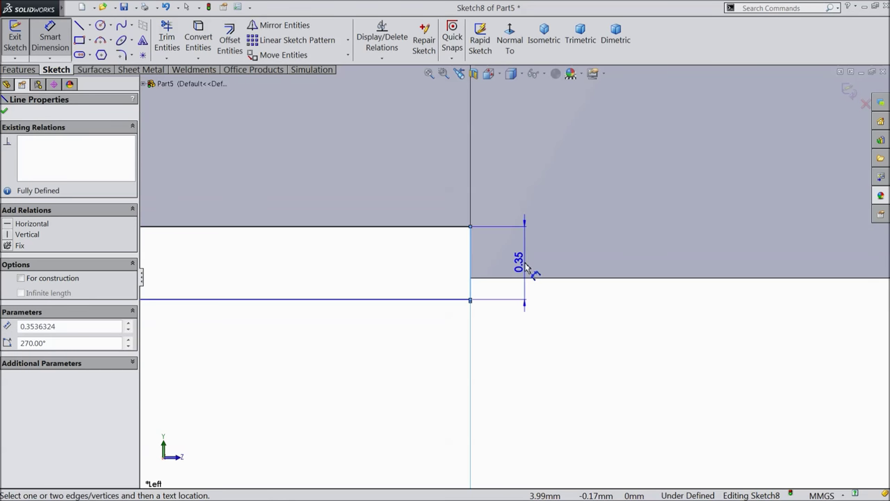
pyautogui.click(526, 263)
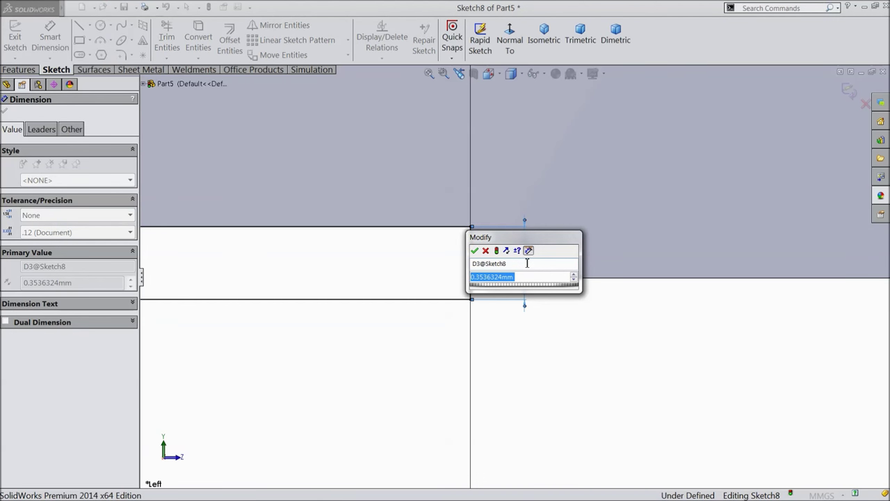
pyautogui.write('0.')
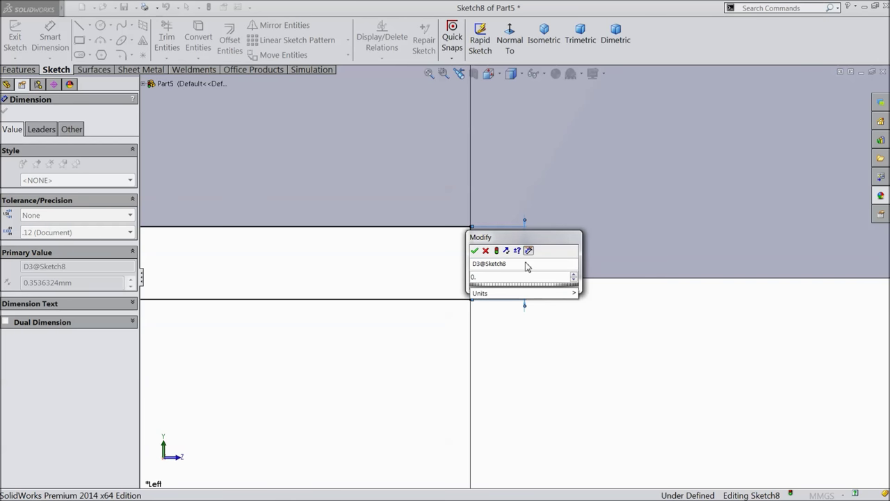
pyautogui.write('125')
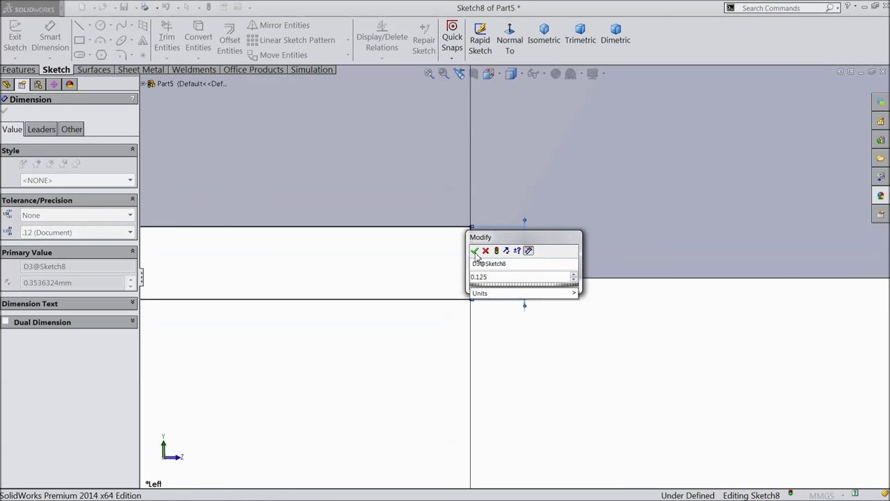
pyautogui.click(474, 251)
pyautogui.scroll(-2, 446, 250)
pyautogui.scroll(5, 446, 246)
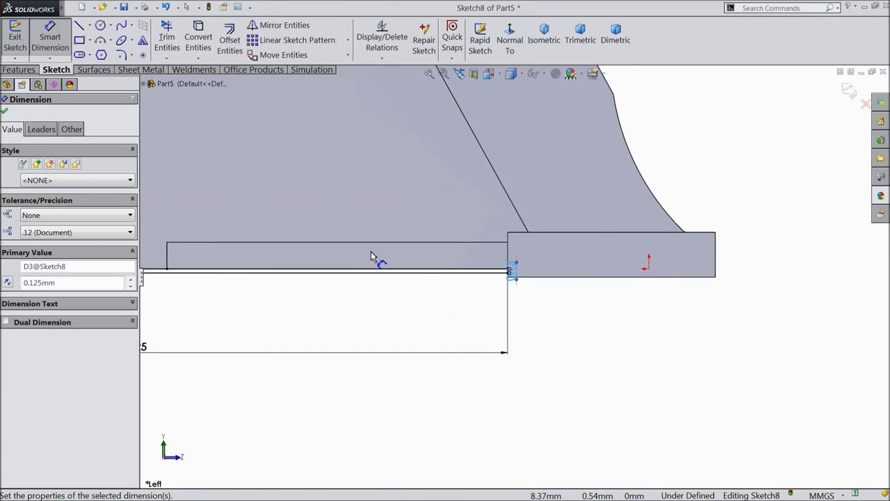
pyautogui.scroll(-2, 303, 214)
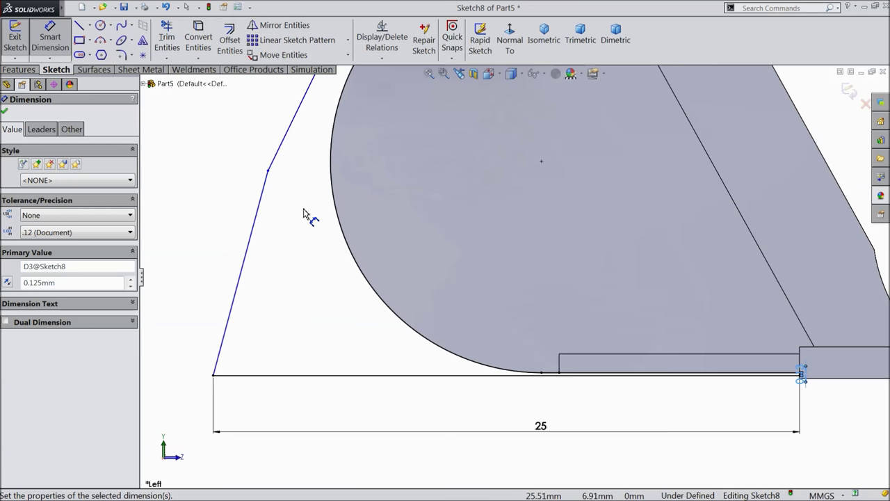
pyautogui.click(247, 256)
pyautogui.click(240, 253)
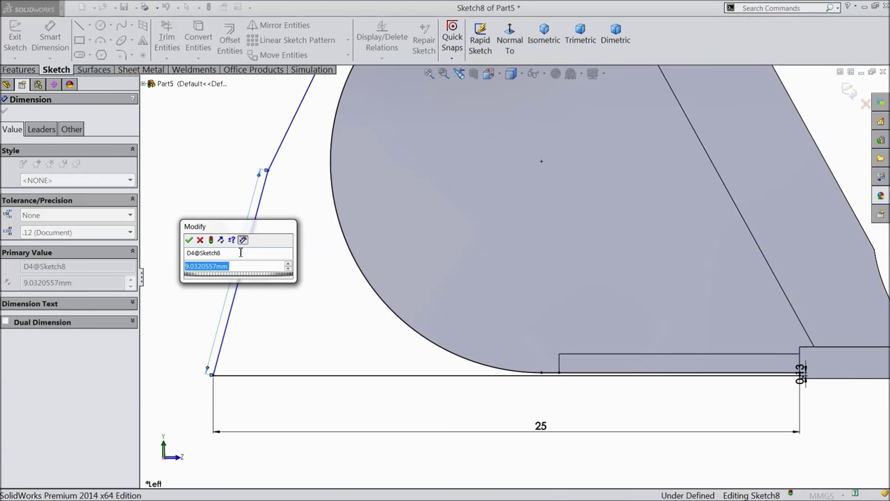
pyautogui.write('13')
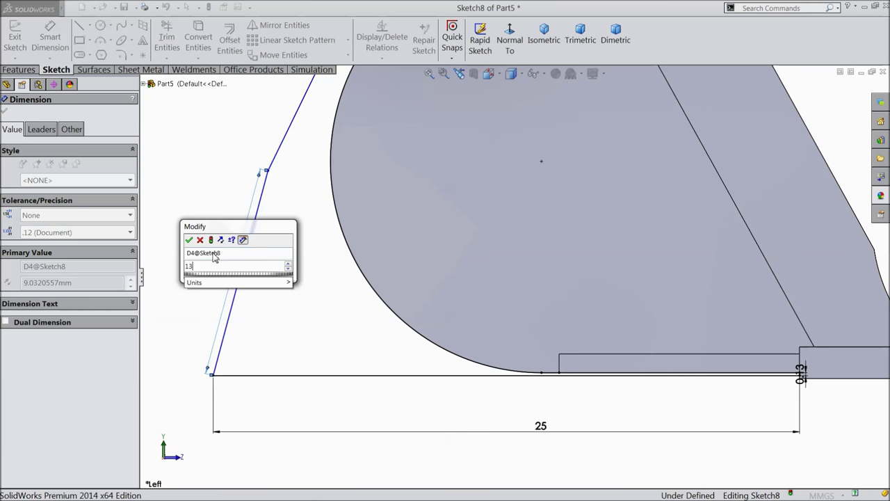
pyautogui.click(189, 240)
pyautogui.scroll(5, 508, 167)
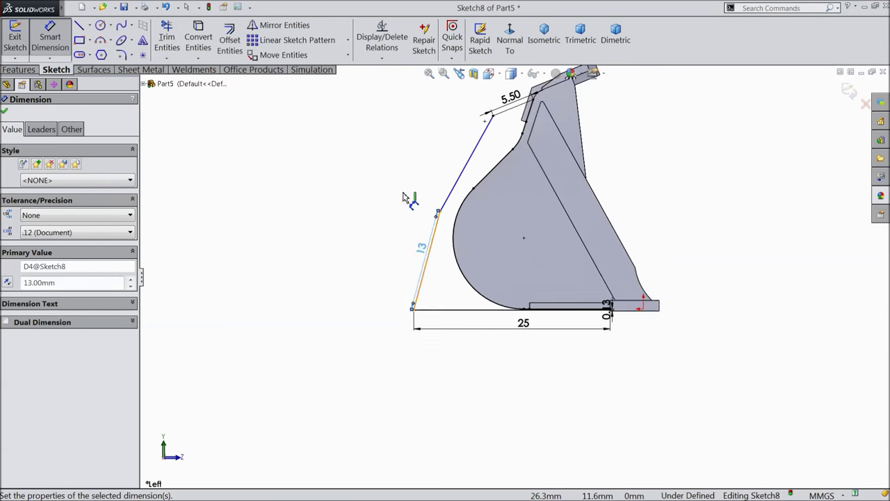
pyautogui.scroll(-4, 508, 166)
pyautogui.click(449, 221)
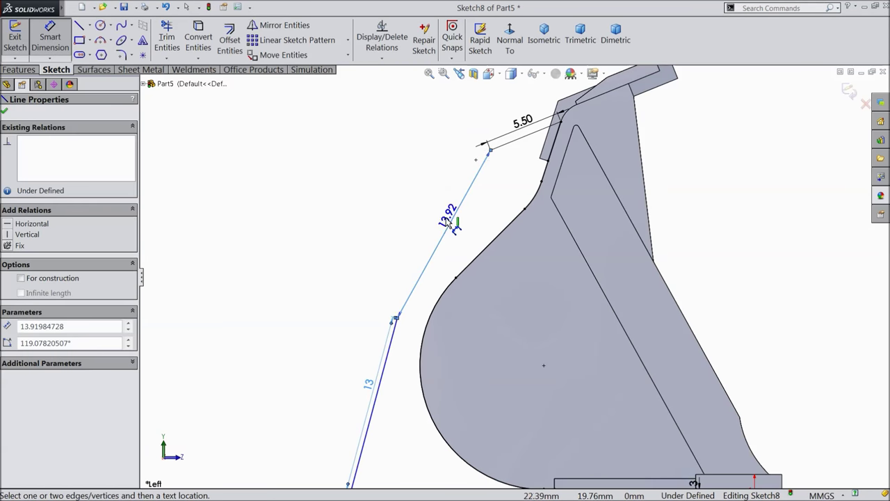
pyautogui.click(450, 223)
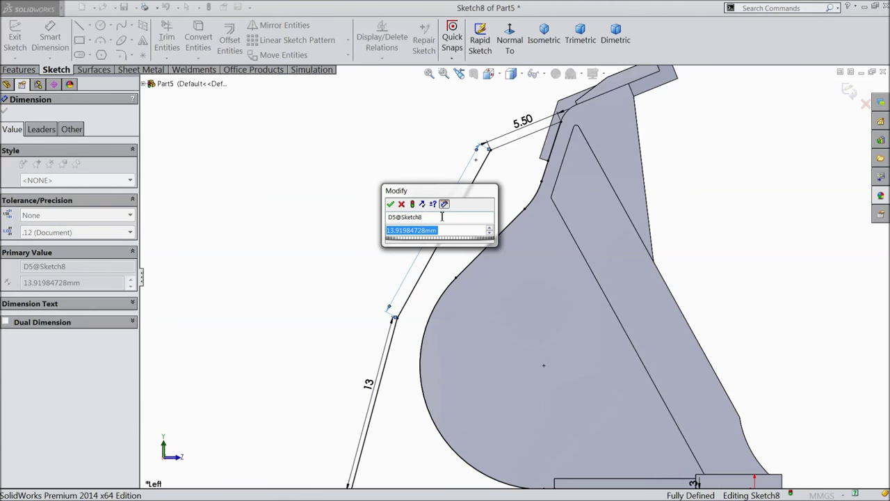
pyautogui.write('14')
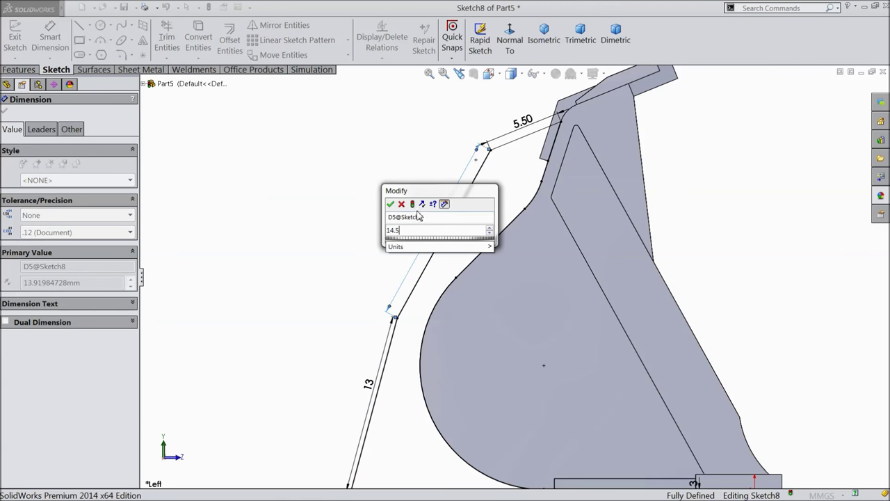
pyautogui.write('.5')
pyautogui.click(391, 203)
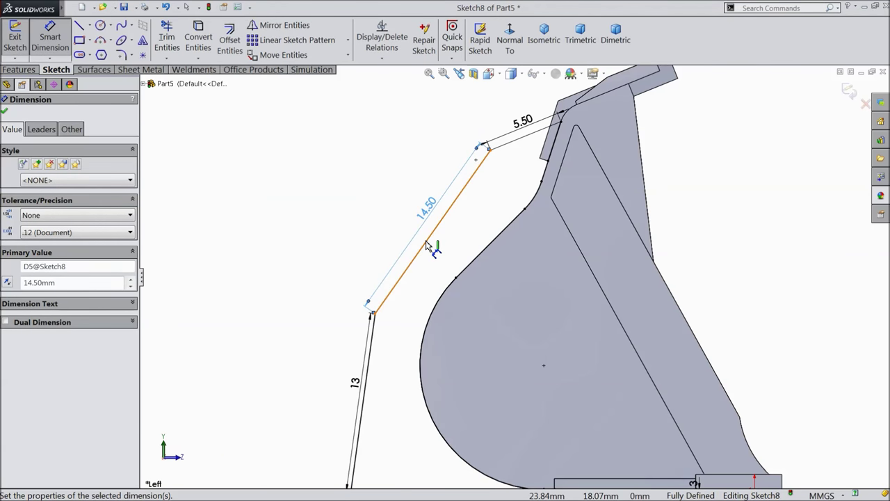
pyautogui.scroll(3, 499, 301)
pyautogui.scroll(-2, 557, 365)
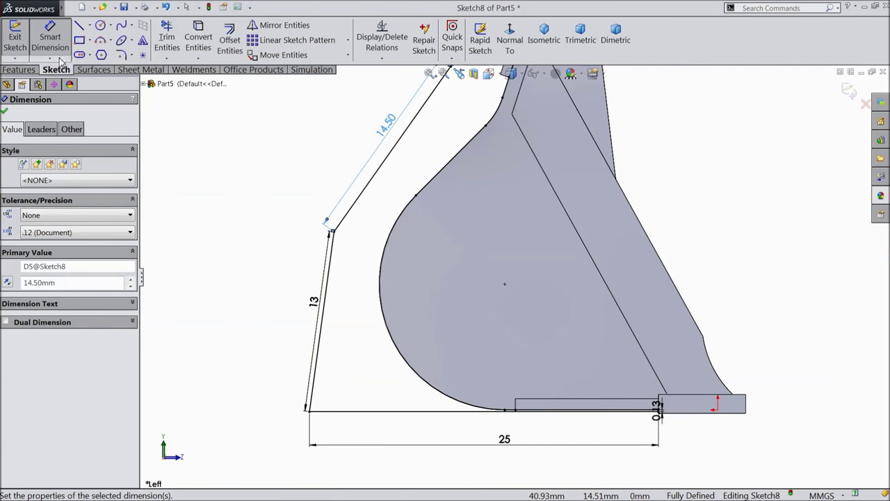
# Apply a 5 mm sketch fillet to the vertex joining the 13 and 14.50 mm lines
pyautogui.click(121, 56)
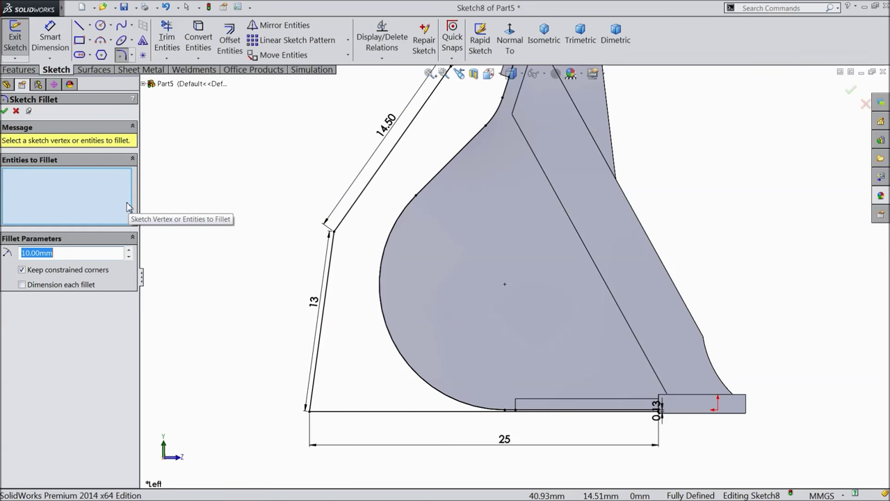
pyautogui.write('5')
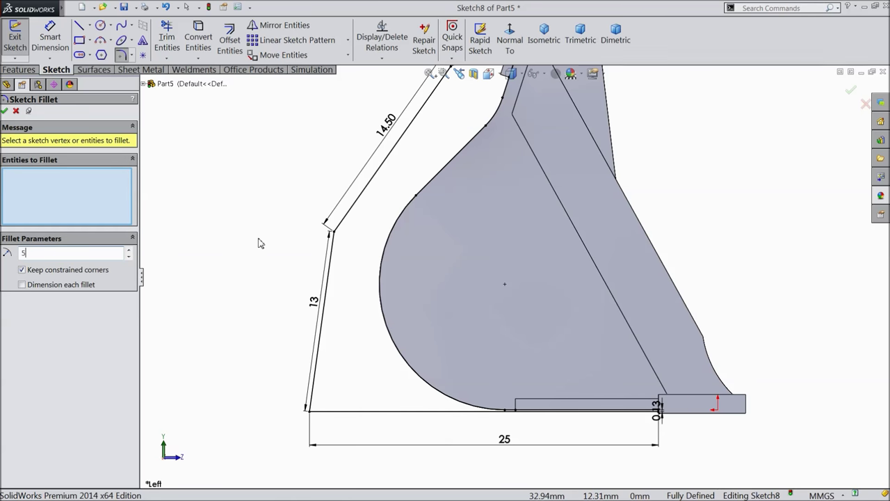
pyautogui.click(334, 233)
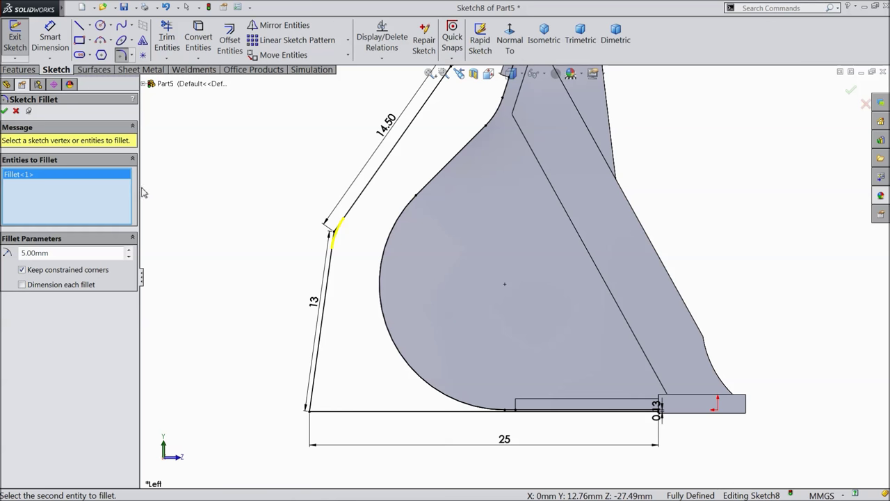
# Apply the R5 fillet, then round the top corner with an R2 fillet
pyautogui.click(4, 111)
pyautogui.write('2')
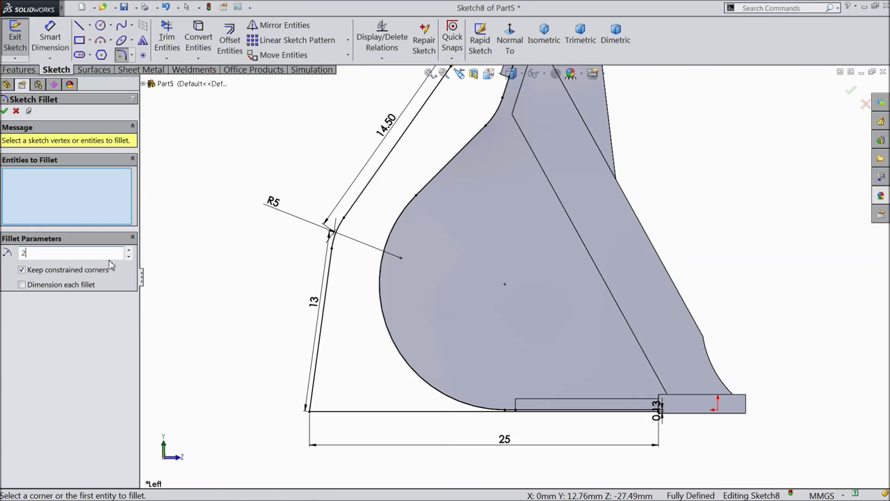
pyautogui.scroll(3, 434, 182)
pyautogui.scroll(-3, 439, 143)
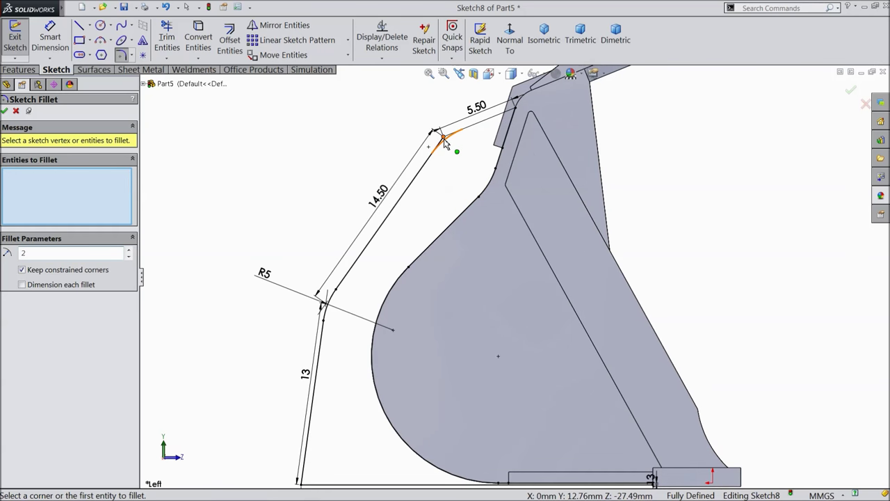
pyautogui.click(445, 141)
pyautogui.click(4, 111)
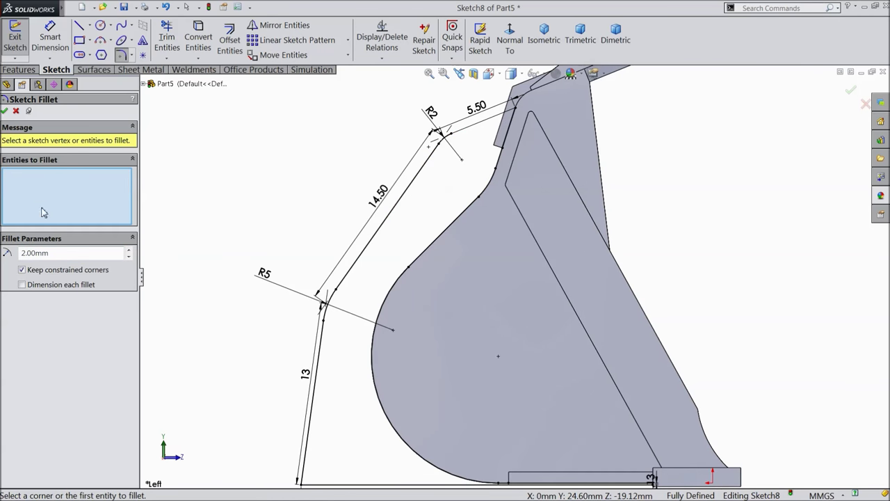
# Round the bottom-left corner of the profile with an R1.50 fillet
pyautogui.doubleClick(54, 252)
pyautogui.scroll(3, 233, 254)
pyautogui.scroll(-4, 437, 387)
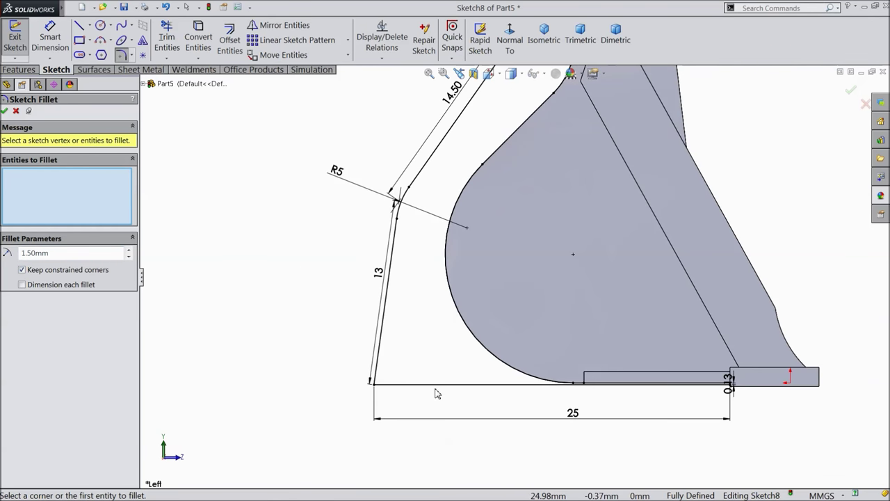
pyautogui.scroll(-2, 437, 393)
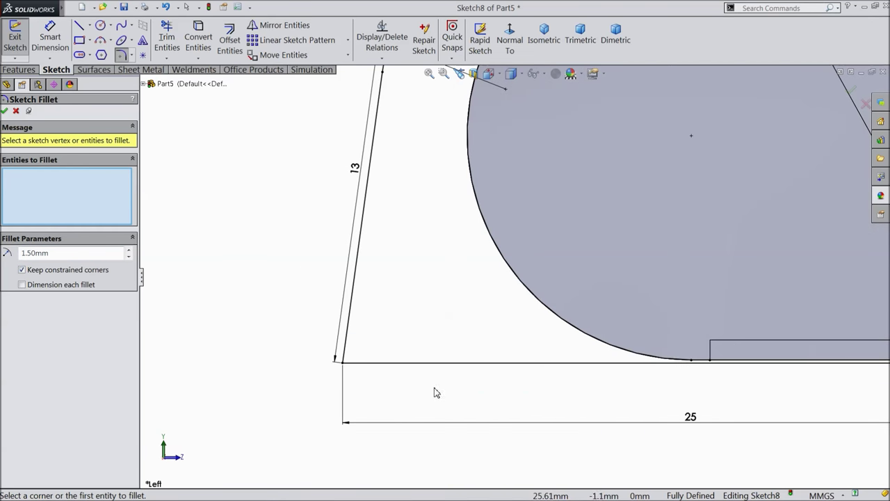
pyautogui.click(341, 363)
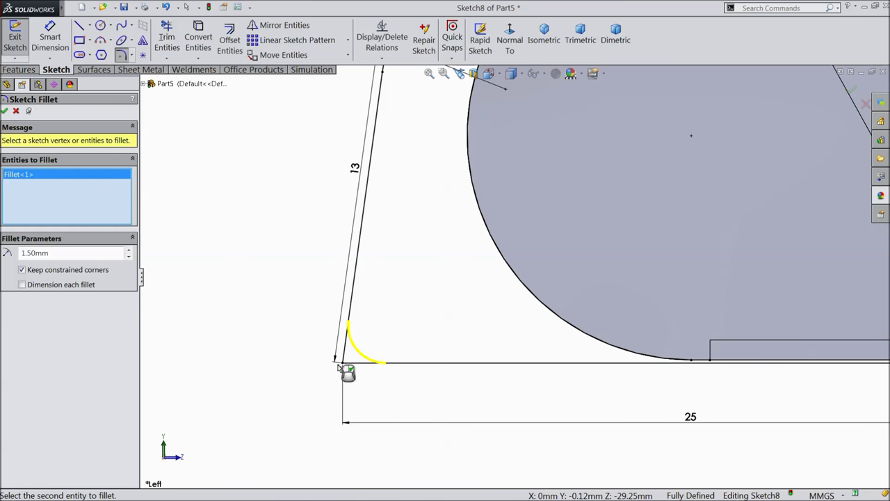
pyautogui.click(5, 112)
# Check the three fillets in a 3-D view and close the Sketch Fillet tool
pyautogui.press('f')
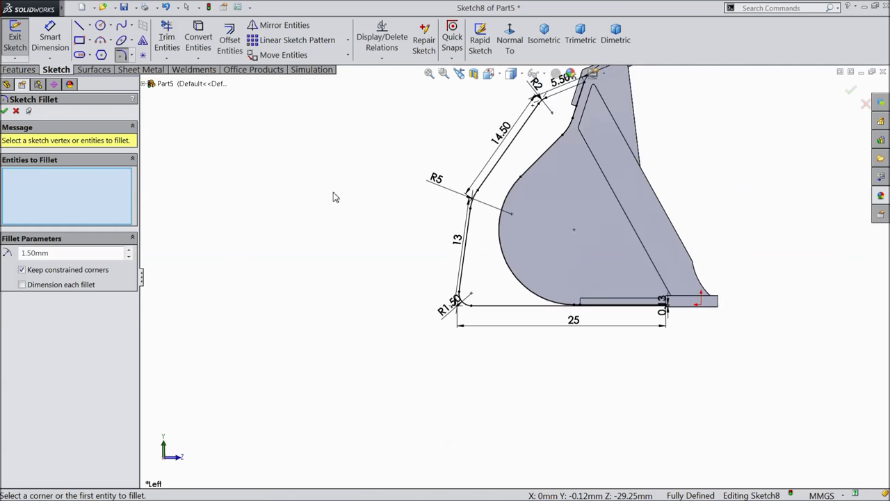
pyautogui.moveTo(340, 197)
pyautogui.mouseDown(button='middle')
pyautogui.moveTo(367, 183)
pyautogui.moveTo(380, 219)
pyautogui.mouseUp(button='middle')
pyautogui.scroll(-5, 483, 192)
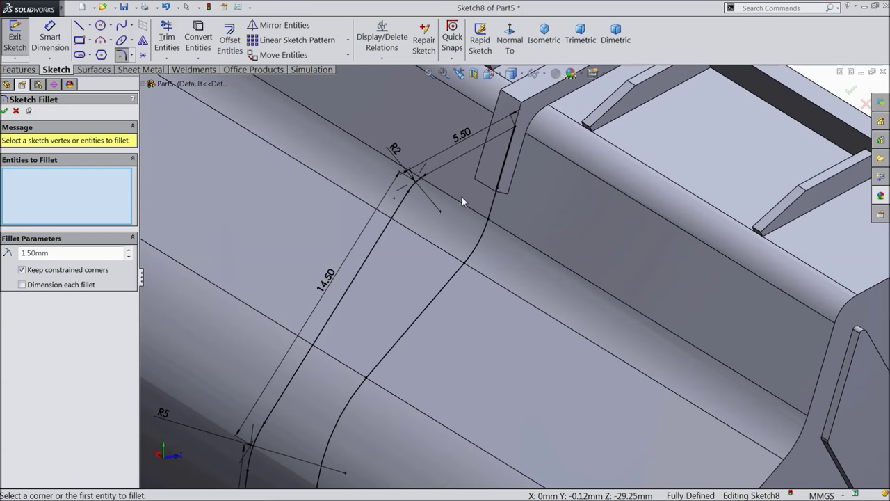
pyautogui.scroll(2, 467, 201)
pyautogui.moveTo(469, 204); pyautogui.dragTo(526, 198, button='middle')
pyautogui.press('f')
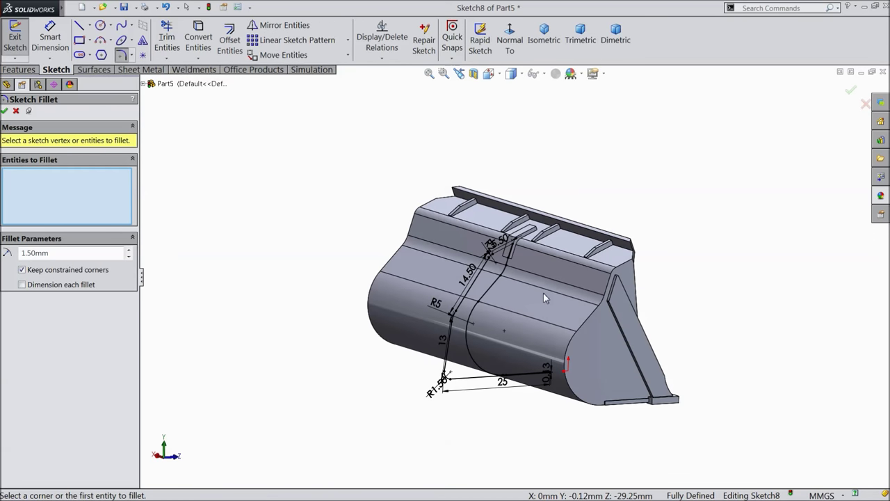
pyautogui.click(4, 111)
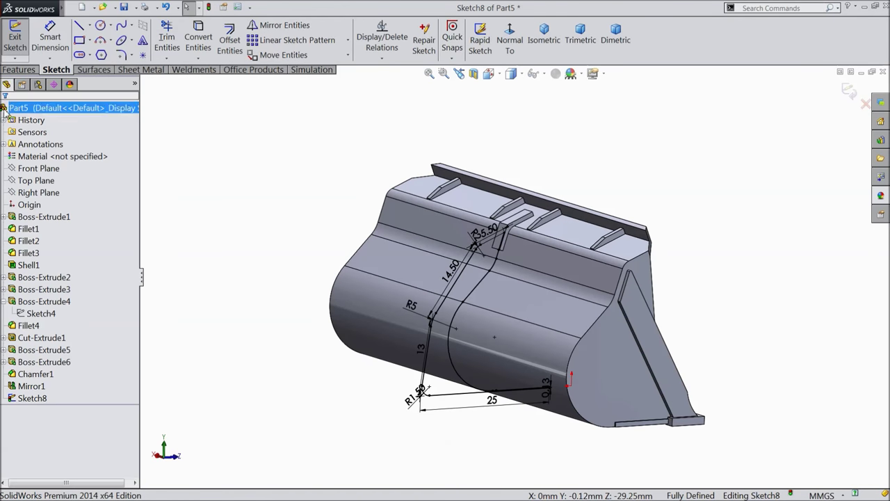
# Extrude Sketch8 mid-plane 41.75 mm without merging, creating Boss-Extrude7 as a separate body
pyautogui.click(19, 70)
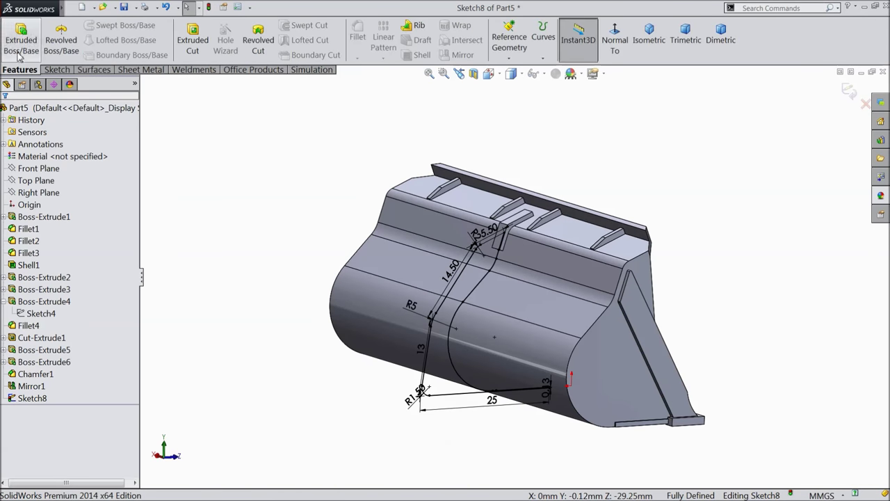
pyautogui.click(21, 38)
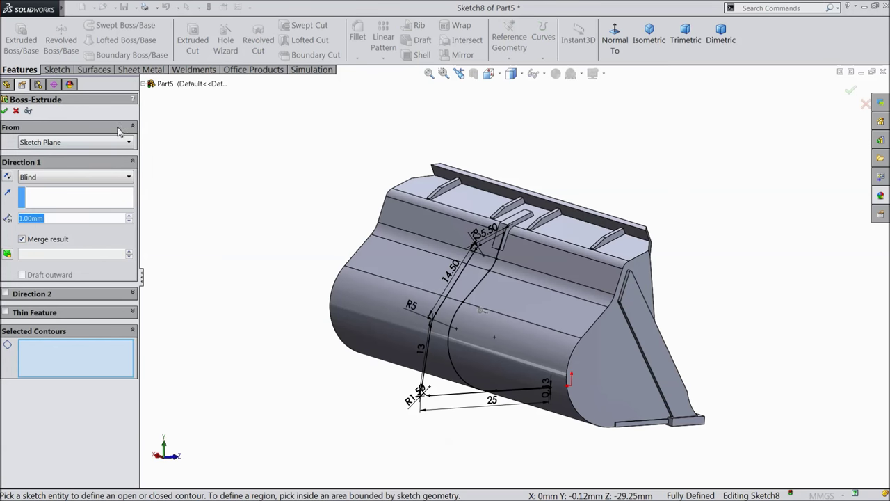
pyautogui.click(439, 391)
pyautogui.moveTo(344, 360)
pyautogui.mouseDown(button='middle')
pyautogui.moveTo(343, 304)
pyautogui.moveTo(359, 383)
pyautogui.mouseUp(button='middle')
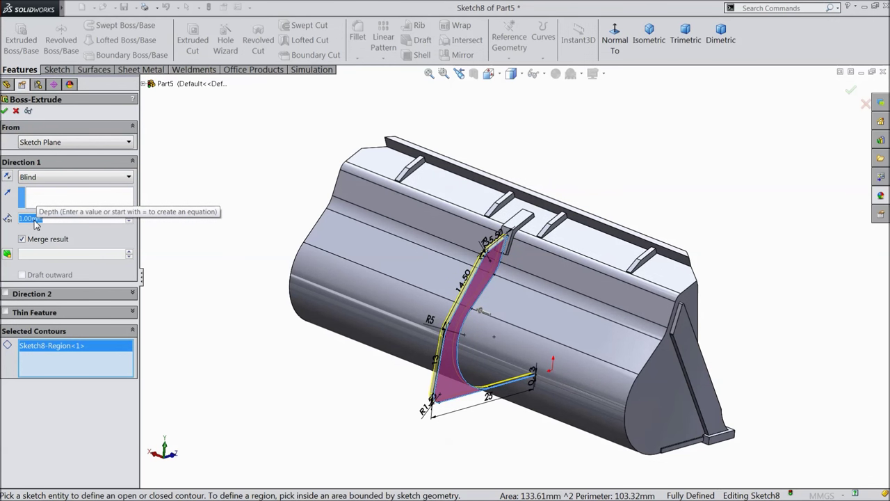
pyautogui.write('41.75')
pyautogui.press('Return')
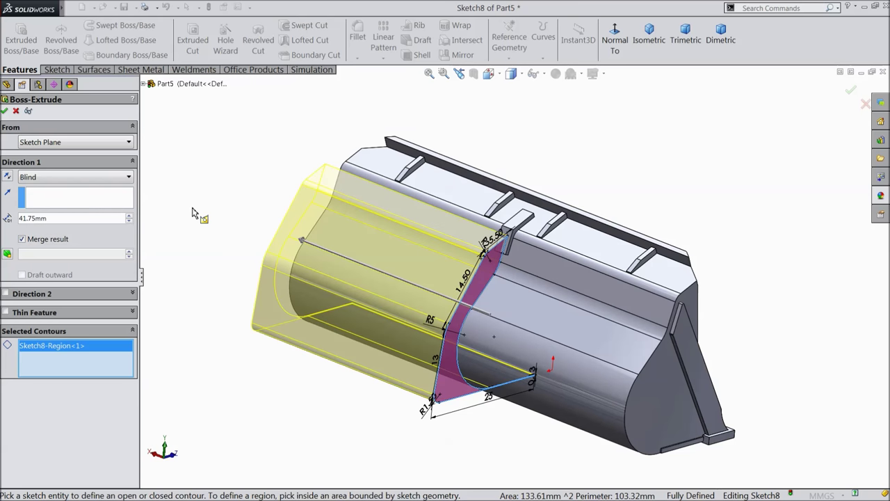
pyautogui.click(46, 177)
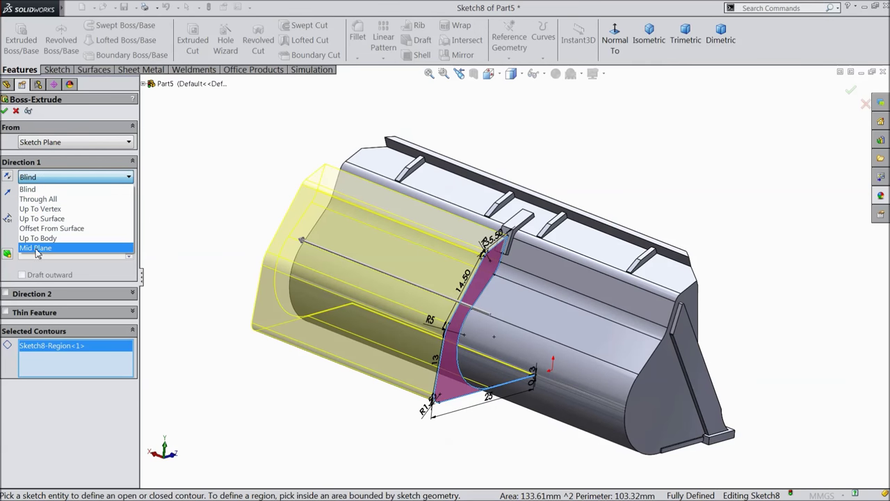
pyautogui.click(39, 249)
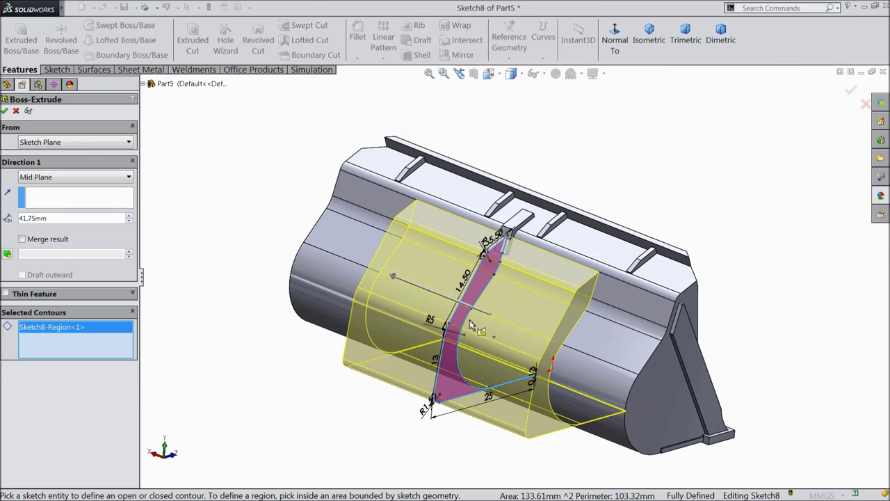
pyautogui.scroll(-1, 470, 324)
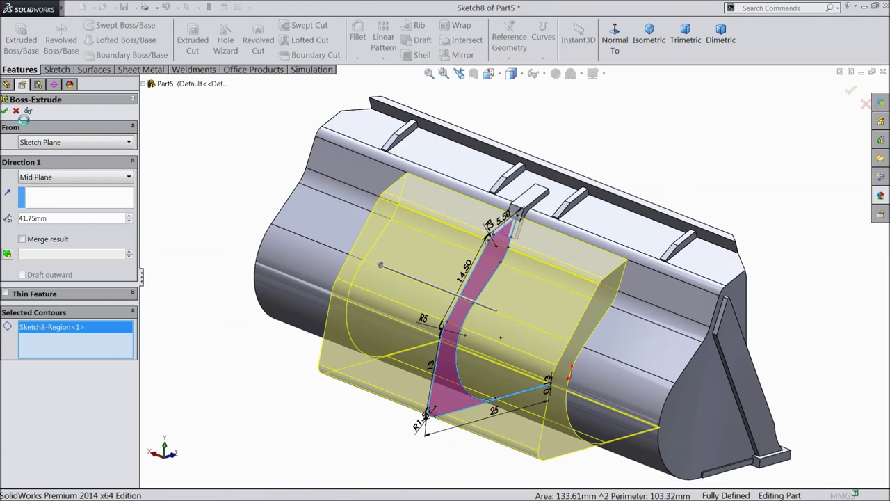
pyautogui.click(5, 111)
pyautogui.moveTo(236, 230); pyautogui.dragTo(114, 193, button='middle')
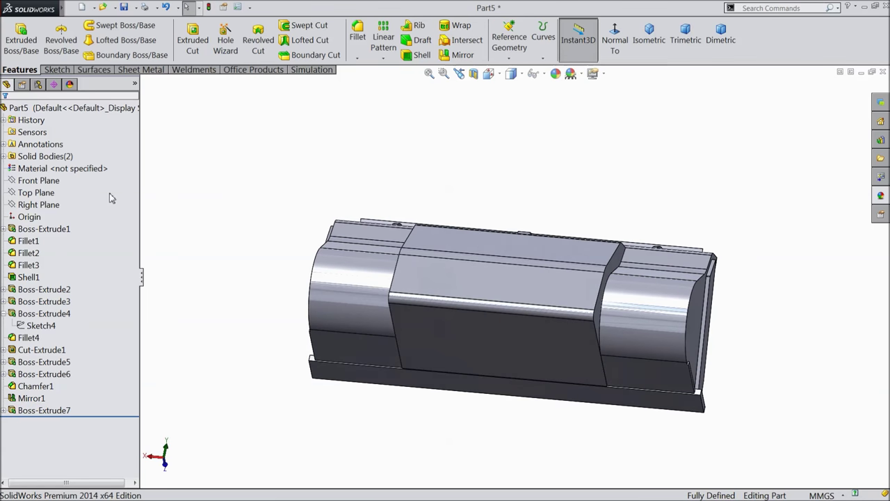
# Start a new sketch on the Top Plane, viewed normal from the bottom side
pyautogui.click(39, 195)
pyautogui.click(41, 180)
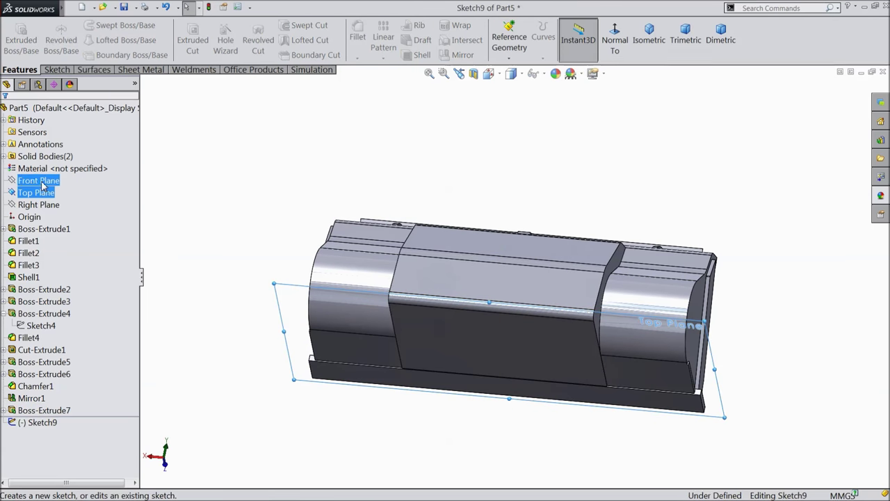
pyautogui.click(615, 40)
pyautogui.click(615, 40)
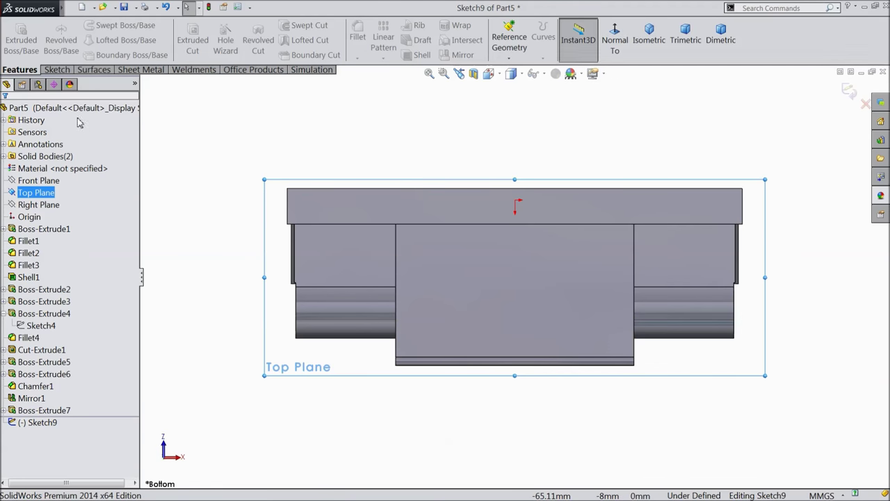
# Draw a vertical centerline through the origin extending below the part
pyautogui.click(57, 69)
pyautogui.click(89, 26)
pyautogui.click(103, 54)
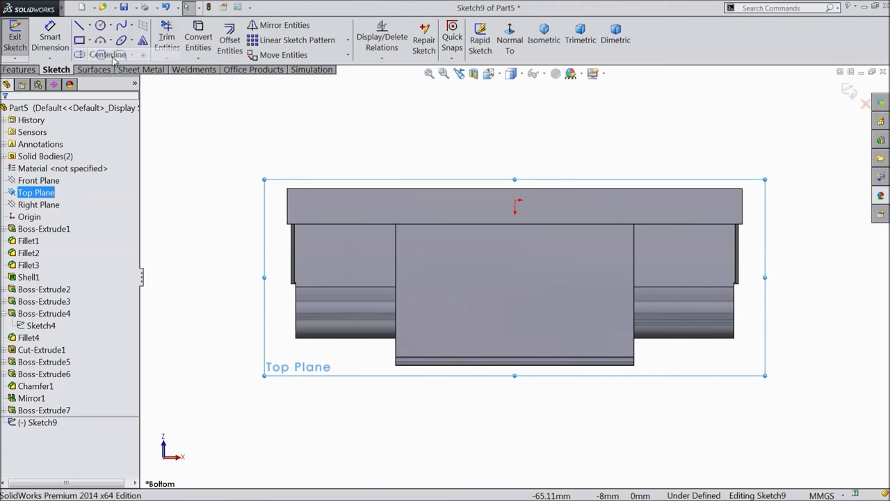
pyautogui.click(515, 146)
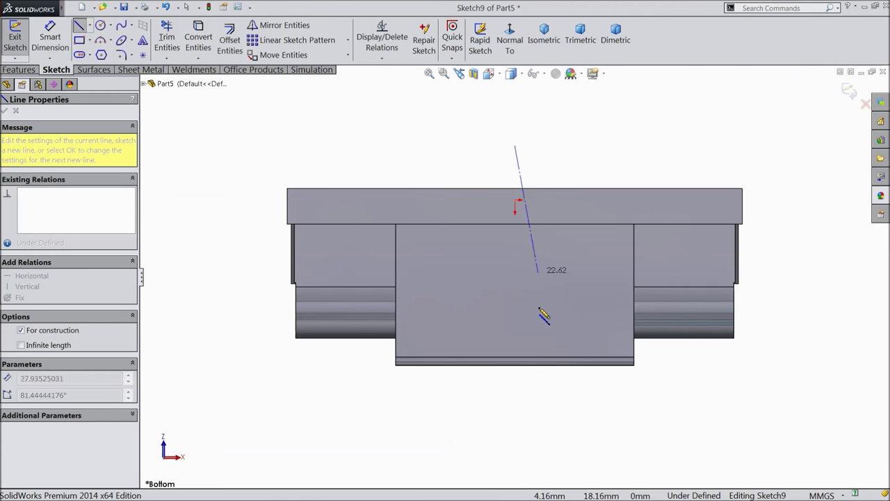
pyautogui.click(515, 400)
pyautogui.rightClick(519, 398)
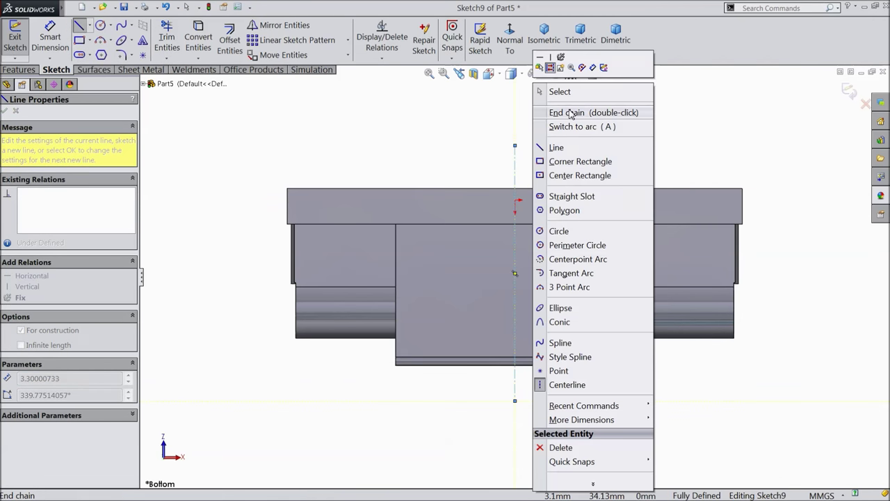
pyautogui.click(557, 114)
pyautogui.press('Escape')
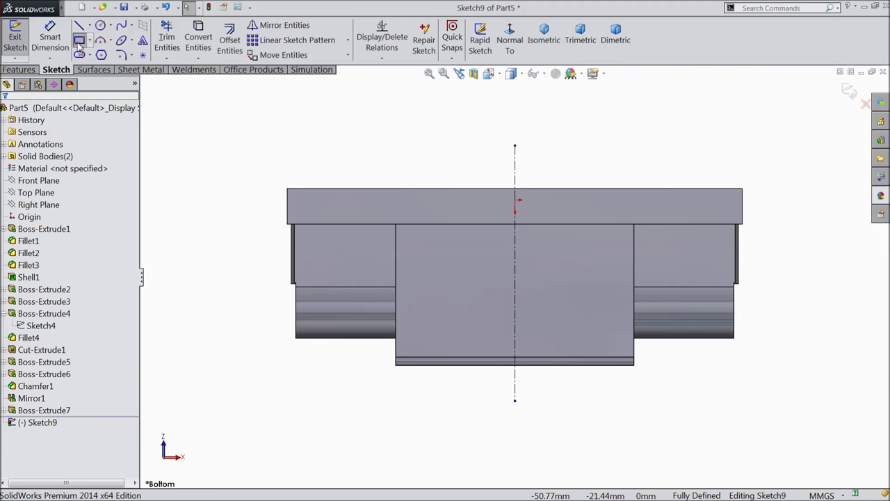
# Draw a corner rectangle and make its sides symmetric about the centerline
pyautogui.click(79, 40)
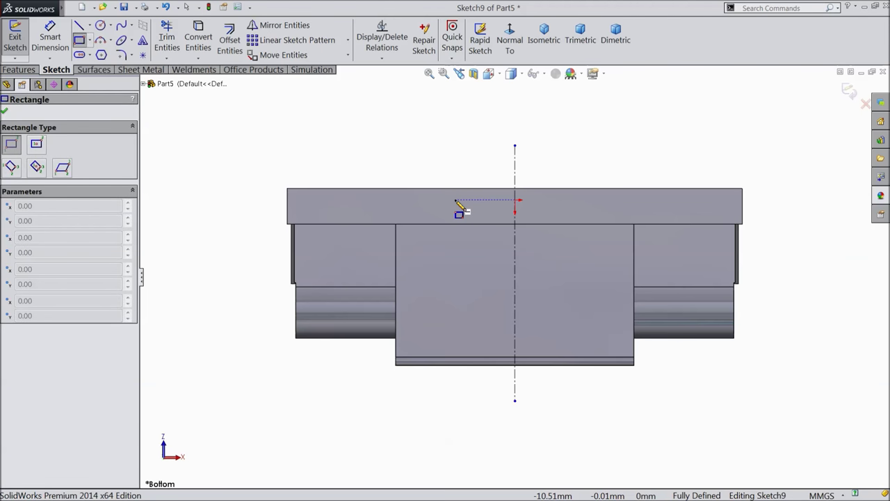
pyautogui.click(453, 201)
pyautogui.click(580, 425)
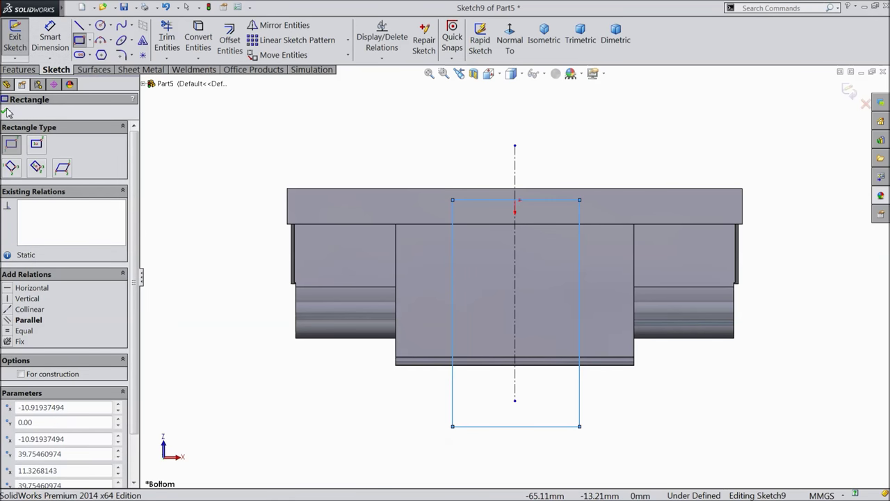
pyautogui.click(4, 110)
pyautogui.moveTo(596, 255); pyautogui.dragTo(423, 297)
pyautogui.click(503, 258)
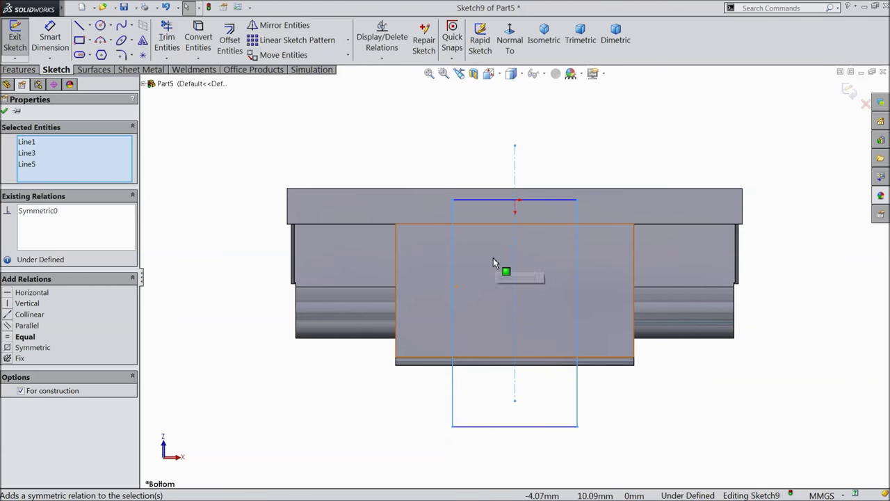
# Draw a narrow rectangle right of the centerline and start mirroring its edges
pyautogui.click(79, 43)
pyautogui.scroll(-2, 582, 352)
pyautogui.scroll(5, 580, 375)
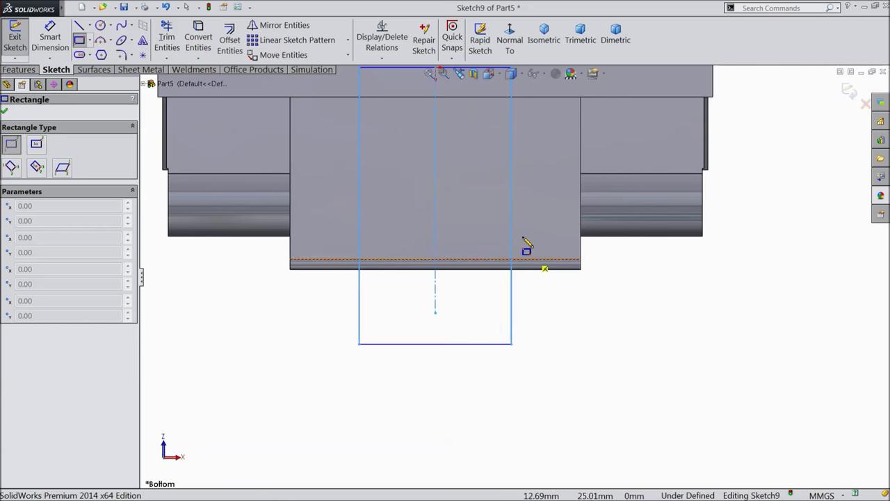
pyautogui.click(530, 165)
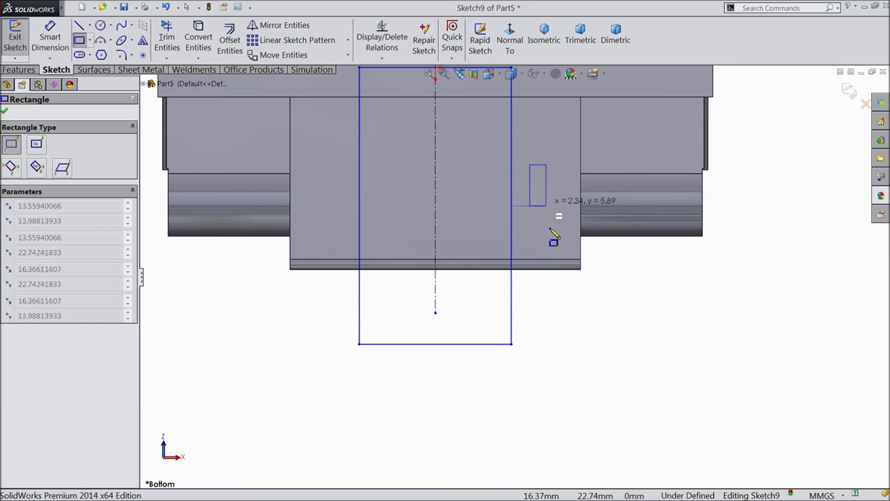
pyautogui.click(567, 348)
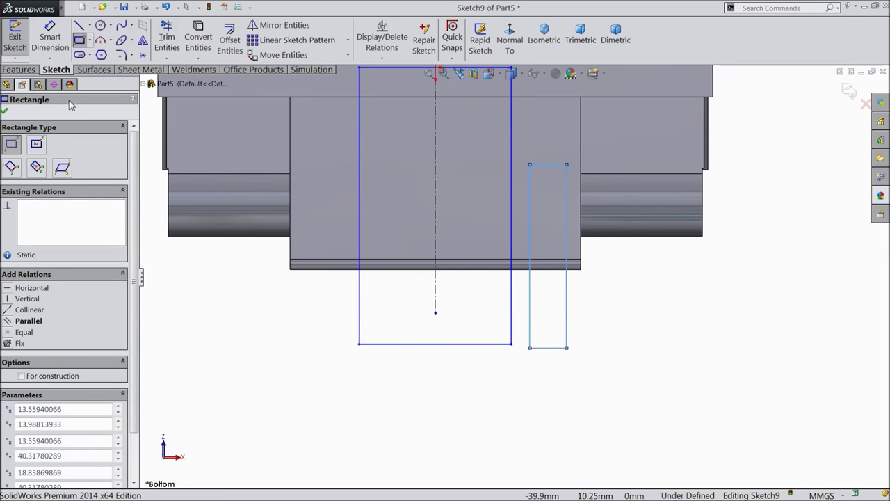
pyautogui.press('Escape')
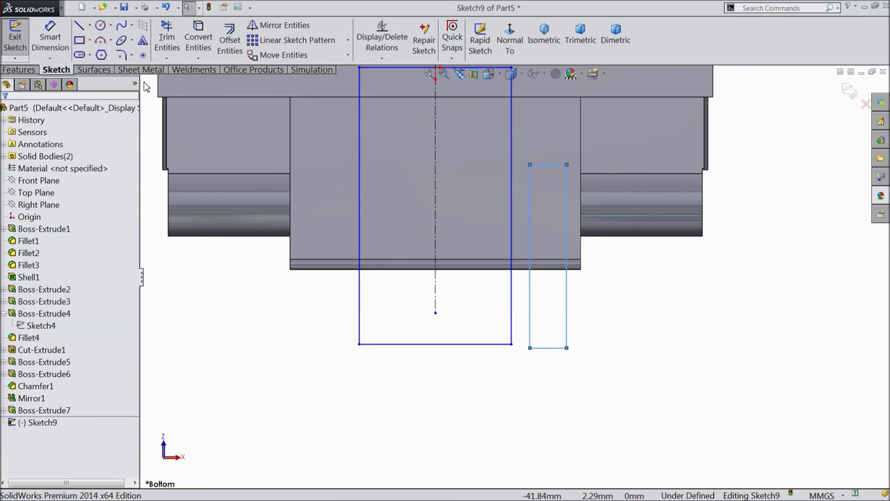
pyautogui.click(276, 25)
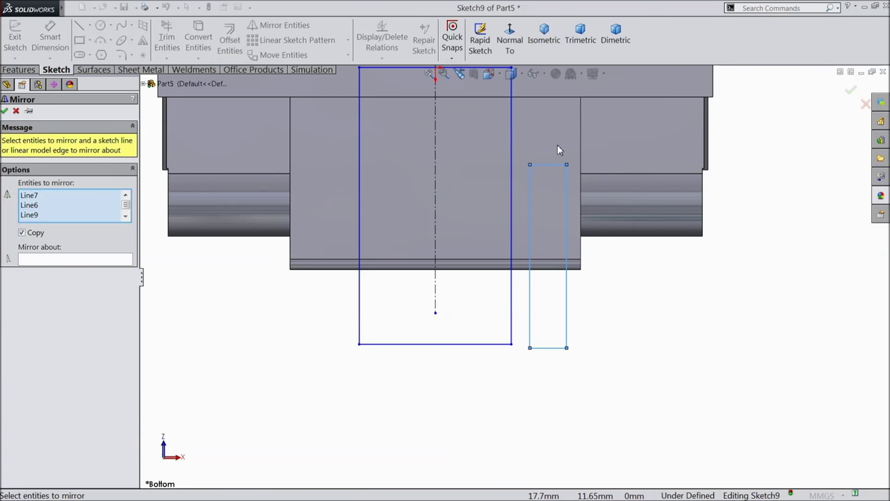
# Mirror the narrow rectangle across the vertical centreline
pyautogui.click(107, 260)
pyautogui.click(435, 306)
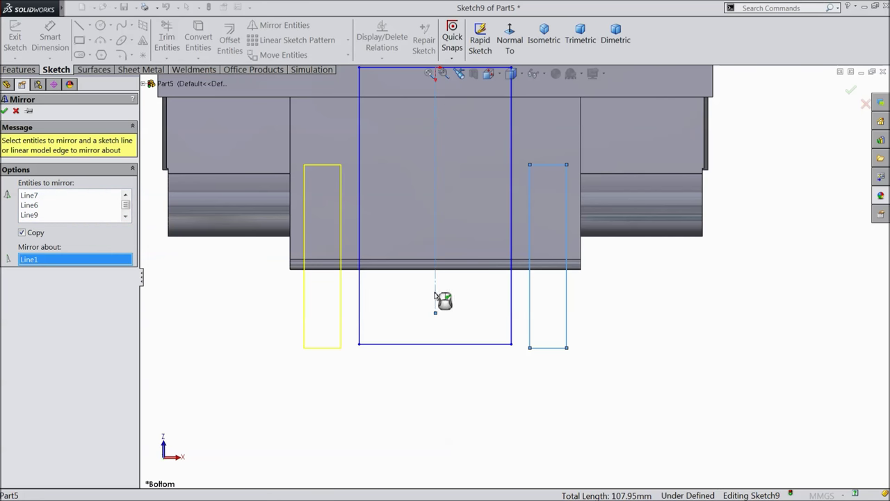
pyautogui.click(5, 111)
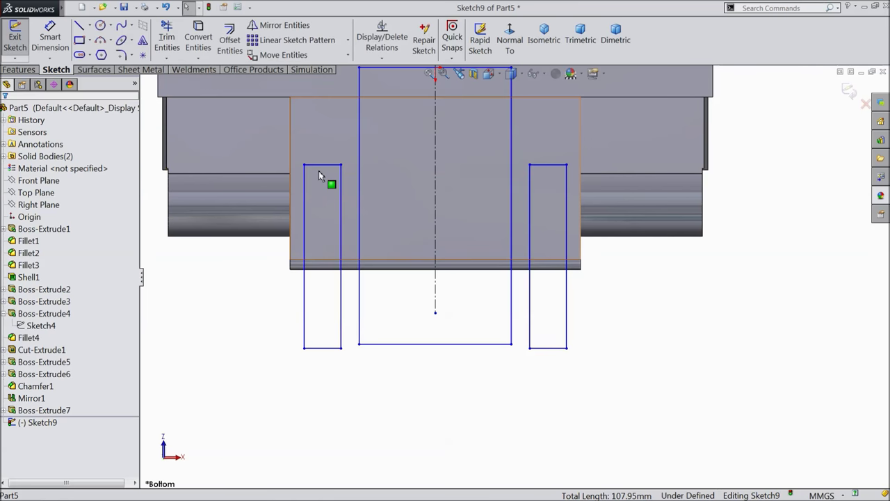
pyautogui.scroll(3, 373, 240)
pyautogui.scroll(-2, 469, 331)
# Dimension the side rectangles' outer spacing 37.50 mm and inner spacing 30.10 mm
pyautogui.click(50, 38)
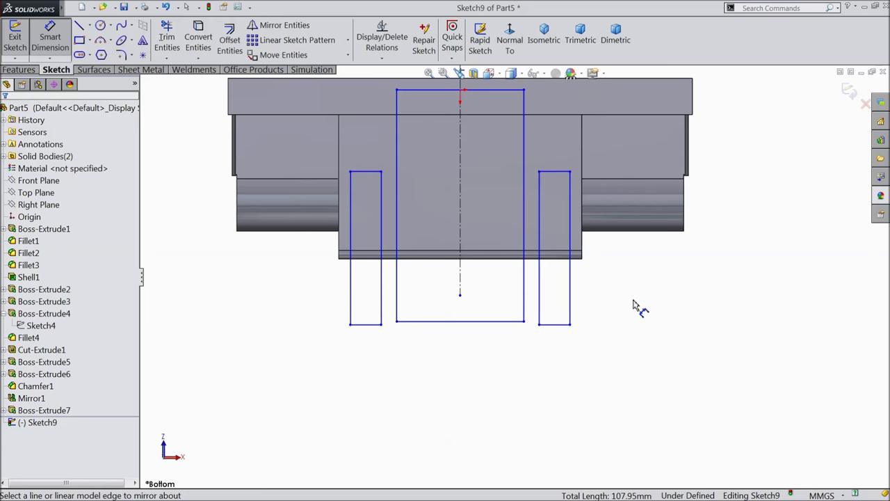
pyautogui.click(570, 299)
pyautogui.click(350, 302)
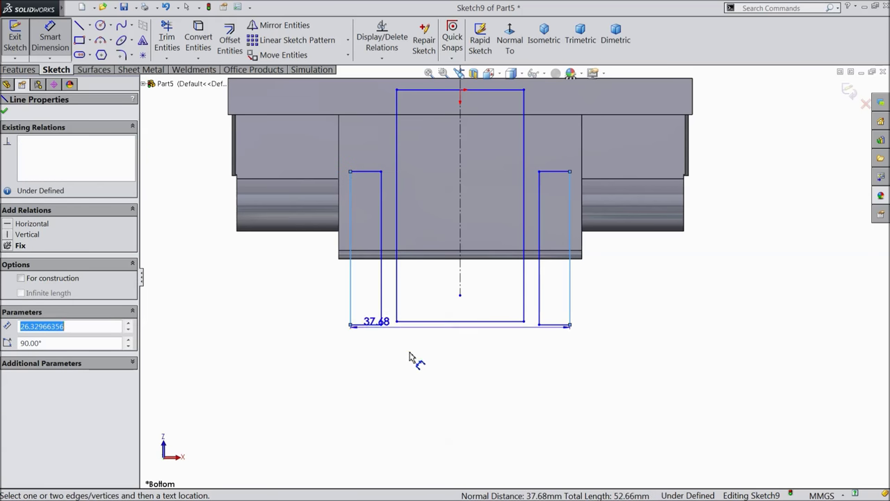
pyautogui.click(431, 363)
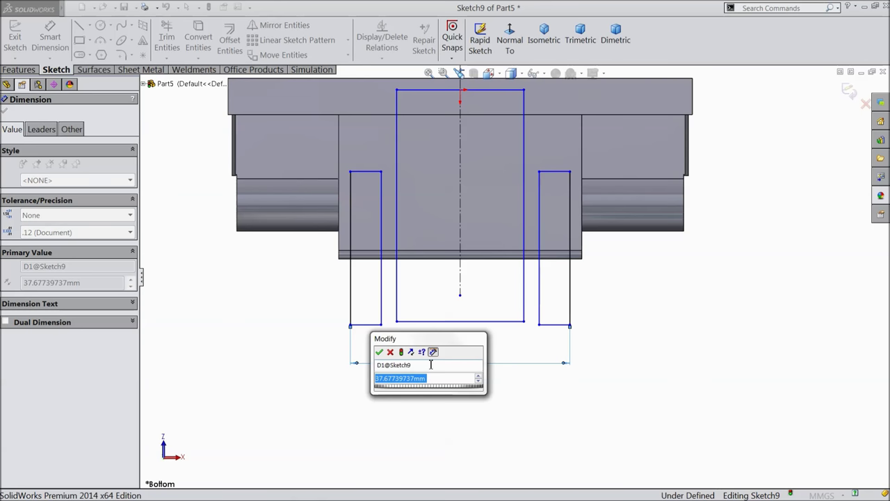
pyautogui.write('37.5')
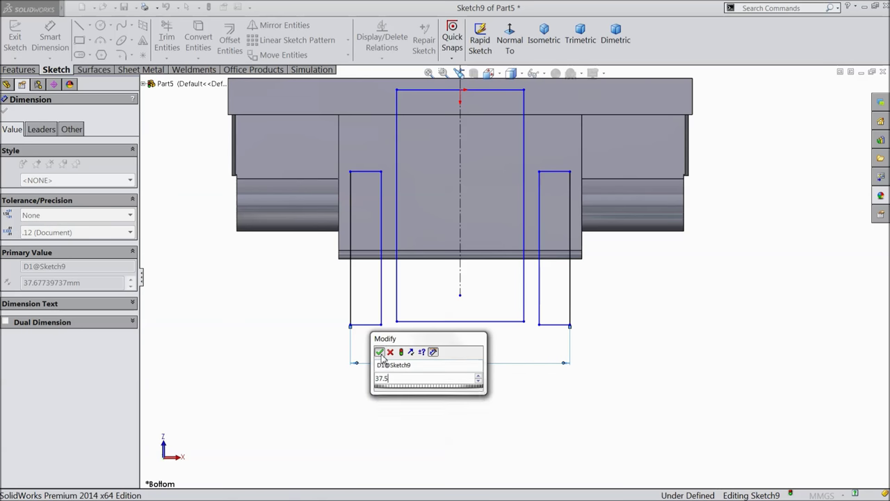
pyautogui.press('Return')
pyautogui.click(382, 316)
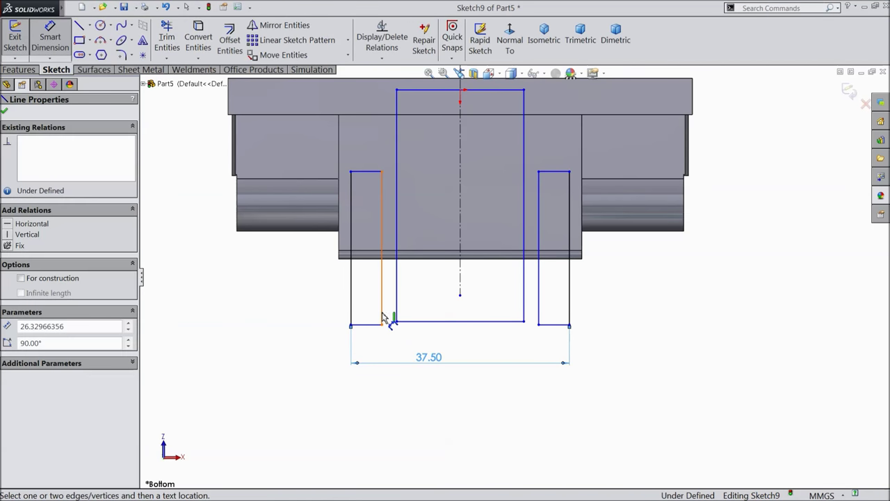
pyautogui.click(539, 316)
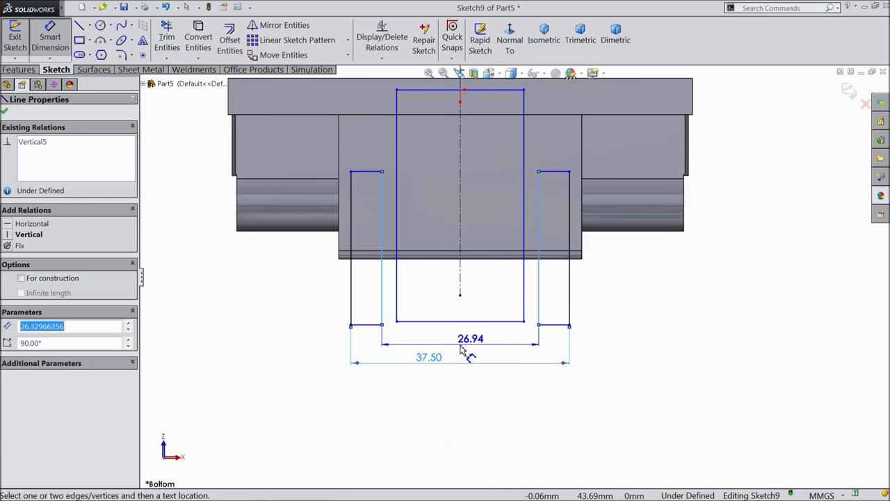
pyautogui.click(460, 347)
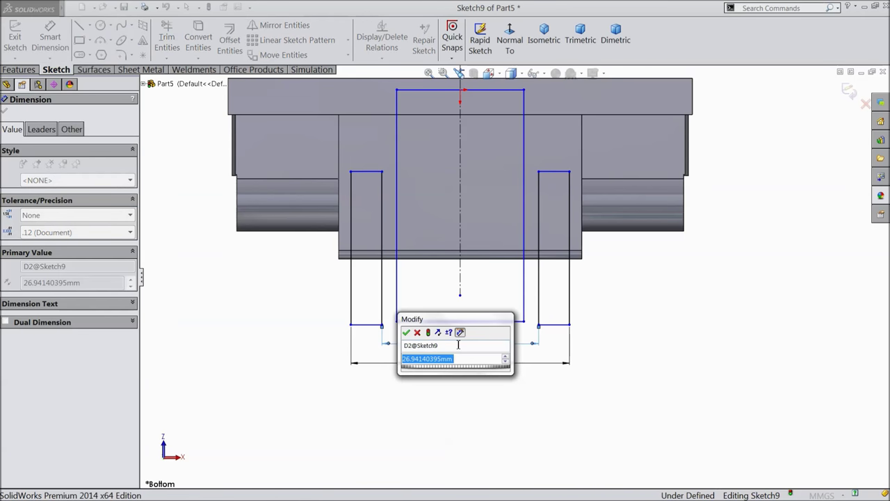
pyautogui.write('30.1')
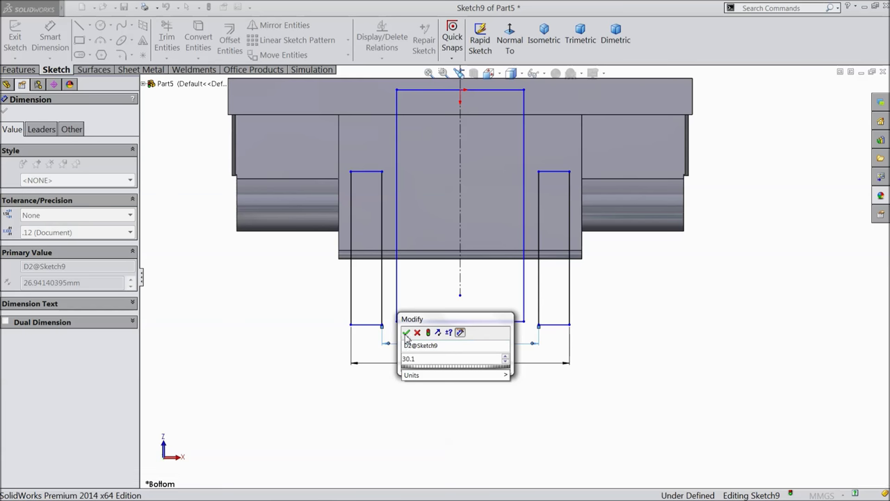
pyautogui.click(406, 332)
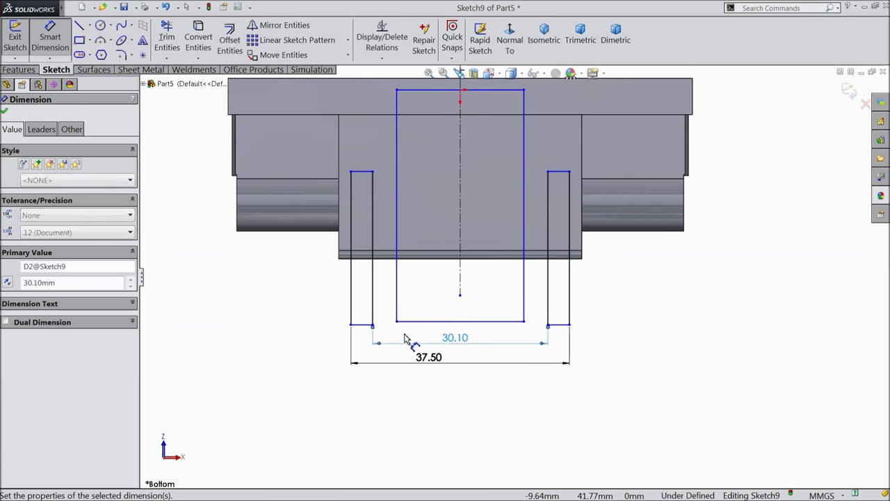
# Dimension the central bottom edge width to 26.50 mm
pyautogui.click(465, 325)
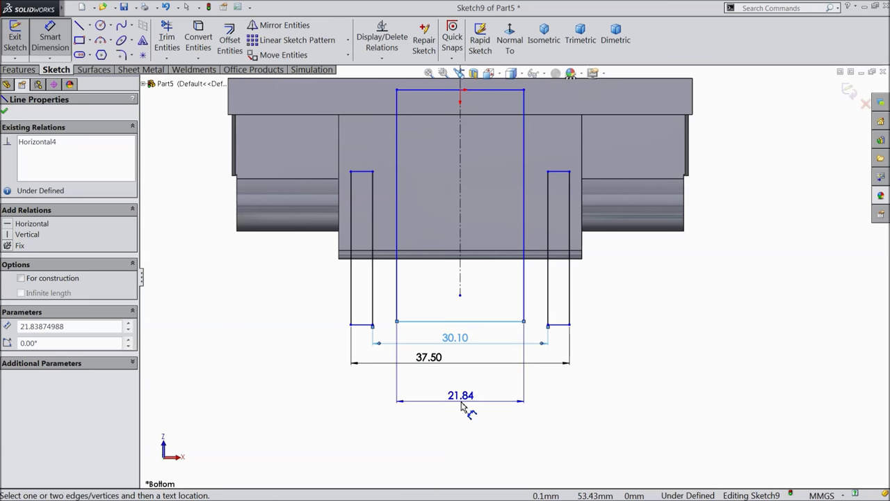
pyautogui.click(461, 395)
pyautogui.write('26.5')
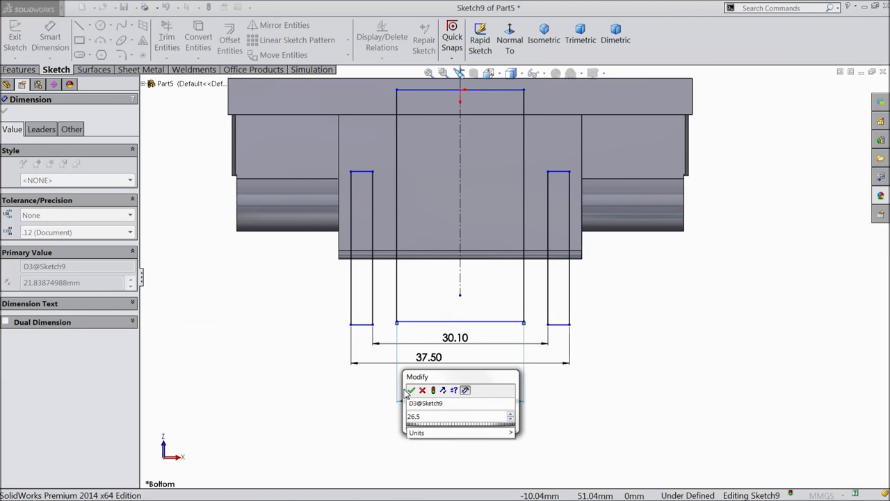
pyautogui.click(411, 390)
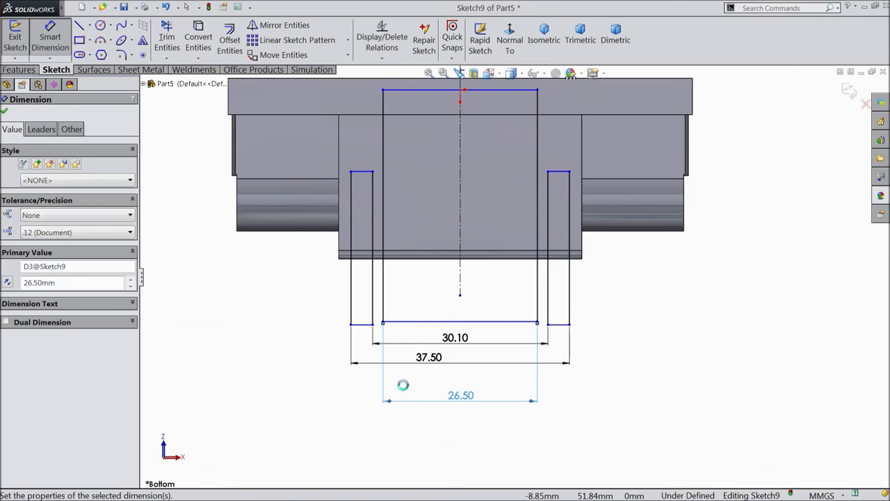
pyautogui.click(4, 113)
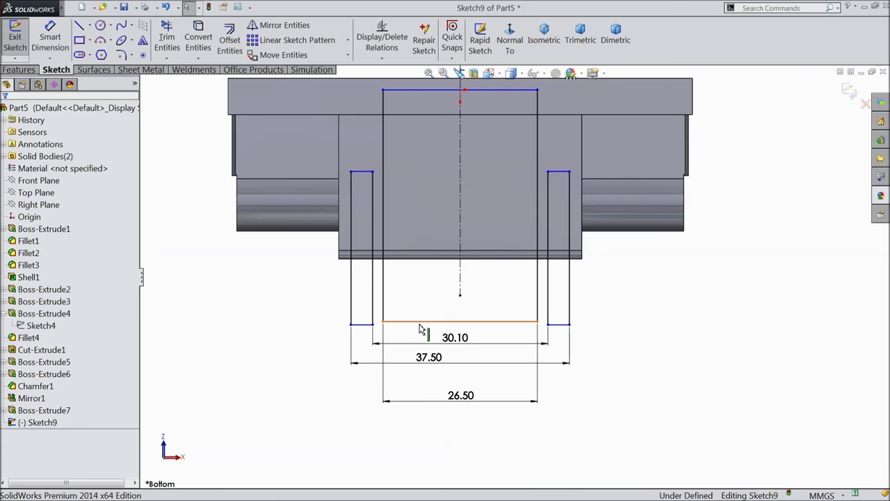
# Make the three bottom edges collinear
pyautogui.click(420, 322)
pyautogui.keyDown('ctrl'); pyautogui.click(362, 324); pyautogui.keyUp('ctrl')
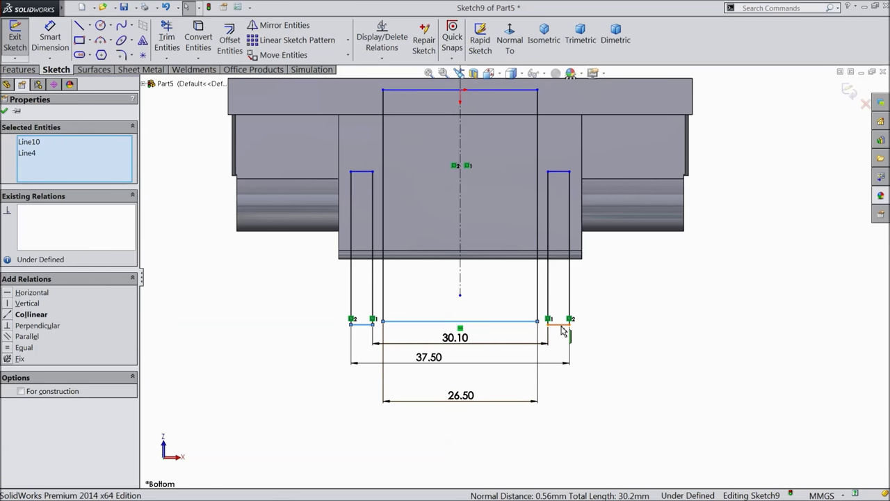
pyautogui.keyDown('ctrl'); pyautogui.click(564, 332); pyautogui.keyUp('ctrl')
pyautogui.click(596, 299)
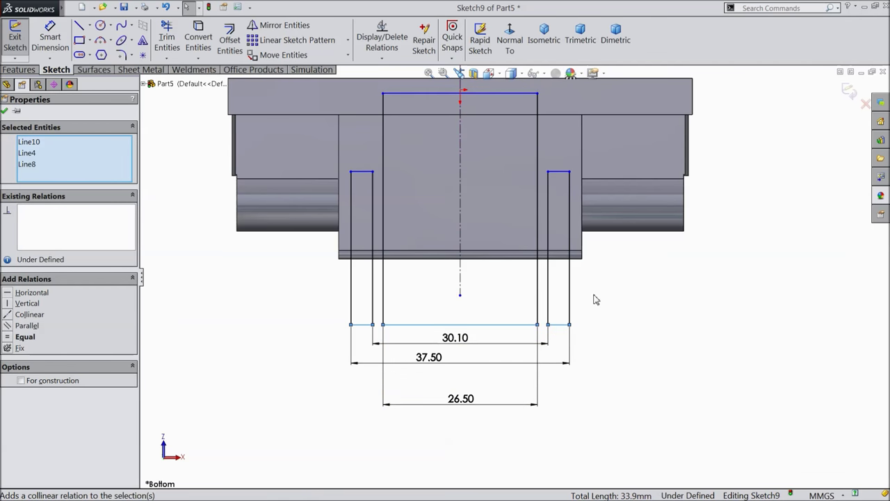
pyautogui.click(100, 43)
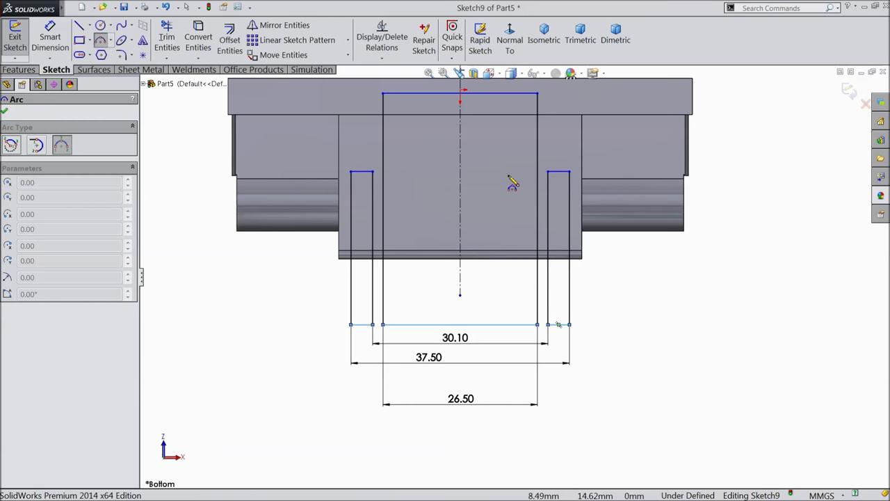
# Draw upward semicircular 3-point arcs across the top edges of both narrow rectangles
pyautogui.scroll(-6, 577, 177)
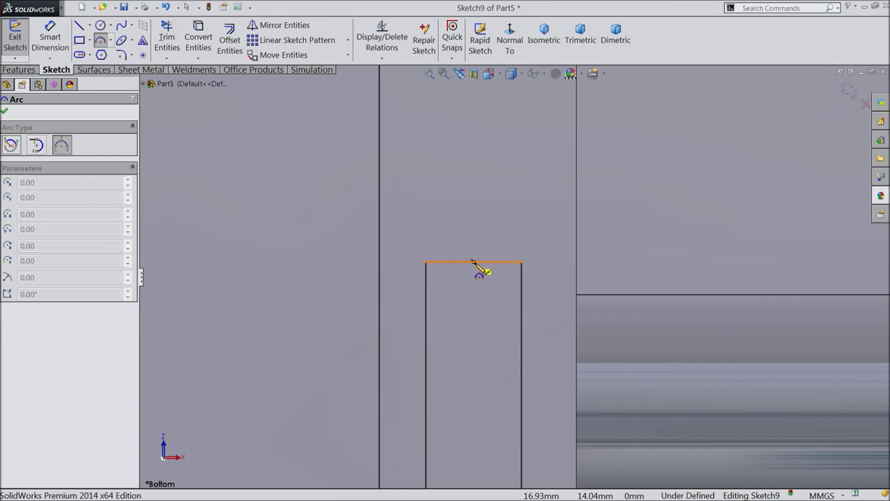
pyautogui.click(522, 261)
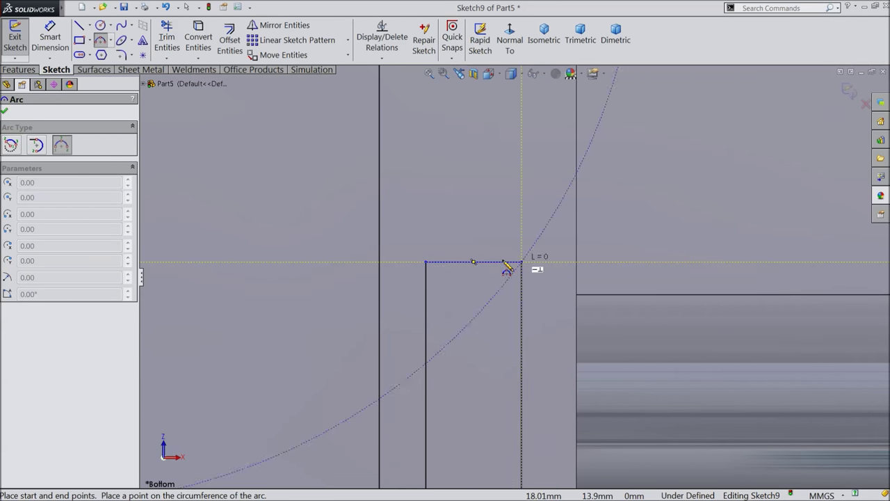
pyautogui.click(426, 261)
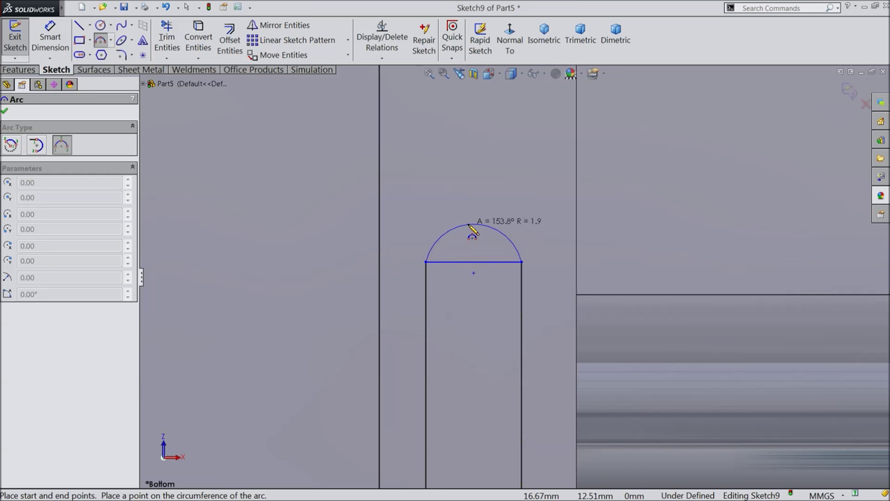
pyautogui.click(473, 223)
pyautogui.scroll(6, 419, 265)
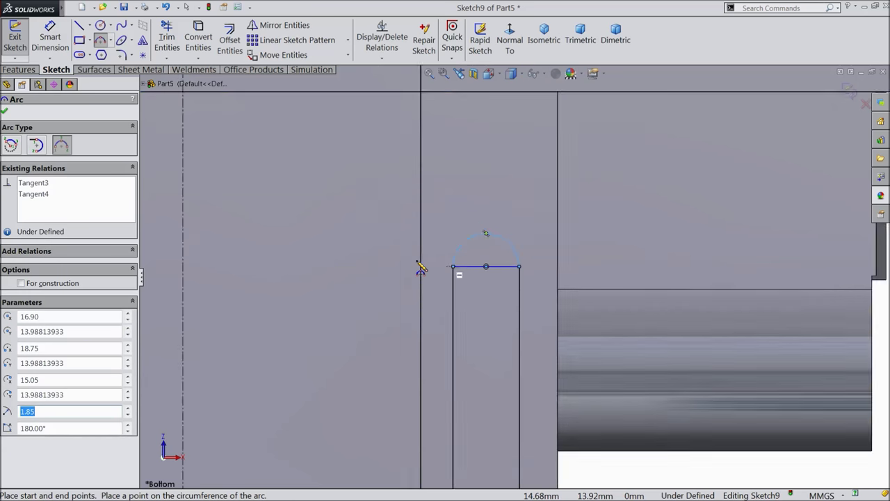
pyautogui.scroll(-8, 391, 299)
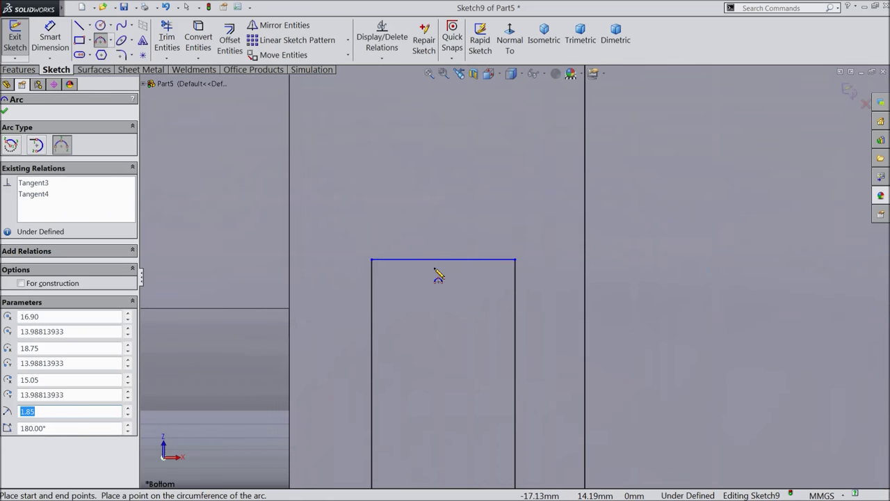
pyautogui.click(515, 260)
pyautogui.click(372, 260)
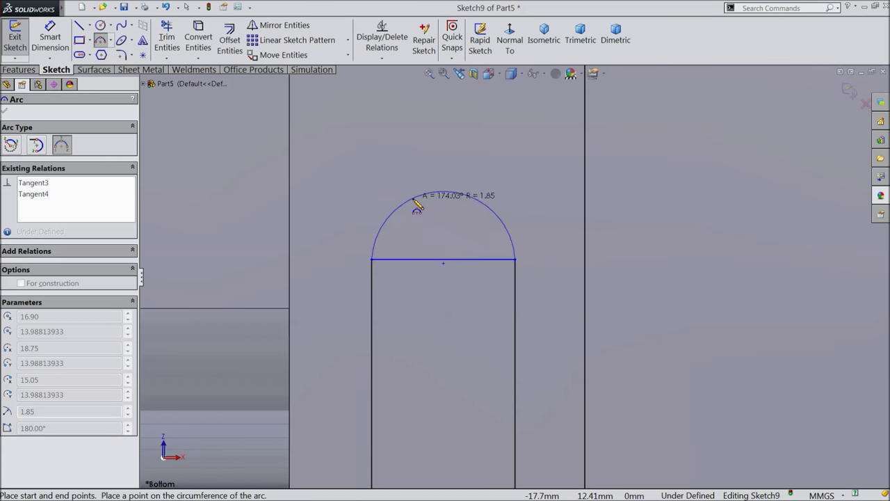
pyautogui.click(421, 200)
pyautogui.press('Escape')
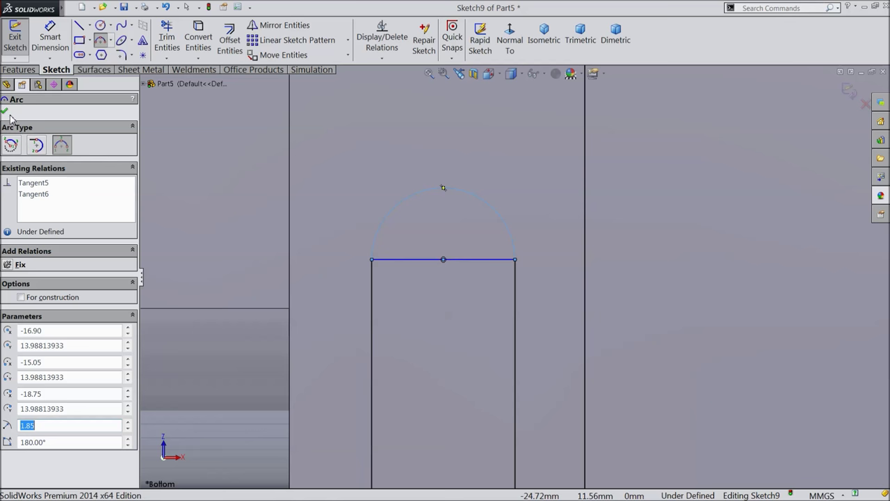
pyautogui.press('z')
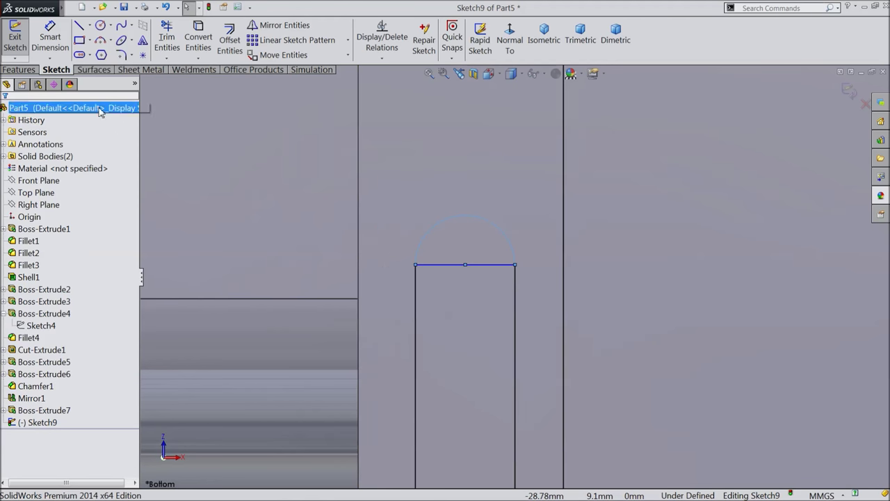
# Trim away the straight chord lines beneath both arcs
pyautogui.click(168, 39)
pyautogui.click(468, 265)
pyautogui.scroll(5, 497, 296)
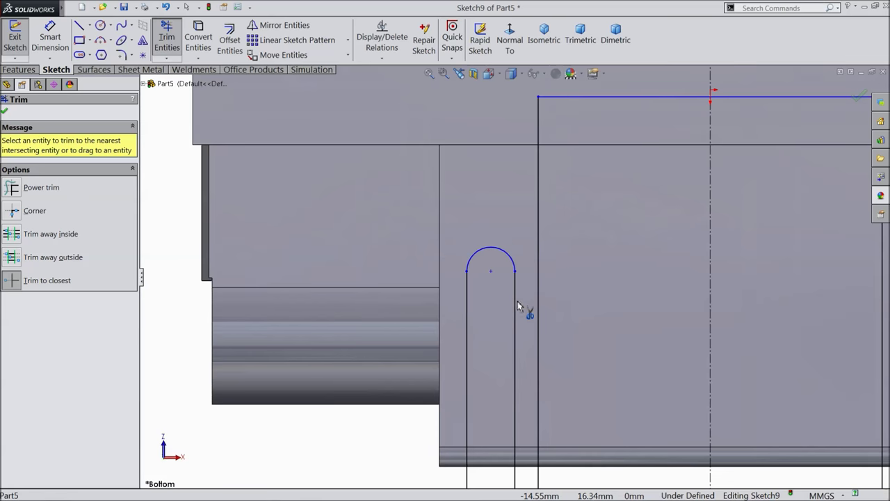
pyautogui.scroll(-5, 749, 284)
pyautogui.click(562, 257)
# Add the slot arc's R1.85 radius as a driven reference dimension
pyautogui.click(50, 40)
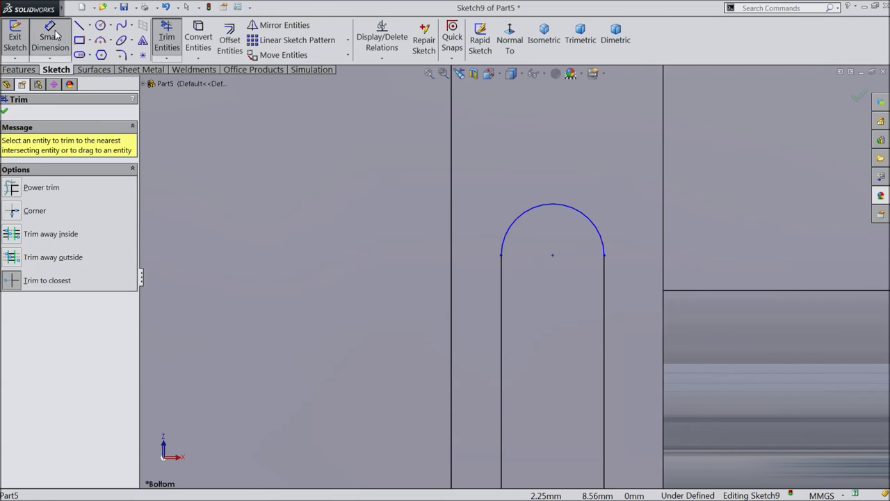
pyautogui.click(515, 224)
pyautogui.click(510, 222)
pyautogui.click(491, 154)
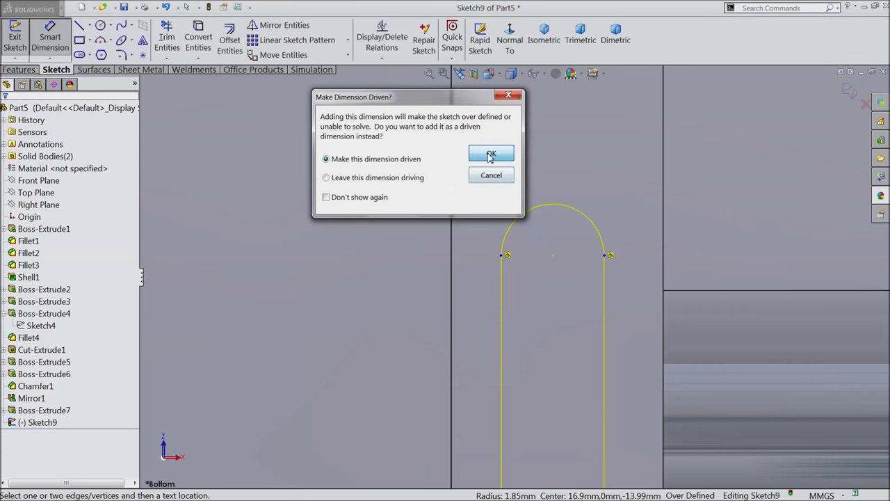
pyautogui.scroll(5, 530, 247)
pyautogui.scroll(3, 526, 256)
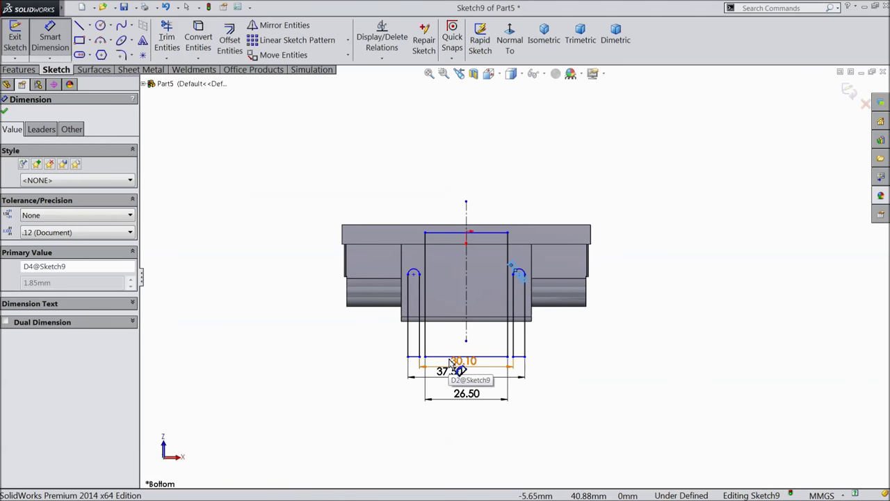
pyautogui.scroll(-3, 450, 292)
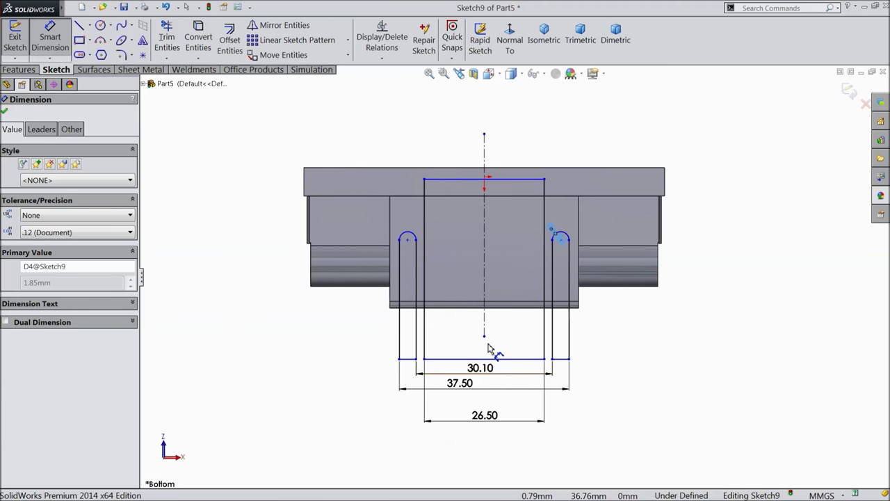
pyautogui.scroll(-2, 528, 239)
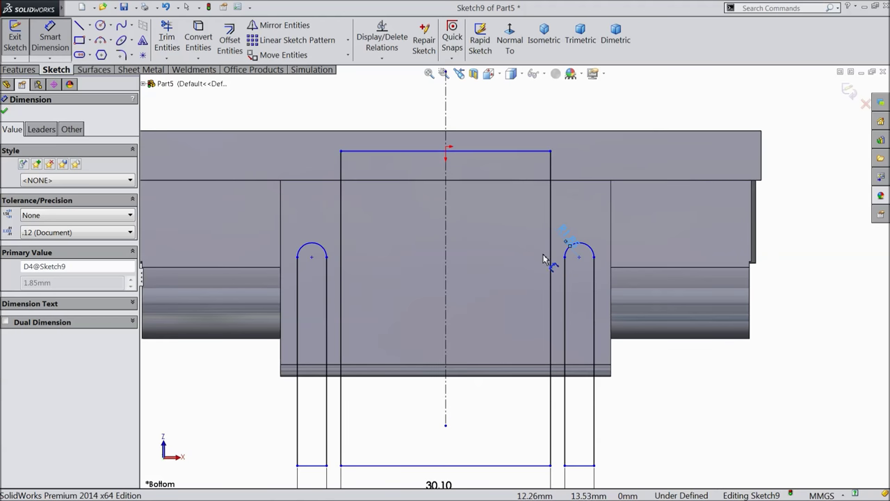
# Switch to Hidden Lines Visible and drag the arc centre downward
pyautogui.click(522, 74)
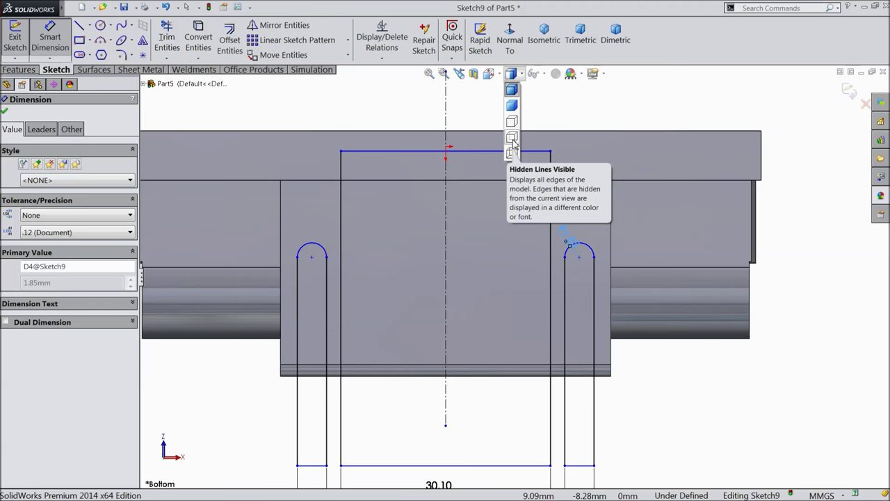
pyautogui.click(512, 138)
pyautogui.scroll(-5, 562, 226)
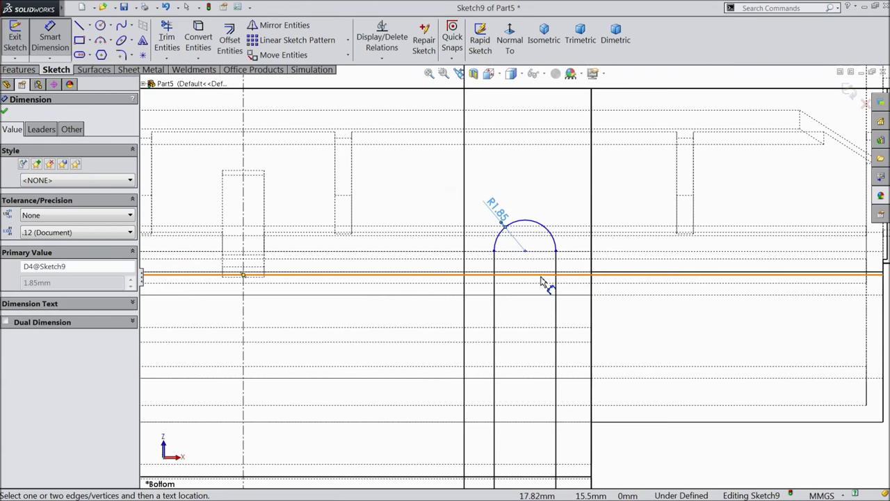
pyautogui.scroll(-2, 391, 272)
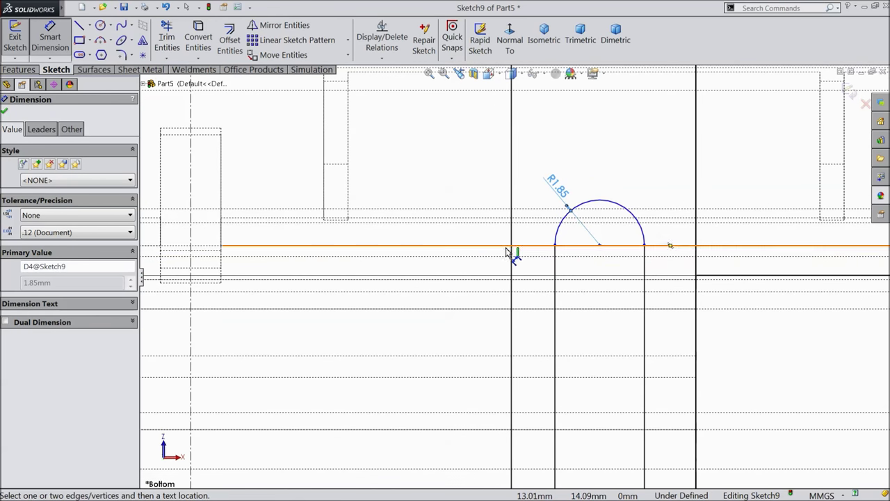
pyautogui.click(5, 112)
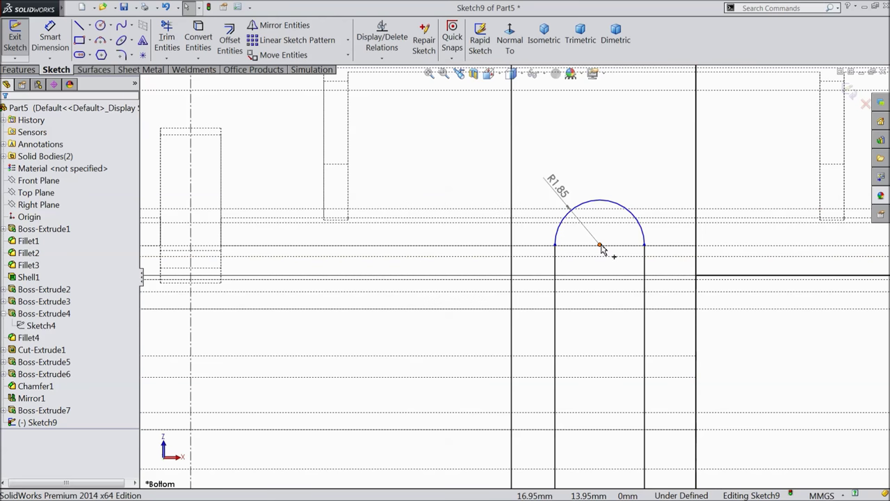
pyautogui.moveTo(602, 249); pyautogui.dragTo(602, 310)
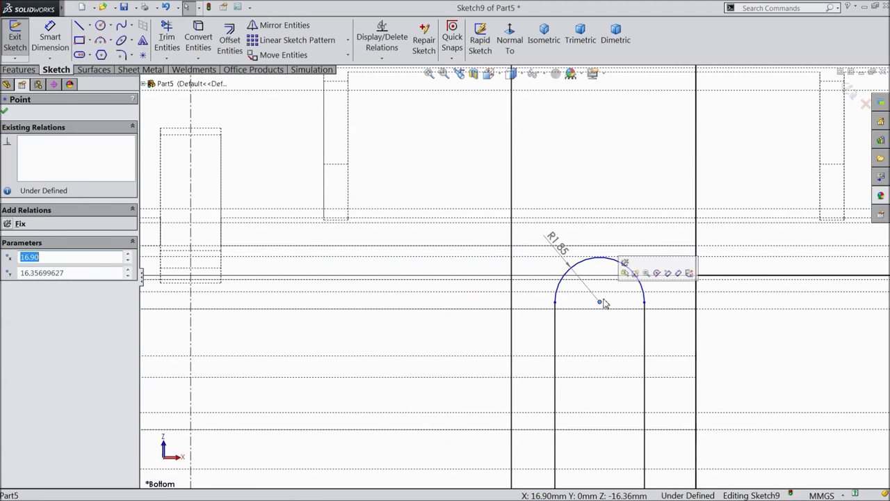
# Place a point at the arc top and dimension it 0.35 mm from the model edge
pyautogui.click(50, 38)
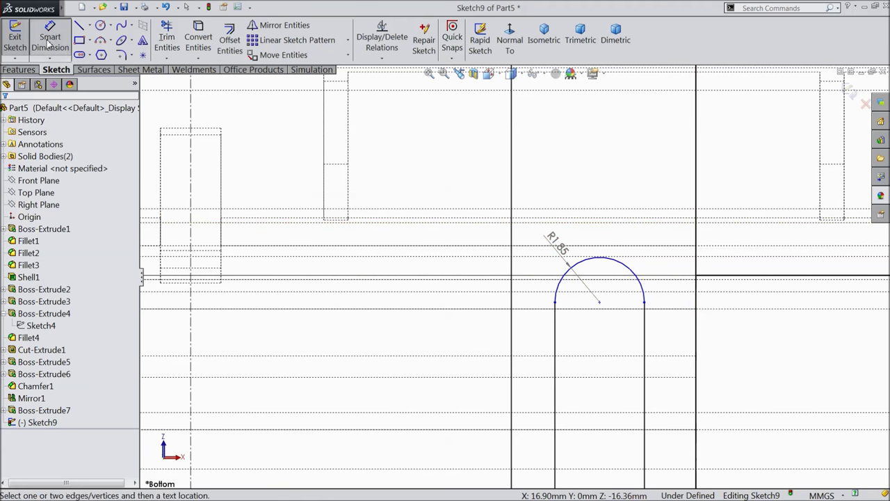
pyautogui.scroll(-2, 636, 327)
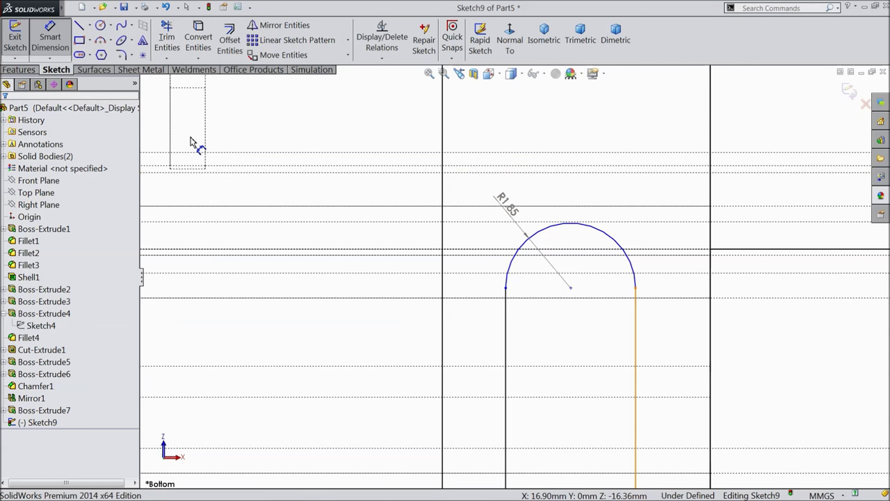
pyautogui.click(143, 55)
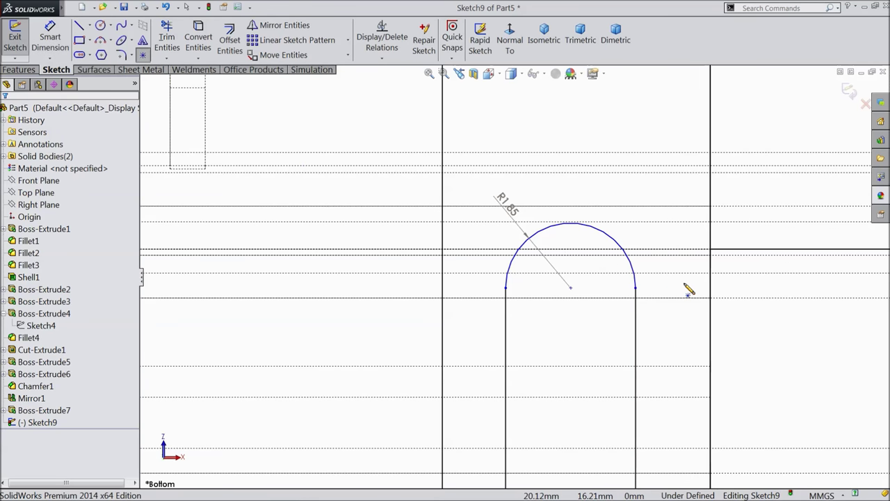
pyautogui.click(570, 223)
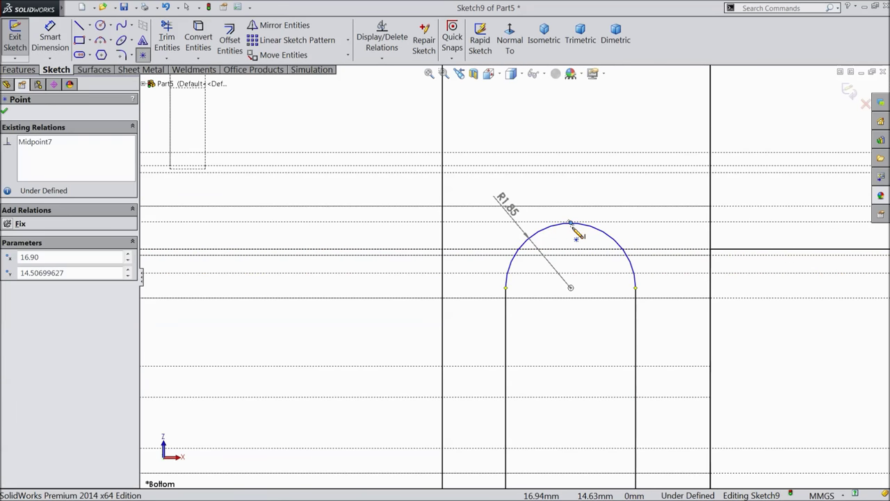
pyautogui.click(50, 38)
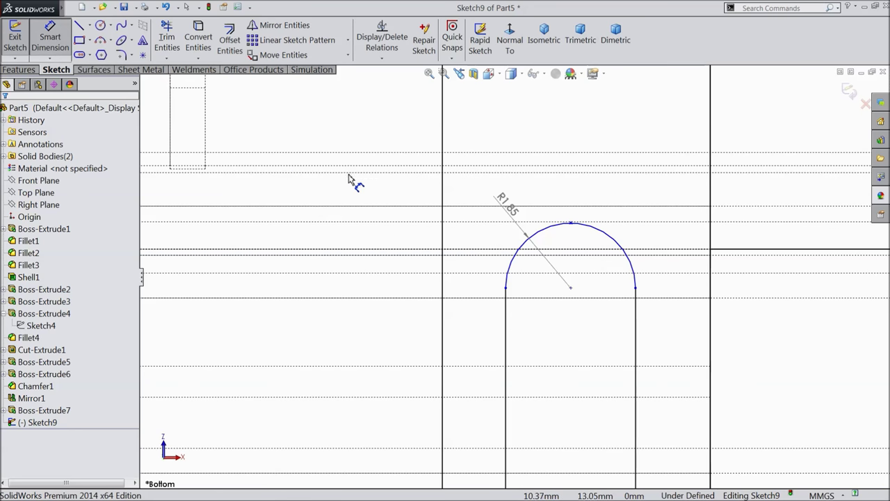
pyautogui.click(499, 173)
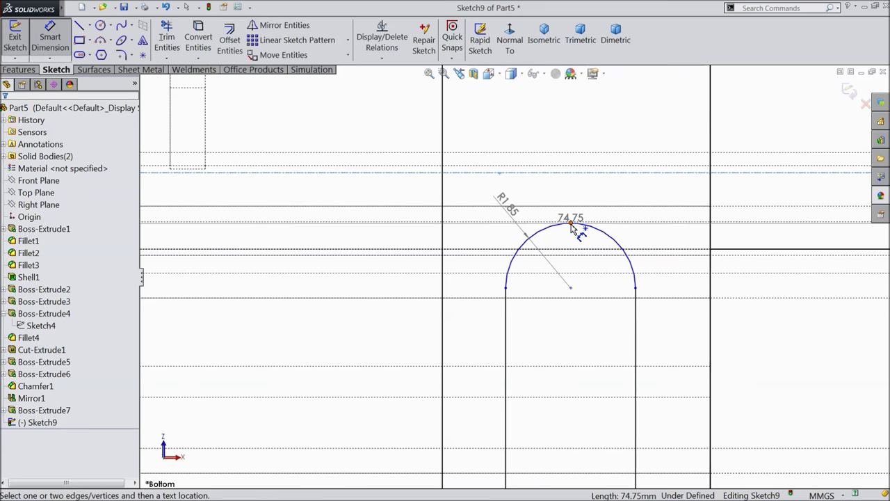
pyautogui.click(577, 224)
pyautogui.click(626, 196)
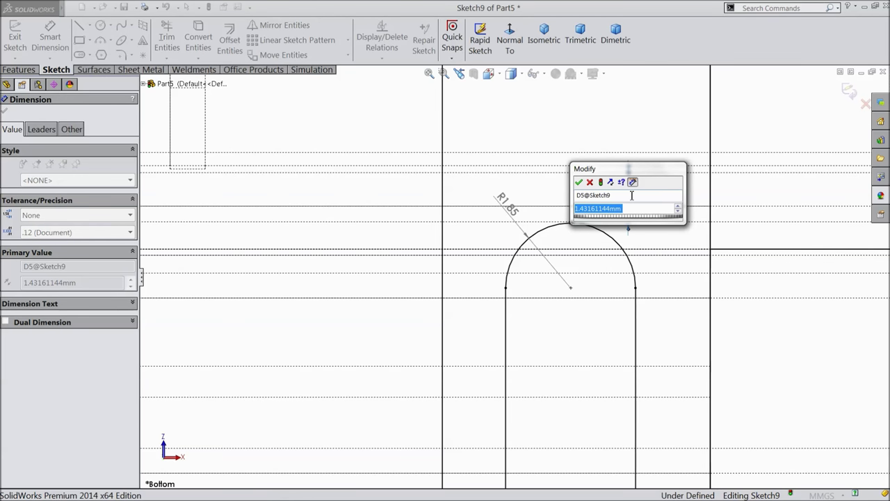
pyautogui.write('0.35')
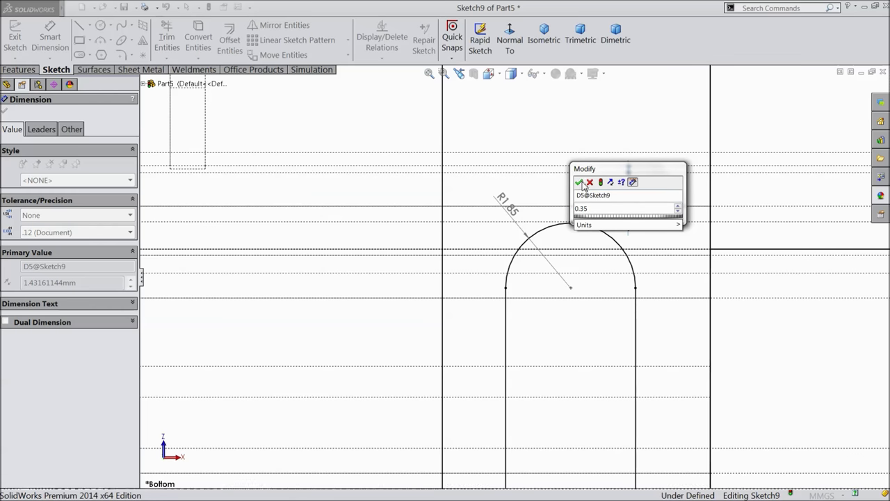
pyautogui.press('Return')
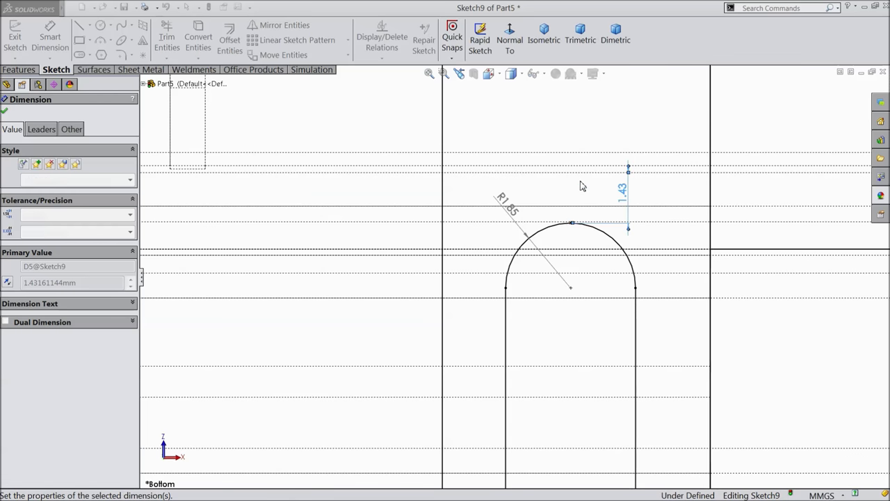
# Switch the display back to Shaded With Edges
pyautogui.scroll(-5, 615, 197)
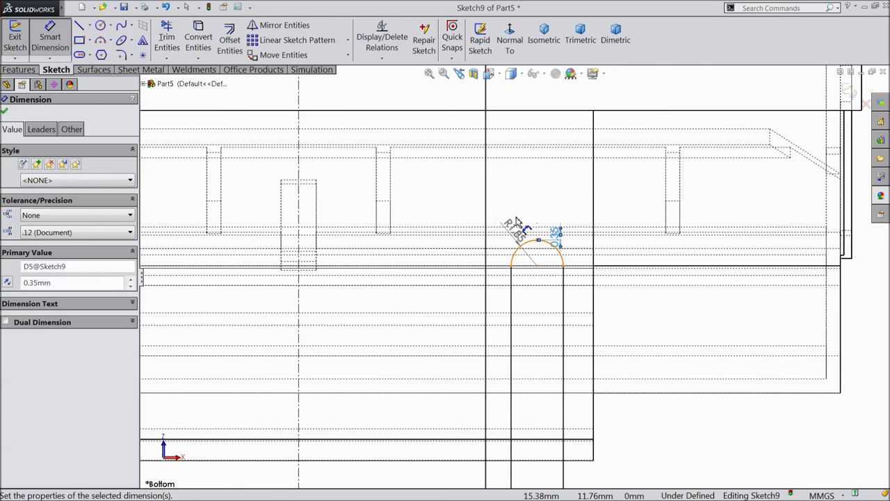
pyautogui.scroll(1, 278, 270)
pyautogui.scroll(2, 282, 268)
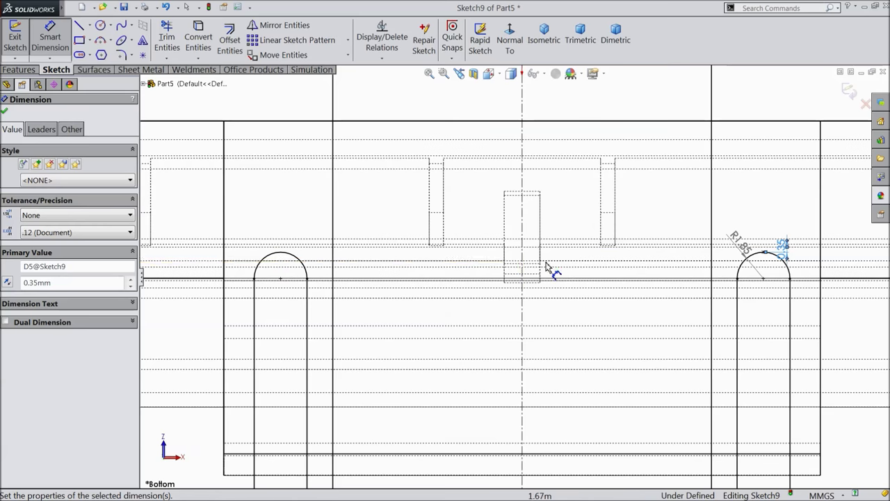
pyautogui.scroll(3, 619, 267)
pyautogui.scroll(-1, 648, 255)
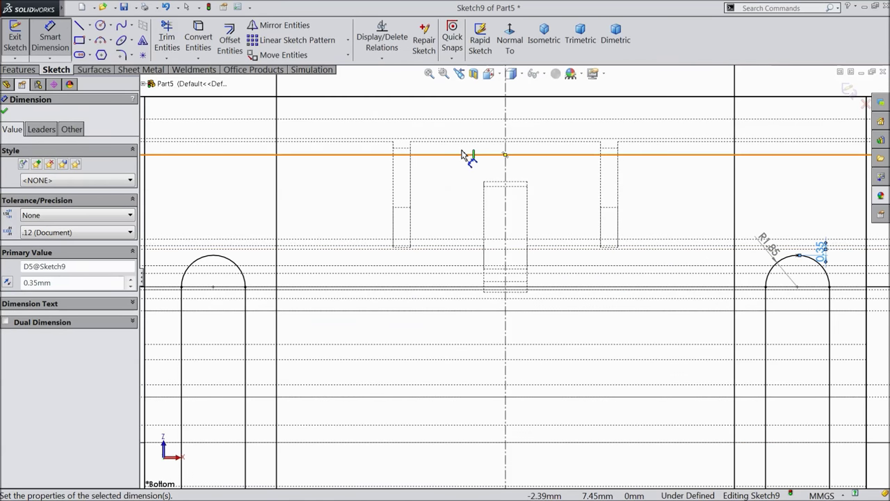
pyautogui.click(522, 75)
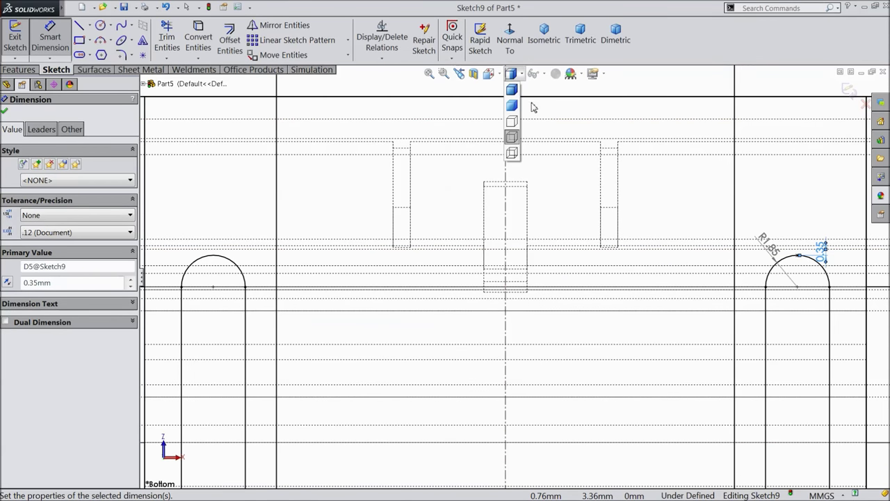
pyautogui.click(512, 90)
pyautogui.scroll(-4, 541, 223)
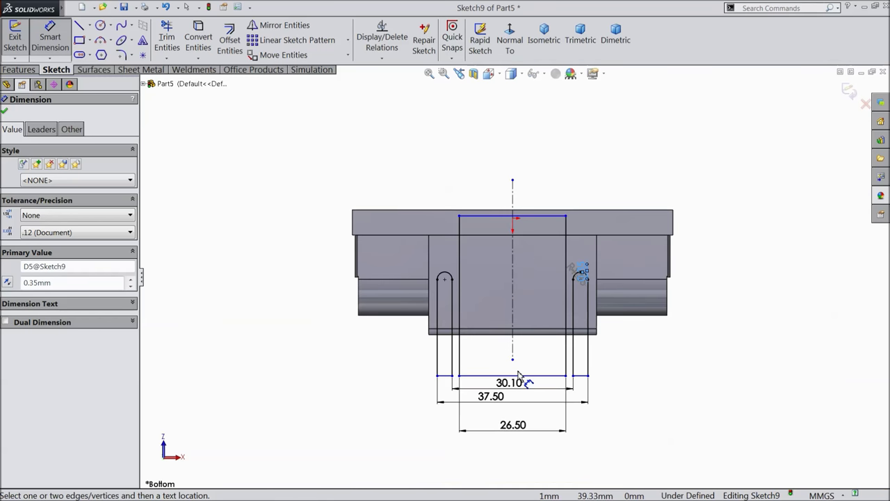
pyautogui.scroll(1, 514, 396)
pyautogui.scroll(3, 514, 397)
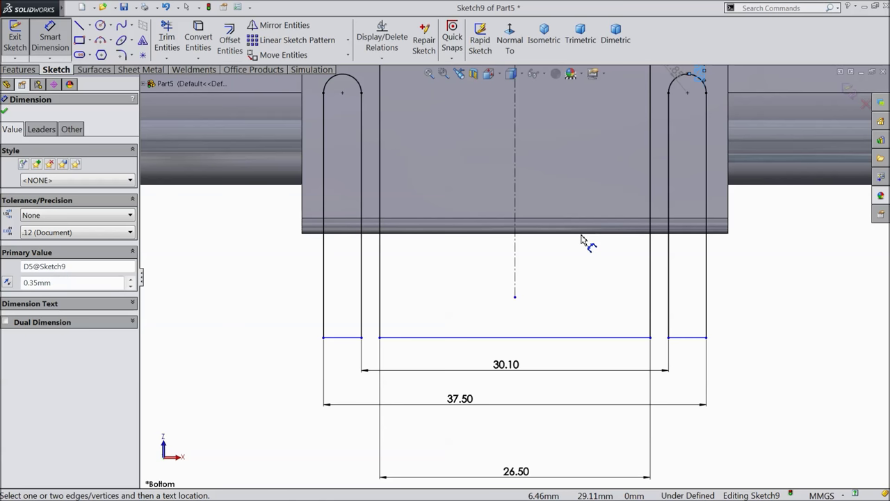
# Dimension the slots' bottom line 11.71 mm from the bucket edge
pyautogui.click(588, 221)
pyautogui.click(610, 338)
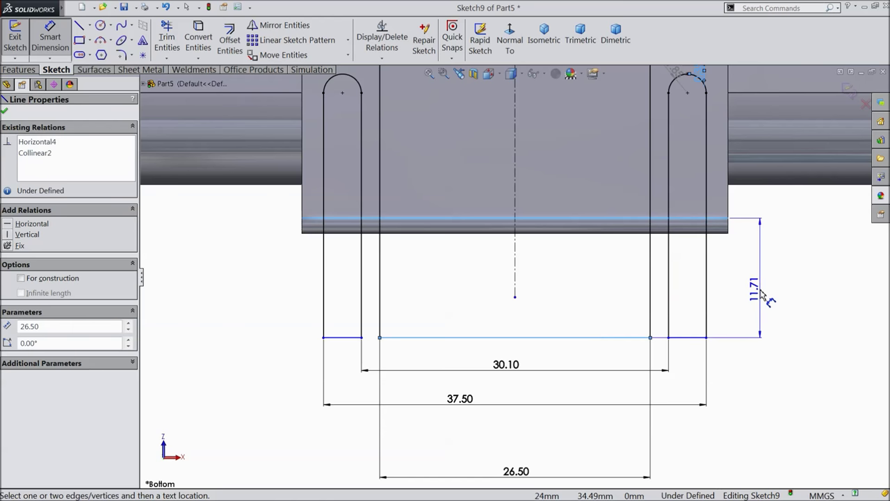
pyautogui.click(760, 296)
pyautogui.click(710, 277)
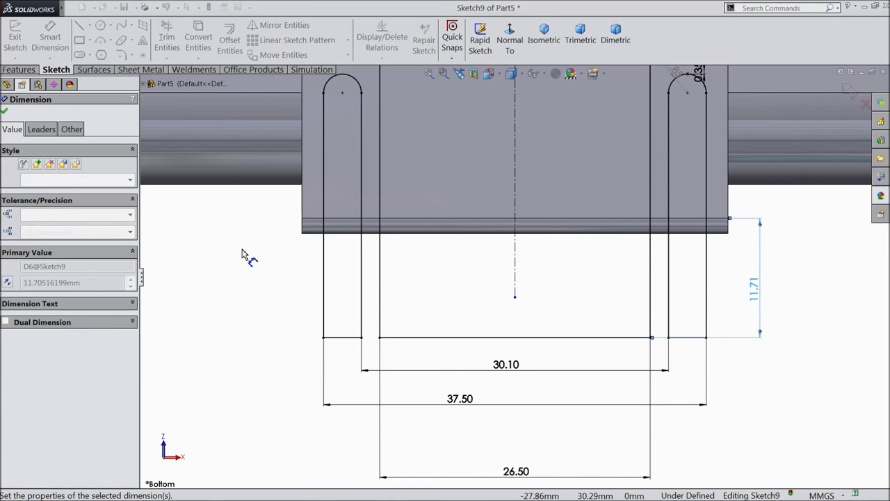
pyautogui.click(5, 111)
pyautogui.click(19, 70)
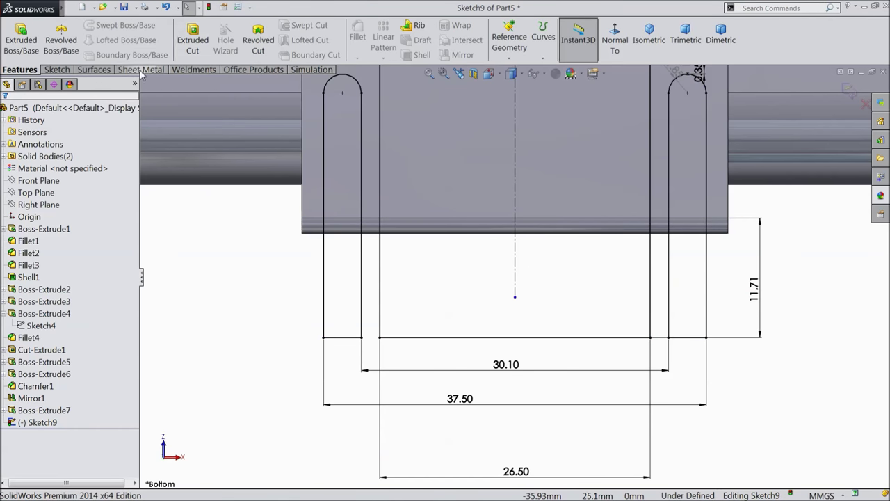
# Try an extruded cut set to Through All with a second direction, then cancel it
pyautogui.click(193, 42)
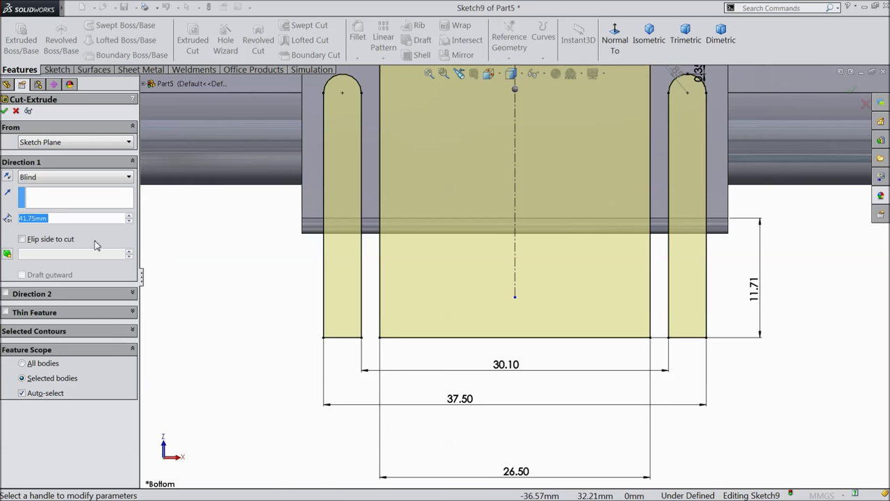
pyautogui.click(49, 183)
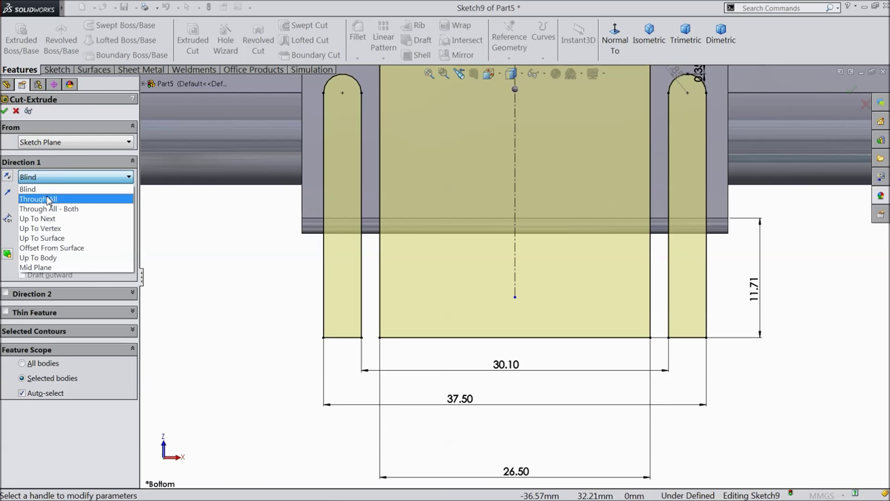
pyautogui.click(43, 196)
pyautogui.click(6, 273)
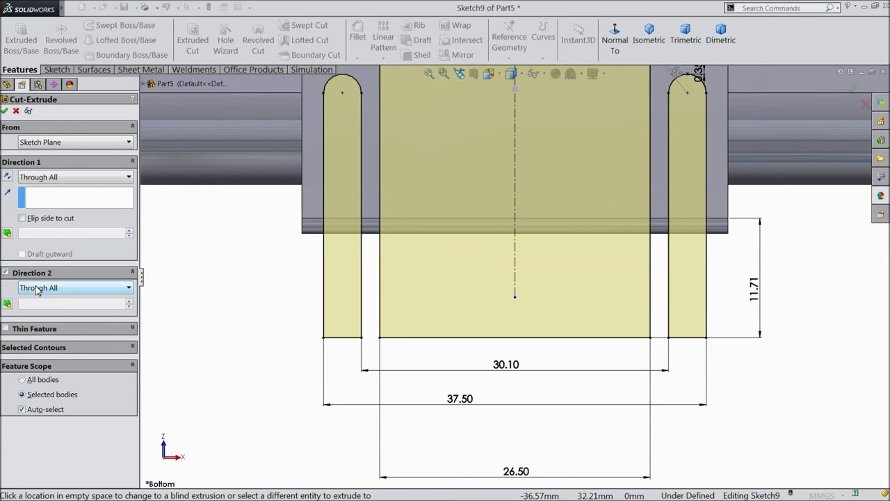
pyautogui.click(23, 410)
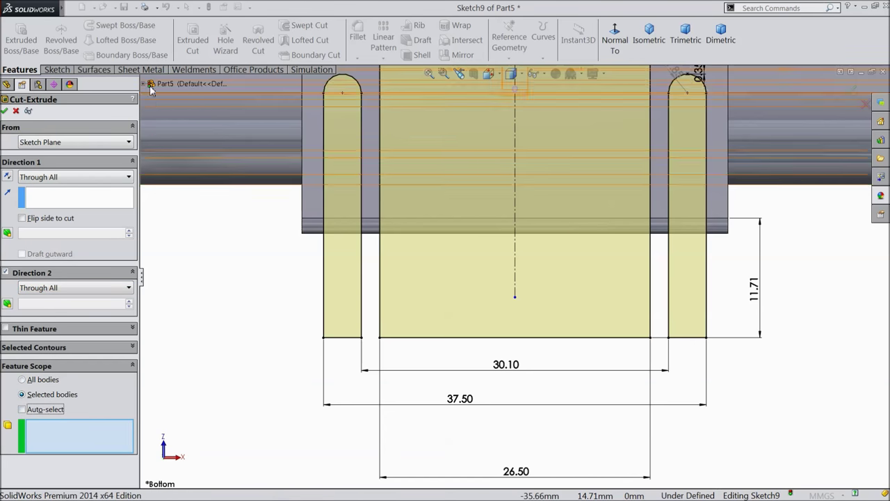
pyautogui.click(145, 84)
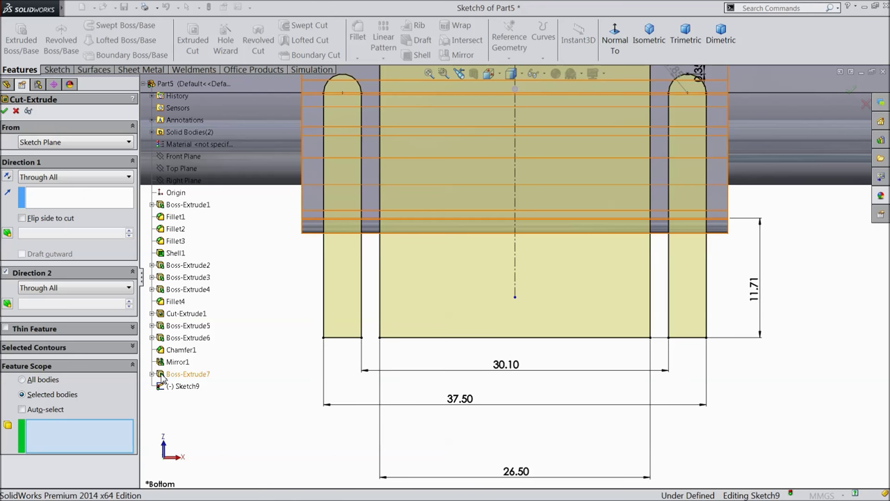
pyautogui.press('z')
pyautogui.press('z')
pyautogui.press('z')
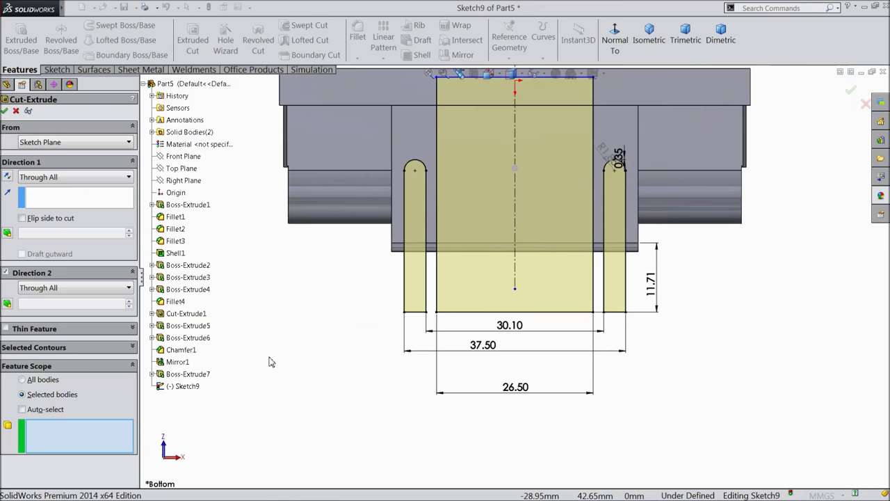
pyautogui.scroll(-1, 237, 346)
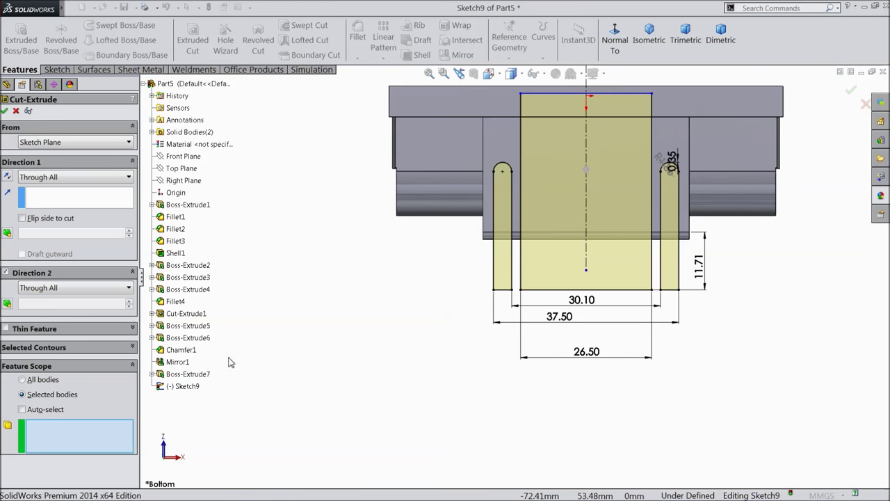
pyautogui.click(171, 376)
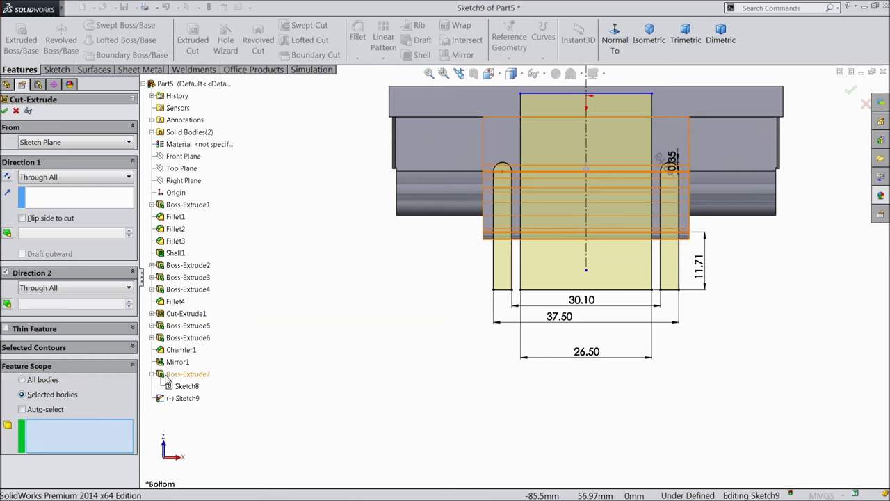
pyautogui.click(162, 378)
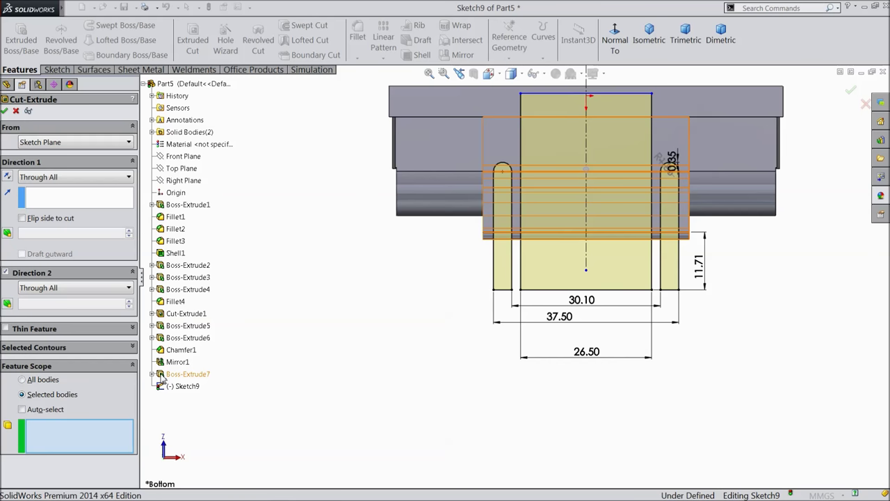
pyautogui.click(16, 111)
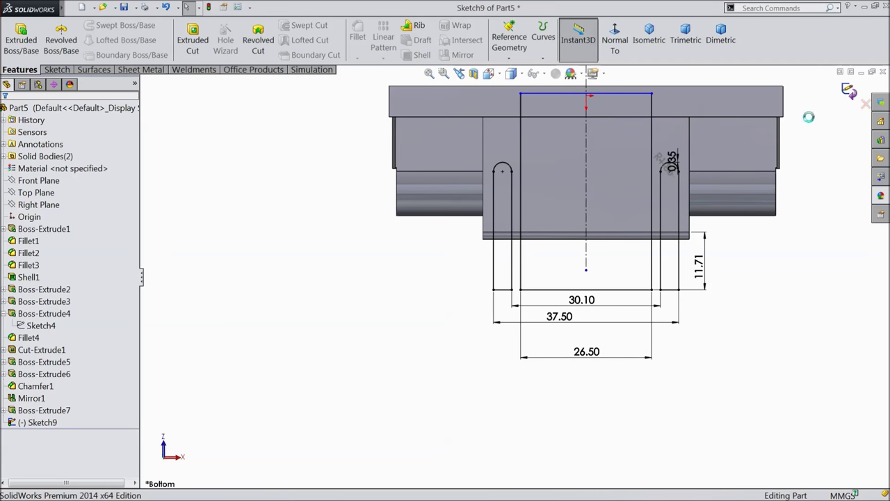
# Check that Boss-Extrude7 is extruded Mid Plane to 41.75 mm, leaving it unchanged
pyautogui.keyDown('ctrl'); pyautogui.click(20, 411); pyautogui.keyUp('ctrl')
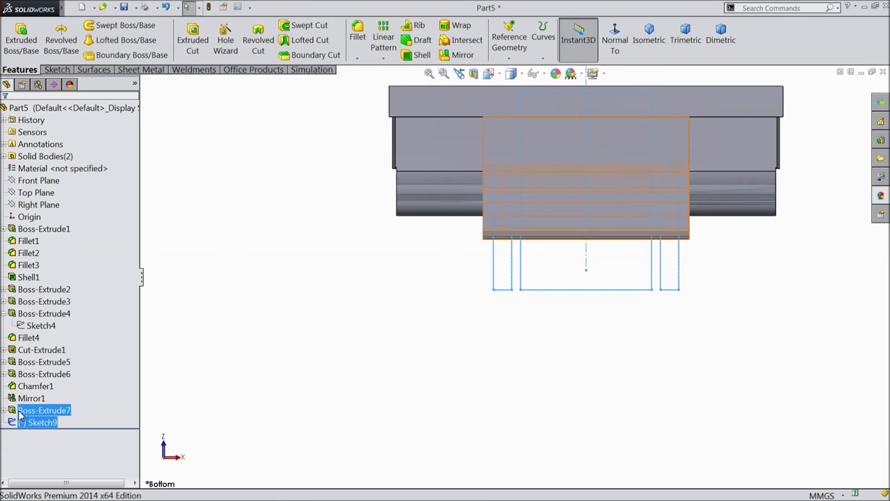
pyautogui.click(20, 411)
pyautogui.click(25, 385)
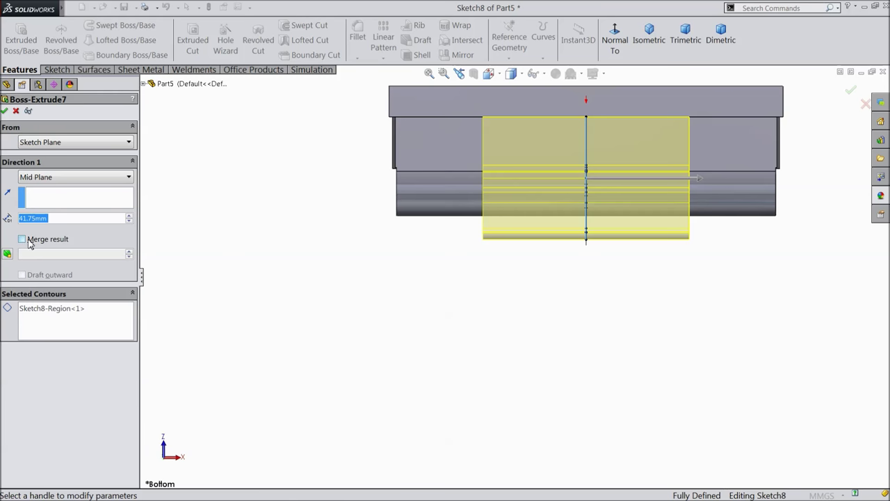
pyautogui.click(5, 111)
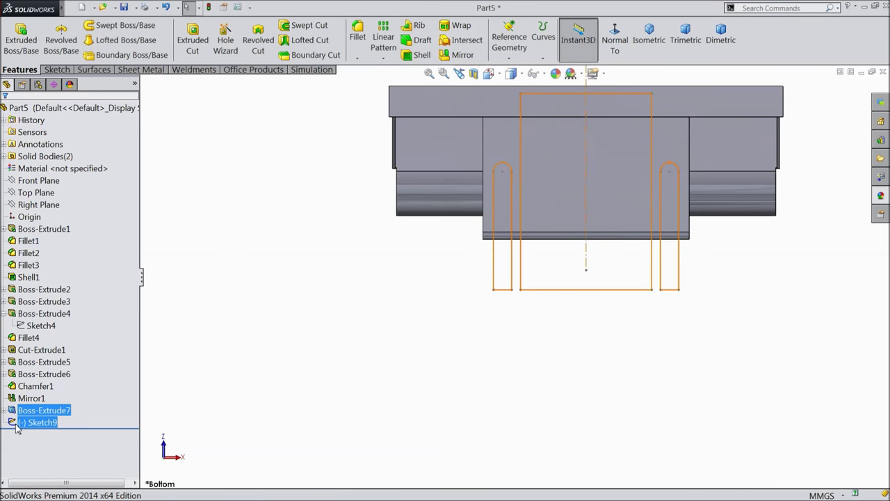
# Restart the extruded cut from Sketch9 with automatic body selection turned off
pyautogui.click(35, 422)
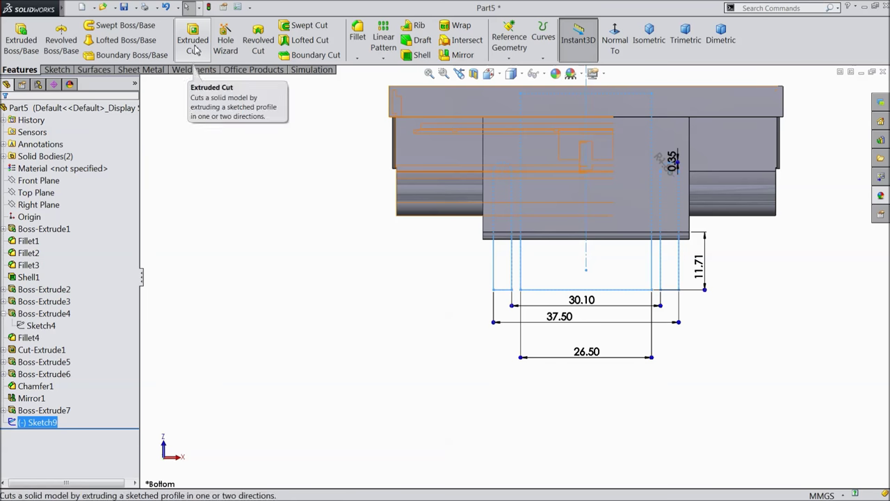
pyautogui.click(193, 43)
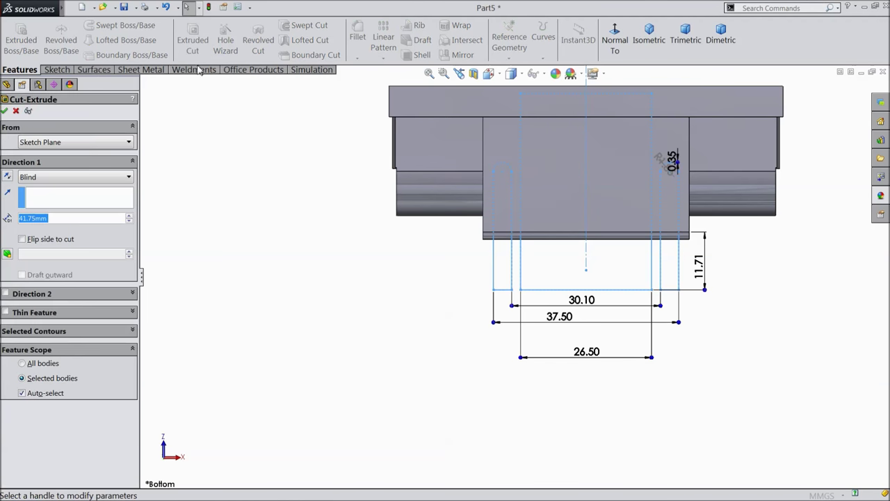
pyautogui.click(22, 394)
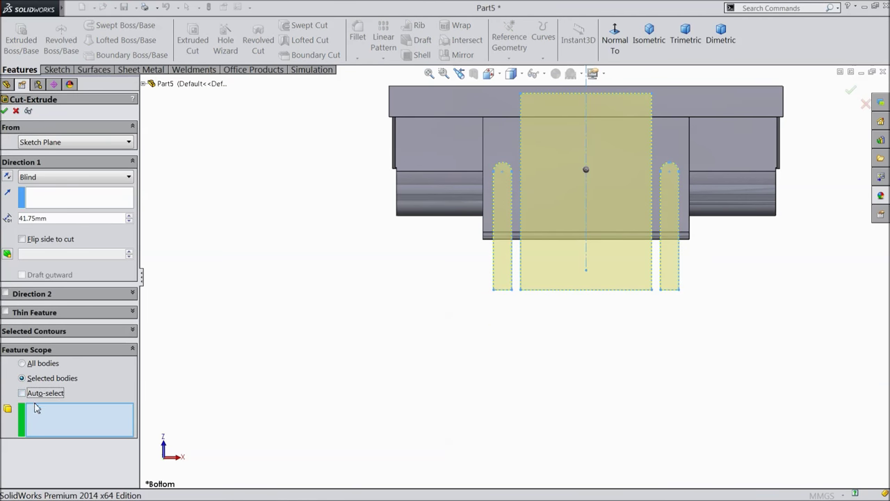
pyautogui.click(144, 84)
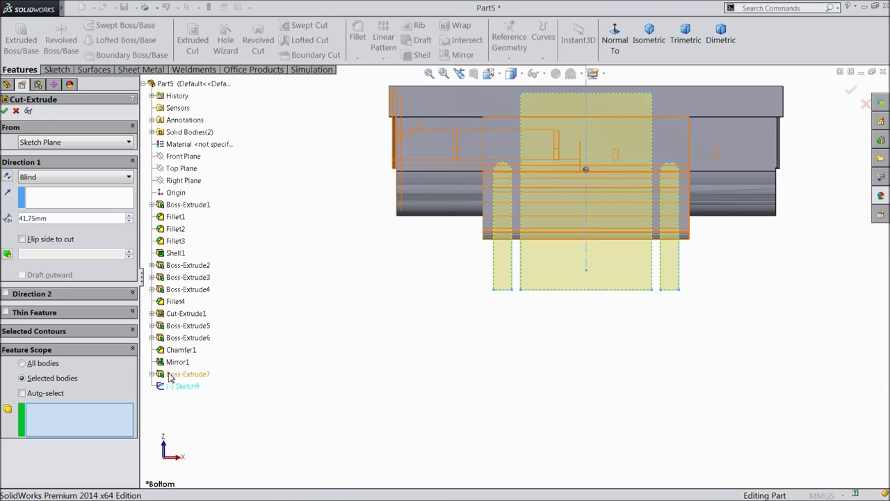
pyautogui.press('Escape')
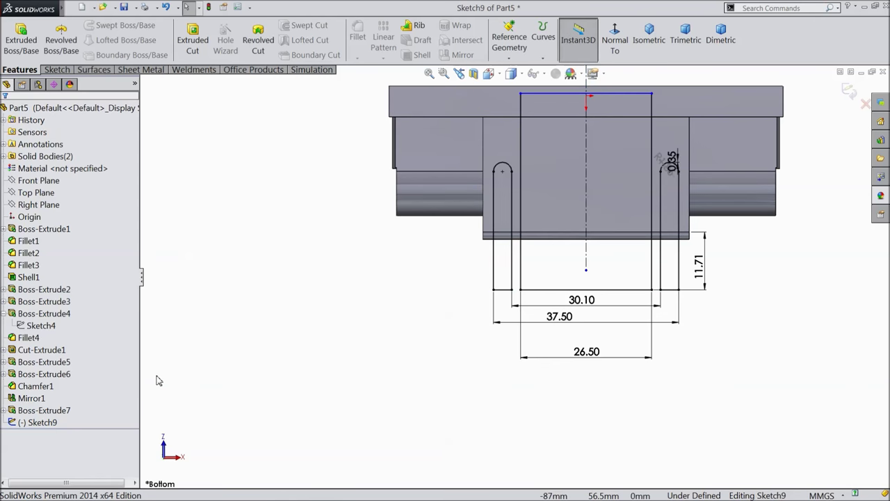
pyautogui.click(39, 423)
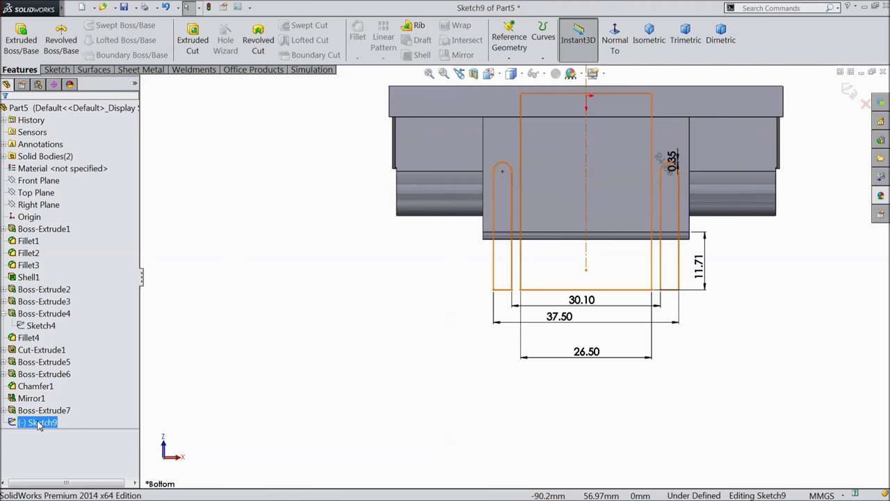
pyautogui.click(192, 41)
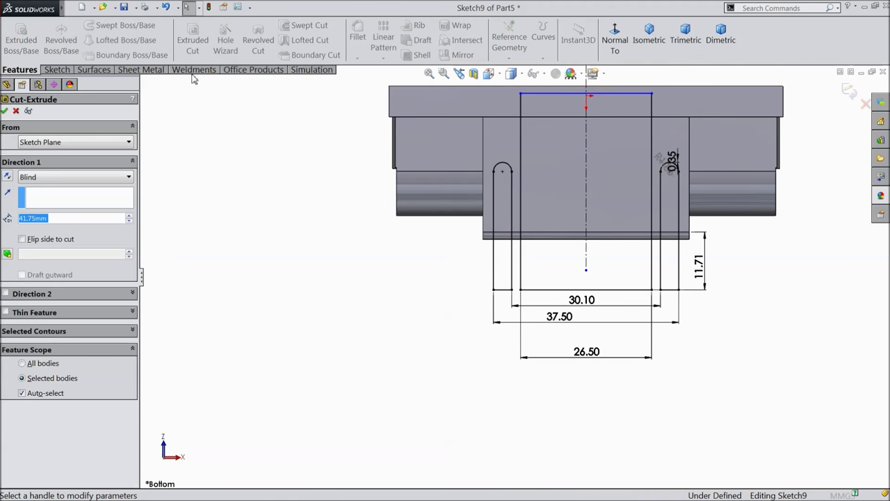
# Add a Through All second direction to the cut and reverse Direction 1
pyautogui.click(6, 294)
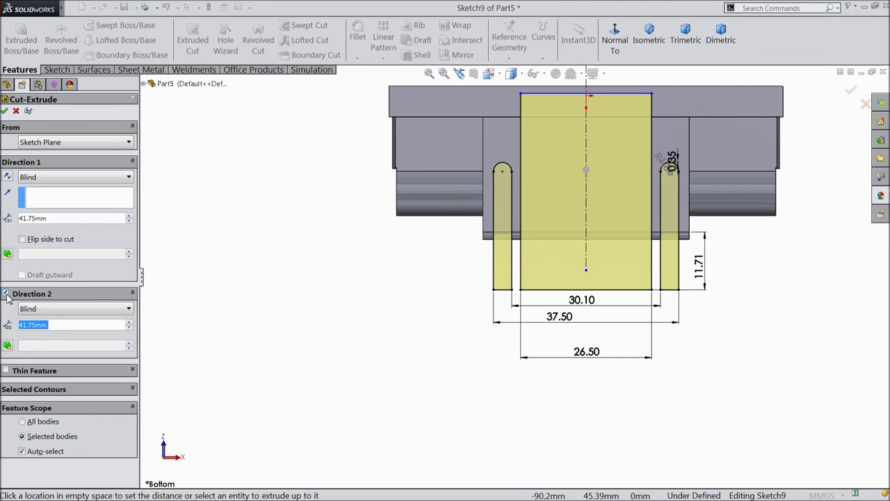
pyautogui.click(50, 312)
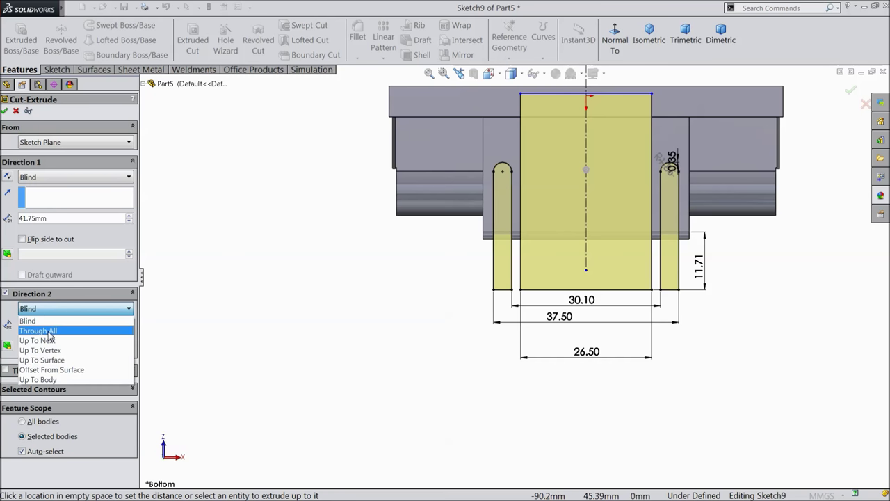
pyautogui.click(49, 329)
pyautogui.moveTo(383, 332); pyautogui.dragTo(375, 231, button='middle')
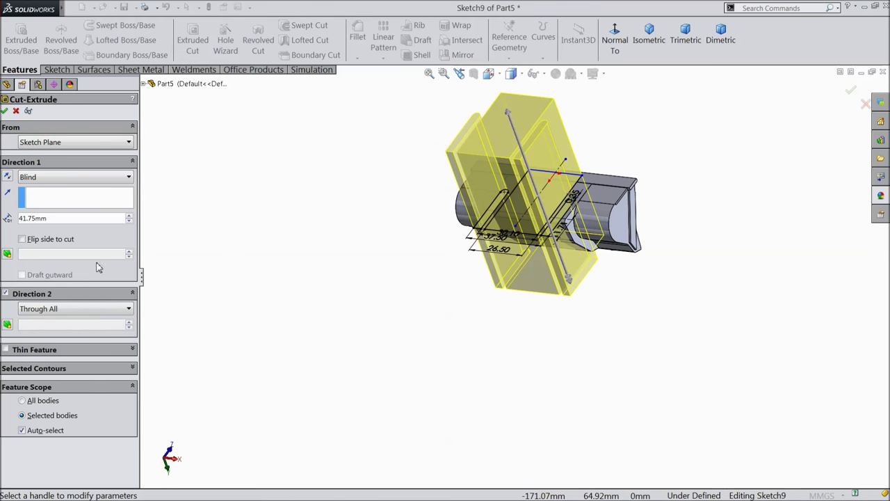
pyautogui.click(6, 293)
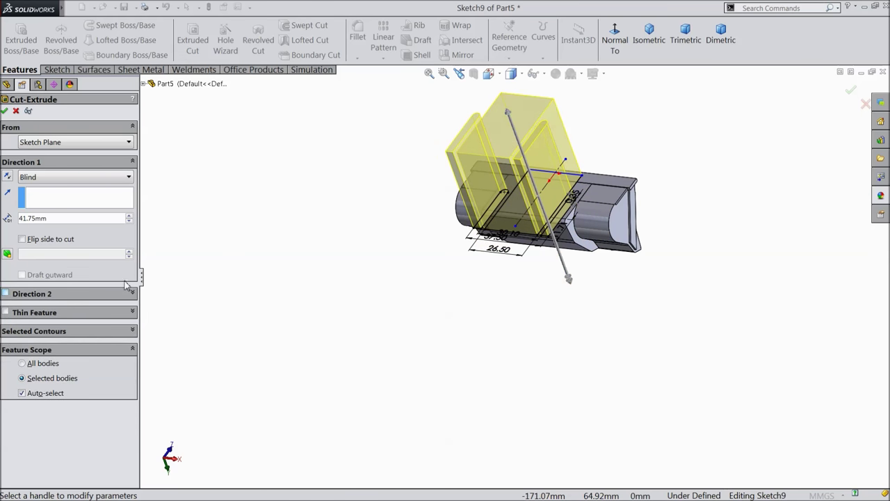
pyautogui.click(7, 178)
pyautogui.moveTo(326, 253); pyautogui.dragTo(334, 234, button='middle')
# Limit the cut to the Boss-Extrude7 body, keep Direction 2 Through All, and confirm
pyautogui.click(23, 394)
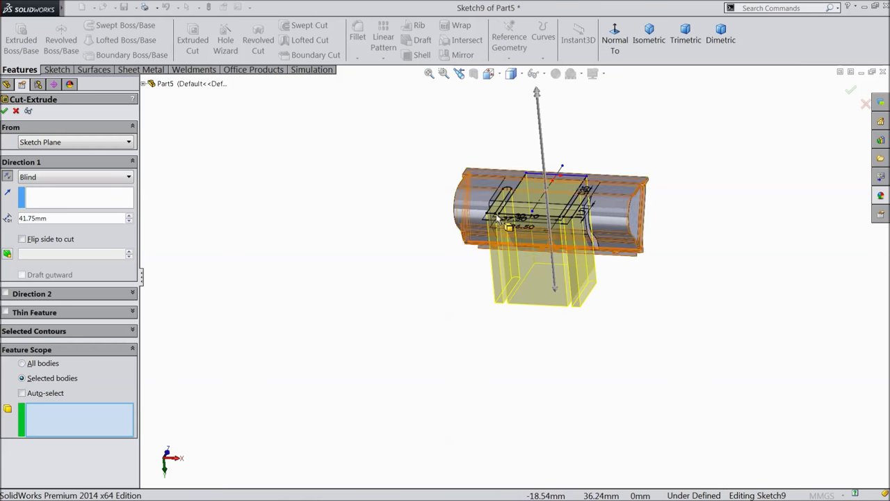
pyautogui.scroll(-4, 612, 281)
pyautogui.click(565, 247)
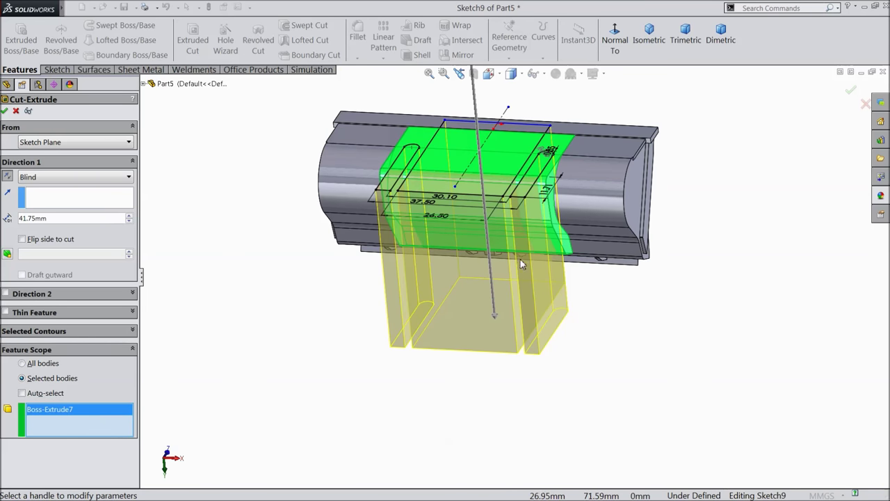
pyautogui.click(6, 294)
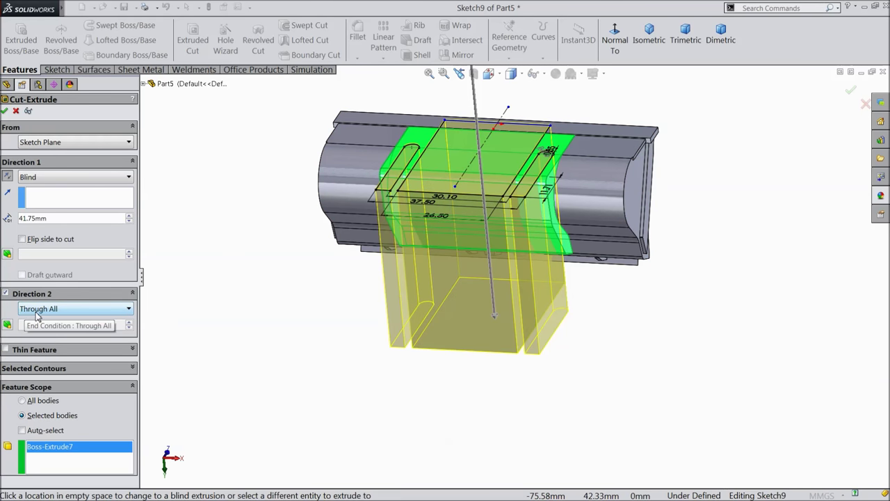
pyautogui.scroll(3, 347, 240)
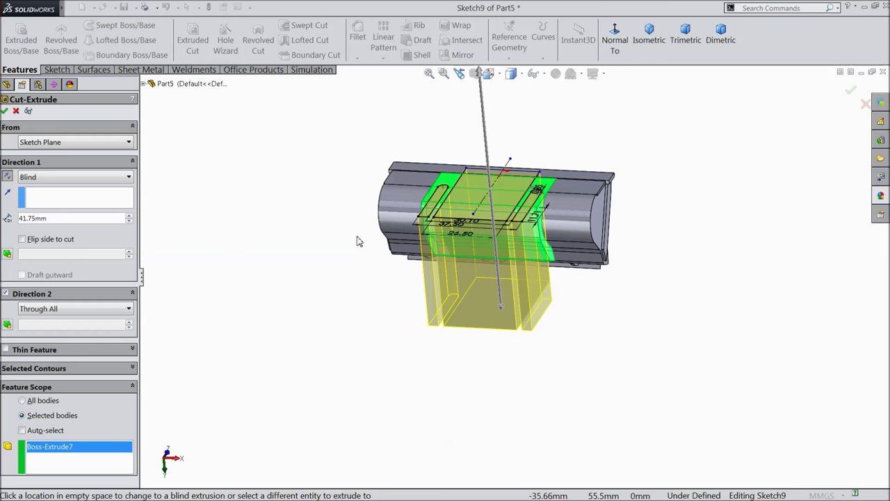
pyautogui.click(4, 112)
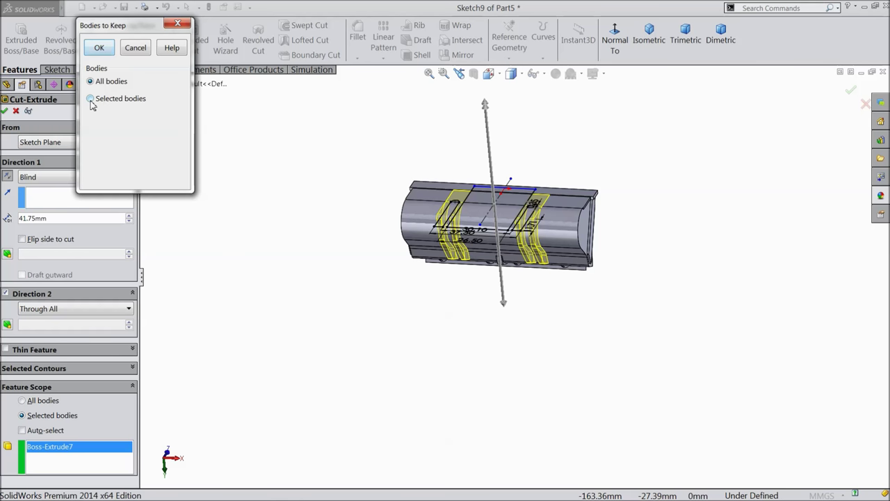
# Choose All bodies in Bodies to Keep to finish Cut-Extrude2
pyautogui.click(90, 99)
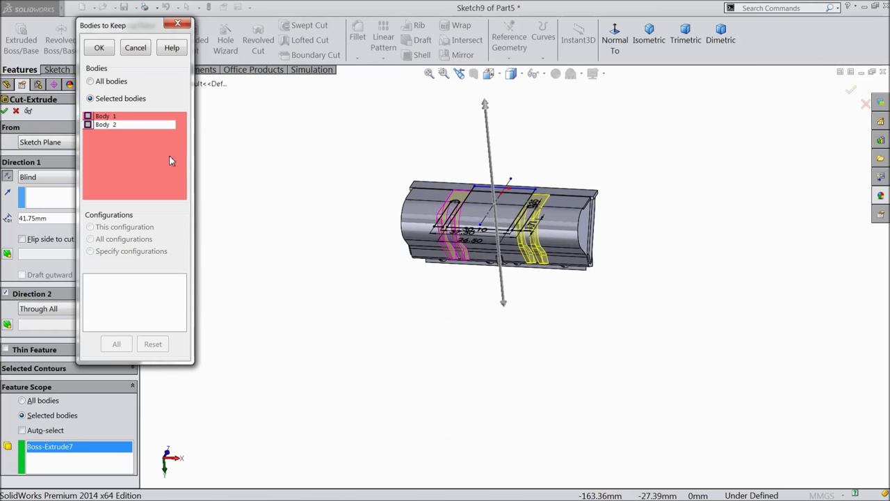
pyautogui.click(88, 125)
pyautogui.click(88, 116)
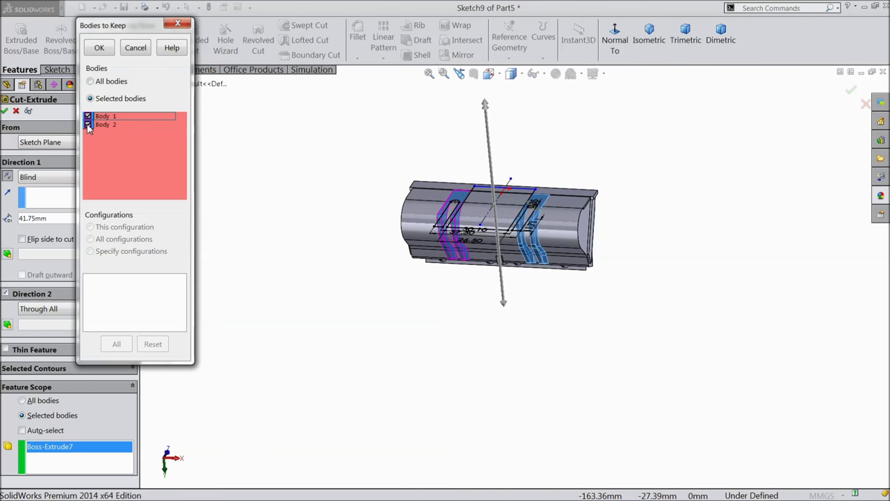
pyautogui.click(88, 126)
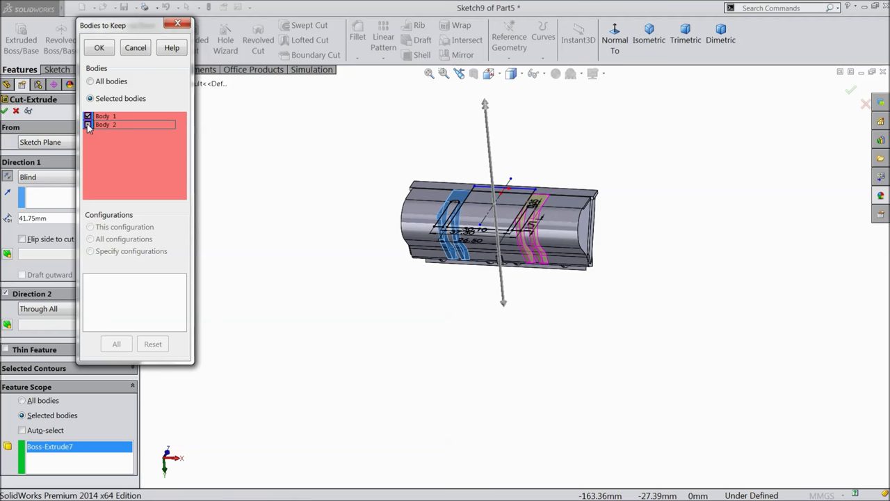
pyautogui.click(90, 82)
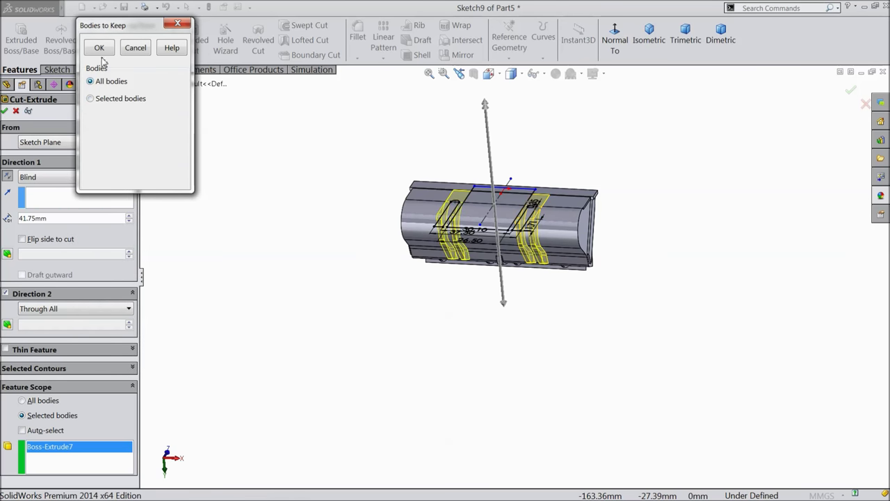
pyautogui.click(99, 49)
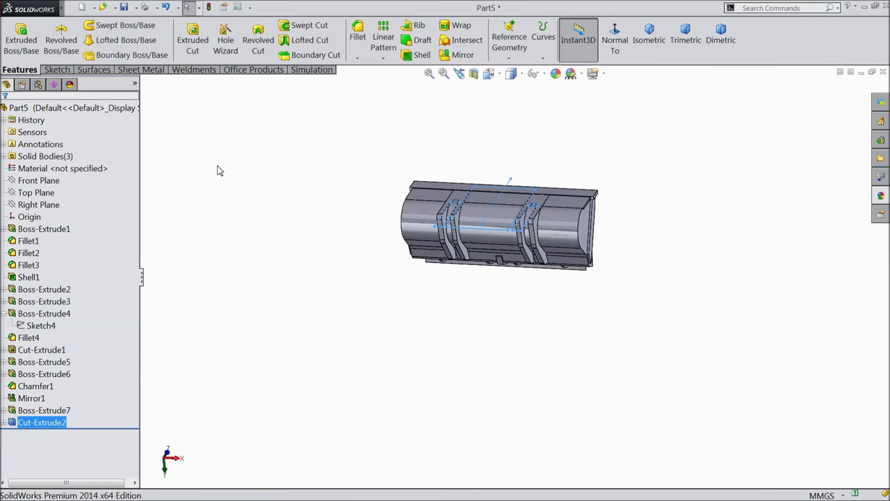
# Inspect the new slots from several angles, return to Isometric, and dismiss the save reminder
pyautogui.moveTo(317, 223); pyautogui.dragTo(389, 209, button='middle')
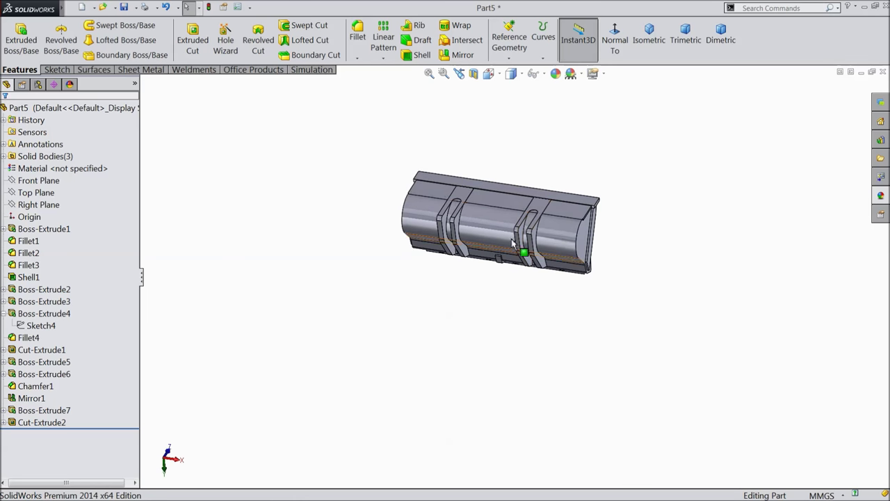
pyautogui.scroll(5, 477, 253)
pyautogui.moveTo(477, 253)
pyautogui.mouseDown(button='middle')
pyautogui.moveTo(477, 99)
pyautogui.moveTo(461, 183)
pyautogui.moveTo(505, 281)
pyautogui.moveTo(383, 207)
pyautogui.moveTo(409, 274)
pyautogui.mouseUp(button='middle')
pyautogui.click(529, 254)
pyautogui.moveTo(515, 169)
pyautogui.mouseDown(button='middle')
pyautogui.moveTo(532, 119)
pyautogui.moveTo(544, 124)
pyautogui.moveTo(562, 314)
pyautogui.moveTo(469, 338)
pyautogui.moveTo(397, 343)
pyautogui.moveTo(546, 342)
pyautogui.moveTo(550, 425)
pyautogui.moveTo(516, 255)
pyautogui.moveTo(520, 345)
pyautogui.mouseUp(button='middle')
pyautogui.click(562, 138)
pyautogui.click(649, 40)
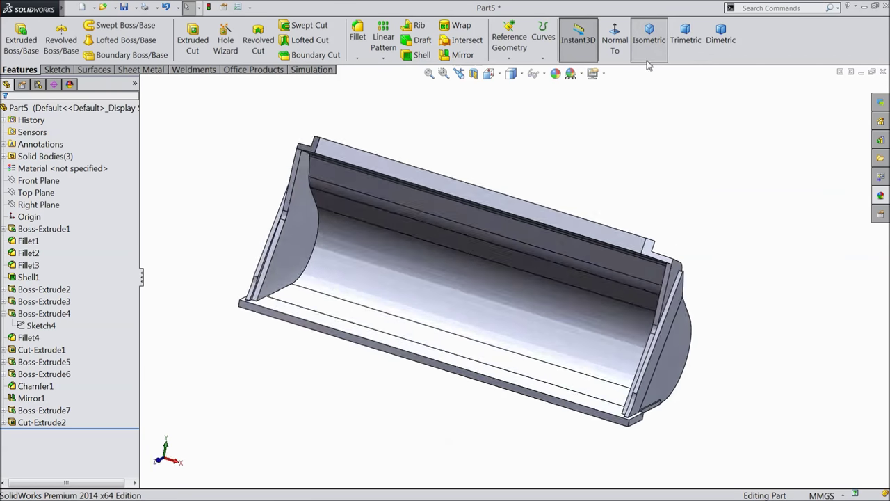
pyautogui.scroll(-2, 689, 251)
pyautogui.scroll(3, 651, 280)
pyautogui.moveTo(651, 280); pyautogui.dragTo(469, 338, button='middle')
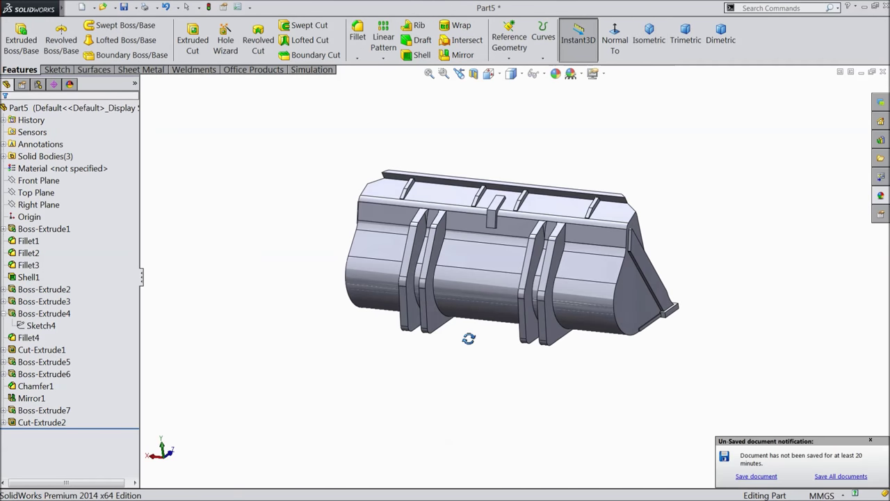
pyautogui.click(870, 441)
# Expand Boss-Extrude7 in the feature tree and select its Sketch8
pyautogui.scroll(-3, 568, 366)
pyautogui.click(33, 410)
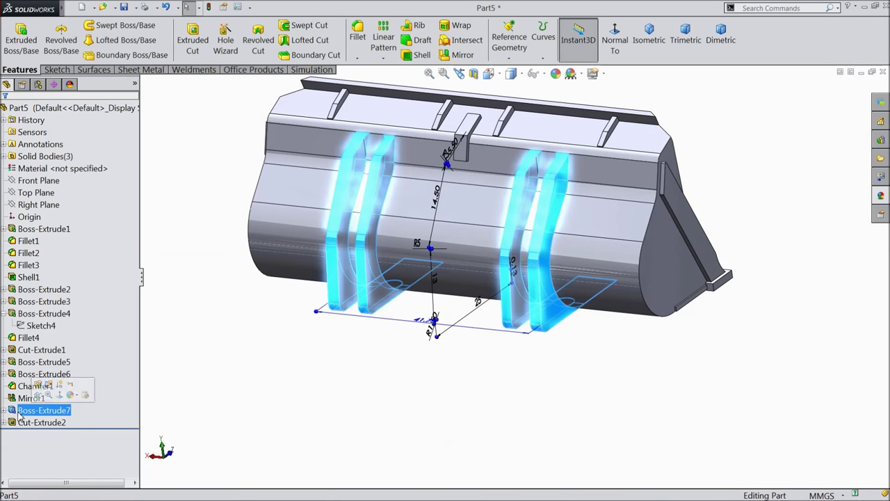
pyautogui.click(3, 410)
pyautogui.click(21, 423)
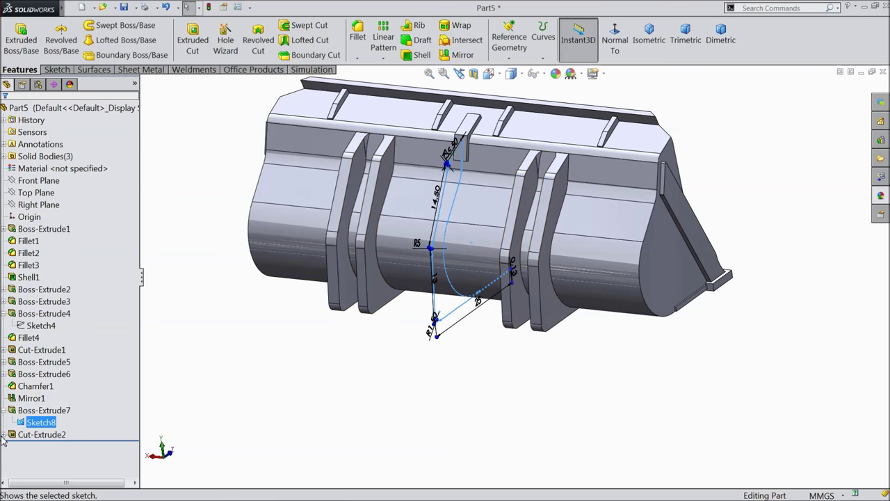
# Edit Sketch9 under Cut-Extrude2, viewed normal to its plane
pyautogui.click(4, 435)
pyautogui.click(28, 448)
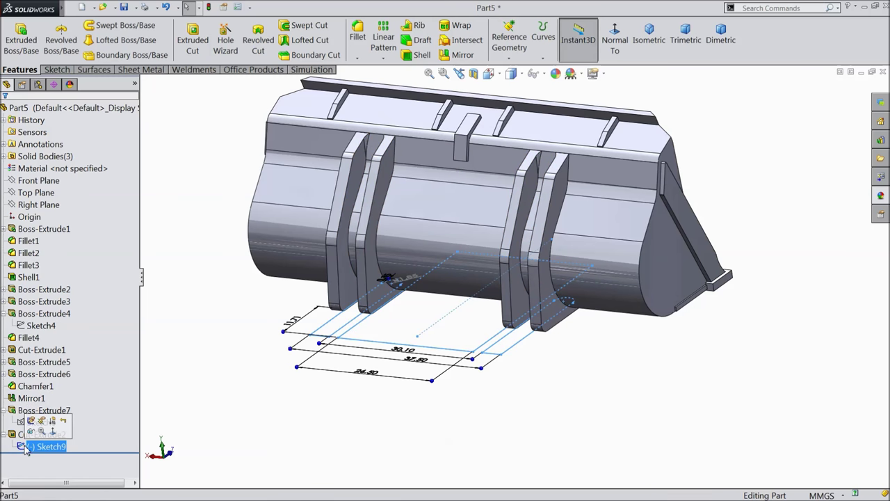
pyautogui.click(31, 421)
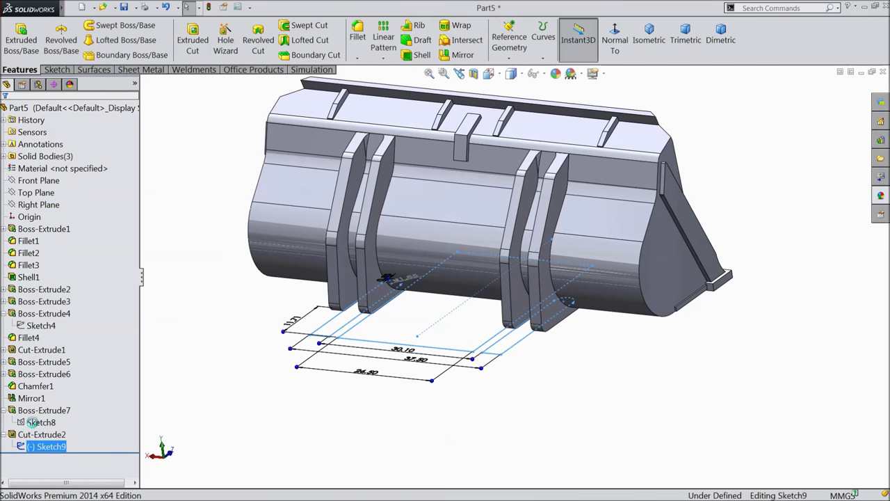
pyautogui.click(618, 44)
pyautogui.click(618, 45)
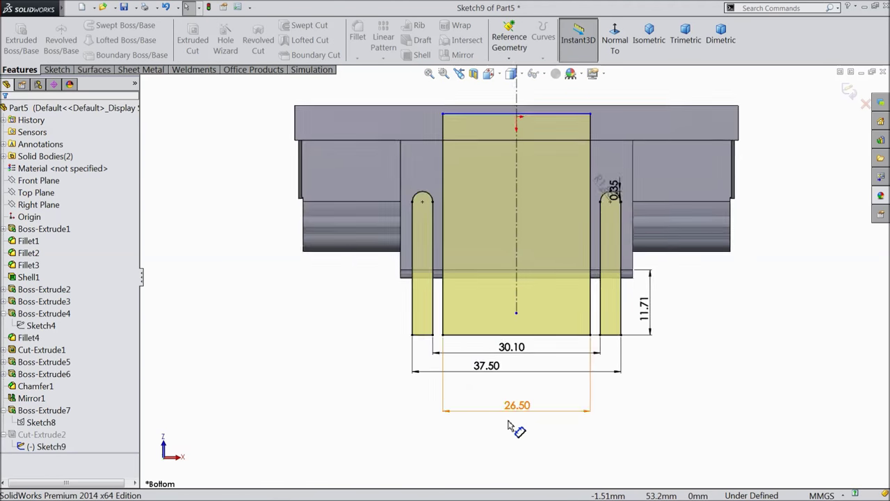
pyautogui.scroll(-2, 513, 422)
# Change the 37.50 width dimension to 37.9 and exit the sketch to rebuild the cut
pyautogui.click(495, 334)
pyautogui.doubleClick(506, 336)
pyautogui.write('37')
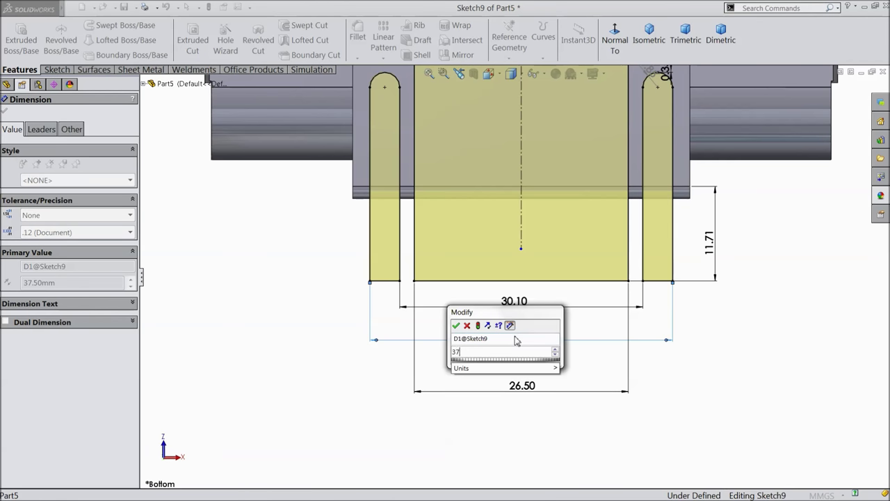
pyautogui.write('.9')
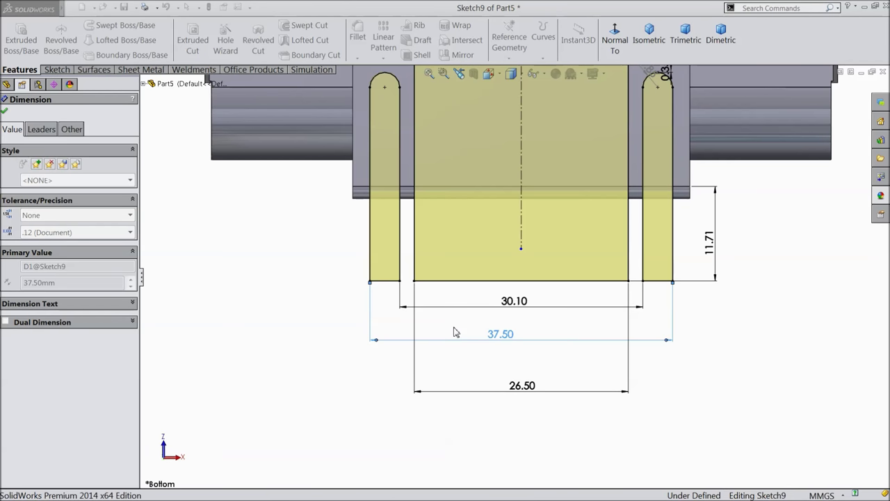
pyautogui.click(456, 326)
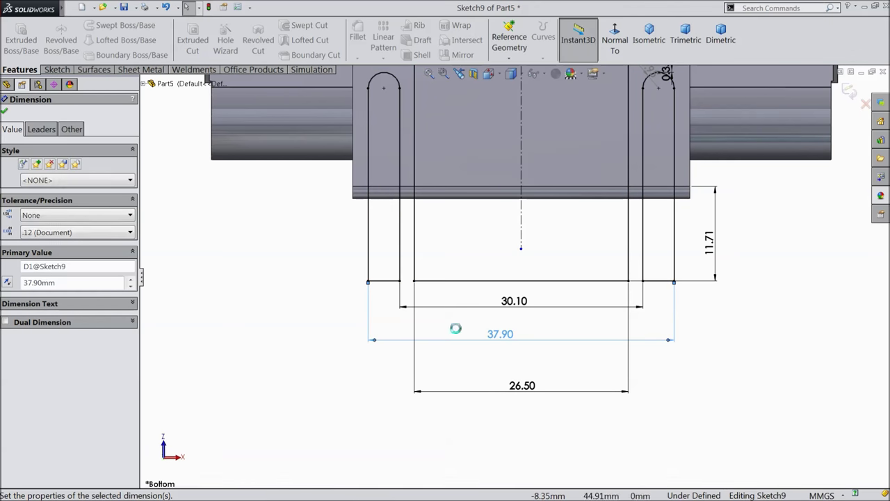
pyautogui.click(849, 93)
pyautogui.scroll(3, 588, 281)
pyautogui.moveTo(564, 268); pyautogui.dragTo(550, 395, button='middle')
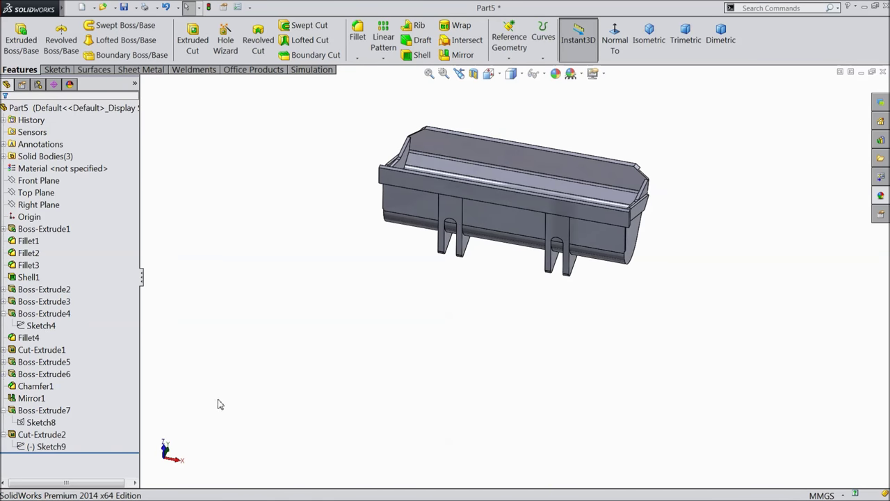
# Start a sketch on the Right Plane and draw circles near the lower and upper back corners
pyautogui.click(37, 205)
pyautogui.click(46, 192)
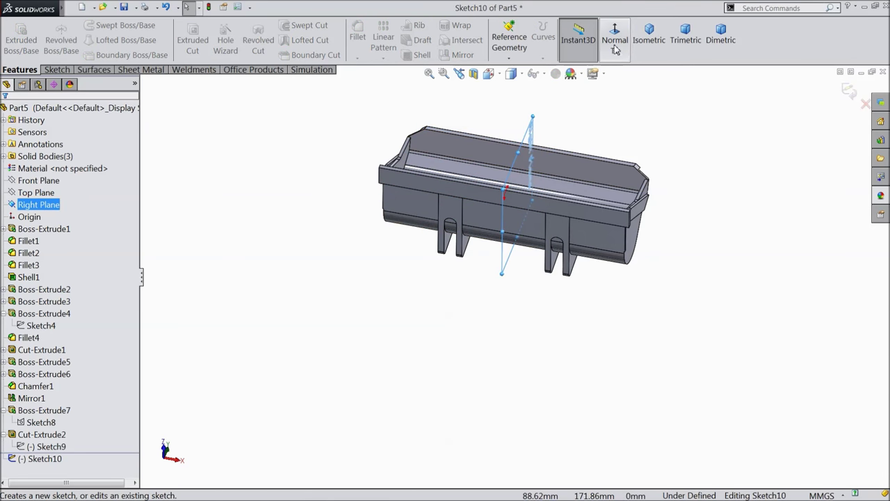
pyautogui.click(614, 42)
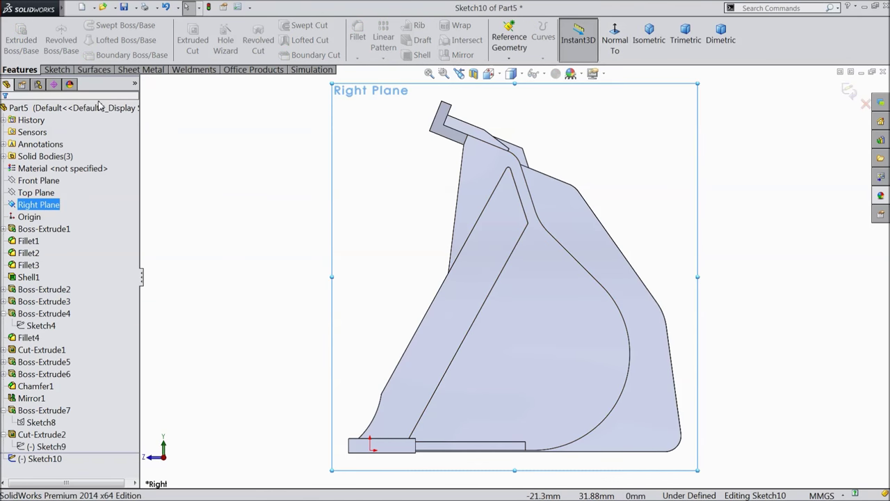
pyautogui.click(57, 70)
pyautogui.click(101, 24)
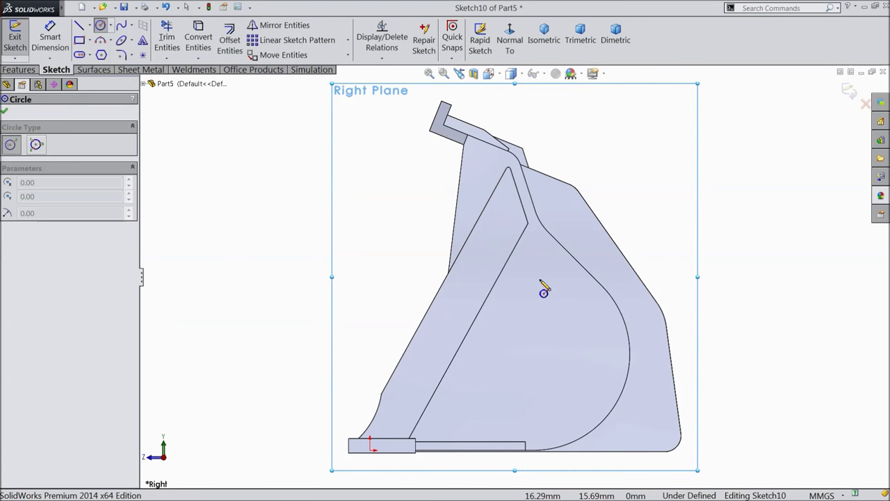
pyautogui.scroll(1, 540, 284)
pyautogui.scroll(-5, 628, 421)
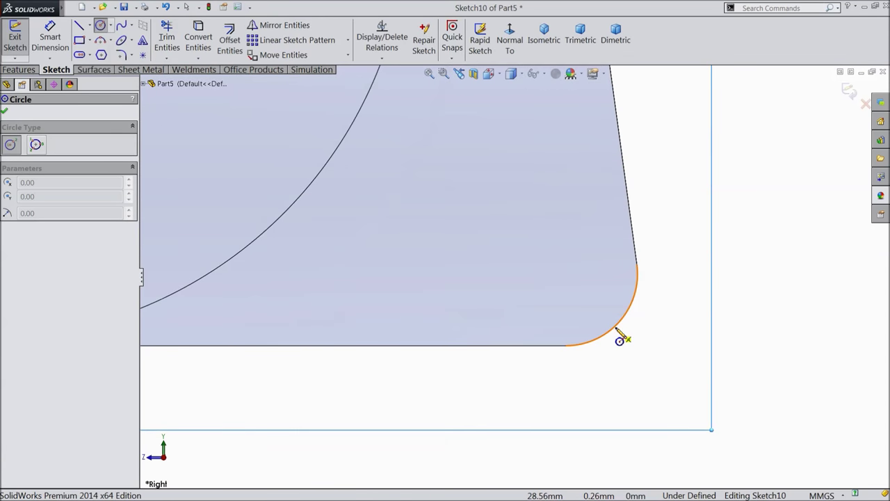
pyautogui.click(565, 273)
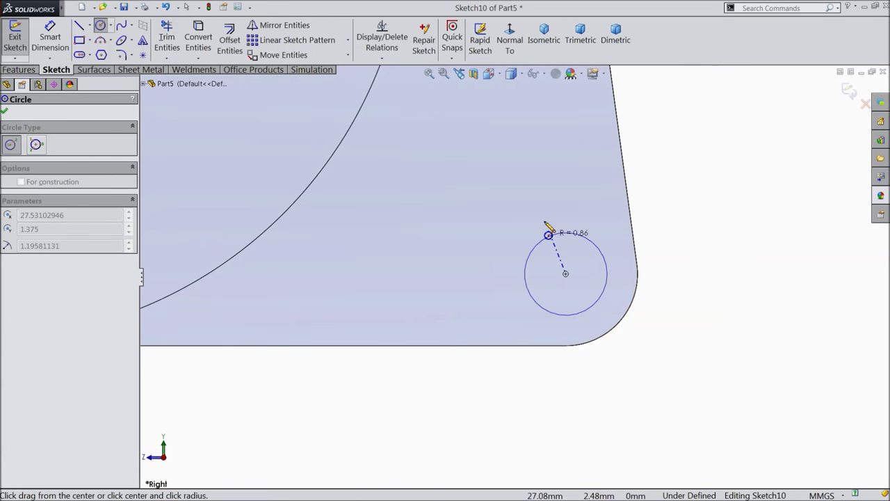
pyautogui.click(547, 230)
pyautogui.scroll(5, 518, 271)
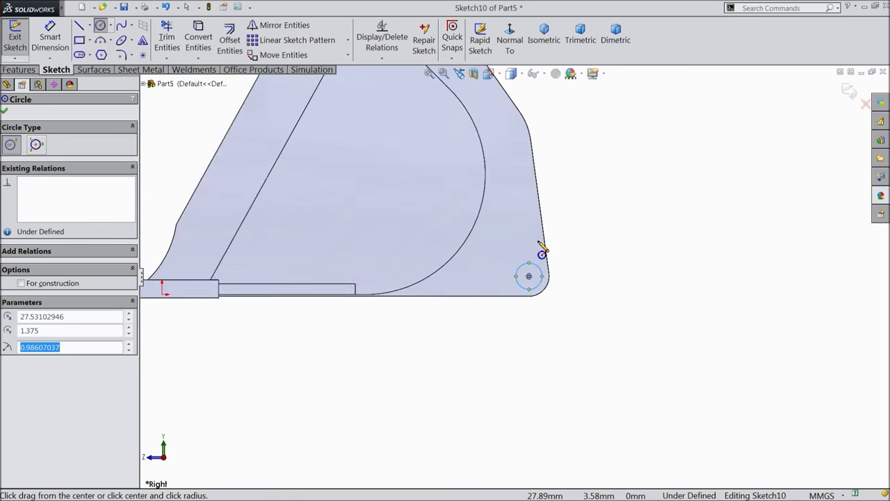
pyautogui.scroll(-5, 492, 169)
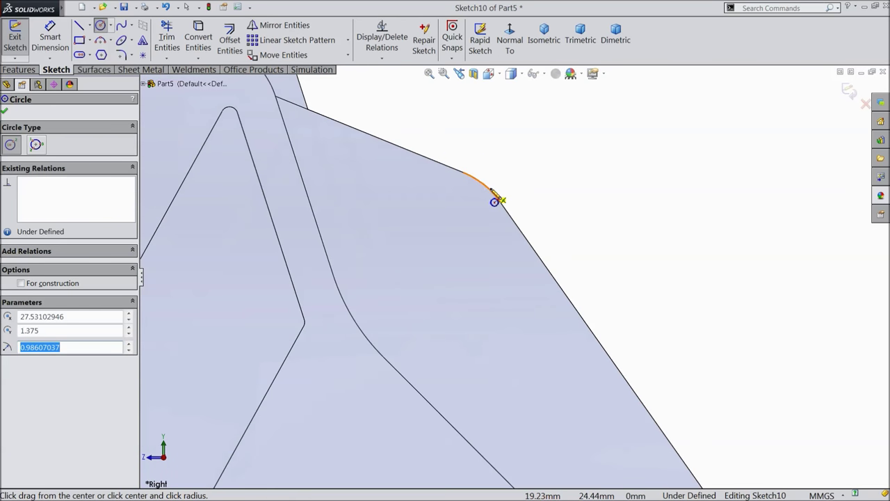
pyautogui.moveTo(432, 248); pyautogui.dragTo(406, 222)
# Dimension both circles to a 2.1 mm diameter
pyautogui.click(59, 40)
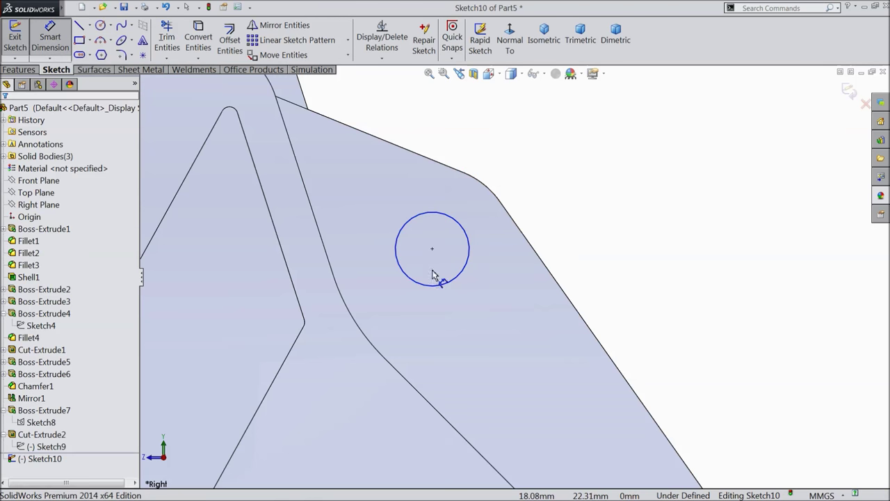
pyautogui.click(466, 278)
pyautogui.click(514, 274)
pyautogui.write('2.1')
pyautogui.press('Return')
pyautogui.scroll(5, 505, 324)
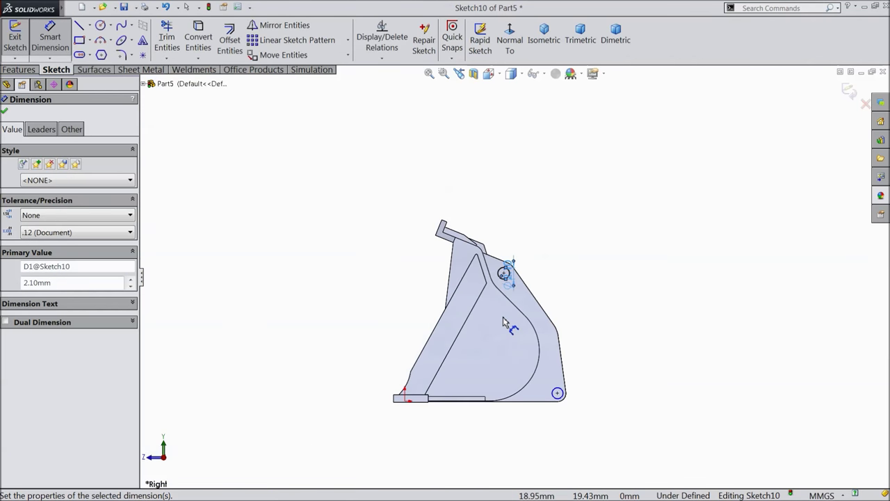
pyautogui.scroll(-6, 532, 382)
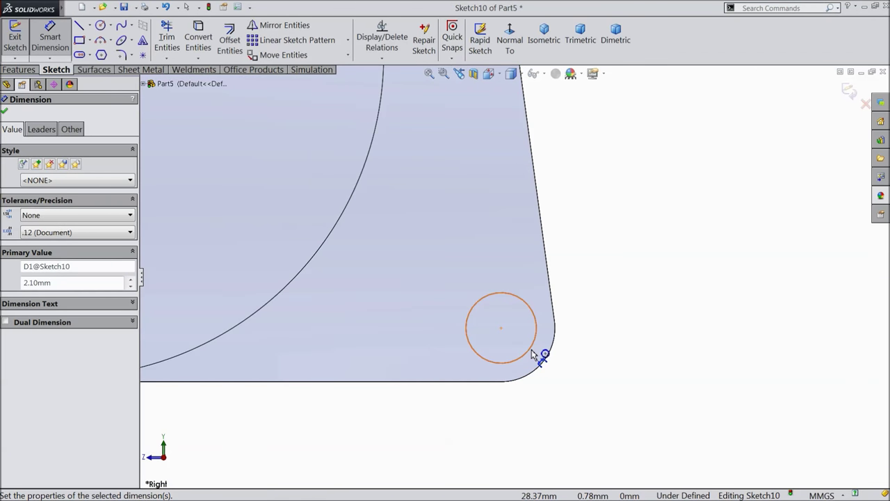
pyautogui.click(534, 355)
pyautogui.click(549, 354)
pyautogui.click(606, 357)
pyautogui.write('2.1')
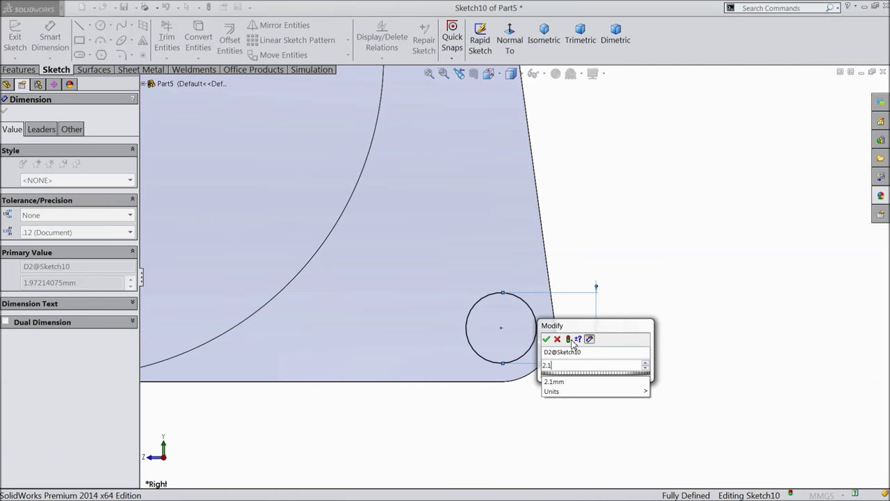
pyautogui.click(547, 340)
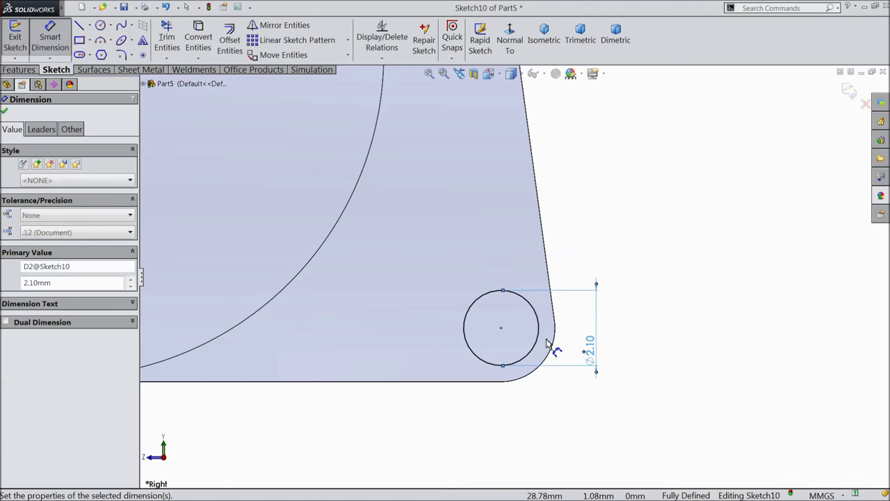
pyautogui.click(5, 113)
pyautogui.click(19, 70)
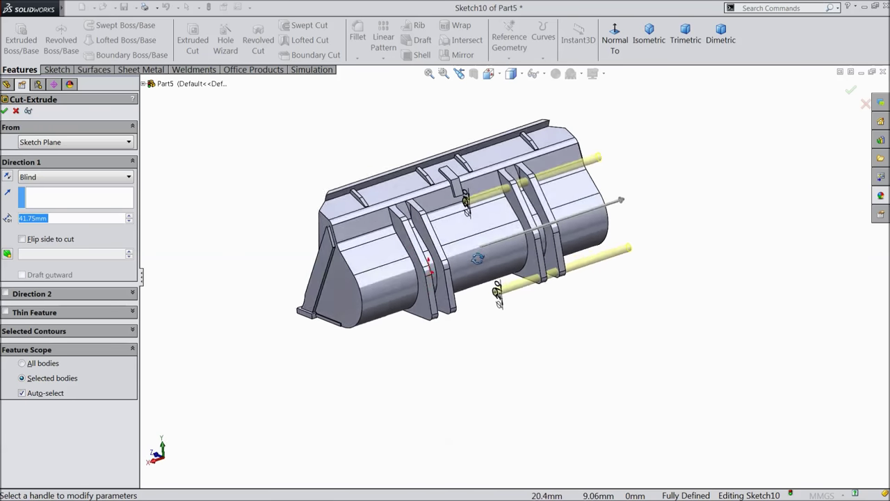
# Cut the two Ø2.10 hole circles Through All - Both to create Cut-Extrude3
pyautogui.click(36, 178)
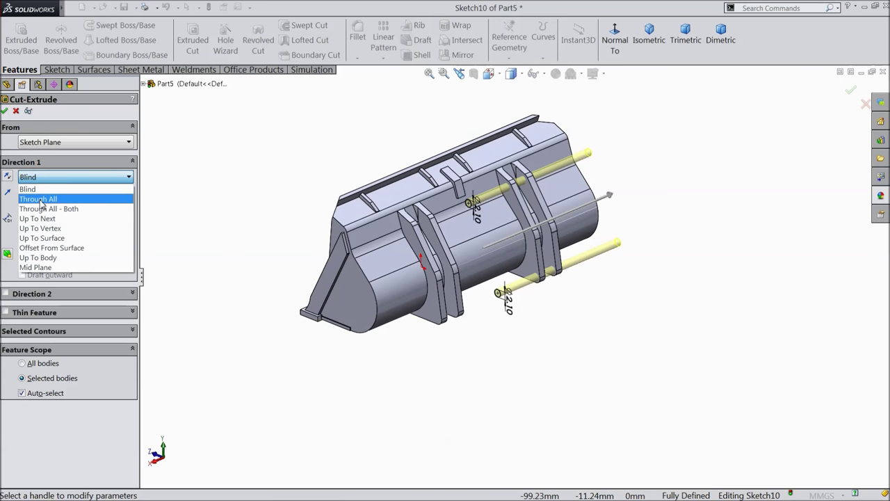
pyautogui.click(40, 203)
pyautogui.click(57, 179)
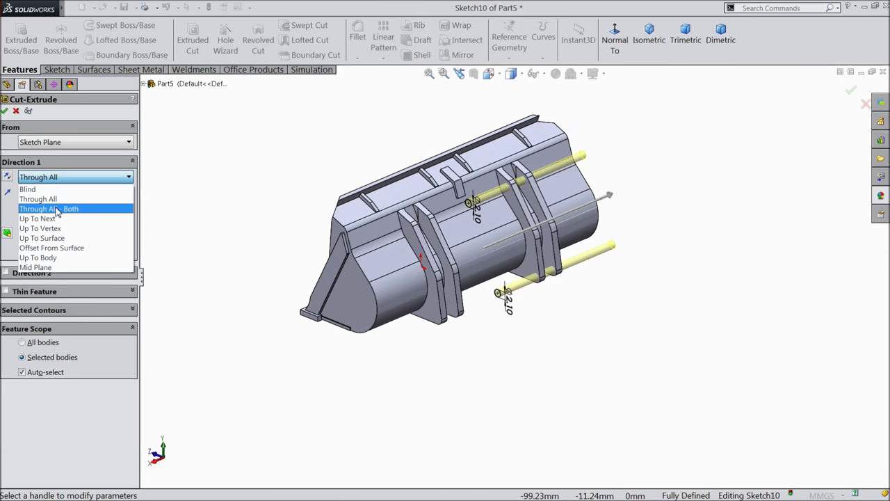
pyautogui.click(41, 207)
pyautogui.moveTo(252, 266)
pyautogui.mouseDown(button='middle')
pyautogui.moveTo(201, 261)
pyautogui.moveTo(254, 257)
pyautogui.mouseUp(button='middle')
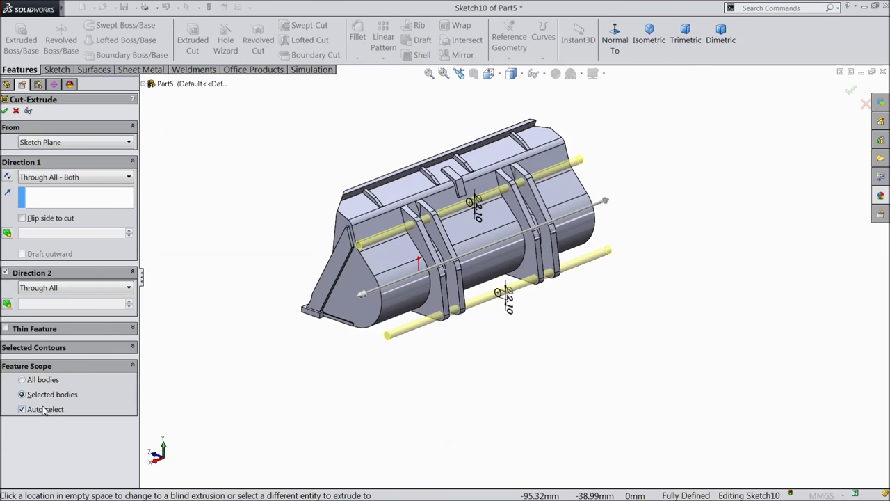
pyautogui.moveTo(234, 329); pyautogui.dragTo(238, 324, button='middle')
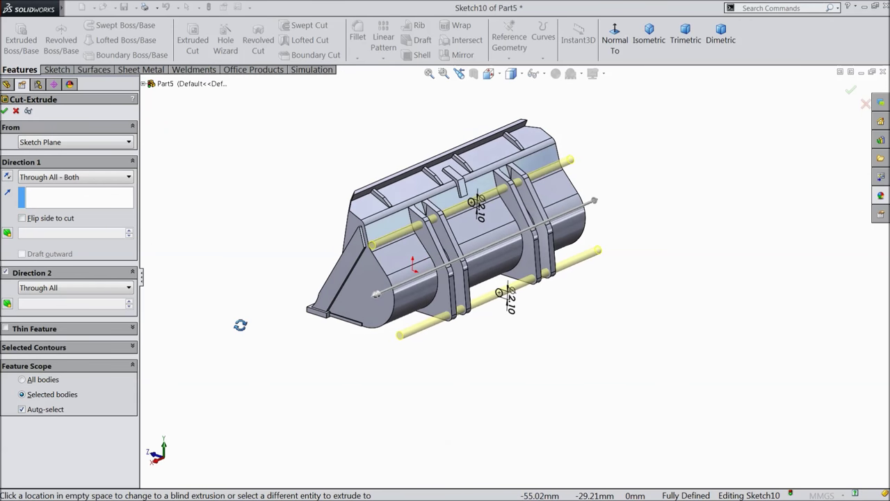
pyautogui.click(5, 111)
pyautogui.moveTo(248, 231); pyautogui.dragTo(217, 331, button='middle')
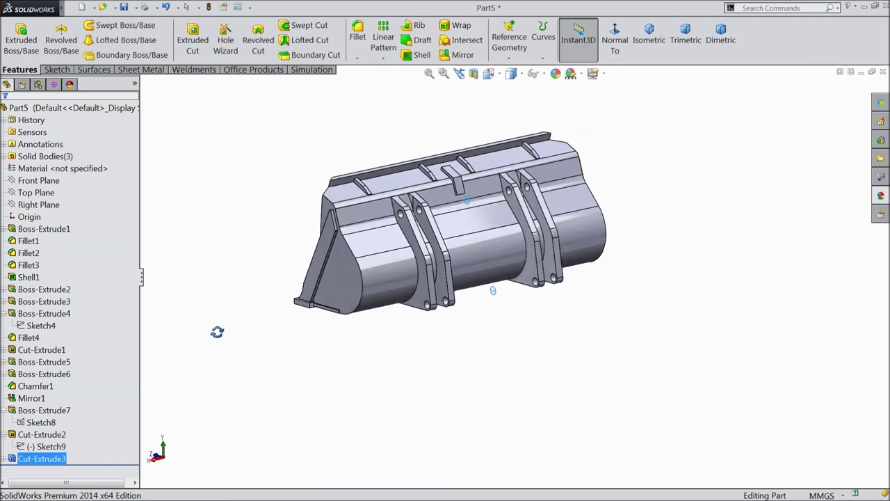
# Combine the Mirror1 body and both Cut-Extrude3 lug bodies with Add into Combine1
pyautogui.scroll(-3, 438, 216)
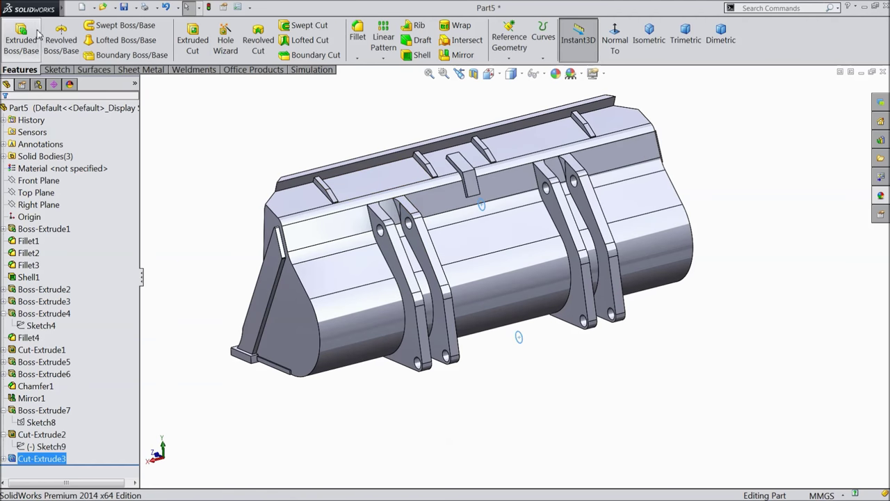
pyautogui.click(73, 8)
pyautogui.moveTo(141, 8)
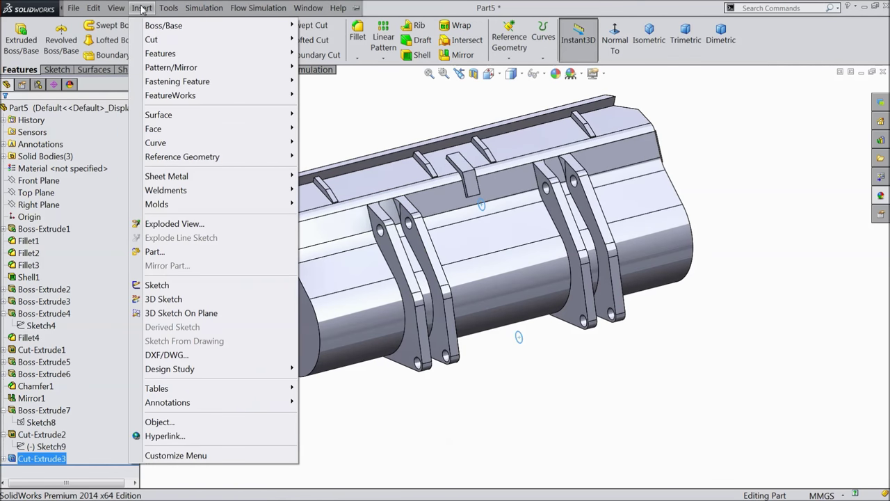
pyautogui.moveTo(167, 55)
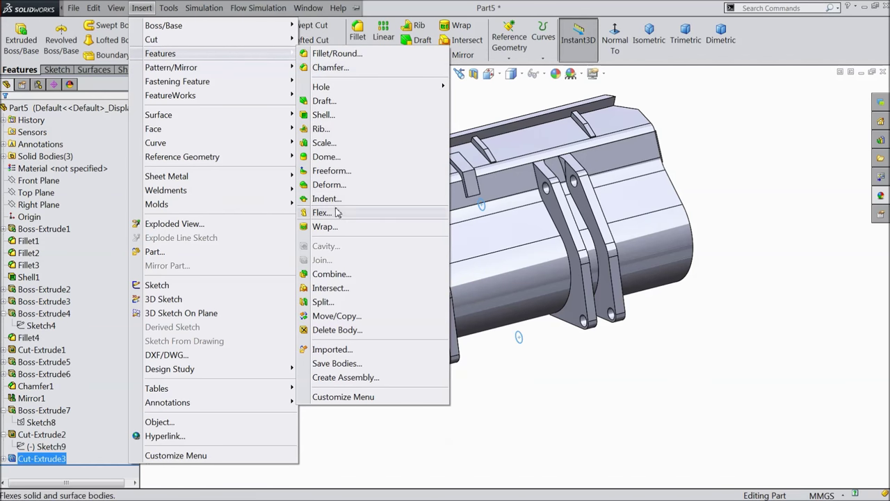
pyautogui.click(334, 278)
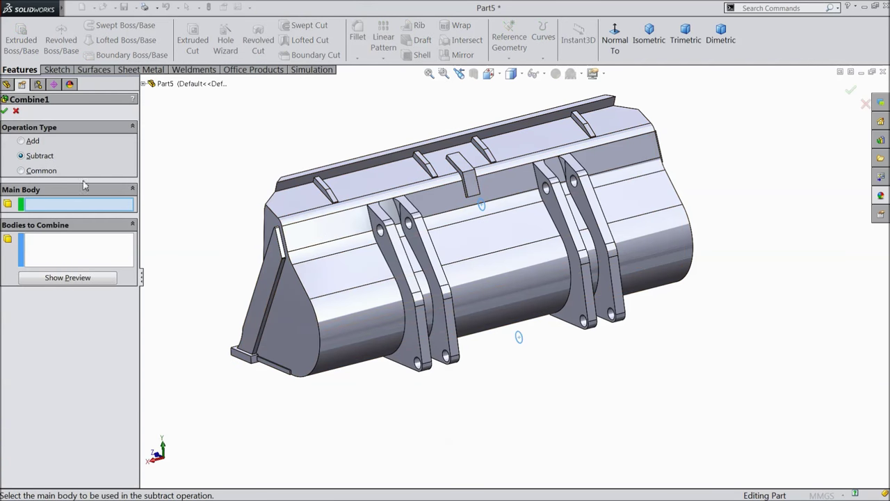
pyautogui.click(32, 141)
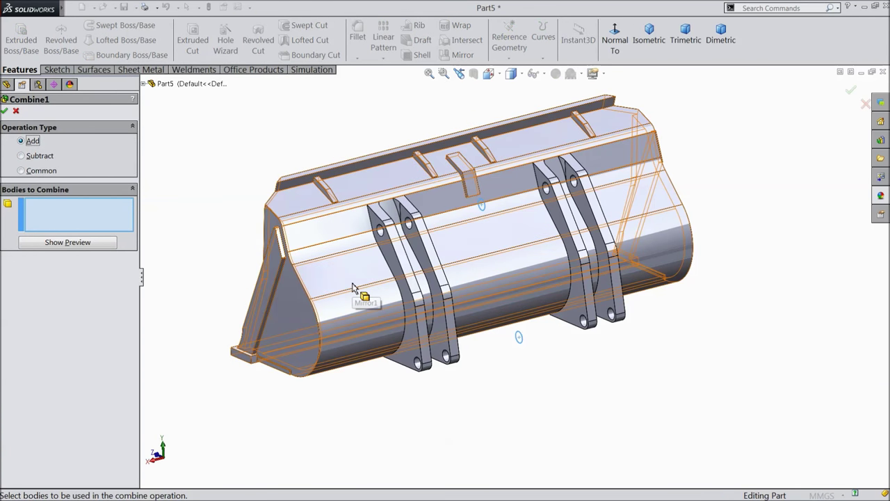
pyautogui.click(352, 287)
pyautogui.click(395, 257)
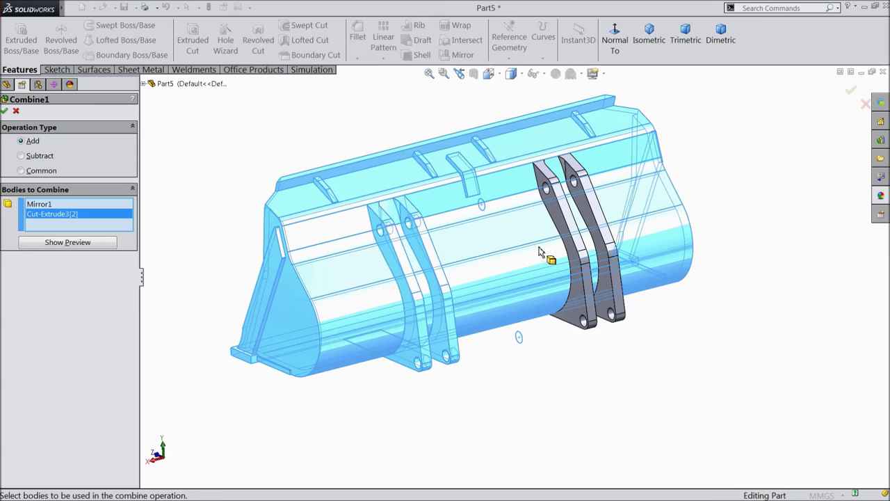
pyautogui.click(572, 230)
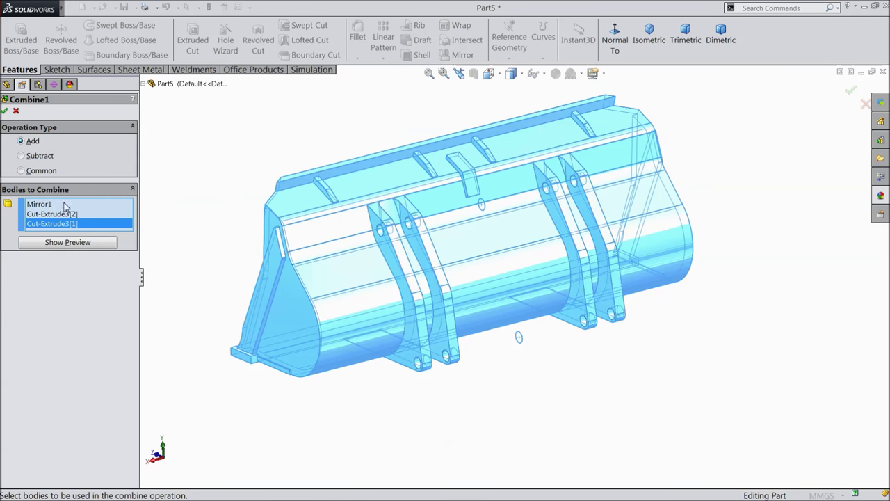
pyautogui.click(5, 113)
pyautogui.click(331, 271)
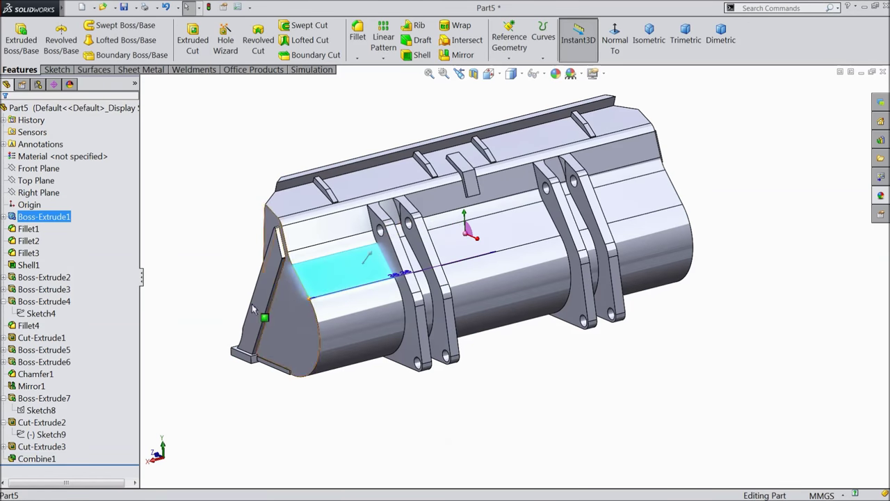
# Turn on perspective display and orbit to view the bucket's interior
pyautogui.moveTo(310, 282); pyautogui.dragTo(292, 262, button='middle')
pyautogui.click(603, 75)
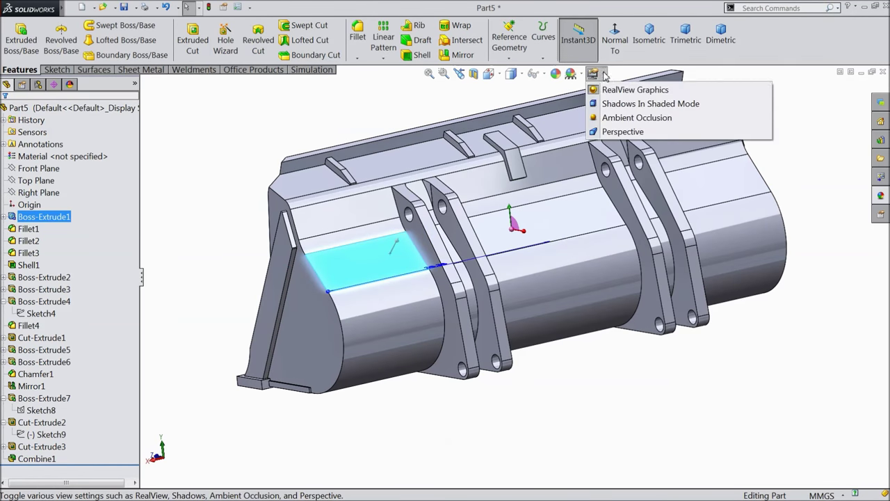
pyautogui.click(600, 130)
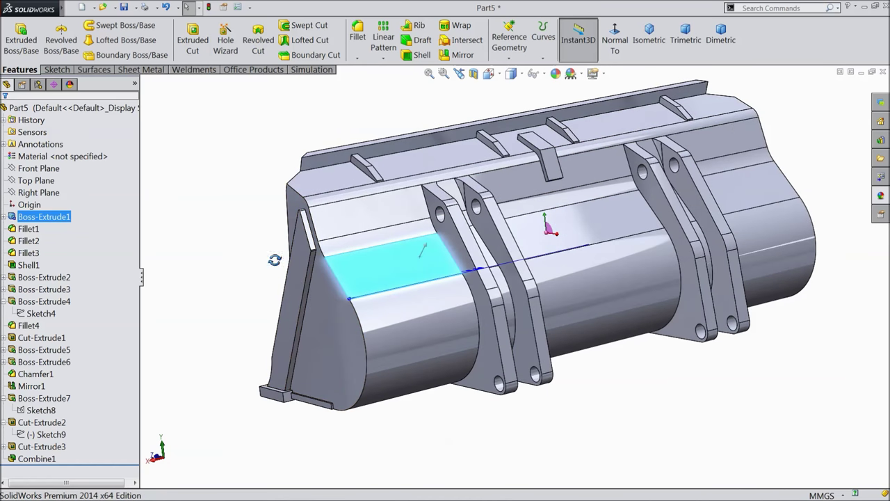
pyautogui.moveTo(264, 254); pyautogui.dragTo(480, 351, button='middle')
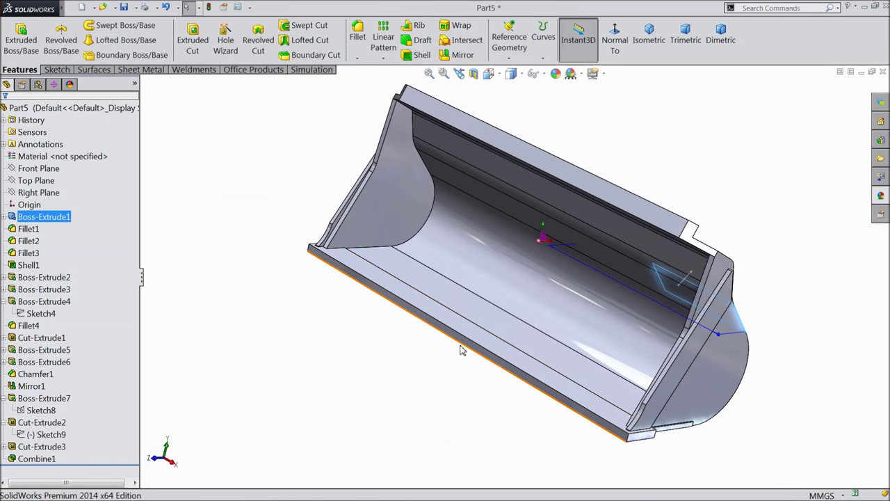
# Start a Right Plane sketch viewed face-on, zoomed in on the bucket's front lip, with lines
pyautogui.click(41, 193)
pyautogui.click(50, 180)
pyautogui.click(614, 42)
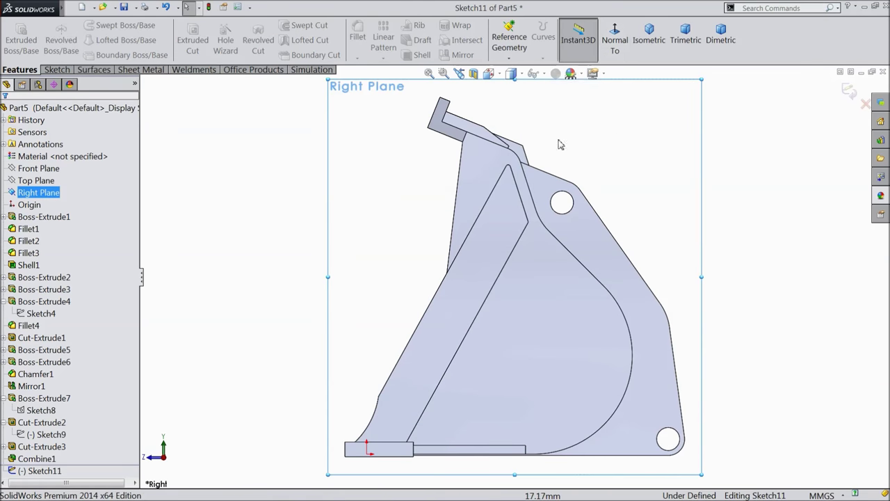
pyautogui.scroll(3, 483, 280)
pyautogui.scroll(-6, 457, 364)
pyautogui.scroll(-3, 487, 306)
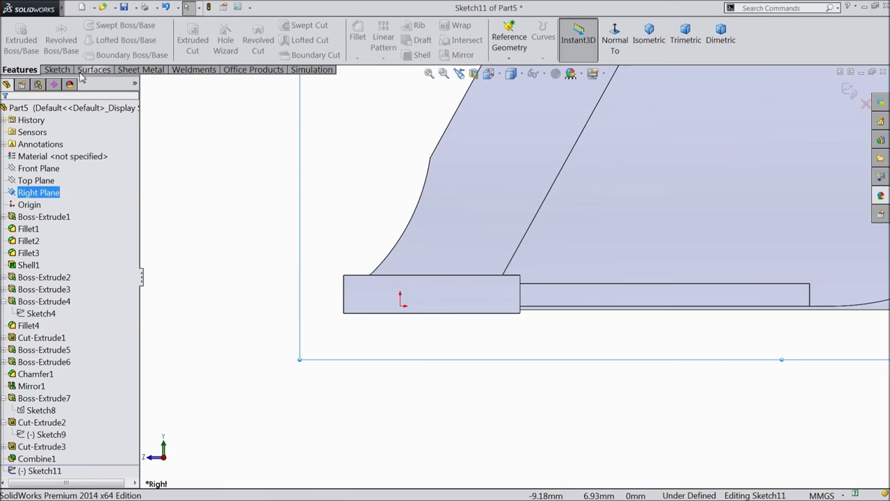
pyautogui.click(57, 70)
pyautogui.click(79, 25)
pyautogui.scroll(-3, 540, 317)
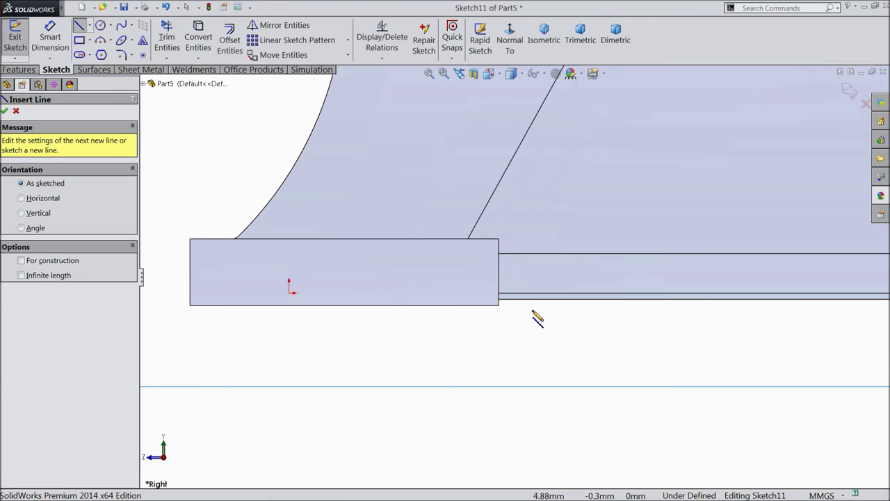
# Draw a closed, tapered four-line tooth outline hanging from the lip corner with the Line tool
pyautogui.click(499, 239)
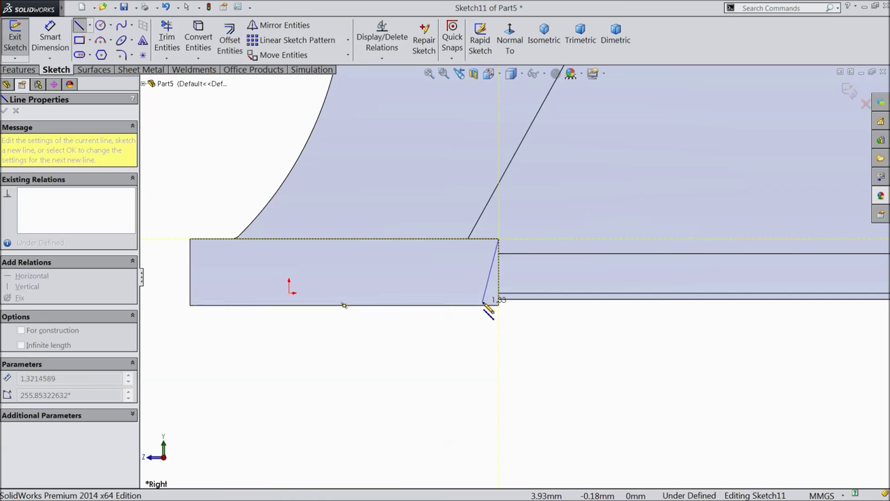
pyautogui.click(482, 305)
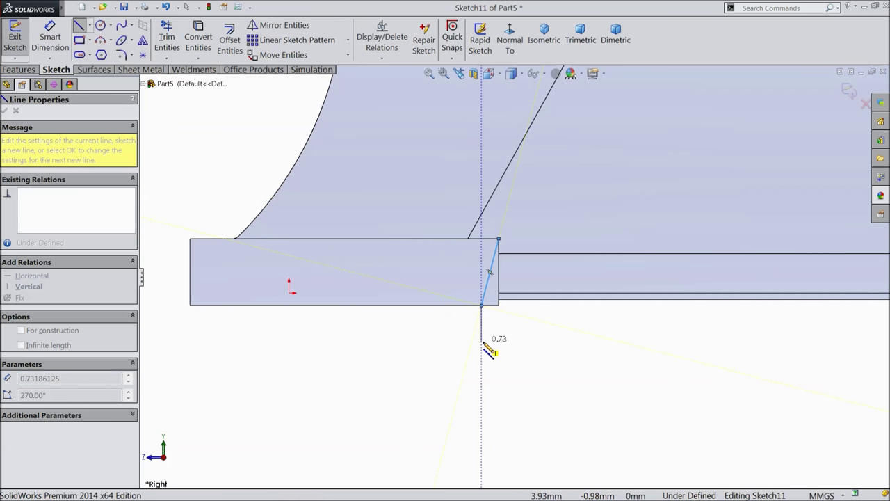
pyautogui.click(482, 340)
pyautogui.scroll(3, 333, 356)
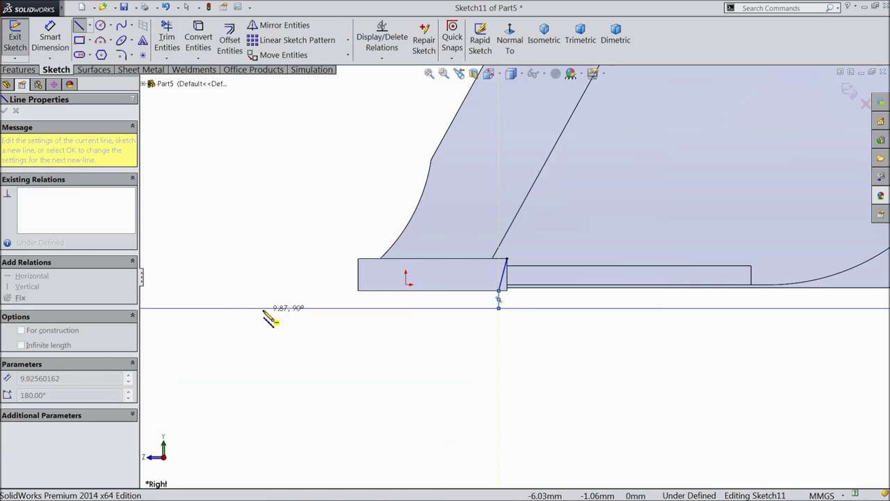
pyautogui.click(233, 307)
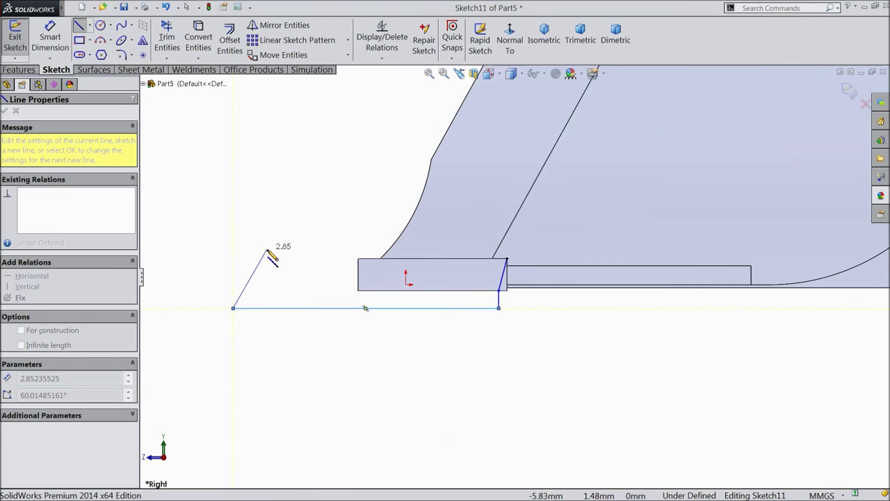
pyautogui.click(268, 247)
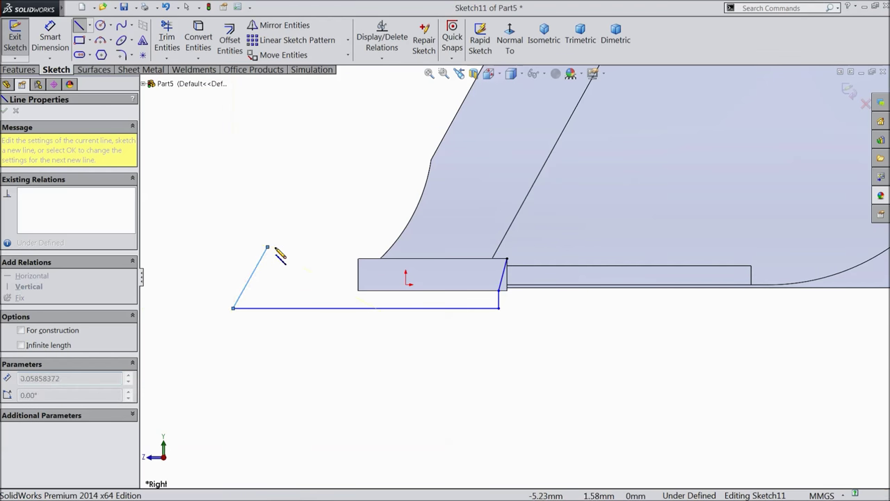
pyautogui.click(508, 262)
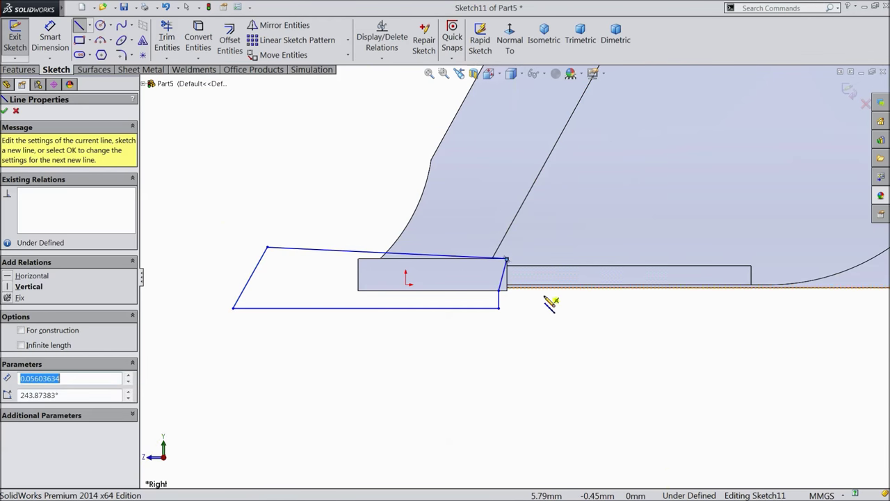
pyautogui.rightClick(545, 300)
pyautogui.click(571, 91)
pyautogui.scroll(-10, 512, 271)
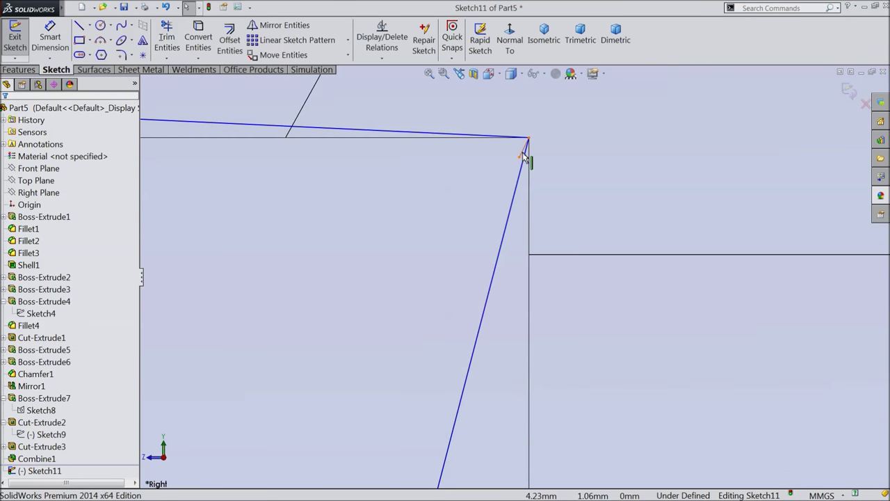
pyautogui.click(525, 155)
pyautogui.press('Escape')
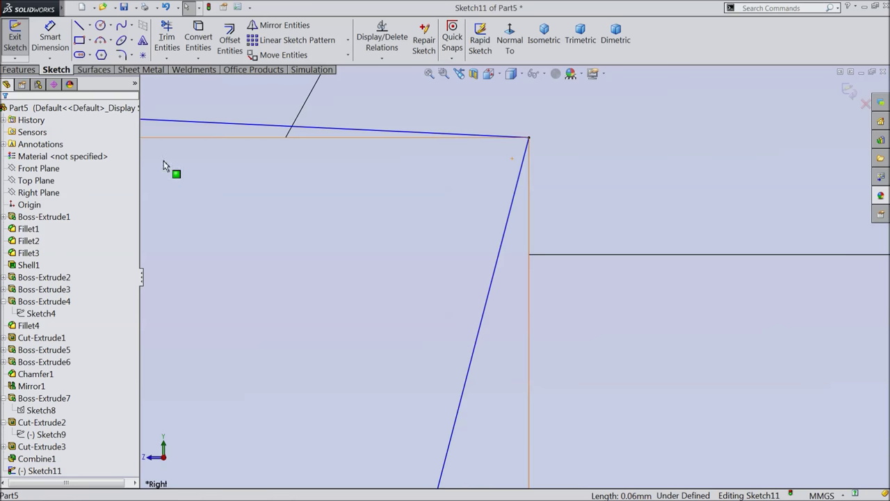
# Start Smart Dimension and pick the short vertical edge below the lip
pyautogui.click(50, 38)
pyautogui.press('z')
pyautogui.press('z')
pyautogui.press('z')
pyautogui.press('z')
pyautogui.press('z')
pyautogui.press('z')
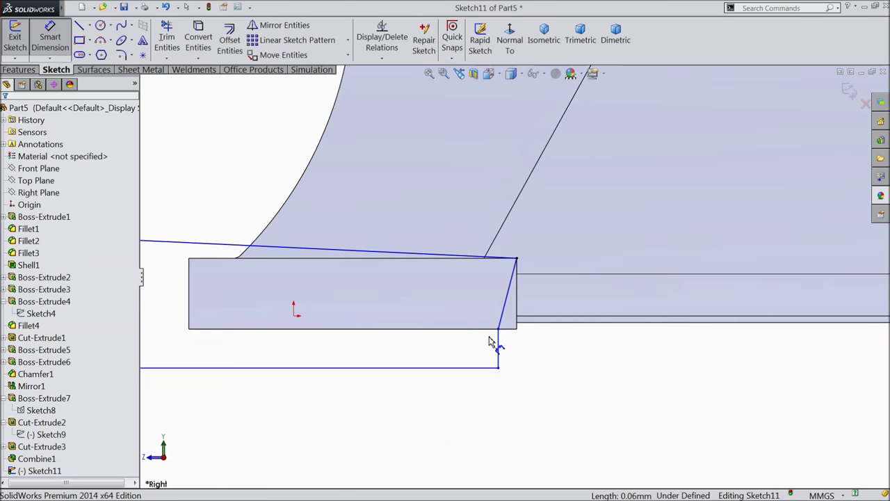
pyautogui.press('z')
pyautogui.scroll(-4, 511, 341)
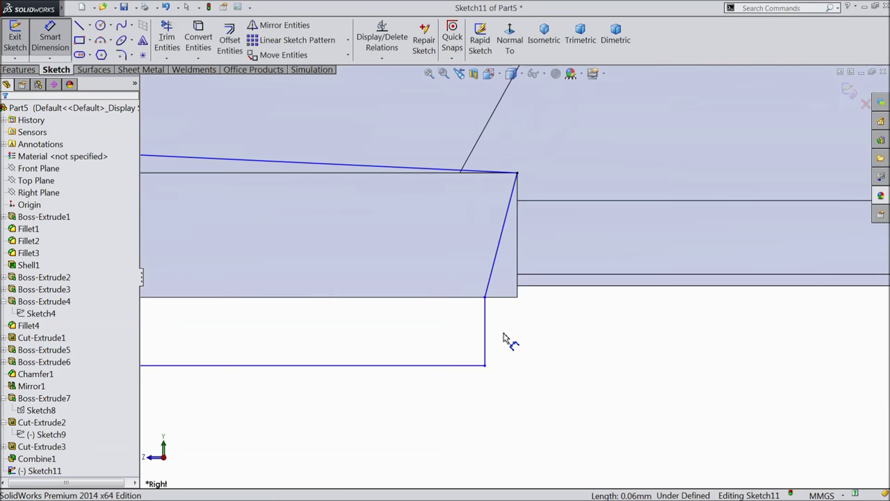
pyautogui.click(486, 331)
# Dimension the short vertical edge at 0.80 and its horizontal offset at 0.50
pyautogui.click(569, 335)
pyautogui.write('0.8')
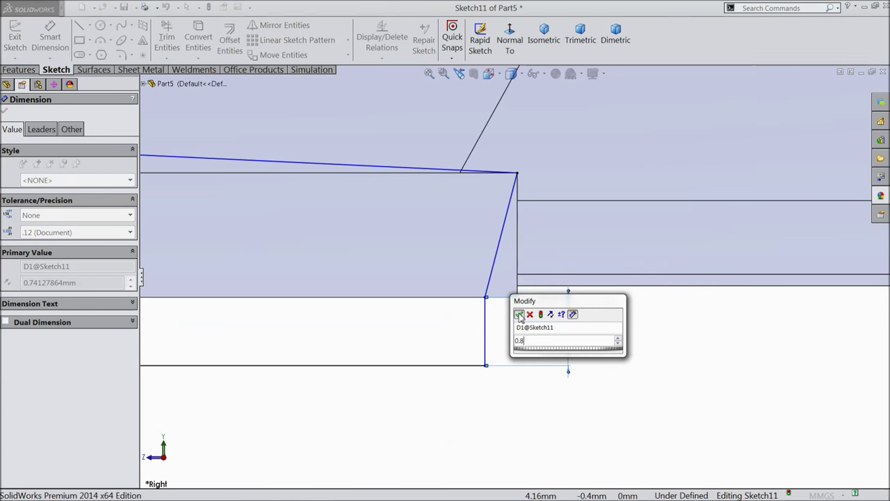
pyautogui.click(518, 314)
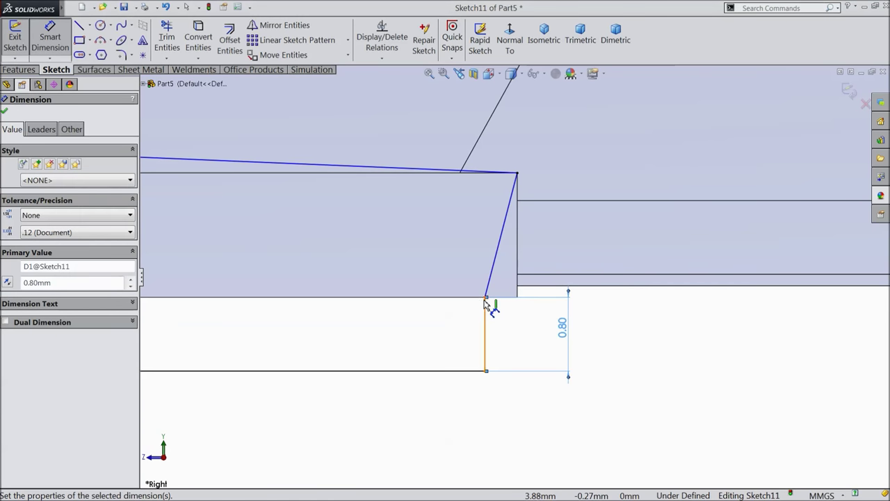
pyautogui.click(486, 298)
pyautogui.click(517, 283)
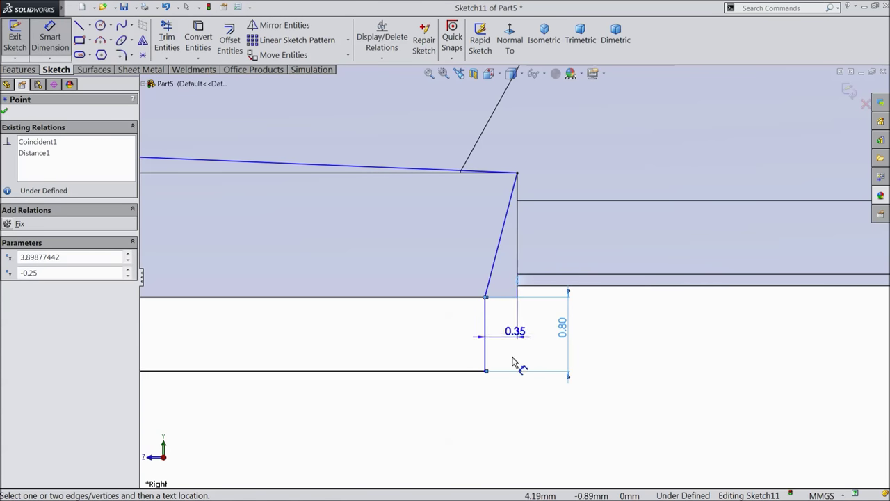
pyautogui.click(510, 417)
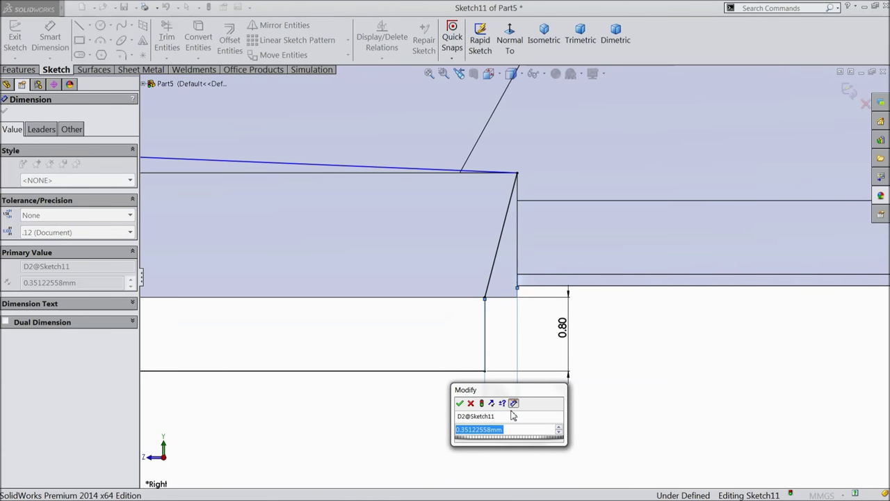
pyautogui.write('0.5')
pyautogui.click(459, 403)
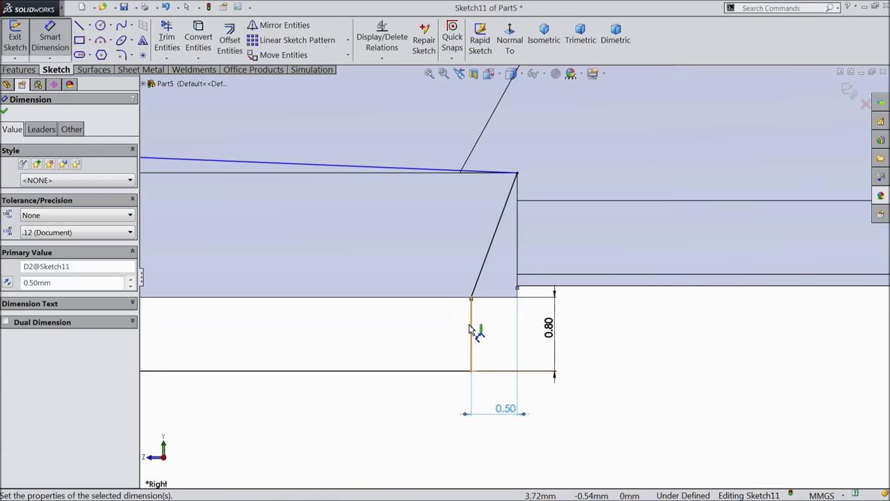
# Add a driven 90° angle between the tooth's vertical line and bottom edge
pyautogui.moveTo(470, 328)
pyautogui.keyDown('ctrl'); pyautogui.mouseDown(button='middle')
pyautogui.moveTo(477, 318)
pyautogui.moveTo(457, 318)
pyautogui.moveTo(463, 308)
pyautogui.moveTo(502, 314)
pyautogui.mouseUp(button='middle'); pyautogui.keyUp('ctrl')
pyautogui.click(502, 313)
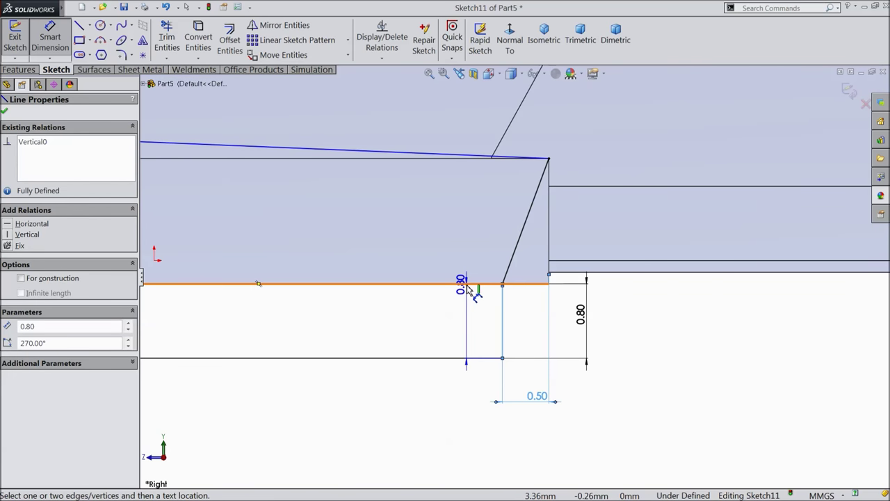
pyautogui.click(465, 284)
pyautogui.click(464, 311)
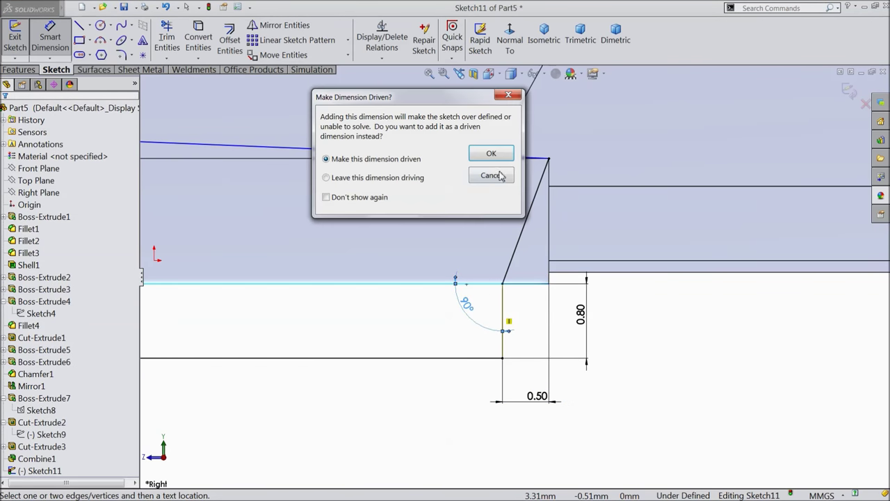
pyautogui.click(491, 153)
# Dimension the tooth base to 5 and its slanted side to 3.25
pyautogui.scroll(3, 487, 286)
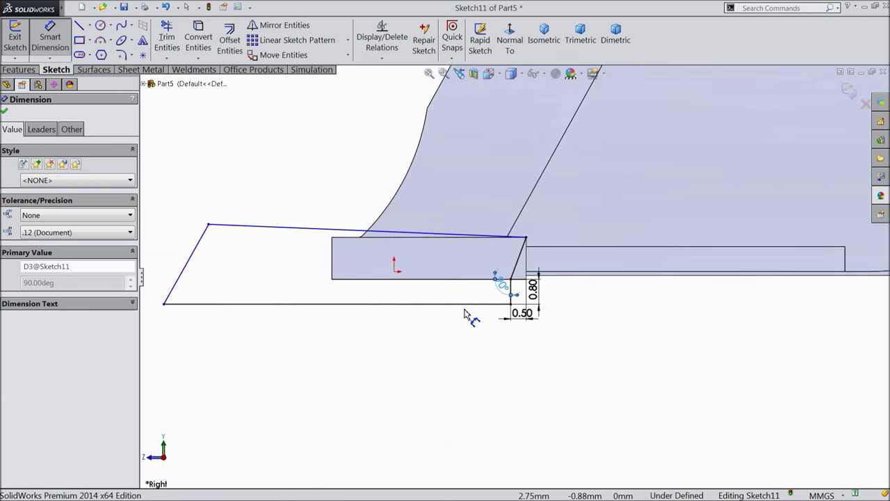
pyautogui.scroll(2, 480, 306)
pyautogui.scroll(-2, 340, 282)
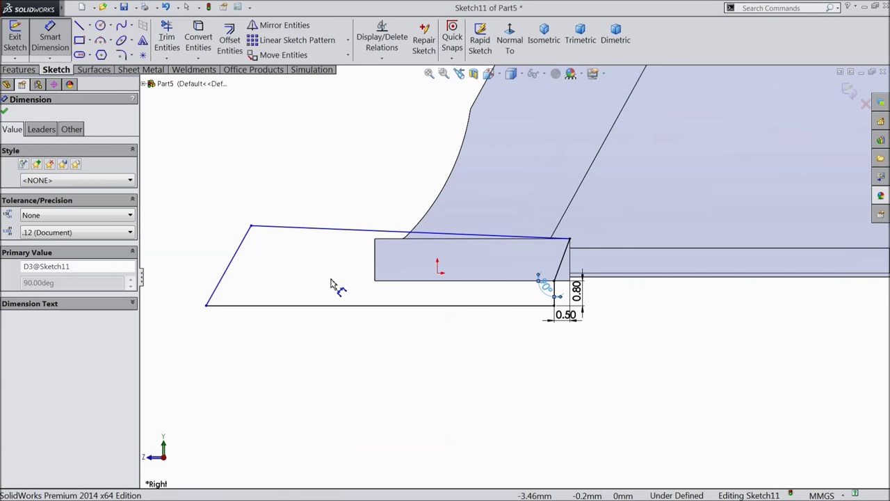
pyautogui.click(375, 270)
pyautogui.click(206, 304)
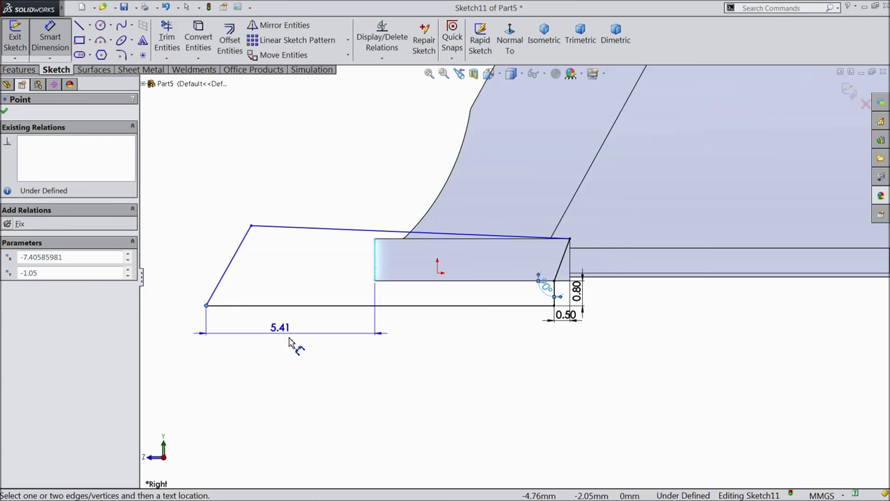
pyautogui.click(278, 337)
pyautogui.write('5')
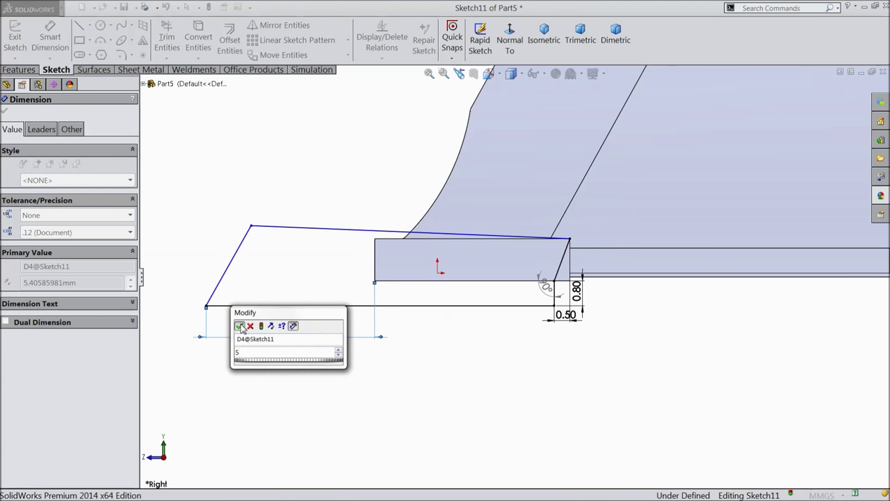
pyautogui.click(240, 327)
pyautogui.click(237, 281)
pyautogui.click(229, 277)
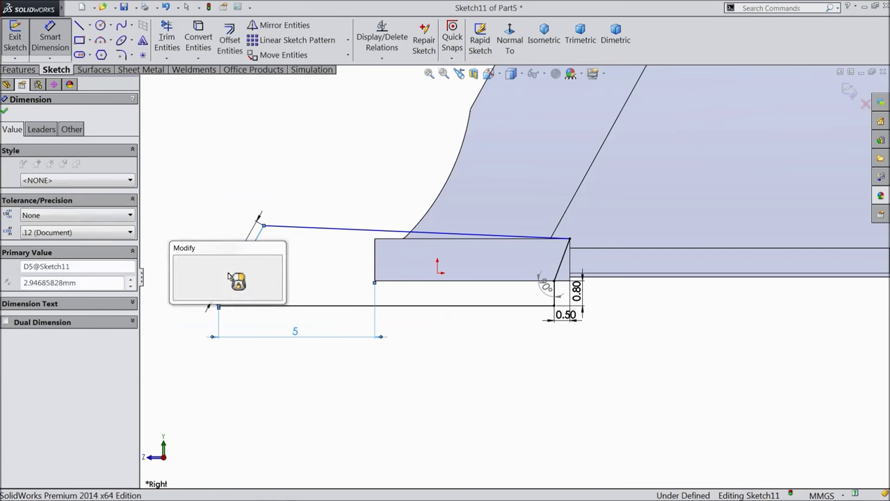
pyautogui.write('3.')
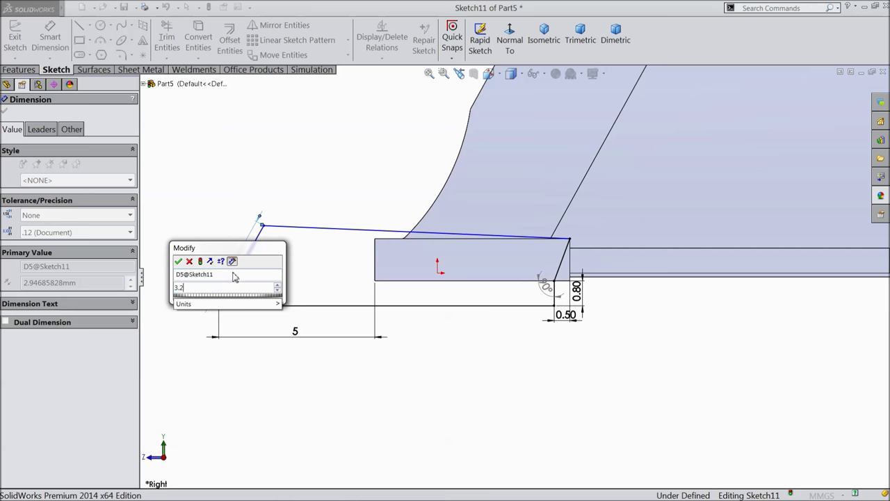
pyautogui.write('25')
pyautogui.click(178, 261)
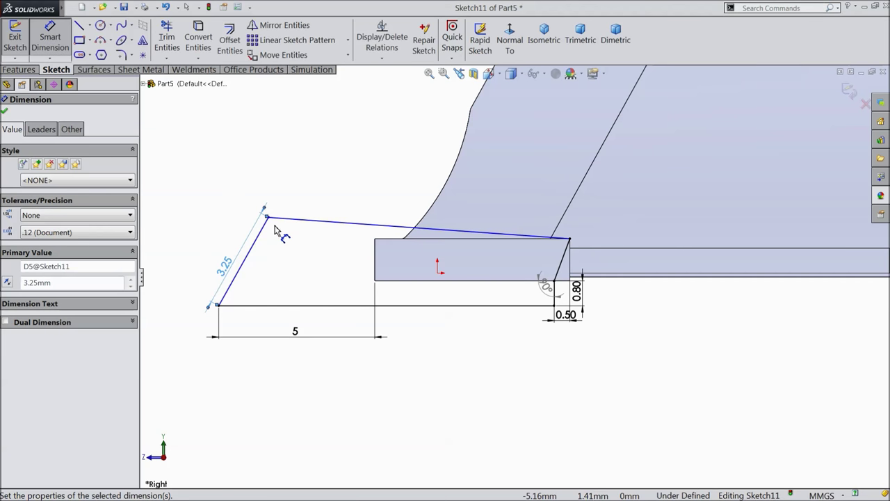
# Set the tooth's vertical height to 2.50, correcting the first value of 2
pyautogui.click(268, 219)
pyautogui.click(271, 305)
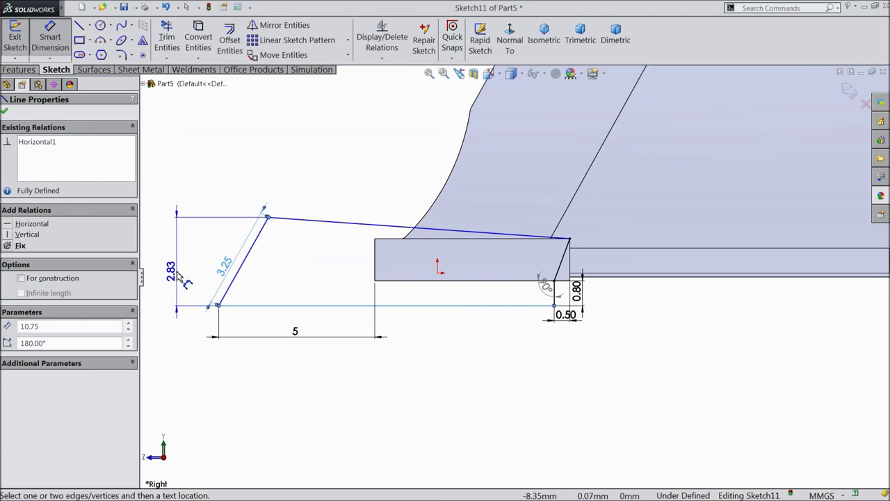
pyautogui.click(179, 276)
pyautogui.write('2')
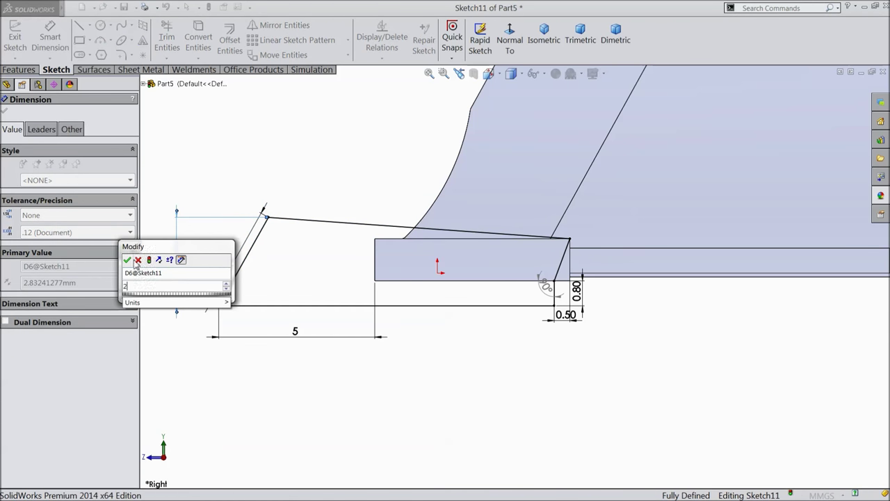
pyautogui.click(127, 260)
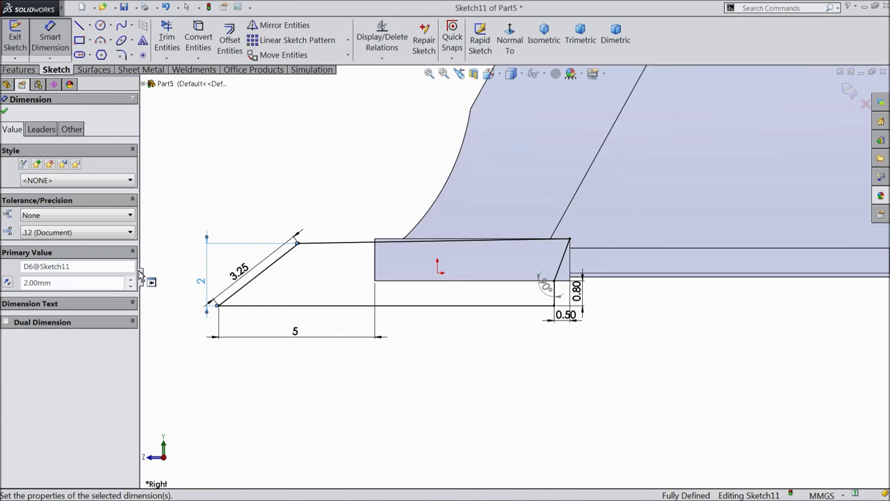
pyautogui.doubleClick(201, 288)
pyautogui.write('2.5')
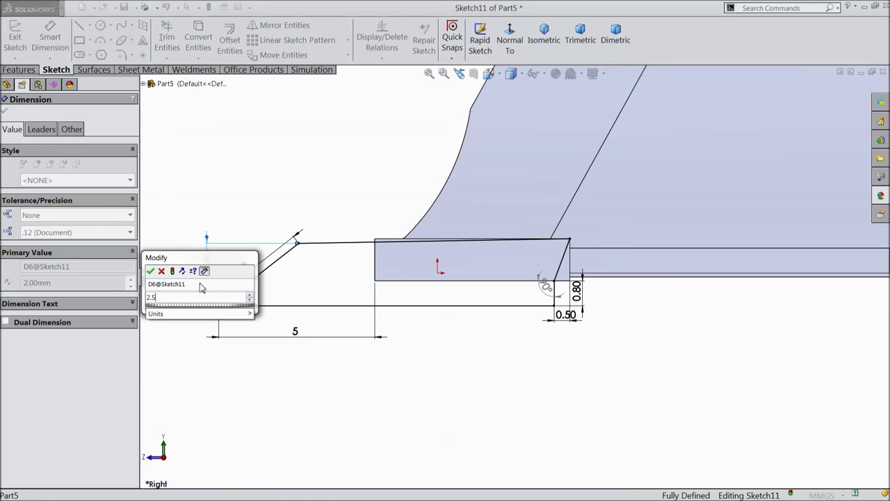
pyautogui.click(150, 271)
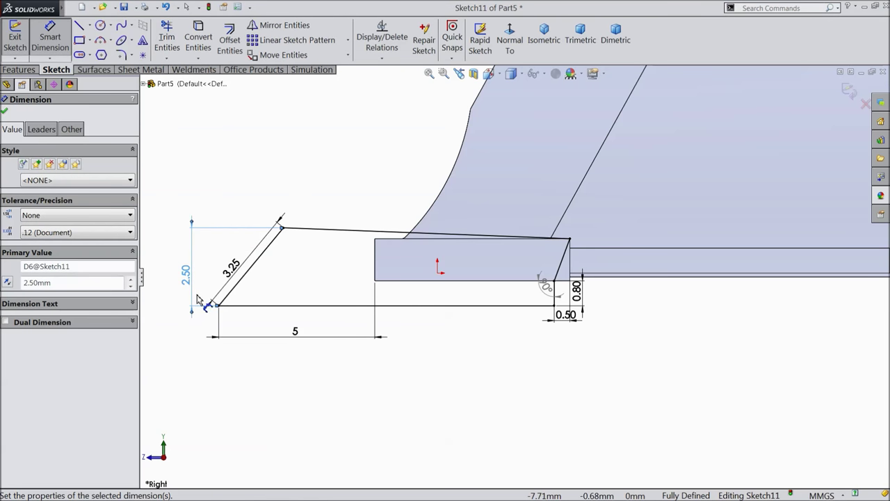
# Finish dimensioning, move the 3.25 label clear of the profile, and switch to isometric view
pyautogui.click(5, 113)
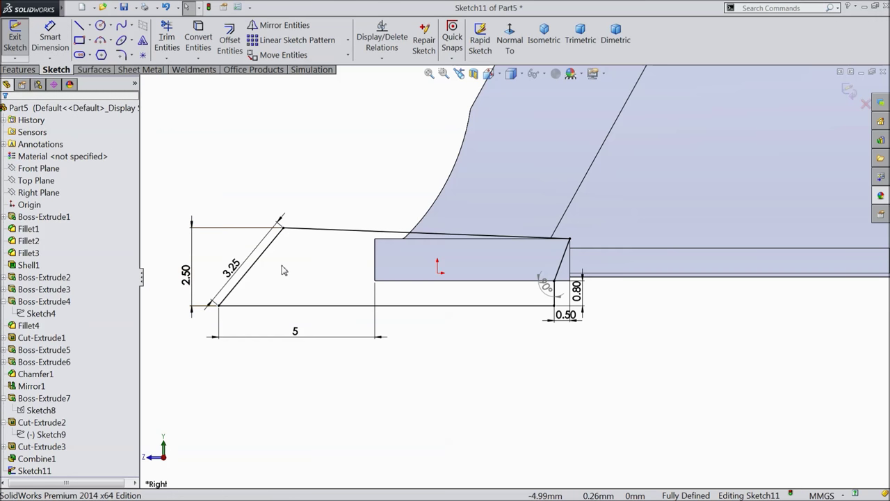
pyautogui.moveTo(235, 265); pyautogui.dragTo(189, 192)
pyautogui.scroll(2, 332, 239)
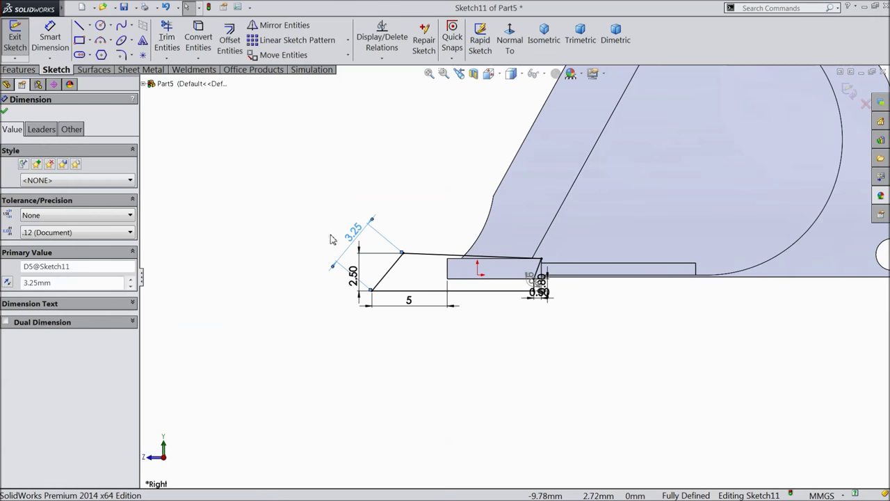
pyautogui.scroll(3, 308, 190)
pyautogui.hotkey('ctrl', '7')
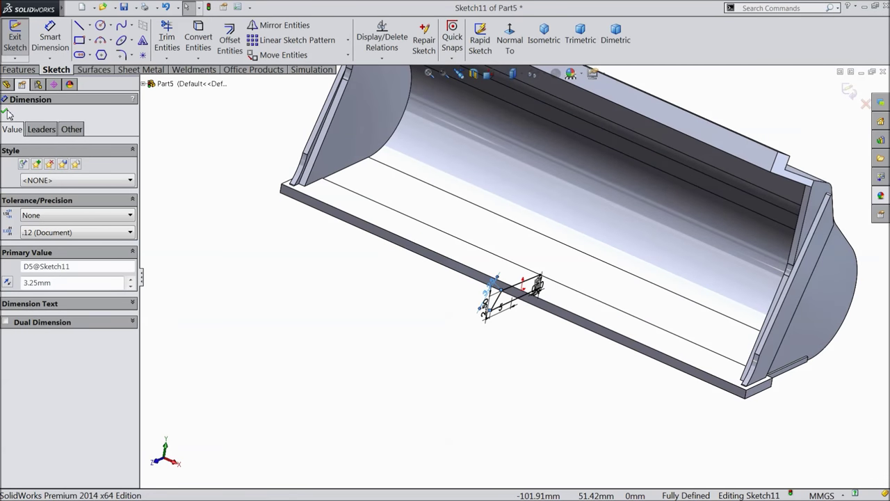
pyautogui.click(5, 113)
# Extrude Sketch11 with a Mid Plane end condition at 2.50 mm depth into a merged tooth
pyautogui.click(19, 70)
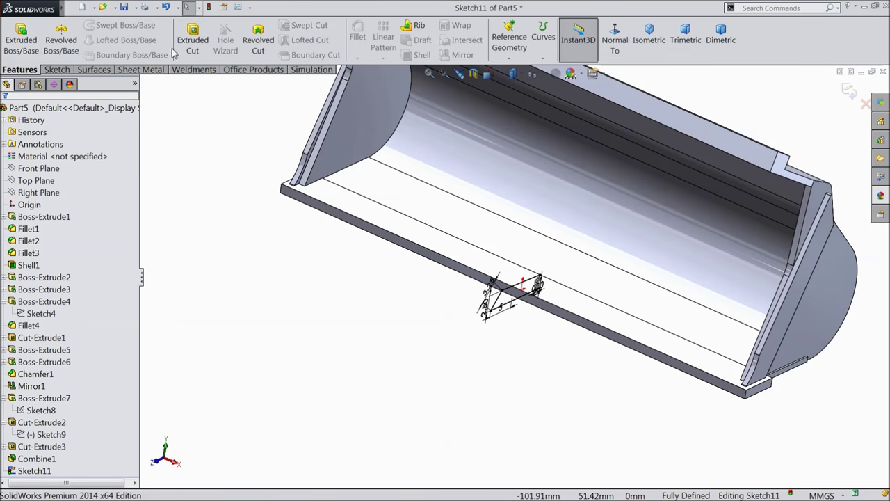
pyautogui.click(36, 53)
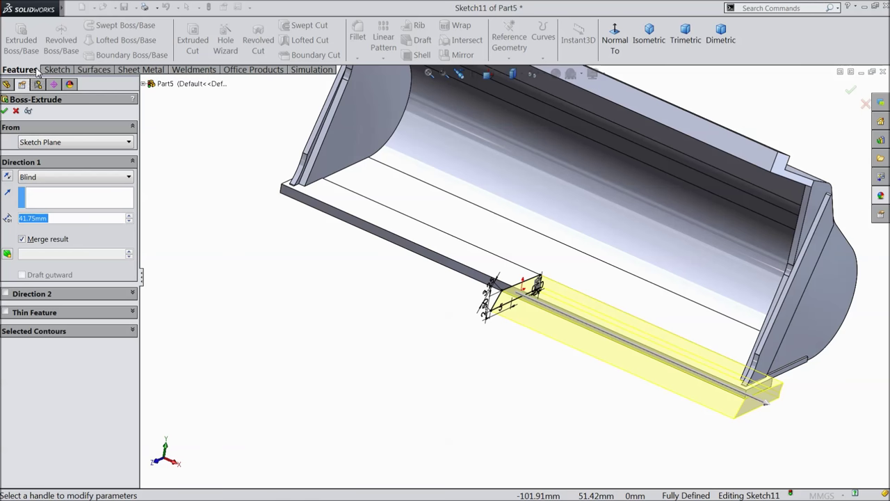
pyautogui.click(38, 179)
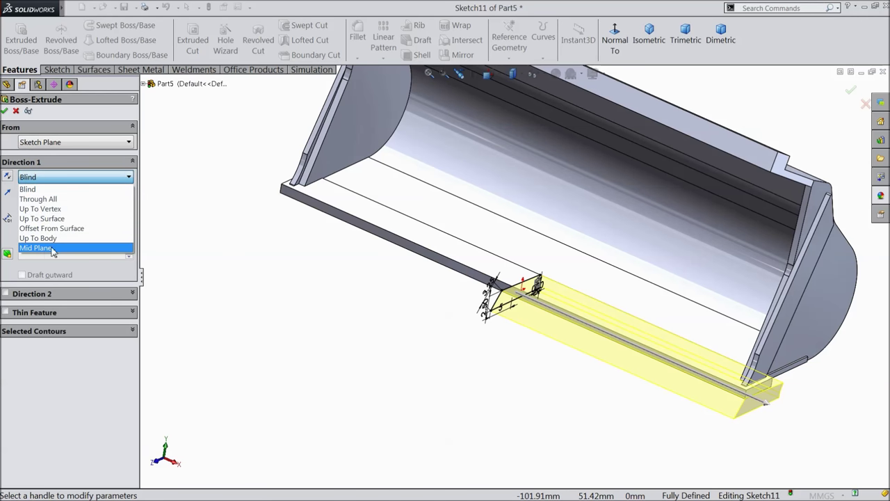
pyautogui.click(45, 247)
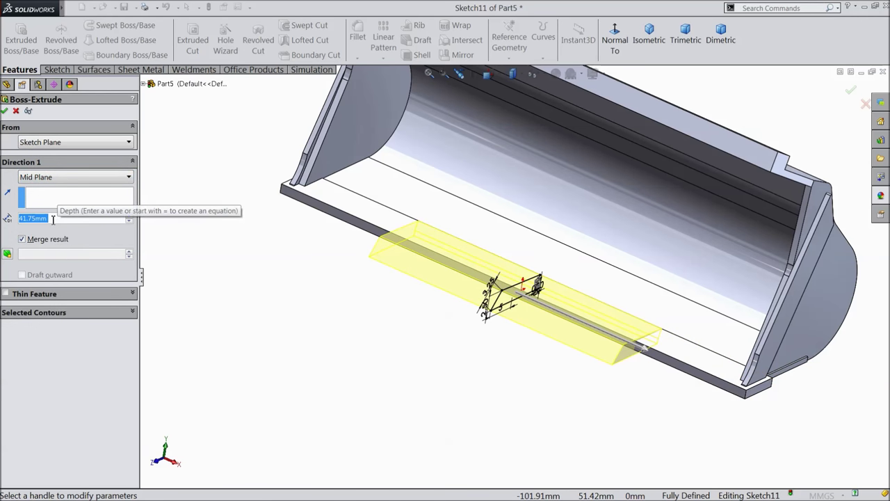
pyautogui.write('2')
pyautogui.press('Return')
pyautogui.scroll(3, 515, 296)
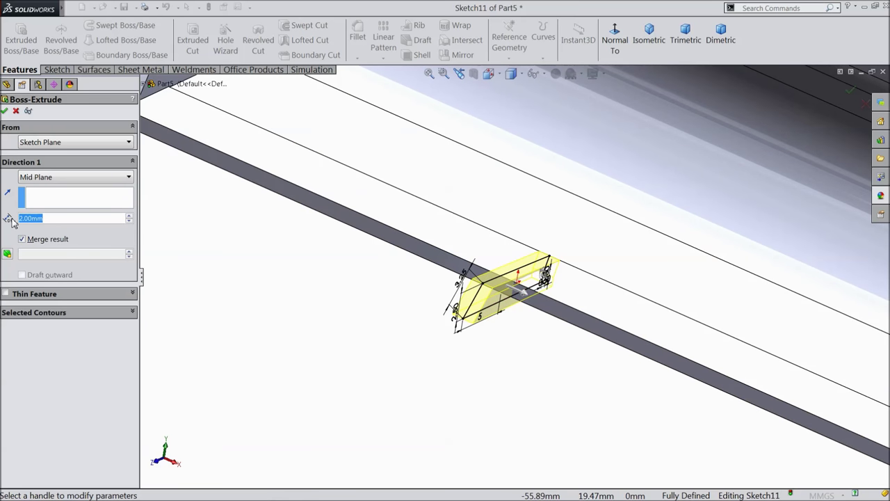
pyautogui.write('3')
pyautogui.press('Return')
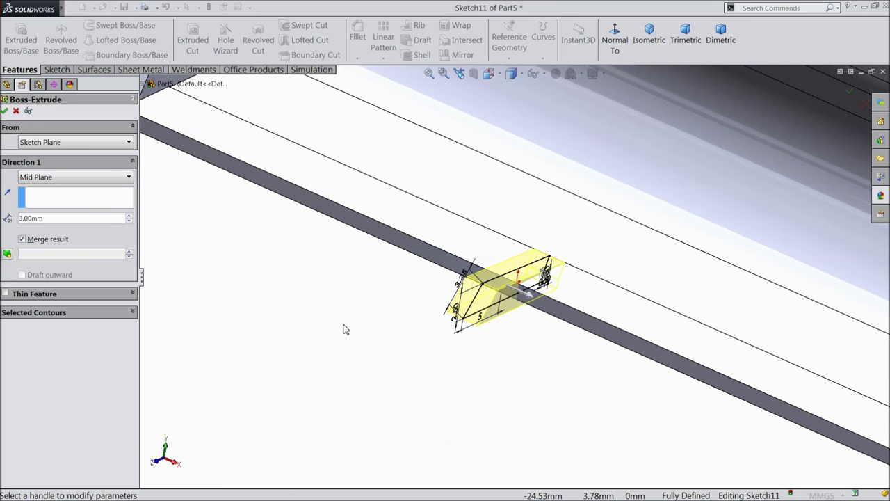
pyautogui.scroll(-3, 347, 323)
pyautogui.moveTo(346, 316); pyautogui.dragTo(354, 338, button='middle')
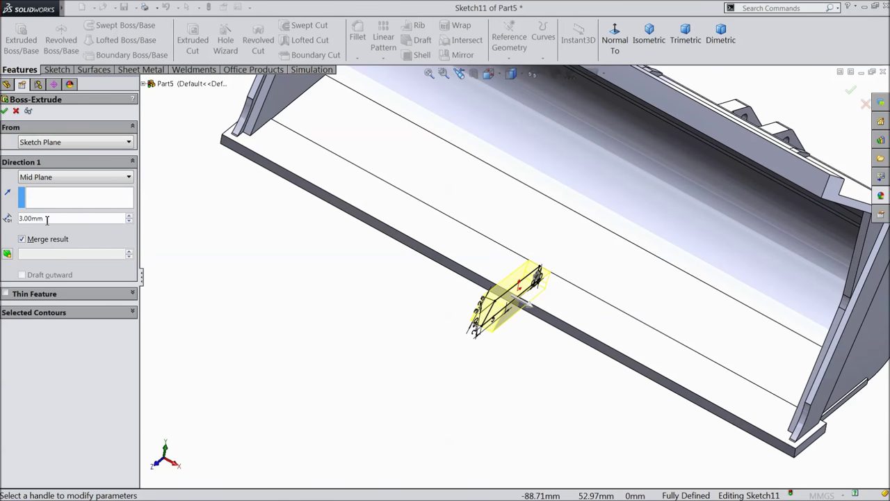
pyautogui.write('2.5')
pyautogui.press('Return')
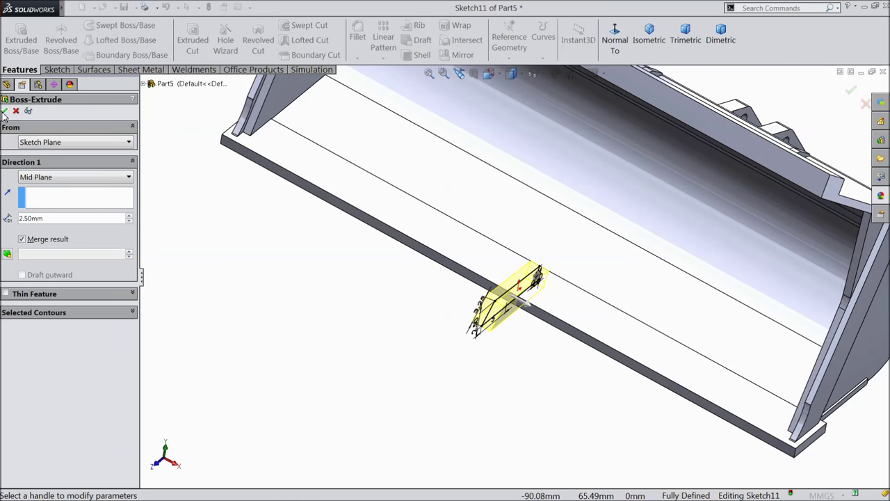
pyautogui.click(4, 111)
pyautogui.scroll(-3, 275, 252)
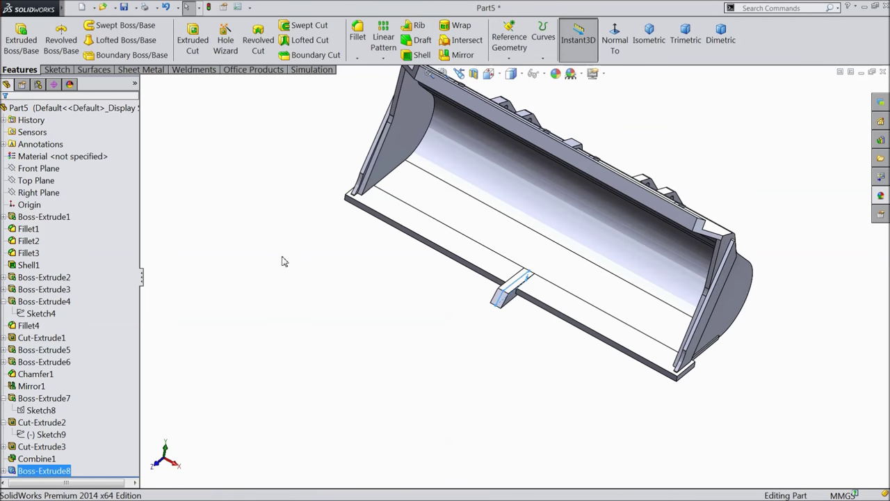
# Start a linear pattern of the tooth along the bucket's bottom edge at 12 mm spacing
pyautogui.moveTo(282, 260); pyautogui.dragTo(278, 252, button='middle')
pyautogui.scroll(2, 622, 318)
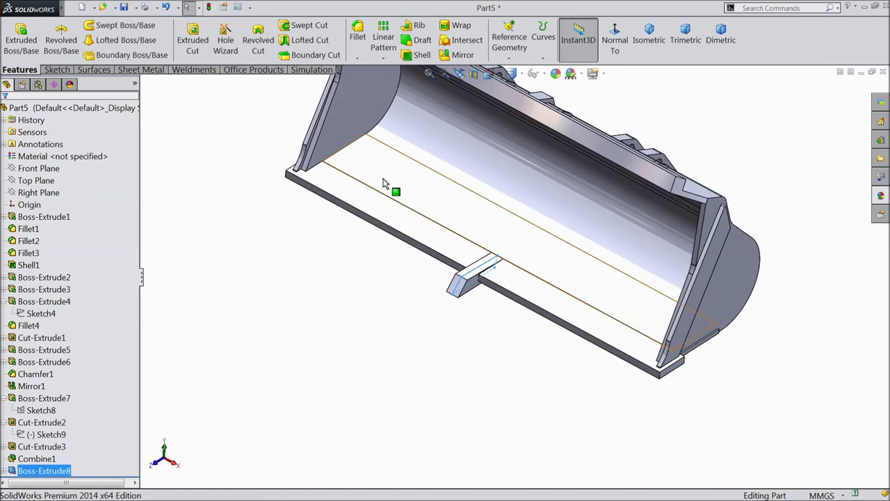
pyautogui.click(383, 42)
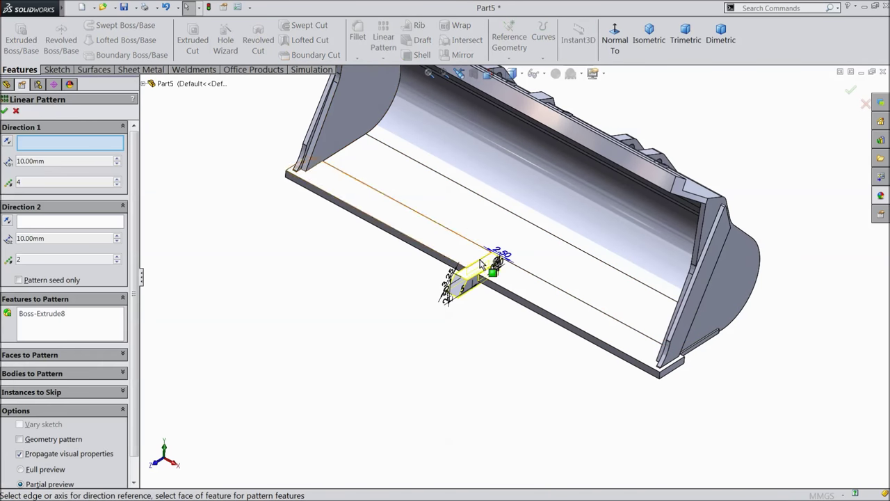
pyautogui.click(515, 299)
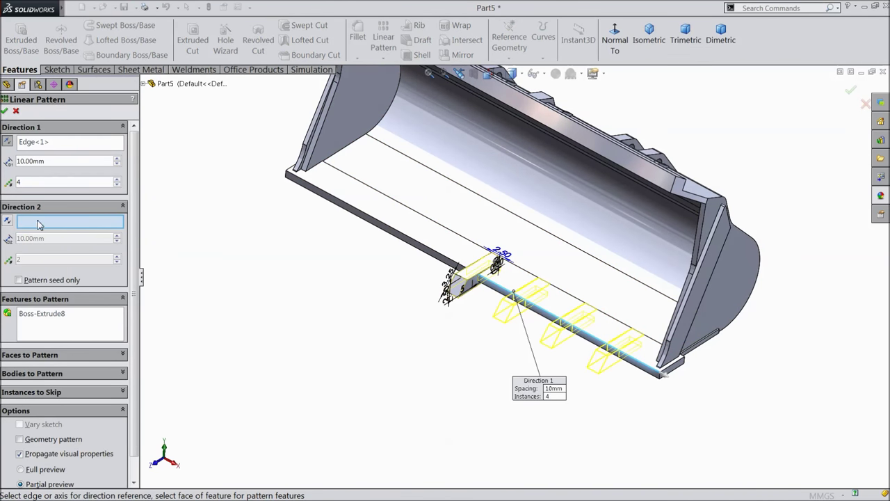
pyautogui.write('12')
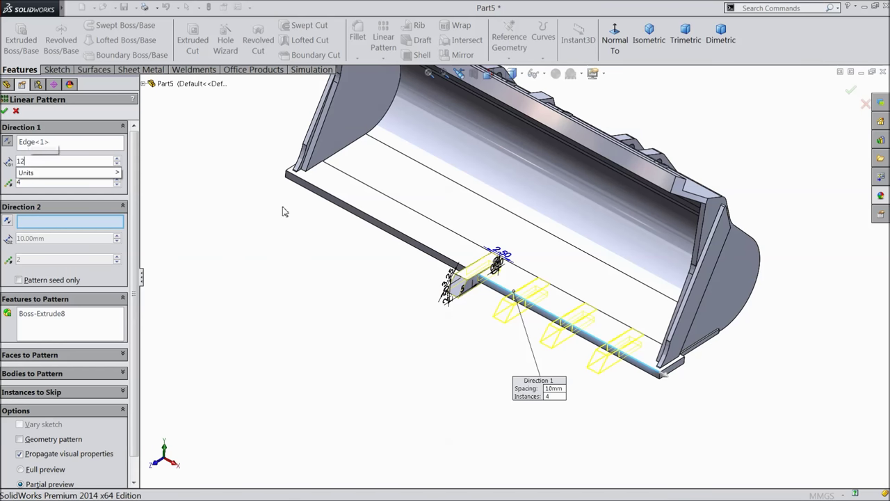
pyautogui.press('Return')
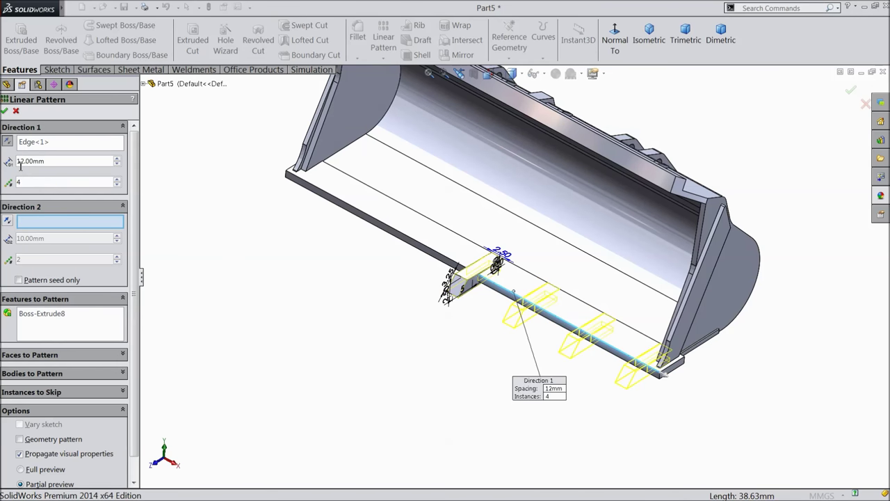
# Use the front edge as Direction 2 with 12 mm spacing and 4 instances
pyautogui.click(411, 239)
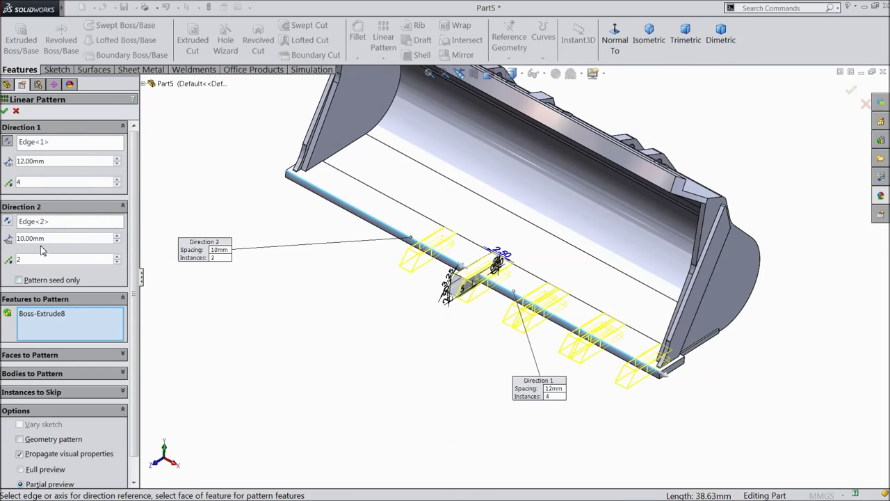
pyautogui.write('12')
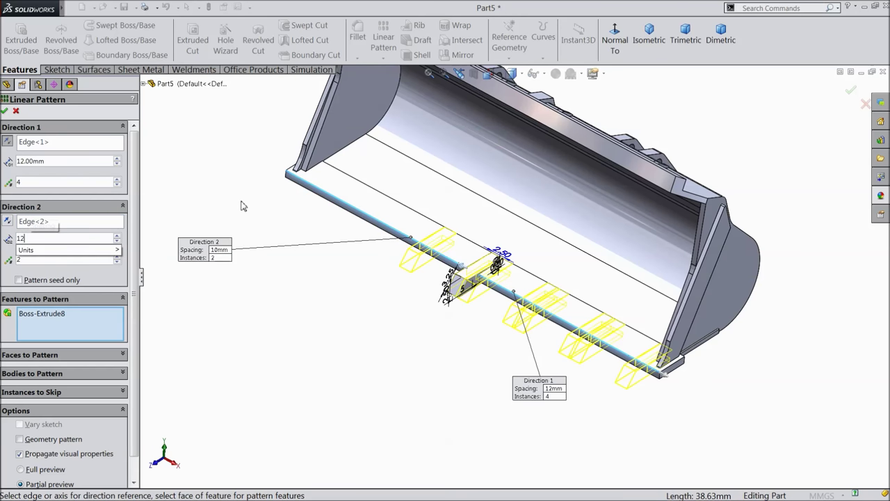
pyautogui.press('Return')
pyautogui.click(117, 256)
pyautogui.click(116, 257)
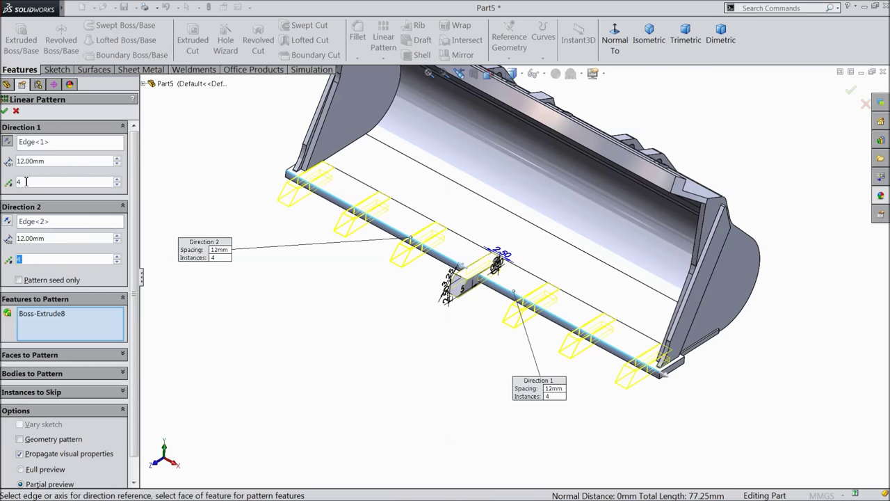
# Accept the pattern despite the parallel-directions warning and return to isometric view
pyautogui.click(5, 112)
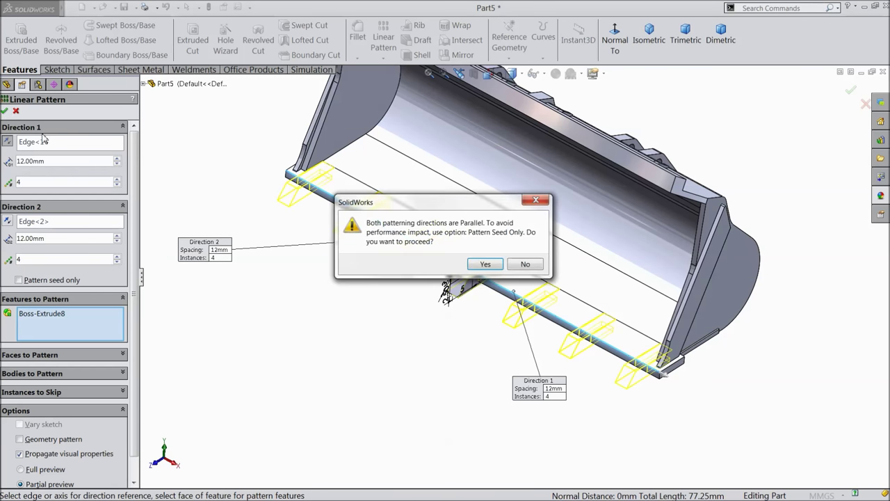
pyautogui.click(485, 264)
pyautogui.moveTo(378, 324)
pyautogui.mouseDown(button='middle')
pyautogui.moveTo(402, 306)
pyautogui.moveTo(424, 312)
pyautogui.moveTo(373, 295)
pyautogui.moveTo(382, 313)
pyautogui.mouseUp(button='middle')
pyautogui.hotkey('ctrl', '7')
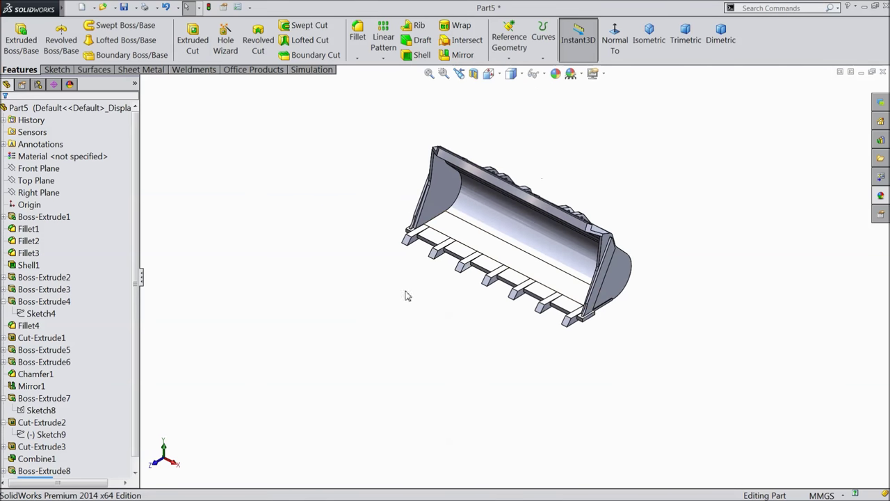
pyautogui.scroll(-2, 546, 178)
pyautogui.click(274, 194)
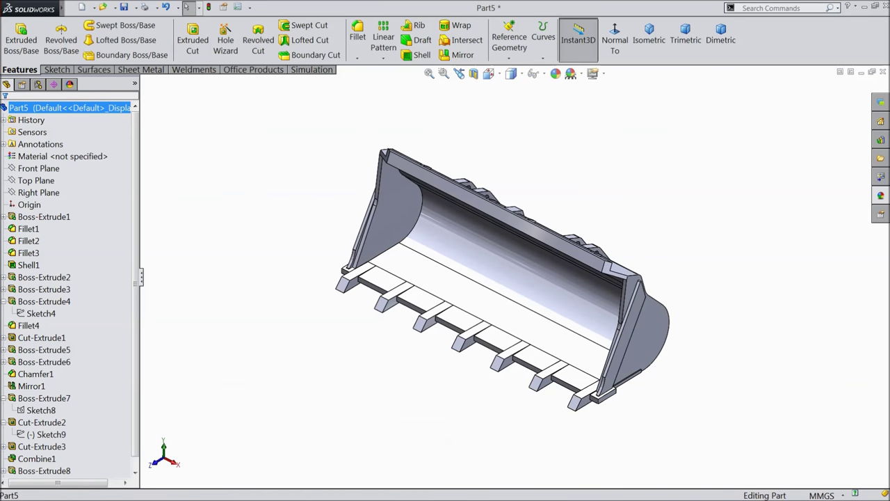
# Apply the yellow medium gloss plastic appearance to the bucket
pyautogui.click(880, 197)
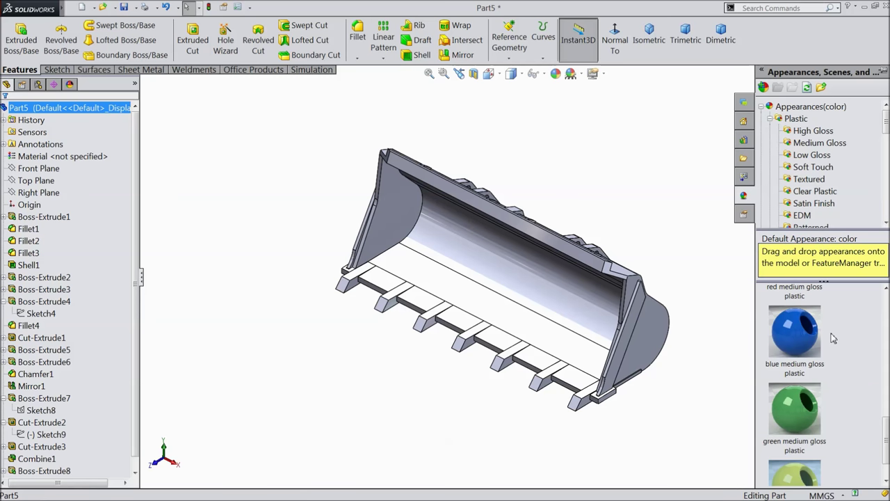
pyautogui.scroll(-1, 833, 338)
pyautogui.doubleClick(805, 447)
pyautogui.scroll(-2, 704, 313)
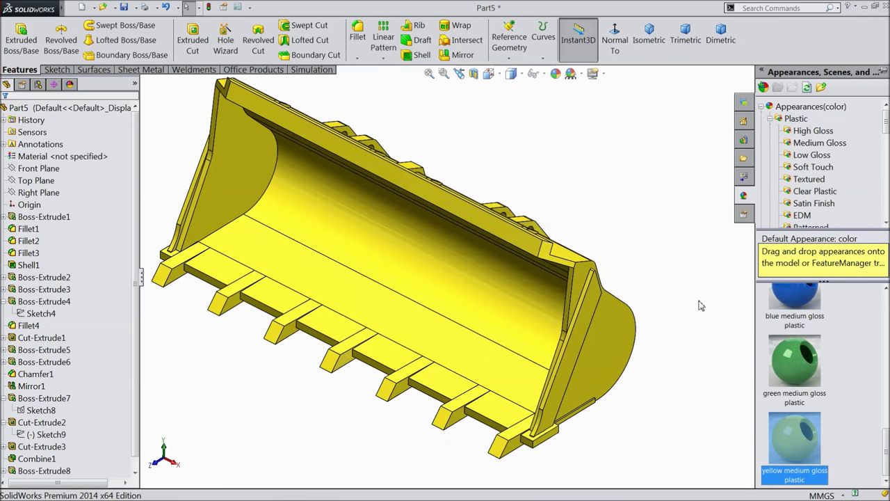
pyautogui.click(635, 220)
pyautogui.moveTo(611, 191)
pyautogui.mouseDown(button='middle')
pyautogui.moveTo(628, 216)
pyautogui.moveTo(584, 195)
pyautogui.moveTo(596, 199)
pyautogui.mouseUp(button='middle')
pyautogui.scroll(2, 538, 240)
pyautogui.scroll(-3, 425, 302)
pyautogui.moveTo(508, 274)
pyautogui.mouseDown(button='middle')
pyautogui.moveTo(497, 262)
pyautogui.moveTo(506, 278)
pyautogui.moveTo(503, 272)
pyautogui.mouseUp(button='middle')
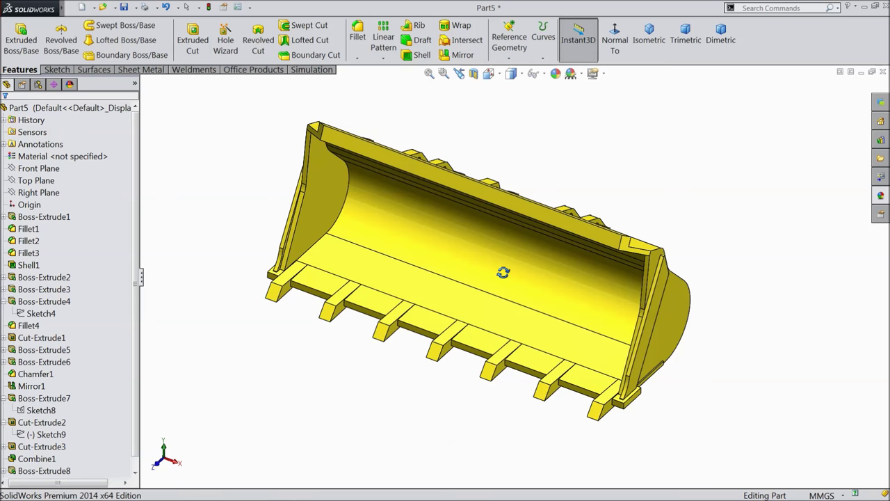
# Edit the part's appearance colour to orange RGB 255, 182, 50 and confirm
pyautogui.click(83, 112)
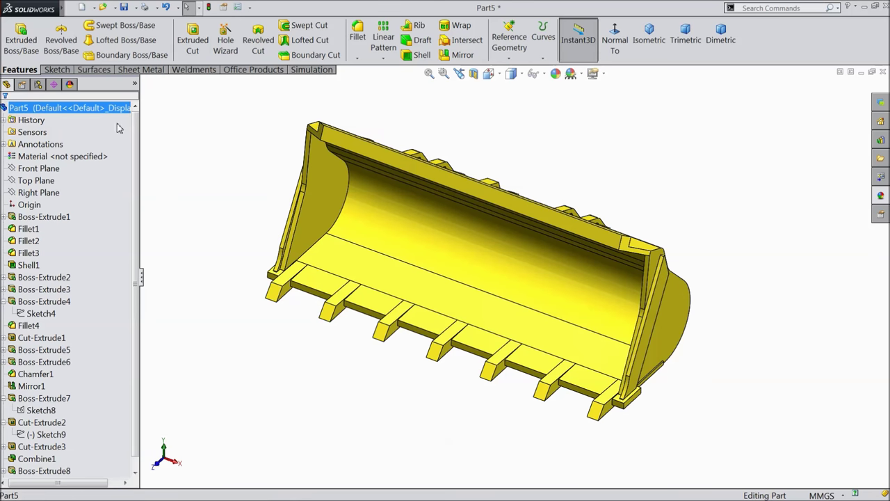
pyautogui.click(880, 198)
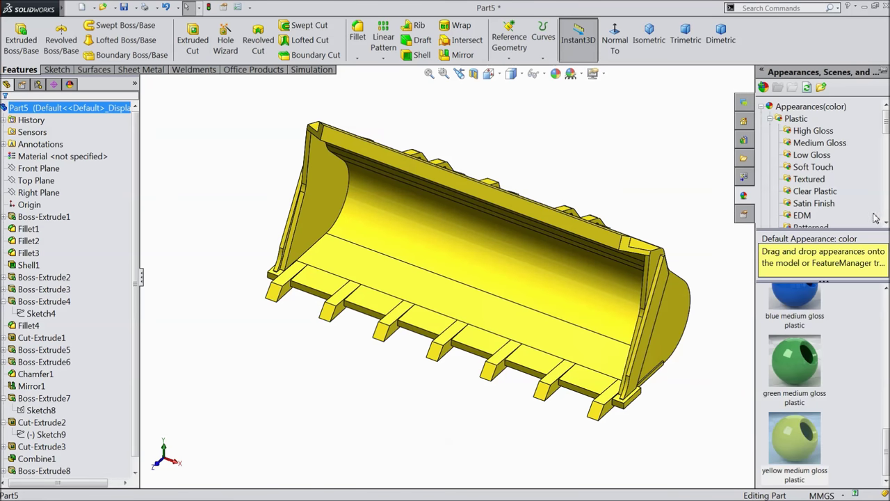
pyautogui.click(48, 110)
pyautogui.click(557, 74)
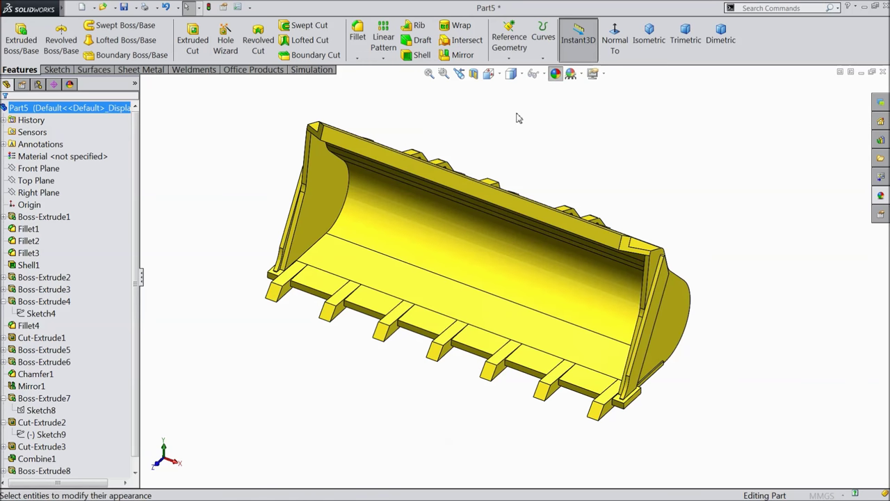
pyautogui.click(30, 401)
pyautogui.click(33, 401)
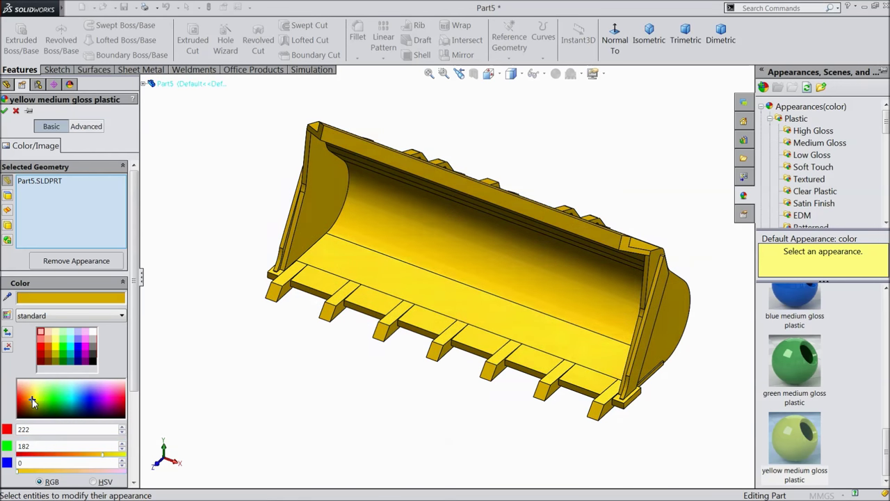
pyautogui.click(32, 401)
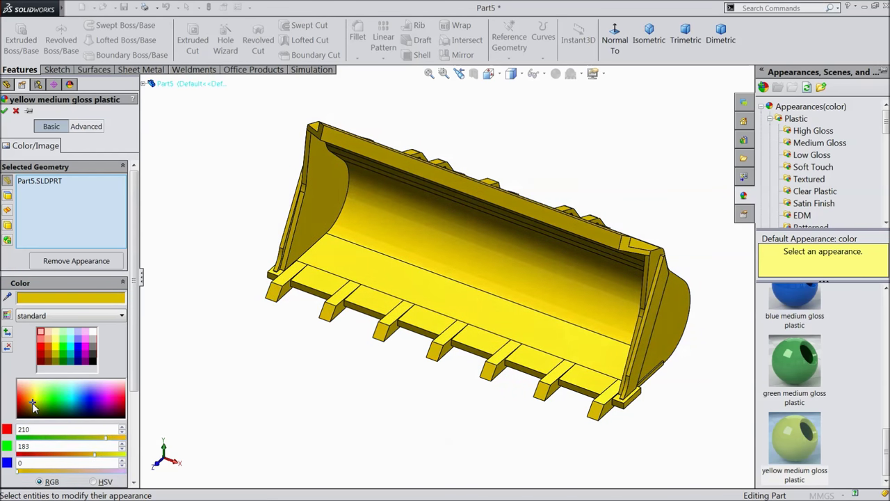
pyautogui.click(31, 400)
pyautogui.click(29, 398)
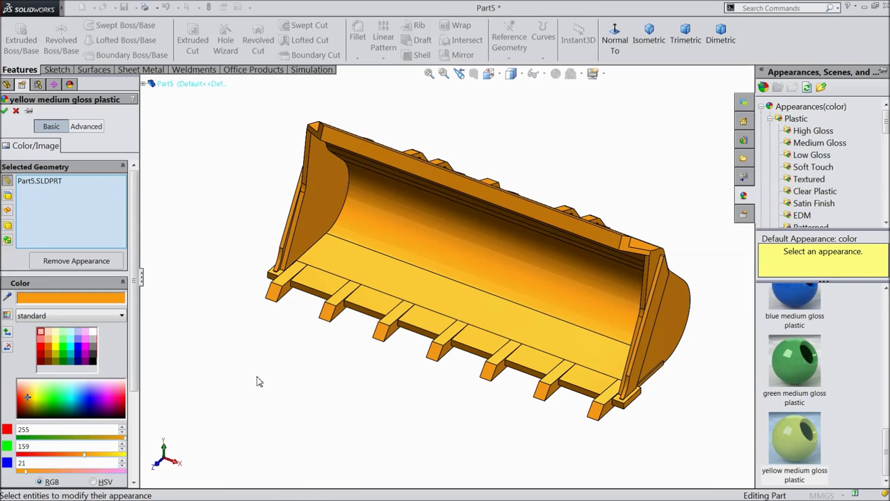
pyautogui.hotkey('ctrl', '7')
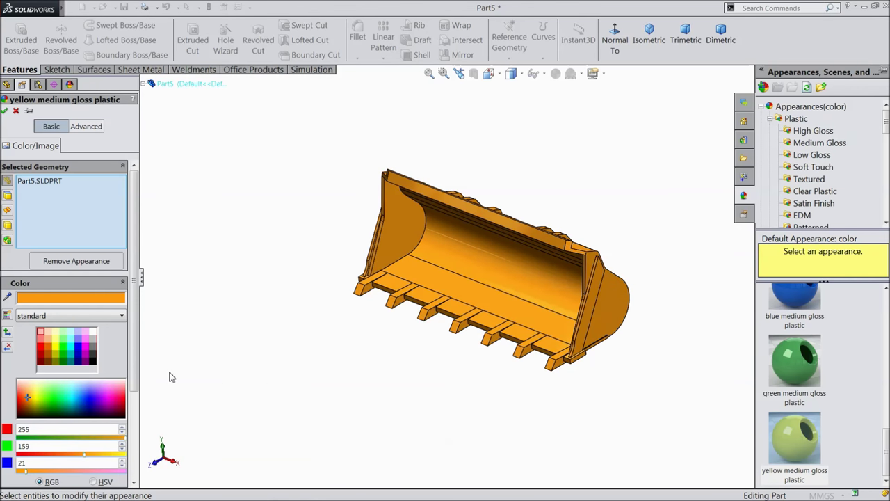
pyautogui.click(28, 394)
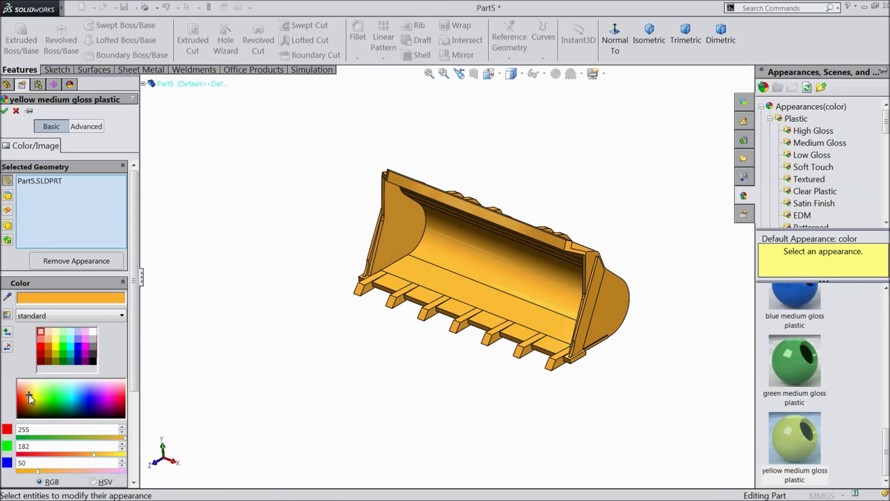
pyautogui.moveTo(258, 388); pyautogui.dragTo(347, 393, button='middle')
pyautogui.press('f')
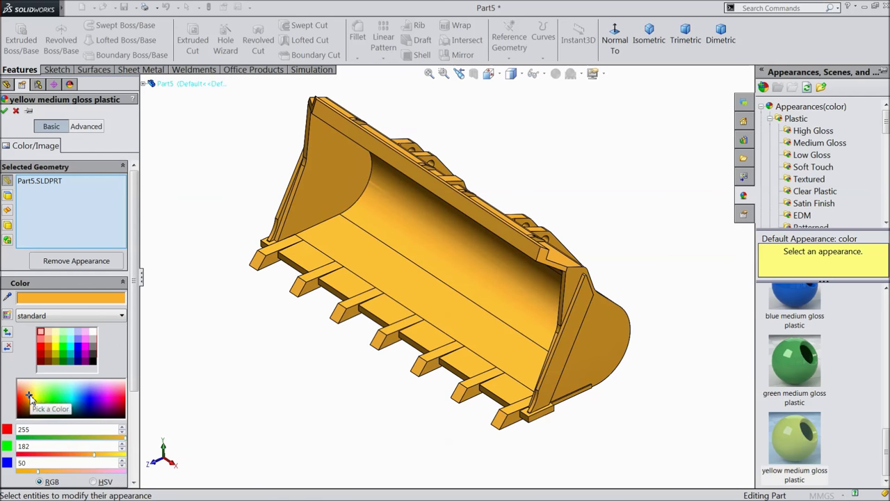
pyautogui.click(5, 111)
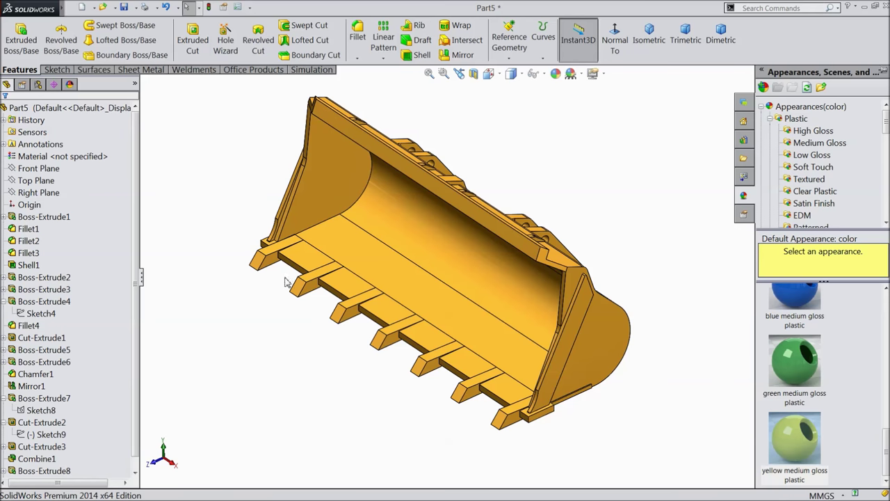
# Switch the heads-up View Settings to Perspective and orbit the bucket
pyautogui.scroll(1, 301, 311)
pyautogui.click(607, 76)
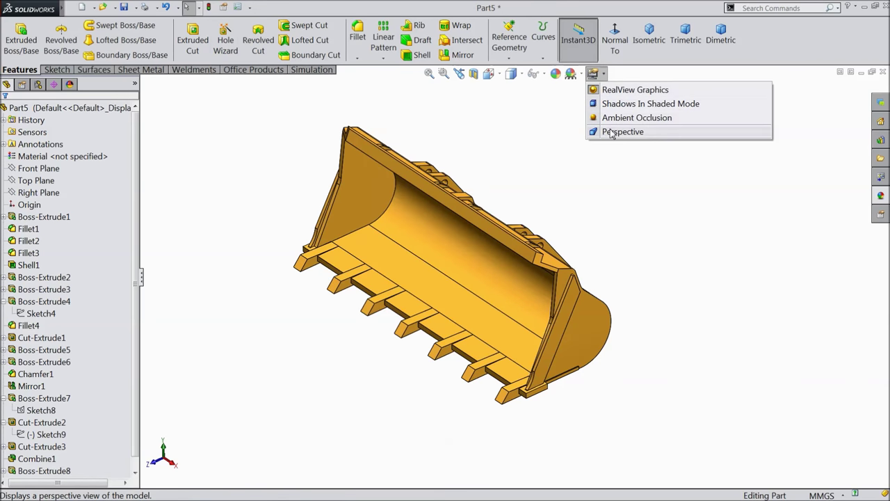
pyautogui.click(595, 131)
pyautogui.moveTo(570, 218); pyautogui.dragTo(493, 312, button='middle')
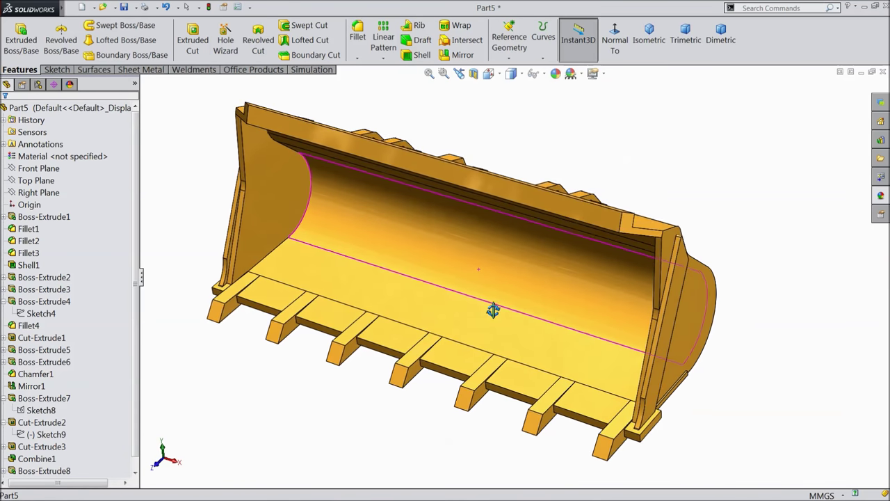
pyautogui.click(125, 8)
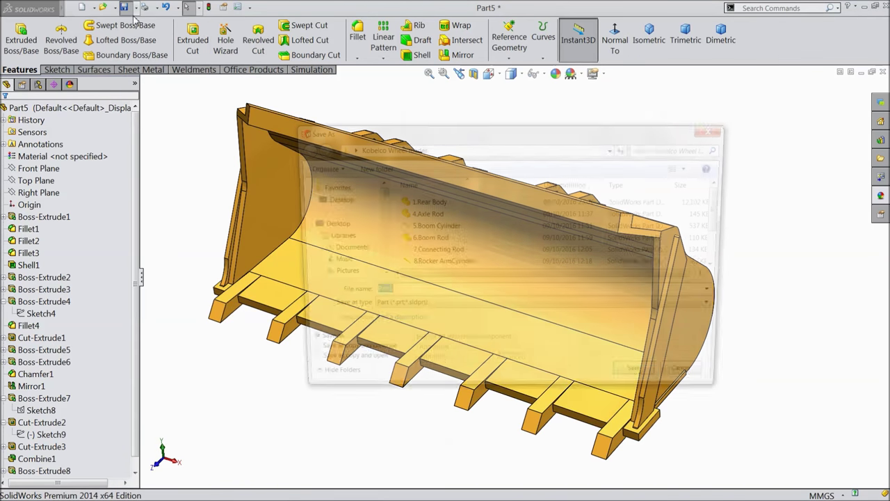
# Enter 13.Bucket as the file name in Save As and save the part
pyautogui.scroll(-2, 726, 220)
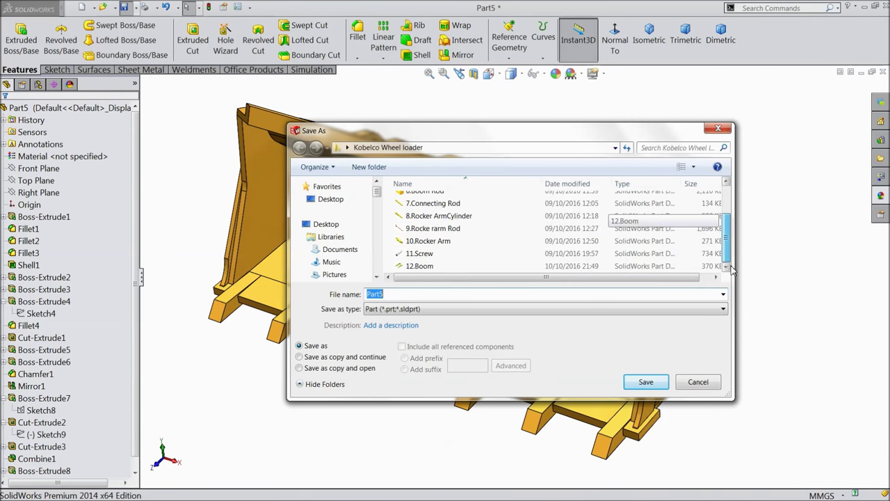
pyautogui.write('13.')
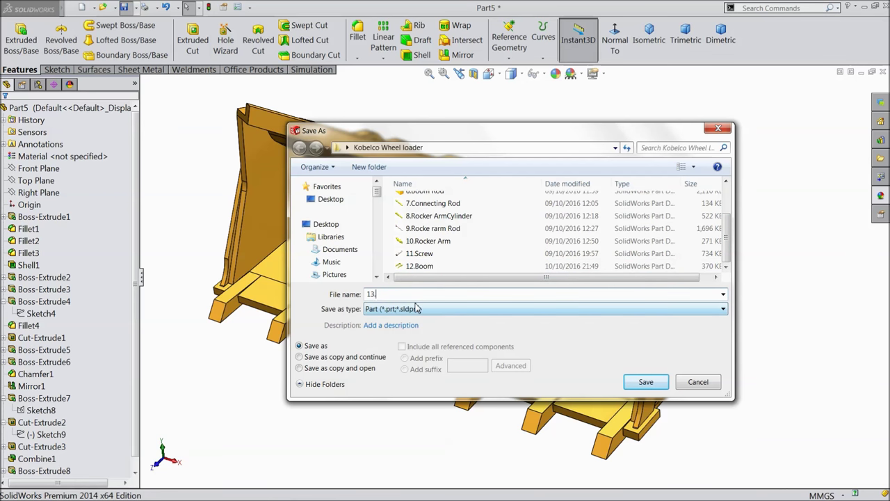
pyautogui.write('Bucket')
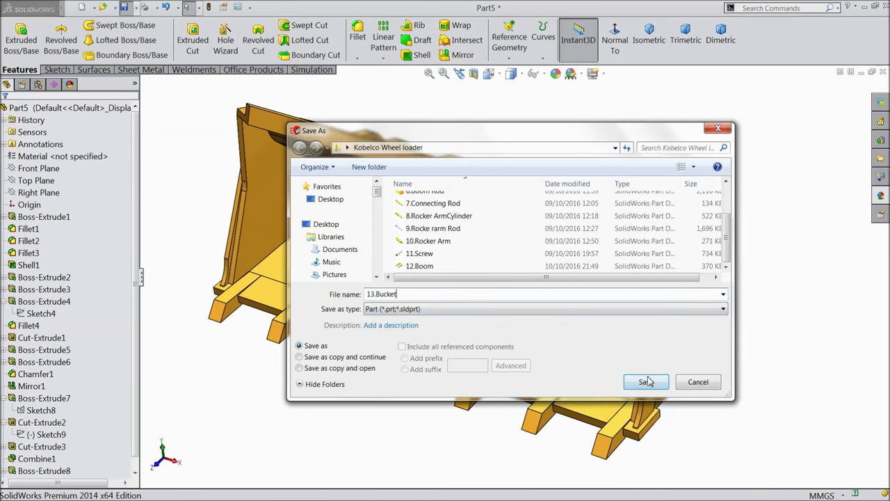
pyautogui.click(646, 381)
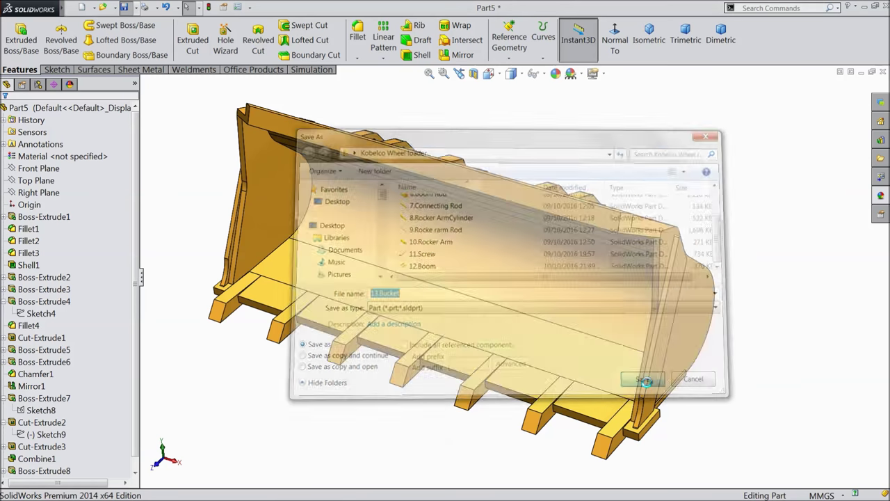
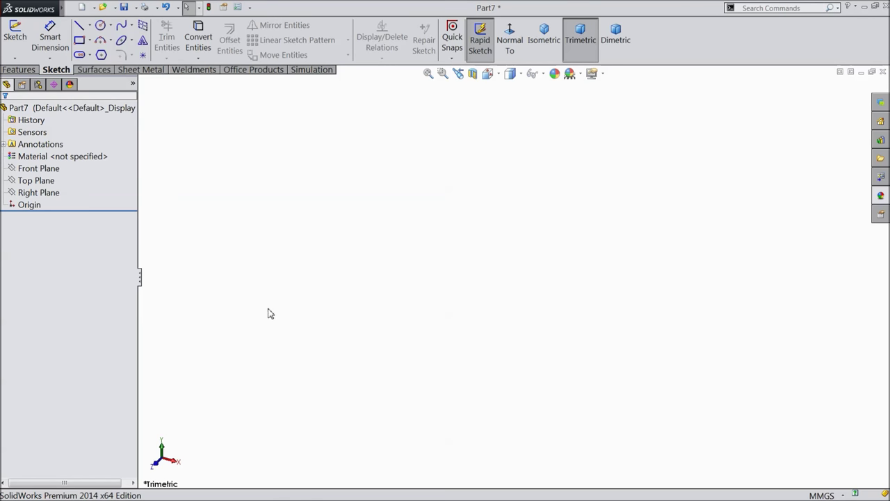
# Start a sketch on the Front Plane and draw vertical and horizontal centerlines at the origin
pyautogui.click(39, 168)
pyautogui.click(54, 155)
pyautogui.click(90, 25)
pyautogui.click(101, 55)
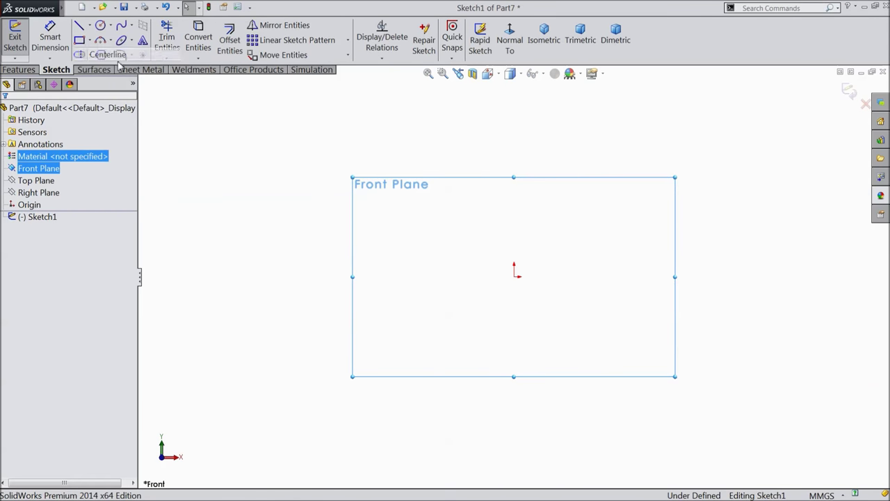
pyautogui.click(514, 167)
pyautogui.click(514, 276)
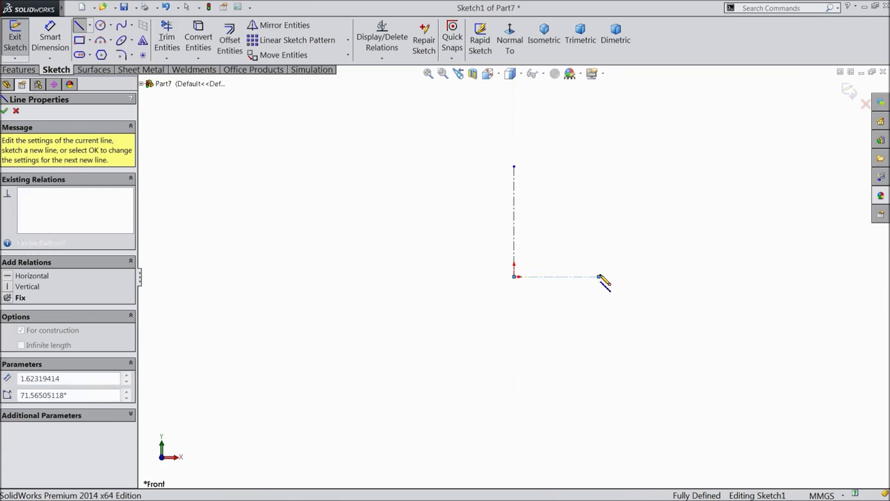
pyautogui.rightClick(601, 279)
pyautogui.click(643, 91)
pyautogui.scroll(-2, 678, 205)
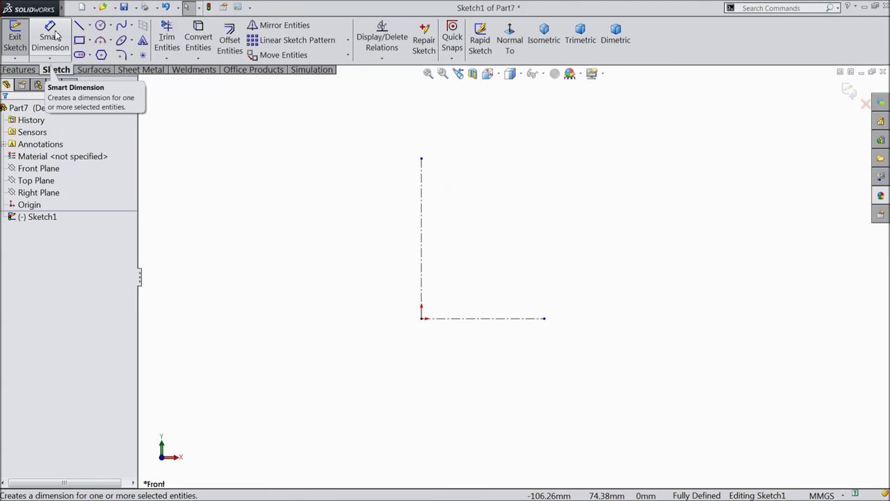
# Draw the profile's top edge and upper small steps to the left of the vertical axis
pyautogui.click(57, 36)
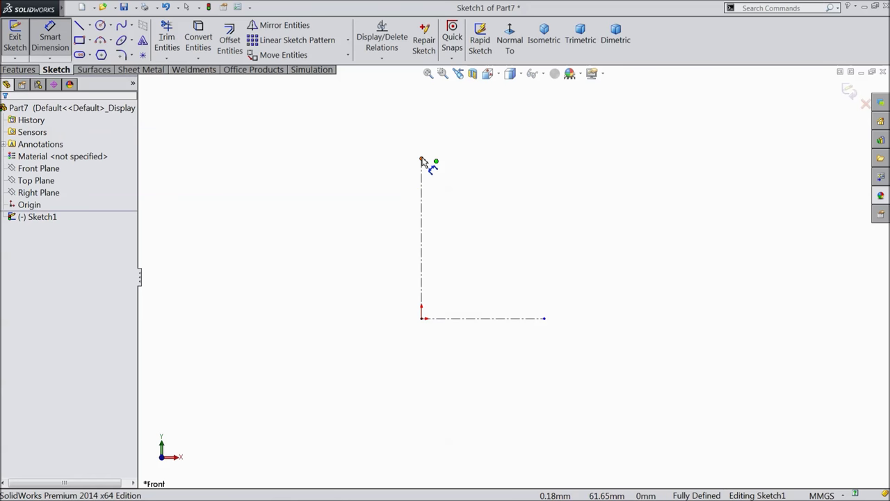
pyautogui.click(78, 25)
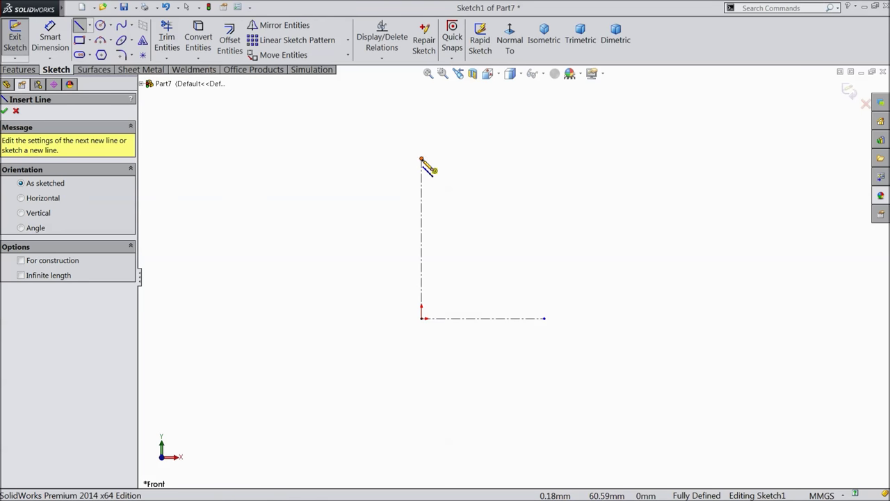
pyautogui.click(421, 159)
pyautogui.click(305, 159)
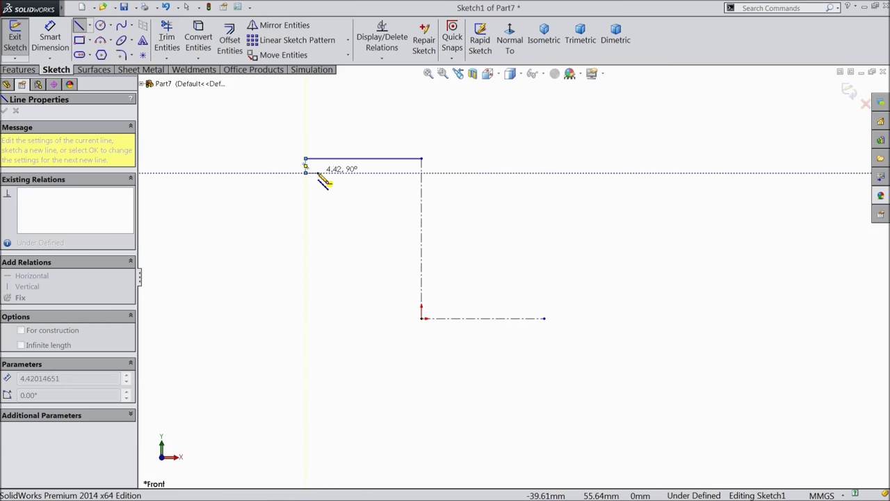
pyautogui.click(331, 172)
pyautogui.click(332, 180)
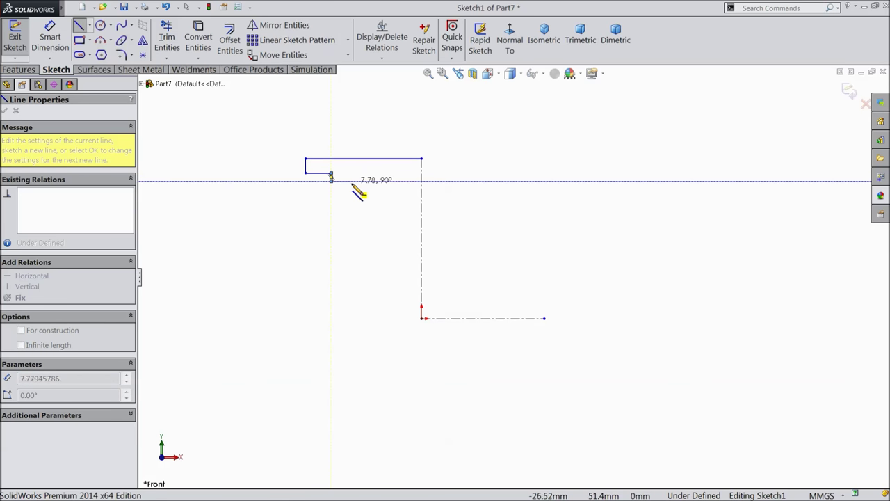
pyautogui.click(353, 183)
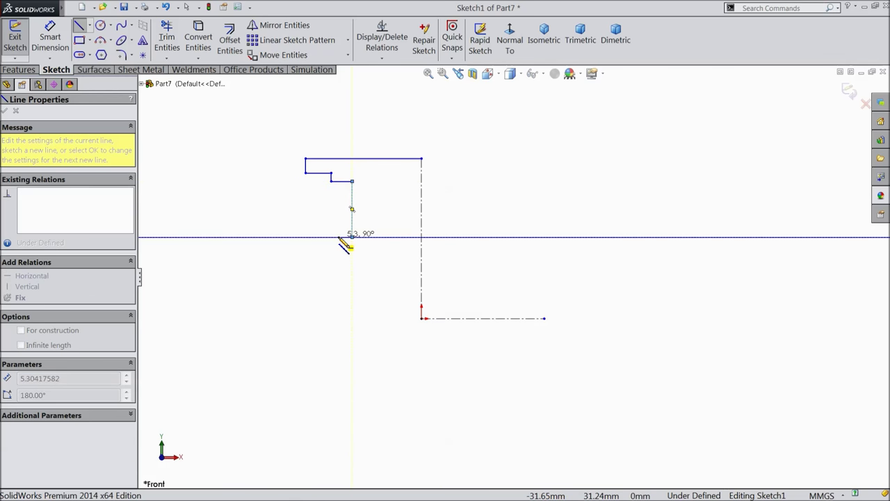
# Continue the outline down the long vertical edges and close it with a bottom line along the axis
pyautogui.click(341, 240)
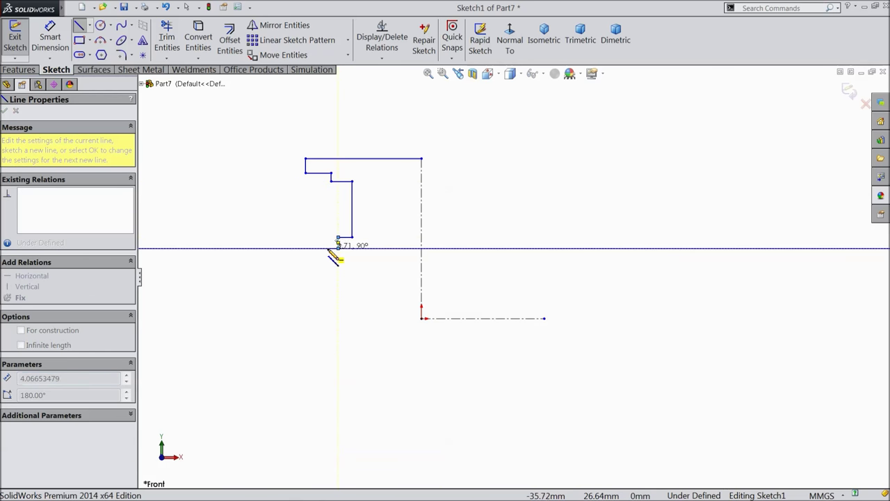
pyautogui.click(338, 247)
pyautogui.click(326, 248)
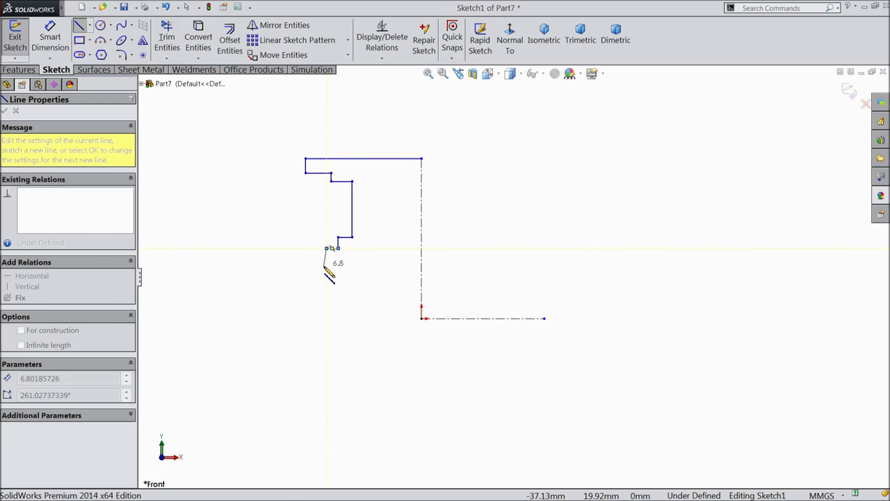
pyautogui.click(326, 317)
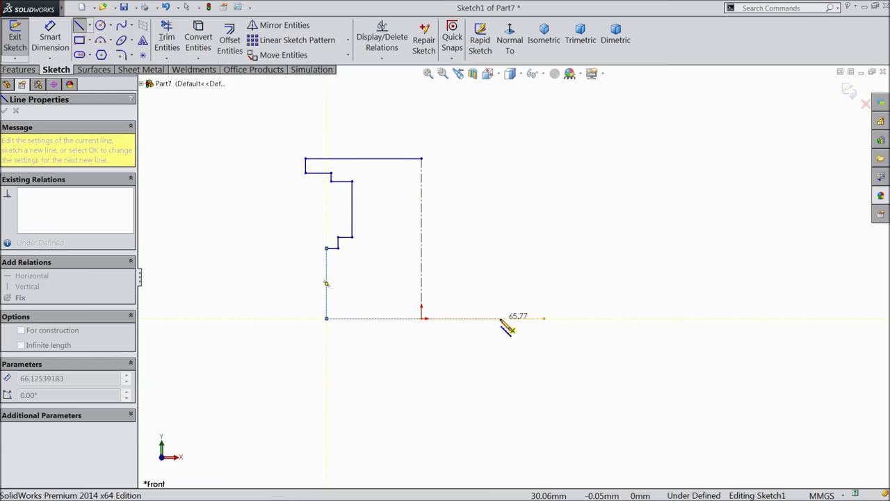
pyautogui.click(525, 317)
pyautogui.rightClick(543, 263)
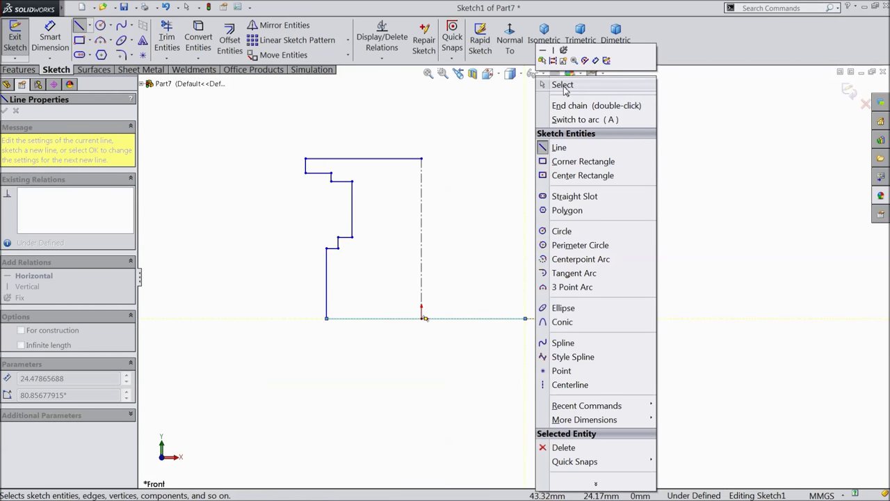
pyautogui.click(562, 86)
pyautogui.scroll(-2, 471, 333)
pyautogui.scroll(-1, 466, 332)
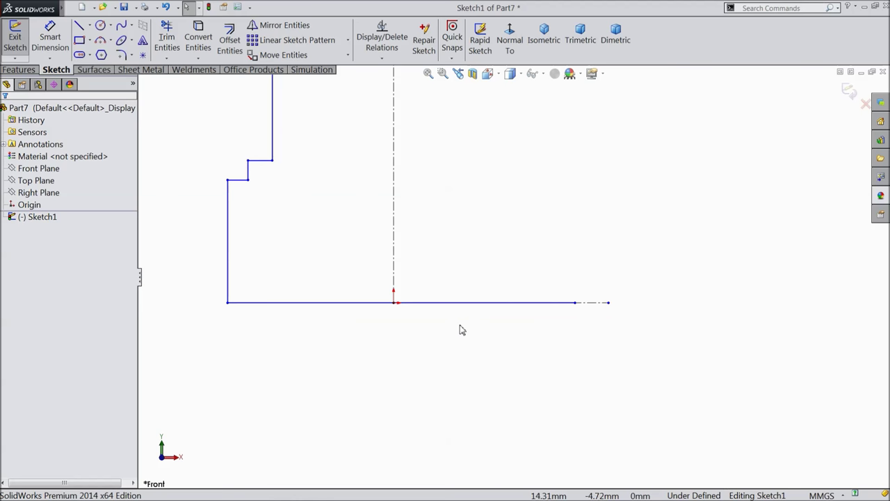
# Add a Midpoint relation between the origin and the profile's long bottom line
pyautogui.click(394, 304)
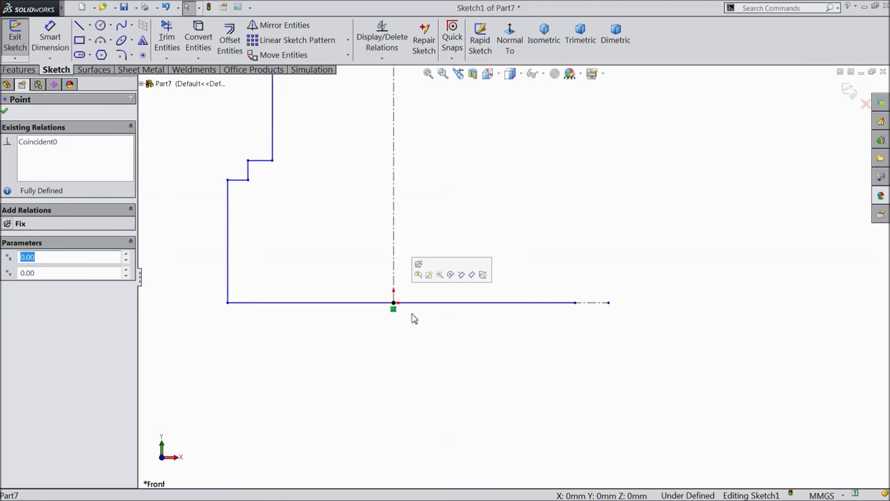
pyautogui.keyDown('ctrl'); pyautogui.click(454, 303); pyautogui.keyUp('ctrl')
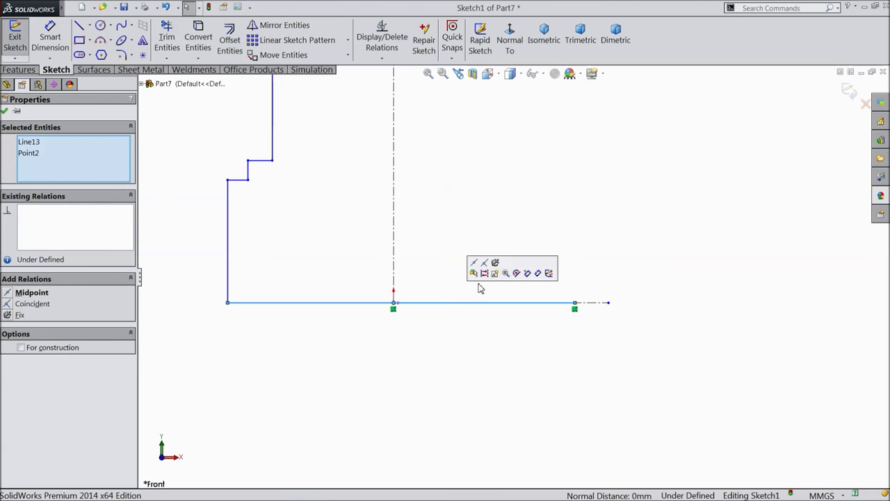
pyautogui.click(474, 263)
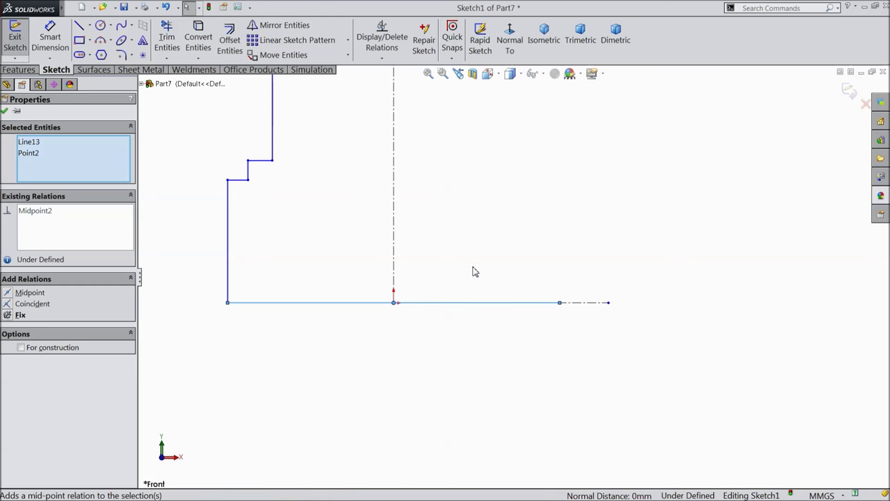
pyautogui.scroll(3, 475, 272)
pyautogui.scroll(-2, 500, 178)
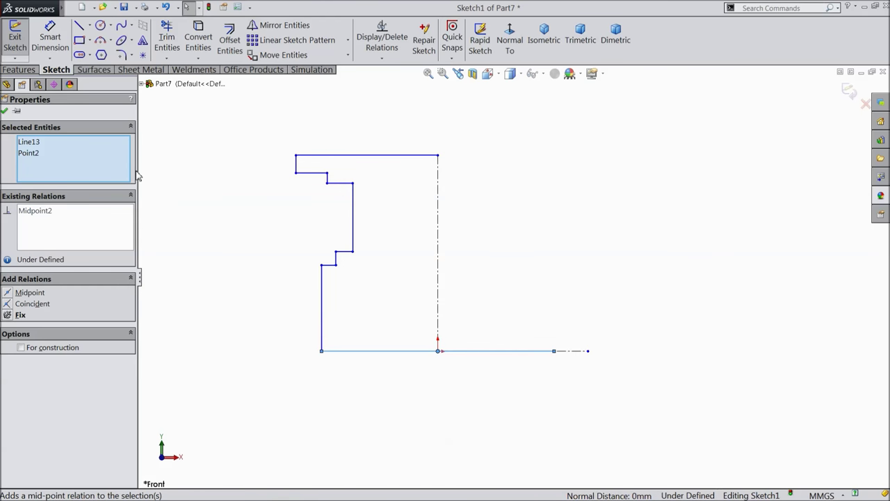
pyautogui.click(4, 111)
pyautogui.click(49, 40)
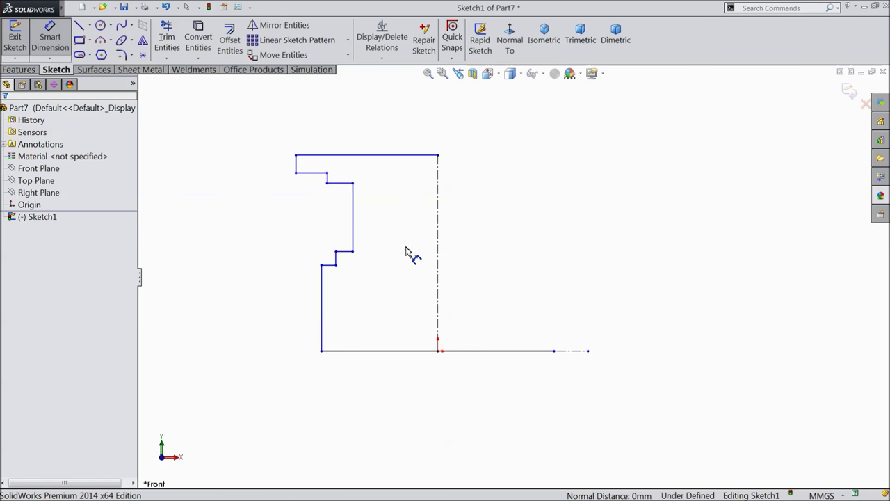
pyautogui.scroll(1, 377, 296)
pyautogui.scroll(1, 395, 284)
pyautogui.scroll(-1, 404, 292)
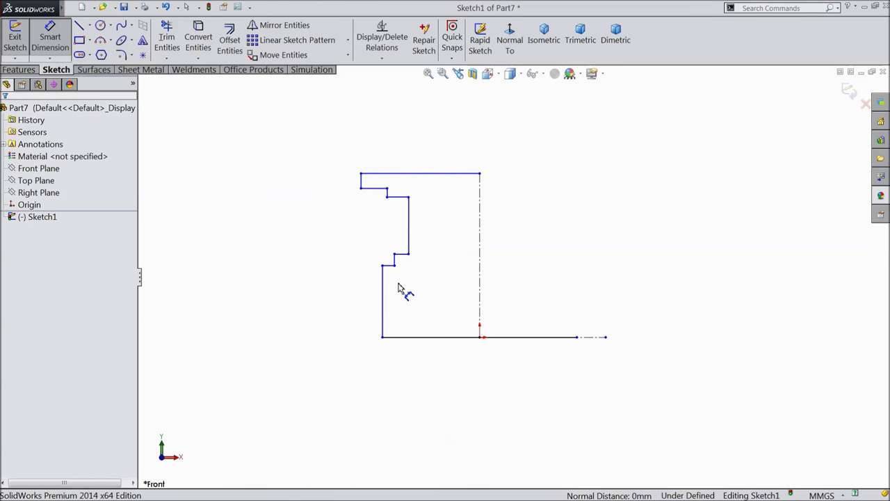
# Dimension the overall height as 18.75/2 (9.38) and the first step as 17/2 (8.50) from the bottom line
pyautogui.click(417, 173)
pyautogui.click(430, 336)
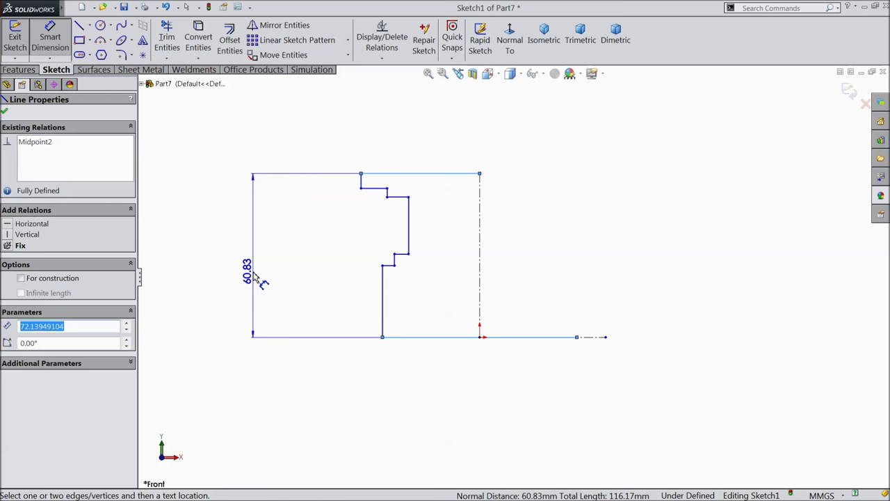
pyautogui.click(254, 275)
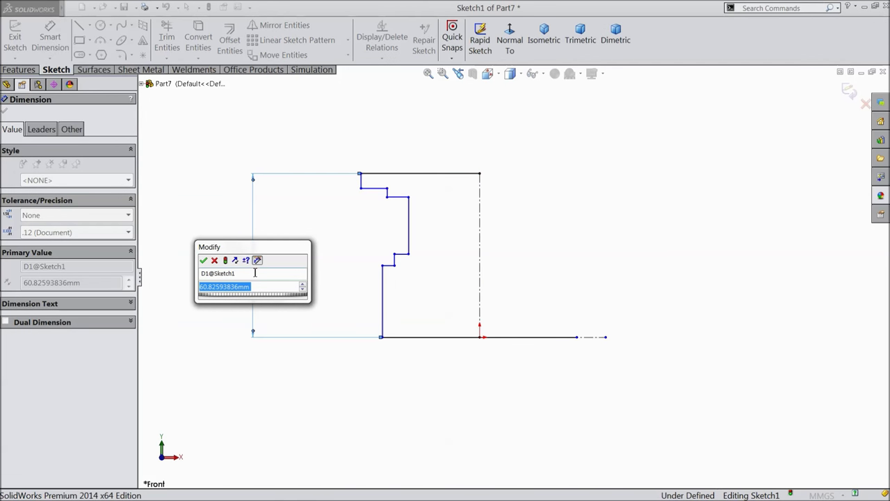
pyautogui.write('18.75/2')
pyautogui.click(204, 260)
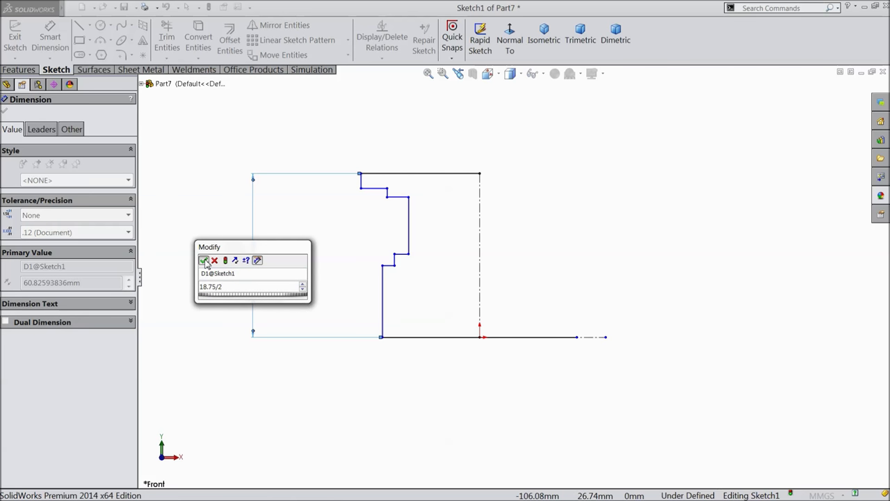
pyautogui.click(376, 194)
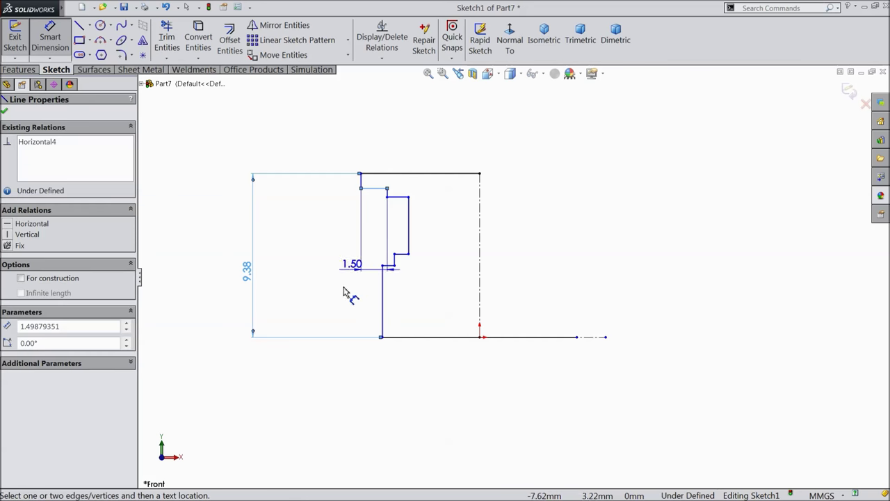
pyautogui.click(401, 340)
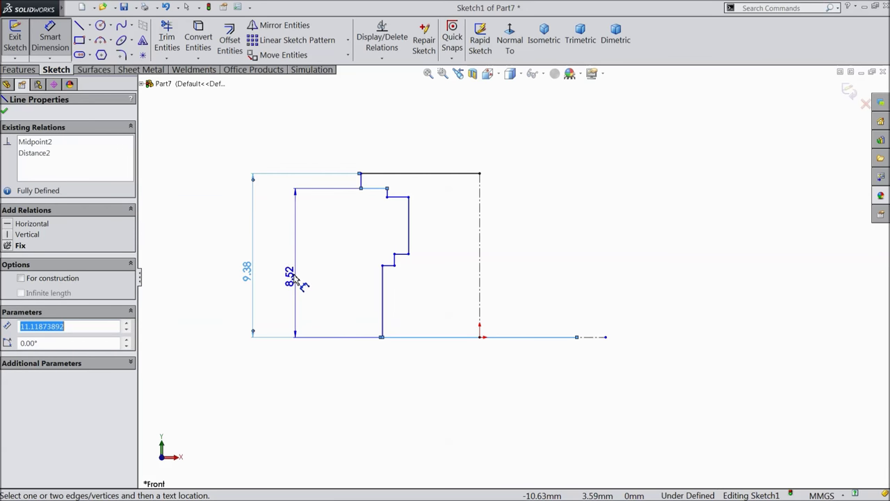
pyautogui.click(287, 273)
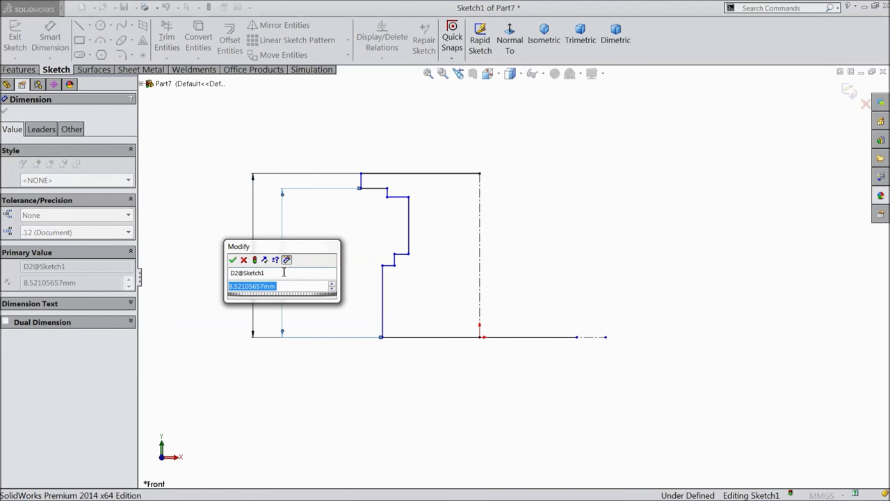
pyautogui.write('17/2')
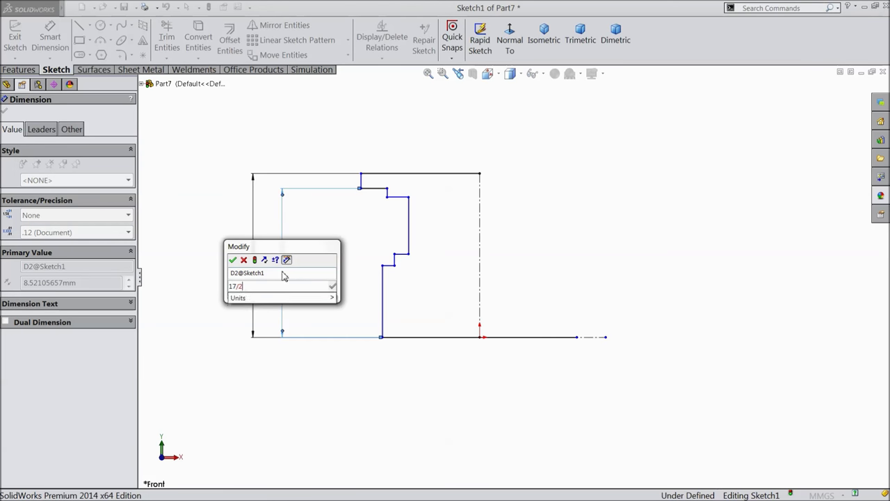
pyautogui.click(233, 260)
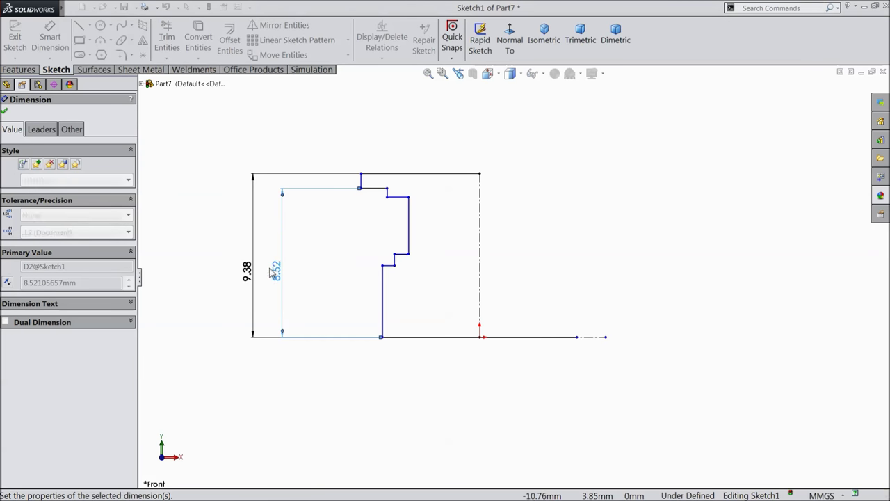
# Add step heights of 16.25/2 (8.13) and 4.50, then place another vertical height dimension
pyautogui.click(398, 197)
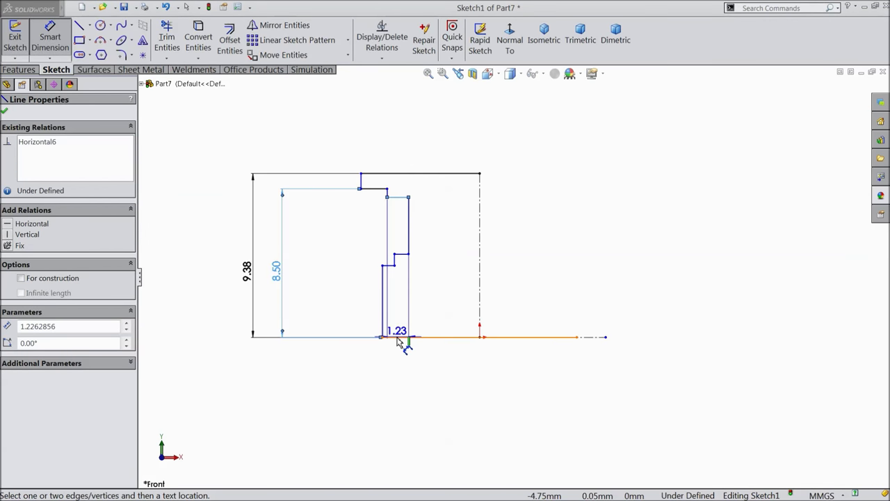
pyautogui.click(396, 337)
pyautogui.click(308, 278)
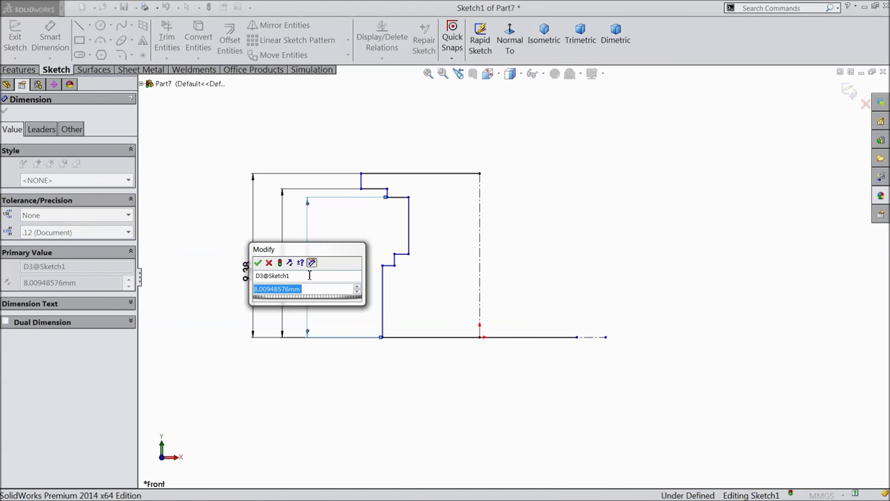
pyautogui.write('16.25/2')
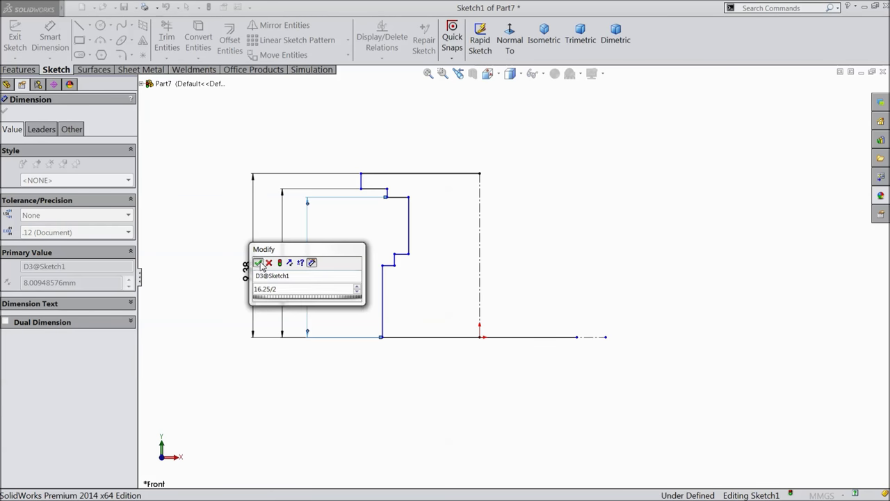
pyautogui.press('Return')
pyautogui.click(403, 254)
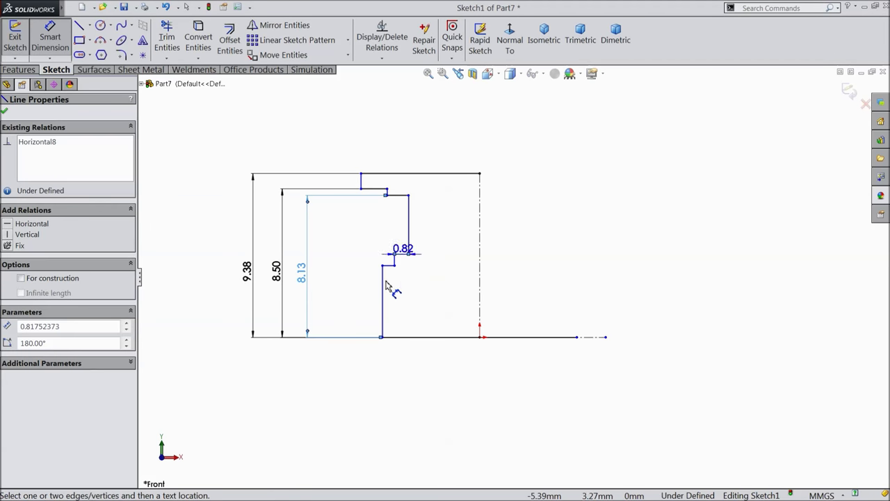
pyautogui.click(403, 338)
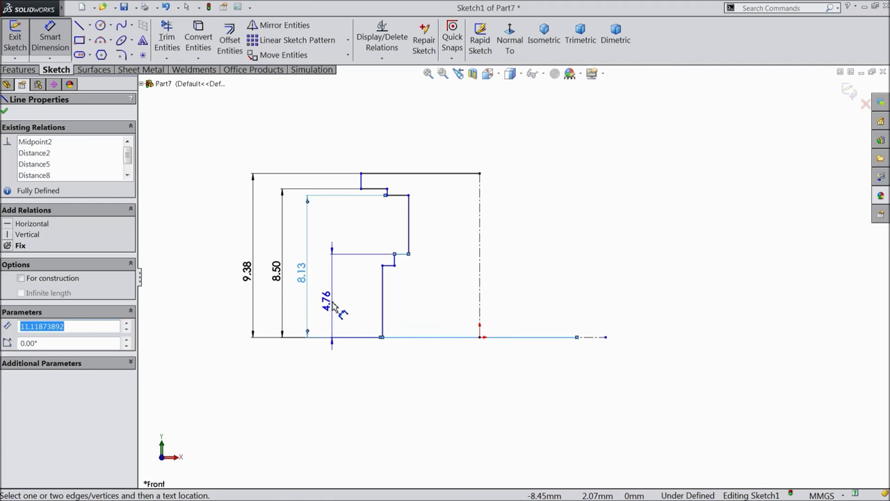
pyautogui.click(333, 302)
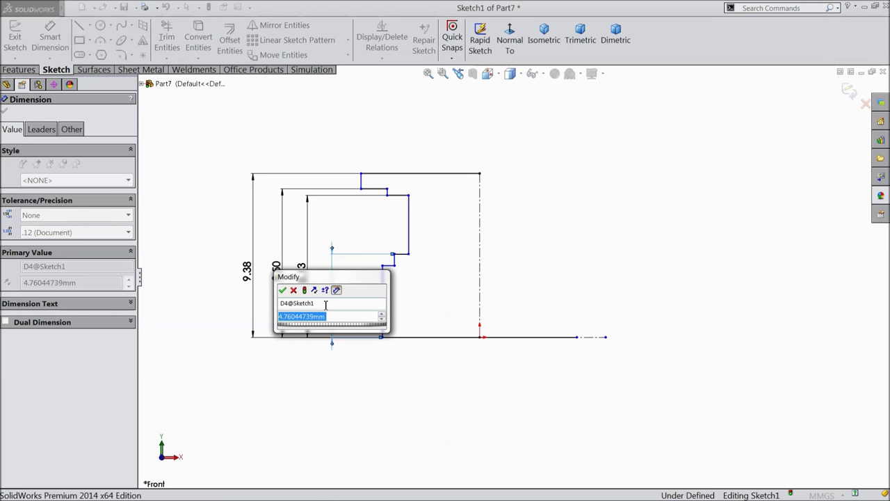
pyautogui.write('4.5')
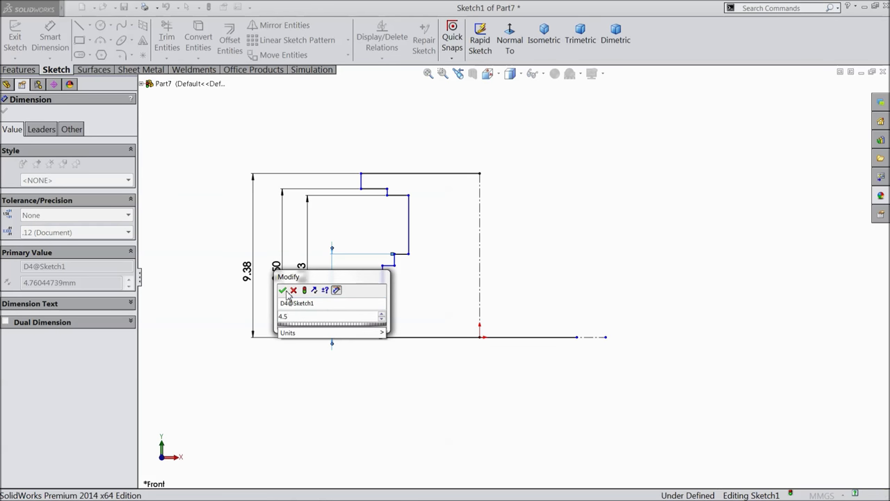
pyautogui.click(283, 291)
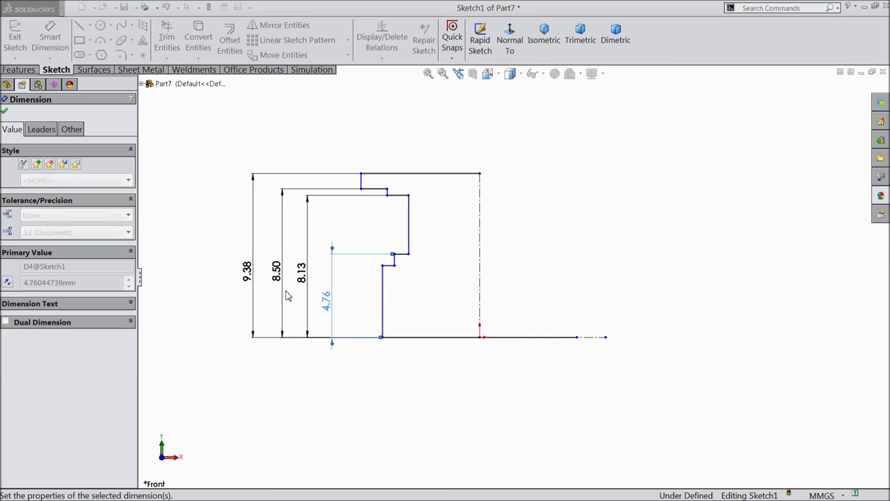
pyautogui.click(391, 337)
pyautogui.click(394, 260)
pyautogui.click(353, 312)
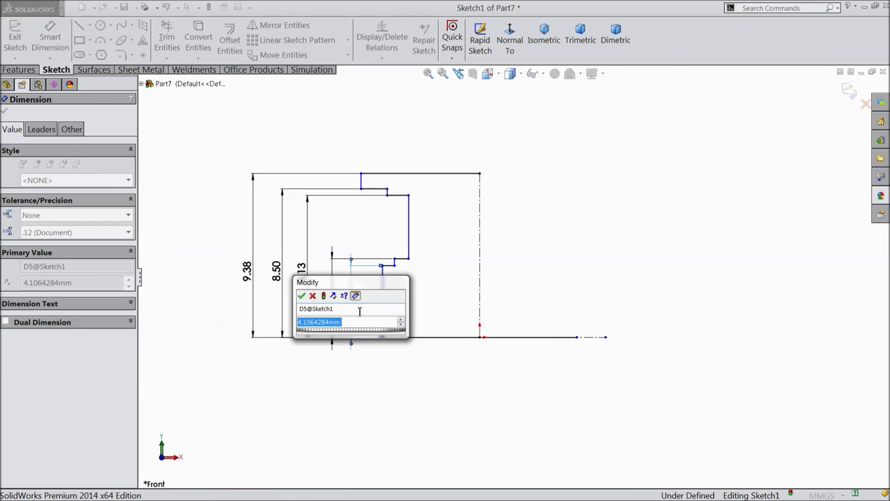
# Set the pending step height to 6.5/2 (3.25) and the top width to 3.90
pyautogui.write('6.5/2')
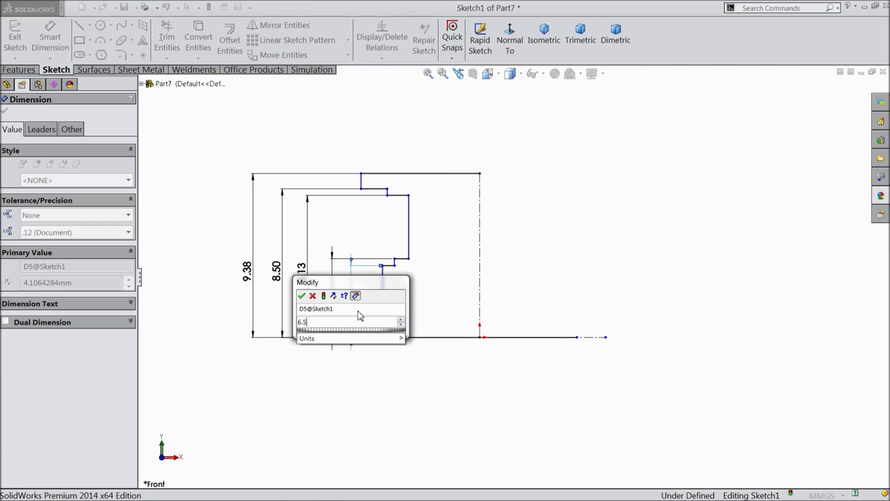
pyautogui.click(302, 296)
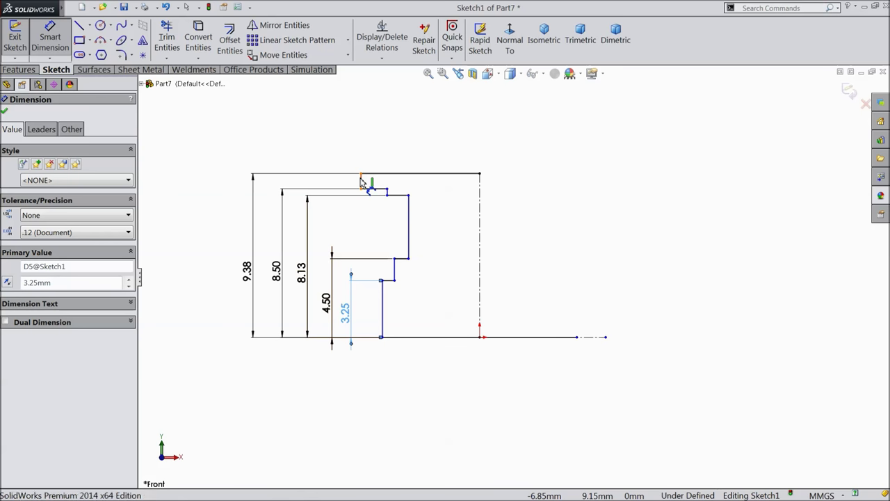
pyautogui.click(362, 181)
pyautogui.click(409, 208)
pyautogui.click(379, 144)
pyautogui.write('3.9')
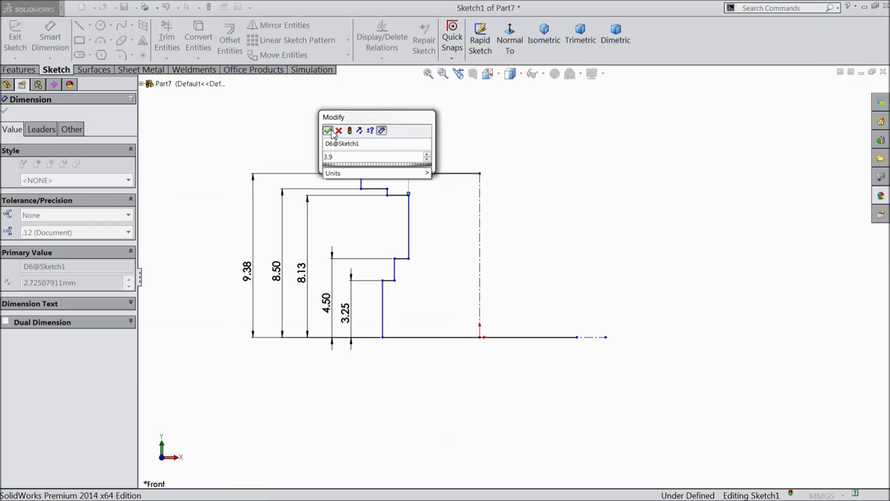
pyautogui.click(327, 131)
# Add the 1.50 top step width and the 2.25 horizontal offset below the profile
pyautogui.scroll(-2, 388, 188)
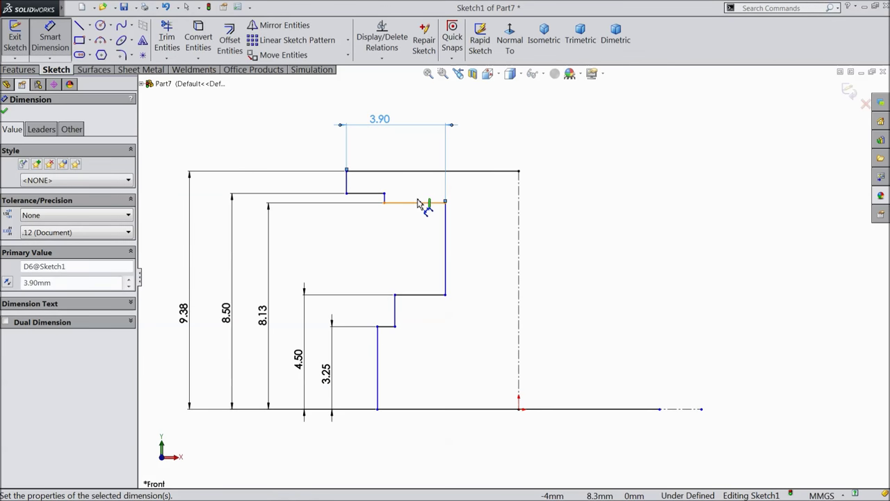
pyautogui.click(385, 202)
pyautogui.click(347, 184)
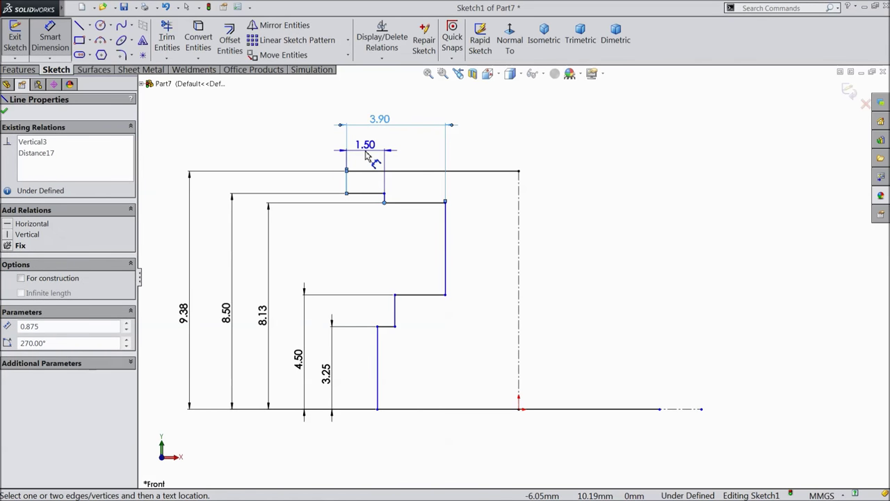
pyautogui.click(366, 154)
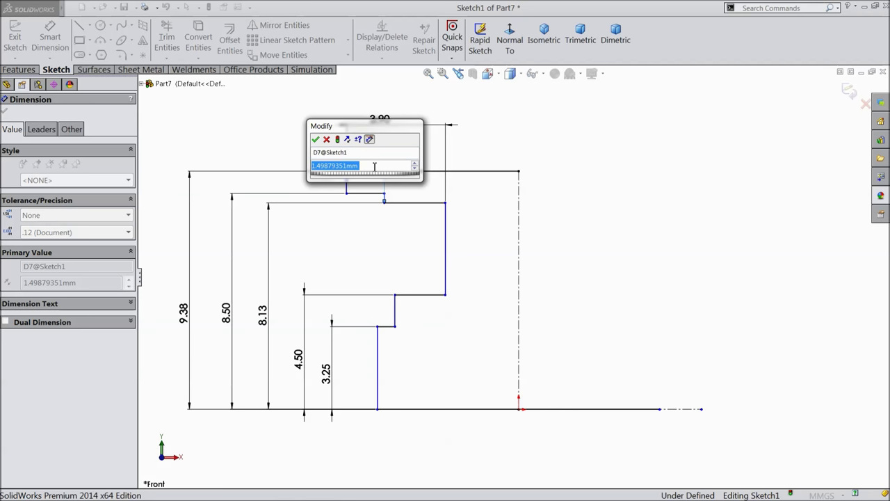
pyautogui.write('1.5')
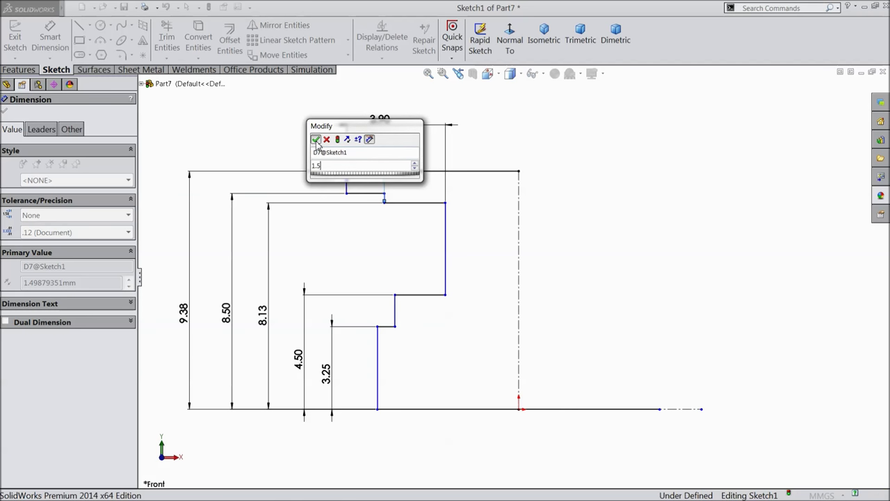
pyautogui.press('Return')
pyautogui.click(376, 351)
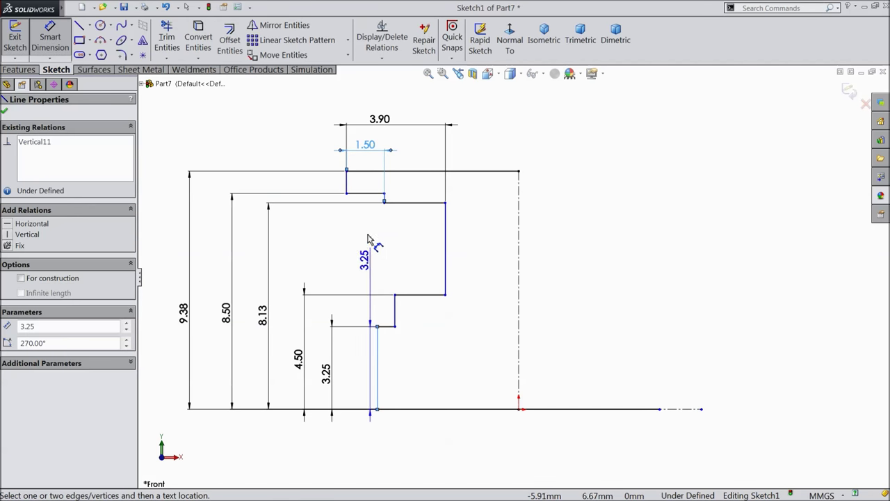
pyautogui.click(346, 171)
pyautogui.click(363, 443)
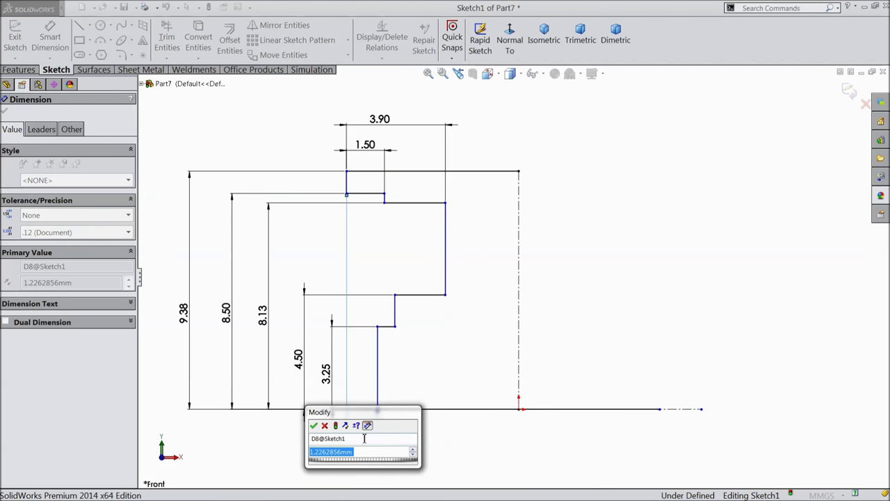
pyautogui.write('2.25')
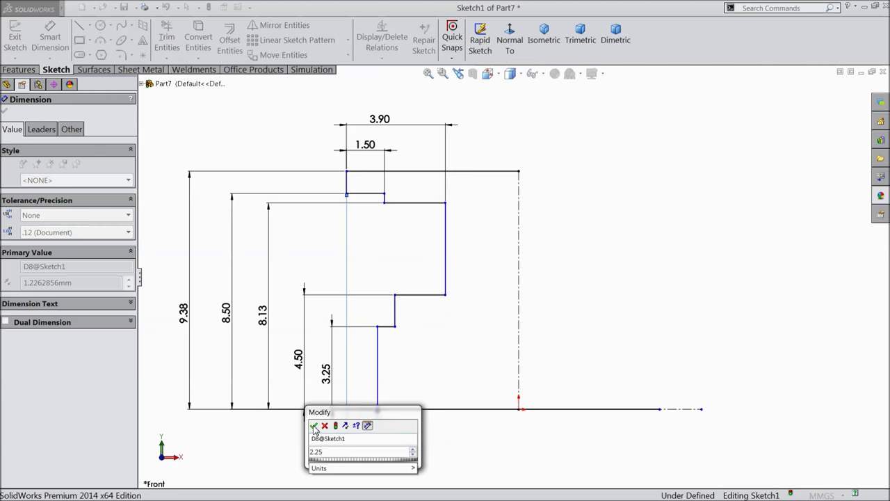
pyautogui.click(313, 426)
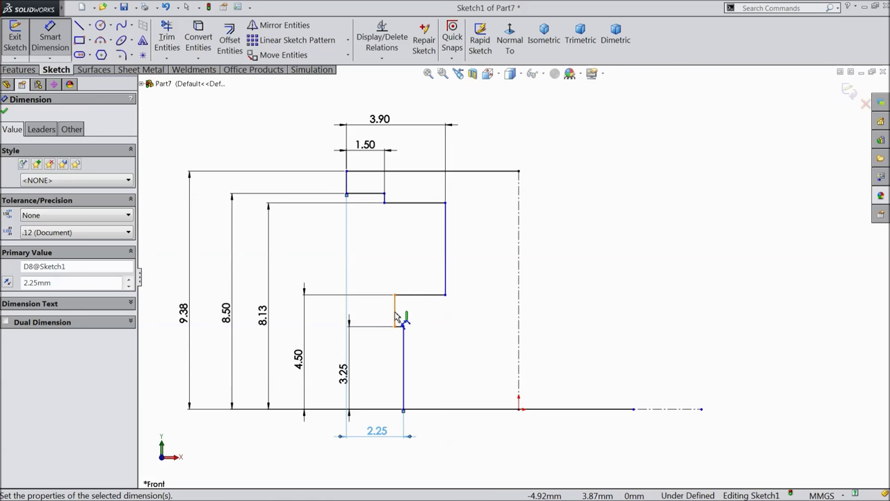
# Dimension the short bottom line width as 3 and fit the whole sketch in view
pyautogui.click(394, 316)
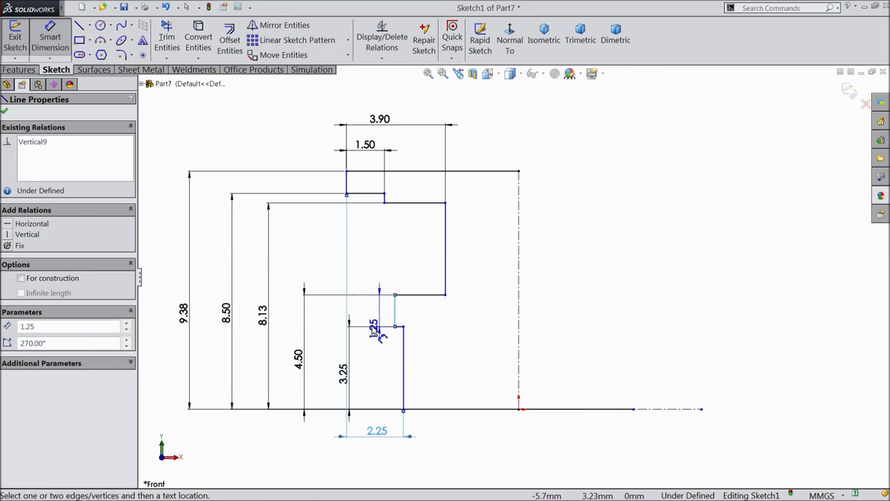
pyautogui.click(394, 467)
pyautogui.write('3')
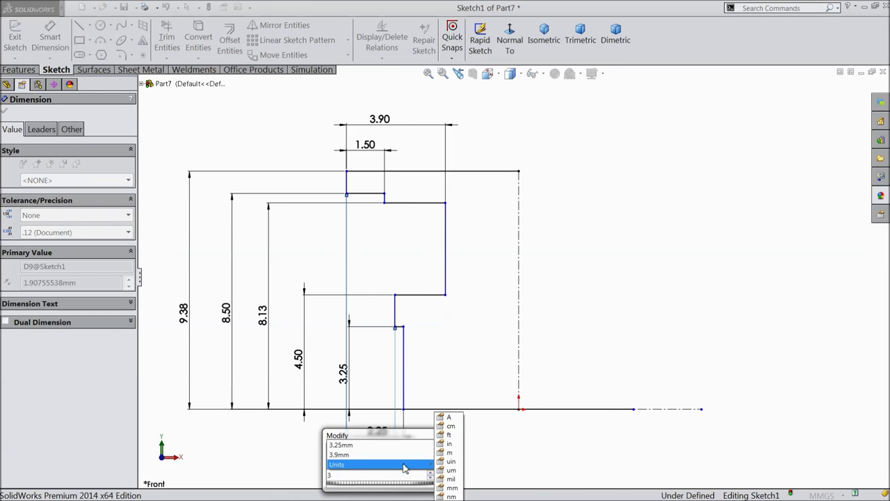
pyautogui.click(493, 445)
pyautogui.click(332, 448)
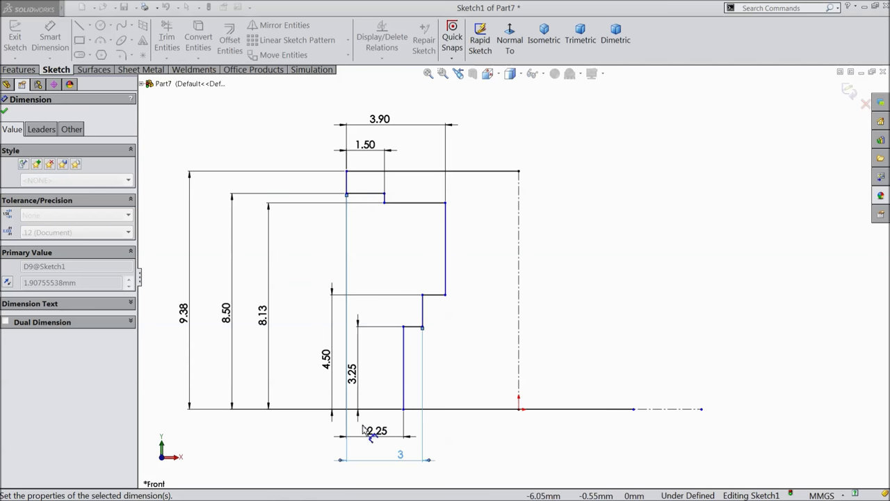
pyautogui.press('f')
pyautogui.scroll(-3, 448, 368)
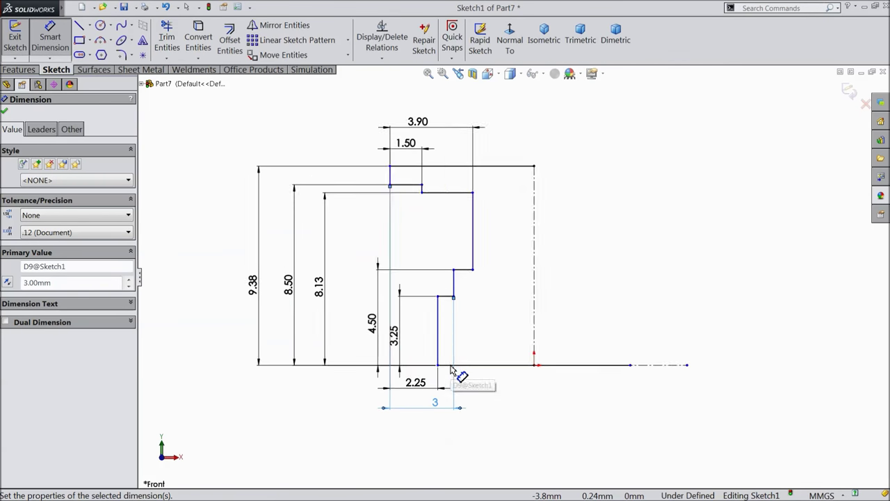
pyautogui.scroll(2, 496, 297)
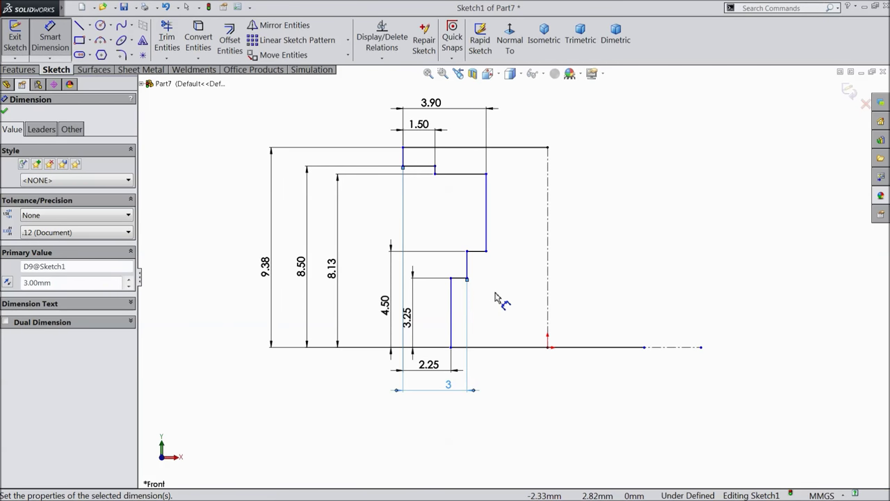
pyautogui.scroll(2, 522, 245)
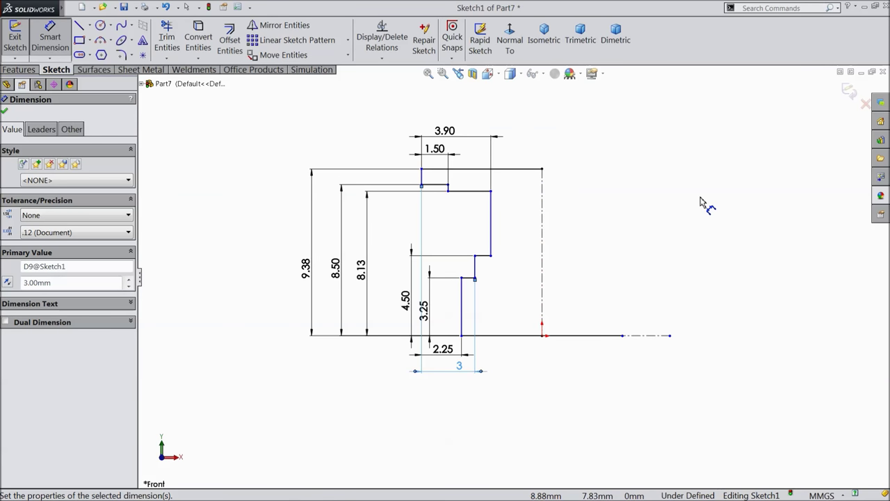
pyautogui.scroll(-1, 701, 203)
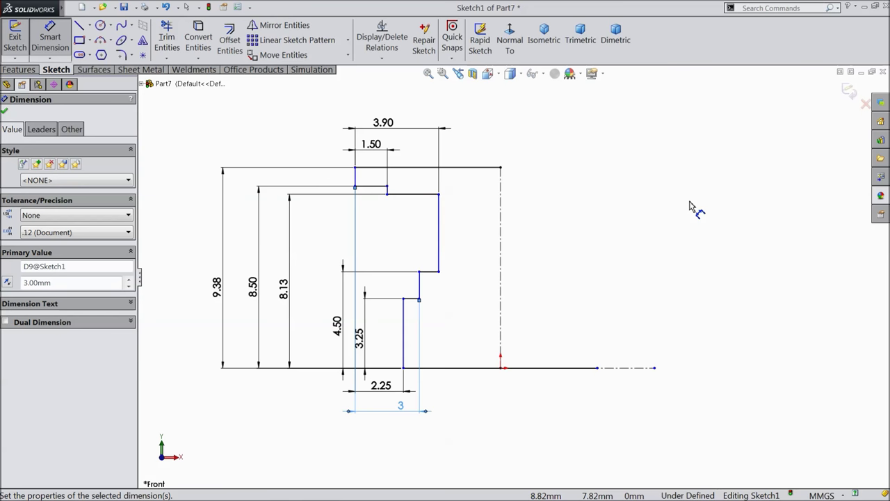
pyautogui.scroll(1, 675, 210)
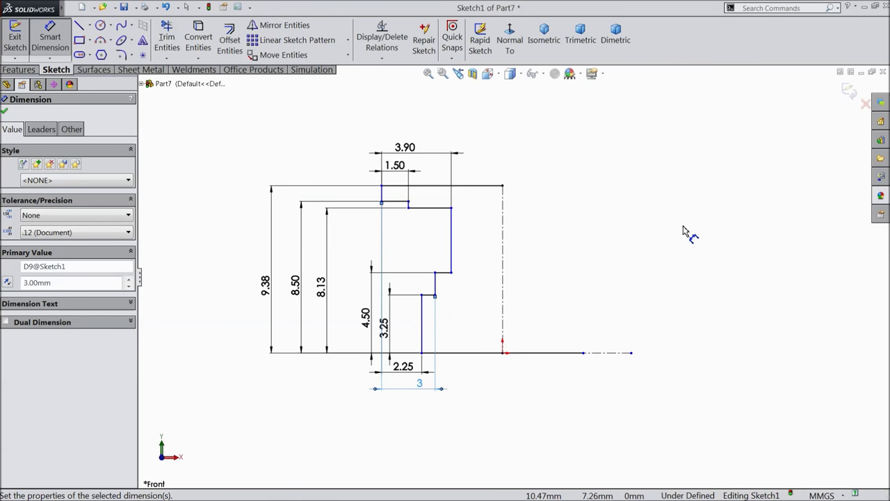
pyautogui.scroll(-2, 678, 237)
pyautogui.scroll(-1, 398, 164)
# Extend a line right from the profile's top endpoint and sketch the upper boss steps
pyautogui.click(81, 27)
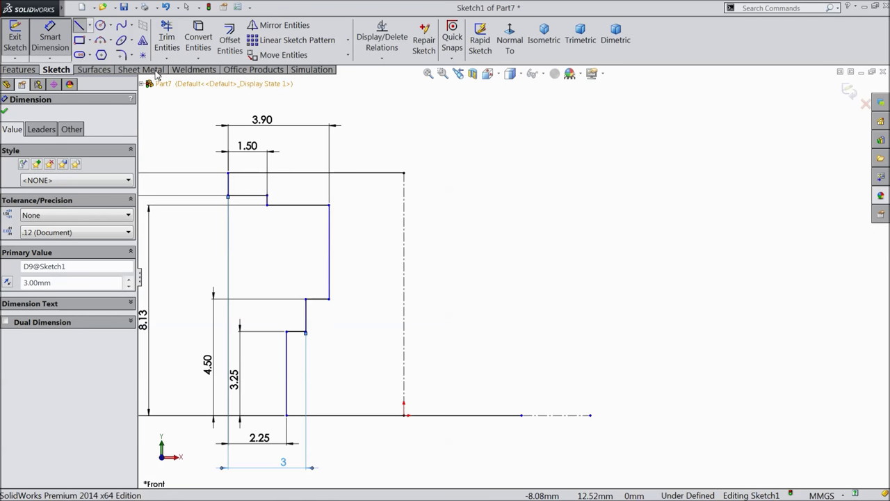
pyautogui.click(404, 173)
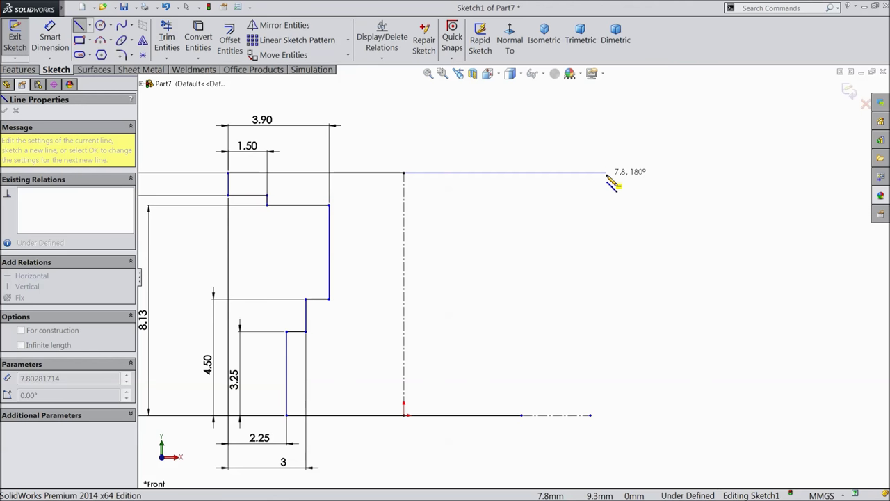
pyautogui.click(578, 174)
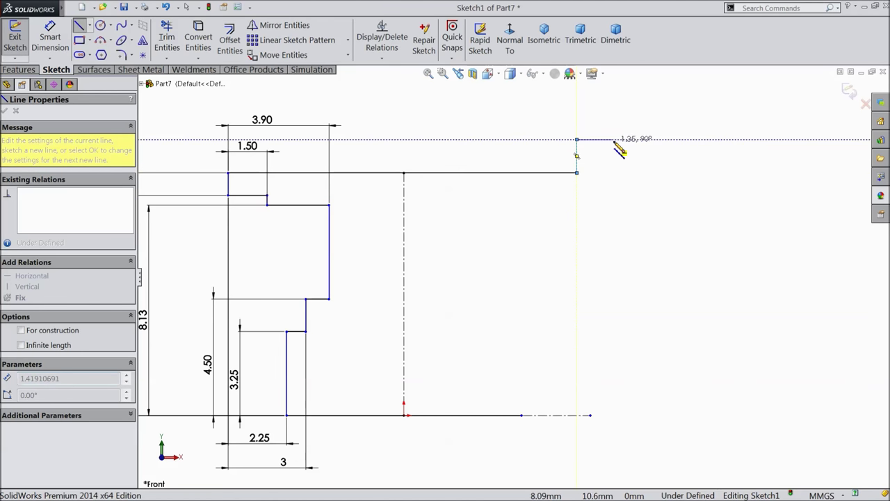
pyautogui.click(615, 140)
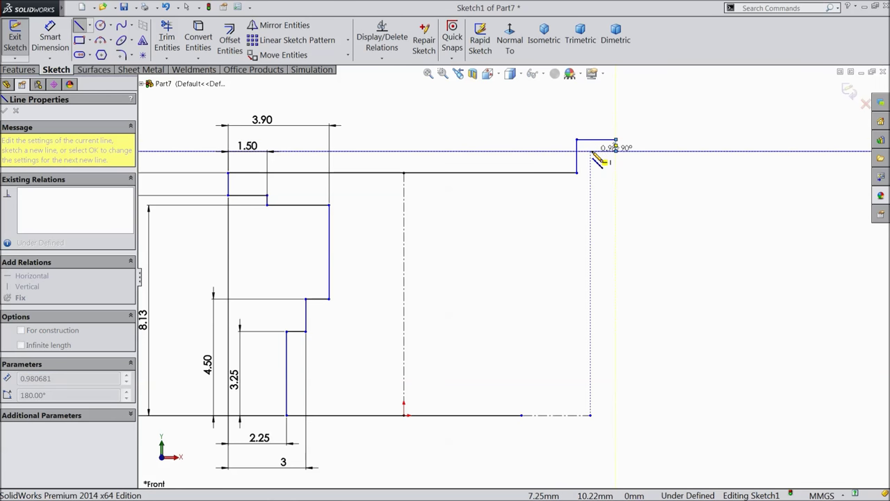
pyautogui.click(590, 151)
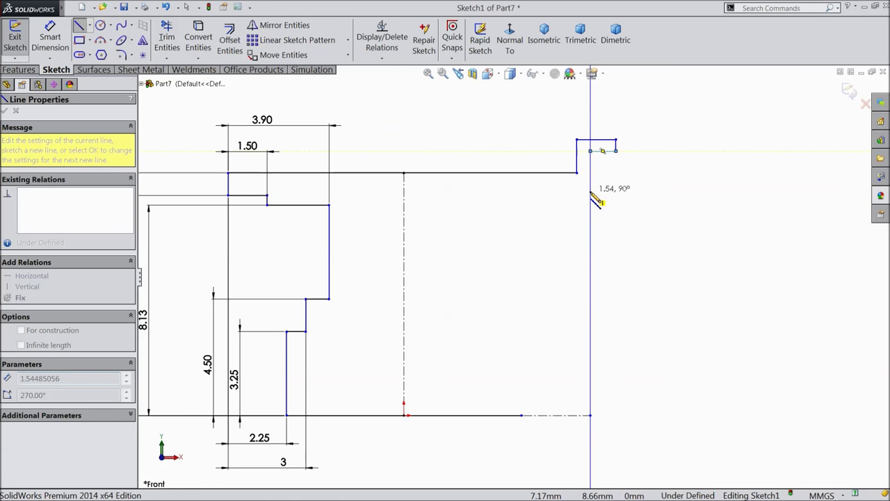
pyautogui.click(590, 190)
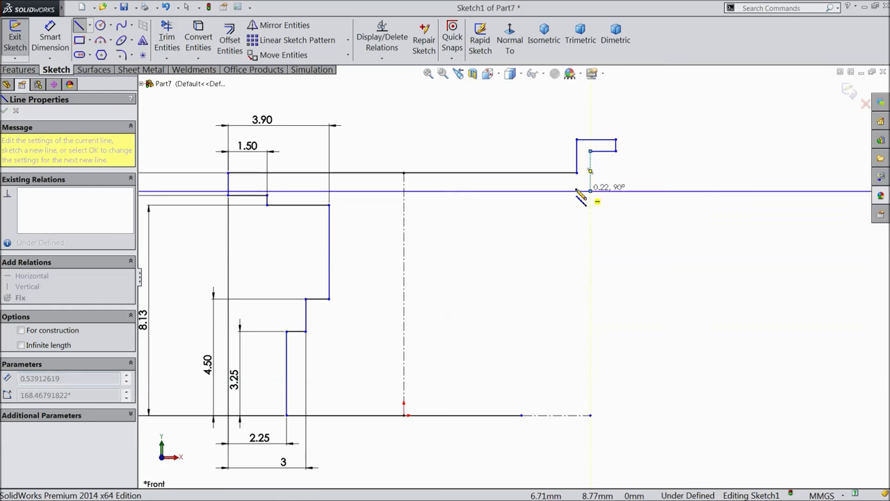
pyautogui.click(549, 192)
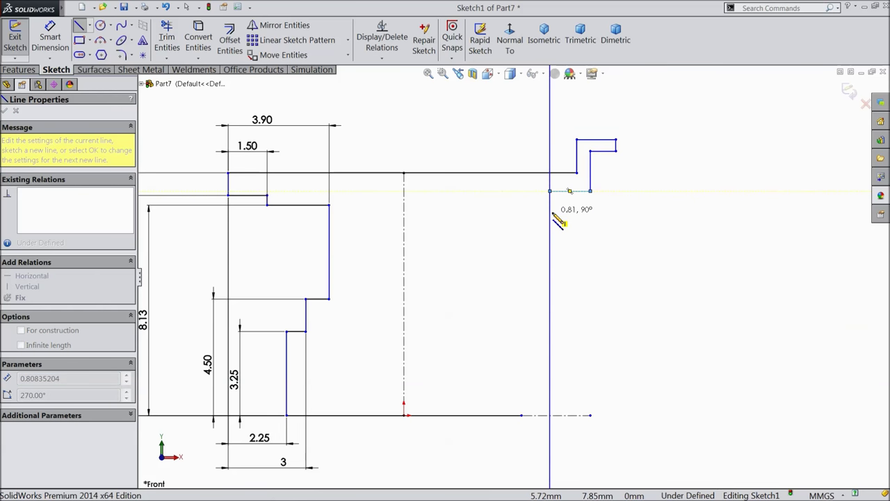
pyautogui.click(550, 212)
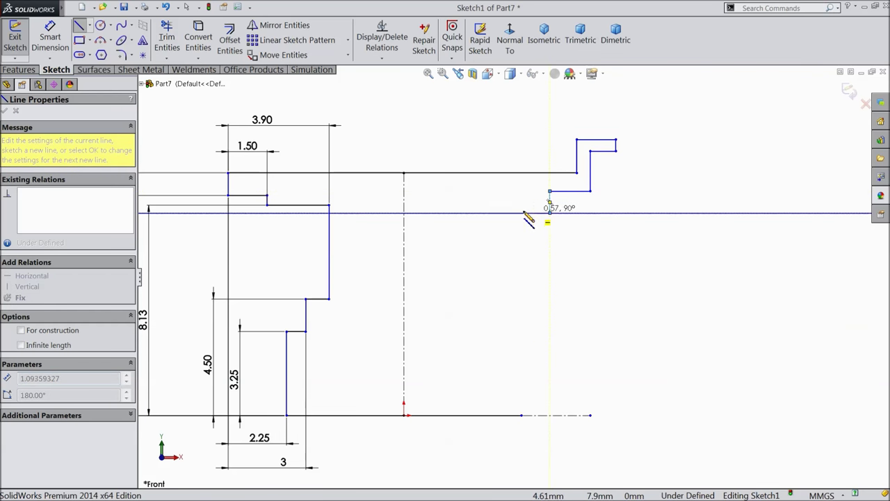
# Continue the stepped outline down through the long vertical drop to the base line
pyautogui.click(504, 213)
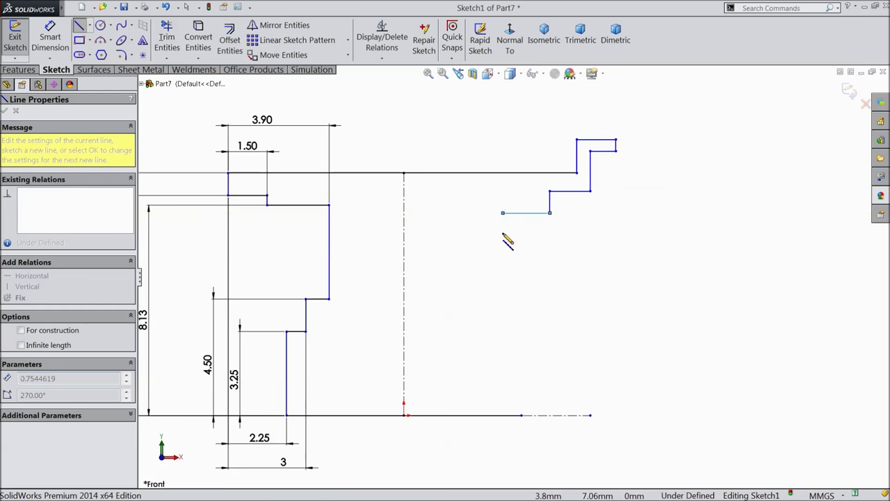
pyautogui.click(504, 279)
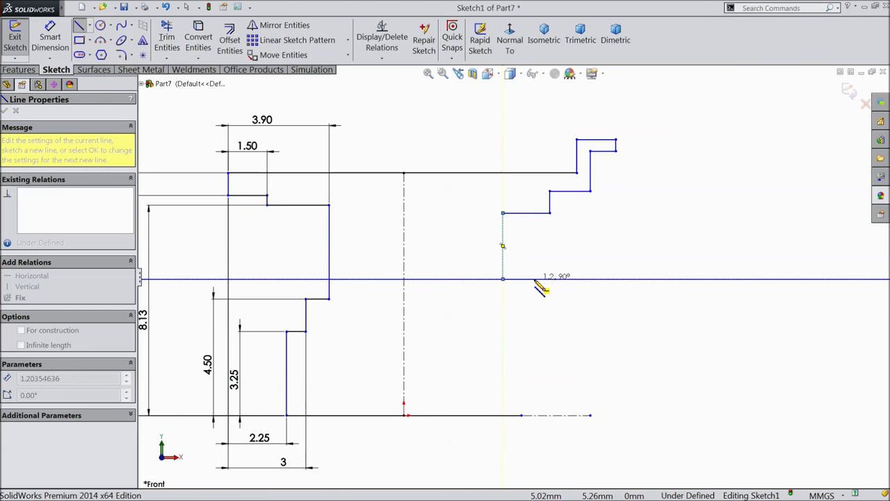
pyautogui.click(533, 279)
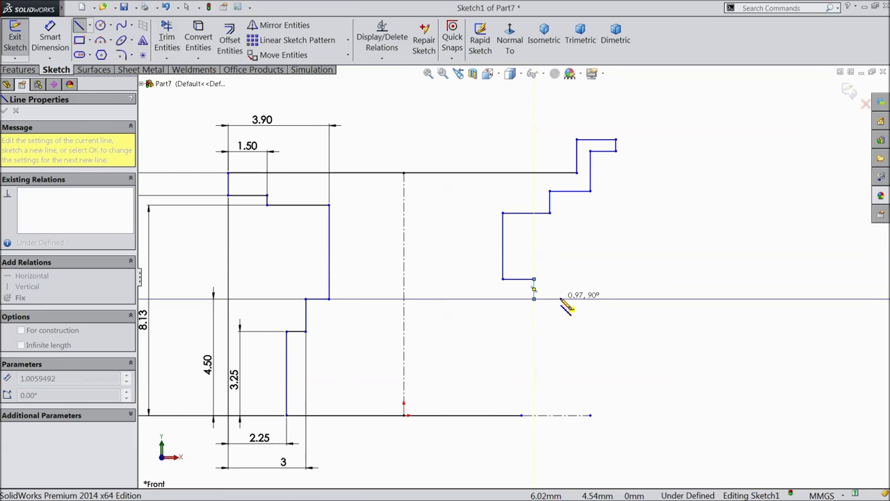
pyautogui.click(561, 298)
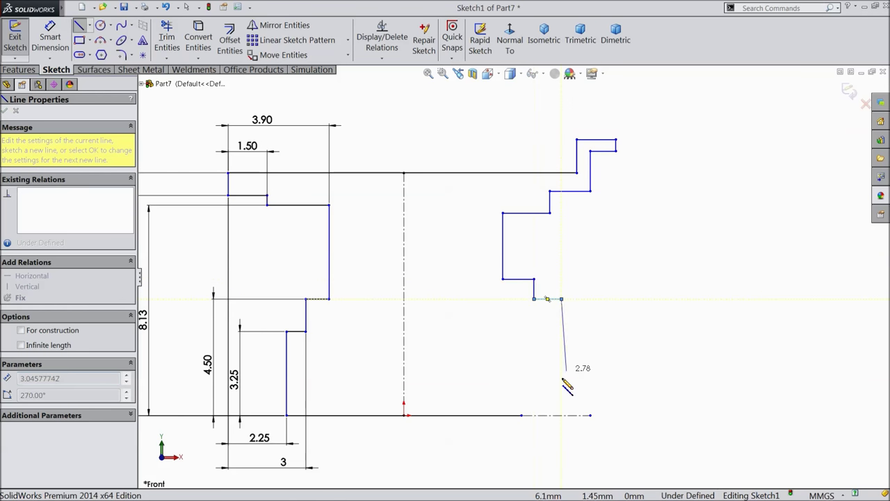
pyautogui.click(522, 415)
pyautogui.rightClick(610, 127)
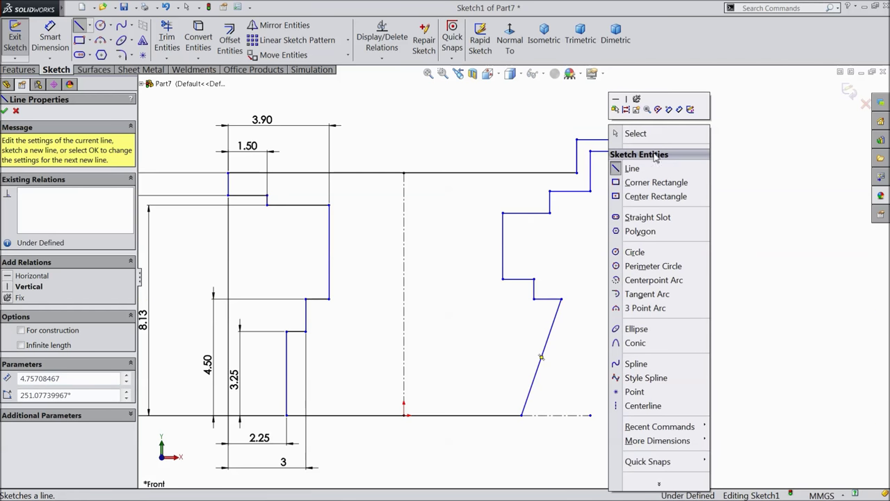
pyautogui.click(636, 134)
# Drag the step corners left into place and make the outer edge line vertical
pyautogui.moveTo(504, 214); pyautogui.dragTo(463, 212)
pyautogui.moveTo(532, 279); pyautogui.dragTo(492, 278)
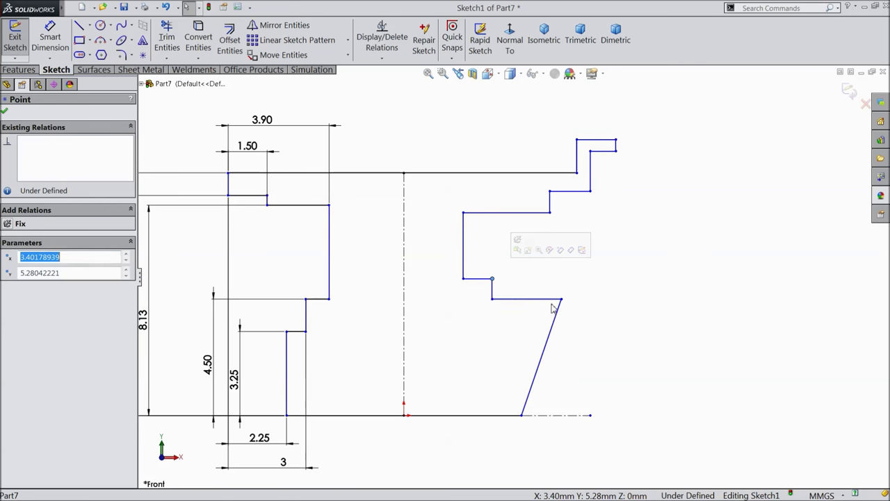
pyautogui.moveTo(561, 301); pyautogui.dragTo(526, 301)
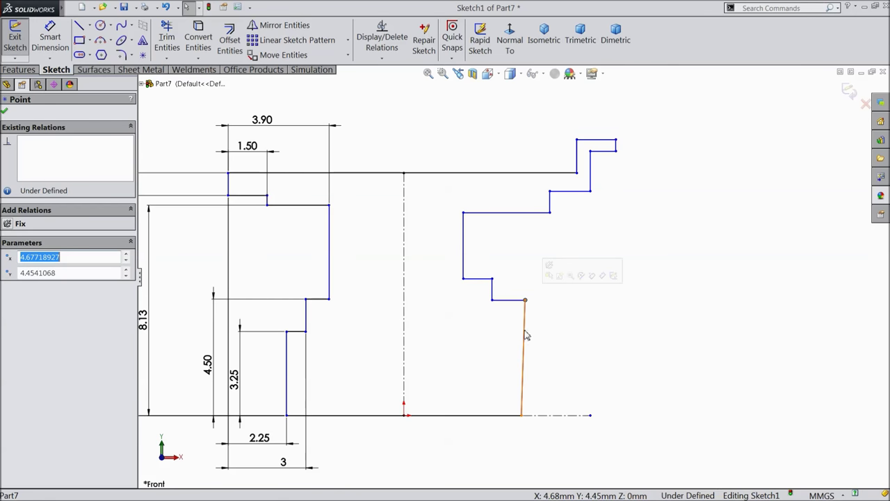
pyautogui.click(526, 336)
pyautogui.click(561, 291)
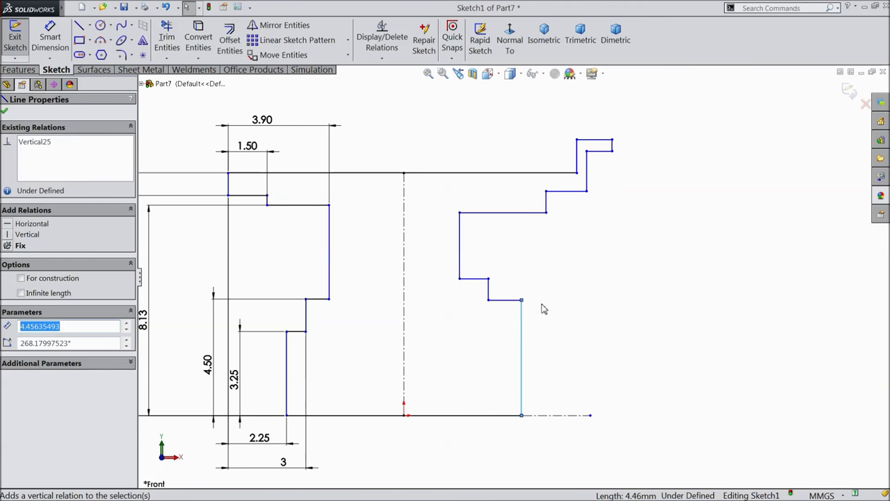
pyautogui.scroll(1, 448, 290)
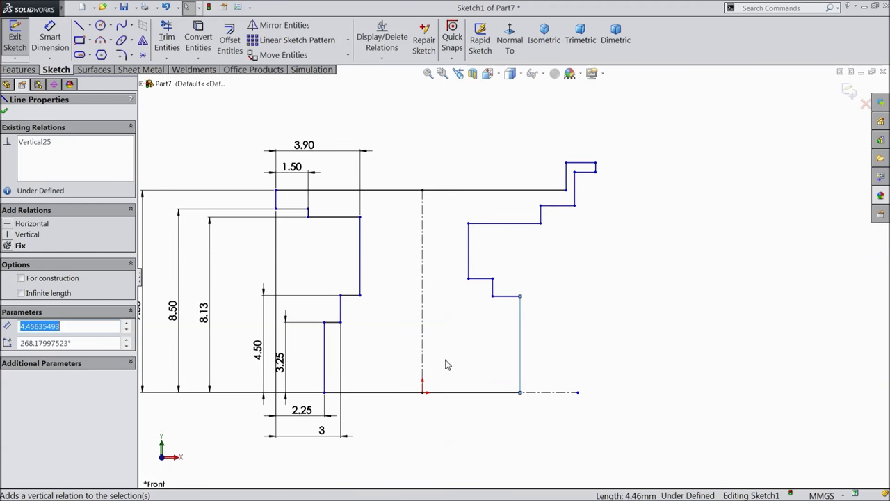
# Dimension the overall top width of the profile as 13.50
pyautogui.click(50, 39)
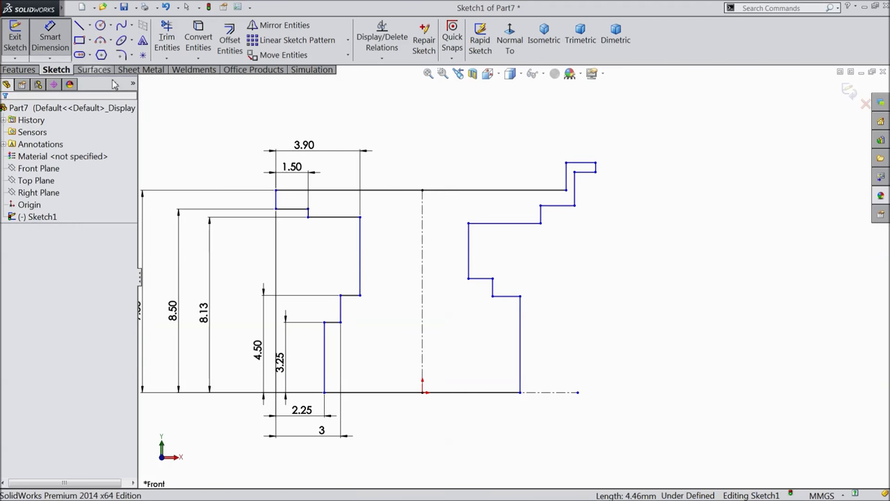
pyautogui.click(276, 201)
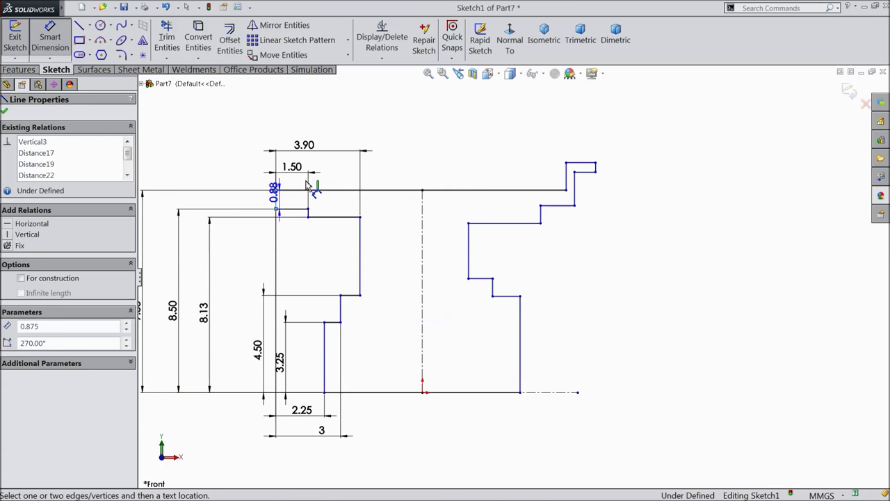
pyautogui.click(596, 170)
pyautogui.click(477, 108)
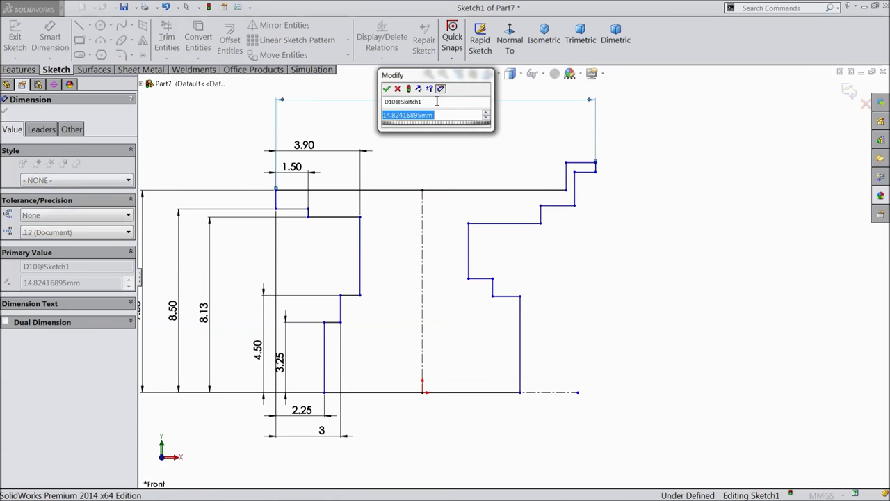
pyautogui.write('13.5')
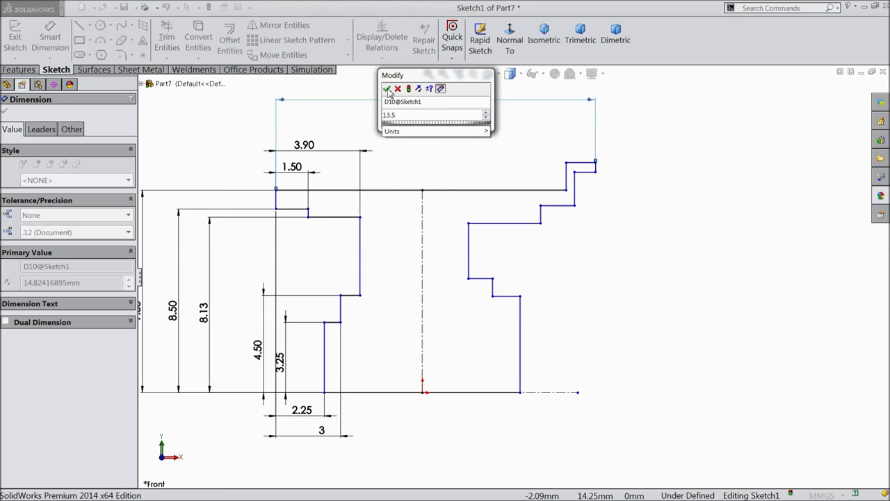
pyautogui.click(386, 89)
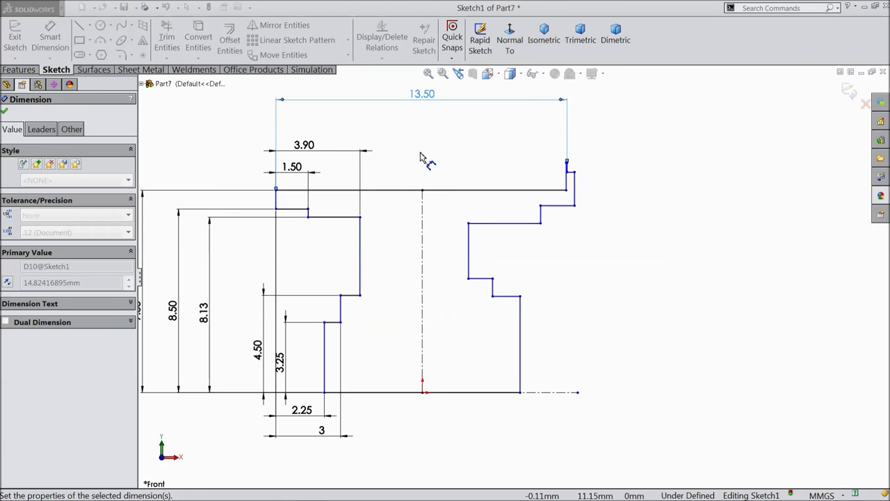
pyautogui.scroll(-1, 542, 192)
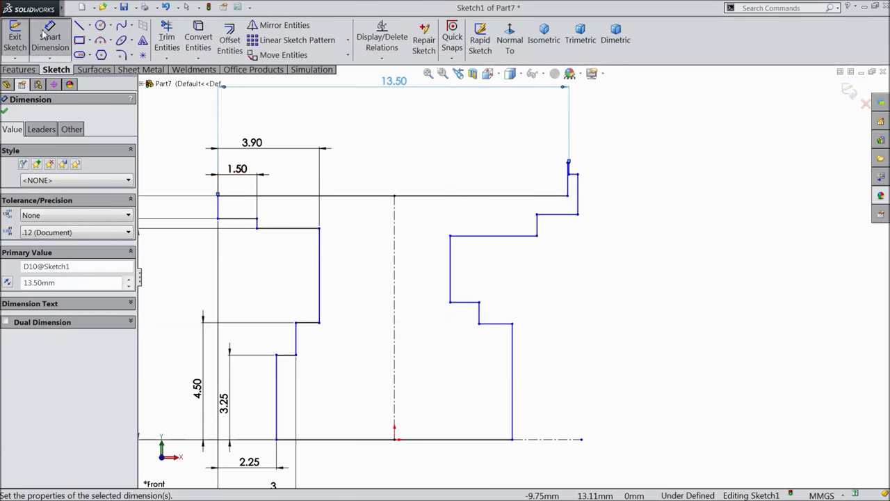
pyautogui.click(46, 36)
# Drag the top step corners leftward to reshape the stepped profile
pyautogui.moveTo(567, 202); pyautogui.dragTo(537, 195)
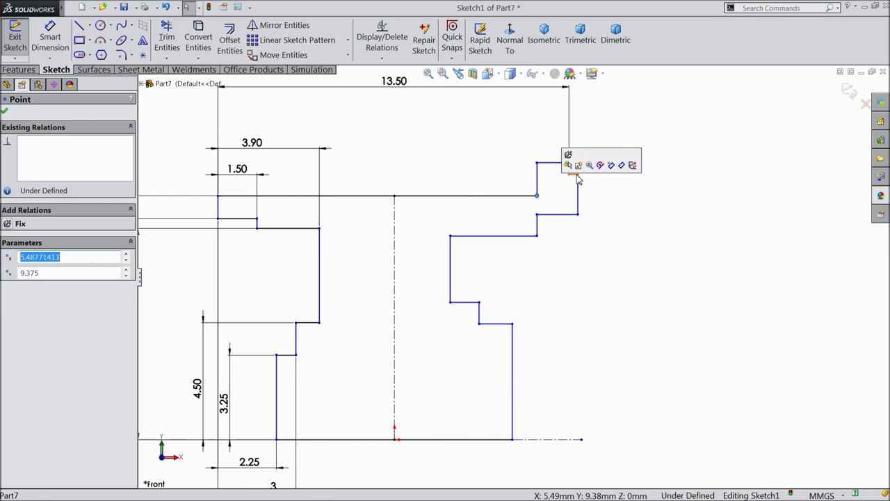
pyautogui.click(607, 193)
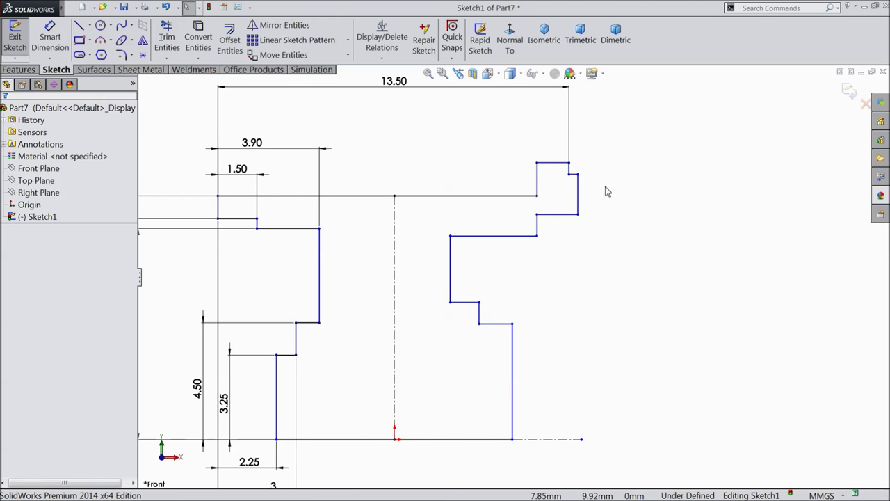
pyautogui.moveTo(579, 176); pyautogui.dragTo(551, 177)
pyautogui.moveTo(540, 220); pyautogui.dragTo(508, 216)
# Dimension the first two top step widths as 0.50 and 1.10
pyautogui.press('d')
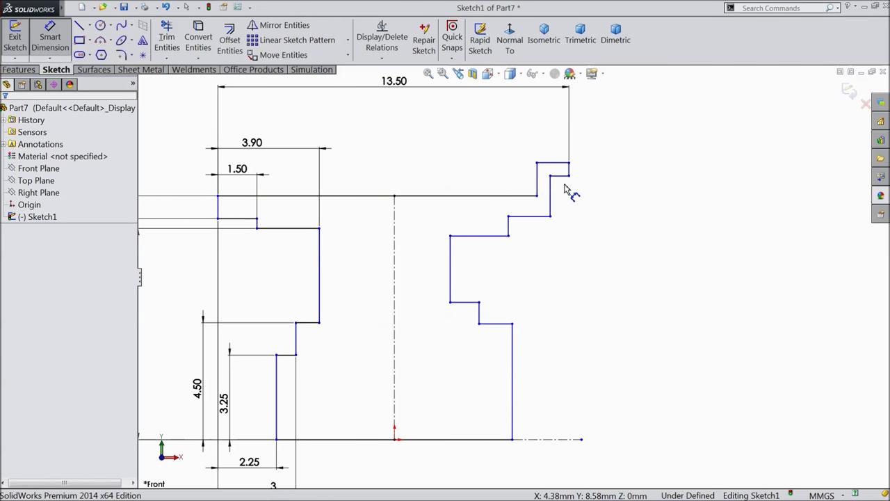
pyautogui.scroll(-2, 565, 189)
pyautogui.click(541, 205)
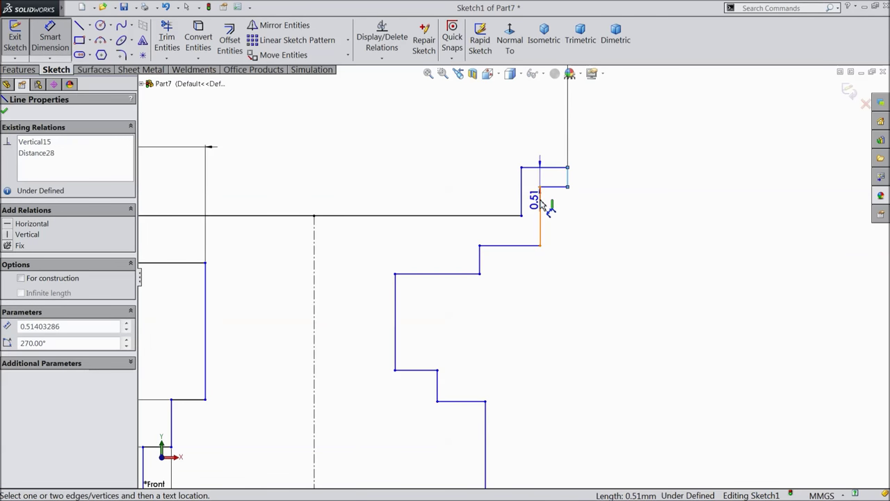
pyautogui.click(567, 178)
pyautogui.click(556, 153)
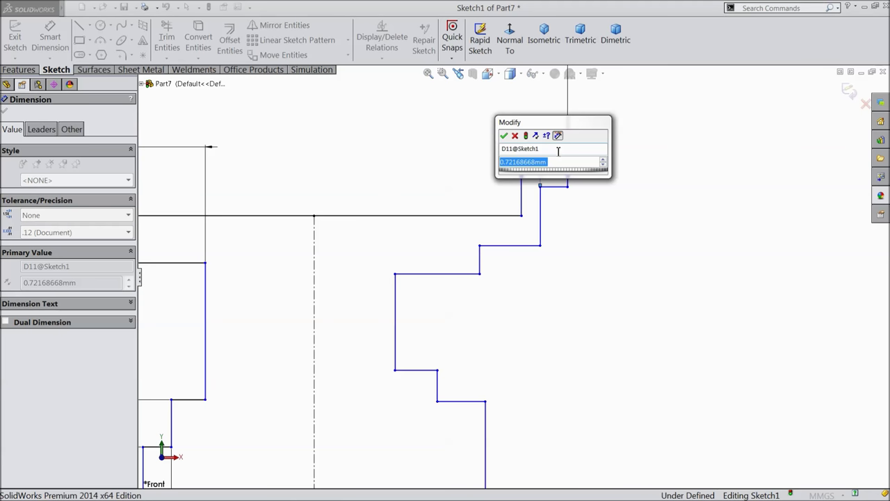
pyautogui.write('0.5')
pyautogui.click(504, 136)
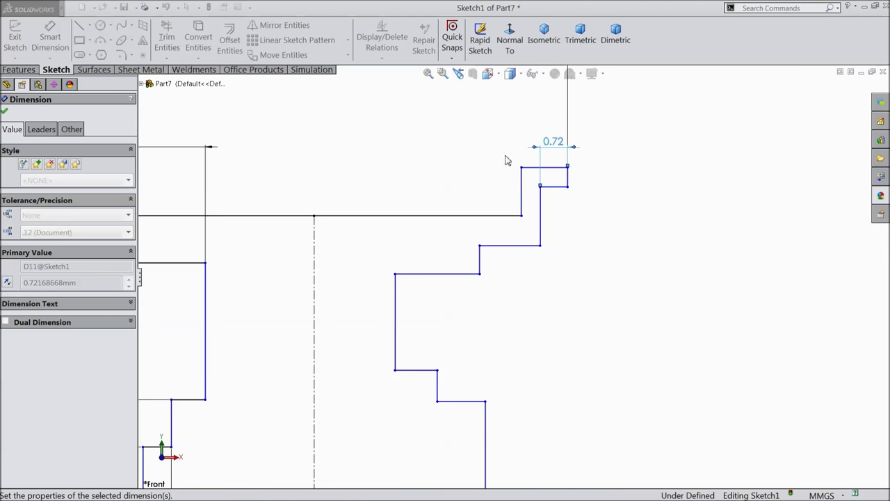
pyautogui.click(522, 201)
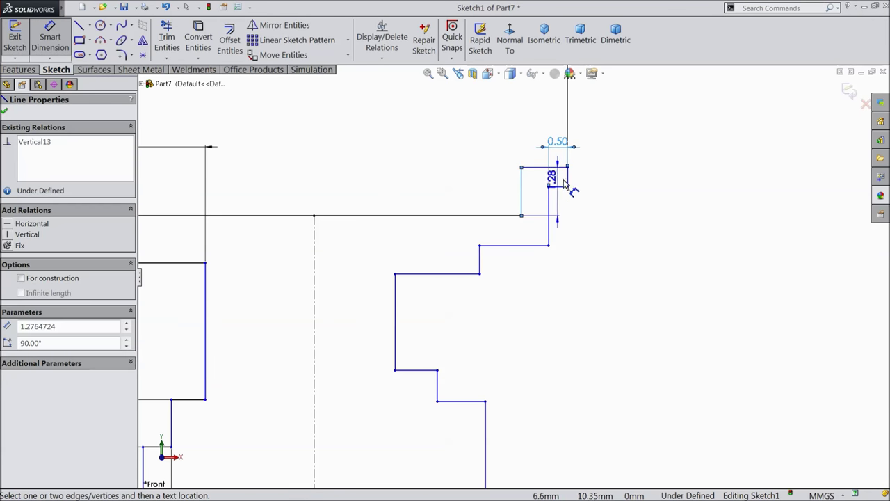
pyautogui.click(567, 180)
pyautogui.click(550, 121)
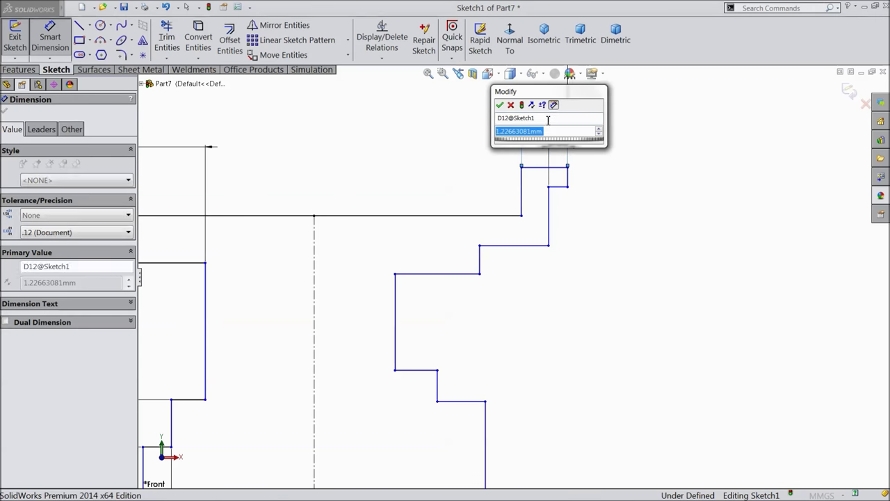
pyautogui.write('1.1')
pyautogui.click(500, 105)
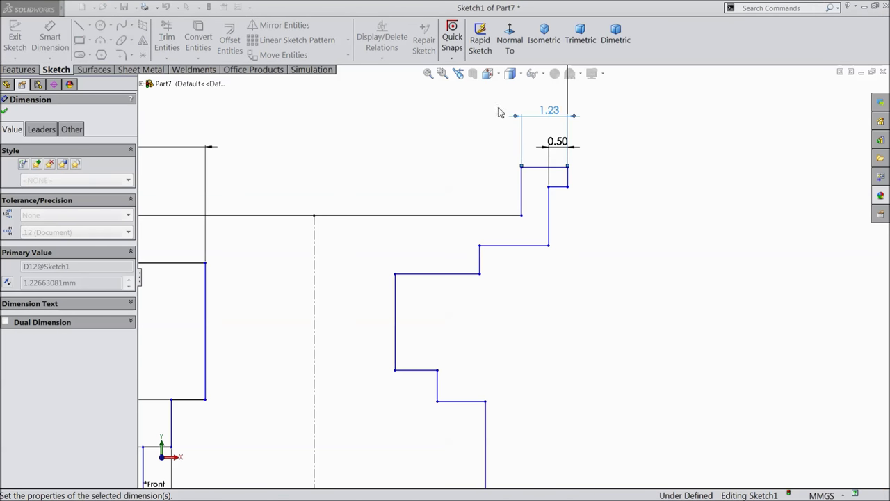
# Dimension the third top step width as 2.50, abandoning an unfinished recess-width dimension
pyautogui.click(479, 259)
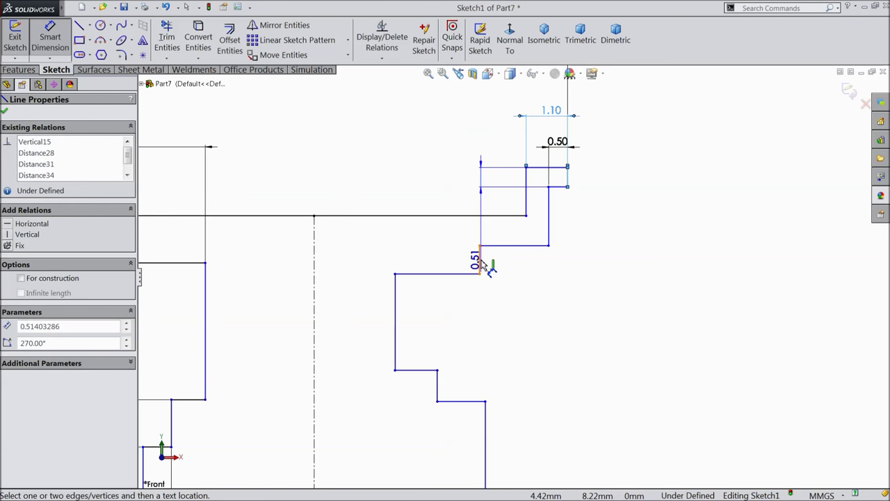
pyautogui.click(568, 175)
pyautogui.scroll(3, 511, 274)
pyautogui.click(532, 148)
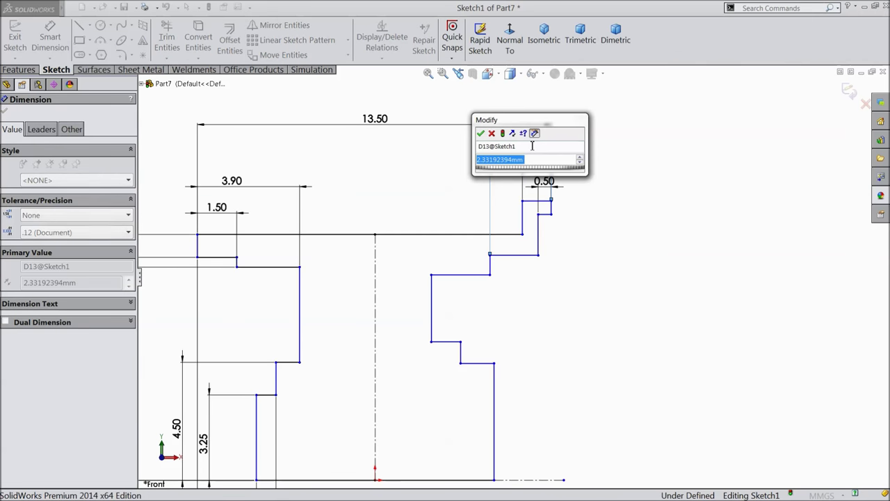
pyautogui.write('2.33')
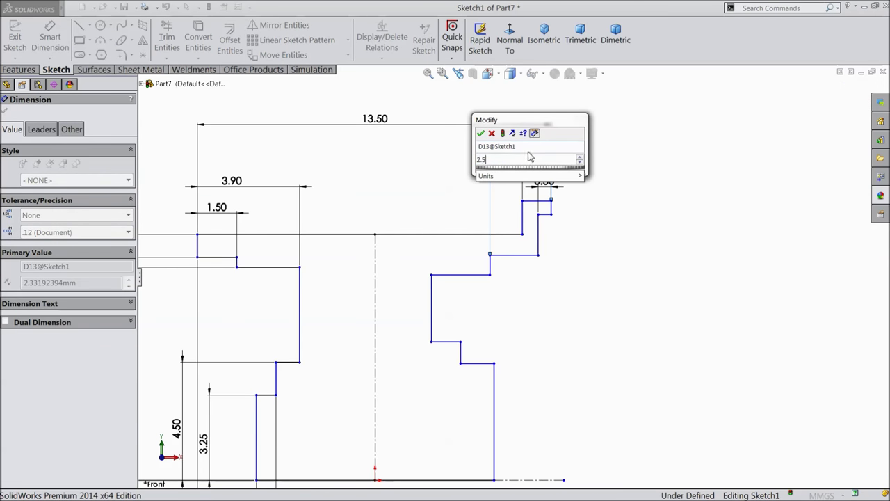
pyautogui.press('Return')
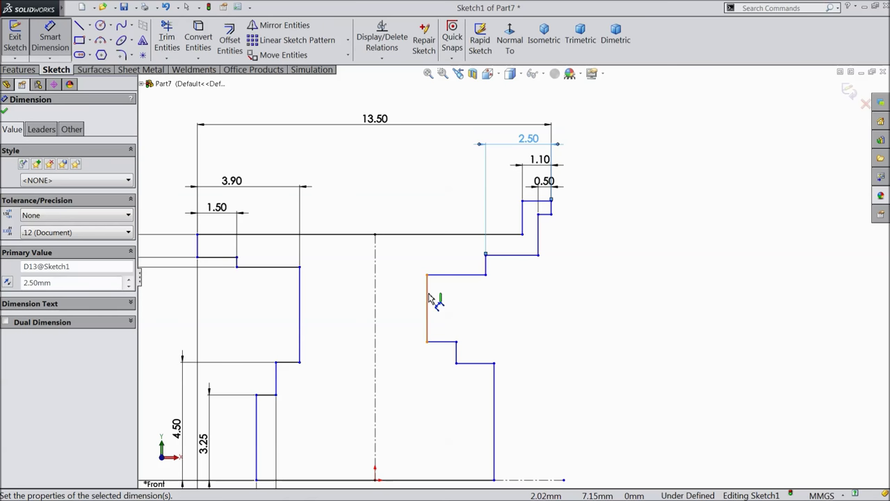
pyautogui.click(427, 299)
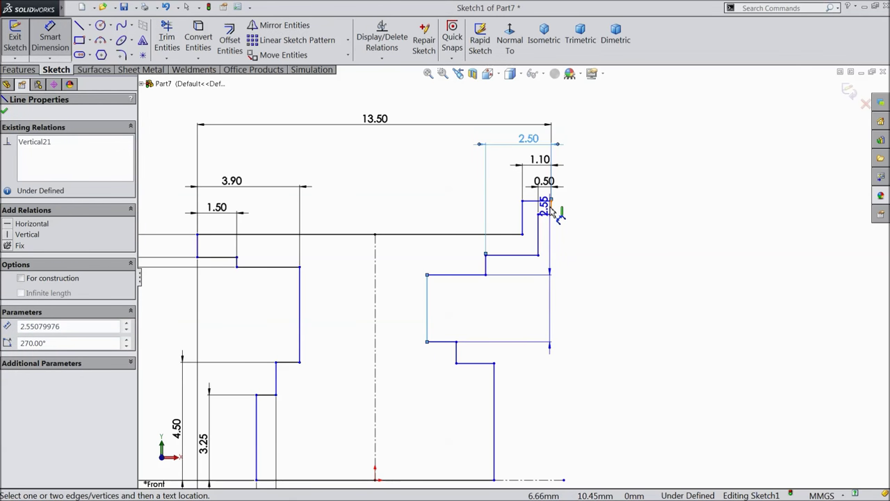
pyautogui.click(551, 207)
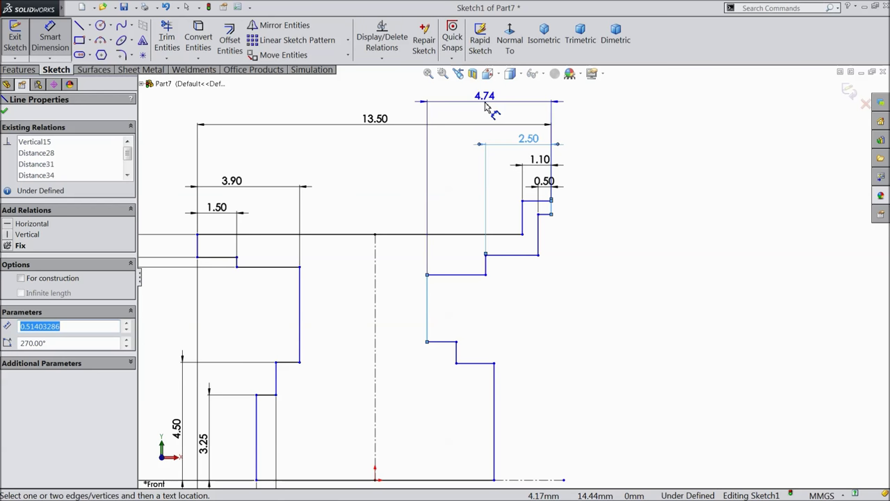
pyautogui.press('Escape')
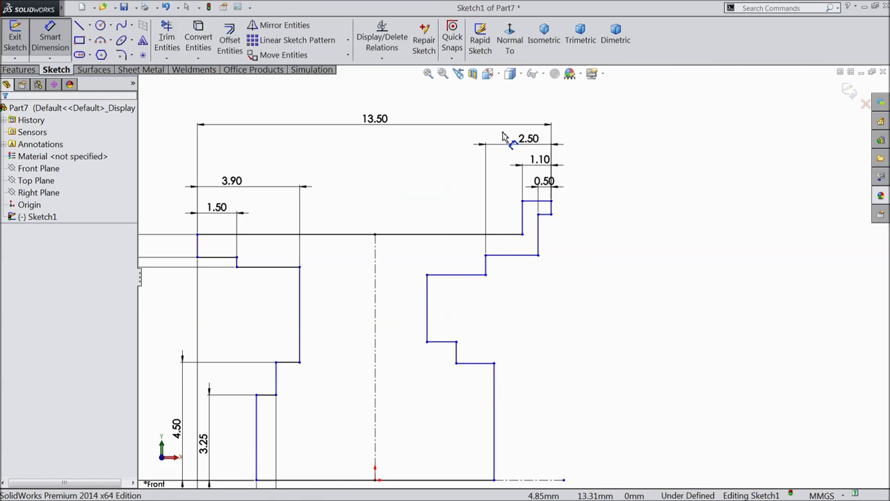
# Place the short outer edge 5.75 from the centerline
pyautogui.click(552, 209)
pyautogui.click(376, 263)
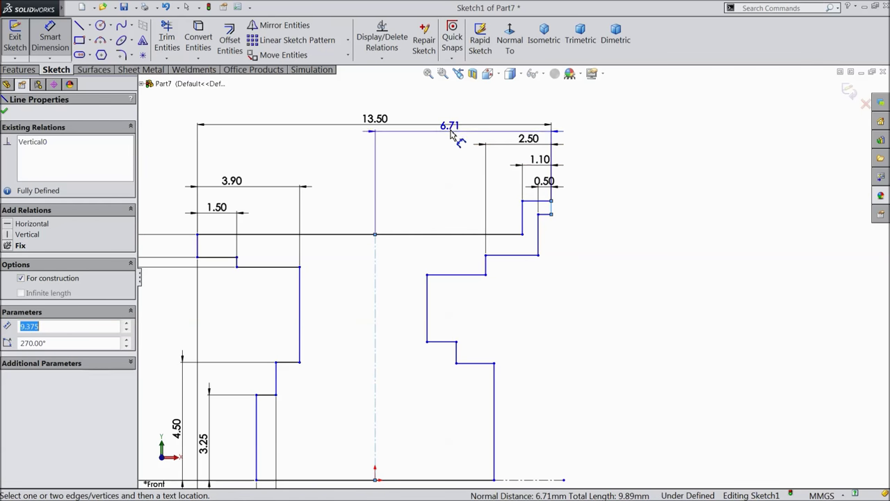
pyautogui.click(457, 108)
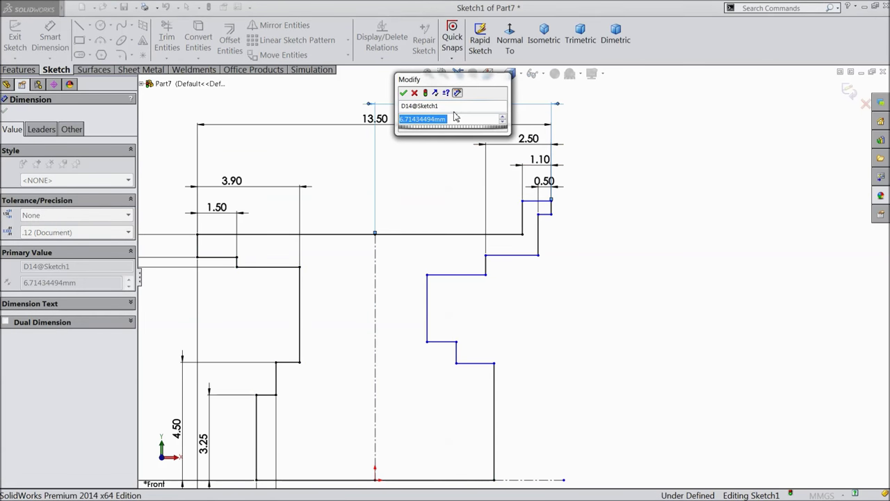
pyautogui.write('5.75')
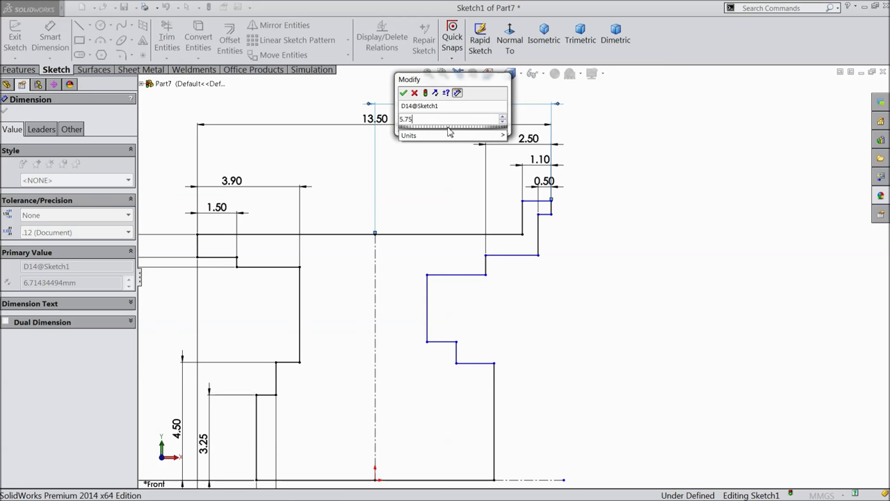
pyautogui.click(404, 92)
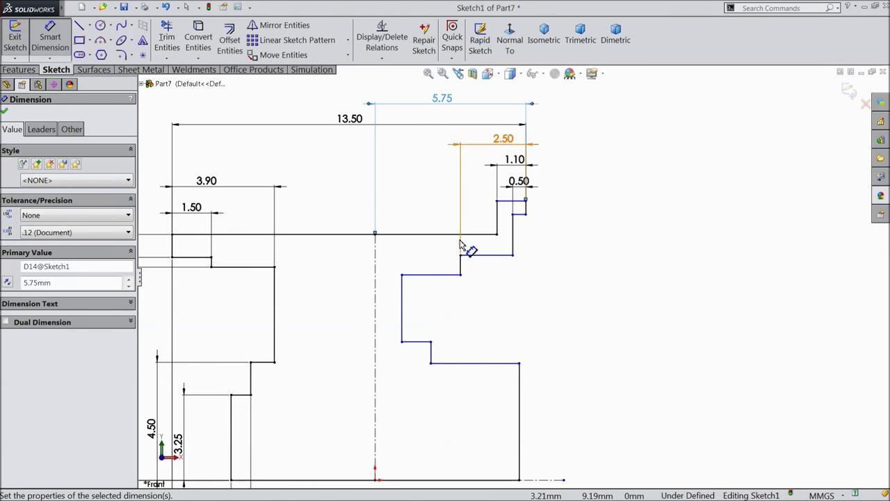
pyautogui.scroll(3, 453, 252)
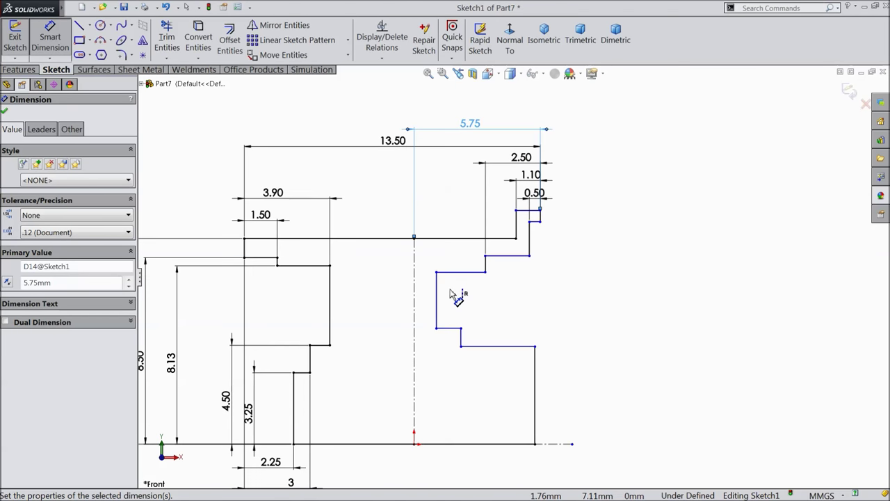
pyautogui.scroll(-2, 467, 349)
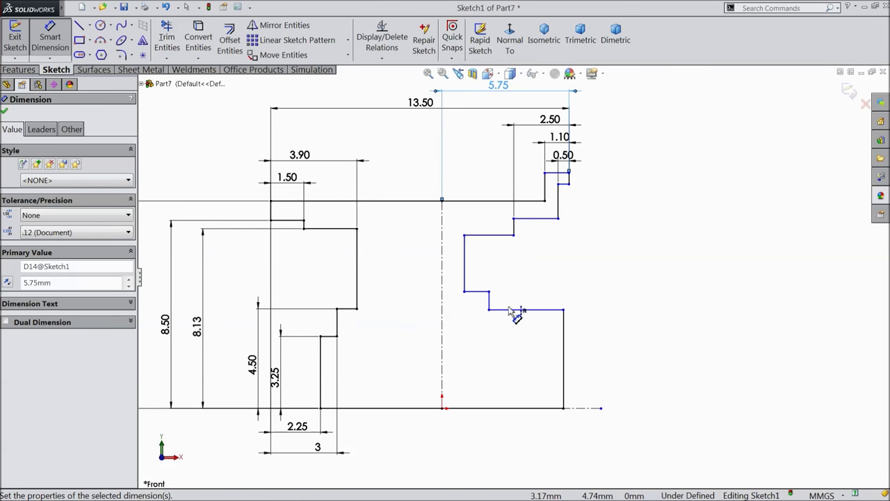
pyautogui.scroll(-1, 587, 246)
pyautogui.scroll(1, 572, 221)
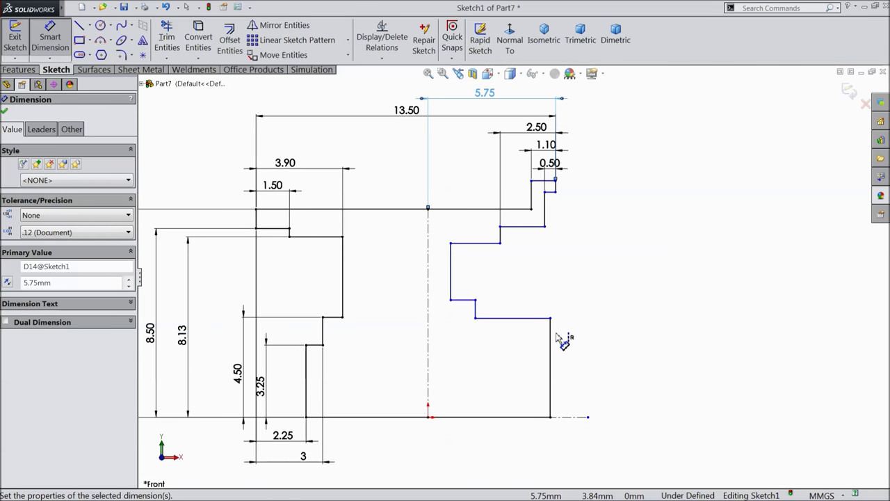
pyautogui.scroll(-1, 557, 338)
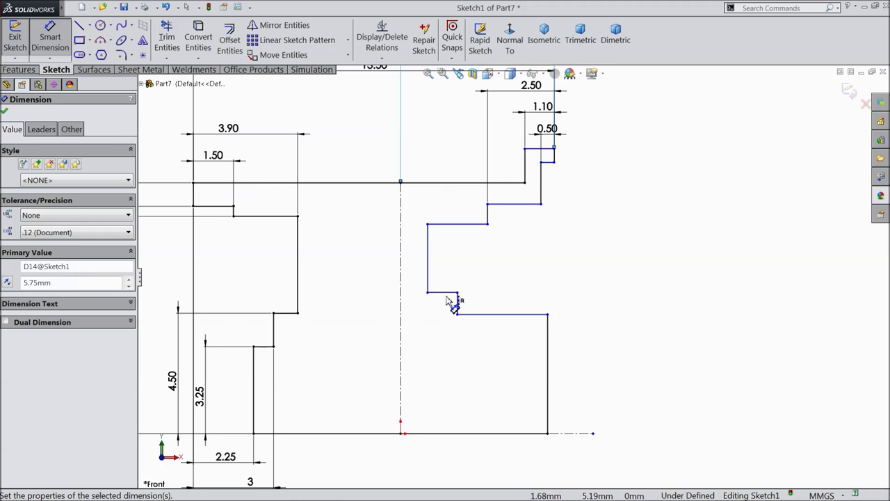
# Dimension the lower step ledge as 0.50 long
pyautogui.click(503, 320)
pyautogui.click(512, 316)
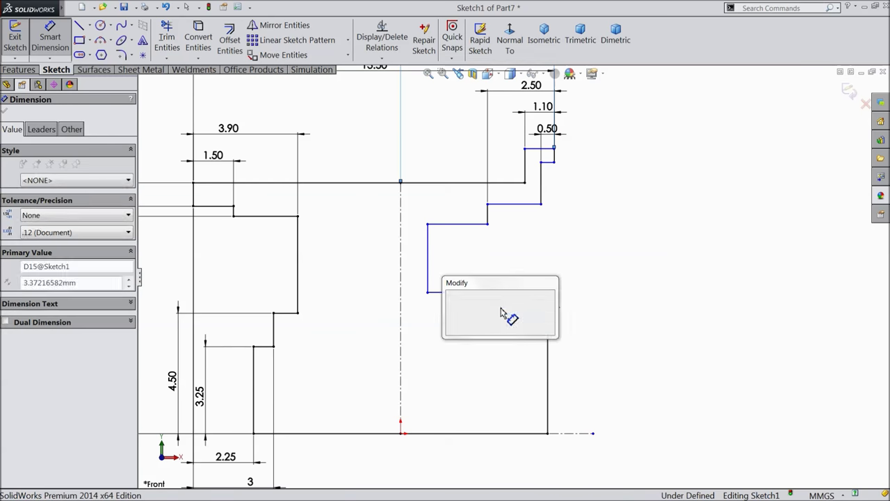
pyautogui.write('0.5')
pyautogui.click(451, 296)
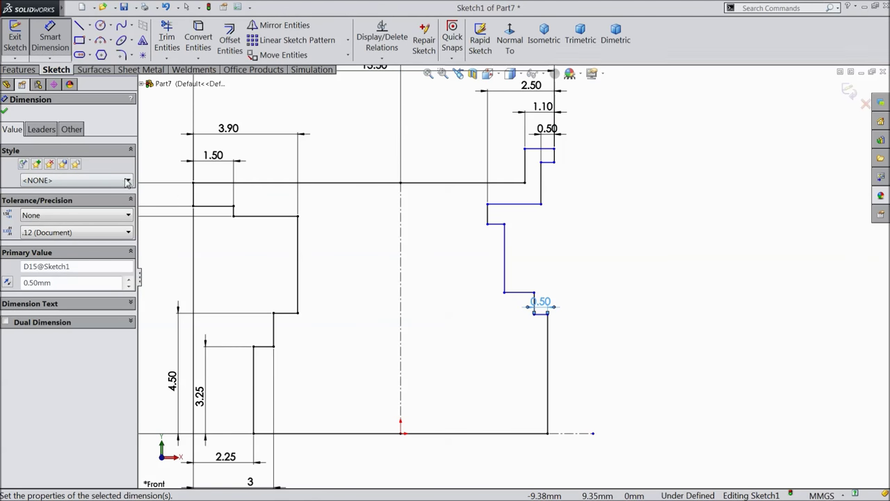
pyautogui.click(5, 111)
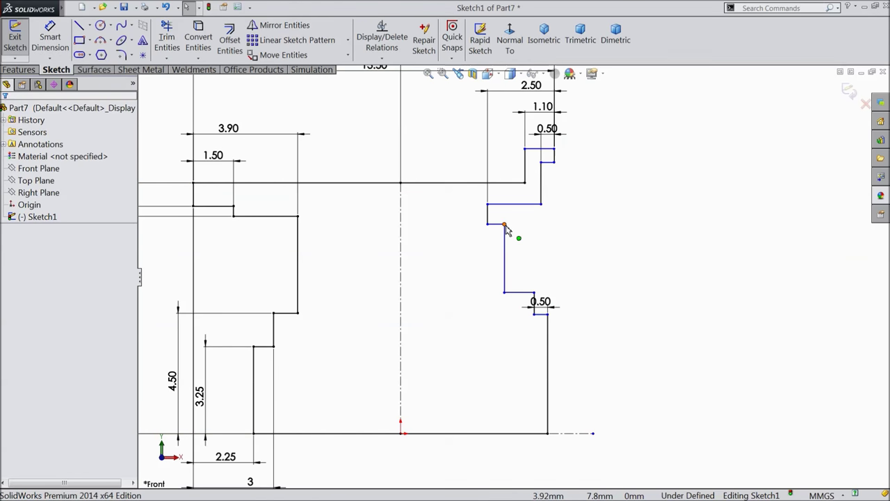
# Drag the inner step line further left, then begin dimensioning the short top line
pyautogui.moveTo(505, 224); pyautogui.dragTo(445, 232)
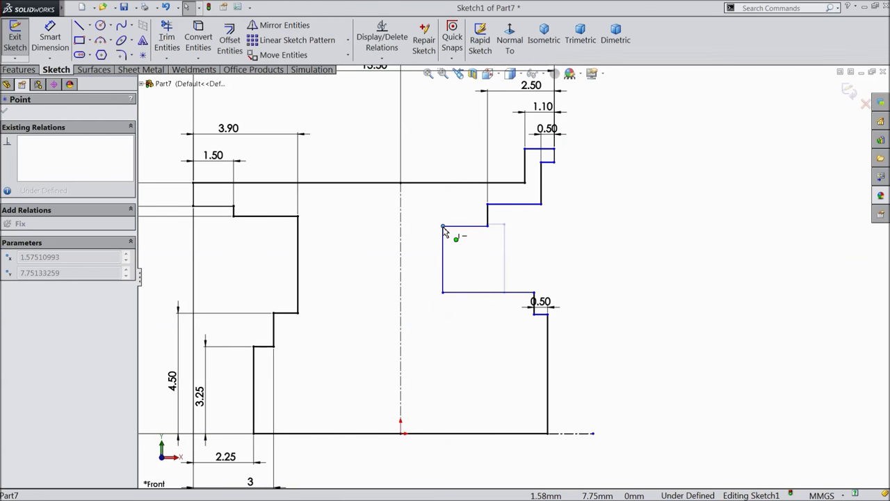
pyautogui.moveTo(445, 232); pyautogui.dragTo(443, 230)
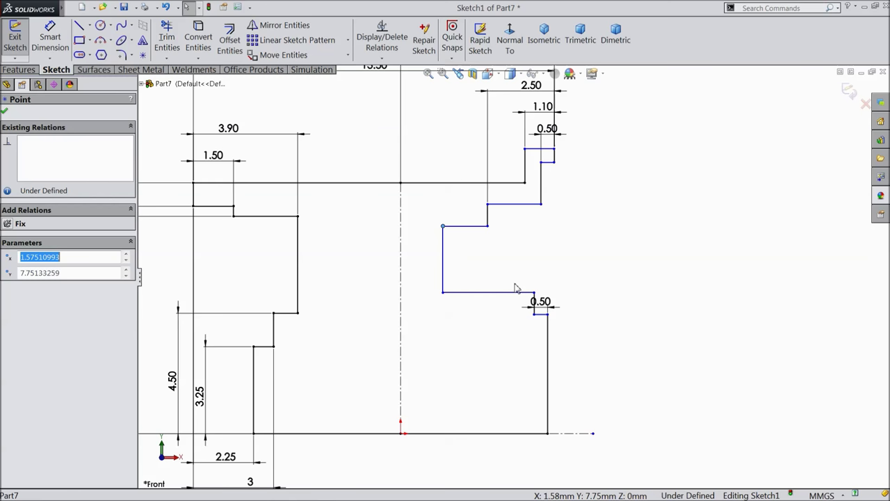
pyautogui.scroll(1, 541, 300)
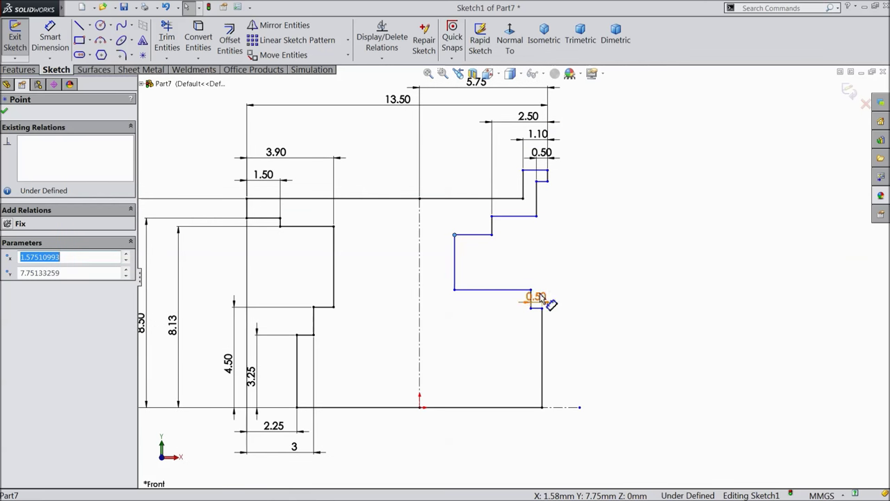
pyautogui.click(50, 38)
pyautogui.scroll(1, 598, 358)
pyautogui.scroll(-1, 591, 360)
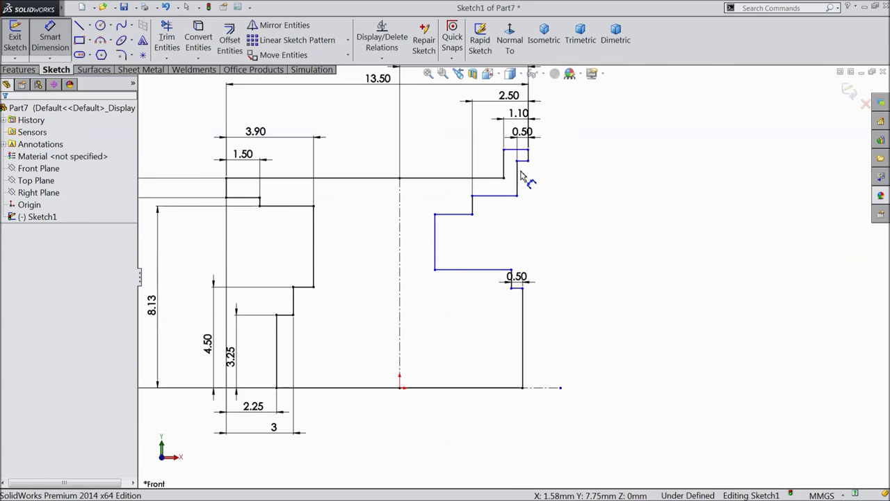
pyautogui.click(520, 150)
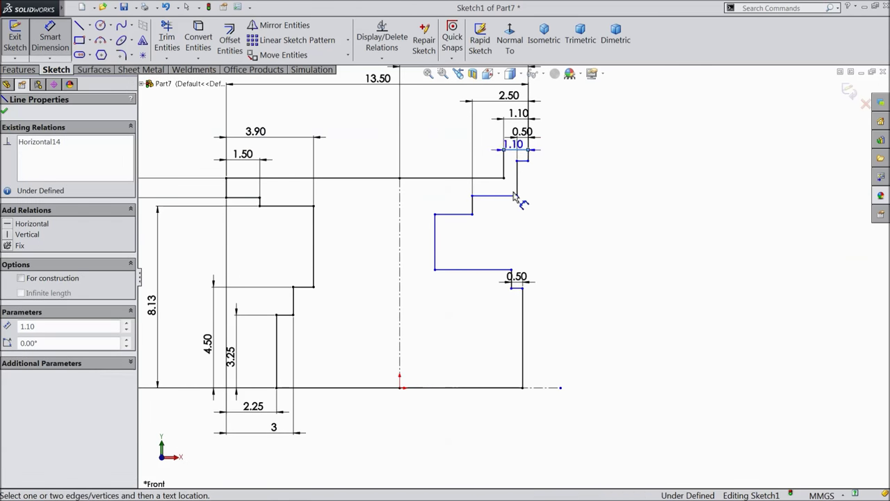
# Dimension the two short top lines' heights above the bottom line as 10.50 (21/2) and 10
pyautogui.click(520, 388)
pyautogui.click(723, 305)
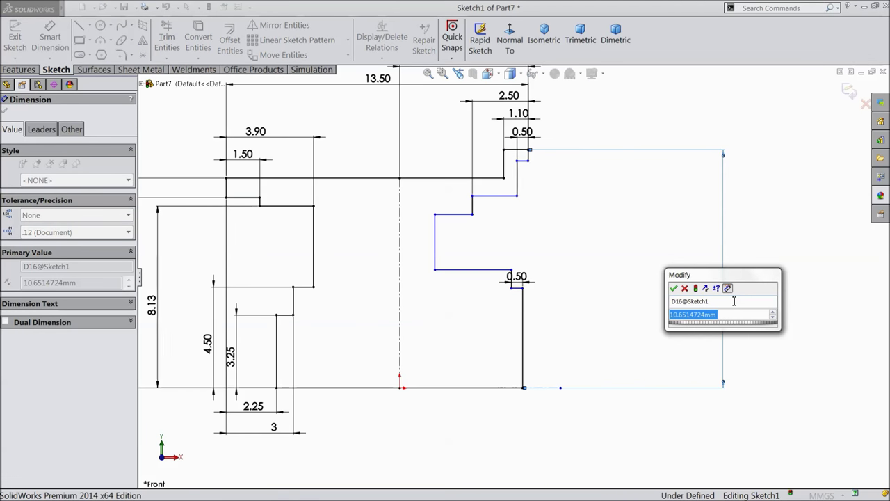
pyautogui.write('21/2')
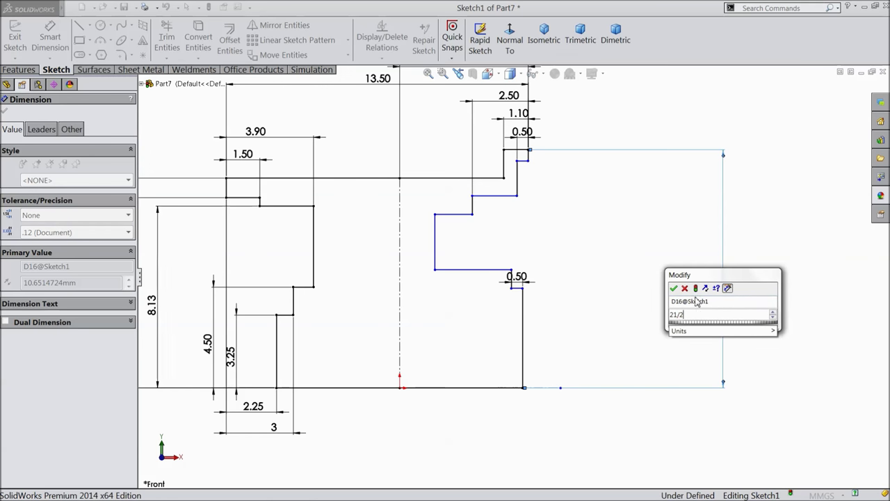
pyautogui.click(673, 288)
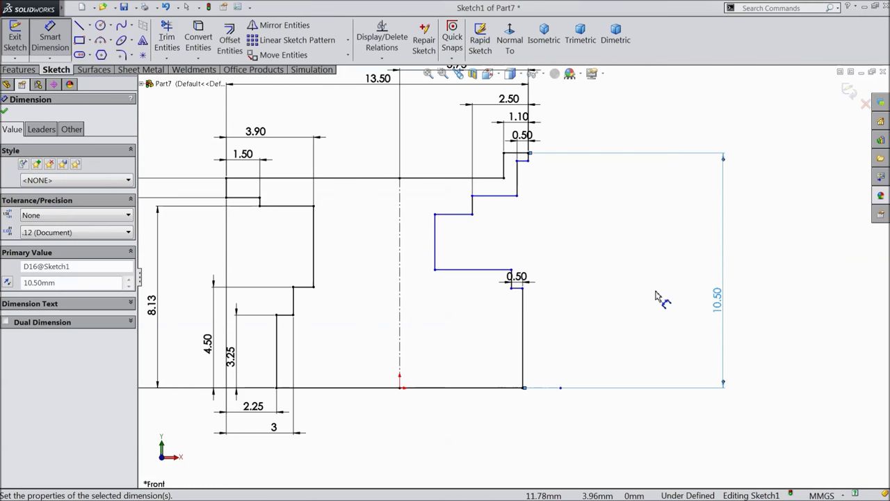
pyautogui.click(522, 160)
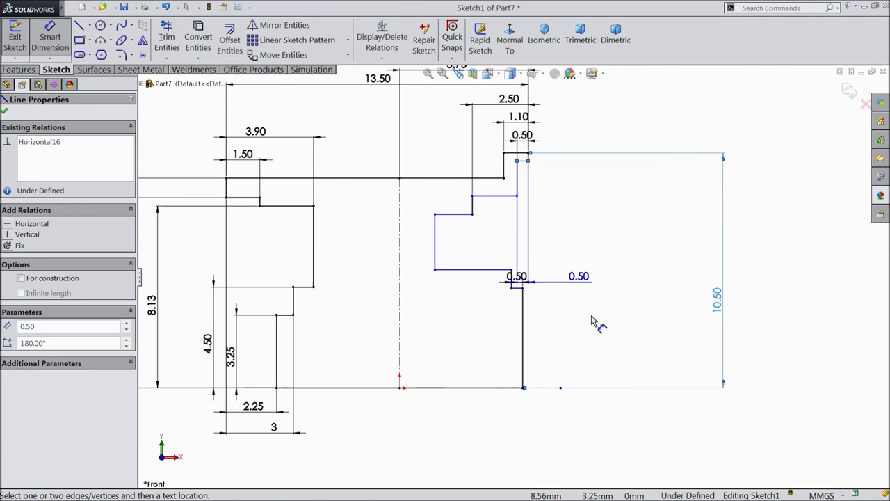
pyautogui.click(504, 387)
pyautogui.click(654, 298)
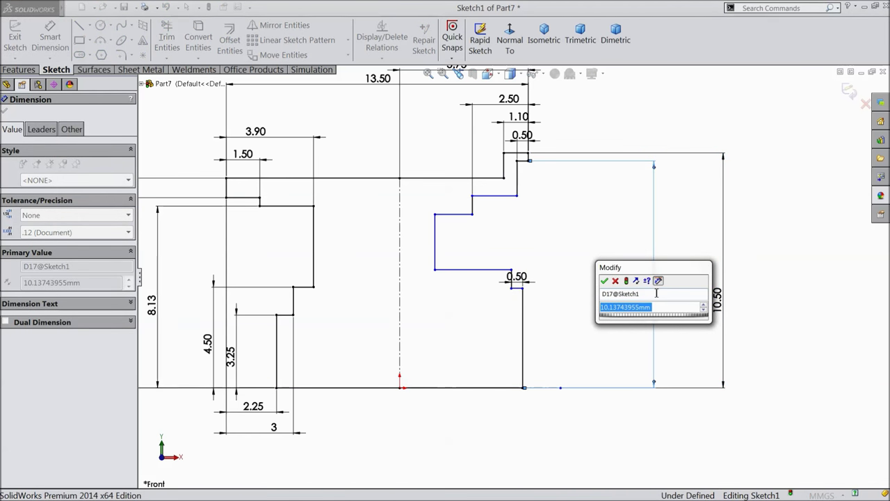
pyautogui.write('10')
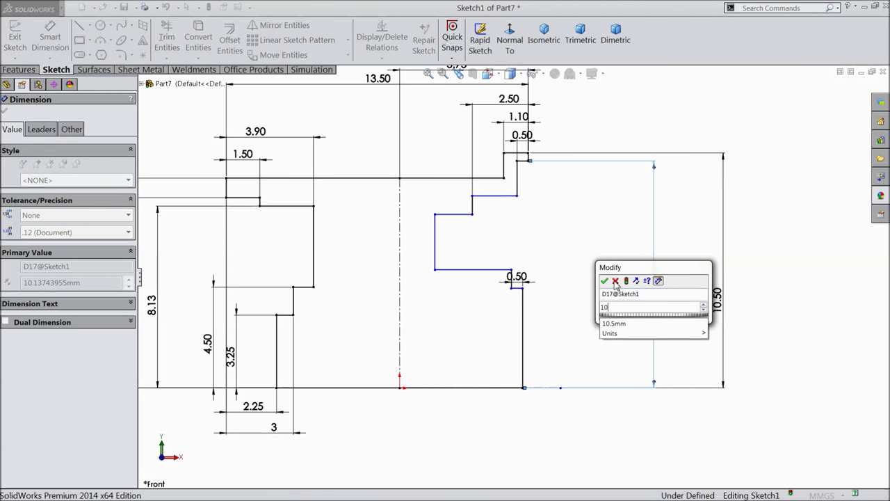
pyautogui.click(604, 281)
# Dimension the next step lines' heights as 9 and 8.13 (16.25/2)
pyautogui.click(511, 195)
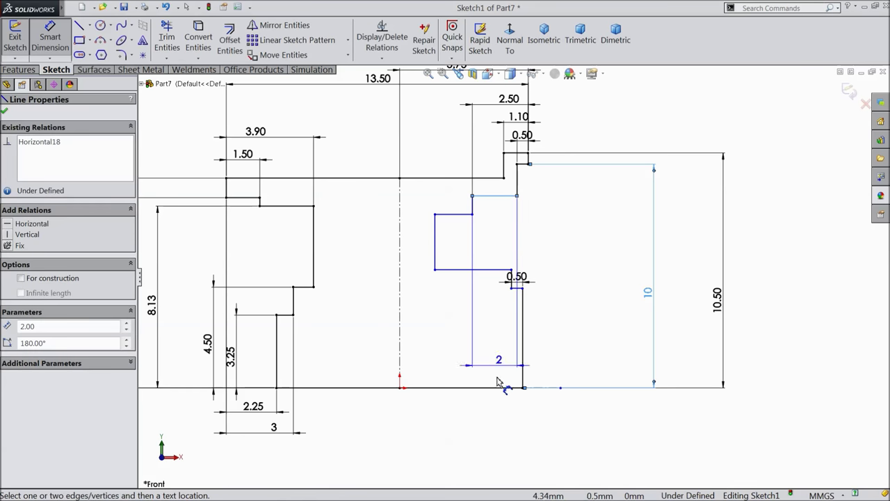
pyautogui.click(501, 388)
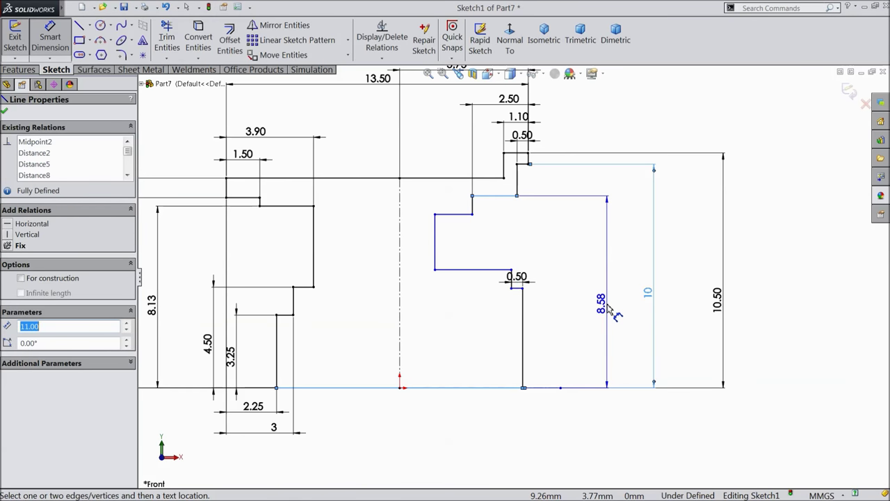
pyautogui.click(609, 308)
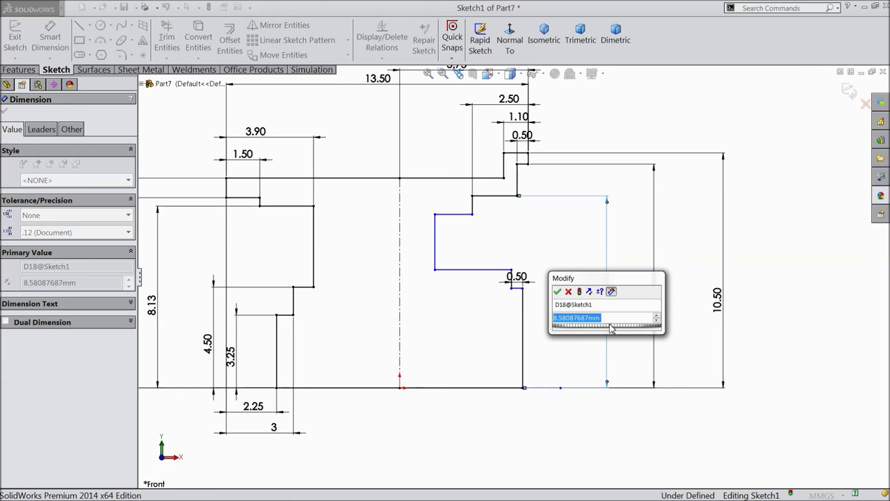
pyautogui.write('9')
pyautogui.click(559, 293)
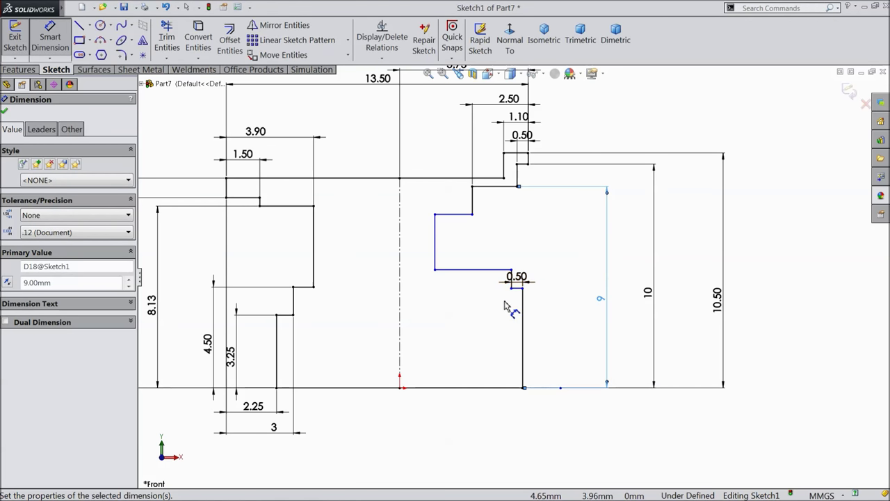
pyautogui.click(457, 215)
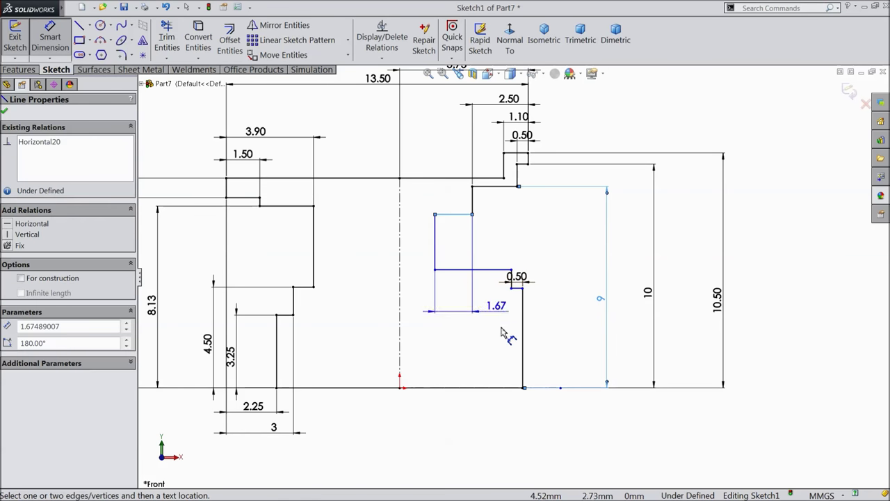
pyautogui.click(495, 387)
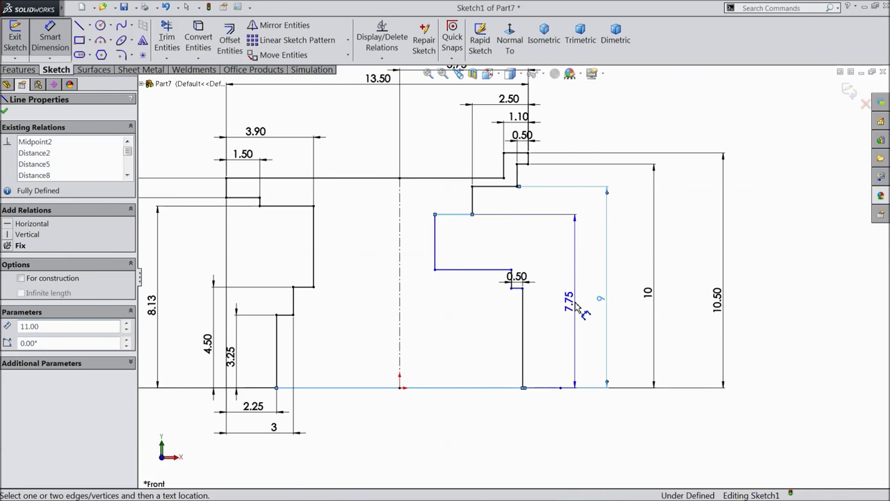
pyautogui.click(577, 308)
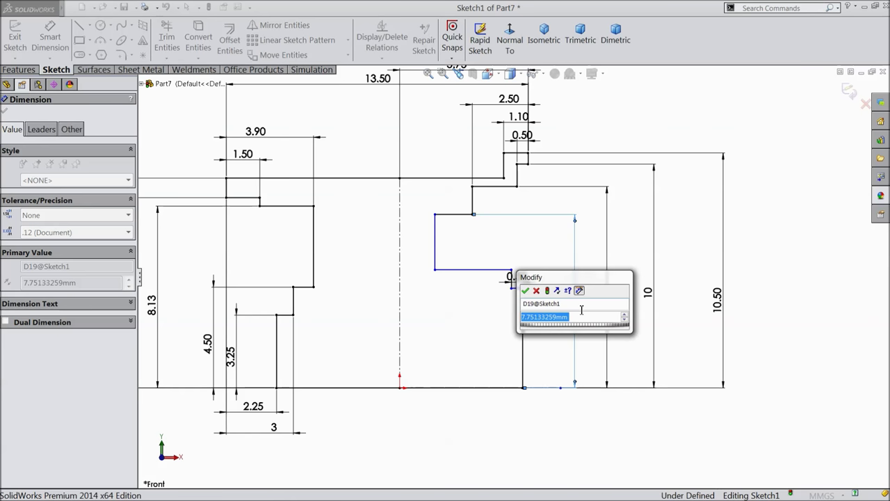
pyautogui.write('16.25/2')
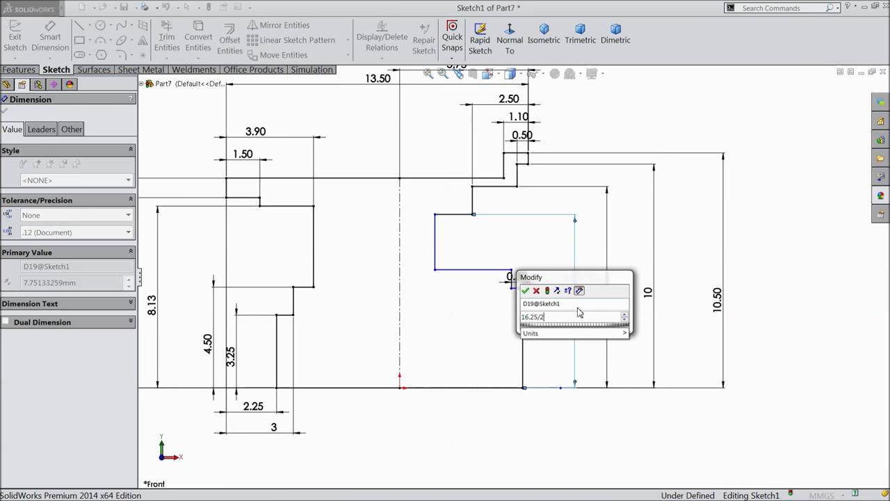
pyautogui.click(525, 290)
# Dimension the inner recess edges' heights as 5 and 3.63 (7.25/2)
pyautogui.scroll(-2, 591, 351)
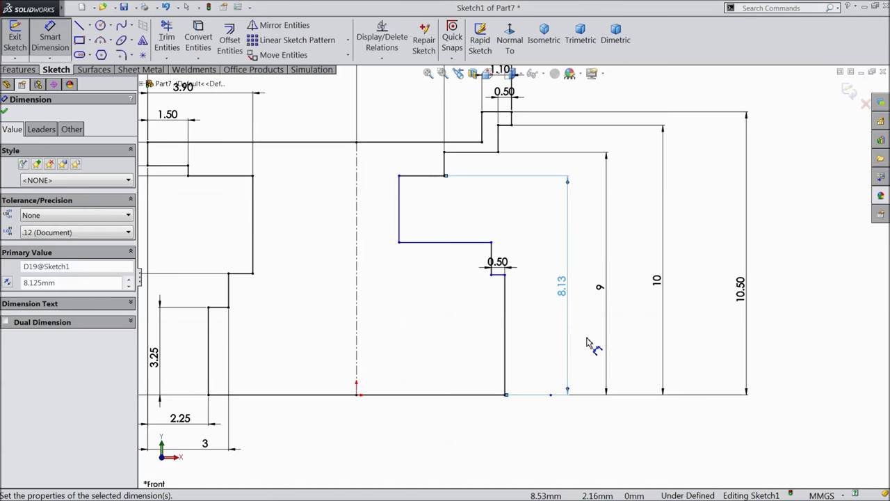
pyautogui.click(466, 242)
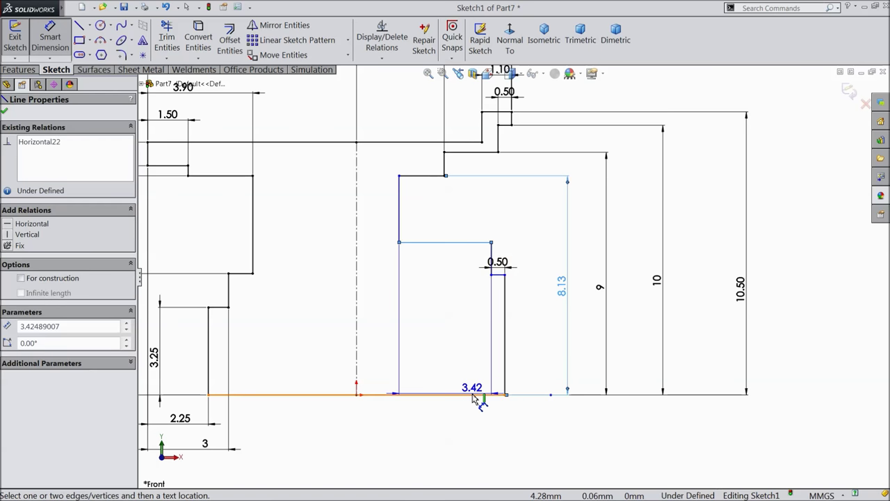
pyautogui.click(478, 394)
pyautogui.click(534, 327)
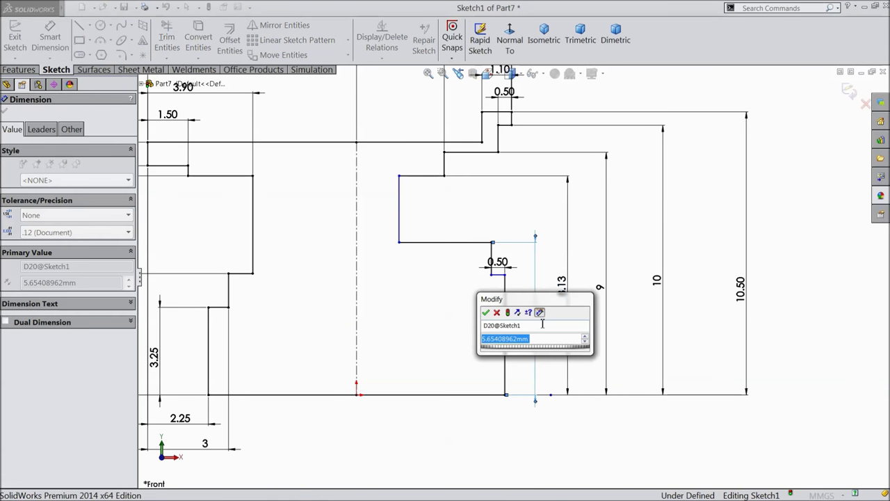
pyautogui.click(485, 312)
pyautogui.scroll(-2, 533, 332)
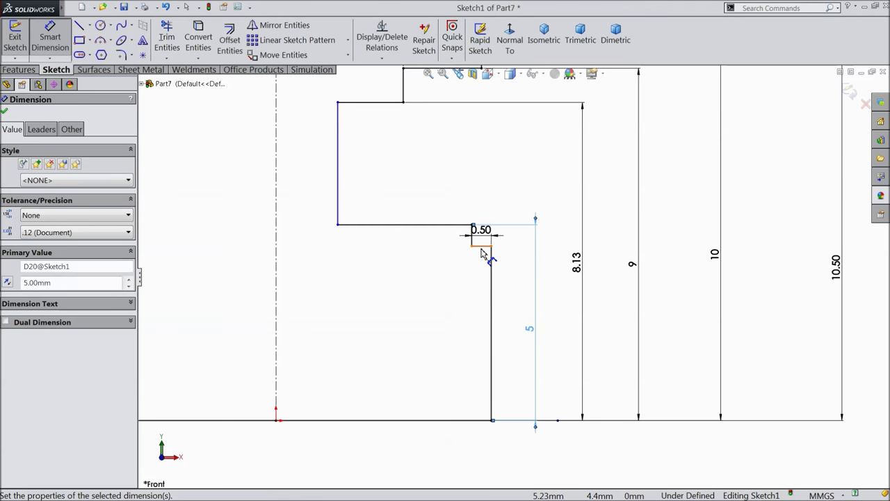
pyautogui.click(482, 247)
pyautogui.click(467, 420)
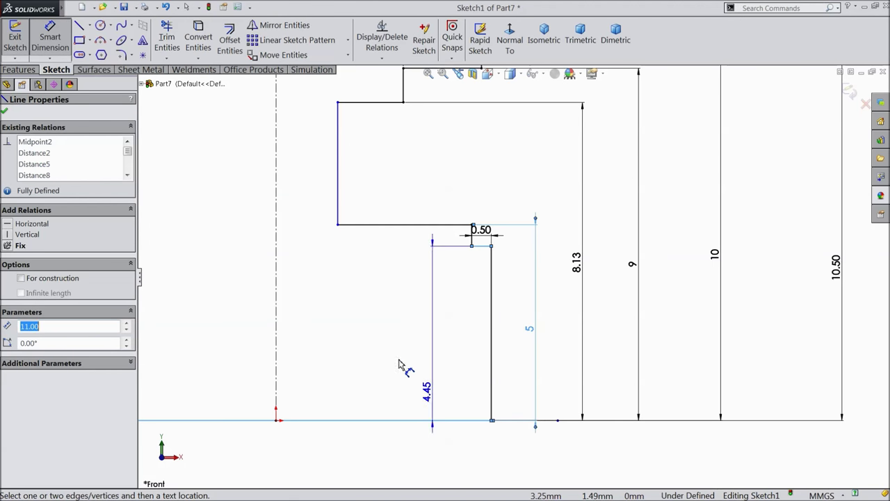
pyautogui.click(351, 333)
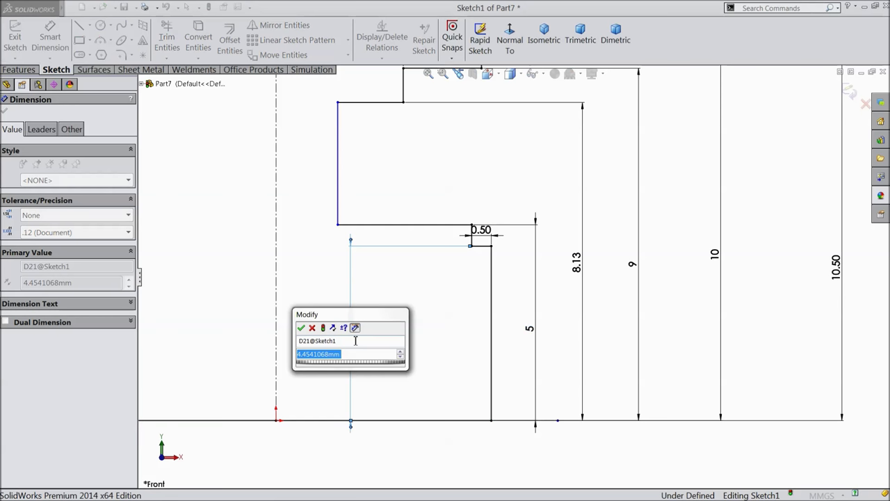
pyautogui.write('7.25/2')
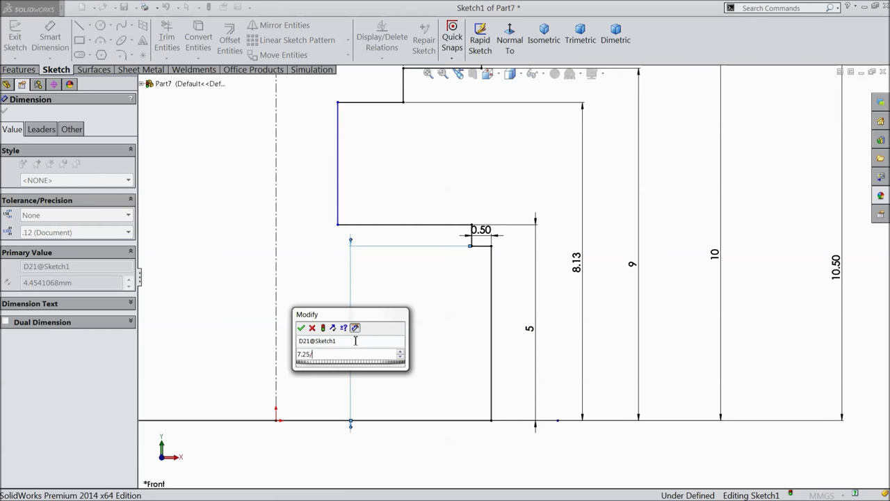
pyautogui.click(301, 328)
# Exit Smart Dimension and select the existing 5.75 dimension
pyautogui.scroll(3, 491, 372)
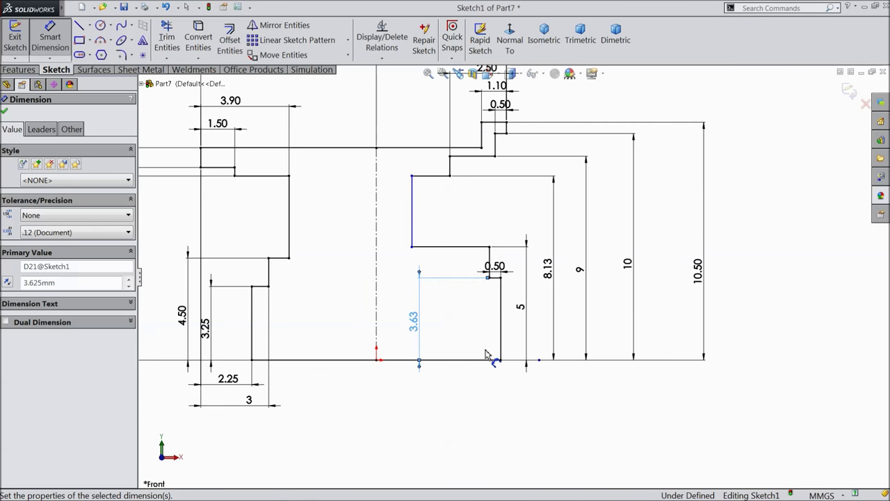
pyautogui.scroll(3, 487, 355)
pyautogui.scroll(-2, 459, 212)
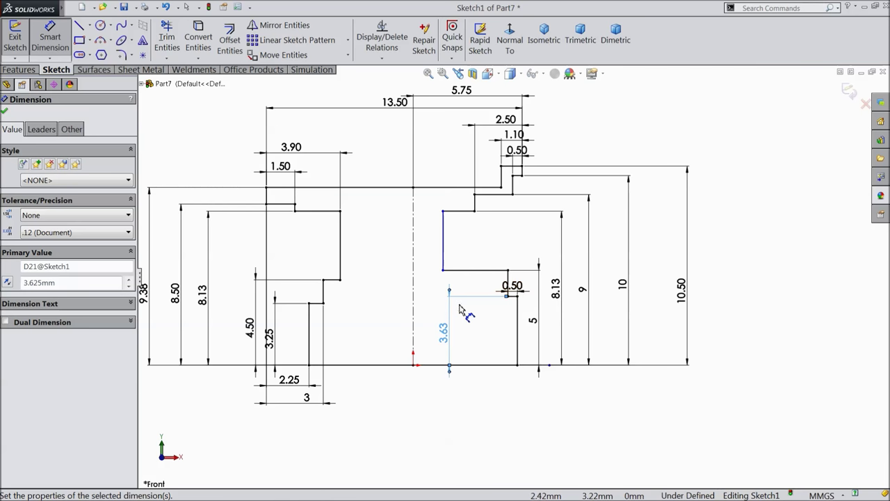
pyautogui.press('Escape')
pyautogui.scroll(-2, 724, 100)
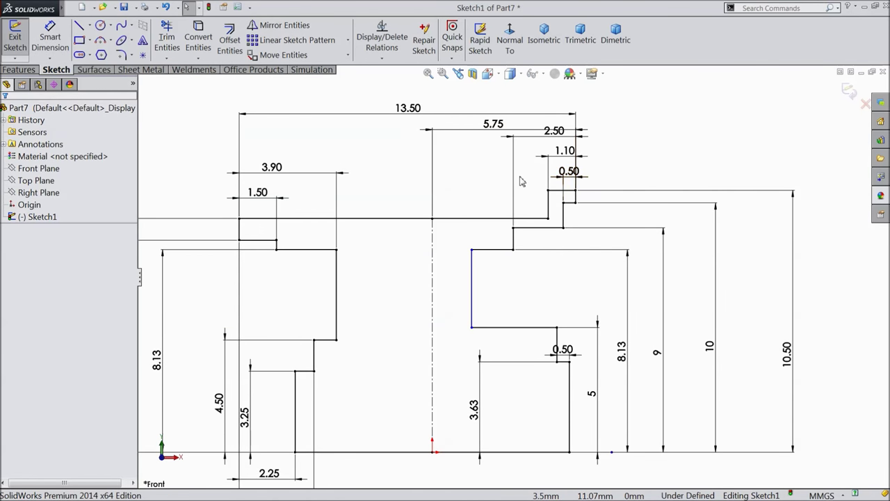
pyautogui.click(491, 126)
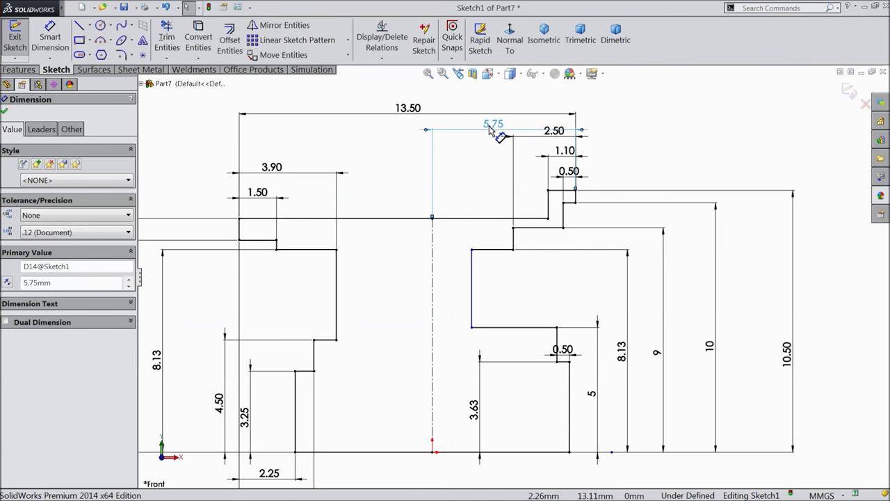
# Delete the old 5.75 dimension and place the recess wall 0.943 from the centreline
pyautogui.press('Delete')
pyautogui.press('d')
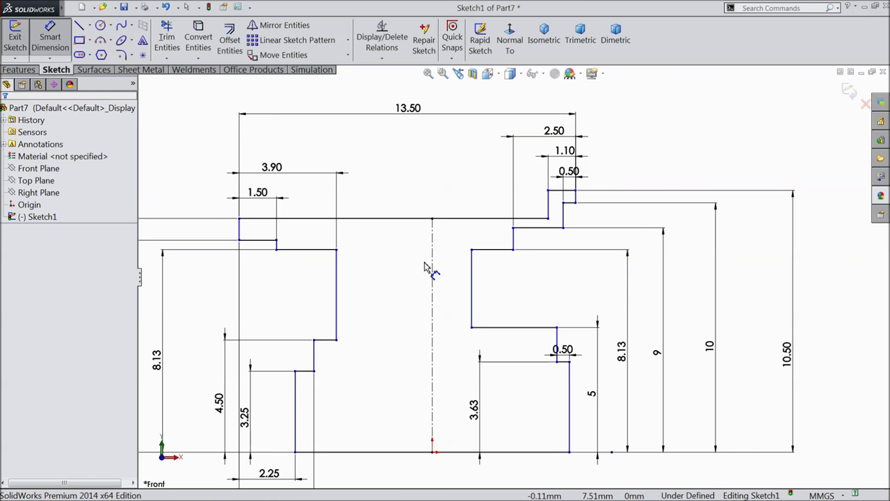
pyautogui.click(471, 287)
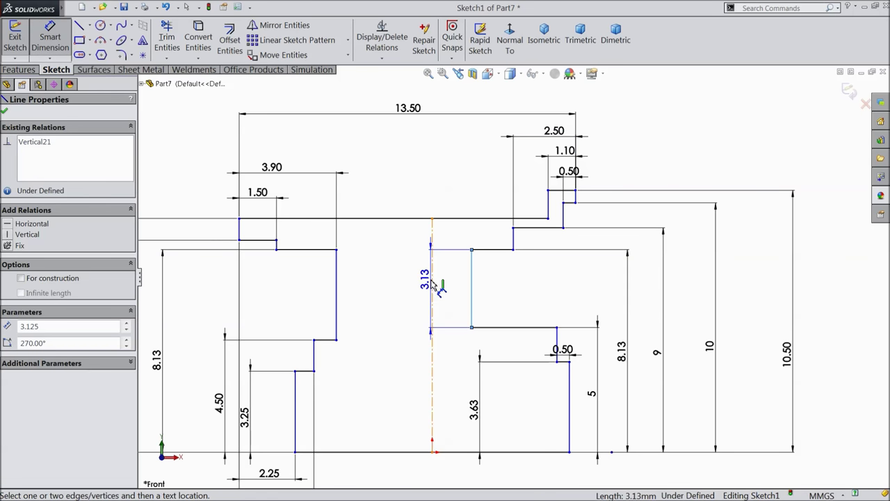
pyautogui.click(432, 278)
pyautogui.click(459, 278)
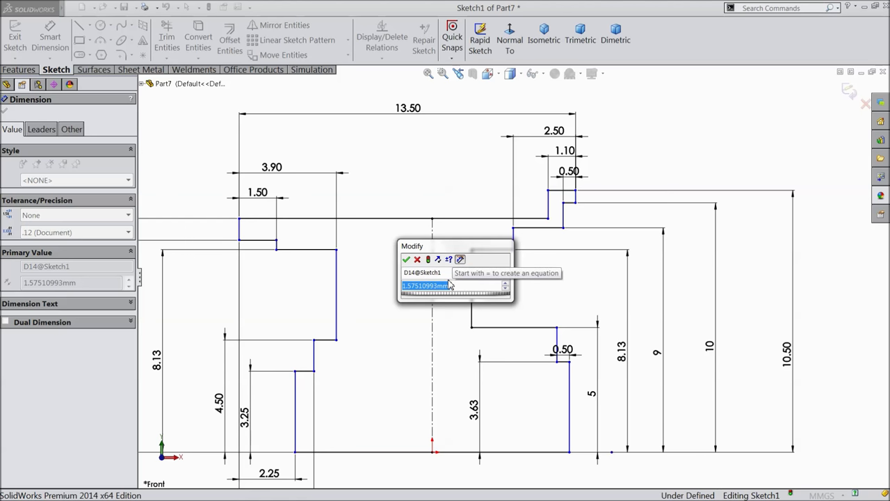
pyautogui.press('Num_Lock')
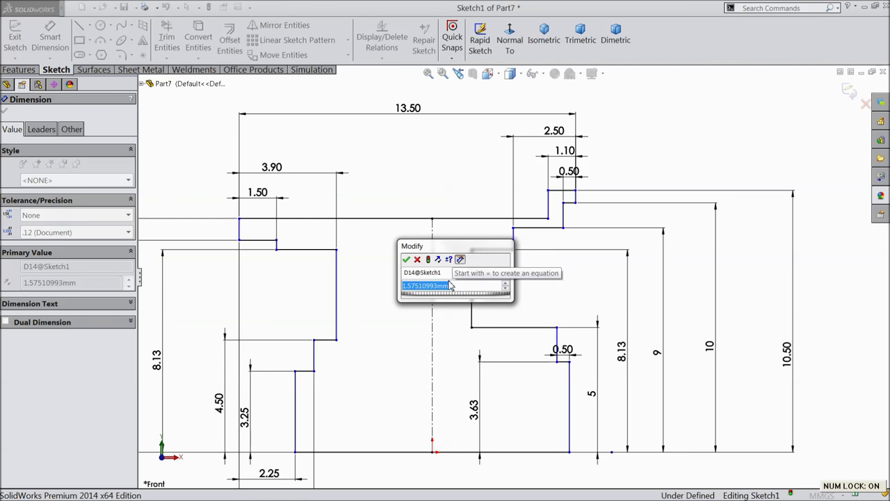
pyautogui.write('0.')
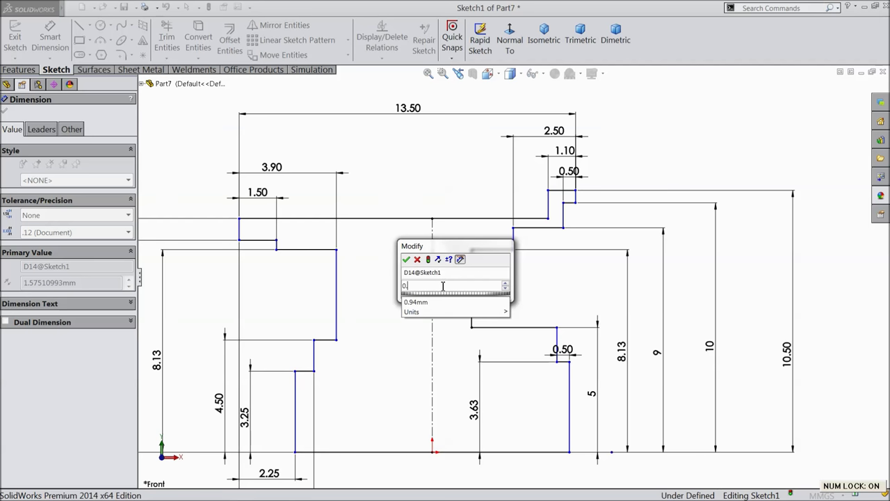
pyautogui.write('943')
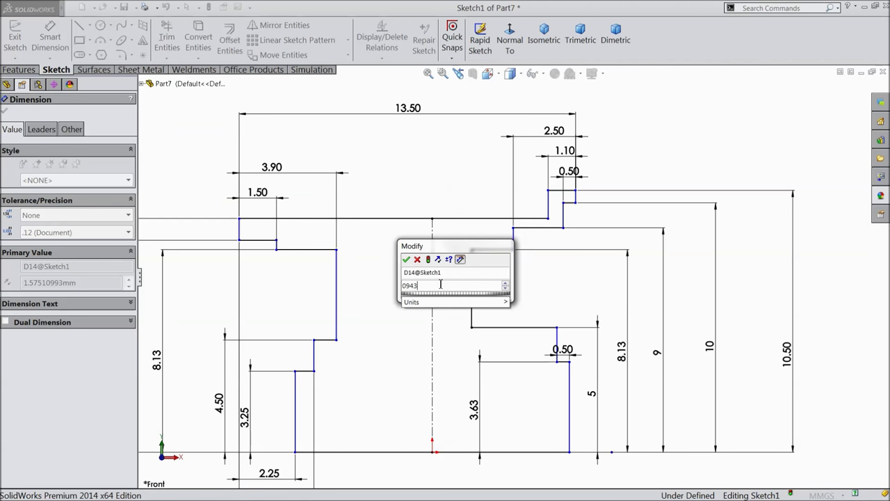
pyautogui.press('BackSpace')
pyautogui.press('BackSpace')
pyautogui.press('BackSpace')
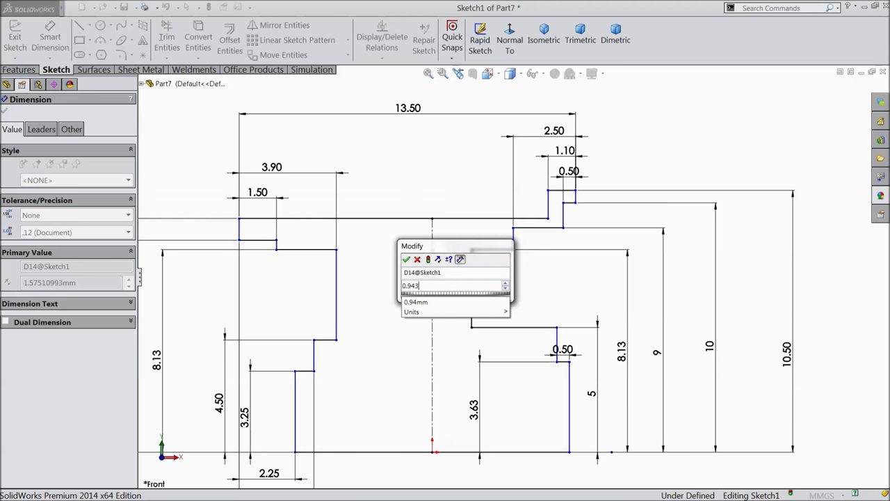
pyautogui.click(407, 259)
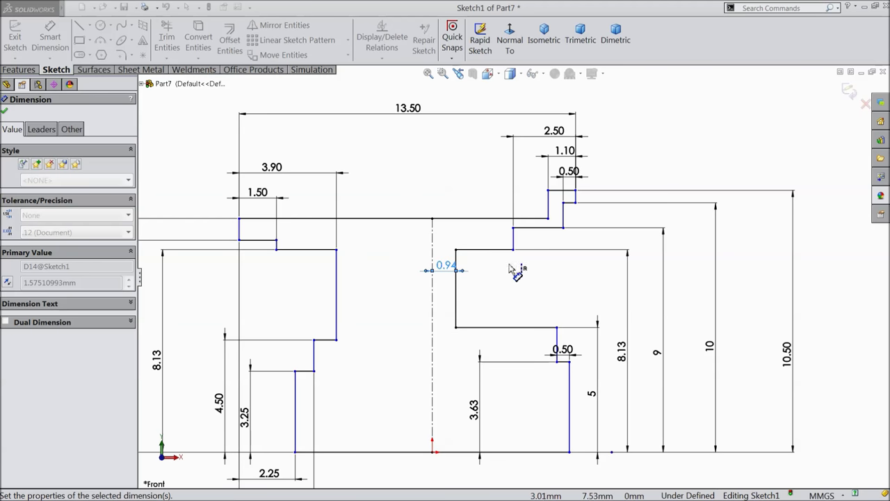
# Dimension the recess wall to the outer right edge as 5.75, fully defining the sketch
pyautogui.click(576, 198)
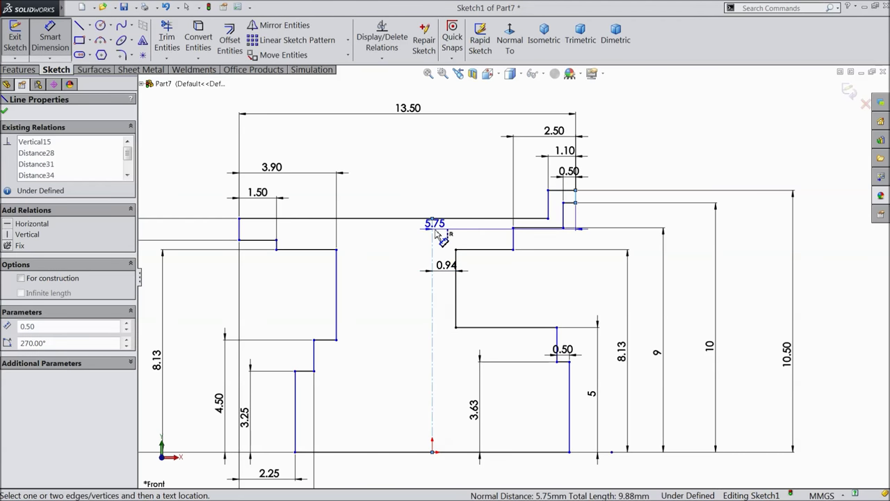
pyautogui.click(459, 293)
pyautogui.click(458, 293)
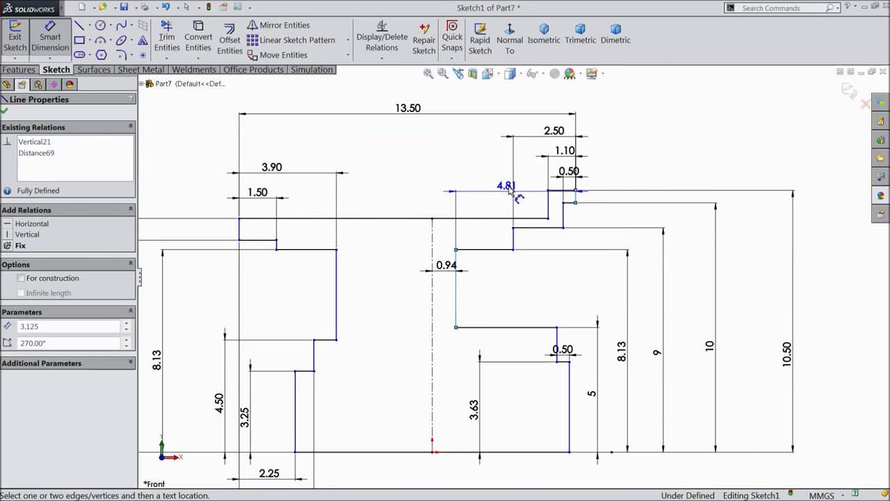
pyautogui.click(517, 108)
pyautogui.write('5.75')
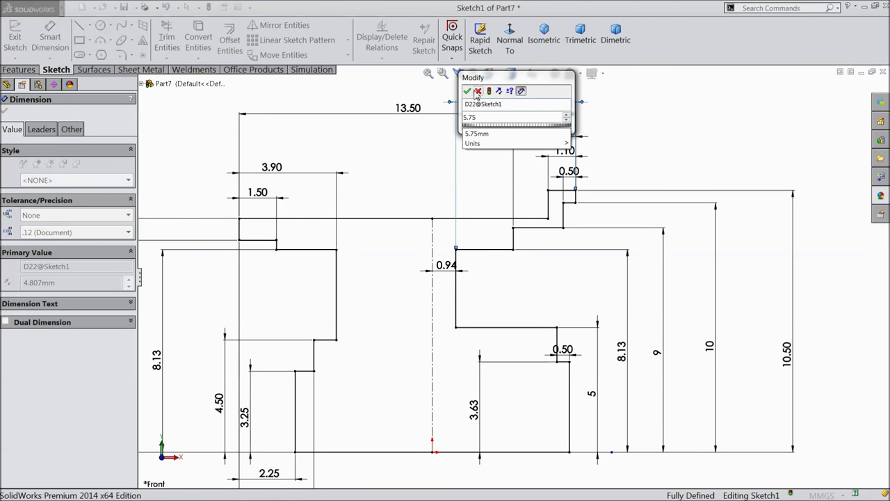
pyautogui.click(467, 91)
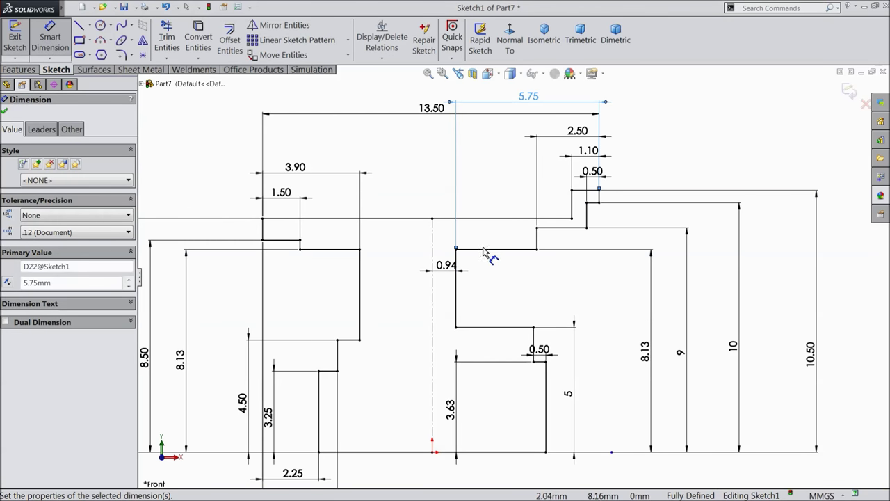
pyautogui.scroll(1, 513, 304)
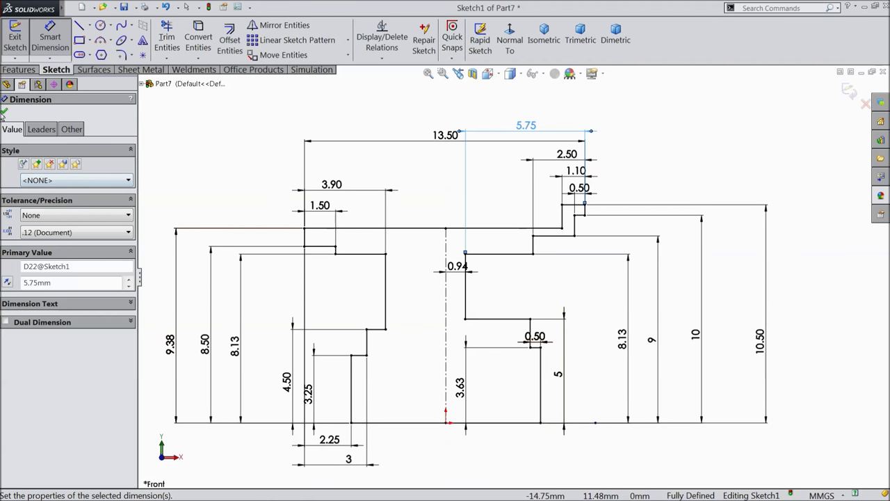
pyautogui.click(5, 113)
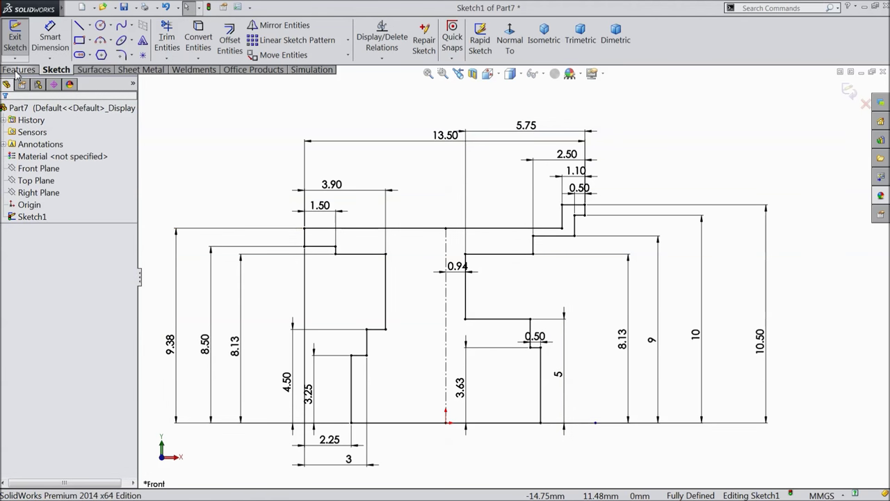
pyautogui.click(17, 71)
# Revolve the profile 360° about its bottom line into Revolve1 and select the flanged ring face
pyautogui.click(61, 40)
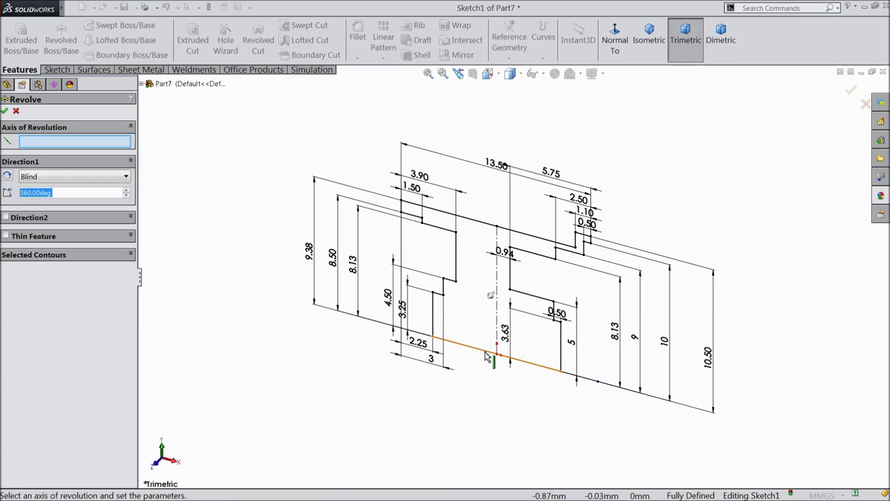
pyautogui.click(486, 356)
pyautogui.press('f')
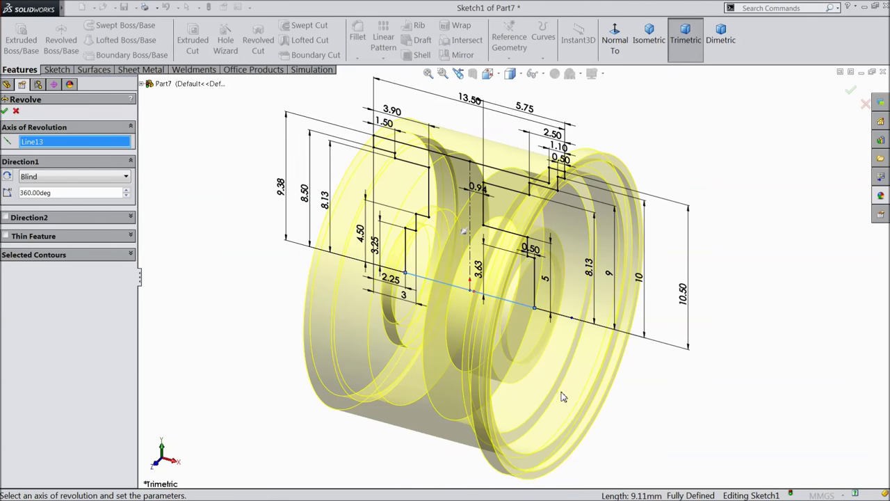
pyautogui.click(5, 112)
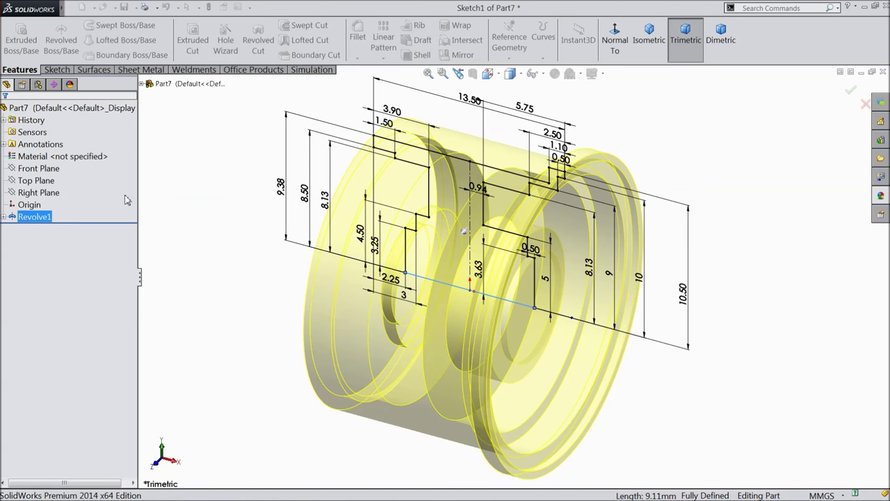
pyautogui.moveTo(278, 272)
pyautogui.mouseDown(button='middle')
pyautogui.moveTo(238, 243)
pyautogui.moveTo(254, 246)
pyautogui.moveTo(234, 232)
pyautogui.moveTo(253, 233)
pyautogui.moveTo(234, 213)
pyautogui.mouseUp(button='middle')
pyautogui.click(252, 233)
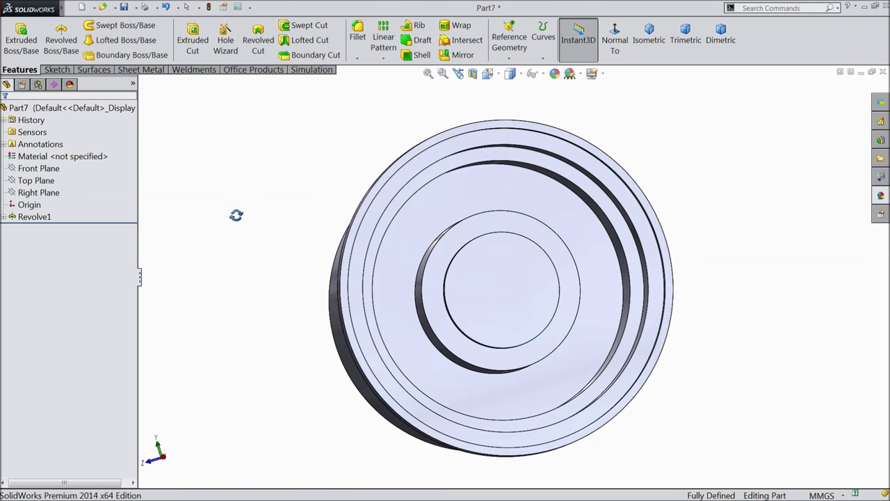
pyautogui.click(430, 219)
pyautogui.moveTo(430, 220); pyautogui.dragTo(447, 238, button='middle')
pyautogui.scroll(-2, 447, 237)
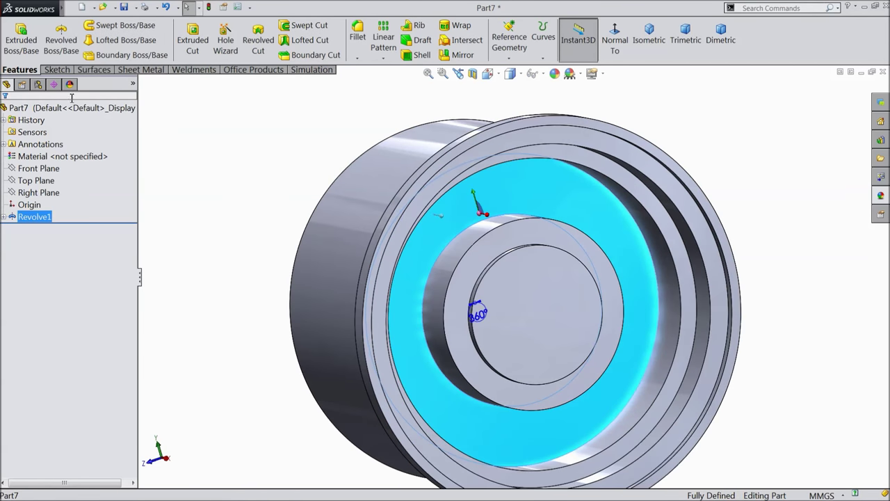
pyautogui.click(60, 70)
# Sketch normal to the face a construction circle at the origin and a small circle on its top
pyautogui.click(14, 33)
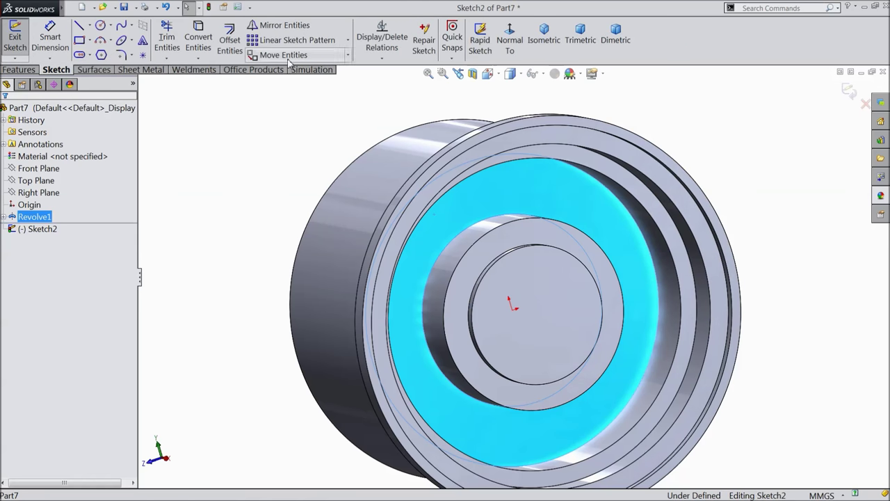
pyautogui.click(516, 46)
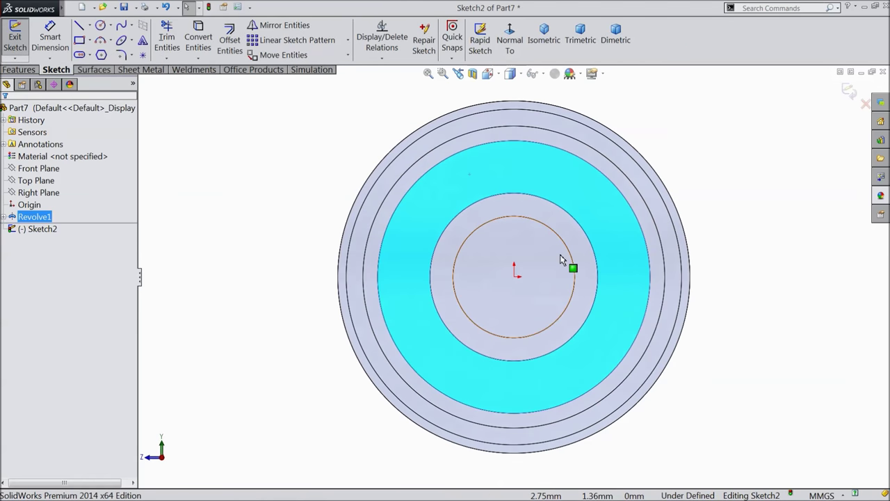
pyautogui.scroll(-2, 557, 252)
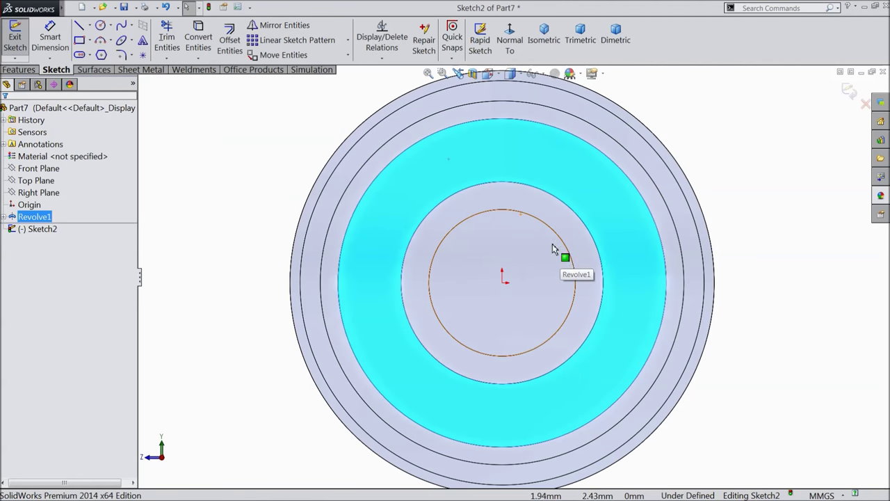
pyautogui.click(101, 27)
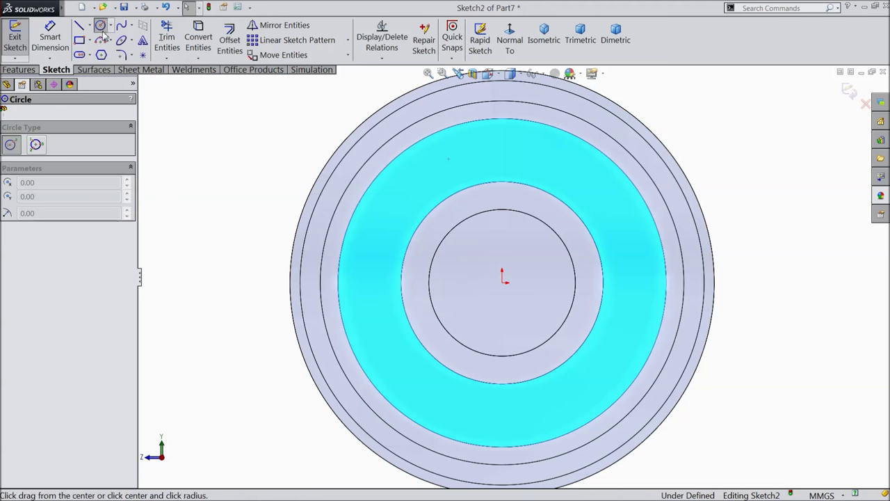
pyautogui.click(502, 282)
pyautogui.click(400, 195)
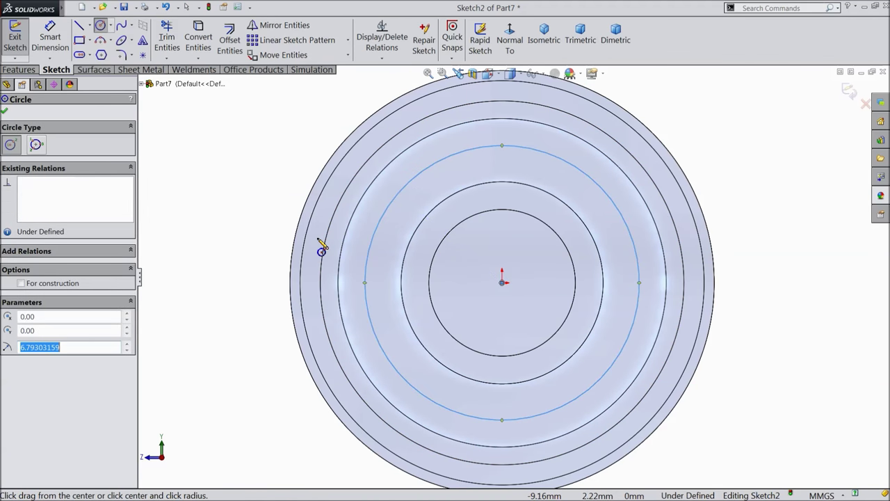
pyautogui.click(22, 283)
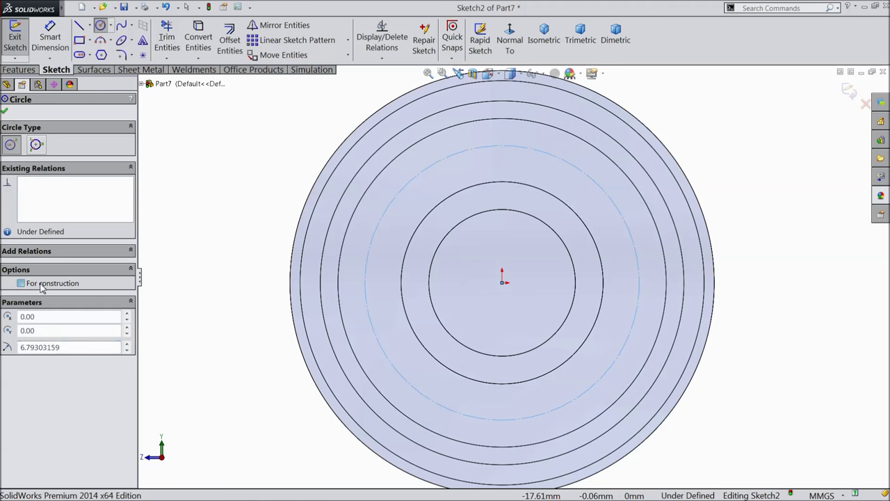
pyautogui.click(5, 112)
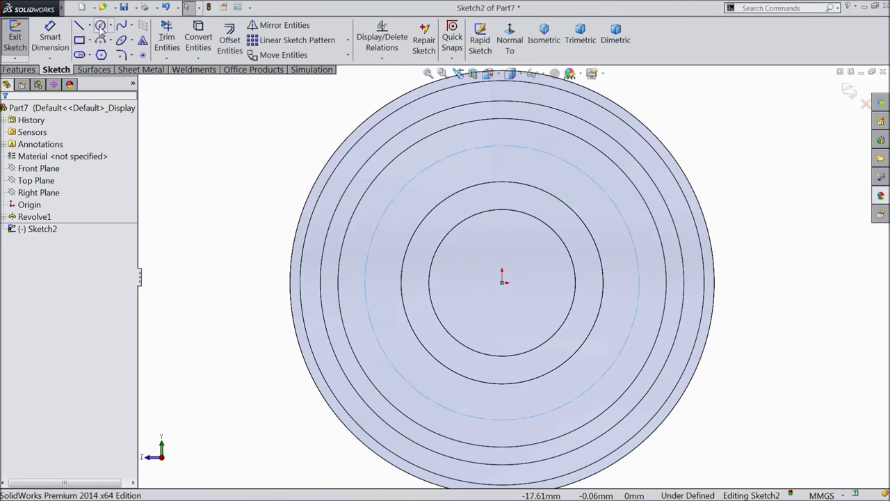
pyautogui.click(100, 26)
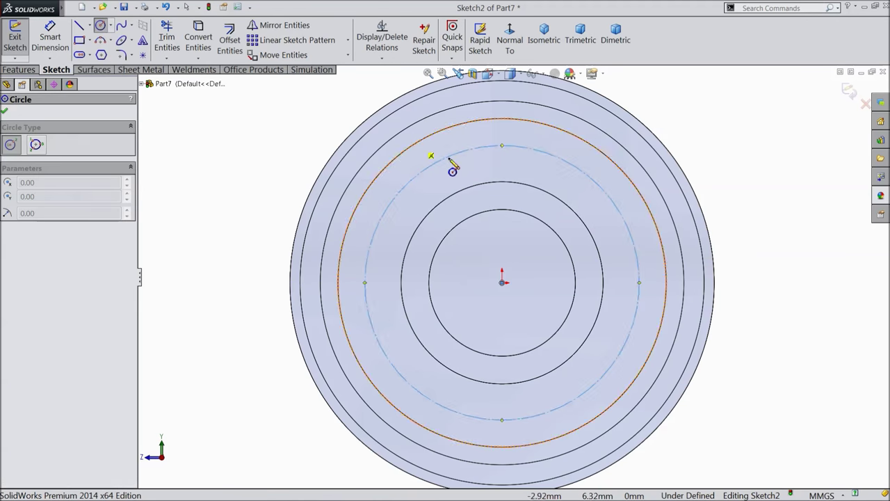
pyautogui.click(502, 146)
pyautogui.click(516, 159)
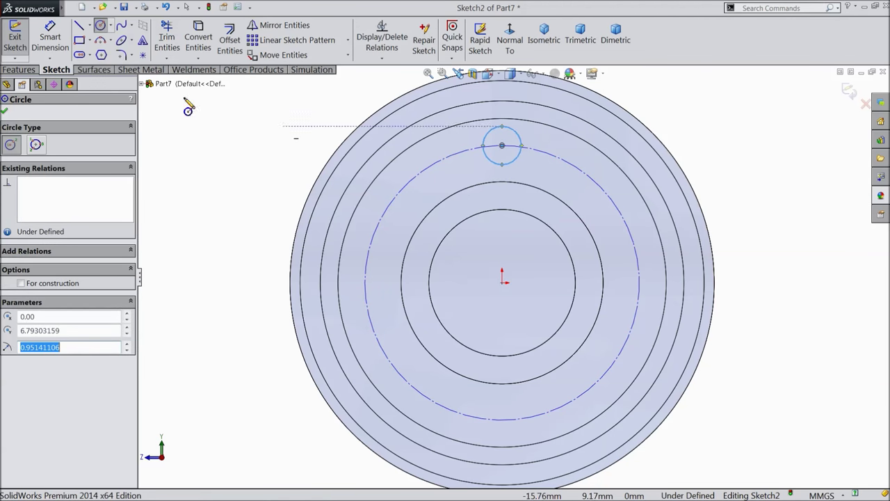
# Dimension the construction circle as ⌀12.50 and the small circle as ⌀1.50
pyautogui.click(53, 42)
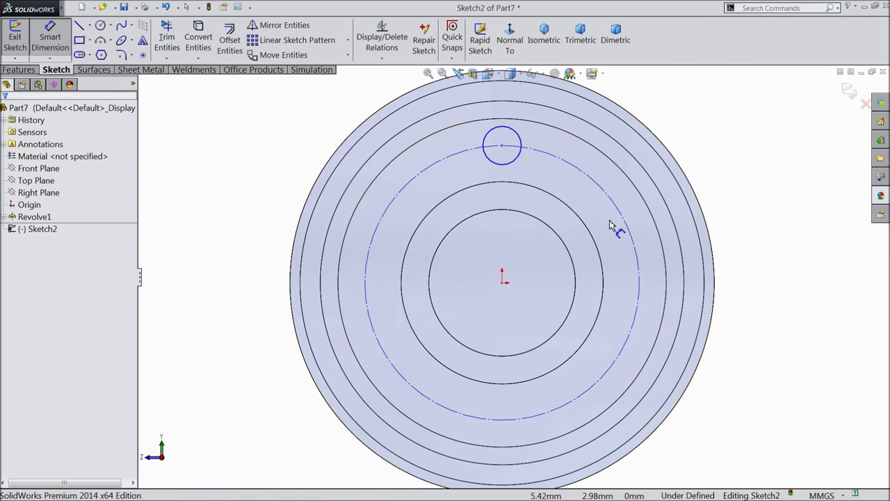
pyautogui.click(638, 257)
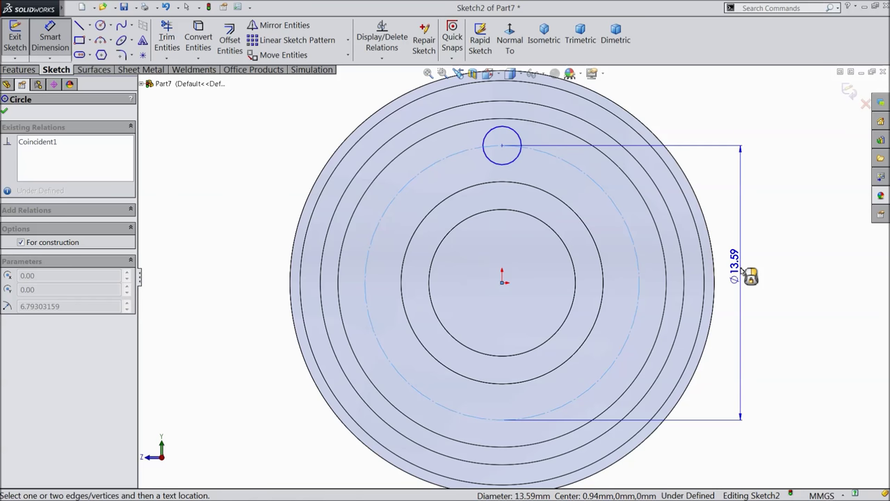
pyautogui.click(745, 271)
pyautogui.write('12.5')
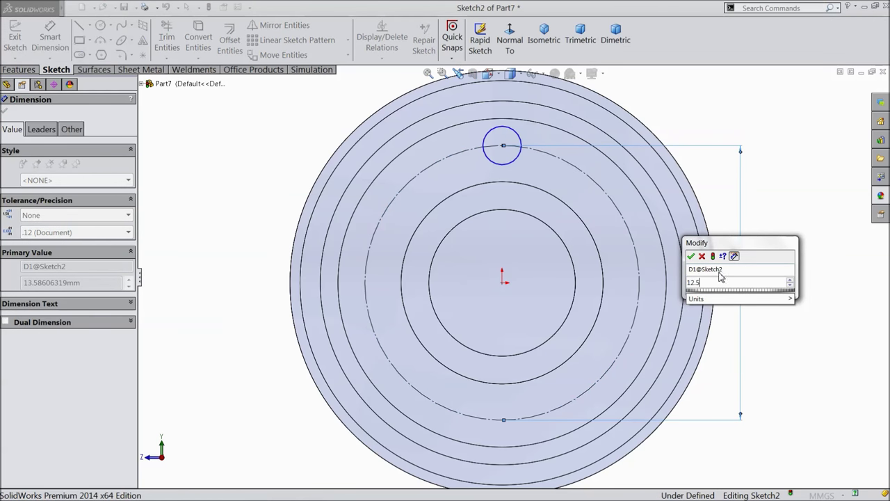
pyautogui.click(691, 257)
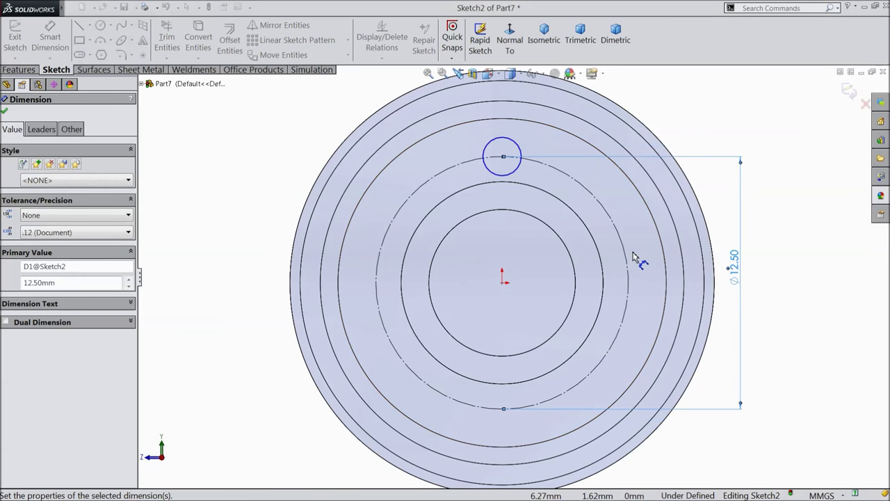
pyautogui.click(491, 148)
pyautogui.click(463, 145)
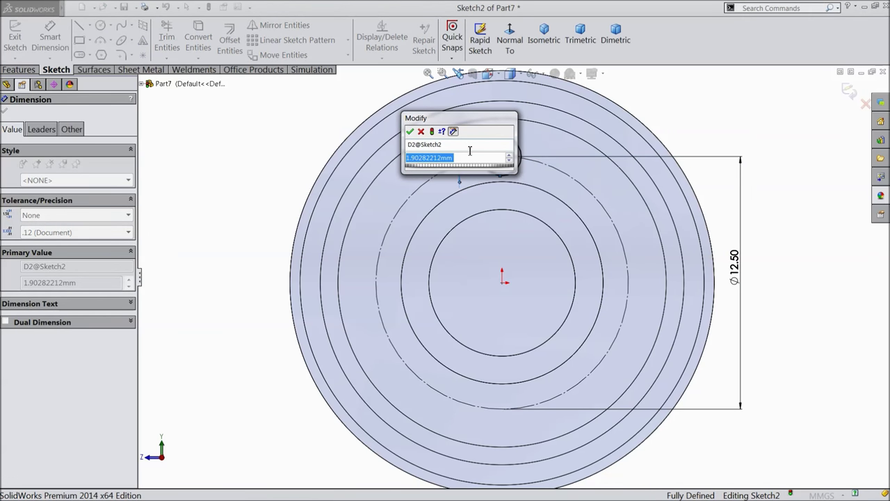
pyautogui.write('1.5')
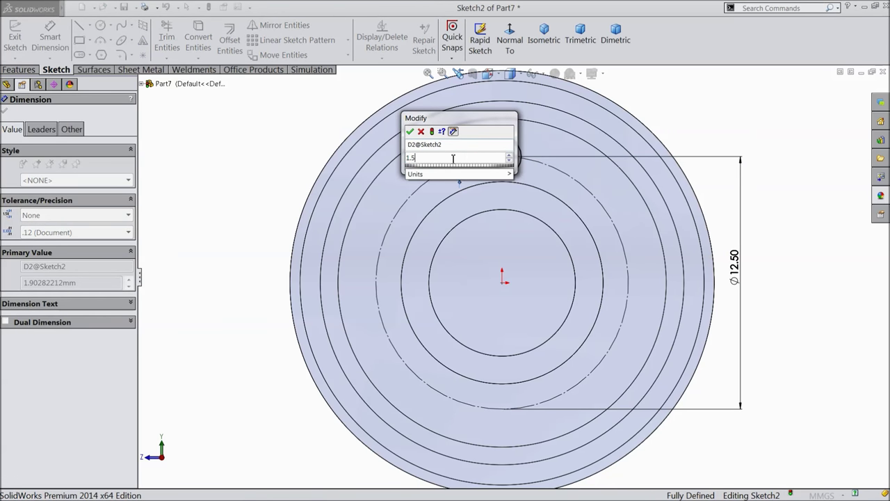
pyautogui.click(411, 131)
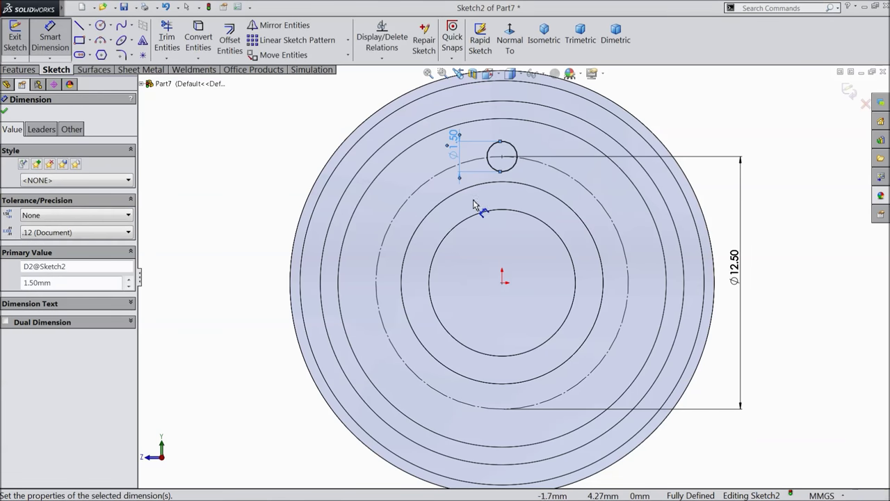
pyautogui.click(346, 41)
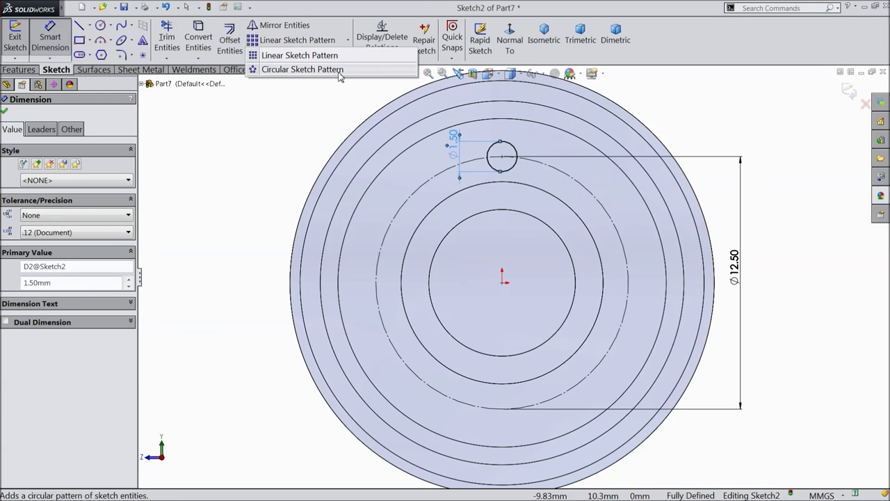
# Circular-pattern the Ø1.50 circle into 12 equal copies over 360° about the origin
pyautogui.click(340, 72)
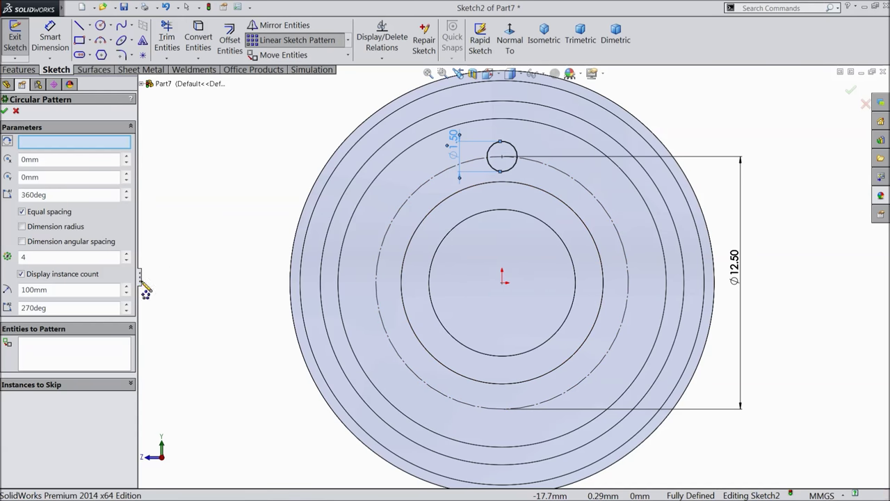
pyautogui.click(406, 225)
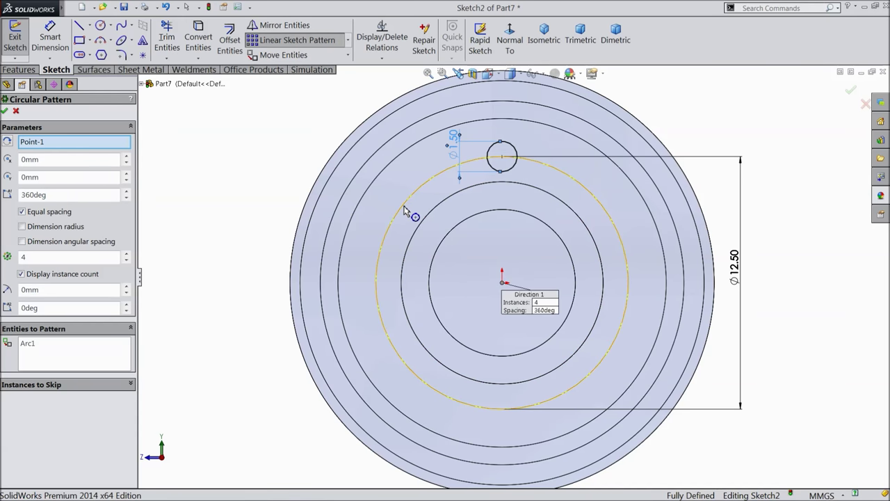
pyautogui.click(49, 350)
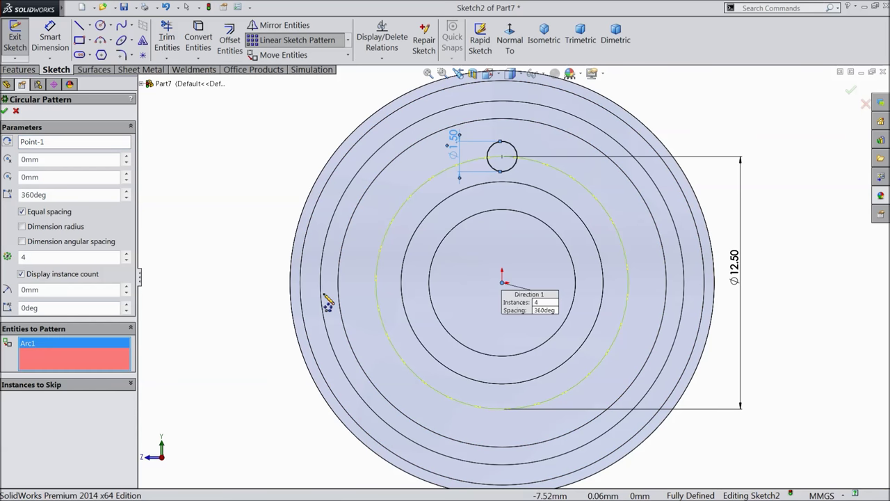
pyautogui.click(514, 169)
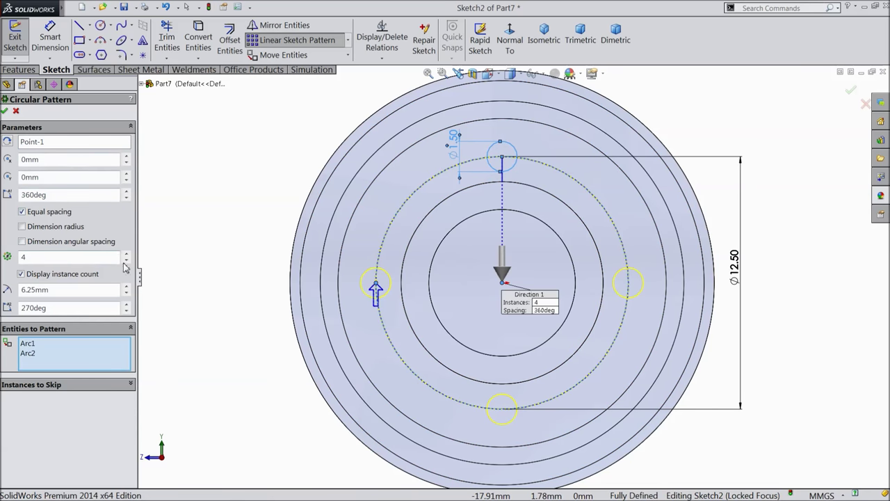
pyautogui.click(126, 254)
pyautogui.click(127, 254)
pyautogui.click(127, 253)
pyautogui.click(127, 254)
pyautogui.click(127, 254)
pyautogui.click(126, 254)
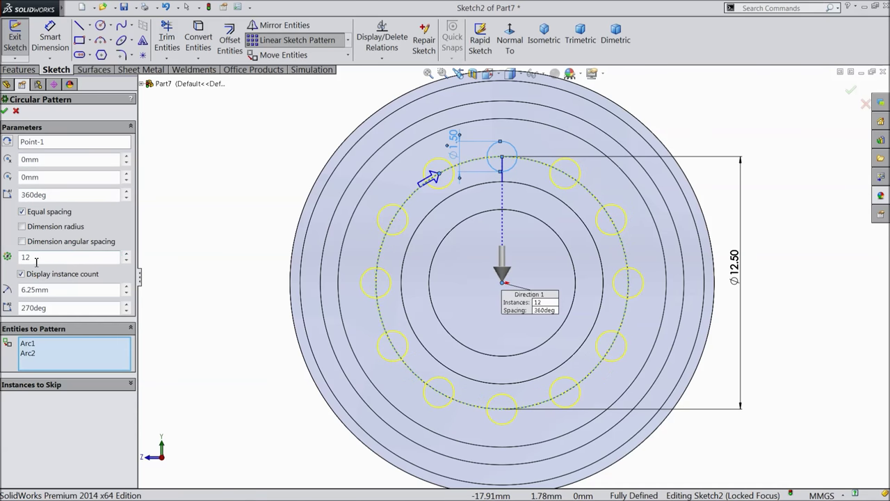
pyautogui.click(5, 111)
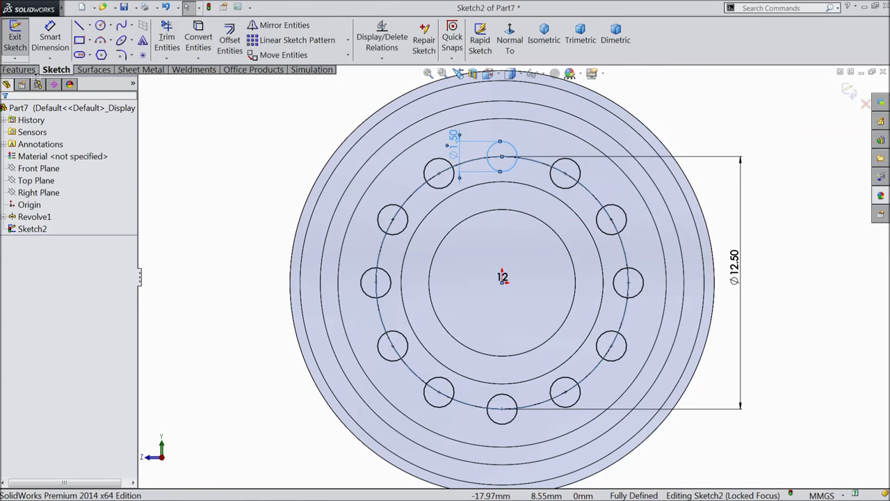
# Extrude the twelve bolt-circle circles into 0.75 mm tall bosses
pyautogui.click(31, 70)
pyautogui.click(21, 40)
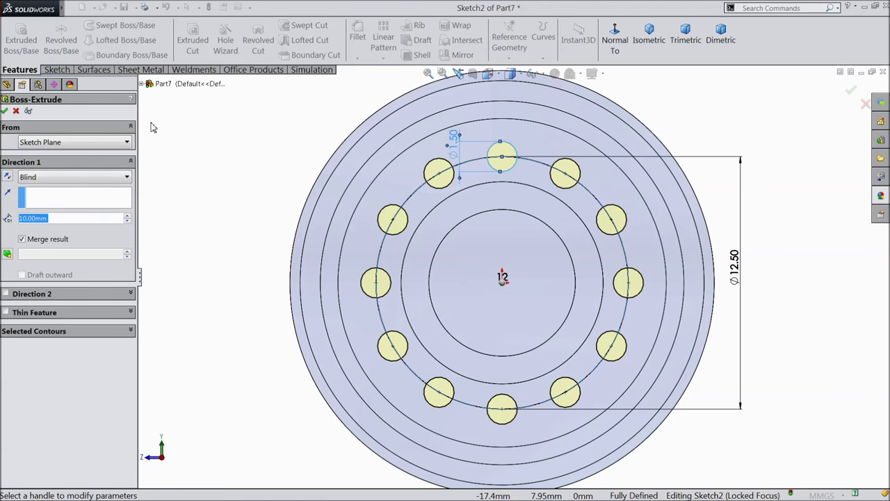
pyautogui.write('0.75')
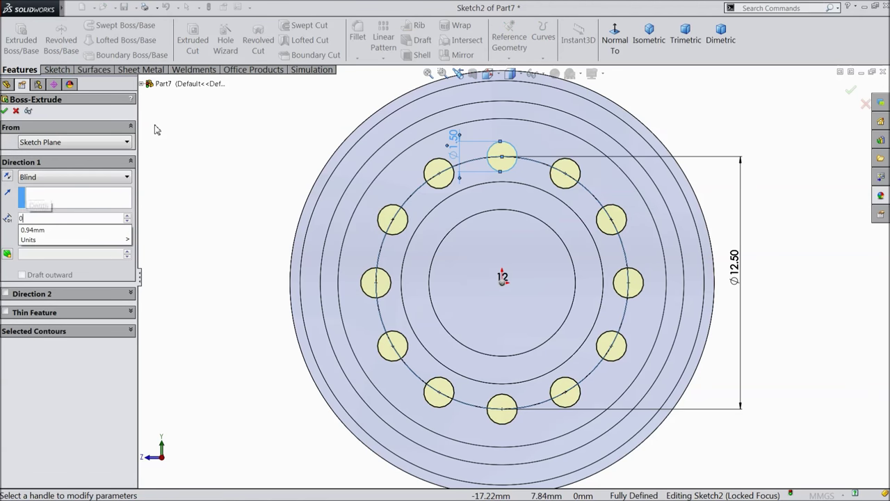
pyautogui.moveTo(237, 169); pyautogui.dragTo(254, 185, button='middle')
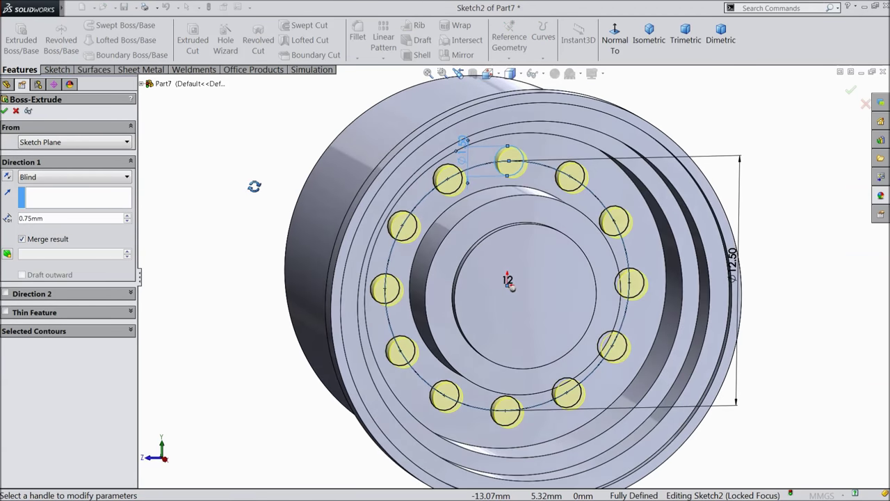
pyautogui.click(5, 111)
pyautogui.moveTo(275, 277)
pyautogui.mouseDown(button='middle')
pyautogui.moveTo(260, 258)
pyautogui.moveTo(276, 274)
pyautogui.mouseUp(button='middle')
# Start a new sketch on the ring face around the centre
pyautogui.click(267, 234)
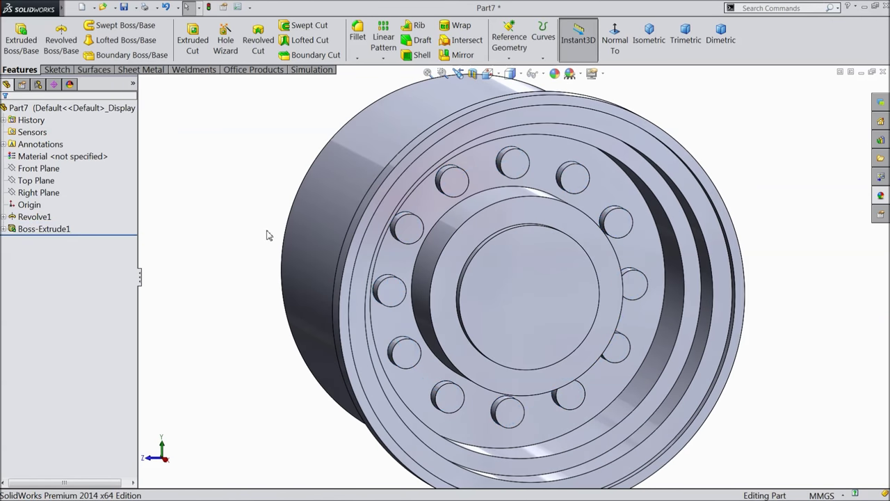
pyautogui.click(464, 258)
pyautogui.click(508, 223)
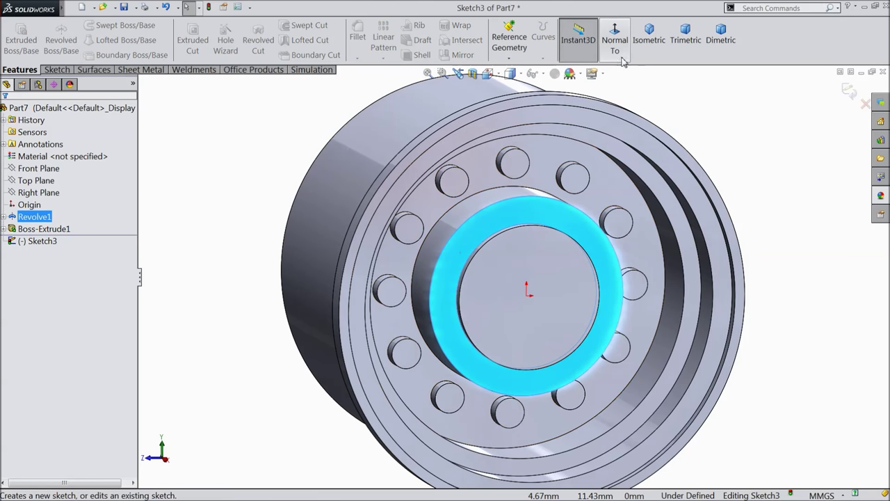
# Draw a construction circle about the origin and a small circle on its top point
pyautogui.click(622, 59)
pyautogui.scroll(-3, 577, 264)
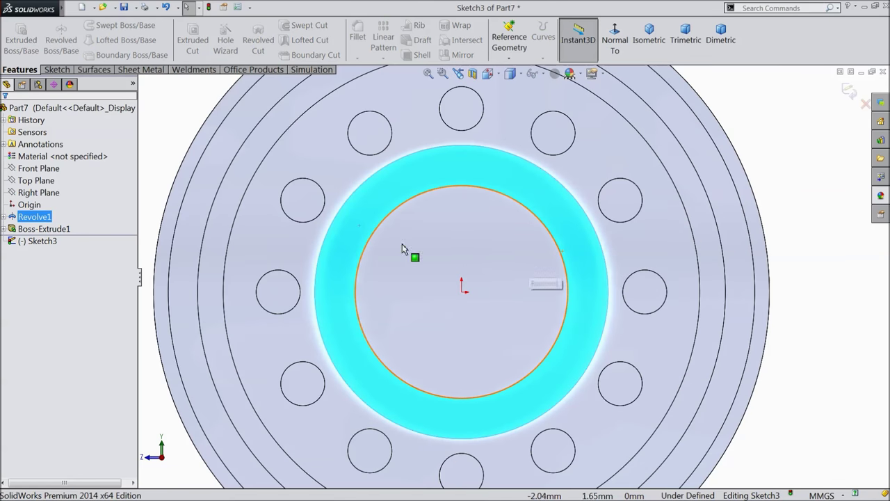
pyautogui.click(70, 69)
pyautogui.click(101, 26)
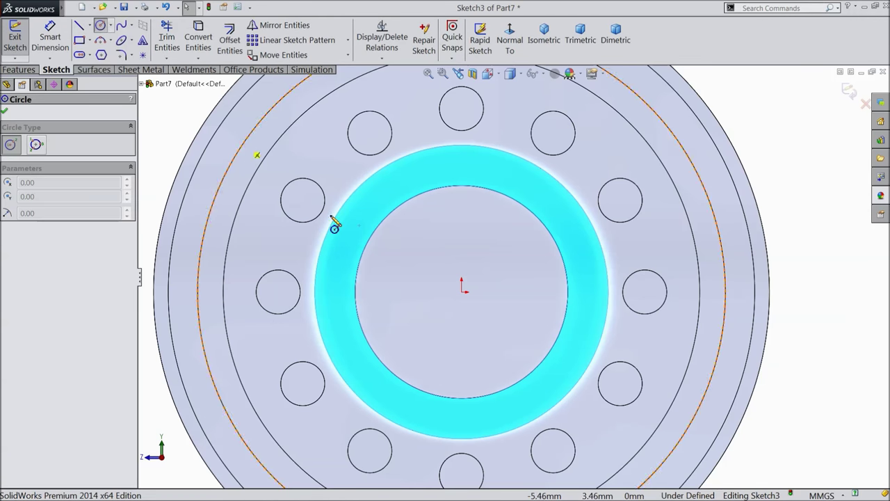
pyautogui.click(461, 292)
pyautogui.click(353, 232)
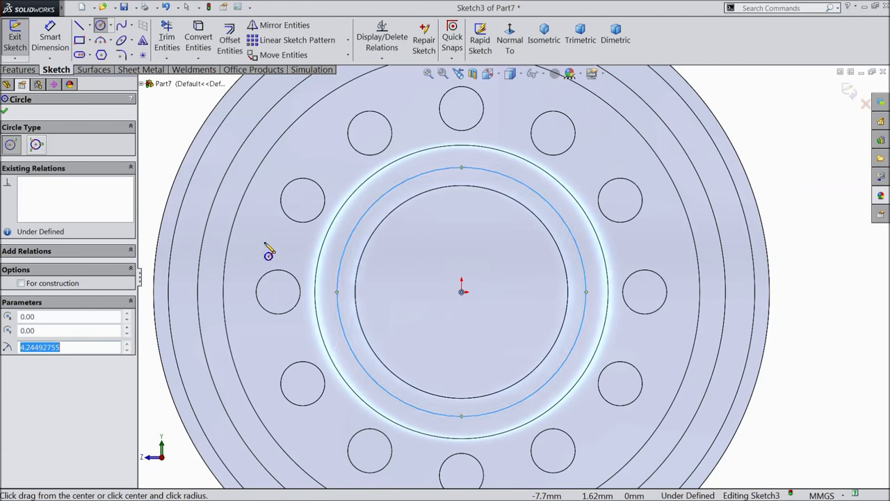
pyautogui.click(20, 283)
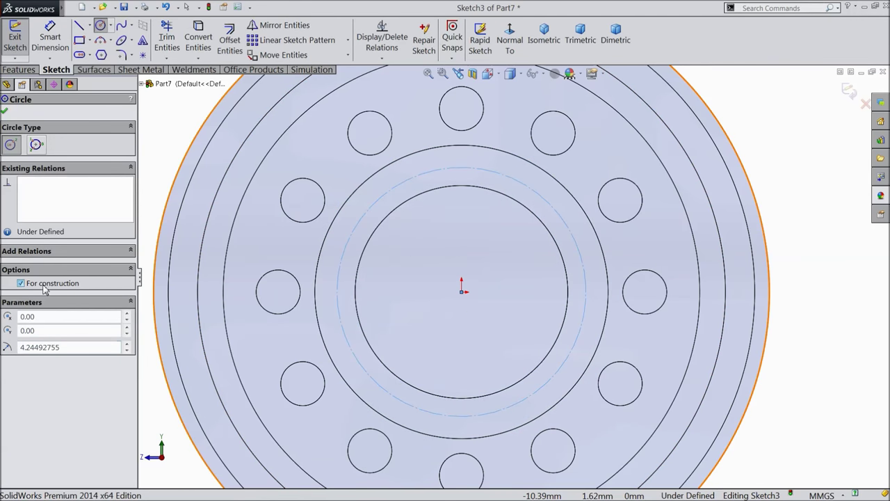
pyautogui.click(5, 112)
pyautogui.click(101, 26)
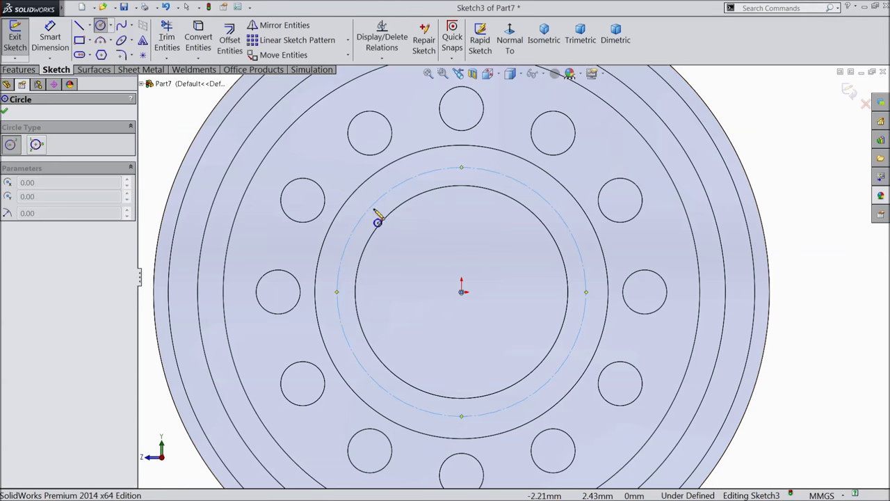
pyautogui.click(461, 168)
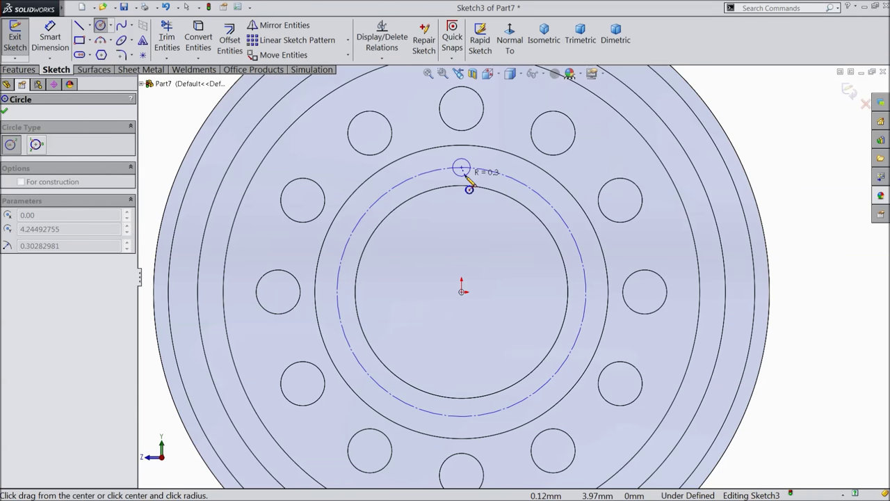
pyautogui.click(469, 179)
# Dimension the construction circle Ø8.50 and the small circle Ø0.75, then choose Circular Sketch Pattern
pyautogui.click(50, 38)
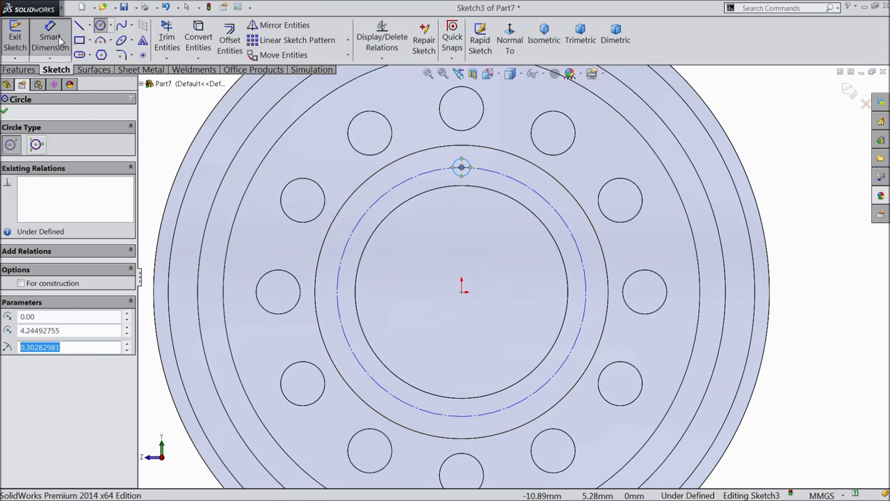
pyautogui.click(584, 288)
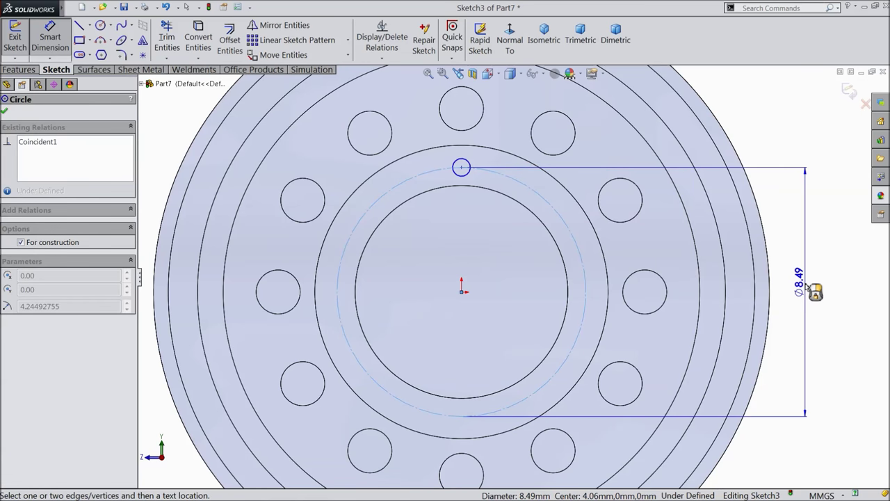
pyautogui.click(815, 292)
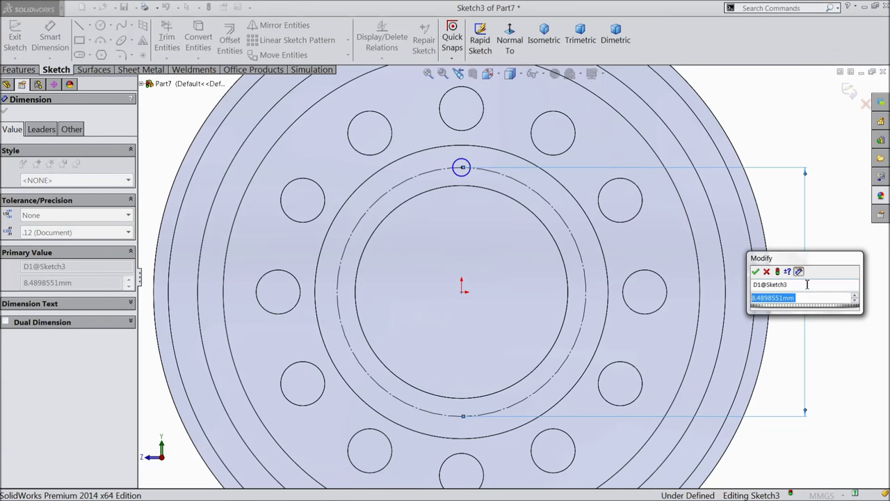
pyautogui.write('8.5')
pyautogui.click(756, 272)
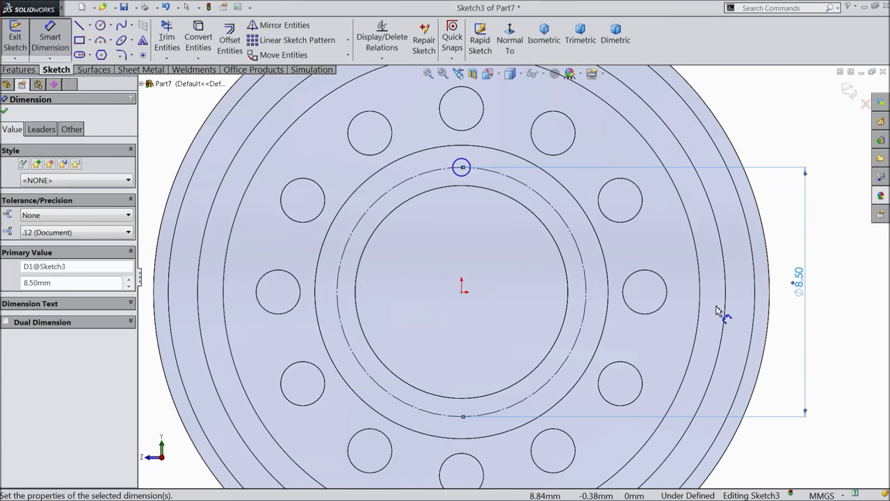
pyautogui.click(459, 169)
pyautogui.click(443, 162)
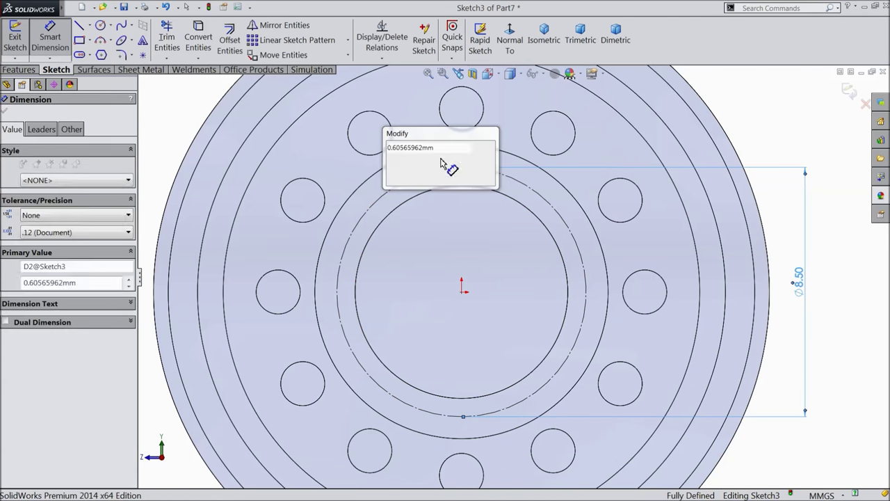
pyautogui.write('0.75')
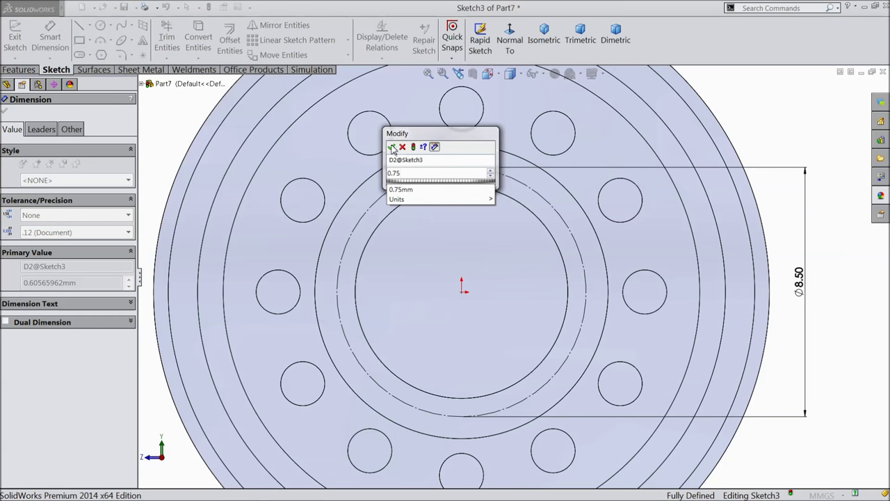
pyautogui.click(391, 146)
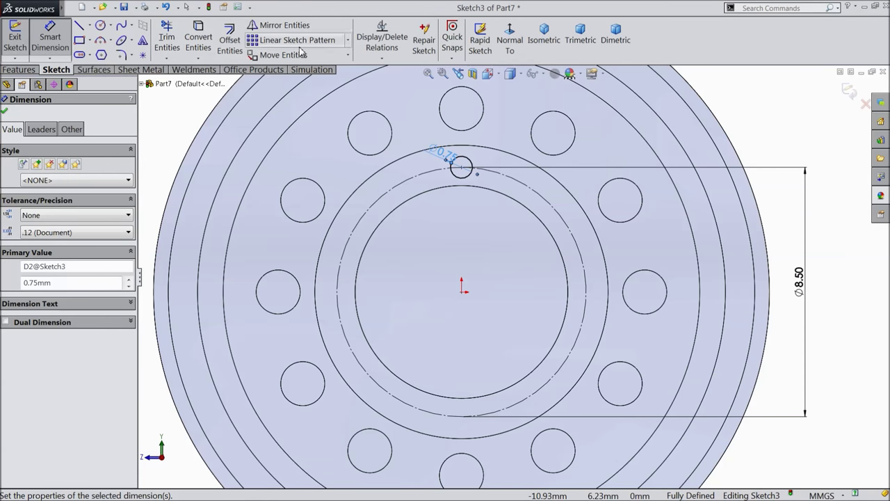
pyautogui.click(350, 44)
pyautogui.click(302, 67)
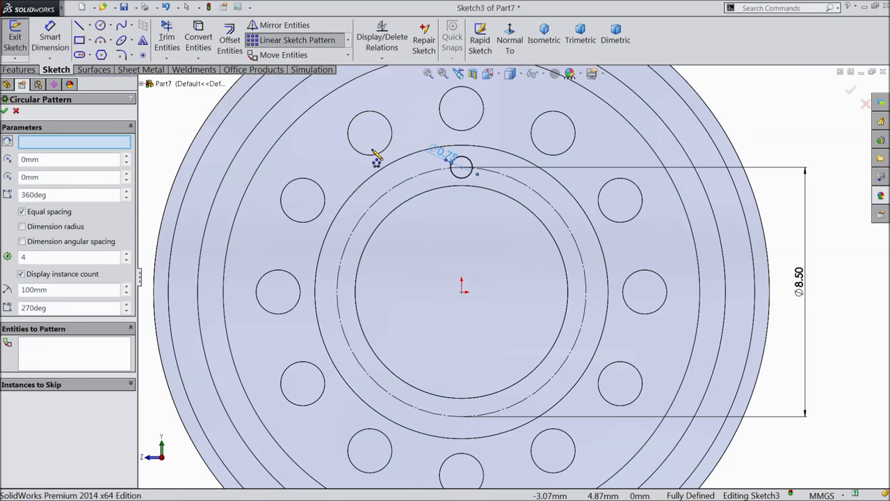
# Pattern the Ø0.75 circle into 12 equal copies around the Ø8.50 construction circle
pyautogui.click(540, 202)
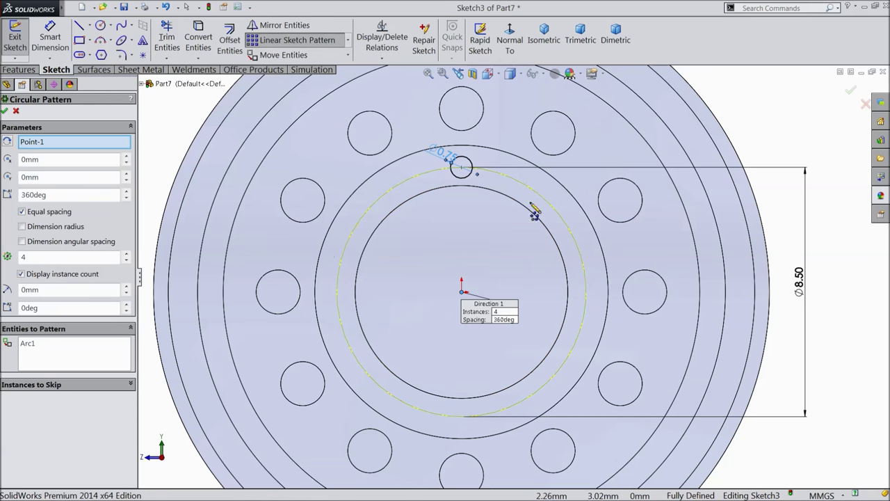
pyautogui.click(459, 169)
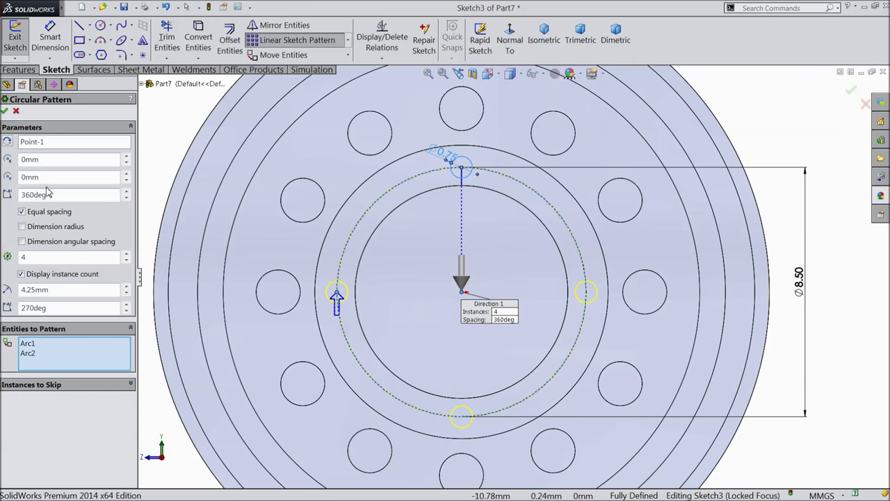
pyautogui.click(127, 254)
pyautogui.click(126, 254)
pyautogui.click(127, 255)
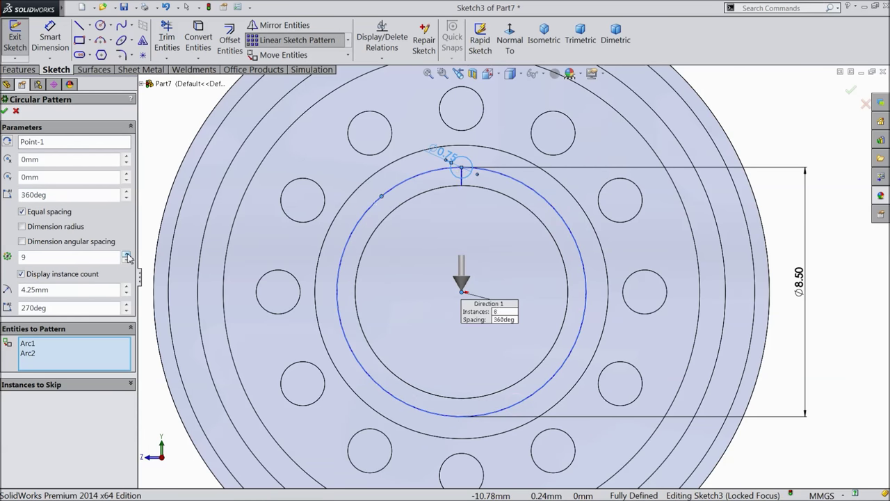
pyautogui.click(127, 255)
pyautogui.click(127, 255)
pyautogui.click(126, 254)
pyautogui.click(127, 255)
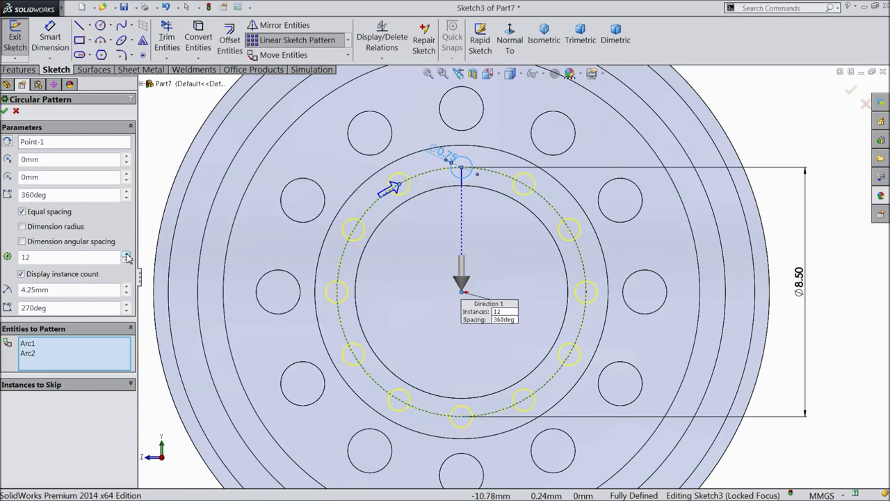
pyautogui.click(6, 111)
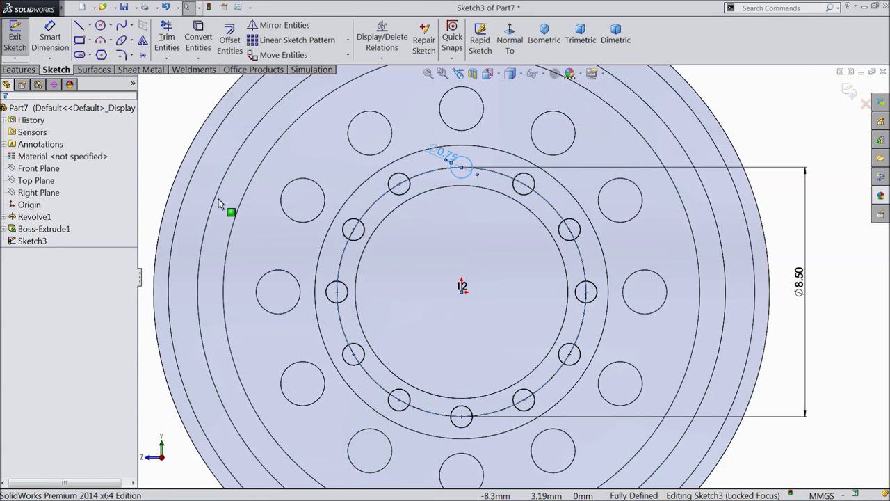
pyautogui.click(38, 70)
# Extrude the twelve Ø0.75 circles as 0.25 mm blind bosses
pyautogui.click(21, 40)
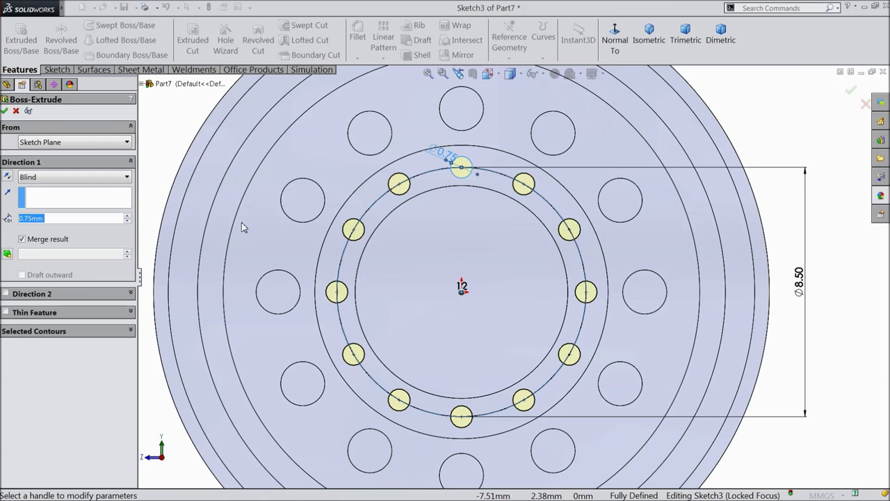
pyautogui.write('0.25')
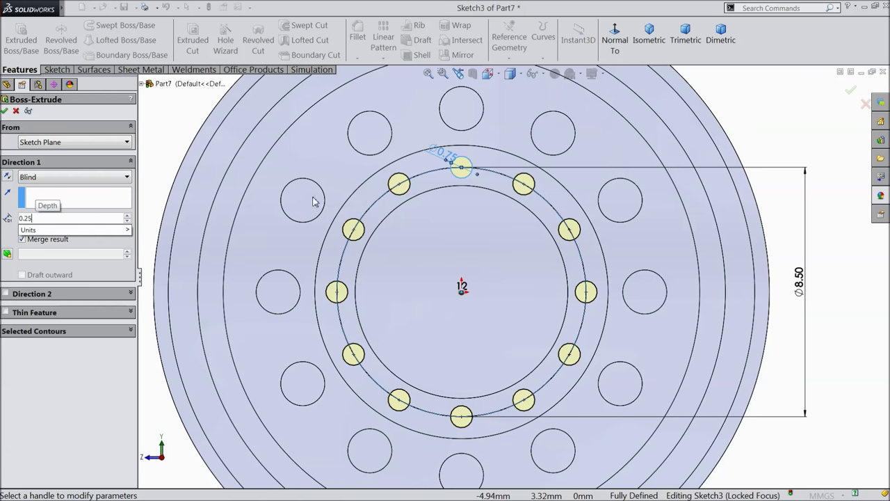
pyautogui.press('Return')
pyautogui.moveTo(186, 137); pyautogui.dragTo(278, 230, button='middle')
pyautogui.click(4, 110)
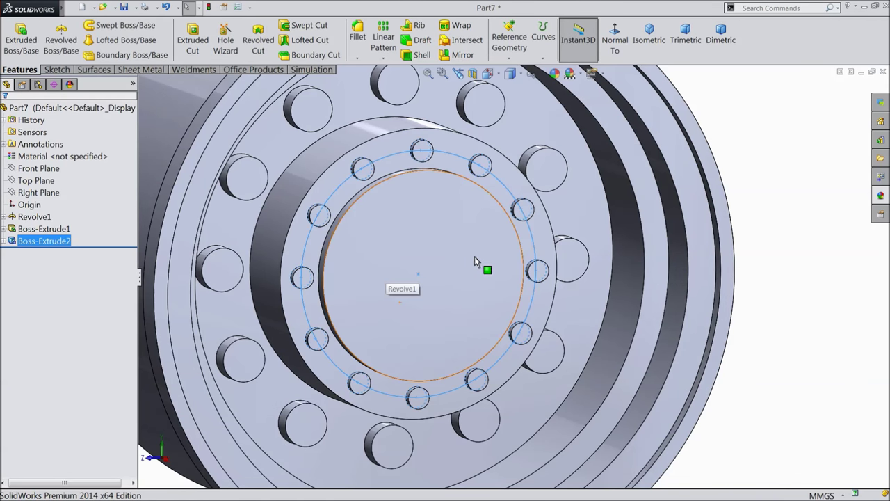
# Select the central hub face and turn it normal to the view
pyautogui.moveTo(469, 262); pyautogui.dragTo(470, 278, button='middle')
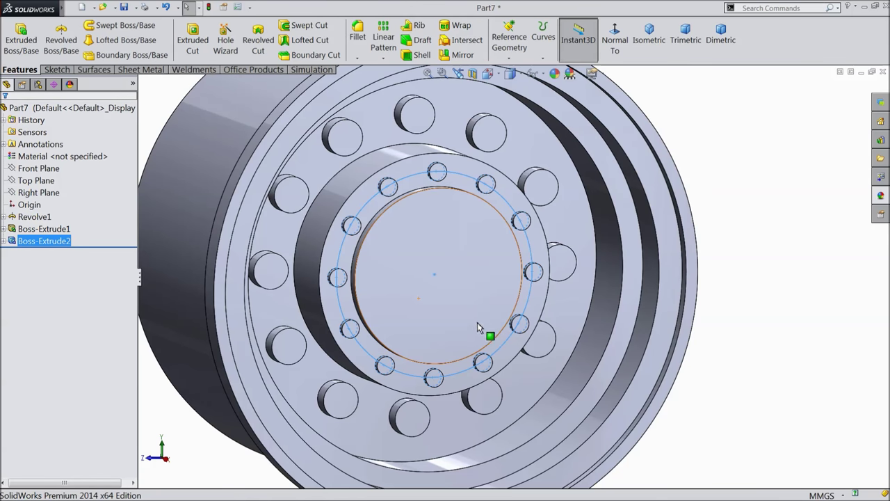
pyautogui.scroll(-1, 487, 285)
pyautogui.scroll(2, 471, 274)
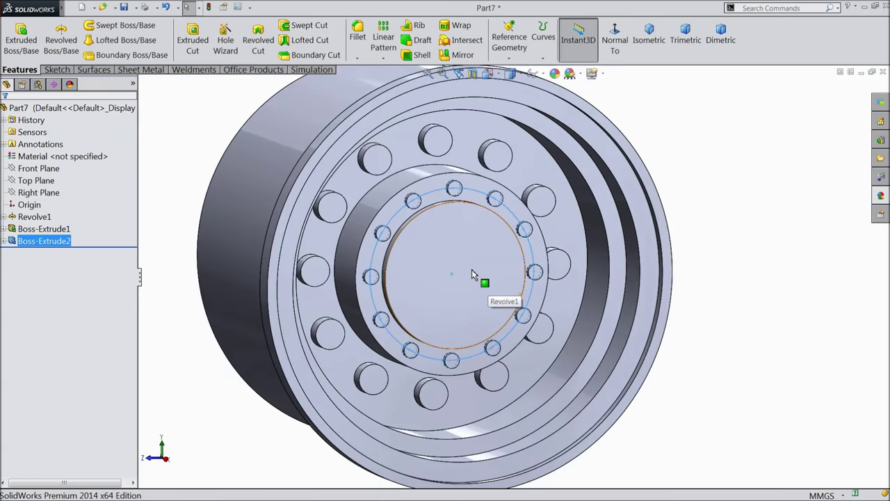
pyautogui.scroll(2, 472, 274)
pyautogui.click(470, 277)
pyautogui.moveTo(466, 277)
pyautogui.mouseDown(button='middle')
pyautogui.moveTo(595, 278)
pyautogui.moveTo(533, 250)
pyautogui.moveTo(462, 265)
pyautogui.moveTo(478, 278)
pyautogui.mouseUp(button='middle')
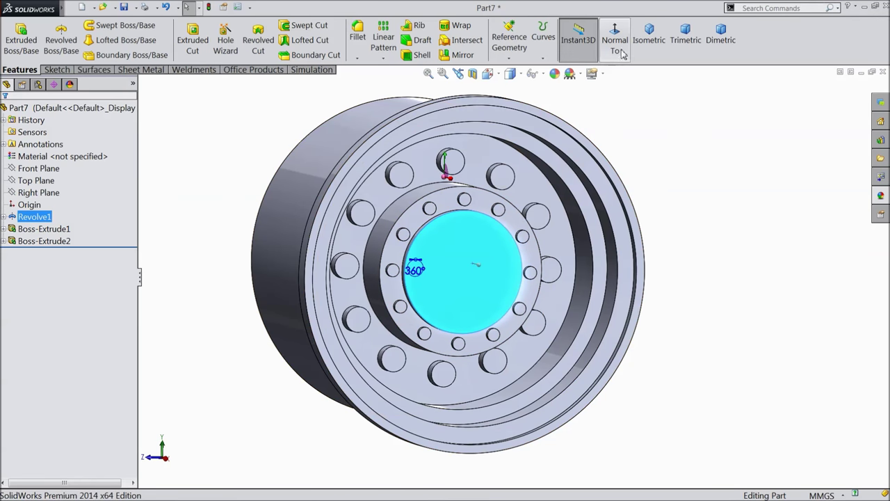
pyautogui.click(617, 43)
# Sketch a circle at the origin on the hub face and dimension it Ø2.25
pyautogui.click(58, 70)
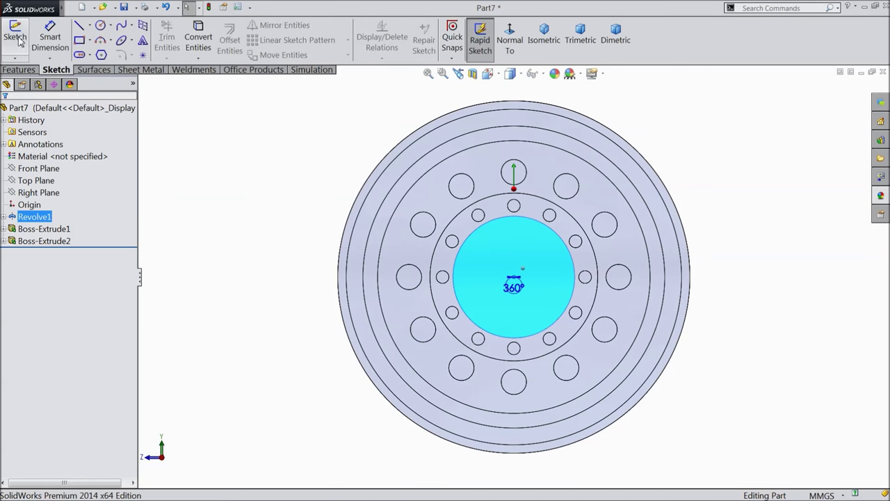
pyautogui.click(15, 36)
pyautogui.scroll(-3, 543, 287)
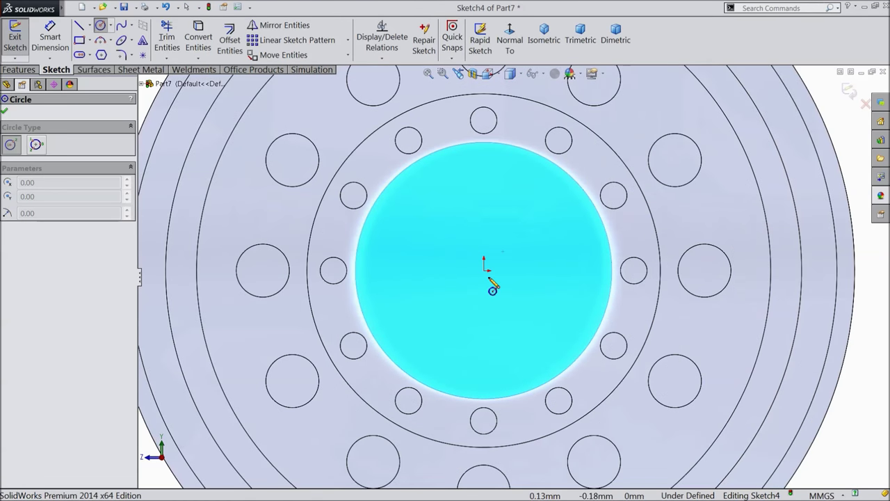
pyautogui.click(484, 270)
pyautogui.click(414, 235)
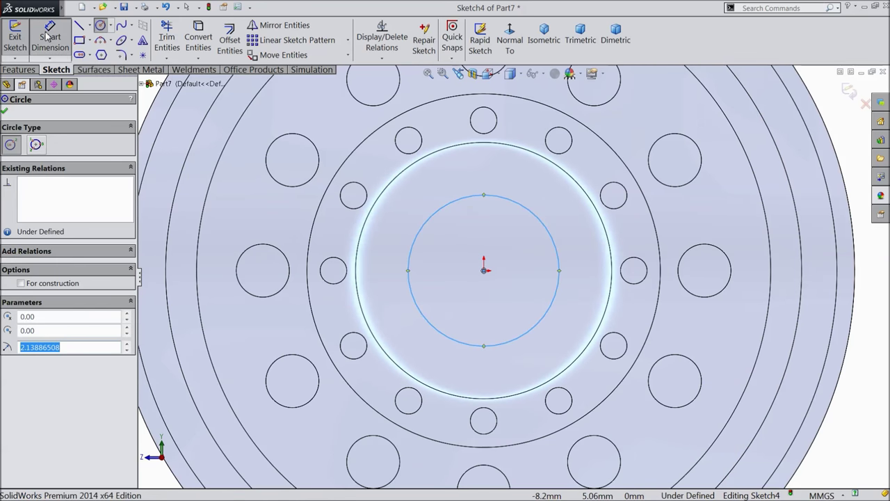
pyautogui.press('Escape')
pyautogui.click(414, 251)
pyautogui.click(399, 264)
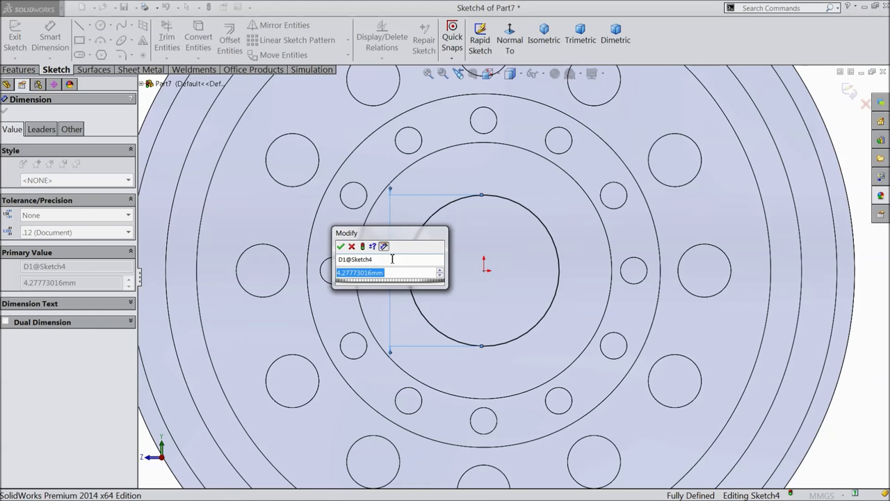
pyautogui.write('2.25')
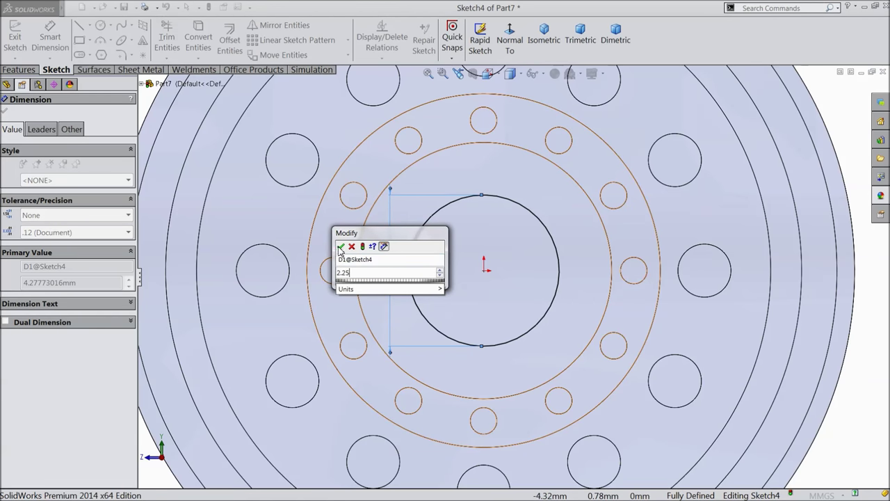
pyautogui.click(340, 248)
pyautogui.click(5, 113)
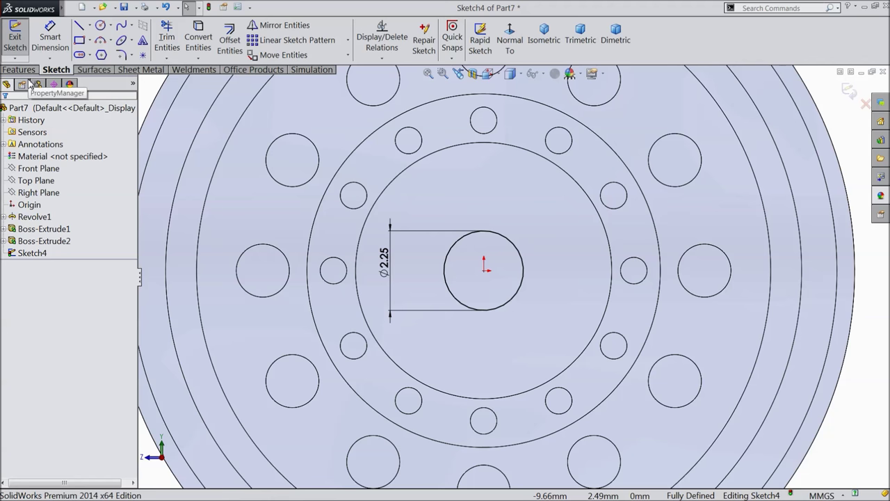
pyautogui.click(19, 69)
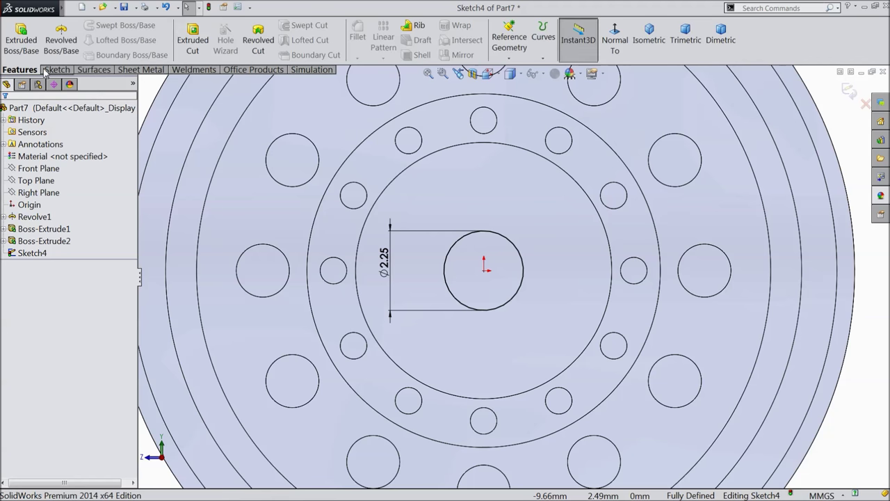
# Cut the Ø2.25 circle 0.15 mm deep and orbit to inspect the recess
pyautogui.click(182, 47)
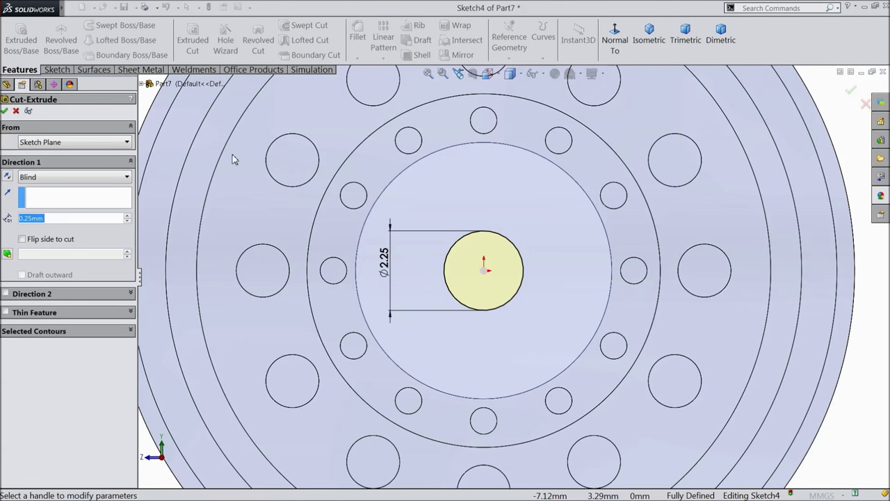
pyautogui.write('0.15')
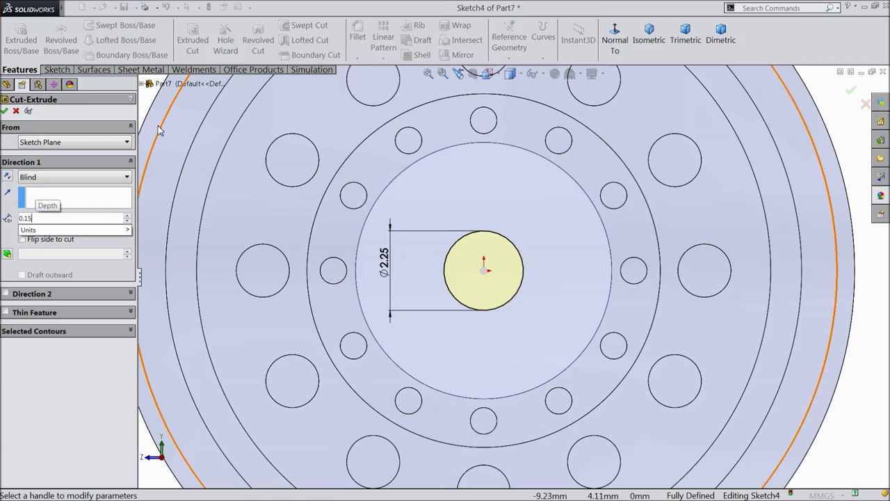
pyautogui.press('Return')
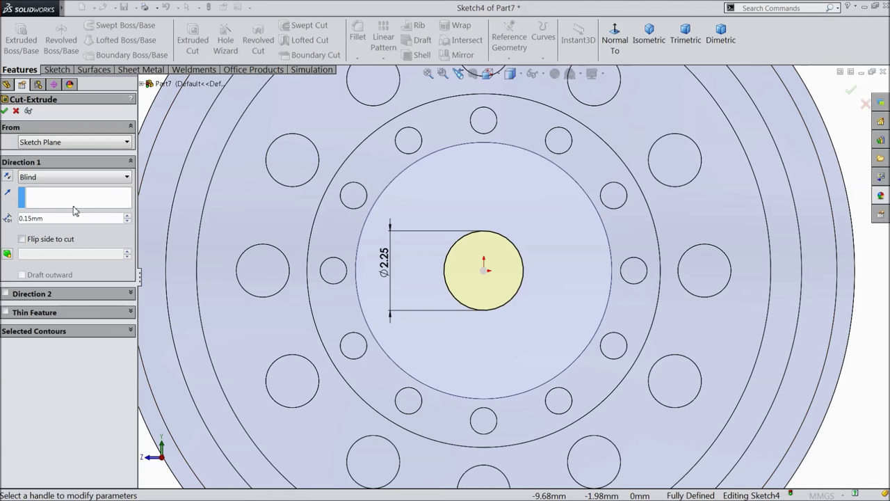
pyautogui.click(5, 111)
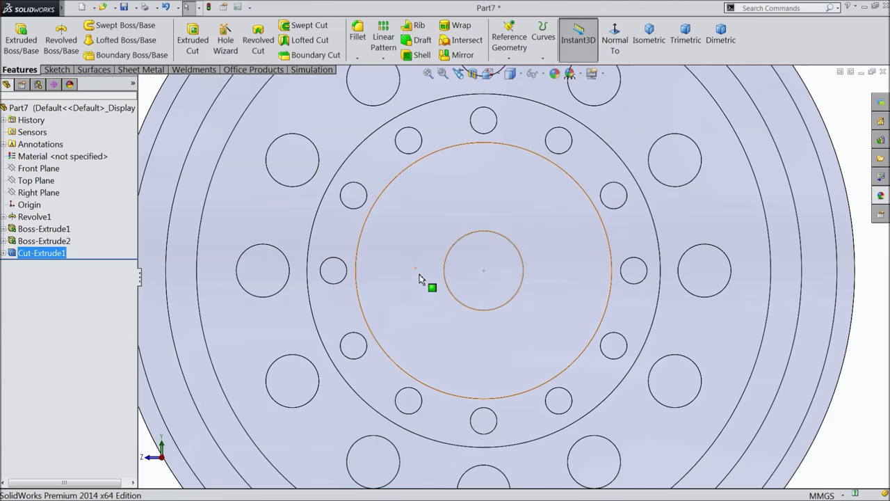
pyautogui.moveTo(421, 276); pyautogui.dragTo(442, 291, button='middle')
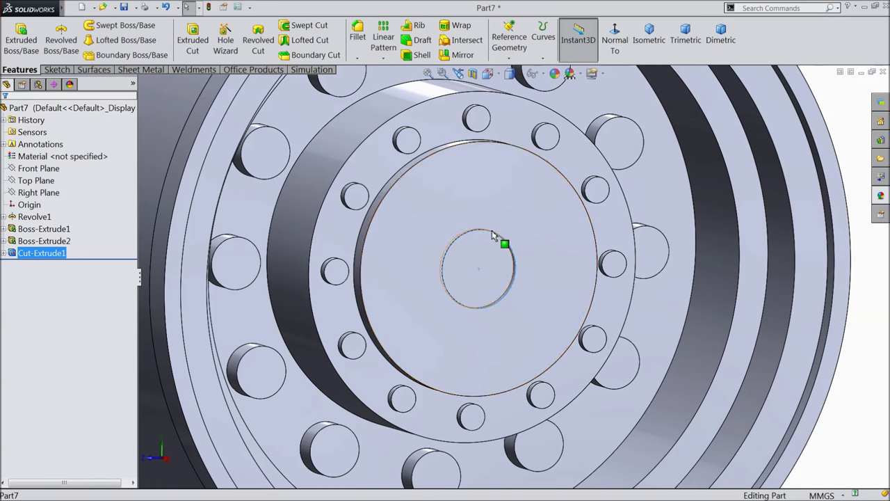
pyautogui.click(464, 210)
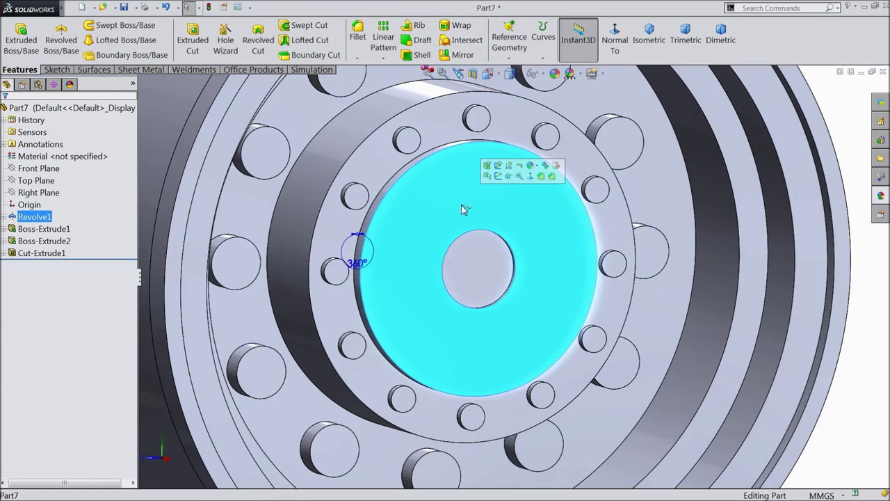
# On the recessed face, draw a construction circle about the origin and two concentric circles at its top
pyautogui.click(495, 175)
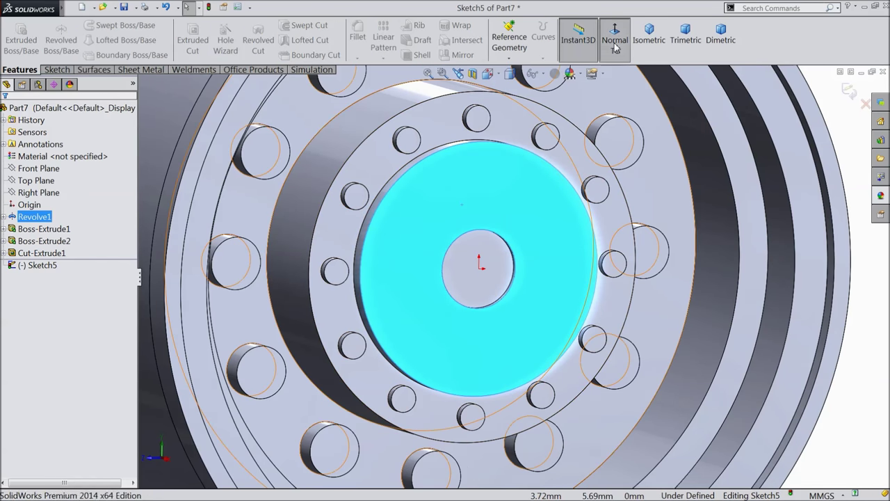
pyautogui.scroll(-5, 536, 288)
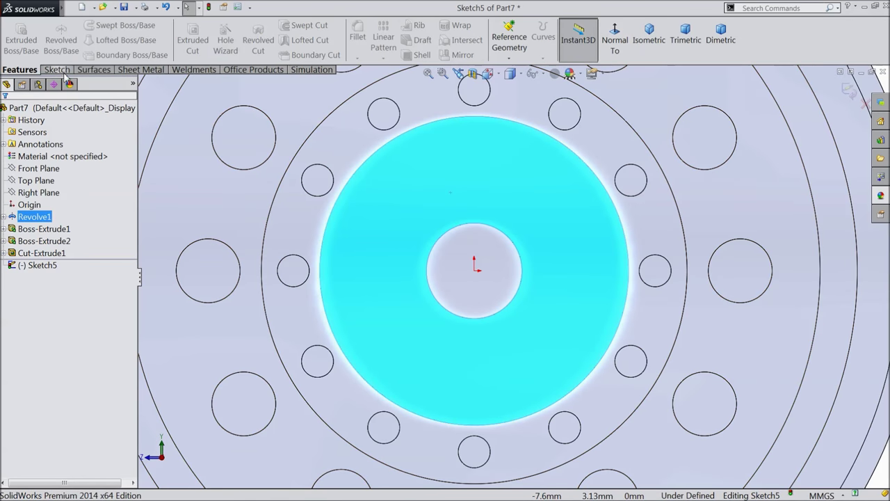
pyautogui.click(57, 69)
pyautogui.click(101, 26)
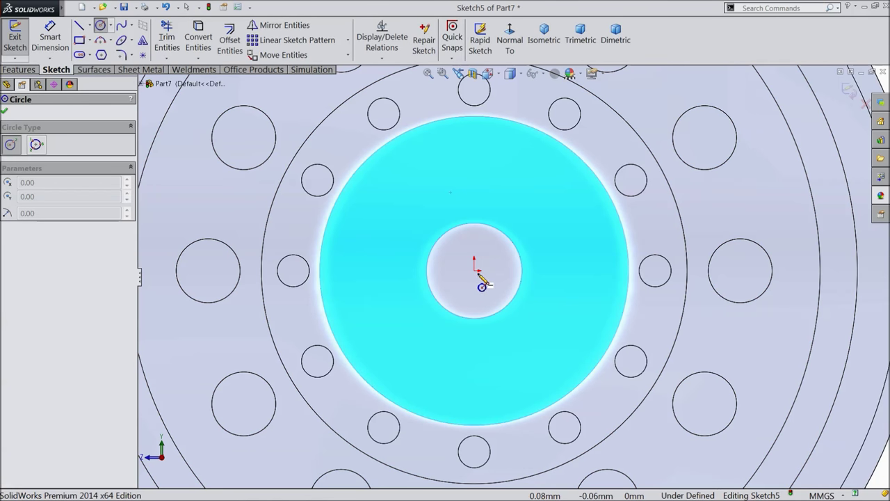
pyautogui.moveTo(475, 272); pyautogui.dragTo(368, 222)
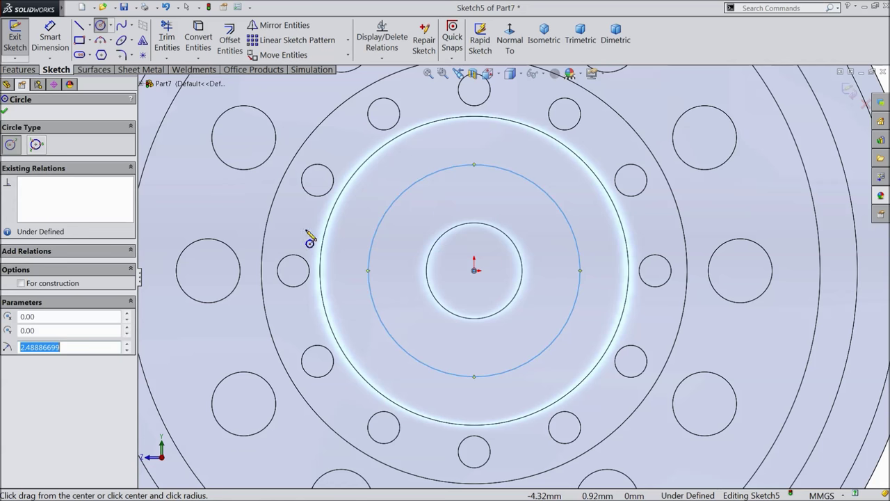
pyautogui.click(27, 285)
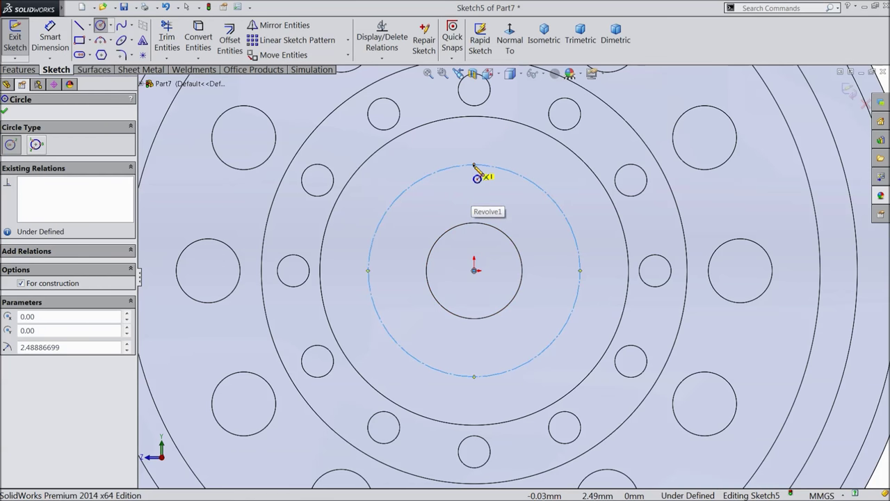
pyautogui.moveTo(474, 166); pyautogui.dragTo(490, 204)
pyautogui.moveTo(474, 165); pyautogui.dragTo(484, 195)
pyautogui.click(50, 38)
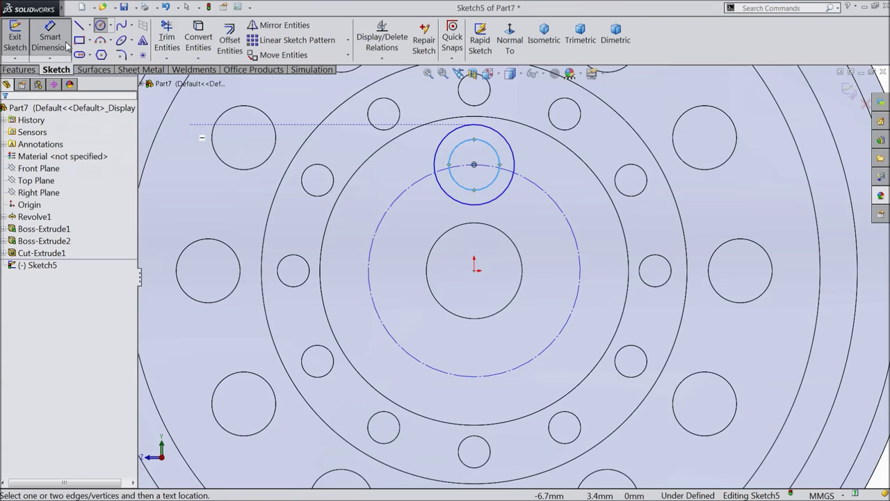
# Dimension the construction circle to Ø4.75 by entering 2.375*2
pyautogui.click(581, 270)
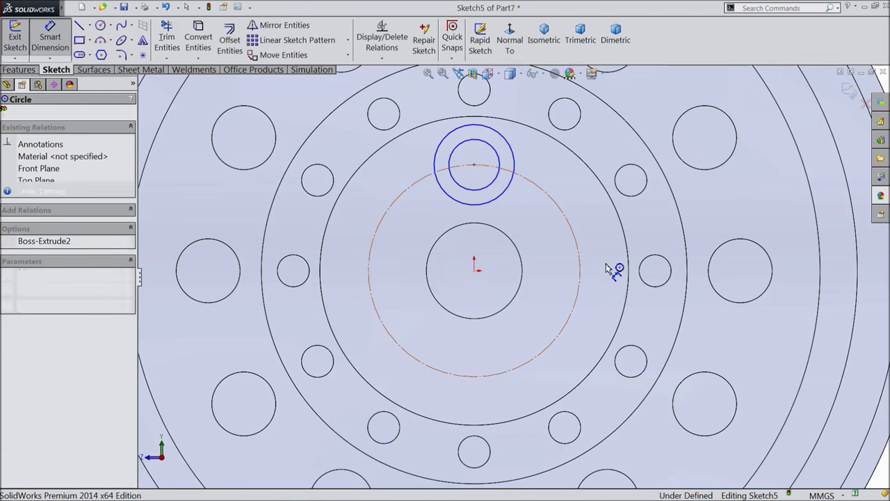
pyautogui.click(696, 240)
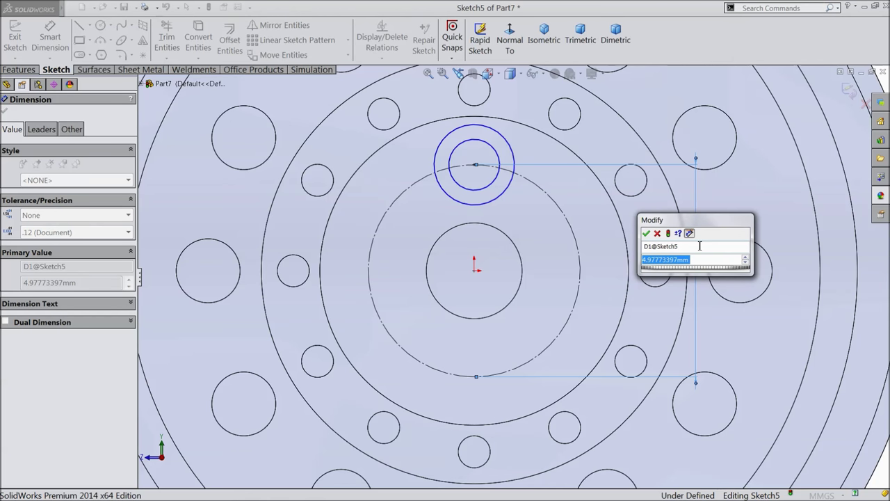
pyautogui.write('2')
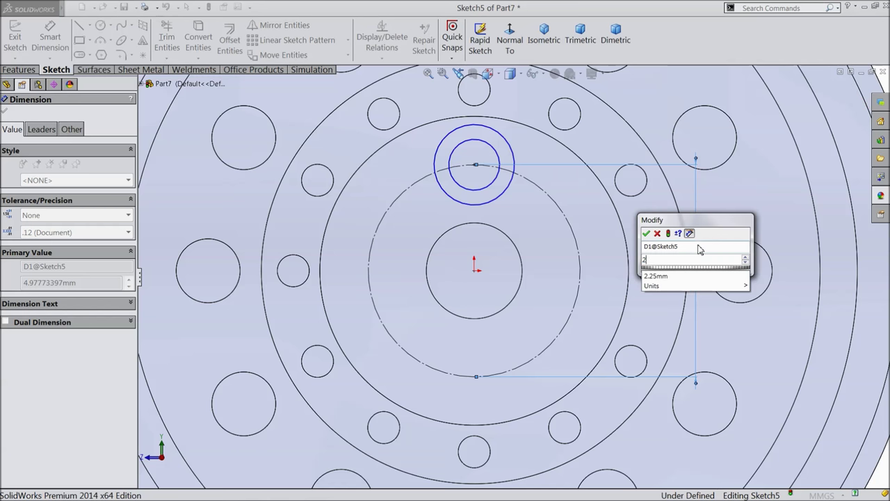
pyautogui.write('.375*2')
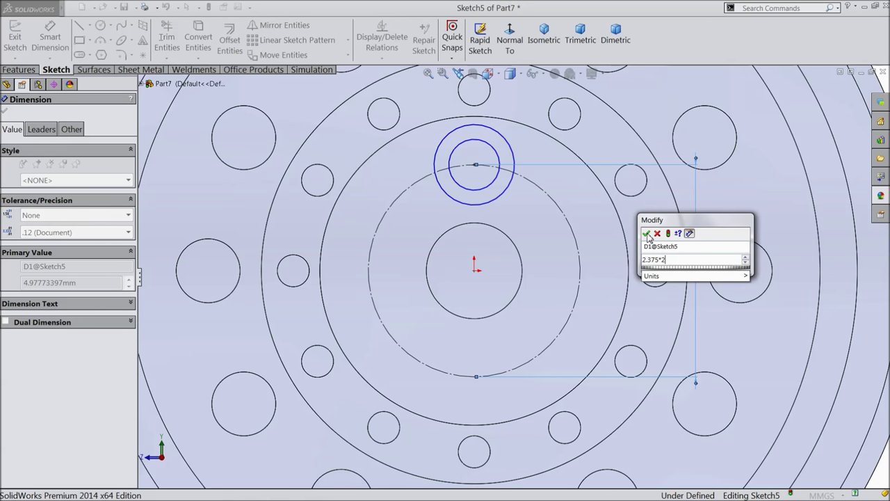
pyautogui.click(646, 234)
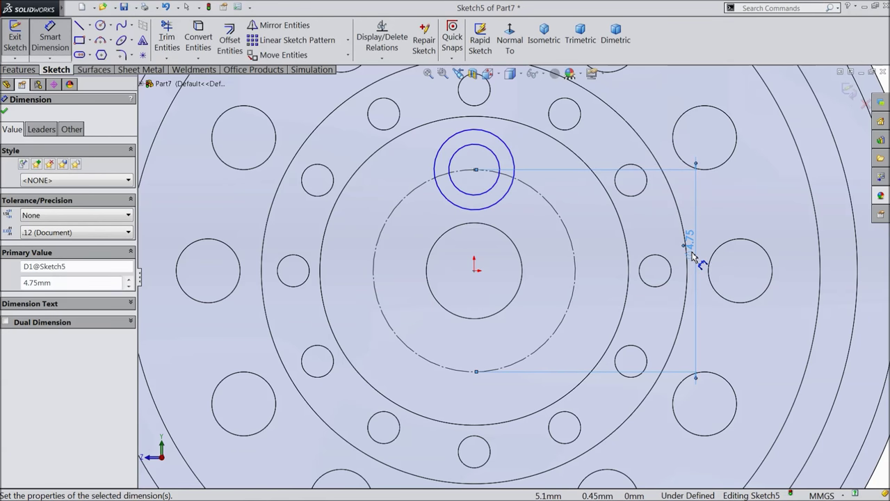
# Dimension the outer ring circle Ø2.20 and the inner circle Ø1.15
pyautogui.click(436, 167)
pyautogui.click(397, 176)
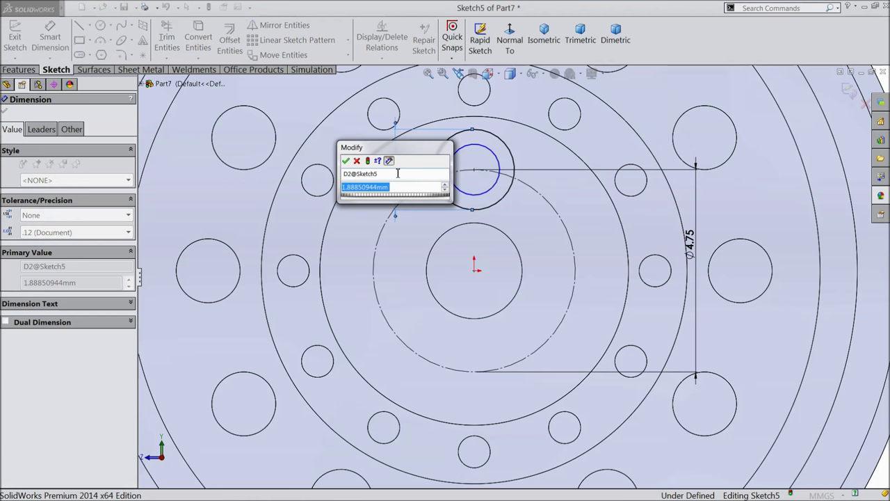
pyautogui.write('2')
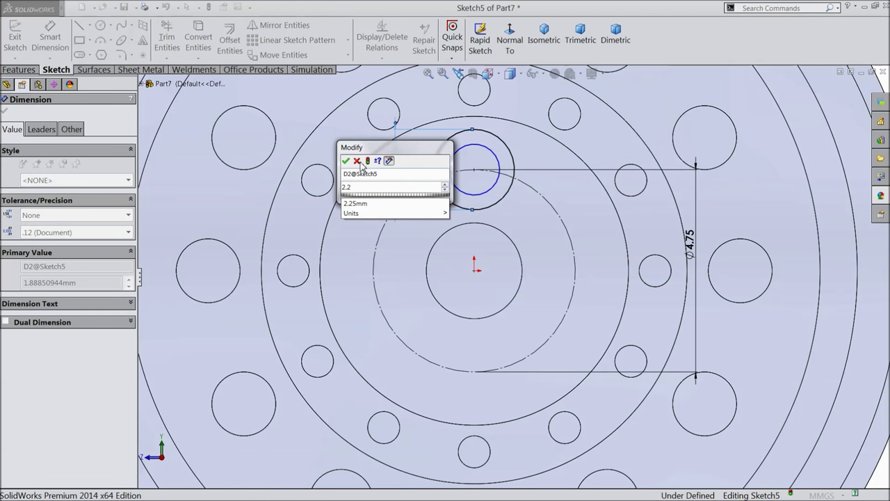
pyautogui.write('.2')
pyautogui.click(345, 160)
pyautogui.click(450, 174)
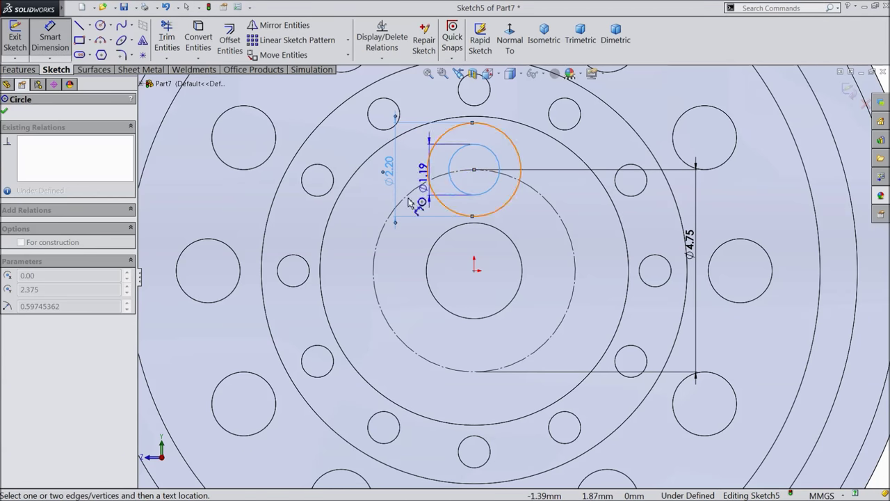
pyautogui.click(369, 220)
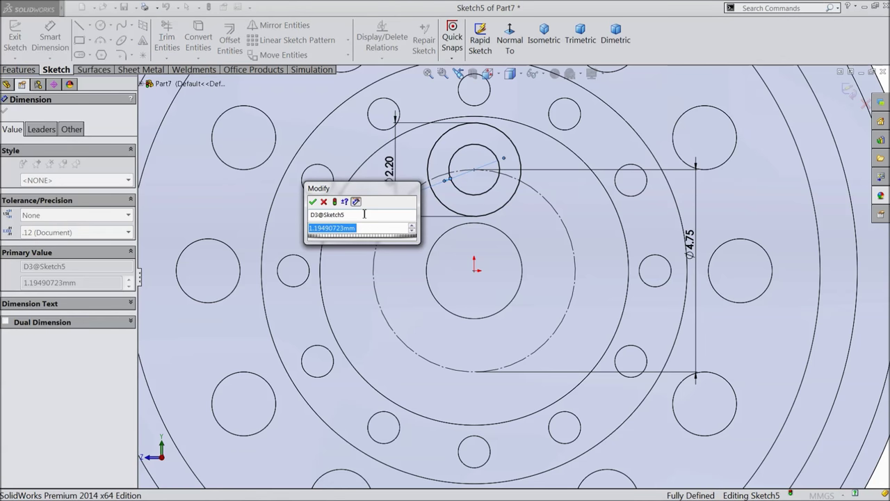
pyautogui.write('1.15')
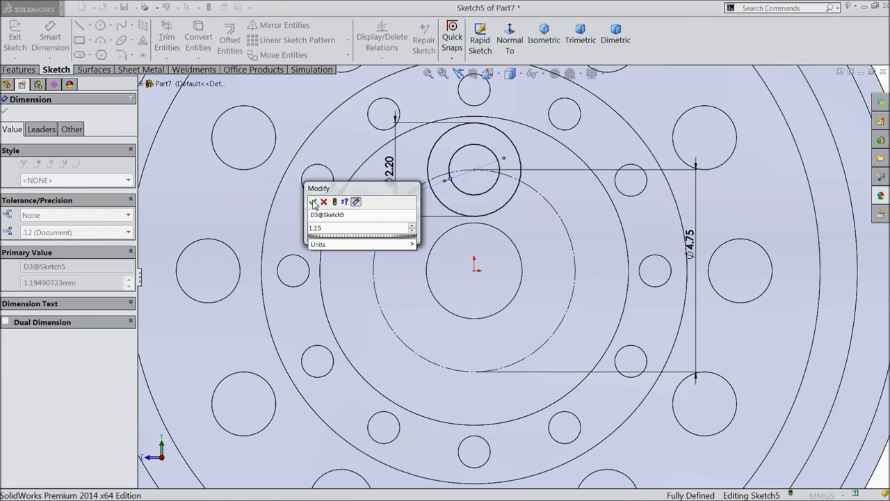
pyautogui.click(313, 201)
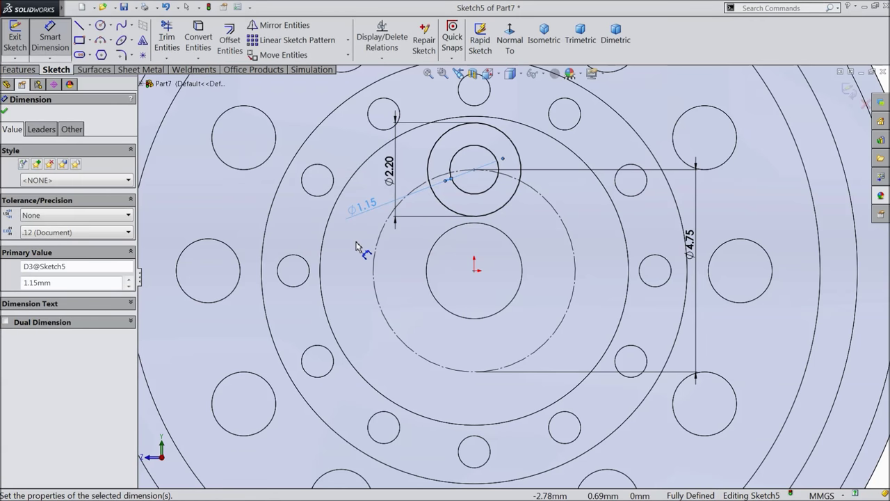
pyautogui.click(4, 112)
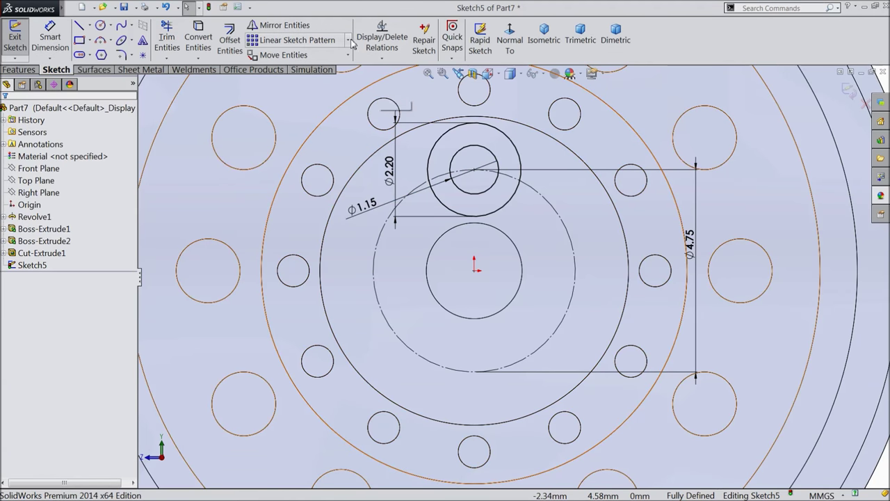
pyautogui.click(348, 42)
# Circular-pattern both ring circles into 3 evenly spaced copies, then begin an Extruded Boss
pyautogui.click(320, 69)
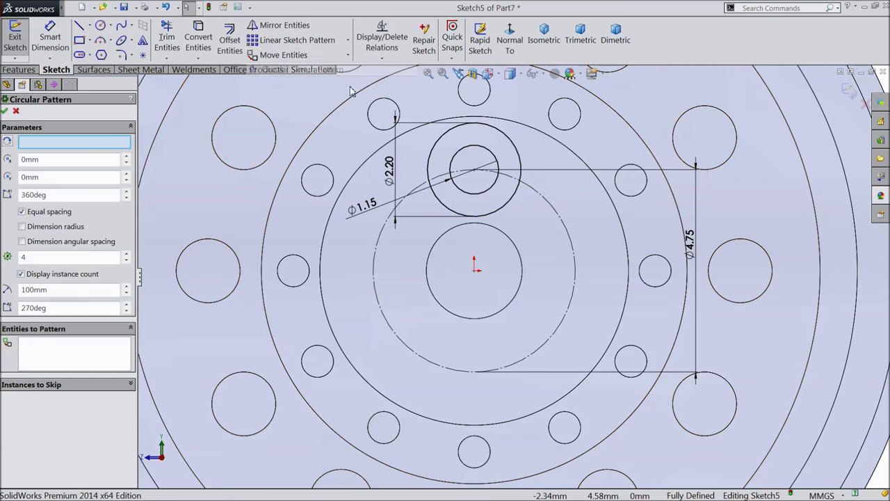
pyautogui.click(556, 218)
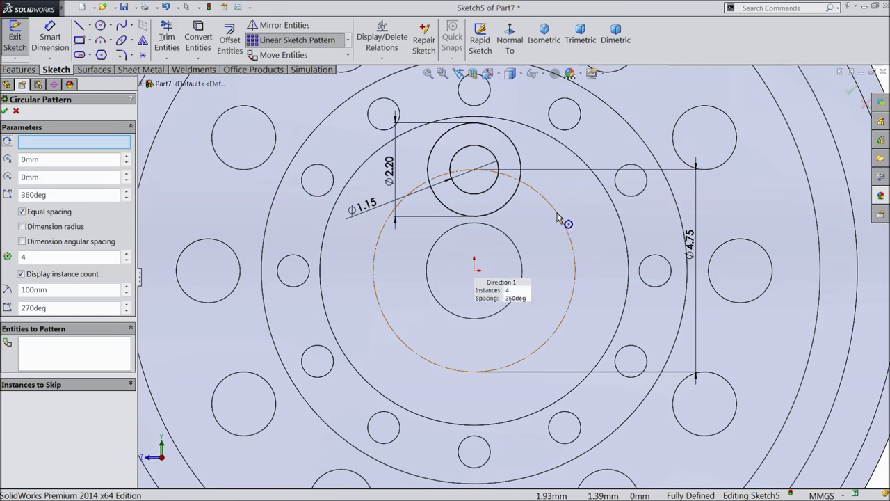
pyautogui.click(61, 356)
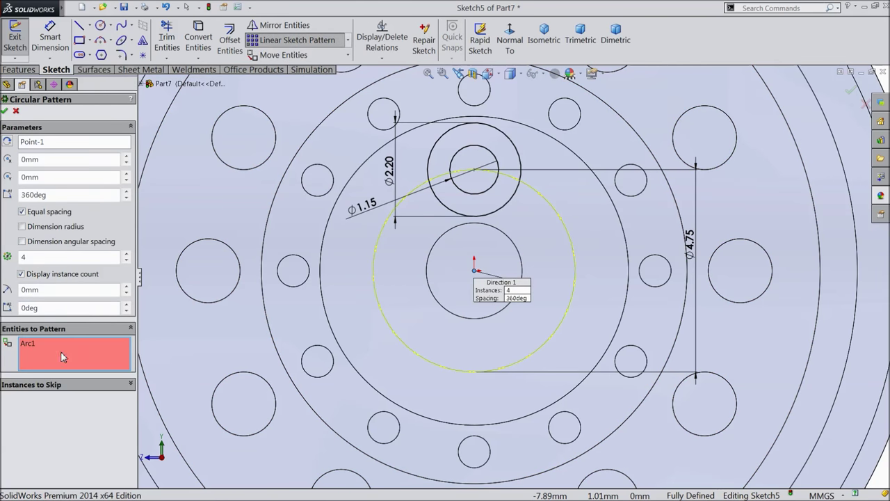
pyautogui.click(483, 215)
pyautogui.click(485, 193)
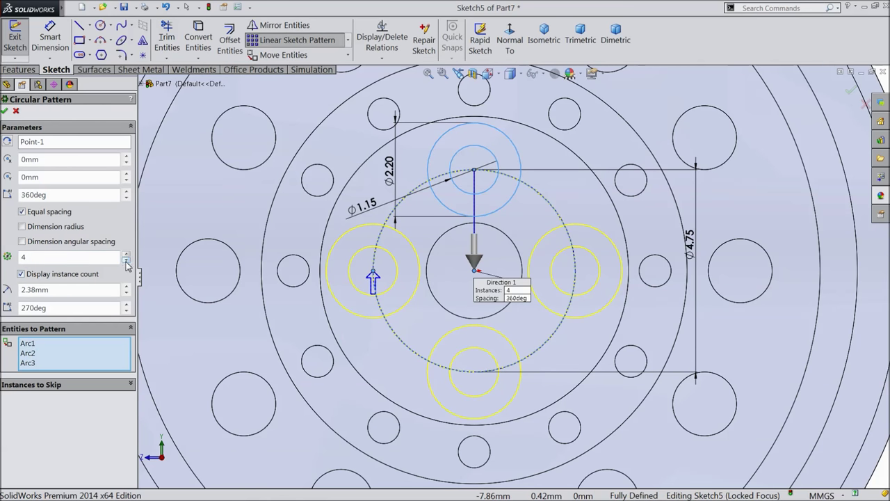
pyautogui.click(126, 261)
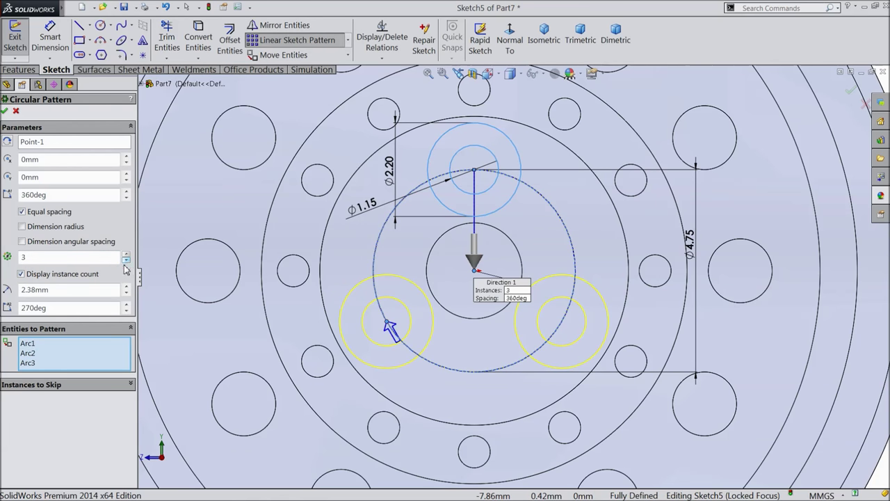
pyautogui.click(5, 112)
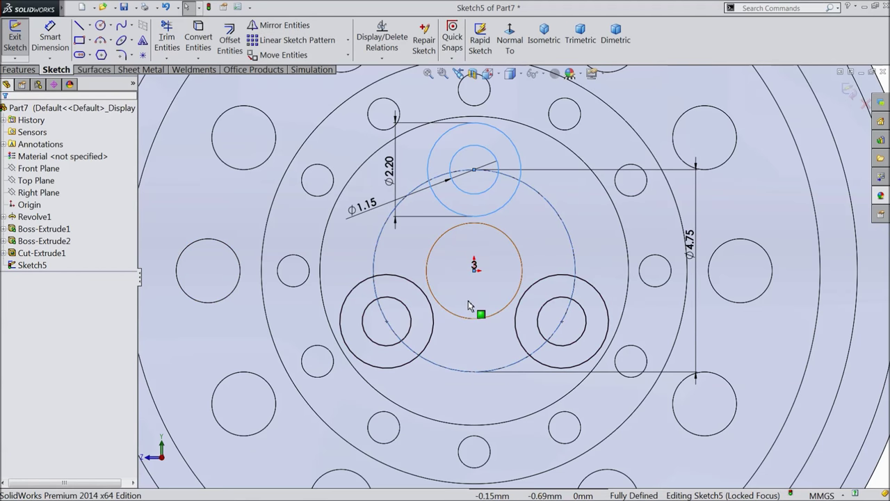
pyautogui.click(19, 70)
pyautogui.click(21, 38)
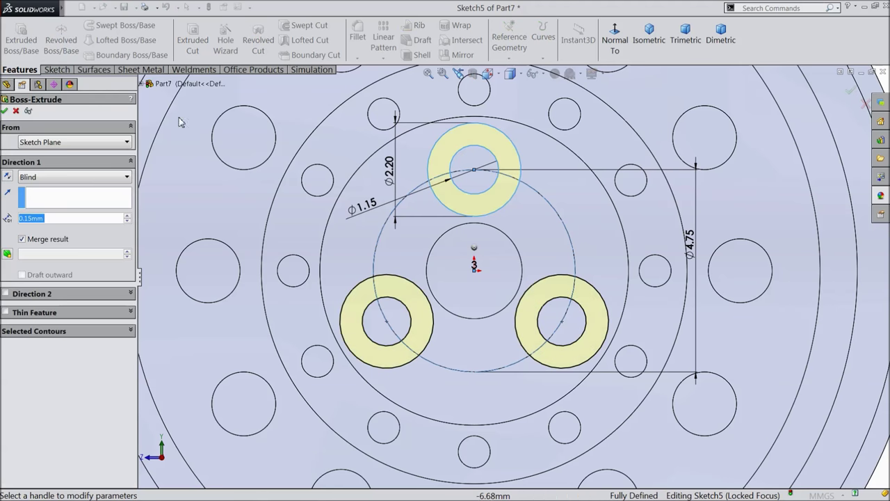
pyautogui.moveTo(500, 313)
pyautogui.mouseDown(button='middle')
pyautogui.moveTo(463, 303)
pyautogui.moveTo(446, 339)
pyautogui.mouseUp(button='middle')
pyautogui.scroll(-2, 542, 330)
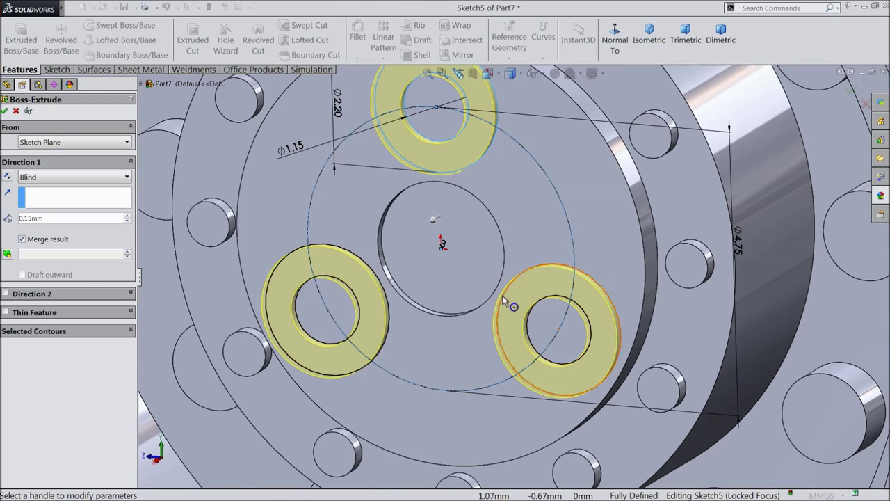
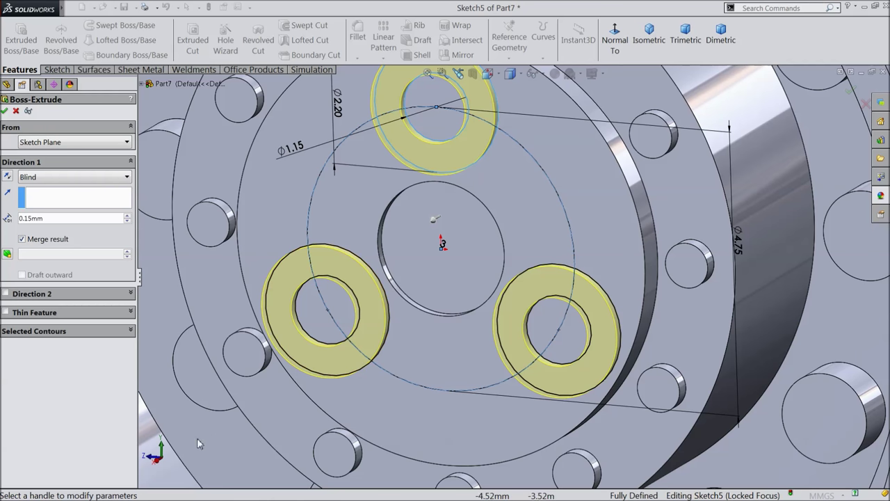
# Accept the previous boss extrusion and start a sketch on the ring face, viewed face-on
pyautogui.click(6, 112)
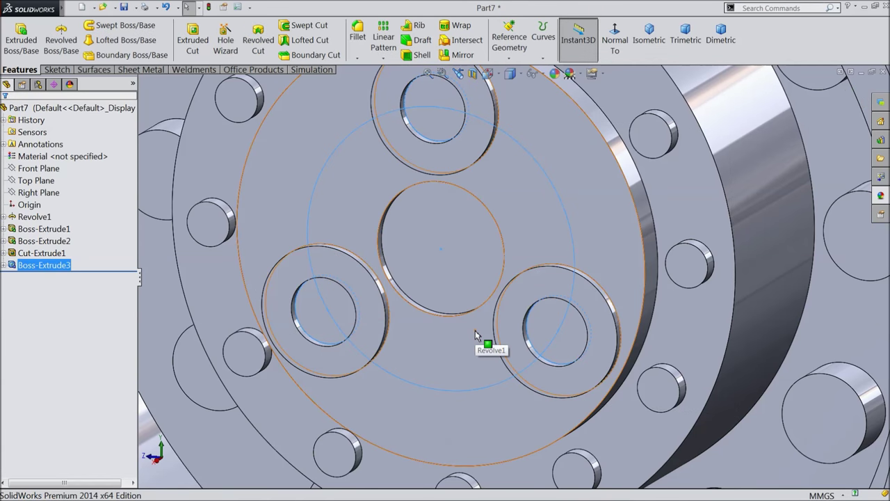
pyautogui.scroll(5, 476, 336)
pyautogui.moveTo(480, 335)
pyautogui.mouseDown(button='middle')
pyautogui.moveTo(622, 324)
pyautogui.moveTo(721, 365)
pyautogui.moveTo(556, 308)
pyautogui.mouseUp(button='middle')
pyautogui.click(497, 229)
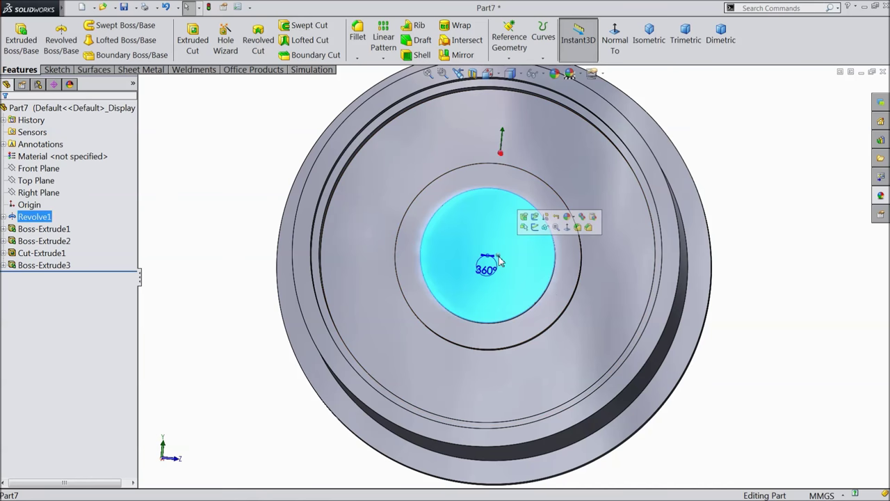
pyautogui.click(495, 182)
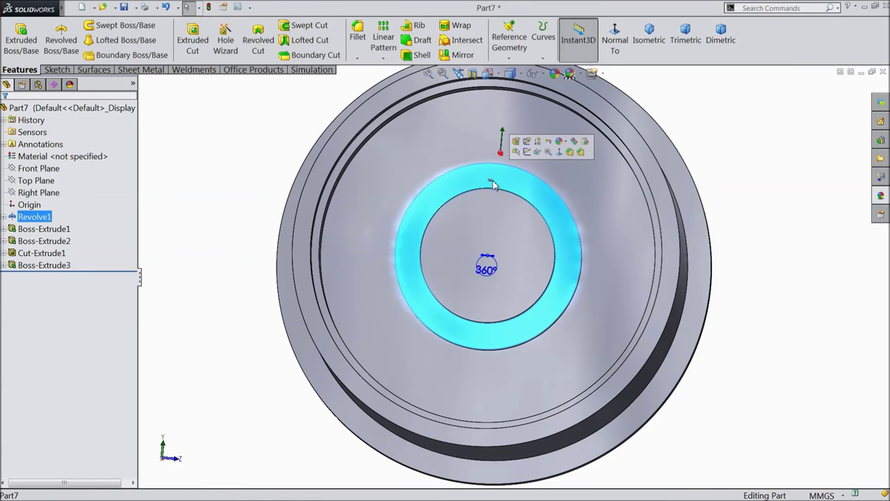
pyautogui.click(536, 157)
pyautogui.click(615, 44)
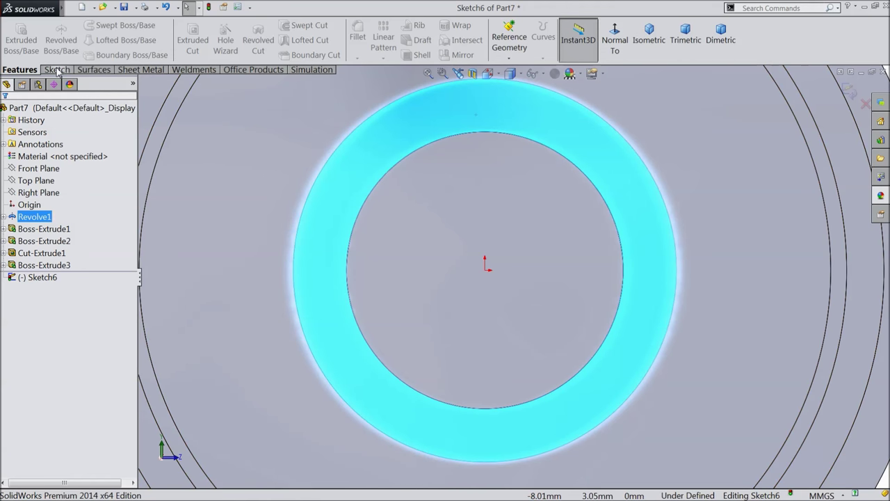
pyautogui.click(57, 69)
# Draw a large construction circle at the ring's centre and a small circle at its top
pyautogui.click(100, 26)
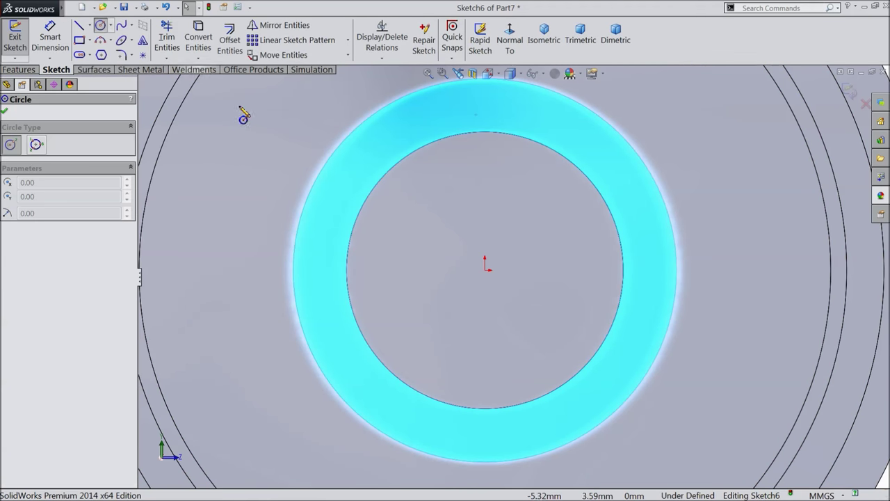
pyautogui.click(485, 269)
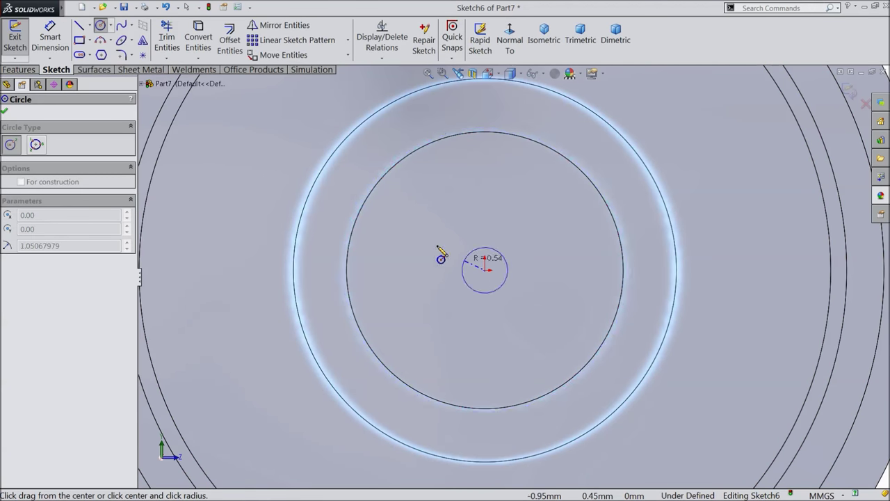
pyautogui.click(335, 198)
pyautogui.click(48, 286)
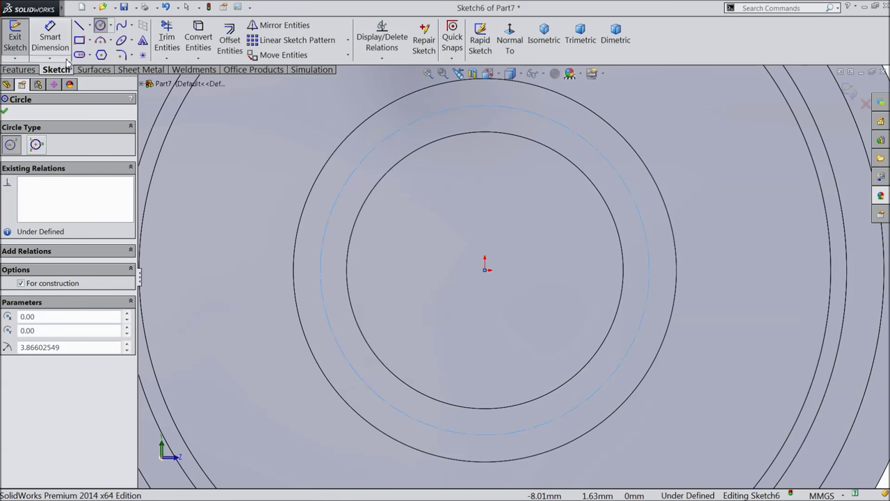
pyautogui.click(485, 106)
pyautogui.click(492, 128)
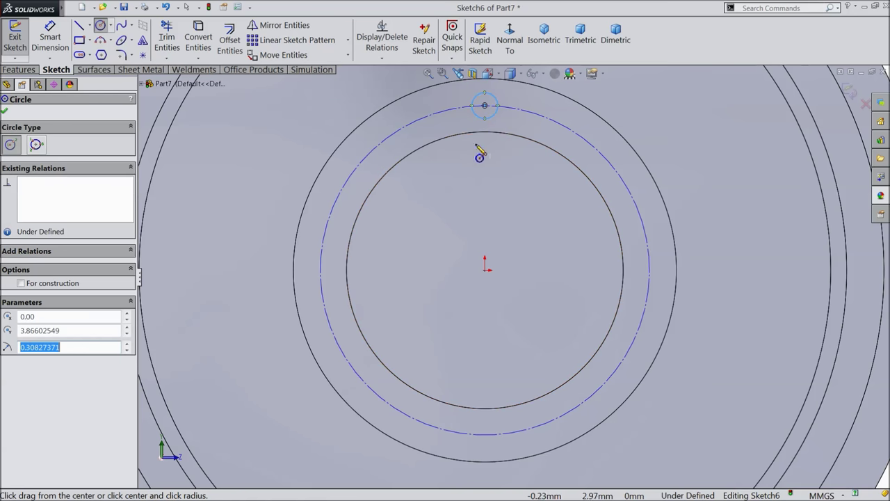
# Dimension the construction circle to Ø7.62 and the small circle to Ø0.75
pyautogui.click(49, 39)
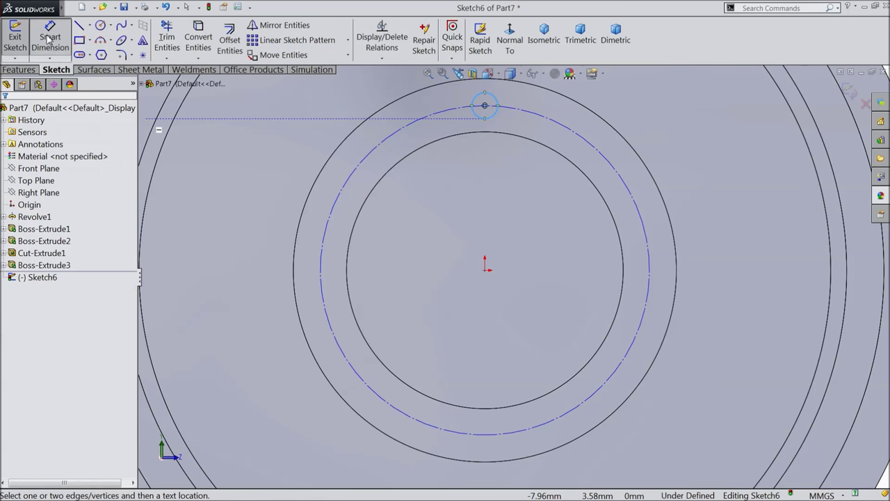
pyautogui.click(647, 263)
pyautogui.click(729, 271)
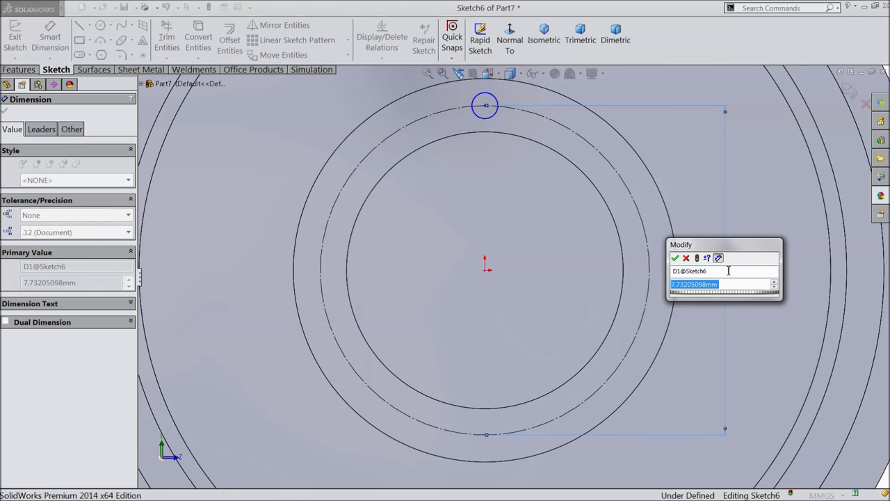
pyautogui.write('3.81*2')
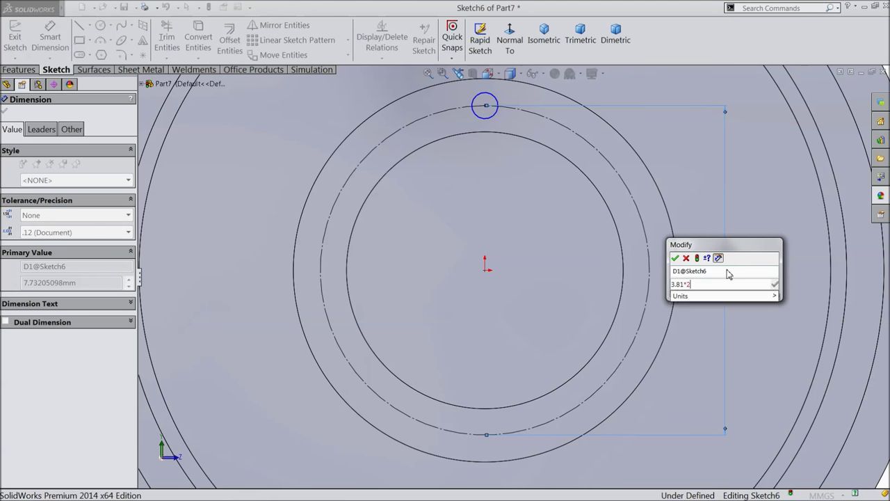
pyautogui.click(676, 258)
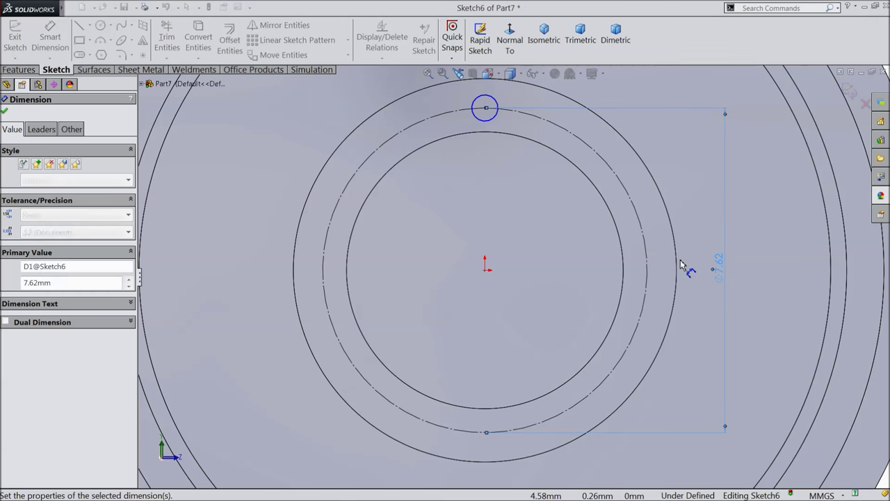
pyautogui.click(480, 120)
pyautogui.click(403, 113)
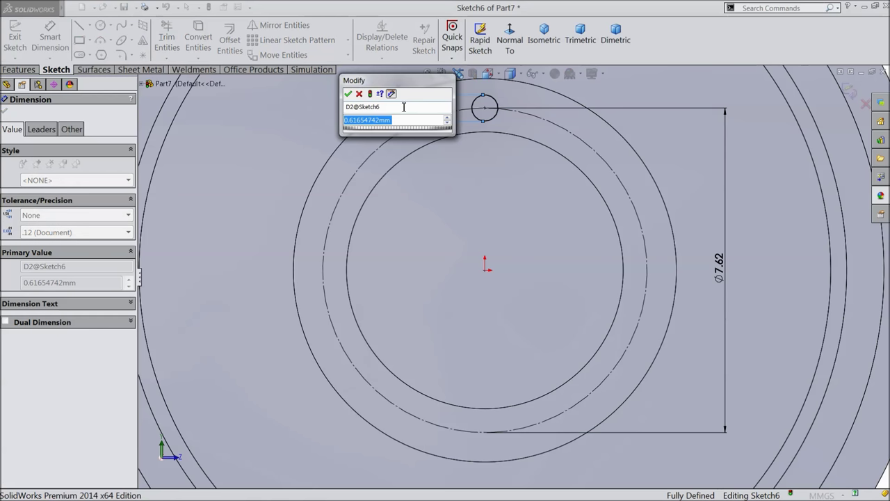
pyautogui.write('0.75')
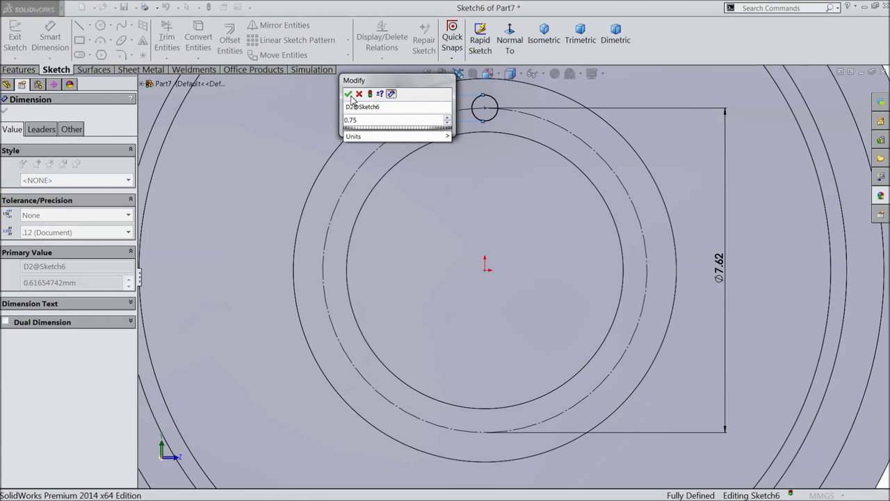
pyautogui.click(349, 94)
# Circular-pattern the small circle 12 times around the construction circle
pyautogui.click(349, 43)
pyautogui.click(299, 69)
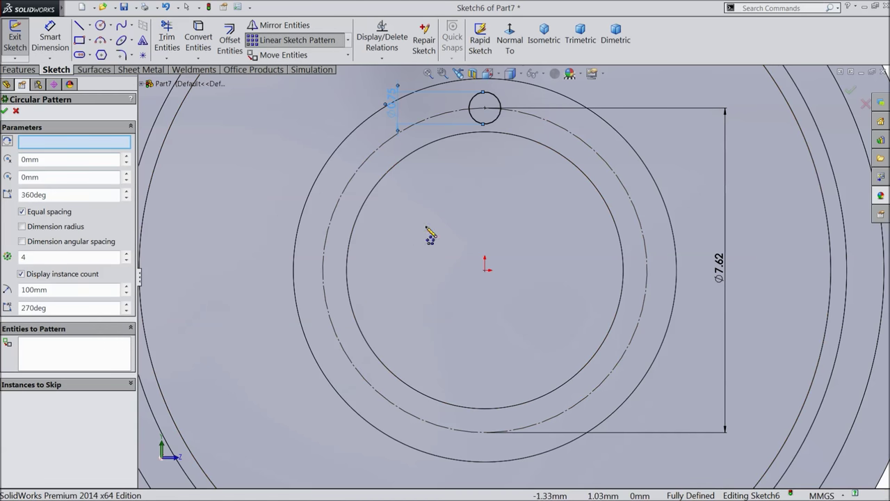
pyautogui.click(349, 192)
pyautogui.click(46, 356)
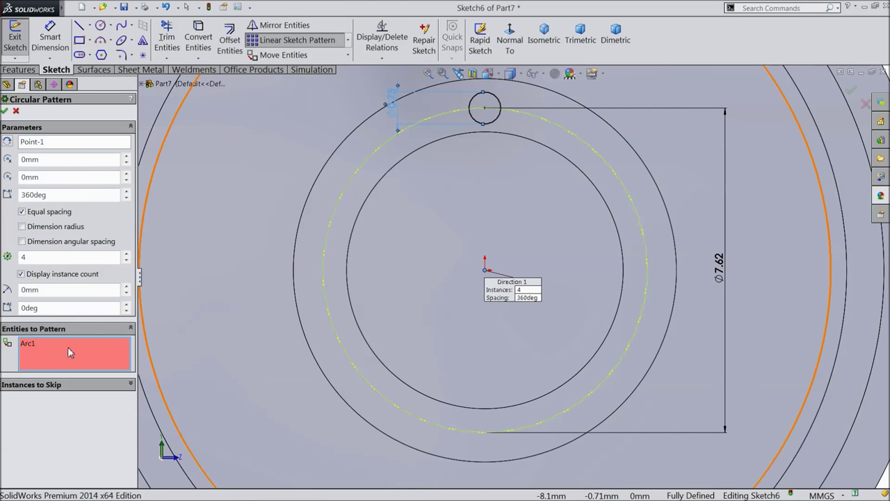
pyautogui.click(498, 118)
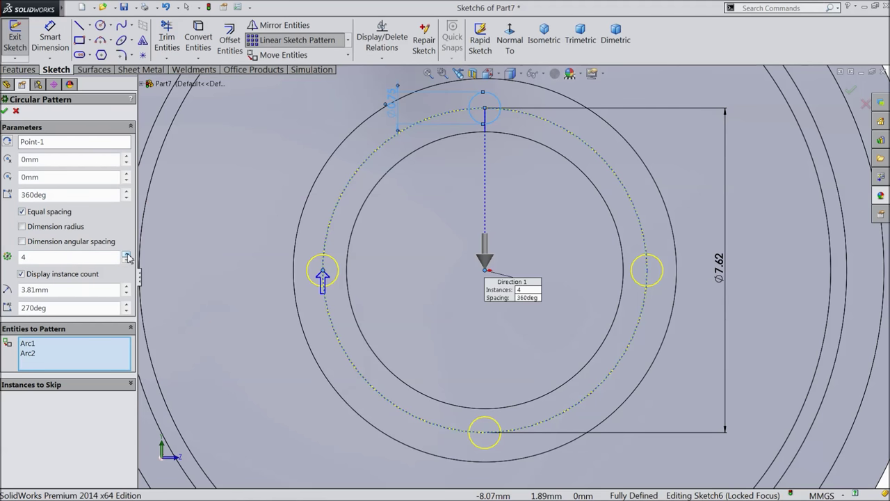
pyautogui.click(126, 255)
pyautogui.click(127, 254)
pyautogui.click(126, 255)
pyautogui.click(127, 255)
pyautogui.click(126, 255)
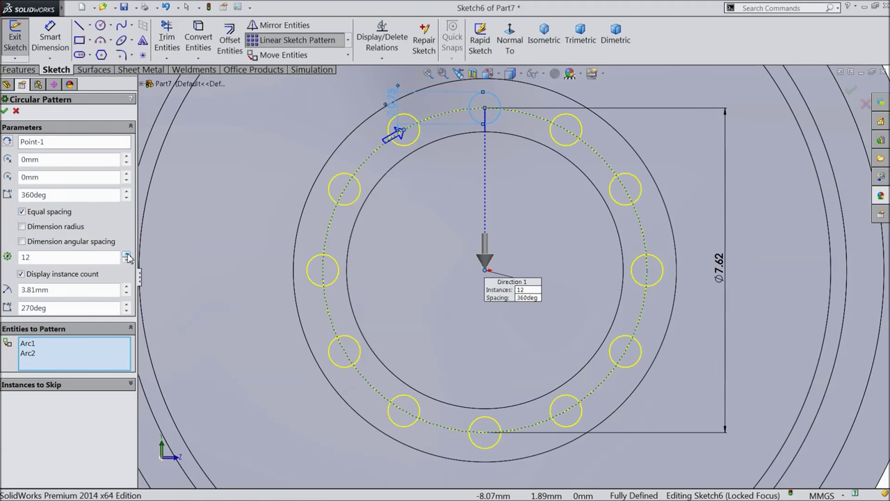
pyautogui.click(6, 112)
pyautogui.click(19, 71)
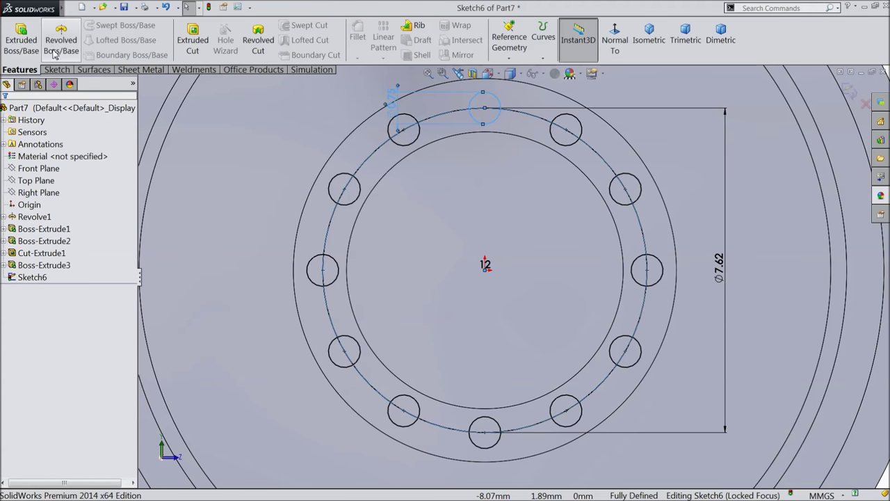
# Extrude the twelve circles 0.25 mm blind into studs as Boss-Extrude4
pyautogui.click(21, 40)
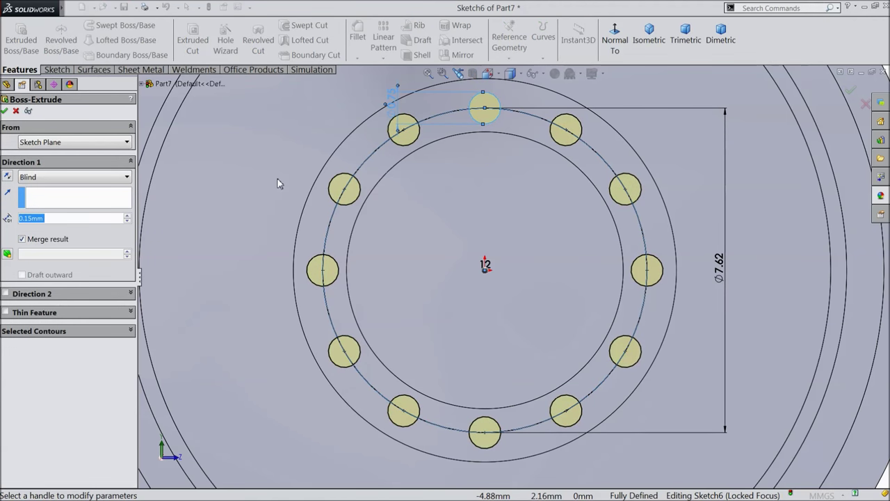
pyautogui.write('0.25')
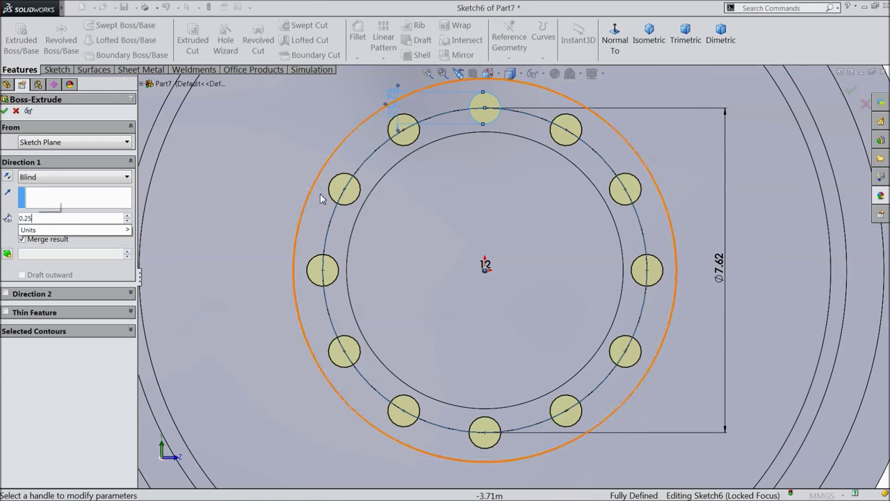
pyautogui.moveTo(296, 181); pyautogui.dragTo(240, 236, button='middle')
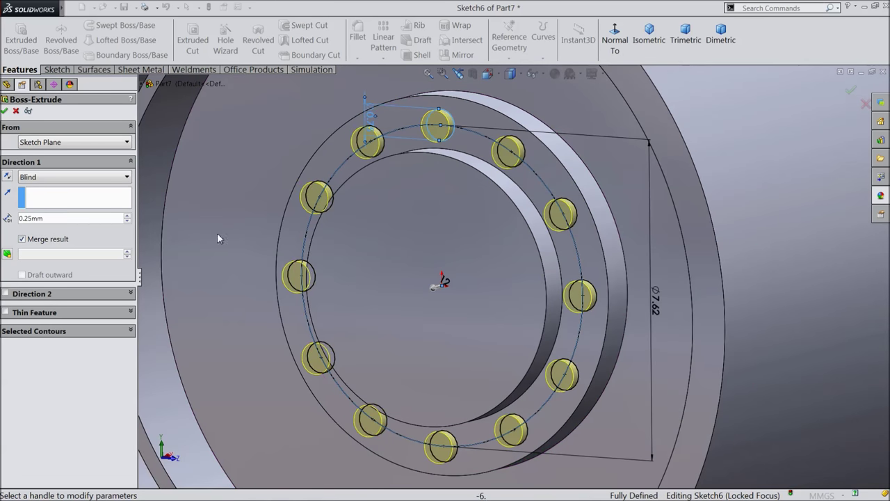
pyautogui.click(5, 111)
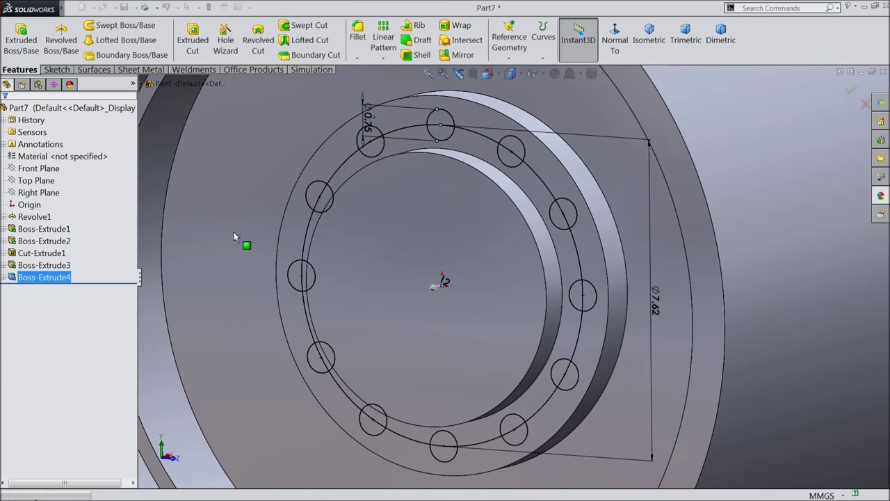
pyautogui.scroll(2, 264, 252)
pyautogui.moveTo(272, 258); pyautogui.dragTo(294, 237, button='middle')
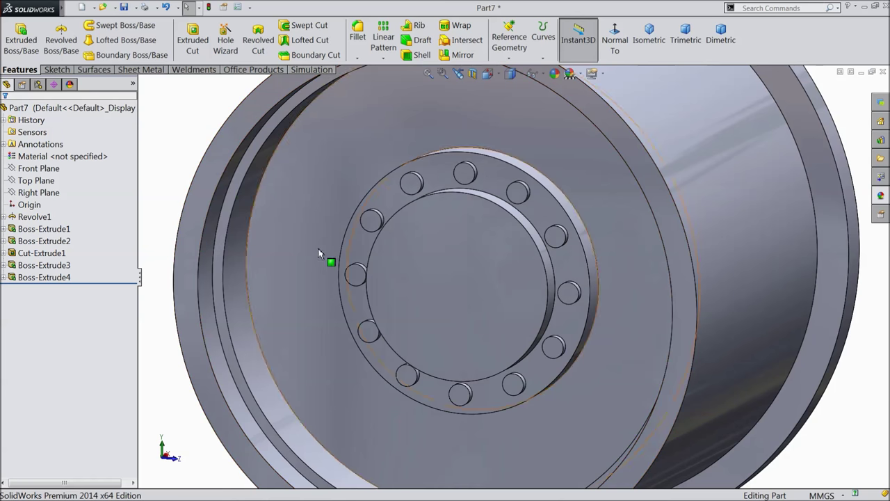
# Sketch a Ø2.50 circle at the centre of the hub face
pyautogui.click(515, 312)
pyautogui.click(512, 261)
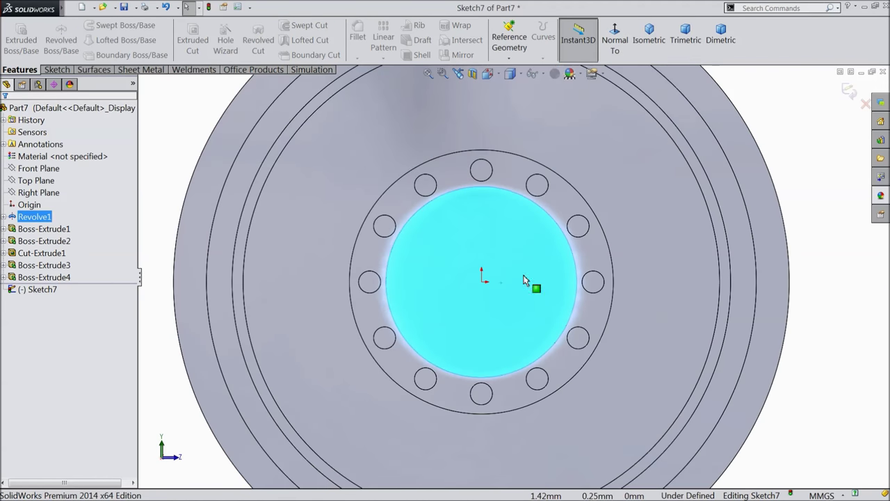
pyautogui.press('c')
pyautogui.click(482, 281)
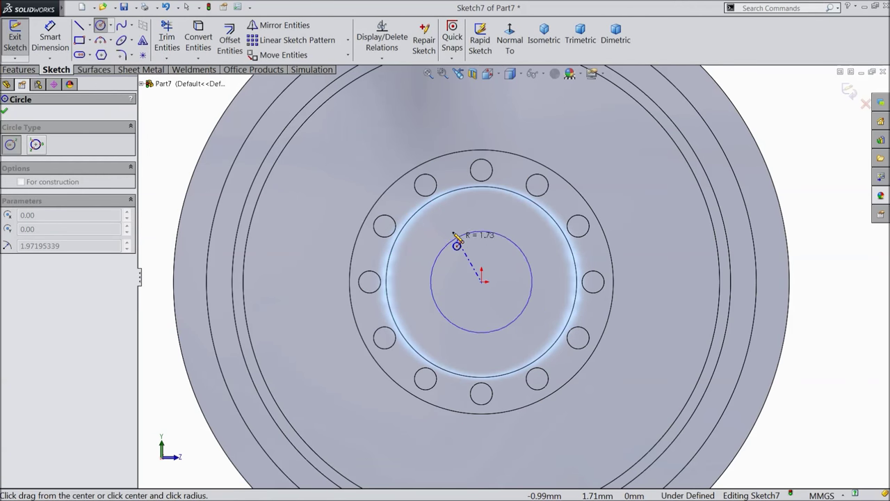
pyautogui.click(482, 225)
pyautogui.click(50, 39)
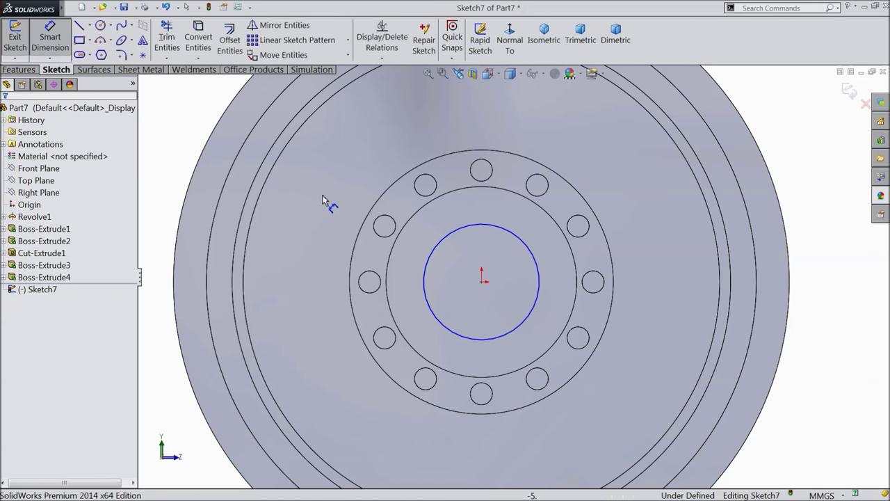
pyautogui.click(424, 284)
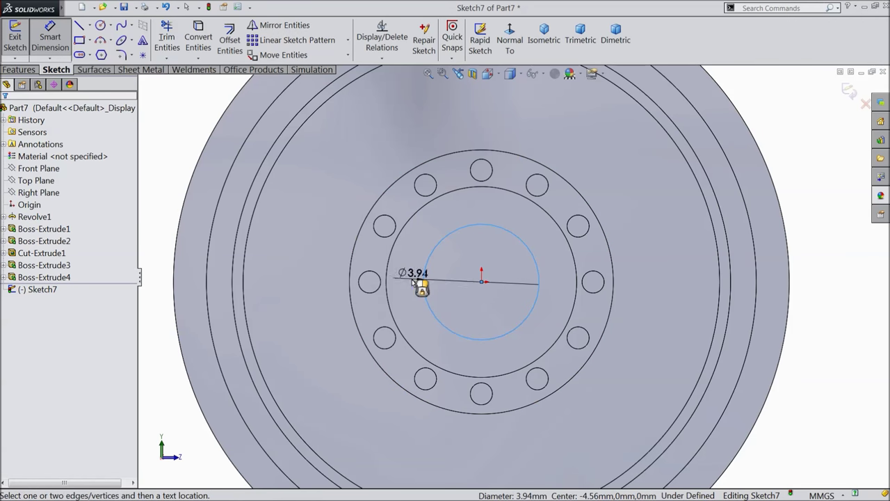
pyautogui.click(412, 282)
pyautogui.write('2')
pyautogui.press('Return')
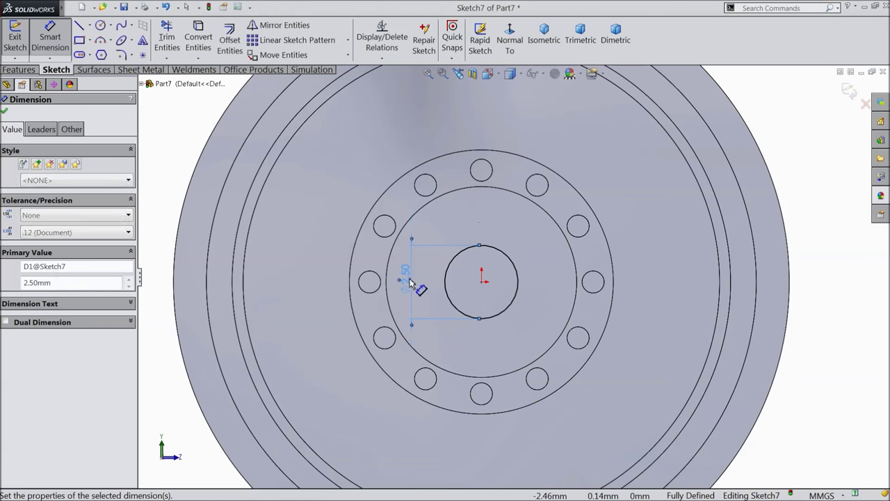
# Cut-extrude the circle 5 mm deep as Cut-Extrude2
pyautogui.click(27, 71)
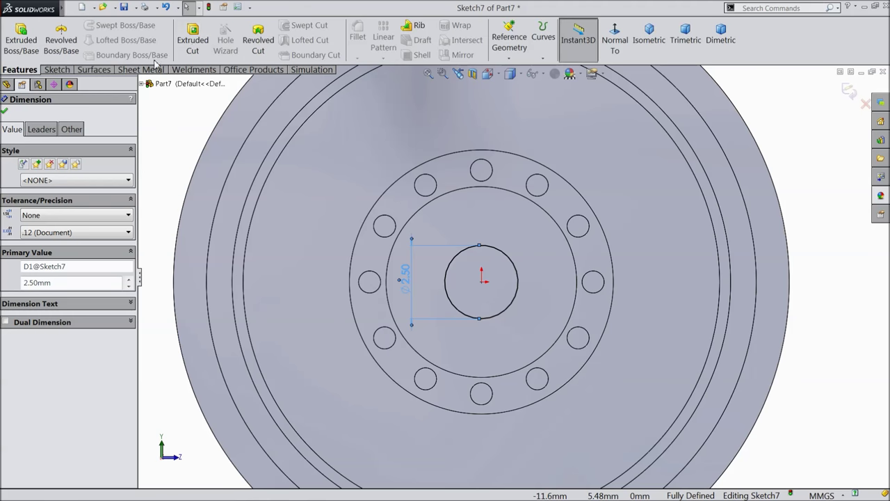
pyautogui.click(192, 39)
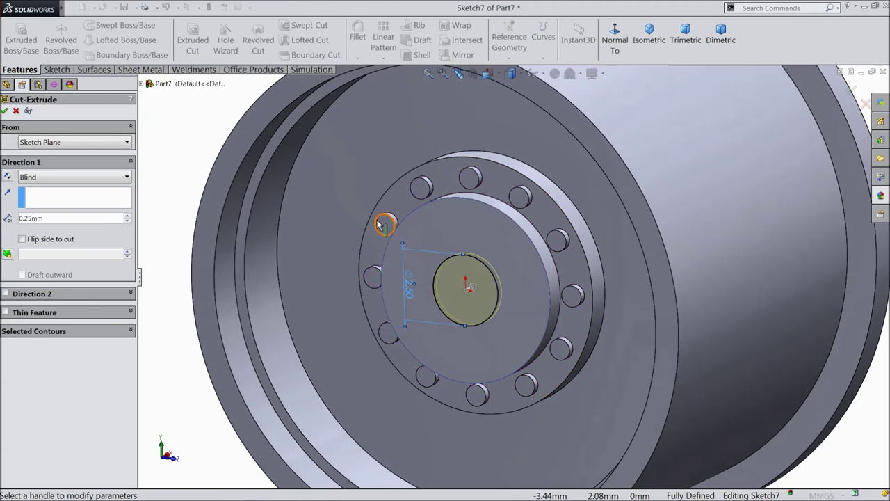
pyautogui.doubleClick(48, 218)
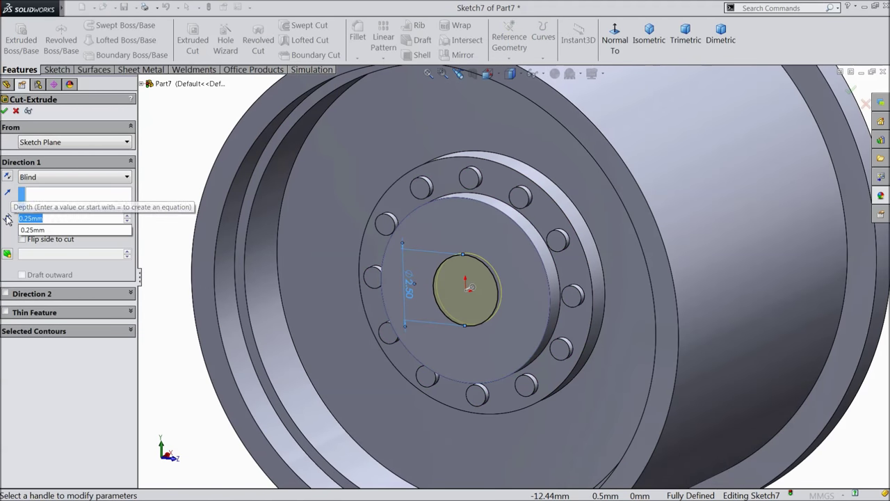
pyautogui.write('5')
pyautogui.press('Return')
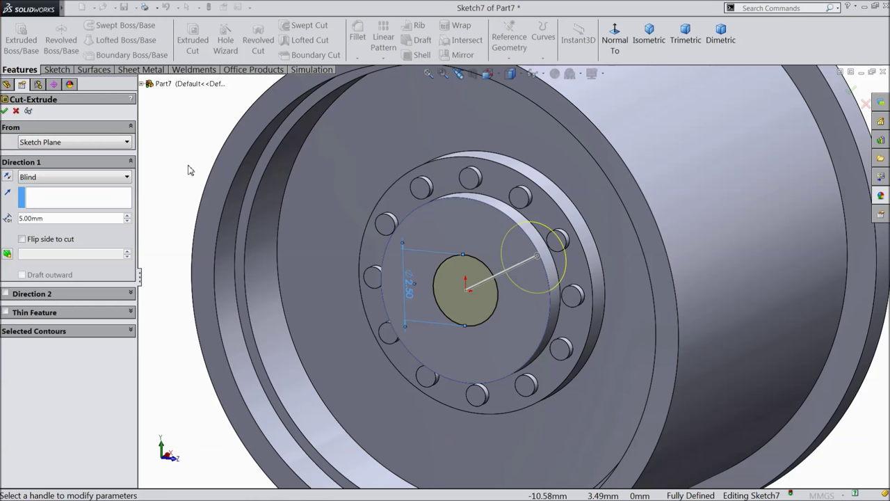
pyautogui.click(5, 112)
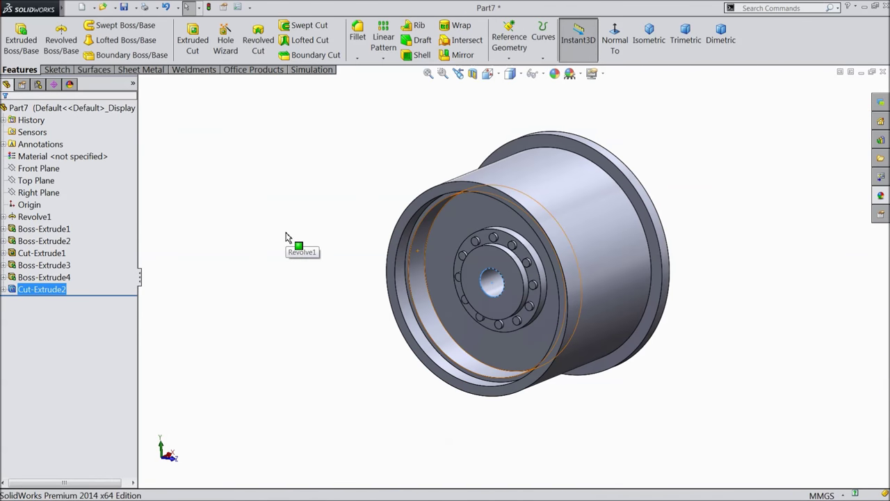
pyautogui.moveTo(285, 238); pyautogui.dragTo(564, 341, button='middle')
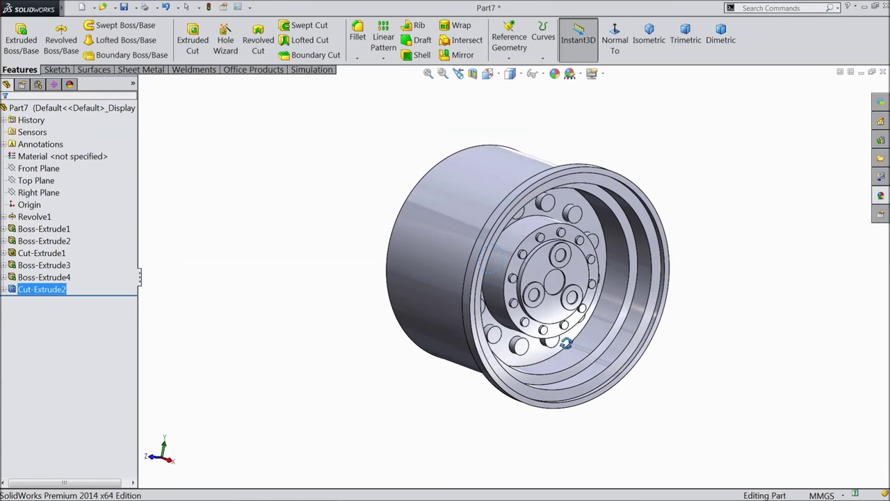
pyautogui.scroll(-3, 626, 302)
# Recolour the whole part with red 255 and green 203, turning it yellow
pyautogui.moveTo(626, 302); pyautogui.dragTo(618, 285, button='middle')
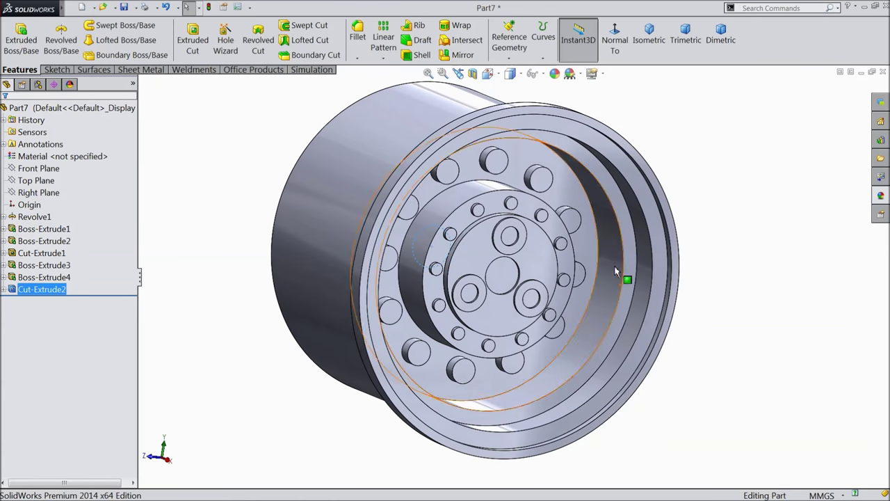
pyautogui.click(708, 209)
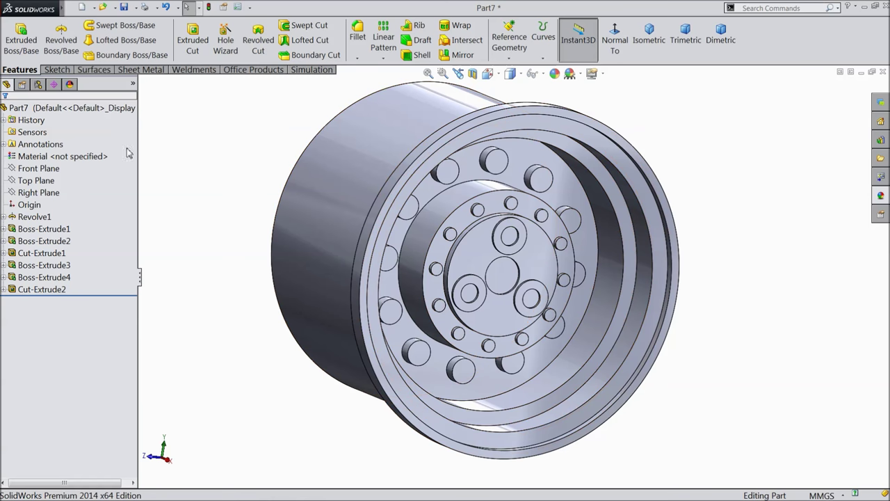
pyautogui.click(41, 108)
pyautogui.click(555, 75)
pyautogui.doubleClick(38, 429)
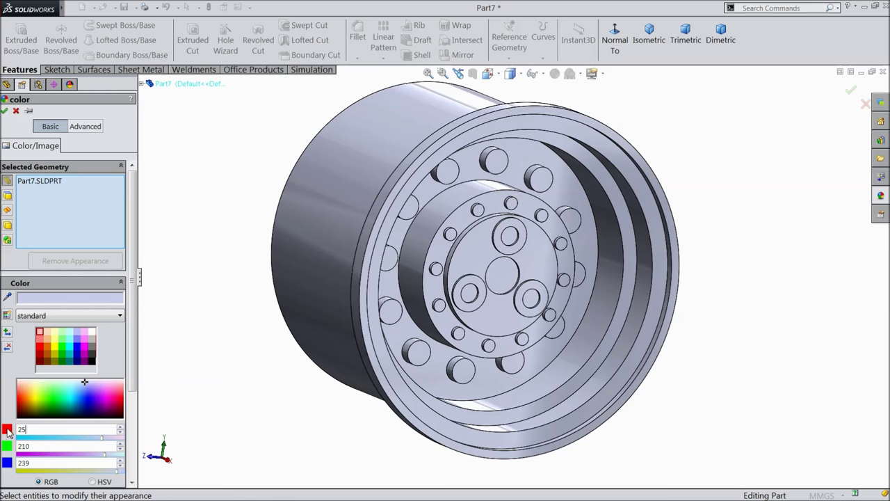
pyautogui.press('Return')
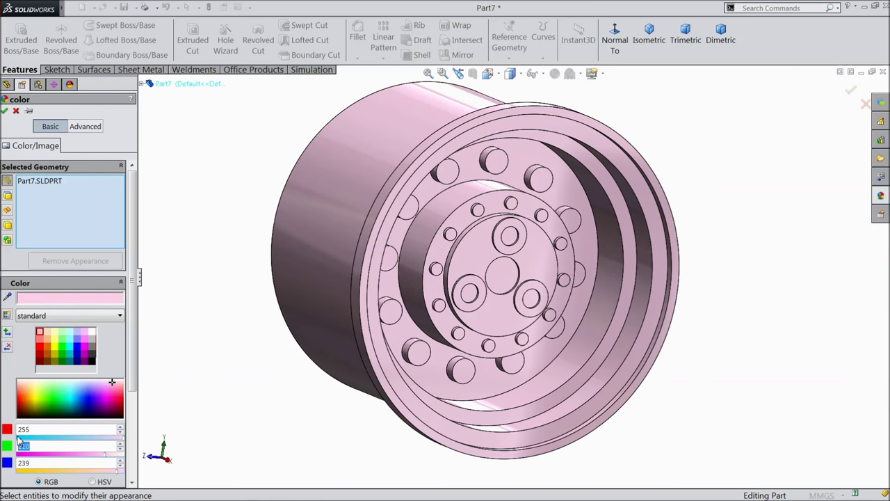
pyautogui.write('203')
pyautogui.press('Return')
pyautogui.moveTo(225, 378); pyautogui.dragTo(631, 455, button='middle')
pyautogui.moveTo(728, 290); pyautogui.dragTo(741, 330, button='middle')
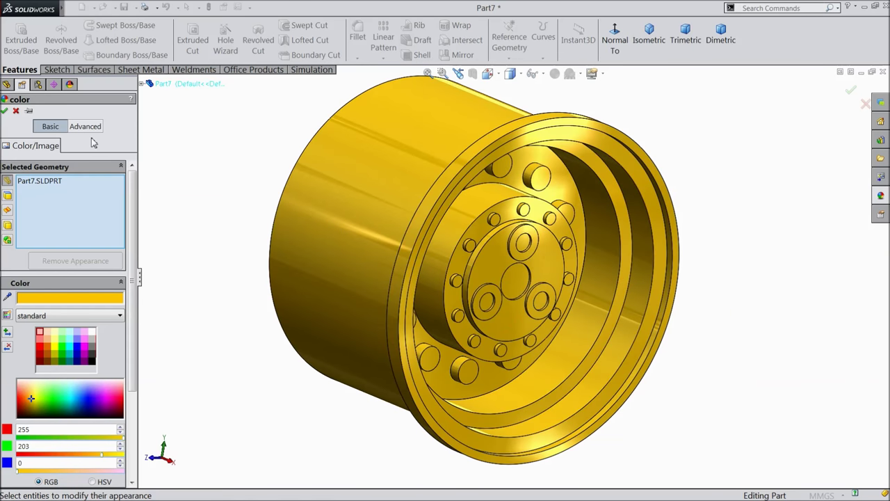
pyautogui.click(6, 111)
pyautogui.press('f')
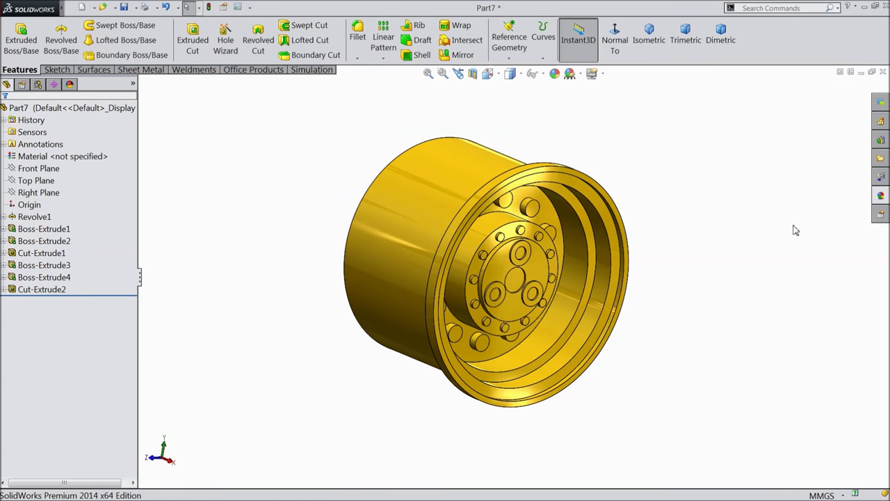
# Apply the yellow medium gloss plastic appearance to the part
pyautogui.click(884, 197)
pyautogui.click(820, 142)
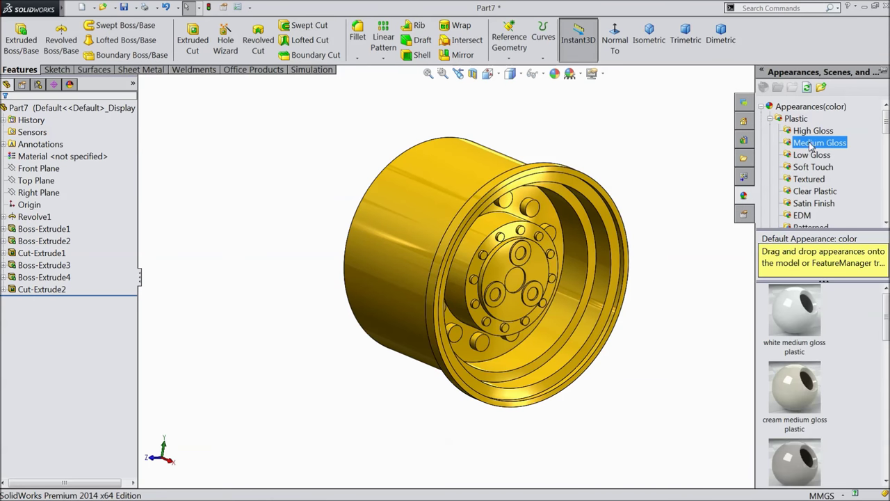
pyautogui.scroll(-3, 800, 382)
pyautogui.moveTo(809, 384)
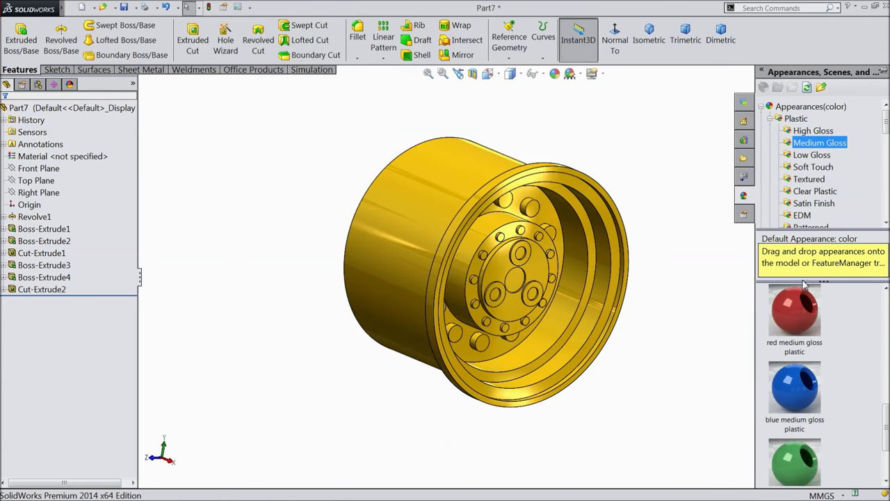
pyautogui.scroll(-3, 805, 293)
pyautogui.doubleClick(807, 435)
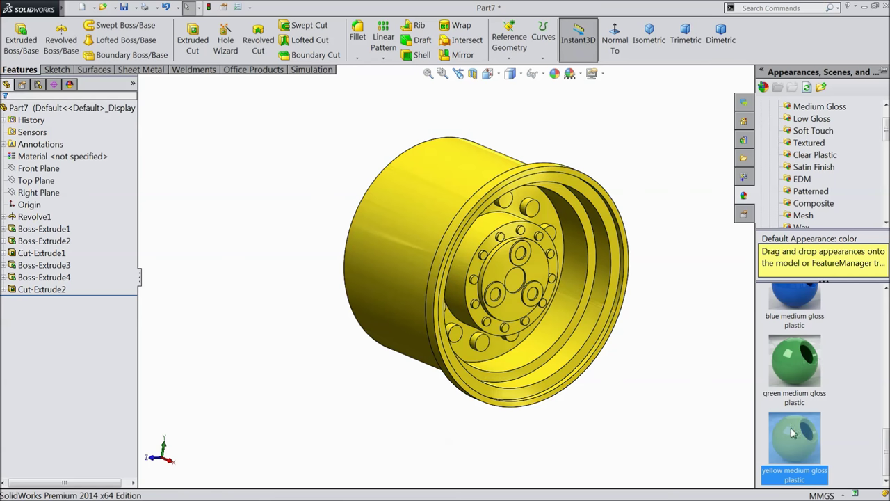
pyautogui.scroll(-2, 638, 290)
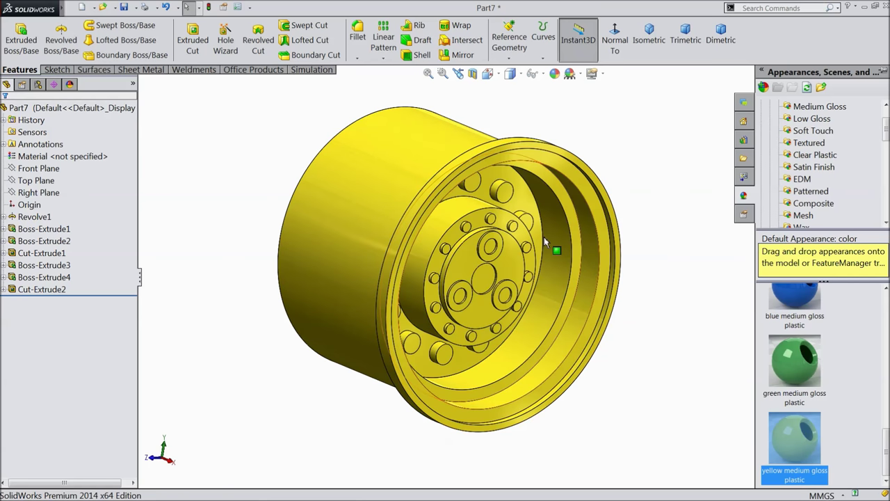
# Set the appearance's green value to 203 for a golden yellow and accept it
pyautogui.click(555, 75)
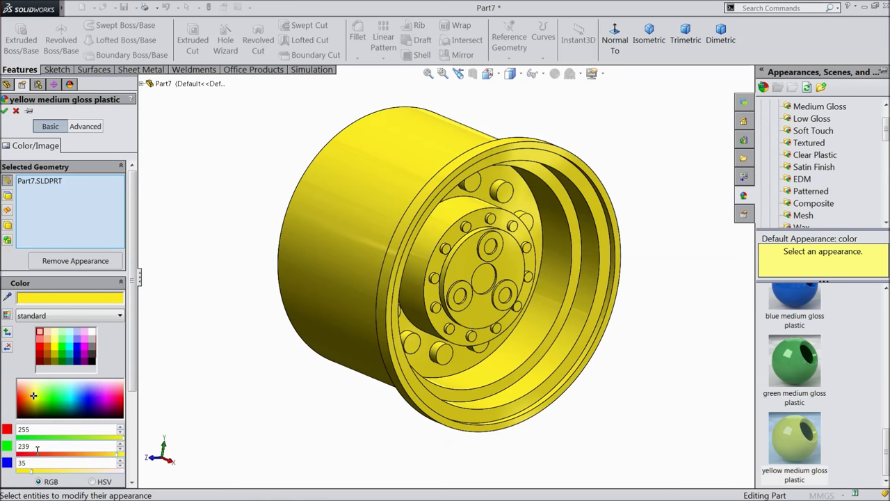
pyautogui.doubleClick(35, 446)
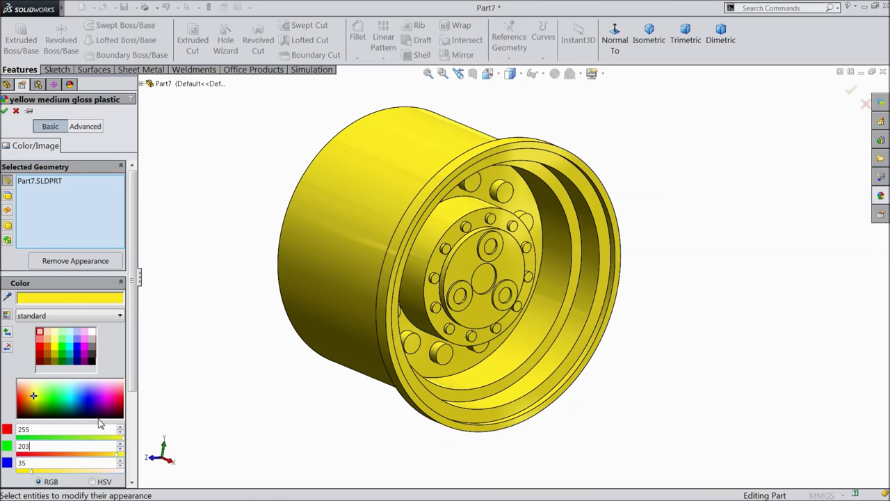
pyautogui.write('203')
pyautogui.press('Return')
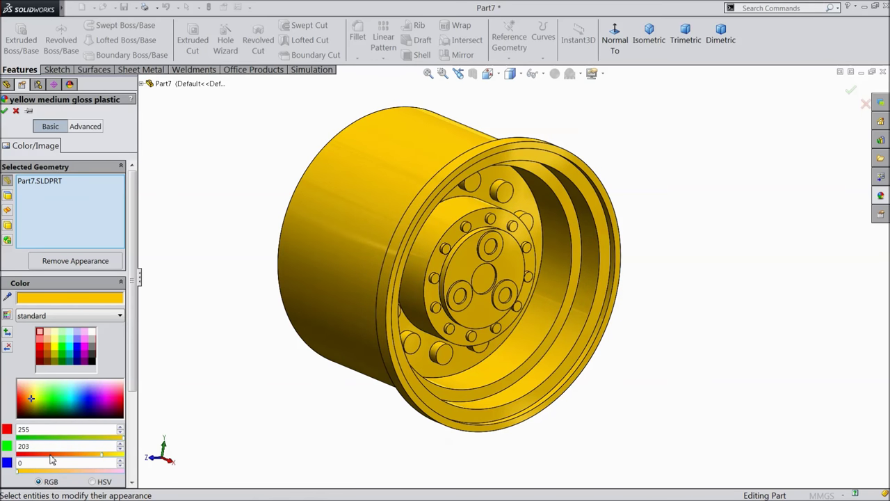
pyautogui.moveTo(237, 368)
pyautogui.mouseDown(button='middle')
pyautogui.moveTo(330, 369)
pyautogui.moveTo(218, 338)
pyautogui.moveTo(236, 352)
pyautogui.mouseUp(button='middle')
pyautogui.click(6, 112)
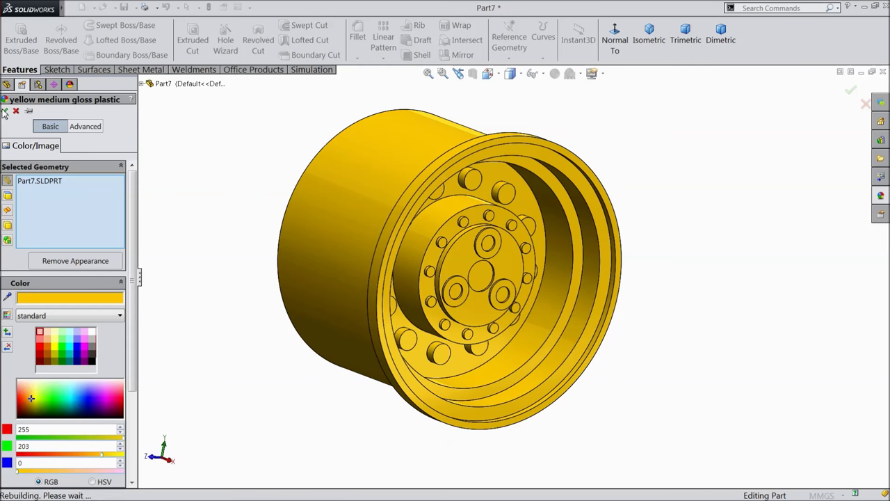
pyautogui.scroll(-2, 476, 264)
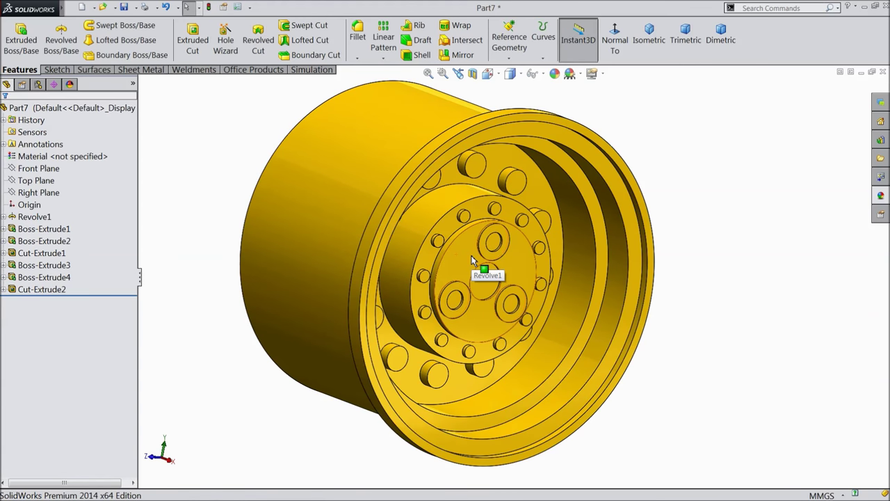
# Save the part as 14.Rim in the Desktop's Kobelco Wheel loader folder
pyautogui.scroll(2, 472, 260)
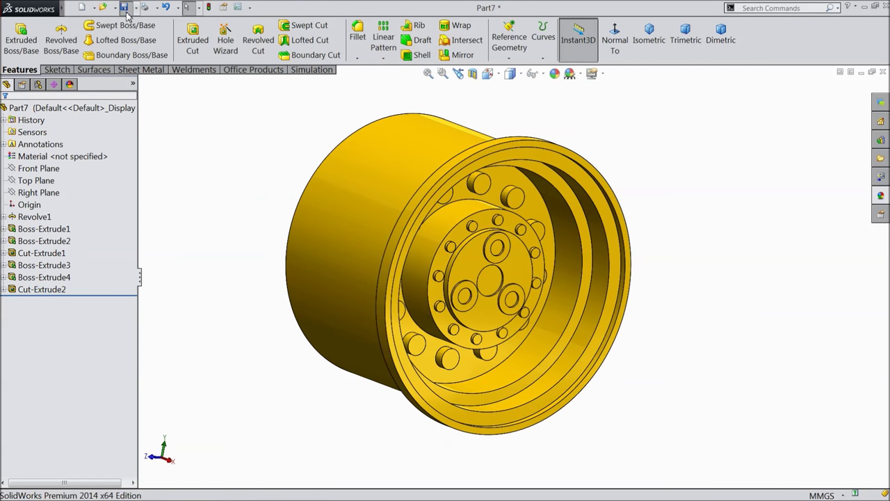
pyautogui.click(126, 10)
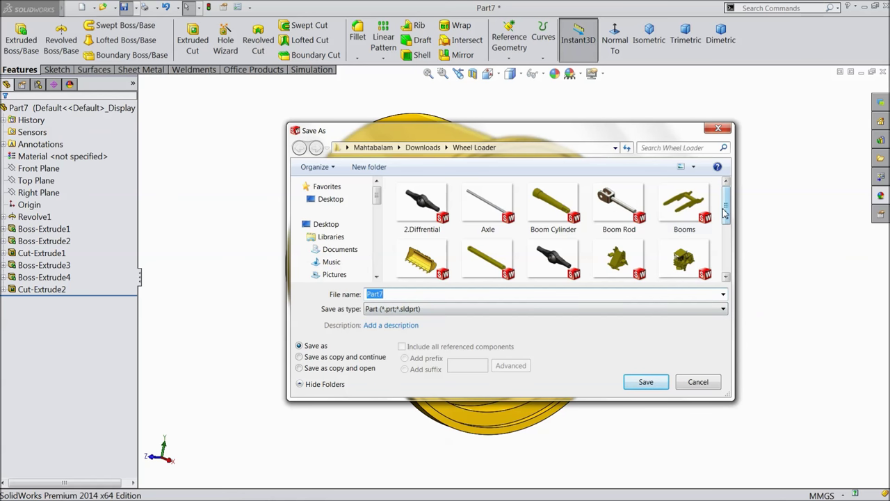
pyautogui.click(331, 199)
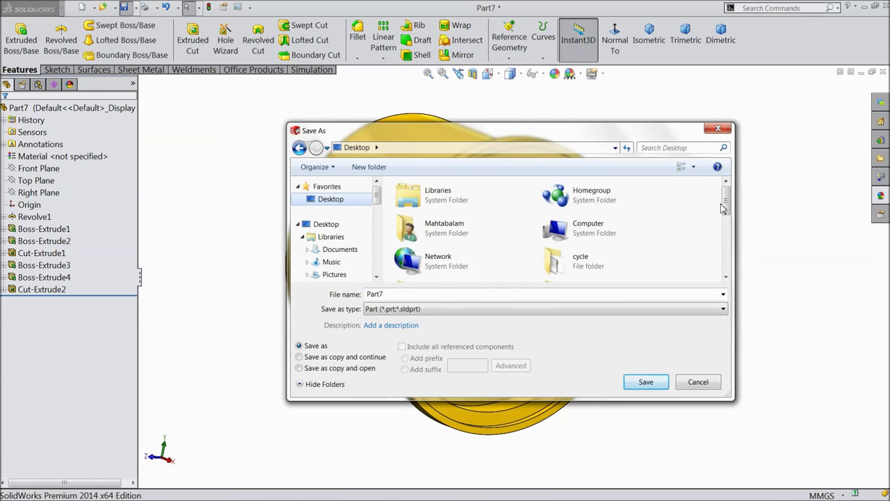
pyautogui.scroll(-5, 661, 244)
pyautogui.doubleClick(584, 217)
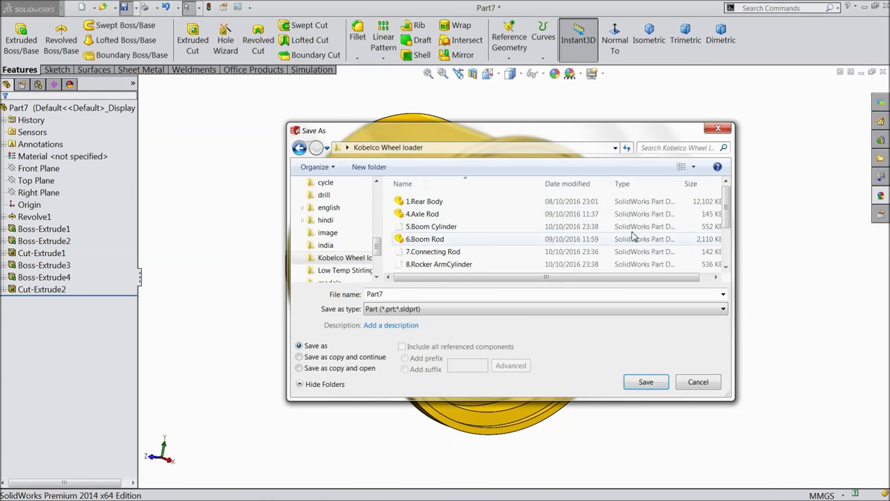
pyautogui.scroll(-2, 688, 271)
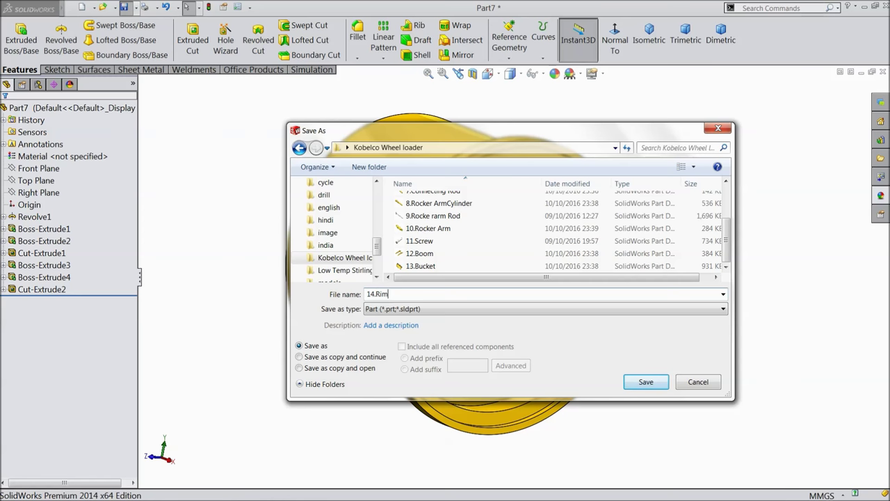
pyautogui.click(646, 382)
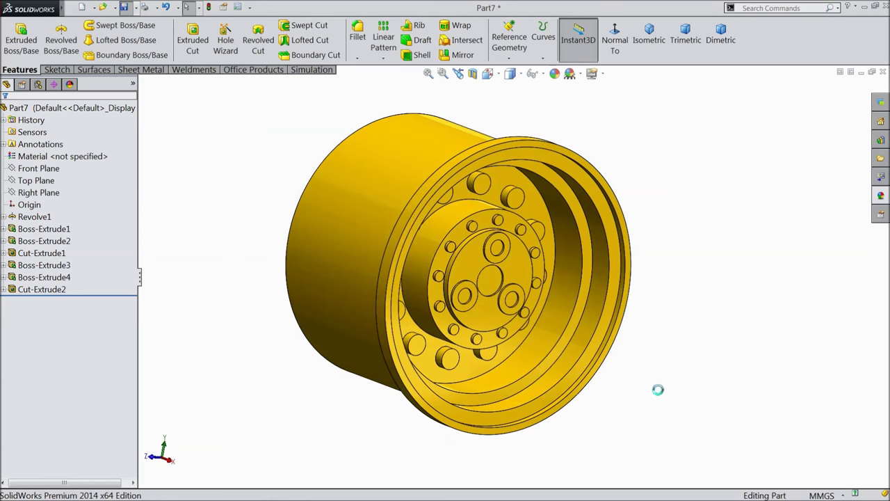
pyautogui.moveTo(508, 301); pyautogui.dragTo(487, 294, button='middle')
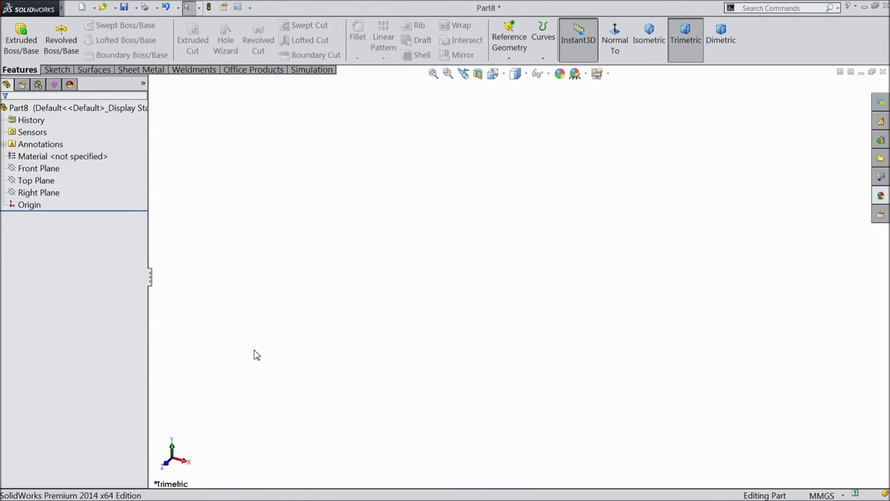
# Open Sketch1 on Part8's Front Plane with the sketch tools shown
pyautogui.click(38, 169)
pyautogui.click(108, 162)
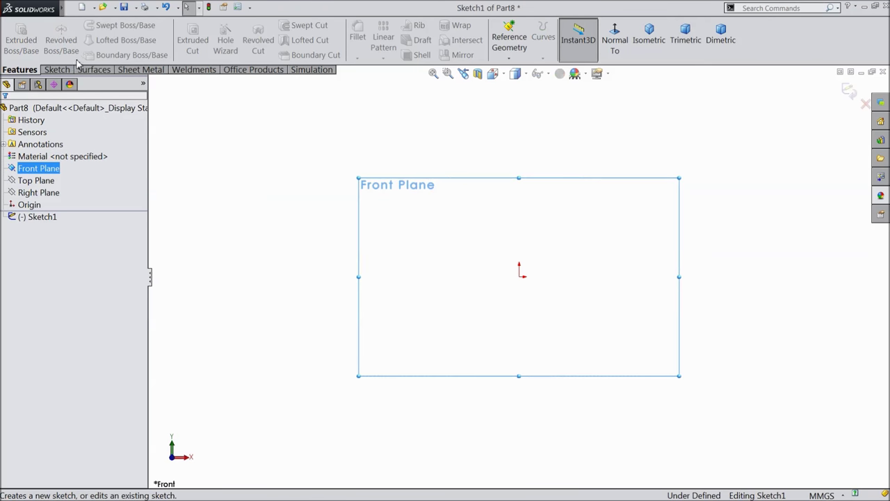
pyautogui.click(57, 70)
pyautogui.click(89, 25)
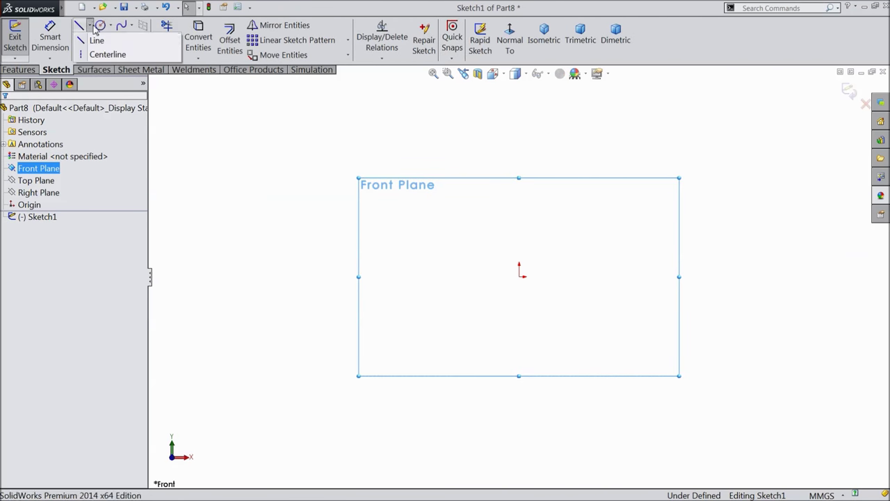
# Draw a vertical and a horizontal centerline meeting at the origin
pyautogui.click(94, 54)
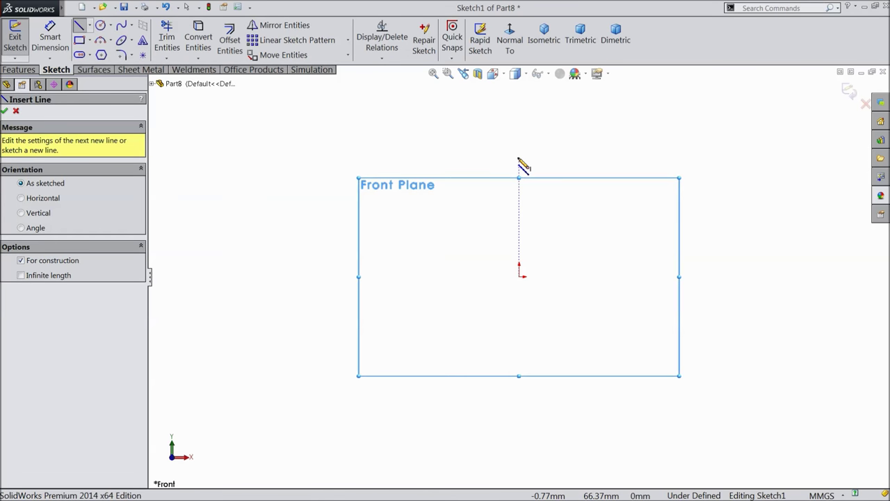
pyautogui.click(519, 159)
pyautogui.click(519, 276)
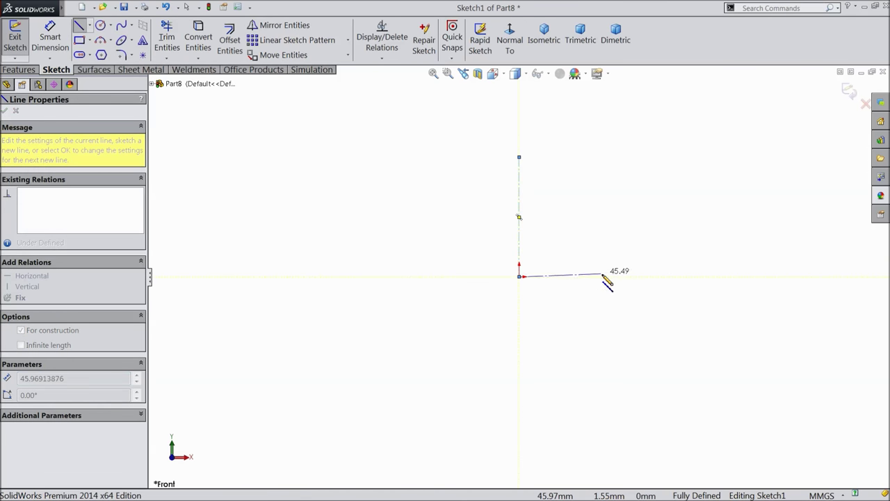
pyautogui.click(666, 276)
pyautogui.rightClick(683, 236)
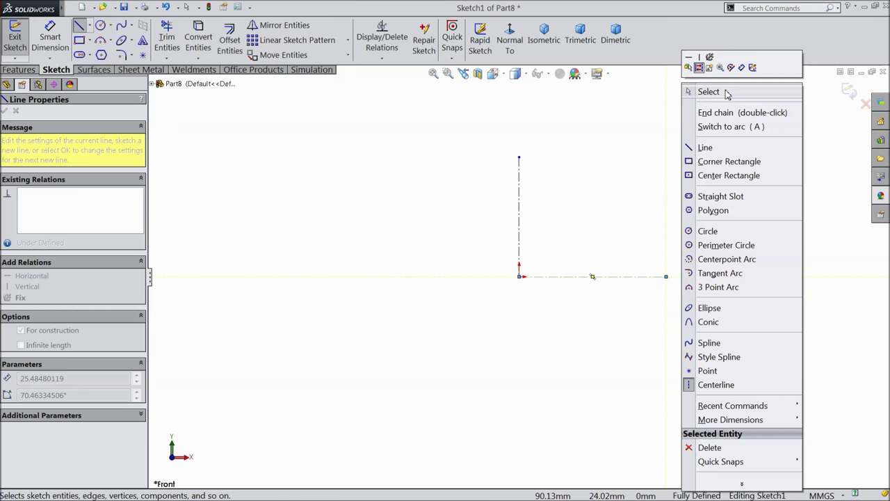
pyautogui.click(737, 91)
pyautogui.scroll(-3, 734, 171)
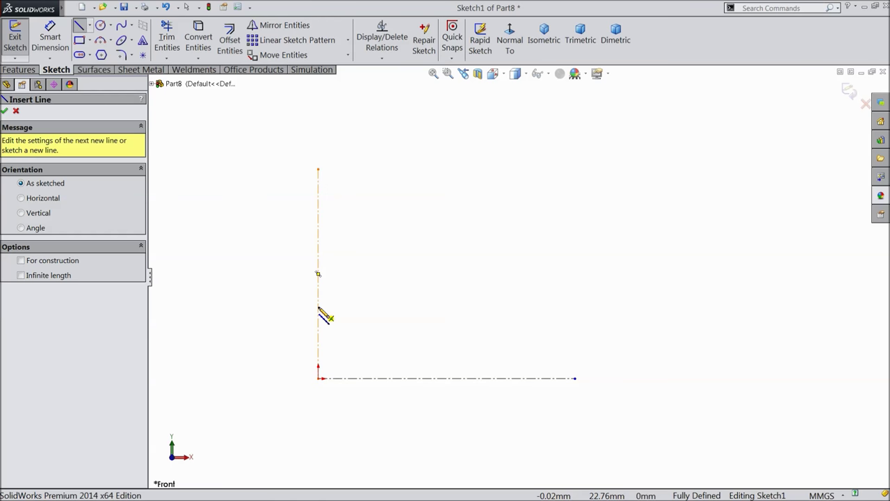
# Draw the profile's left edge, top edge, slanted side and short horizontal step
pyautogui.click(318, 306)
pyautogui.click(318, 170)
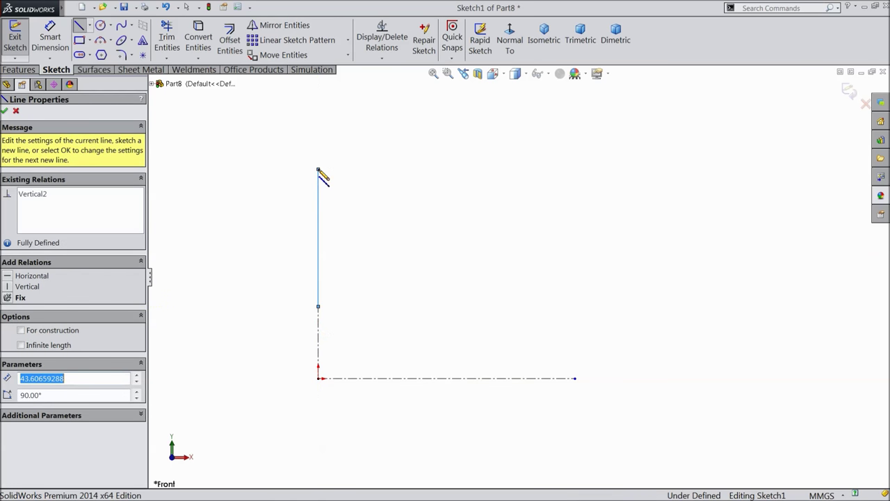
pyautogui.click(398, 169)
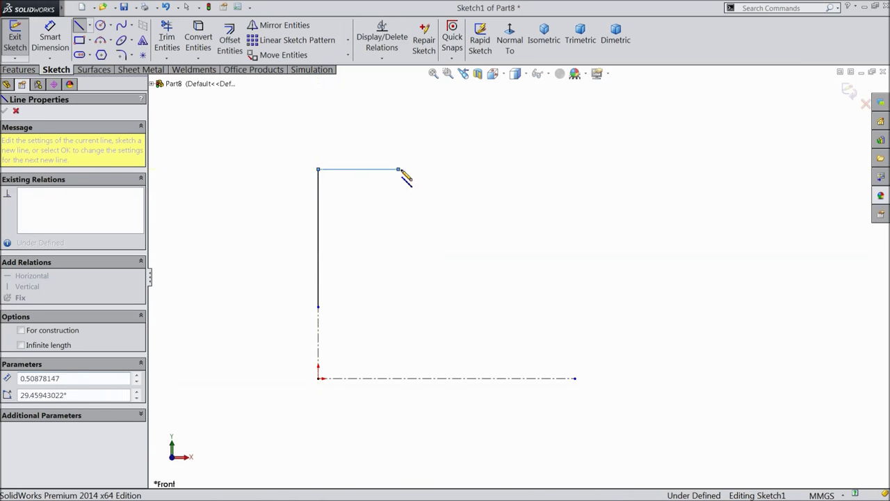
pyautogui.click(415, 237)
pyautogui.click(431, 238)
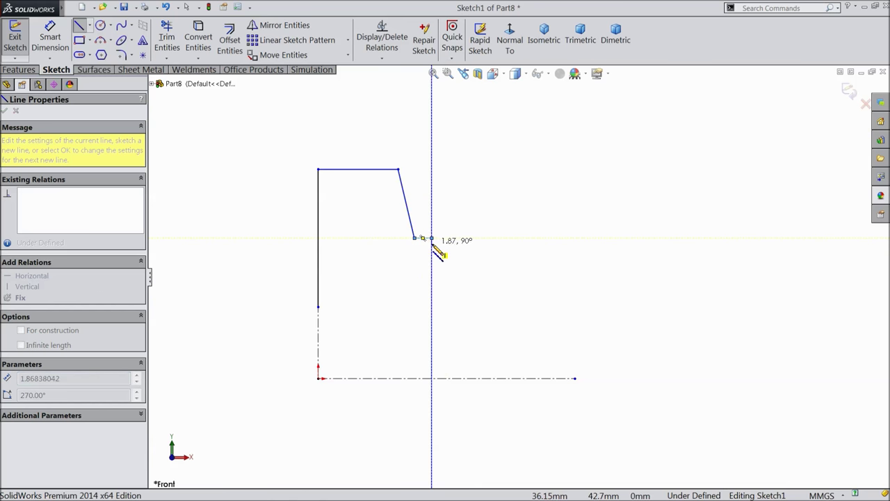
# Finish the profile with the right edge, 135° chamfer and step, closing it at the centerline
pyautogui.click(431, 289)
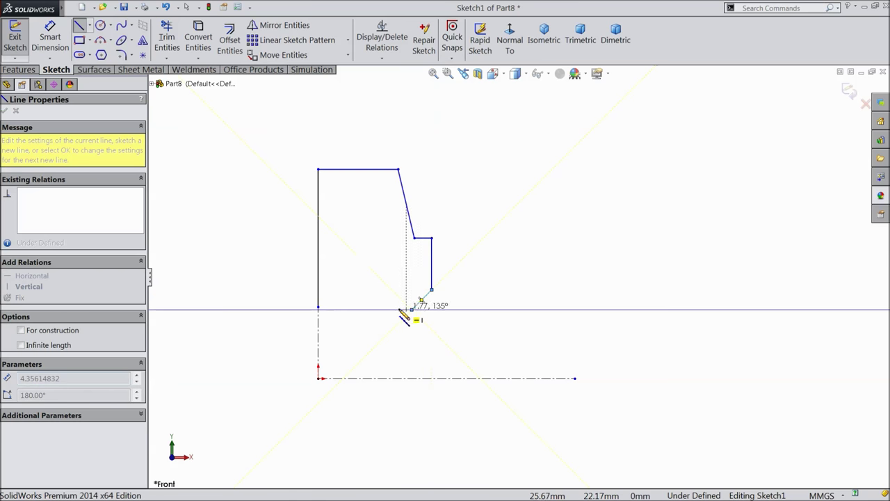
pyautogui.click(412, 309)
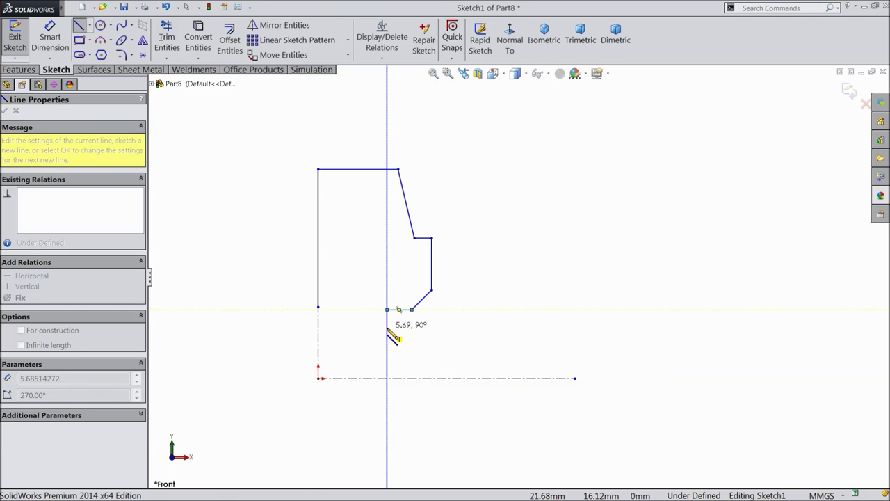
pyautogui.click(386, 327)
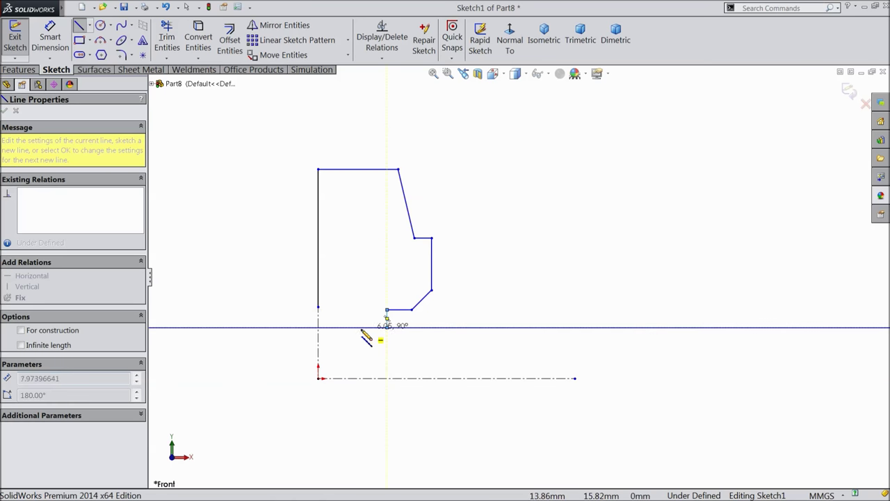
pyautogui.click(317, 327)
pyautogui.rightClick(288, 299)
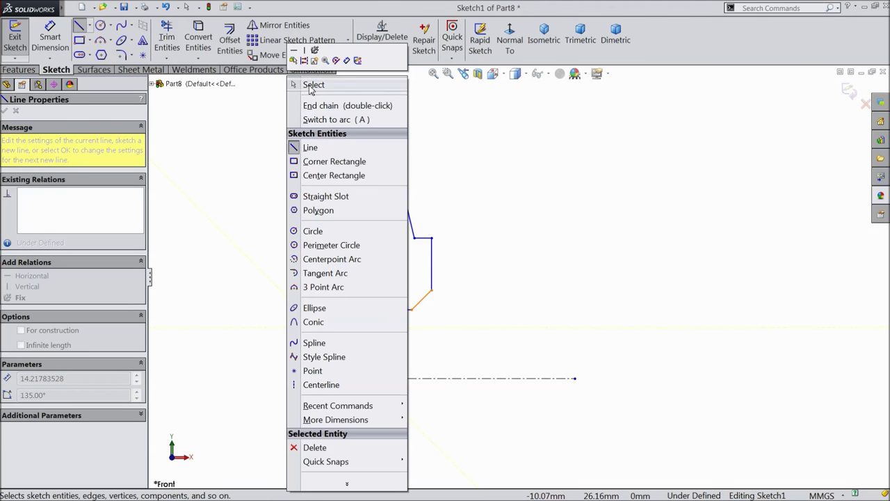
pyautogui.click(308, 83)
pyautogui.scroll(-3, 340, 325)
pyautogui.click(322, 327)
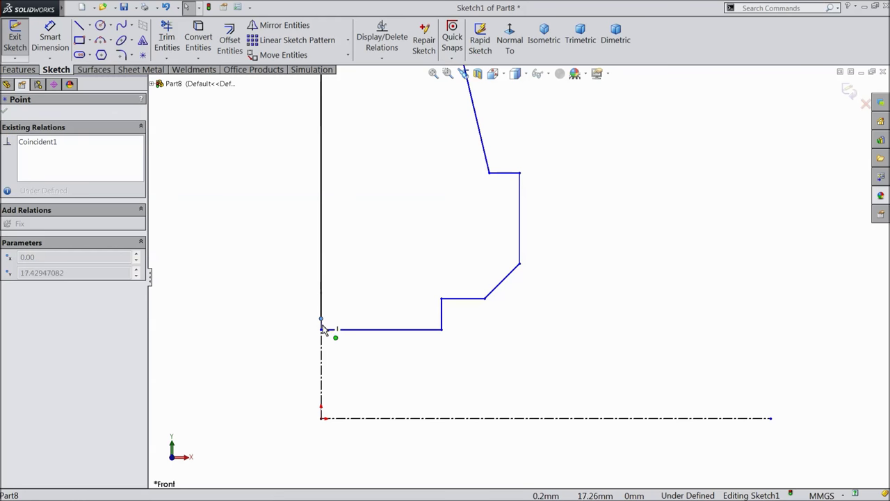
pyautogui.click(328, 338)
pyautogui.press('z')
pyautogui.scroll(-2, 518, 200)
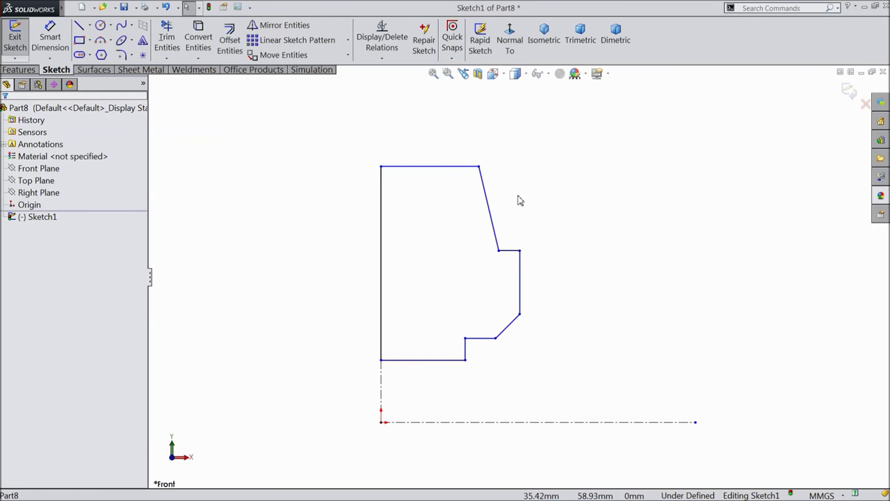
# Sketch the outer band with a short vertical rise, a sloped top line and an outer slanted line
pyautogui.click(81, 28)
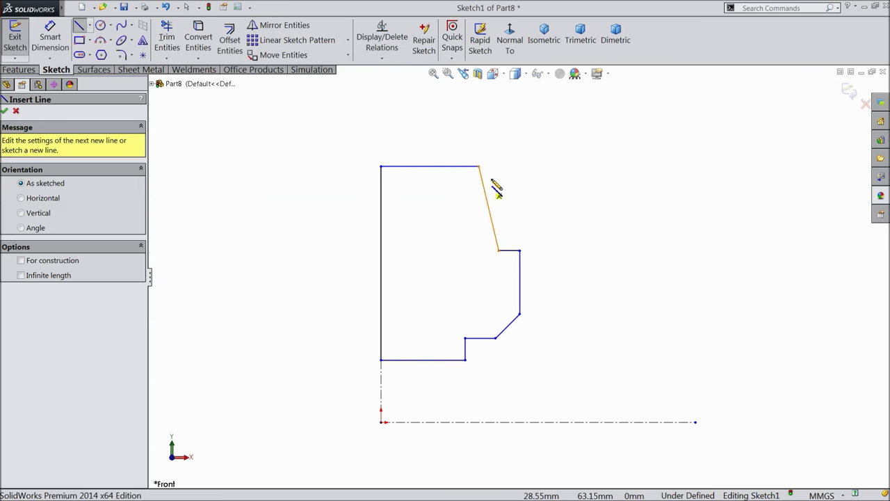
pyautogui.scroll(-2, 485, 147)
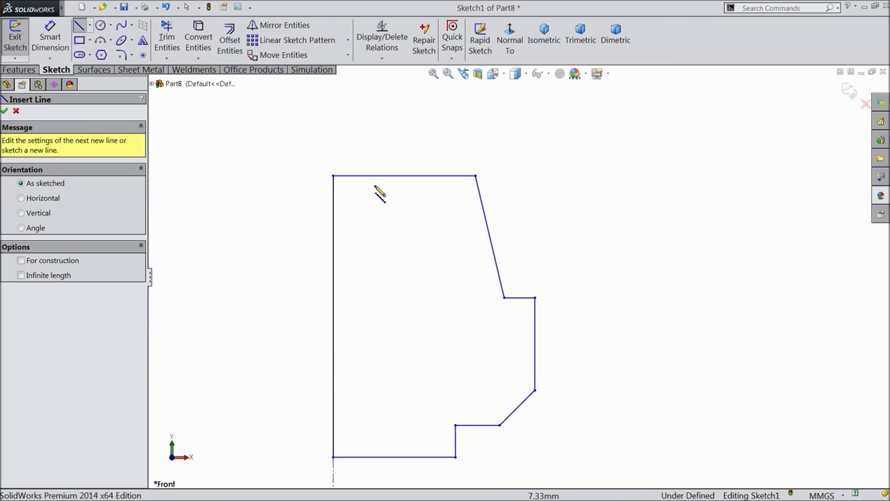
pyautogui.click(334, 176)
pyautogui.click(334, 145)
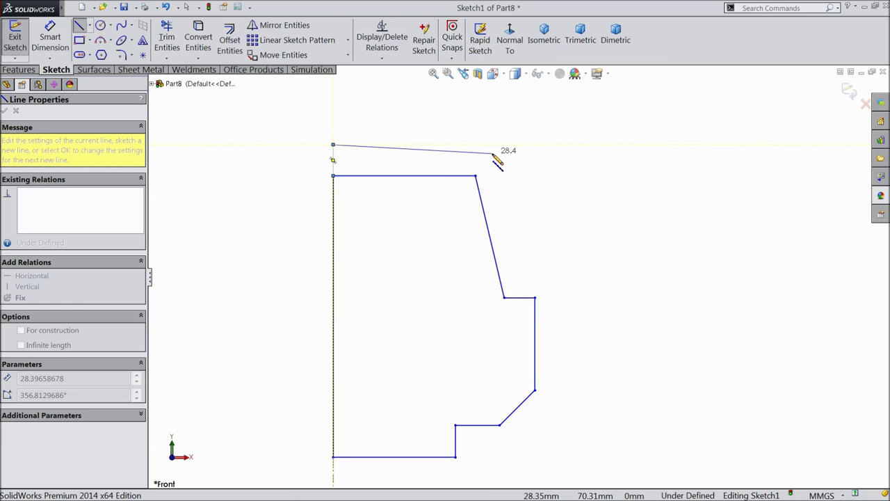
pyautogui.click(492, 153)
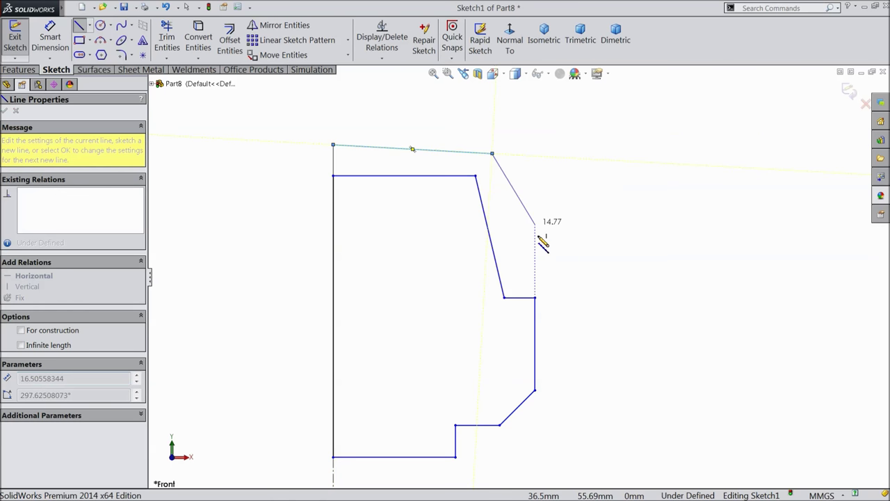
pyautogui.click(535, 298)
pyautogui.rightClick(622, 175)
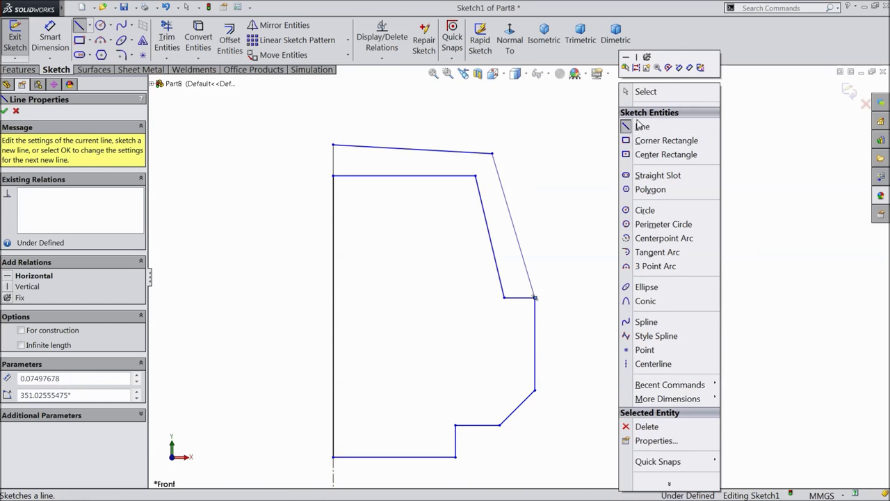
pyautogui.click(643, 93)
# Remove the stray line stub and make the outer slanted line parallel to the inner slanted line
pyautogui.scroll(-5, 554, 306)
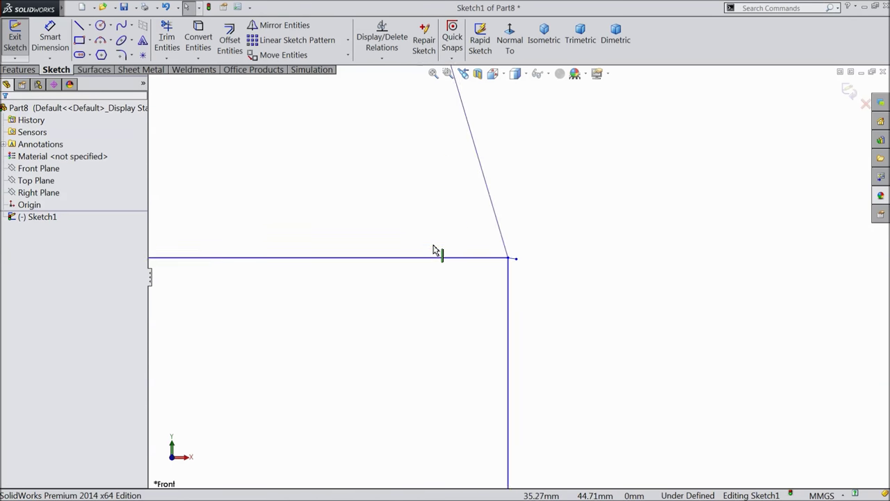
pyautogui.click(589, 278)
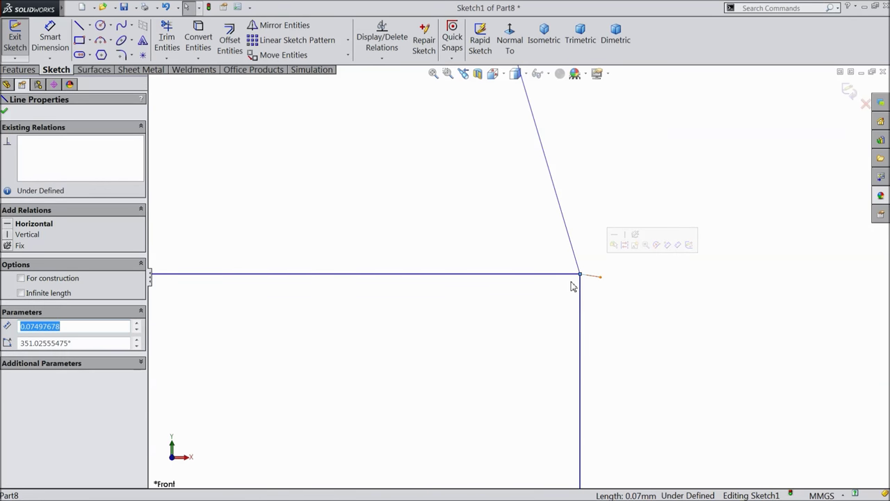
pyautogui.press('Escape')
pyautogui.scroll(5, 551, 312)
pyautogui.scroll(3, 545, 306)
pyautogui.scroll(-2, 507, 183)
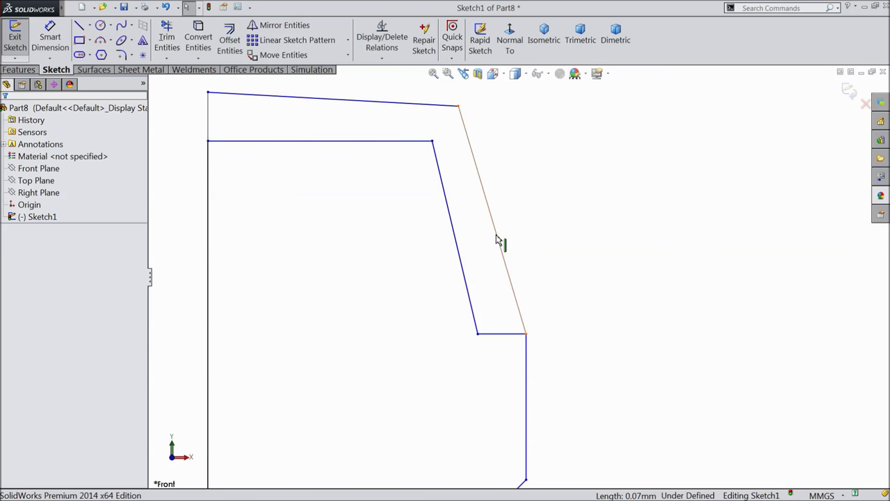
pyautogui.click(498, 240)
pyautogui.keyDown('ctrl'); pyautogui.click(456, 245); pyautogui.keyUp('ctrl')
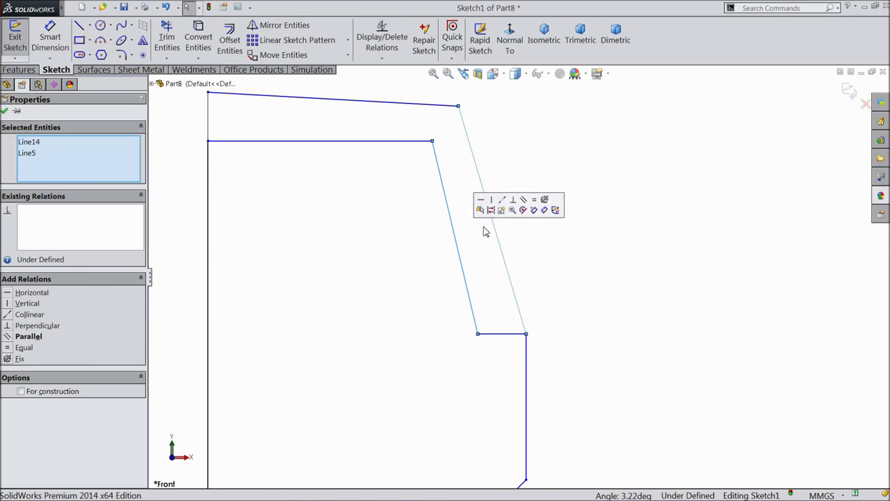
pyautogui.click(525, 207)
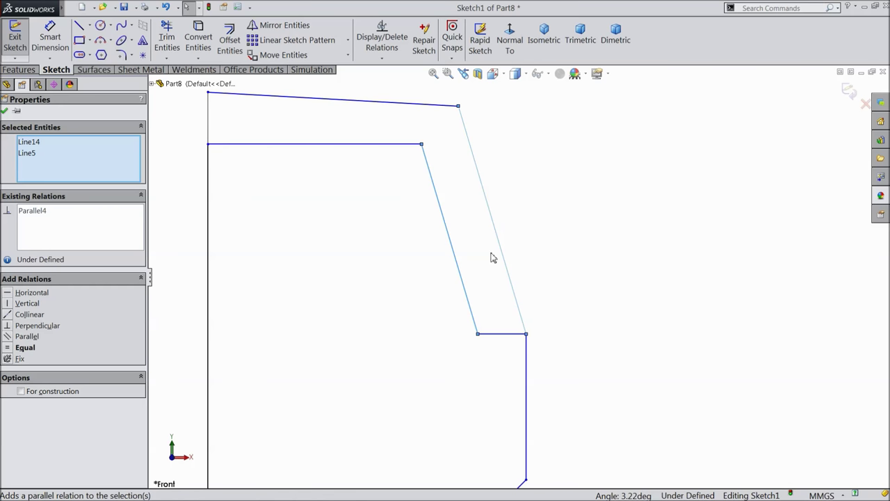
pyautogui.scroll(3, 511, 230)
pyautogui.click(545, 189)
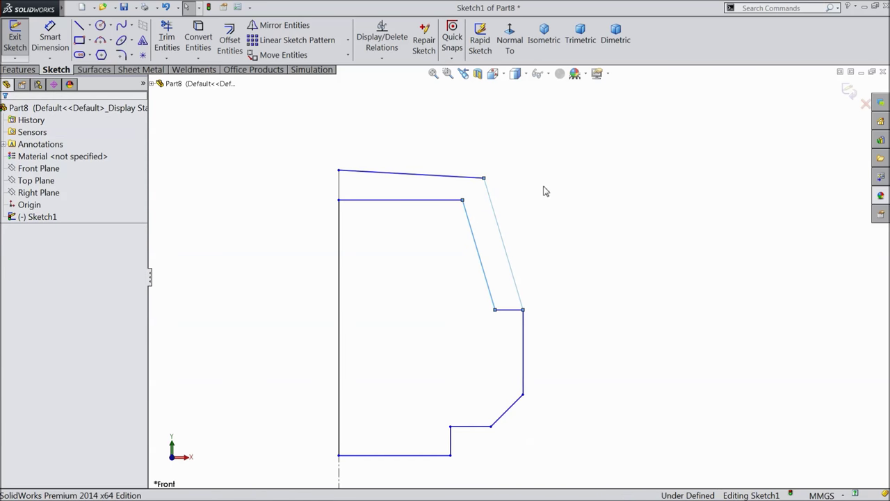
pyautogui.click(406, 202)
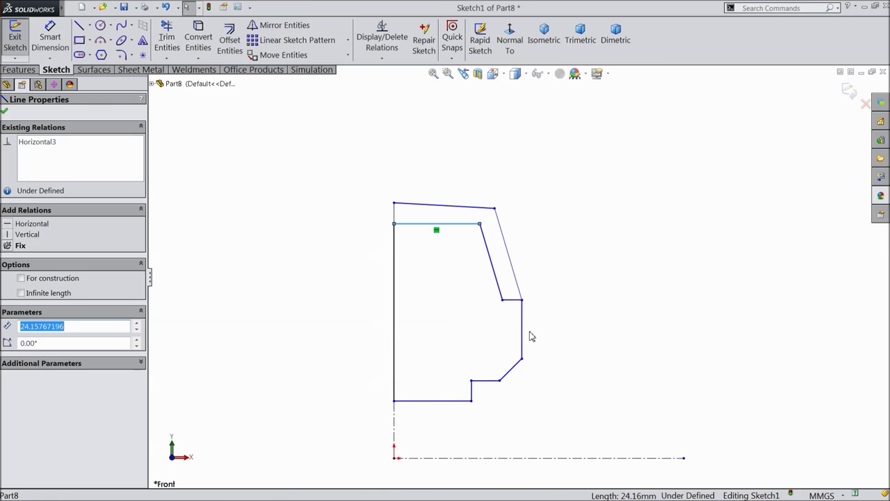
pyautogui.scroll(3, 528, 348)
pyautogui.scroll(-1, 527, 338)
pyautogui.click(50, 39)
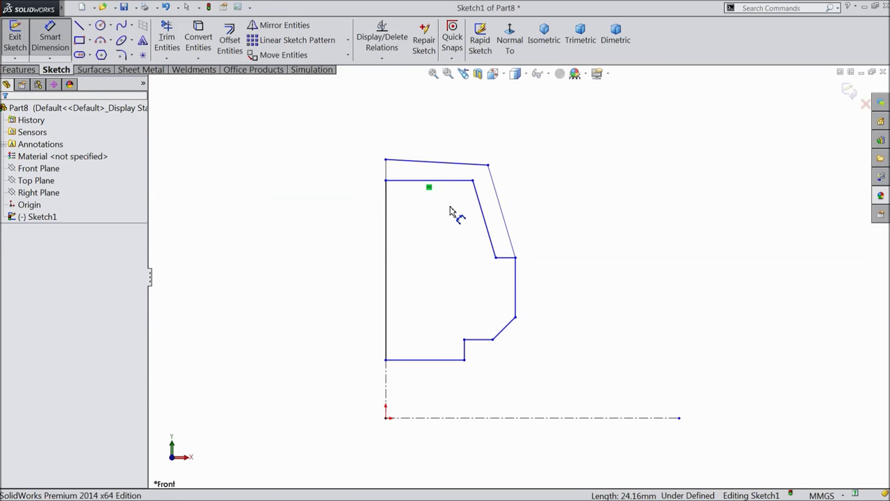
# Dimension the top corner heights above the centerline as 21.50, 21 and 20.25 mm
pyautogui.click(386, 160)
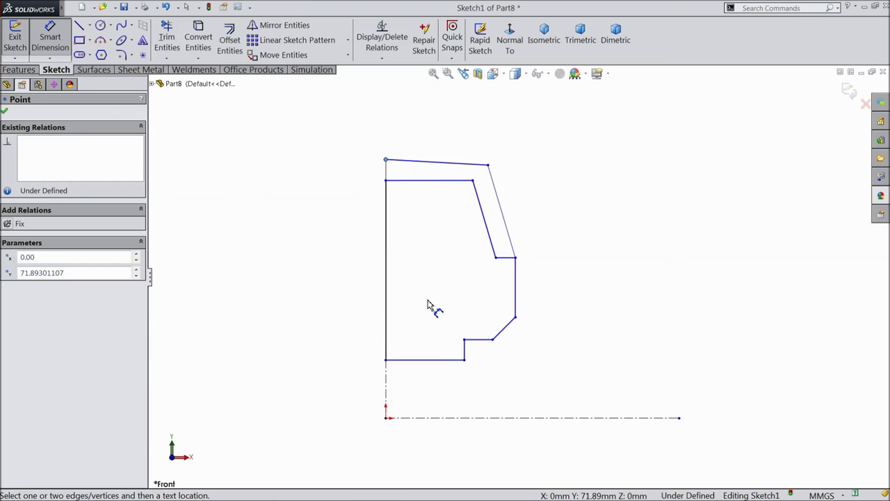
pyautogui.click(422, 417)
pyautogui.click(238, 313)
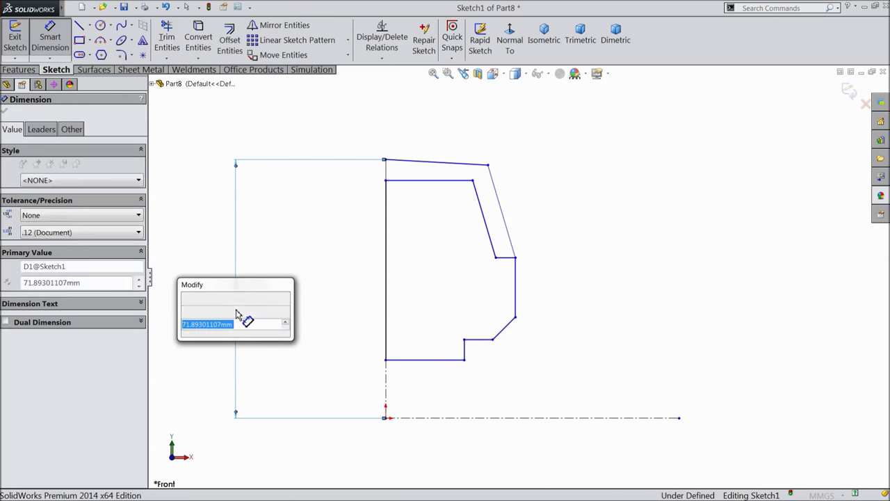
pyautogui.write('21.5')
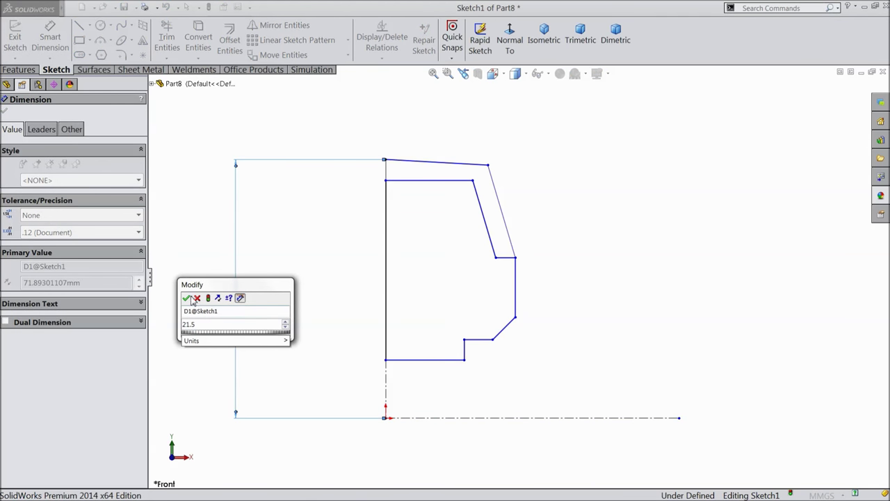
pyautogui.click(191, 298)
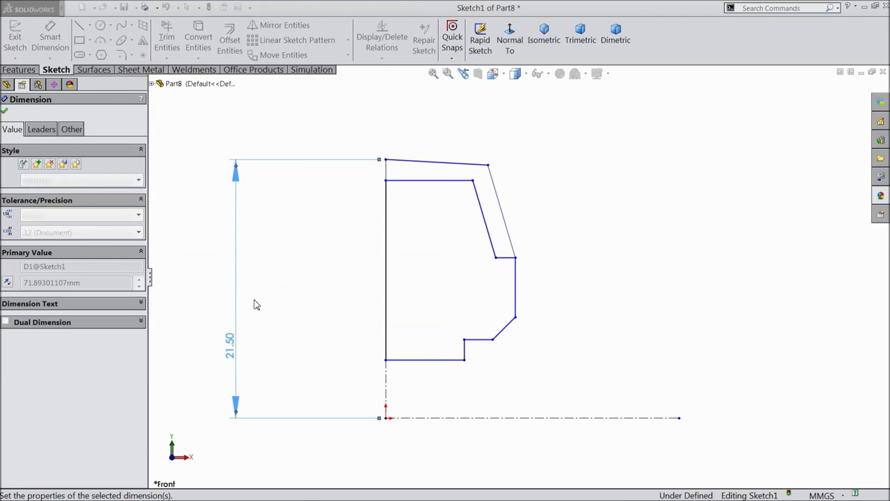
pyautogui.click(488, 167)
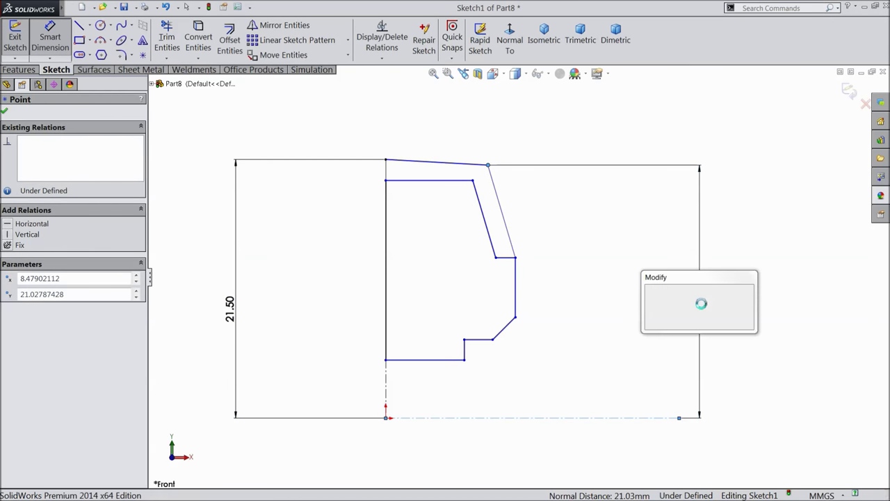
pyautogui.click(701, 304)
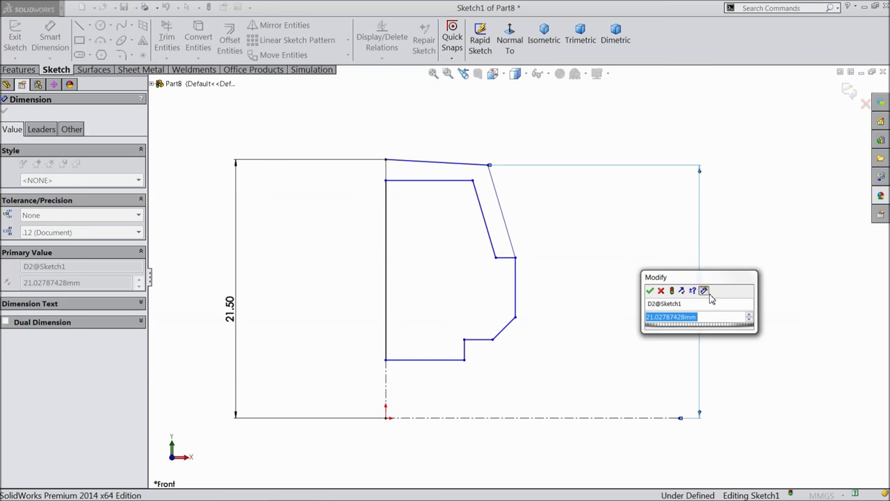
pyautogui.write('21')
pyautogui.click(651, 291)
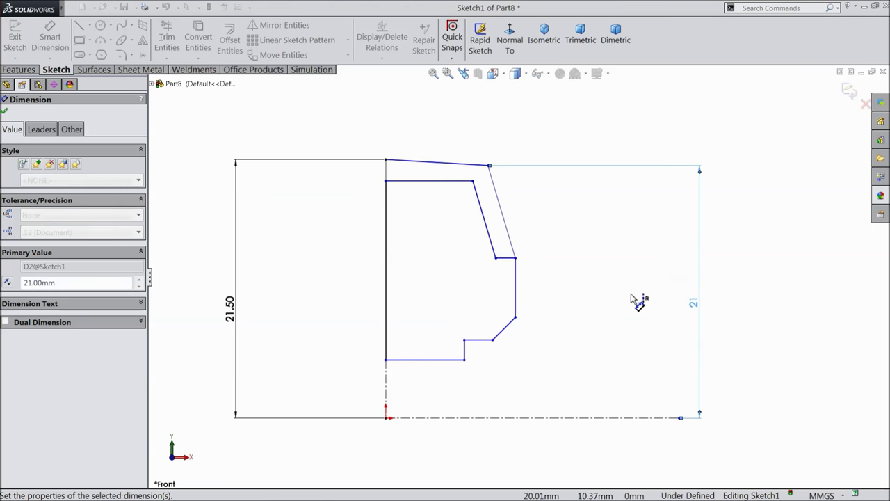
pyautogui.click(473, 181)
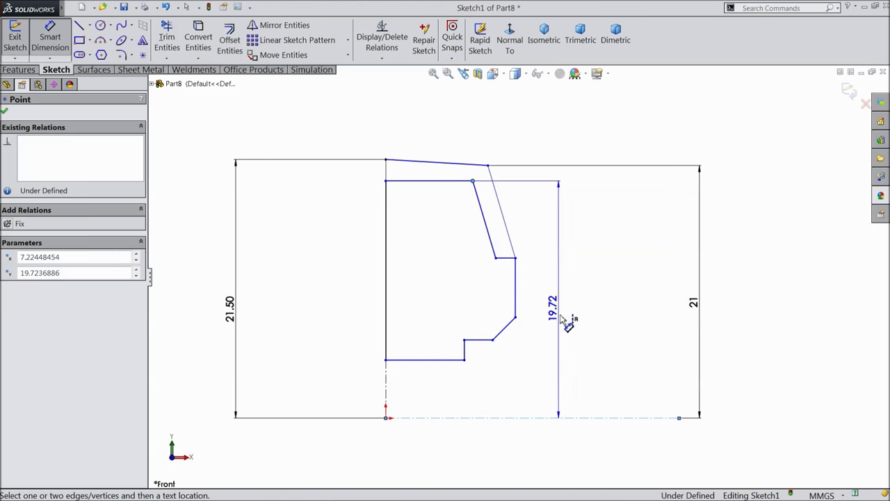
pyautogui.click(656, 303)
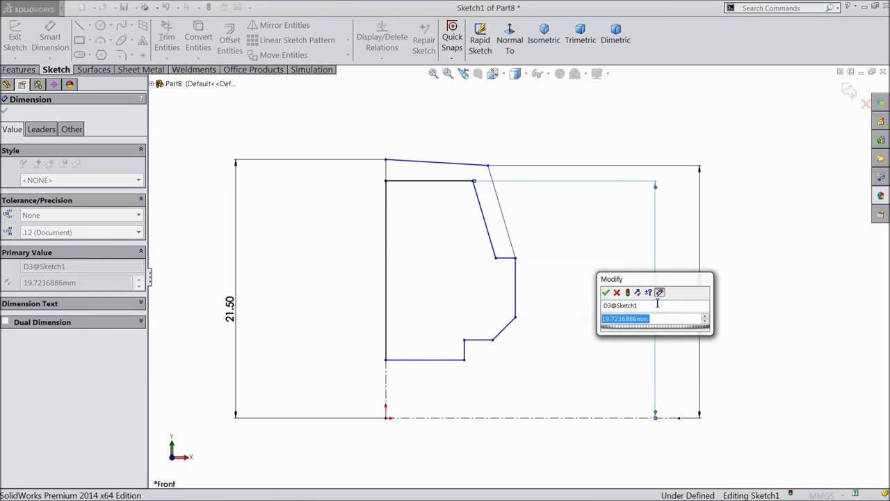
pyautogui.write('19.72')
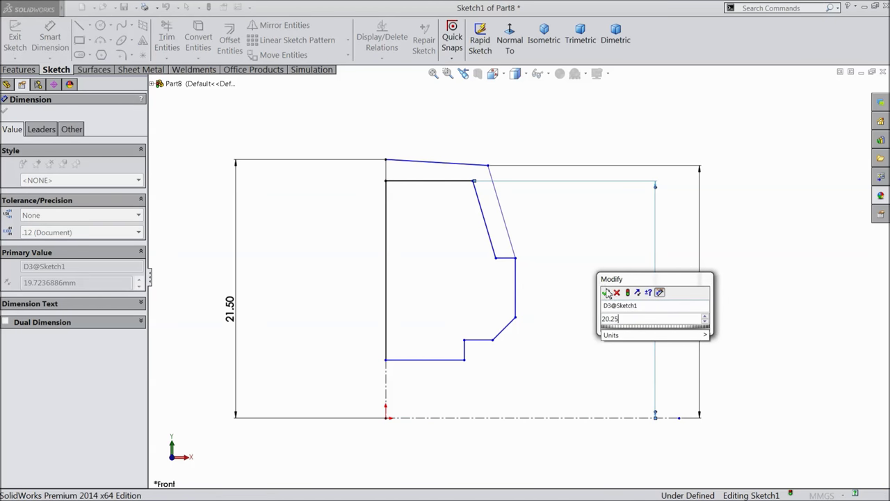
pyautogui.click(606, 293)
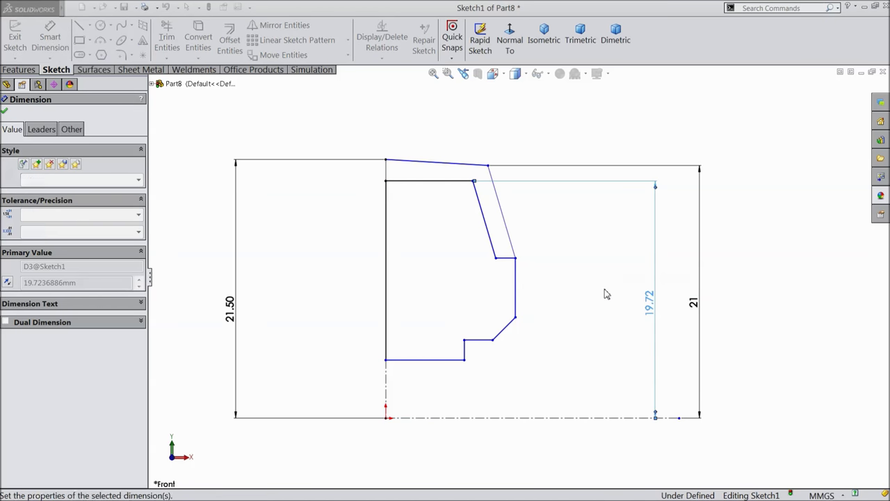
# Dimension the lower edge and vertex heights as 16, 12.50, 10.50 and 9.38 (18.75/2) mm
pyautogui.click(508, 257)
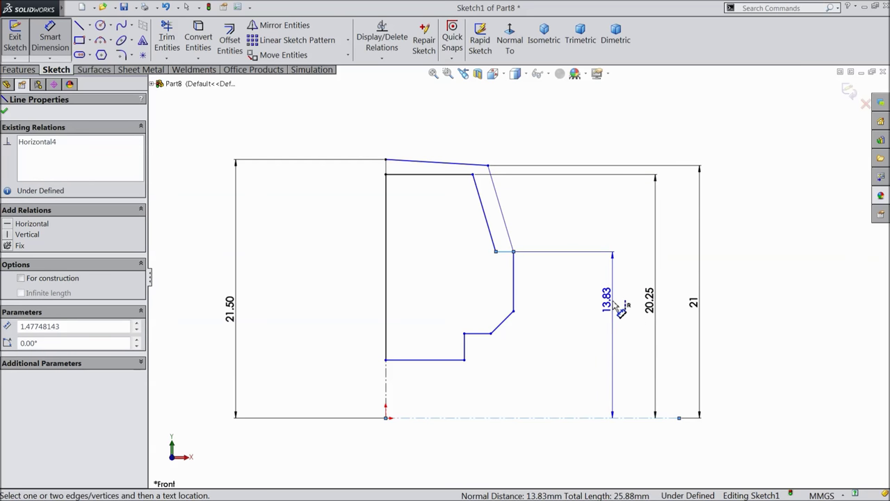
pyautogui.click(613, 305)
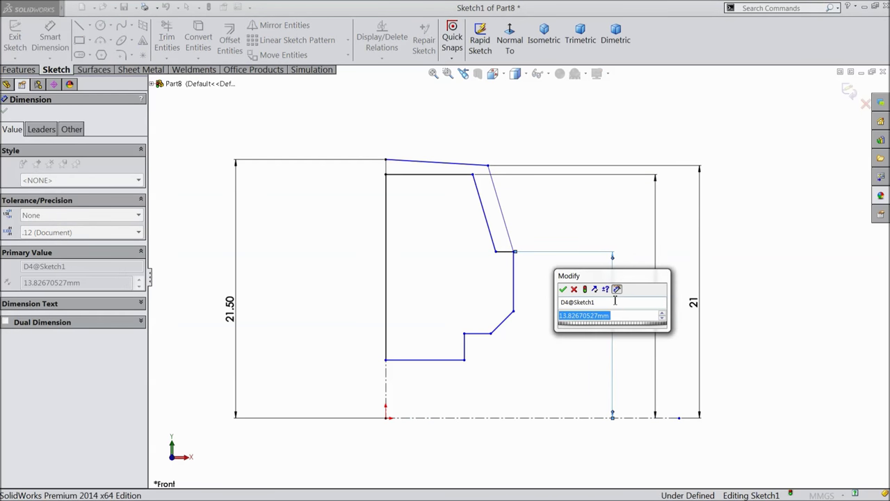
pyautogui.write('16')
pyautogui.click(563, 288)
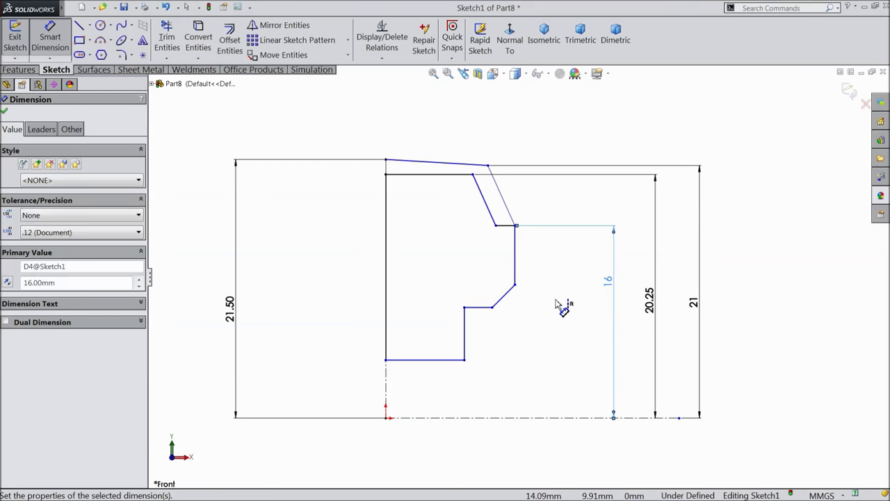
pyautogui.click(515, 286)
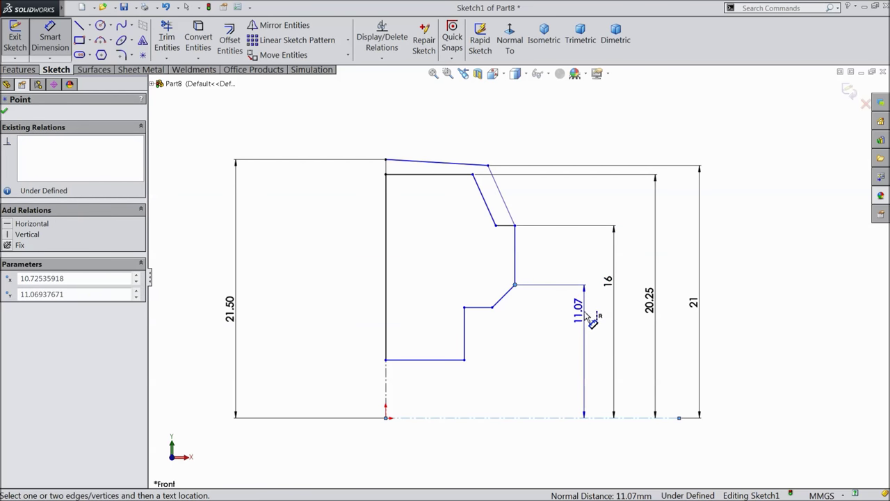
pyautogui.click(590, 318)
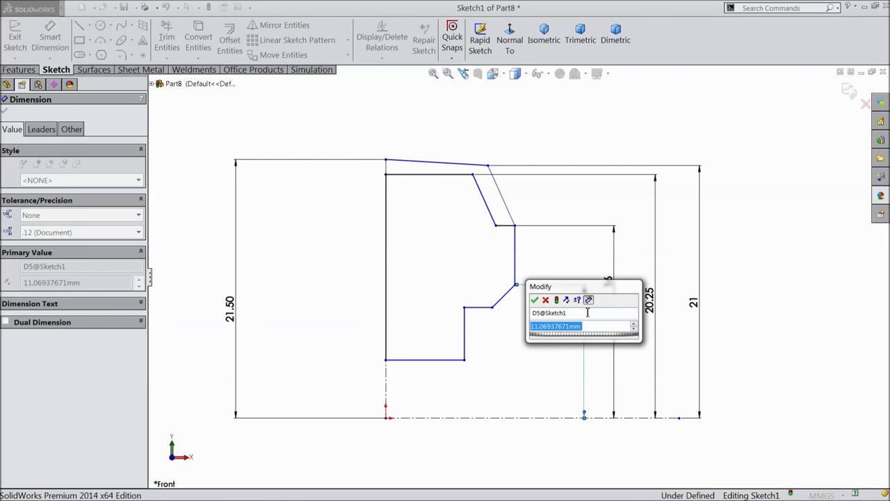
pyautogui.write('12.5')
pyautogui.press('Return')
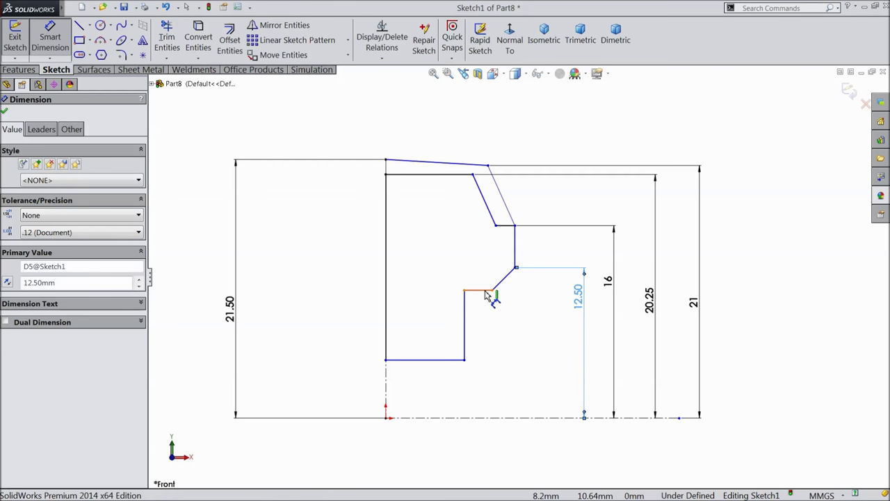
pyautogui.click(486, 292)
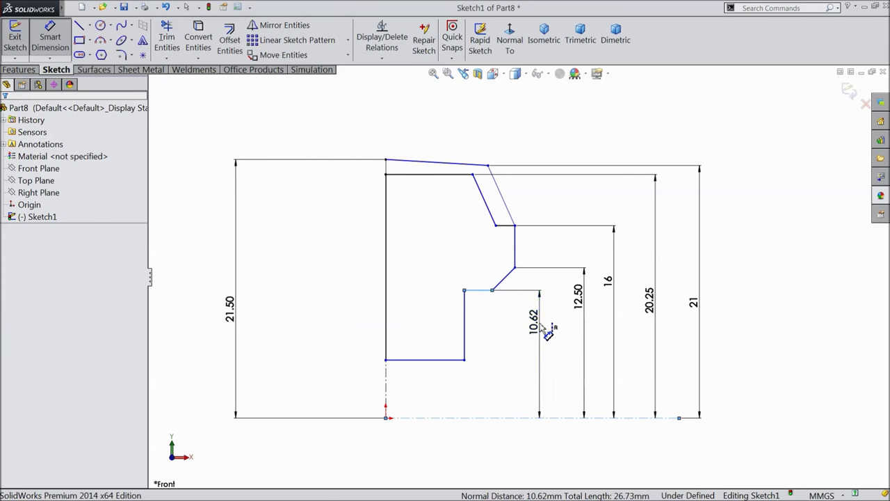
pyautogui.click(548, 332)
pyautogui.write('10.5')
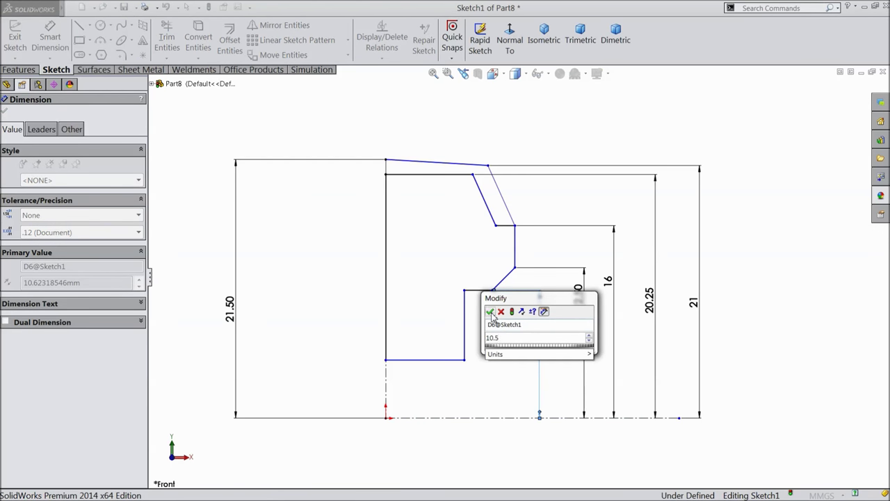
pyautogui.click(490, 312)
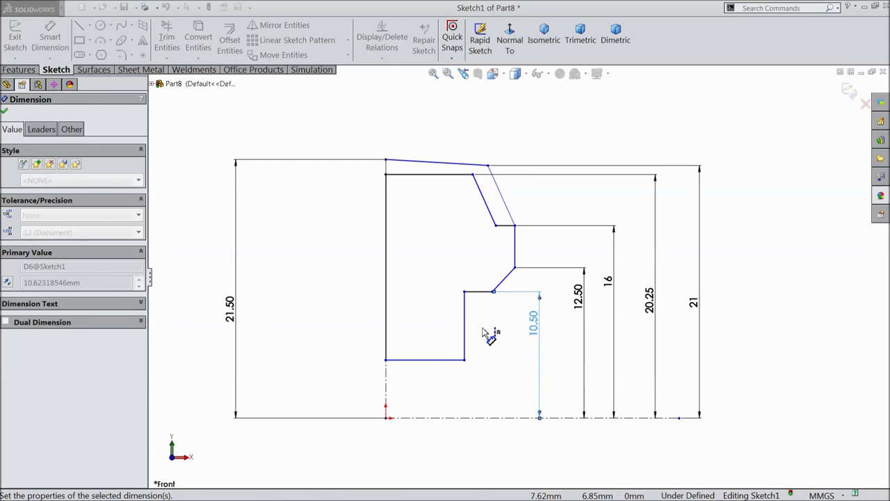
pyautogui.click(439, 359)
pyautogui.click(499, 379)
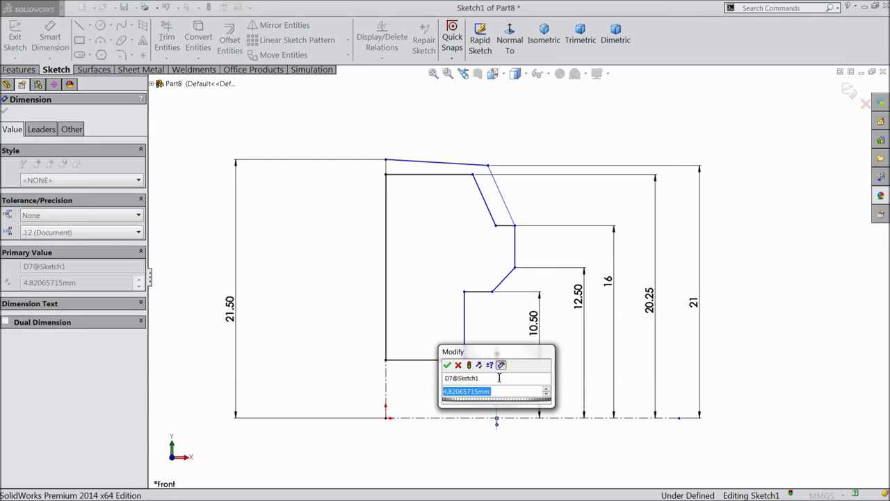
pyautogui.write('18')
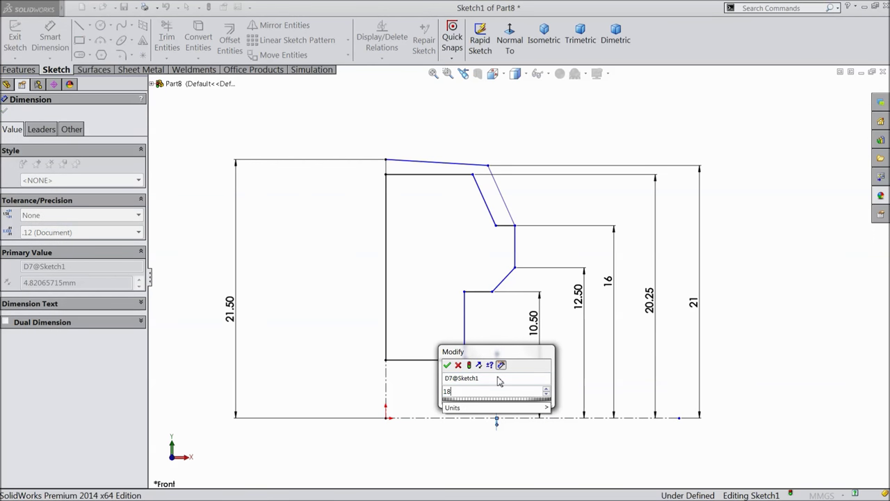
pyautogui.write('.75/2')
pyautogui.click(447, 365)
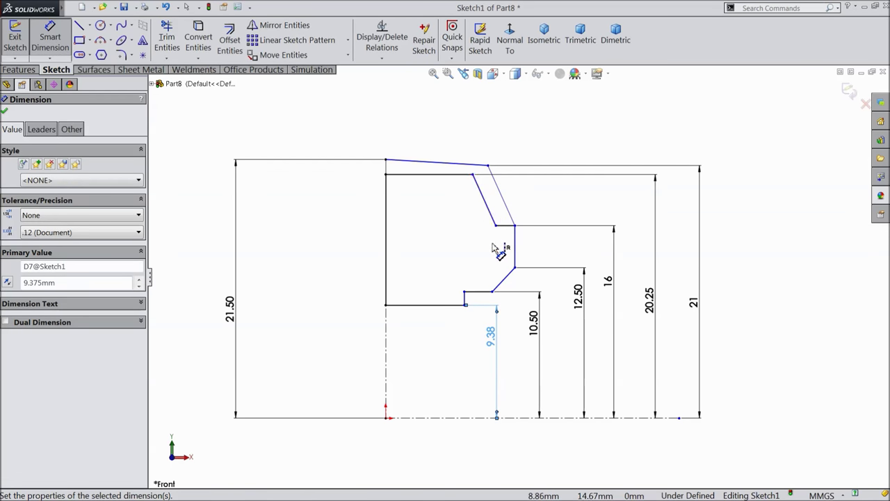
pyautogui.click(515, 244)
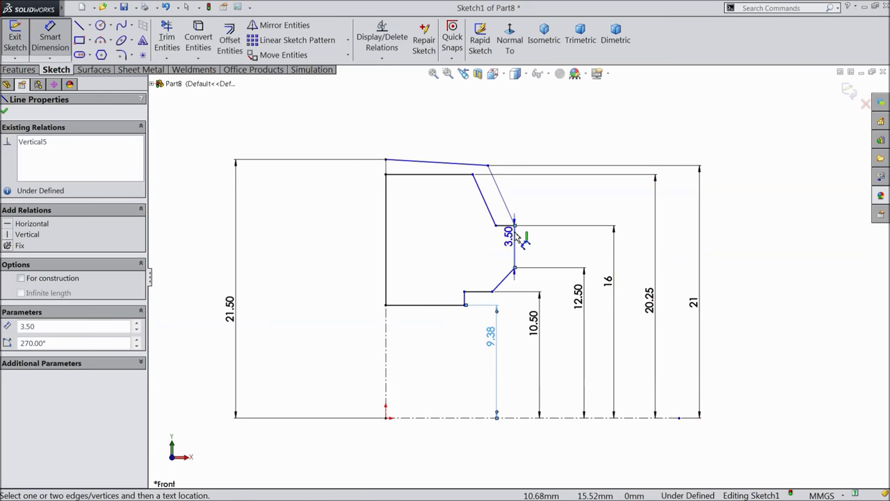
# Dimension the profile's top width to 7.50 mm
pyautogui.click(388, 207)
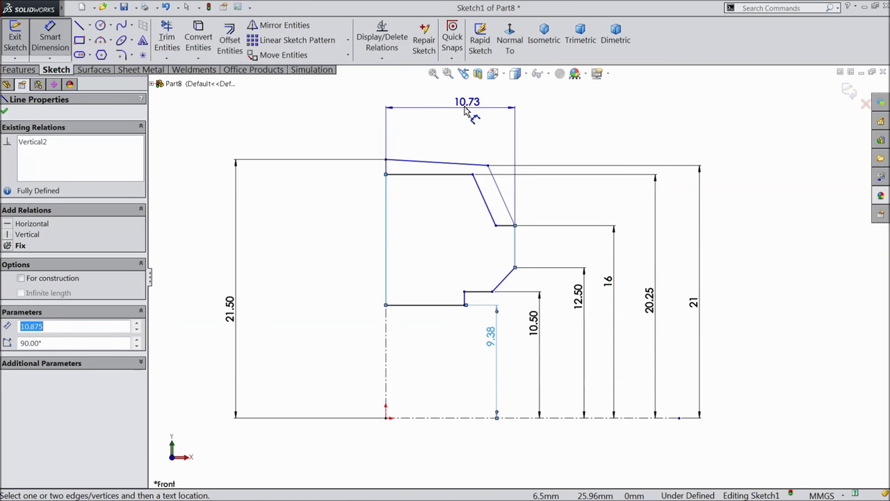
pyautogui.click(462, 110)
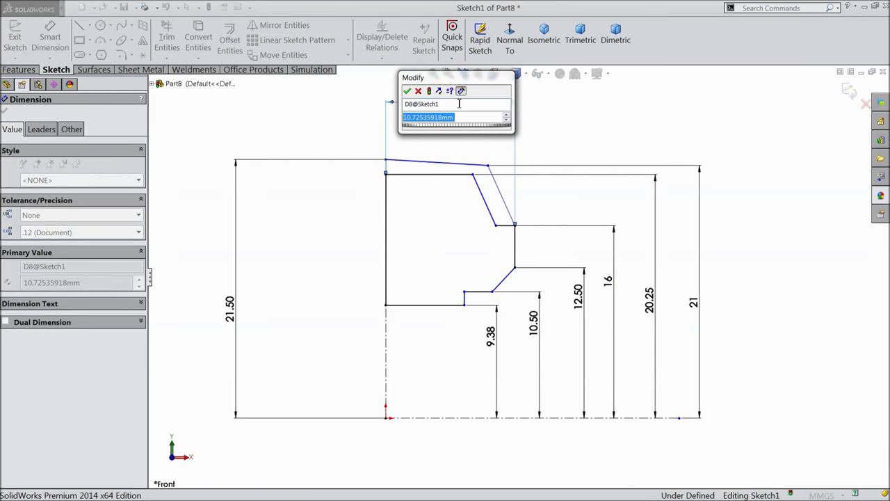
pyautogui.write('7.5')
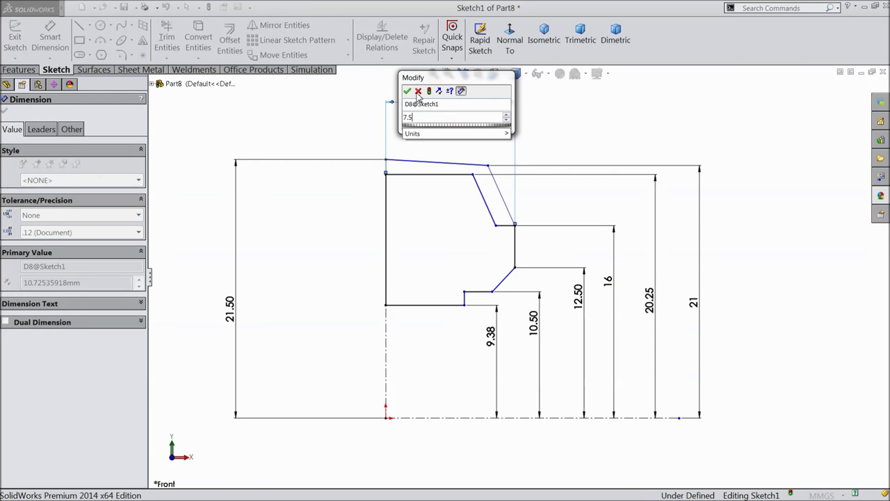
pyautogui.click(409, 91)
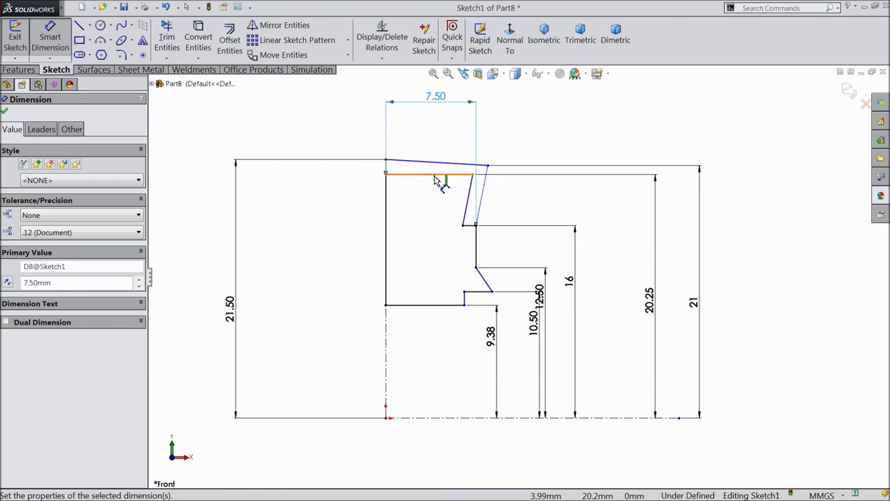
pyautogui.scroll(-1, 457, 200)
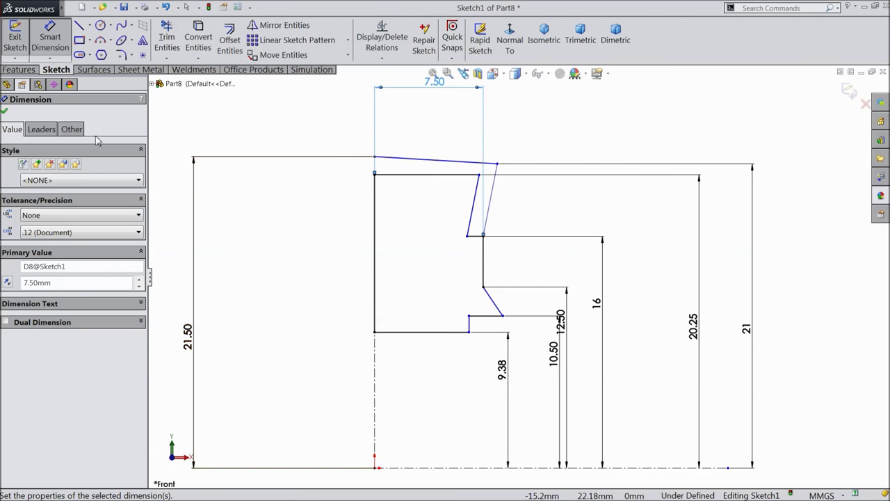
pyautogui.click(5, 112)
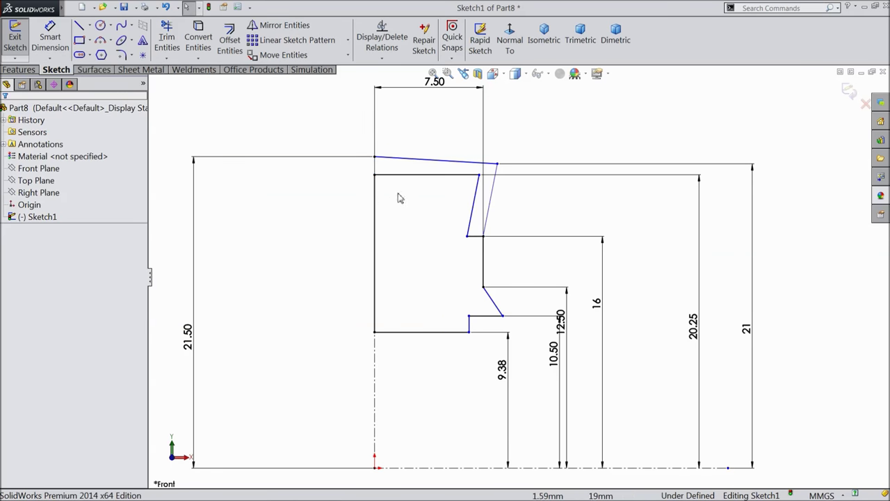
# Drag the top-right corner, upper slanted endpoint and lower step corner leftward, then fit the sketch in view
pyautogui.scroll(-3, 477, 182)
pyautogui.moveTo(479, 175)
pyautogui.mouseDown()
pyautogui.moveTo(460, 178)
pyautogui.moveTo(455, 204)
pyautogui.moveTo(469, 202)
pyautogui.moveTo(431, 203)
pyautogui.moveTo(467, 204)
pyautogui.mouseUp()
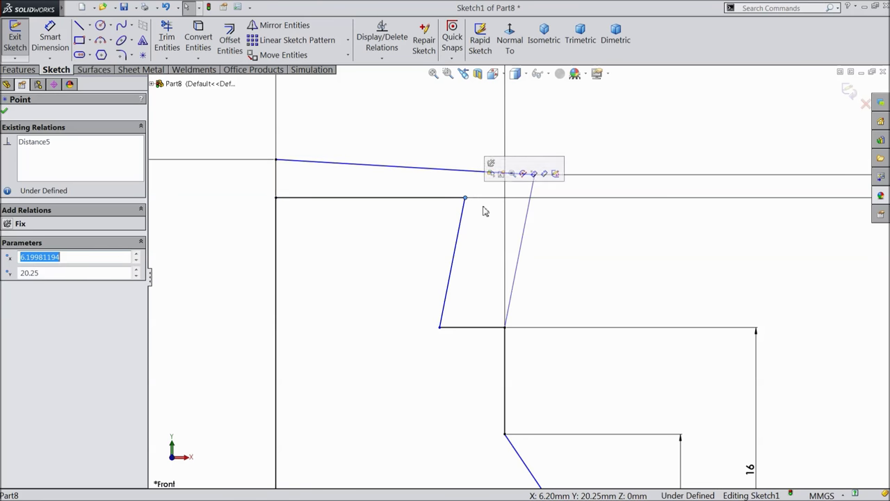
pyautogui.click(582, 211)
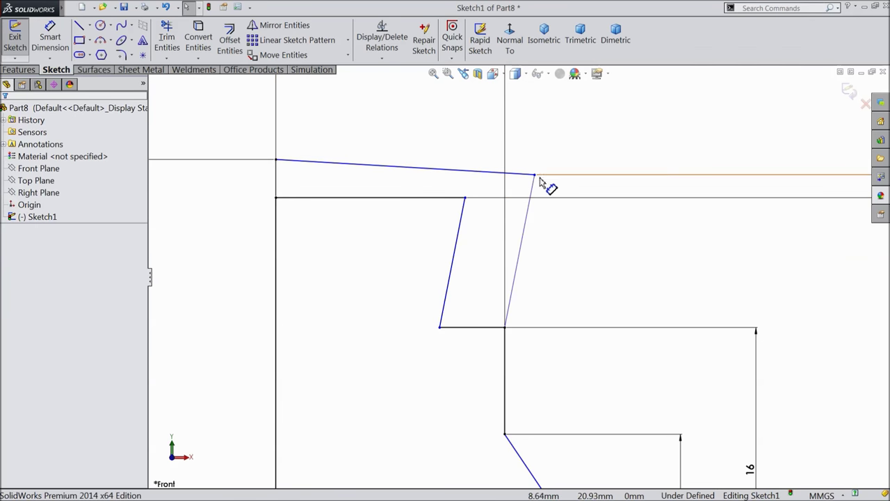
pyautogui.moveTo(534, 178); pyautogui.dragTo(489, 181)
pyautogui.scroll(3, 501, 230)
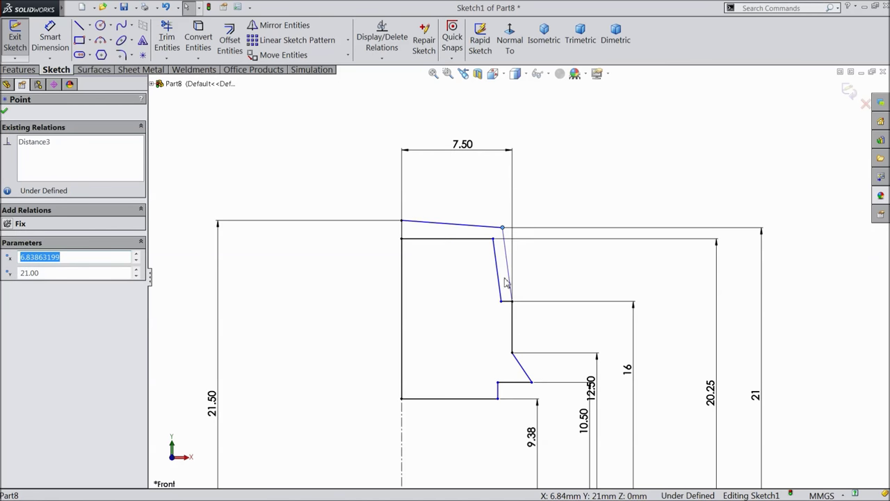
pyautogui.scroll(-3, 527, 389)
pyautogui.moveTo(535, 351)
pyautogui.mouseDown()
pyautogui.moveTo(501, 353)
pyautogui.moveTo(492, 340)
pyautogui.moveTo(430, 352)
pyautogui.mouseUp()
pyautogui.press('f')
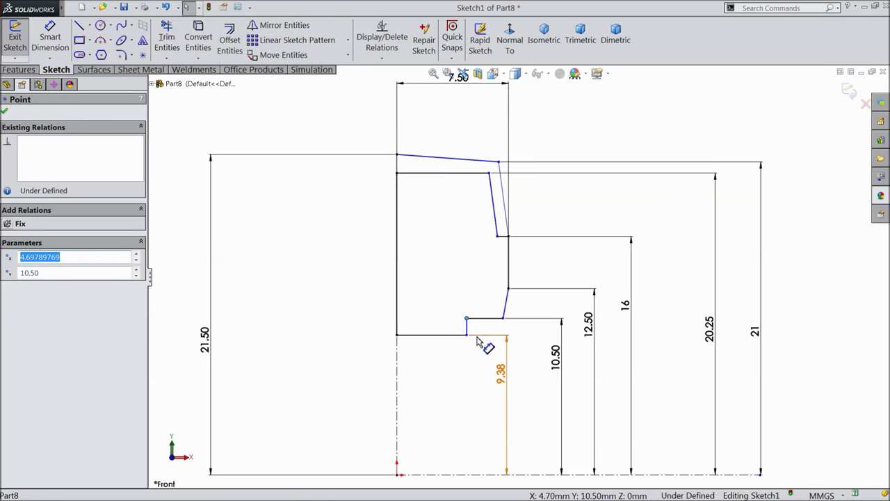
pyautogui.click(50, 39)
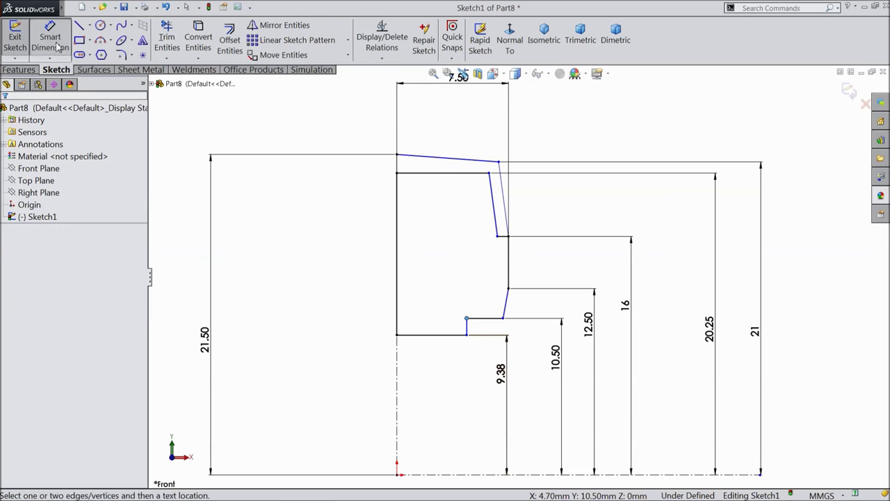
# Dimension the short lower step line to 1.10 mm
pyautogui.scroll(-2, 484, 319)
pyautogui.click(494, 320)
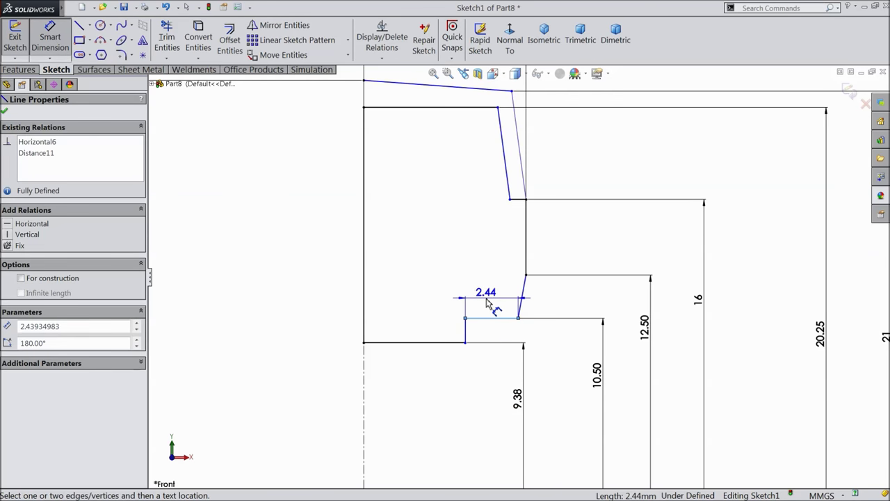
pyautogui.click(487, 296)
pyautogui.write('1.1')
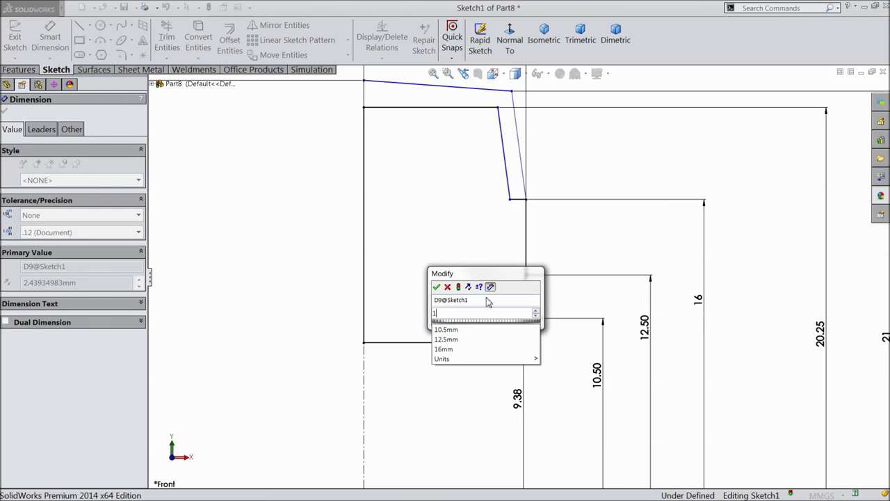
pyautogui.click(437, 286)
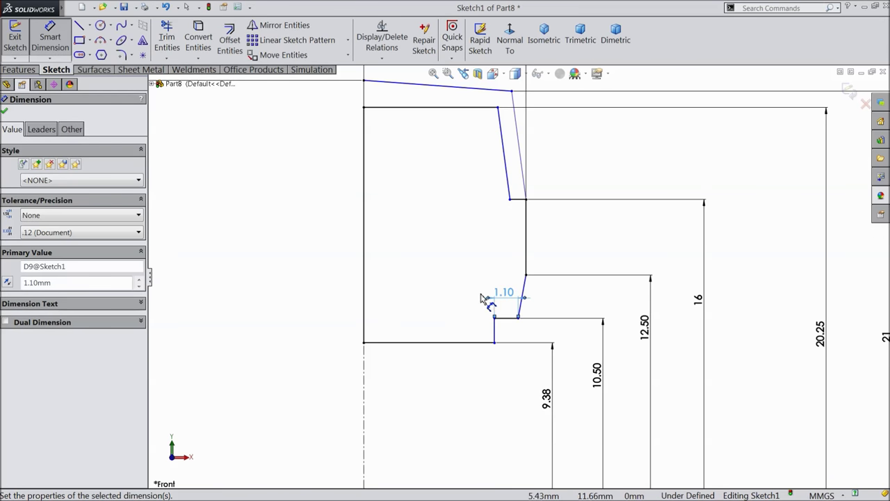
# Dimension the lower step's corner point 6.75 mm from the profile's left edge
pyautogui.scroll(-3, 522, 237)
pyautogui.scroll(2, 521, 188)
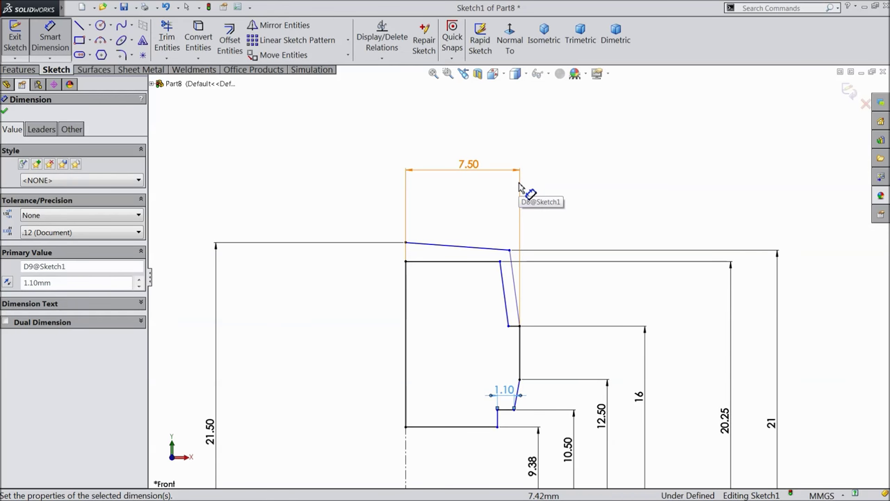
pyautogui.click(514, 410)
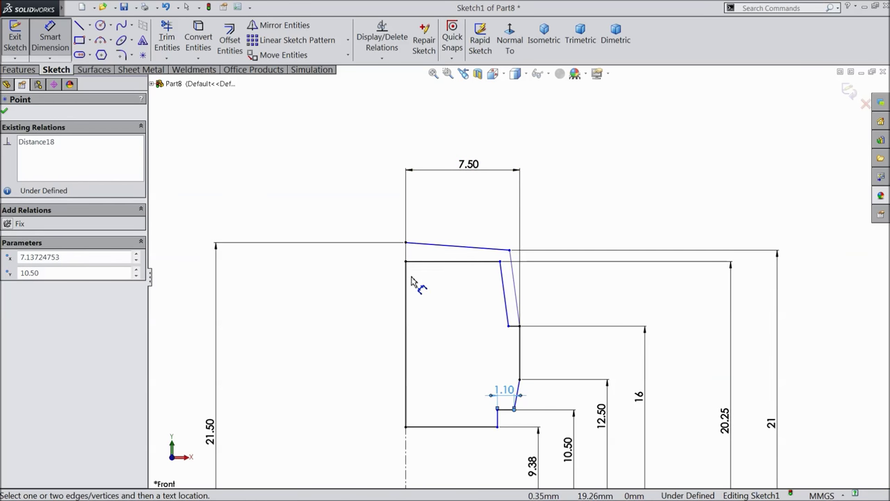
pyautogui.click(407, 285)
pyautogui.click(459, 197)
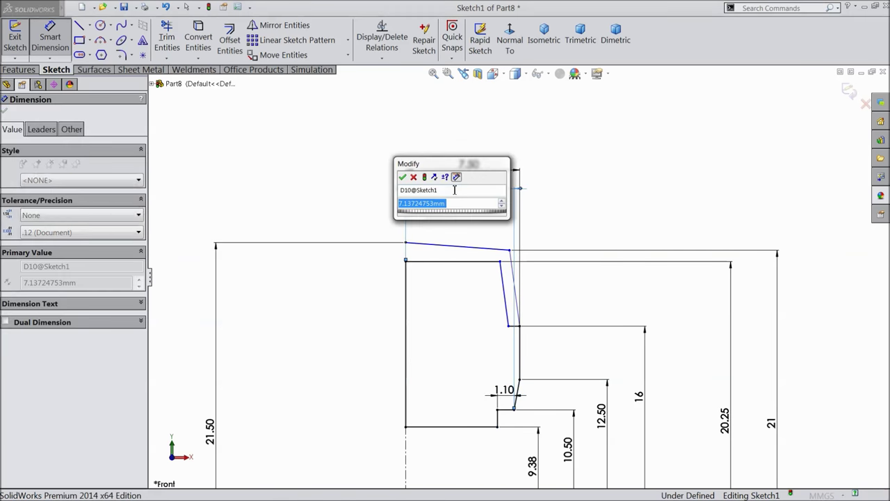
pyautogui.write('6.')
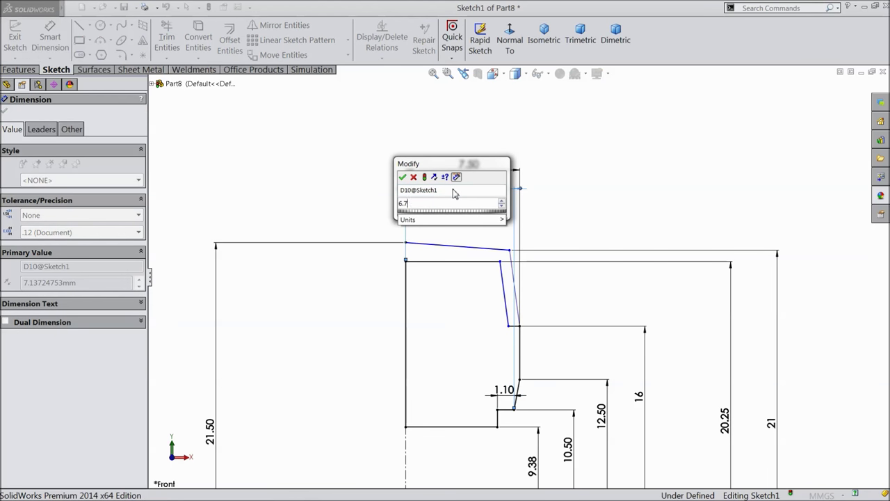
pyautogui.write('75')
pyautogui.click(402, 177)
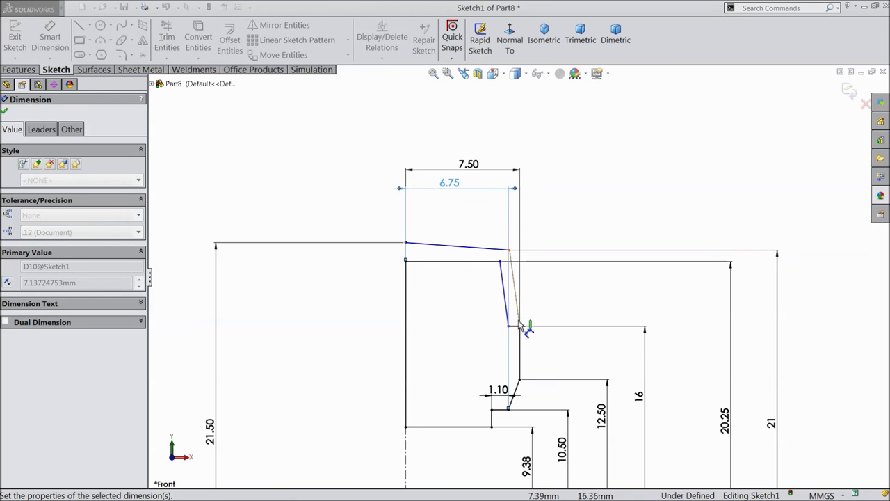
pyautogui.scroll(-2, 525, 319)
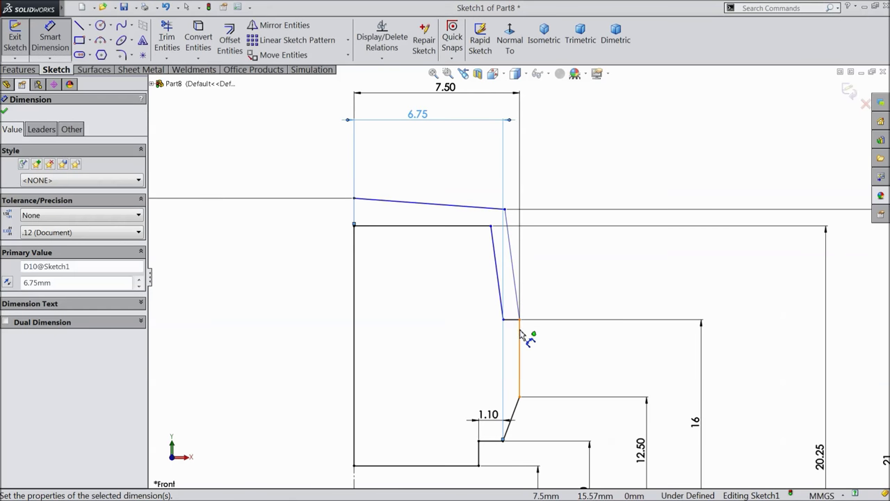
pyautogui.click(496, 228)
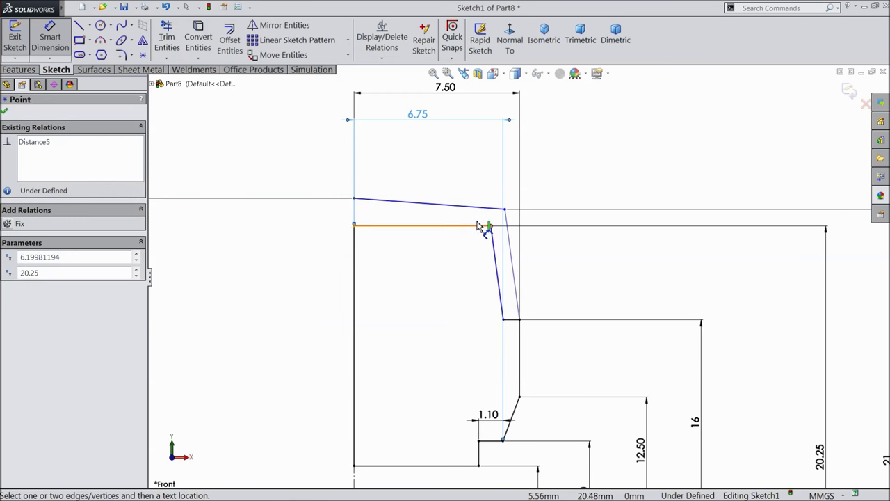
pyautogui.click(355, 240)
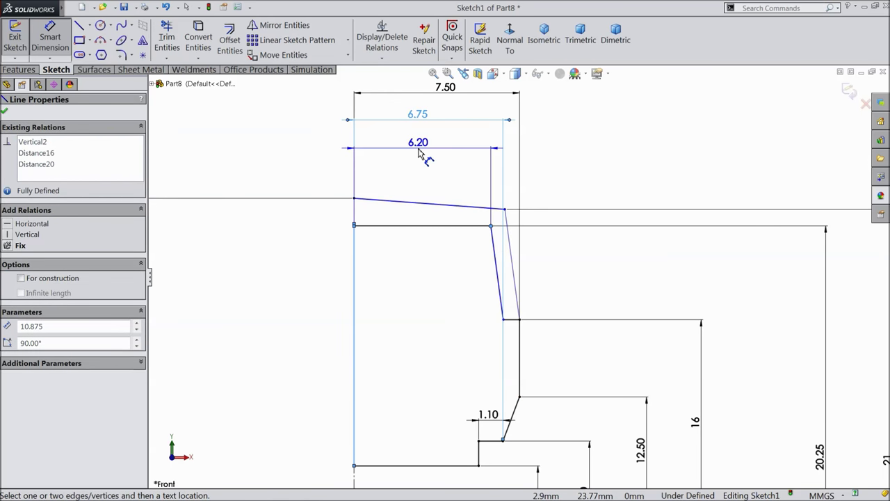
# Dimension the slanted edge's top corner 5.63 mm from the left edge and reposition the 6.75 dimension
pyautogui.click(420, 147)
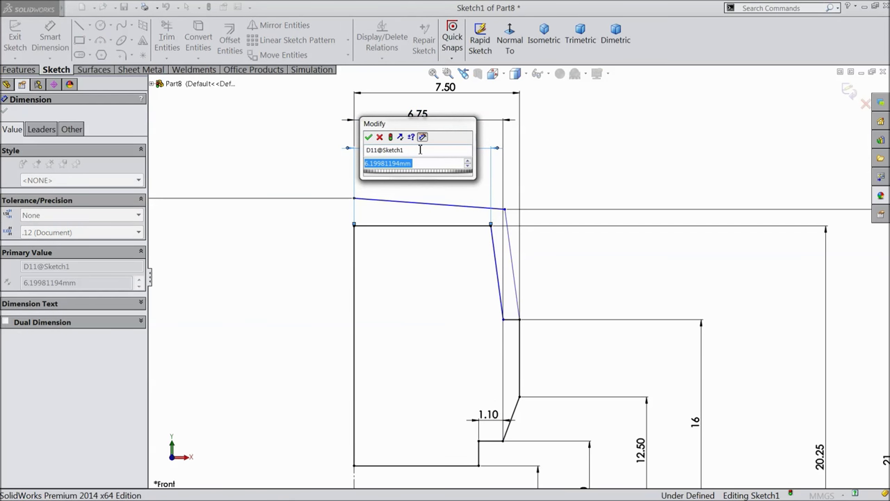
pyautogui.write('6.125')
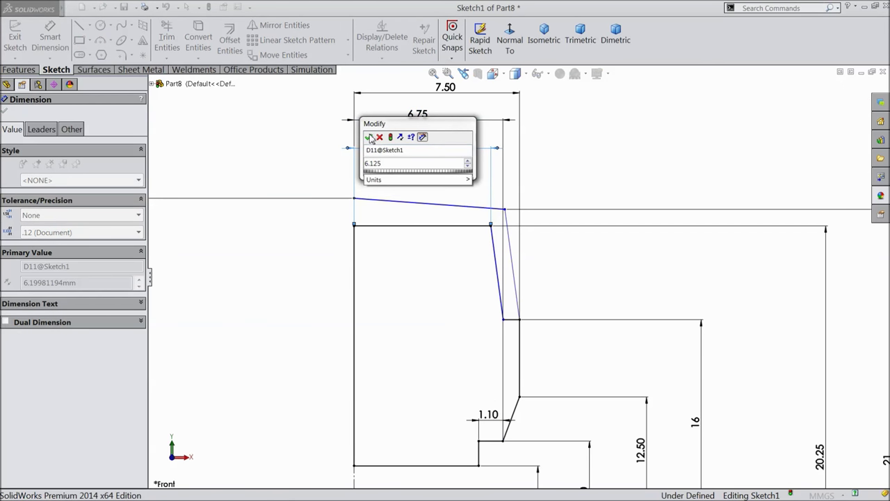
pyautogui.click(369, 138)
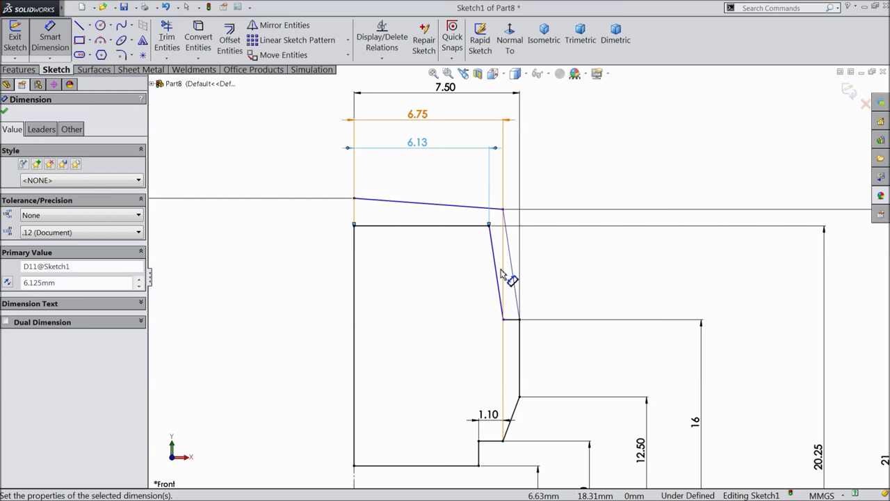
pyautogui.scroll(-1, 489, 203)
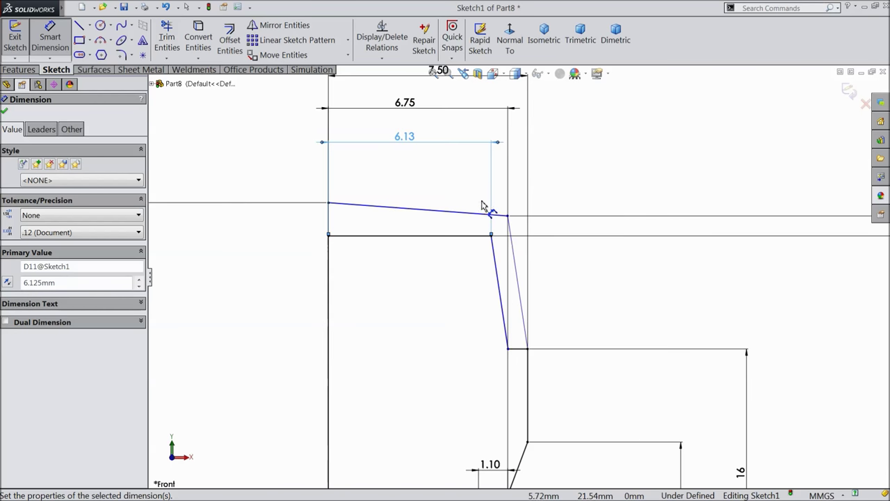
pyautogui.doubleClick(408, 139)
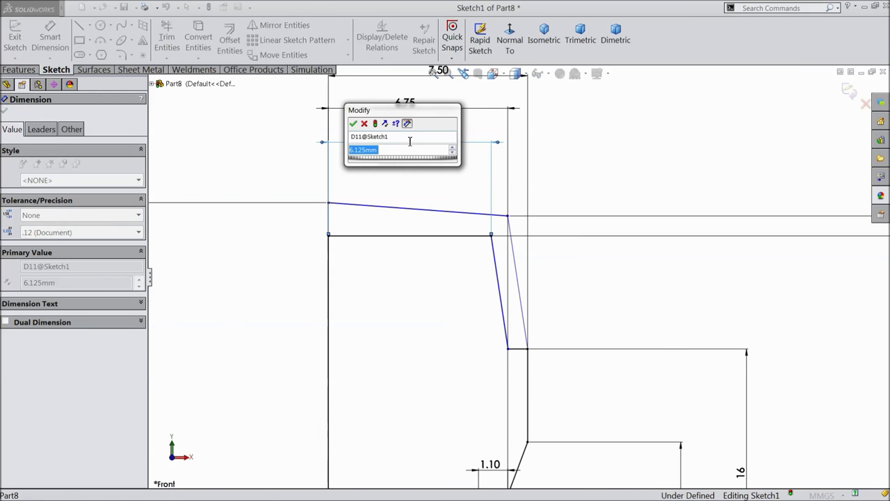
pyautogui.write('5.625')
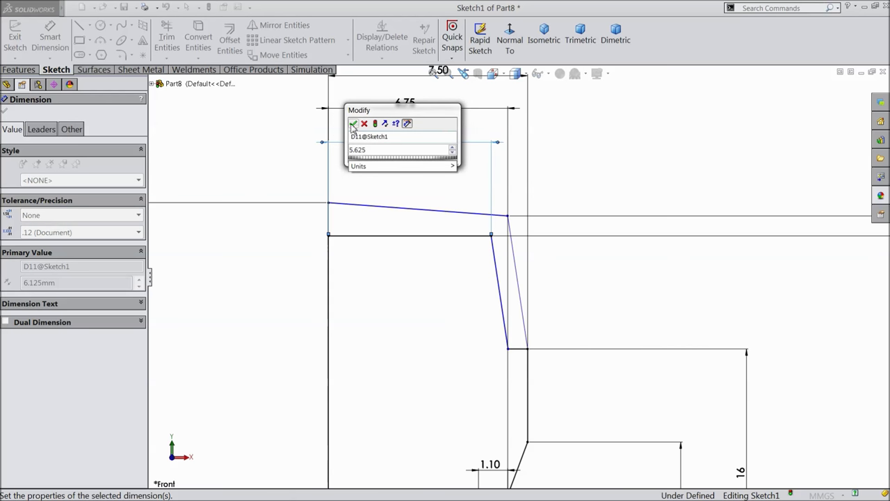
pyautogui.click(353, 124)
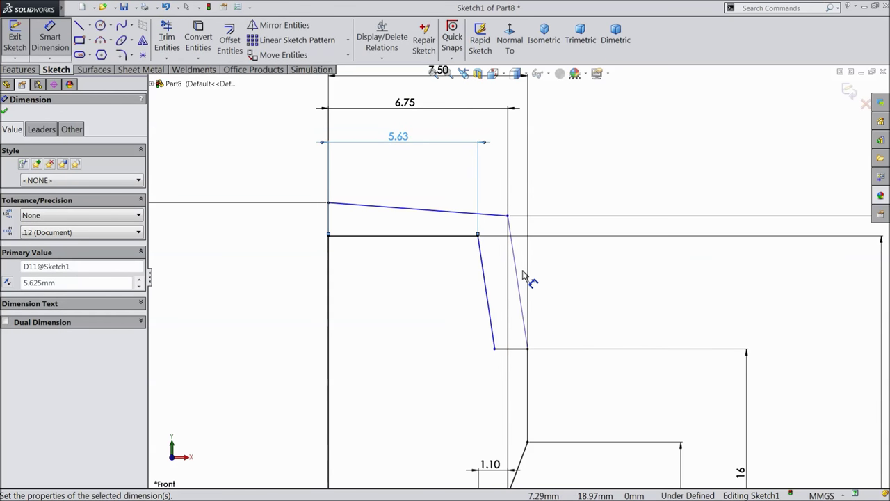
pyautogui.scroll(3, 526, 278)
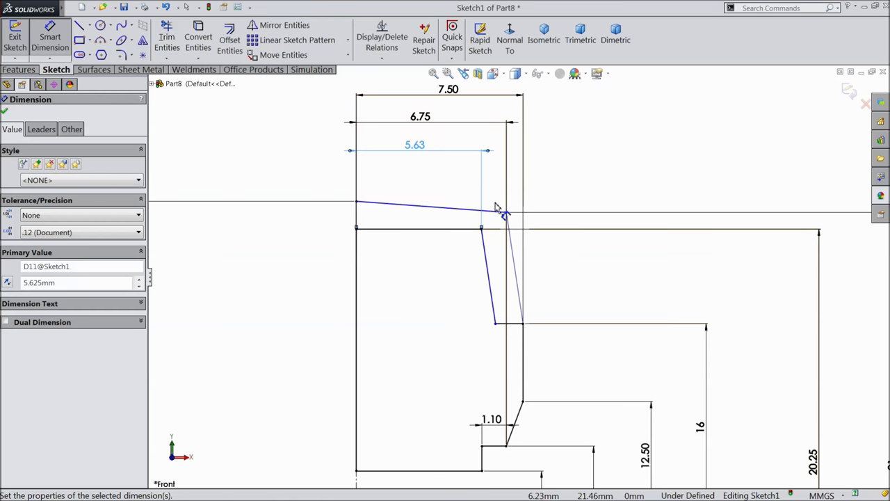
pyautogui.moveTo(422, 129)
pyautogui.mouseDown()
pyautogui.moveTo(428, 387)
pyautogui.moveTo(433, 120)
pyautogui.mouseUp()
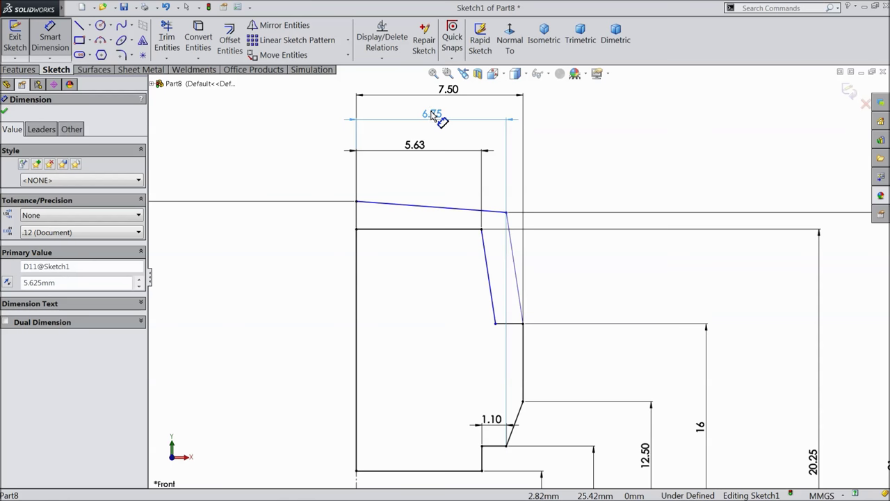
pyautogui.click(441, 116)
# Dimension the upper slanted line's outer endpoint 6.13 mm from the left edge, fully defining the sketch
pyautogui.scroll(-2, 521, 215)
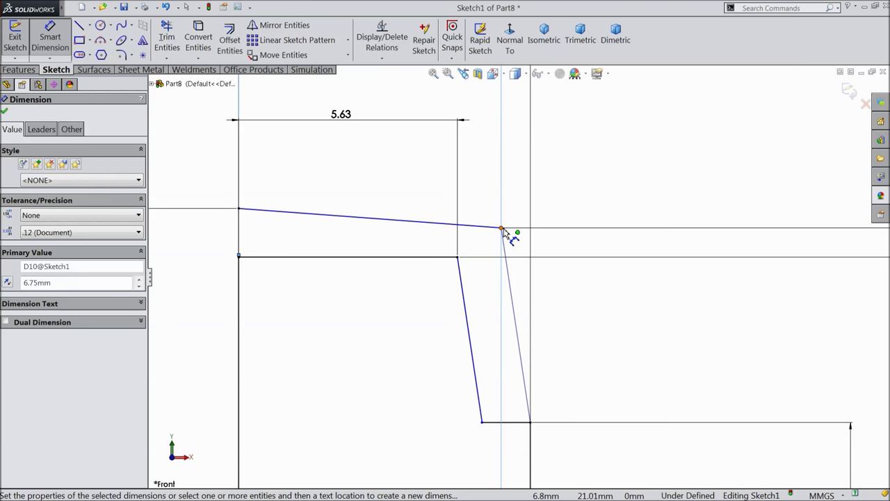
pyautogui.click(502, 229)
pyautogui.click(239, 282)
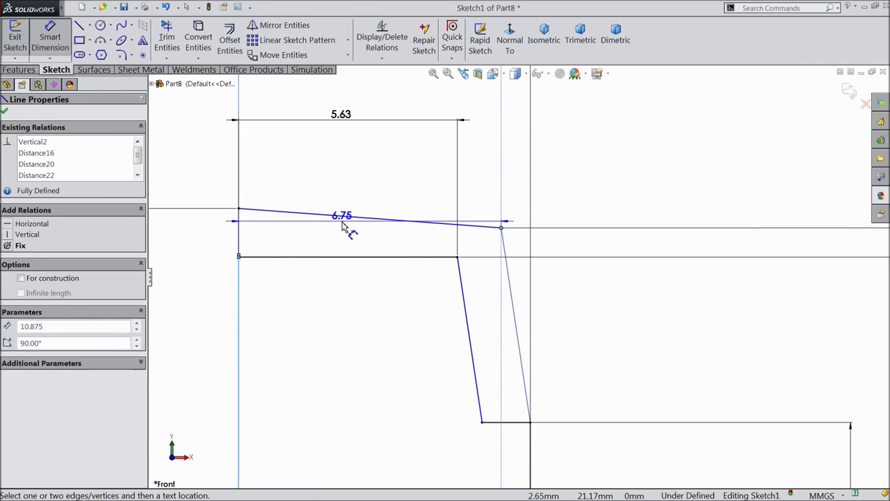
pyautogui.scroll(2, 342, 226)
pyautogui.click(415, 169)
pyautogui.write('6.12')
pyautogui.click(364, 157)
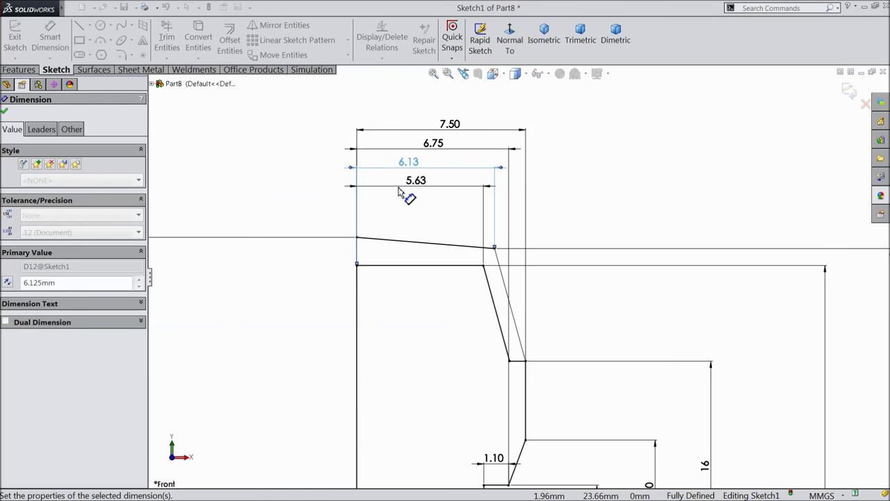
pyautogui.scroll(4, 507, 301)
pyautogui.scroll(-3, 534, 376)
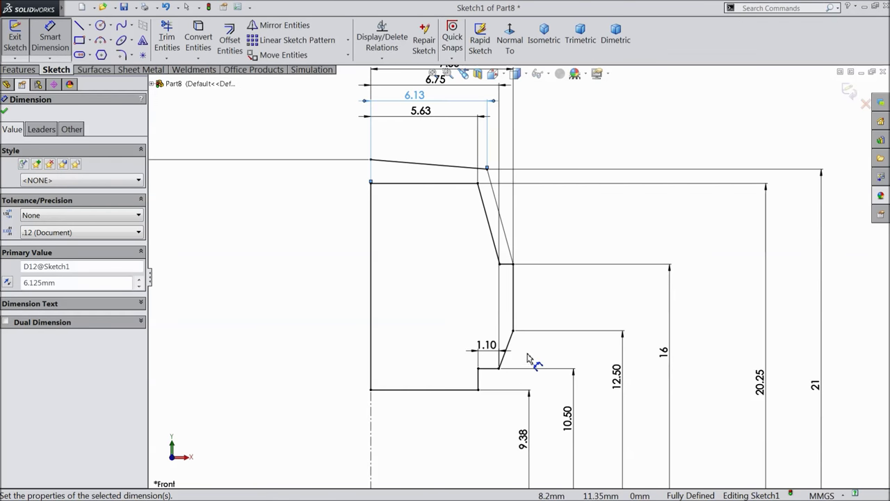
pyautogui.scroll(3, 456, 292)
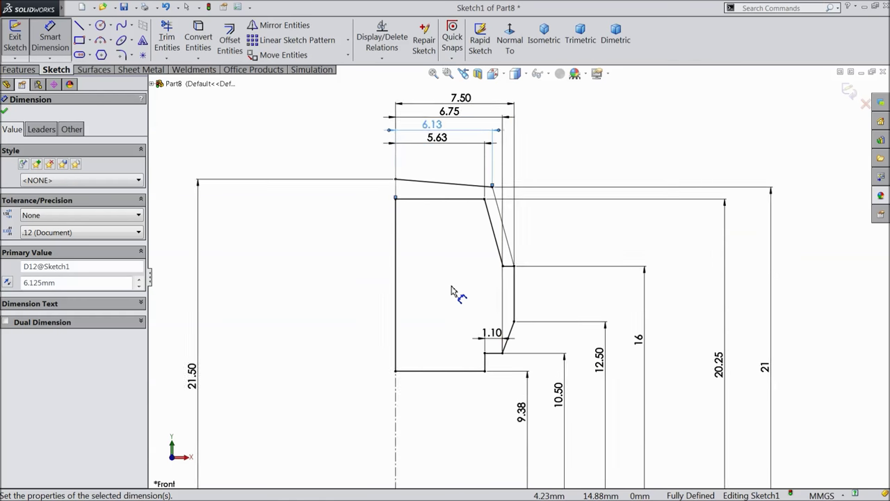
pyautogui.click(4, 109)
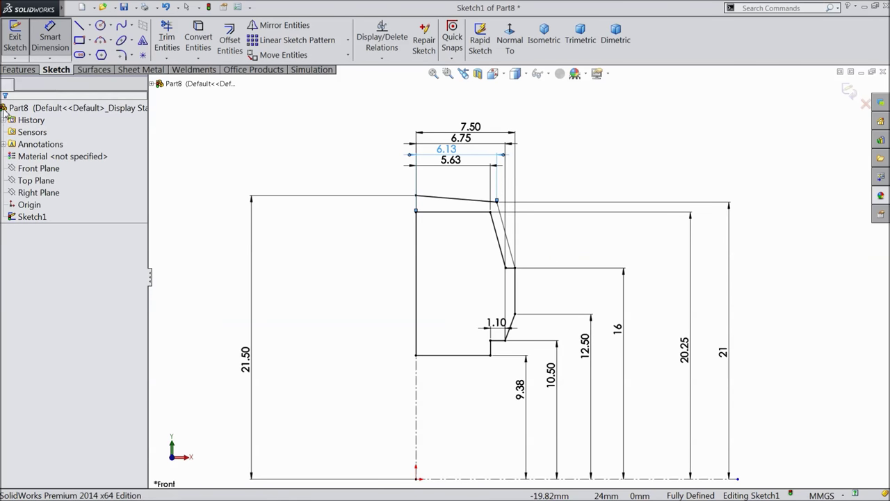
# Revolve the profile region 360° about the horizontal centerline to create Revolve1
pyautogui.click(19, 69)
pyautogui.click(61, 39)
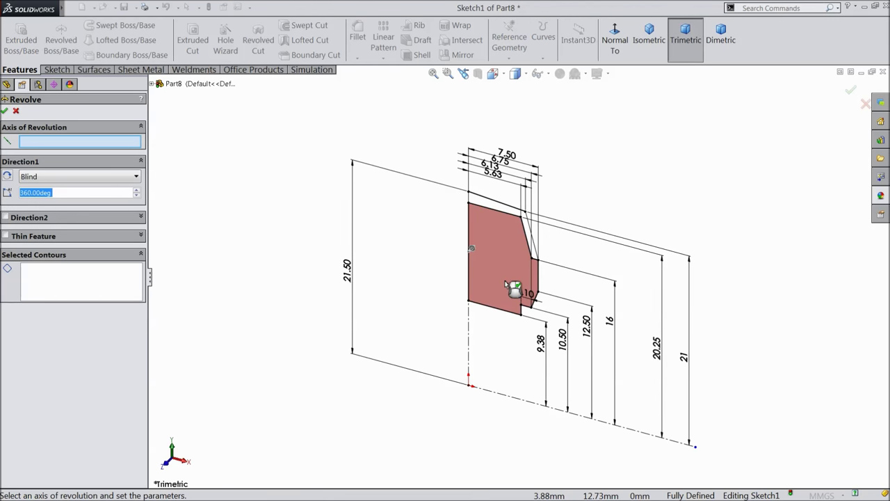
pyautogui.click(506, 286)
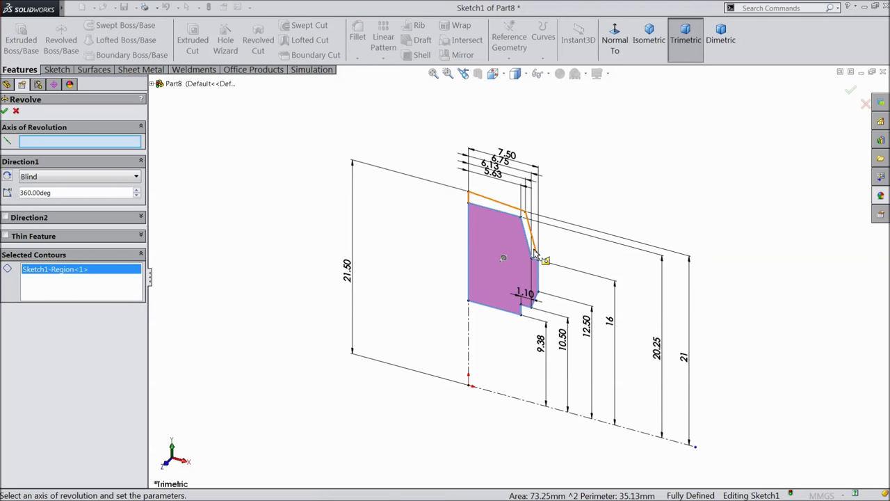
pyautogui.scroll(-2, 537, 256)
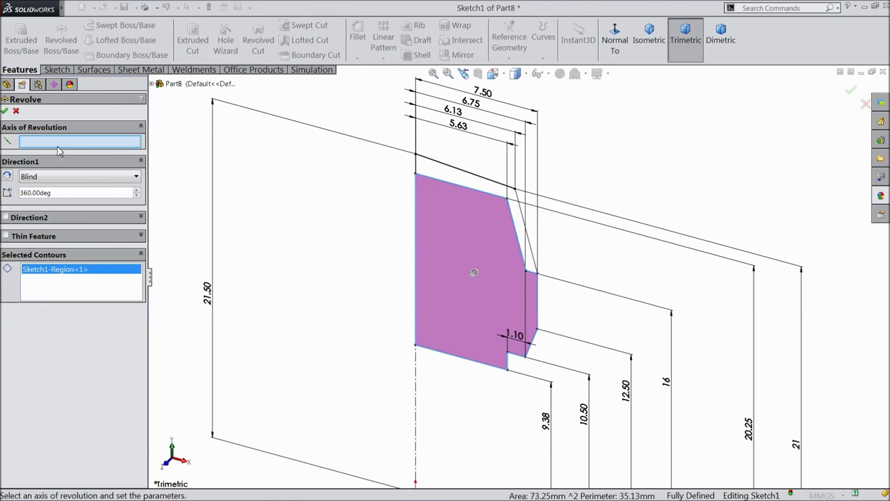
pyautogui.scroll(3, 449, 318)
pyautogui.click(484, 415)
pyautogui.scroll(3, 487, 410)
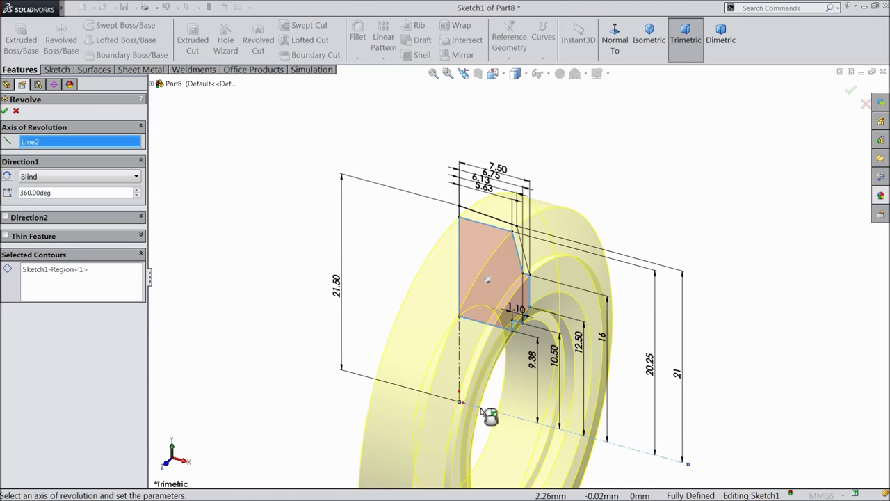
pyautogui.scroll(-3, 498, 407)
pyautogui.click(5, 111)
pyautogui.click(99, 110)
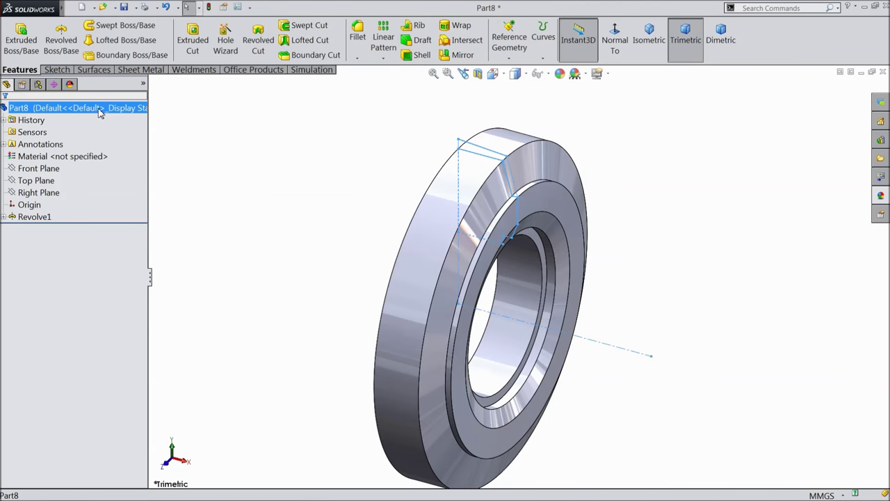
# Apply the black matte swatch from Rubber > Matte to the whole ring and orbit to inspect it
pyautogui.click(881, 196)
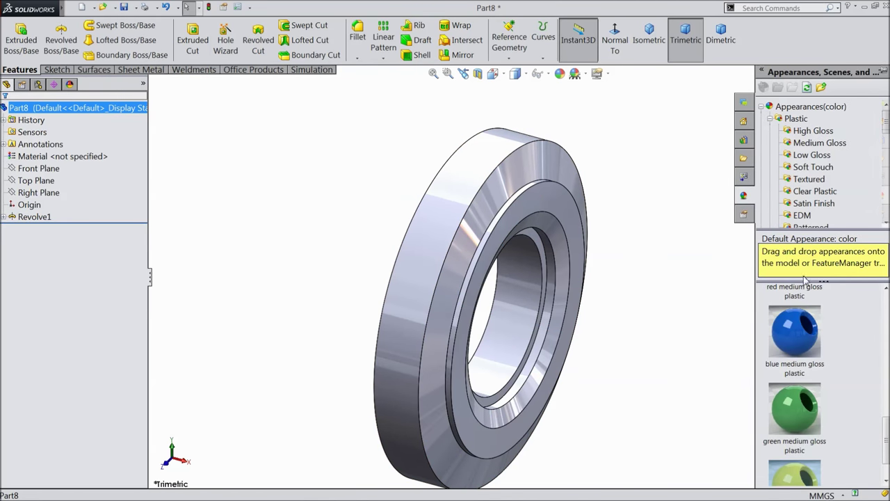
pyautogui.scroll(-5, 808, 160)
pyautogui.scroll(-4, 786, 198)
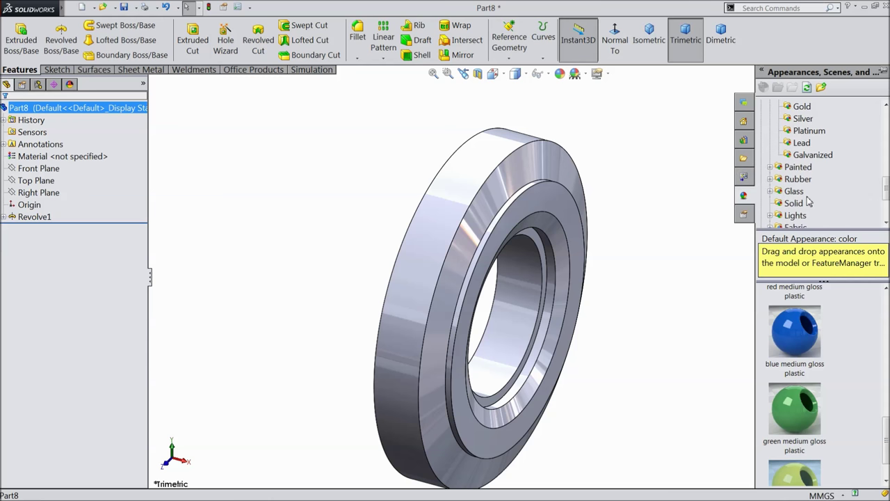
pyautogui.click(771, 179)
pyautogui.click(795, 181)
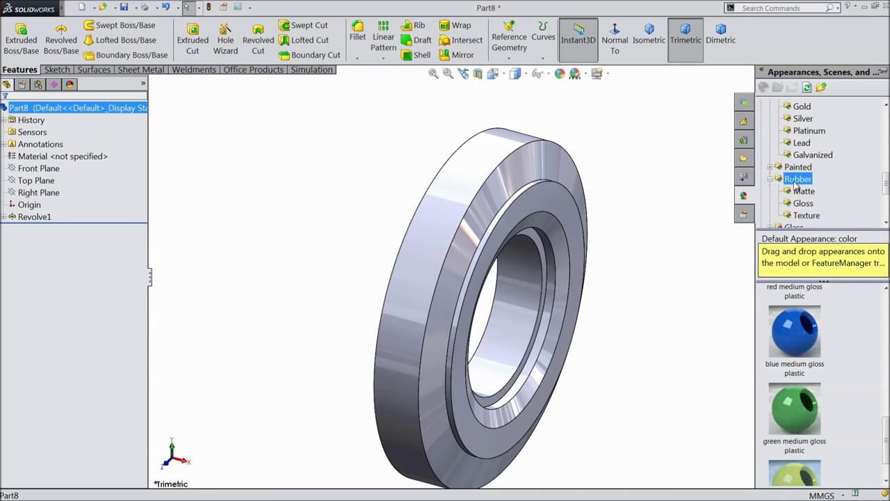
pyautogui.click(804, 191)
pyautogui.doubleClick(793, 316)
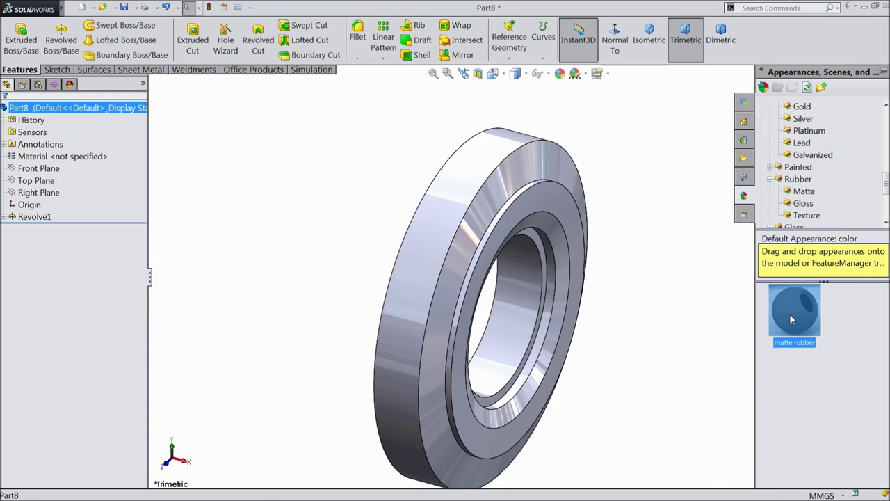
pyautogui.moveTo(620, 298); pyautogui.dragTo(653, 278, button='middle')
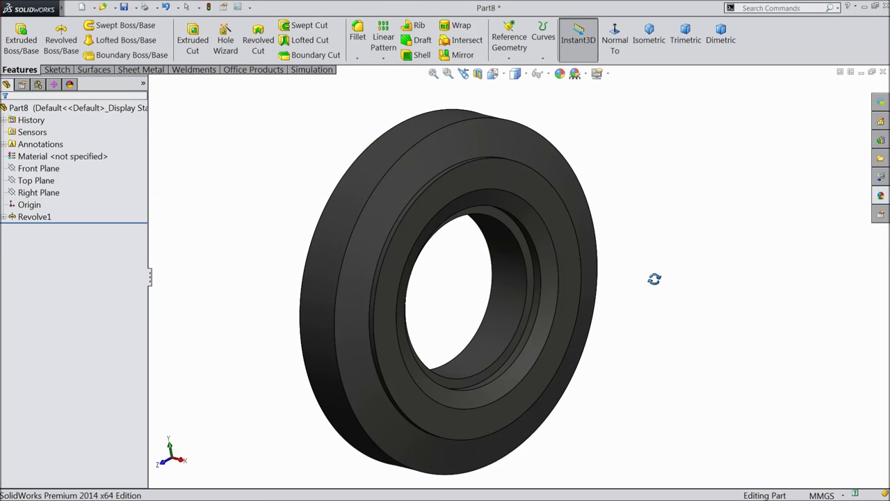
pyautogui.moveTo(419, 255); pyautogui.dragTo(408, 261, button='middle')
pyautogui.scroll(-2, 479, 256)
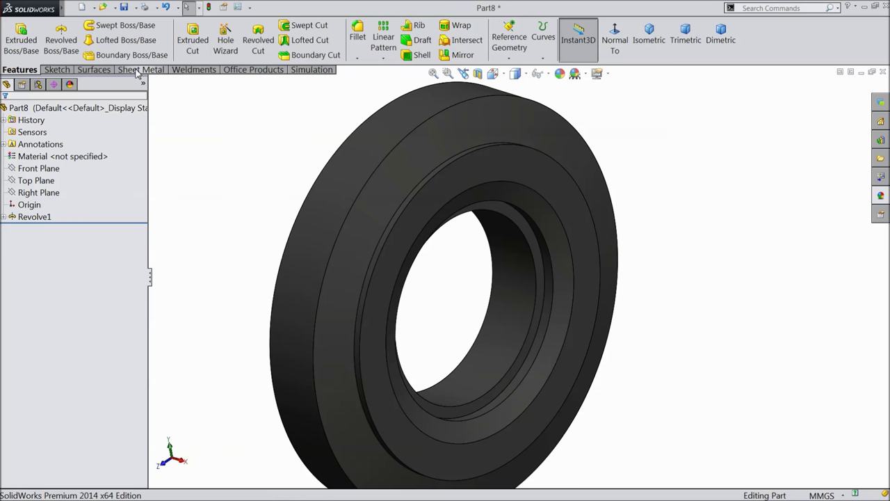
# Offset the ring's outer tread face by 0 mm to create Surface-Offset1
pyautogui.click(103, 69)
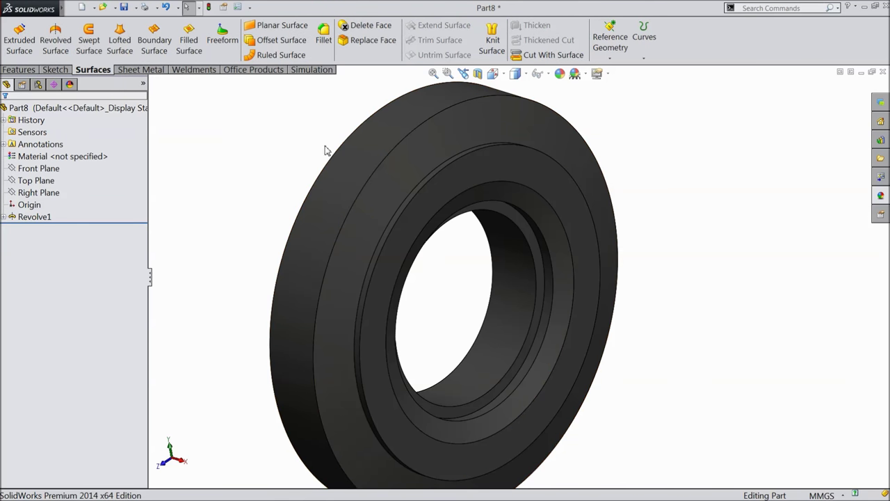
pyautogui.click(281, 41)
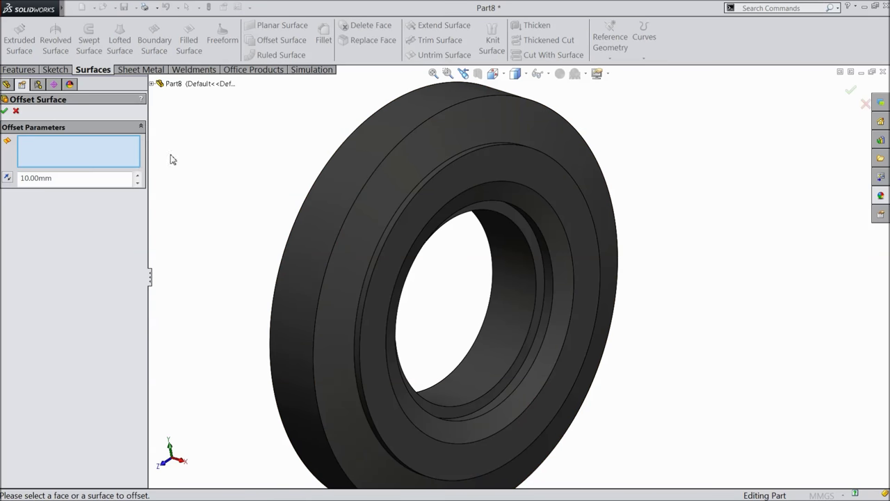
pyautogui.click(376, 154)
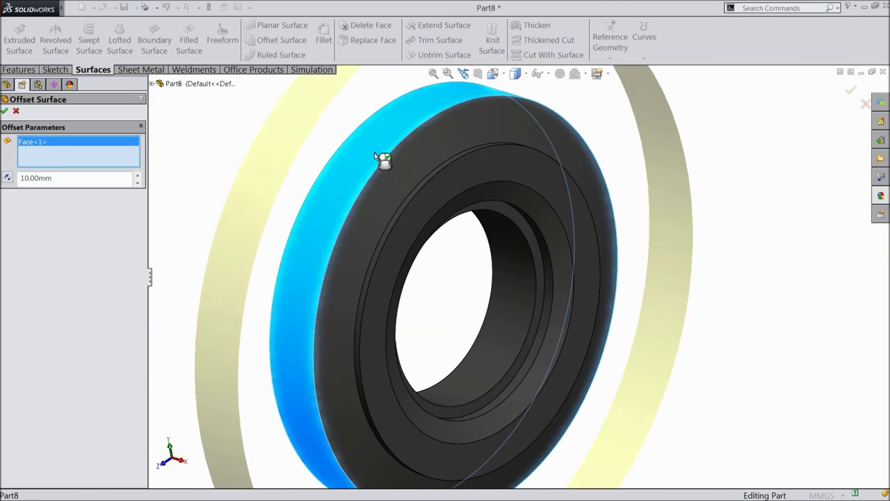
pyautogui.doubleClick(73, 179)
pyautogui.write('0')
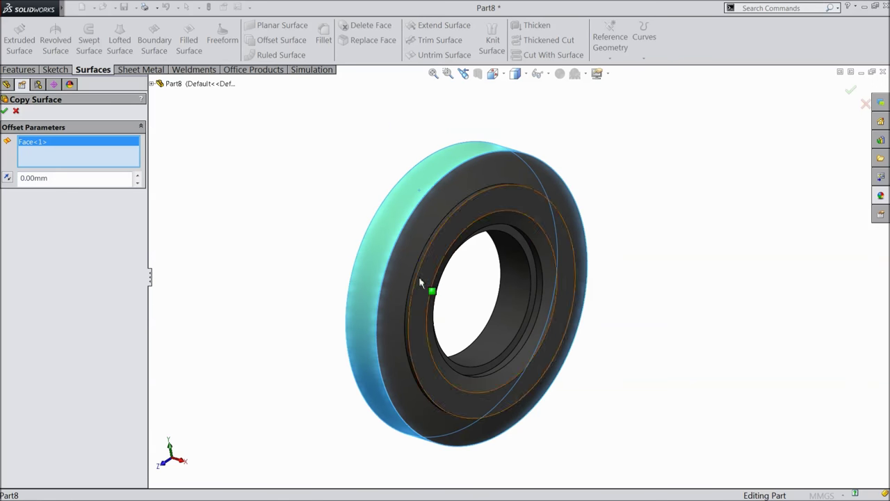
pyautogui.scroll(-3, 424, 271)
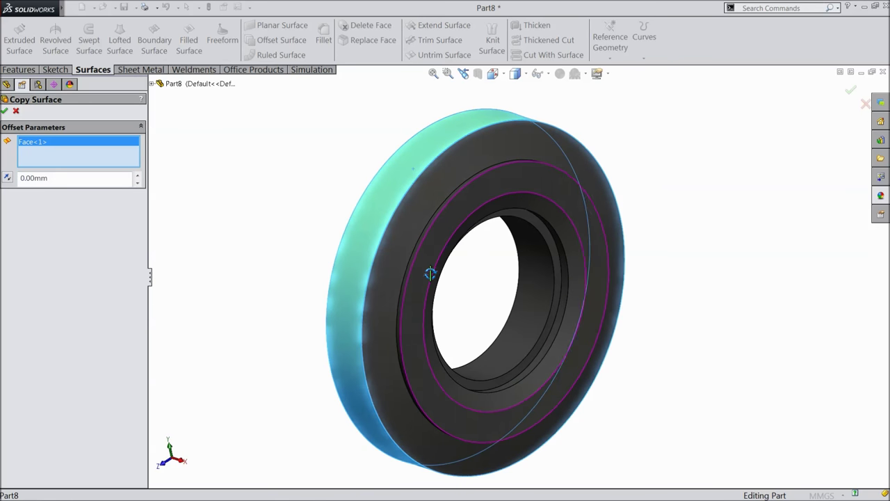
pyautogui.click(5, 111)
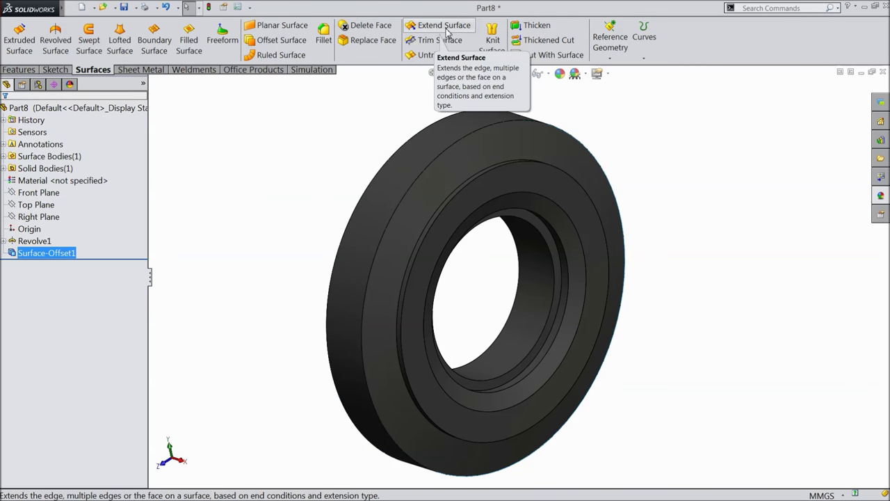
# Start an Extend Surface on the copied surface's outer rim edge
pyautogui.click(446, 29)
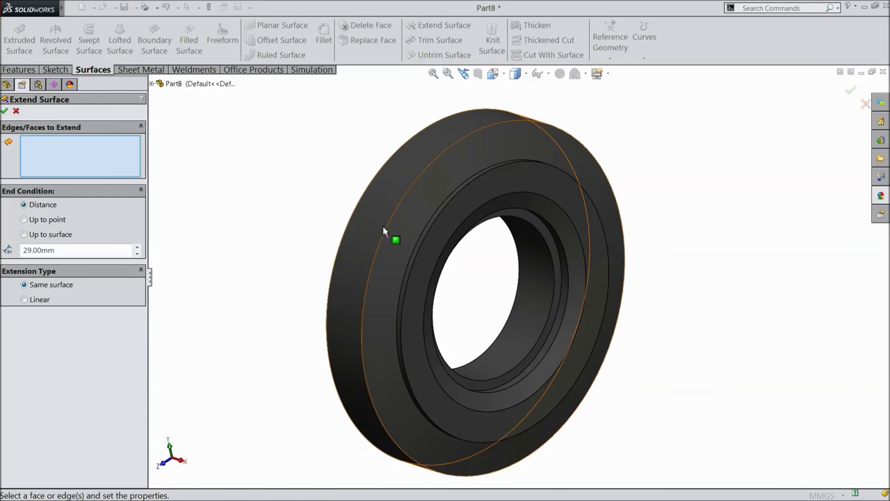
pyautogui.click(346, 238)
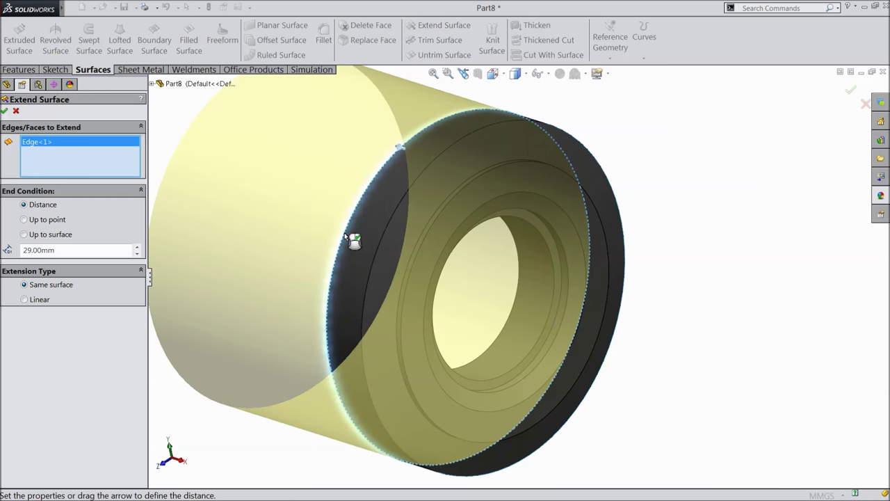
pyautogui.click(379, 251)
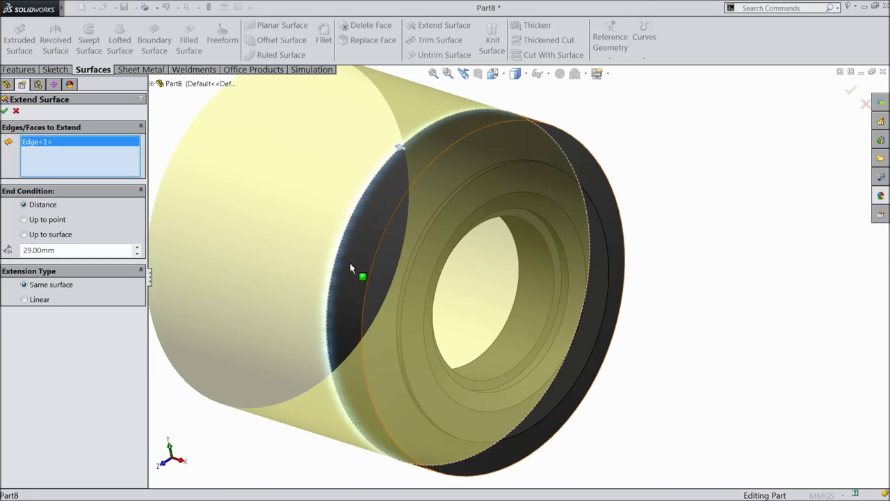
pyautogui.moveTo(59, 251); pyautogui.dragTo(11, 246)
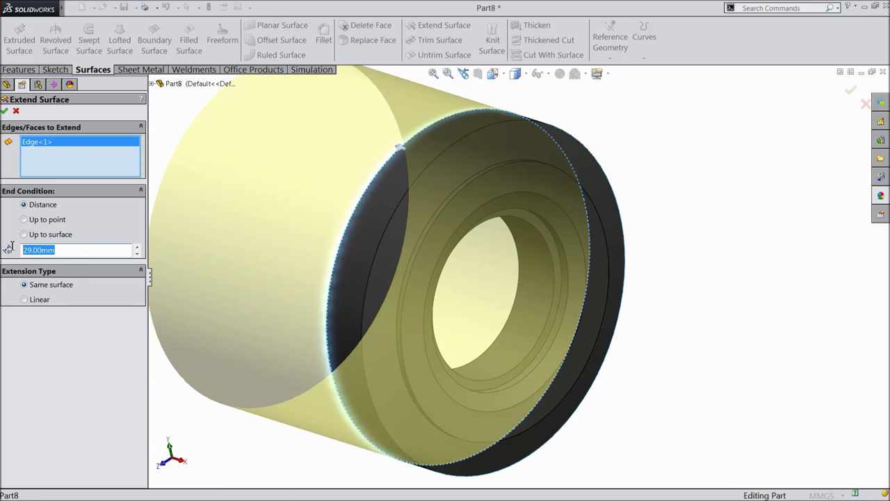
pyautogui.scroll(3, 333, 304)
pyautogui.moveTo(311, 288); pyautogui.dragTo(336, 297, button='middle')
# Set the extension distance to 5.00mm and add the copied surface face
pyautogui.moveTo(62, 252); pyautogui.dragTo(12, 251)
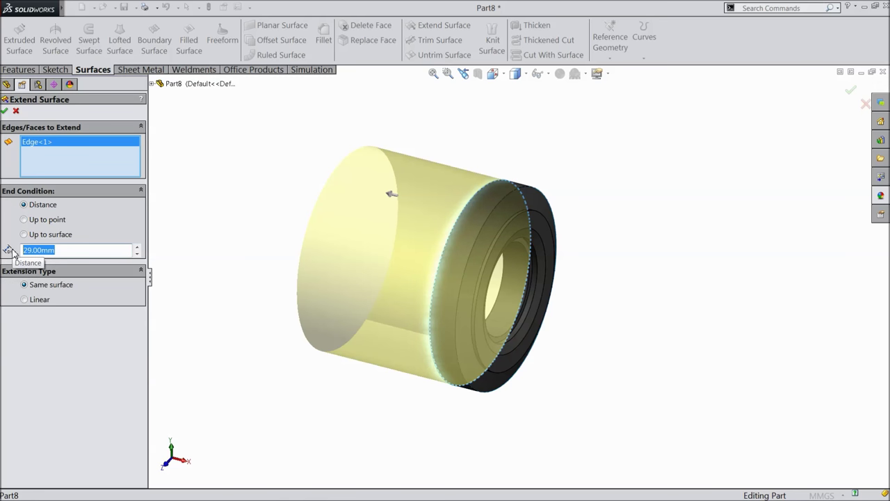
pyautogui.write('5')
pyautogui.press('Return')
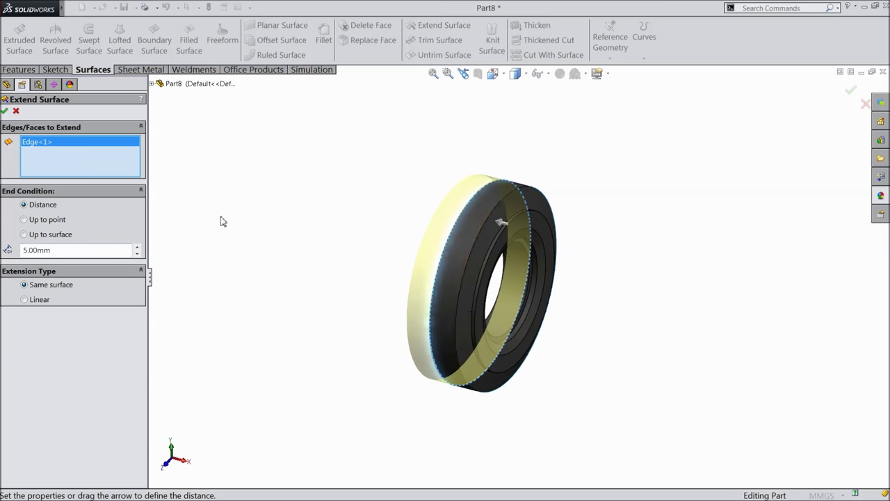
pyautogui.moveTo(255, 250); pyautogui.dragTo(304, 264, button='middle')
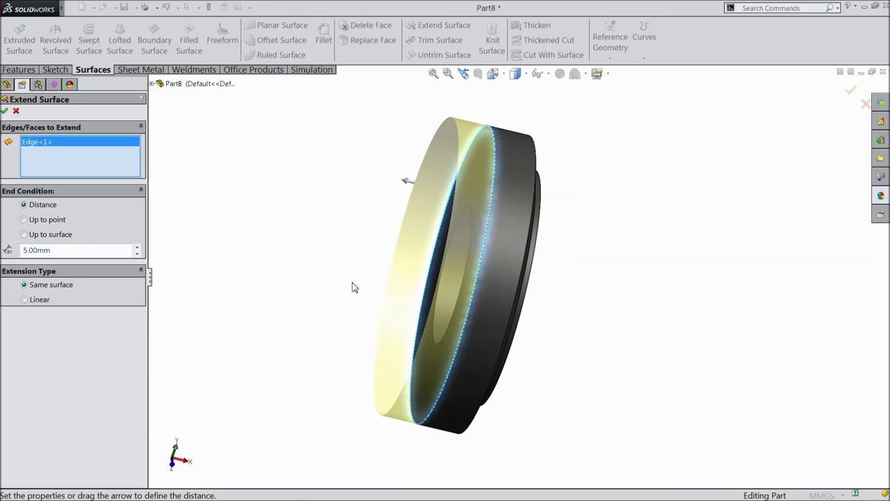
pyautogui.scroll(-4, 526, 327)
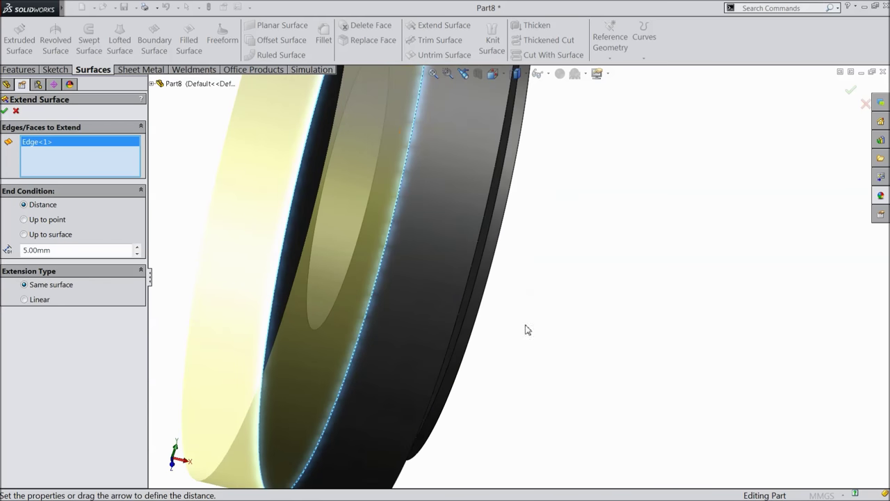
pyautogui.click(465, 301)
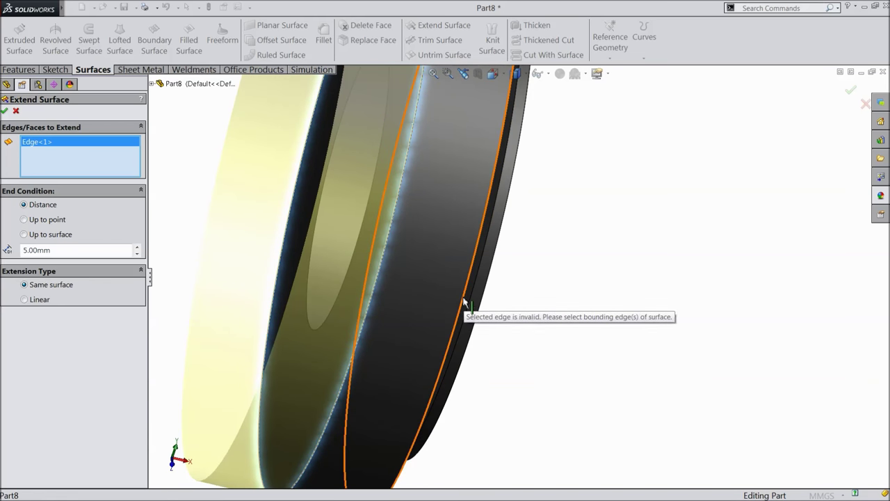
pyautogui.click(466, 301)
pyautogui.scroll(3, 473, 304)
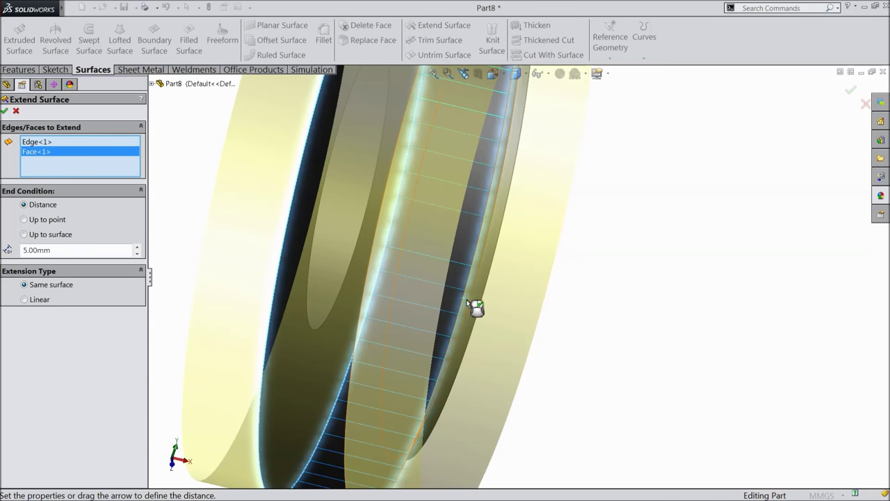
pyautogui.scroll(2, 522, 321)
pyautogui.moveTo(275, 268); pyautogui.dragTo(280, 251, button='middle')
pyautogui.scroll(2, 350, 257)
pyautogui.moveTo(351, 257); pyautogui.dragTo(324, 242, button='middle')
pyautogui.rightClick(43, 152)
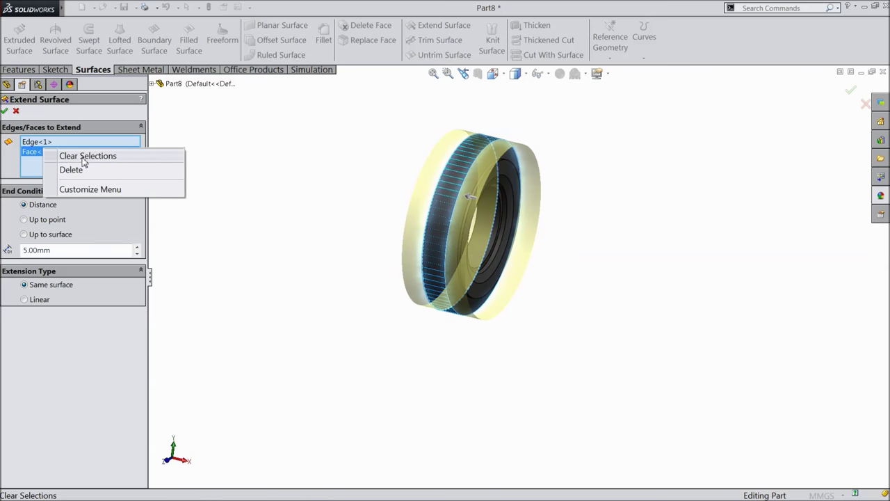
# Clear the previously picked edges and faces from the extension
pyautogui.click(82, 156)
pyautogui.scroll(-5, 473, 233)
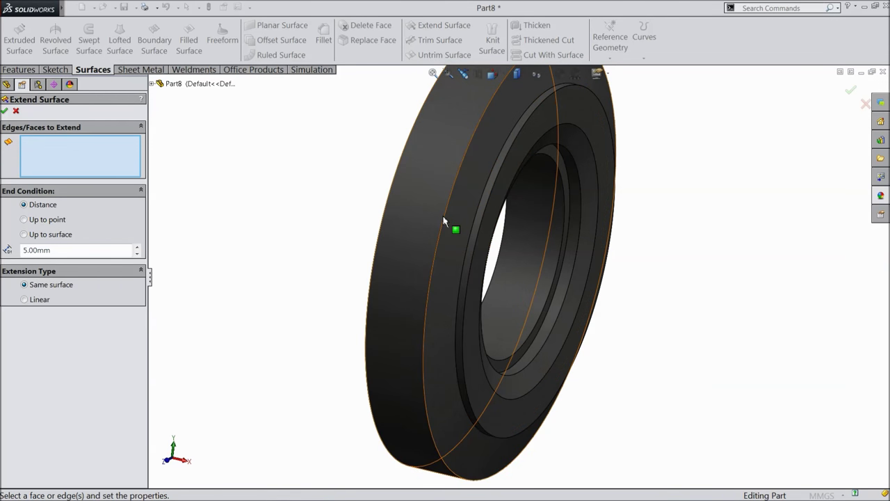
pyautogui.click(447, 222)
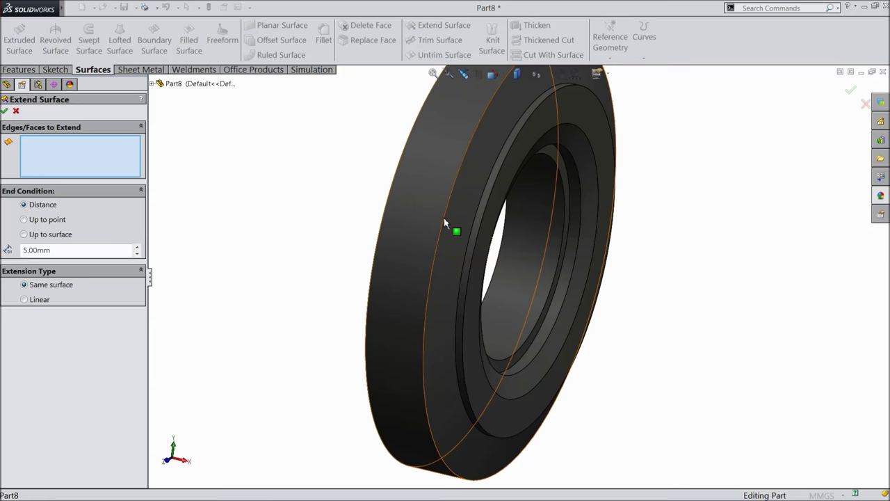
pyautogui.click(443, 218)
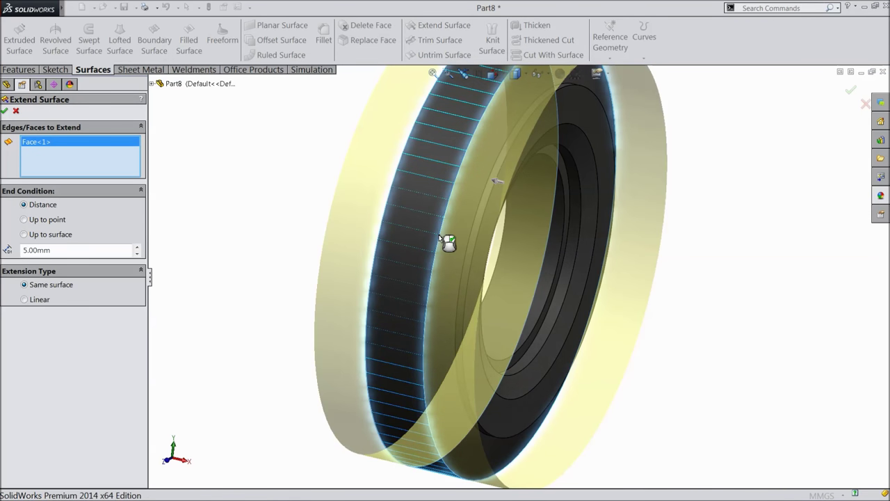
pyautogui.rightClick(79, 147)
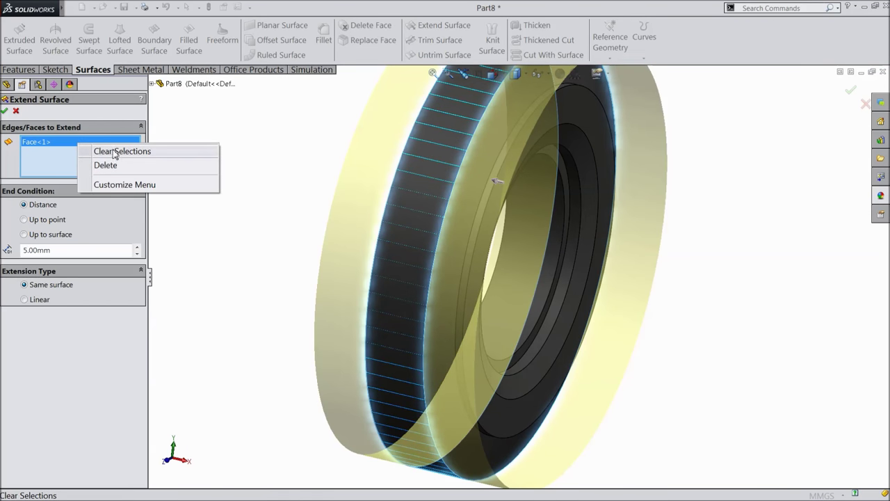
pyautogui.click(111, 152)
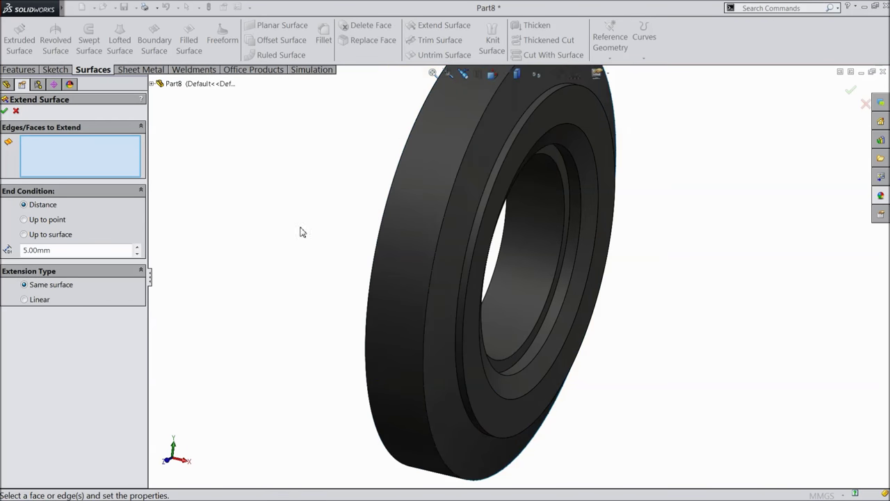
# Select the ring's outer face and confirm the 5.00 mm same-surface extension
pyautogui.click(441, 250)
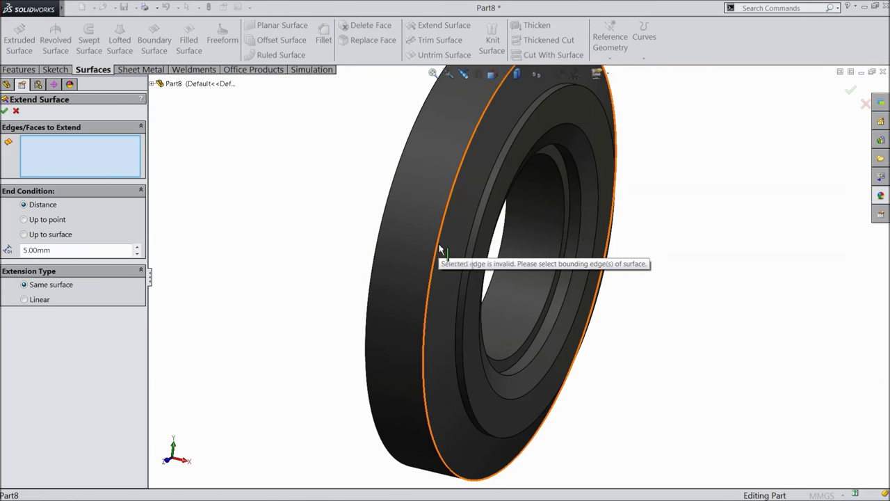
pyautogui.click(433, 245)
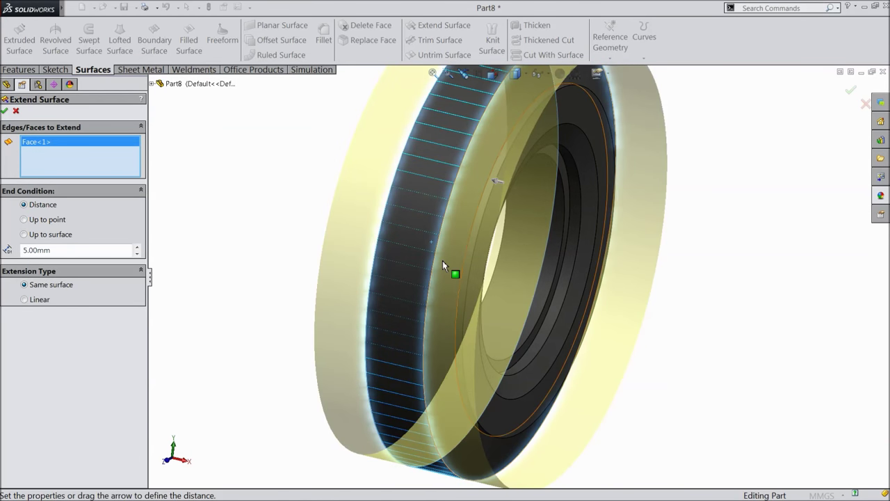
pyautogui.scroll(4, 379, 278)
pyautogui.moveTo(344, 278); pyautogui.dragTo(353, 243, button='middle')
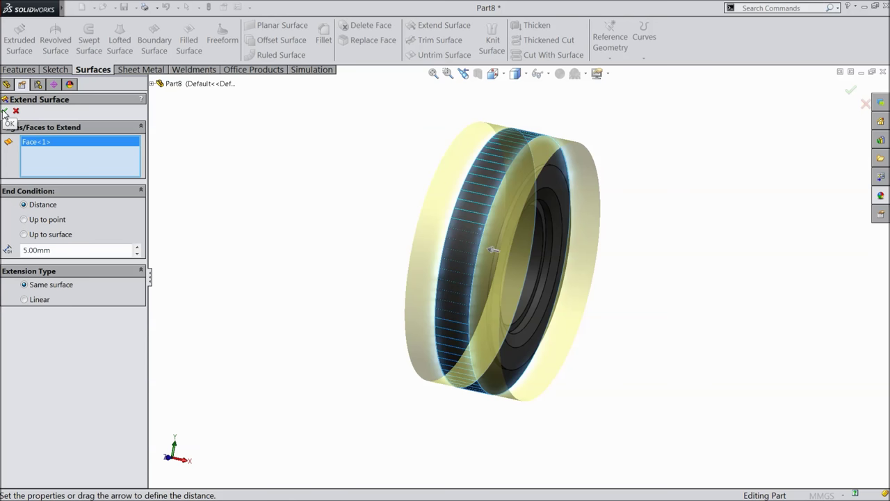
pyautogui.click(5, 112)
pyautogui.moveTo(368, 290); pyautogui.dragTo(437, 278, button='middle')
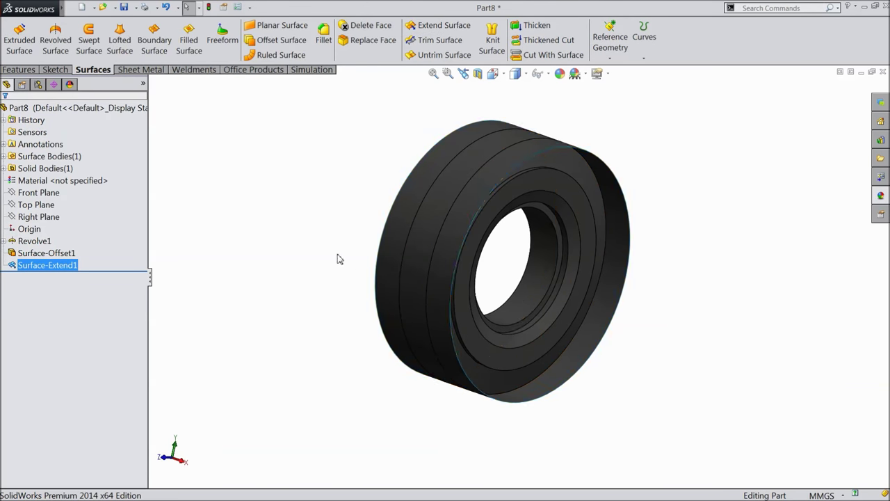
pyautogui.moveTo(340, 257); pyautogui.dragTo(302, 239, button='middle')
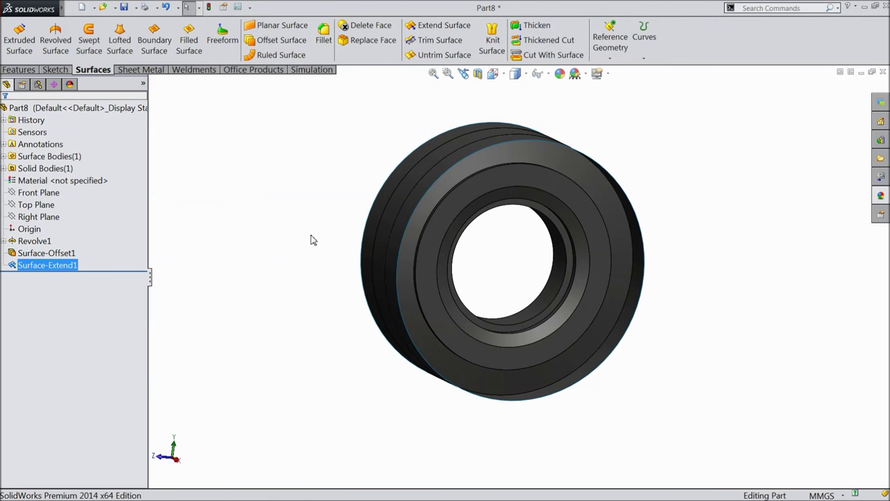
pyautogui.click(36, 204)
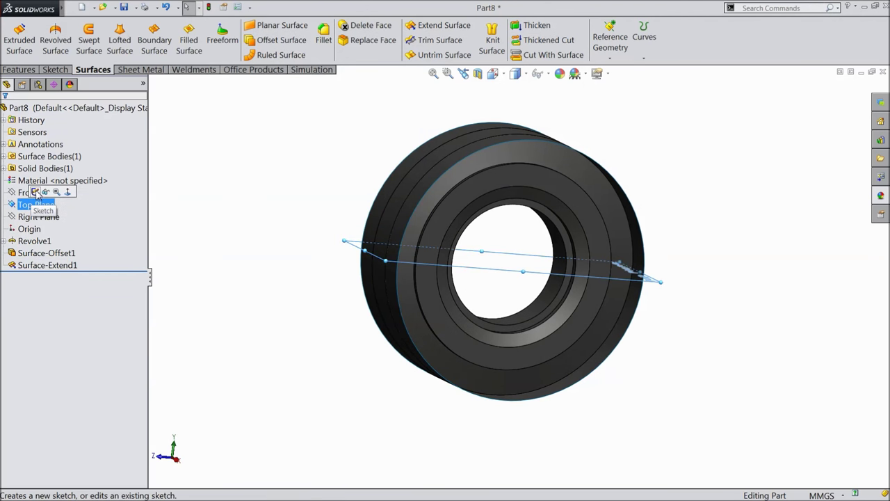
# Open a sketch on the Top Plane, viewed normal to it, with the solid Line tool
pyautogui.click(38, 194)
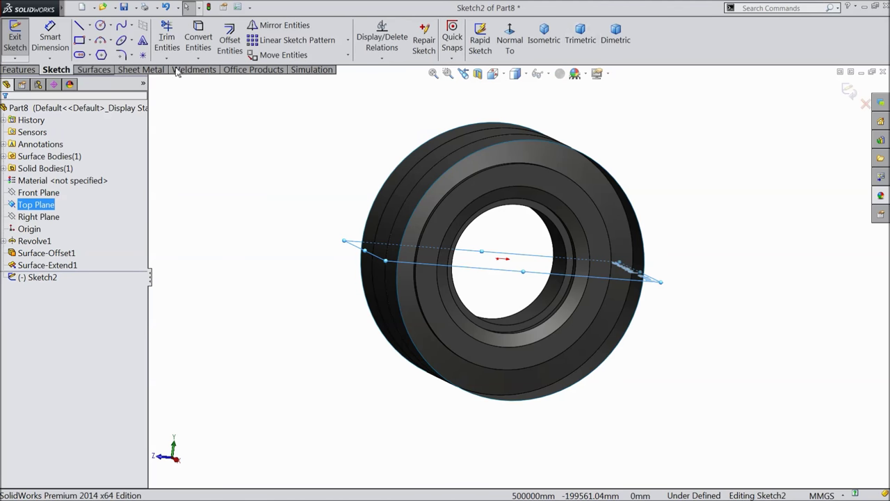
pyautogui.click(510, 39)
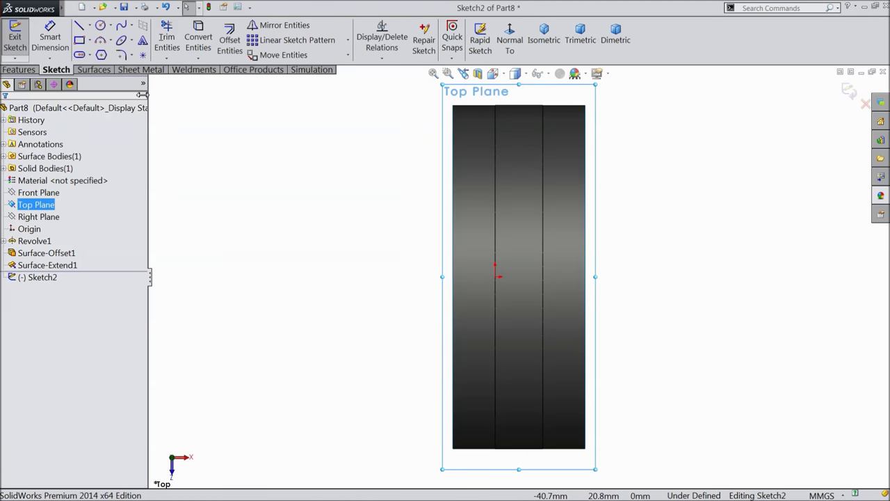
pyautogui.click(90, 26)
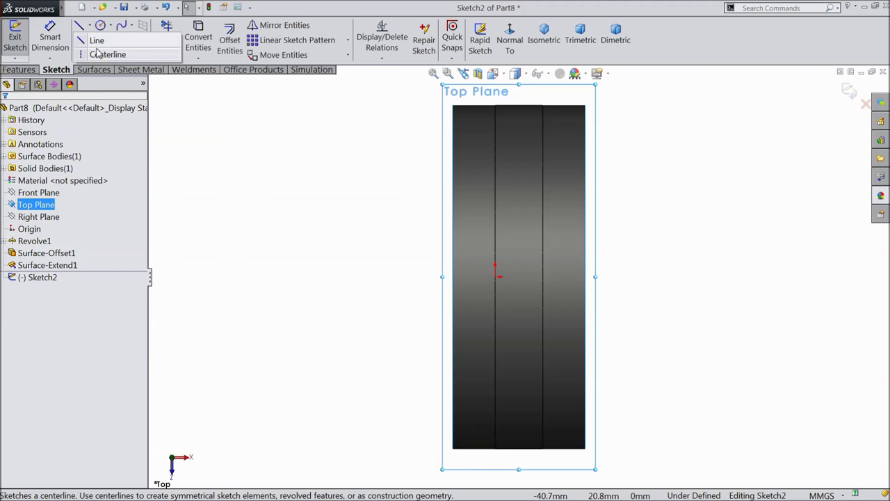
pyautogui.click(100, 55)
pyautogui.scroll(-3, 553, 328)
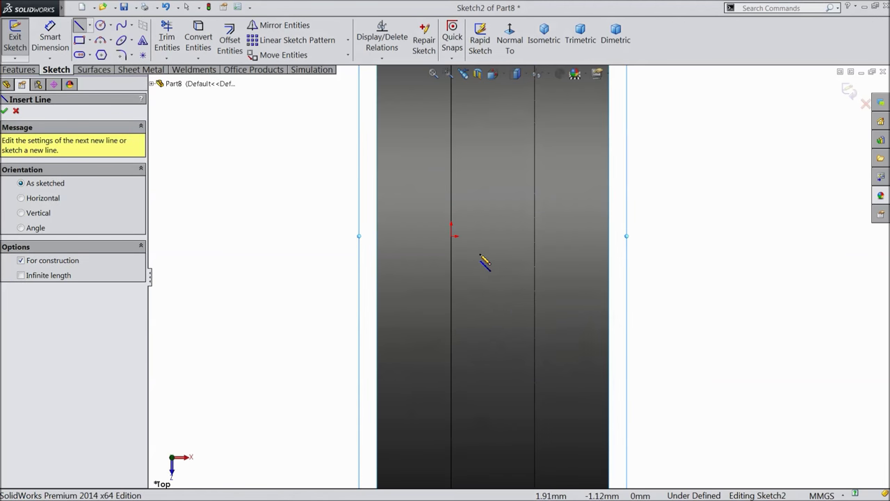
pyautogui.click(89, 26)
pyautogui.click(96, 33)
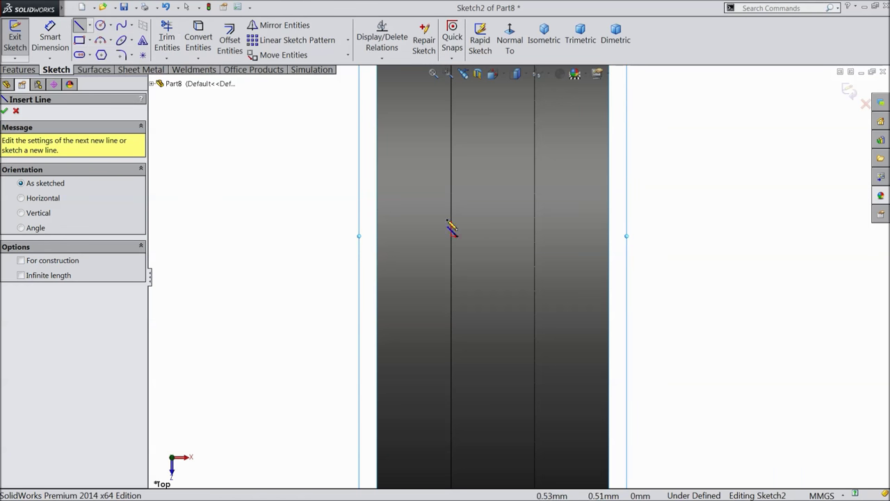
pyautogui.scroll(1, 491, 275)
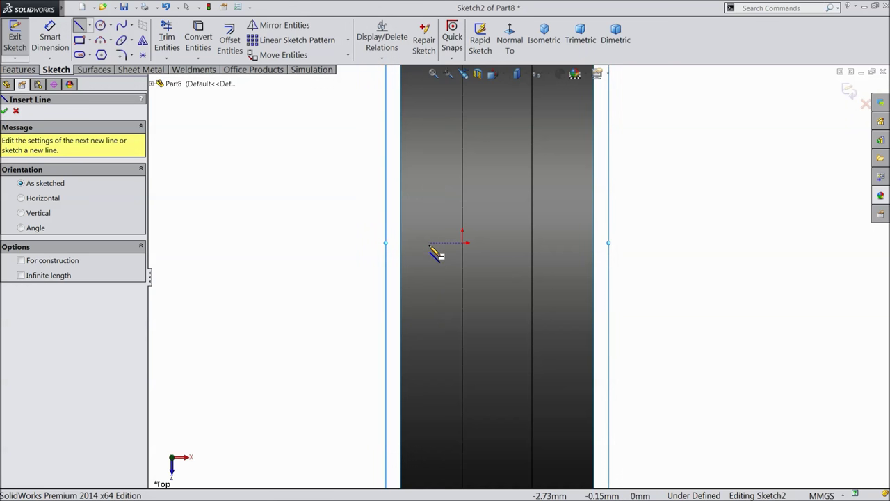
# Draw a closed four-sided outline with a long slanted bottom edge
pyautogui.click(424, 224)
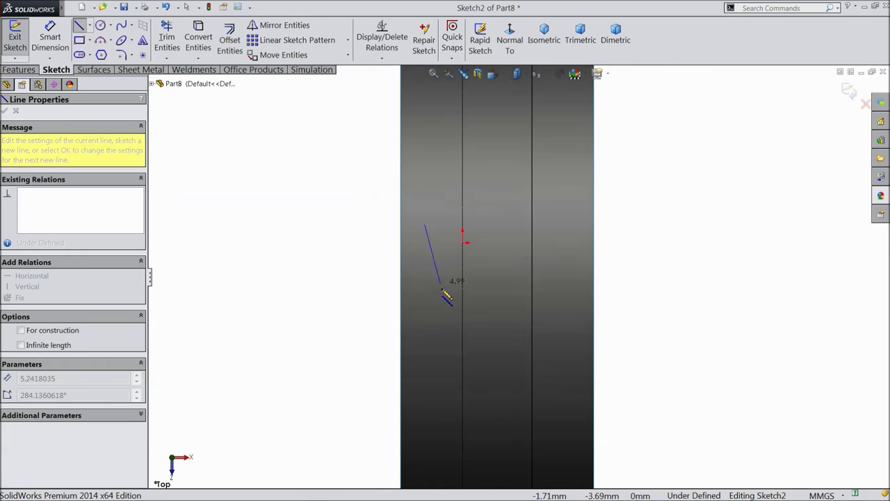
pyautogui.click(451, 292)
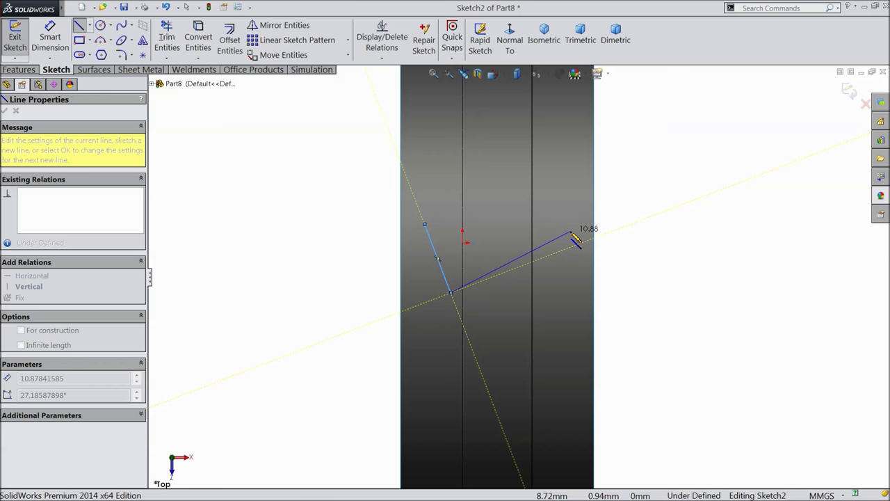
pyautogui.click(570, 230)
pyautogui.click(566, 197)
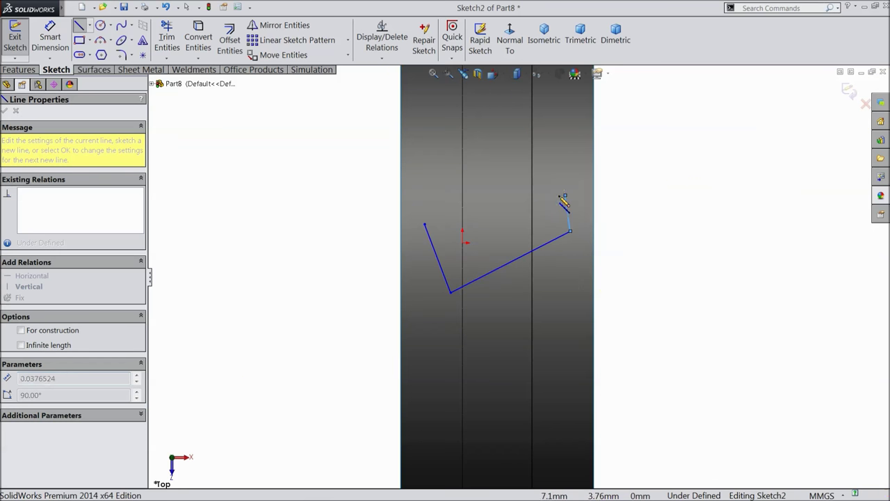
pyautogui.click(425, 224)
pyautogui.rightClick(388, 214)
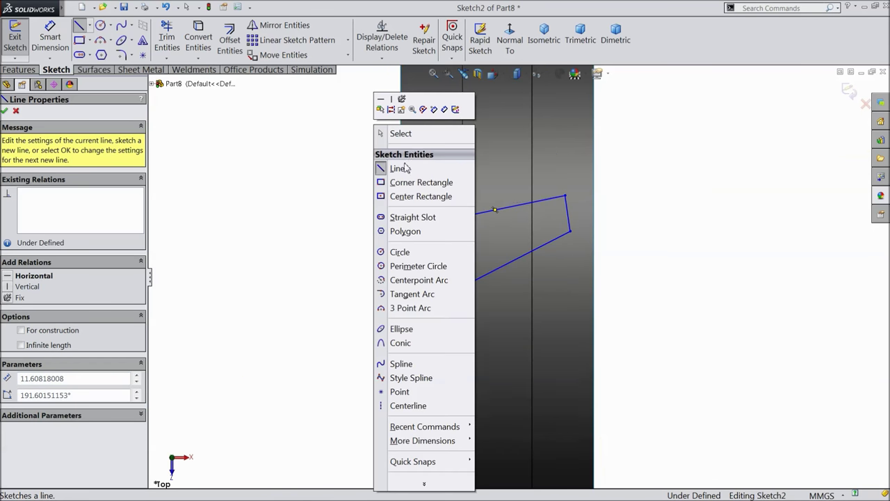
# Draw a slanted centerline across the outline from the right edge's midpoint to the left edge's
pyautogui.click(396, 133)
pyautogui.scroll(-2, 538, 205)
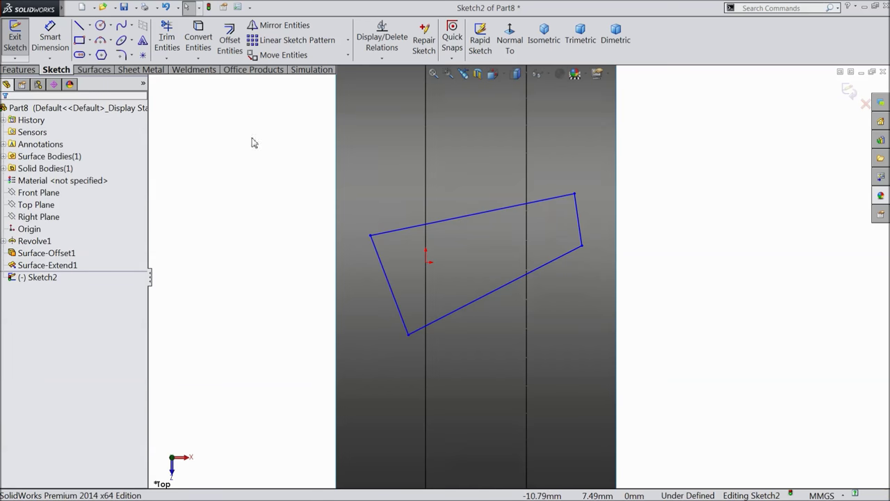
pyautogui.click(90, 25)
pyautogui.click(92, 53)
pyautogui.scroll(-2, 431, 263)
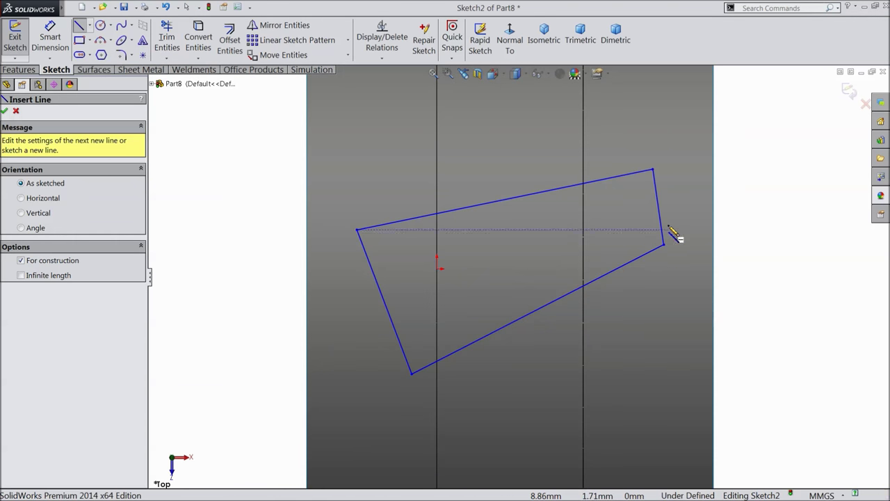
pyautogui.click(658, 207)
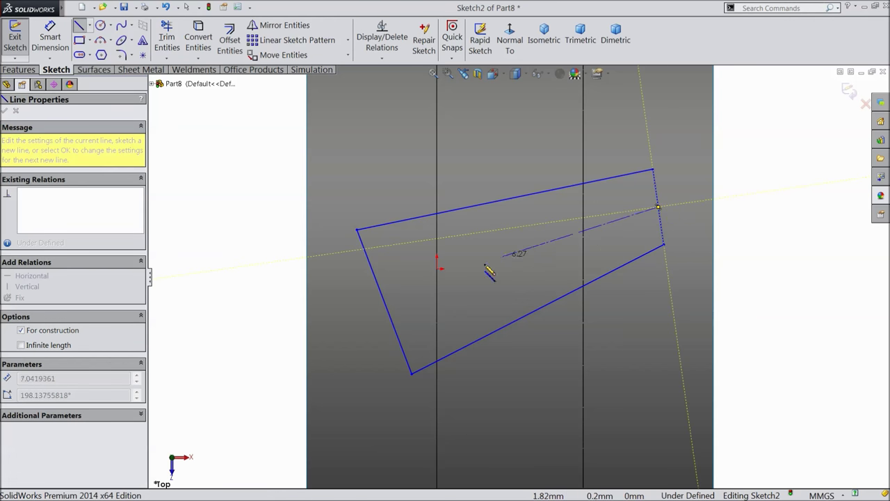
pyautogui.click(385, 302)
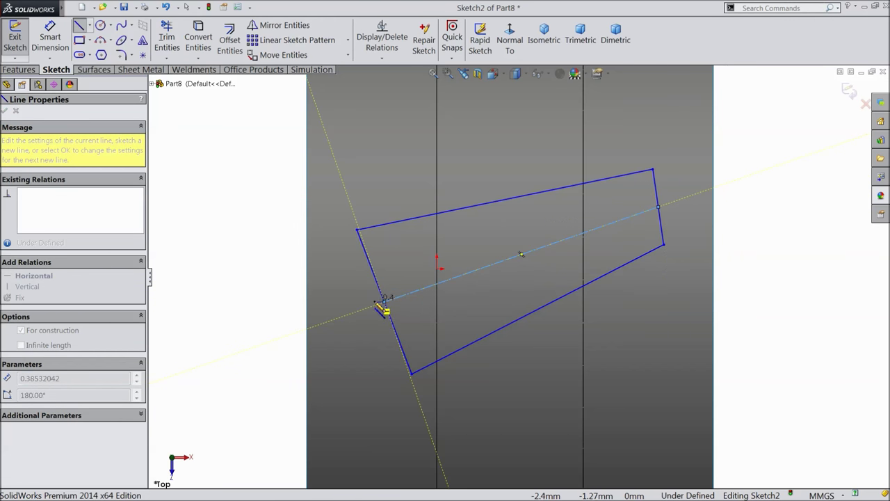
pyautogui.rightClick(583, 272)
pyautogui.click(600, 91)
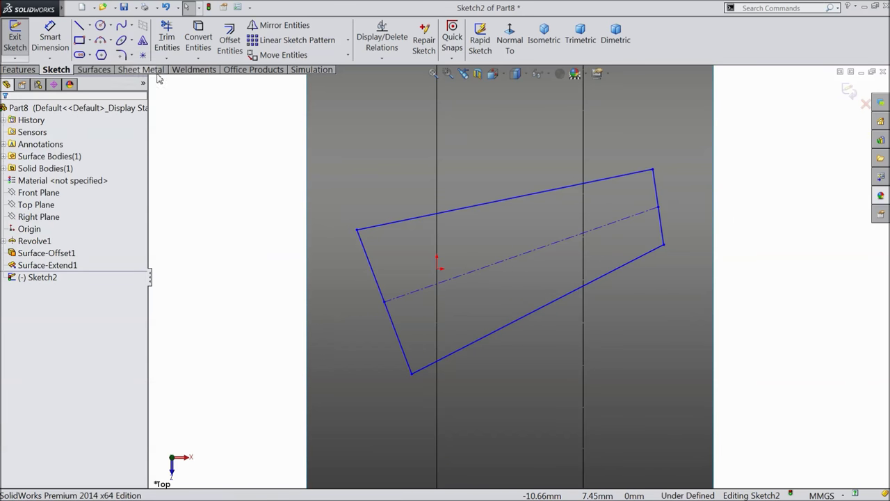
# Add a horizontal centerline running right from the origin
pyautogui.click(89, 26)
pyautogui.click(107, 55)
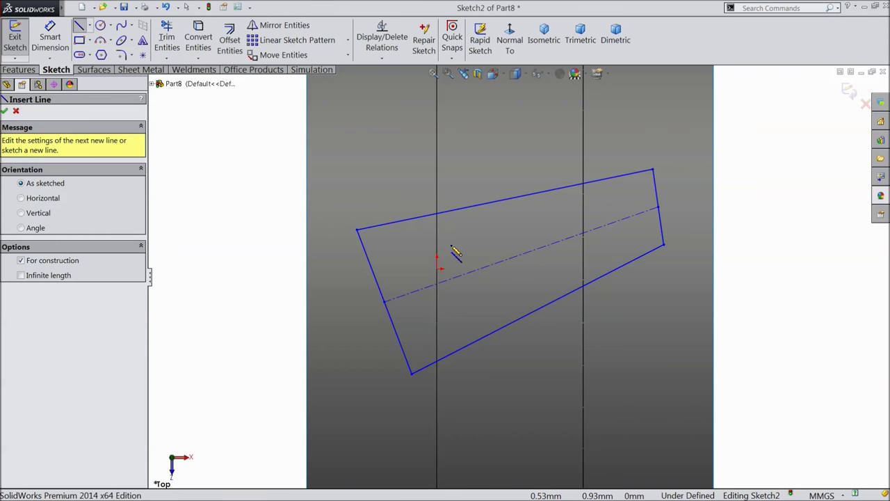
pyautogui.click(438, 269)
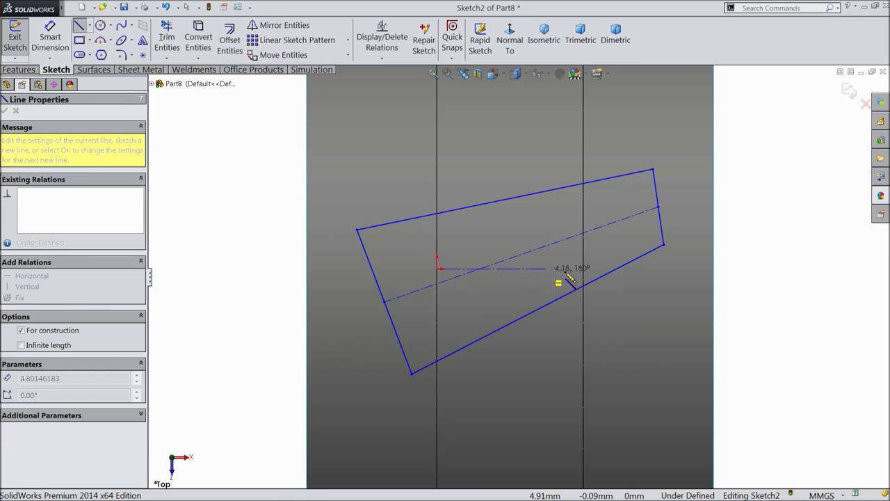
pyautogui.rightClick(675, 270)
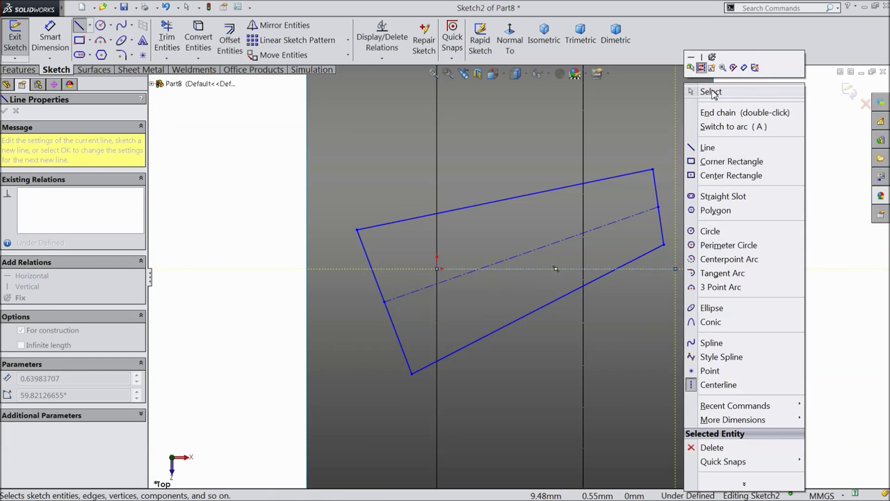
pyautogui.click(705, 90)
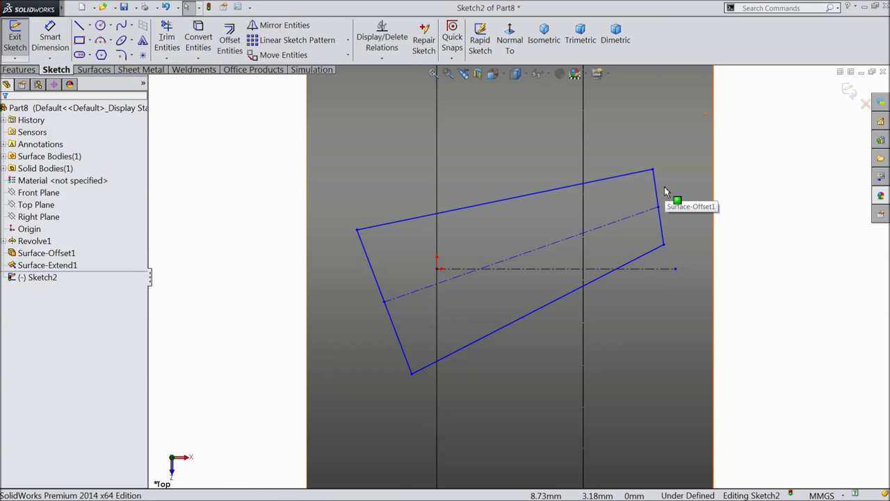
pyautogui.click(50, 38)
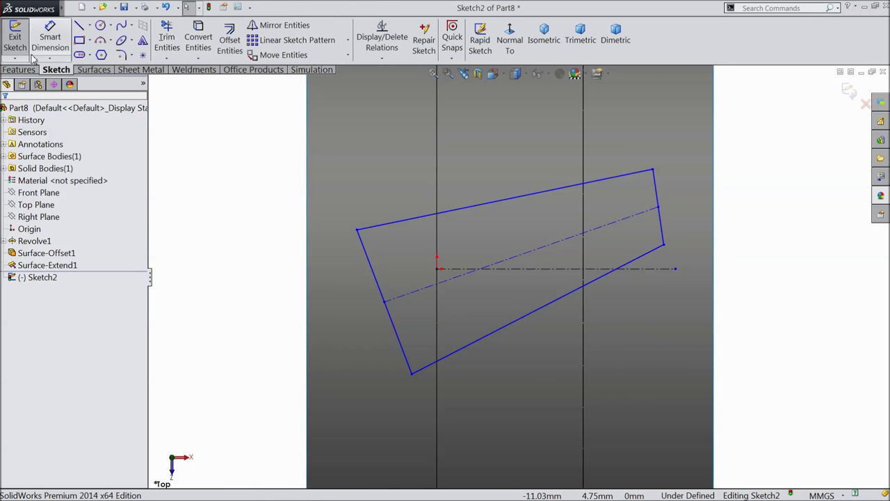
# Dimension the slanted construction line at 10° to the horizontal centreline
pyautogui.click(568, 243)
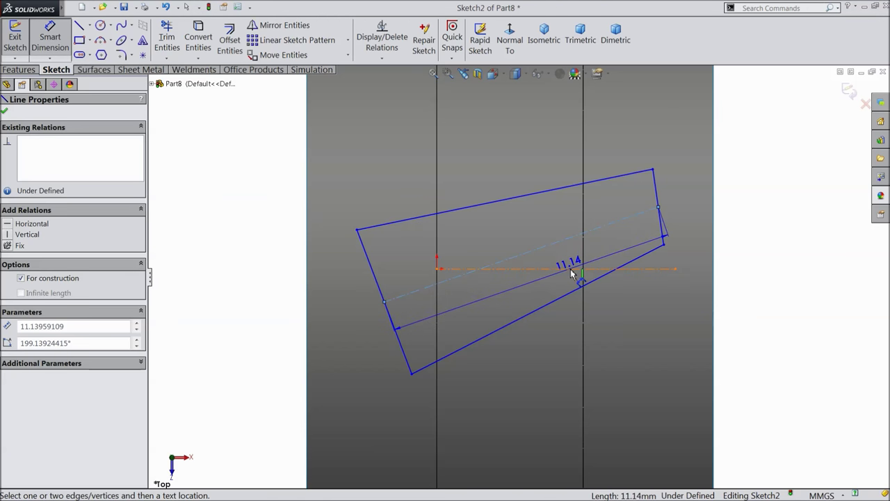
pyautogui.click(578, 268)
pyautogui.click(687, 248)
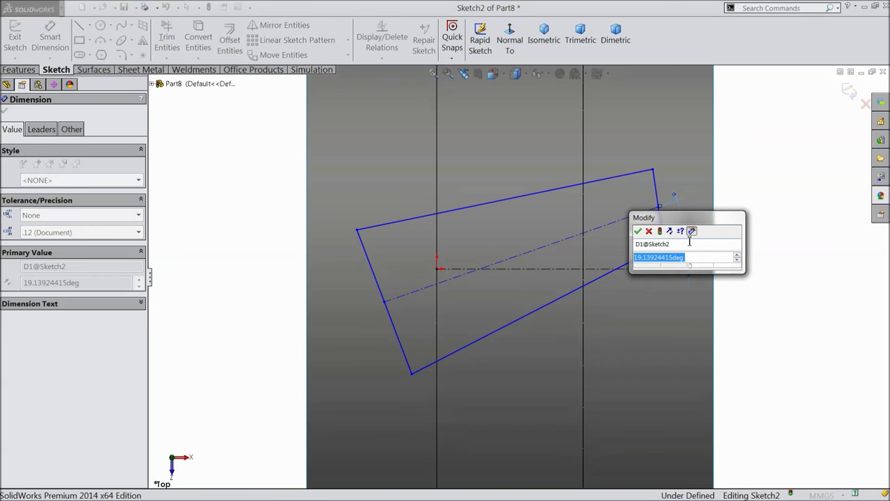
pyautogui.write('10')
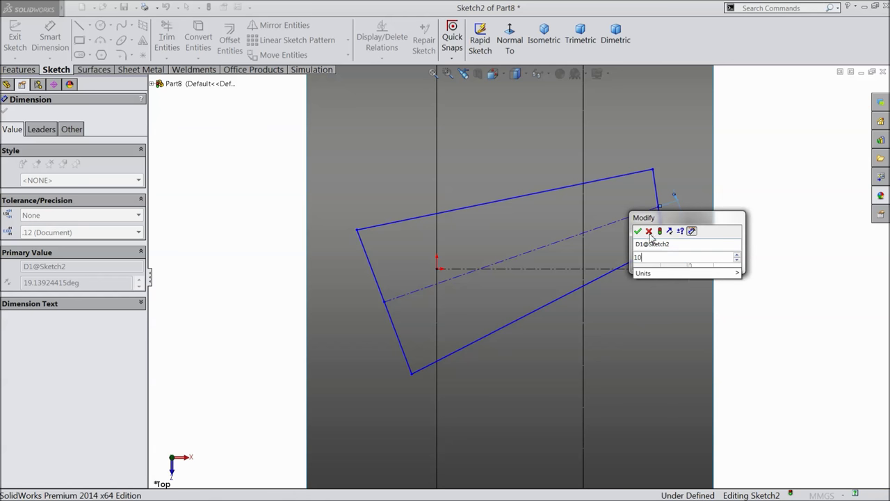
pyautogui.click(638, 231)
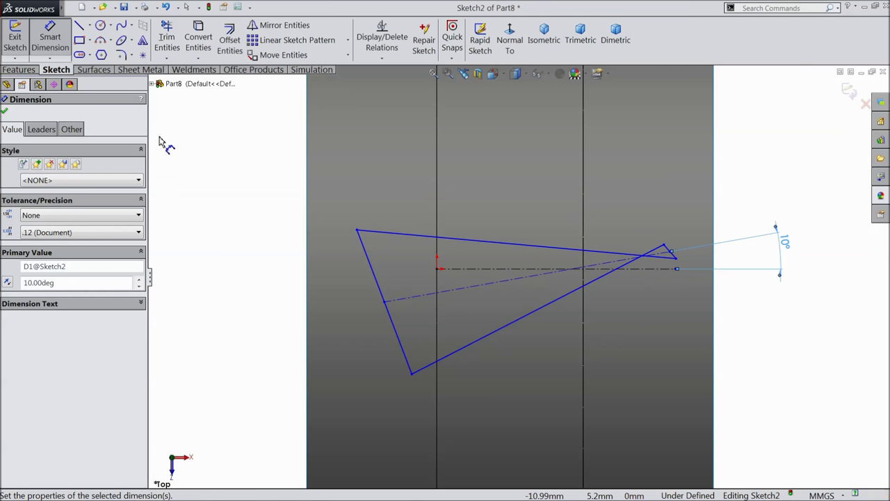
pyautogui.click(5, 114)
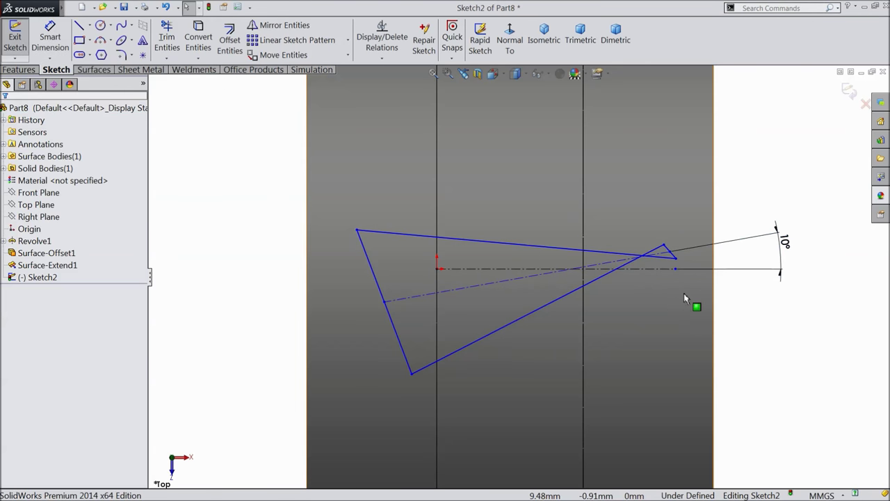
pyautogui.scroll(-1, 687, 278)
pyautogui.moveTo(668, 258); pyautogui.dragTo(647, 212)
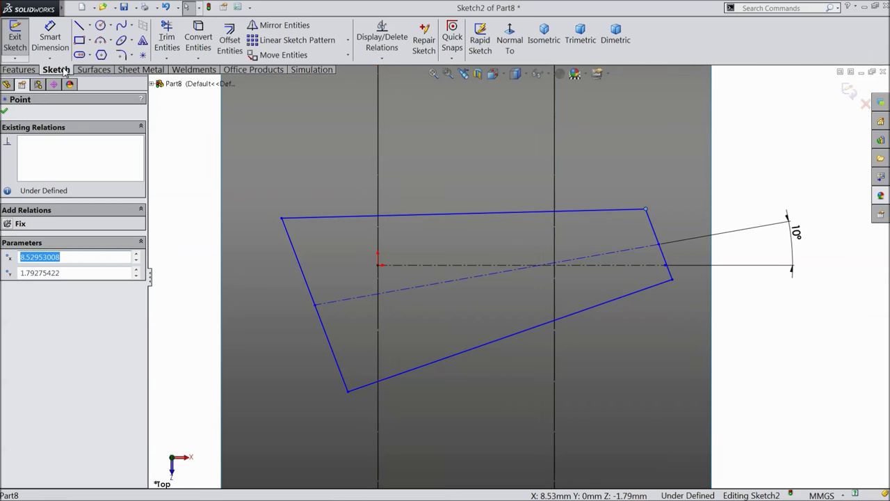
# Dimension the left edge length to 2.75
pyautogui.press('d')
pyautogui.click(311, 303)
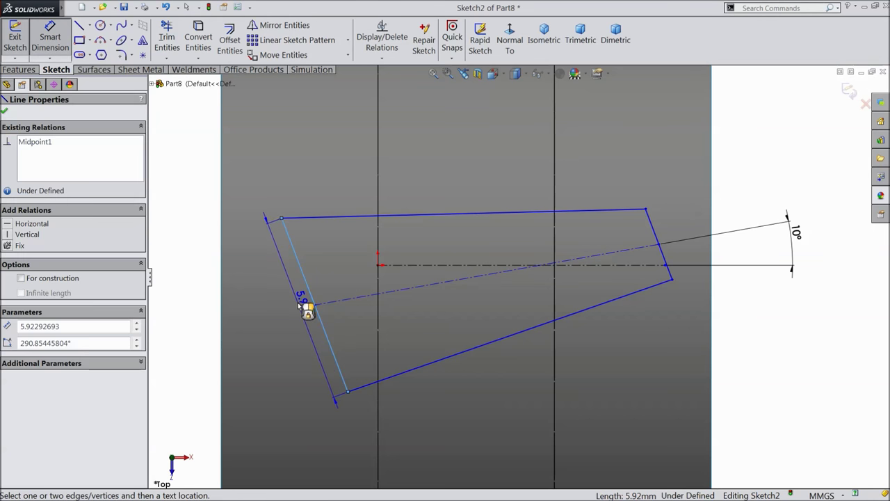
pyautogui.click(300, 306)
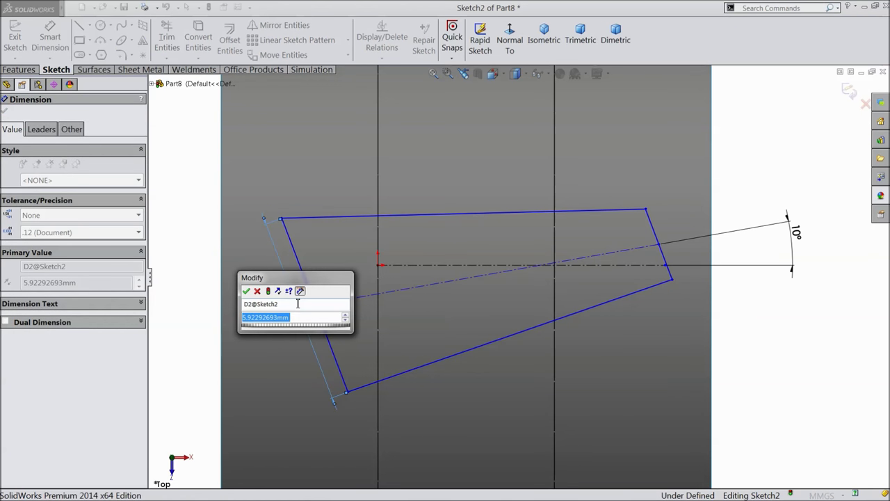
pyautogui.write('2.75')
pyautogui.press('Return')
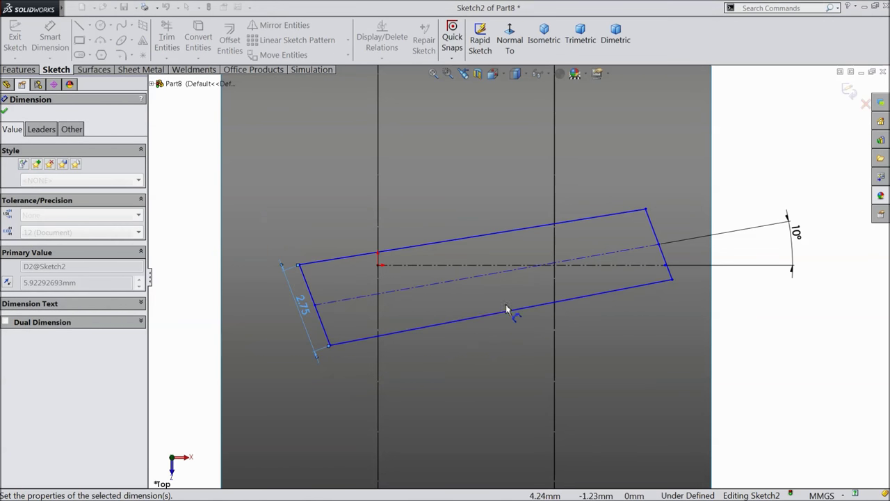
# Make the right edge vertical and dimension it at 2 mm
pyautogui.click(665, 261)
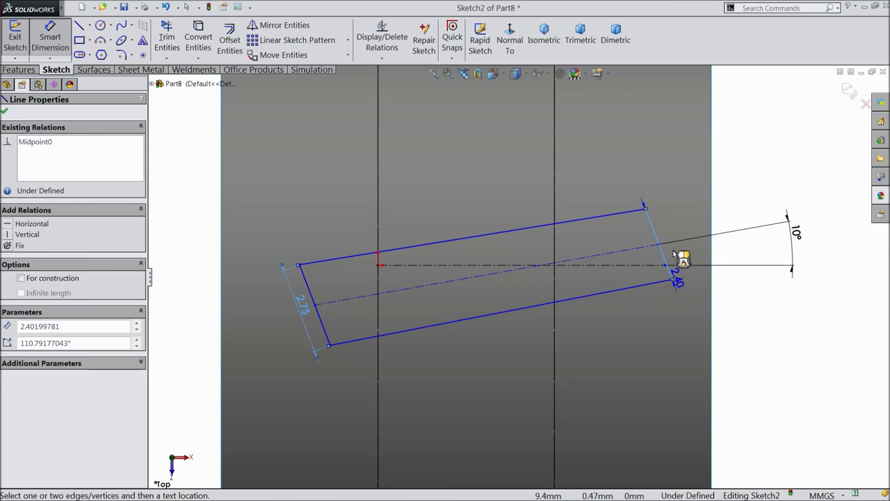
pyautogui.click(681, 208)
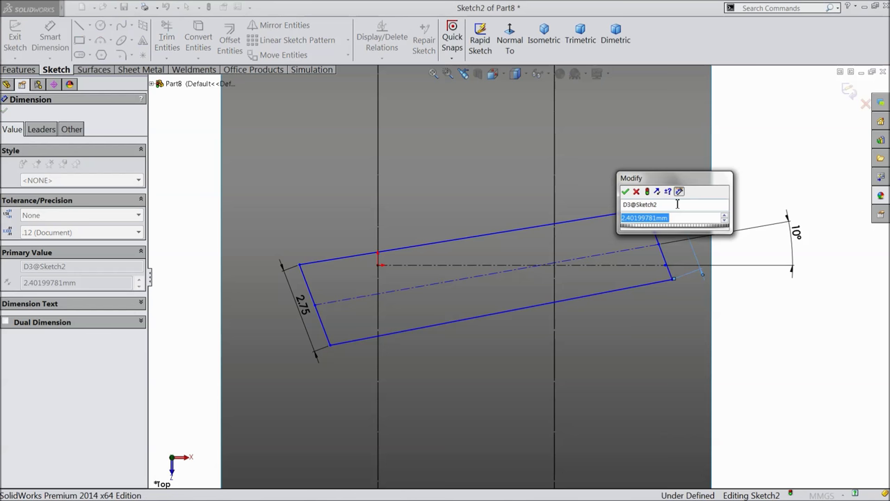
pyautogui.write('2')
pyautogui.click(625, 192)
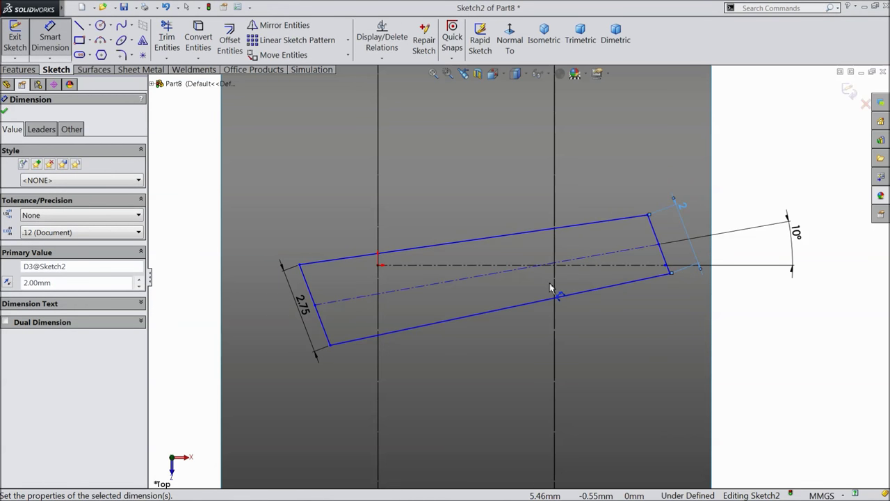
pyautogui.click(378, 265)
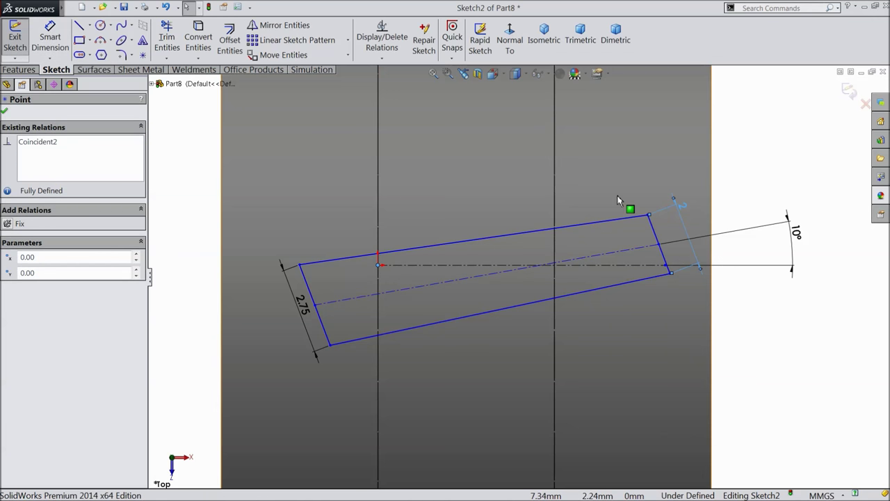
pyautogui.click(655, 236)
pyautogui.click(693, 197)
pyautogui.click(685, 229)
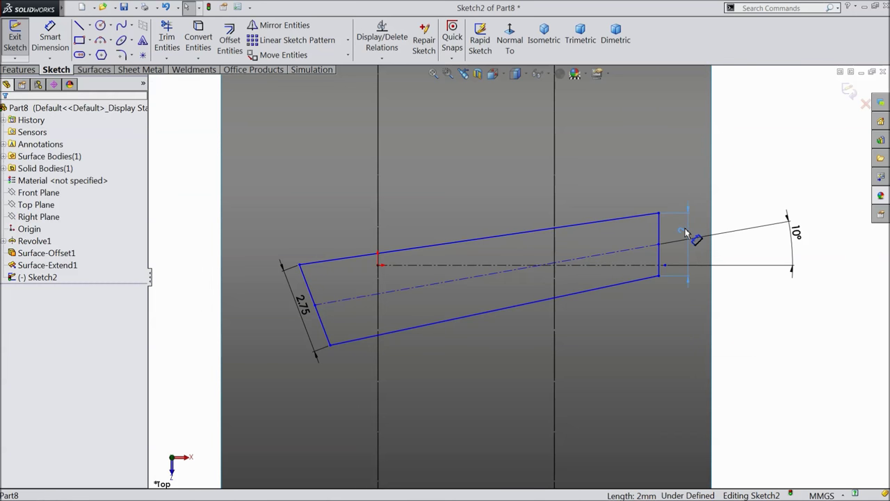
pyautogui.click(685, 230)
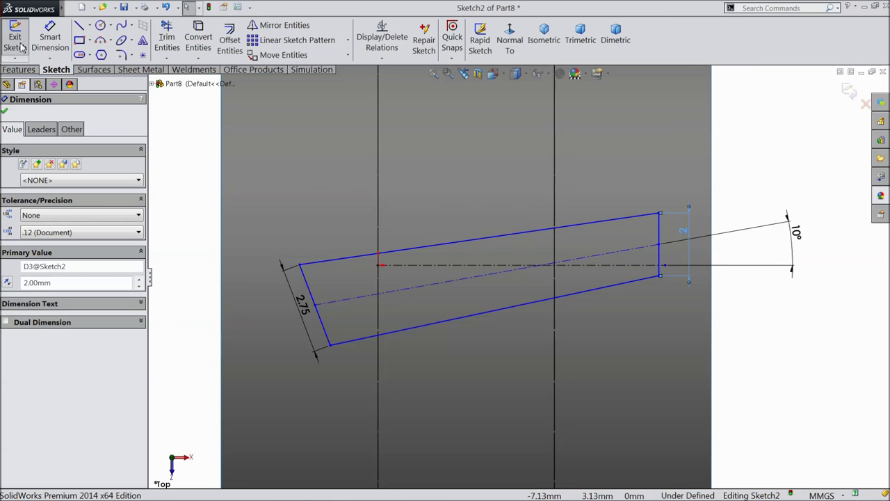
# Dimension the left edge midpoint 1.75 and the right edge 6.25 from the origin
pyautogui.click(50, 38)
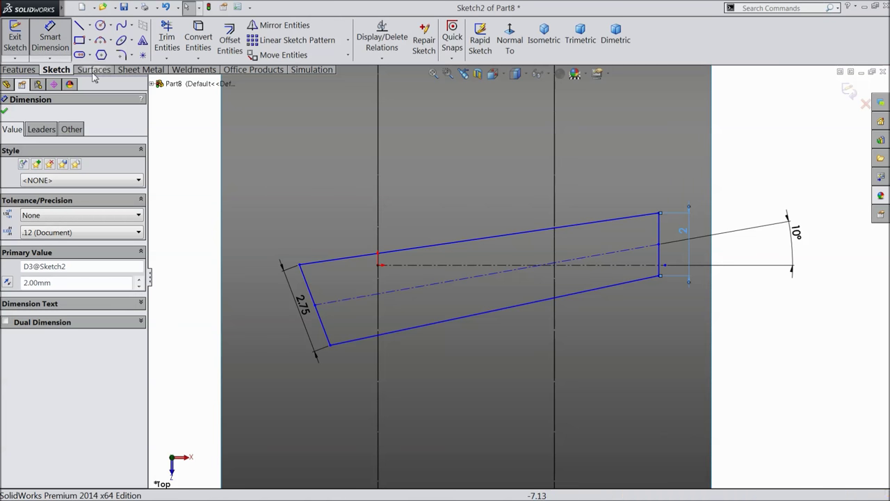
pyautogui.click(315, 306)
pyautogui.click(377, 264)
pyautogui.click(349, 397)
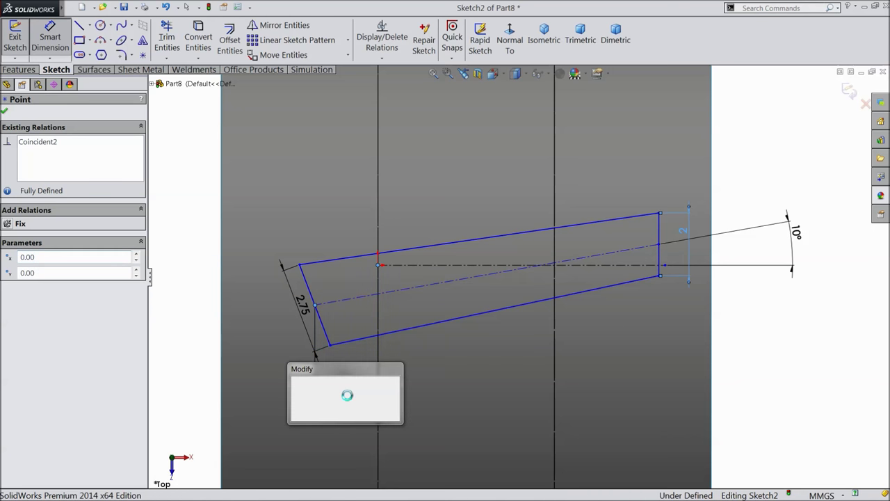
pyautogui.write('1')
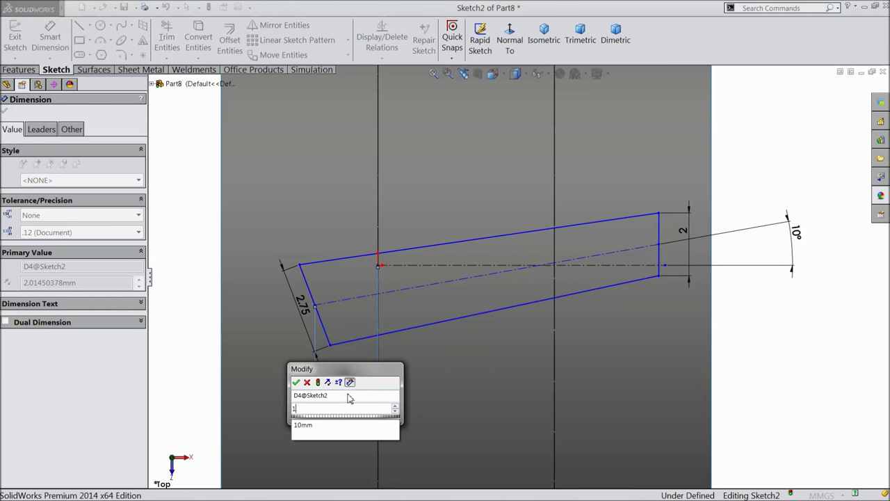
pyautogui.write('.75')
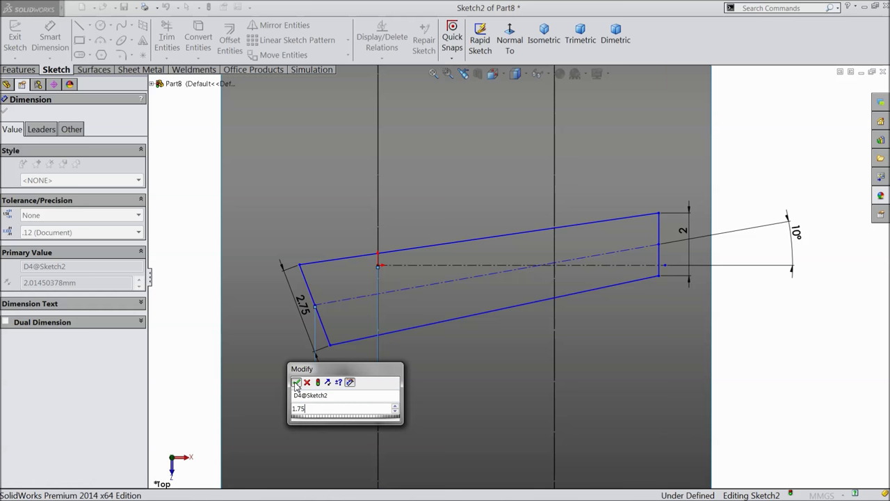
pyautogui.press('Return')
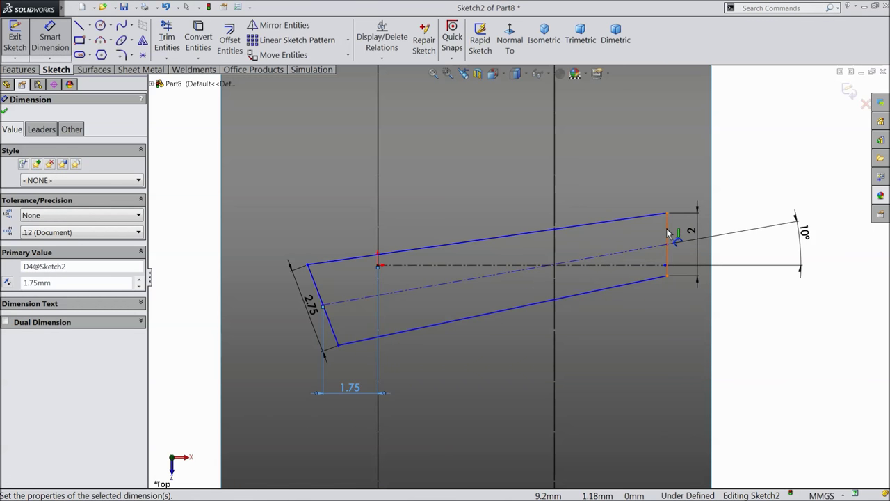
pyautogui.click(666, 233)
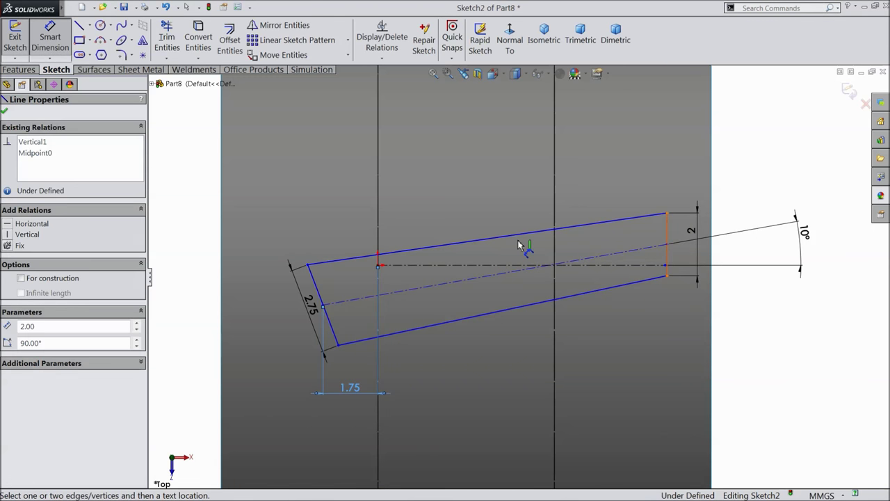
pyautogui.click(379, 267)
pyautogui.click(511, 164)
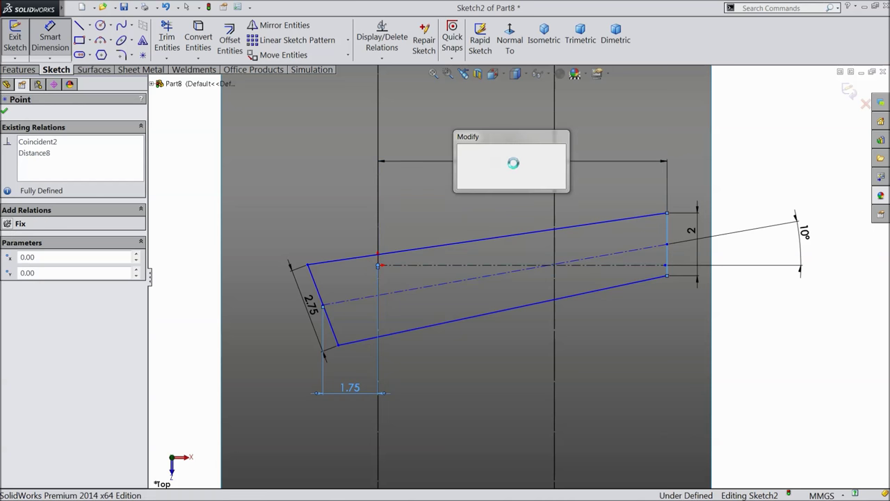
pyautogui.write('6.25')
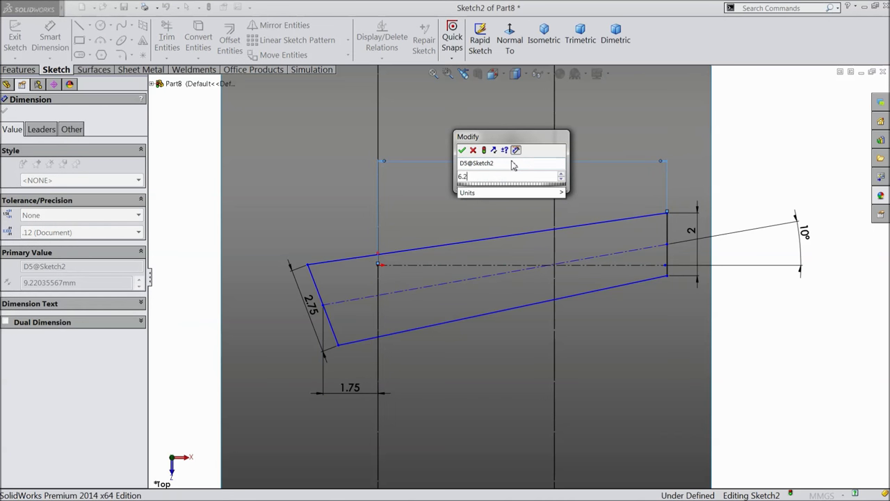
pyautogui.click(462, 151)
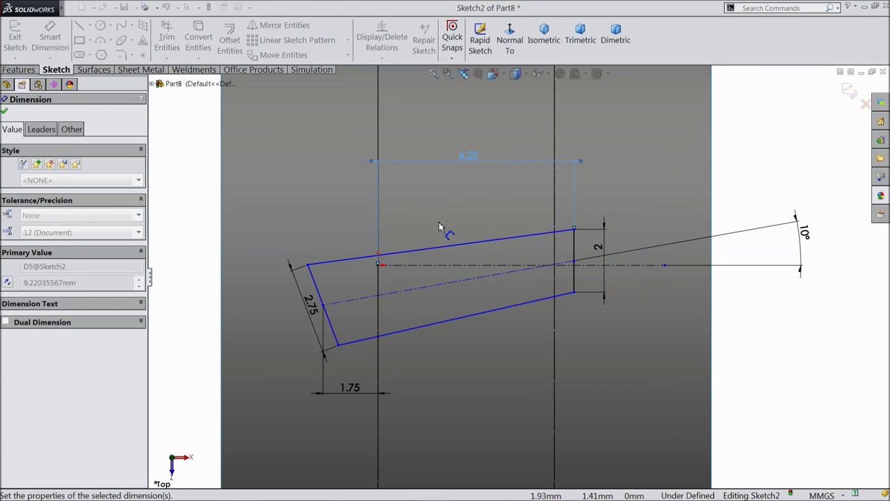
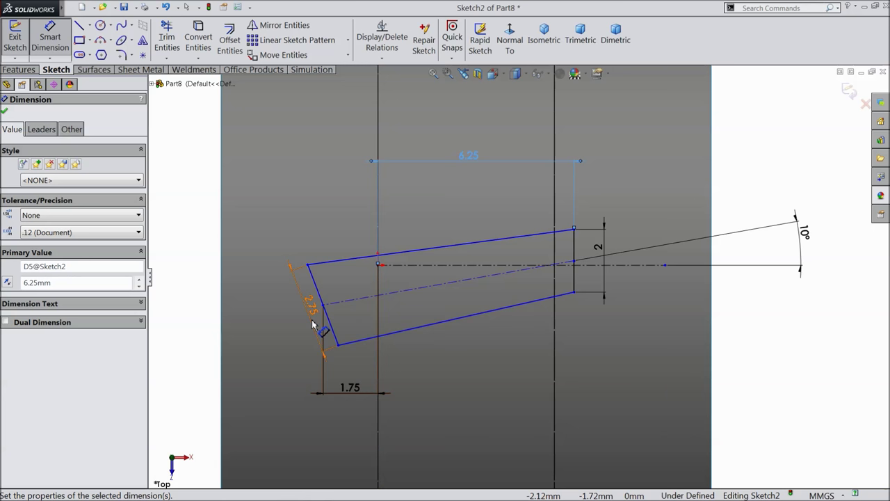
# Drag the upper-left vertex so the 2.75 left edge is vertical, then add a Vertical relation
pyautogui.click(5, 114)
pyautogui.moveTo(309, 264)
pyautogui.mouseDown()
pyautogui.moveTo(333, 263)
pyautogui.moveTo(322, 260)
pyautogui.mouseUp()
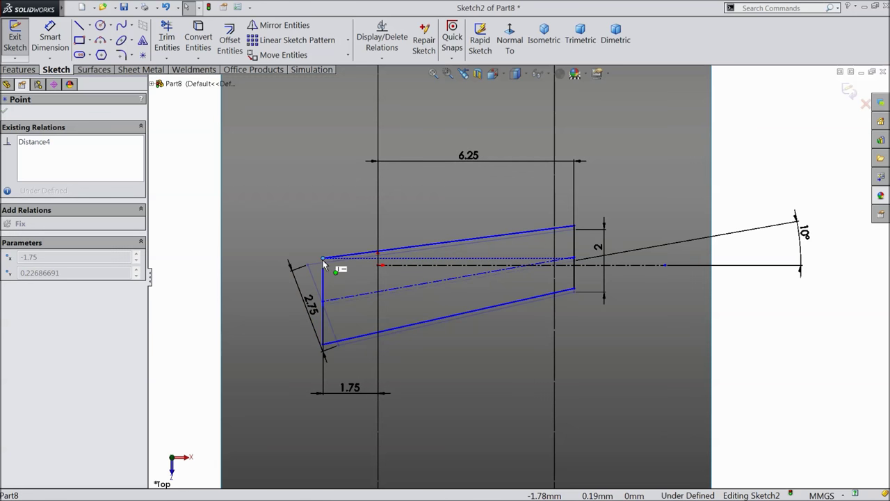
pyautogui.moveTo(322, 262); pyautogui.dragTo(323, 259)
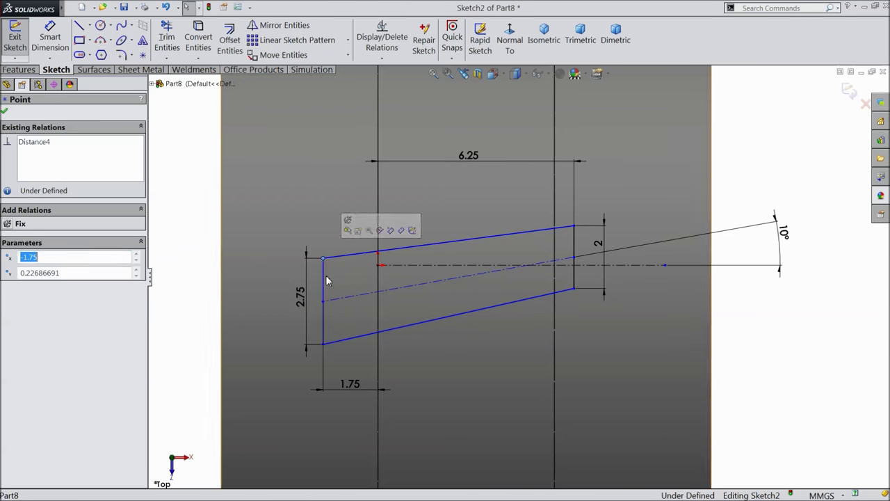
pyautogui.click(323, 286)
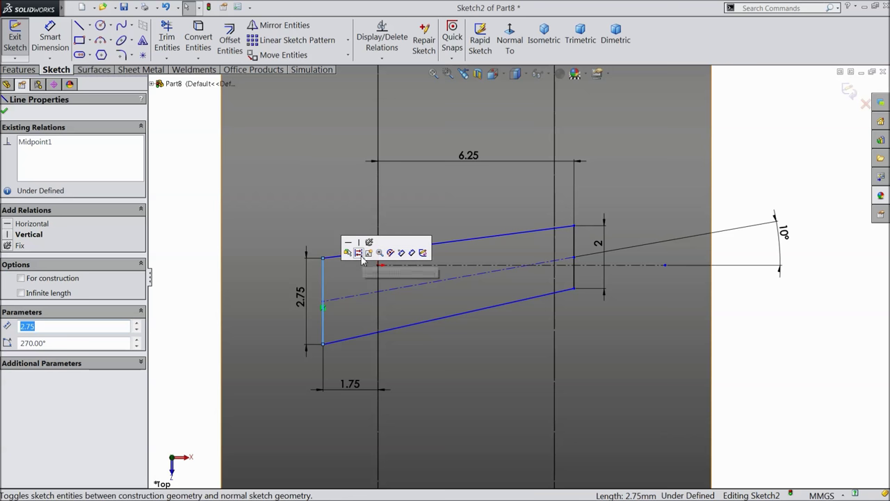
pyautogui.click(360, 247)
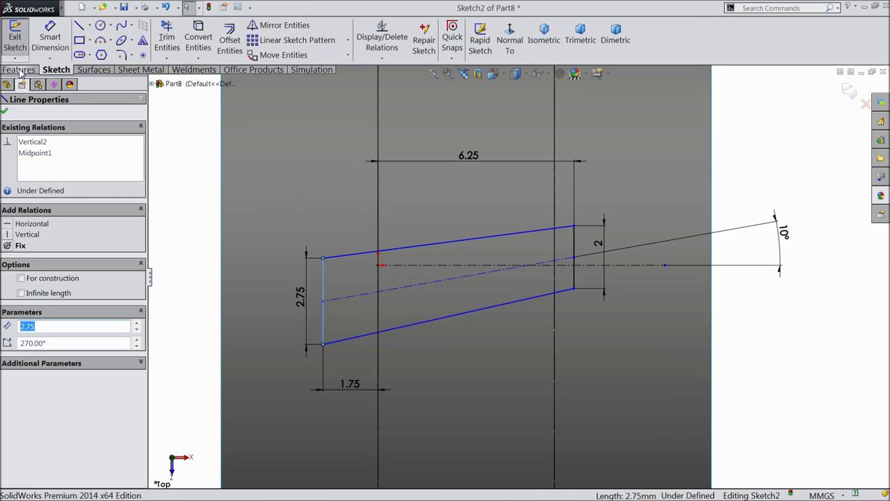
# Start an extruded boss of the enclosed sketch region, starting from the Surface-Extend1 surface
pyautogui.click(19, 70)
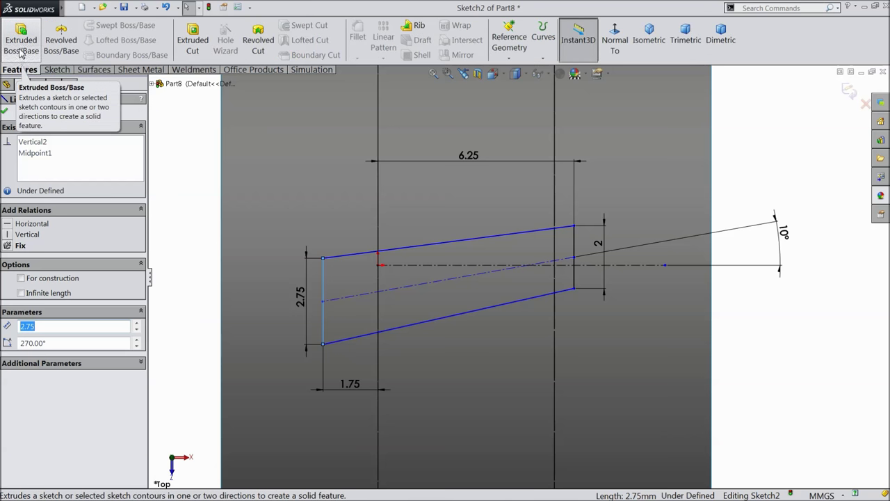
pyautogui.click(21, 48)
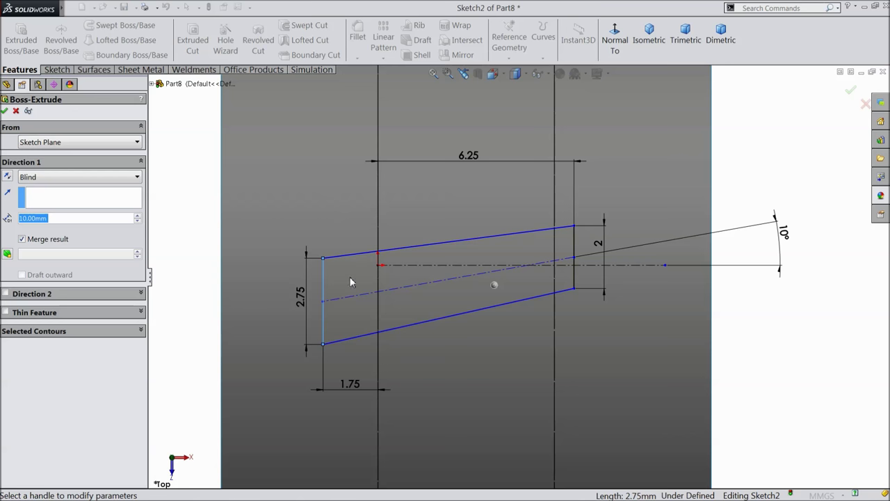
pyautogui.click(77, 333)
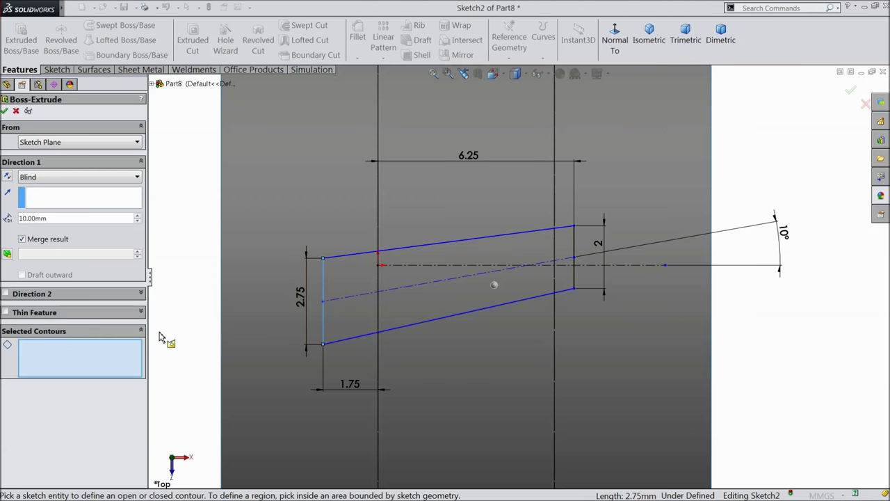
pyautogui.click(372, 324)
pyautogui.moveTo(247, 312)
pyautogui.mouseDown(button='middle')
pyautogui.moveTo(236, 239)
pyautogui.moveTo(199, 235)
pyautogui.mouseUp(button='middle')
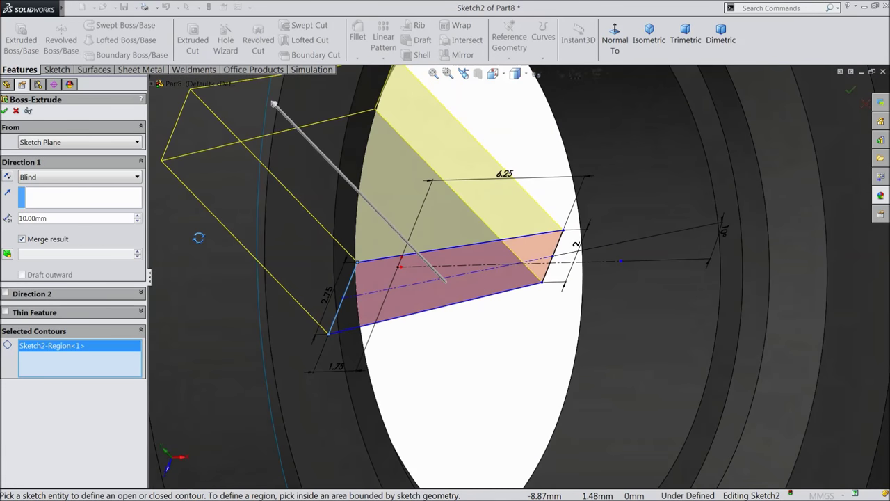
pyautogui.click(62, 143)
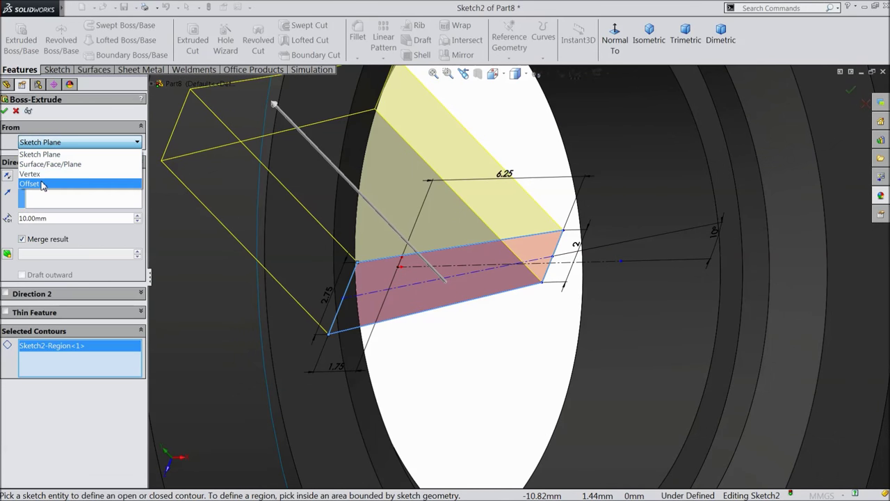
pyautogui.click(49, 164)
pyautogui.scroll(5, 386, 263)
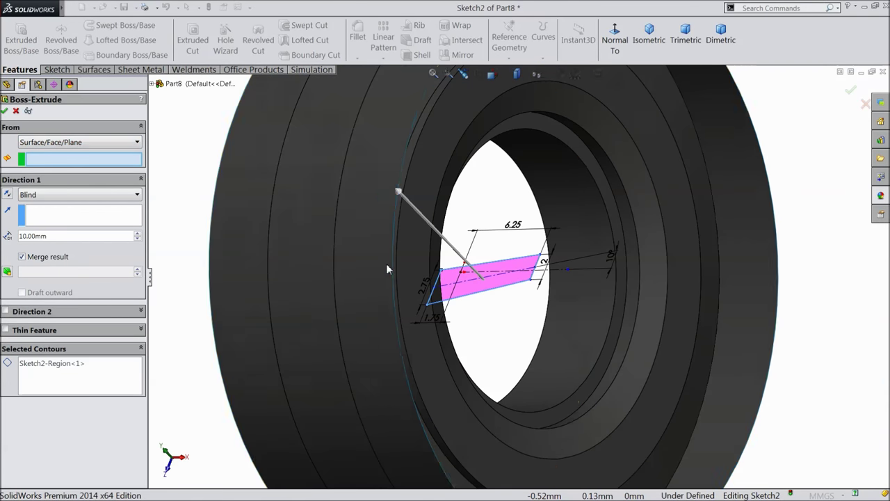
pyautogui.click(379, 308)
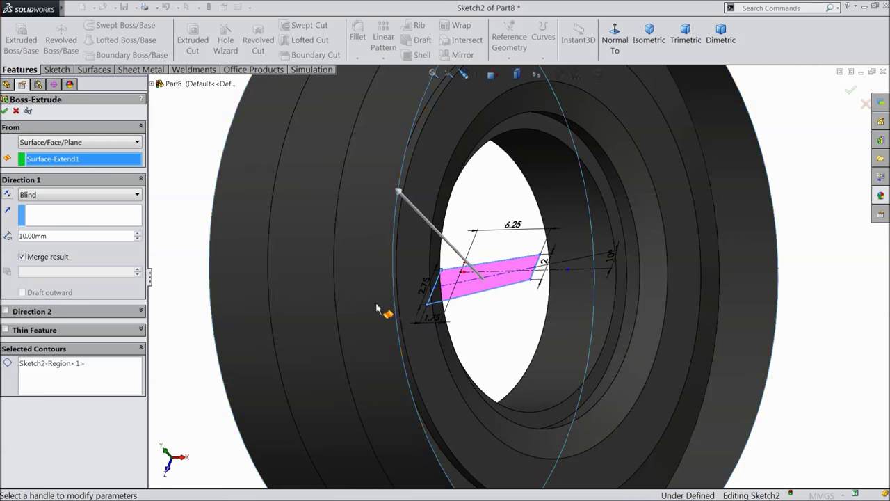
# Set the extrusion depth to 1.00mm and accept it as Boss-Extrude1
pyautogui.moveTo(378, 308); pyautogui.dragTo(338, 311, button='middle')
pyautogui.scroll(3, 338, 310)
pyautogui.scroll(-5, 457, 177)
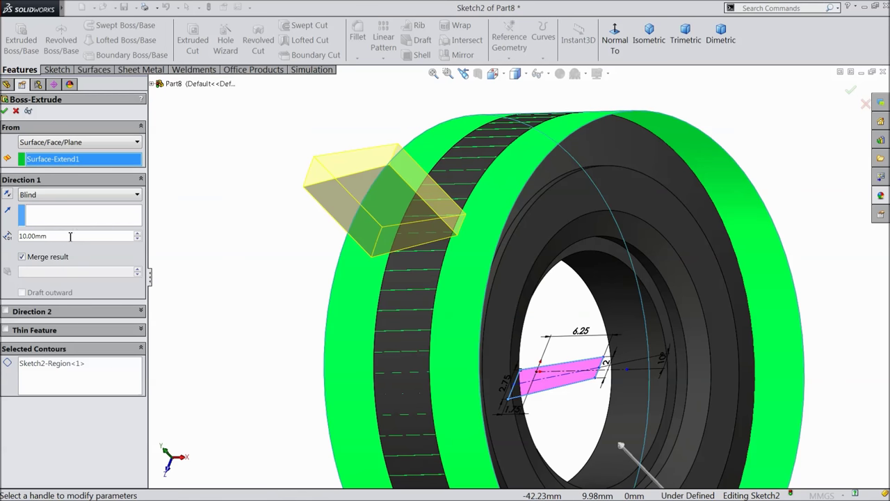
pyautogui.click(48, 237)
pyautogui.write('1')
pyautogui.press('Return')
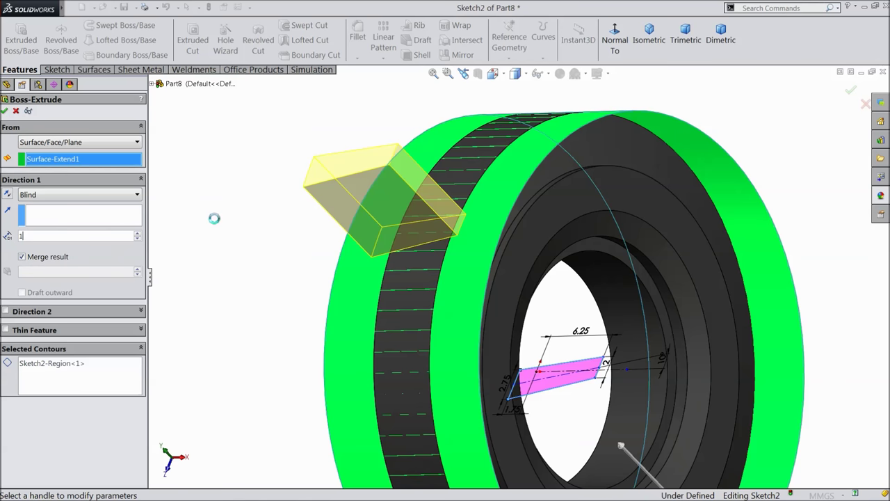
pyautogui.moveTo(218, 232)
pyautogui.mouseDown(button='middle')
pyautogui.moveTo(228, 213)
pyautogui.moveTo(228, 236)
pyautogui.mouseUp(button='middle')
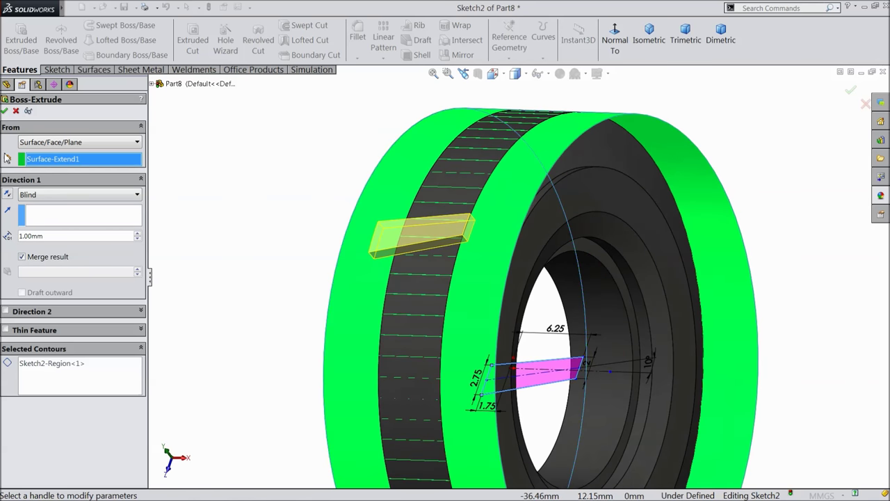
pyautogui.click(5, 111)
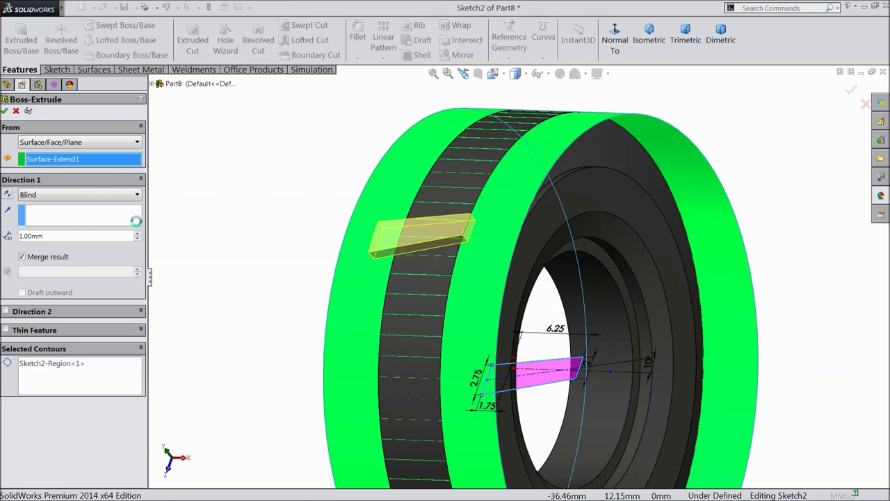
pyautogui.click(240, 288)
pyautogui.moveTo(243, 285)
pyautogui.mouseDown(button='middle')
pyautogui.moveTo(265, 278)
pyautogui.moveTo(253, 293)
pyautogui.moveTo(247, 290)
pyautogui.moveTo(296, 285)
pyautogui.moveTo(274, 269)
pyautogui.moveTo(332, 294)
pyautogui.moveTo(363, 217)
pyautogui.mouseUp(button='middle')
# Create Fillet1 as a full round fillet using the block's two side faces and its end face
pyautogui.click(358, 40)
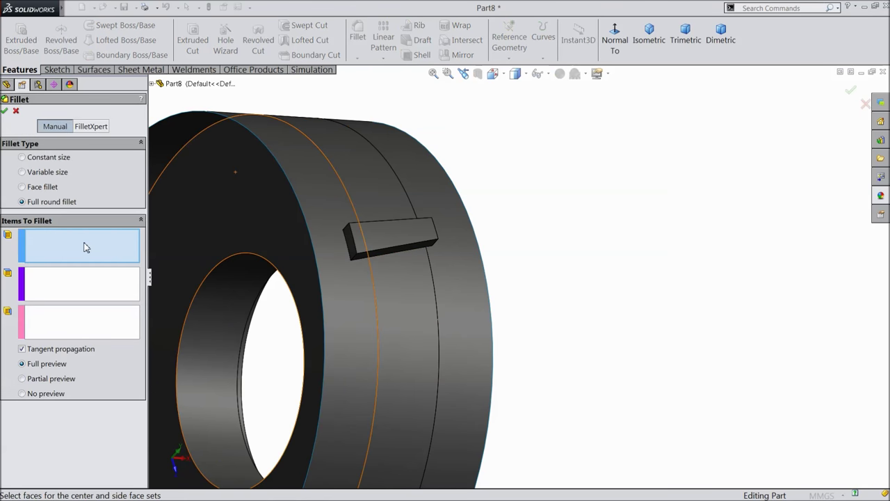
pyautogui.scroll(-4, 300, 241)
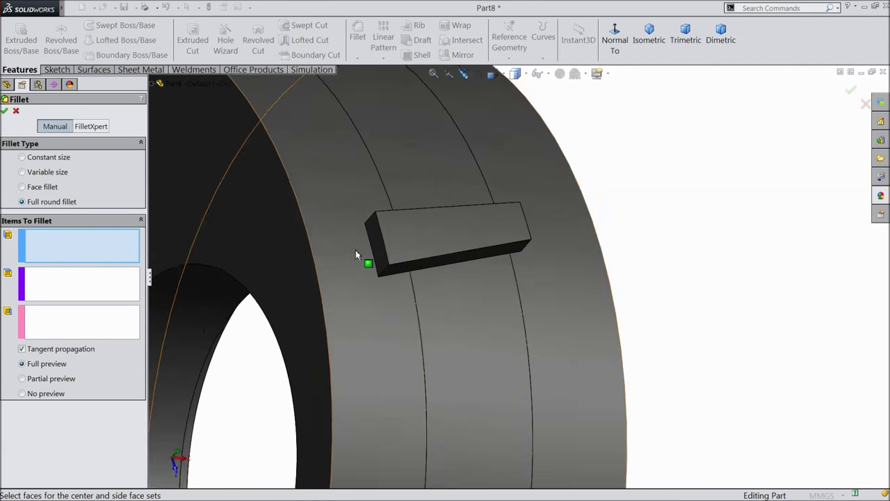
pyautogui.click(435, 272)
pyautogui.click(95, 281)
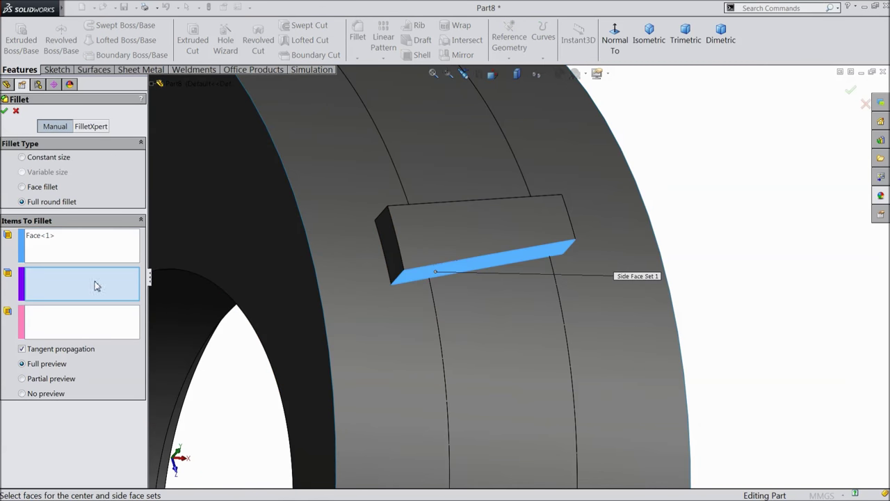
pyautogui.click(396, 248)
pyautogui.click(123, 325)
pyautogui.moveTo(404, 262); pyautogui.dragTo(411, 206, button='middle')
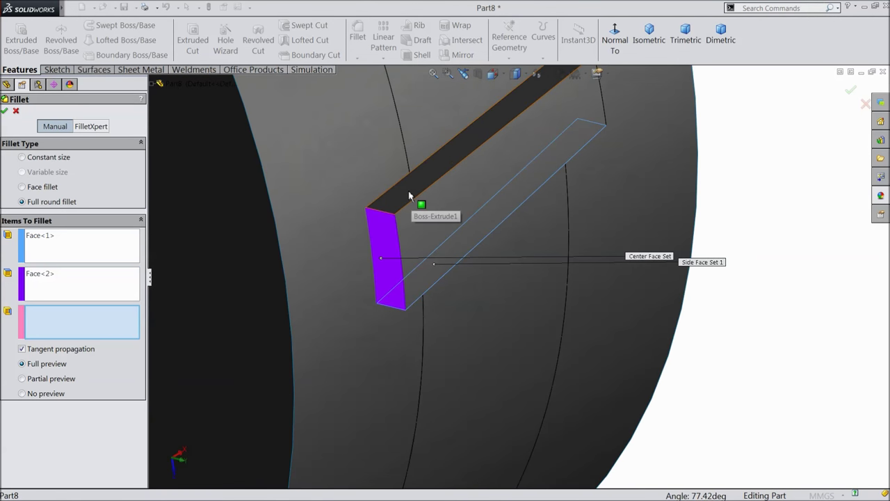
pyautogui.click(413, 195)
pyautogui.click(5, 112)
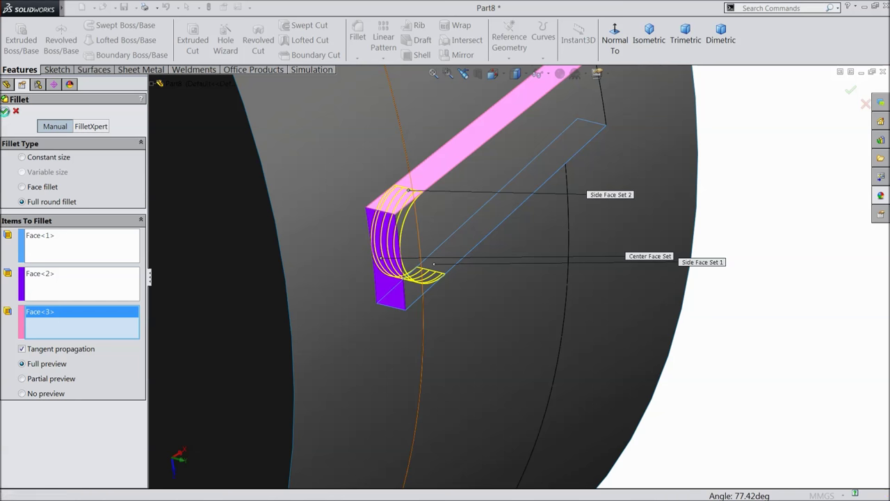
pyautogui.scroll(5, 655, 264)
pyautogui.scroll(3, 655, 265)
pyautogui.moveTo(554, 294); pyautogui.dragTo(459, 151, button='middle')
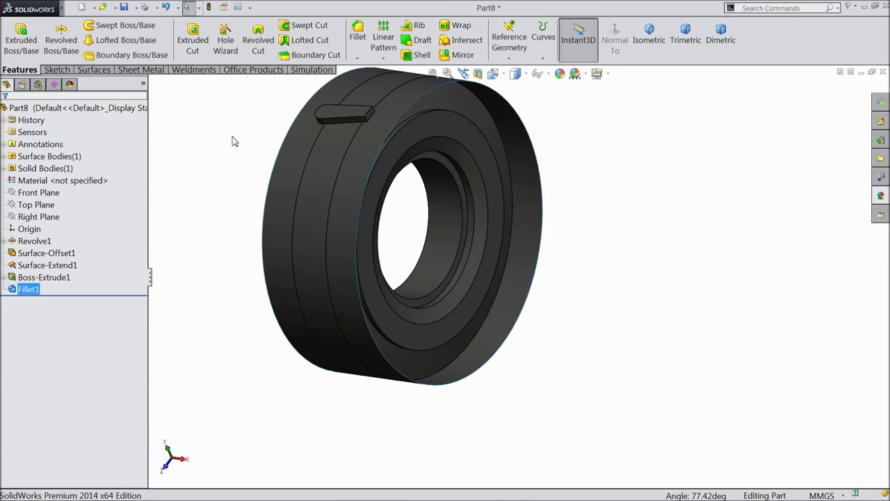
# Sketch on the Right Plane two centerlines meeting at the inner circle's centre
pyautogui.click(39, 217)
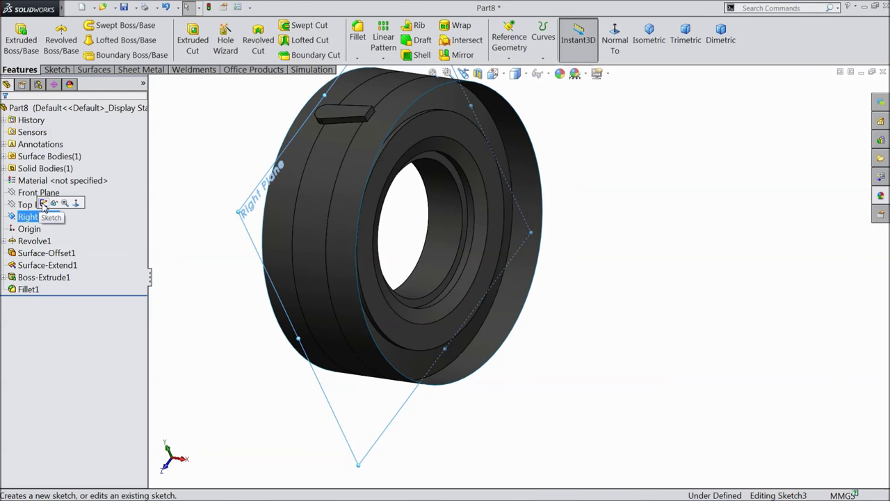
pyautogui.click(43, 202)
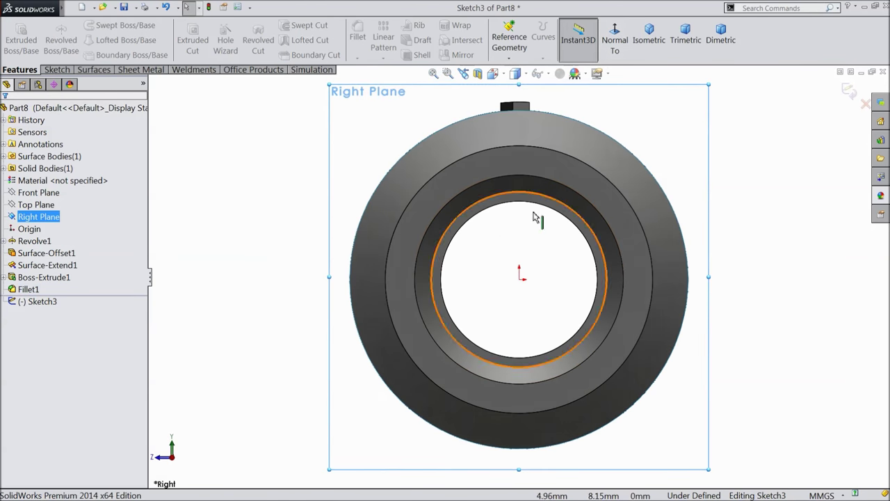
pyautogui.click(56, 69)
pyautogui.click(90, 27)
pyautogui.click(86, 51)
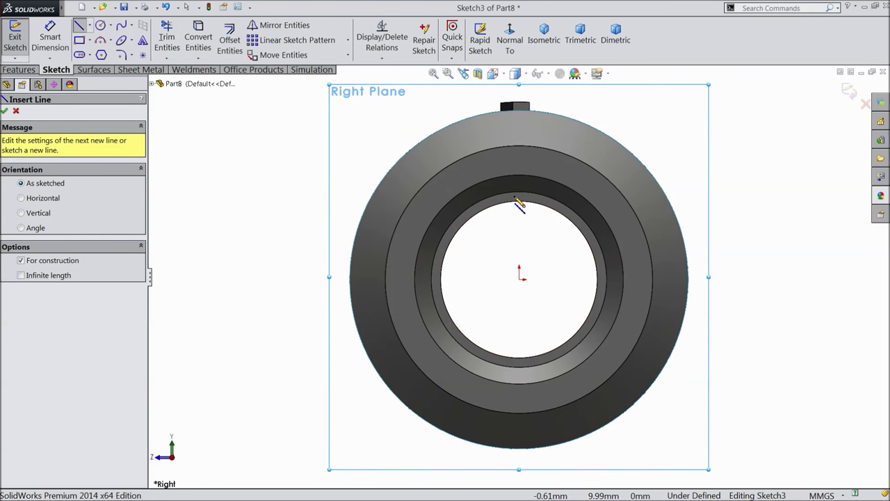
pyautogui.click(515, 200)
pyautogui.click(520, 279)
pyautogui.click(549, 203)
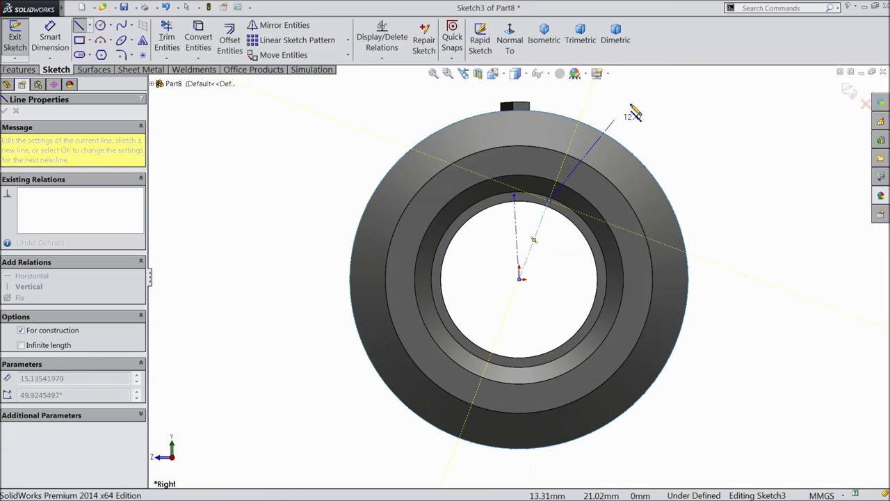
pyautogui.rightClick(637, 102)
pyautogui.click(661, 102)
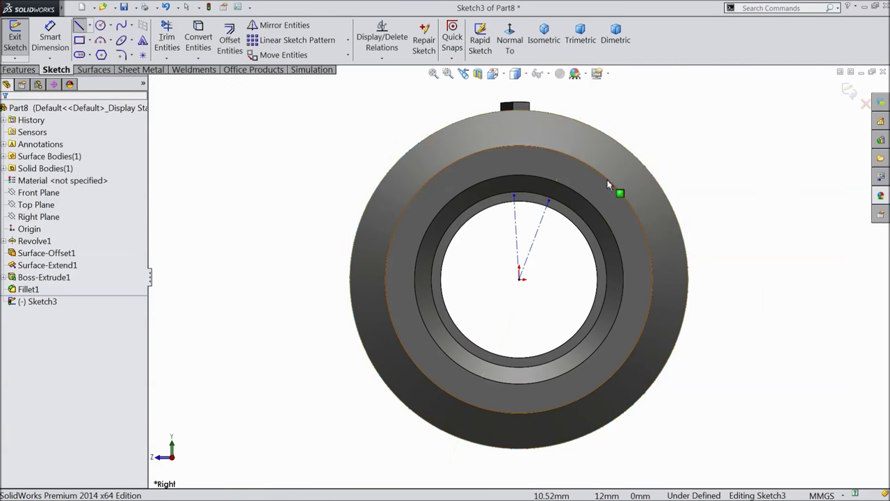
# Lengthen both centerlines upward and make the first one vertical
pyautogui.scroll(-5, 612, 184)
pyautogui.moveTo(498, 222); pyautogui.dragTo(524, 142)
pyautogui.moveTo(426, 212); pyautogui.dragTo(426, 142)
pyautogui.click(431, 255)
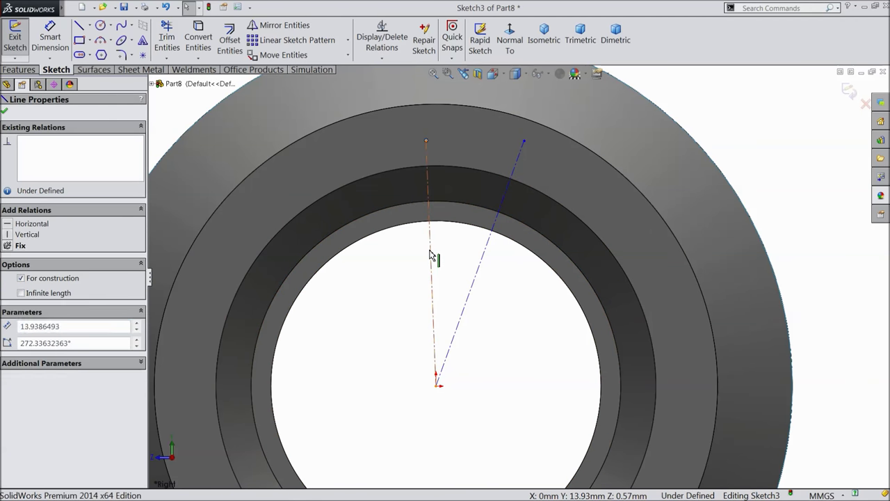
pyautogui.click(471, 212)
# Dimension the angle between the vertical and slanted centerlines as 9°
pyautogui.click(50, 38)
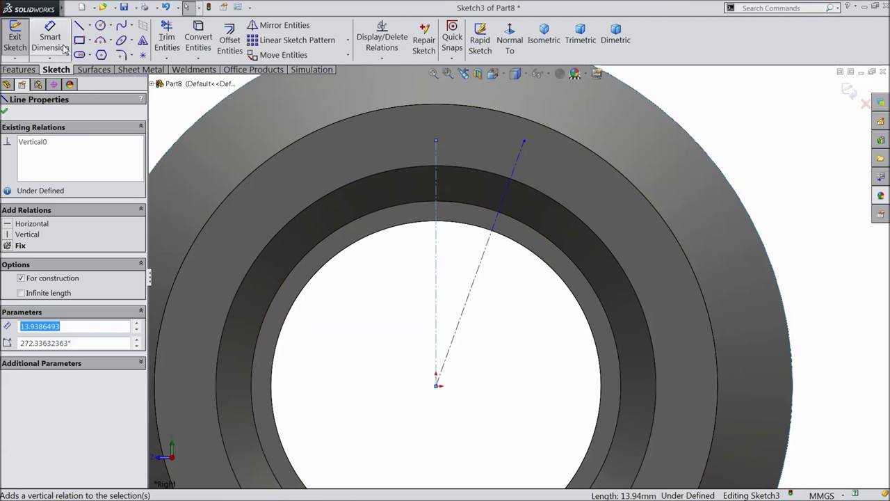
pyautogui.click(436, 315)
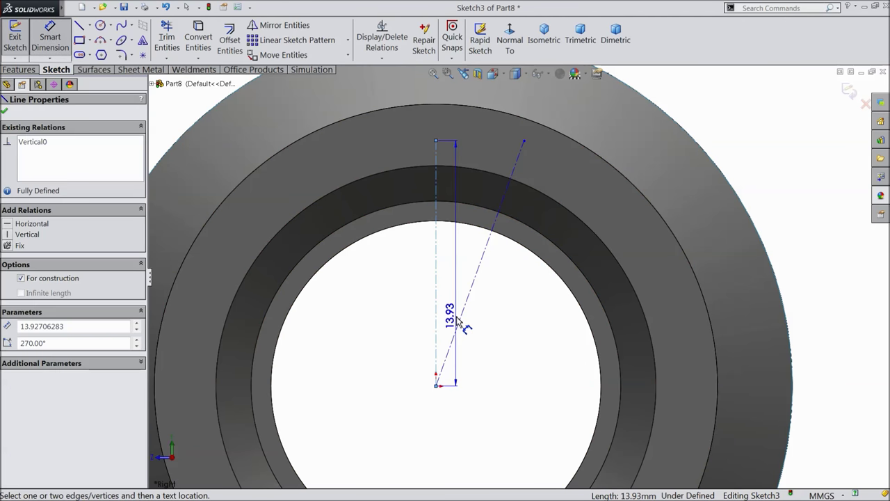
pyautogui.click(460, 320)
pyautogui.click(464, 313)
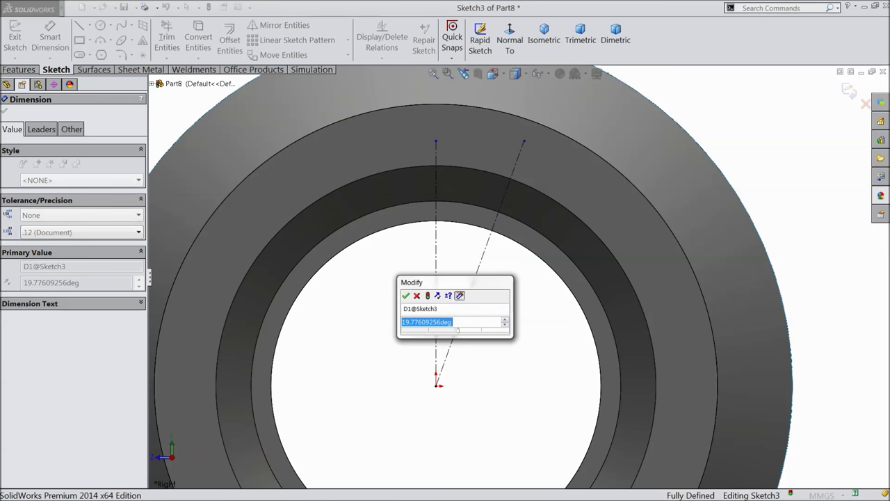
pyautogui.write('9')
pyautogui.press('Return')
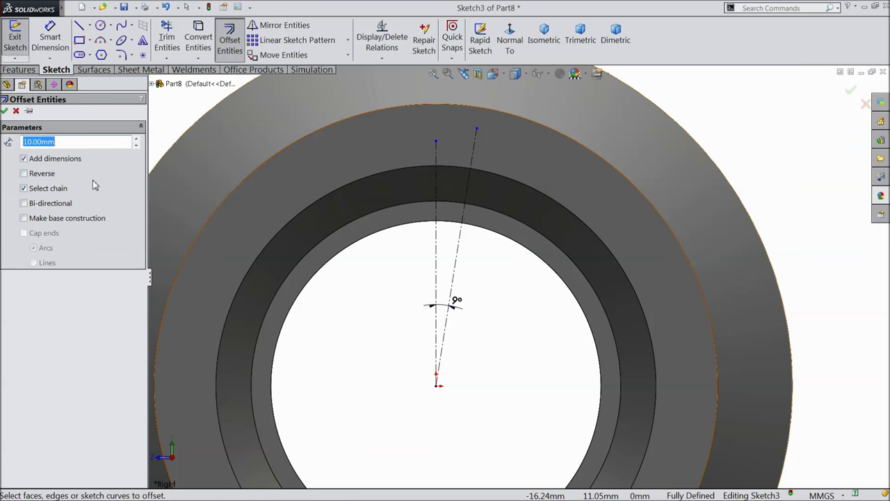
# Offset the slanted centerline 1 mm both ways and extend the lines past the outer edge
pyautogui.write('1')
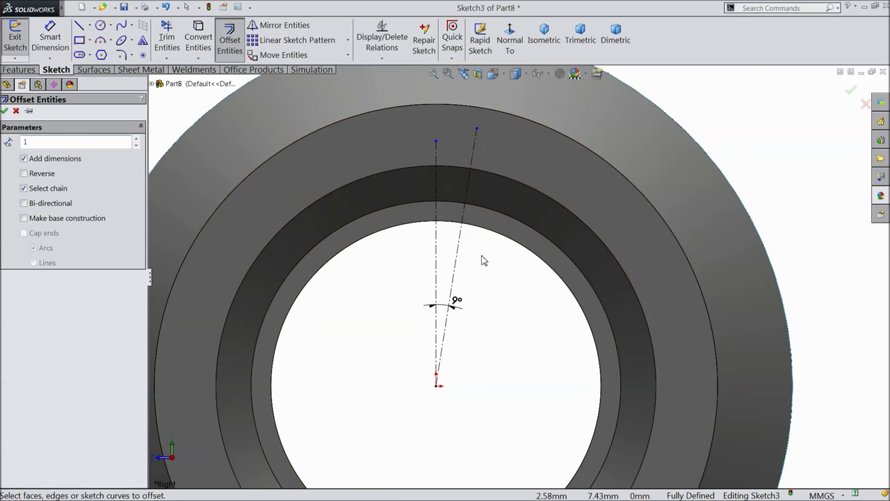
pyautogui.click(456, 257)
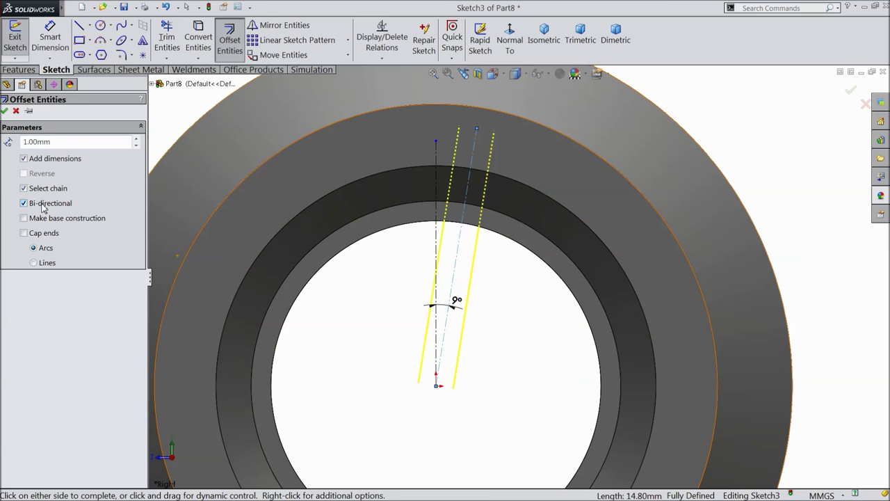
pyautogui.click(5, 112)
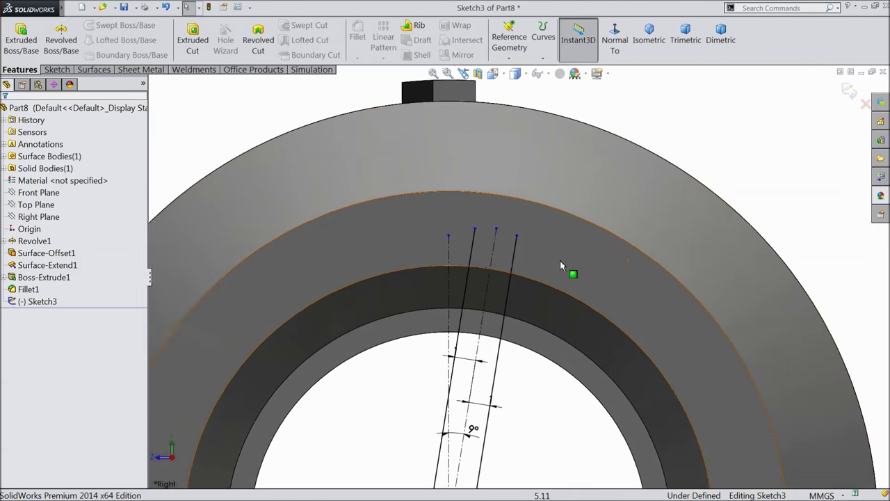
pyautogui.scroll(-2, 560, 260)
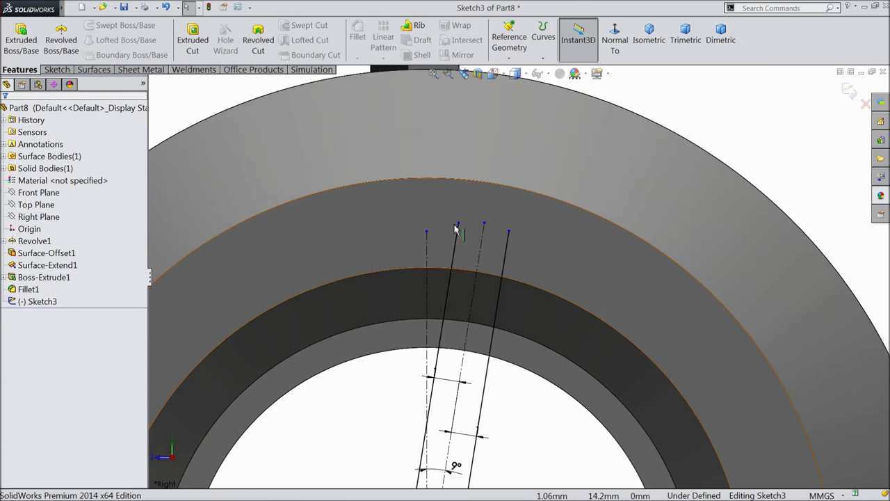
pyautogui.moveTo(458, 224); pyautogui.dragTo(489, 137)
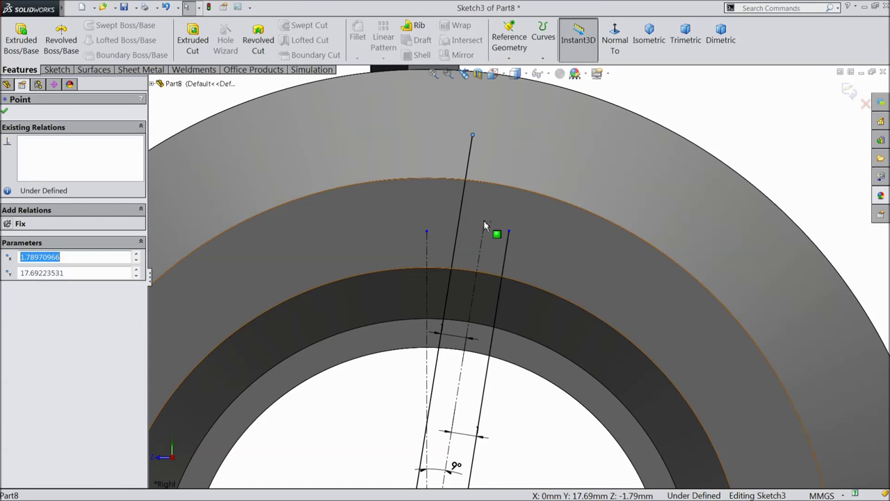
pyautogui.click(508, 233)
pyautogui.moveTo(508, 232); pyautogui.dragTo(536, 136)
pyautogui.scroll(3, 536, 136)
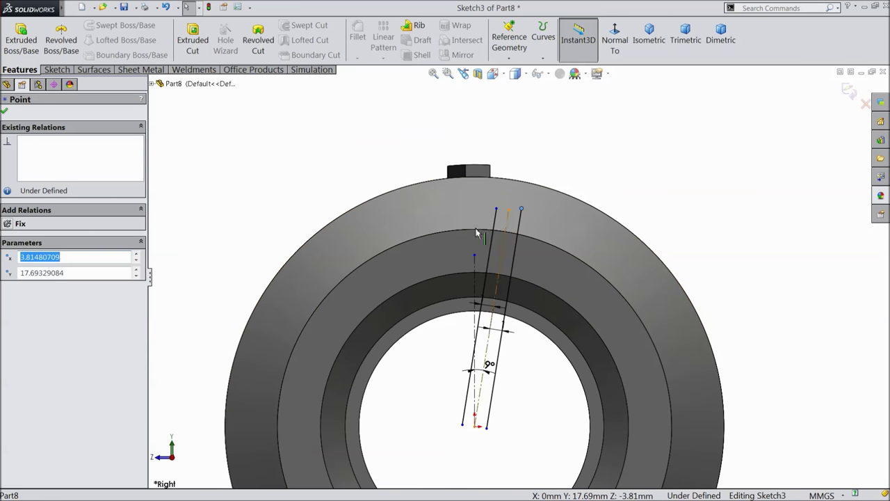
pyautogui.click(4, 113)
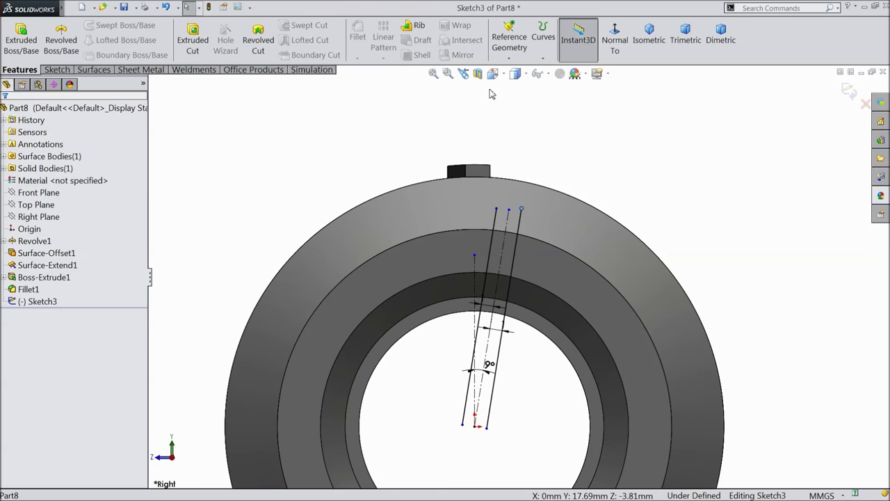
# Project Sketch3 onto the ring's top face as a projection split line, Split Line9
pyautogui.click(542, 59)
pyautogui.click(560, 70)
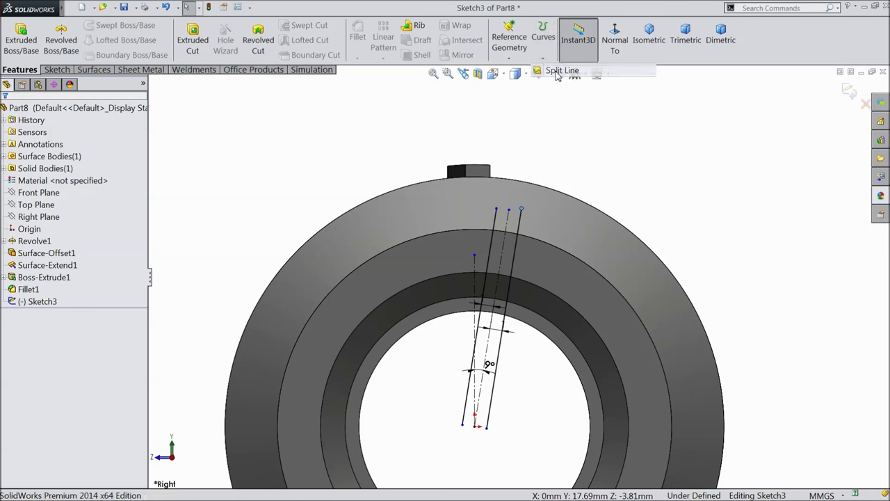
pyautogui.moveTo(146, 255); pyautogui.dragTo(497, 205, button='middle')
pyautogui.scroll(-4, 473, 243)
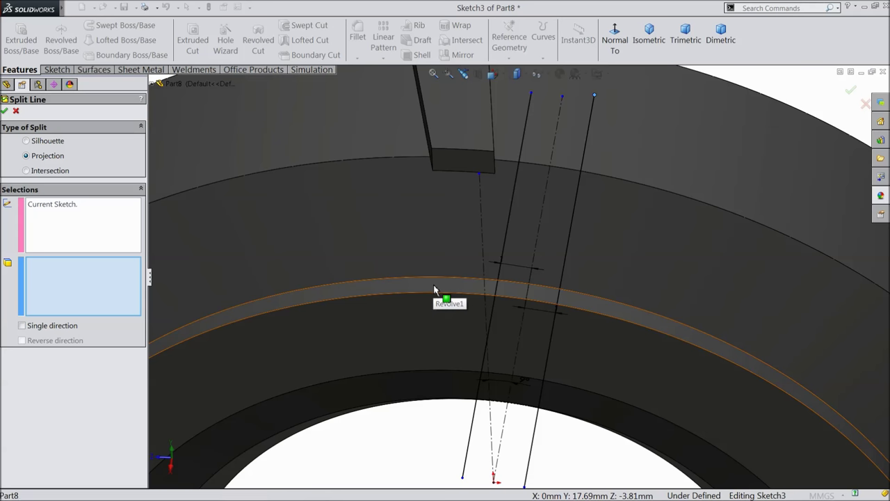
pyautogui.click(437, 293)
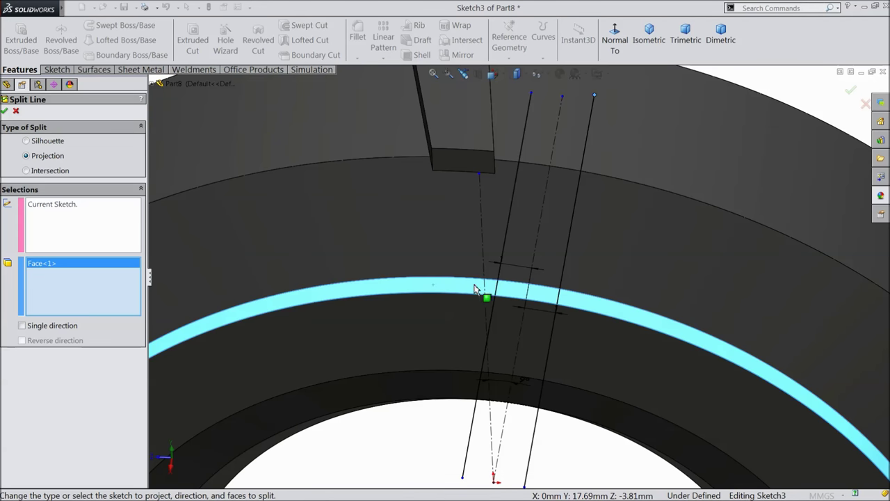
pyautogui.click(77, 208)
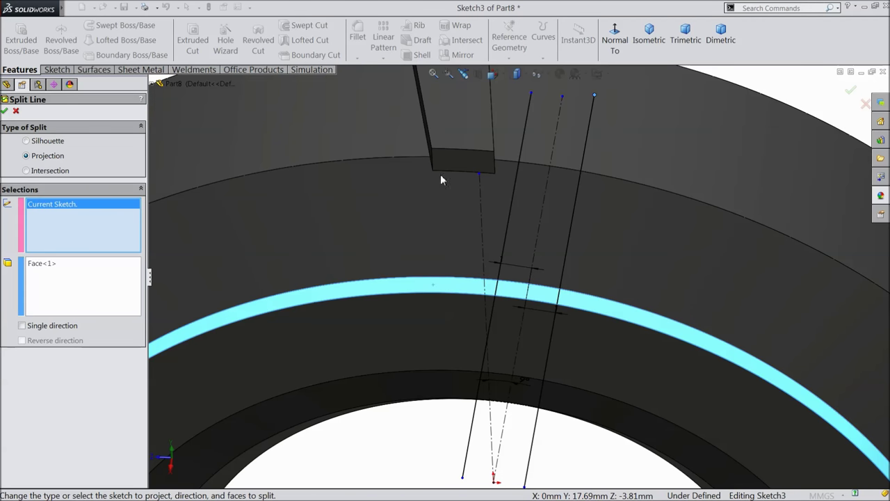
pyautogui.click(4, 111)
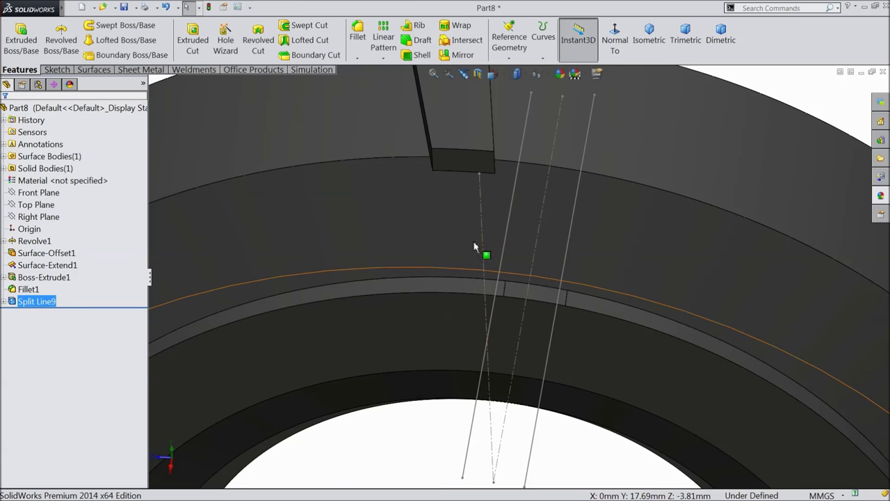
pyautogui.scroll(5, 547, 278)
pyautogui.scroll(5, 536, 306)
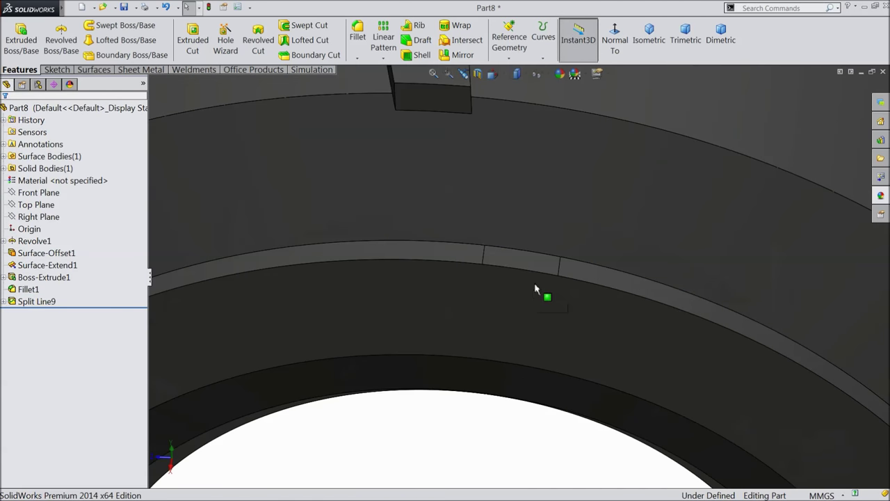
# Inspect the new split strip and the Surface-Offset1 and Surface-Extend1 bodies
pyautogui.click(532, 261)
pyautogui.scroll(-5, 508, 306)
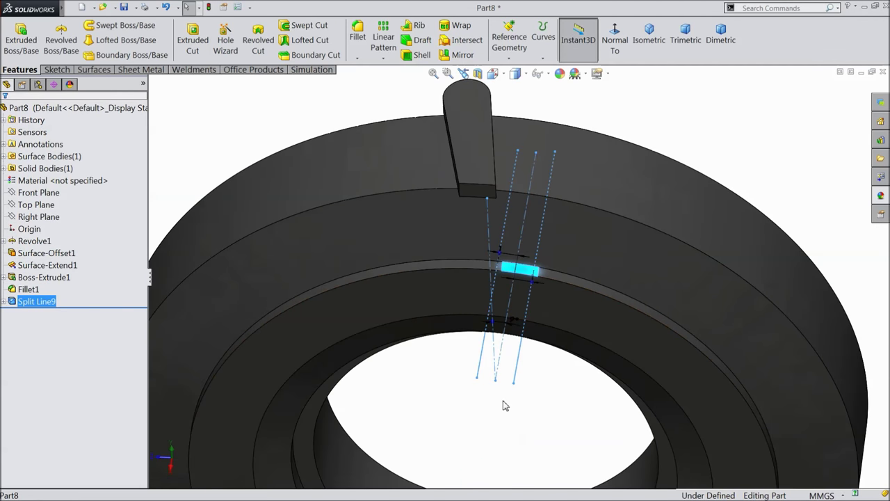
pyautogui.click(489, 416)
pyautogui.moveTo(488, 415); pyautogui.dragTo(498, 369, button='middle')
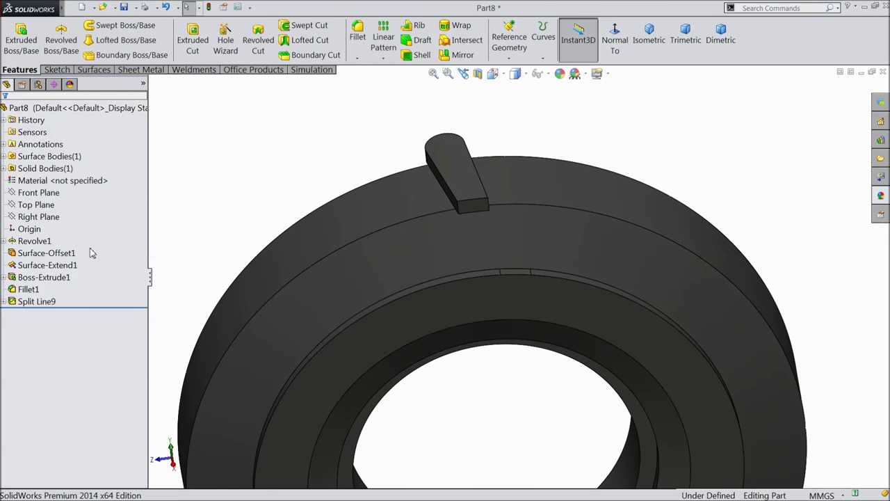
pyautogui.click(23, 254)
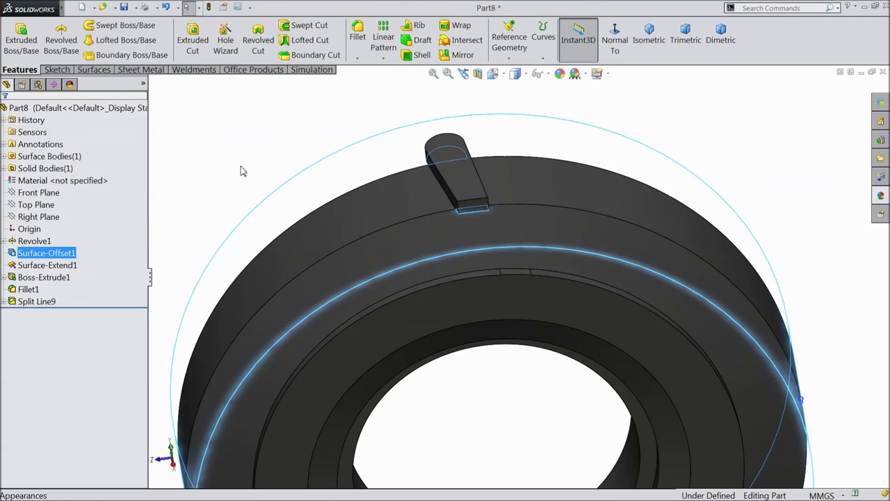
pyautogui.click(43, 267)
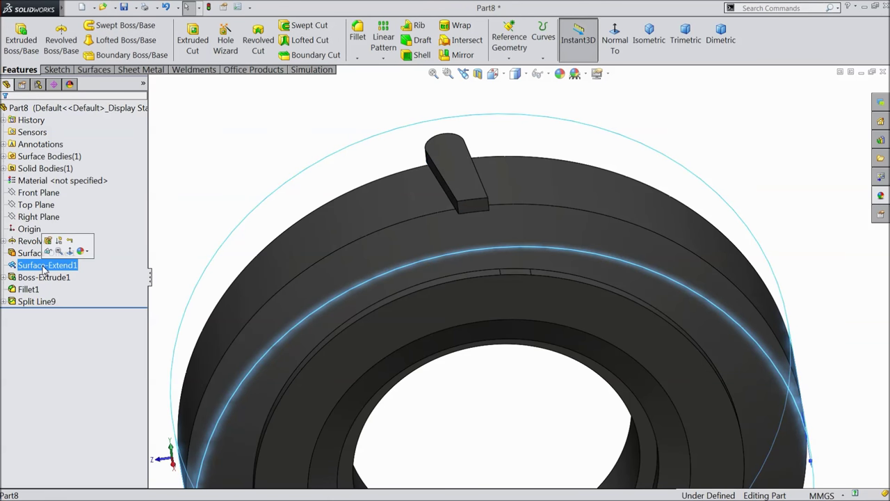
pyautogui.click(270, 155)
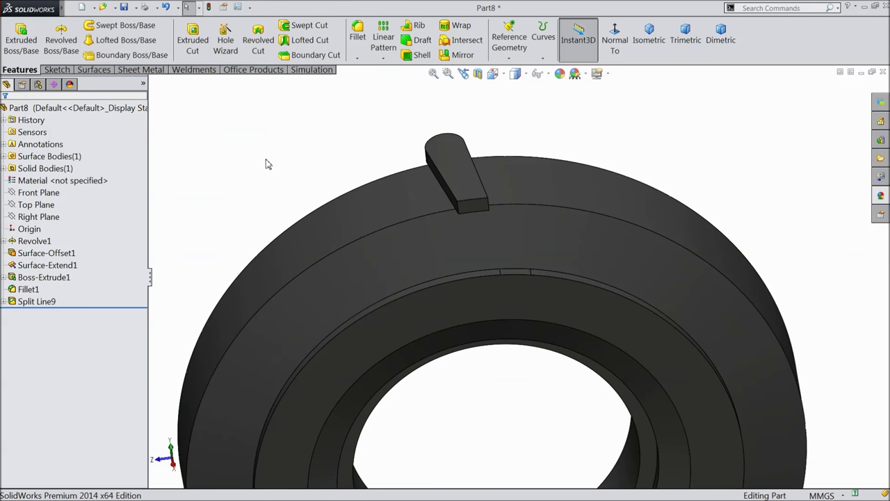
pyautogui.scroll(-3, 261, 167)
pyautogui.moveTo(250, 177); pyautogui.dragTo(277, 173, button='middle')
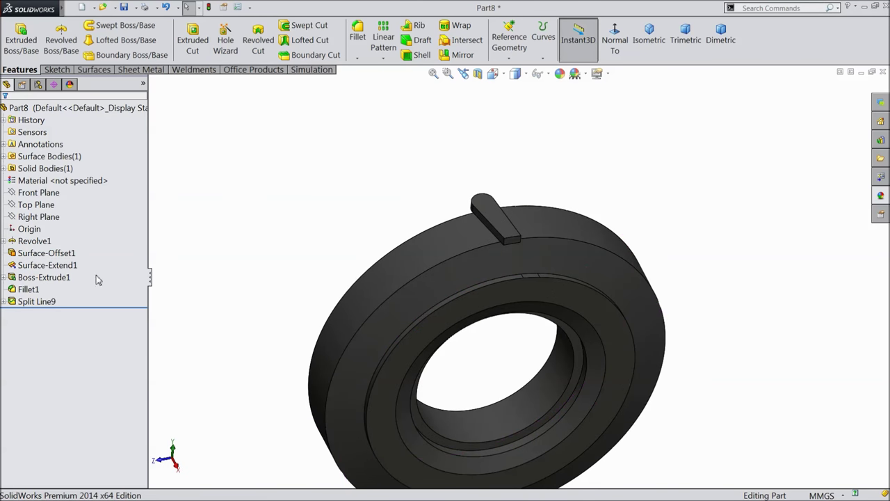
# Hide the Surface-Extend1 body, then show it again
pyautogui.click(24, 268)
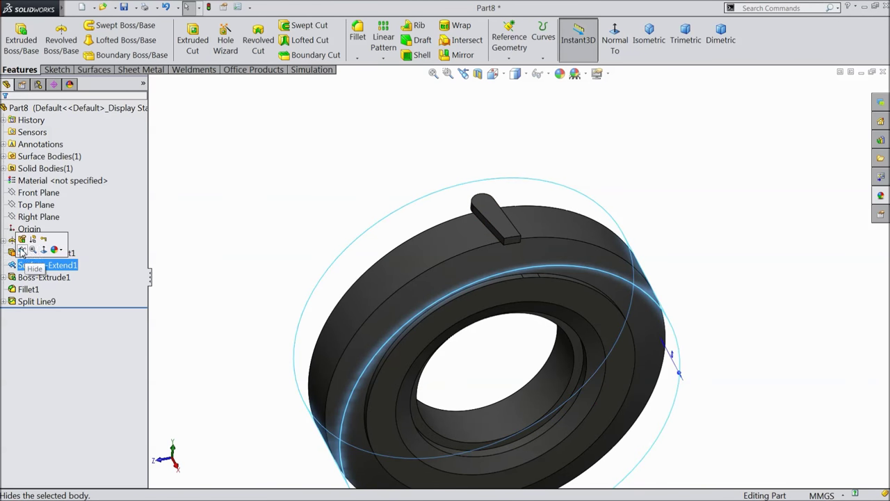
pyautogui.click(22, 251)
pyautogui.click(216, 225)
pyautogui.click(27, 265)
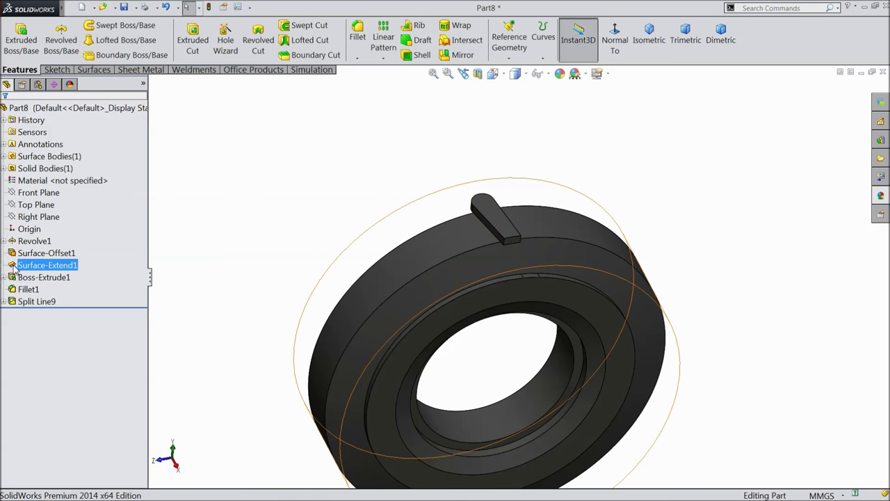
pyautogui.click(20, 251)
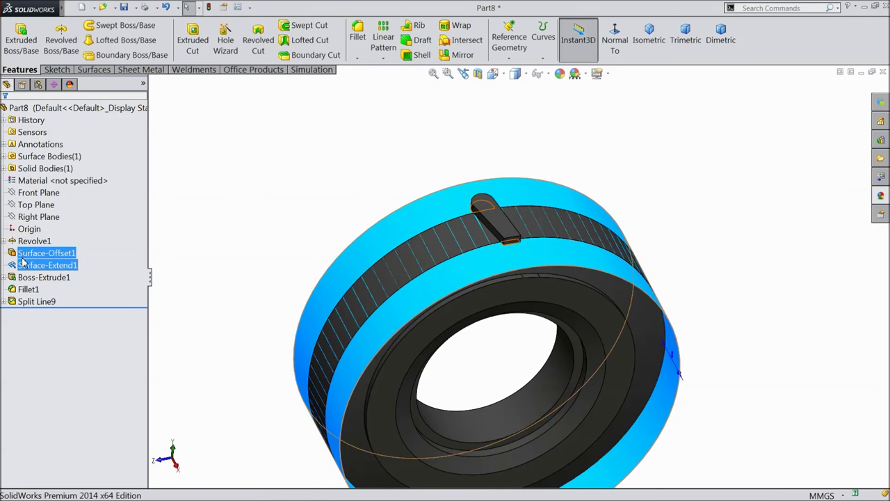
pyautogui.click(230, 223)
# Select the outer offset surface, then select Top Plane
pyautogui.moveTo(230, 222); pyautogui.dragTo(357, 252, button='middle')
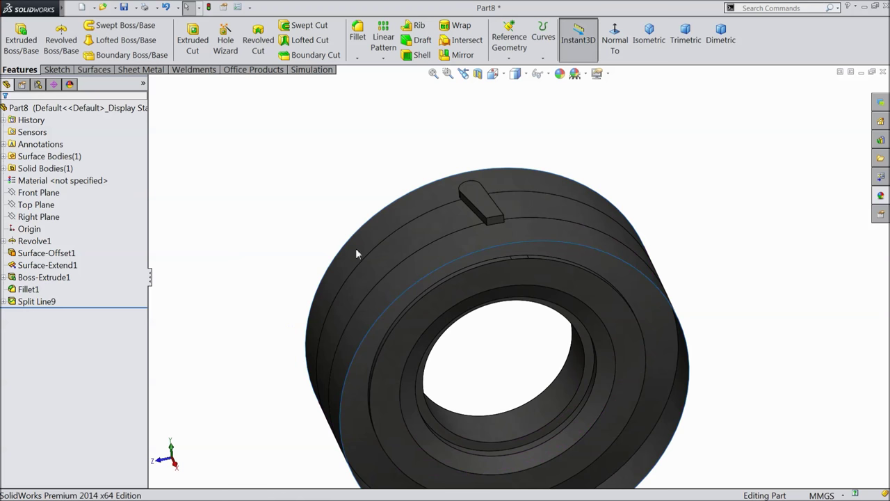
pyautogui.scroll(-3, 483, 258)
pyautogui.click(473, 256)
pyautogui.moveTo(457, 254); pyautogui.dragTo(382, 237, button='middle')
pyautogui.click(36, 205)
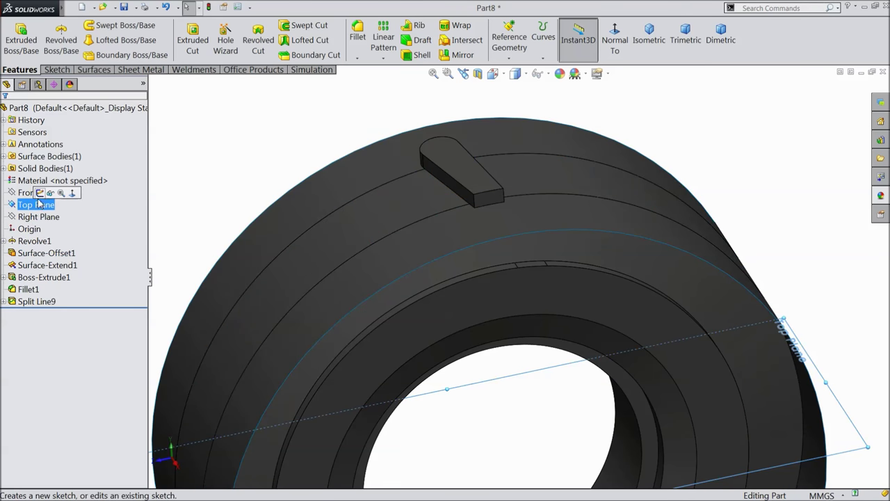
# Sketch on Top Plane by converting the tyre's circular edge into sketch geometry
pyautogui.click(46, 196)
pyautogui.click(615, 38)
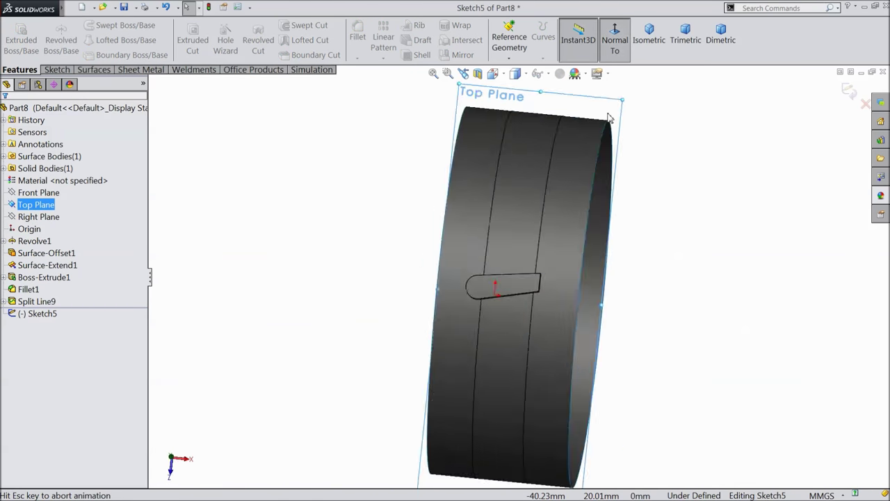
pyautogui.click(543, 208)
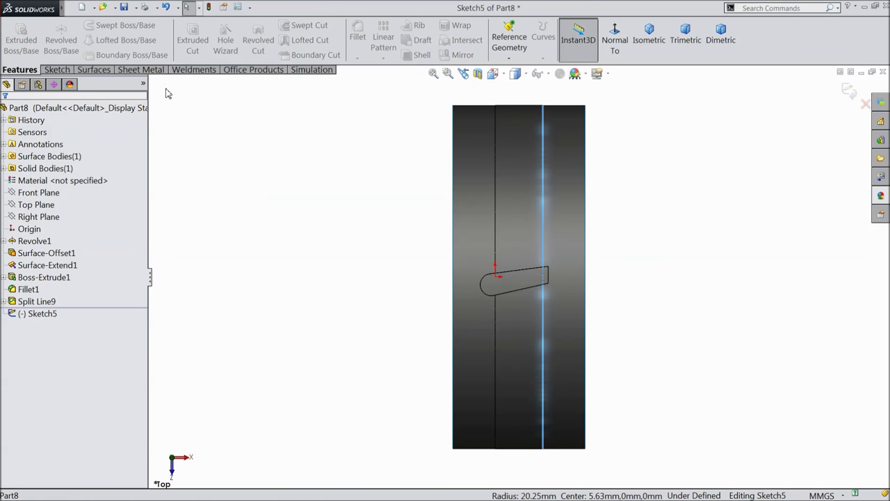
pyautogui.click(55, 70)
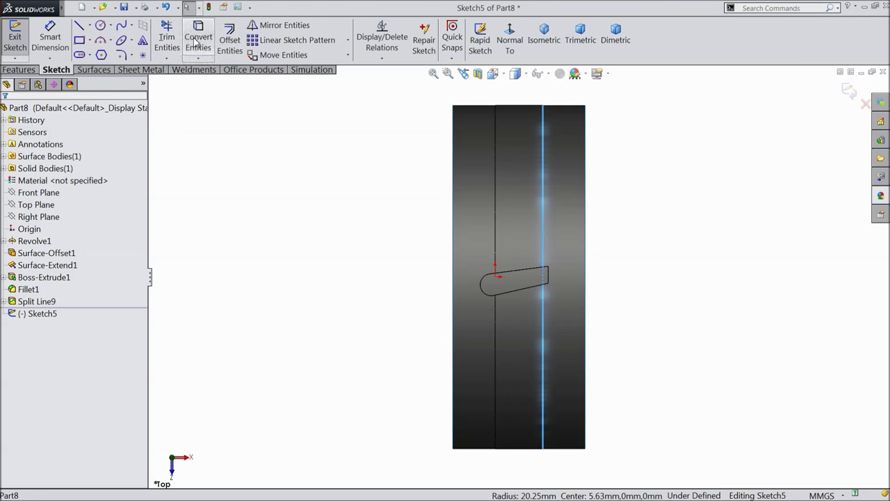
pyautogui.click(198, 40)
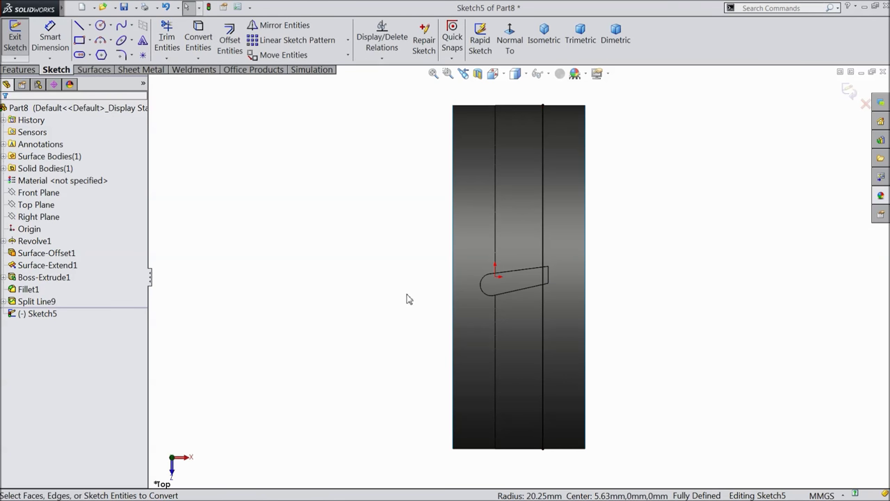
# Project the converted sketch onto the tyre's outer face as Split Line10 and select the small face
pyautogui.moveTo(383, 303); pyautogui.dragTo(338, 245, button='middle')
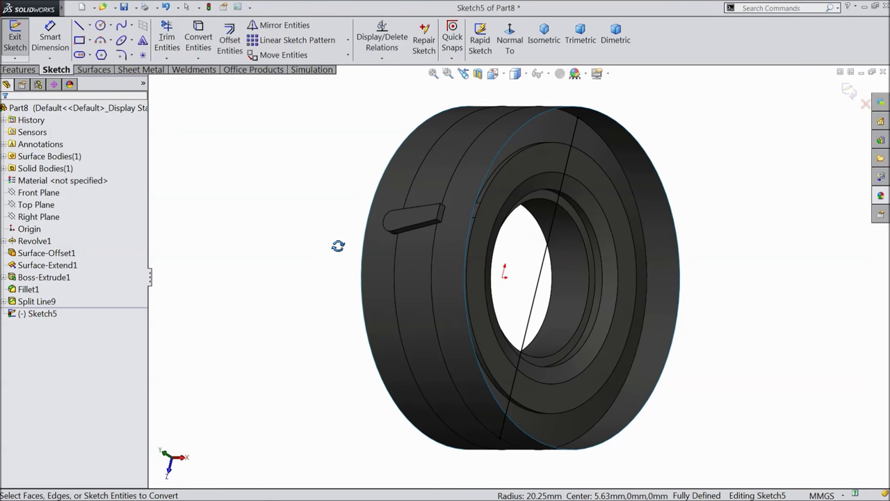
pyautogui.click(19, 69)
pyautogui.click(542, 49)
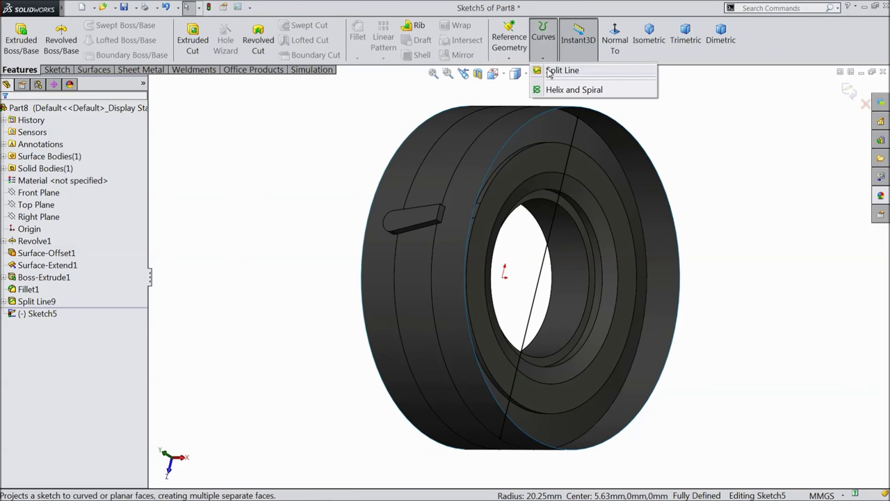
pyautogui.click(560, 71)
pyautogui.scroll(-5, 487, 240)
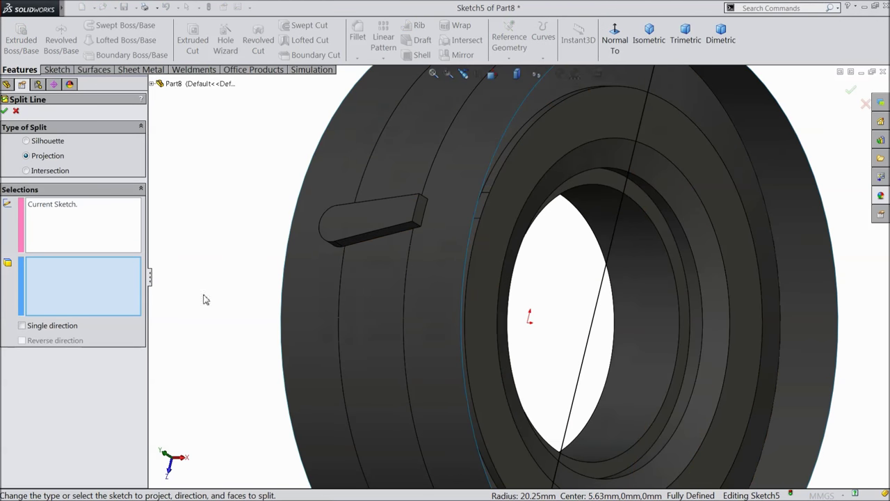
pyautogui.click(434, 266)
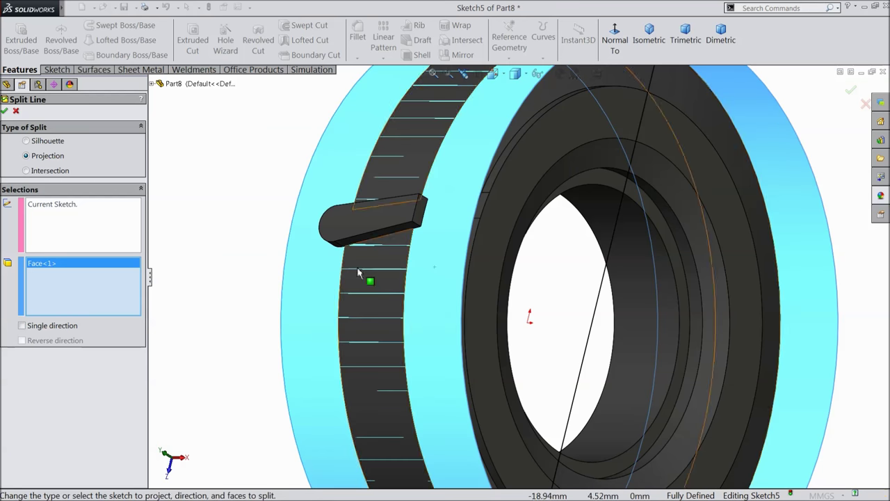
pyautogui.click(4, 112)
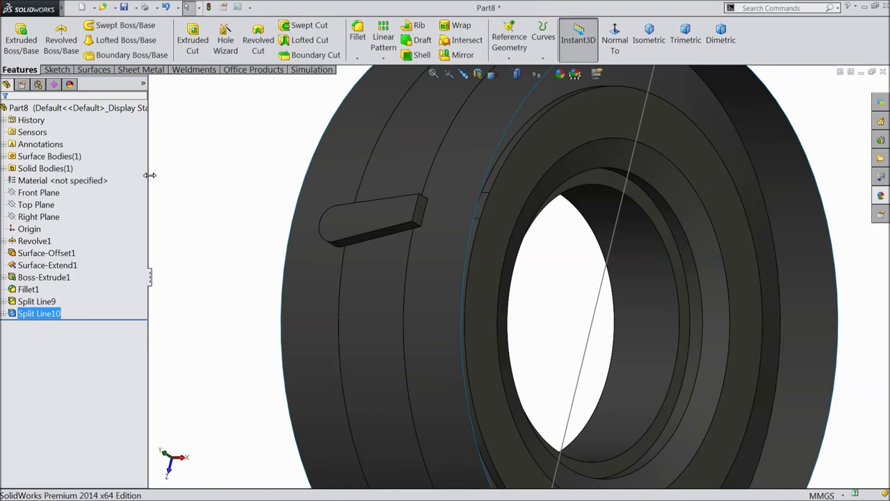
pyautogui.scroll(4, 292, 243)
pyautogui.moveTo(312, 250); pyautogui.dragTo(198, 197, button='middle')
pyautogui.scroll(-6, 440, 279)
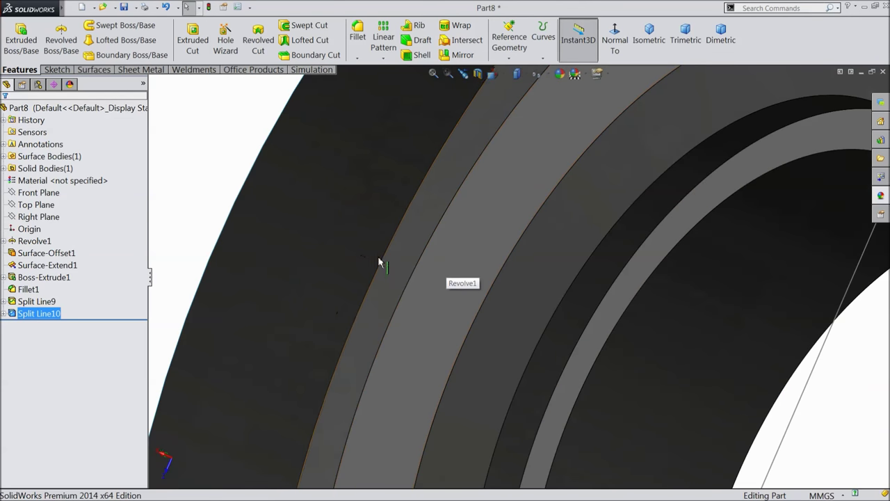
pyautogui.click(367, 281)
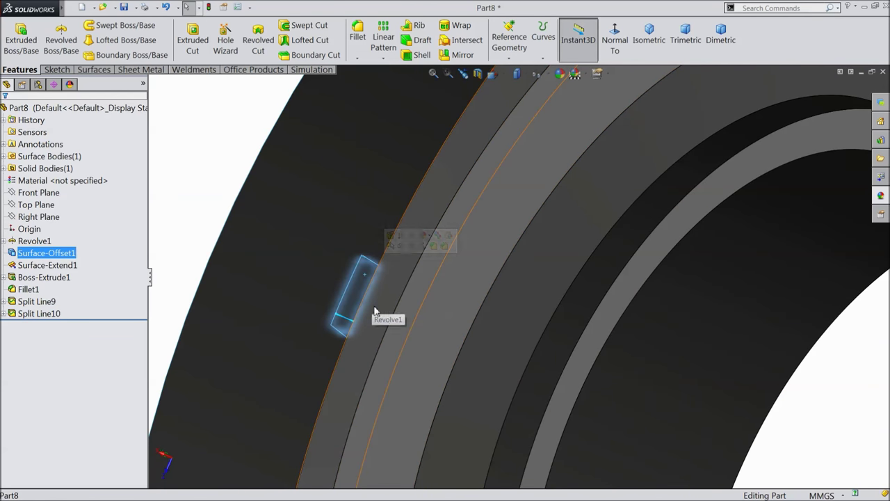
# Create Boundary2 from the selected tab face to the rim face
pyautogui.click(123, 56)
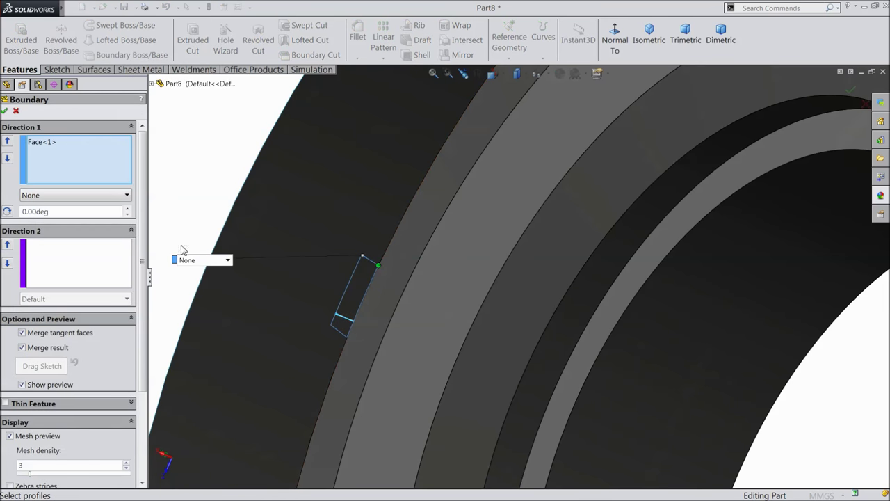
pyautogui.scroll(5, 299, 237)
pyautogui.moveTo(299, 236); pyautogui.dragTo(385, 297, button='middle')
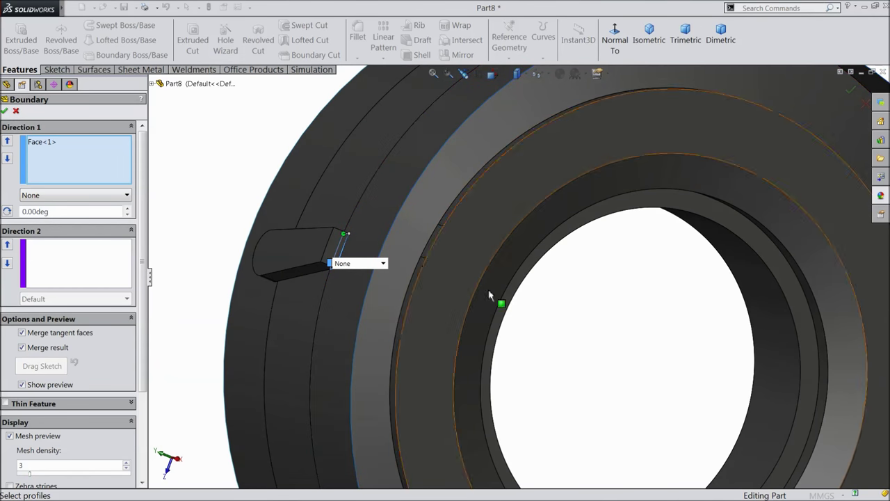
pyautogui.scroll(-8, 421, 252)
pyautogui.click(472, 251)
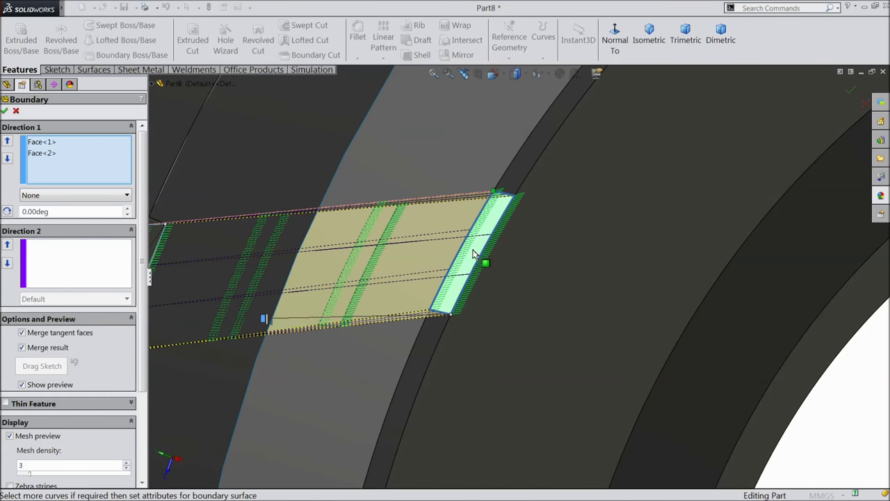
pyautogui.scroll(2, 472, 251)
pyautogui.moveTo(486, 243); pyautogui.dragTo(399, 299, button='middle')
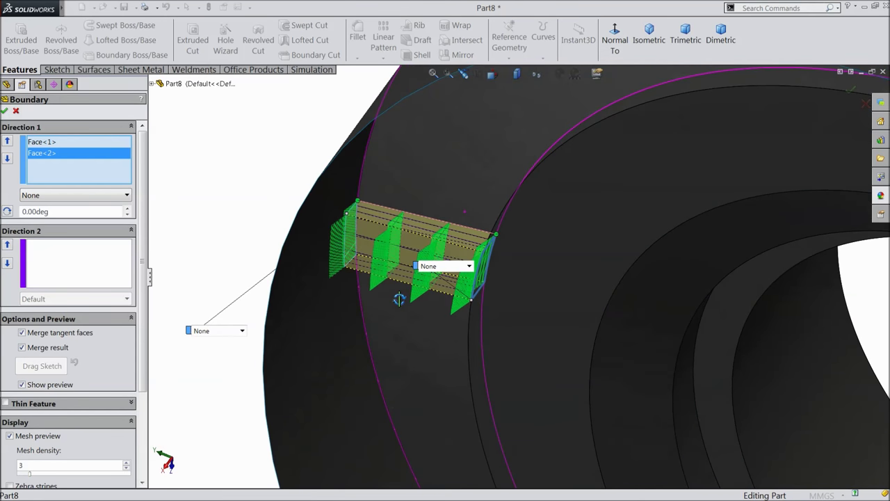
pyautogui.scroll(4, 479, 211)
pyautogui.moveTo(490, 211)
pyautogui.mouseDown(button='middle')
pyautogui.moveTo(494, 188)
pyautogui.moveTo(479, 193)
pyautogui.moveTo(474, 213)
pyautogui.mouseUp(button='middle')
pyautogui.scroll(-8, 474, 213)
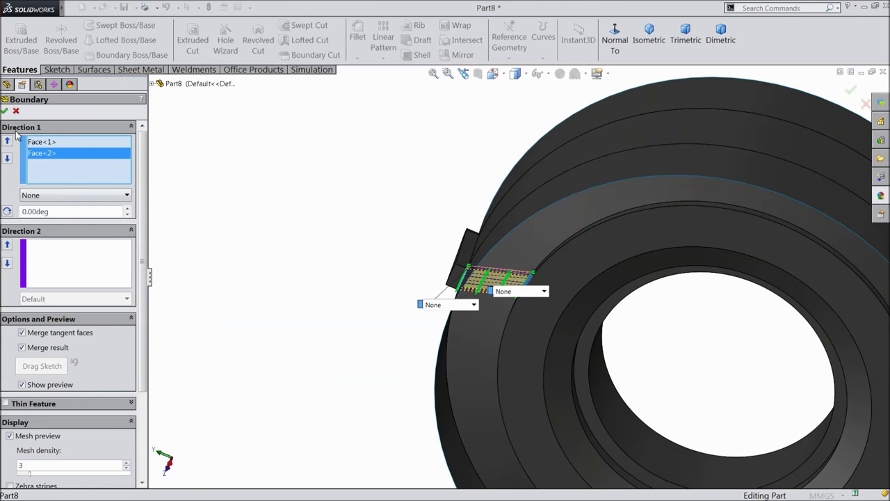
pyautogui.click(4, 112)
# Hide the blue surface body and view the ring from the front
pyautogui.moveTo(472, 259); pyautogui.dragTo(445, 336, button='middle')
pyautogui.click(472, 334)
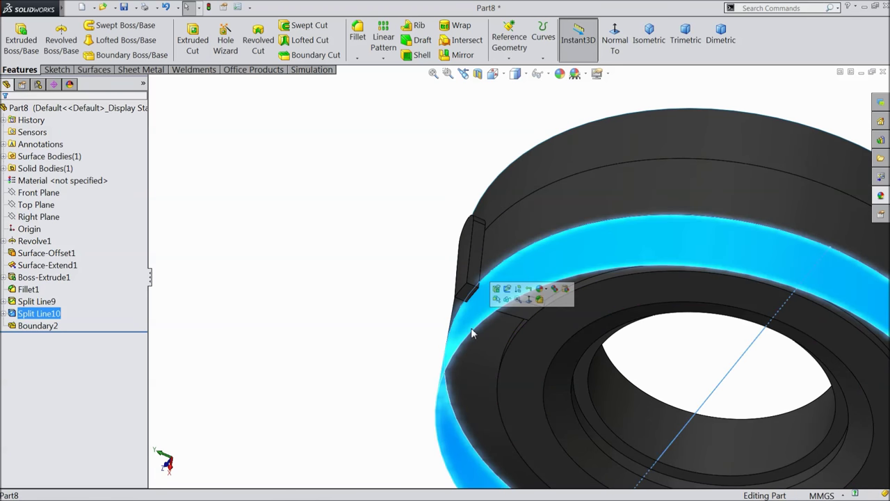
pyautogui.click(518, 299)
pyautogui.scroll(3, 338, 313)
pyautogui.moveTo(339, 313); pyautogui.dragTo(406, 203, button='middle')
pyautogui.scroll(-6, 555, 246)
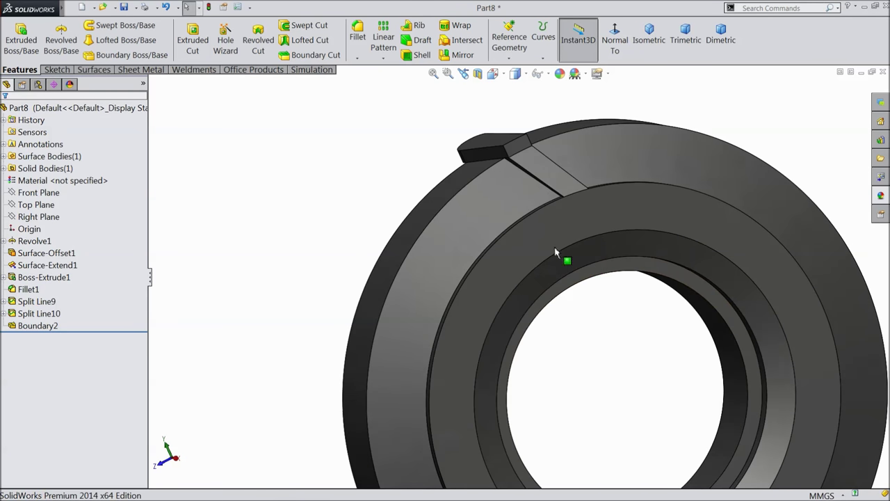
pyautogui.scroll(3, 486, 174)
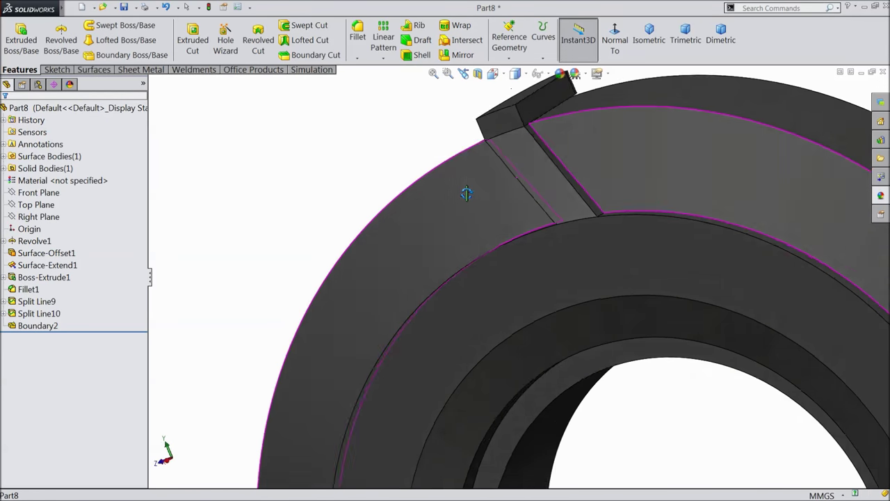
pyautogui.scroll(-3, 512, 155)
pyautogui.scroll(-2, 535, 110)
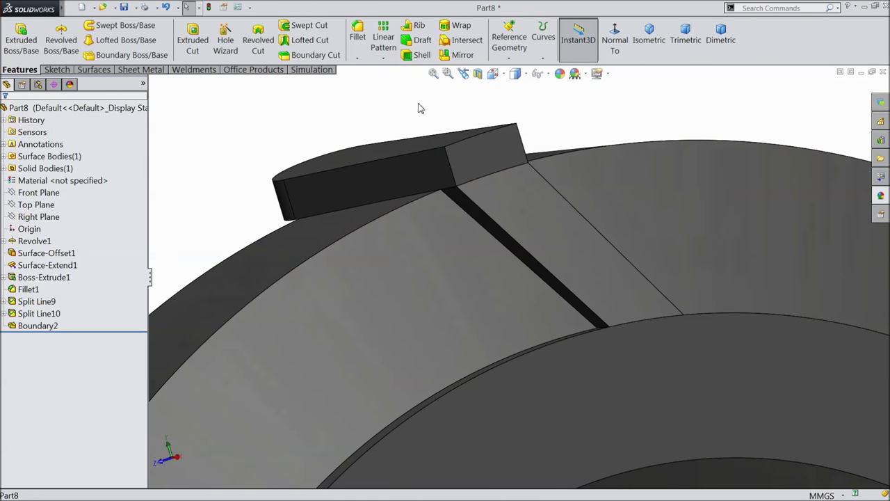
pyautogui.click(357, 37)
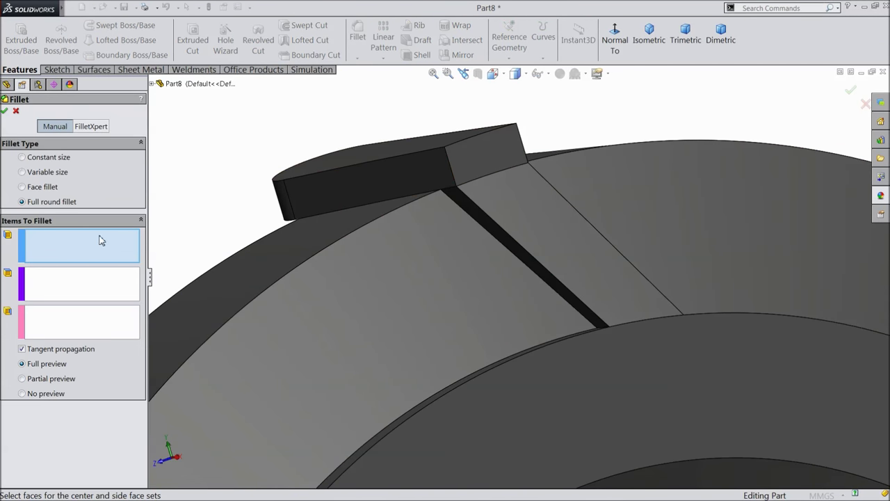
# Fillet the edge where the tab meets the bridge at constant size, changing the radius from 3 mm to 5 mm
pyautogui.click(43, 158)
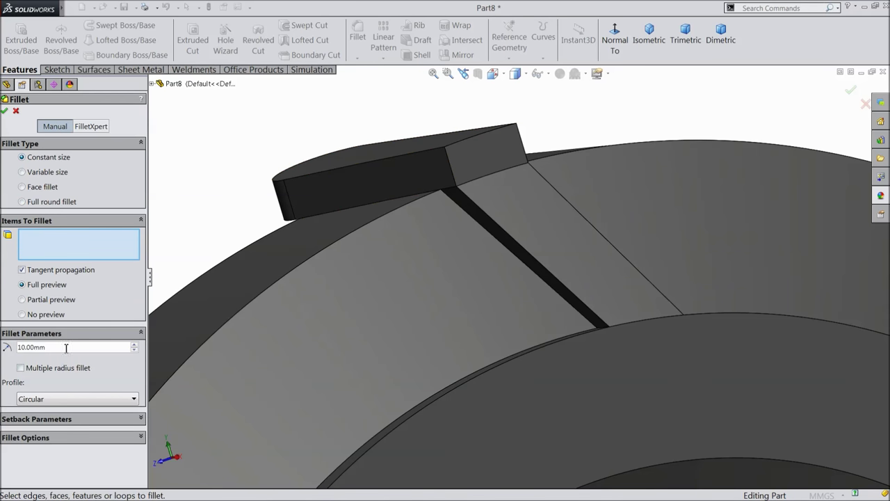
pyautogui.click(492, 178)
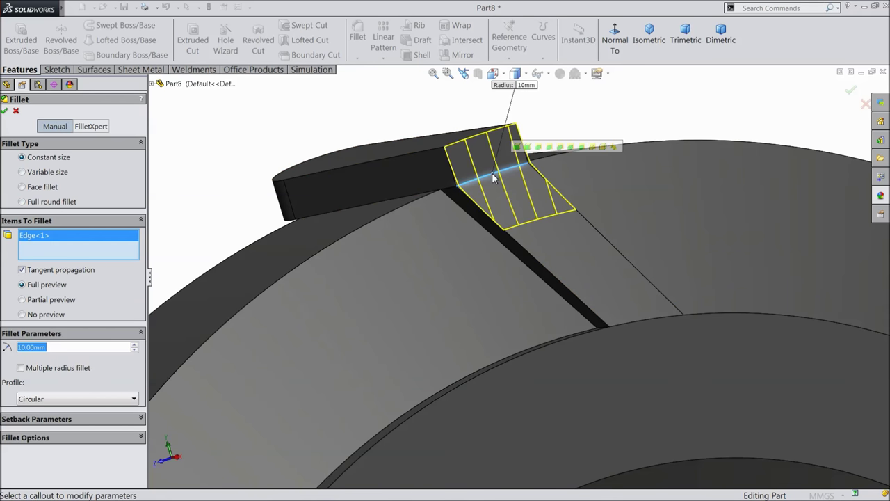
pyautogui.write('3')
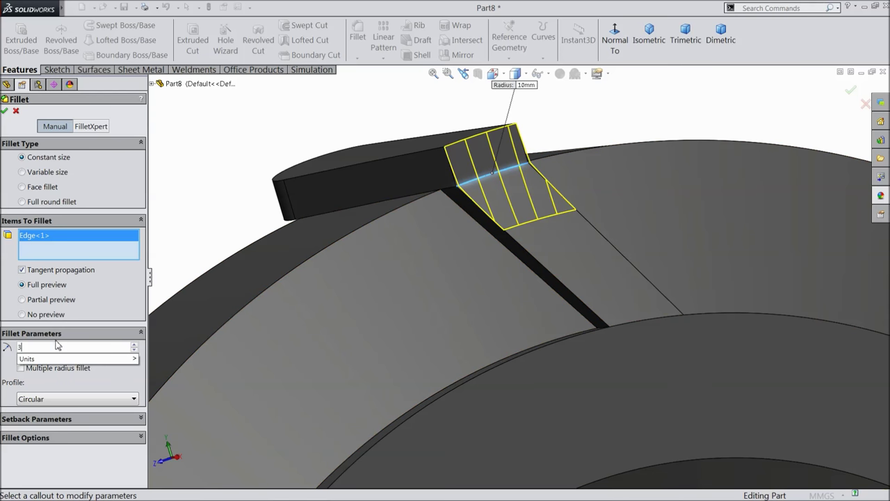
pyautogui.press('Return')
pyautogui.moveTo(231, 195)
pyautogui.mouseDown(button='middle')
pyautogui.moveTo(304, 146)
pyautogui.moveTo(239, 186)
pyautogui.mouseUp(button='middle')
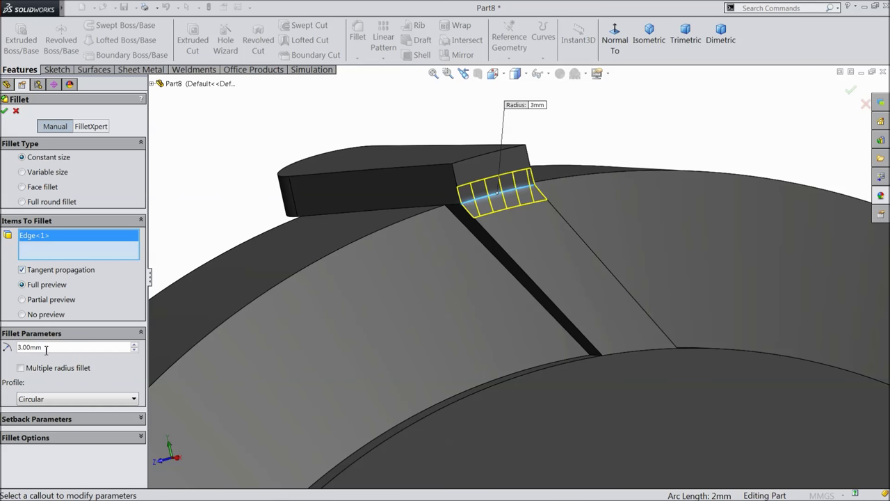
pyautogui.write('5')
pyautogui.press('Return')
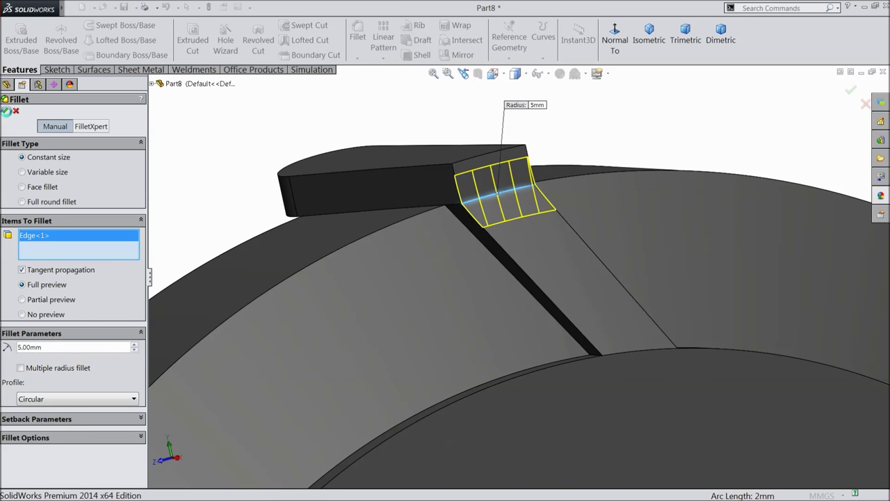
pyautogui.click(5, 111)
pyautogui.scroll(8, 247, 231)
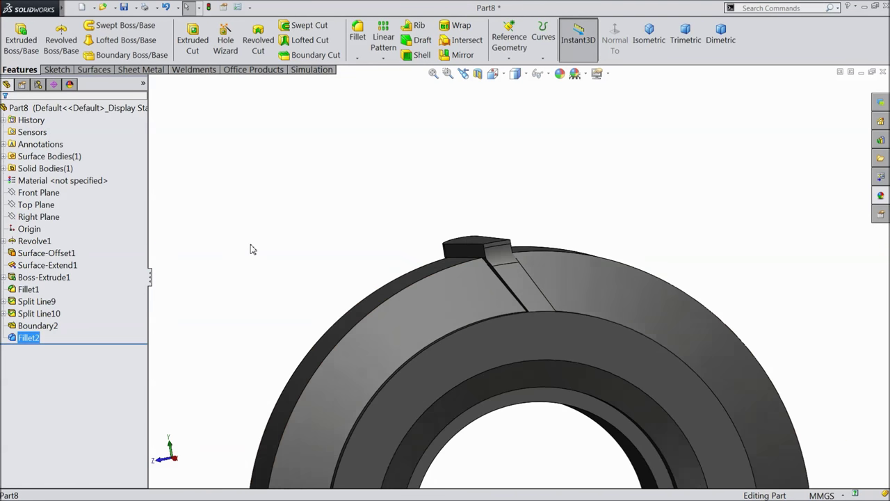
pyautogui.scroll(3, 253, 249)
pyautogui.moveTo(267, 266); pyautogui.dragTo(276, 292, button='middle')
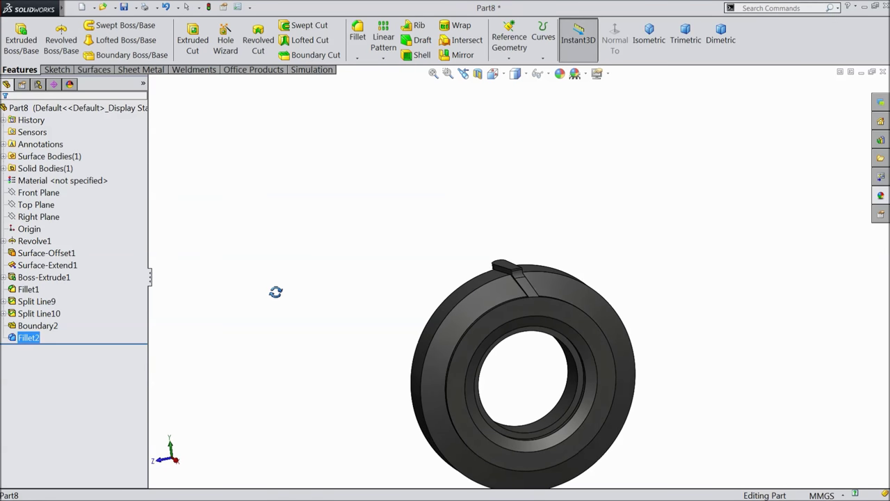
# Circular-pattern the tread lug body 21 times over 360° about the tyre's inner face
pyautogui.scroll(3, 274, 294)
pyautogui.scroll(-4, 536, 324)
pyautogui.scroll(-3, 525, 325)
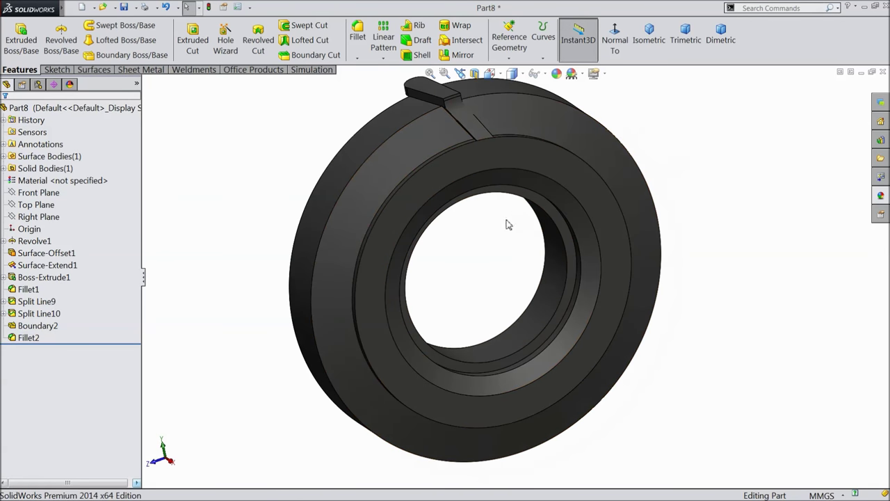
pyautogui.moveTo(451, 270)
pyautogui.mouseDown(button='middle')
pyautogui.moveTo(472, 239)
pyautogui.moveTo(467, 269)
pyautogui.mouseUp(button='middle')
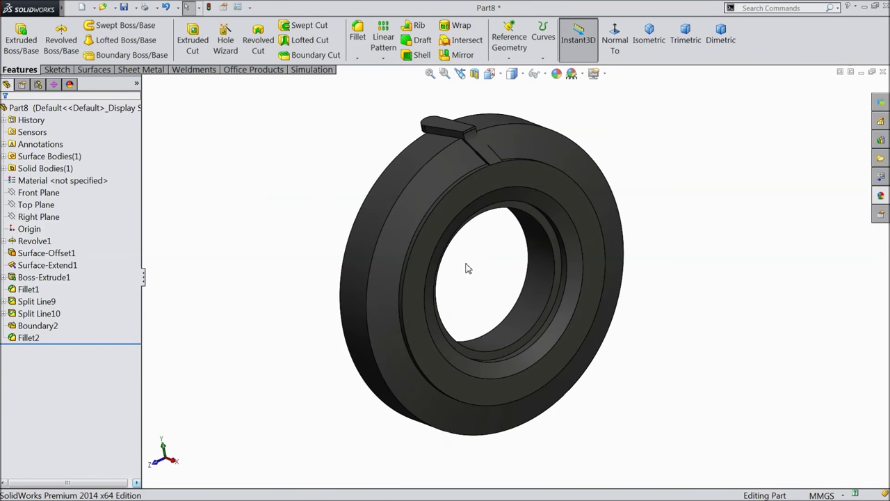
pyautogui.scroll(-2, 524, 160)
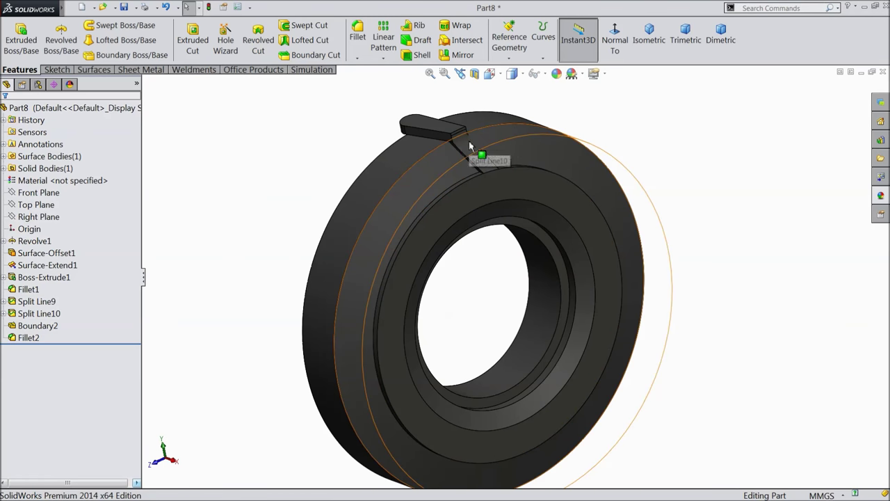
pyautogui.click(388, 60)
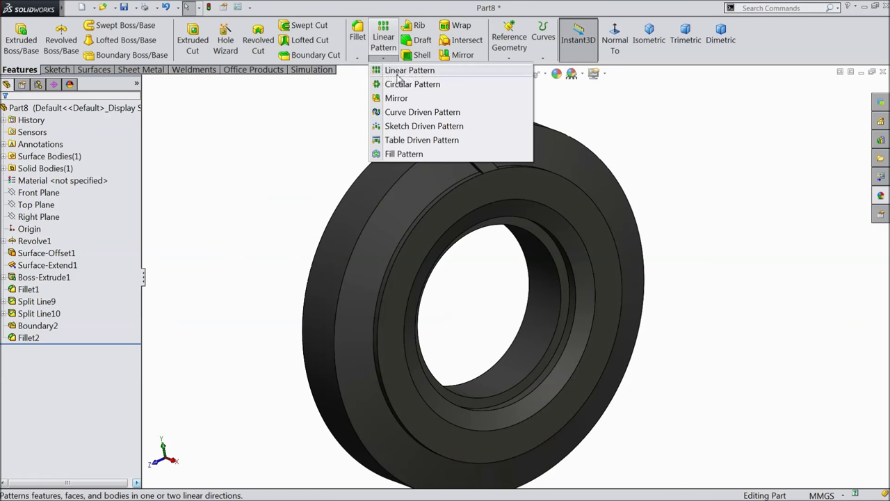
pyautogui.click(400, 86)
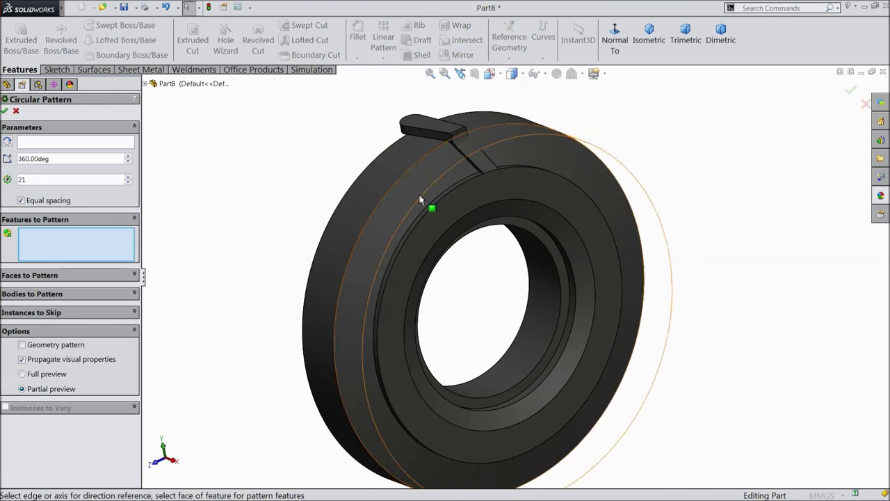
pyautogui.click(75, 142)
pyautogui.click(543, 323)
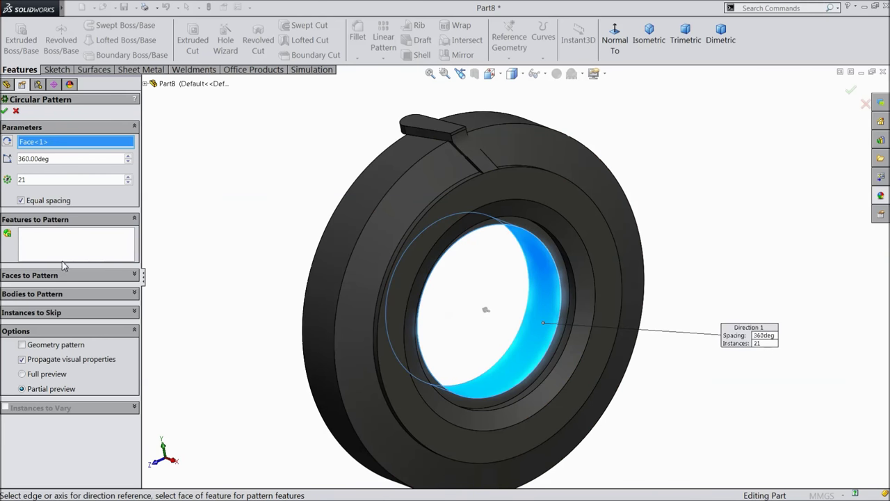
pyautogui.click(28, 293)
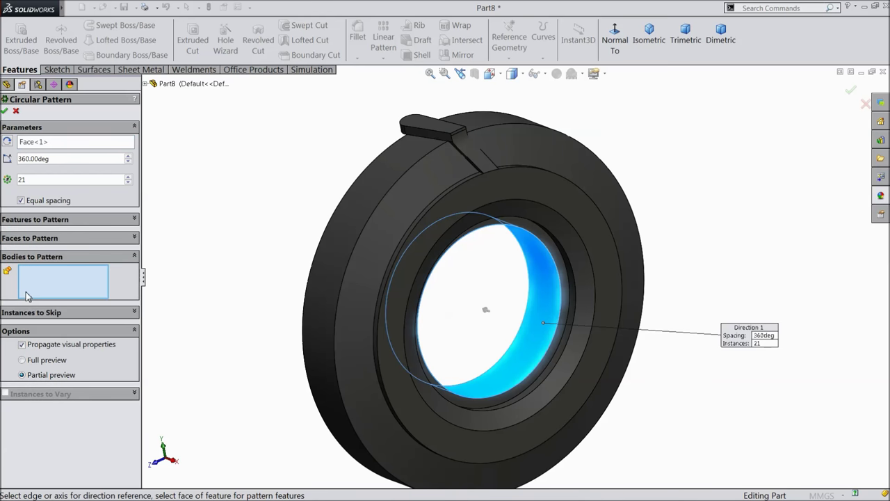
pyautogui.click(444, 134)
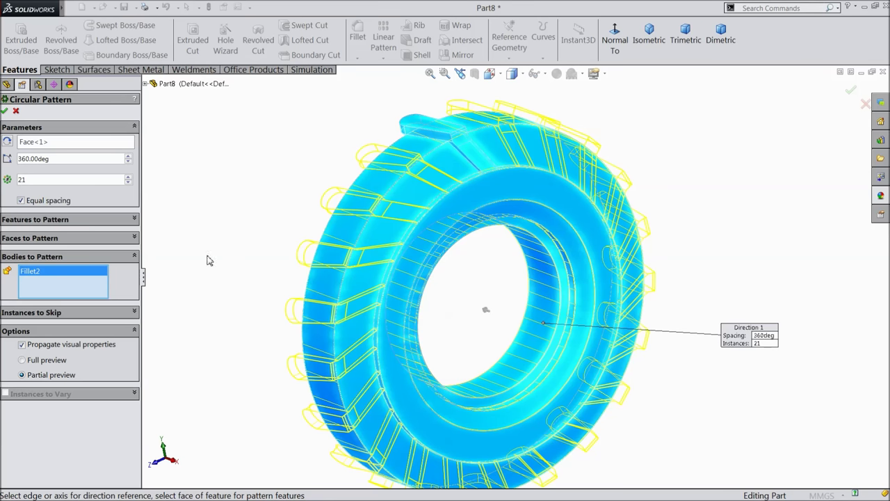
pyautogui.click(5, 111)
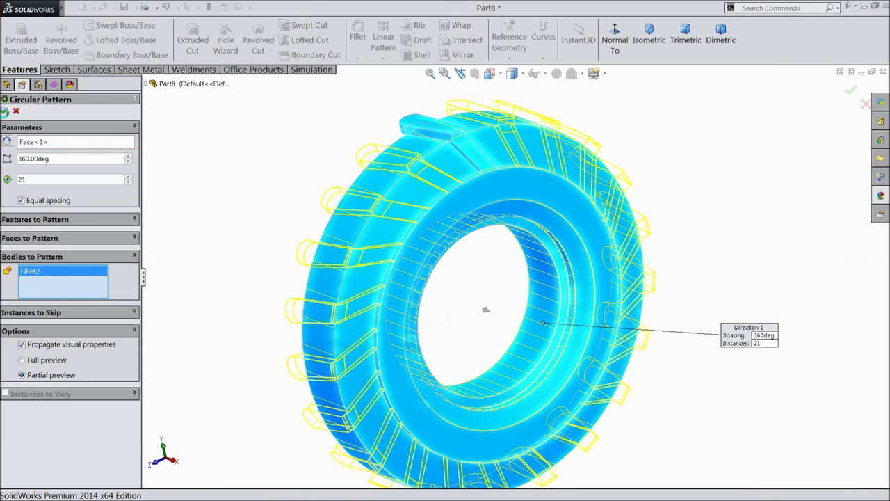
pyautogui.moveTo(242, 250)
pyautogui.mouseDown(button='middle')
pyautogui.moveTo(227, 218)
pyautogui.moveTo(247, 238)
pyautogui.mouseUp(button='middle')
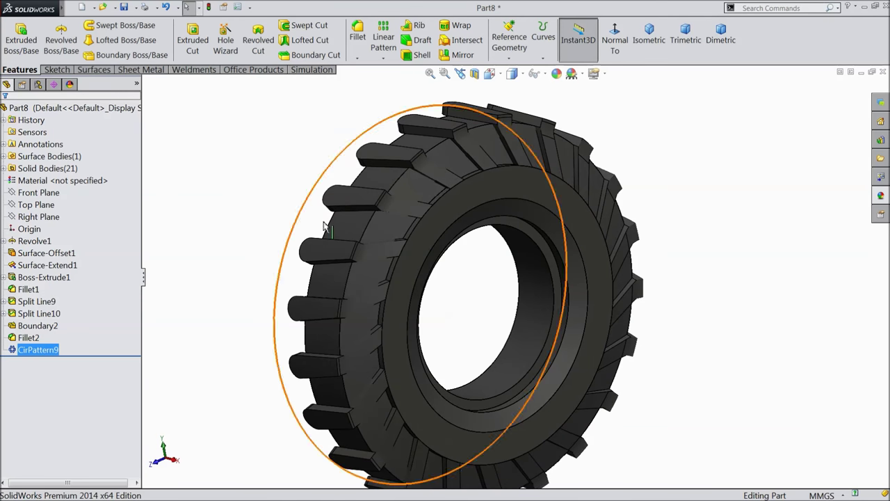
# Mirror every patterned tread lug body across the Right Plane to the tyre's other side
pyautogui.click(38, 216)
pyautogui.click(460, 55)
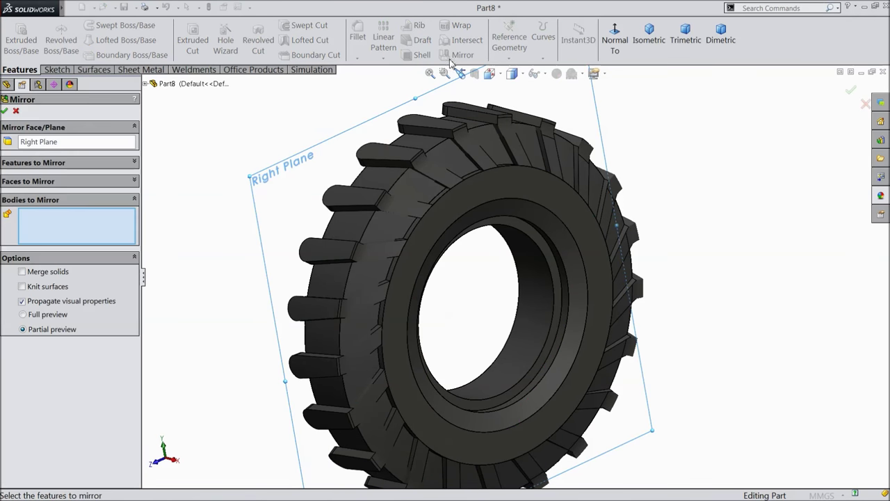
pyautogui.click(373, 204)
pyautogui.click(339, 256)
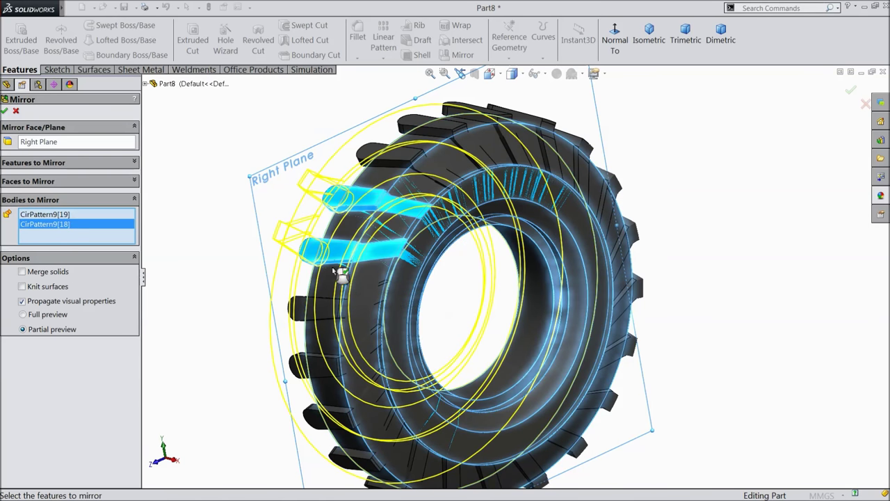
pyautogui.click(321, 301)
pyautogui.click(406, 157)
pyautogui.click(431, 126)
pyautogui.click(460, 109)
pyautogui.click(528, 126)
pyautogui.click(590, 148)
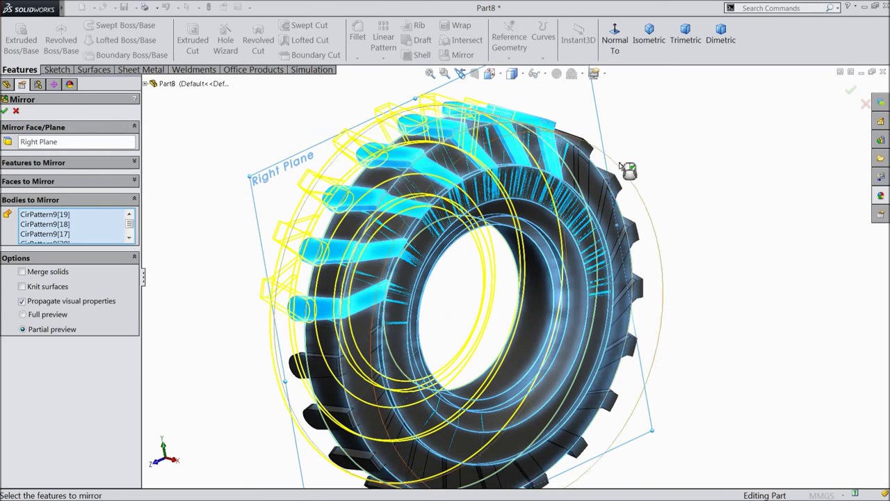
pyautogui.moveTo(616, 135); pyautogui.dragTo(344, 327, button='middle')
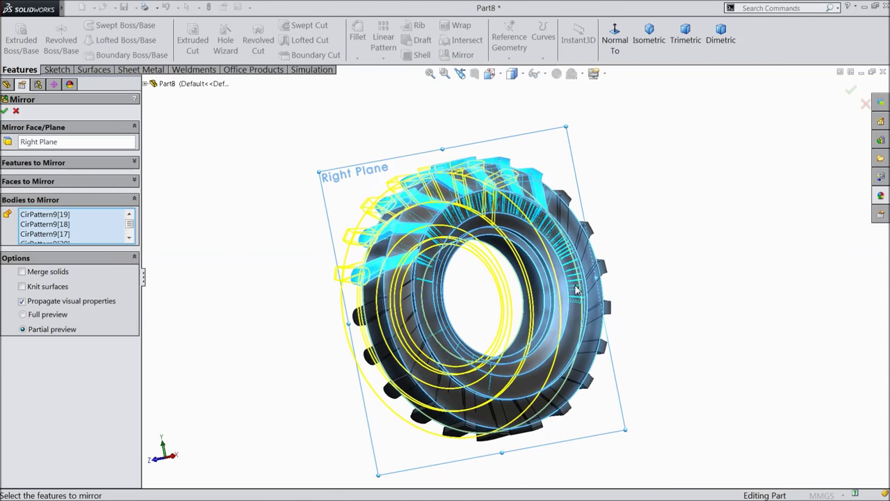
pyautogui.click(381, 325)
pyautogui.click(407, 391)
pyautogui.click(416, 407)
pyautogui.click(424, 418)
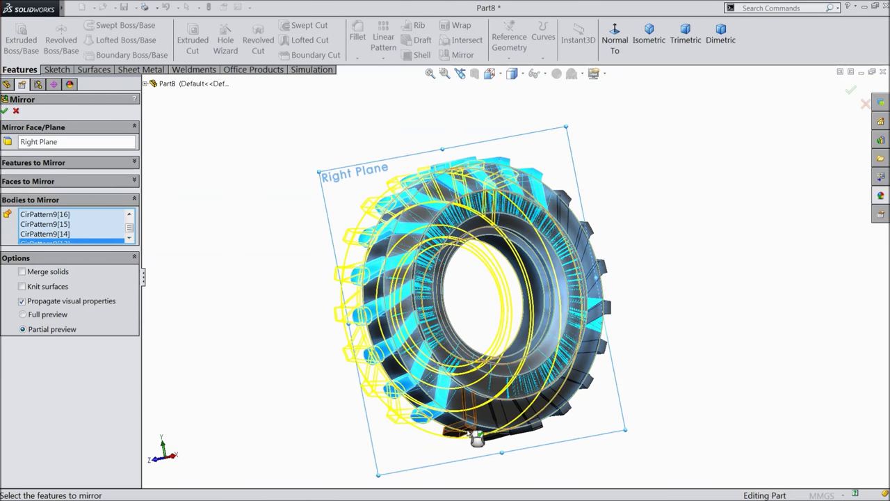
pyautogui.click(473, 434)
pyautogui.moveTo(562, 416); pyautogui.dragTo(480, 373, button='middle')
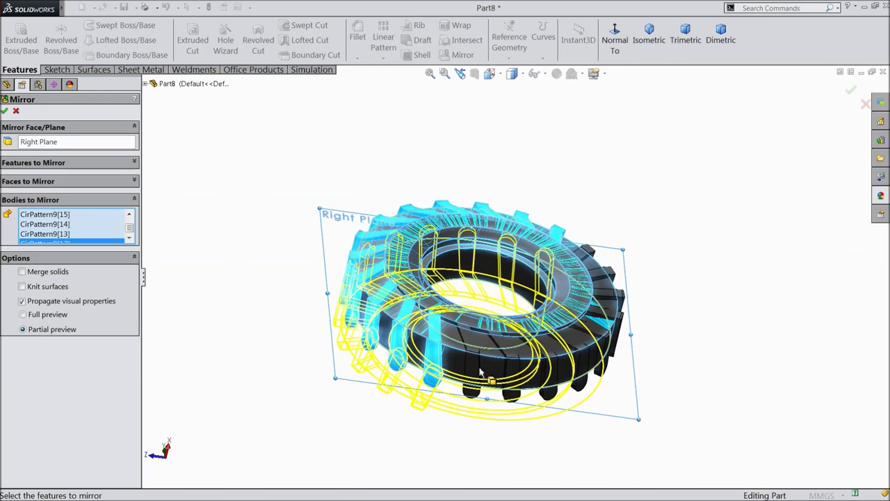
pyautogui.click(471, 373)
pyautogui.click(548, 379)
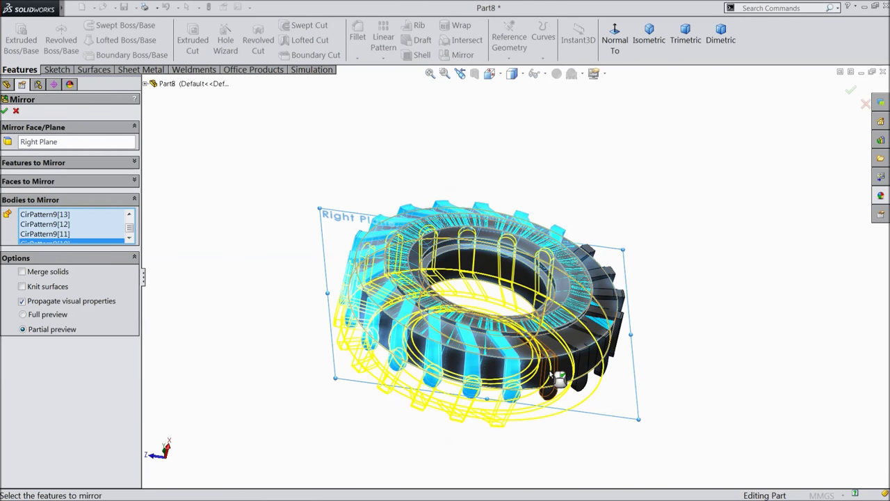
pyautogui.click(617, 360)
pyautogui.click(612, 358)
pyautogui.moveTo(616, 354); pyautogui.dragTo(632, 403, button='middle')
pyautogui.click(614, 350)
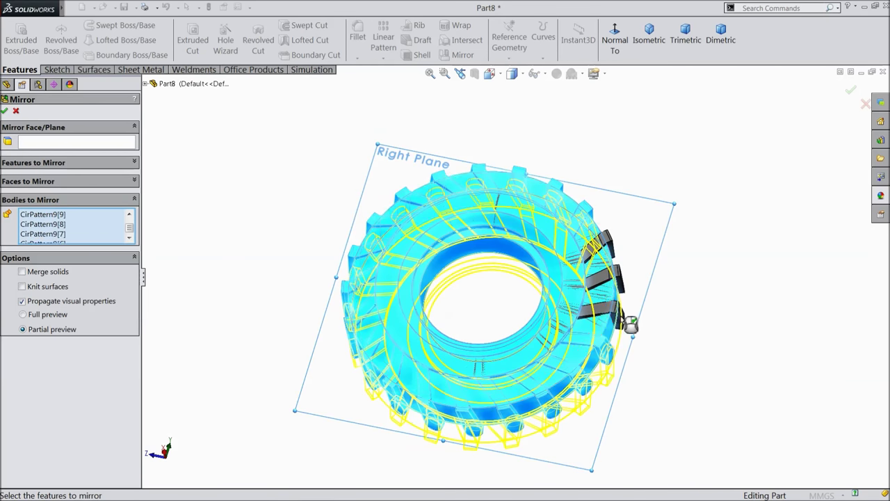
pyautogui.click(609, 314)
pyautogui.click(607, 253)
pyautogui.click(611, 245)
pyautogui.moveTo(602, 194); pyautogui.dragTo(672, 280, button='middle')
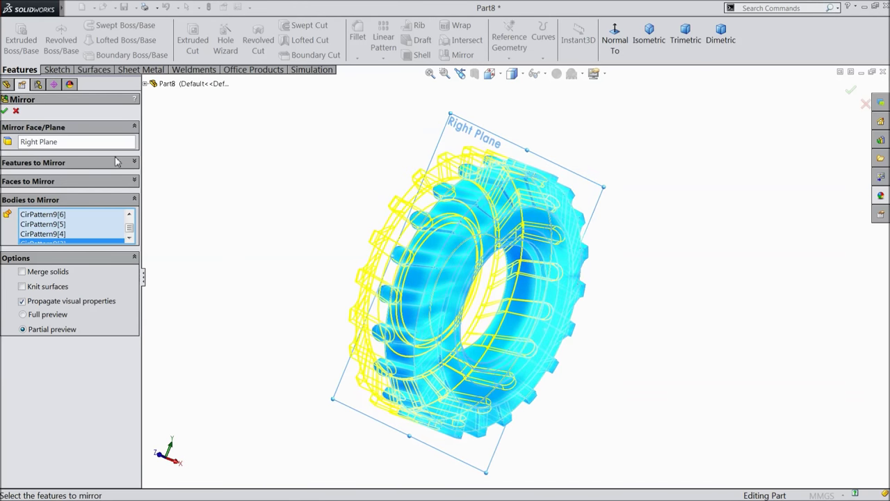
pyautogui.click(5, 111)
pyautogui.moveTo(264, 233); pyautogui.dragTo(262, 208, button='middle')
pyautogui.scroll(-3, 358, 228)
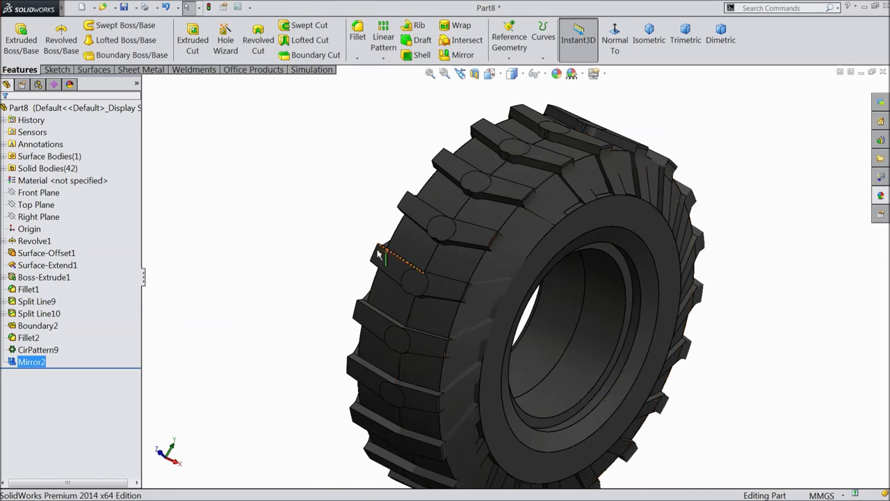
# Start the Move/Copy Body command
pyautogui.moveTo(61, 8)
pyautogui.click(116, 8)
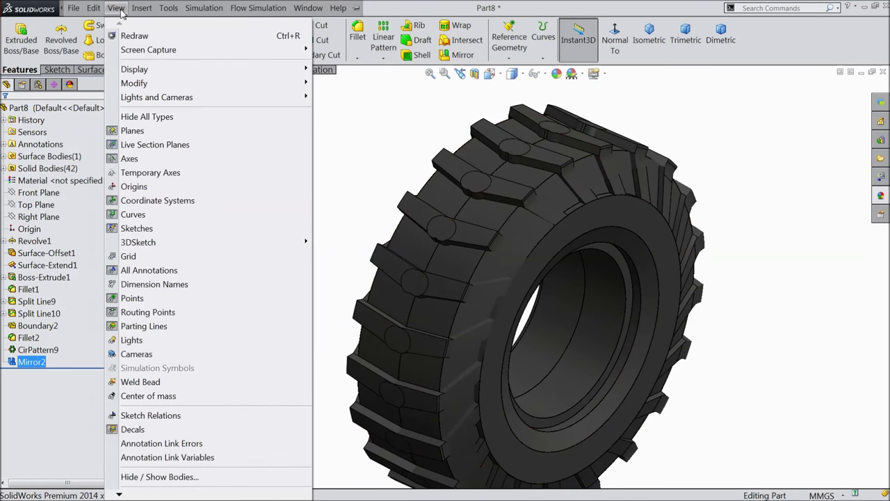
pyautogui.moveTo(143, 8)
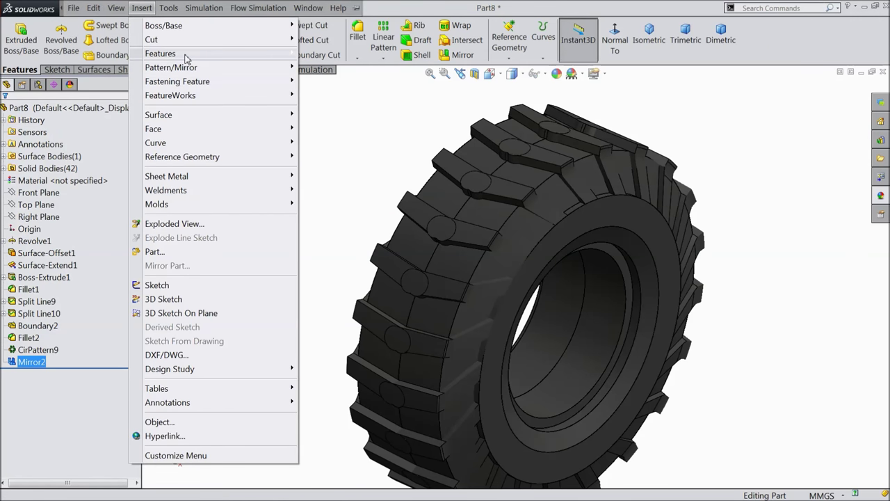
pyautogui.moveTo(293, 66)
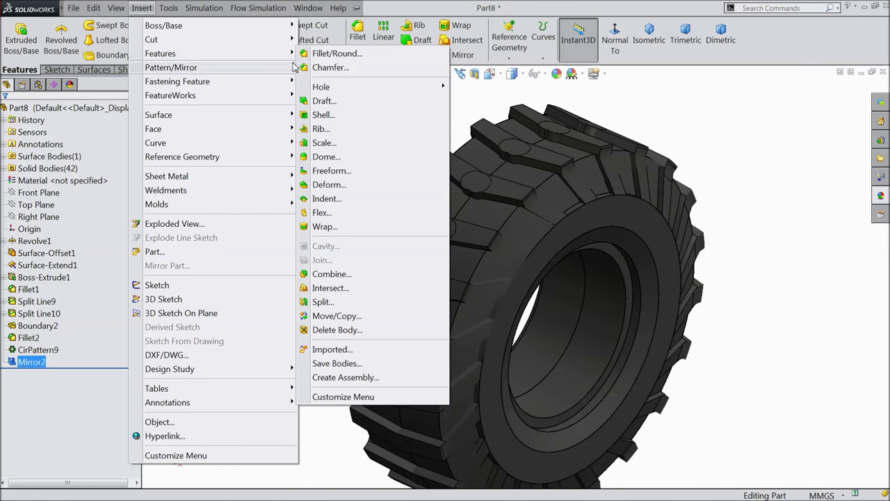
pyautogui.click(332, 318)
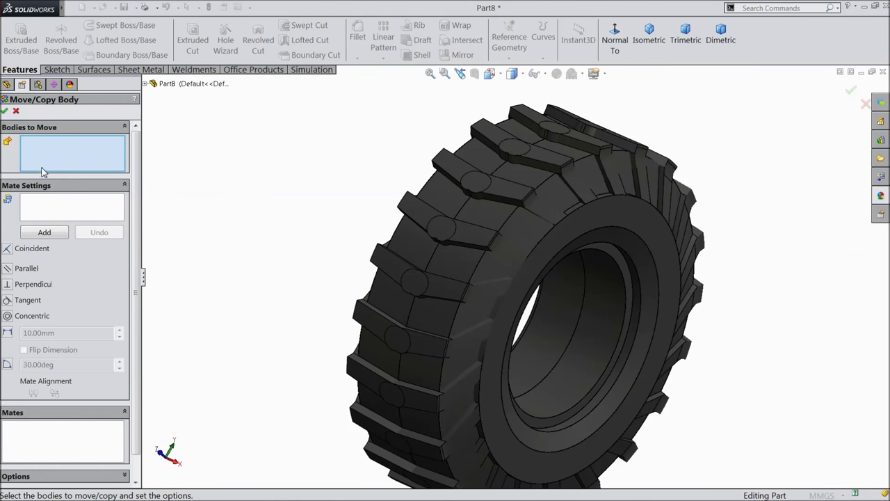
# Try selecting the Mirror2 and CirPattern9 features as bodies, dismissing each cannot-be-selected warning
pyautogui.click(146, 85)
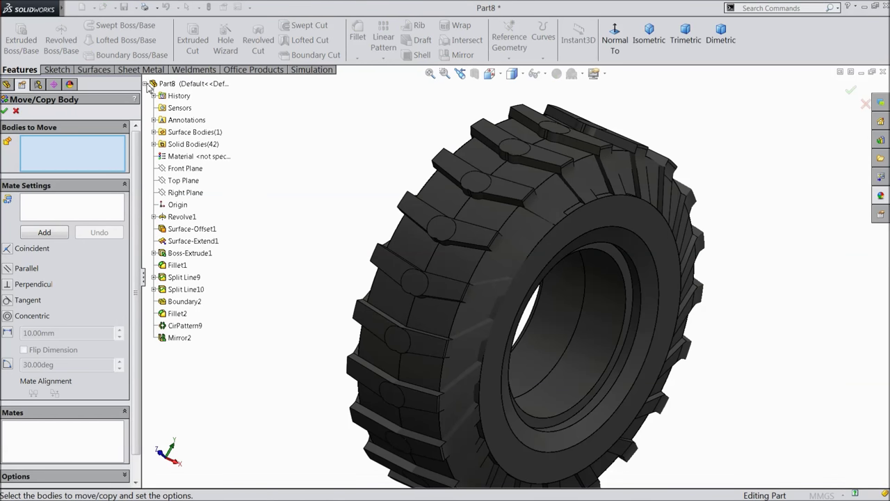
pyautogui.click(181, 340)
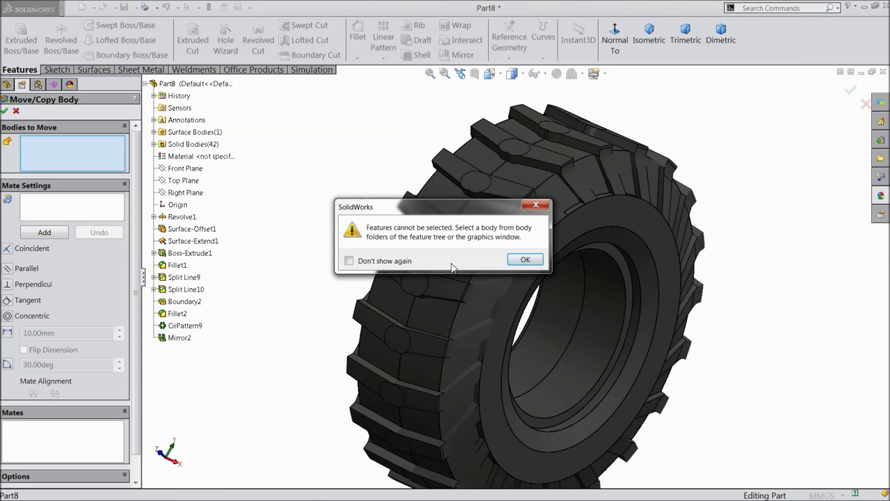
pyautogui.click(525, 260)
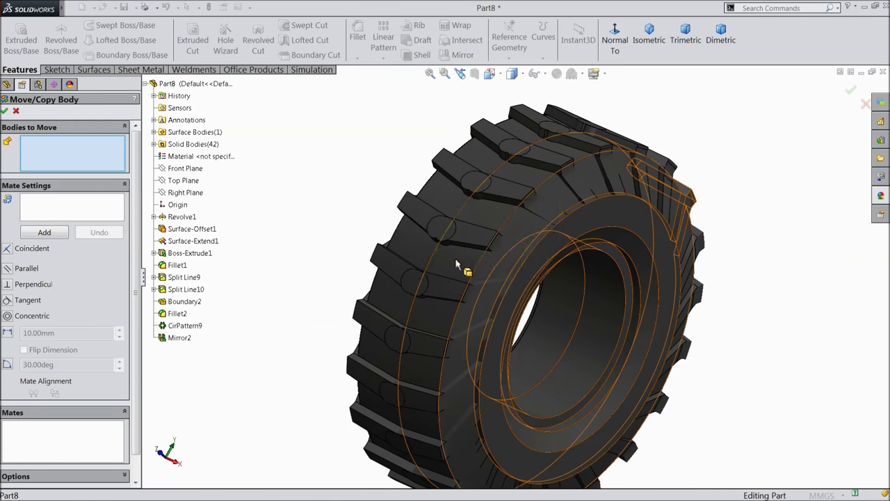
pyautogui.click(180, 339)
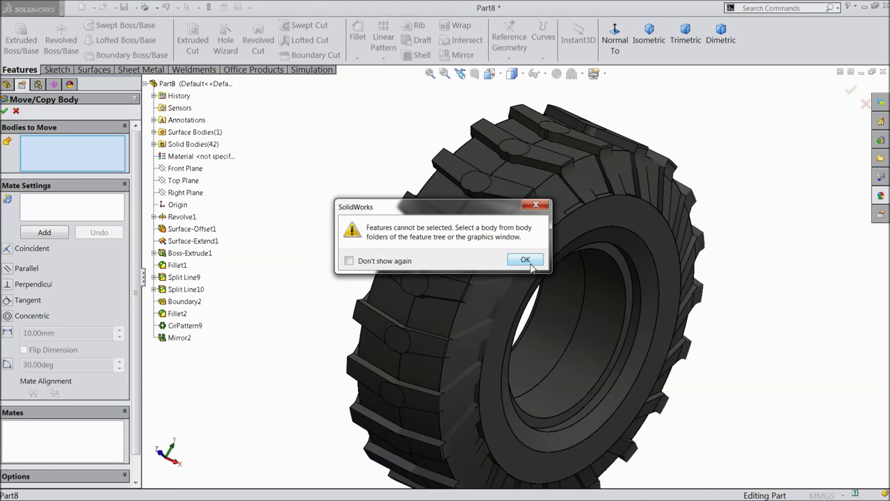
pyautogui.click(531, 267)
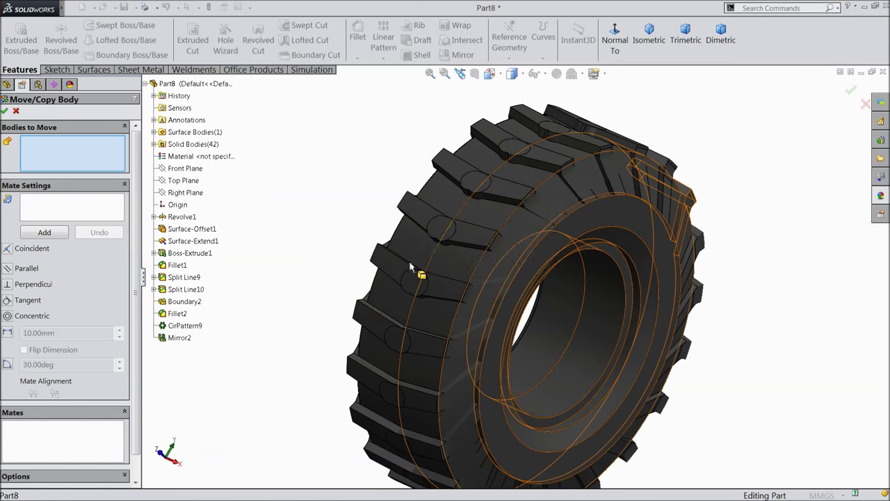
pyautogui.click(187, 331)
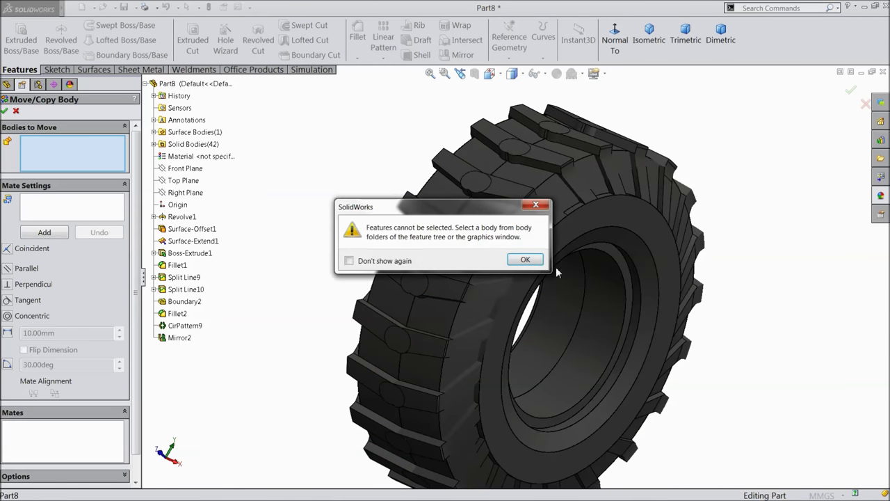
pyautogui.click(523, 261)
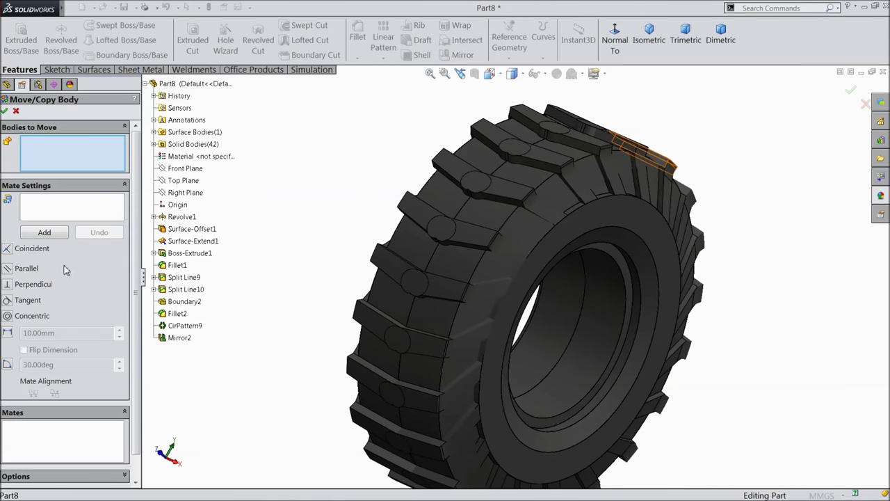
# Switch Move/Copy Body from mate mode to Translate/Rotate and expand the rotation settings
pyautogui.click(106, 186)
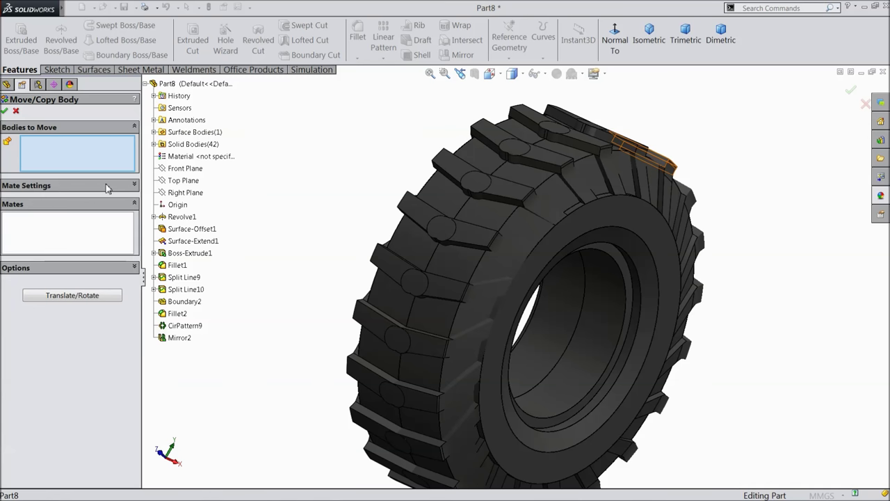
pyautogui.click(135, 268)
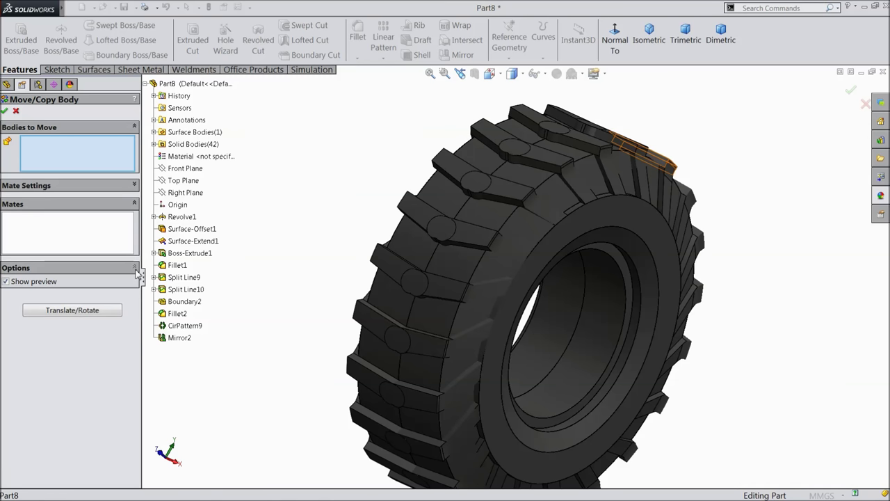
pyautogui.click(77, 311)
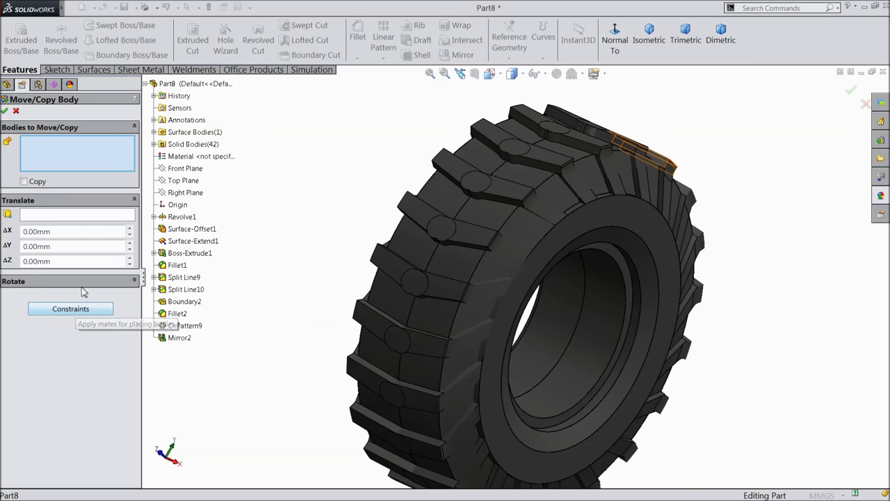
pyautogui.click(86, 282)
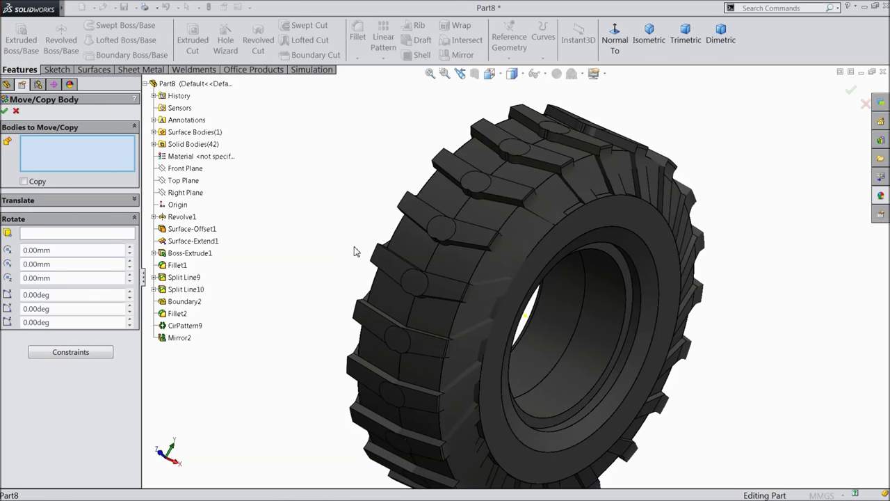
# Select the tyre body and the first mirrored lug bodies to rotate
pyautogui.click(409, 245)
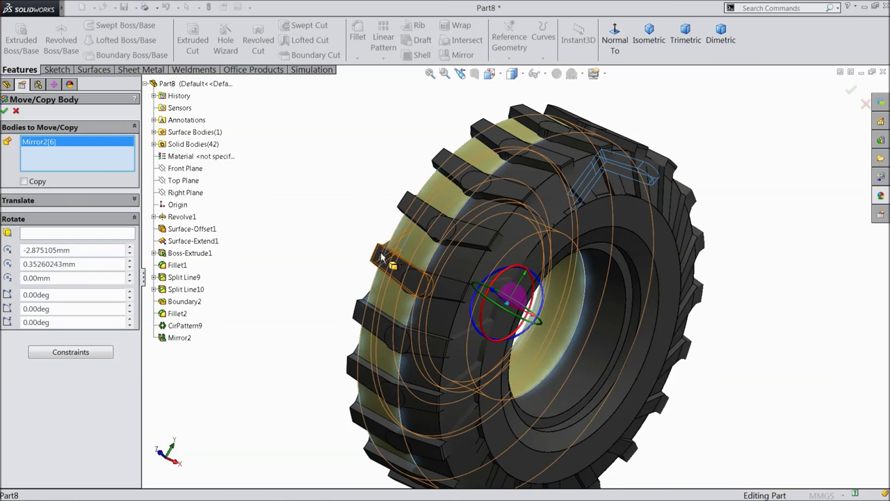
pyautogui.click(421, 205)
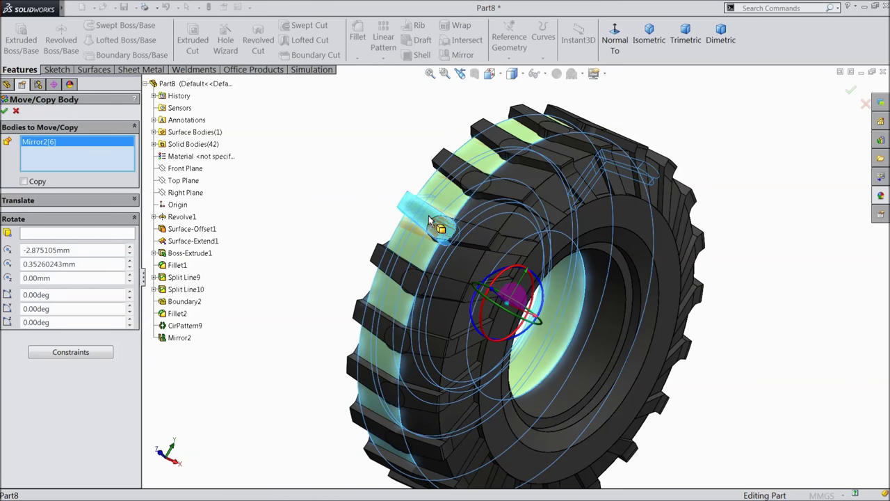
pyautogui.click(398, 280)
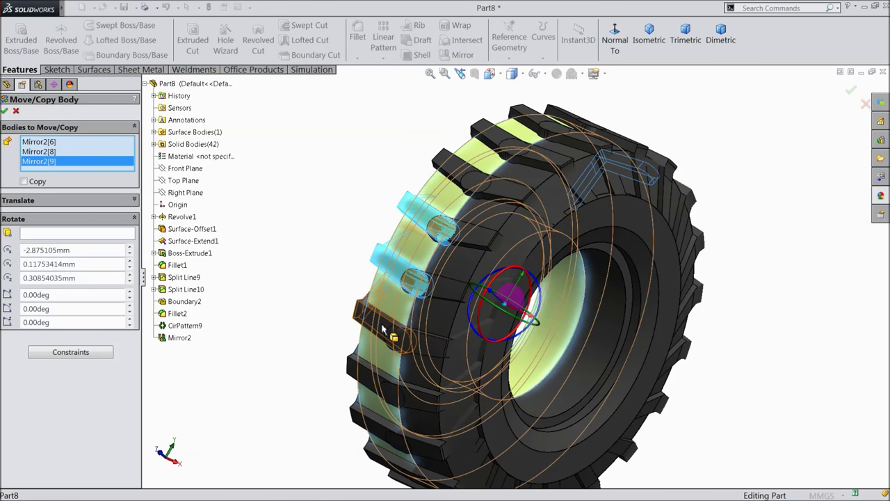
pyautogui.click(185, 341)
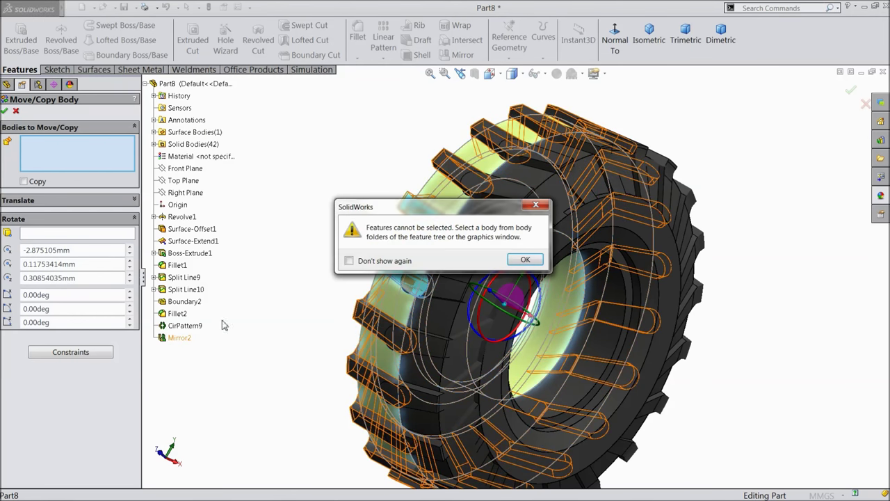
pyautogui.click(525, 259)
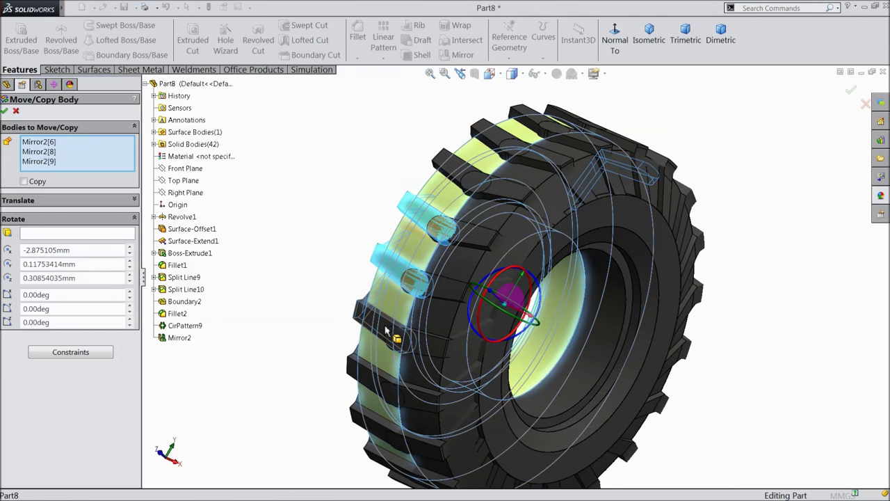
pyautogui.moveTo(328, 334); pyautogui.dragTo(373, 373, button='middle')
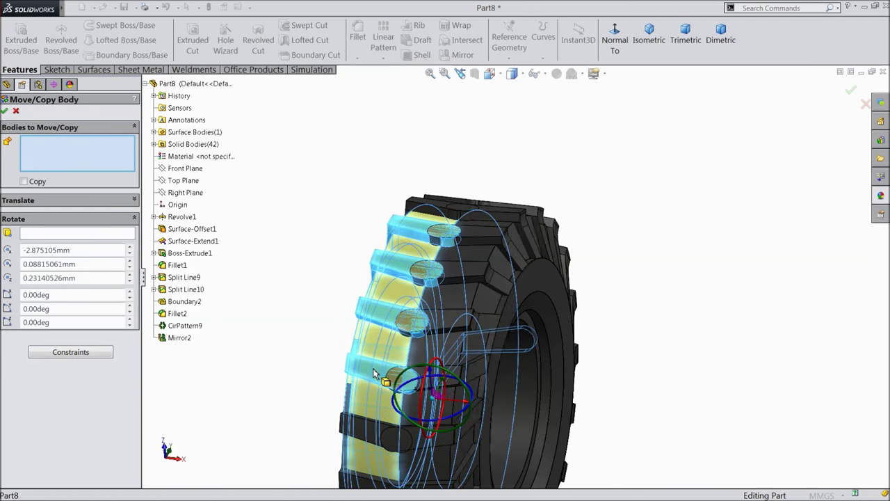
pyautogui.click(373, 374)
pyautogui.scroll(2, 391, 363)
pyautogui.scroll(-6, 444, 349)
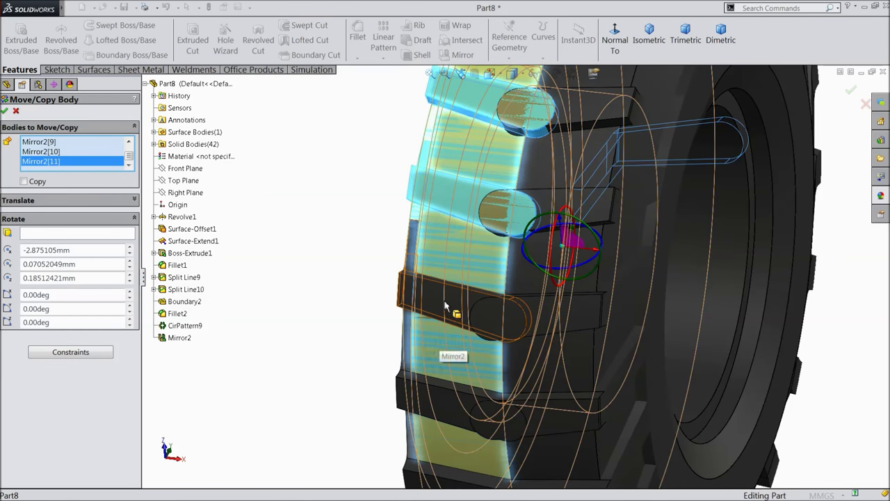
pyautogui.click(446, 306)
pyautogui.click(440, 398)
pyautogui.scroll(3, 449, 409)
pyautogui.moveTo(488, 387); pyautogui.dragTo(510, 436)
pyautogui.click(510, 437)
# Add the remaining mirrored lug bodies around the tyre to the rotation selection
pyautogui.moveTo(510, 437); pyautogui.dragTo(453, 215, button='middle')
pyautogui.scroll(3, 457, 314)
pyautogui.scroll(-2, 572, 408)
pyautogui.scroll(-3, 572, 409)
pyautogui.click(531, 414)
pyautogui.click(549, 431)
pyautogui.click(568, 447)
pyautogui.scroll(3, 521, 435)
pyautogui.moveTo(522, 435); pyautogui.dragTo(518, 274, button='middle')
pyautogui.scroll(-3, 518, 275)
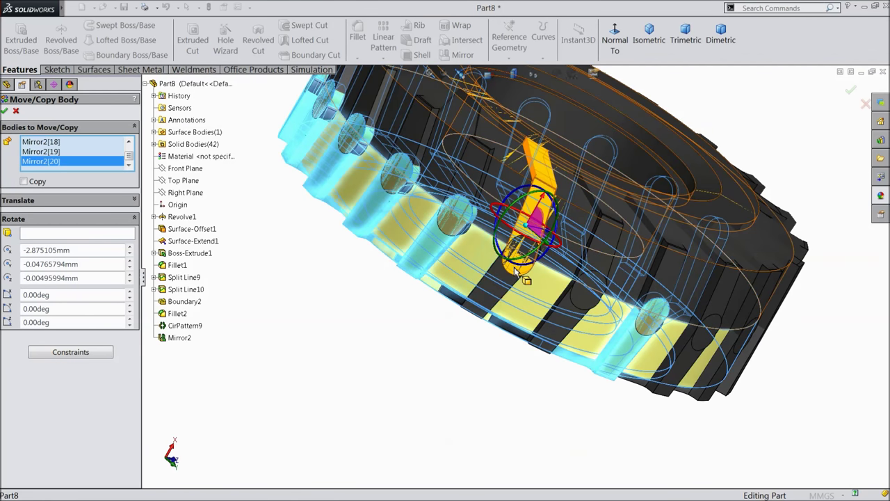
pyautogui.click(568, 308)
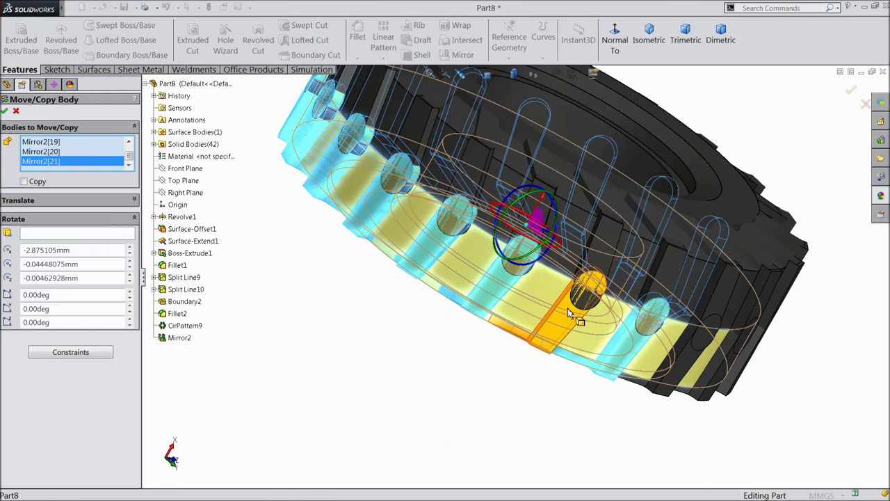
pyautogui.click(720, 371)
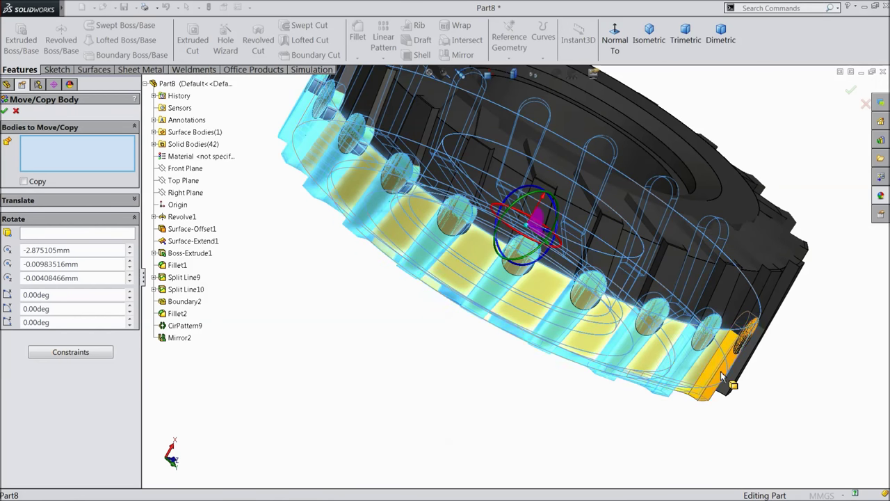
pyautogui.moveTo(682, 393); pyautogui.dragTo(711, 321, button='middle')
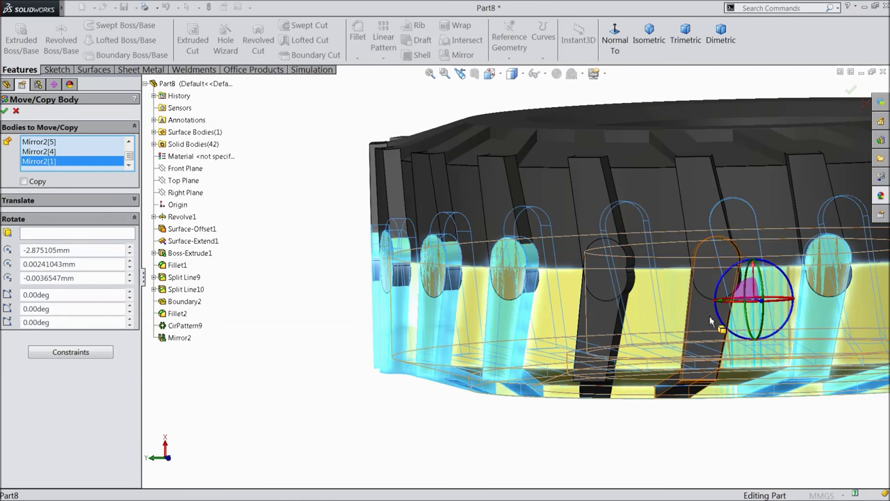
pyautogui.click(711, 321)
pyautogui.click(596, 324)
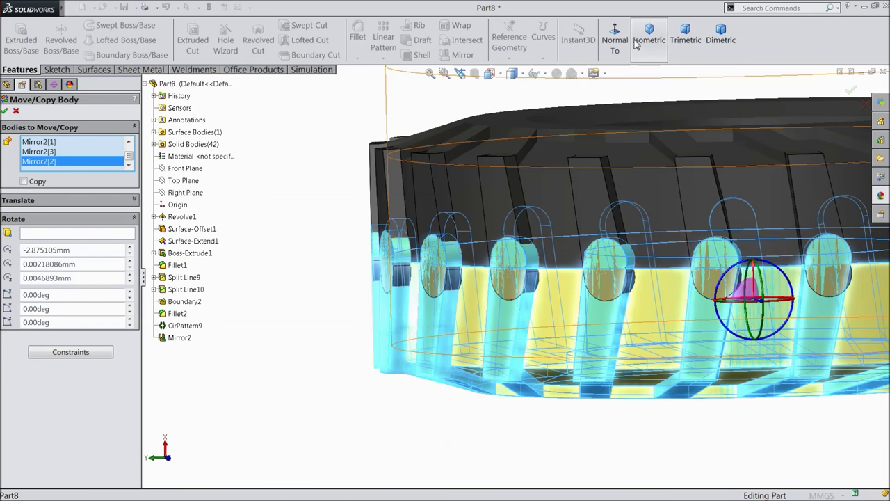
pyautogui.click(648, 40)
pyautogui.moveTo(640, 252); pyautogui.dragTo(611, 299, button='middle')
pyautogui.scroll(-4, 570, 264)
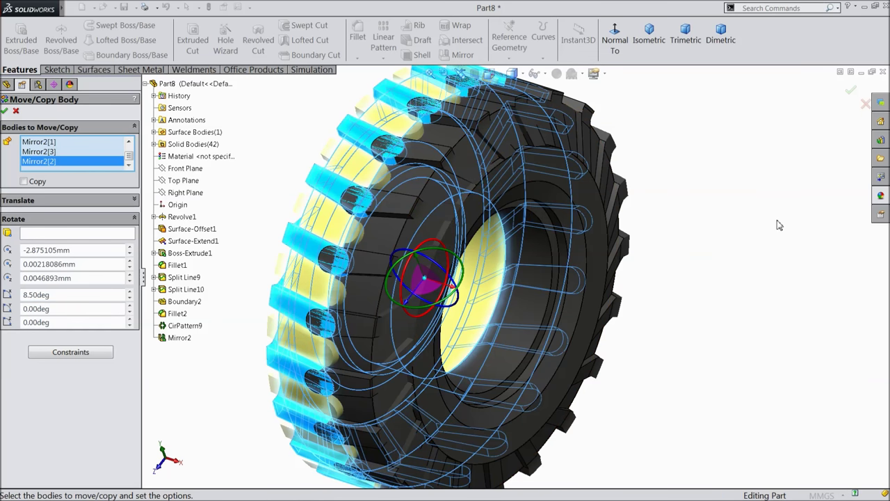
# Apply the 8.50° rotation as Body-Move/Copy1, then select the tyre's inner ring face
pyautogui.click(5, 112)
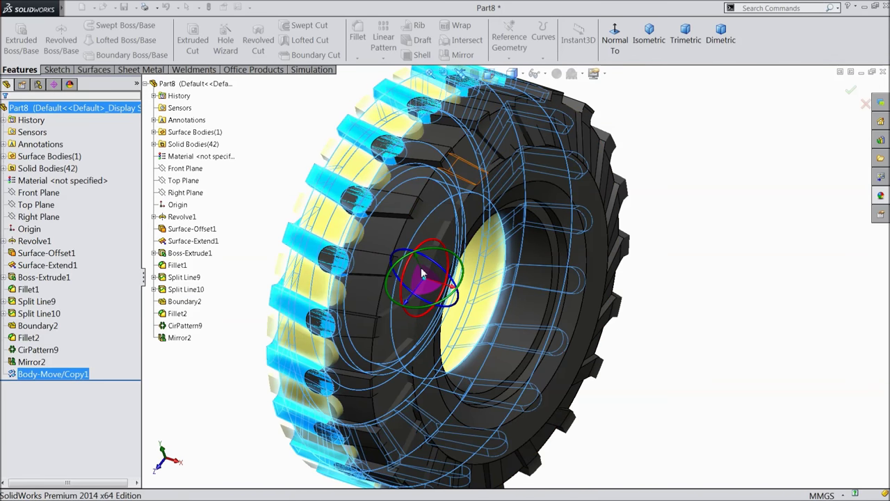
pyautogui.moveTo(441, 308); pyautogui.dragTo(424, 267, button='middle')
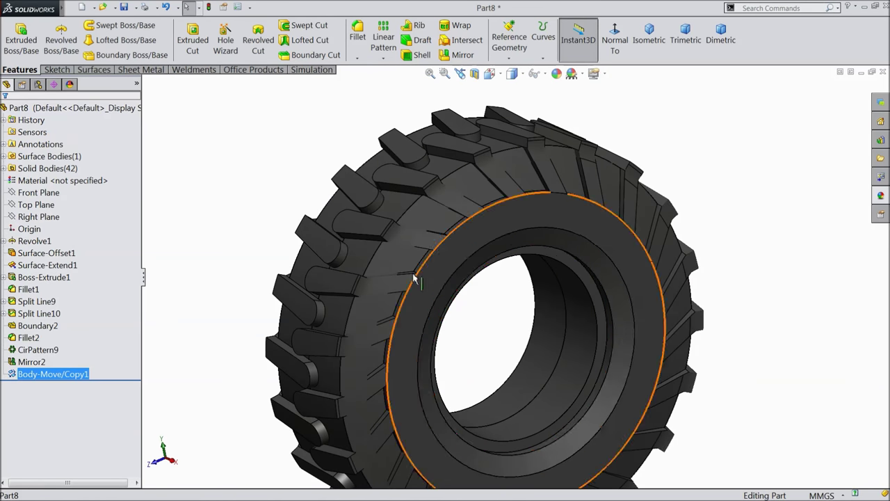
pyautogui.scroll(3, 487, 313)
pyautogui.moveTo(488, 313); pyautogui.dragTo(479, 305, button='middle')
pyautogui.scroll(-3, 468, 258)
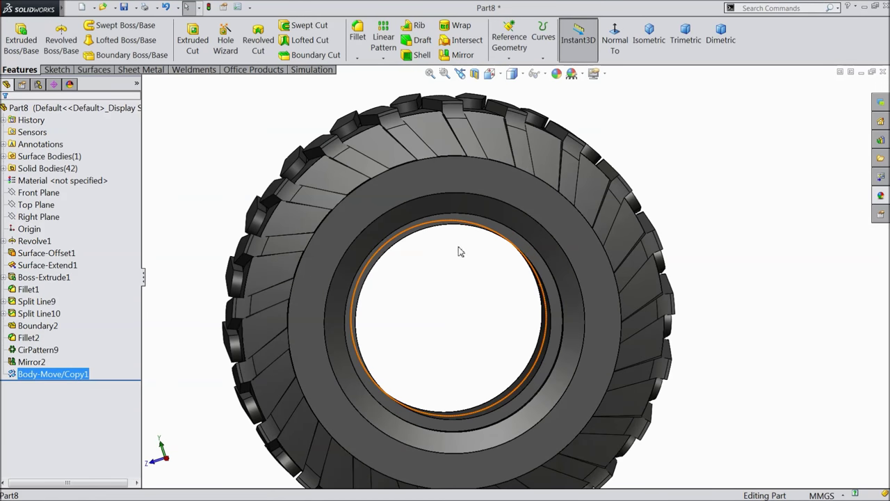
pyautogui.click(424, 201)
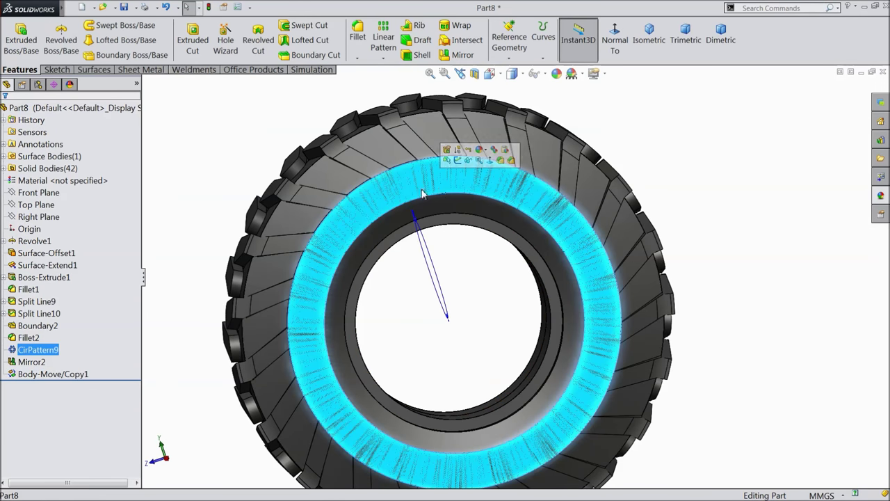
# Start a sketch on the inner face and draw a circle centred on the origin
pyautogui.click(454, 159)
pyautogui.click(615, 38)
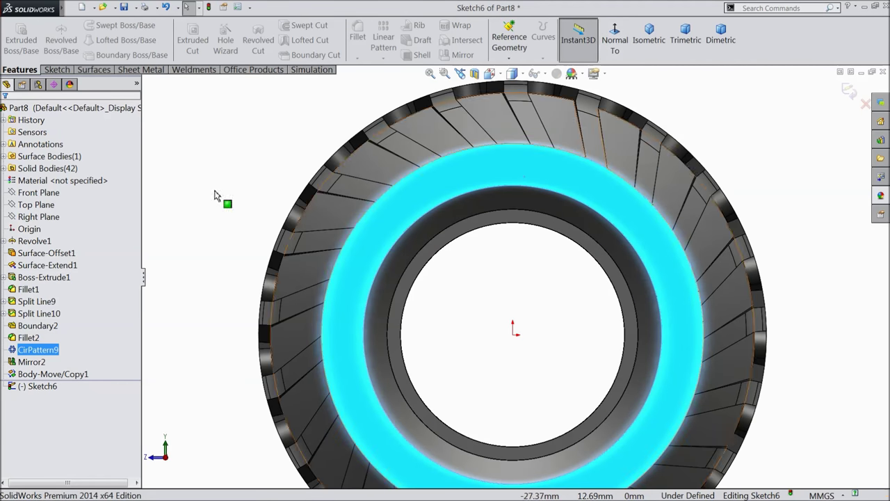
pyautogui.click(57, 69)
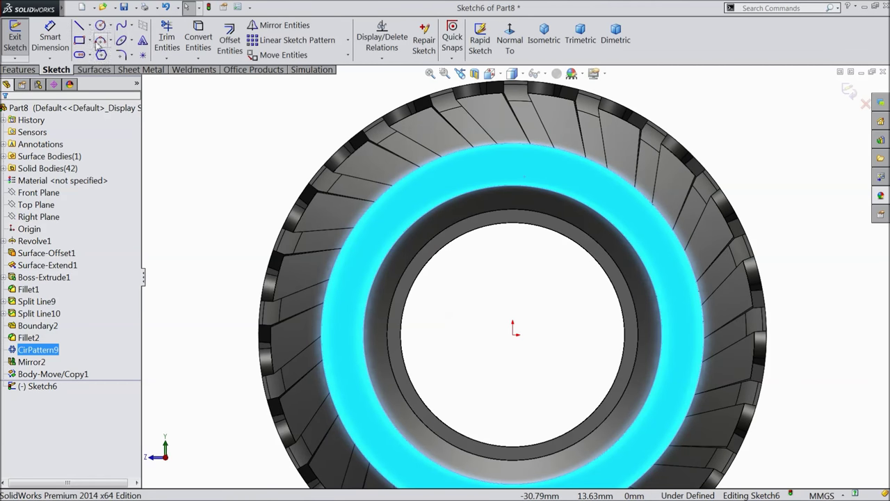
pyautogui.click(101, 27)
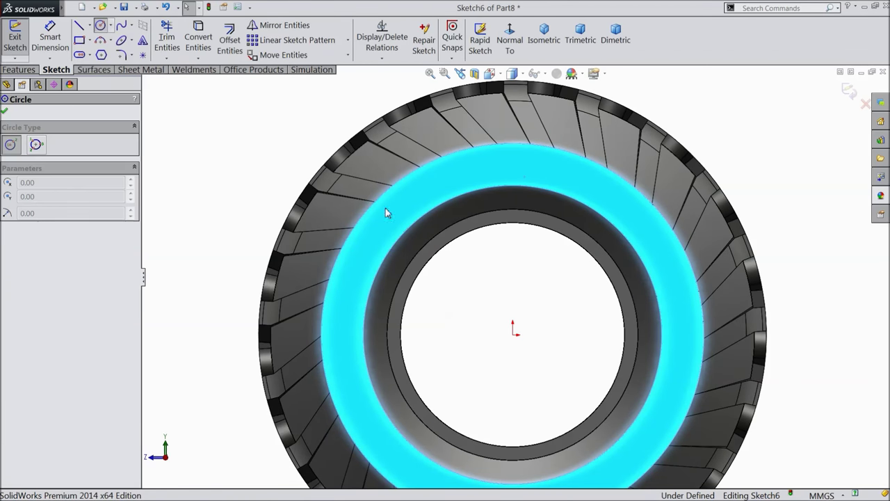
pyautogui.click(515, 338)
pyautogui.scroll(-4, 435, 243)
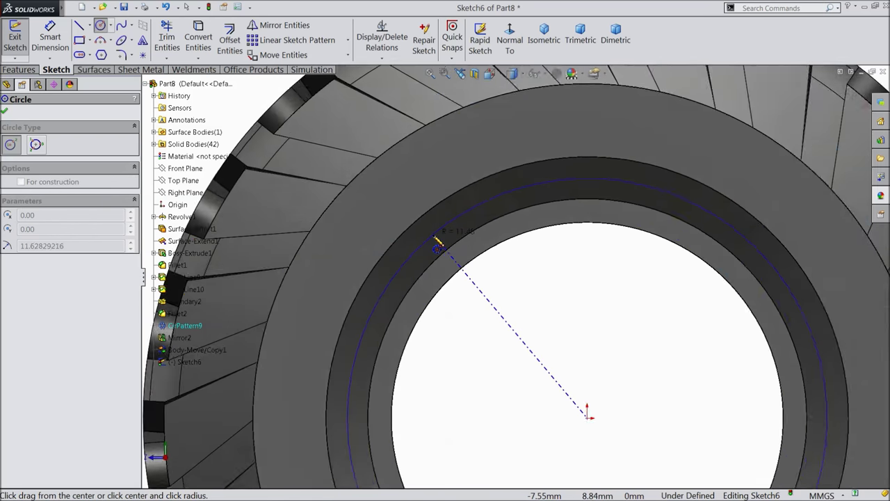
pyautogui.click(434, 208)
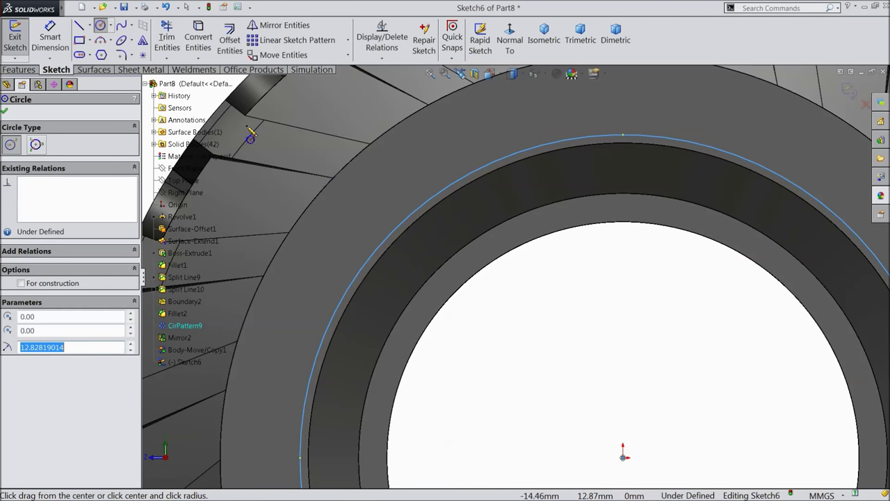
# Dimension the circle 0.25 from the ring's edge
pyautogui.click(50, 38)
pyautogui.scroll(-4, 452, 209)
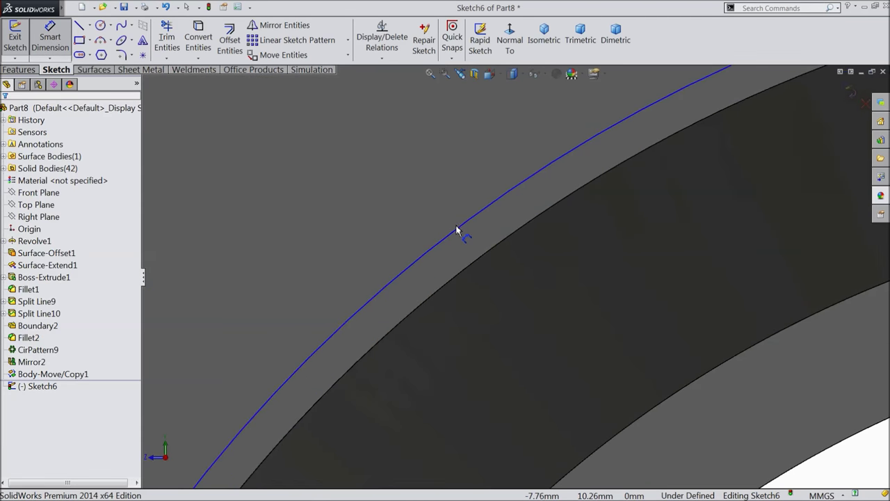
pyautogui.click(449, 239)
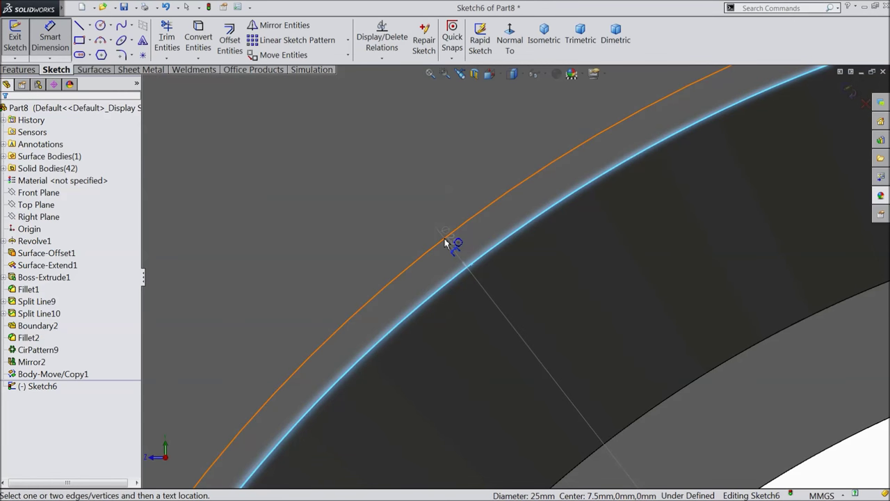
pyautogui.click(470, 258)
pyautogui.write('0.25')
pyautogui.press('Return')
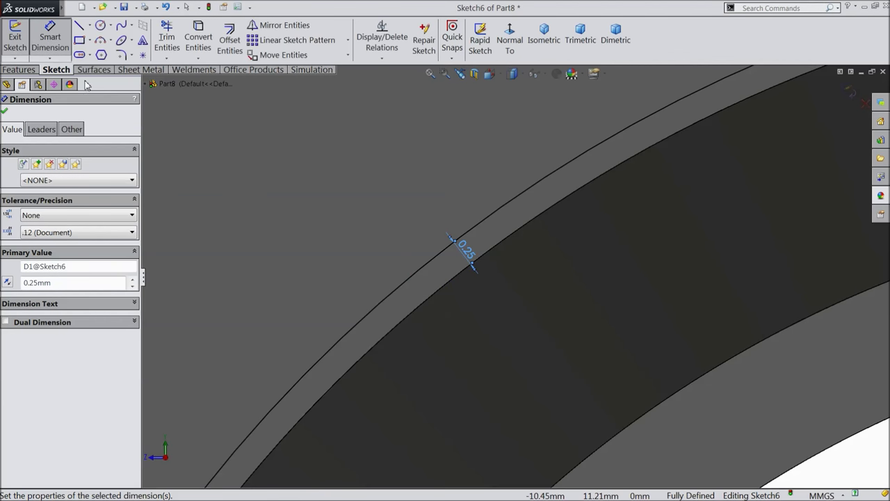
pyautogui.click(5, 113)
pyautogui.scroll(10, 308, 185)
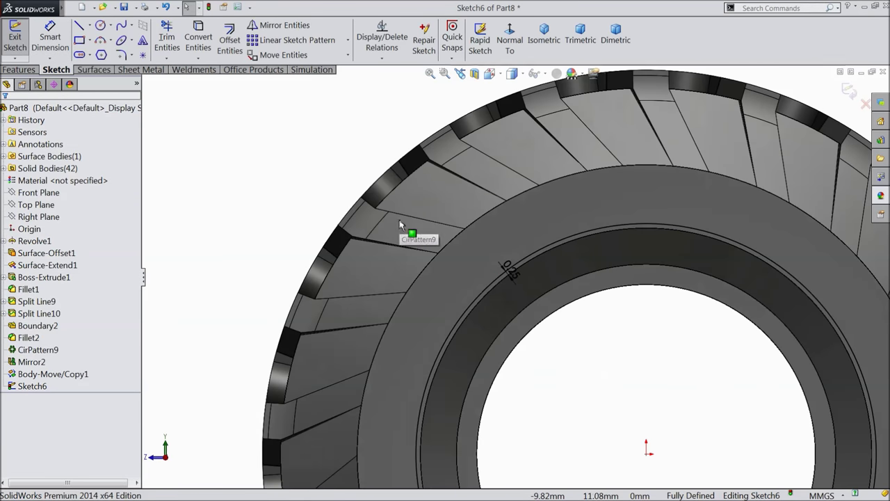
pyautogui.scroll(-3, 661, 365)
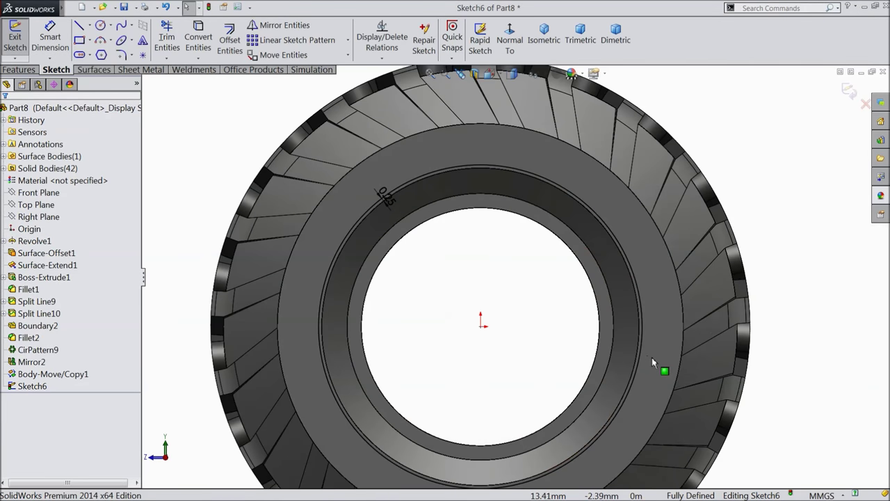
# Draw a horizontal centreline across the ring from its left edge to its right edge
pyautogui.click(91, 27)
pyautogui.click(89, 53)
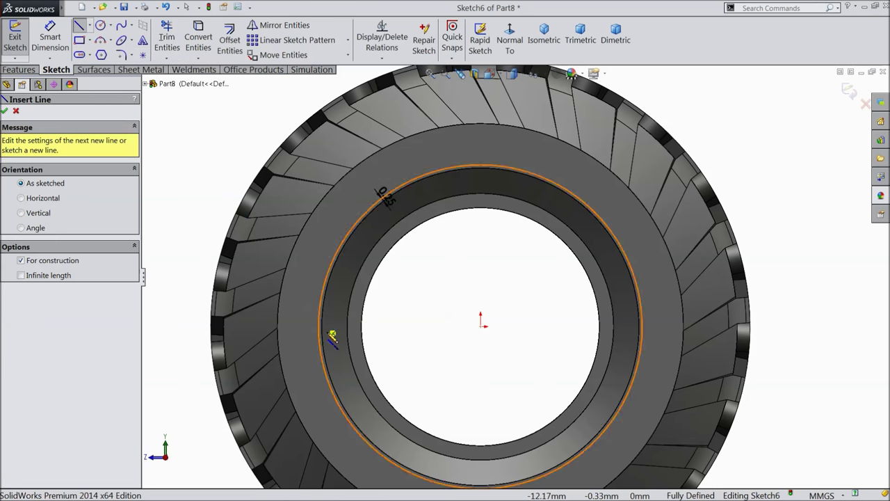
pyautogui.scroll(-3, 326, 358)
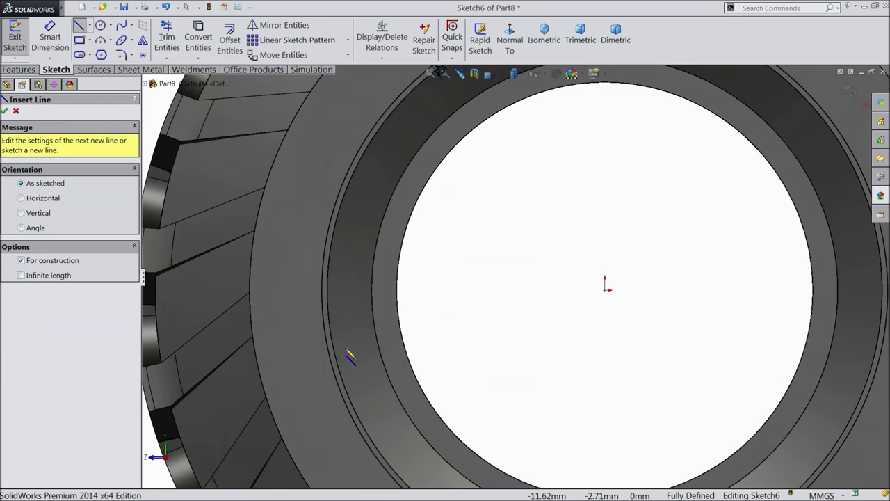
pyautogui.click(324, 293)
pyautogui.scroll(2, 828, 295)
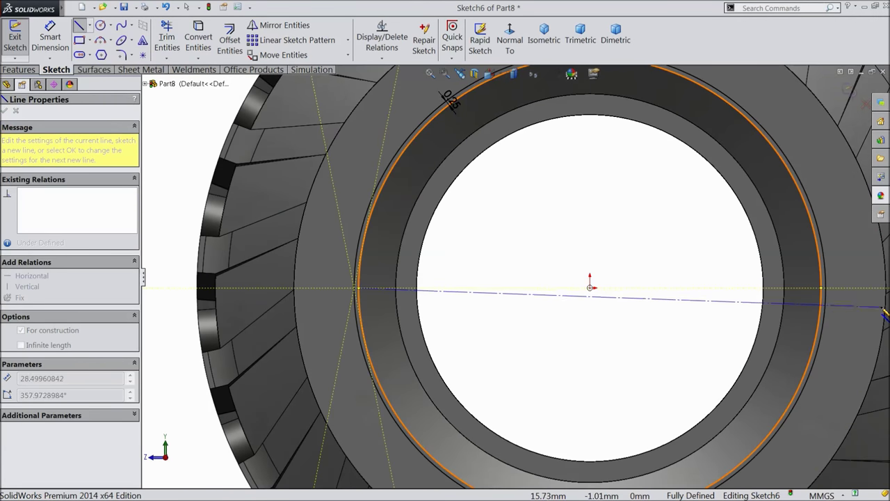
pyautogui.click(826, 291)
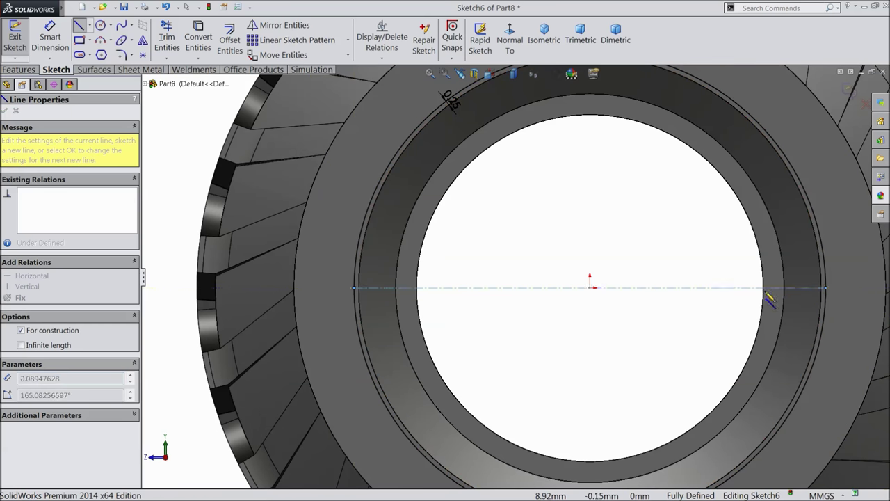
pyautogui.rightClick(557, 248)
pyautogui.click(584, 113)
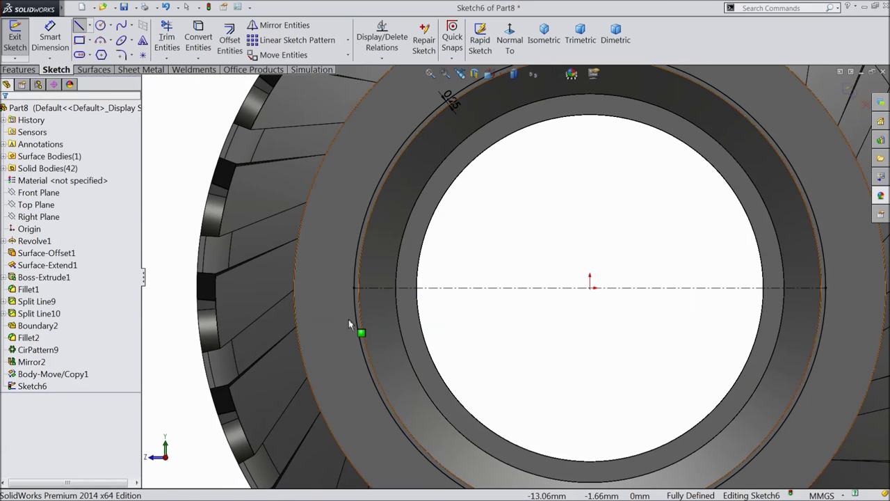
# Trim the lower halves of both arcs and make the outer arc construction geometry
pyautogui.press('t')
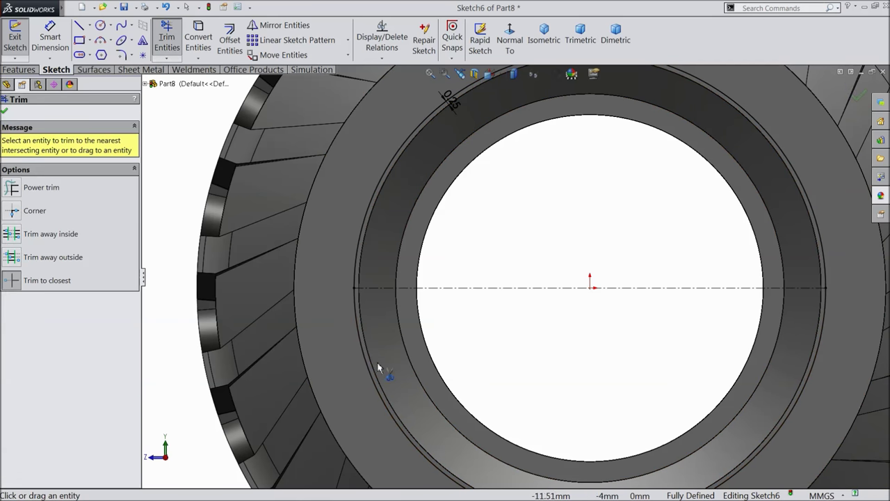
pyautogui.click(360, 356)
pyautogui.click(366, 358)
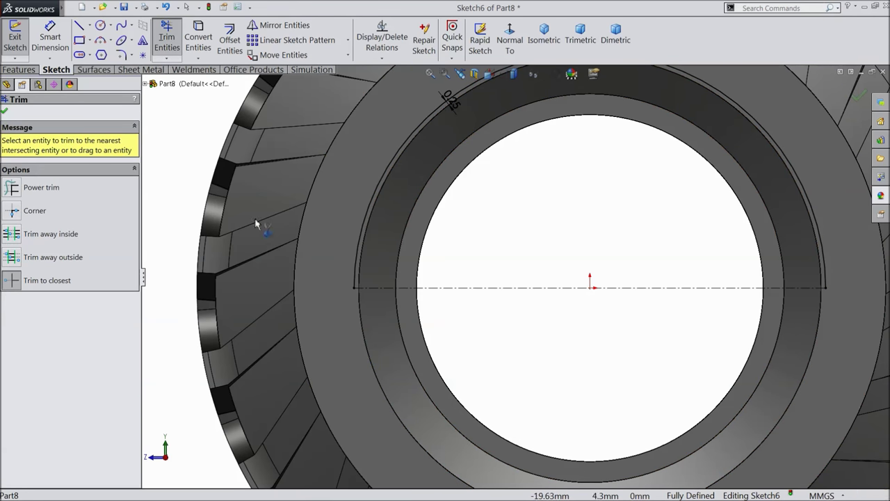
pyautogui.click(3, 112)
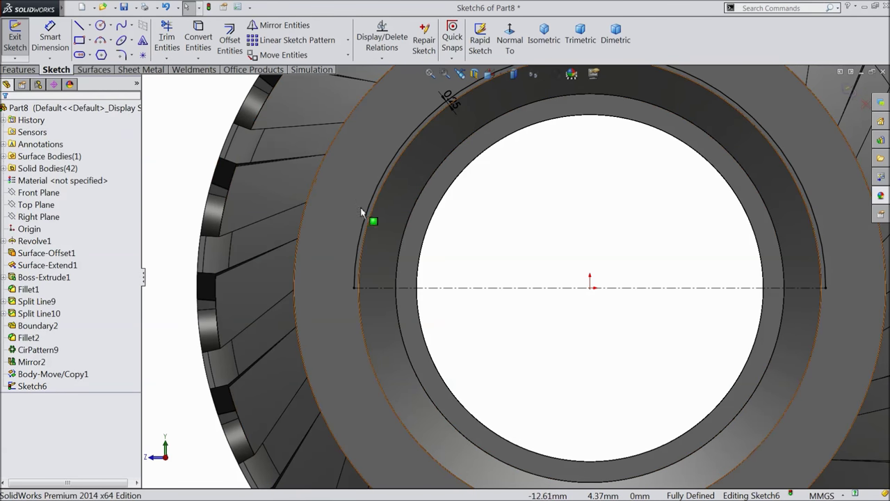
pyautogui.click(392, 202)
pyautogui.click(404, 182)
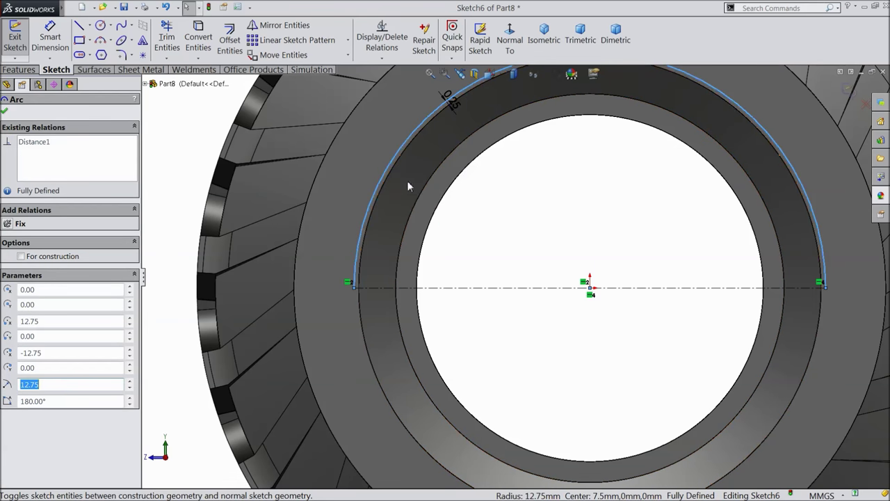
pyautogui.click(526, 242)
pyautogui.scroll(3, 526, 242)
pyautogui.scroll(-2, 612, 193)
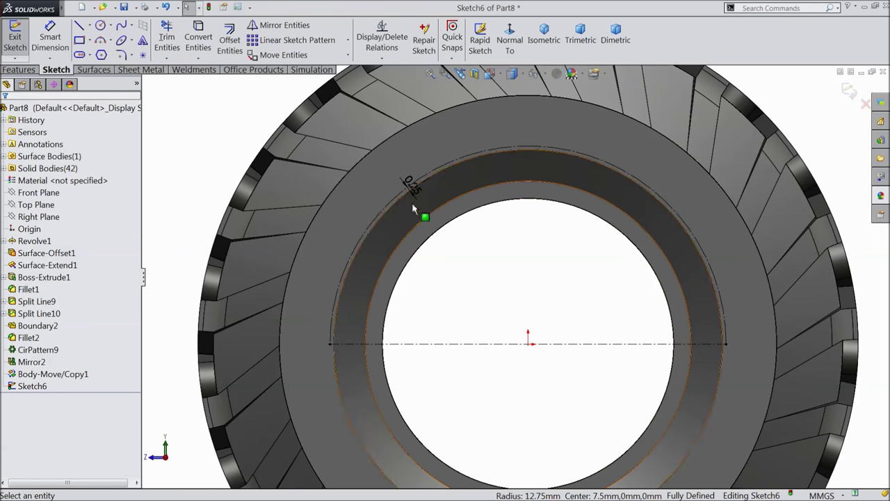
pyautogui.scroll(-2, 518, 189)
pyautogui.scroll(-2, 549, 178)
pyautogui.scroll(2, 499, 166)
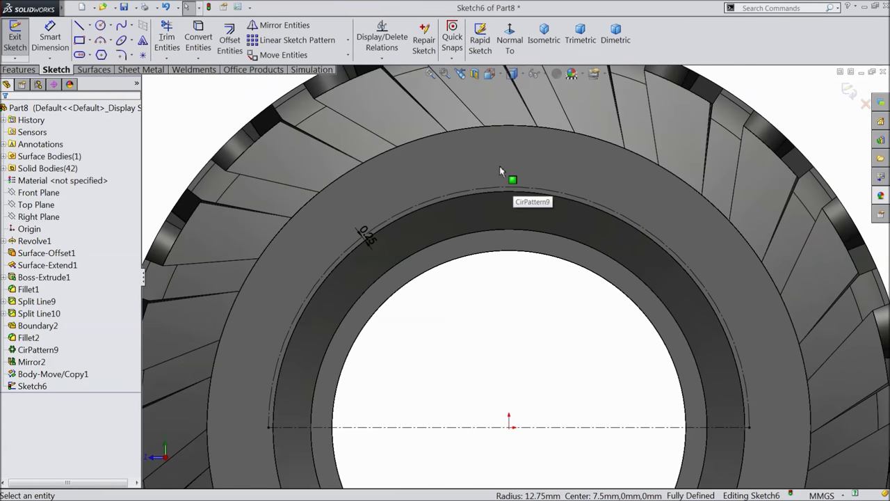
# Add YOKOHAMA sketch text along the arc, flipped outward and centred, reading correctly
pyautogui.click(143, 41)
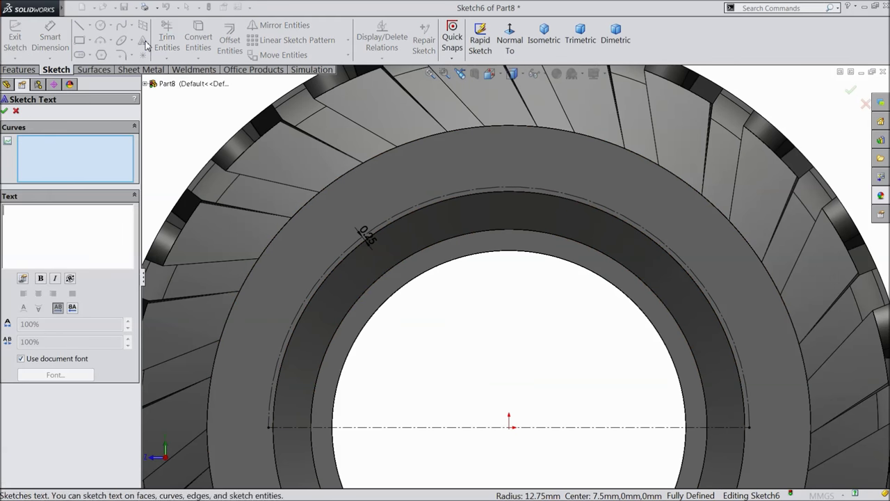
pyautogui.click(408, 210)
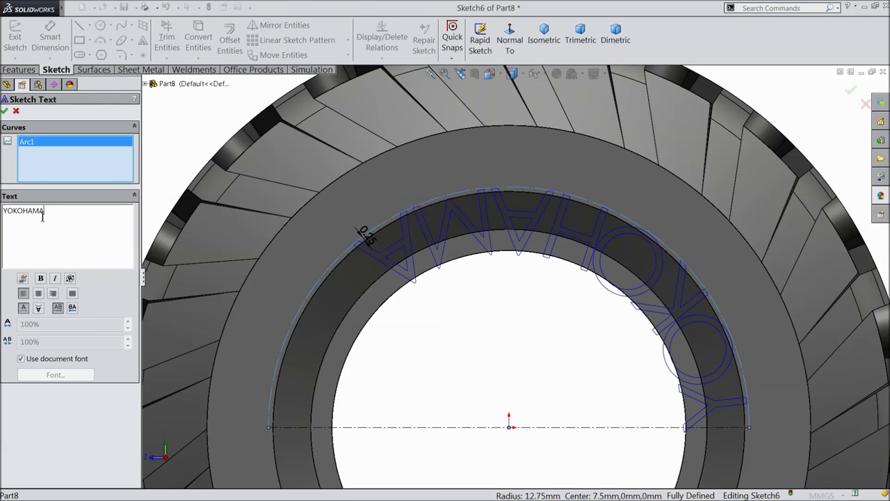
pyautogui.click(39, 308)
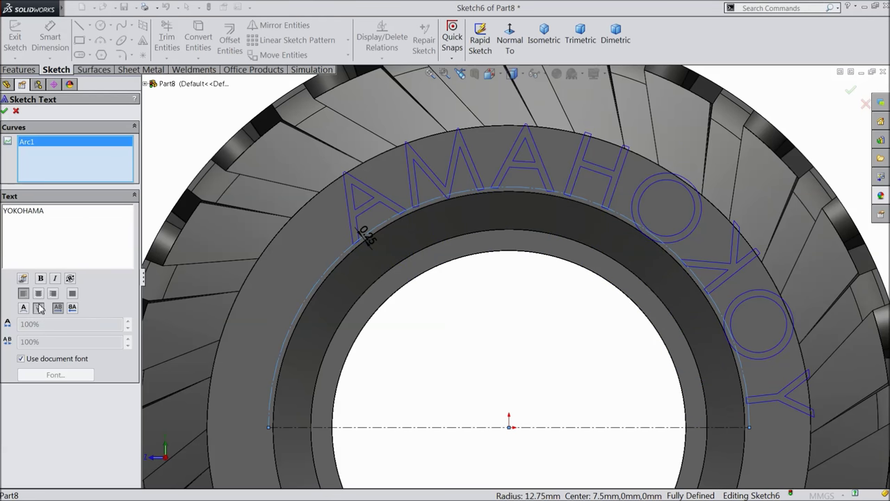
pyautogui.click(39, 295)
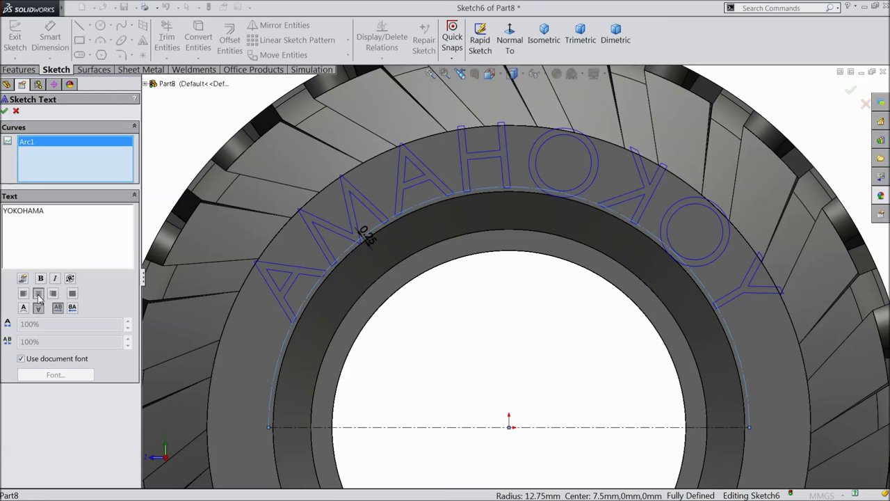
pyautogui.click(73, 308)
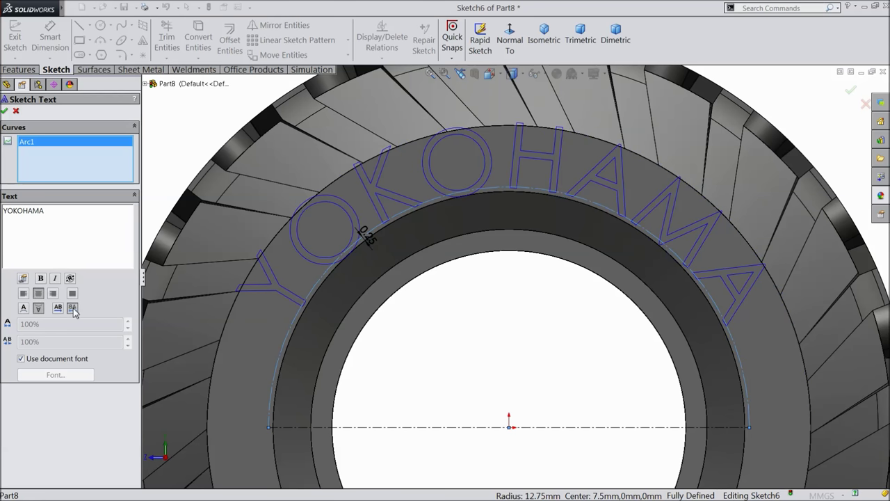
# Set the lettering to bold Century Gothic instead of the document font, and accept it
pyautogui.click(21, 359)
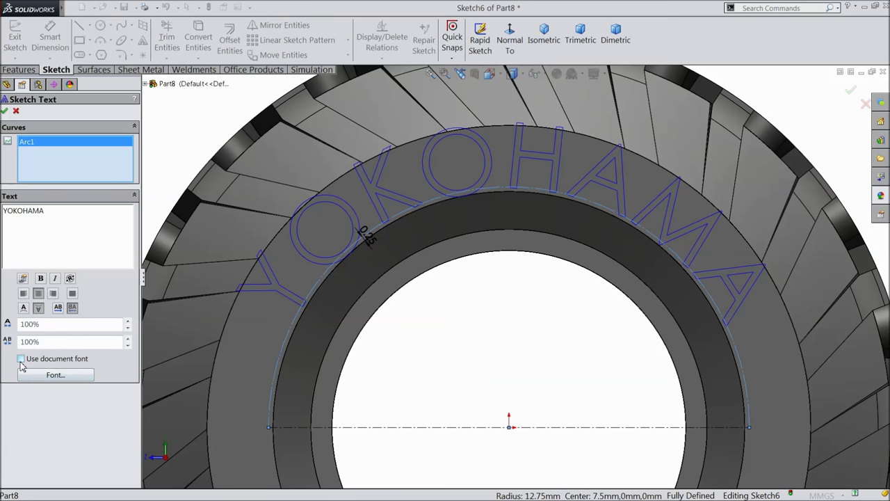
pyautogui.click(56, 376)
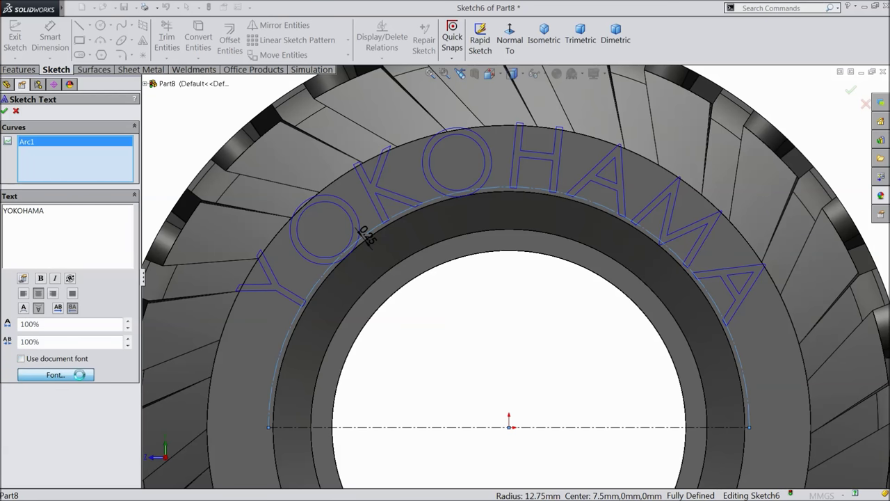
pyautogui.click(409, 228)
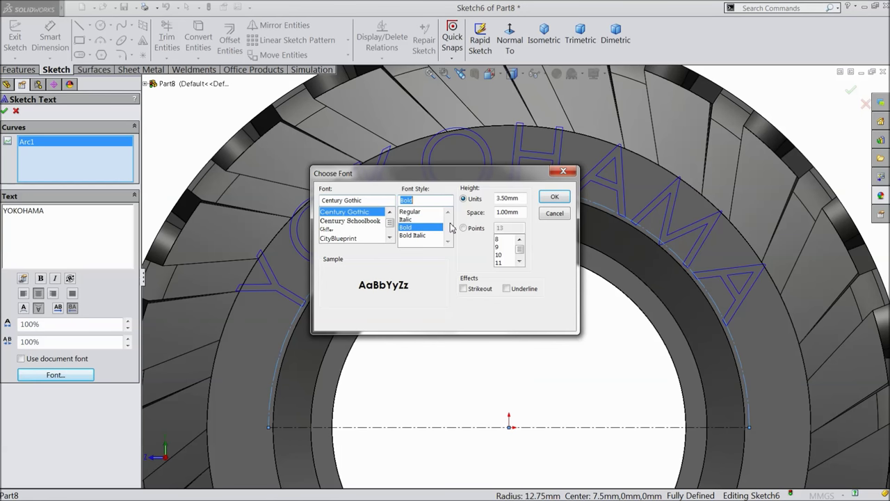
pyautogui.click(463, 228)
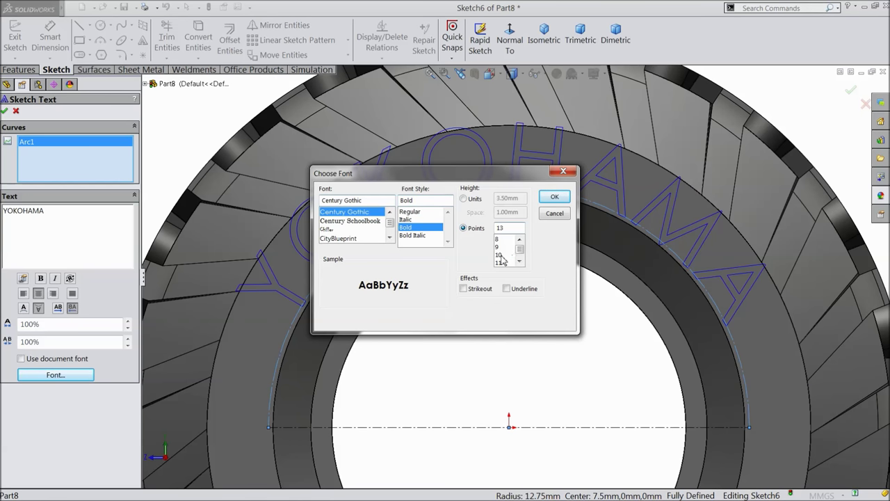
pyautogui.click(547, 198)
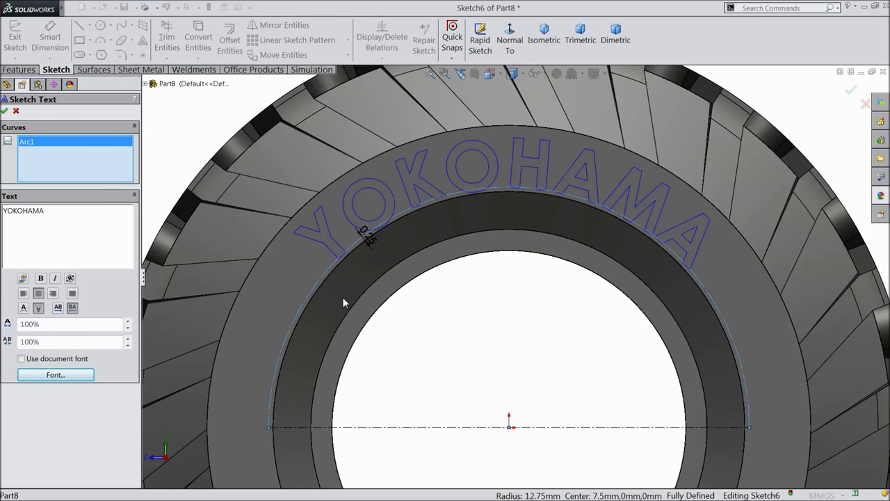
pyautogui.click(4, 112)
pyautogui.click(28, 50)
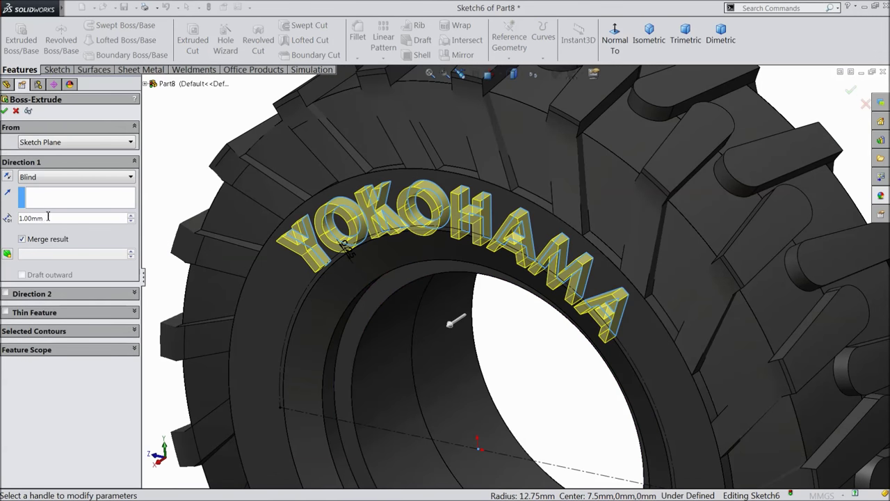
# Raise the YOKOHAMA lettering 0.20mm and colour it white
pyautogui.write('0')
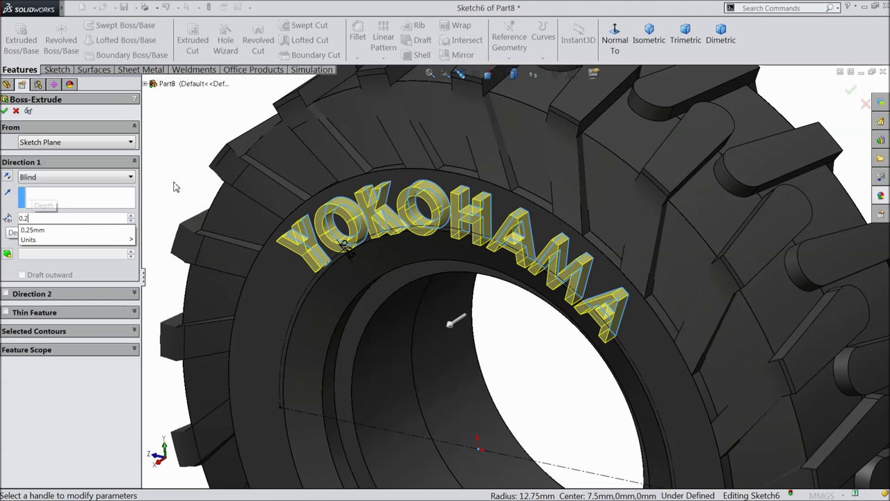
pyautogui.write('.2')
pyautogui.press('Return')
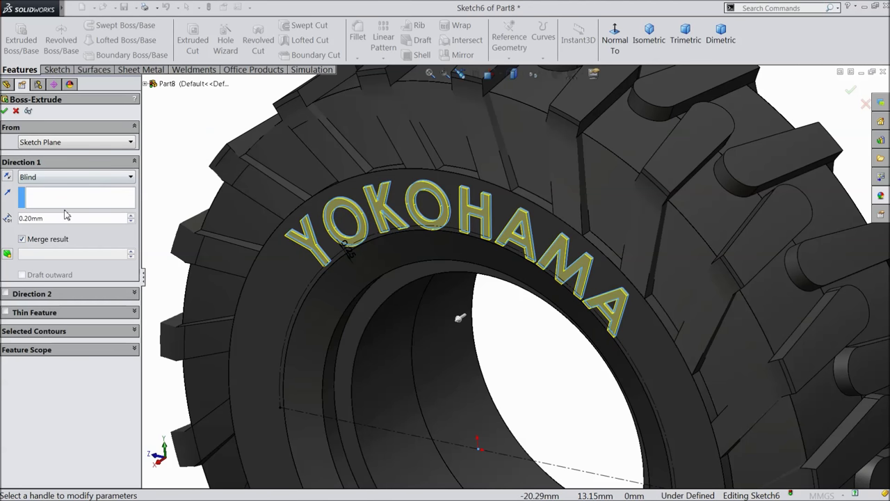
pyautogui.click(5, 111)
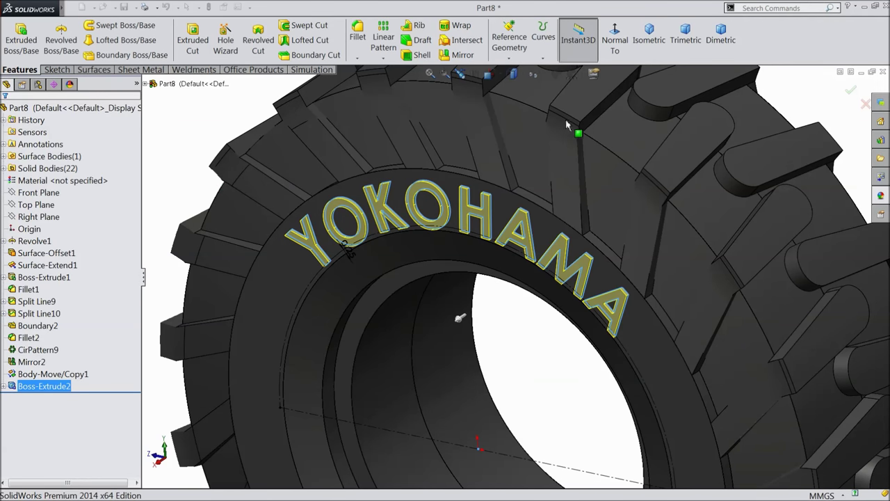
pyautogui.click(556, 74)
pyautogui.click(94, 333)
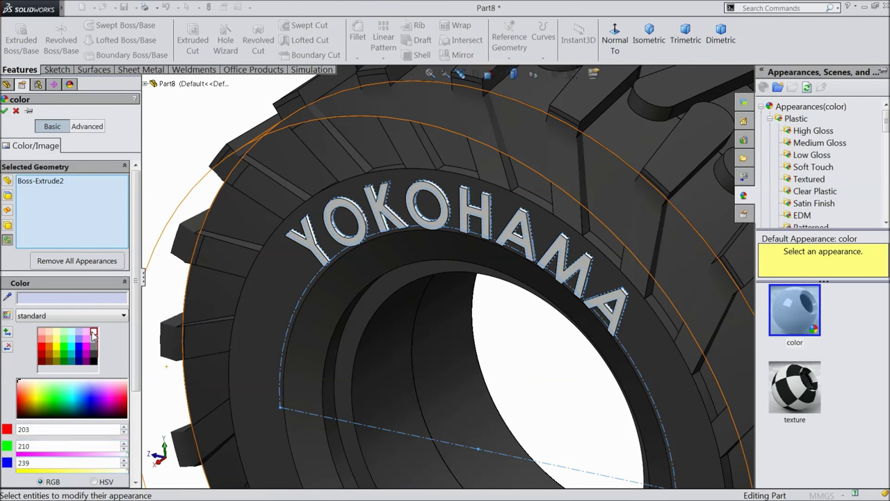
pyautogui.click(6, 111)
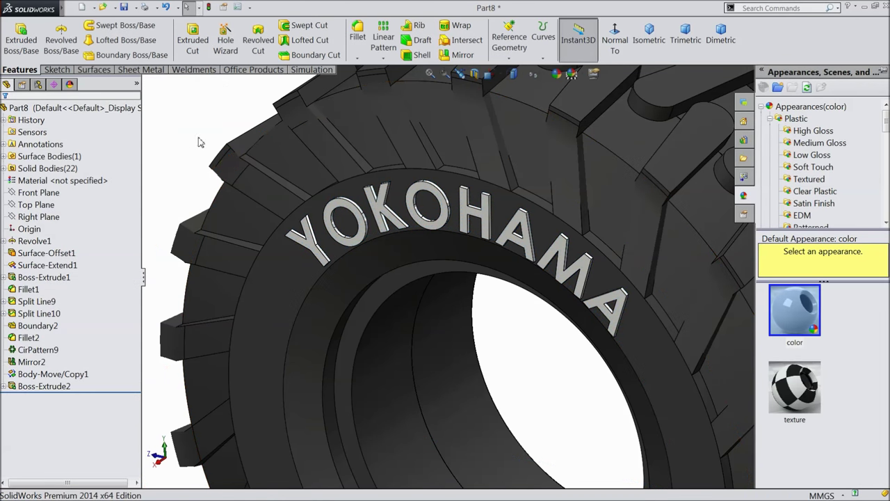
# Fit and orbit the tyre view to inspect the lettering, then open Save As
pyautogui.press('f')
pyautogui.moveTo(528, 181); pyautogui.dragTo(659, 138, button='middle')
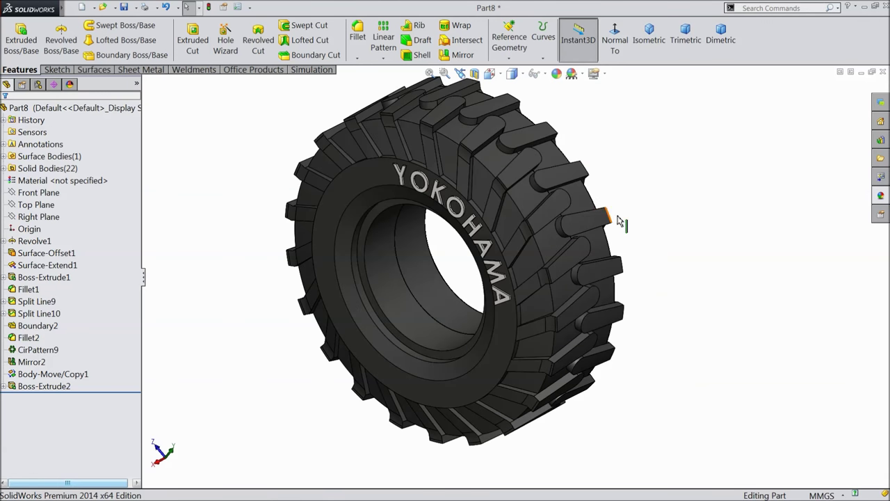
pyautogui.moveTo(672, 175); pyautogui.dragTo(661, 195, button='middle')
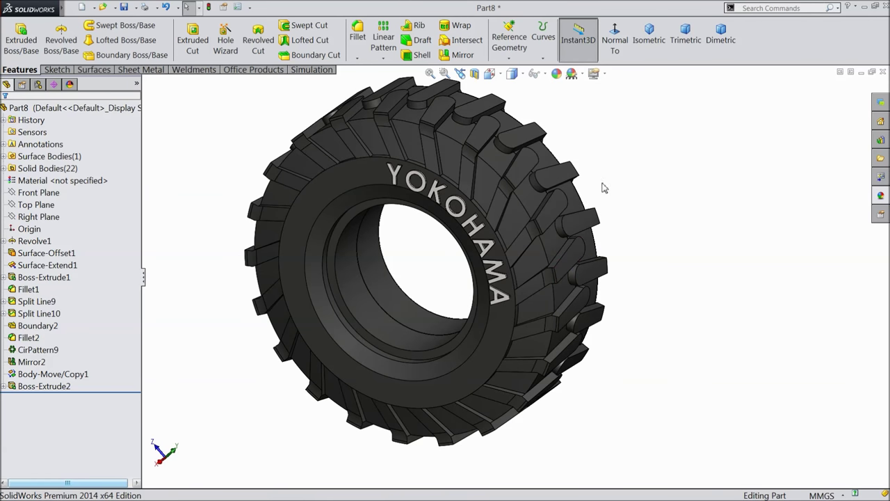
pyautogui.moveTo(515, 225); pyautogui.dragTo(525, 240, button='middle')
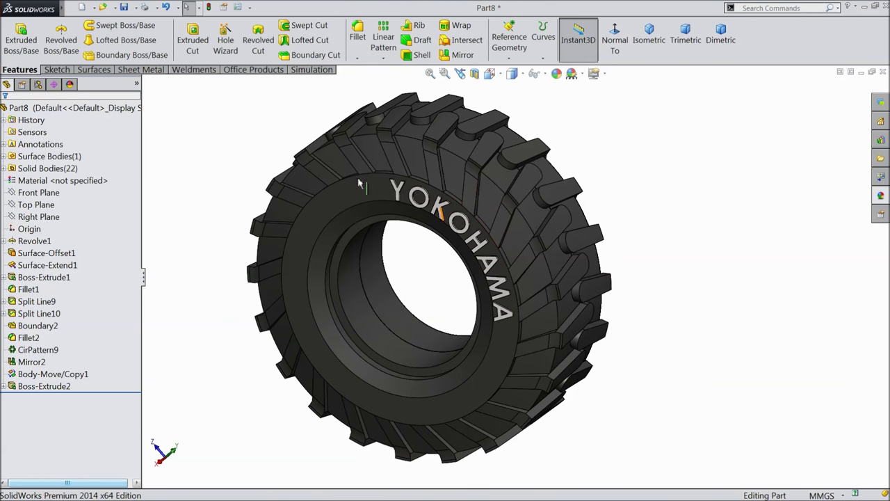
pyautogui.click(126, 8)
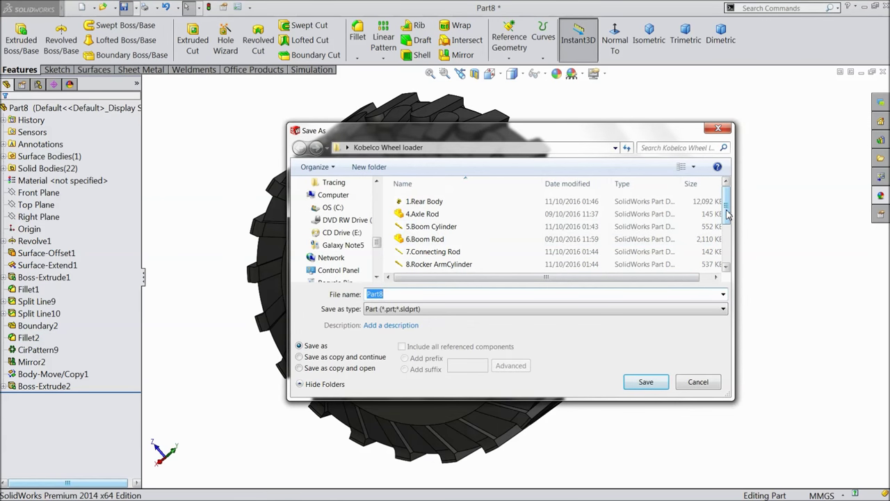
# Save the tyre part as 15.Tyre in the Kobelco Wheel loader folder
pyautogui.moveTo(728, 214); pyautogui.dragTo(727, 254)
pyautogui.write('15')
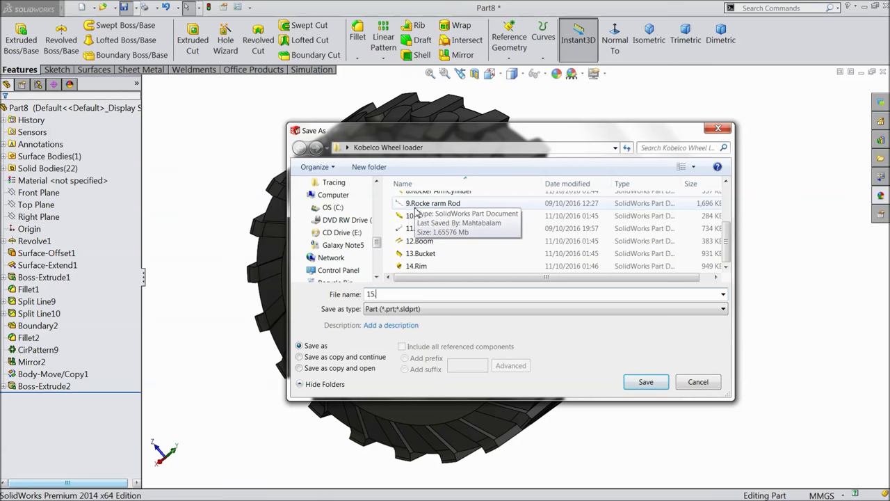
pyautogui.write('.Tyre')
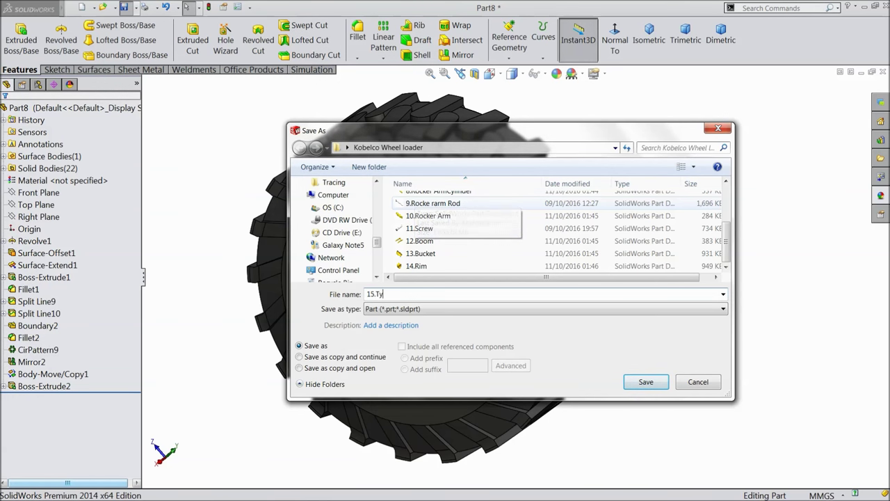
pyautogui.click(643, 382)
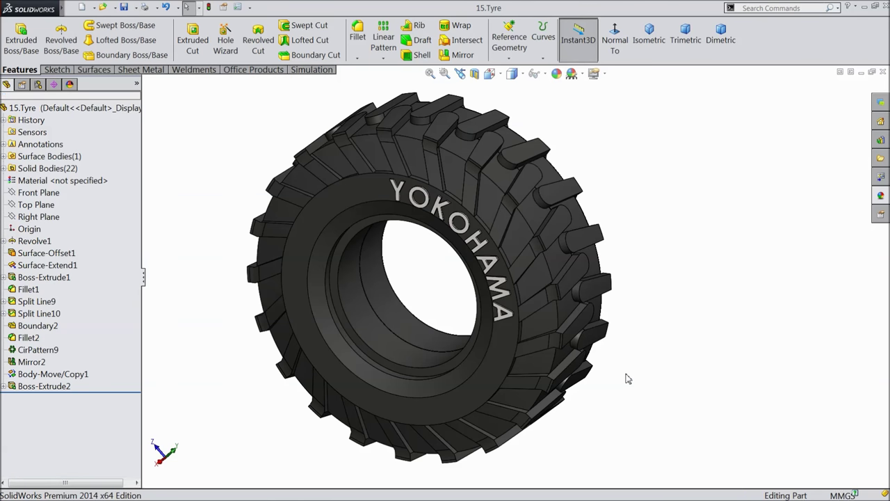
pyautogui.moveTo(659, 285)
pyautogui.mouseDown(button='middle')
pyautogui.moveTo(674, 276)
pyautogui.moveTo(652, 280)
pyautogui.mouseUp(button='middle')
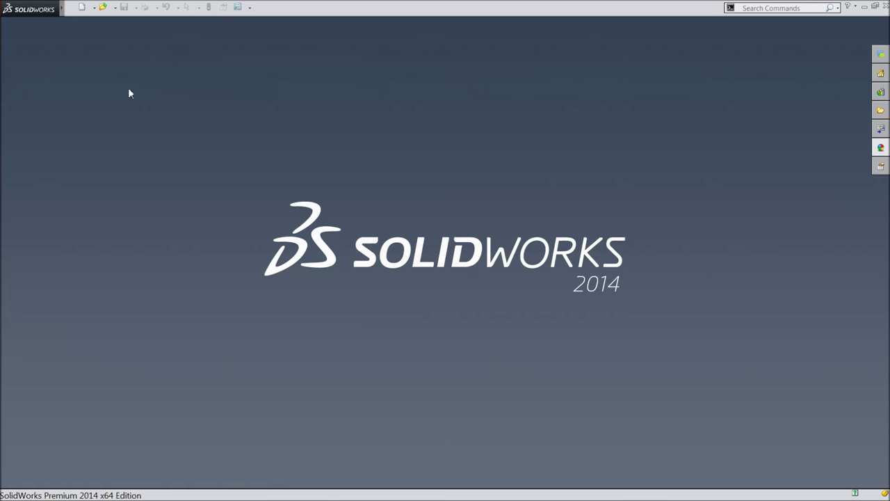
# Create a new assembly and place 4.Axle Rod as its first component
pyautogui.click(82, 9)
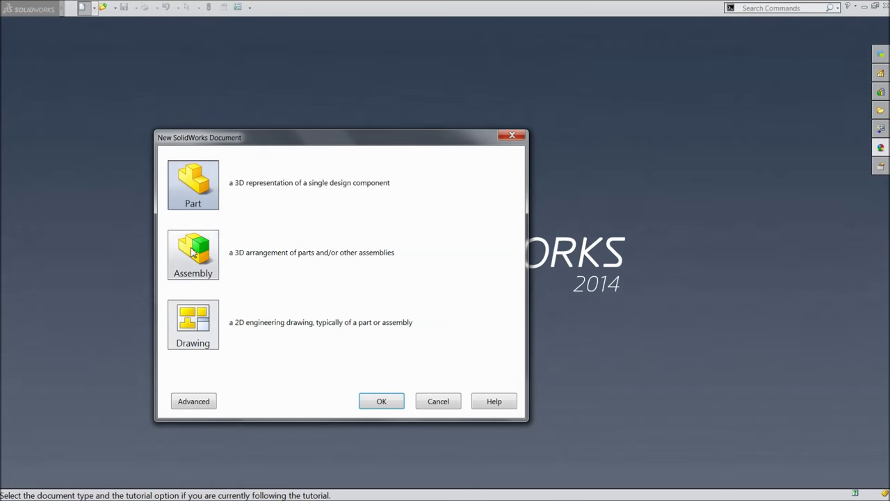
pyautogui.click(193, 255)
pyautogui.click(392, 404)
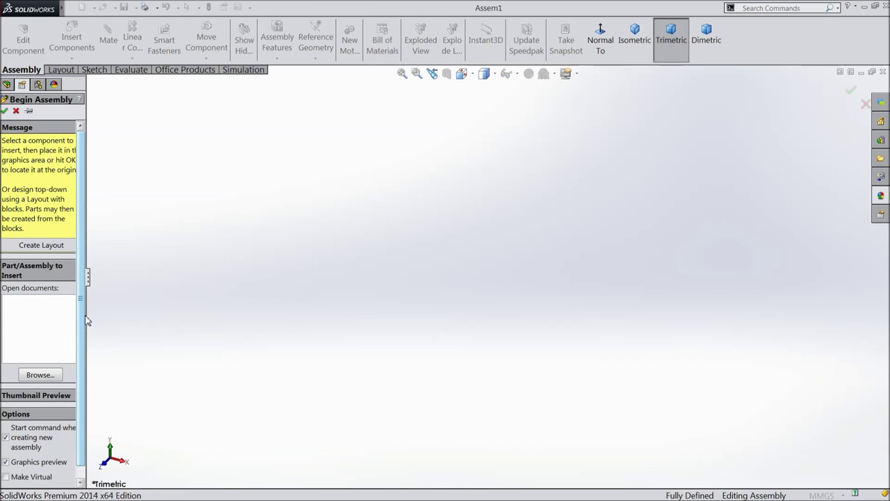
pyautogui.moveTo(87, 315); pyautogui.dragTo(119, 316)
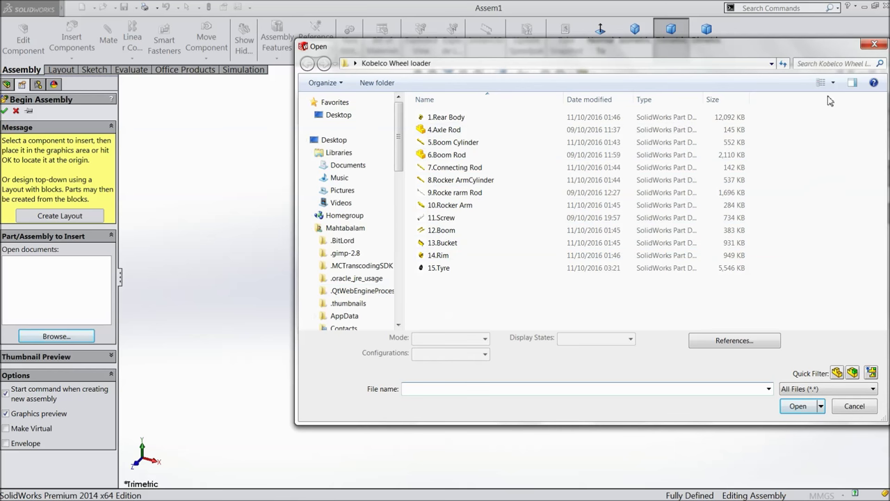
pyautogui.click(834, 83)
pyautogui.click(793, 50)
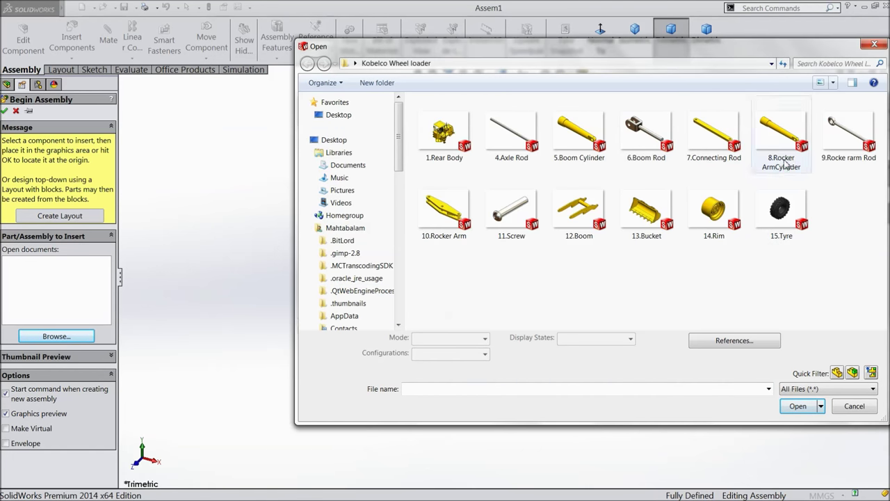
pyautogui.click(515, 135)
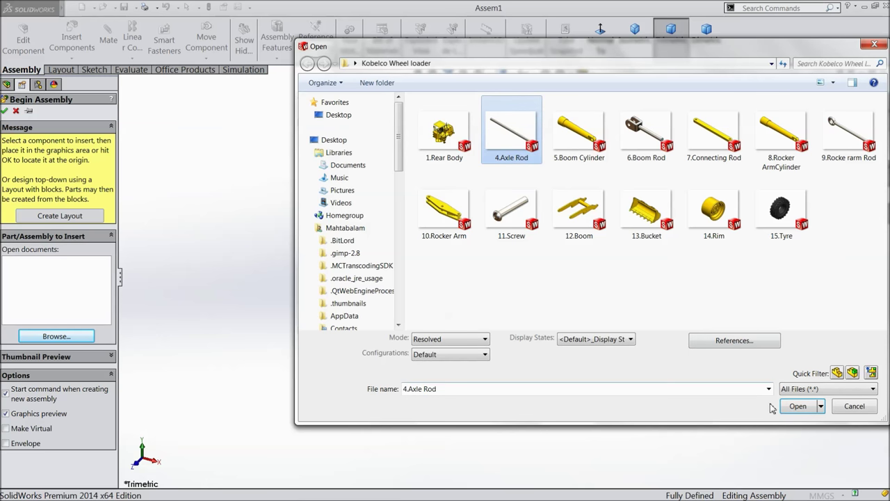
pyautogui.click(796, 405)
pyautogui.click(456, 266)
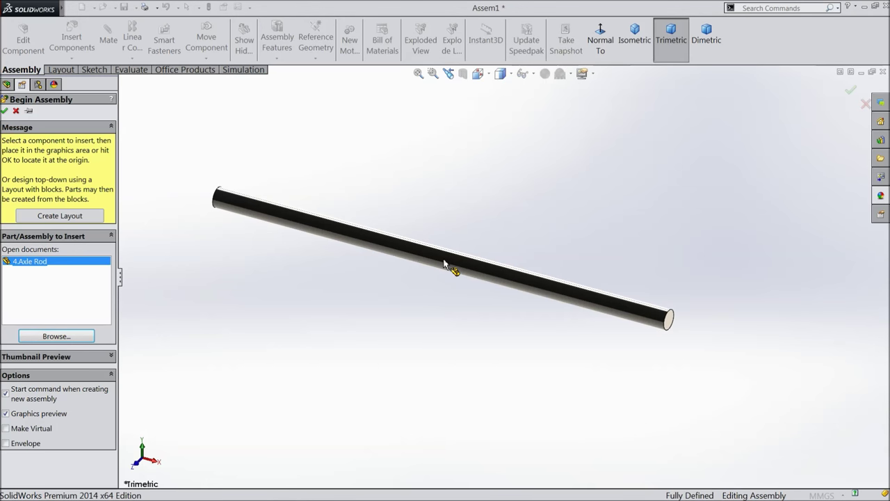
# Apply the Plain White scene to the assembly
pyautogui.click(560, 74)
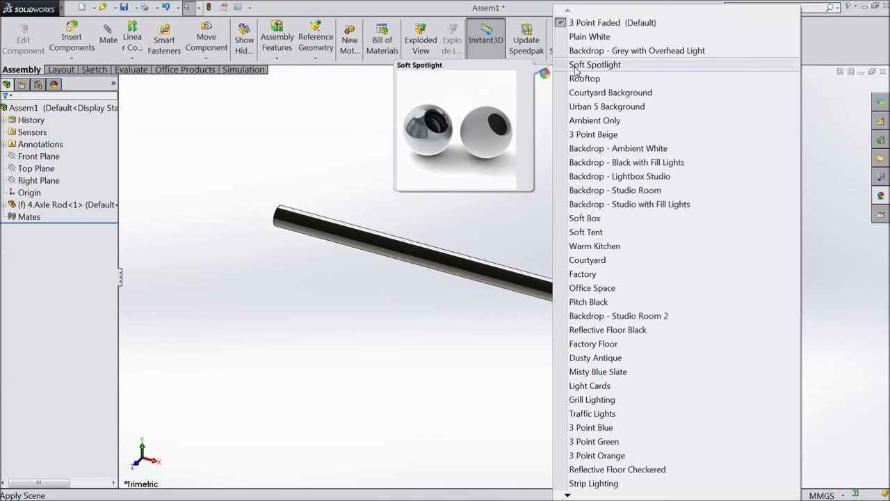
pyautogui.click(592, 36)
pyautogui.click(582, 73)
pyautogui.scroll(-2, 567, 256)
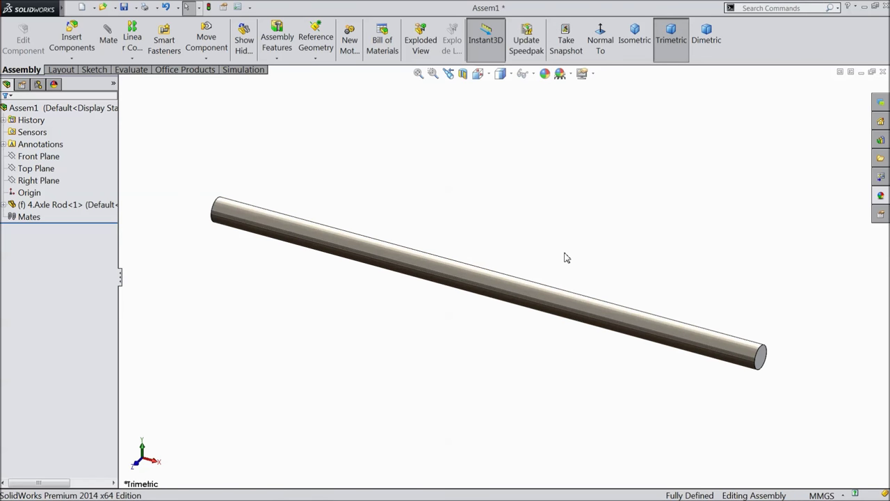
pyautogui.click(72, 38)
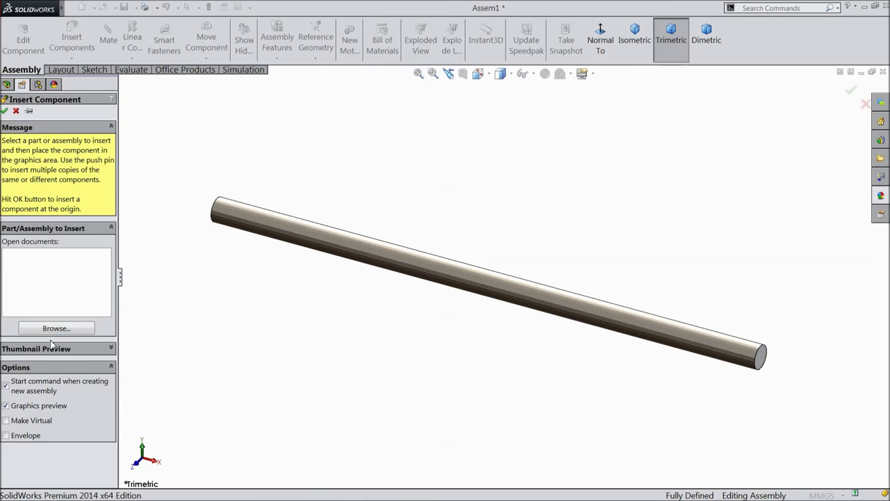
# Insert 14.Rim and 15.Tyre, placing the tyre left of the rim and sliding the rim along the axle
pyautogui.click(56, 329)
pyautogui.click(780, 186)
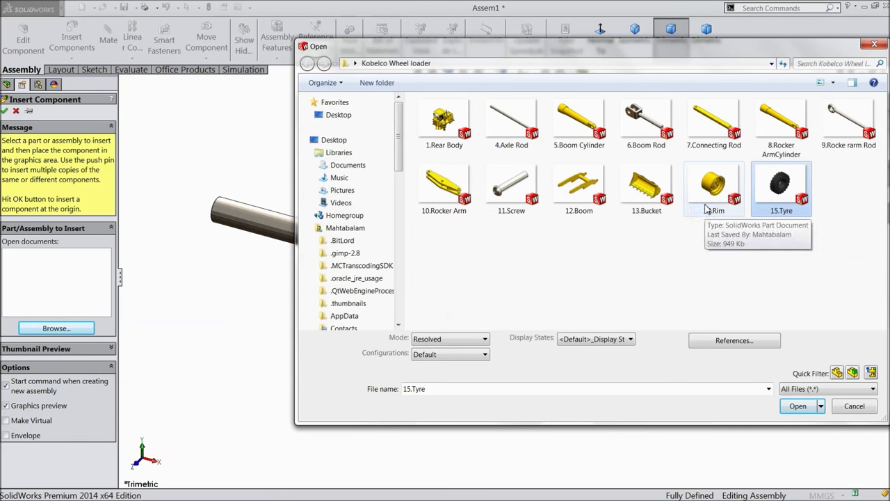
pyautogui.keyDown('ctrl'); pyautogui.click(716, 191); pyautogui.keyUp('ctrl')
pyautogui.click(798, 413)
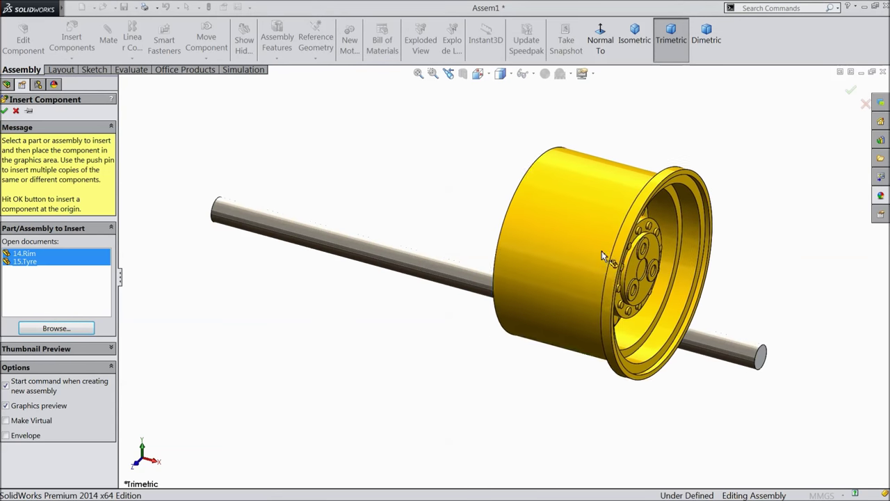
pyautogui.click(640, 278)
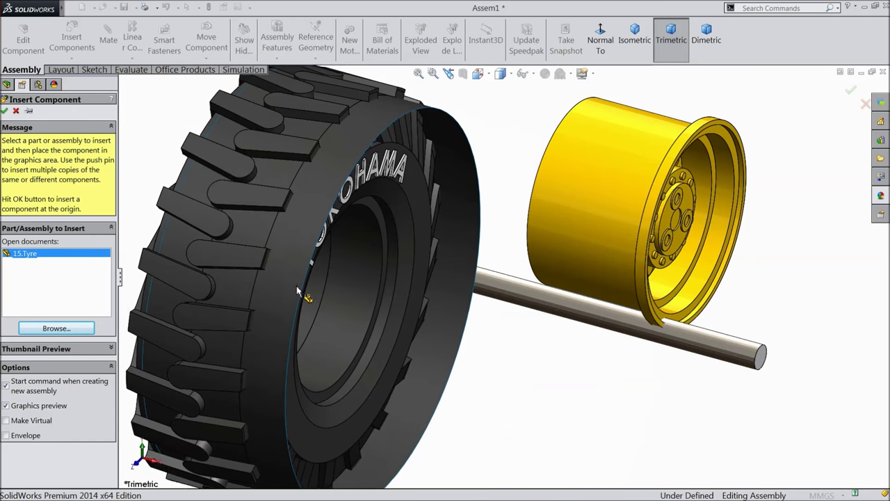
pyautogui.click(292, 284)
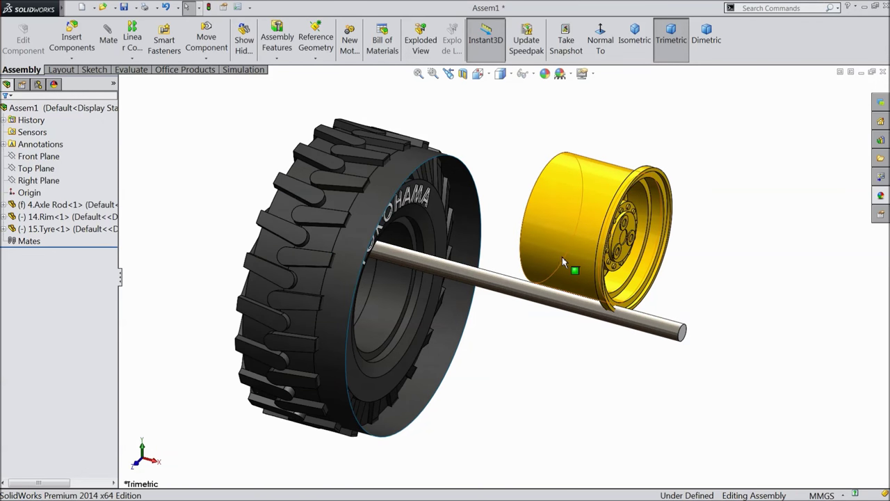
pyautogui.moveTo(564, 261); pyautogui.dragTo(680, 276, button='middle')
pyautogui.moveTo(680, 275); pyautogui.dragTo(801, 352)
pyautogui.moveTo(800, 352); pyautogui.dragTo(716, 320, button='middle')
pyautogui.scroll(-3, 719, 341)
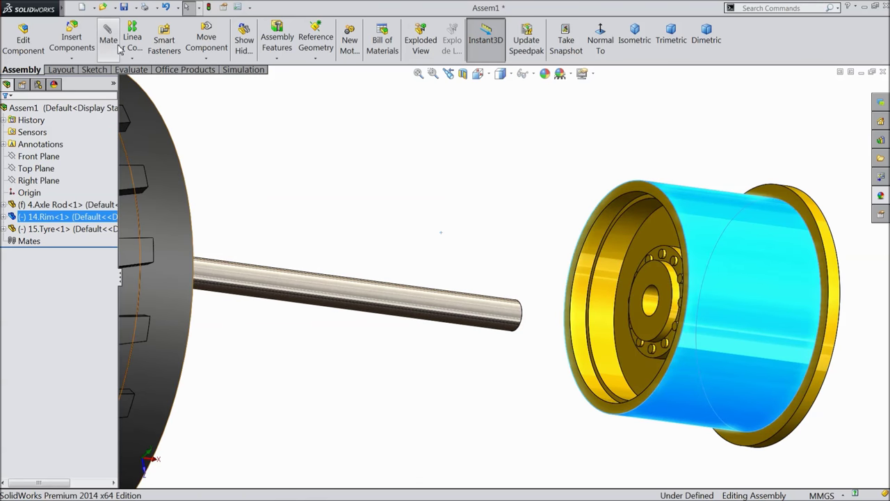
# Mate the rim's hole concentric with the axle rod's cylindrical face
pyautogui.click(300, 147)
pyautogui.click(107, 35)
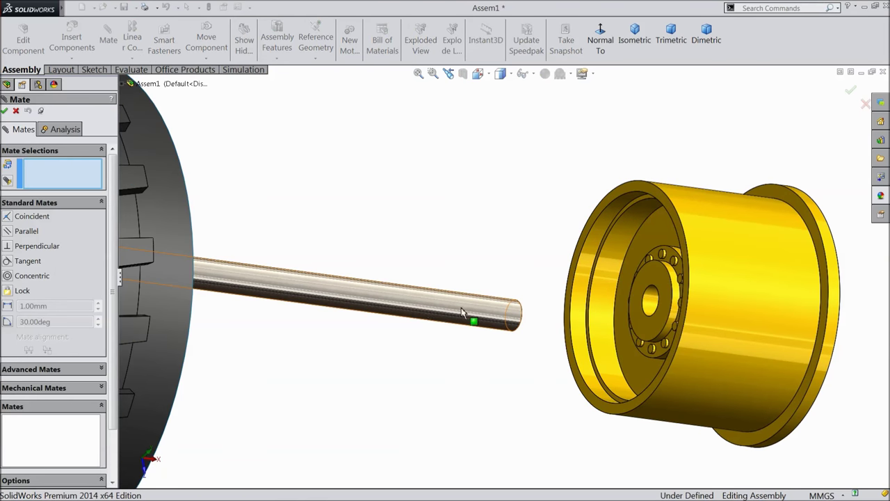
pyautogui.click(394, 306)
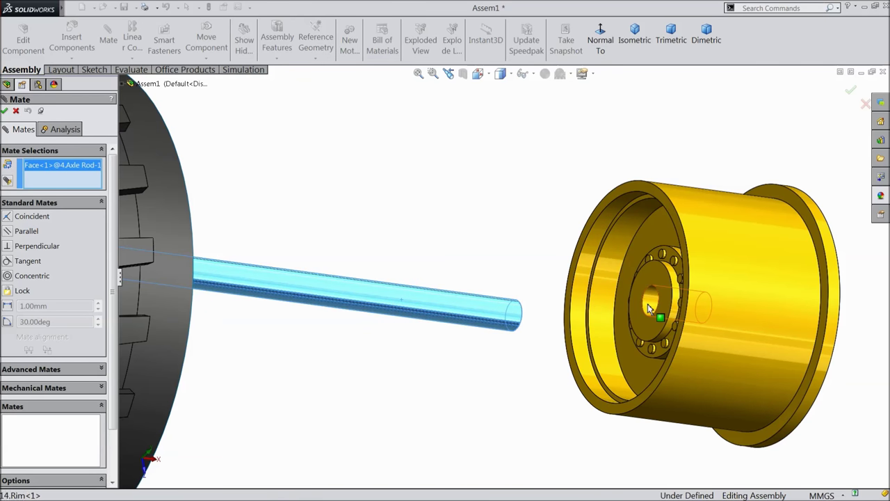
pyautogui.click(648, 308)
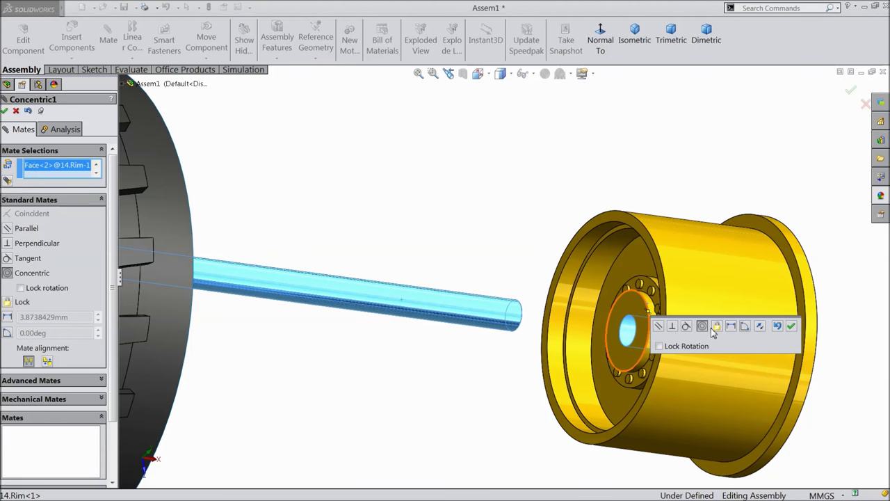
pyautogui.click(790, 329)
# Mate the rim's hub face coincident with the axle rod's end face
pyautogui.moveTo(743, 326); pyautogui.dragTo(731, 374, button='middle')
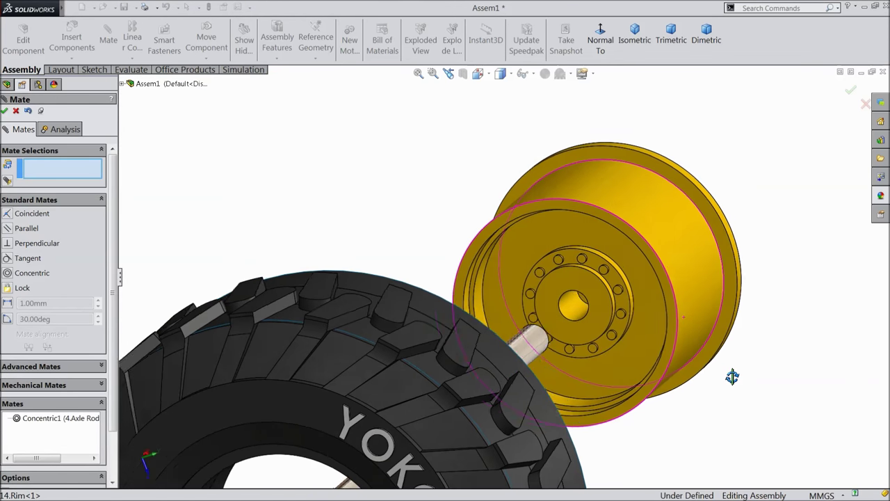
pyautogui.scroll(-5, 573, 319)
pyautogui.scroll(-2, 572, 313)
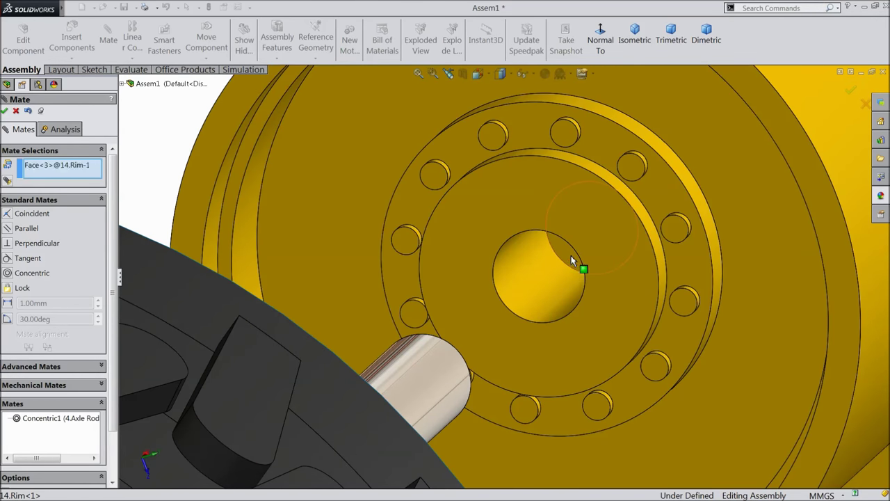
pyautogui.click(573, 271)
pyautogui.scroll(5, 567, 281)
pyautogui.scroll(3, 580, 285)
pyautogui.moveTo(578, 276); pyautogui.dragTo(489, 391, button='middle')
pyautogui.scroll(-5, 537, 269)
pyautogui.click(508, 276)
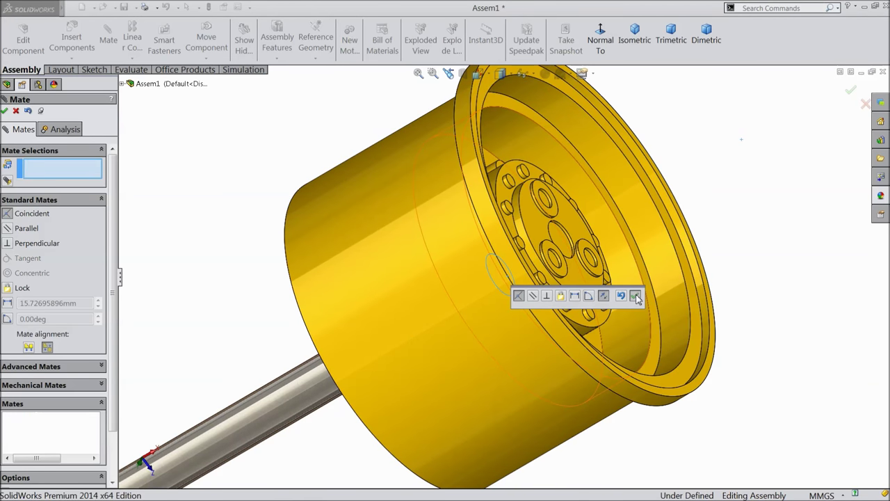
pyautogui.click(637, 298)
pyautogui.scroll(6, 600, 332)
pyautogui.moveTo(558, 272); pyautogui.dragTo(546, 365, button='middle')
pyautogui.scroll(-3, 383, 311)
pyautogui.moveTo(383, 311); pyautogui.dragTo(285, 252, button='middle')
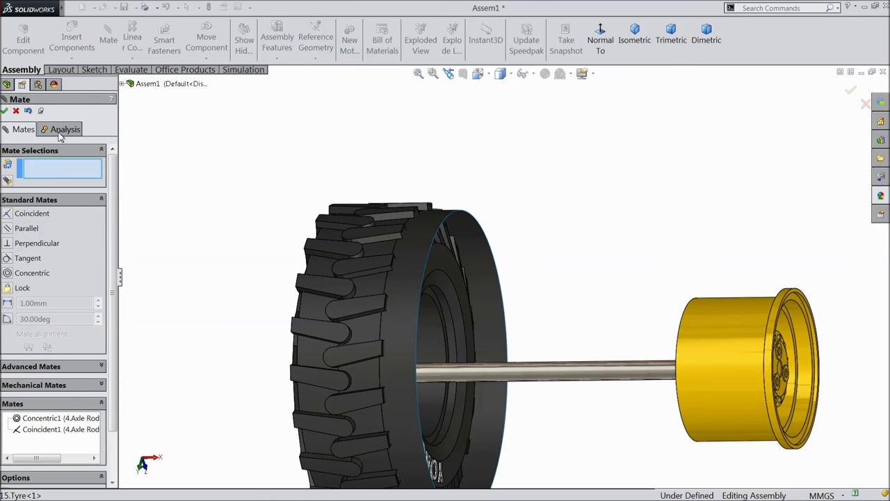
pyautogui.click(16, 112)
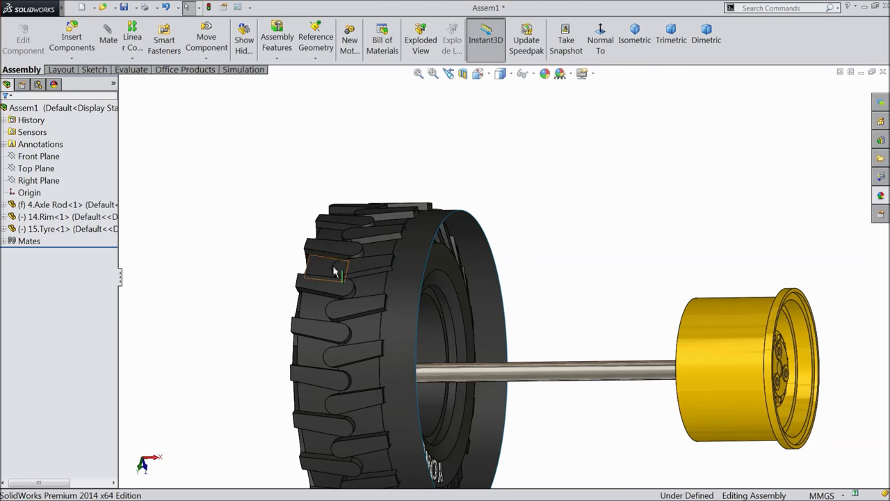
# Hide the Surface-Offset1 body in 15.Tyre
pyautogui.click(402, 308)
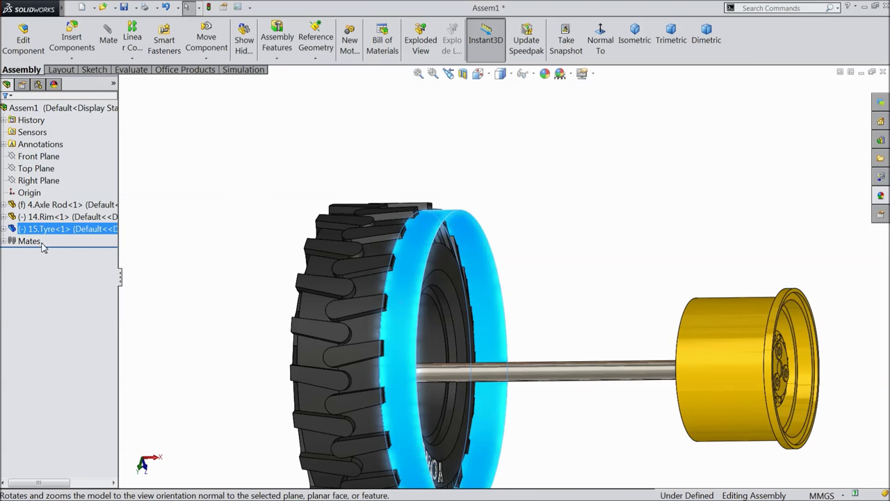
pyautogui.click(3, 230)
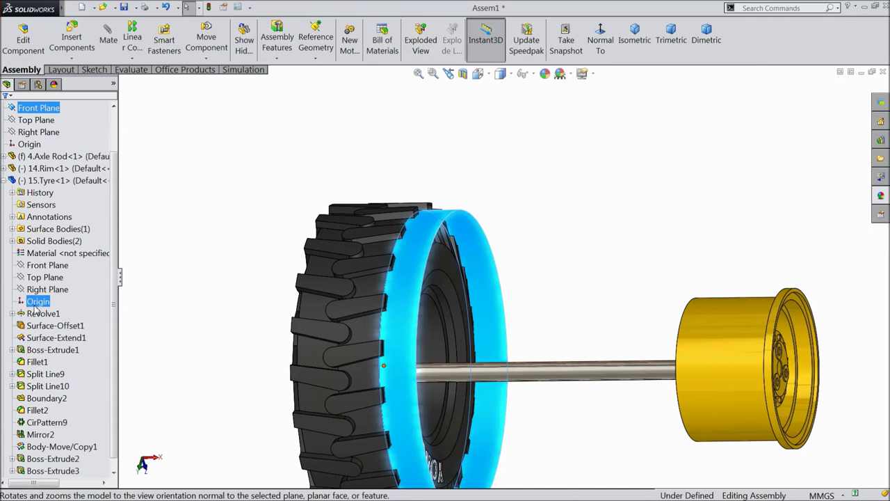
pyautogui.click(44, 338)
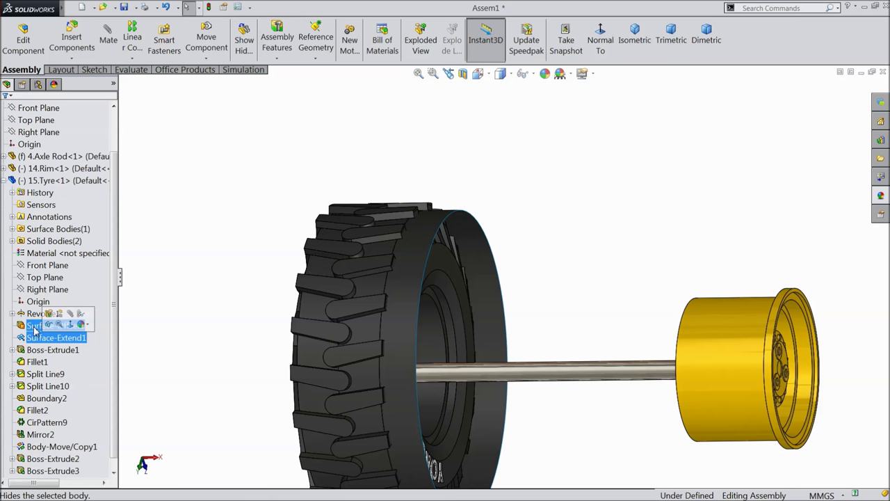
pyautogui.click(35, 327)
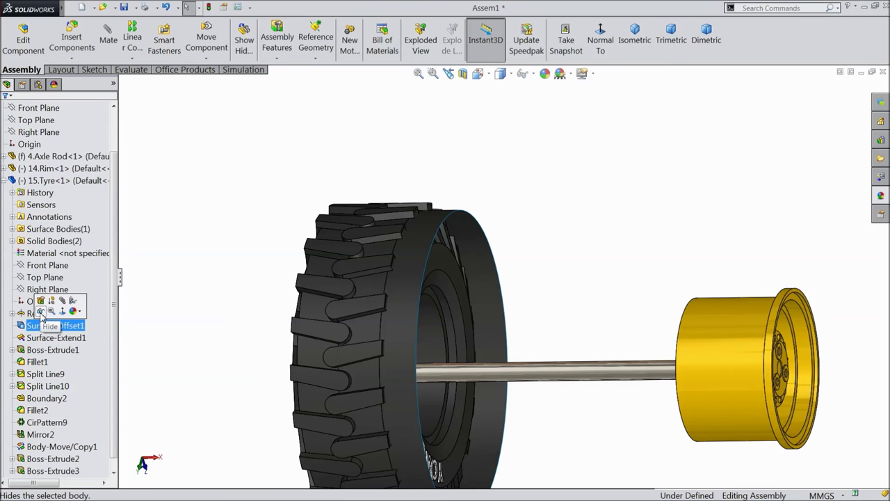
pyautogui.click(41, 312)
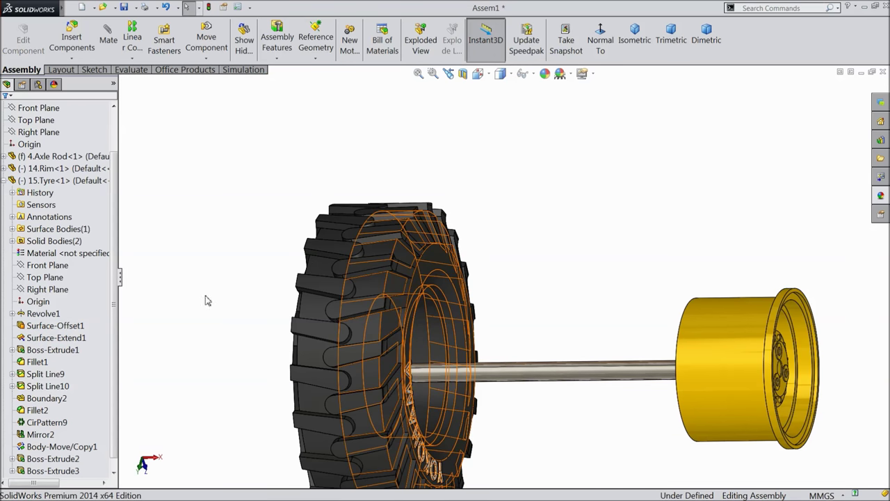
# Slide the tyre along the axle toward the rim so the rod passes through its bore
pyautogui.moveTo(360, 339)
pyautogui.mouseDown(button='middle')
pyautogui.moveTo(322, 324)
pyautogui.moveTo(341, 363)
pyautogui.moveTo(377, 338)
pyautogui.mouseUp(button='middle')
pyautogui.scroll(-3, 572, 377)
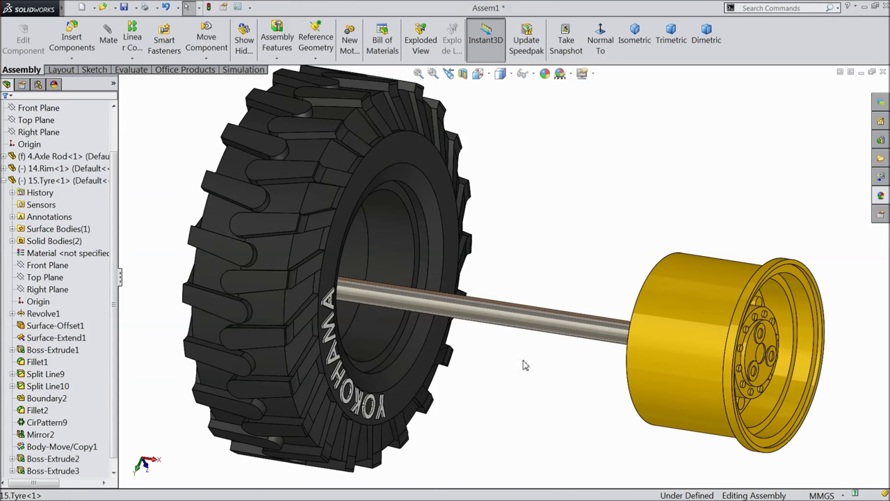
pyautogui.moveTo(408, 371); pyautogui.dragTo(570, 411)
pyautogui.scroll(-3, 643, 409)
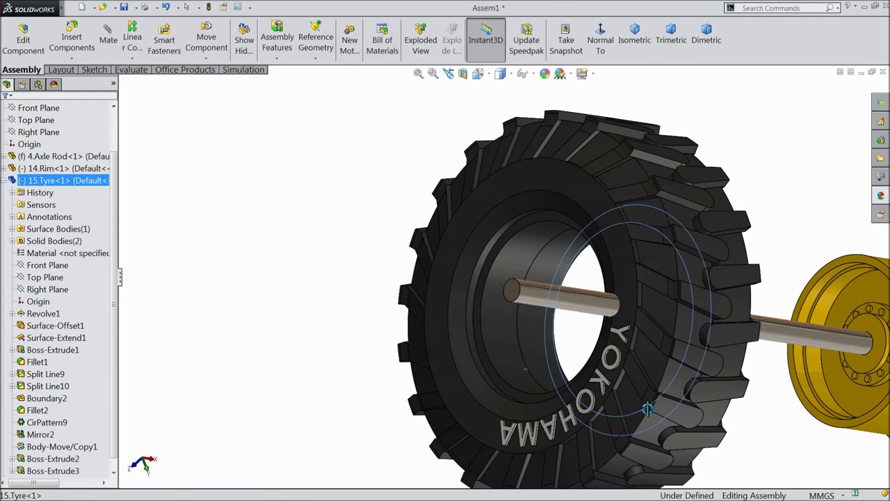
pyautogui.moveTo(636, 403); pyautogui.dragTo(542, 382, button='middle')
pyautogui.scroll(-5, 598, 334)
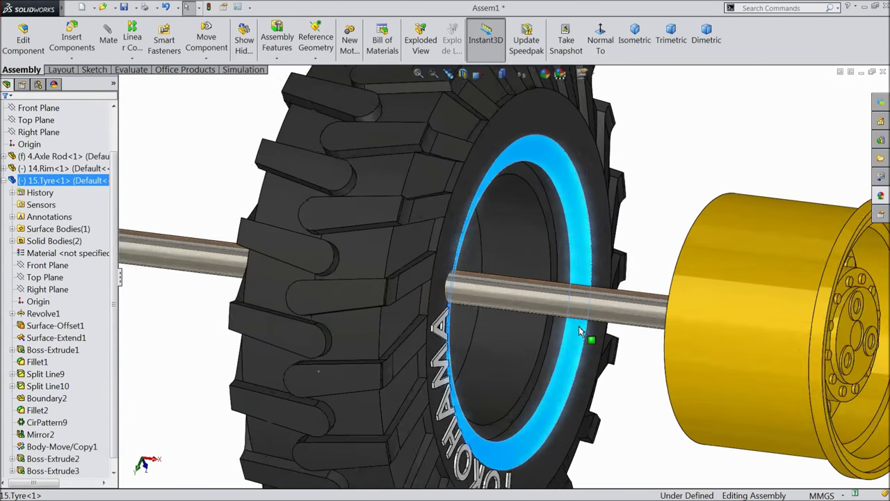
pyautogui.click(616, 339)
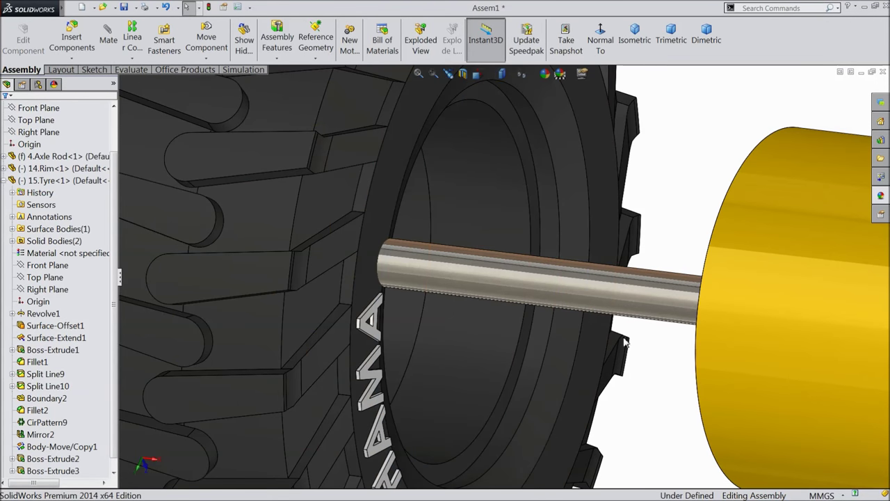
# Add a Coincident mate between the tyre's inner ring face and the rim's ring face
pyautogui.click(108, 34)
pyautogui.scroll(-3, 521, 334)
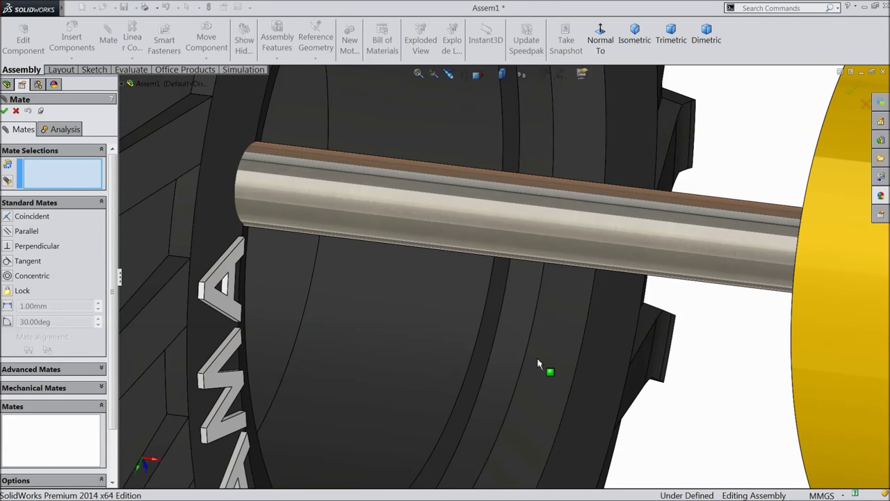
pyautogui.click(491, 335)
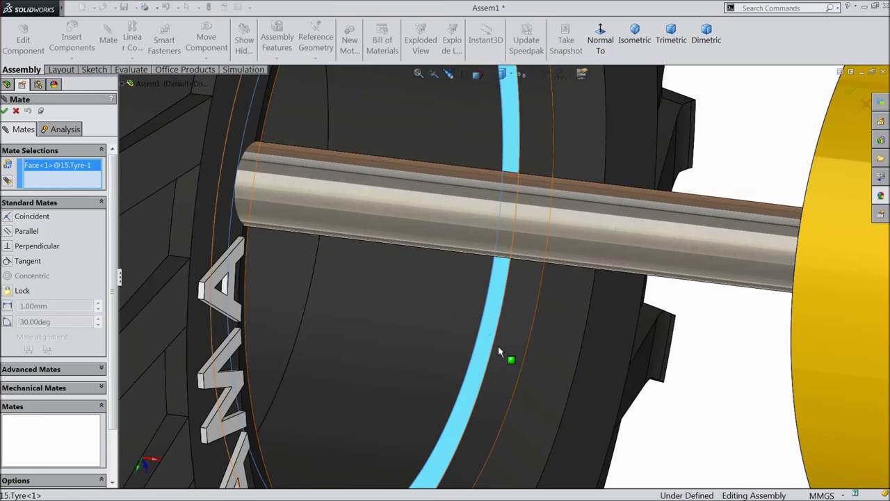
pyautogui.scroll(5, 498, 346)
pyautogui.scroll(3, 498, 345)
pyautogui.moveTo(536, 334); pyautogui.dragTo(606, 371, button='middle')
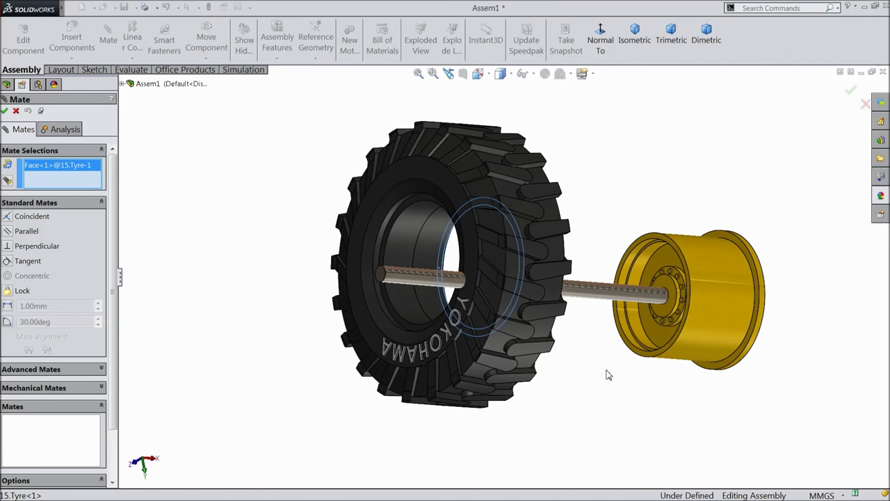
pyautogui.scroll(-5, 723, 303)
pyautogui.scroll(-5, 723, 304)
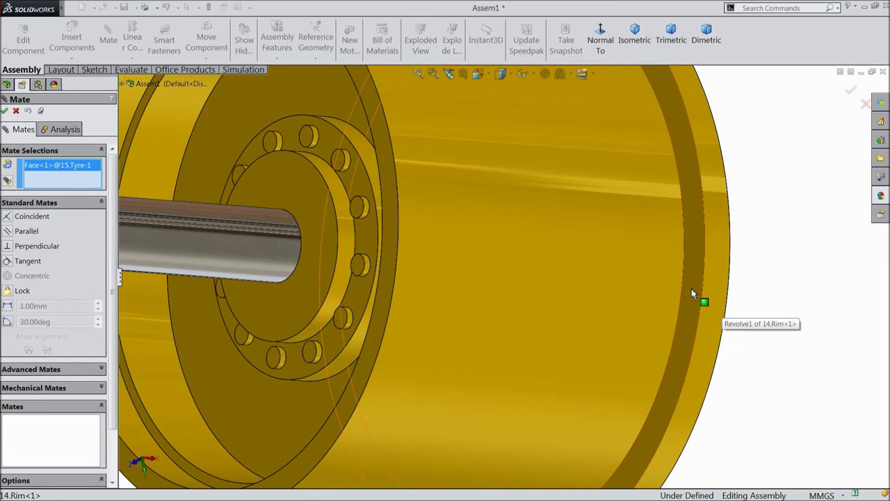
pyautogui.click(692, 291)
pyautogui.scroll(3, 709, 376)
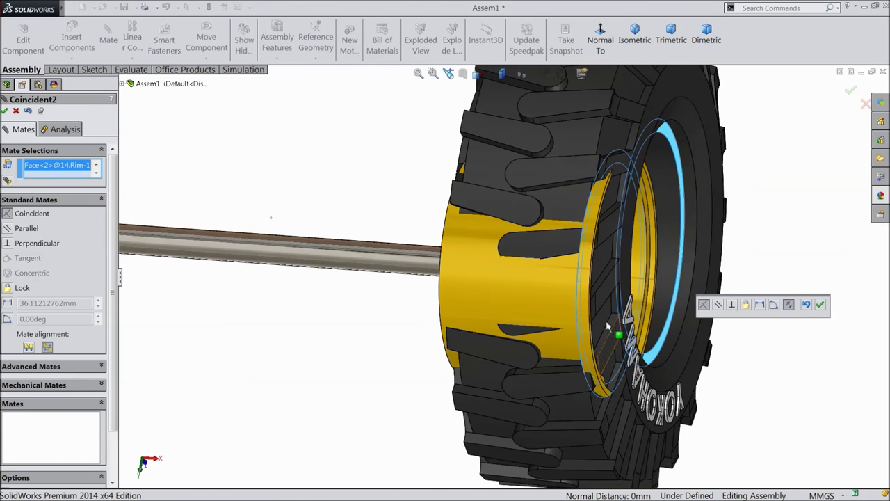
pyautogui.click(821, 305)
# Make the rim's and tyre's inner faces concentric, then close the mate settings
pyautogui.moveTo(805, 308); pyautogui.dragTo(737, 339, button='middle')
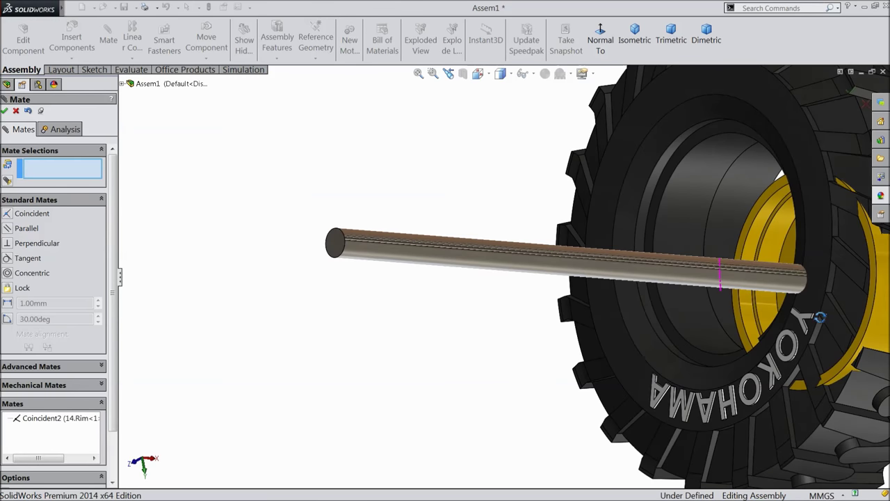
pyautogui.scroll(5, 732, 343)
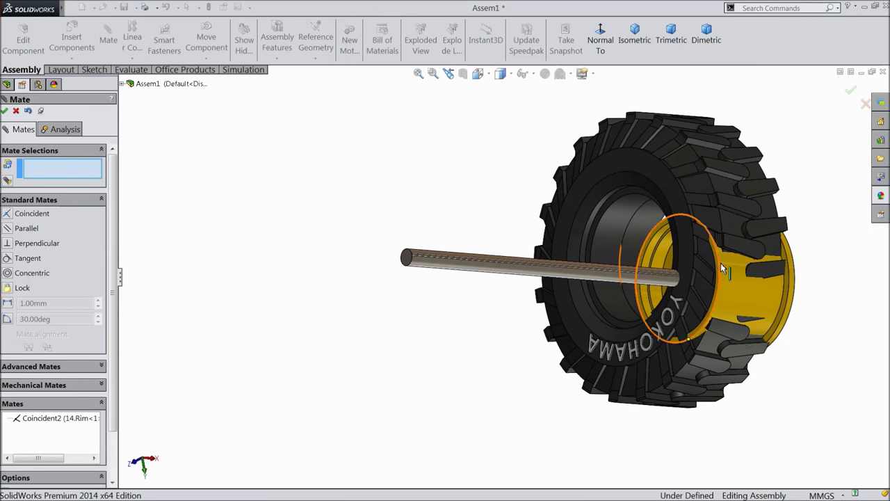
pyautogui.click(748, 306)
pyautogui.scroll(-3, 626, 278)
pyautogui.click(475, 227)
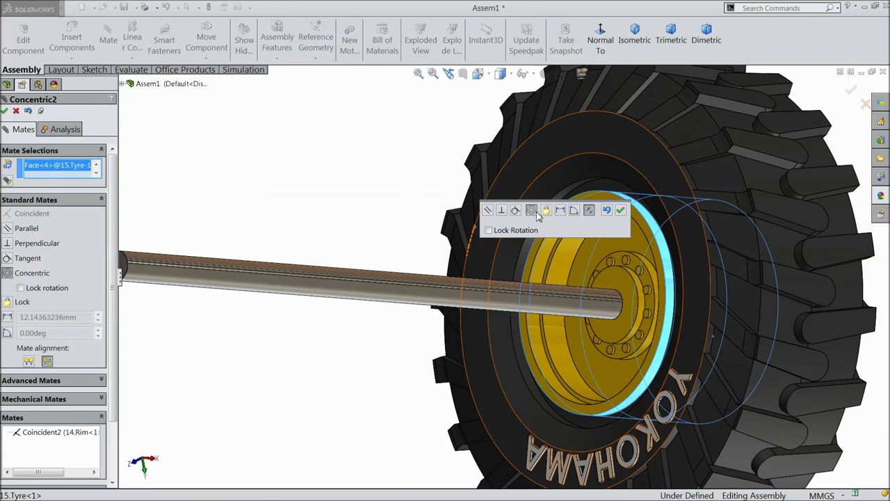
pyautogui.click(620, 210)
pyautogui.scroll(2, 622, 267)
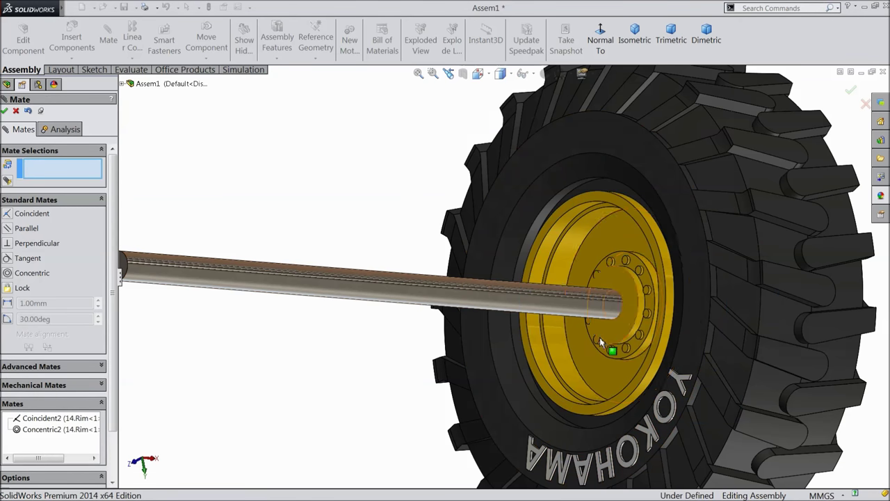
pyautogui.scroll(3, 617, 339)
pyautogui.moveTo(616, 339); pyautogui.dragTo(455, 345, button='middle')
pyautogui.scroll(2, 447, 351)
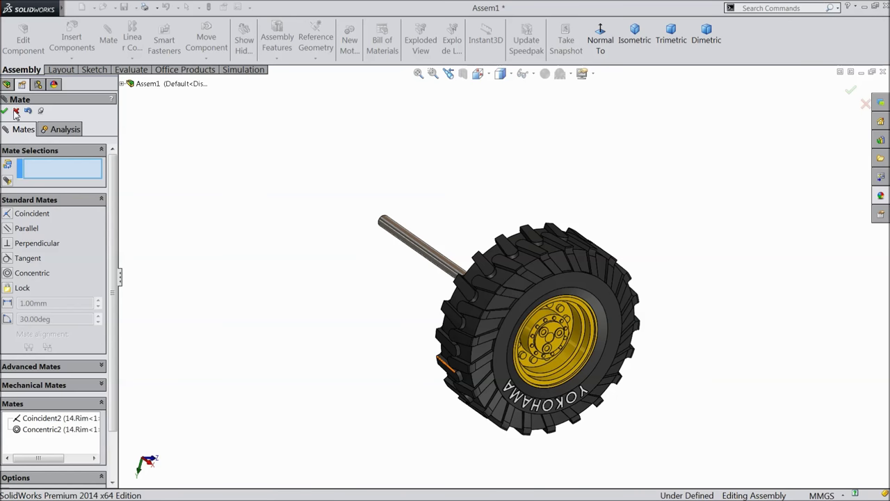
pyautogui.click(16, 111)
pyautogui.click(3, 183)
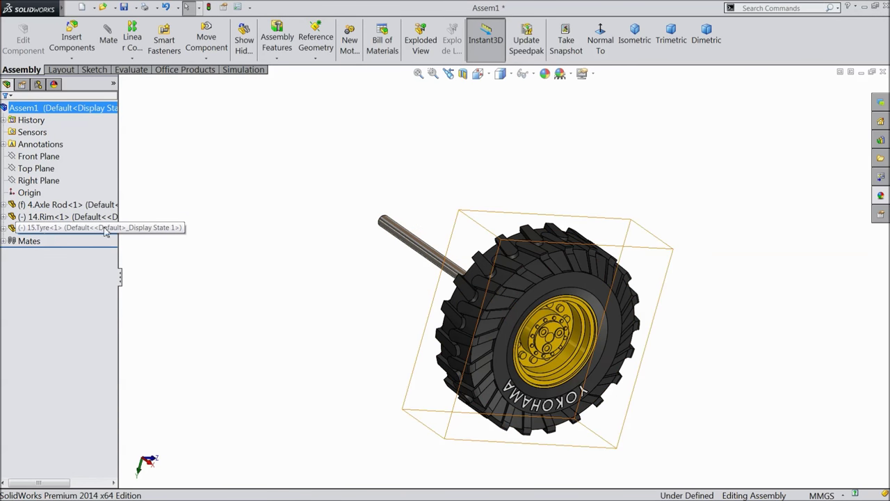
# Mate the Front Plane of 4.Axle Rod coincident with the Front Plane of 14.Rim
pyautogui.click(35, 167)
pyautogui.press('Escape')
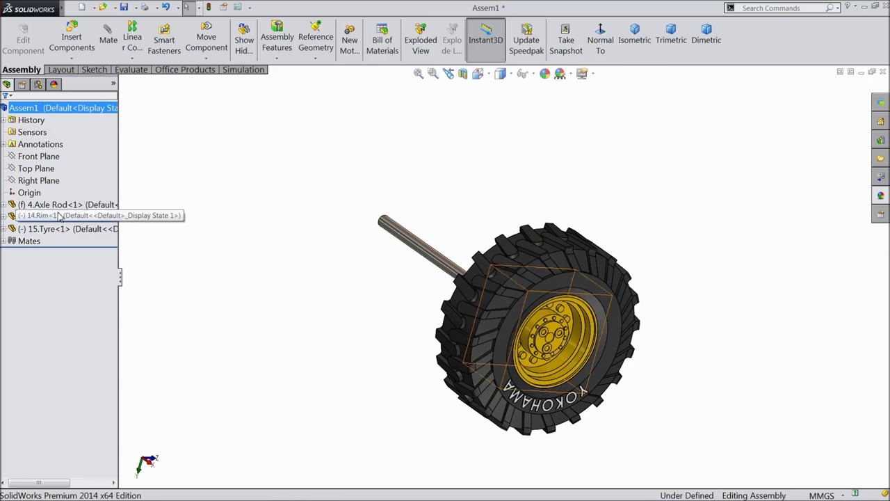
pyautogui.click(56, 206)
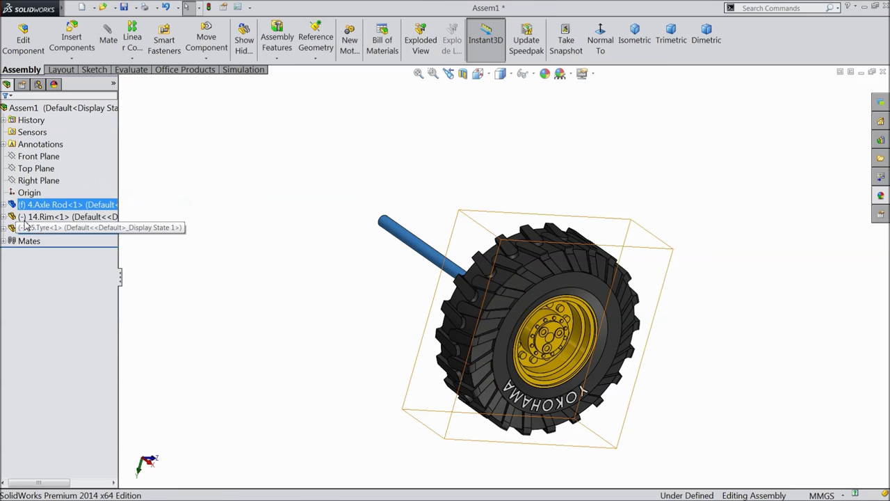
pyautogui.click(3, 204)
pyautogui.click(29, 265)
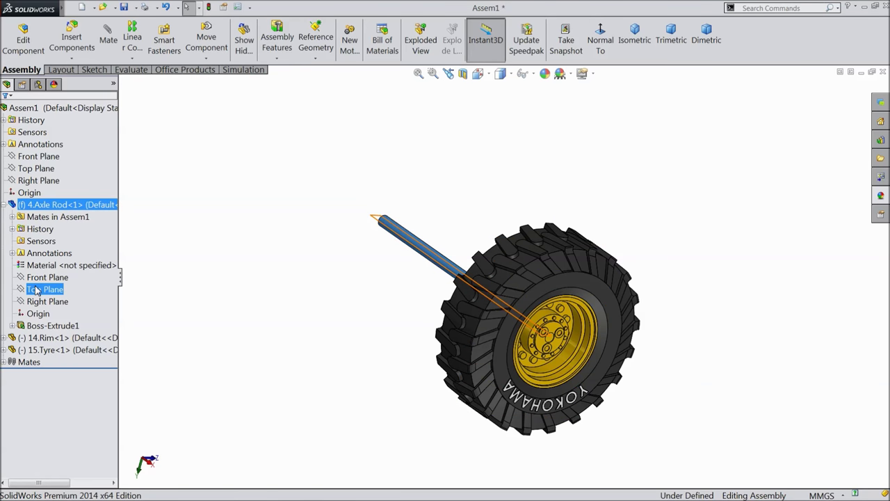
pyautogui.click(42, 279)
pyautogui.moveTo(202, 316); pyautogui.dragTo(221, 332, button='middle')
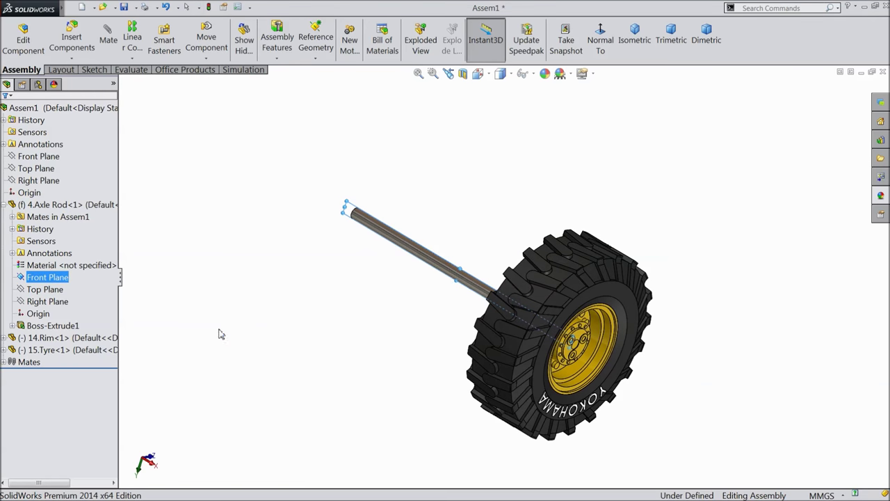
pyautogui.click(3, 337)
pyautogui.click(43, 362)
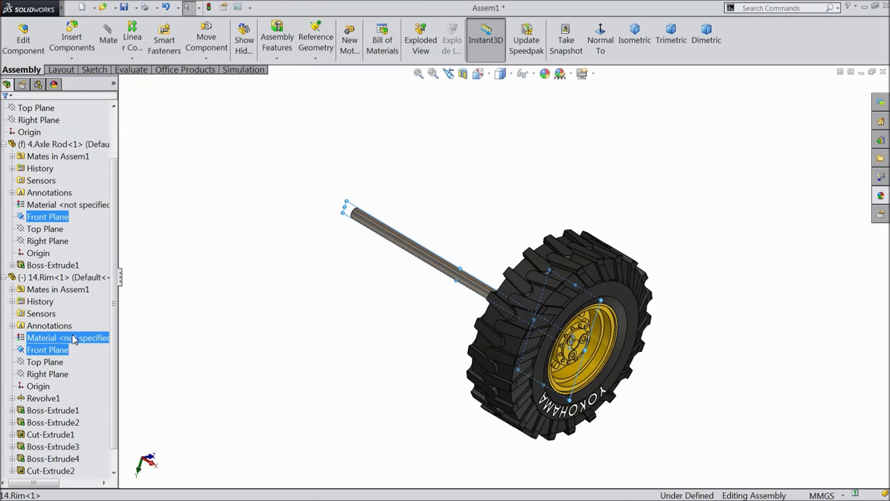
pyautogui.click(111, 43)
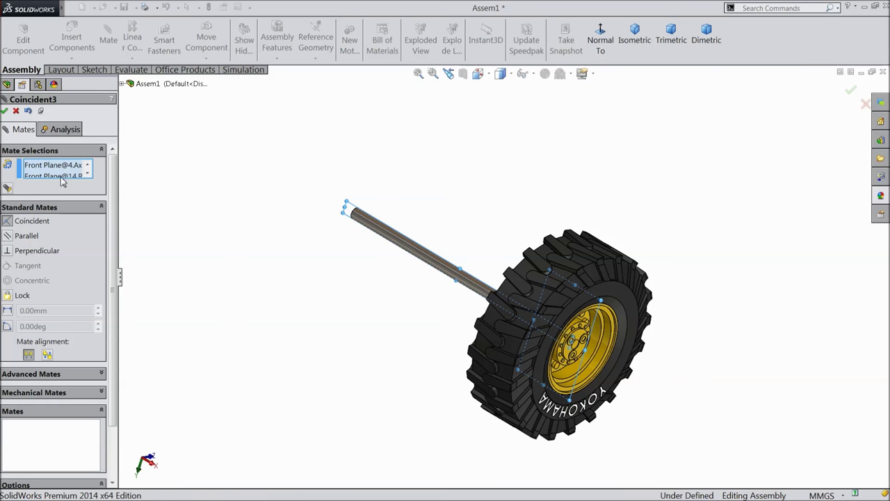
pyautogui.click(4, 111)
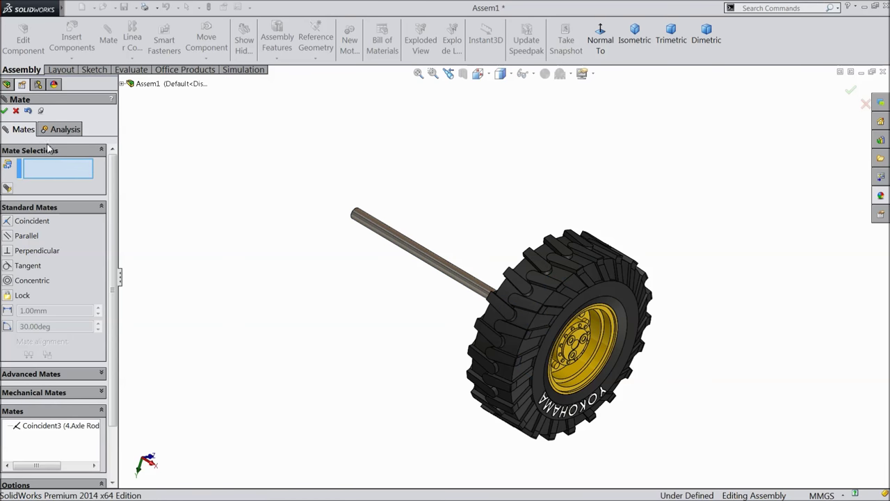
pyautogui.click(14, 111)
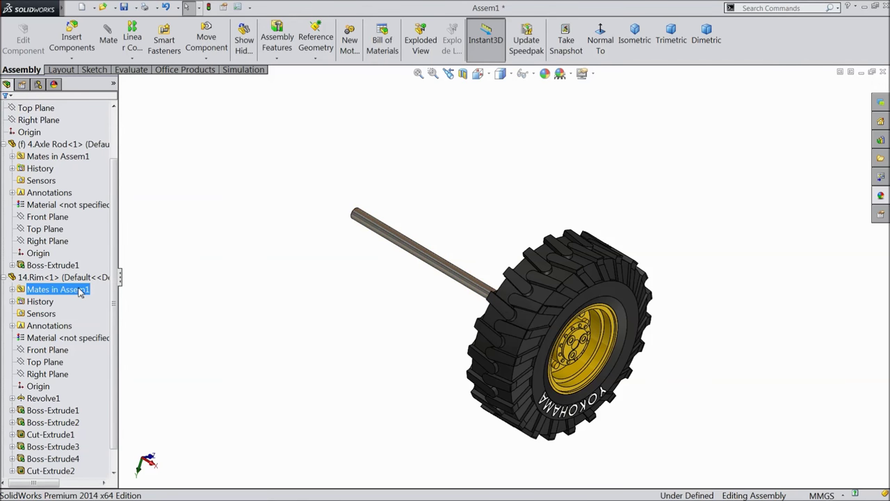
# Float 4.Axle Rod so it is no longer fixed in the assembly
pyautogui.click(3, 144)
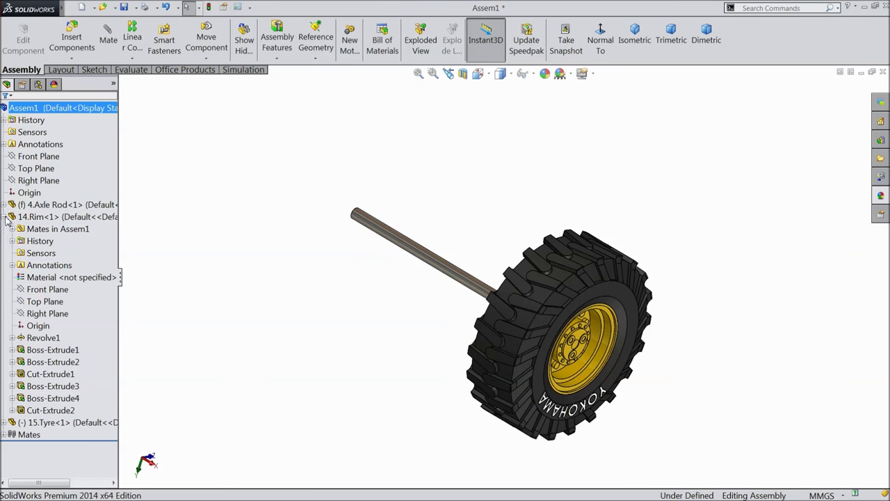
pyautogui.click(4, 217)
pyautogui.moveTo(264, 251); pyautogui.dragTo(267, 248, button='middle')
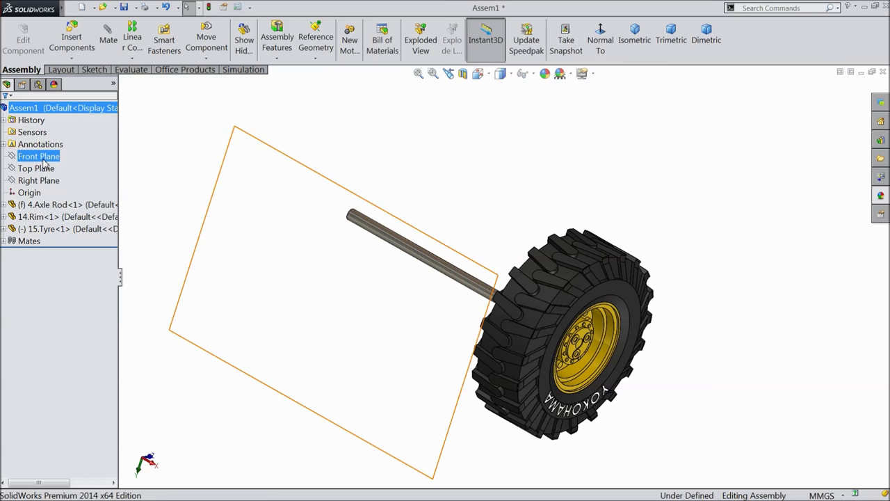
pyautogui.click(410, 249)
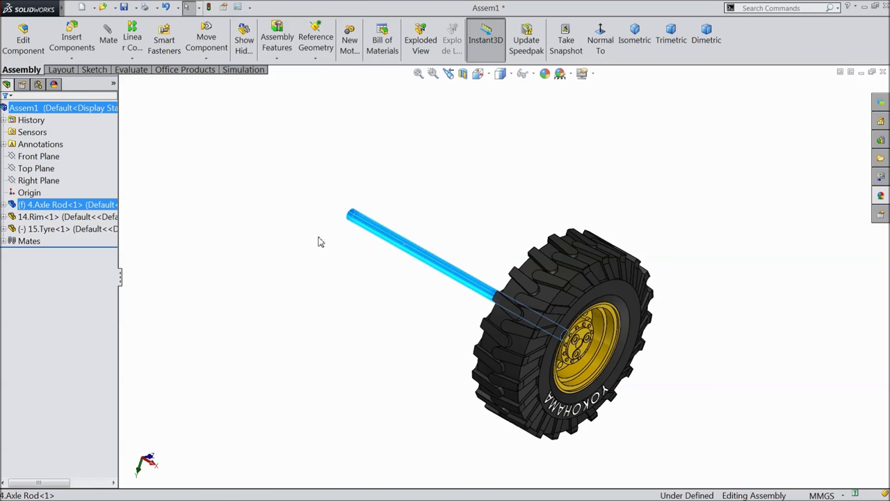
pyautogui.rightClick(377, 233)
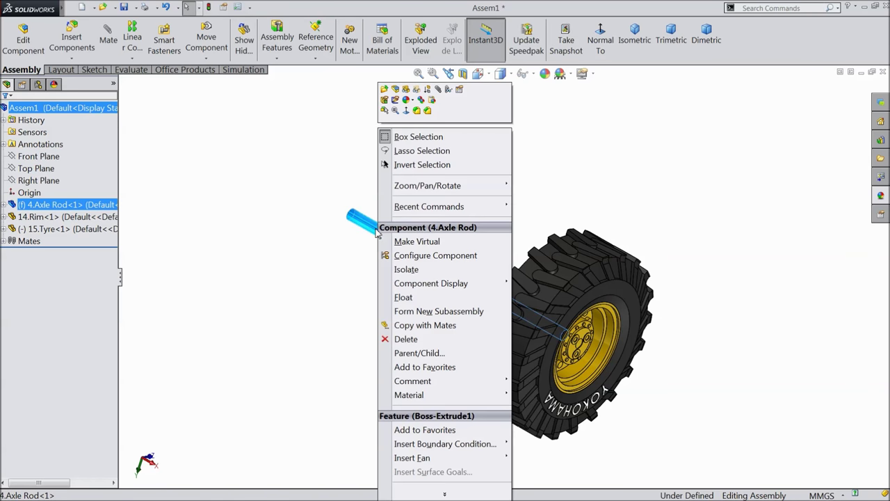
pyautogui.click(405, 298)
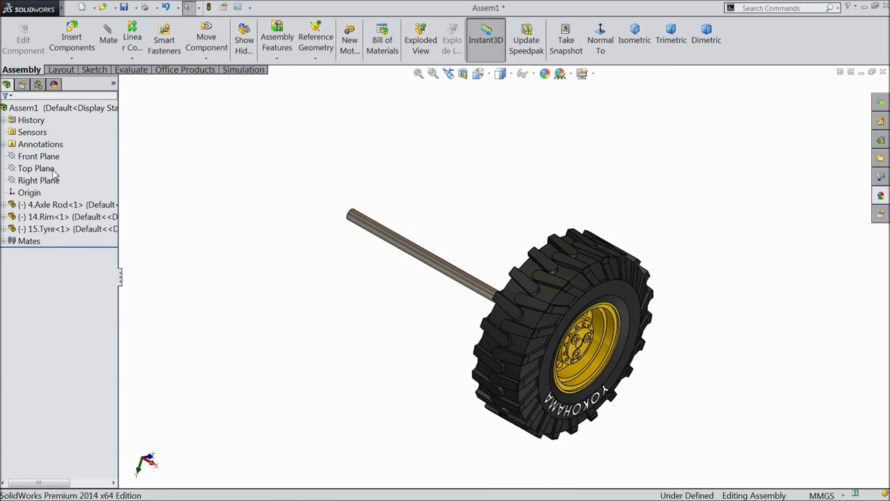
# Mate the assembly's Front Plane coincident with the Axle Rod's Front Plane
pyautogui.click(3, 205)
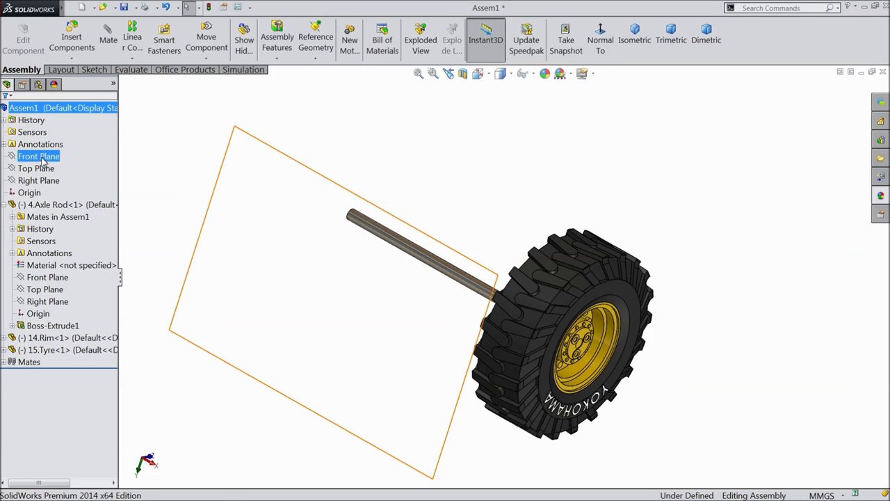
pyautogui.click(42, 157)
pyautogui.keyDown('ctrl'); pyautogui.click(48, 278); pyautogui.keyUp('ctrl')
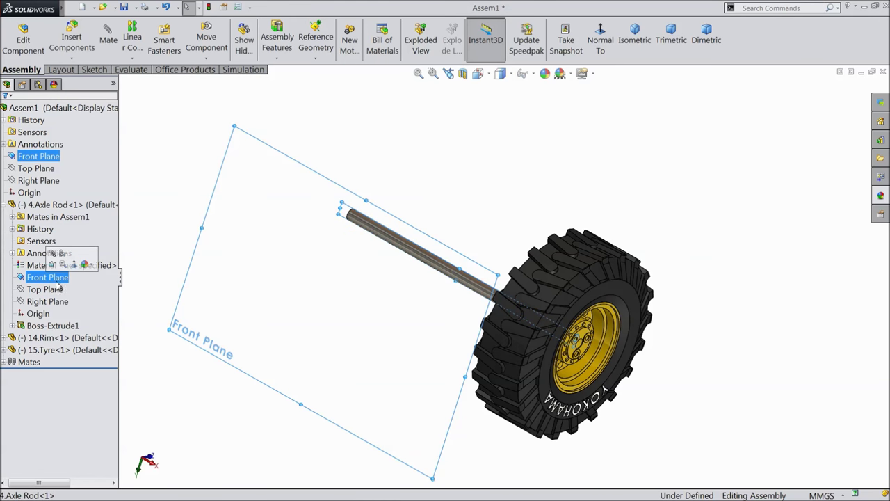
pyautogui.click(108, 42)
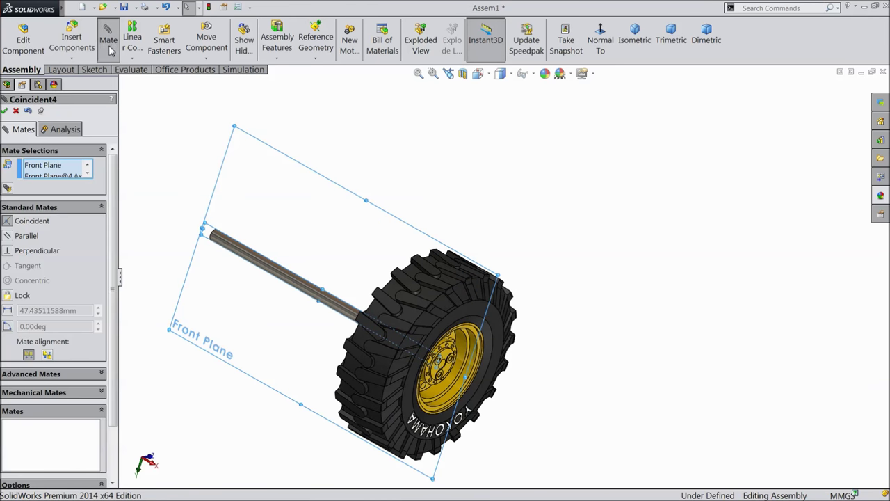
pyautogui.click(5, 110)
# Mate the assembly's Top Plane coincident with the Axle Rod's Top Plane
pyautogui.click(16, 111)
pyautogui.click(36, 169)
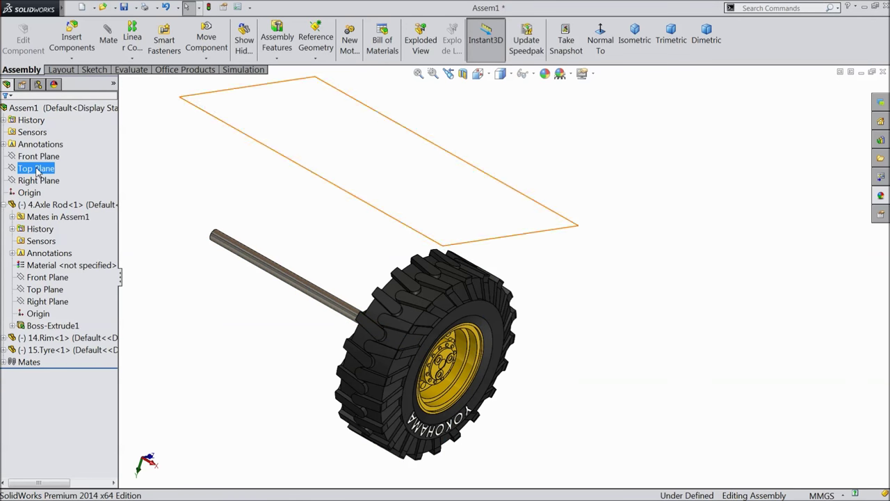
pyautogui.keyDown('ctrl'); pyautogui.click(46, 289); pyautogui.keyUp('ctrl')
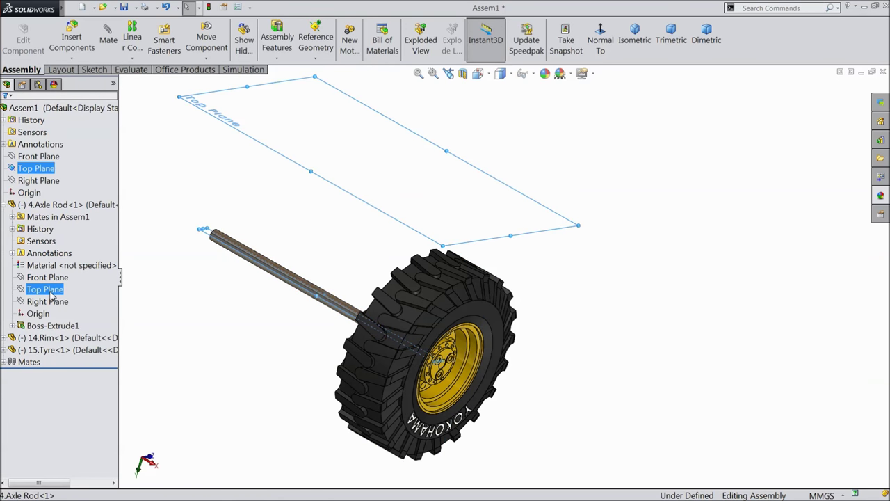
pyautogui.click(108, 41)
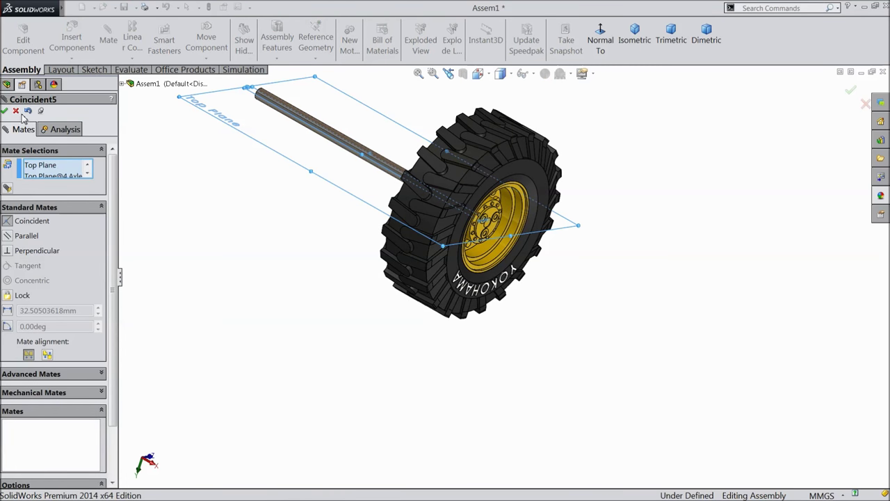
pyautogui.click(4, 110)
# Mate the assembly's Right Plane coincident with the Axle Rod's Right Plane
pyautogui.click(4, 110)
pyautogui.click(32, 217)
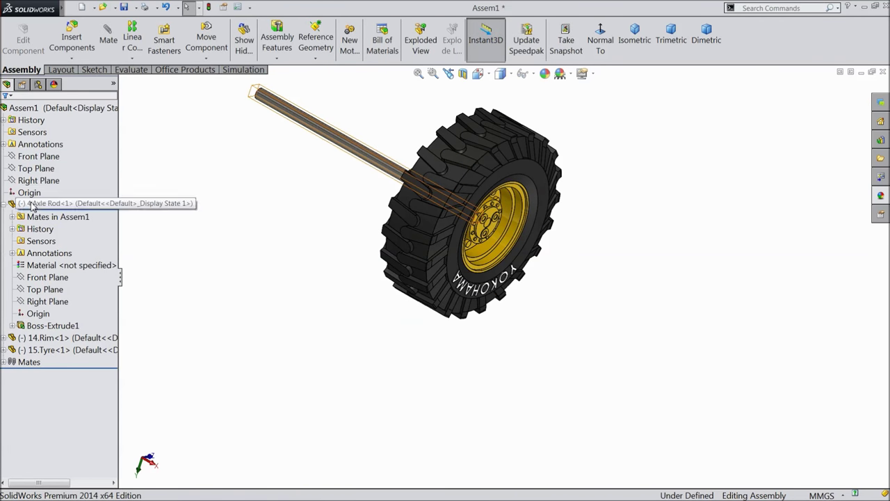
pyautogui.click(39, 180)
pyautogui.keyDown('ctrl'); pyautogui.click(49, 301); pyautogui.keyUp('ctrl')
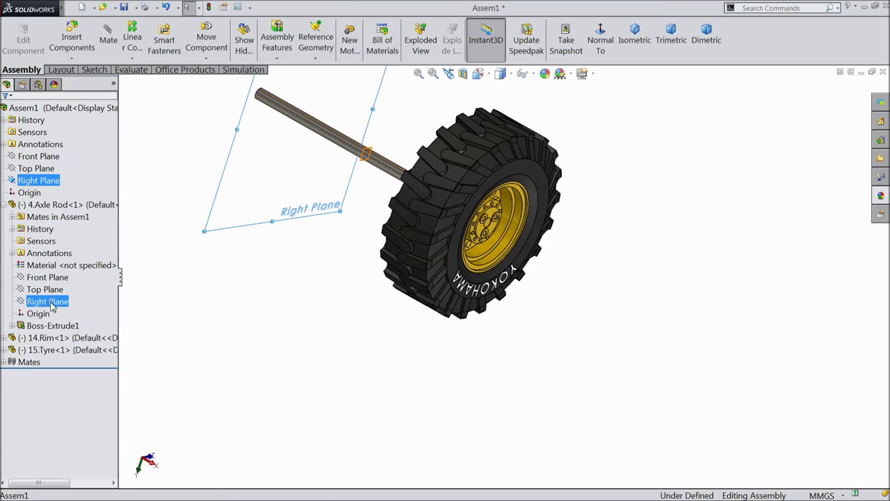
pyautogui.click(108, 43)
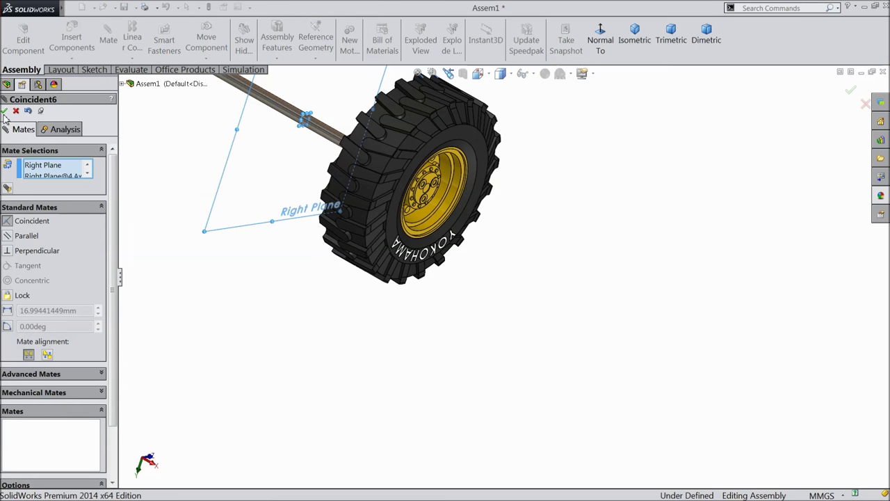
pyautogui.click(4, 112)
pyautogui.click(4, 112)
pyautogui.scroll(3, 228, 209)
pyautogui.moveTo(235, 214); pyautogui.dragTo(252, 229, button='middle')
pyautogui.scroll(-3, 380, 151)
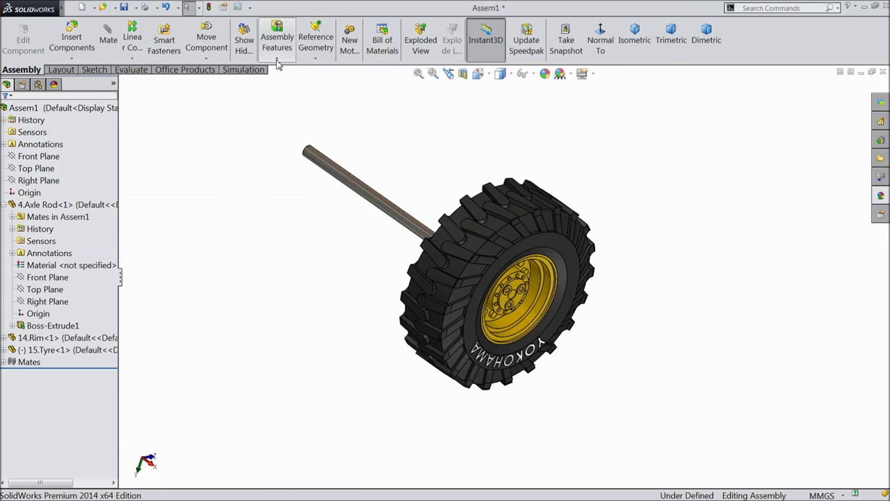
# Start Mirror Components with the assembly's Right Plane as the mirror plane
pyautogui.click(72, 58)
pyautogui.click(129, 59)
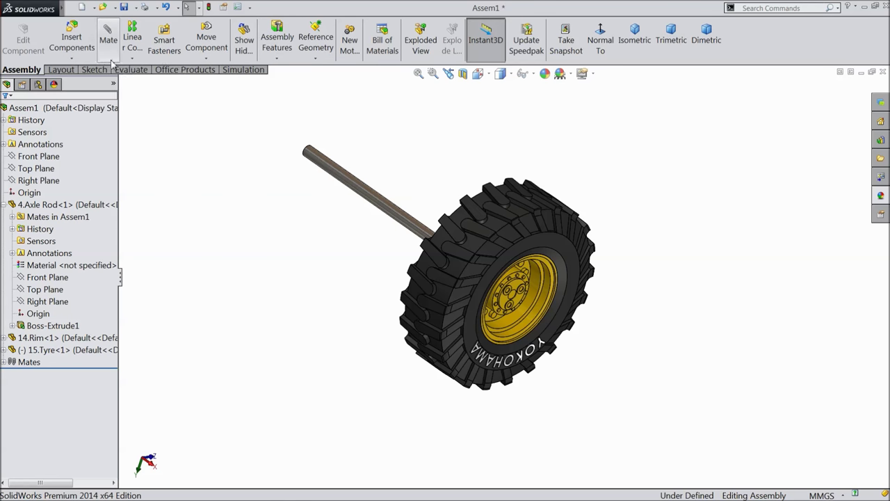
pyautogui.click(130, 60)
pyautogui.click(130, 62)
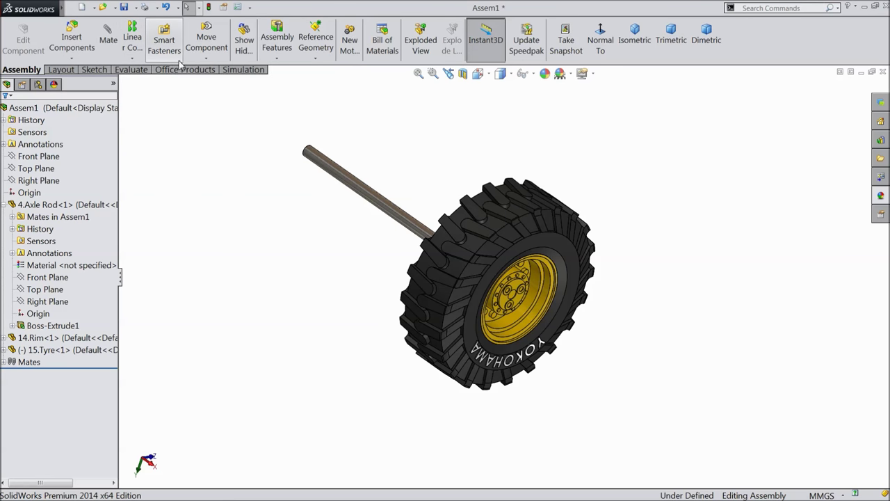
pyautogui.click(201, 60)
pyautogui.click(202, 60)
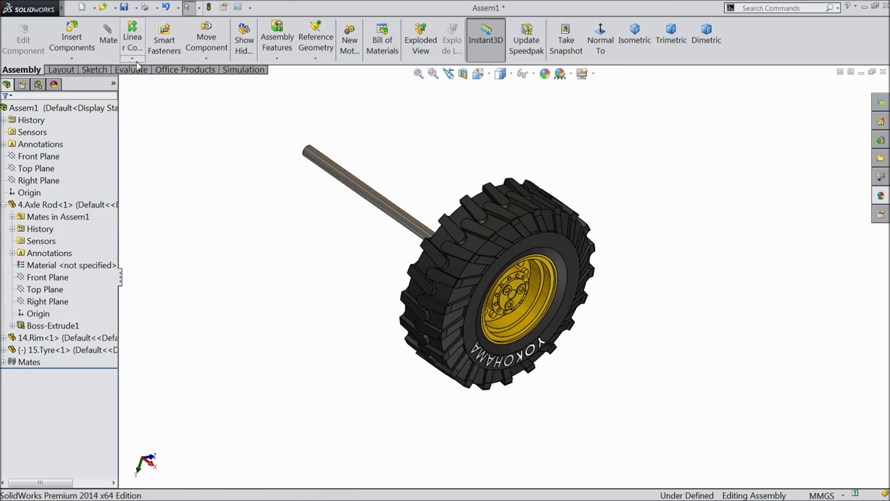
pyautogui.click(133, 60)
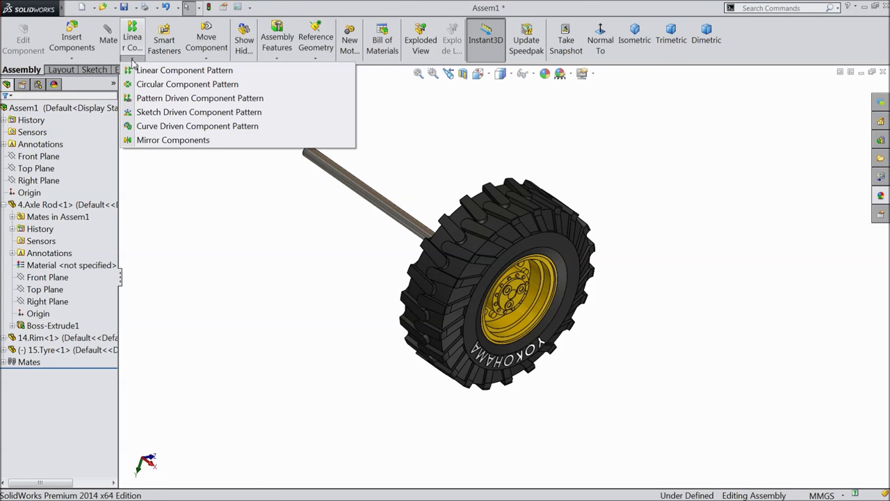
pyautogui.click(162, 140)
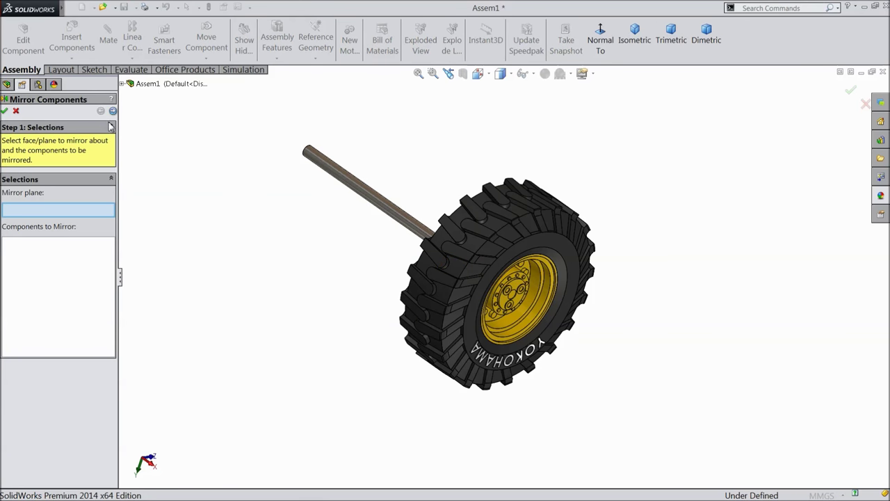
pyautogui.click(122, 84)
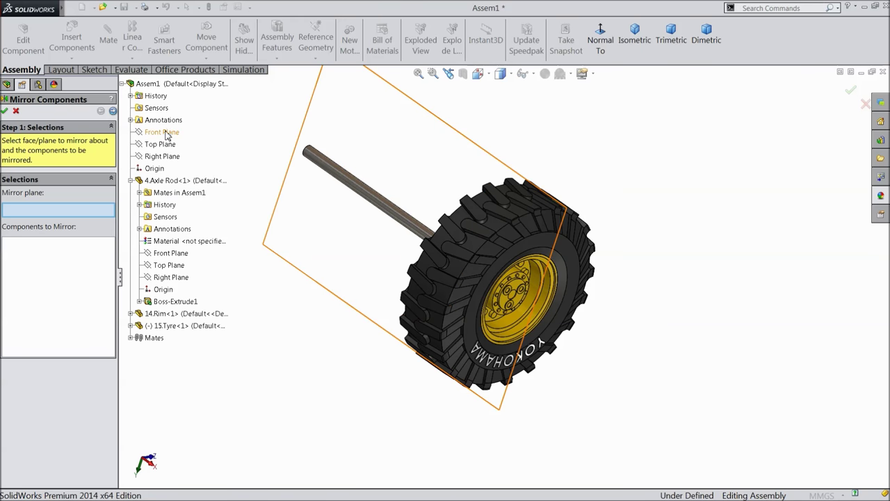
pyautogui.click(167, 156)
# Select the tyre and rim as components to mirror and accept the mirrored wheel
pyautogui.moveTo(273, 240); pyautogui.dragTo(269, 222, button='middle')
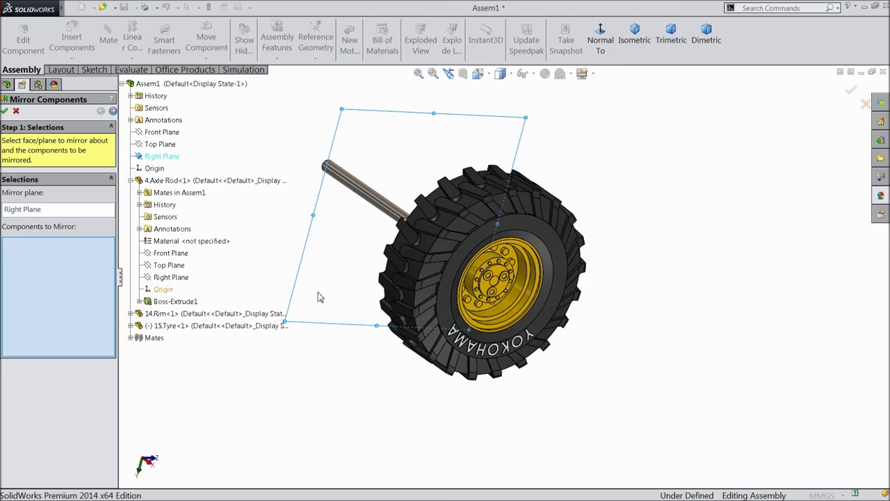
pyautogui.click(456, 298)
pyautogui.click(486, 290)
pyautogui.keyDown('ctrl'); pyautogui.moveTo(491, 292); pyautogui.dragTo(295, 259, button='middle'); pyautogui.keyUp('ctrl')
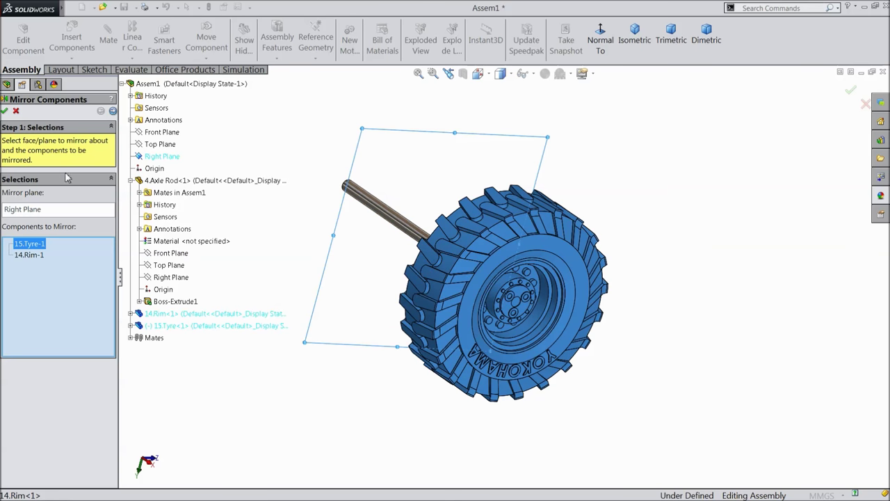
pyautogui.click(112, 110)
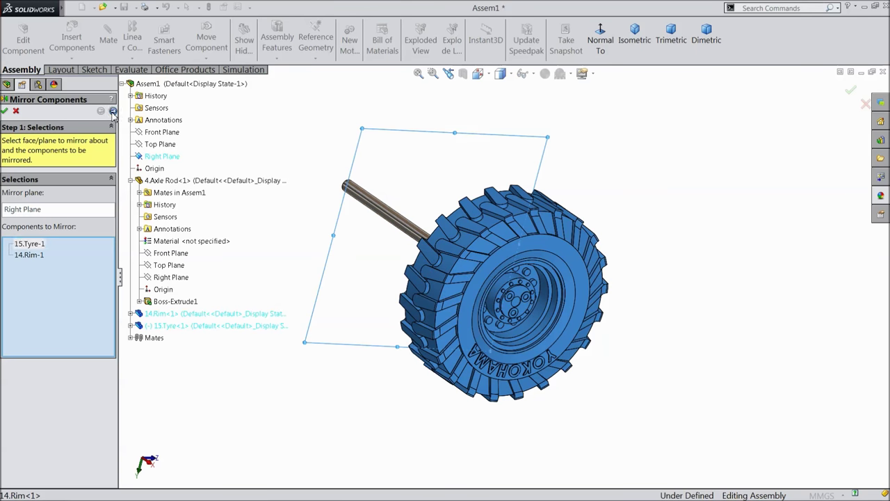
pyautogui.moveTo(374, 321); pyautogui.dragTo(370, 365, button='middle')
pyautogui.scroll(-6, 409, 208)
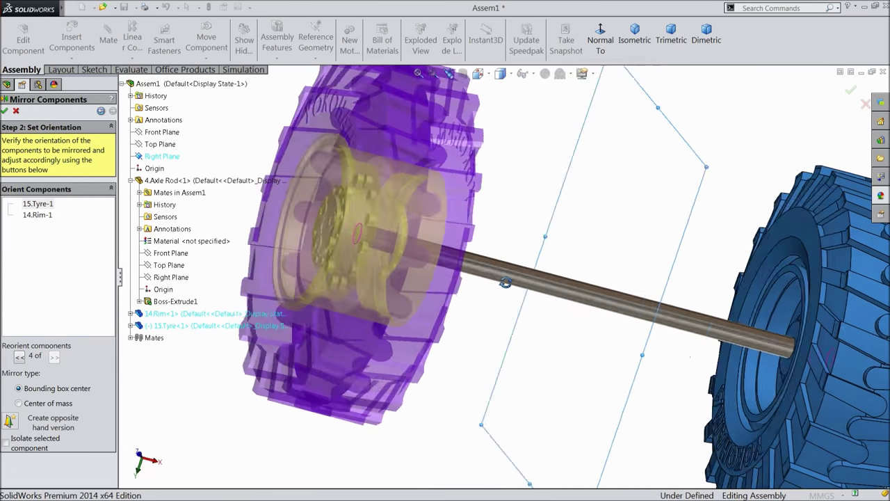
pyautogui.moveTo(506, 283); pyautogui.dragTo(546, 273, button='middle')
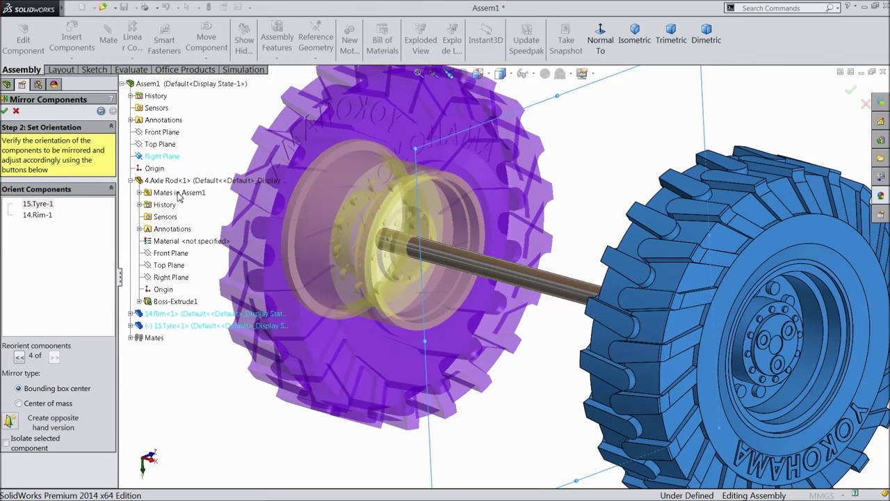
pyautogui.click(5, 114)
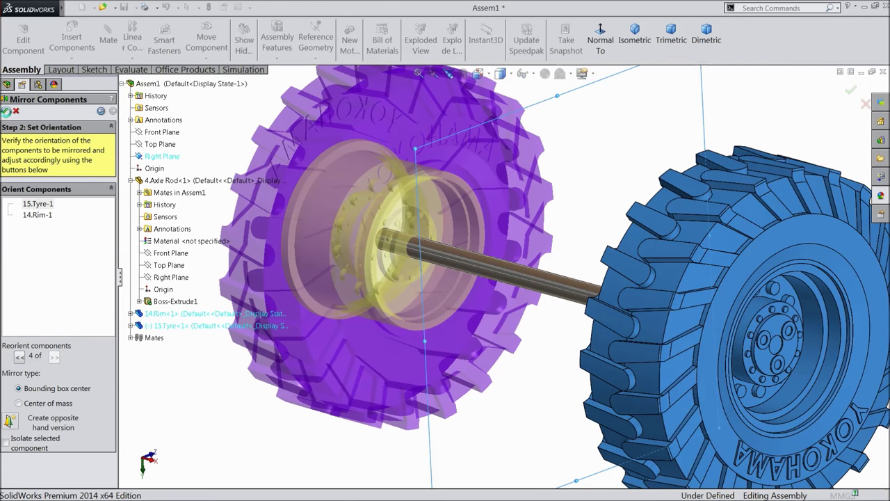
pyautogui.scroll(5, 367, 299)
pyautogui.moveTo(367, 300); pyautogui.dragTo(281, 320, button='middle')
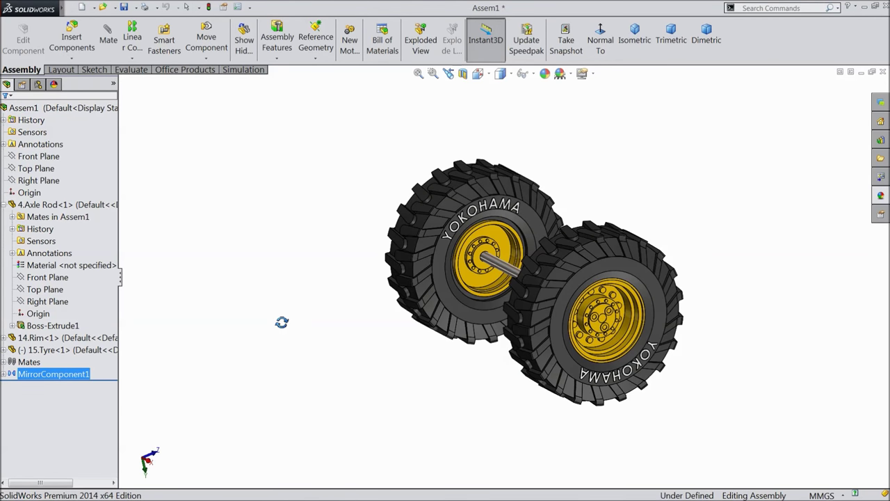
# Save All modified documents and begin naming the assembly file in Save As
pyautogui.scroll(-4, 603, 285)
pyautogui.scroll(5, 602, 284)
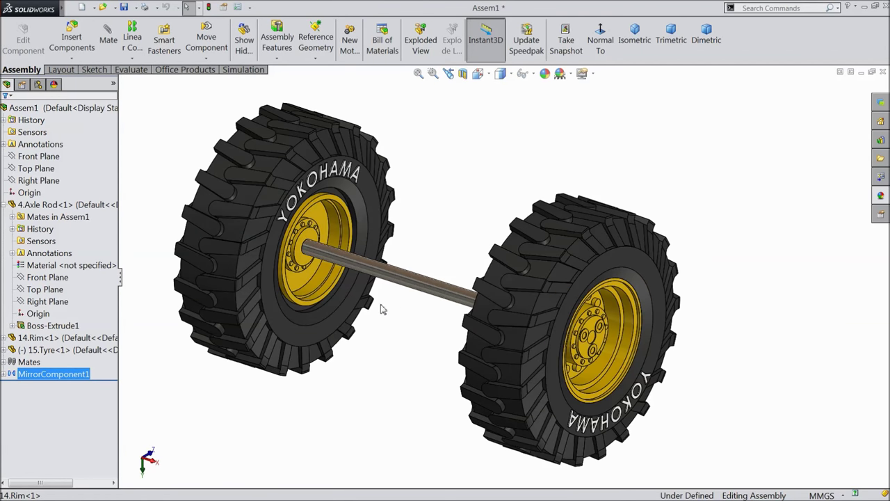
pyautogui.moveTo(394, 310); pyautogui.dragTo(373, 318, button='middle')
pyautogui.scroll(-2, 370, 278)
pyautogui.click(124, 7)
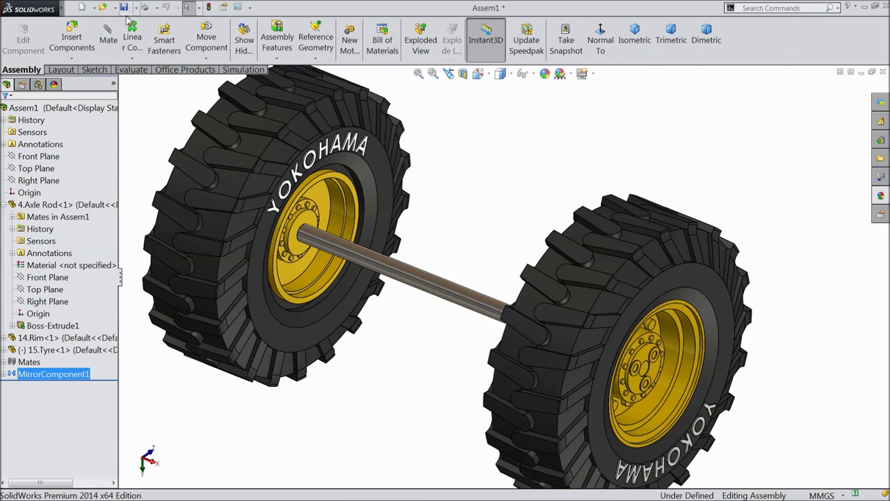
pyautogui.click(252, 240)
pyautogui.click(394, 295)
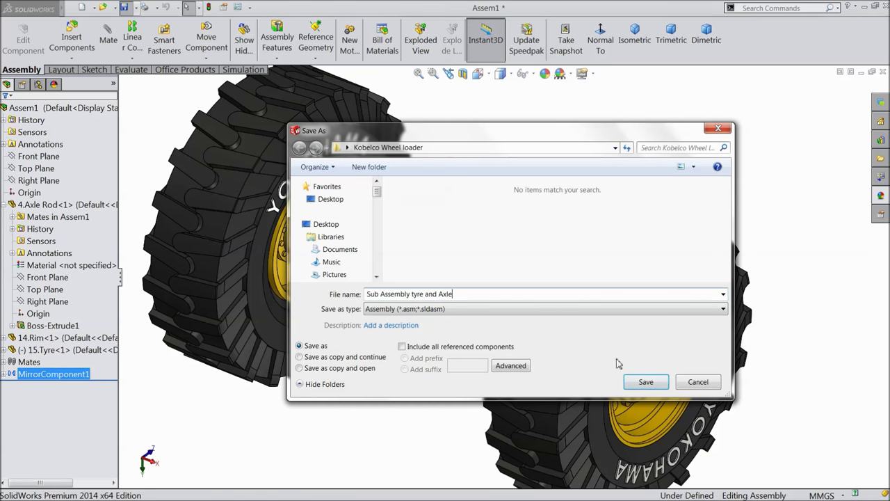
# Save the assembly as 'Sub Assembly tyre and Axle' in the Kobelco Wheel loader folder
pyautogui.click(644, 383)
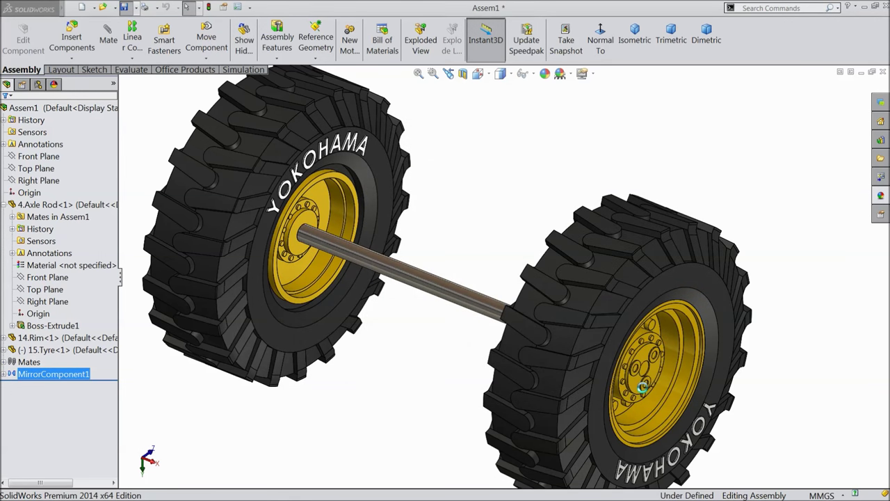
pyautogui.scroll(2, 525, 339)
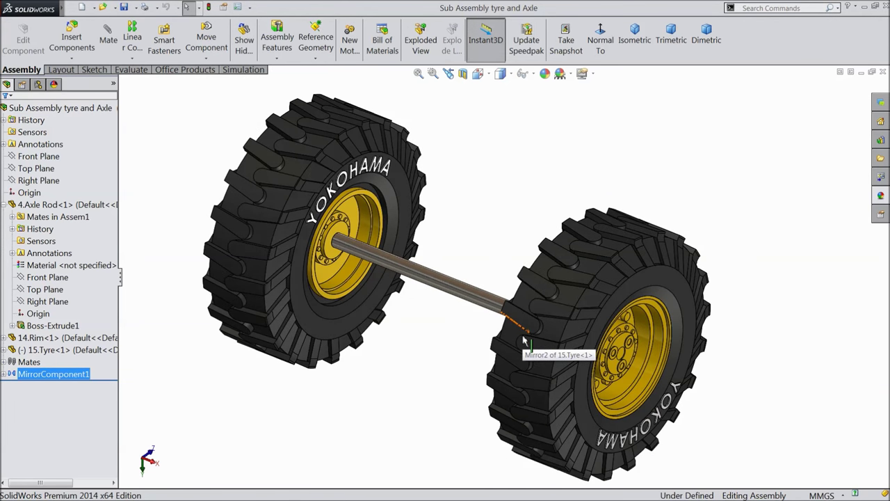
pyautogui.moveTo(442, 331)
pyautogui.mouseDown(button='middle')
pyautogui.moveTo(417, 308)
pyautogui.moveTo(431, 322)
pyautogui.mouseUp(button='middle')
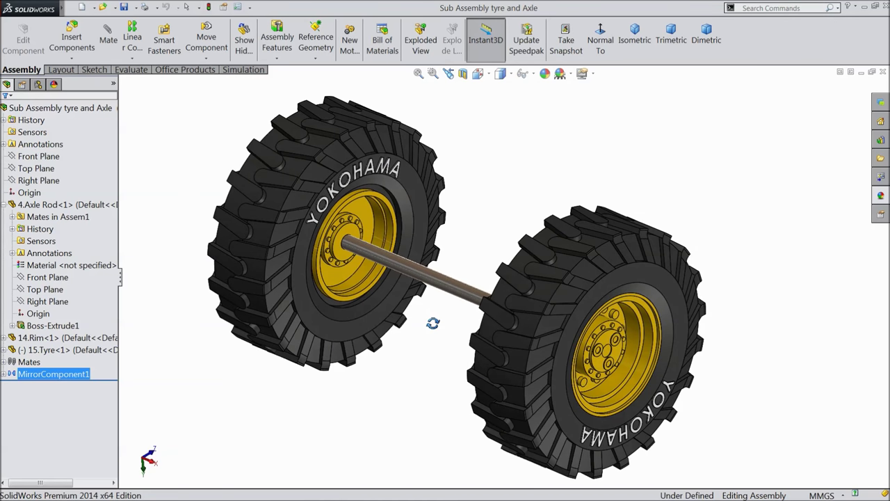
pyautogui.scroll(-2, 406, 264)
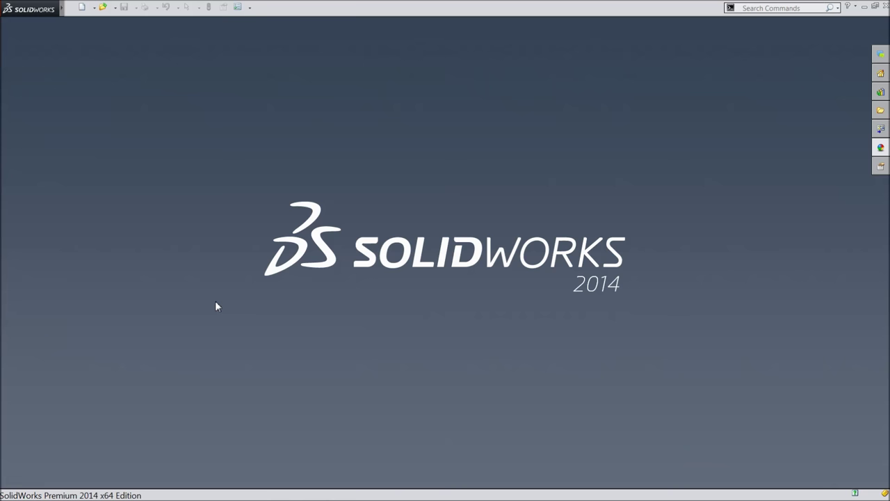
# Create a new assembly and place 1.Rear Body as its first component
pyautogui.click(83, 8)
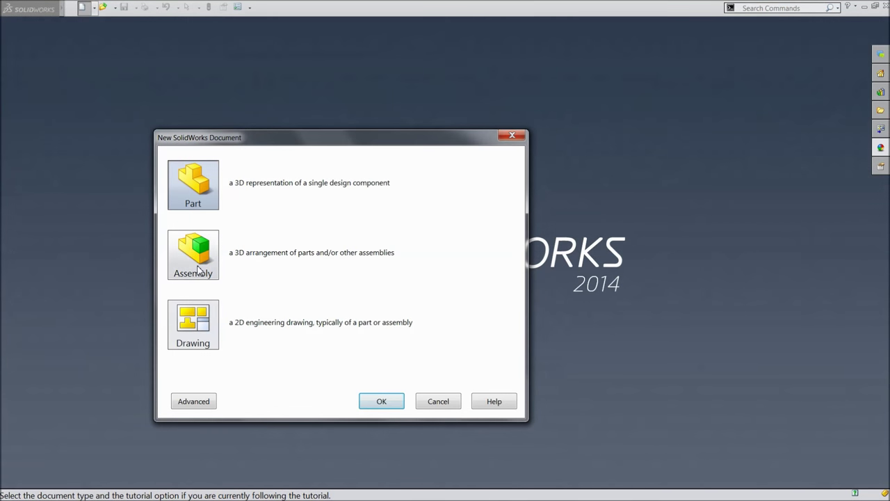
pyautogui.click(199, 268)
pyautogui.click(378, 403)
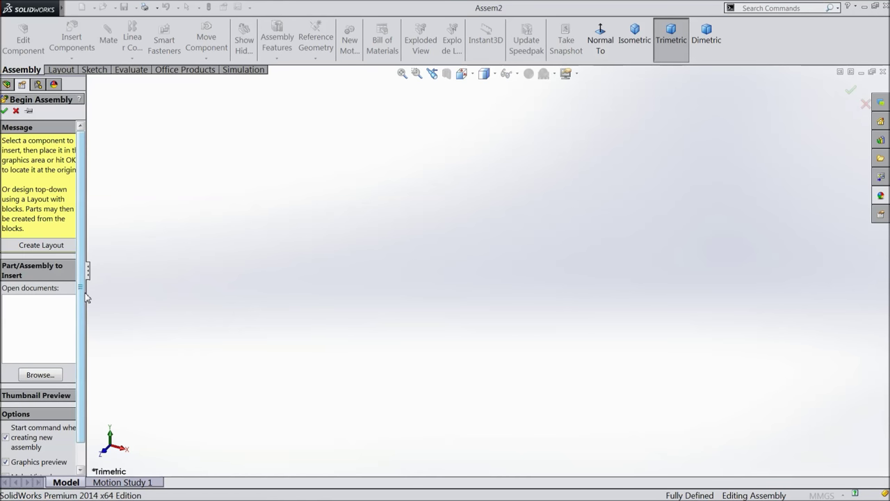
pyautogui.moveTo(87, 293); pyautogui.dragTo(124, 294)
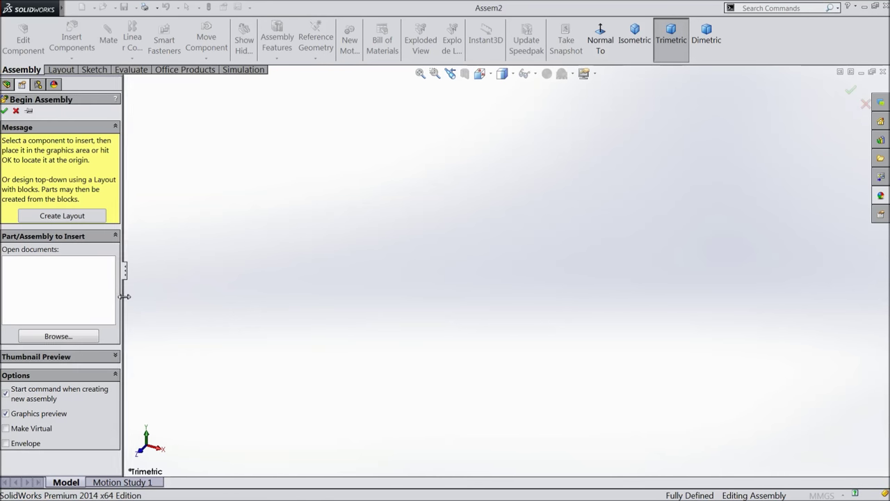
pyautogui.click(60, 337)
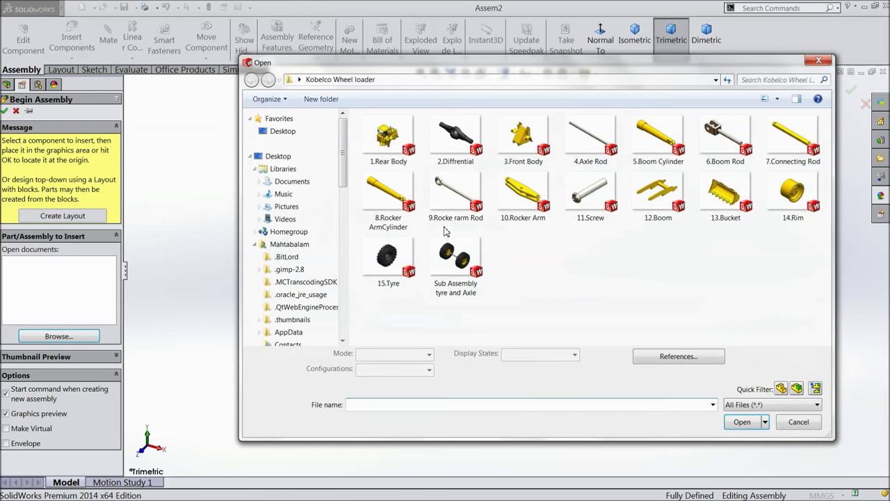
pyautogui.click(390, 159)
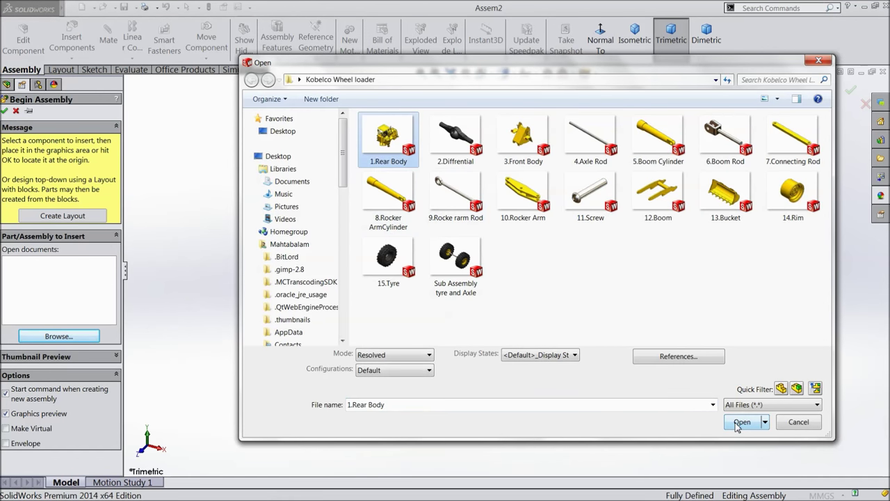
pyautogui.click(741, 421)
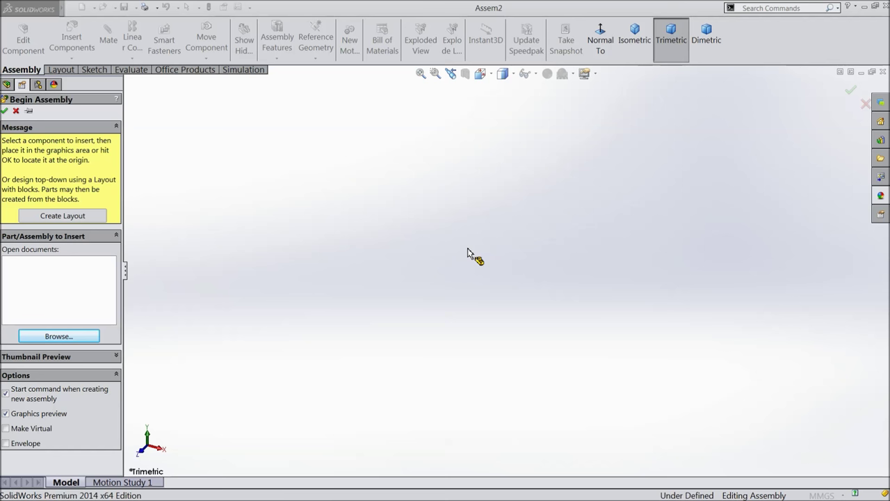
pyautogui.click(555, 122)
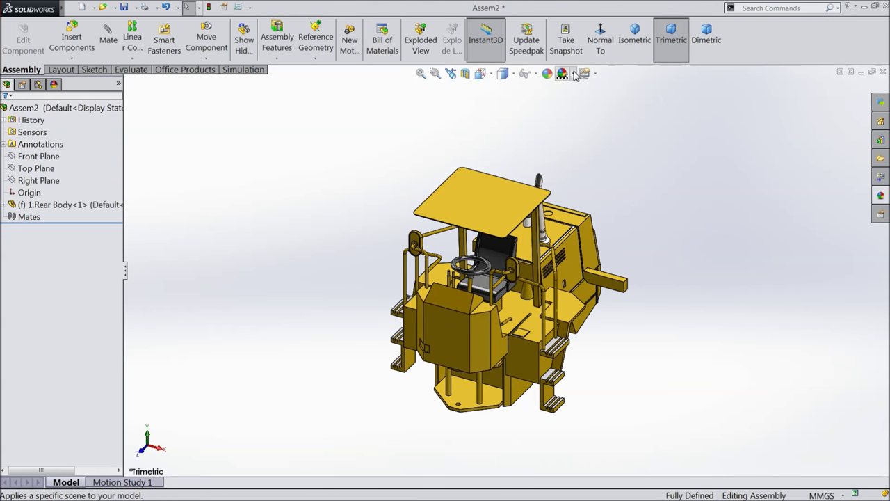
# Apply the Plain White scene background and orbit around the rear body
pyautogui.click(574, 73)
pyautogui.click(591, 34)
pyautogui.click(584, 73)
pyautogui.moveTo(638, 242); pyautogui.dragTo(552, 389, button='middle')
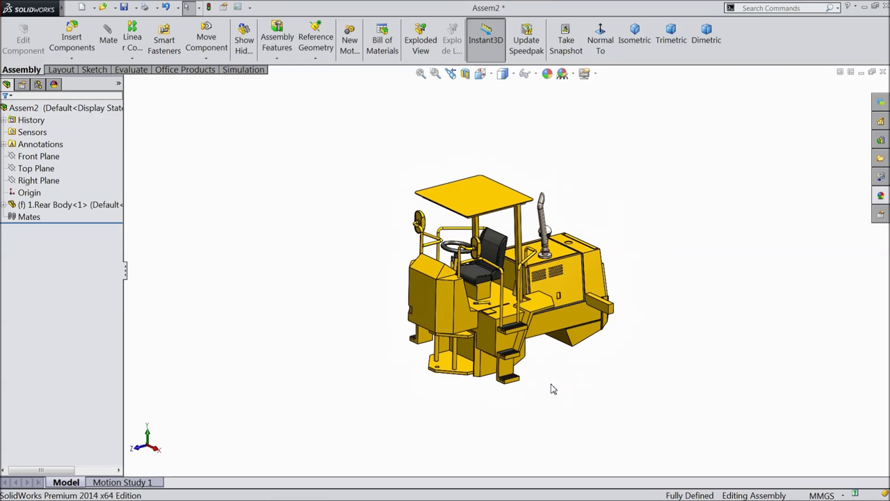
pyautogui.scroll(-2, 542, 369)
pyautogui.scroll(3, 521, 313)
pyautogui.scroll(-3, 515, 278)
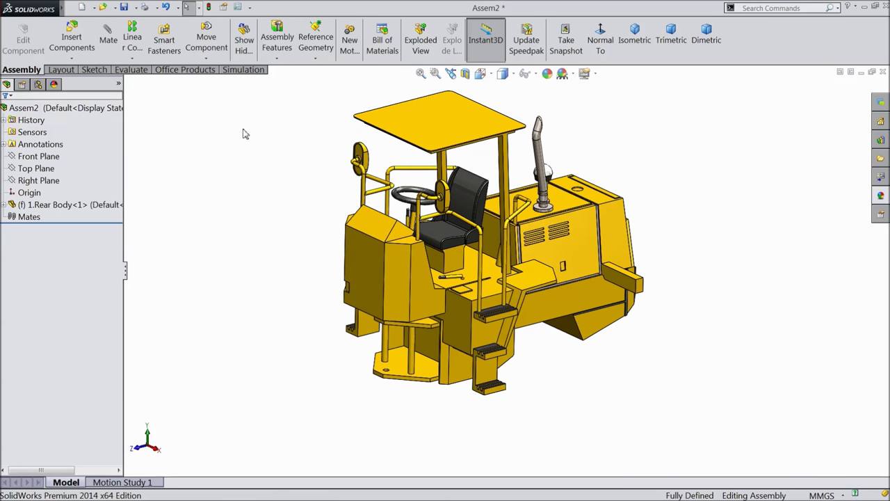
pyautogui.click(75, 39)
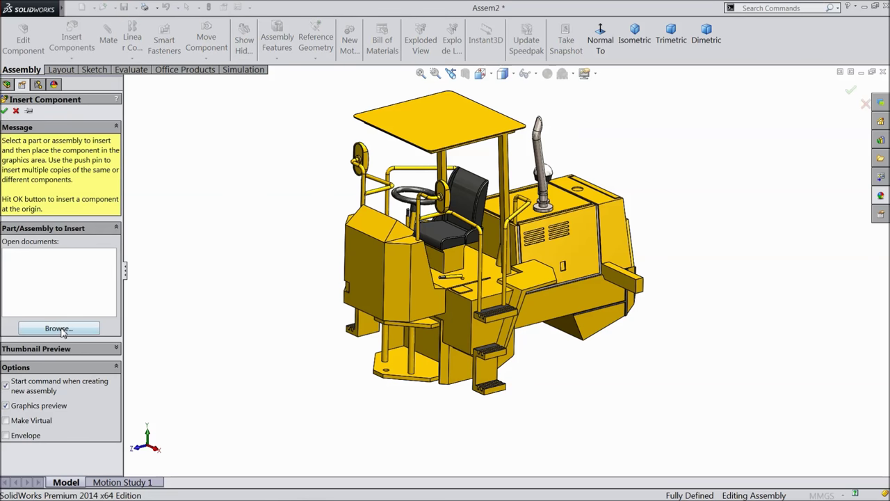
# Insert 3.Front Body and place it left of the Rear Body
pyautogui.click(59, 328)
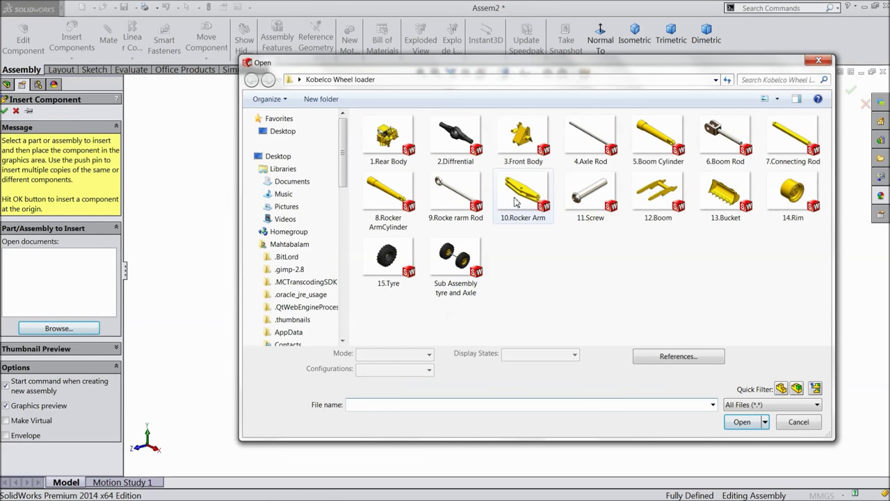
pyautogui.click(526, 154)
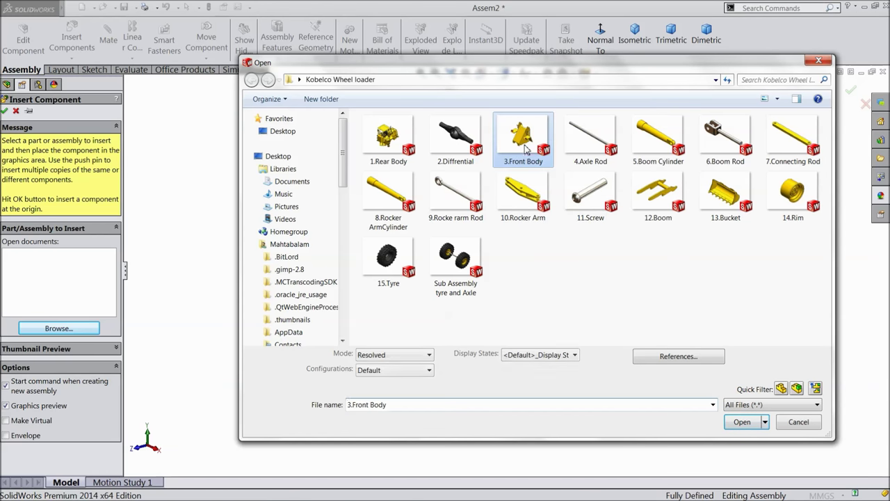
pyautogui.click(731, 426)
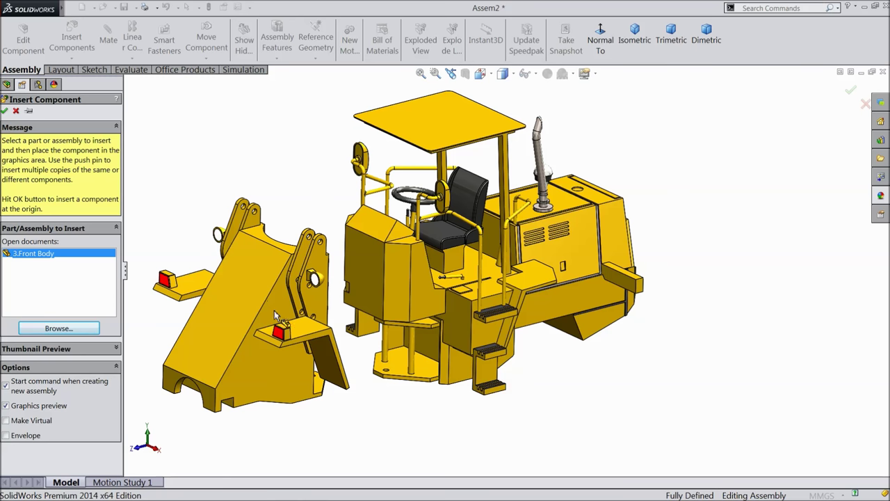
pyautogui.click(275, 314)
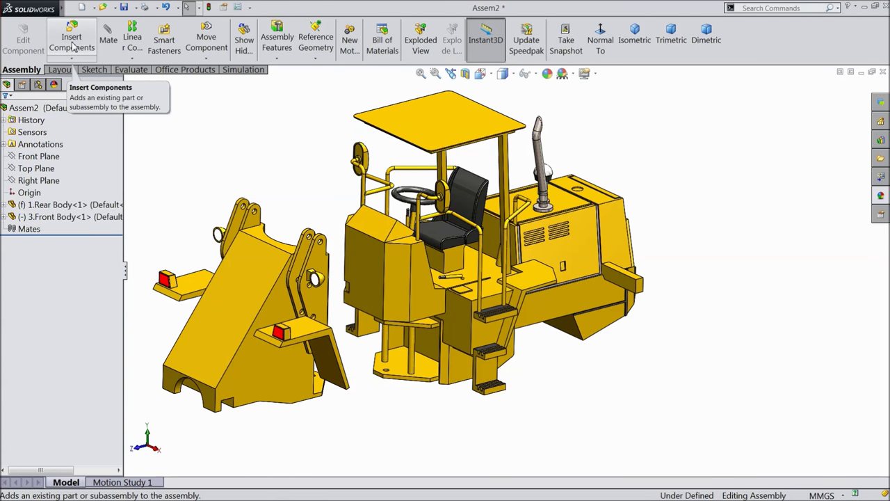
# Insert 11.Screw and place it below the two bodies
pyautogui.click(73, 45)
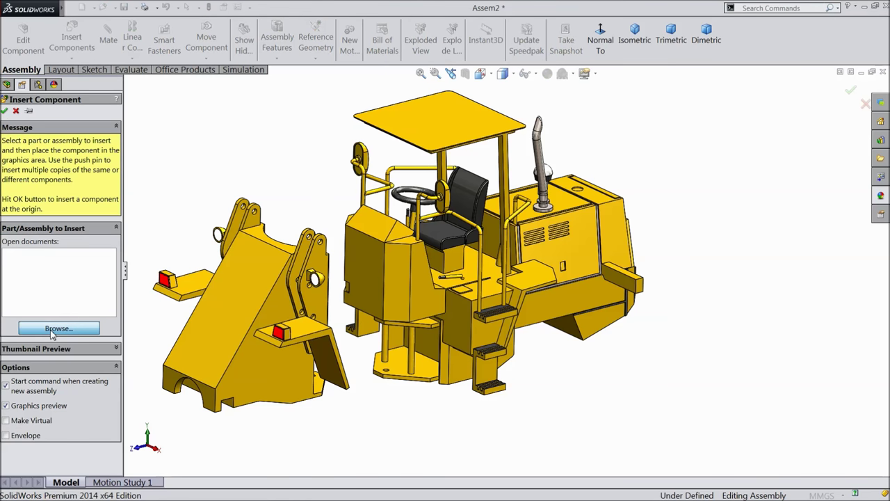
pyautogui.click(56, 328)
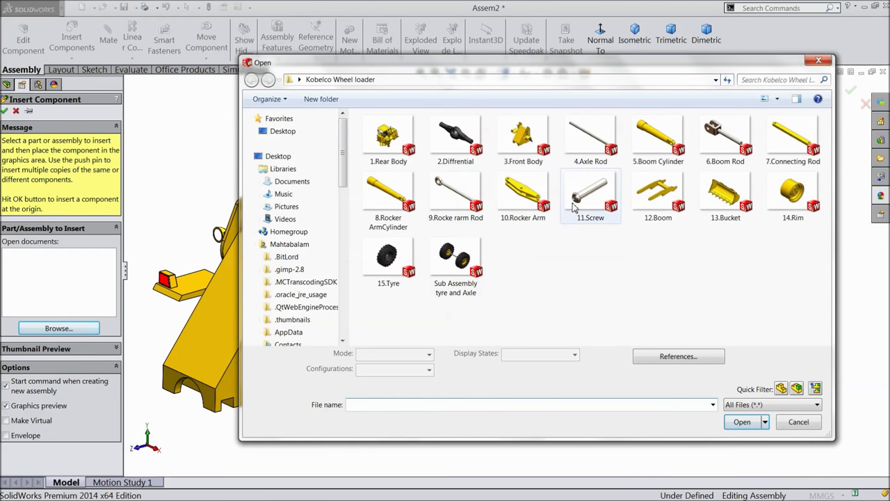
pyautogui.click(575, 204)
pyautogui.click(742, 422)
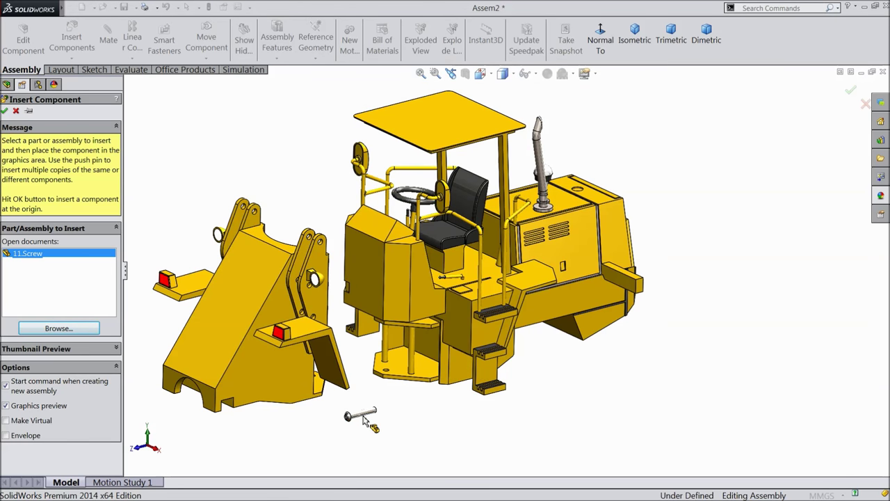
pyautogui.click(362, 419)
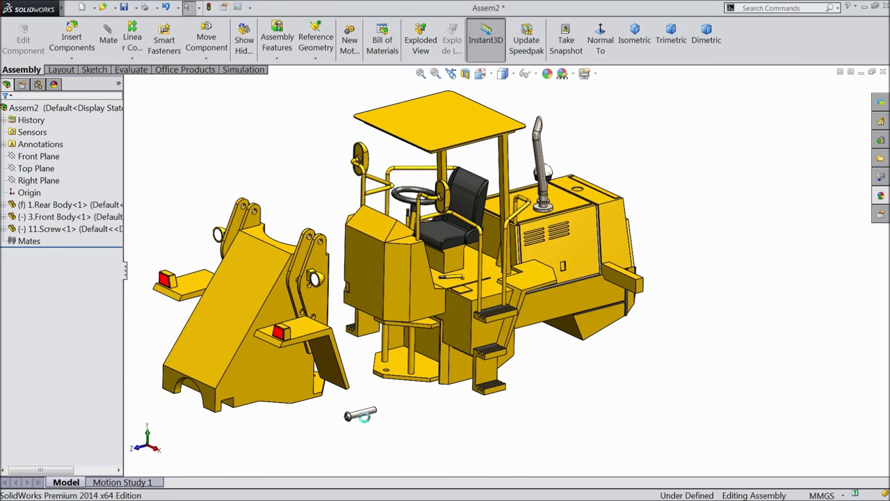
pyautogui.scroll(-5, 364, 416)
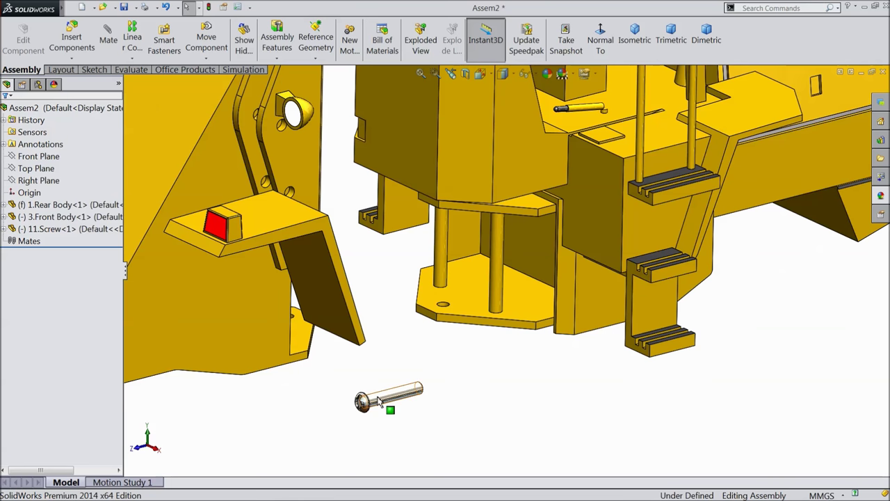
pyautogui.scroll(-2, 379, 402)
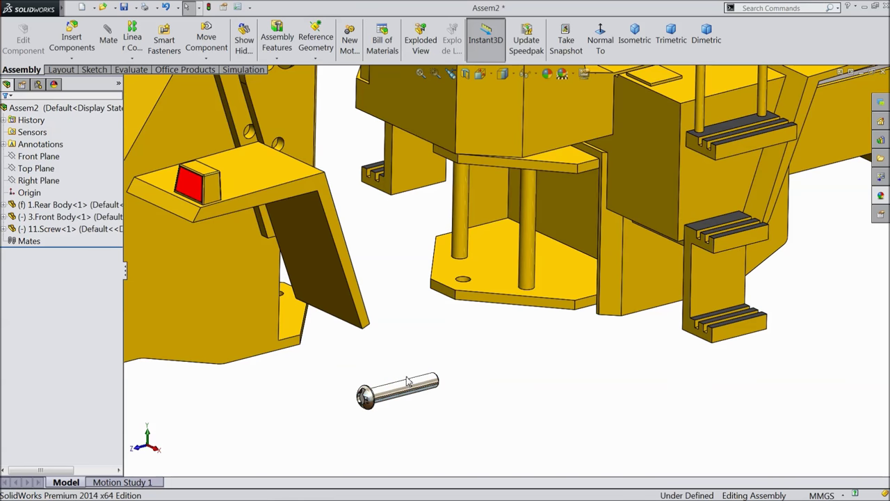
pyautogui.moveTo(447, 308); pyautogui.dragTo(424, 282, button='middle')
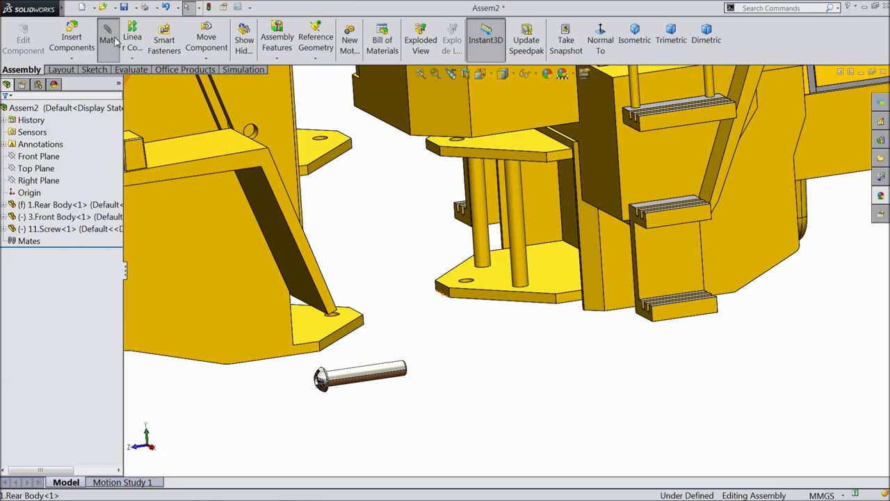
# Mate the Front Body hole concentric with the Rear Body hole
pyautogui.click(108, 38)
pyautogui.scroll(-3, 379, 141)
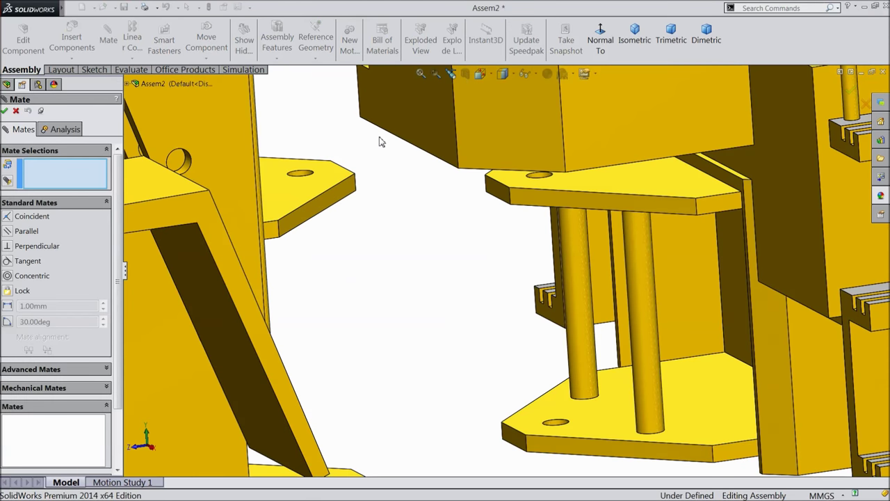
pyautogui.click(301, 179)
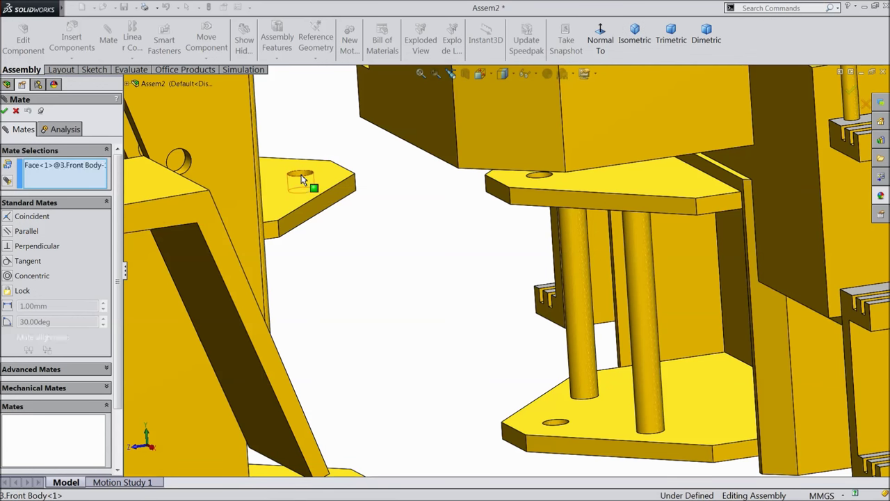
pyautogui.click(540, 181)
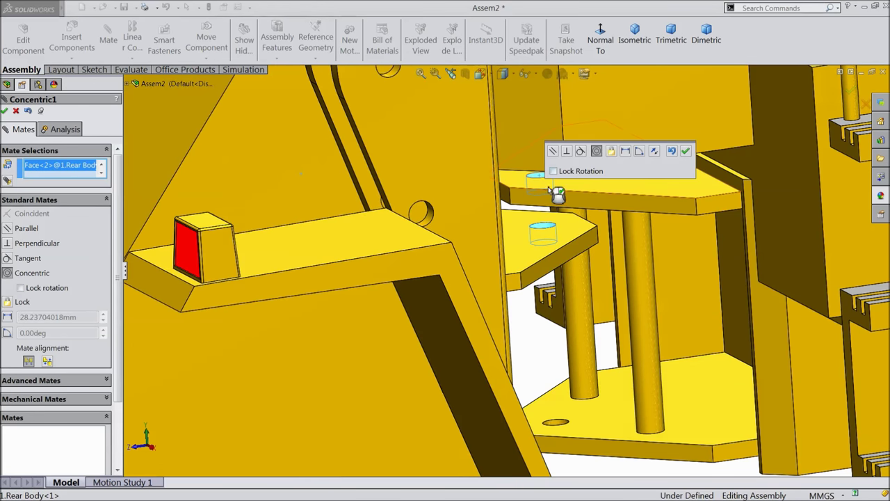
pyautogui.click(685, 152)
# Swing the front body about the pin and mate the lower and upper plate holes concentric
pyautogui.moveTo(650, 239); pyautogui.dragTo(509, 249, button='middle')
pyautogui.moveTo(505, 256); pyautogui.dragTo(493, 171)
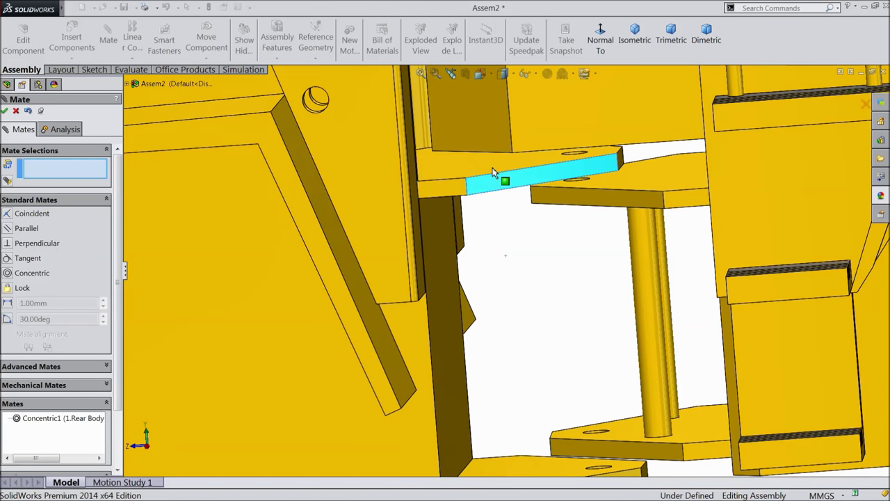
pyautogui.moveTo(522, 210)
pyautogui.mouseDown(button='middle')
pyautogui.moveTo(521, 195)
pyautogui.moveTo(529, 215)
pyautogui.mouseUp(button='middle')
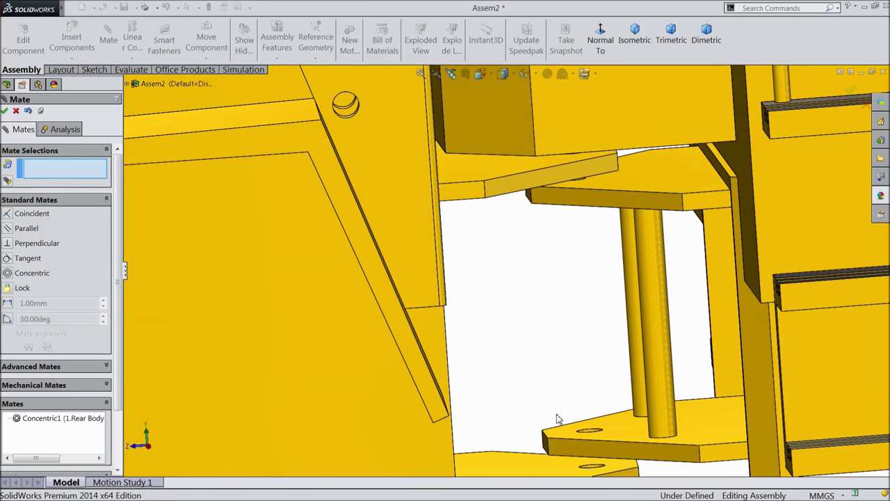
pyautogui.scroll(3, 560, 342)
pyautogui.moveTo(560, 341); pyautogui.dragTo(568, 342, button='middle')
pyautogui.scroll(-4, 569, 411)
pyautogui.moveTo(564, 424)
pyautogui.mouseDown()
pyautogui.moveTo(536, 452)
pyautogui.moveTo(566, 421)
pyautogui.mouseUp()
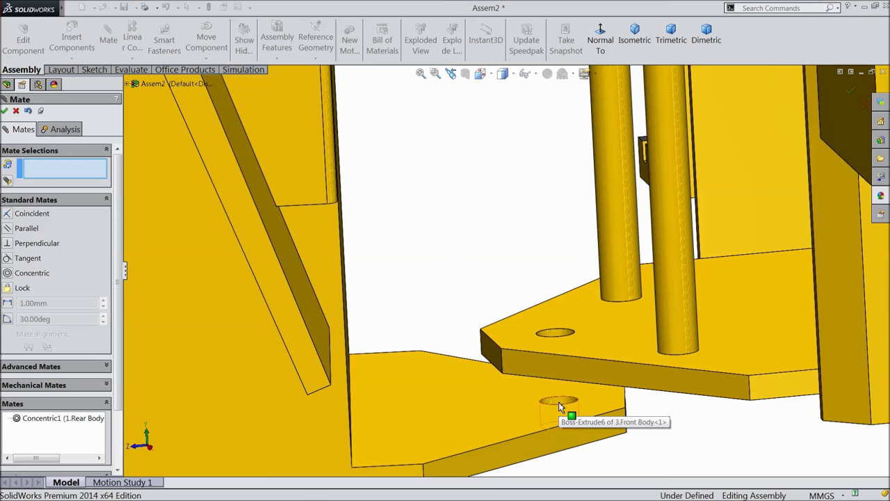
pyautogui.click(560, 406)
pyautogui.click(558, 334)
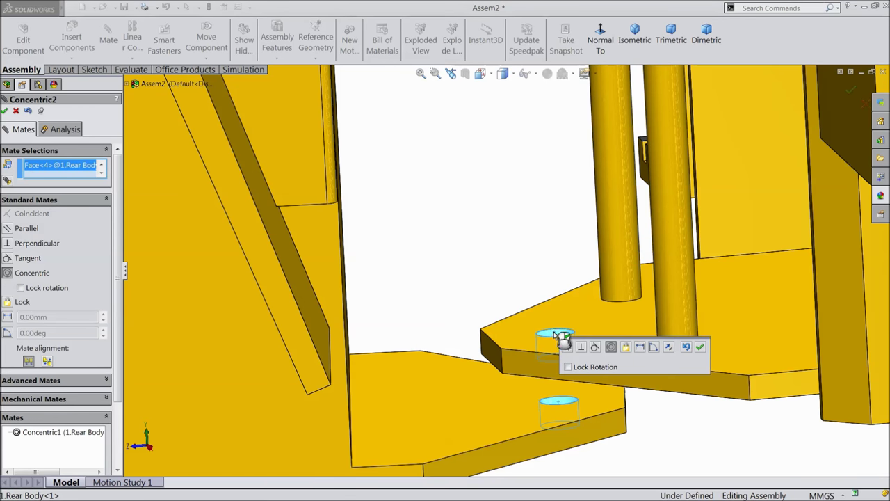
pyautogui.click(701, 348)
# Add a coincident mate between the upper plate's underside and the lower plate's top face
pyautogui.scroll(3, 624, 372)
pyautogui.moveTo(584, 363); pyautogui.dragTo(578, 333, button='middle')
pyautogui.scroll(3, 577, 335)
pyautogui.scroll(-5, 564, 315)
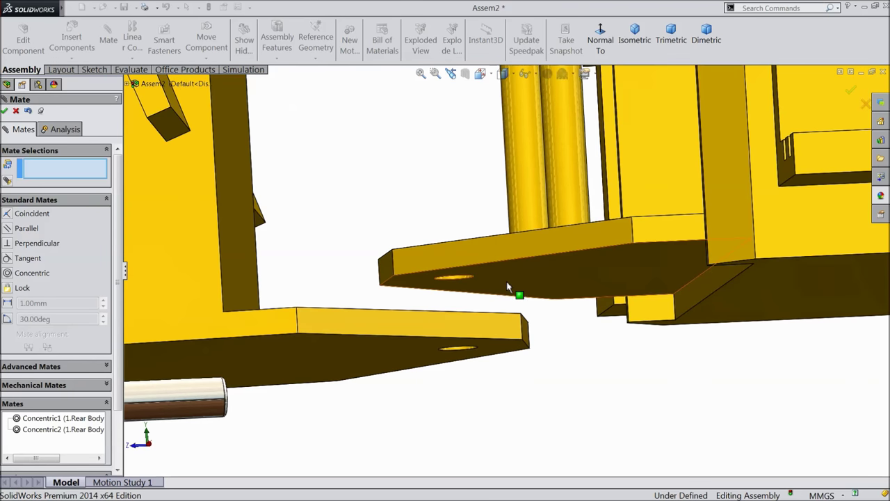
pyautogui.click(524, 277)
pyautogui.moveTo(487, 248); pyautogui.dragTo(419, 282, button='middle')
pyautogui.click(410, 282)
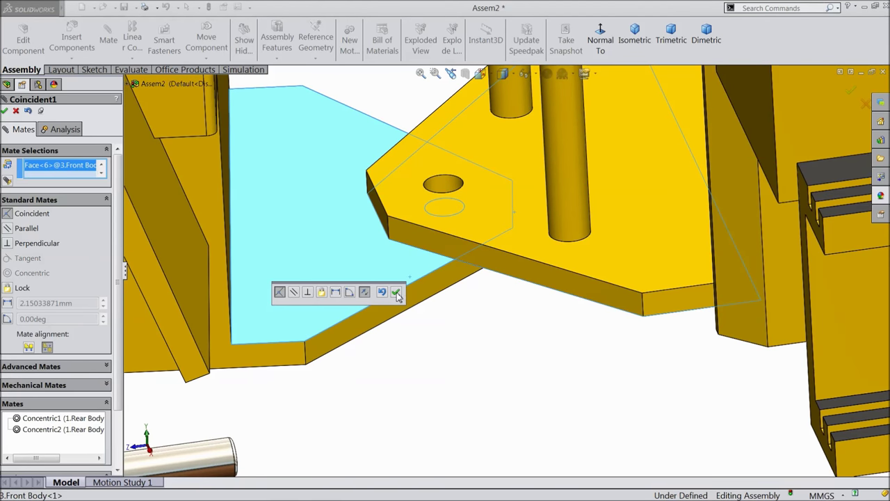
pyautogui.click(397, 293)
# Make a Front Body side face parallel to a Rear Body face
pyautogui.moveTo(411, 304); pyautogui.dragTo(442, 240, button='middle')
pyautogui.scroll(6, 439, 243)
pyautogui.moveTo(426, 243)
pyautogui.mouseDown(button='middle')
pyautogui.moveTo(413, 220)
pyautogui.moveTo(417, 239)
pyautogui.moveTo(446, 252)
pyautogui.moveTo(438, 246)
pyautogui.mouseUp(button='middle')
pyautogui.click(432, 231)
pyautogui.click(559, 224)
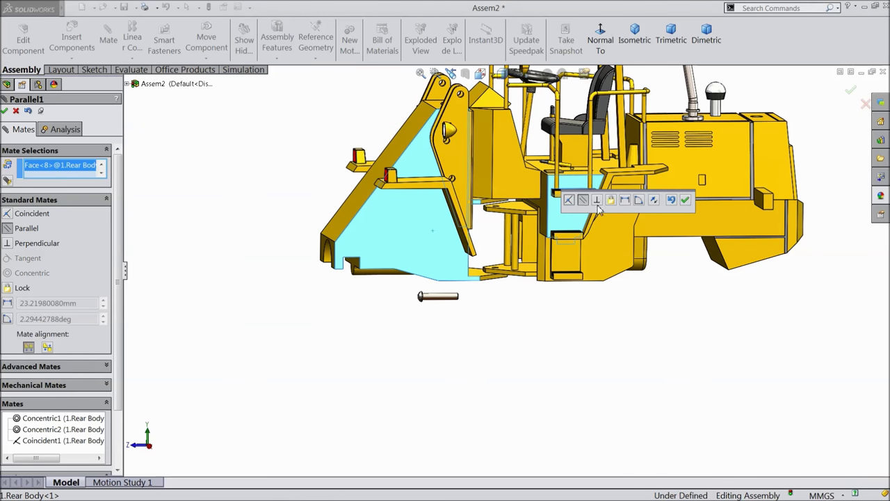
pyautogui.click(685, 200)
pyautogui.scroll(-3, 486, 292)
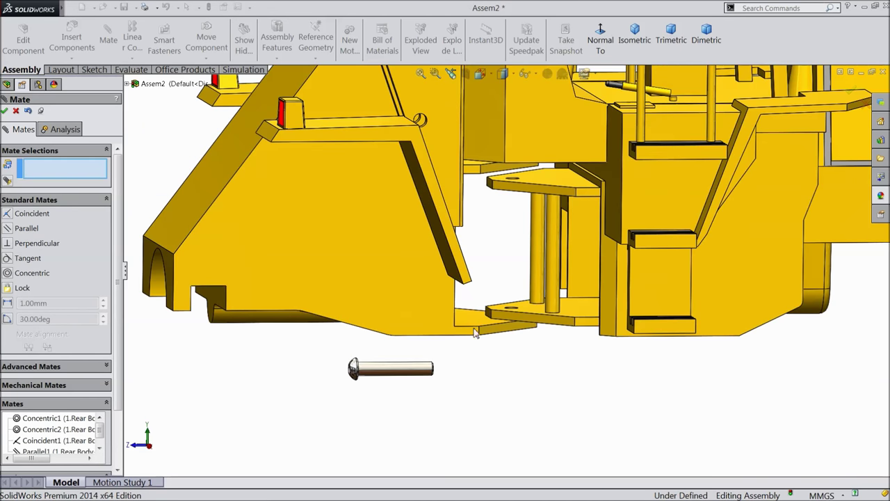
# Close the Mate manager and Ctrl-drag a second copy of the screw beside the original
pyautogui.click(16, 112)
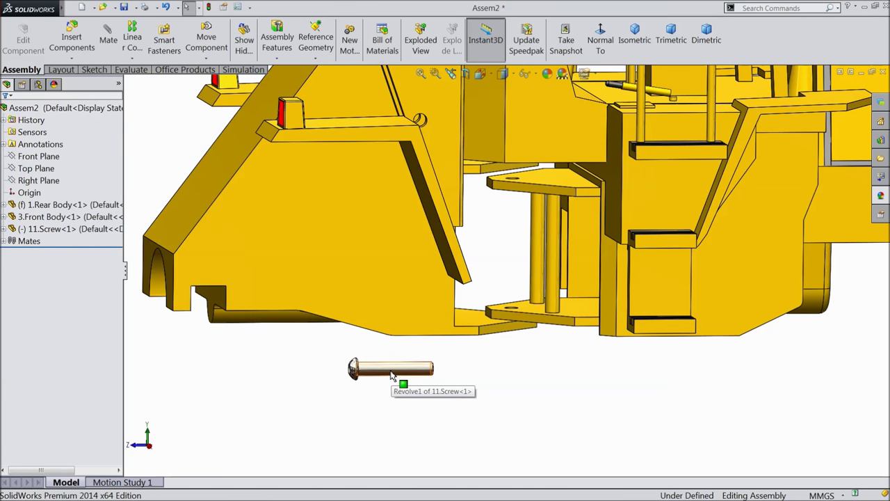
pyautogui.keyDown('ctrl'); pyautogui.moveTo(391, 375); pyautogui.dragTo(527, 391); pyautogui.keyUp('ctrl')
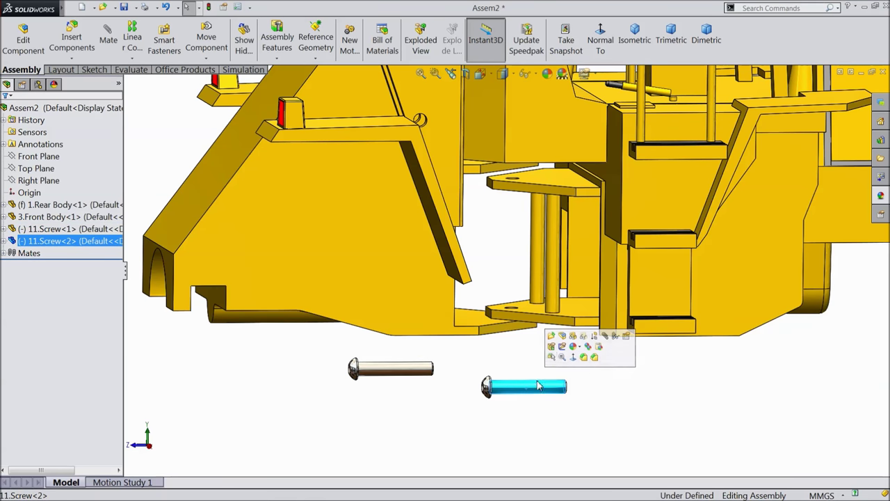
pyautogui.click(552, 346)
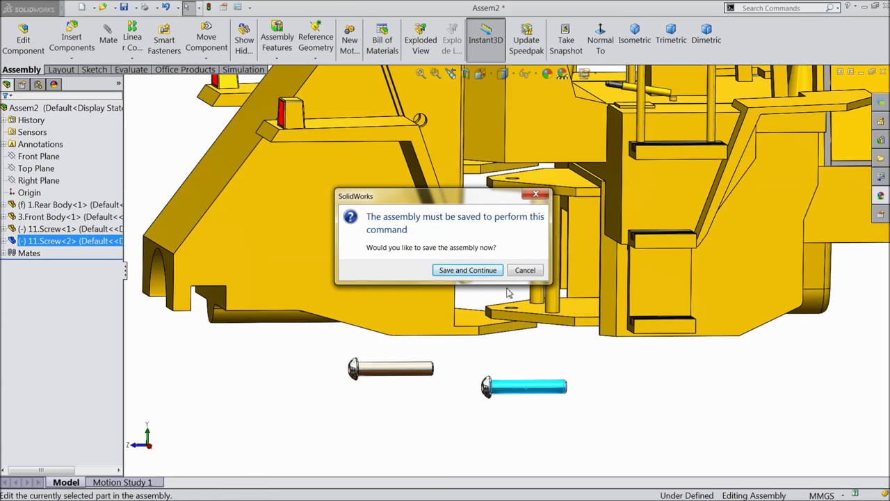
pyautogui.click(524, 271)
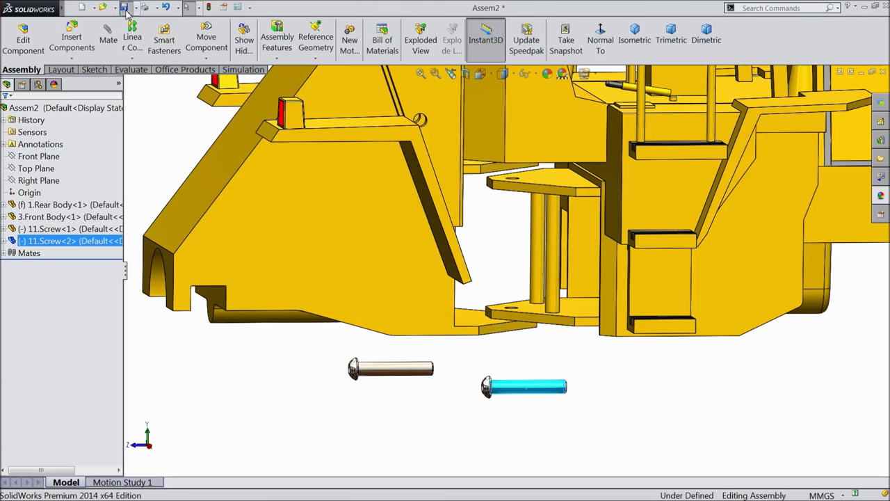
# Save the assembly as 'Assemmbly' and begin Edit Part on the copied screw
pyautogui.click(124, 8)
pyautogui.click(397, 223)
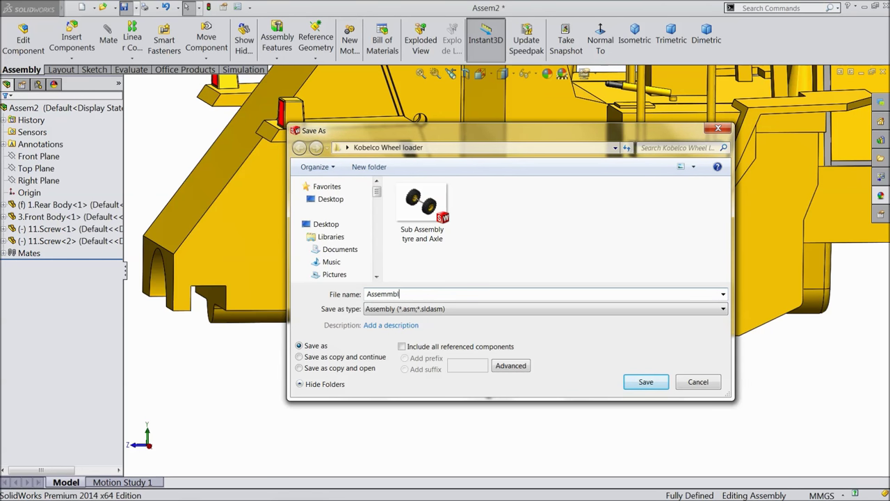
pyautogui.click(647, 382)
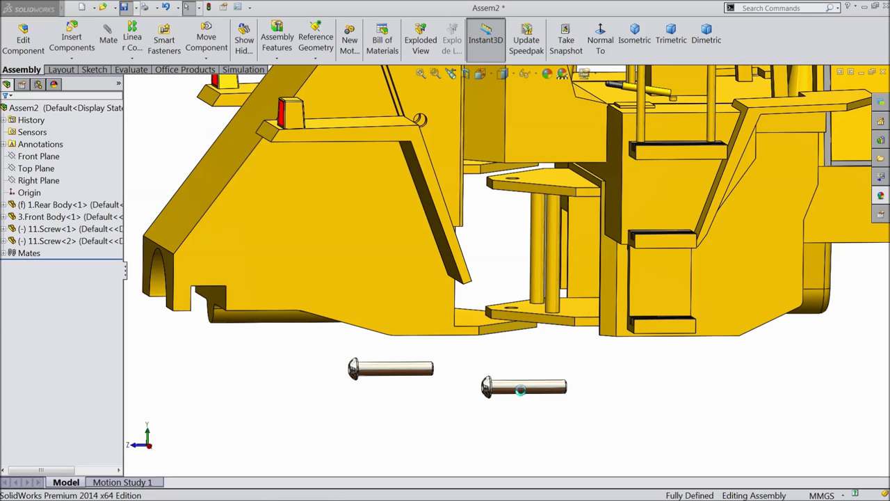
pyautogui.scroll(-2, 522, 388)
pyautogui.click(534, 382)
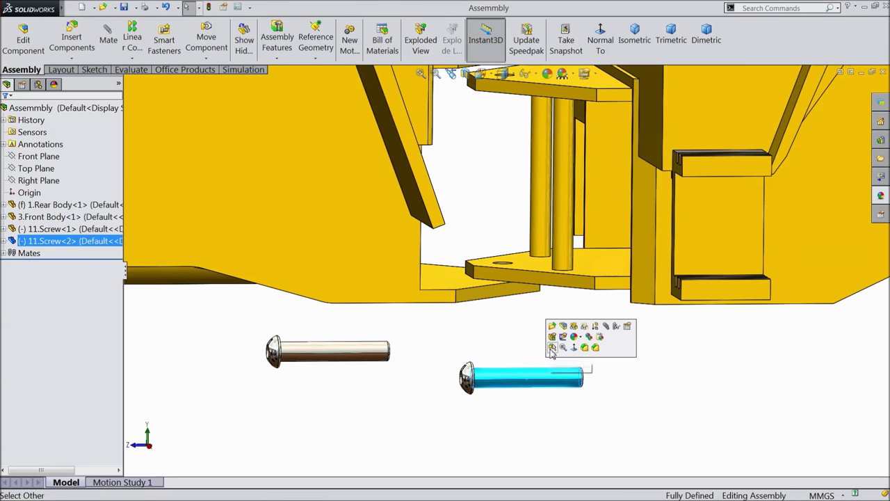
pyautogui.click(552, 349)
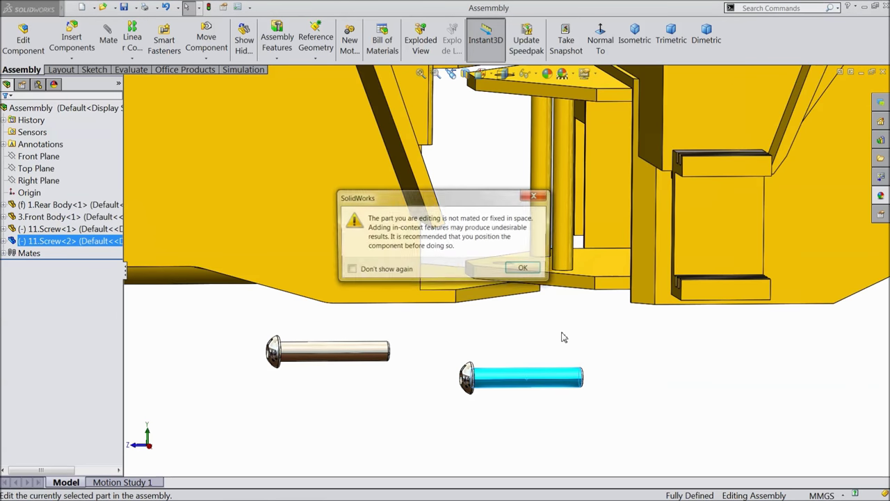
# Increase the length dimension in the screw's Revolve1 sketch, rebuild, and return to the assembly
pyautogui.click(523, 270)
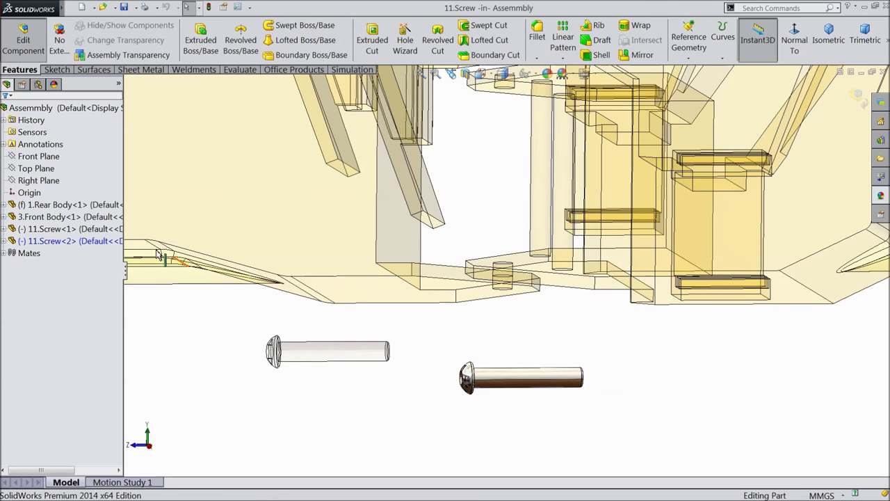
pyautogui.click(4, 240)
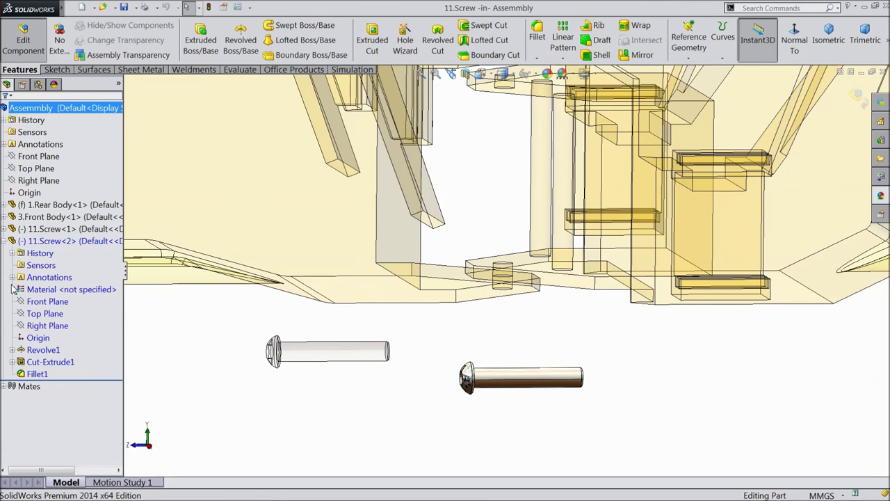
pyautogui.click(12, 349)
pyautogui.click(46, 361)
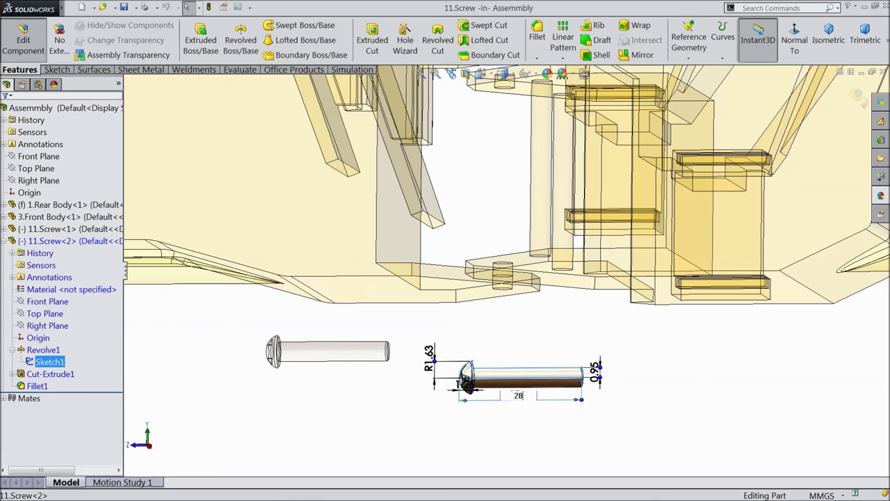
pyautogui.hotkey('ctrl', 'b')
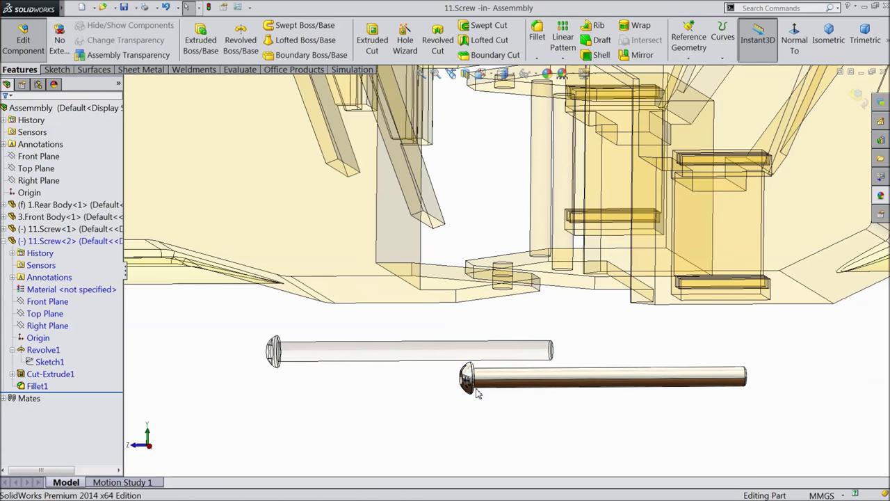
pyautogui.click(869, 105)
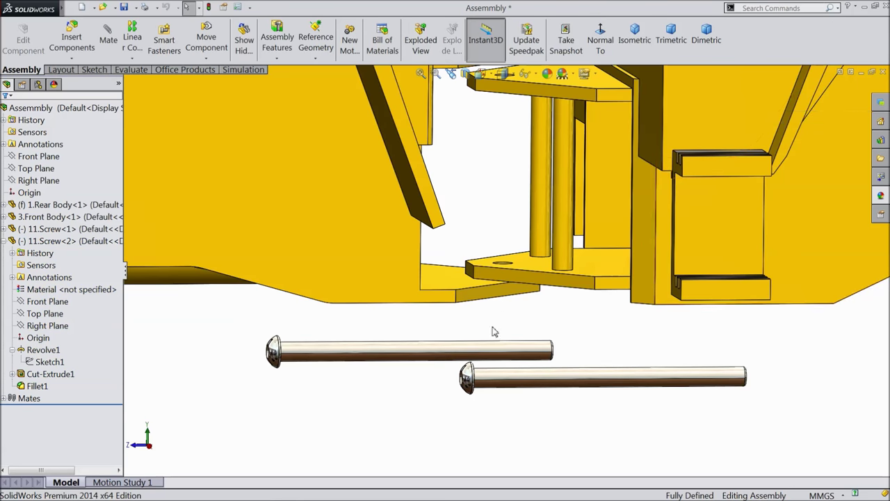
# Delete the upper screw copy
pyautogui.scroll(3, 437, 332)
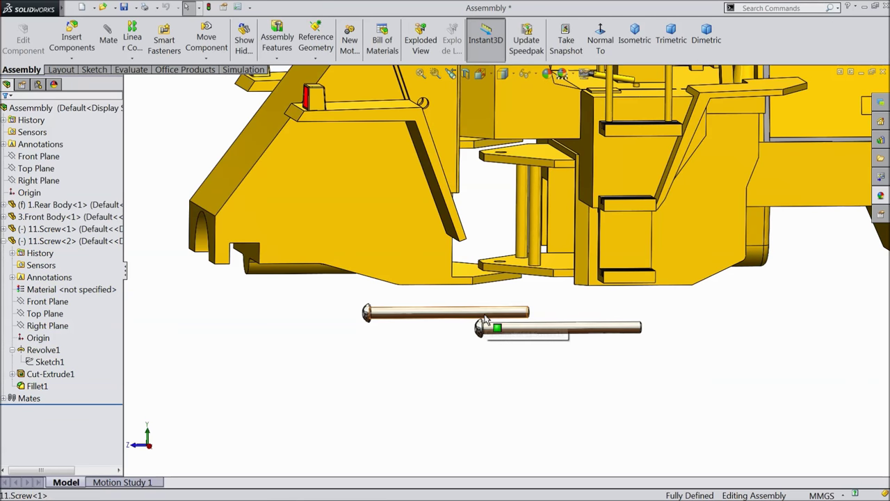
pyautogui.click(490, 313)
pyautogui.rightClick(487, 313)
pyautogui.click(502, 340)
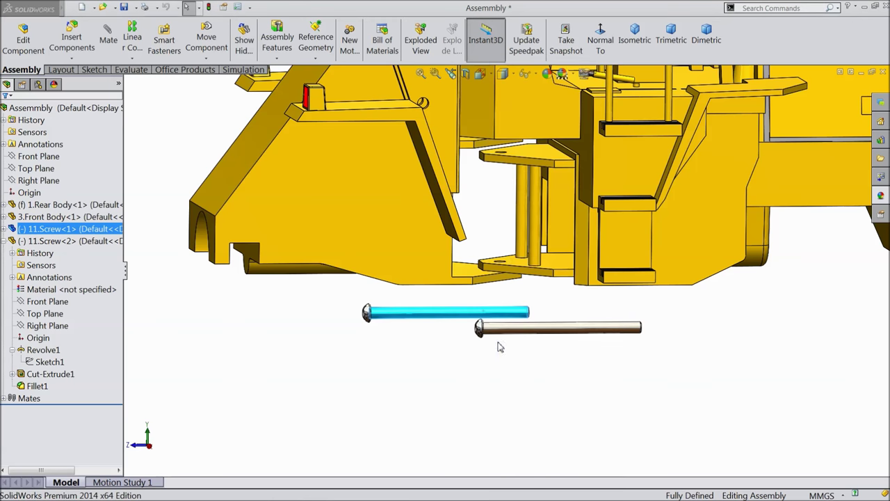
# Confirm the screw deletion and move the remaining screw below the hinge plates
pyautogui.click(301, 170)
pyautogui.scroll(-3, 525, 293)
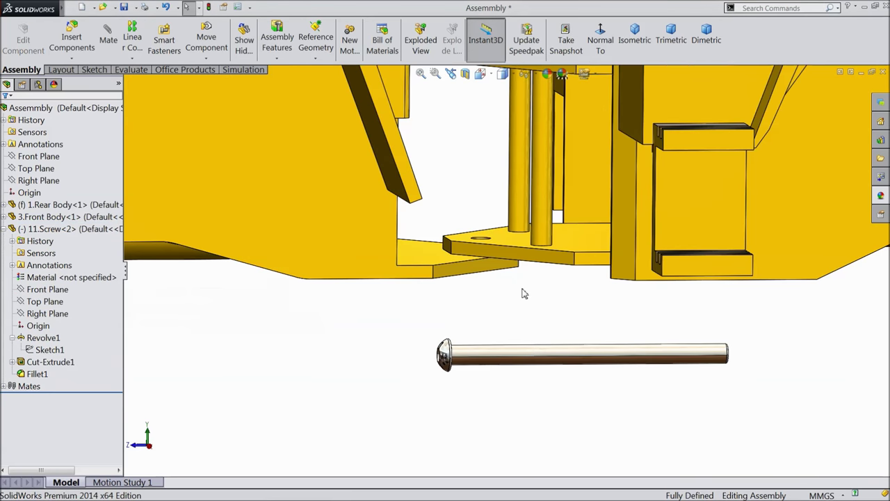
pyautogui.moveTo(531, 356)
pyautogui.mouseDown()
pyautogui.moveTo(524, 340)
pyautogui.moveTo(533, 367)
pyautogui.mouseUp()
pyautogui.click(523, 361)
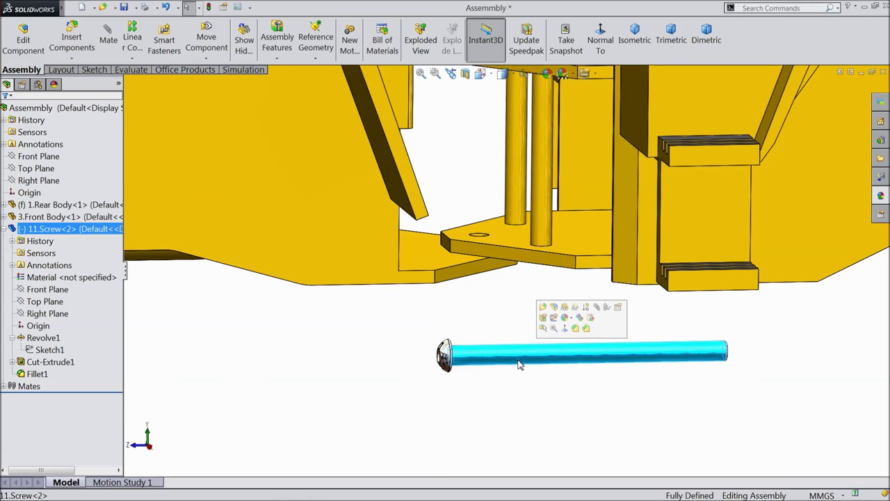
# Mate the screw concentric with the plate hole, flipped so the shaft points into it
pyautogui.click(597, 311)
pyautogui.scroll(-5, 480, 247)
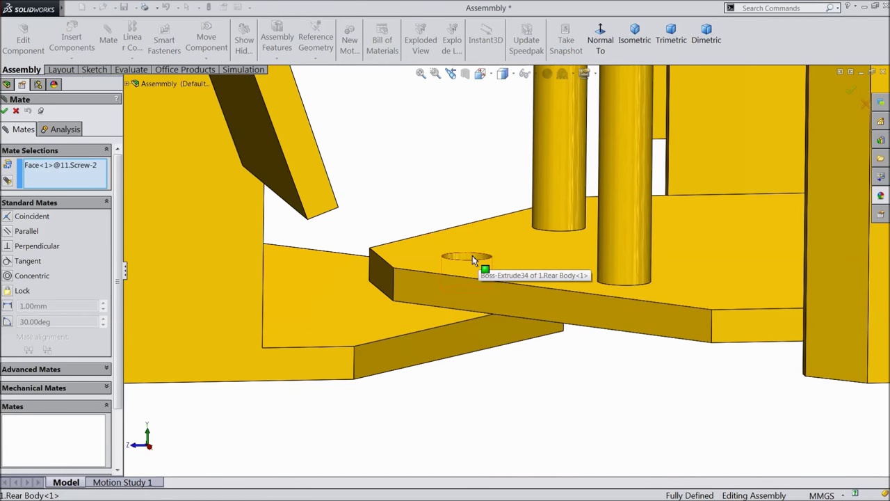
pyautogui.click(472, 255)
pyautogui.scroll(5, 522, 286)
pyautogui.scroll(2, 539, 268)
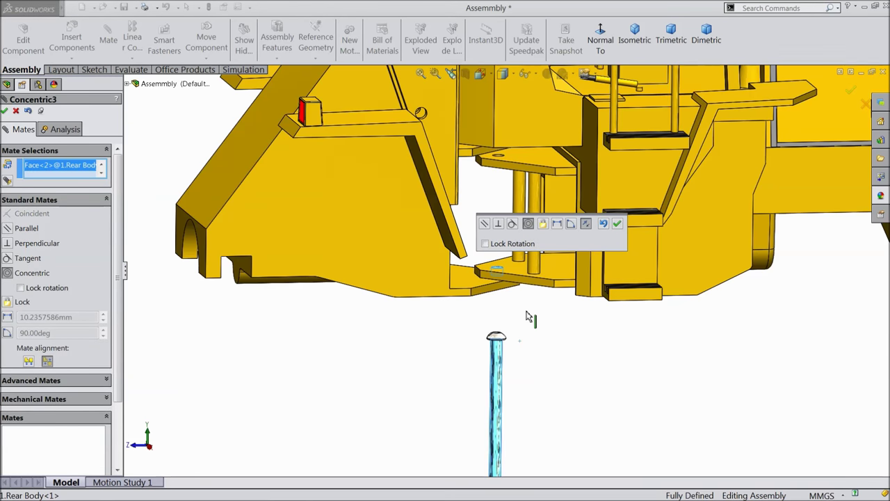
pyautogui.click(586, 224)
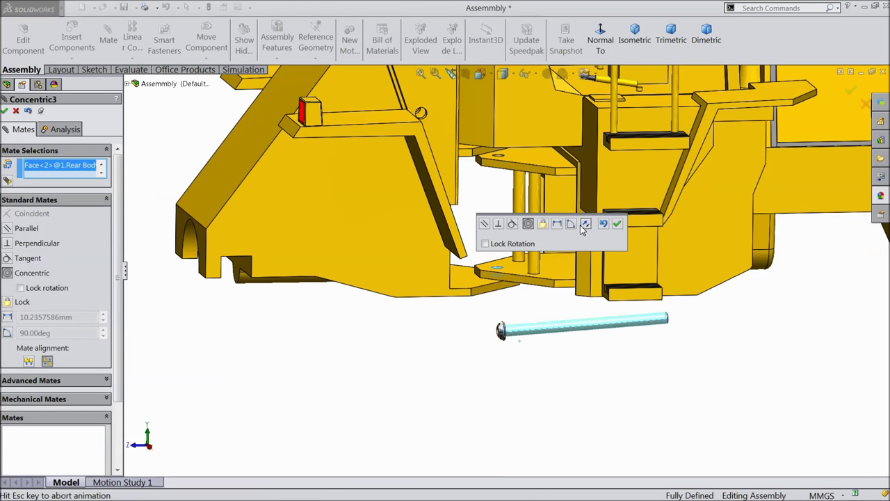
pyautogui.click(618, 226)
# Slide the screw up into the hinge holes and orbit to view its head
pyautogui.moveTo(616, 221); pyautogui.dragTo(521, 217, button='middle')
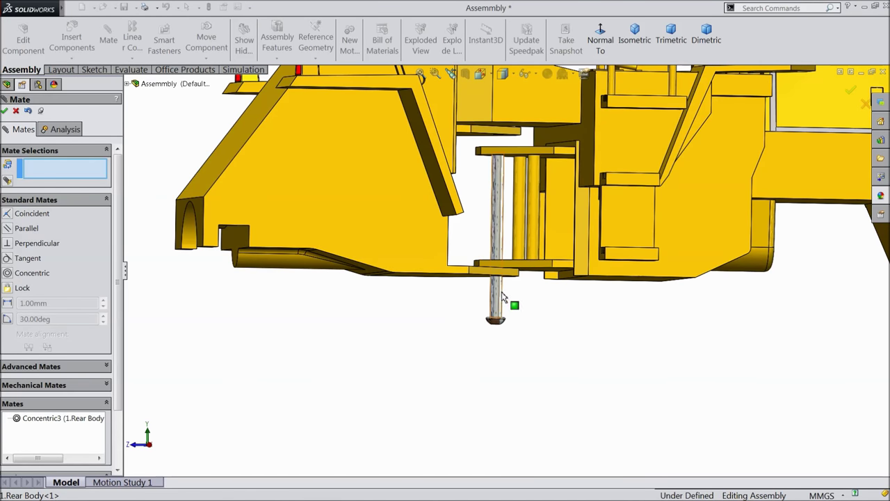
pyautogui.moveTo(503, 306); pyautogui.dragTo(503, 266)
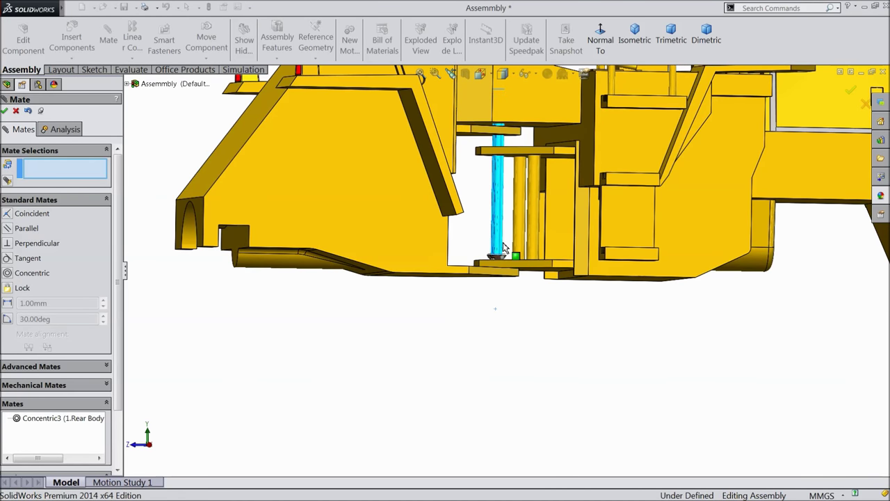
pyautogui.moveTo(498, 292); pyautogui.dragTo(497, 295)
pyautogui.moveTo(497, 295); pyautogui.dragTo(480, 264, button='middle')
pyautogui.scroll(-6, 456, 216)
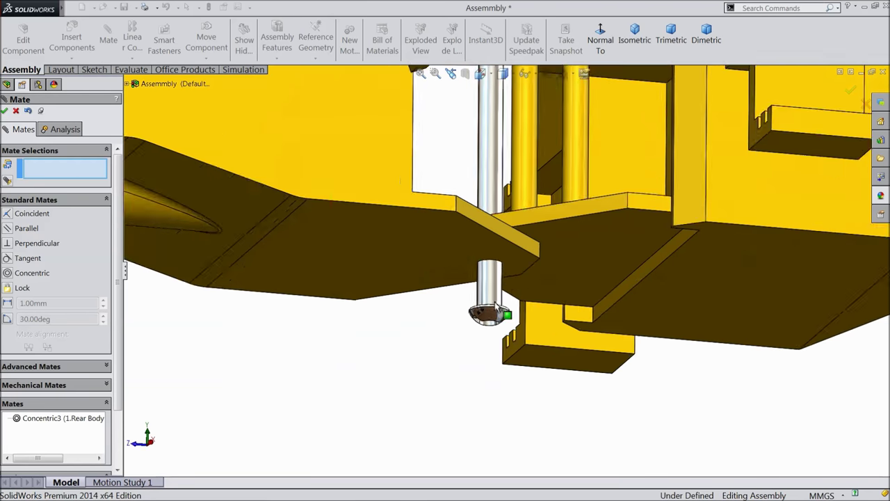
pyautogui.moveTo(456, 236); pyautogui.dragTo(479, 309, button='middle')
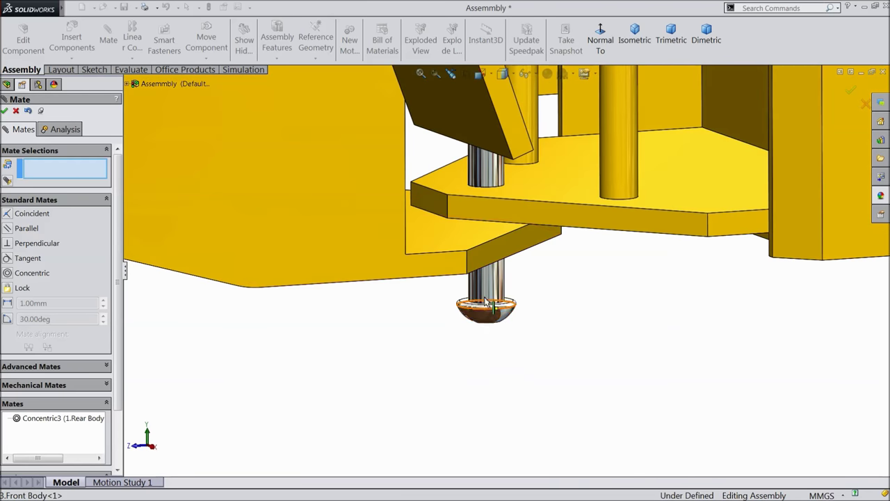
pyautogui.scroll(-3, 467, 328)
# Mate the screw head's top face coincident with the Front Body underside, then close Mate
pyautogui.click(466, 329)
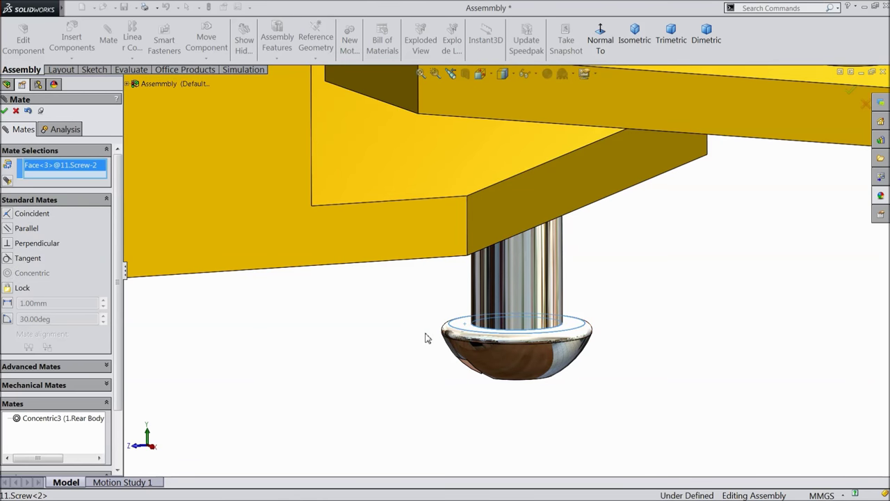
pyautogui.moveTo(421, 304); pyautogui.dragTo(414, 237, button='middle')
pyautogui.scroll(4, 450, 336)
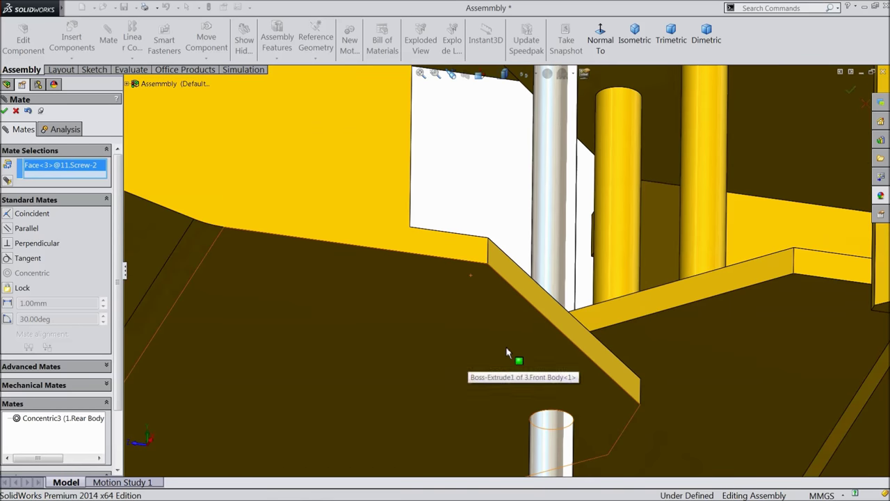
pyautogui.click(506, 351)
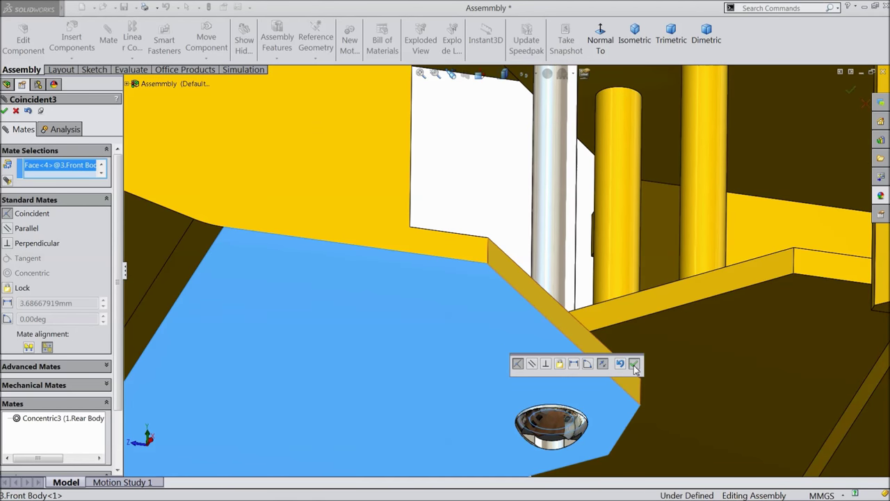
pyautogui.click(635, 365)
pyautogui.scroll(10, 520, 367)
pyautogui.moveTo(517, 369); pyautogui.dragTo(525, 386, button='middle')
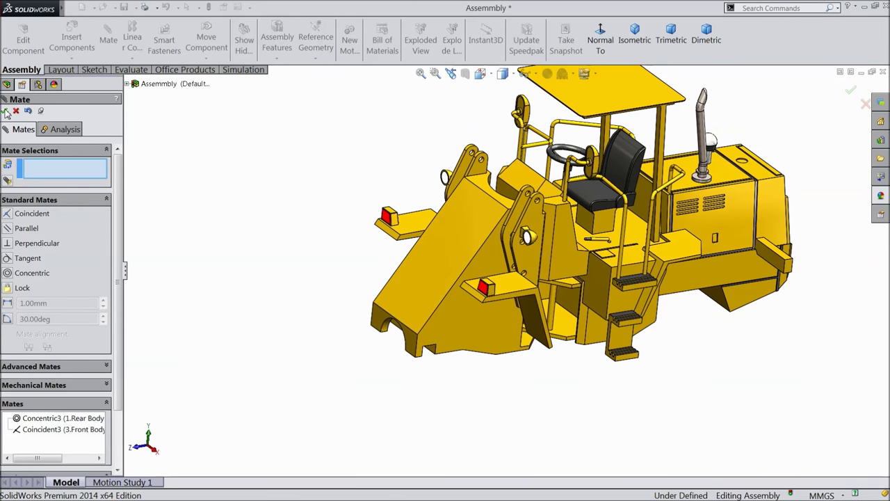
pyautogui.click(6, 112)
# Insert 2.Diffrential and place it below the Front Body's axle cutout
pyautogui.click(71, 40)
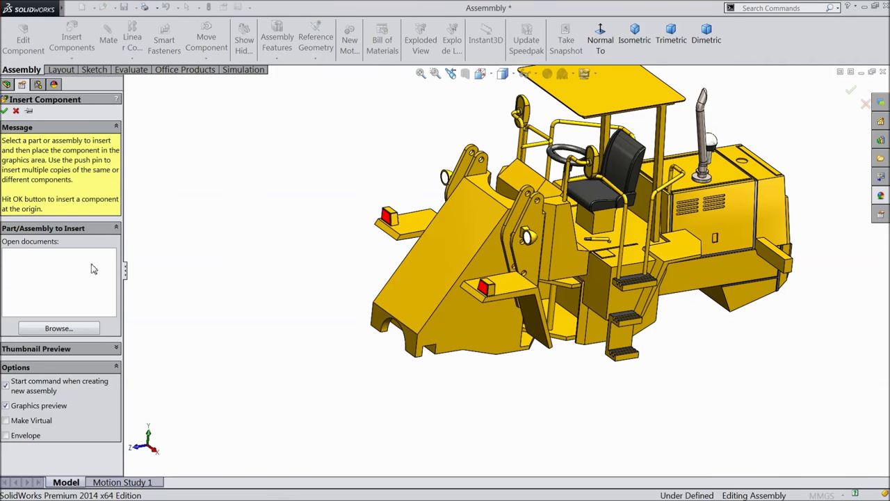
pyautogui.click(68, 331)
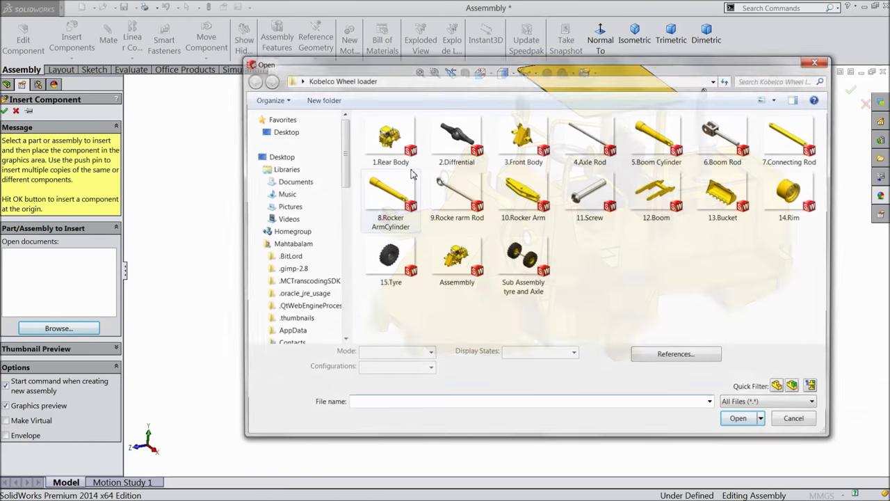
pyautogui.click(454, 143)
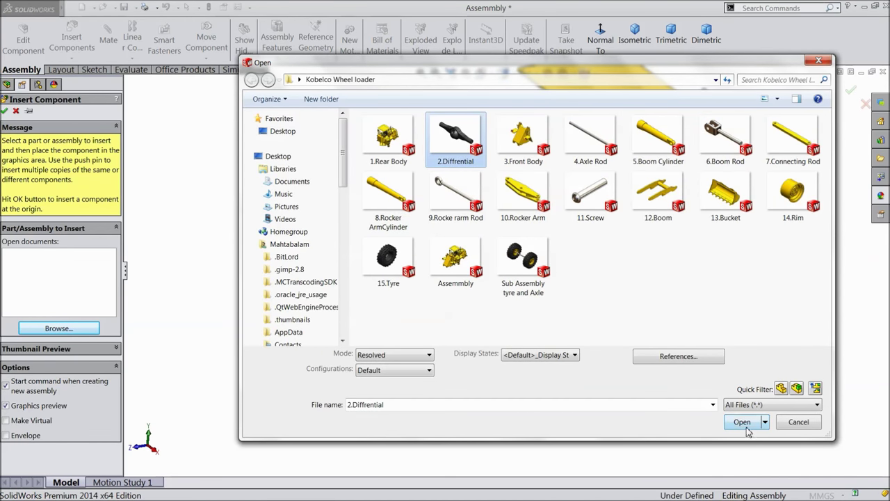
pyautogui.click(744, 425)
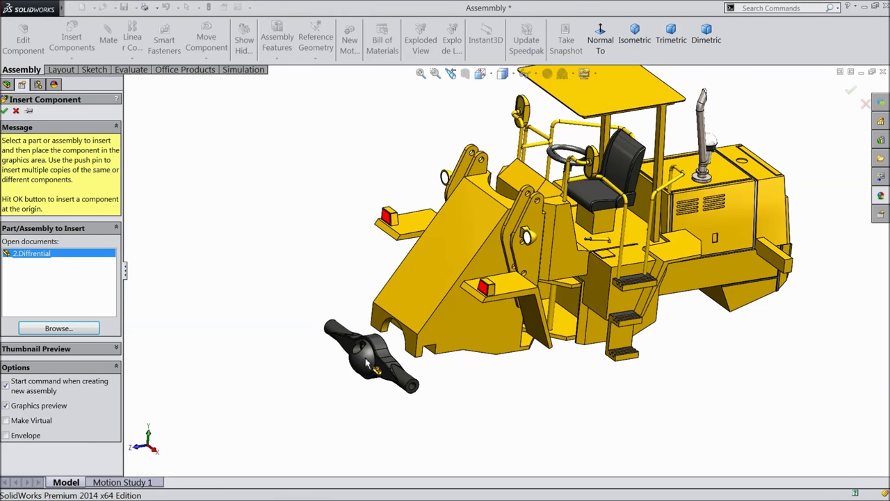
pyautogui.click(375, 369)
pyautogui.scroll(-5, 410, 351)
pyautogui.moveTo(410, 349); pyautogui.dragTo(463, 310, button='middle')
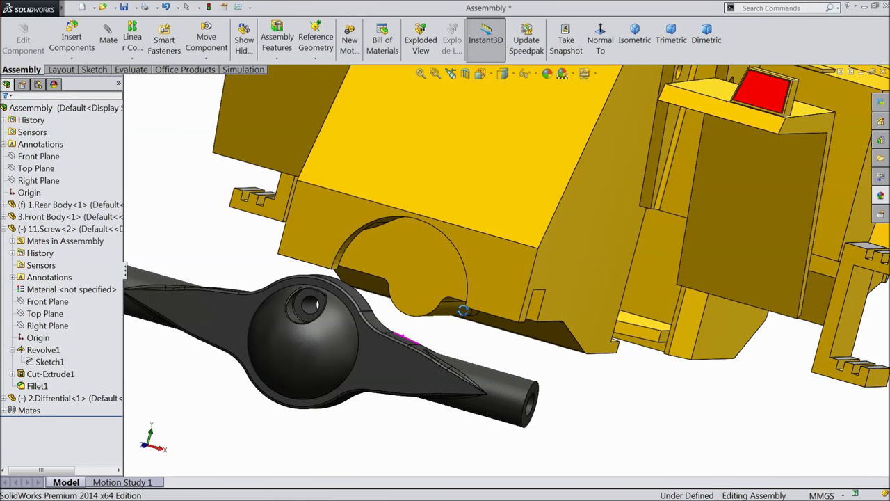
pyautogui.moveTo(463, 310); pyautogui.dragTo(463, 311, button='middle')
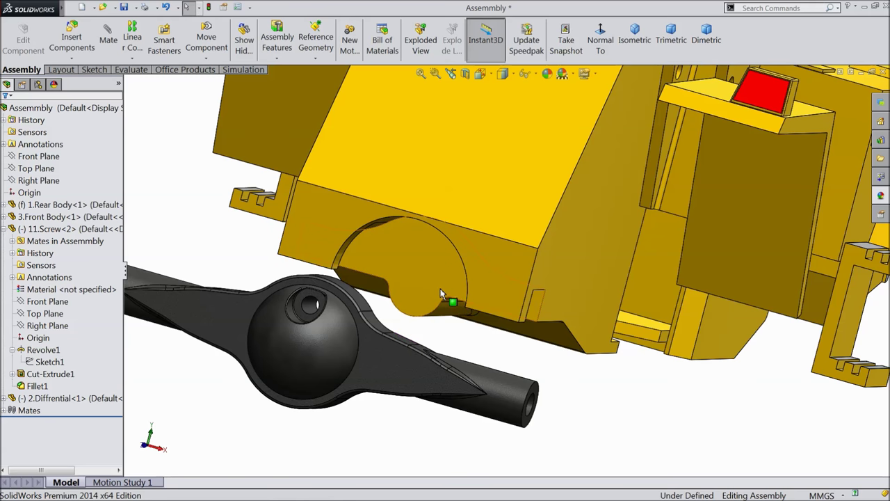
# Add a coincident mate between the differential face and the front body's semicircular cutout
pyautogui.click(108, 38)
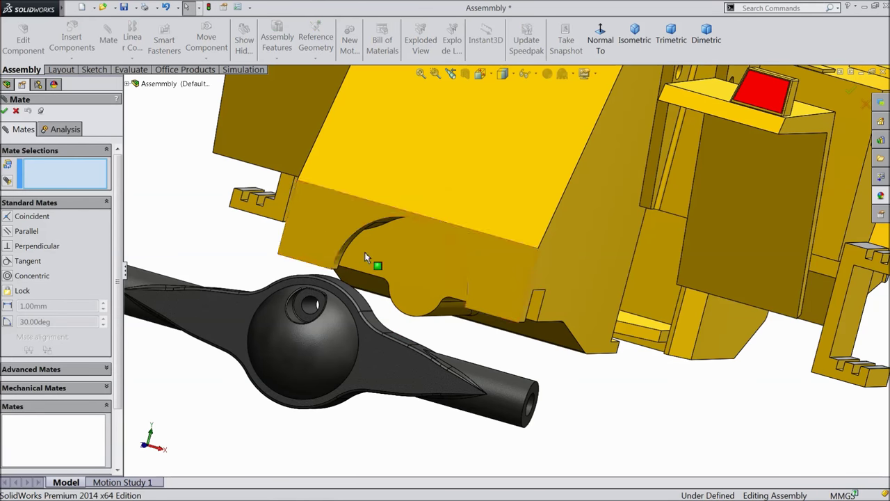
pyautogui.click(415, 282)
pyautogui.moveTo(414, 314); pyautogui.dragTo(322, 292, button='middle')
pyautogui.click(467, 324)
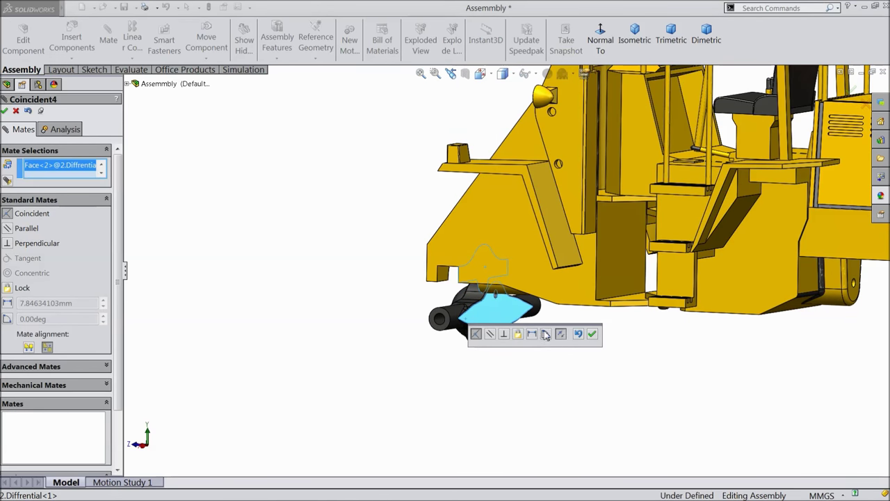
pyautogui.click(593, 335)
# Preview a concentric mate between differential and bearing face, then clear selections and cancel it
pyautogui.moveTo(460, 332); pyautogui.dragTo(563, 375, button='middle')
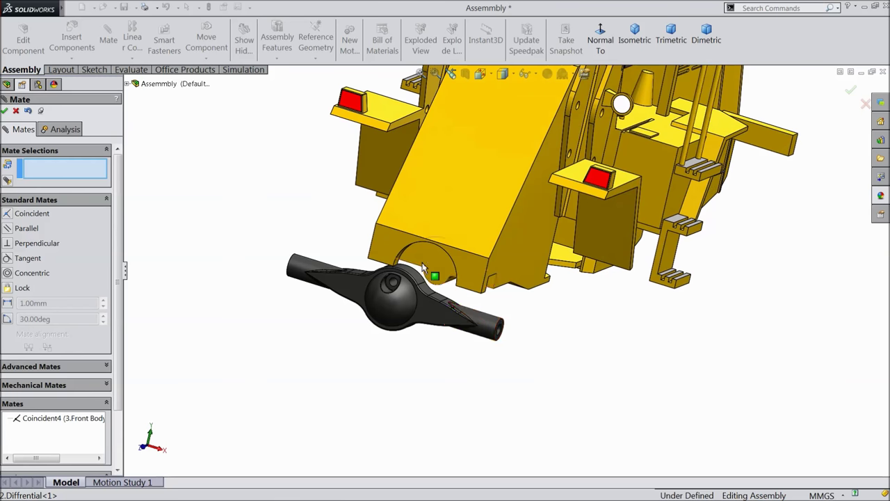
pyautogui.scroll(-5, 423, 268)
pyautogui.moveTo(507, 237)
pyautogui.mouseDown(button='middle')
pyautogui.moveTo(513, 232)
pyautogui.moveTo(503, 278)
pyautogui.moveTo(469, 322)
pyautogui.moveTo(502, 243)
pyautogui.mouseUp(button='middle')
pyautogui.click(434, 310)
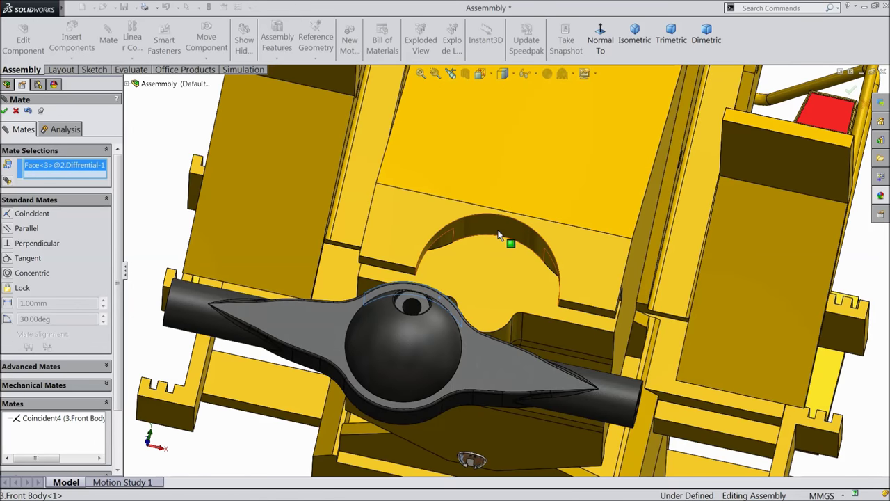
pyautogui.click(503, 245)
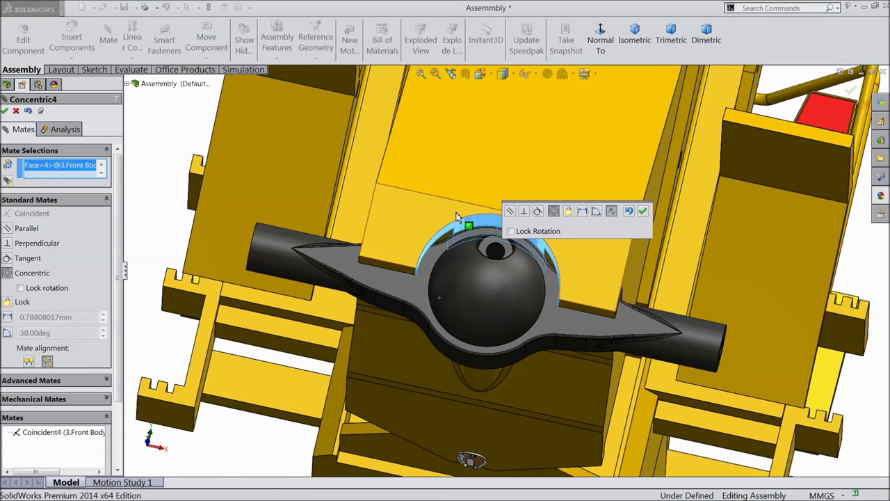
pyautogui.moveTo(457, 217); pyautogui.dragTo(470, 244, button='middle')
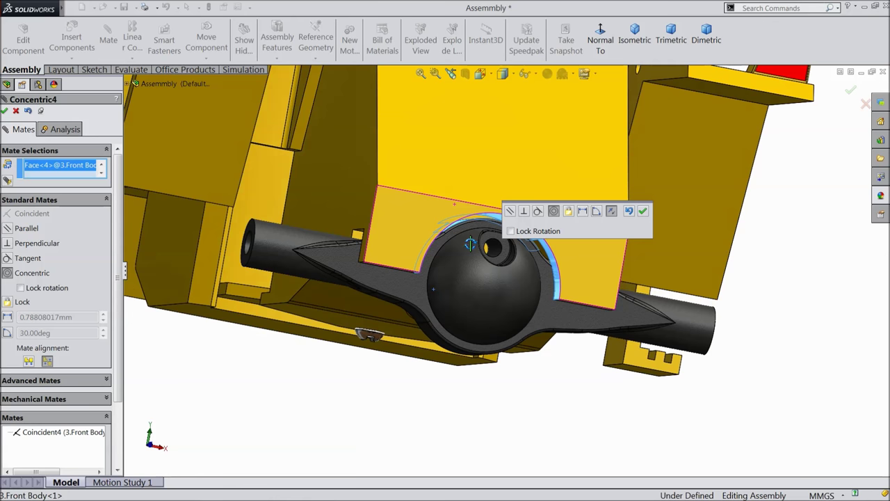
pyautogui.rightClick(56, 168)
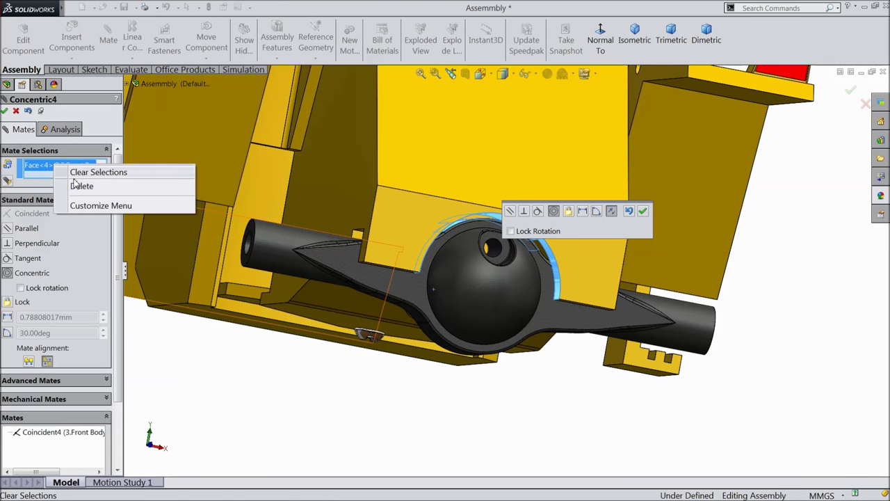
pyautogui.click(74, 176)
pyautogui.click(16, 112)
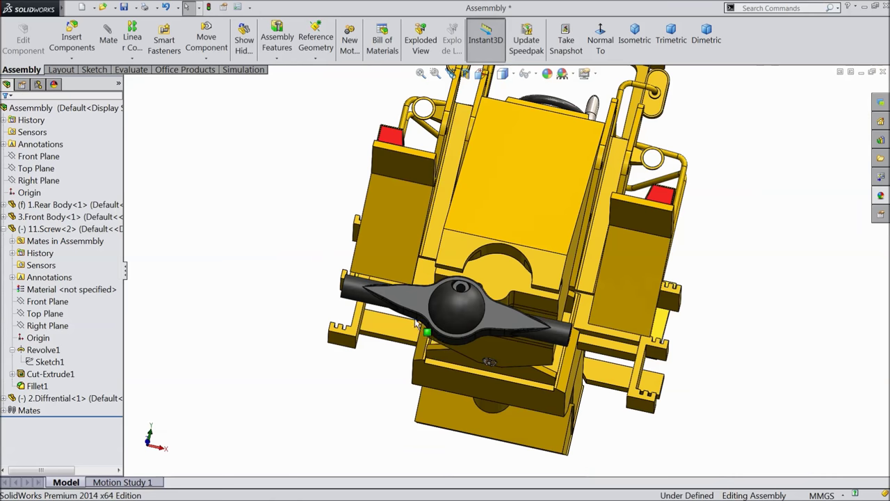
pyautogui.moveTo(452, 345); pyautogui.dragTo(396, 272, button='middle')
pyautogui.click(31, 385)
# Select the differential's Top Plane together with the front body's flat face
pyautogui.click(3, 229)
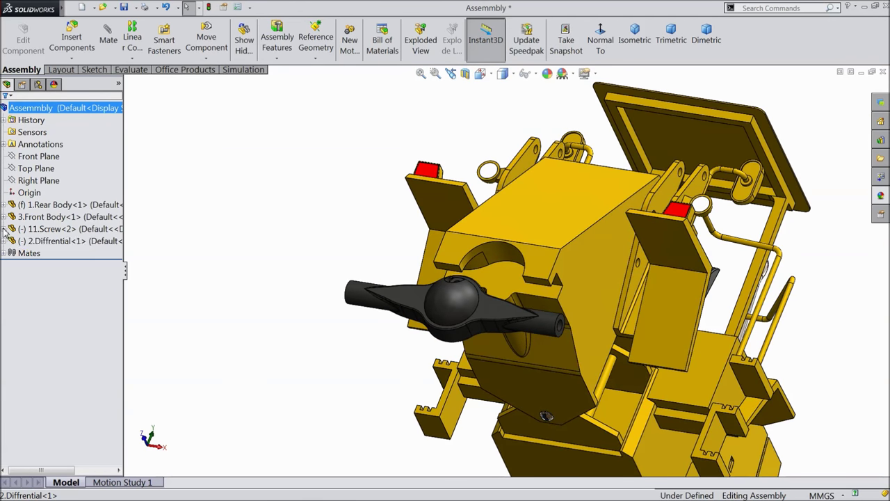
pyautogui.click(5, 242)
pyautogui.click(31, 301)
pyautogui.click(45, 278)
pyautogui.moveTo(199, 278); pyautogui.dragTo(198, 329, button='middle')
pyautogui.scroll(5, 317, 368)
pyautogui.scroll(-5, 521, 374)
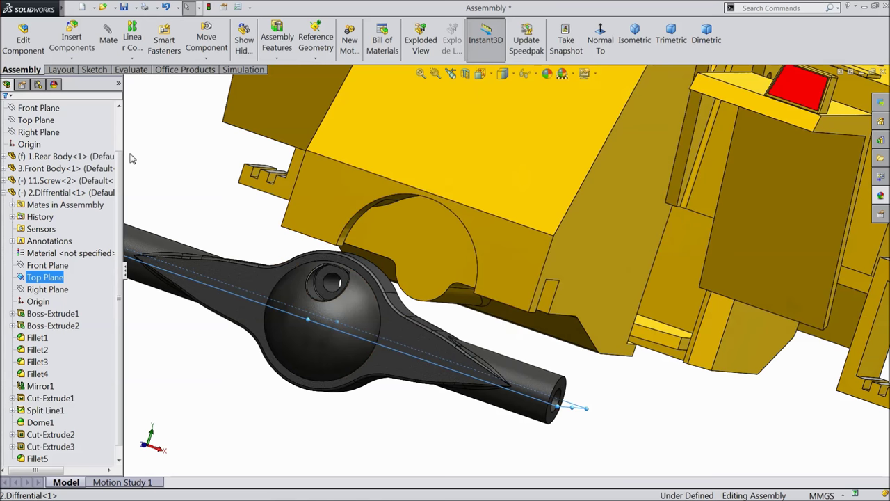
pyautogui.moveTo(258, 201); pyautogui.dragTo(386, 246, button='middle')
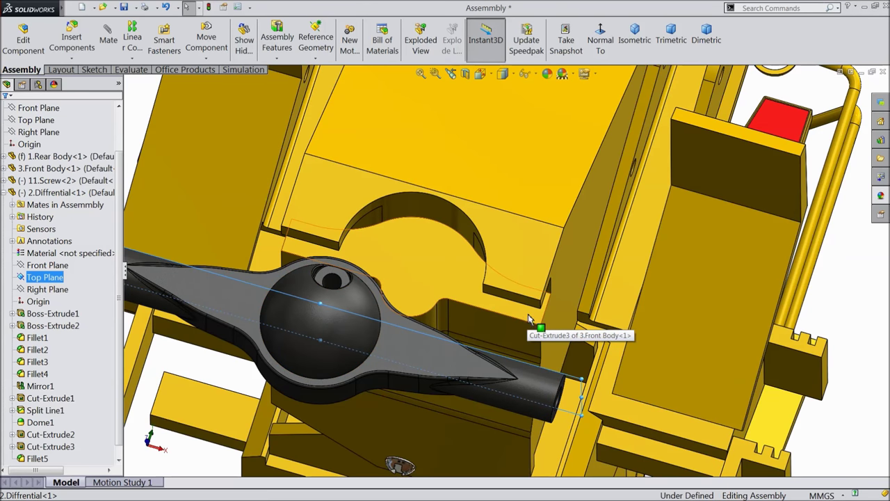
pyautogui.keyDown('ctrl'); pyautogui.click(509, 300); pyautogui.keyUp('ctrl')
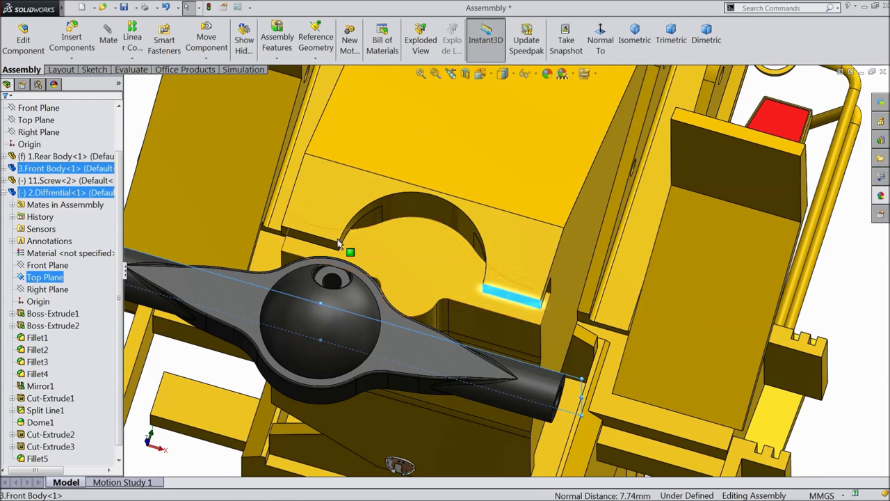
pyautogui.click(136, 111)
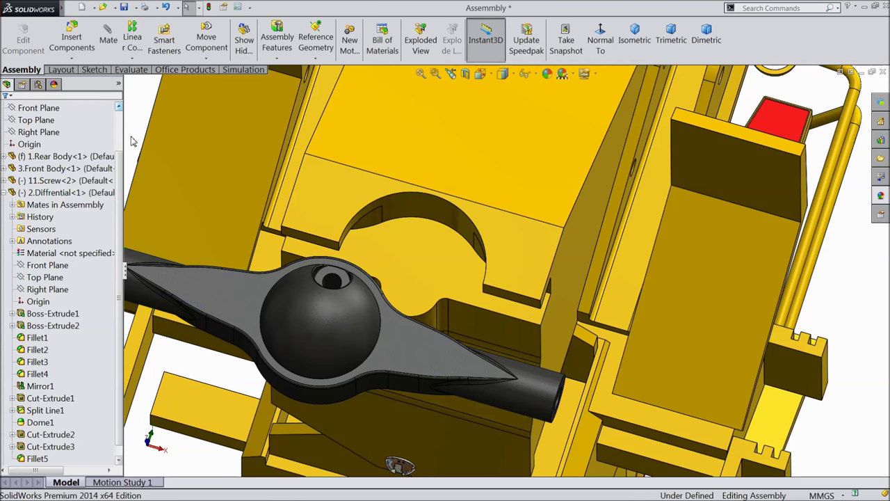
pyautogui.click(510, 300)
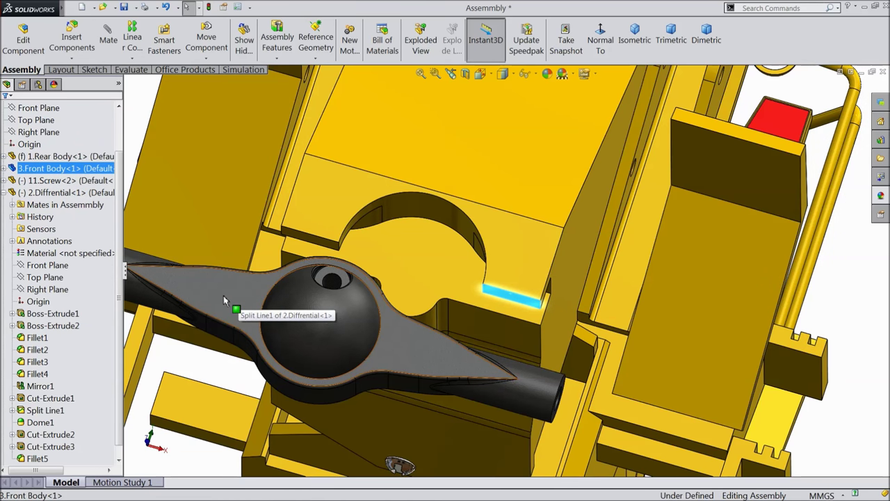
pyautogui.keyDown('ctrl'); pyautogui.click(50, 281); pyautogui.keyUp('ctrl')
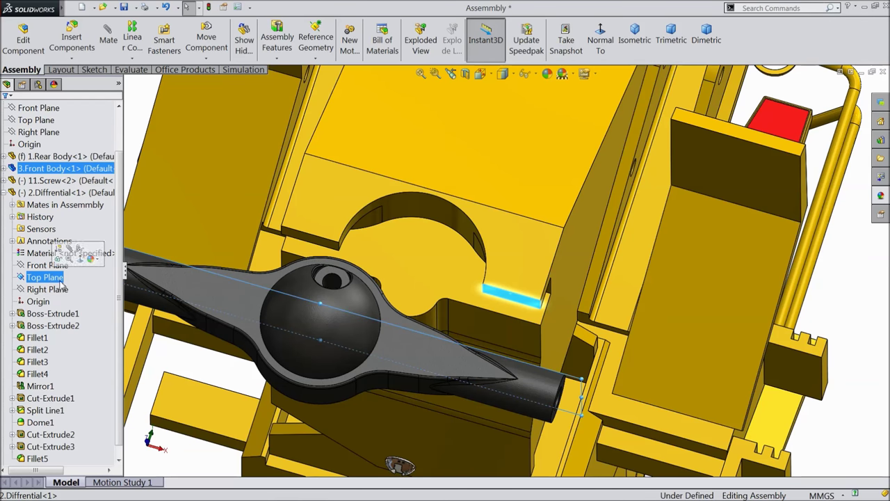
# Make the differential's Top Plane coincident with the front body face (Coincident5)
pyautogui.hotkey('ctrl', '8')
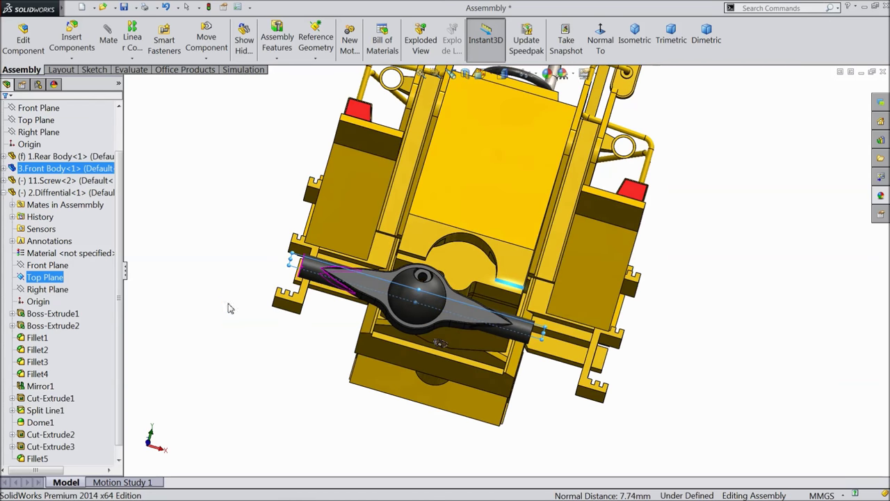
pyautogui.scroll(-5, 495, 275)
pyautogui.click(109, 40)
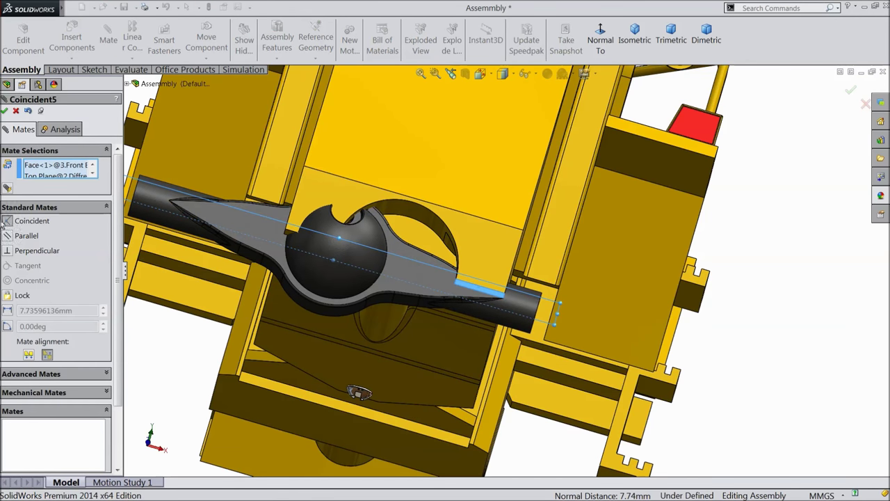
pyautogui.click(5, 111)
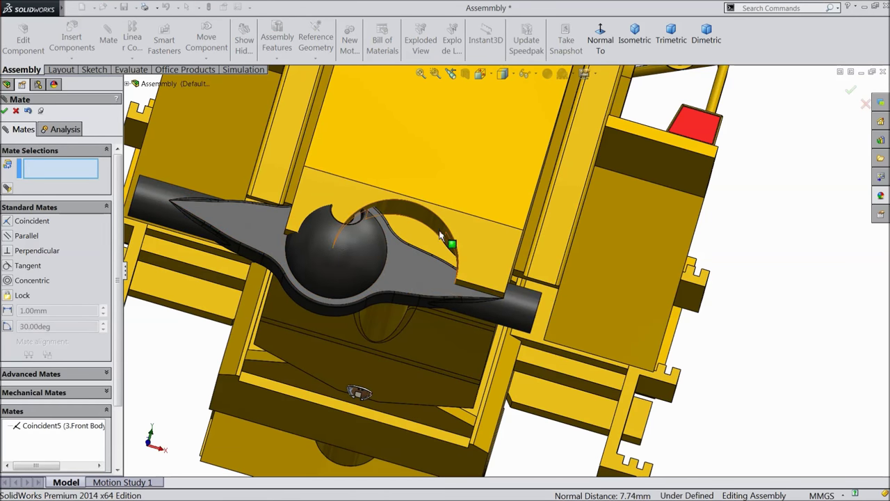
# Slide the differential inside the front body housing and choose the Width advanced mate
pyautogui.scroll(-3, 447, 238)
pyautogui.moveTo(368, 265); pyautogui.dragTo(409, 277)
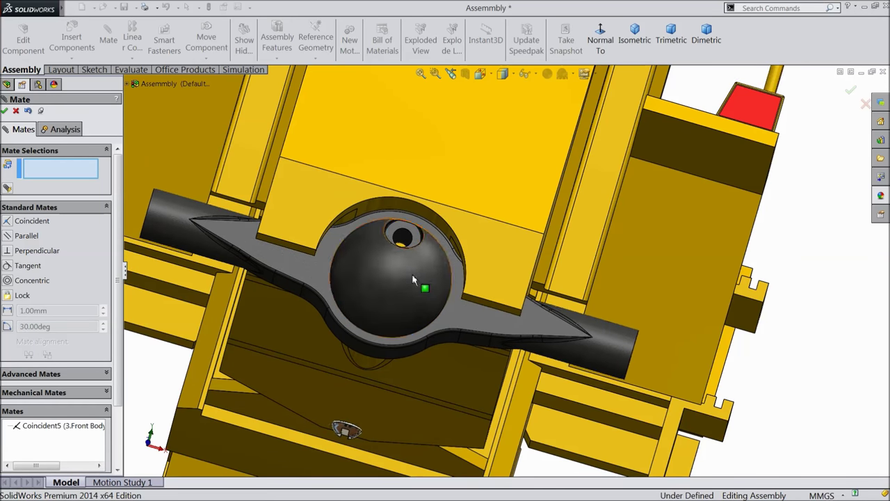
pyautogui.hotkey('ctrl', 'shift', 'z')
pyautogui.click(52, 208)
pyautogui.click(40, 226)
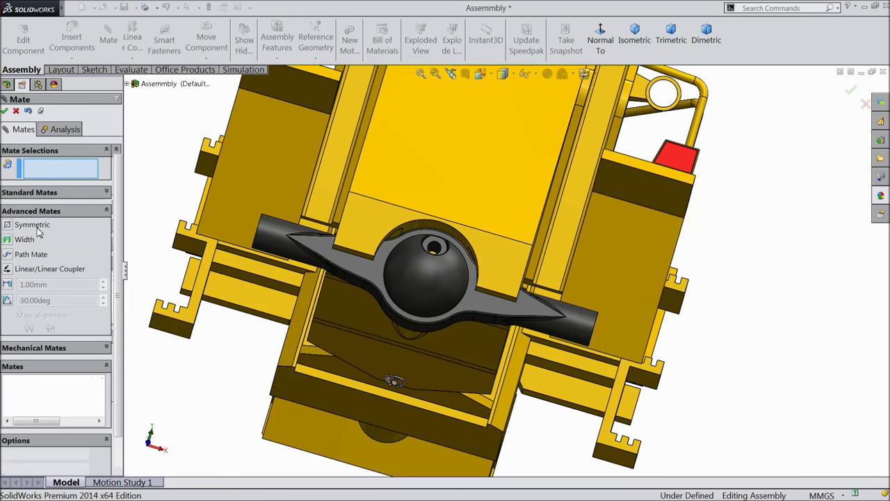
pyautogui.click(21, 242)
# Centre the axle with a width mate between the front body side faces and axle end faces
pyautogui.moveTo(319, 269); pyautogui.dragTo(381, 218, button='middle')
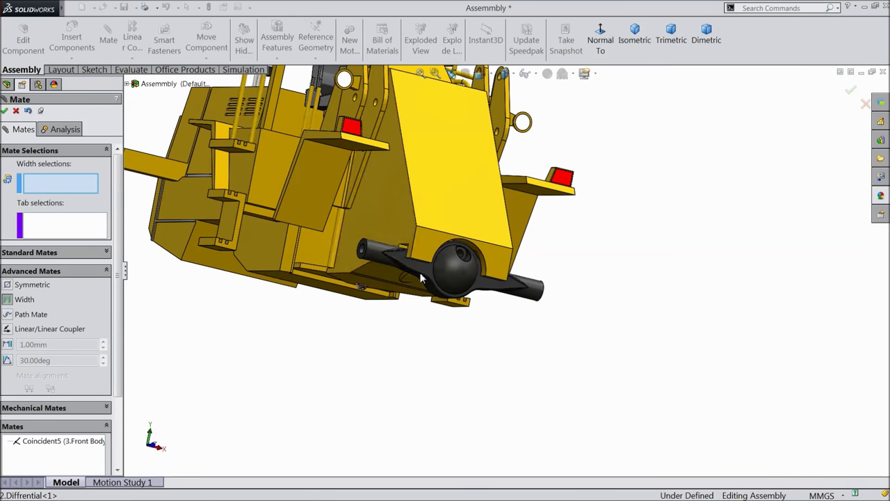
pyautogui.click(396, 220)
pyautogui.moveTo(396, 220); pyautogui.dragTo(391, 222, button='middle')
pyautogui.click(571, 257)
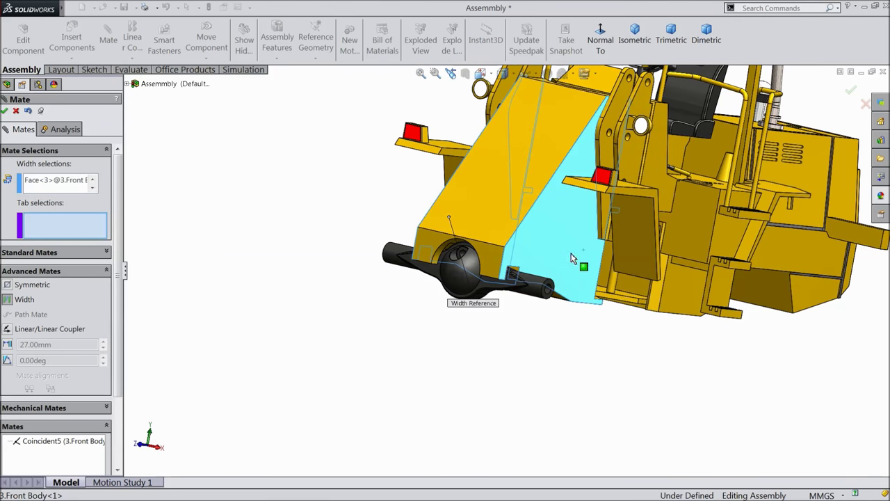
pyautogui.scroll(-5, 569, 260)
pyautogui.click(547, 297)
pyautogui.moveTo(548, 297); pyautogui.dragTo(512, 333, button='middle')
pyautogui.scroll(-4, 357, 261)
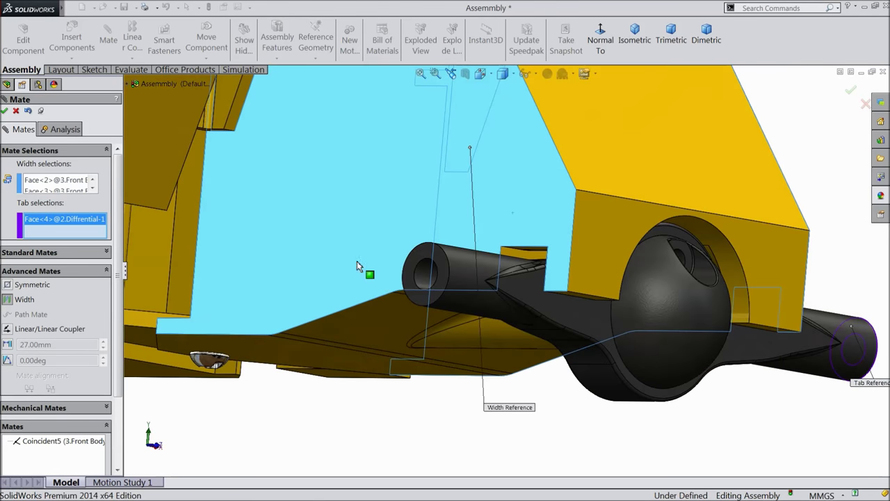
pyautogui.click(422, 263)
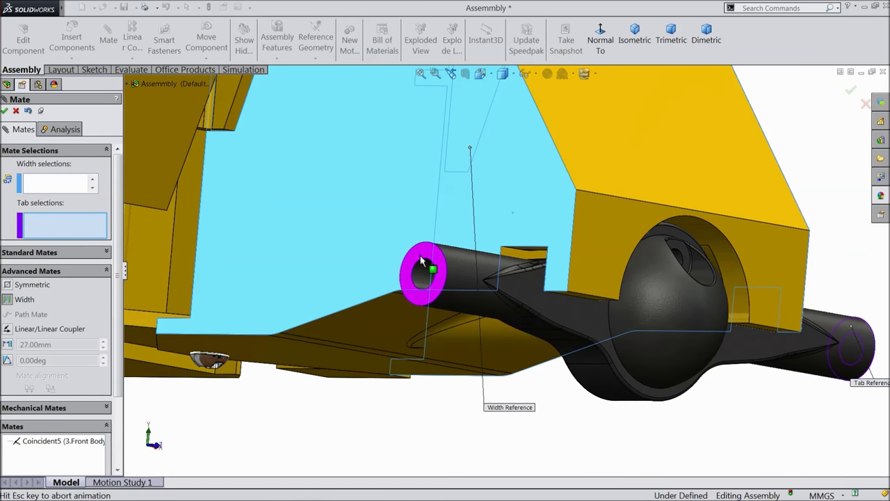
pyautogui.click(5, 111)
pyautogui.scroll(-5, 354, 222)
pyautogui.moveTo(427, 255); pyautogui.dragTo(206, 236, button='middle')
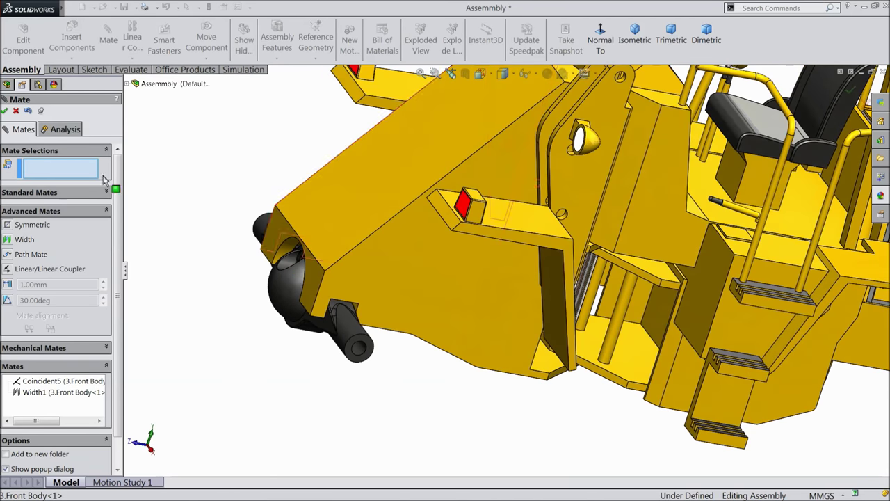
pyautogui.click(5, 111)
# Insert a second copy of the 2.Diffrential part into the assembly
pyautogui.press('f')
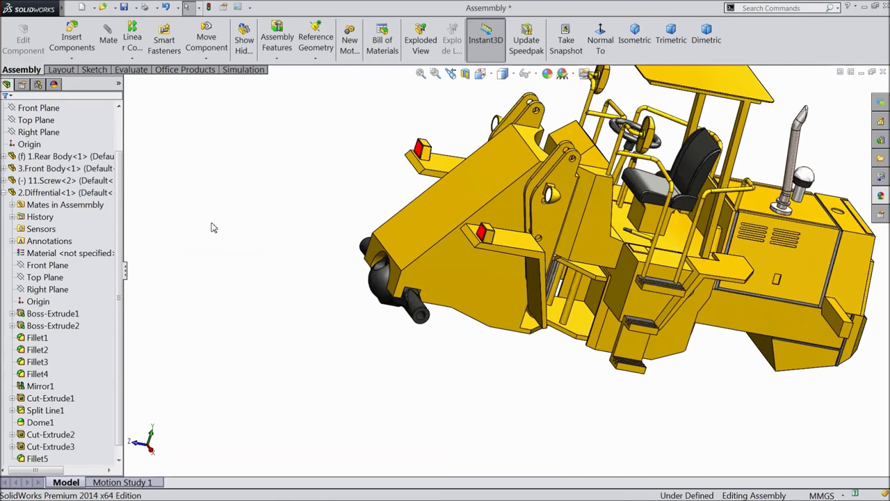
pyautogui.click(70, 44)
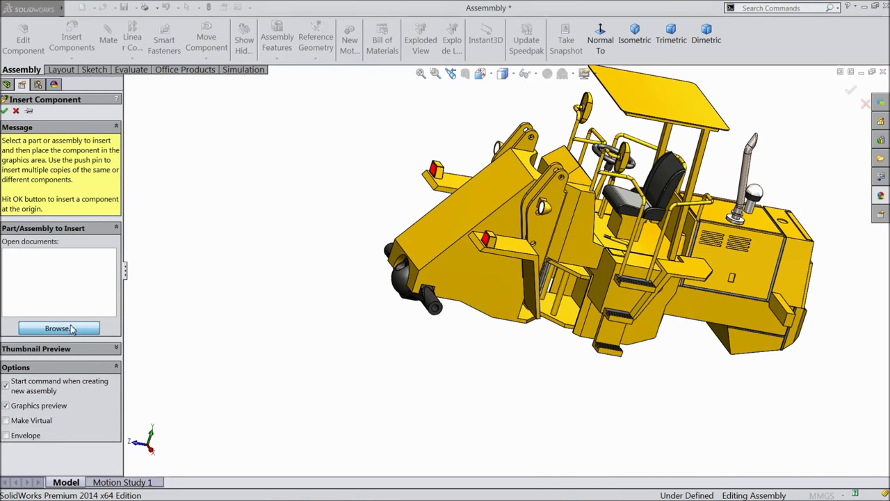
pyautogui.click(69, 328)
pyautogui.click(455, 135)
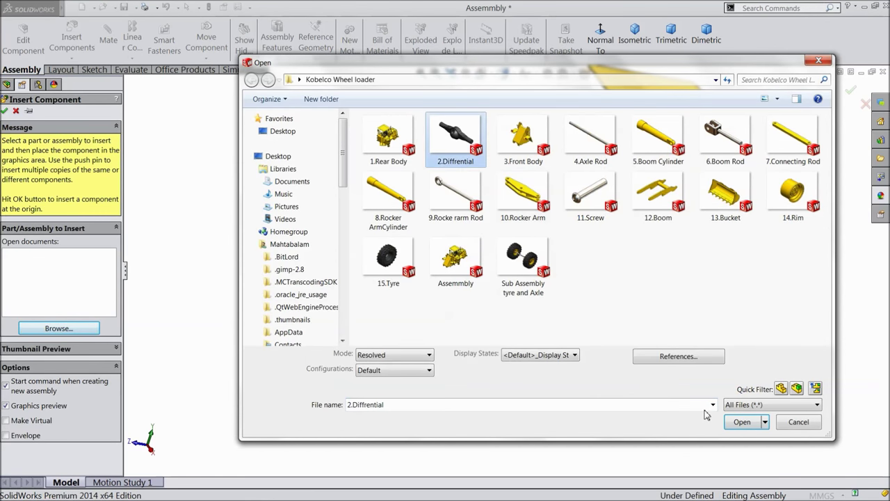
pyautogui.click(749, 426)
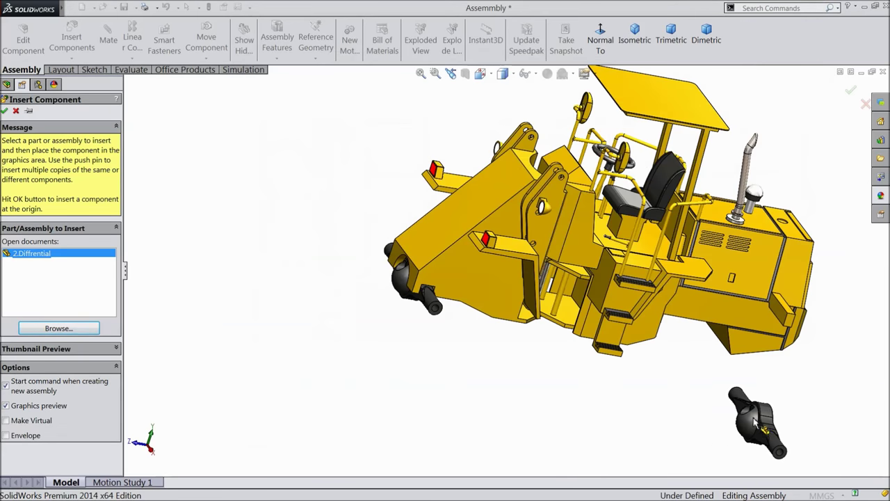
pyautogui.click(791, 389)
# Rotate the new differential slightly and move it down toward the rear
pyautogui.press('Left')
pyautogui.press('Left')
pyautogui.press('Left')
pyautogui.press('Left')
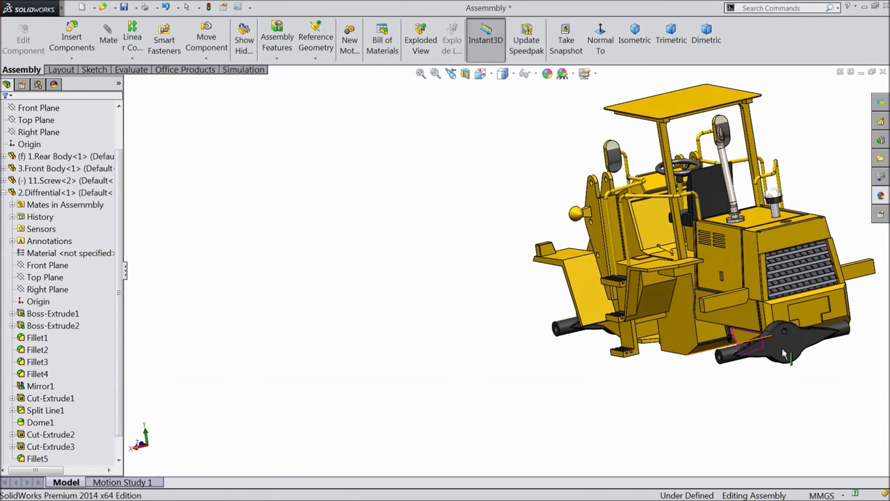
pyautogui.scroll(-5, 784, 355)
pyautogui.click(205, 58)
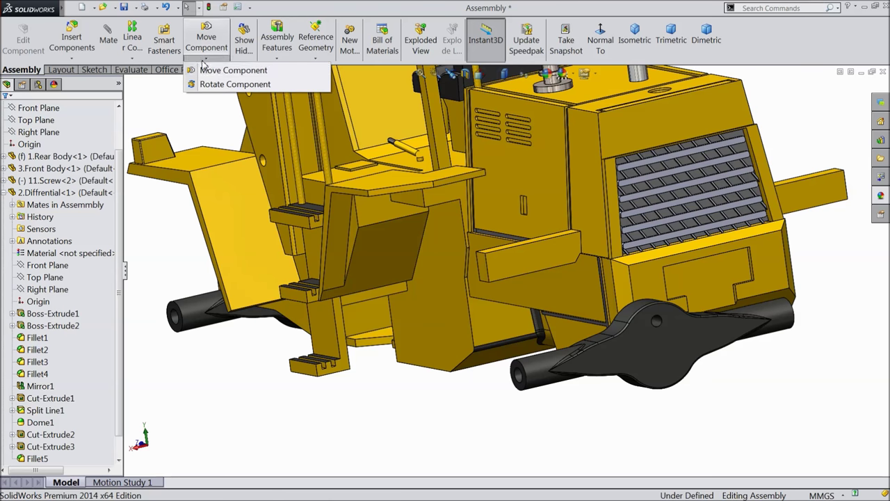
pyautogui.click(234, 83)
pyautogui.moveTo(647, 369); pyautogui.dragTo(845, 379)
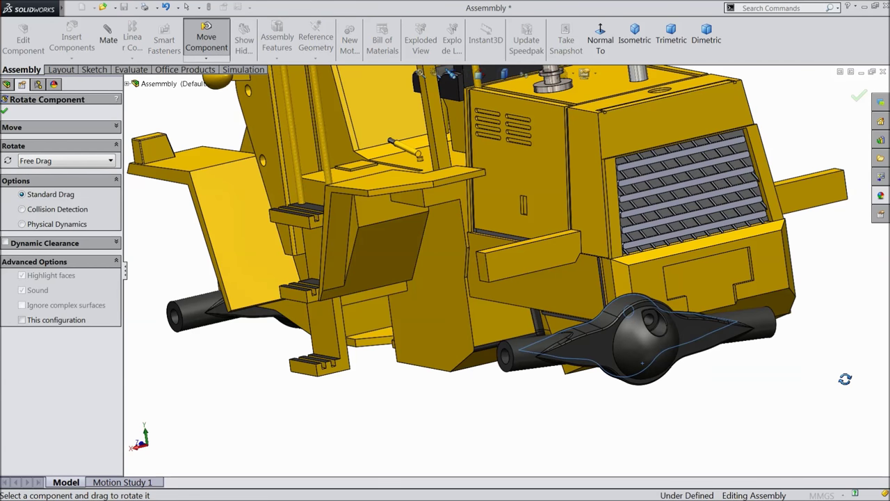
pyautogui.click(5, 113)
pyautogui.scroll(3, 556, 320)
pyautogui.moveTo(557, 320); pyautogui.dragTo(550, 295, button='middle')
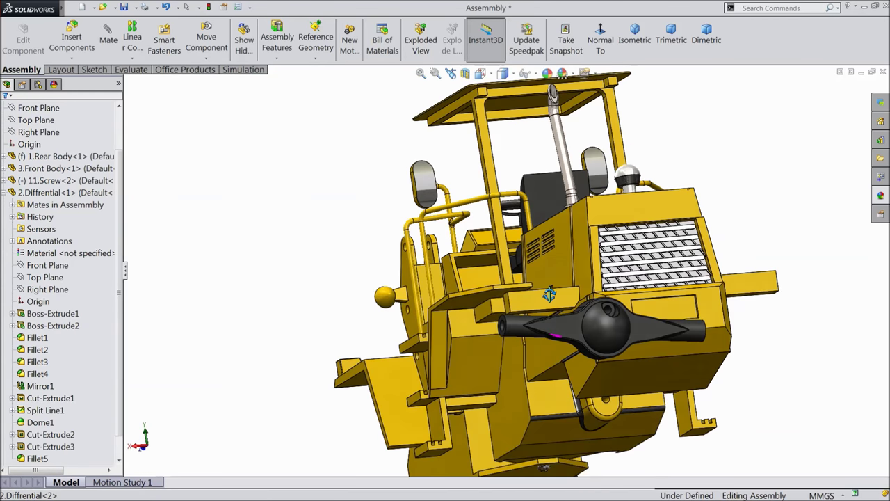
pyautogui.moveTo(616, 354); pyautogui.dragTo(640, 424)
pyautogui.moveTo(640, 424); pyautogui.dragTo(607, 450, button='middle')
# Lower the differential beneath the rear housing and select its hole face
pyautogui.click(422, 439)
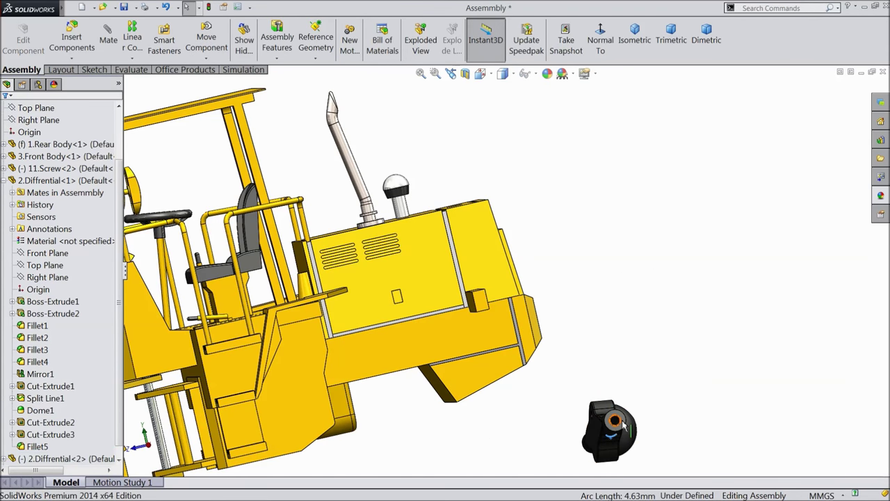
pyautogui.moveTo(624, 422); pyautogui.dragTo(417, 411)
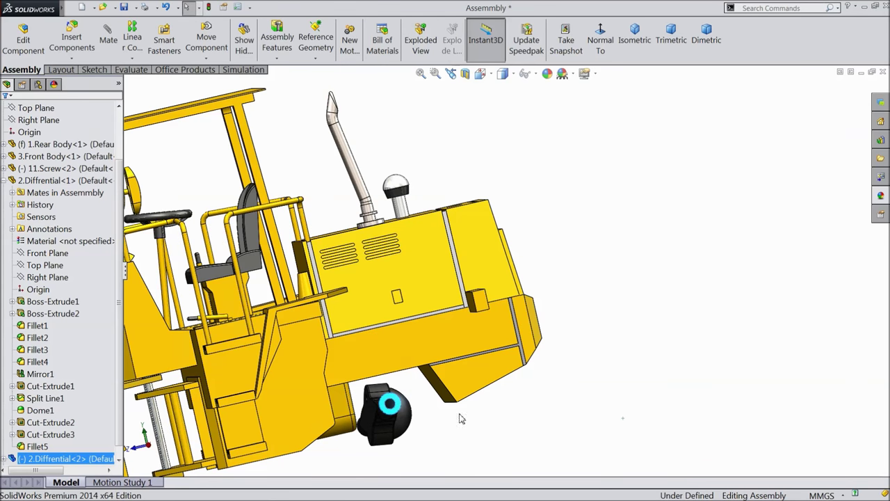
pyautogui.moveTo(459, 420); pyautogui.dragTo(362, 410, button='middle')
pyautogui.scroll(-10, 439, 411)
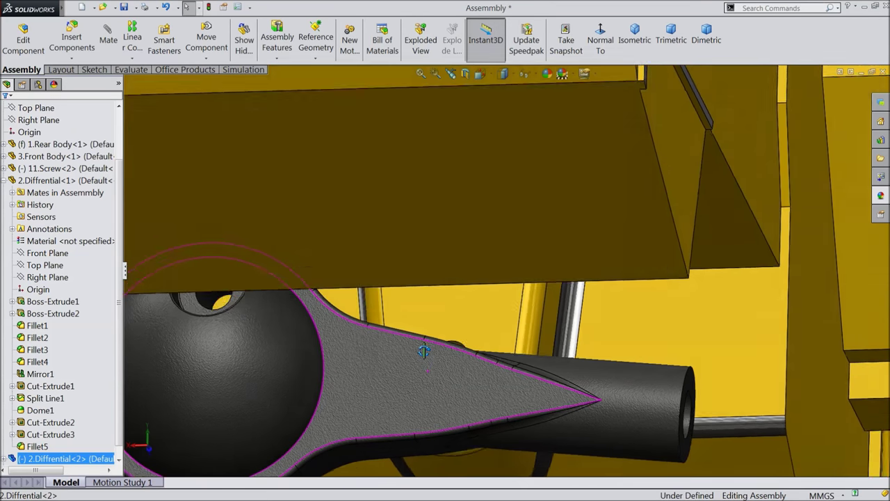
pyautogui.moveTo(423, 351)
pyautogui.mouseDown(button='middle')
pyautogui.moveTo(421, 322)
pyautogui.moveTo(445, 332)
pyautogui.moveTo(423, 352)
pyautogui.moveTo(423, 311)
pyautogui.moveTo(411, 359)
pyautogui.mouseUp(button='middle')
pyautogui.moveTo(411, 360); pyautogui.dragTo(499, 455)
pyautogui.scroll(-3, 485, 372)
pyautogui.moveTo(485, 372); pyautogui.dragTo(476, 412, button='middle')
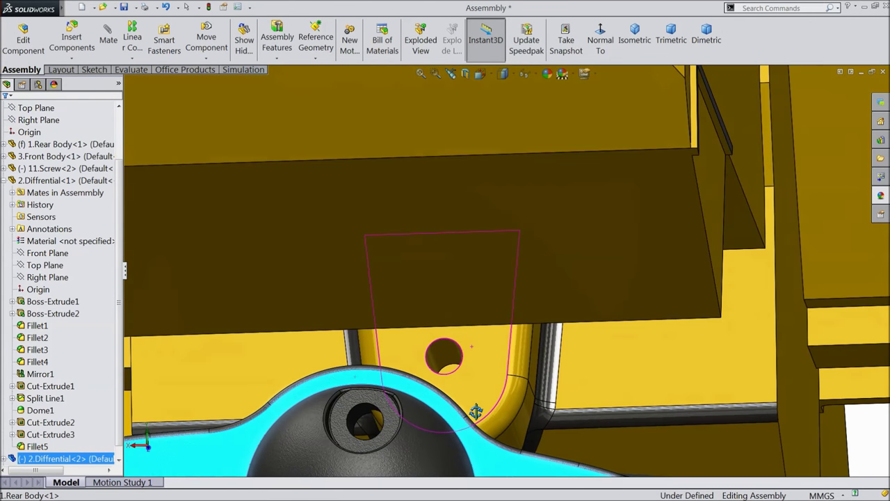
pyautogui.click(365, 417)
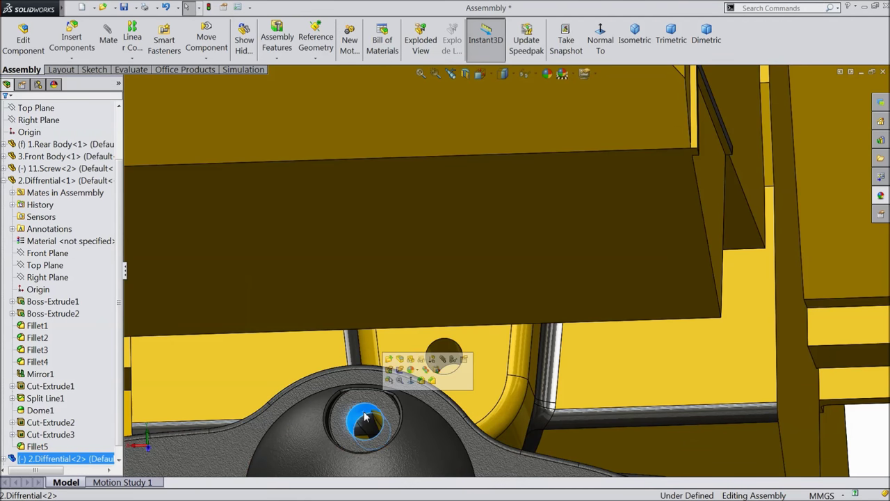
# Make the differential hole concentric with the rear body hole
pyautogui.click(442, 359)
pyautogui.click(442, 356)
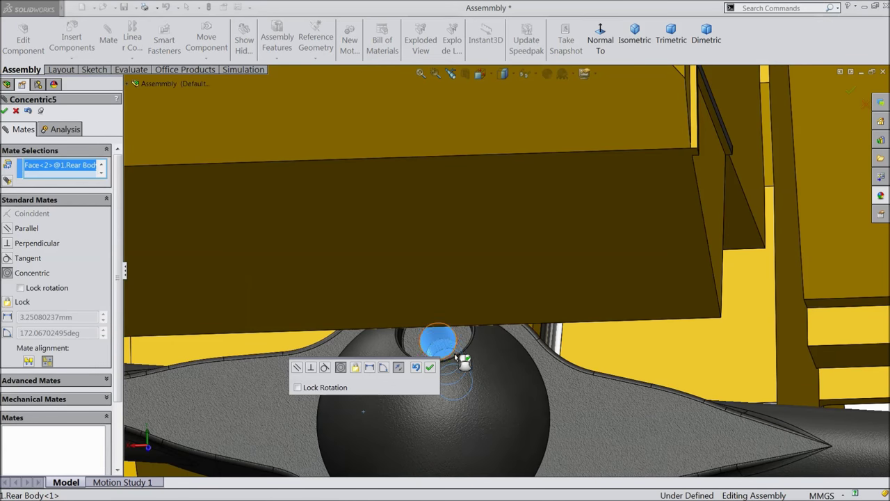
pyautogui.click(429, 369)
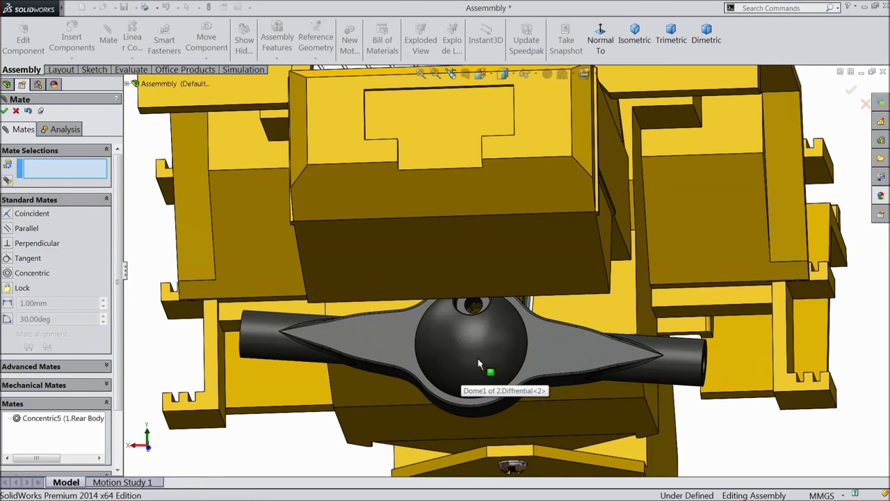
pyautogui.moveTo(557, 381); pyautogui.dragTo(566, 373)
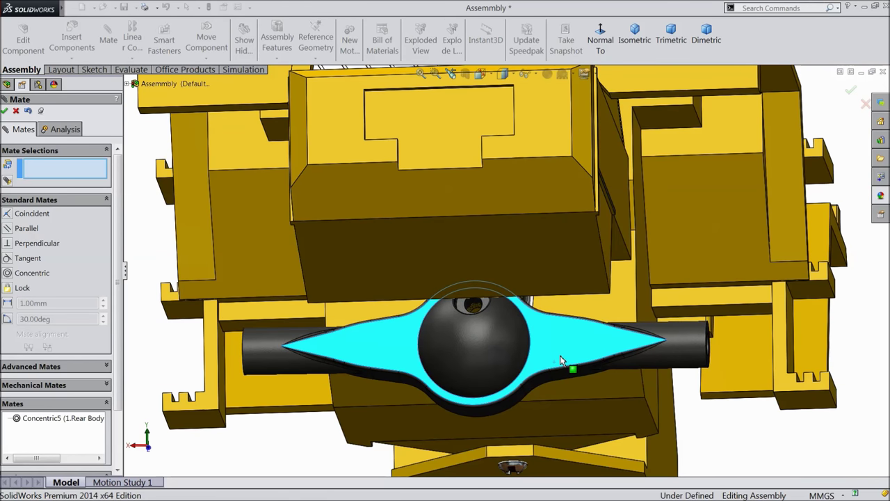
pyautogui.moveTo(483, 391); pyautogui.dragTo(539, 367, button='middle')
pyautogui.moveTo(539, 360)
pyautogui.mouseDown()
pyautogui.moveTo(390, 407)
pyautogui.moveTo(522, 363)
pyautogui.mouseUp()
pyautogui.moveTo(301, 361); pyautogui.dragTo(306, 251)
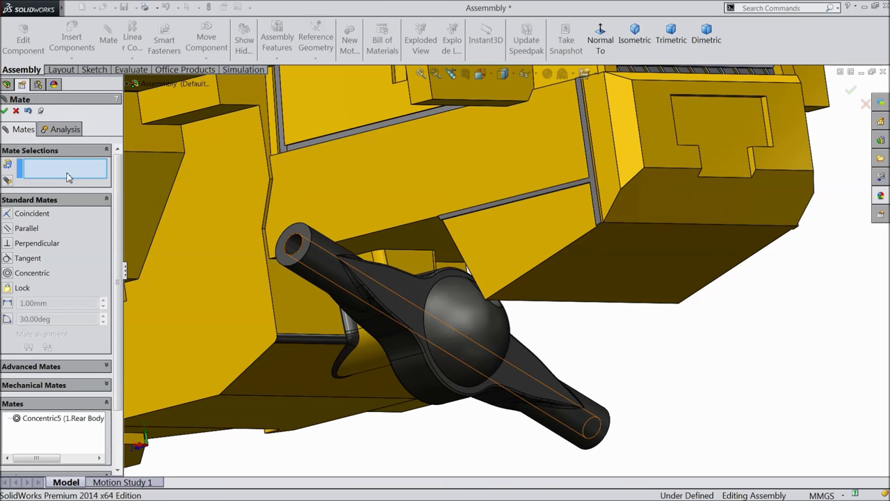
pyautogui.click(16, 111)
# Drag the differential about its pin to test its rotation beneath the rear body
pyautogui.click(263, 263)
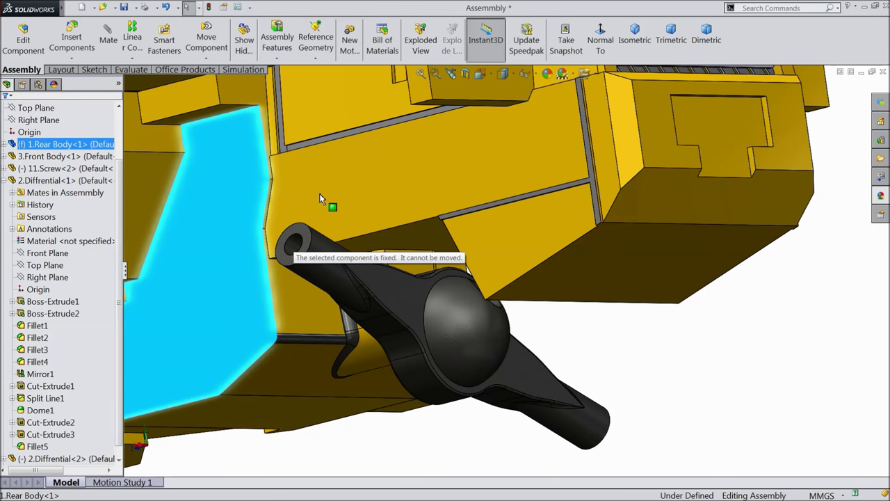
pyautogui.moveTo(325, 273); pyautogui.dragTo(550, 306)
pyautogui.moveTo(549, 305); pyautogui.dragTo(513, 324, button='middle')
pyautogui.moveTo(534, 300); pyautogui.dragTo(540, 352)
pyautogui.click(206, 58)
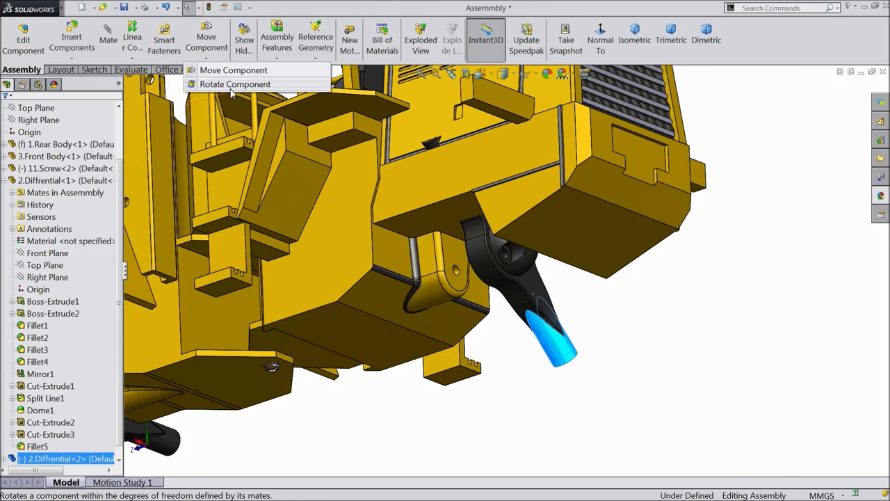
# Rotate the second differential into position under the rear body
pyautogui.click(232, 85)
pyautogui.moveTo(575, 360); pyautogui.dragTo(352, 244)
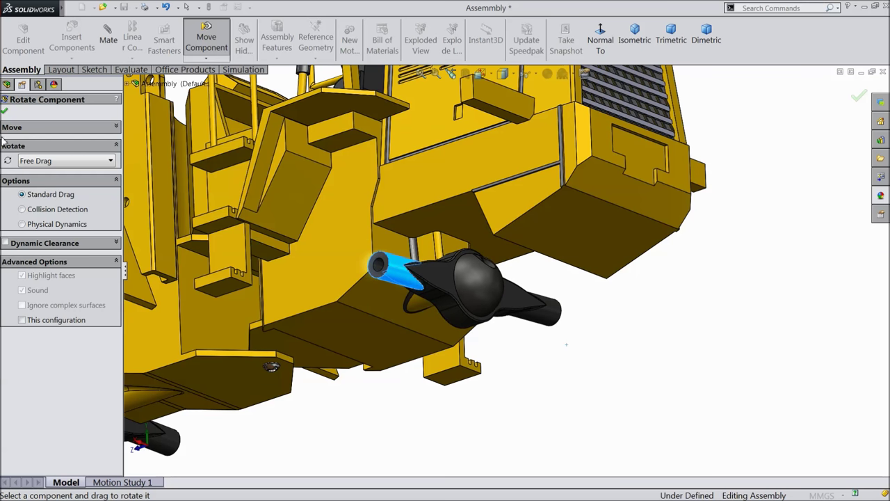
pyautogui.click(5, 112)
pyautogui.scroll(-5, 523, 328)
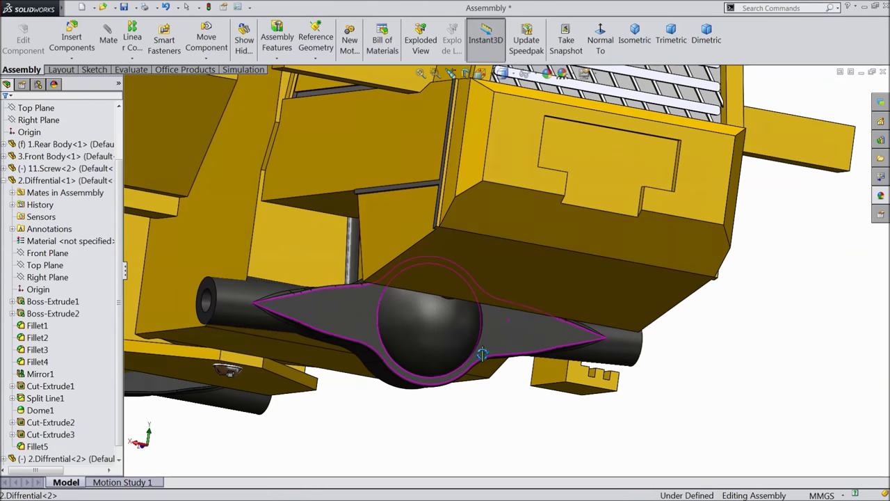
pyautogui.moveTo(482, 354); pyautogui.dragTo(518, 382, button='middle')
pyautogui.moveTo(475, 295); pyautogui.dragTo(425, 268)
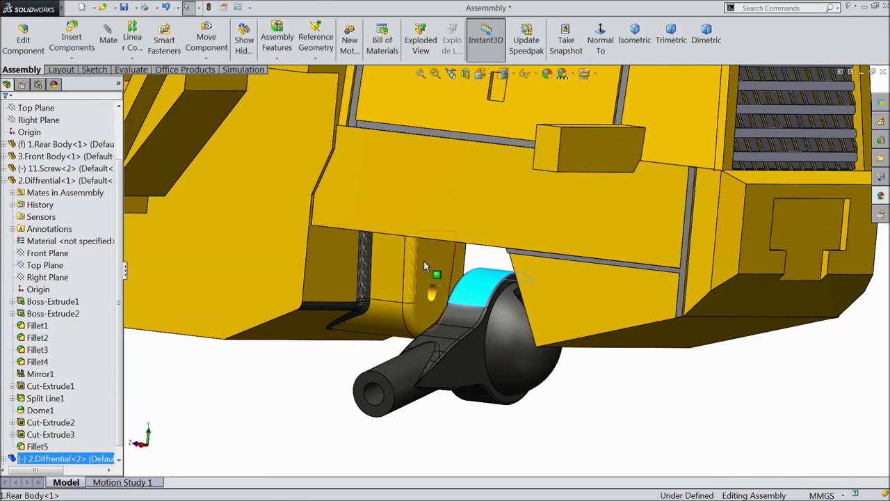
# Mate a rear body face coincident with the differential face (Coincident6)
pyautogui.click(424, 328)
pyautogui.moveTo(424, 328); pyautogui.dragTo(194, 153, button='middle')
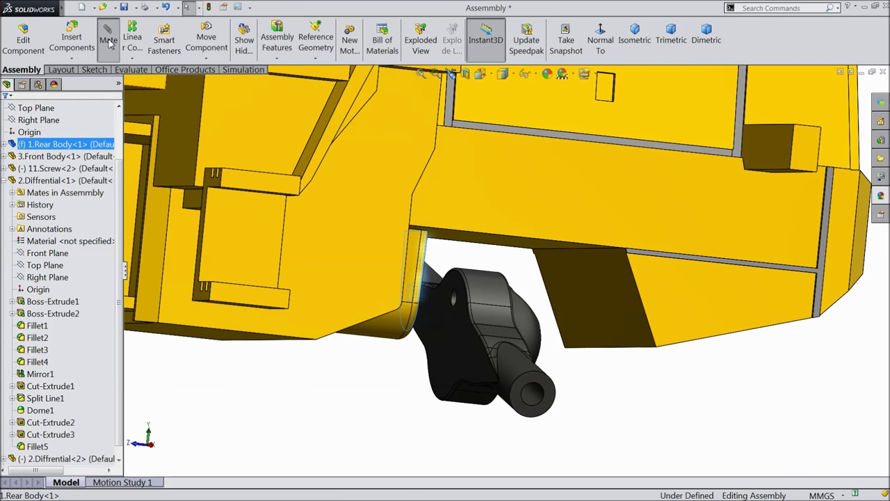
pyautogui.click(107, 42)
pyautogui.click(451, 329)
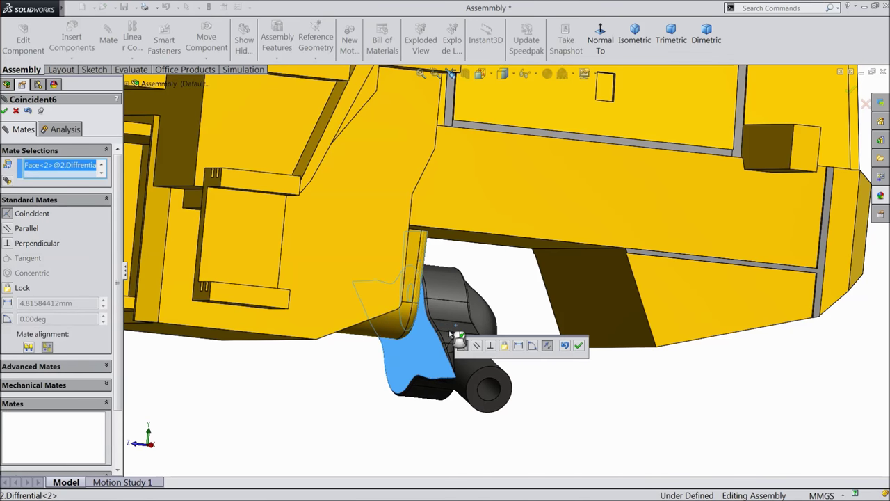
pyautogui.click(580, 346)
pyautogui.scroll(3, 557, 370)
pyautogui.moveTo(549, 382); pyautogui.dragTo(481, 325, button='middle')
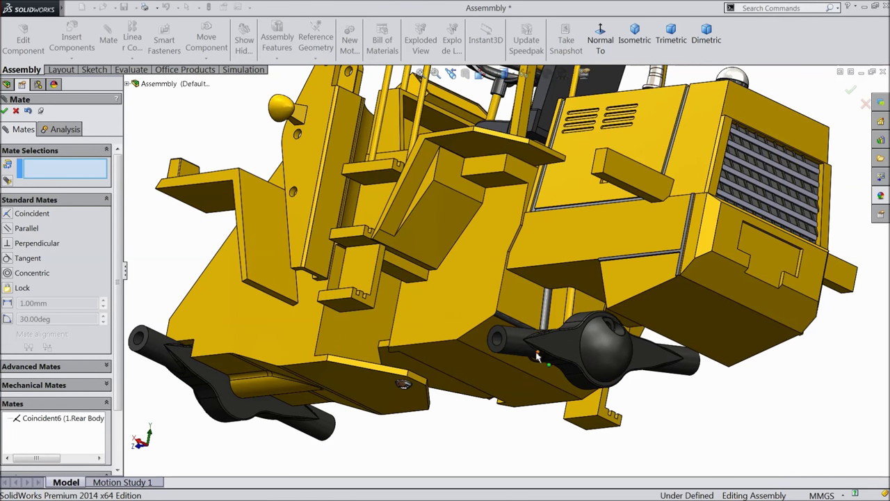
pyautogui.click(15, 112)
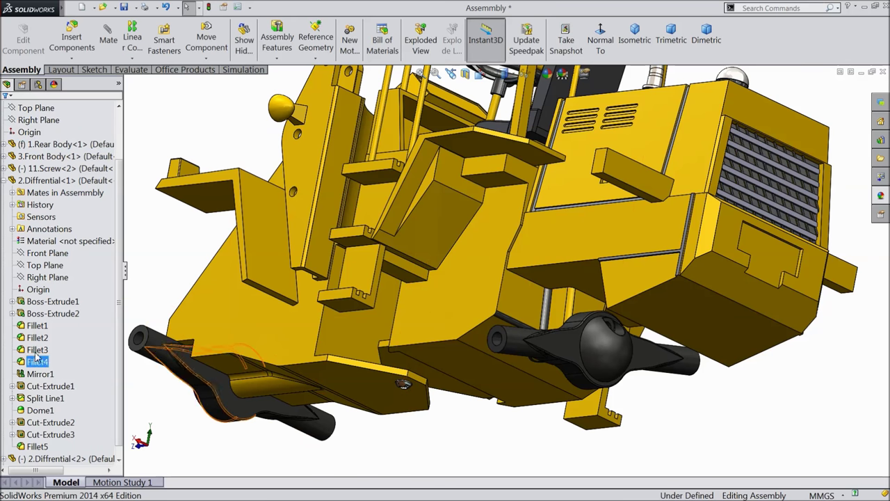
# Make 2.Diffrential<2>'s Top Plane parallel to the rear body underside face (Parallel2)
pyautogui.click(5, 181)
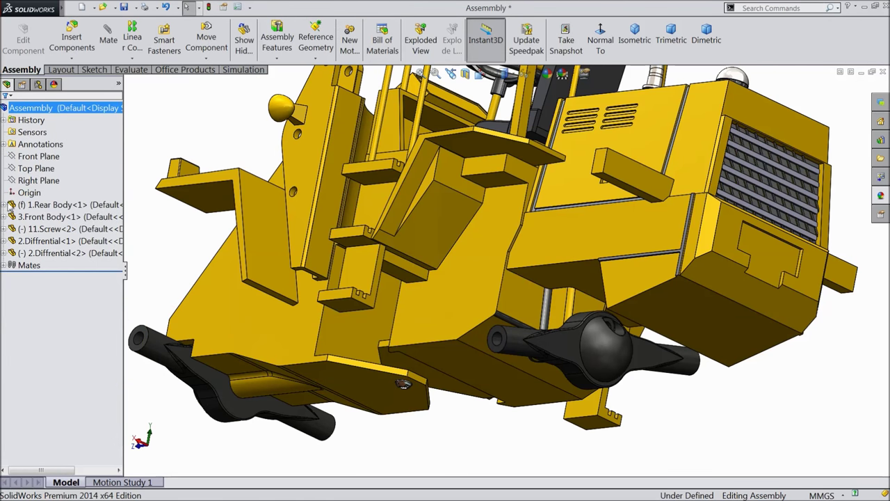
pyautogui.click(4, 253)
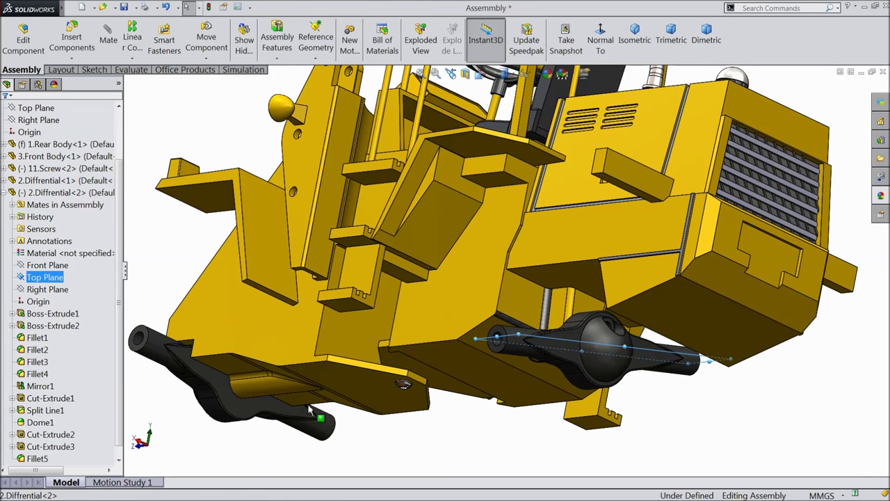
pyautogui.scroll(5, 207, 370)
pyautogui.moveTo(392, 423); pyautogui.dragTo(558, 415, button='middle')
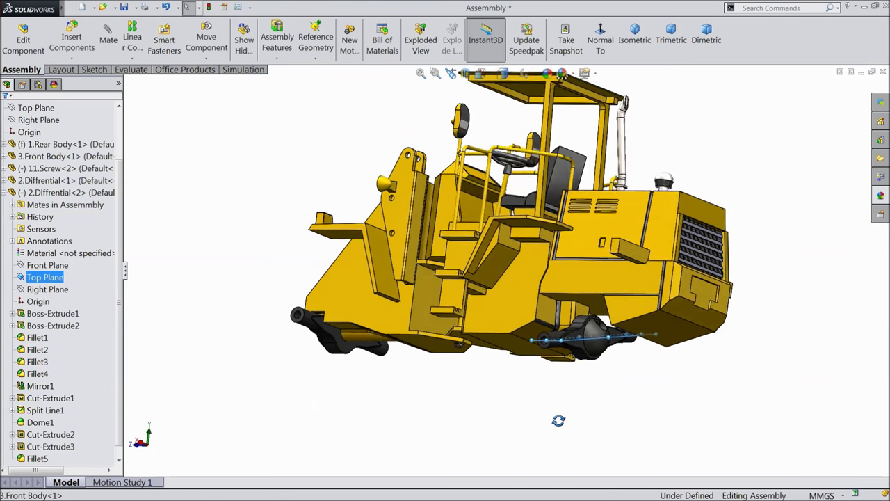
pyautogui.scroll(-3, 483, 361)
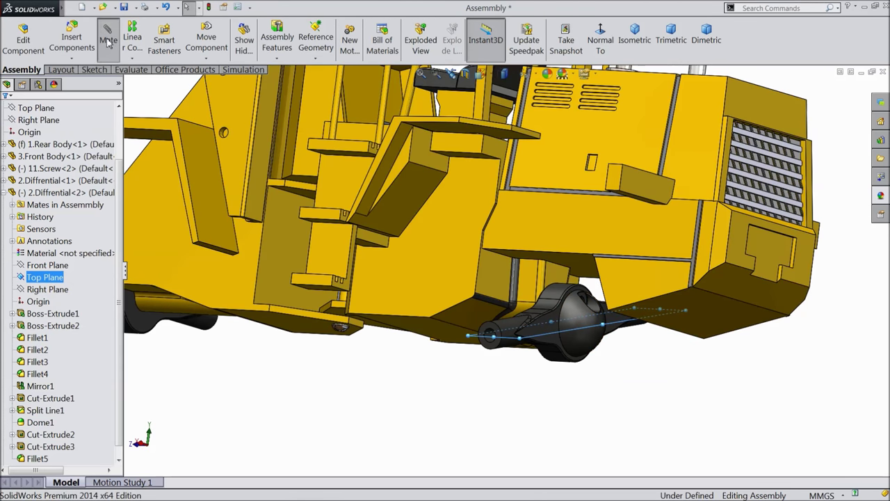
pyautogui.click(108, 42)
pyautogui.click(435, 337)
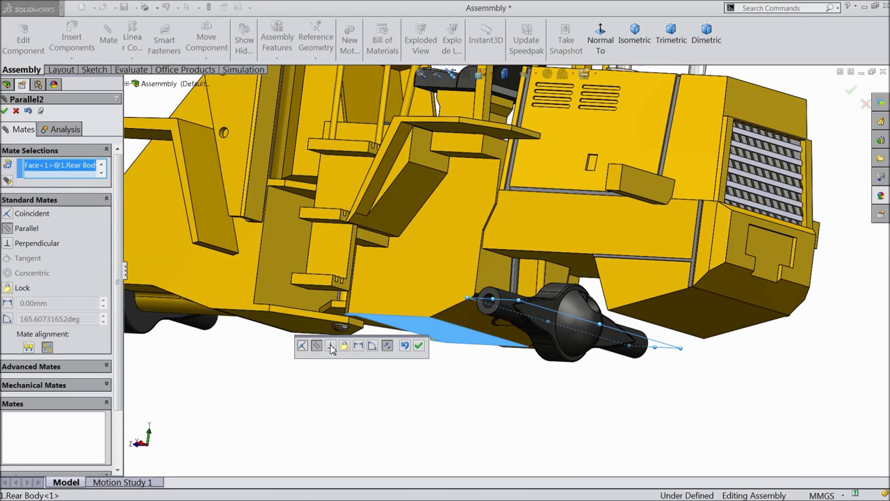
pyautogui.click(419, 346)
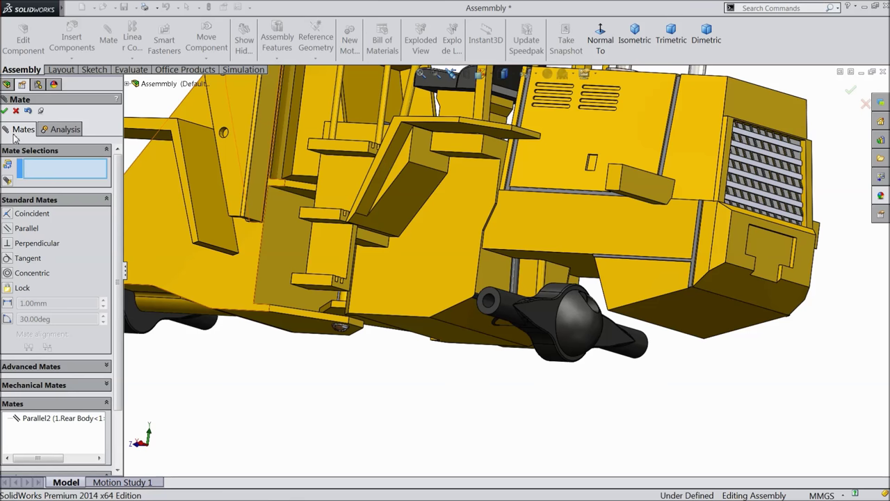
pyautogui.click(4, 112)
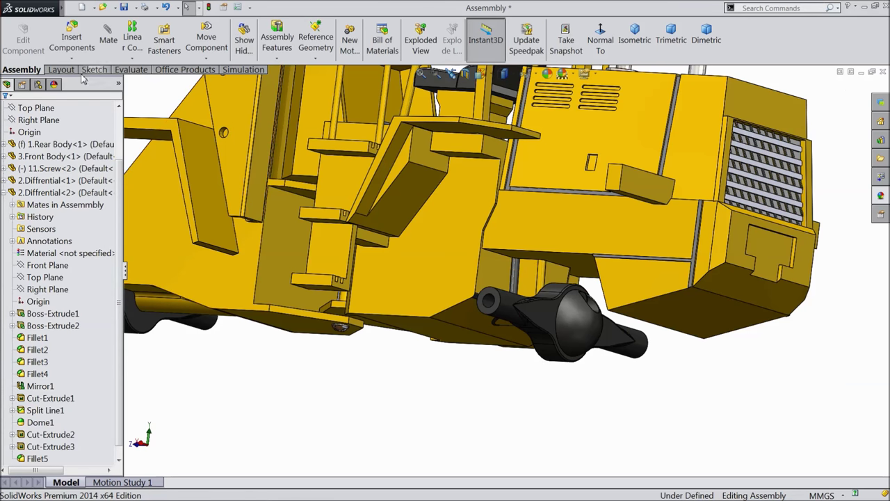
pyautogui.click(5, 192)
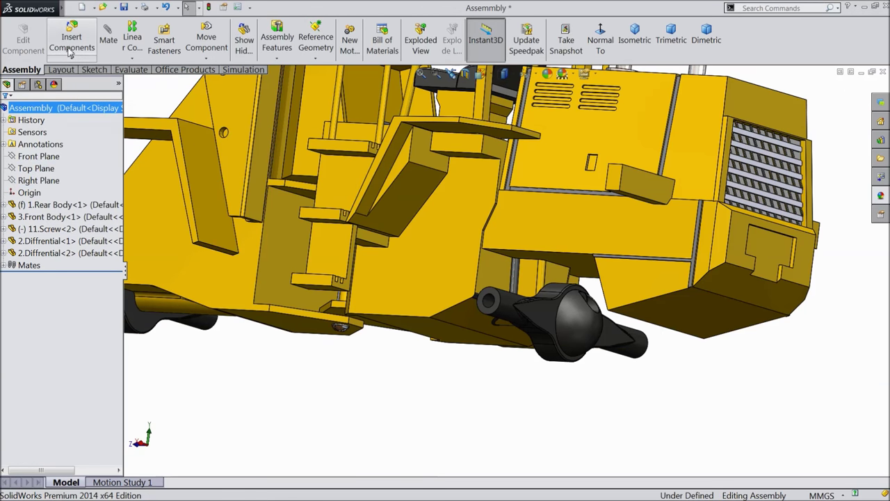
# Insert 'Sub Assembly tyre and Axle' and drag it beside the rear body
pyautogui.click(71, 41)
pyautogui.press('f')
pyautogui.moveTo(340, 349); pyautogui.dragTo(389, 382, button='middle')
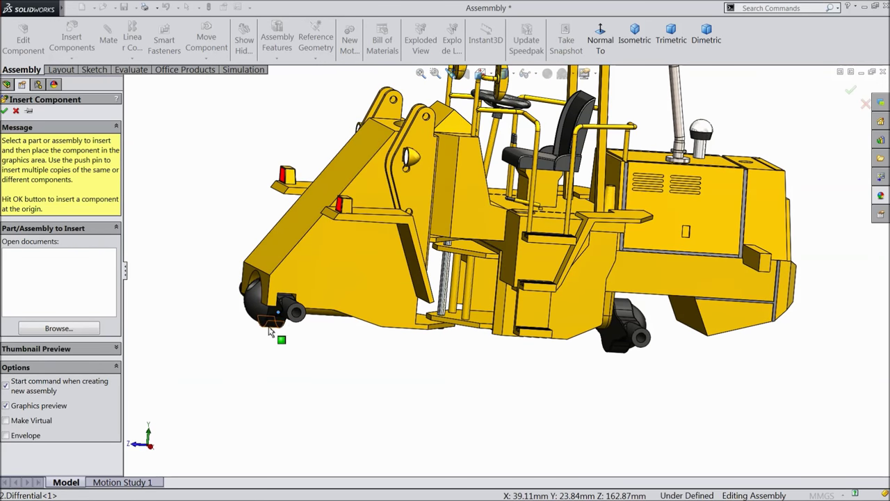
pyautogui.click(56, 328)
pyautogui.click(523, 261)
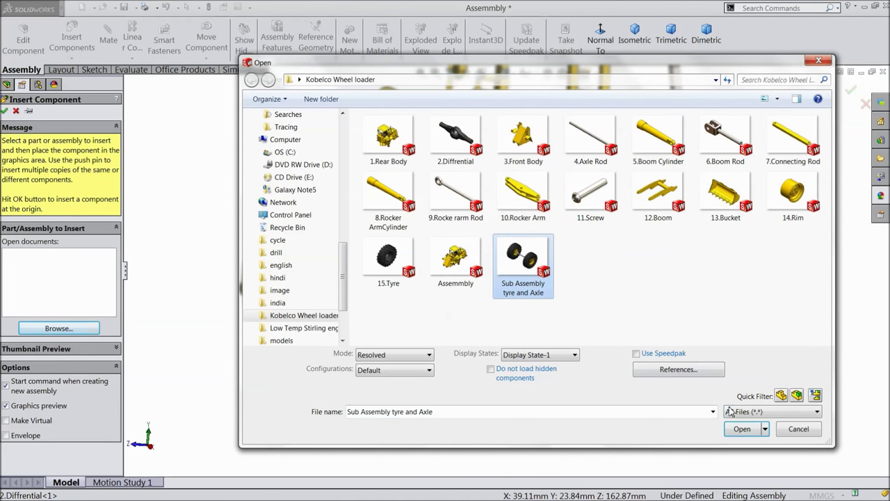
pyautogui.click(742, 430)
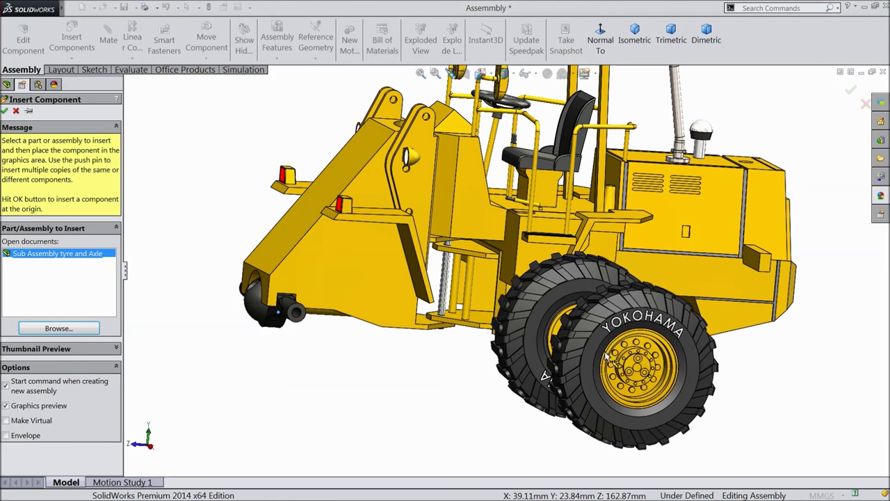
pyautogui.click(694, 384)
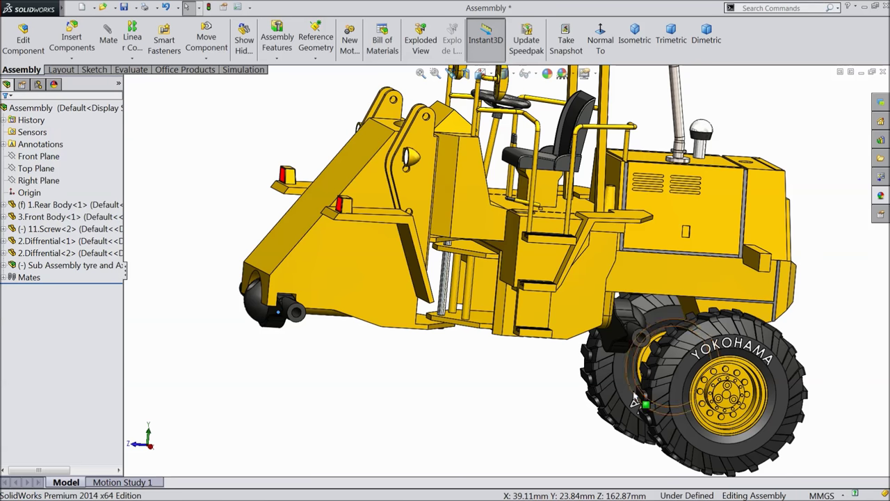
pyautogui.scroll(3, 646, 378)
pyautogui.moveTo(638, 315); pyautogui.dragTo(709, 321)
pyautogui.scroll(-5, 606, 327)
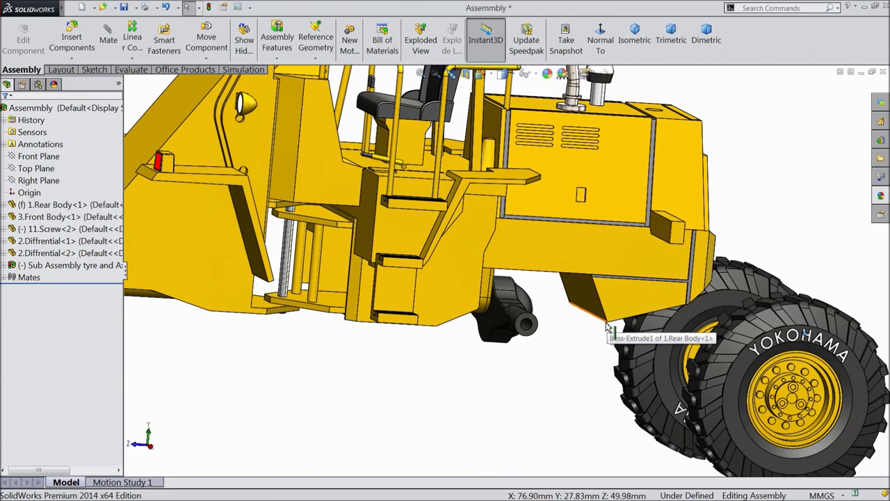
pyautogui.scroll(-4, 606, 327)
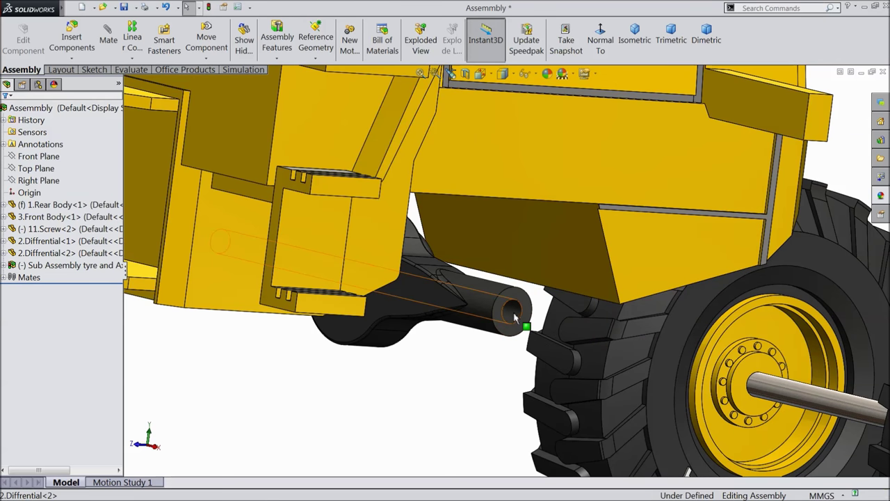
# Make the axle rod concentric with the differential's end face (Concentric6)
pyautogui.click(513, 315)
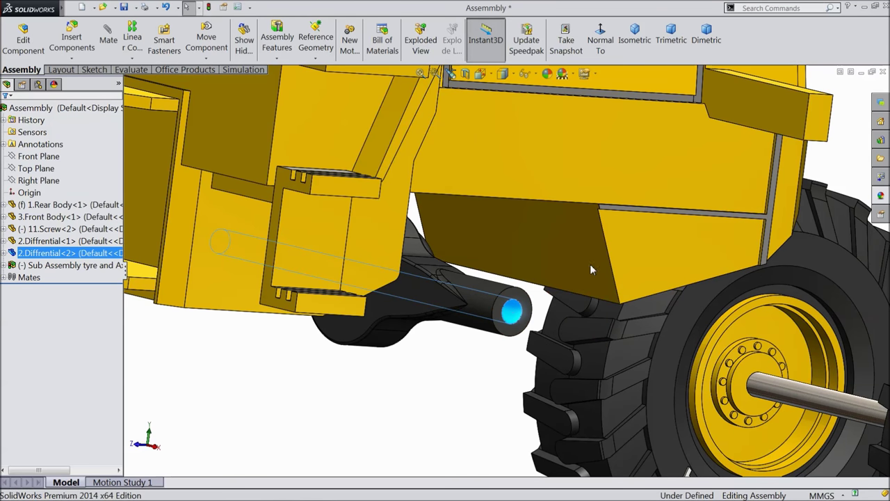
pyautogui.press('m')
pyautogui.scroll(3, 590, 270)
pyautogui.scroll(-4, 603, 333)
pyautogui.click(648, 327)
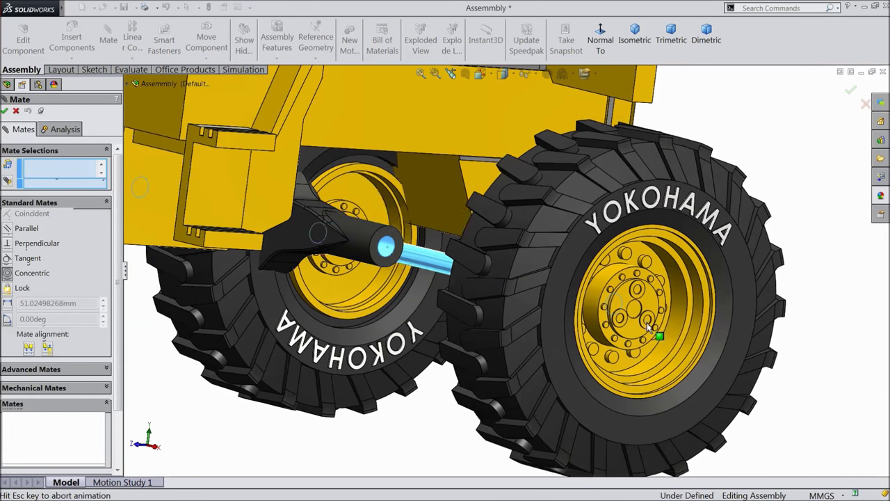
pyautogui.click(792, 338)
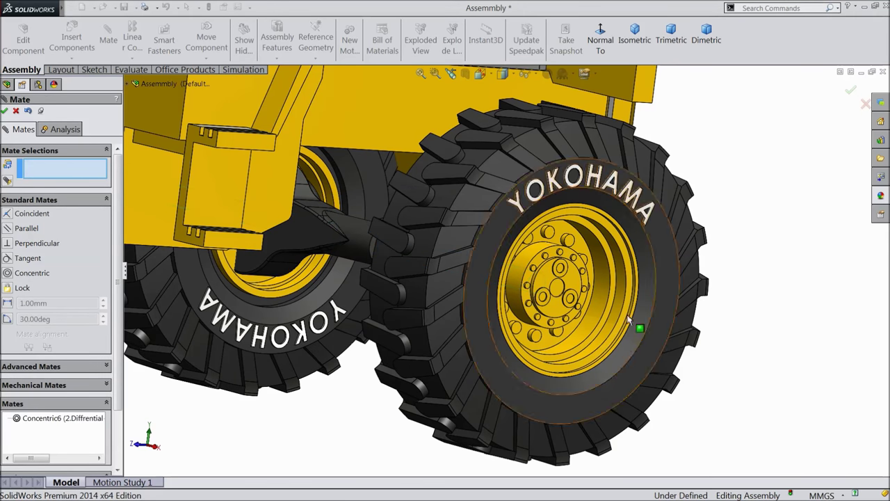
# Seat the tyre face flush against the differential tube end with a coincident mate (Coincident8)
pyautogui.scroll(3, 512, 276)
pyautogui.moveTo(513, 276); pyautogui.dragTo(536, 271, button='middle')
pyautogui.scroll(-5, 345, 257)
pyautogui.click(373, 271)
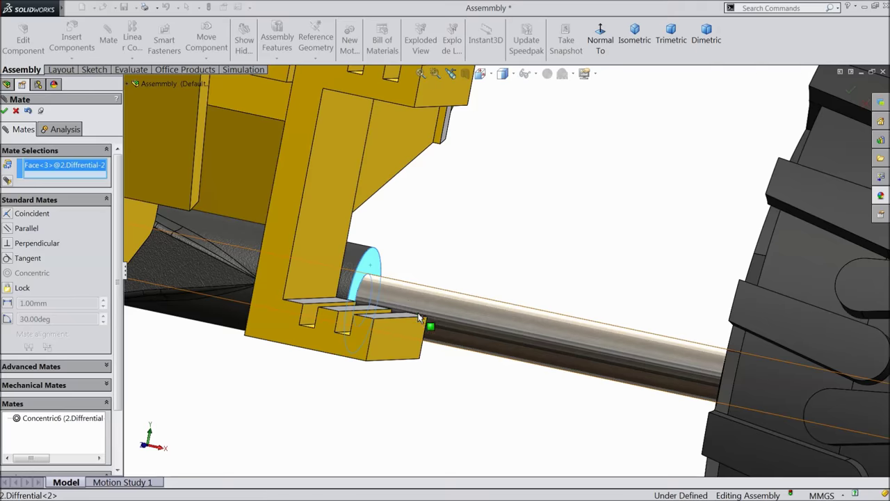
pyautogui.scroll(3, 427, 324)
pyautogui.scroll(-4, 493, 337)
pyautogui.moveTo(457, 338); pyautogui.dragTo(348, 361, button='middle')
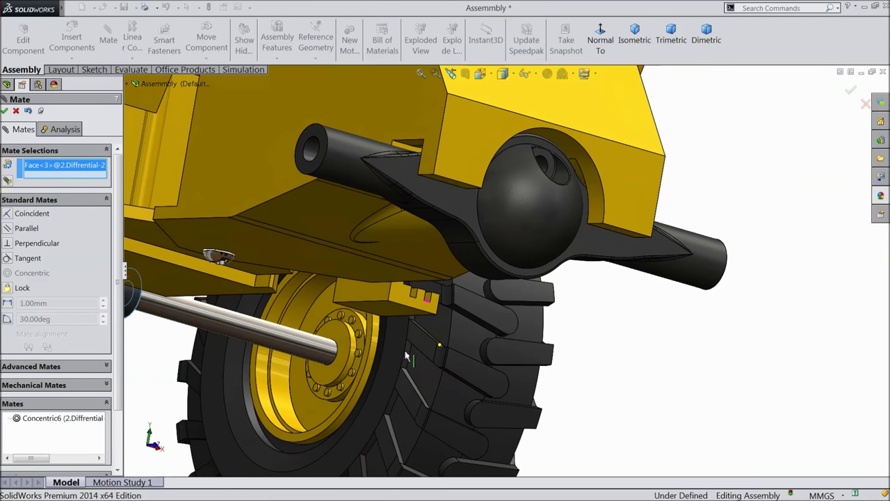
pyautogui.scroll(-5, 341, 358)
pyautogui.scroll(3, 324, 351)
pyautogui.click(332, 359)
pyautogui.moveTo(427, 383); pyautogui.dragTo(357, 369, button='middle')
pyautogui.scroll(-2, 399, 371)
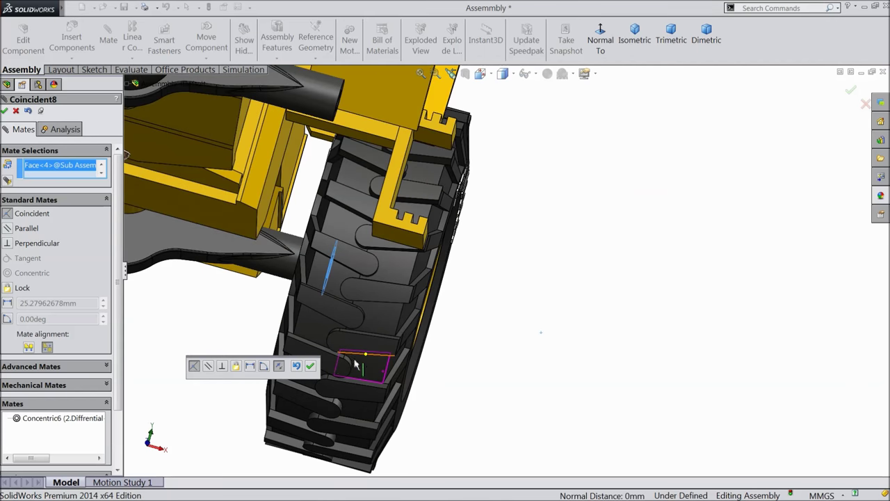
pyautogui.click(310, 365)
# Review the mounted wheels on the whole vehicle and close the Mate PropertyManager
pyautogui.scroll(3, 253, 330)
pyautogui.scroll(-2, 271, 267)
pyautogui.moveTo(311, 265); pyautogui.dragTo(330, 304, button='middle')
pyautogui.scroll(2, 338, 308)
pyautogui.scroll(-2, 303, 334)
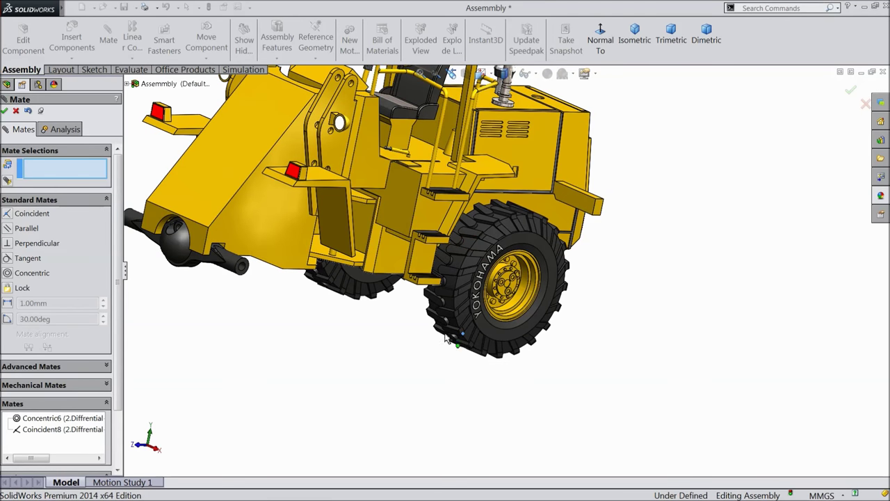
pyautogui.scroll(4, 390, 306)
pyautogui.moveTo(388, 306); pyautogui.dragTo(369, 316, button='middle')
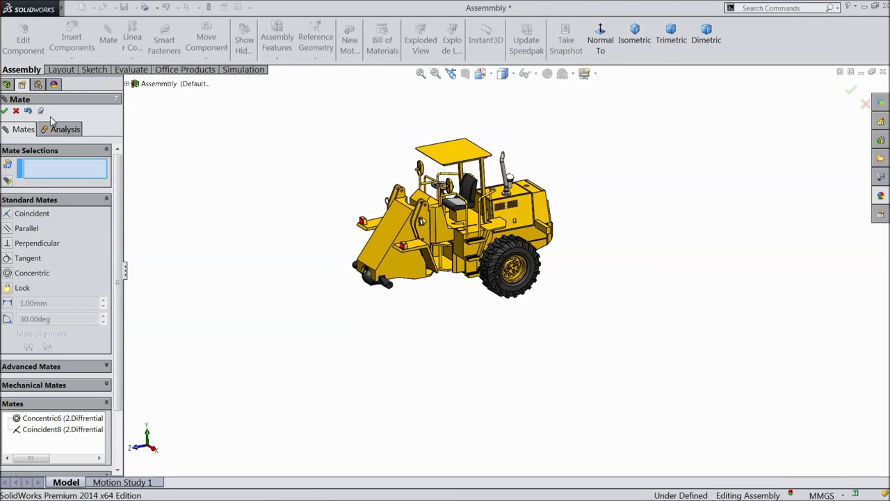
pyautogui.click(16, 112)
# Insert another copy of the Sub Assembly tyre and Axle file beside the loader
pyautogui.click(72, 40)
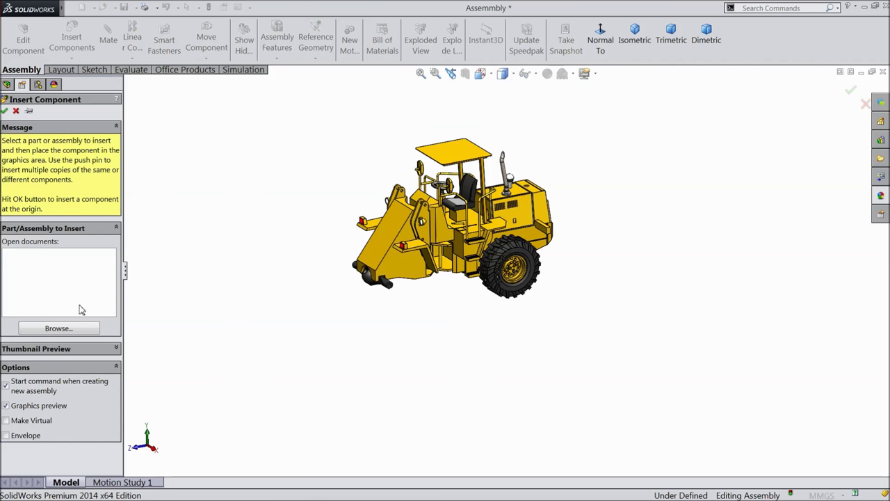
pyautogui.click(59, 328)
pyautogui.click(532, 263)
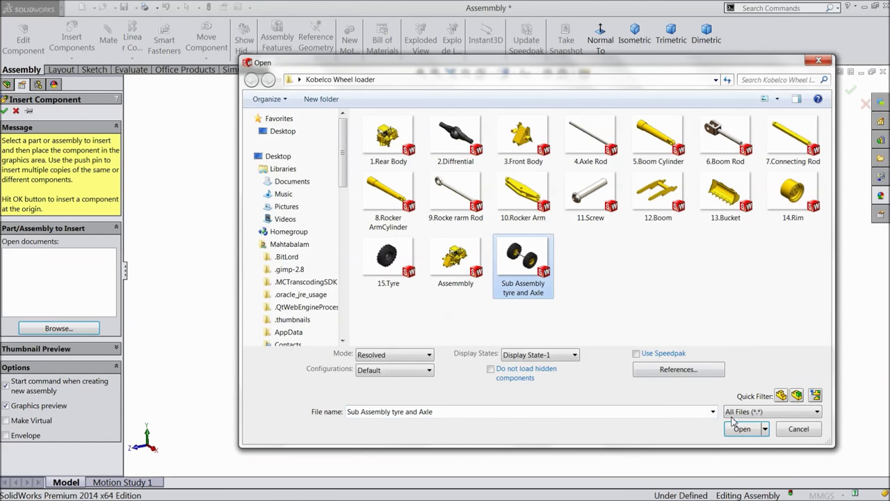
pyautogui.click(742, 428)
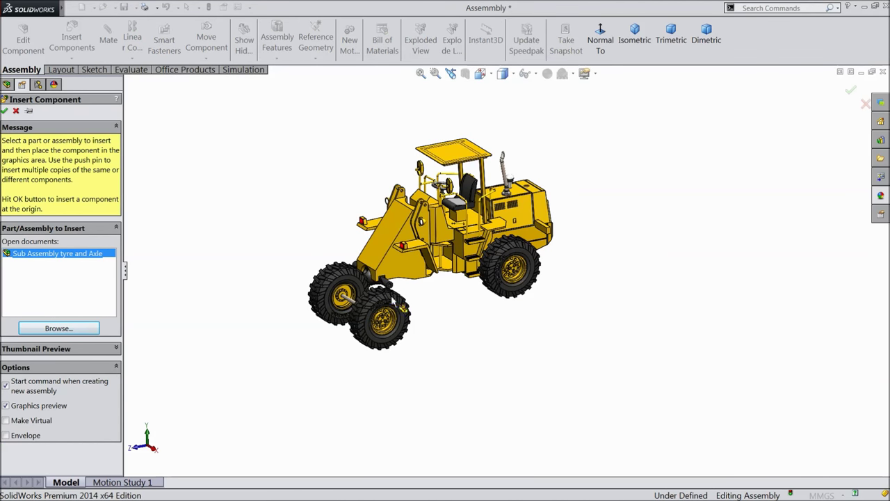
pyautogui.click(400, 297)
# Make the front axle rod concentric with the 2.Diffrential housing
pyautogui.scroll(-5, 400, 297)
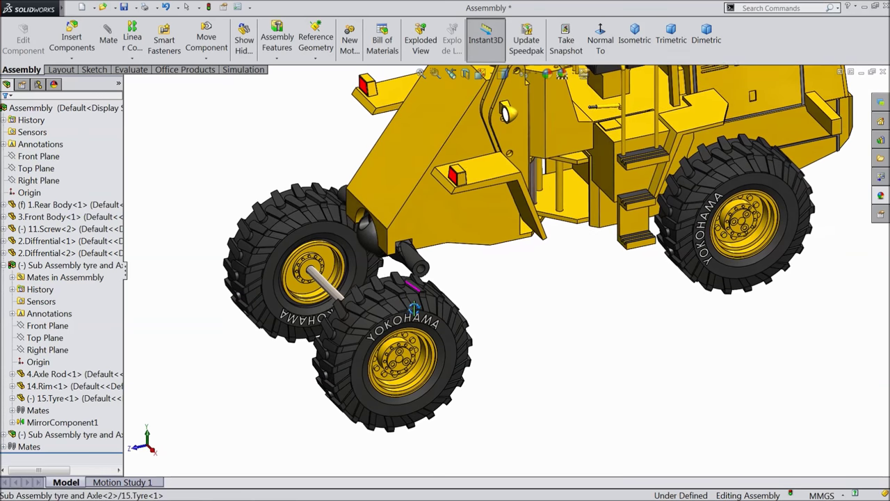
pyautogui.scroll(-5, 285, 317)
pyautogui.click(272, 313)
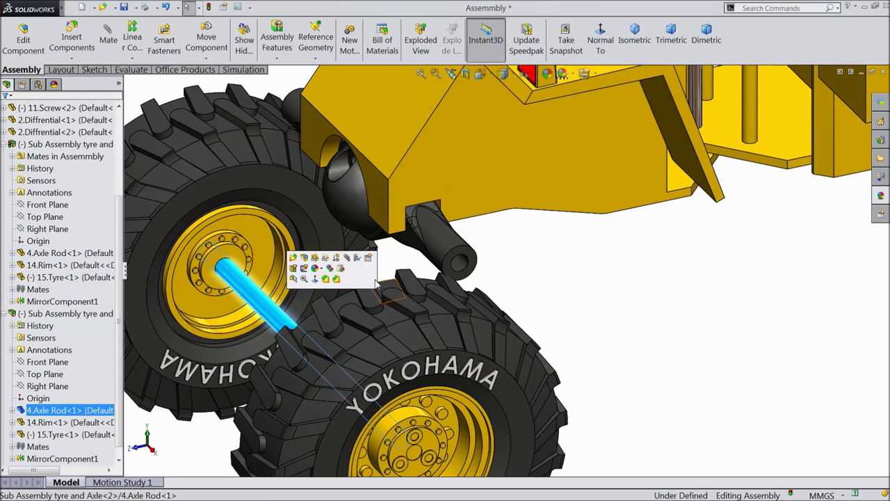
pyautogui.click(348, 258)
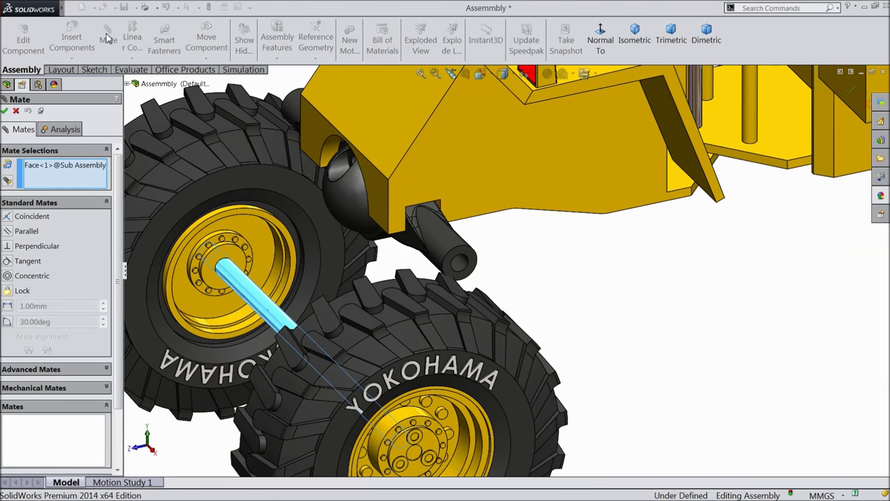
pyautogui.click(459, 273)
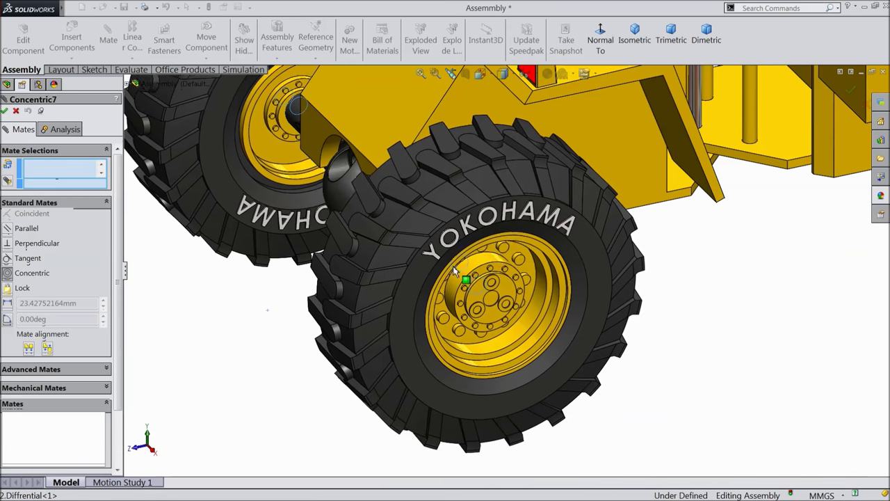
pyautogui.click(598, 236)
# Try a coincident mate on a tyre face, then clear the selections and cancel it
pyautogui.moveTo(521, 298); pyautogui.dragTo(549, 304, button='middle')
pyautogui.moveTo(527, 278); pyautogui.dragTo(626, 344)
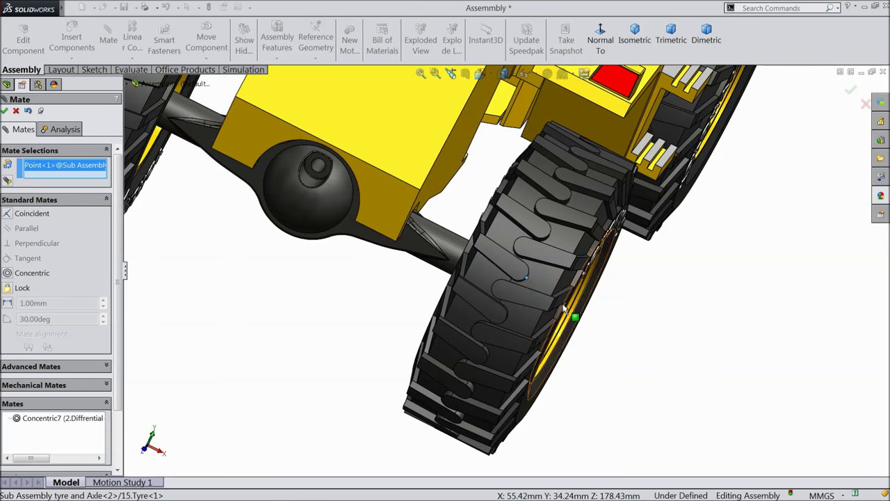
pyautogui.scroll(5, 537, 275)
pyautogui.moveTo(537, 299); pyautogui.dragTo(496, 338, button='middle')
pyautogui.scroll(-4, 487, 285)
pyautogui.scroll(-3, 486, 285)
pyautogui.scroll(3, 478, 286)
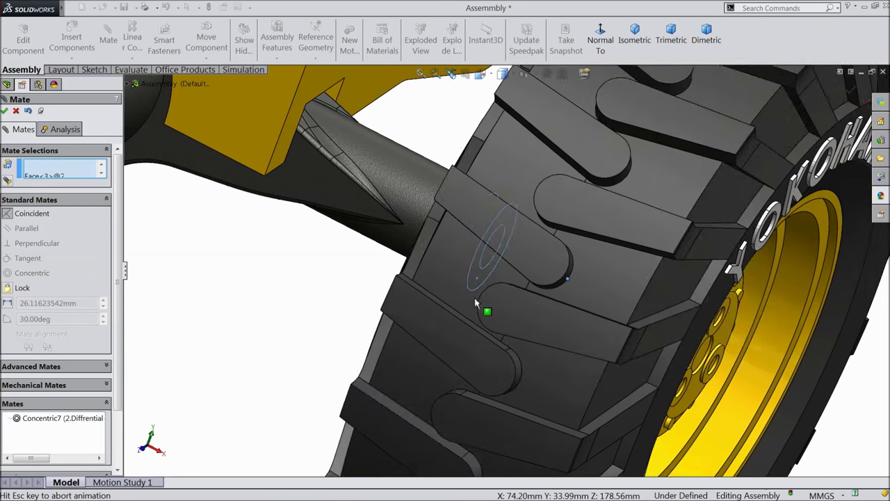
pyautogui.click(476, 306)
pyautogui.scroll(2, 421, 299)
pyautogui.moveTo(421, 299); pyautogui.dragTo(102, 224, button='middle')
pyautogui.rightClick(75, 167)
pyautogui.click(111, 171)
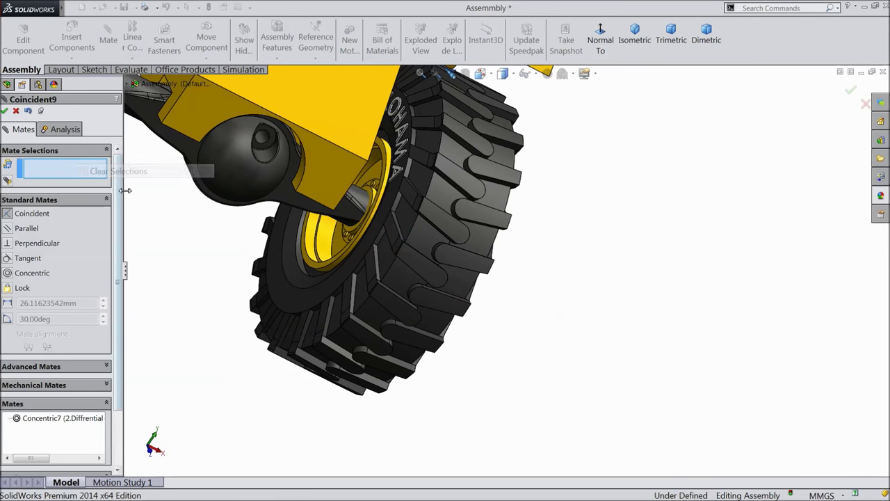
pyautogui.moveTo(416, 266); pyautogui.dragTo(494, 304)
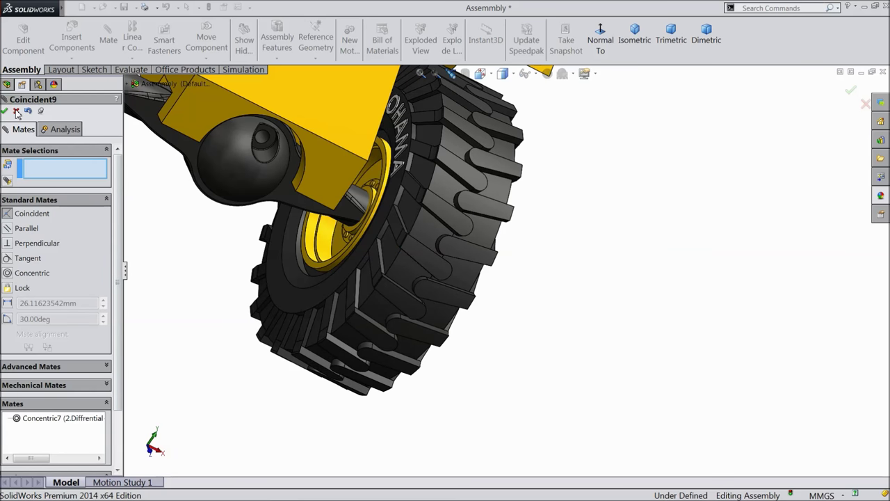
pyautogui.click(16, 111)
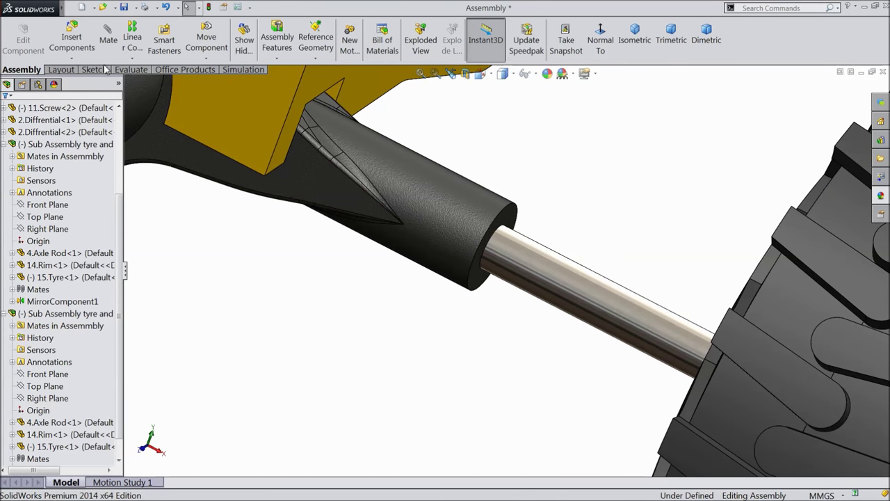
# Mate the wheel rim face coincident with the differential housing's end face (Coincident10)
pyautogui.click(475, 285)
pyautogui.moveTo(467, 318); pyautogui.dragTo(536, 367, button='middle')
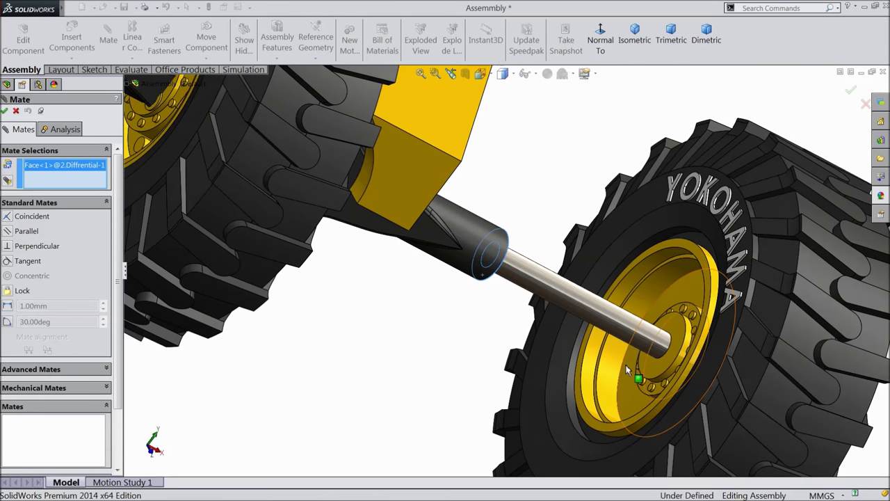
pyautogui.click(649, 372)
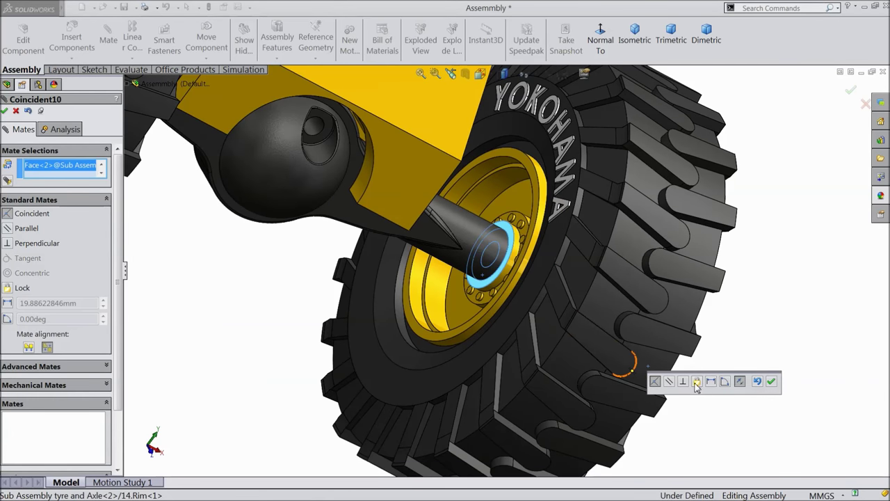
pyautogui.click(771, 384)
pyautogui.scroll(-5, 630, 368)
pyautogui.moveTo(628, 368); pyautogui.dragTo(530, 306, button='middle')
pyautogui.scroll(3, 531, 306)
pyautogui.scroll(-5, 531, 306)
pyautogui.moveTo(582, 318); pyautogui.dragTo(619, 299, button='middle')
pyautogui.scroll(4, 656, 254)
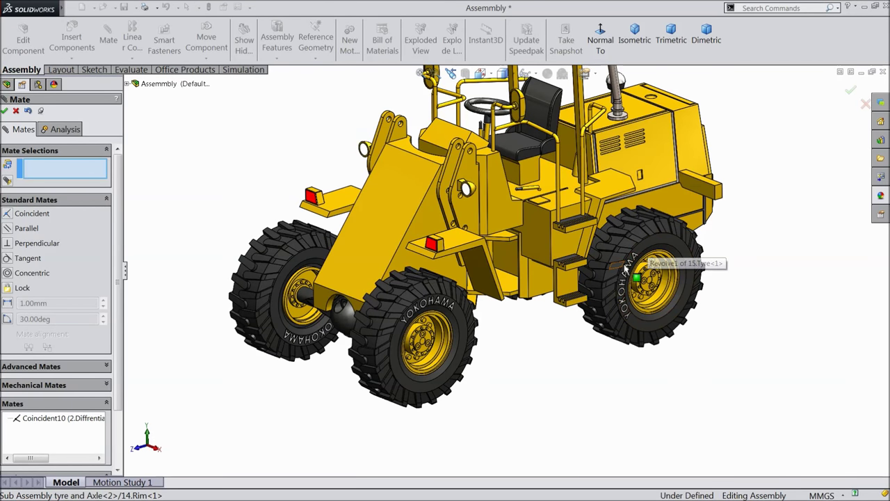
pyautogui.moveTo(537, 301)
pyautogui.mouseDown(button='middle')
pyautogui.moveTo(545, 311)
pyautogui.moveTo(536, 306)
pyautogui.mouseUp(button='middle')
pyautogui.click(5, 112)
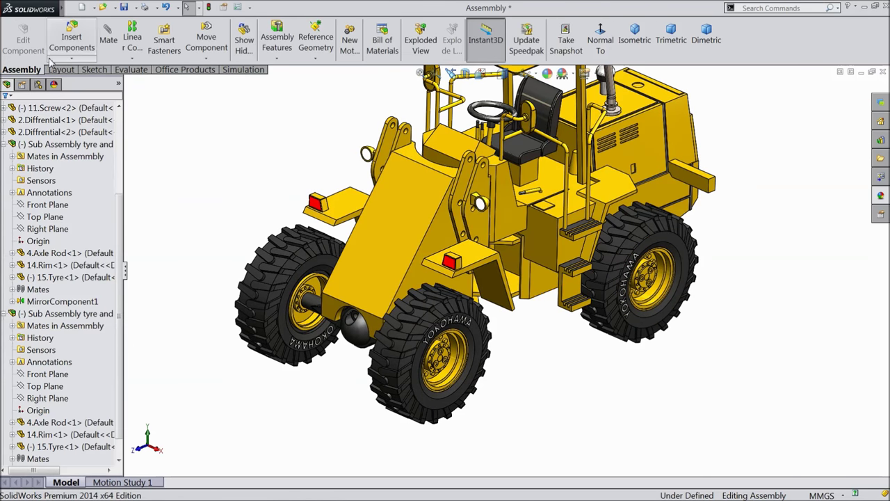
# Insert the 12.Boom part and place it in front of the loader
pyautogui.click(77, 48)
pyautogui.click(59, 327)
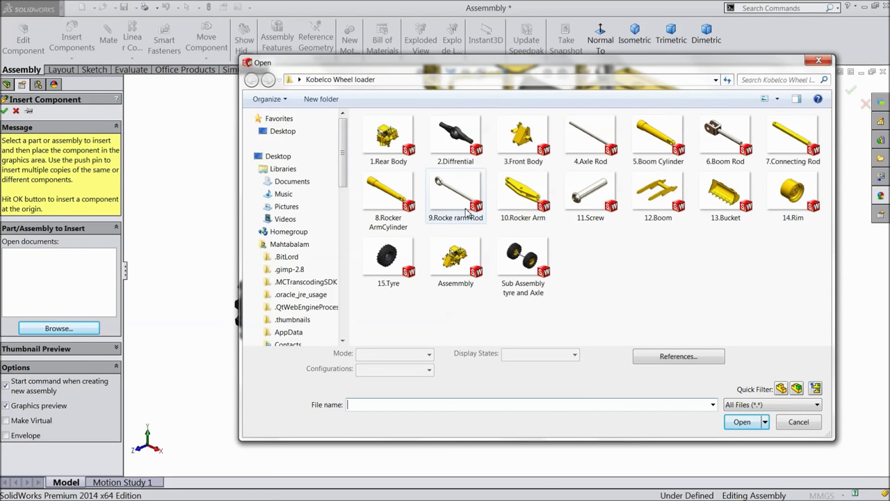
pyautogui.click(455, 139)
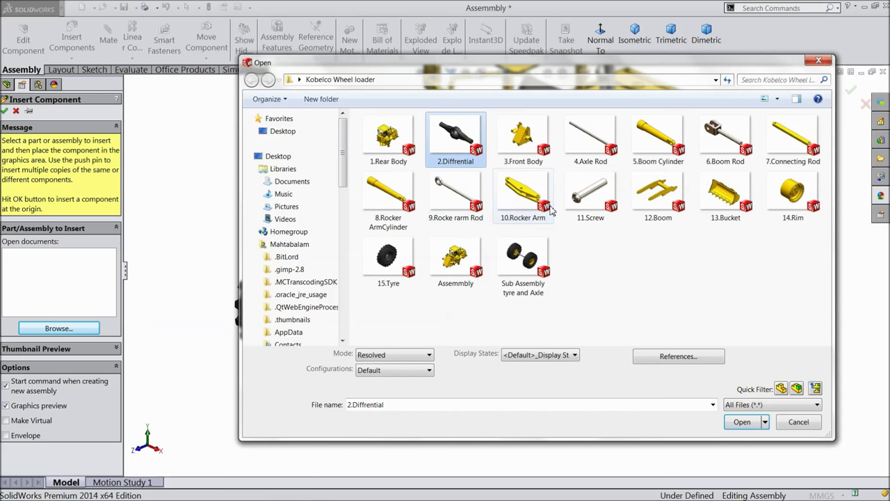
pyautogui.click(645, 206)
pyautogui.click(741, 422)
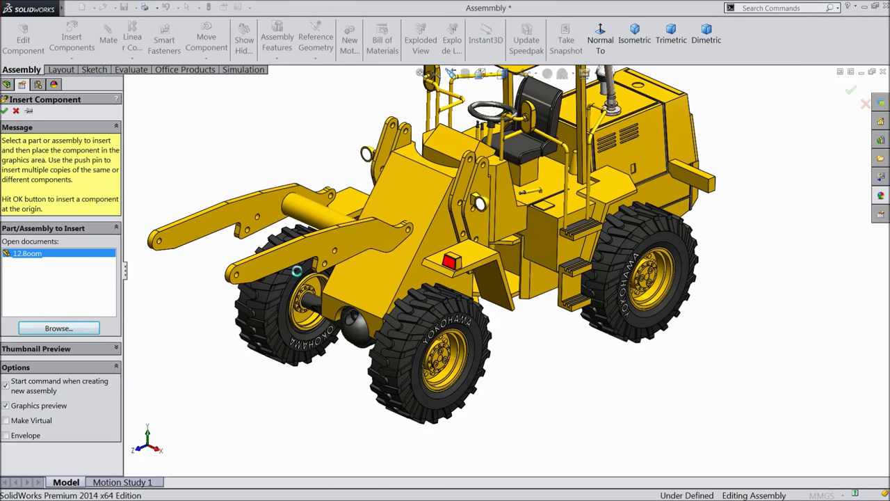
pyautogui.click(297, 270)
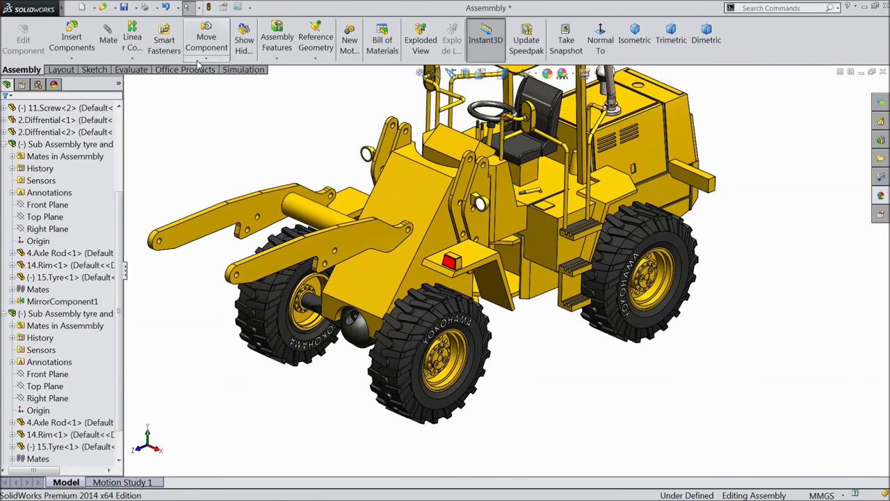
# Rotate the boom into its new orientation and collapse both tyre sub-assemblies in the tree
pyautogui.click(204, 59)
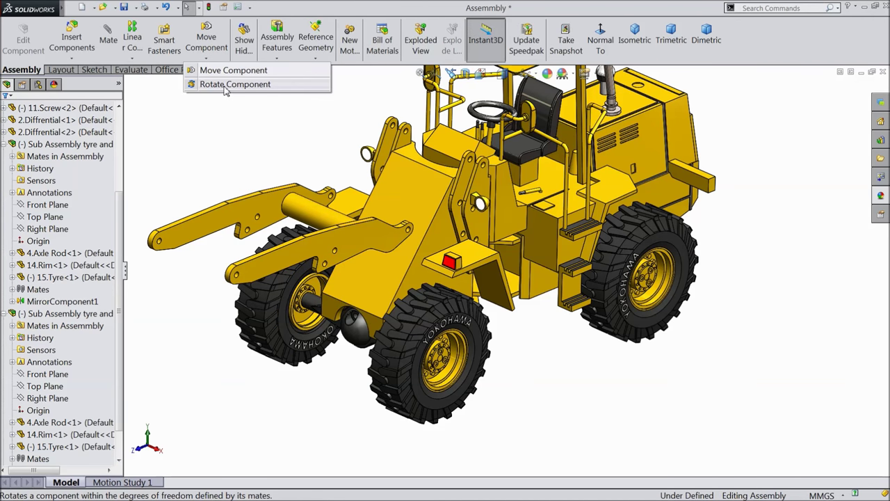
pyautogui.click(230, 84)
pyautogui.moveTo(376, 237); pyautogui.dragTo(454, 304)
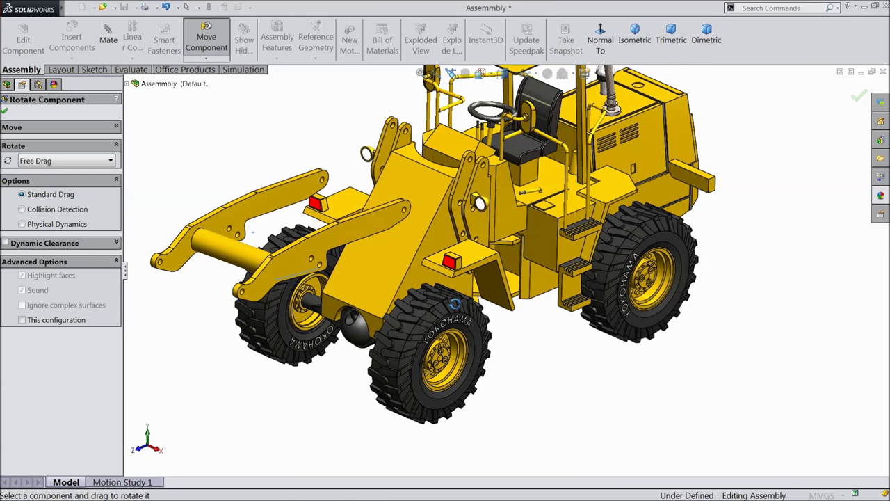
pyautogui.click(5, 112)
pyautogui.scroll(-3, 442, 220)
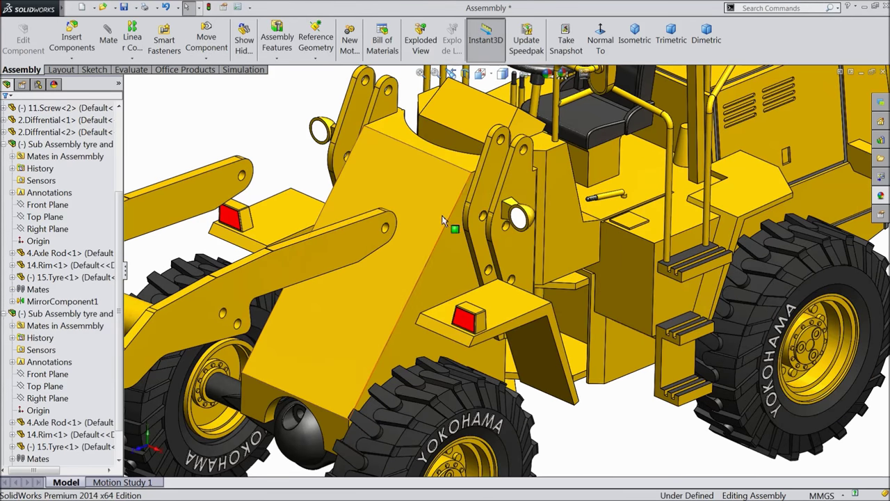
pyautogui.click(5, 144)
pyautogui.click(4, 277)
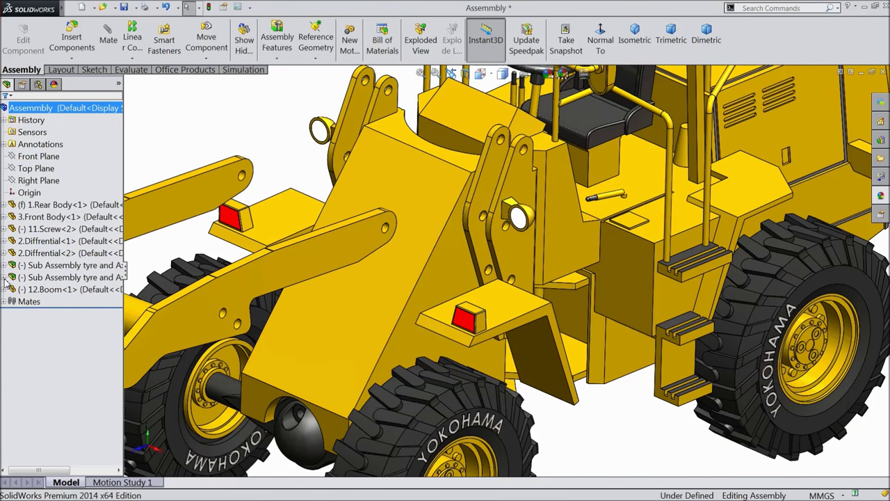
# Insert the 11.Screw part and place it near the boom
pyautogui.click(72, 42)
pyautogui.click(56, 329)
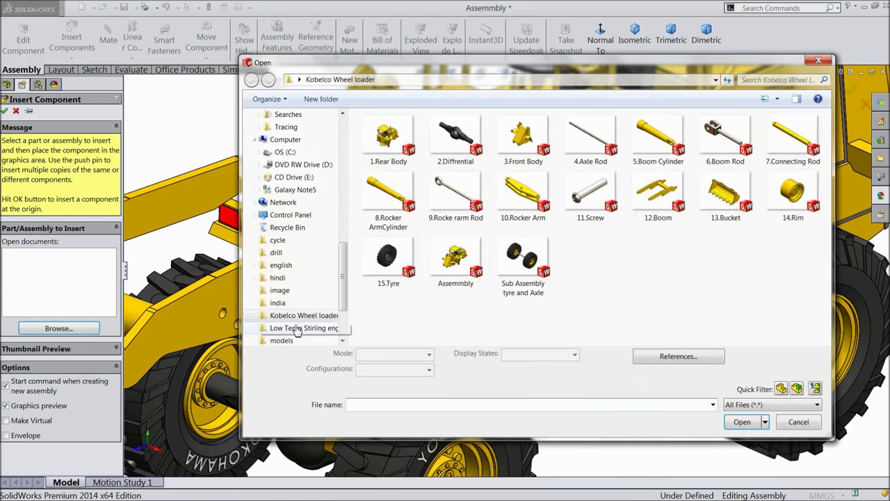
pyautogui.click(583, 197)
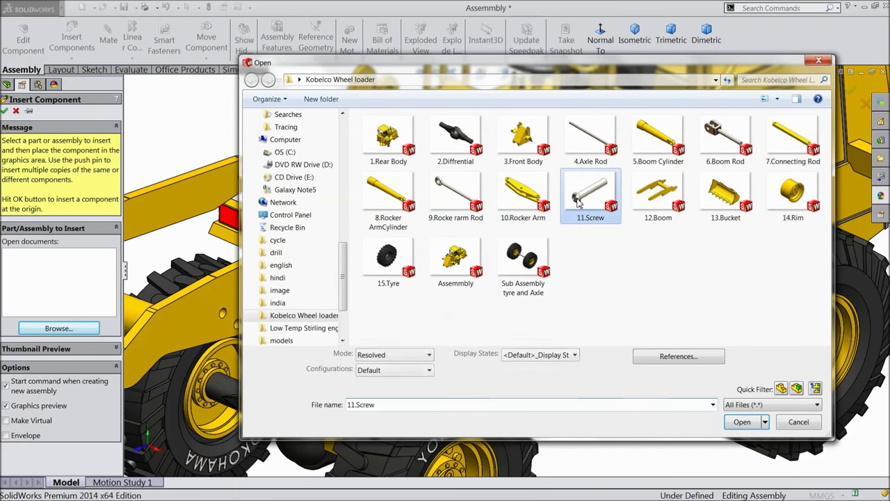
pyautogui.click(742, 422)
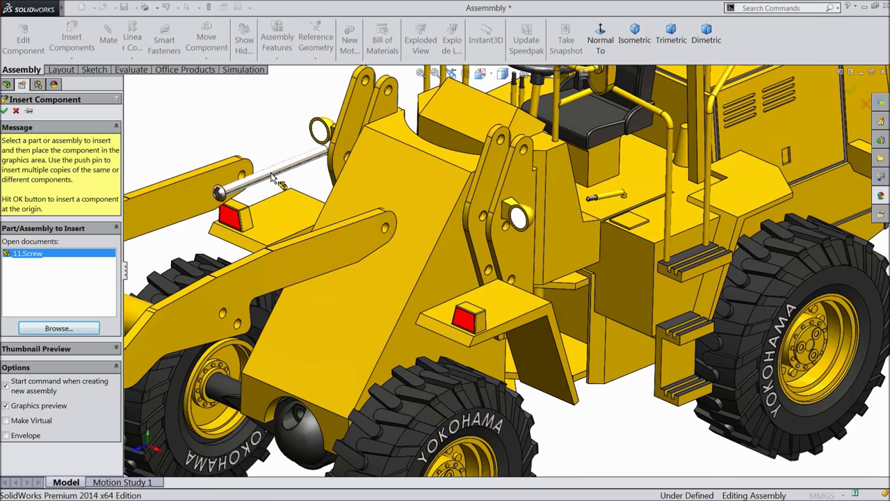
pyautogui.click(273, 180)
# Shorten the screw's length from 28 mm to 12 mm and rebuild
pyautogui.scroll(5, 303, 177)
pyautogui.click(285, 241)
pyautogui.press('Escape')
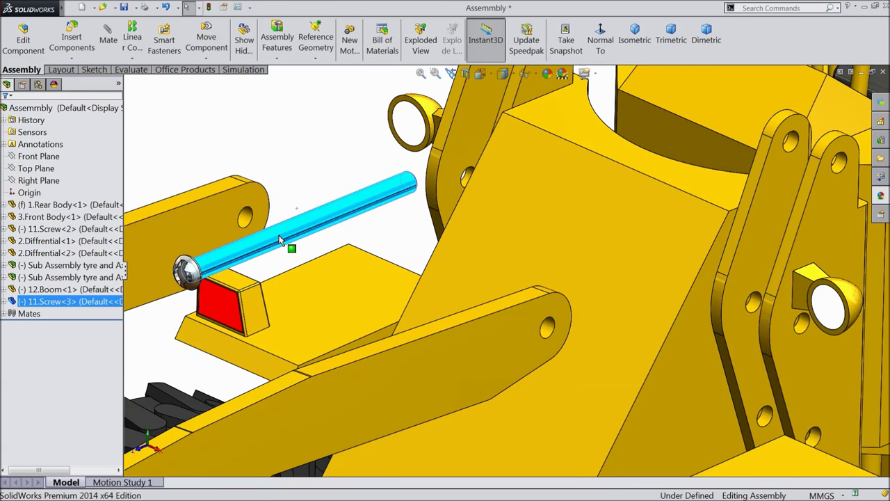
pyautogui.doubleClick(281, 240)
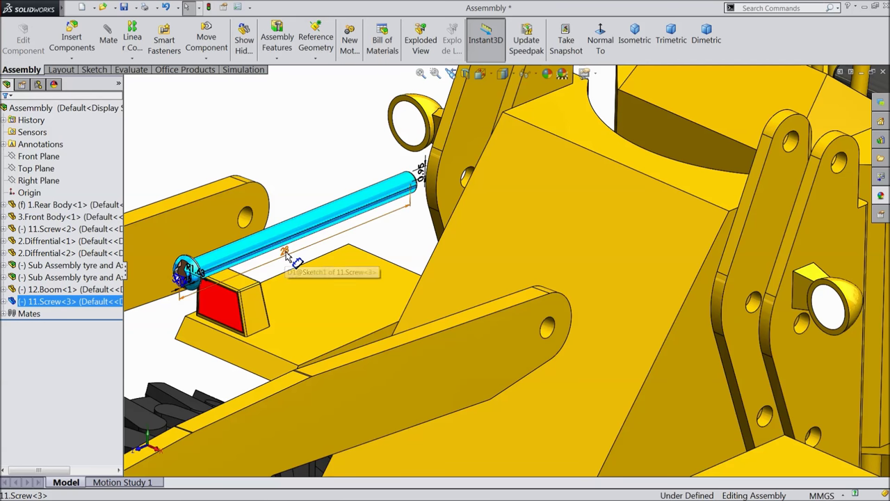
pyautogui.doubleClick(284, 252)
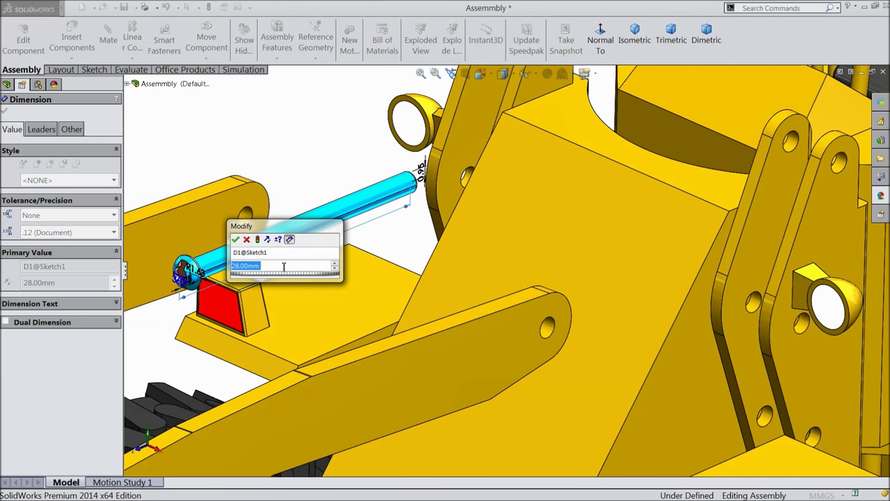
pyautogui.write('12')
pyautogui.click(235, 239)
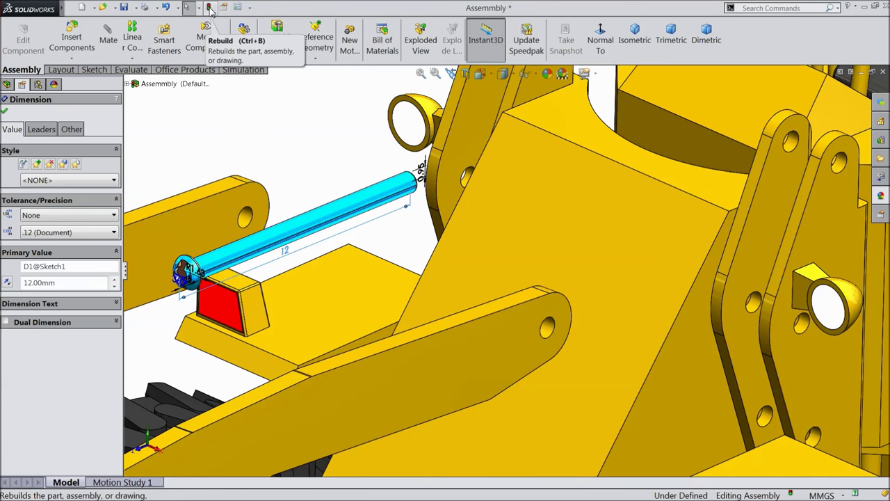
pyautogui.click(210, 10)
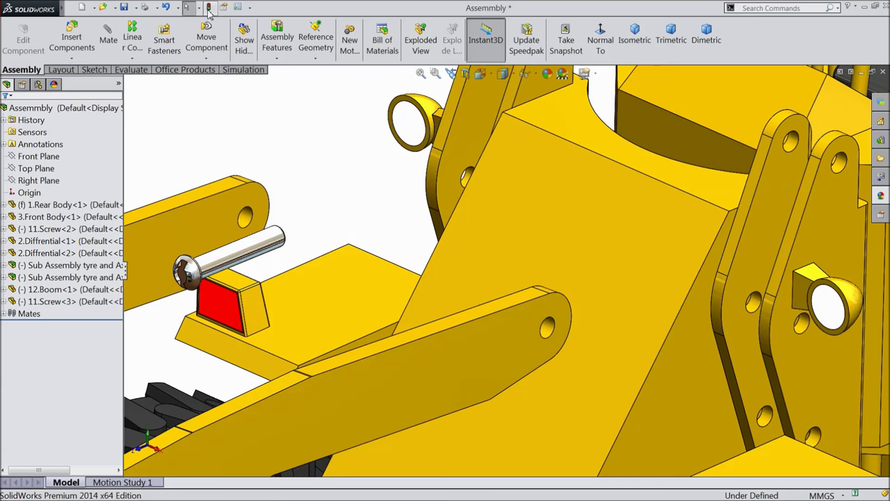
# Drag the 11.Screw<3> pin over to the front body's lift-arm bracket
pyautogui.scroll(3, 284, 236)
pyautogui.scroll(1, 517, 348)
pyautogui.scroll(-3, 582, 370)
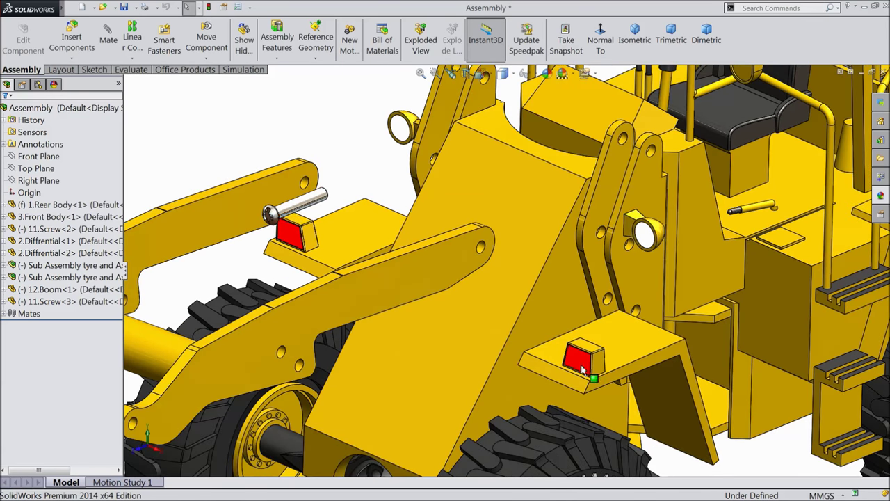
pyautogui.moveTo(294, 210); pyautogui.dragTo(626, 299)
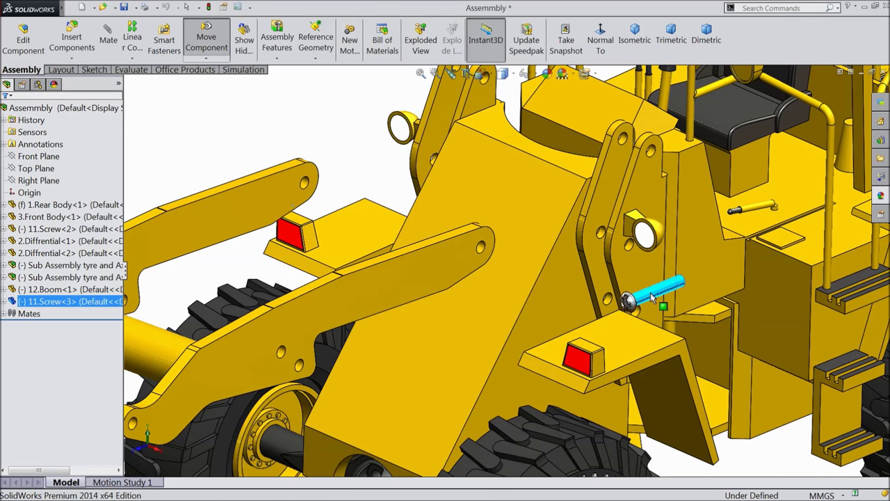
# Mate the pin's cylindrical face concentric with the bracket's upper hole (Concentric8)
pyautogui.scroll(-3, 622, 303)
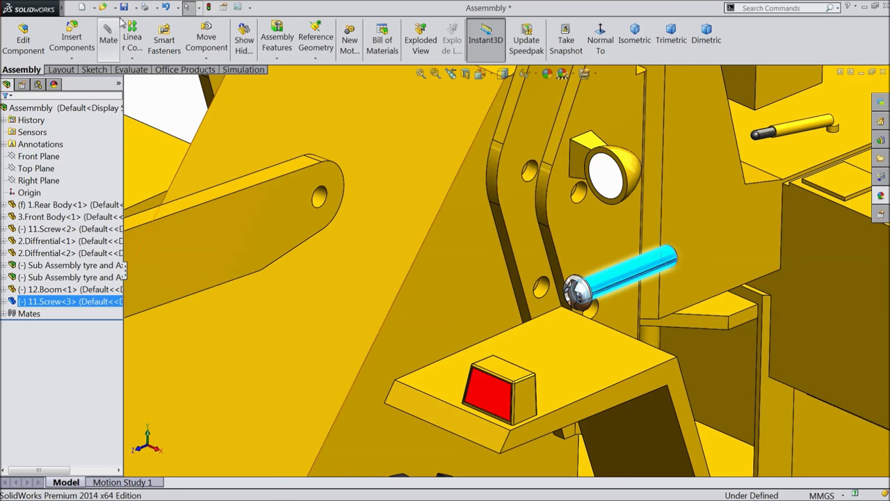
pyautogui.click(109, 42)
pyautogui.scroll(3, 512, 272)
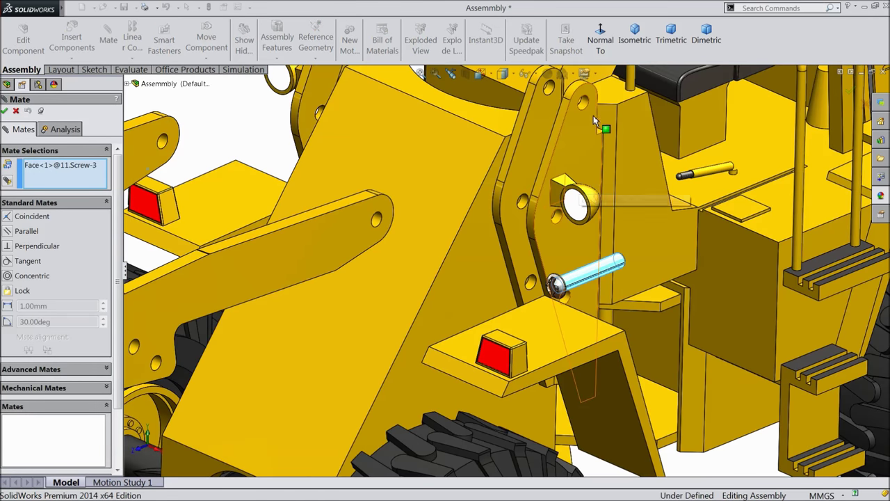
pyautogui.click(585, 106)
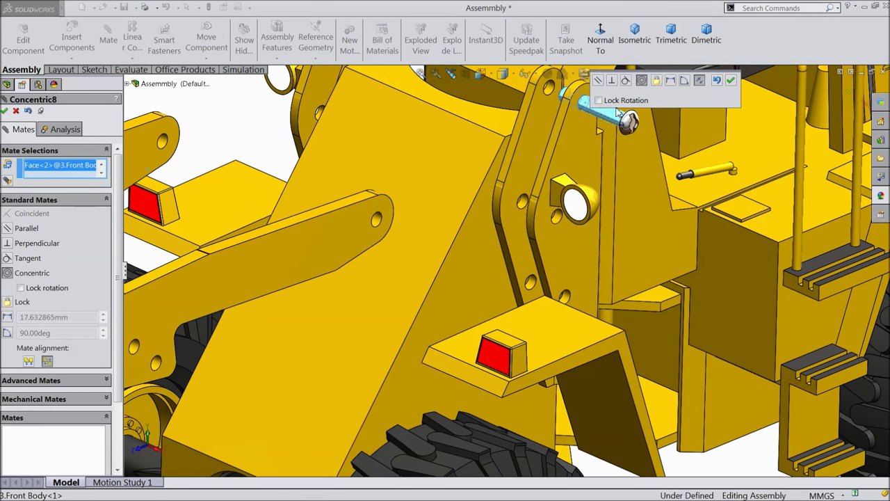
pyautogui.click(732, 82)
pyautogui.moveTo(724, 90); pyautogui.dragTo(618, 141, button='middle')
pyautogui.scroll(3, 616, 139)
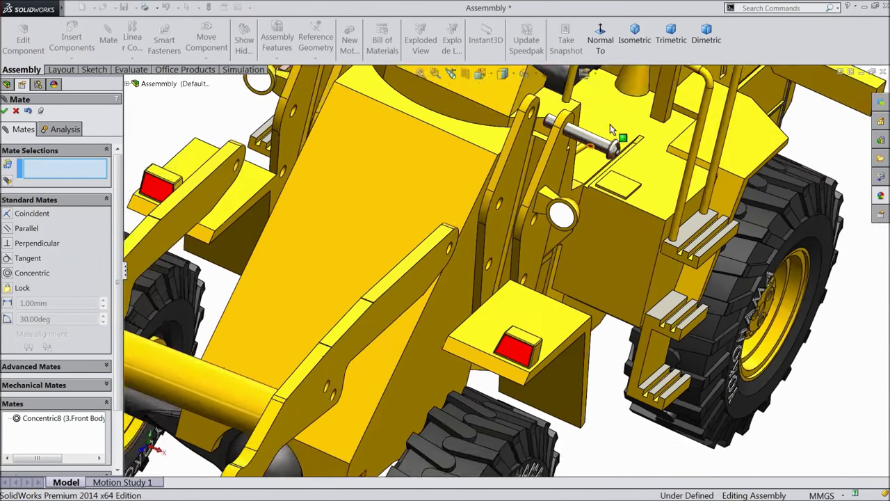
pyautogui.scroll(-4, 598, 136)
pyautogui.scroll(-3, 565, 199)
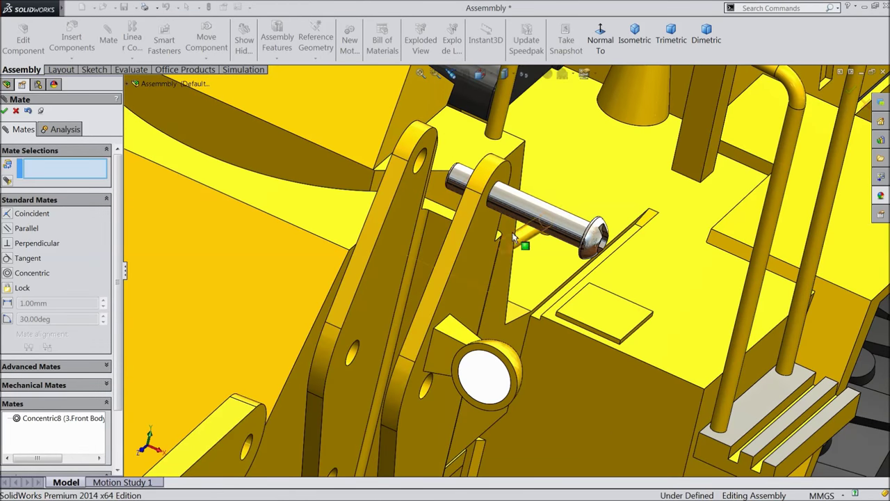
# Change the pin's length dimension from 12 mm to 10 mm and slide it outward along its axis
pyautogui.click(17, 111)
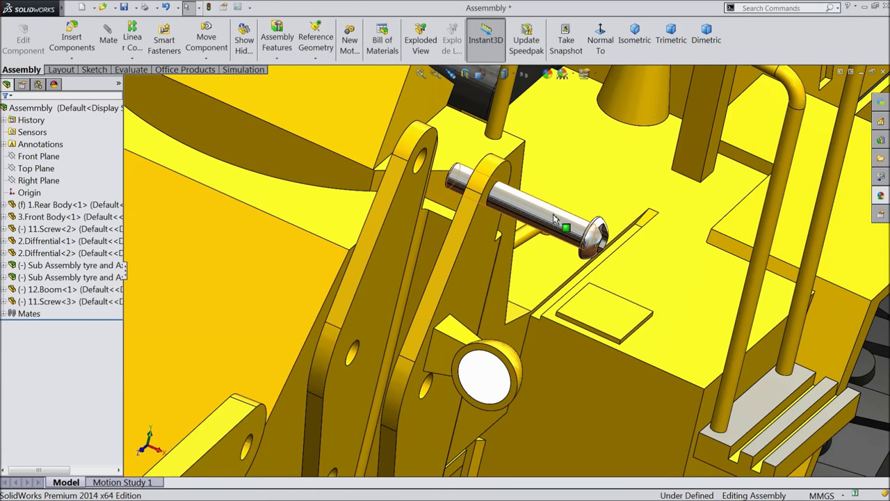
pyautogui.click(552, 220)
pyautogui.doubleClick(539, 242)
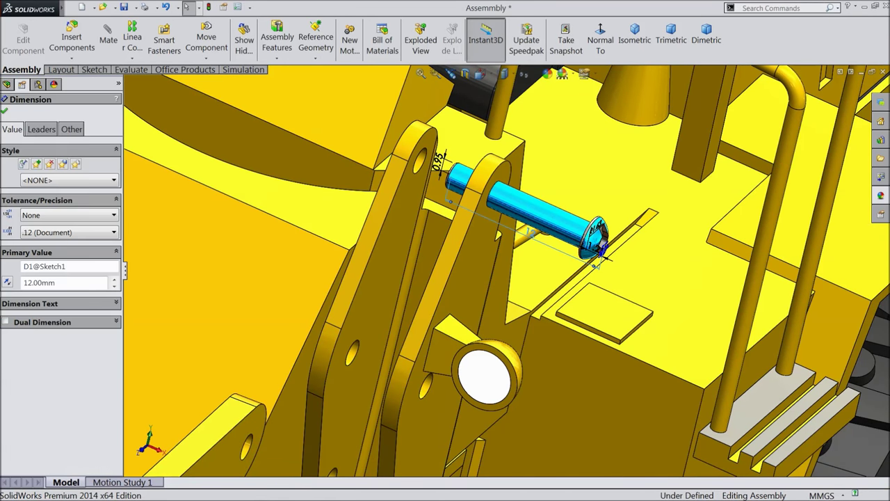
pyautogui.write('10')
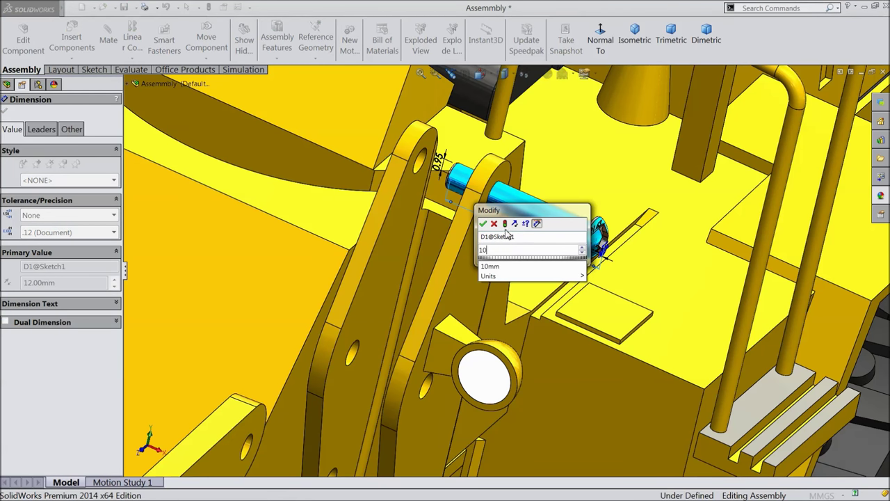
pyautogui.click(483, 224)
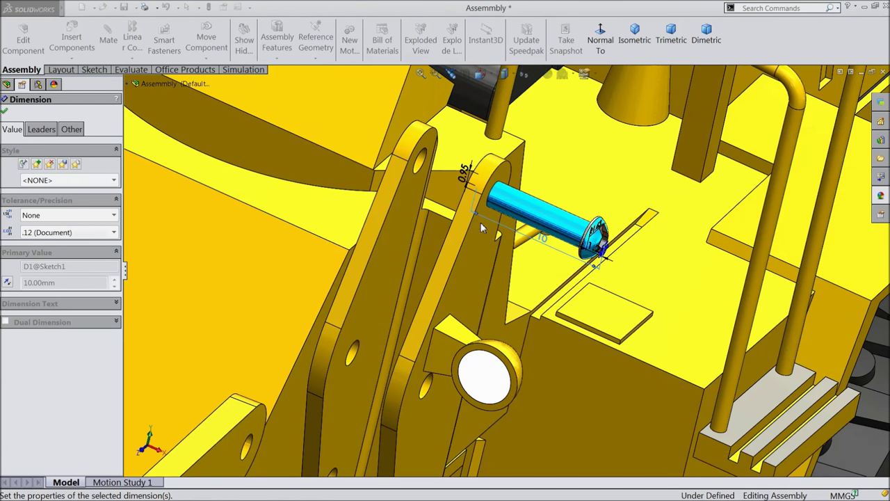
pyautogui.moveTo(559, 229); pyautogui.dragTo(582, 240)
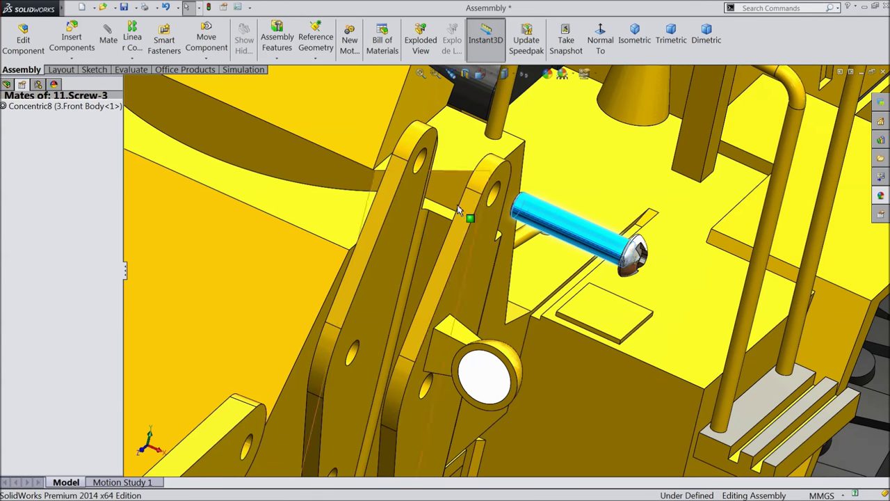
pyautogui.moveTo(523, 238); pyautogui.dragTo(550, 249, button='middle')
# Mate the pin head's face coincident with the Front Body bracket plate (Coincident11)
pyautogui.scroll(3, 550, 249)
pyautogui.scroll(-5, 762, 313)
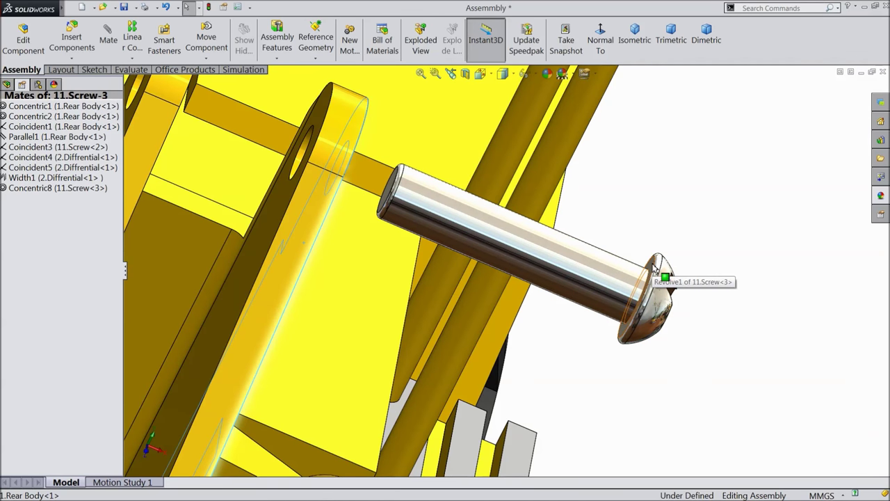
pyautogui.click(654, 269)
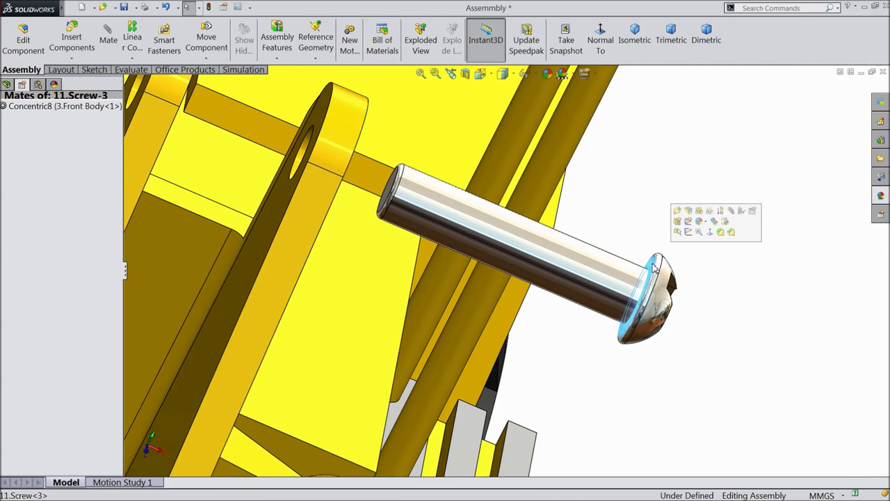
pyautogui.click(732, 216)
pyautogui.scroll(3, 587, 312)
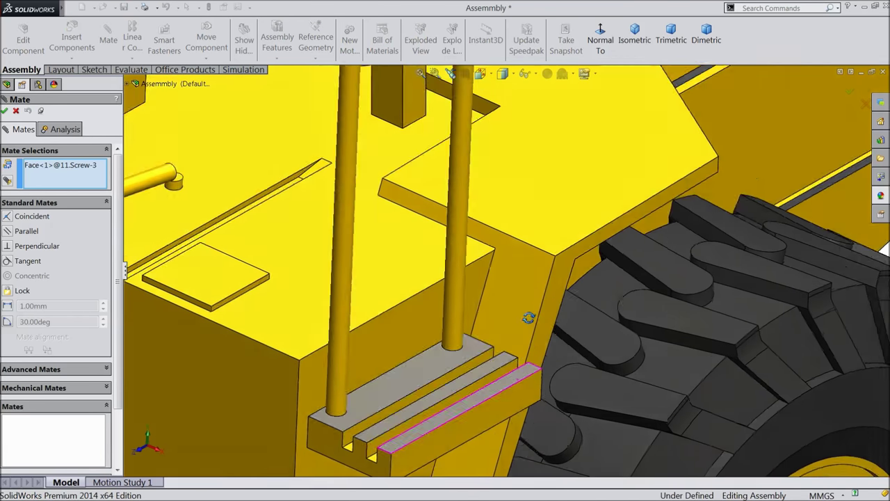
pyautogui.scroll(3, 527, 314)
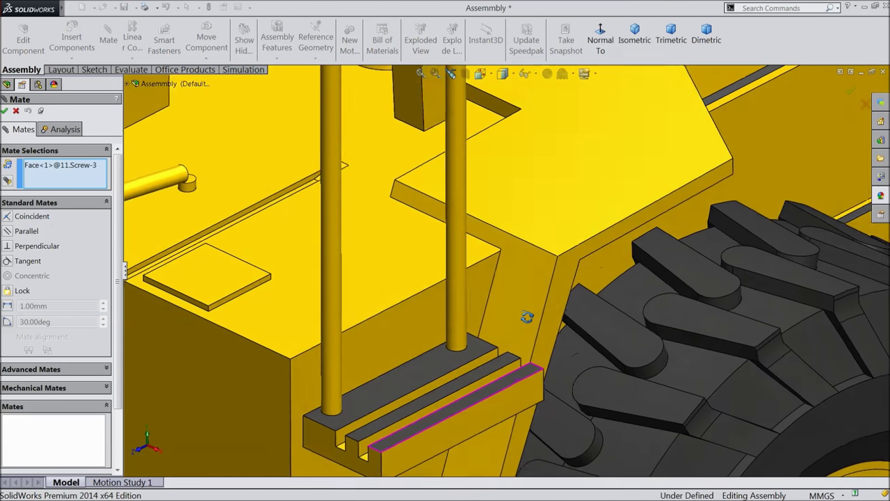
pyautogui.scroll(3, 521, 321)
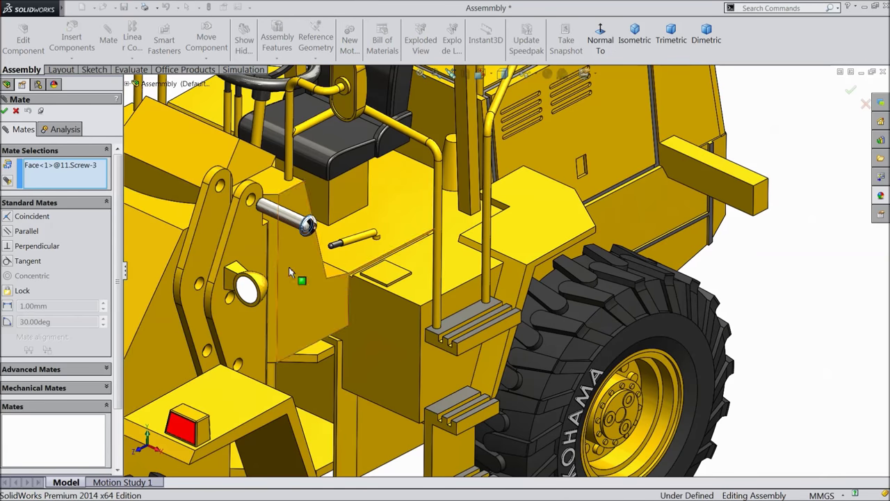
pyautogui.click(249, 239)
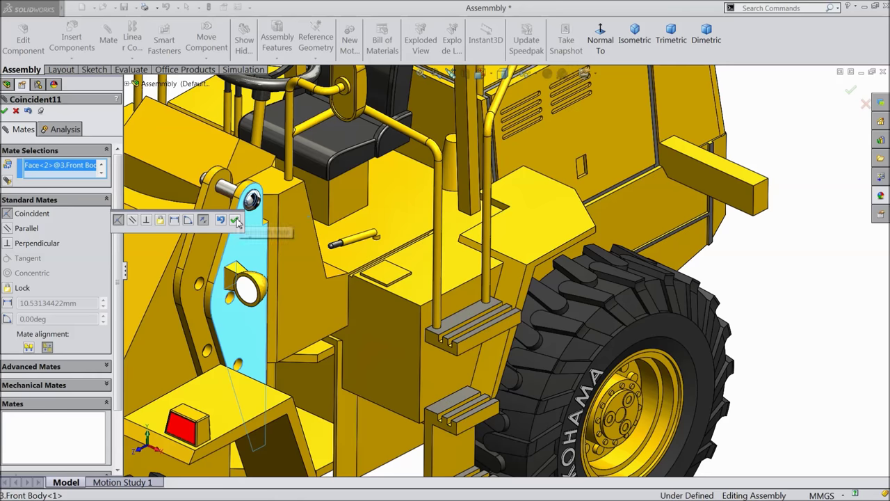
pyautogui.click(236, 221)
pyautogui.scroll(3, 233, 249)
pyautogui.scroll(-5, 299, 292)
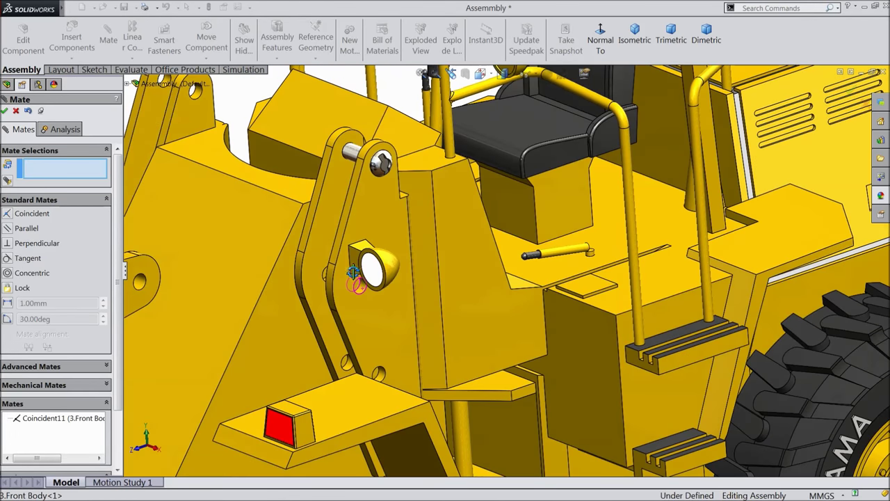
pyautogui.click(16, 112)
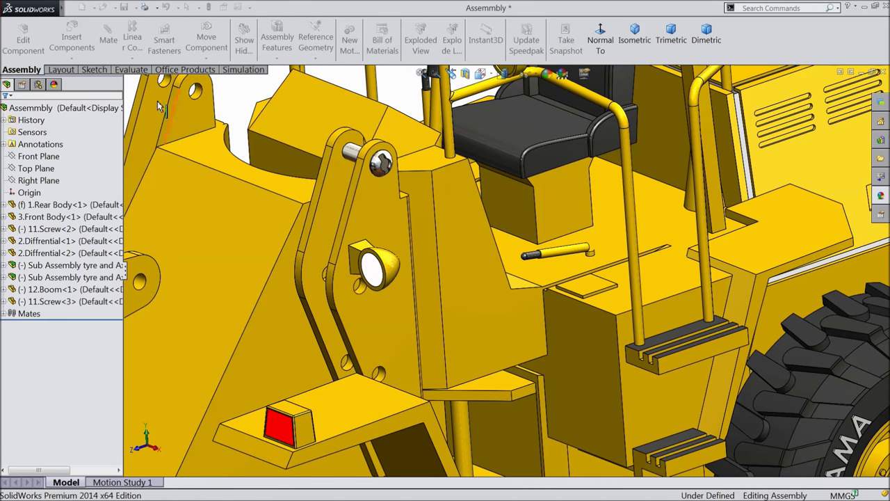
pyautogui.click(72, 58)
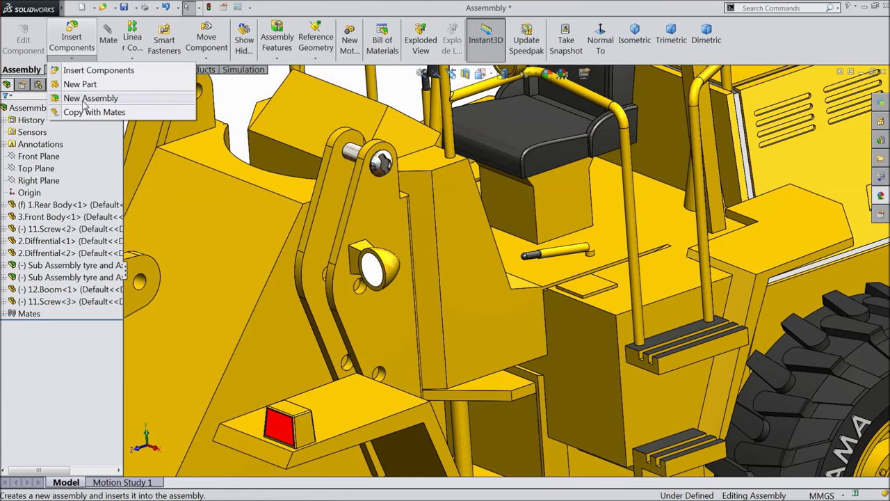
# Copy the pin with its mates into the small lower bracket hole, seated on the bracket plate
pyautogui.click(82, 113)
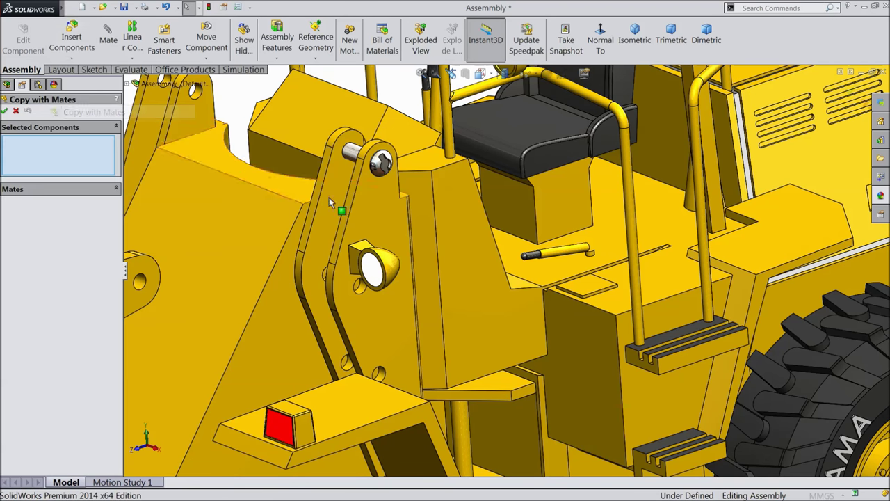
pyautogui.scroll(-3, 402, 179)
pyautogui.click(374, 176)
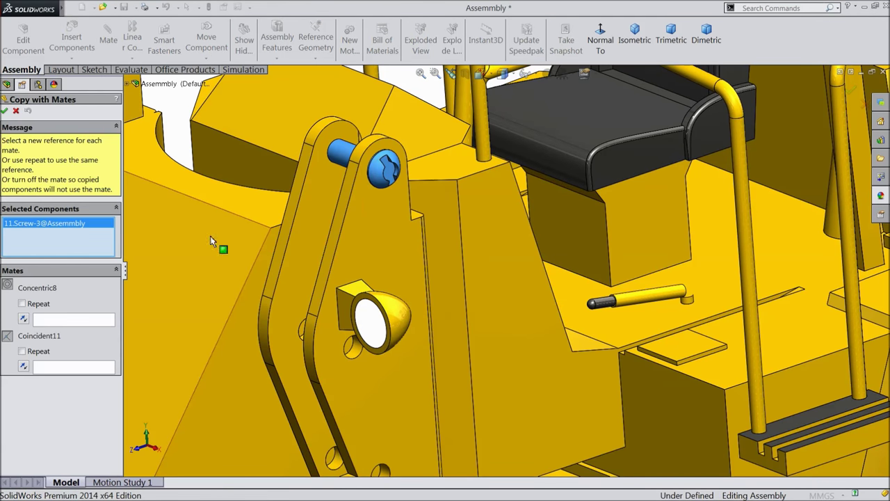
pyautogui.click(59, 322)
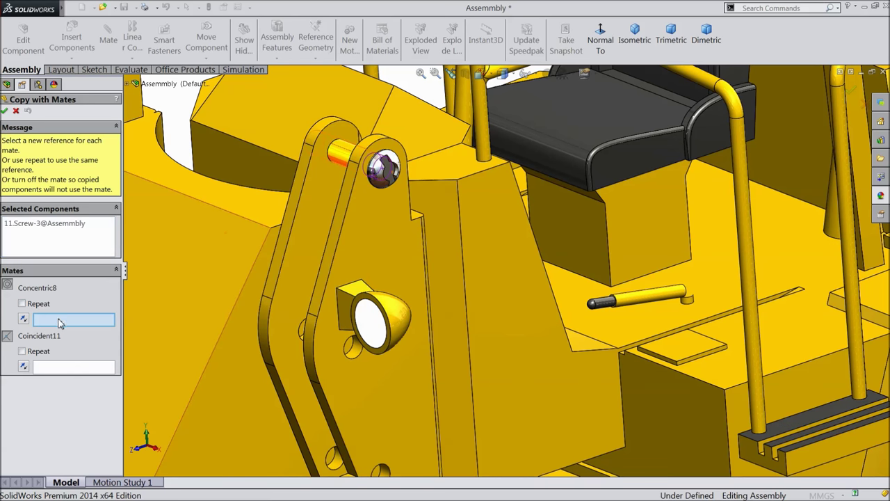
pyautogui.click(356, 353)
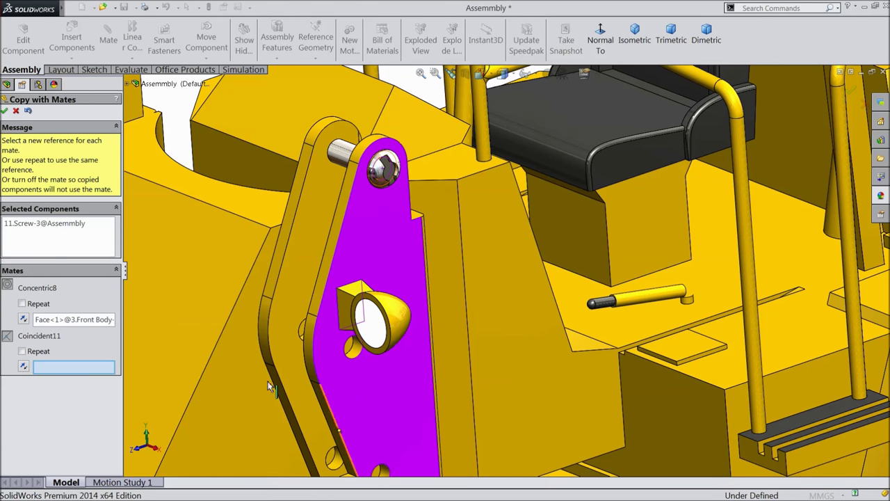
pyautogui.click(383, 395)
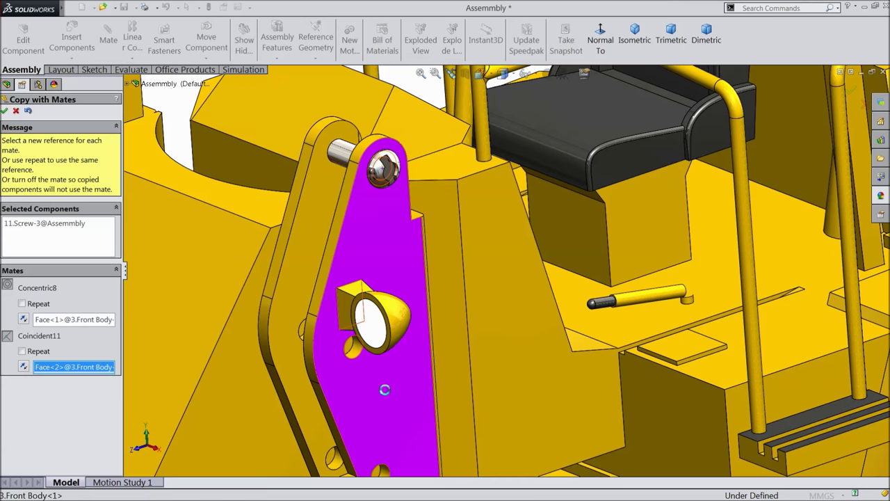
pyautogui.scroll(5, 388, 398)
pyautogui.scroll(-4, 426, 330)
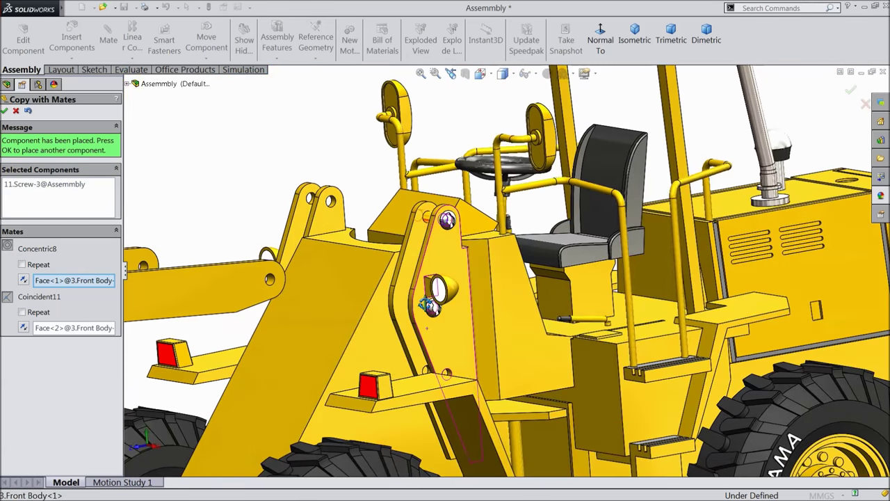
pyautogui.scroll(-2, 473, 351)
pyautogui.scroll(-5, 476, 413)
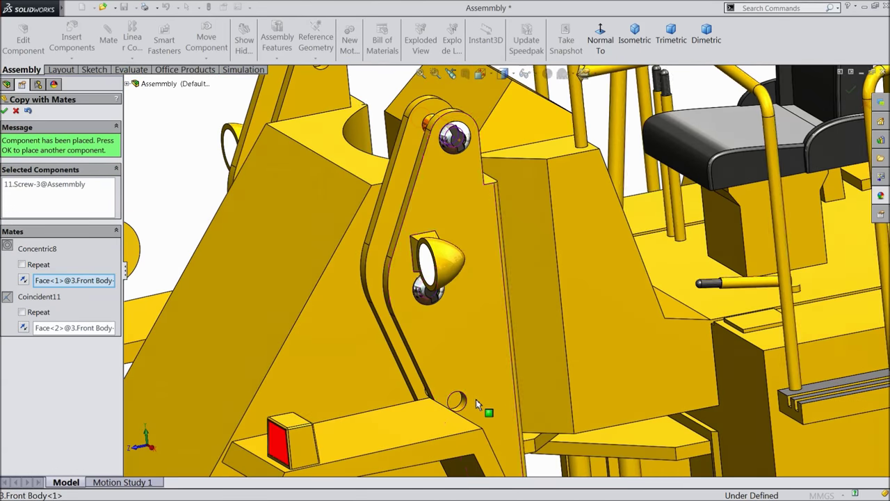
pyautogui.click(4, 111)
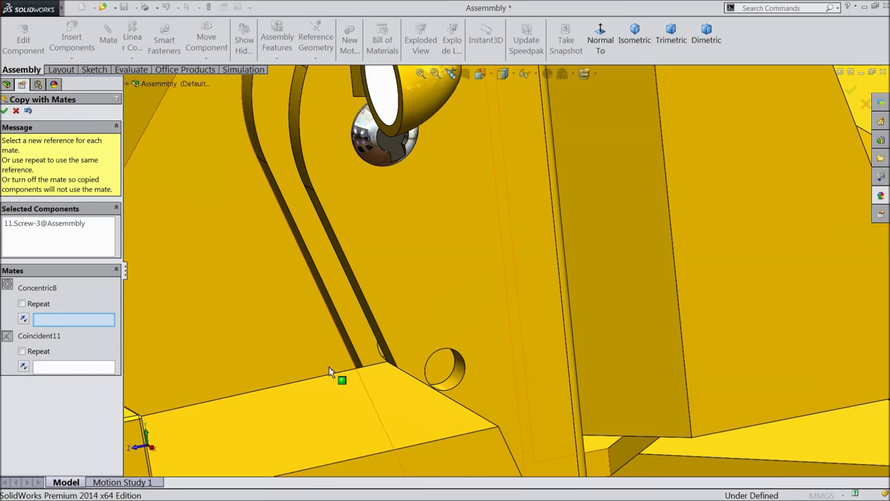
# Place a second mated pin copy in another Front Body bracket hole and finish copying
pyautogui.scroll(-2, 459, 379)
pyautogui.click(463, 364)
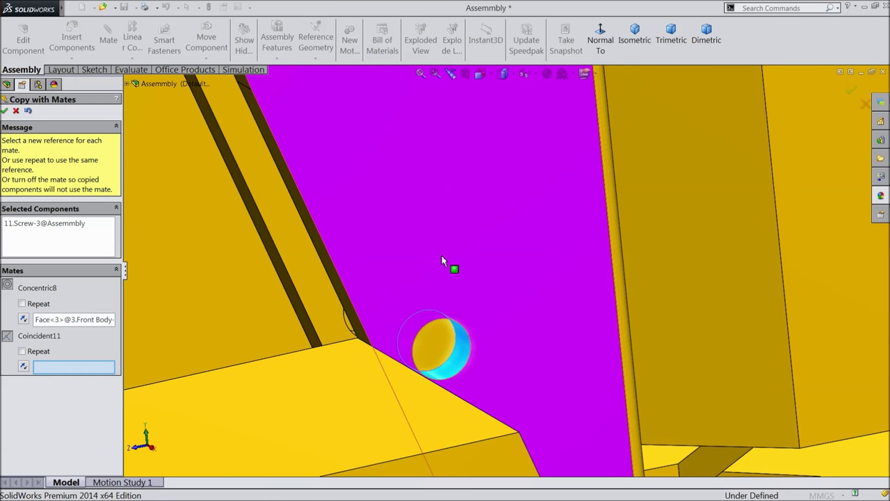
pyautogui.moveTo(144, 353); pyautogui.dragTo(493, 267, button='middle')
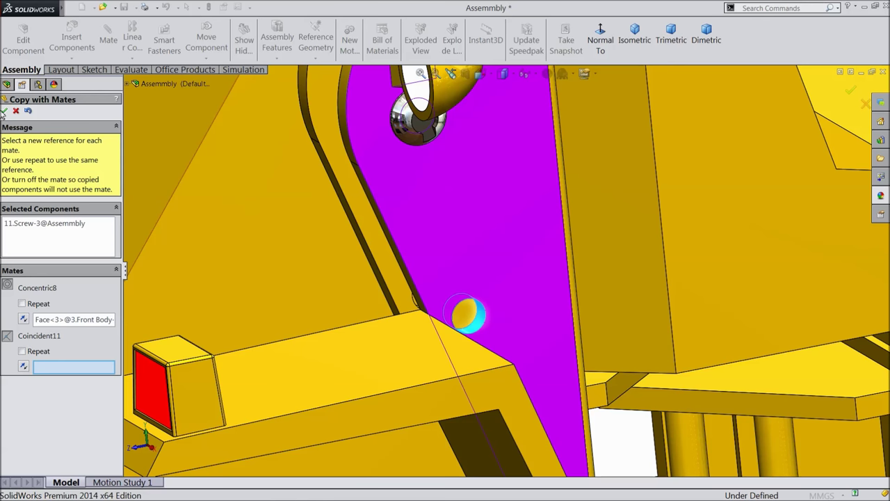
pyautogui.click(452, 235)
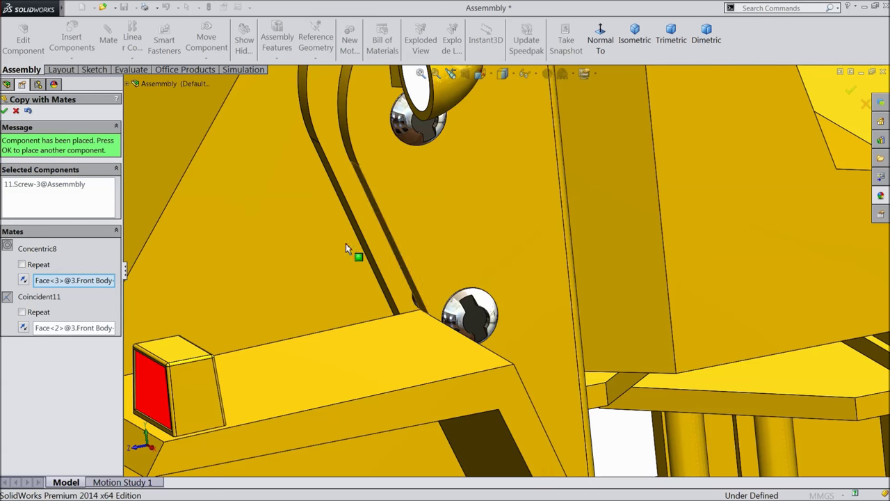
pyautogui.click(4, 110)
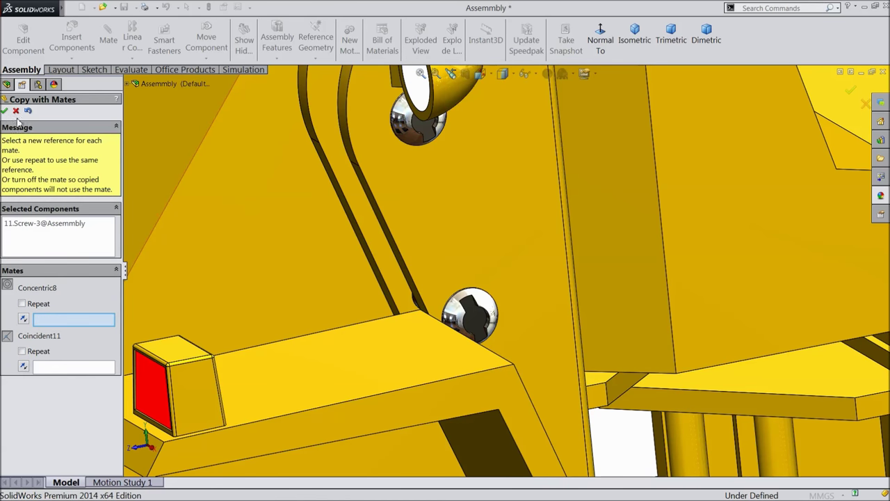
pyautogui.moveTo(487, 270); pyautogui.dragTo(479, 282, button='middle')
pyautogui.scroll(10, 480, 281)
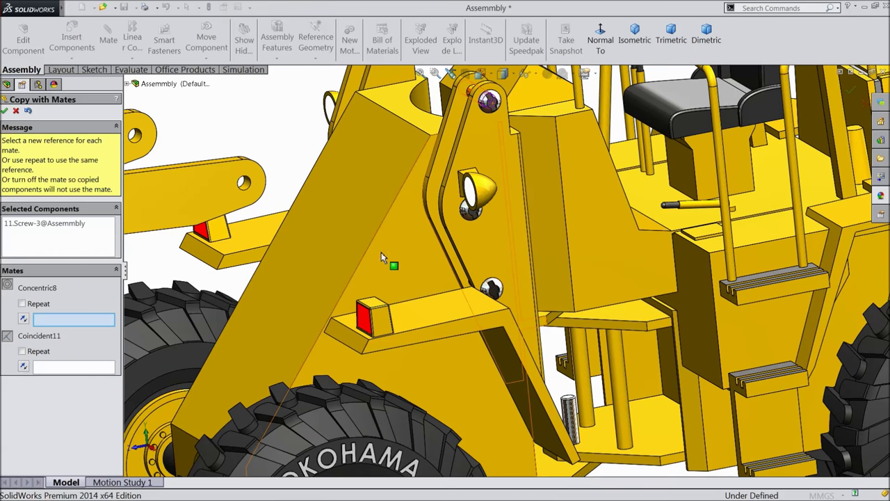
pyautogui.scroll(5, 415, 255)
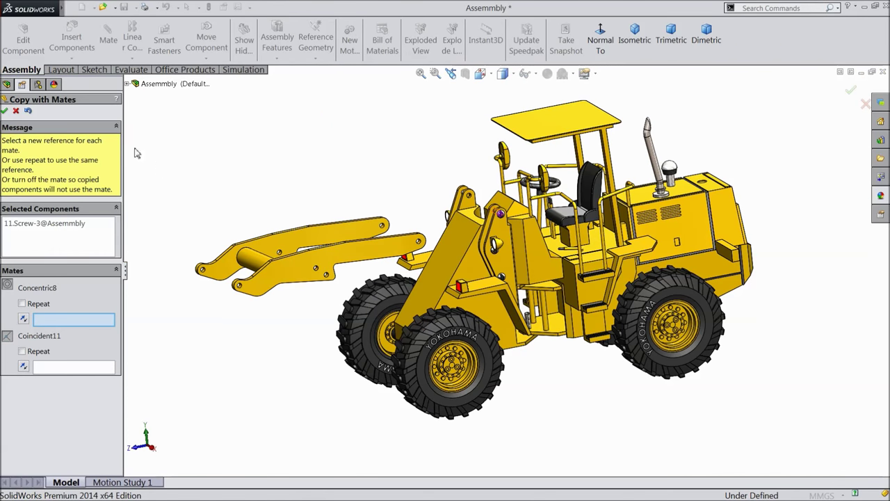
pyautogui.click(4, 112)
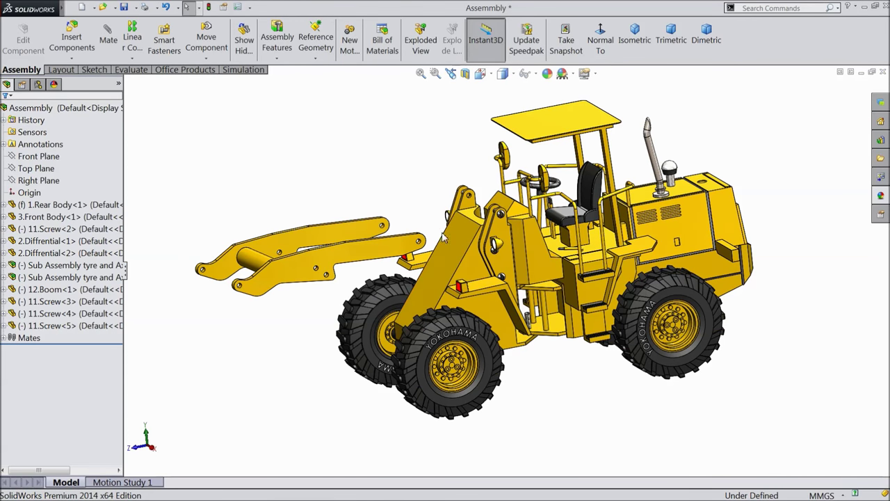
# Mate the boom's pin hole concentric with the front body bracket screw
pyautogui.scroll(-5, 445, 240)
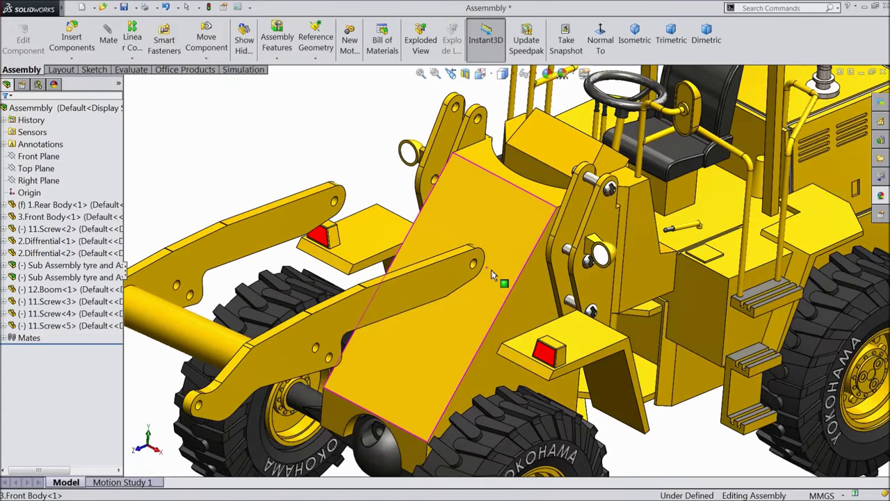
pyautogui.scroll(-5, 493, 274)
pyautogui.click(669, 245)
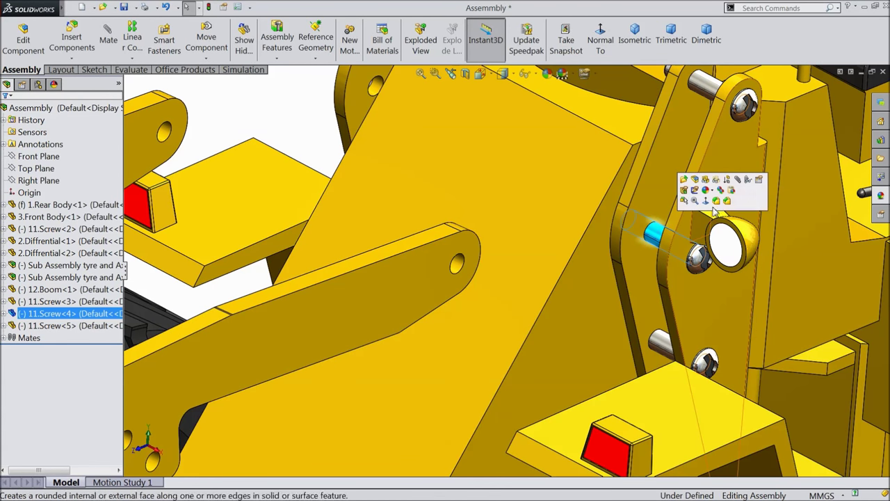
pyautogui.click(738, 180)
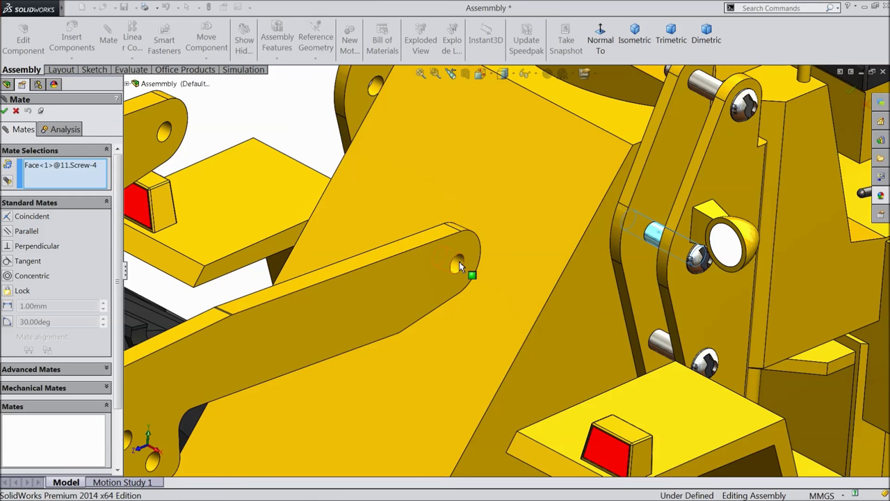
pyautogui.click(458, 263)
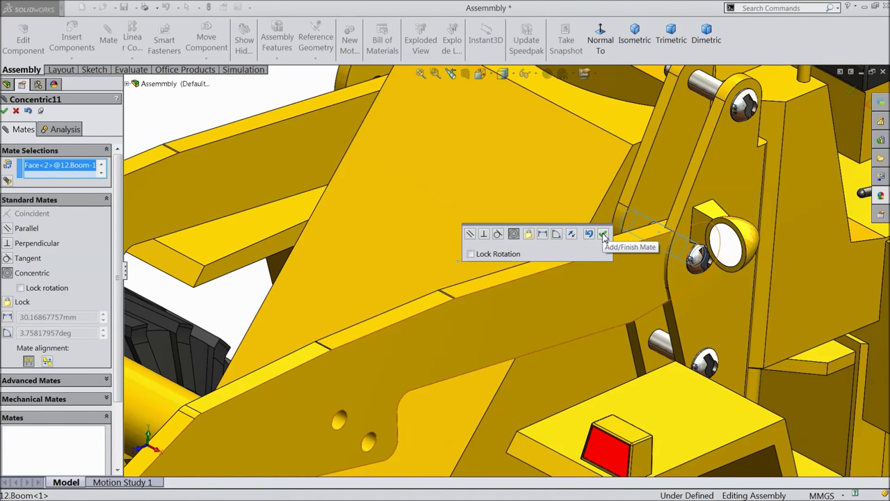
pyautogui.click(603, 235)
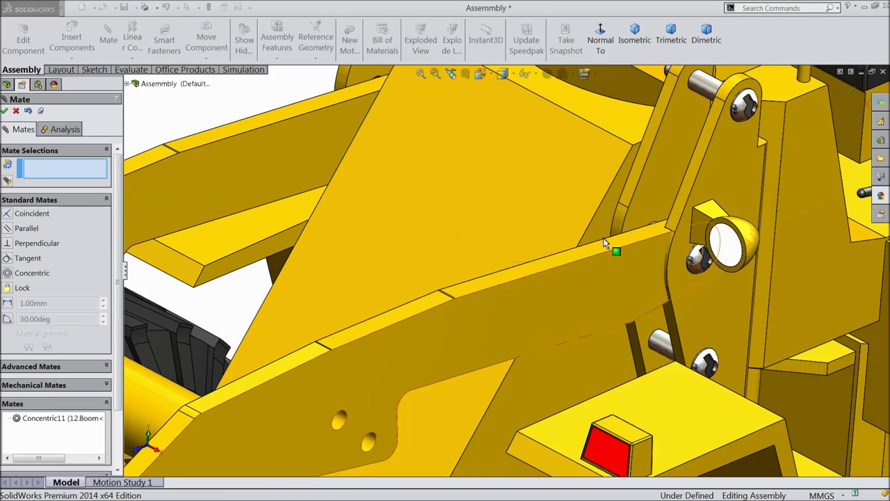
# Orbit beneath the boom and swing it around its pin to check the movement
pyautogui.scroll(5, 605, 243)
pyautogui.moveTo(605, 243); pyautogui.dragTo(642, 293, button='middle')
pyautogui.scroll(-5, 641, 294)
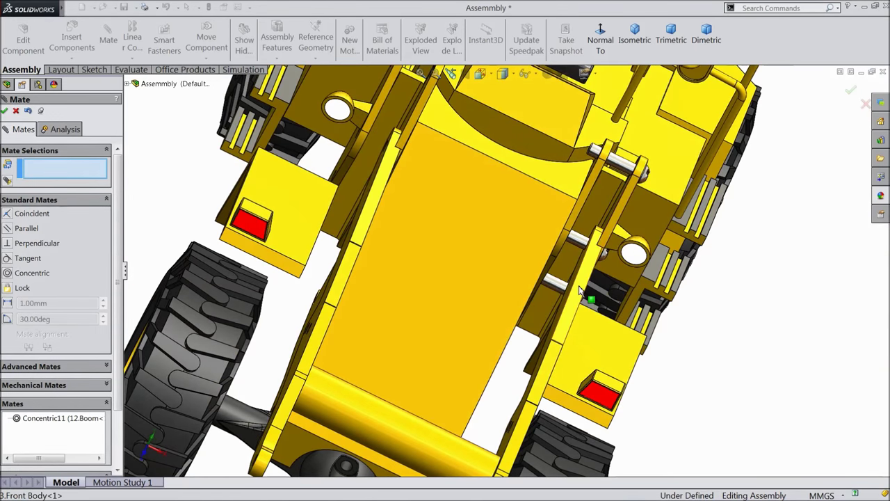
pyautogui.moveTo(577, 287); pyautogui.dragTo(567, 283)
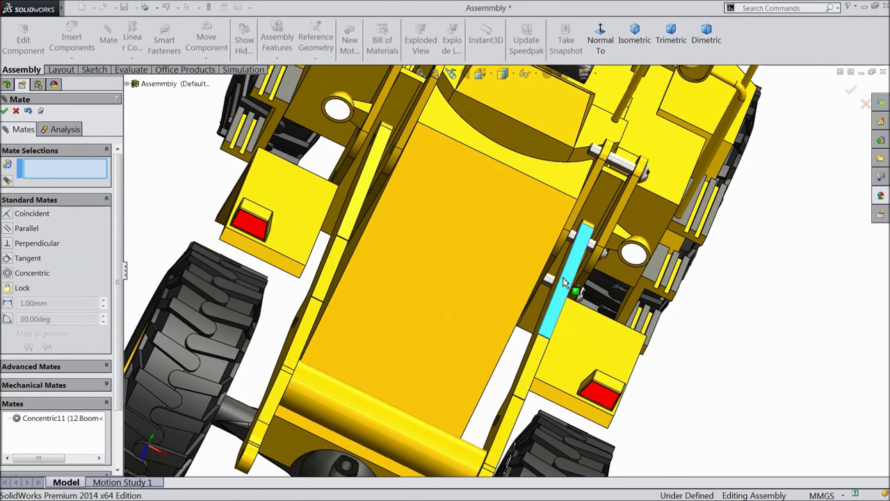
pyautogui.moveTo(577, 264); pyautogui.dragTo(588, 226, button='middle')
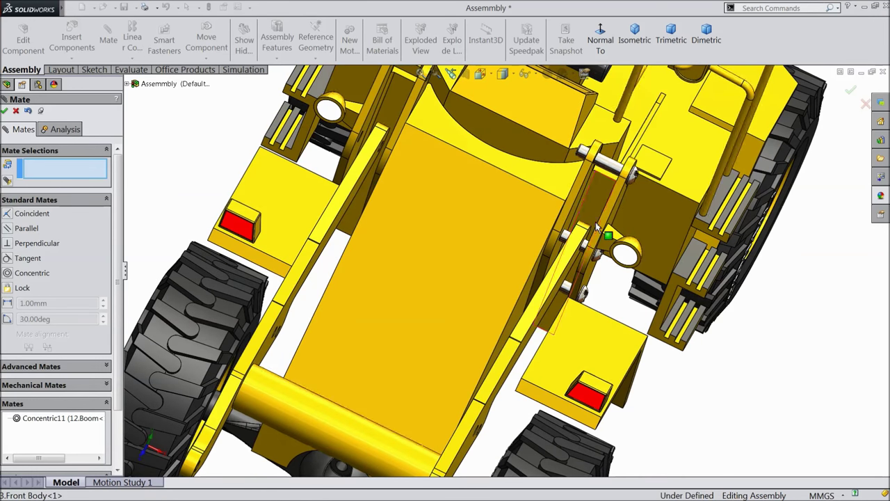
pyautogui.scroll(-4, 596, 229)
# Add an Advanced Width mate between the two front body plate faces and two boom faces
pyautogui.click(45, 200)
pyautogui.click(39, 215)
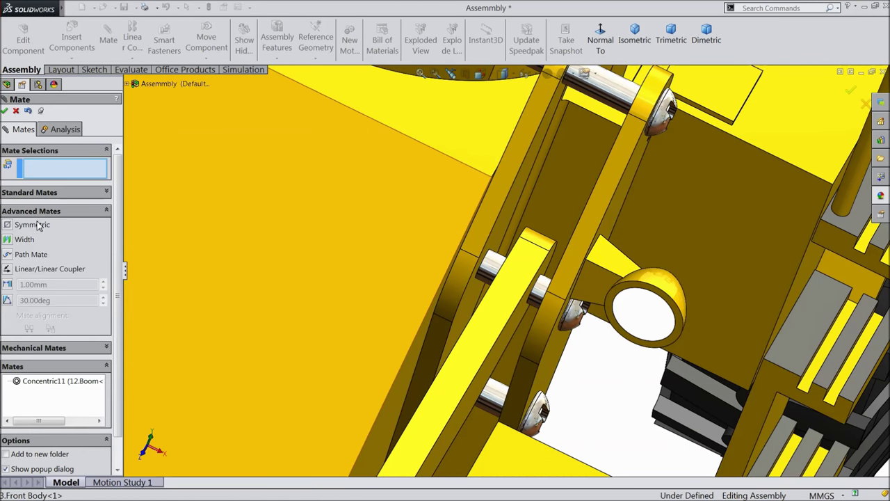
pyautogui.click(8, 240)
pyautogui.scroll(-4, 532, 236)
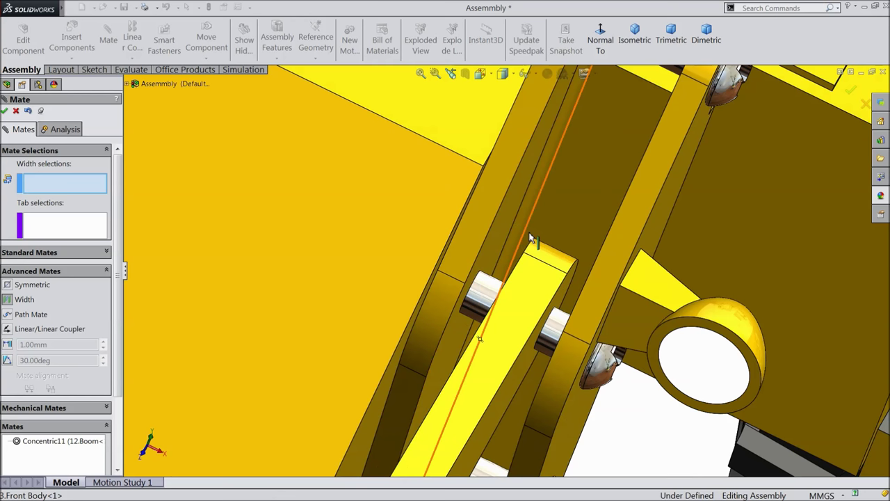
pyautogui.moveTo(541, 223); pyautogui.dragTo(559, 237, button='middle')
pyautogui.click(484, 201)
pyautogui.scroll(2, 487, 209)
pyautogui.click(573, 255)
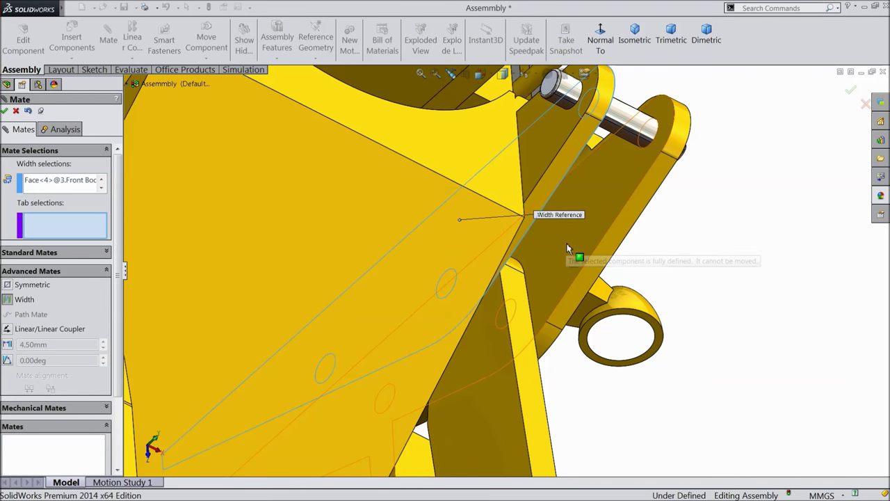
pyautogui.moveTo(513, 264); pyautogui.dragTo(445, 312, button='middle')
pyautogui.click(457, 351)
pyautogui.click(430, 331)
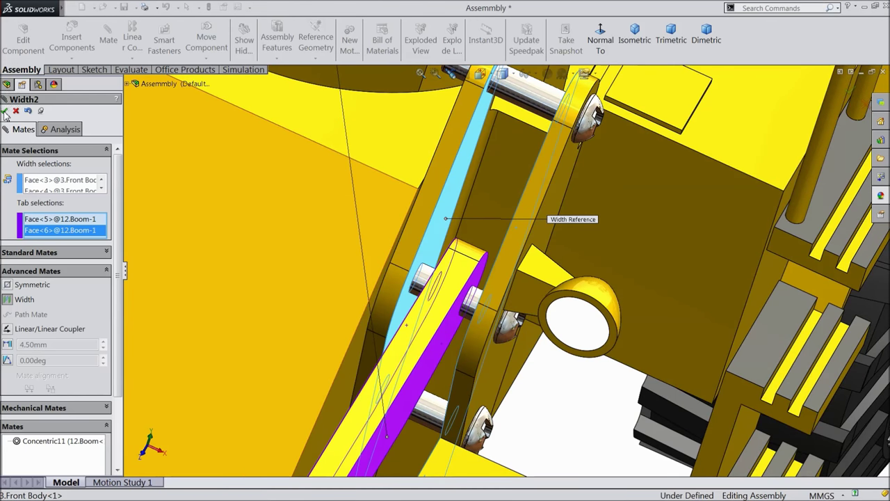
pyautogui.click(5, 112)
pyautogui.click(5, 112)
# Swing the boom around its pin to test the pivot
pyautogui.moveTo(418, 299); pyautogui.dragTo(372, 292, button='middle')
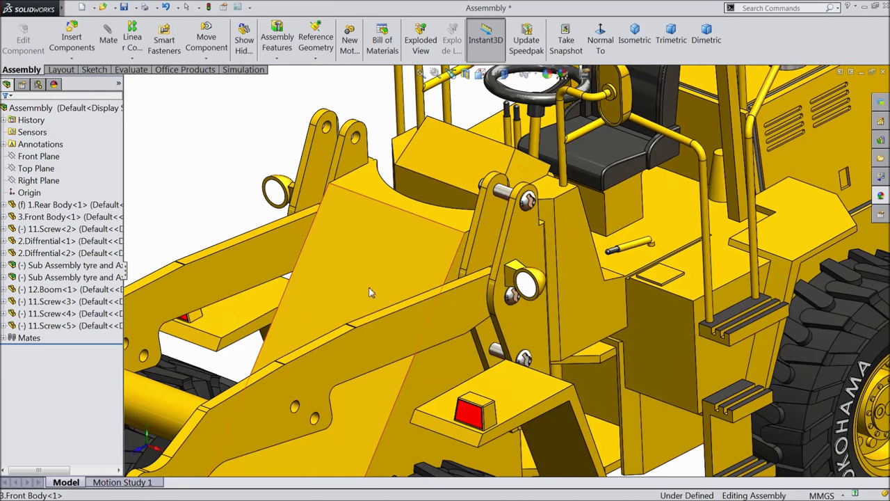
pyautogui.scroll(-5, 372, 292)
pyautogui.moveTo(372, 292); pyautogui.dragTo(393, 327)
pyautogui.moveTo(393, 327)
pyautogui.mouseDown(button='middle')
pyautogui.moveTo(389, 306)
pyautogui.moveTo(401, 341)
pyautogui.mouseUp(button='middle')
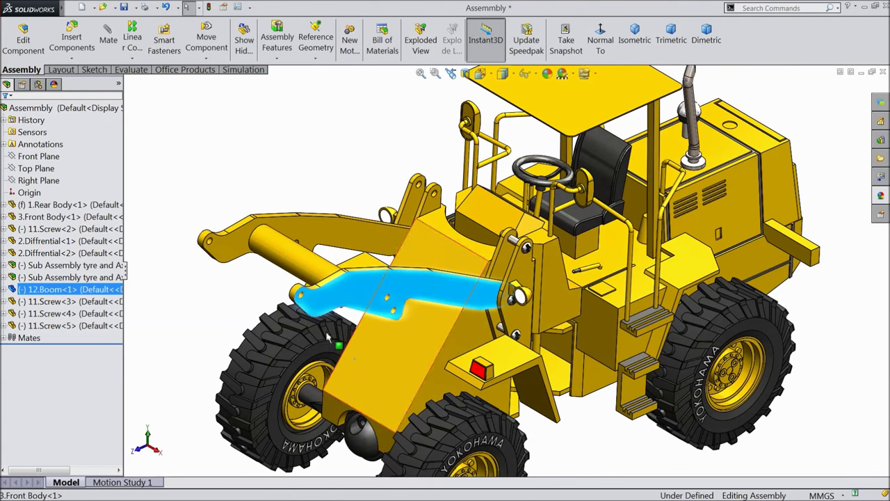
# Insert the 5.Boom Cylinder part and place it in the assembly
pyautogui.click(71, 41)
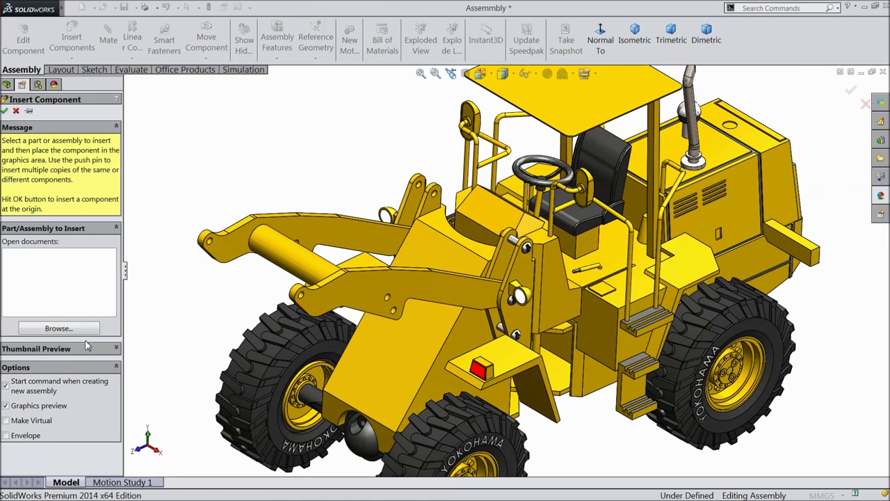
pyautogui.click(66, 329)
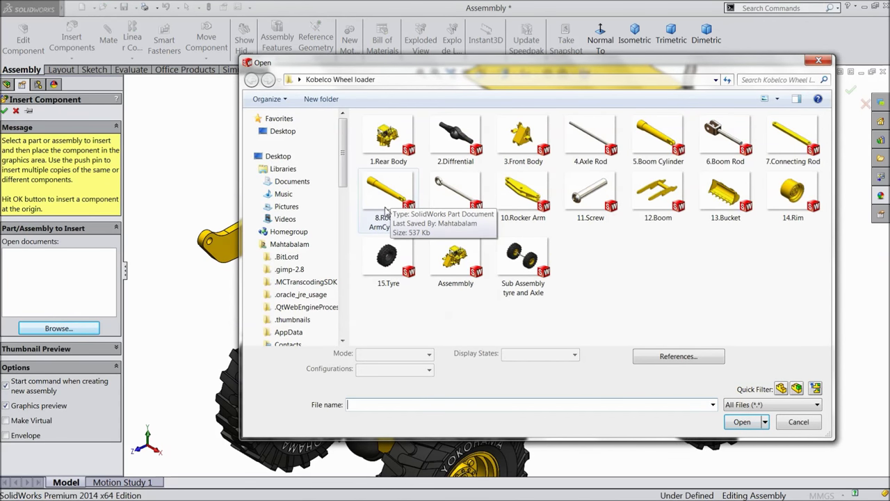
pyautogui.click(657, 138)
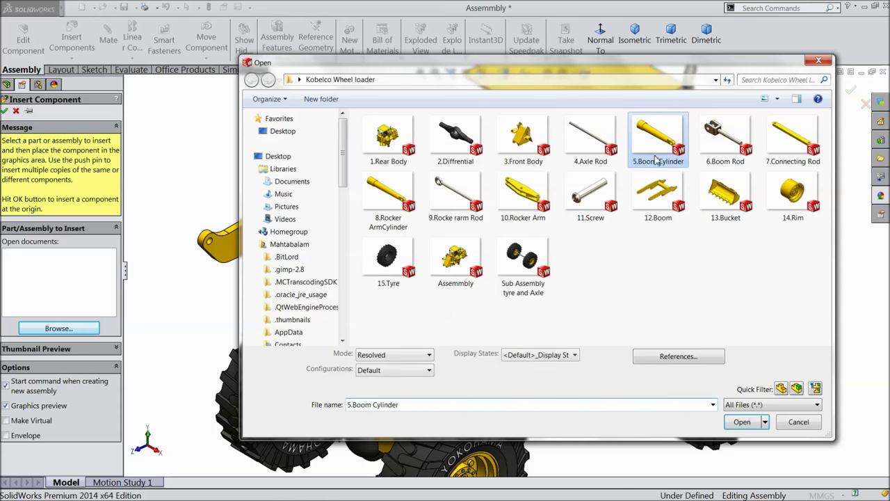
pyautogui.click(741, 422)
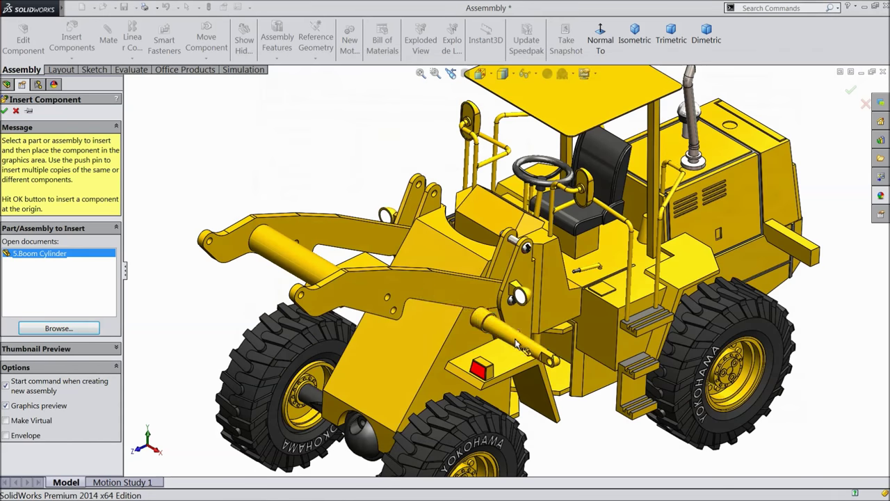
pyautogui.click(440, 291)
pyautogui.scroll(-4, 452, 293)
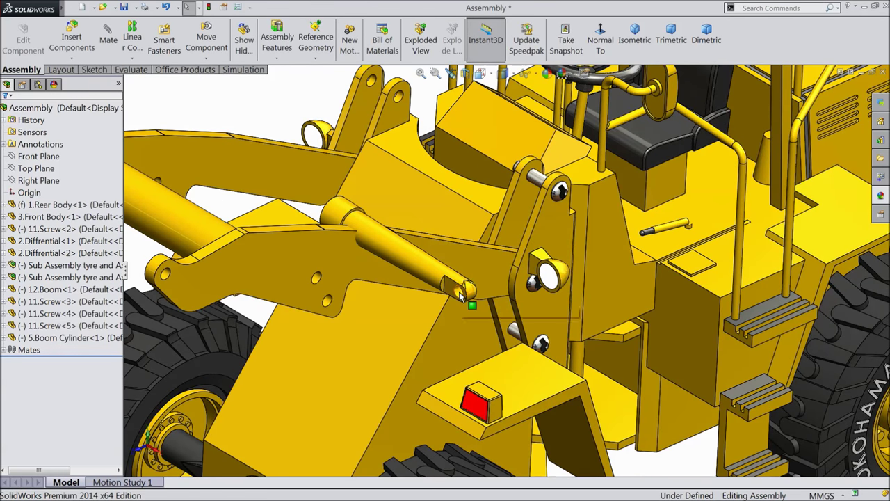
# Mate the cylinder's end face concentric with 11.Screw<5>, with the alignment flipped
pyautogui.click(459, 295)
pyautogui.click(109, 35)
pyautogui.click(518, 335)
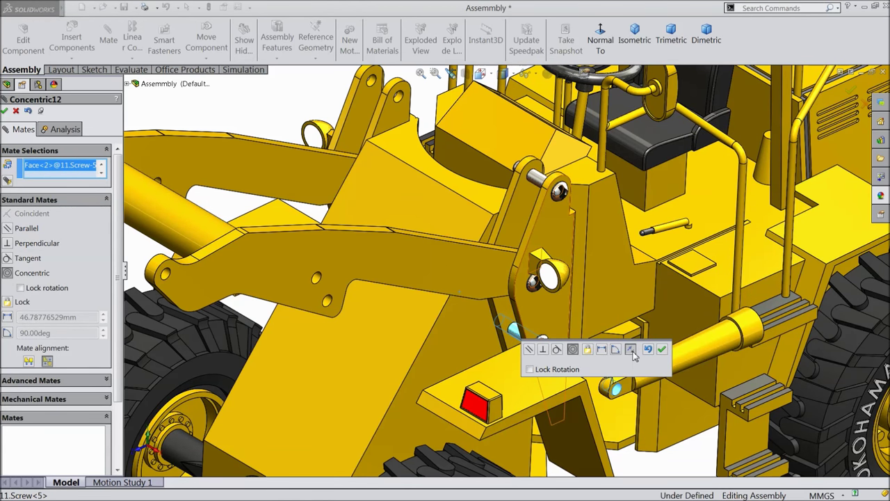
pyautogui.click(632, 353)
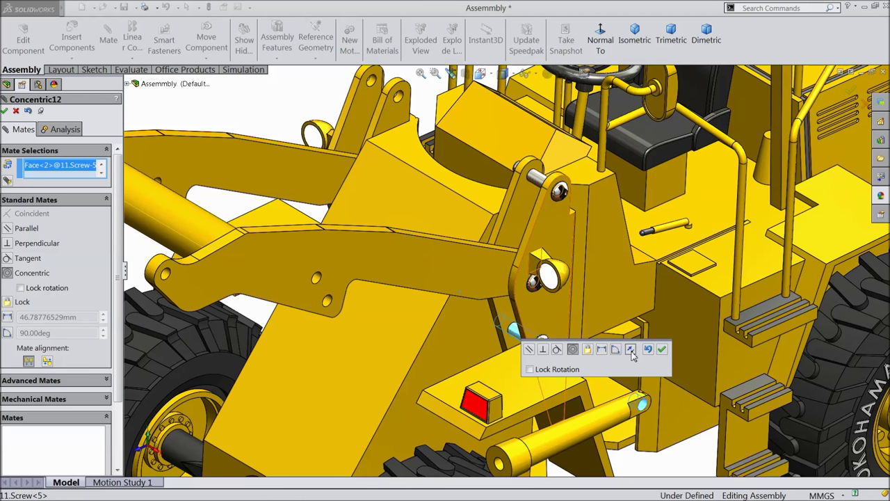
pyautogui.click(661, 350)
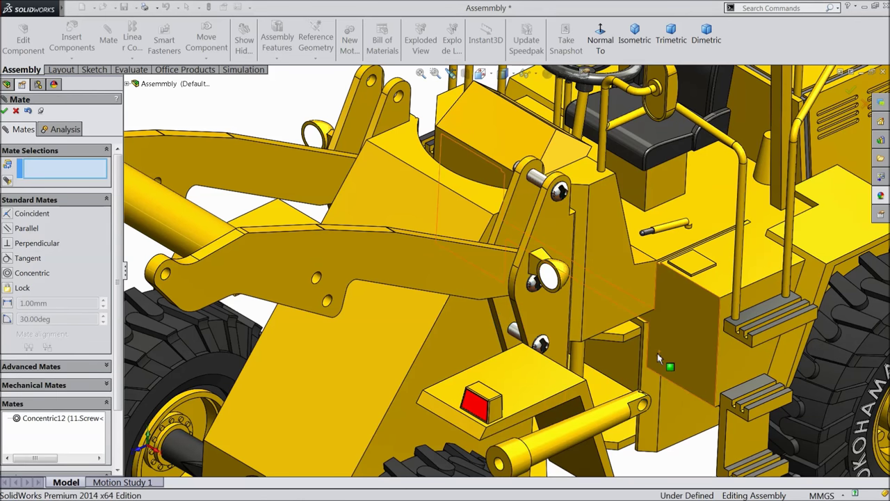
# Swing the boom cylinder up so its end sits between the lower brackets
pyautogui.moveTo(628, 415); pyautogui.dragTo(516, 339)
pyautogui.moveTo(516, 338); pyautogui.dragTo(490, 316, button='middle')
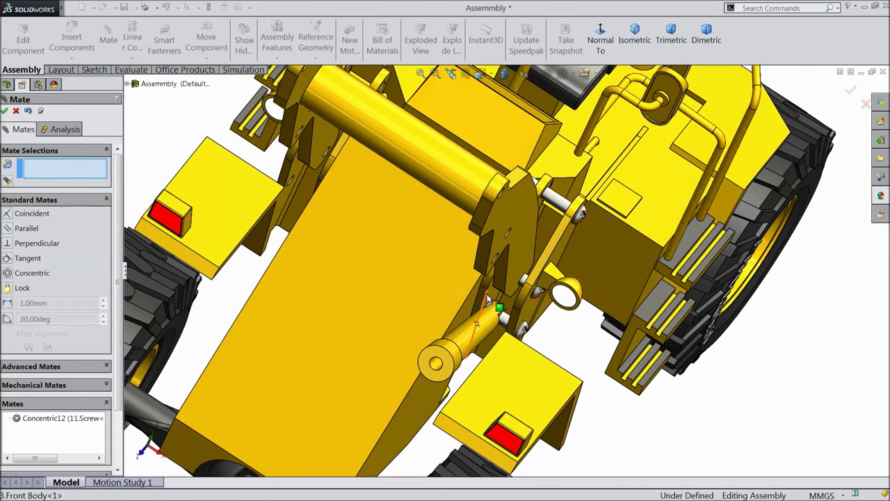
pyautogui.scroll(-8, 507, 315)
pyautogui.moveTo(514, 292); pyautogui.dragTo(526, 307)
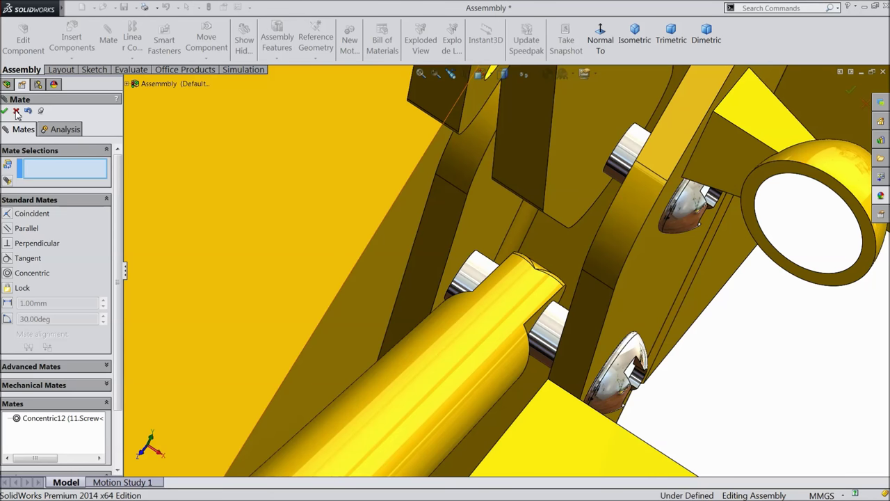
# Add a Width mate between the two bracket inner faces and the cylinder end's side faces
pyautogui.click(28, 366)
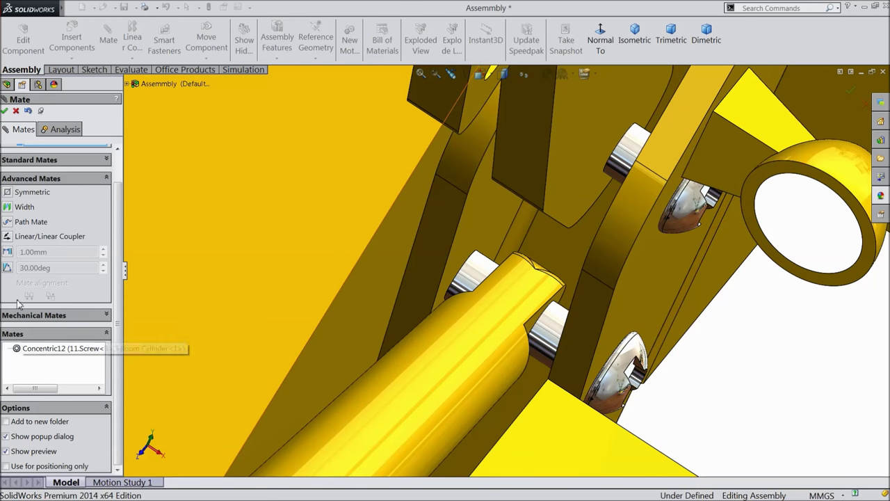
pyautogui.click(23, 209)
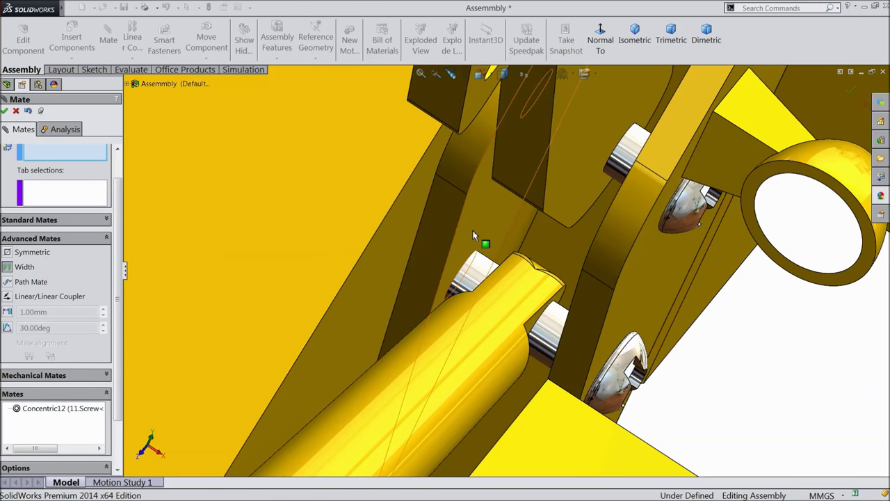
pyautogui.click(505, 251)
pyautogui.moveTo(513, 259); pyautogui.dragTo(537, 285, button='middle')
pyautogui.click(623, 309)
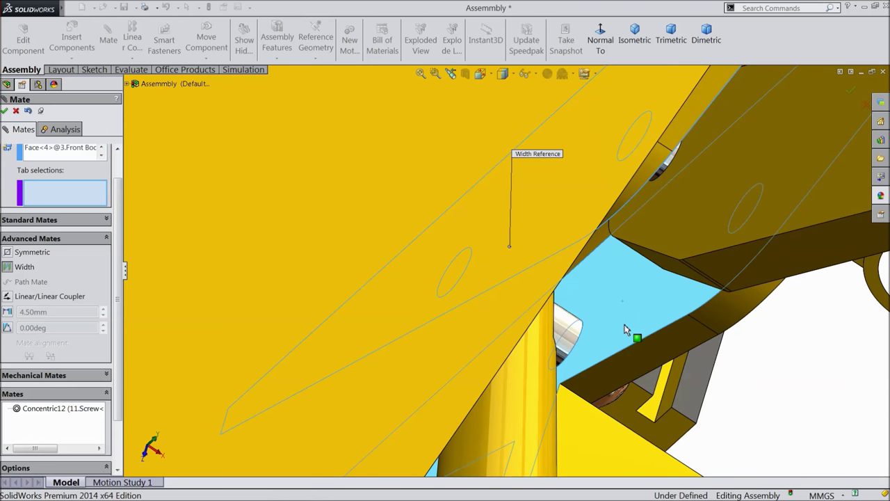
pyautogui.moveTo(623, 327); pyautogui.dragTo(559, 330, button='middle')
pyautogui.click(581, 346)
pyautogui.click(527, 310)
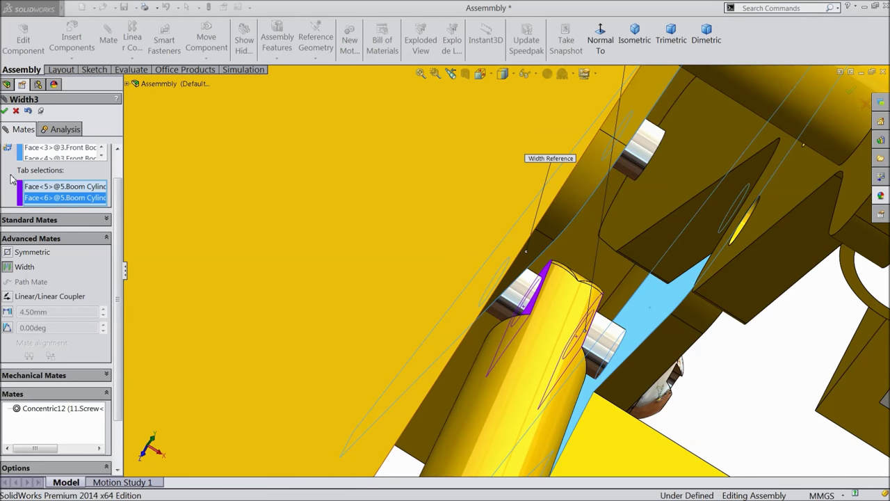
pyautogui.click(4, 112)
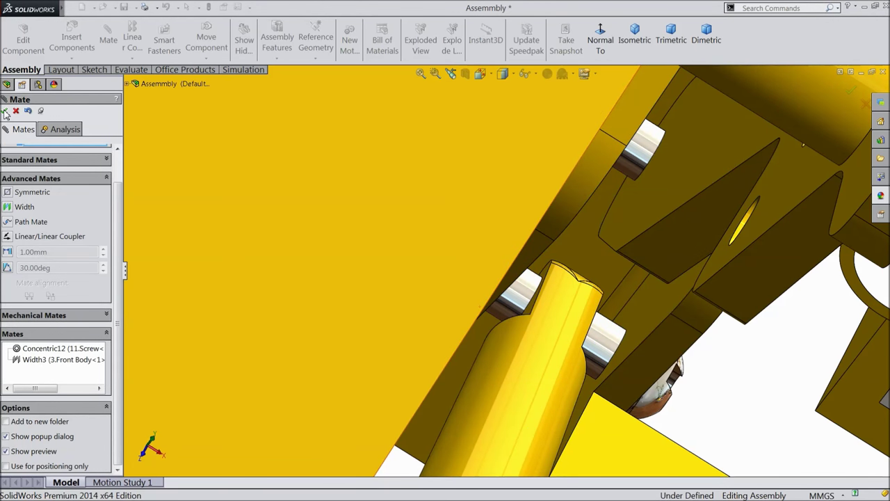
pyautogui.click(5, 112)
# Swing the boom cylinder about its pin, then begin inserting another component
pyautogui.moveTo(322, 225); pyautogui.dragTo(403, 322, button='middle')
pyautogui.moveTo(461, 360); pyautogui.dragTo(449, 329)
pyautogui.click(72, 40)
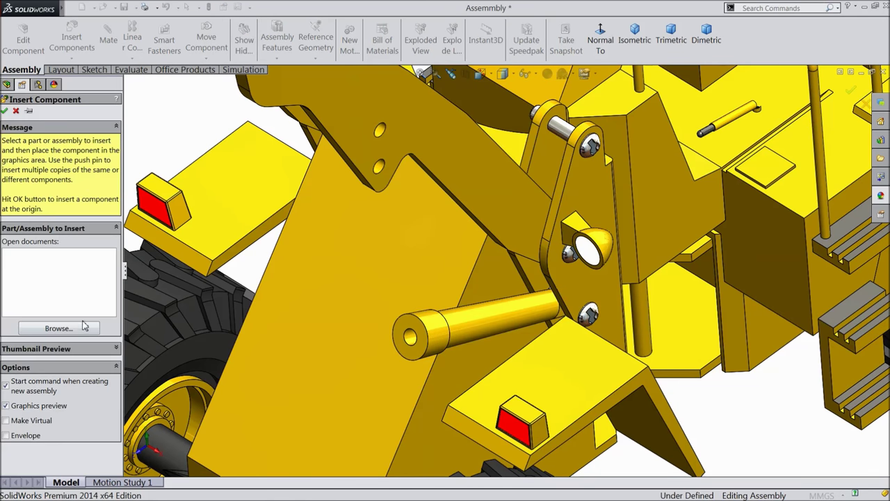
# Insert the 6.Boom Rod part and place it beside the cylinder
pyautogui.click(59, 329)
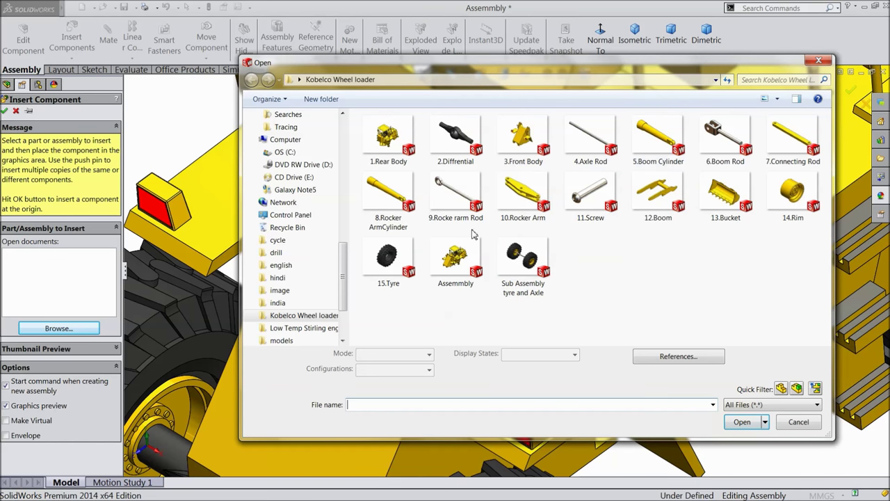
pyautogui.click(728, 150)
pyautogui.click(741, 424)
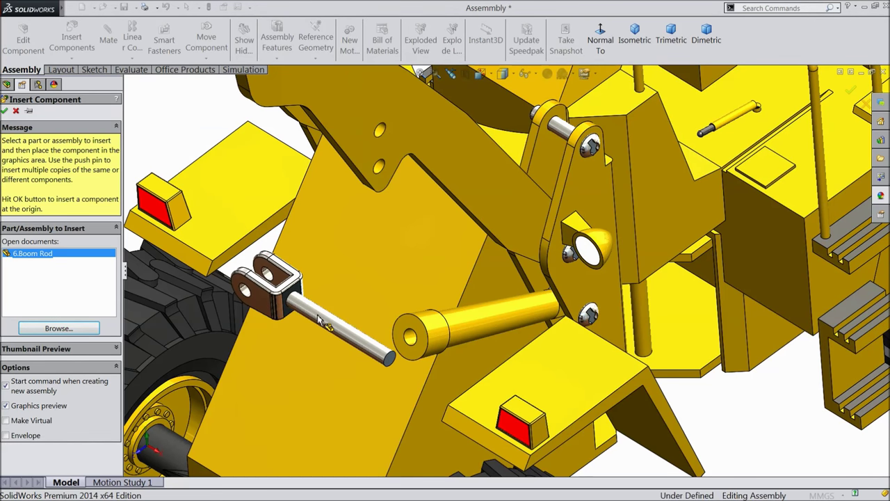
pyautogui.click(364, 361)
pyautogui.scroll(-2, 396, 345)
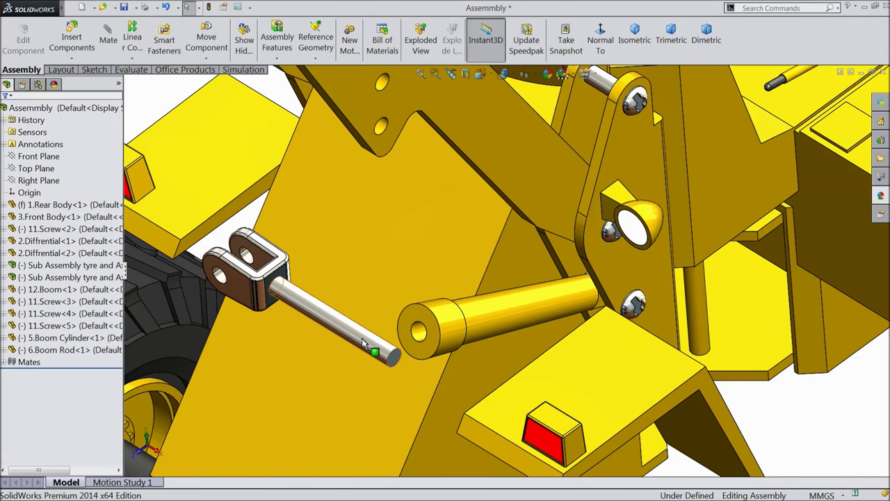
# Mate the rod concentric with the cylinder bore, flipped outward, then swing the boom to check
pyautogui.click(364, 342)
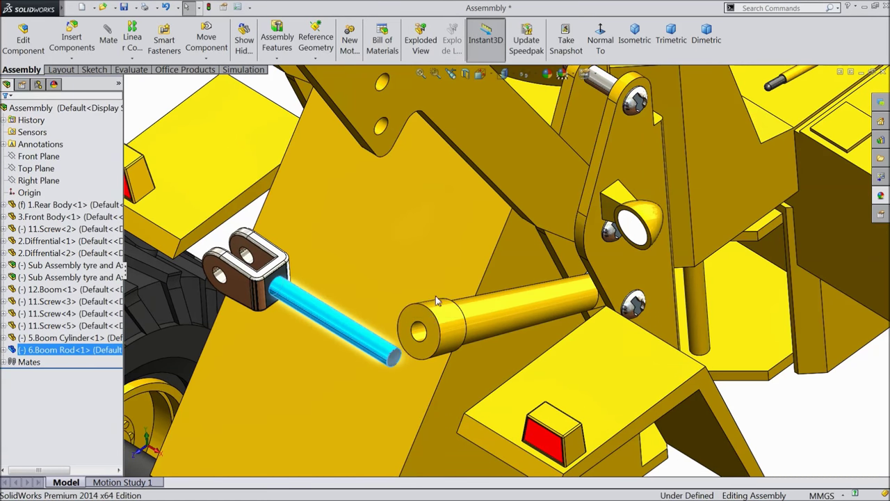
pyautogui.click(438, 301)
pyautogui.click(421, 334)
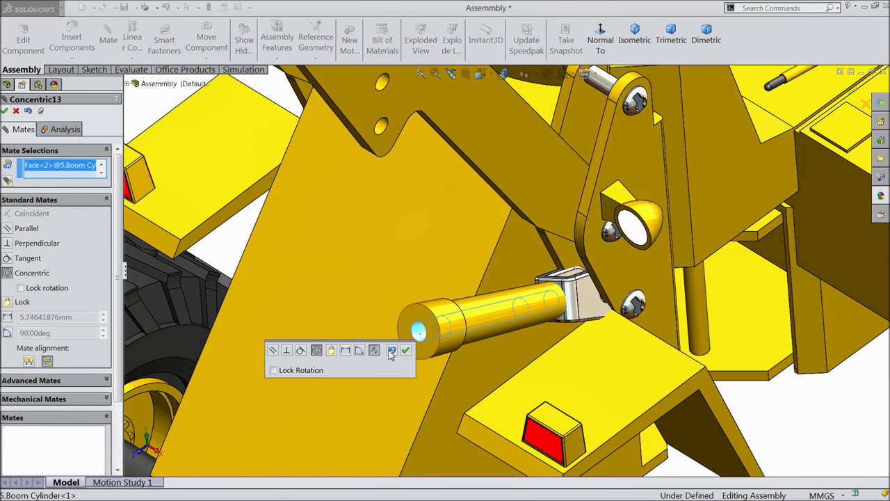
pyautogui.click(375, 350)
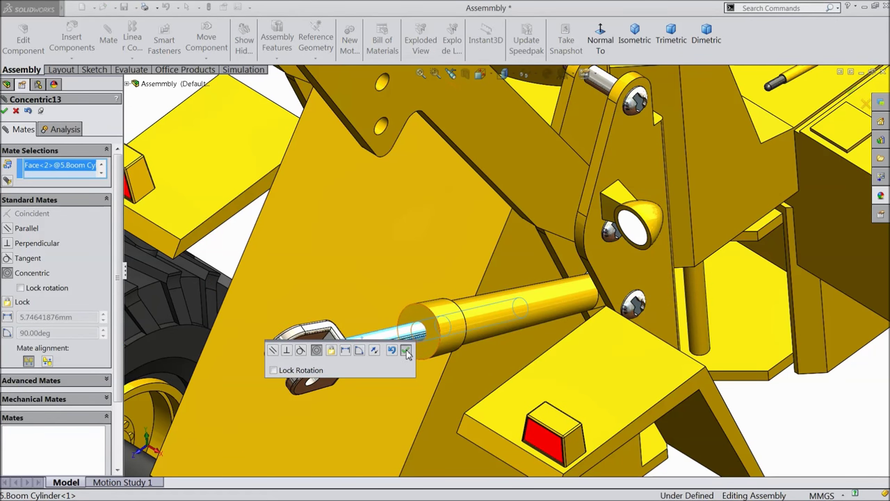
pyautogui.click(407, 352)
pyautogui.moveTo(421, 362); pyautogui.dragTo(393, 282, button='middle')
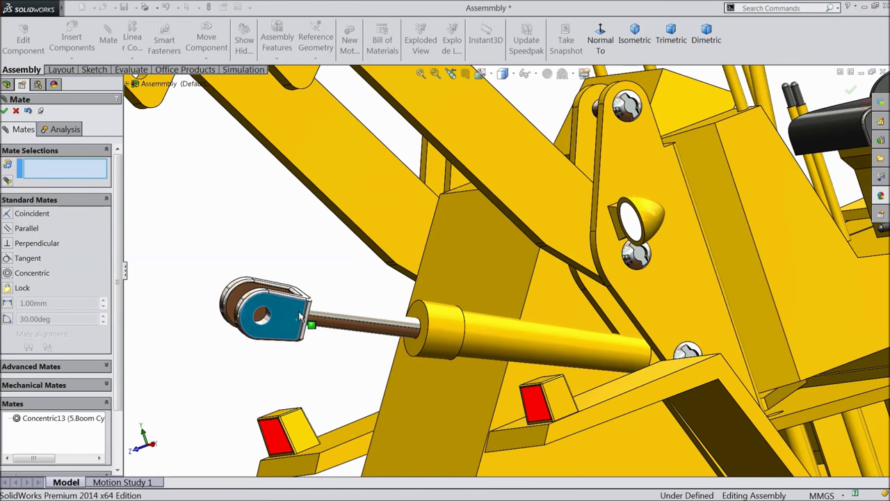
pyautogui.scroll(2, 381, 198)
pyautogui.moveTo(381, 198); pyautogui.dragTo(370, 243, button='middle')
pyautogui.moveTo(370, 243); pyautogui.dragTo(296, 300)
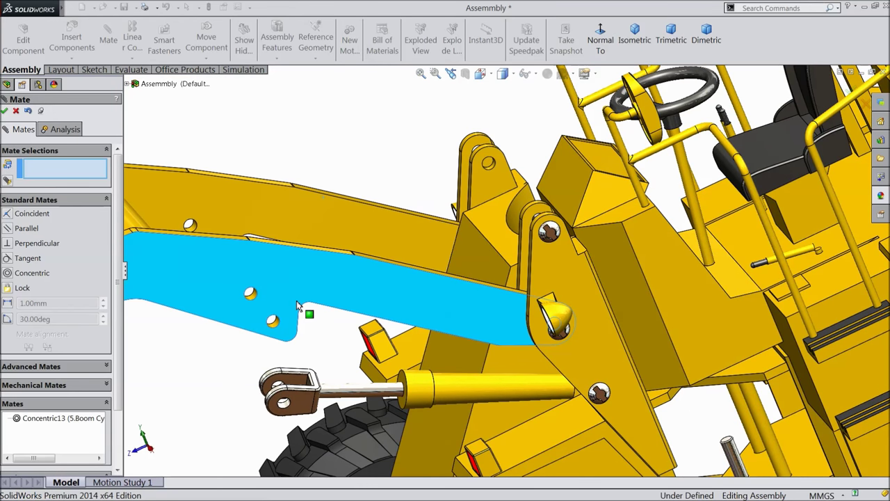
# Pin the rod's clevis hole concentric with the boom's lower pin hole
pyautogui.scroll(-3, 296, 304)
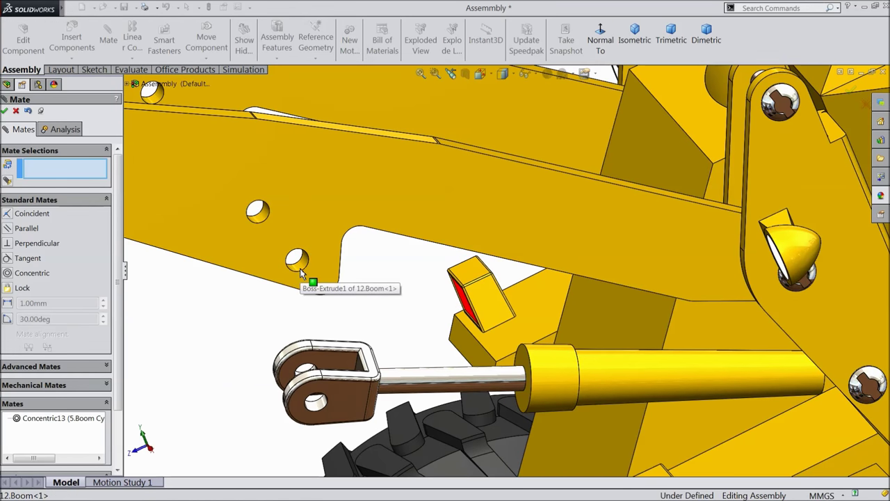
pyautogui.click(302, 273)
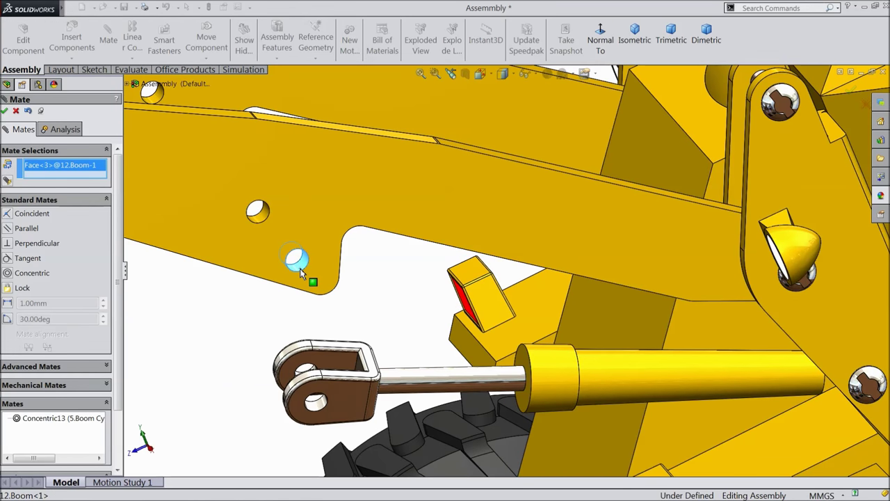
pyautogui.click(320, 407)
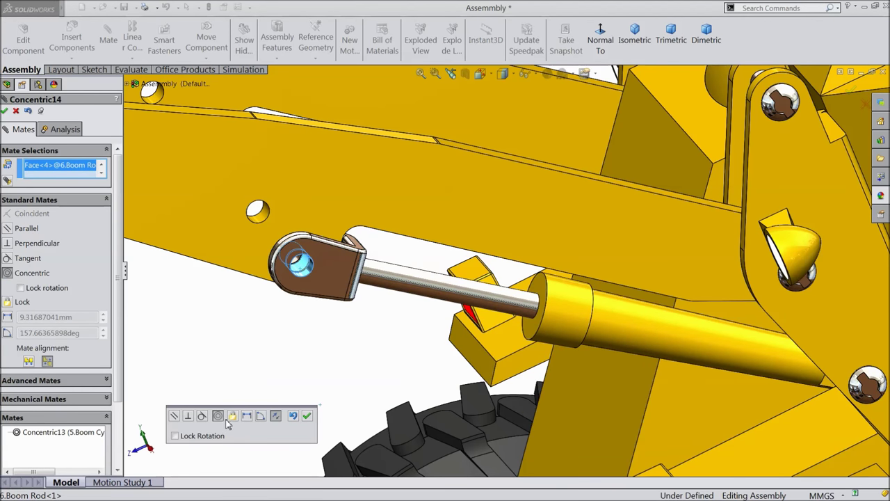
pyautogui.click(307, 416)
# Choose an Advanced Distance mate for the cylinder end and rod
pyautogui.scroll(3, 347, 362)
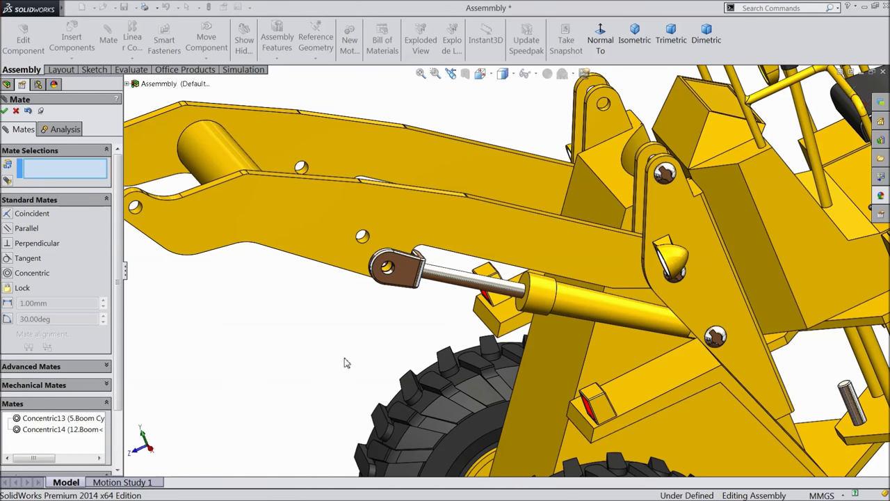
pyautogui.scroll(1, 347, 292)
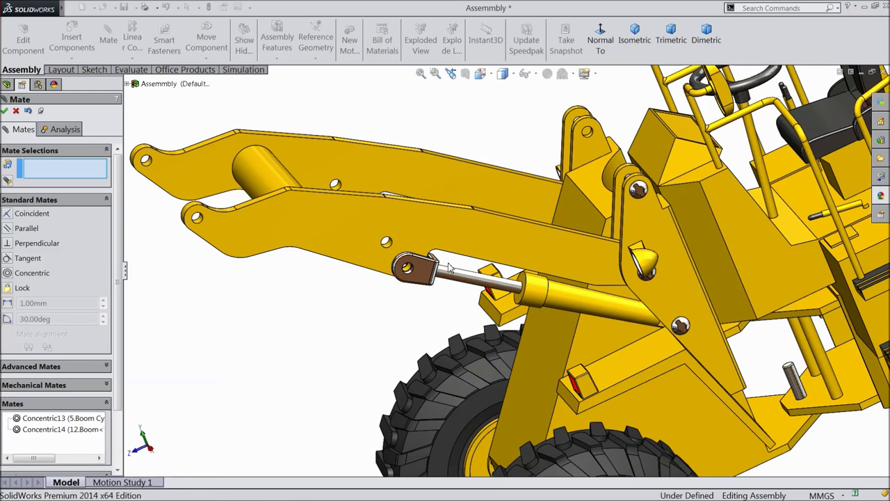
pyautogui.scroll(-3, 448, 268)
pyautogui.moveTo(477, 318); pyautogui.dragTo(506, 365, button='middle')
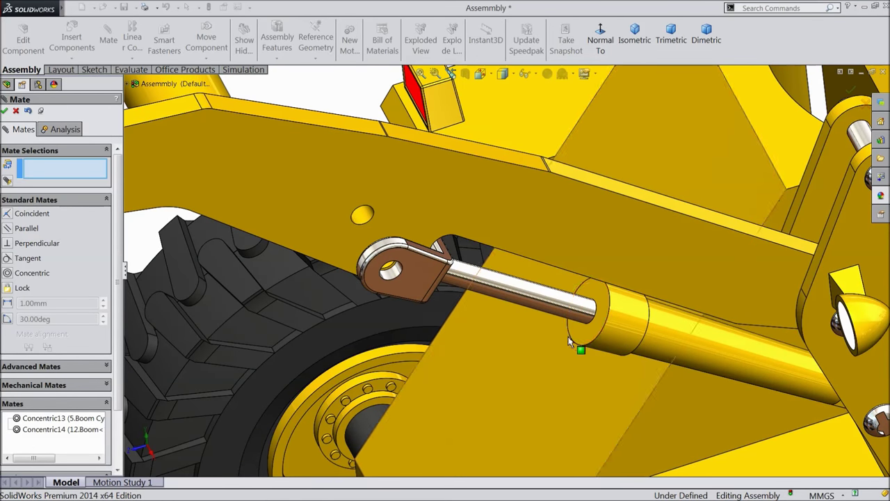
pyautogui.click(21, 201)
pyautogui.click(25, 214)
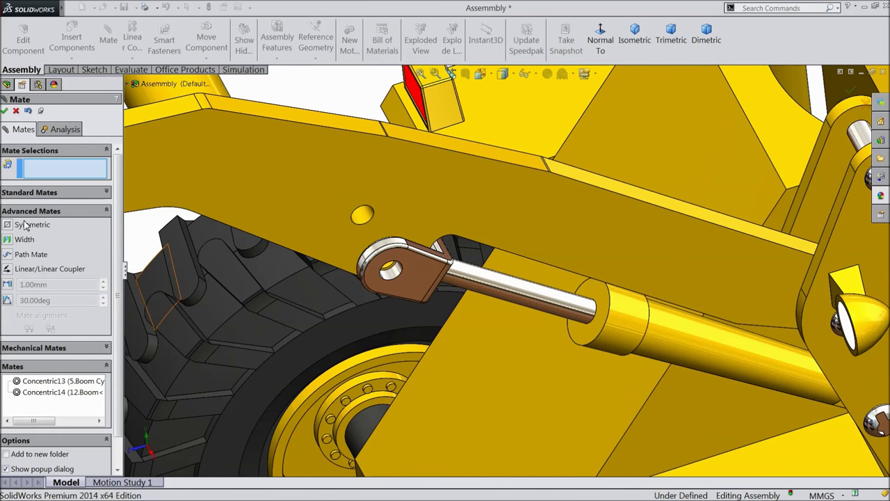
pyautogui.click(6, 284)
# Select the cylinder's open end face and the rod face for the 1.00 mm distance
pyautogui.moveTo(377, 358); pyautogui.dragTo(394, 335, button='middle')
pyautogui.scroll(-3, 399, 308)
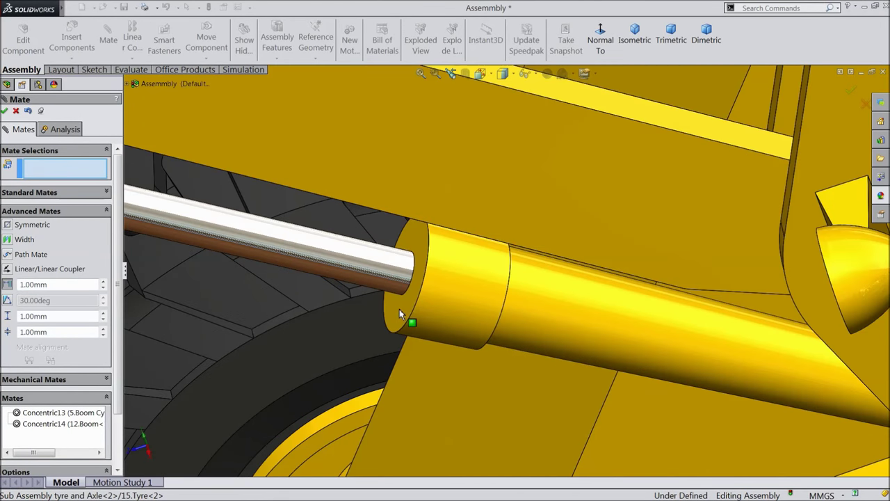
pyautogui.click(399, 309)
pyautogui.scroll(5, 400, 309)
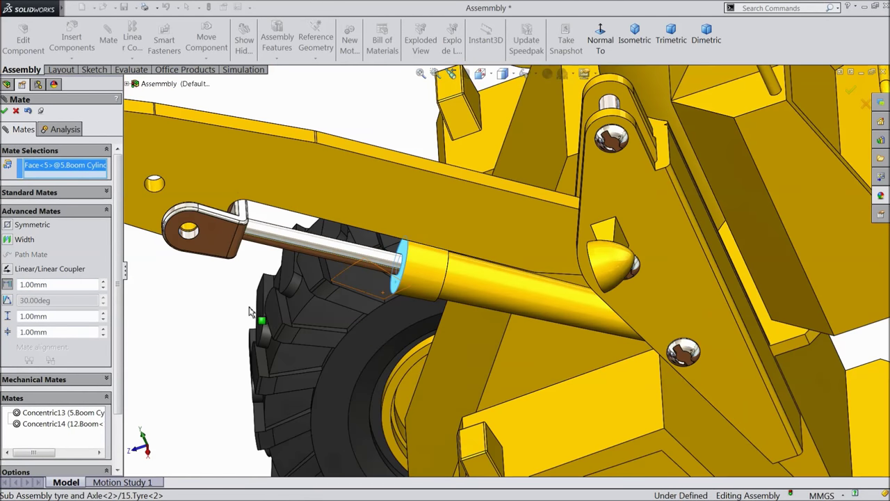
pyautogui.moveTo(277, 319)
pyautogui.mouseDown(button='middle')
pyautogui.moveTo(258, 294)
pyautogui.moveTo(284, 314)
pyautogui.mouseUp(button='middle')
pyautogui.scroll(3, 258, 294)
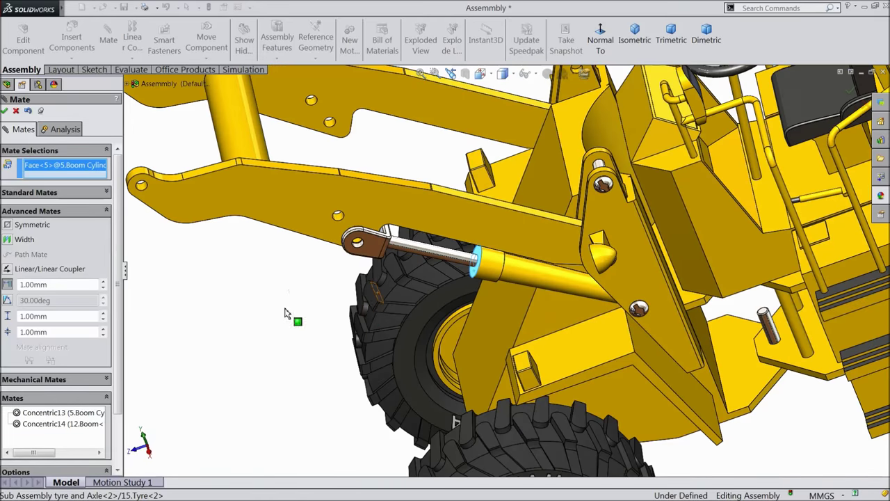
pyautogui.moveTo(454, 422); pyautogui.dragTo(330, 280, button='middle')
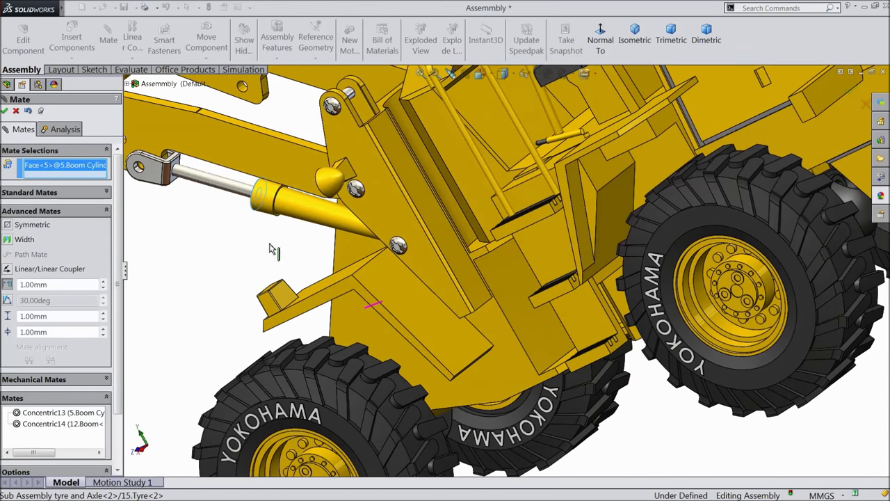
pyautogui.scroll(-5, 298, 209)
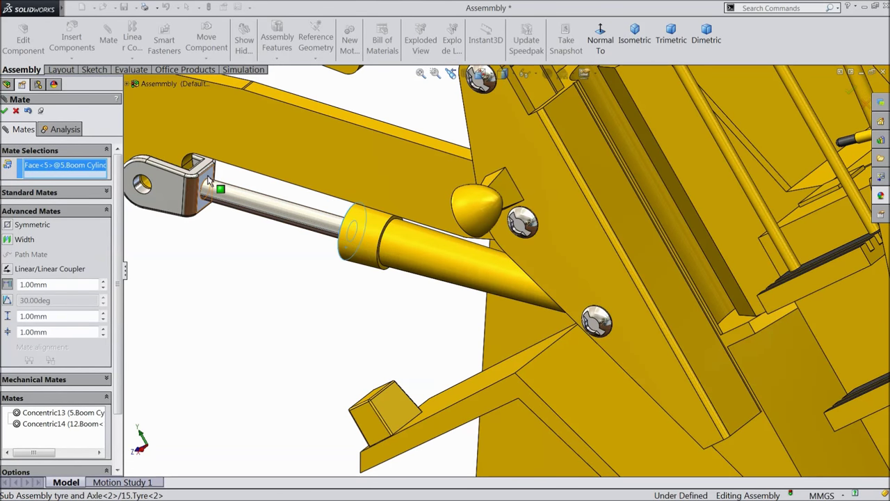
pyautogui.click(207, 181)
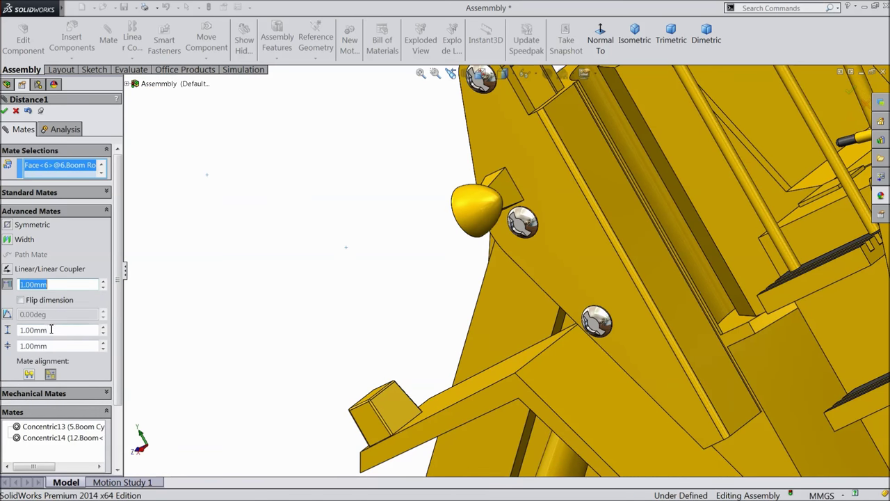
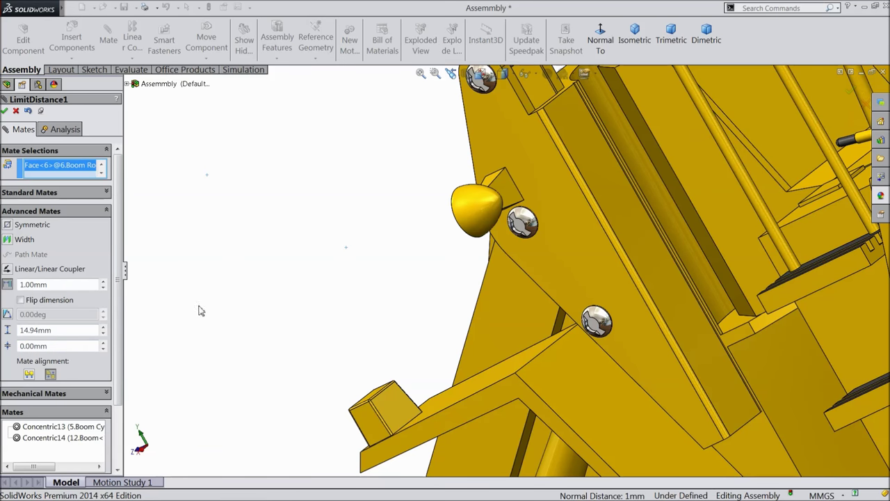
# Accept the boom mates and orbit to see the whole loader
pyautogui.click(6, 111)
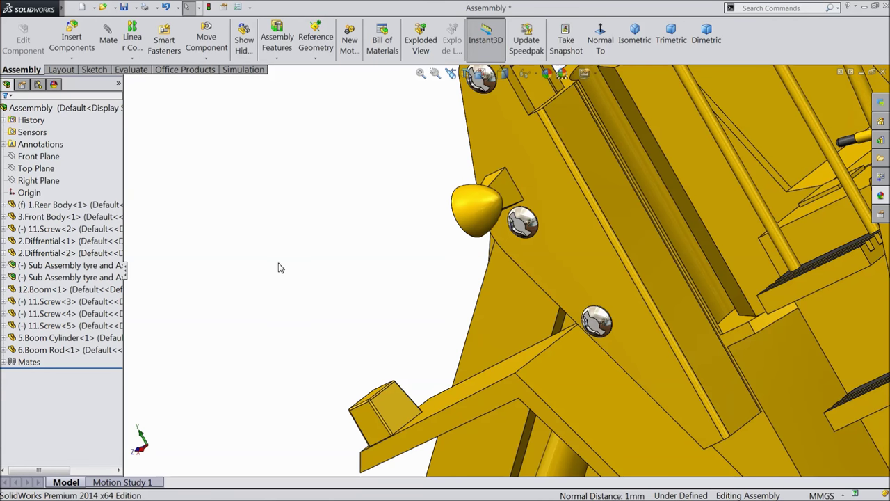
pyautogui.scroll(-8, 292, 285)
pyautogui.moveTo(320, 300); pyautogui.dragTo(394, 300, button='middle')
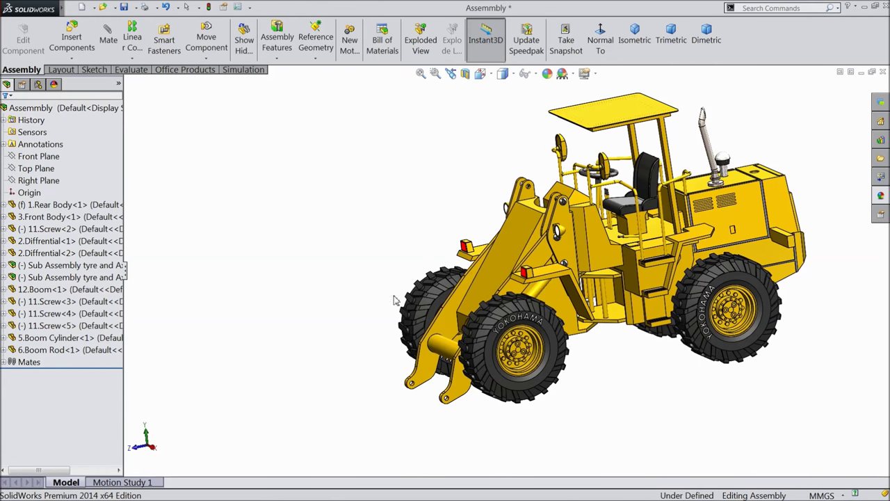
# Drag the boom arm up to a raised position, then start inserting a component
pyautogui.moveTo(448, 381); pyautogui.dragTo(366, 93)
pyautogui.scroll(-4, 498, 232)
pyautogui.moveTo(498, 231); pyautogui.dragTo(308, 285, button='middle')
pyautogui.click(313, 288)
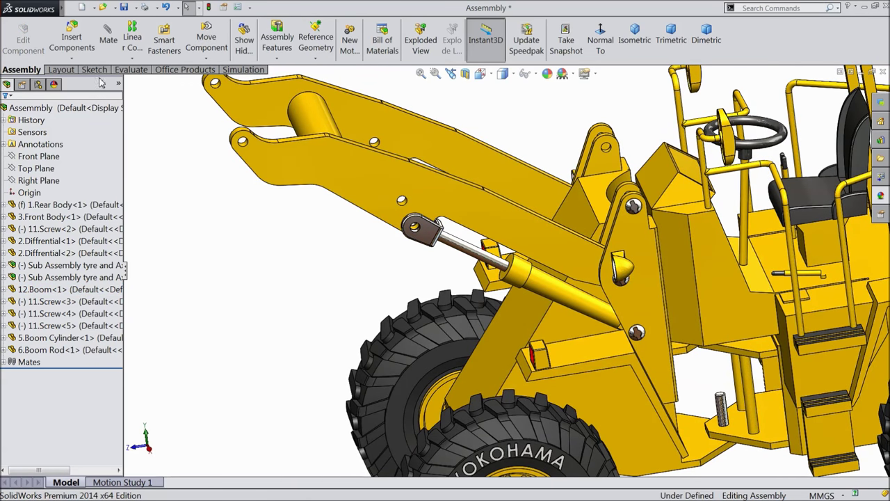
pyautogui.click(84, 47)
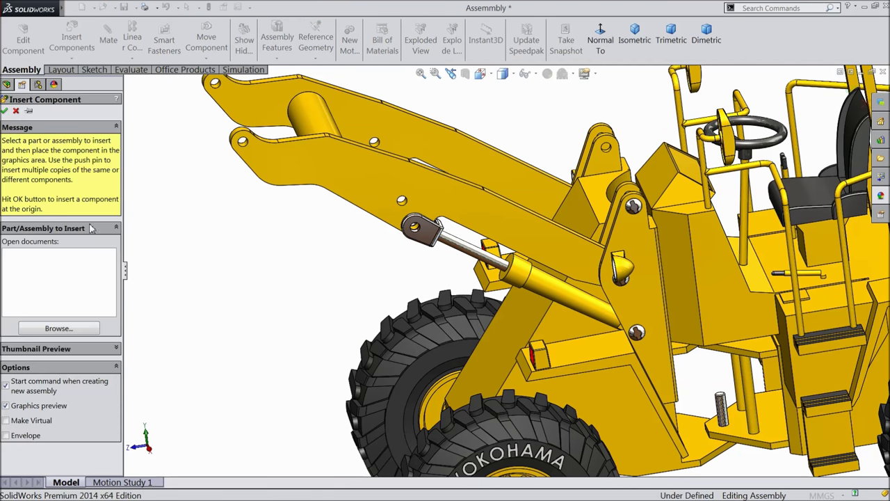
# Insert a copy of 5.Boom Cylinder and move it up near the boom's pivot
pyautogui.click(59, 328)
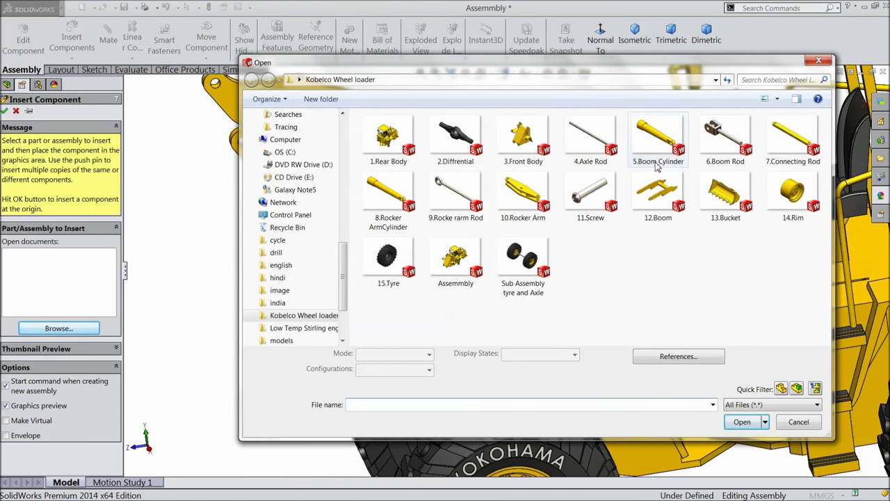
pyautogui.click(657, 138)
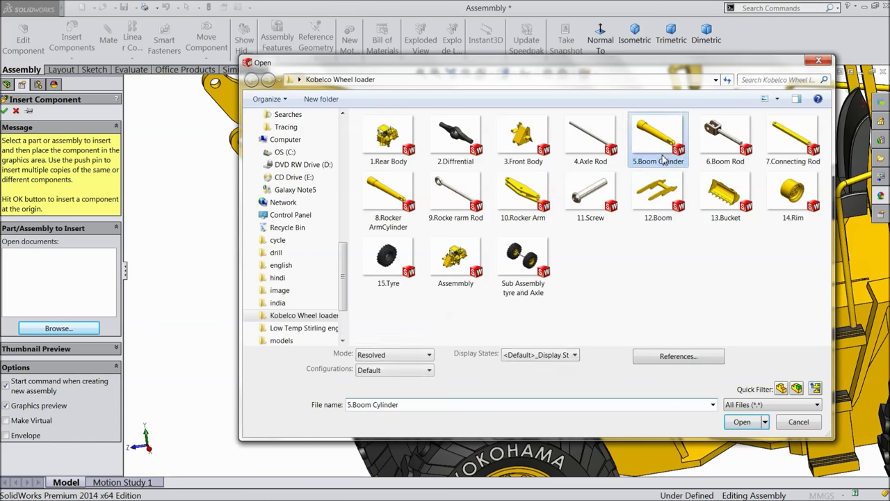
pyautogui.click(739, 423)
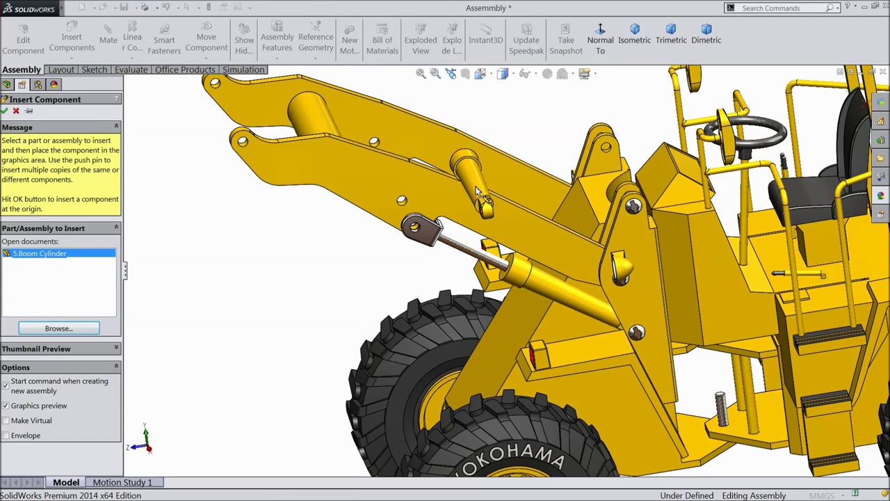
pyautogui.click(563, 250)
pyautogui.moveTo(577, 252); pyautogui.dragTo(477, 193, button='middle')
pyautogui.moveTo(477, 193); pyautogui.dragTo(480, 157)
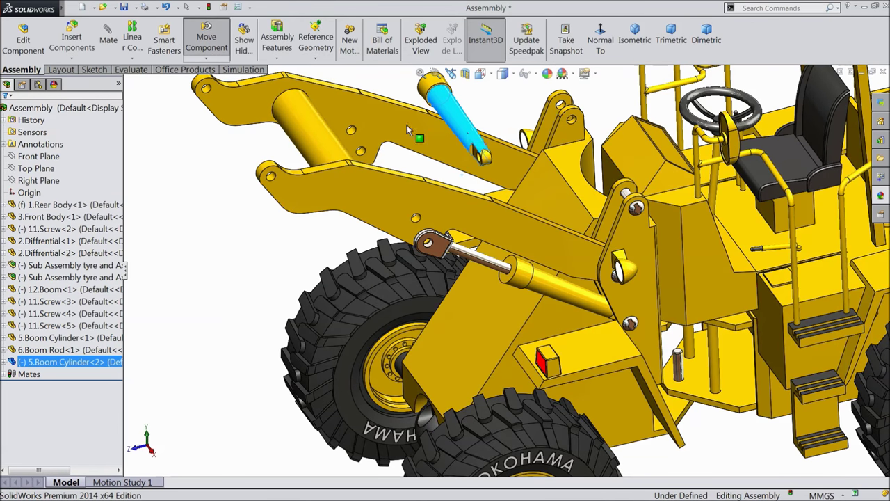
# Rotate the new cylinder to lie horizontally, then select the pivot screw
pyautogui.click(206, 60)
pyautogui.click(235, 84)
pyautogui.moveTo(479, 150); pyautogui.dragTo(523, 136)
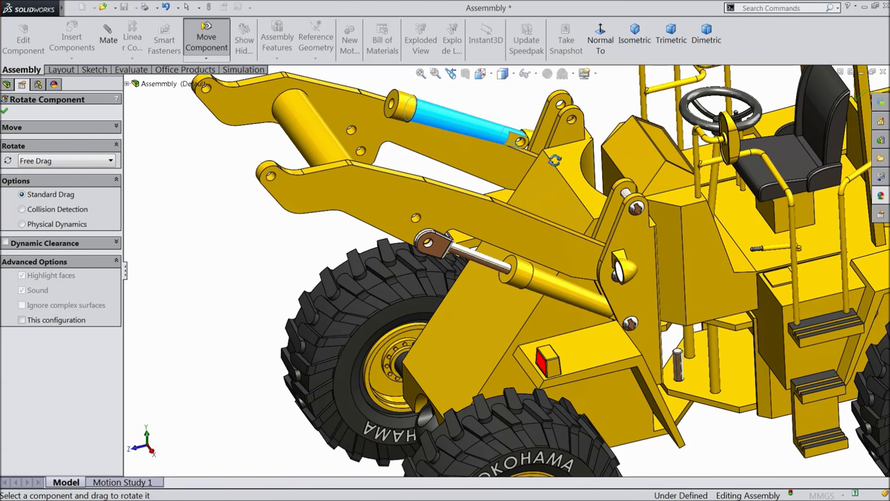
pyautogui.click(5, 112)
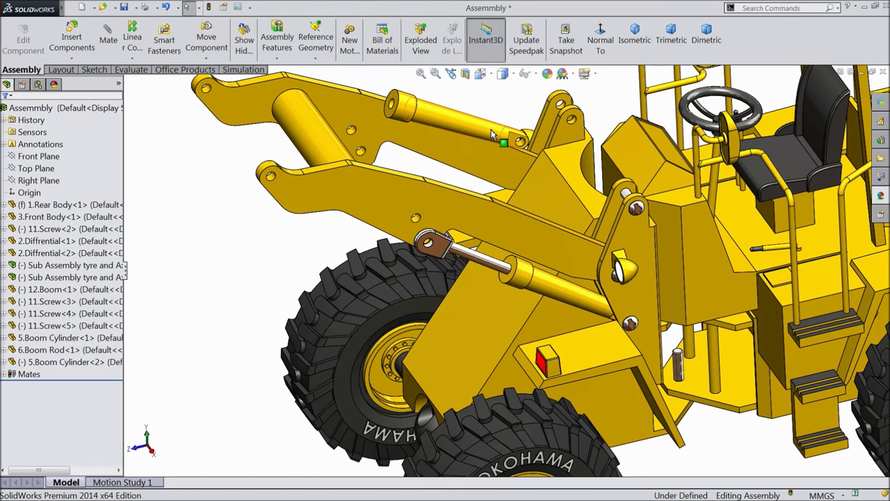
pyautogui.scroll(-5, 491, 133)
pyautogui.click(643, 238)
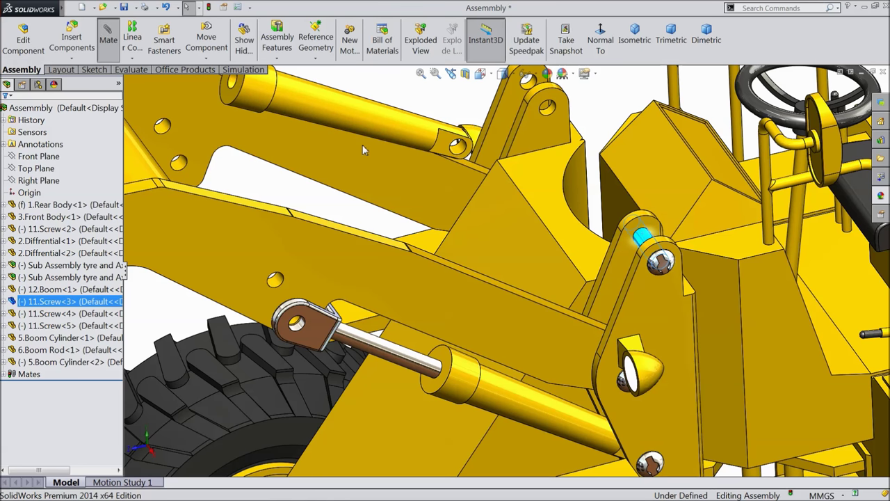
# Mate the cylinder eye concentric with the pivot screw and swing it down
pyautogui.click(463, 153)
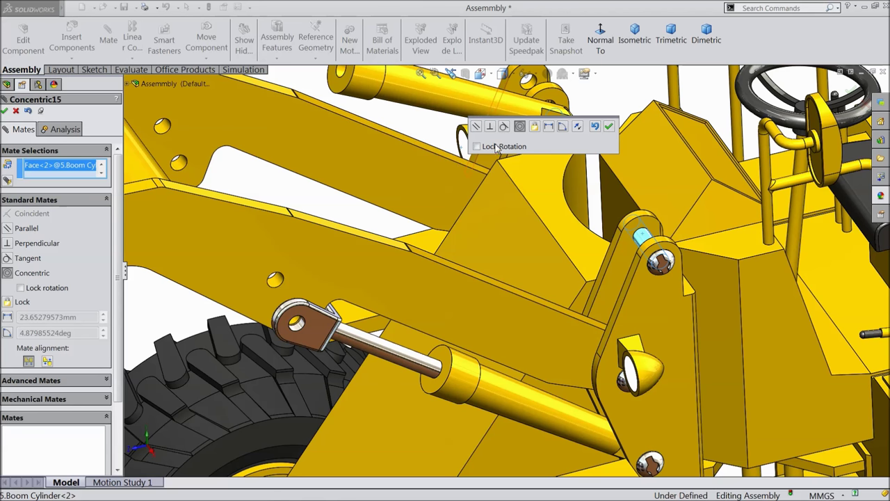
pyautogui.click(610, 127)
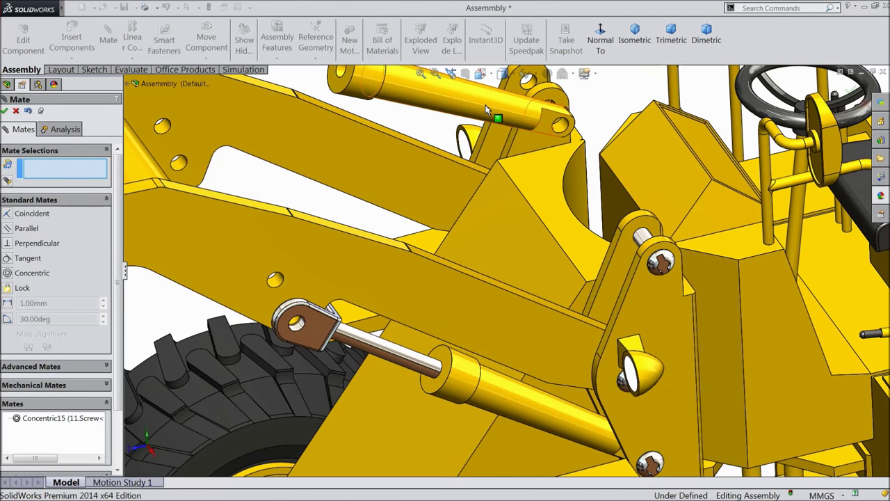
pyautogui.moveTo(486, 109); pyautogui.dragTo(553, 184)
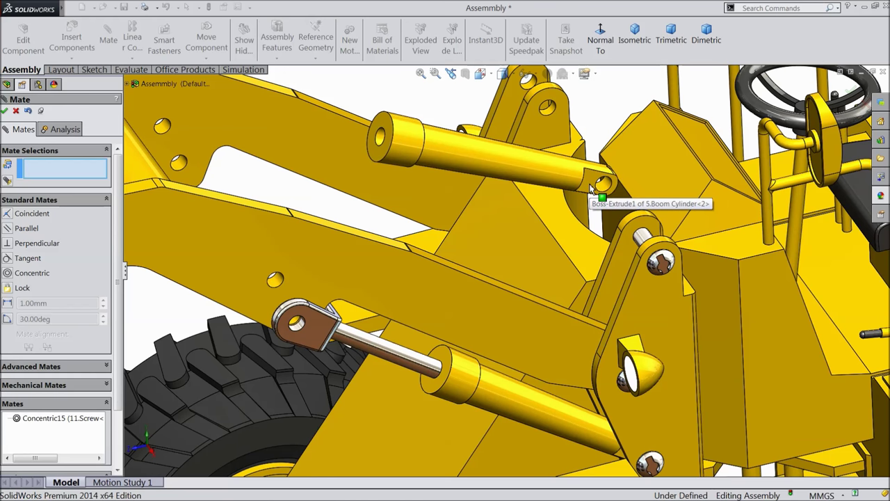
# Add a Width mate centring the cylinder eye faces between the Front Body's mounting tabs
pyautogui.click(591, 187)
pyautogui.click(29, 200)
pyautogui.click(24, 212)
pyautogui.click(14, 241)
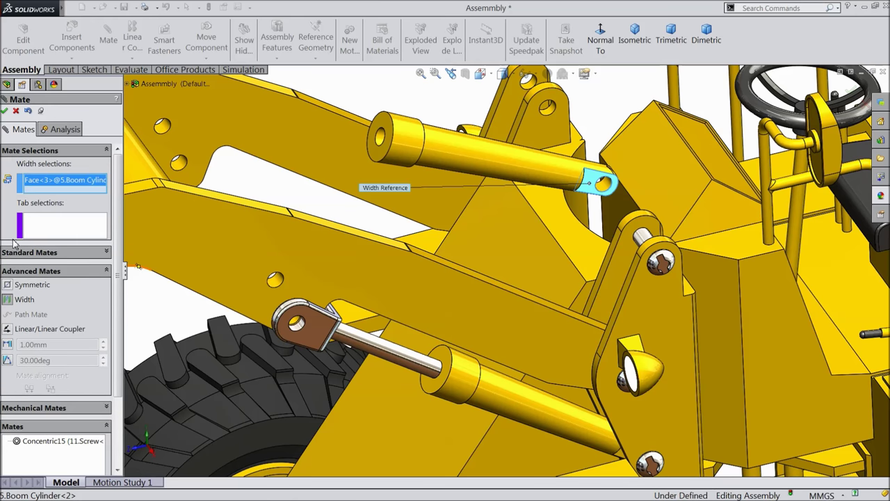
pyautogui.scroll(-3, 608, 236)
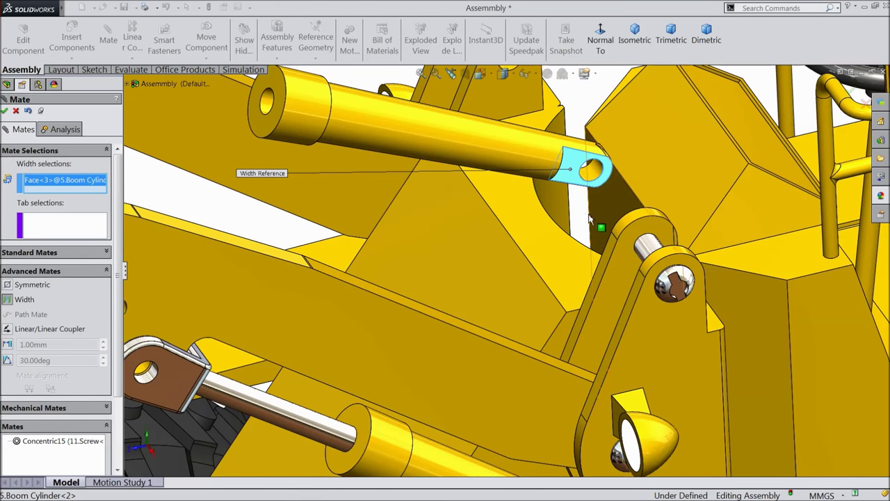
pyautogui.scroll(3, 575, 189)
pyautogui.moveTo(567, 192); pyautogui.dragTo(581, 304, button='middle')
pyautogui.scroll(-2, 528, 276)
pyautogui.click(526, 275)
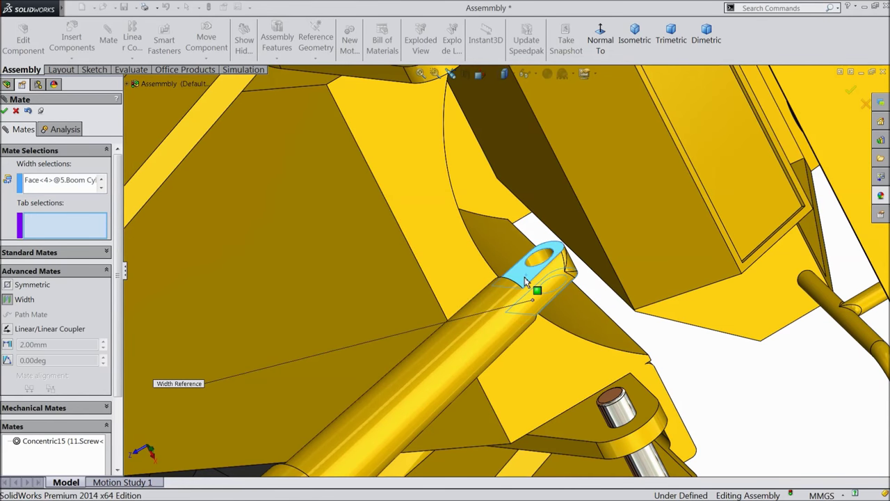
pyautogui.scroll(2, 540, 312)
pyautogui.moveTo(546, 339); pyautogui.dragTo(541, 352, button='middle')
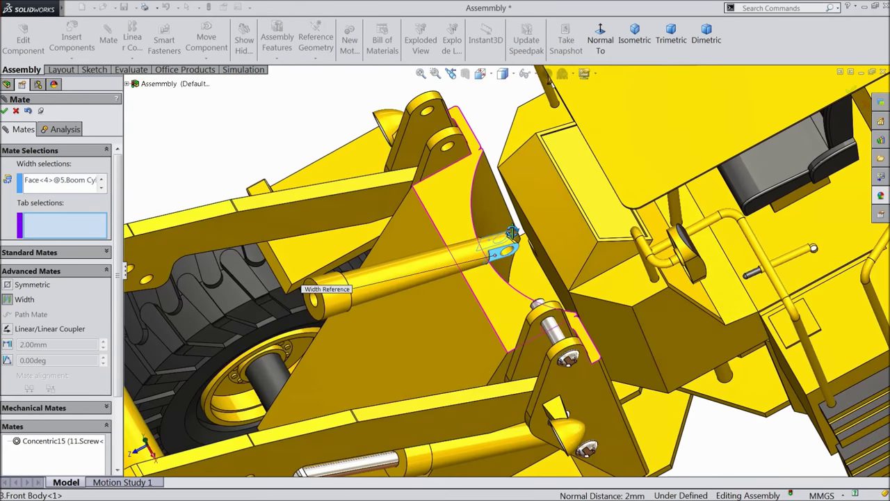
pyautogui.click(541, 355)
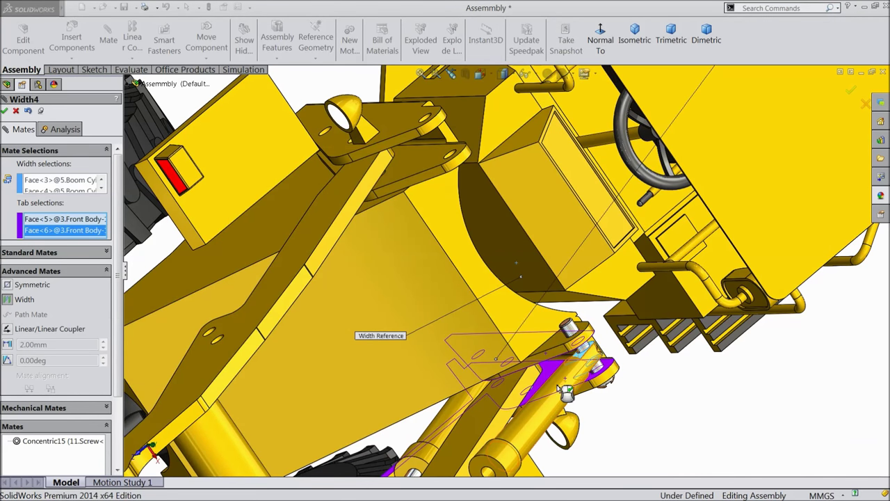
pyautogui.click(4, 111)
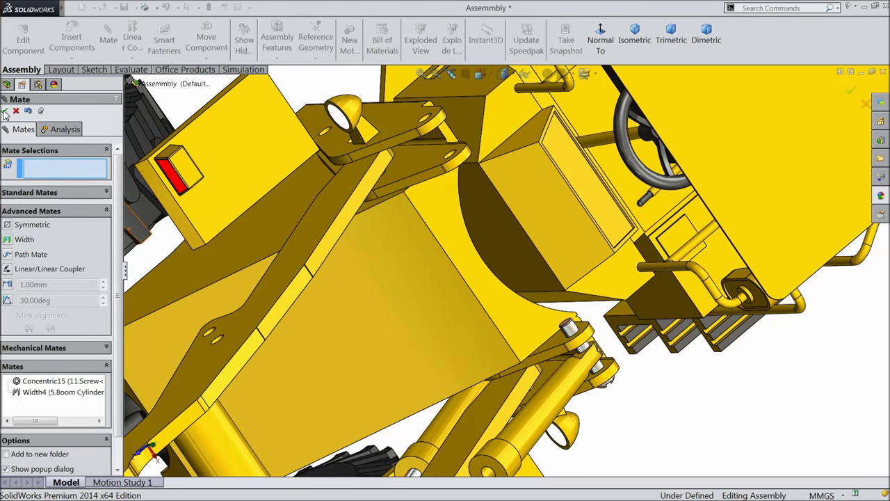
pyautogui.click(5, 112)
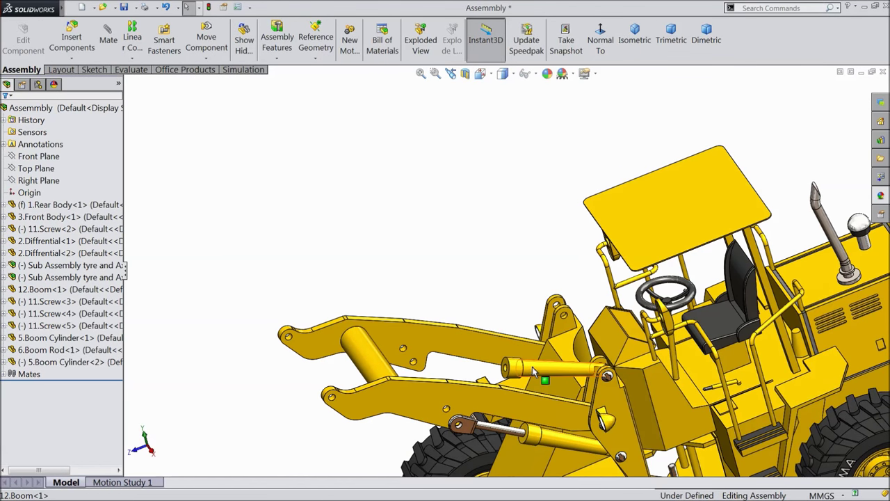
# Swing Boom Cylinder<2> to check its pivoting and select the lower boom cylinder
pyautogui.moveTo(532, 372); pyautogui.dragTo(536, 341)
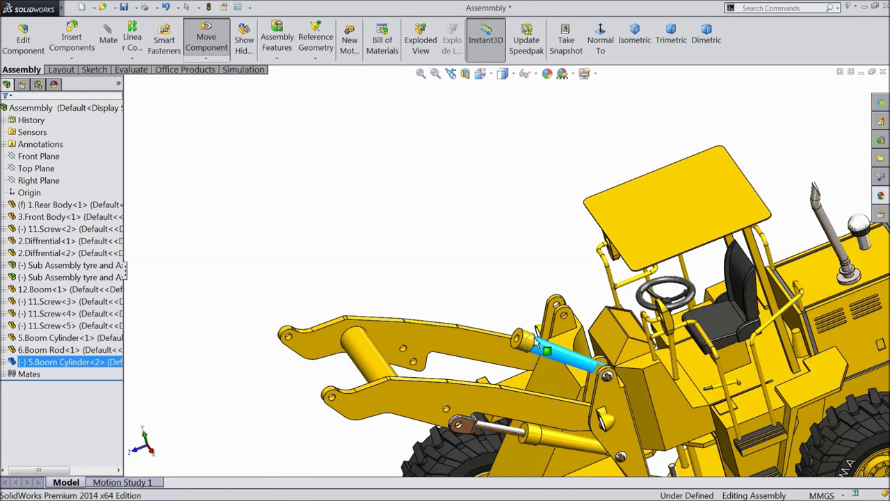
pyautogui.click(537, 437)
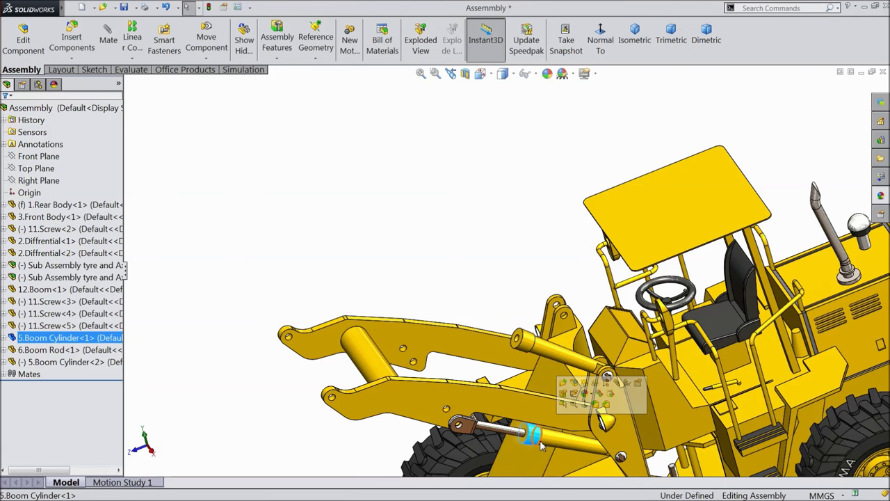
pyautogui.scroll(3, 560, 447)
pyautogui.scroll(-6, 550, 327)
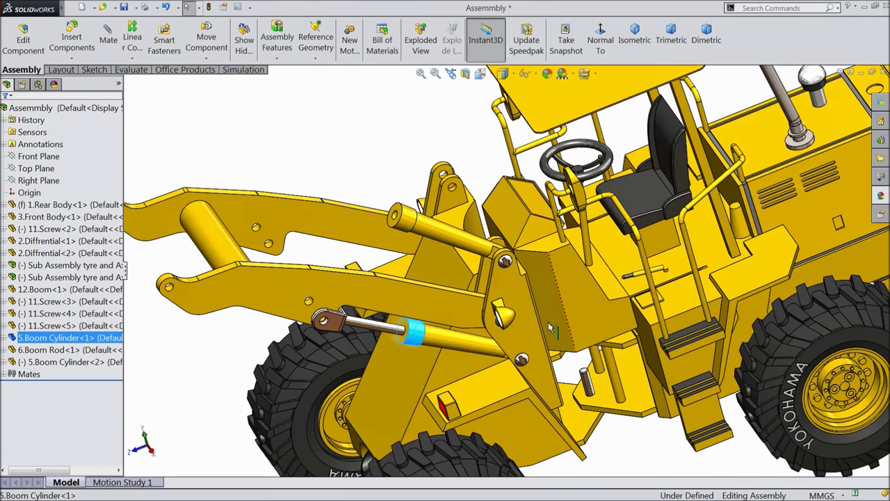
# Delete Boom Cylinder<2> with its Concentric15 and Width4 mates
pyautogui.click(451, 227)
pyautogui.rightClick(451, 228)
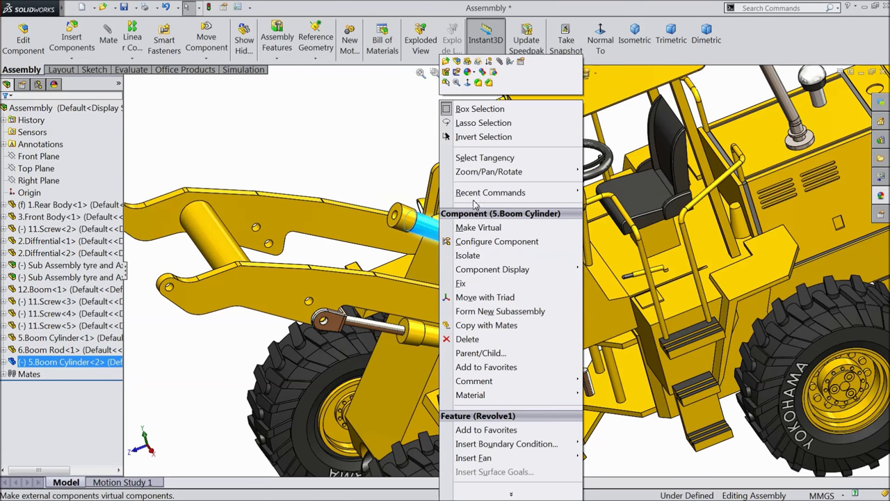
pyautogui.click(467, 339)
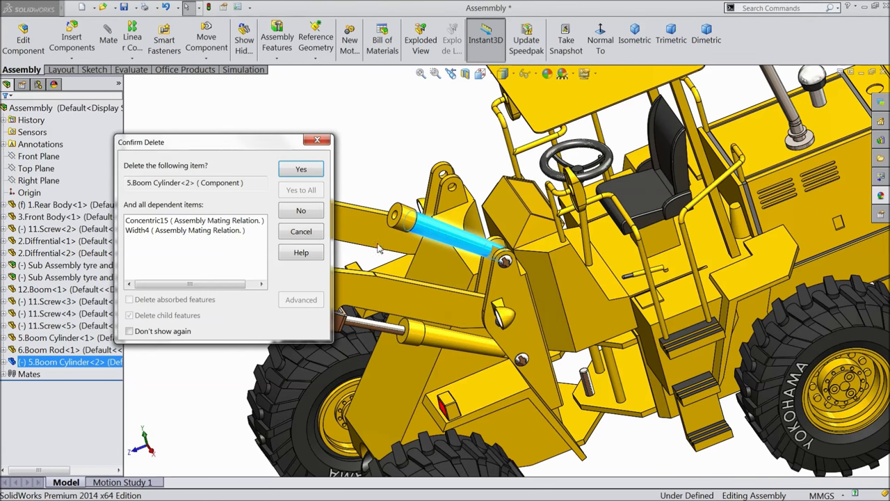
pyautogui.click(301, 170)
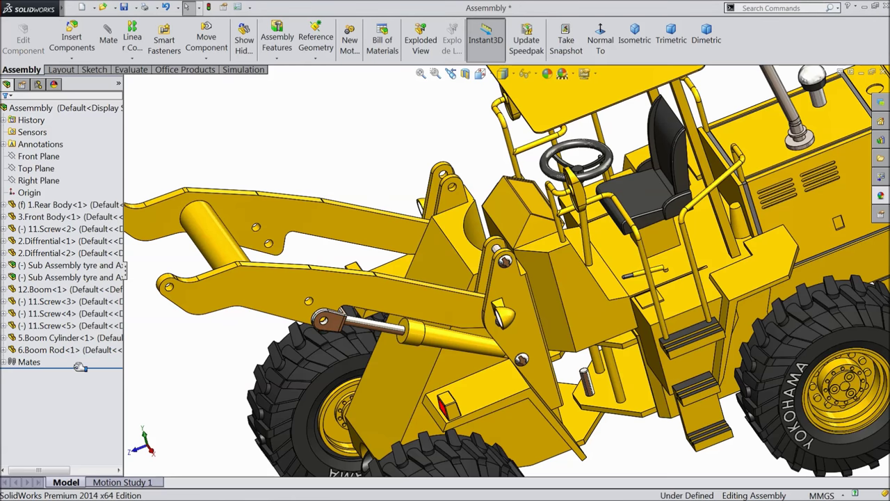
pyautogui.click(439, 341)
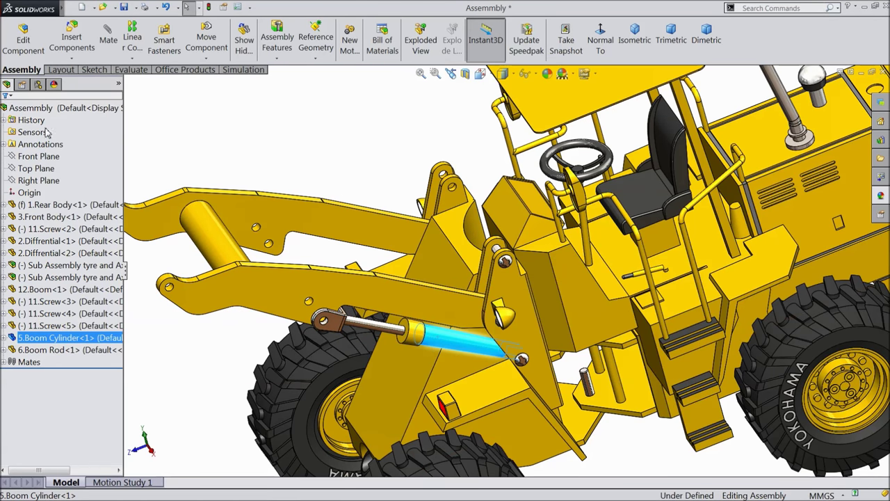
pyautogui.click(89, 53)
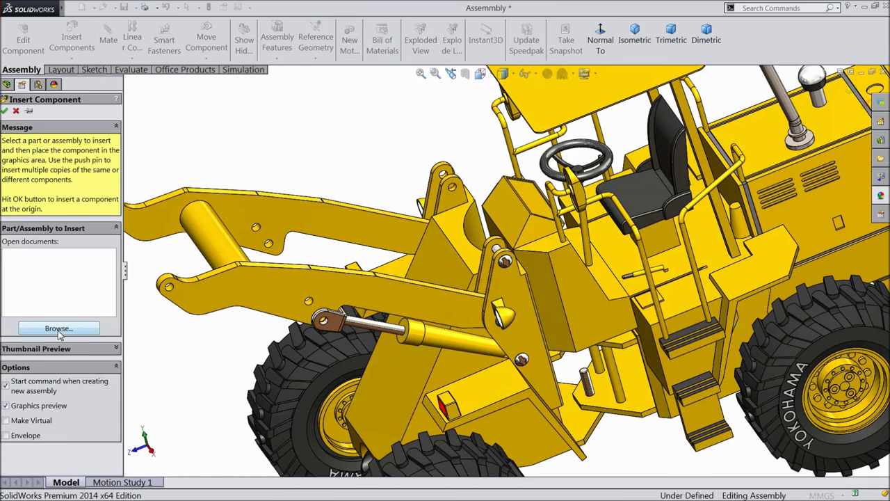
# Insert the 8.Rocker ArmCylinder part into the loader assembly
pyautogui.click(59, 328)
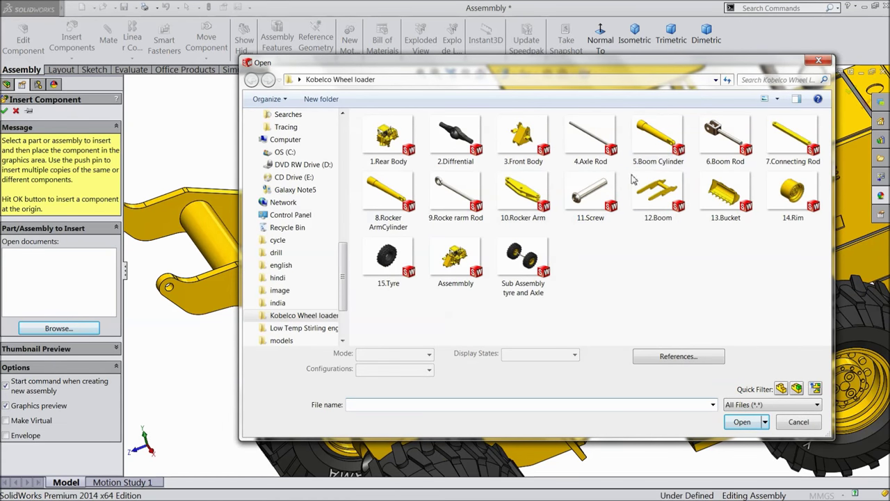
pyautogui.click(406, 207)
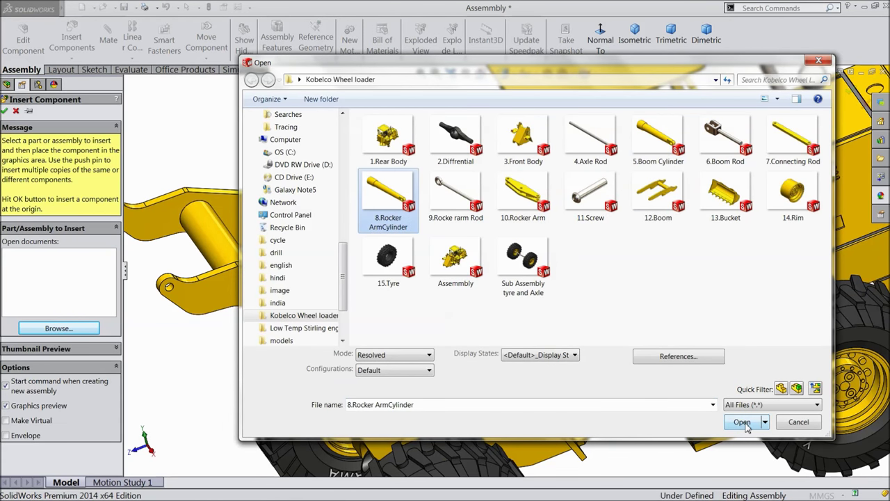
pyautogui.click(742, 422)
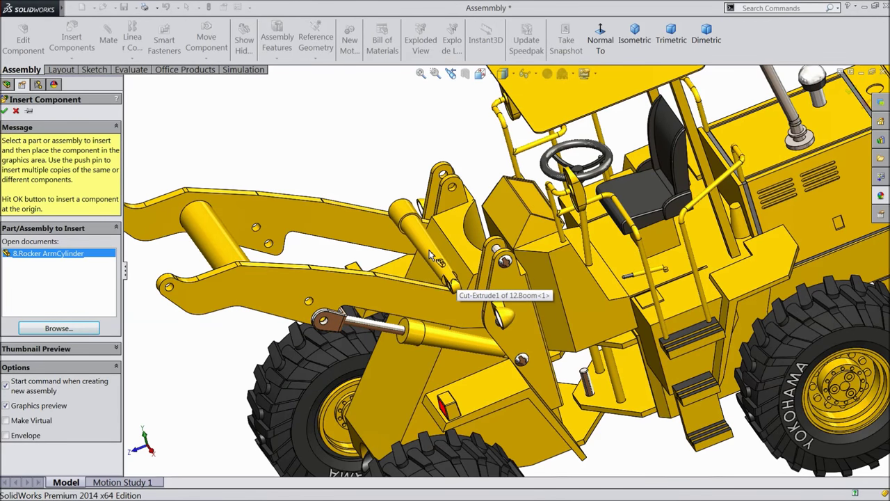
pyautogui.click(463, 254)
pyautogui.scroll(-5, 461, 299)
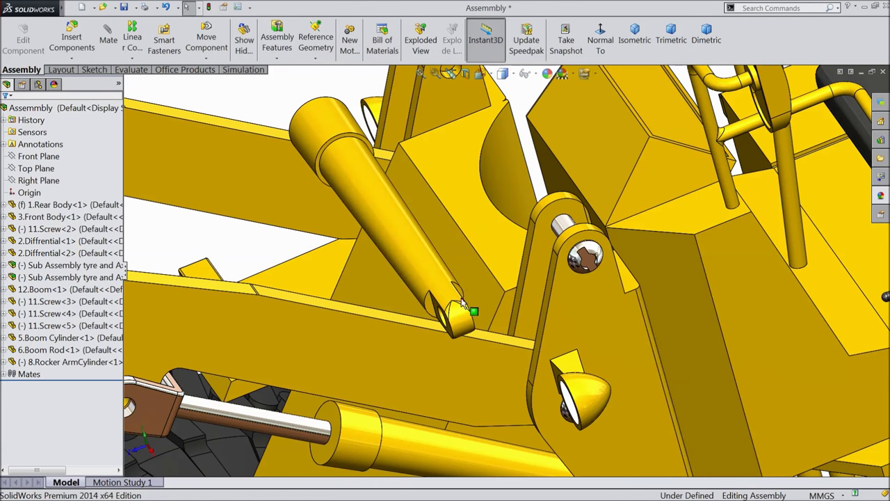
# Rotate the rocker arm cylinder to near-horizontal beside the pin bracket
pyautogui.moveTo(450, 303); pyautogui.dragTo(474, 286)
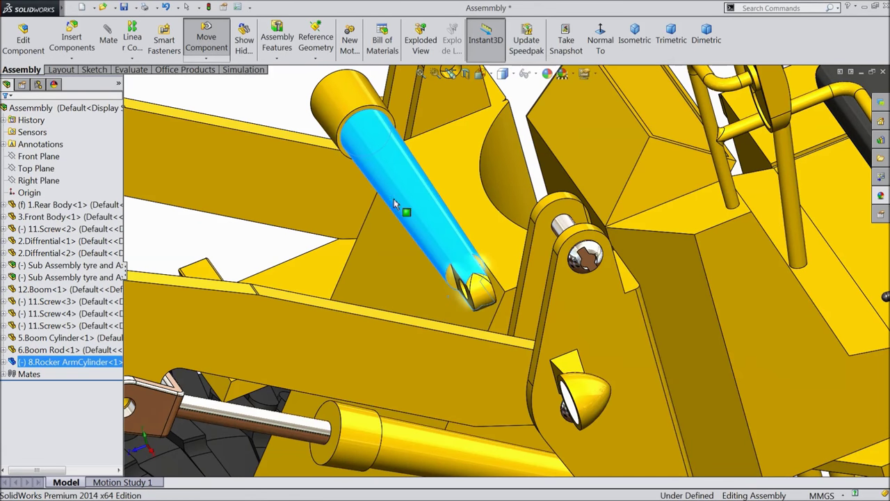
pyautogui.click(208, 59)
pyautogui.click(235, 83)
pyautogui.moveTo(473, 292); pyautogui.dragTo(412, 175)
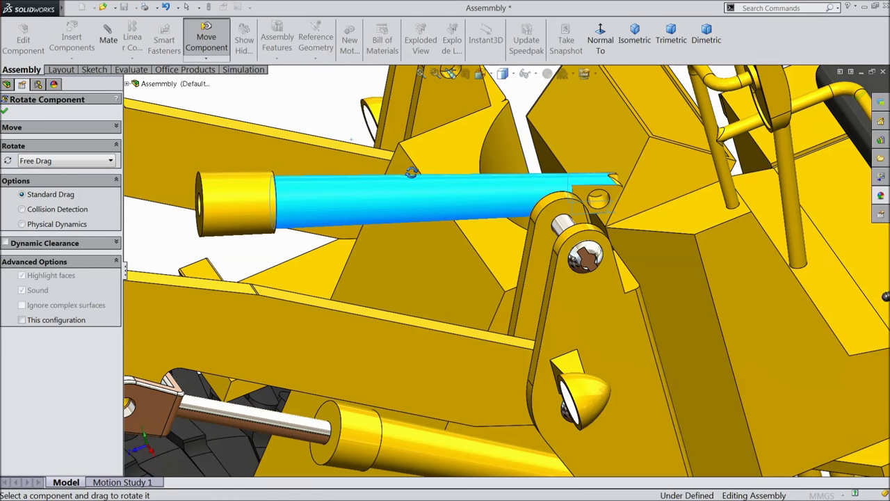
pyautogui.click(108, 40)
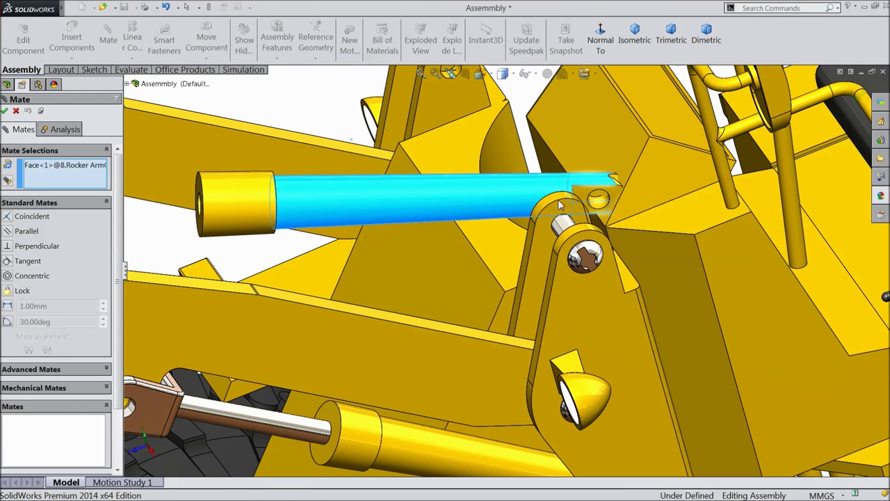
# Try a concentric mate with the screw pin, then clear and cancel it
pyautogui.scroll(-3, 626, 212)
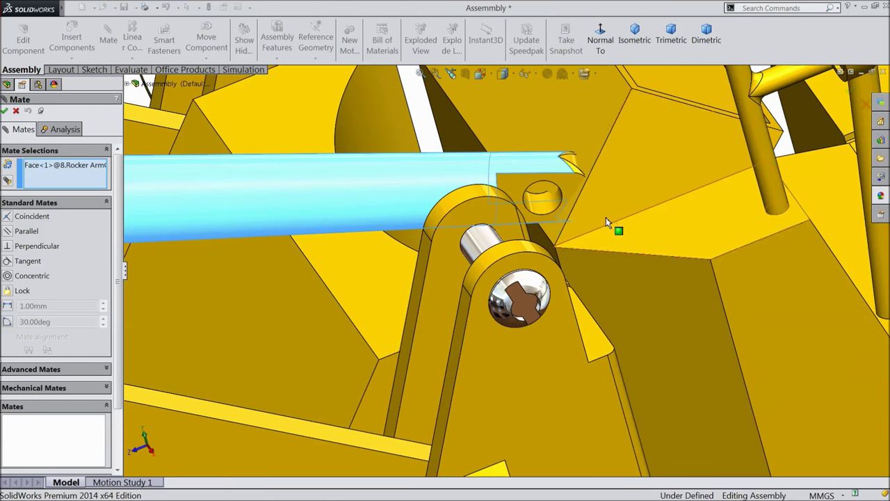
pyautogui.click(480, 249)
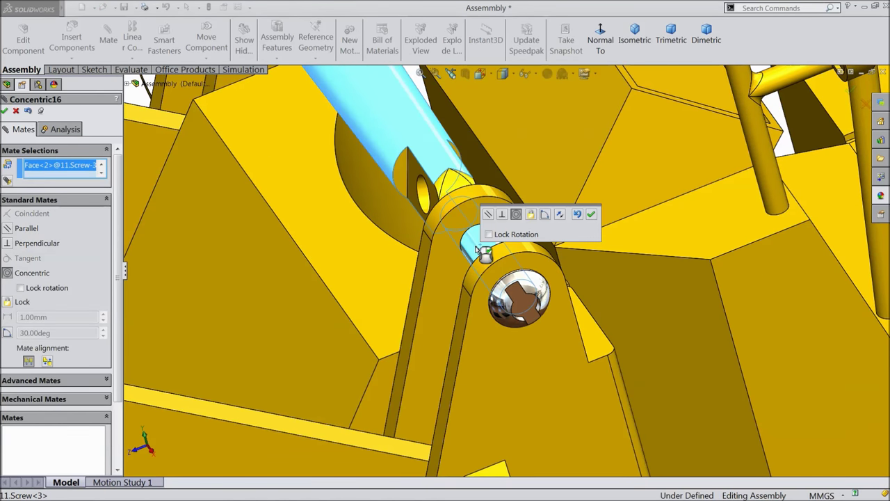
pyautogui.rightClick(69, 169)
pyautogui.click(88, 176)
pyautogui.scroll(3, 359, 189)
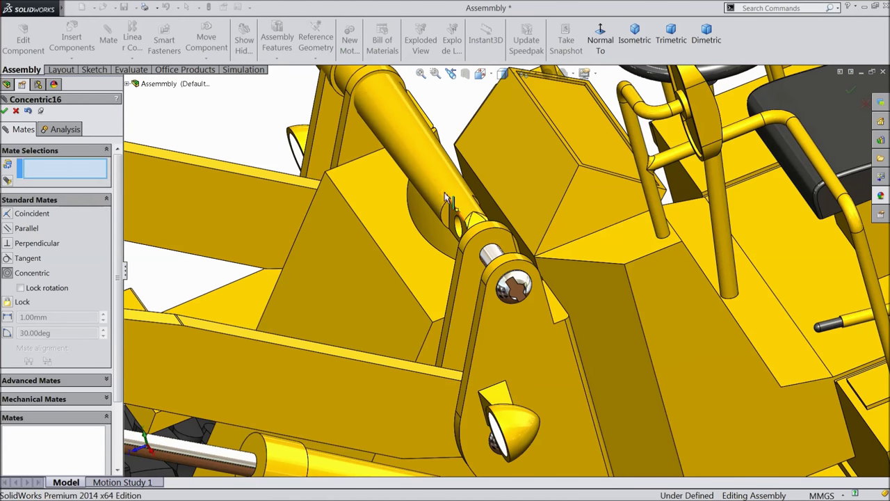
pyautogui.moveTo(411, 154); pyautogui.dragTo(371, 152)
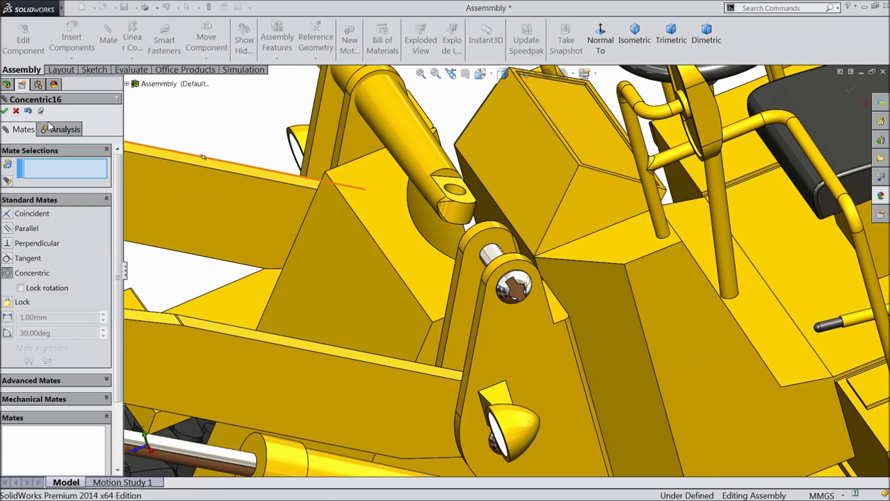
pyautogui.click(16, 112)
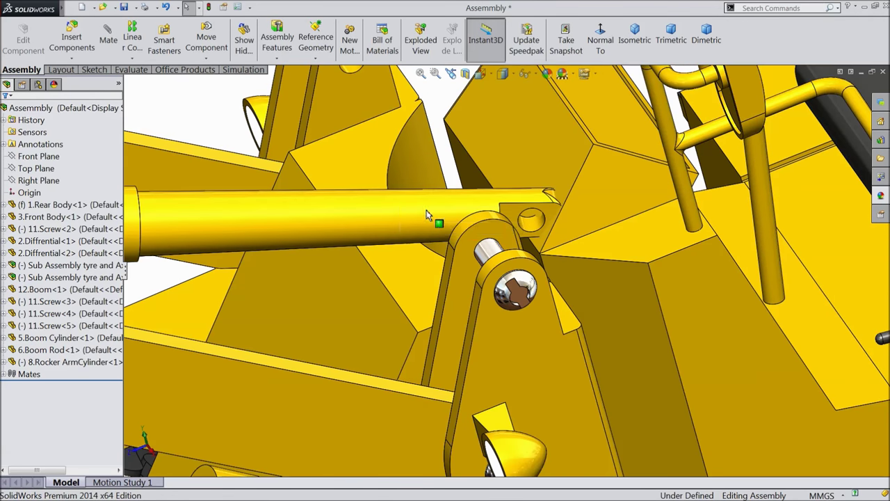
pyautogui.moveTo(398, 218); pyautogui.dragTo(458, 210)
# Mate the cylinder's pin-hole face concentric with the screw pin
pyautogui.click(458, 207)
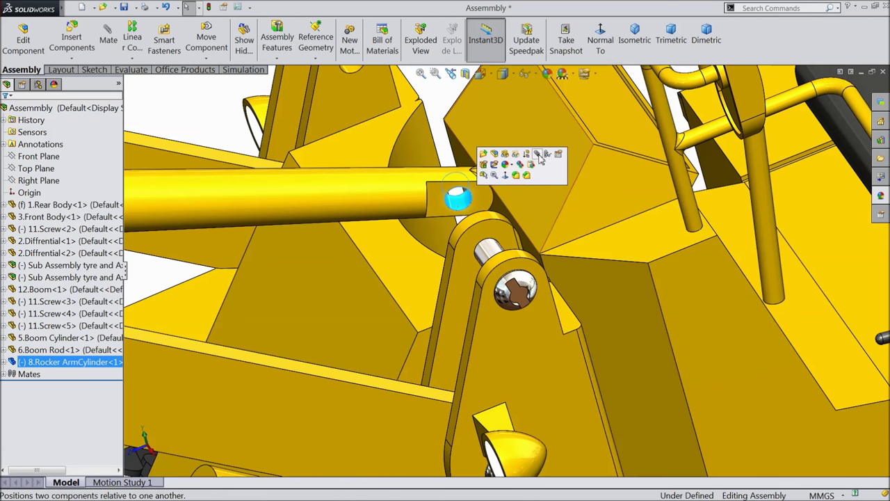
pyautogui.click(540, 156)
pyautogui.click(498, 256)
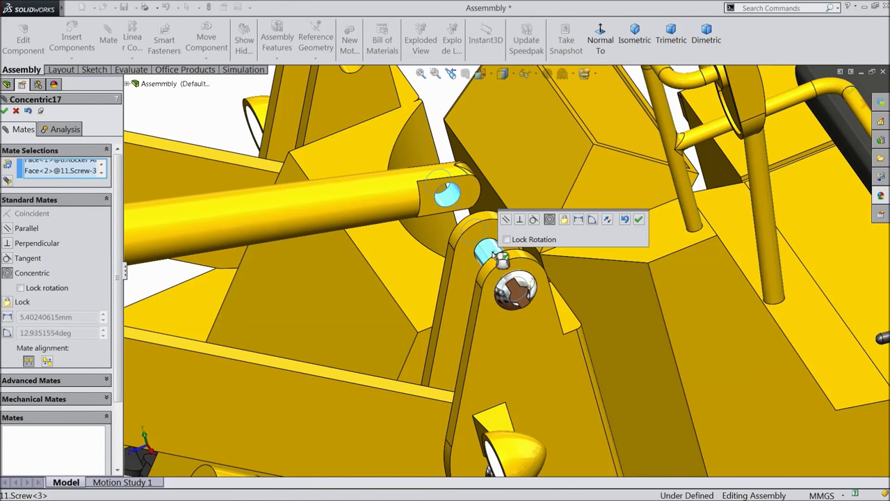
pyautogui.click(639, 220)
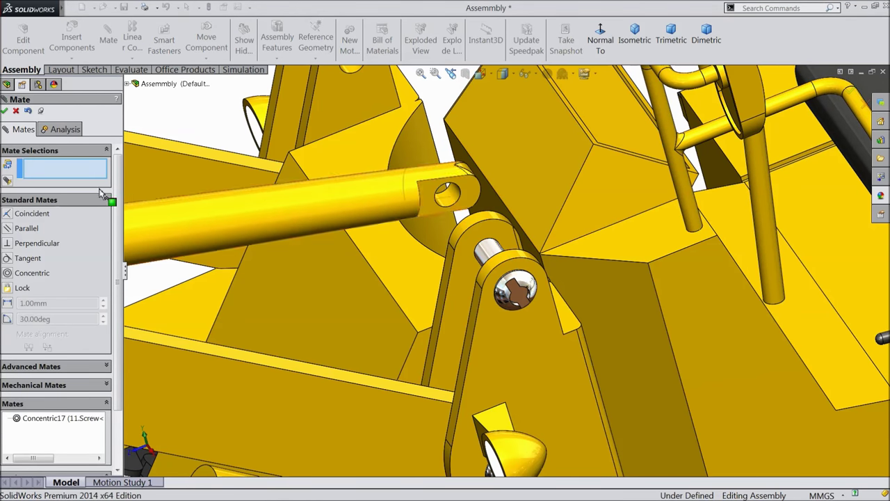
# Add a Width mate centring the cylinder end between the two bracket plates
pyautogui.click(41, 366)
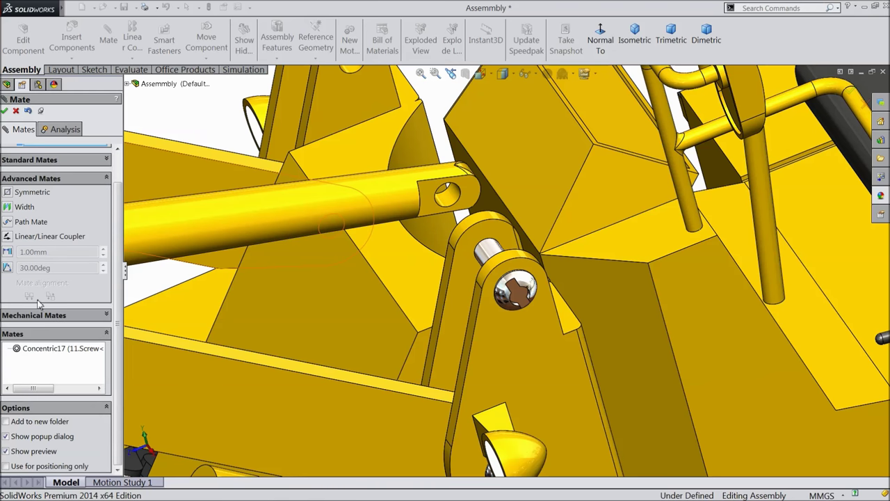
pyautogui.click(18, 208)
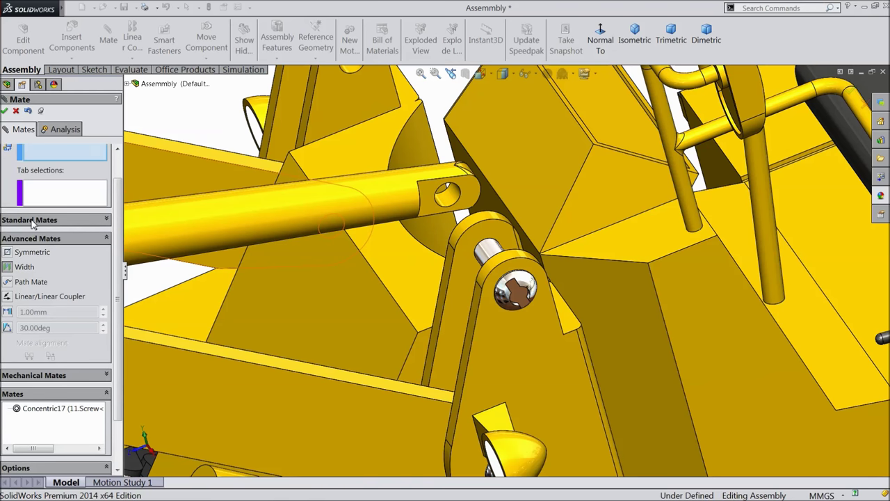
pyautogui.click(469, 243)
pyautogui.scroll(3, 497, 278)
pyautogui.moveTo(496, 278); pyautogui.dragTo(556, 338, button='middle')
pyautogui.click(469, 278)
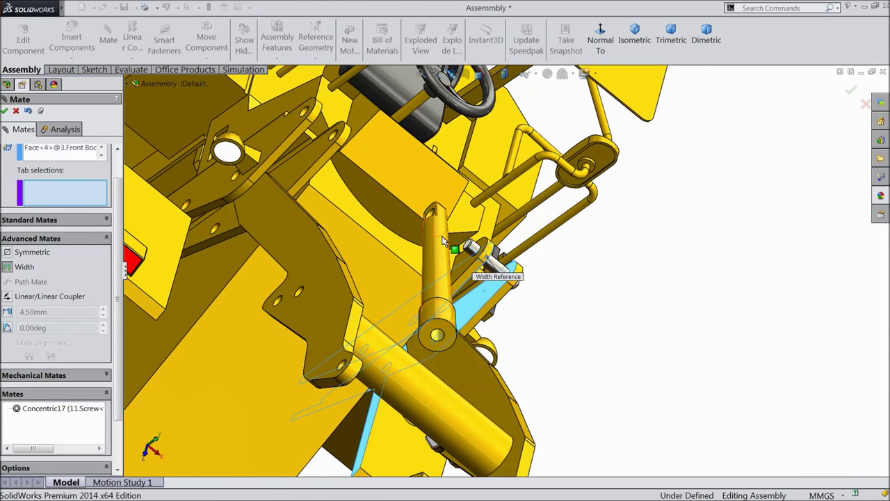
pyautogui.scroll(-3, 443, 220)
pyautogui.click(441, 211)
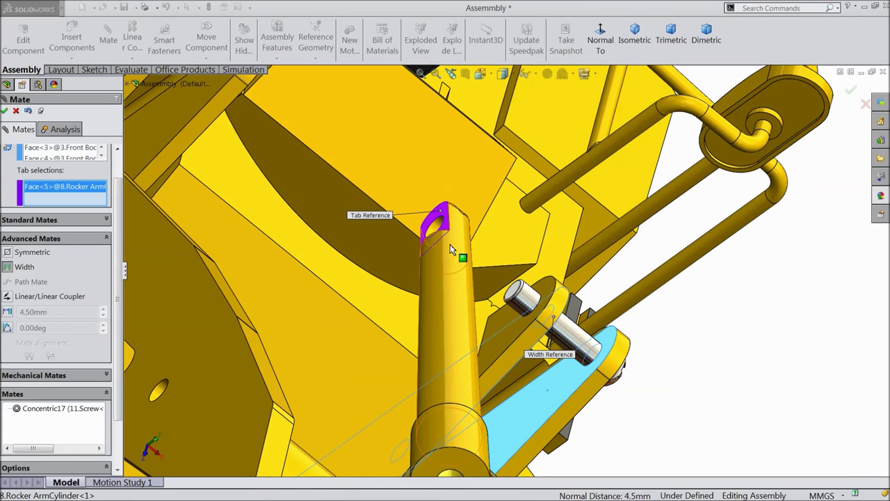
pyautogui.scroll(2, 468, 284)
pyautogui.moveTo(468, 284); pyautogui.dragTo(472, 264, button='middle')
pyautogui.scroll(3, 471, 264)
pyautogui.scroll(-5, 470, 244)
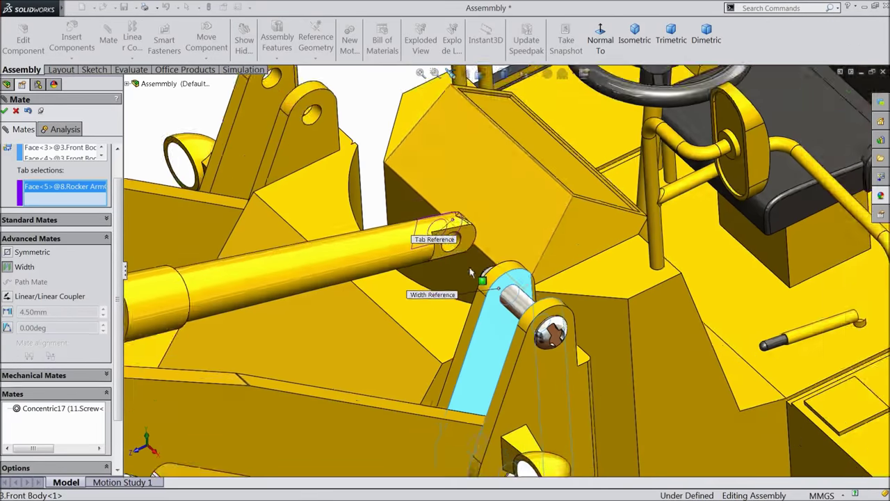
pyautogui.click(471, 242)
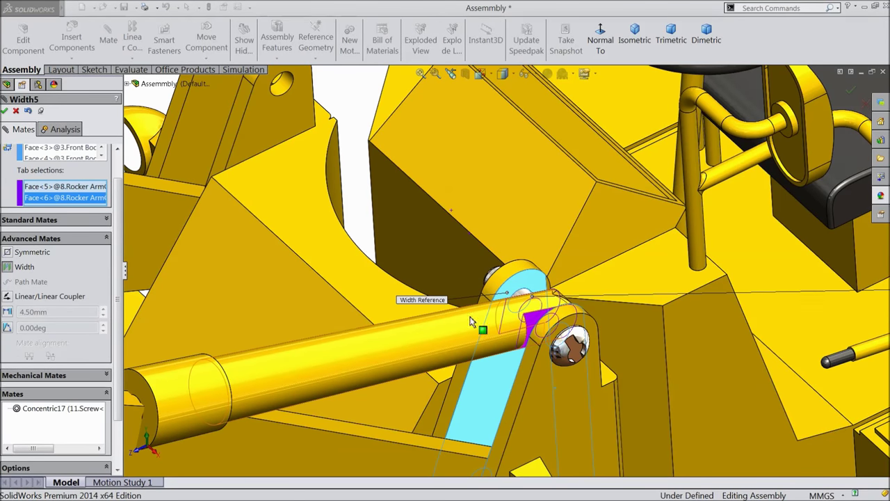
pyautogui.click(5, 111)
# Drag the cylinder and lower boom arm to test the linkage, then finish mating
pyautogui.scroll(3, 288, 248)
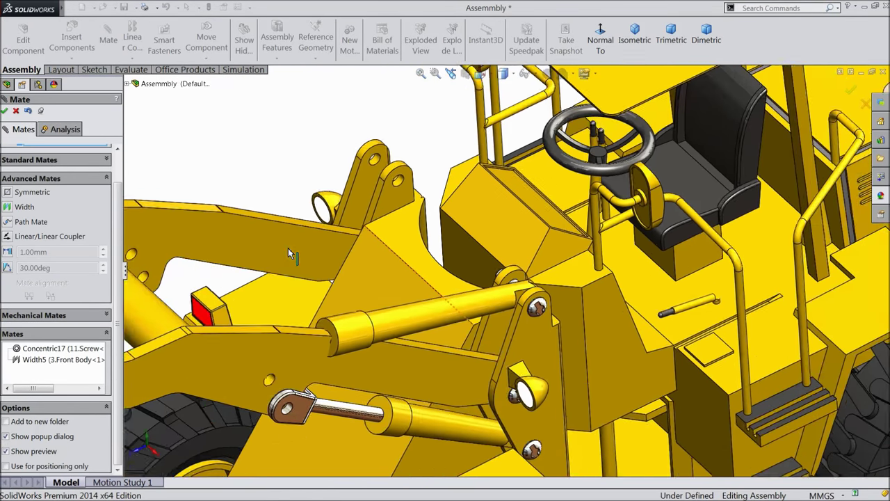
pyautogui.moveTo(379, 335); pyautogui.dragTo(392, 228)
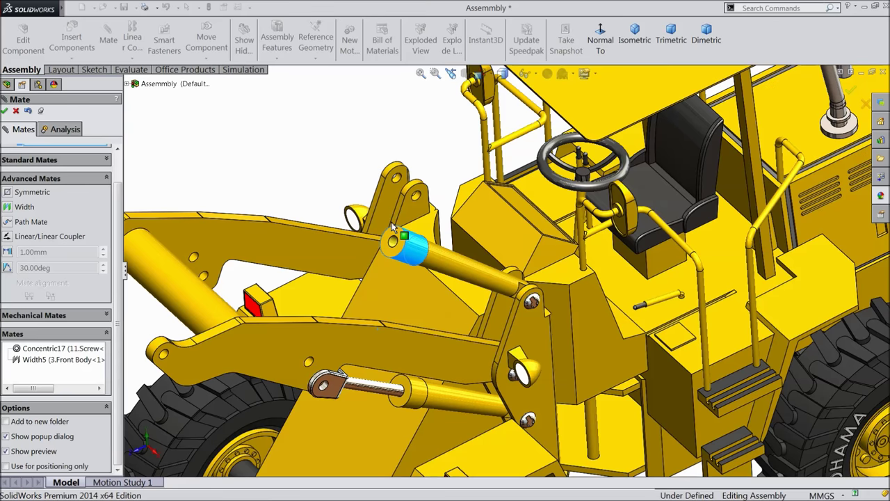
pyautogui.scroll(8, 397, 294)
pyautogui.scroll(-5, 338, 295)
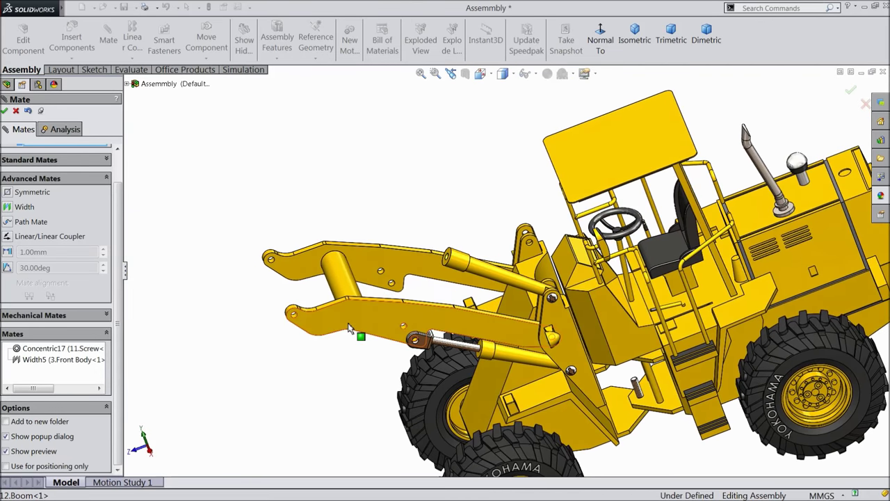
pyautogui.click(365, 304)
pyautogui.moveTo(356, 310); pyautogui.dragTo(381, 365)
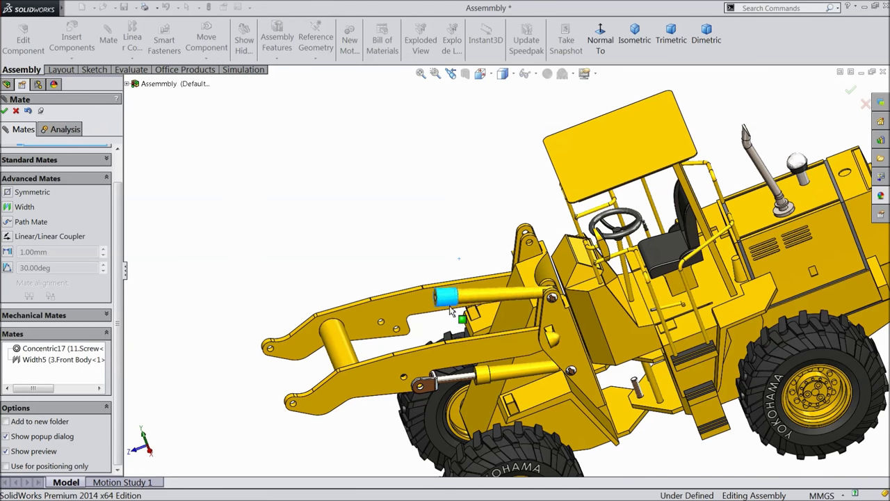
pyautogui.moveTo(451, 311); pyautogui.dragTo(447, 330)
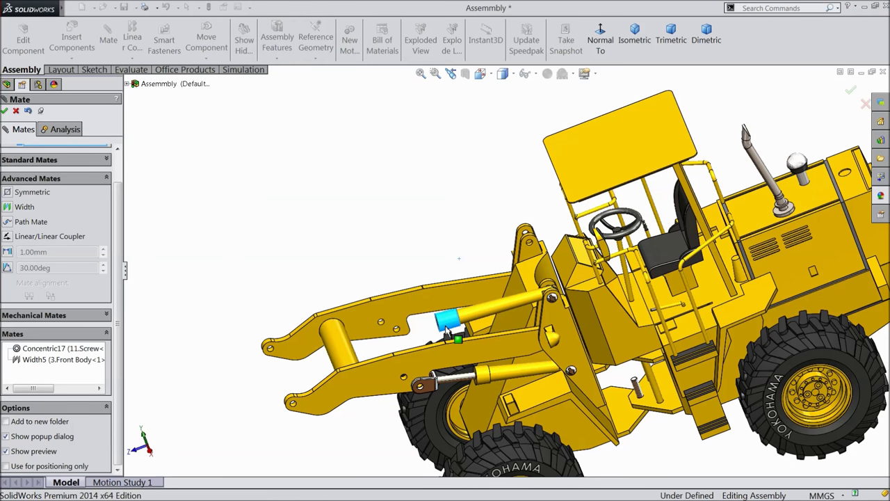
pyautogui.moveTo(447, 330); pyautogui.dragTo(438, 304, button='middle')
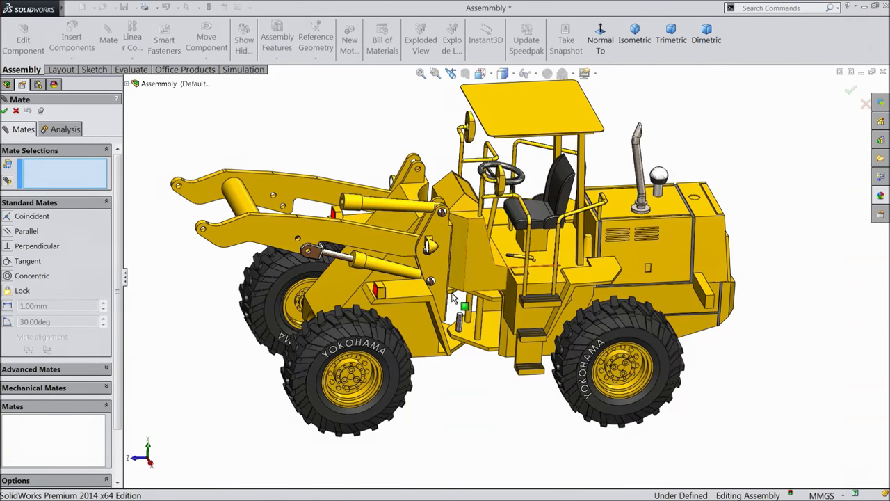
pyautogui.moveTo(476, 280)
pyautogui.mouseDown(button='middle')
pyautogui.moveTo(445, 278)
pyautogui.moveTo(501, 278)
pyautogui.moveTo(463, 279)
pyautogui.moveTo(487, 278)
pyautogui.mouseUp(button='middle')
pyautogui.click(16, 112)
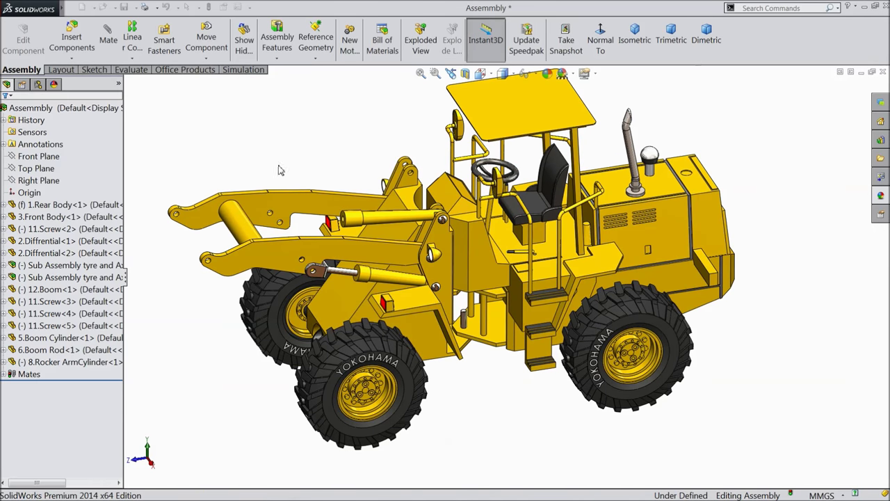
# Fit and rebuild the assembly, then insert the 10.Rocker Arm part
pyautogui.press('f')
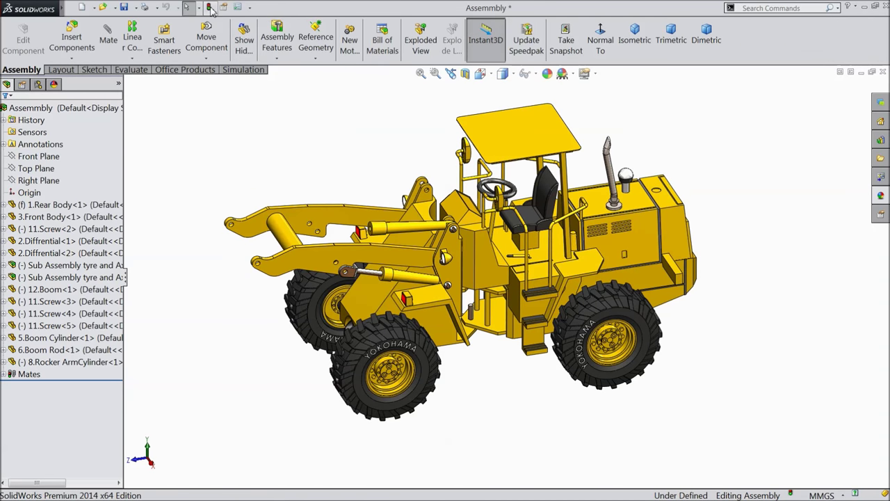
pyautogui.click(209, 7)
pyautogui.click(77, 42)
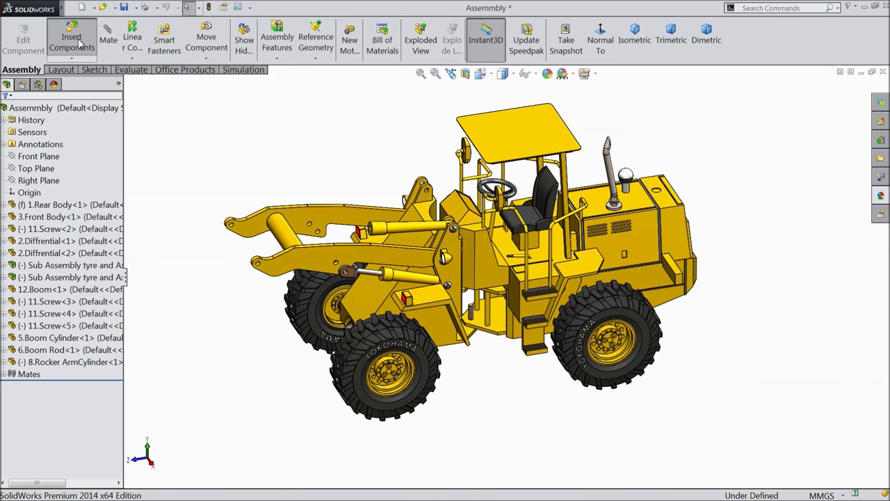
pyautogui.click(70, 331)
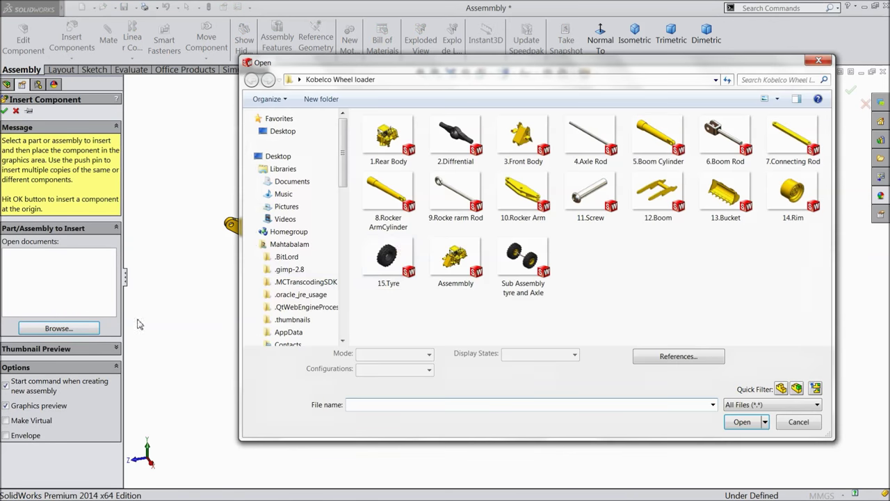
pyautogui.click(518, 195)
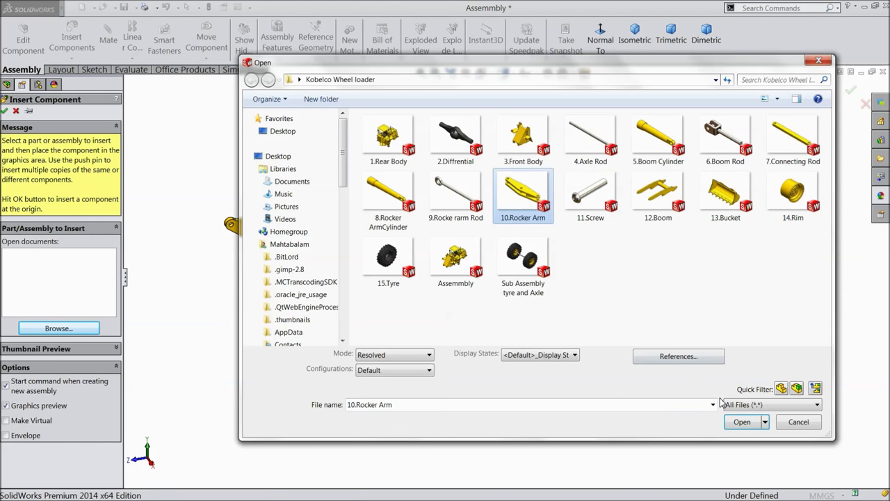
pyautogui.click(741, 422)
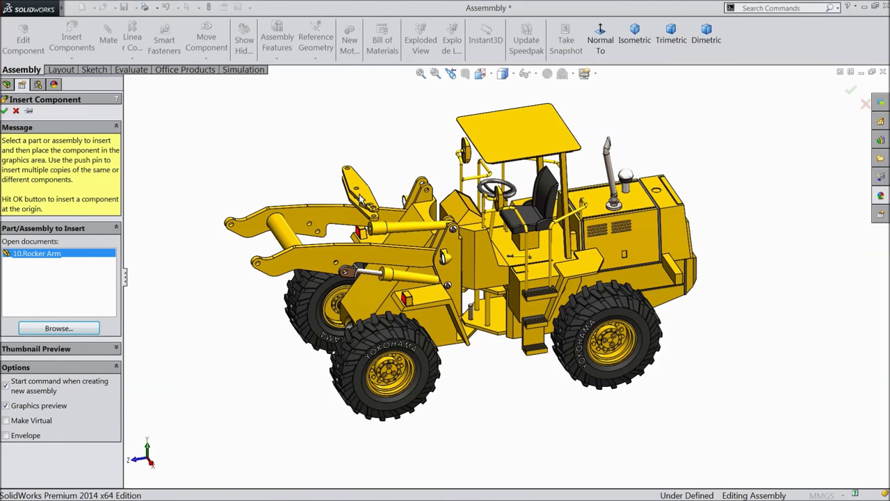
pyautogui.click(408, 208)
pyautogui.scroll(-4, 410, 205)
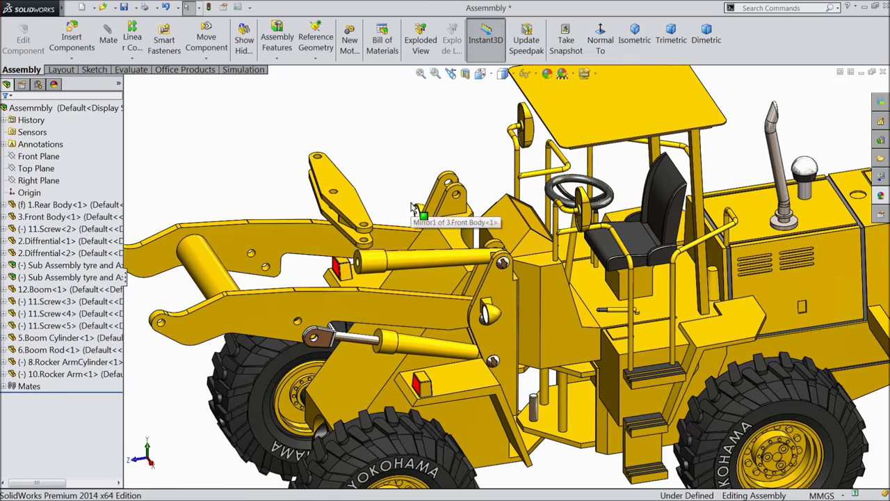
# Rotate the rocker arm link to stand upright along the lift arm
pyautogui.click(206, 58)
pyautogui.click(233, 83)
pyautogui.moveTo(345, 221); pyautogui.dragTo(359, 301)
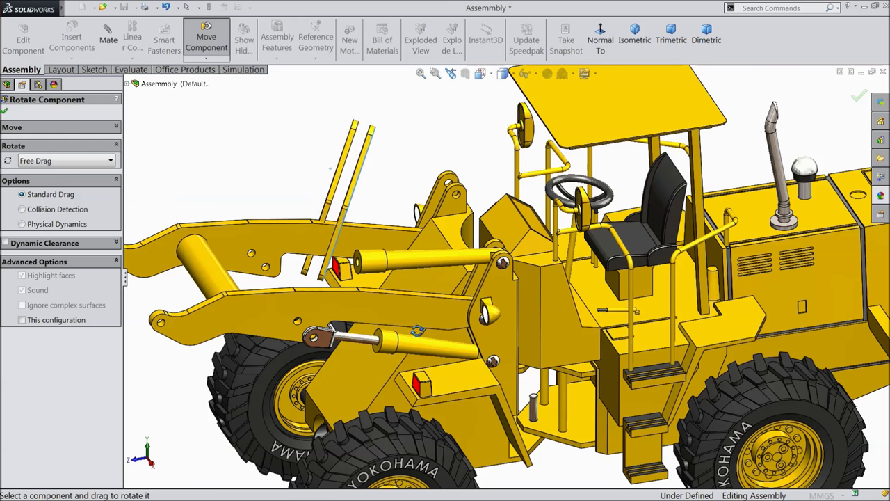
pyautogui.moveTo(351, 181); pyautogui.dragTo(398, 43)
pyautogui.moveTo(329, 169); pyautogui.dragTo(388, 165)
pyautogui.moveTo(388, 164); pyautogui.dragTo(403, 199, button='middle')
pyautogui.scroll(-5, 402, 199)
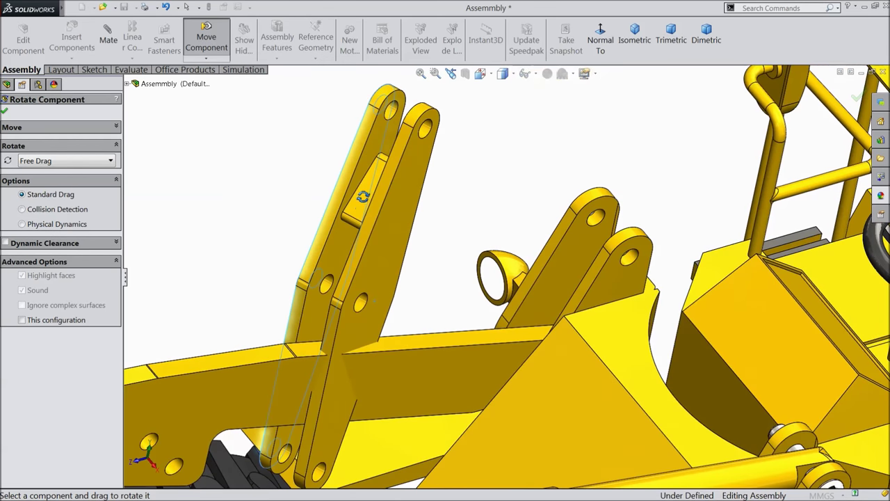
pyautogui.click(5, 112)
pyautogui.scroll(6, 408, 280)
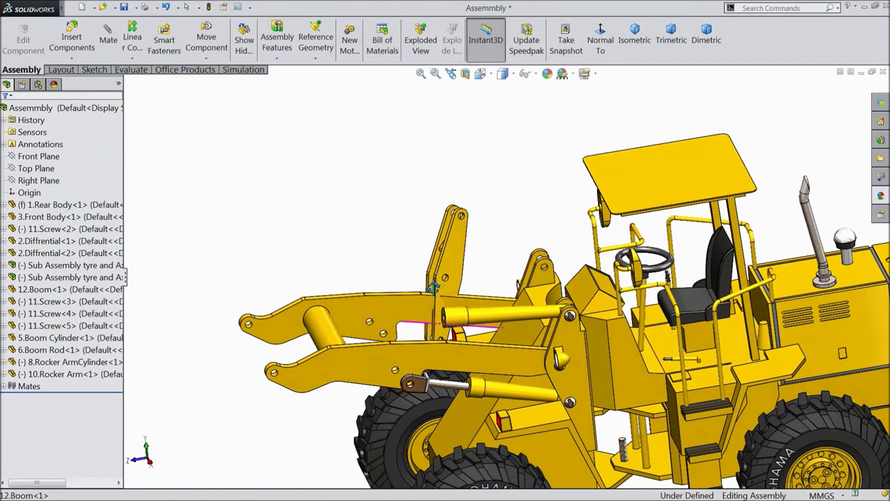
# Pull the rocker arm clear and mate its hole concentric with the boom hole
pyautogui.scroll(-3, 432, 288)
pyautogui.moveTo(452, 265); pyautogui.dragTo(353, 226)
pyautogui.scroll(-2, 333, 389)
pyautogui.scroll(-3, 404, 379)
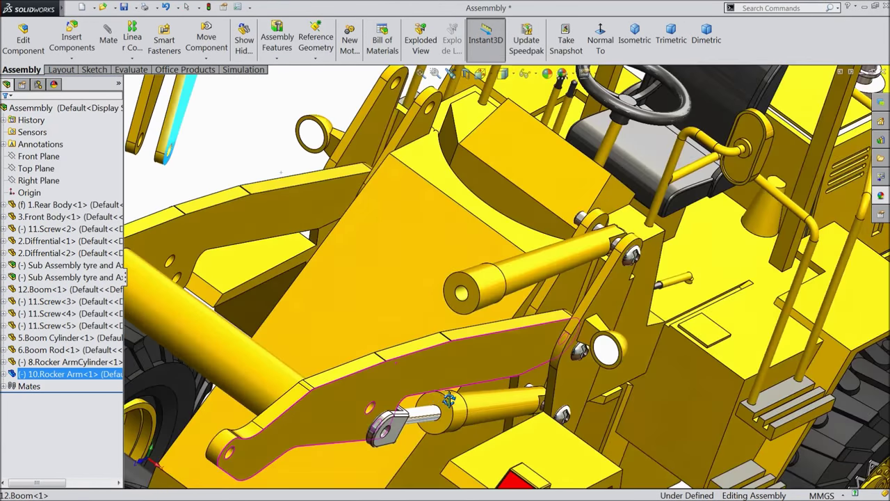
pyautogui.moveTo(404, 379); pyautogui.dragTo(397, 378, button='middle')
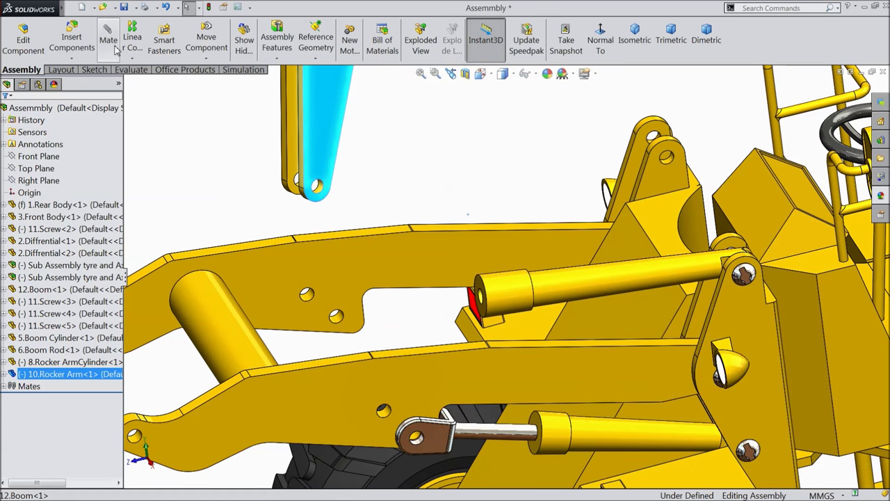
pyautogui.click(173, 120)
pyautogui.click(109, 40)
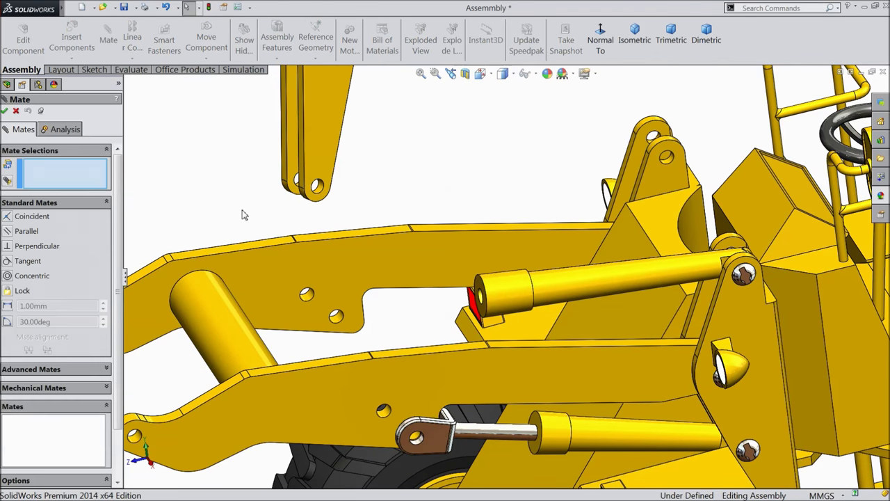
pyautogui.click(320, 189)
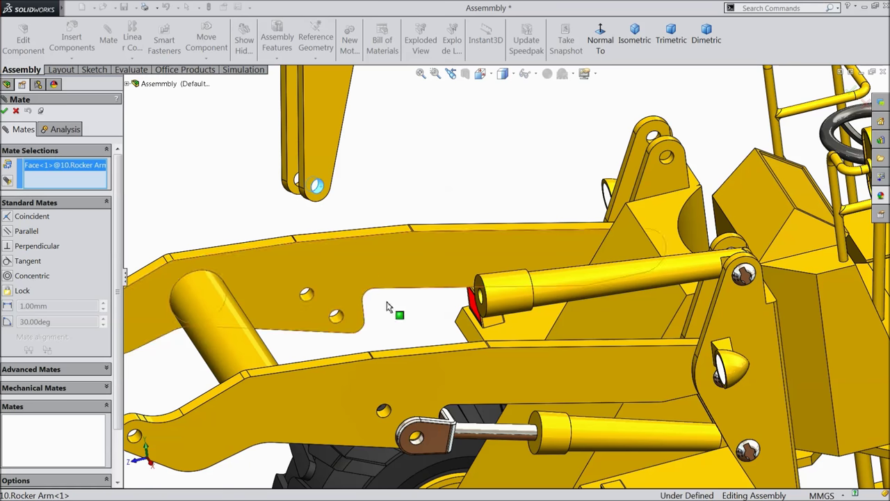
pyautogui.click(386, 415)
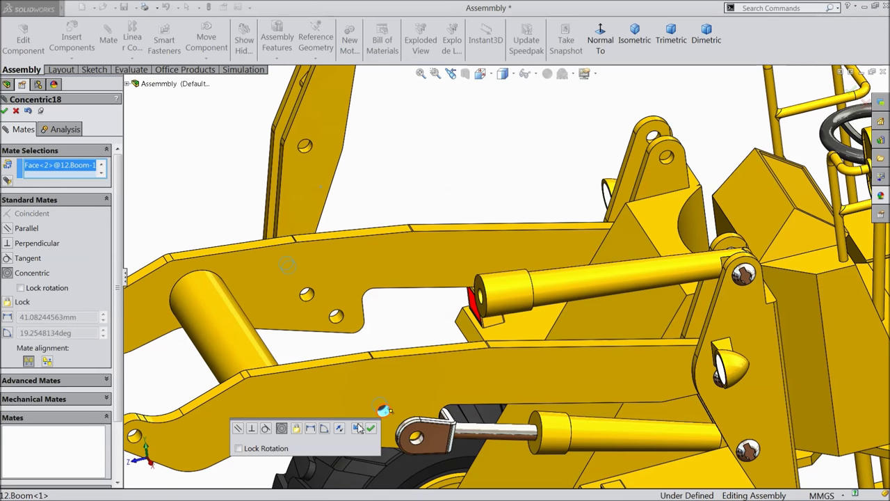
pyautogui.click(371, 428)
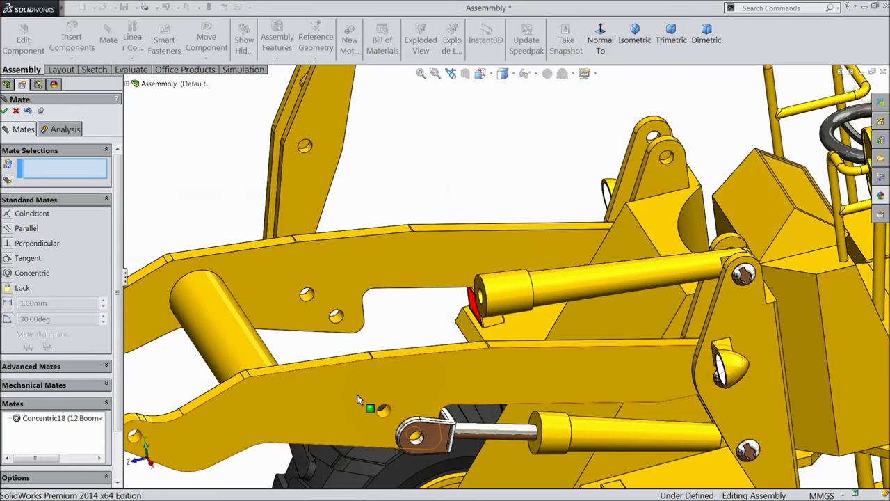
# Add a Width mate centring the rocker arm faces between the boom's side faces
pyautogui.scroll(-3, 403, 390)
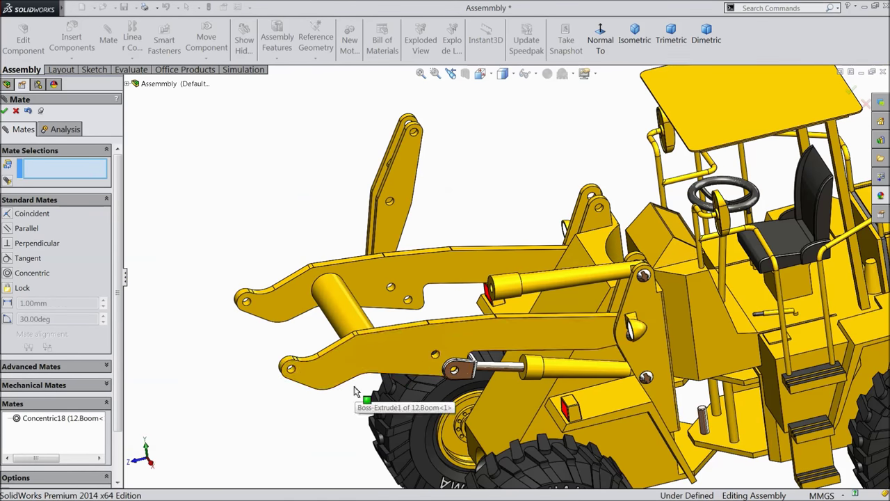
pyautogui.click(417, 345)
pyautogui.click(24, 366)
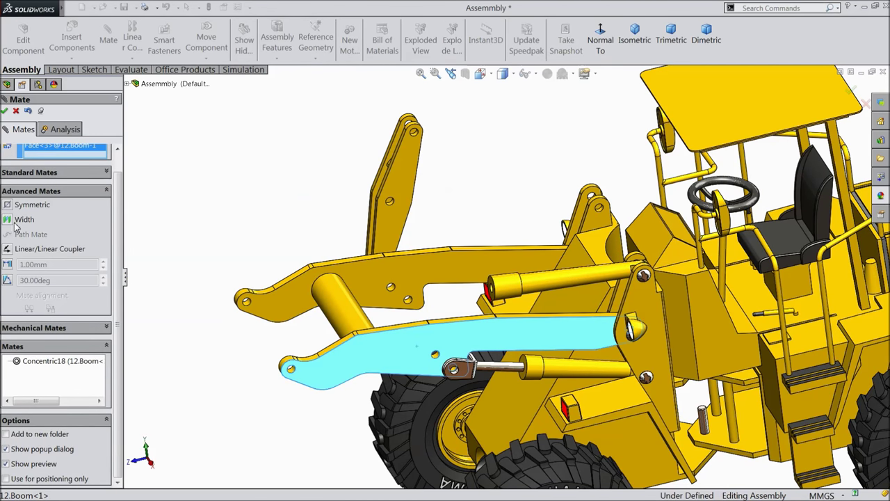
pyautogui.click(22, 222)
pyautogui.moveTo(418, 342); pyautogui.dragTo(490, 436, button='middle')
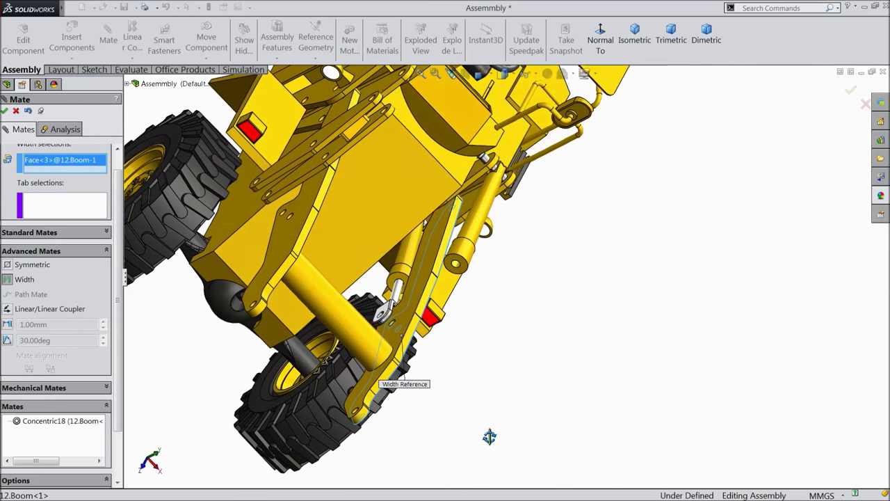
pyautogui.click(408, 318)
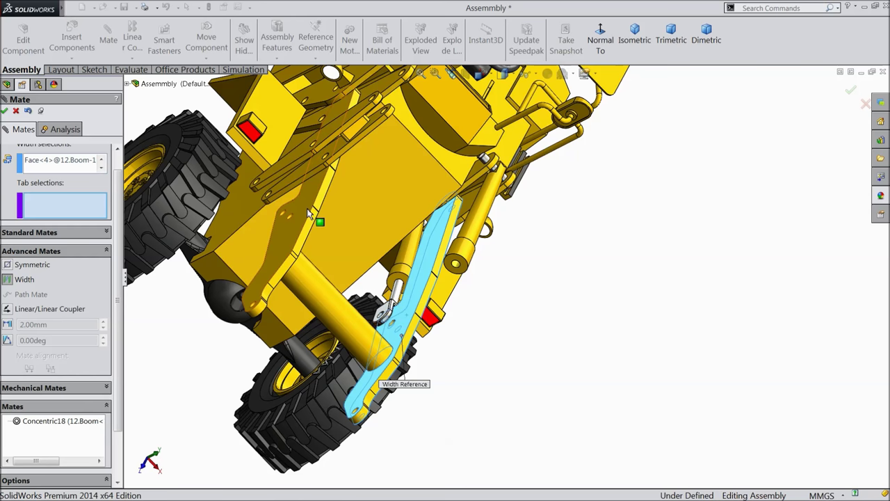
pyautogui.click(292, 179)
pyautogui.moveTo(292, 197); pyautogui.dragTo(260, 153, button='middle')
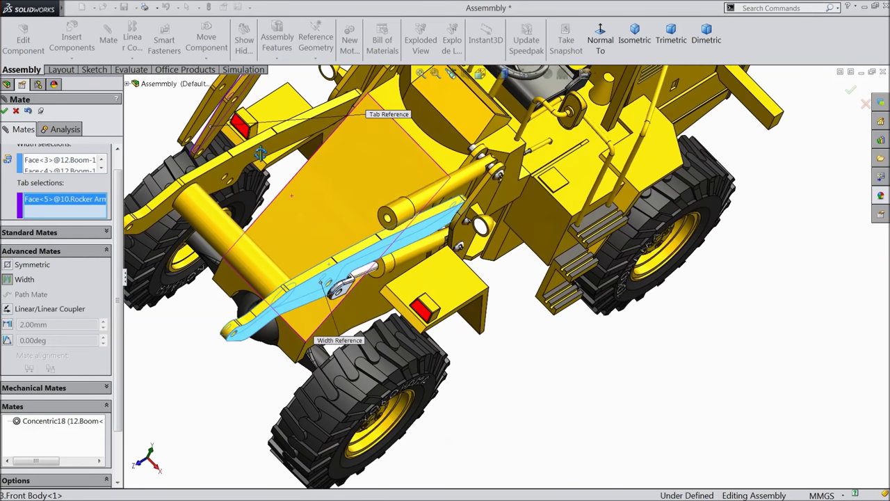
pyautogui.click(217, 123)
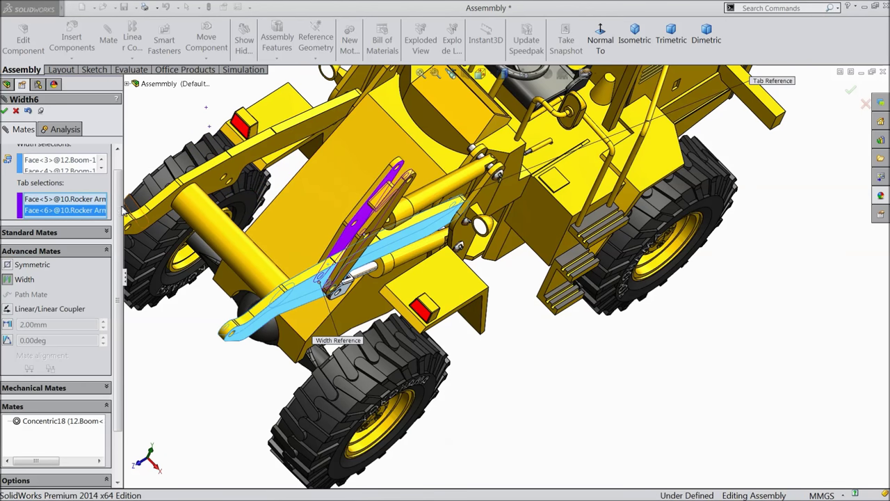
pyautogui.click(4, 112)
# Swing the rocker arm to test its pivot, then close the Mate tool
pyautogui.moveTo(299, 208); pyautogui.dragTo(329, 216, button='middle')
pyautogui.moveTo(298, 192); pyautogui.dragTo(267, 196)
pyautogui.click(15, 111)
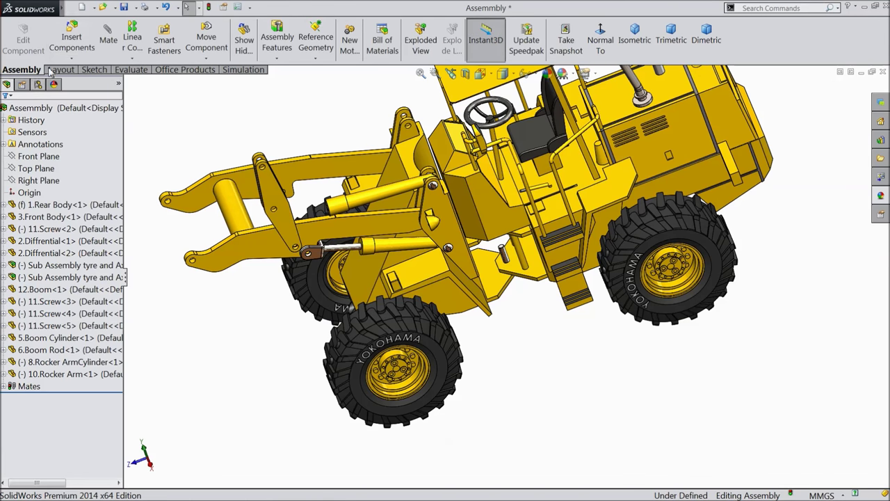
# Insert the 9.Rocke rarm Rod part and place it near the loader arm
pyautogui.click(72, 38)
pyautogui.click(56, 328)
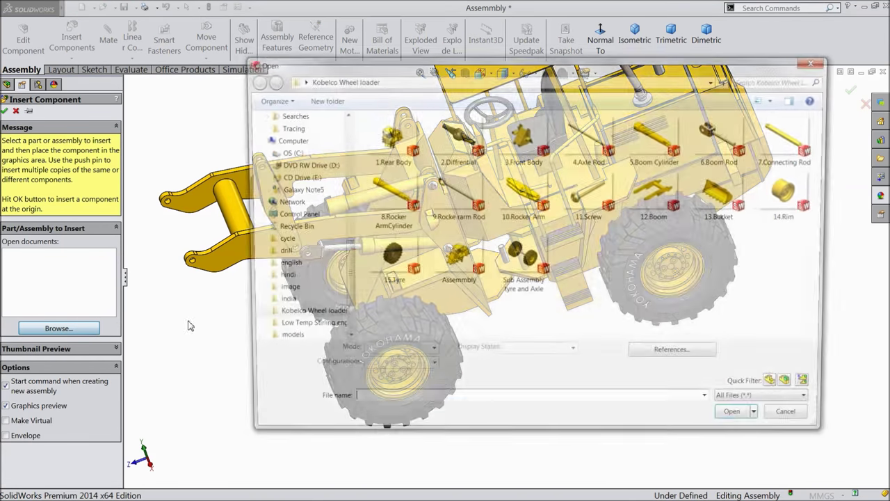
pyautogui.click(456, 196)
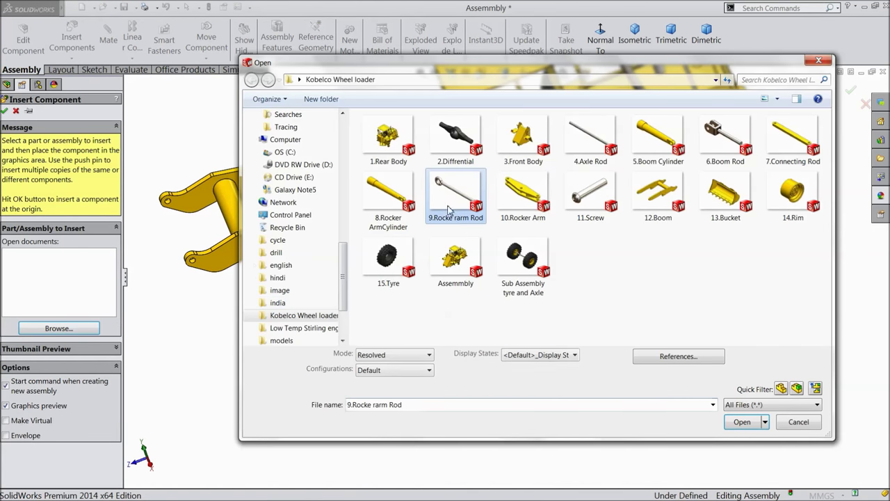
pyautogui.click(741, 422)
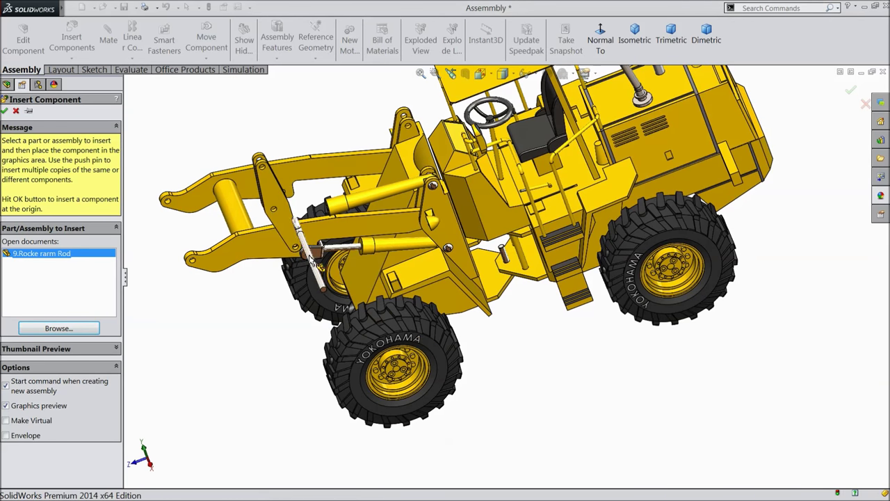
pyautogui.click(298, 236)
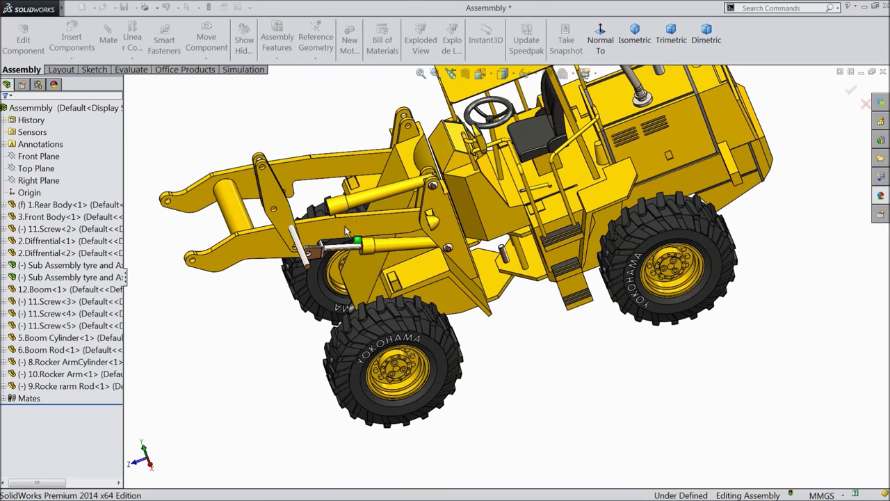
pyautogui.scroll(-4, 355, 216)
pyautogui.scroll(-3, 359, 219)
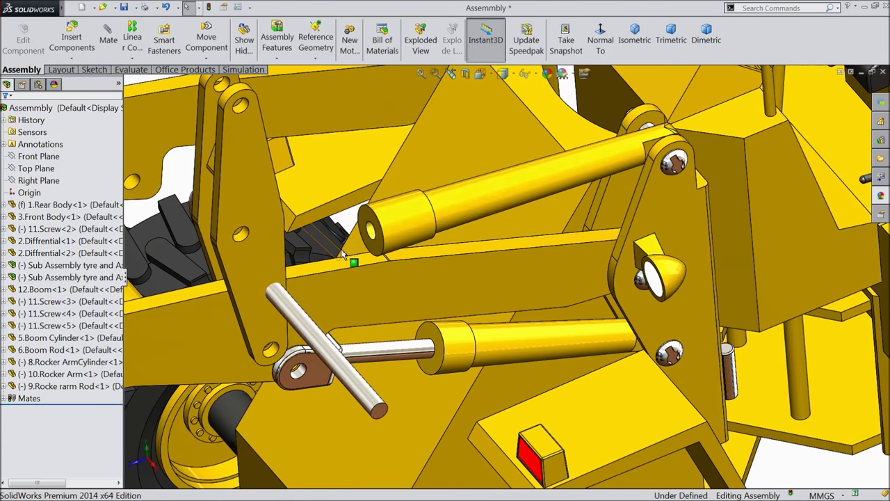
# Mate the rod concentric to the rocker arm cylinder bore and turn its eye into position
pyautogui.click(321, 355)
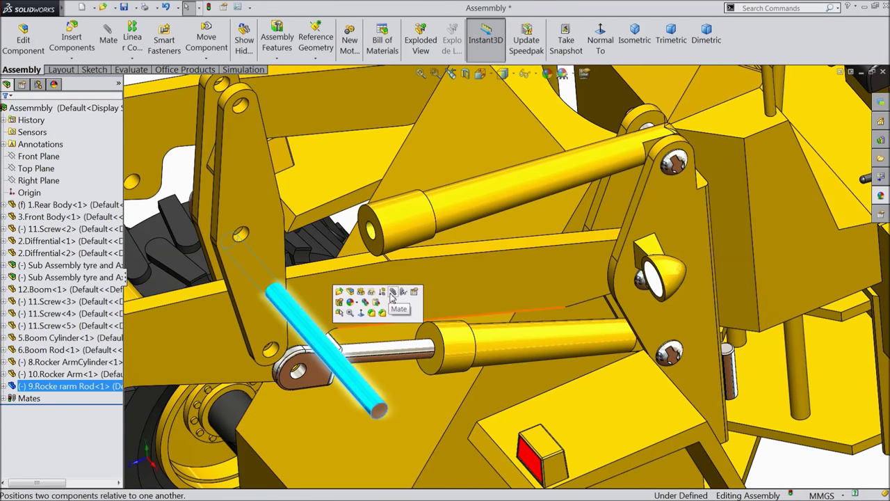
pyautogui.click(387, 302)
pyautogui.click(375, 235)
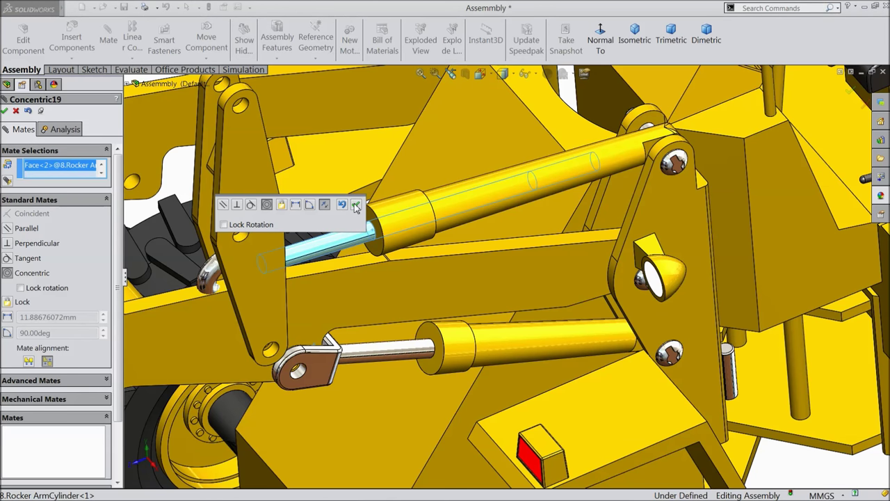
pyautogui.click(356, 205)
pyautogui.moveTo(342, 255); pyautogui.dragTo(390, 189)
pyautogui.press('z')
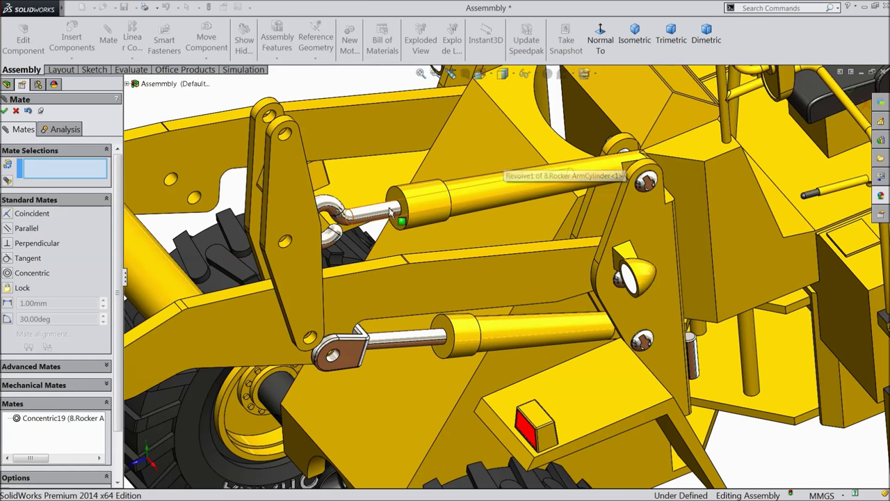
pyautogui.moveTo(376, 218); pyautogui.dragTo(381, 208)
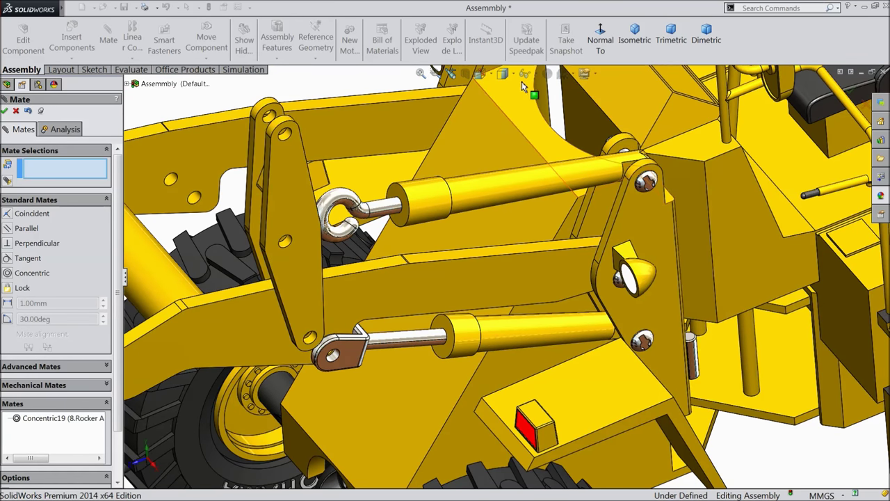
# Show temporary axes and pin the rod's eye hook concentric to the rocker arm hole
pyautogui.click(525, 73)
pyautogui.click(541, 105)
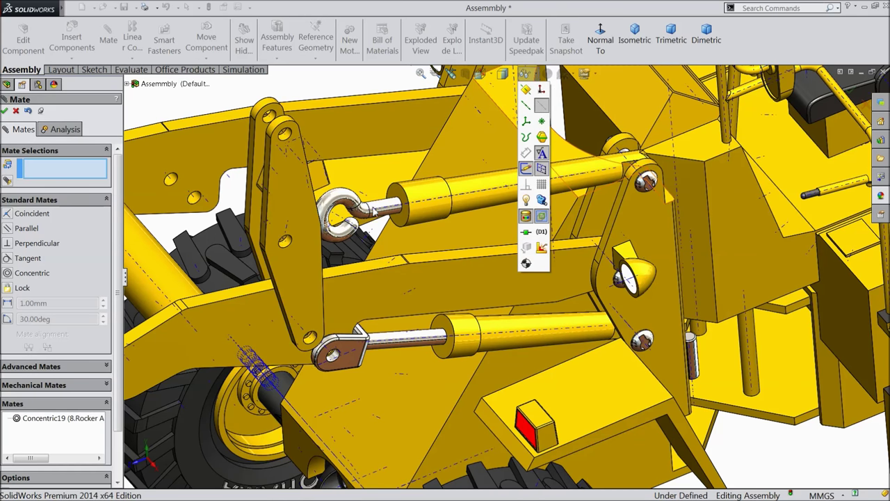
pyautogui.scroll(-3, 371, 91)
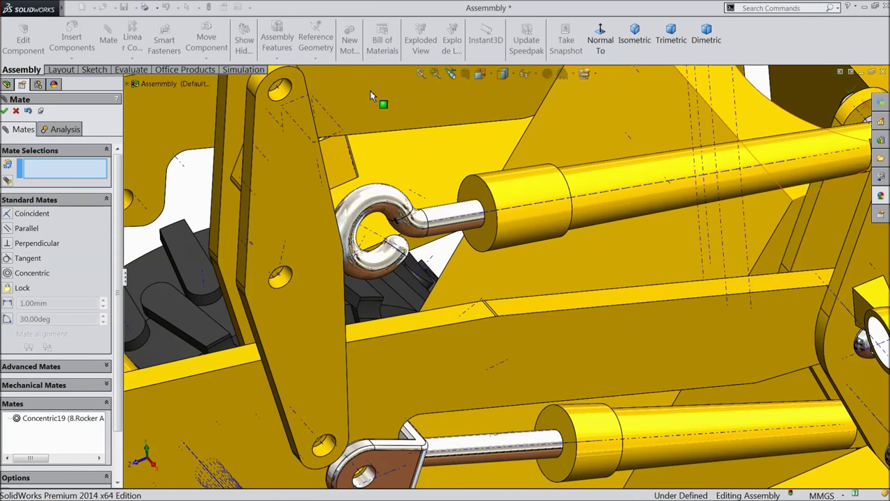
pyautogui.click(375, 238)
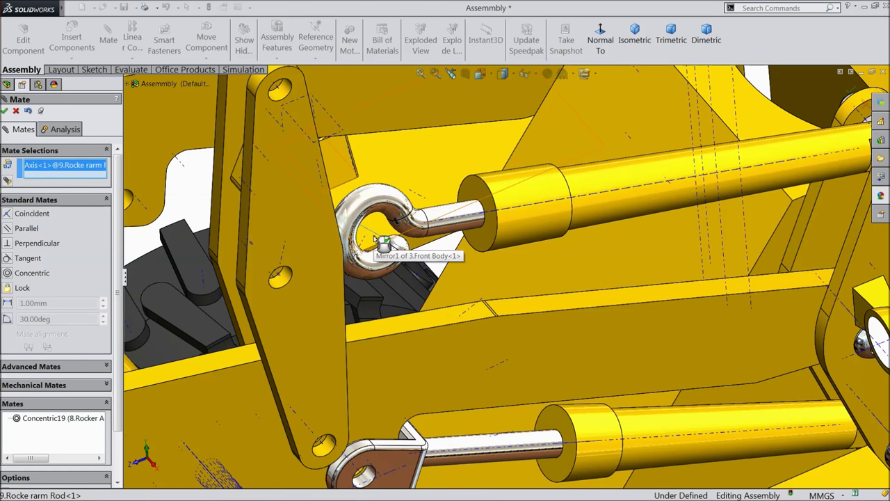
pyautogui.click(279, 280)
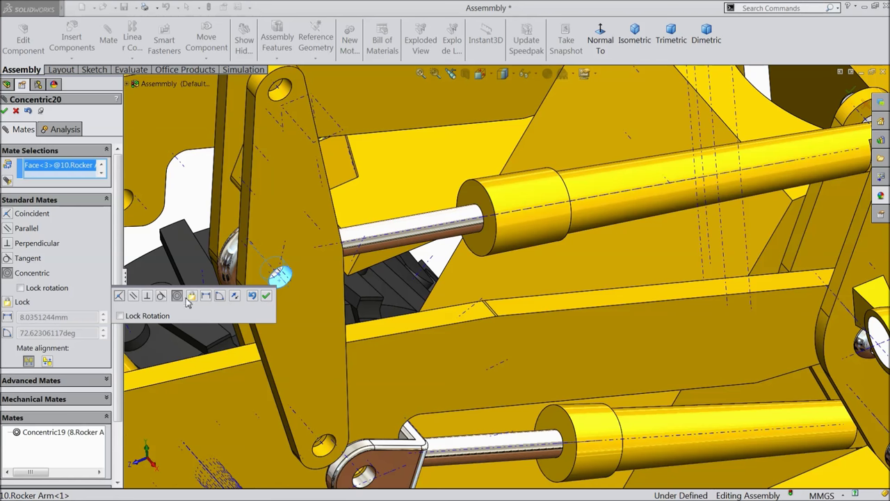
pyautogui.click(266, 296)
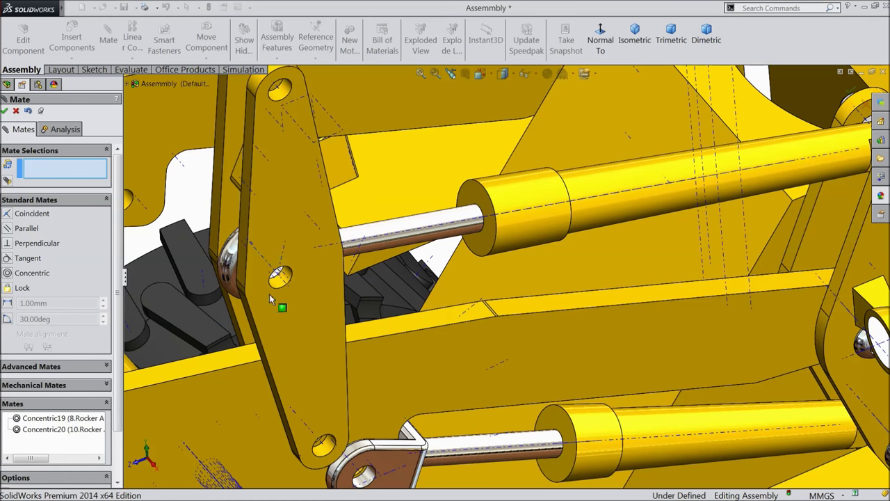
pyautogui.click(534, 76)
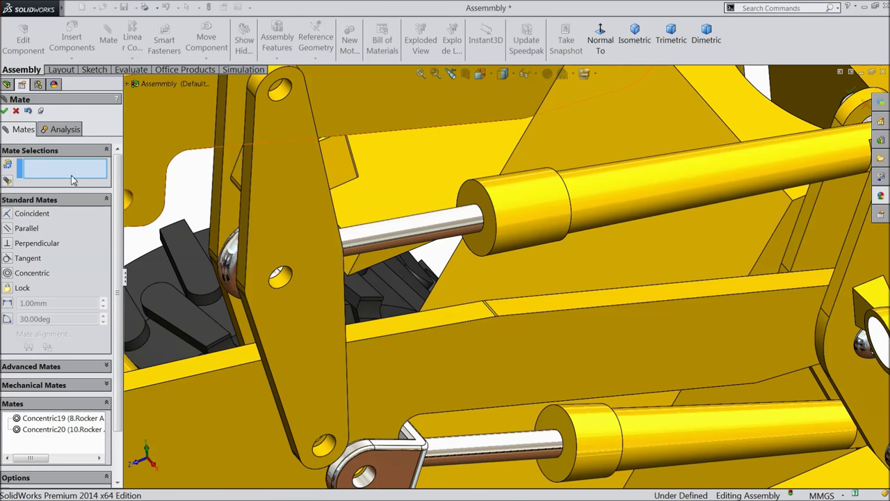
pyautogui.scroll(3, 348, 258)
pyautogui.moveTo(391, 257); pyautogui.dragTo(327, 275, button='middle')
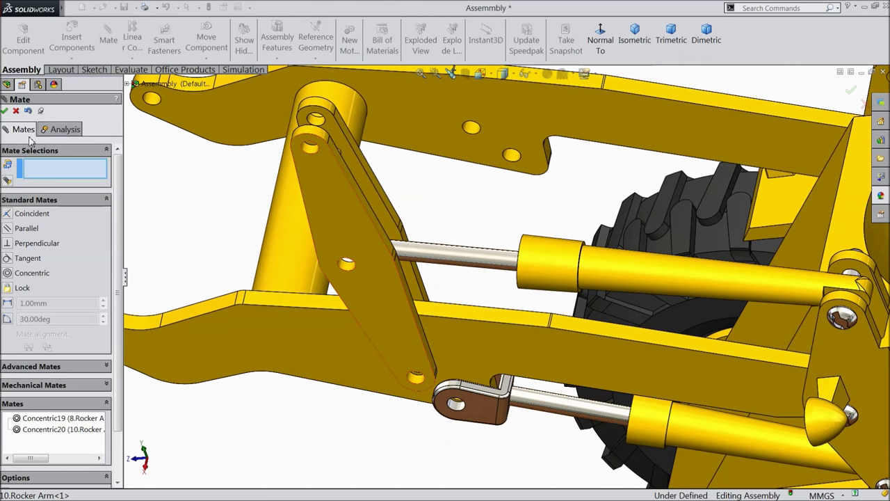
pyautogui.click(4, 111)
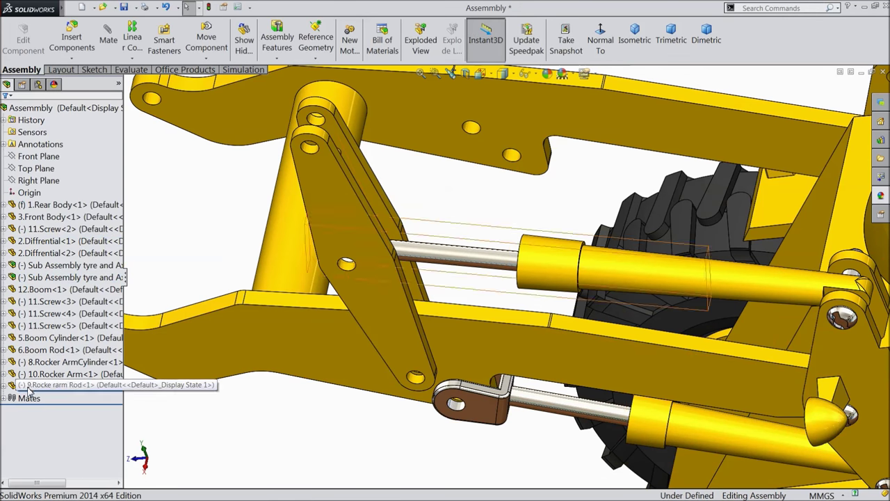
# Limit the rod's Right Plane to the cylinder end face with a 3.935–24 mm distance mate
pyautogui.click(4, 387)
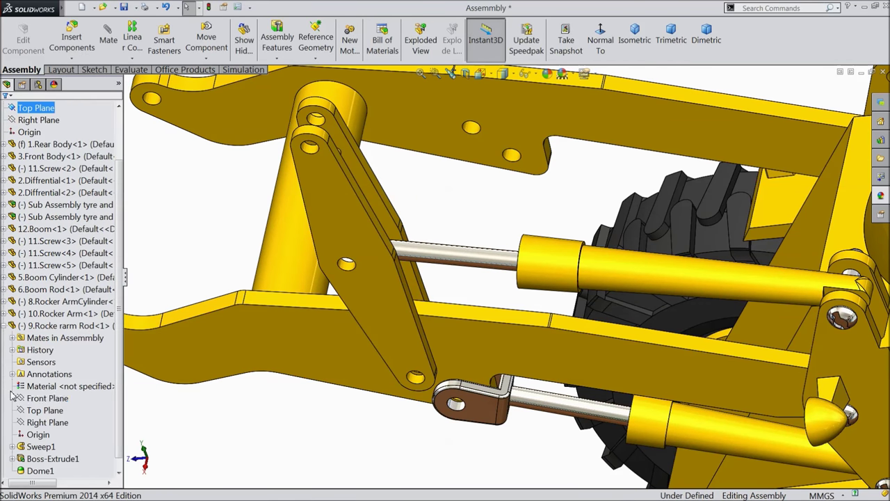
pyautogui.click(46, 398)
pyautogui.click(47, 410)
pyautogui.click(46, 422)
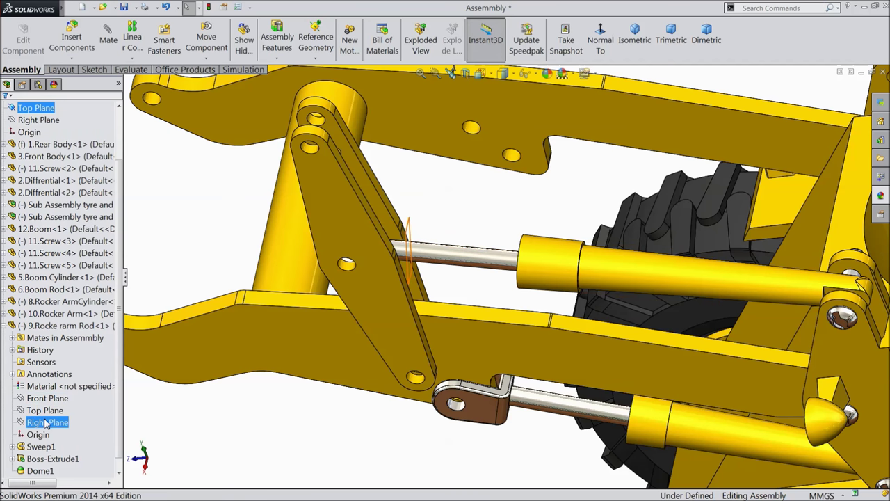
pyautogui.click(46, 422)
pyautogui.moveTo(313, 406); pyautogui.dragTo(341, 399, button='middle')
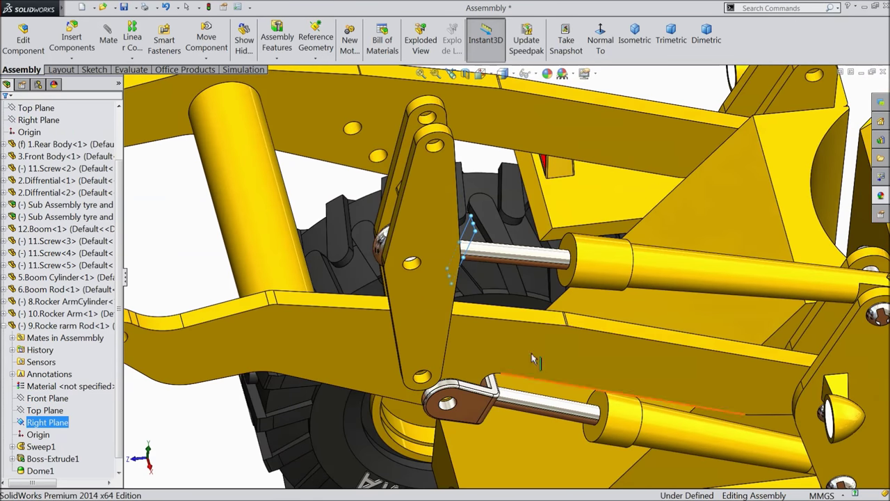
pyautogui.keyDown('ctrl'); pyautogui.click(572, 251); pyautogui.keyUp('ctrl')
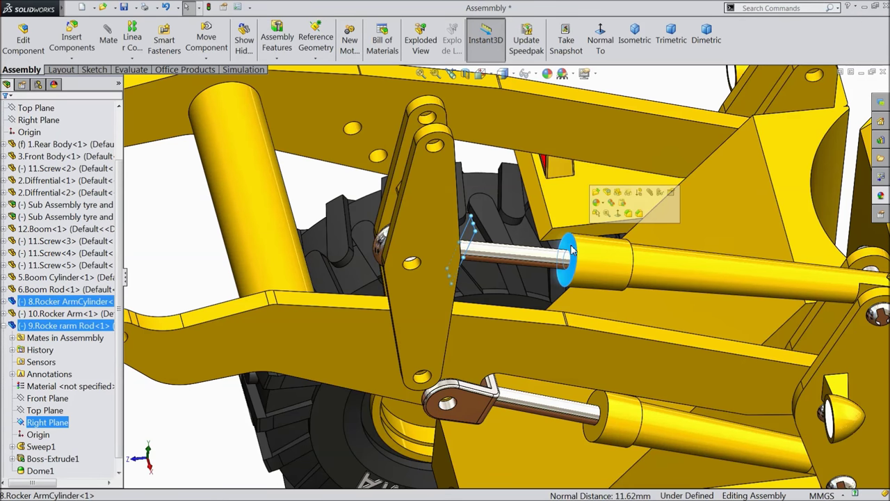
pyautogui.click(109, 43)
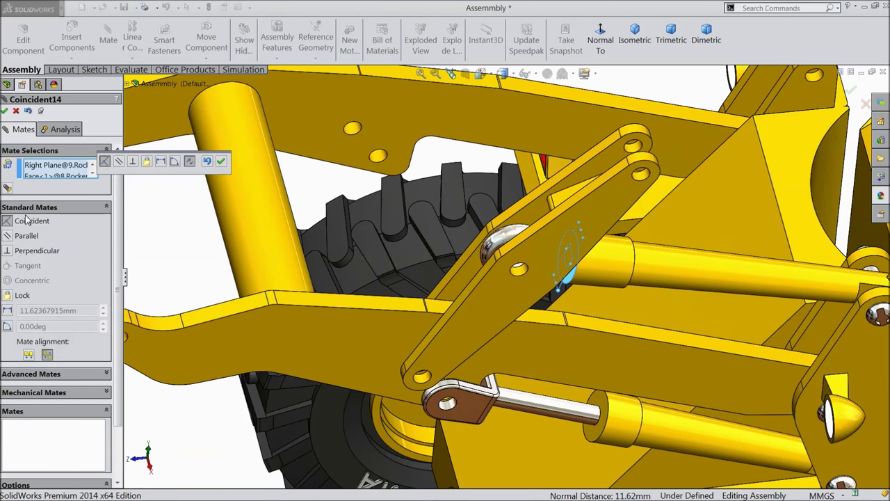
pyautogui.click(32, 373)
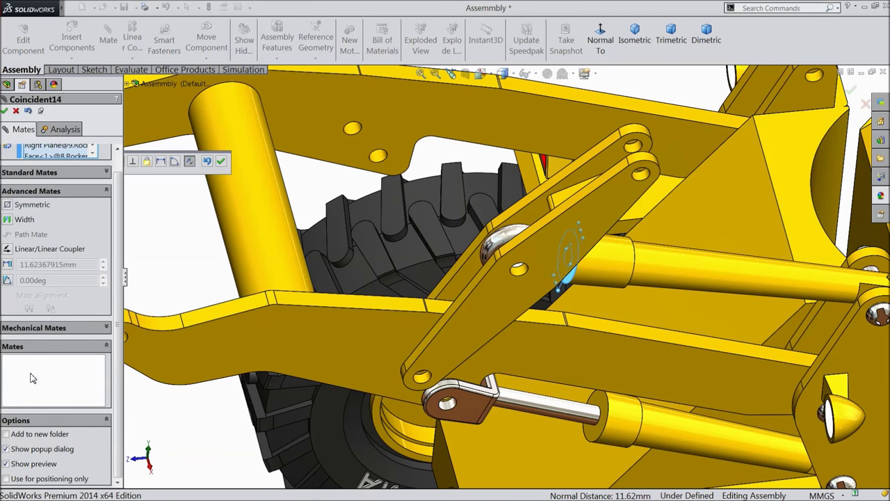
pyautogui.click(7, 265)
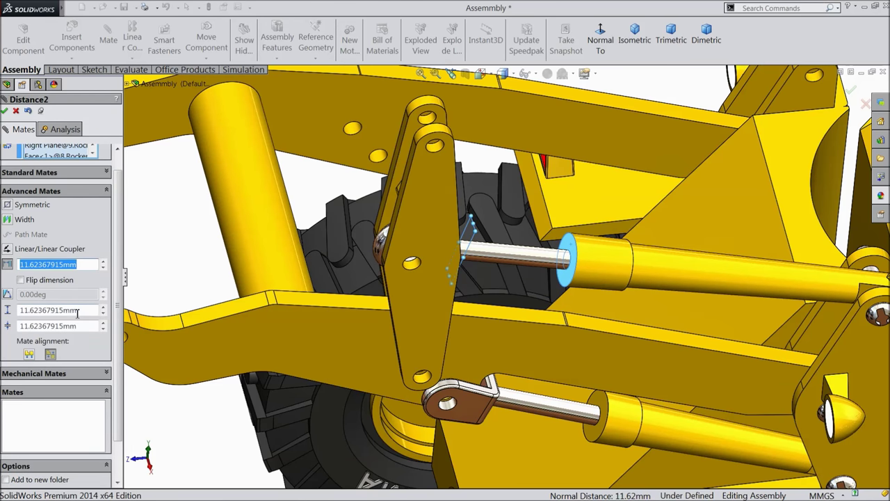
pyautogui.moveTo(76, 310); pyautogui.dragTo(31, 310)
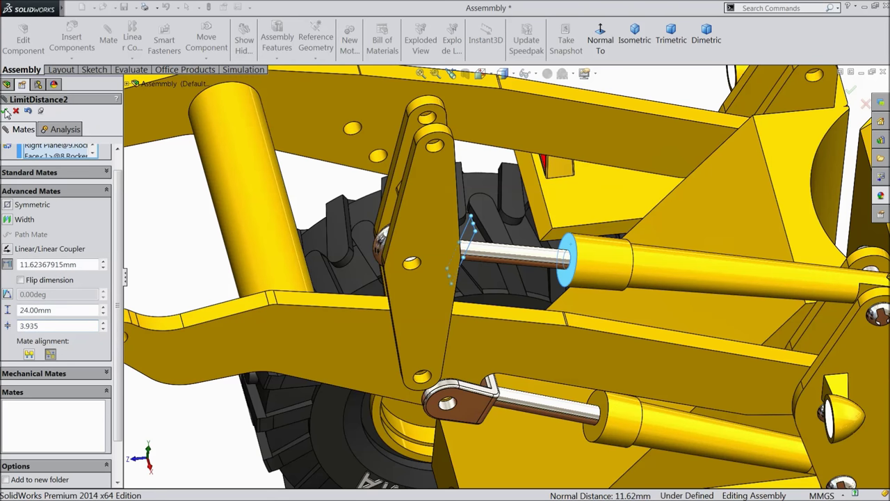
pyautogui.click(6, 112)
pyautogui.click(6, 111)
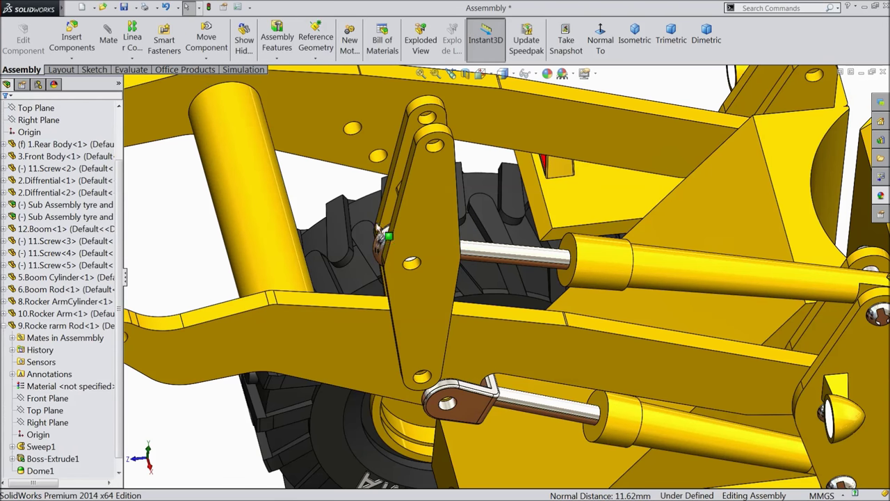
# Drag the rocker arm up and down to check the linkage travel within the cylinder limits
pyautogui.scroll(5, 417, 250)
pyautogui.moveTo(451, 271); pyautogui.dragTo(485, 201)
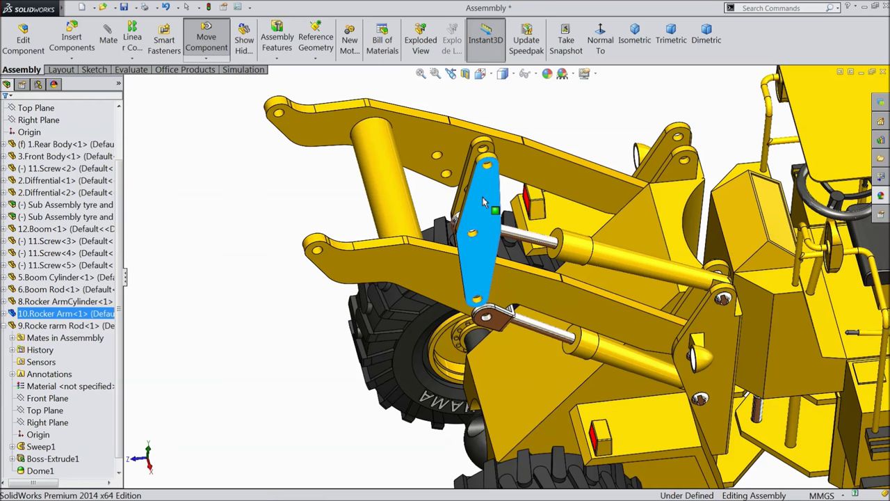
pyautogui.moveTo(484, 201); pyautogui.dragTo(498, 204)
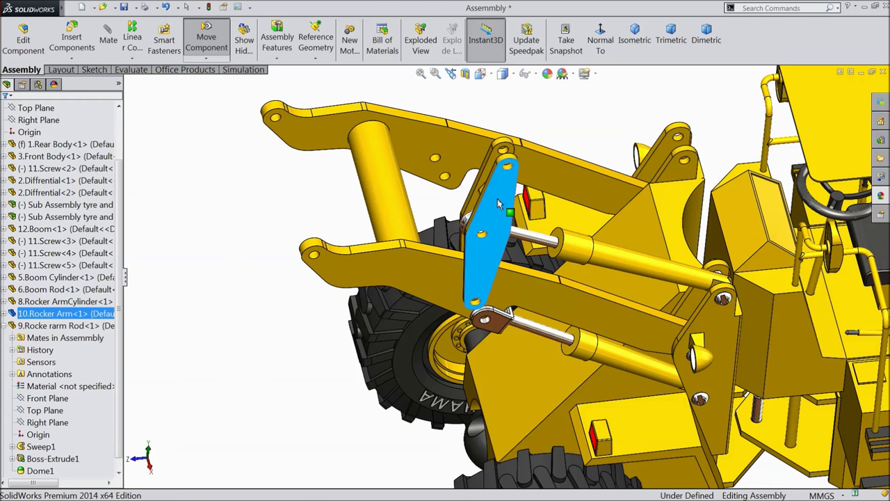
pyautogui.moveTo(498, 203); pyautogui.dragTo(478, 209)
# Insert the 7.Connecting Rod part and position it beside the boom
pyautogui.click(71, 38)
pyautogui.click(41, 332)
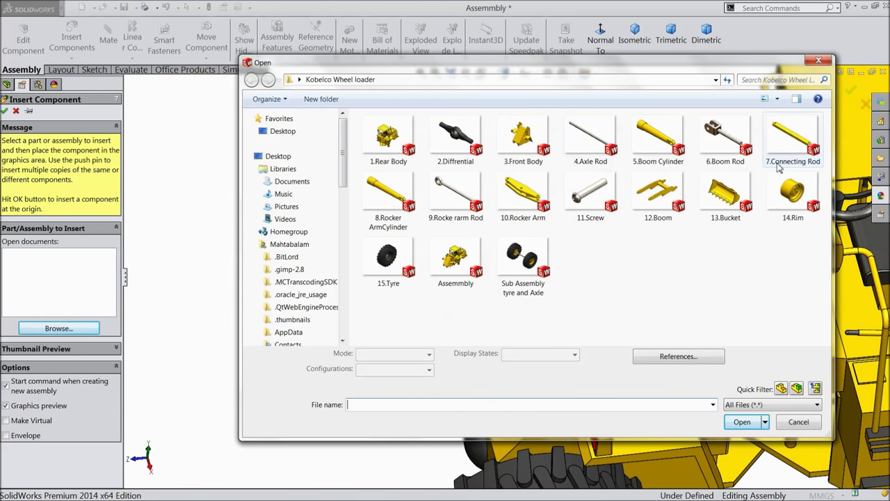
pyautogui.click(790, 142)
pyautogui.click(730, 425)
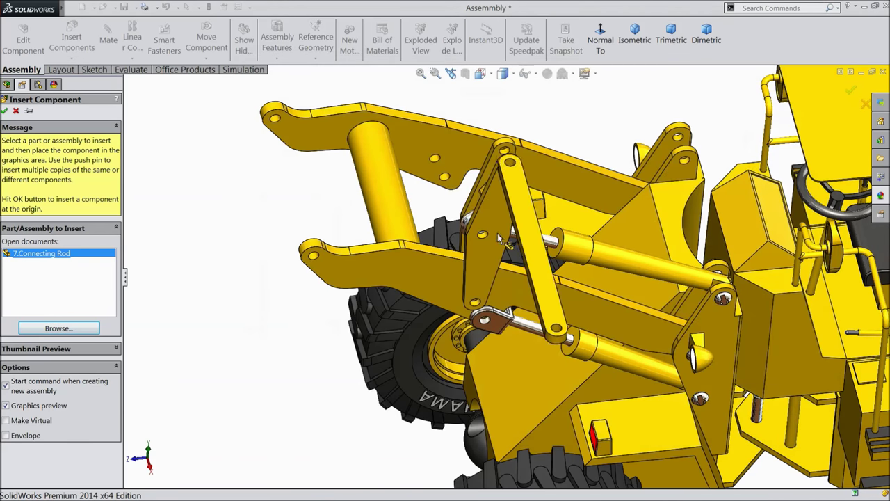
pyautogui.click(411, 188)
pyautogui.scroll(-2, 428, 155)
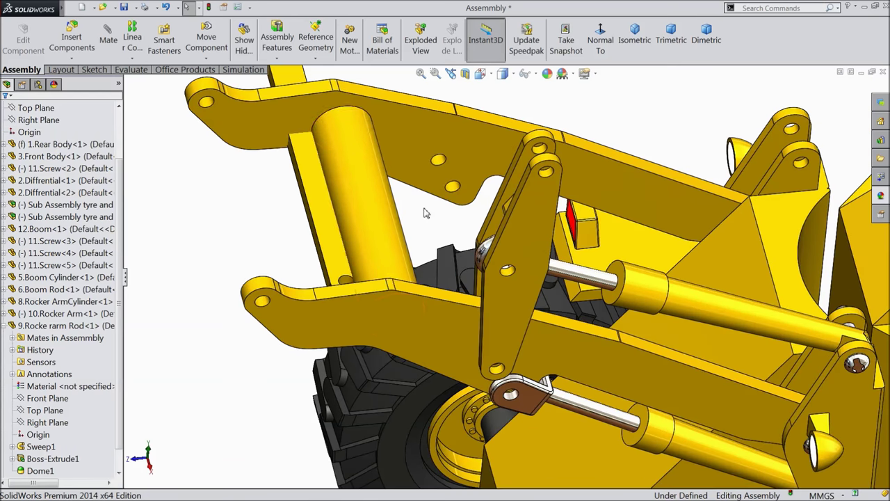
pyautogui.moveTo(320, 225); pyautogui.dragTo(192, 196)
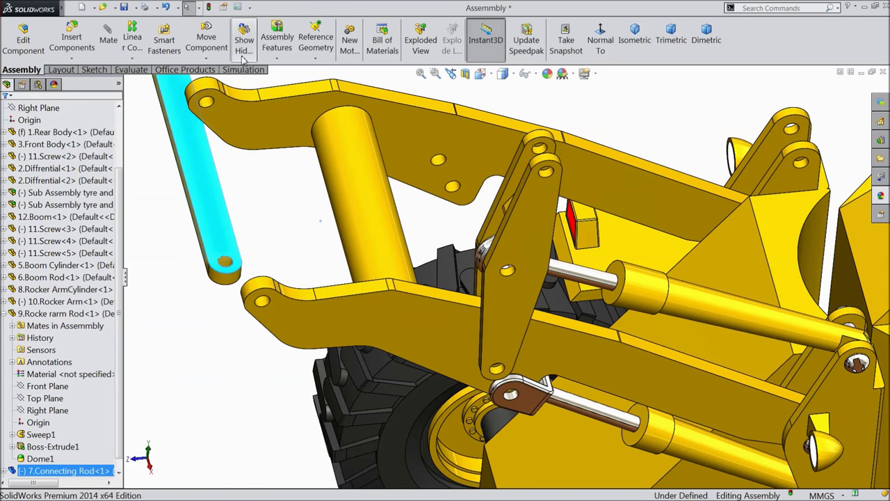
# Free-rotate the connecting rod nearly horizontal and select its pin end face
pyautogui.click(206, 58)
pyautogui.click(235, 84)
pyautogui.moveTo(202, 220); pyautogui.dragTo(351, 139)
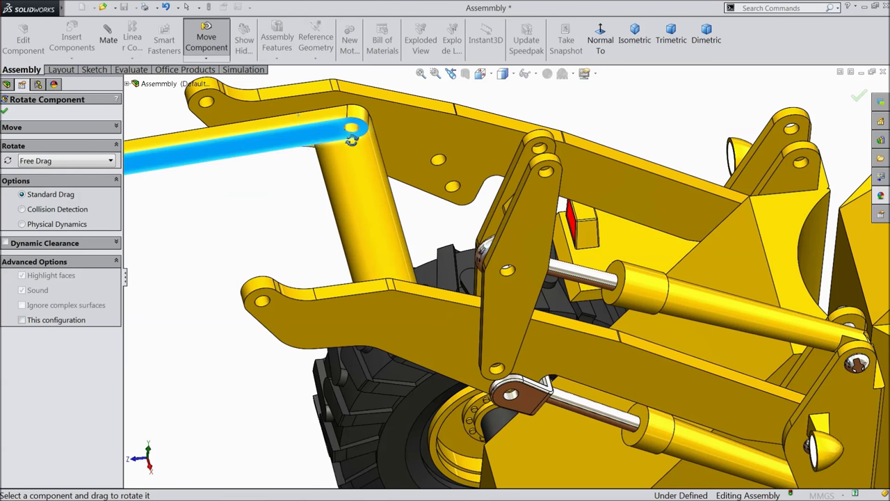
pyautogui.click(4, 111)
pyautogui.click(351, 128)
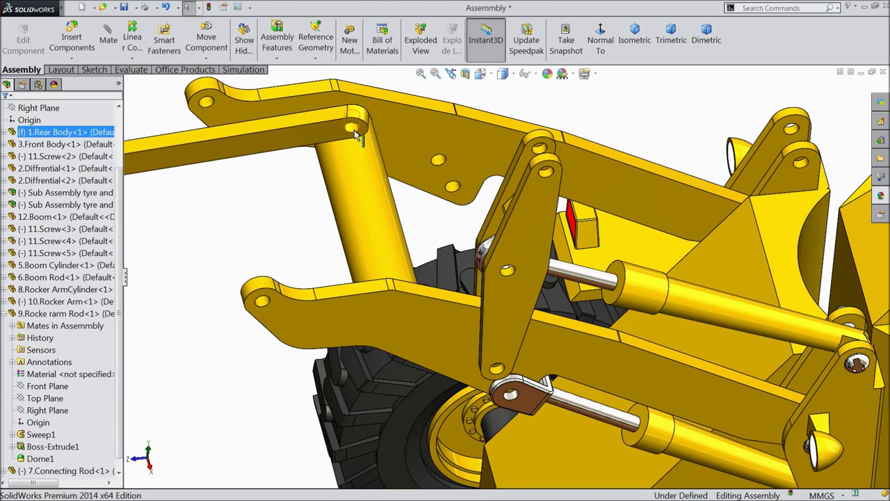
# Mate the connecting rod's pin concentric to the rocker arm hole and swing it onto the boom
pyautogui.click(108, 35)
pyautogui.click(553, 191)
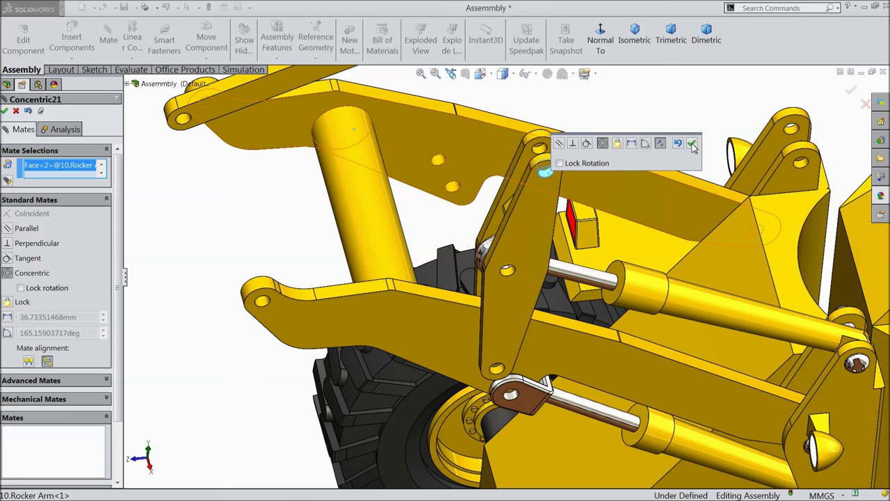
pyautogui.click(693, 144)
pyautogui.scroll(-5, 643, 206)
pyautogui.scroll(5, 542, 167)
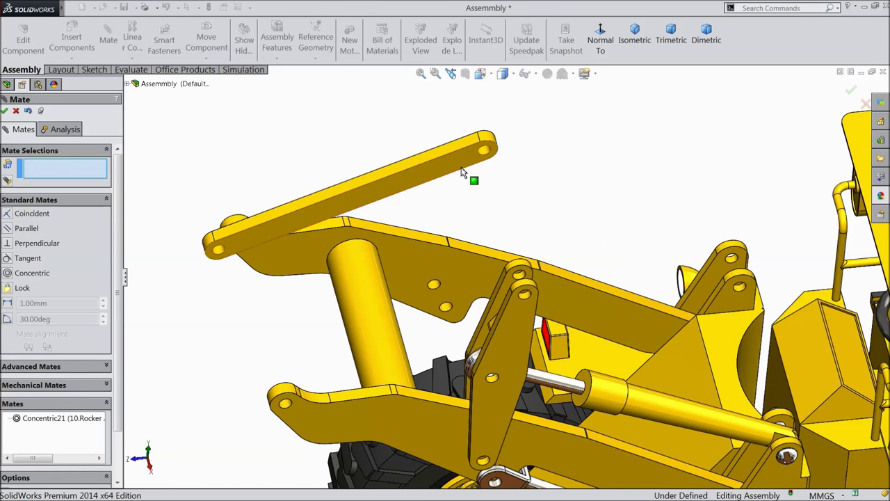
pyautogui.moveTo(462, 159); pyautogui.dragTo(515, 410)
# Centre the connecting rod between the rocker arm's inner faces with a width mate
pyautogui.scroll(5, 514, 410)
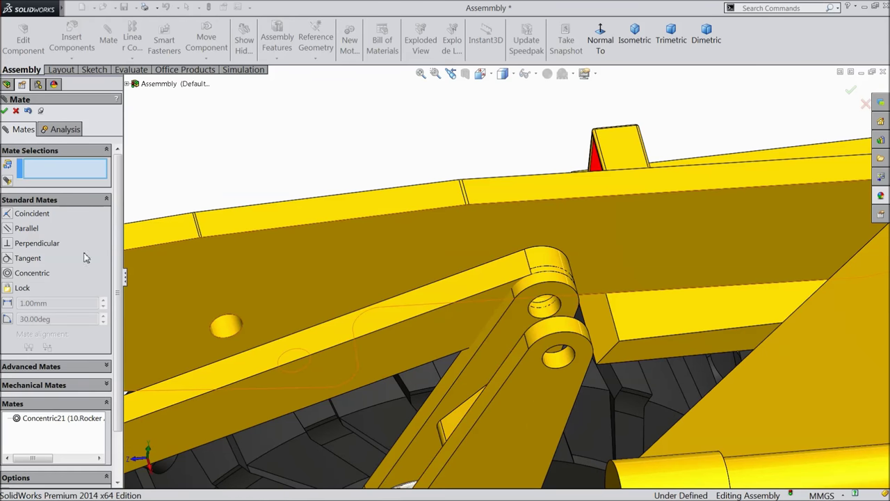
pyautogui.click(17, 203)
pyautogui.click(17, 219)
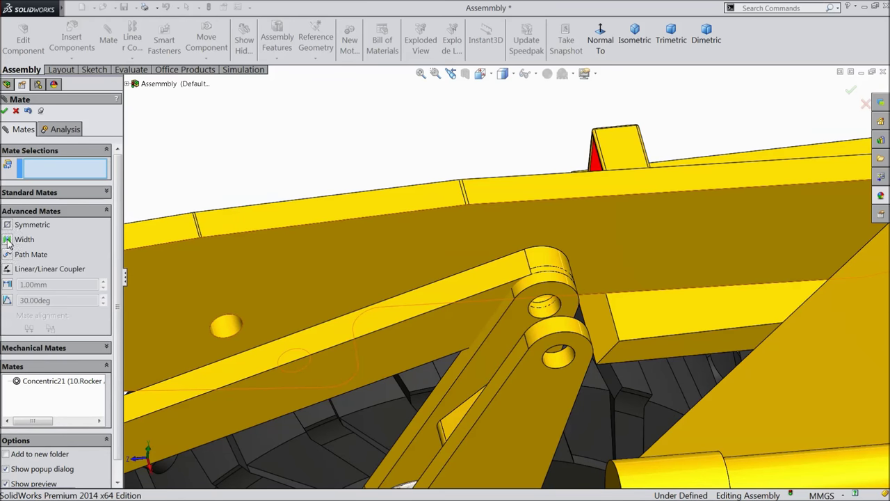
pyautogui.click(9, 239)
pyautogui.scroll(3, 527, 328)
pyautogui.click(521, 329)
pyautogui.scroll(-1, 517, 336)
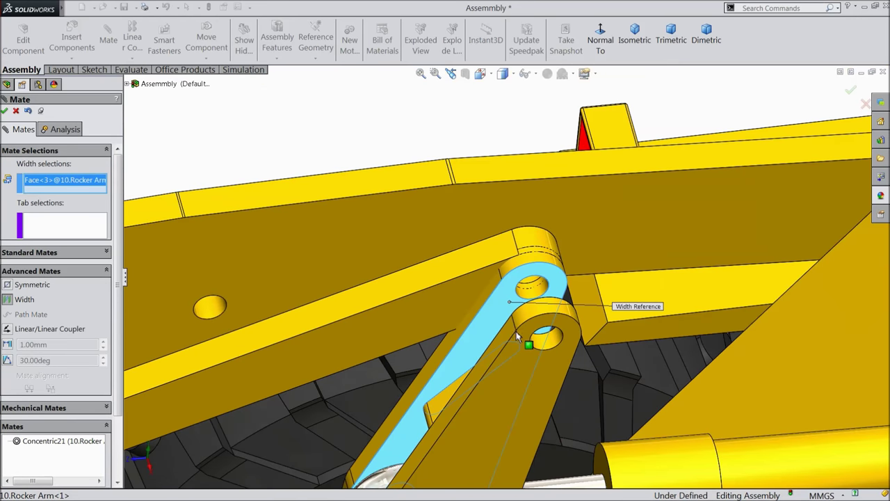
pyautogui.moveTo(507, 303); pyautogui.dragTo(562, 388, button='middle')
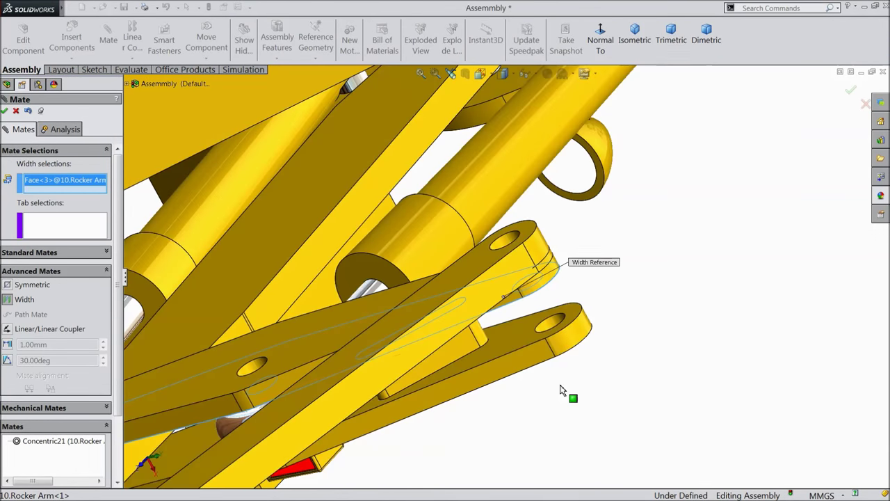
pyautogui.click(520, 344)
pyautogui.click(482, 281)
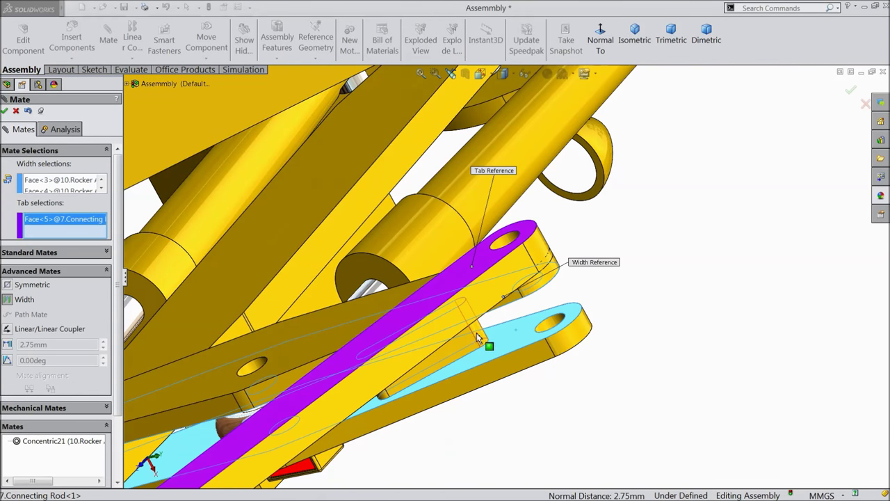
pyautogui.scroll(3, 453, 271)
pyautogui.moveTo(453, 271); pyautogui.dragTo(434, 255, button='middle')
pyautogui.click(412, 290)
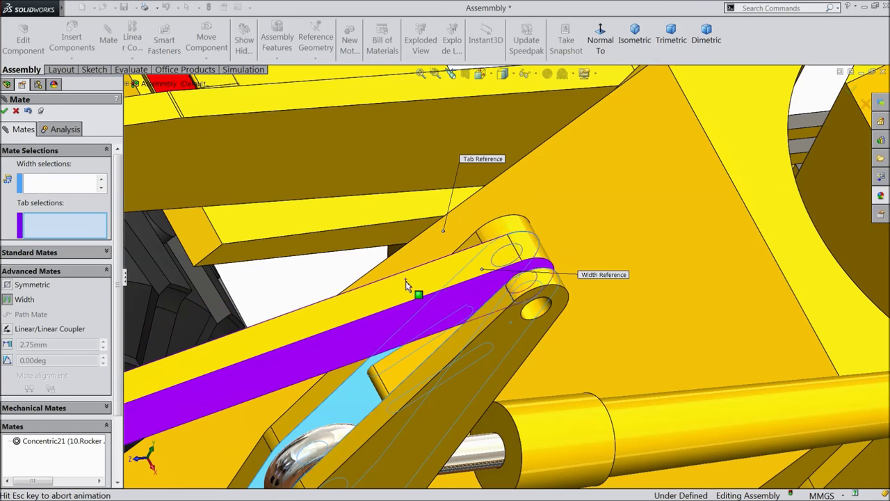
pyautogui.click(5, 112)
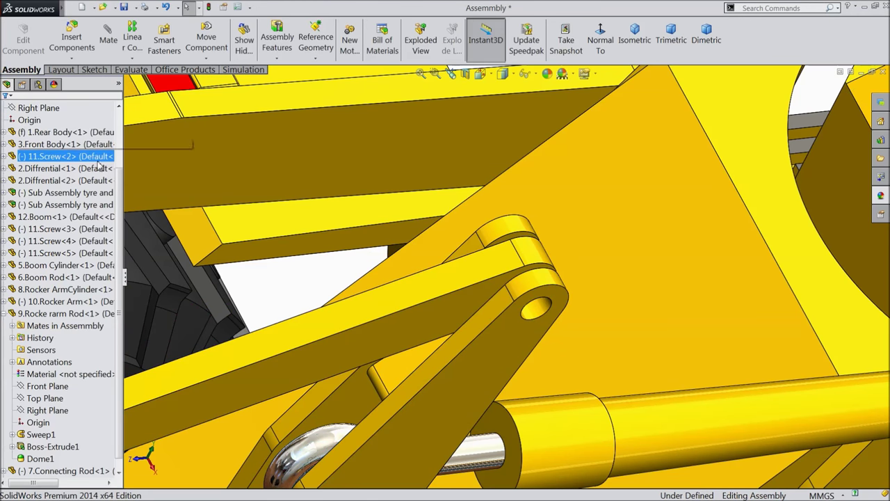
# Swing the connecting rod and boom to test the linkage motion
pyautogui.scroll(6, 530, 332)
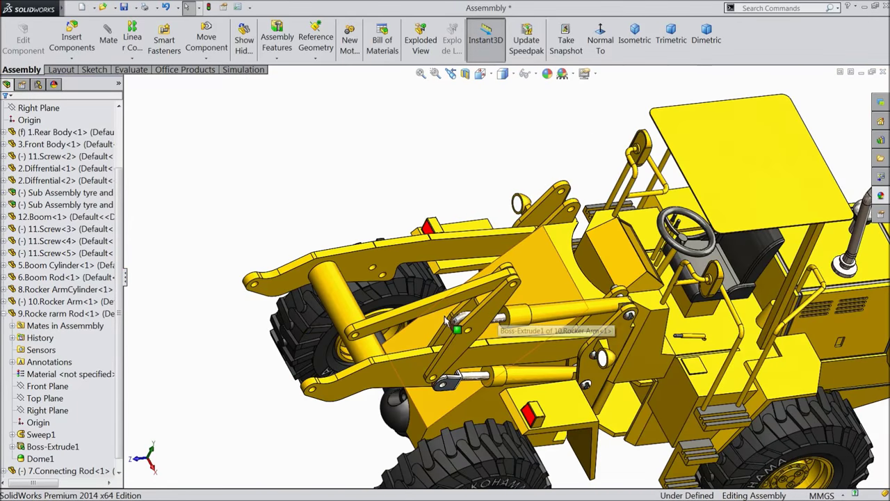
pyautogui.moveTo(408, 288); pyautogui.dragTo(372, 244)
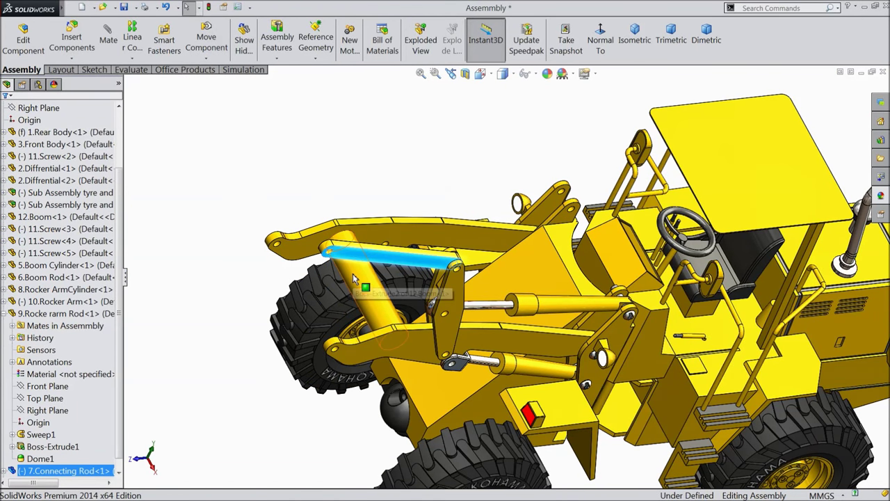
pyautogui.moveTo(354, 278)
pyautogui.mouseDown()
pyautogui.moveTo(327, 267)
pyautogui.moveTo(299, 275)
pyautogui.moveTo(347, 244)
pyautogui.moveTo(347, 259)
pyautogui.moveTo(347, 239)
pyautogui.moveTo(347, 268)
pyautogui.mouseUp()
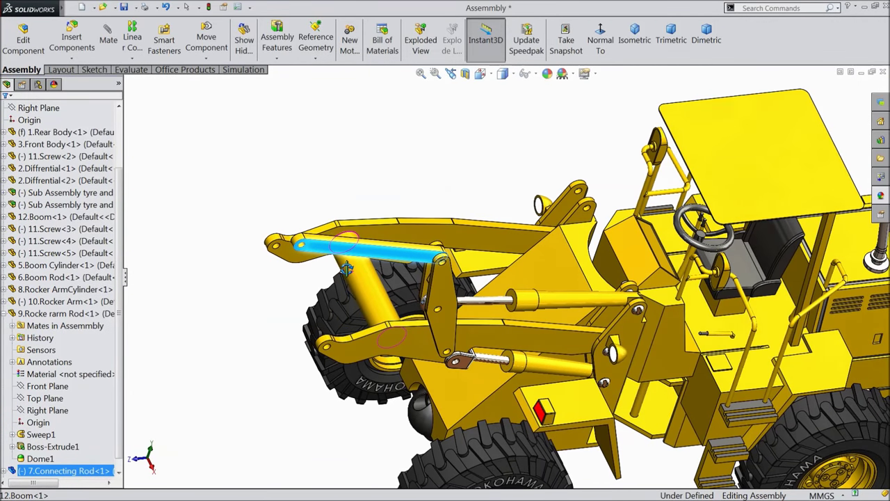
# Insert the 13.Bucket part and place it in the assembly
pyautogui.click(72, 39)
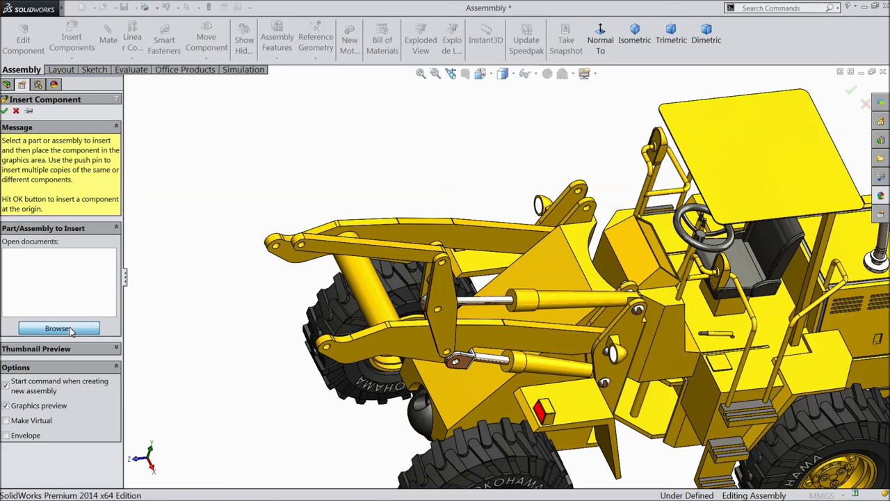
pyautogui.click(59, 329)
pyautogui.click(726, 198)
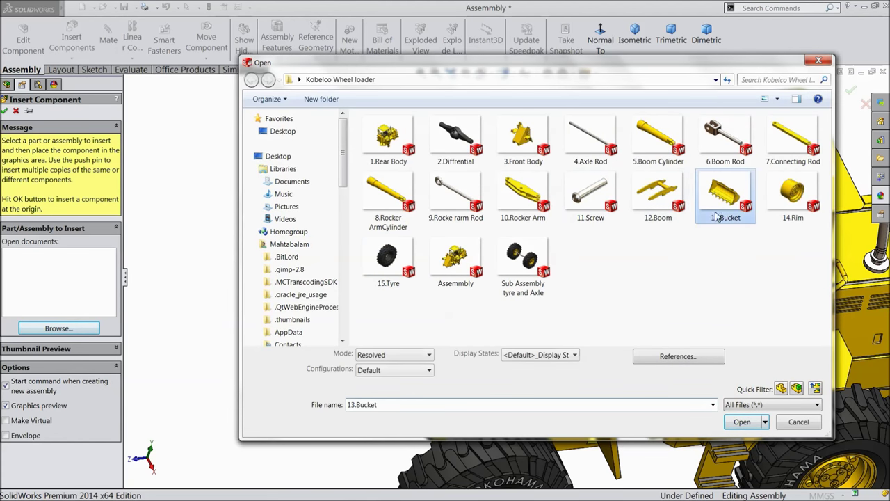
pyautogui.click(742, 421)
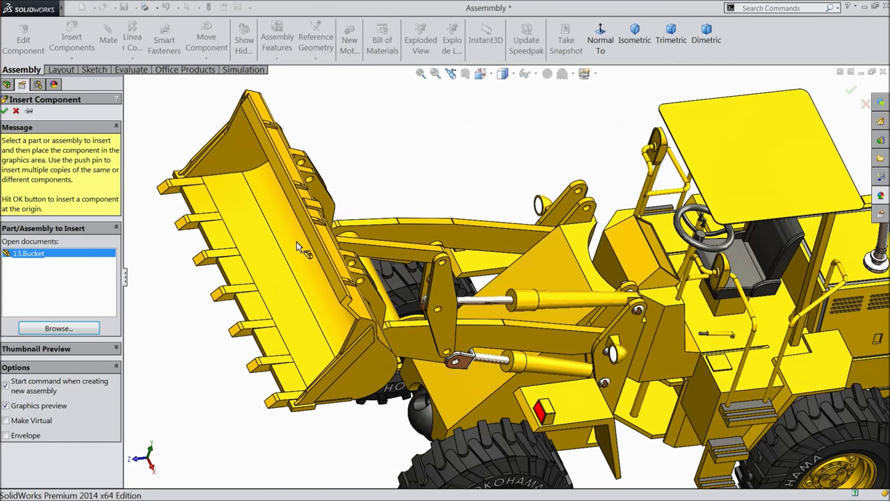
pyautogui.click(379, 337)
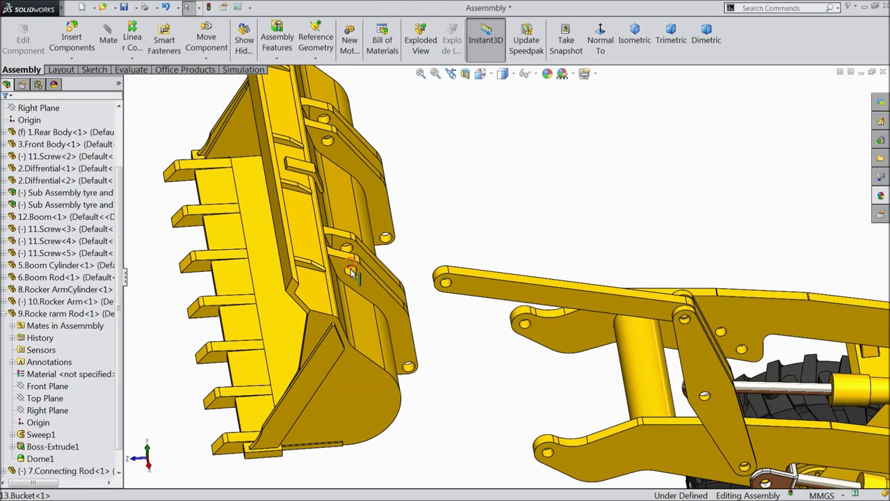
# Mate the bucket concentric to the connecting rod pin and swing it about the pivot
pyautogui.click(353, 269)
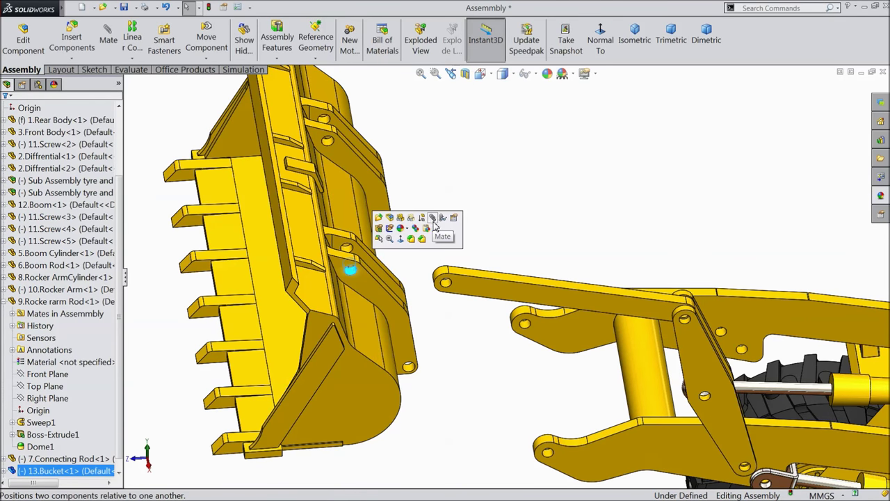
pyautogui.click(434, 220)
pyautogui.click(440, 288)
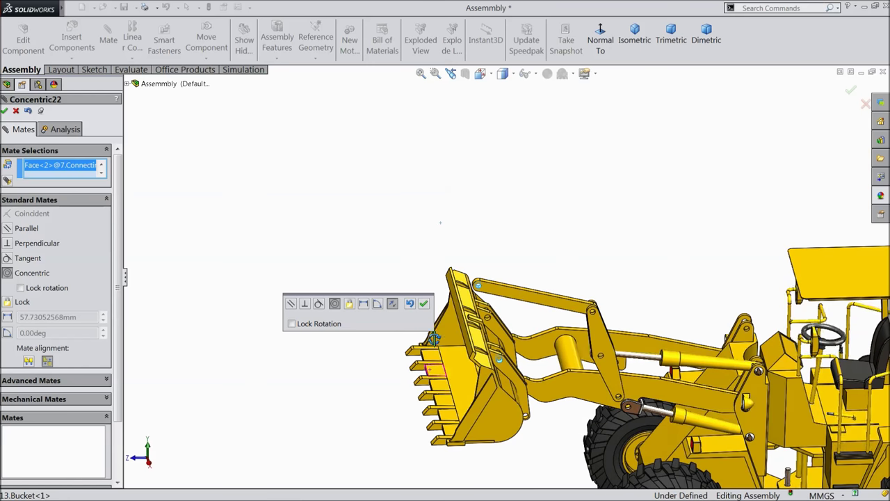
pyautogui.click(424, 306)
pyautogui.moveTo(480, 376); pyautogui.dragTo(478, 347)
pyautogui.moveTo(479, 347); pyautogui.dragTo(366, 331, button='middle')
pyautogui.moveTo(440, 340); pyautogui.dragTo(490, 184)
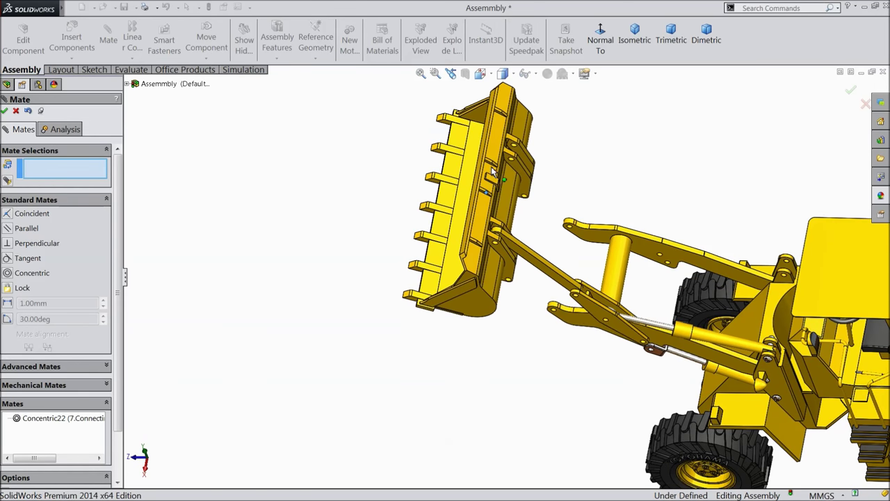
pyautogui.scroll(-4, 473, 250)
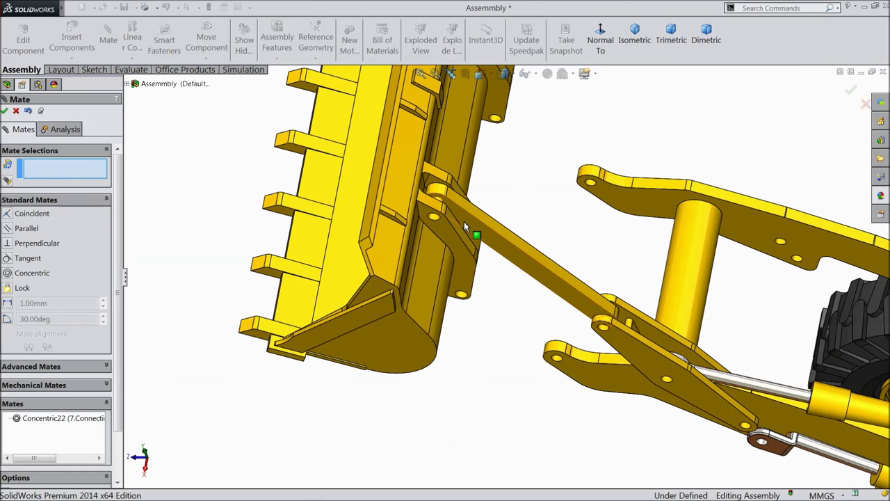
pyautogui.scroll(-2, 464, 230)
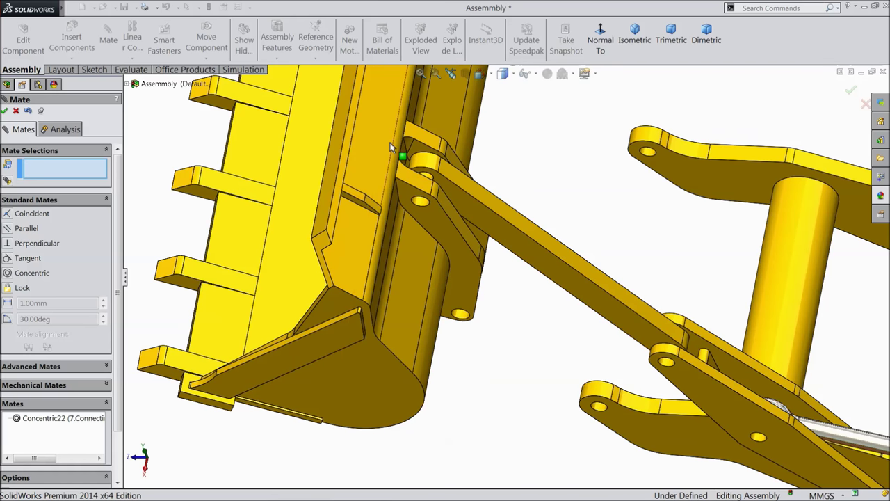
# Centre the connecting rod between the bucket hinge faces with a width mate
pyautogui.click(24, 199)
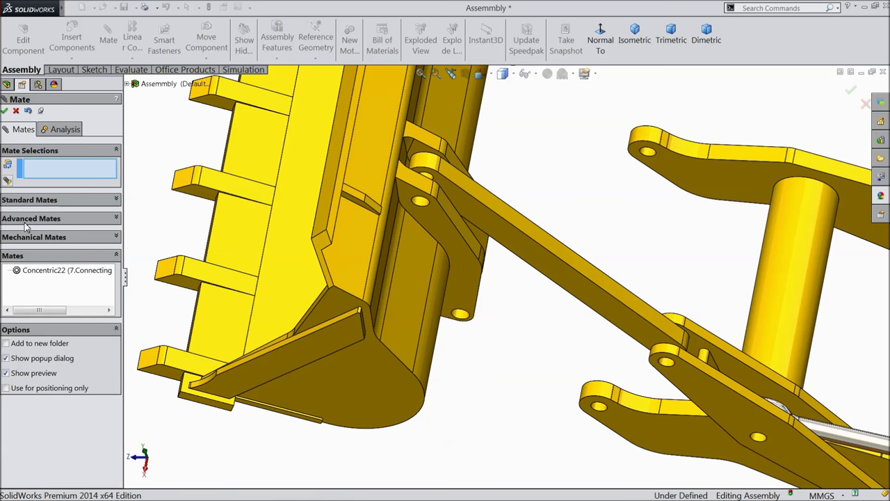
pyautogui.click(26, 220)
pyautogui.click(11, 240)
pyautogui.scroll(-10, 455, 170)
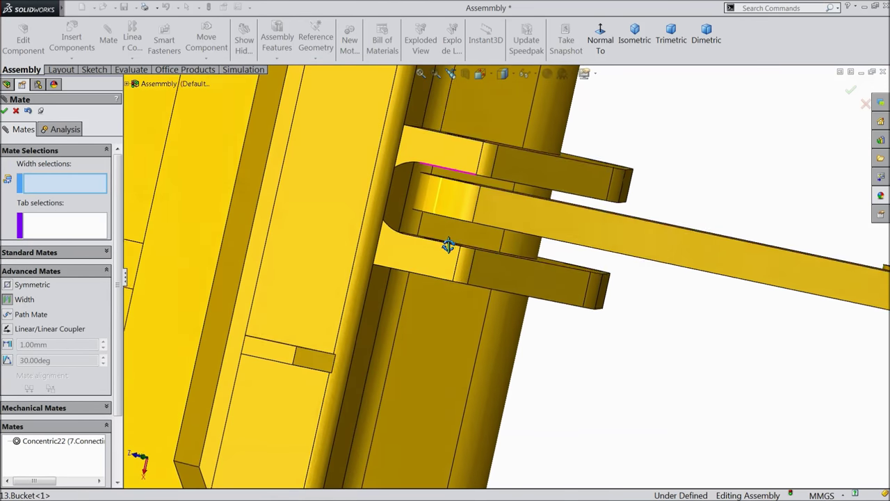
pyautogui.moveTo(449, 244); pyautogui.dragTo(415, 245, button='middle')
pyautogui.click(435, 180)
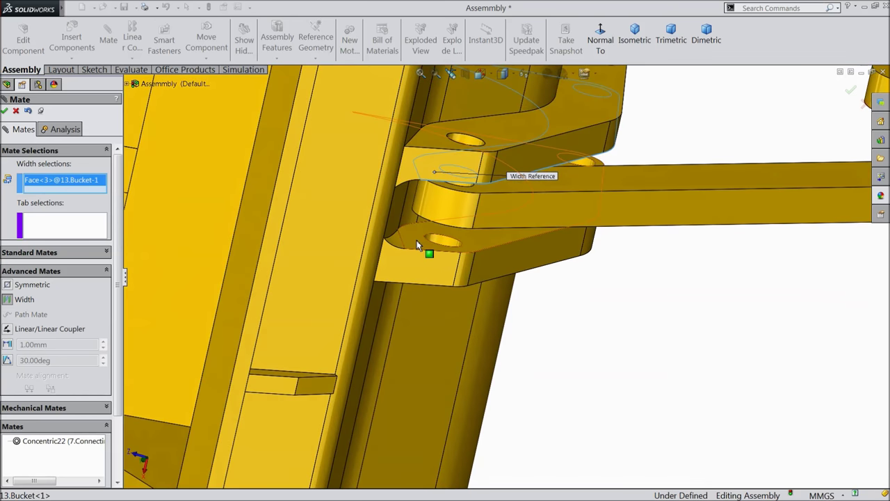
pyautogui.click(422, 242)
pyautogui.click(497, 189)
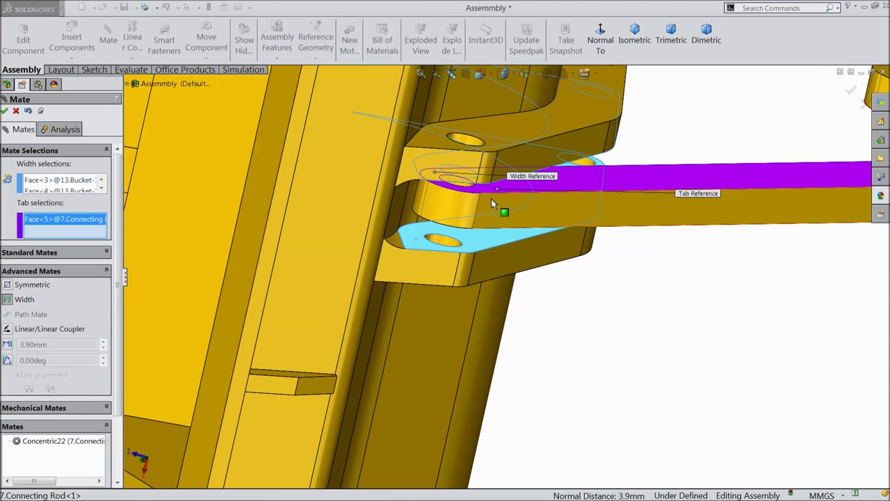
pyautogui.moveTo(485, 208); pyautogui.dragTo(487, 244, button='middle')
pyautogui.click(486, 244)
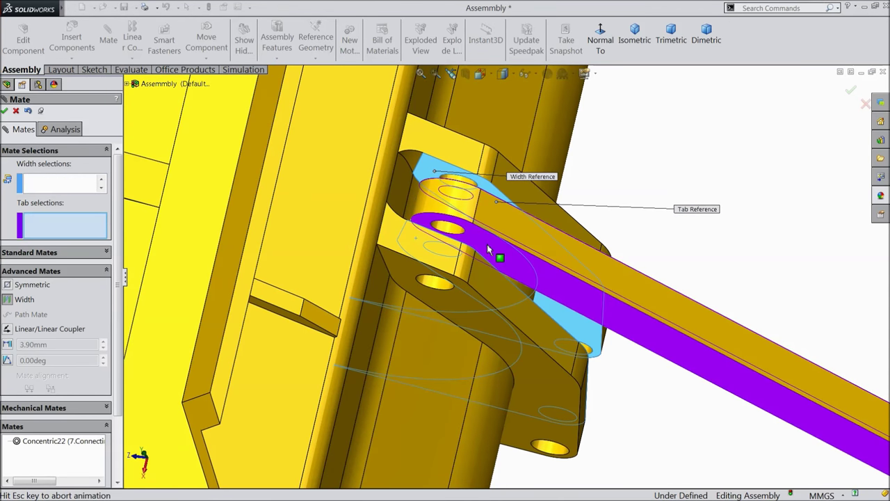
pyautogui.click(5, 110)
# Attempt a boom-to-bucket concentric mate, cancel it as over-defining, and clear the selection
pyautogui.moveTo(353, 264); pyautogui.dragTo(515, 264, button='middle')
pyautogui.scroll(-3, 549, 374)
pyautogui.click(544, 352)
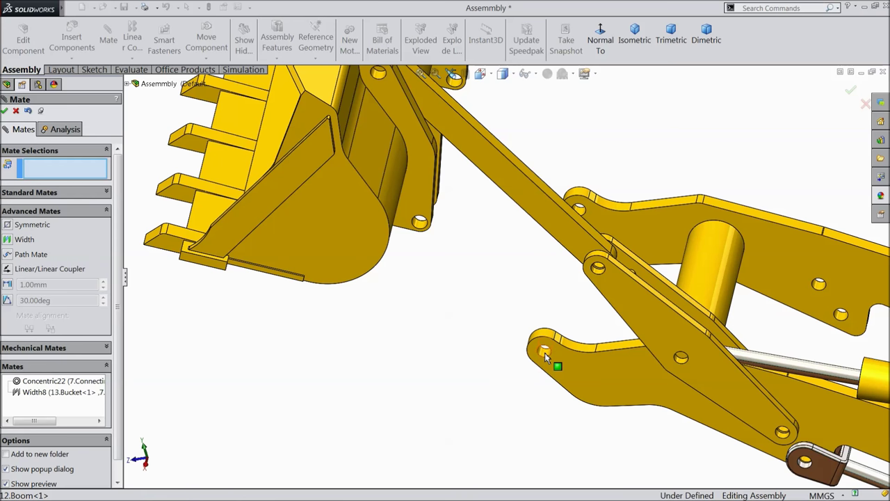
pyautogui.click(420, 223)
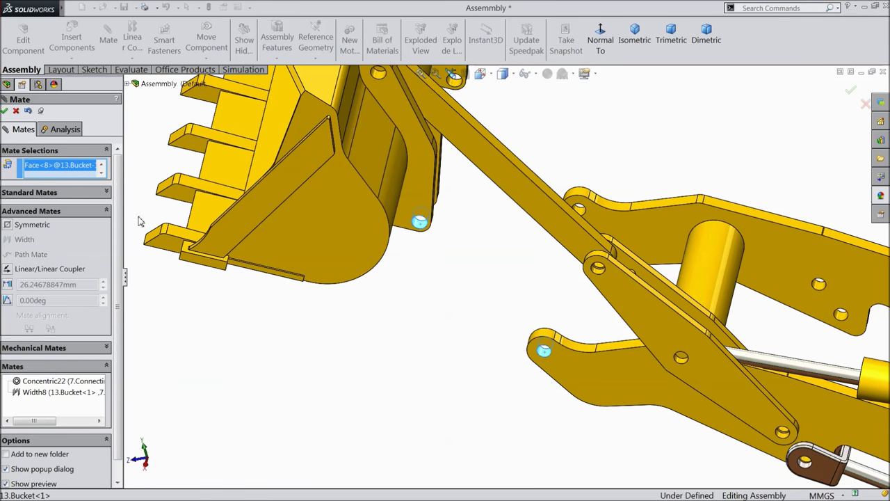
pyautogui.click(60, 194)
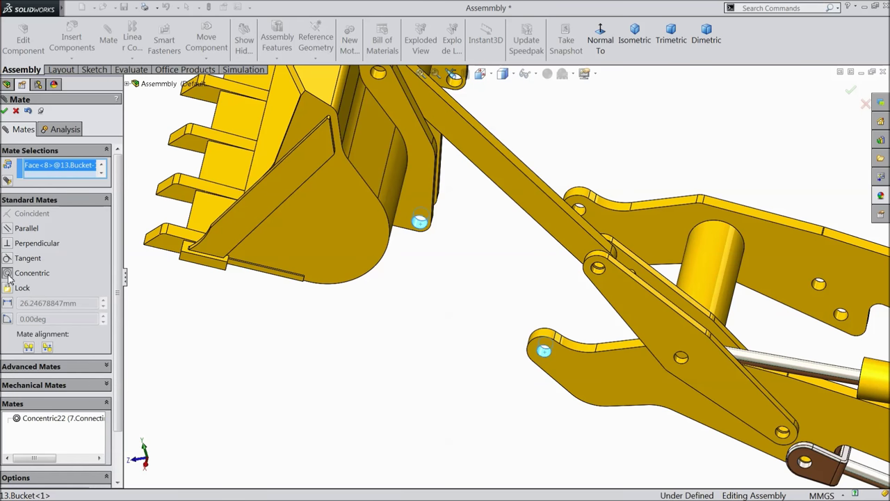
pyautogui.click(8, 273)
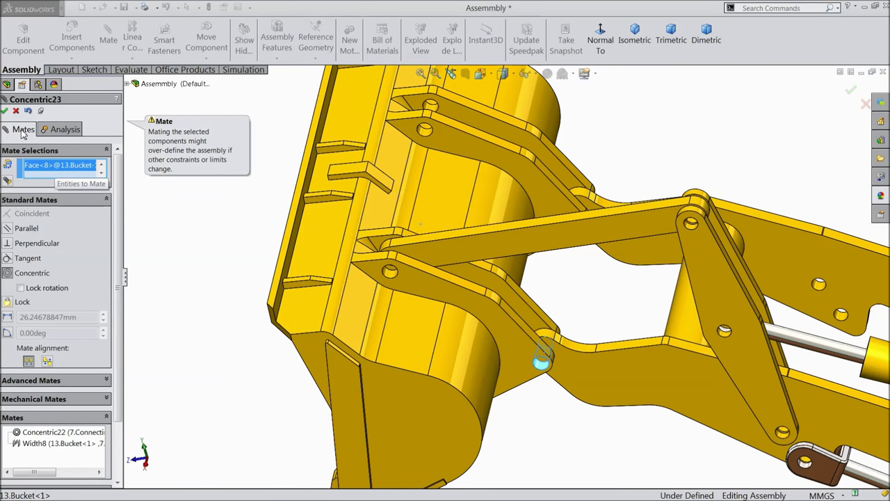
pyautogui.click(16, 110)
pyautogui.click(47, 144)
pyautogui.press('Escape')
pyautogui.click(6, 301)
# Pin the bucket's lower hole concentric to the boom pin hole (Concentric24)
pyautogui.moveTo(274, 276); pyautogui.dragTo(352, 259, button='middle')
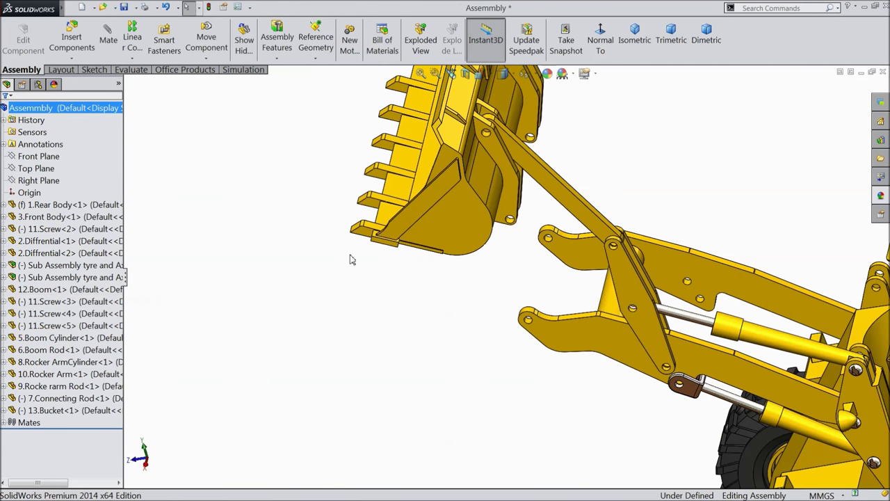
pyautogui.moveTo(420, 222); pyautogui.dragTo(410, 393)
pyautogui.moveTo(485, 417); pyautogui.dragTo(449, 432, button='middle')
pyautogui.scroll(-5, 496, 361)
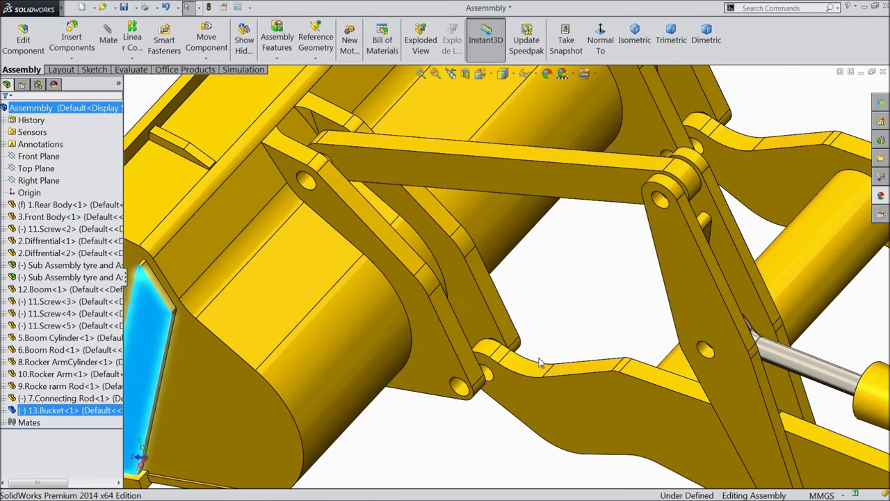
pyautogui.click(536, 304)
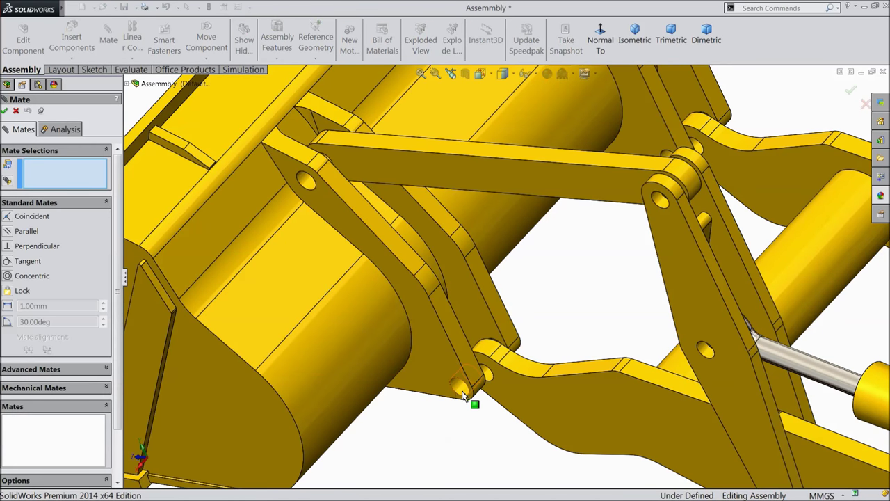
pyautogui.click(464, 390)
pyautogui.click(489, 371)
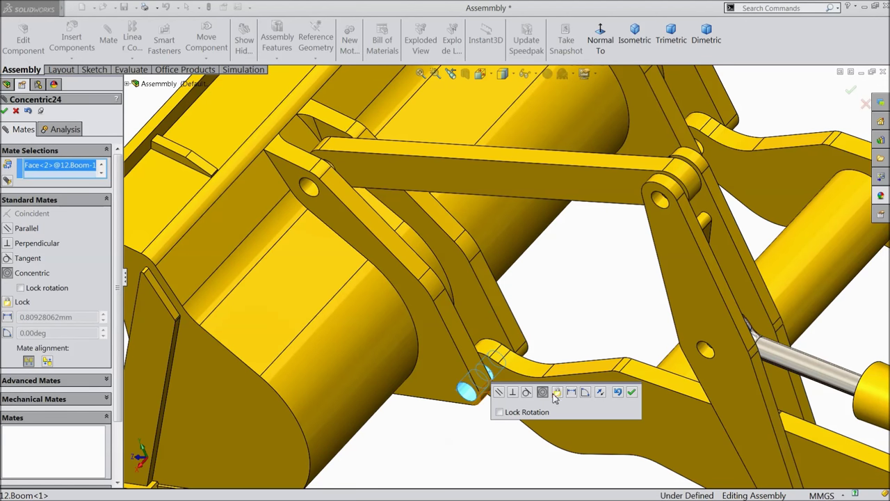
pyautogui.click(631, 394)
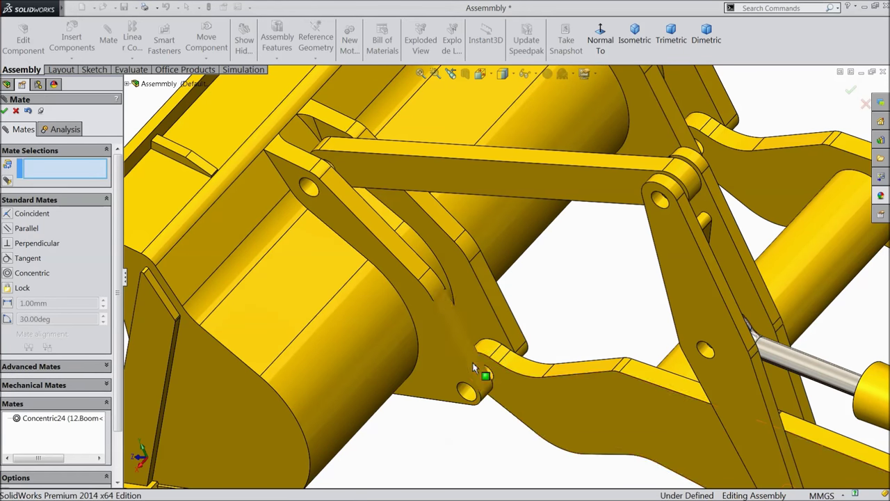
pyautogui.scroll(8, 347, 276)
pyautogui.click(6, 111)
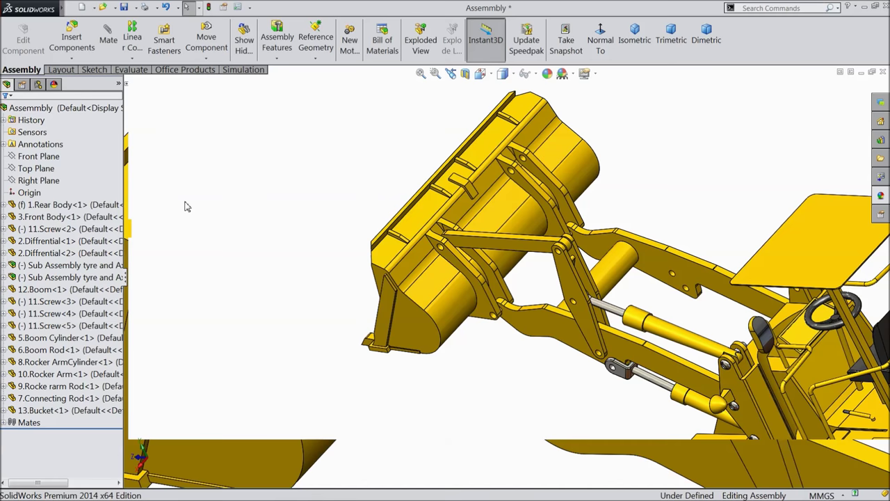
# Drag the boom to confirm bucket, boom and linkage move together
pyautogui.scroll(5, 288, 264)
pyautogui.moveTo(288, 264); pyautogui.dragTo(348, 262, button='middle')
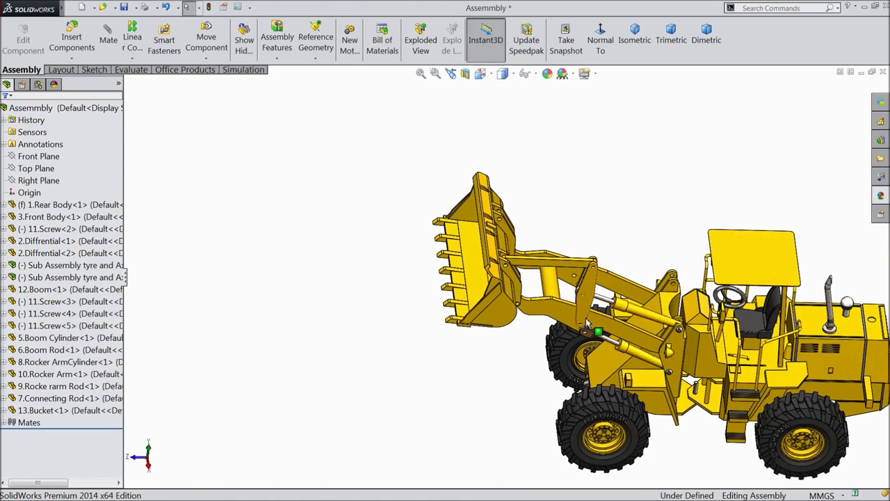
pyautogui.scroll(-5, 508, 327)
pyautogui.click(532, 280)
pyautogui.moveTo(532, 280); pyautogui.dragTo(478, 313)
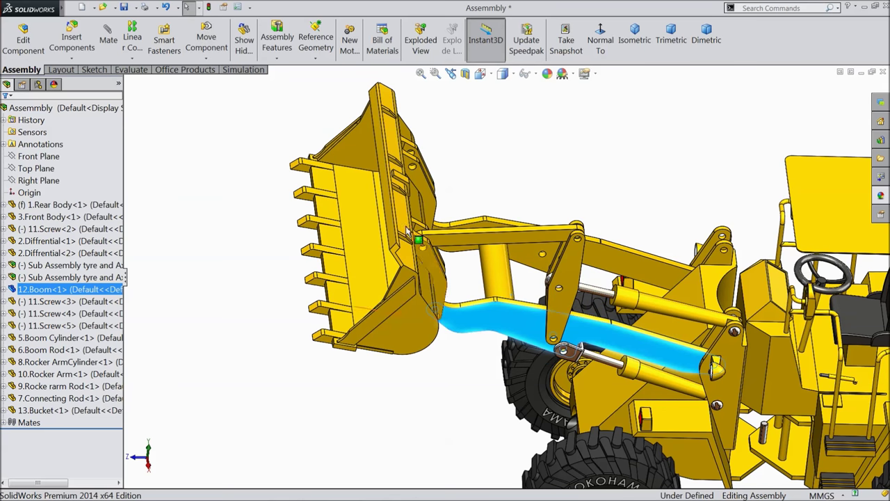
pyautogui.click(139, 126)
pyautogui.click(71, 40)
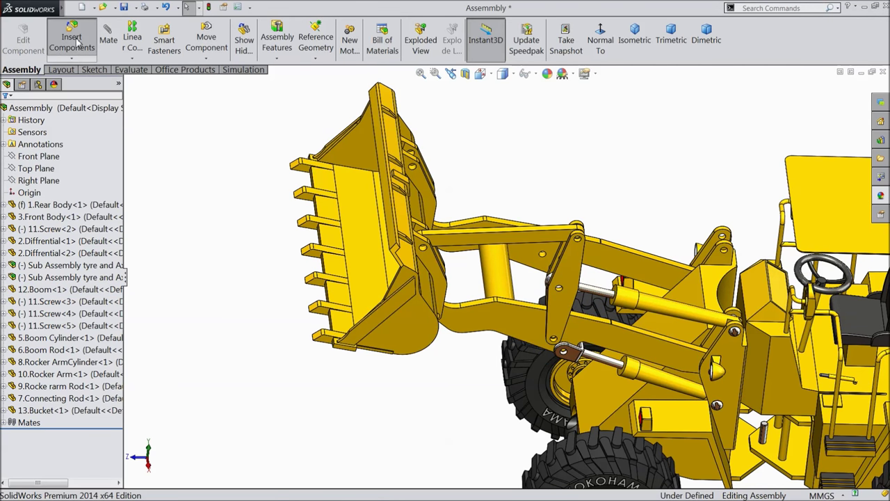
# Insert an 11.Screw part and place it beside the front wheel
pyautogui.click(55, 332)
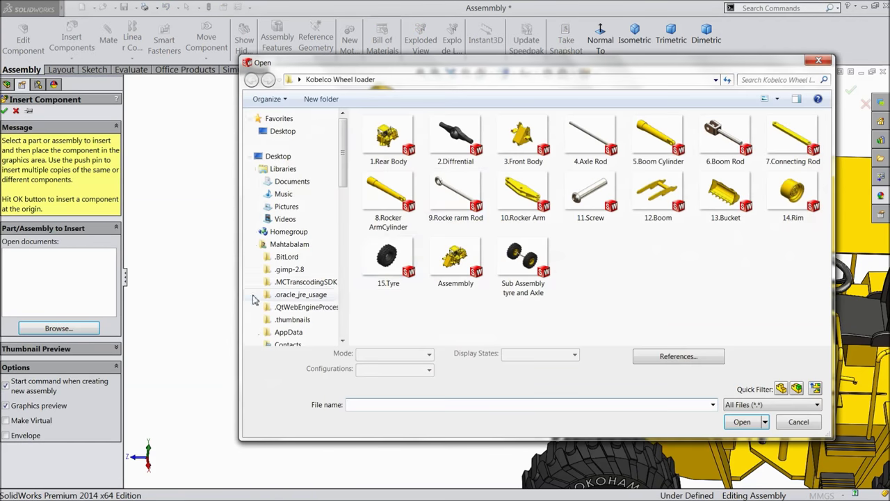
pyautogui.click(570, 202)
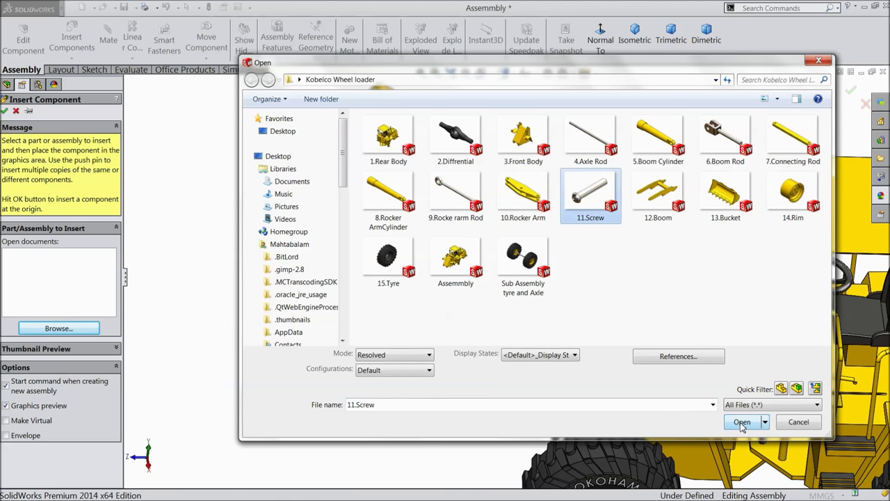
pyautogui.click(742, 422)
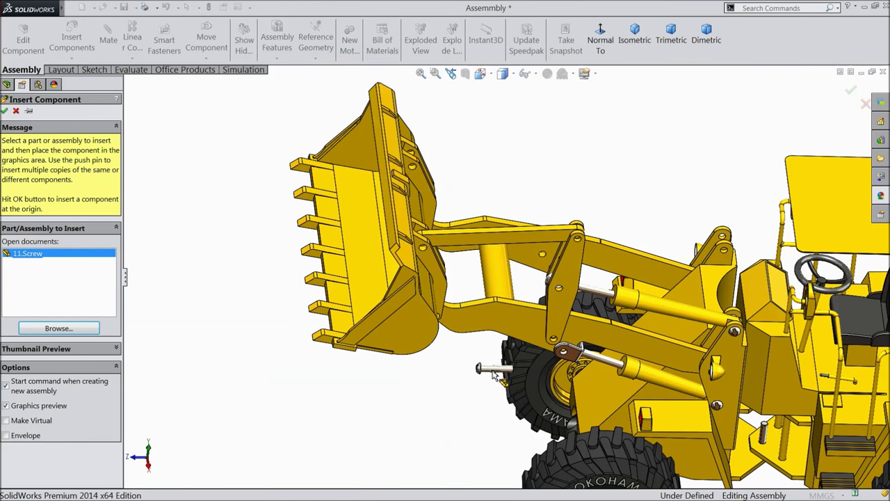
pyautogui.click(405, 322)
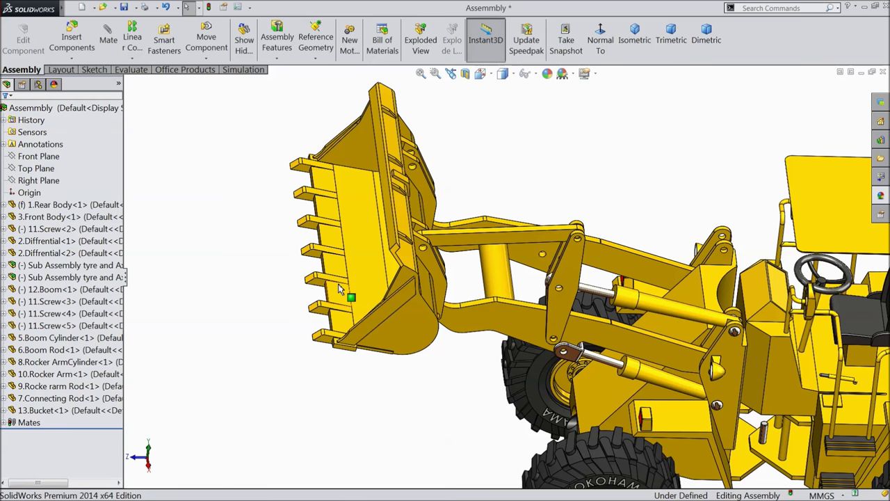
pyautogui.scroll(-5, 678, 391)
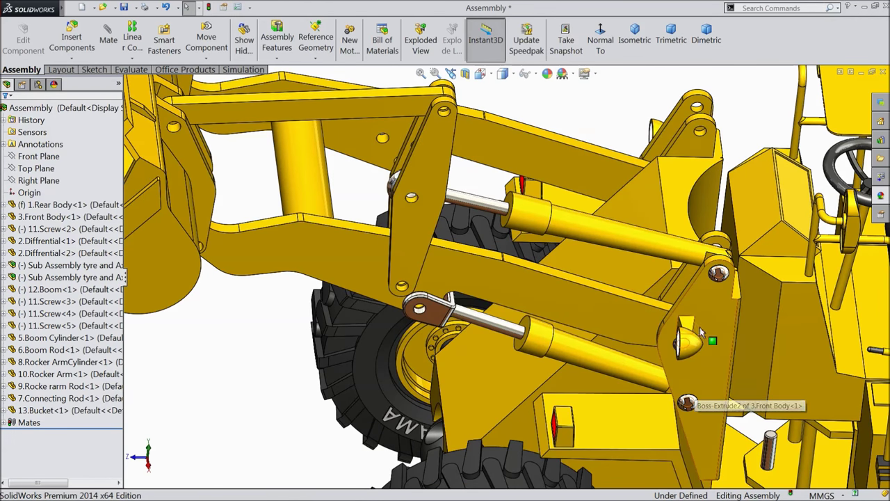
pyautogui.scroll(-2, 699, 397)
pyautogui.moveTo(707, 309); pyautogui.dragTo(712, 313, button='middle')
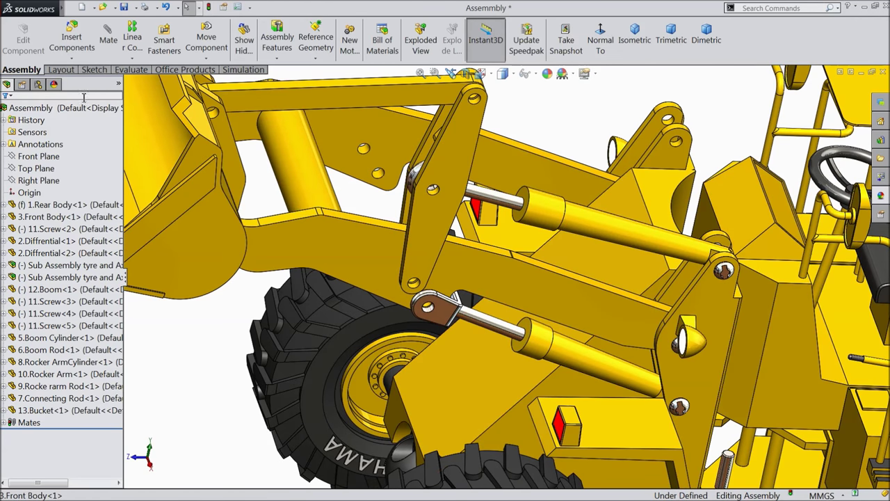
pyautogui.click(72, 60)
# Copy the screw with its mates, using the rocker arm hole and face as new references
pyautogui.click(87, 111)
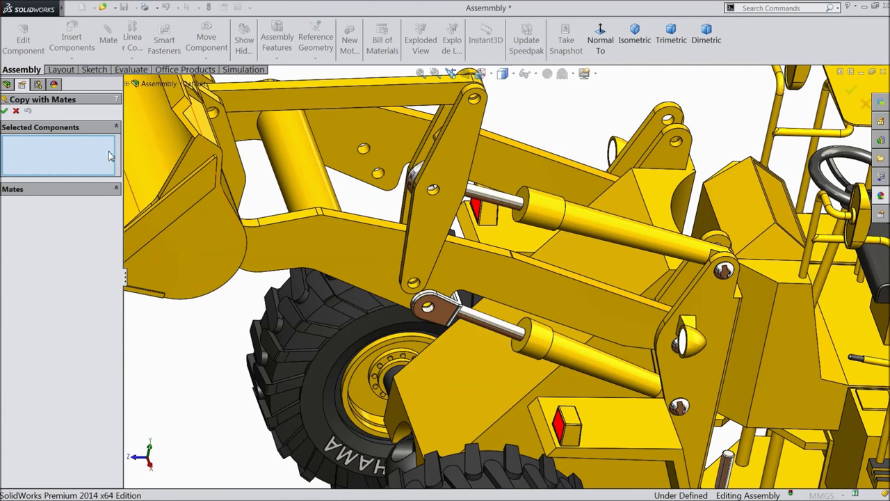
pyautogui.click(724, 272)
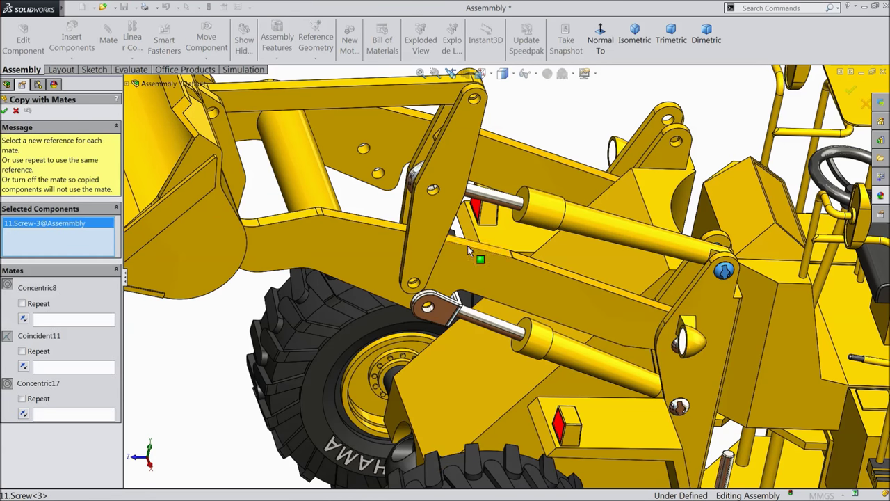
pyautogui.click(51, 321)
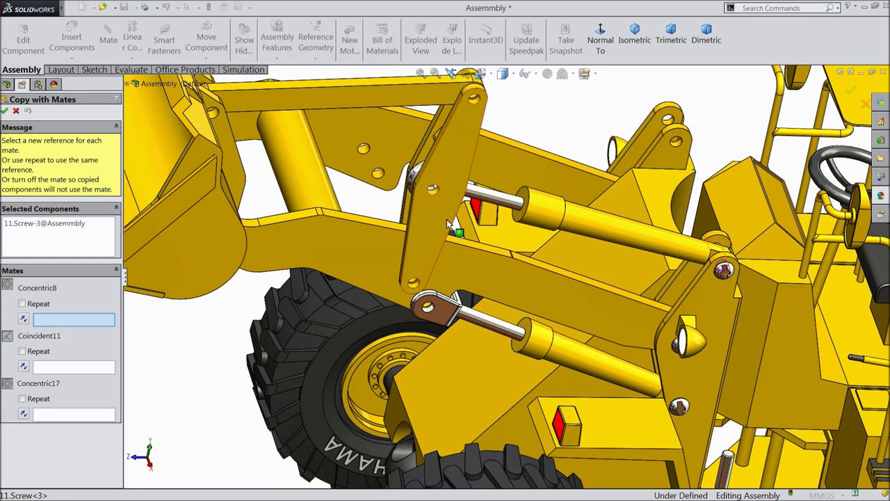
pyautogui.scroll(-5, 450, 232)
pyautogui.click(435, 213)
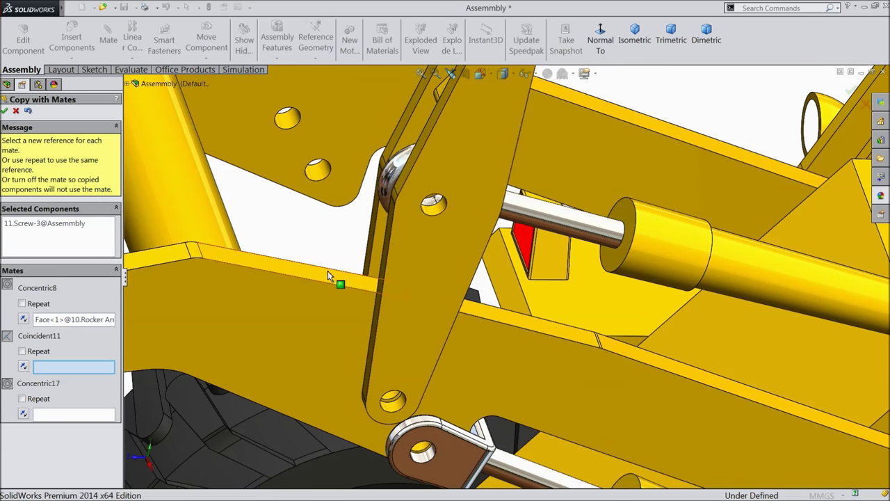
pyautogui.click(426, 245)
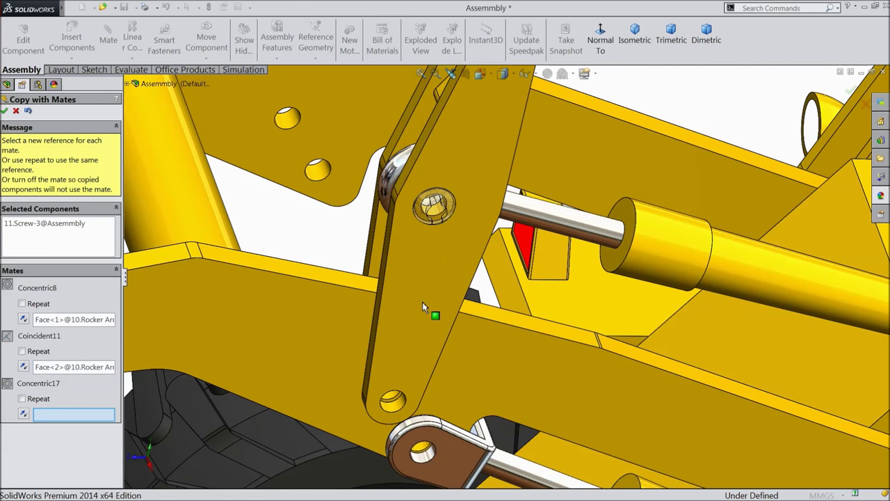
pyautogui.scroll(3, 446, 261)
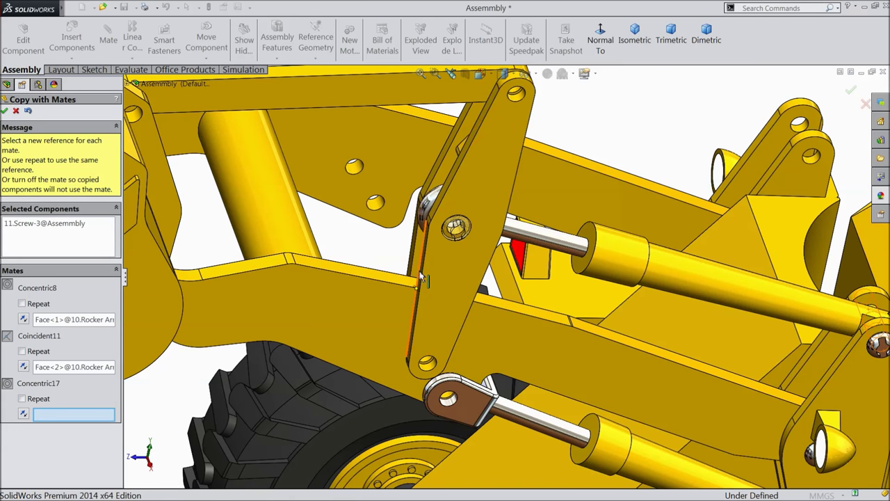
pyautogui.scroll(-2, 511, 120)
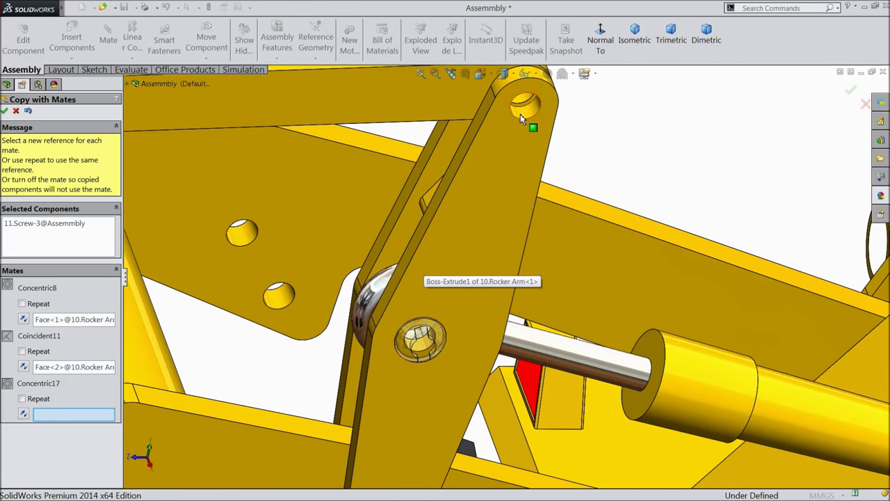
pyautogui.click(521, 113)
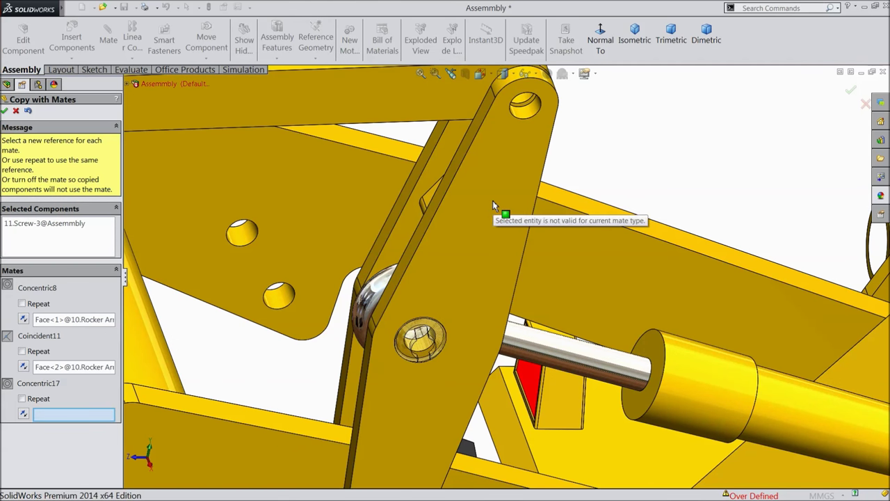
# Close the over-defined screw copy without adding a screw and open the Insert Components options
pyautogui.click(5, 111)
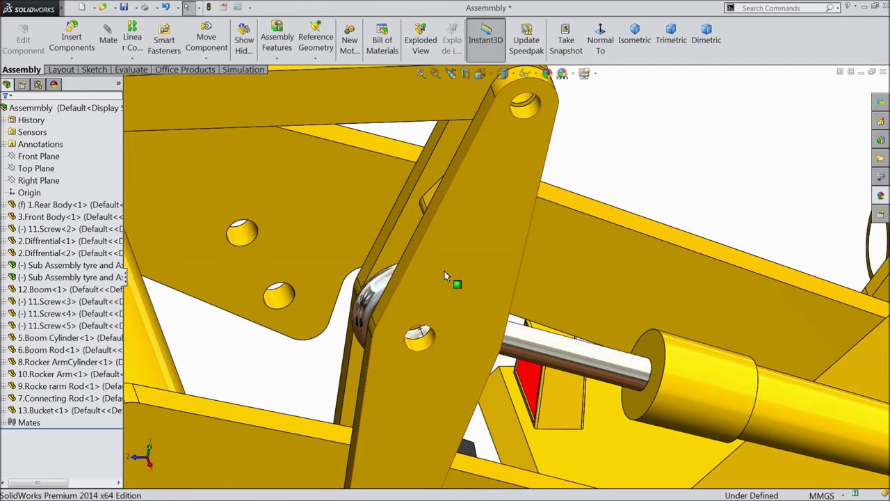
pyautogui.scroll(-5, 445, 276)
pyautogui.scroll(-2, 418, 298)
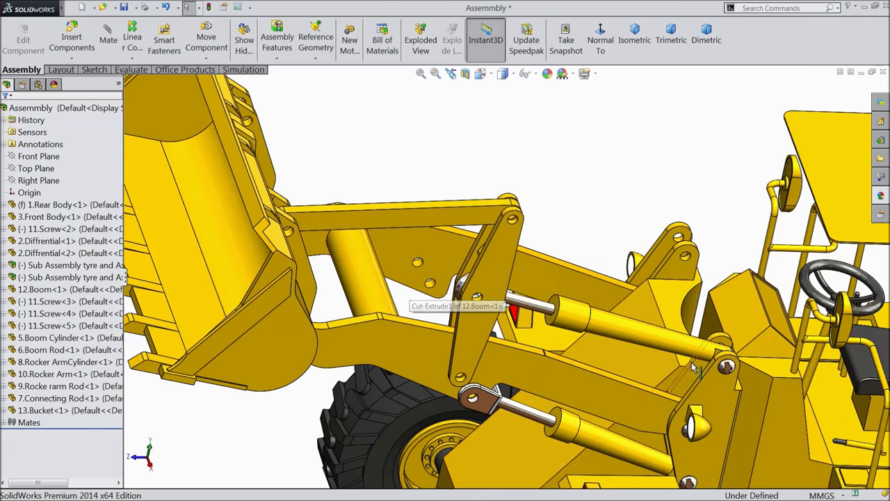
pyautogui.scroll(2, 692, 366)
pyautogui.click(71, 60)
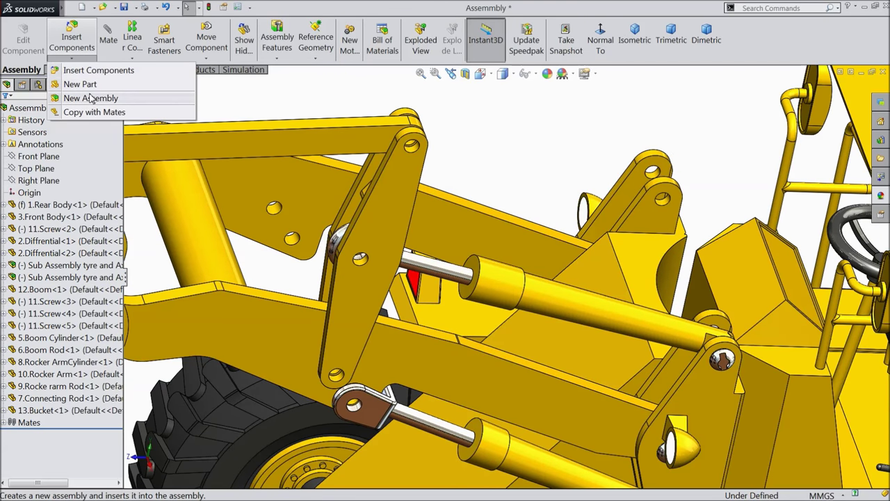
# Retry Copy with Mates on 11.Screw-3, using the rocker arm hole for the first concentric mate
pyautogui.click(89, 112)
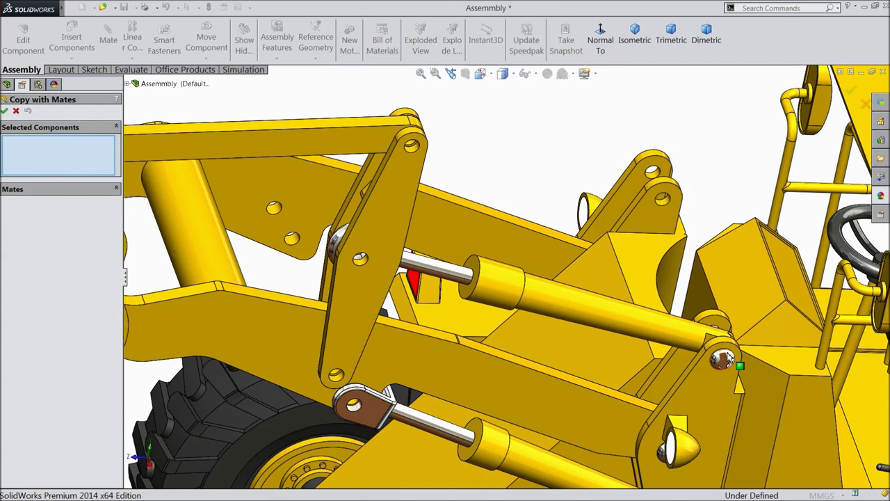
pyautogui.click(721, 358)
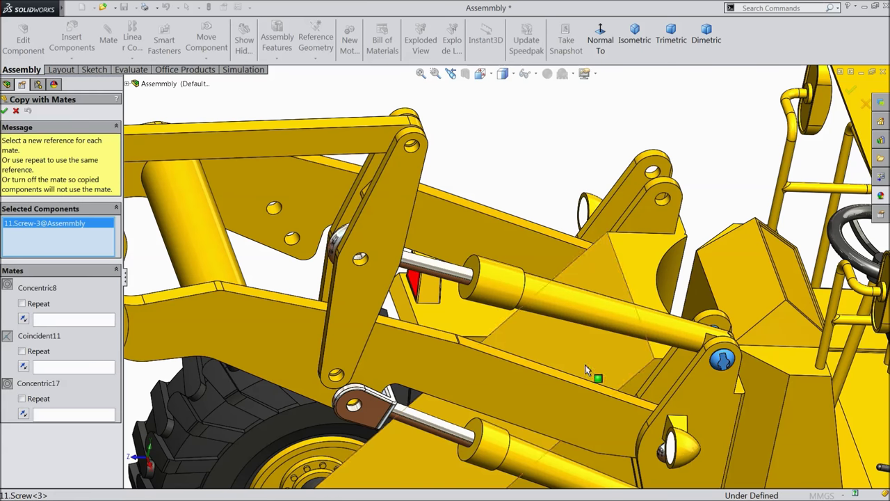
pyautogui.click(59, 322)
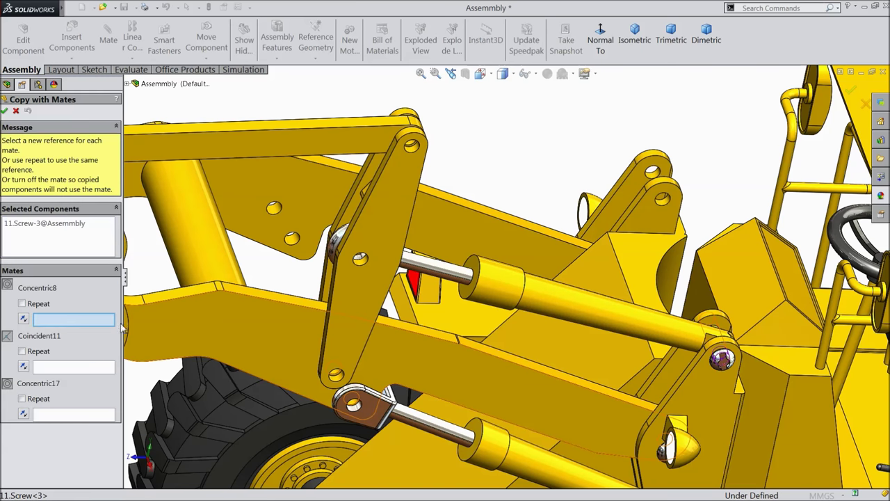
pyautogui.scroll(-5, 367, 271)
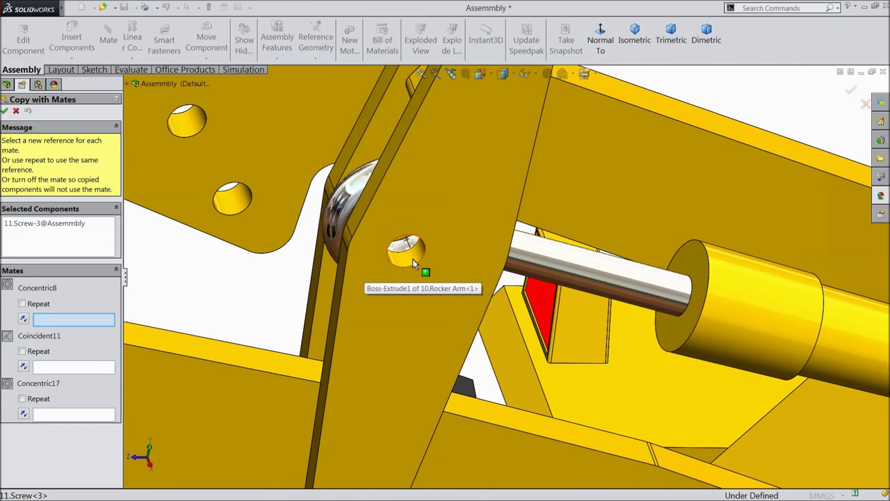
pyautogui.click(411, 260)
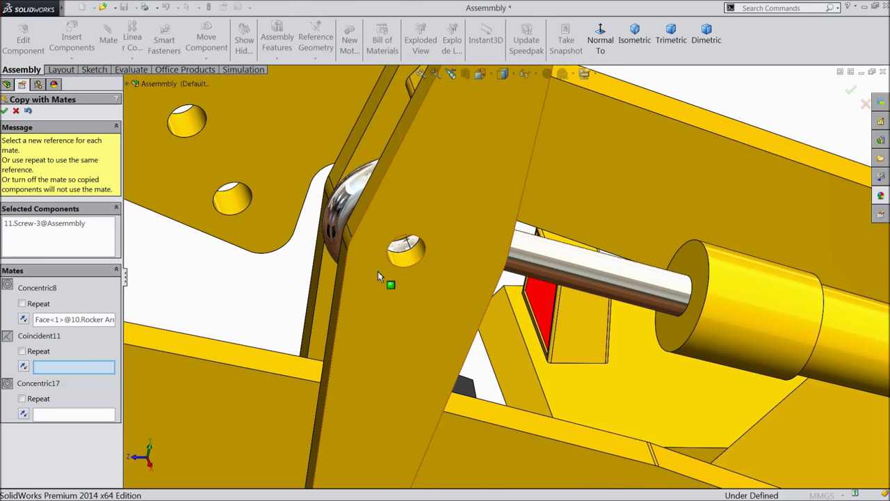
# Clear the Concentric8 reference, reassign the second concentric mate, then cancel the screw copy
pyautogui.rightClick(65, 322)
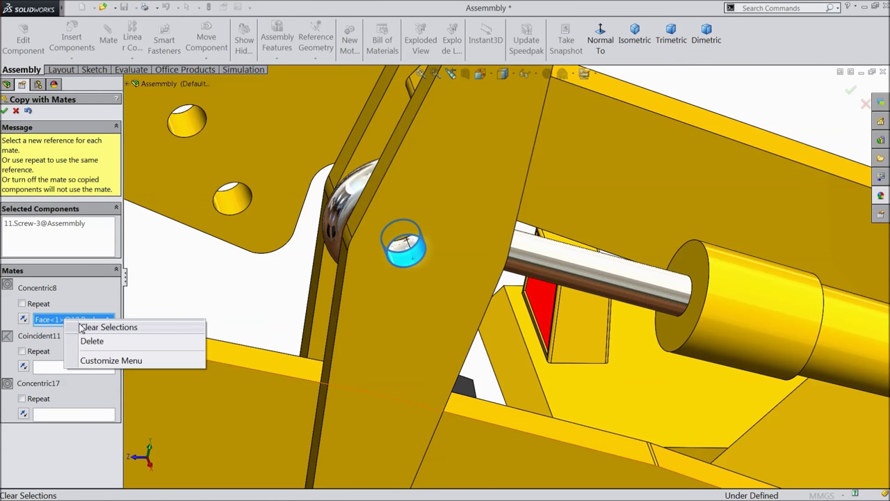
pyautogui.click(81, 326)
pyautogui.click(48, 413)
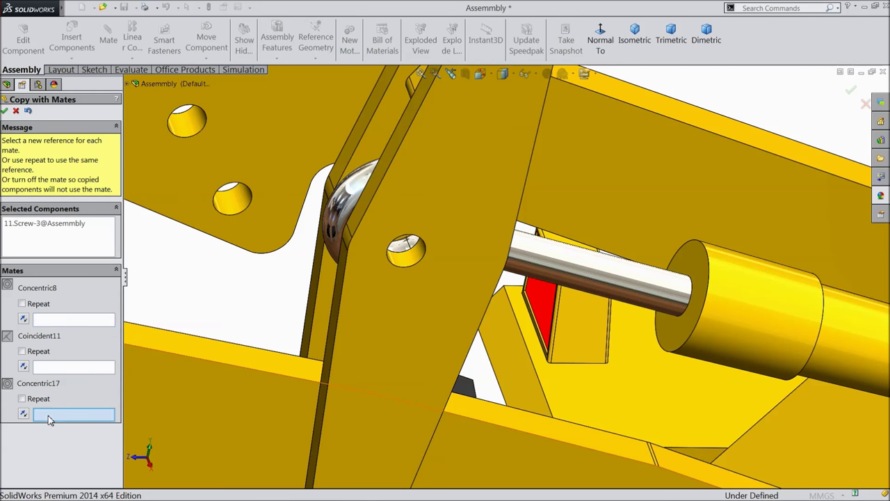
pyautogui.click(409, 262)
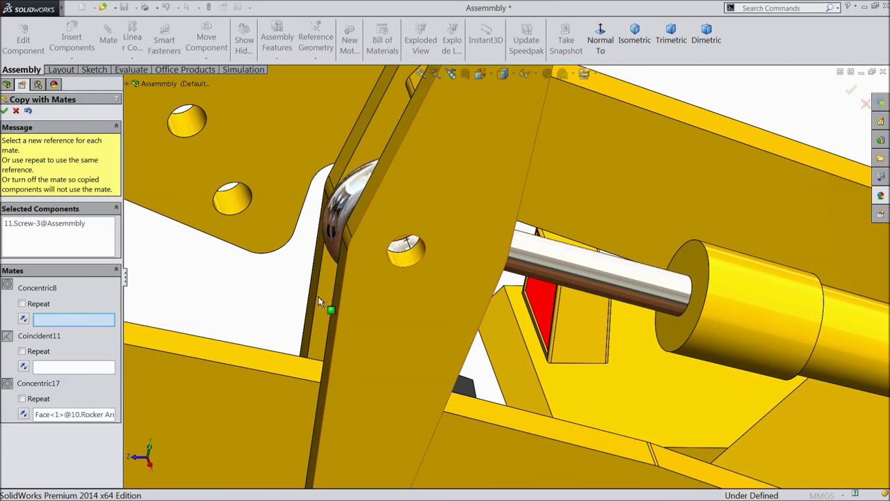
pyautogui.click(57, 369)
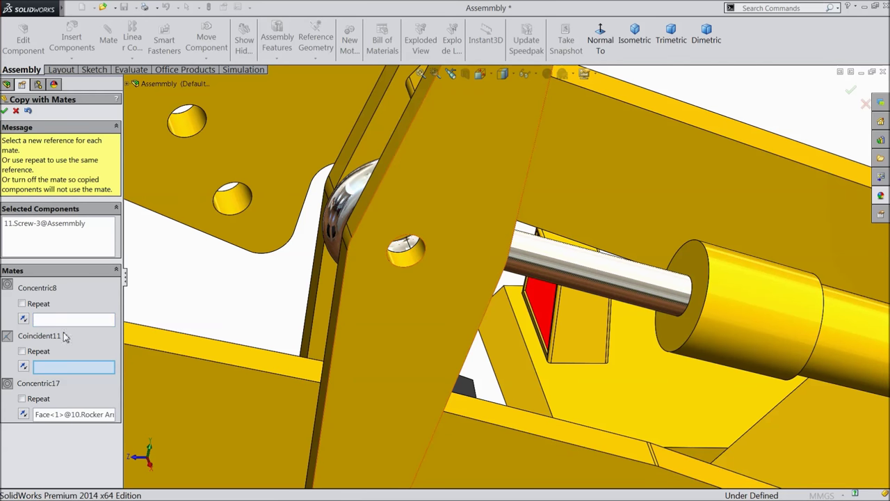
pyautogui.click(16, 110)
# Insert the 11.Screw part file into the assembly
pyautogui.click(72, 42)
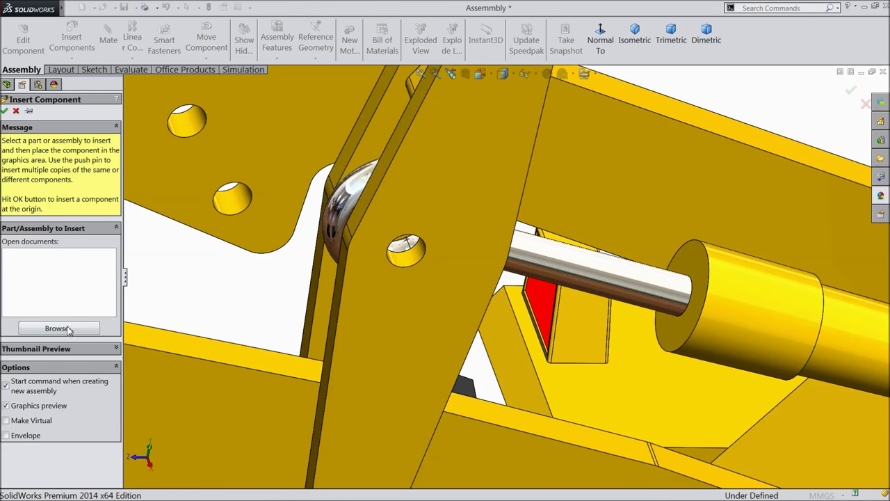
pyautogui.click(59, 329)
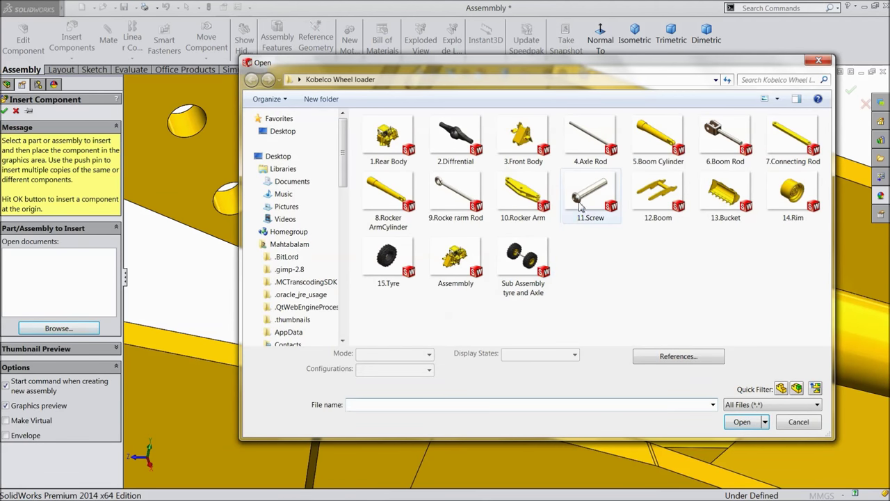
pyautogui.click(590, 198)
pyautogui.click(741, 421)
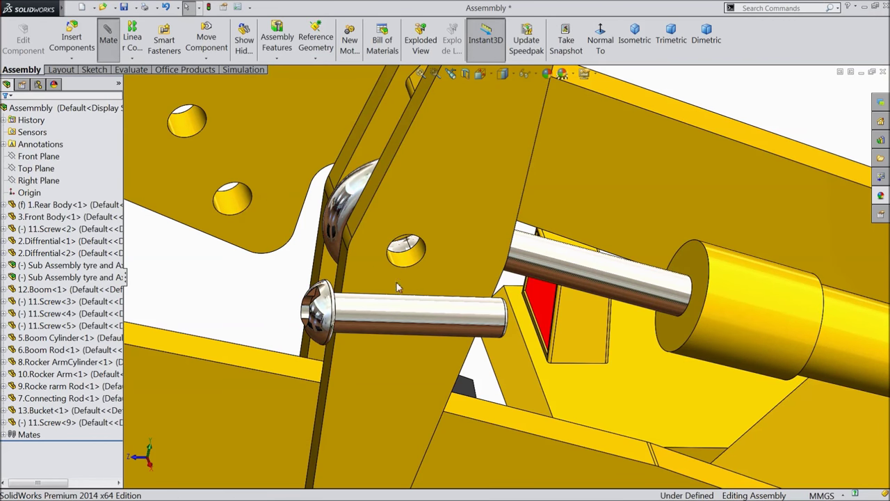
# Mate the new screw concentric with the rocker arm hole, flipped to point inward
pyautogui.click(418, 318)
pyautogui.click(407, 263)
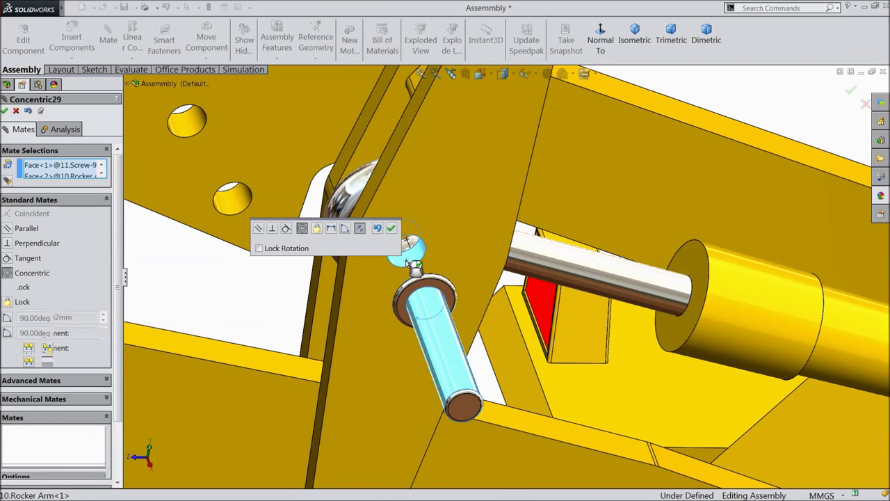
pyautogui.click(359, 229)
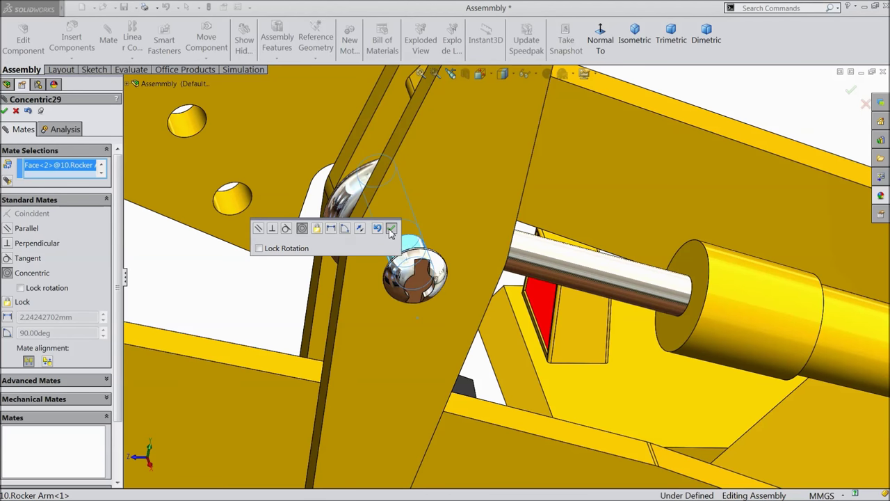
pyautogui.click(391, 228)
# Seat the screw head's underside coincident with the rocker arm face
pyautogui.click(376, 230)
pyautogui.moveTo(402, 261); pyautogui.dragTo(456, 336, button='middle')
pyautogui.scroll(-6, 422, 280)
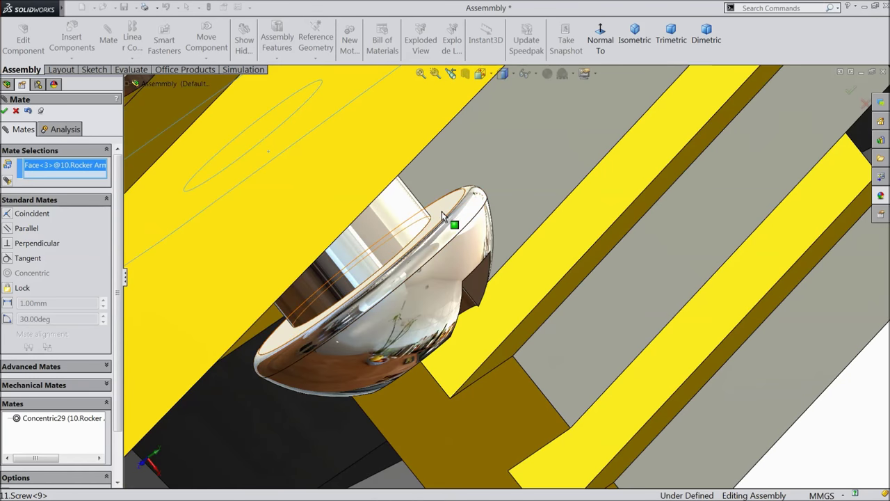
pyautogui.click(443, 218)
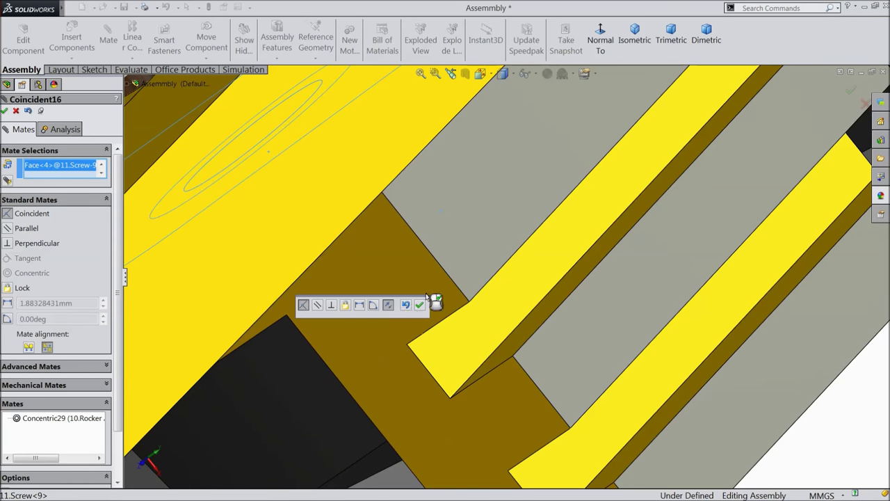
pyautogui.moveTo(397, 364); pyautogui.dragTo(341, 319, button='middle')
pyautogui.scroll(8, 341, 320)
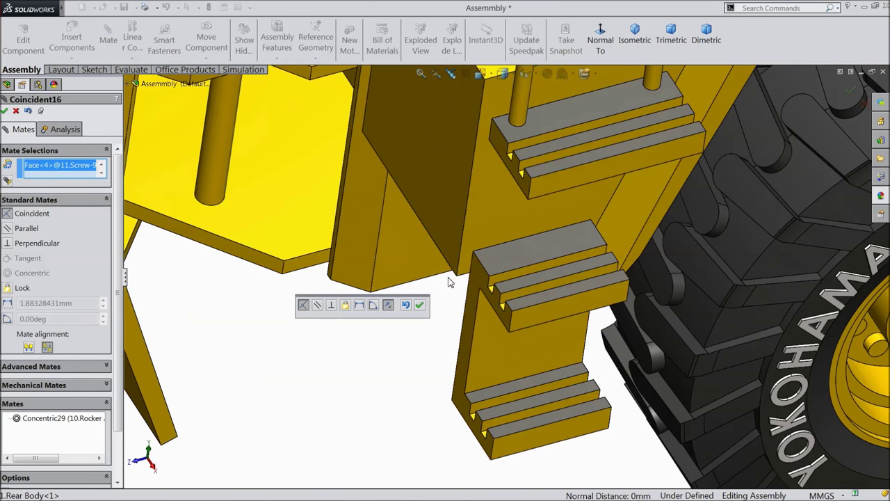
pyautogui.scroll(6, 438, 290)
pyautogui.click(420, 304)
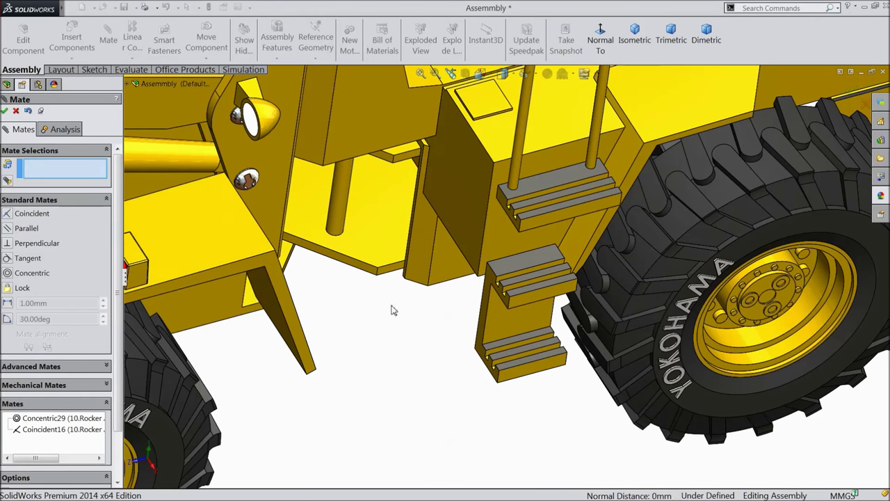
pyautogui.scroll(3, 351, 292)
pyautogui.scroll(-3, 283, 170)
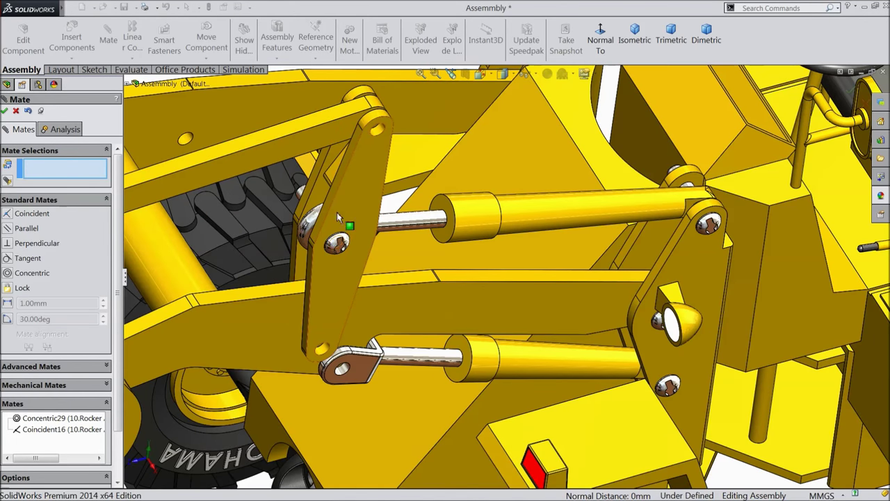
# Accept the new screw's mates and close the leftover component insertion
pyautogui.scroll(-2, 258, 233)
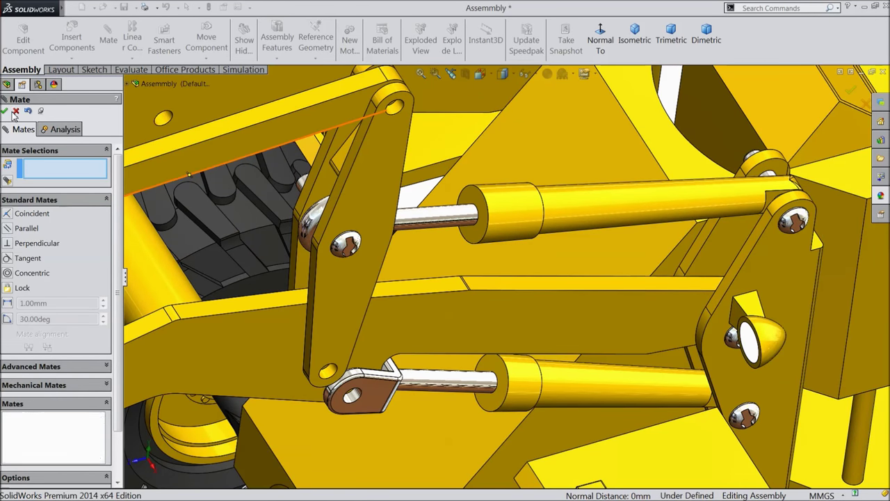
pyautogui.click(5, 112)
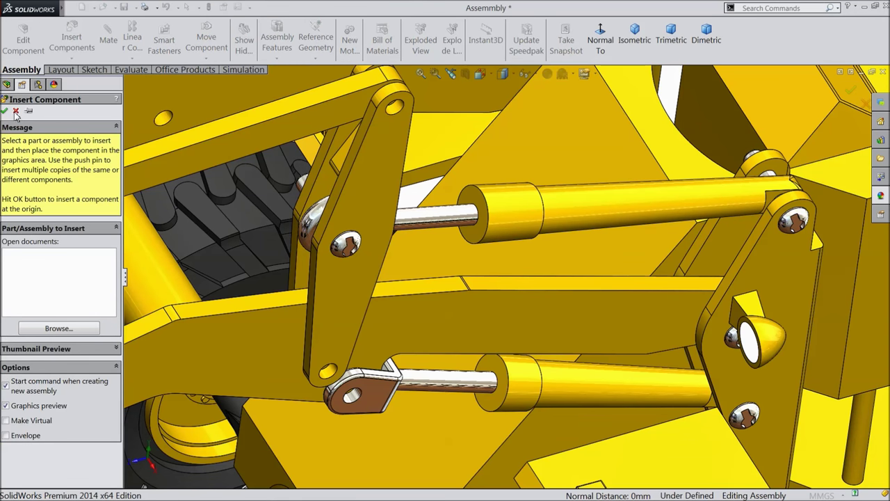
pyautogui.click(15, 111)
pyautogui.click(72, 58)
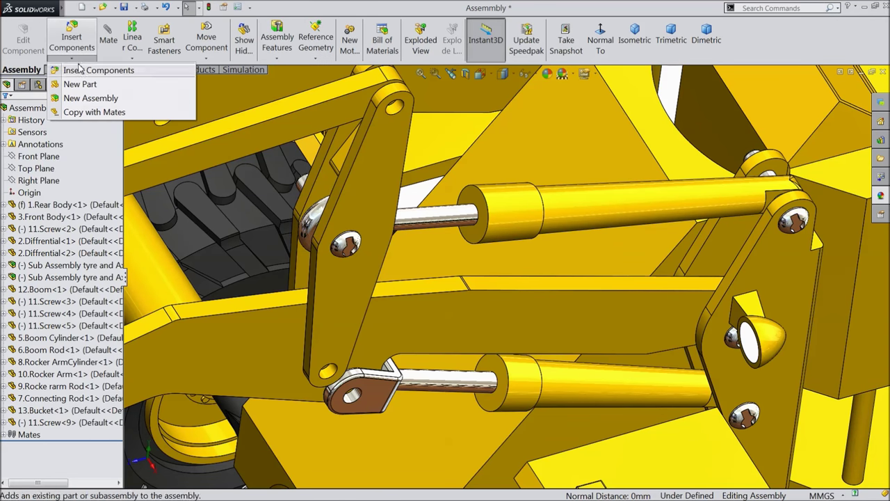
# Copy 11.Screw-9 with mates into the rocker arm's upper hole, using its hole and face
pyautogui.click(87, 115)
pyautogui.scroll(-3, 355, 240)
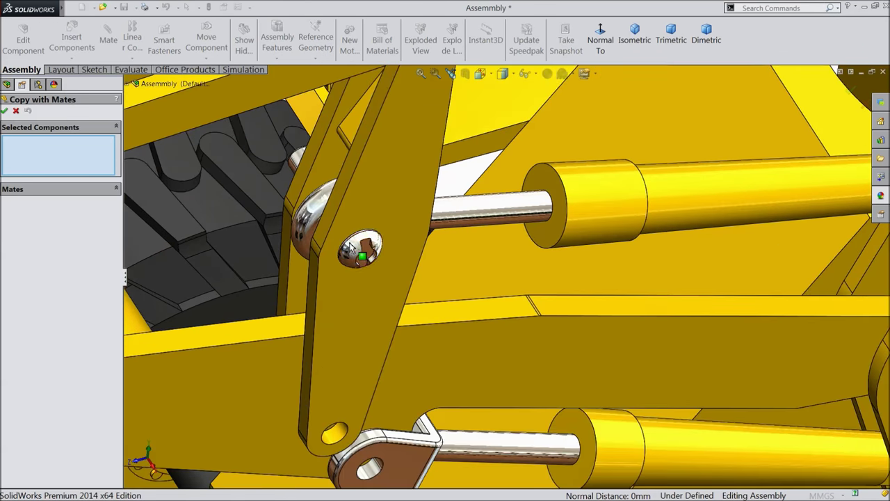
pyautogui.click(357, 247)
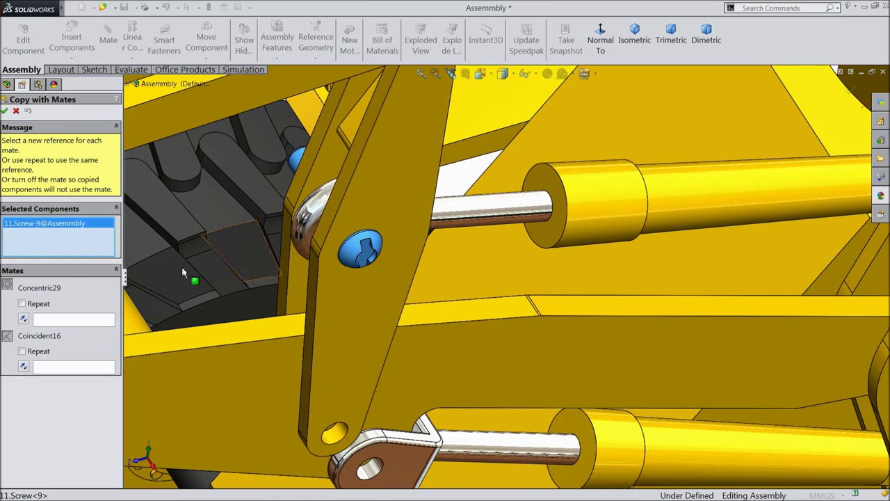
pyautogui.click(73, 319)
pyautogui.moveTo(361, 252); pyautogui.dragTo(415, 238, button='middle')
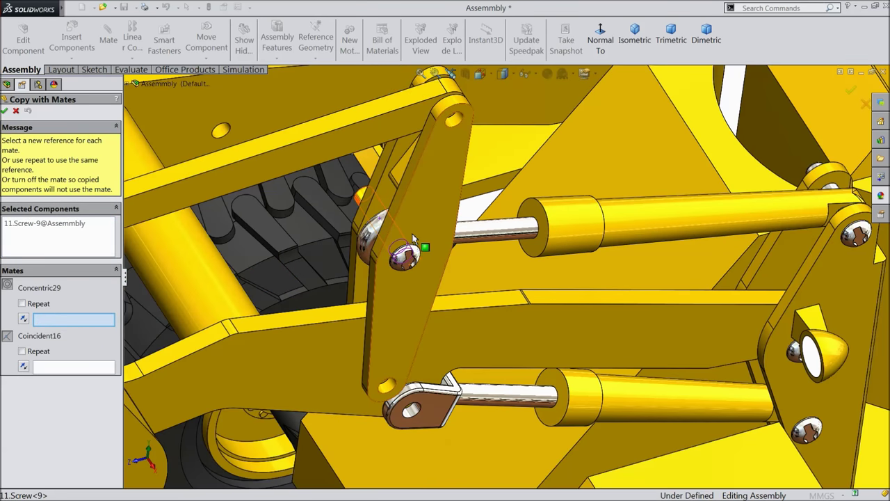
pyautogui.click(456, 122)
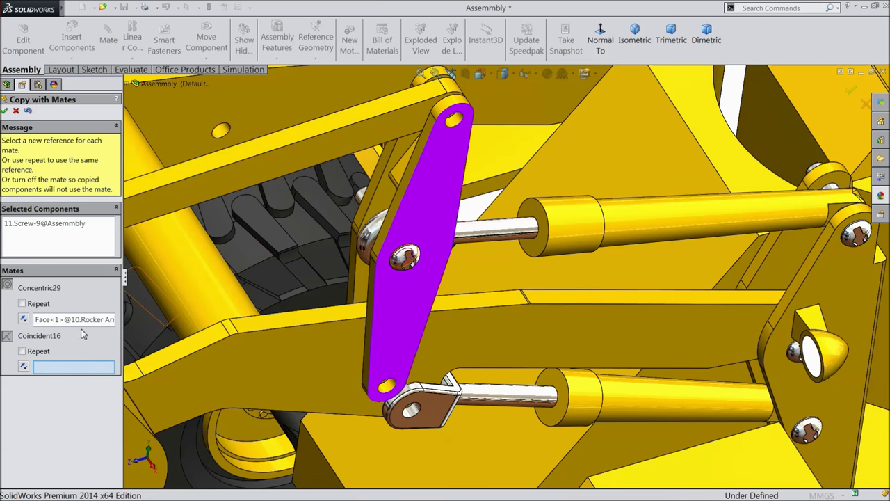
pyautogui.click(440, 207)
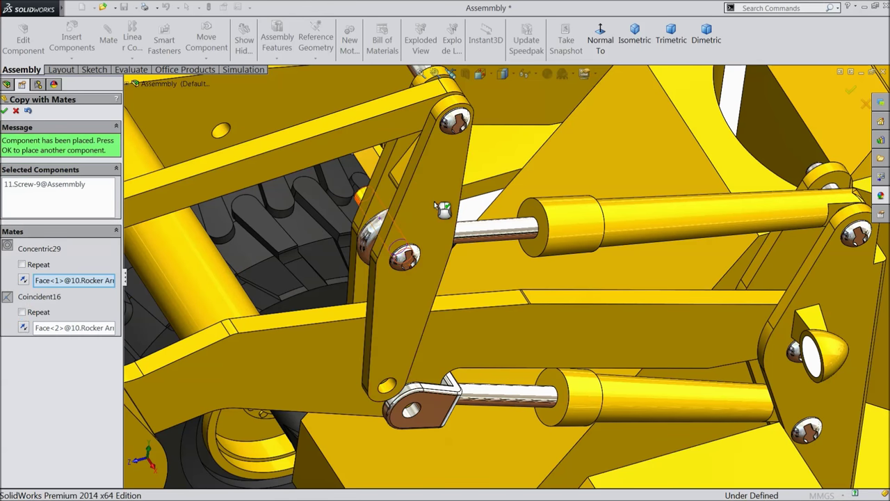
# Place another screw copy in the rocker arm's lower hole, concentric and flush with its face
pyautogui.scroll(3, 453, 139)
pyautogui.moveTo(471, 195); pyautogui.dragTo(473, 230, button='middle')
pyautogui.scroll(-2, 468, 225)
pyautogui.scroll(-4, 477, 319)
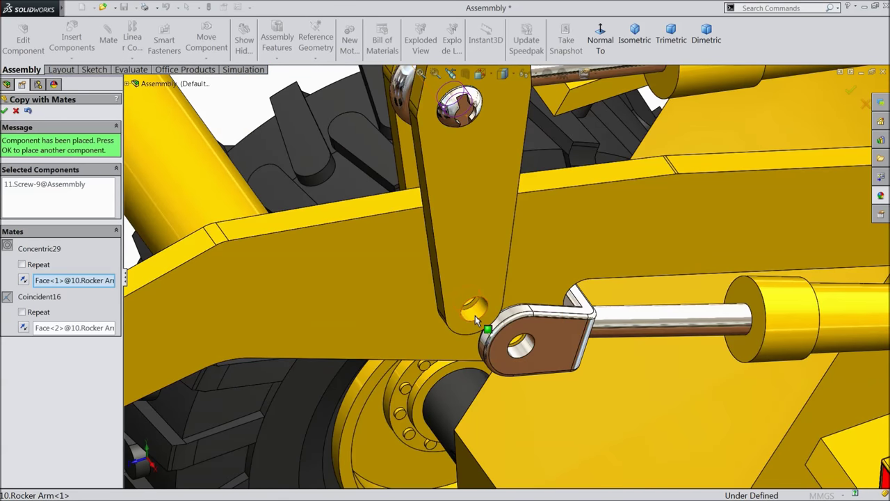
pyautogui.click(4, 111)
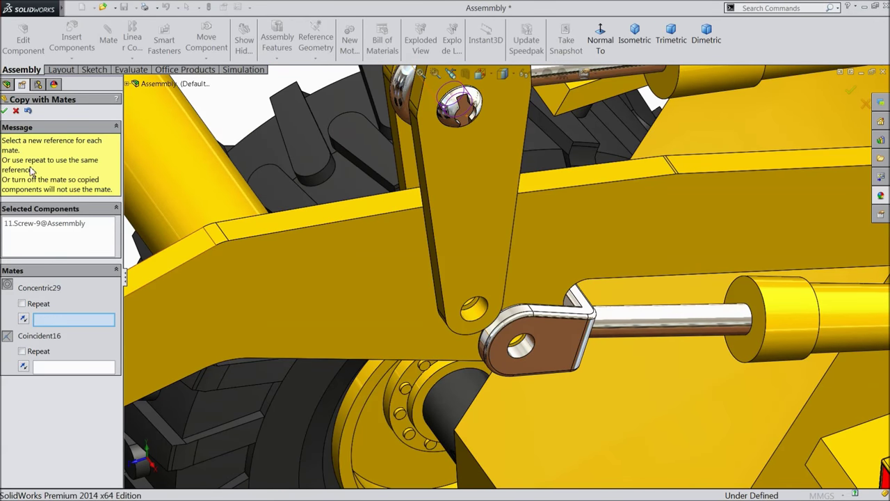
pyautogui.click(475, 319)
pyautogui.click(463, 242)
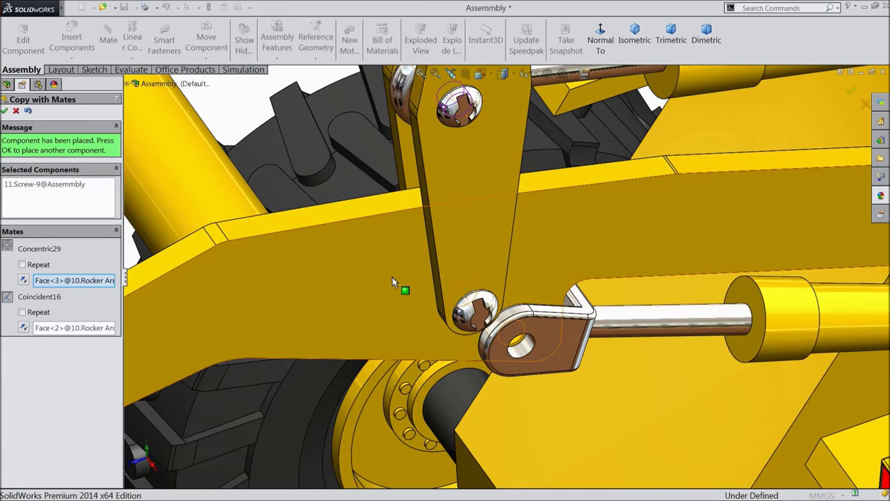
pyautogui.scroll(4, 392, 277)
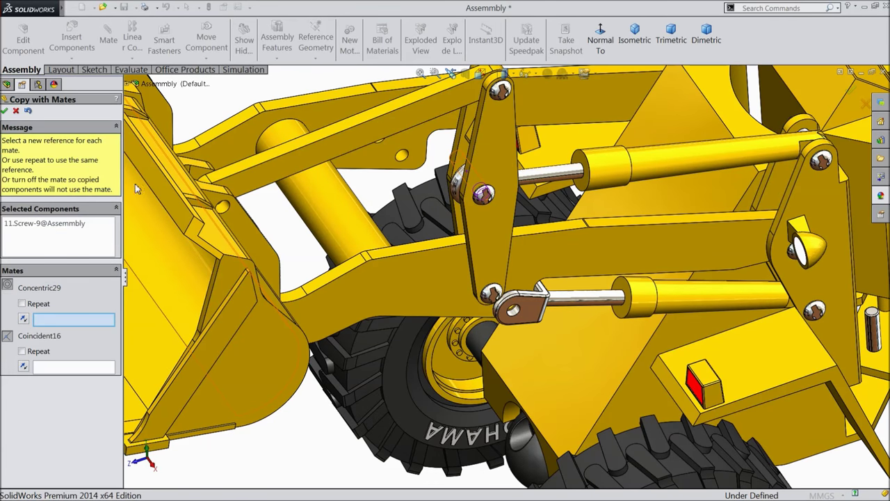
# Place screw copies in the bucket's pin holes, concentric and seated on the bucket faces
pyautogui.scroll(-4, 250, 218)
pyautogui.click(255, 208)
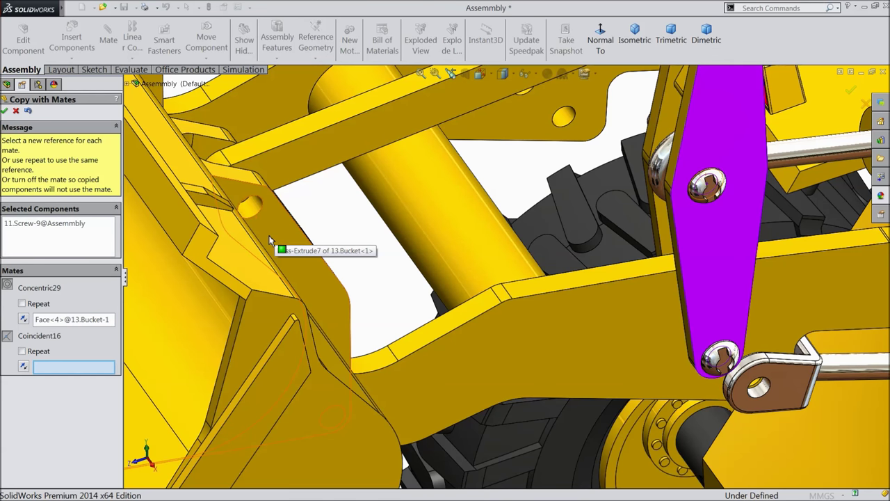
pyautogui.click(271, 240)
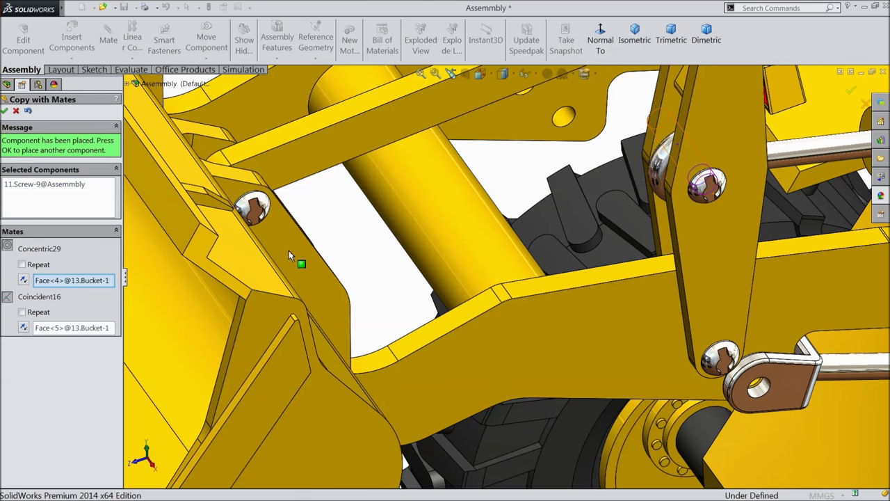
pyautogui.click(4, 110)
pyautogui.moveTo(274, 288); pyautogui.dragTo(397, 369, button='middle')
pyautogui.scroll(5, 396, 374)
pyautogui.scroll(-10, 462, 325)
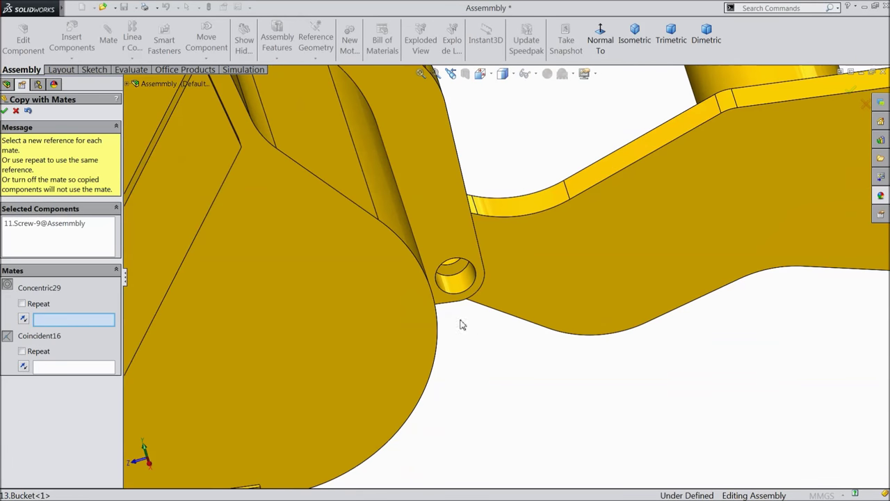
pyautogui.click(436, 224)
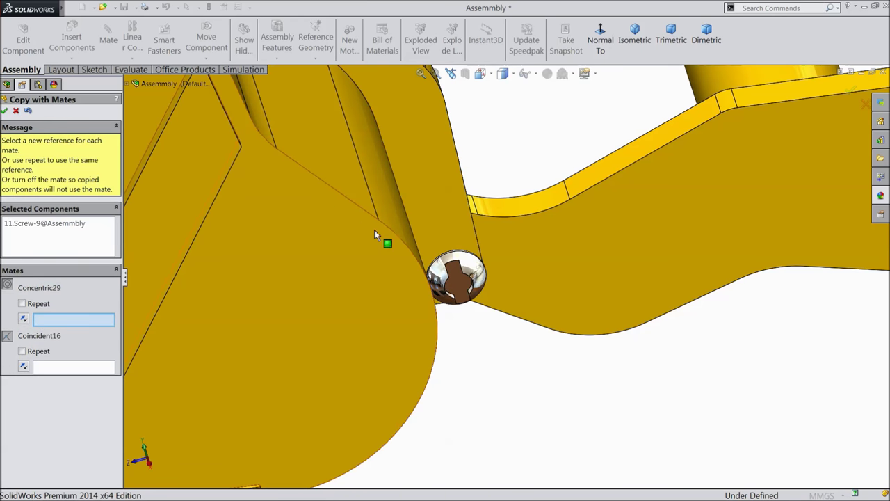
pyautogui.scroll(5, 478, 275)
pyautogui.scroll(4, 479, 278)
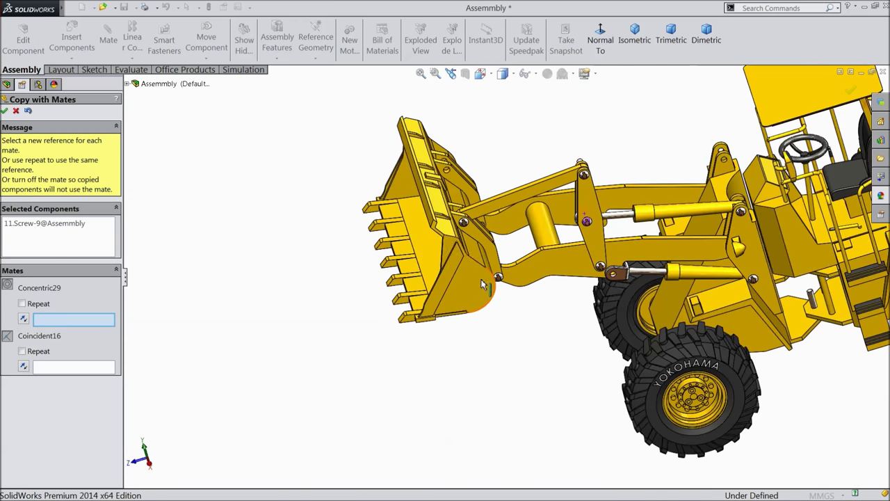
pyautogui.scroll(-6, 638, 278)
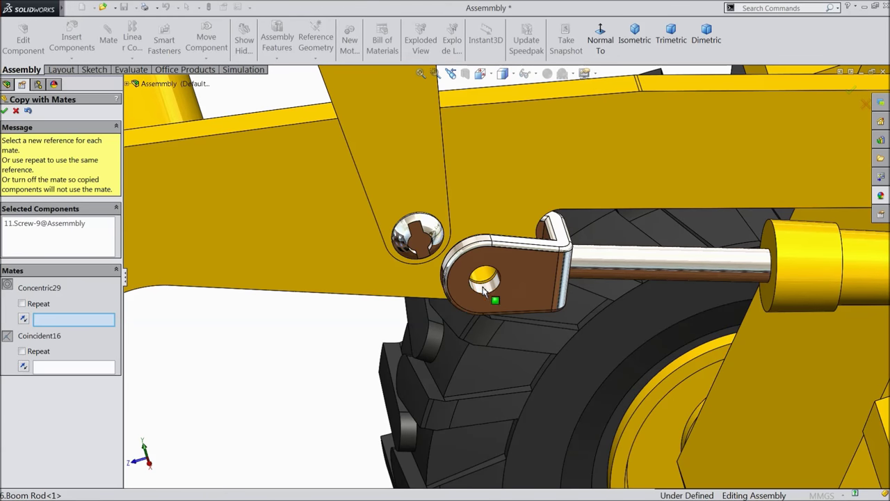
# Place a screw copy through the 6.Boom Rod clevis, concentric and flush with its face
pyautogui.click(481, 291)
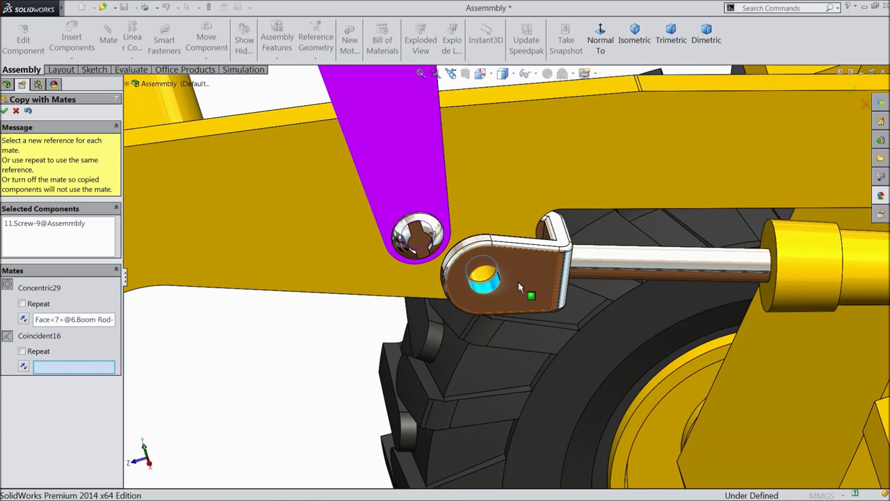
pyautogui.click(523, 276)
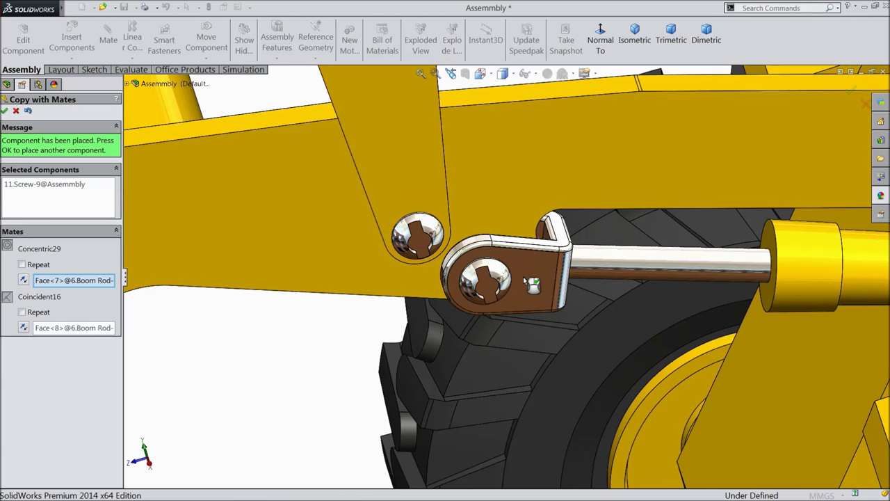
pyautogui.click(6, 112)
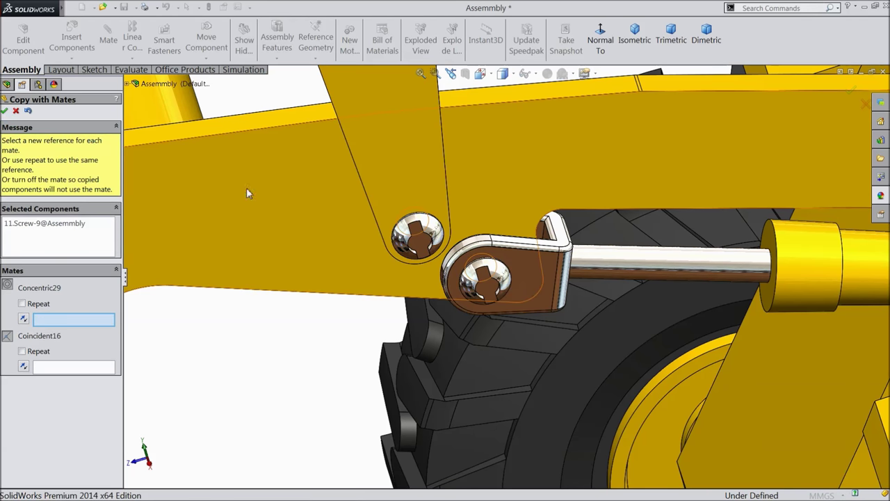
pyautogui.scroll(10, 464, 299)
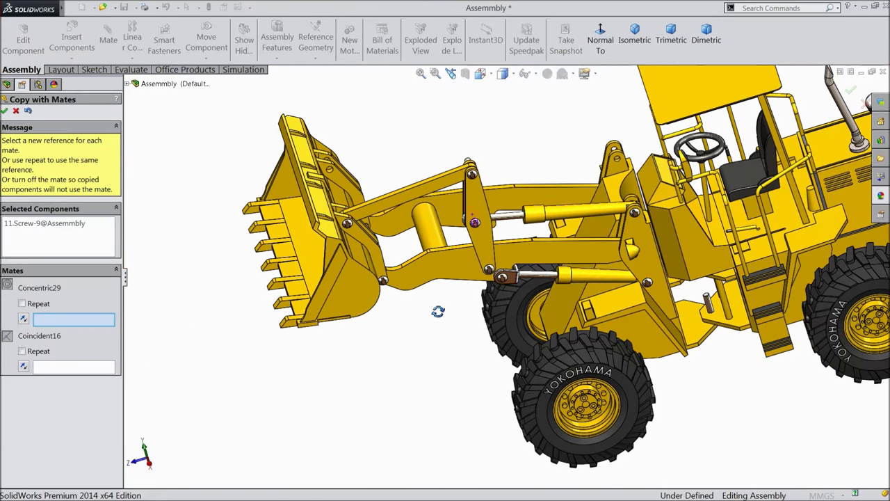
pyautogui.moveTo(437, 311)
pyautogui.mouseDown(button='middle')
pyautogui.moveTo(436, 275)
pyautogui.moveTo(424, 268)
pyautogui.moveTo(419, 292)
pyautogui.moveTo(451, 317)
pyautogui.mouseUp(button='middle')
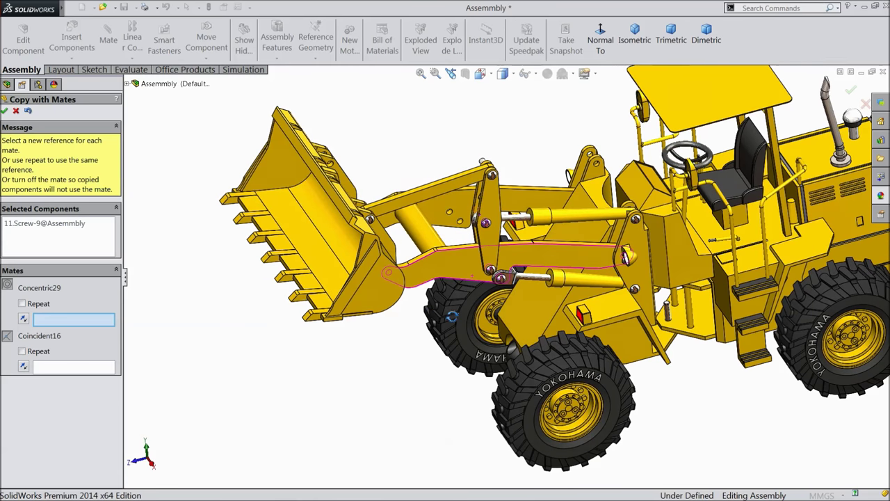
# Finish the screw copies and drag the boom arm to test the linkage
pyautogui.click(5, 112)
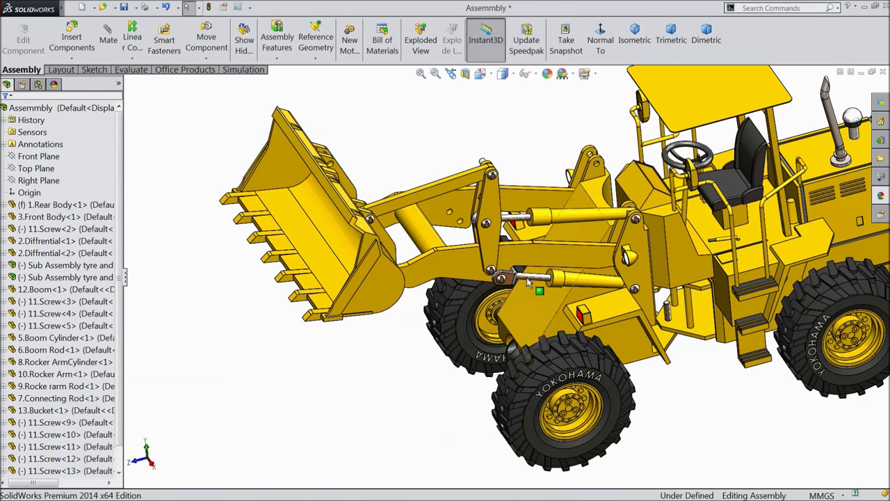
pyautogui.scroll(-3, 528, 282)
pyautogui.moveTo(495, 230); pyautogui.dragTo(499, 172)
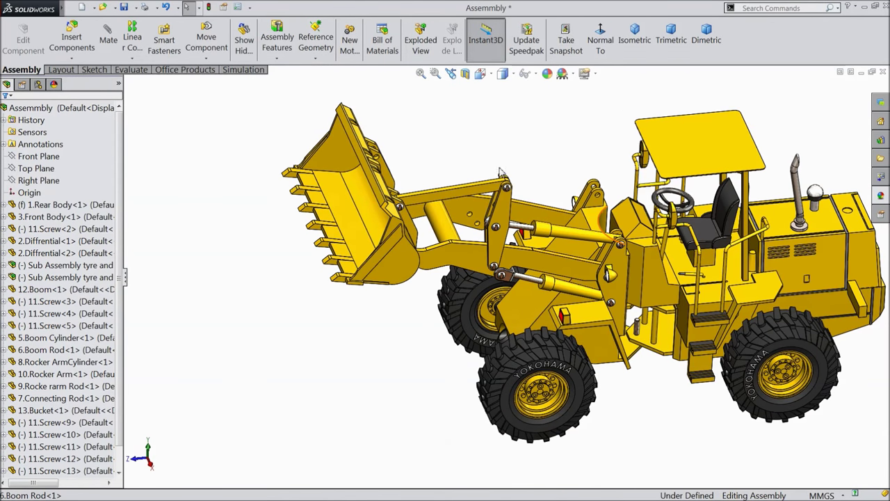
# Start Mirror Components about the Right Plane, then cancel without mirroring
pyautogui.click(133, 59)
pyautogui.click(171, 140)
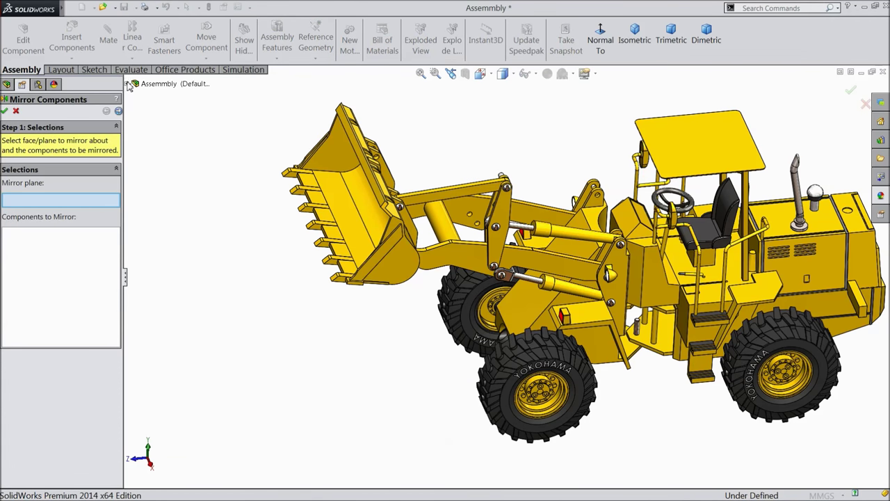
pyautogui.click(129, 84)
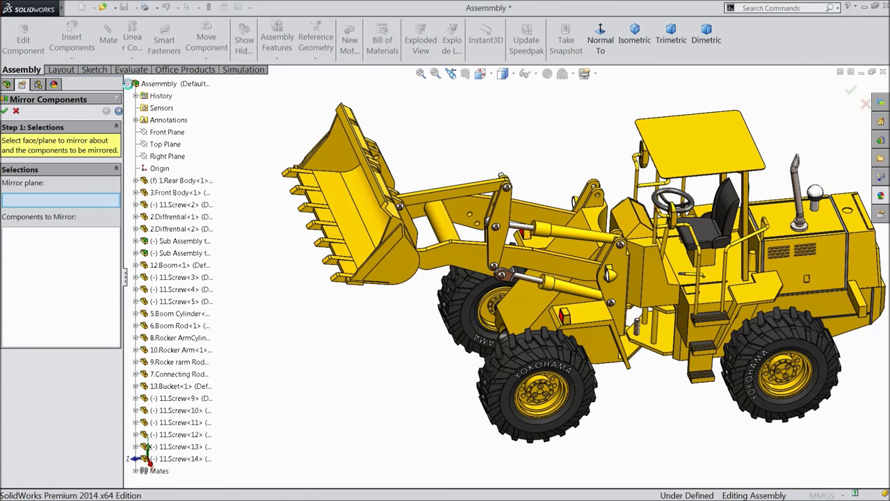
pyautogui.click(167, 156)
pyautogui.scroll(5, 326, 240)
pyautogui.moveTo(326, 241); pyautogui.dragTo(397, 245, button='middle')
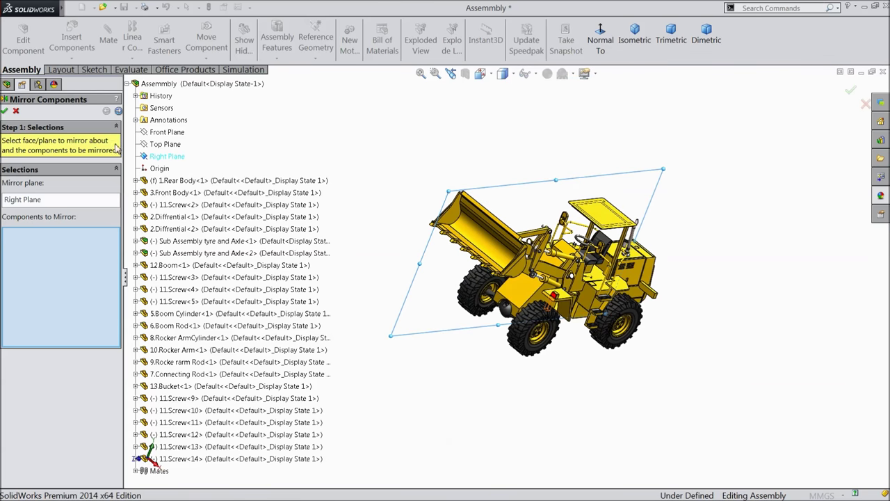
pyautogui.click(16, 111)
# Select the 1.Rear Body component in the model
pyautogui.click(605, 270)
pyautogui.moveTo(498, 189)
pyautogui.mouseDown(button='middle')
pyautogui.moveTo(454, 202)
pyautogui.moveTo(491, 187)
pyautogui.moveTo(483, 185)
pyautogui.mouseUp(button='middle')
pyautogui.scroll(-5, 634, 270)
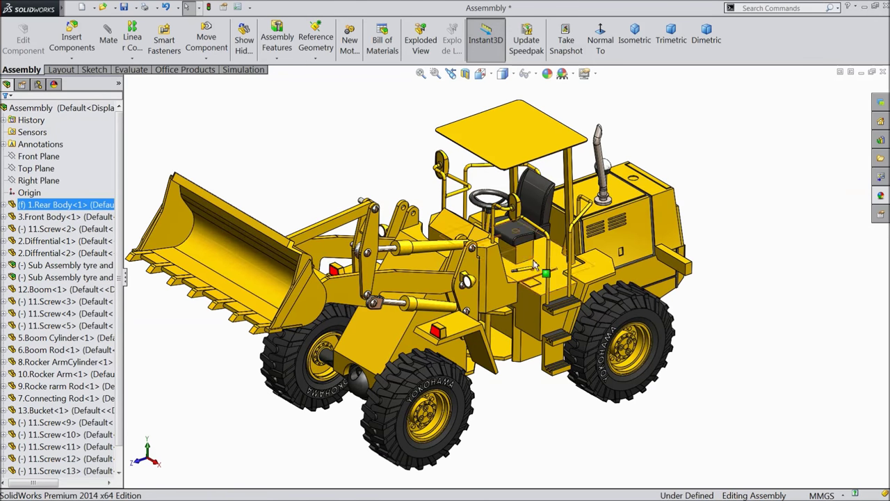
# Select 1.Rear Body's Front and Right Planes with the assembly Front Plane and attempt a mate
pyautogui.click(142, 209)
pyautogui.click(4, 206)
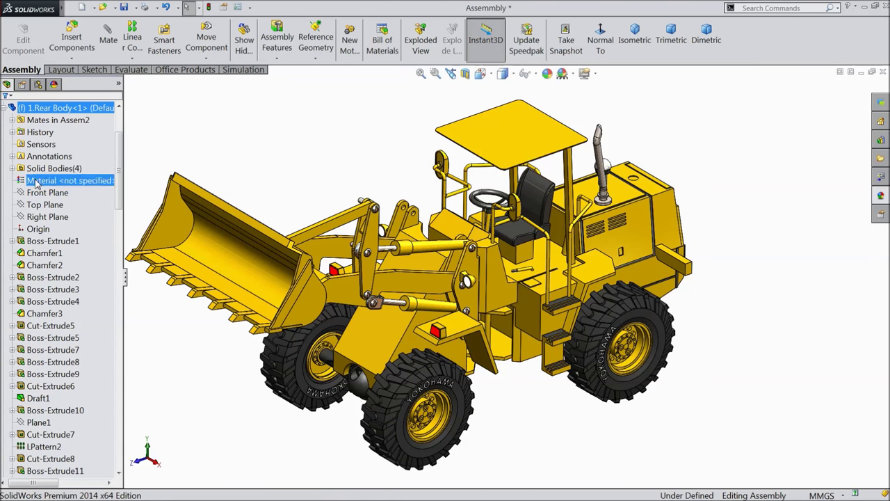
pyautogui.click(35, 193)
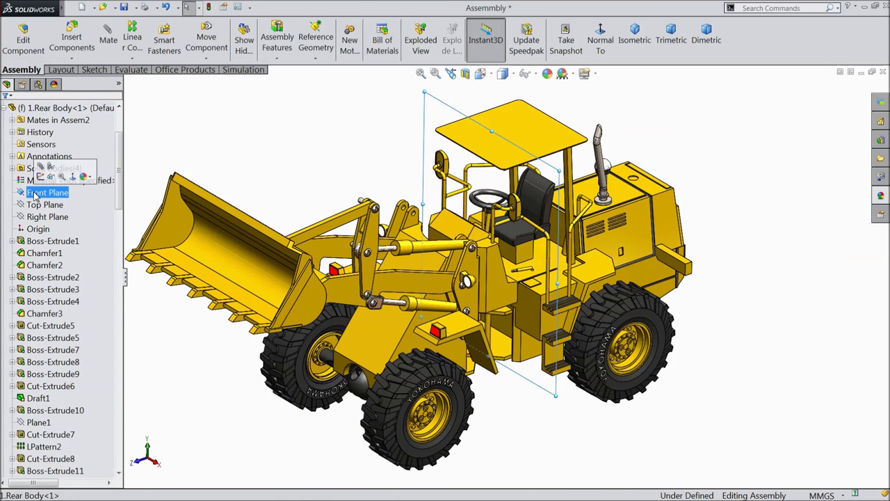
pyautogui.keyDown('ctrl'); pyautogui.click(45, 266); pyautogui.keyUp('ctrl')
pyautogui.keyDown('ctrl'); pyautogui.click(44, 266); pyautogui.keyUp('ctrl')
pyautogui.keyDown('ctrl'); pyautogui.click(42, 253); pyautogui.keyUp('ctrl')
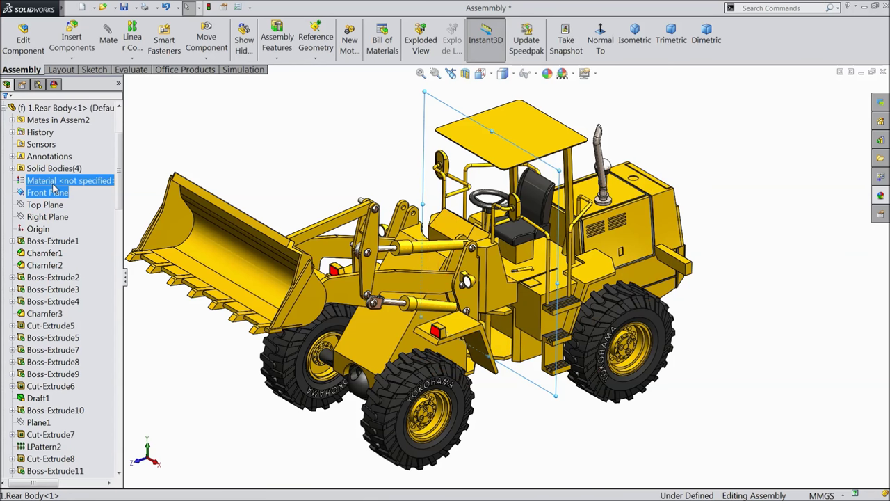
pyautogui.keyDown('ctrl'); pyautogui.click(49, 218); pyautogui.keyUp('ctrl')
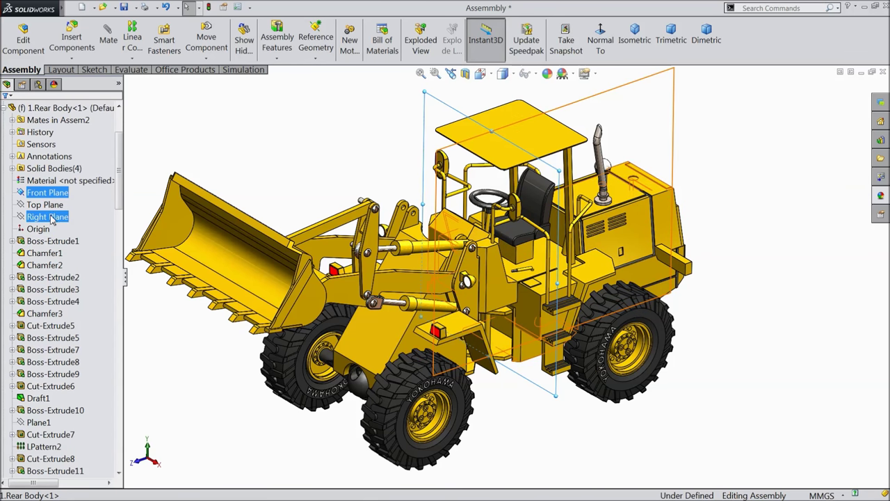
pyautogui.scroll(3, 118, 139)
pyautogui.keyDown('ctrl'); pyautogui.click(39, 157); pyautogui.keyUp('ctrl')
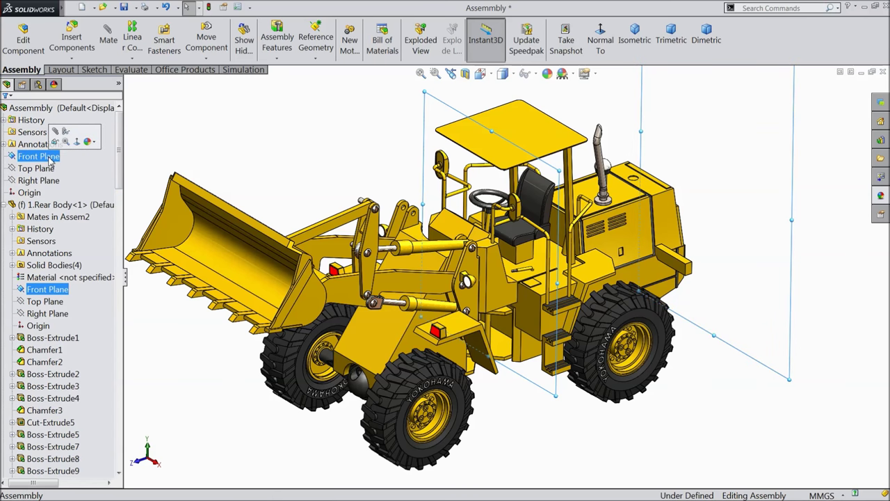
pyautogui.click(56, 133)
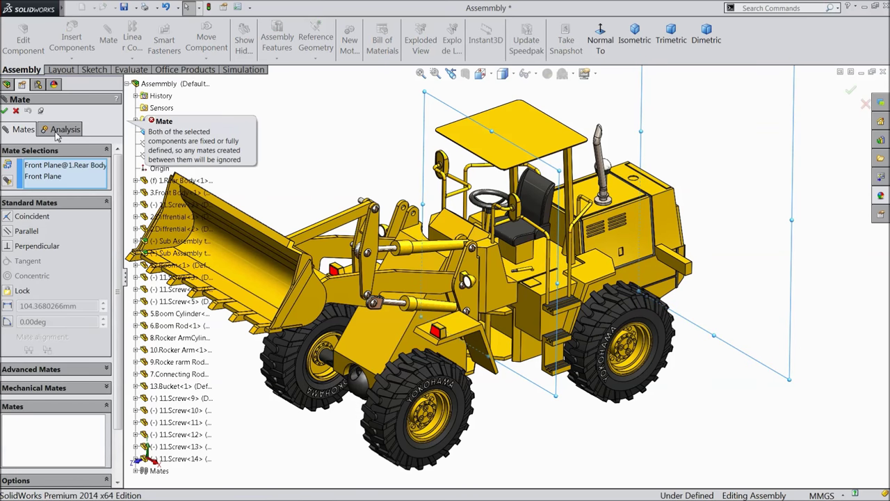
pyautogui.click(17, 112)
# Change 1.Rear Body from Fixed to Float
pyautogui.rightClick(635, 244)
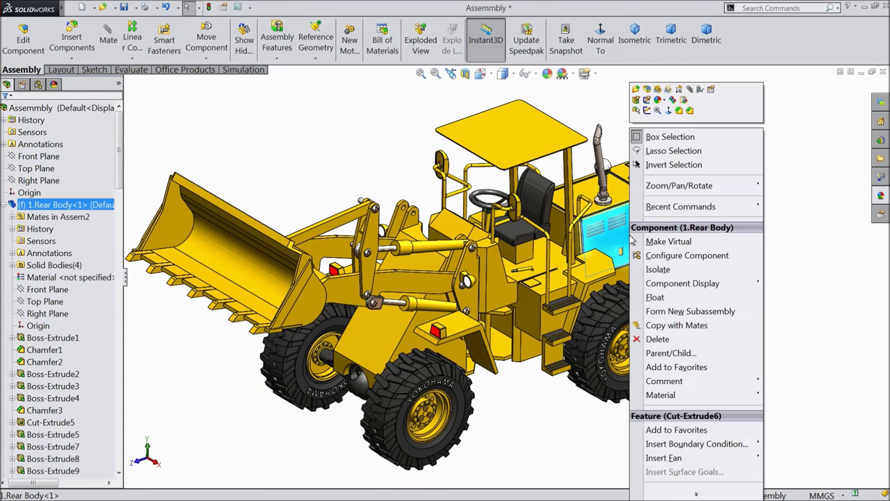
pyautogui.click(657, 297)
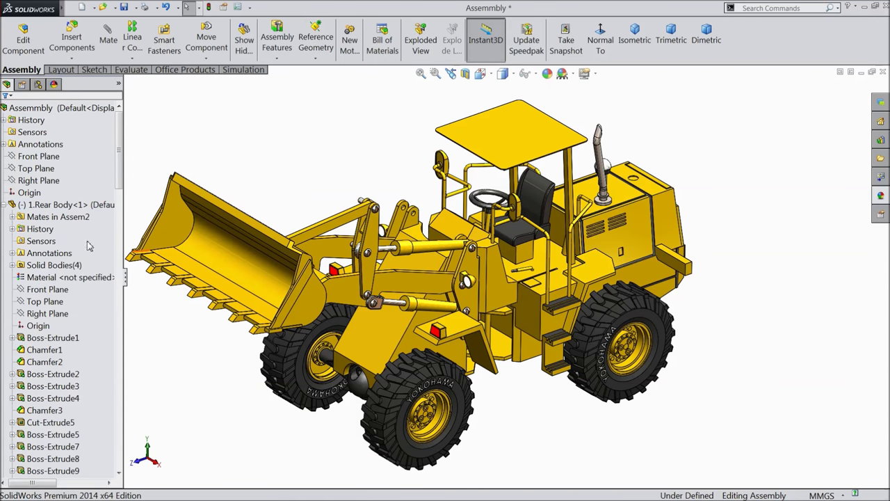
pyautogui.click(41, 158)
# Mate the assembly Front Plane and 1.Rear Body's Front Plane as Coincident23
pyautogui.keyDown('ctrl'); pyautogui.click(43, 167); pyautogui.keyUp('ctrl')
pyautogui.keyDown('ctrl'); pyautogui.click(43, 168); pyautogui.keyUp('ctrl')
pyautogui.keyDown('ctrl'); pyautogui.click(47, 289); pyautogui.keyUp('ctrl')
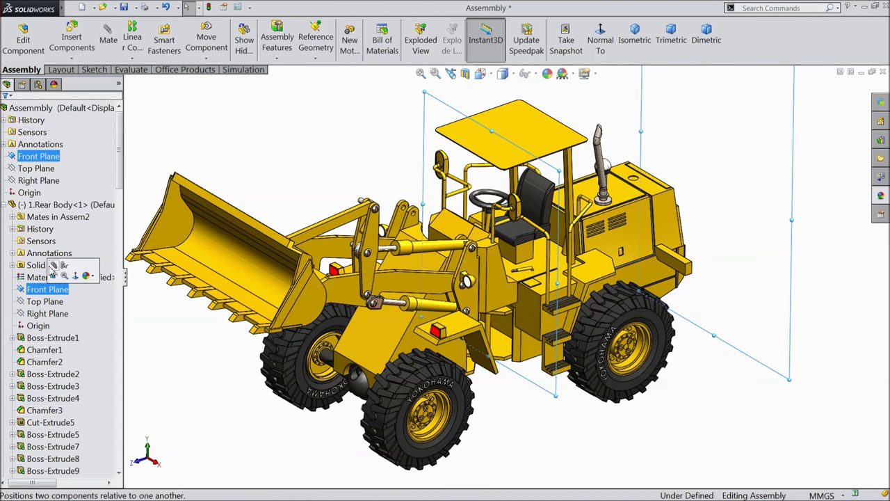
pyautogui.click(110, 43)
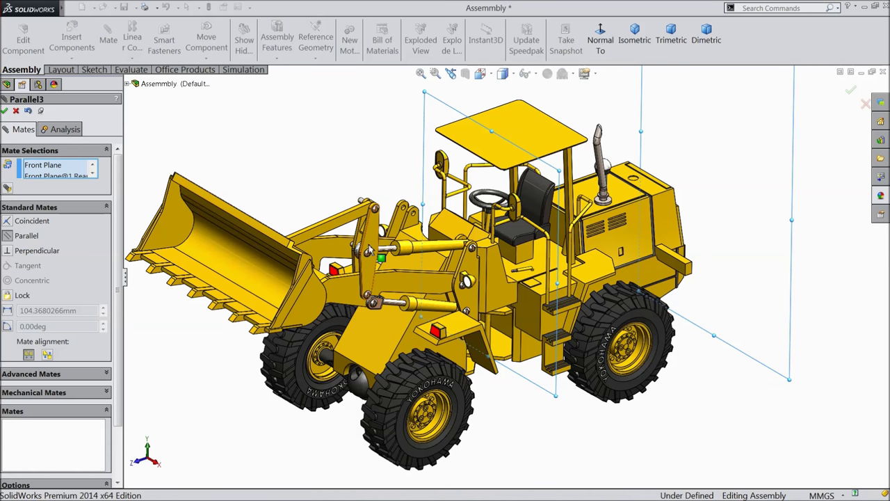
pyautogui.click(22, 222)
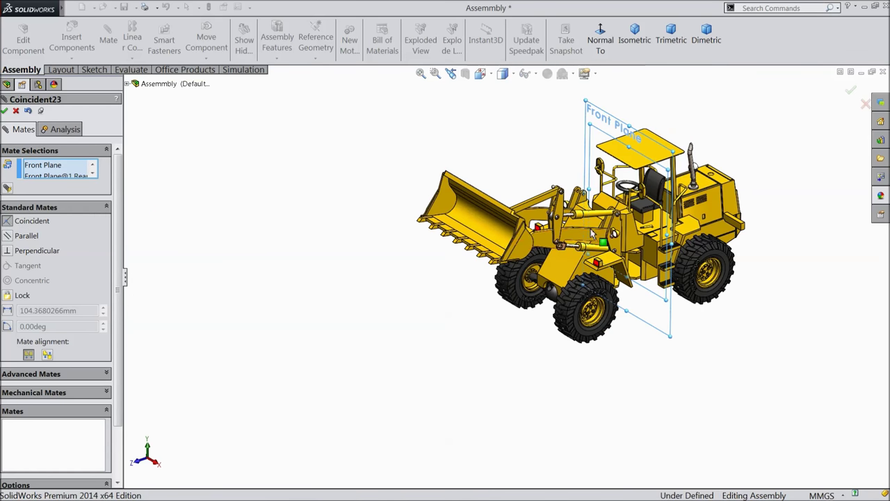
pyautogui.scroll(-2, 690, 178)
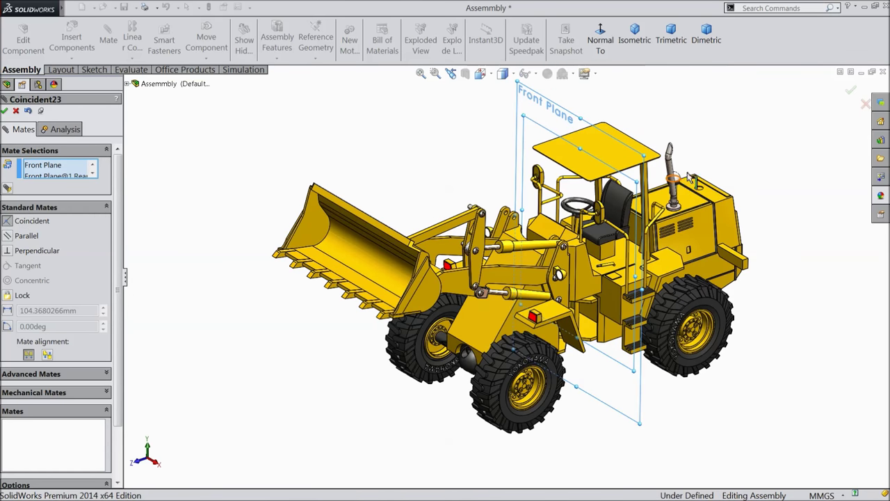
pyautogui.click(5, 111)
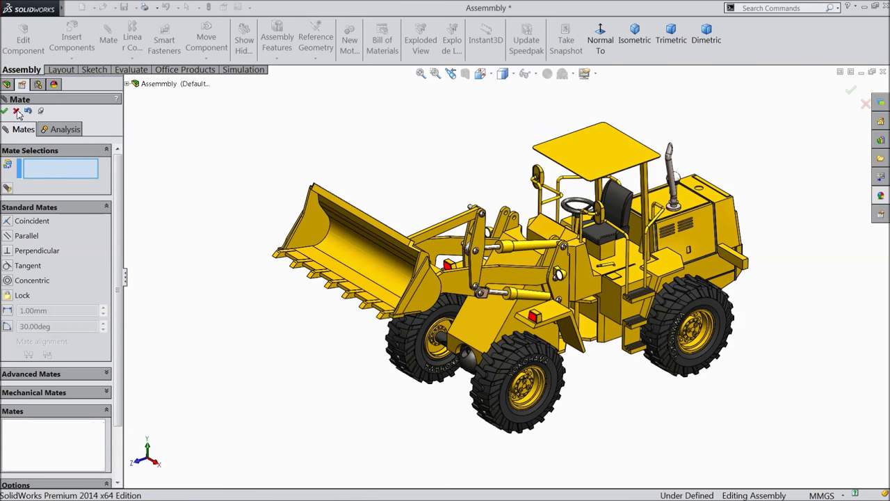
pyautogui.click(16, 111)
pyautogui.click(40, 171)
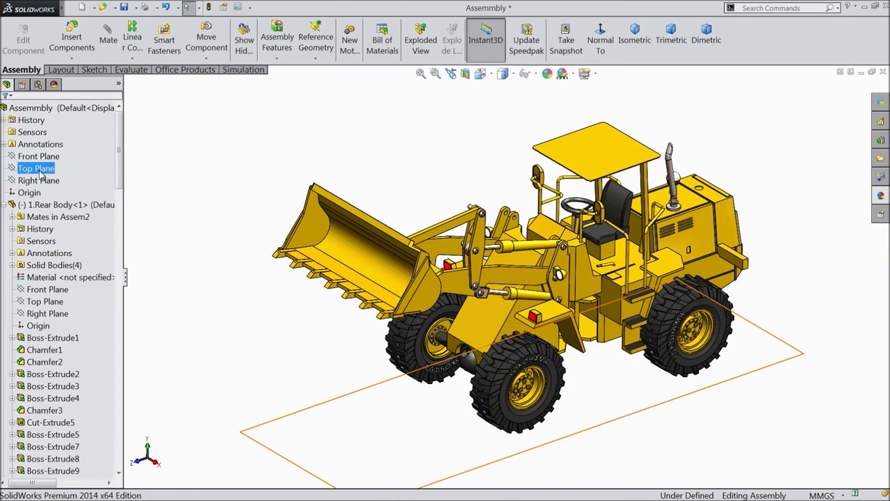
# Mate the assembly Right Plane and 1.Rear Body's Right Plane as Coincident24
pyautogui.click(39, 180)
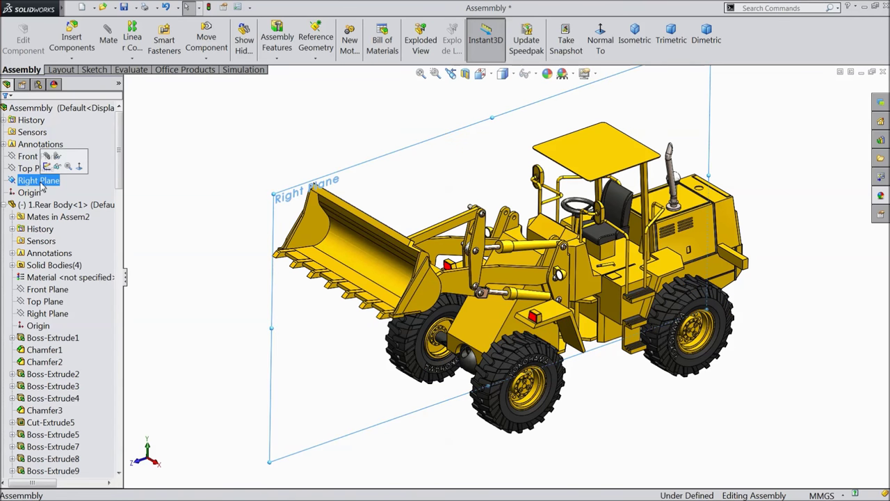
pyautogui.keyDown('ctrl'); pyautogui.click(40, 314); pyautogui.keyUp('ctrl')
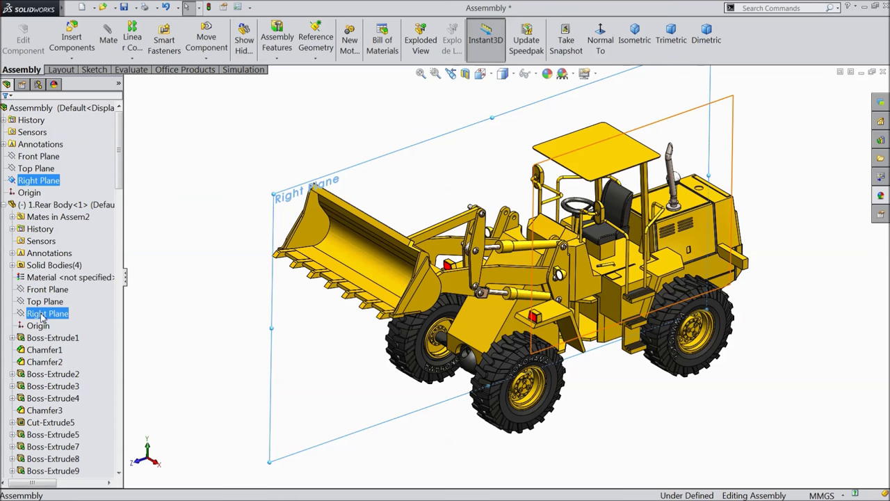
pyautogui.moveTo(200, 272); pyautogui.dragTo(191, 251, button='middle')
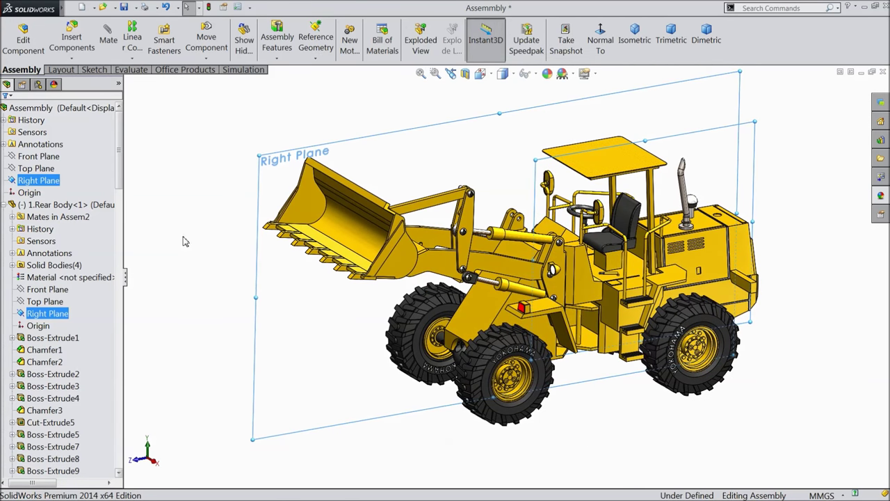
pyautogui.click(109, 42)
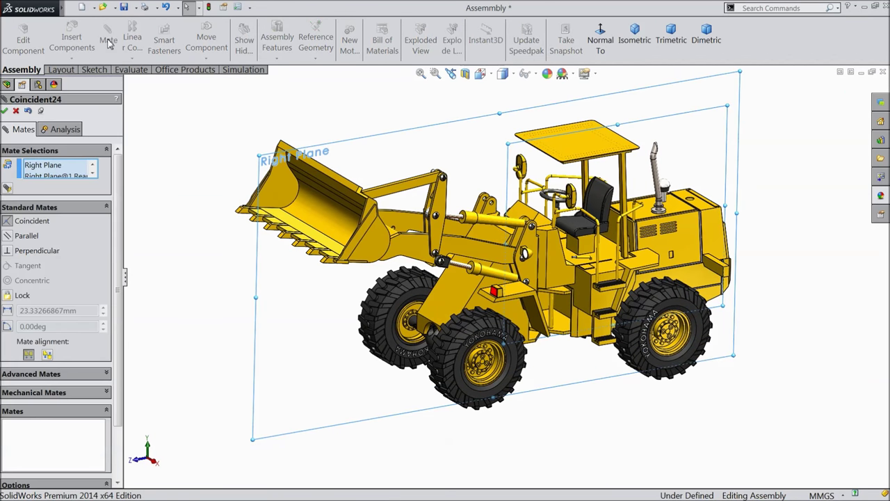
pyautogui.click(5, 112)
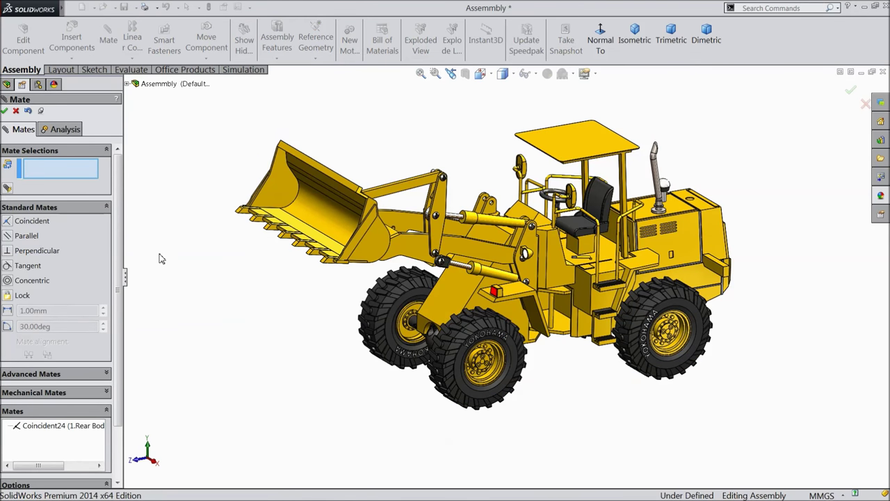
pyautogui.click(5, 111)
pyautogui.moveTo(191, 253); pyautogui.dragTo(192, 278, button='middle')
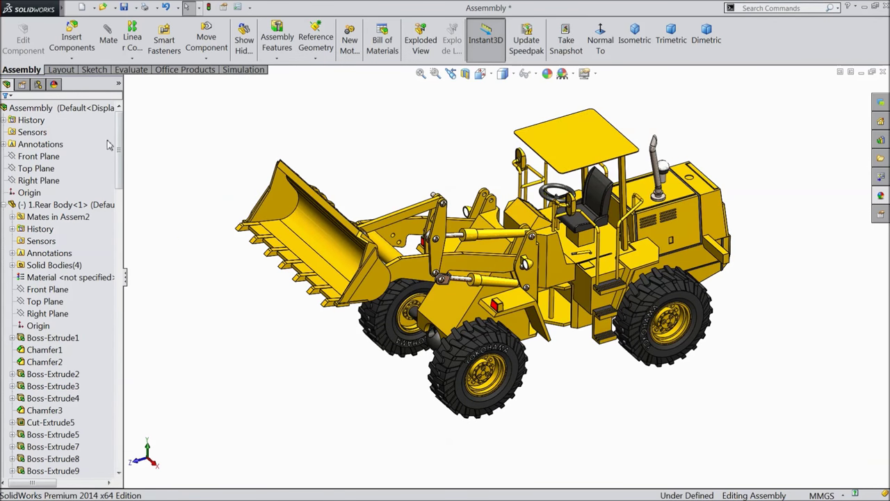
# Start Mirror Components with the Right Plane as the mirror plane
pyautogui.click(4, 205)
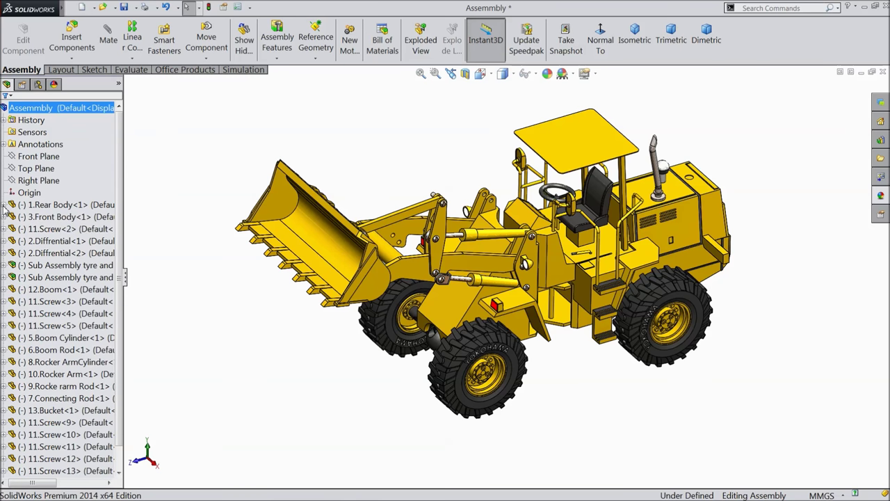
pyautogui.click(72, 58)
pyautogui.click(207, 59)
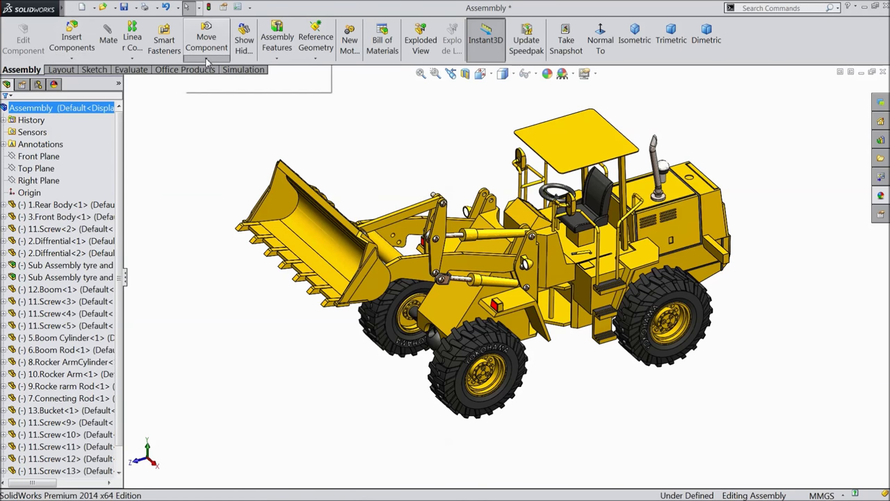
pyautogui.click(133, 59)
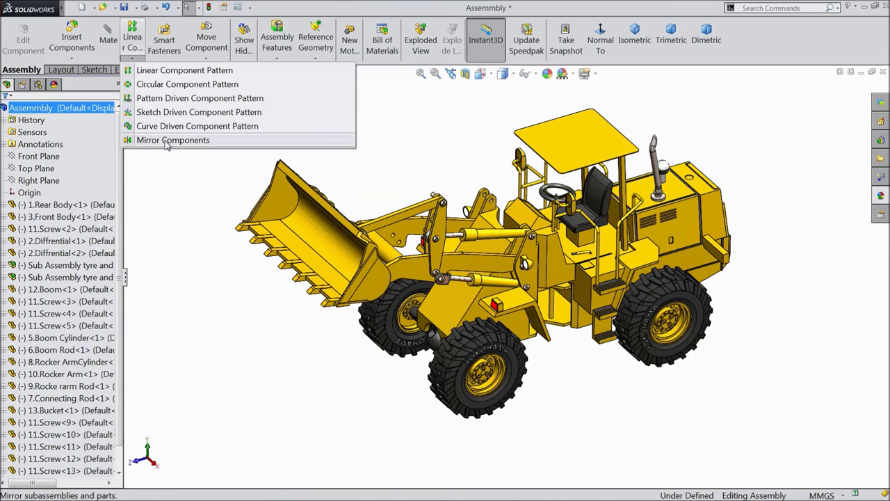
pyautogui.click(167, 141)
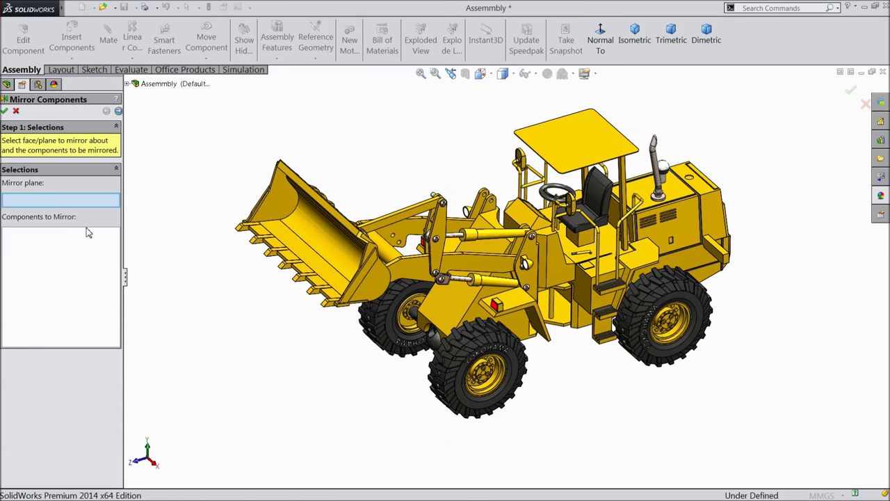
pyautogui.click(129, 84)
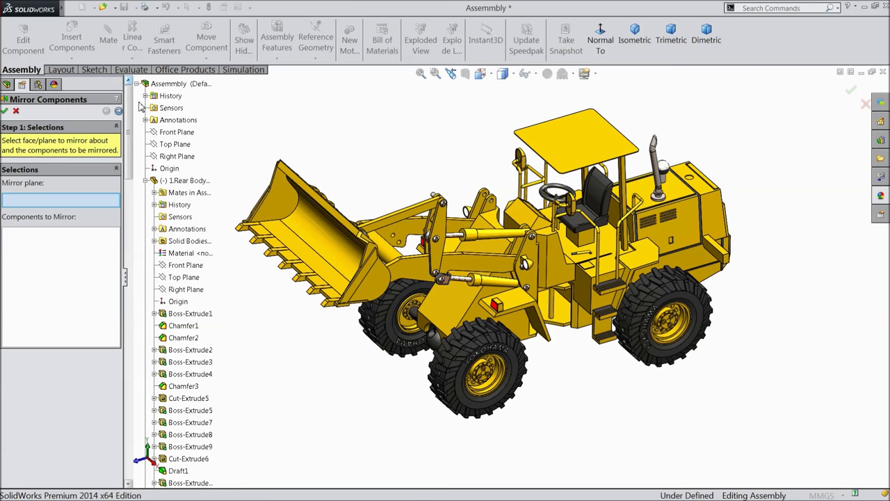
pyautogui.click(178, 157)
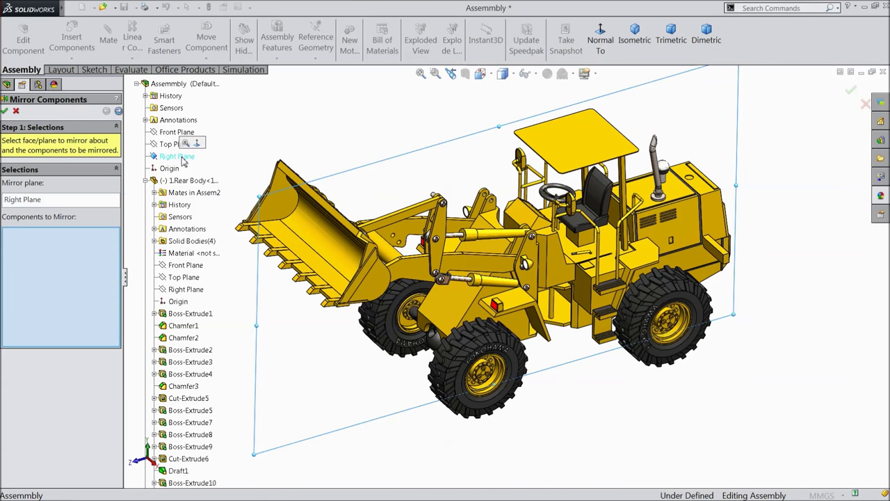
pyautogui.scroll(-3, 612, 237)
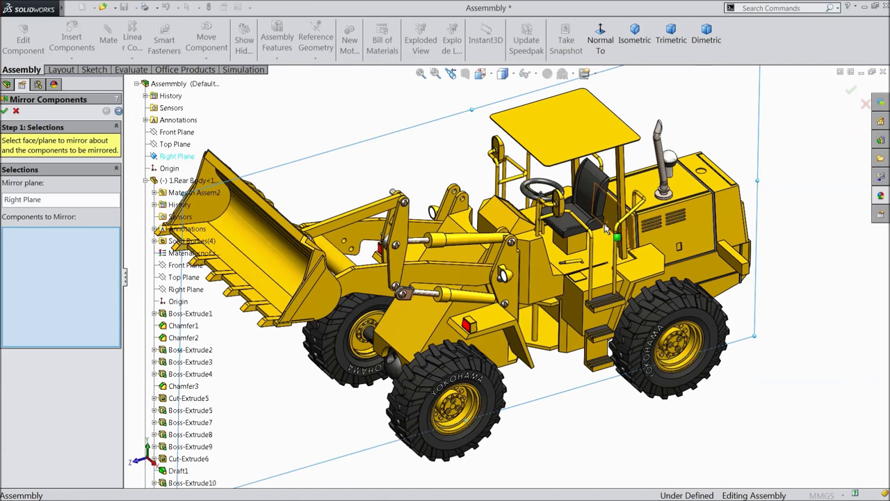
pyautogui.scroll(1, 480, 292)
pyautogui.scroll(-3, 452, 312)
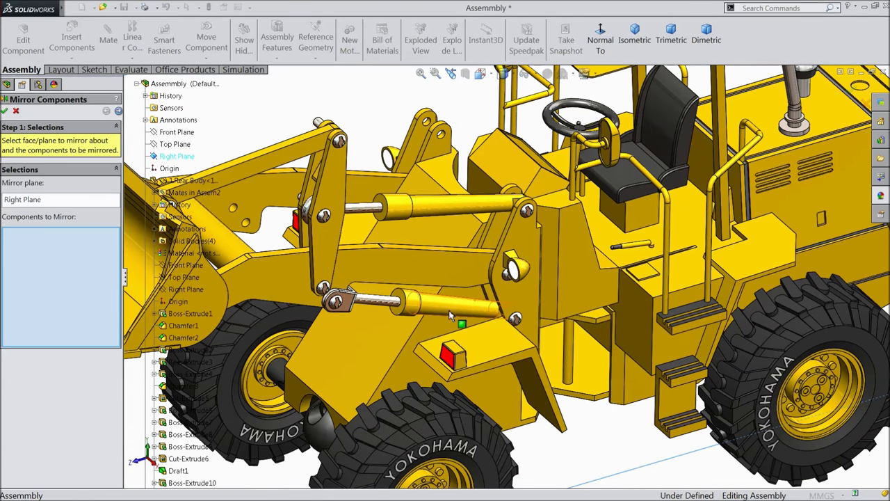
# Select the boom cylinder, rocker arm cylinder, both rods, rocker arm and connecting rod to mirror
pyautogui.click(450, 312)
pyautogui.click(427, 207)
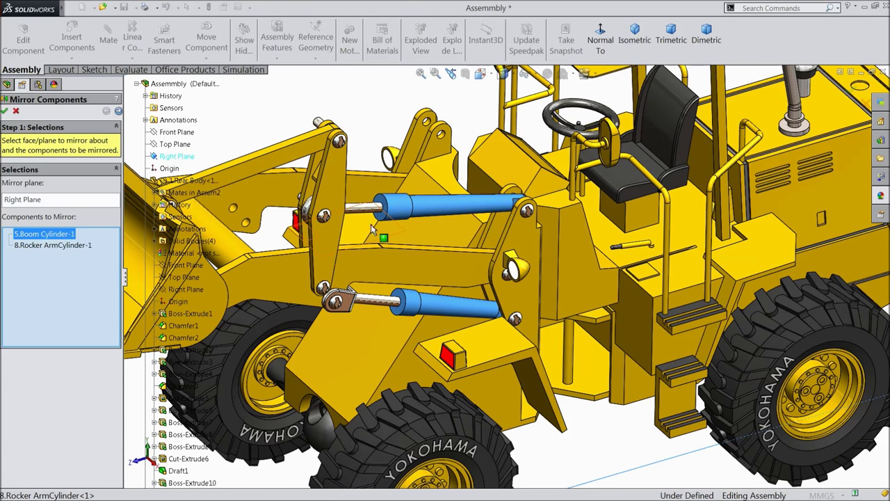
pyautogui.click(363, 209)
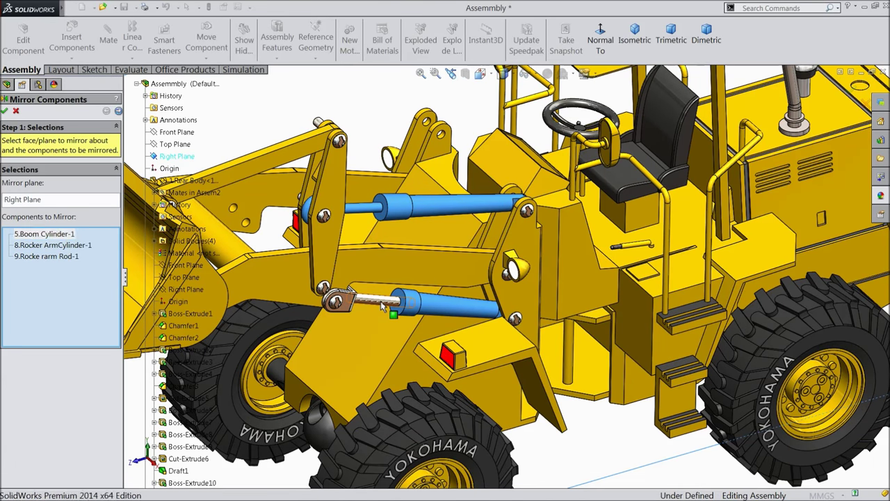
pyautogui.click(348, 305)
pyautogui.click(324, 243)
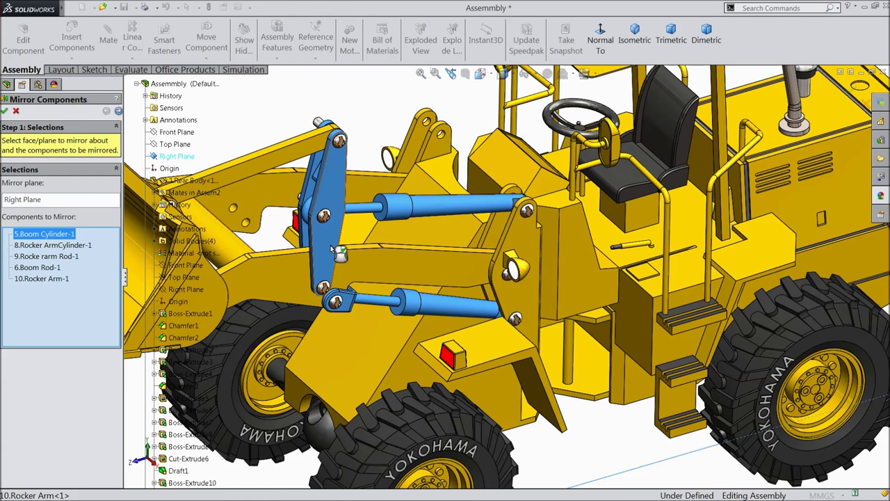
pyautogui.moveTo(324, 243); pyautogui.dragTo(304, 222, button='middle')
pyautogui.click(304, 190)
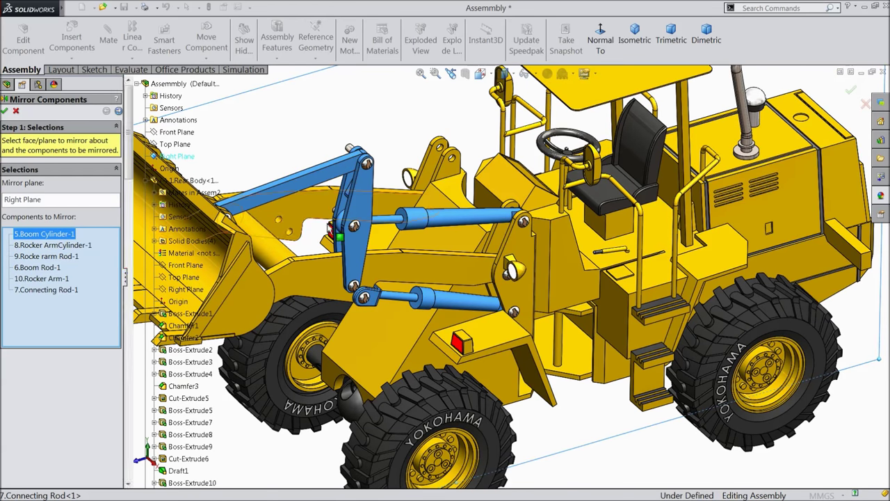
pyautogui.scroll(-5, 496, 227)
# Add the linkage pivot, lower, middle, top rocker-arm and cylinder-eye screws to the mirror set
pyautogui.click(541, 208)
pyautogui.moveTo(479, 397); pyautogui.dragTo(515, 355, button='middle')
pyautogui.click(522, 353)
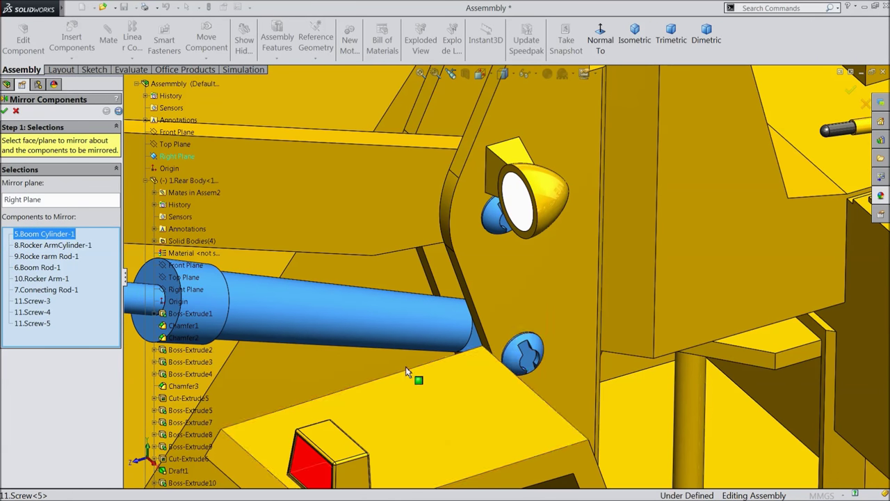
pyautogui.scroll(3, 381, 366)
pyautogui.scroll(1, 236, 292)
pyautogui.scroll(-3, 284, 201)
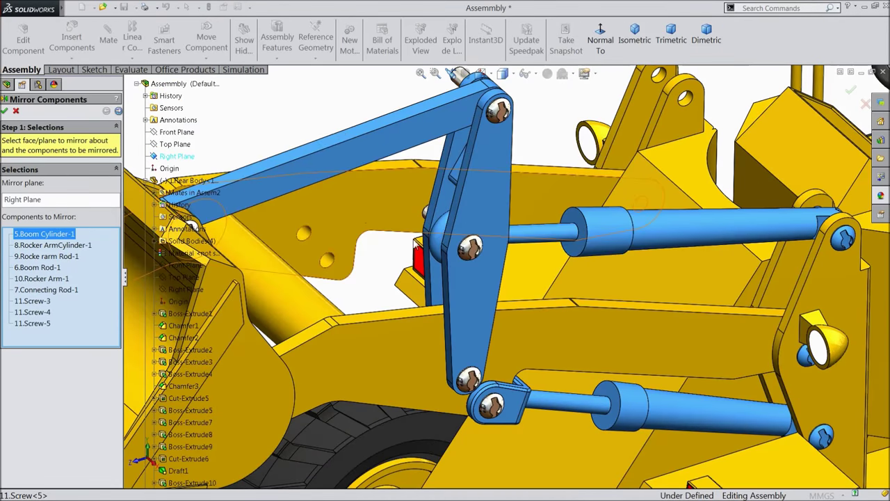
pyautogui.click(473, 254)
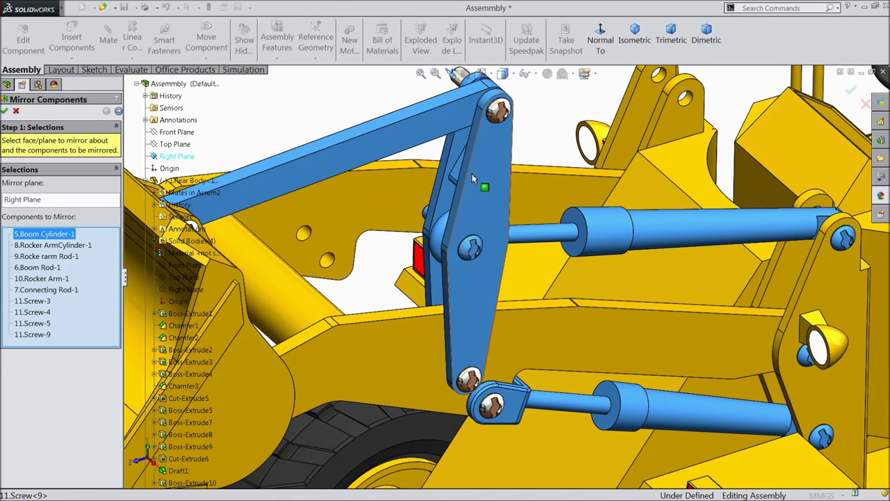
pyautogui.click(488, 117)
pyautogui.click(490, 405)
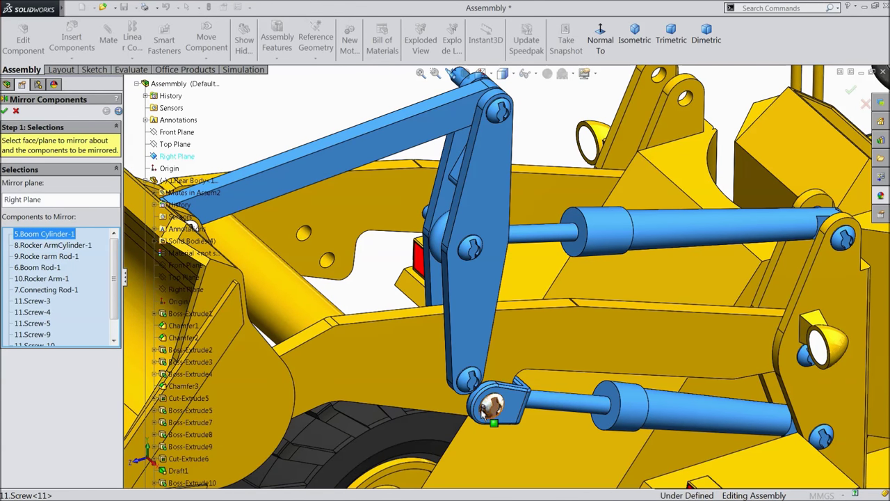
# Add the boom pivot screw and lower bucket pivot screw to the mirror set
pyautogui.scroll(3, 393, 384)
pyautogui.moveTo(398, 372); pyautogui.dragTo(269, 328, button='middle')
pyautogui.scroll(-5, 242, 241)
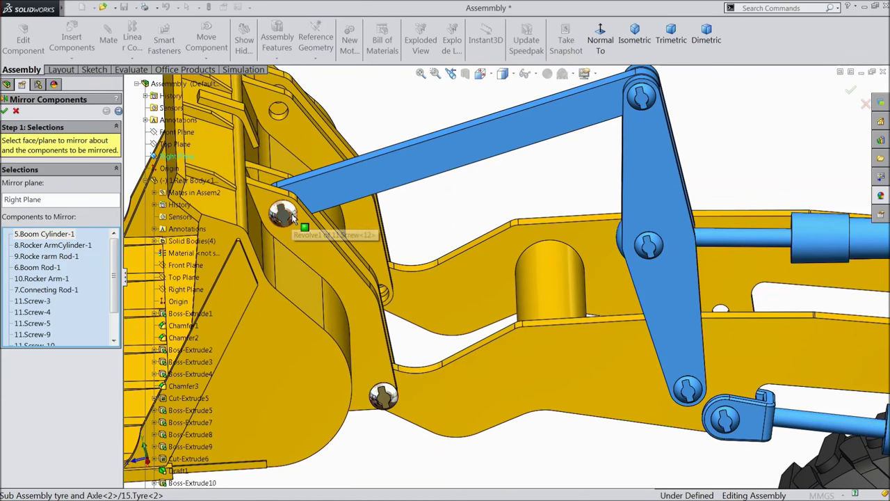
pyautogui.click(288, 225)
pyautogui.click(394, 395)
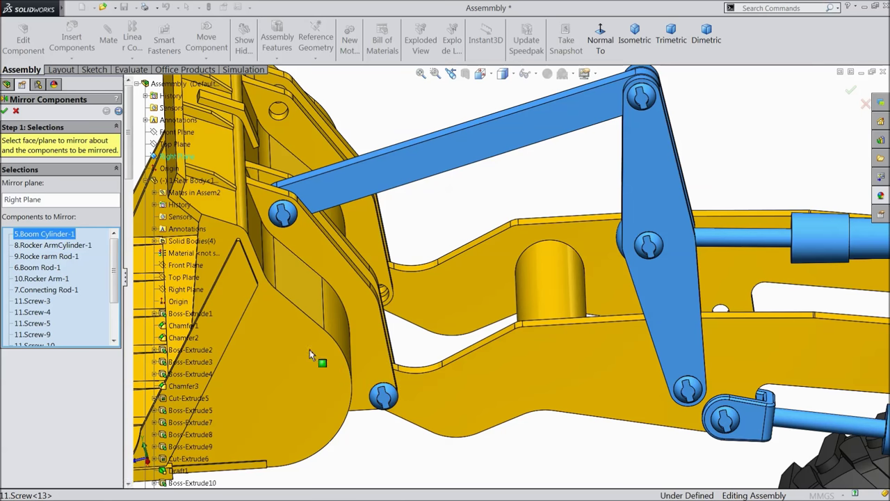
pyautogui.press('f')
pyautogui.moveTo(486, 299); pyautogui.dragTo(608, 314, button='middle')
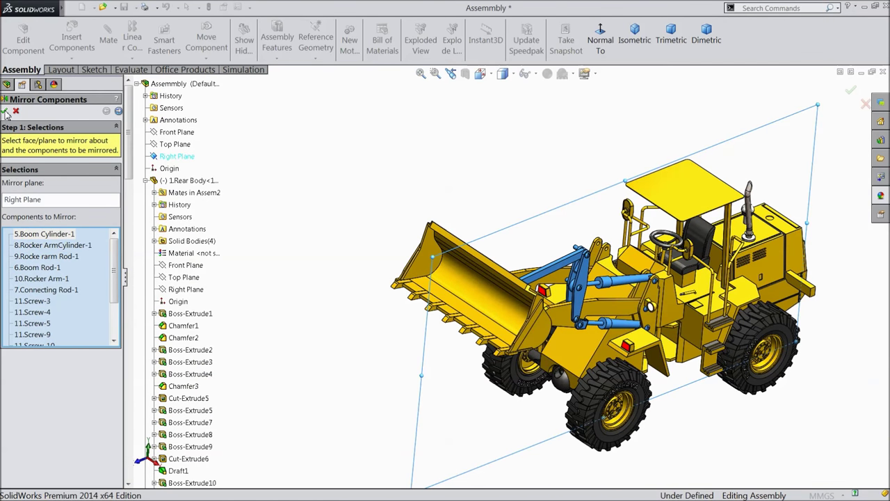
# Check the mirrored parts' orientation preview and confirm the mirror
pyautogui.click(119, 114)
pyautogui.moveTo(417, 327); pyautogui.dragTo(354, 240, button='middle')
pyautogui.scroll(-2, 352, 235)
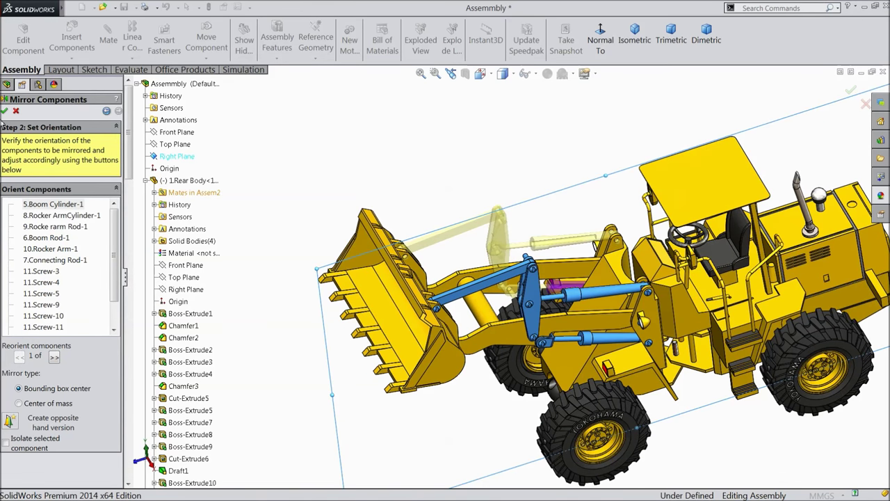
pyautogui.click(5, 111)
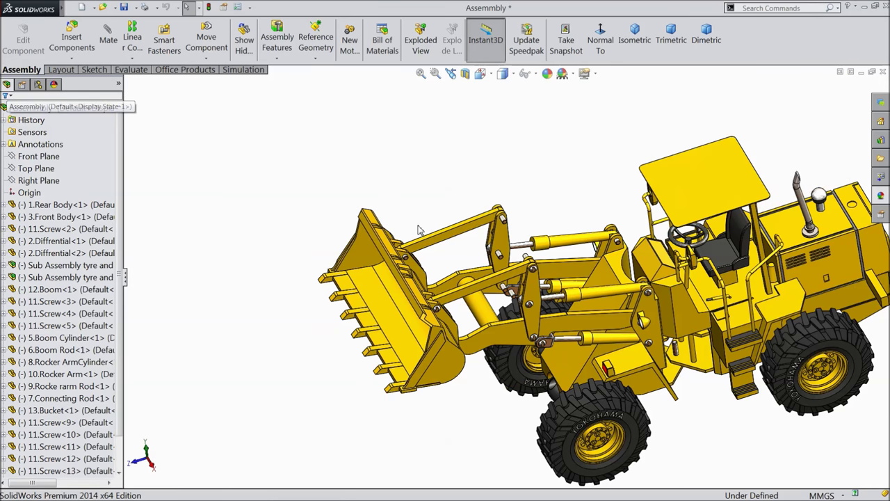
# Drag the boom linkage down to test its movement, then release it
pyautogui.scroll(3, 421, 230)
pyautogui.moveTo(421, 230); pyautogui.dragTo(489, 241, button='middle')
pyautogui.scroll(-3, 567, 243)
pyautogui.moveTo(415, 289); pyautogui.dragTo(371, 332)
pyautogui.moveTo(396, 258); pyautogui.dragTo(374, 324)
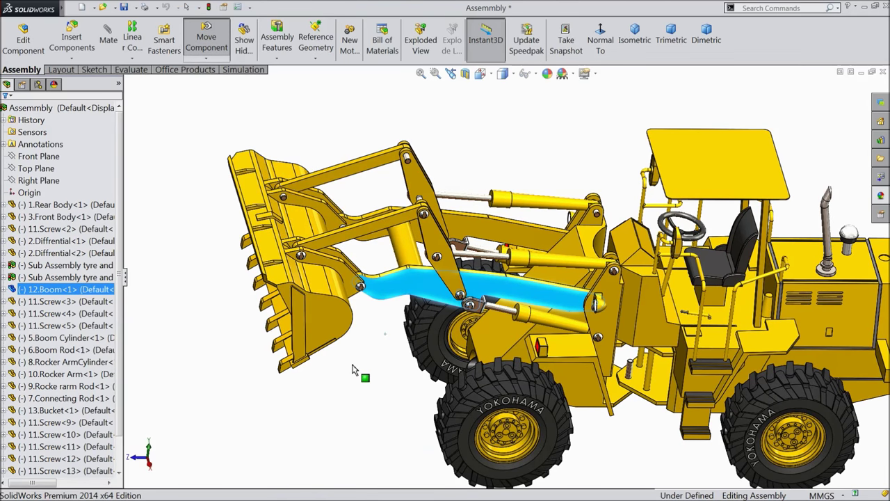
pyautogui.press('Escape')
pyautogui.moveTo(358, 371); pyautogui.dragTo(369, 334, button='middle')
# Save all modified documents, rebuilding Assemmbly.SLDASM and the 11.Screw part first
pyautogui.click(123, 7)
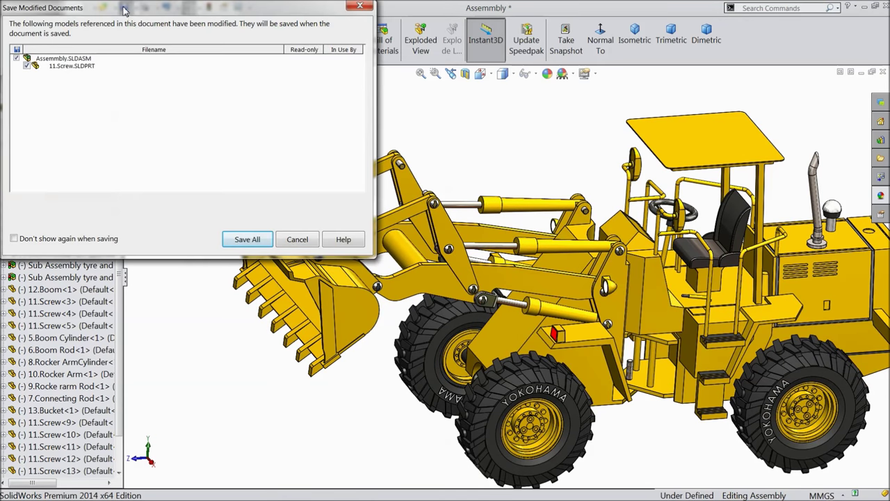
pyautogui.click(247, 240)
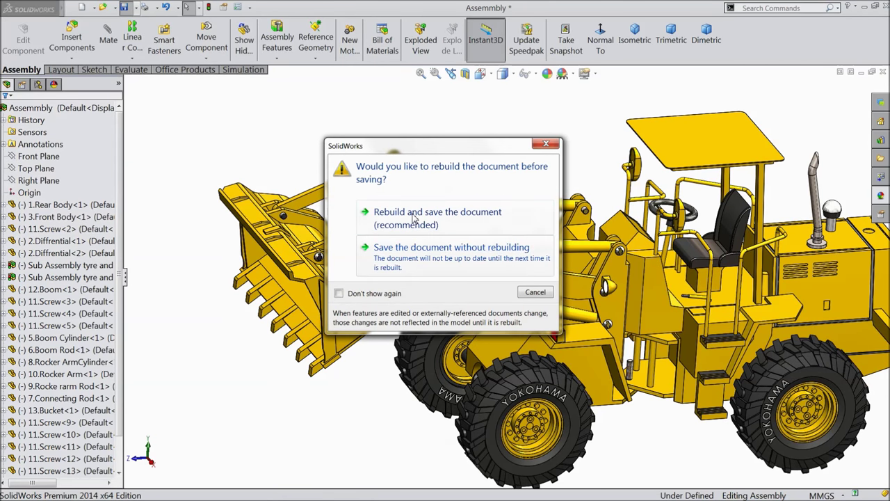
pyautogui.click(415, 217)
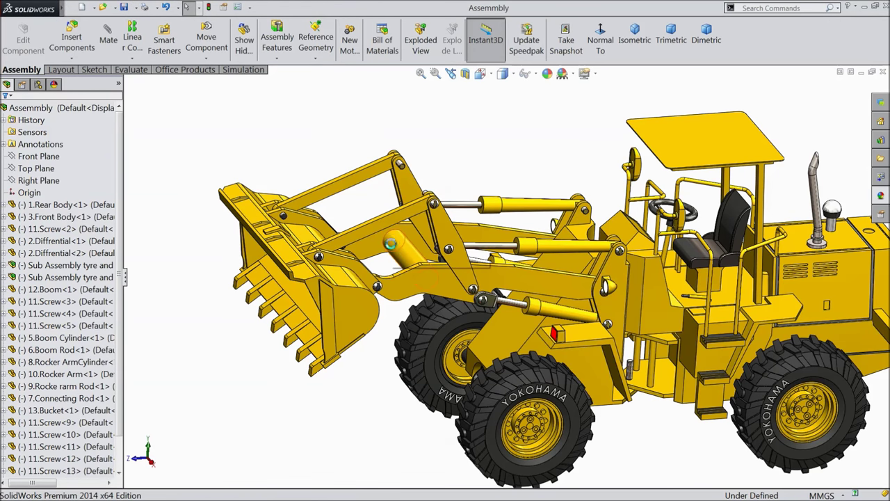
pyautogui.scroll(2, 411, 299)
pyautogui.moveTo(410, 299); pyautogui.dragTo(412, 299, button='middle')
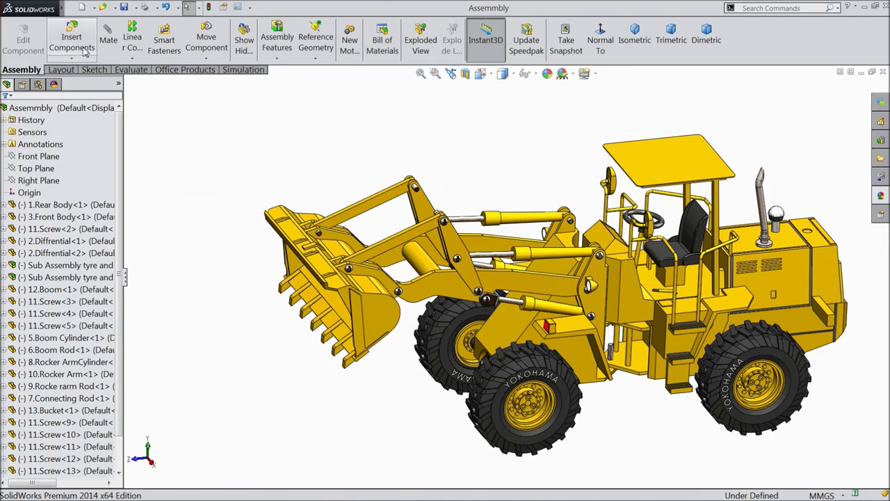
# Begin inserting a component via Browse, then cancel without adding anything
pyautogui.click(71, 38)
pyautogui.click(60, 328)
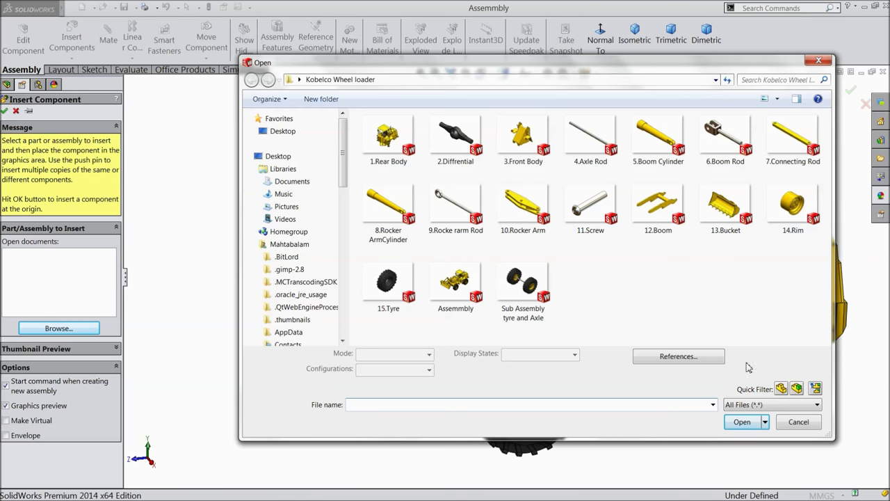
pyautogui.click(797, 423)
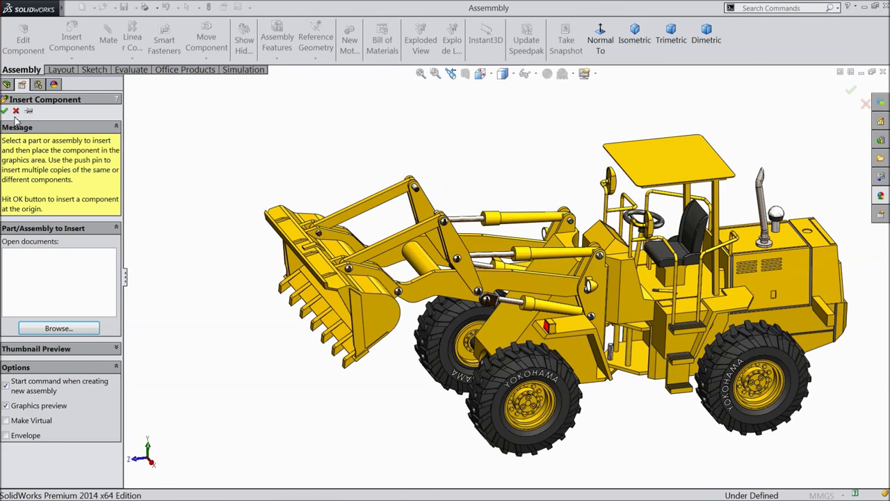
pyautogui.click(16, 111)
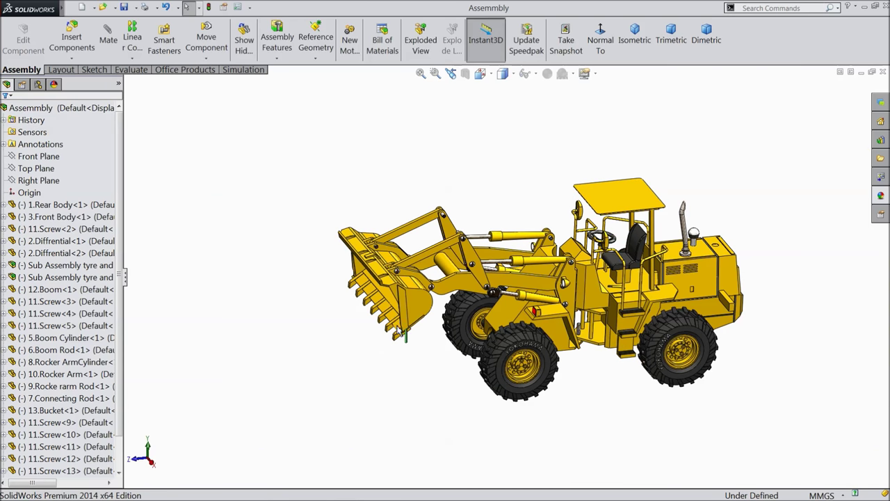
# Swing the boom and lift the bucket to test the linkage's motion
pyautogui.click(417, 292)
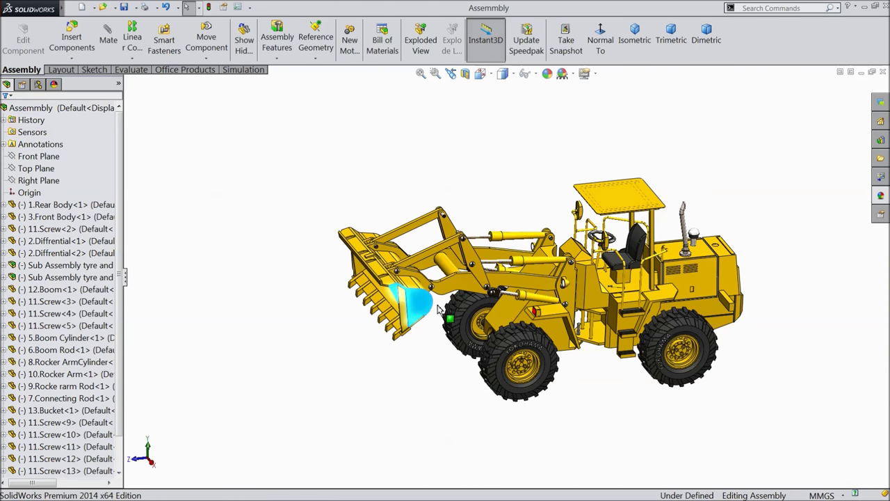
pyautogui.click(534, 299)
pyautogui.moveTo(419, 325); pyautogui.dragTo(407, 351)
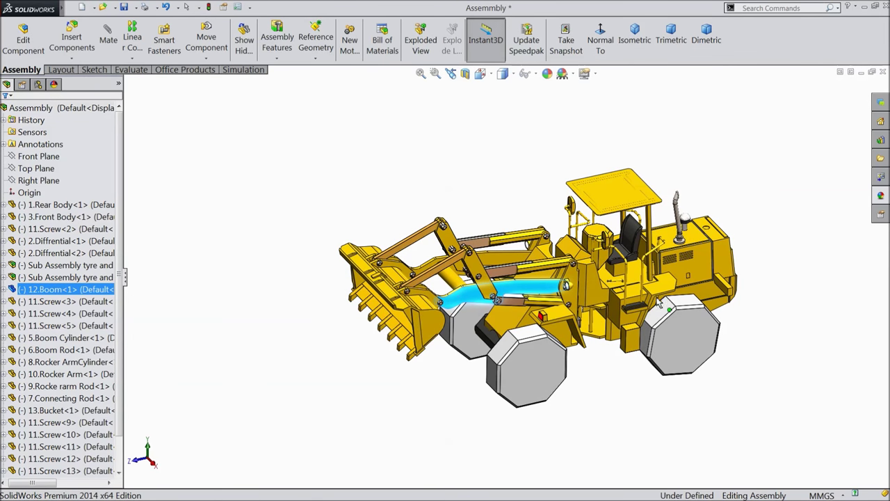
pyautogui.scroll(-3, 655, 292)
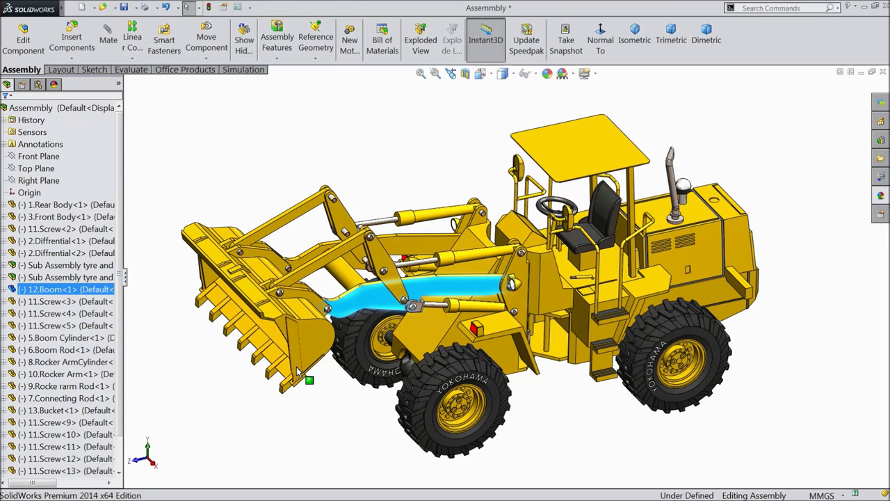
pyautogui.click(297, 372)
pyautogui.moveTo(299, 370); pyautogui.dragTo(312, 311)
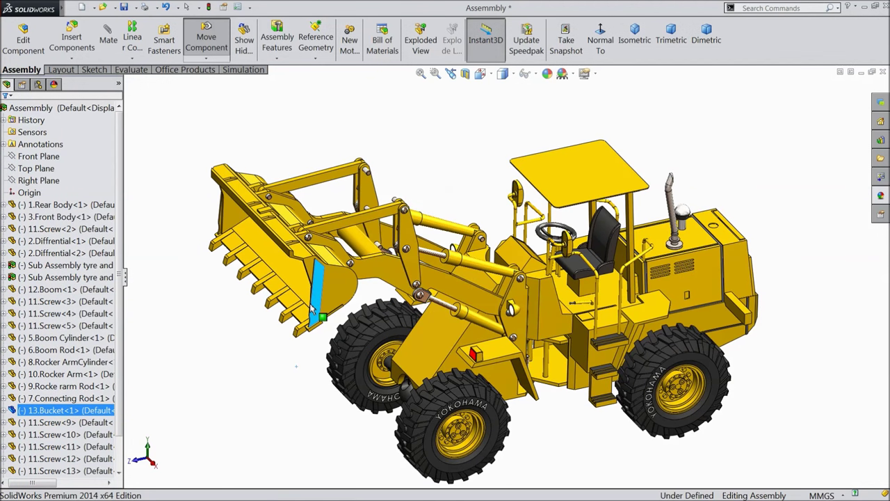
# Curl the bucket upward about its pivot and bring up the rear body's options
pyautogui.press('Escape')
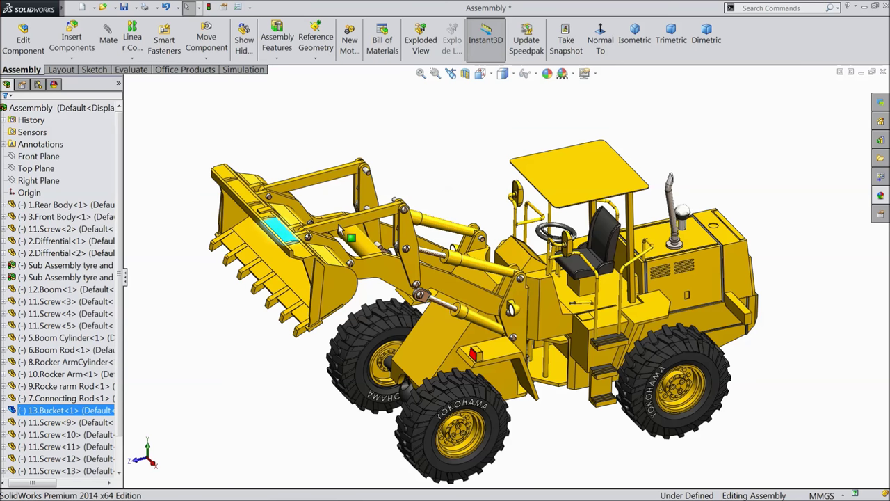
pyautogui.moveTo(327, 238); pyautogui.dragTo(353, 239)
pyautogui.scroll(-3, 495, 385)
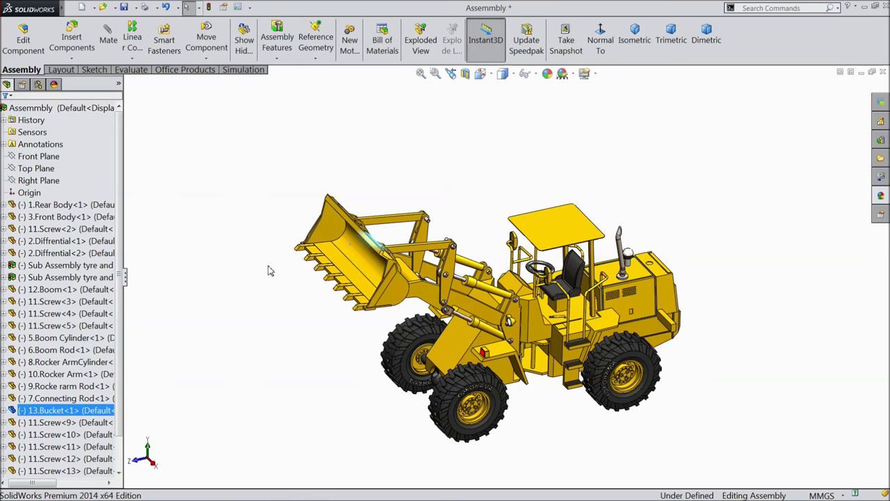
pyautogui.scroll(3, 619, 251)
pyautogui.rightClick(628, 237)
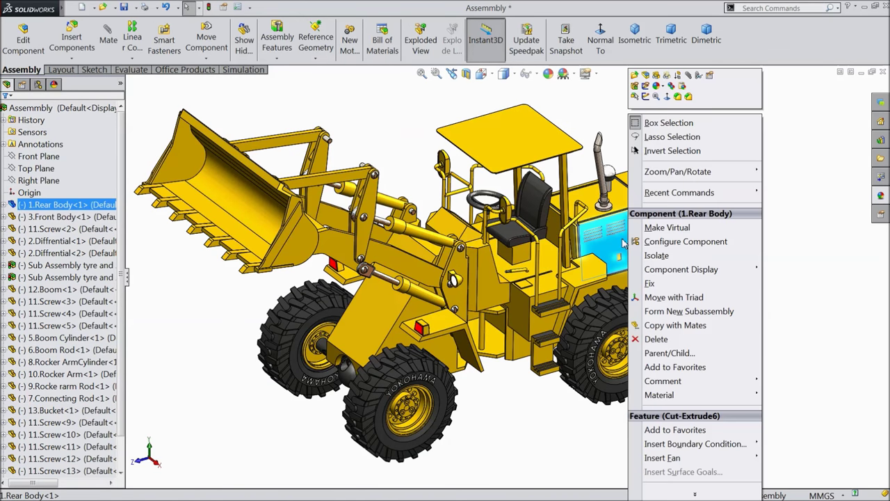
# Fix 1.Rear Body in place and rotate the bucket about its pivot
pyautogui.click(655, 284)
pyautogui.moveTo(702, 296); pyautogui.dragTo(668, 281, button='middle')
pyautogui.moveTo(309, 234); pyautogui.dragTo(202, 261)
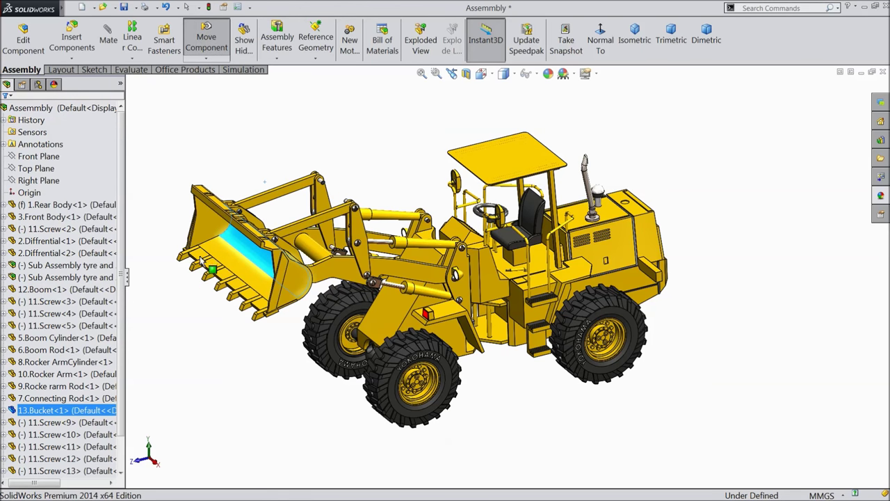
pyautogui.moveTo(206, 308); pyautogui.dragTo(247, 292, button='middle')
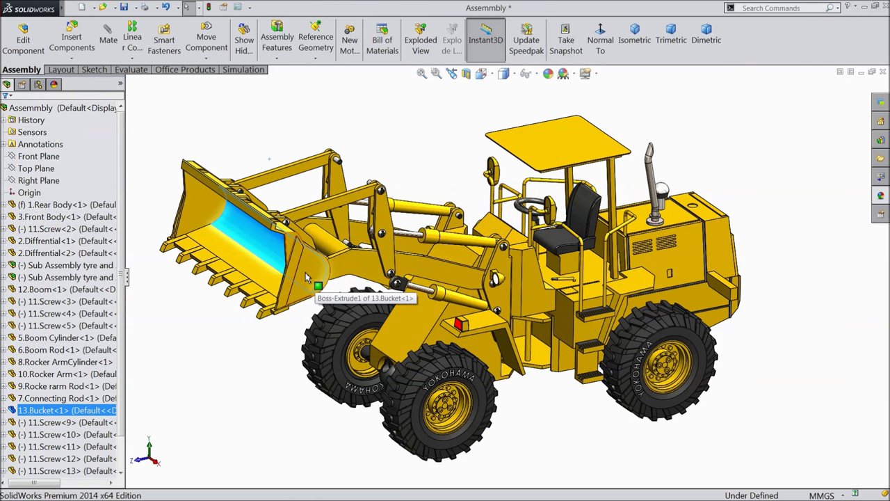
# Swing the bucket and boom up and down to verify the mechanism moves freely
pyautogui.moveTo(300, 285)
pyautogui.mouseDown()
pyautogui.moveTo(299, 395)
pyautogui.moveTo(300, 277)
pyautogui.mouseUp()
pyautogui.moveTo(307, 337); pyautogui.dragTo(301, 328)
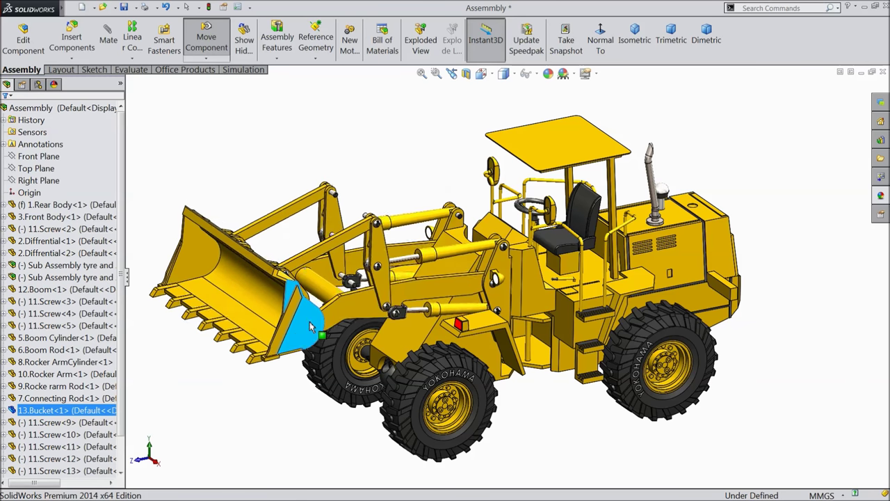
pyautogui.moveTo(347, 252); pyautogui.dragTo(356, 263)
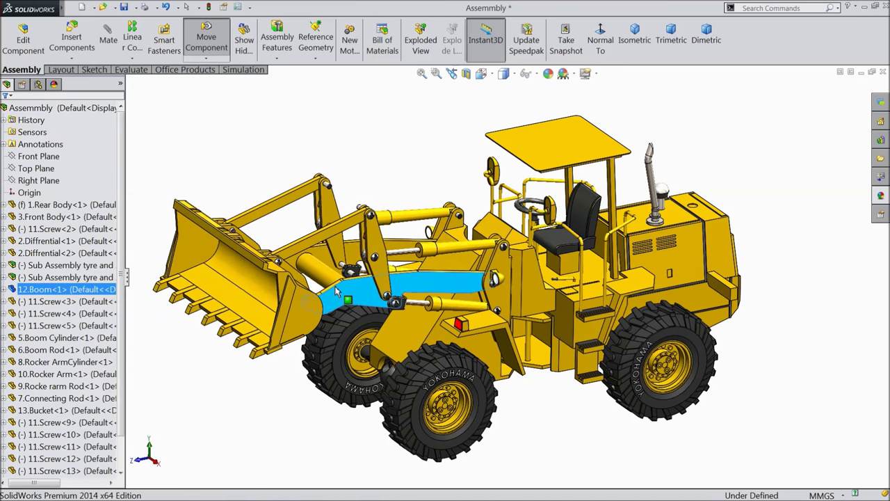
pyautogui.press('Escape')
pyautogui.moveTo(369, 216); pyautogui.dragTo(393, 304, button='middle')
pyautogui.scroll(-2, 509, 378)
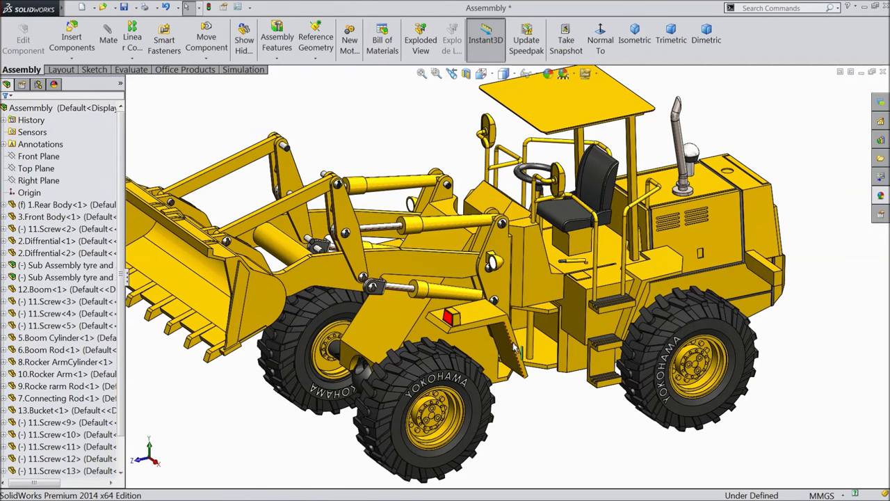
pyautogui.scroll(2, 513, 346)
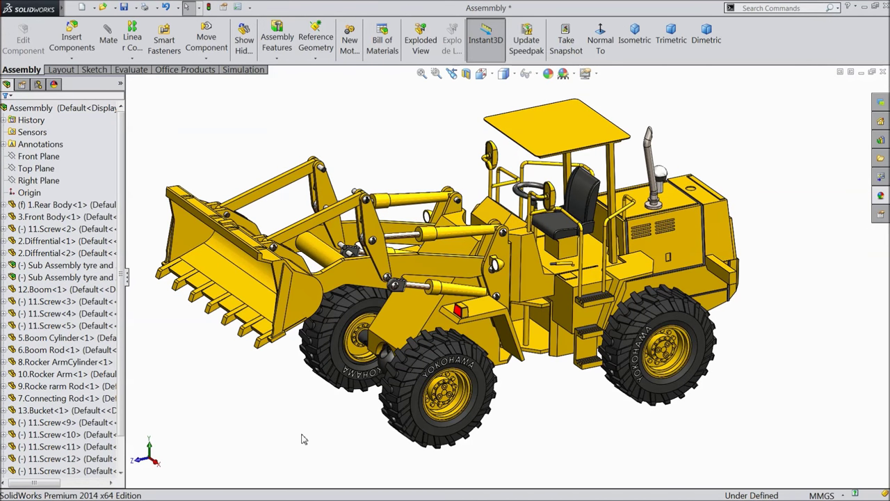